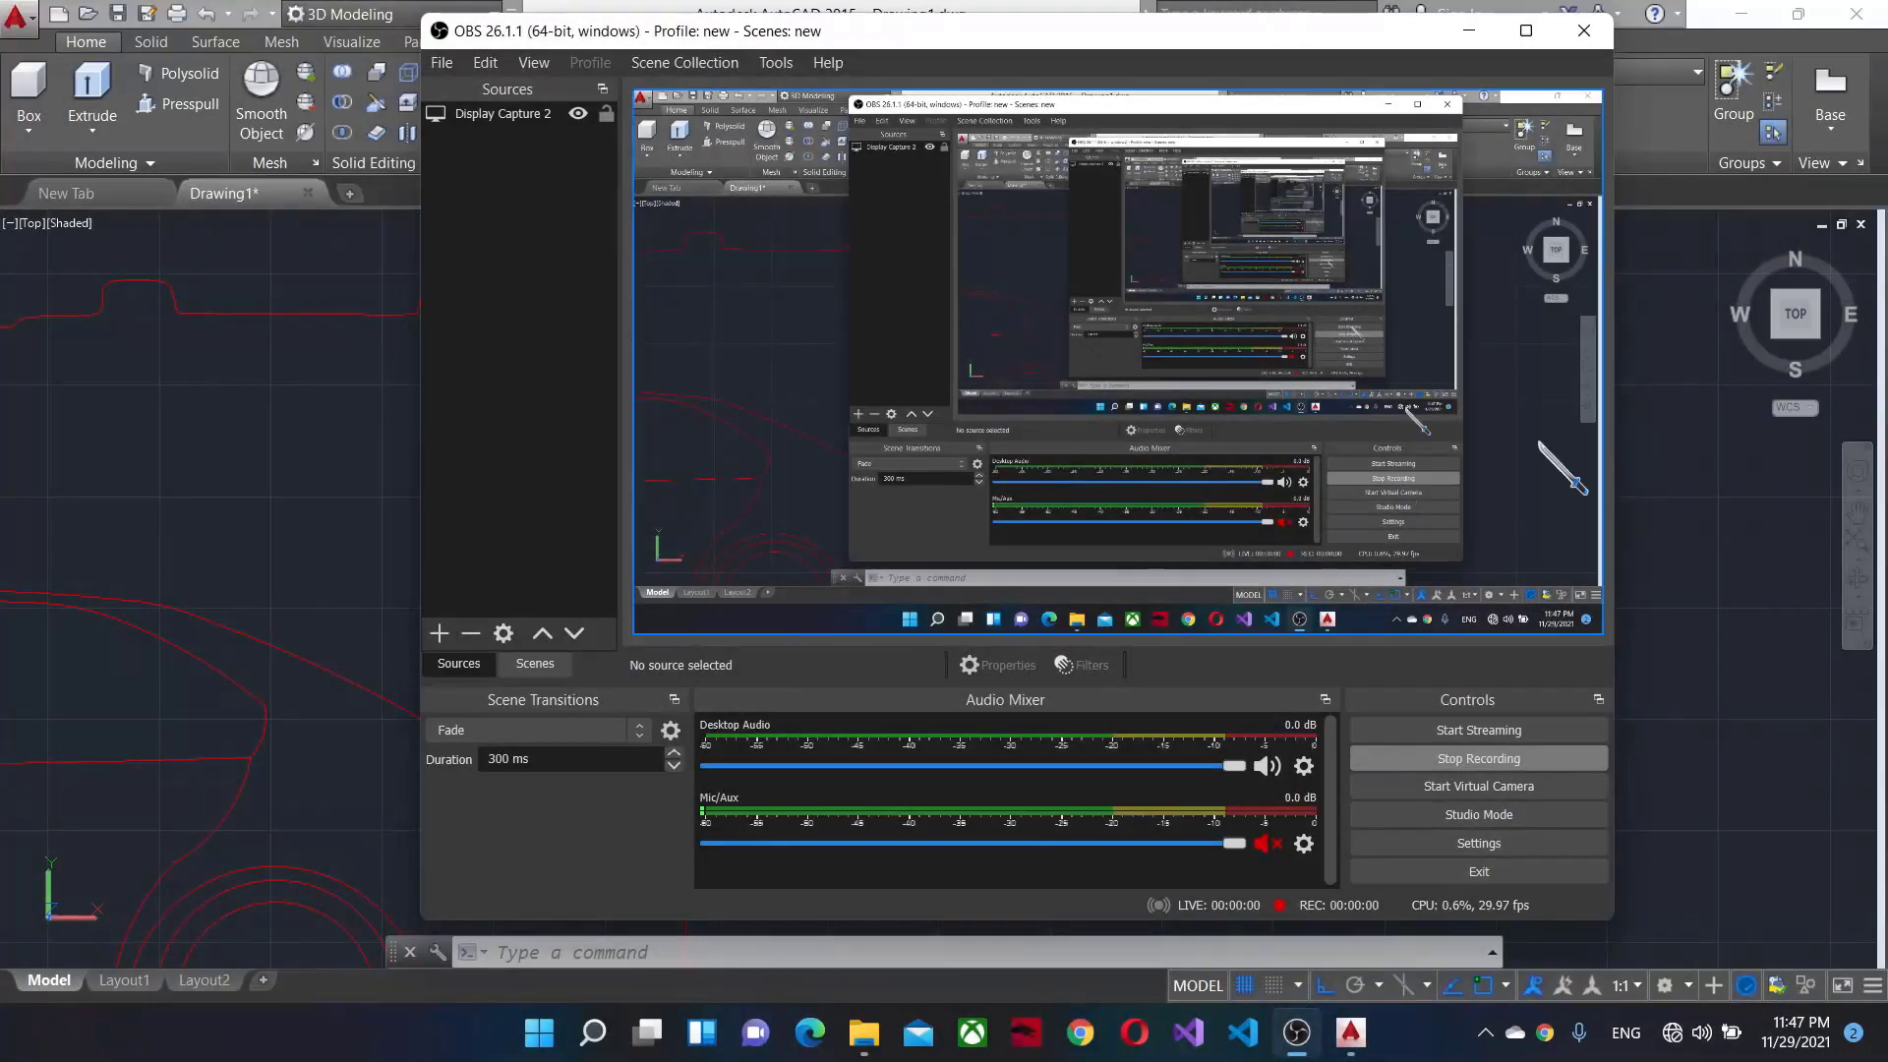
Bring AutoCAD forward and trial-select the window outlines with selection boxes, then clear them.
left_click(1459, 30)
scroll(964, 384, "down", 4)
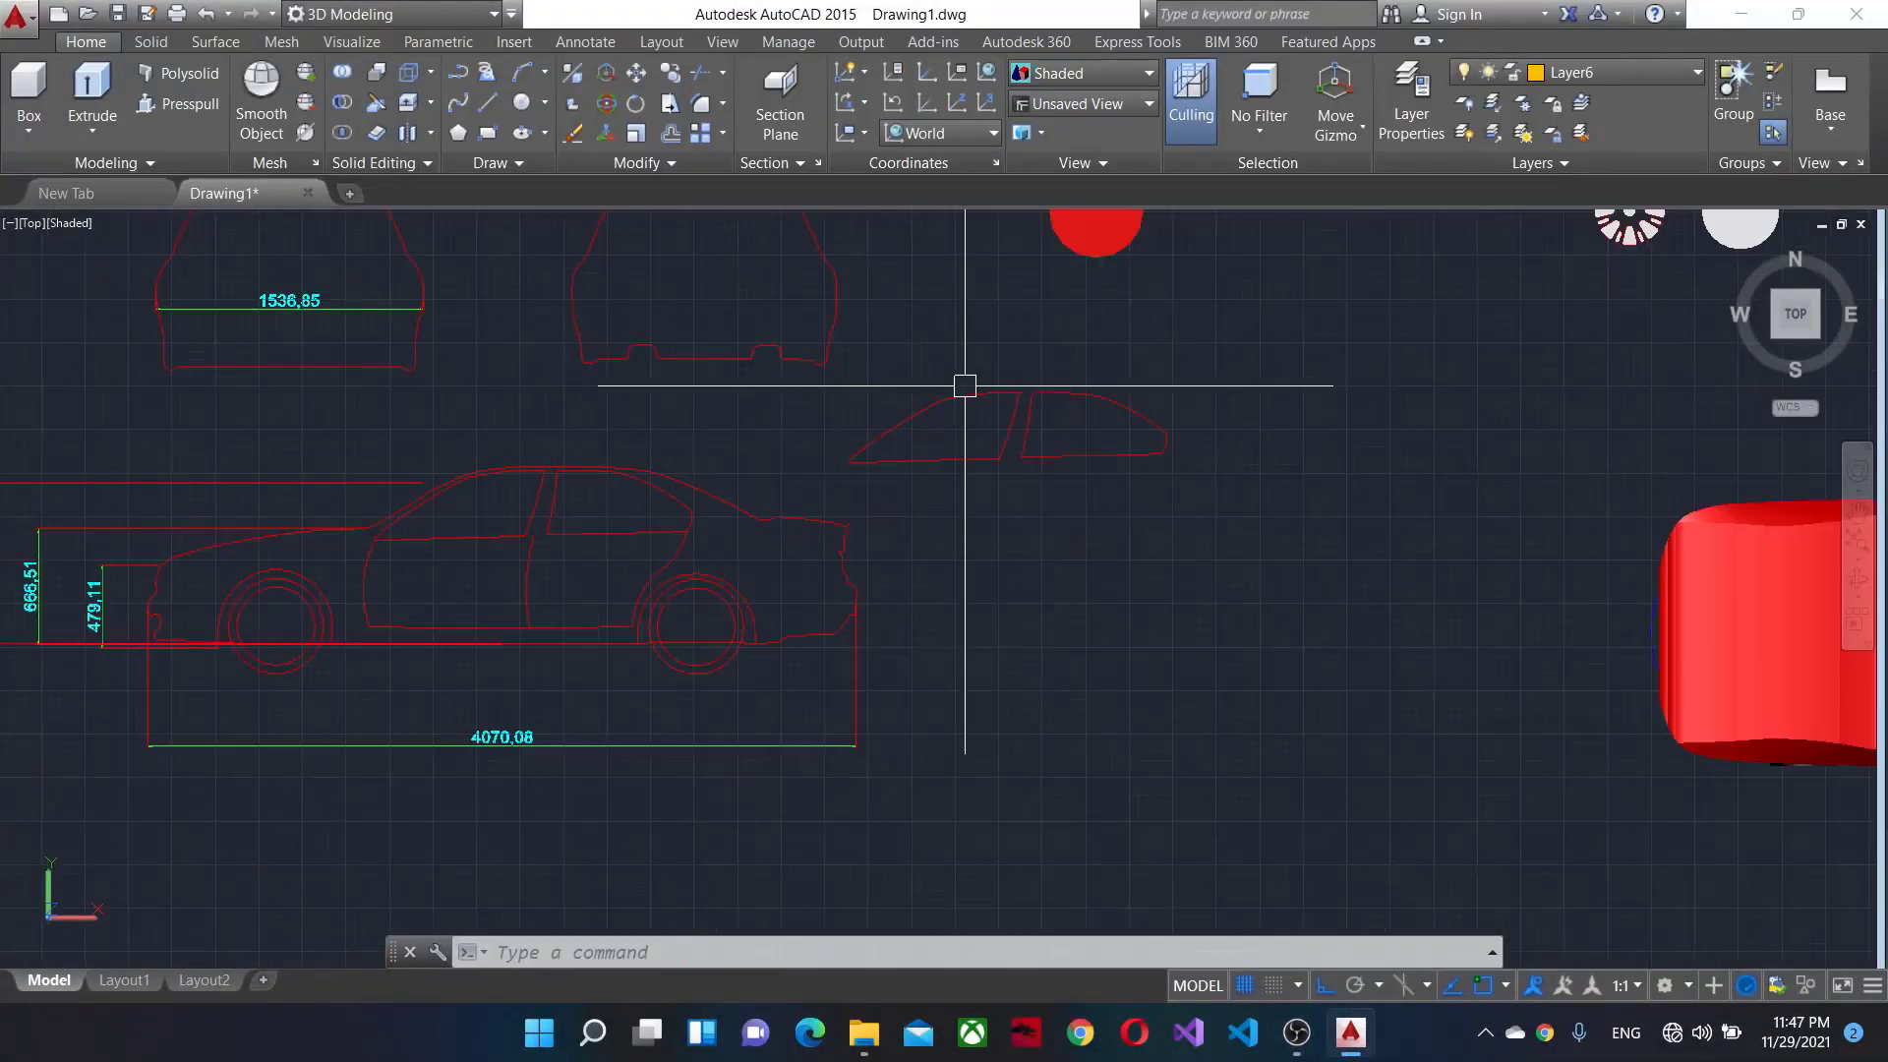
scroll(925, 423, "up", 2)
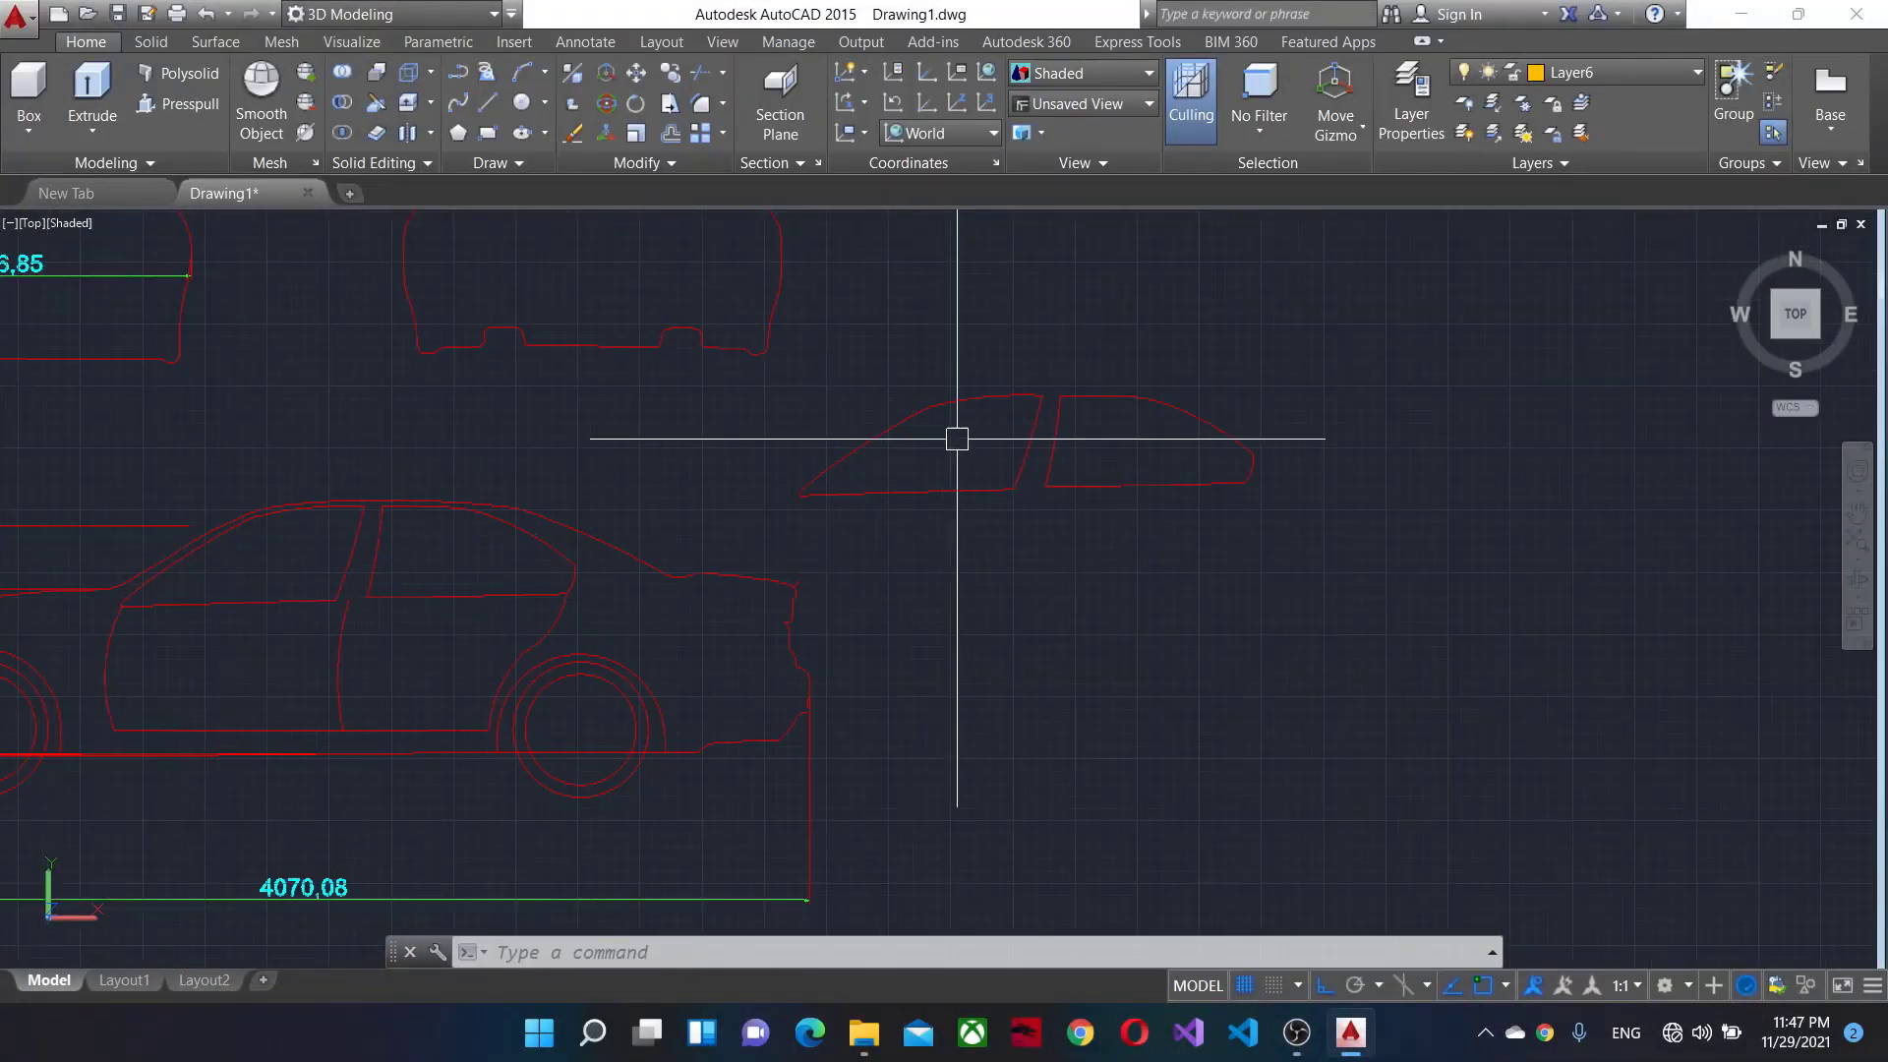
left_click(826, 346)
left_click(1313, 516)
key("Escape")
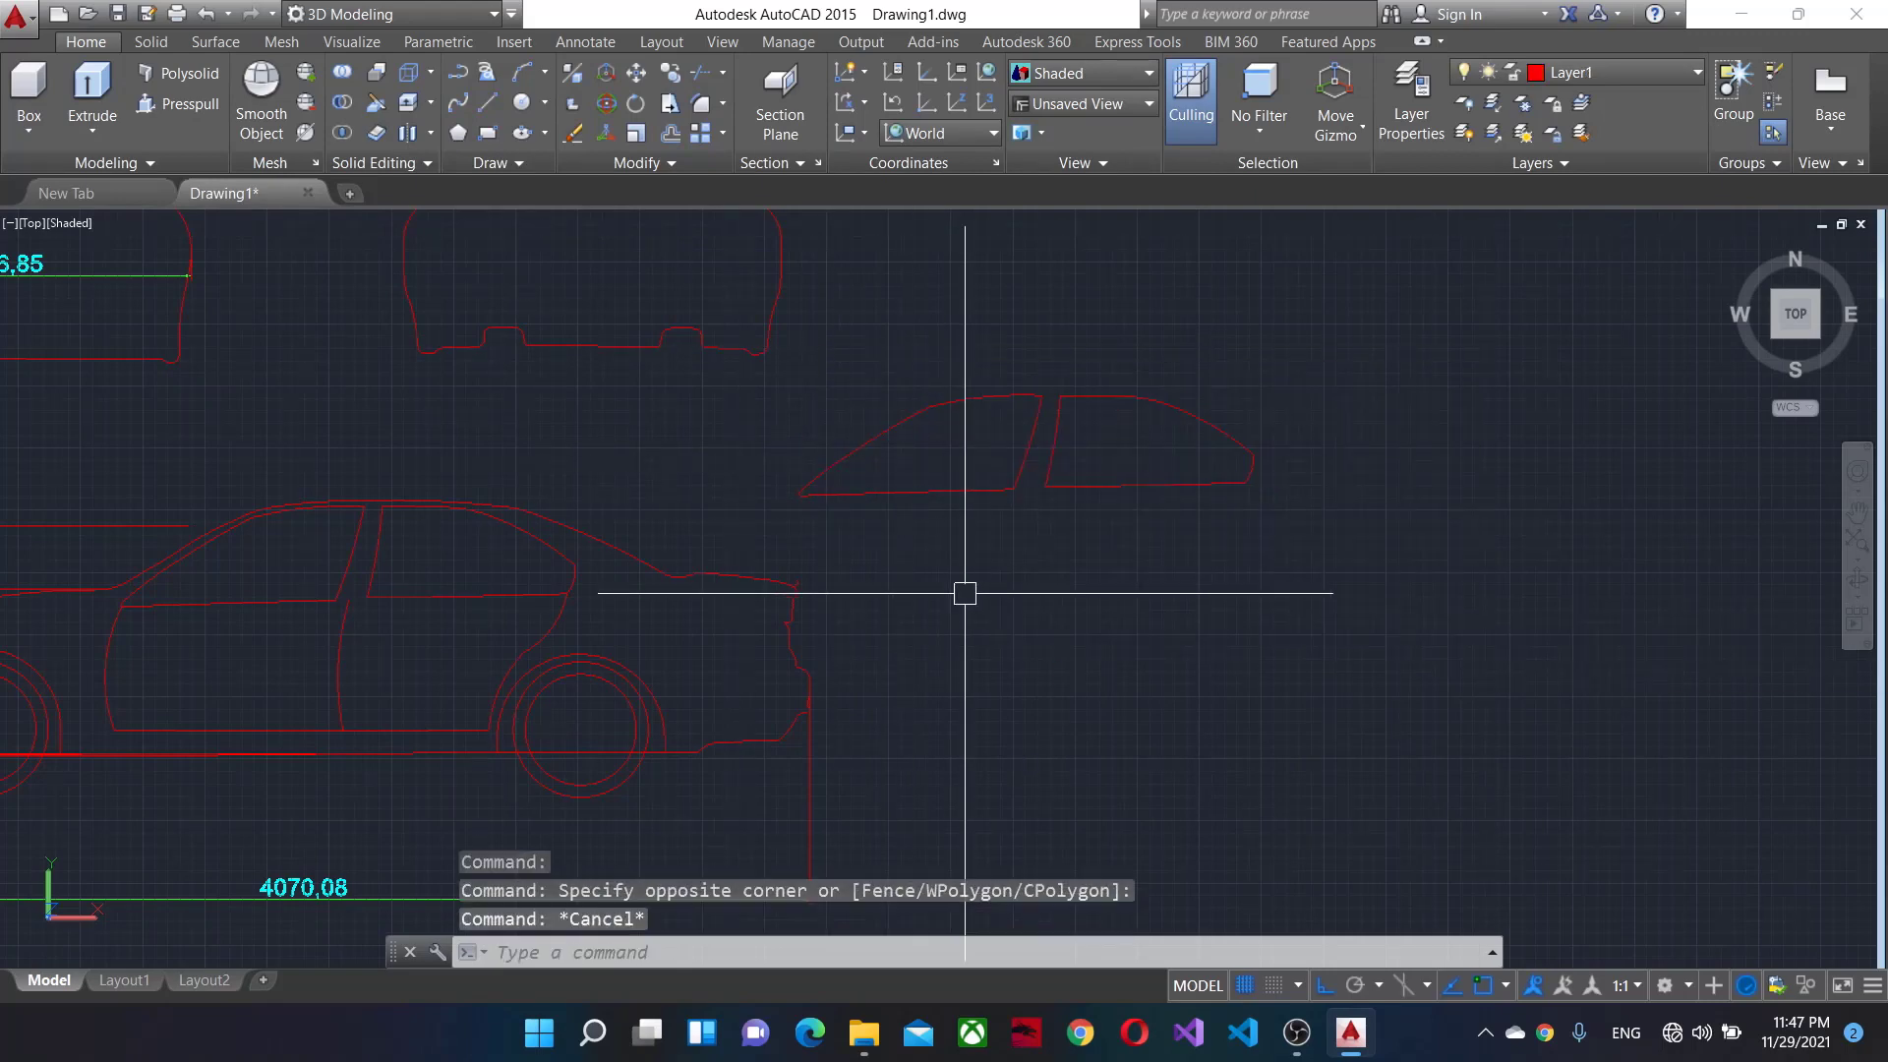
left_click(787, 372)
left_click(1583, 595)
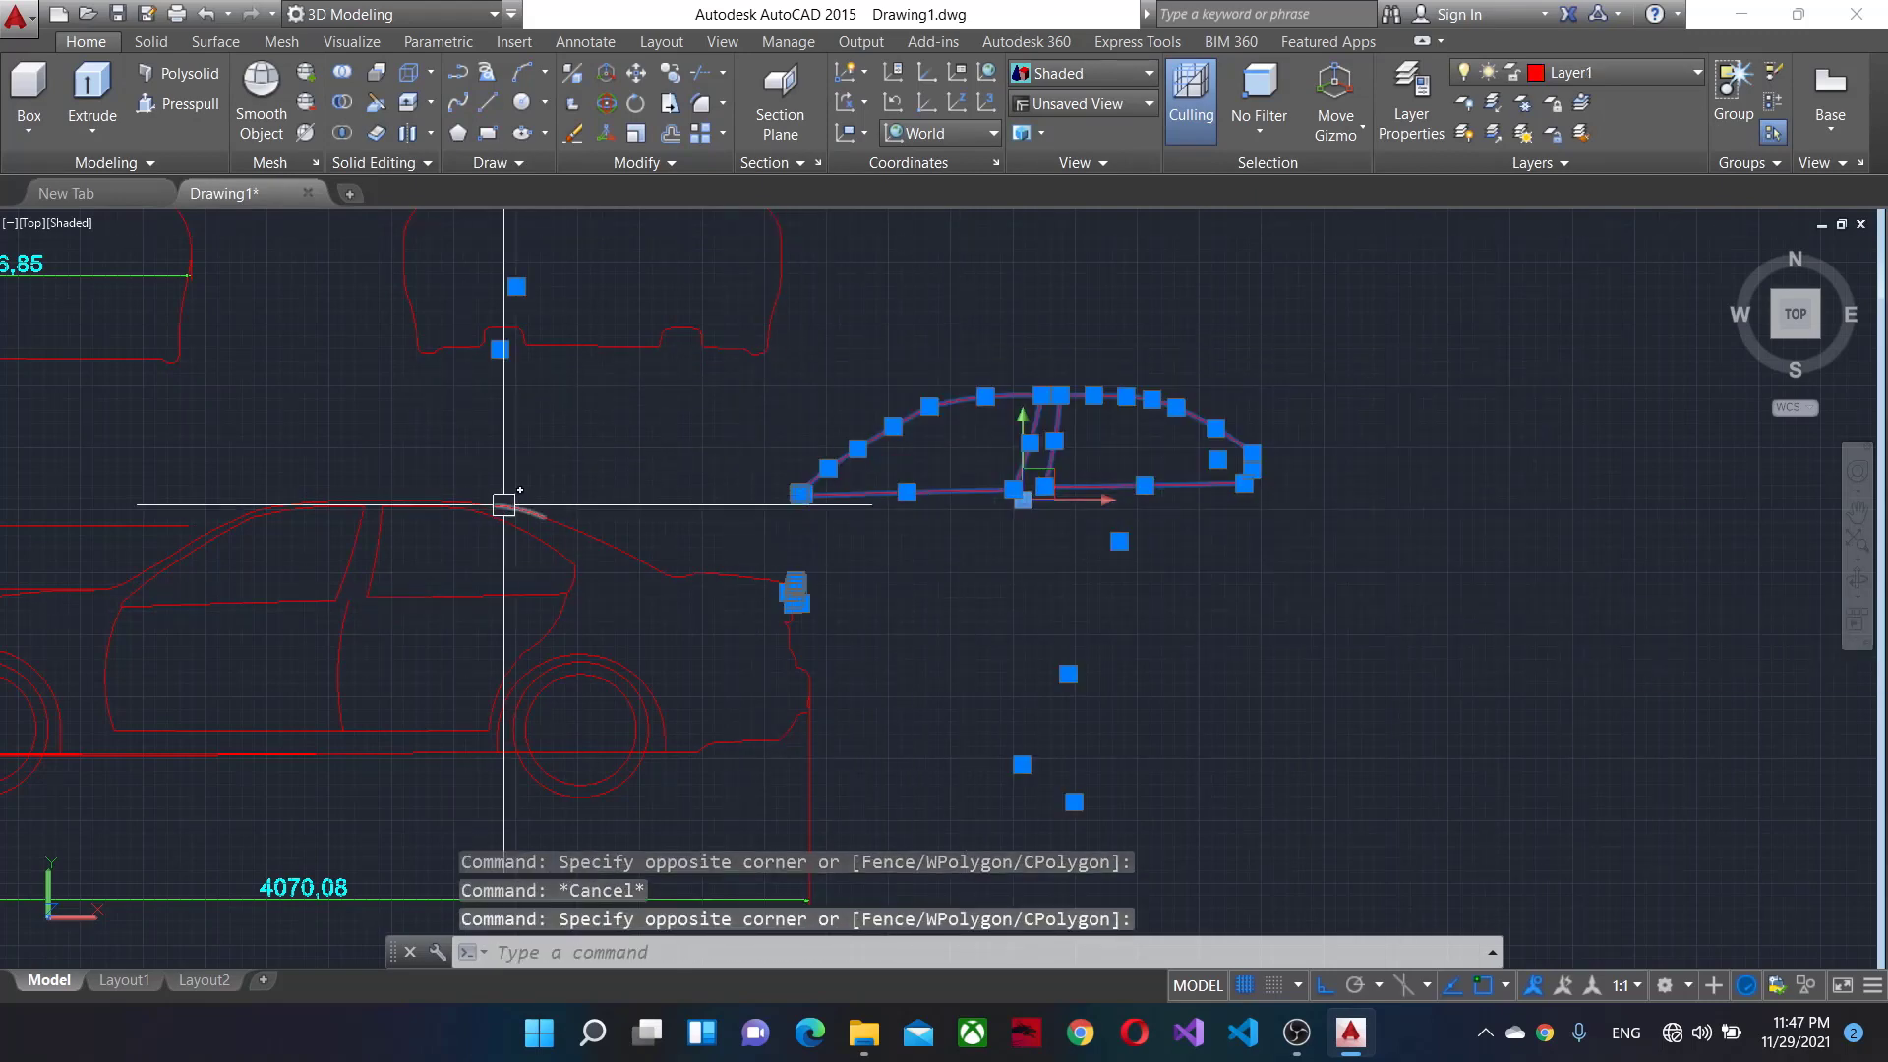
key("Escape")
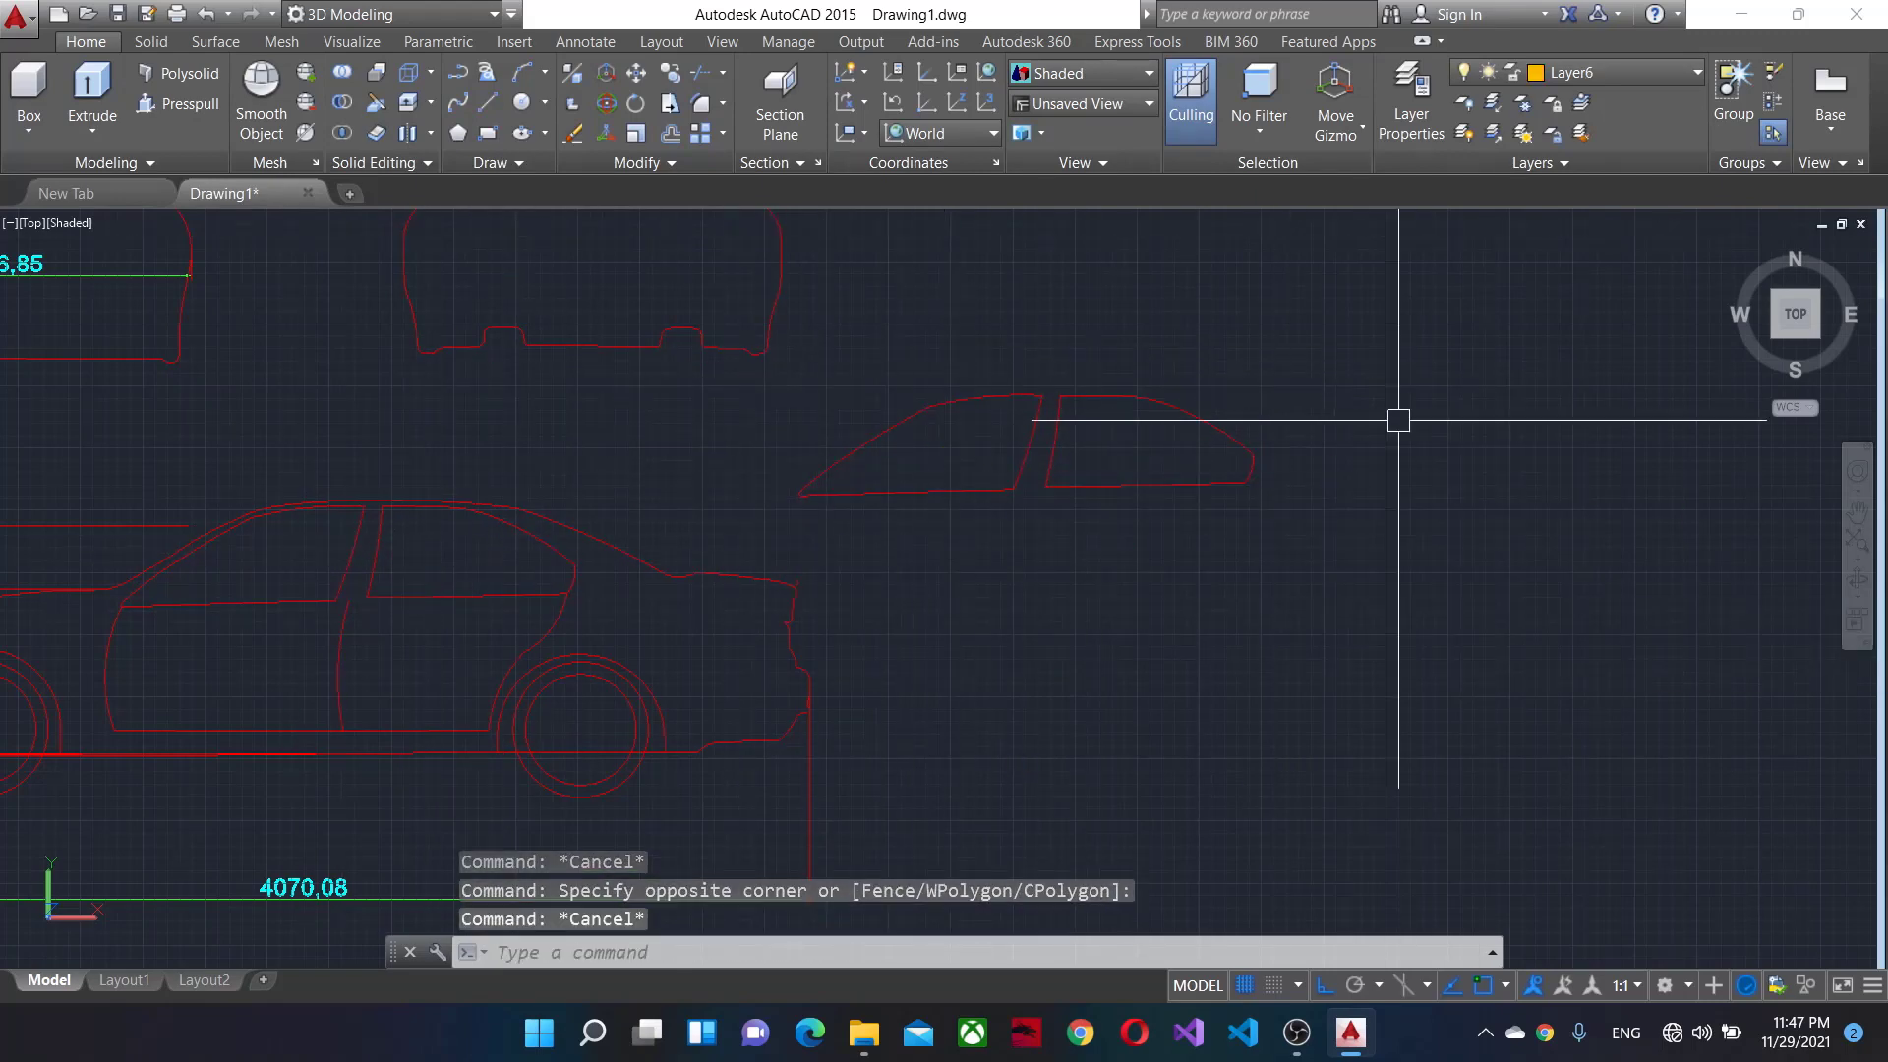
Select the left window outline and try to JOIN its pieces into one.
scroll(772, 346, "up", 2)
left_click(769, 349)
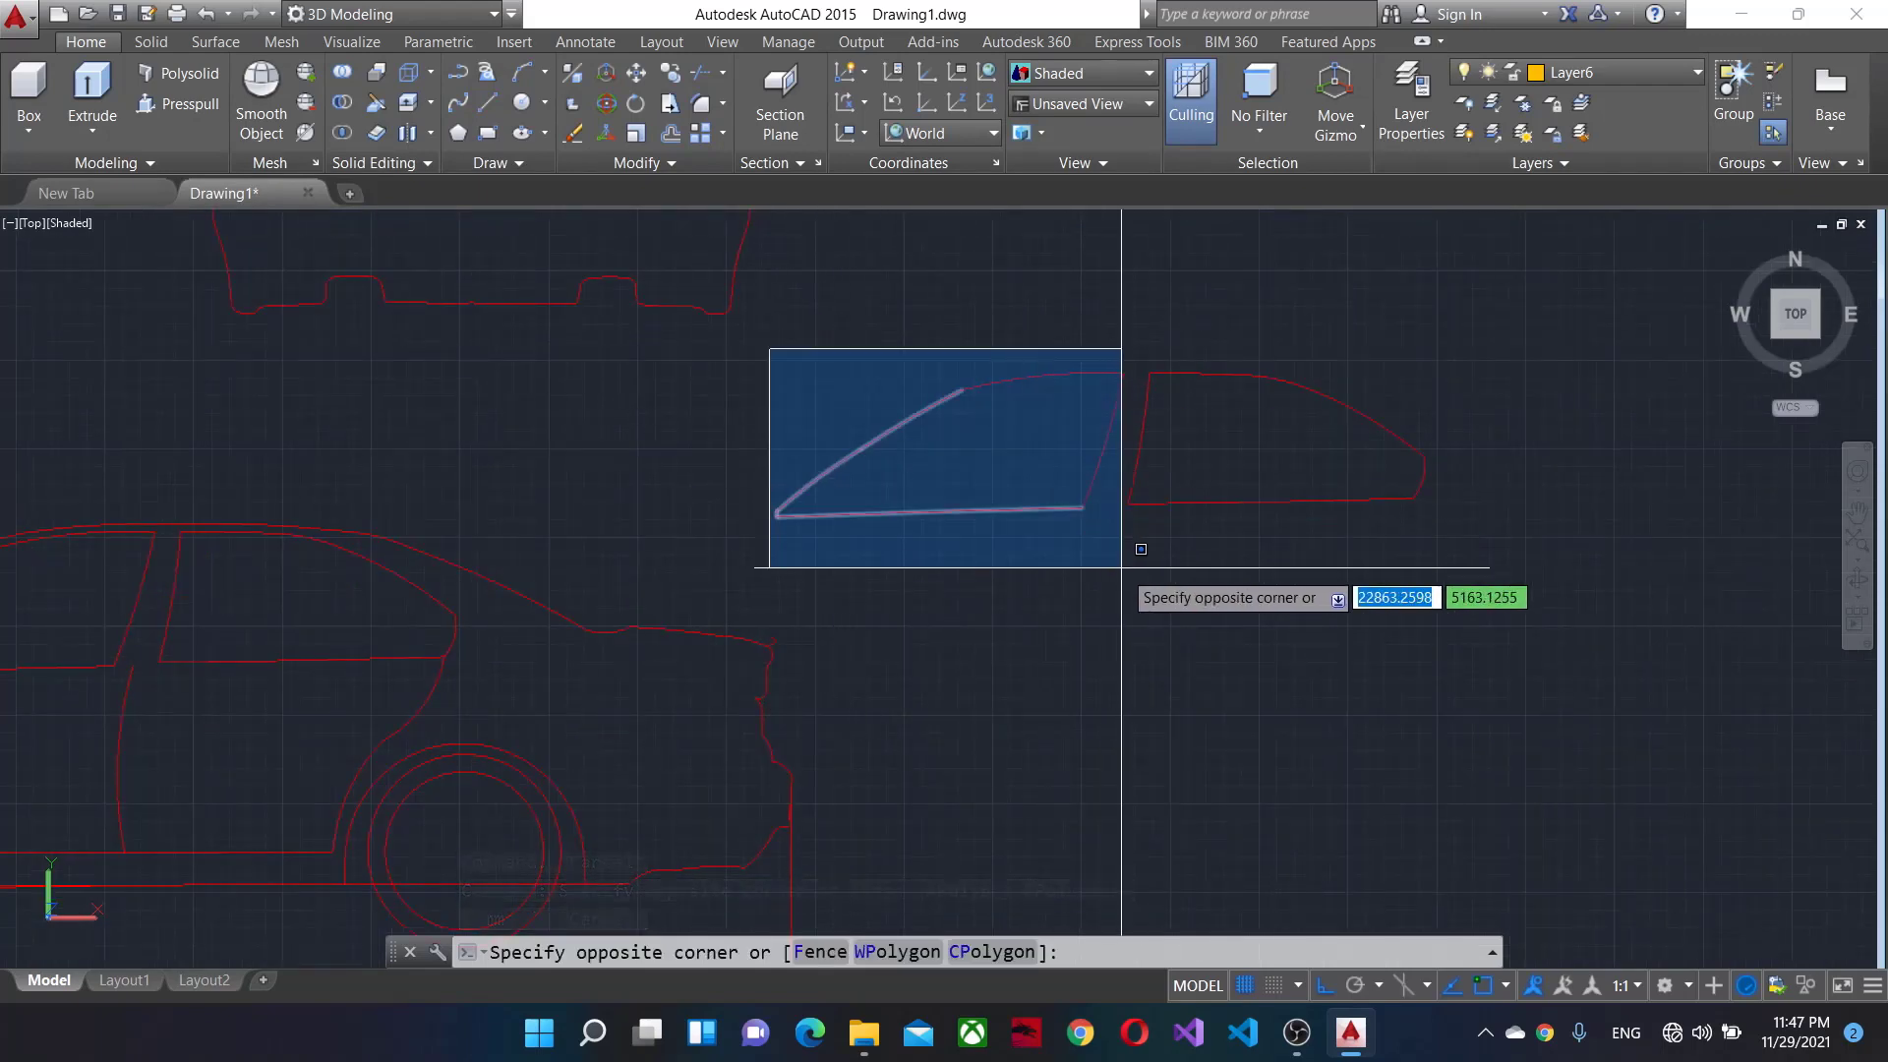
left_click(1126, 568)
scroll(1141, 600, "up", 3)
scroll(408, 535, "up", 3)
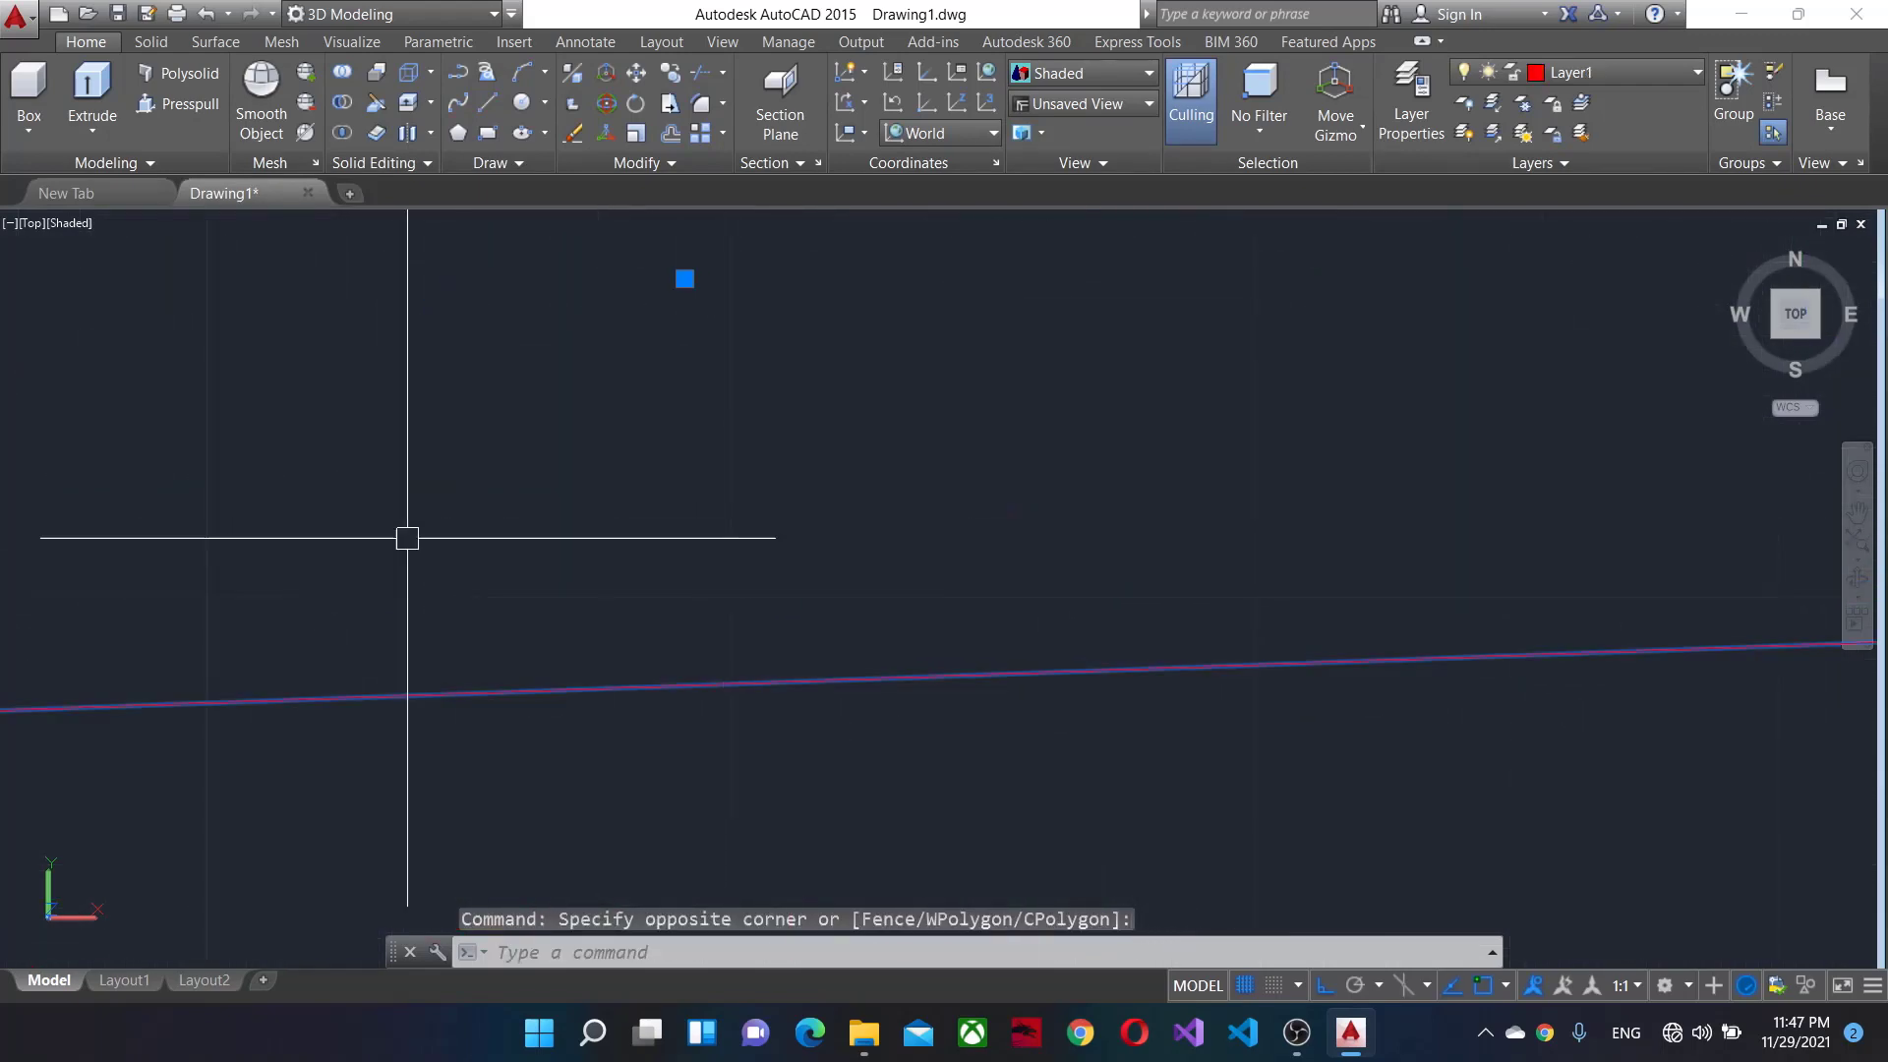
scroll(873, 535, "up", 2)
scroll(873, 535, "down", 3)
type("j")
key("Return")
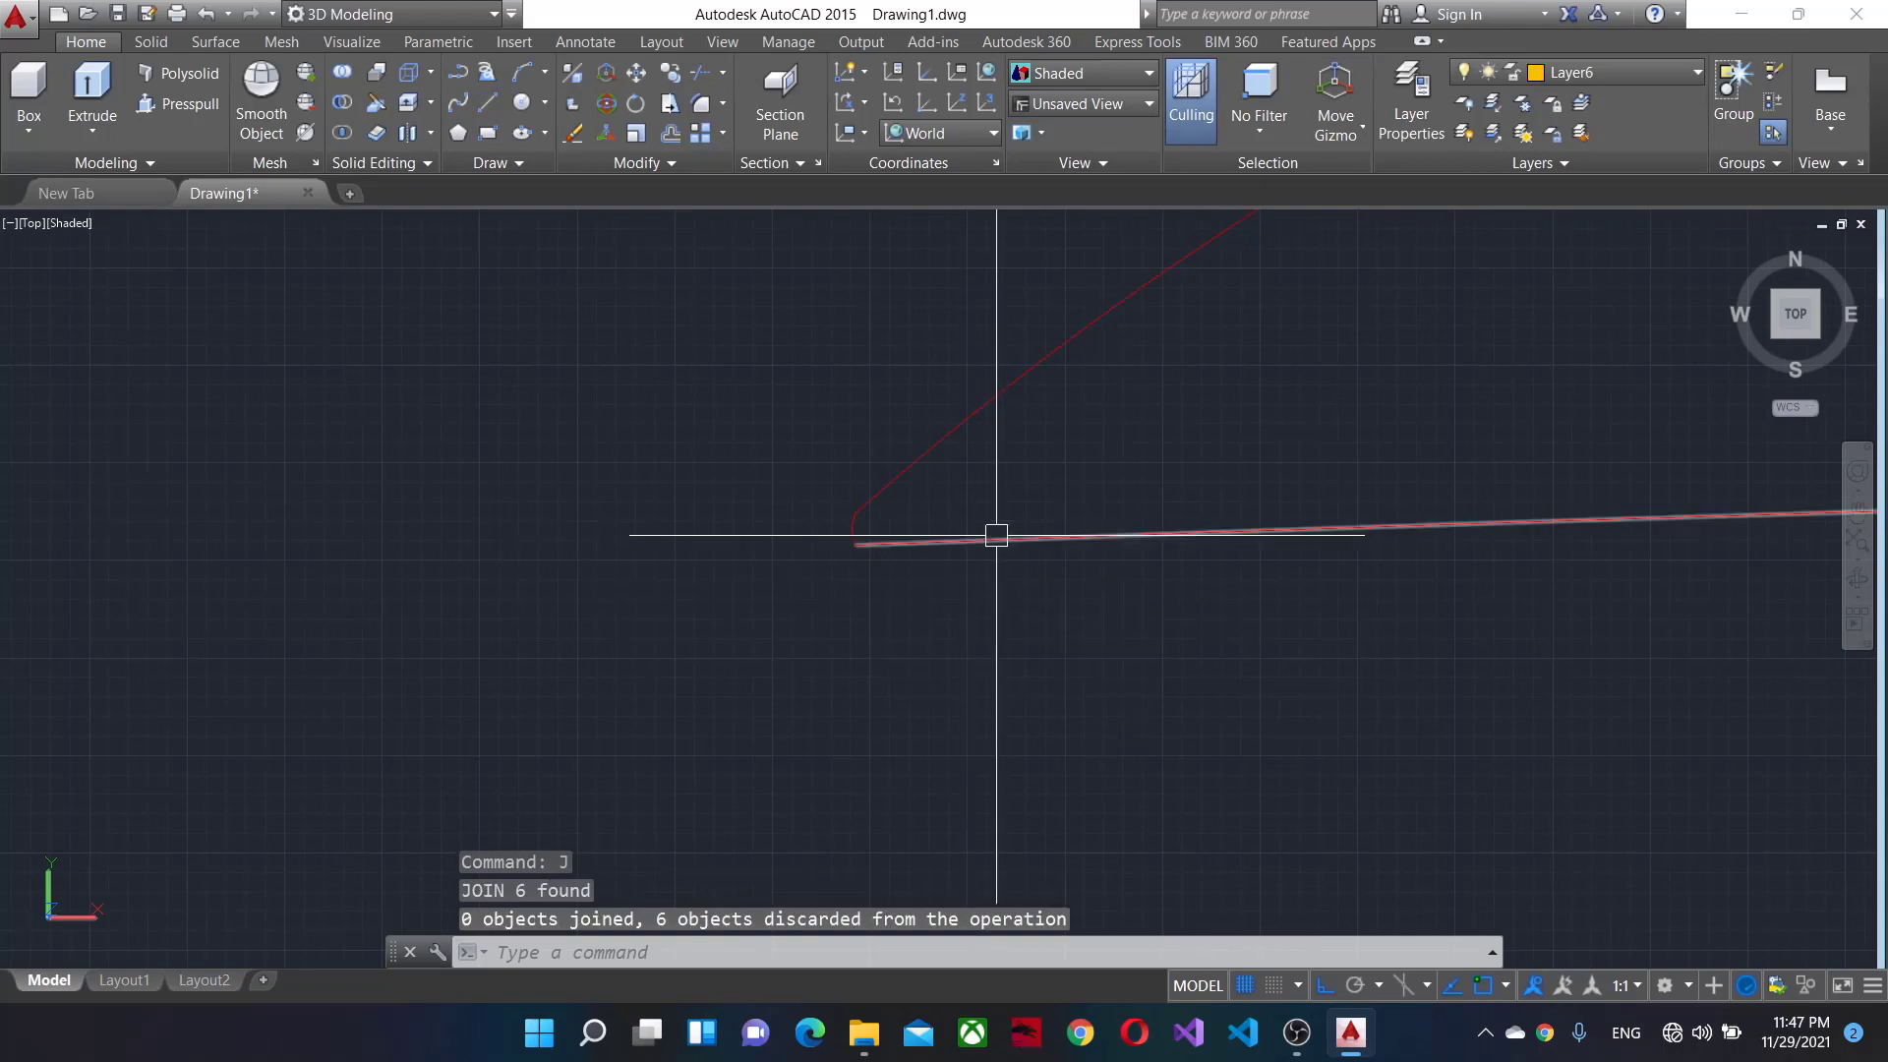
scroll(865, 535, "down", 3)
Run BOUNDARY with Pick Points inside the left and right window outlines.
type("b")
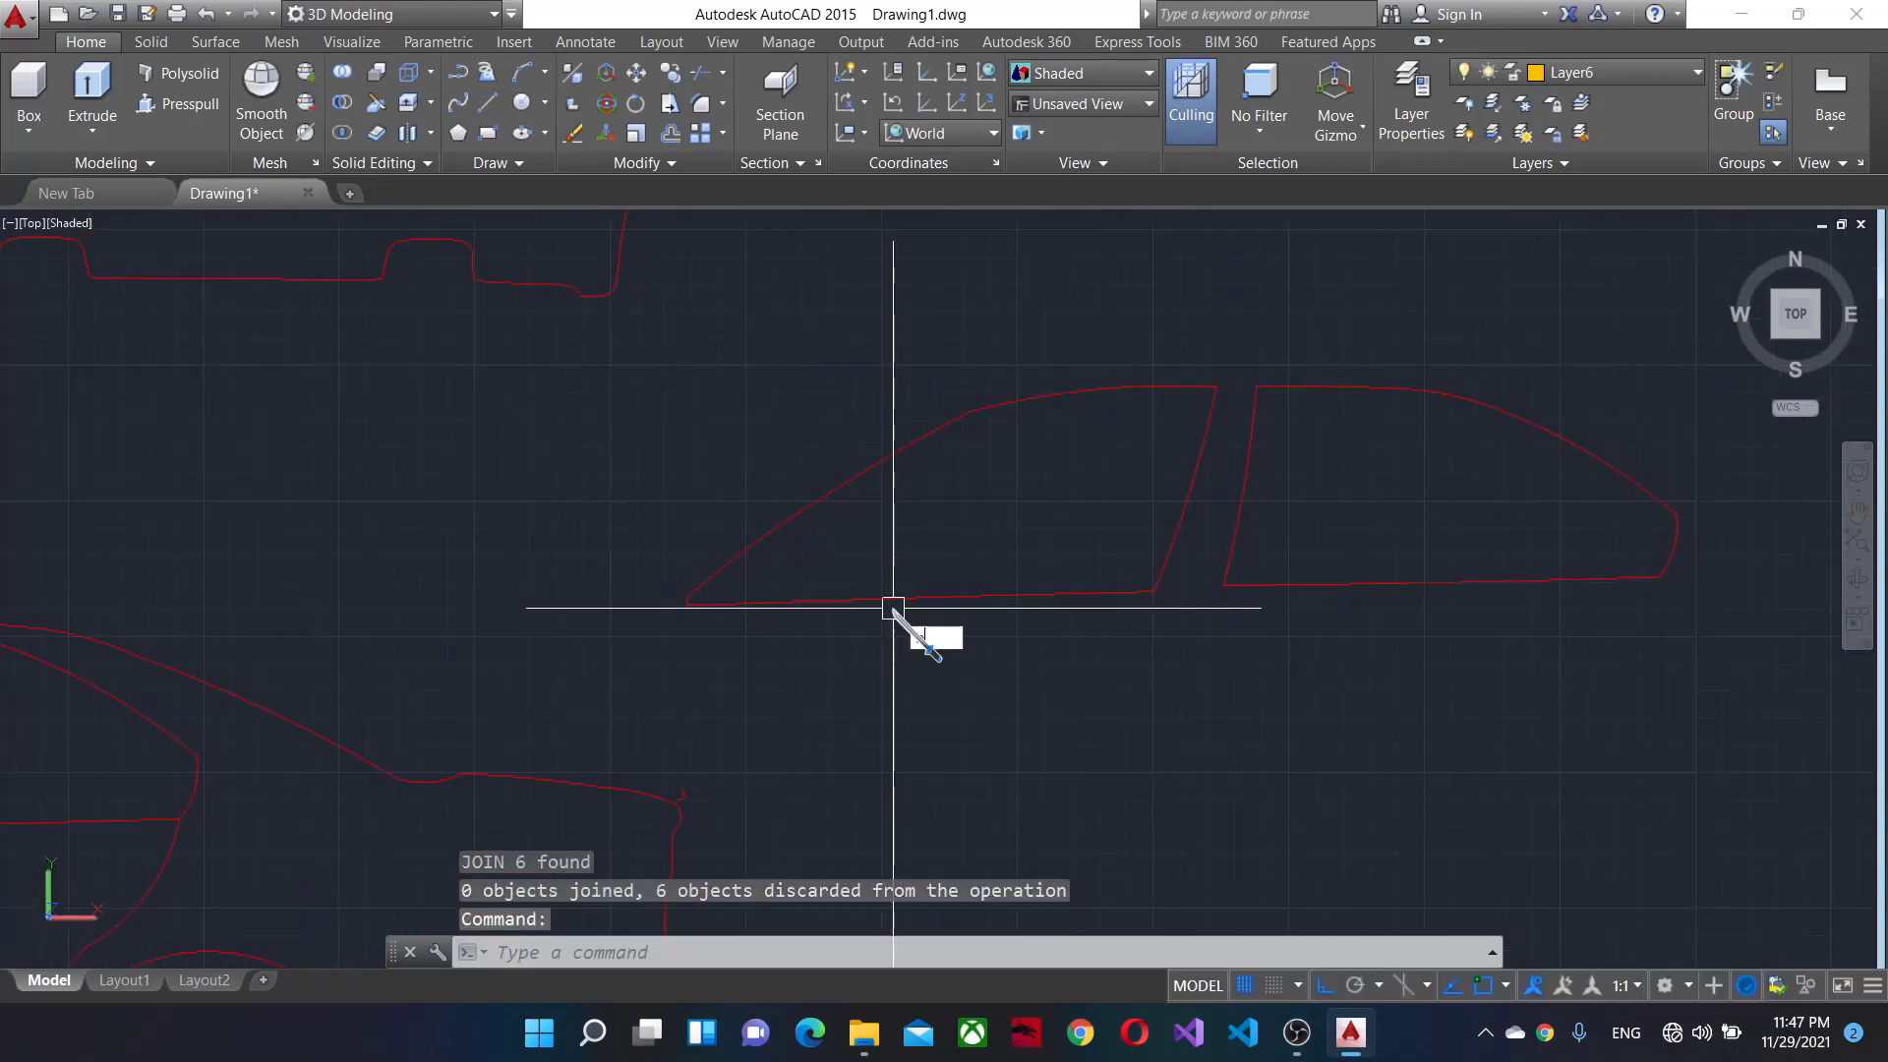
type("o")
key("Return")
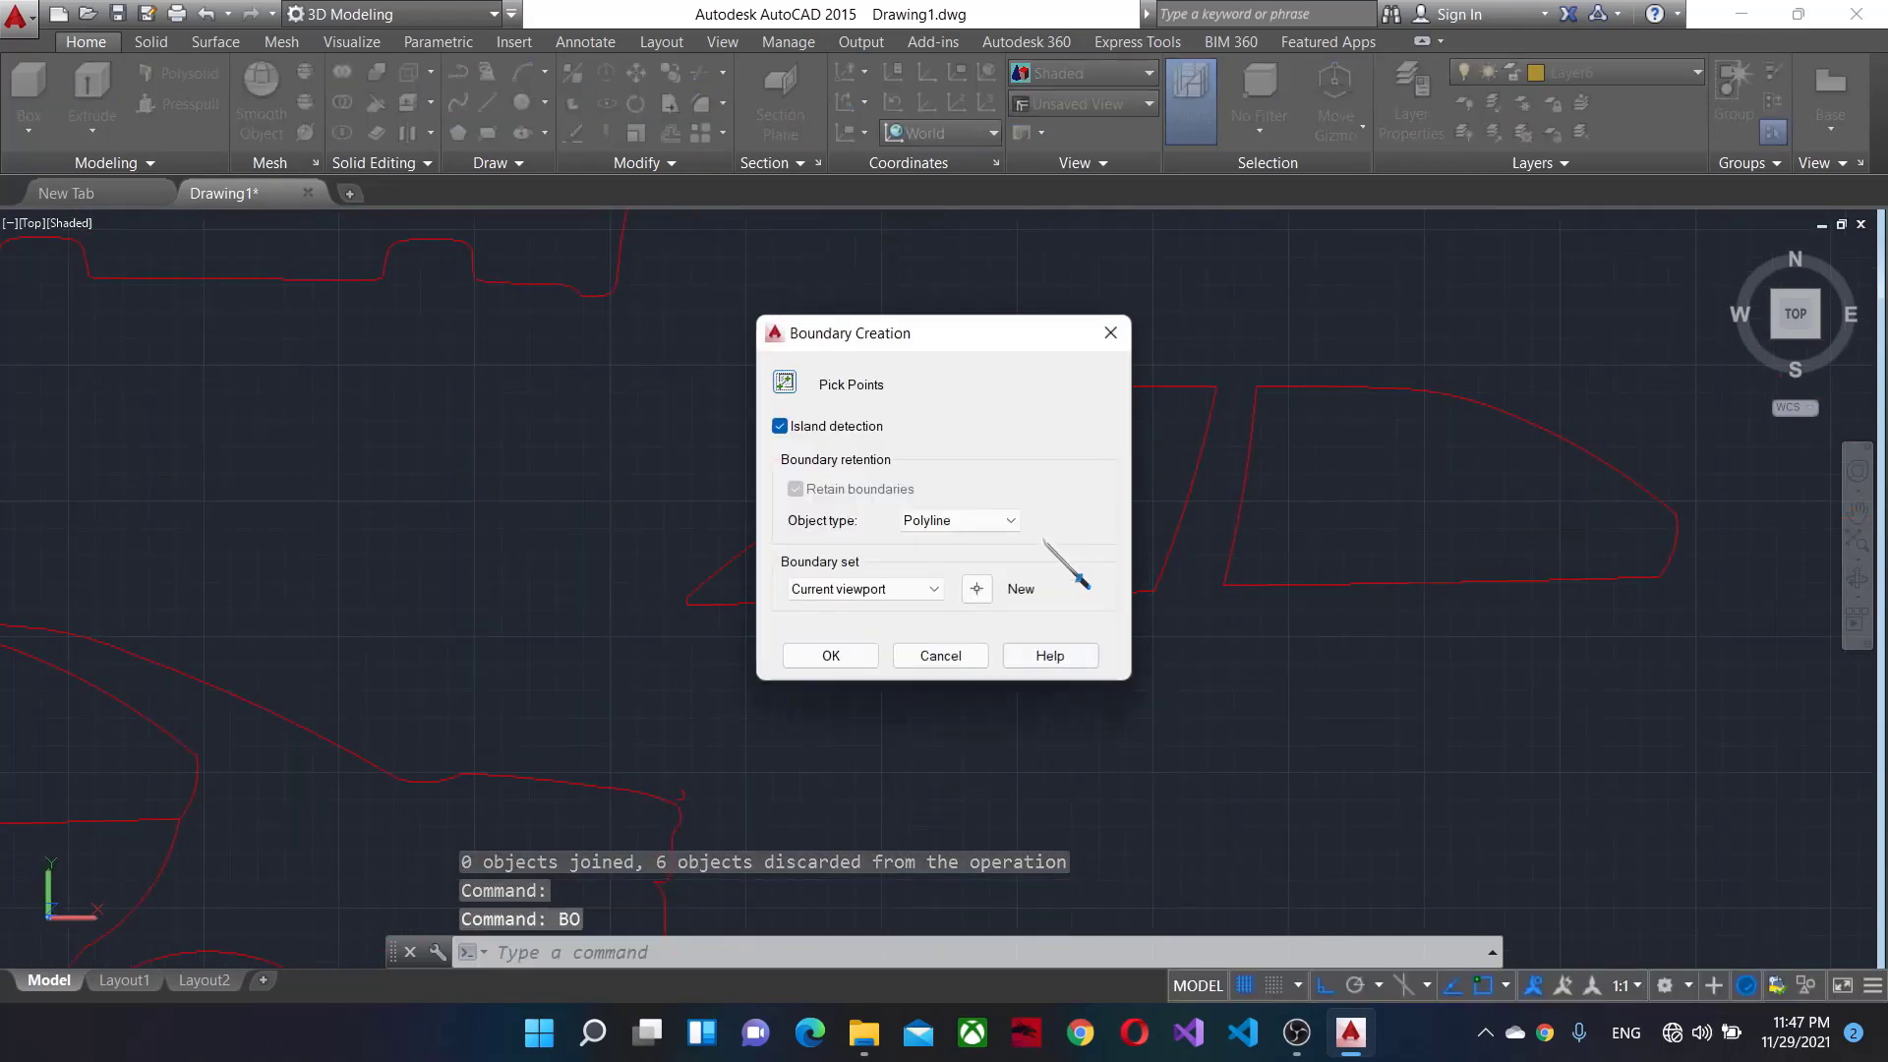
left_click(784, 382)
left_click(1041, 404)
left_click(1327, 409)
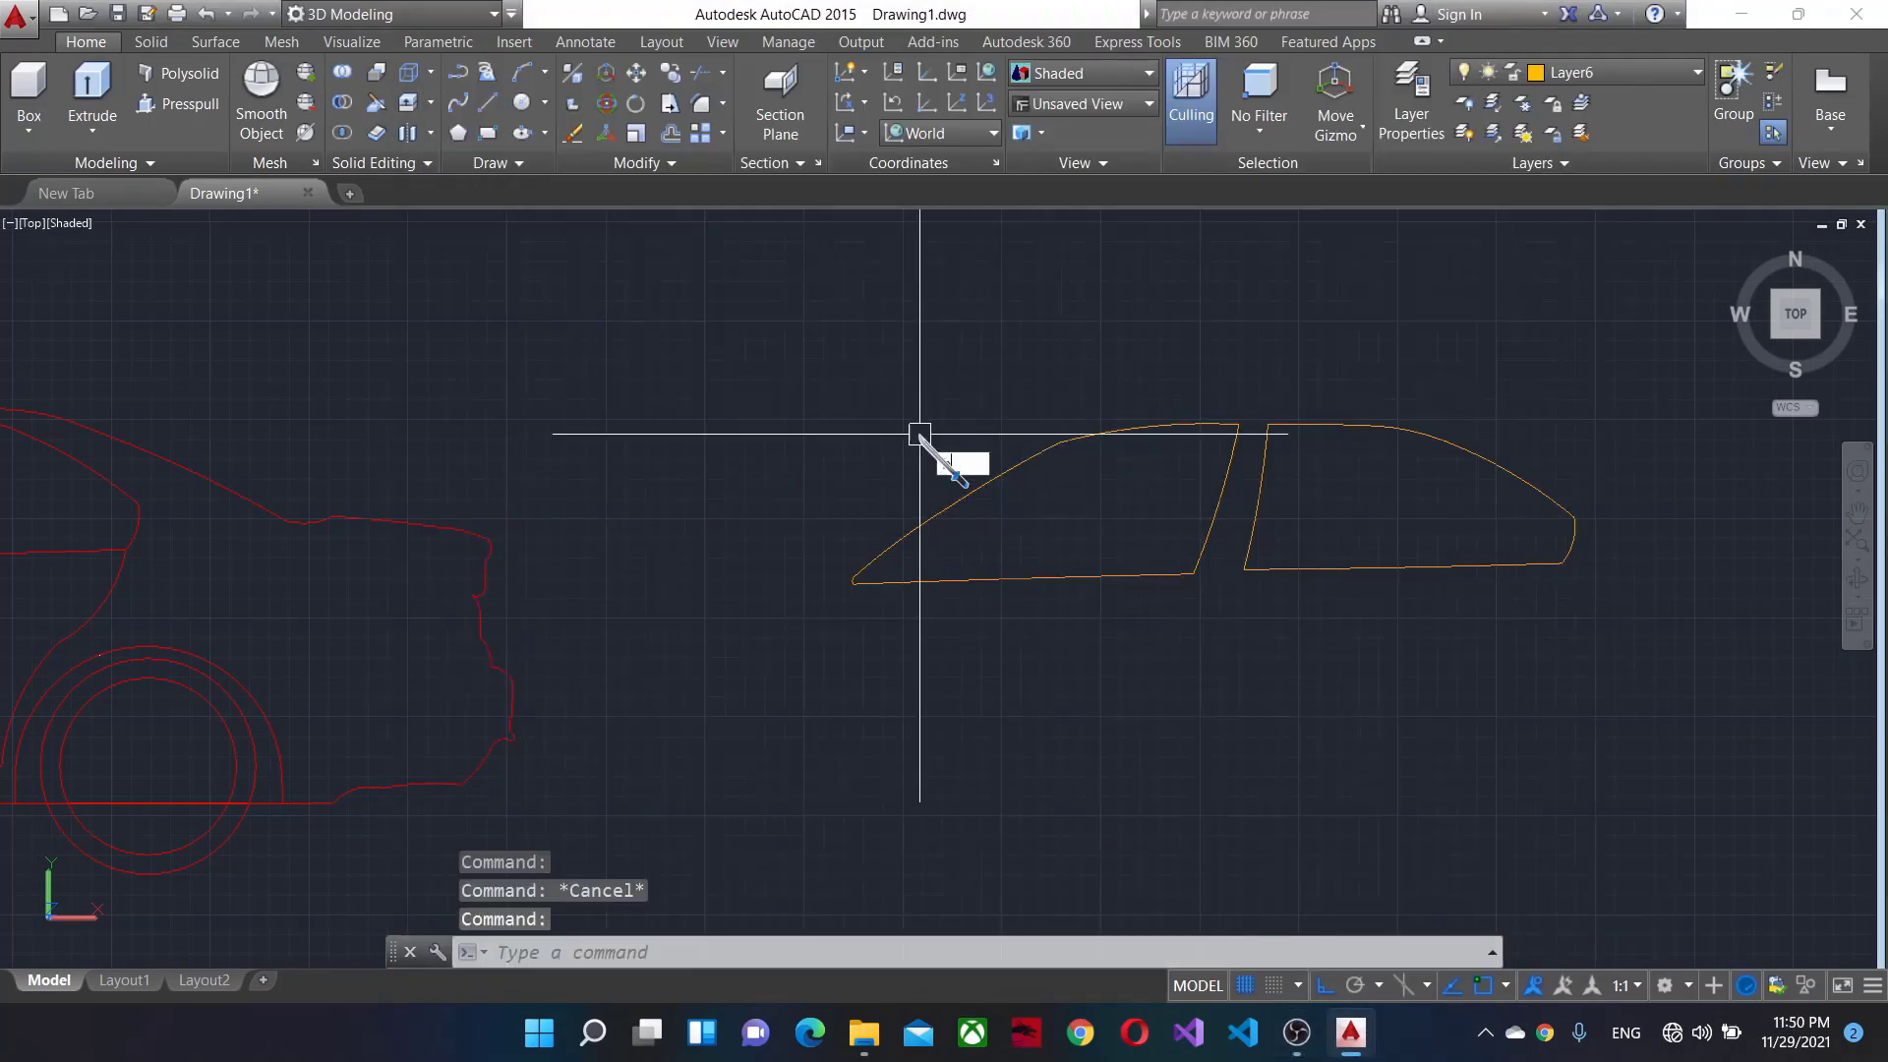
Rerun BOUNDARY, picking inside both window shapes again, then end picking.
type("bo")
key("Return")
left_click(784, 379)
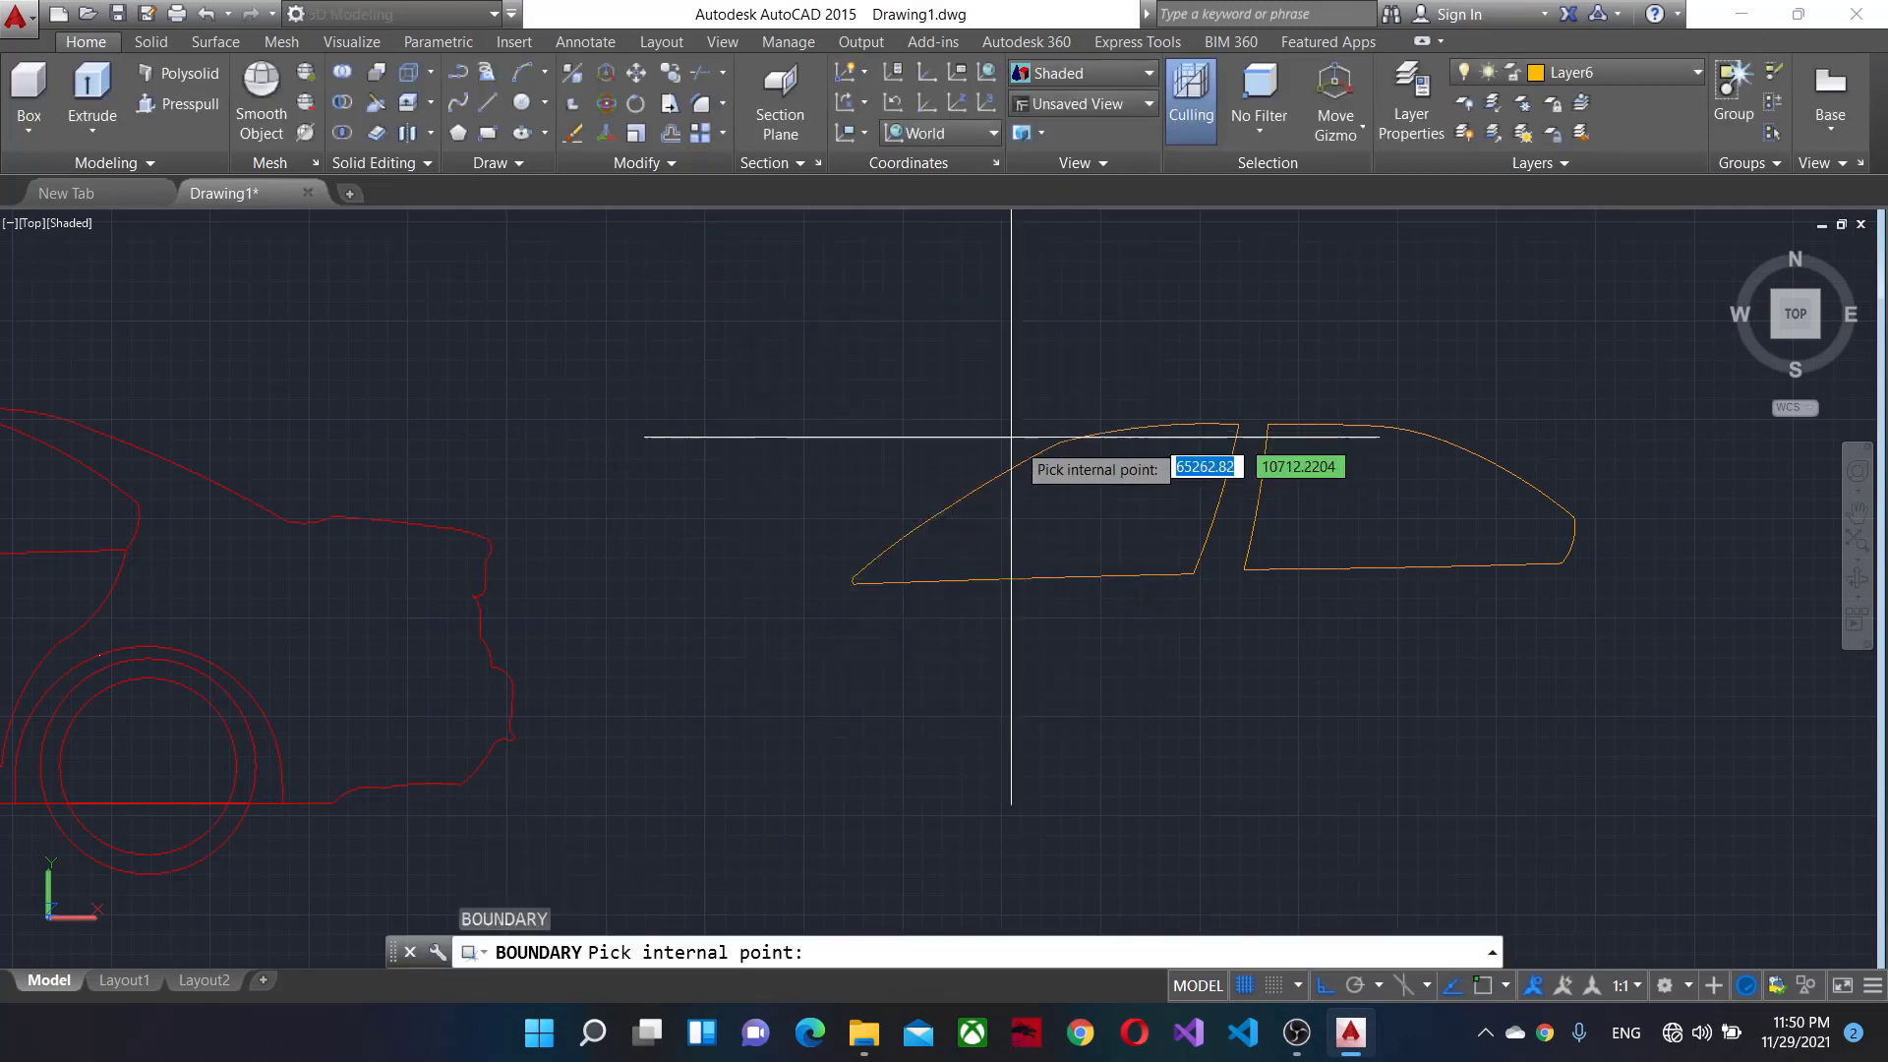
left_click(1161, 472)
left_click(1274, 468)
key("Escape")
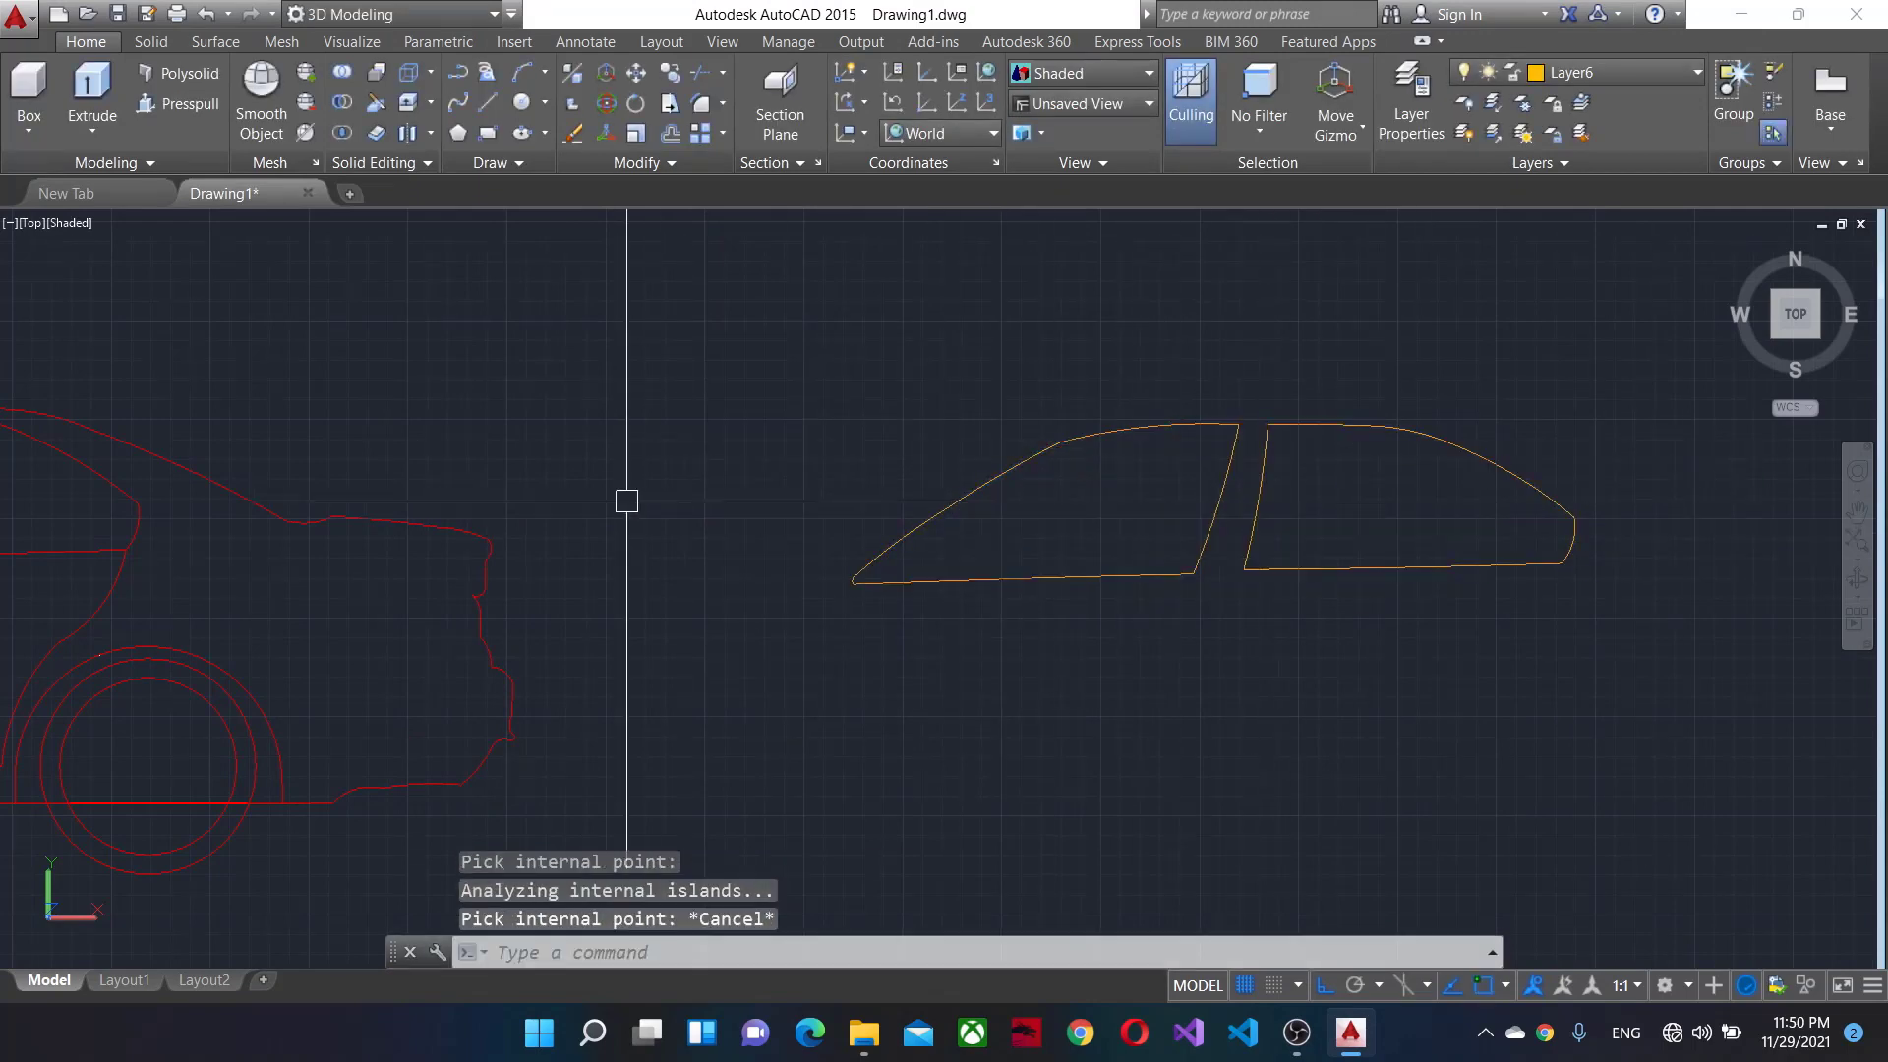
Pan onto the window outlines and switch to the SW Isometric view.
scroll(1272, 653, "up", 2)
middle_click_drag(1273, 653, 1145, 636)
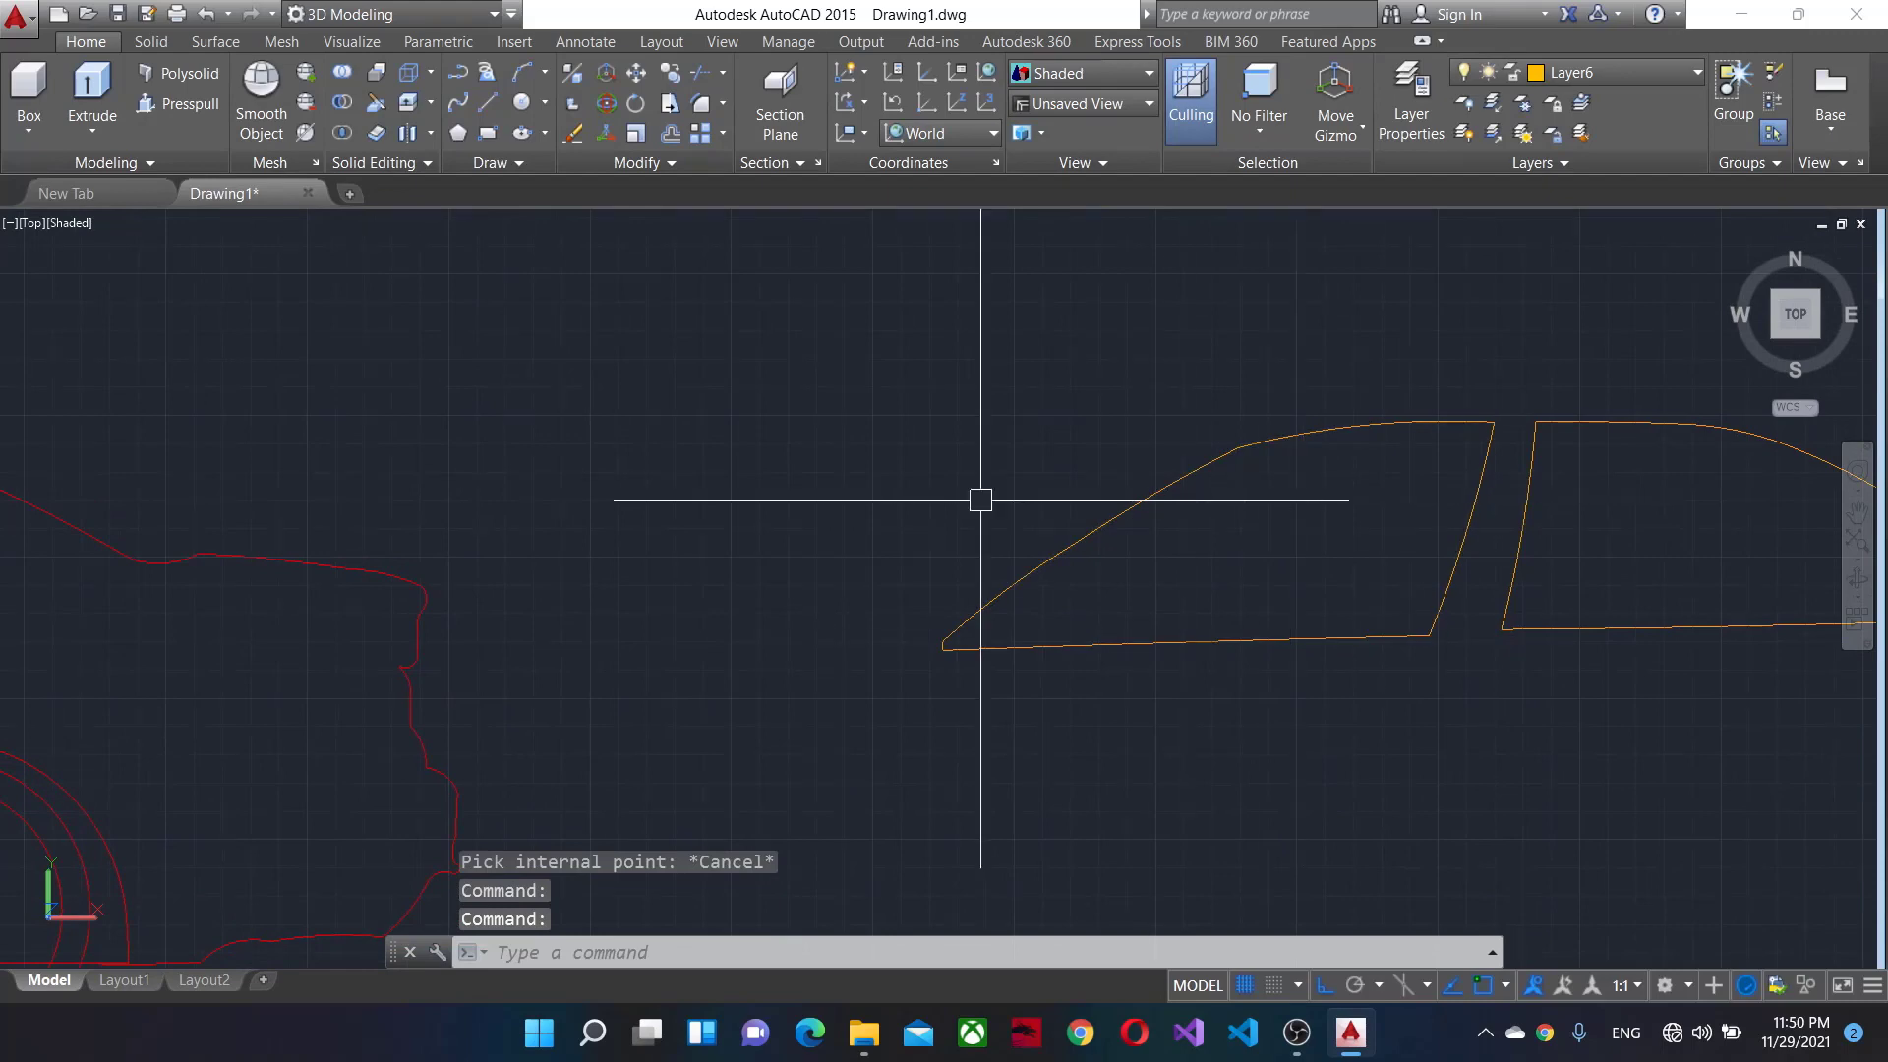
left_click(1779, 347)
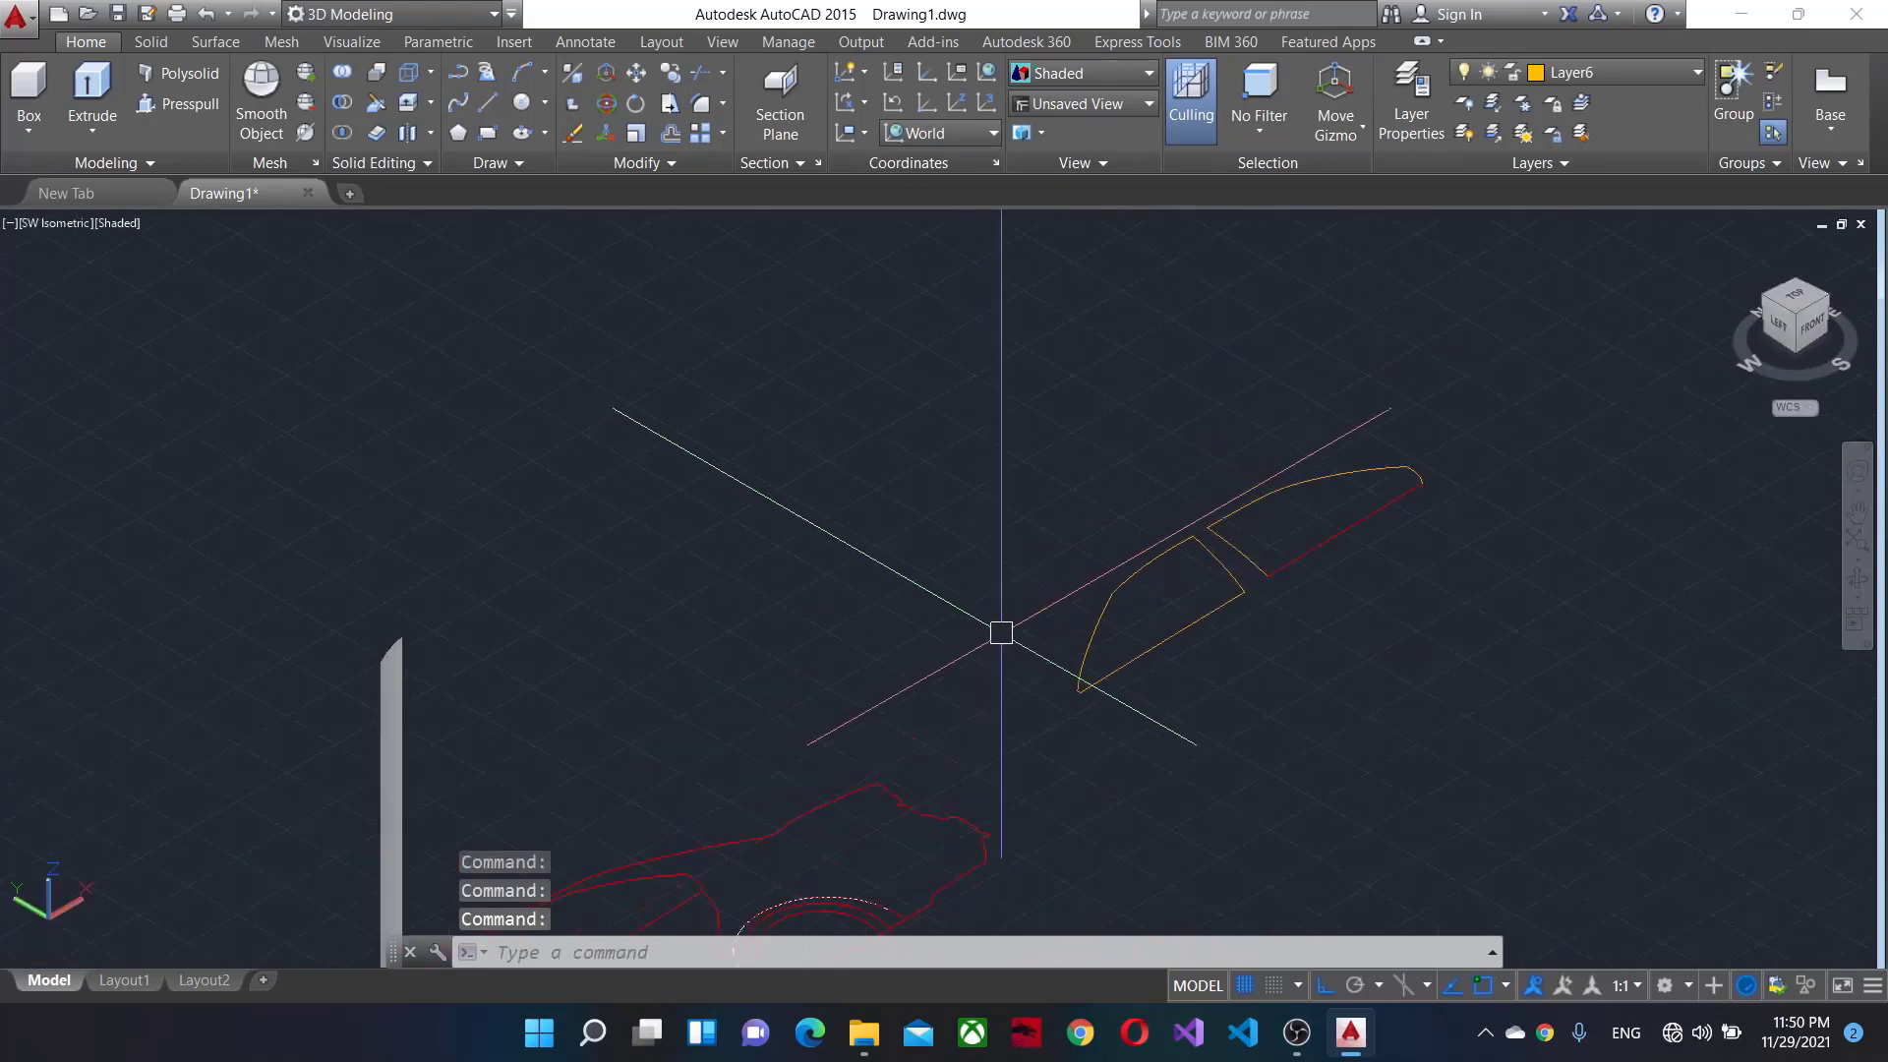
middle_click_drag(1036, 679, 1064, 641)
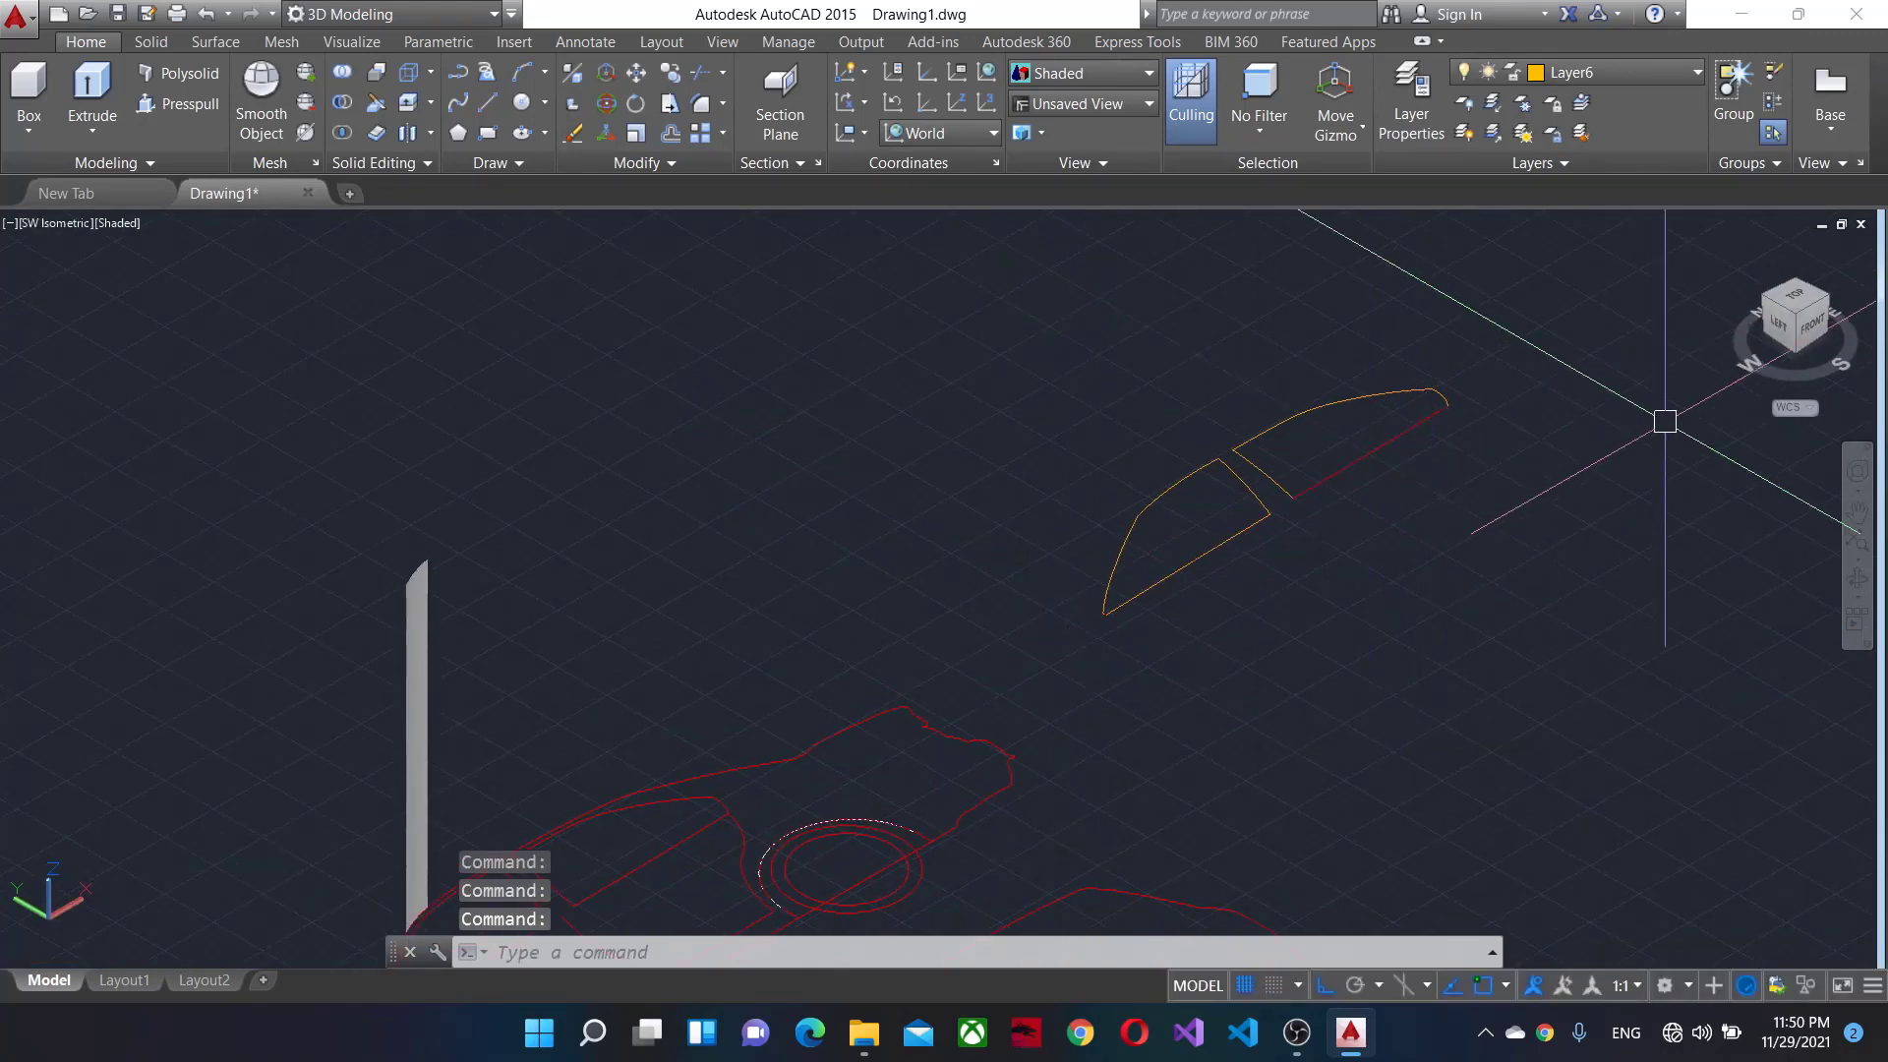
scroll(1297, 476, "up", 4)
scroll(1211, 546, "down", 5)
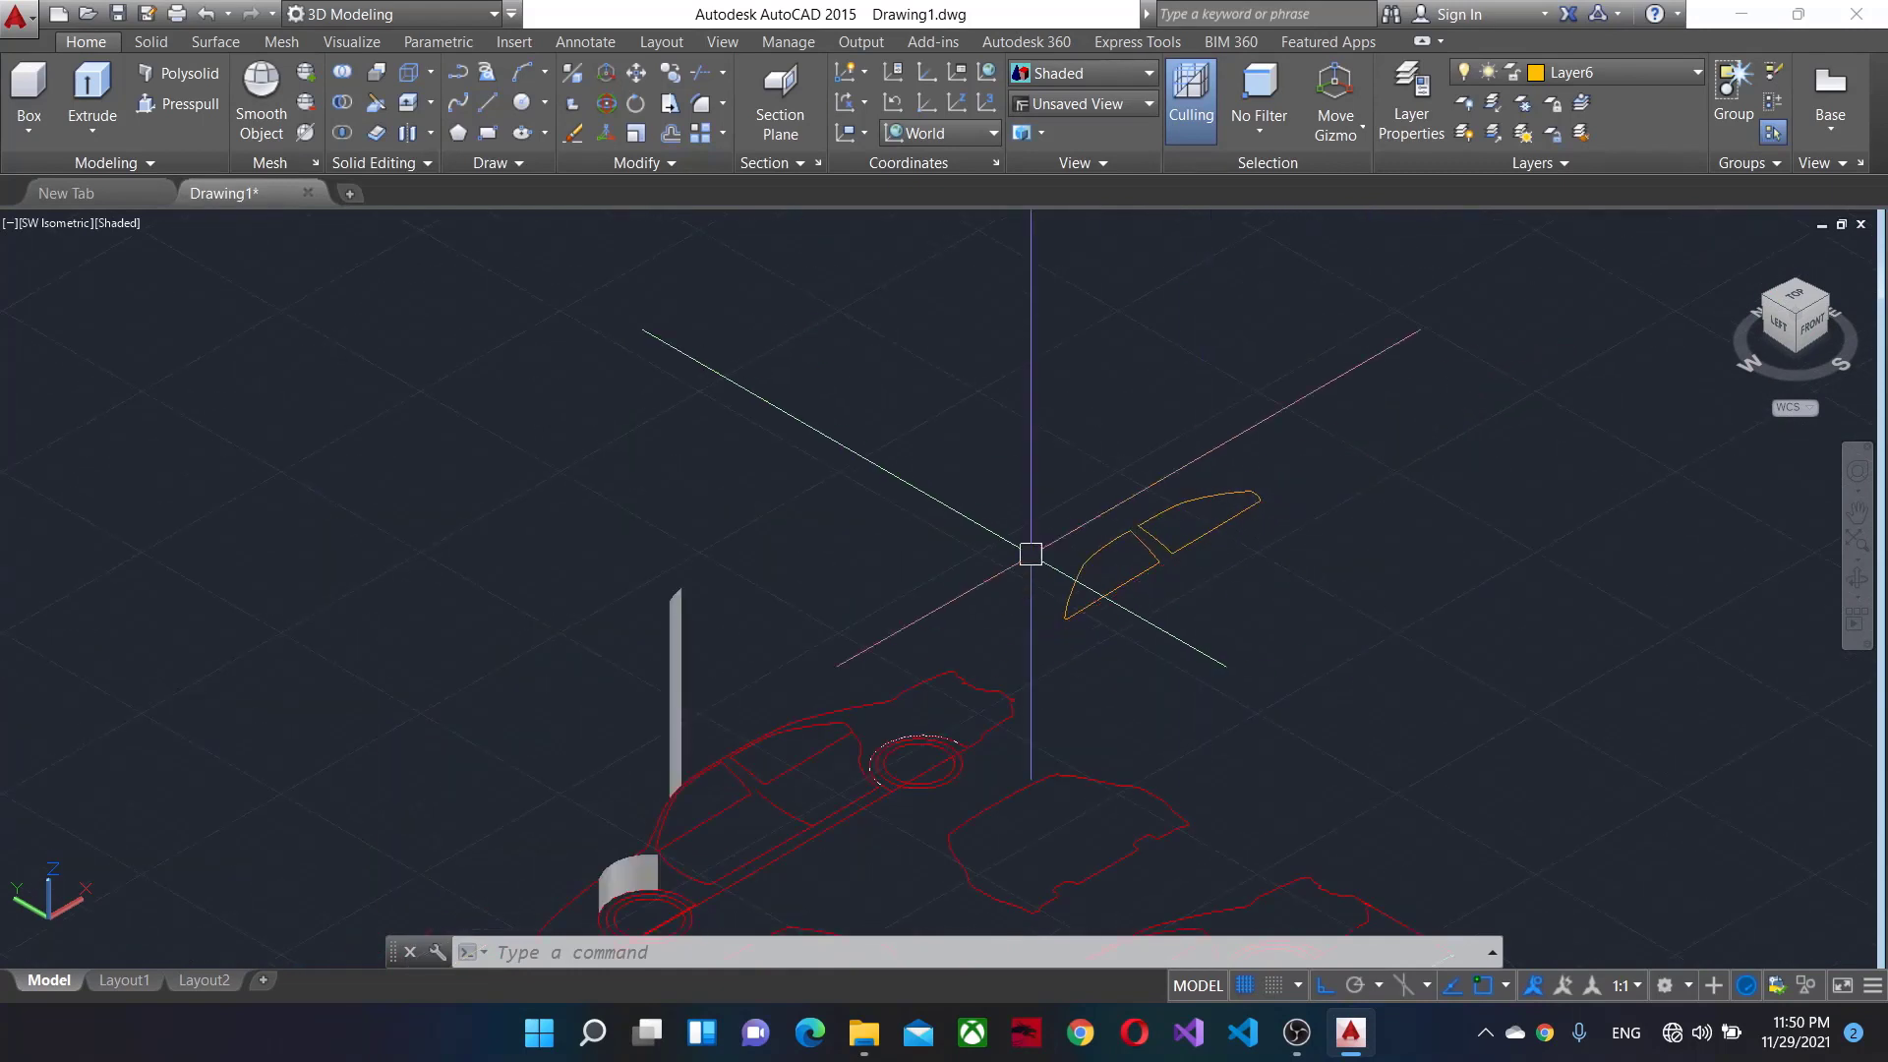
Start EXTRUDE and select the left and right window profiles.
type("ext")
key("Return")
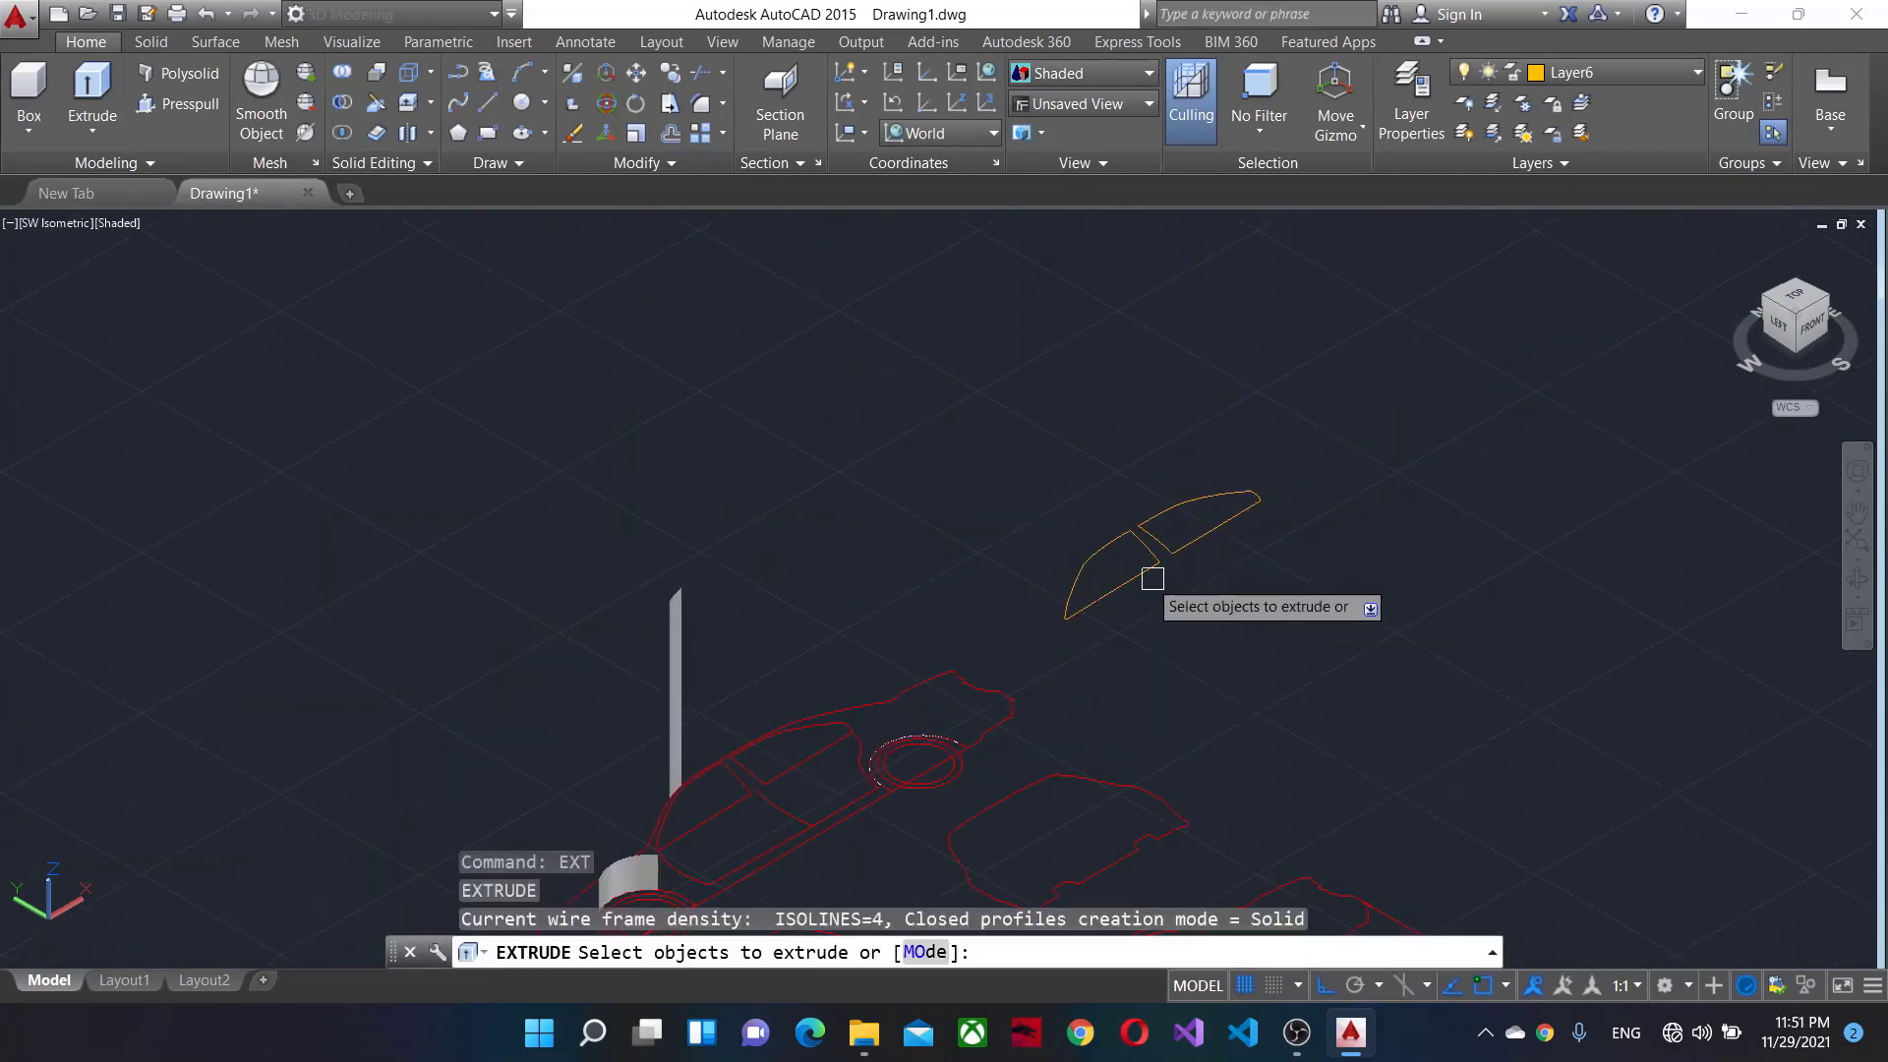
left_click(1097, 547)
left_click(1161, 511)
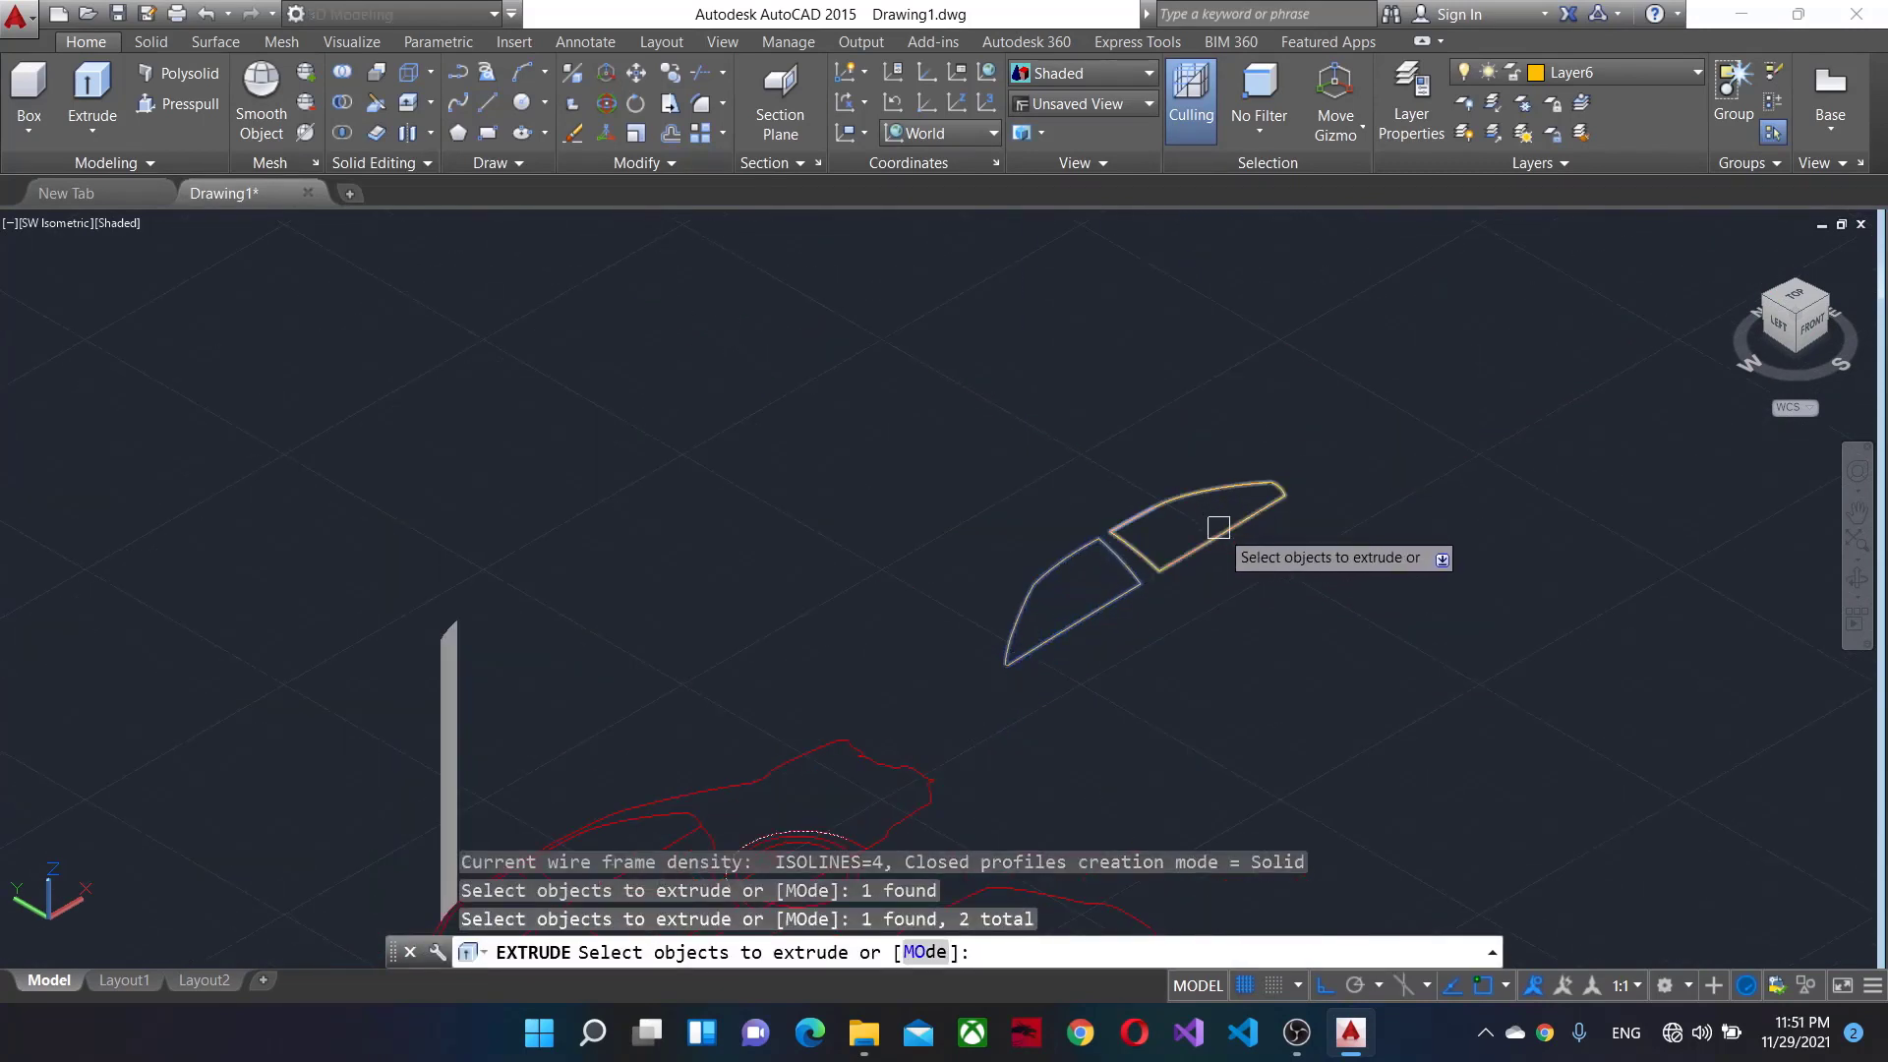
key("Return")
Set the extrusion height to 1536.85 to create the window solids.
scroll(1250, 551, "up", 3)
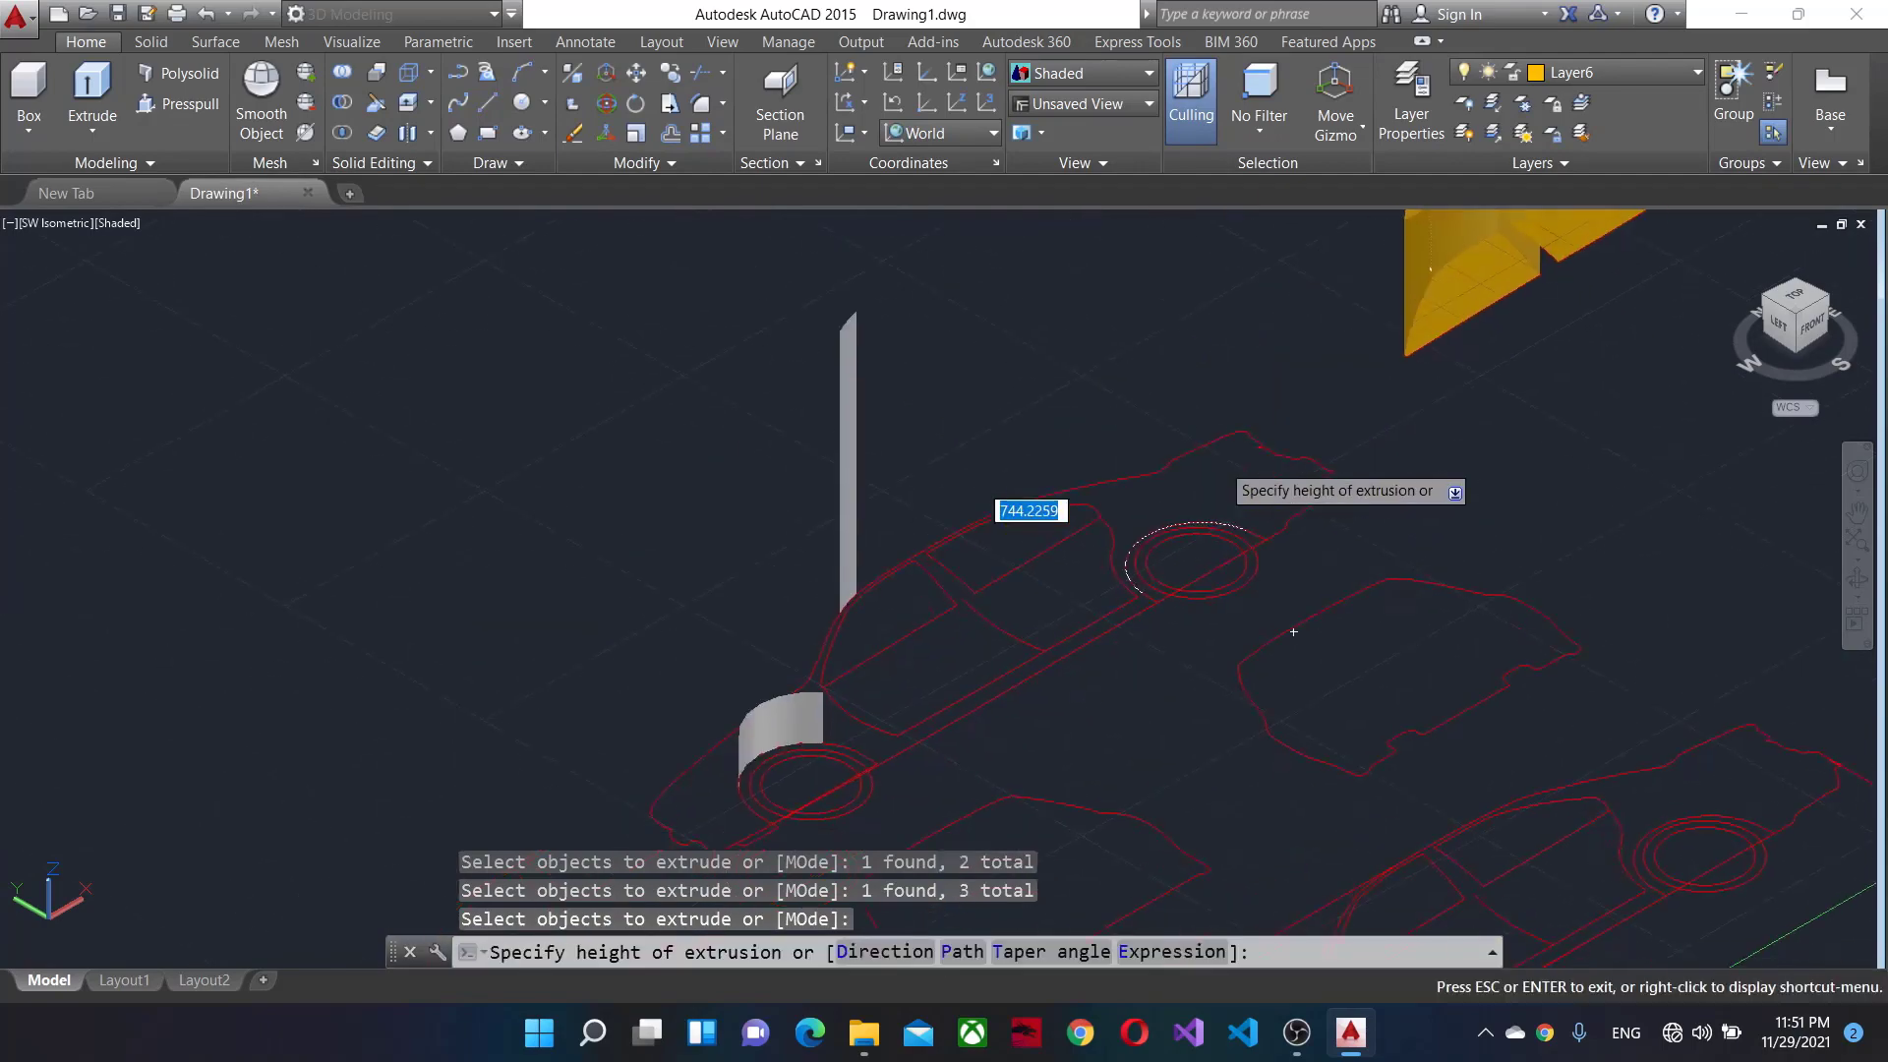
middle_click_drag(902, 708, 944, 649)
scroll(1082, 590, "up", 2)
scroll(1235, 505, "up", 1)
scroll(1163, 573, "up", 1)
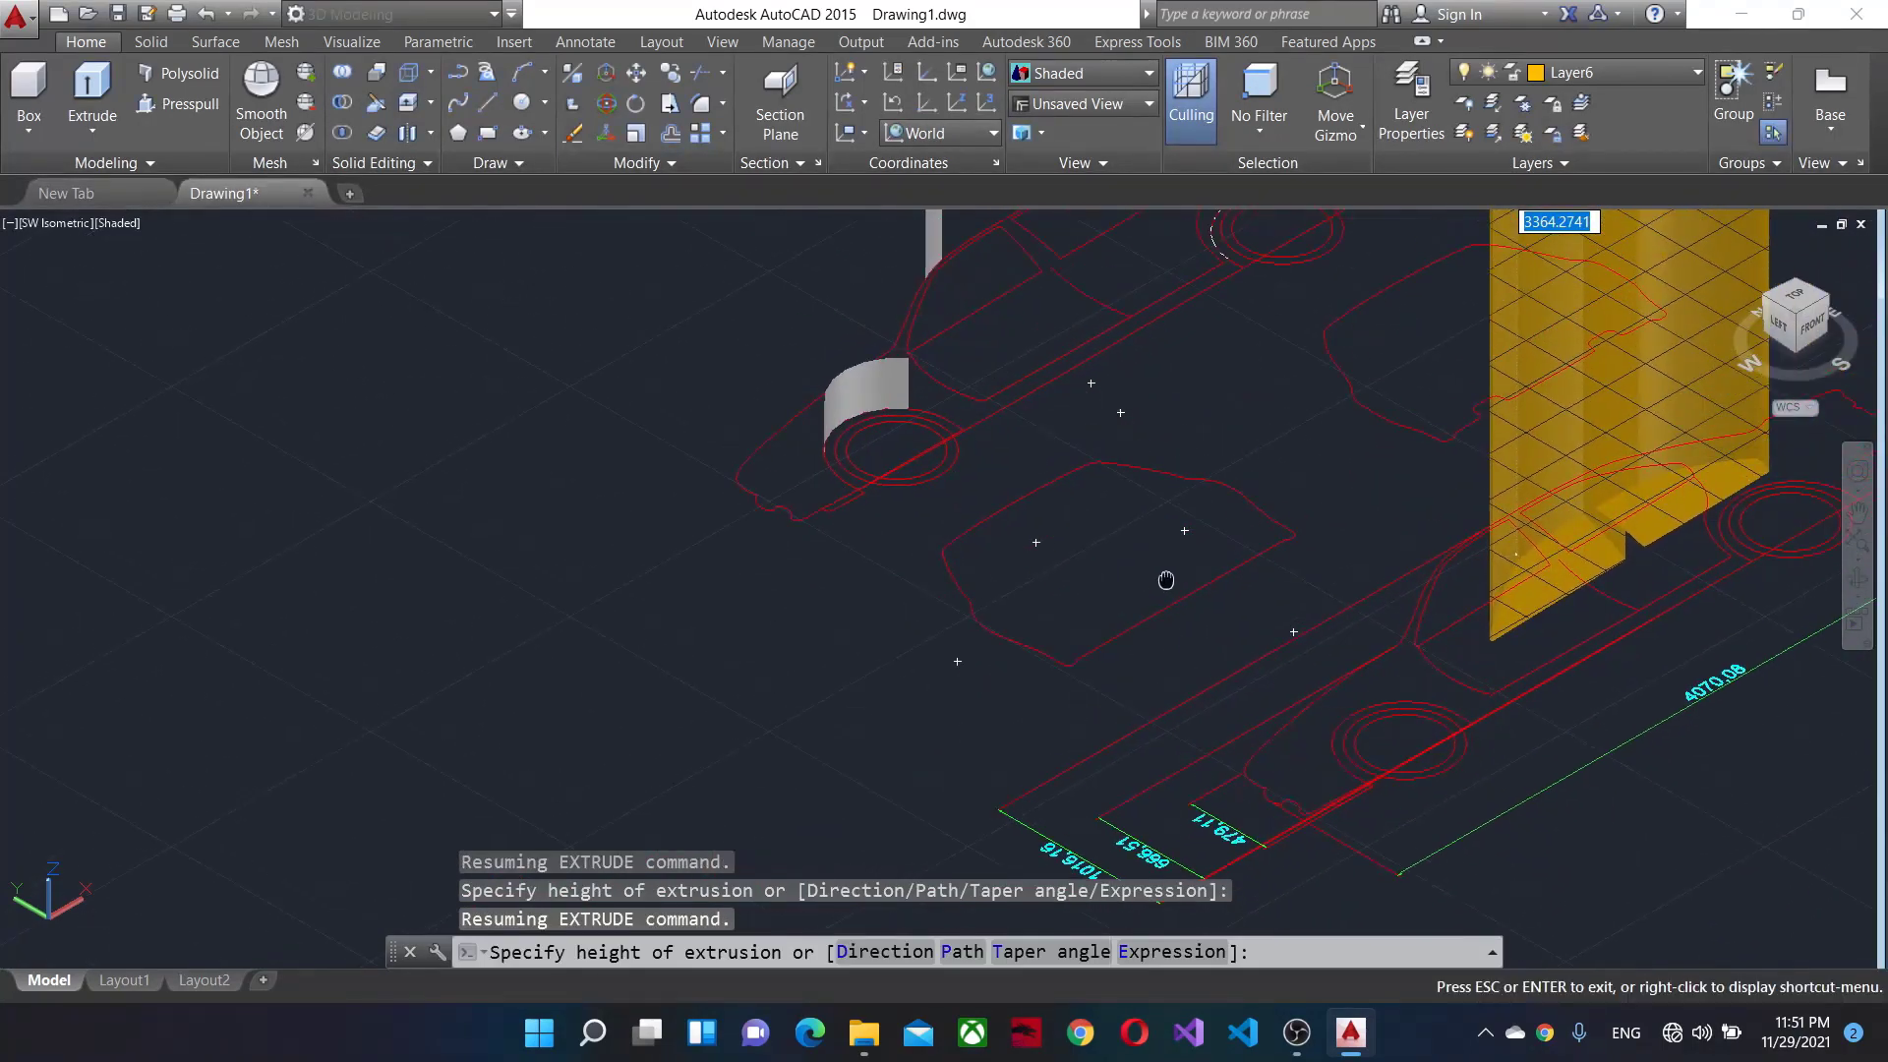
scroll(1136, 609, "up", 3)
scroll(1136, 610, "down", 3)
scroll(1376, 354, "down", 3)
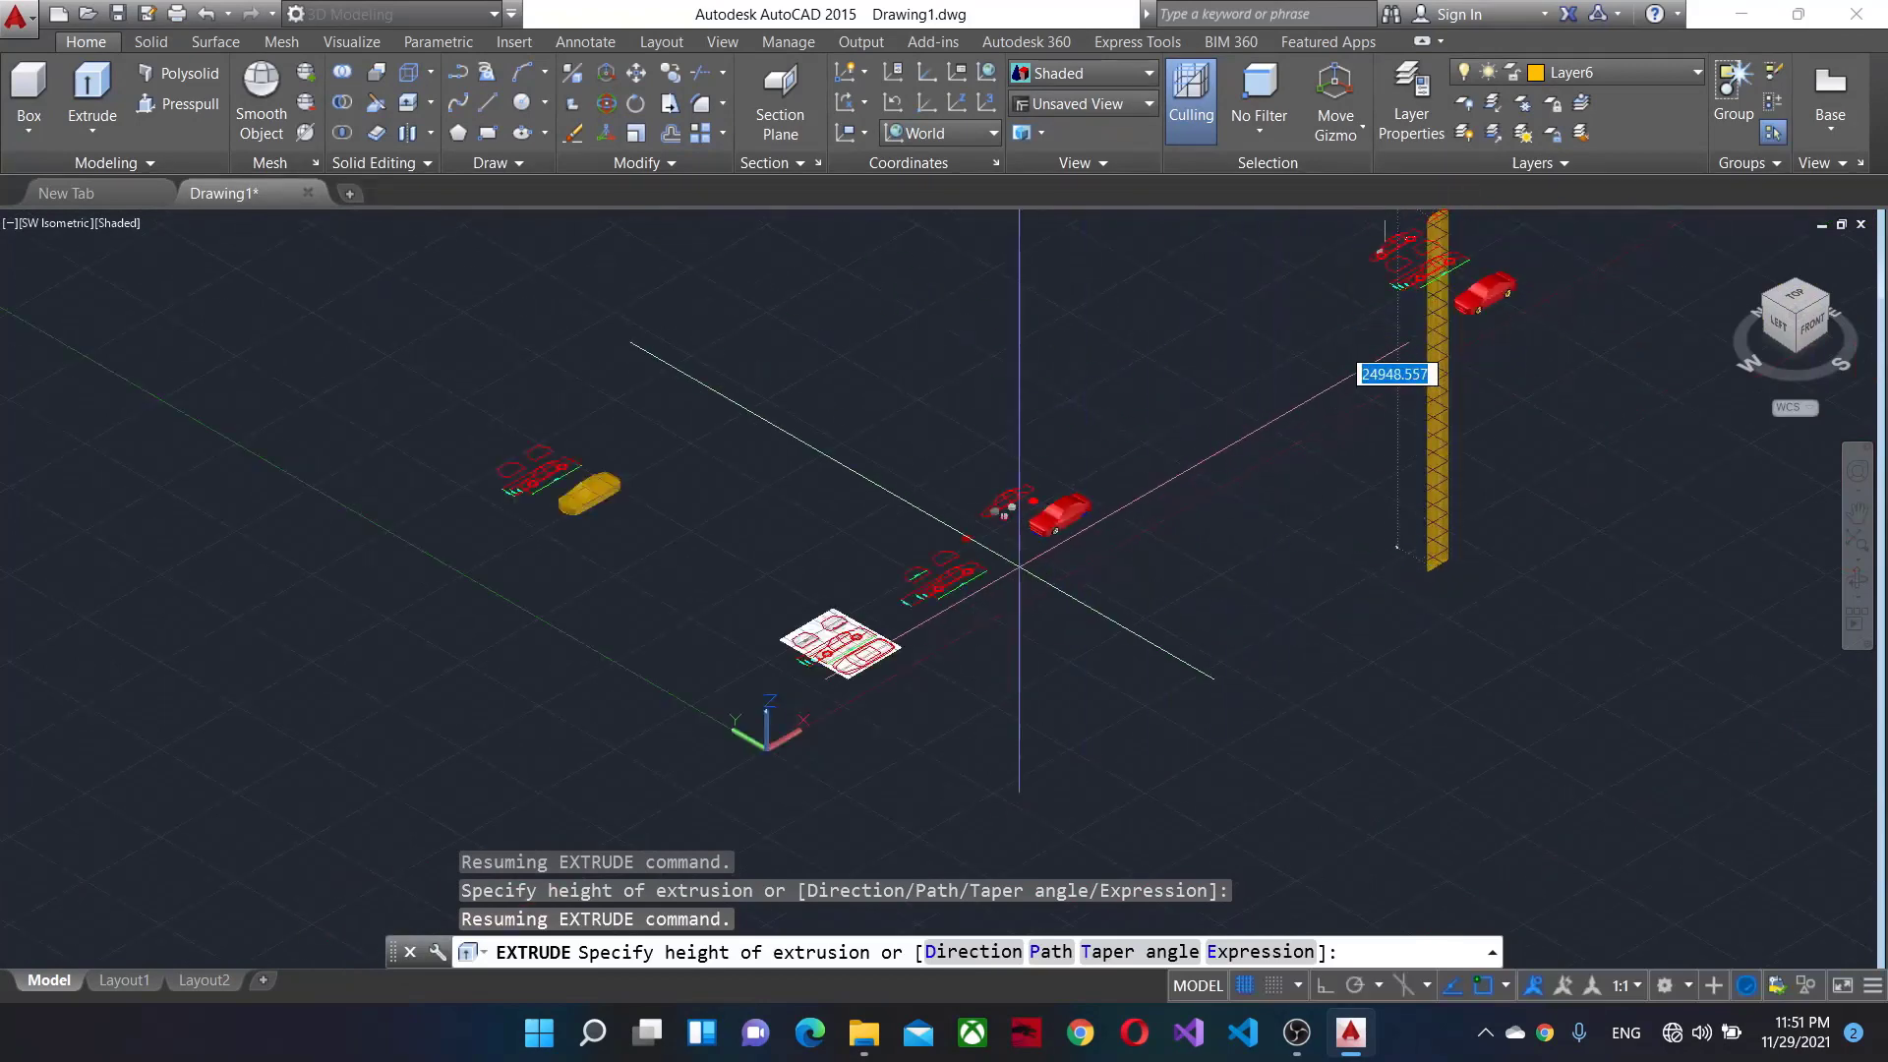
scroll(1544, 295, "down", 1)
scroll(915, 561, "up", 3)
scroll(1014, 590, "up", 2)
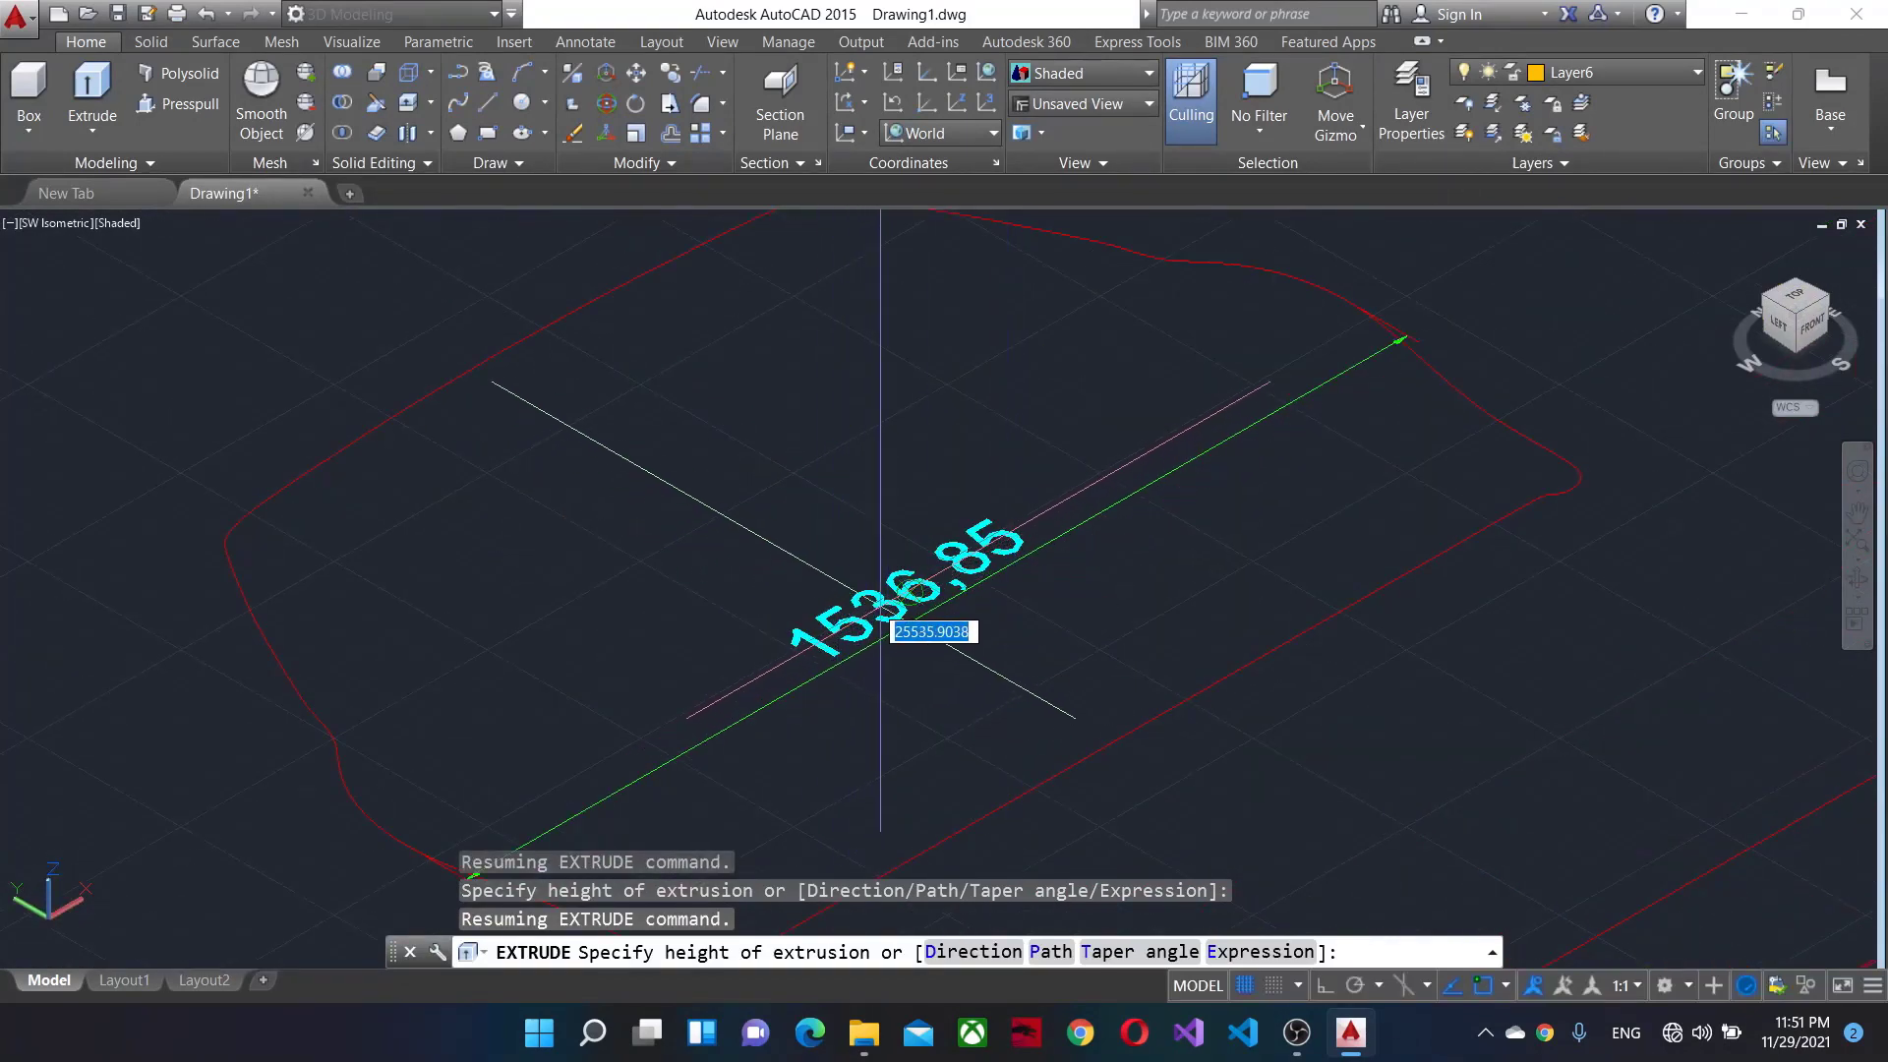
scroll(880, 607, "down", 2)
scroll(909, 598, "up", 3)
scroll(914, 580, "up", 1)
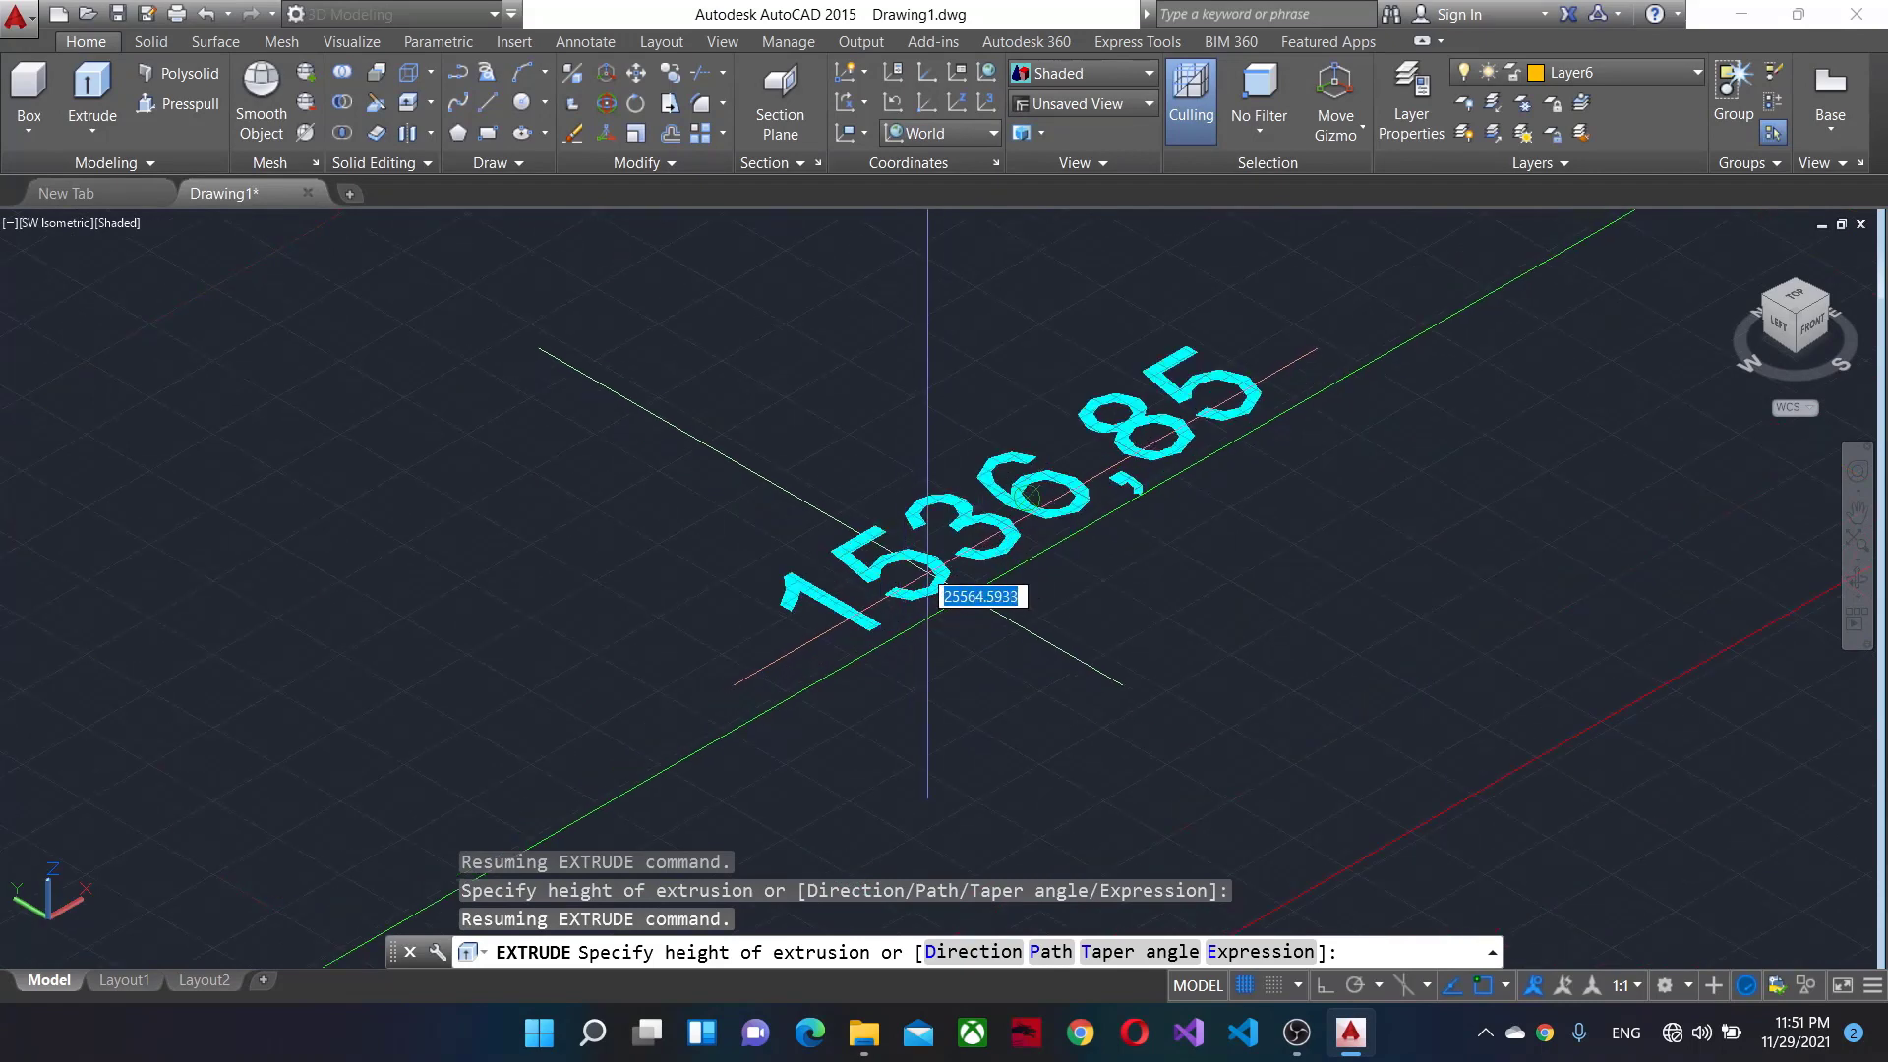
scroll(1073, 511, "down", 3)
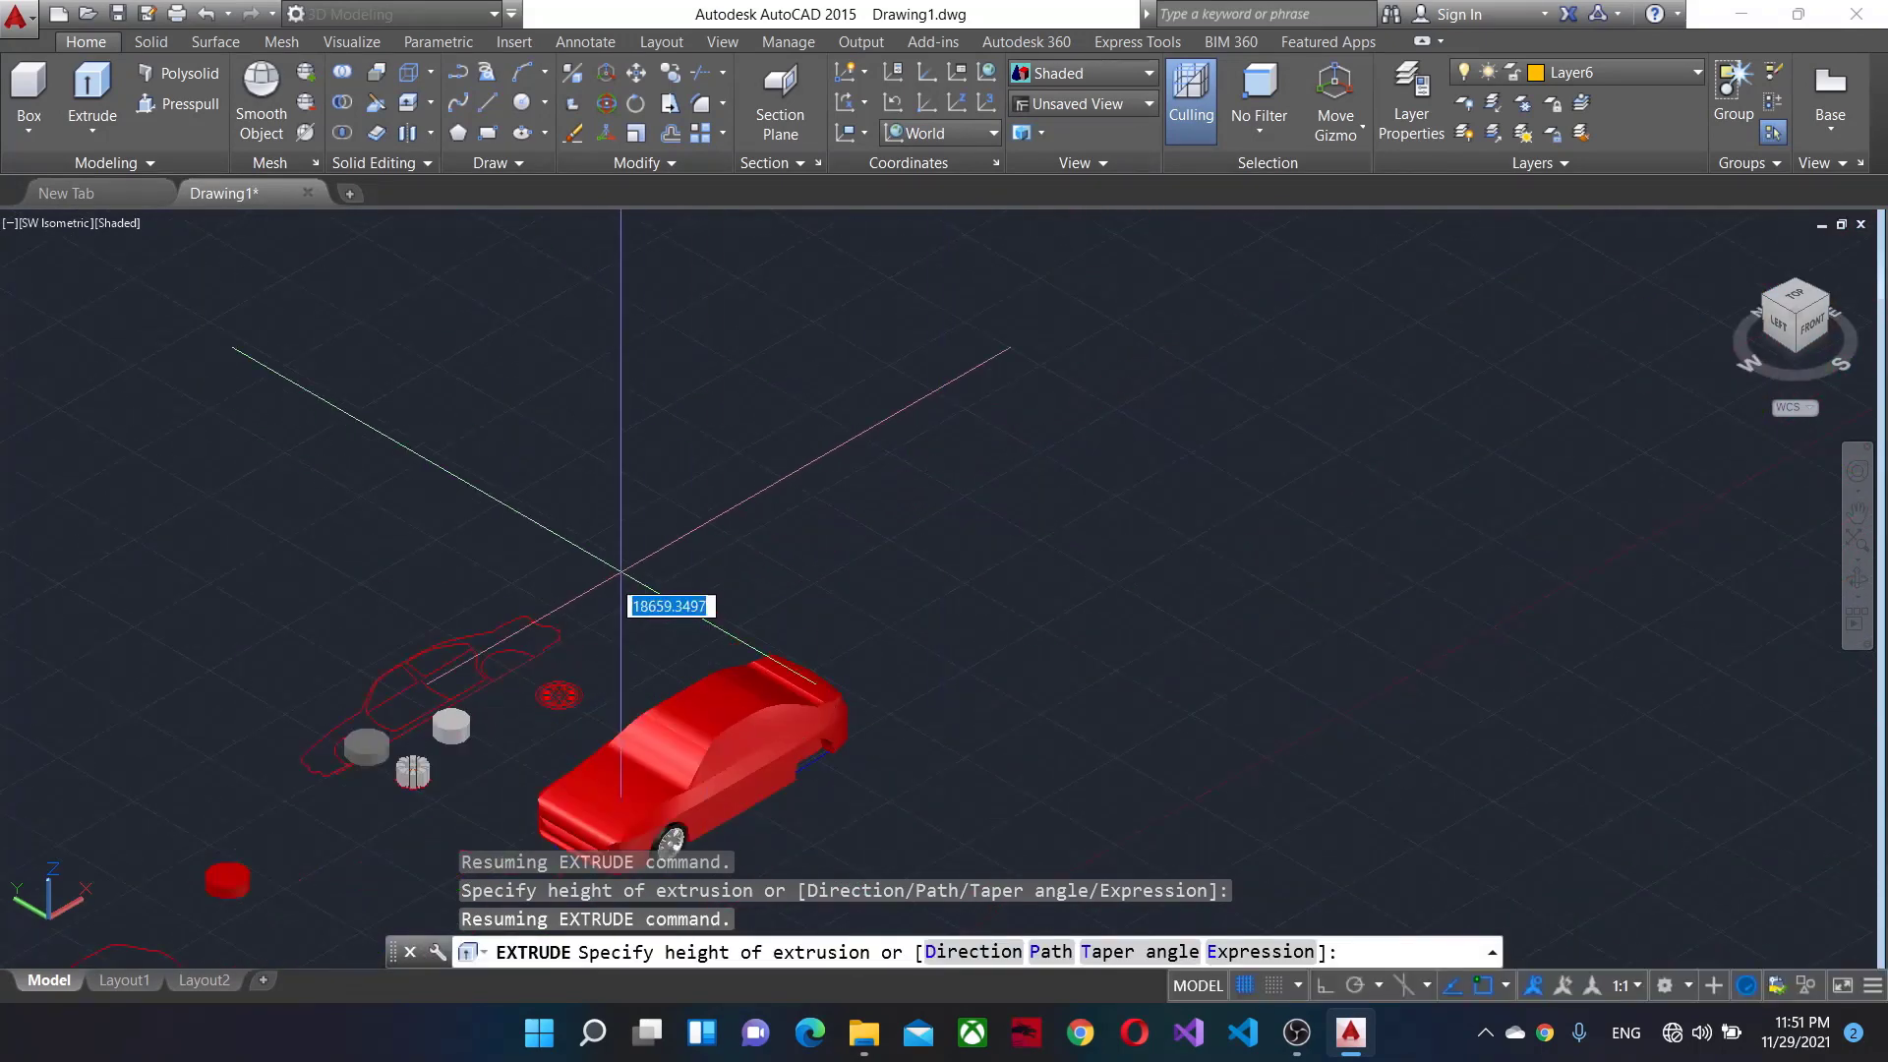
scroll(1007, 520, "down", 2)
scroll(1007, 519, "up", 2)
scroll(1082, 492, "up", 2)
type("1536.85")
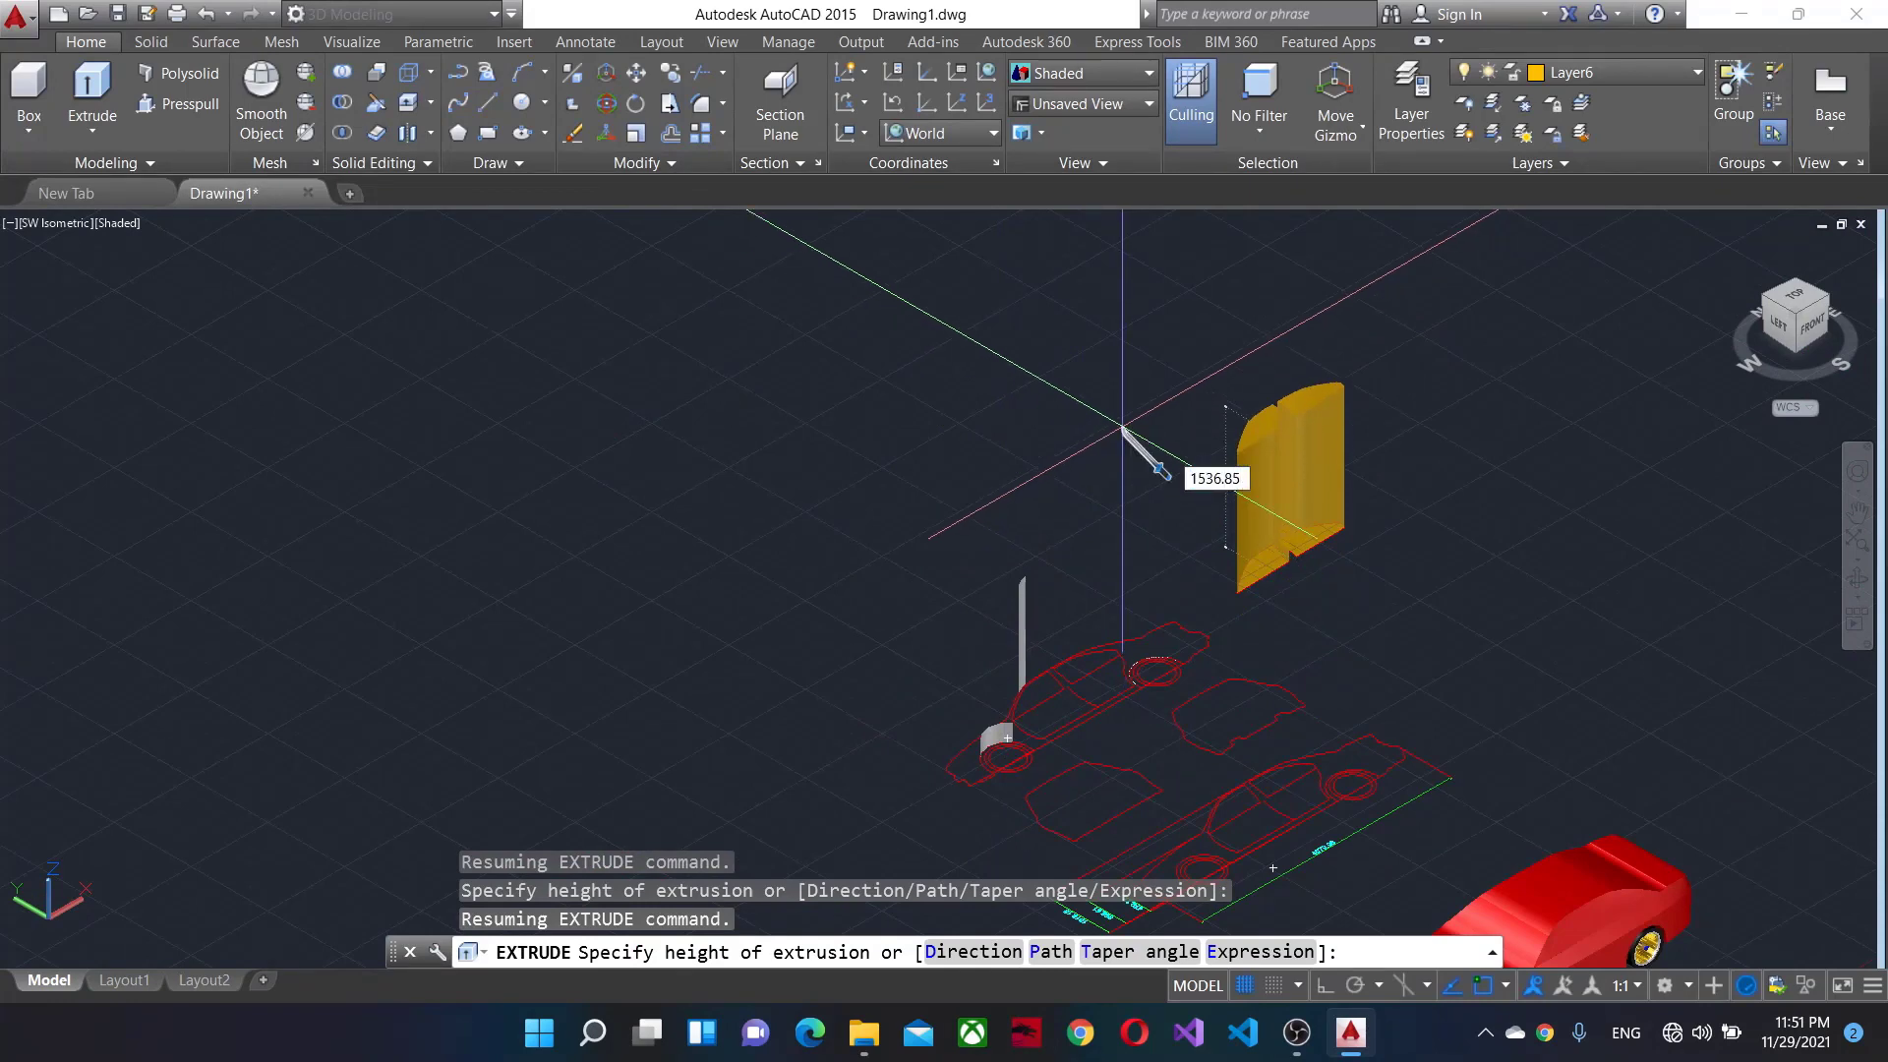
key("Return")
Pan closer to inspect the new yellow window solids.
scroll(1340, 749, "up", 2)
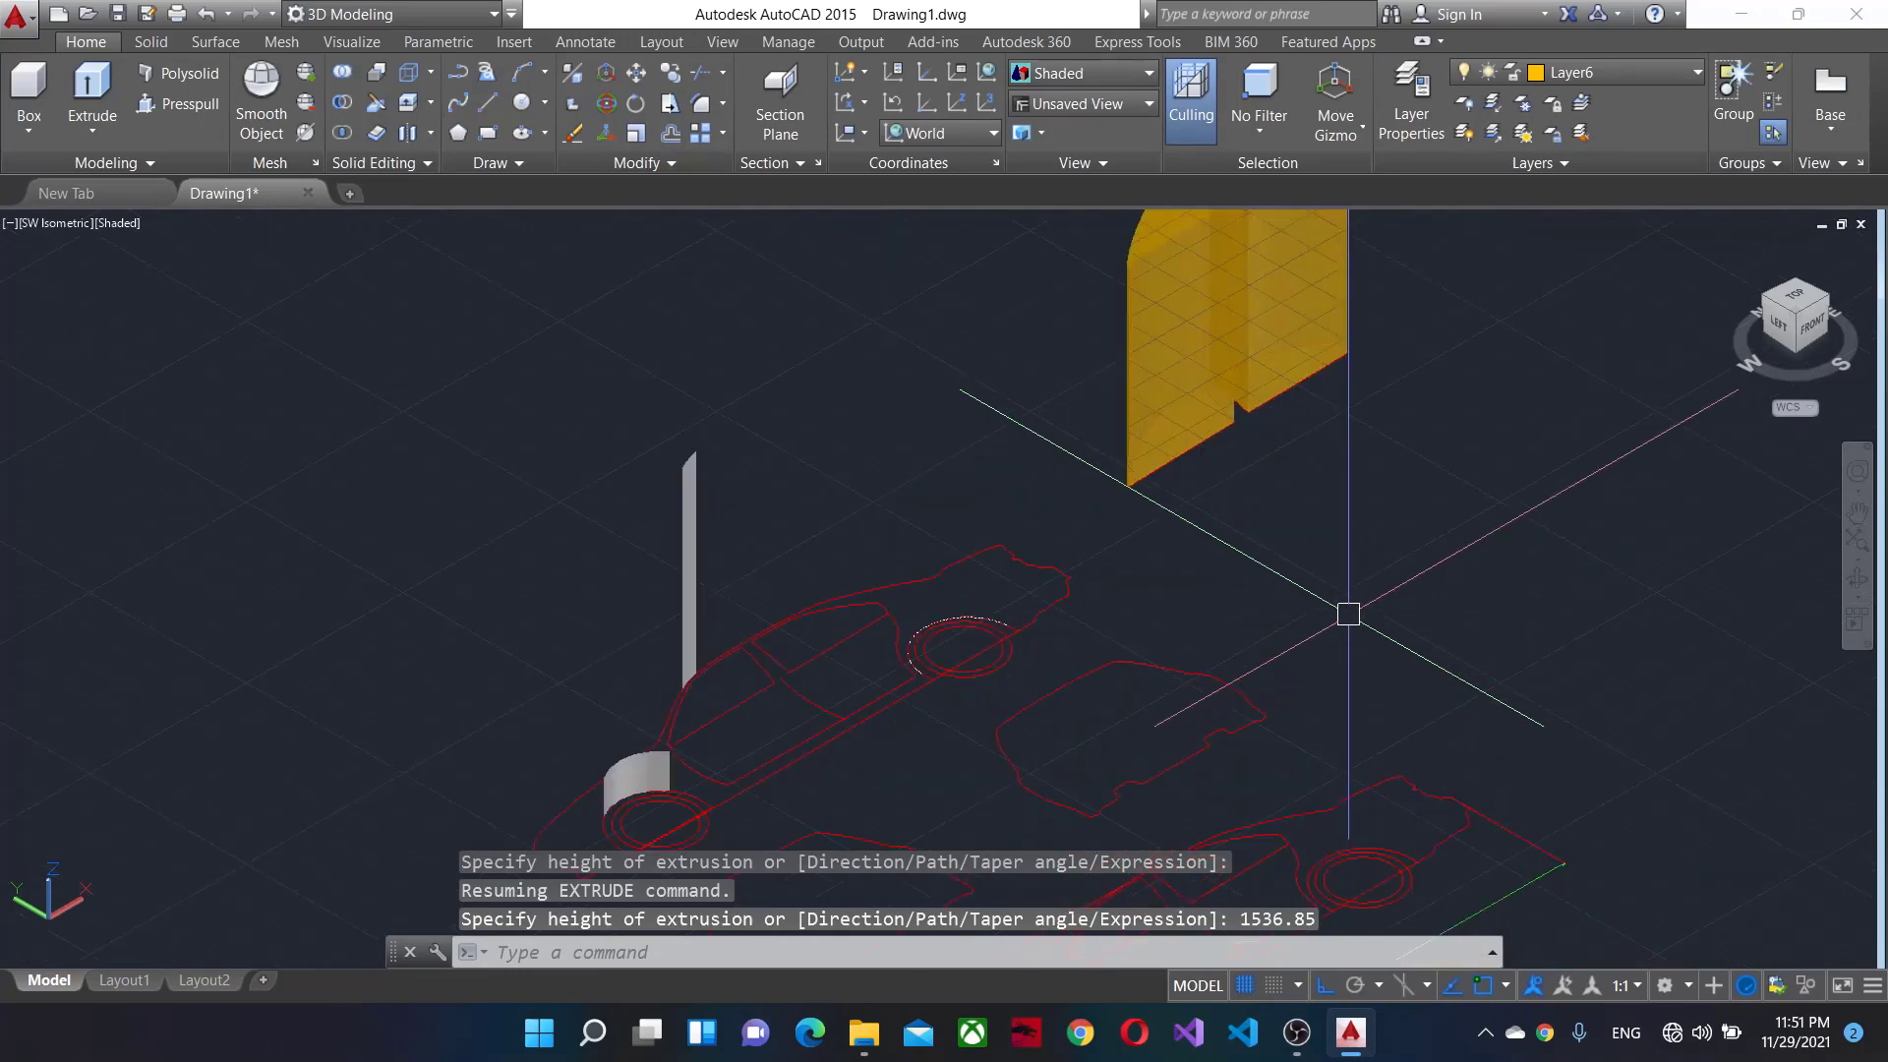
middle_click_drag(1349, 612, 1287, 704)
scroll(1265, 527, "up", 1)
middle_click_drag(1264, 527, 1275, 624)
key("Escape")
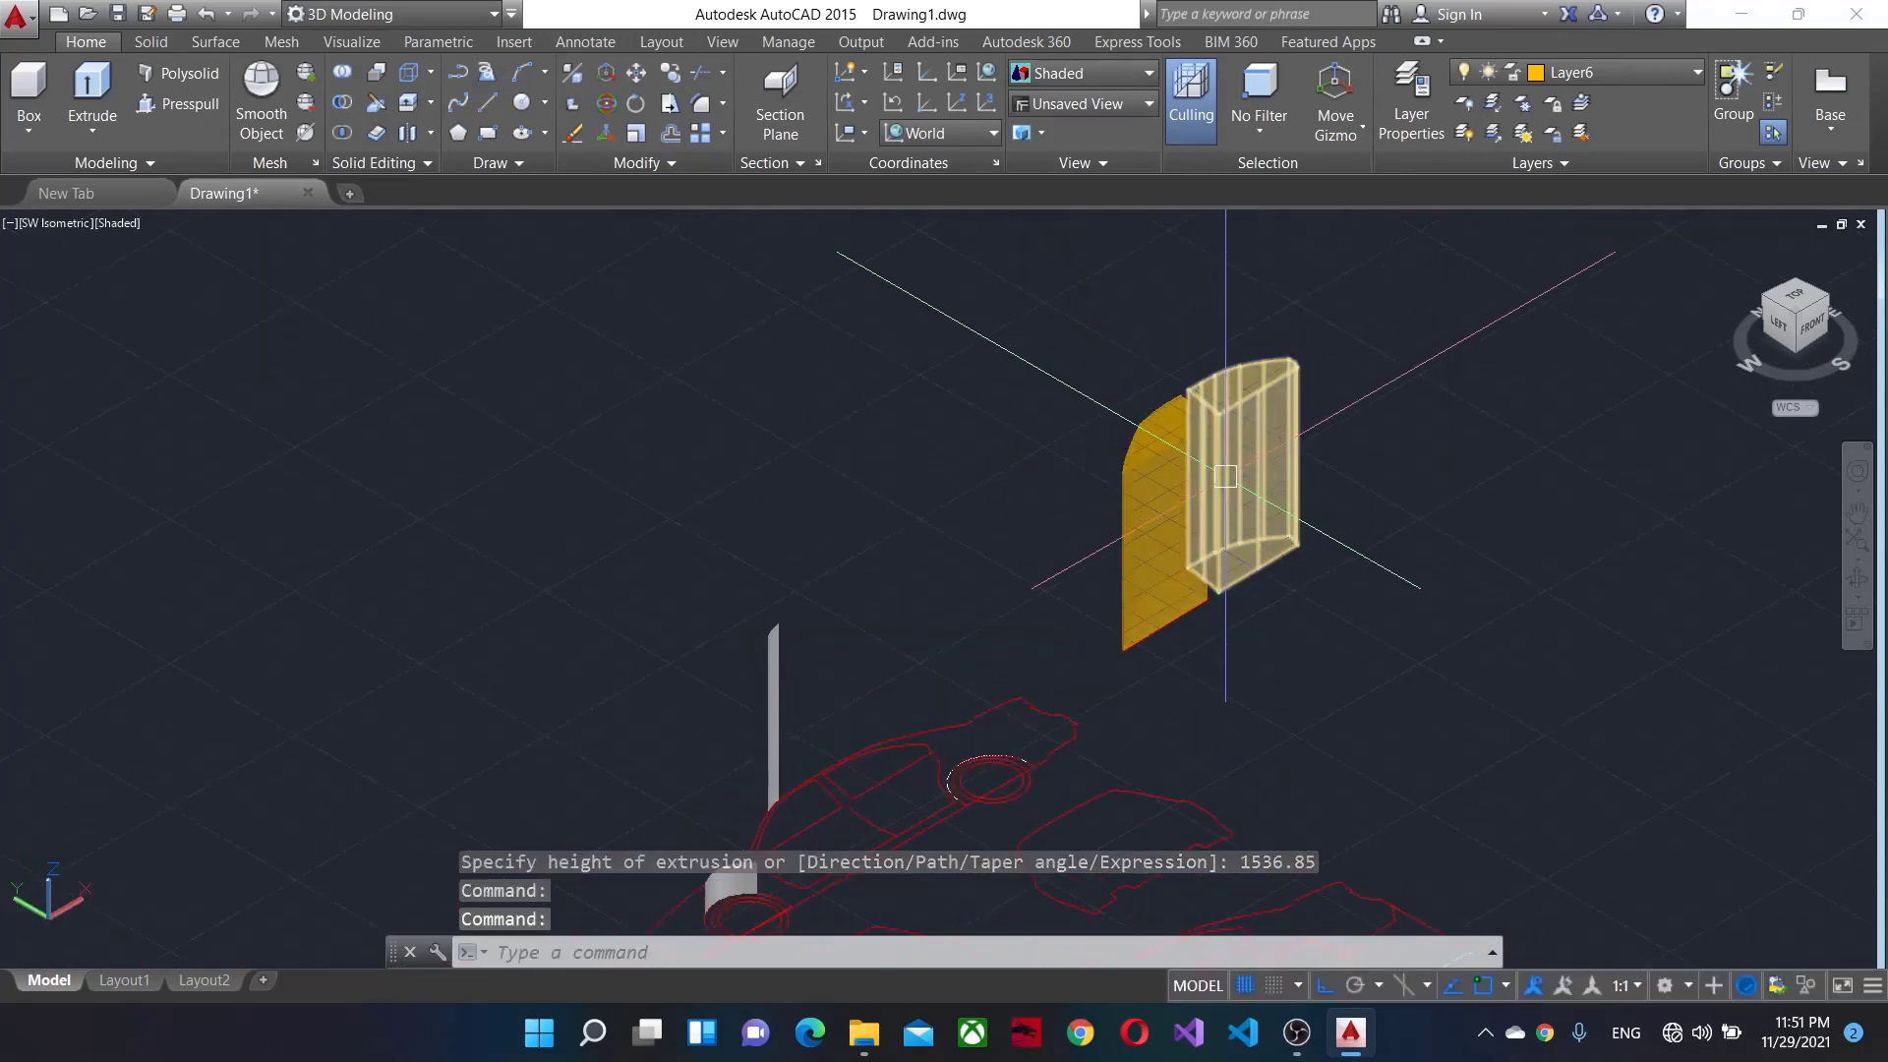
type("m")
key("Return")
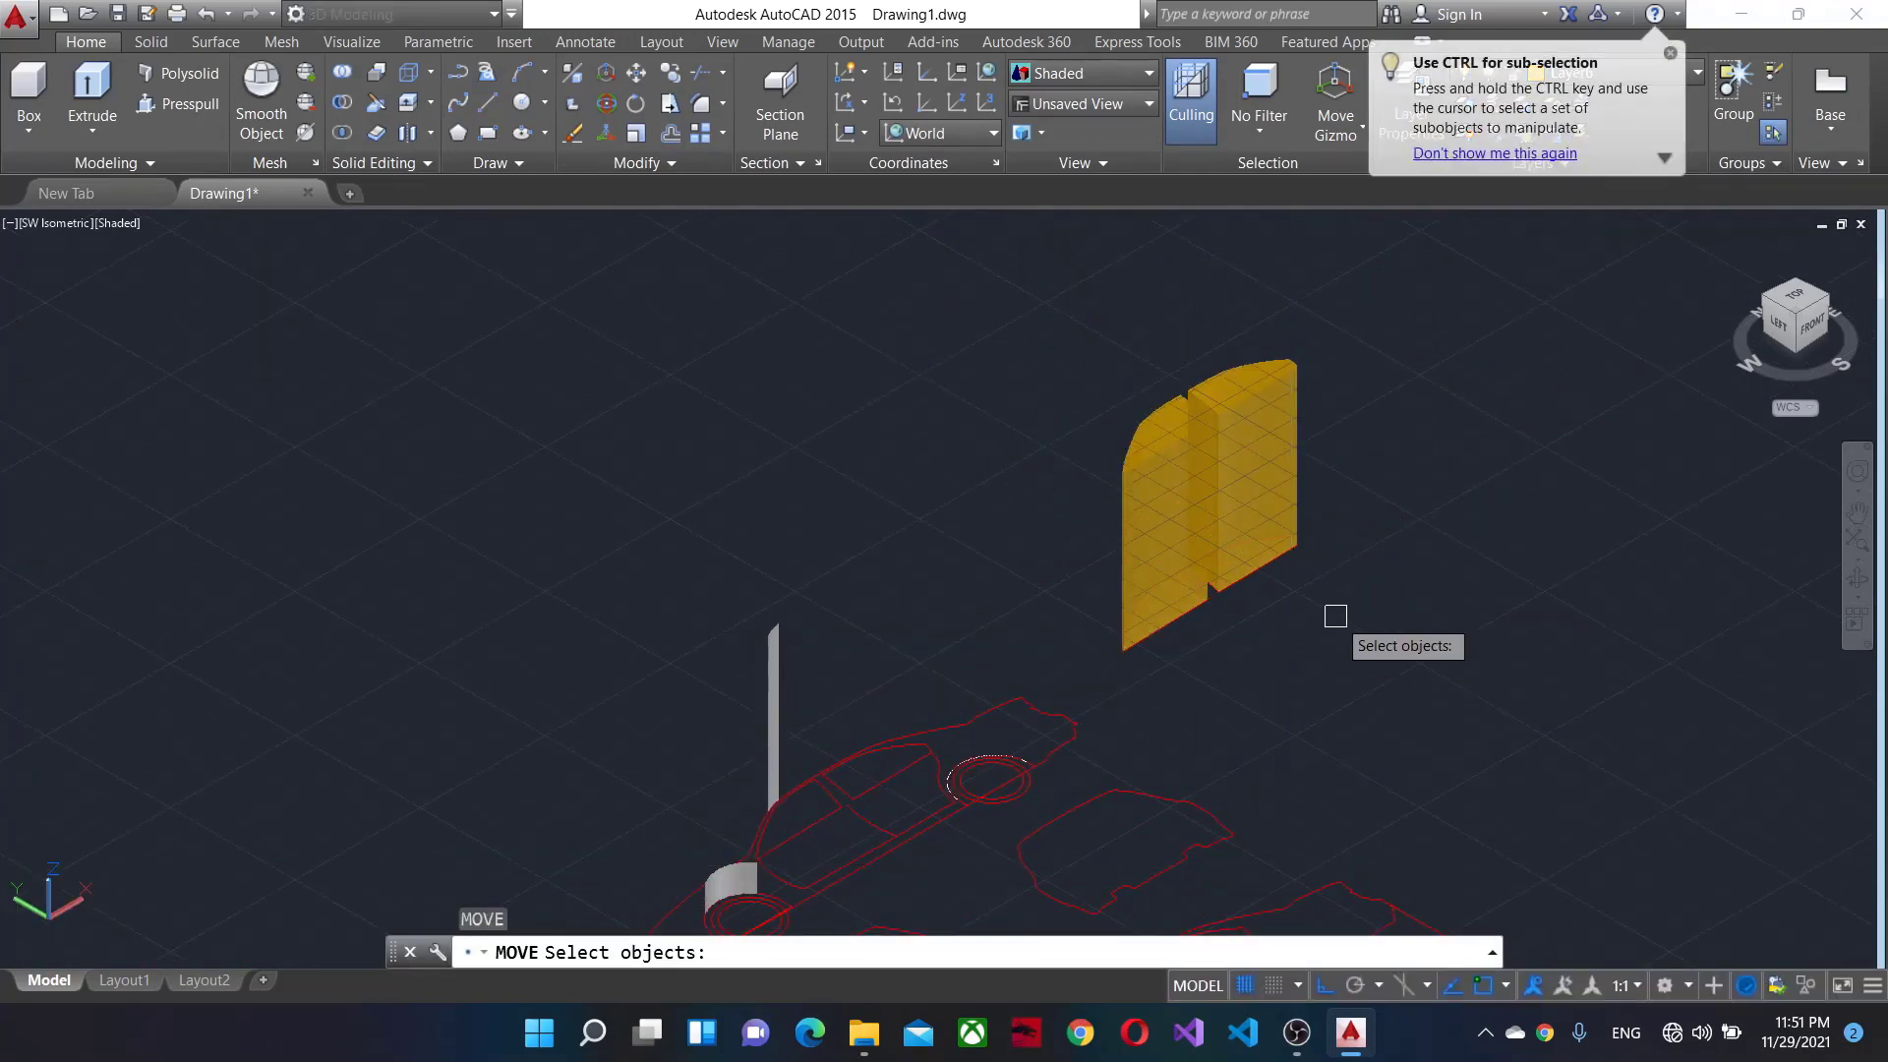
Cancel the pending move and a plain ROTATE attempt.
key("Escape")
type("RO")
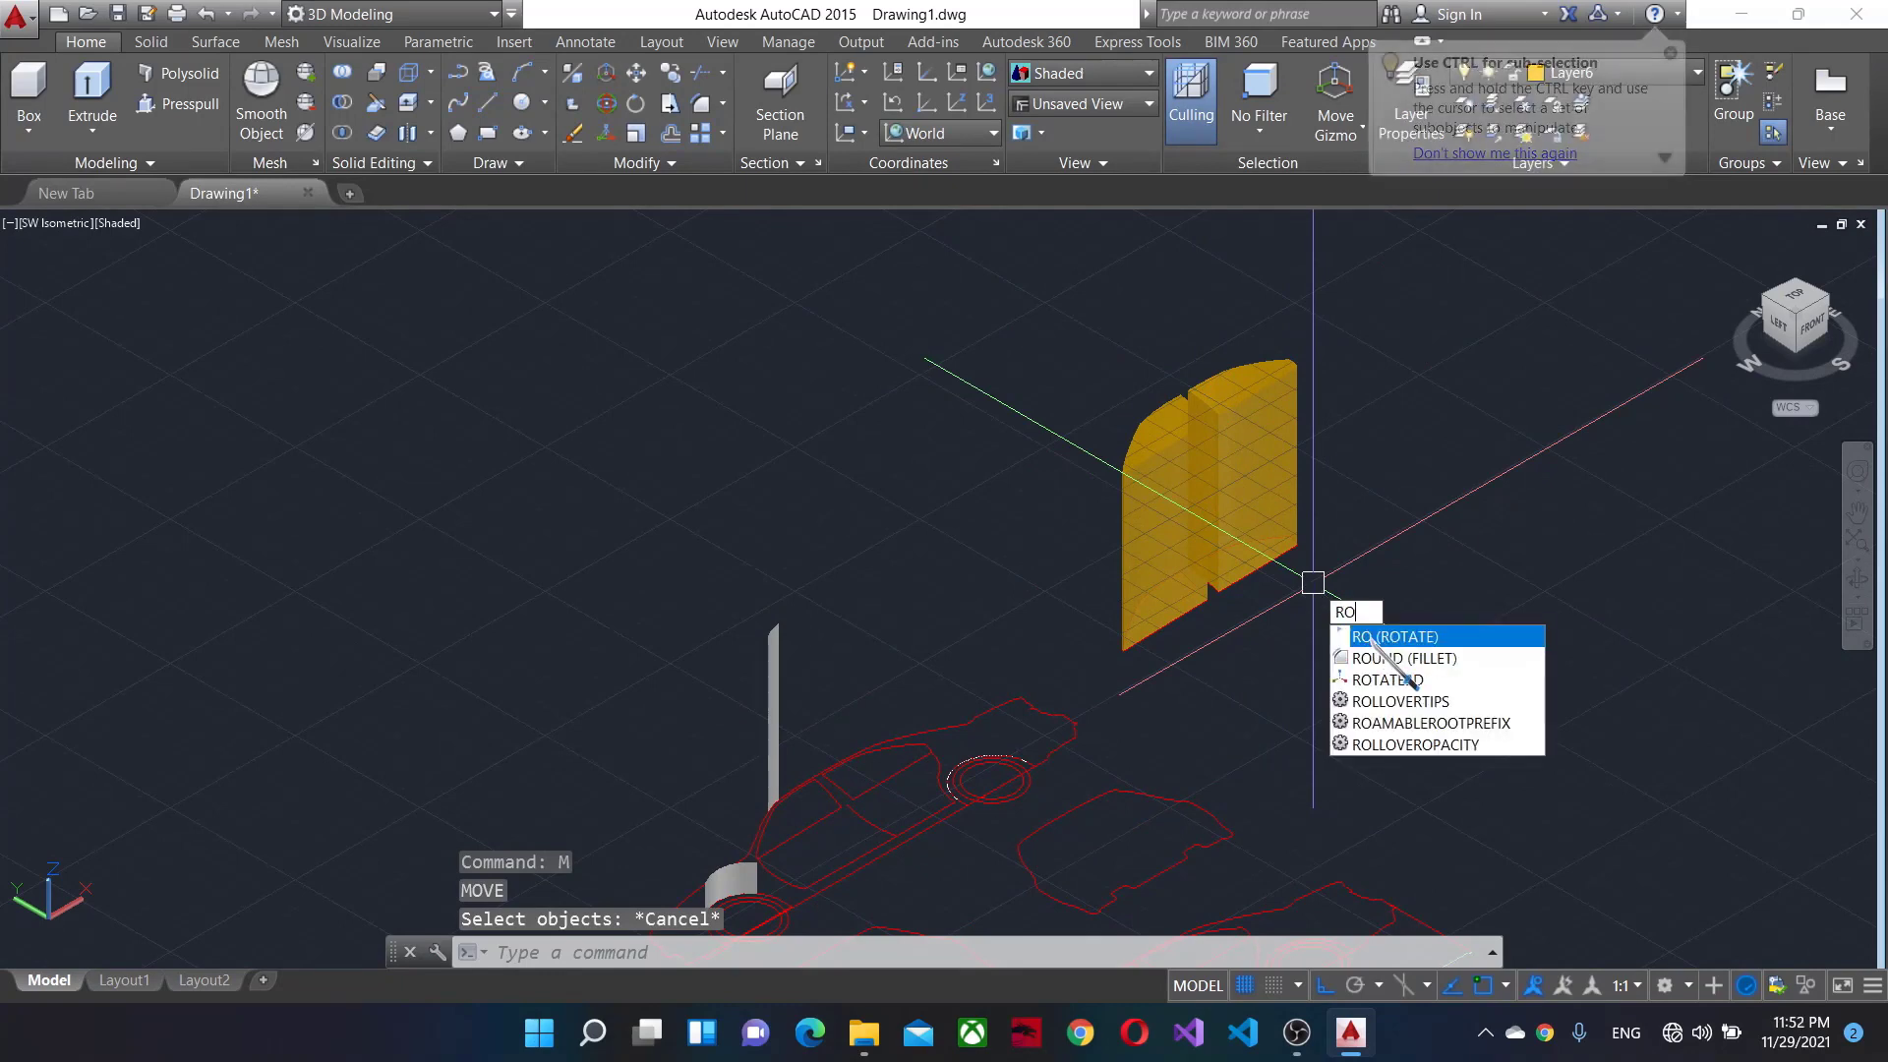
mouse_move(1394, 635)
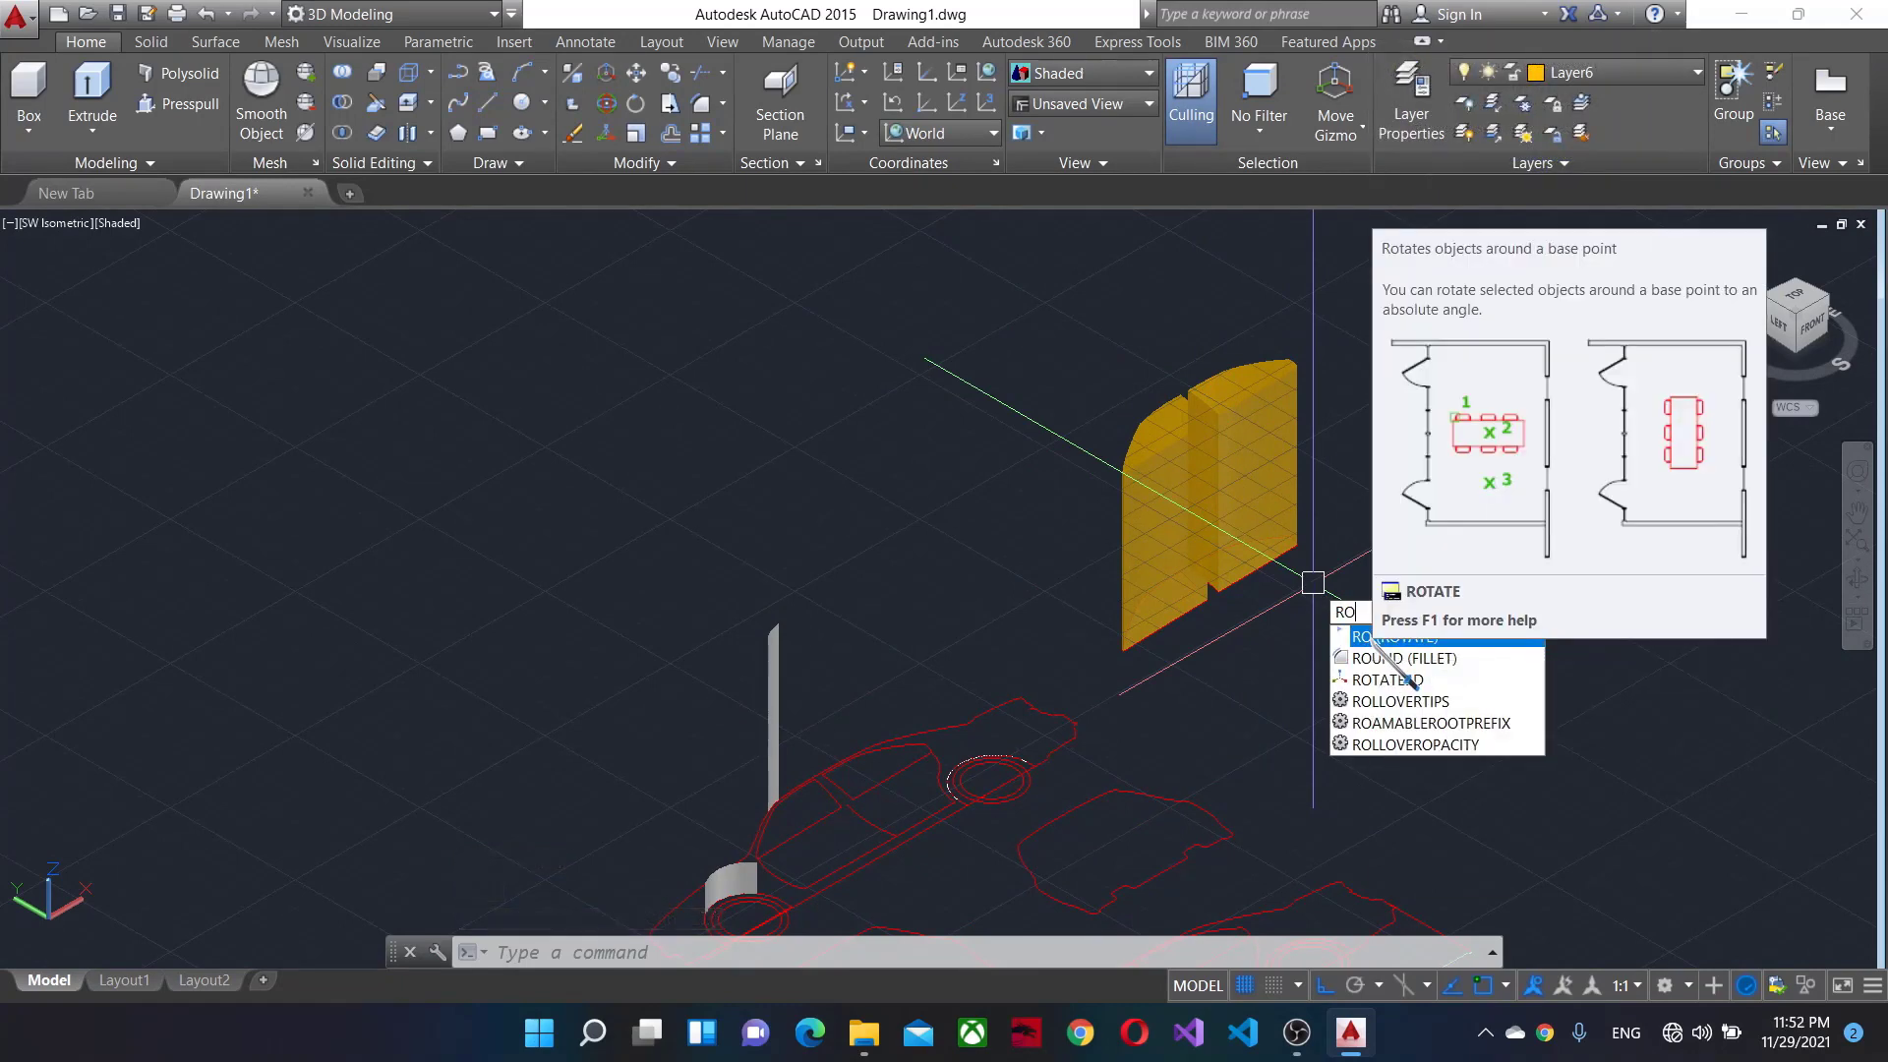
key("Return")
key("Escape")
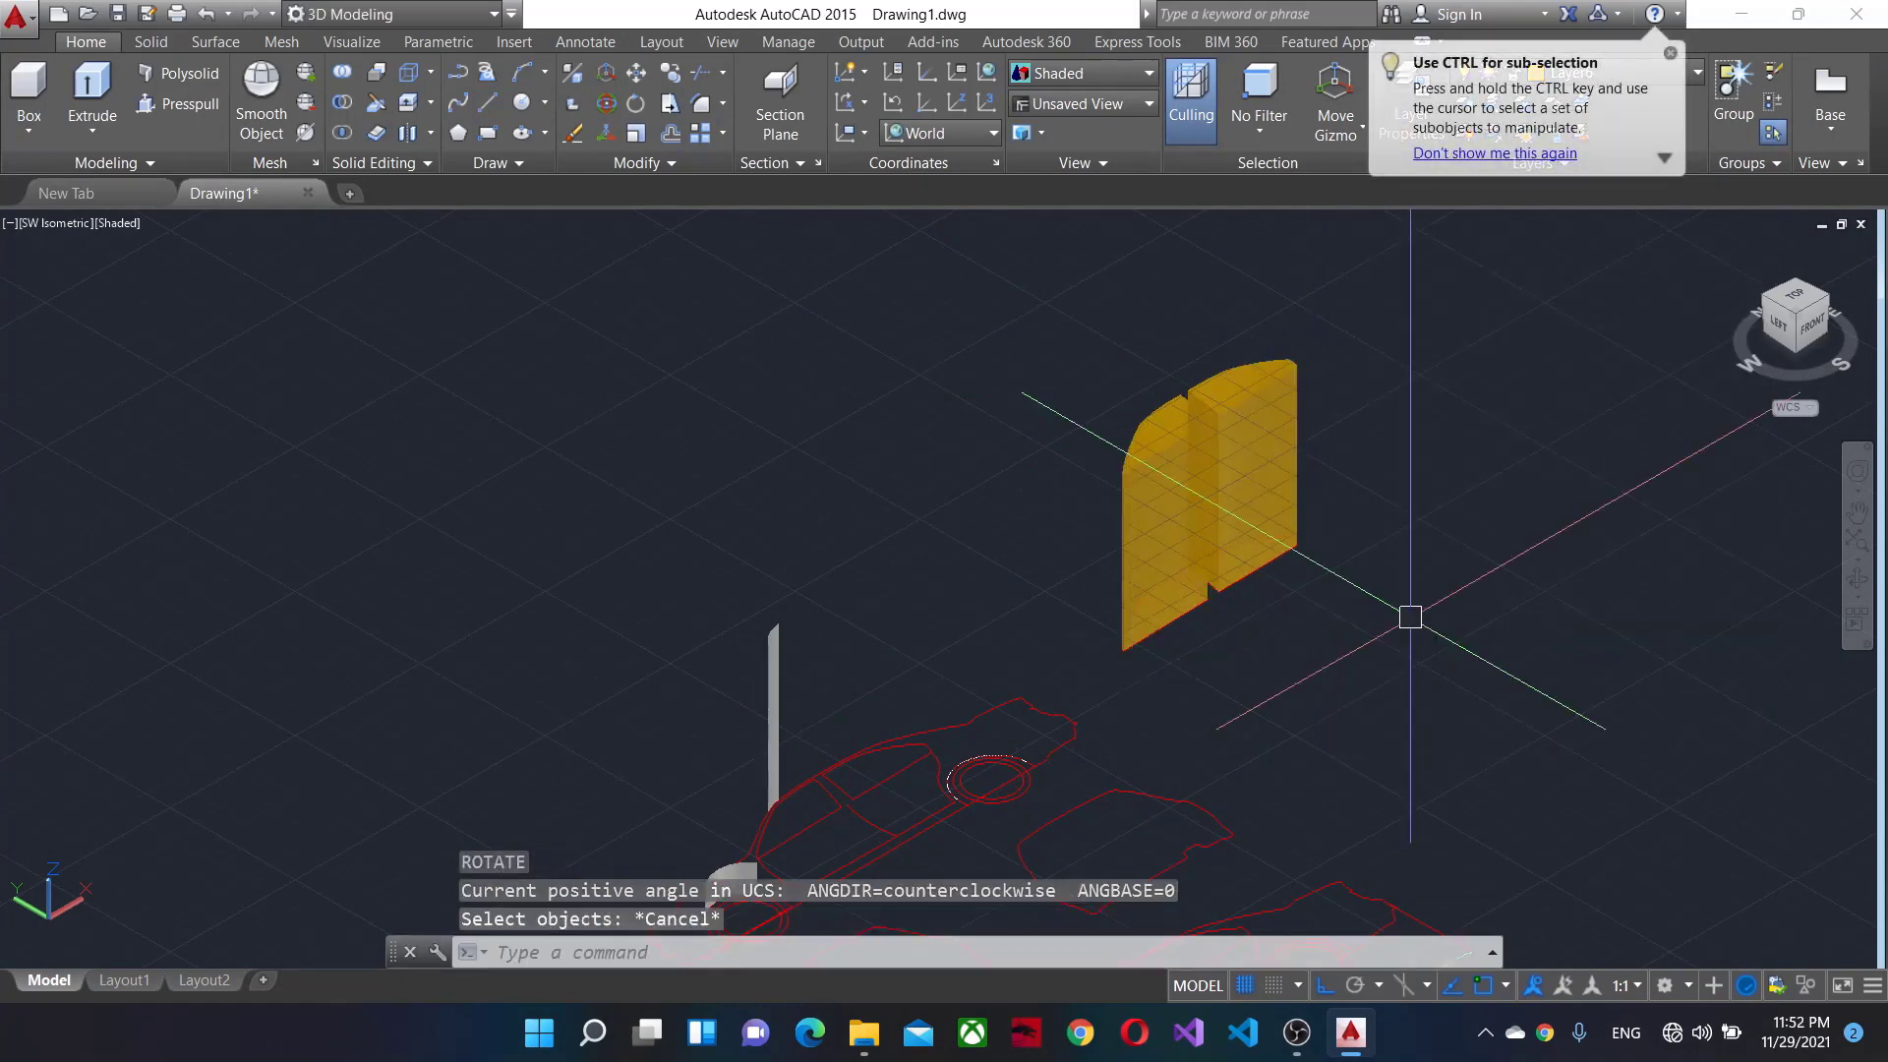
type("ro")
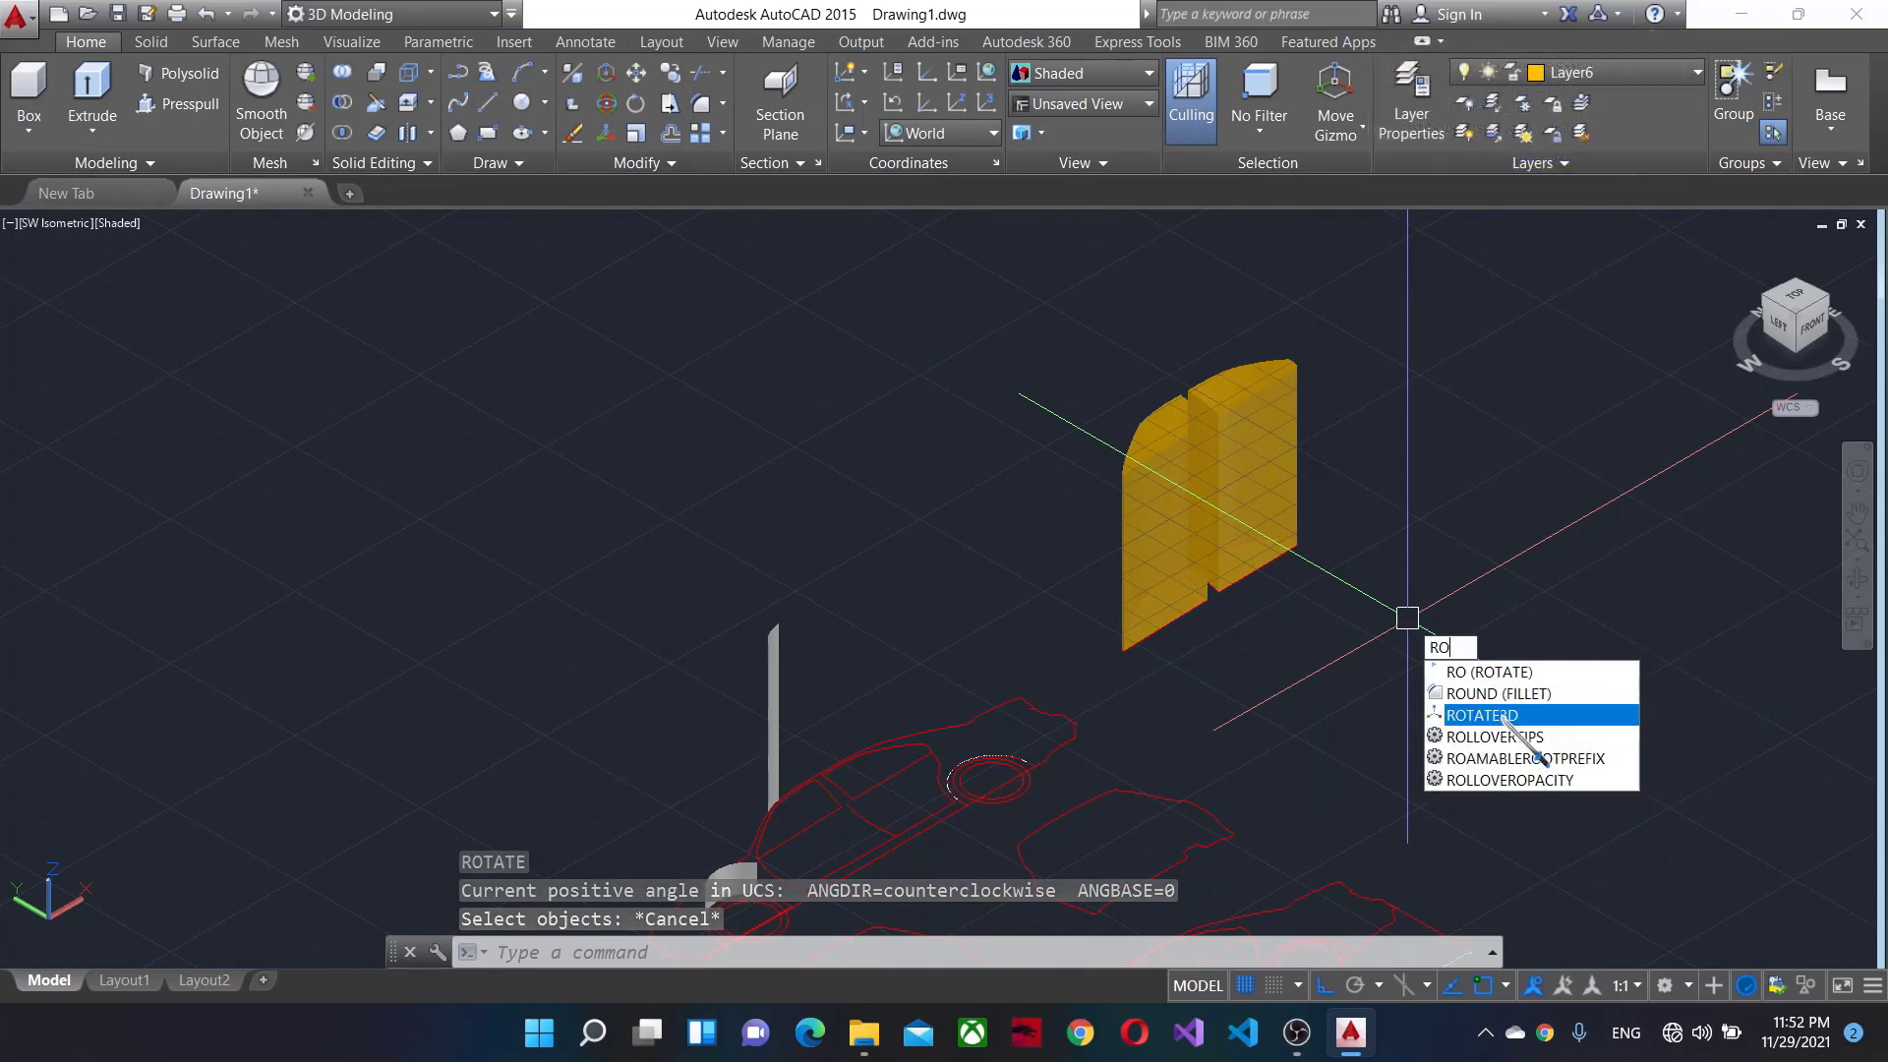
Rotate both yellow solids 90 degrees in 3D about a two-point horizontal axis.
left_click(1466, 689)
left_click(1188, 494)
left_click(1254, 462)
key("Return")
left_click(1220, 589)
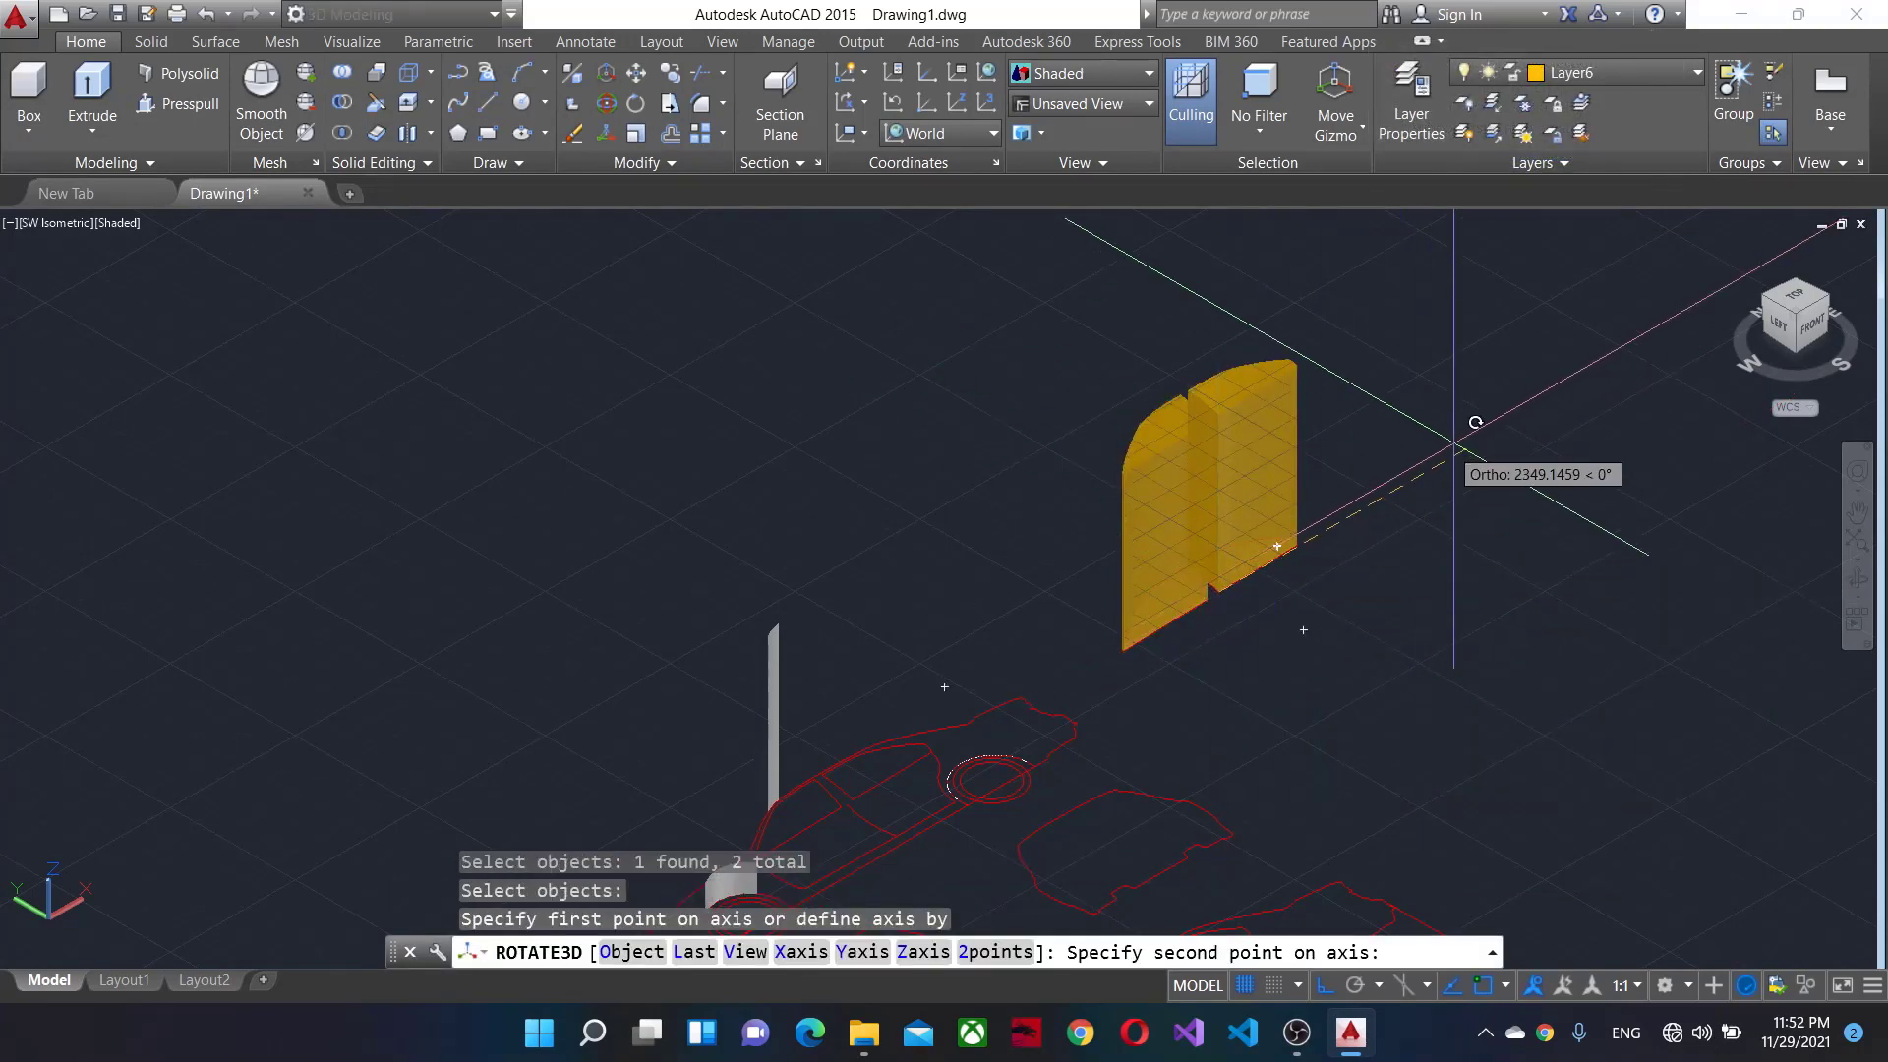
left_click(1465, 438)
key("Return")
scroll(1458, 434, "up", 3)
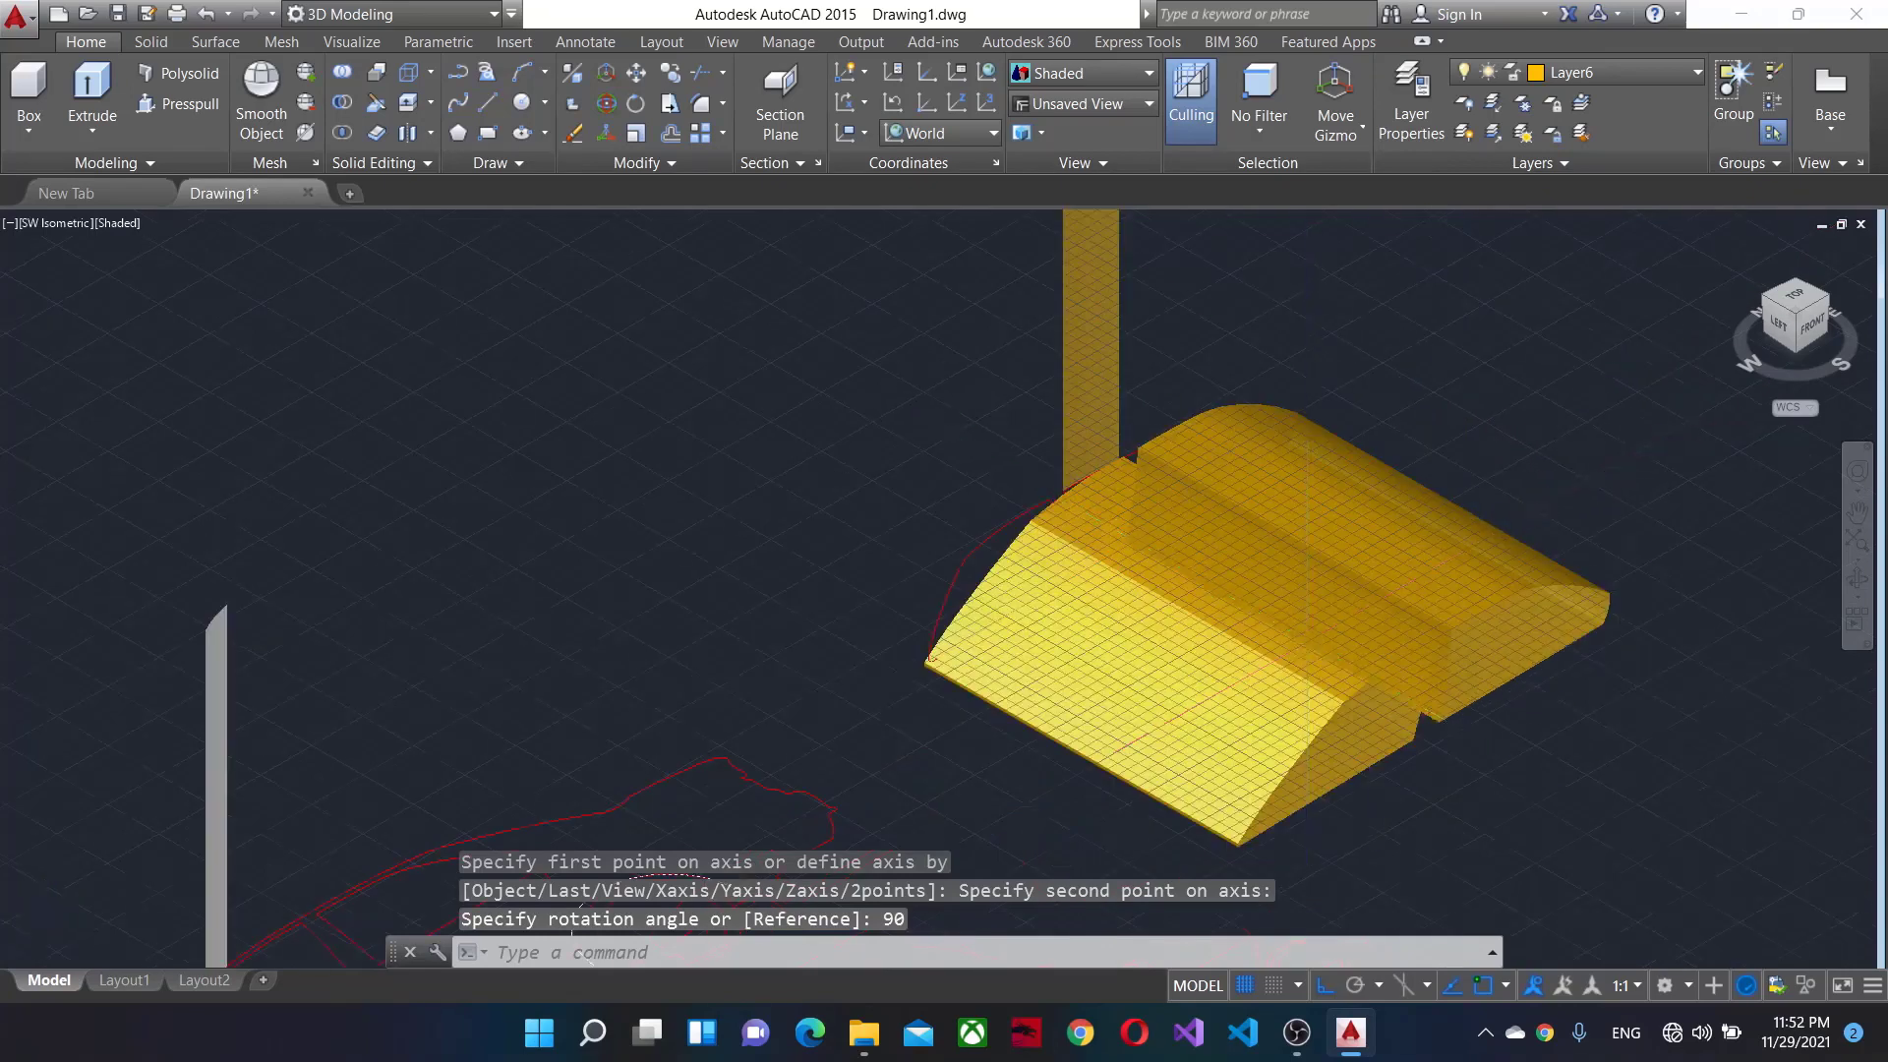
scroll(1584, 475, "down", 2)
Trial-move the yellow solids toward the red car, then undo the move.
type("m")
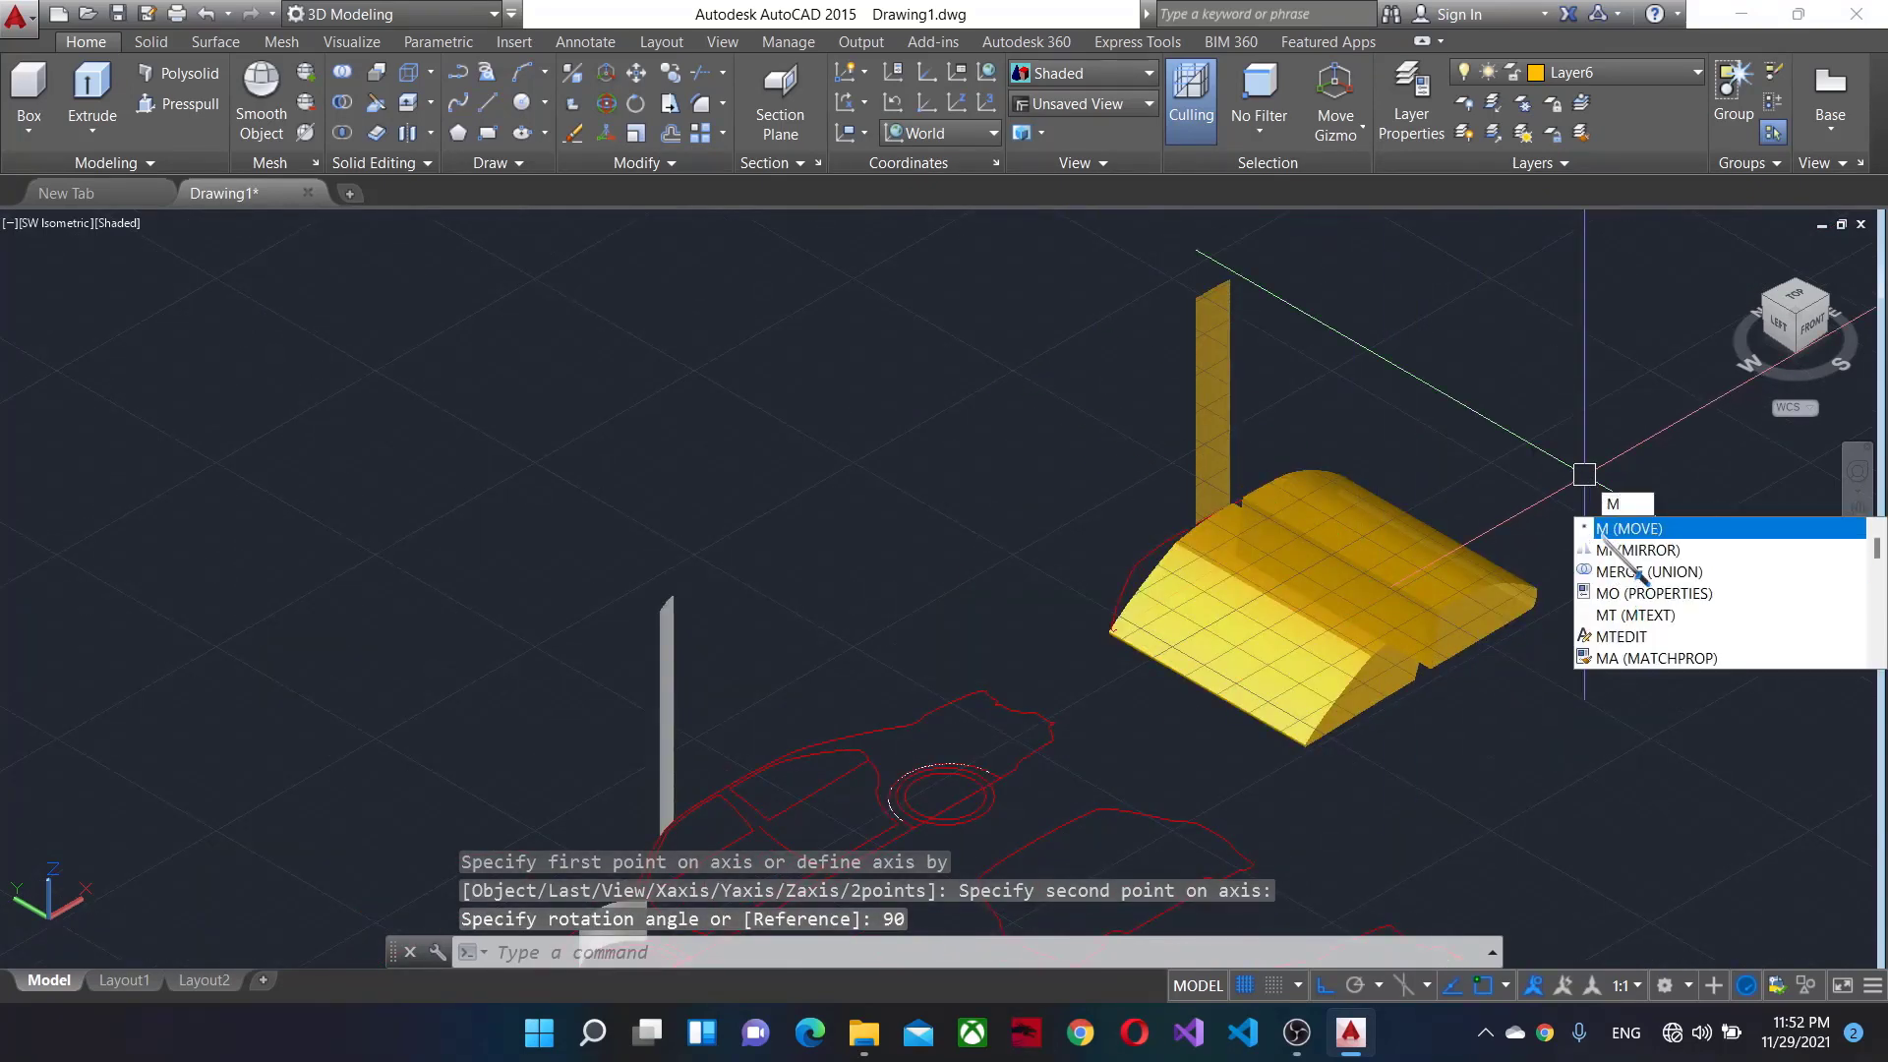
key("Return")
left_click(1357, 616)
left_click(1481, 588)
key("Return")
left_click(1465, 600)
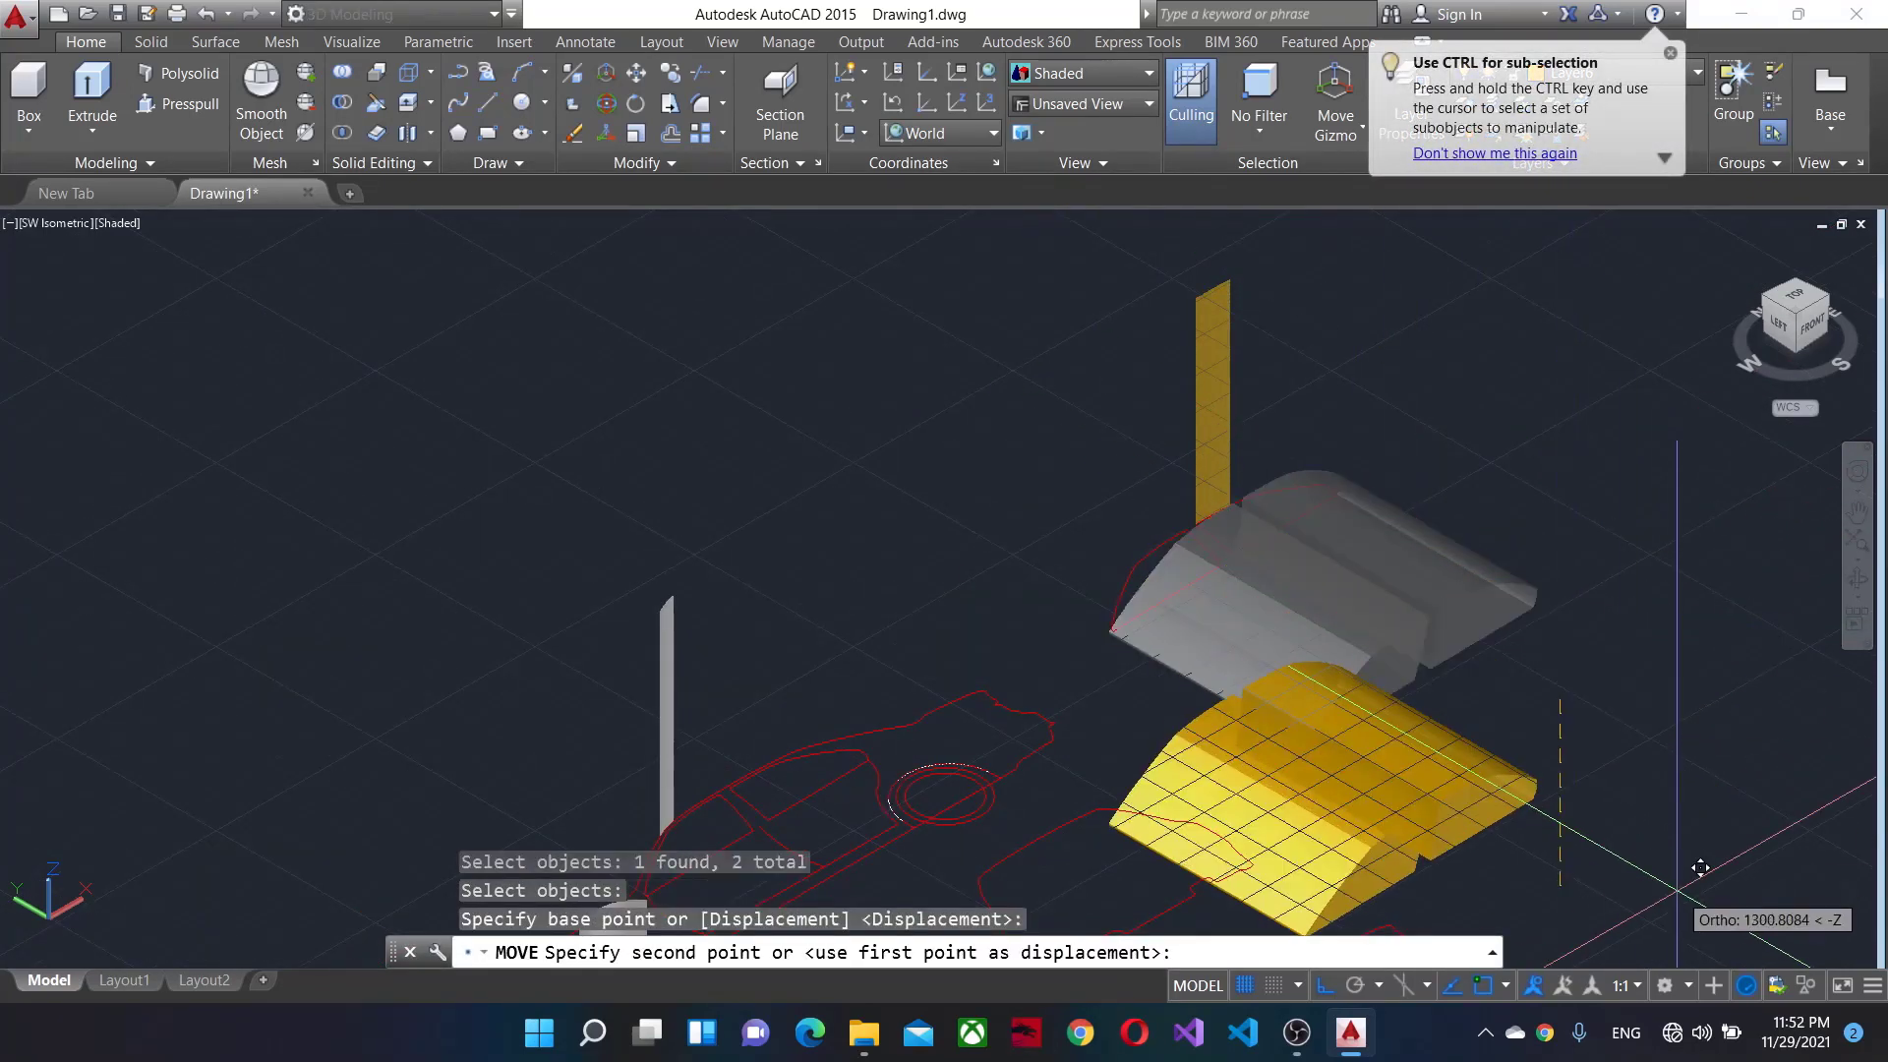
scroll(1574, 689, "up", 3)
middle_click_drag(1660, 620, 1143, 492)
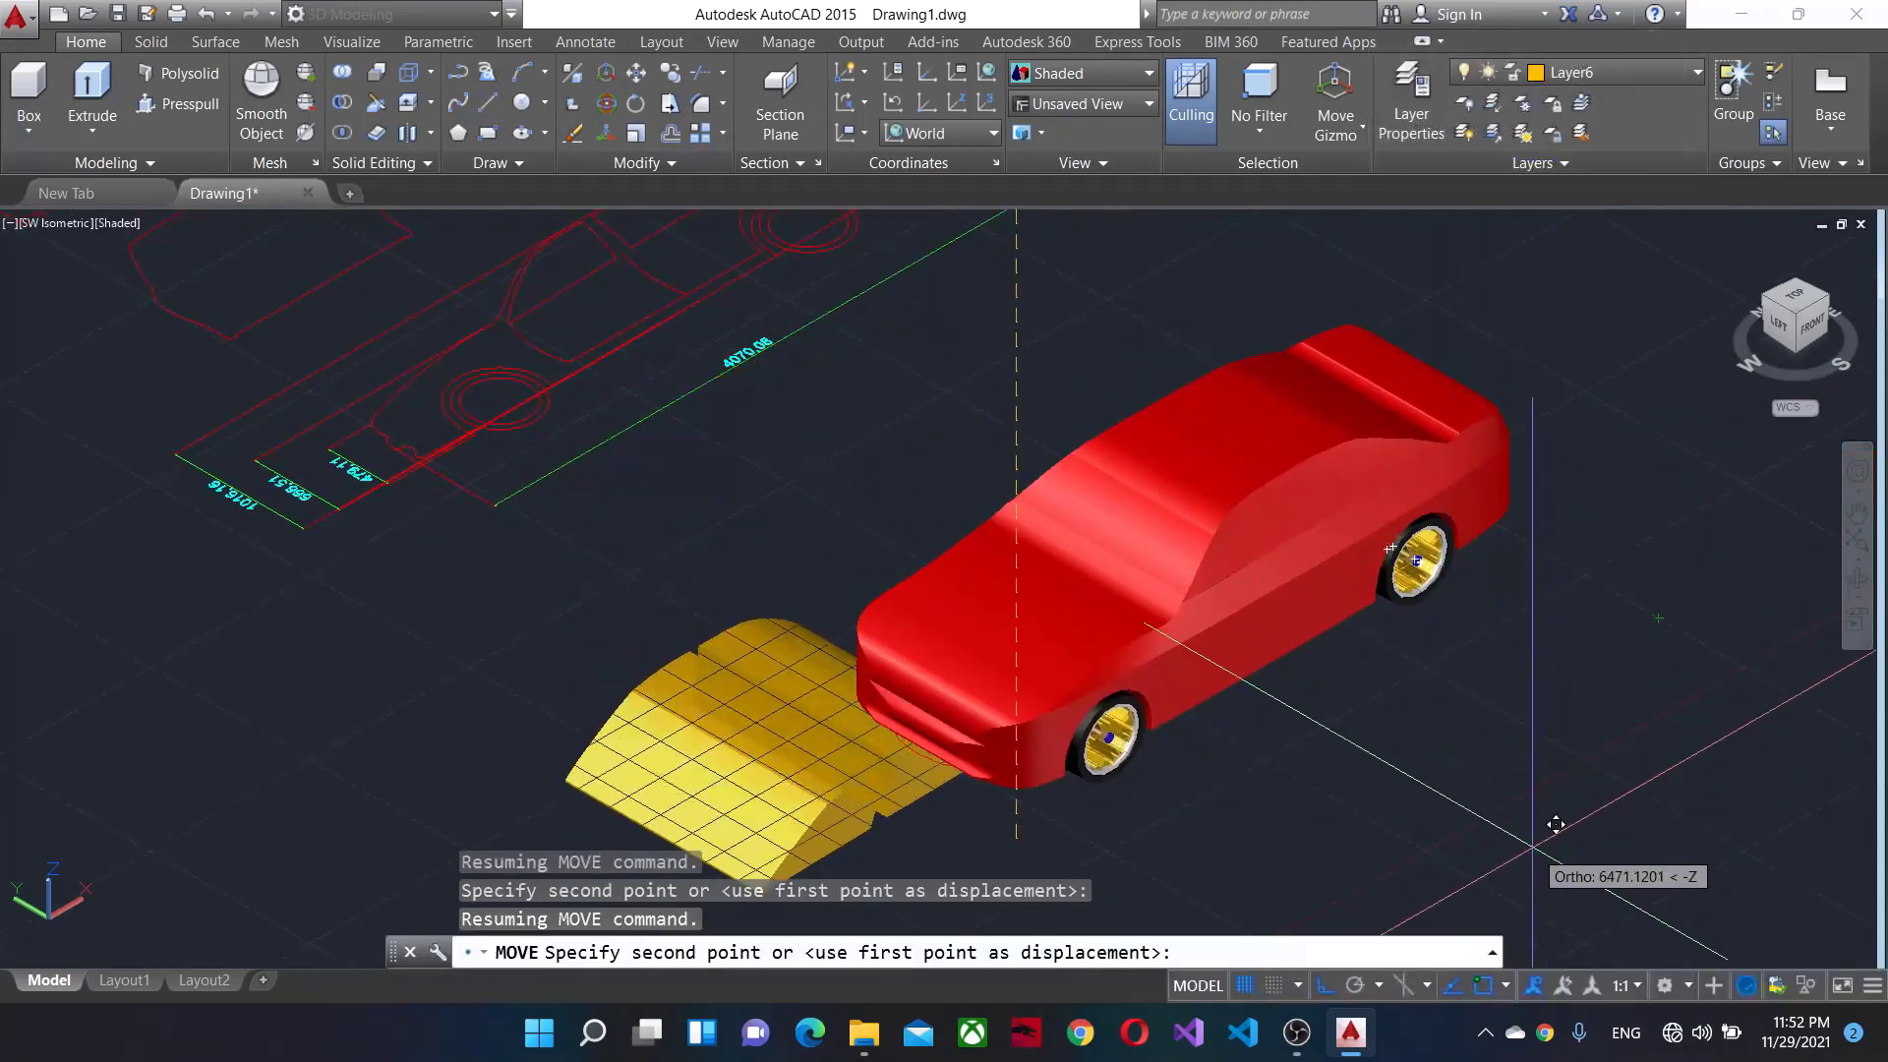
left_click(1447, 576)
mouse_move(846, 499)
middle_mouse_down("shift")
mouse_move(1817, 534)
mouse_move(1328, 544)
mouse_move(1656, 539)
mouse_move(1659, 576)
middle_mouse_up("shift")
key("ctrl+z")
key("ctrl+z")
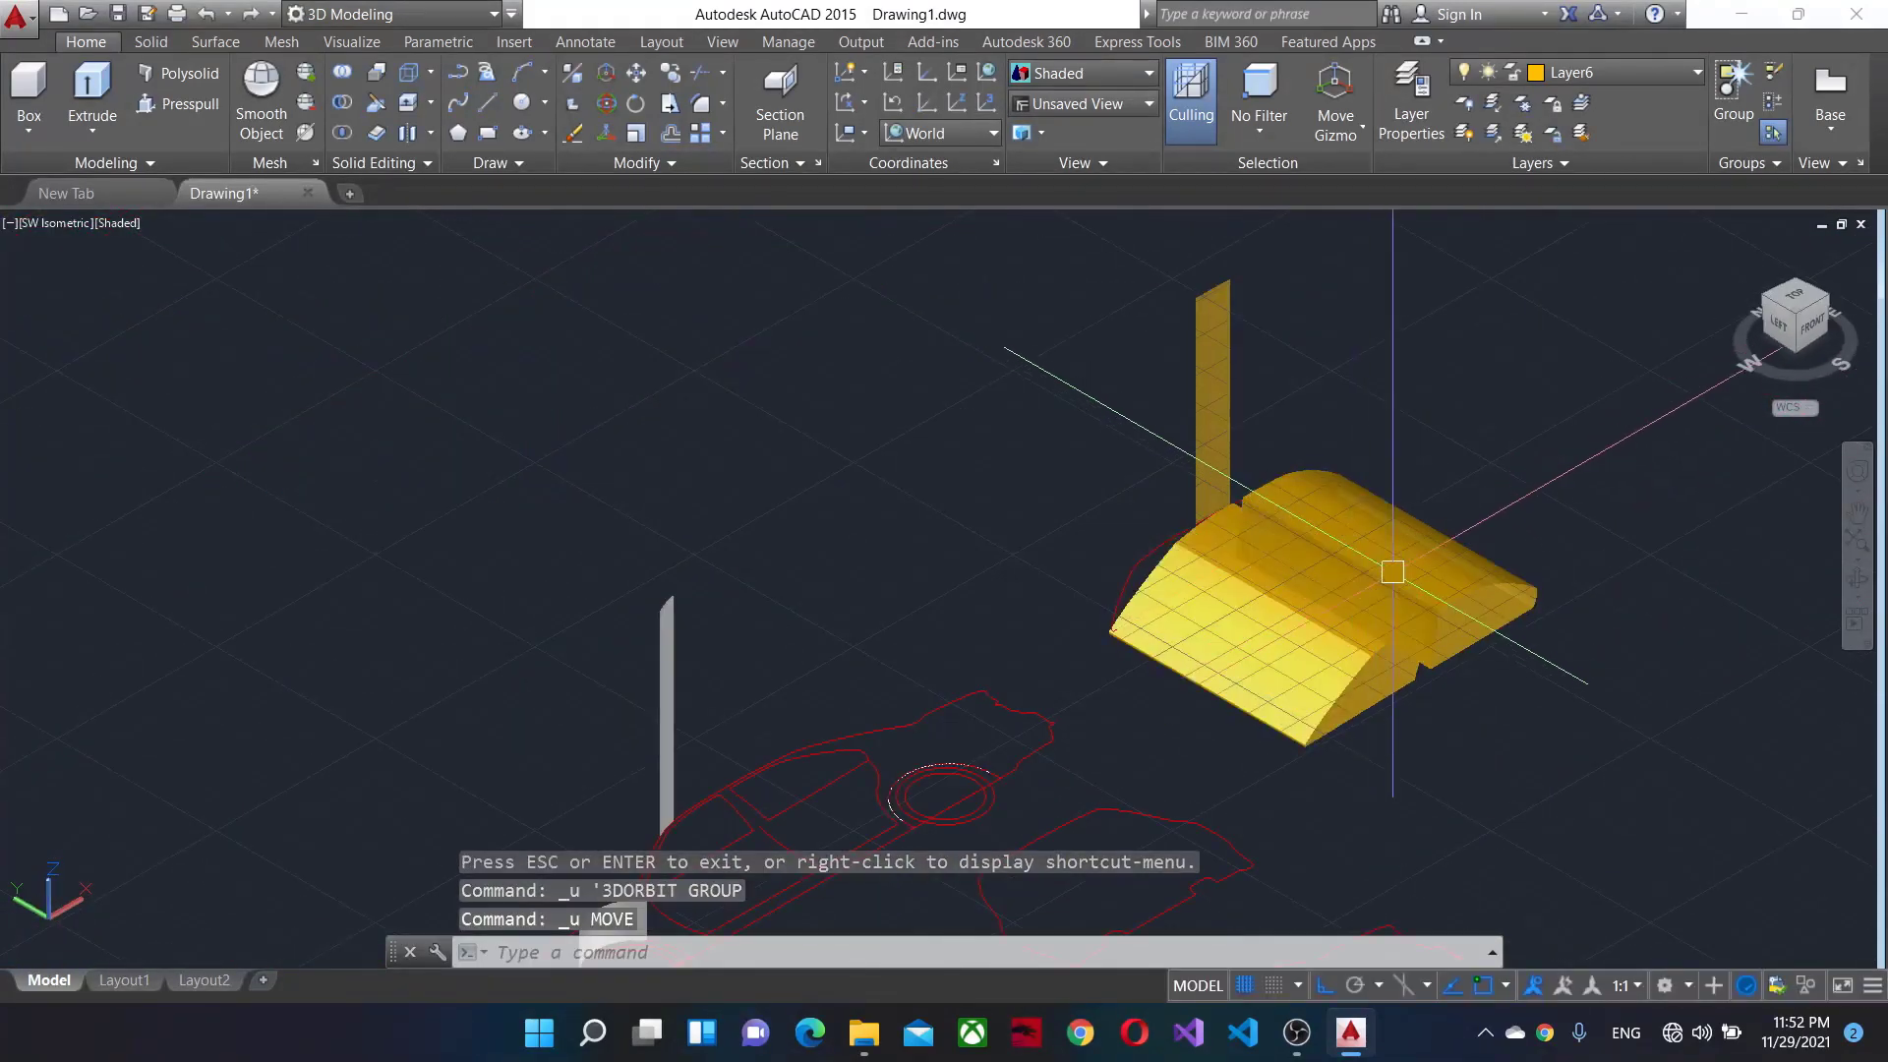
left_click(1282, 654)
Begin moving the two solids and pan the red car into view.
type("m")
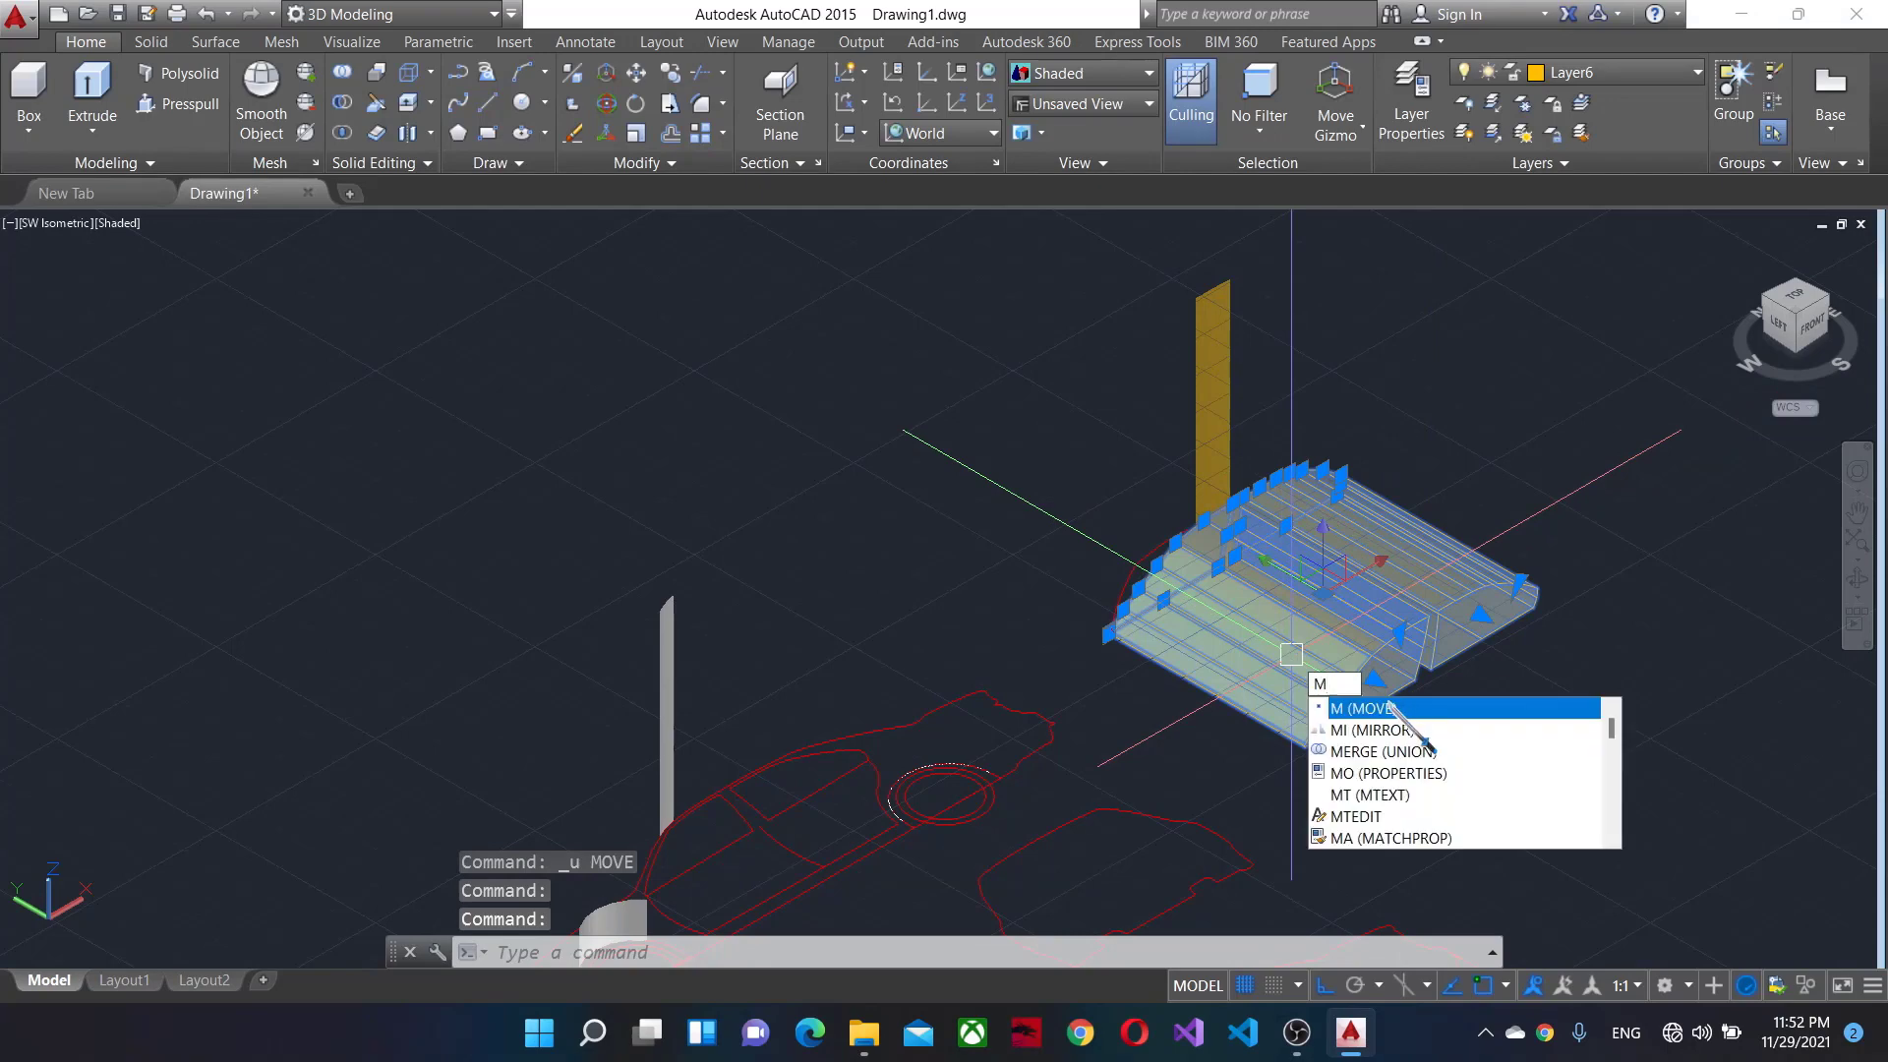
key("Return")
left_click(1542, 705)
middle_click_drag(1691, 797, 1583, 708)
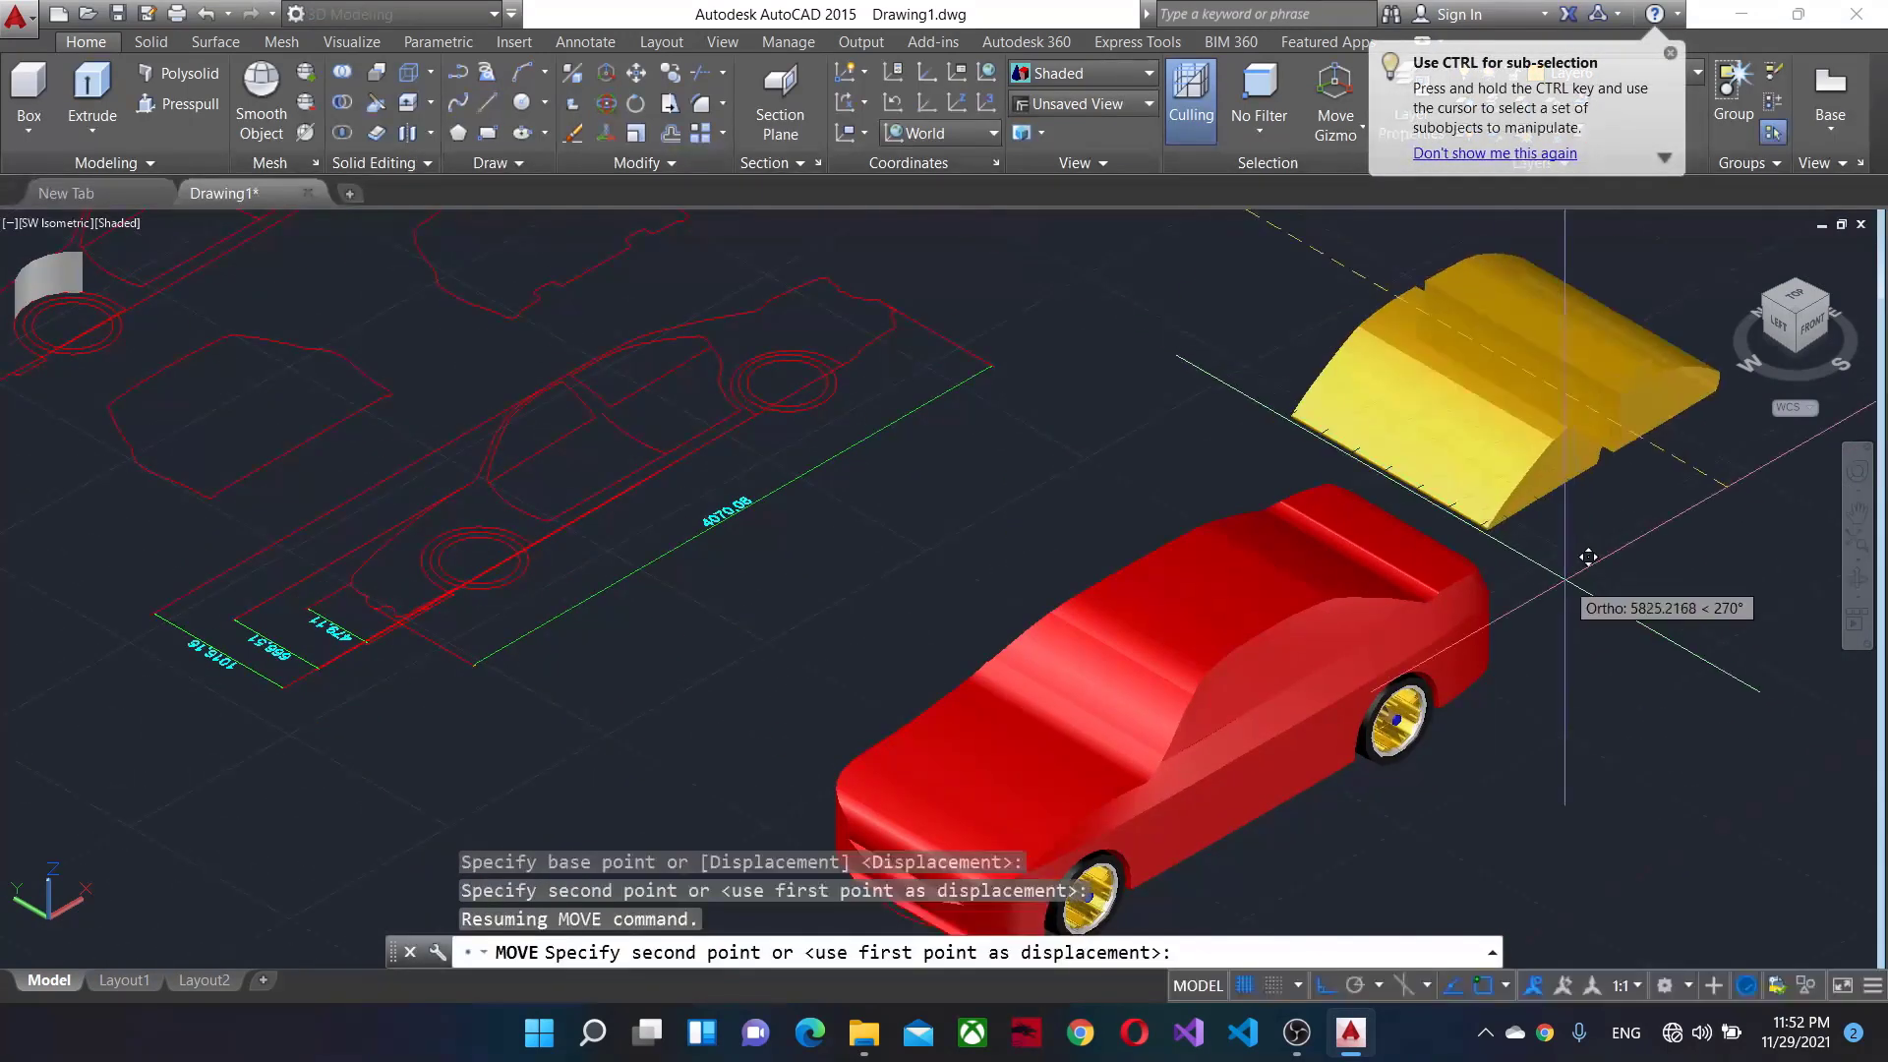
scroll(1621, 619, "up", 4)
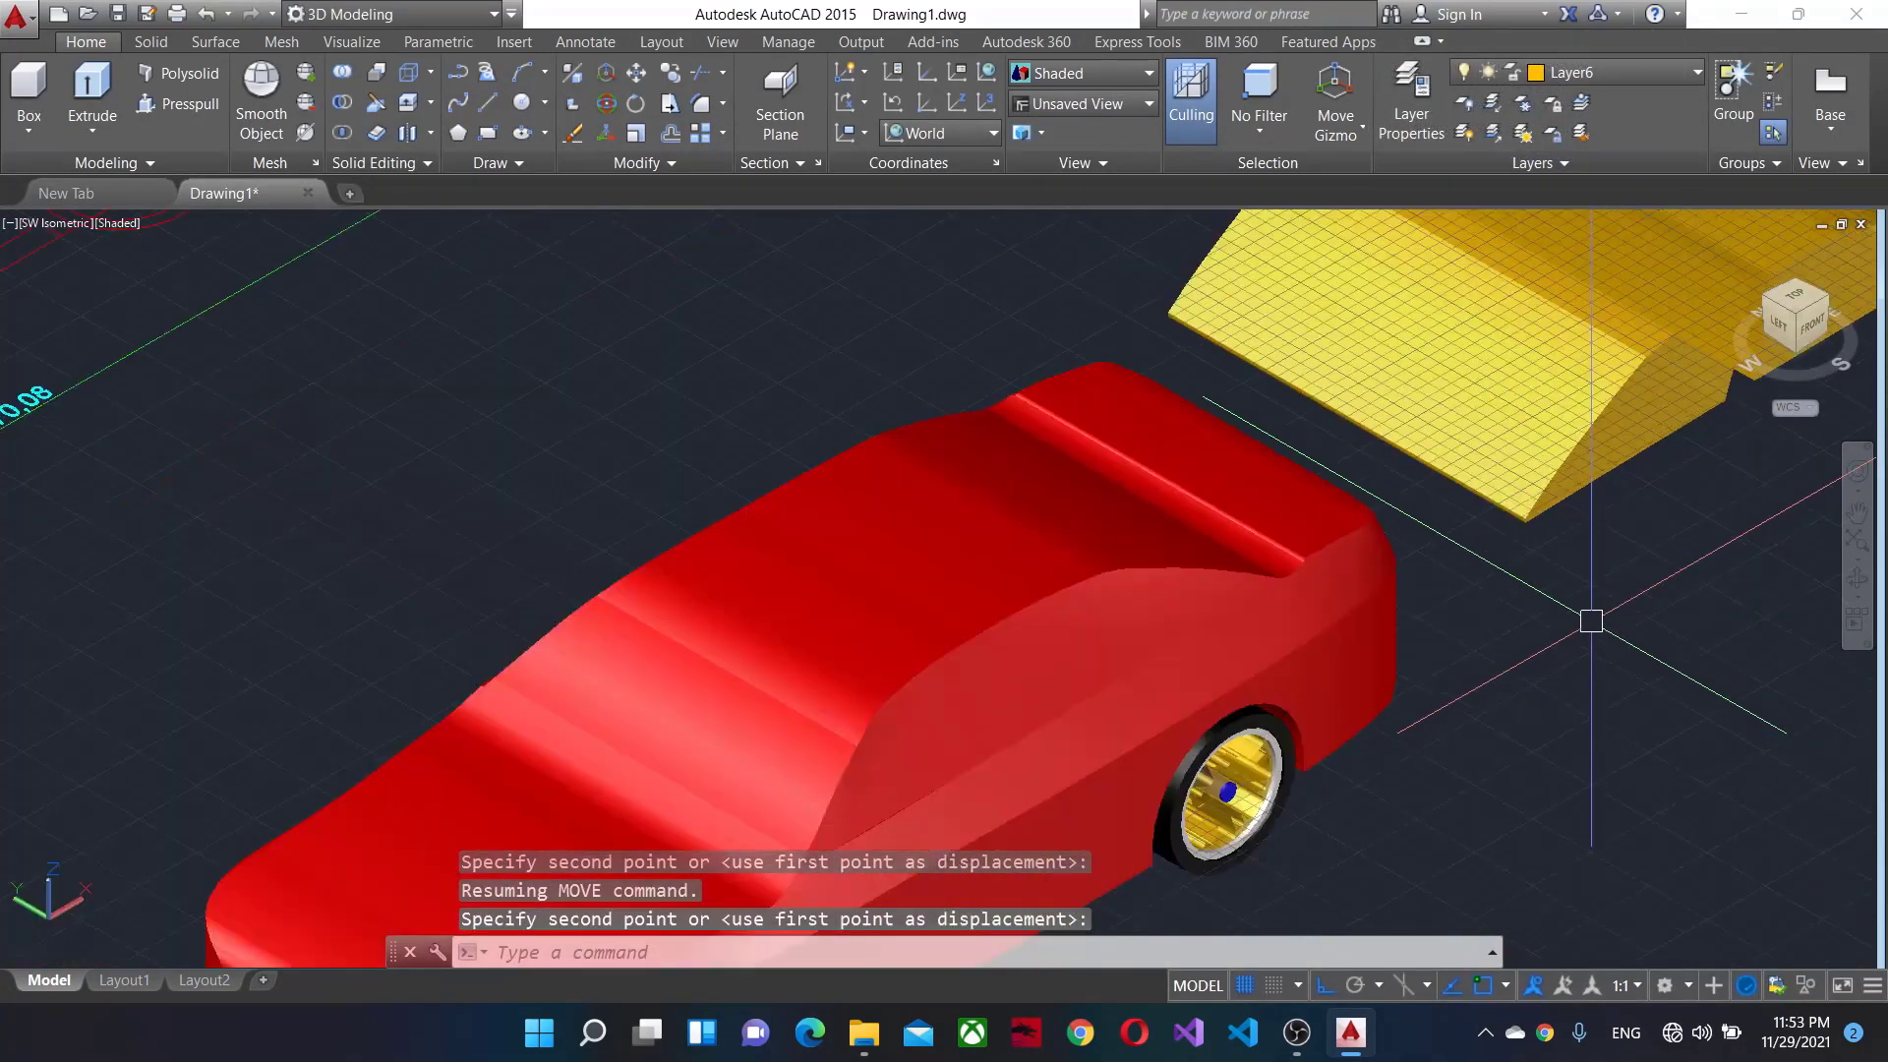
scroll(1595, 620, "down", 3)
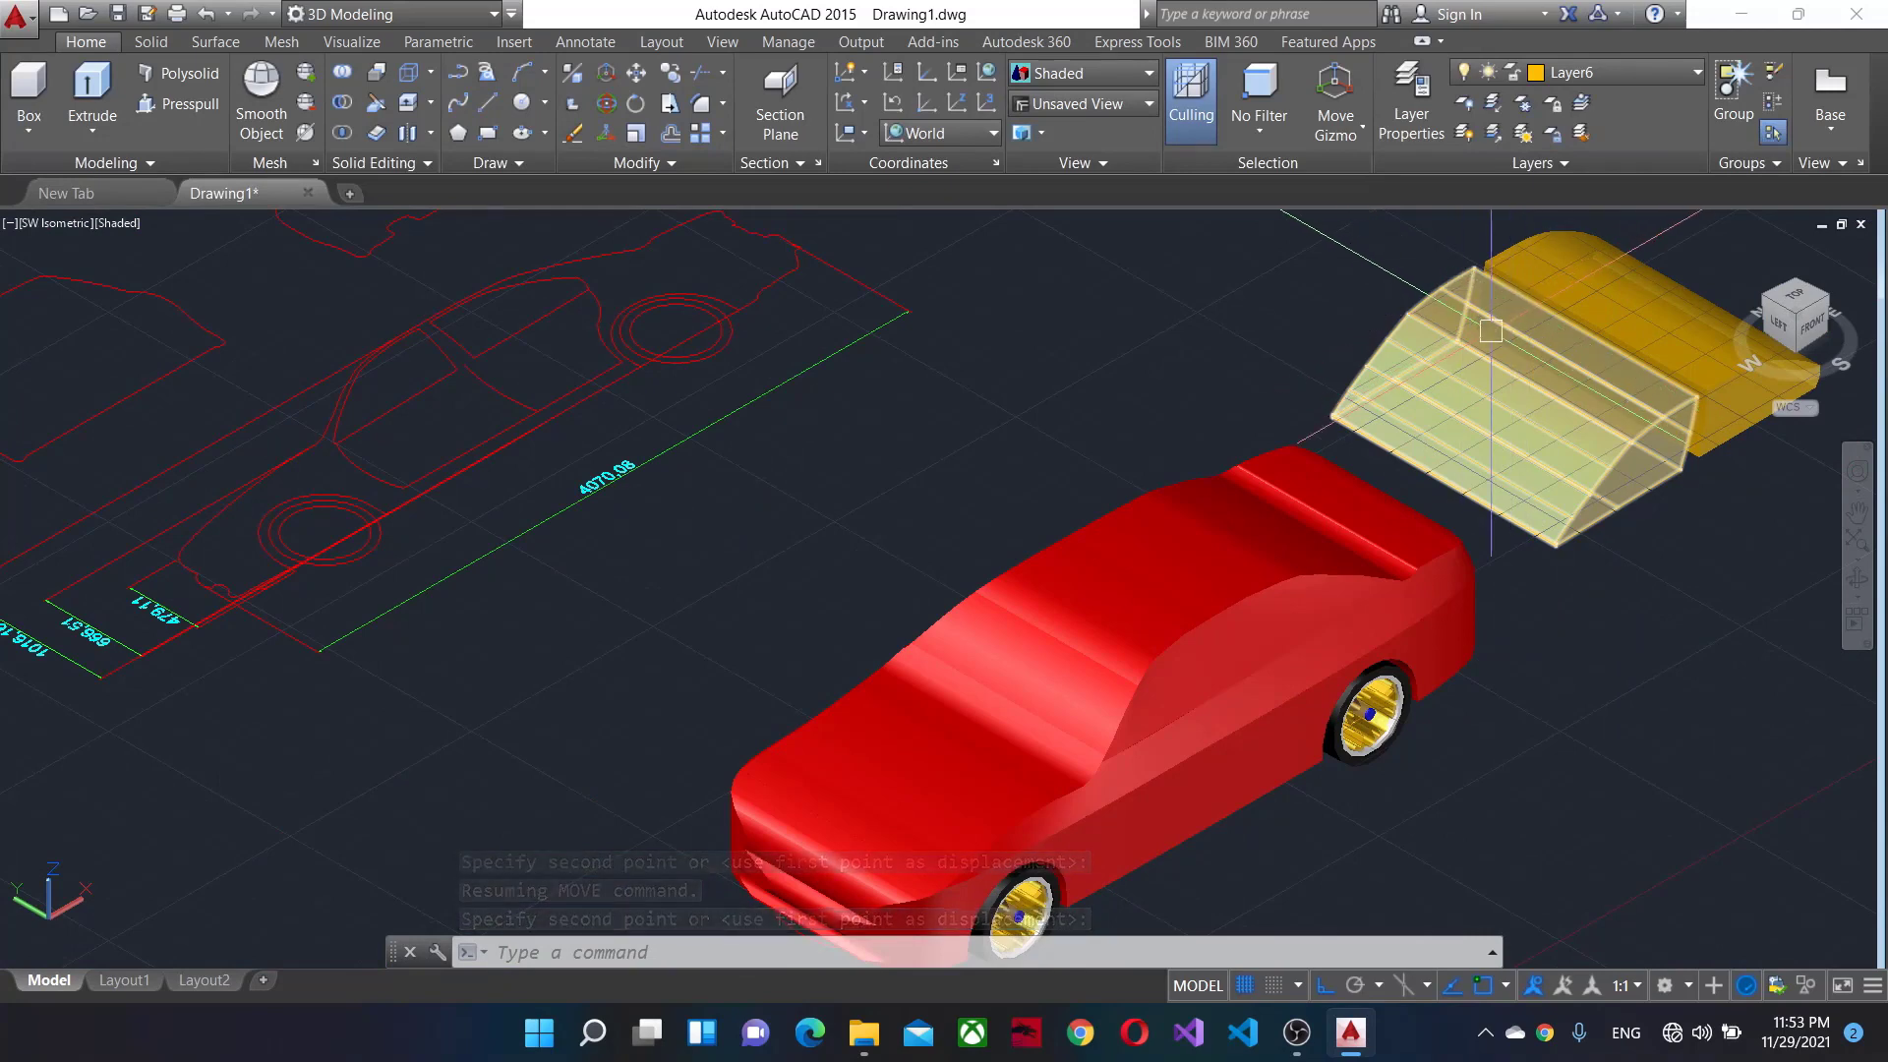
Move both yellow solids onto the red car body.
type("m")
key("Return")
left_click(1553, 383)
left_click(1670, 357)
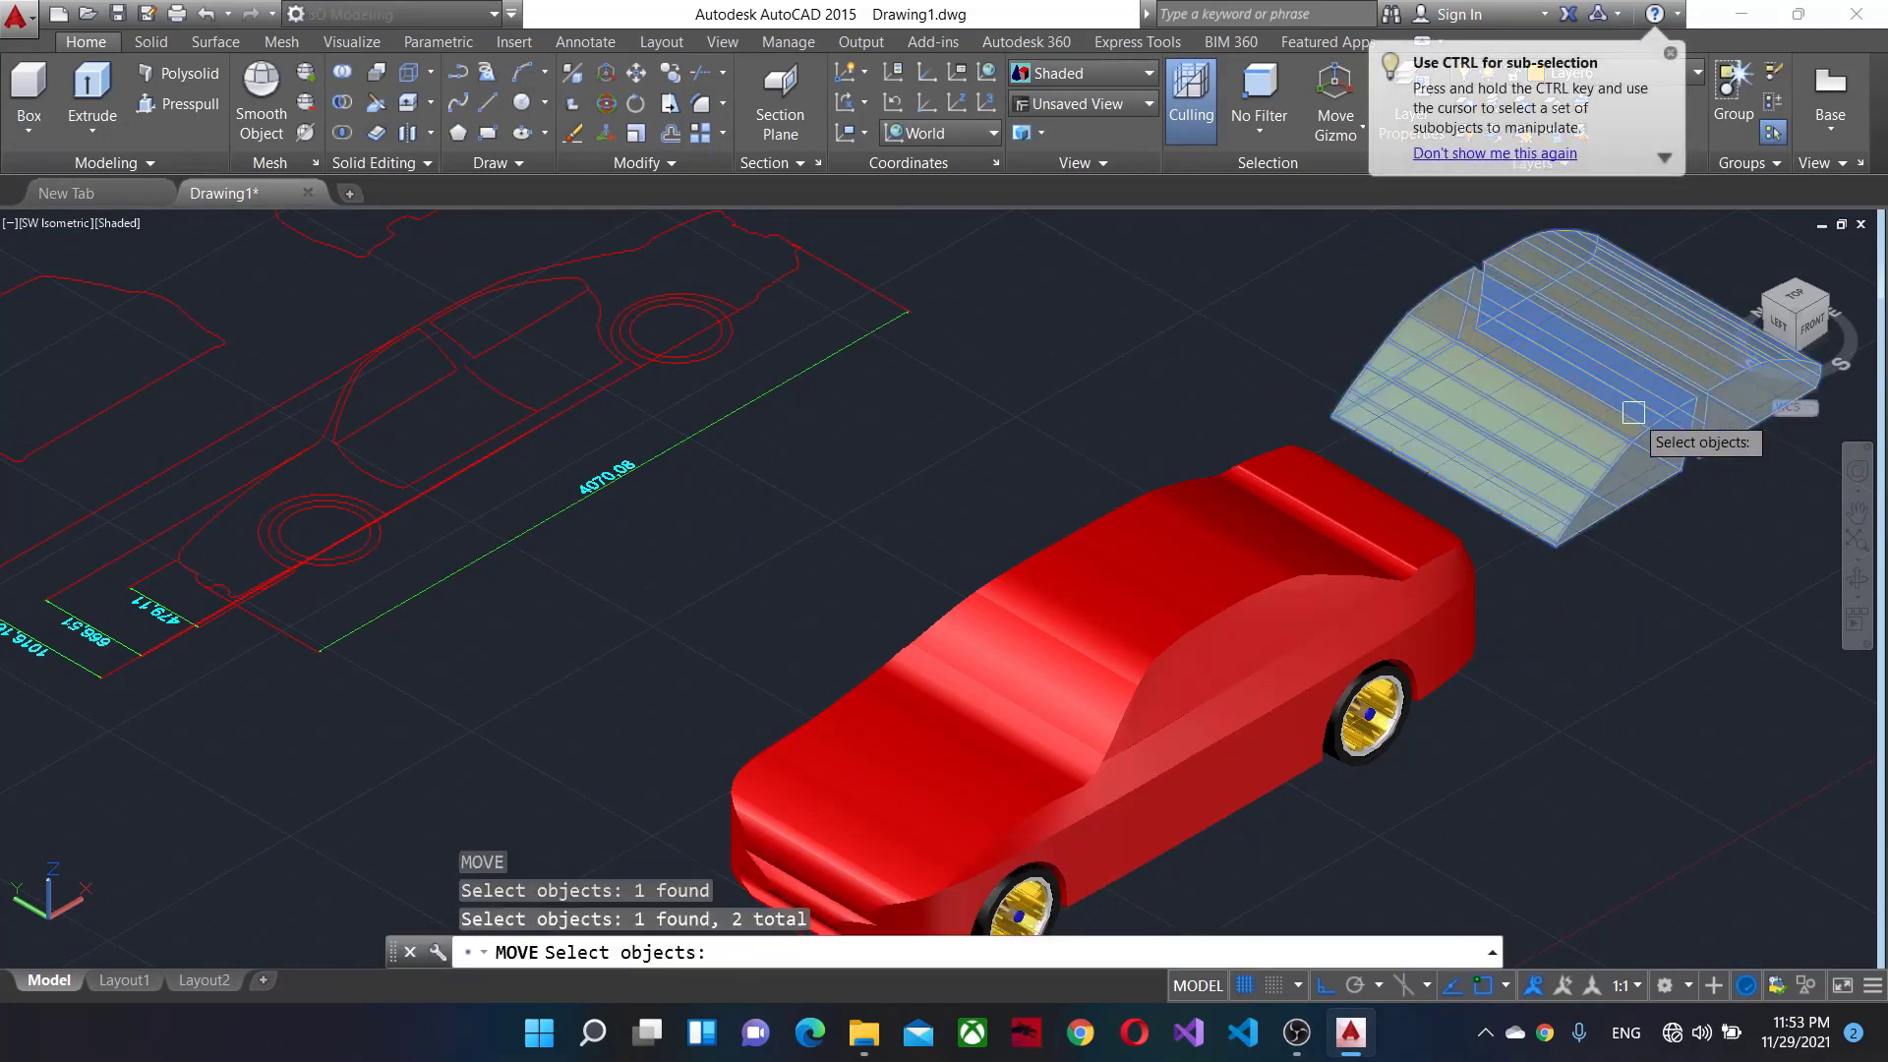
key("Return")
left_click(1542, 439)
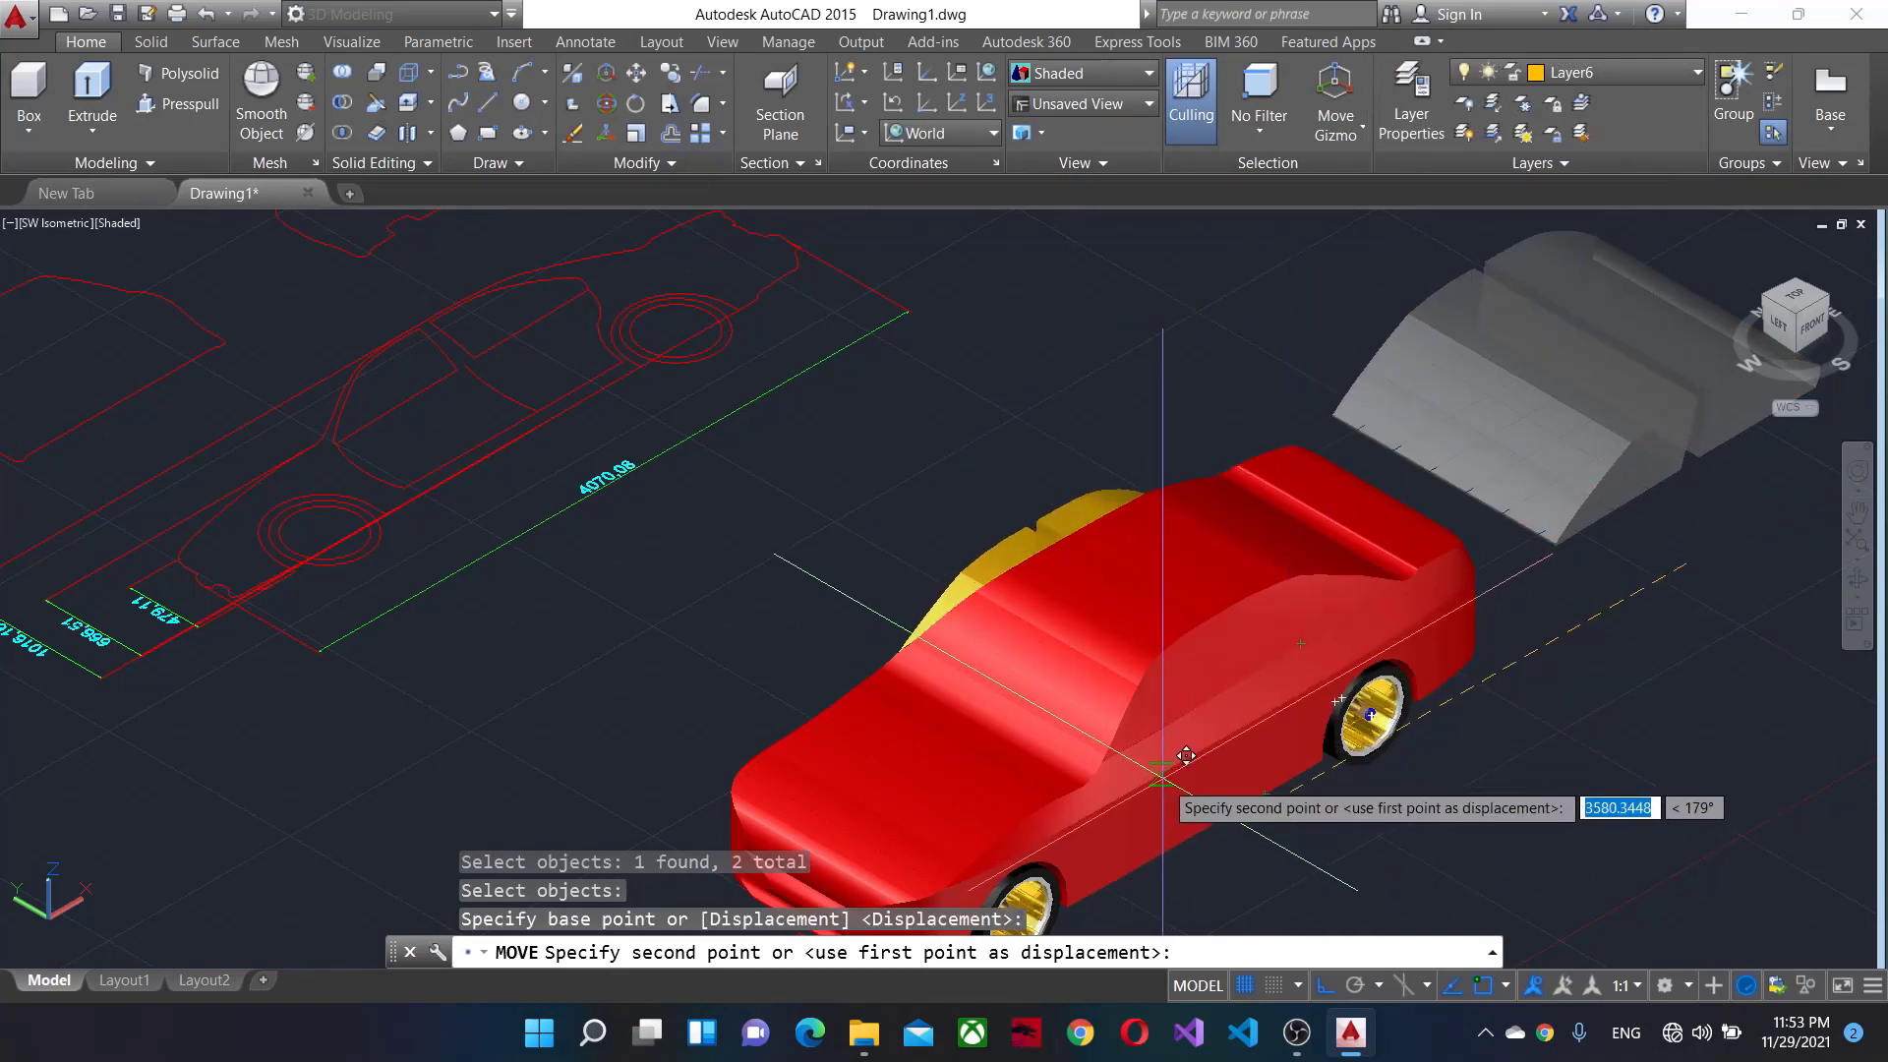
left_click(918, 561)
mouse_move(918, 561)
middle_mouse_down("shift")
mouse_move(1874, 461)
mouse_move(1496, 472)
mouse_move(1223, 535)
mouse_move(859, 341)
mouse_move(865, 477)
mouse_move(898, 498)
mouse_move(721, 442)
mouse_move(741, 426)
mouse_move(915, 450)
mouse_move(662, 365)
mouse_move(885, 295)
mouse_move(1273, 788)
mouse_move(1220, 914)
mouse_move(1020, 793)
mouse_move(1276, 853)
mouse_move(1189, 780)
mouse_move(1476, 784)
middle_mouse_up("shift")
With the UCS set to Right, push the yellow solids into the car body.
left_click(994, 134)
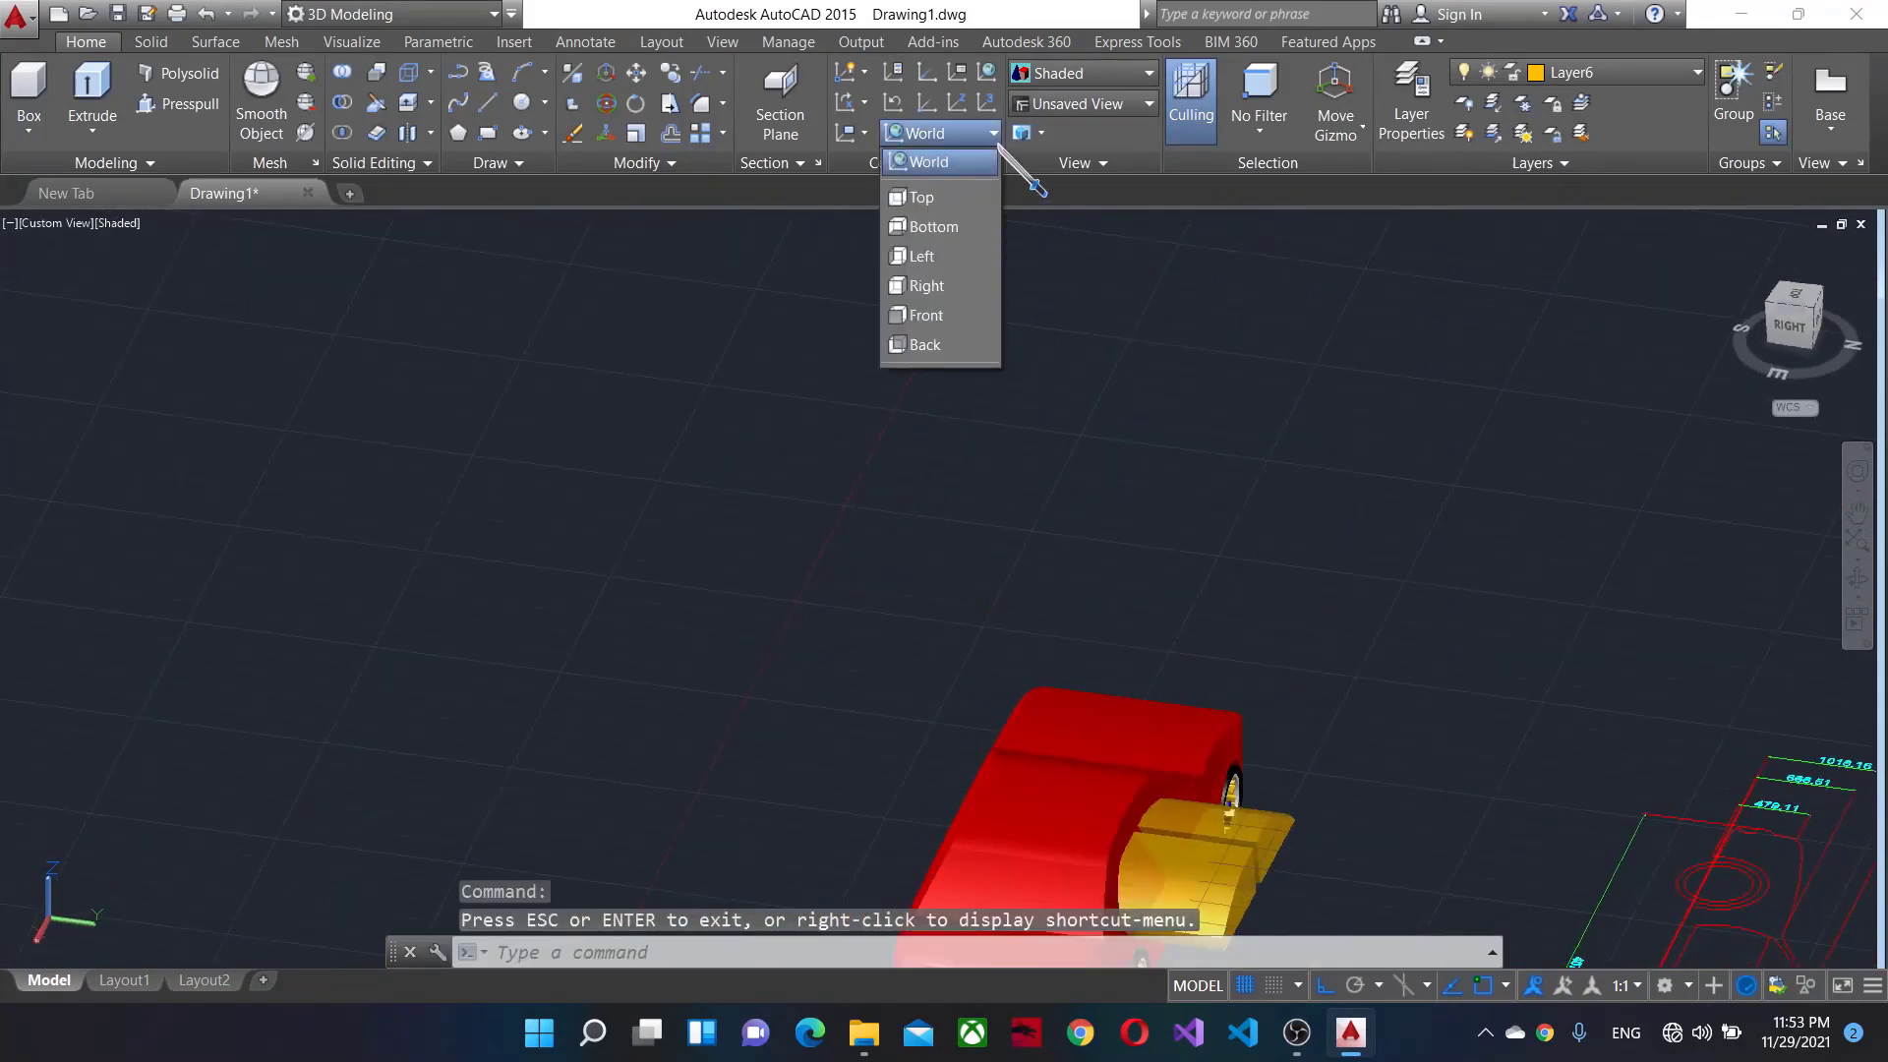
left_click(927, 286)
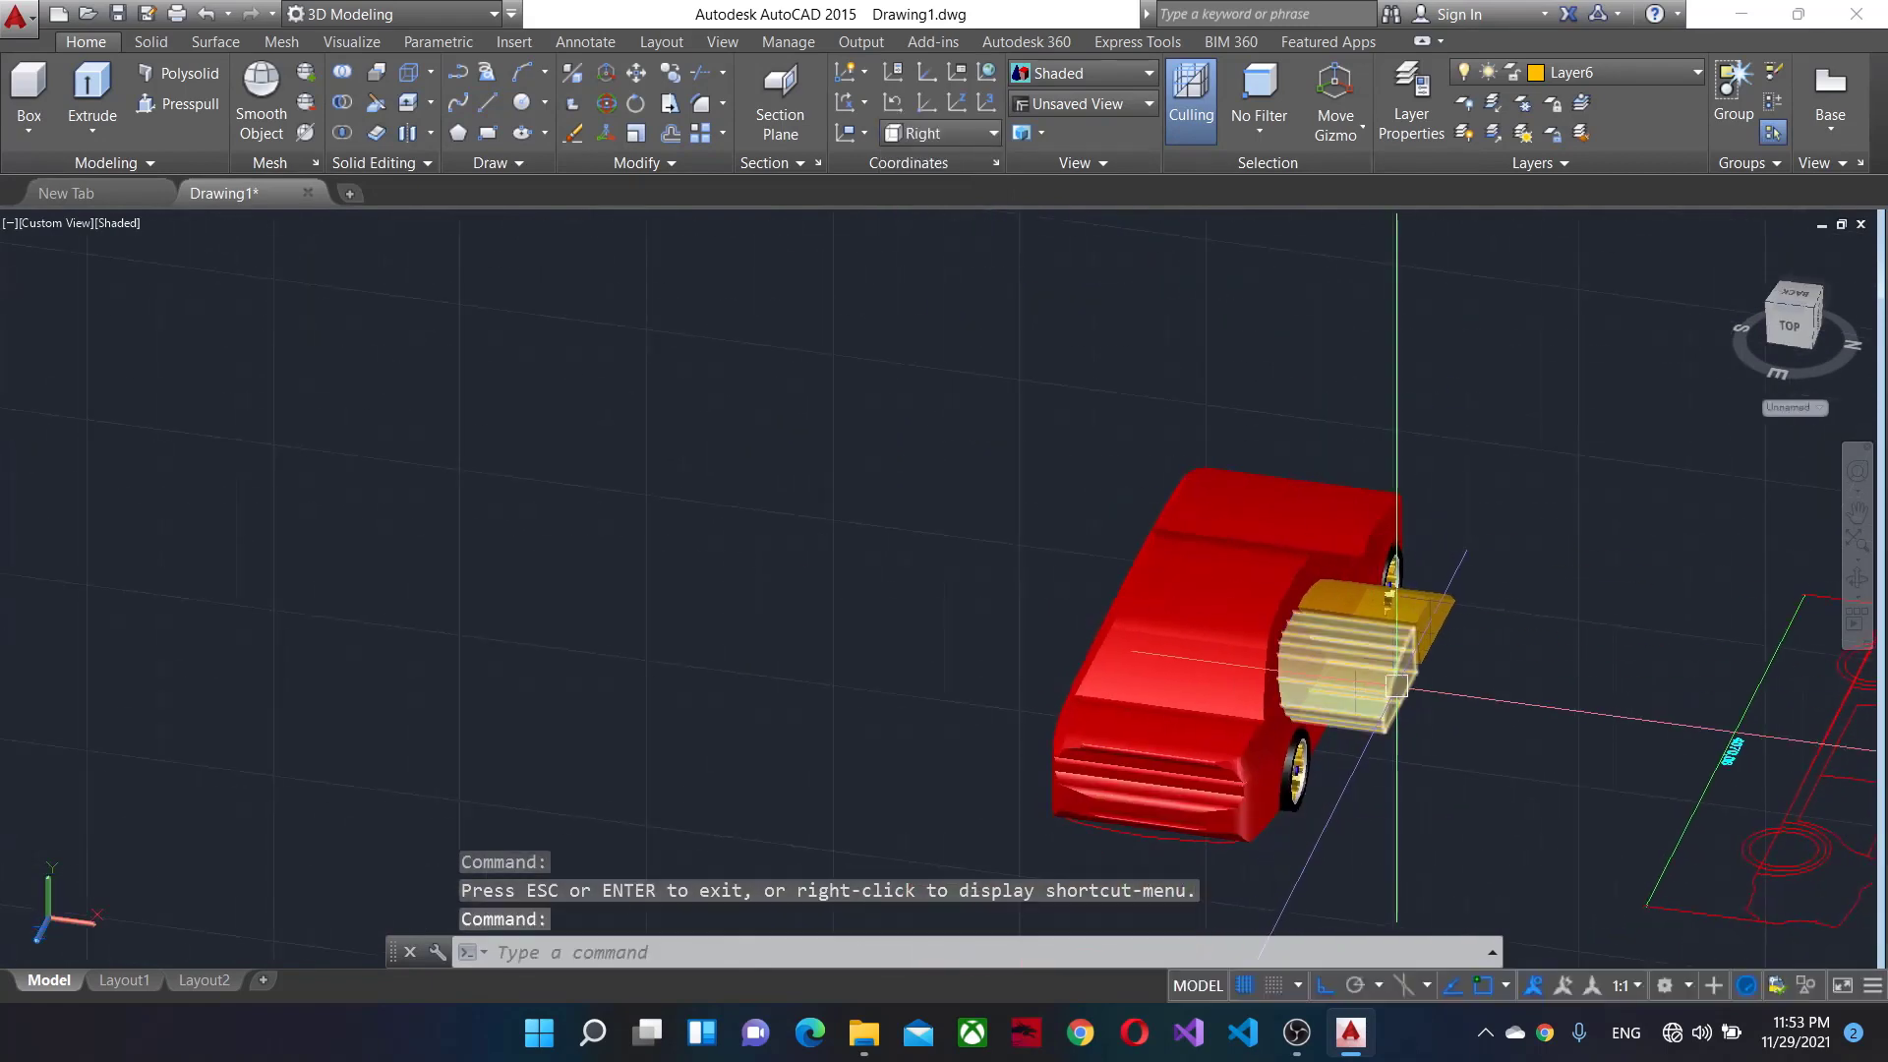
left_click(1444, 629)
type("M")
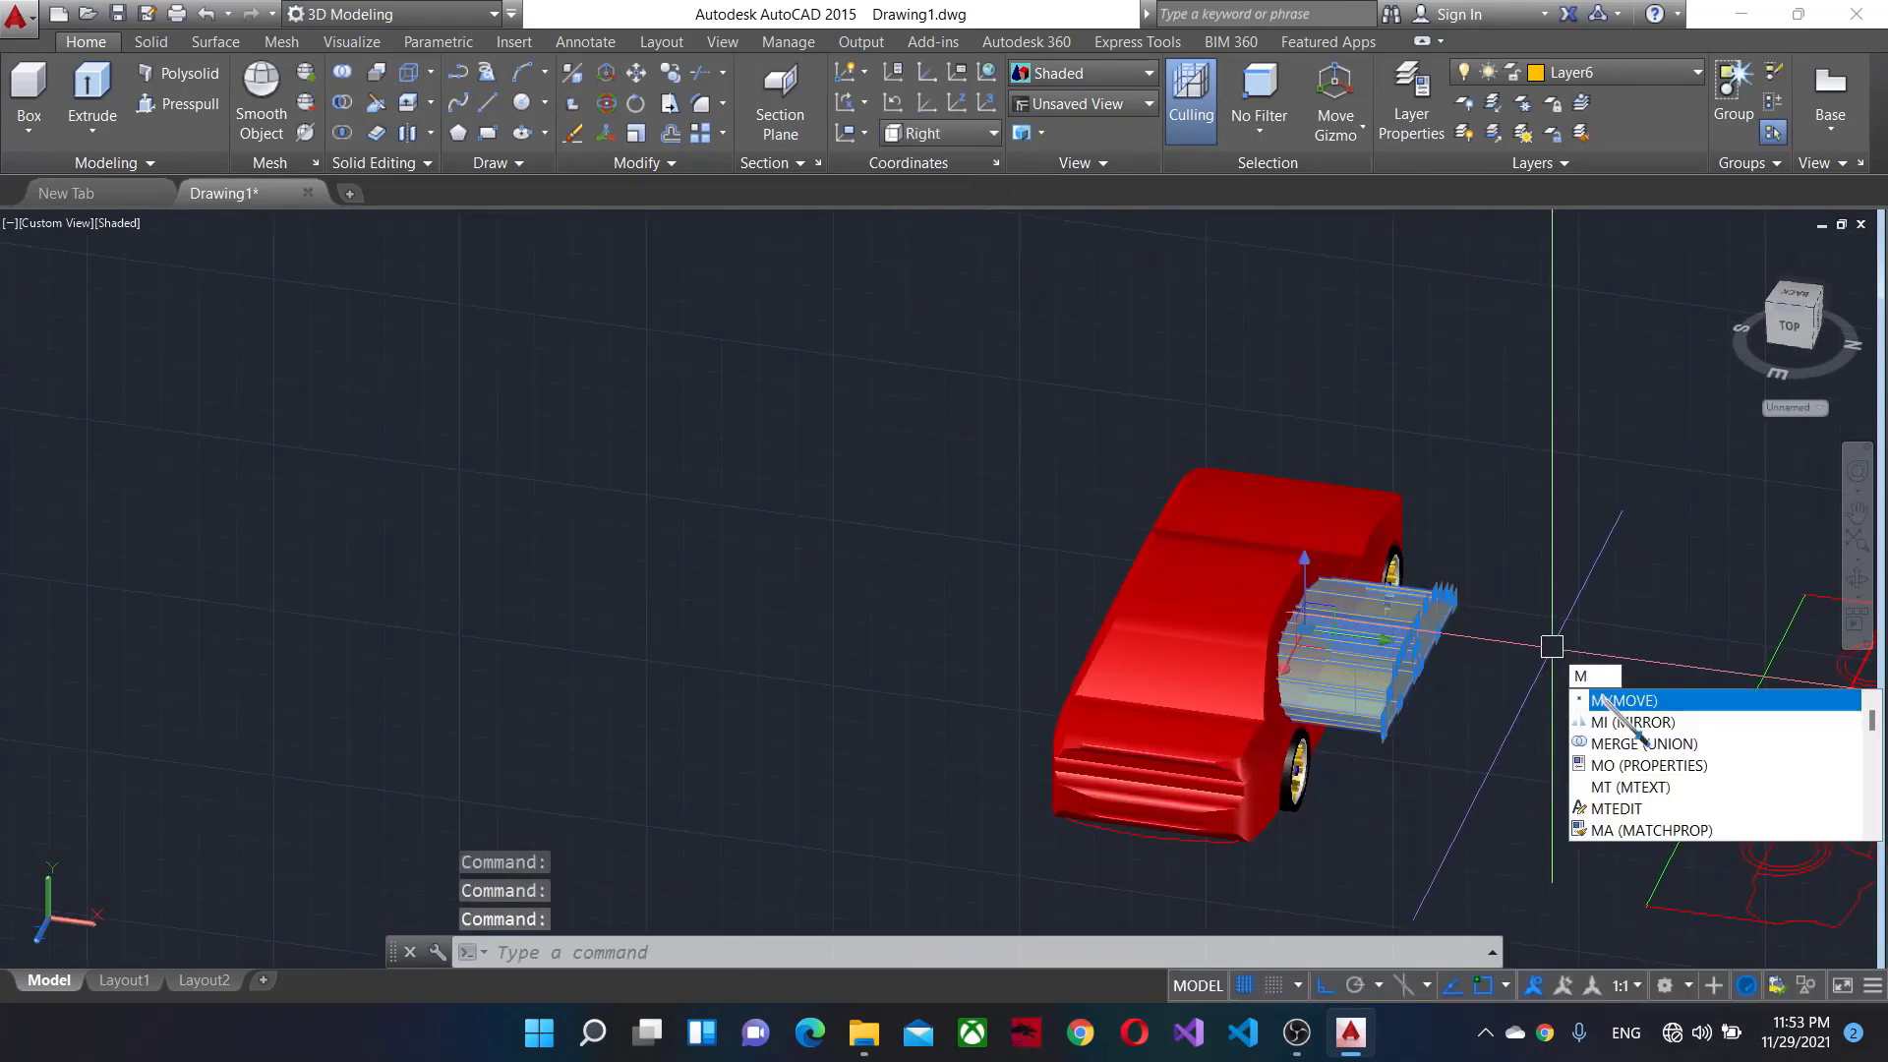
key("Return")
left_click(1580, 635)
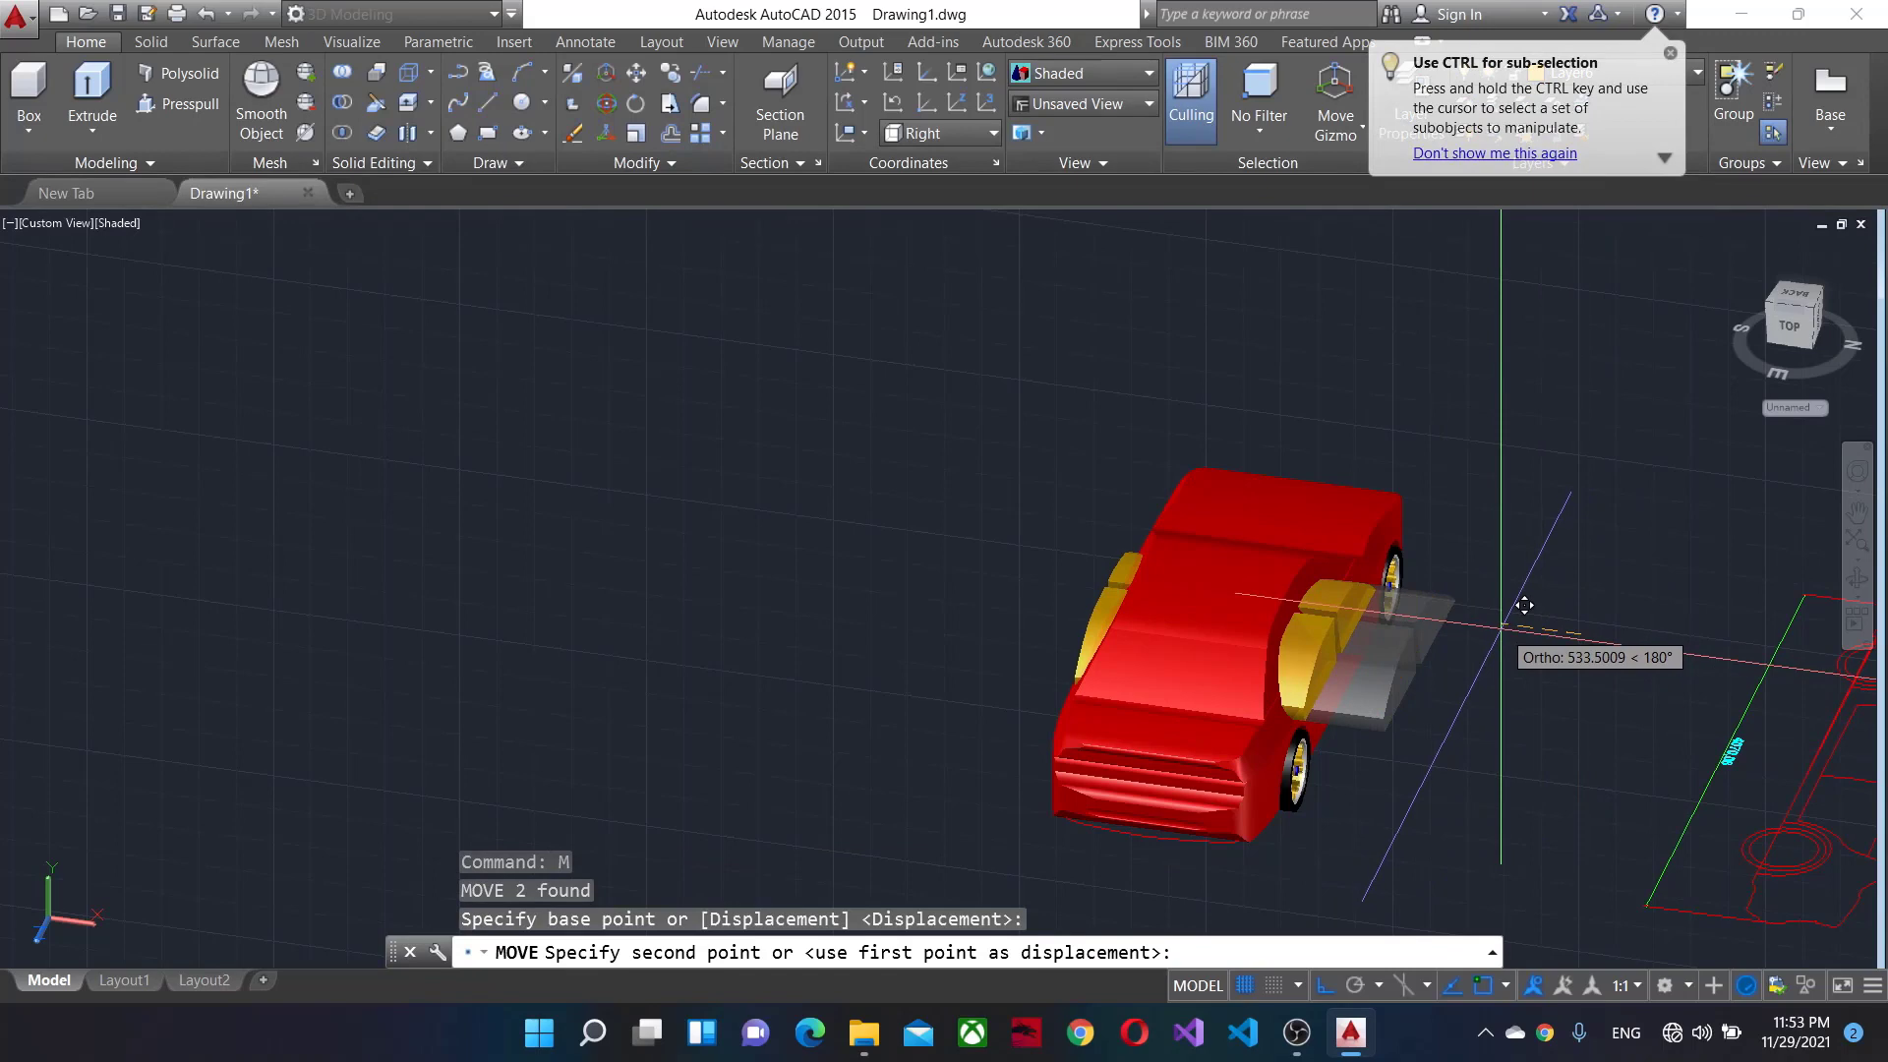
left_click(1500, 628)
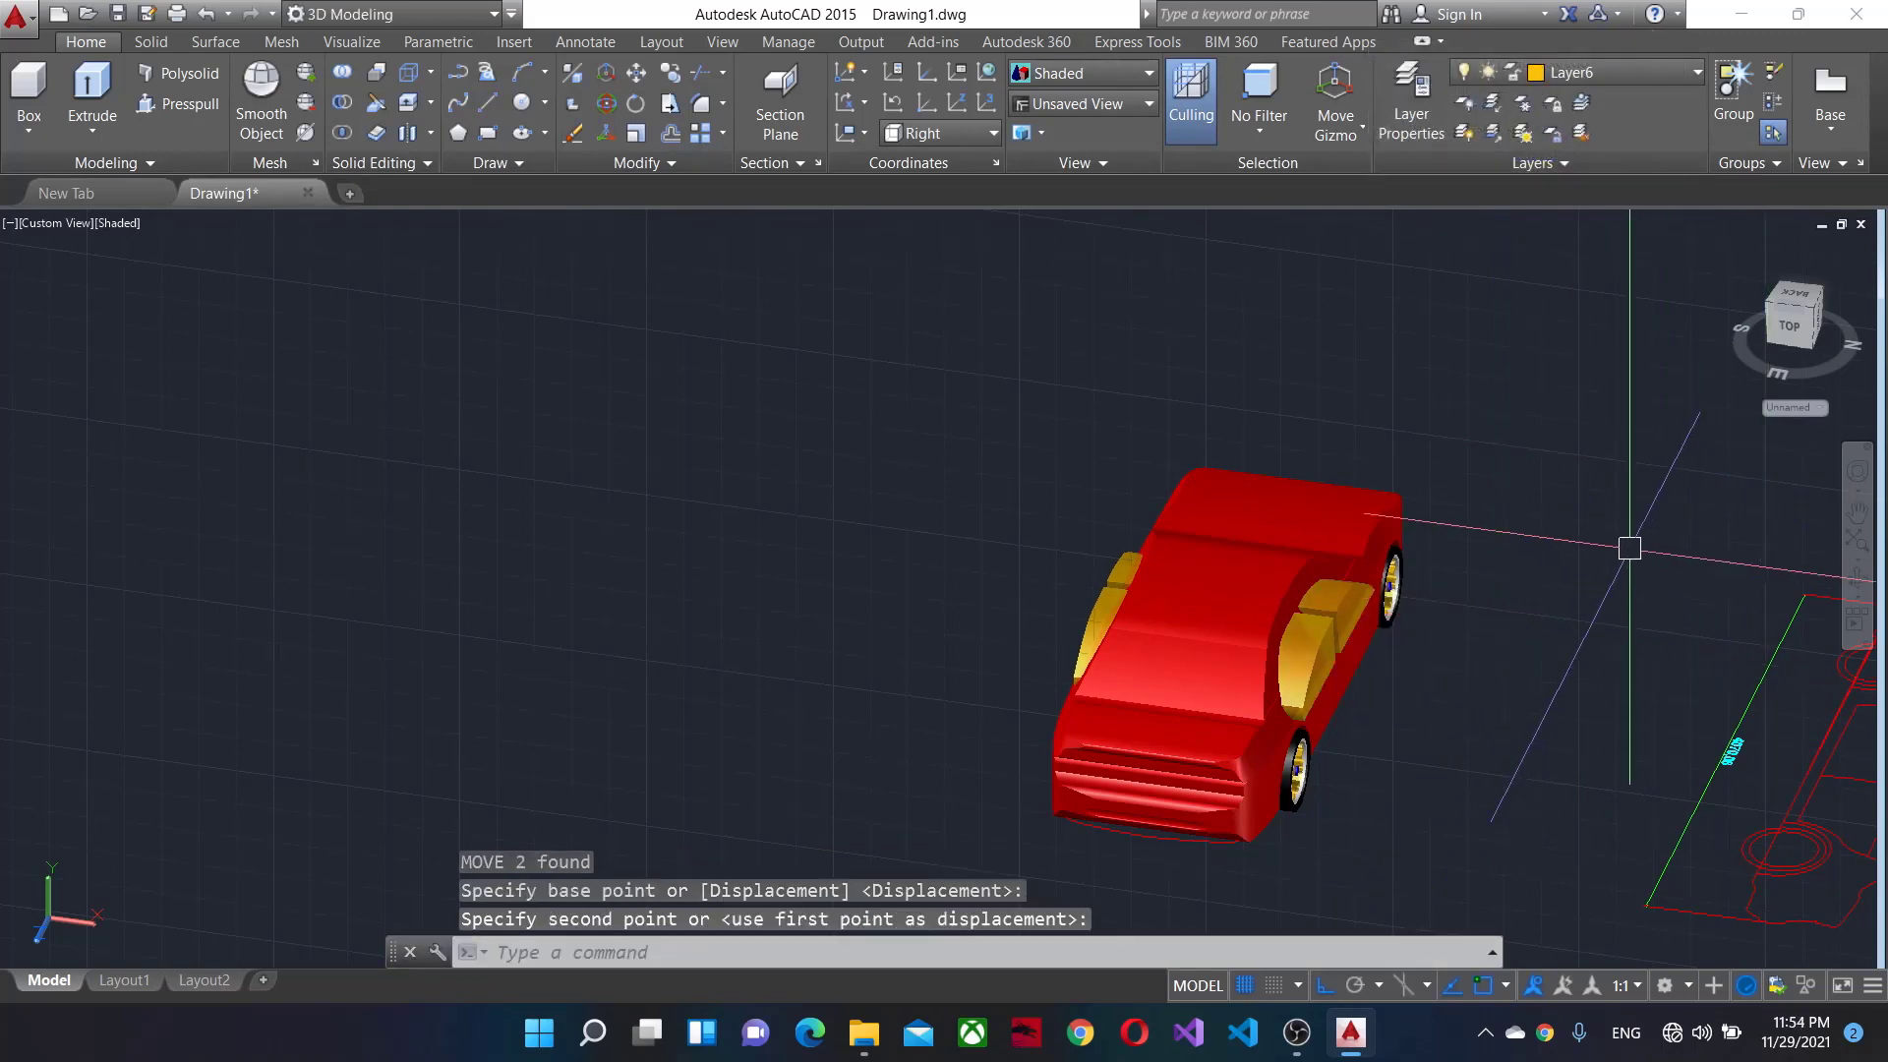
key("Escape")
middle_click_drag(1629, 548, 1672, 506, "shift")
Return to World UCS and SW Isometric, then lower the roof and rear panels into the body.
left_click(939, 132)
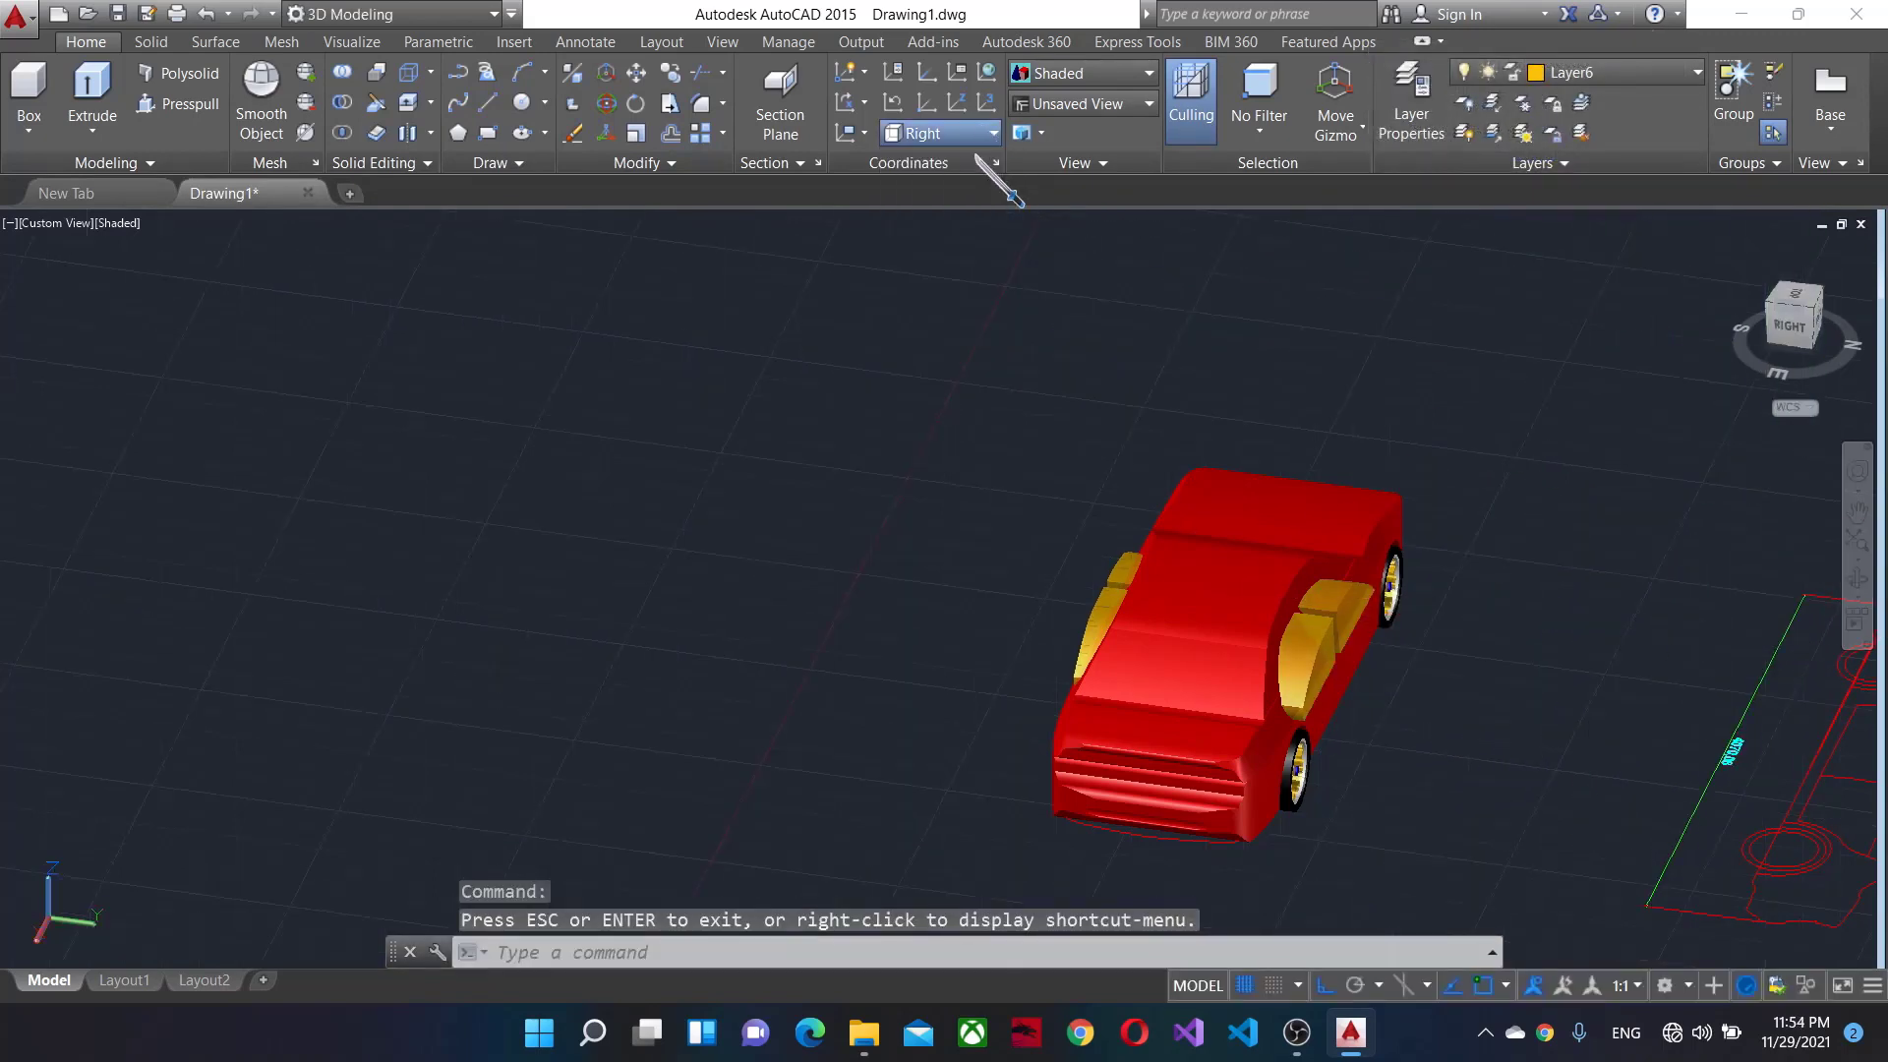
left_click(1792, 326)
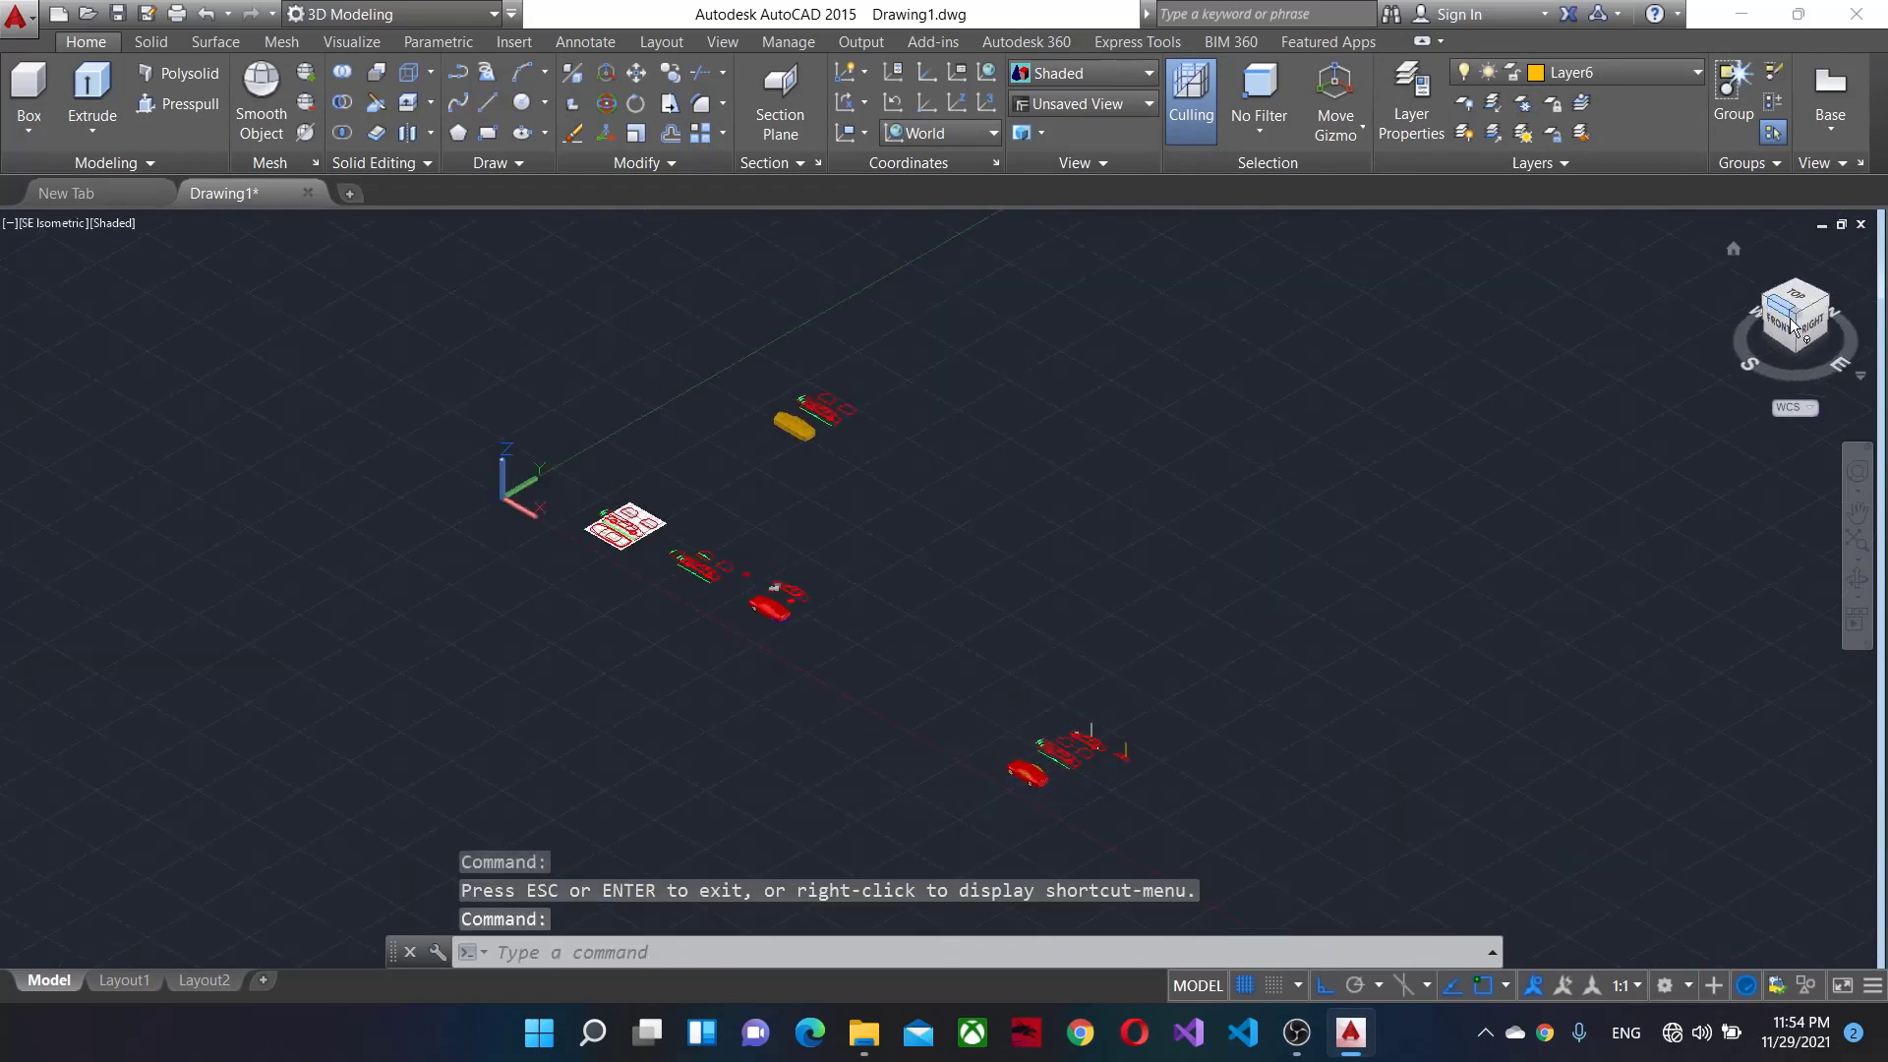
left_click(1763, 313)
scroll(1024, 366, "up", 5)
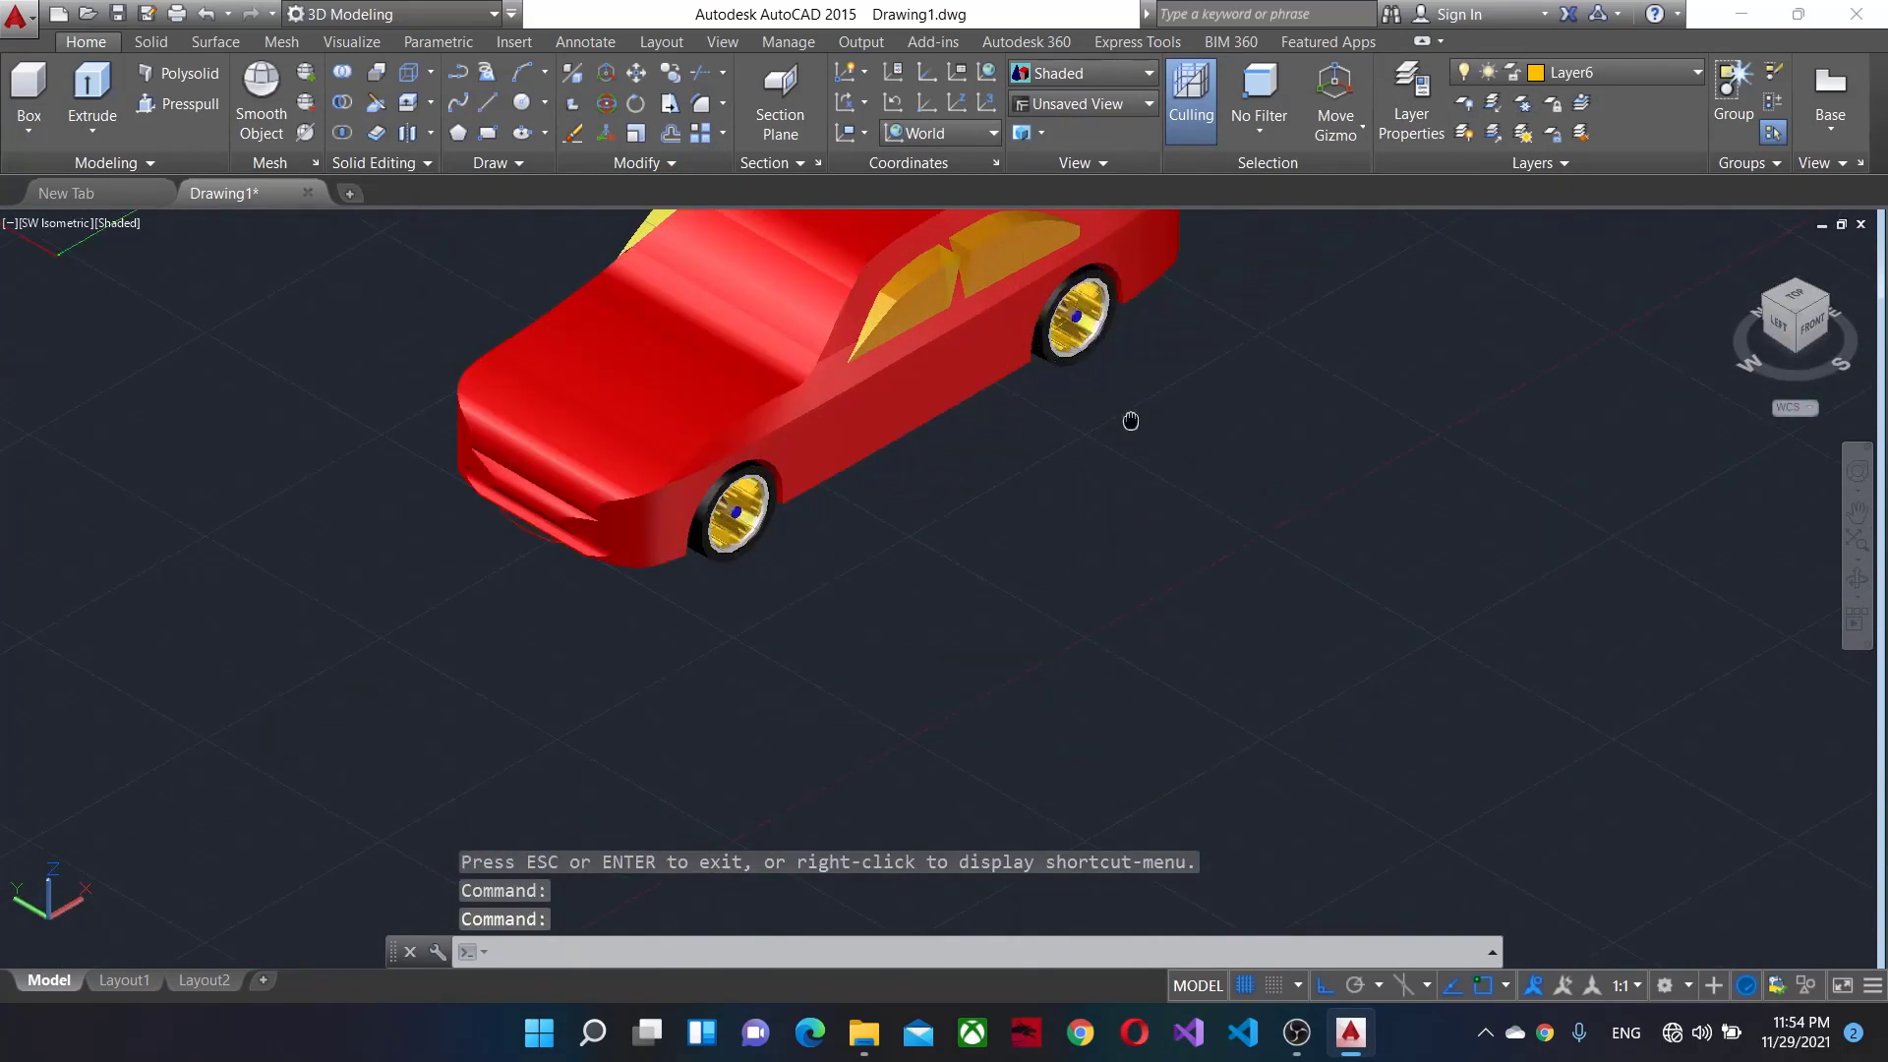
left_click(1035, 458)
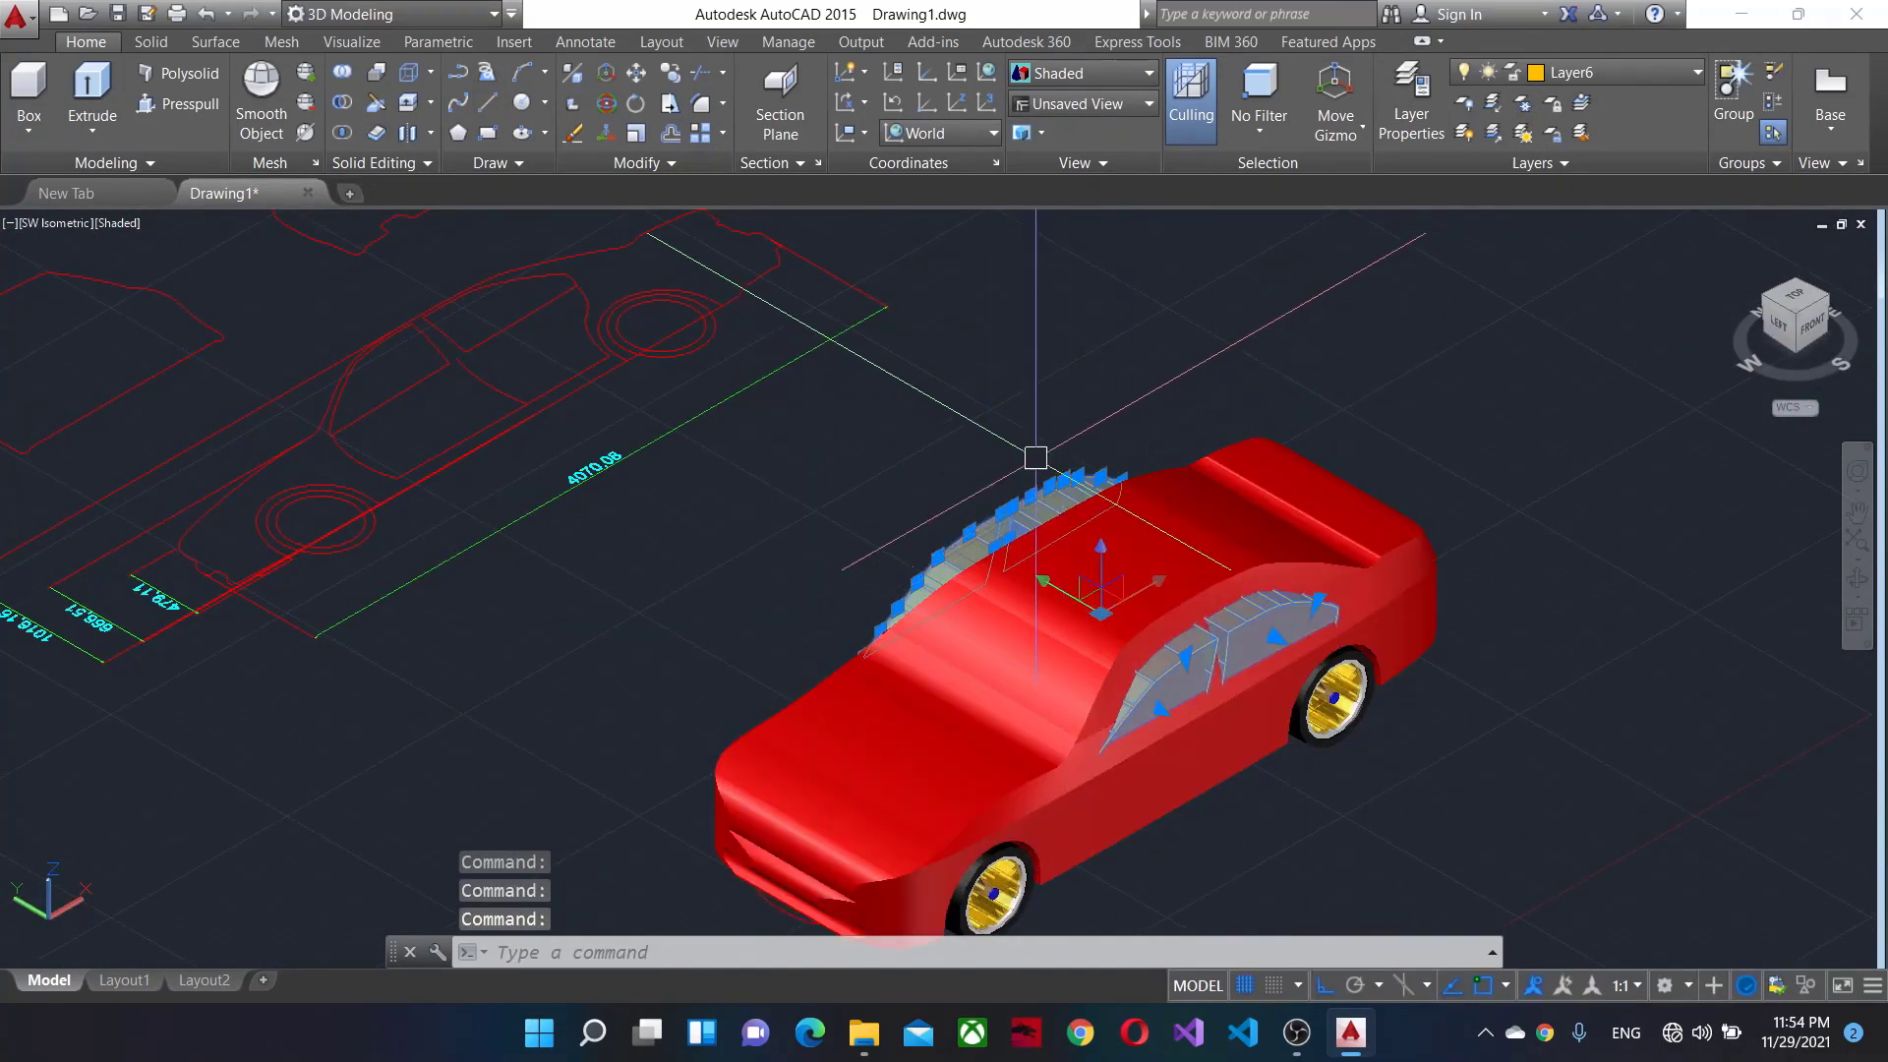
type("M")
key("Return")
left_click(1480, 728)
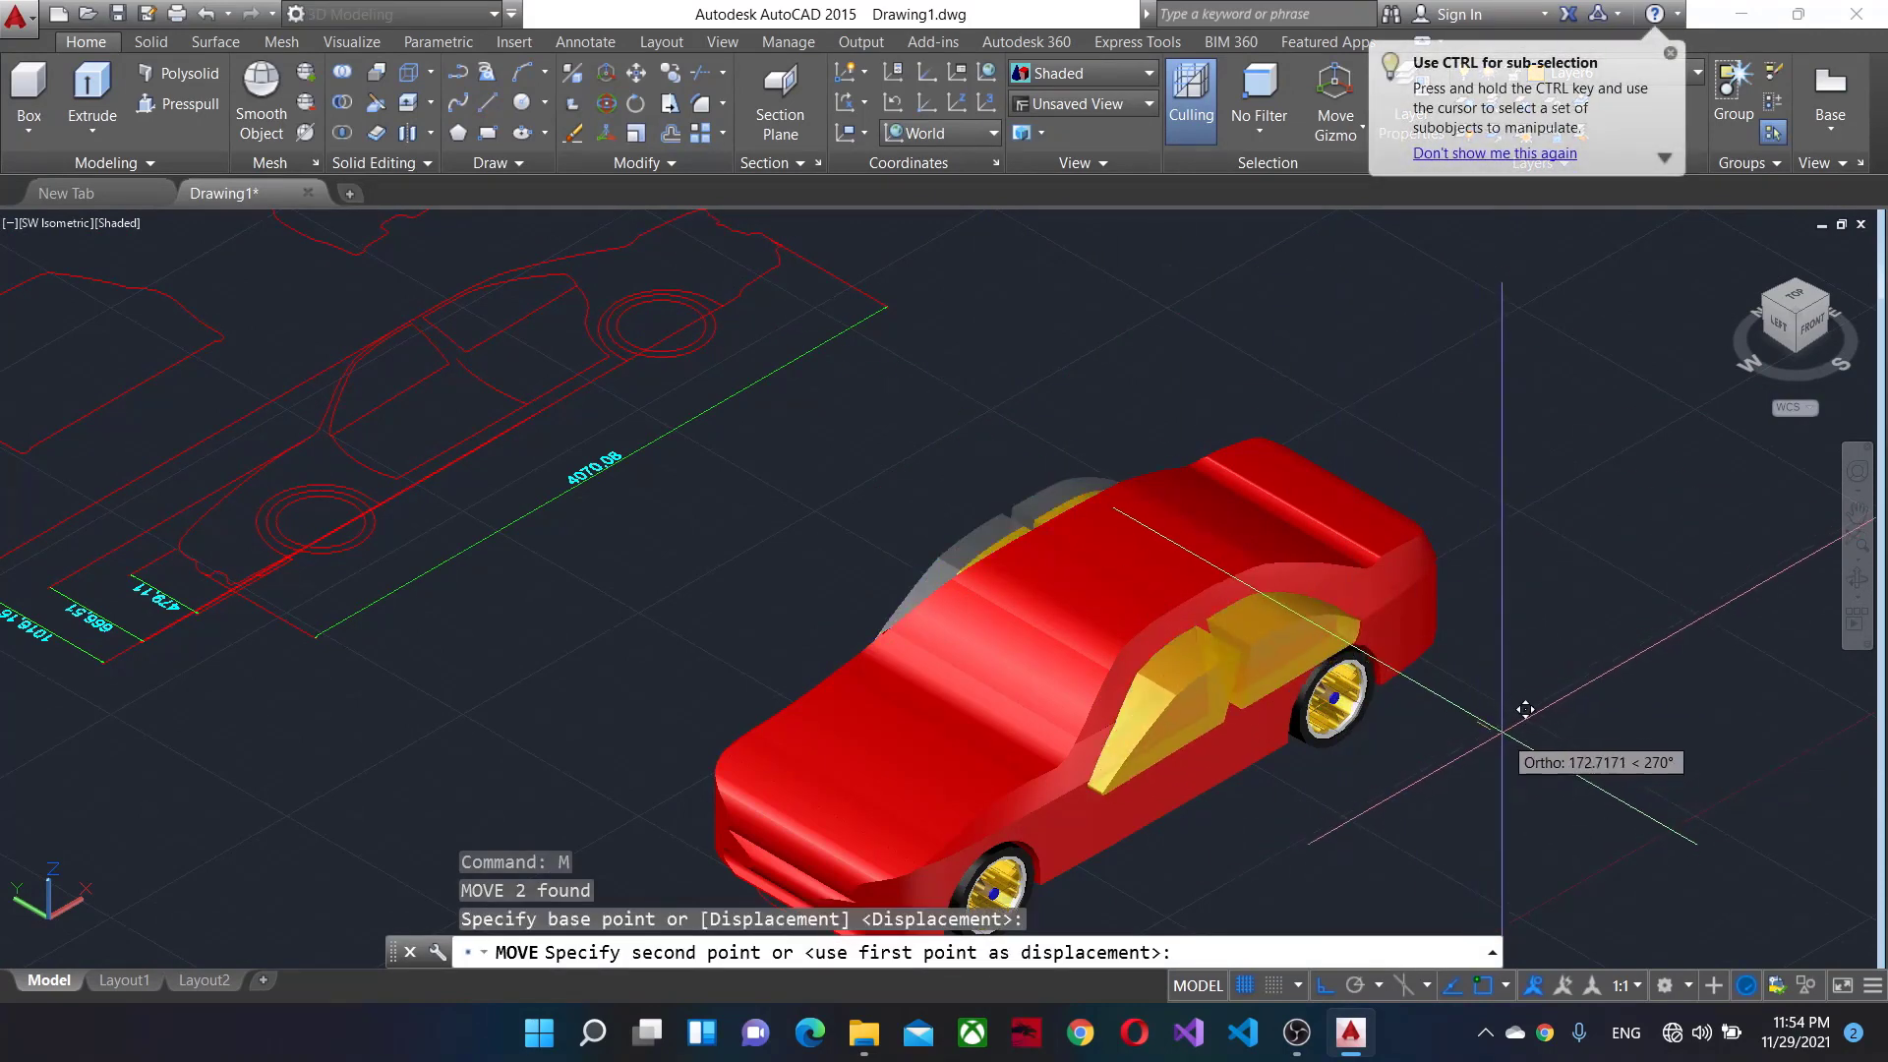
left_click(1524, 706)
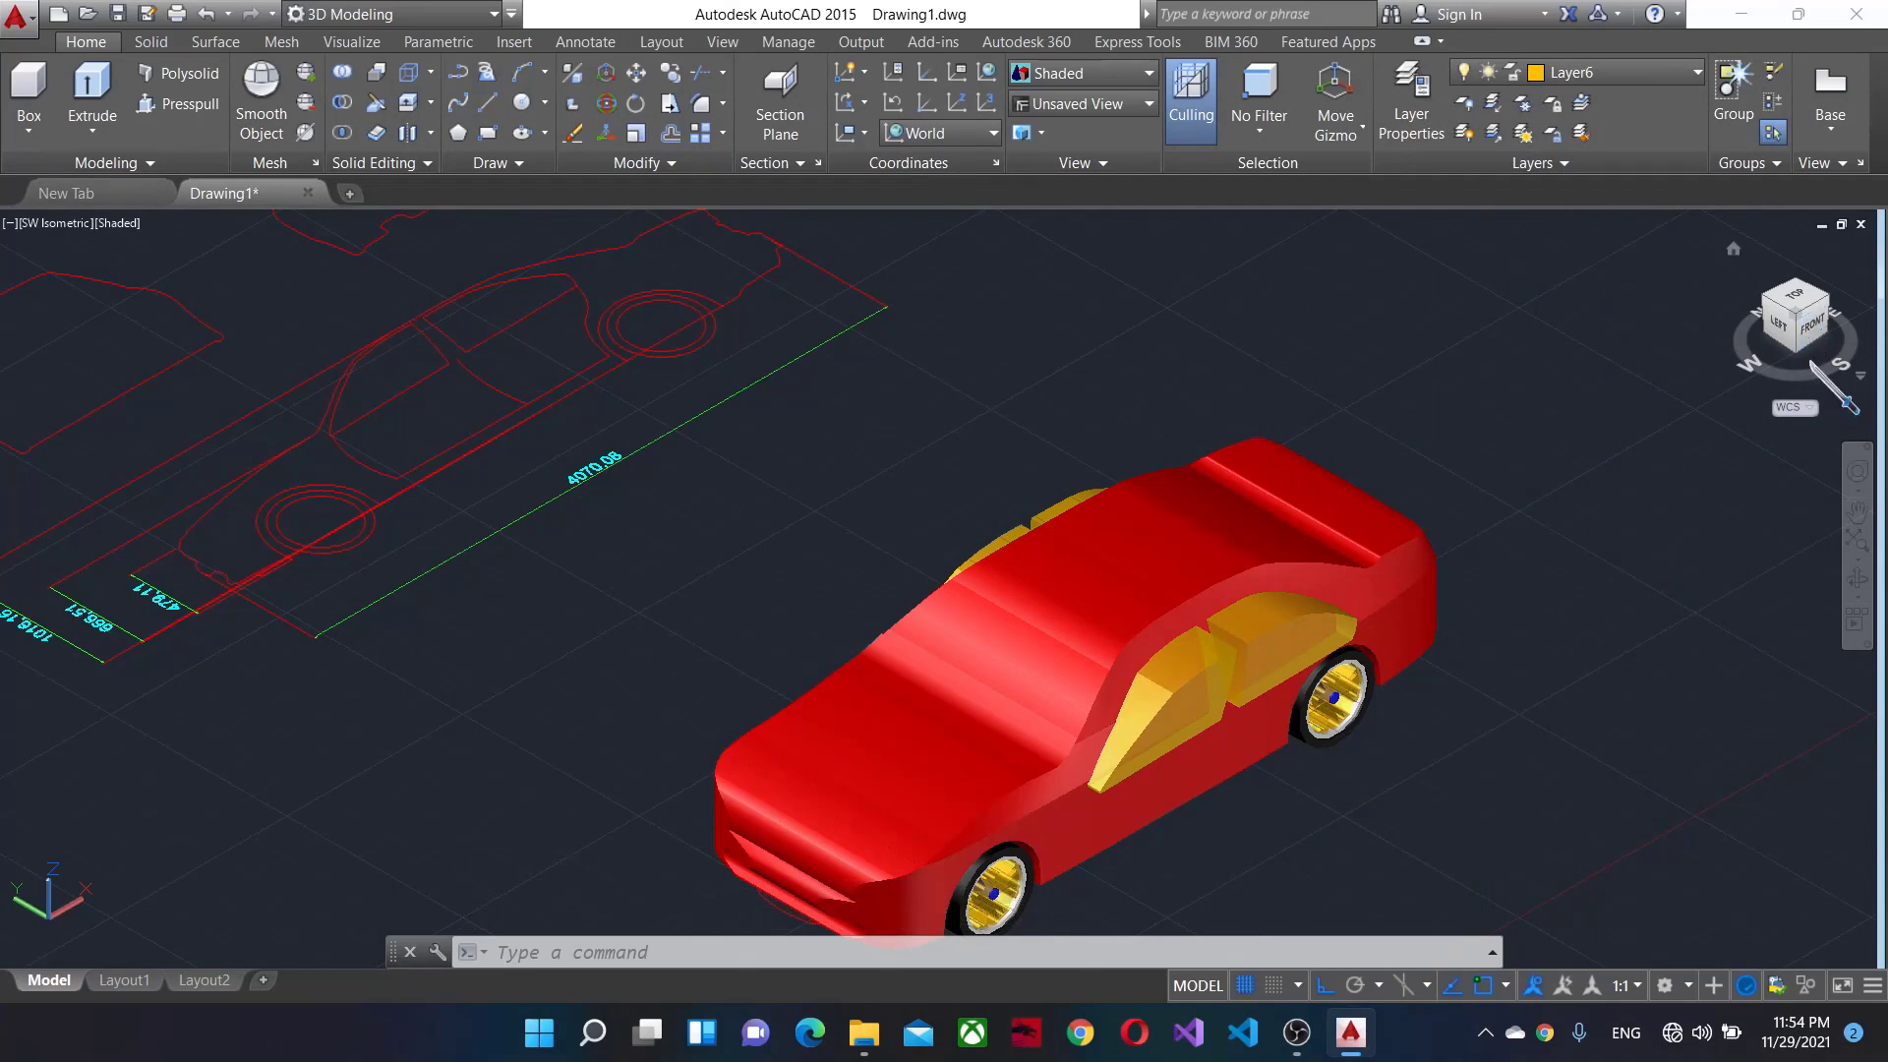
left_click_drag(1839, 372, 1854, 366)
Select both yellow side windows and start a move, then cancel it.
scroll(1224, 593, "up", 10)
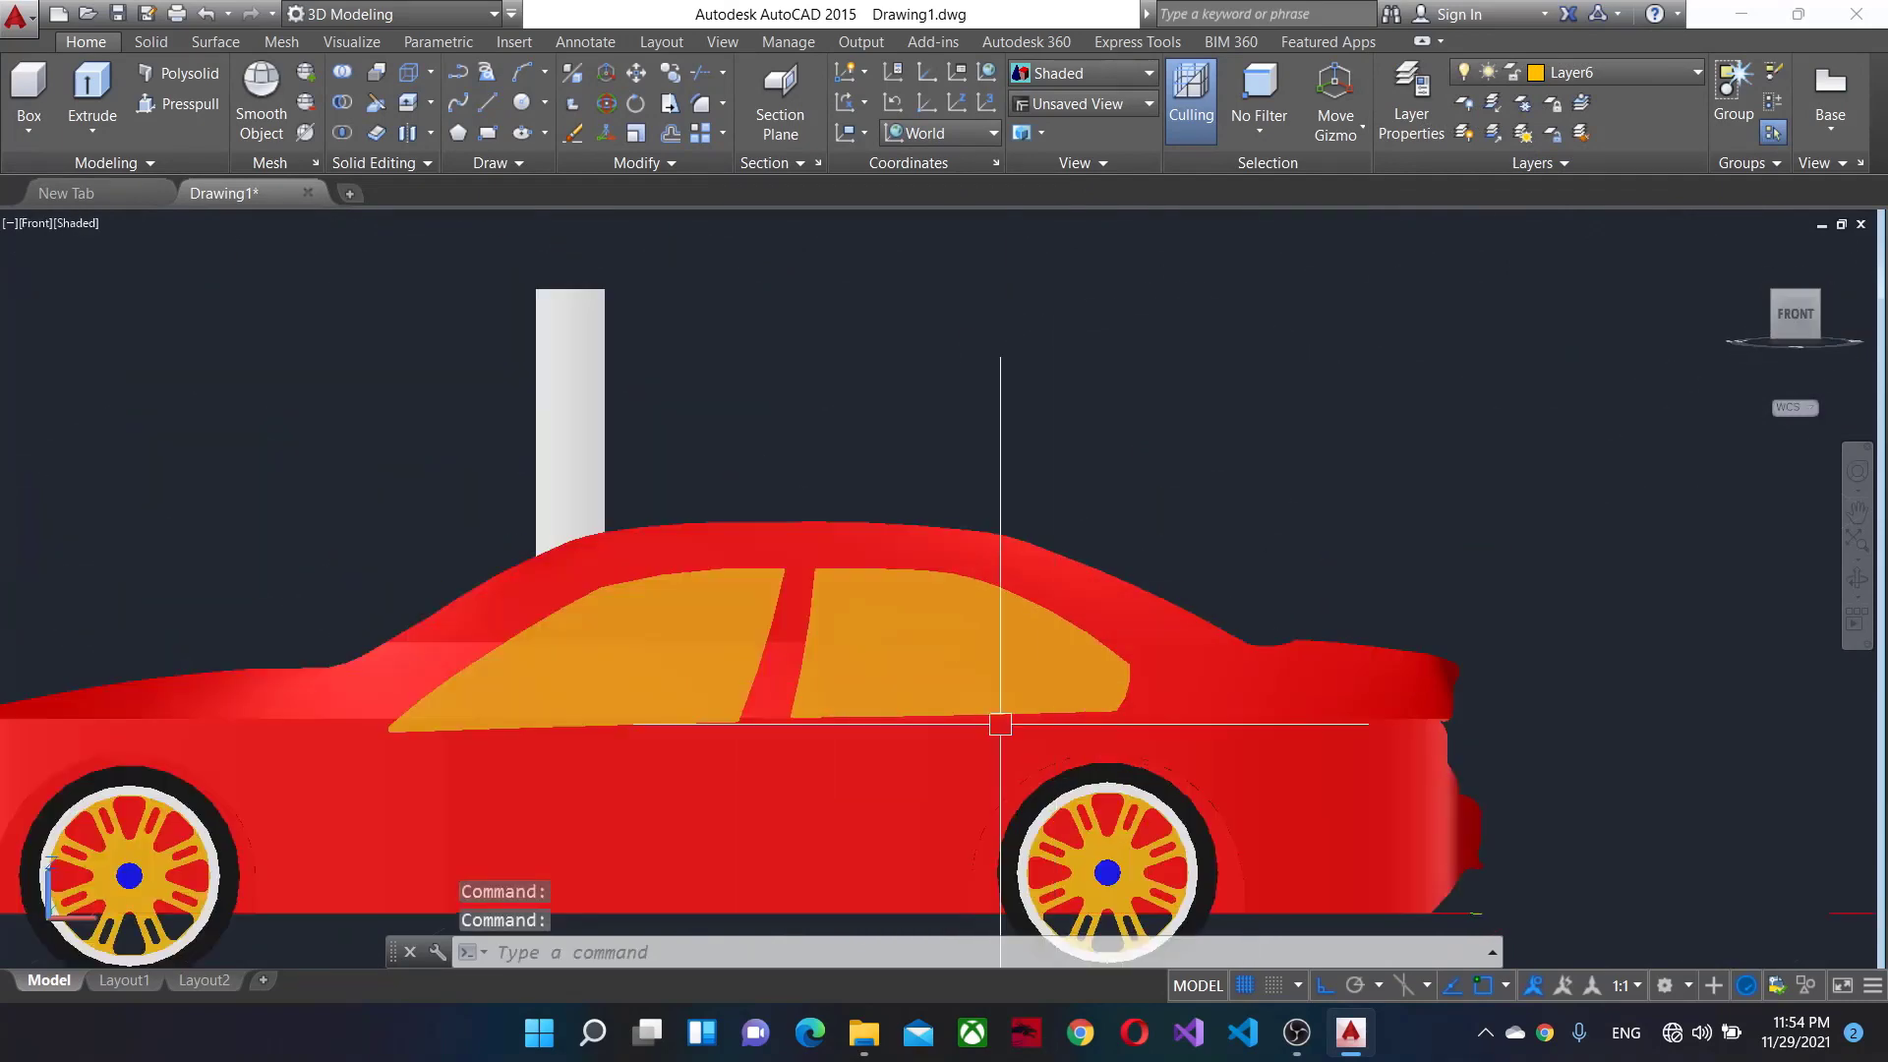
left_click(939, 691)
left_click(691, 662)
type("m")
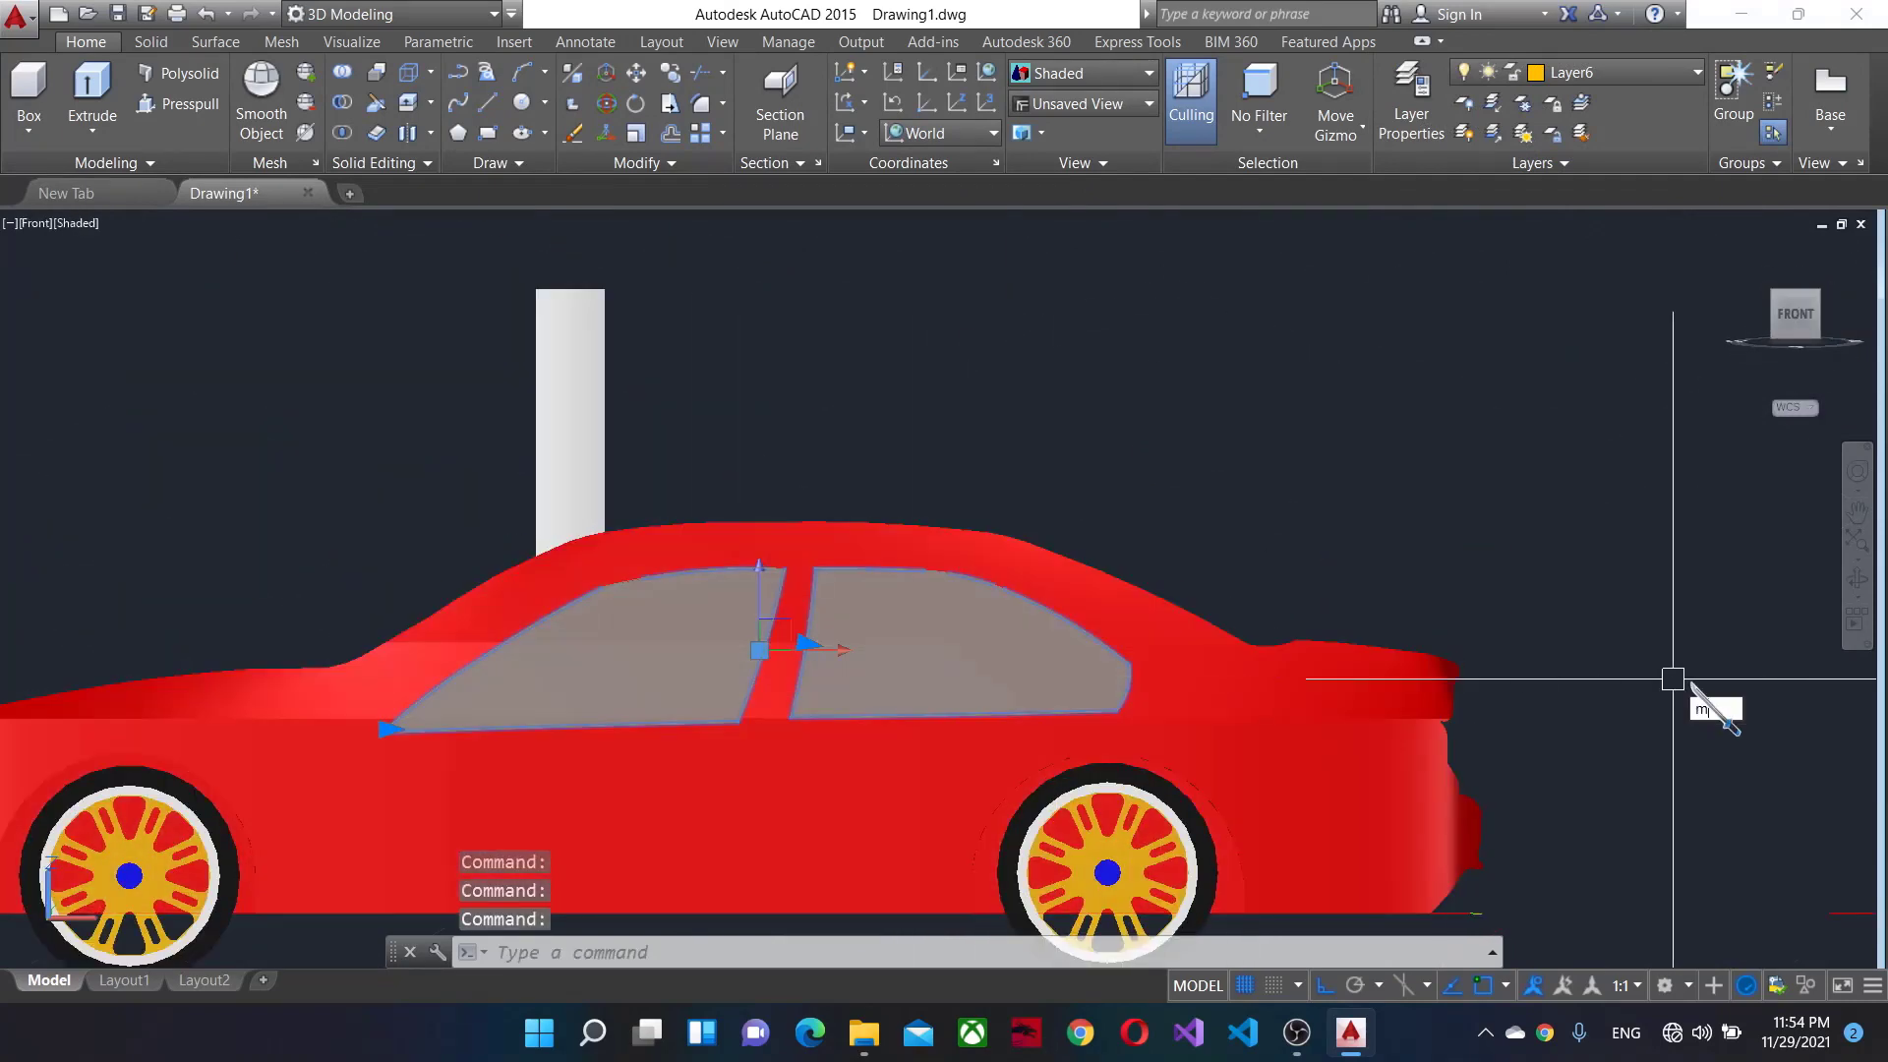
key("Return")
left_click(1662, 722)
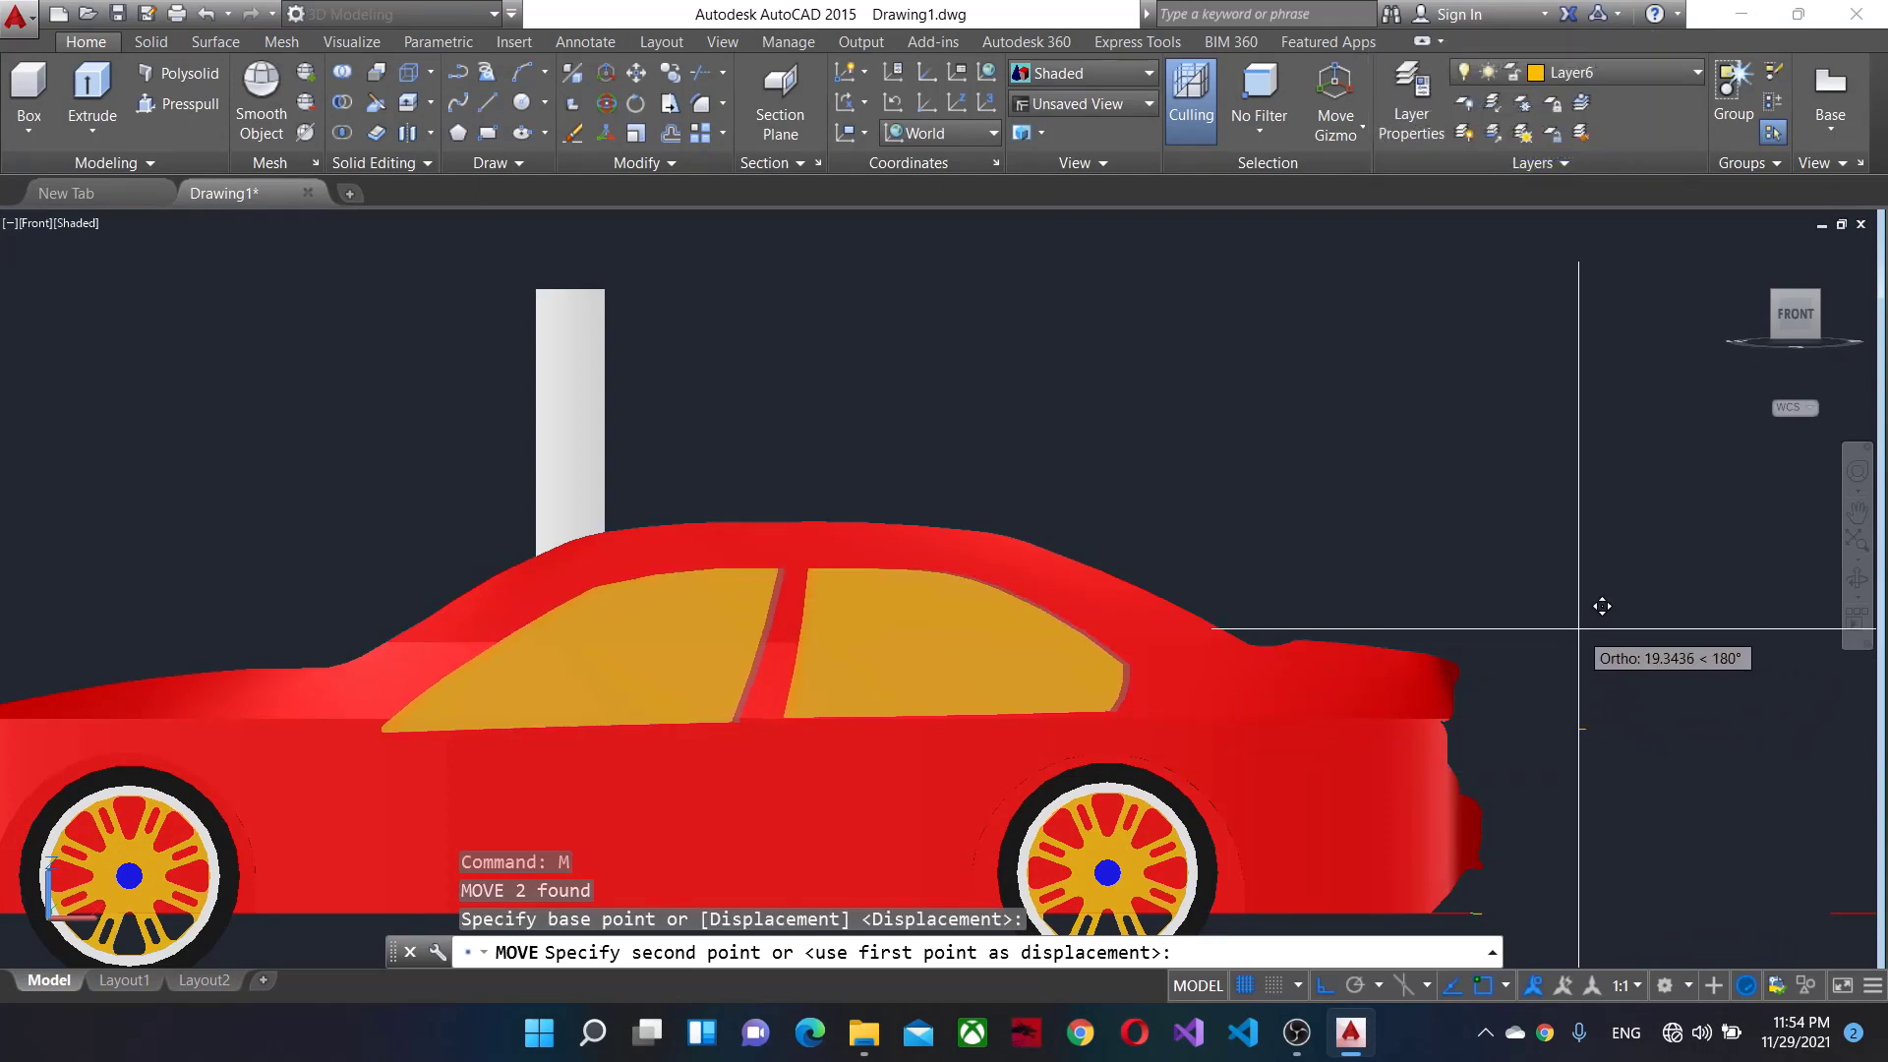
key("Escape")
Switch the UCS to Top and retry moving the windows, cancelling again.
left_click(992, 133)
left_click(922, 196)
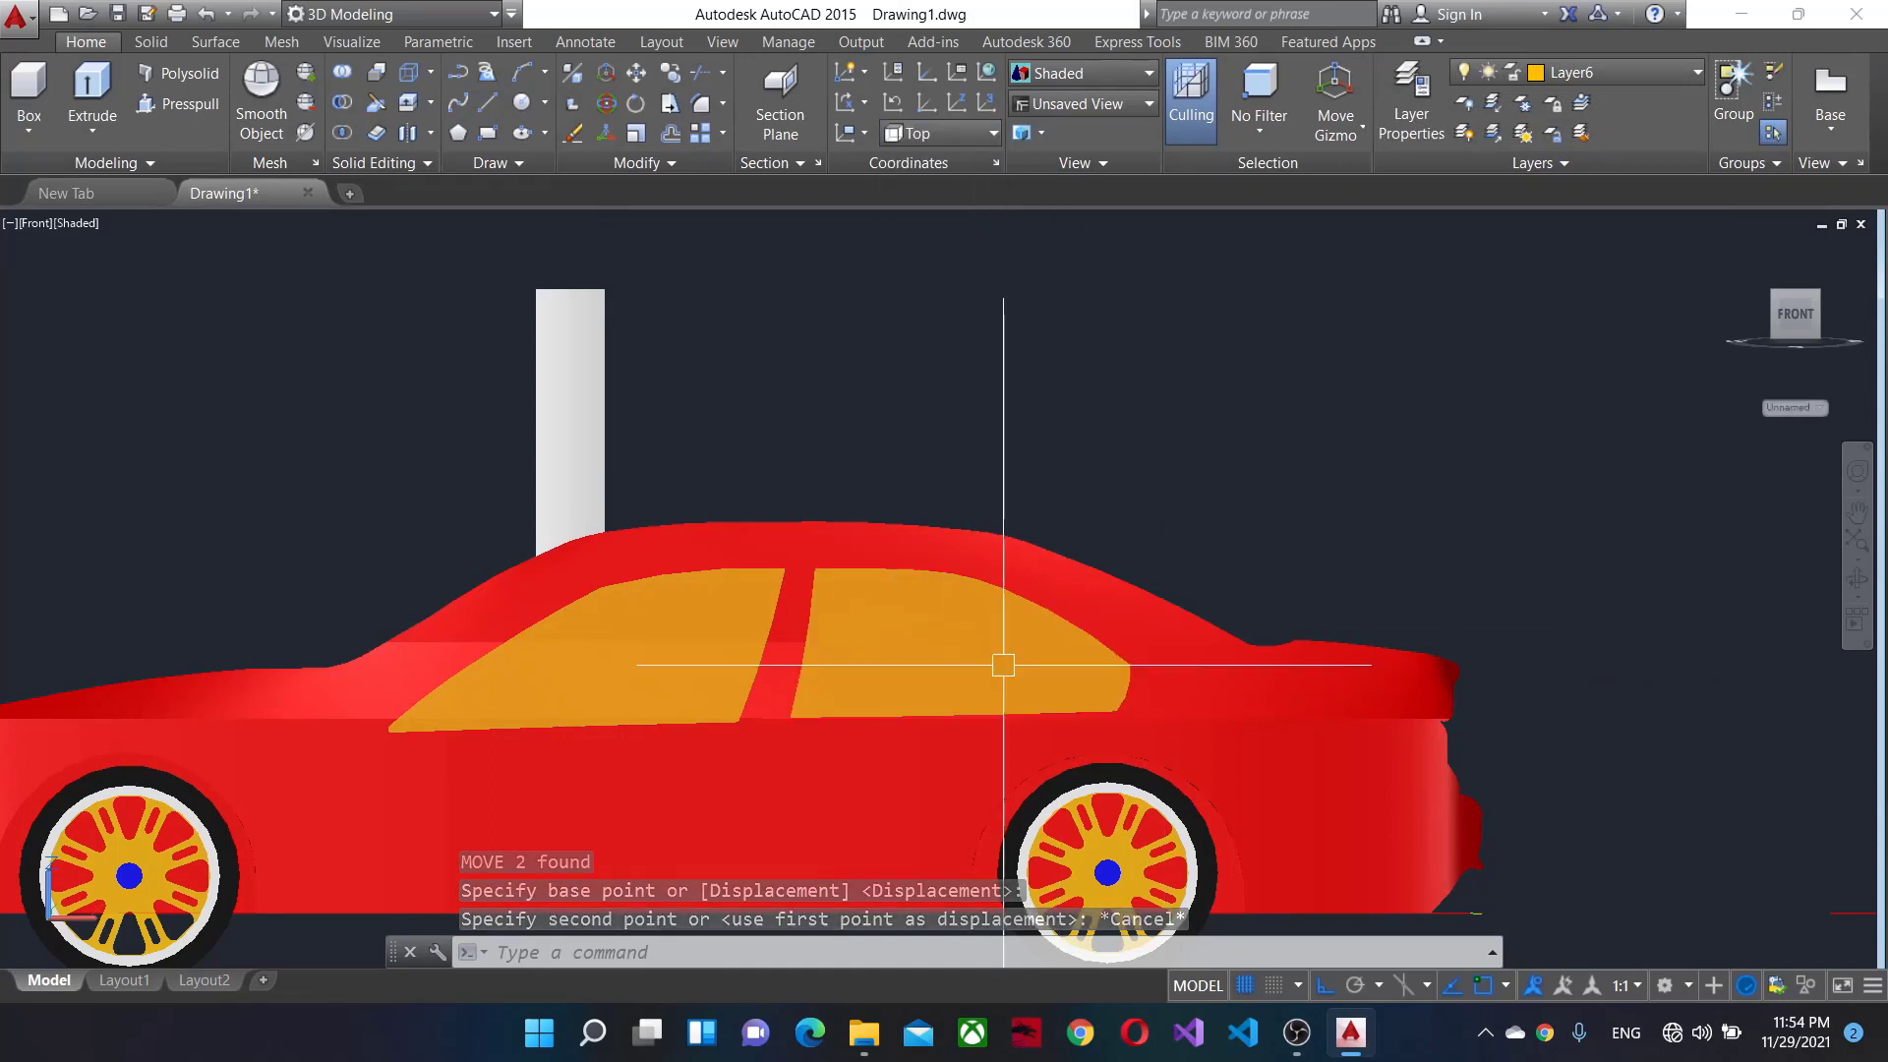
left_click(753, 661)
type("m")
key("Return")
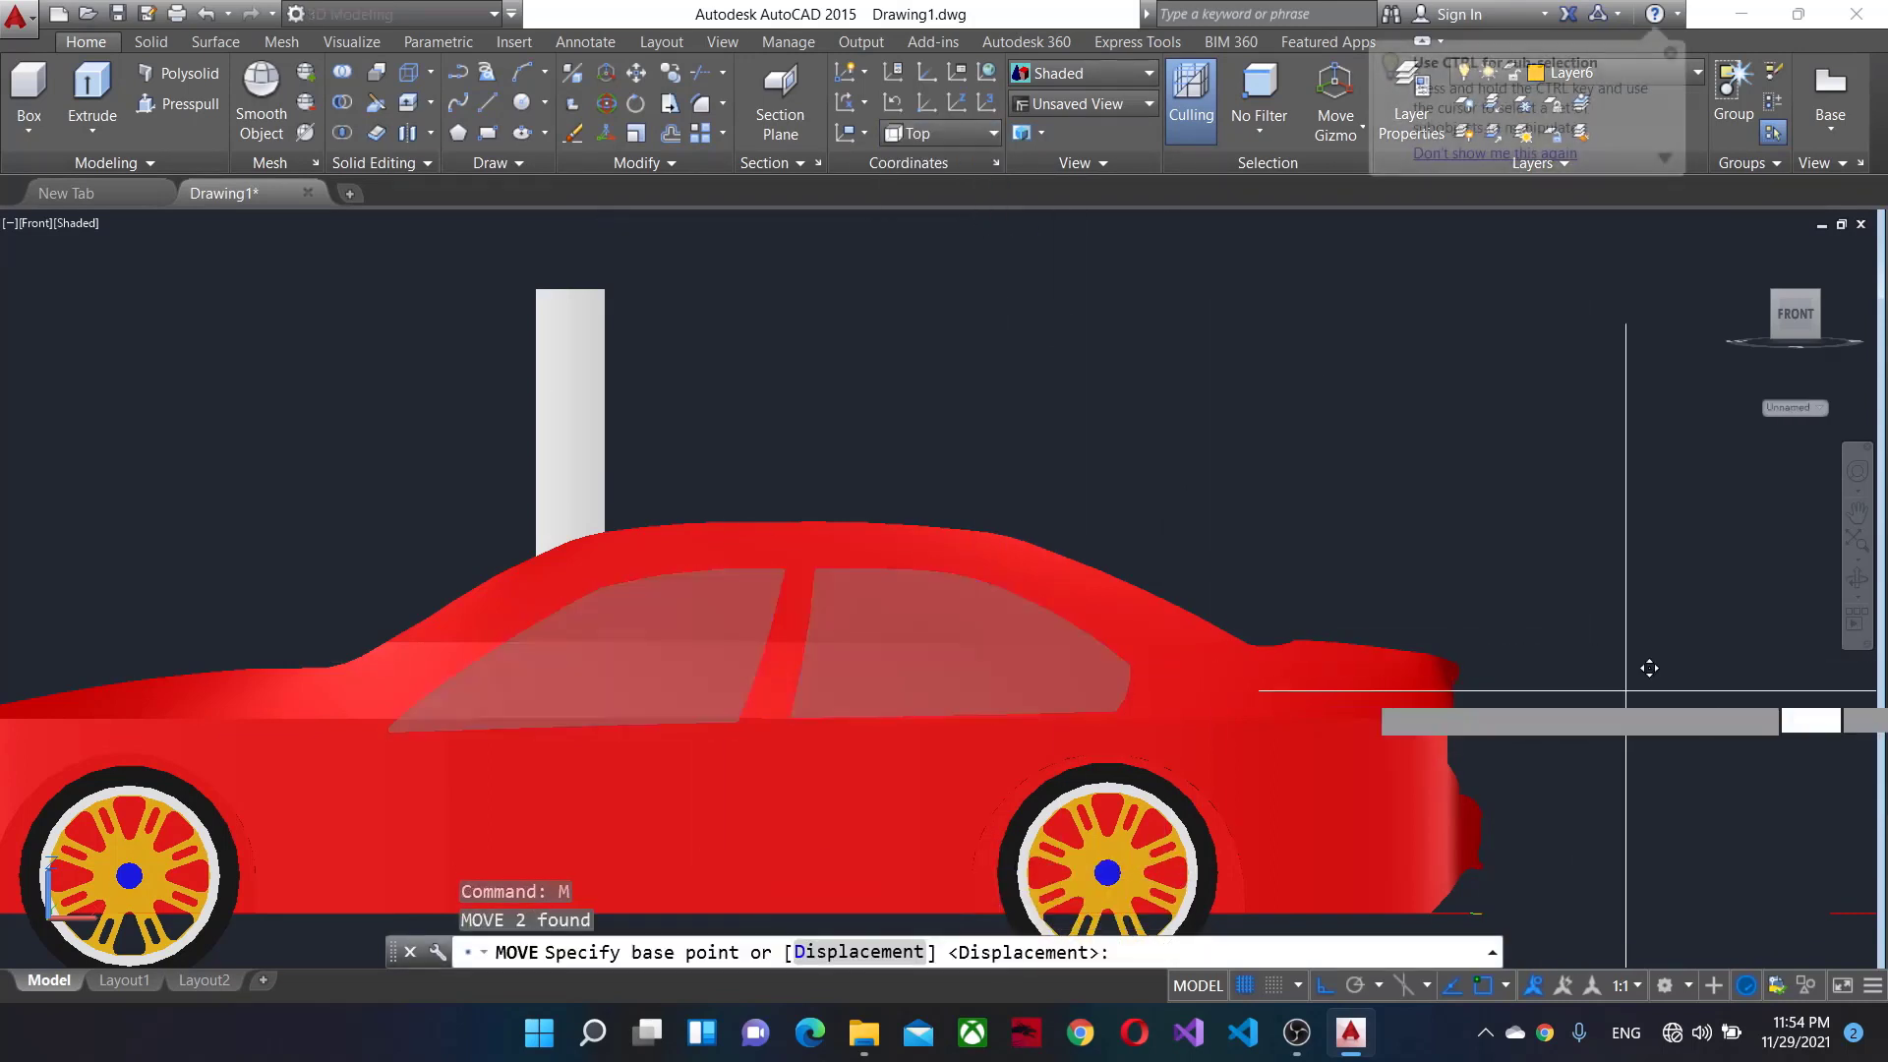
left_click(1628, 629)
key("Escape")
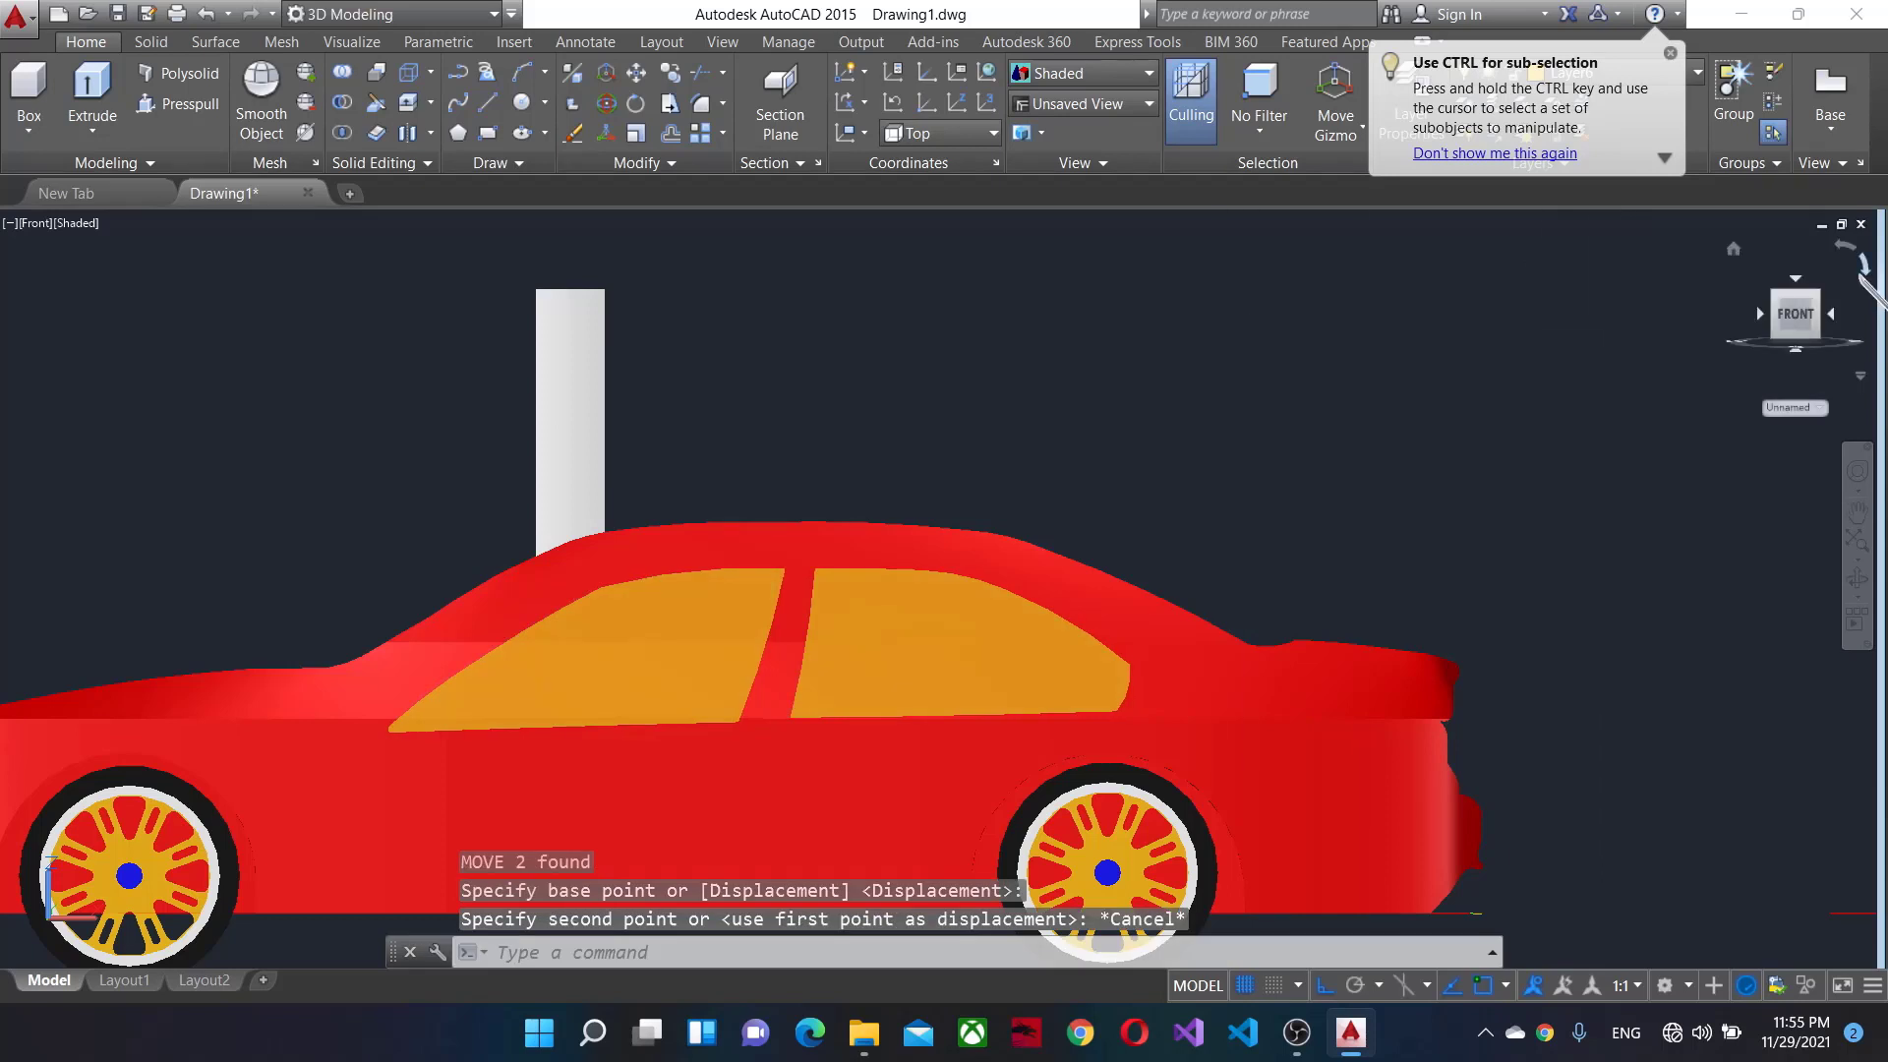
With the UCS set to Front, move both windows slightly up into the side openings.
left_click(992, 135)
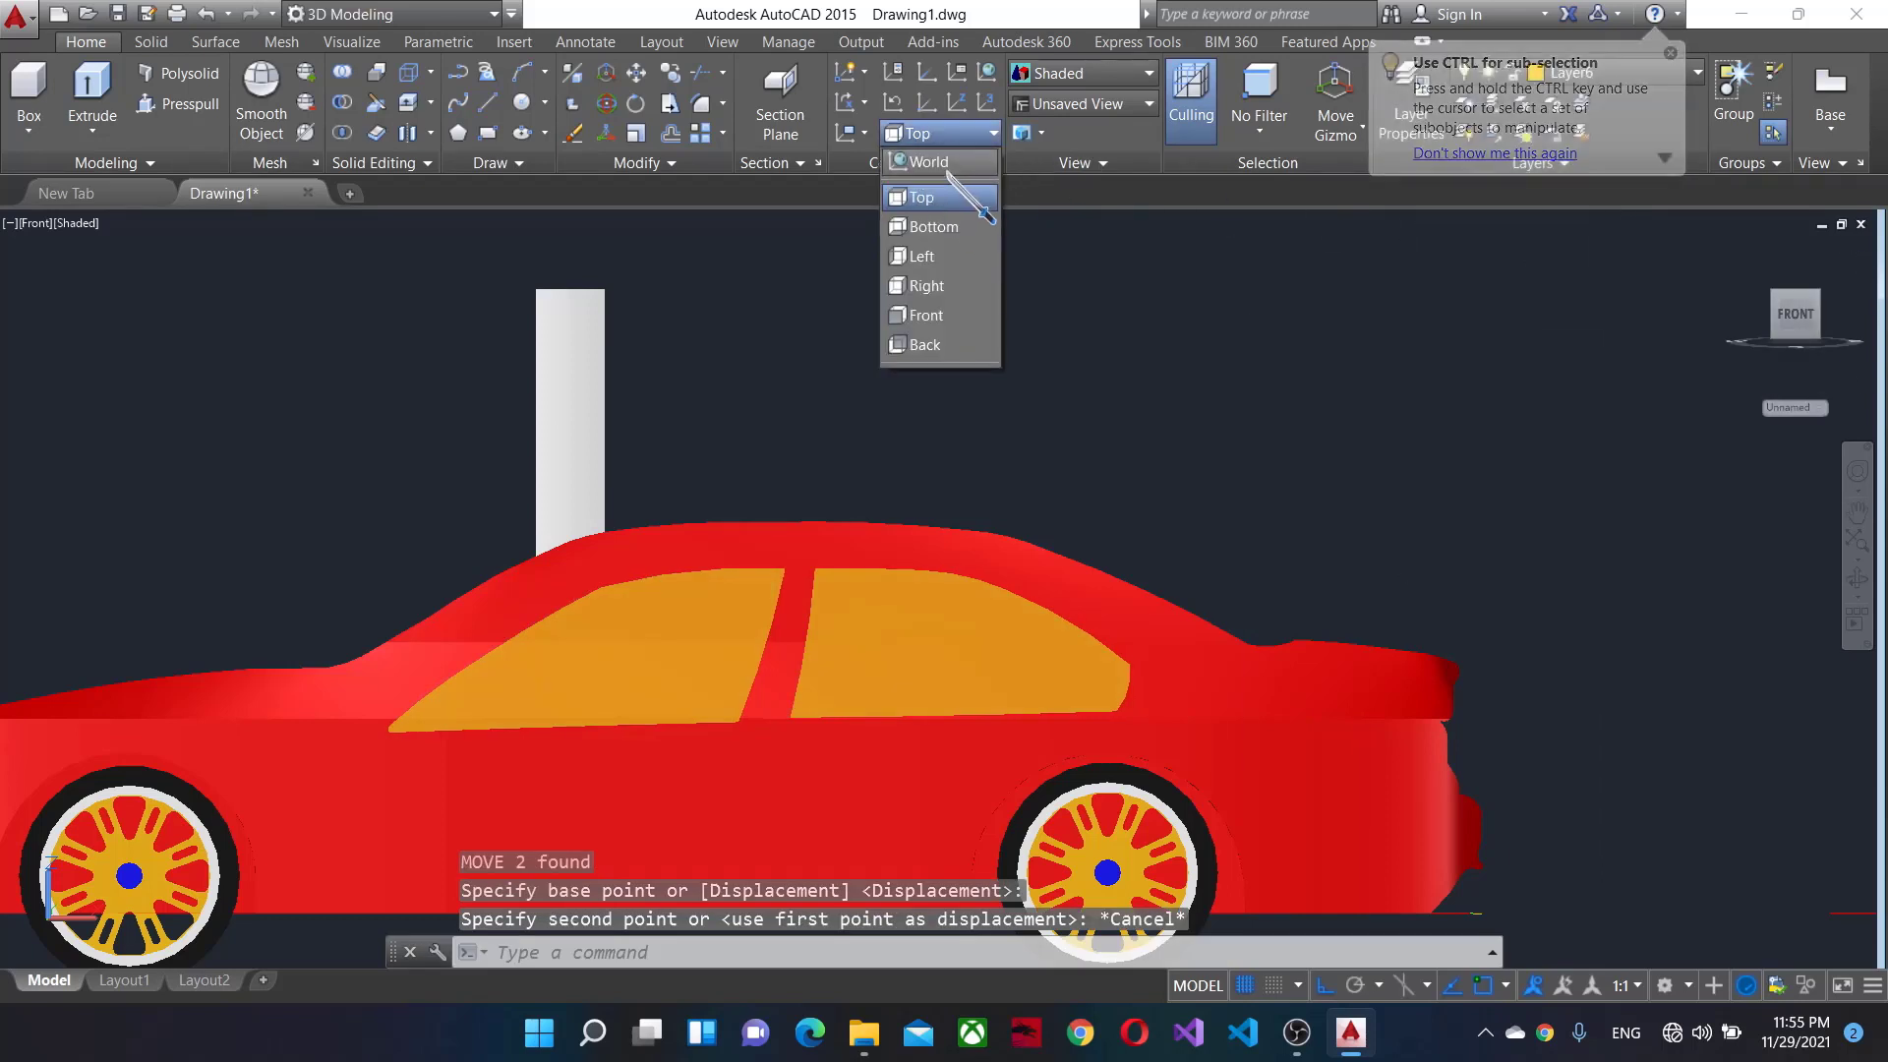
left_click(950, 312)
type("m")
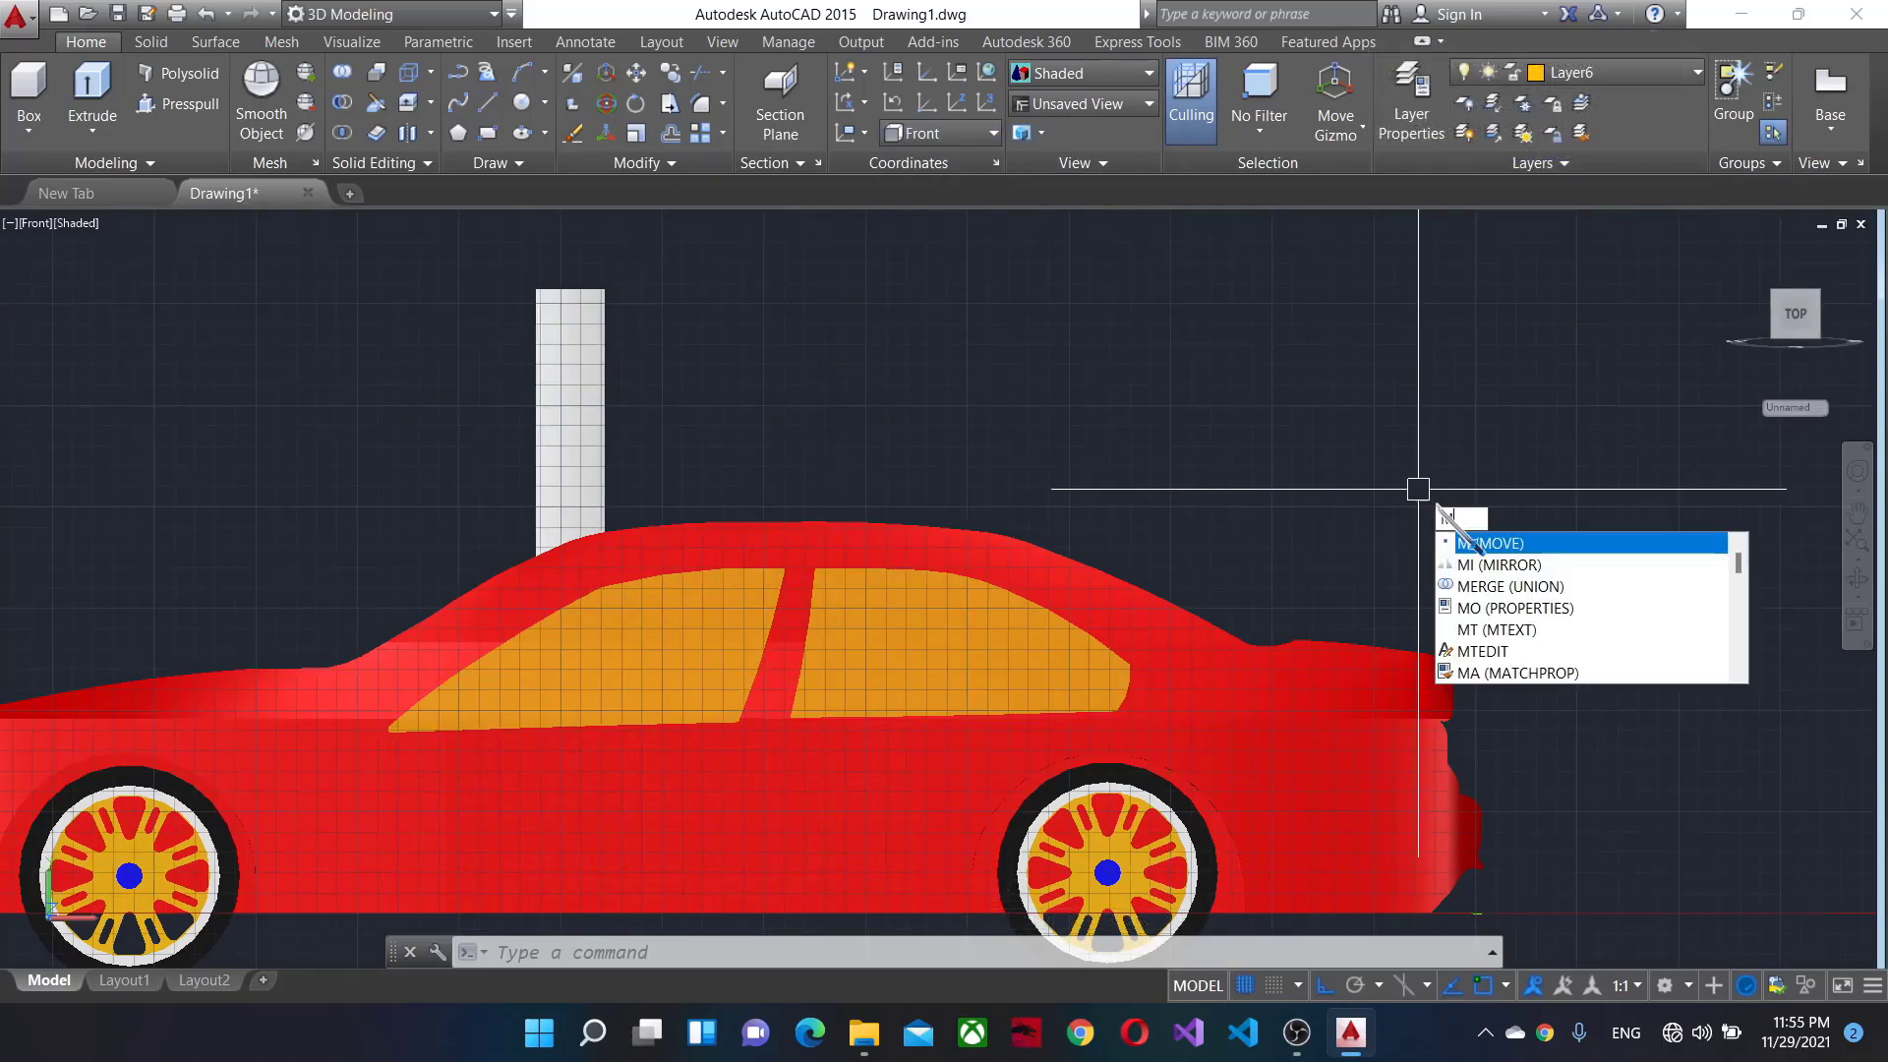
key("Return")
left_click(918, 687)
left_click(717, 658)
key("Return")
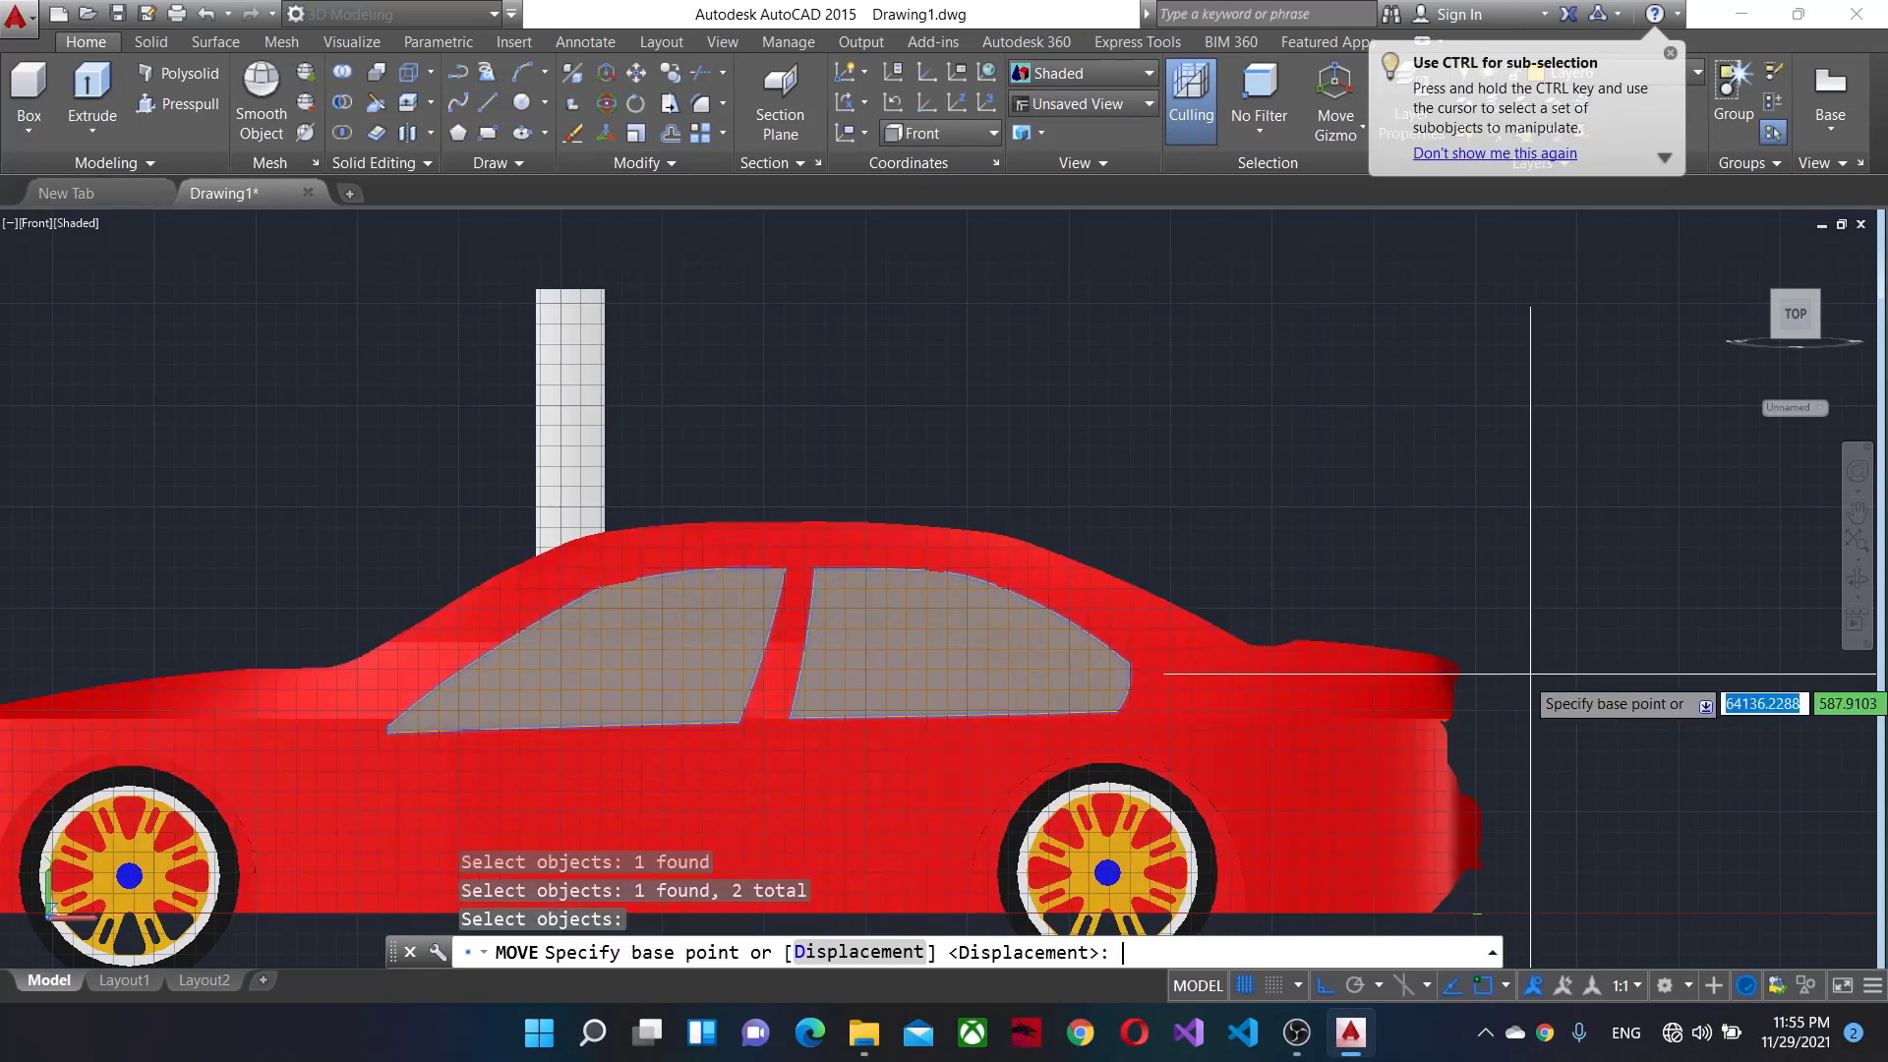
left_click(1531, 676)
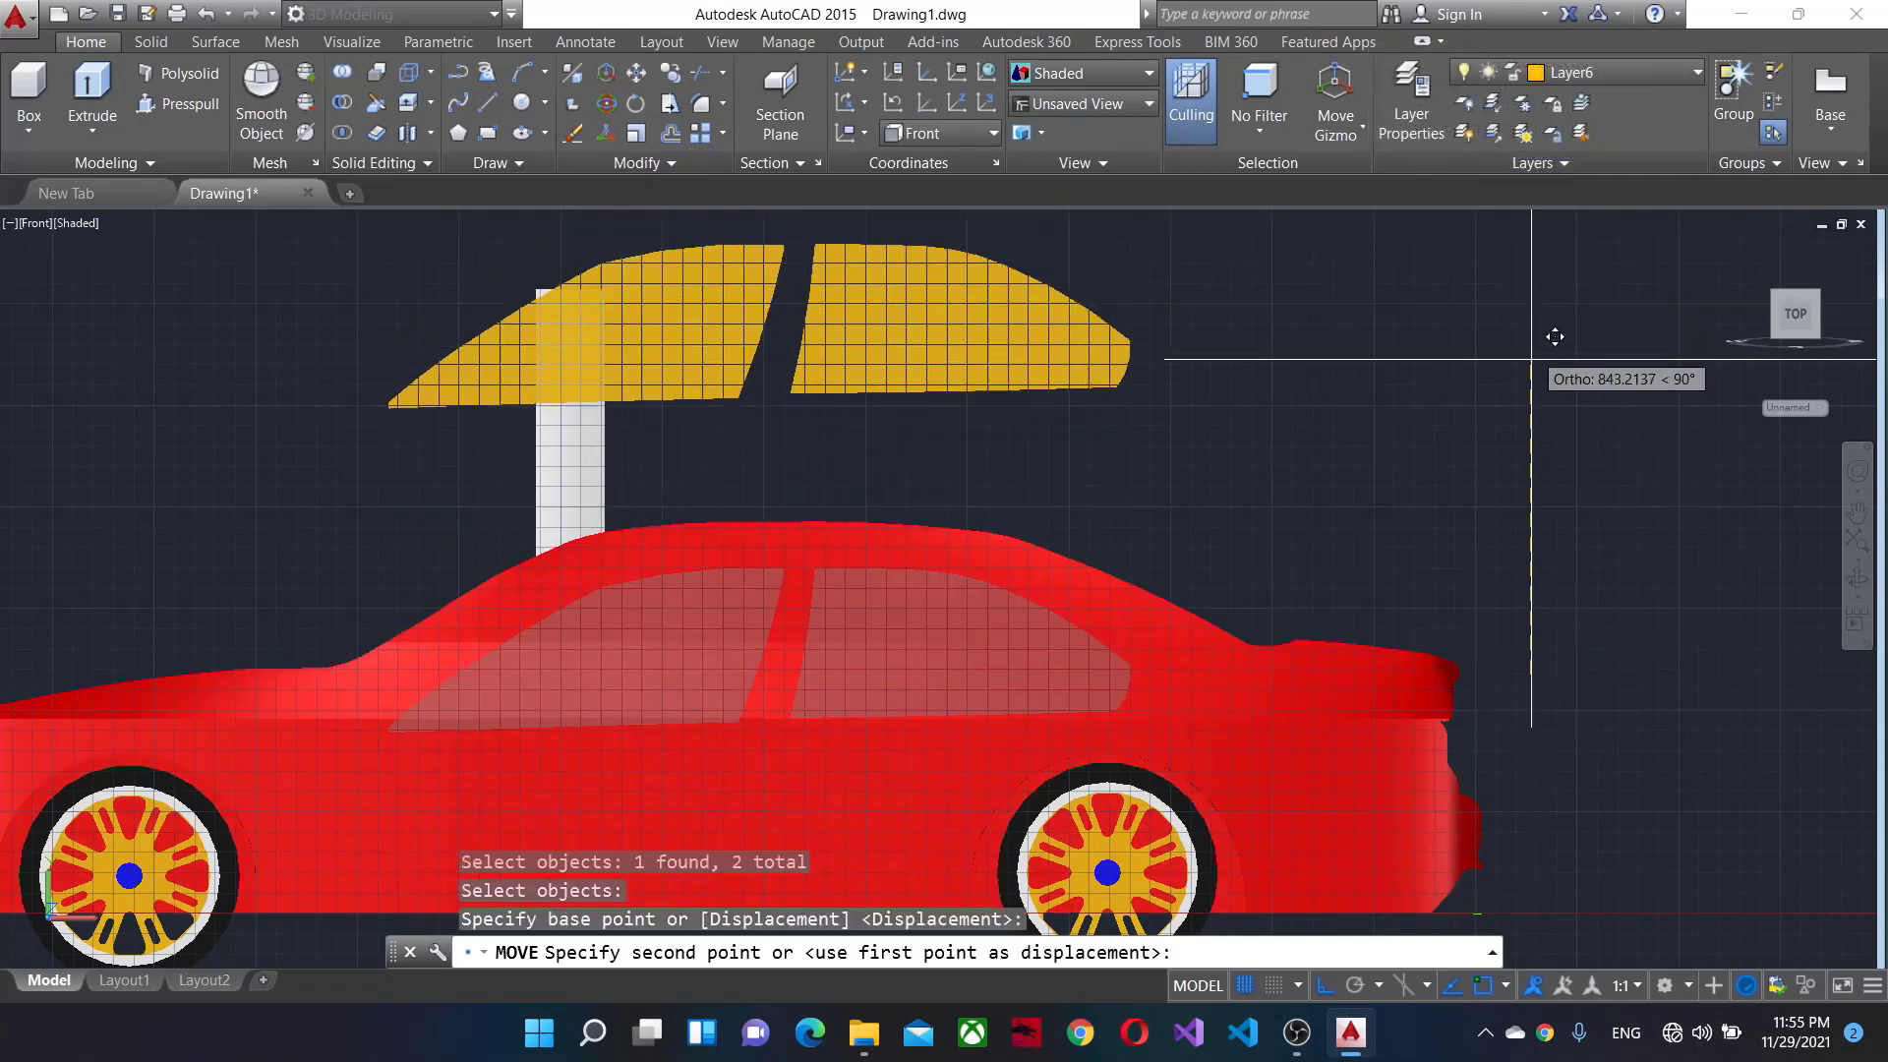
left_click(1539, 642)
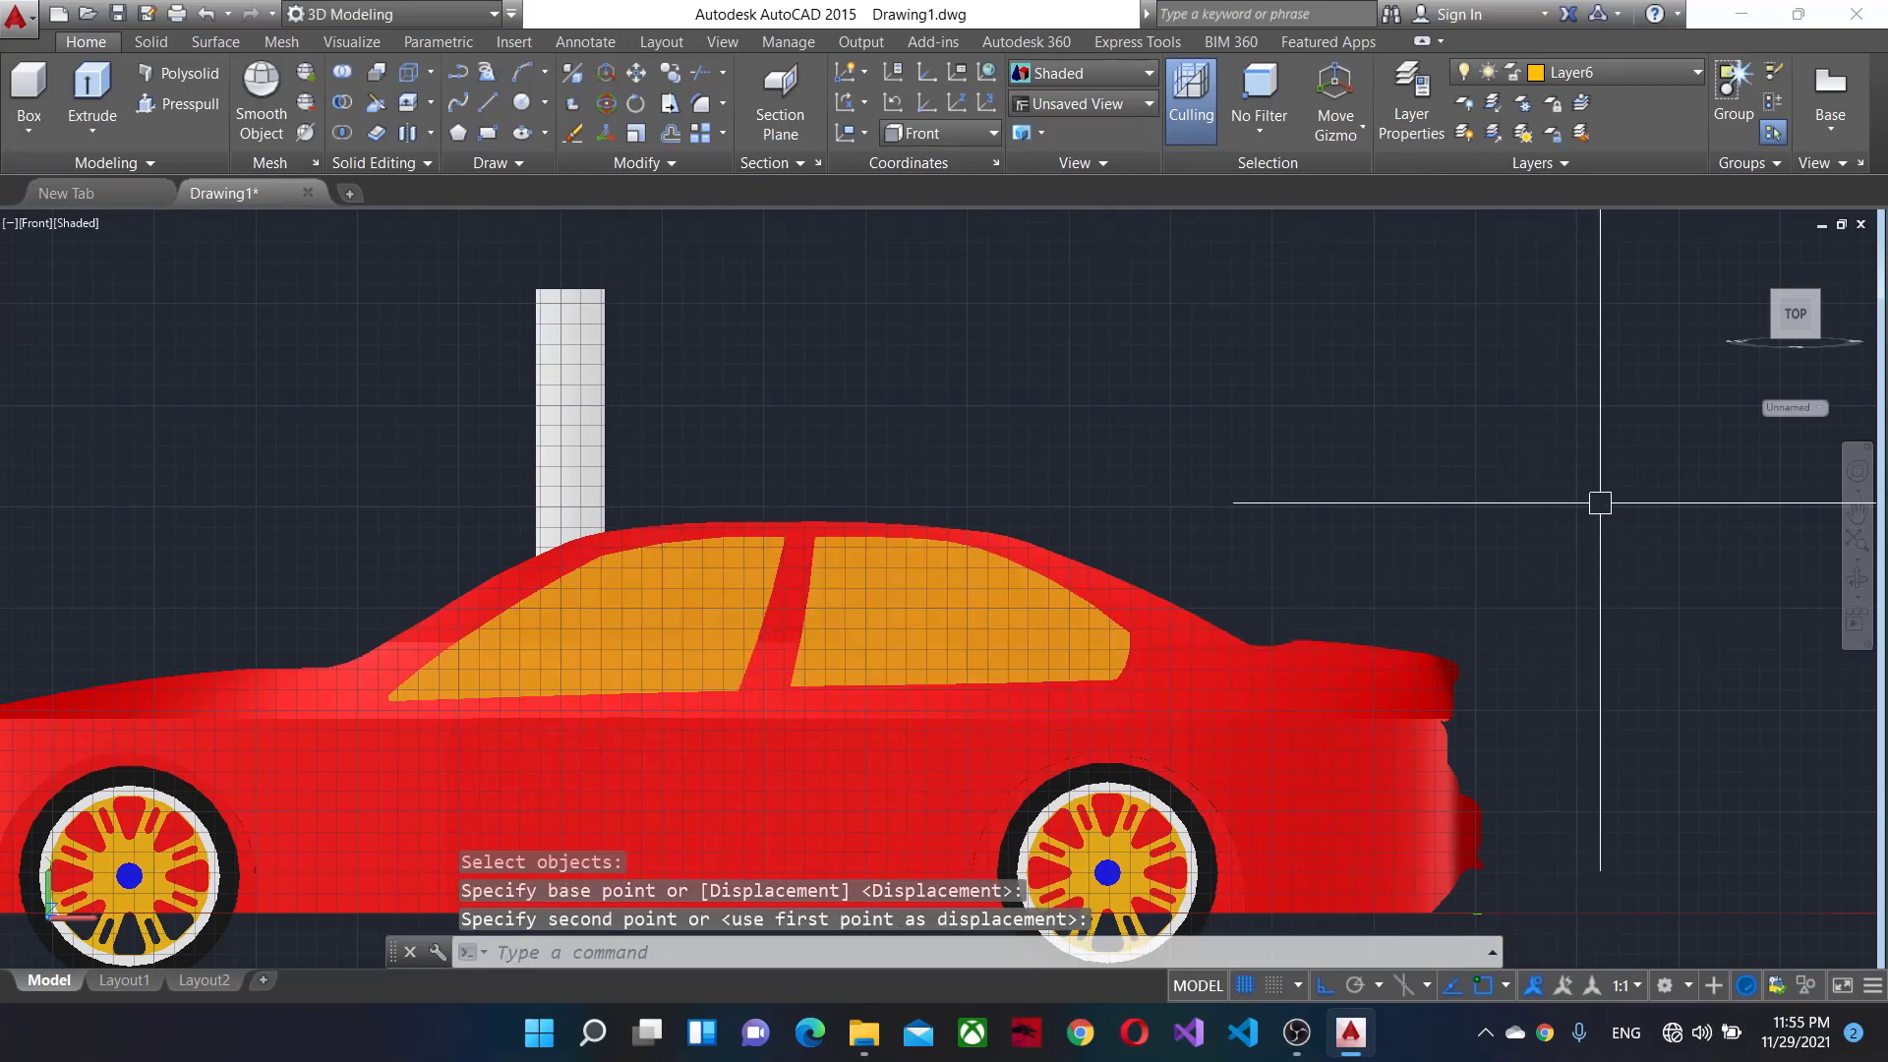
mouse_move(1454, 524)
middle_mouse_down("shift")
mouse_move(1566, 551)
mouse_move(1357, 551)
mouse_move(944, 163)
middle_mouse_up("shift")
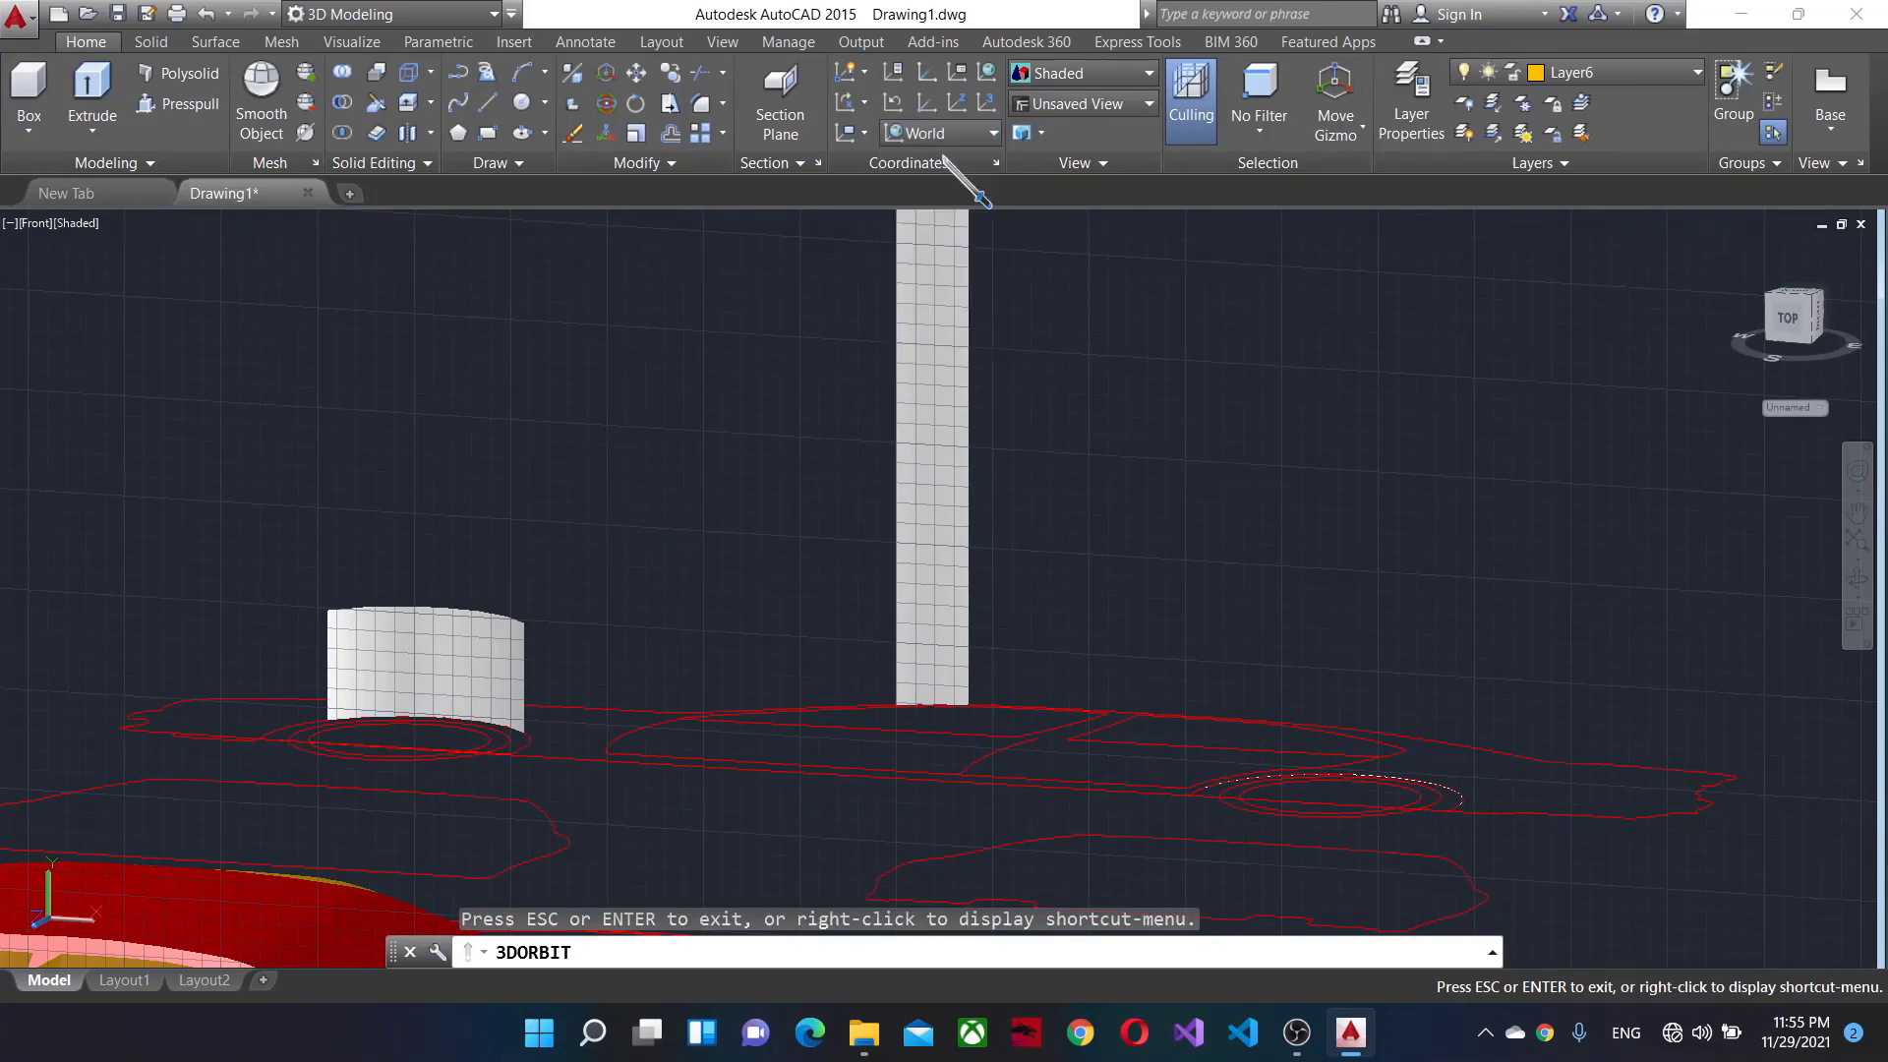
Exit the orbit and bring the car to the flat Front view with the ViewCube.
mouse_move(906, 233)
middle_mouse_down("shift")
mouse_move(1180, 532)
mouse_move(1417, 490)
middle_mouse_up("shift")
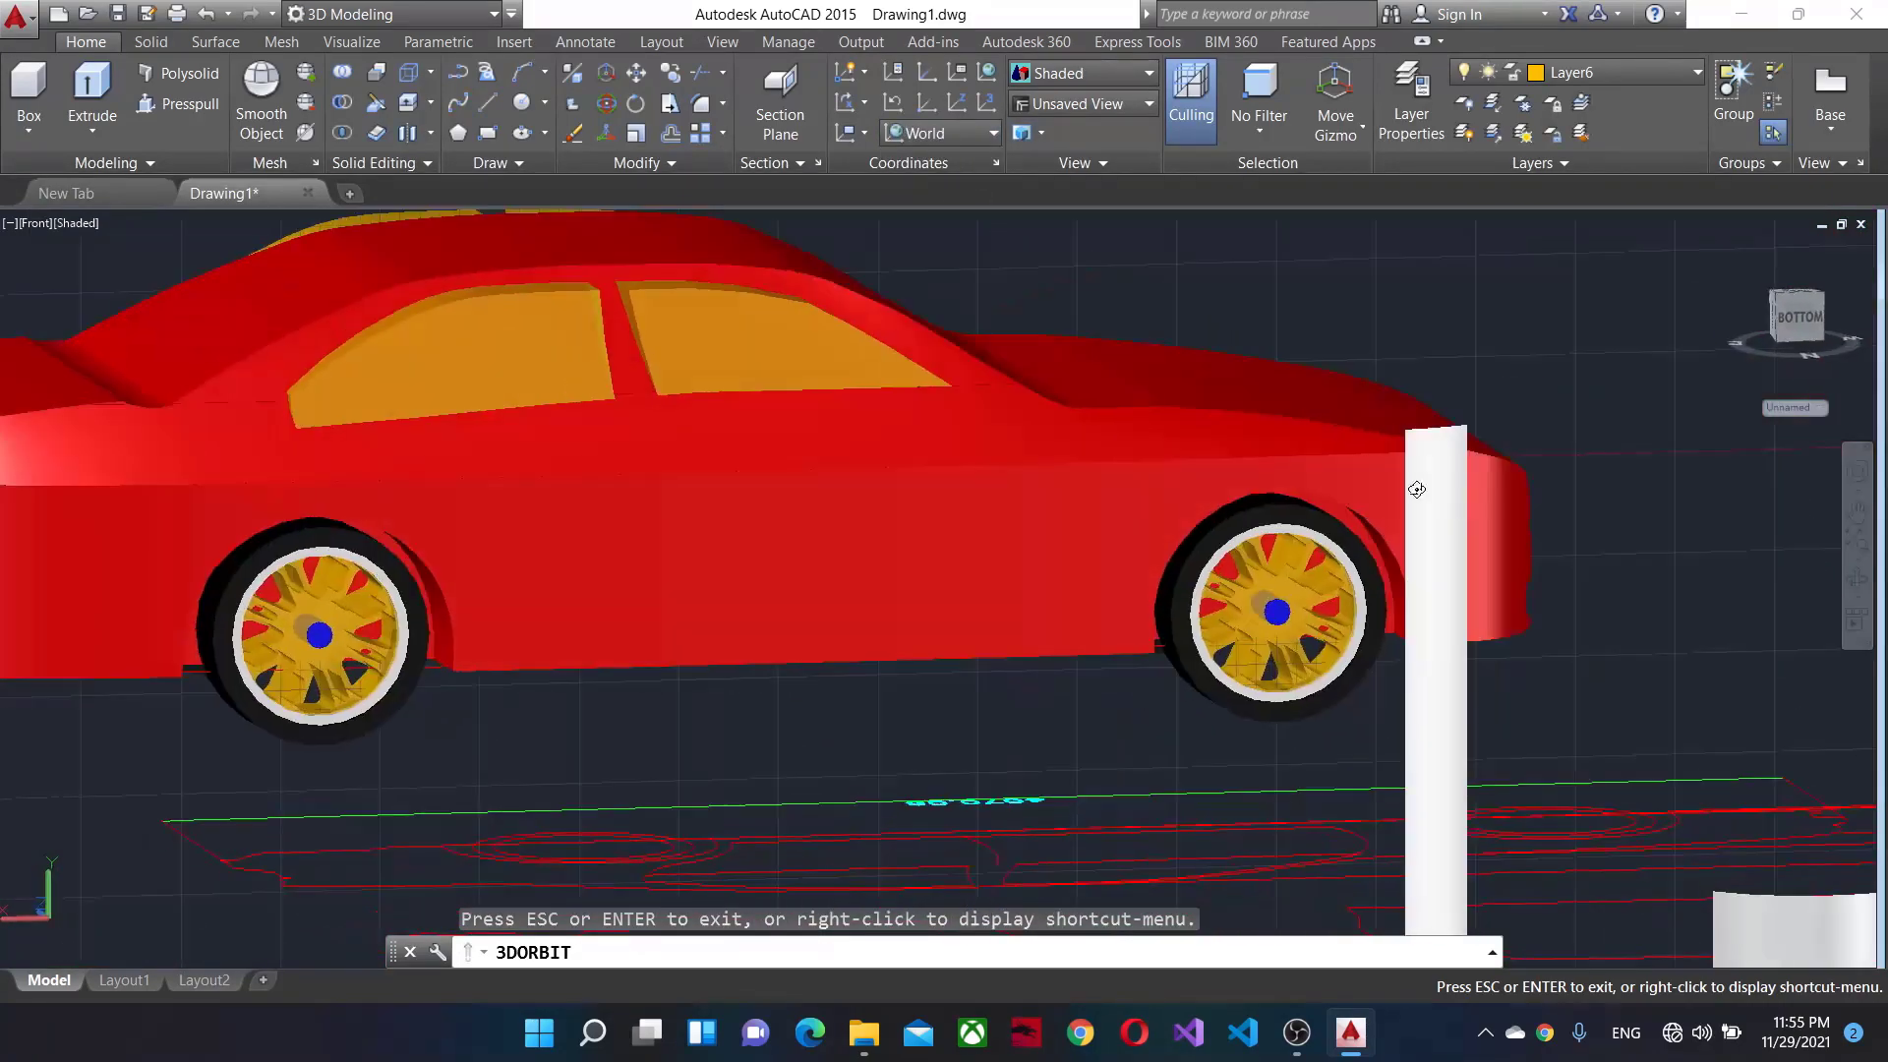
right_click(1787, 308)
left_click(1666, 317)
scroll(1665, 316, "down", 4)
middle_click_drag(1668, 303, 1532, 584)
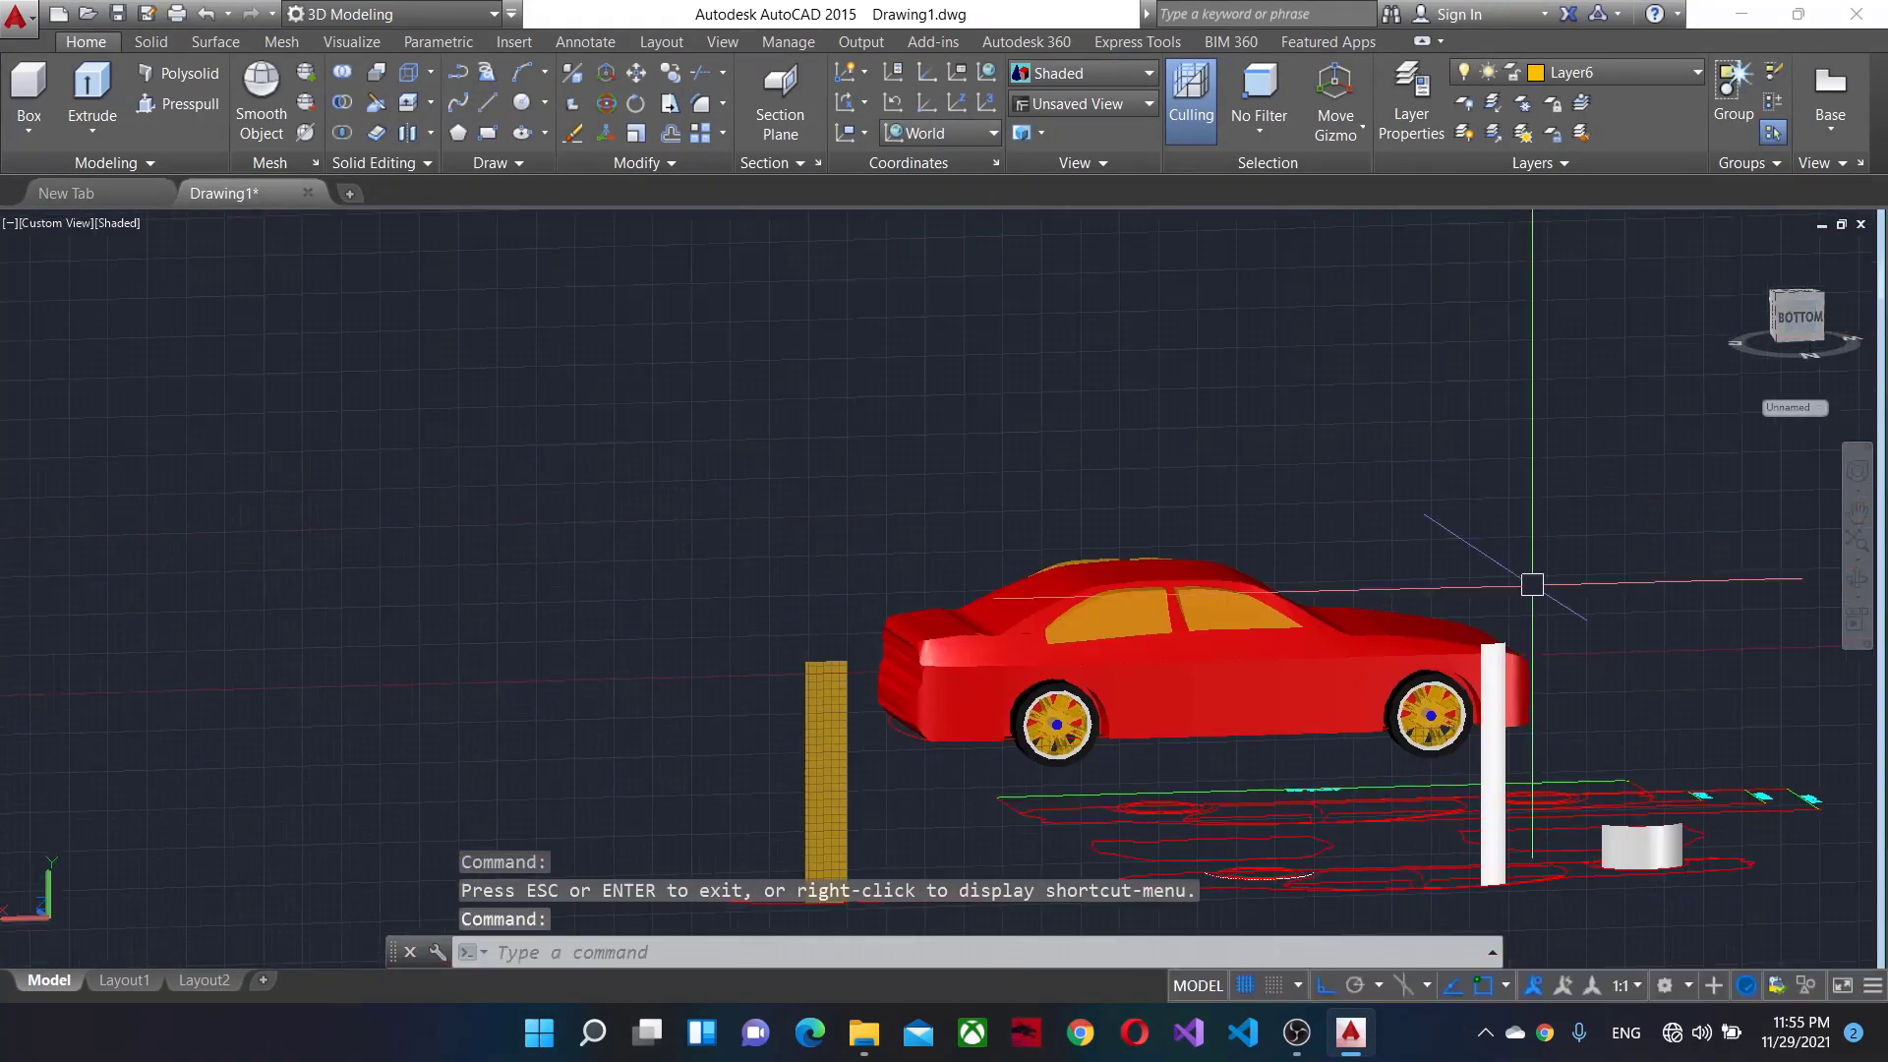
left_click(1792, 291)
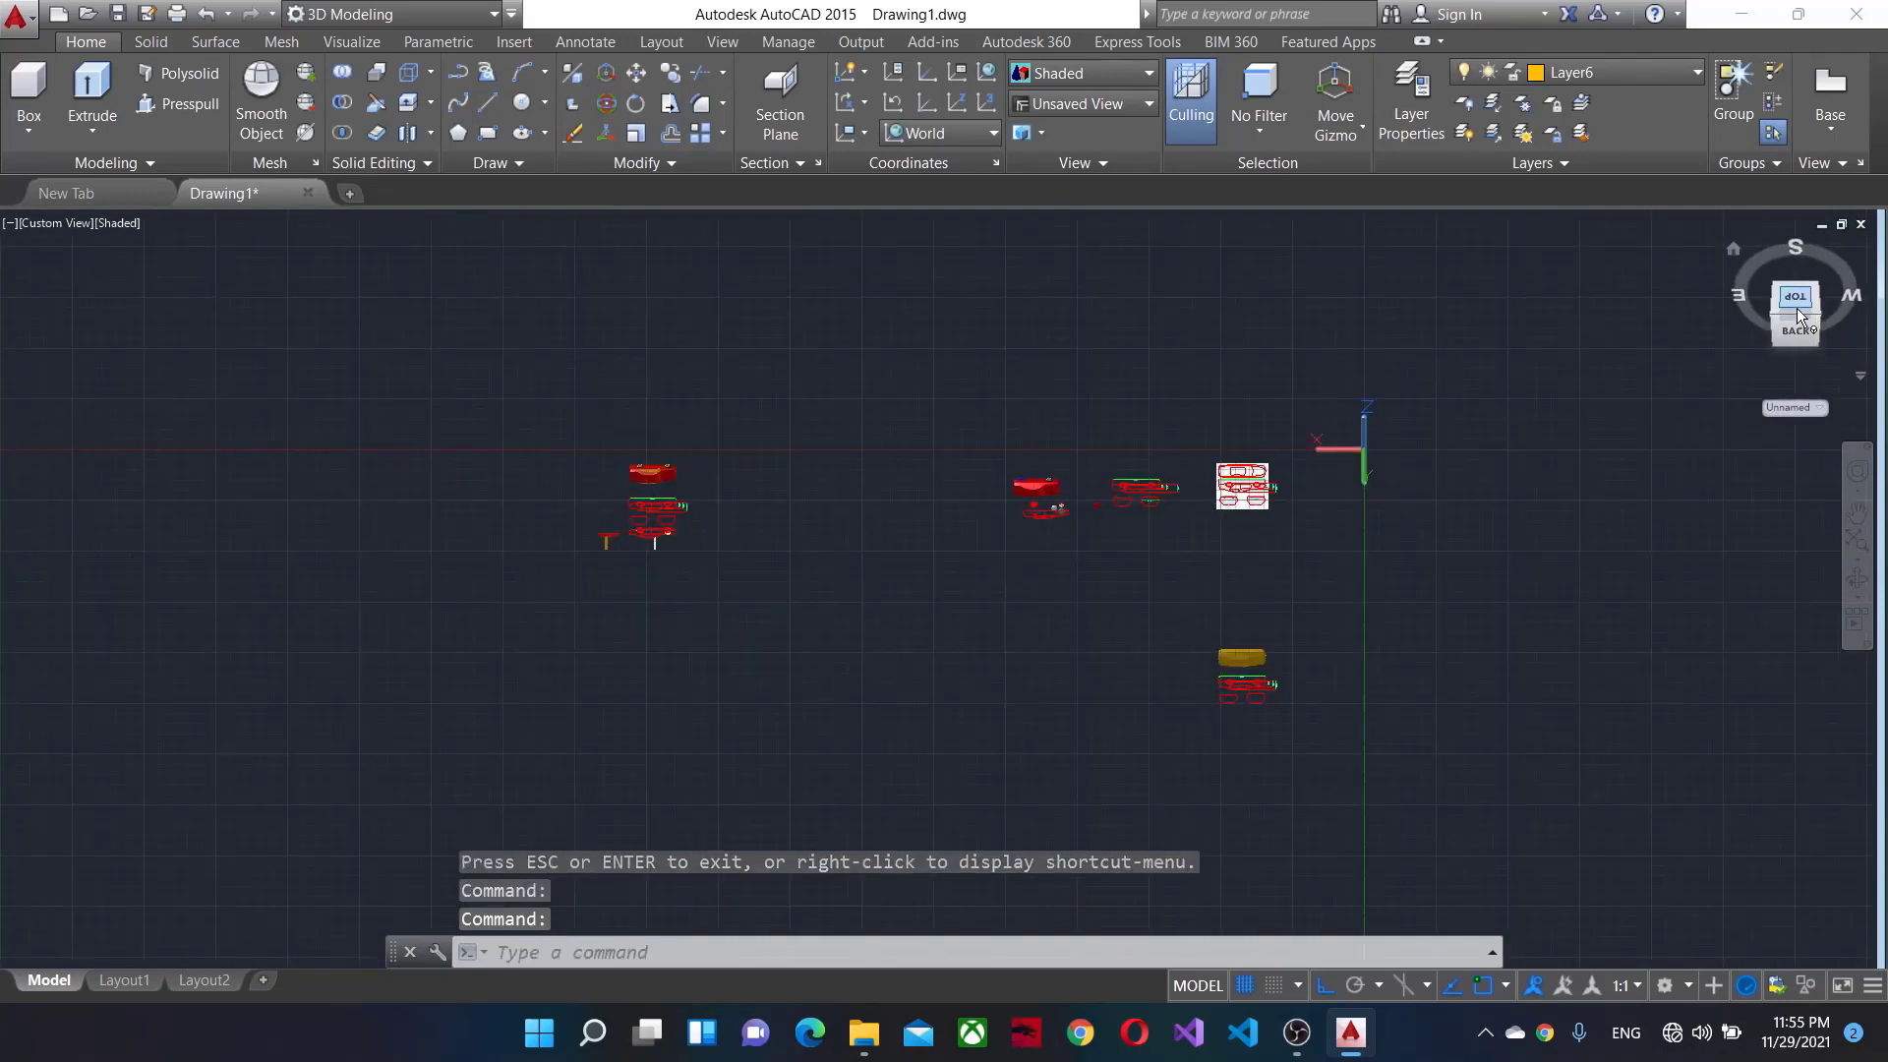
left_click(1796, 309)
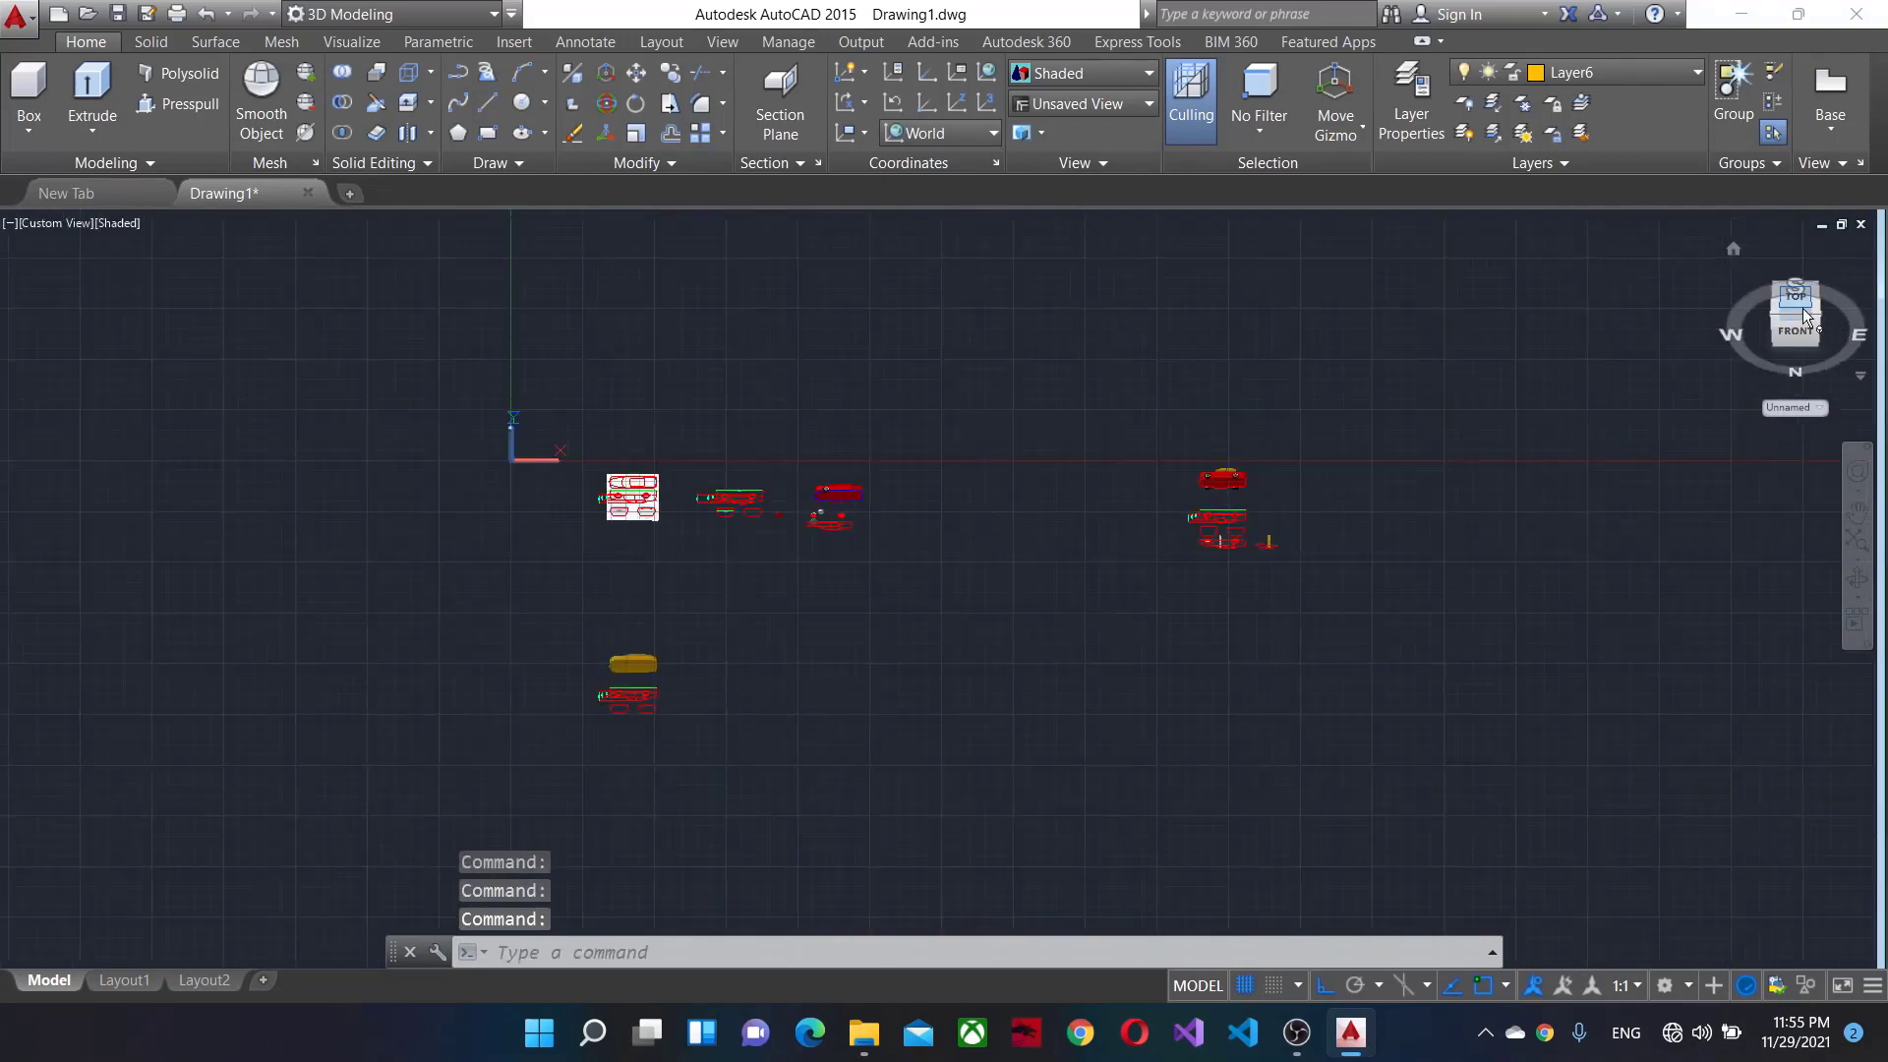
left_click(1804, 311)
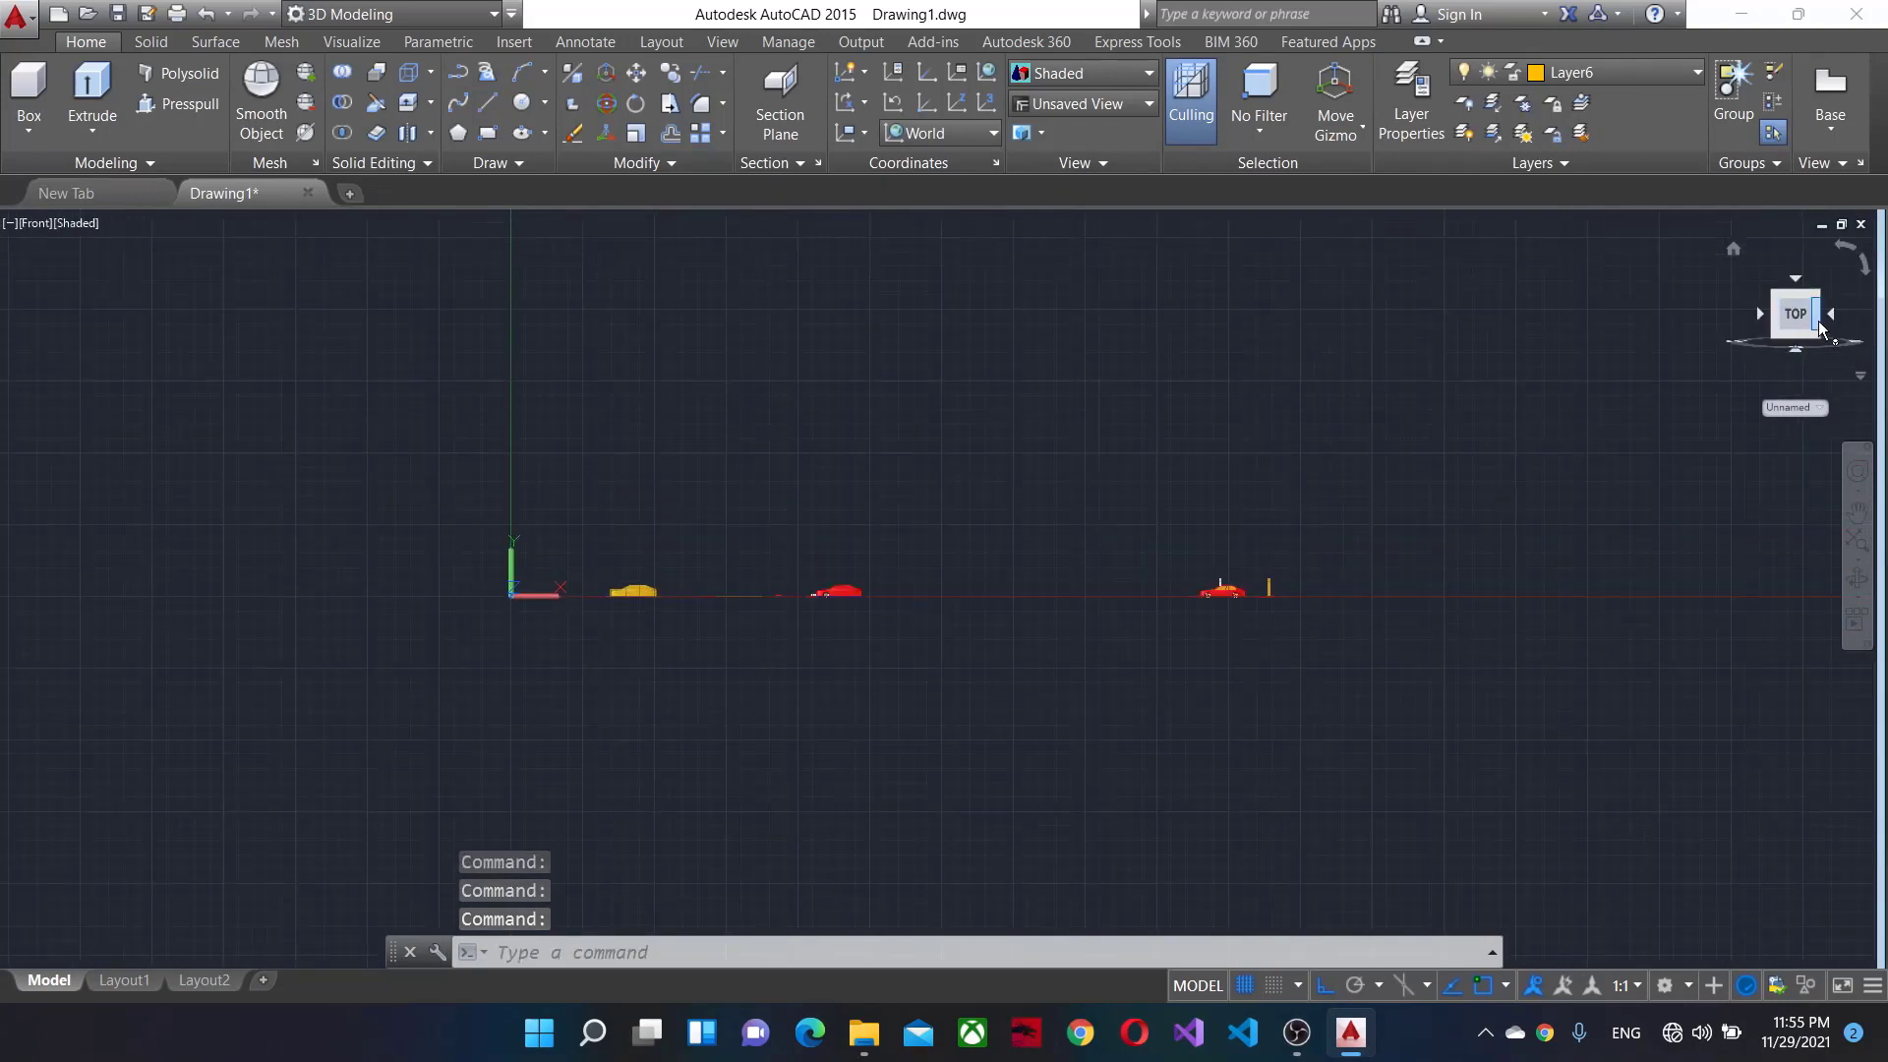
Reset the UCS to World and zoom in on the car from the Top view.
left_click(945, 133)
left_click(930, 165)
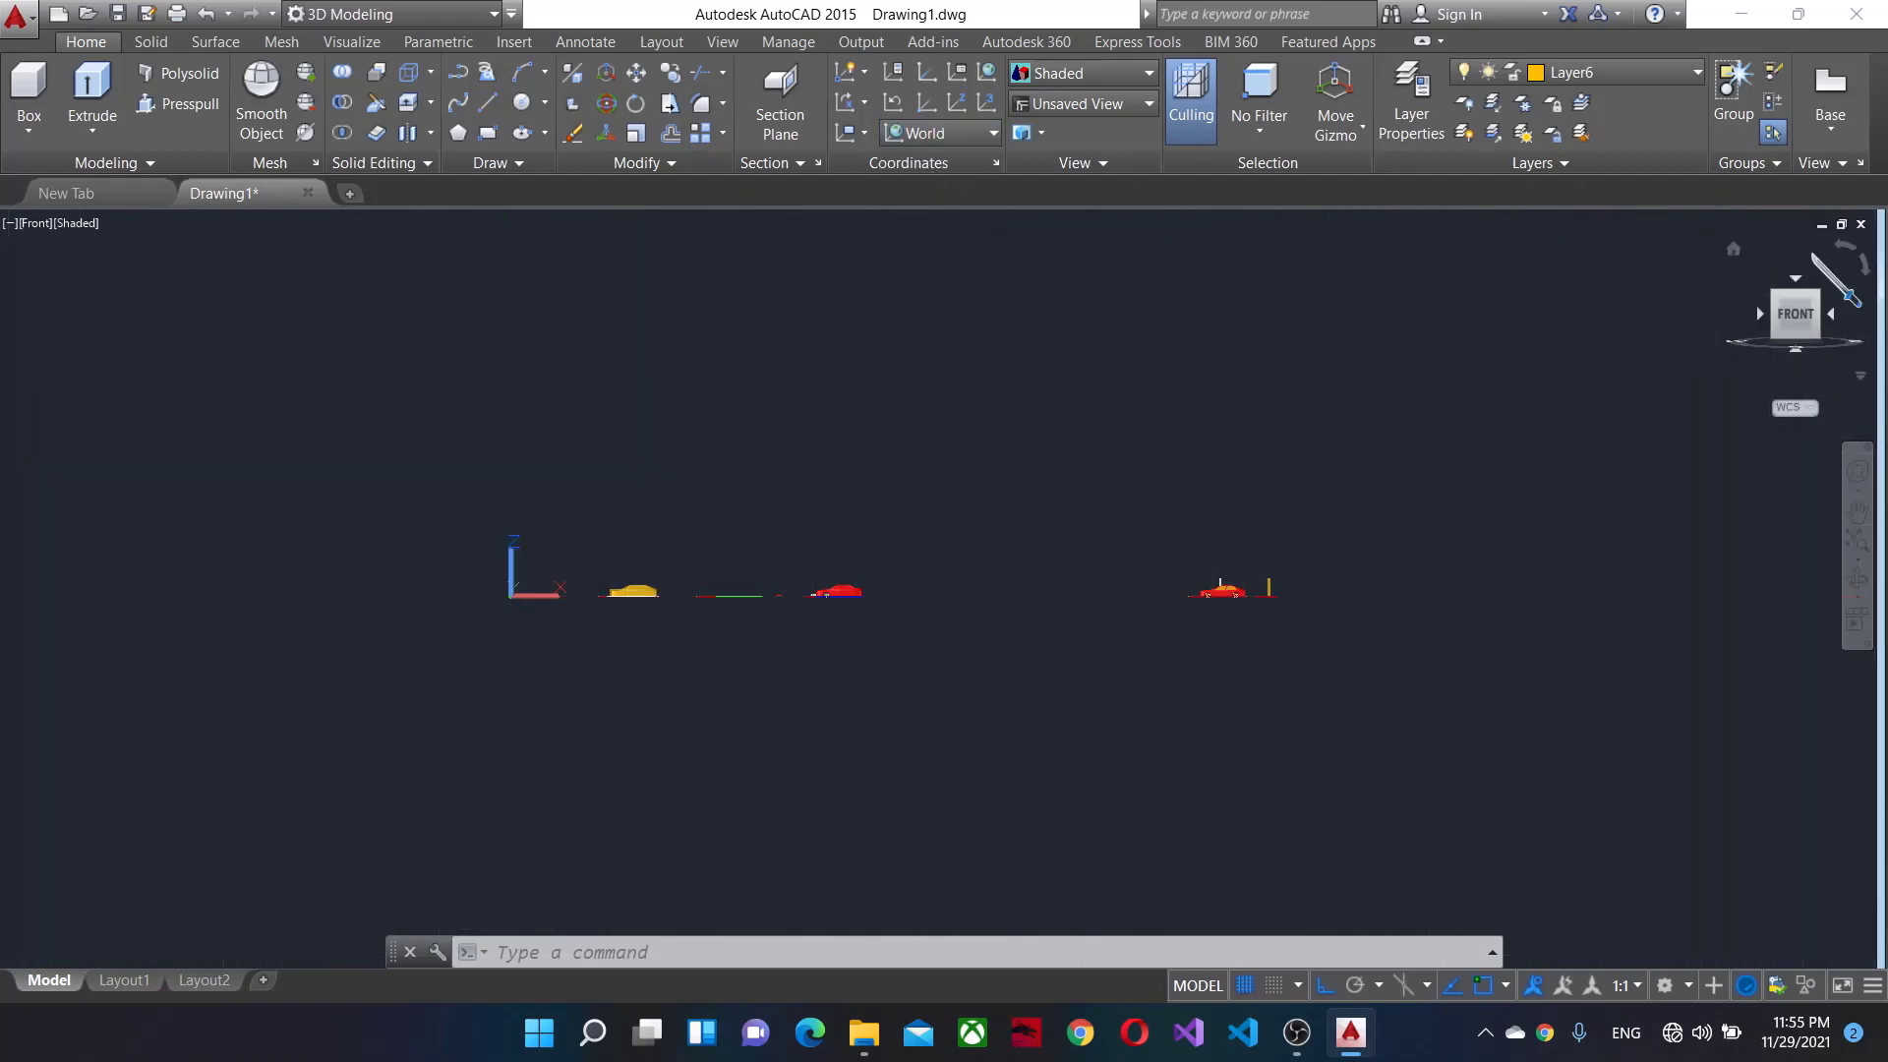
left_click(1796, 278)
scroll(1256, 763, "up", 3)
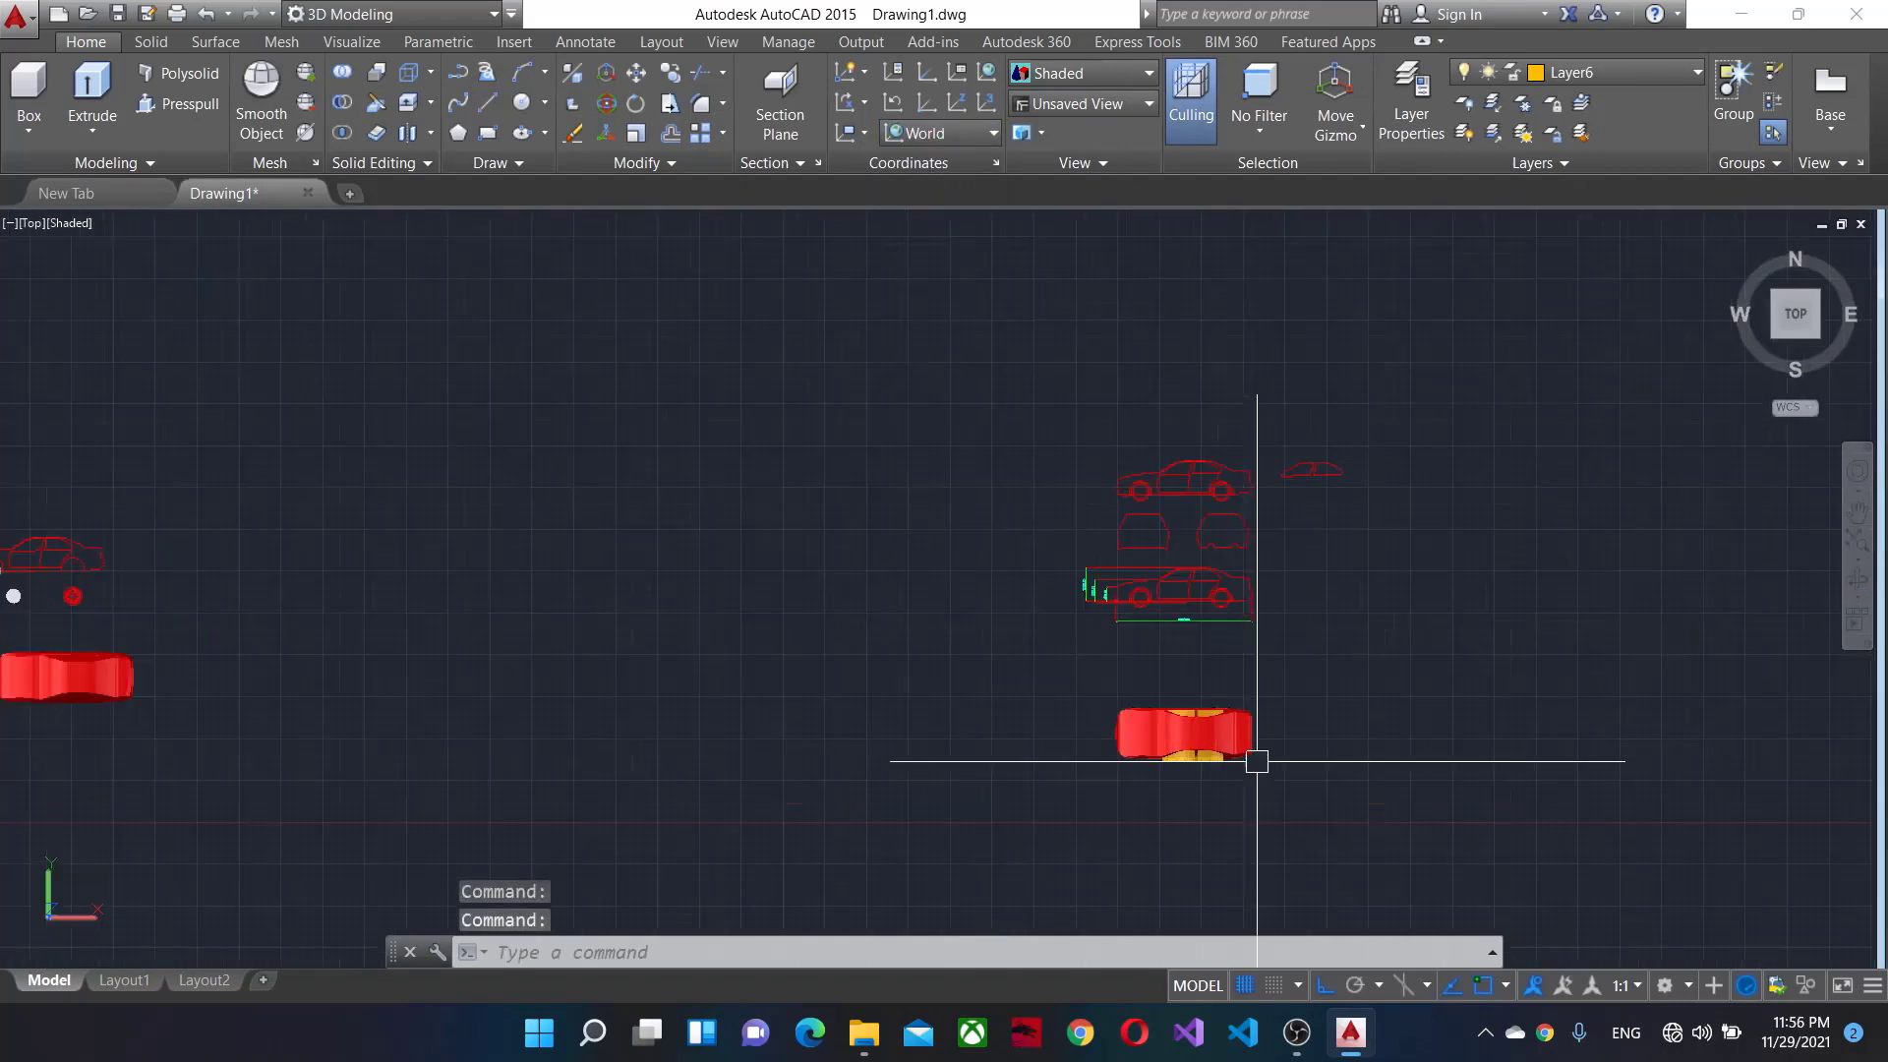
scroll(1157, 725, "up", 3)
scroll(1156, 725, "up", 4)
scroll(1213, 632, "down", 2)
Move the yellow window solids across so they fit within the red body's width.
left_click(1214, 633)
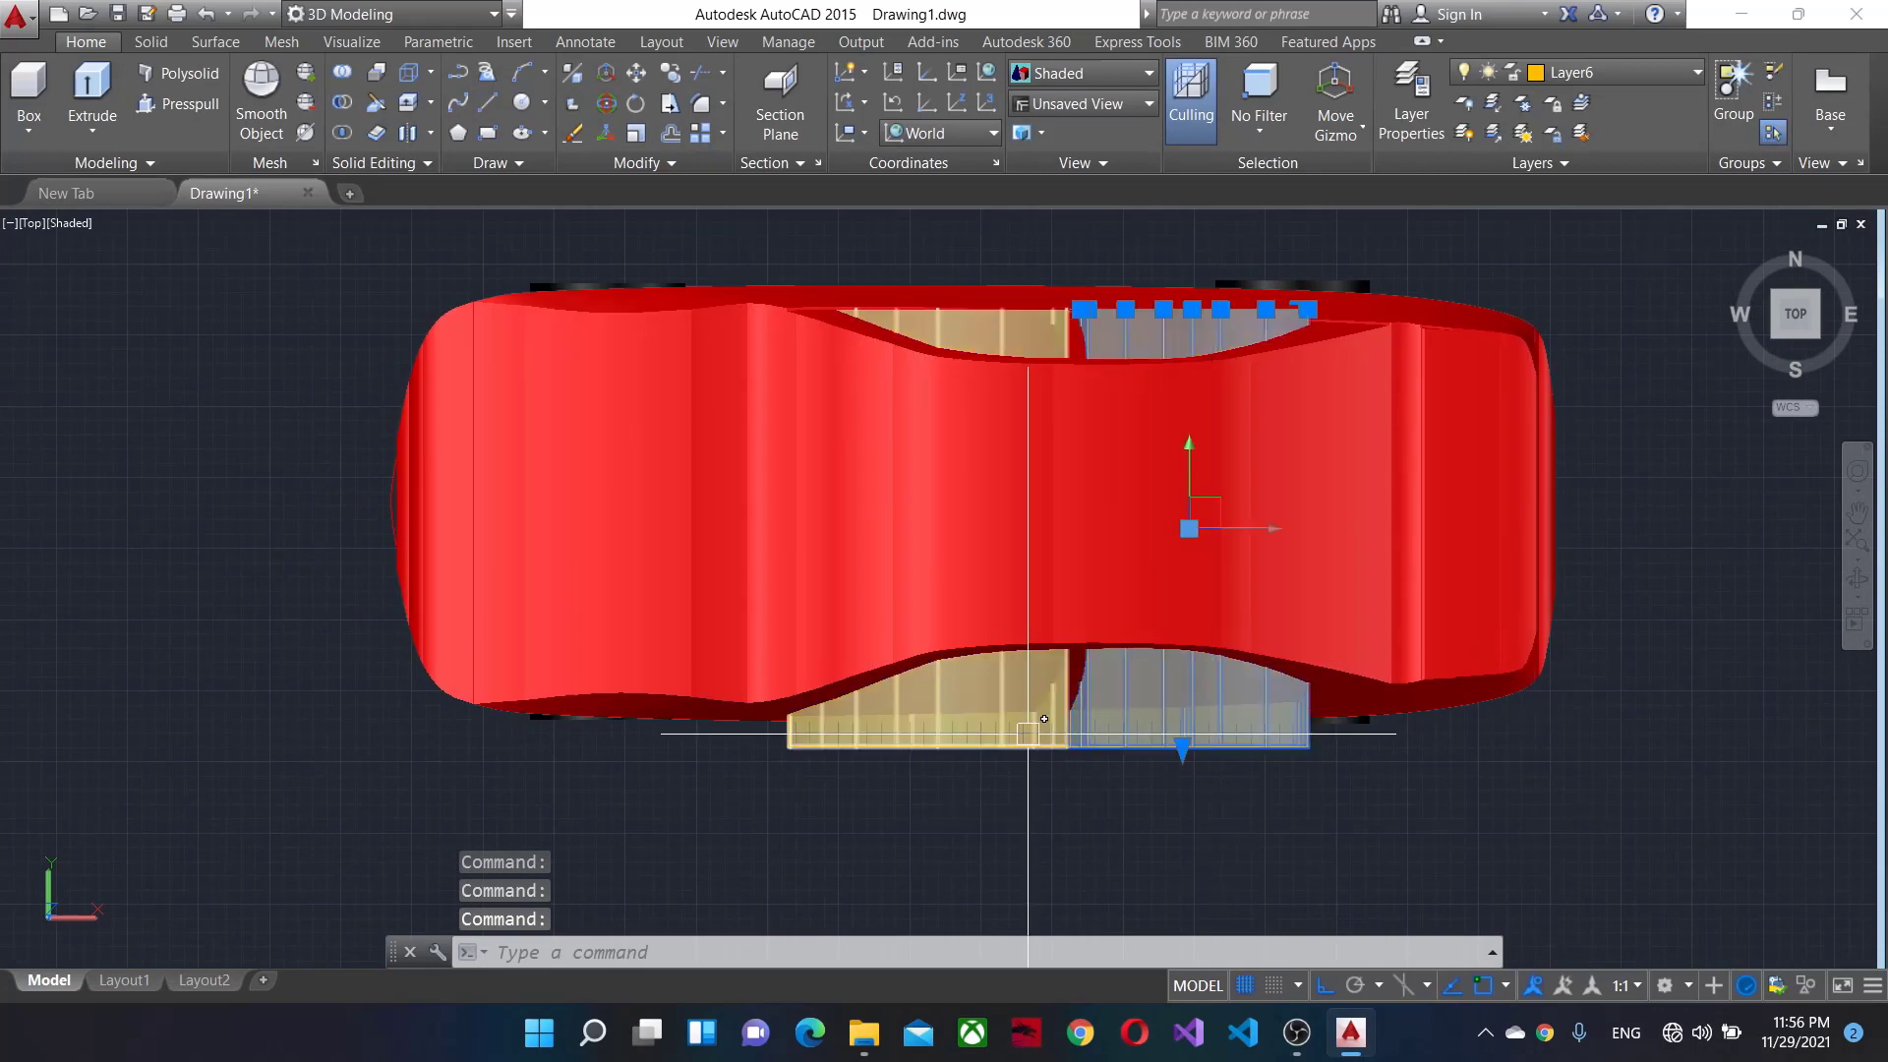
type("M")
key("Return")
left_click(1367, 640)
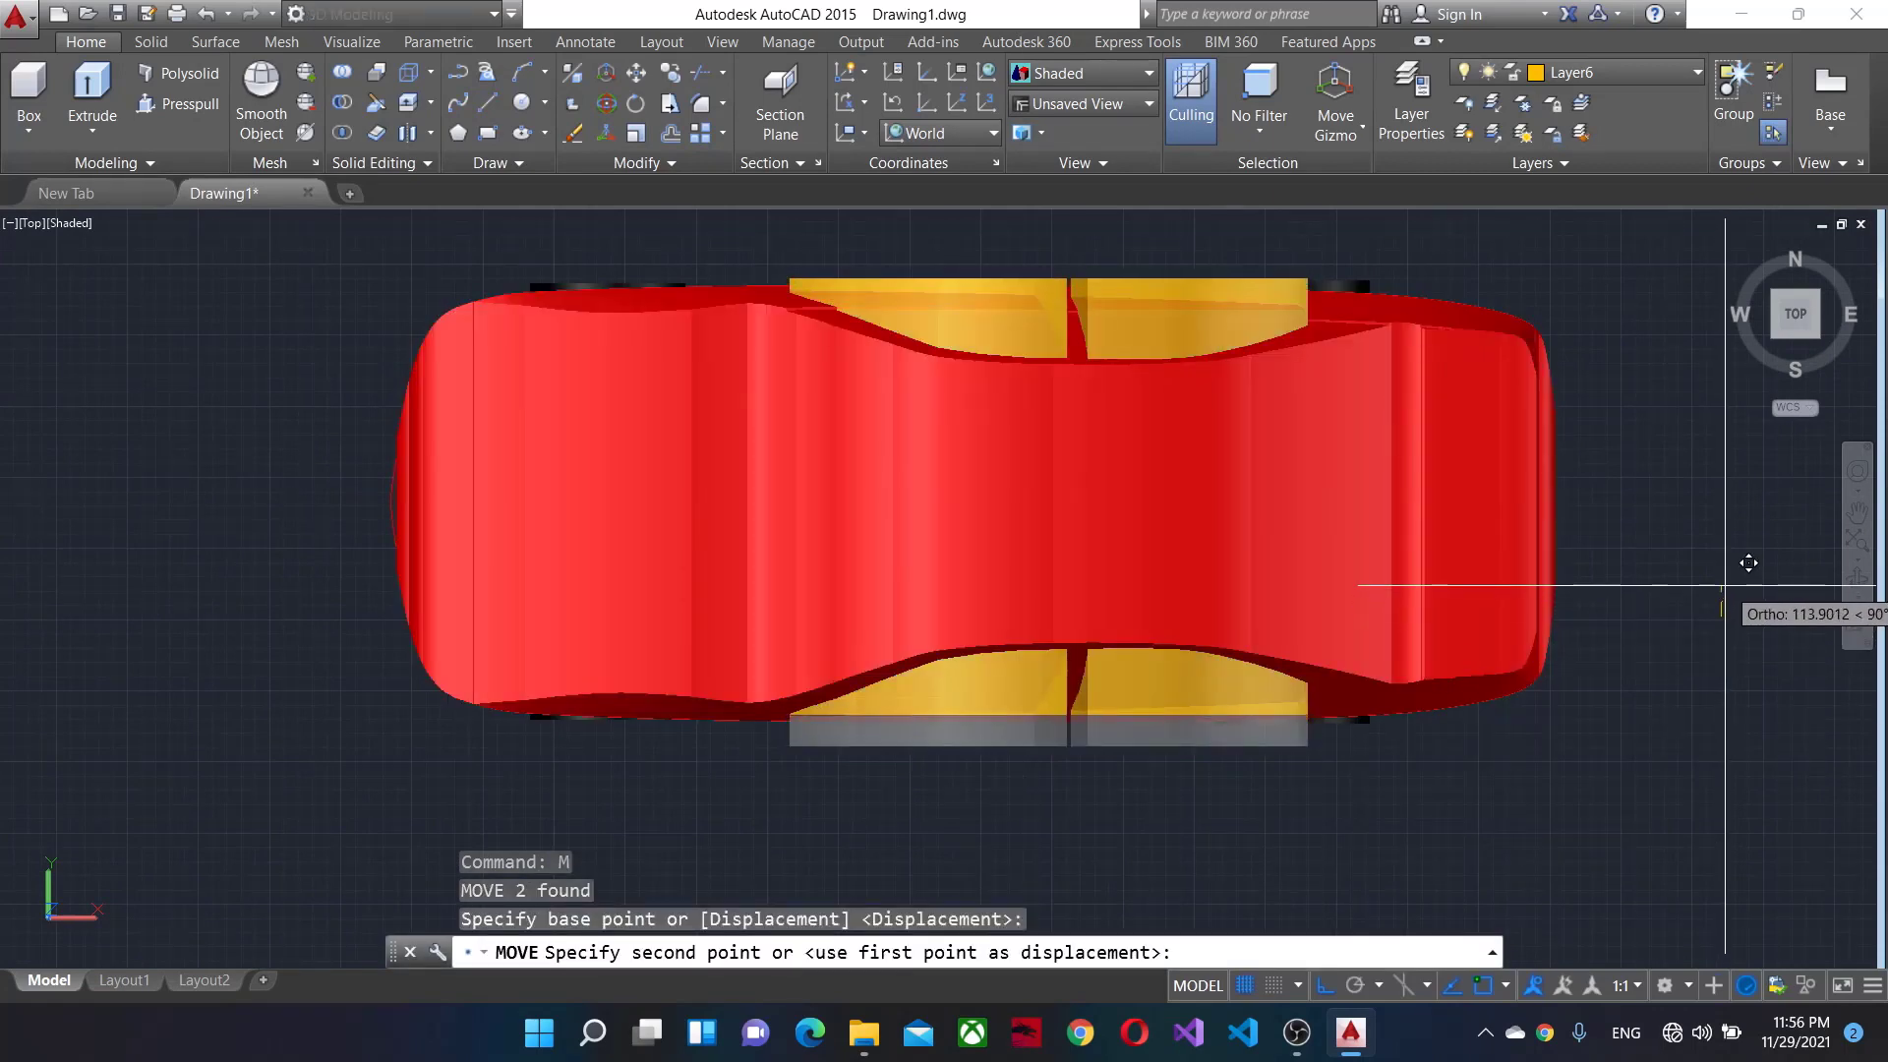
left_click(1728, 587)
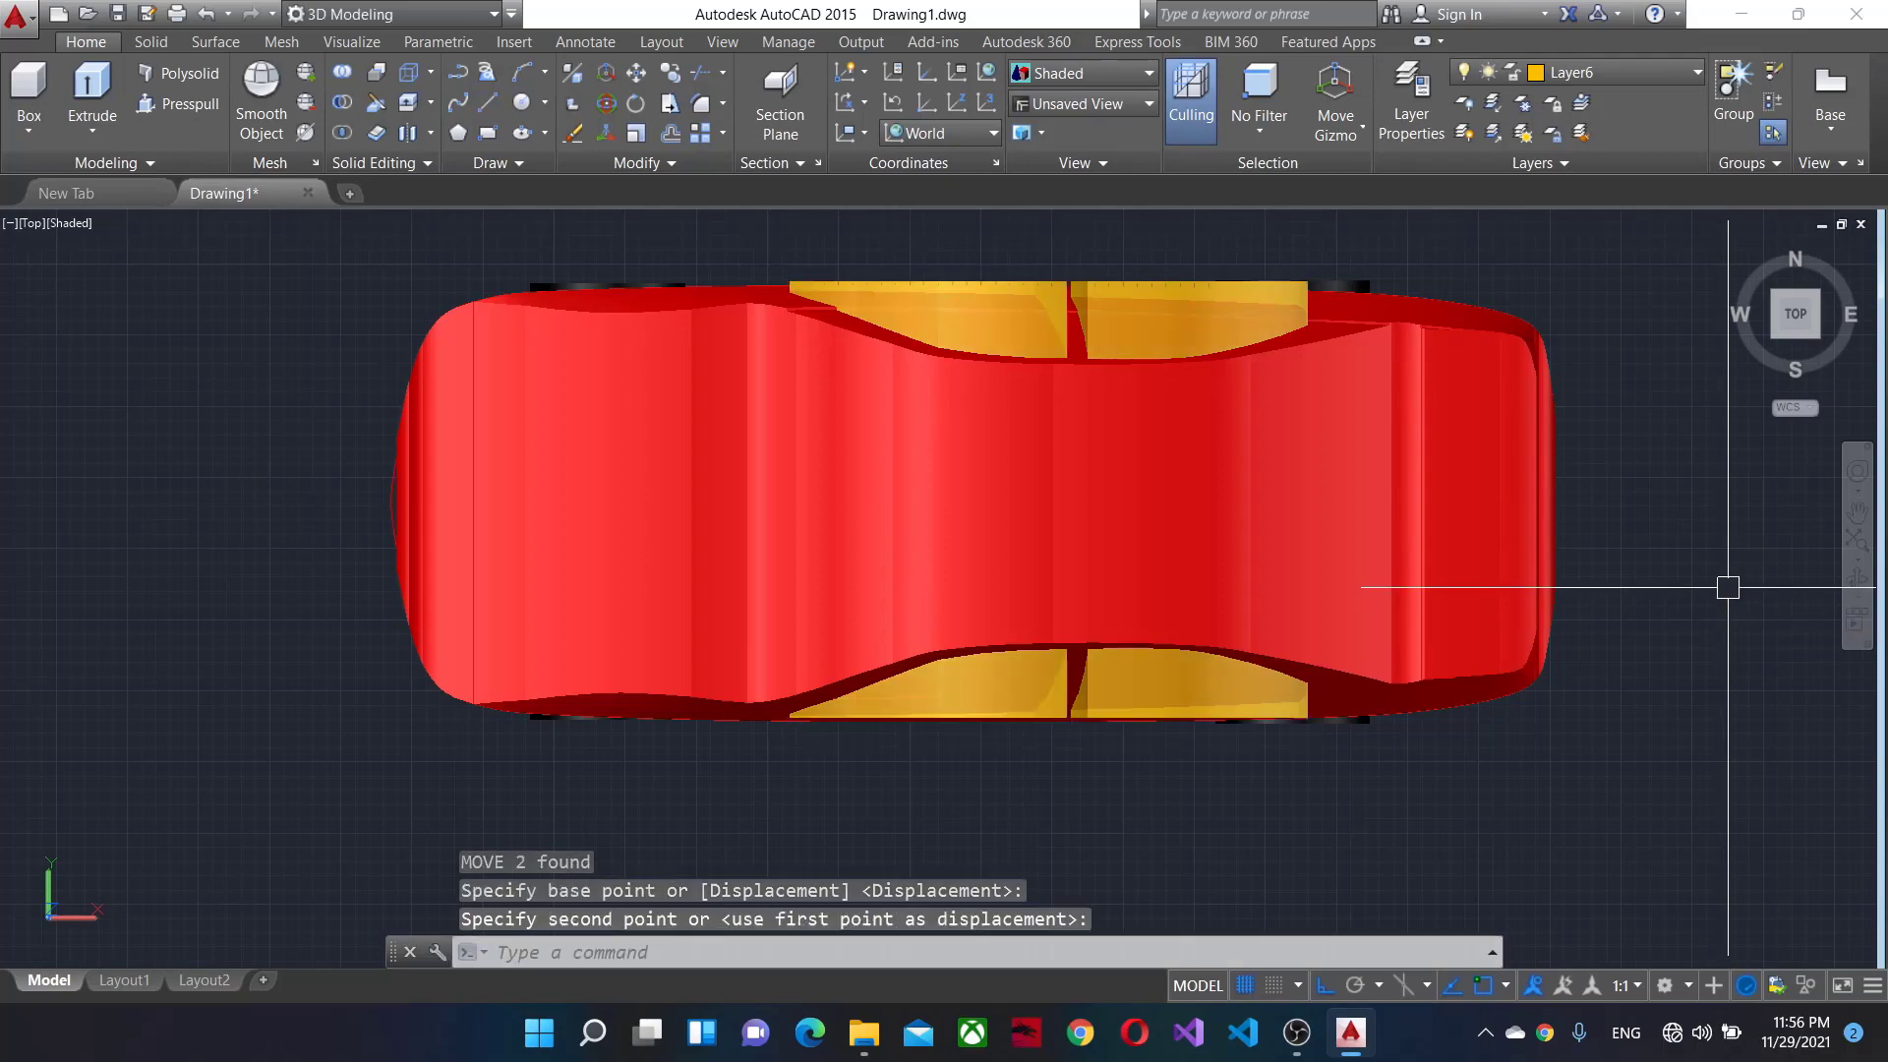
key("Escape")
mouse_move(1593, 717)
middle_mouse_down("shift")
mouse_move(1658, 484)
mouse_move(1571, 472)
middle_mouse_up("shift")
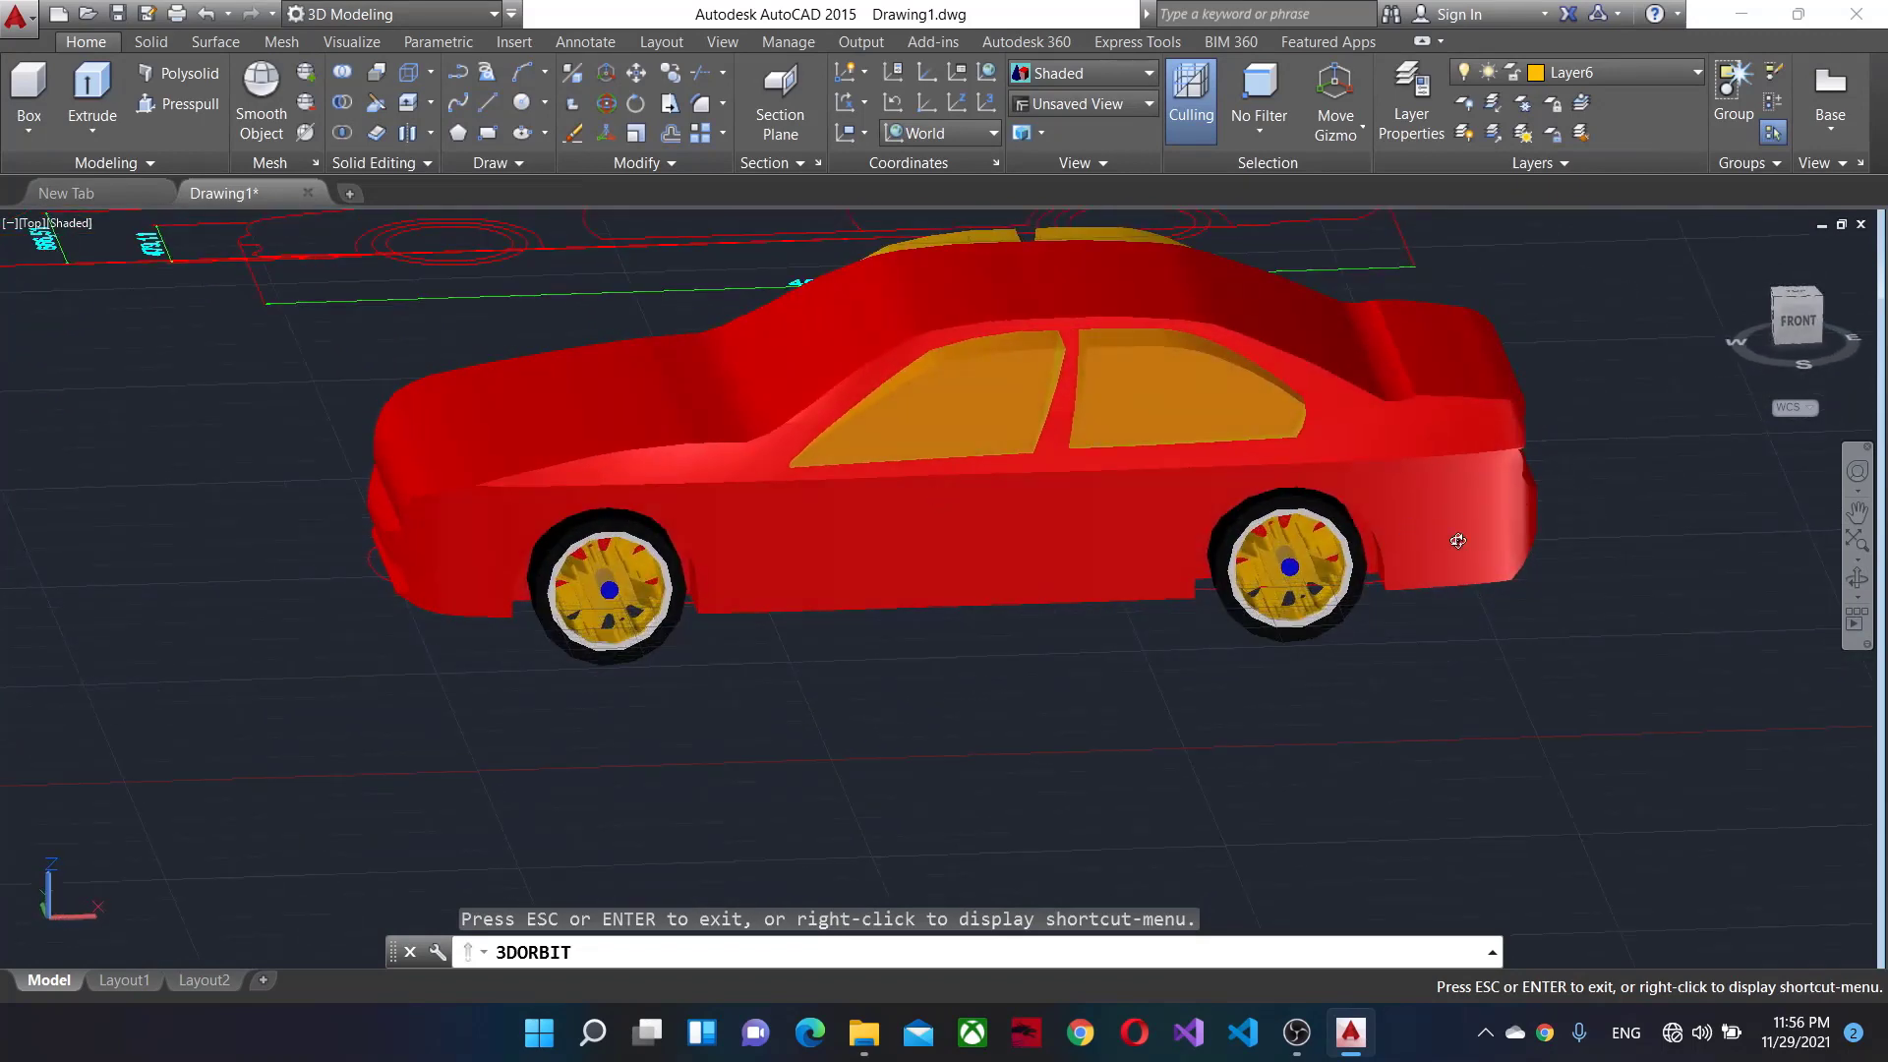
Subtract both yellow window solids from the red car body and inspect the cutouts from Front.
key("Escape")
mouse_move(1458, 539)
middle_mouse_down("shift")
mouse_move(1054, 696)
mouse_move(1170, 777)
middle_mouse_up("shift")
type("su")
key("Return")
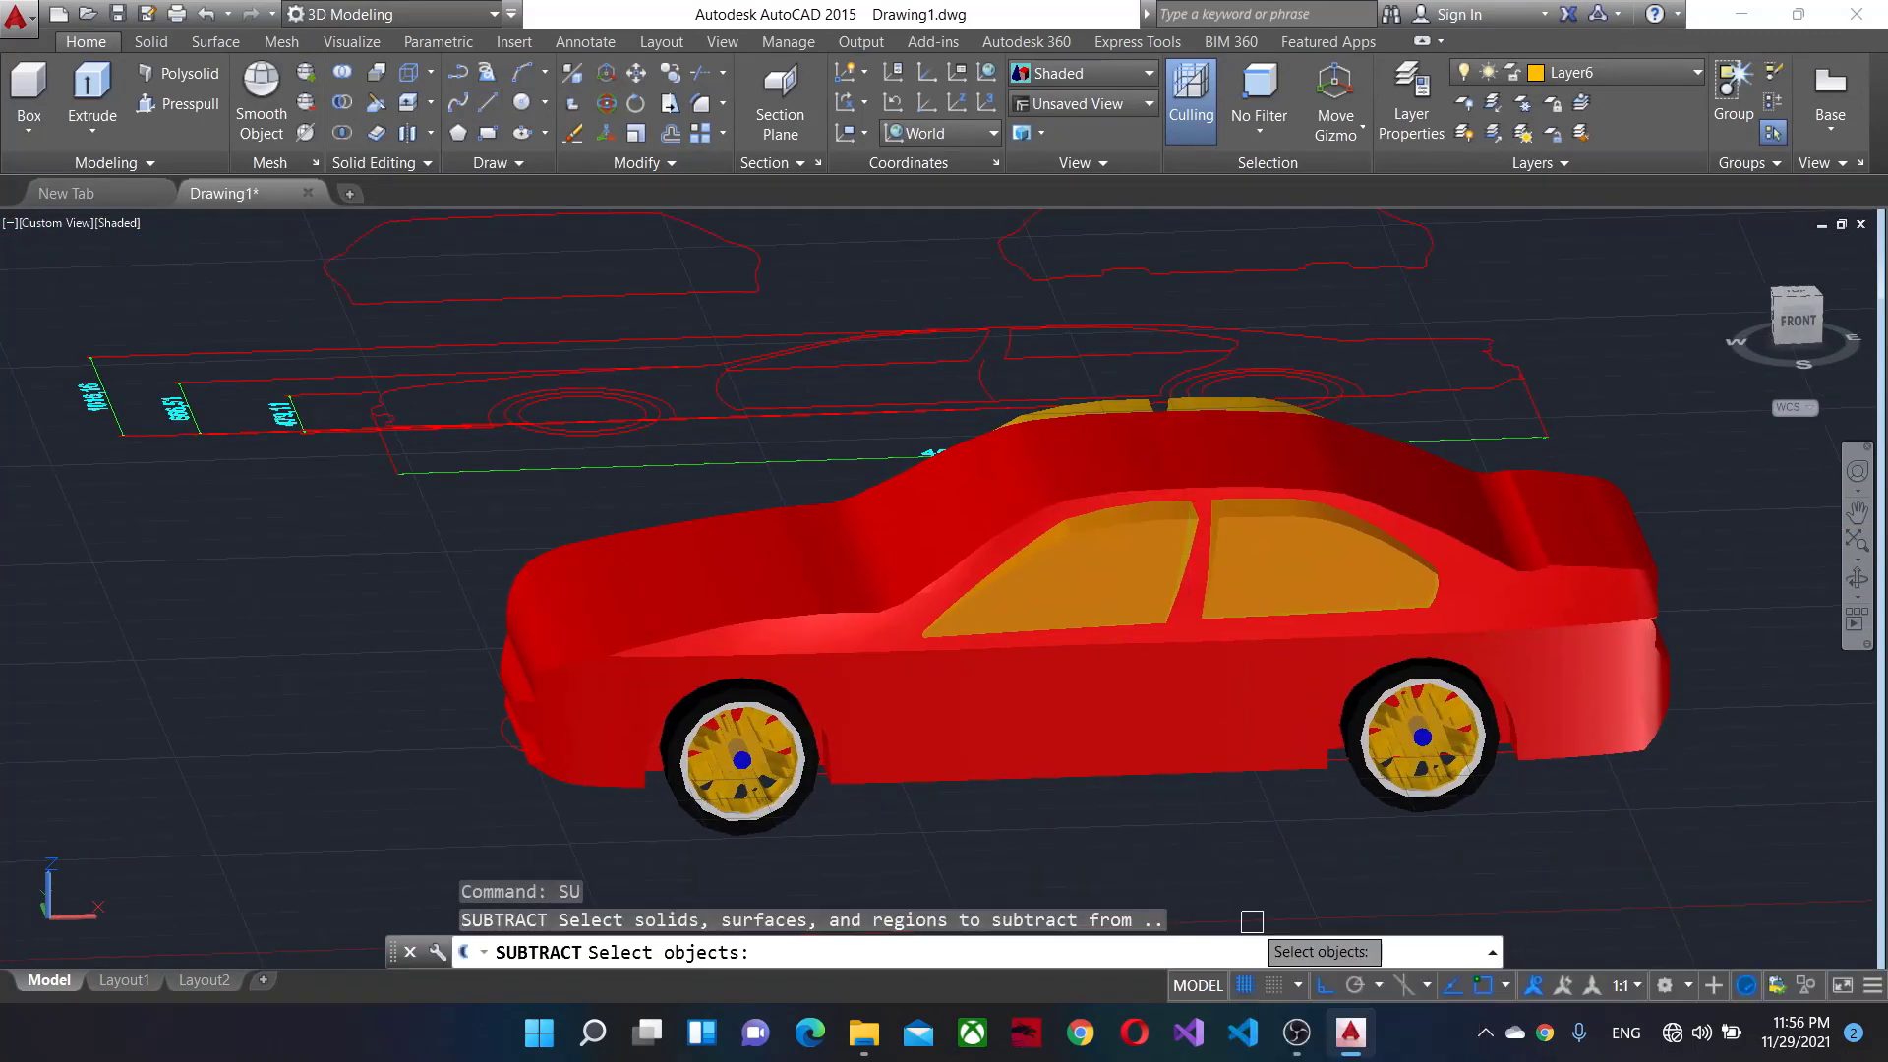
left_click(880, 700)
key("Return")
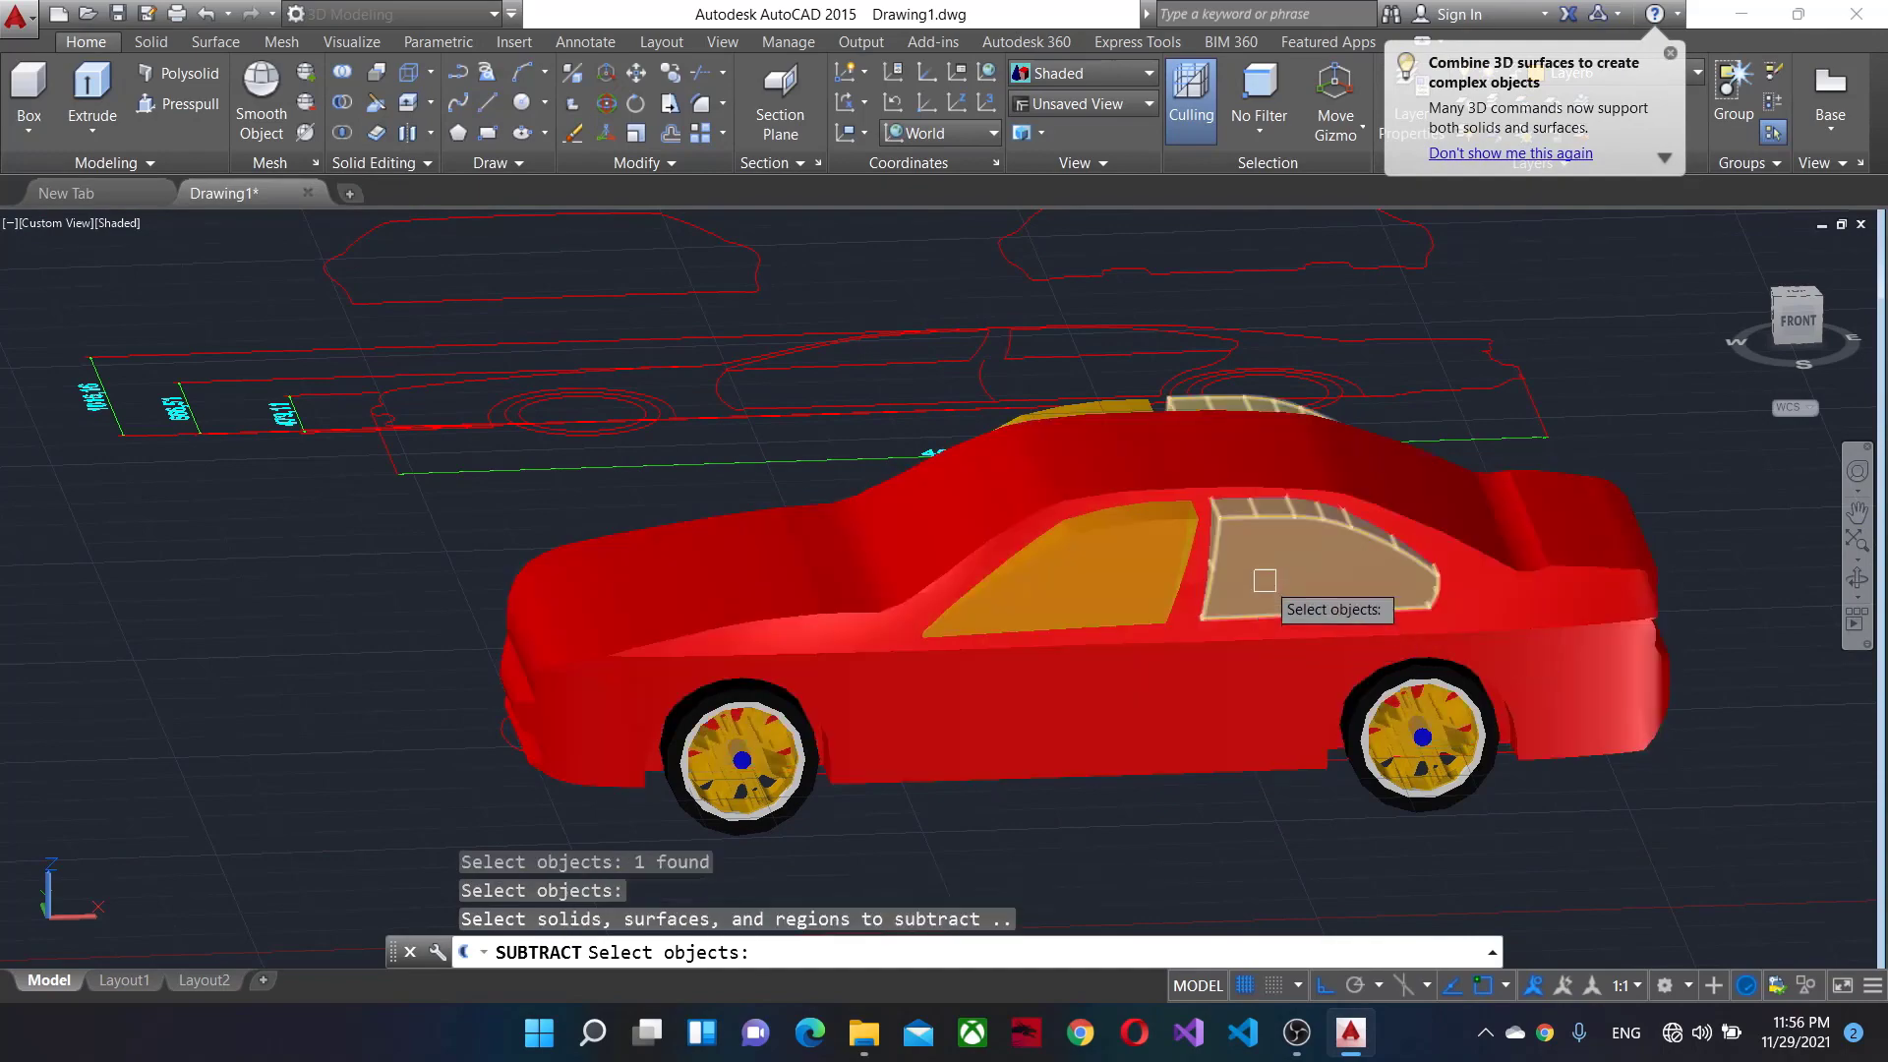
left_click(1264, 581)
left_click(1062, 570)
key("Return")
middle_click_drag(1667, 633, 1824, 332, "shift")
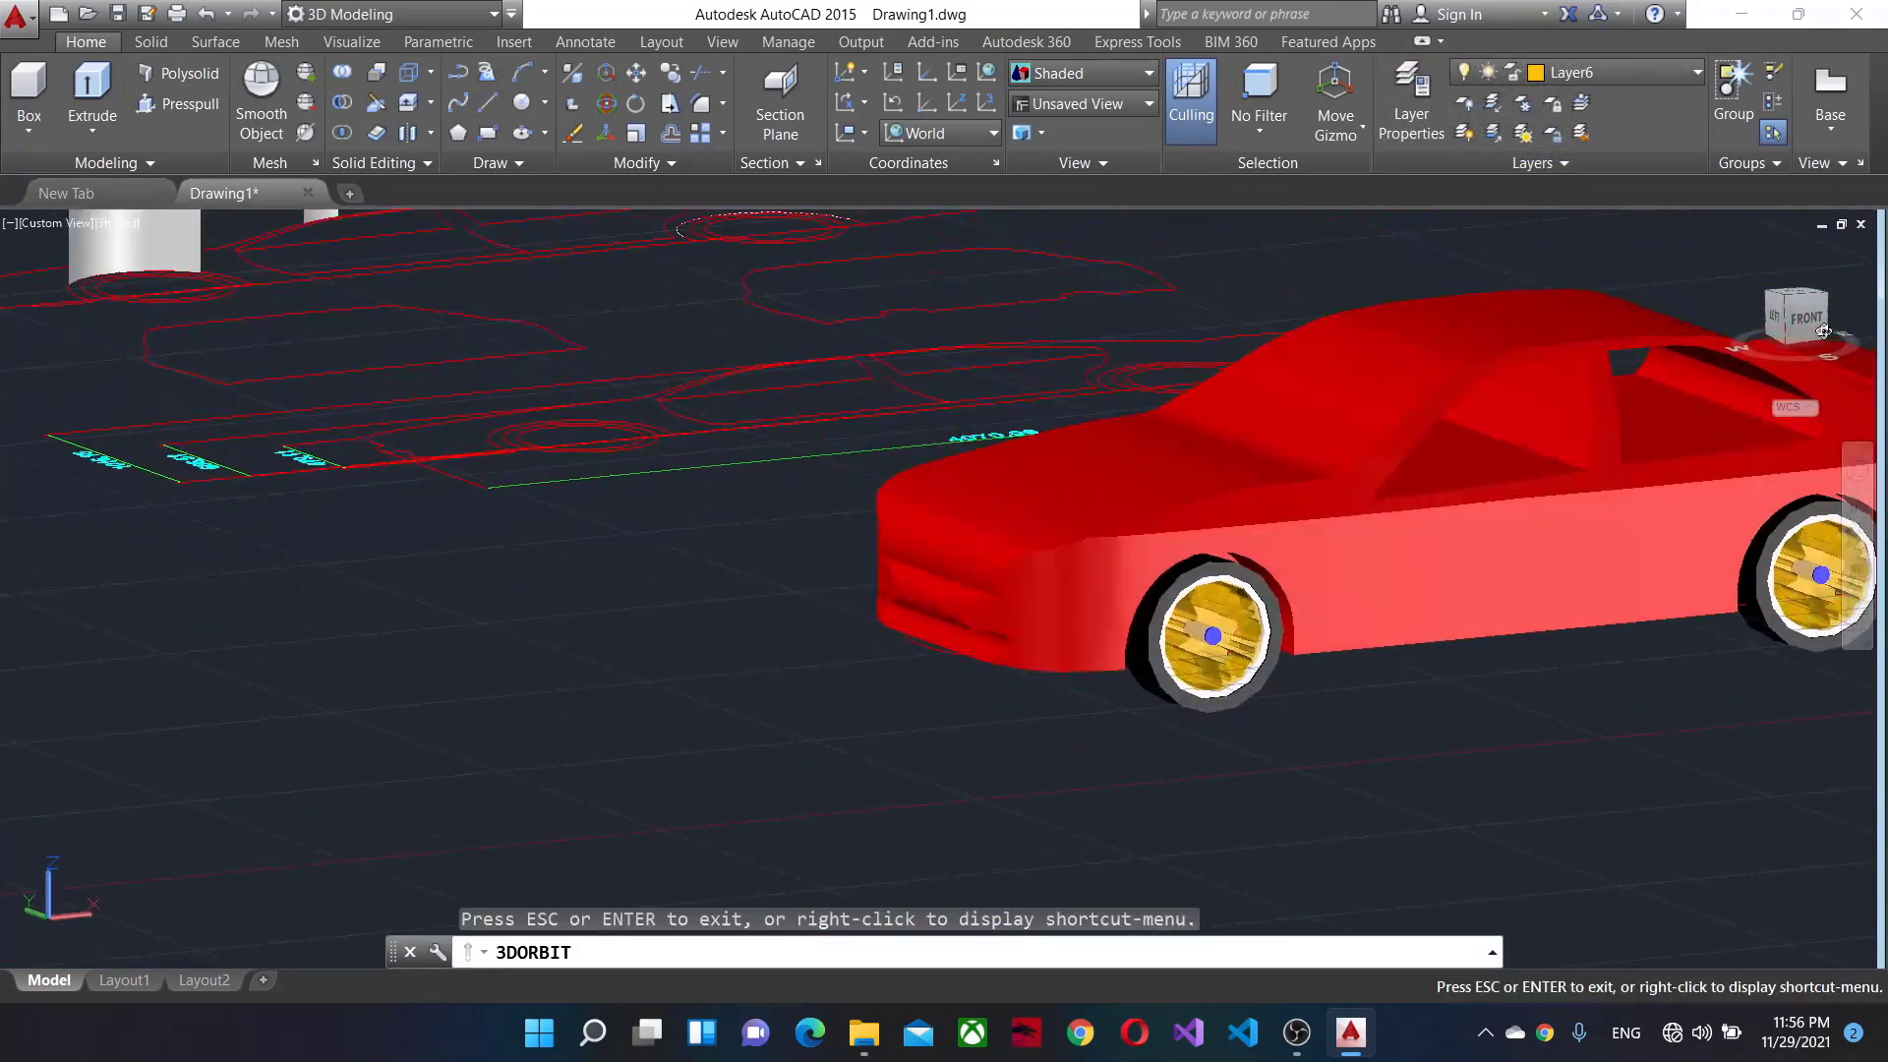
left_click(1808, 318)
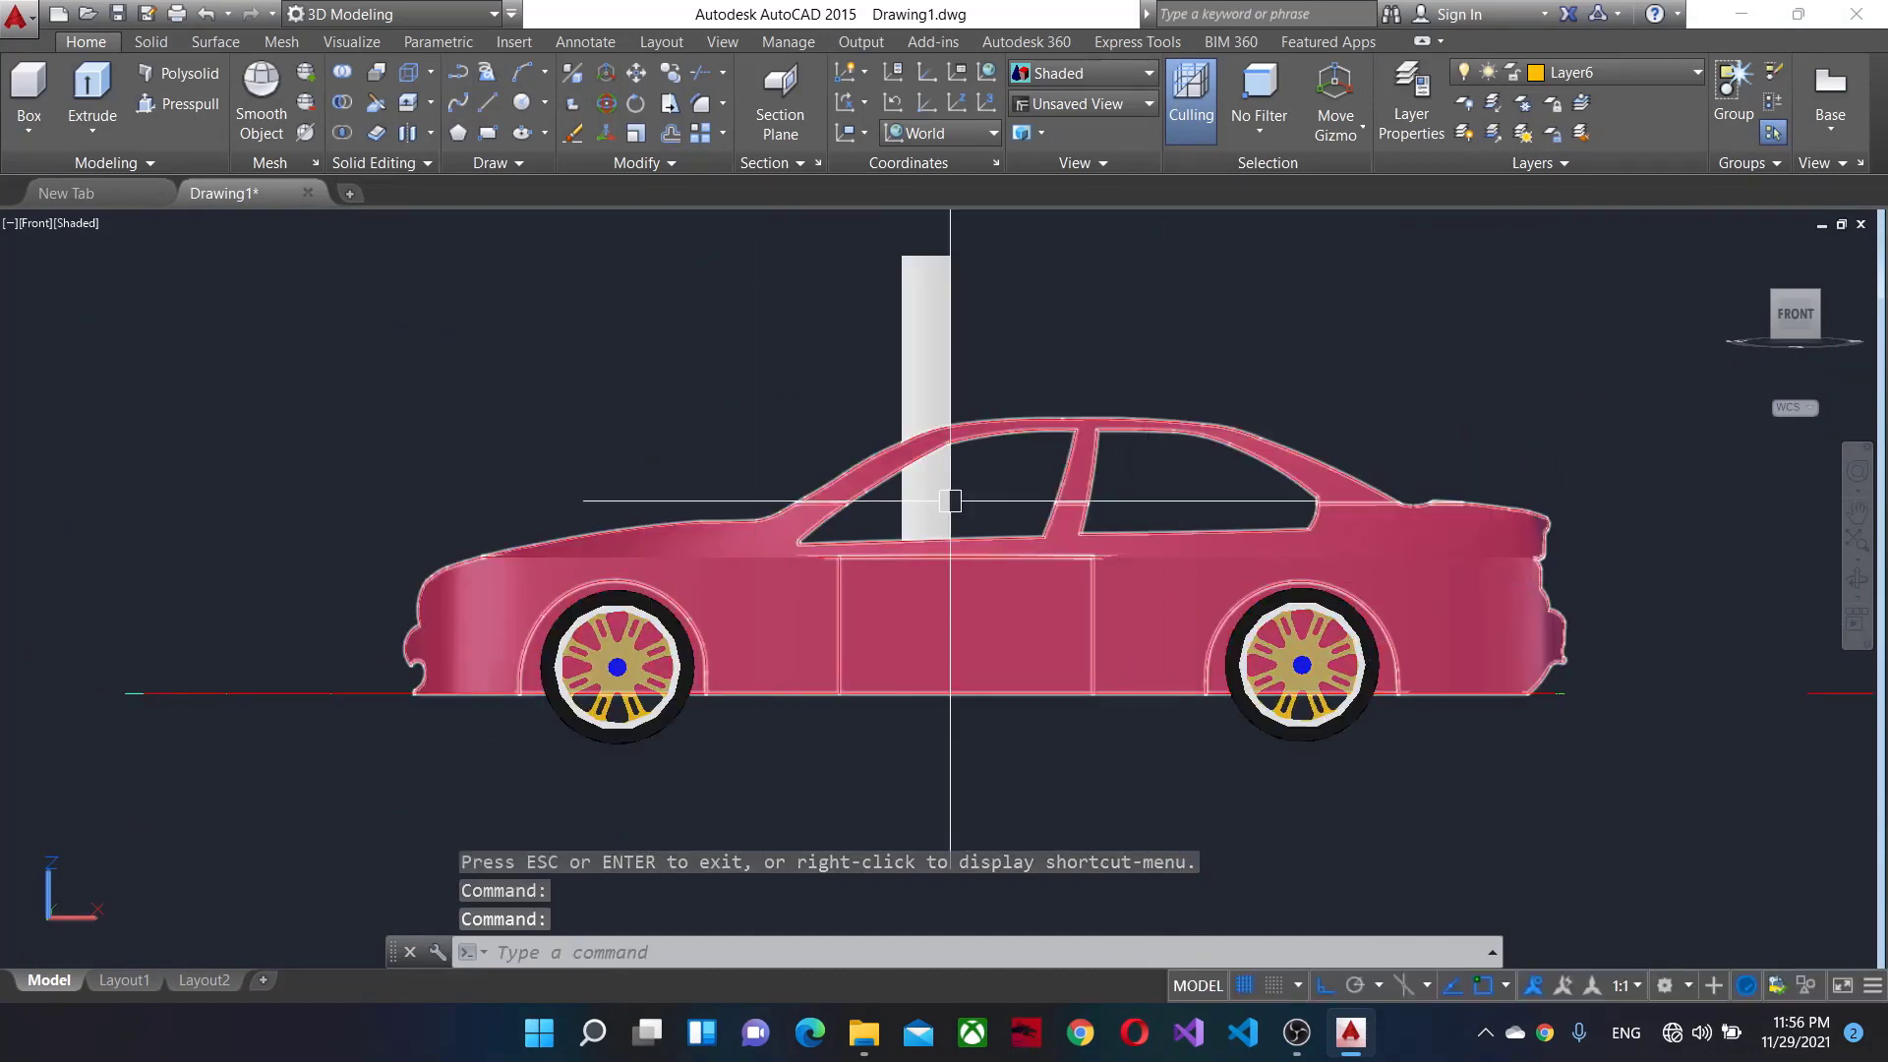
Switch to an angled overview of the car and zoom in on it.
scroll(1407, 551, "down", 5)
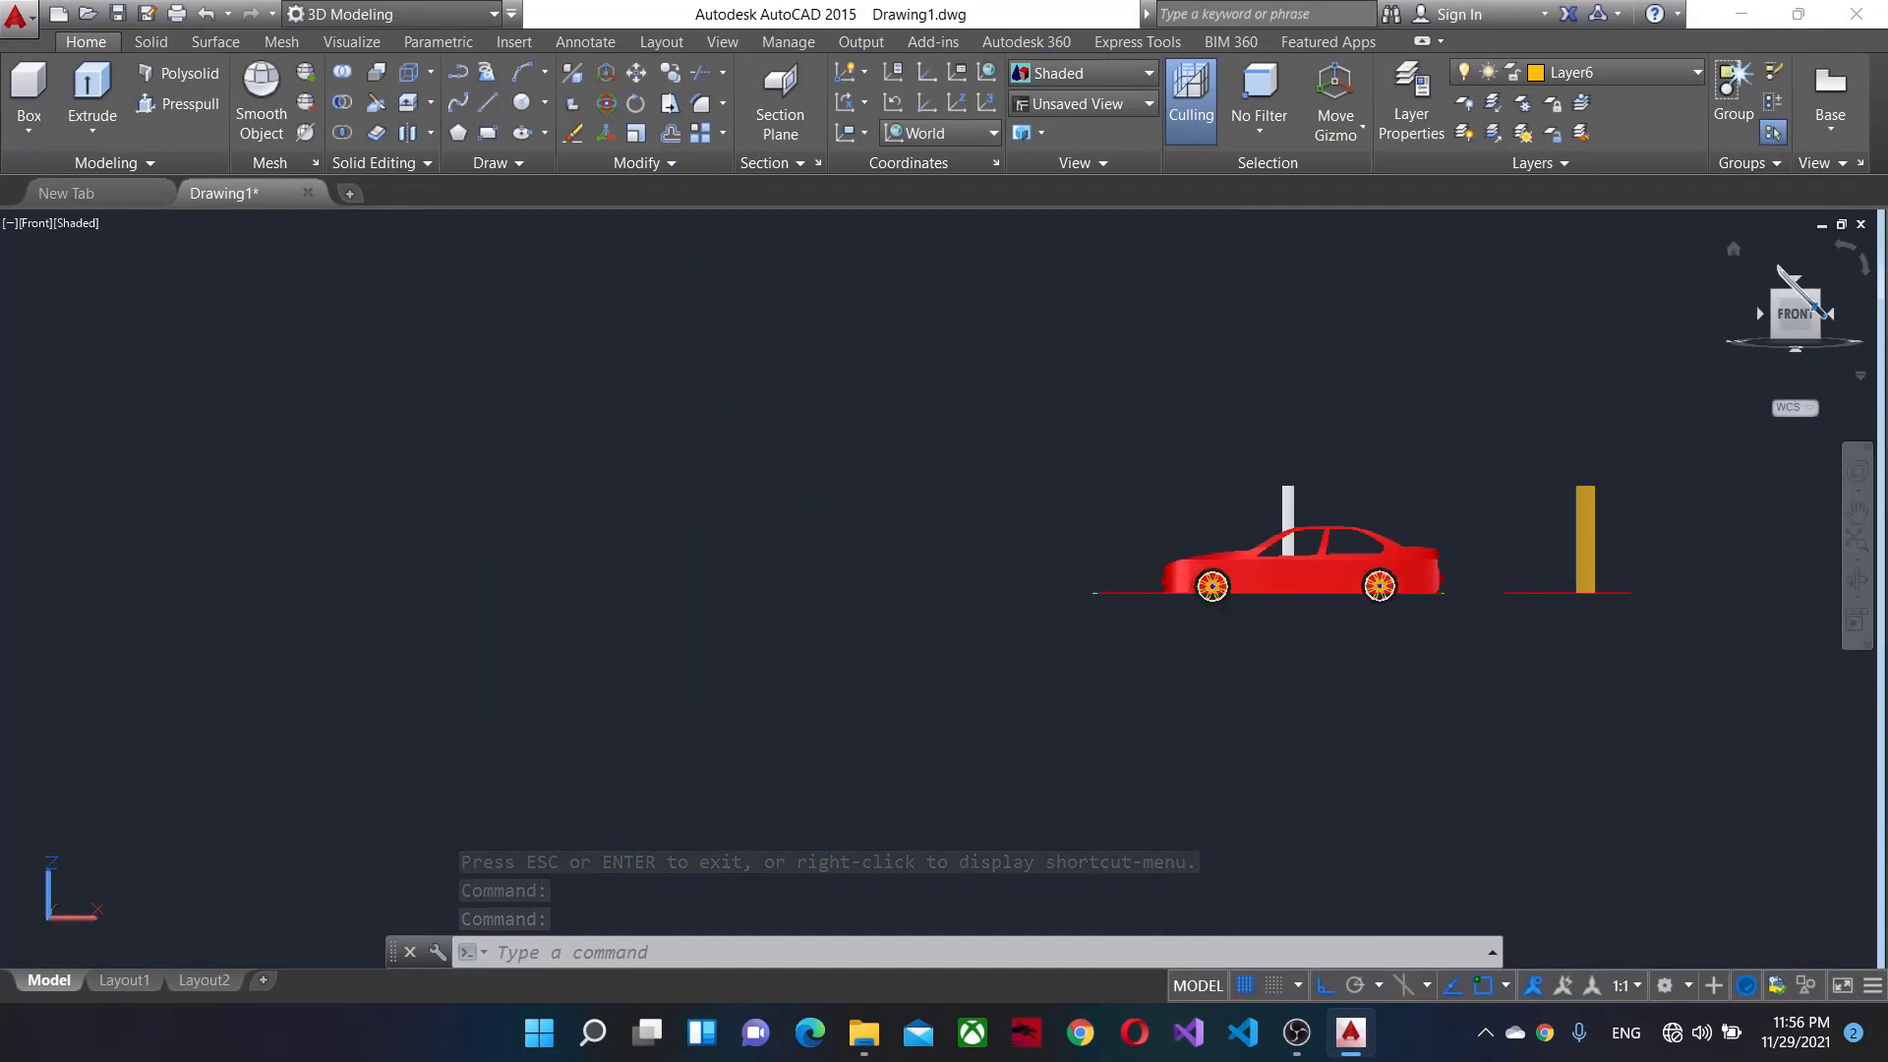
left_click(1796, 281)
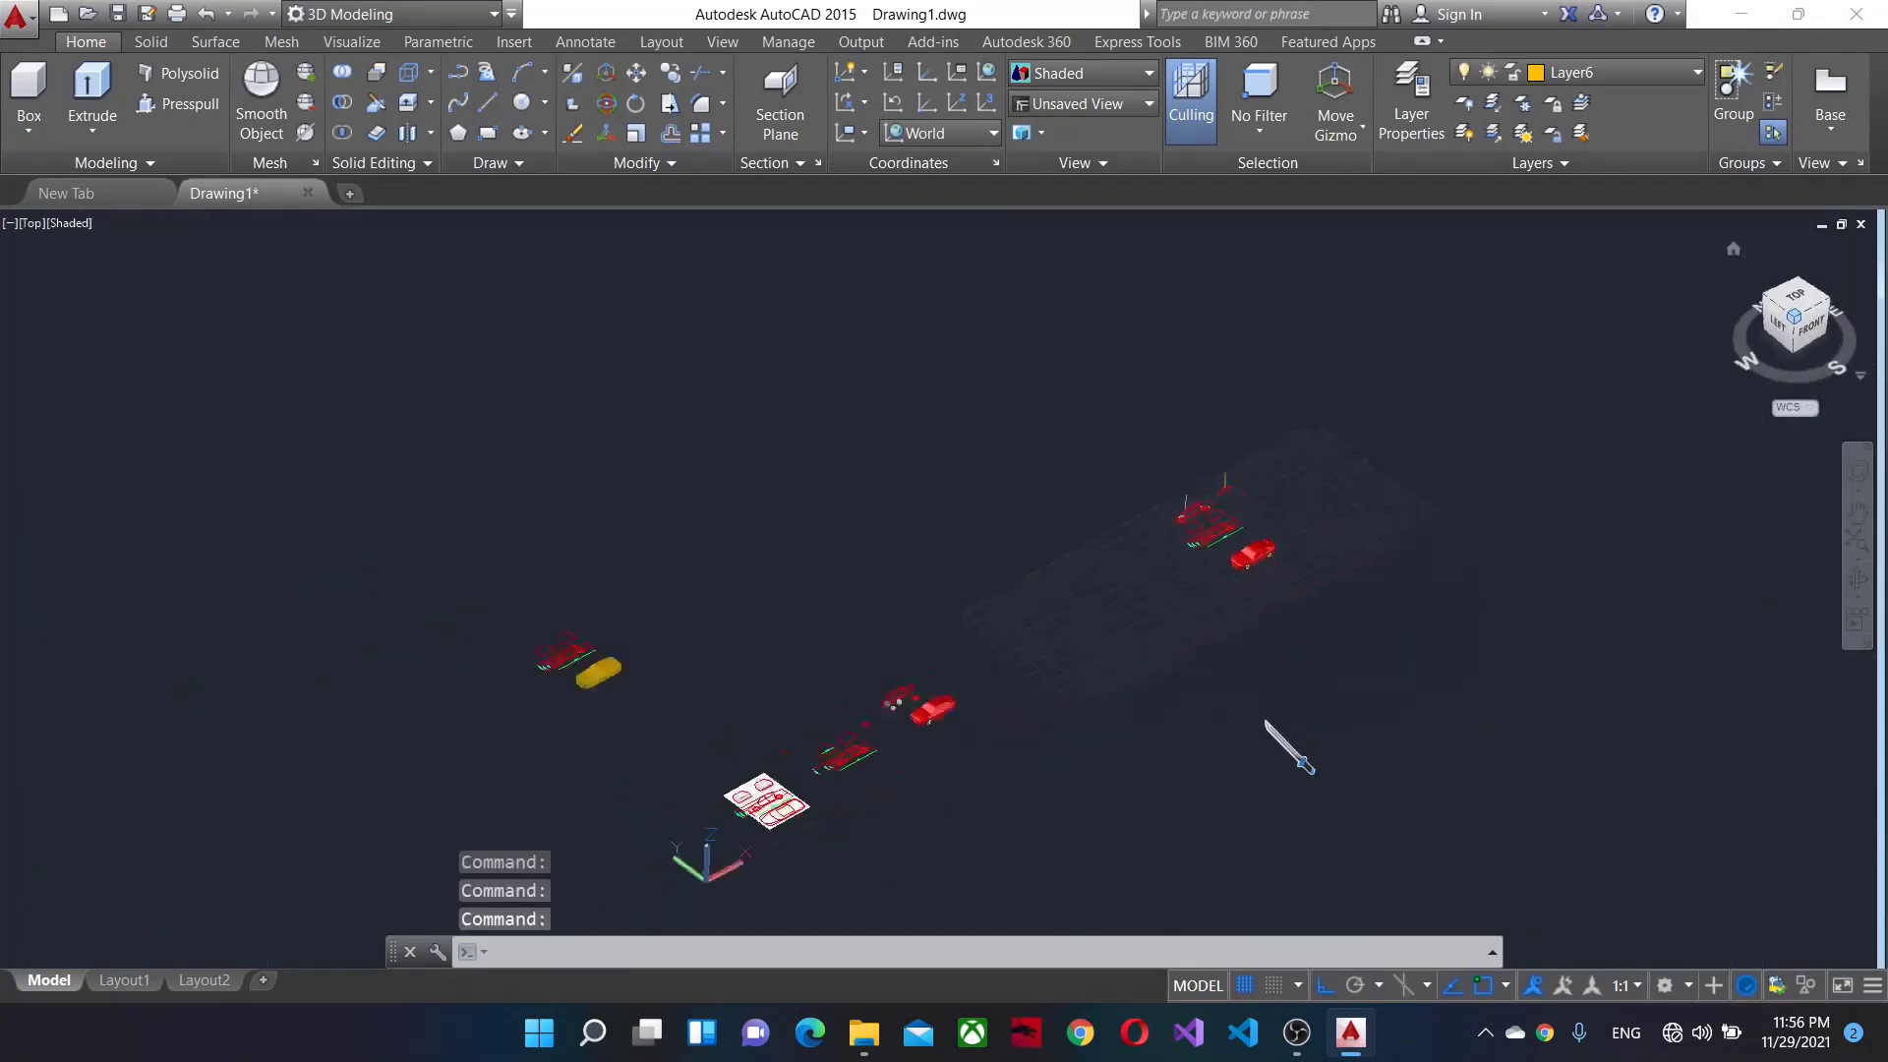
scroll(1298, 718, "up", 8)
scroll(1328, 712, "up", 3)
scroll(1328, 712, "down", 4)
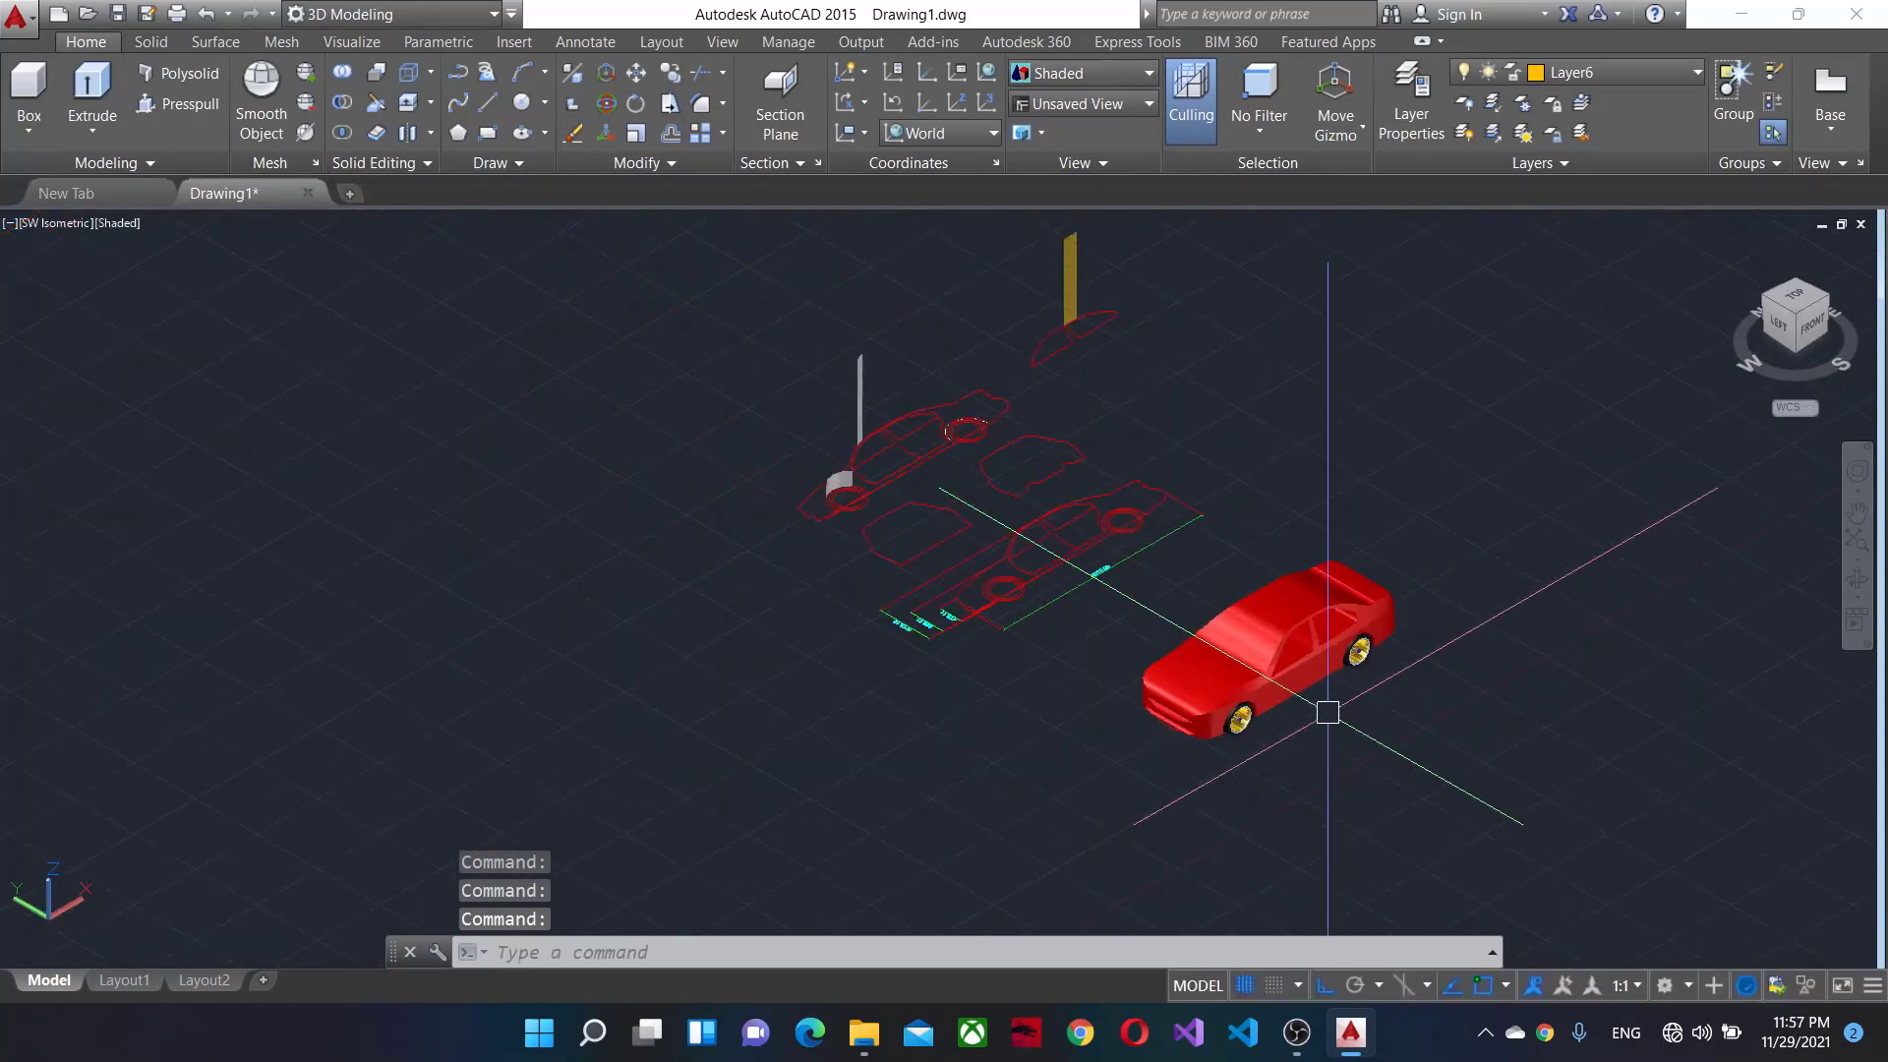
scroll(1328, 712, "up", 3)
scroll(1323, 678, "up", 2)
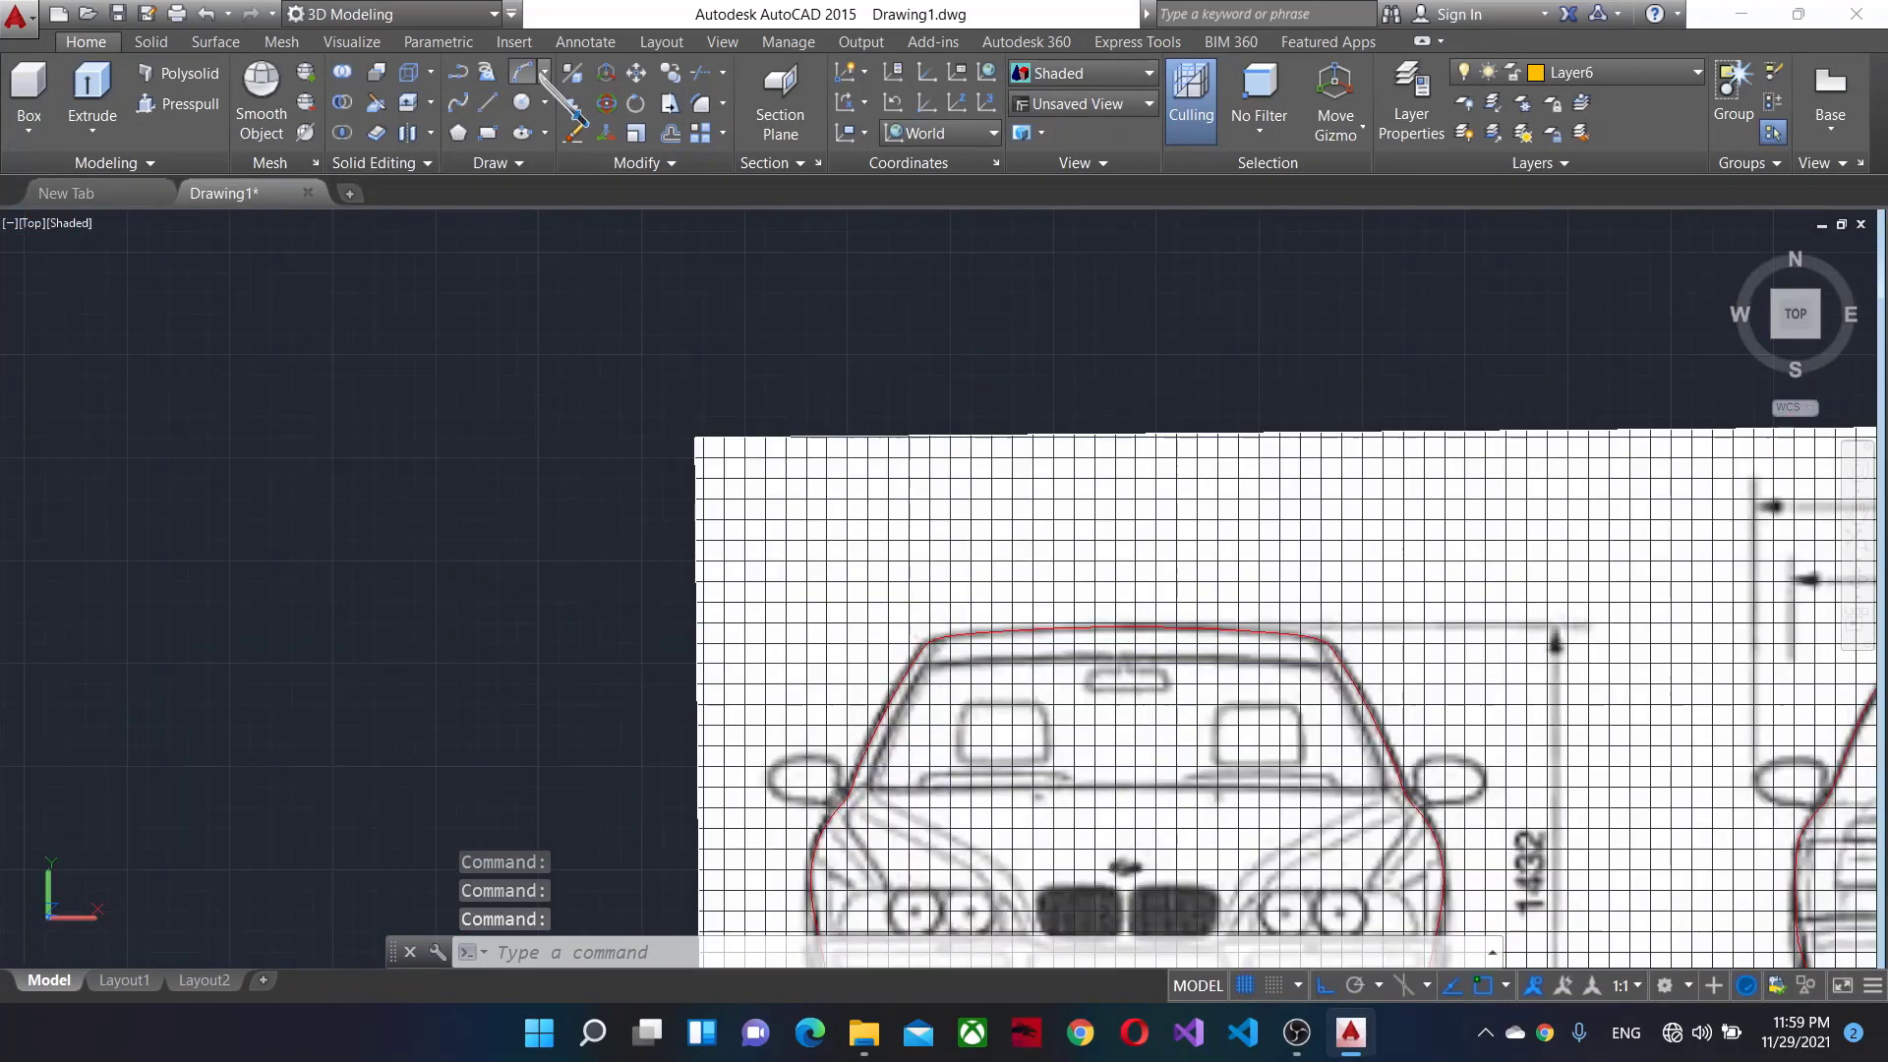
Begin a three-point arc along the windshield pillar, then cancel it.
left_click(532, 79)
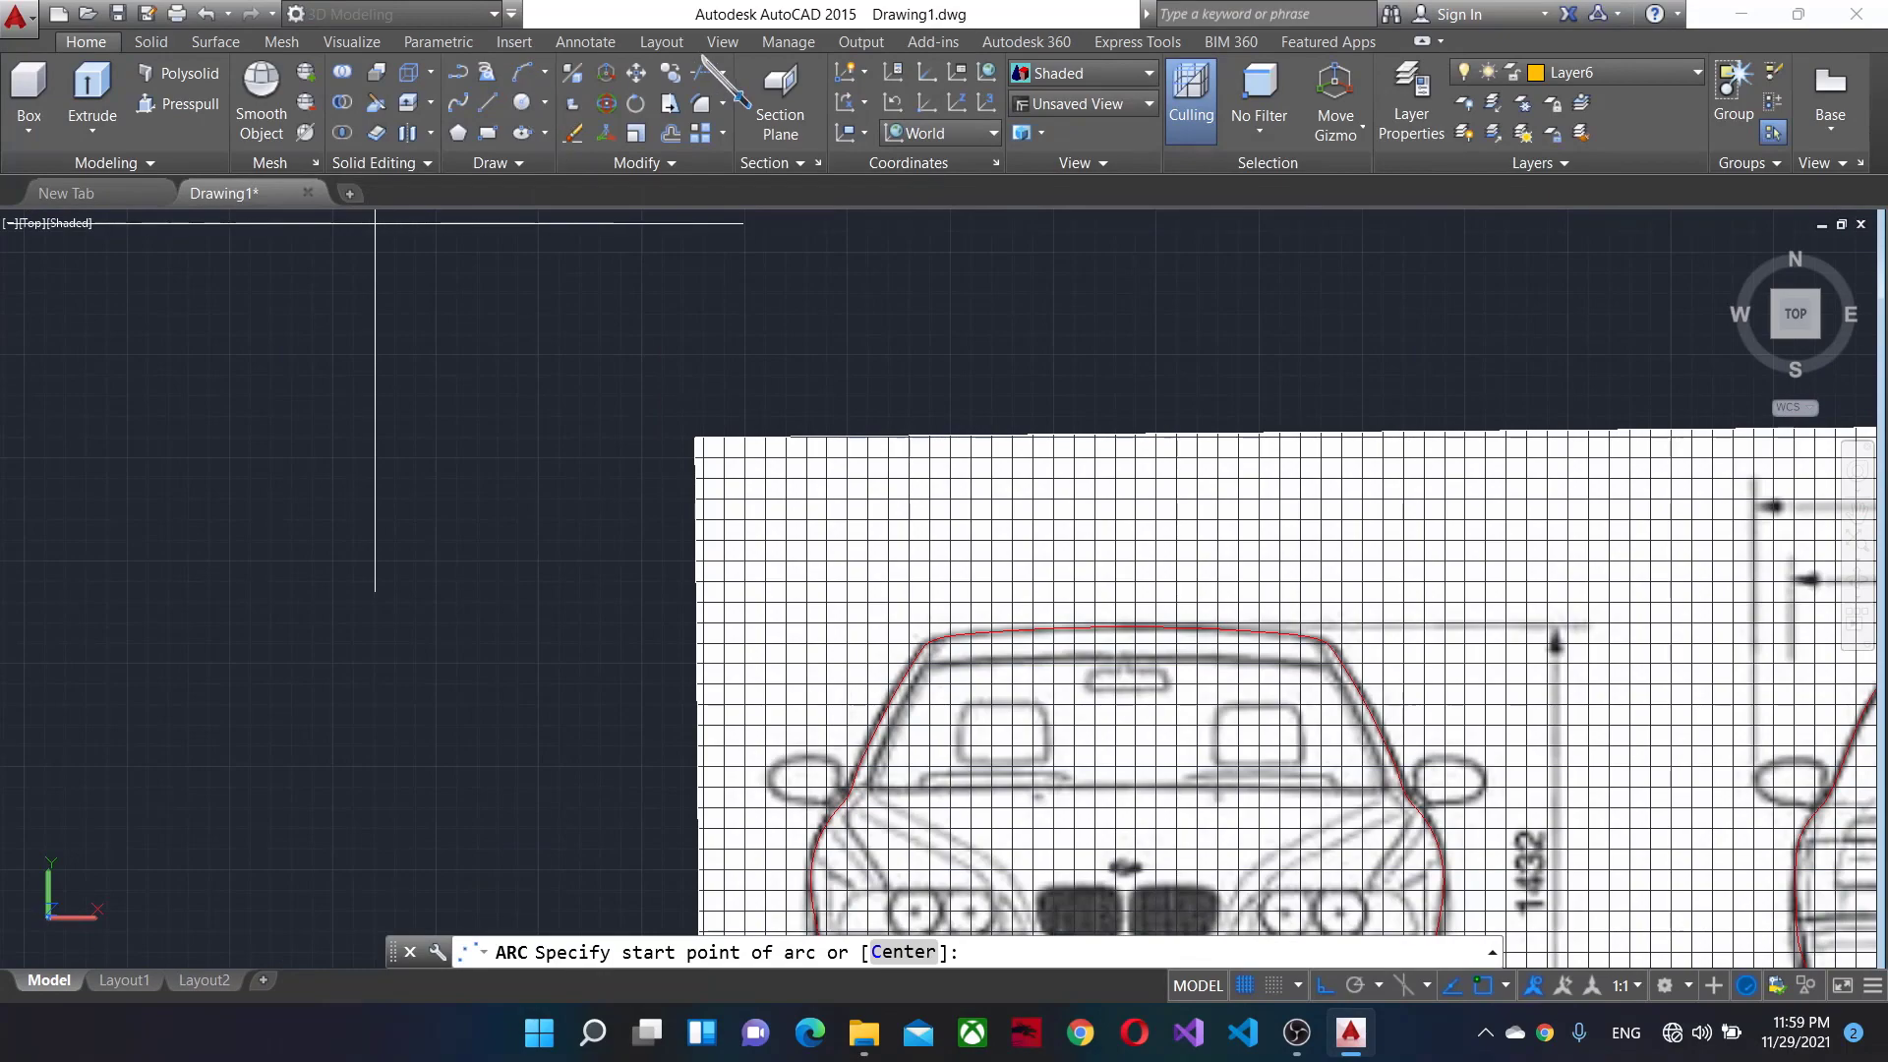
scroll(875, 757, "up", 2)
scroll(876, 758, "up", 2)
scroll(869, 752, "up", 1)
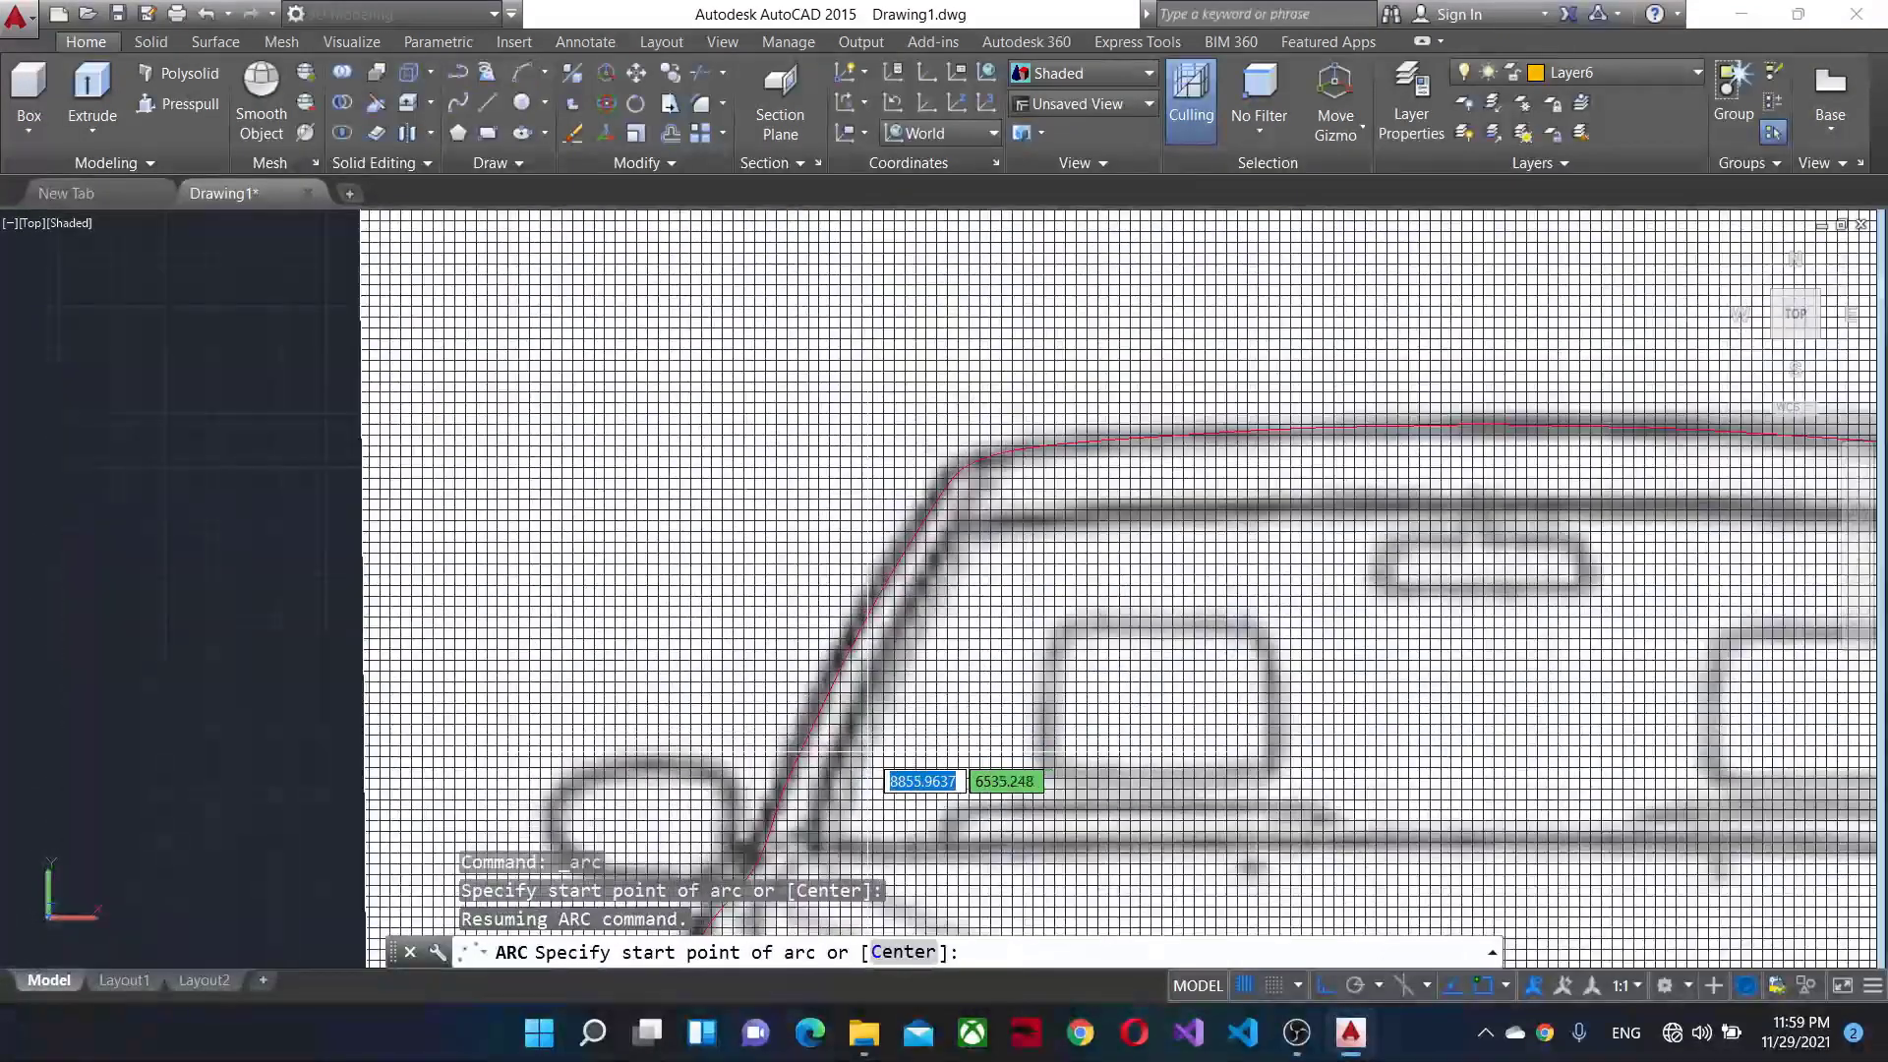
scroll(868, 753, "up", 2)
scroll(869, 758, "up", 1)
left_click(869, 772)
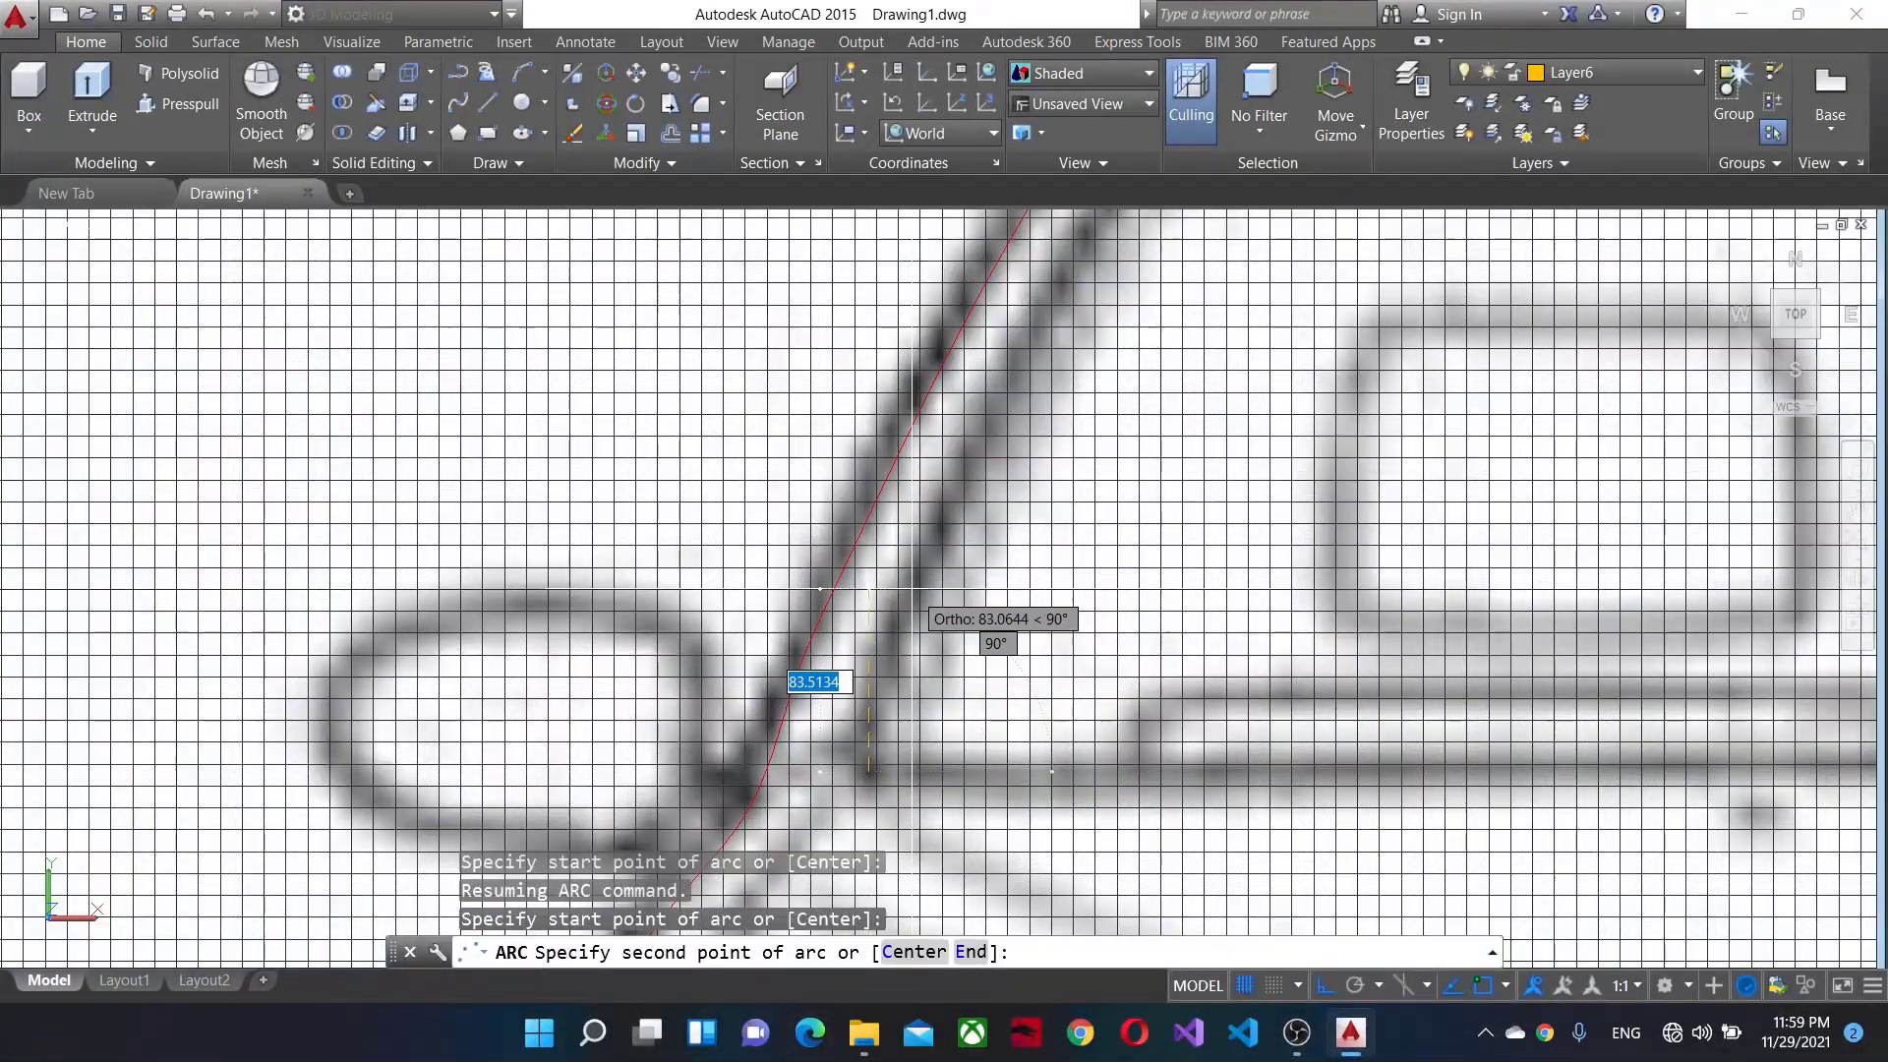
left_click(890, 648)
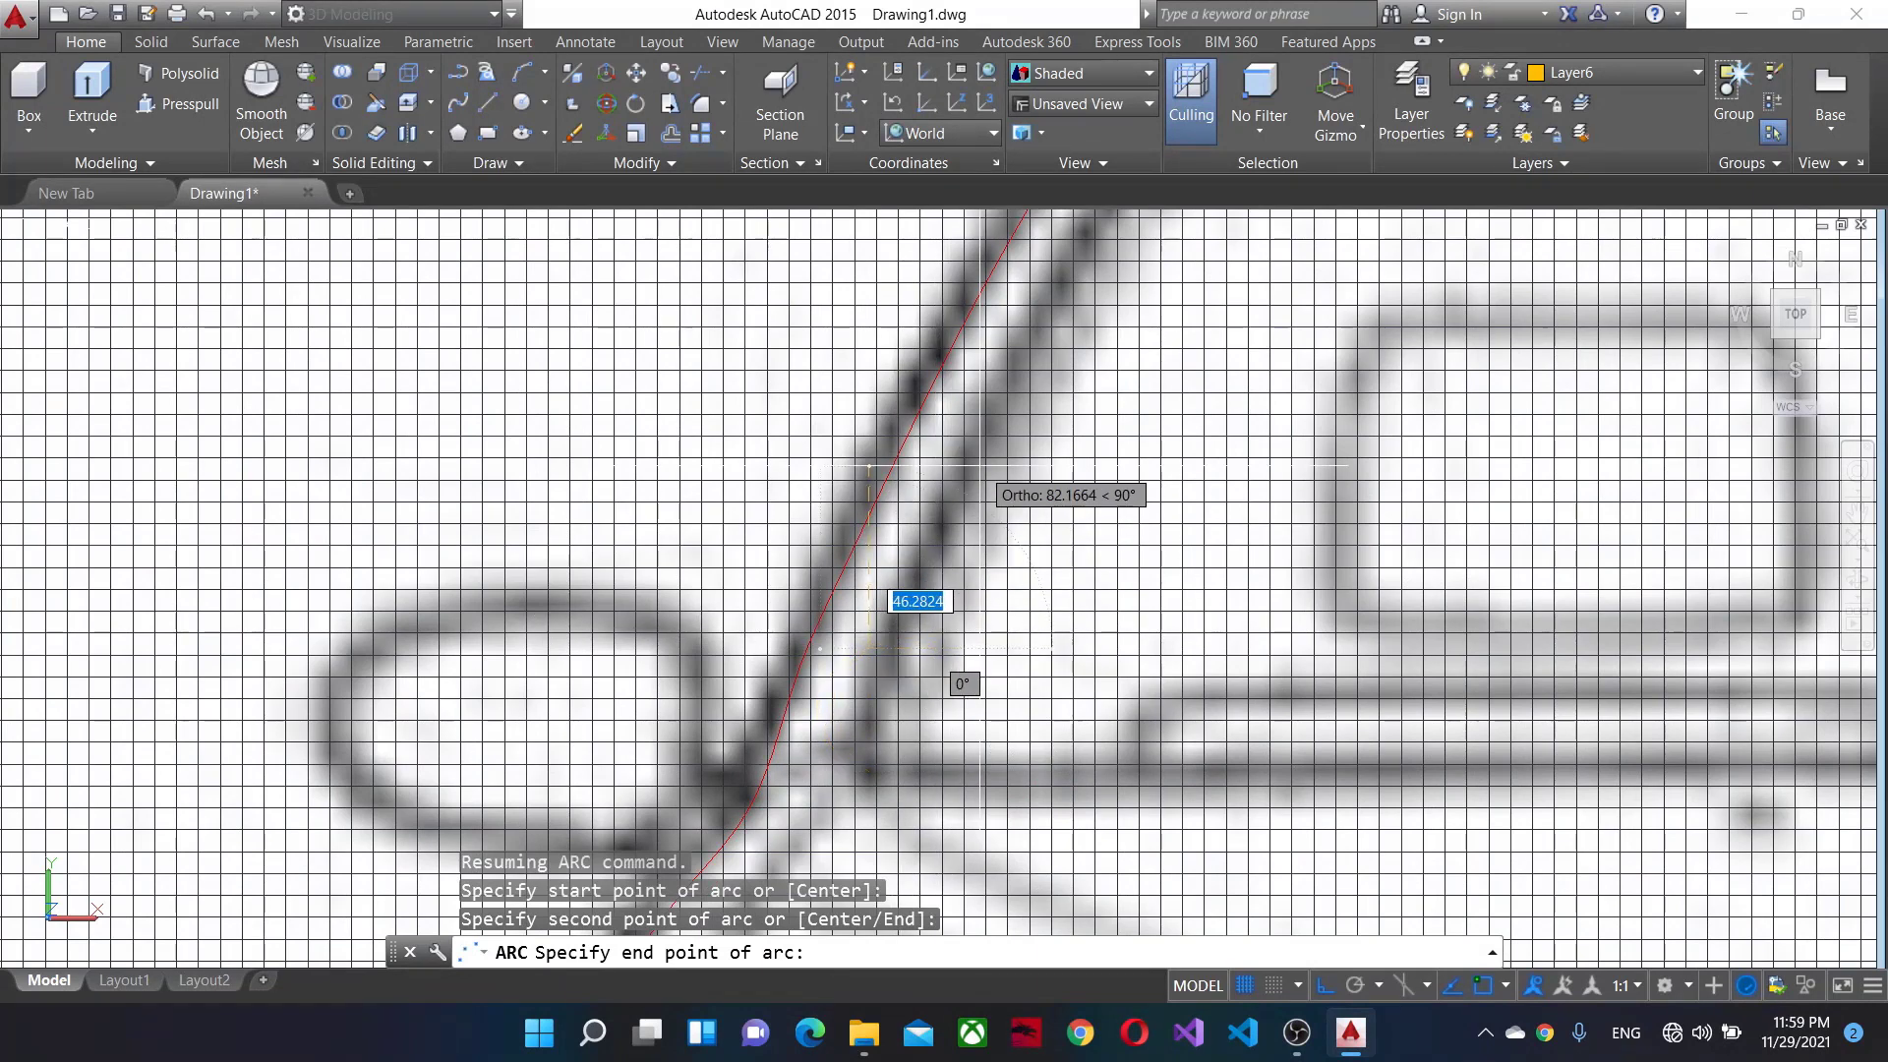
key("Escape")
Turn Ortho off, abandon a second pillar arc, and make Layer2 the current layer.
key("F8")
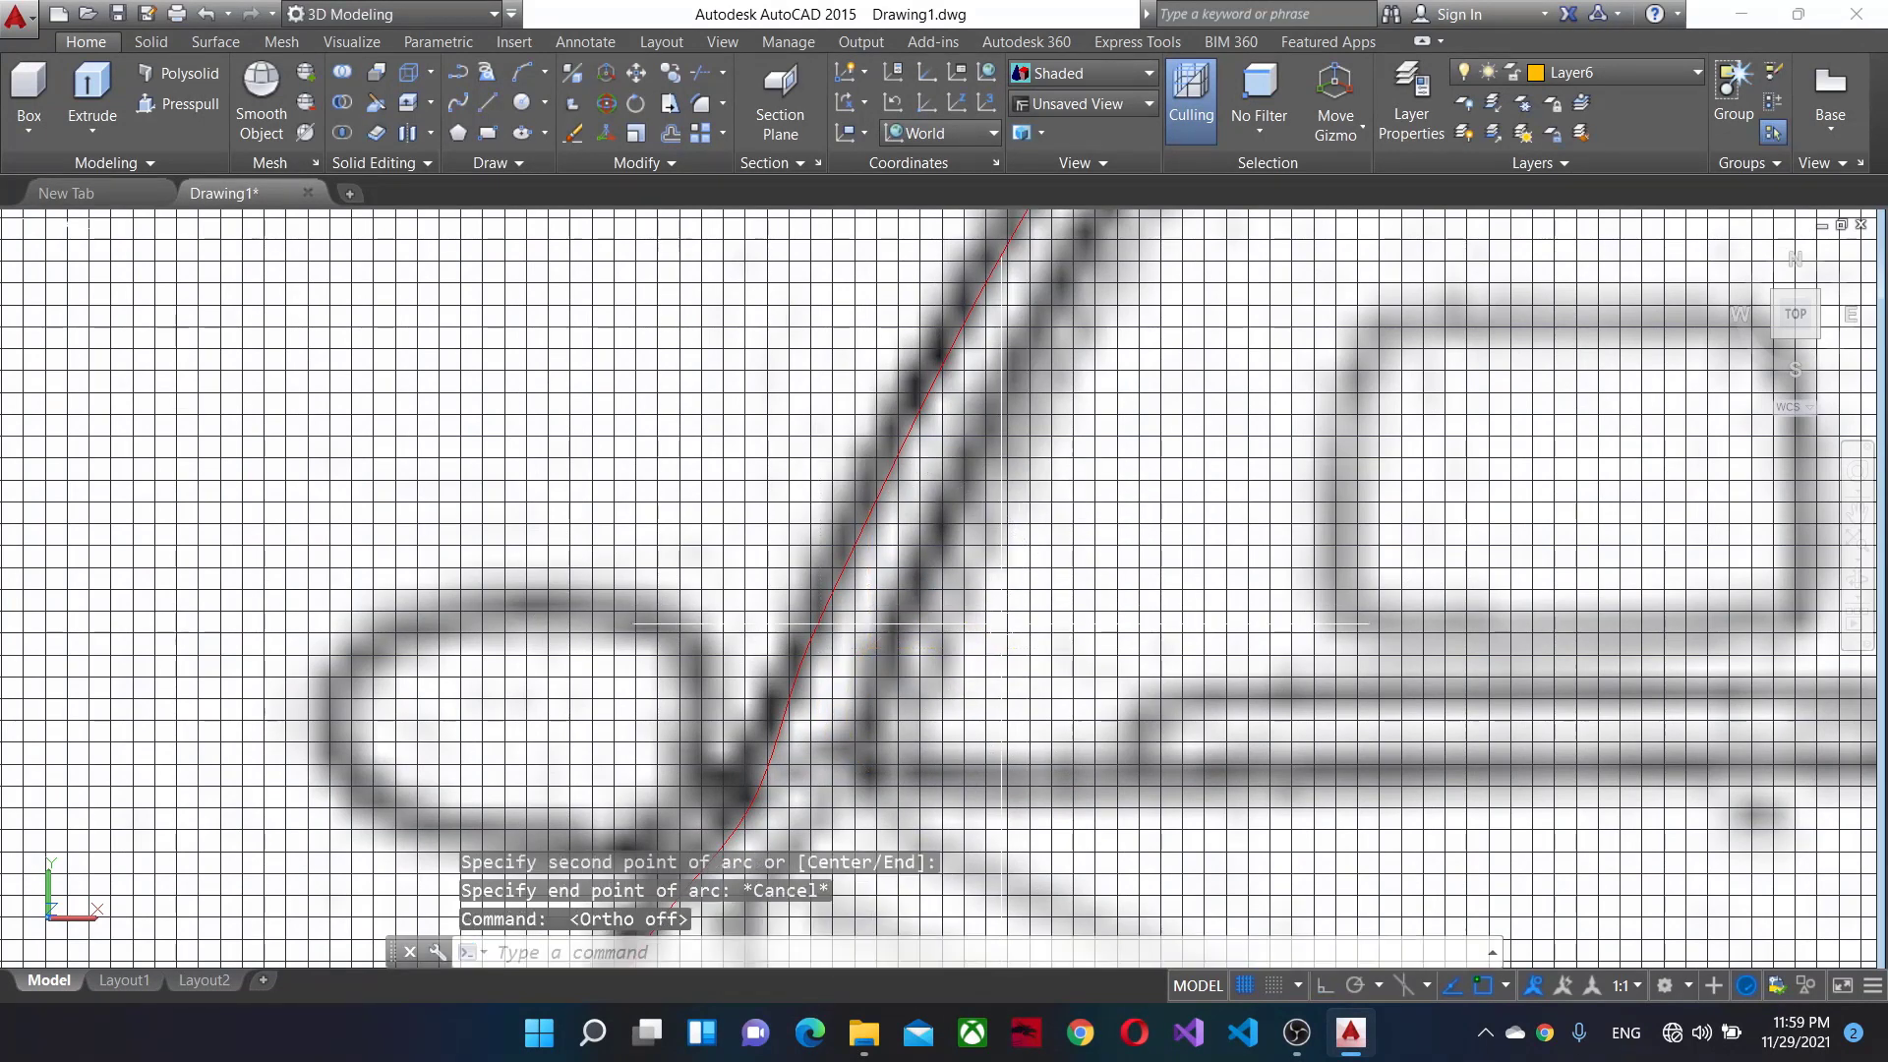
left_click(522, 72)
left_click(875, 770)
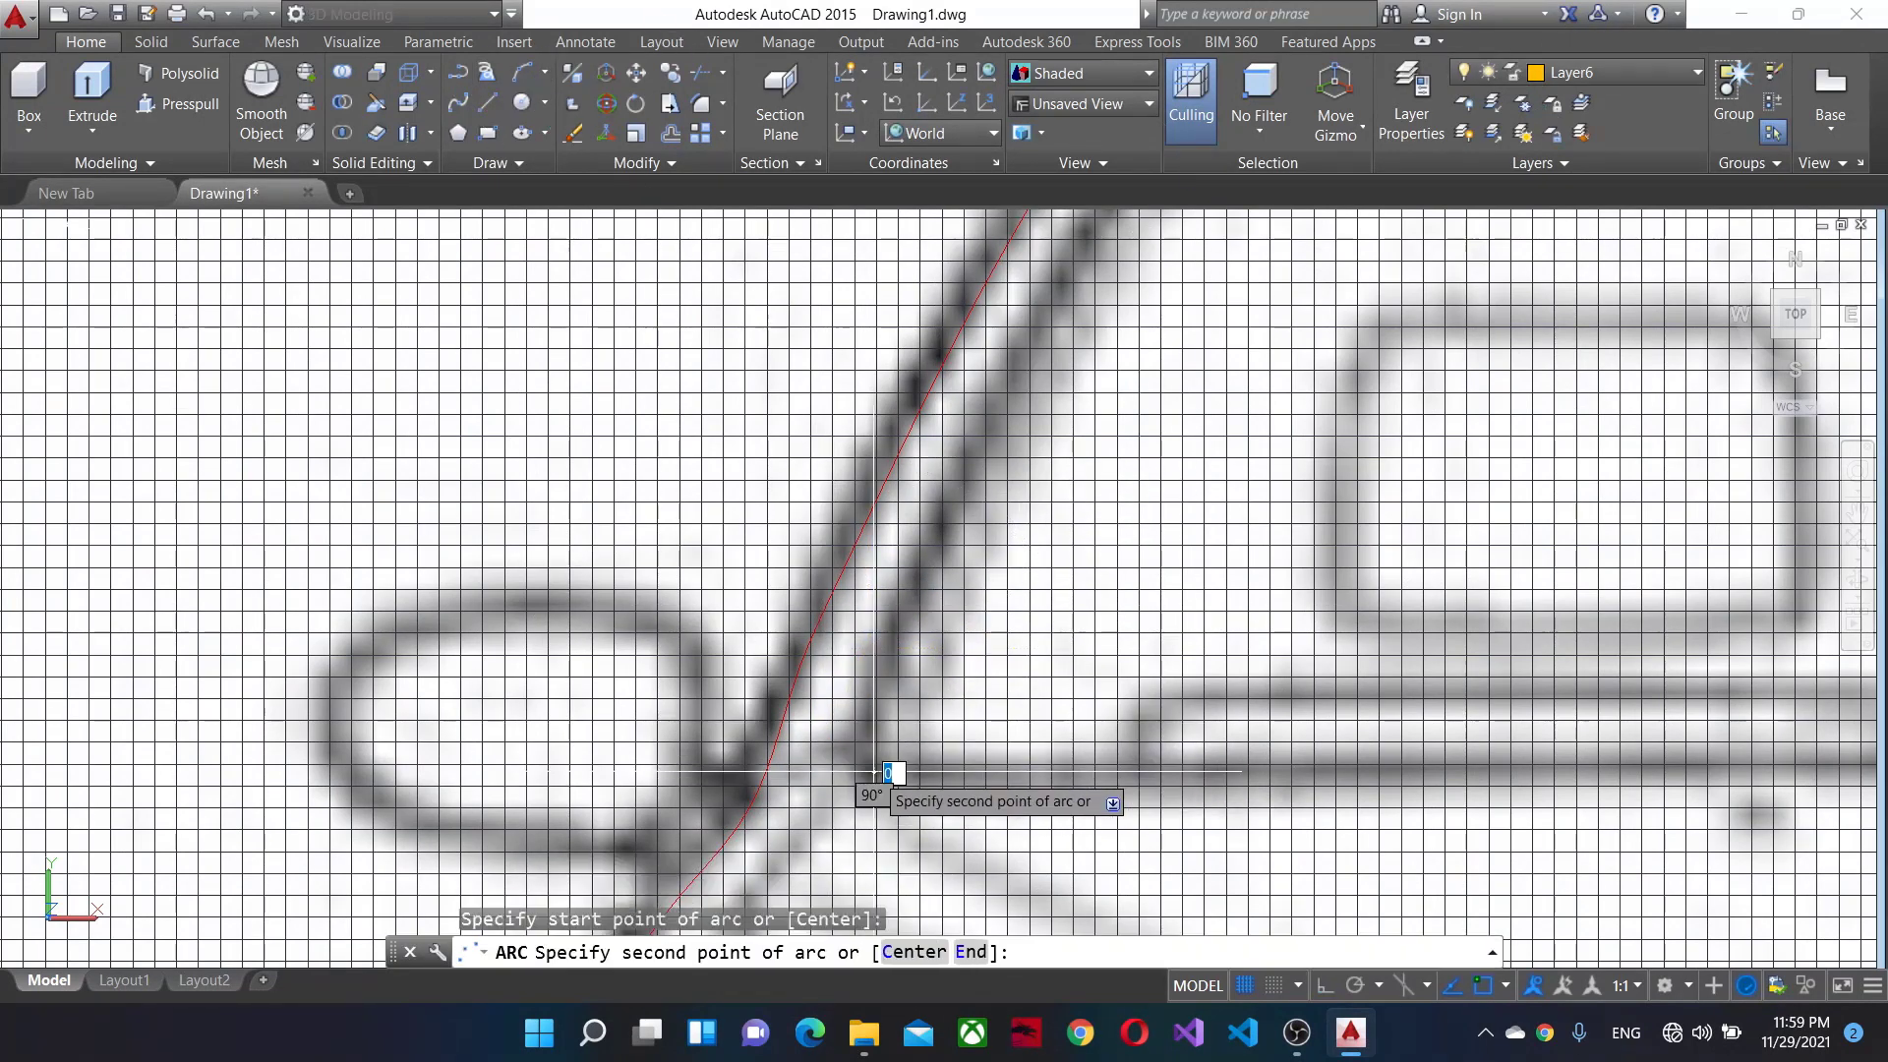
left_click(890, 710)
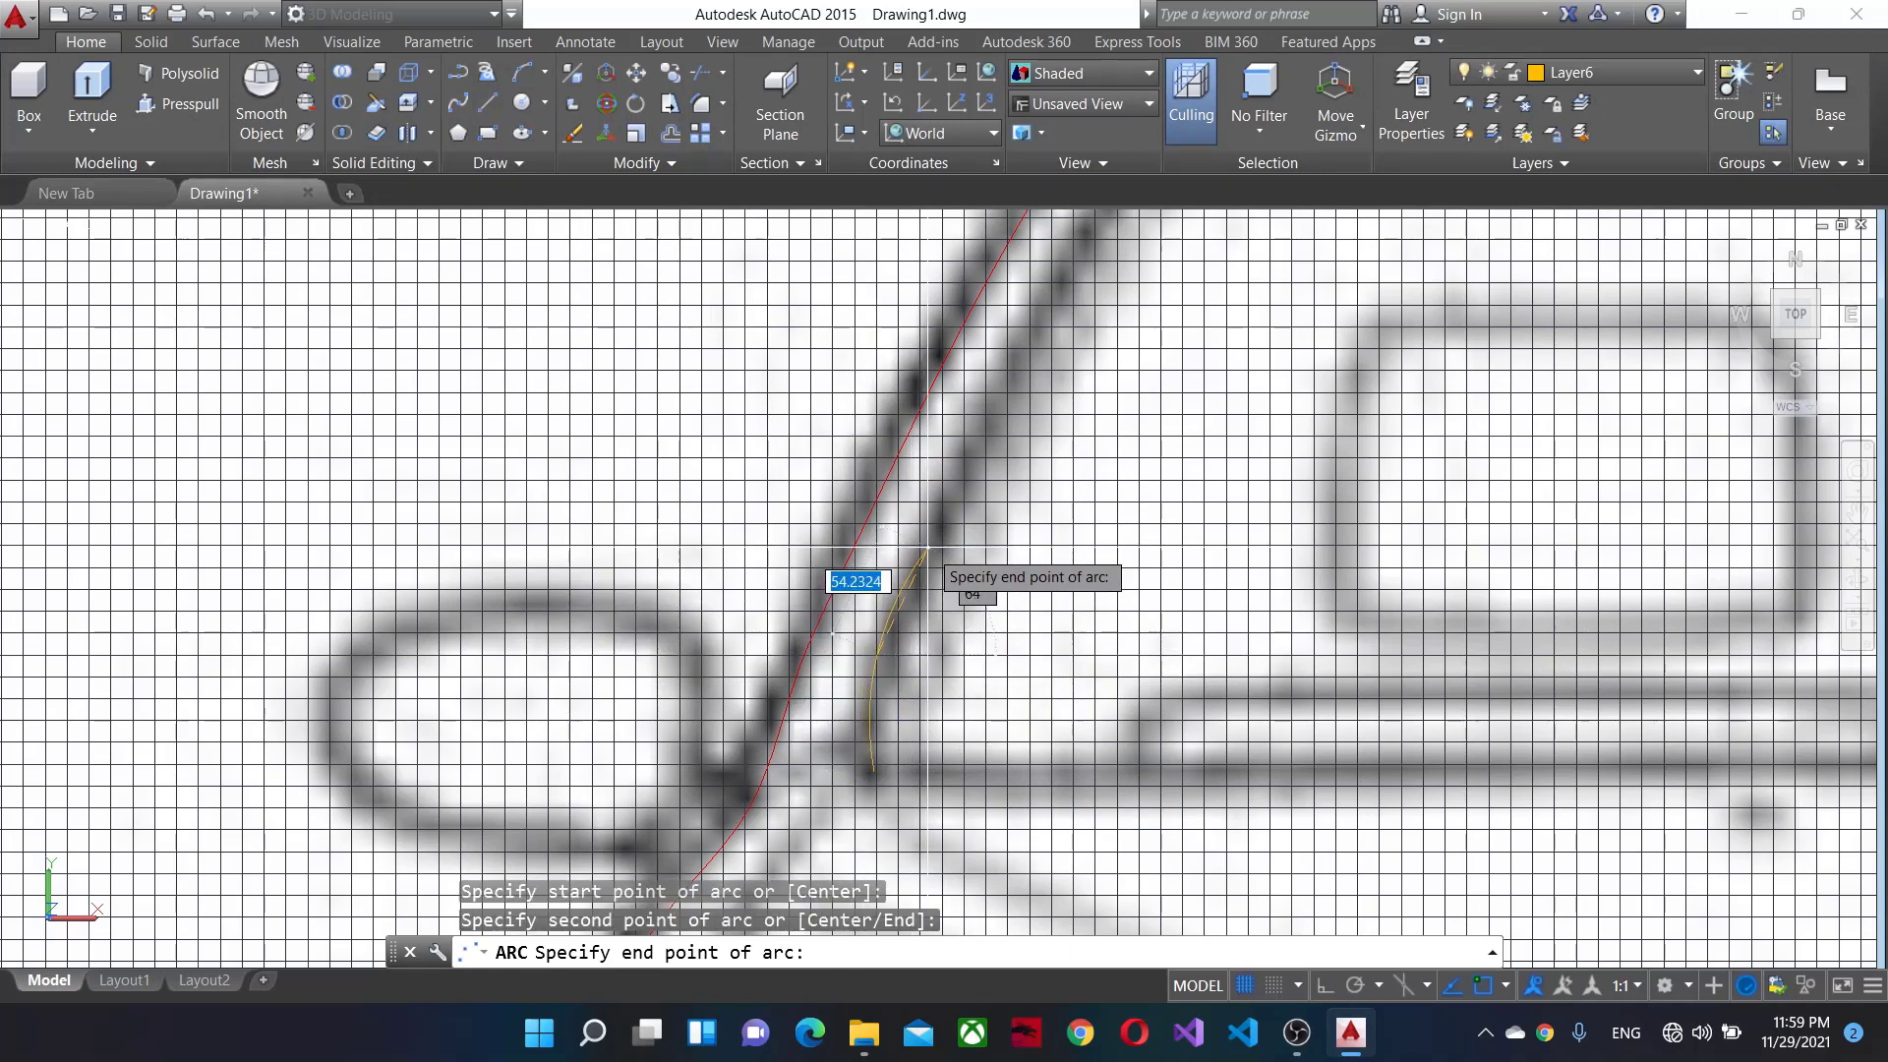
key("Escape")
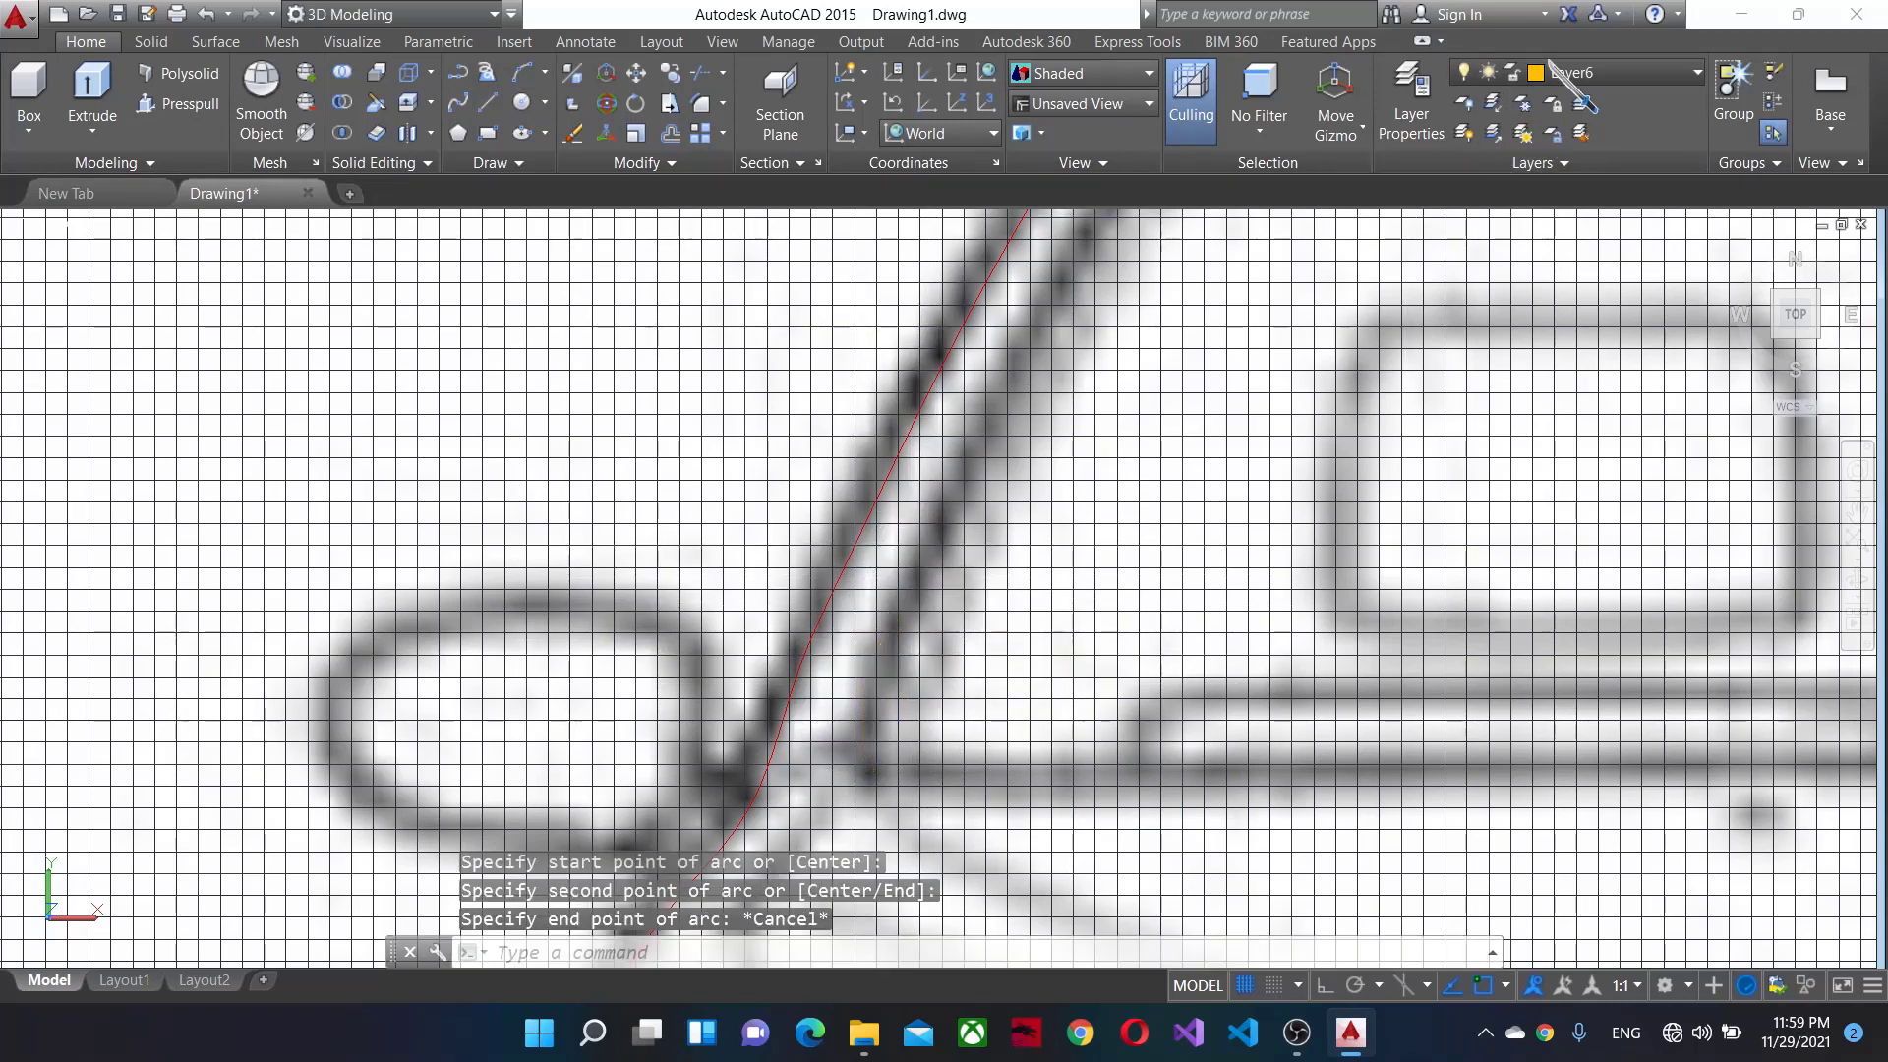
left_click(1573, 71)
left_click(1574, 187)
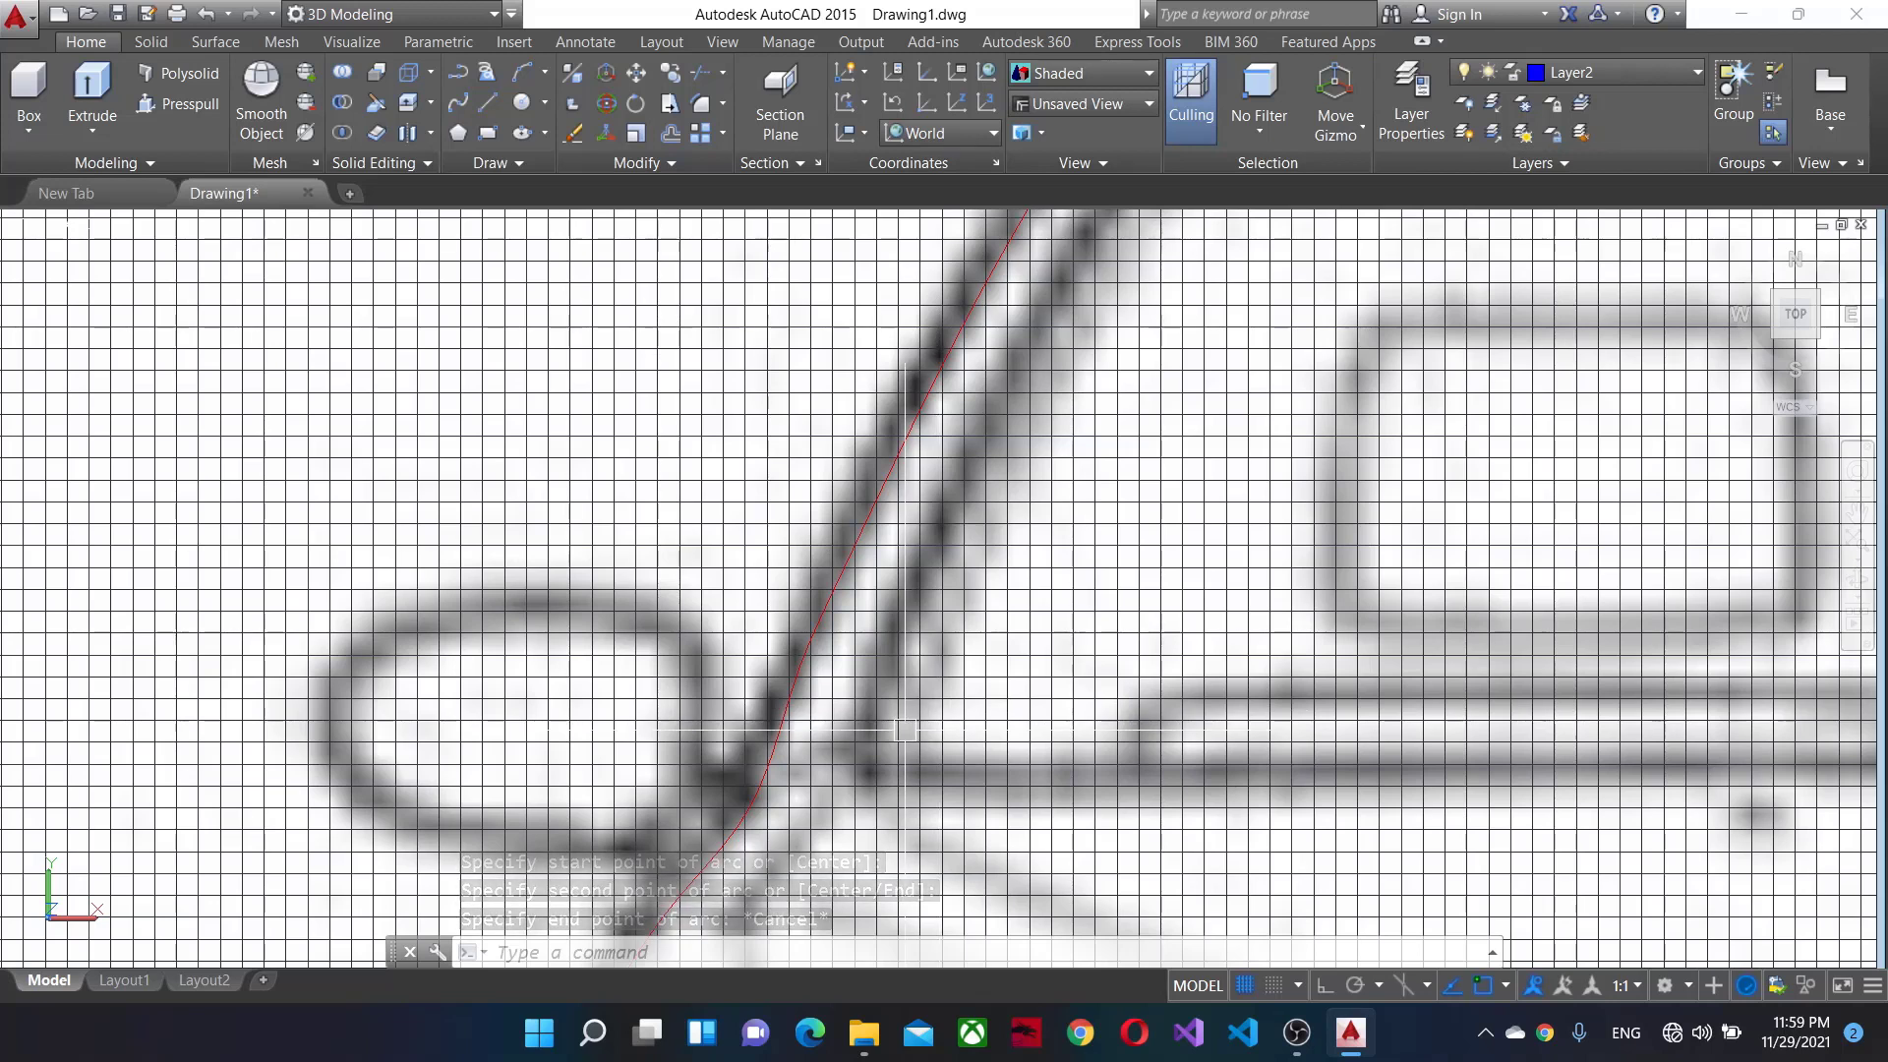
Start an arc at the left windshield pillar base, then cancel the misshapen attempt.
left_click(521, 71)
left_click(862, 767)
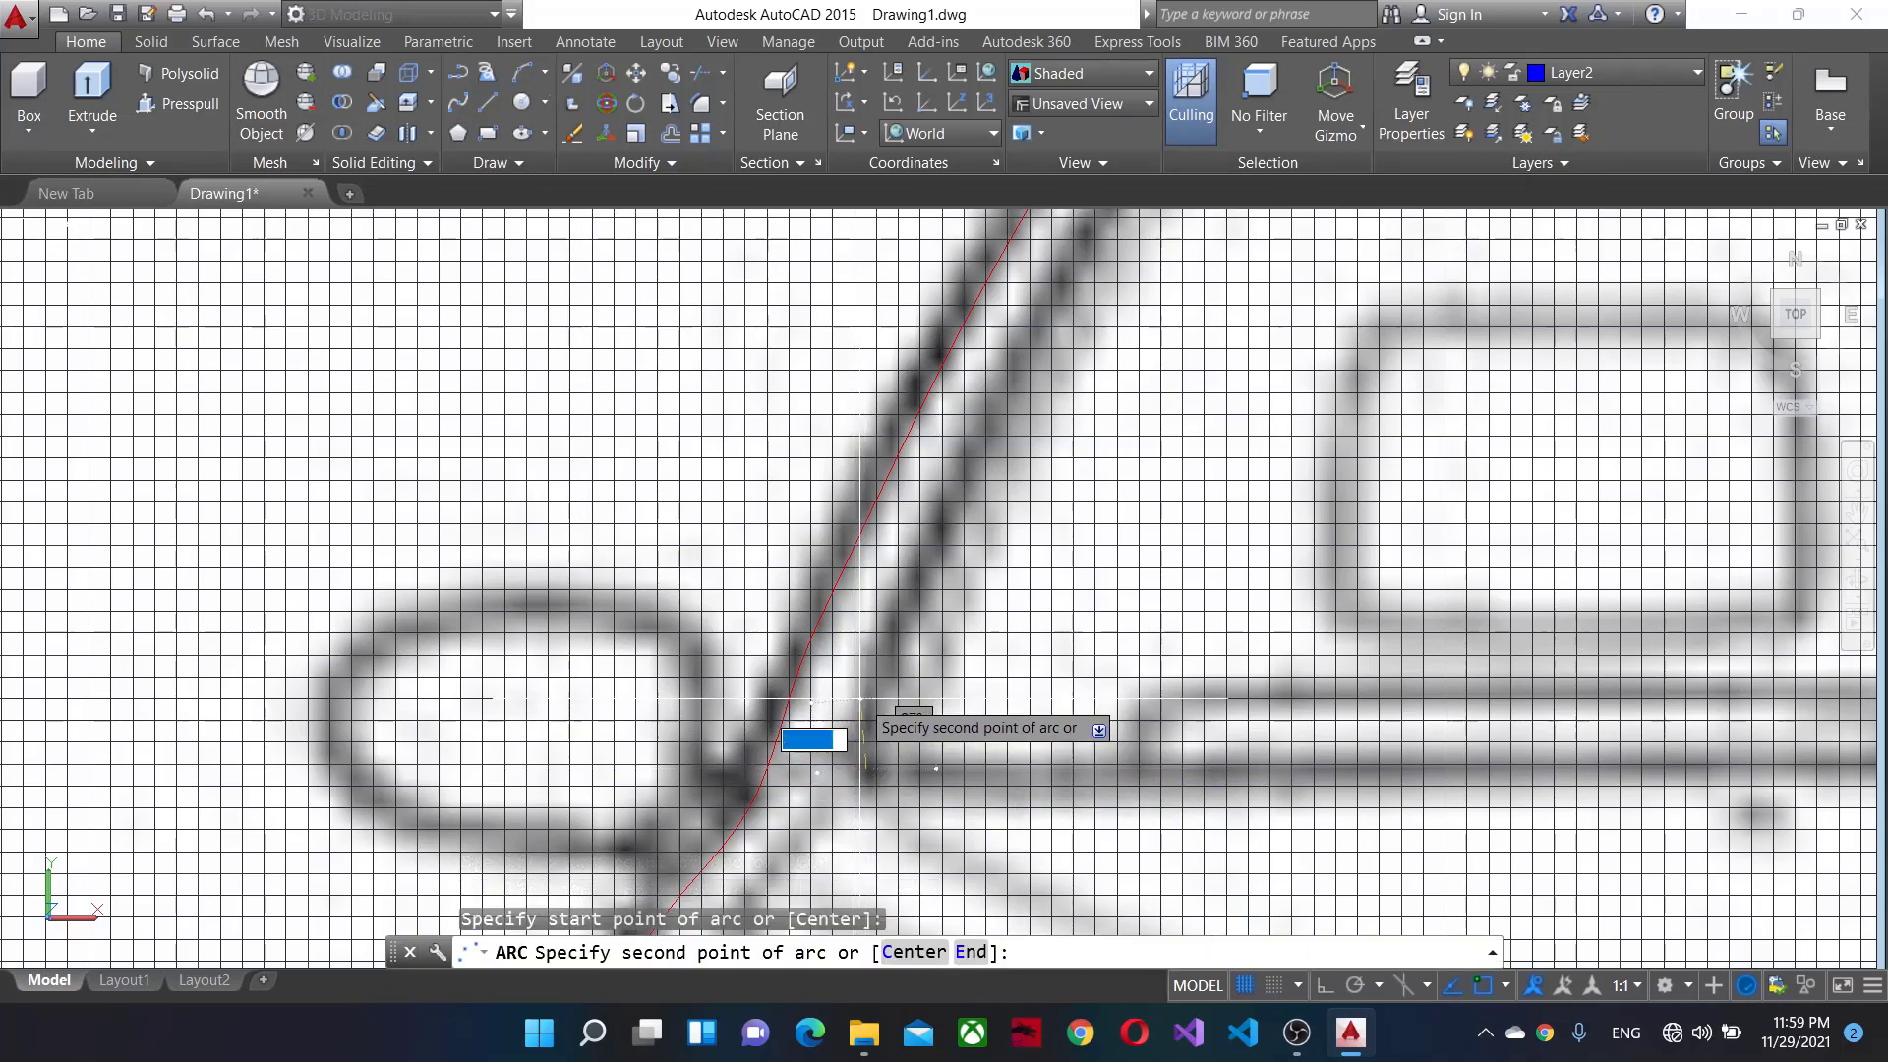
left_click(869, 662)
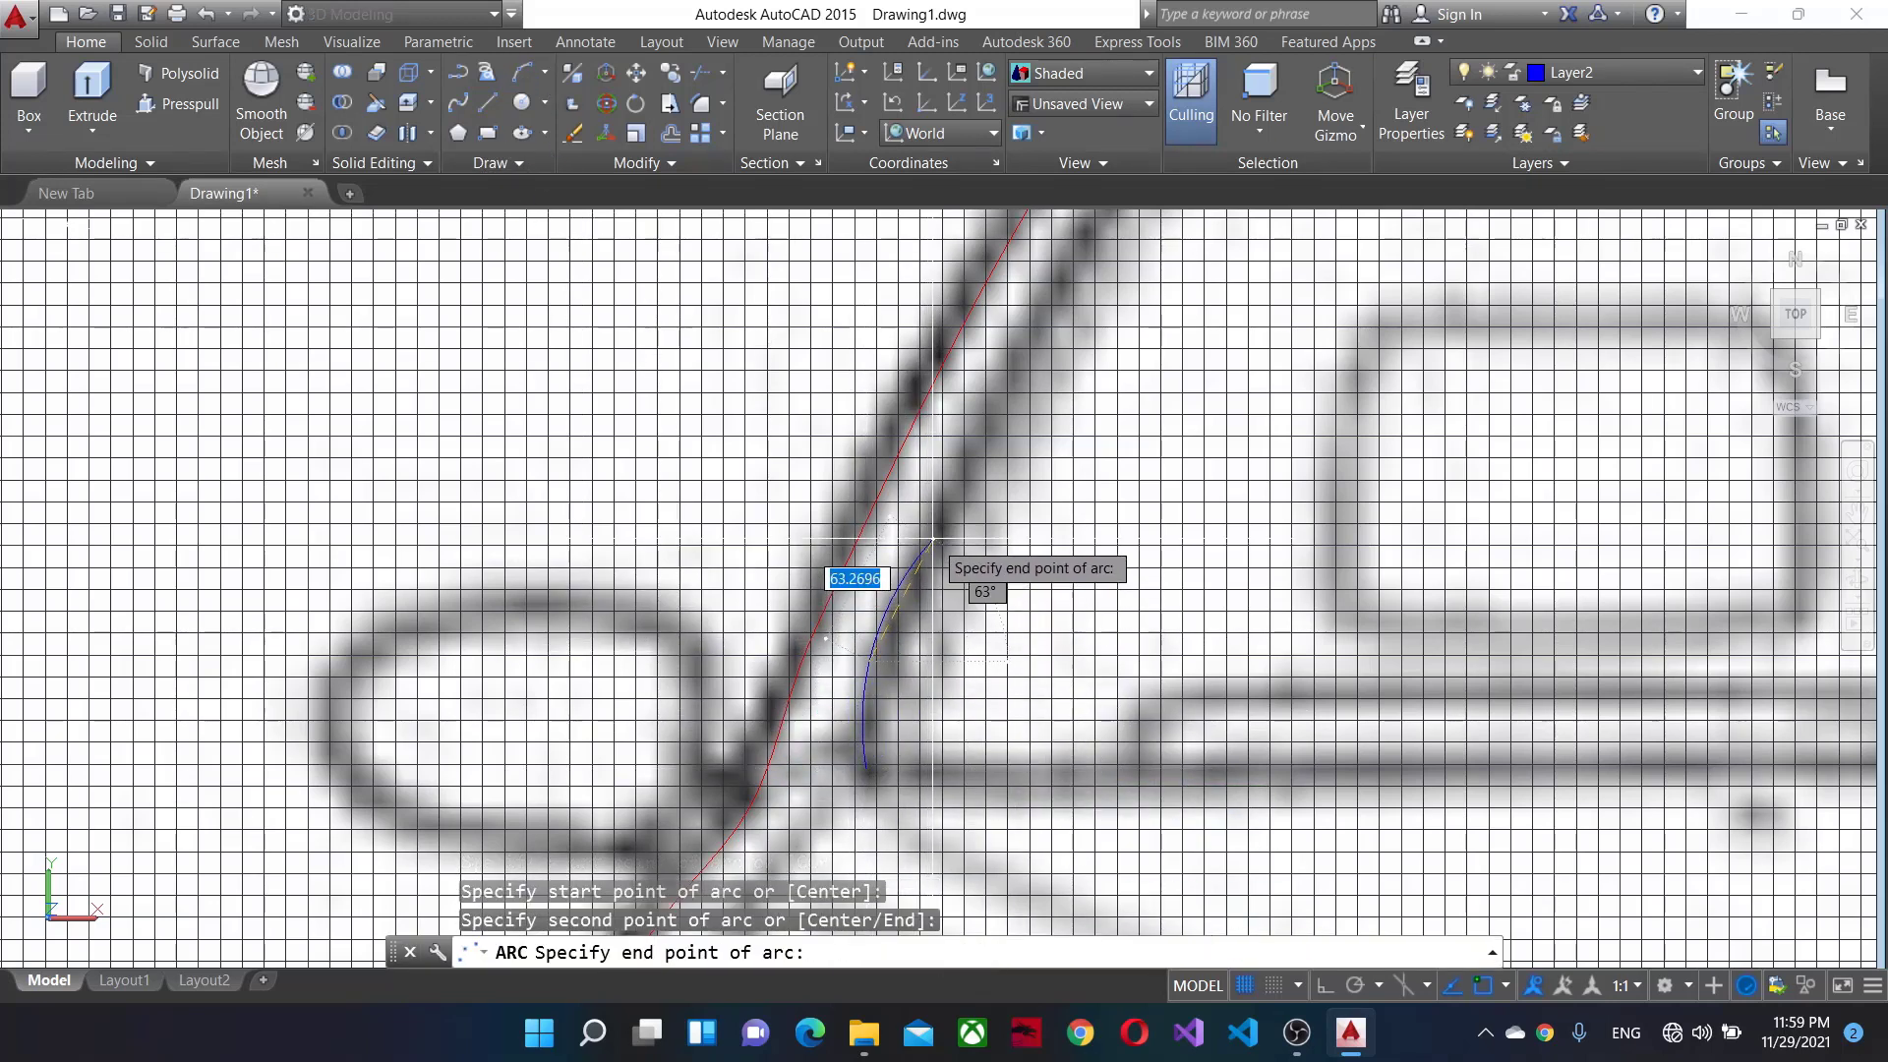
key("Escape")
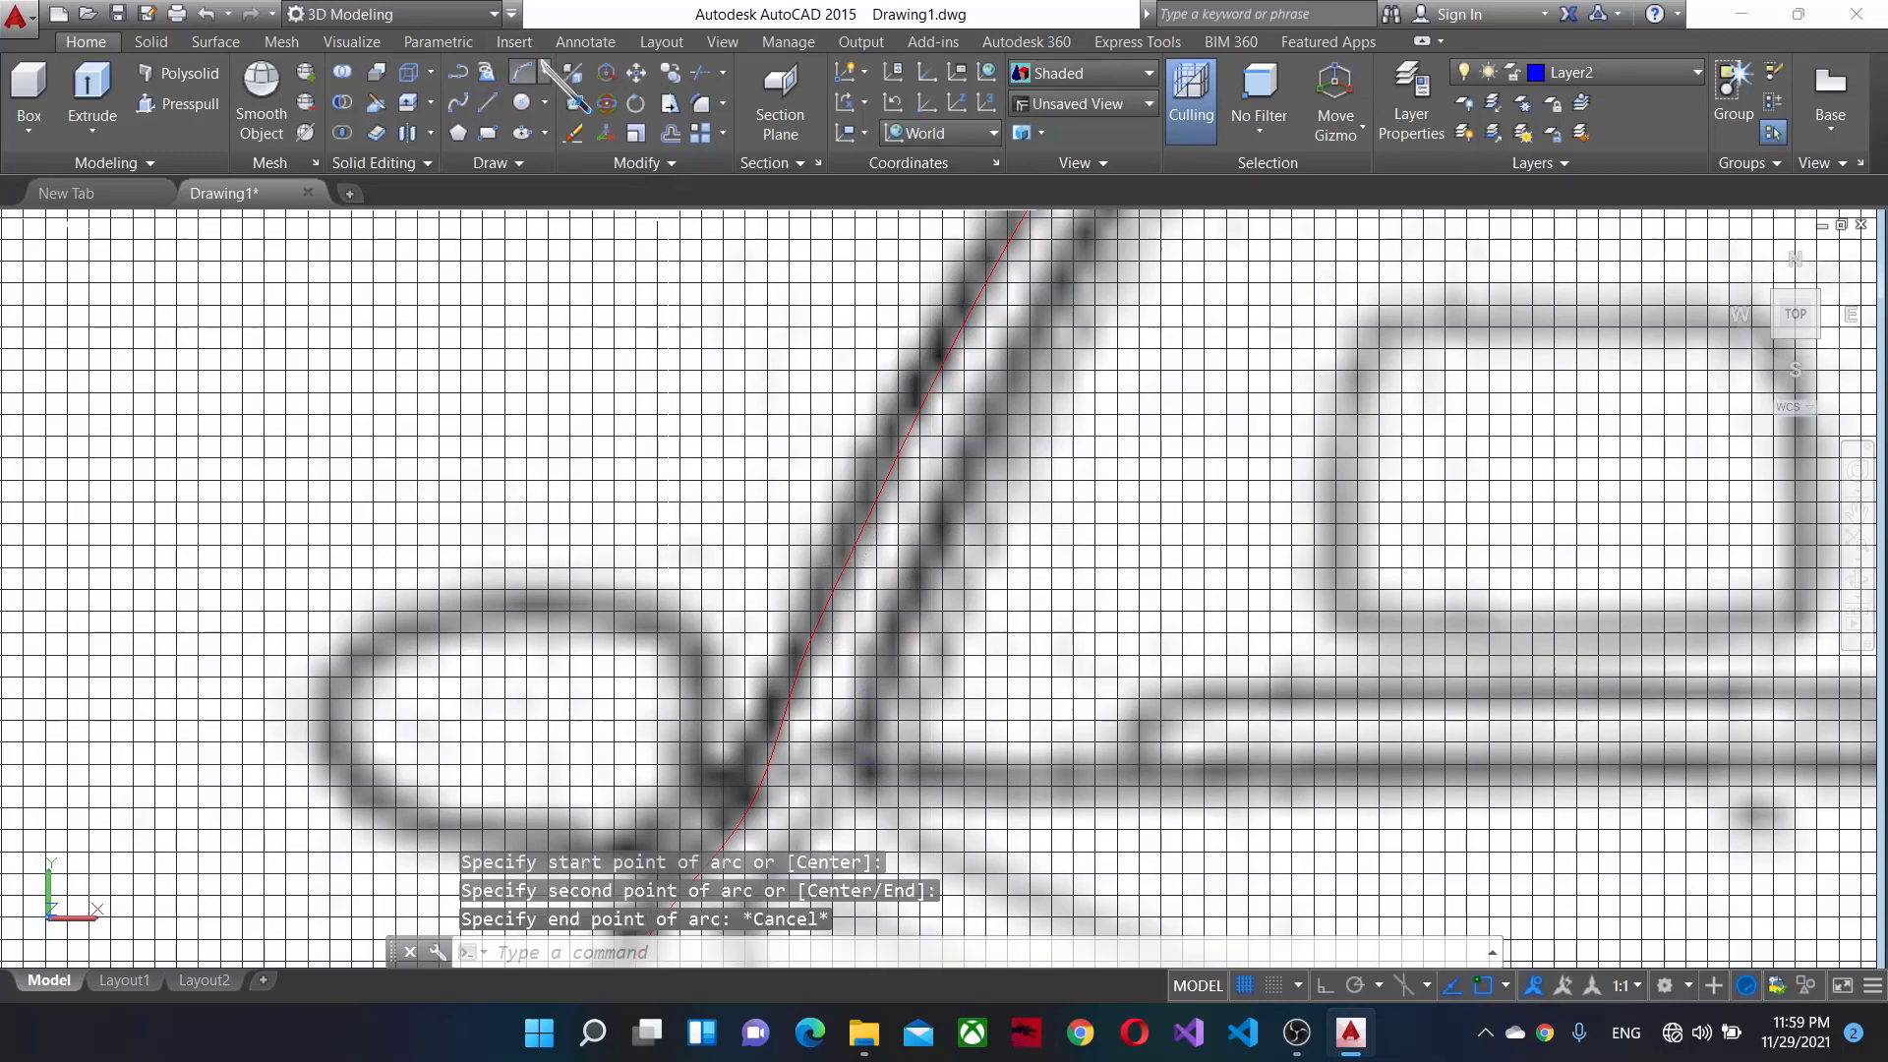
Trace the inner left pillar with a Start, End, Direction arc.
left_click(544, 71)
left_click(590, 372)
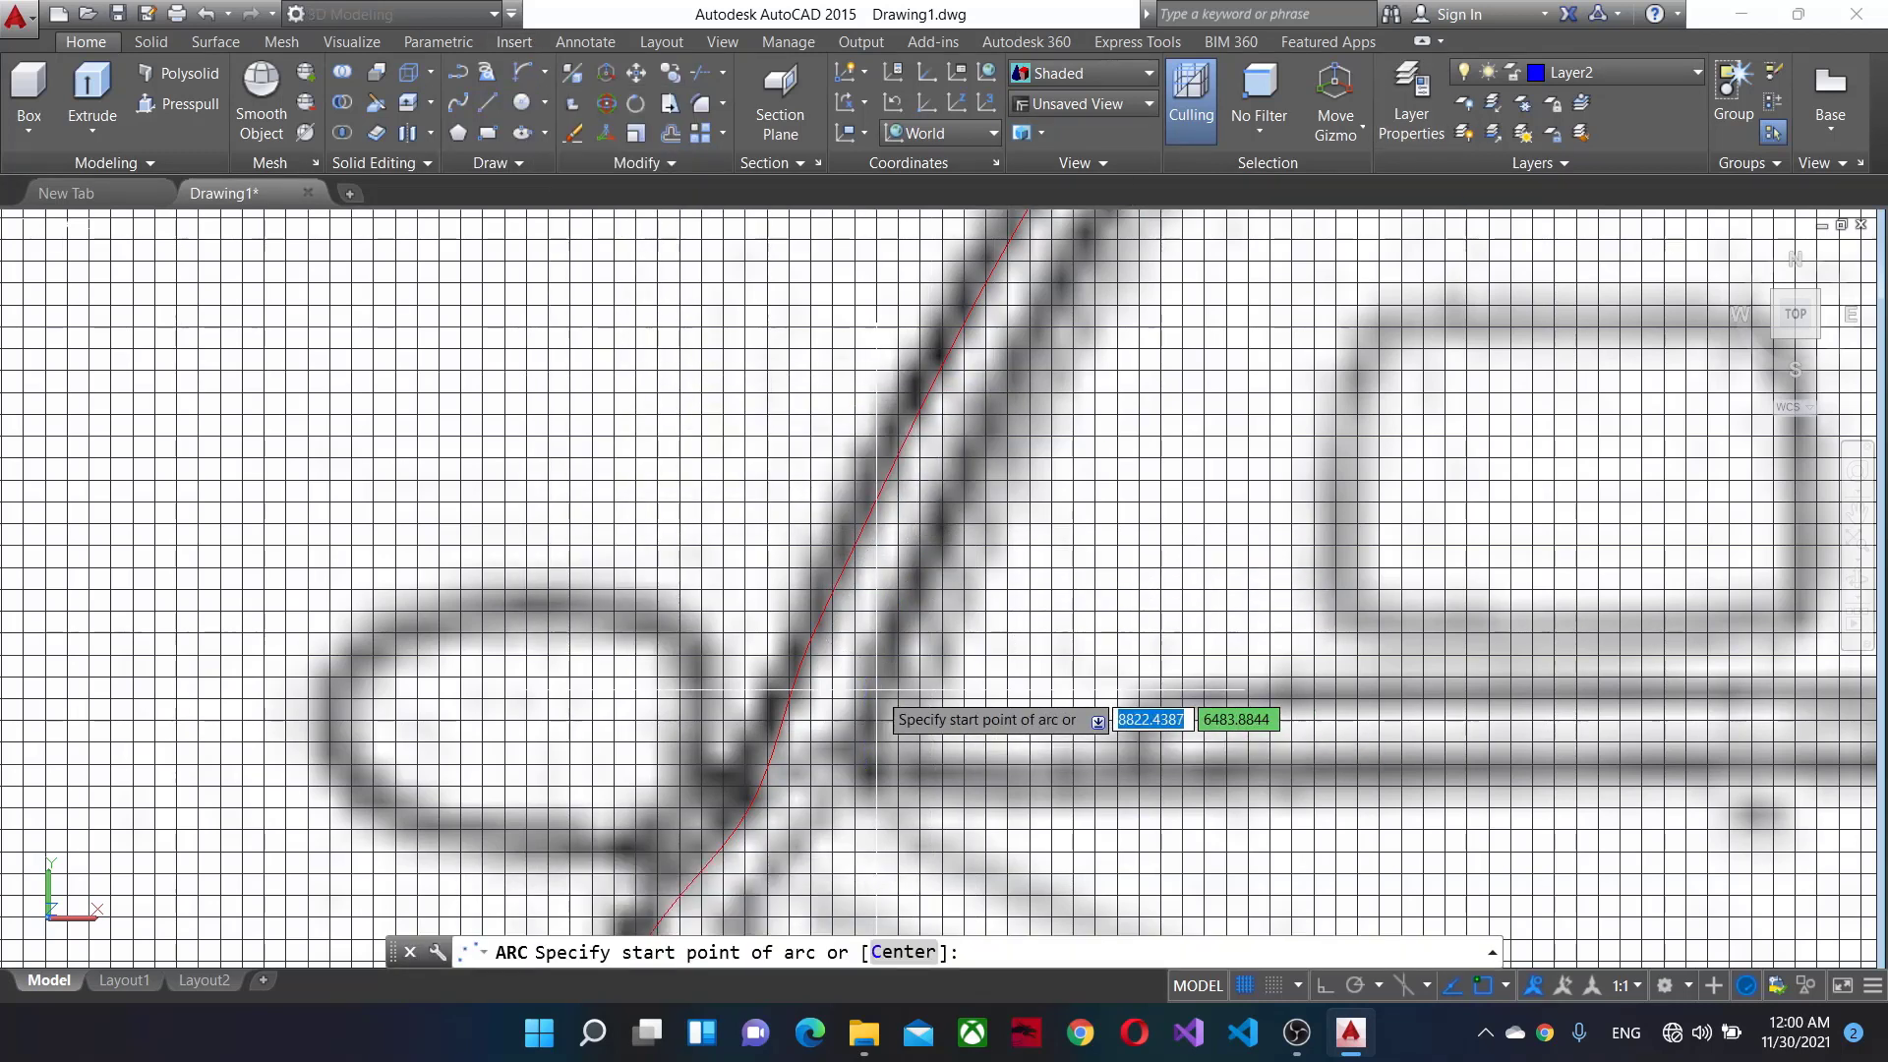
left_click(876, 772)
left_click(880, 657)
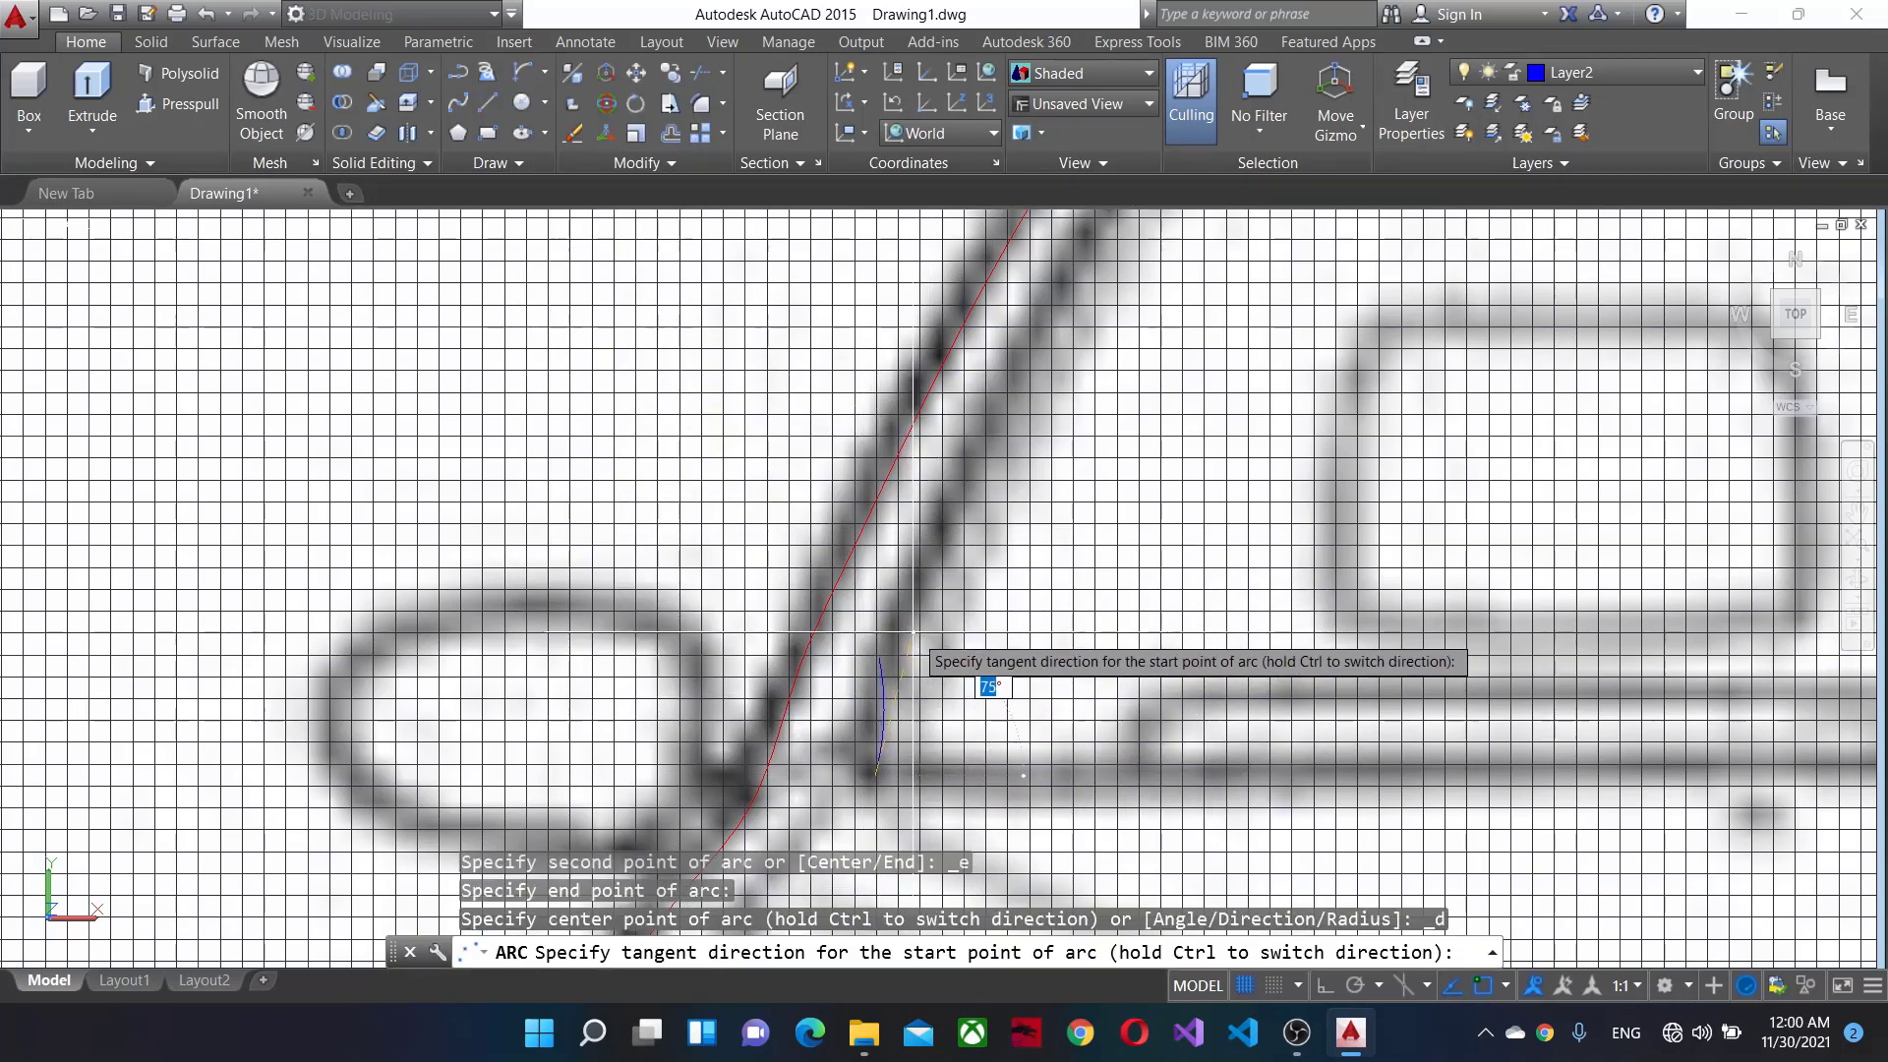
left_click(787, 600)
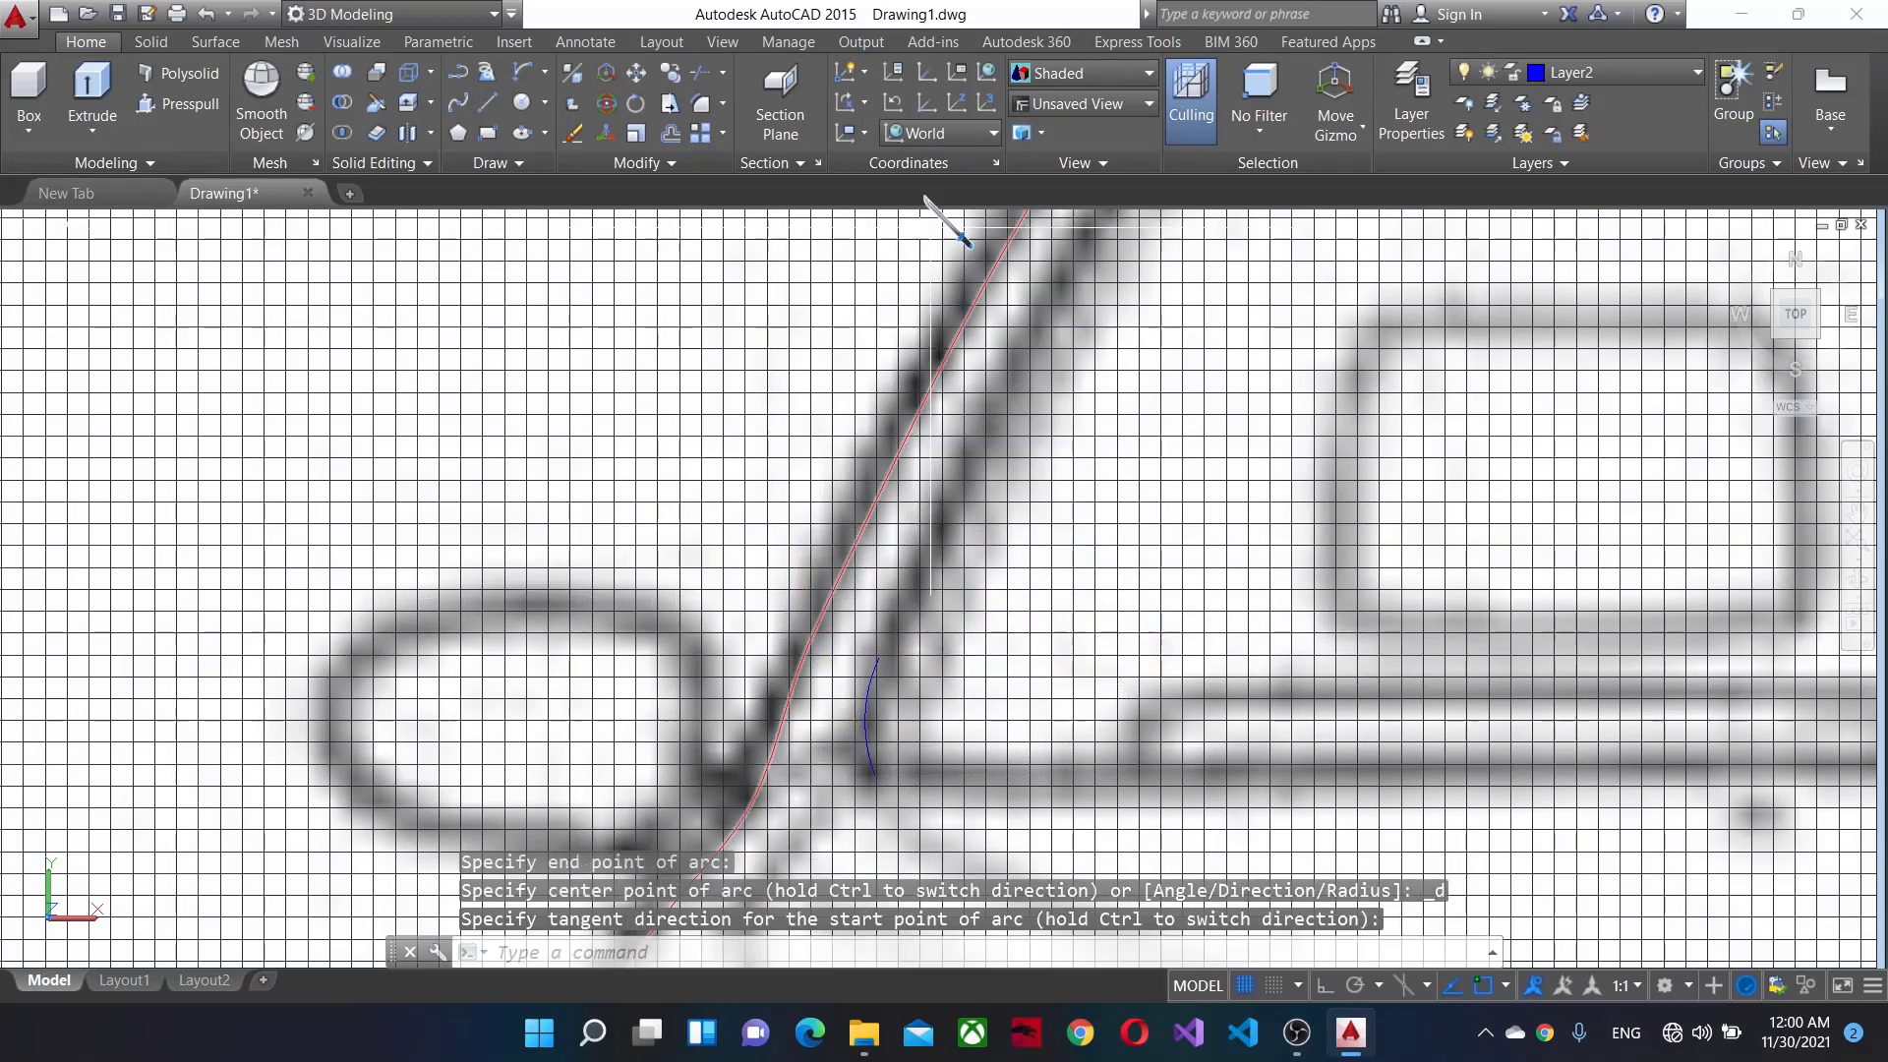
Trace an arc from the left pillar's top up to the windshield's top-left corner.
left_click(522, 71)
scroll(883, 688, "up", 2)
scroll(883, 688, "up", 1)
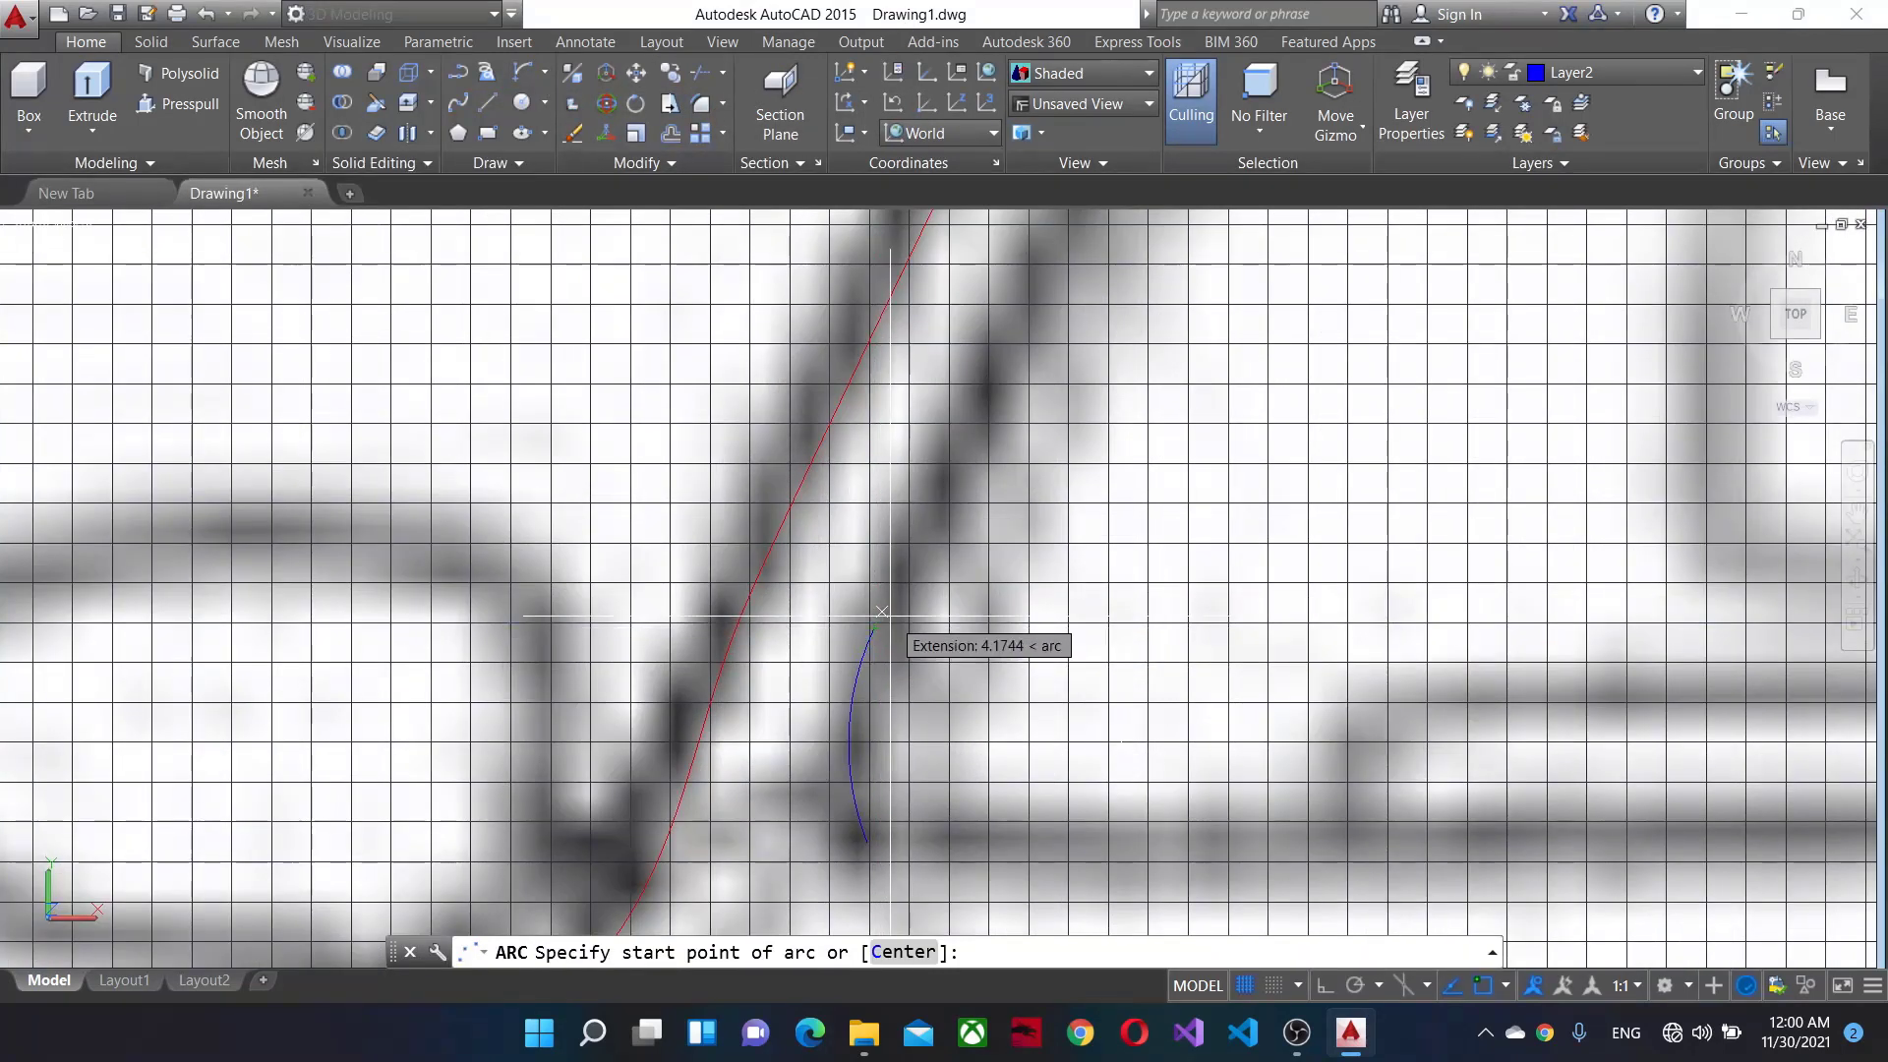
left_click(873, 627)
scroll(874, 628, "down", 2)
scroll(726, 739, "down", 4)
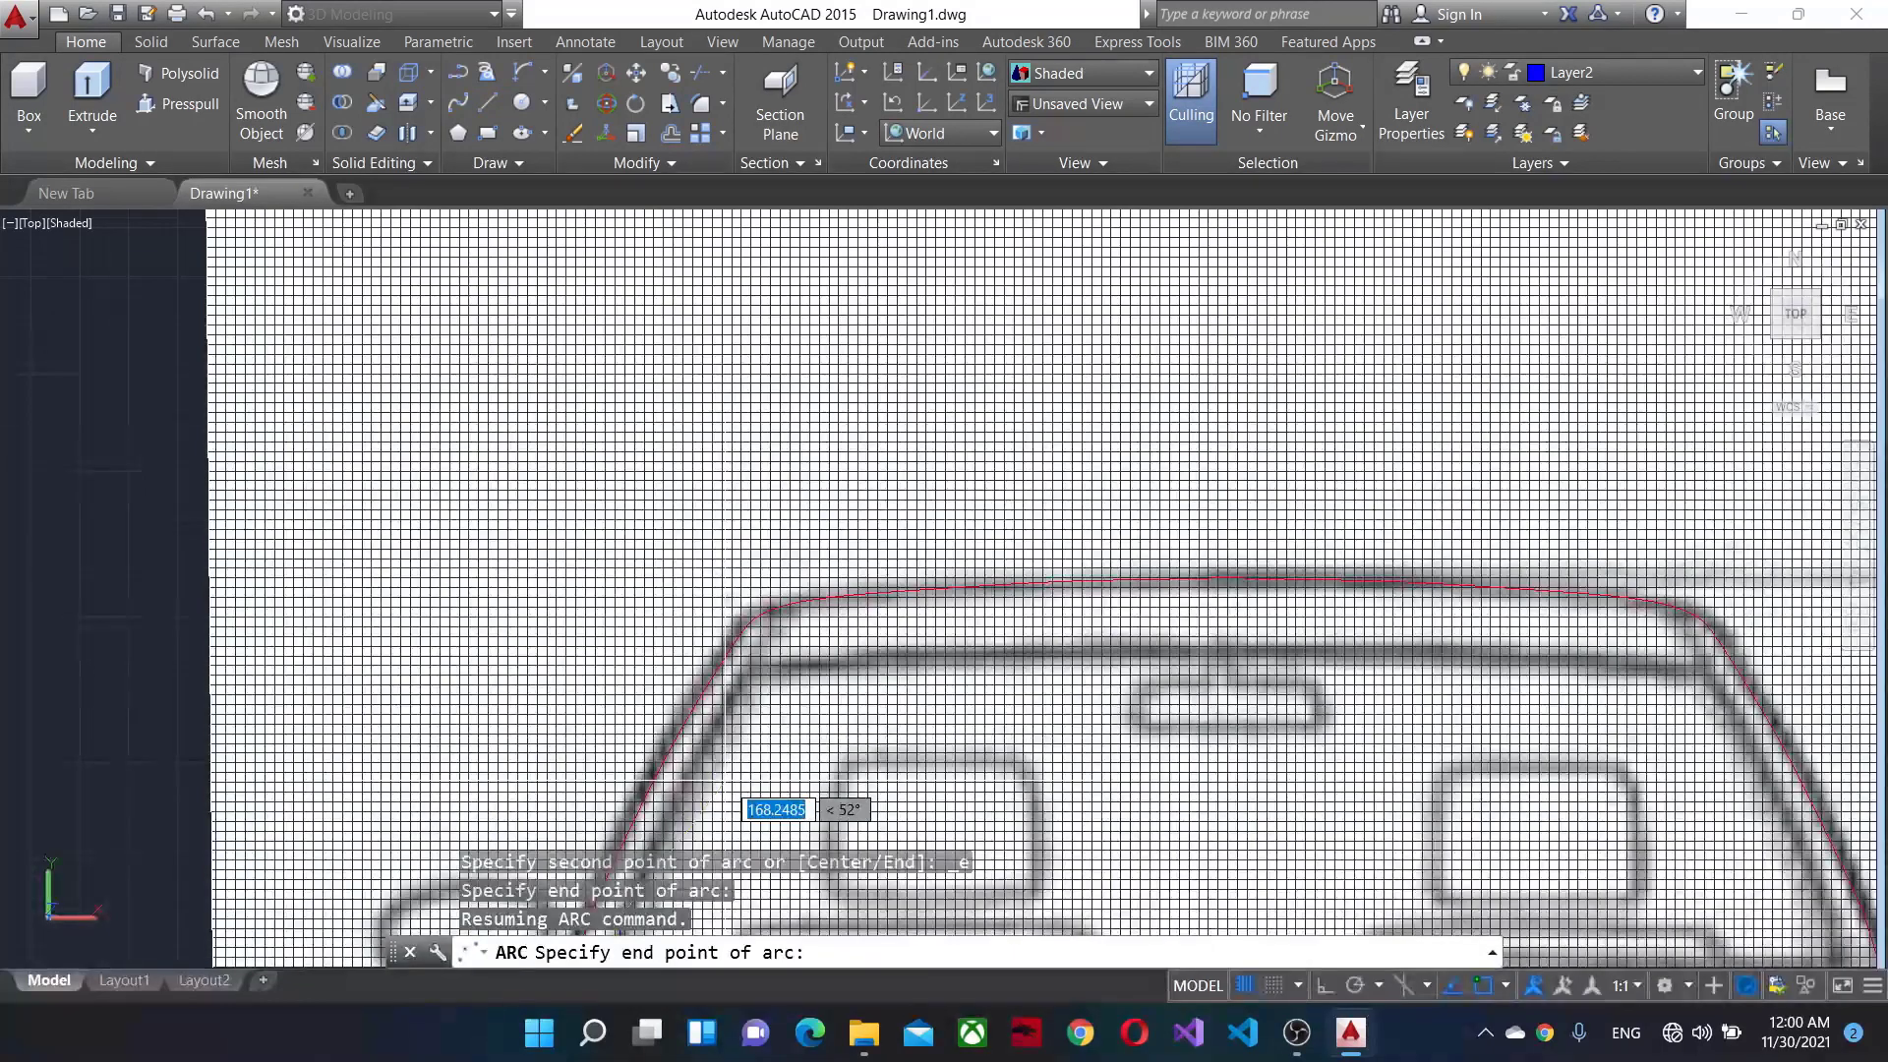
scroll(749, 669, "up", 4)
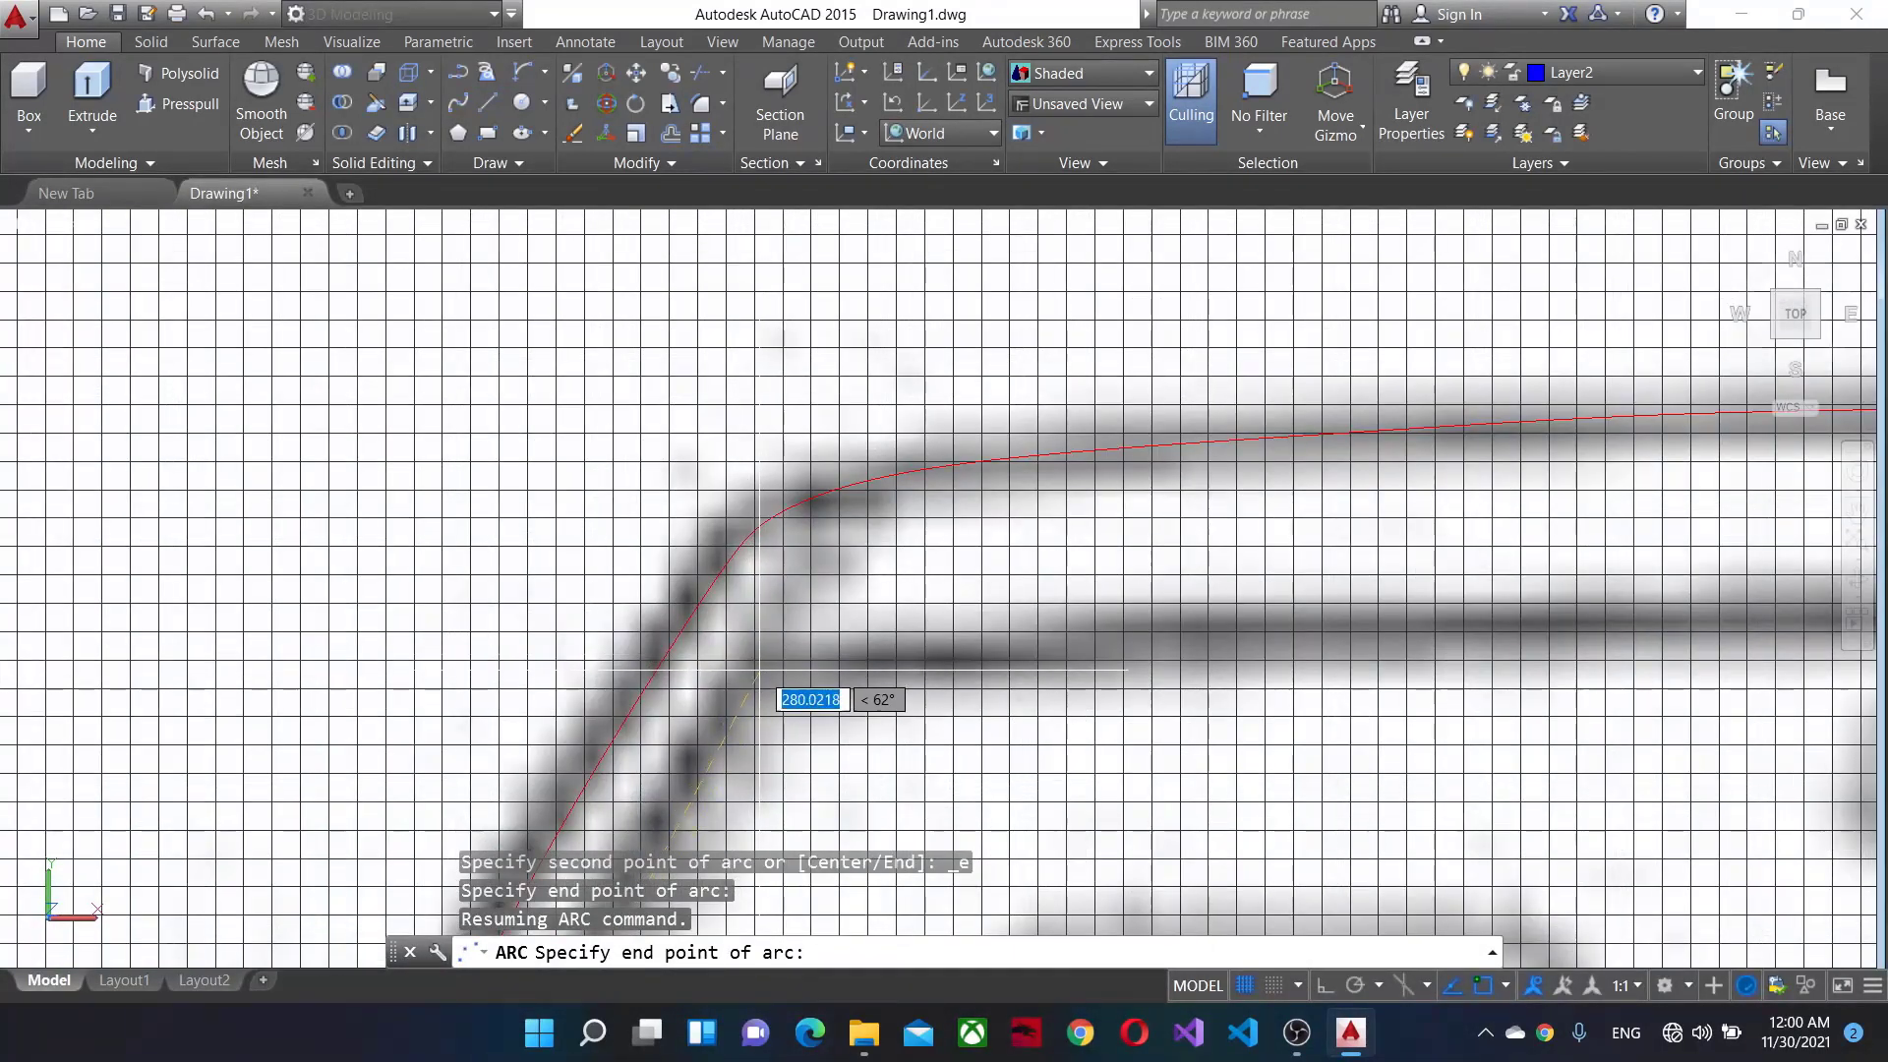
left_click(752, 657)
scroll(801, 678, "down", 3)
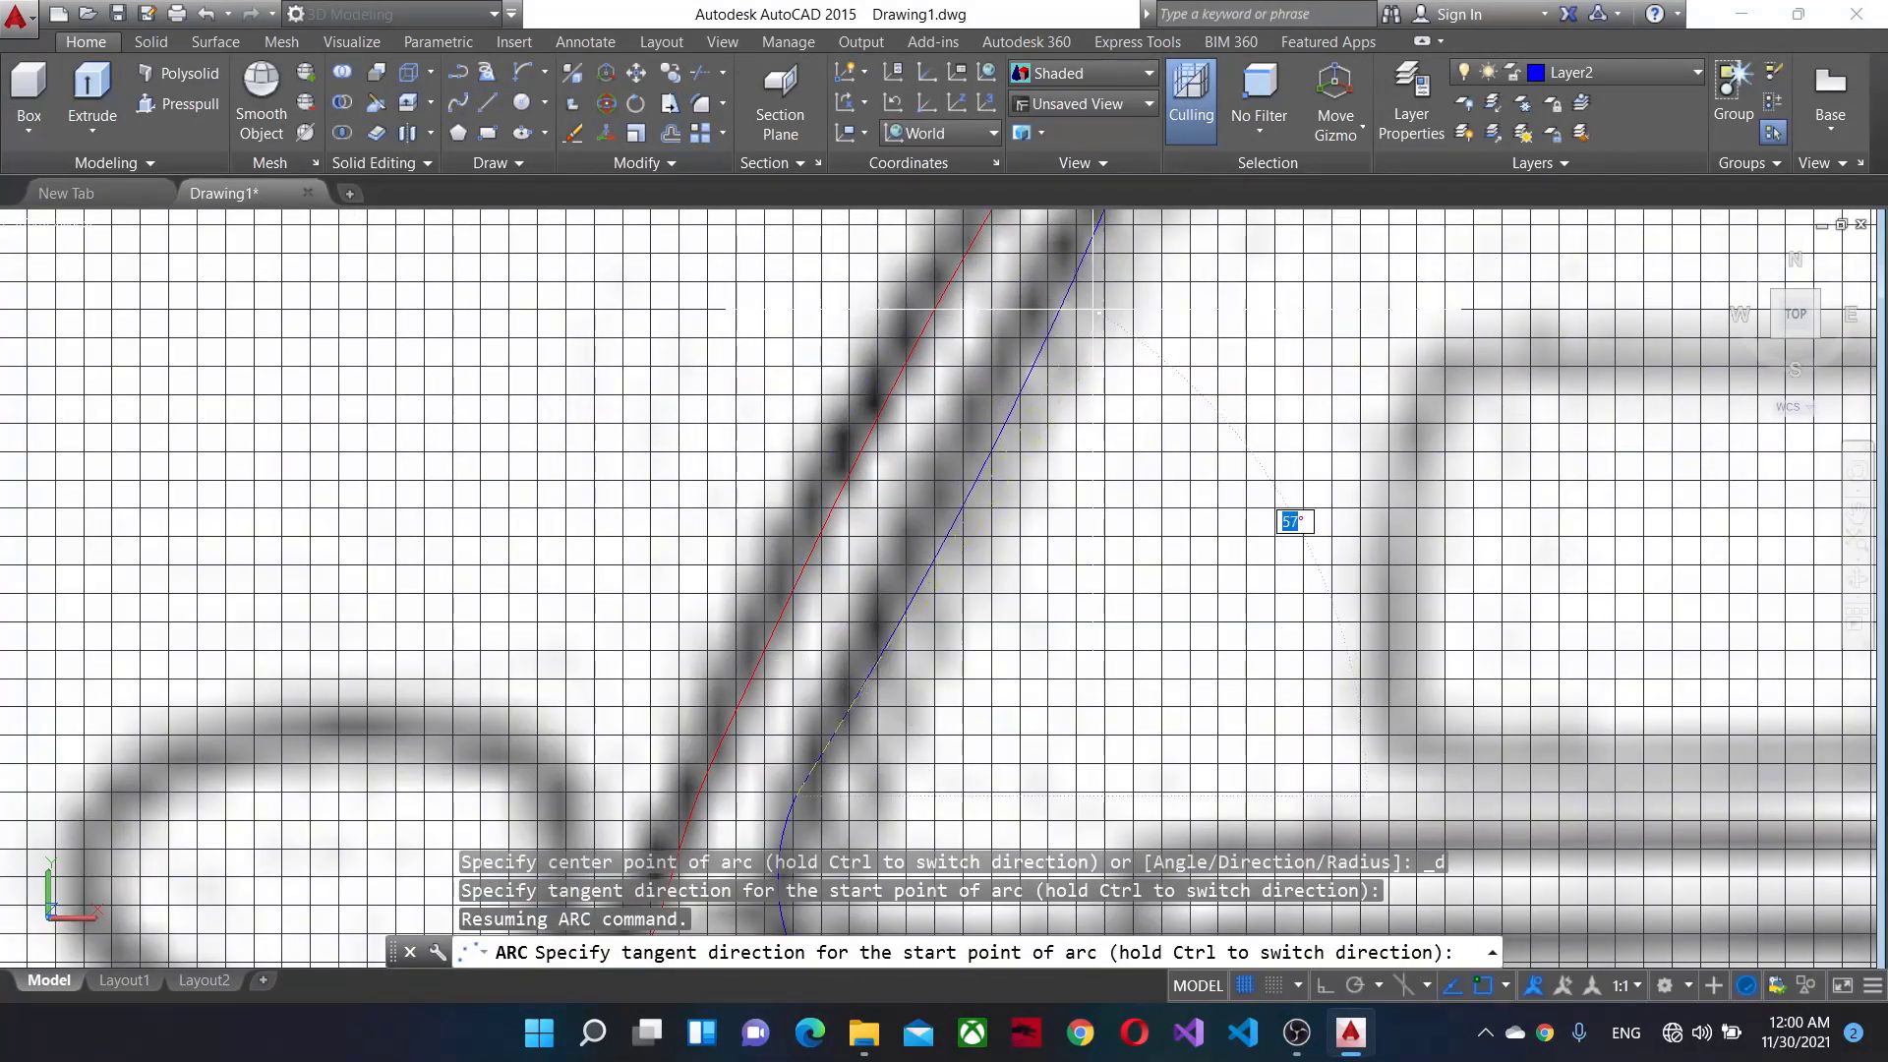
scroll(1092, 386, "down", 2)
middle_click_drag(1072, 356, 917, 602)
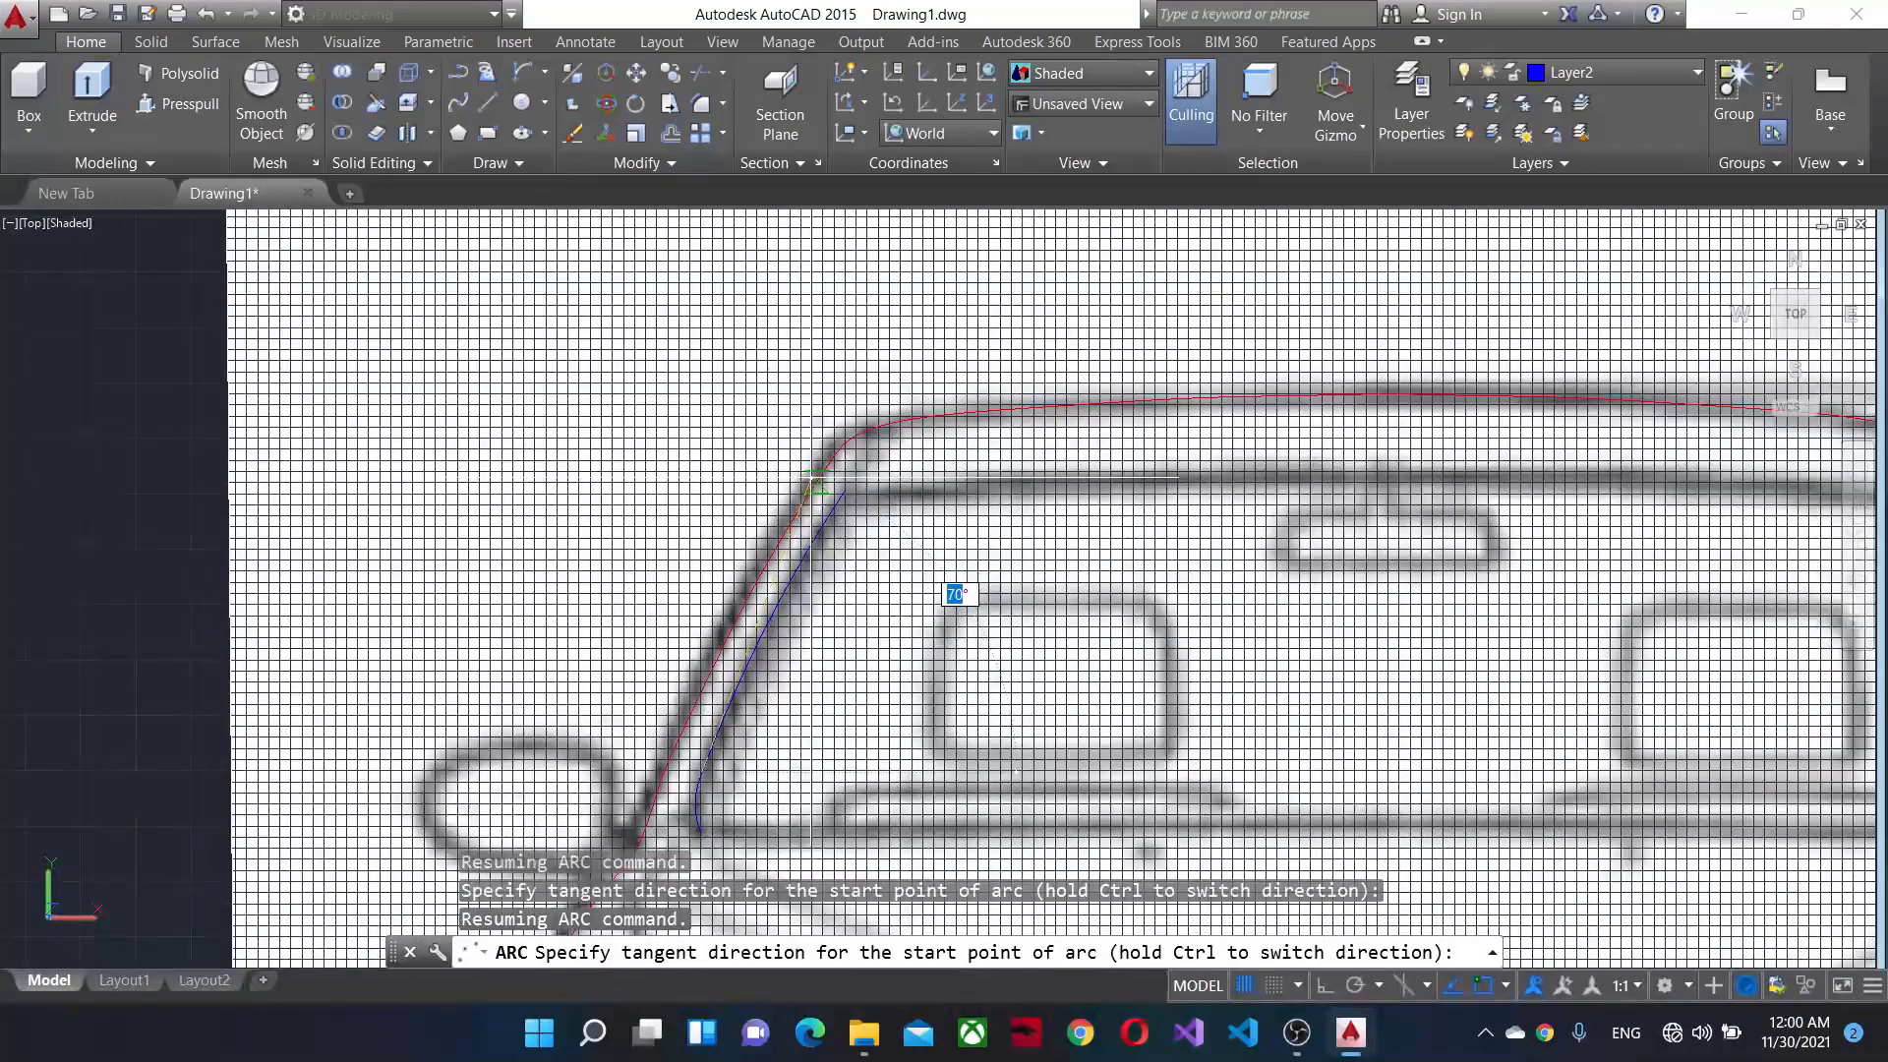
scroll(885, 550, "up", 3)
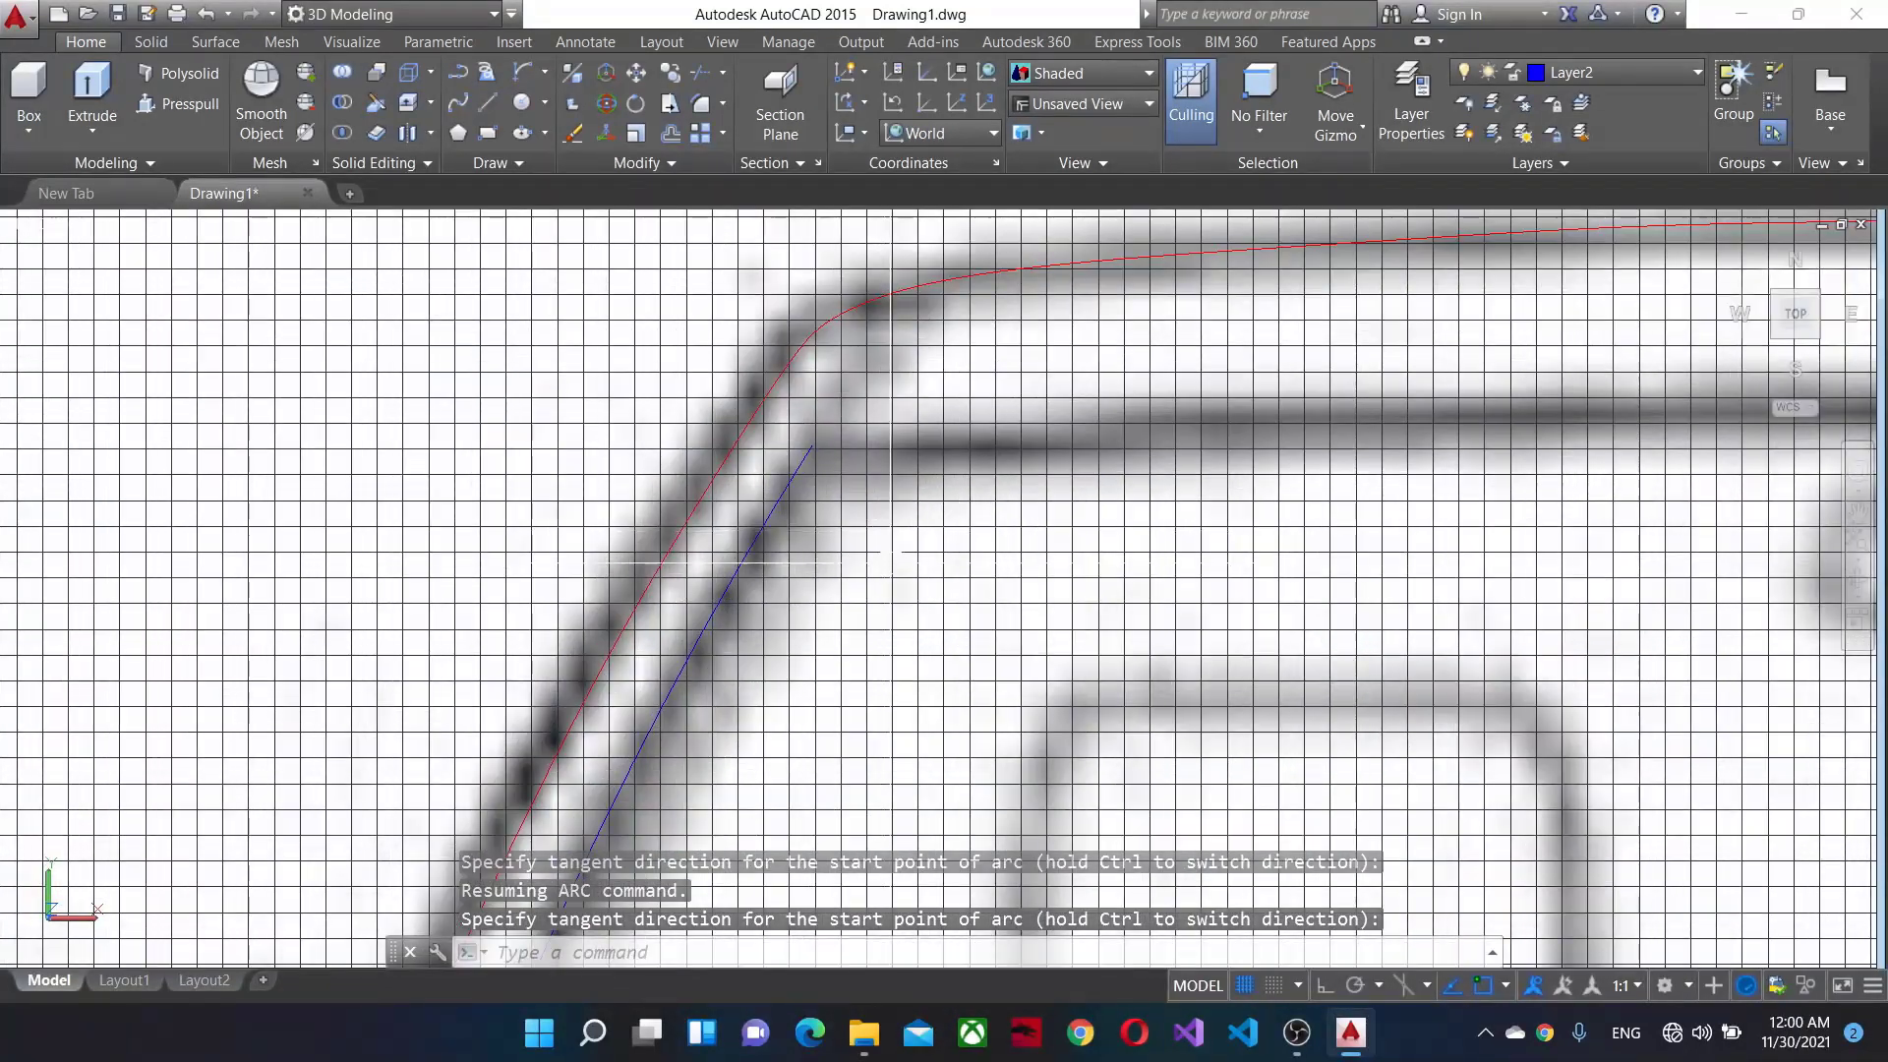
key("Escape")
key("space")
scroll(819, 453, "up", 4)
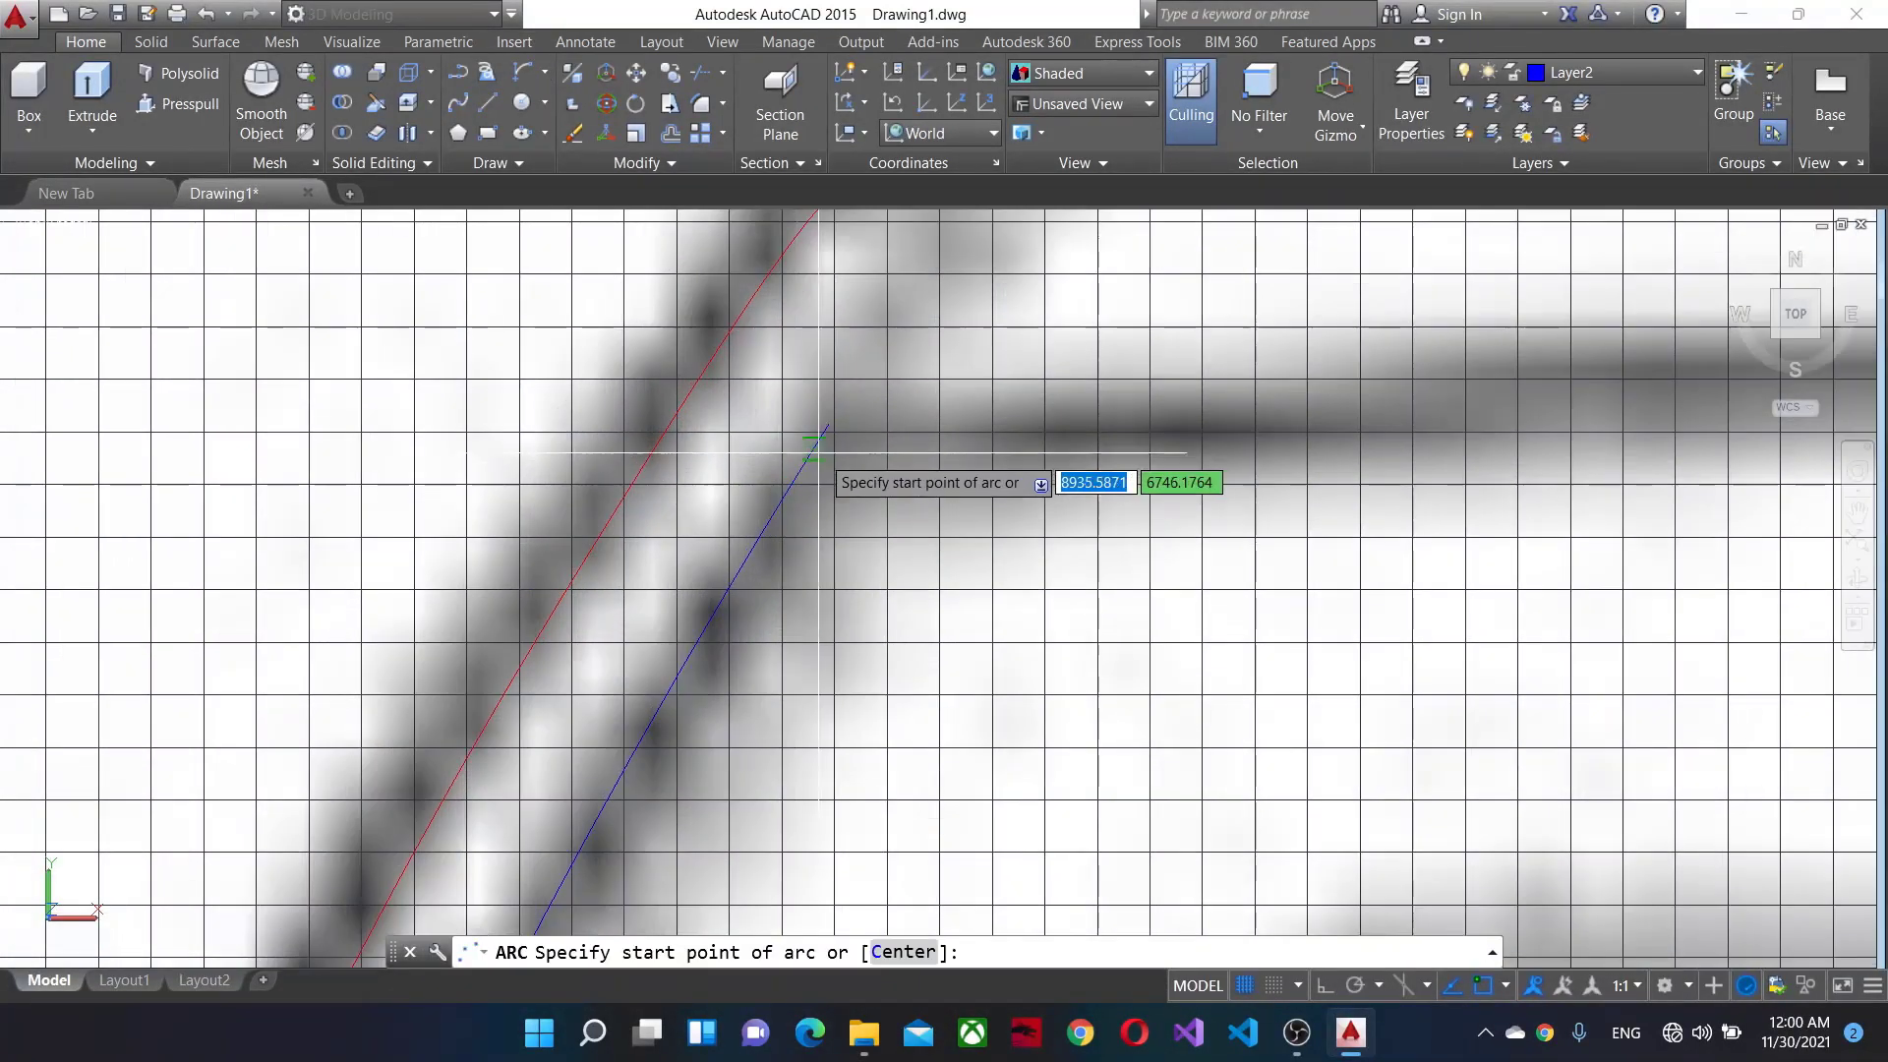
Trace the windshield's top edge with an arc from top-left to top-right corner.
left_click(828, 424)
key("e")
key("space")
scroll(632, 544, "down", 5)
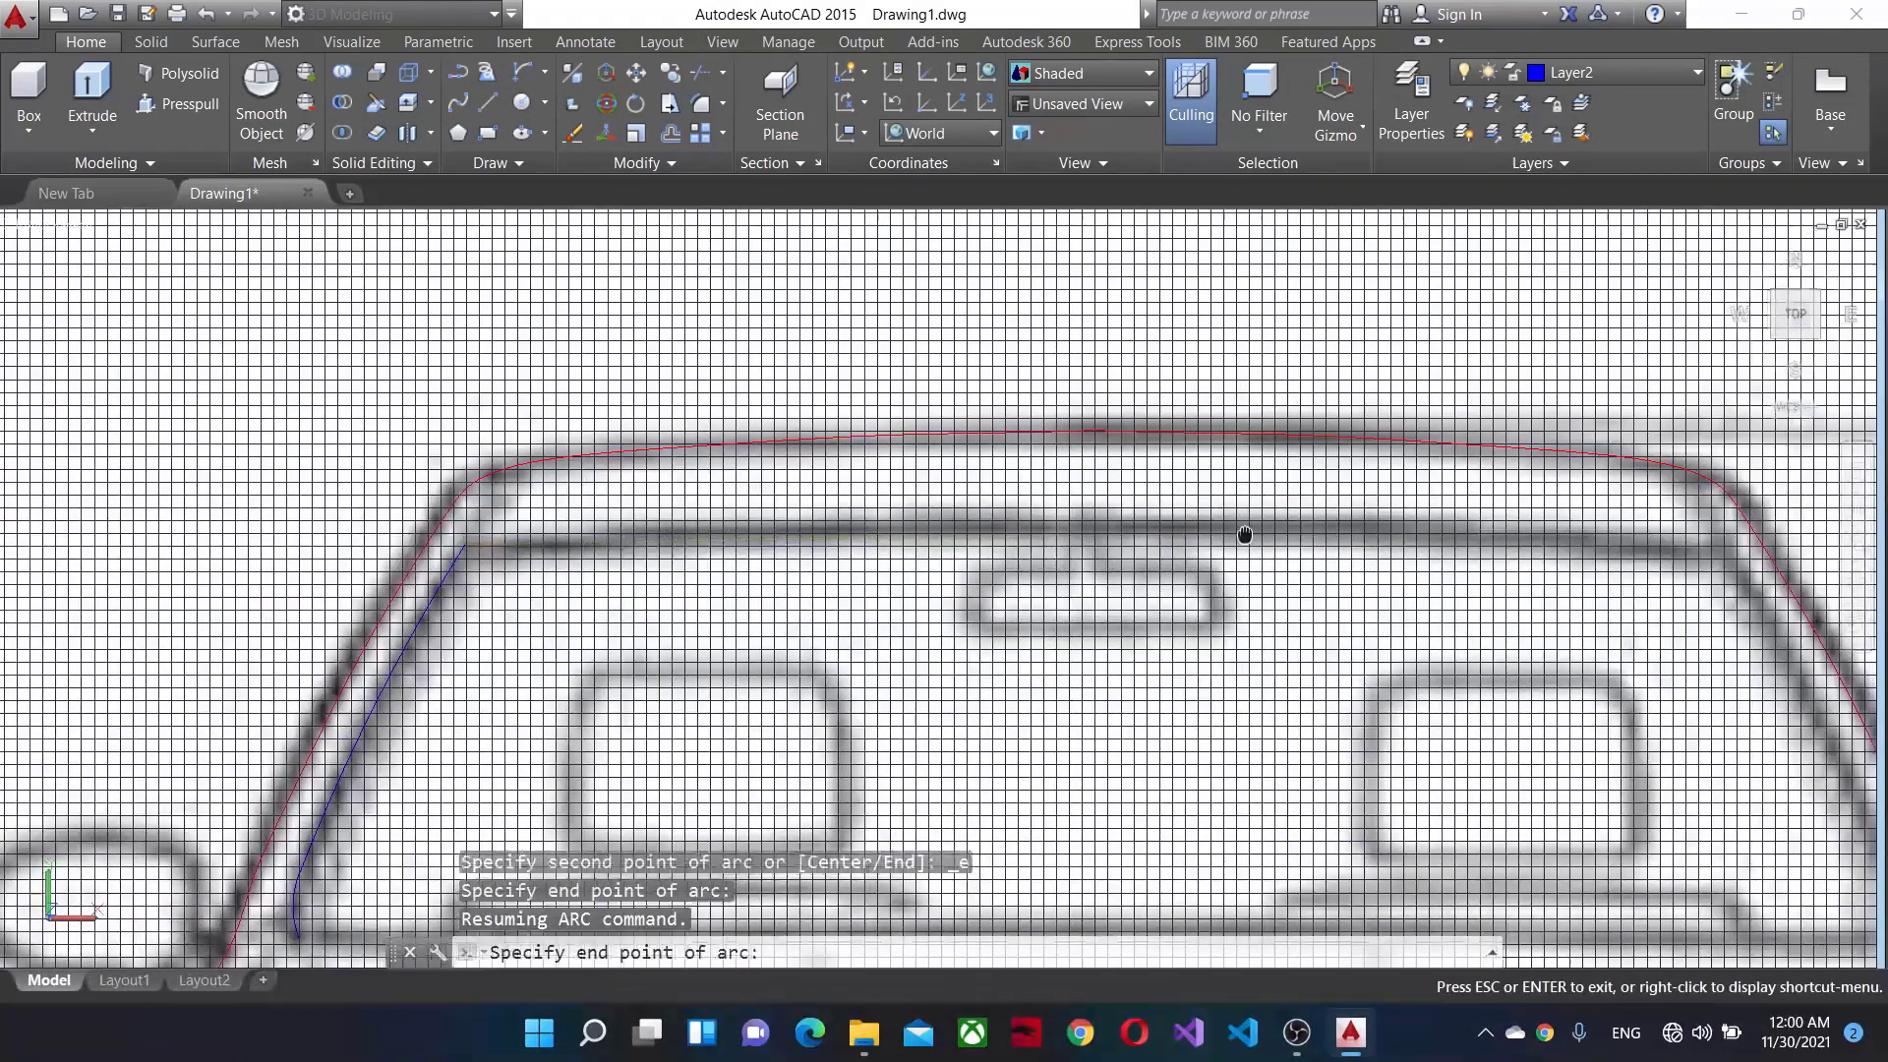
scroll(1342, 618, "up", 5)
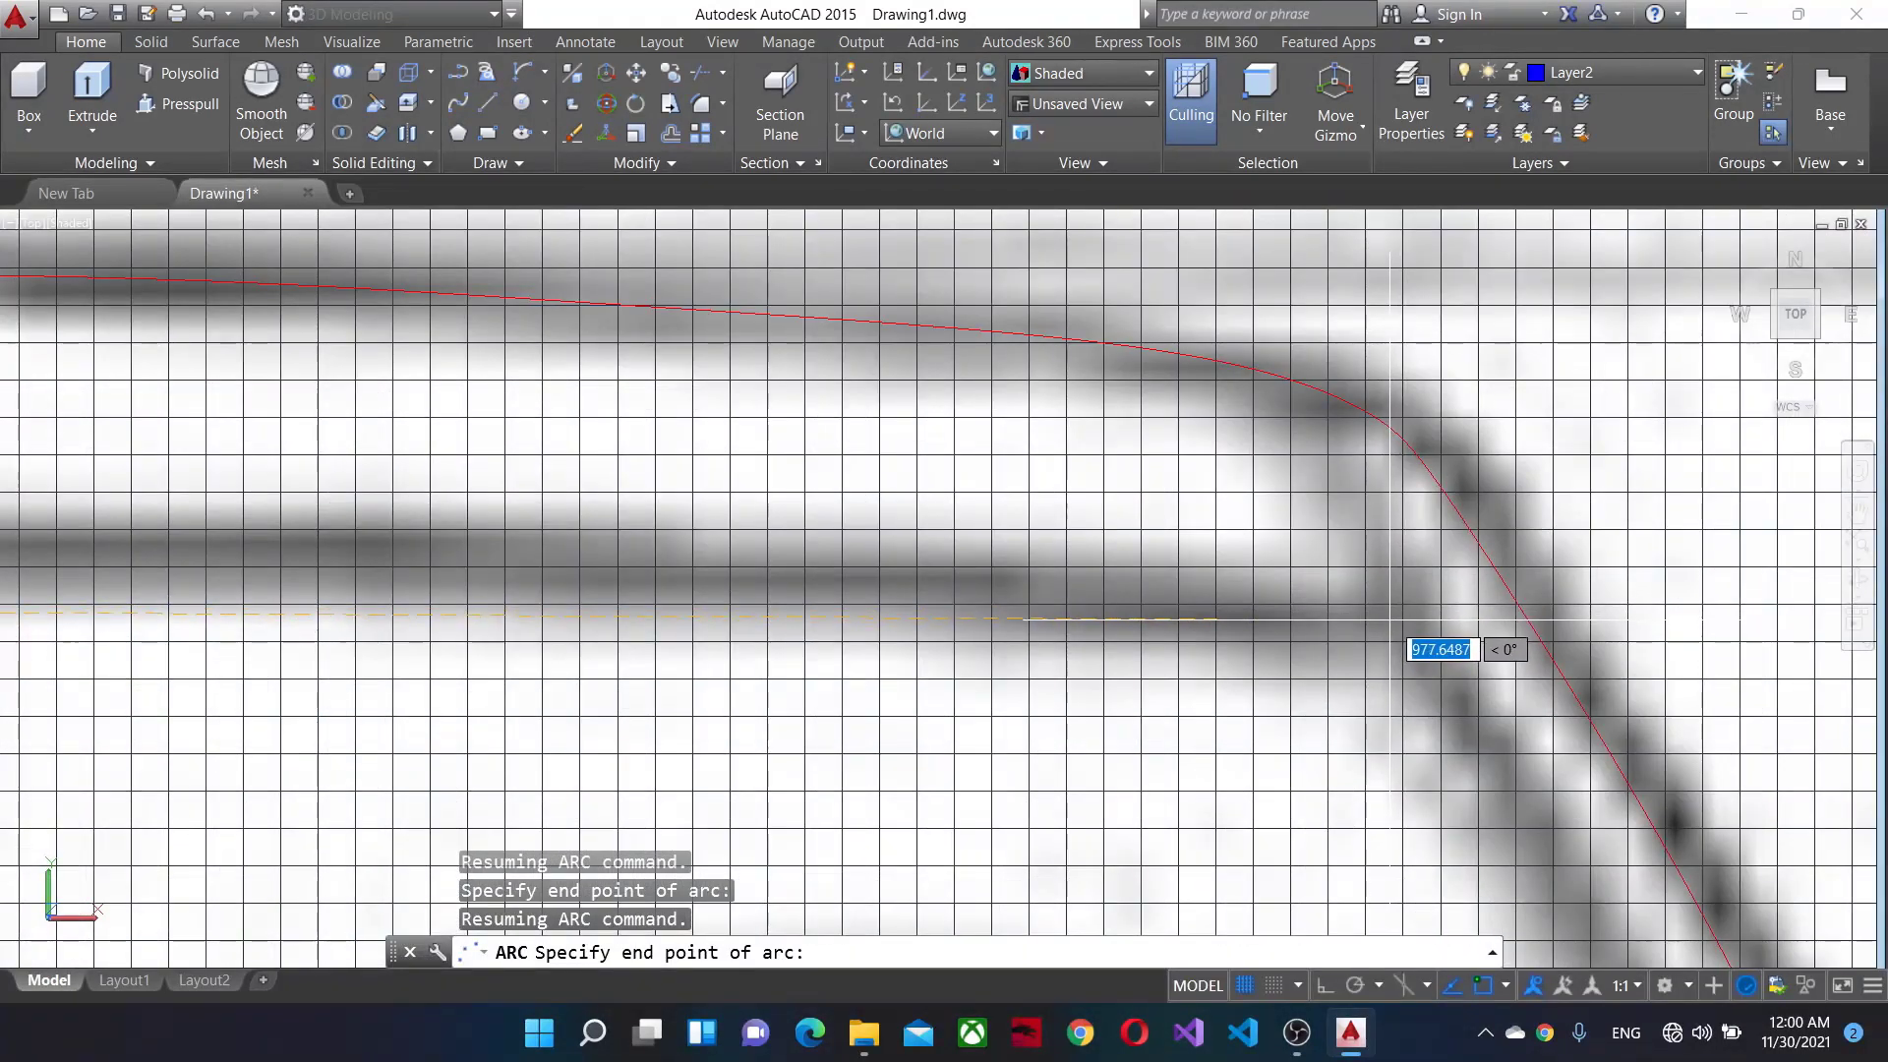
left_click(1397, 613)
scroll(1377, 492, "down", 4)
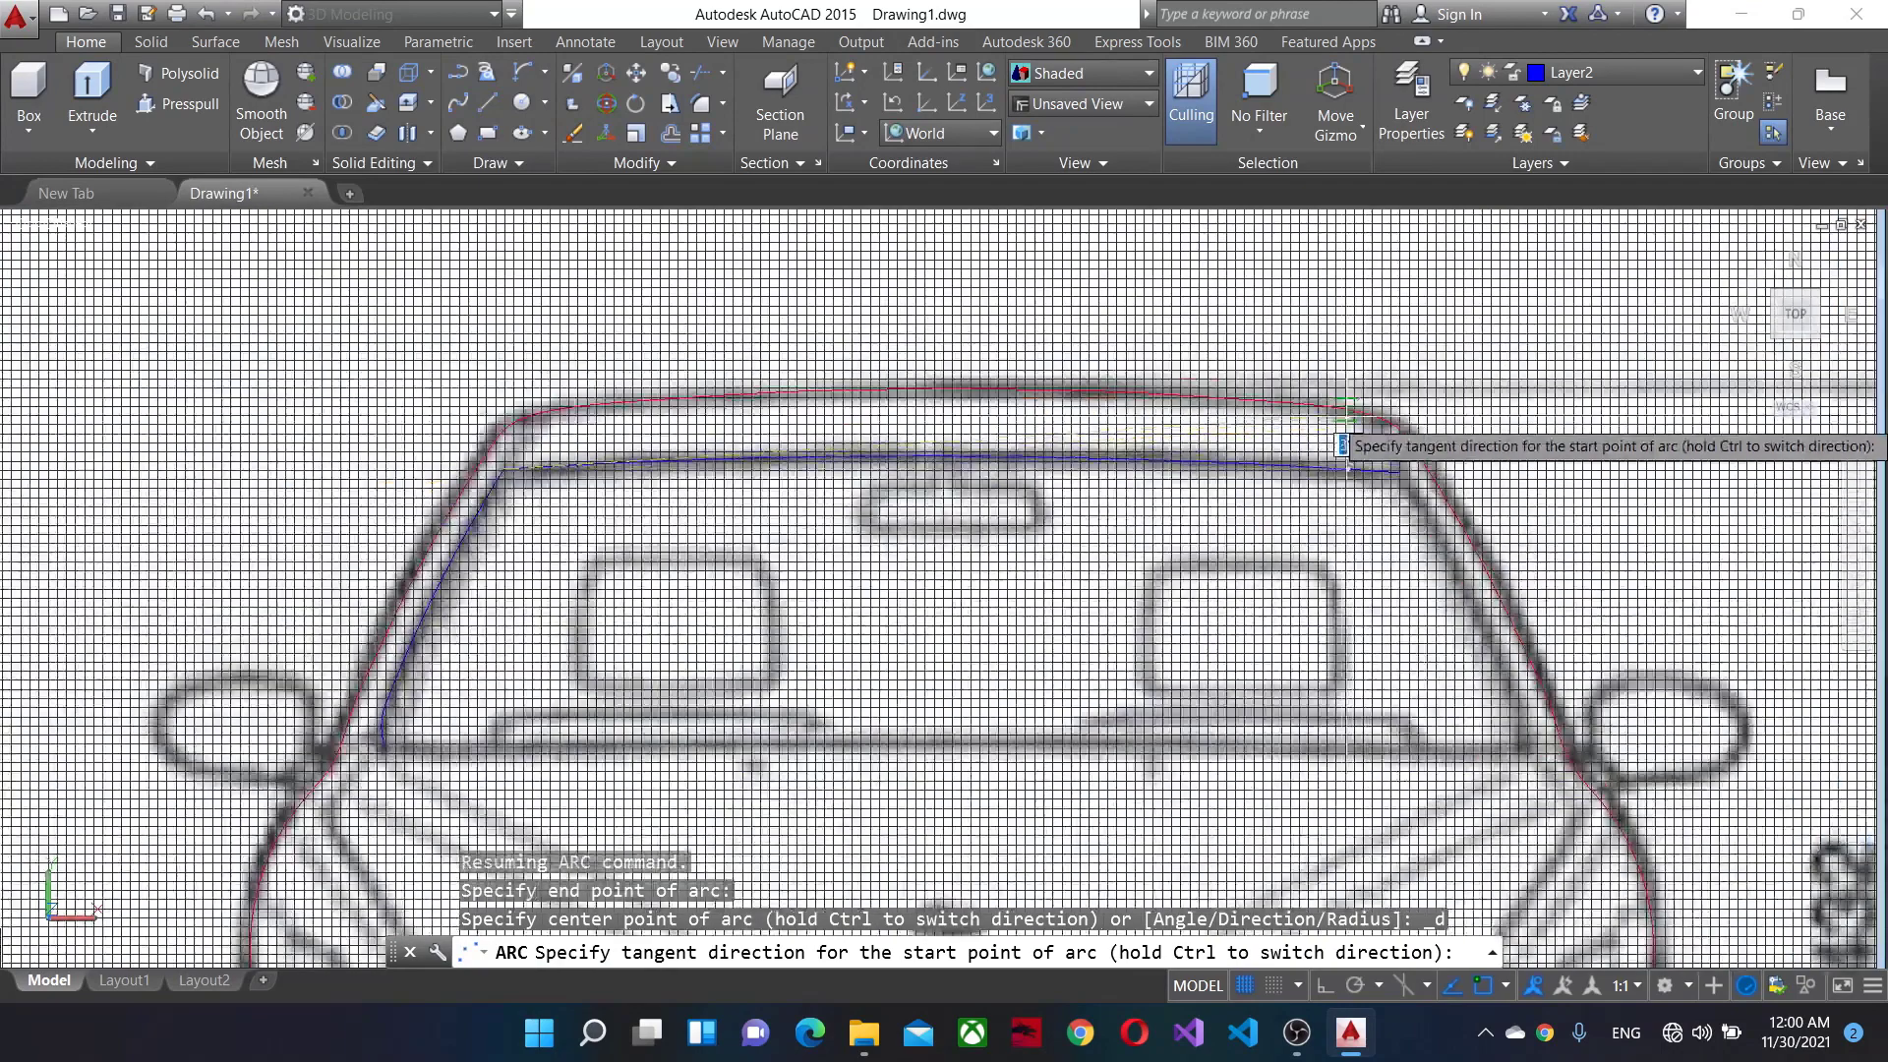
scroll(975, 459, "up", 2)
scroll(945, 472, "up", 2)
scroll(917, 507, "up", 1)
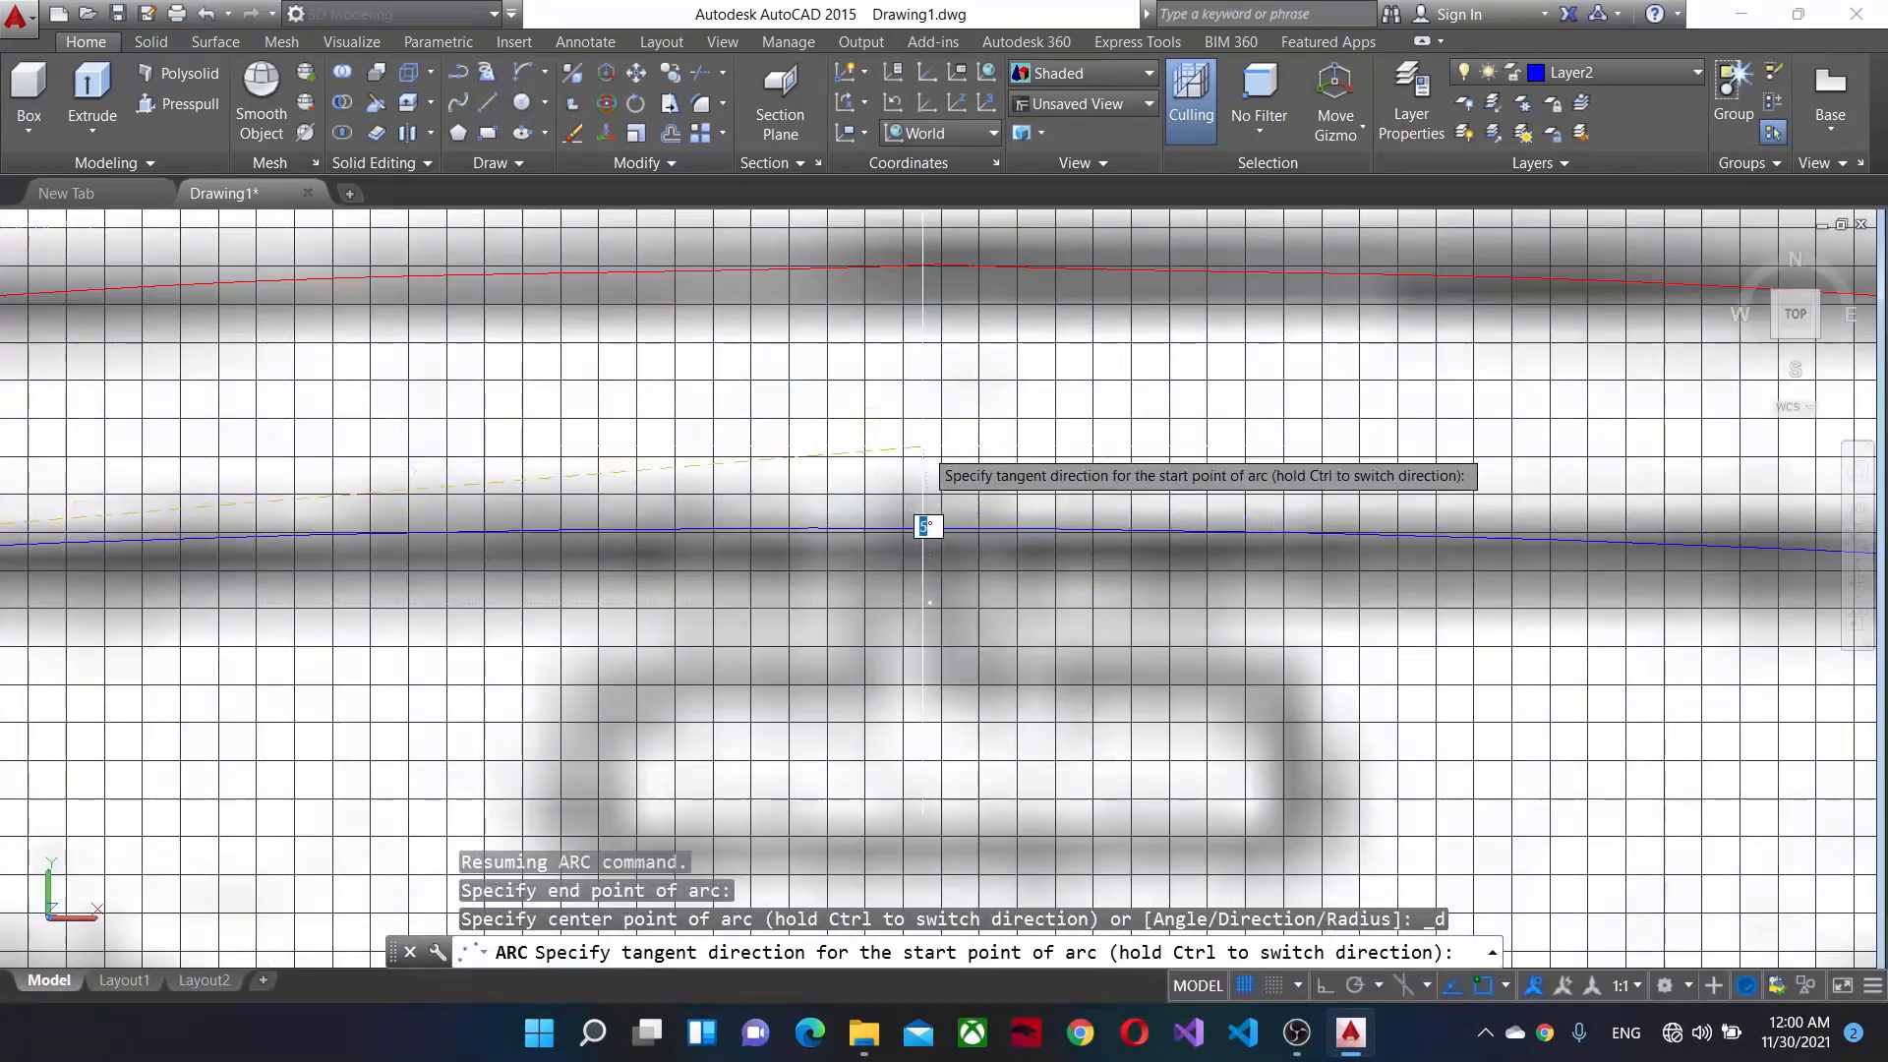
scroll(983, 501, "down", 2)
left_click(1063, 470)
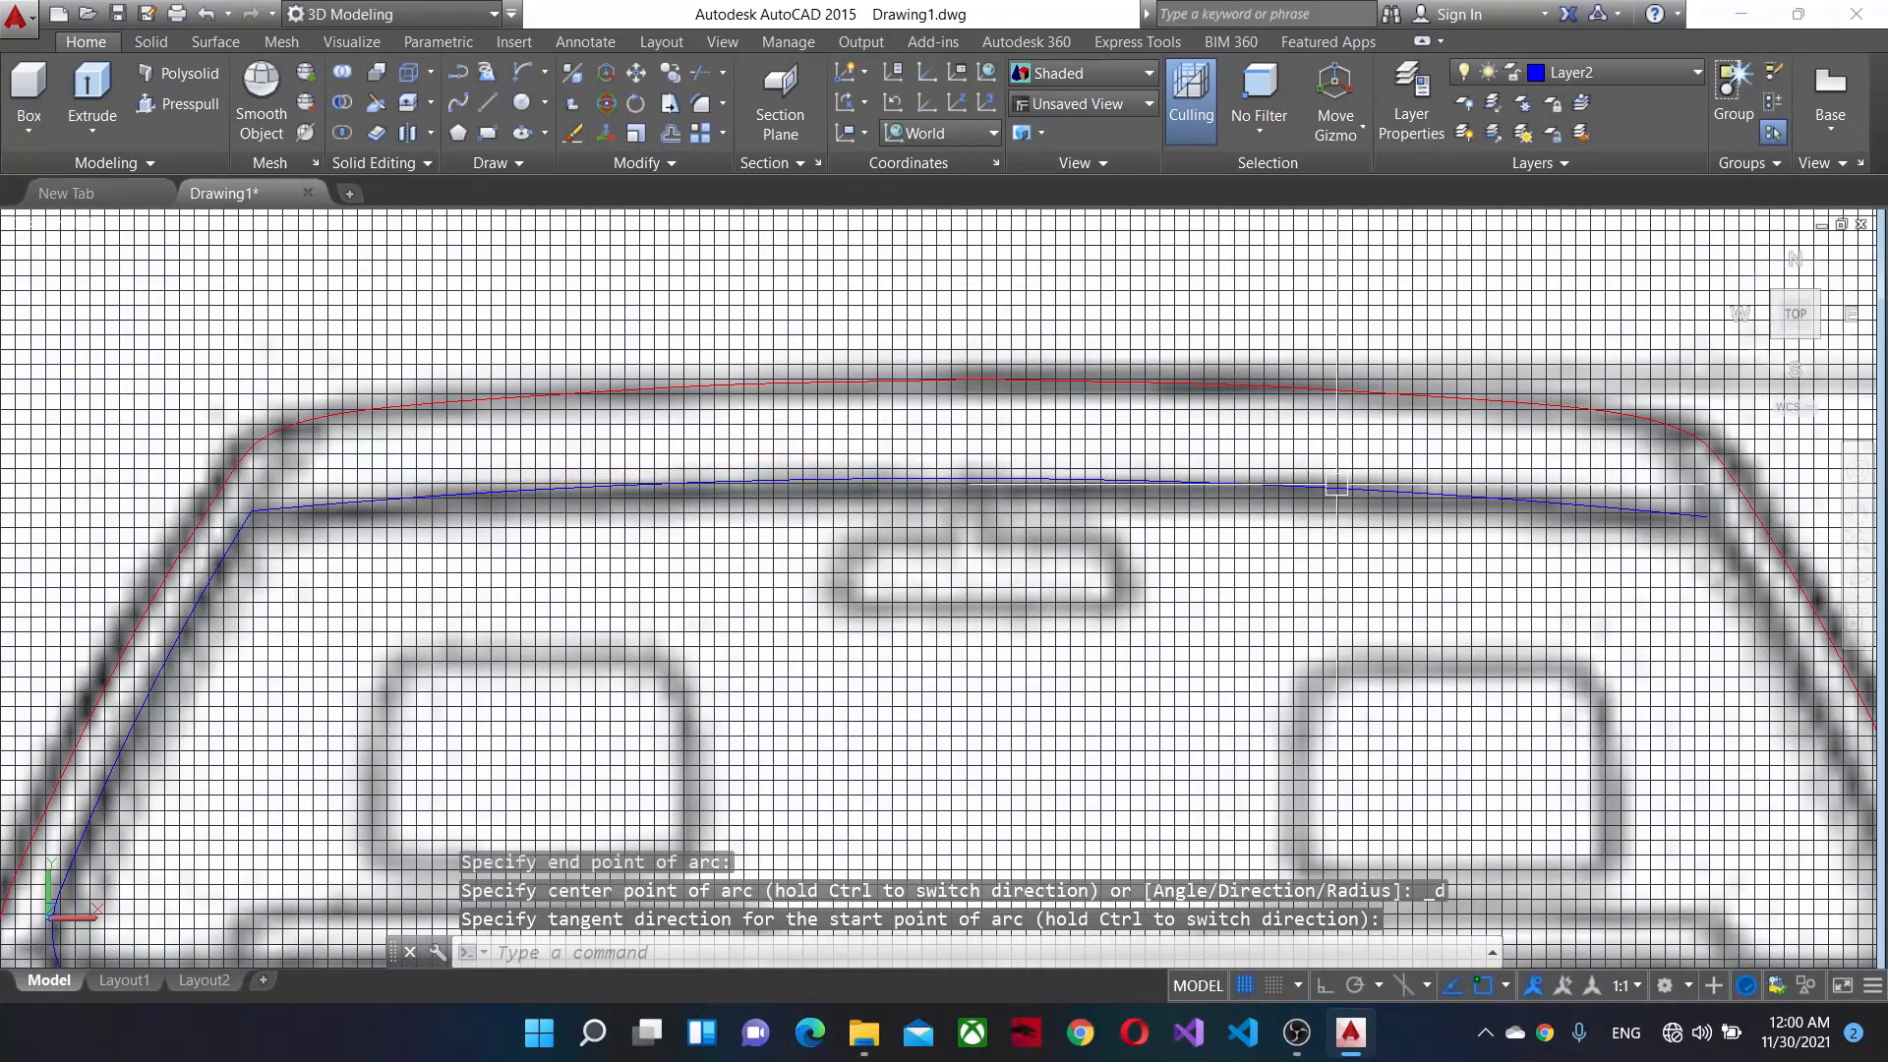
middle_click_drag(1063, 470, 360, 328)
Trace an arc down the right windshield pillar along its edge.
left_click(522, 72)
scroll(930, 366, "up", 5)
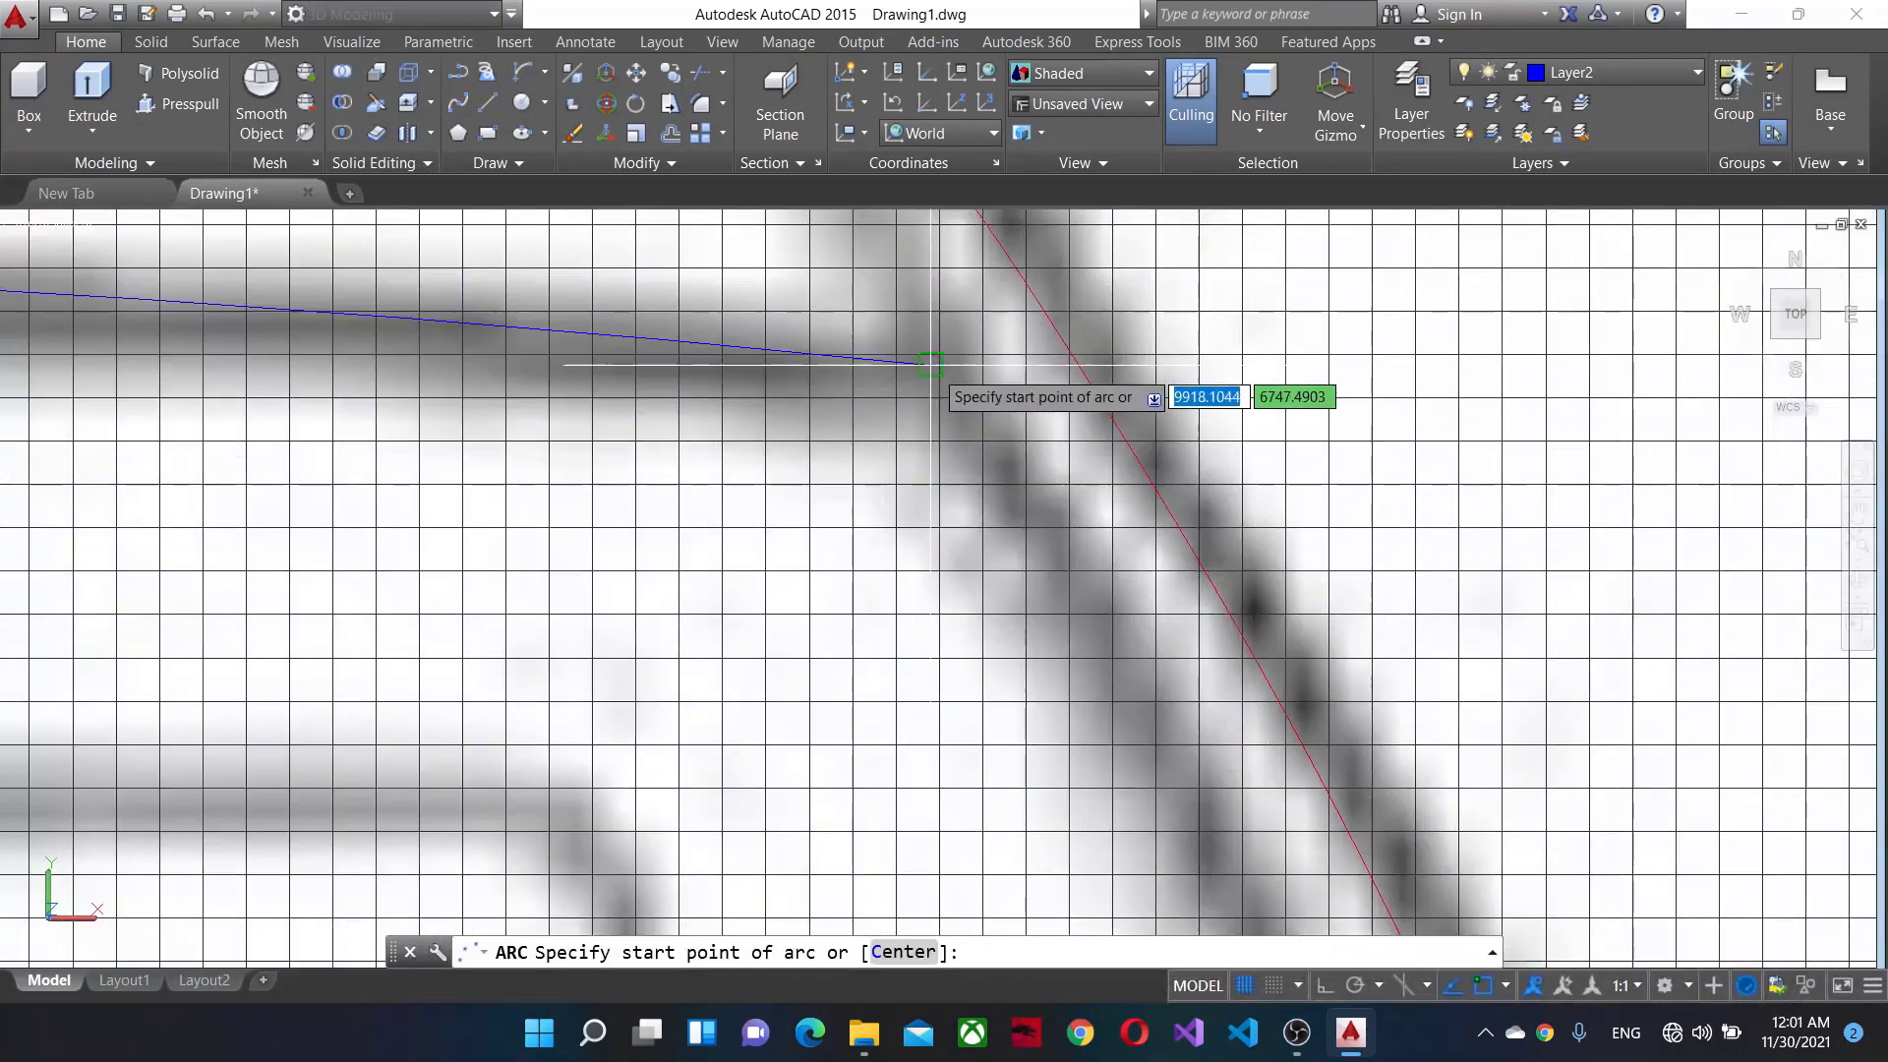
scroll(1005, 508, "down", 3)
scroll(870, 483, "up", 2)
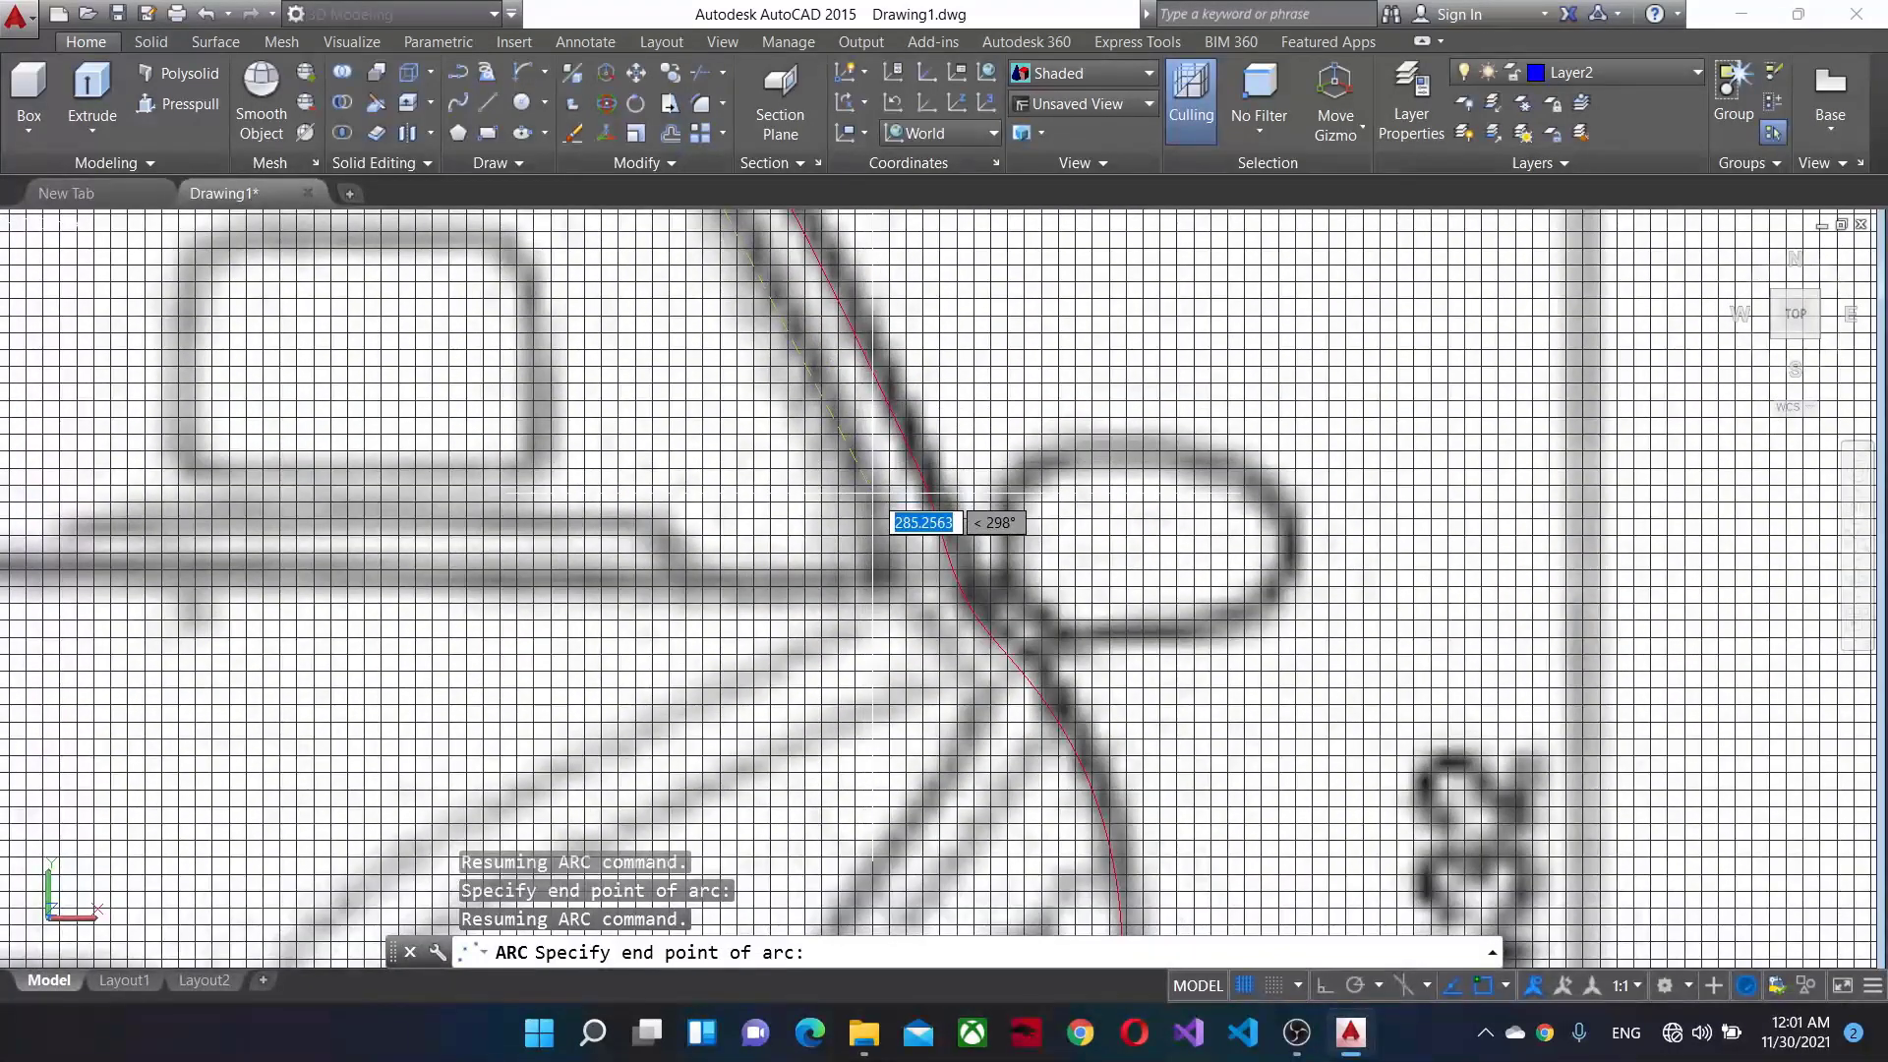
left_click(872, 492)
mouse_move(924, 475)
middle_mouse_down()
mouse_move(1038, 705)
mouse_move(1159, 751)
mouse_move(1348, 695)
middle_mouse_up()
left_click(1041, 703)
scroll(787, 518, "down", 3)
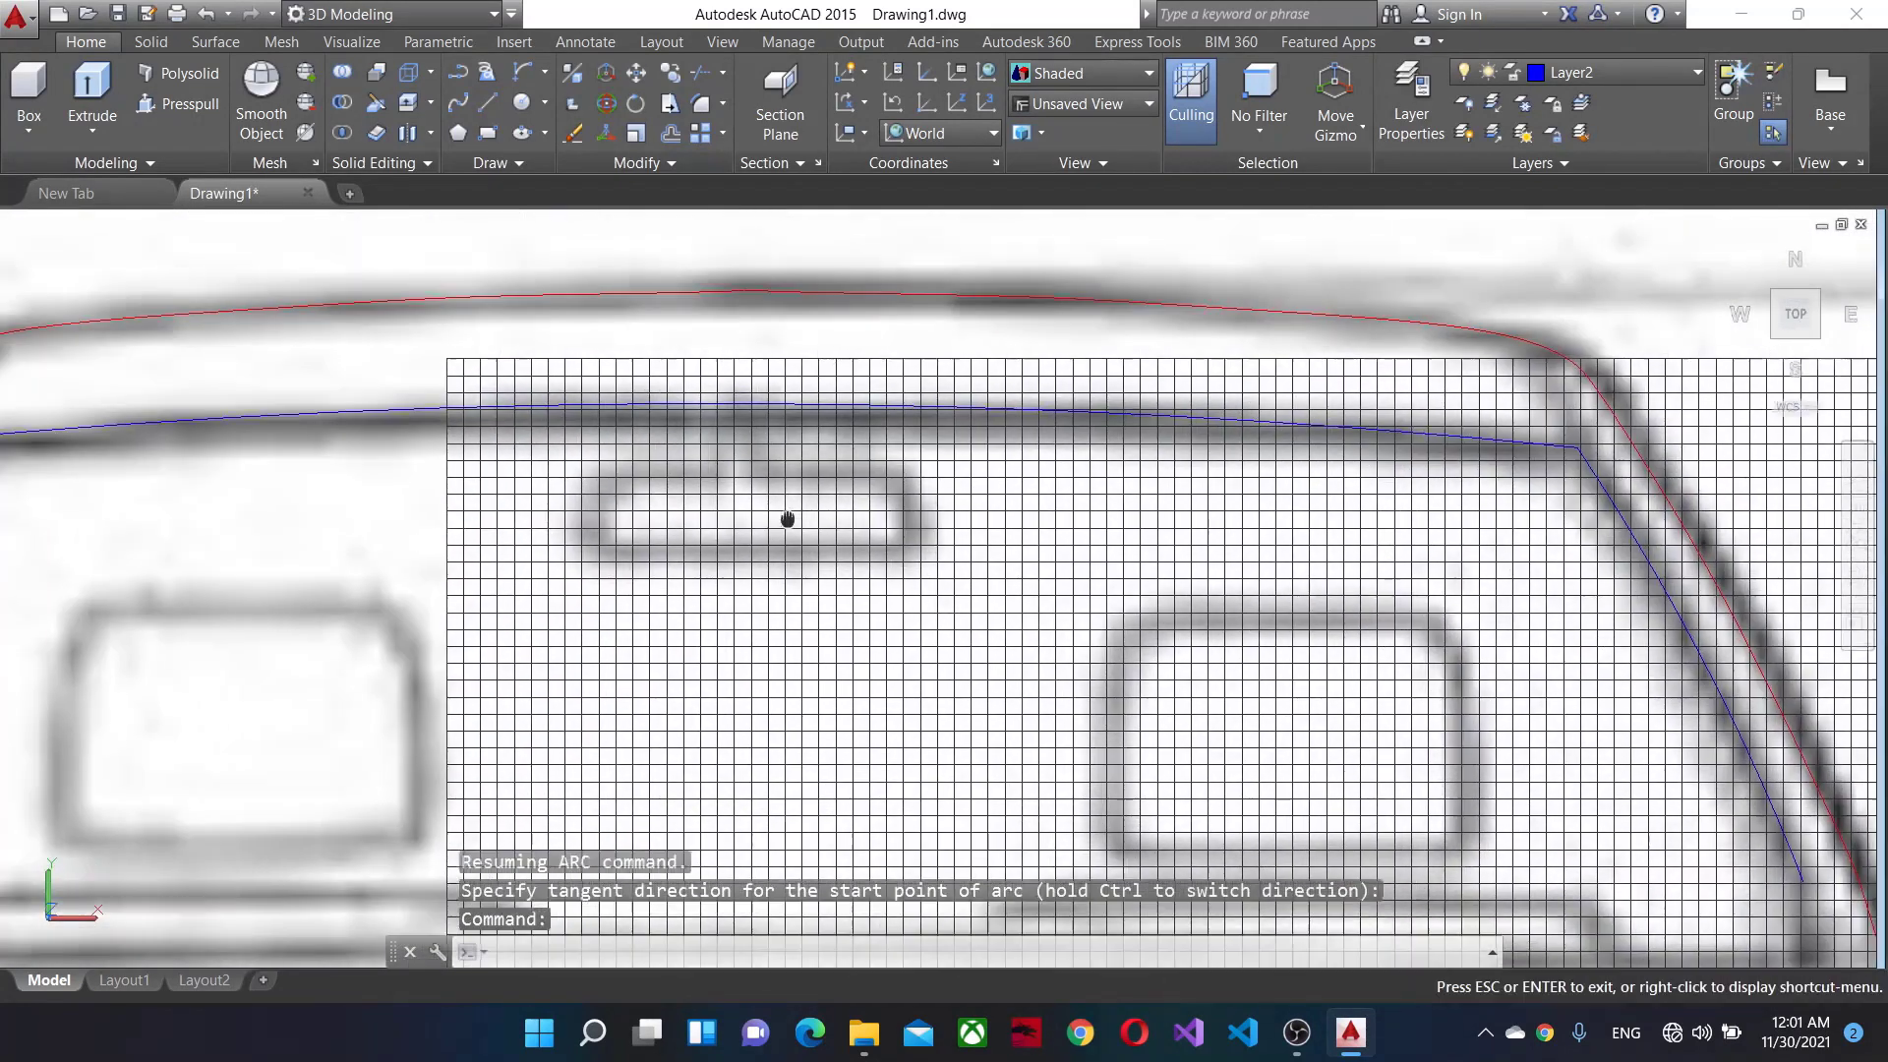
scroll(689, 539, "down", 1)
scroll(1456, 786, "up", 2)
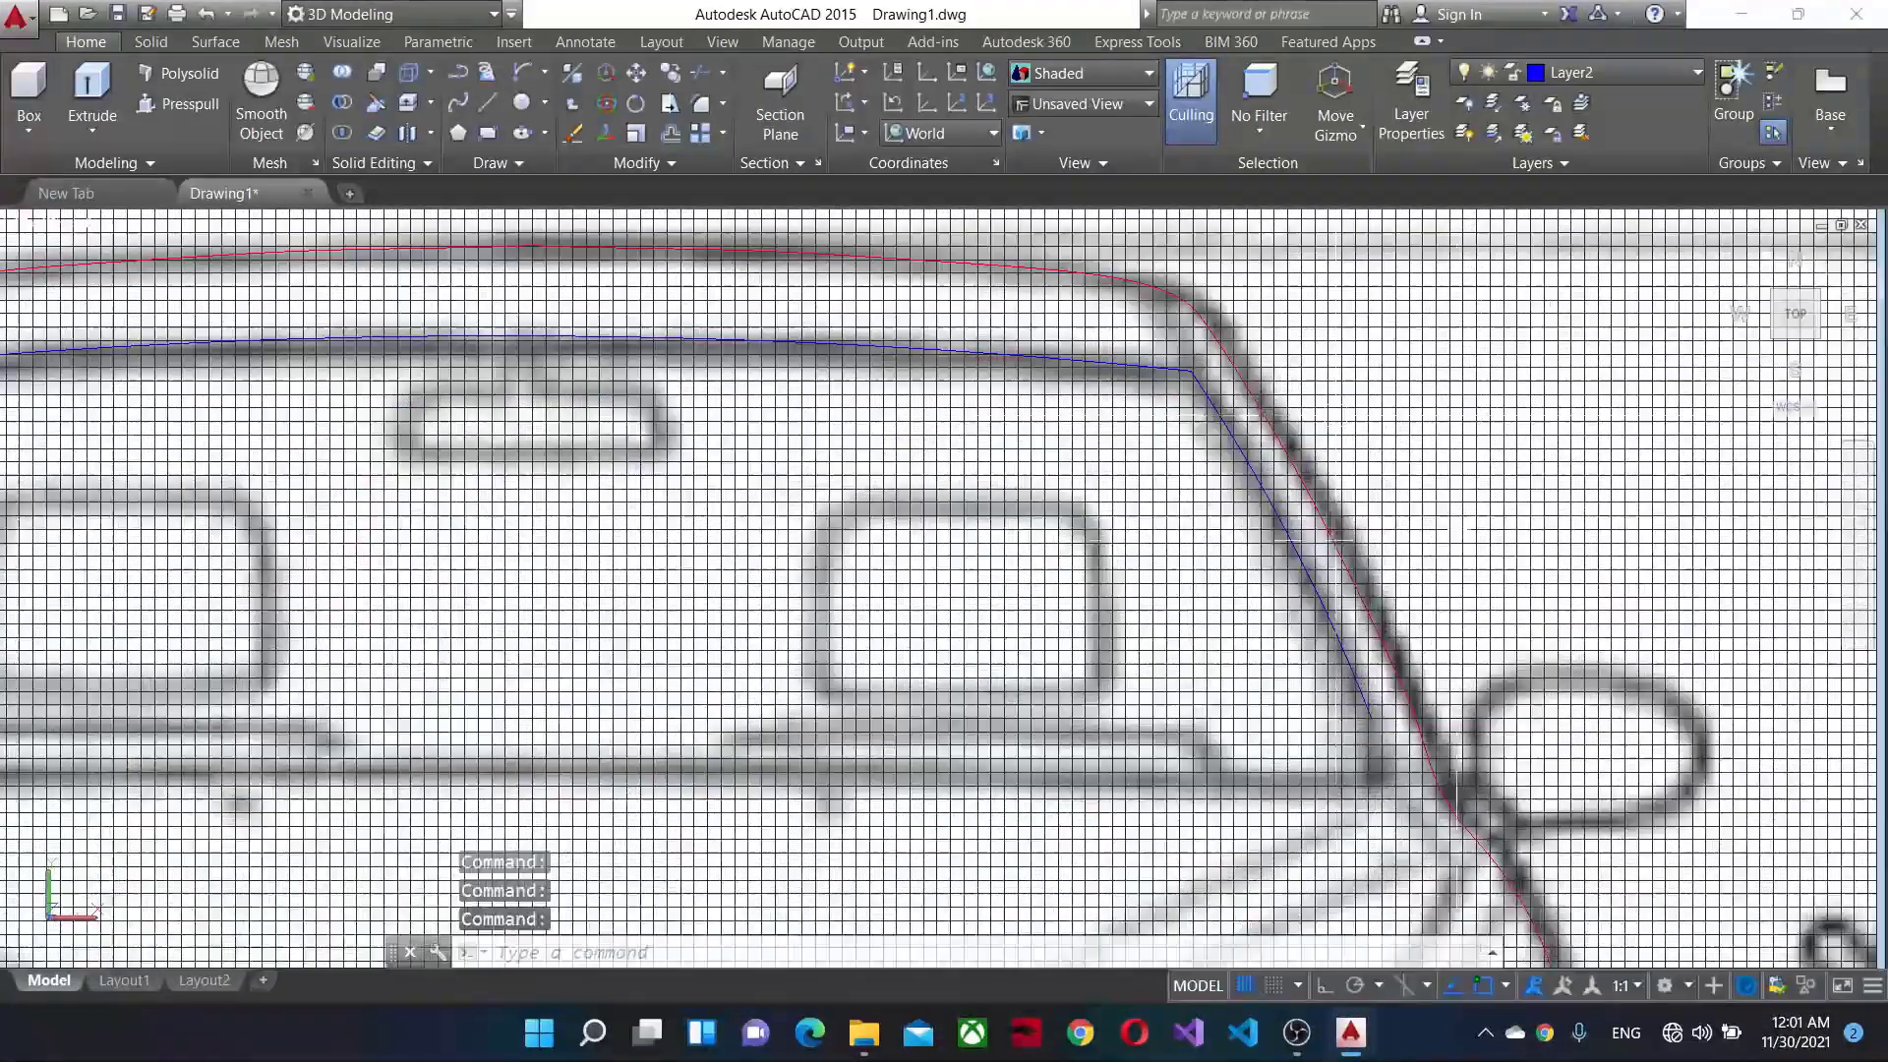
Add a Start, End, Direction arc ending at the right pillar base.
left_click(522, 71)
scroll(1289, 762, "up", 3)
left_click(1475, 671)
left_click(1485, 797)
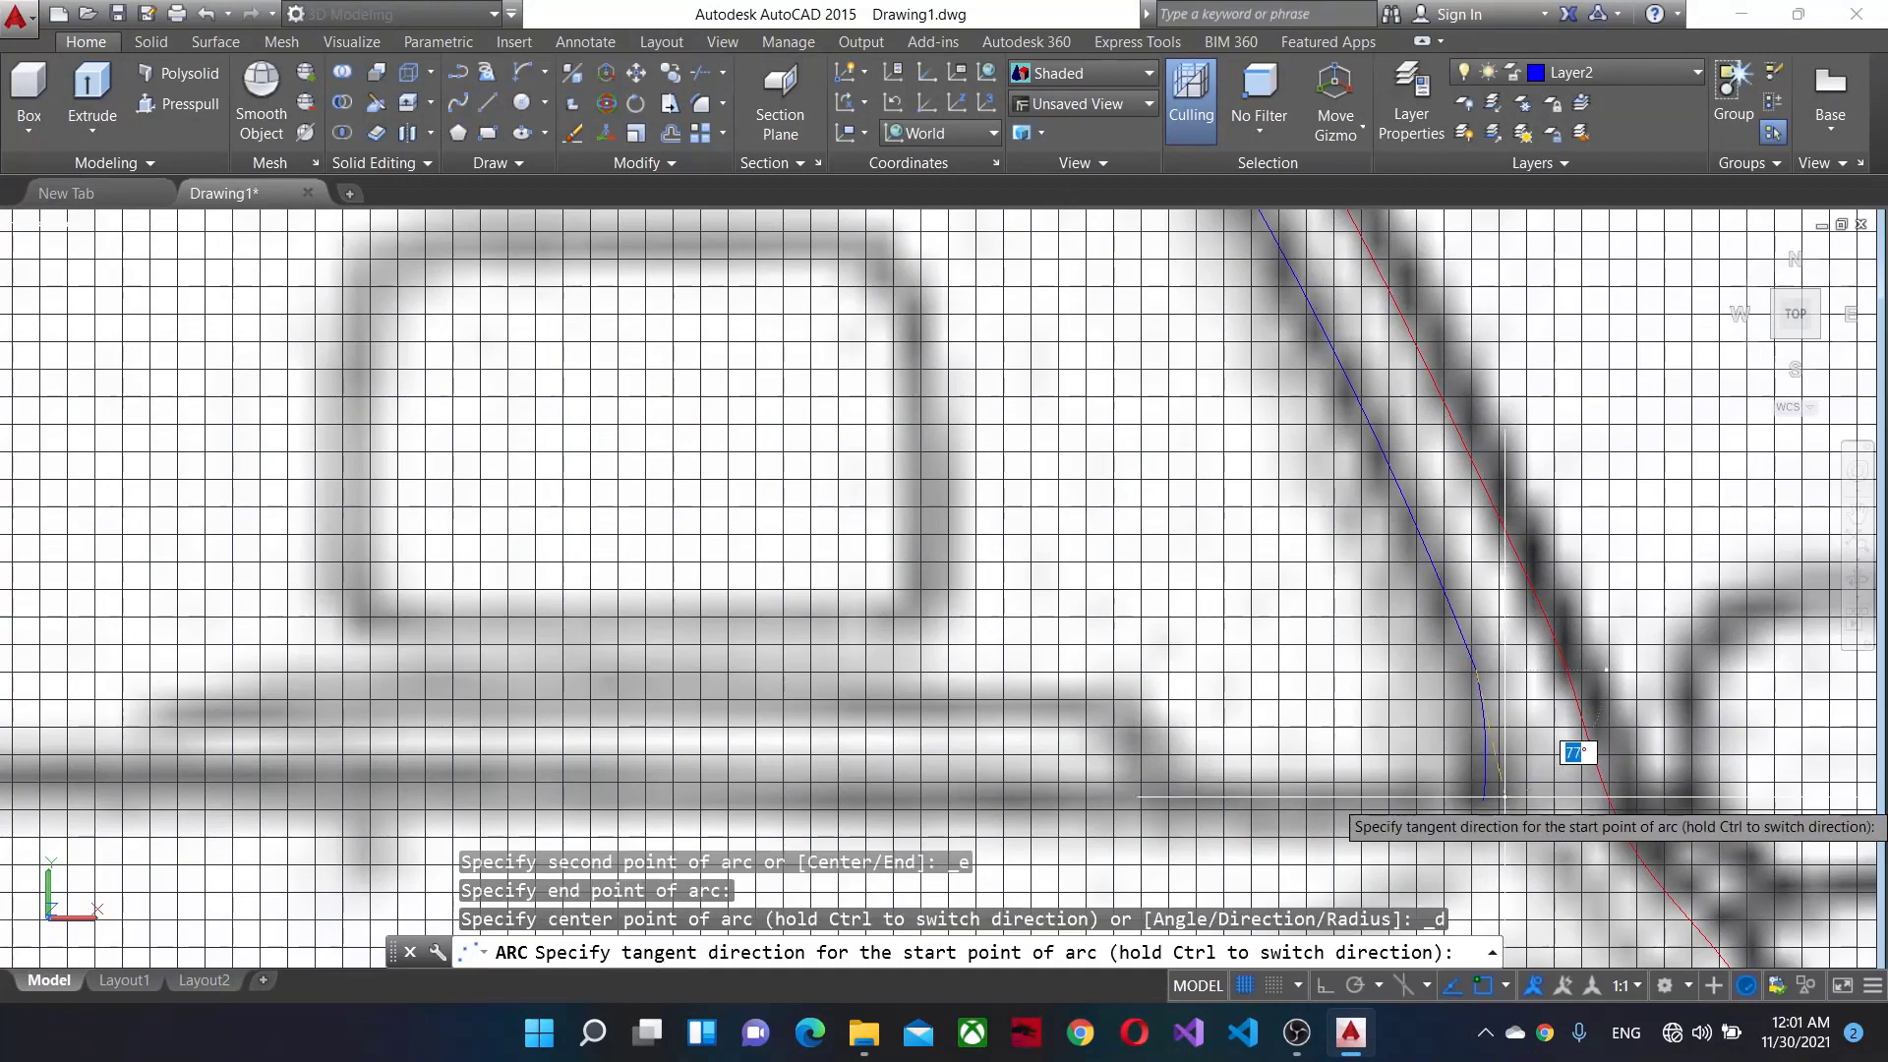
left_click(1525, 798)
Begin one more arc from the pillar base, then cancel it unfinished.
left_click(522, 71)
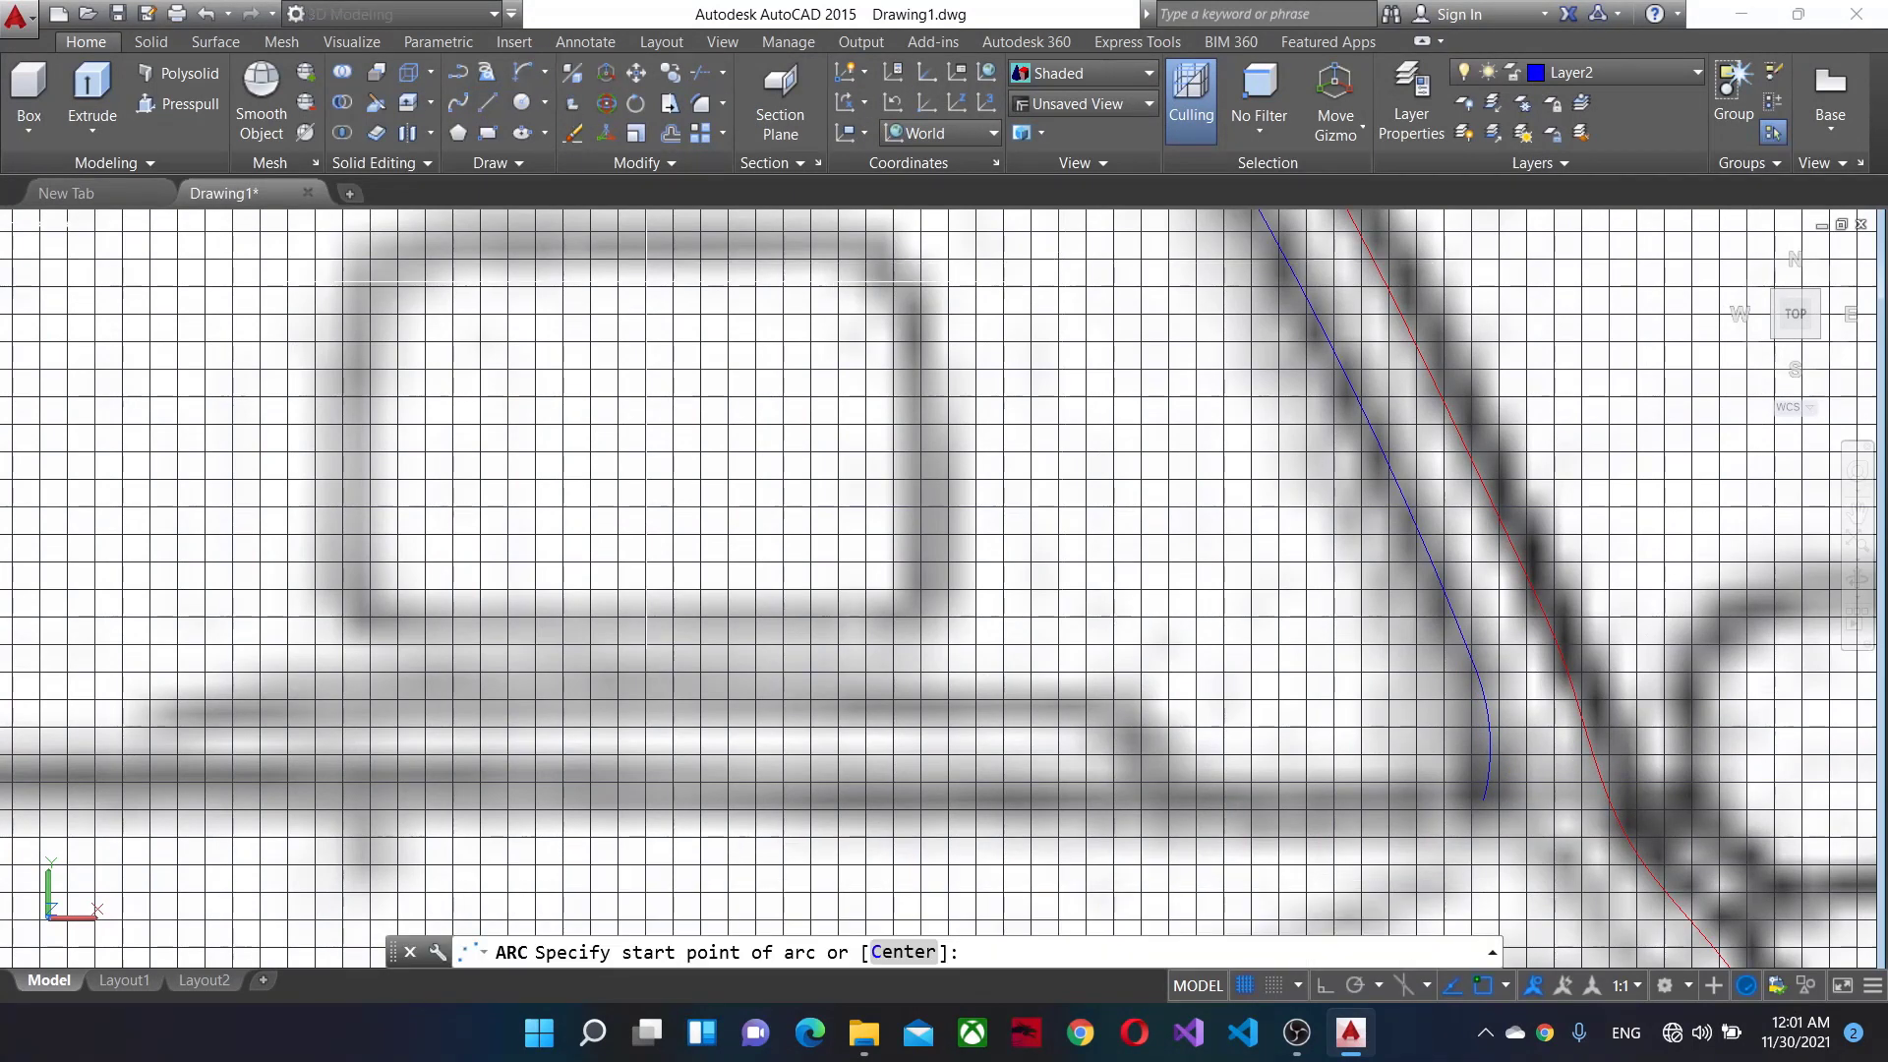
left_click(1483, 798)
scroll(1222, 717, "down", 2)
scroll(1278, 639, "down", 2)
scroll(1042, 614, "up", 4)
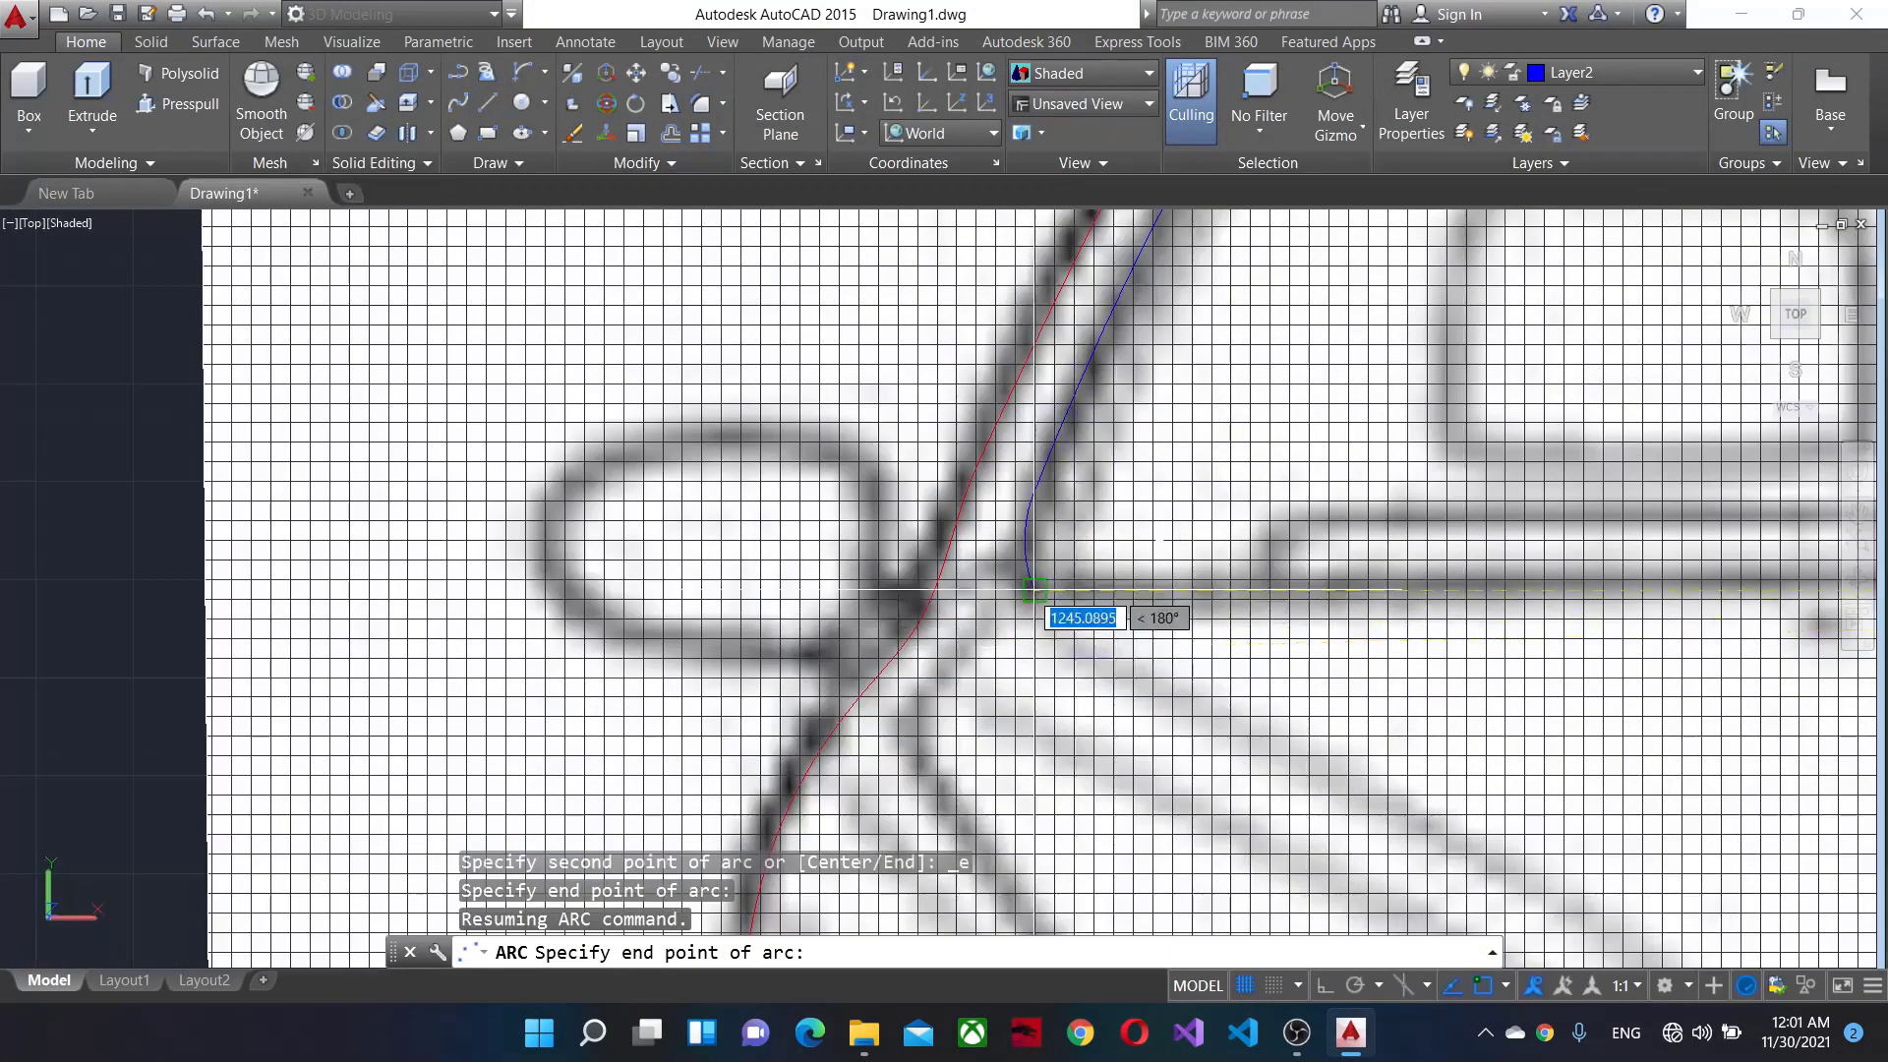
scroll(1053, 611, "up", 2)
left_click(1025, 583)
scroll(1384, 600, "down", 5)
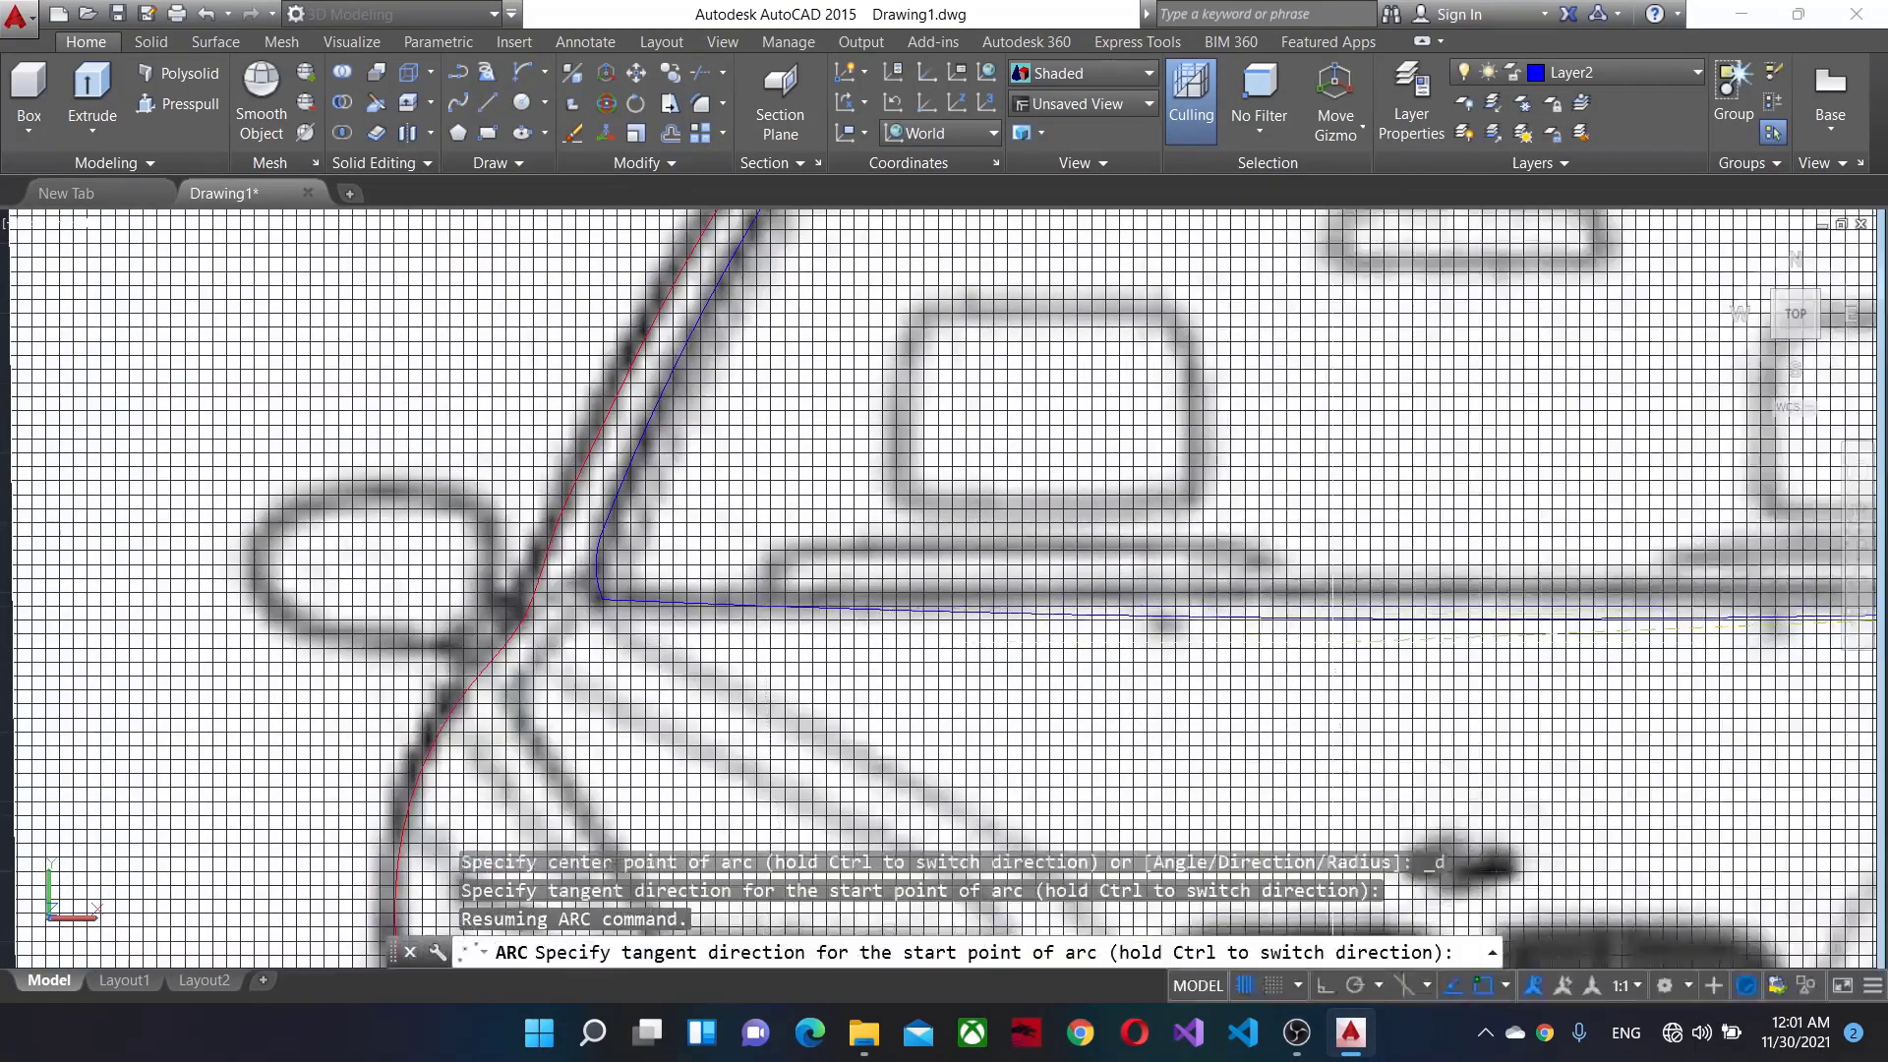
scroll(1247, 638, "up", 3)
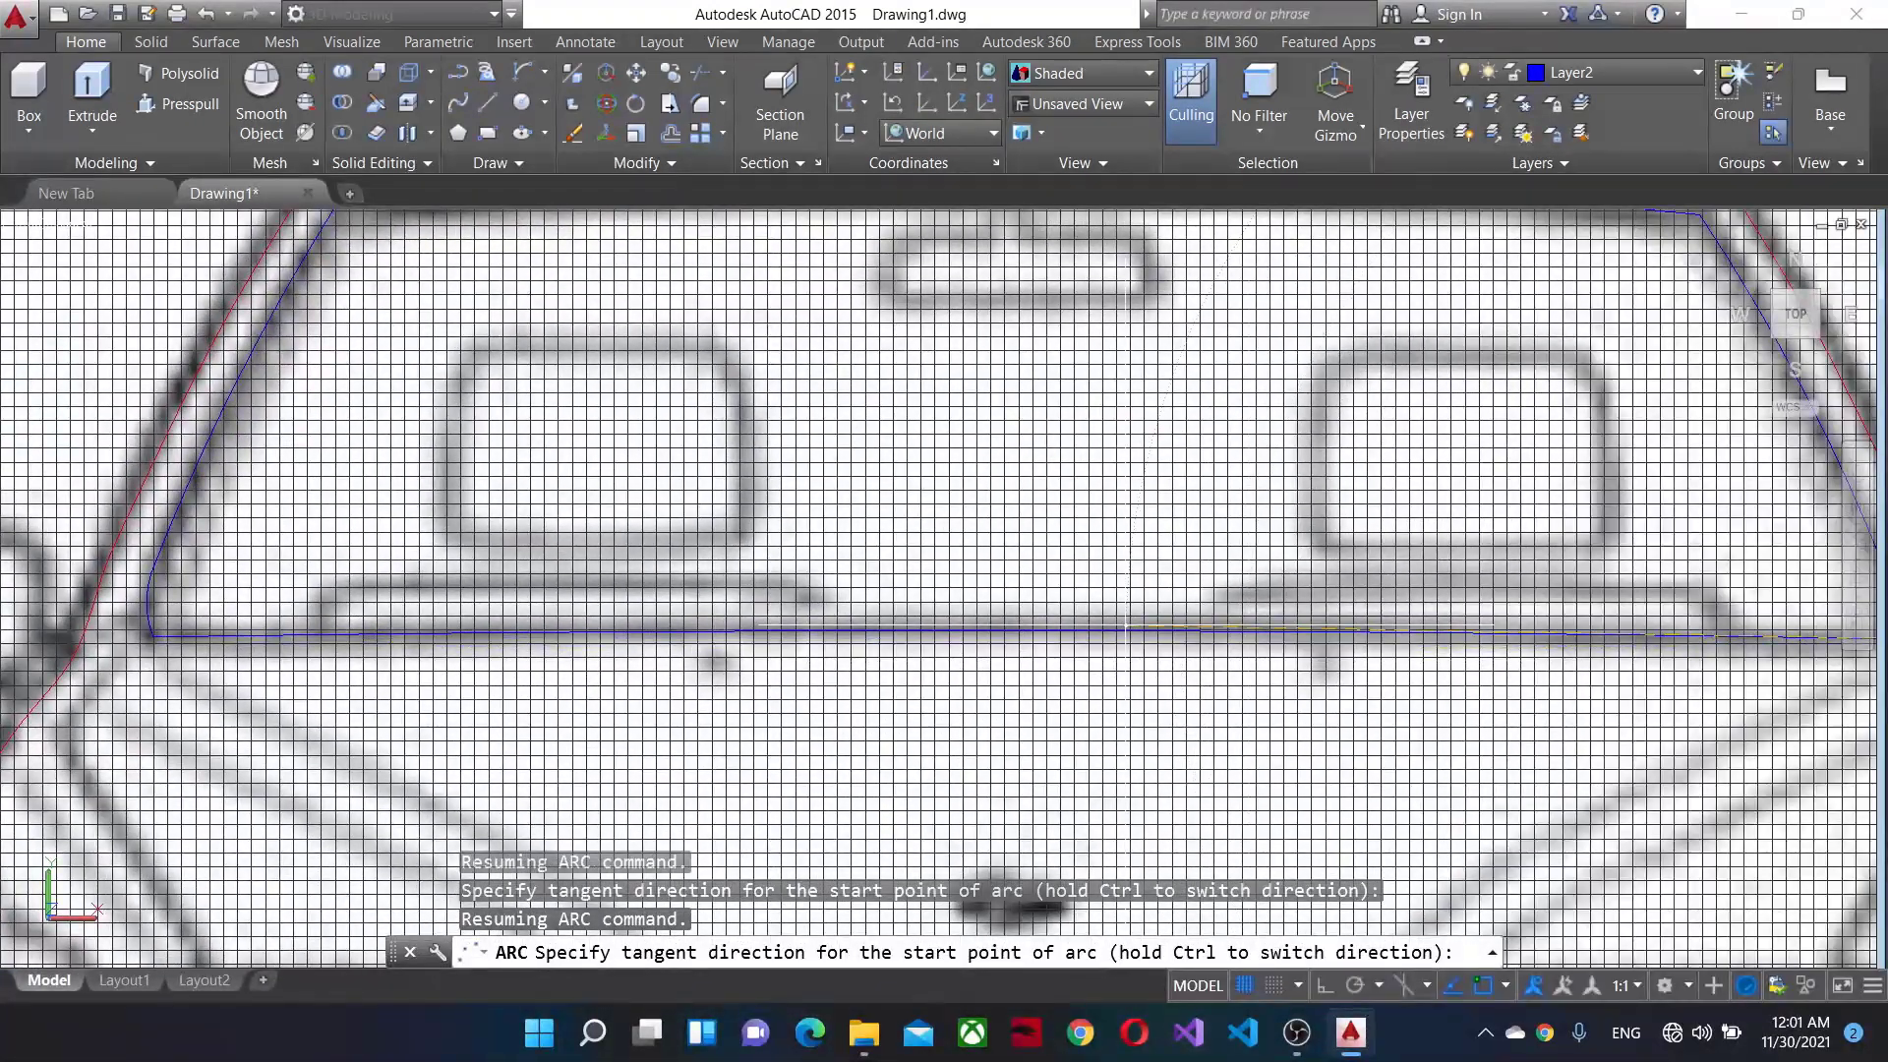
key("Escape")
Select the windshield arcs with a window and picks, then clear the selection.
scroll(925, 591, "down", 3)
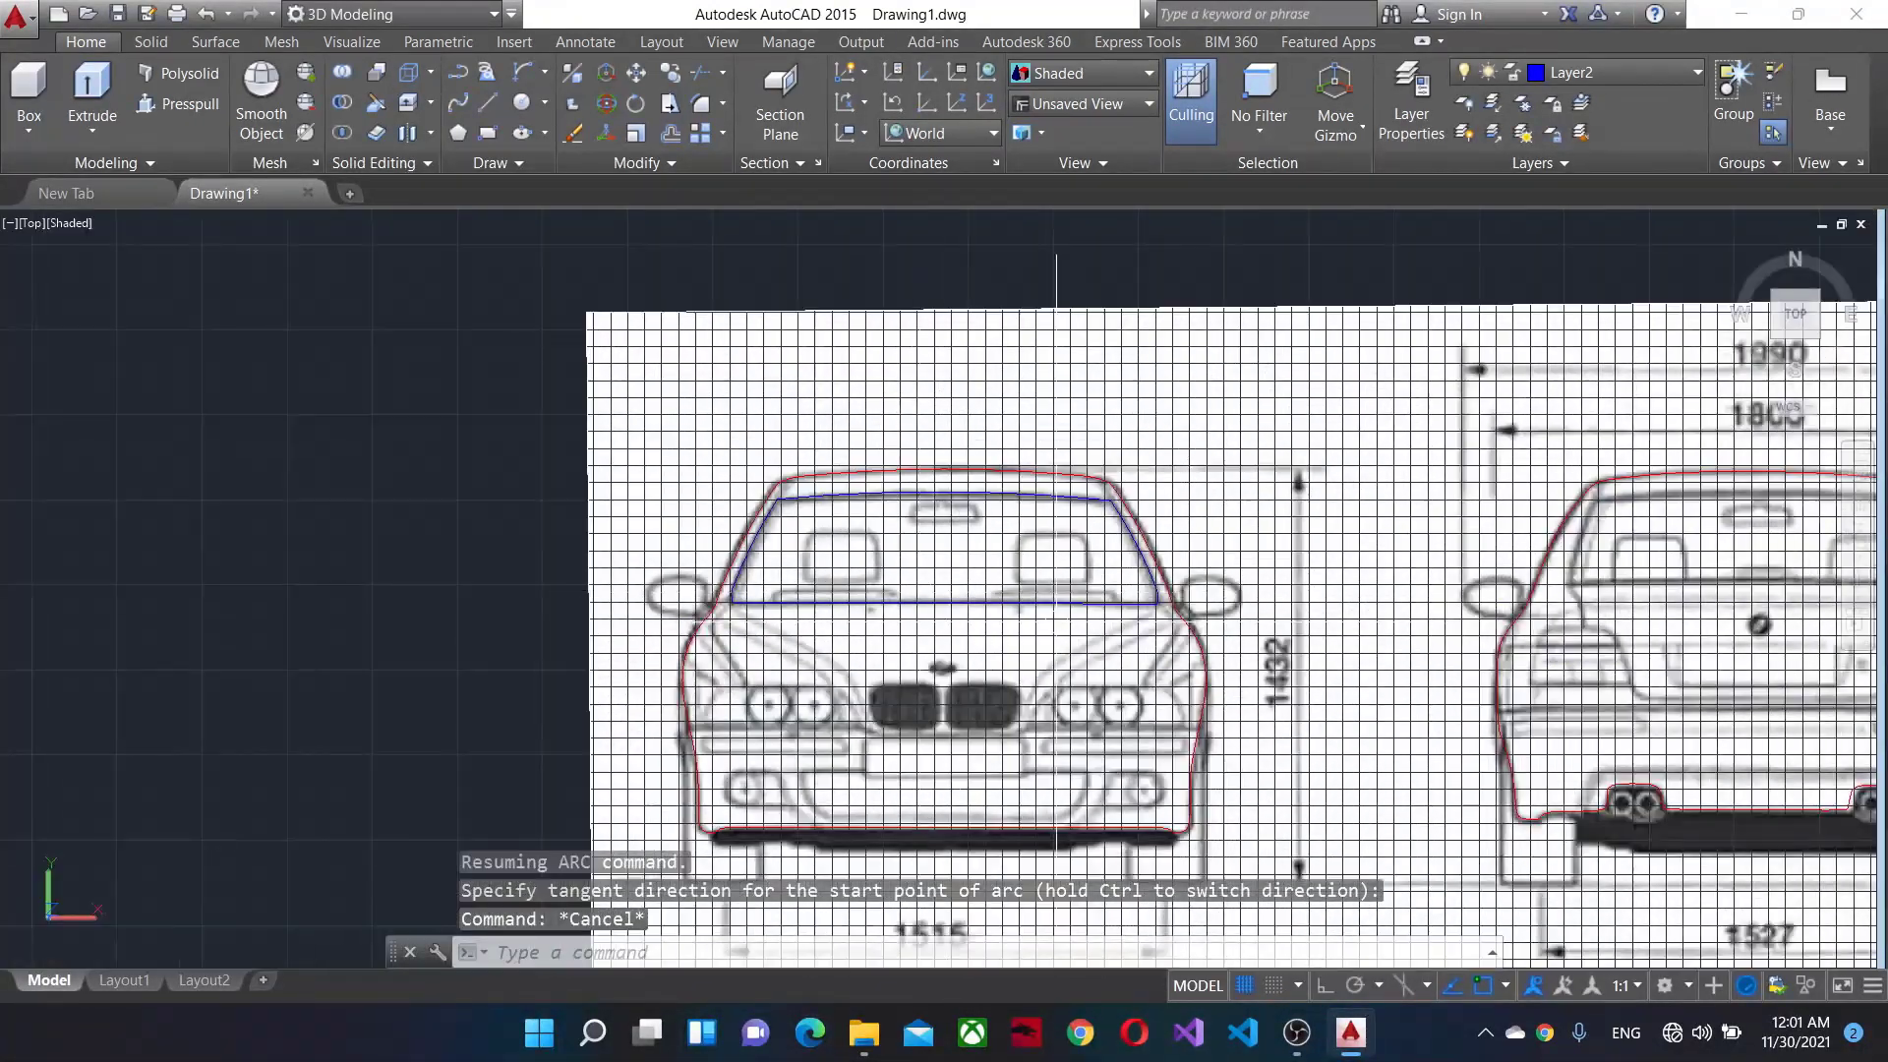
left_click(677, 531)
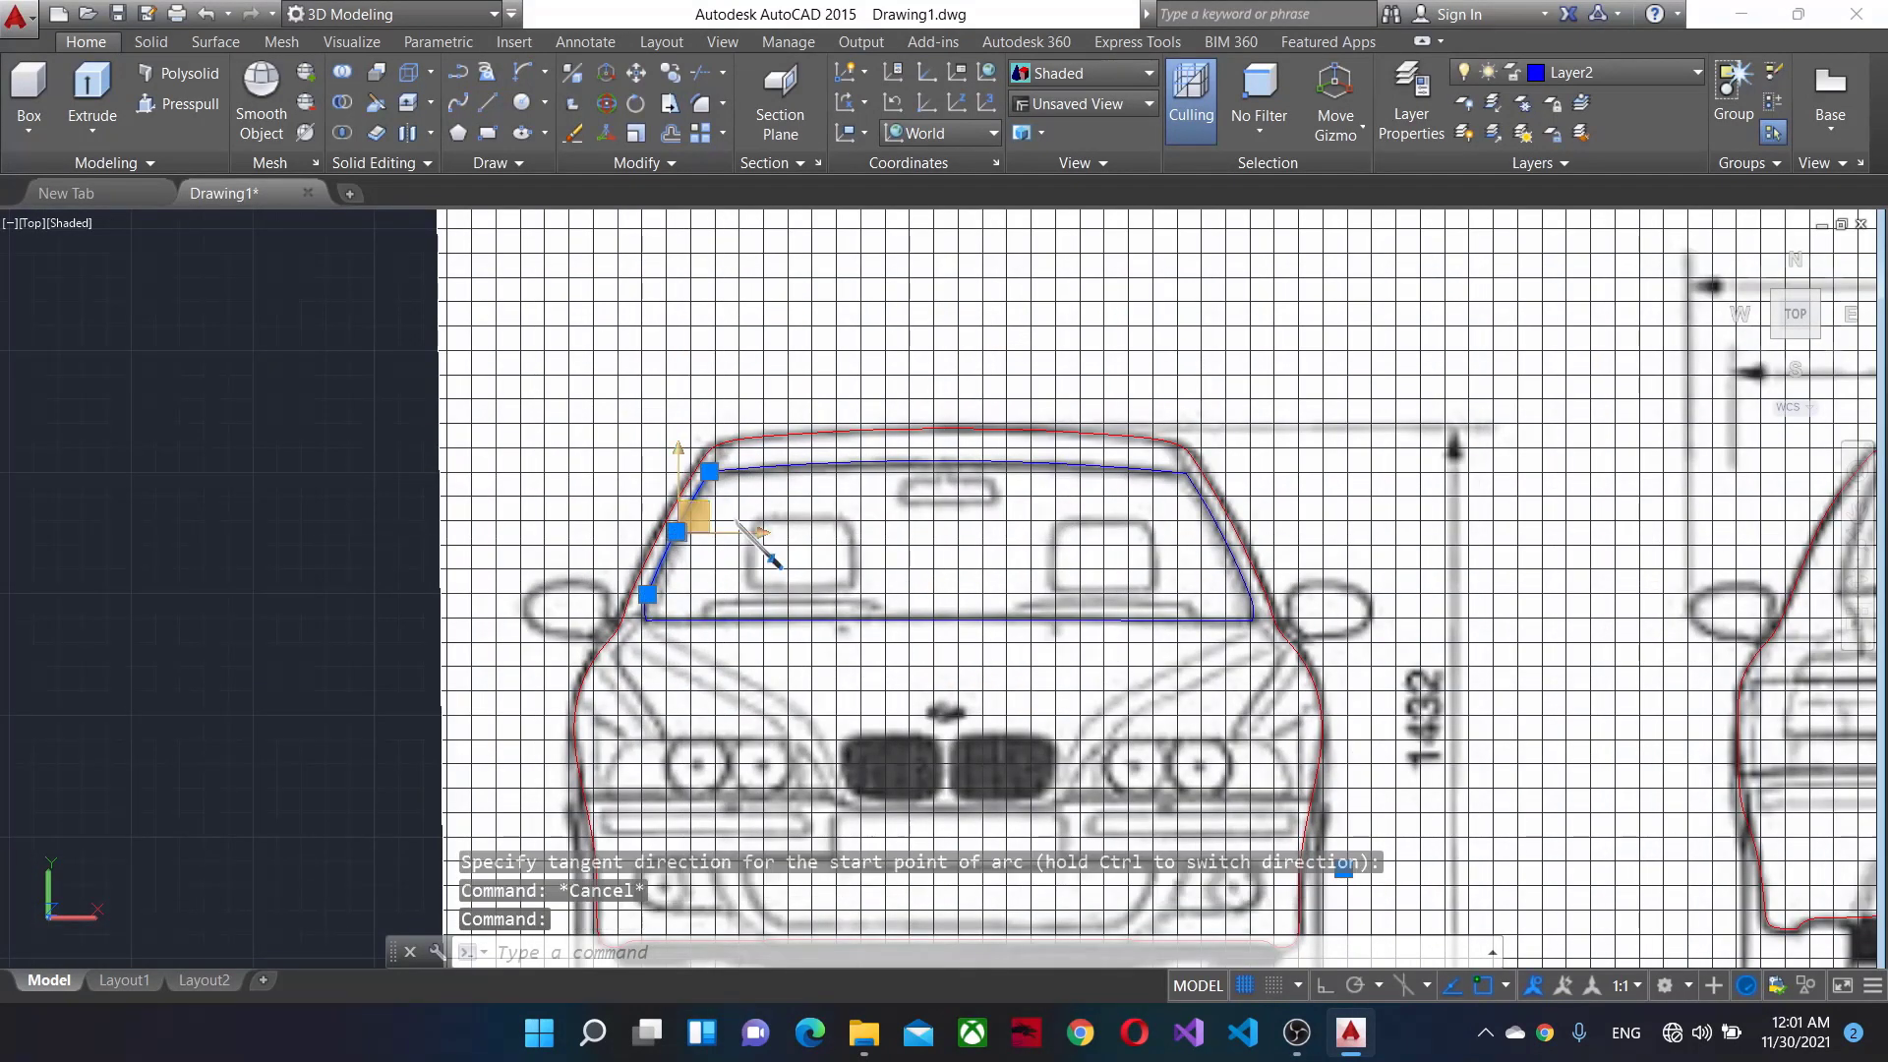
key("Escape")
scroll(765, 533, "up", 3)
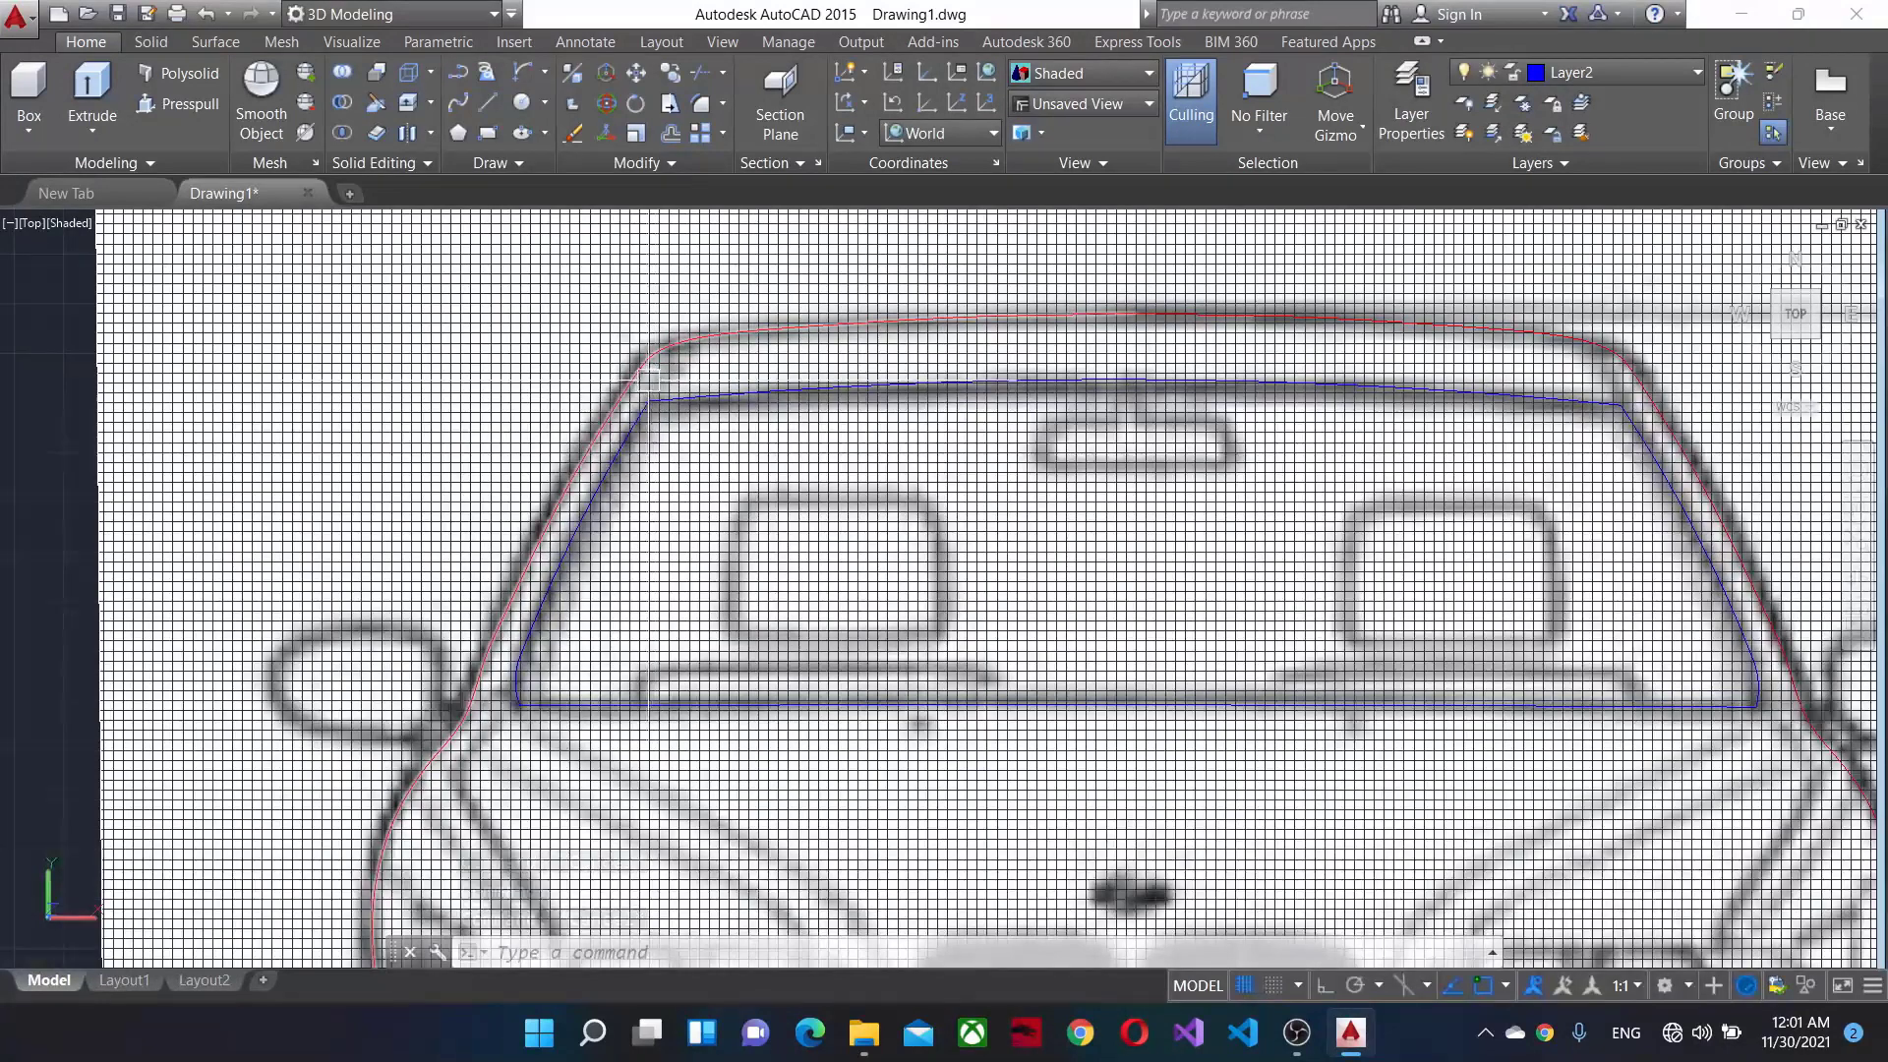
left_click(650, 379)
left_click(1467, 740)
left_click(598, 517)
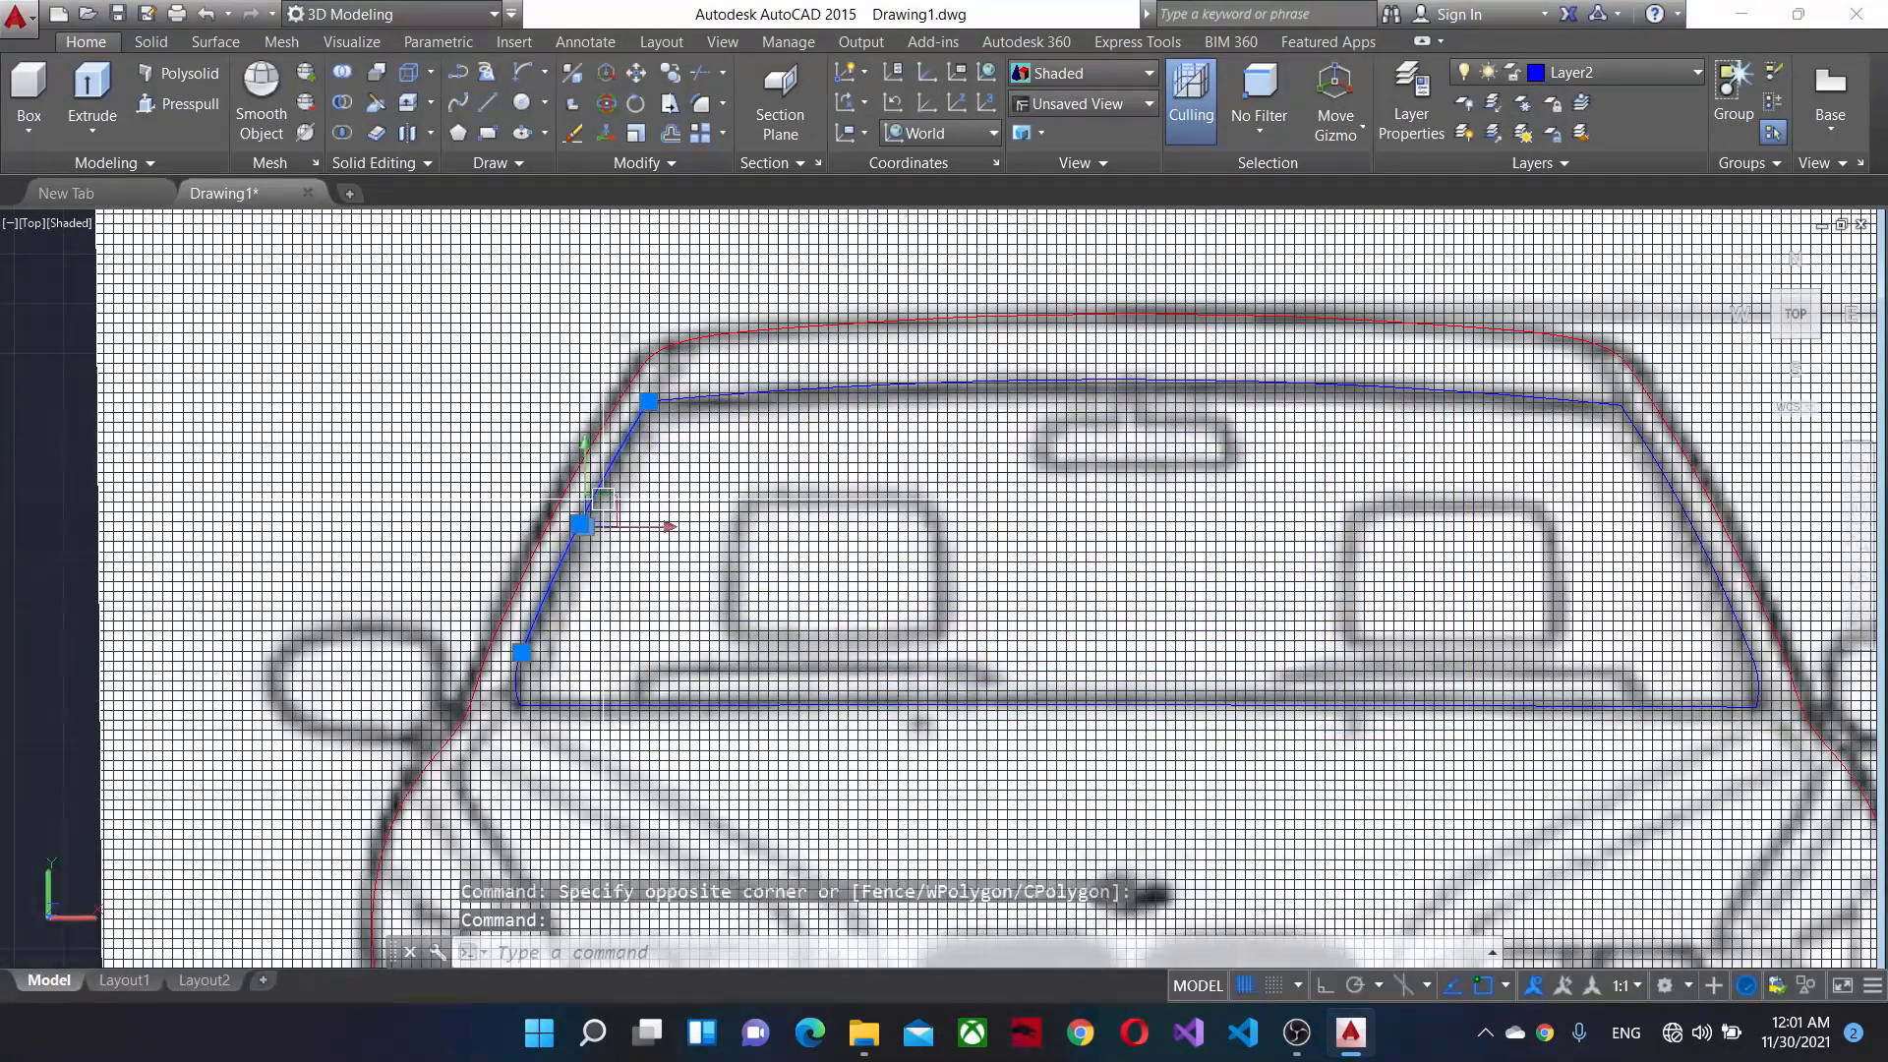
left_click(521, 672)
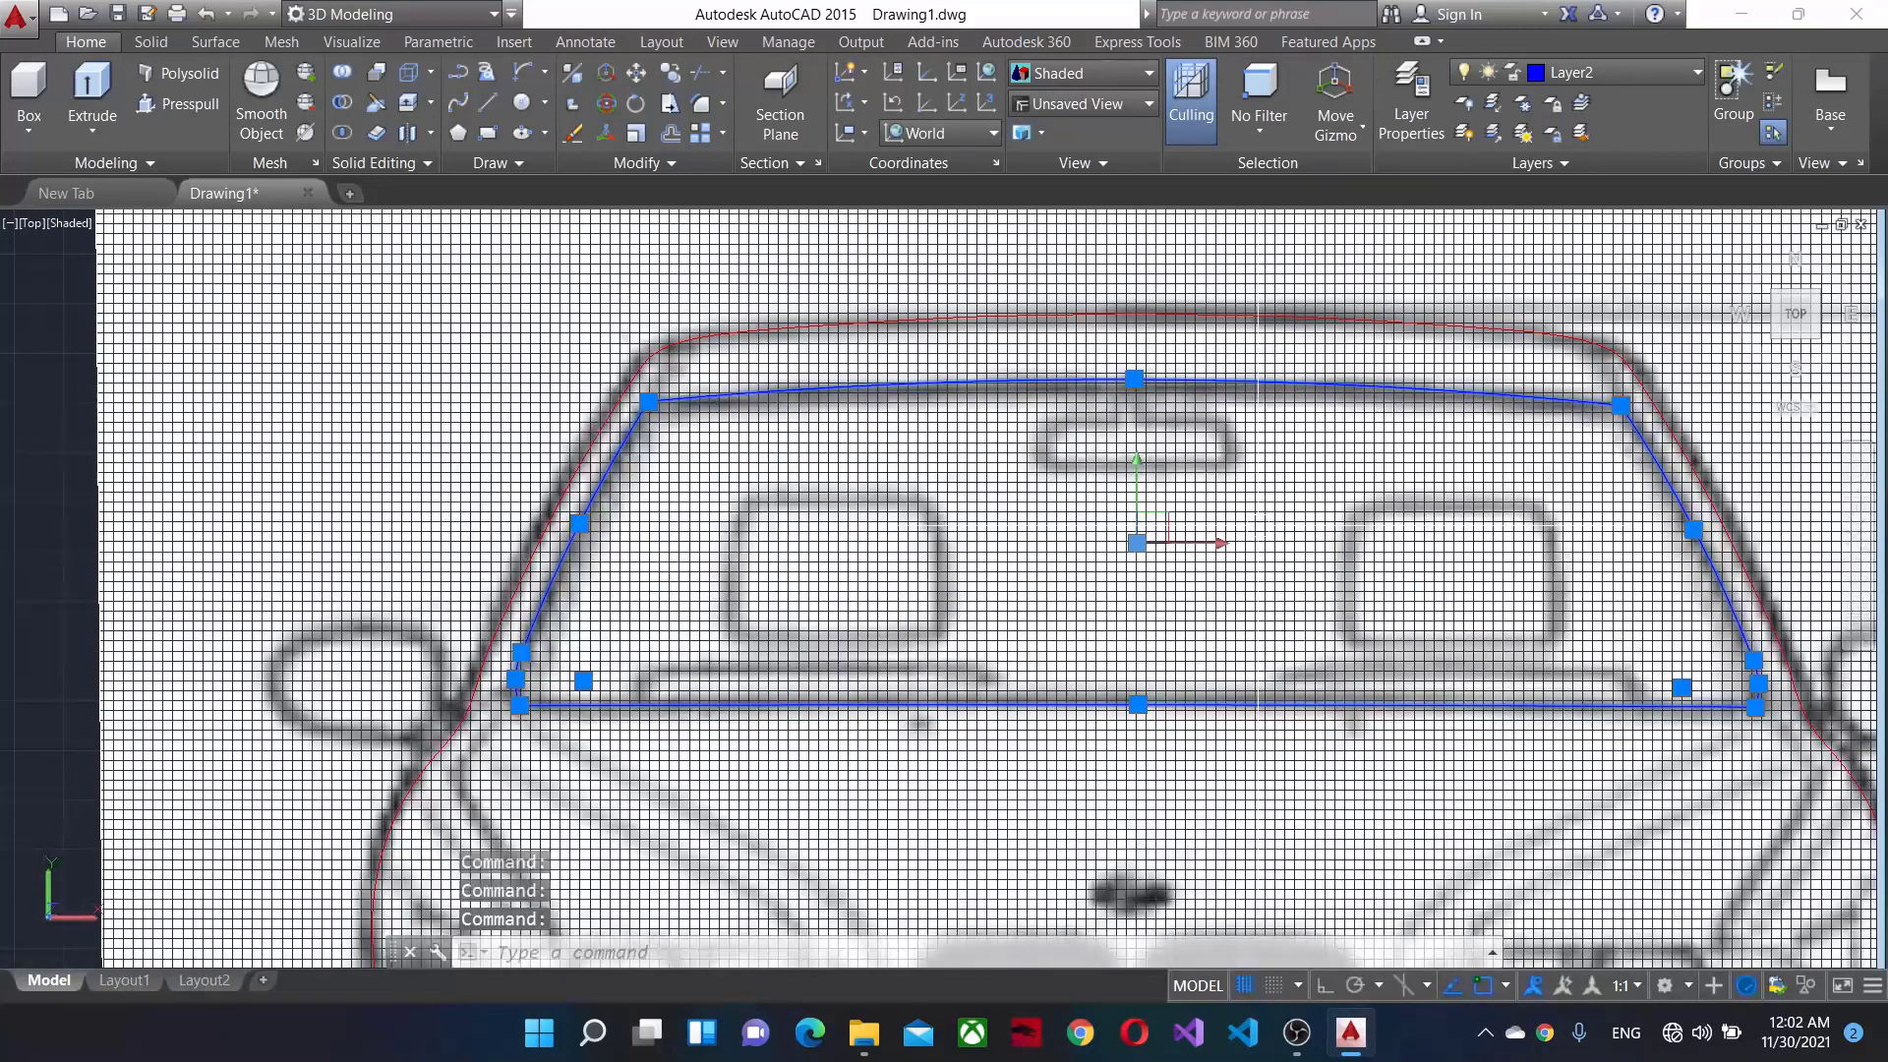
type("c")
key("Return")
key("Escape")
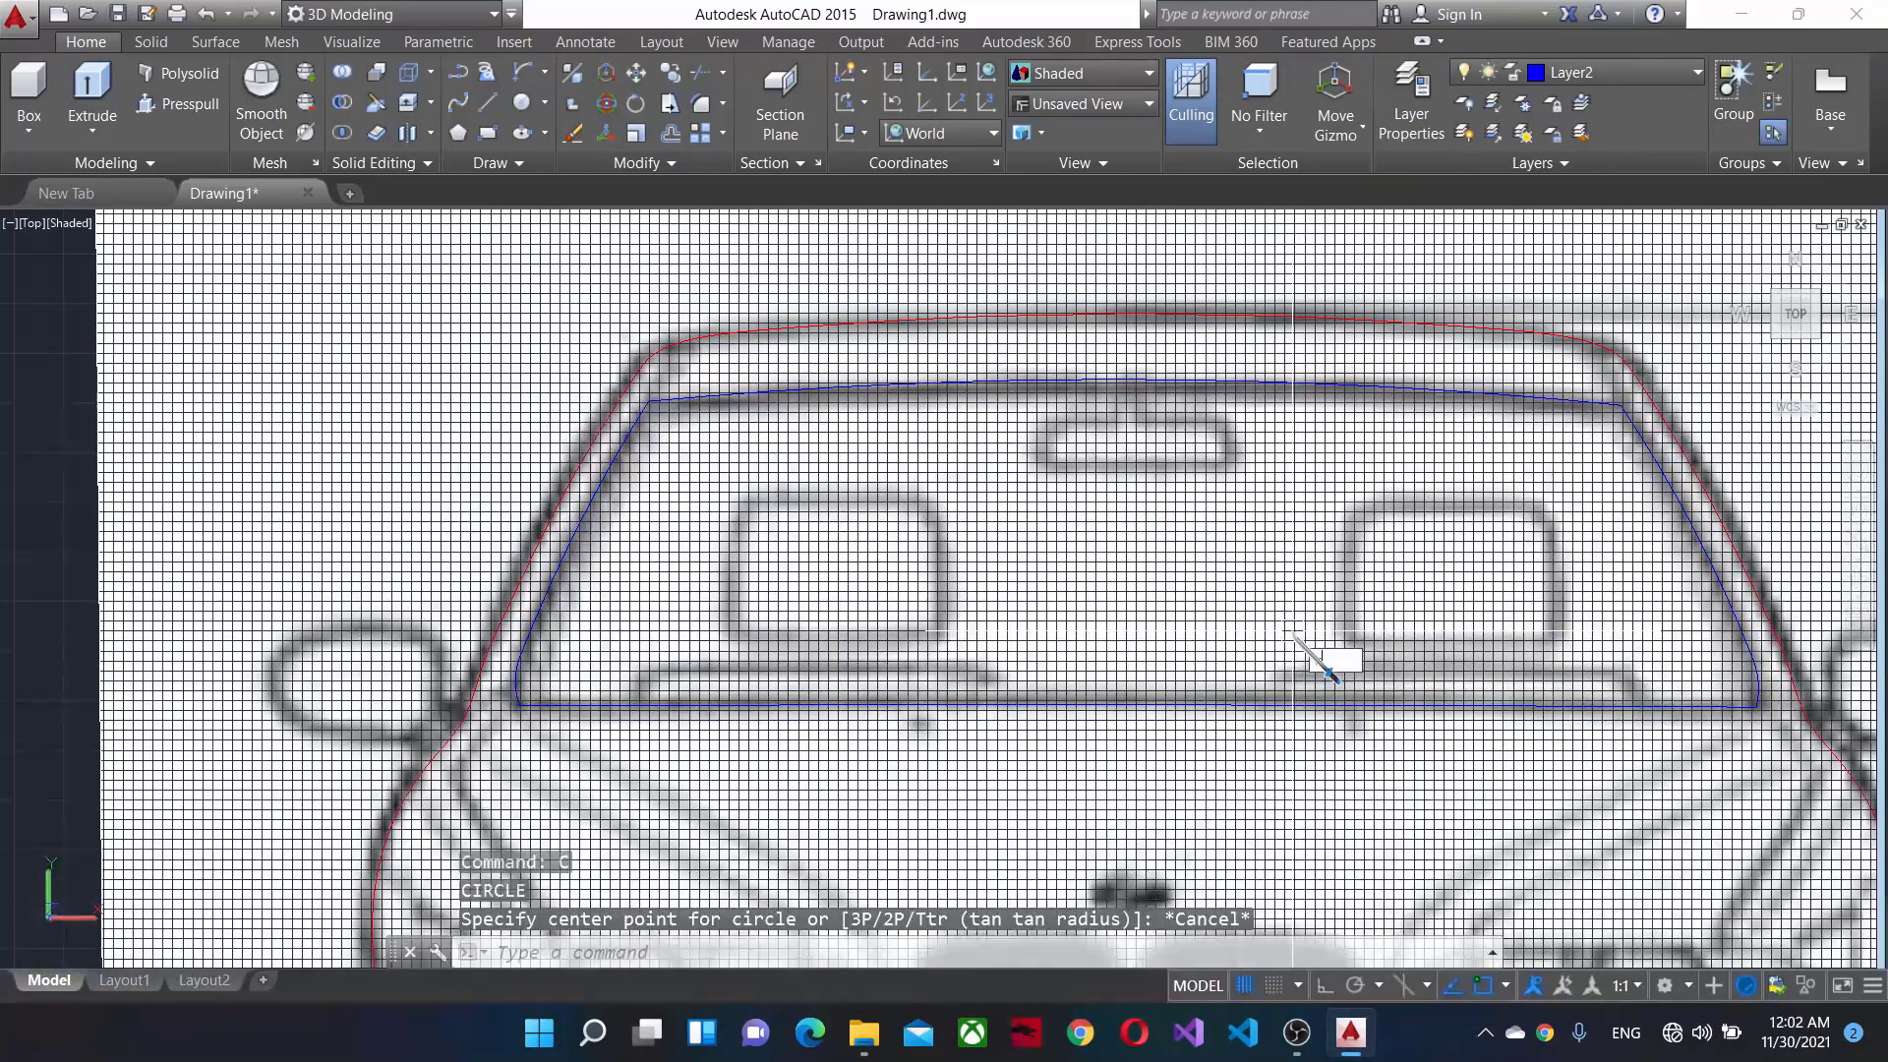
Start the CO copy command and select the four windshield outline pieces.
type("co")
key("Return")
left_click(1354, 706)
left_click(1335, 391)
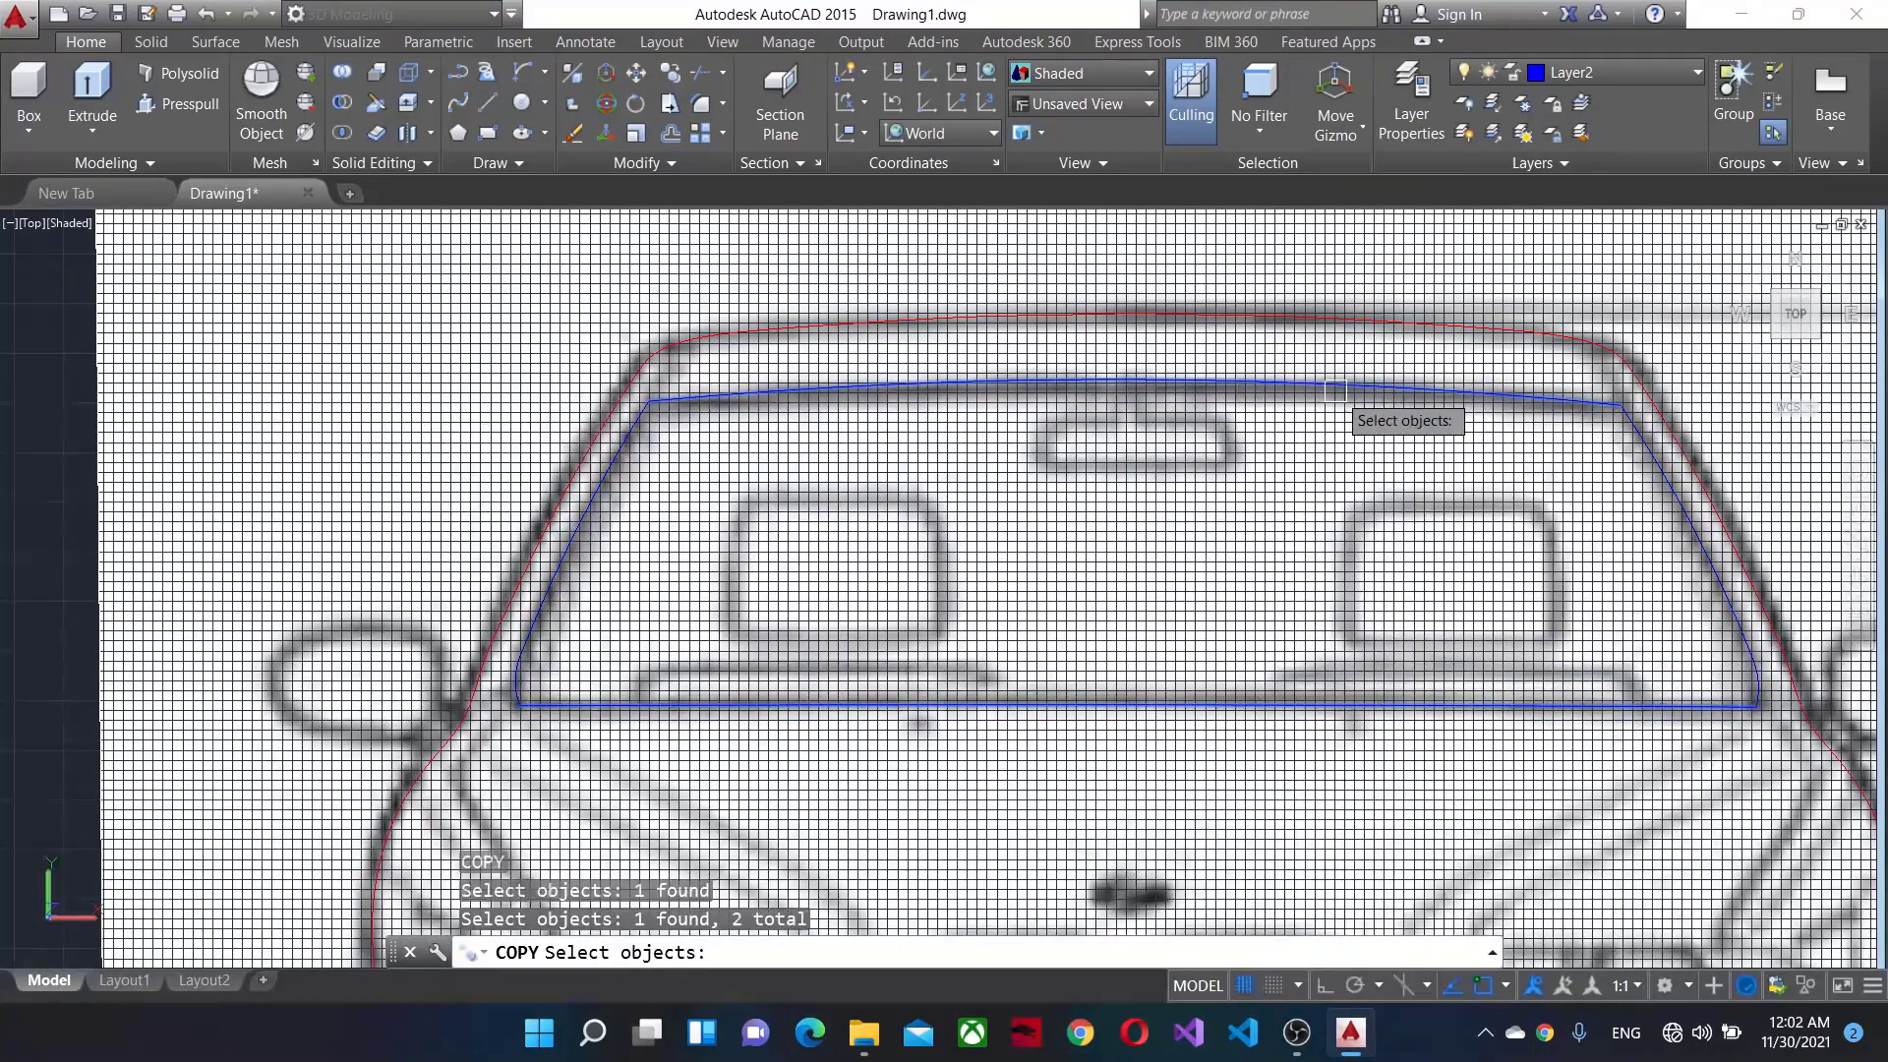
scroll(1672, 502, "up", 3)
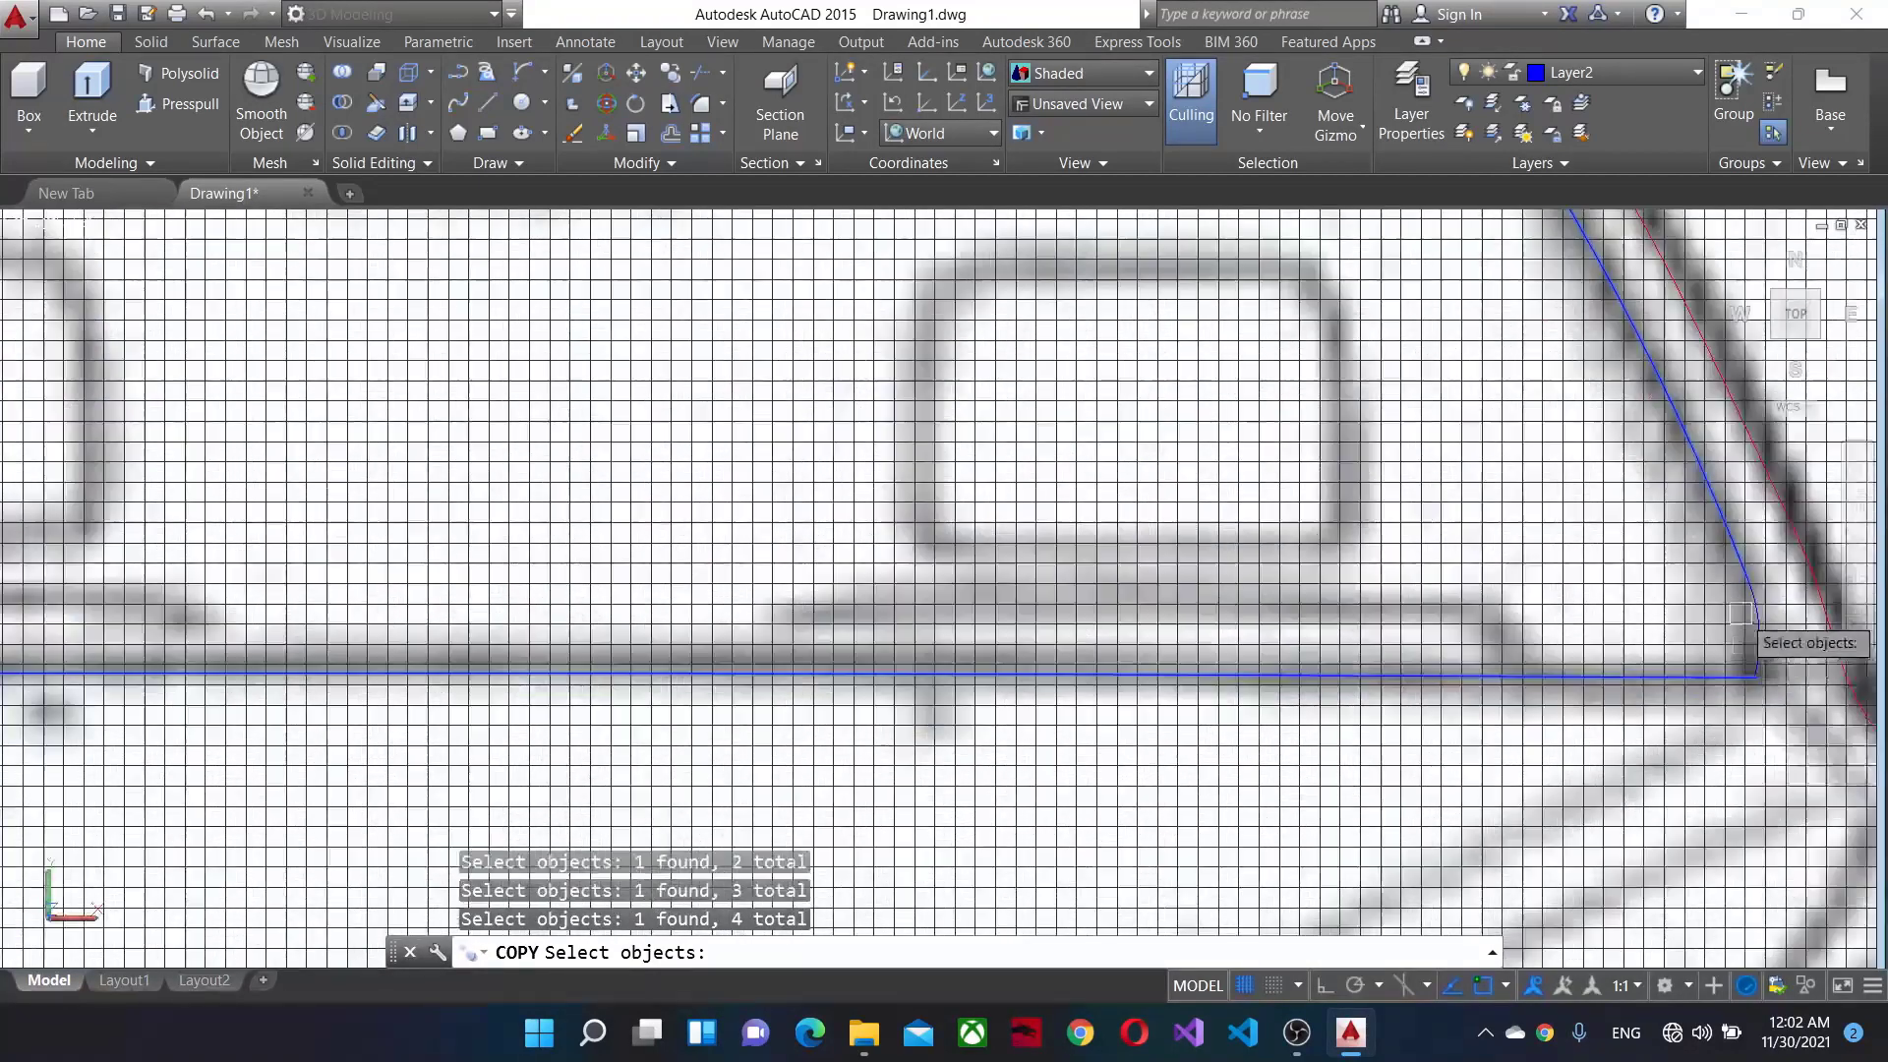
left_click(1766, 630)
scroll(1765, 630, "down", 3)
scroll(342, 648, "up", 3)
left_click(342, 649)
scroll(307, 636, "down", 3)
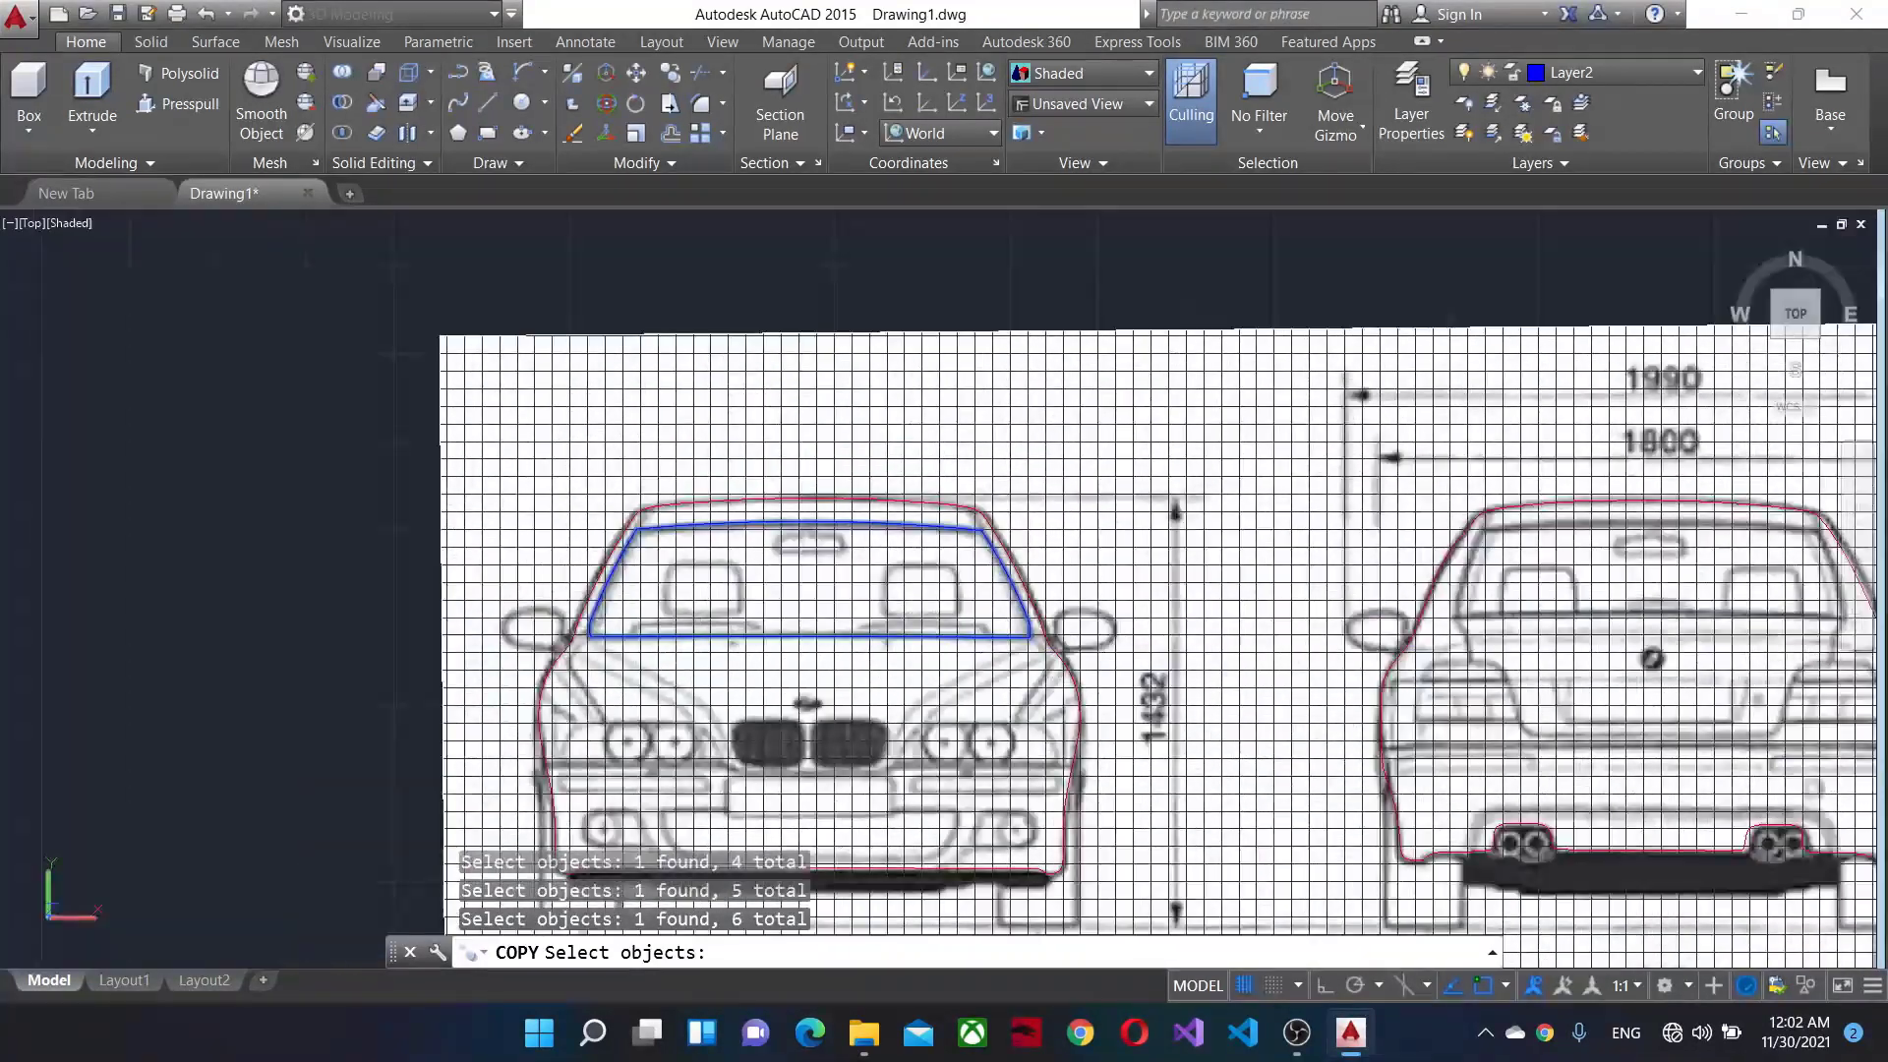
scroll(307, 636, "down", 1)
key("Return")
Place the copied outline onto the red front view and turn Ortho back on.
left_click(649, 666)
scroll(442, 675, "down", 5)
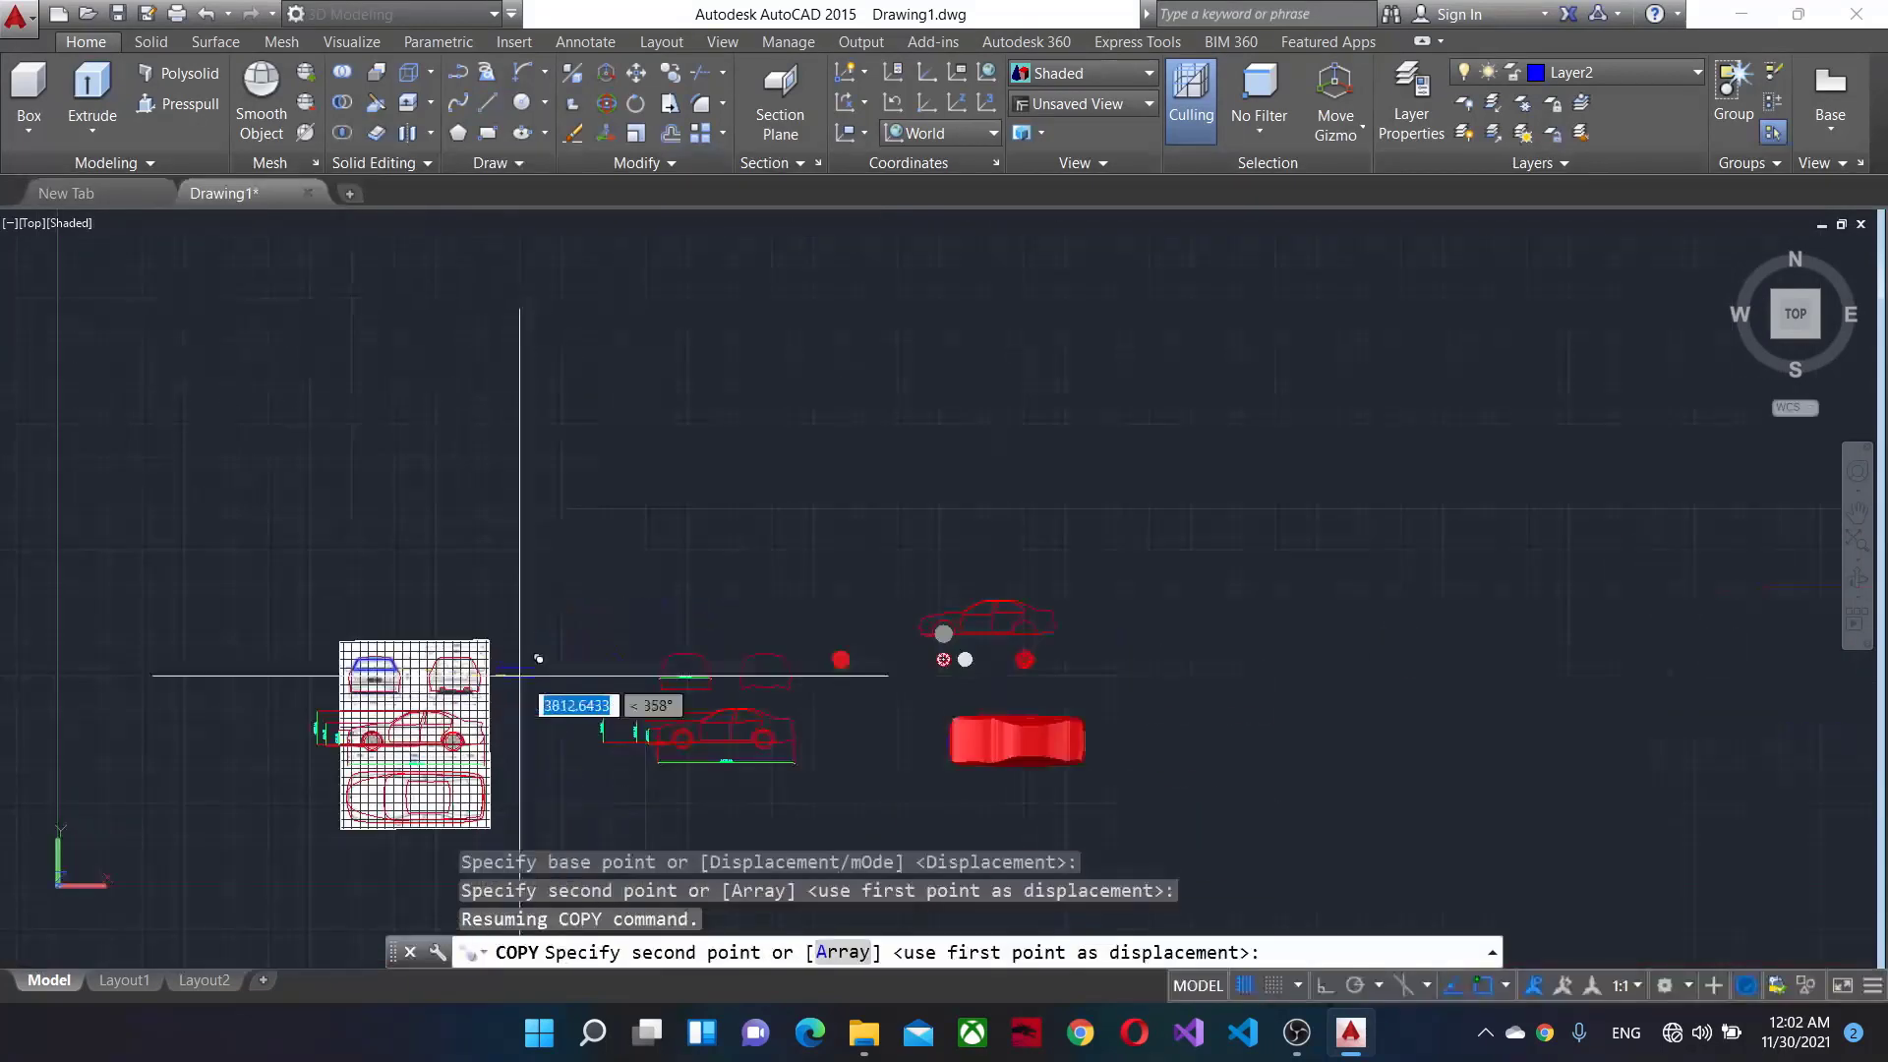
scroll(1560, 662, "down", 2)
scroll(793, 666, "up", 3)
scroll(1170, 610, "up", 3)
scroll(1131, 609, "up", 3)
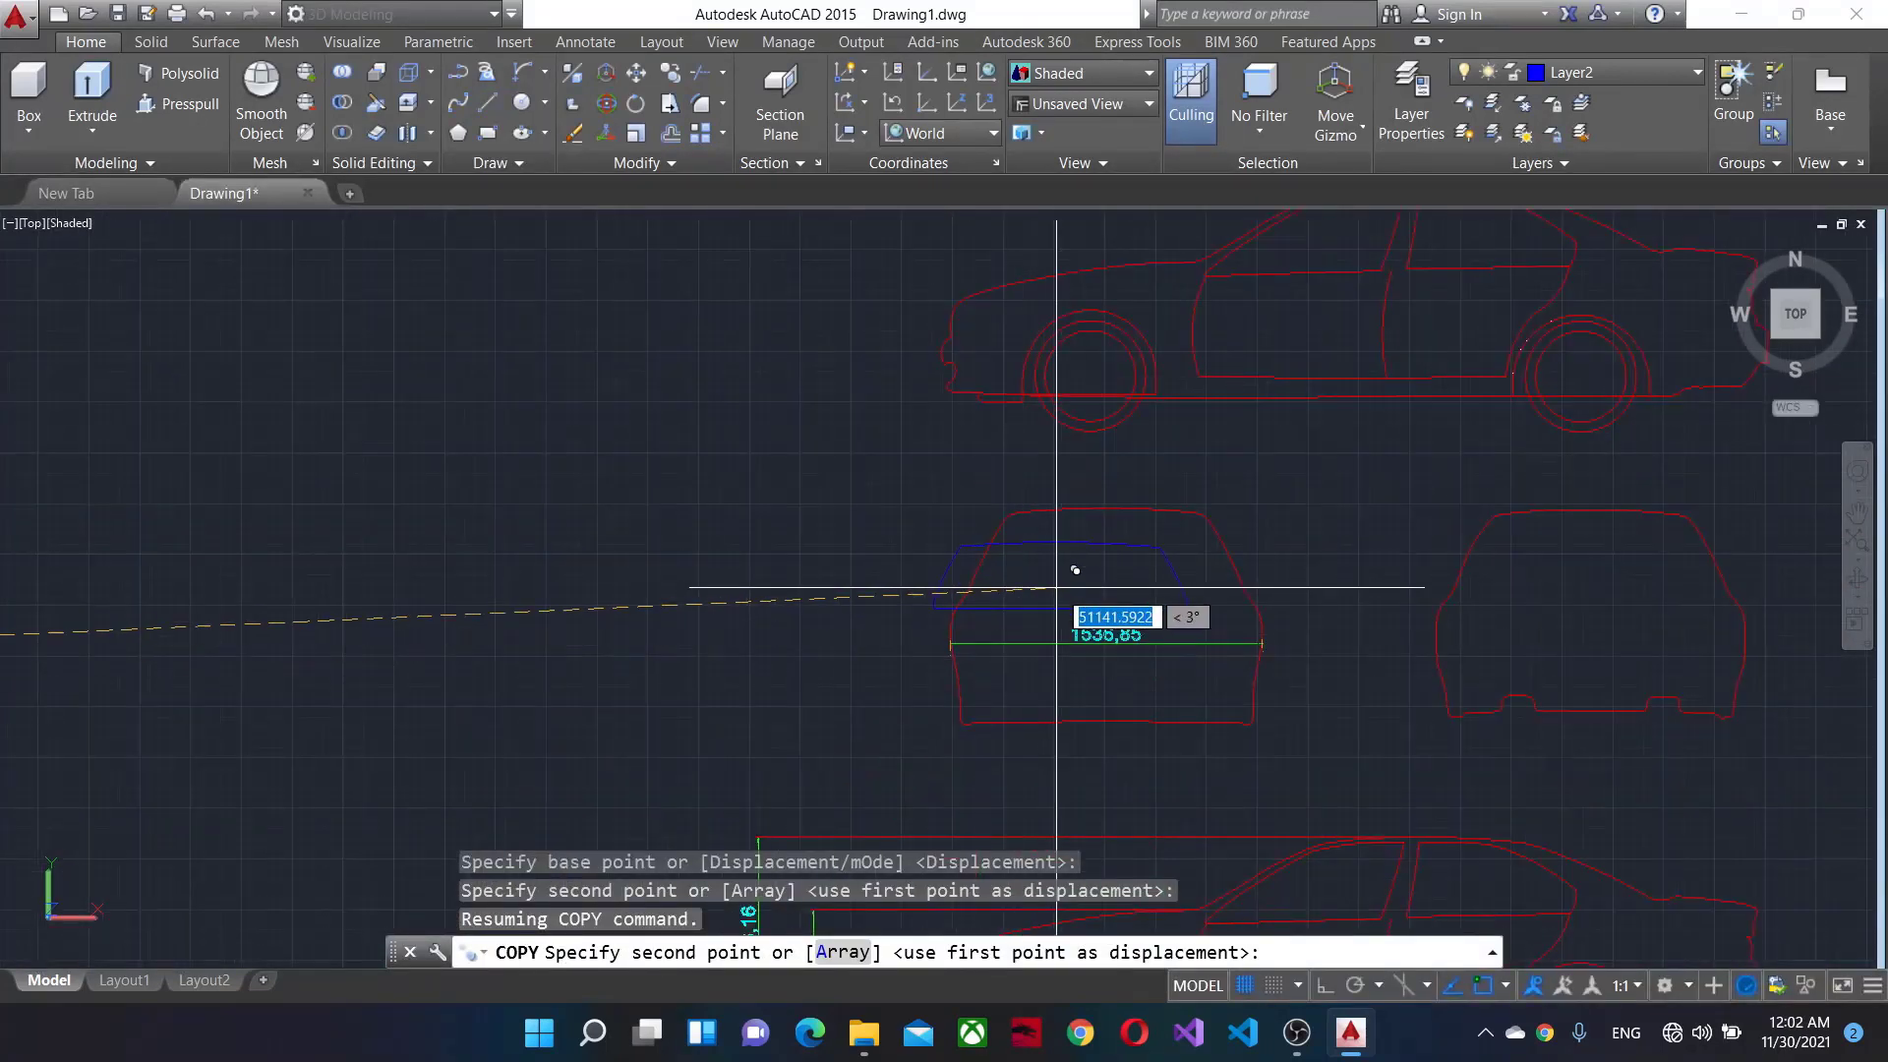
scroll(1114, 563, "up", 3)
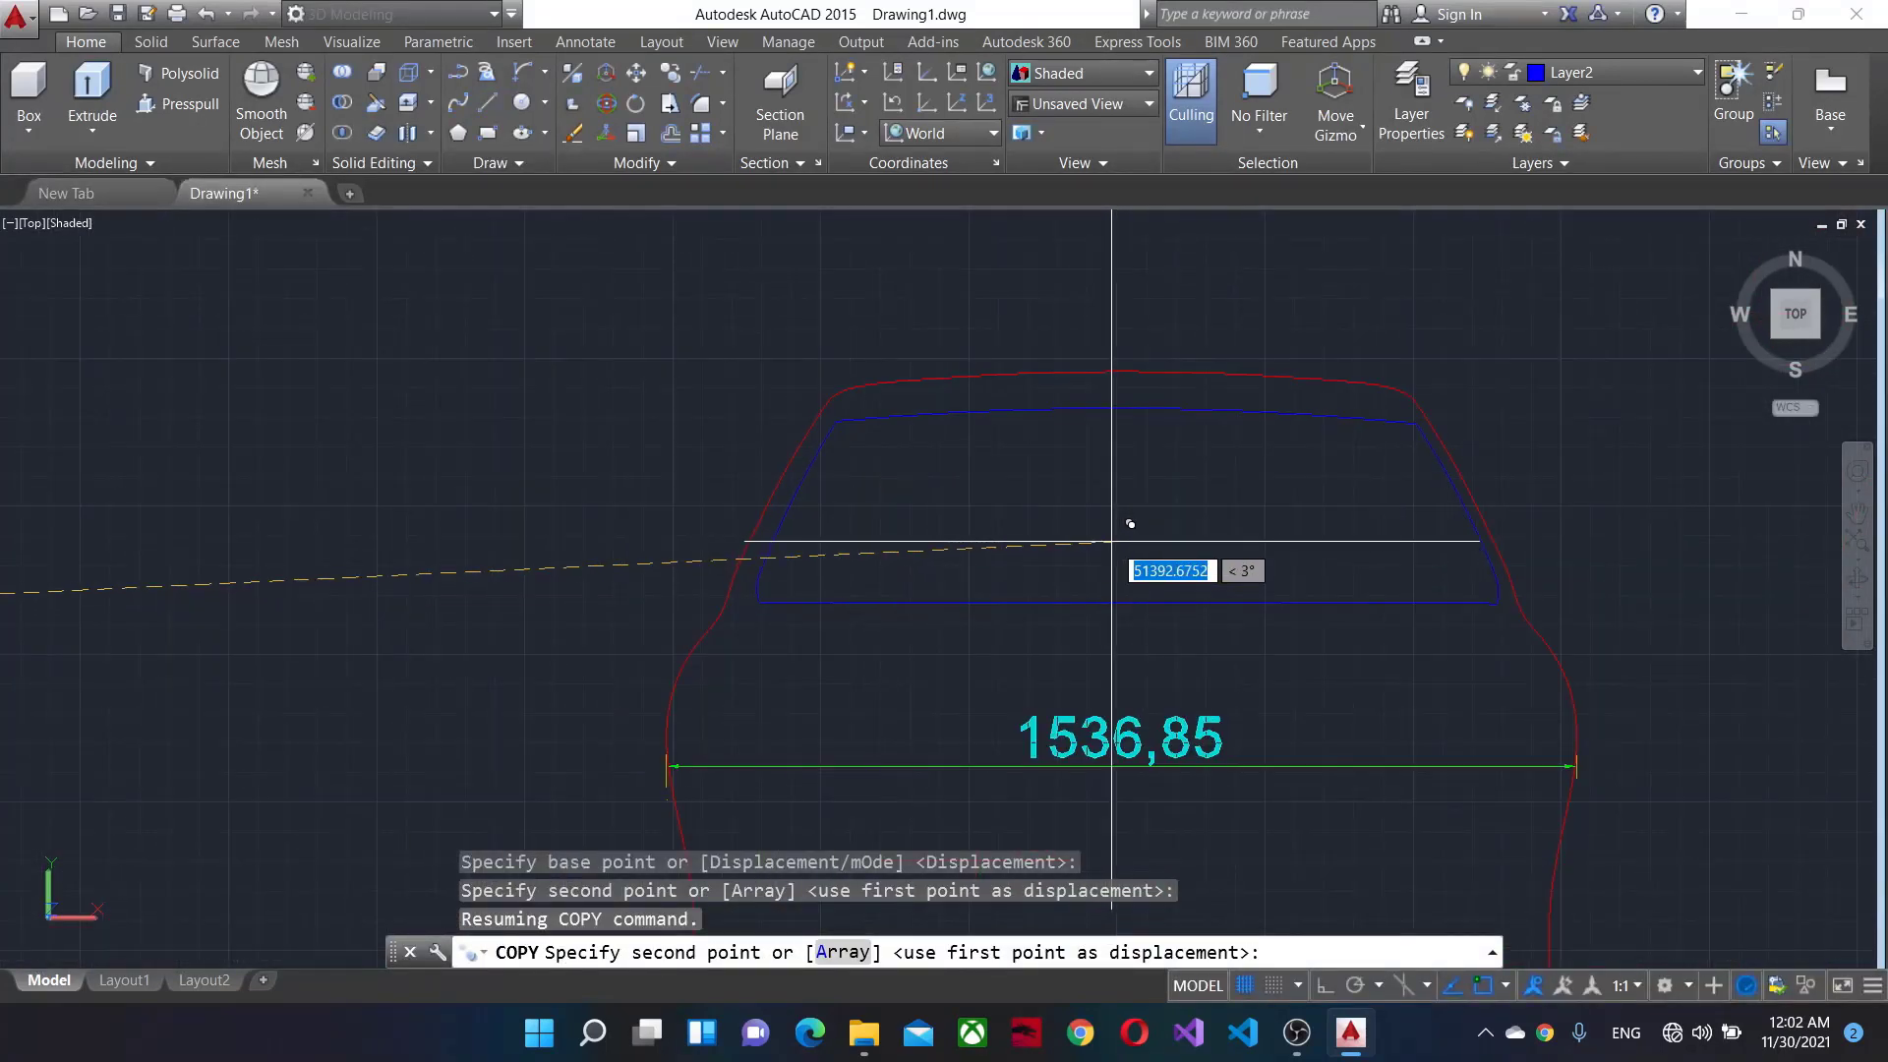
left_click(1117, 544)
key("Escape")
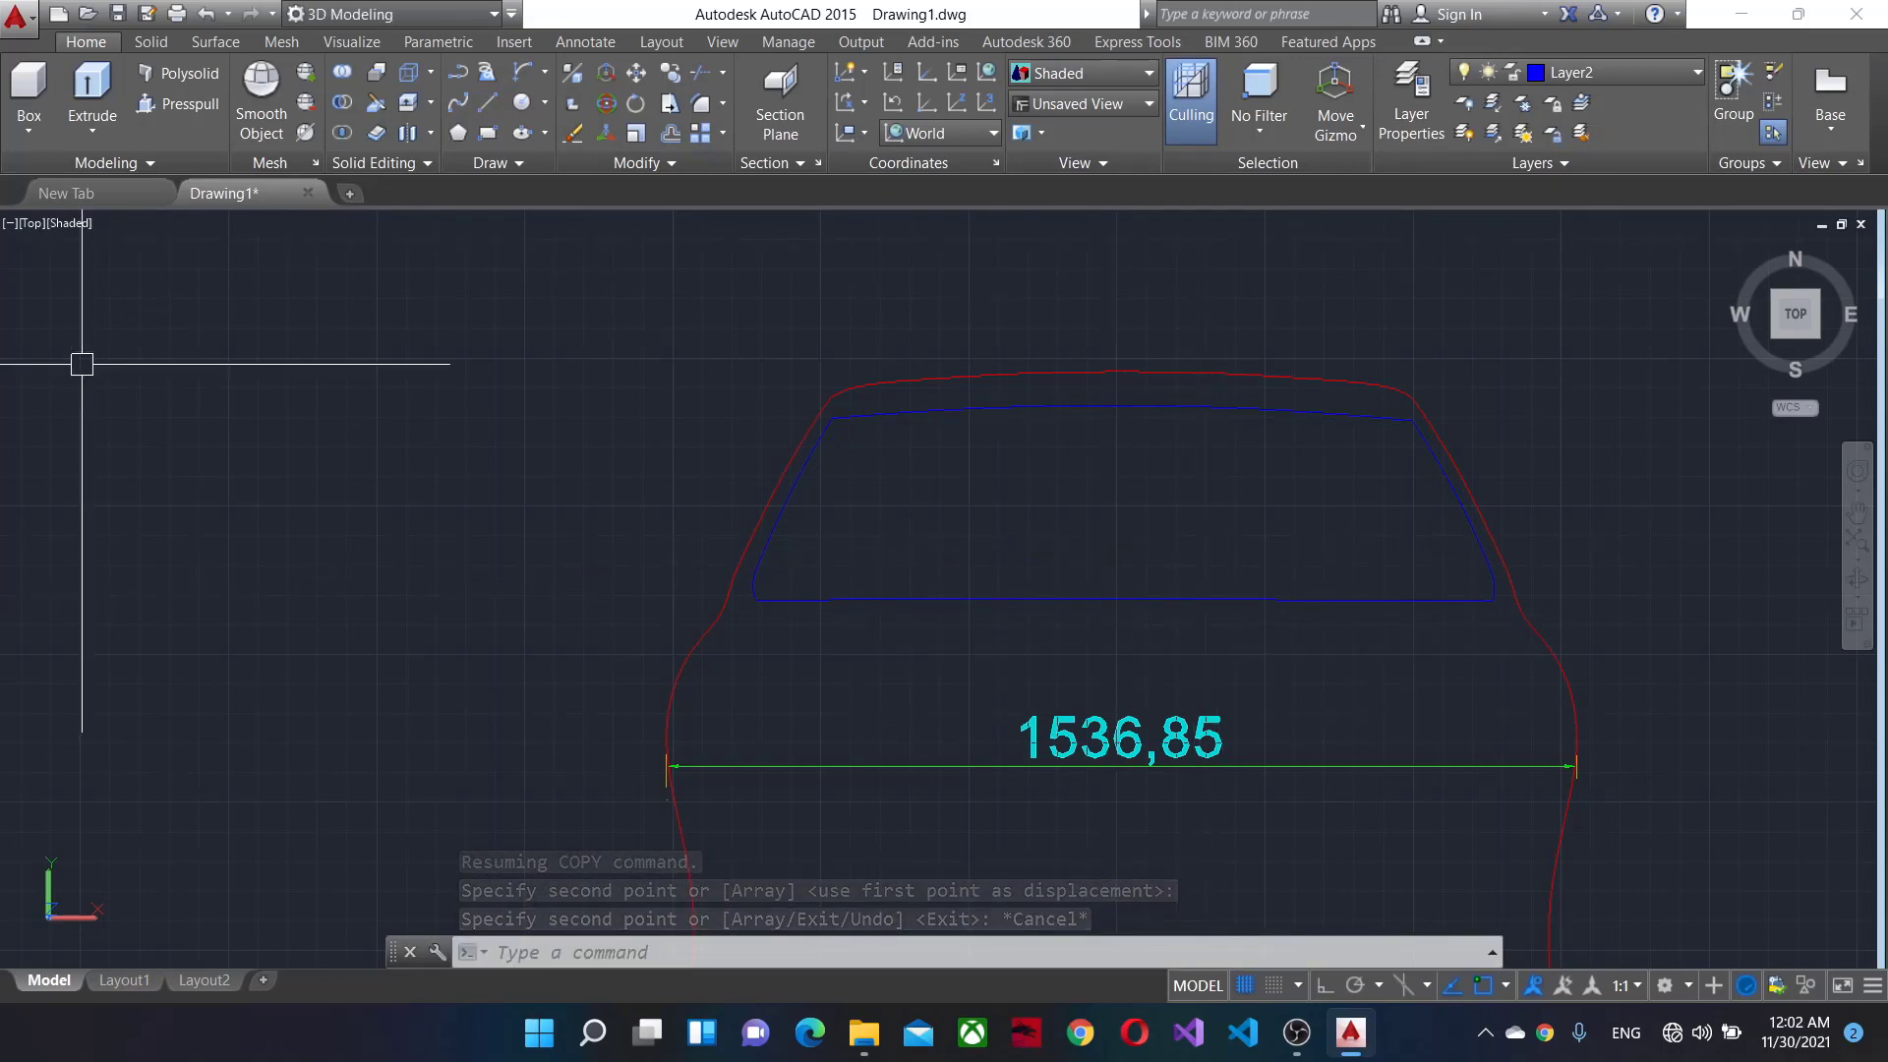
key("F8")
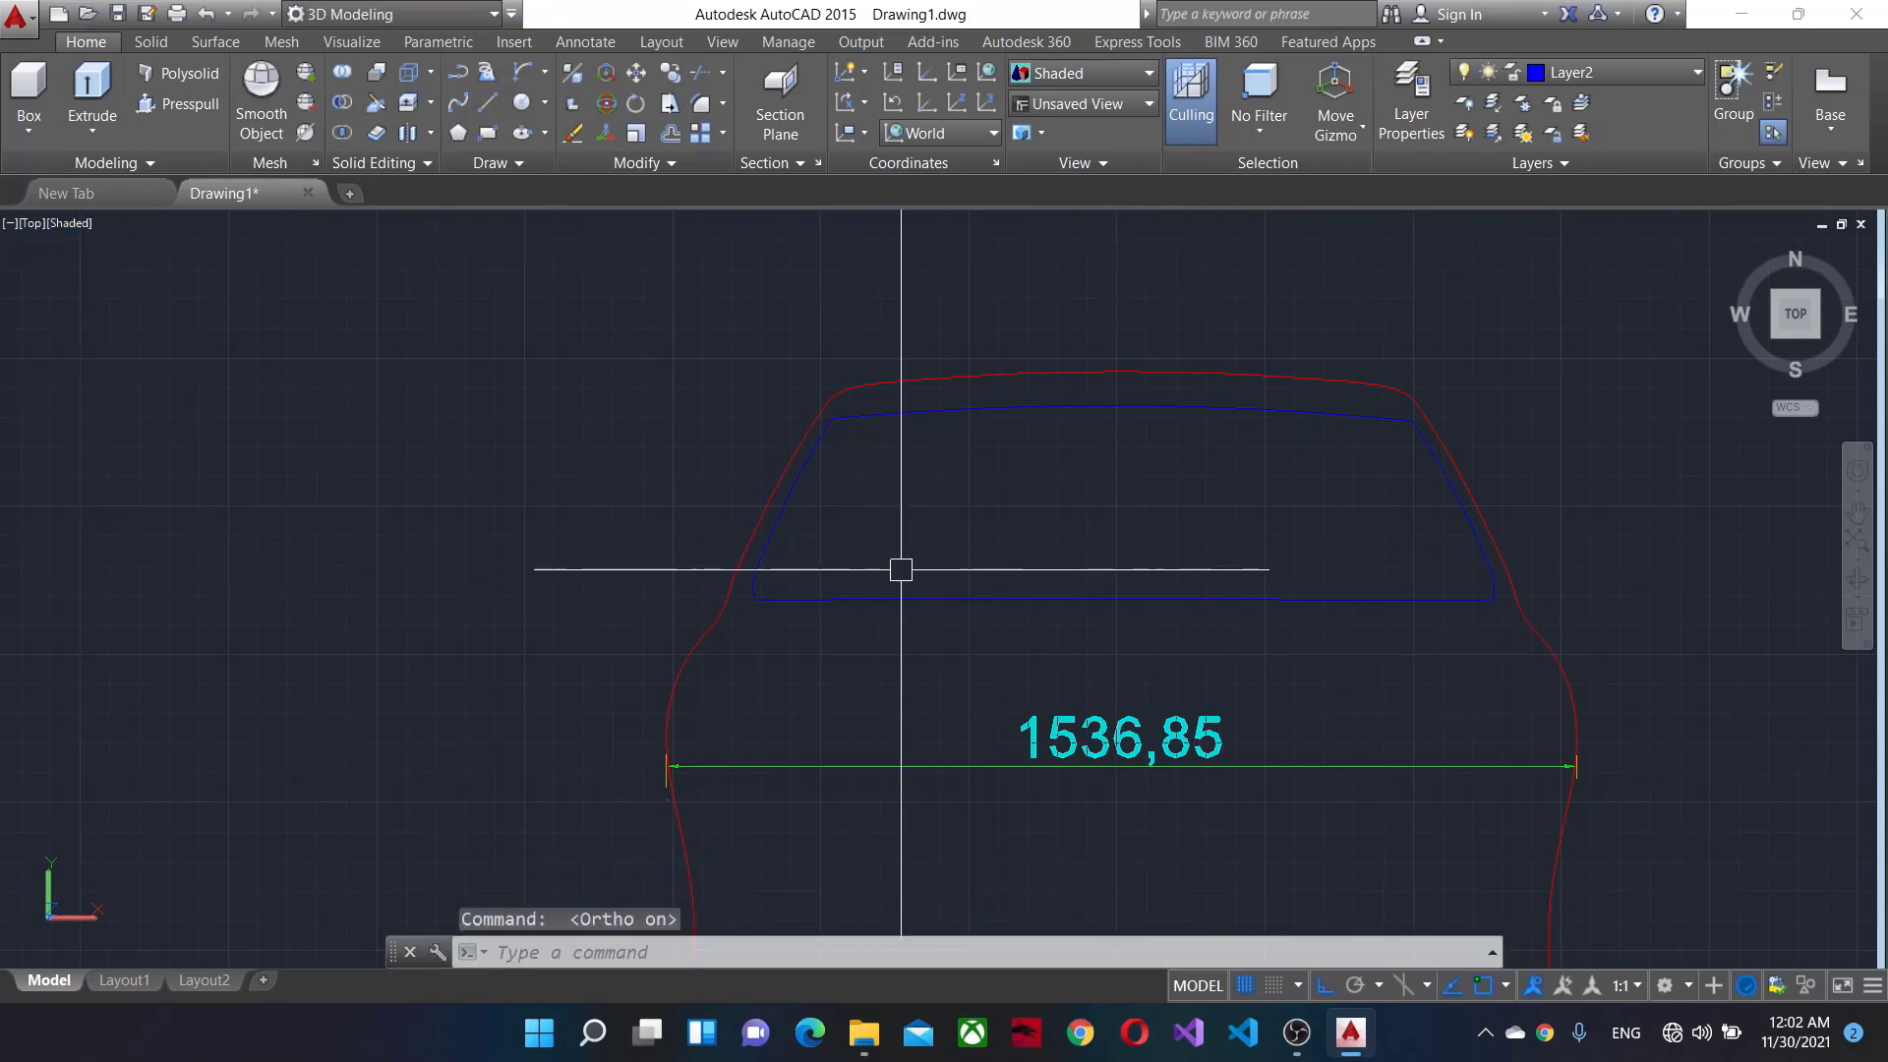
scroll(965, 484, "up", 2)
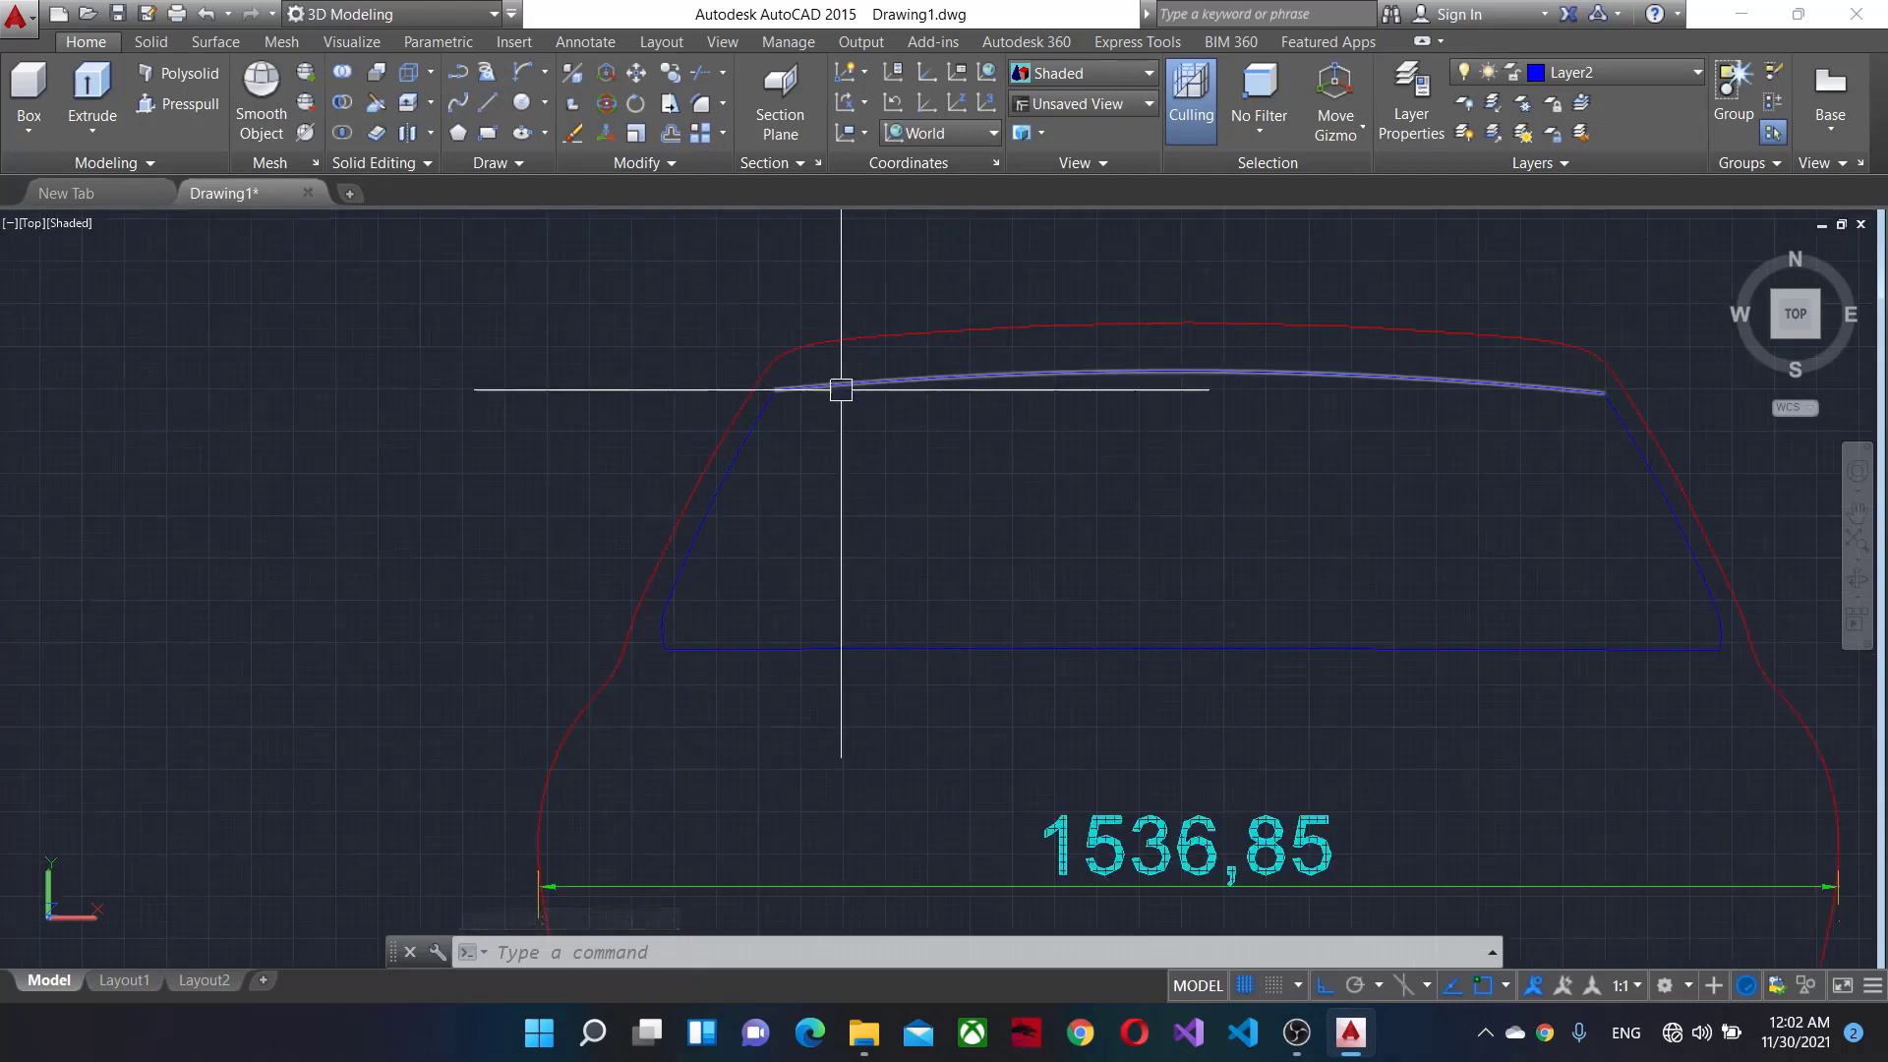
Create a boundary polyline by picking a point inside the windshield outline.
type("BO")
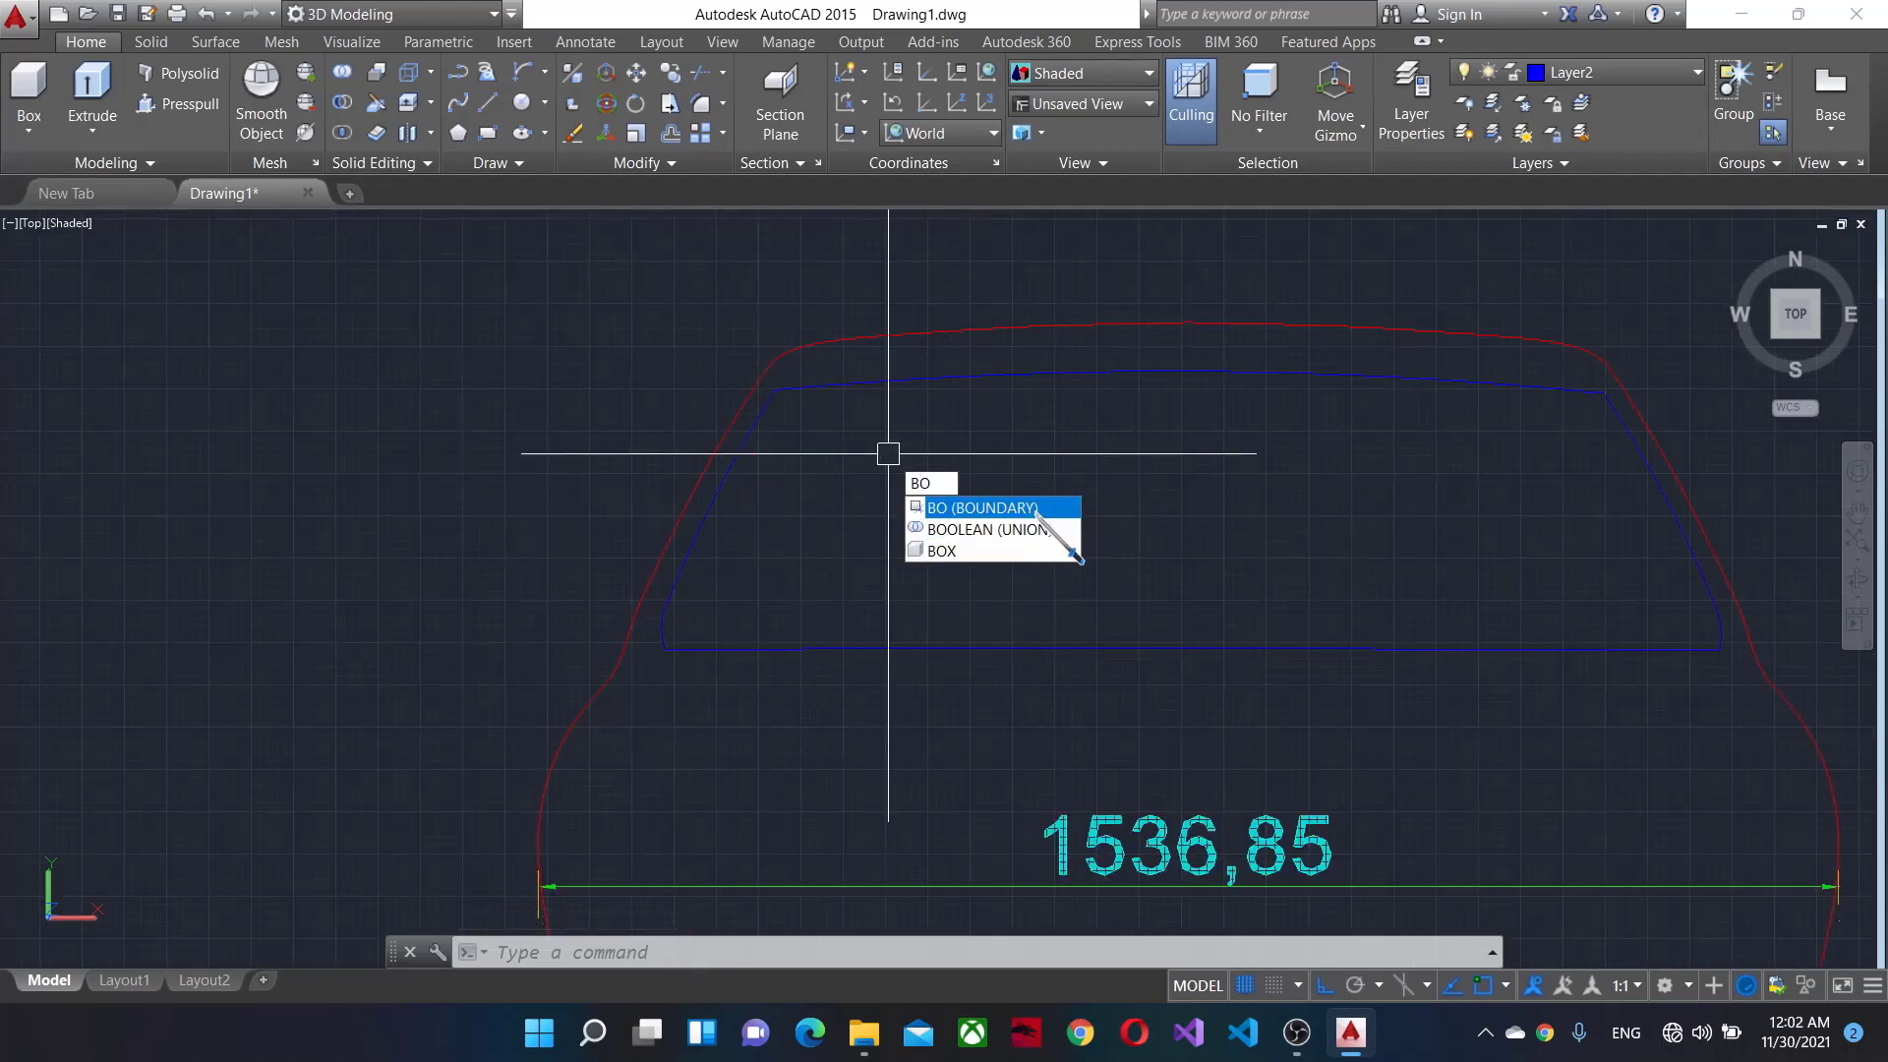
key("Return")
left_click(786, 377)
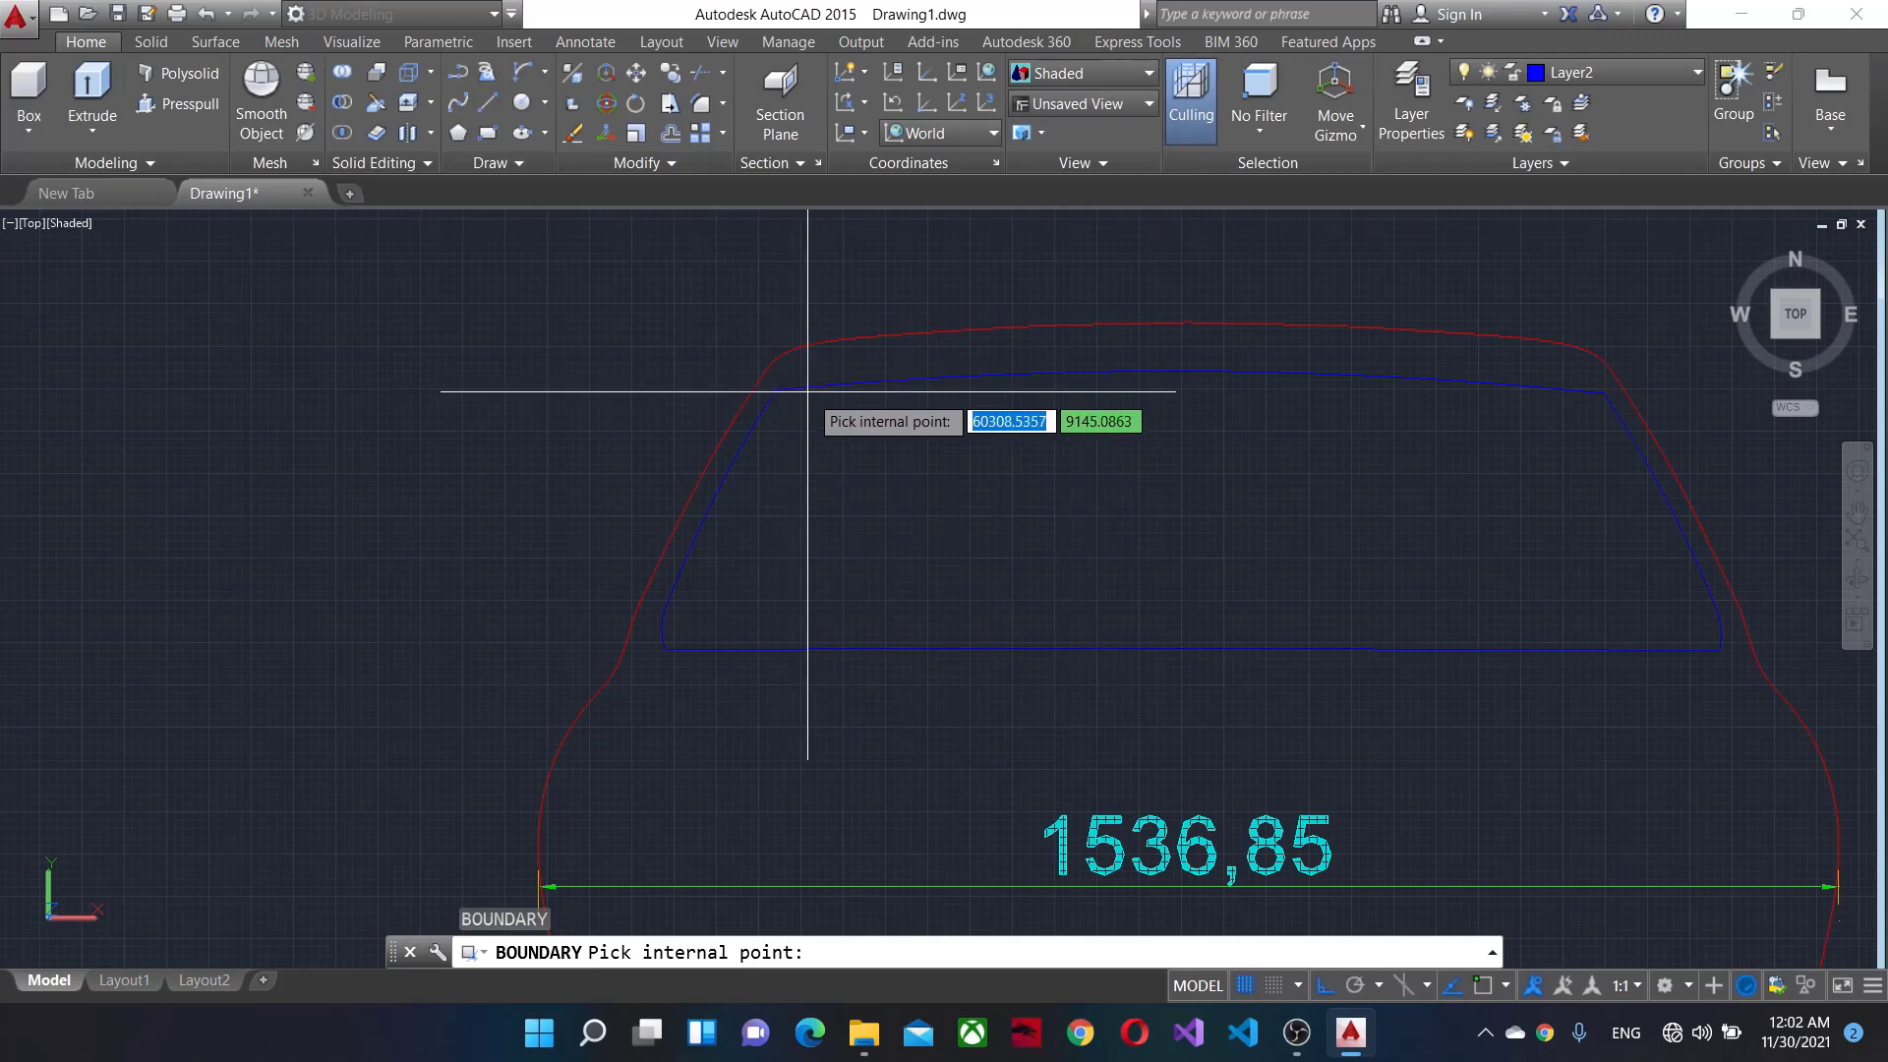
left_click(808, 392)
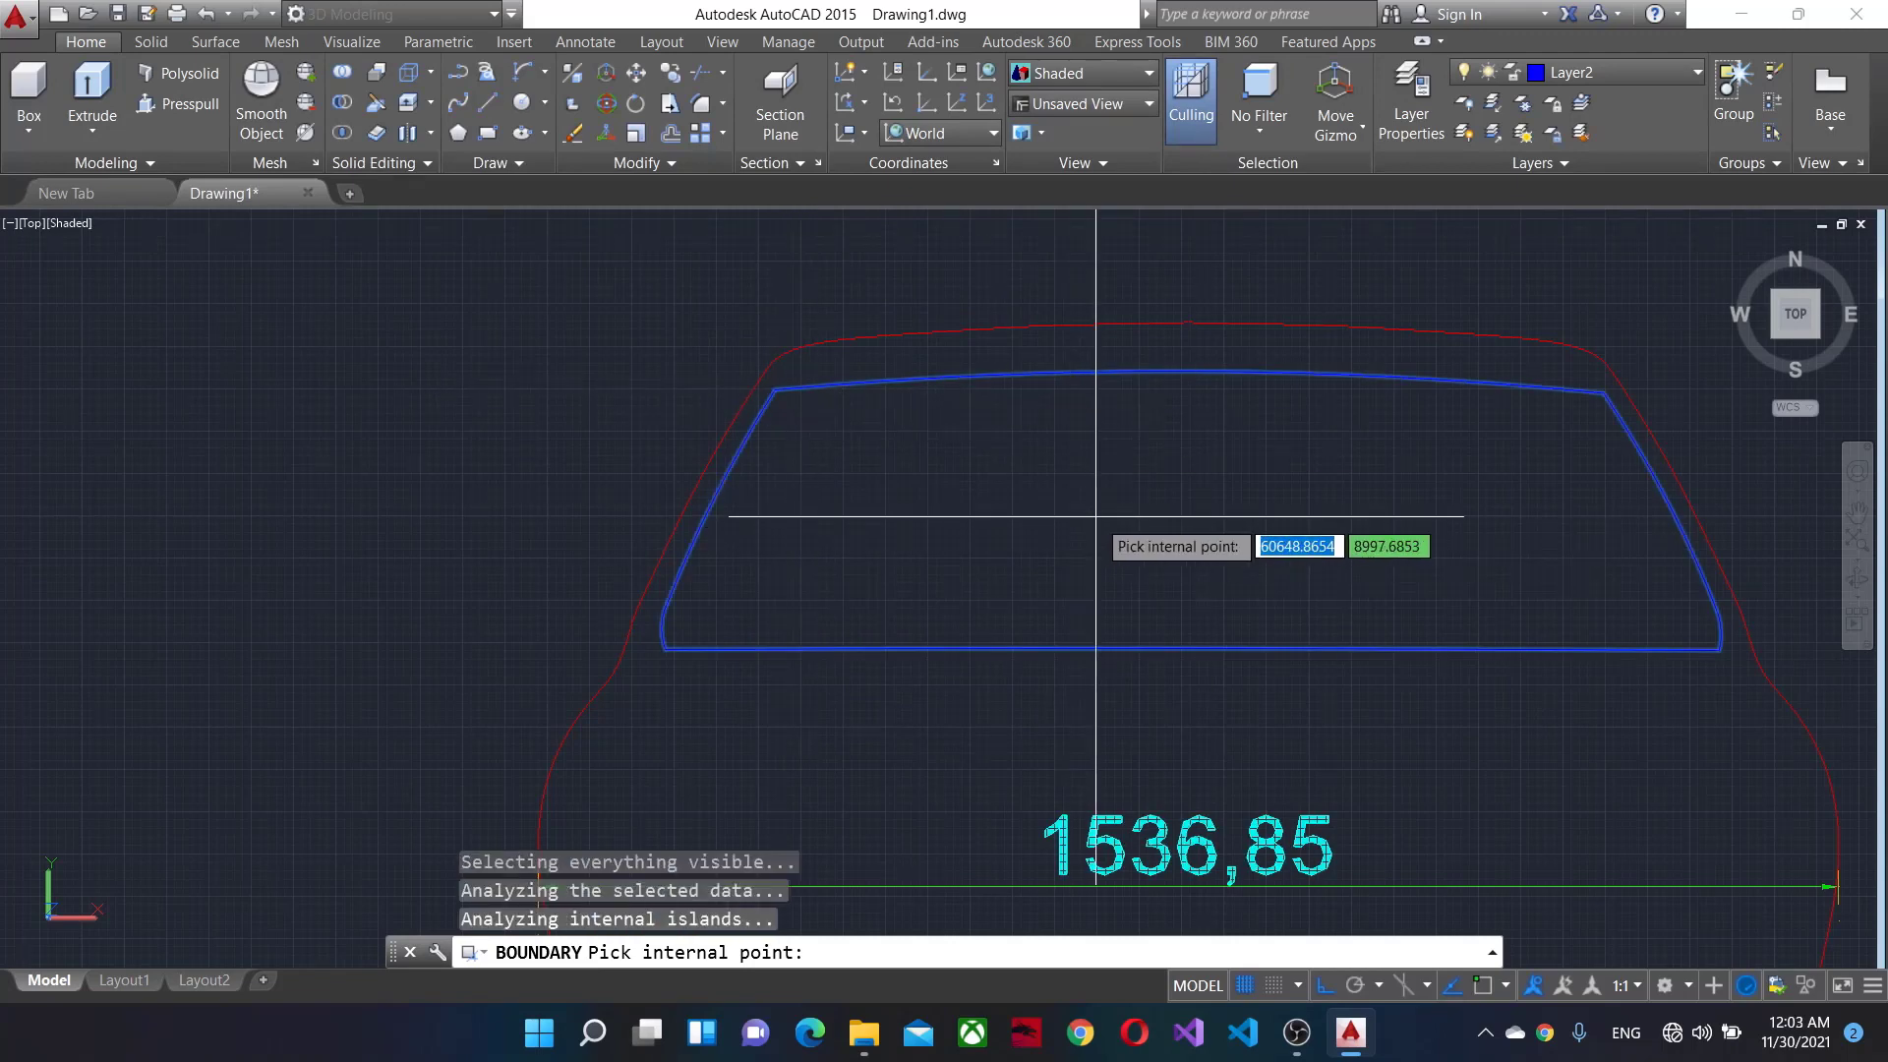
key("Return")
Switch to the southwest isometric view and check the new windshield boundary polyline.
scroll(1152, 496, "down", 2)
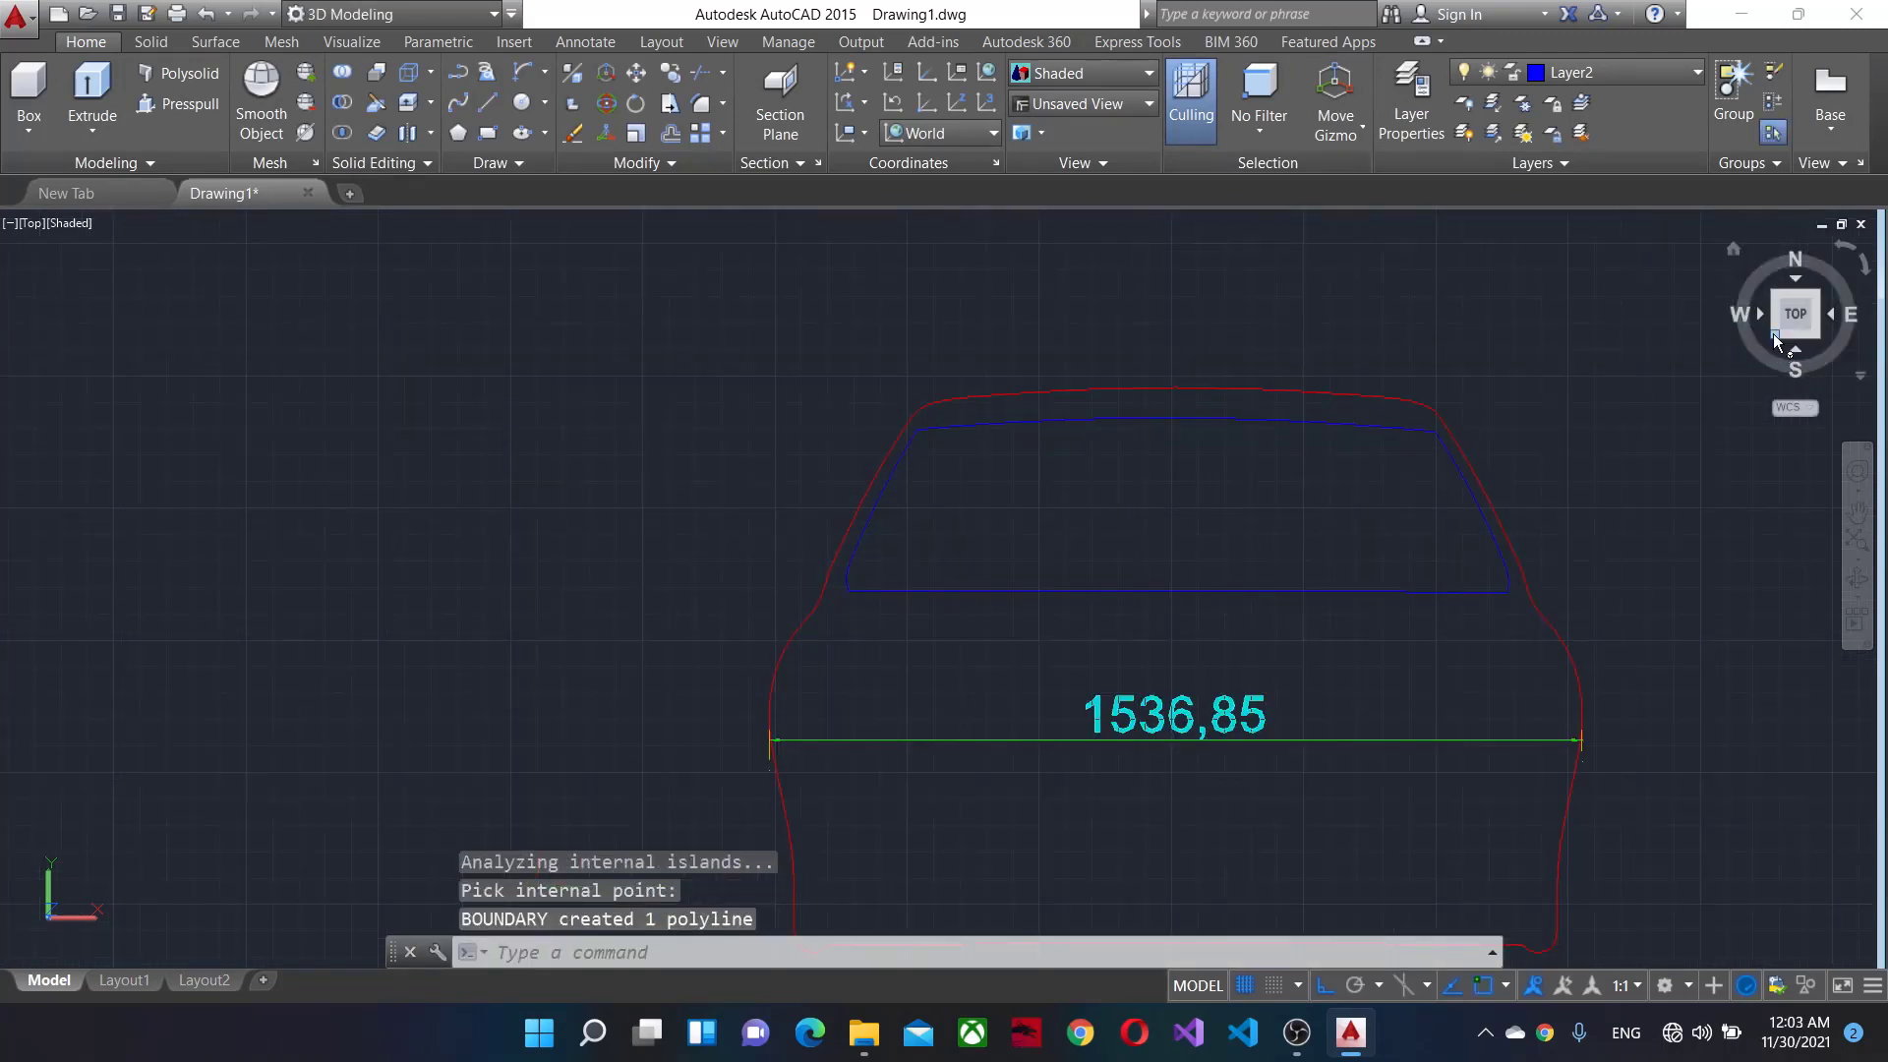
left_click(1777, 339)
scroll(1237, 620, "up", 3)
scroll(961, 541, "up", 2)
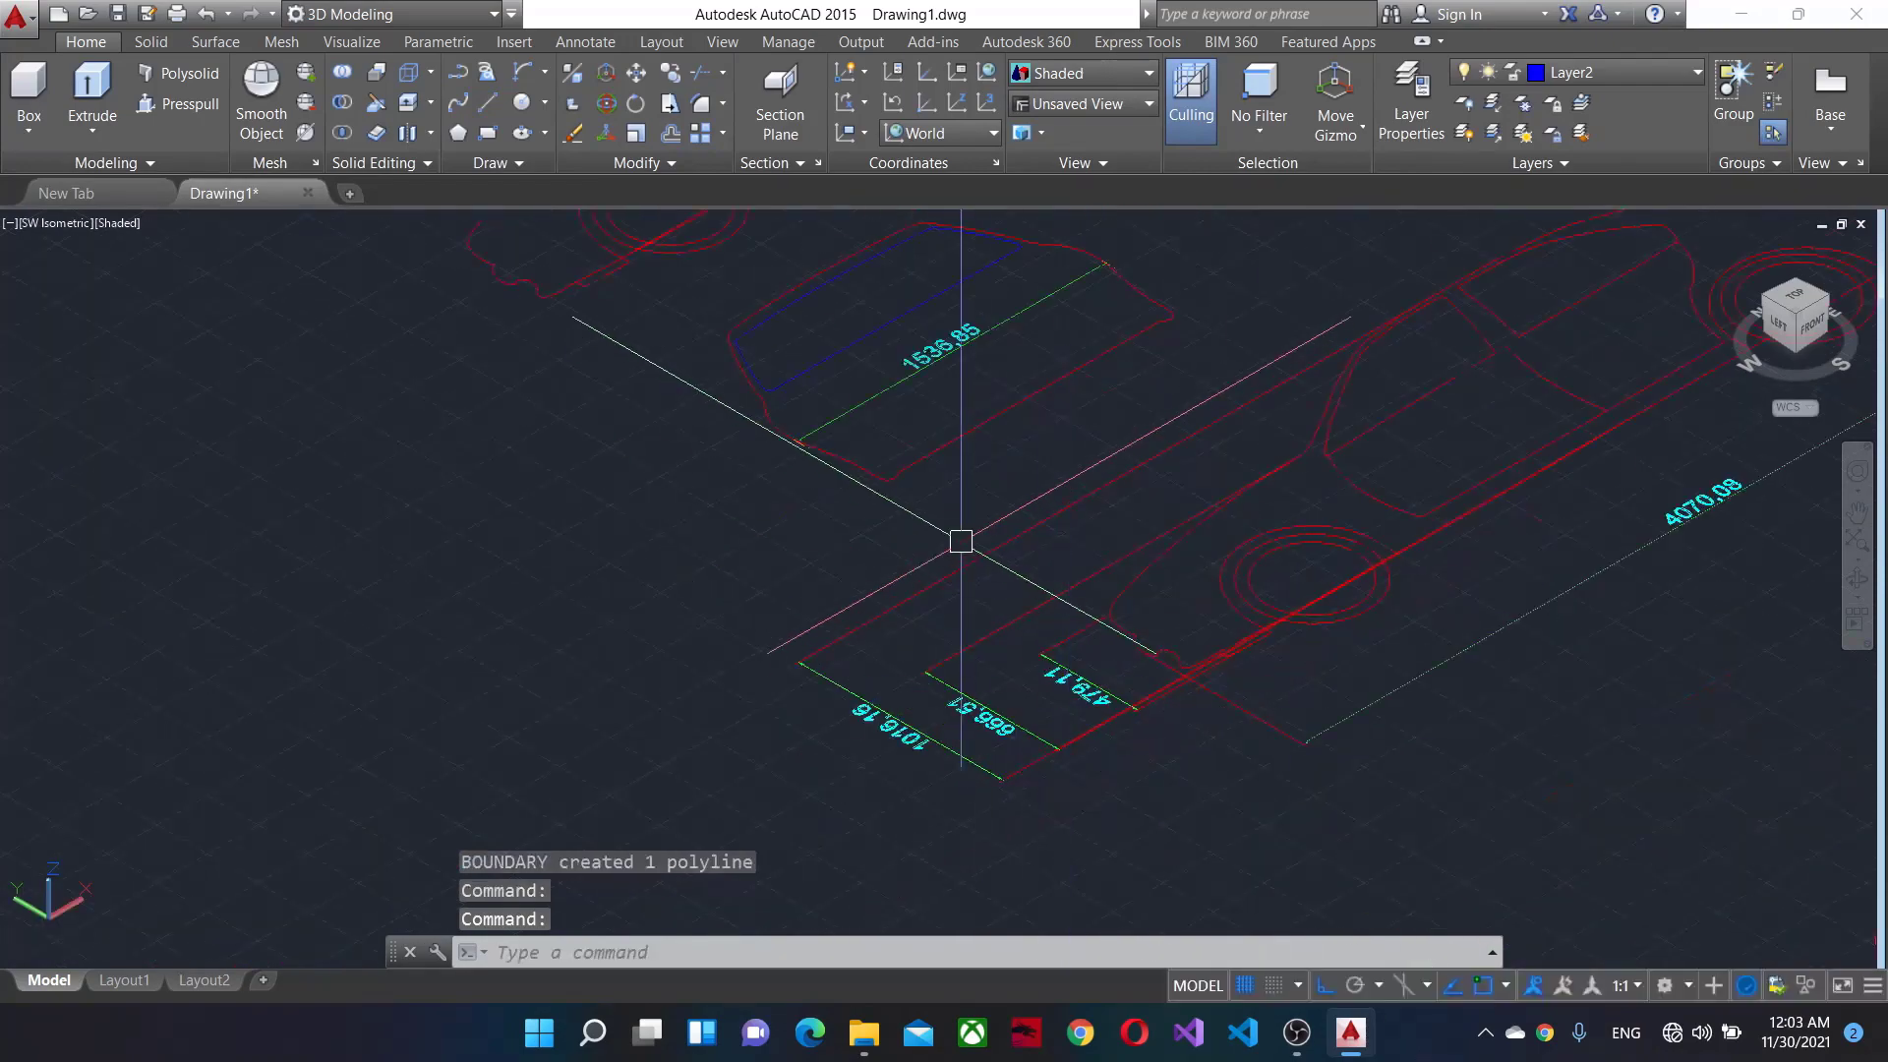
scroll(1244, 885, "up", 2)
scroll(1208, 687, "up", 3)
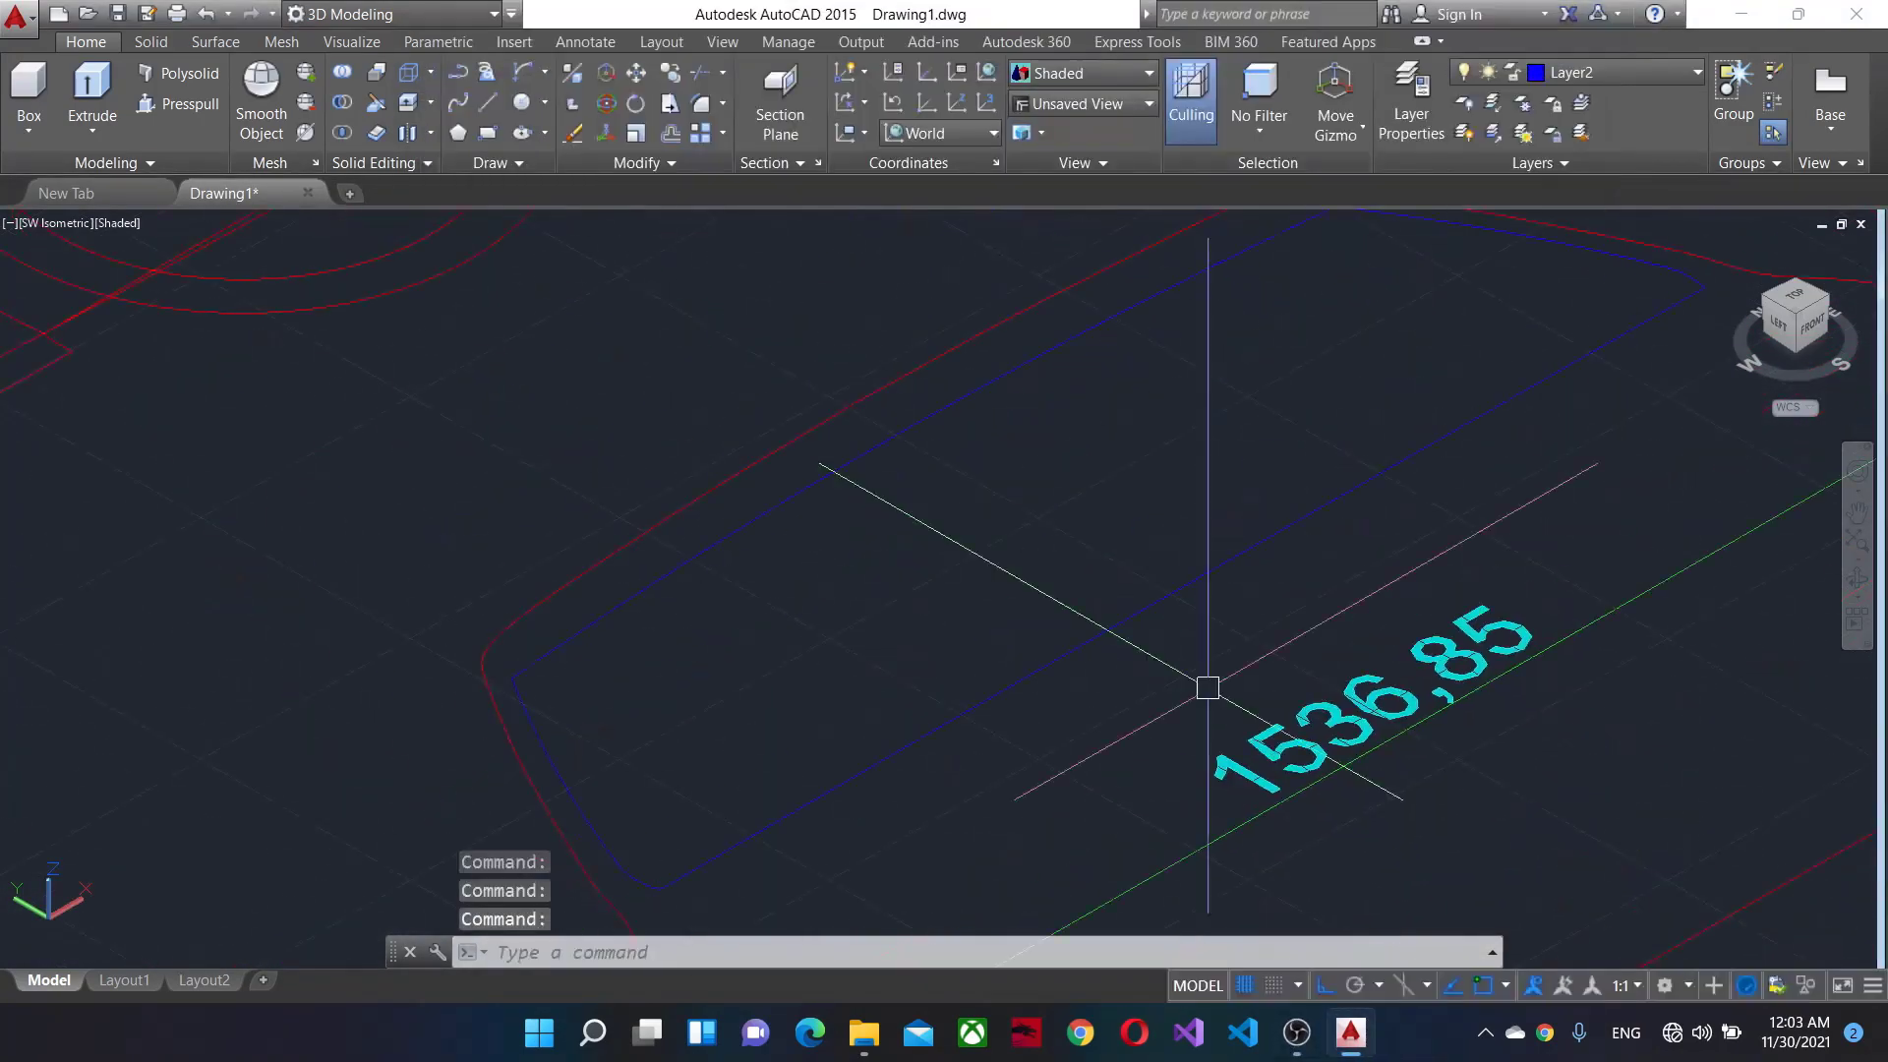
scroll(1207, 687, "down", 2)
left_click(971, 567)
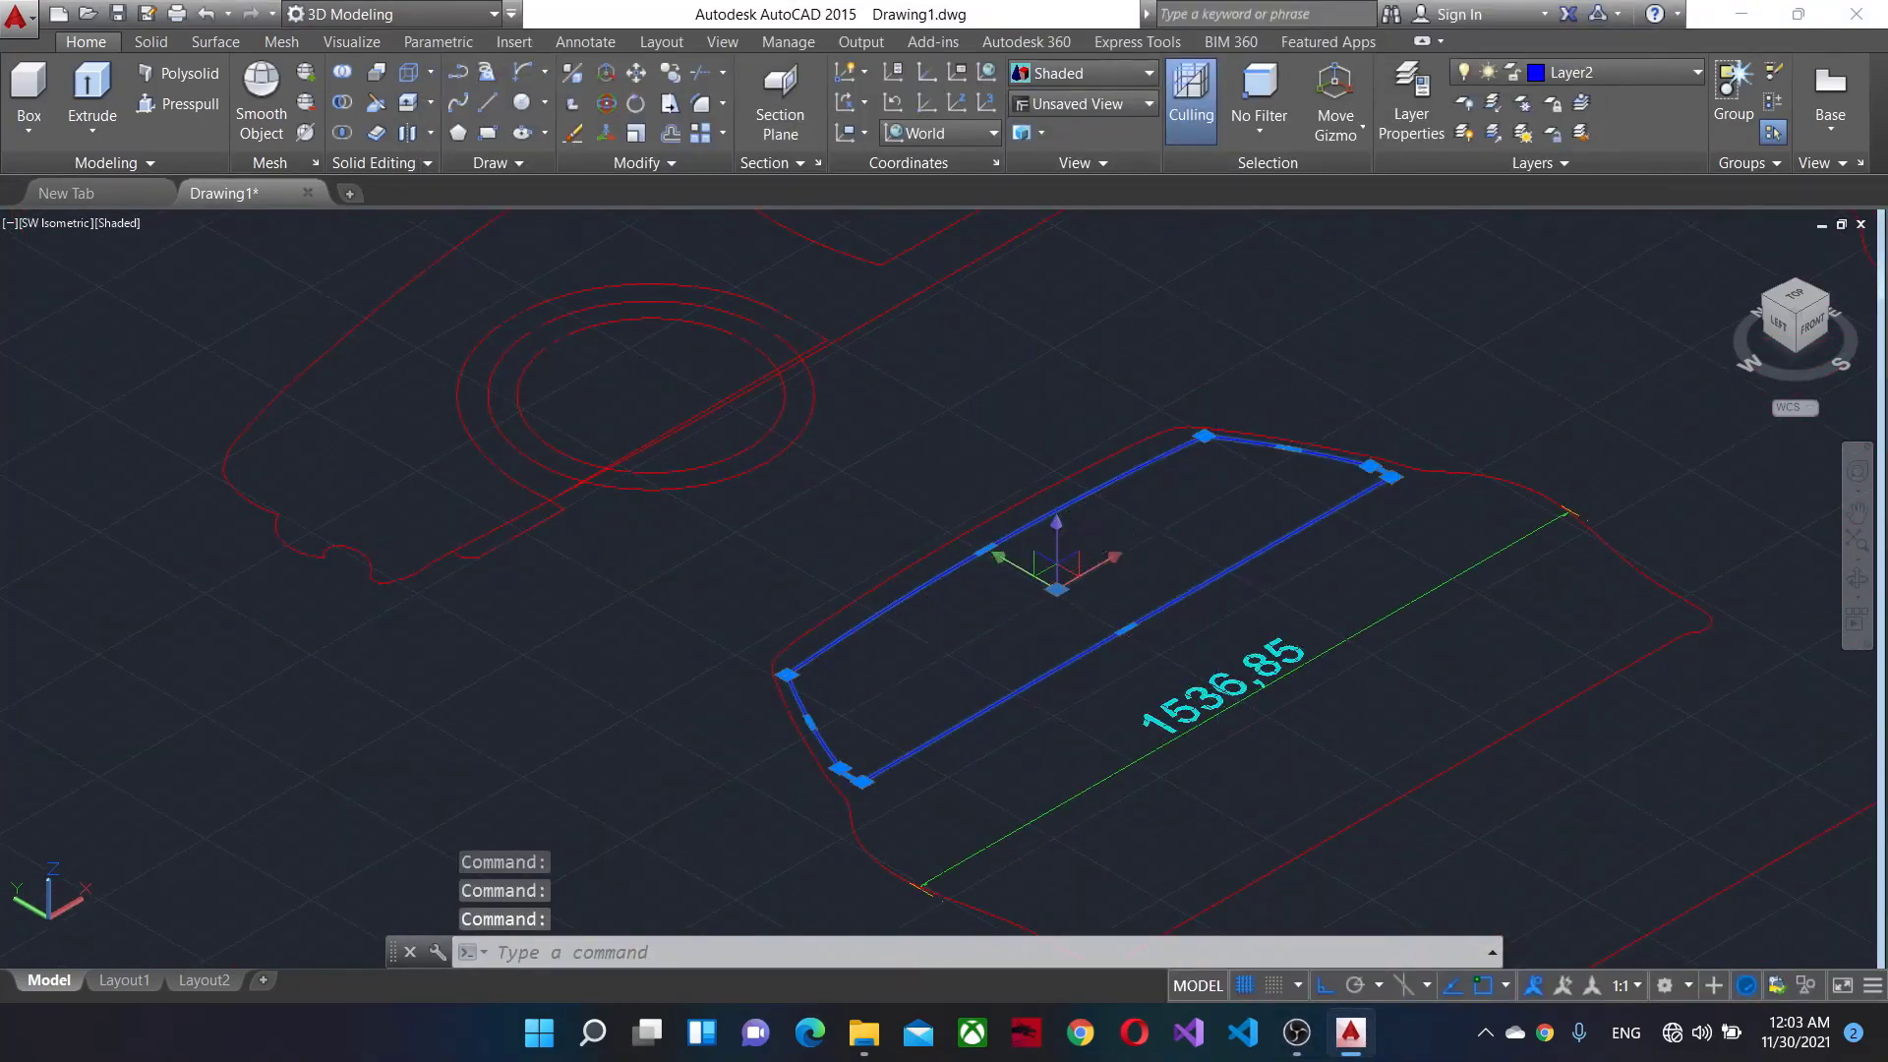
key("Escape")
type("EXt")
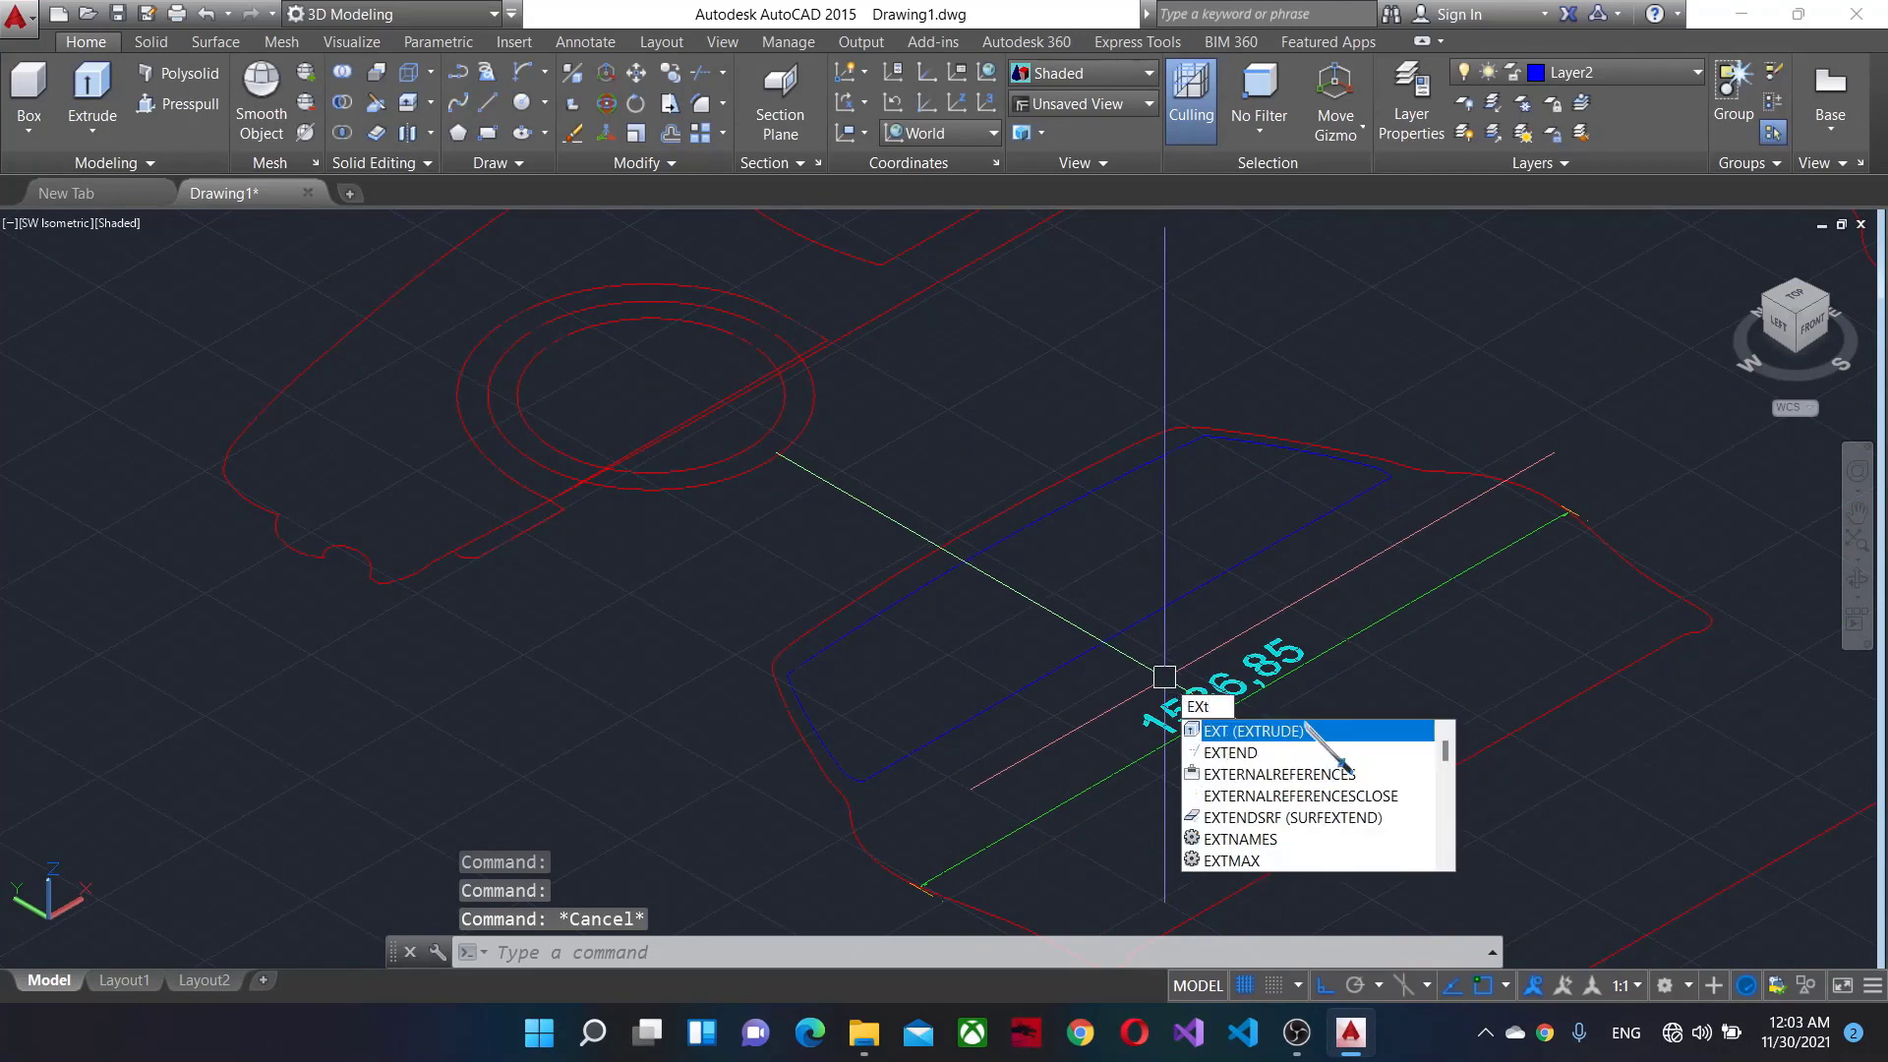
key("Return")
left_click(1052, 604)
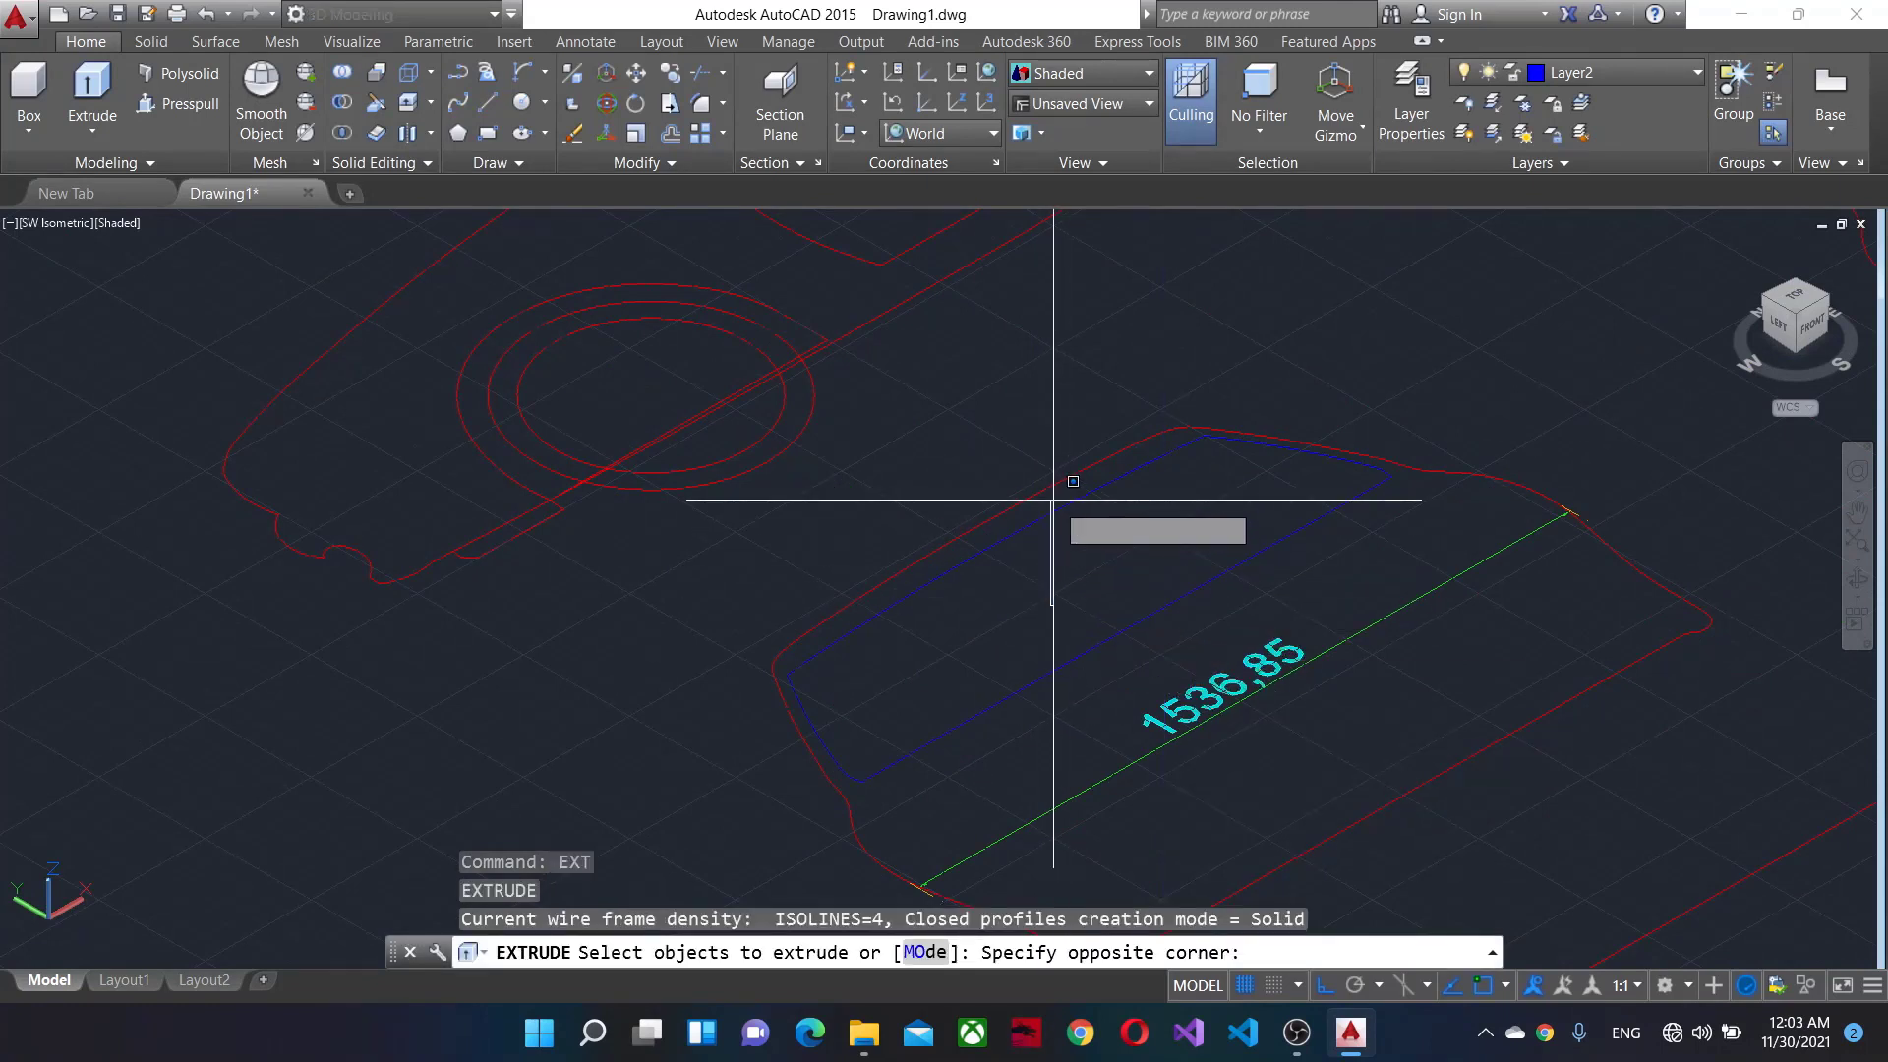
left_click(1052, 500)
left_click(965, 765)
left_click(897, 588)
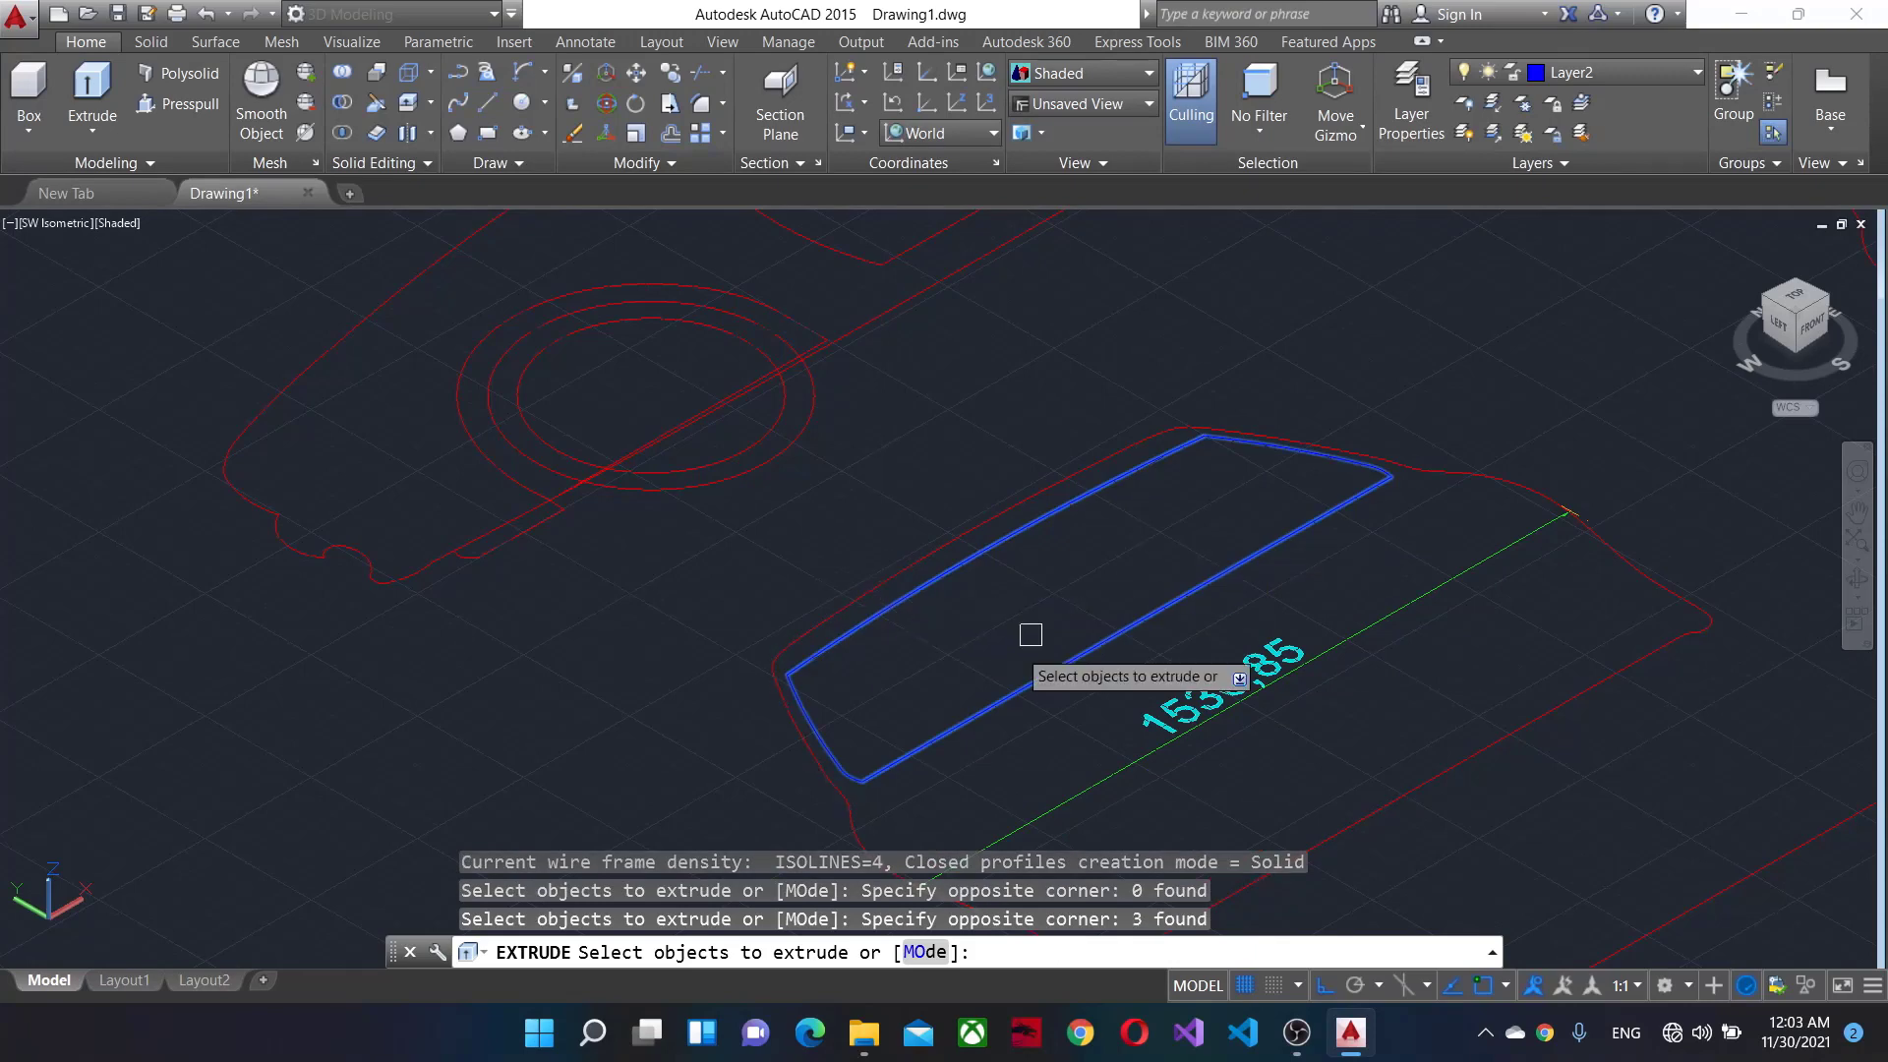
scroll(865, 817, "up", 3)
scroll(1125, 801, "up", 2)
key("Escape")
scroll(1132, 784, "down", 3)
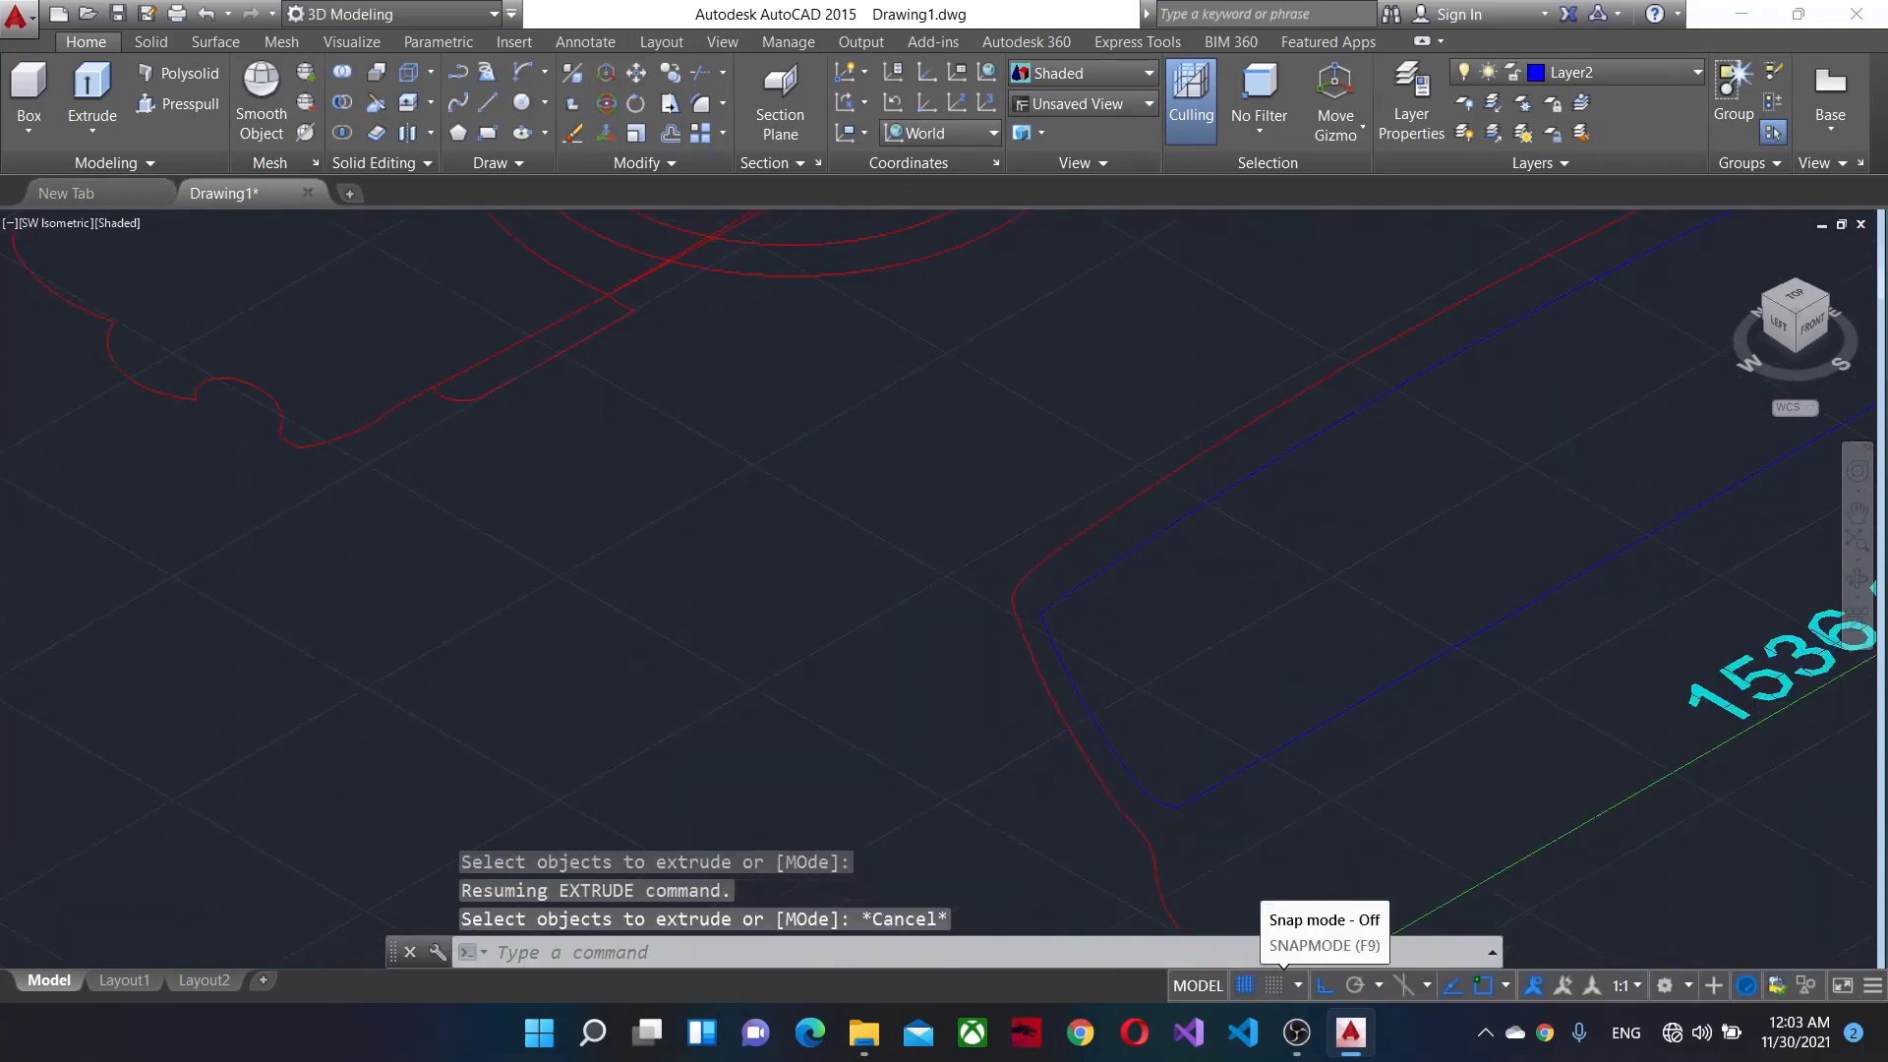
scroll(1237, 808, "down", 2)
type("t")
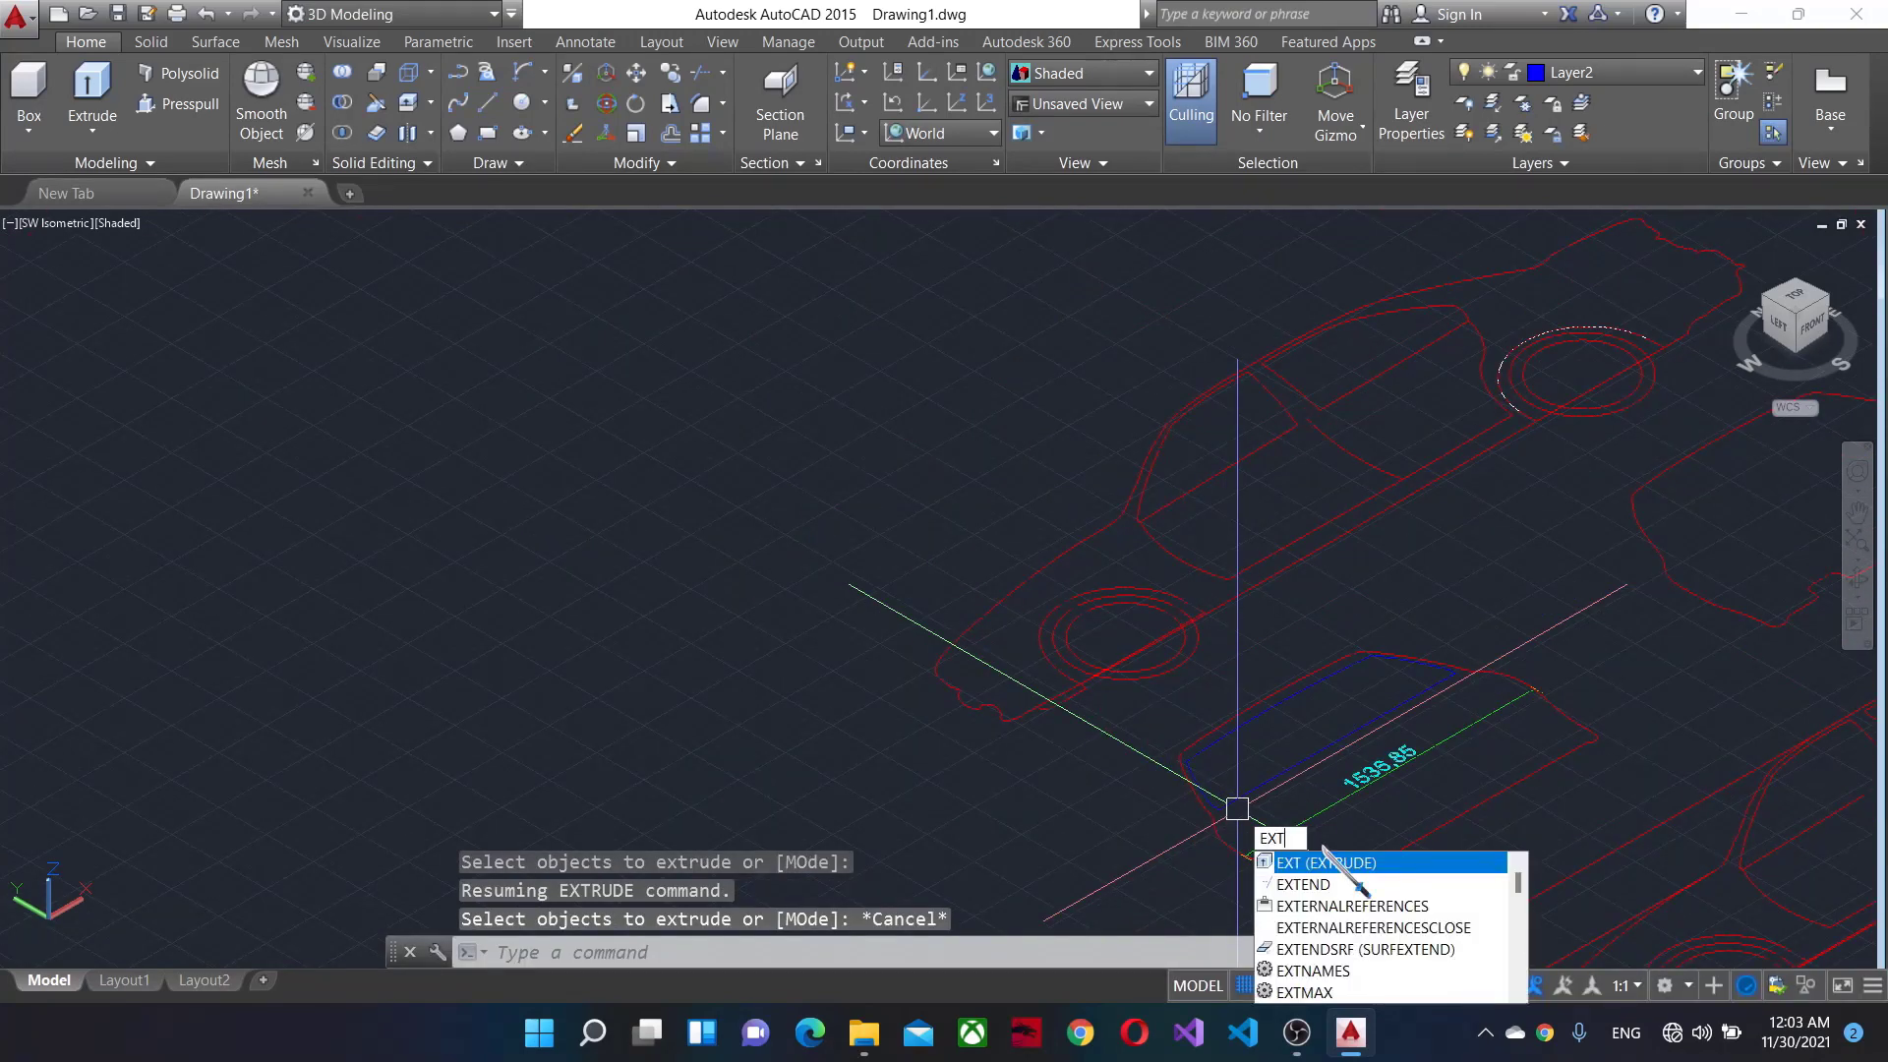
key("Return")
scroll(1229, 806, "up", 4)
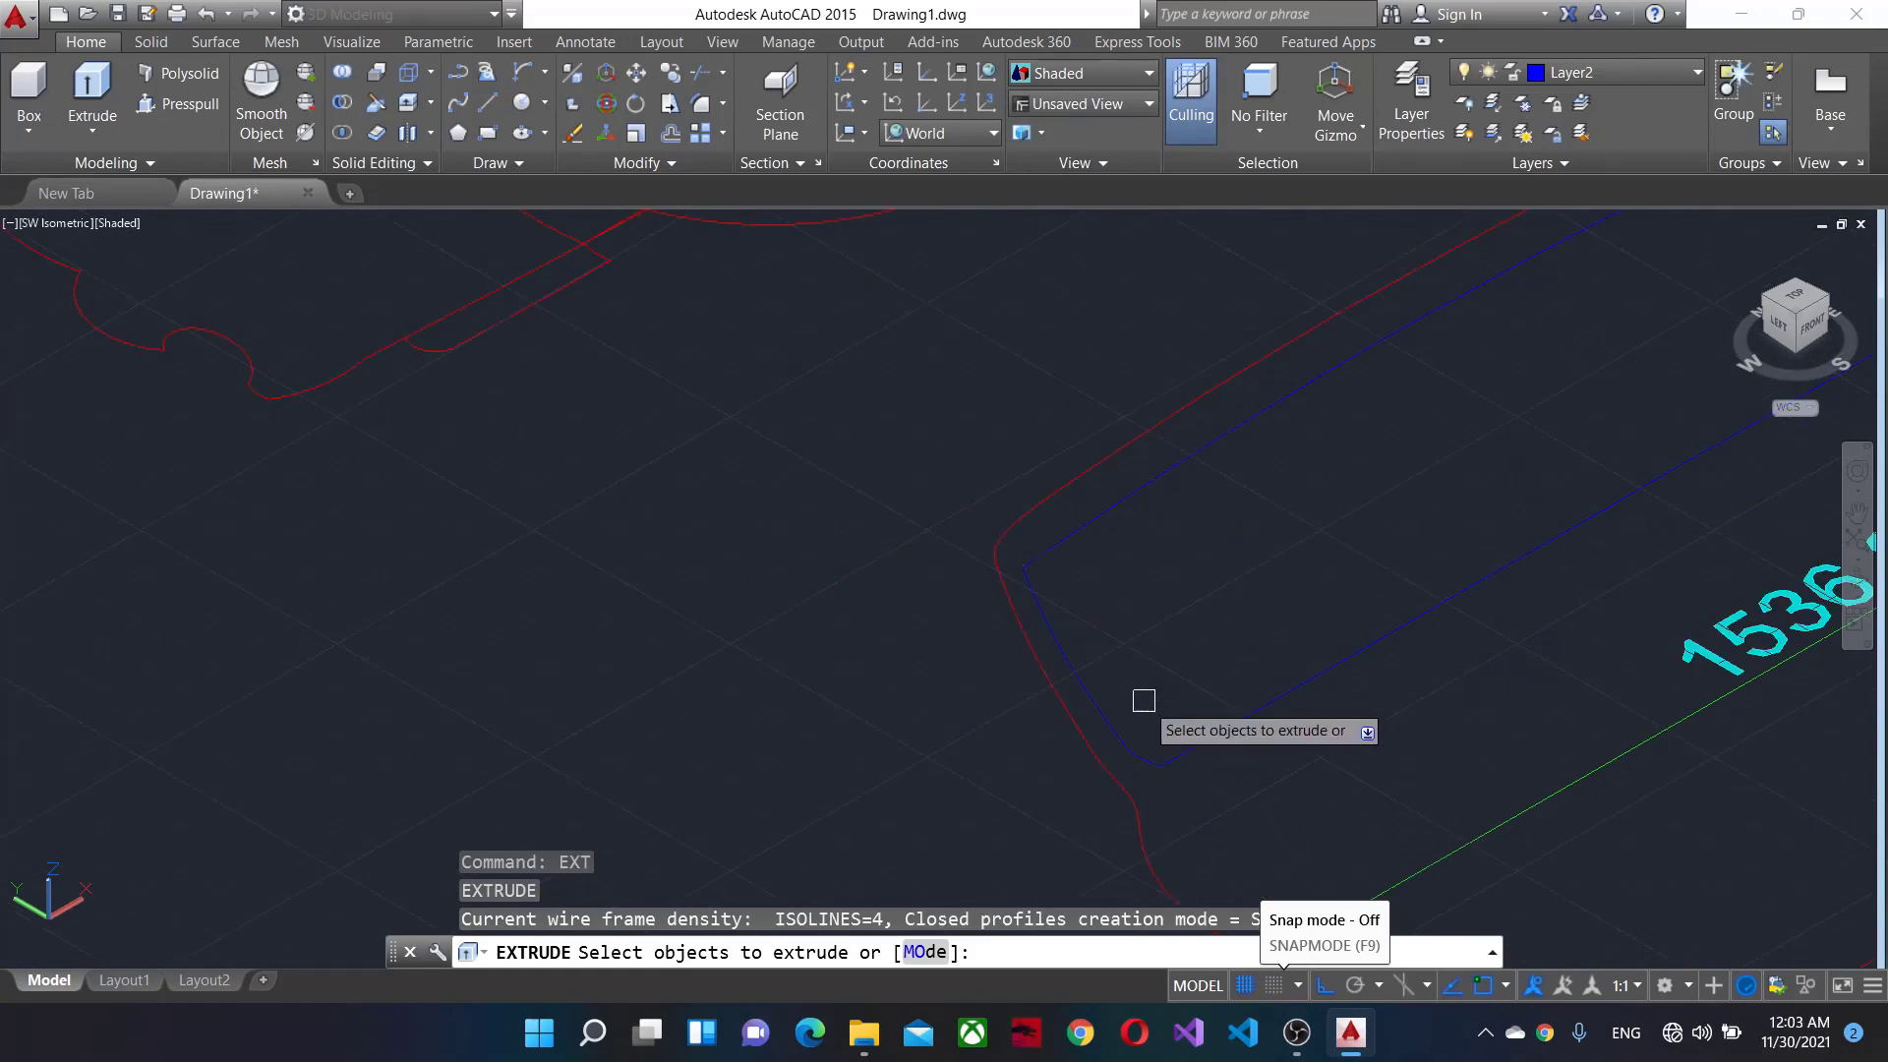
left_click(1086, 572)
left_click(1849, 412)
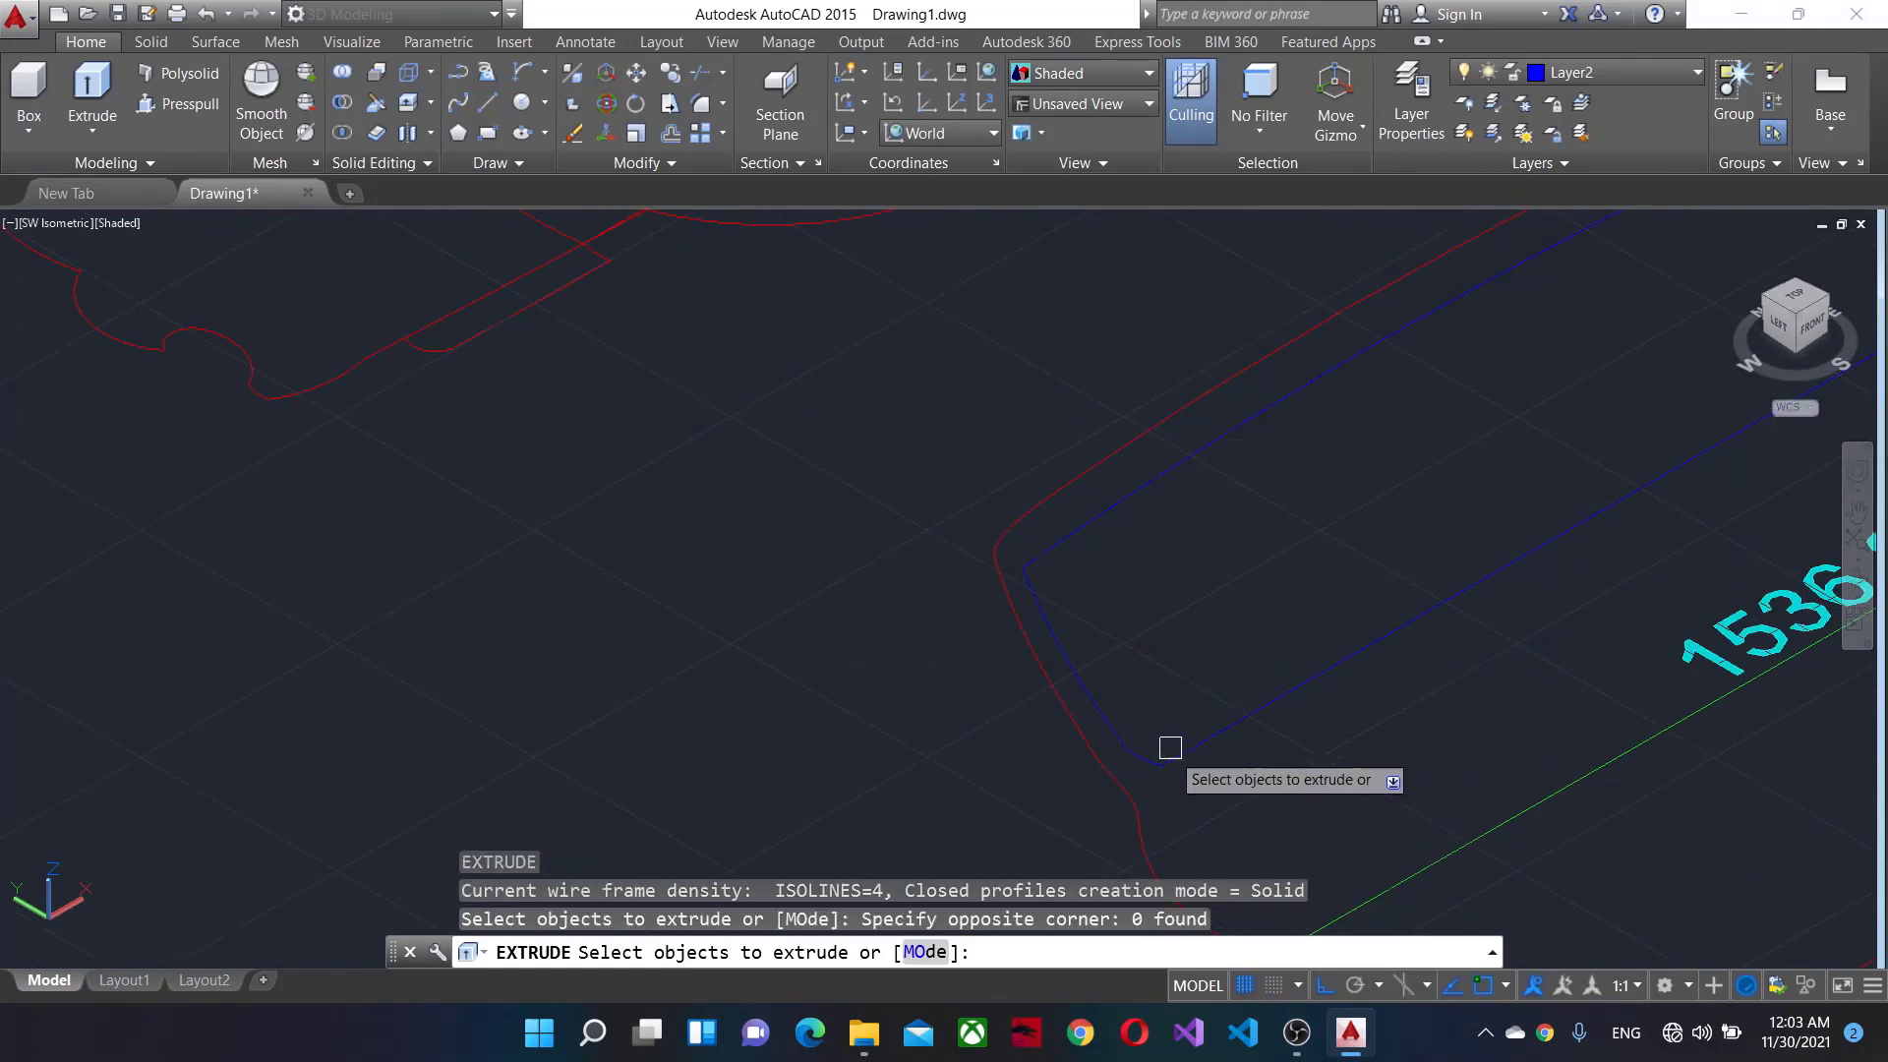
scroll(1170, 748, "down", 5)
left_click(1238, 834)
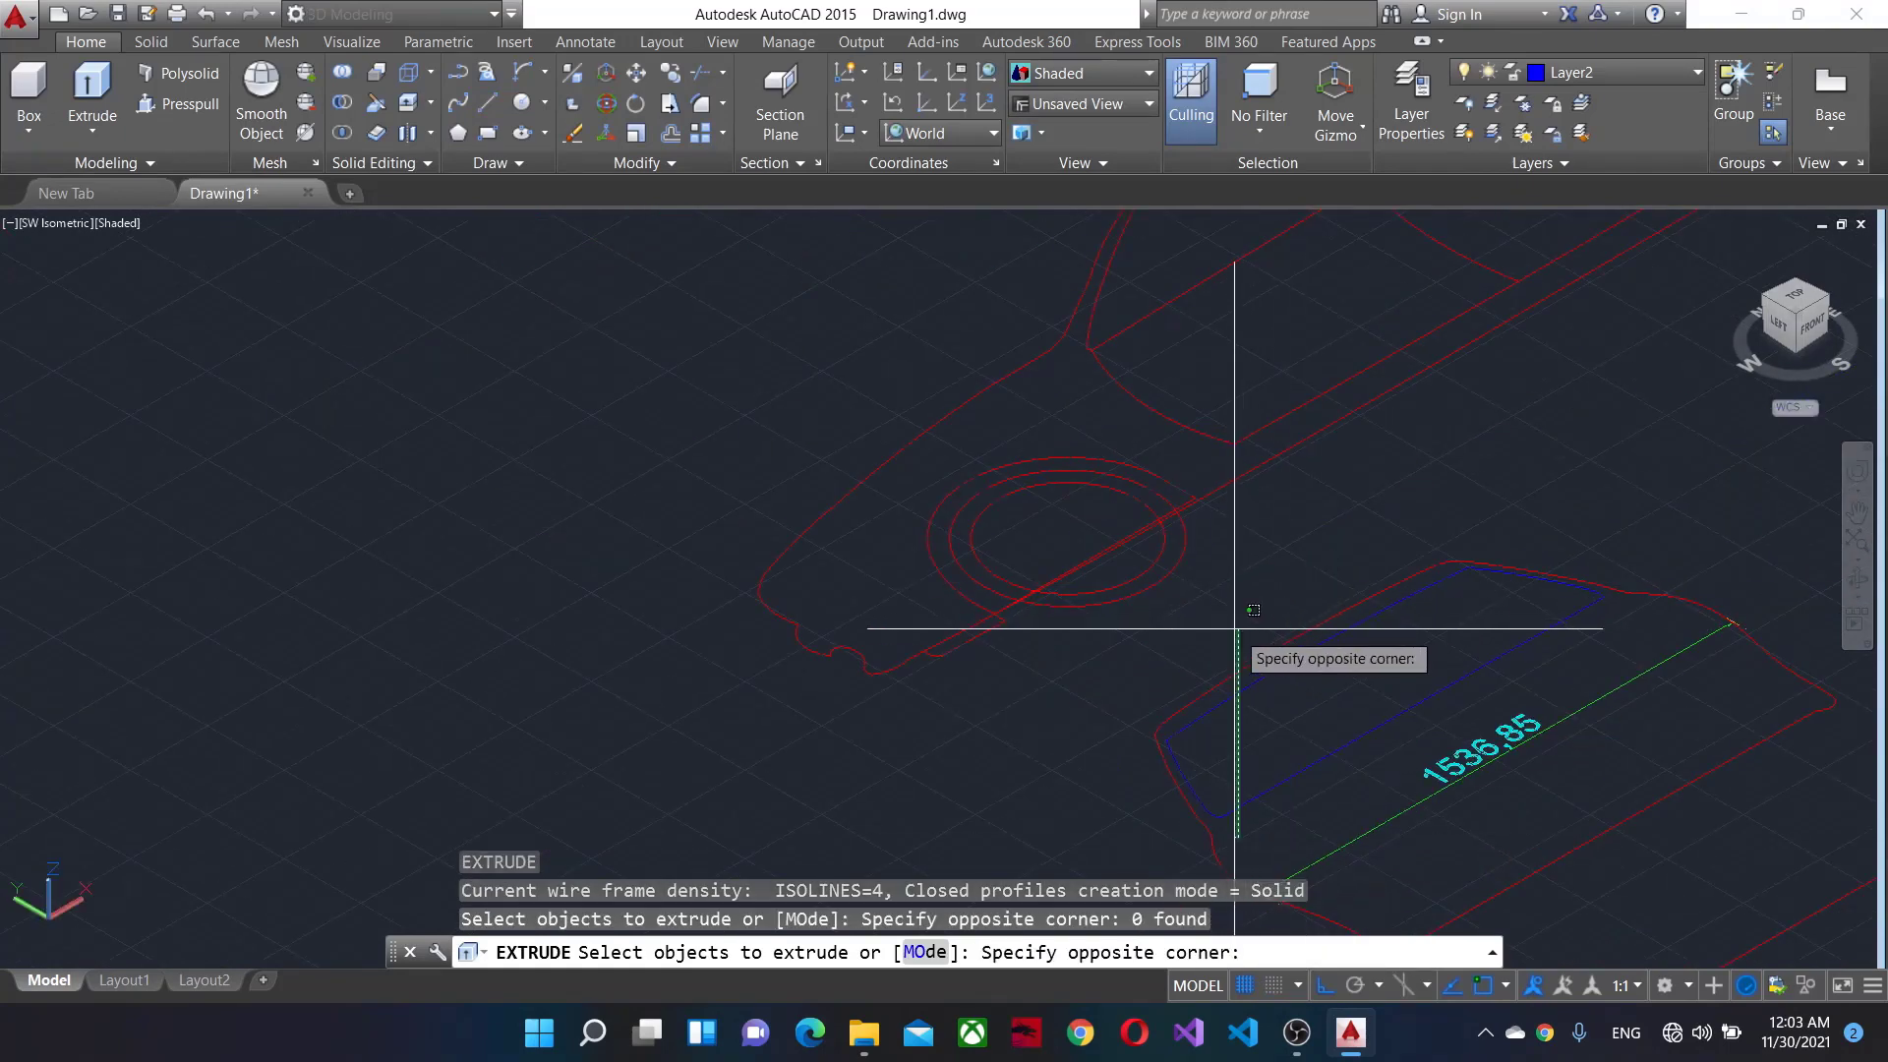
left_click(1283, 590)
key("Escape")
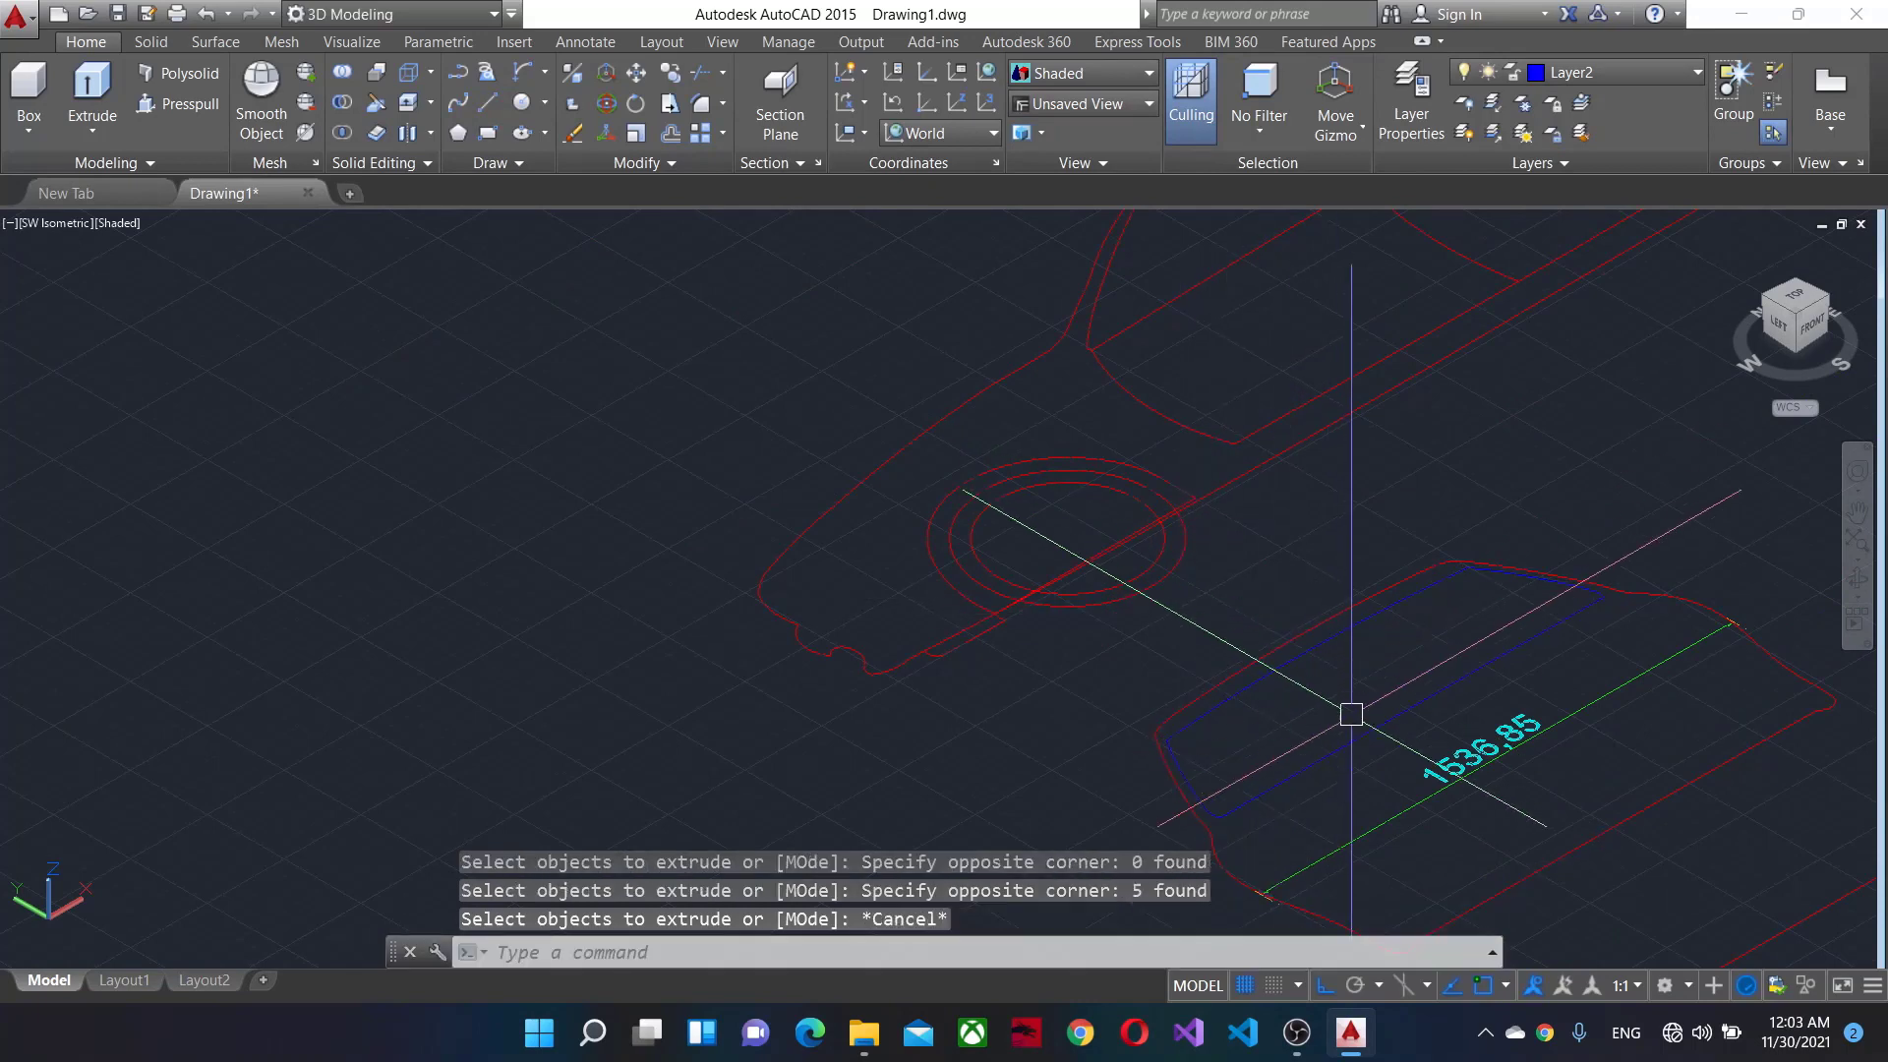
key("Return")
left_click(1552, 663)
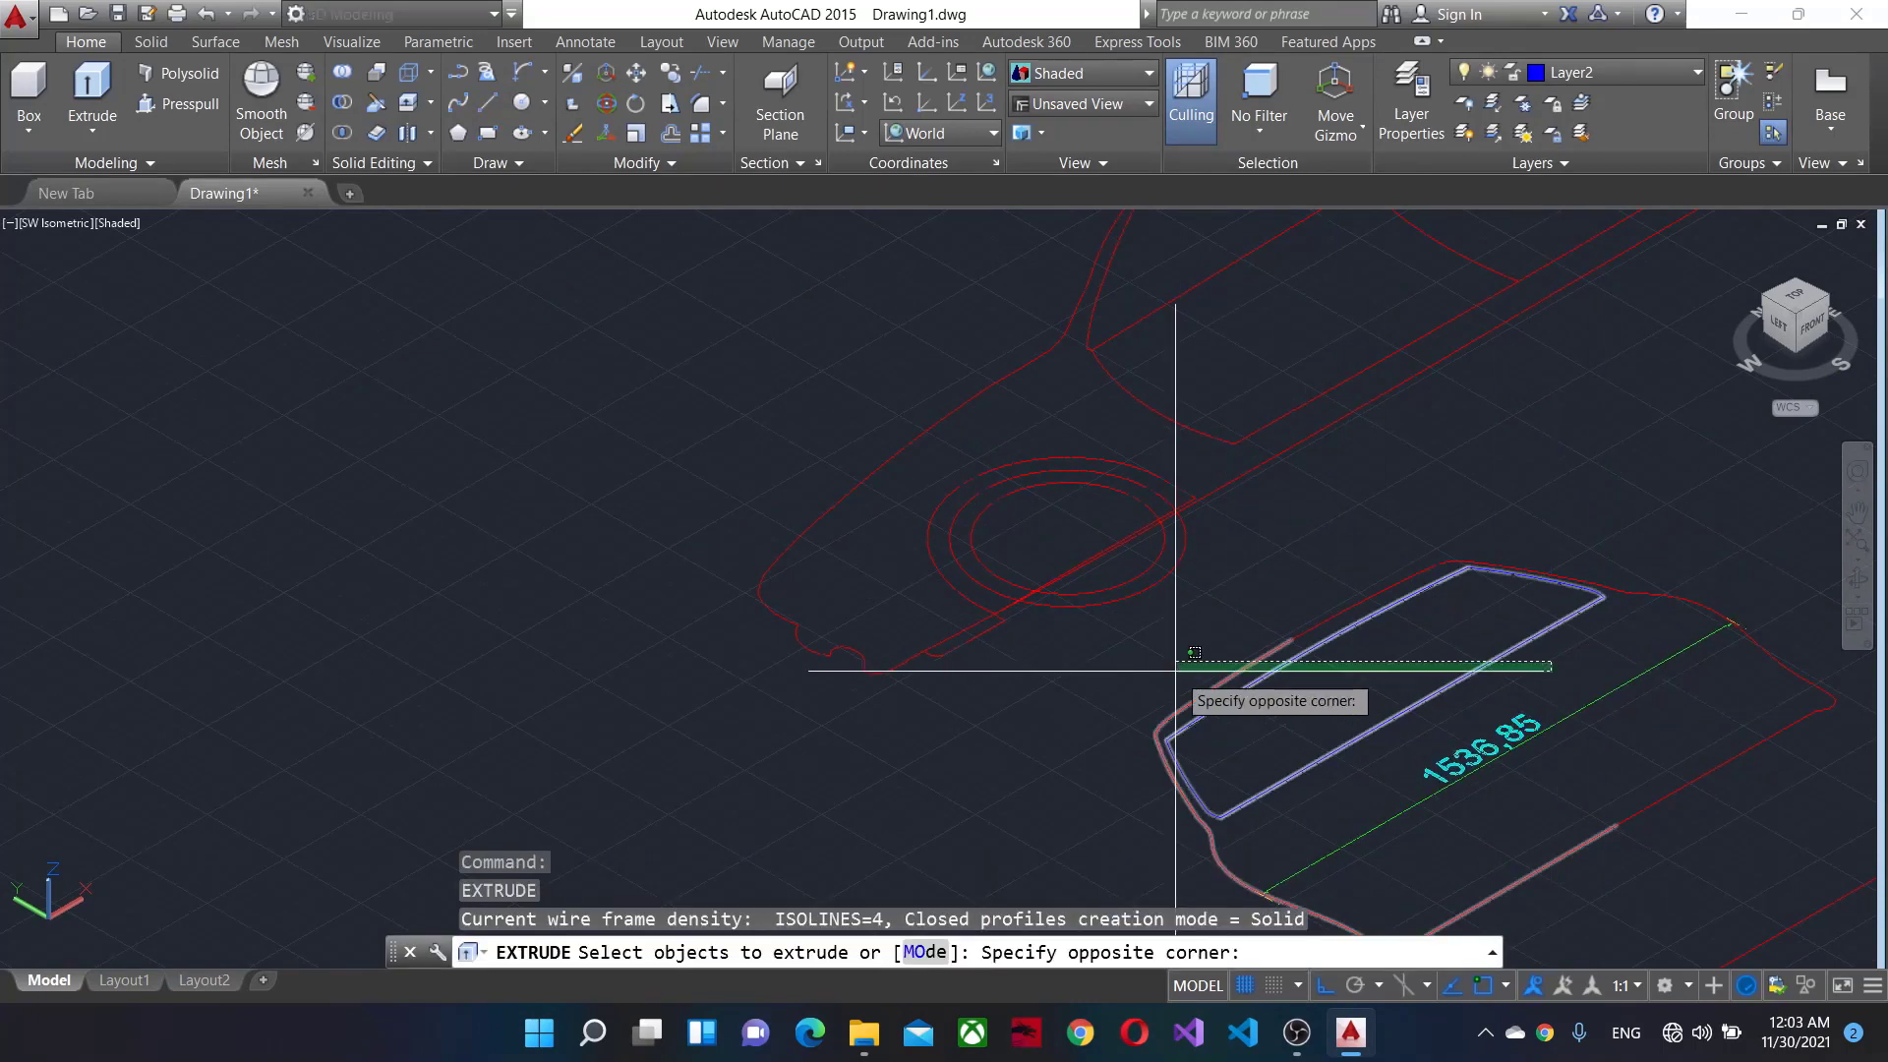
left_click(1308, 679)
scroll(1277, 674, "up", 4)
scroll(1072, 800, "down", 2)
key("Escape")
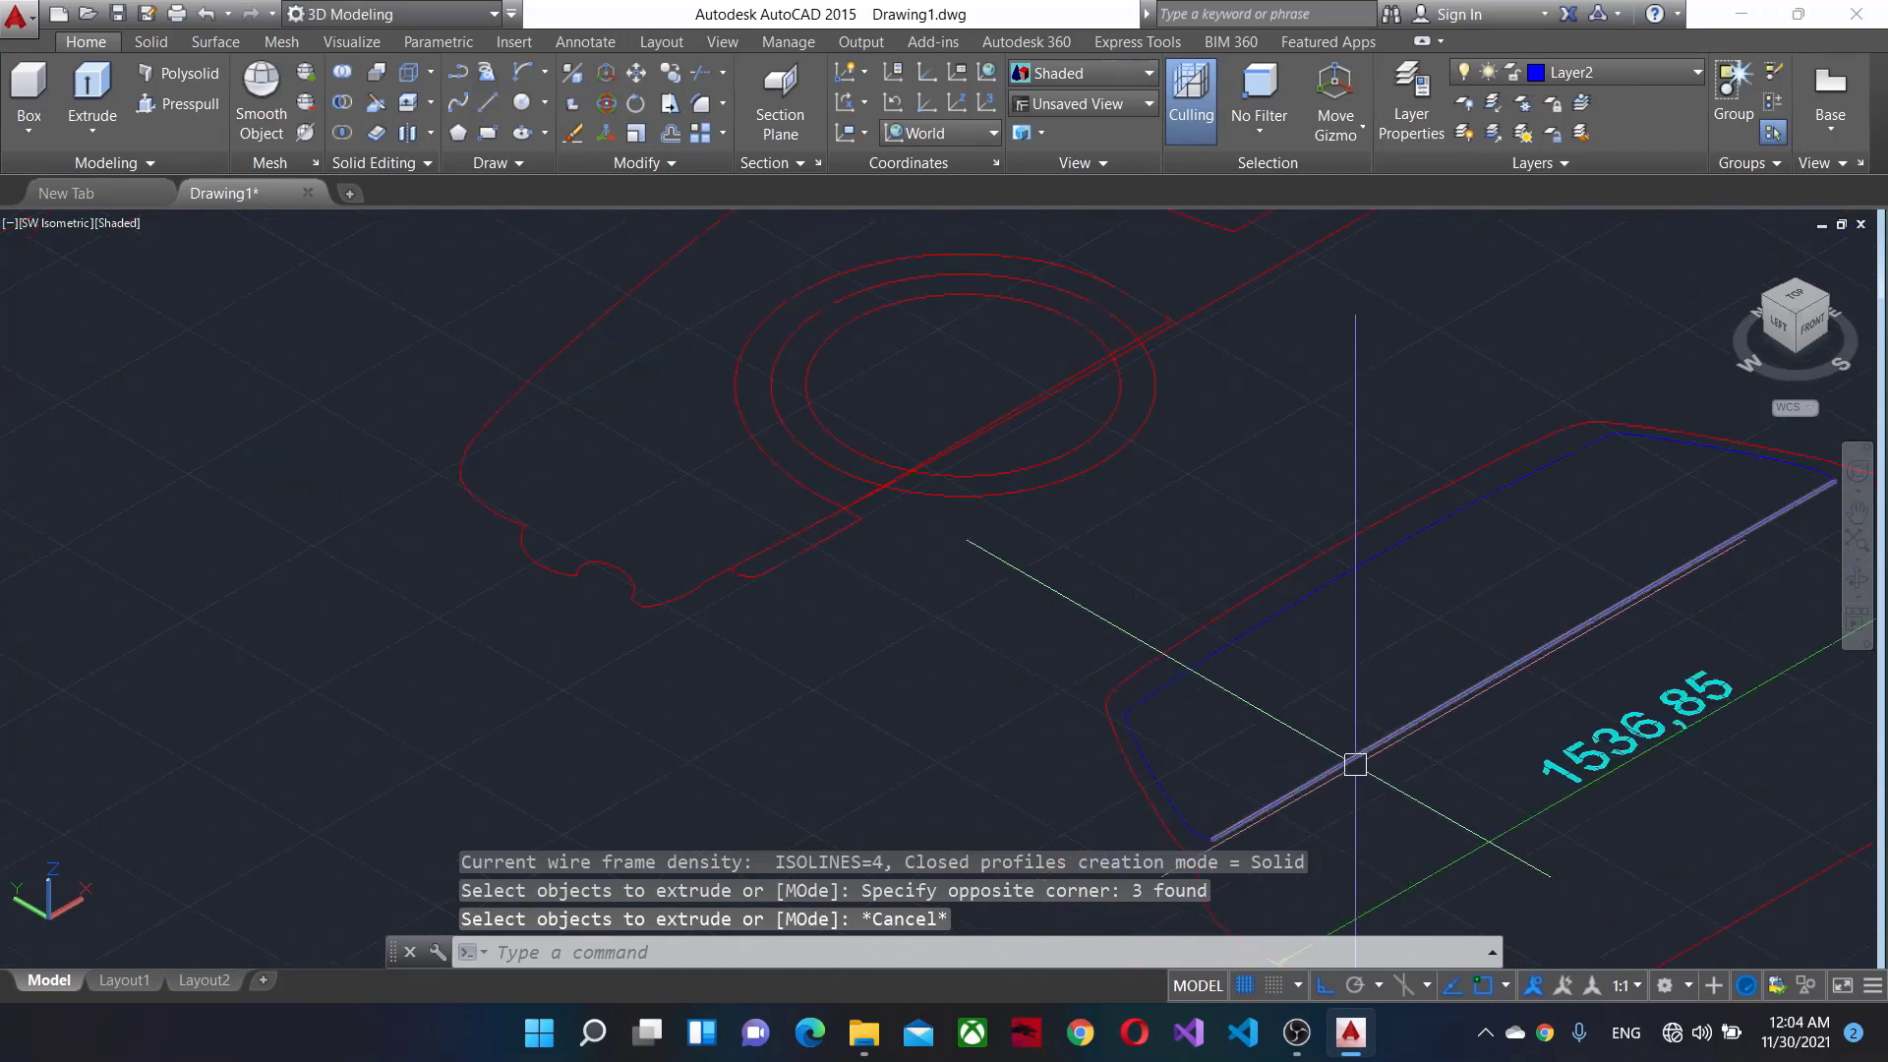
scroll(1356, 764, "down", 2)
View the car from the front and check the windshield polyline's layer is Layer2.
left_click(1794, 292)
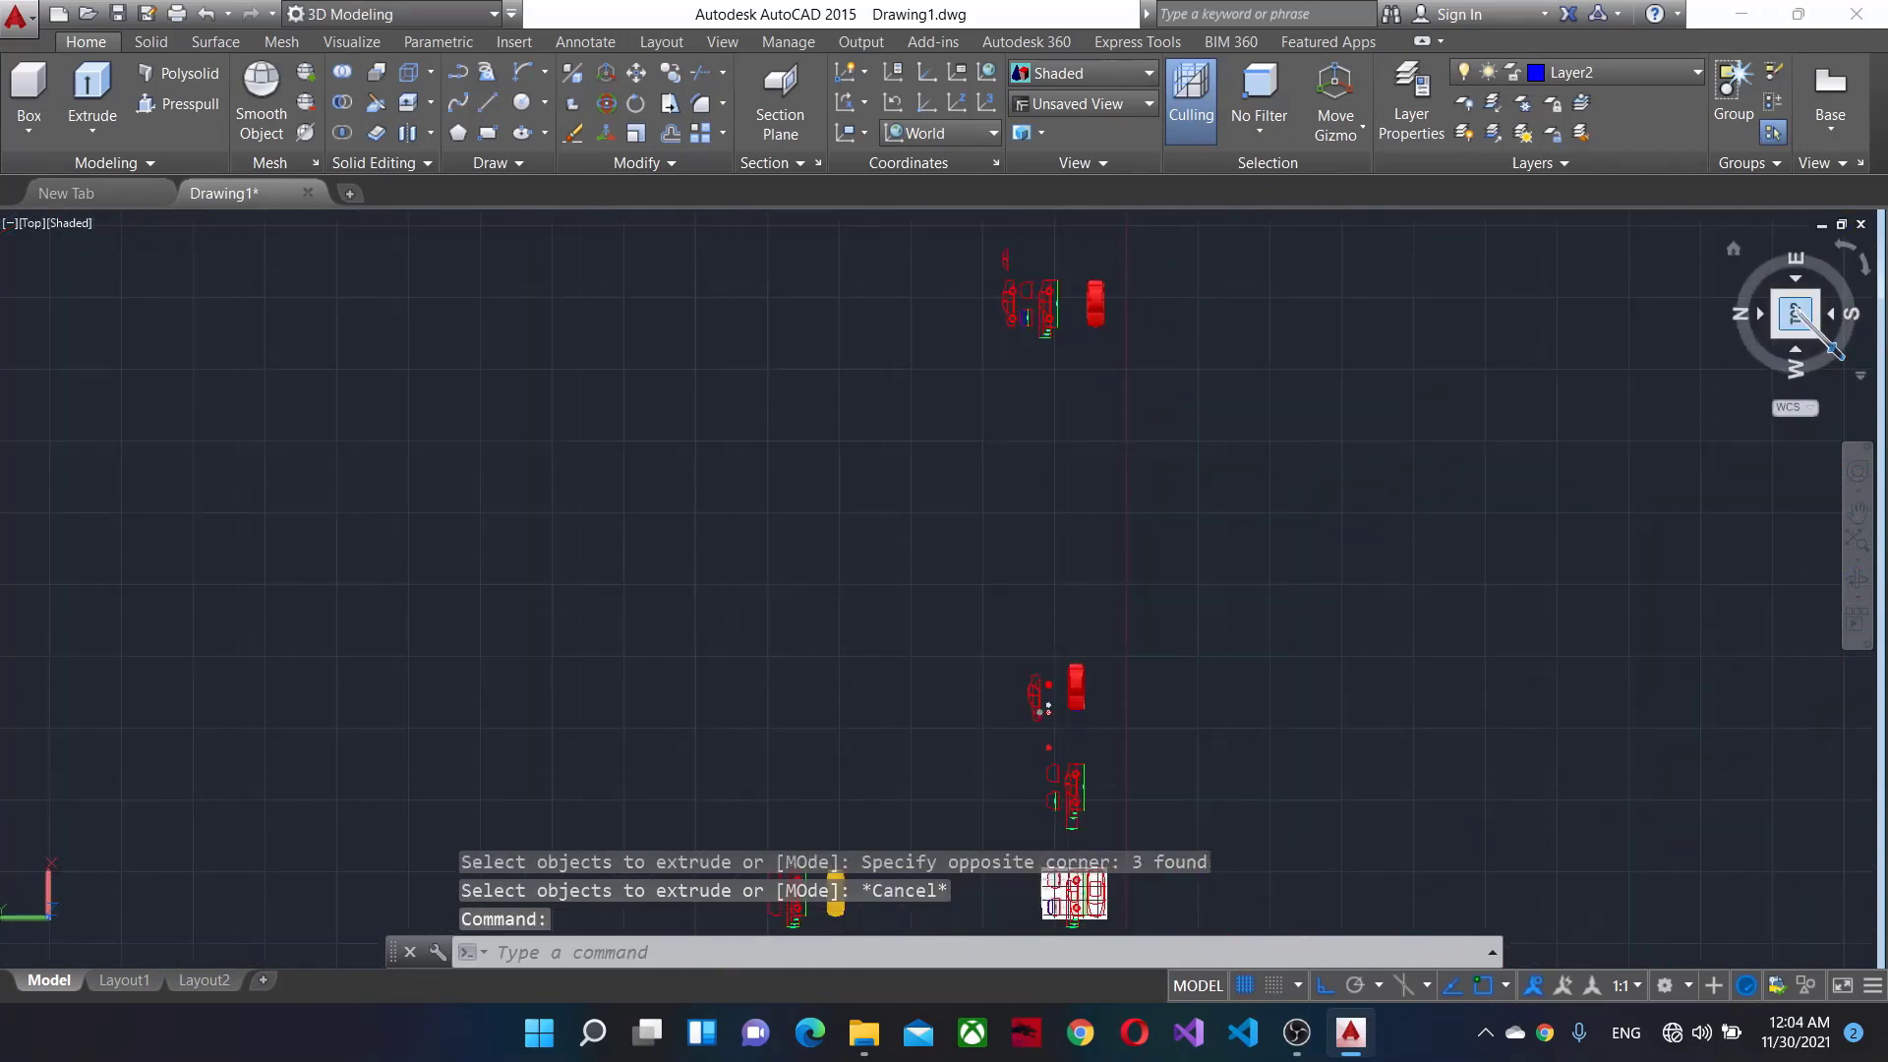
left_click(1816, 315)
scroll(1243, 717, "up", 5)
scroll(1171, 515, "up", 4)
left_click(651, 643)
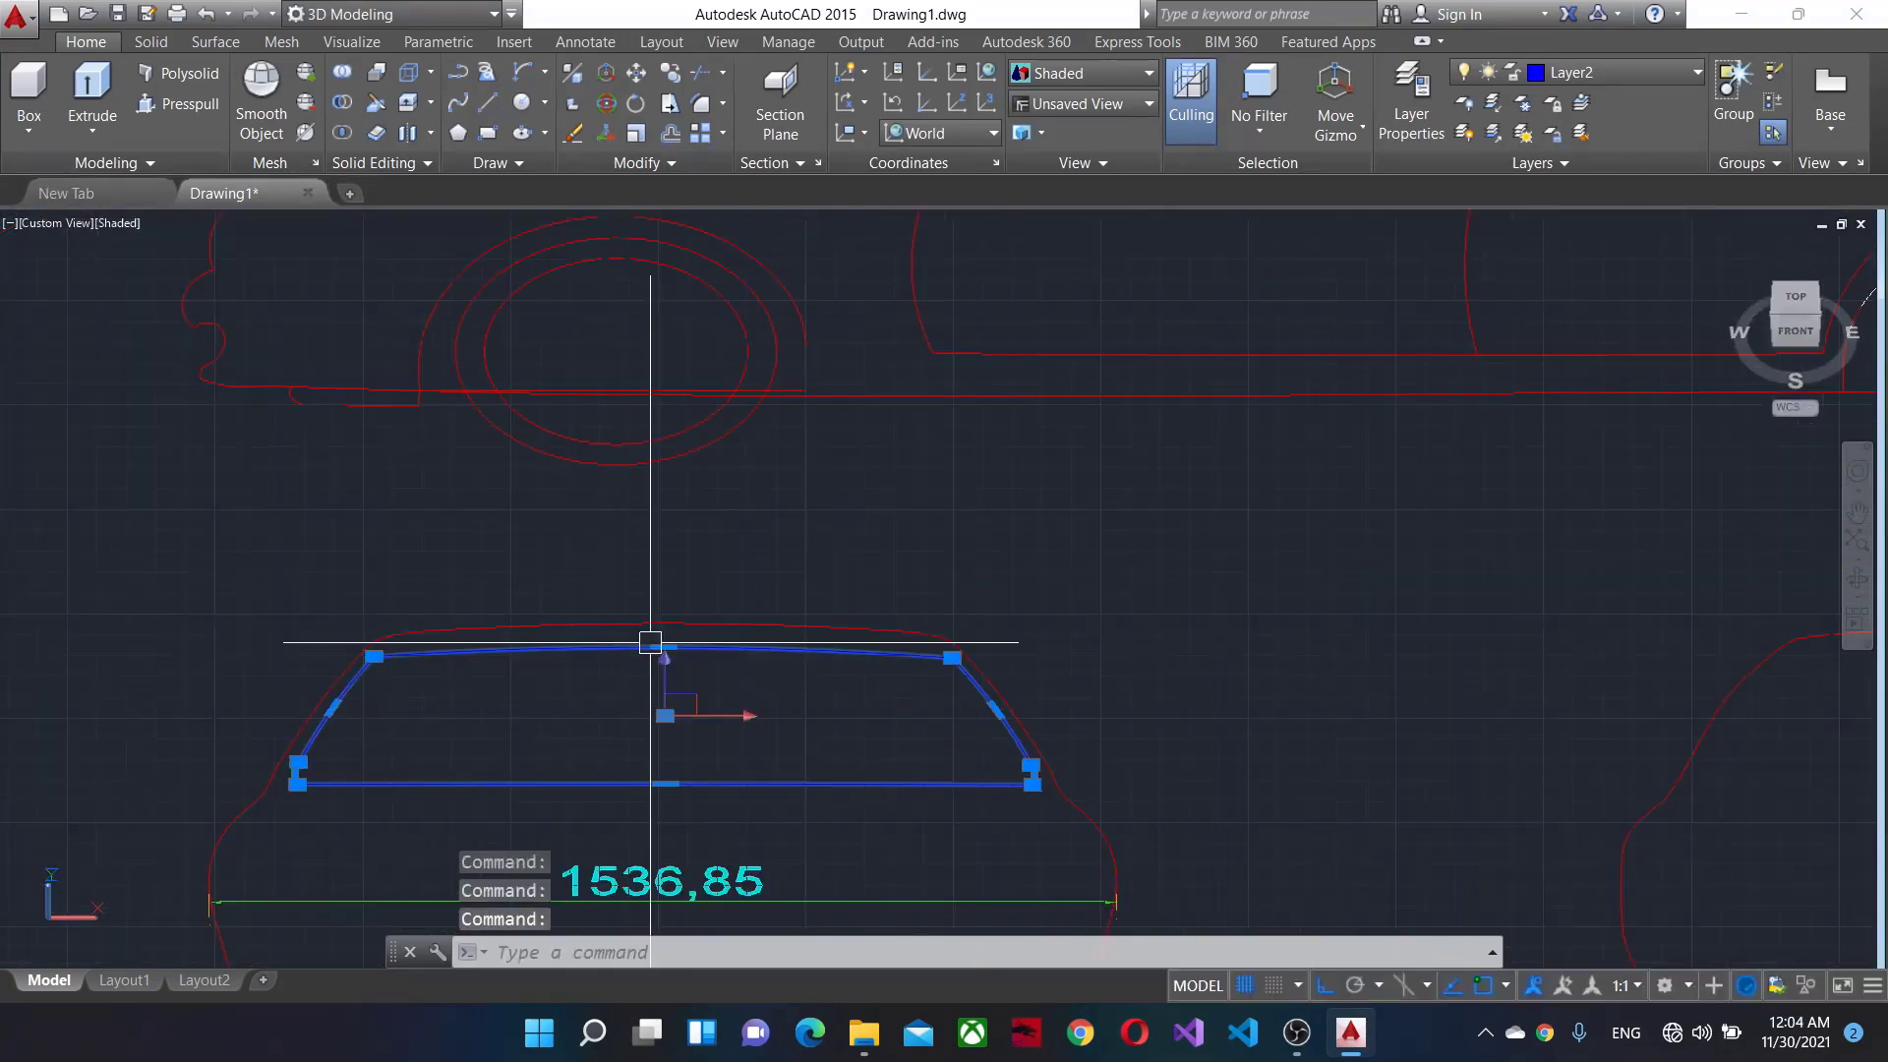
left_click(1609, 70)
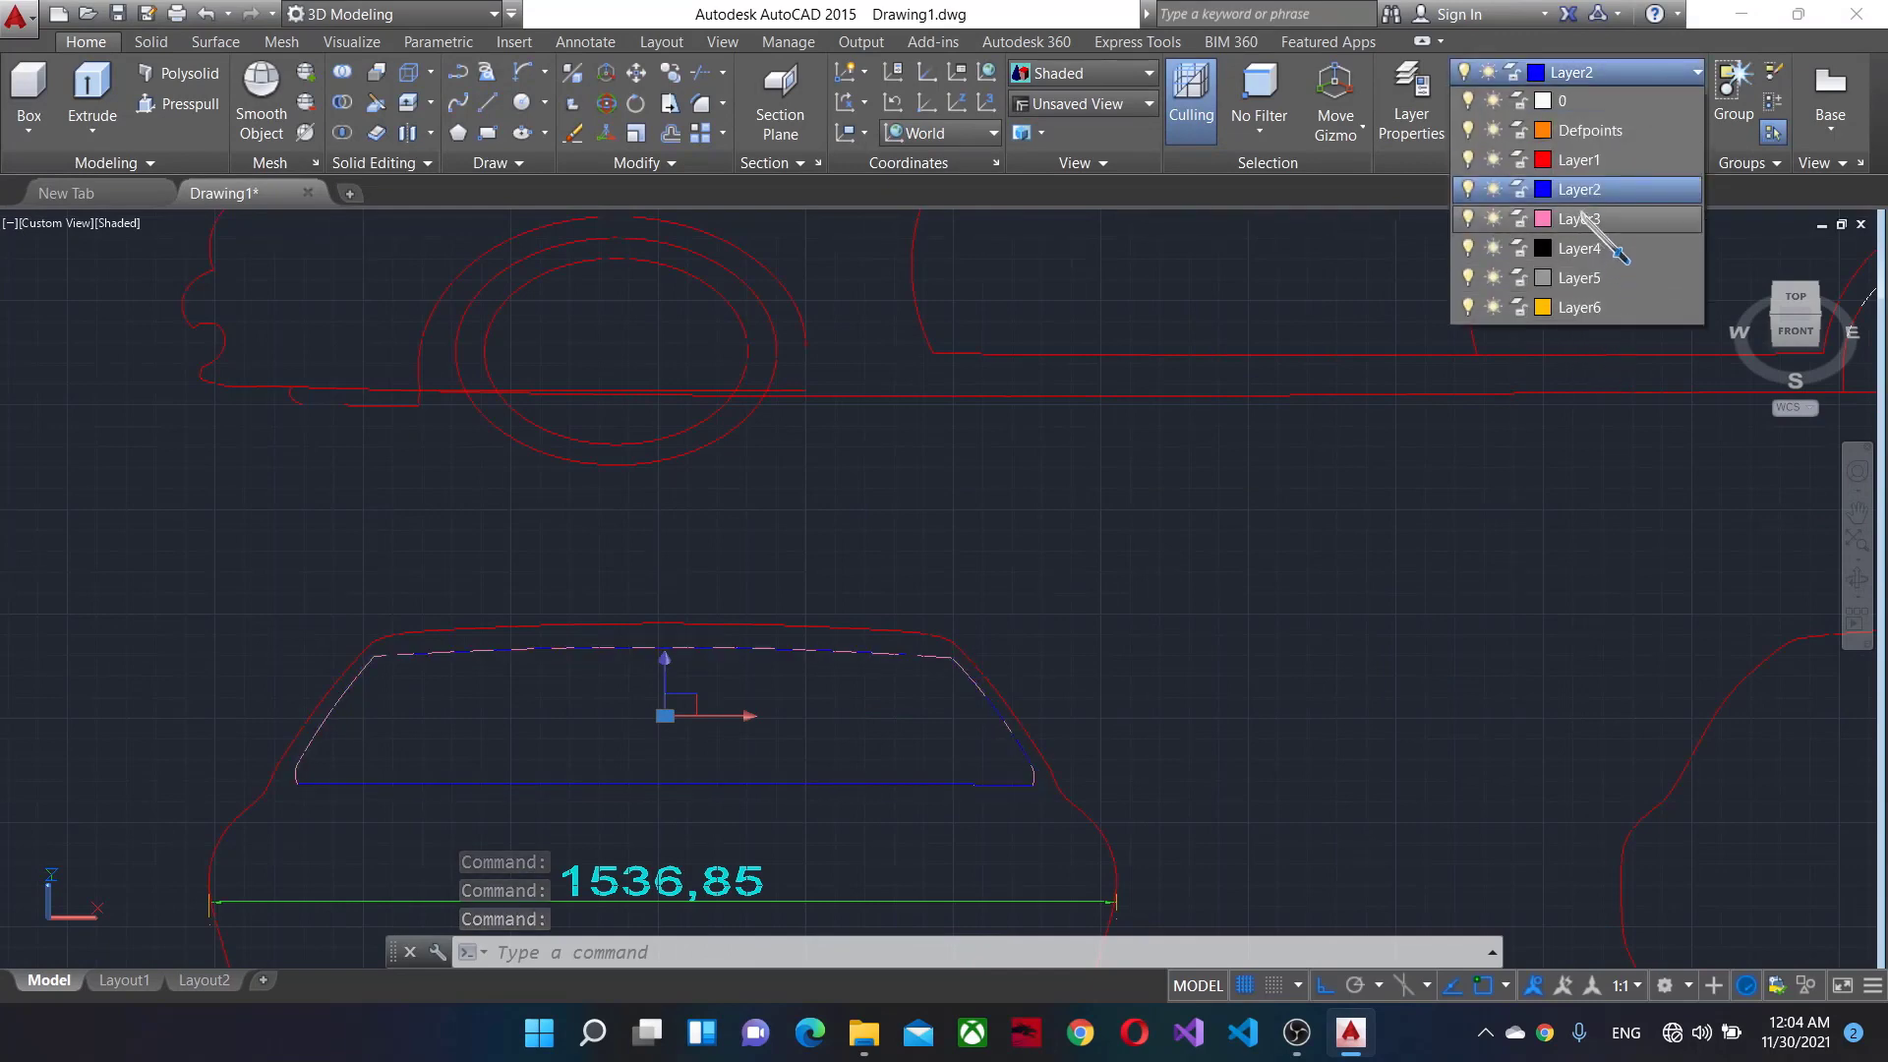
left_click(1584, 188)
scroll(653, 694, "up", 3)
scroll(787, 661, "up", 1)
key("Escape")
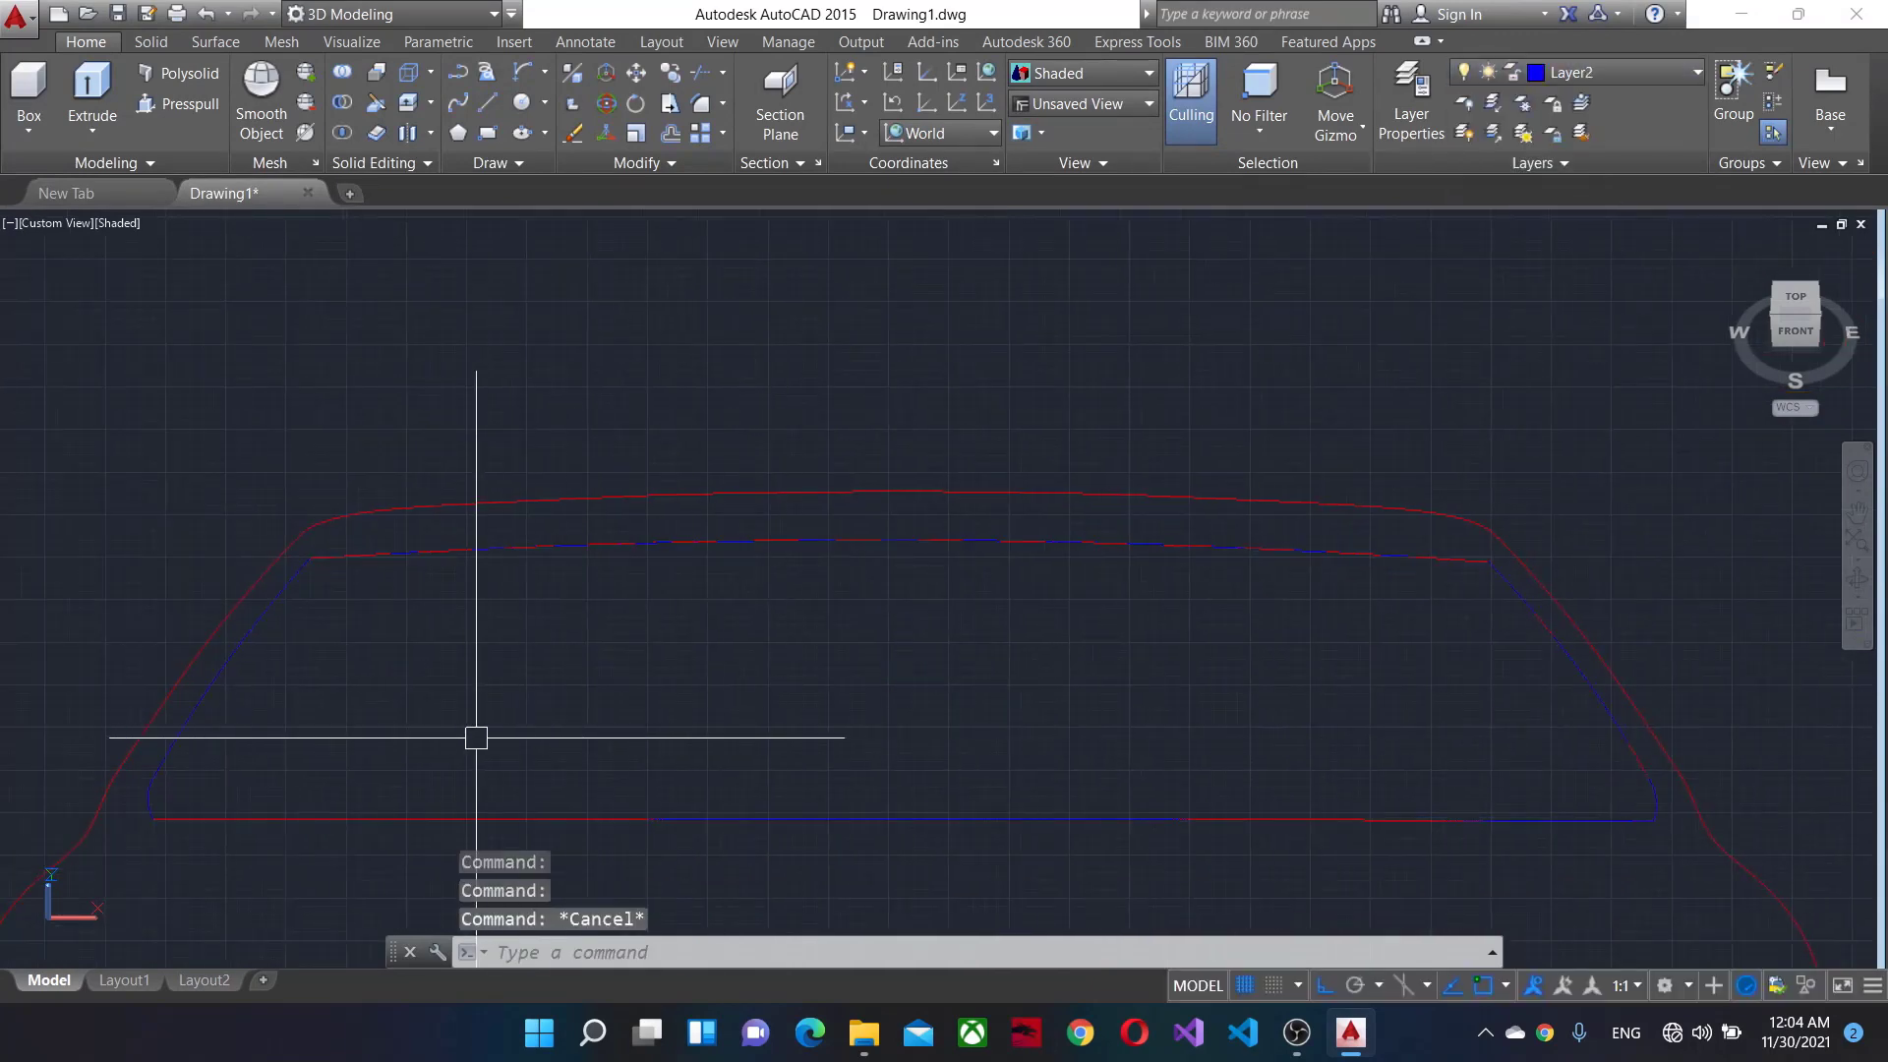
Select the lower and upper windshield polylines and check their layer in the Layer list.
scroll(386, 744, "down", 2)
scroll(426, 743, "down", 3)
left_click(452, 758)
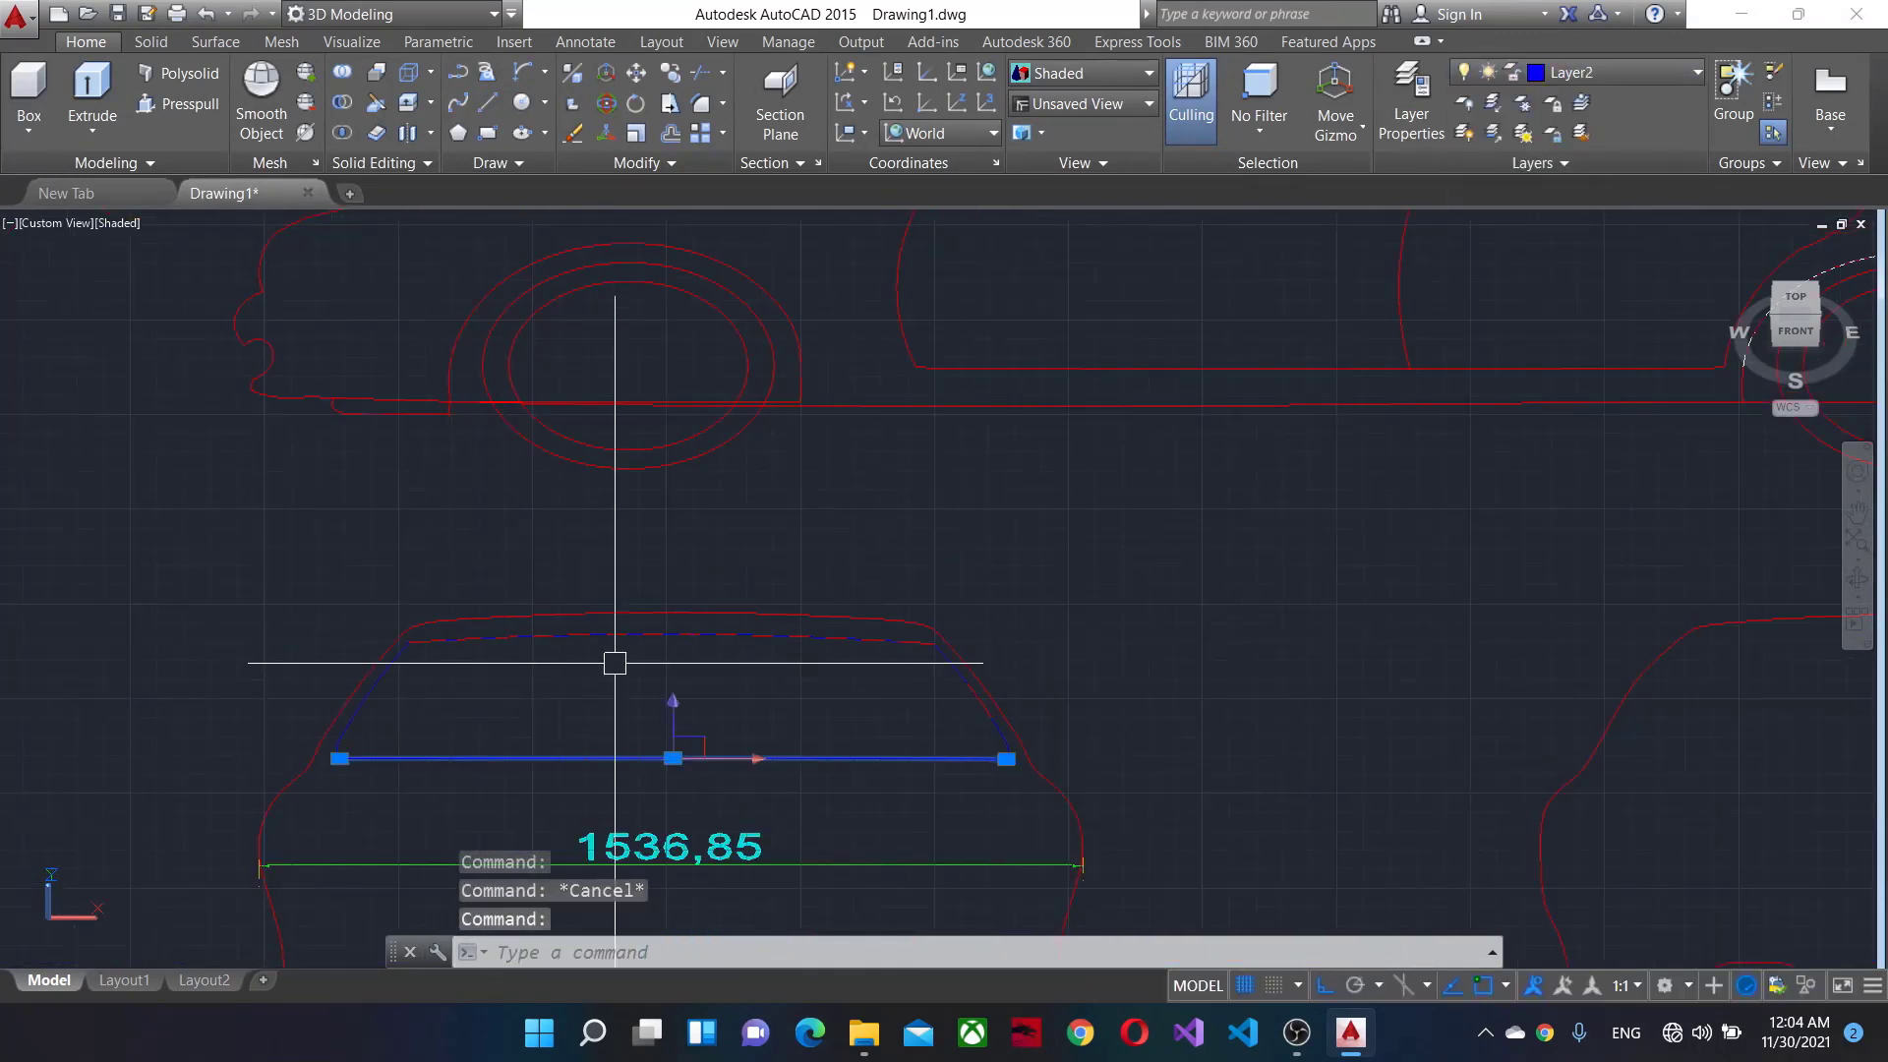
left_click(448, 644)
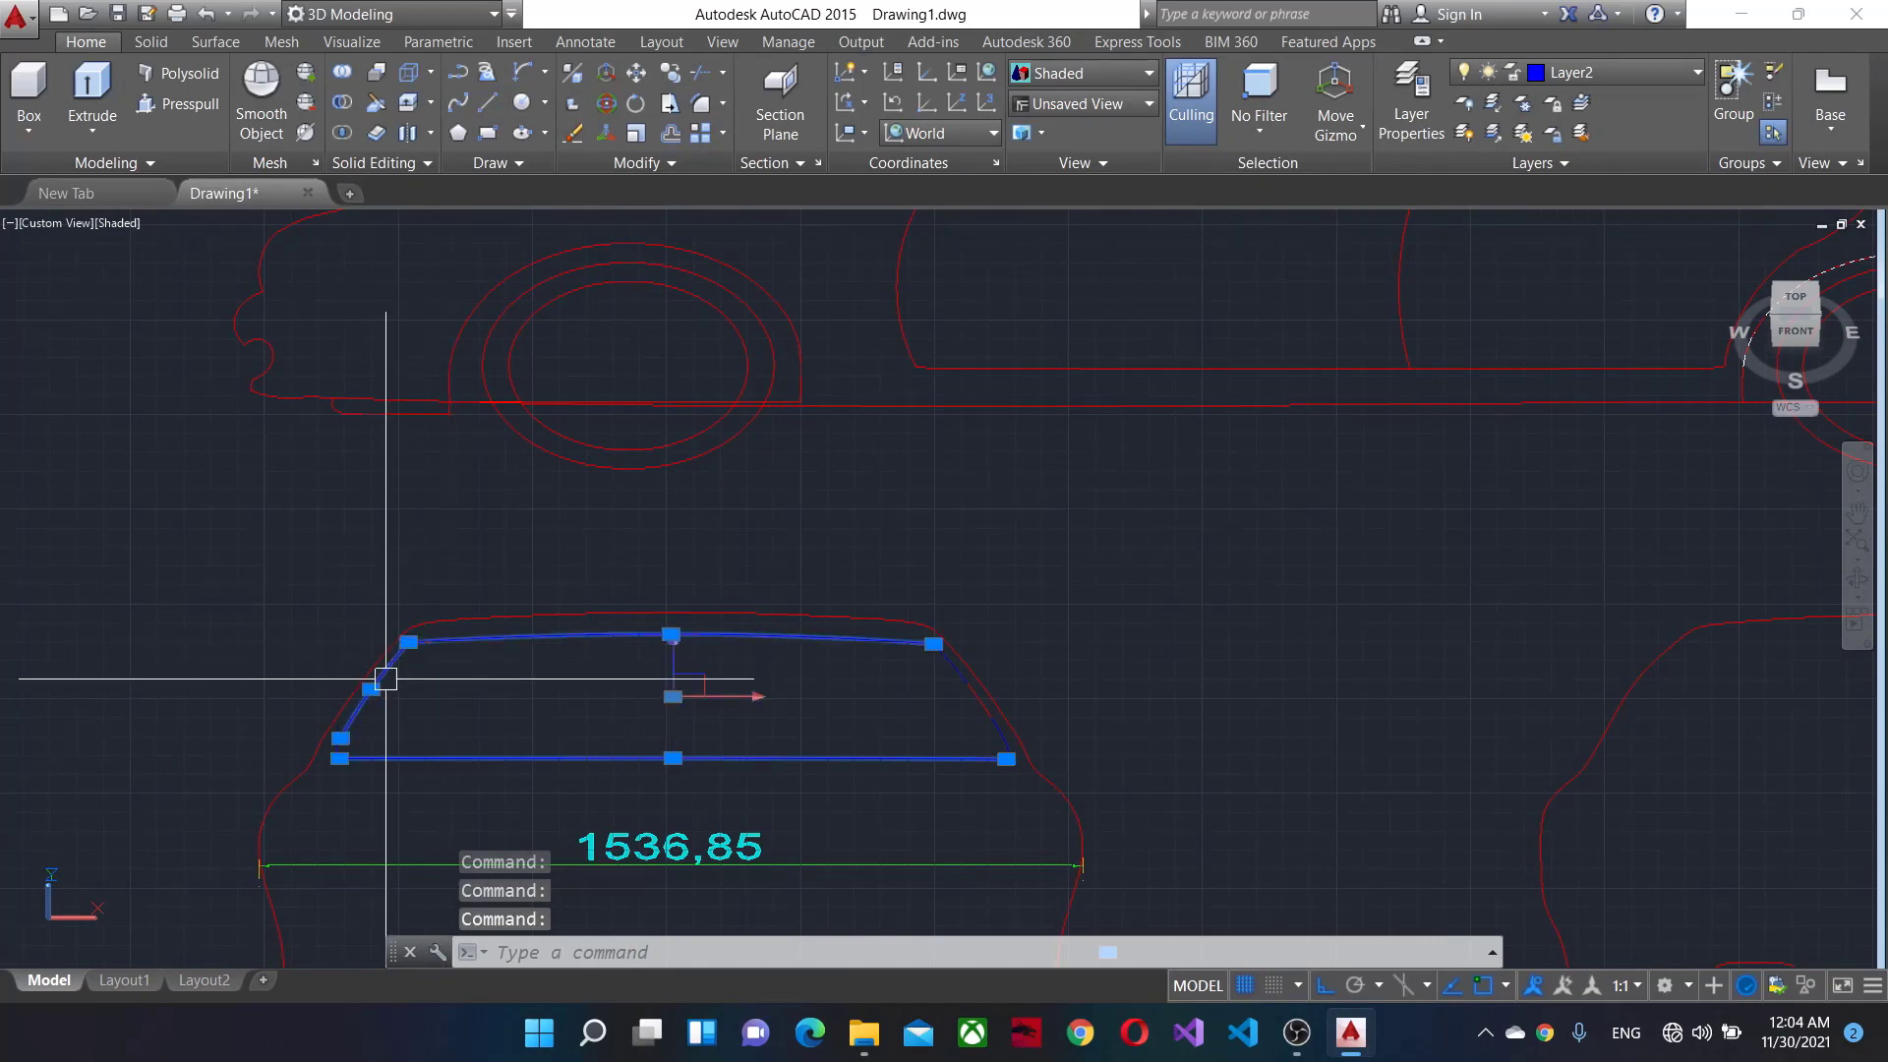
scroll(385, 679, "up", 5)
scroll(261, 804, "down", 5)
scroll(1614, 763, "up", 3)
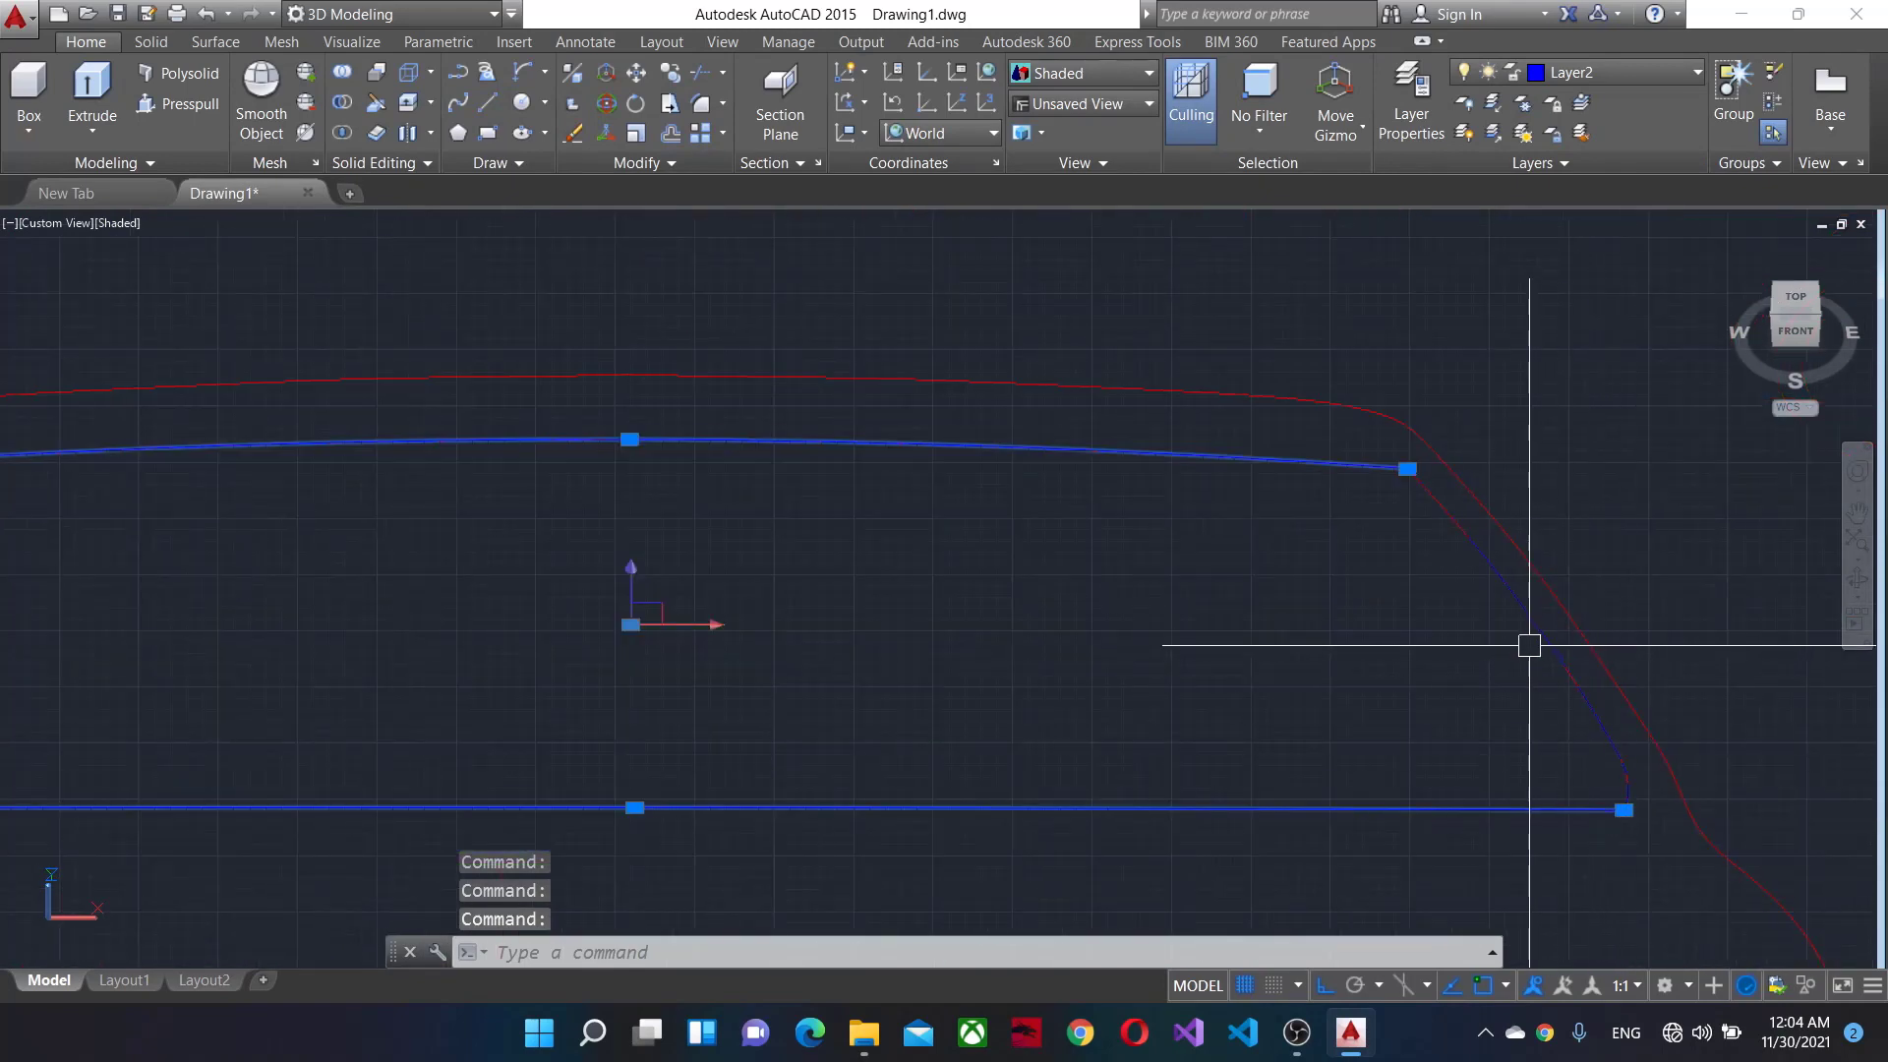
scroll(1635, 780, "up", 2)
scroll(1426, 796, "down", 3)
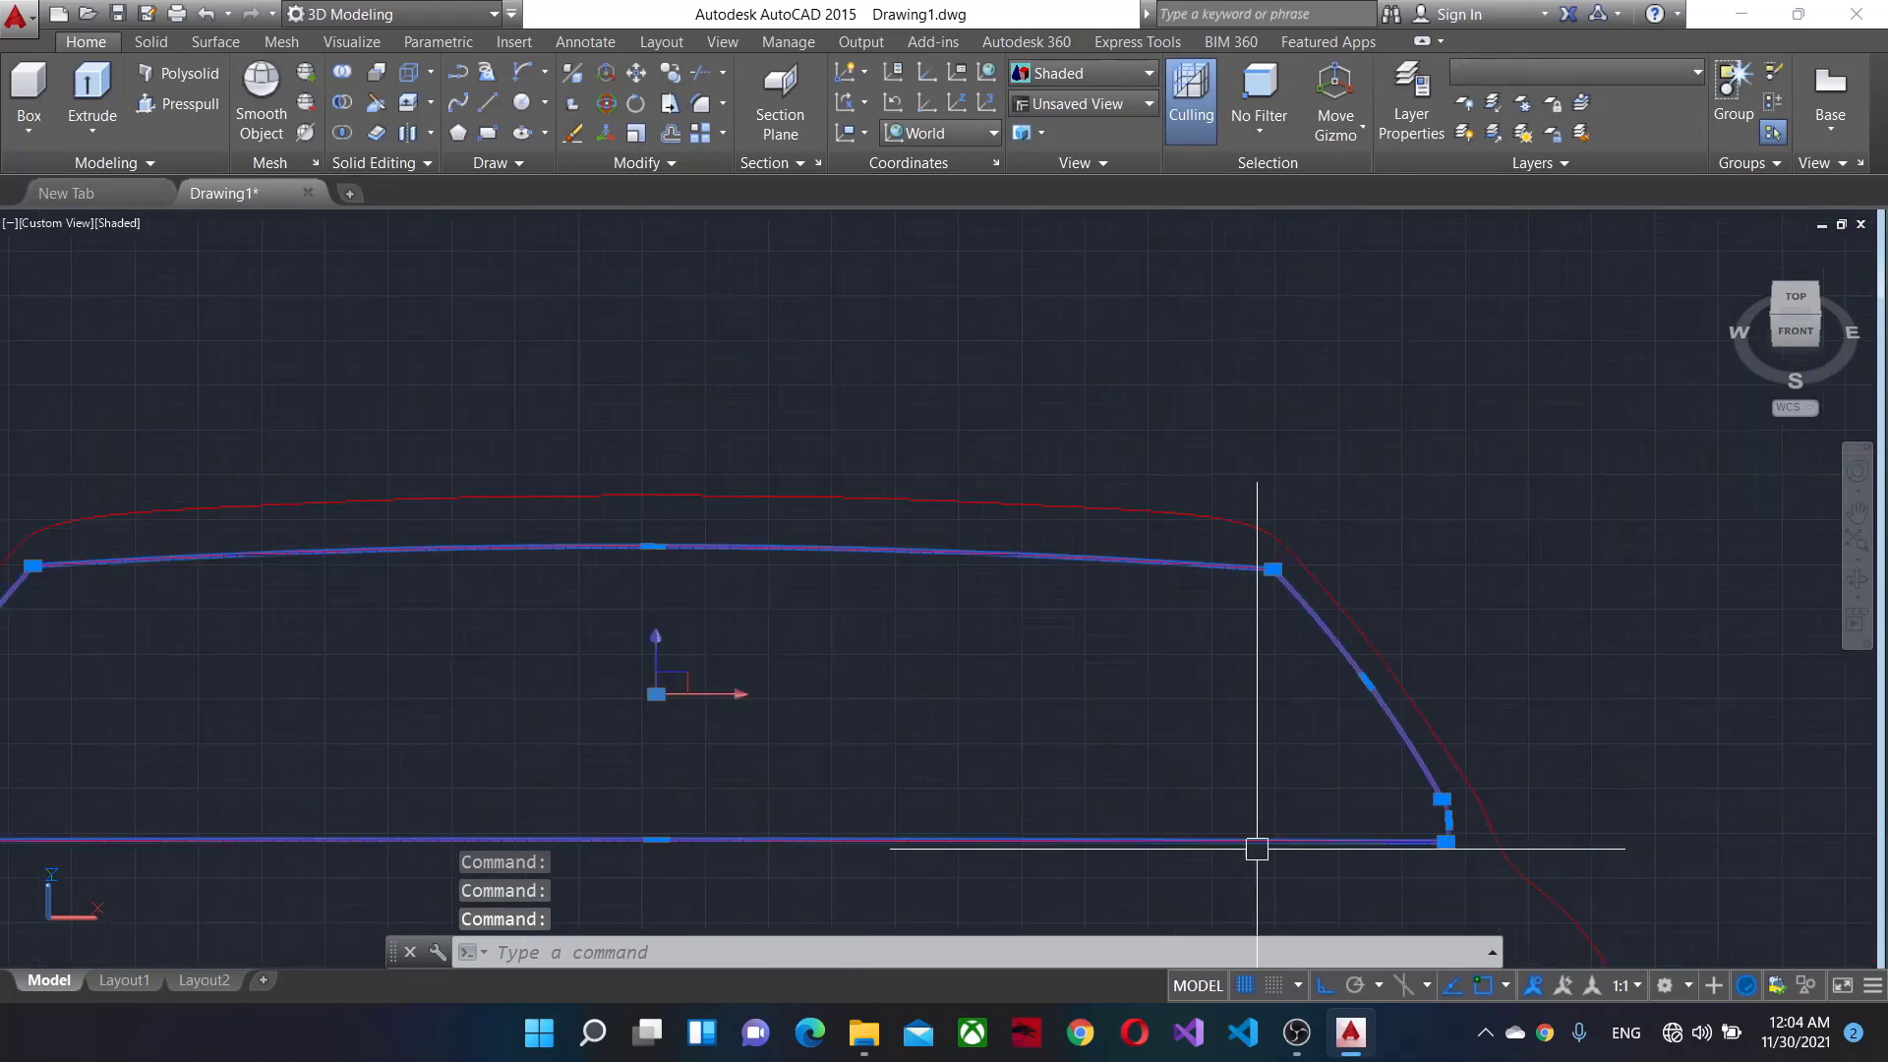
scroll(1256, 842, "down", 3)
left_click(1573, 72)
left_click(1623, 186)
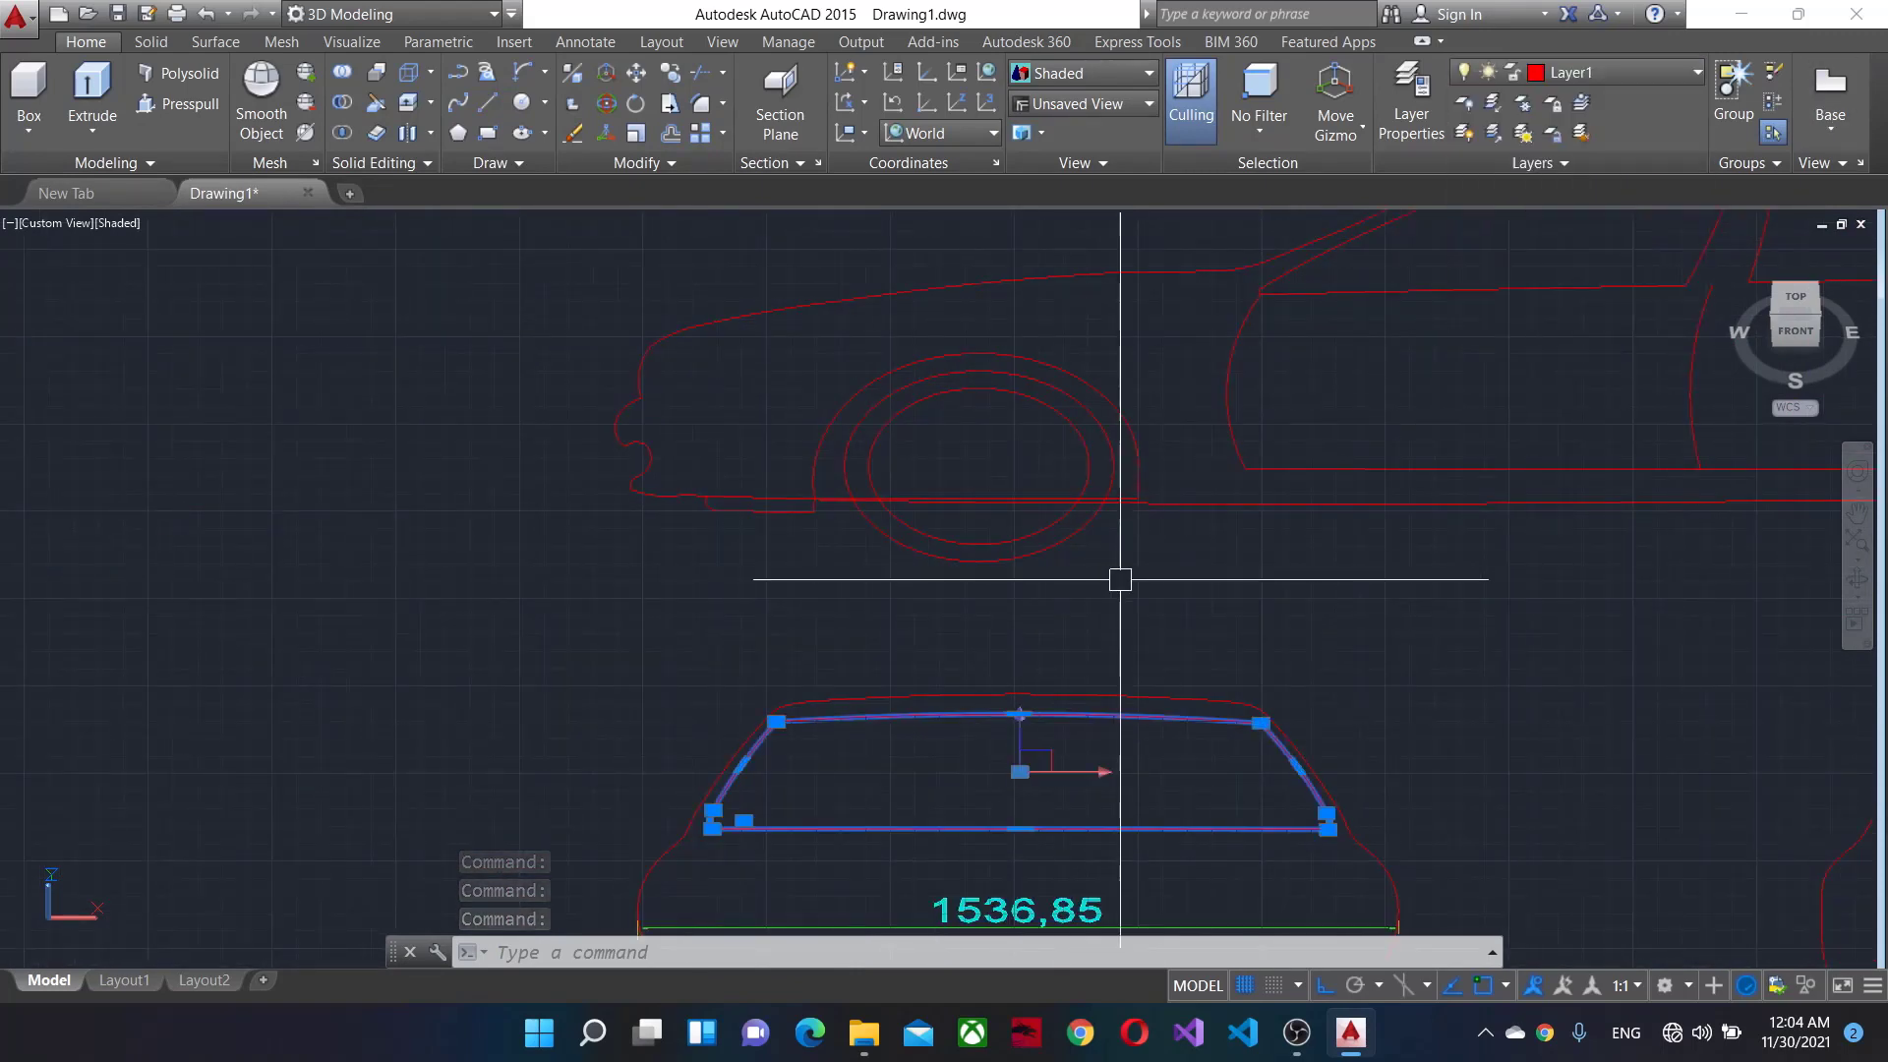
key("Escape")
scroll(983, 801, "up", 3)
left_click(1573, 72)
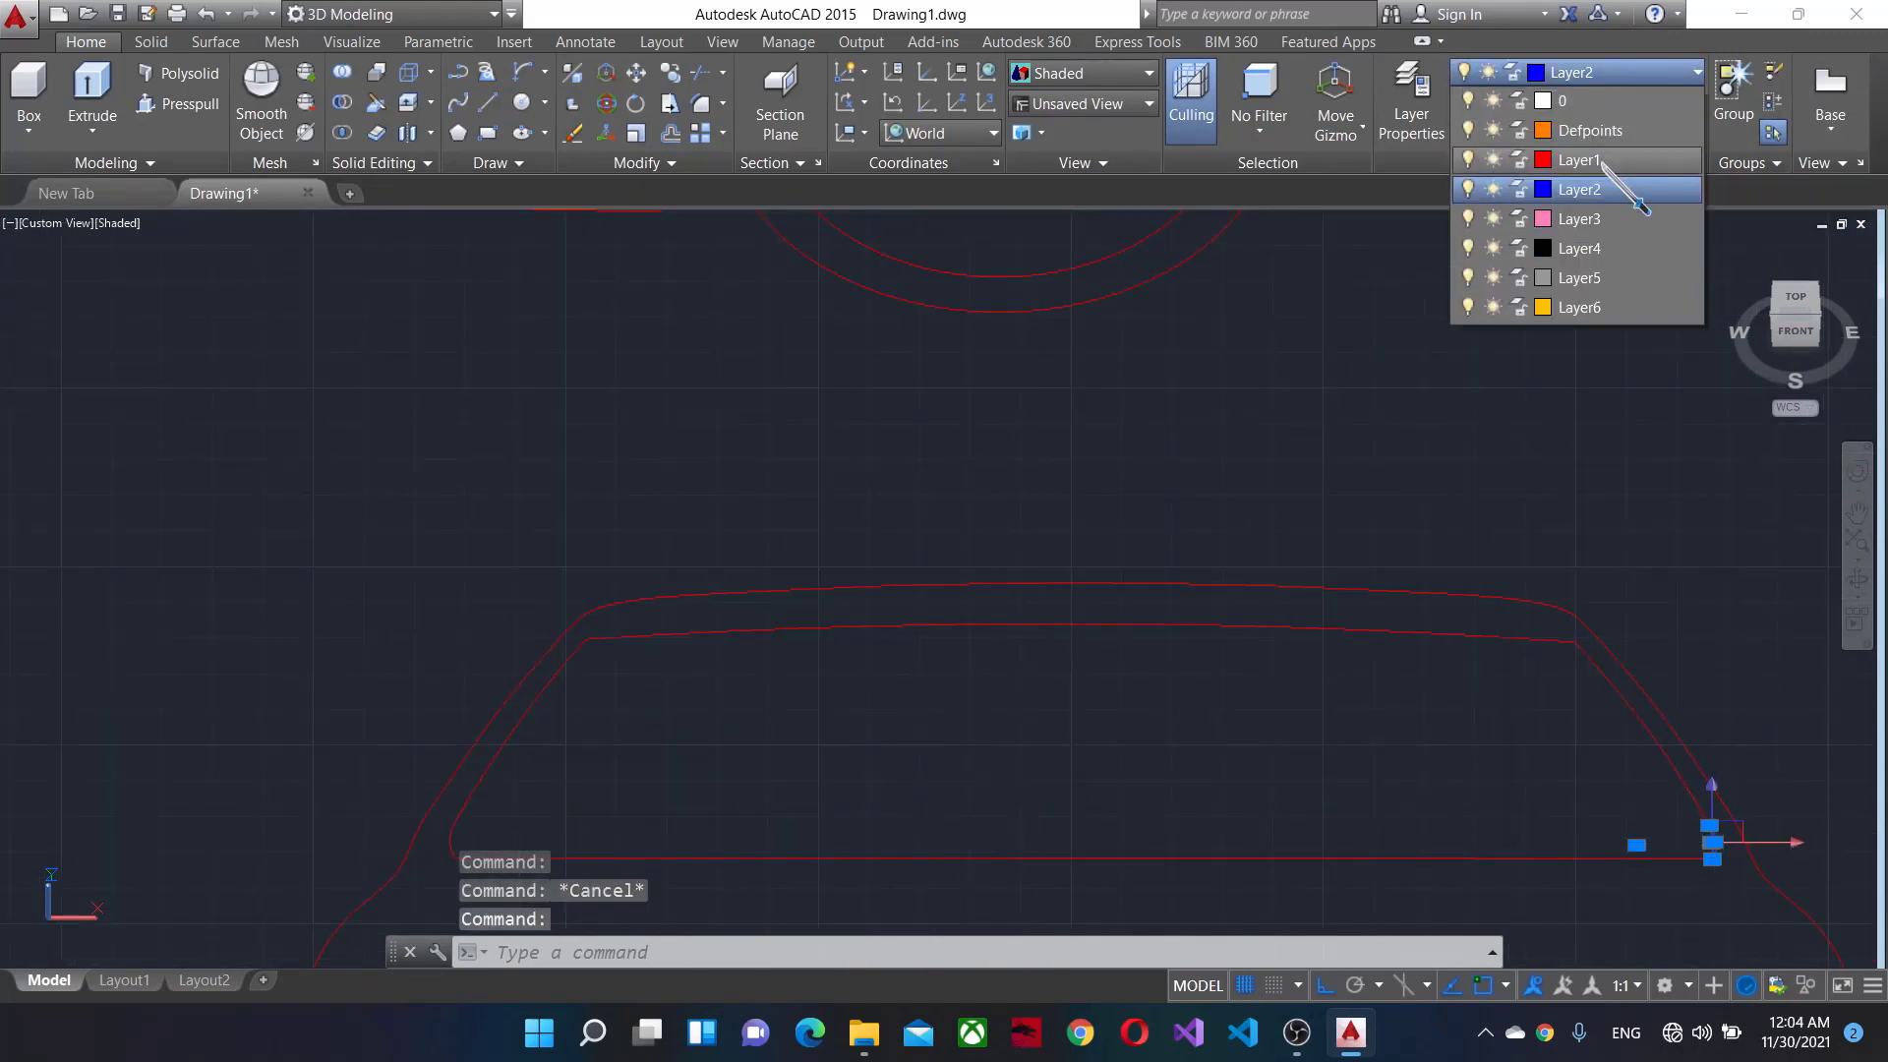
left_click(1613, 187)
key("Escape")
scroll(1320, 929, "up", 1)
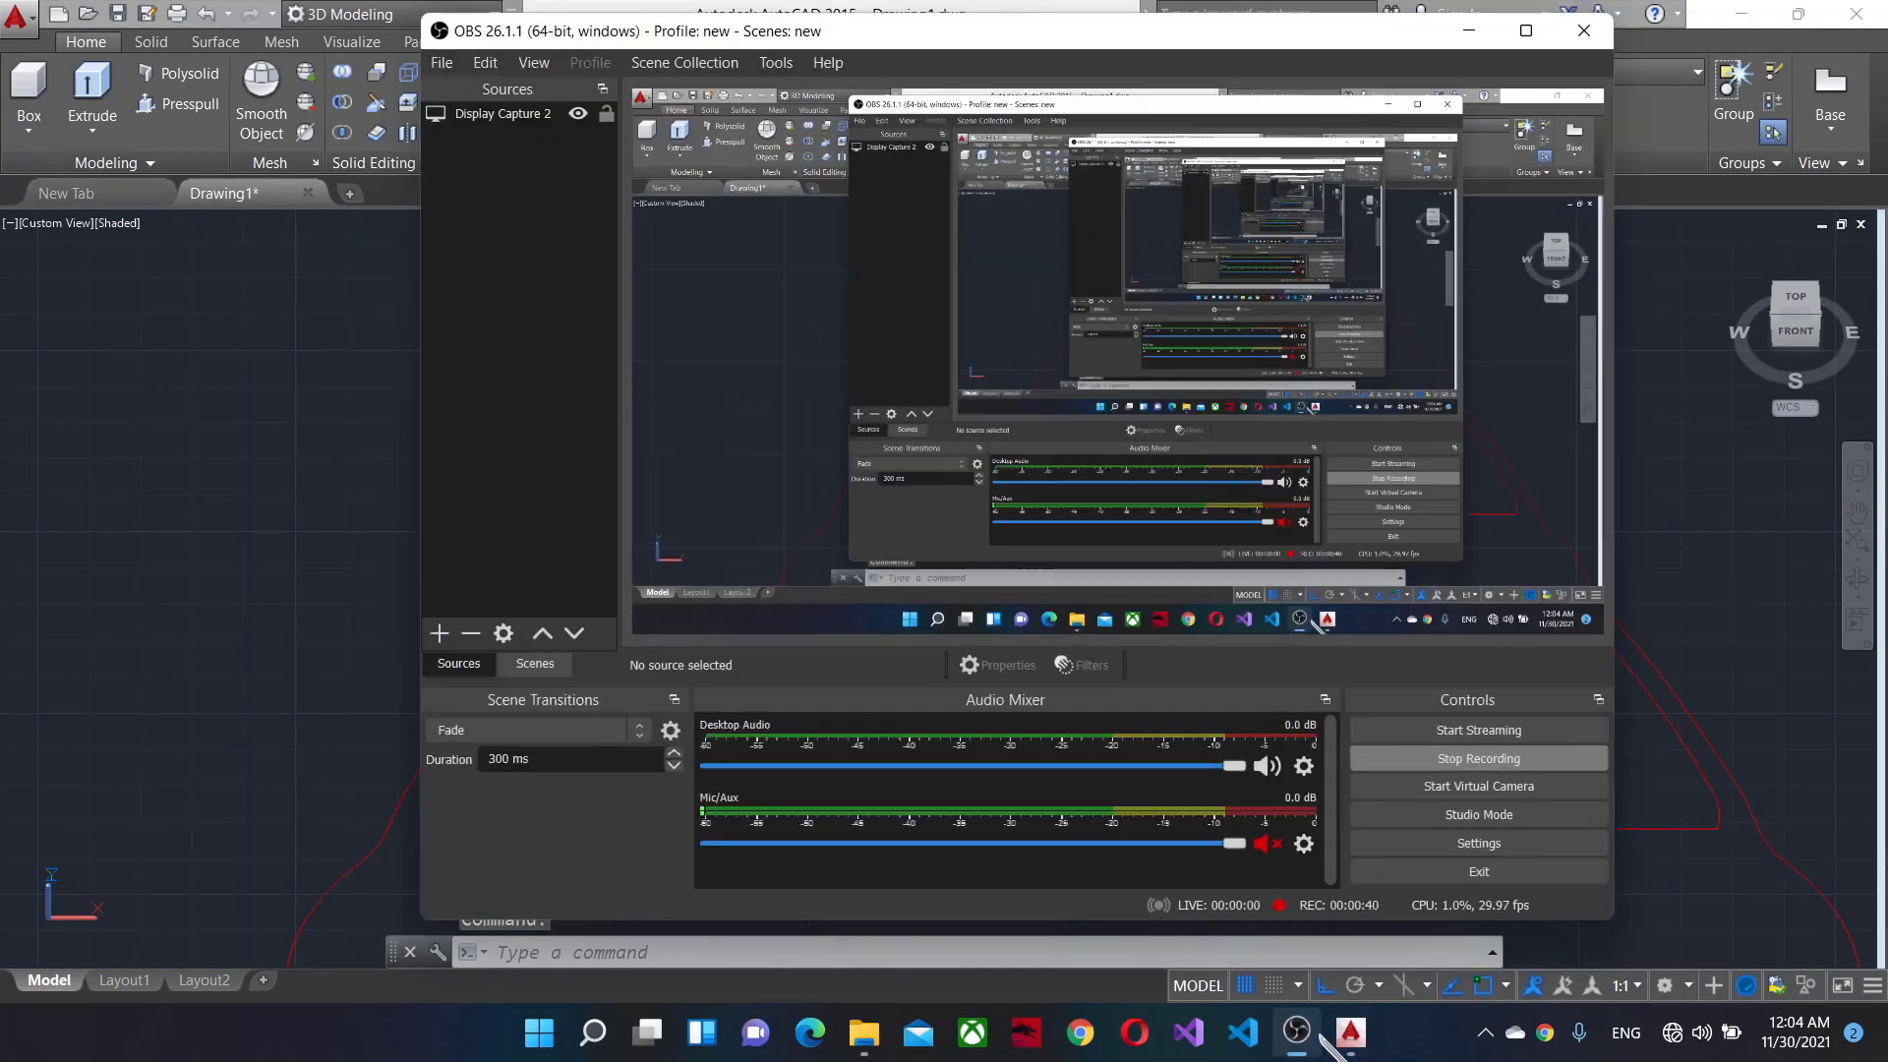
scroll(1017, 566, "down", 2)
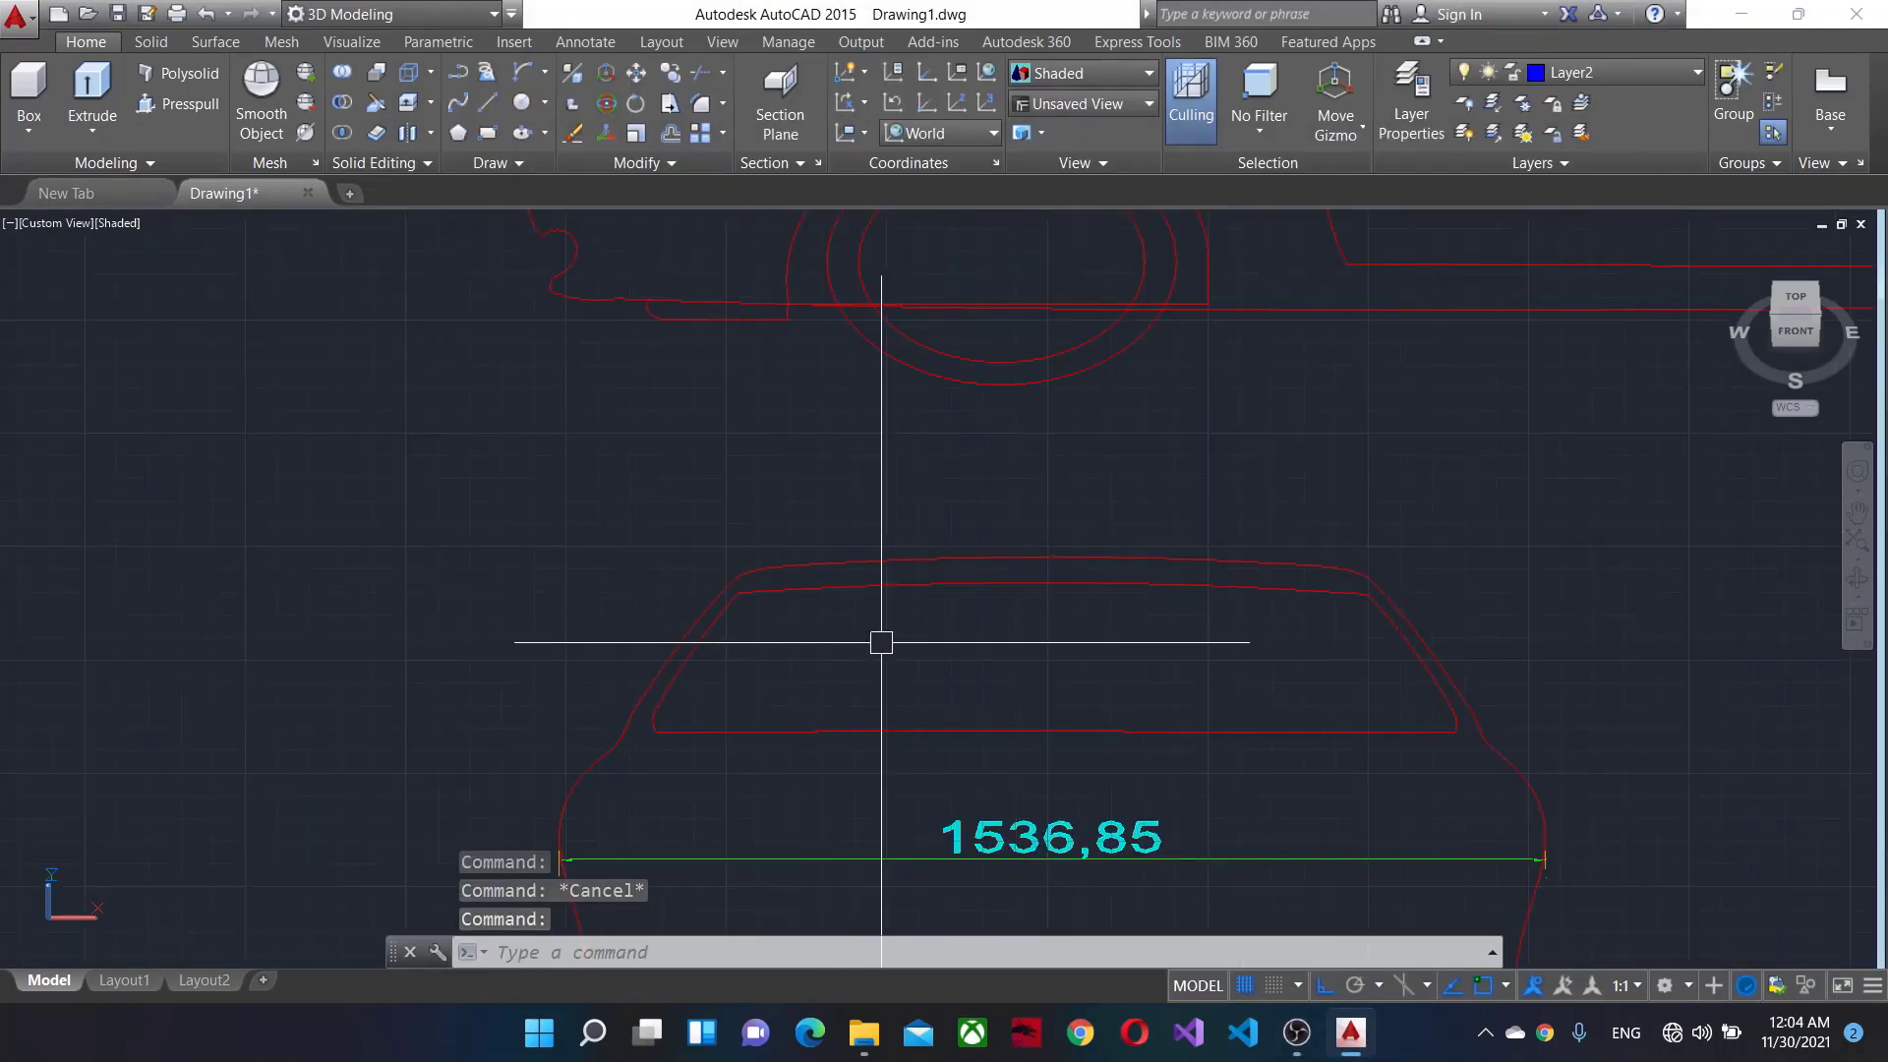
Run BOUNDARY and pick a point inside the windshield outline to make a polyline.
type("Bo")
key("Return")
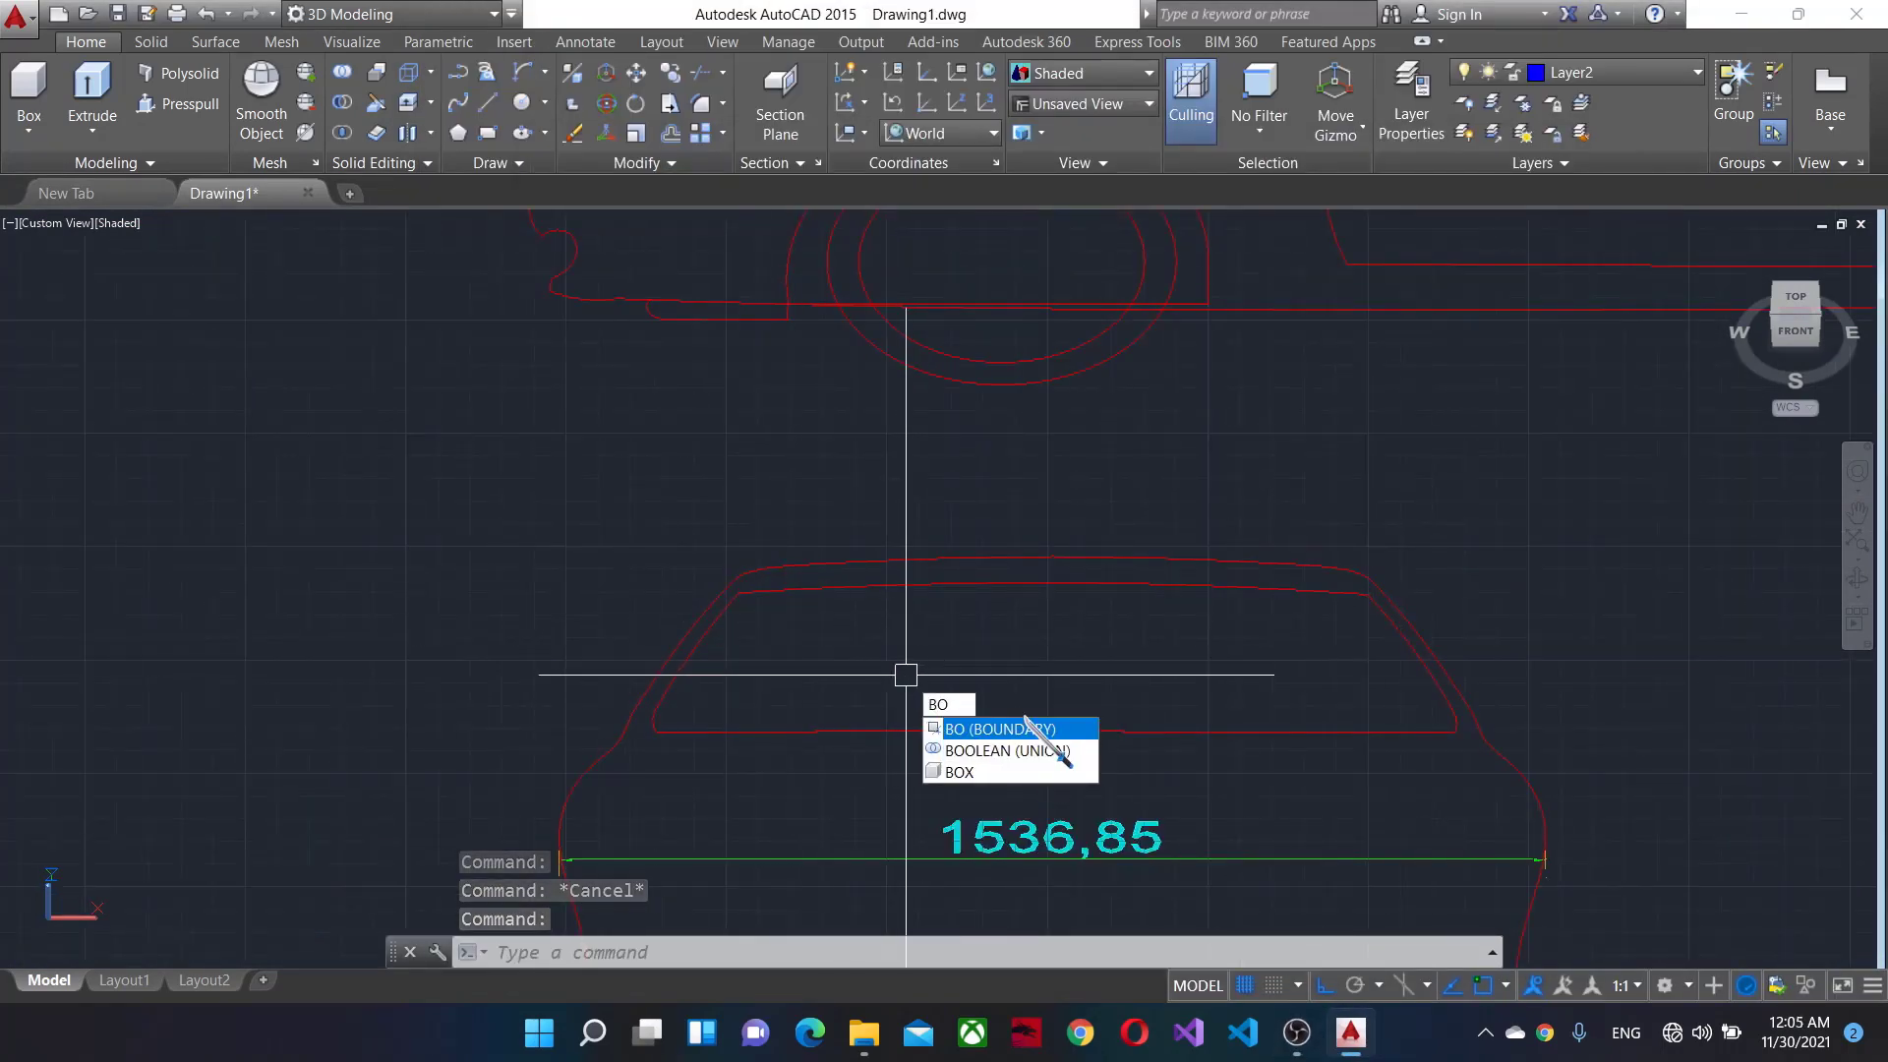
left_click(784, 382)
left_click(772, 611)
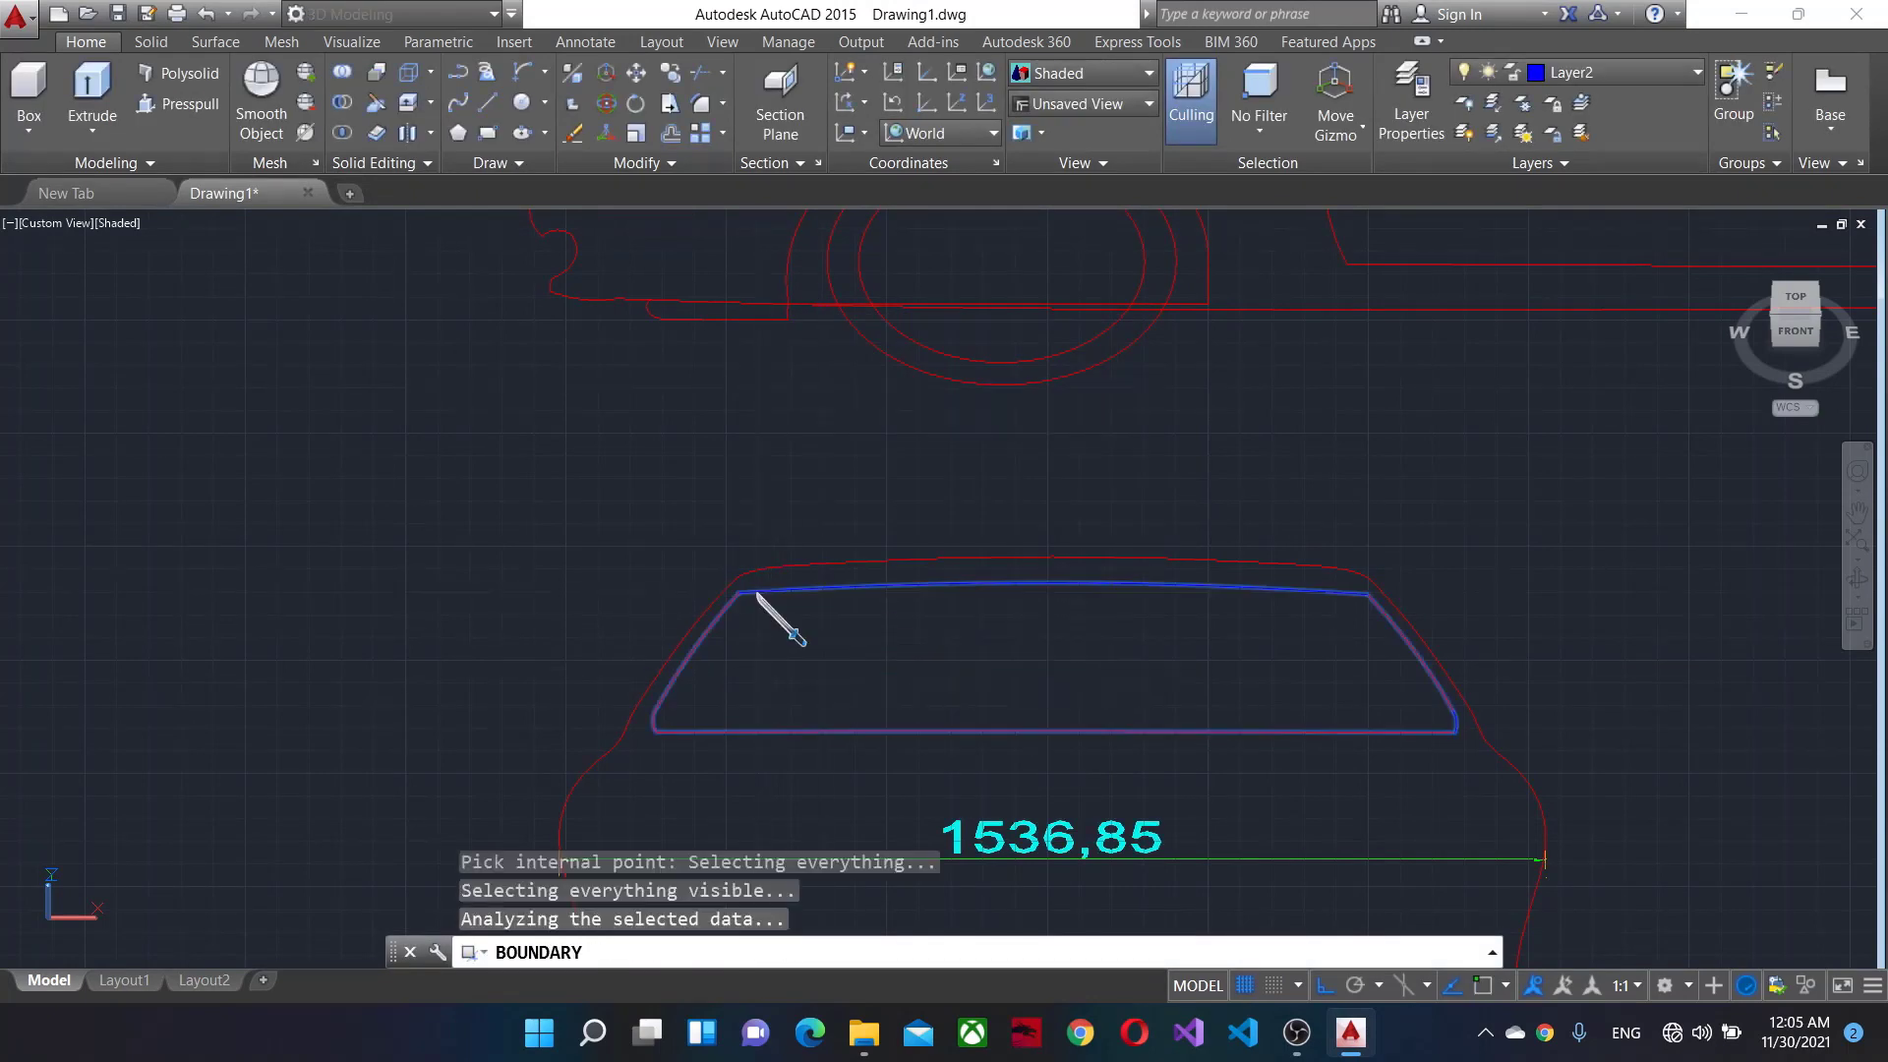
scroll(1180, 737, "up", 2)
key("Return")
scroll(1151, 694, "down", 2)
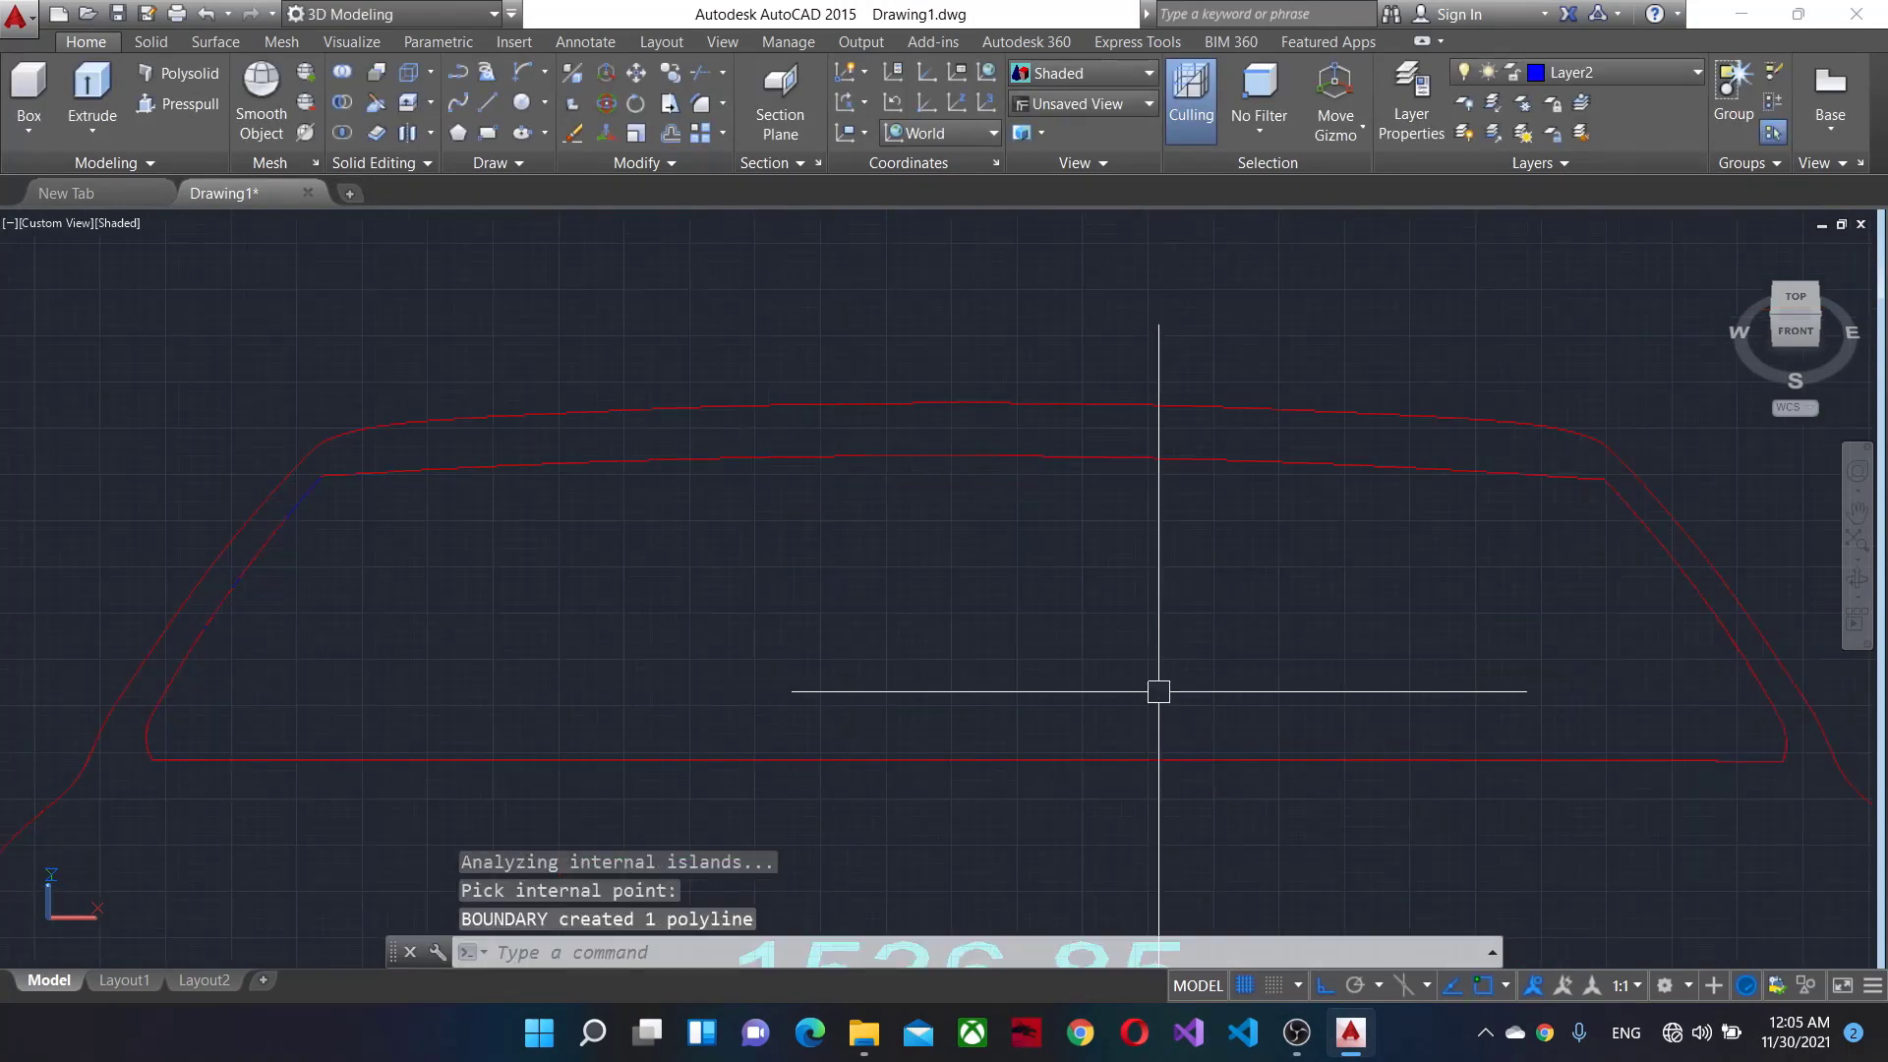
scroll(1153, 691, "down", 2)
key("Escape")
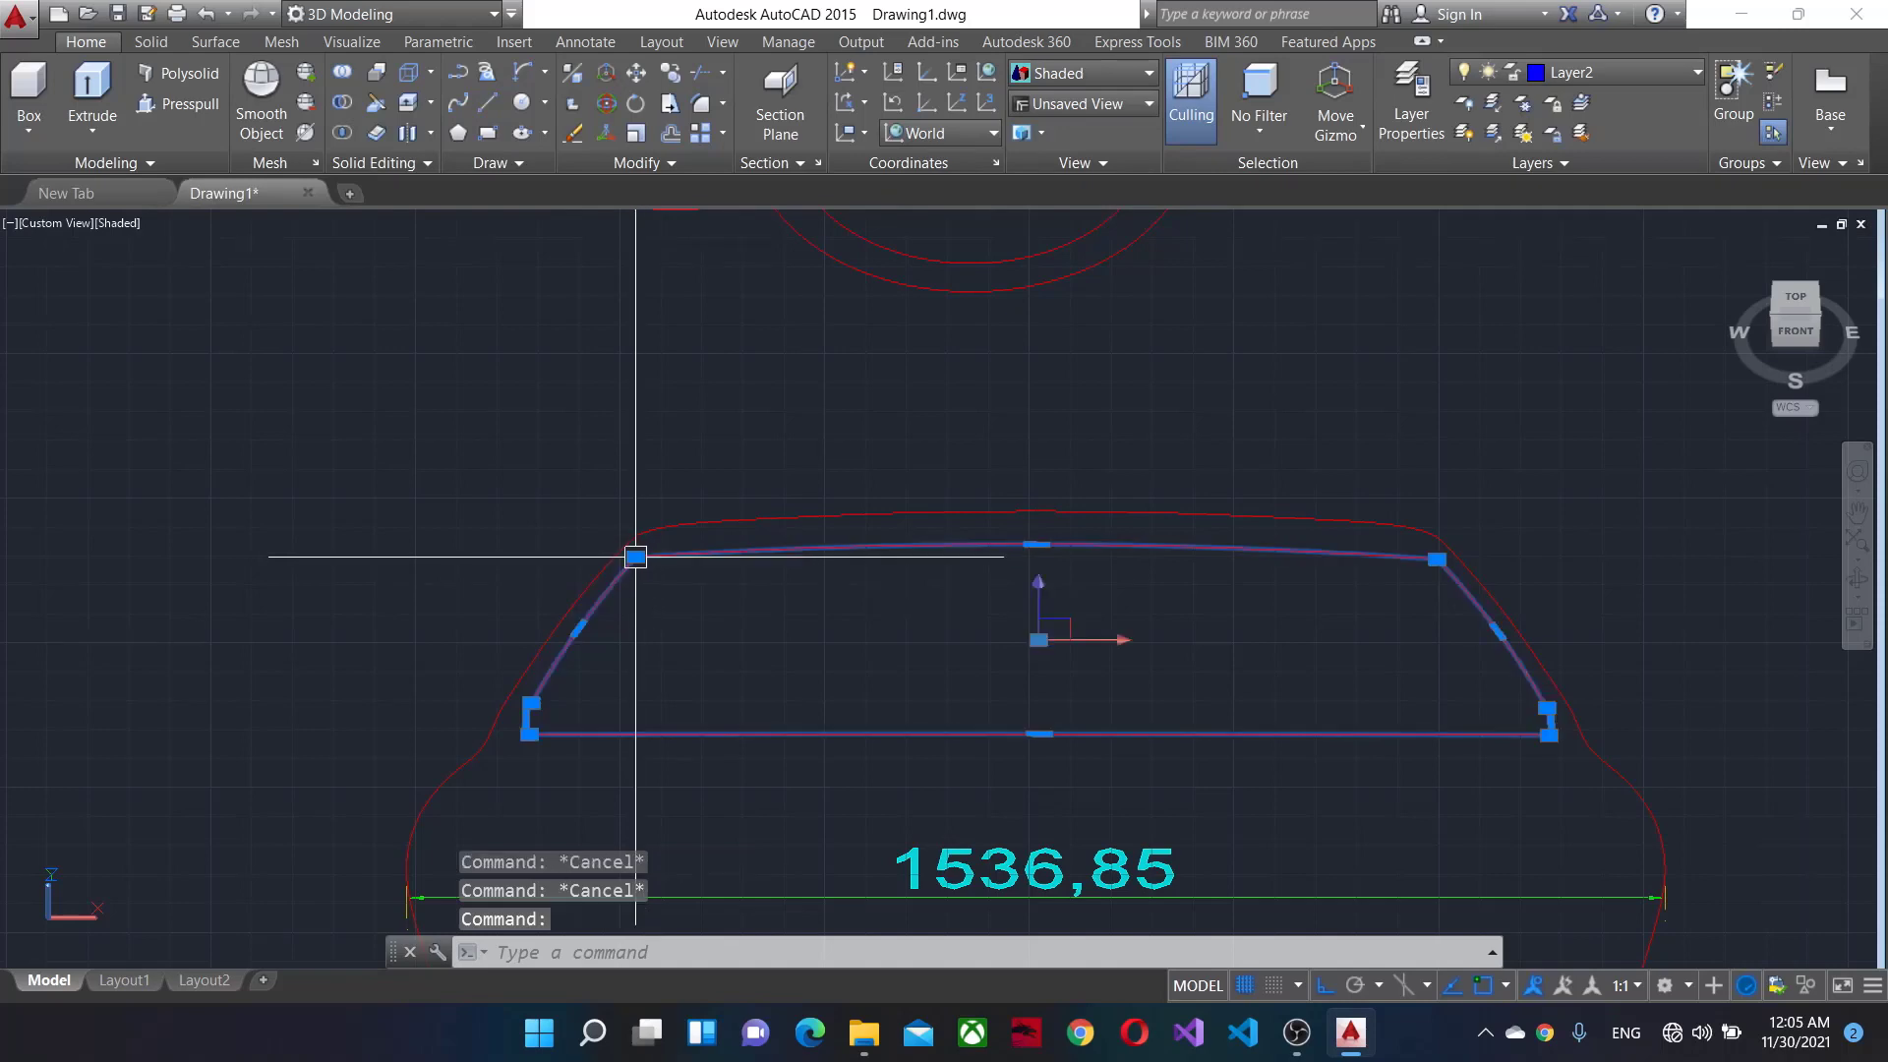
Recentre the view and rerun BOUNDARY inside the windshield outline for one closed polyline.
middle_click_drag(1520, 607, 519, 615)
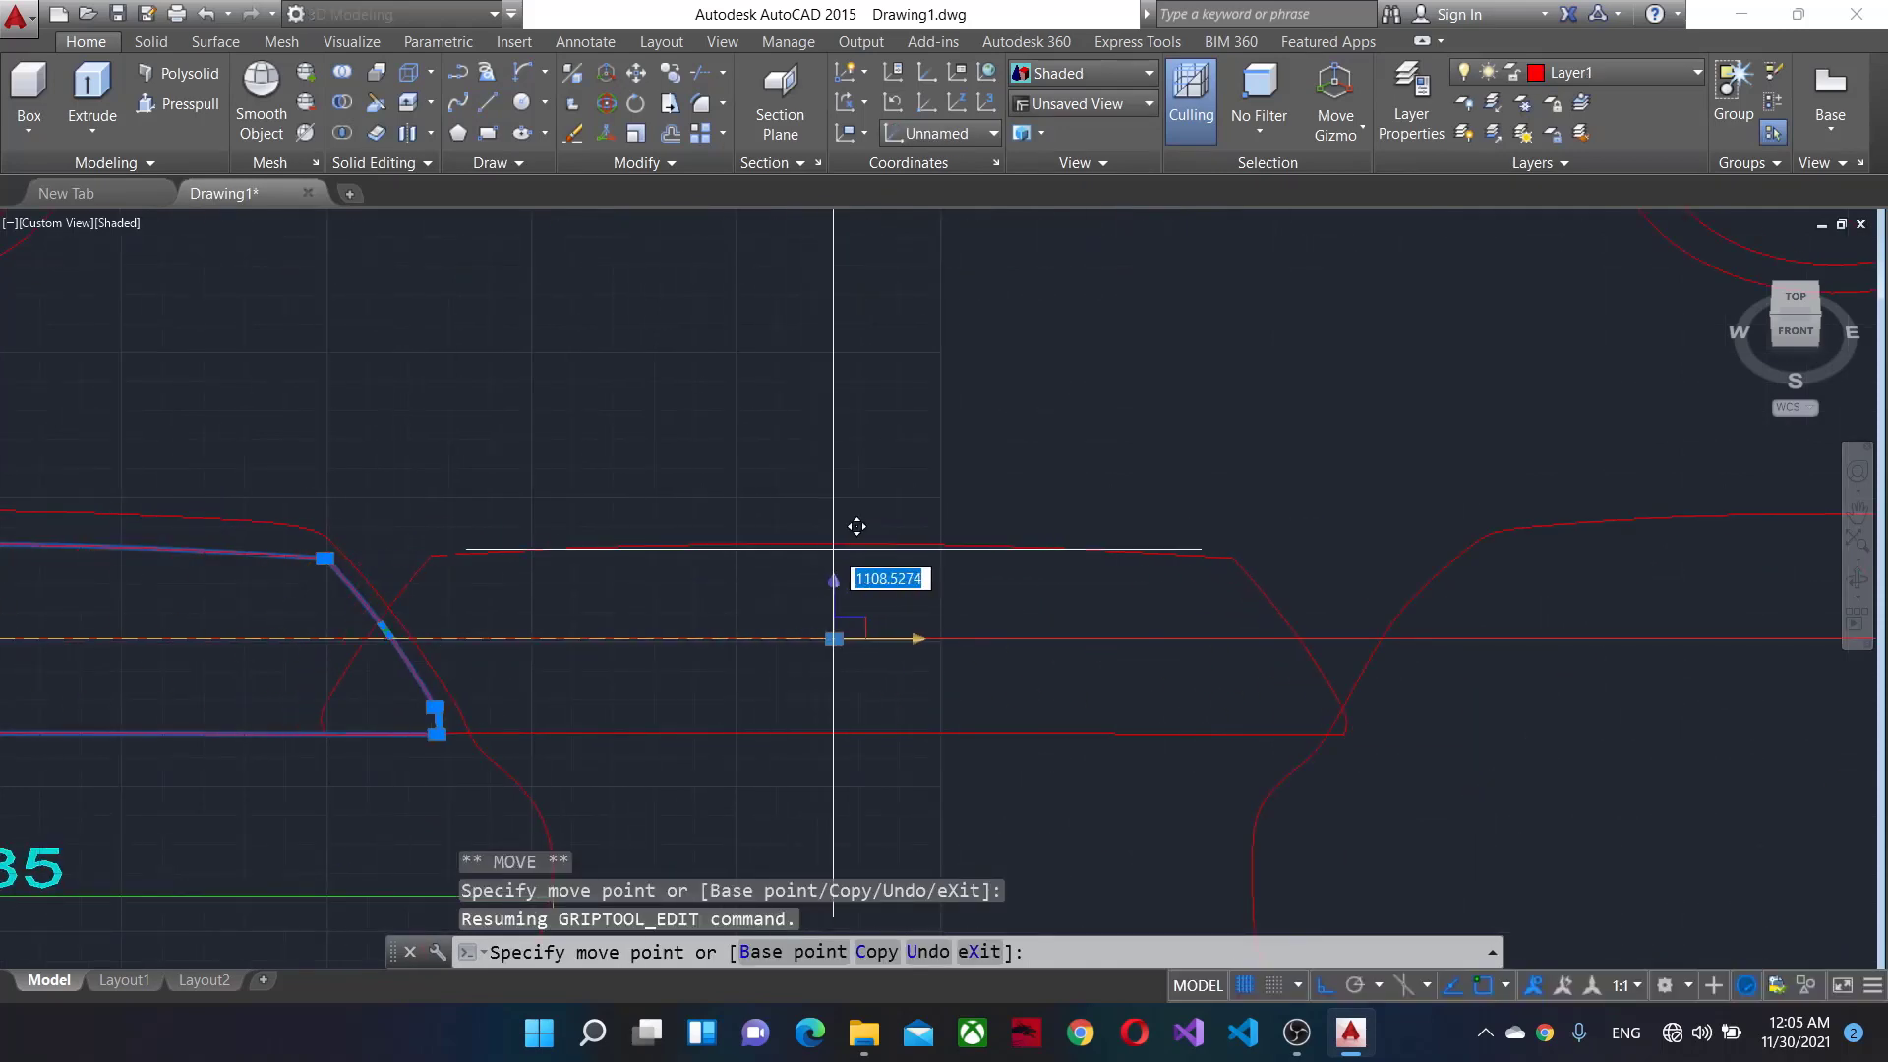
middle_click_drag(871, 527, 1141, 472)
middle_click_drag(1011, 468, 506, 540)
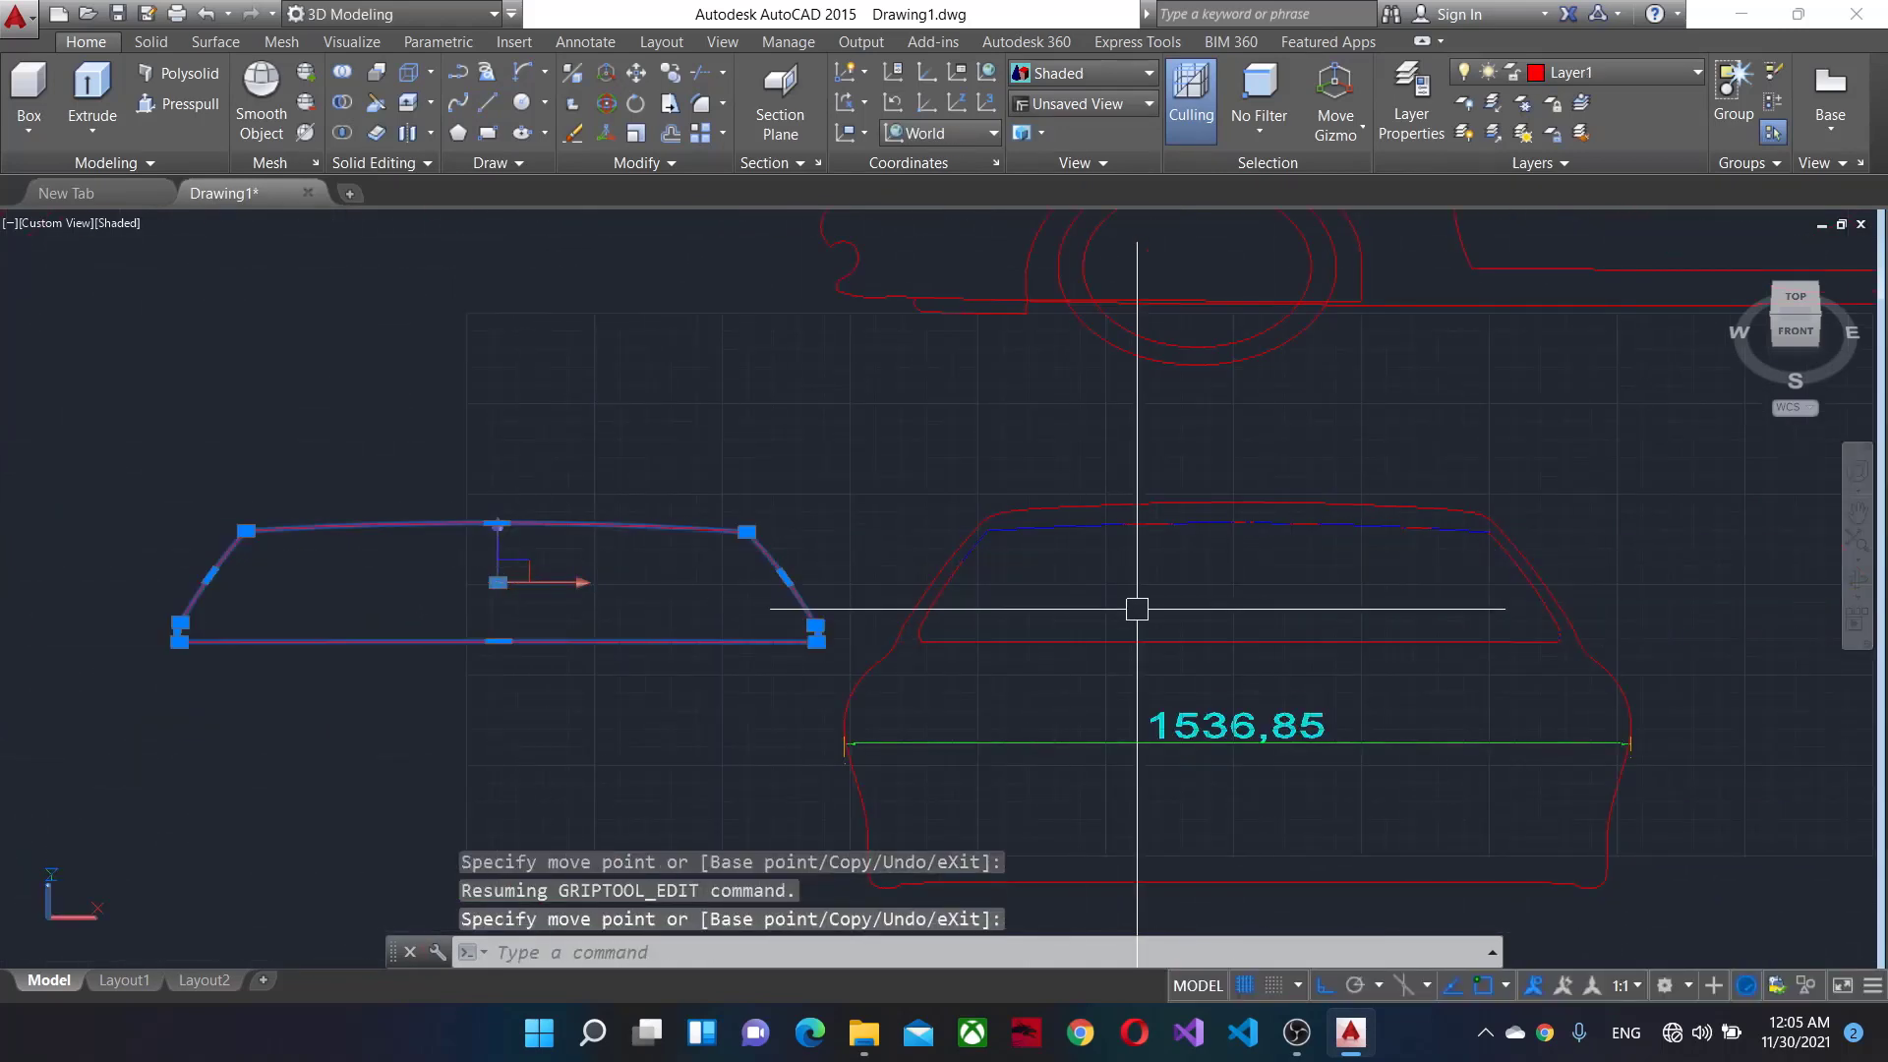
key("Escape")
middle_click_drag(929, 676, 1450, 610)
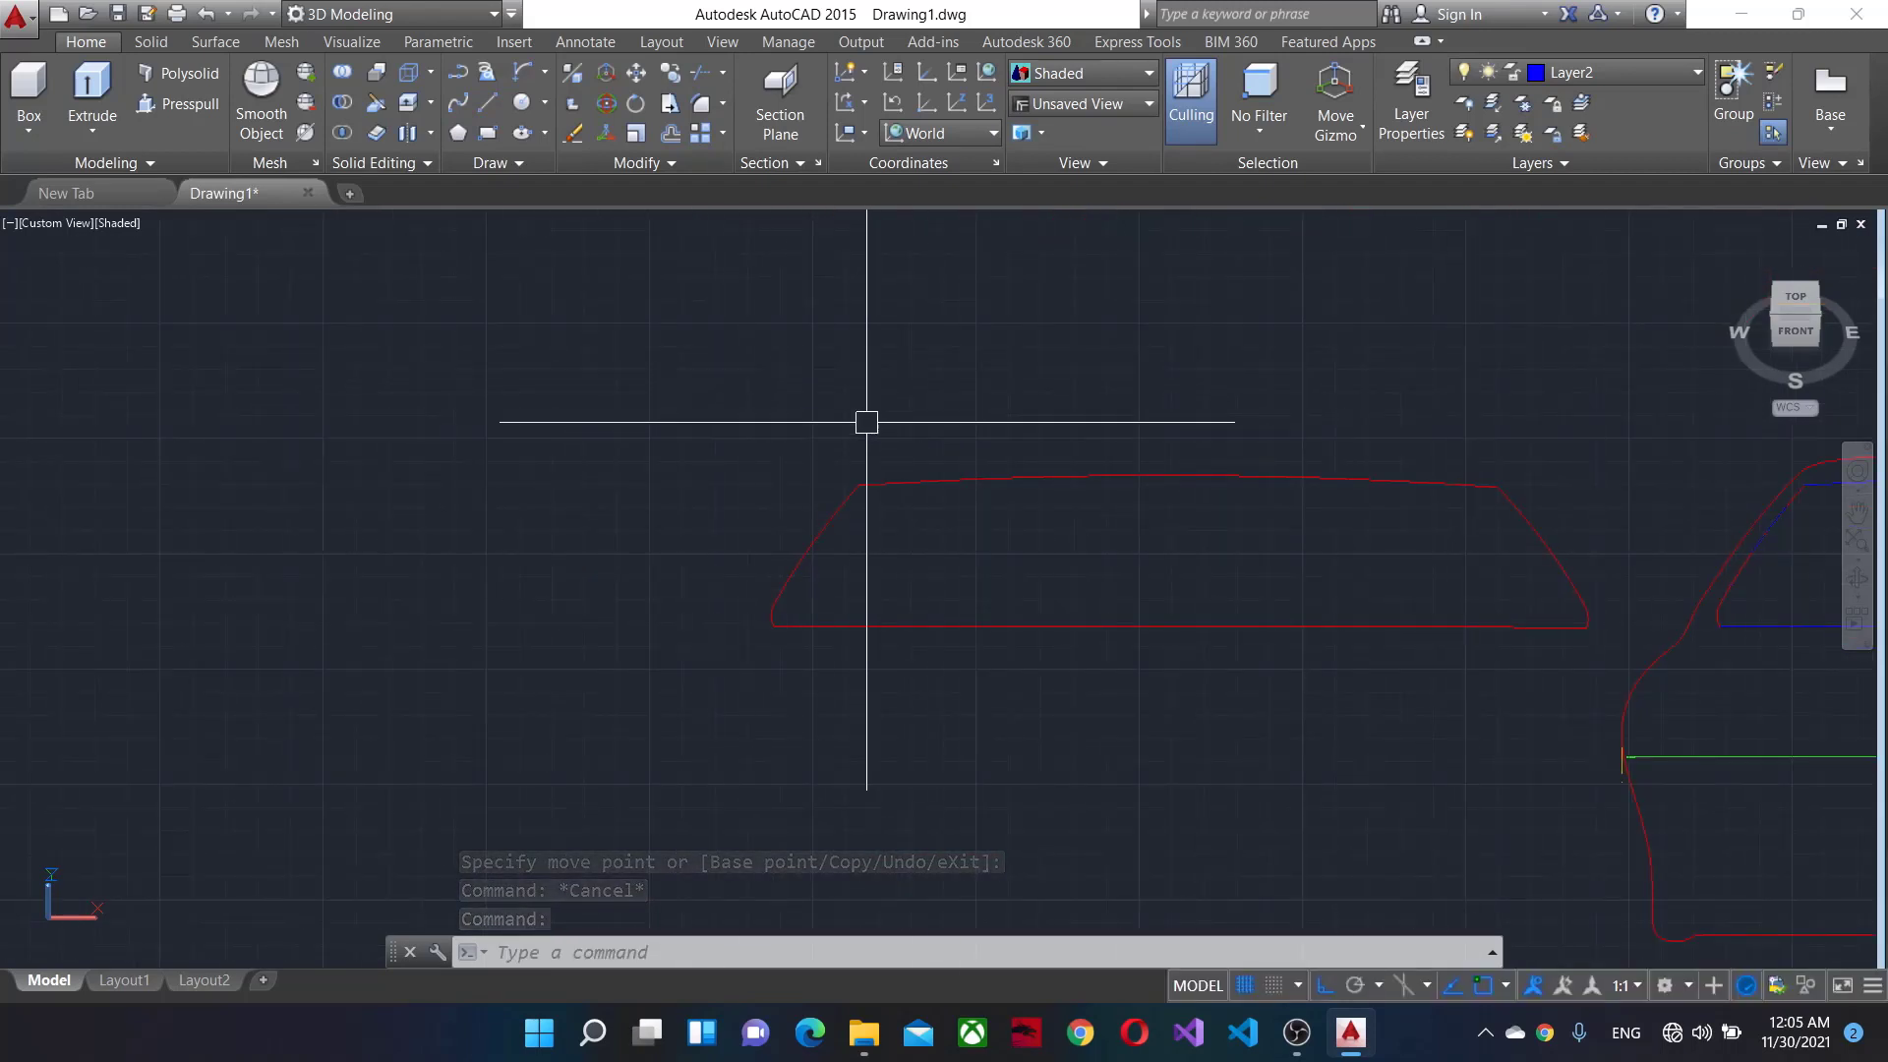
type("bo")
key("Return")
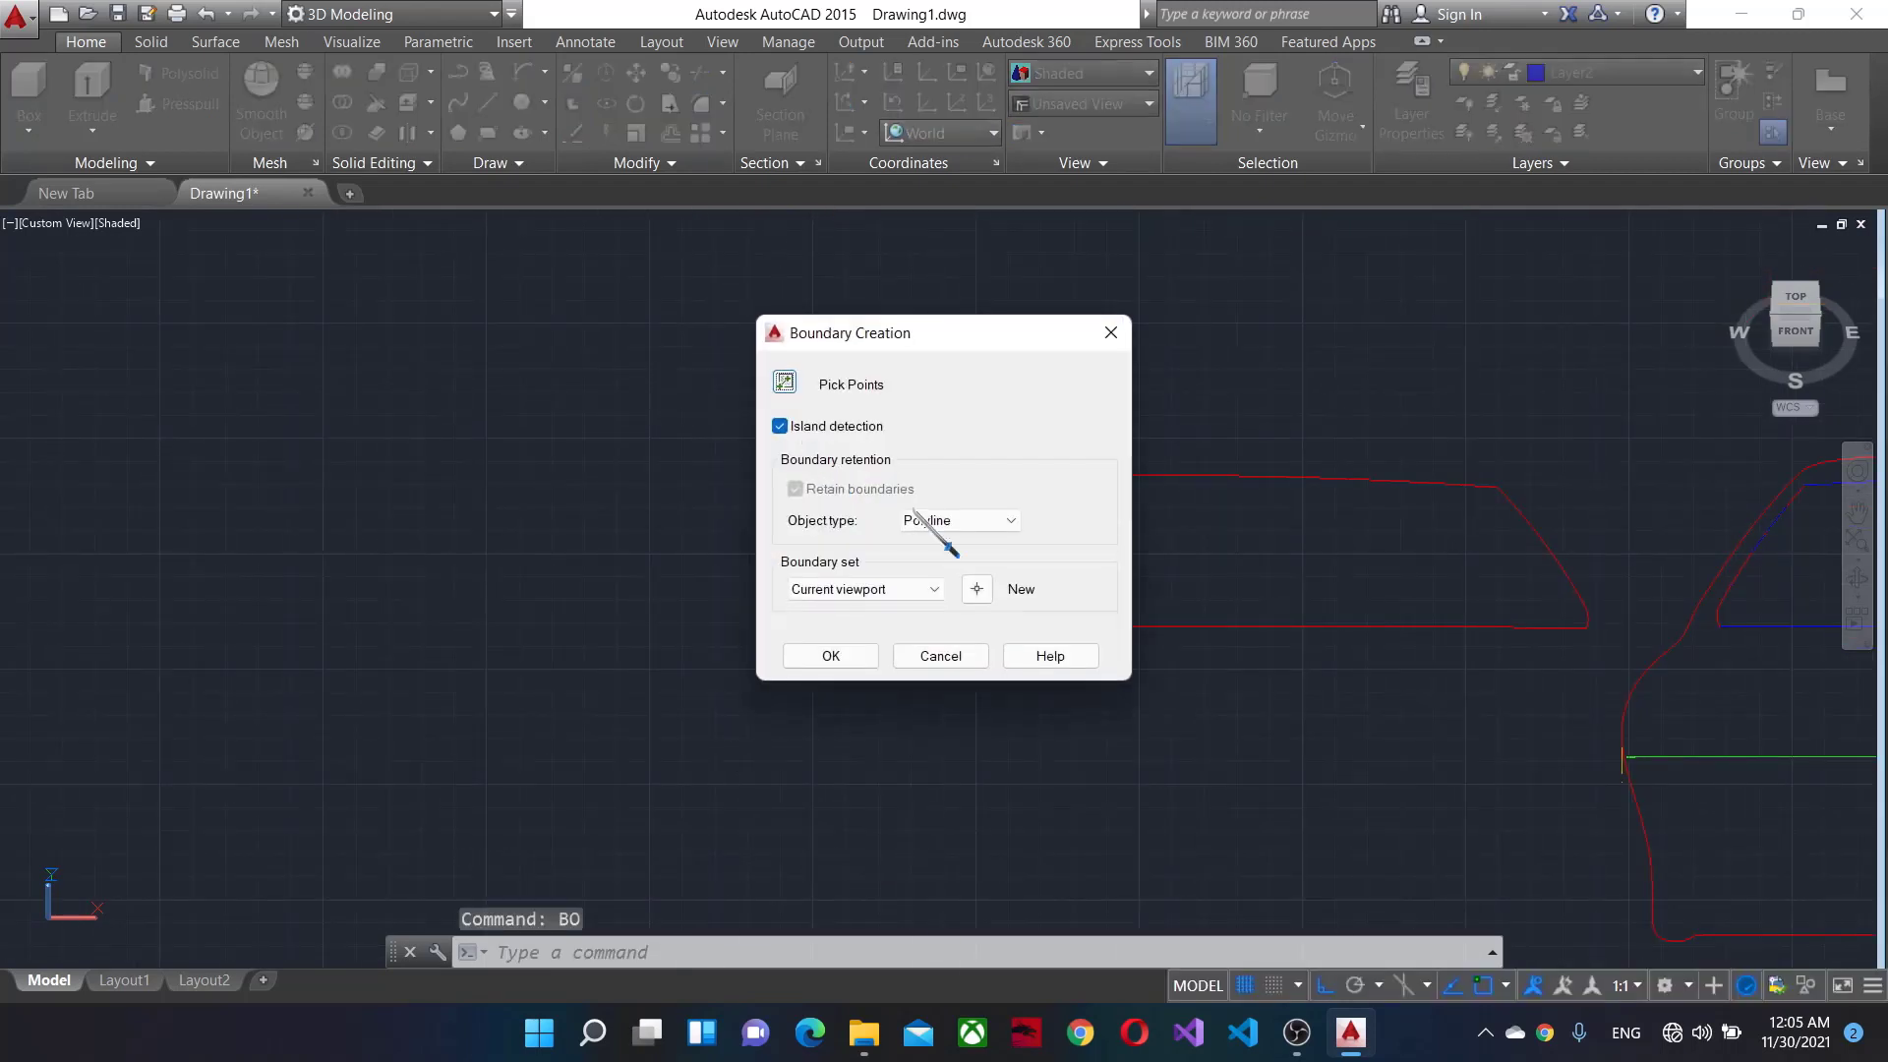
left_click(784, 383)
left_click(813, 463)
left_click(1139, 543)
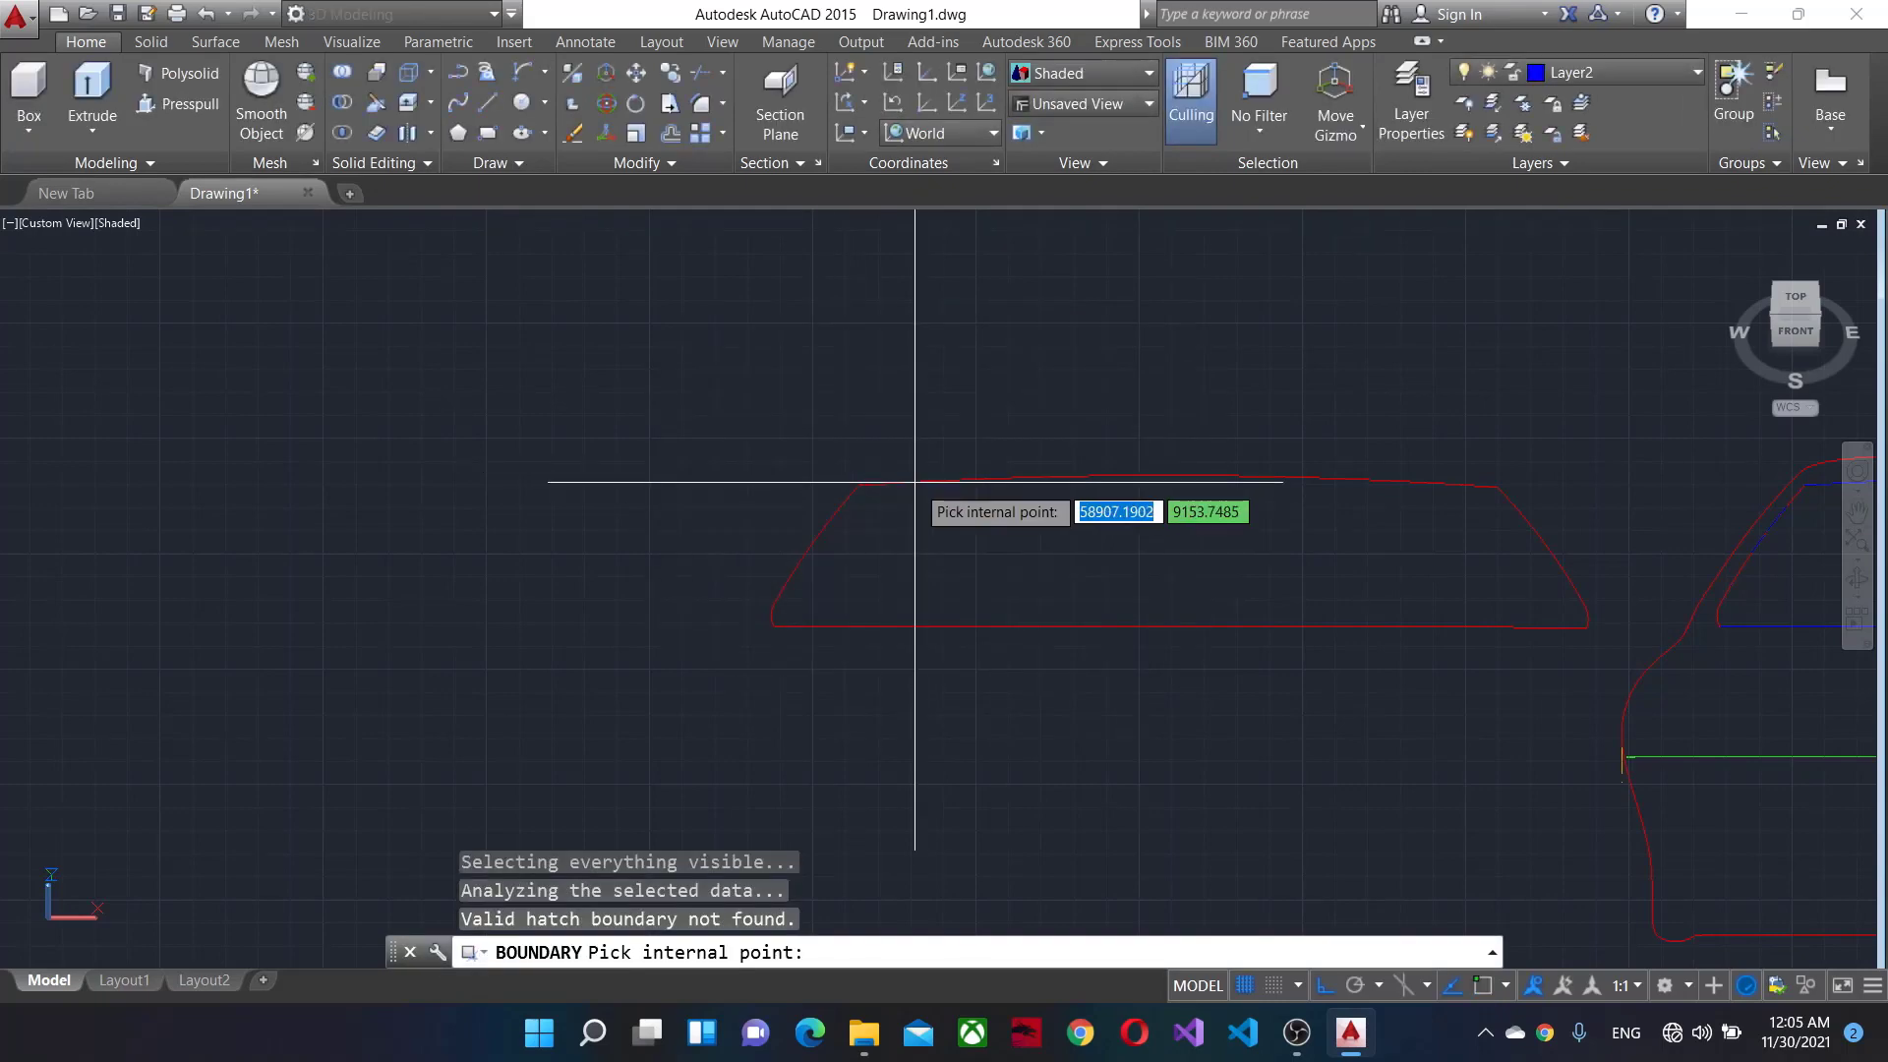
key("Return")
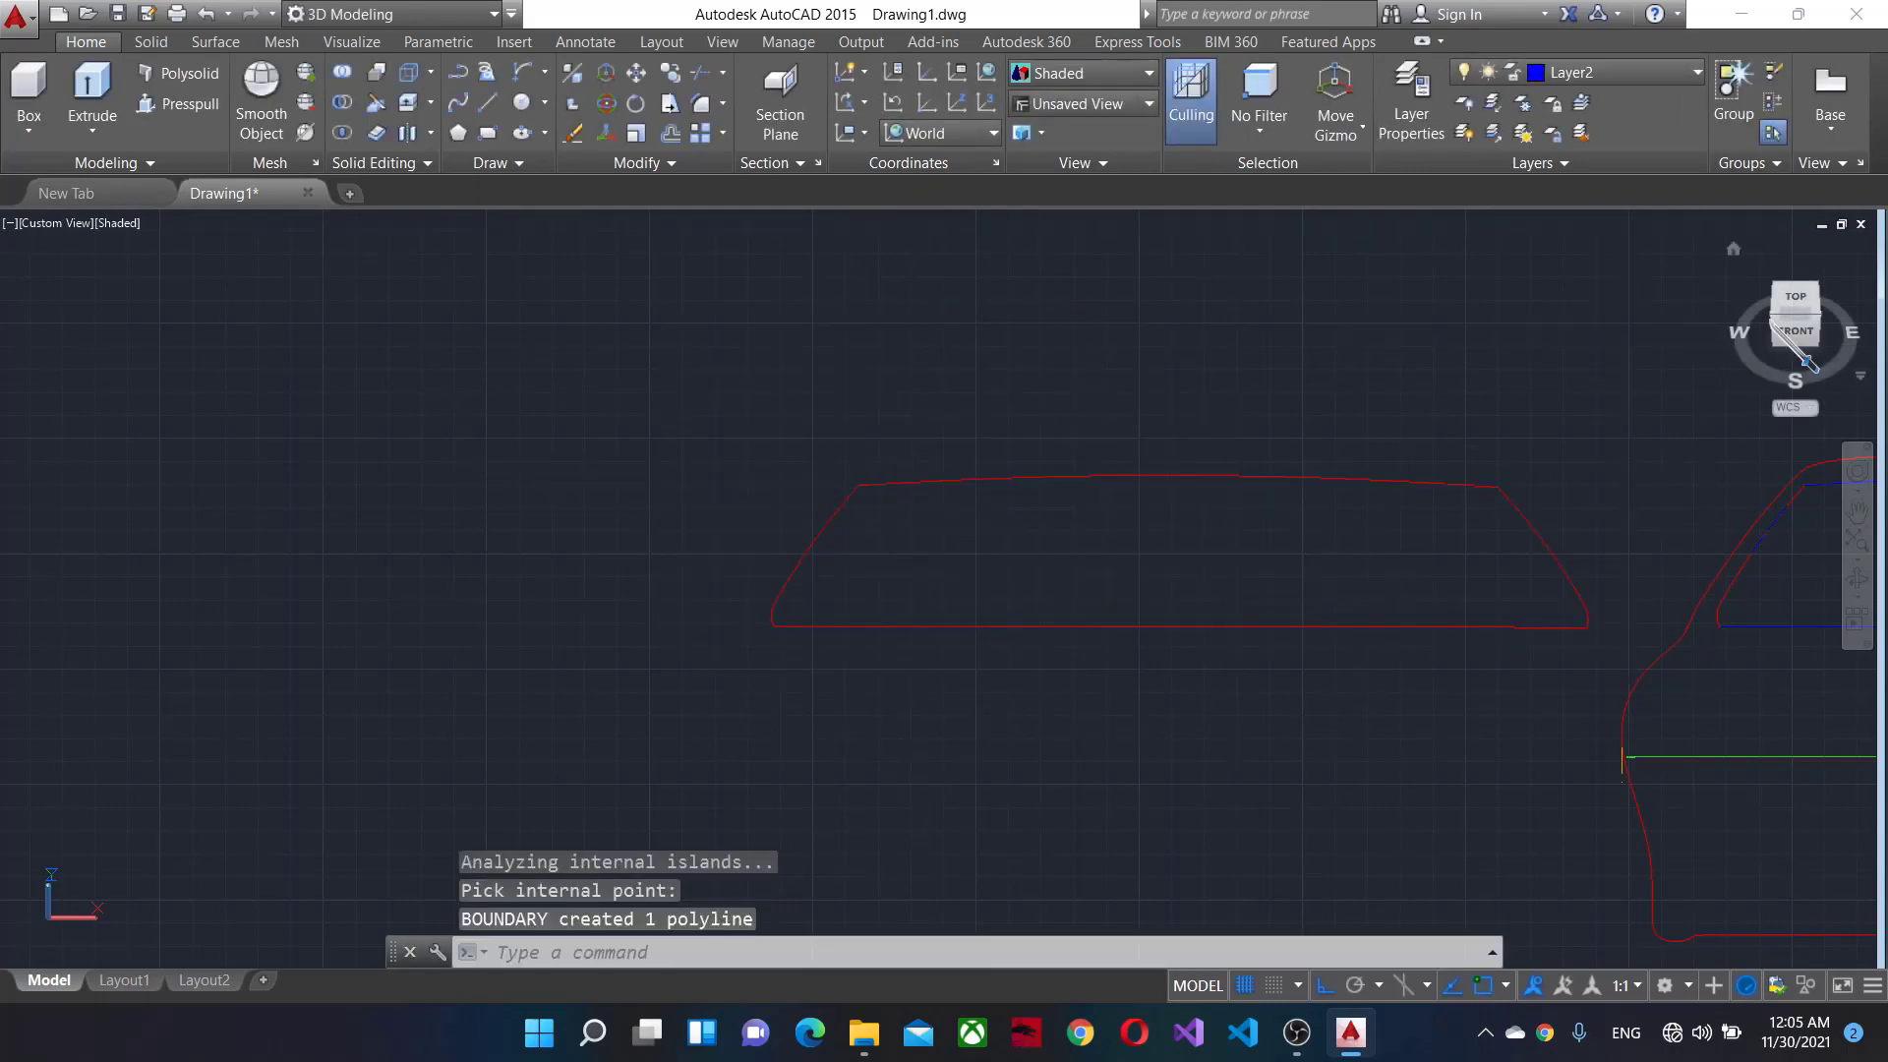
Switch to SW isometric, try extruding the windshield boundary, then undo the stray extrusion.
left_click(1776, 316)
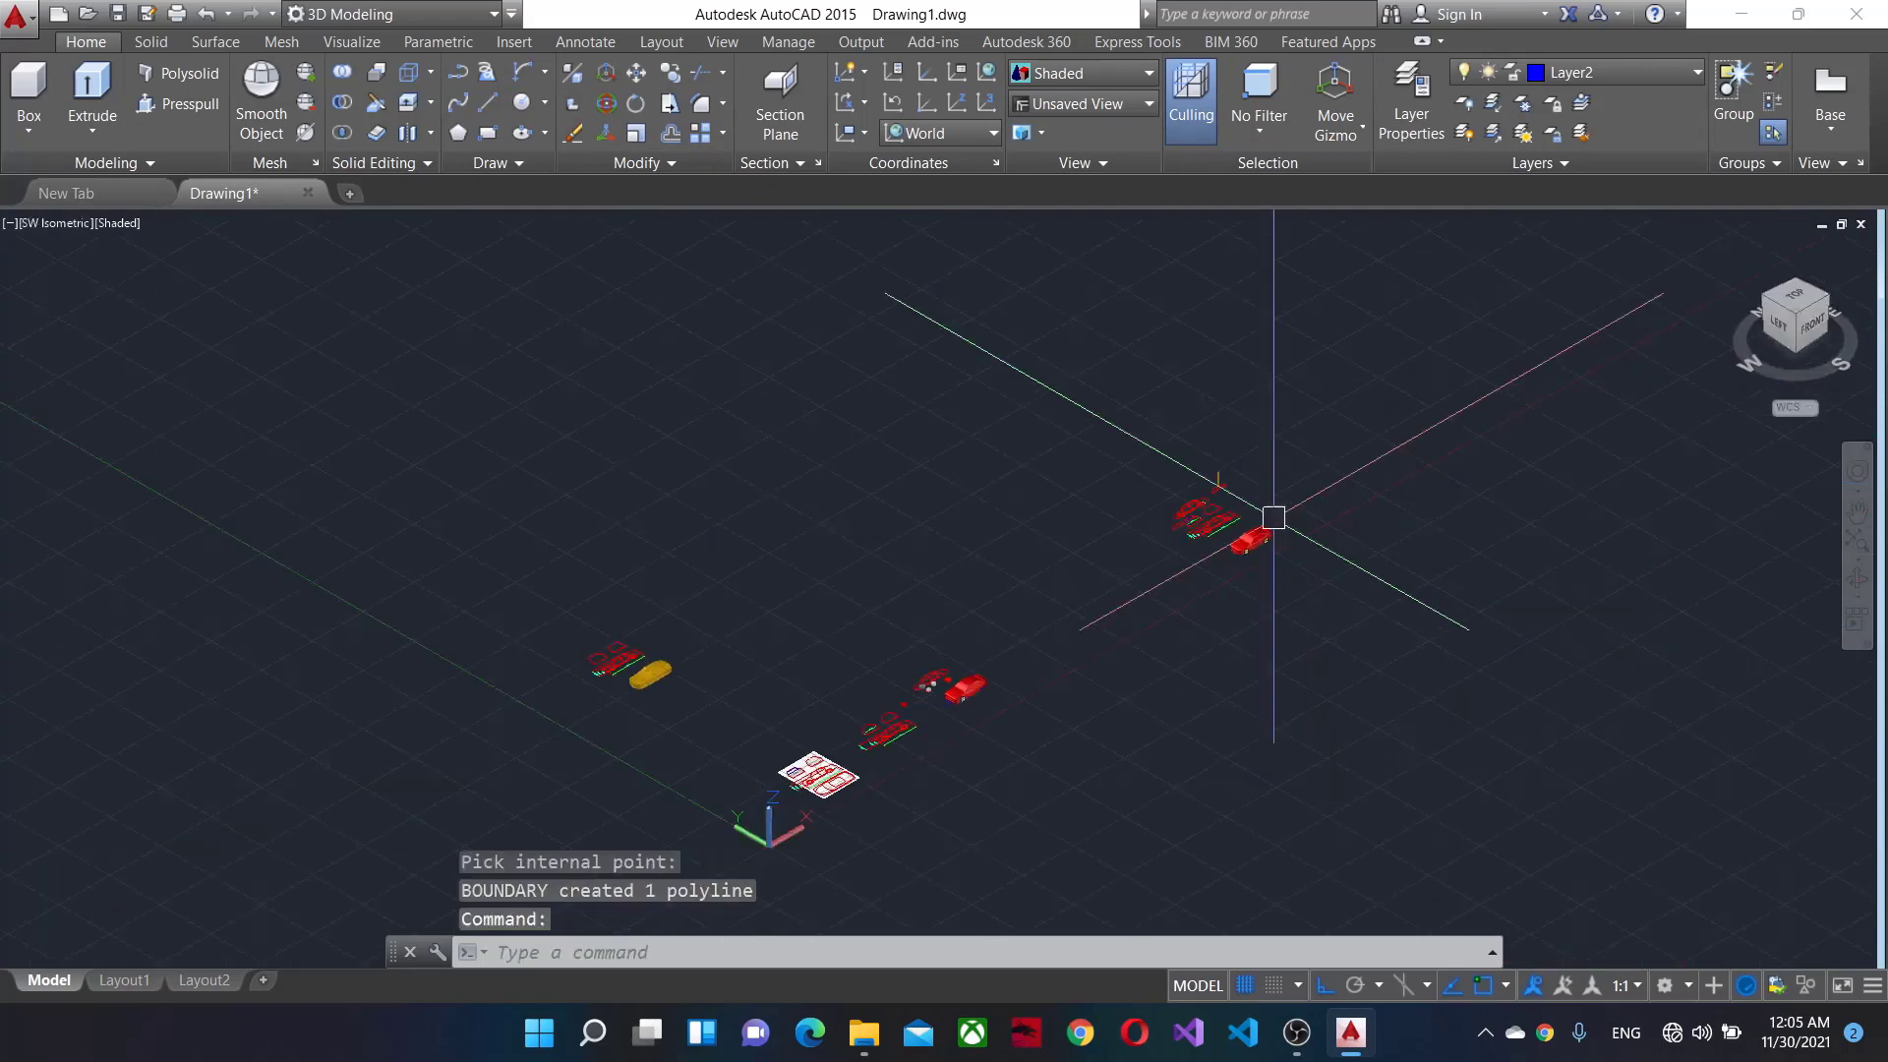
scroll(1382, 620, "up", 3)
scroll(1505, 750, "up", 2)
scroll(1077, 723, "up", 2)
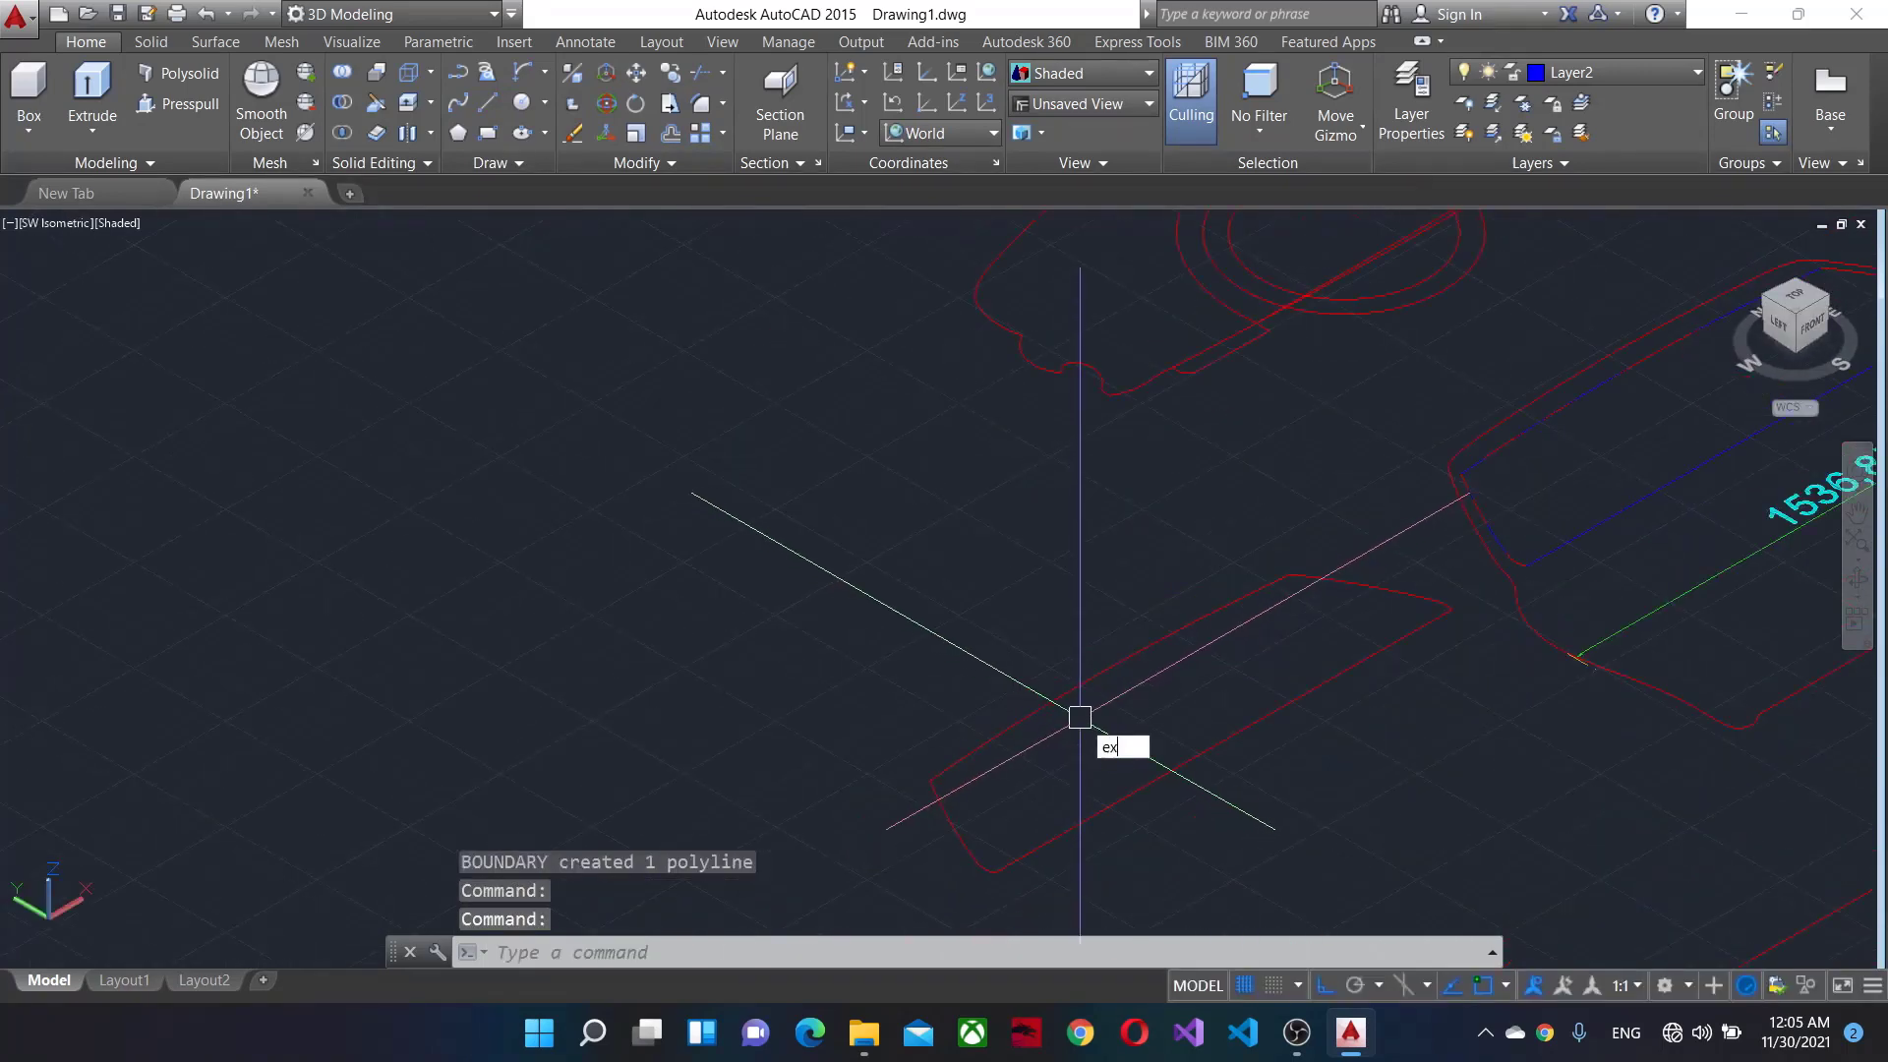
type("t")
key("Return")
left_click(1081, 688)
middle_click_drag(1231, 839, 1229, 749)
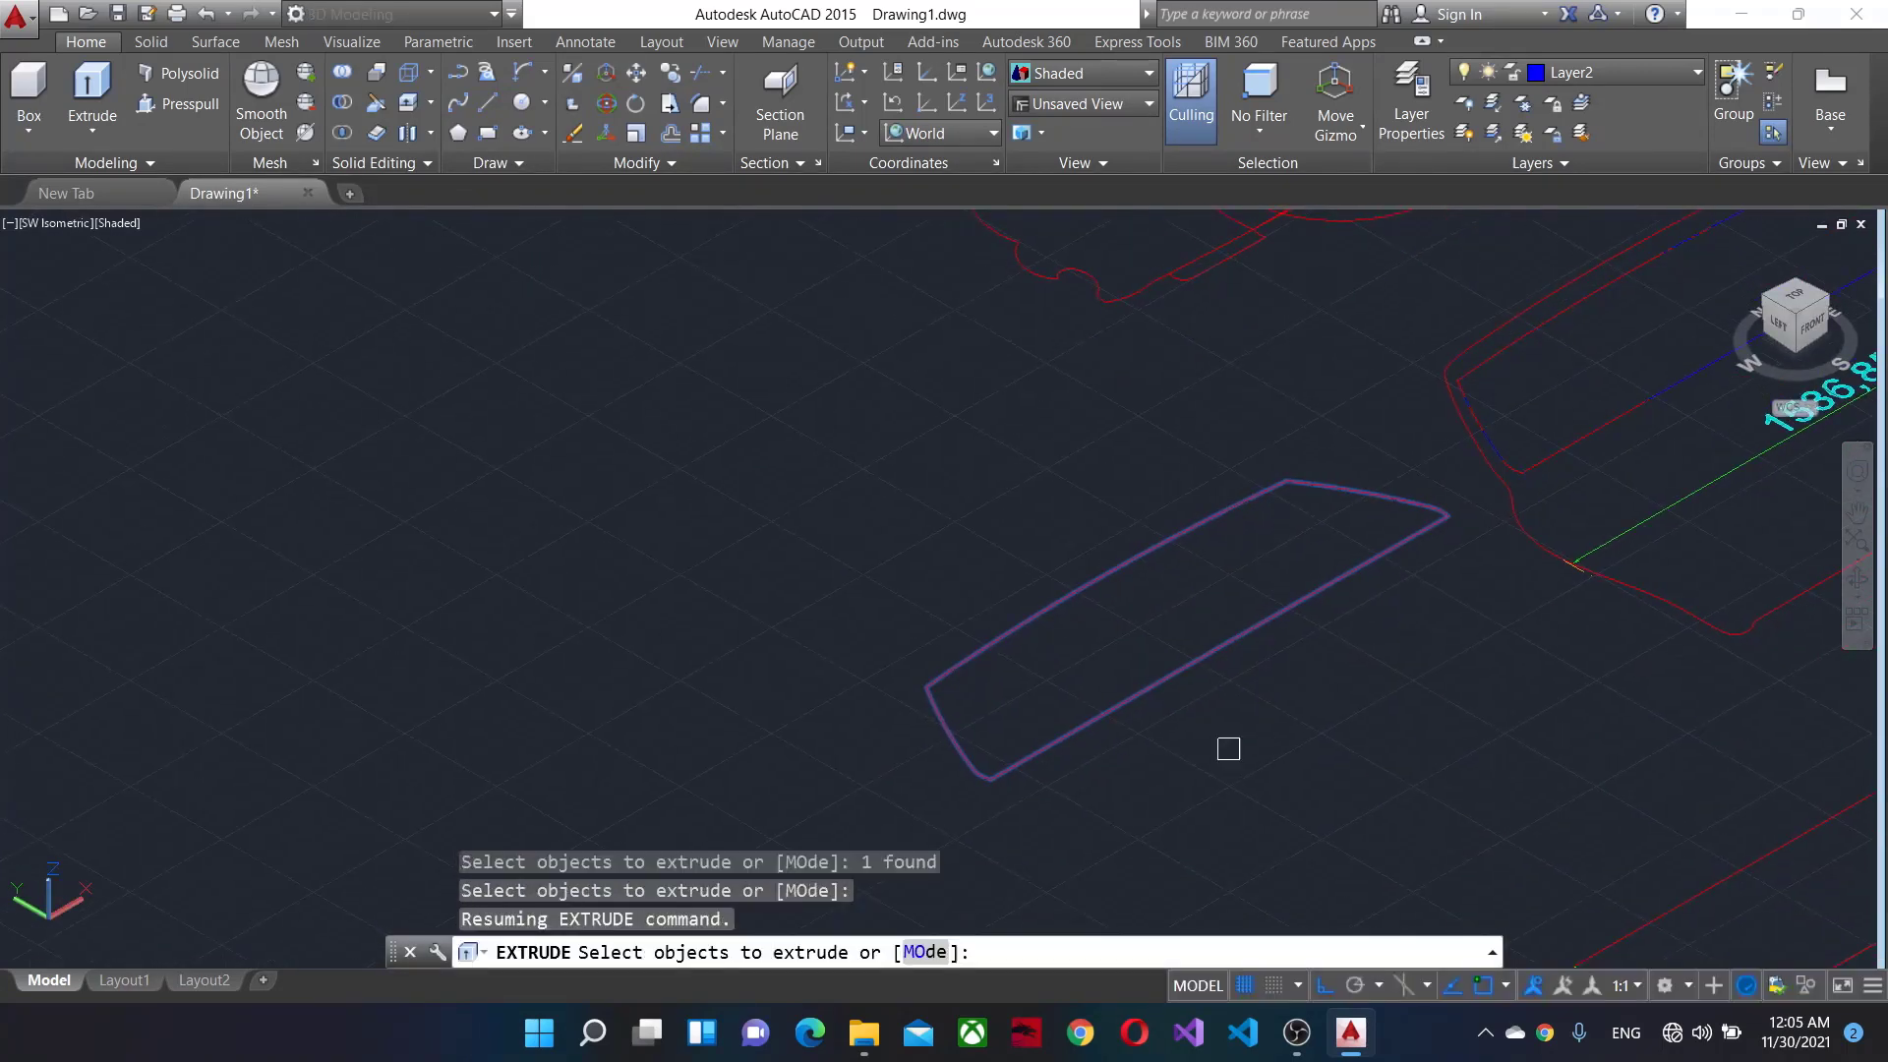
key("Return")
key("ctrl+z")
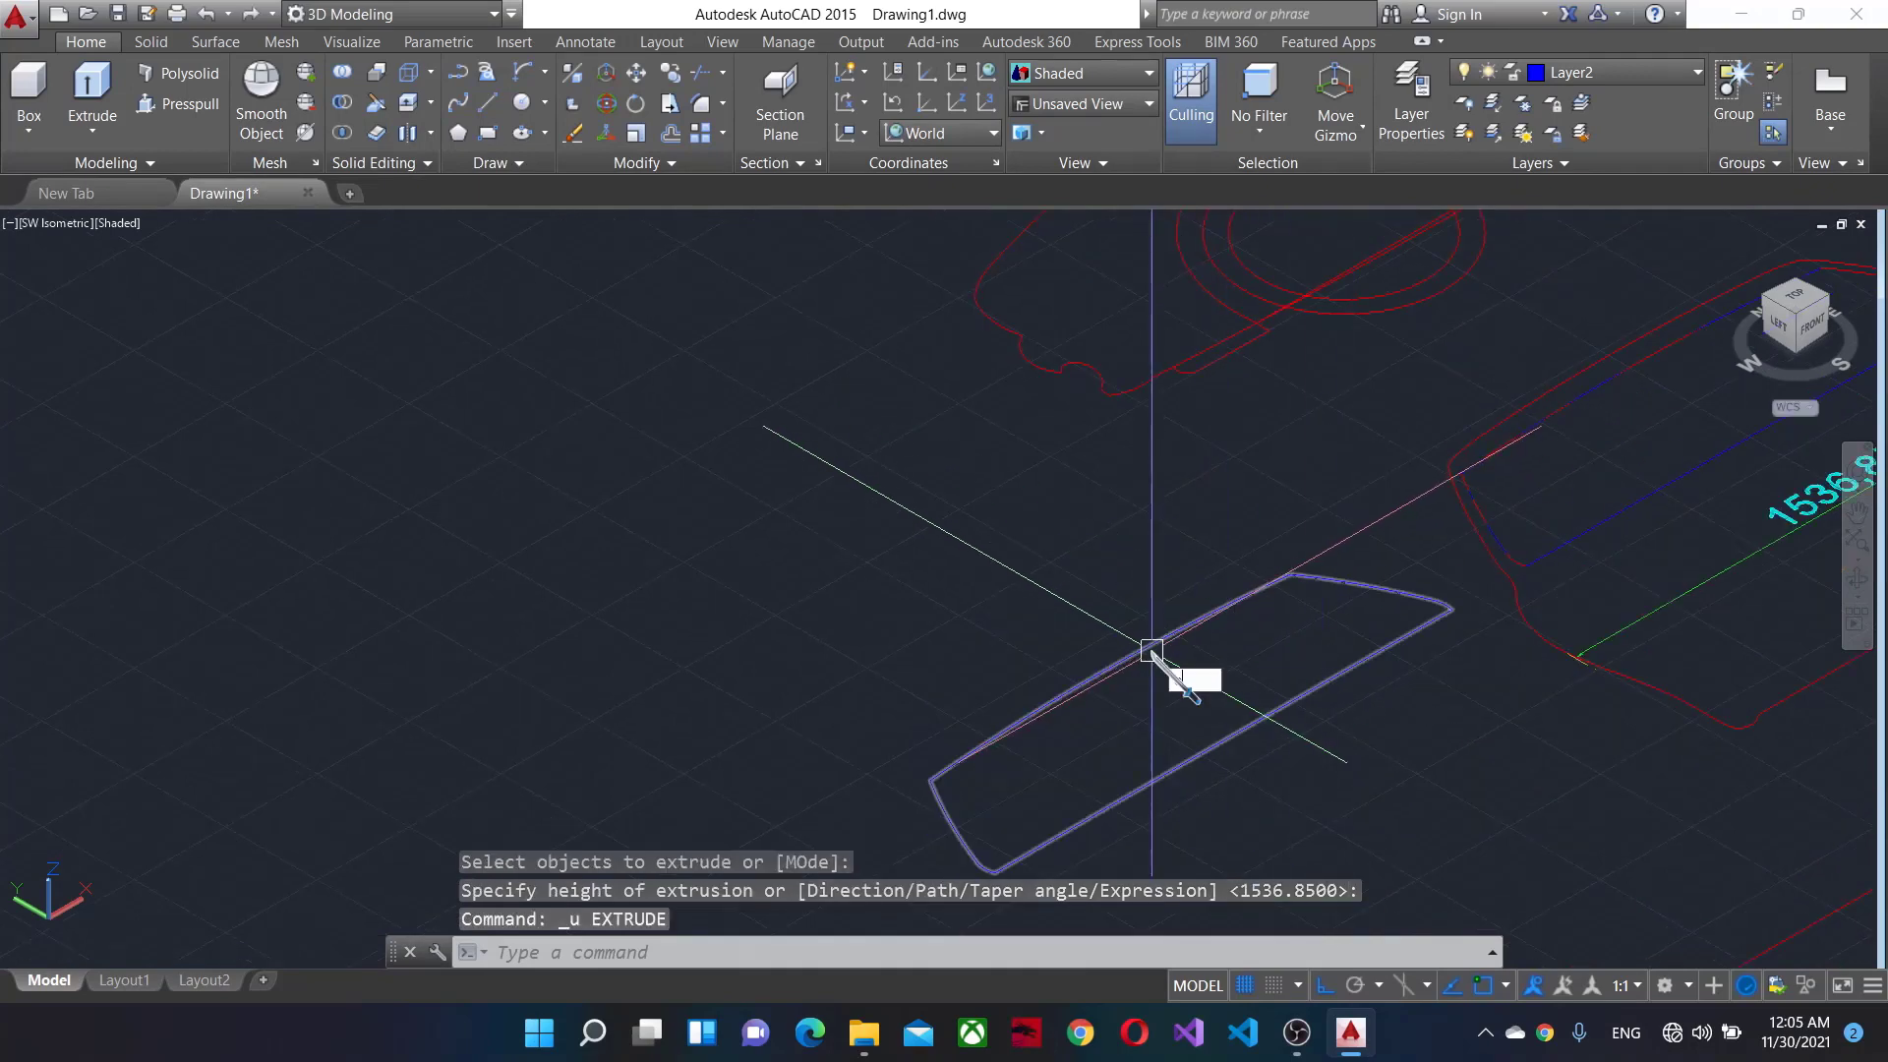
Make Layer6 current and extrude the windshield profile into a yellow solid.
type("EXT")
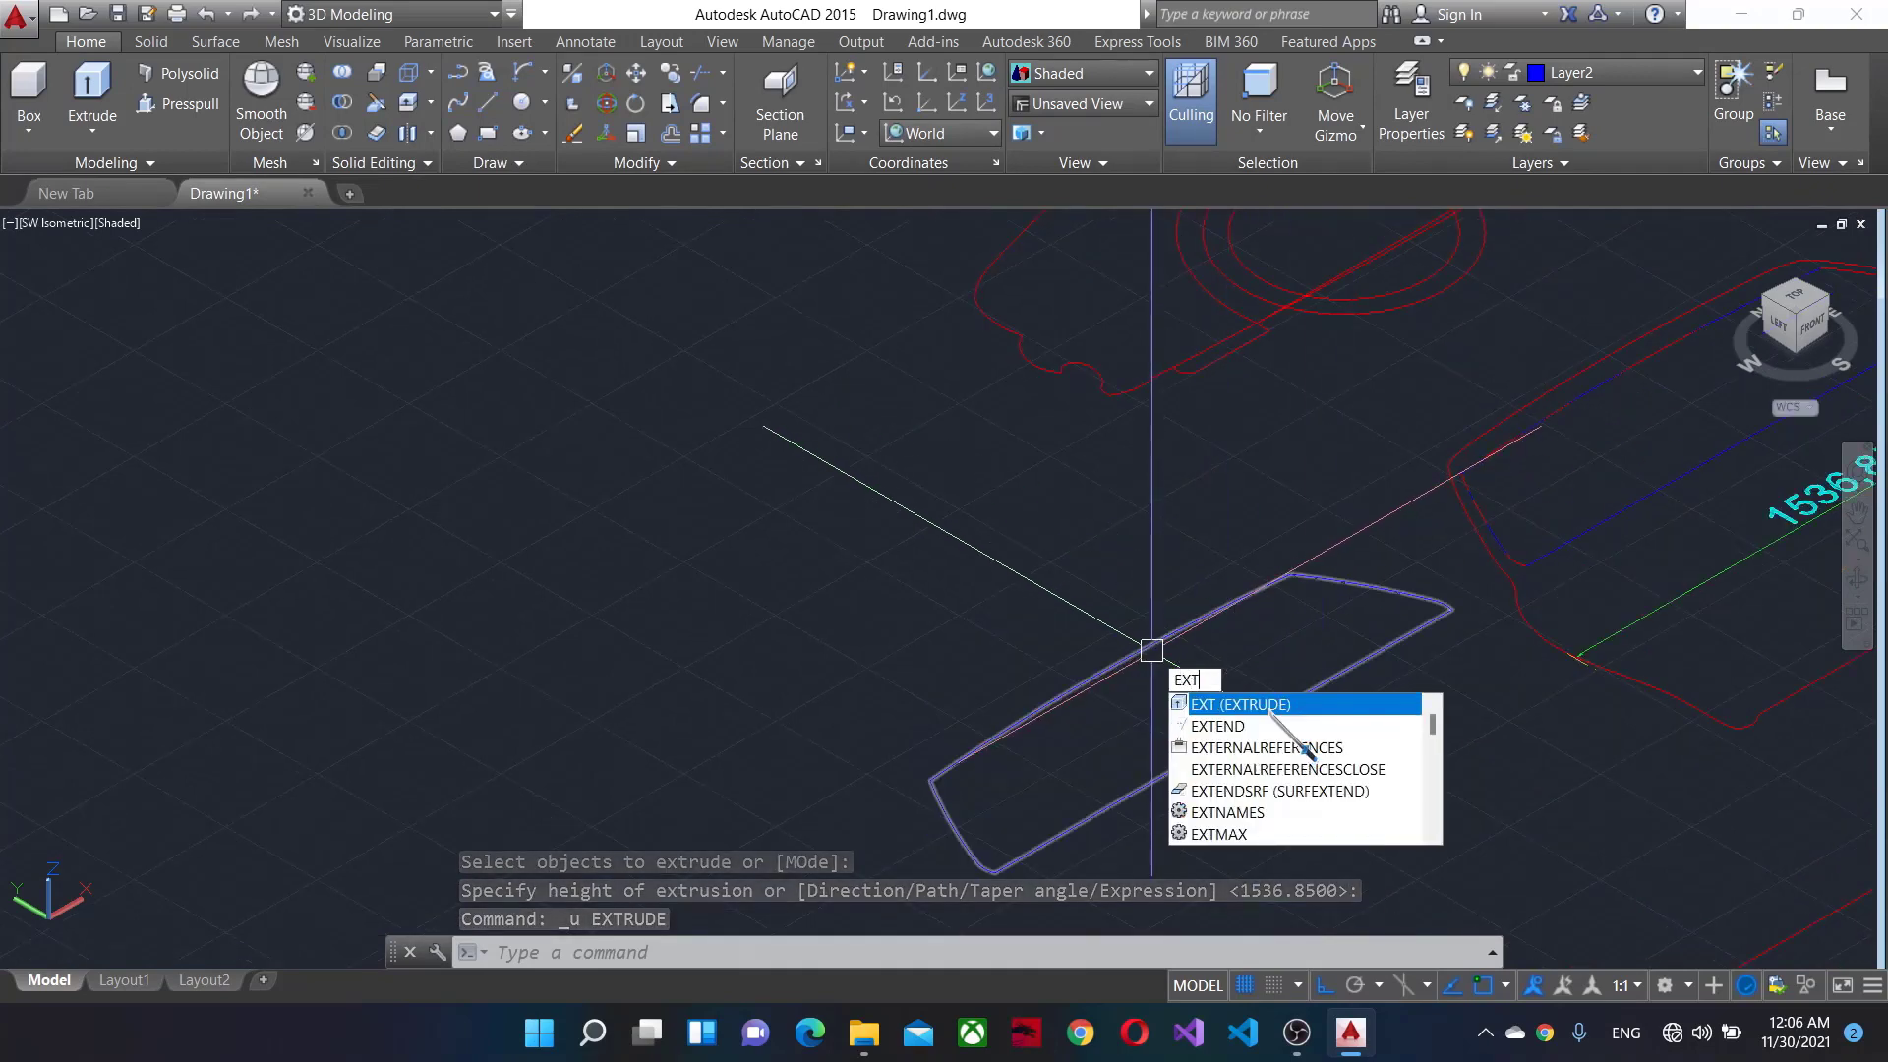
left_click(1241, 704)
left_click(1576, 77)
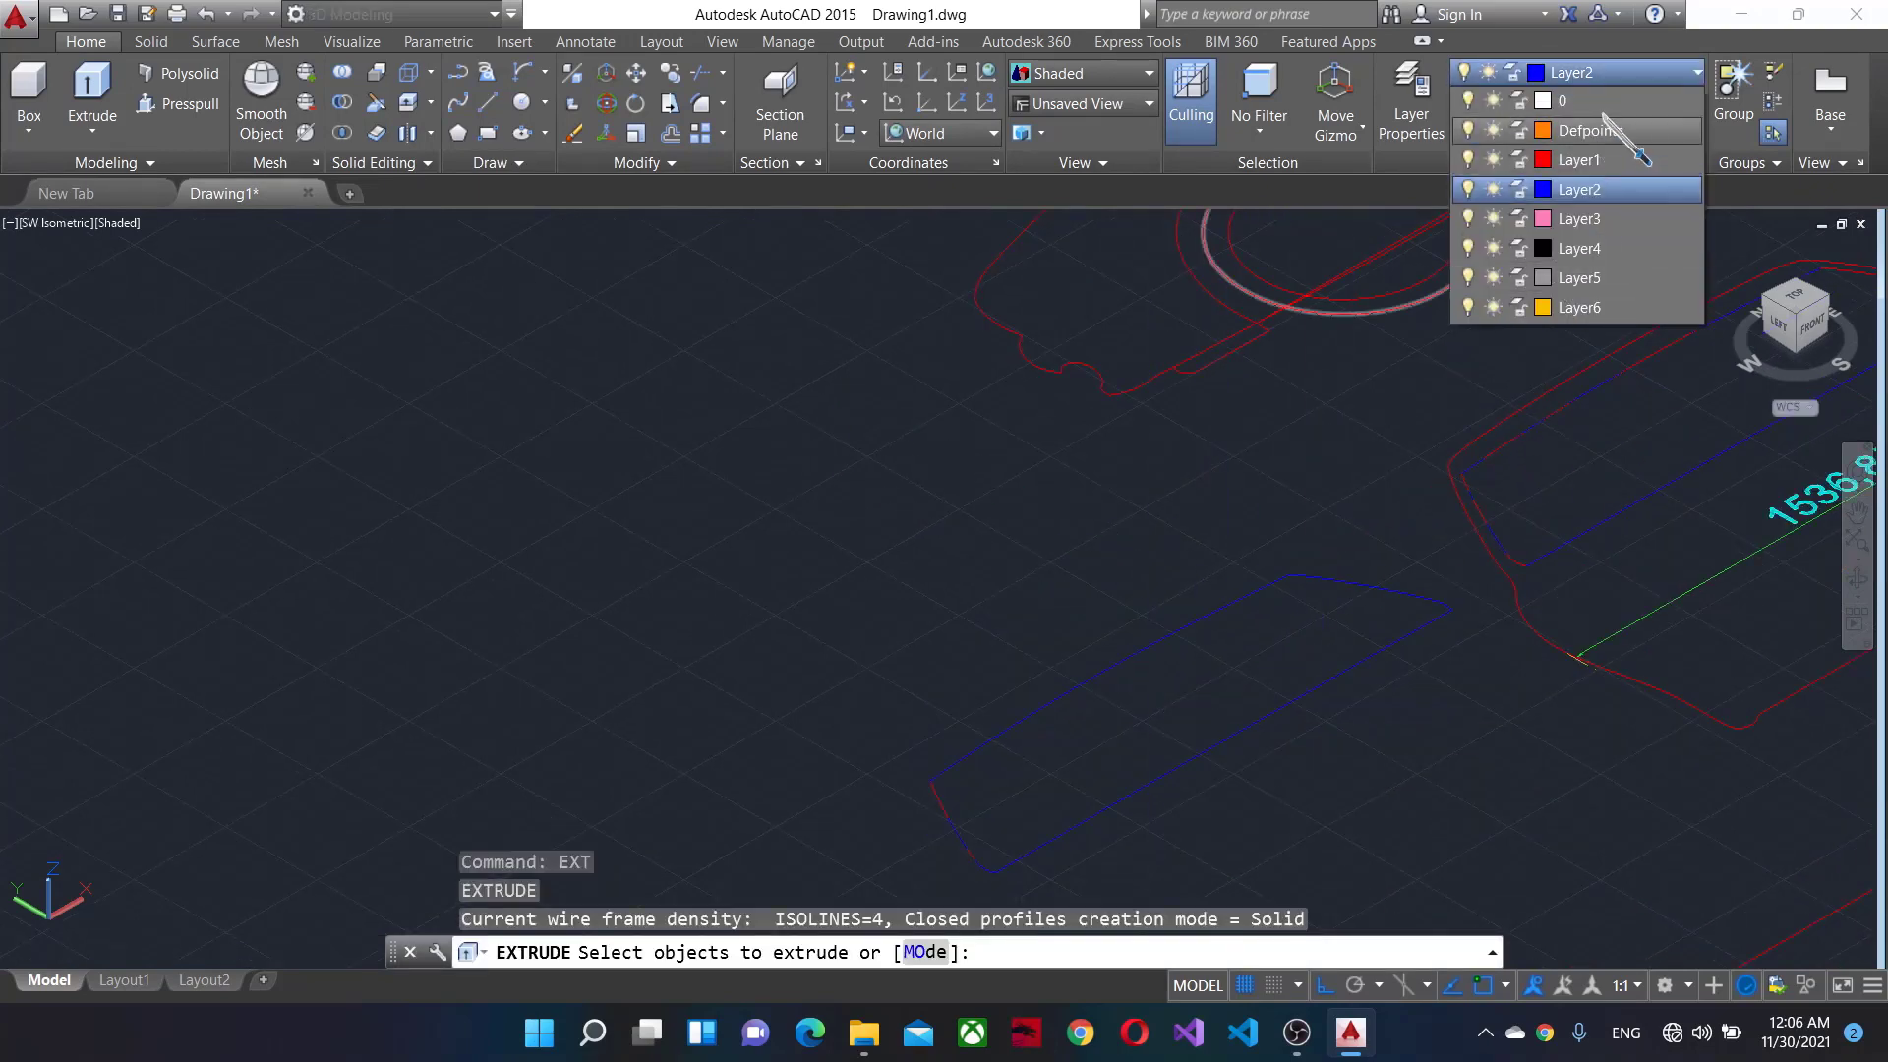
left_click(1596, 101)
left_click(1593, 72)
left_click(1574, 280)
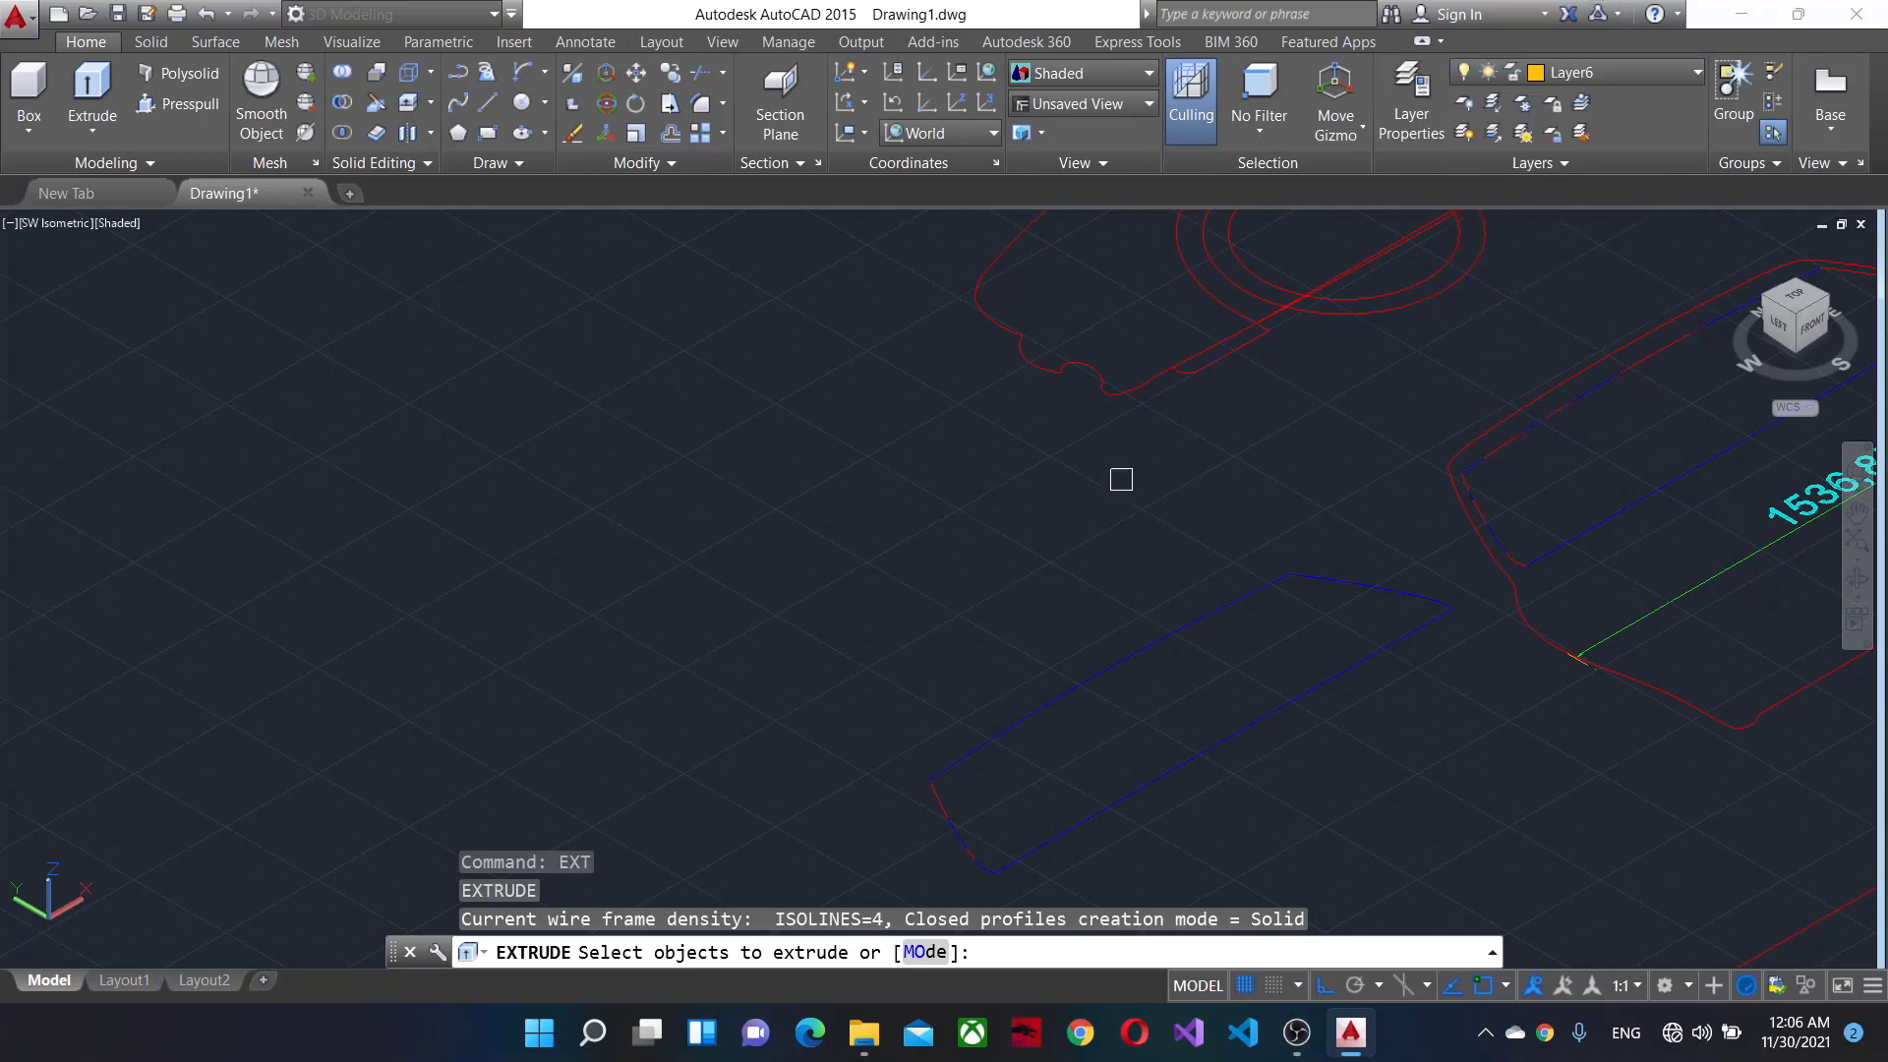
middle_click_drag(1173, 647, 1212, 484)
left_click(1115, 522)
key("Return")
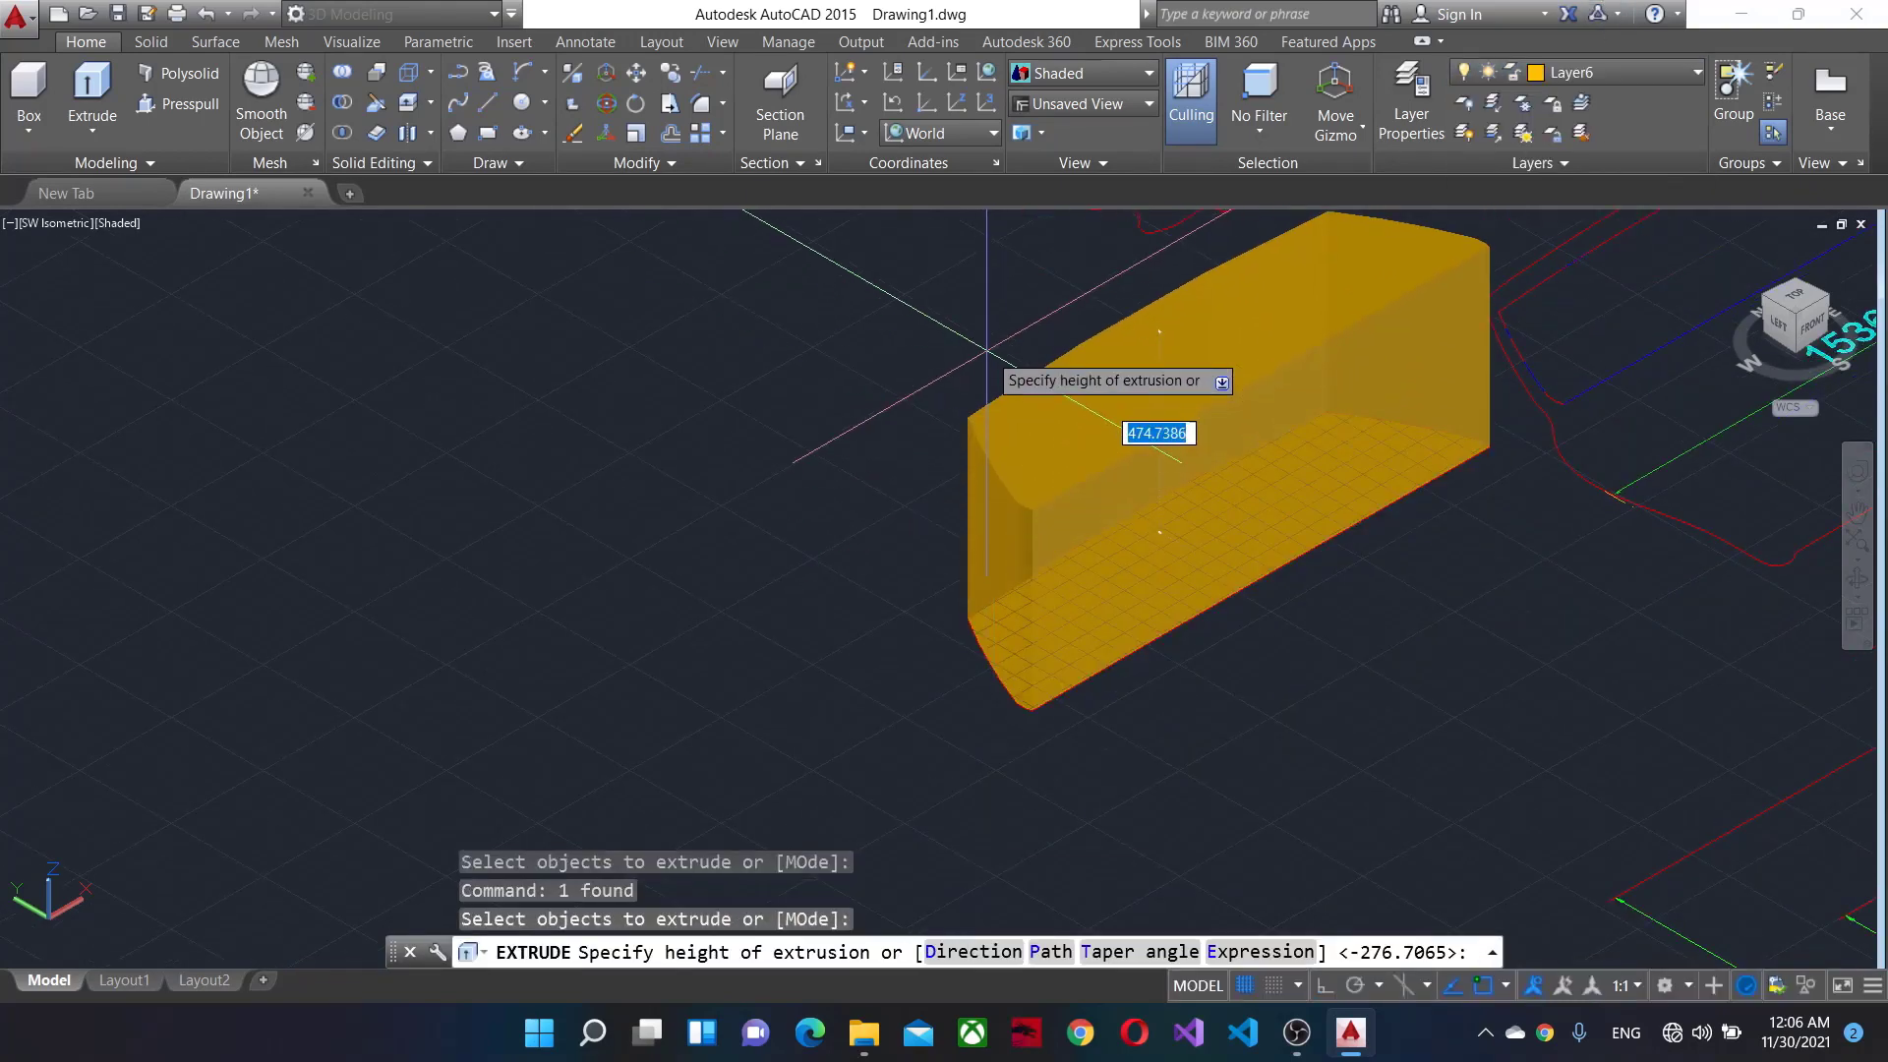
left_click(1210, 413)
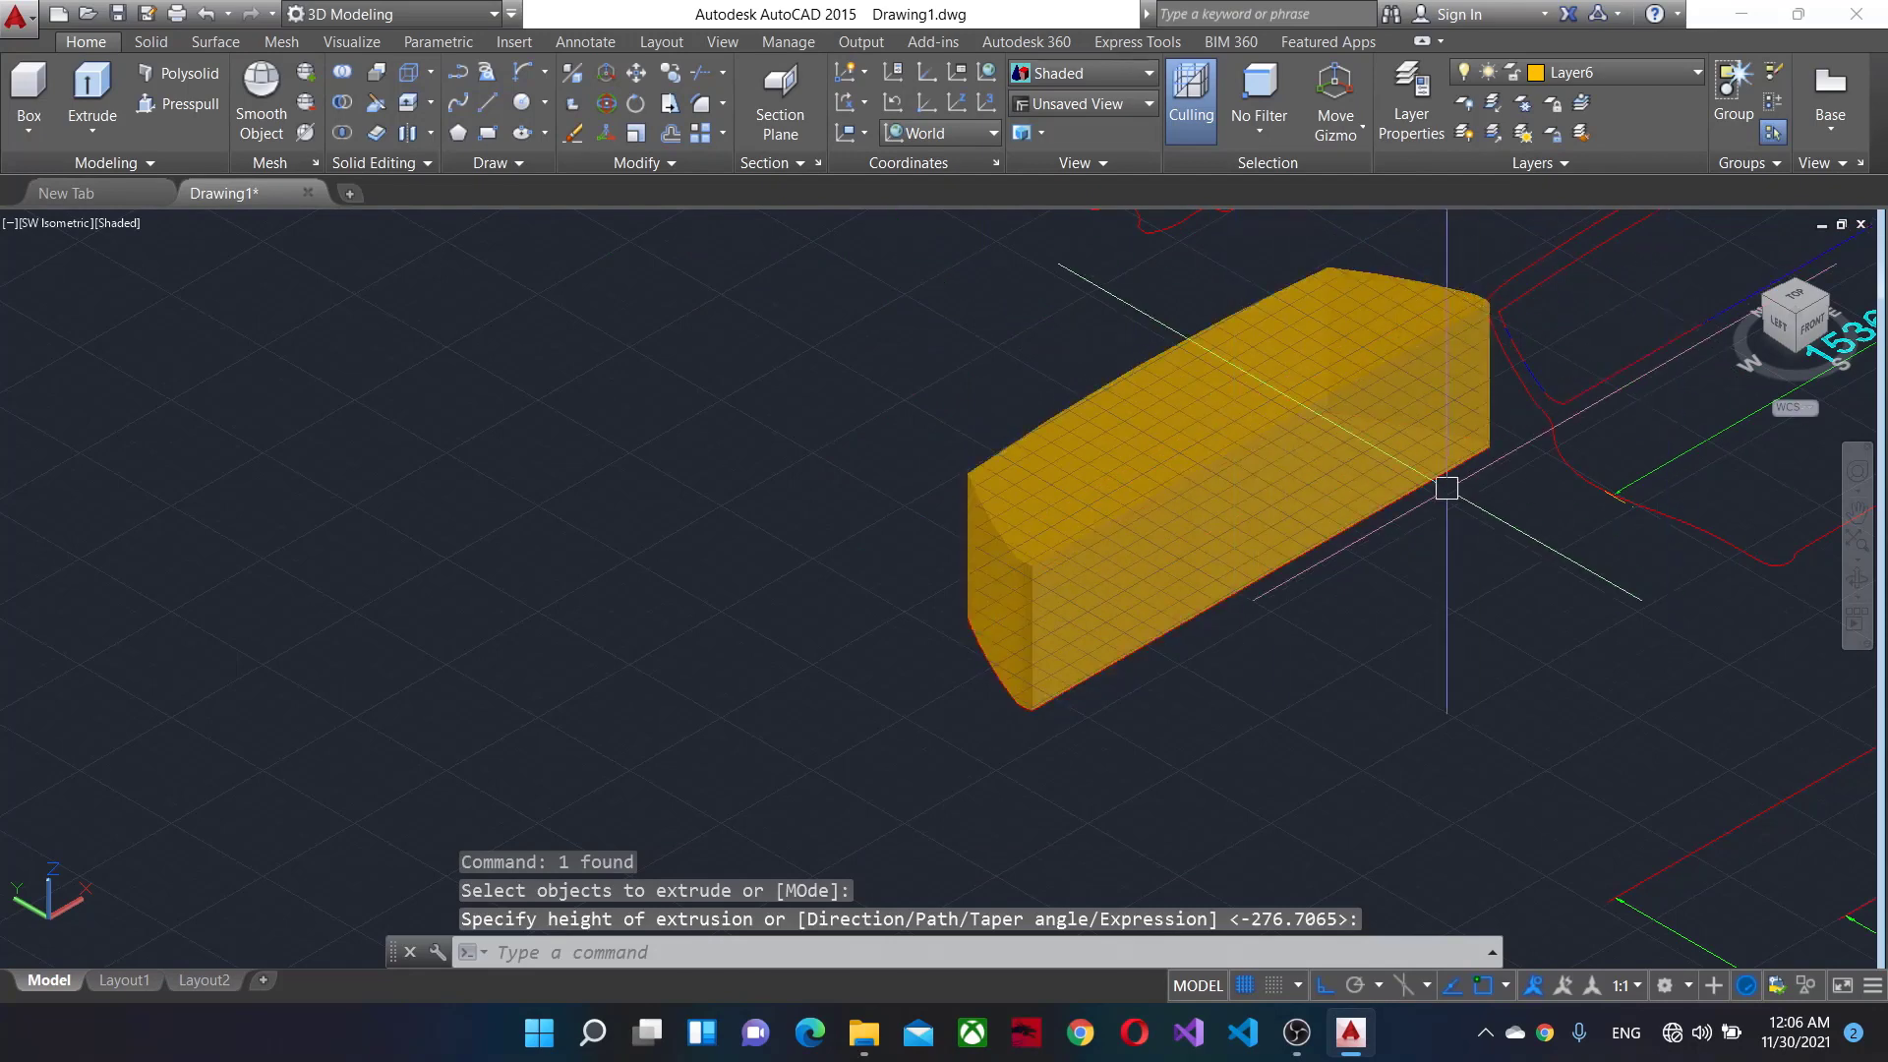
Attempt a 3D rotation of the windshield solid, then cancel it.
type("R")
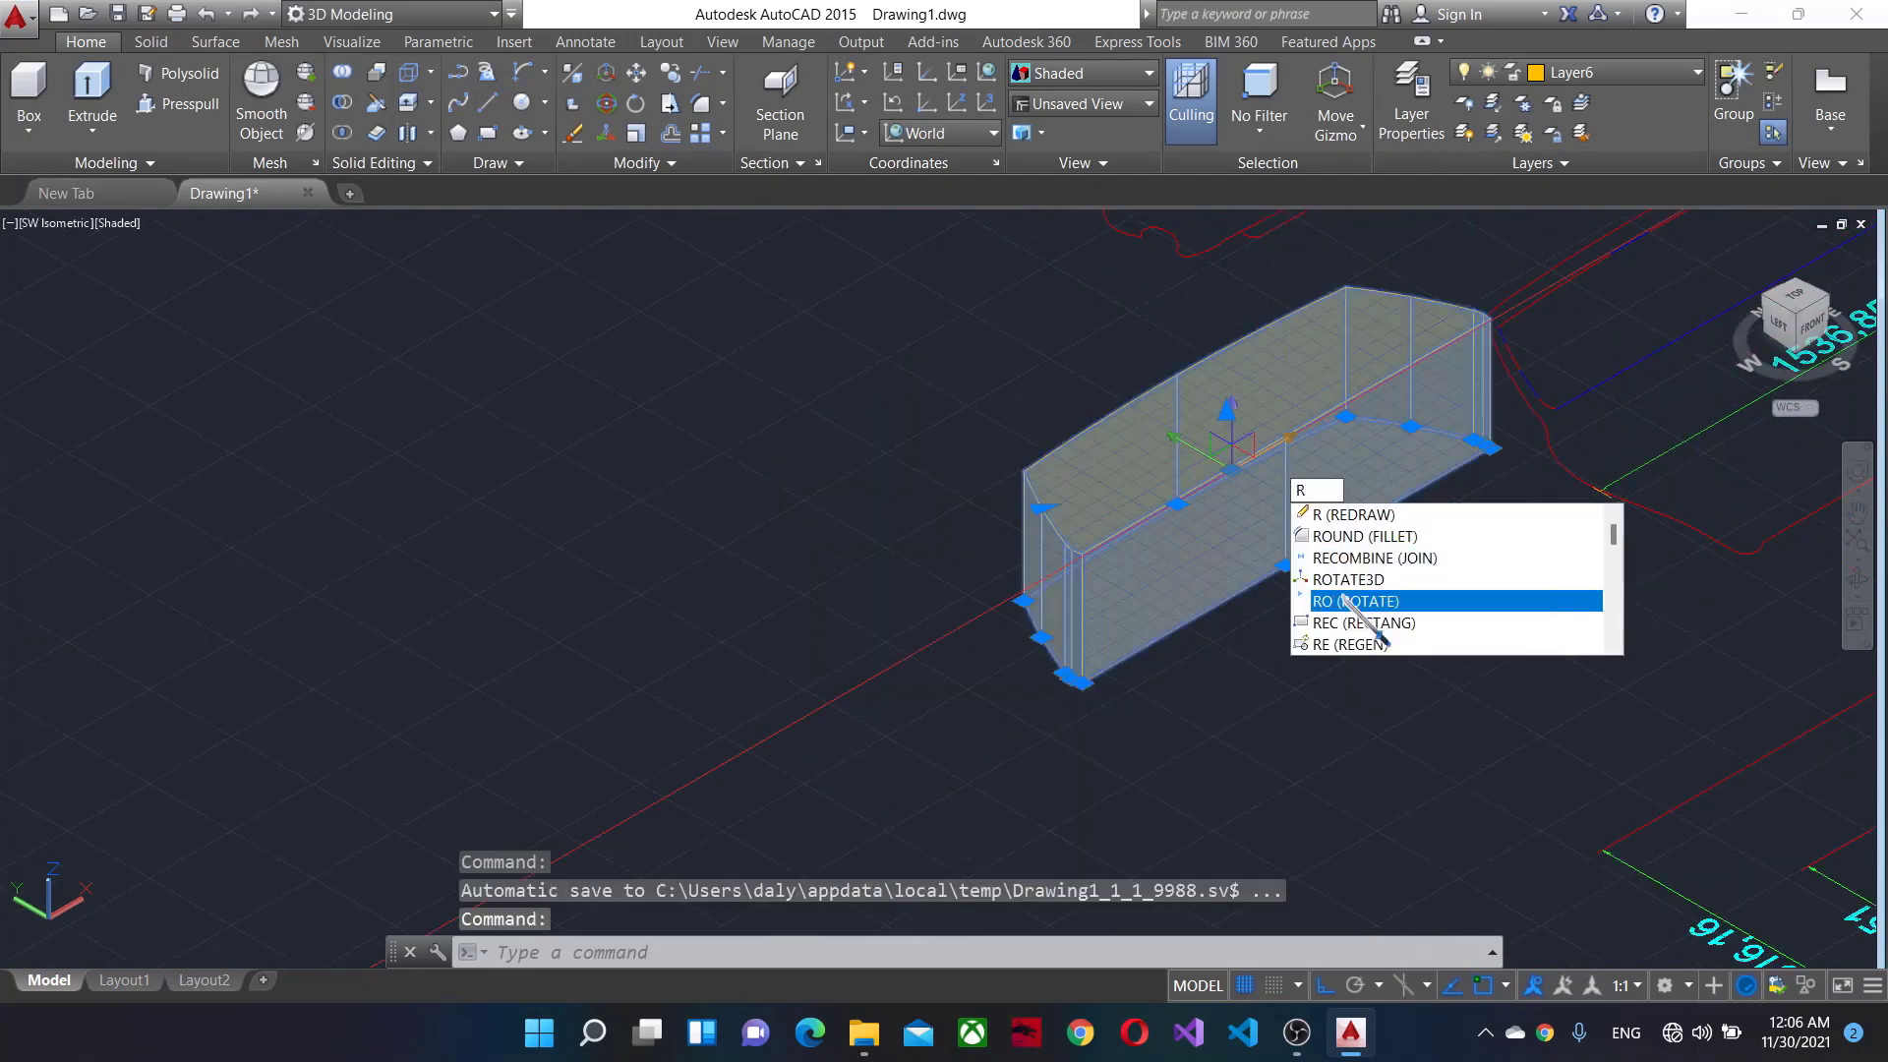
left_click(1348, 579)
left_click(1283, 556)
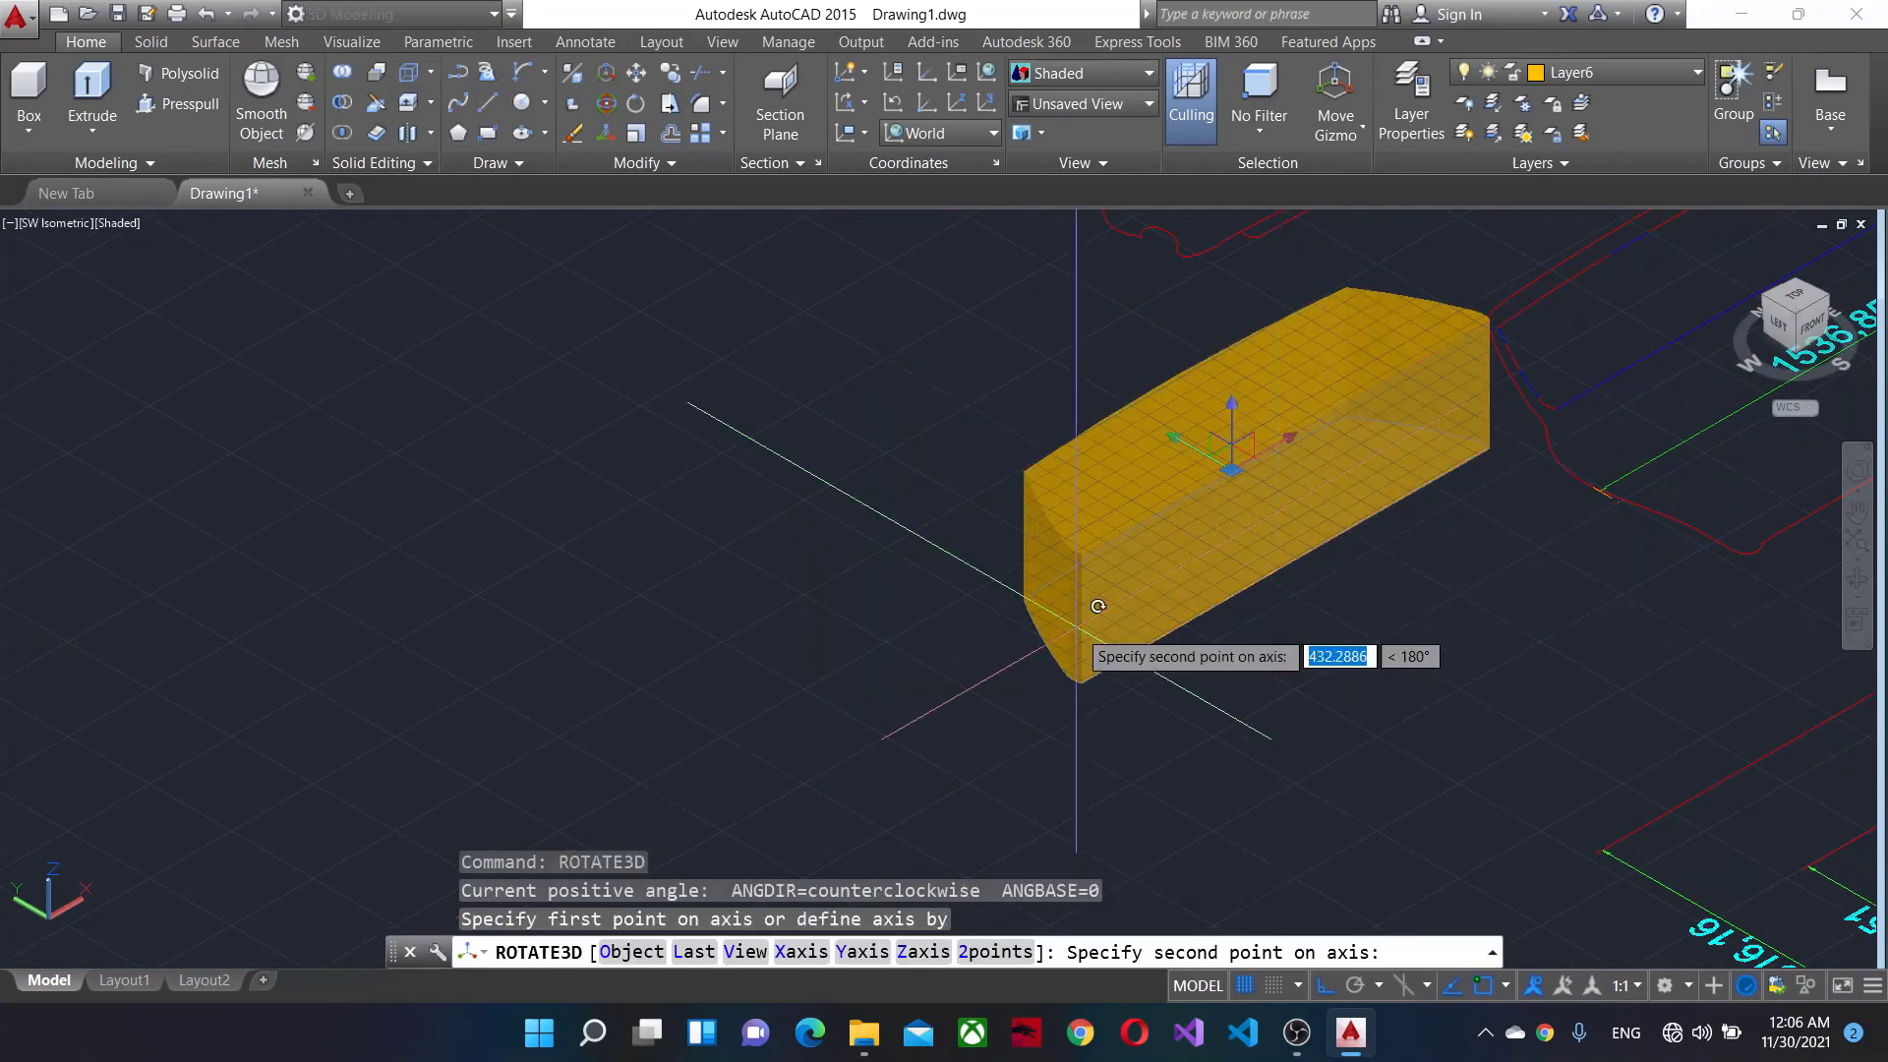
middle_click_drag(1636, 392, 1320, 485)
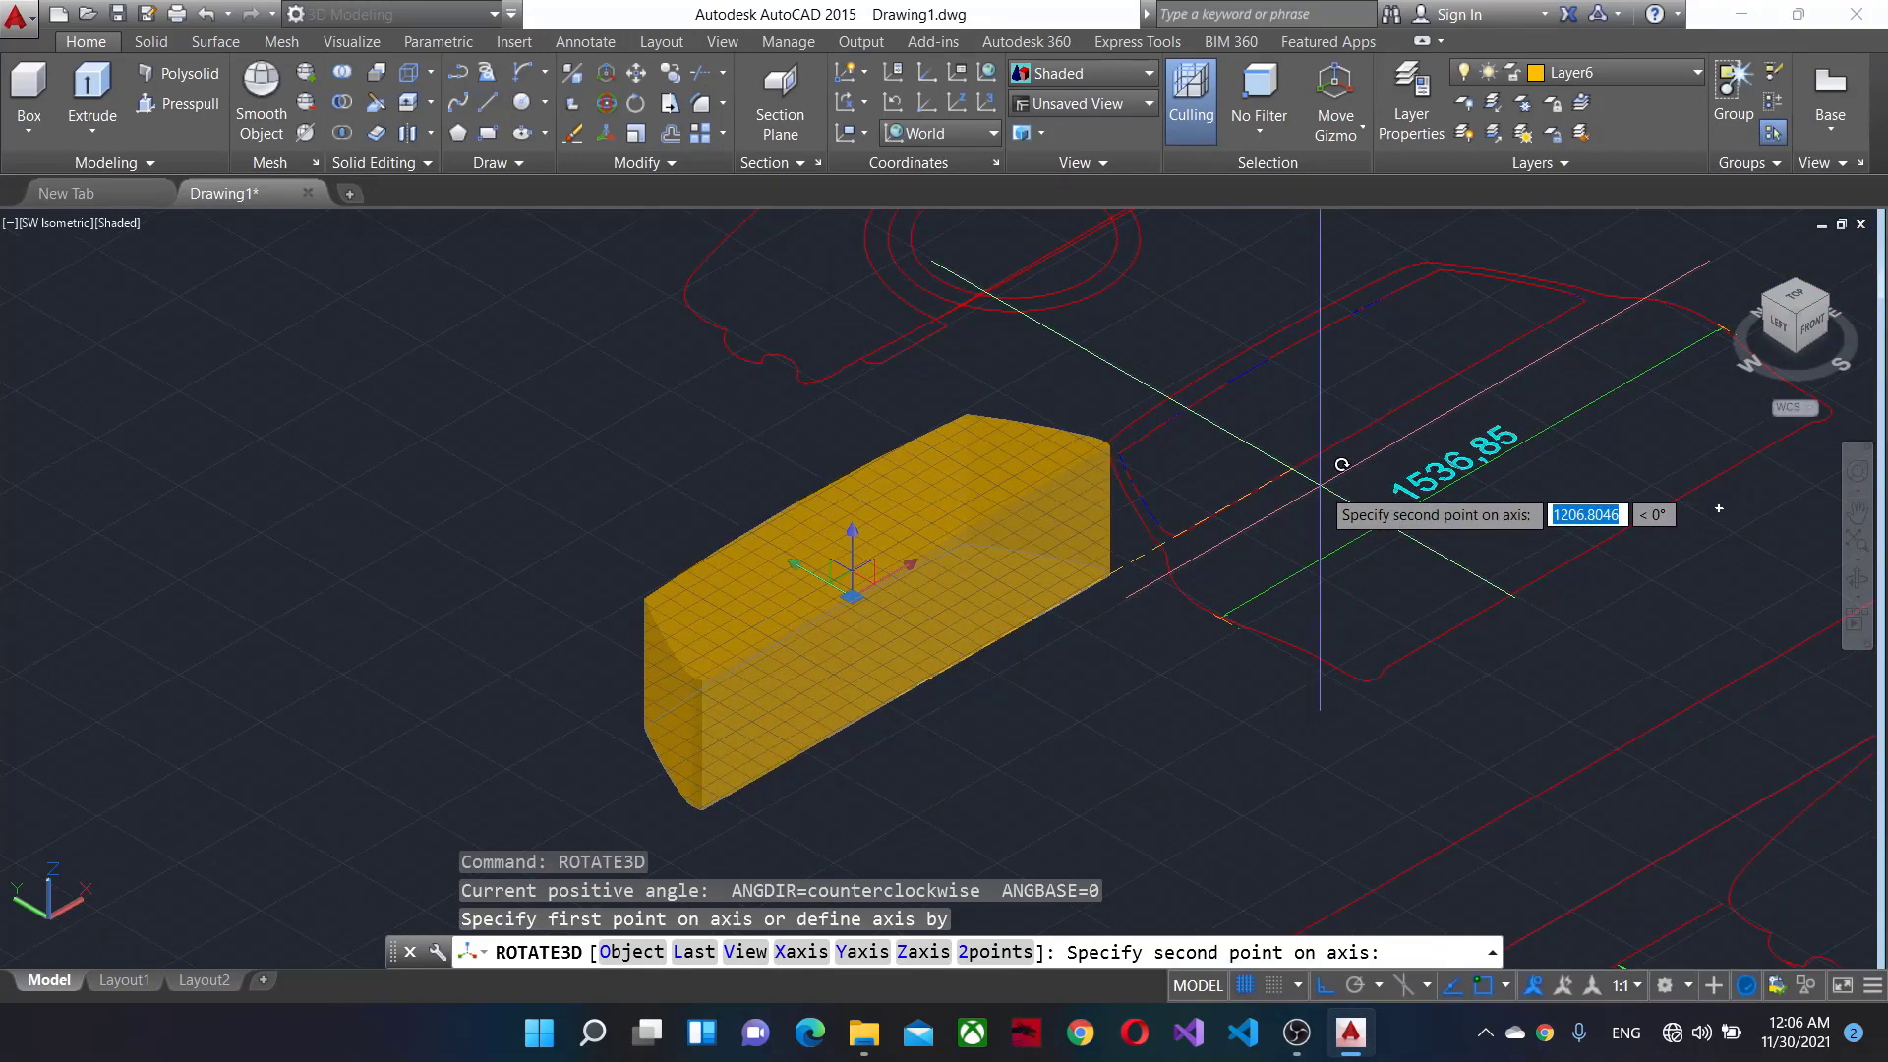
key("Return")
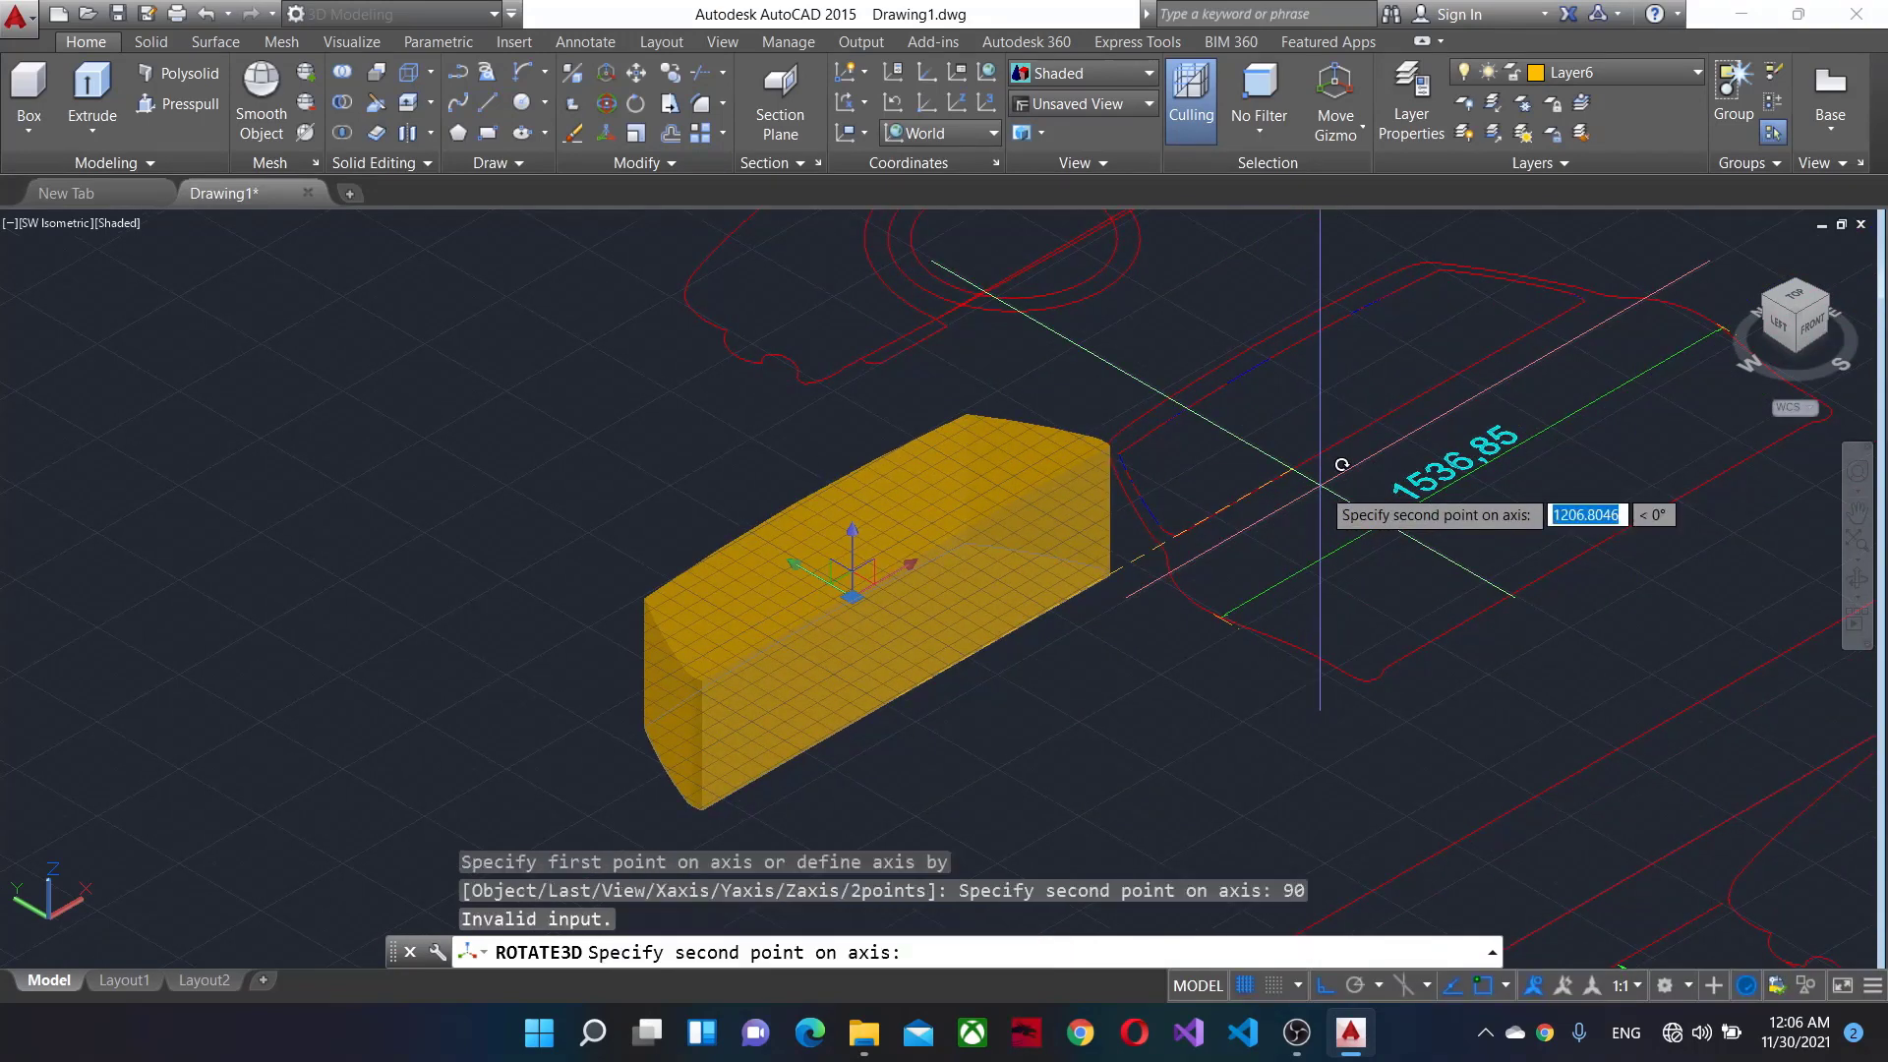
key("Escape")
Rotate the yellow windshield solid 90° with ROTATE3D about the first axis.
left_click(862, 661)
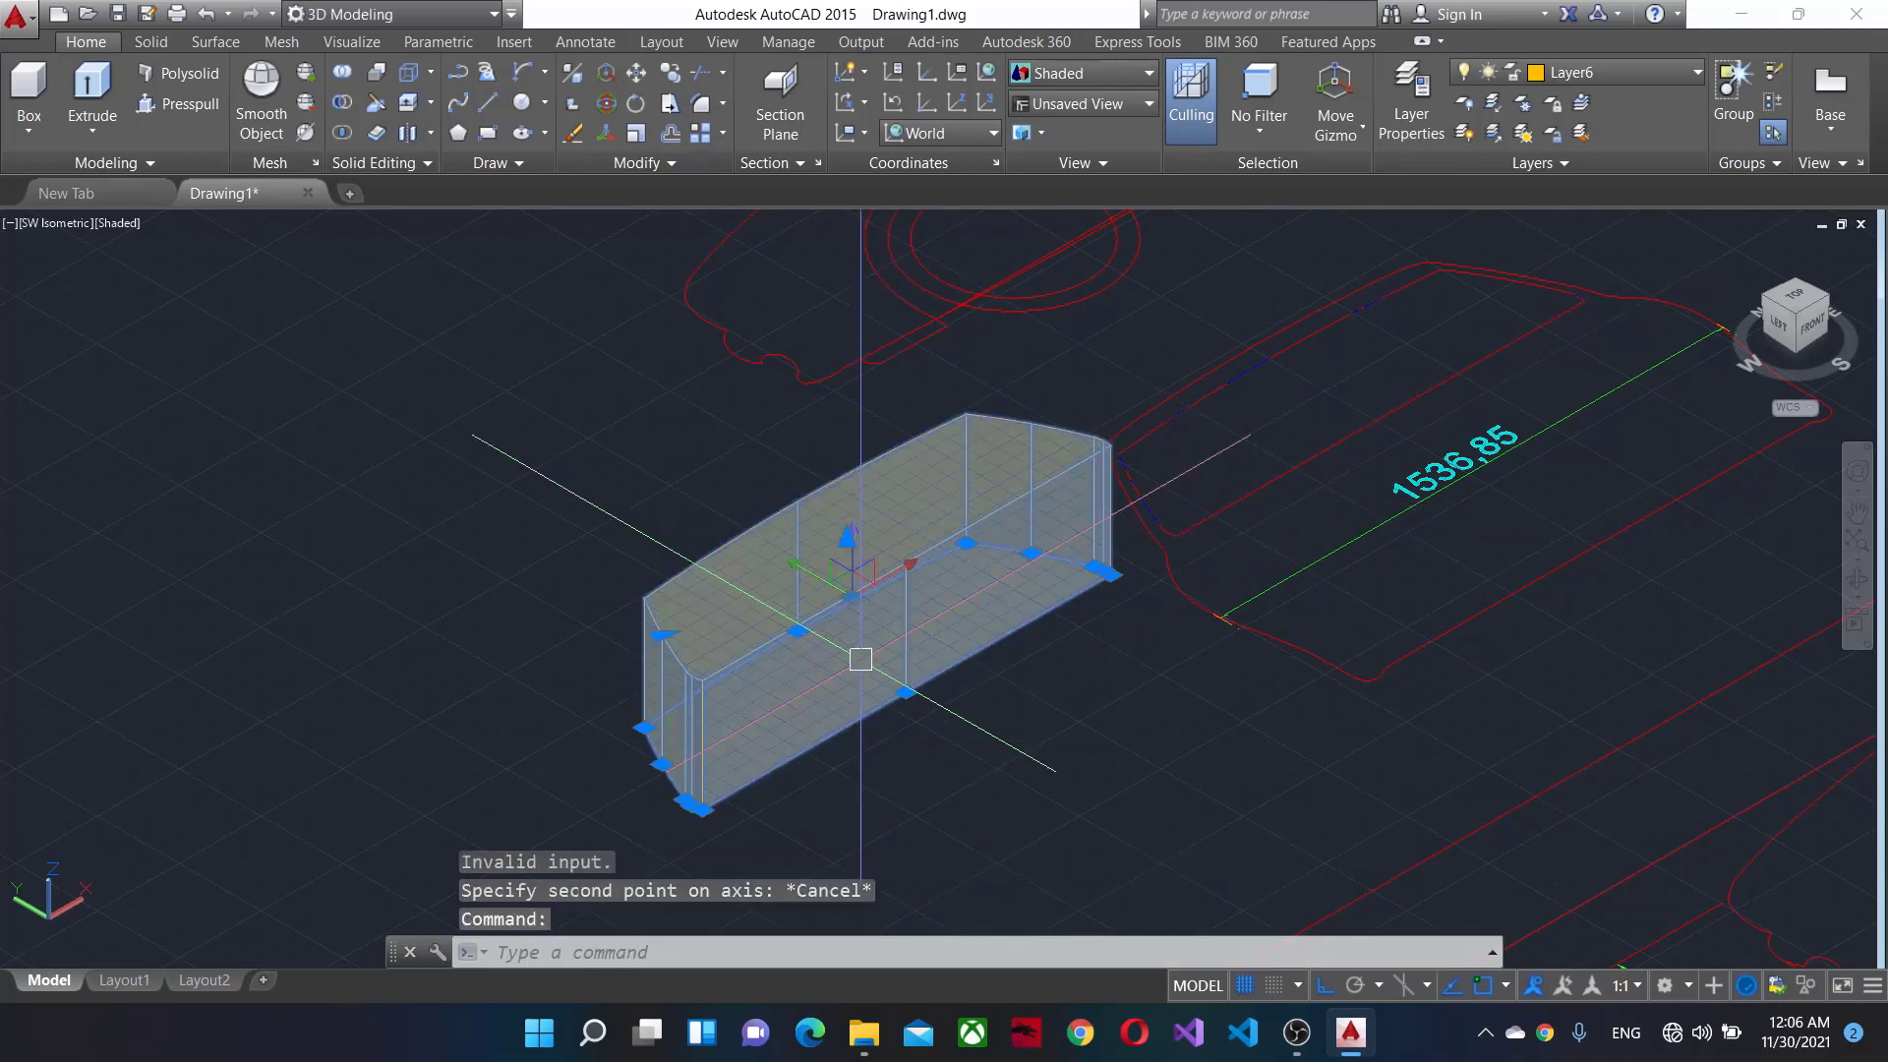
type("R")
key("Down")
key("Down")
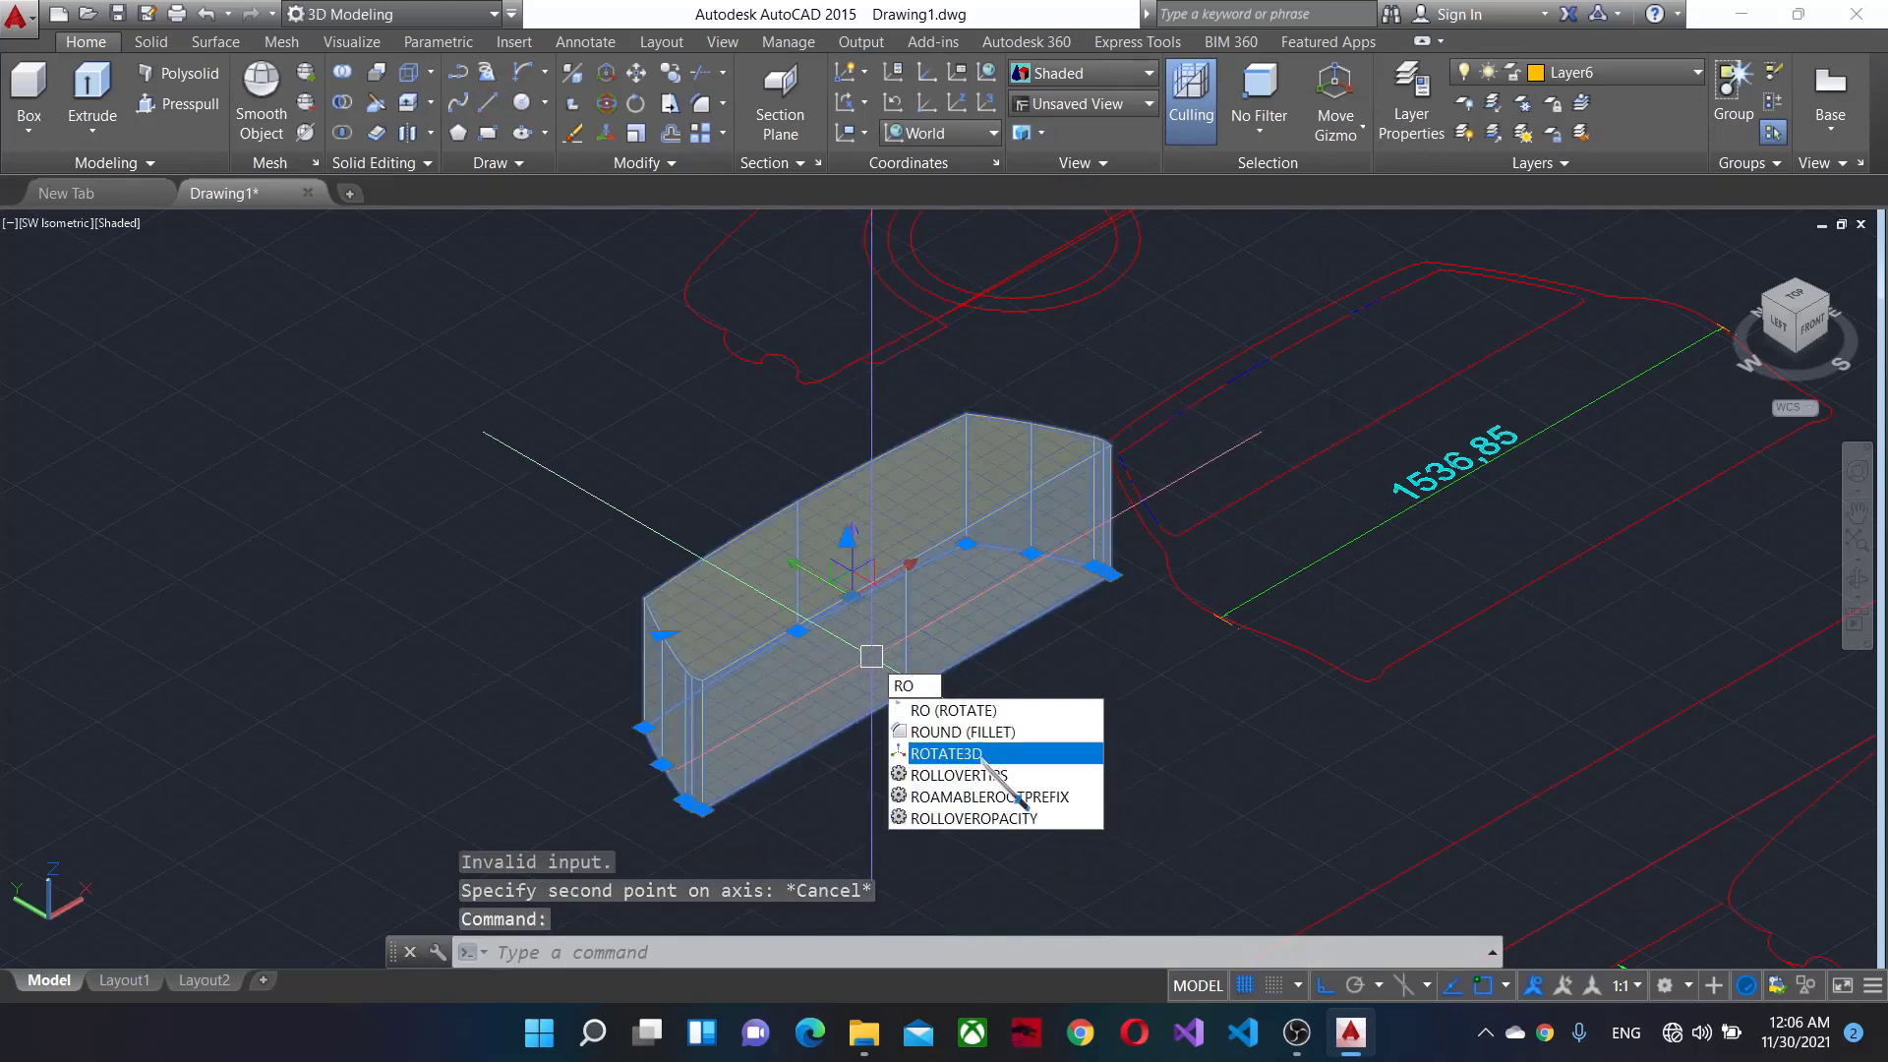
key("Return")
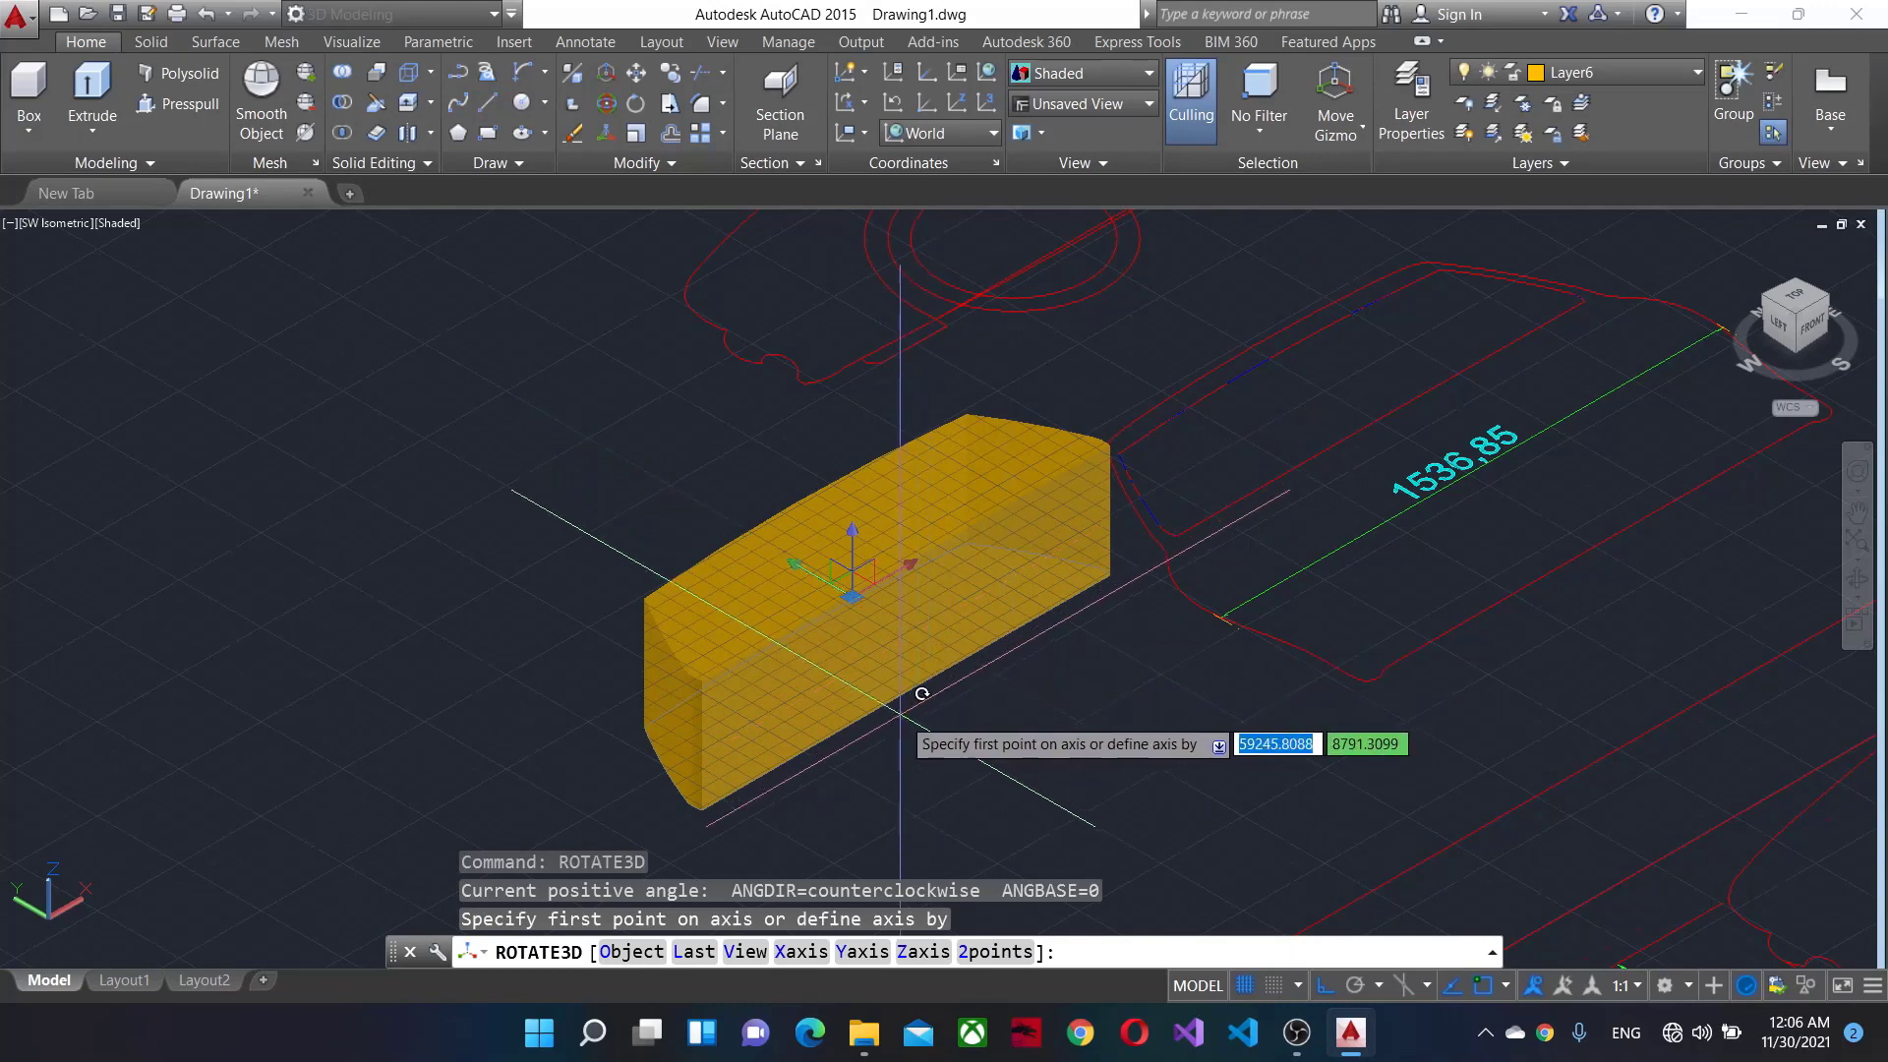
scroll(889, 678, "up", 3)
left_click(1568, 355)
type("90")
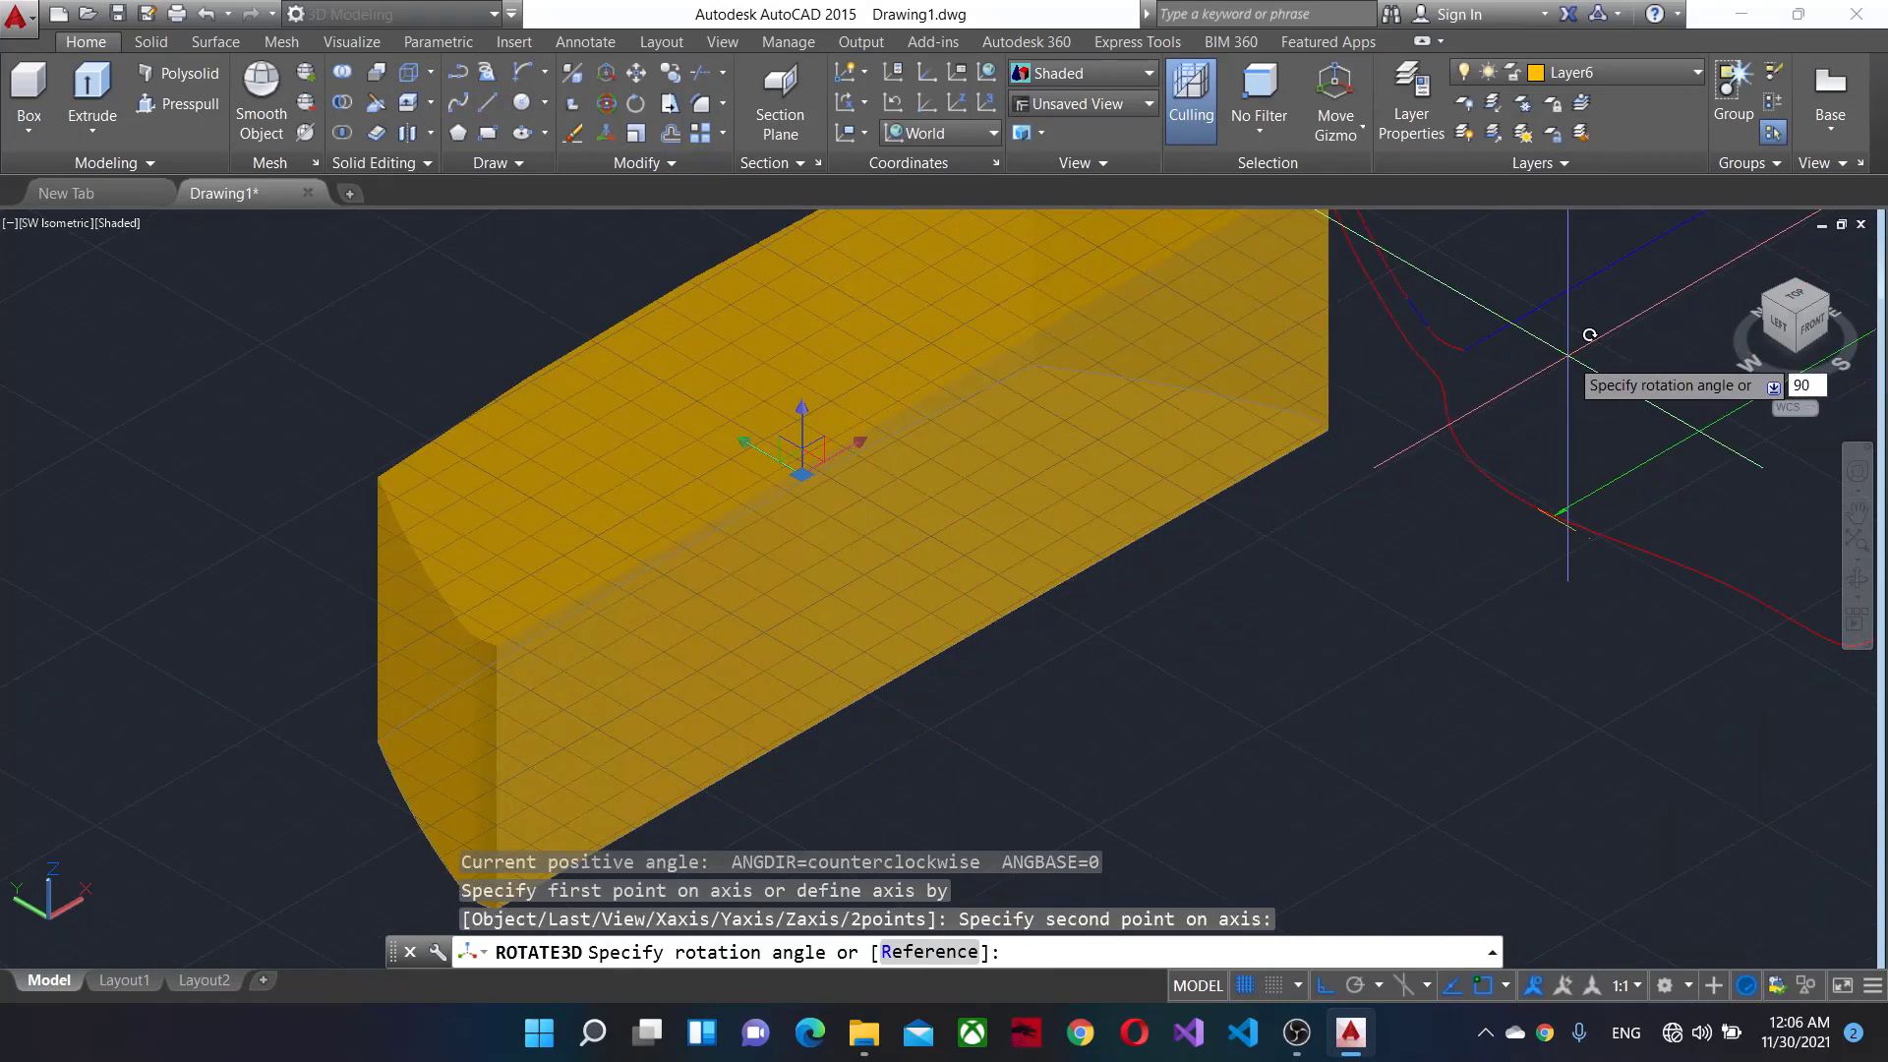
key("Return")
scroll(1243, 551, "down", 3)
Start another rotation of the solid and cancel the failed attempt.
left_click(1192, 604)
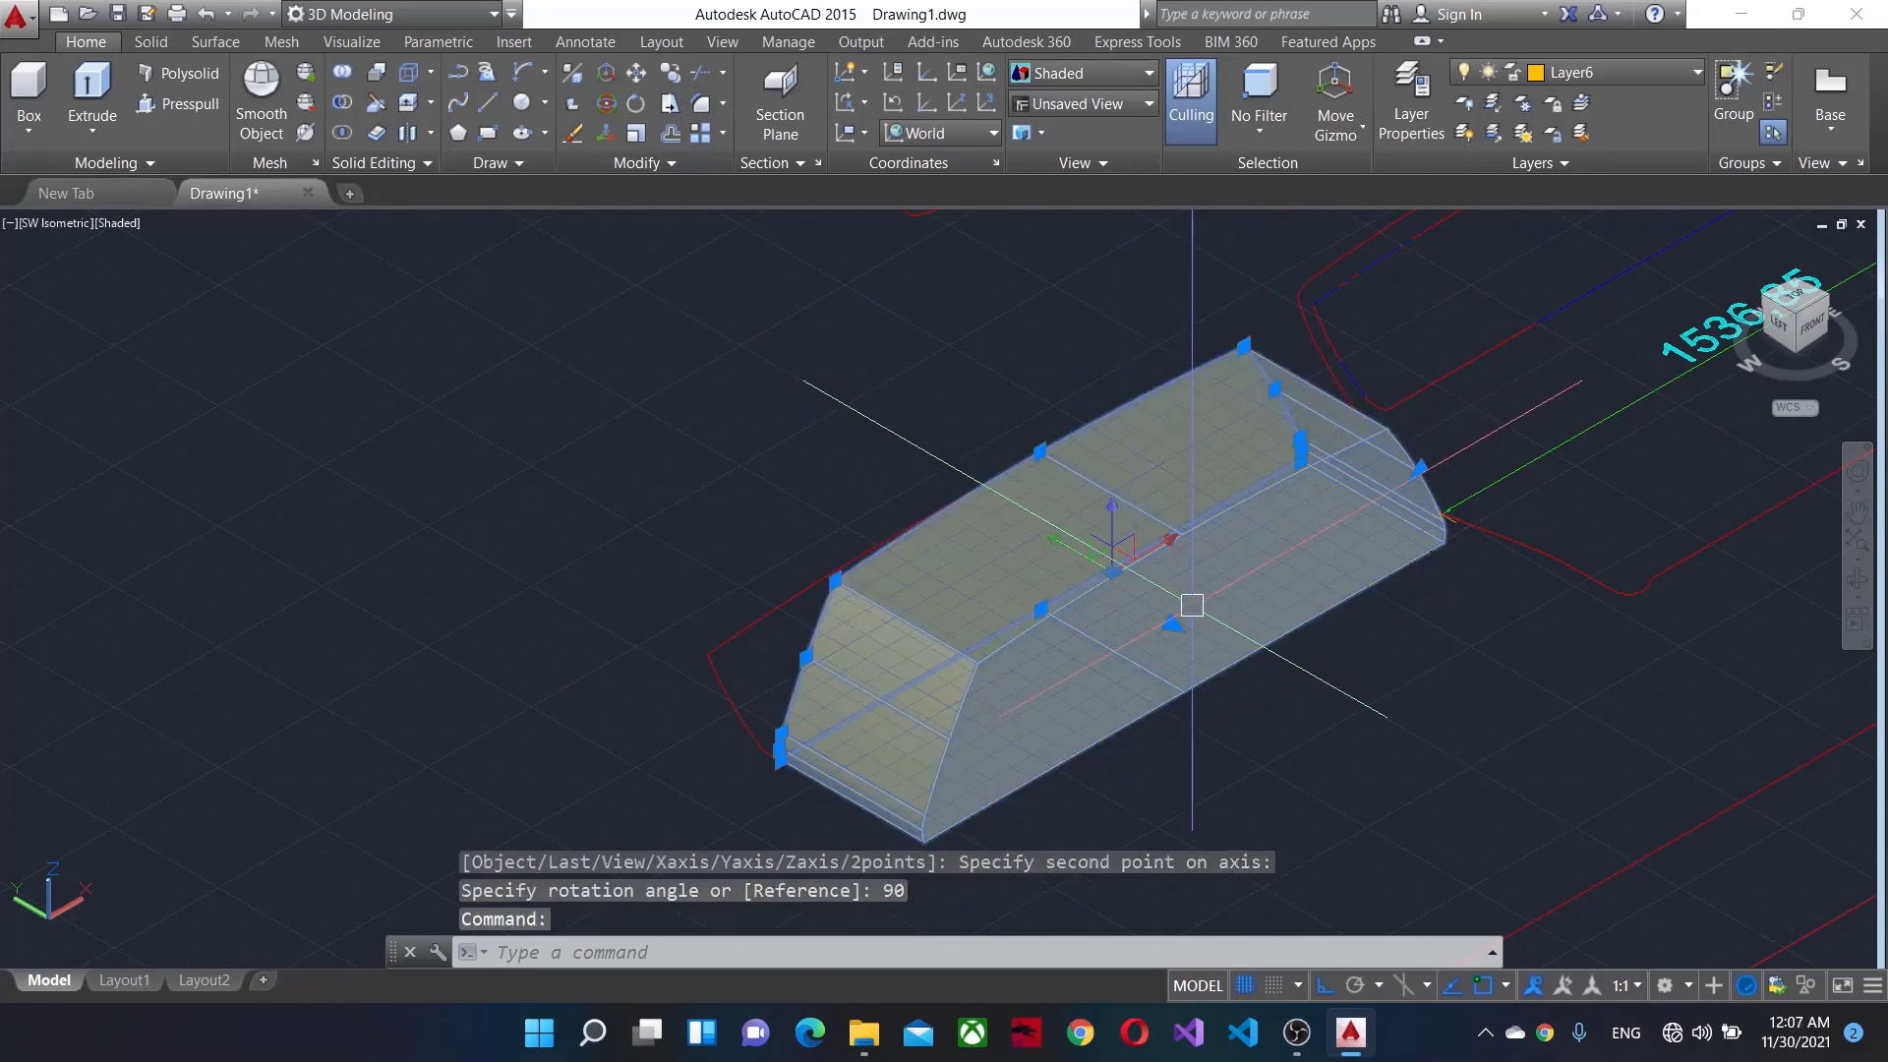
type("RO")
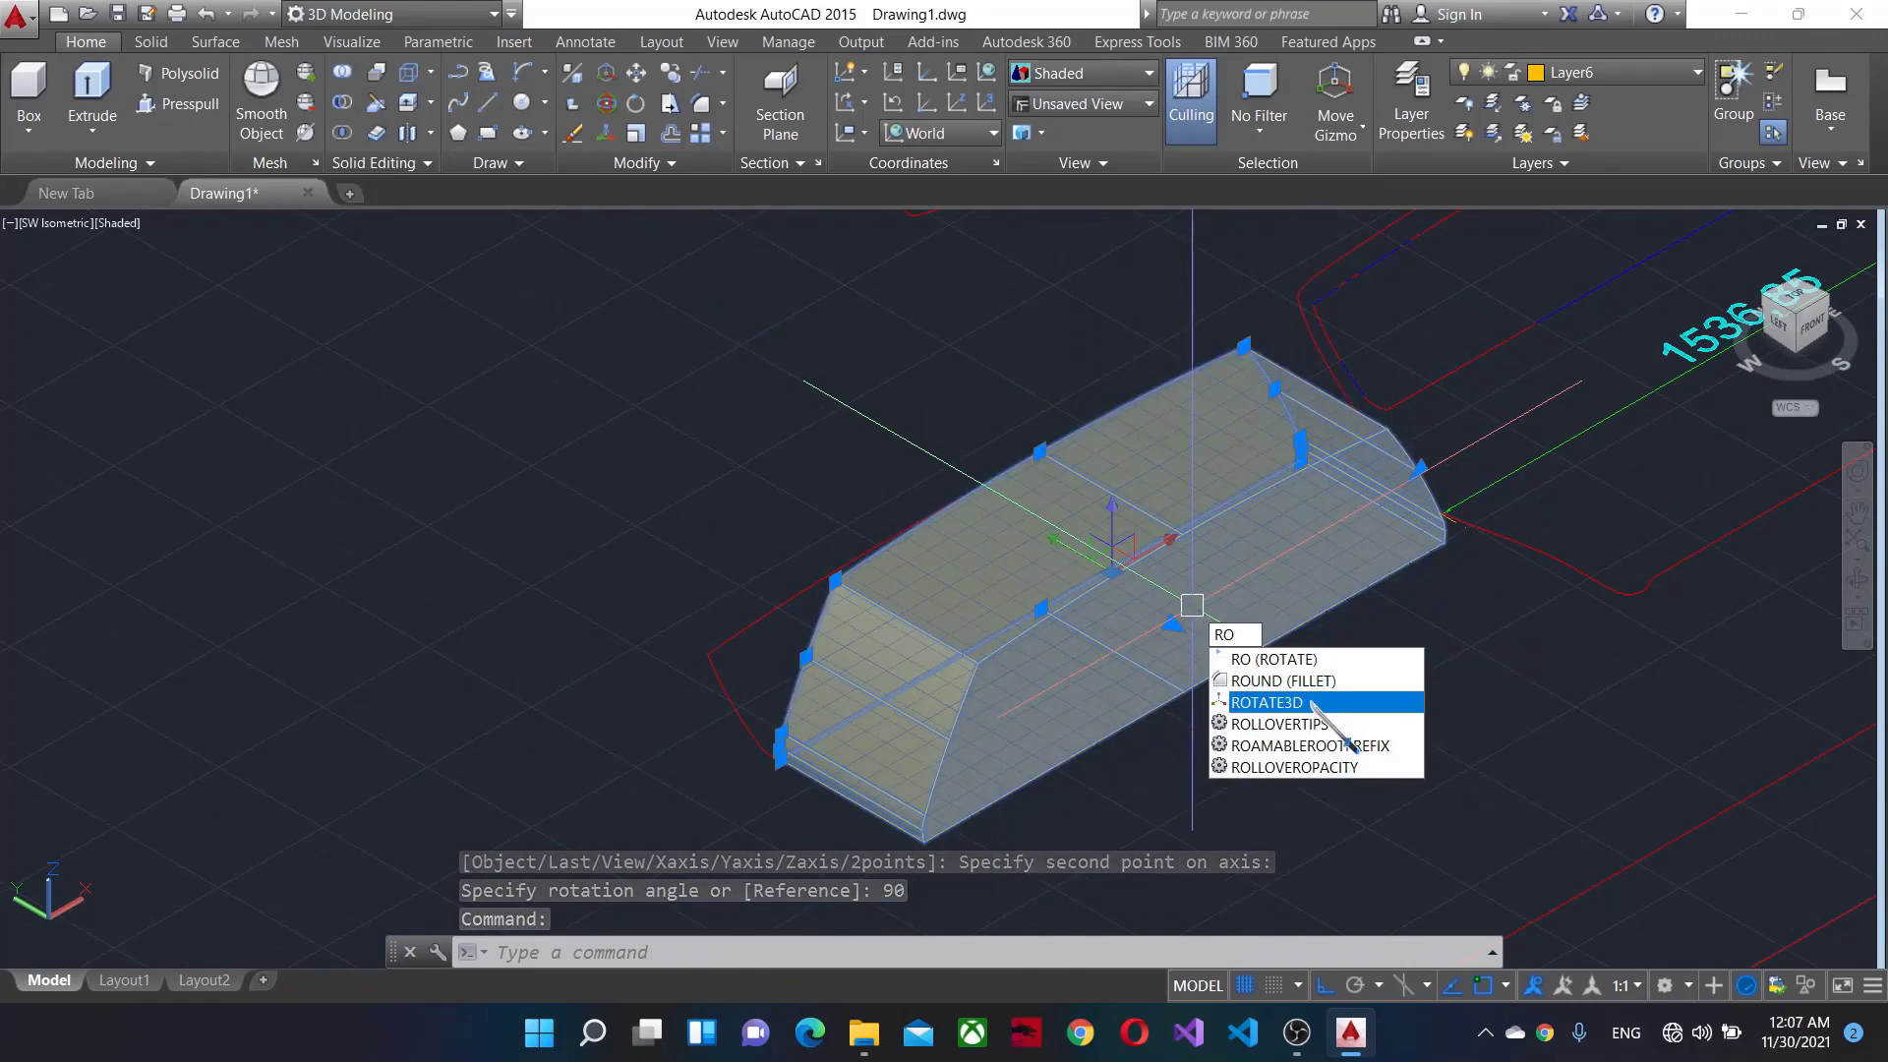
left_click(1311, 703)
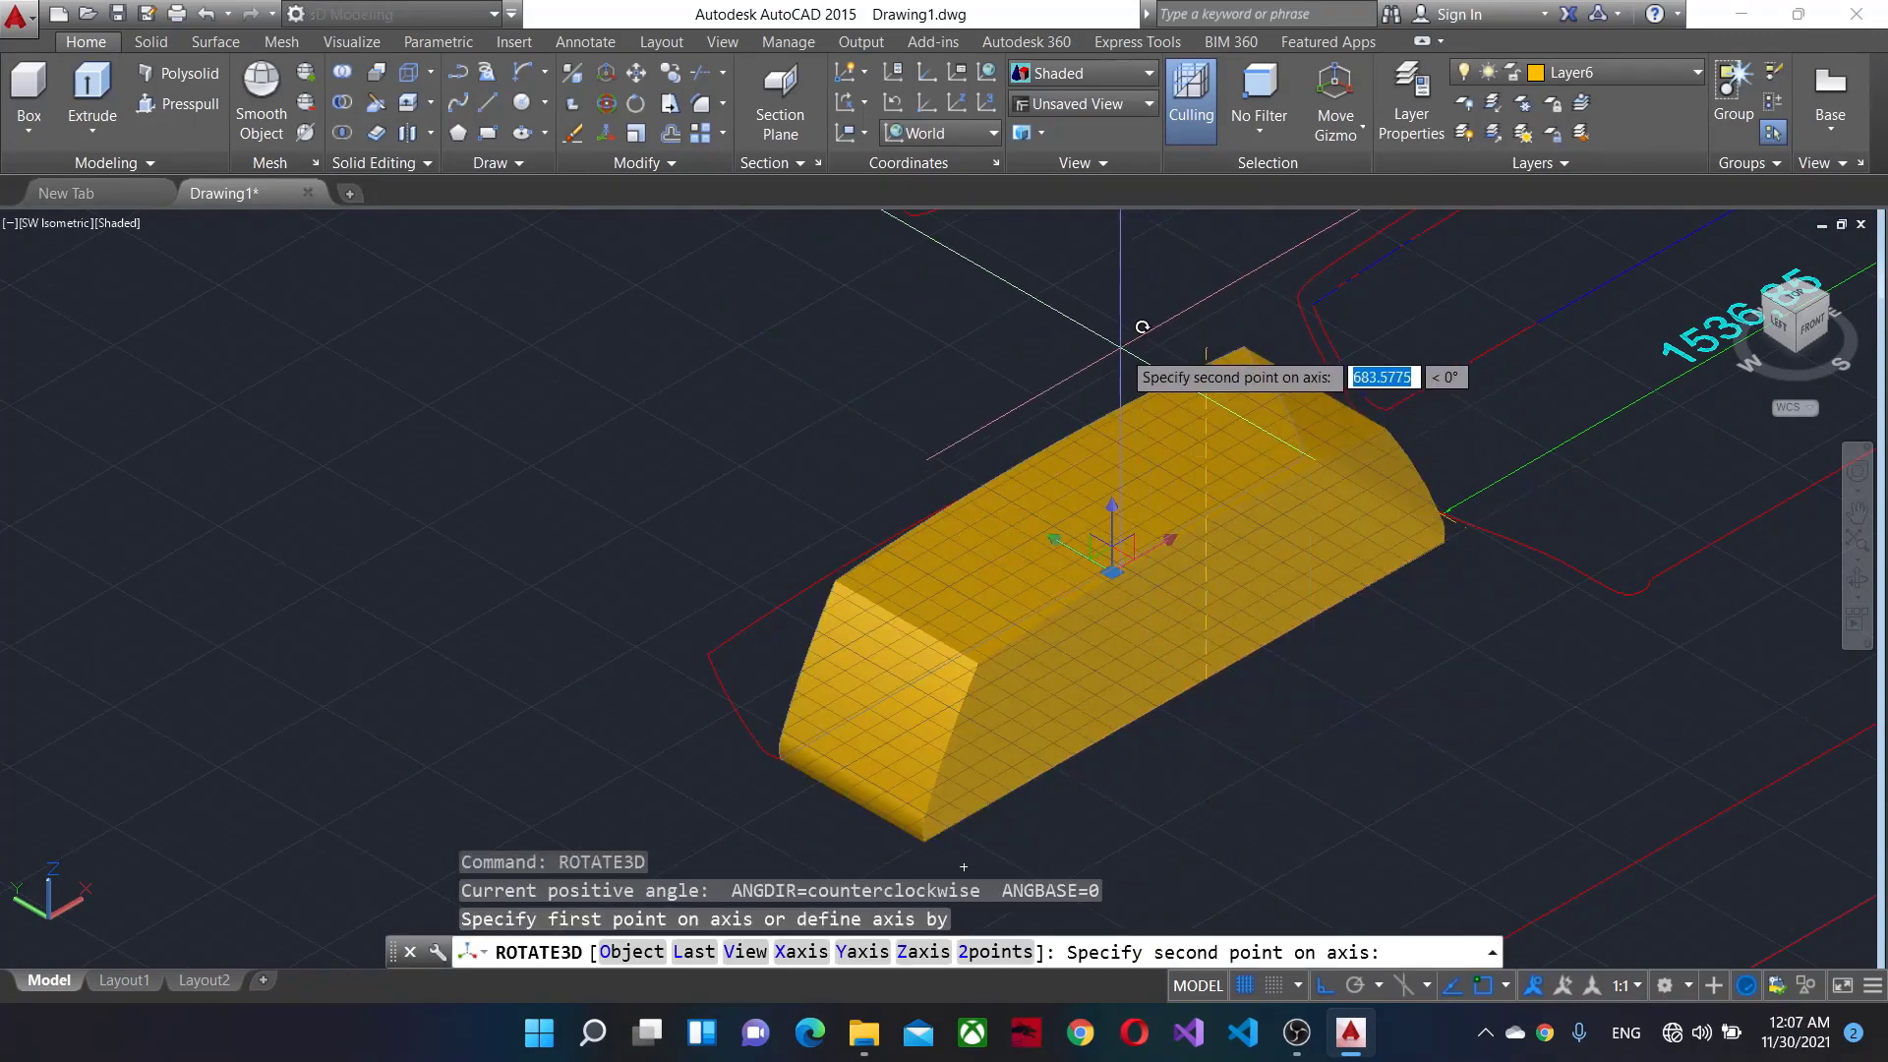
key("Return")
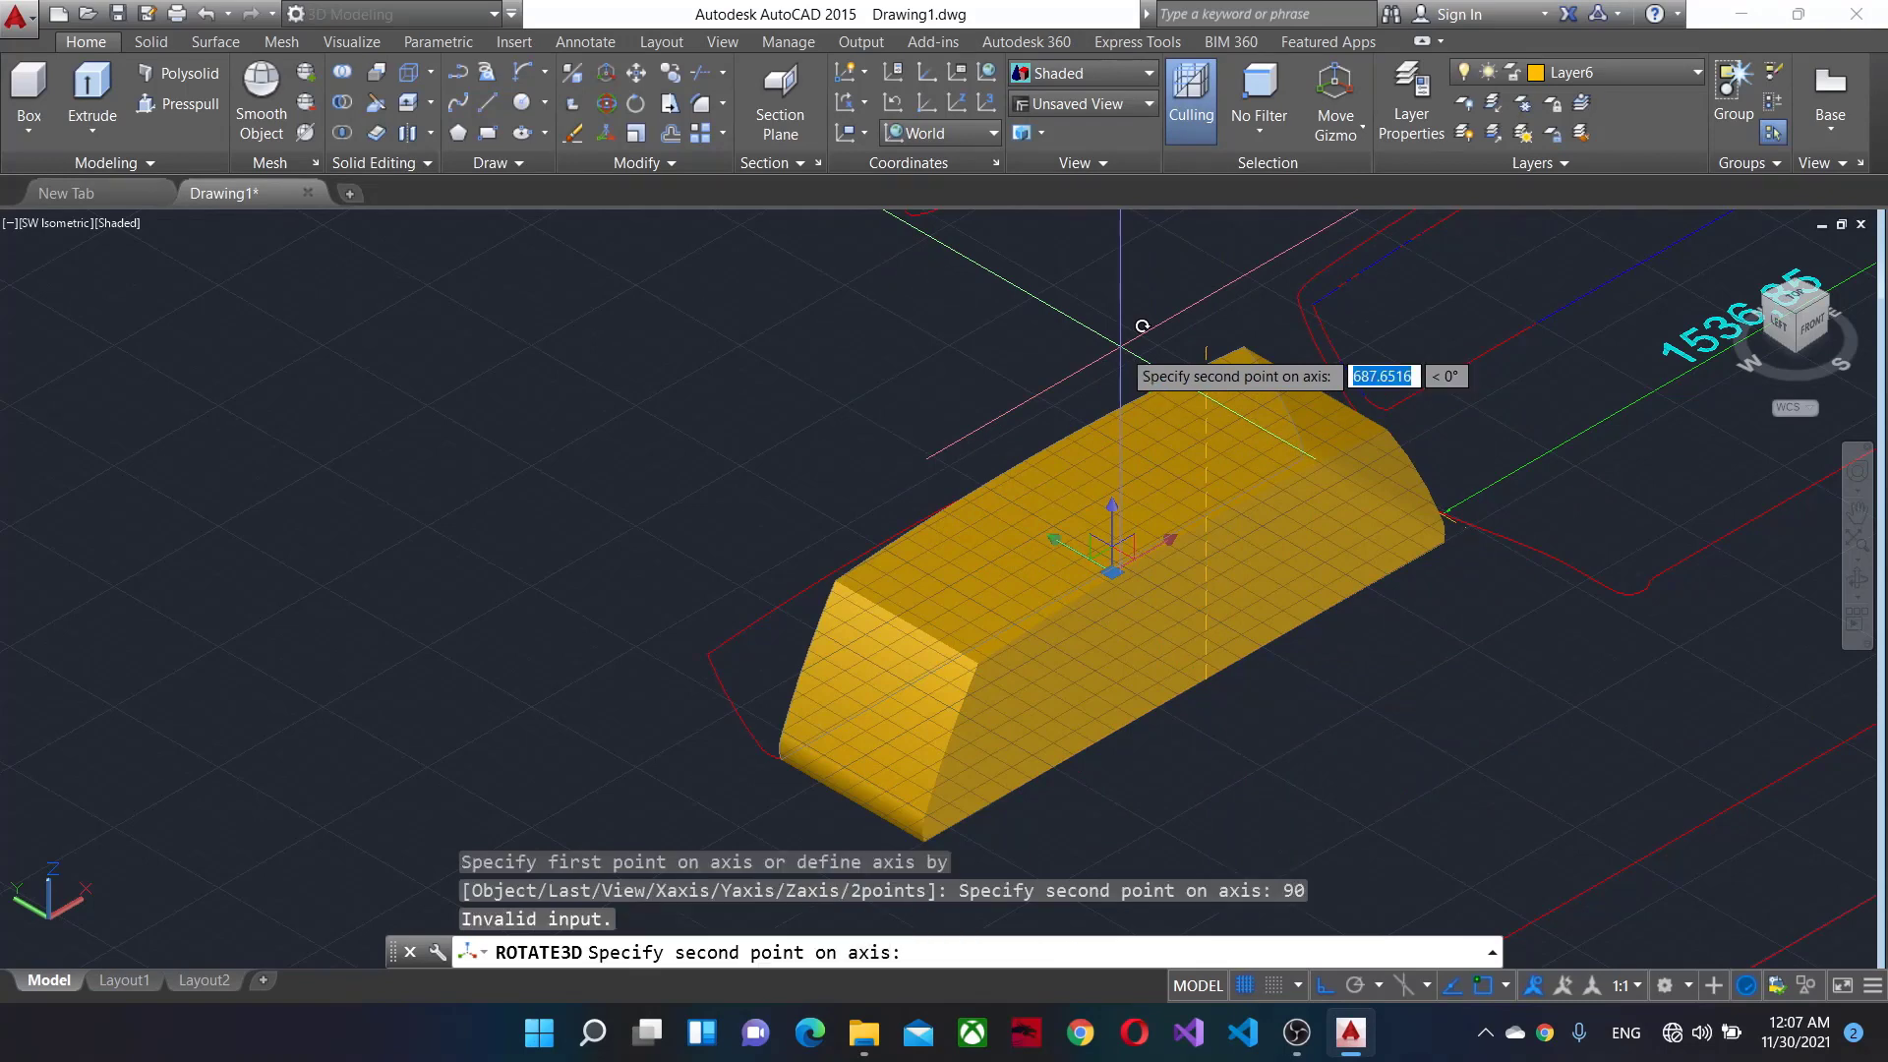
key("Escape")
Rotate the solid a further 90° with ROTATE3D about a vertical axis.
type("ro")
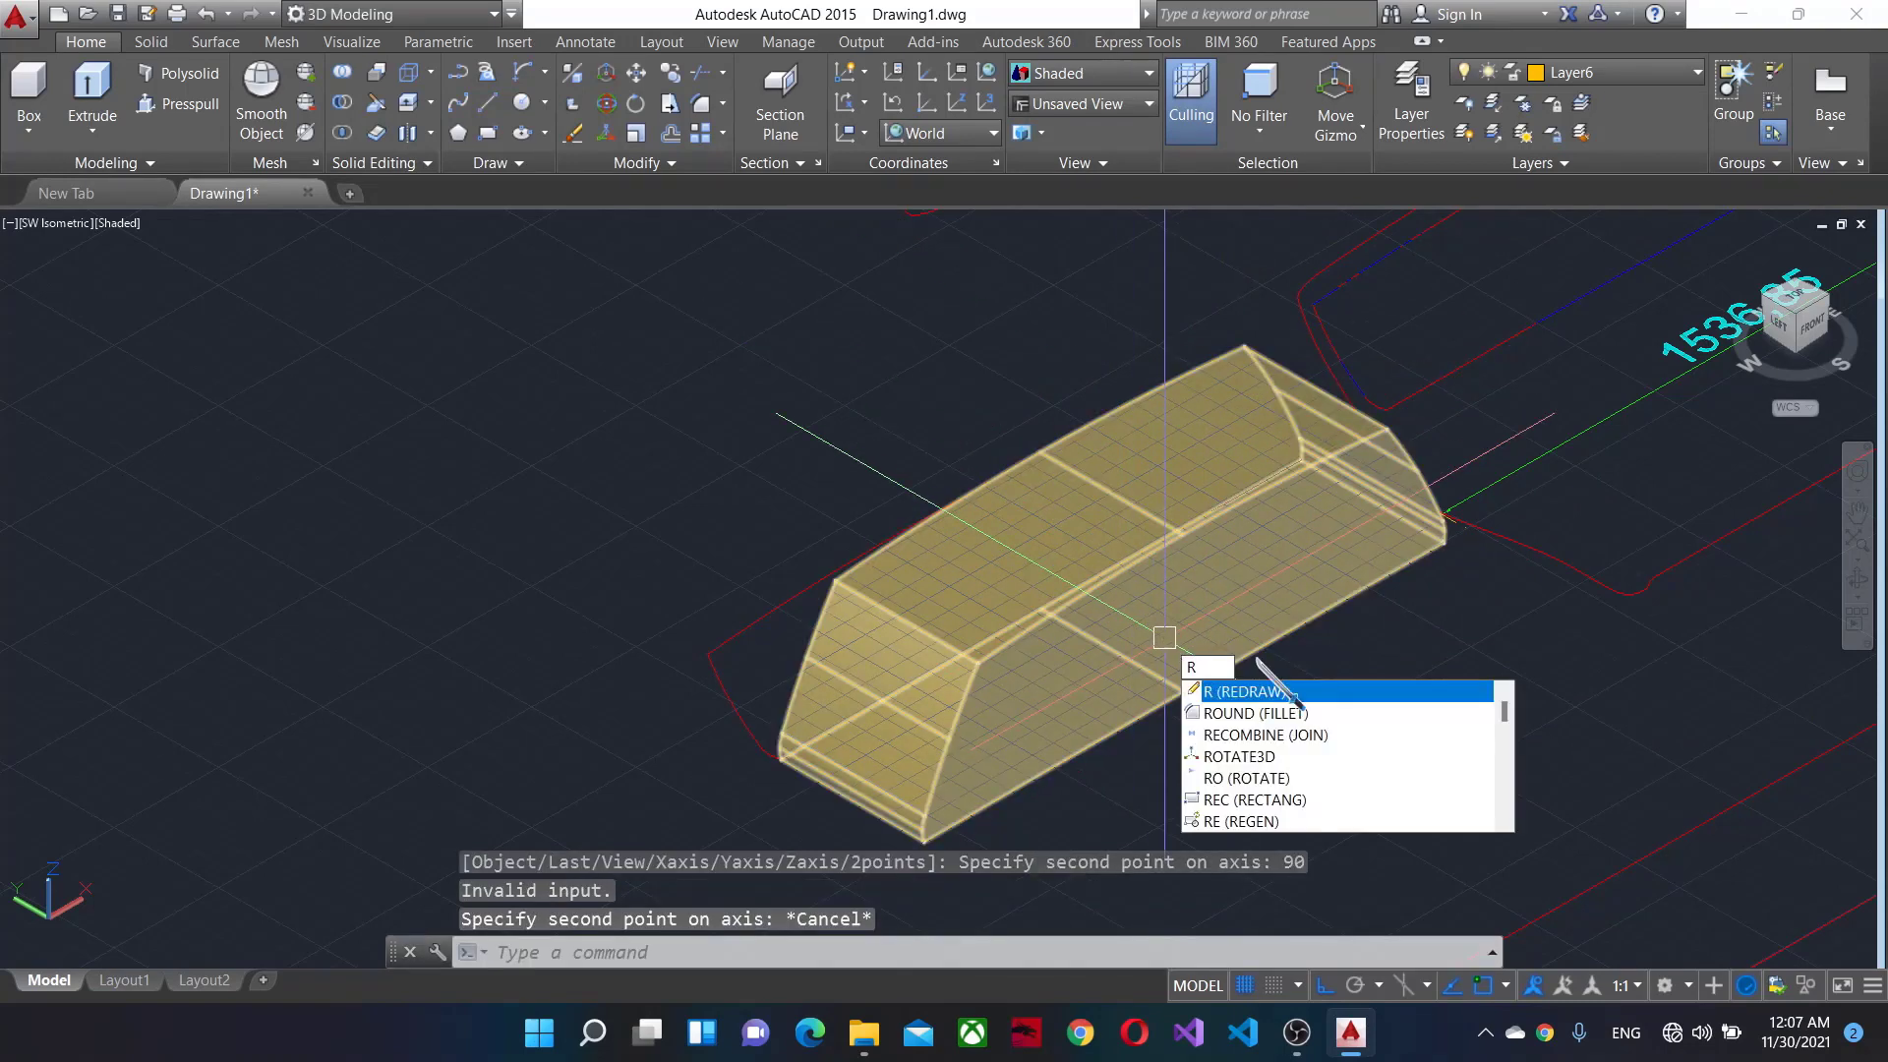
left_click(1219, 734)
key("Return")
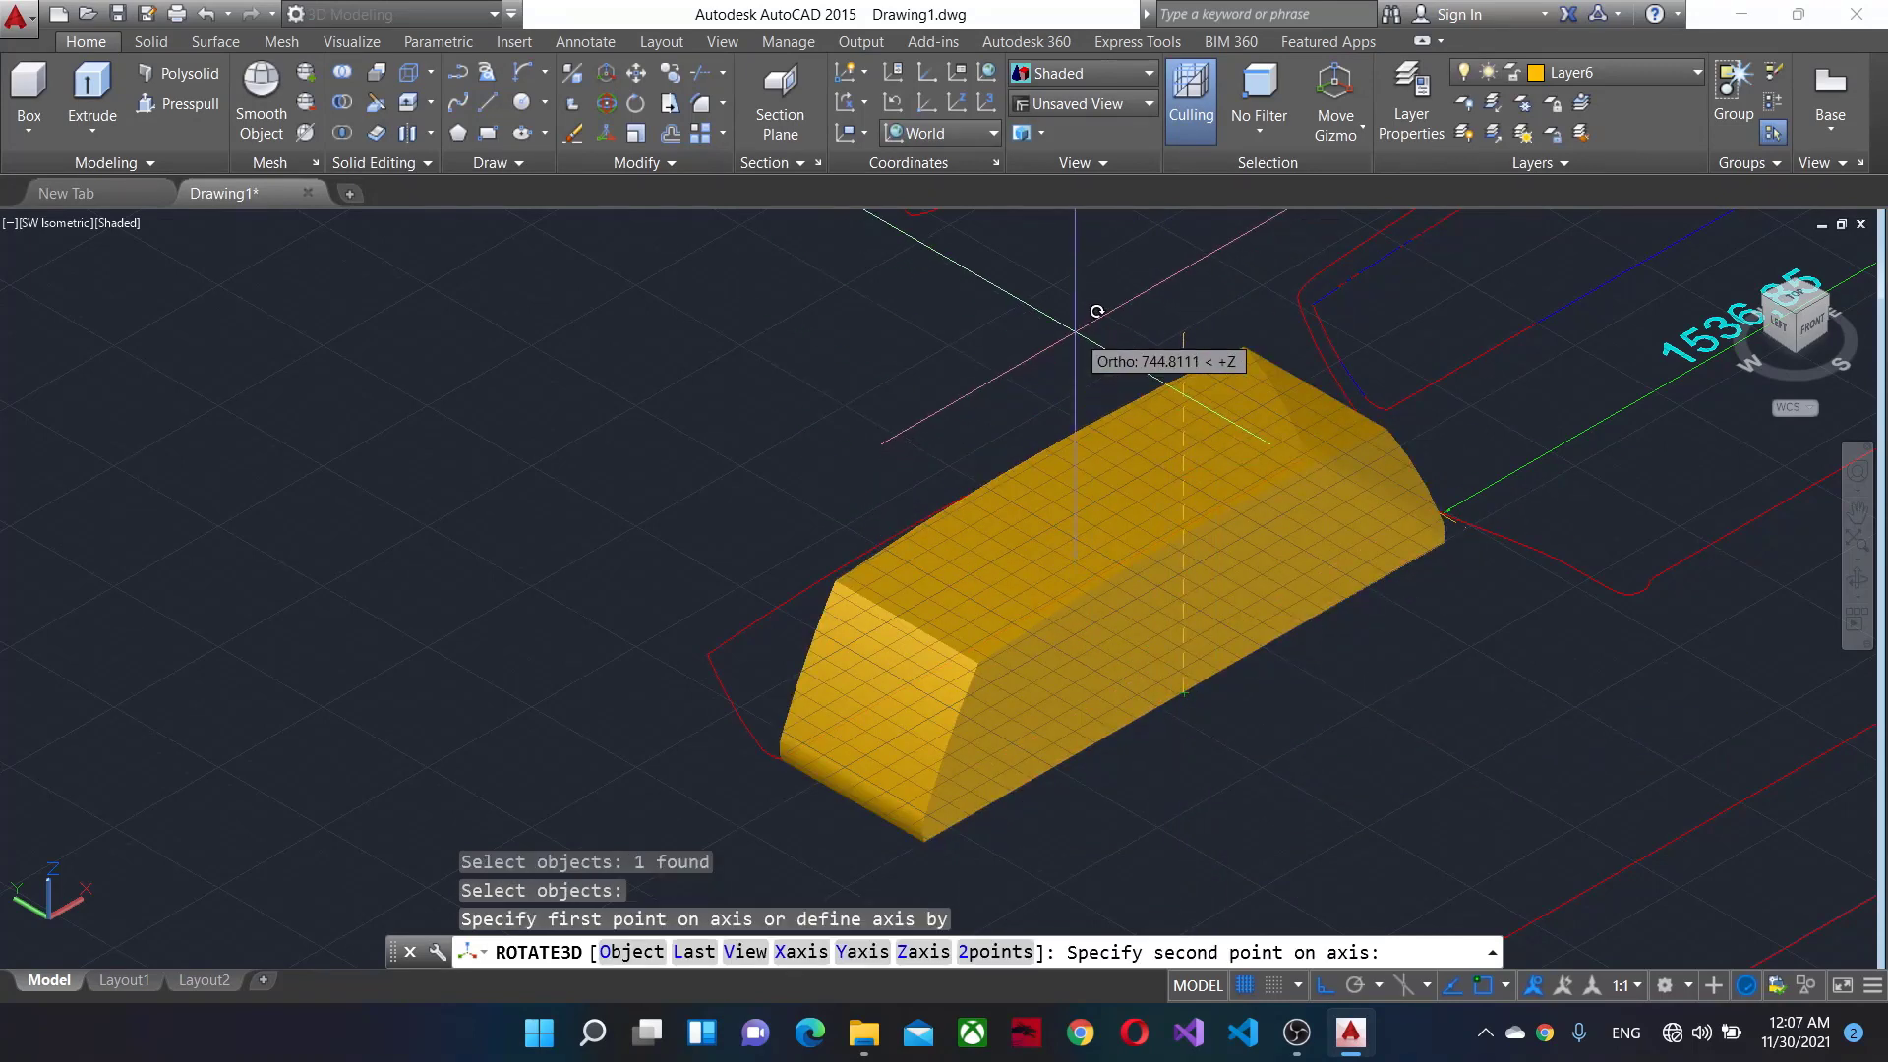
left_click(1075, 335)
type("90")
key("Return")
scroll(1359, 587, "down", 4)
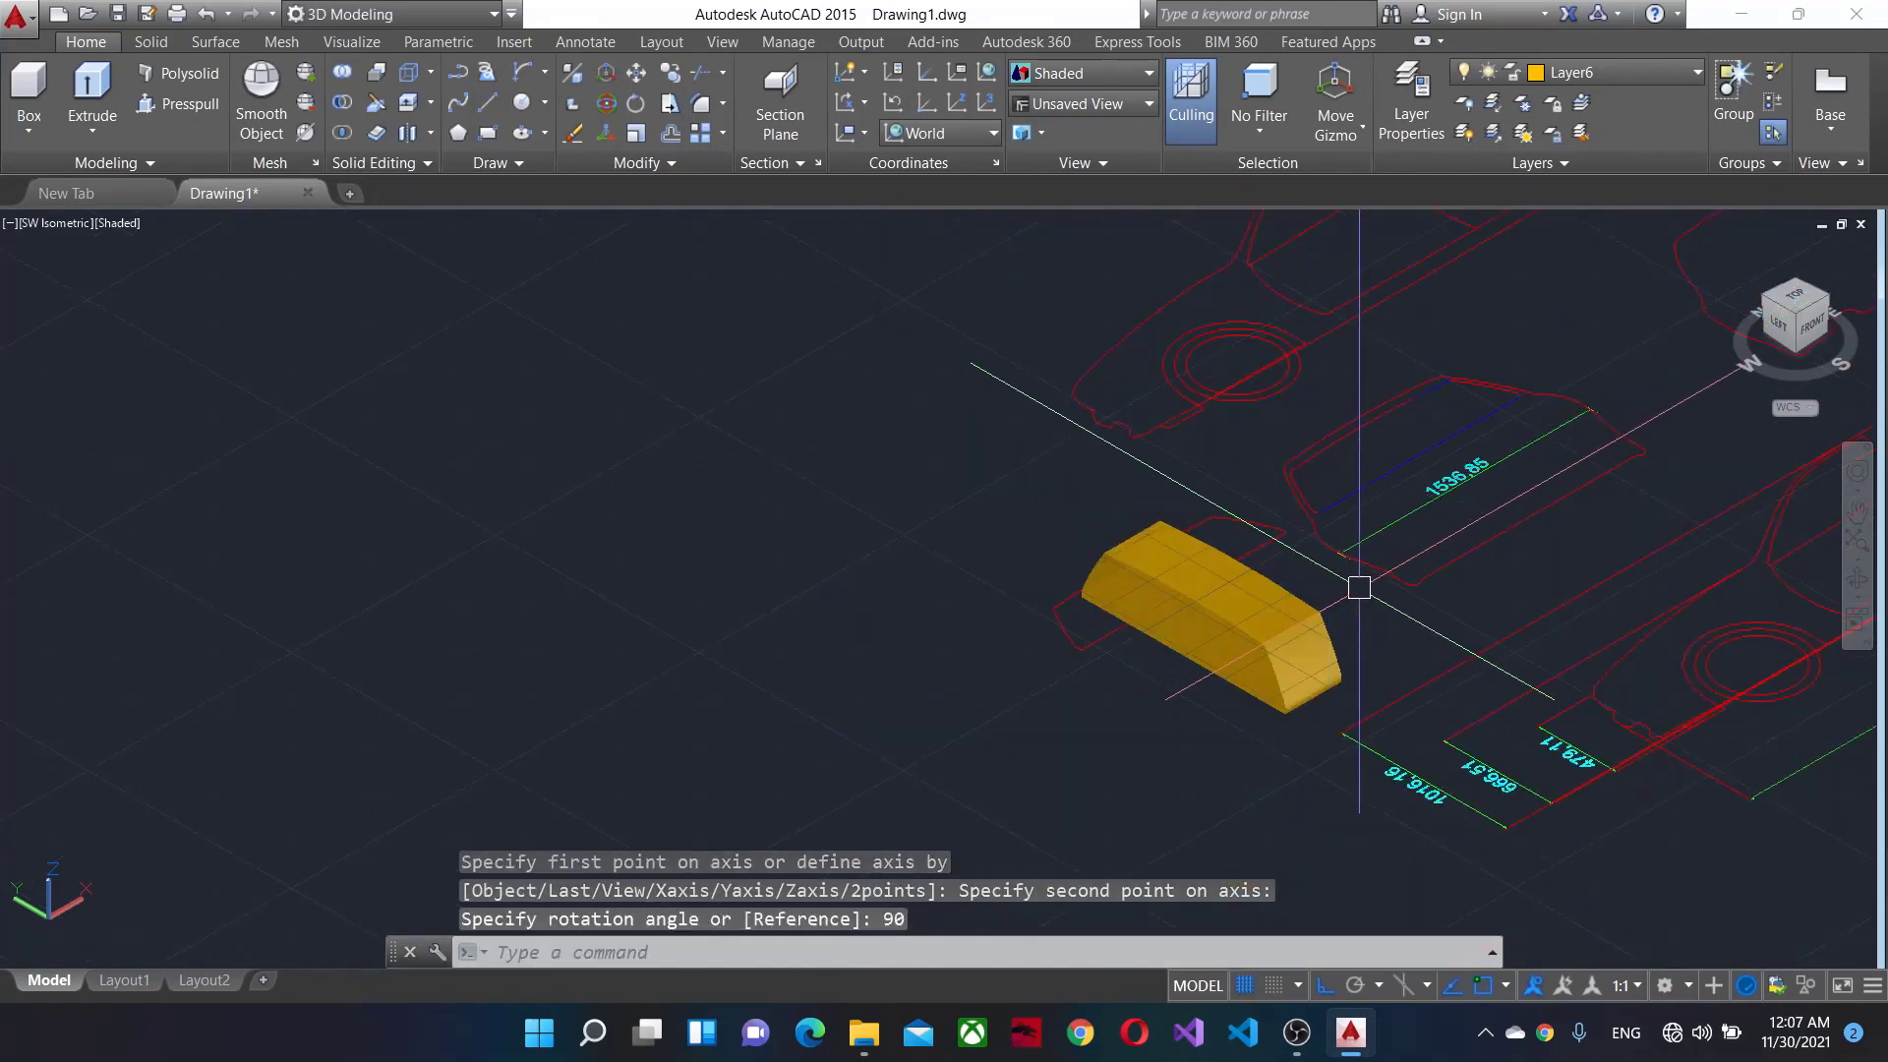
type("m")
key("Return")
Move the yellow solid twice, raising it toward the car body.
left_click(1312, 626)
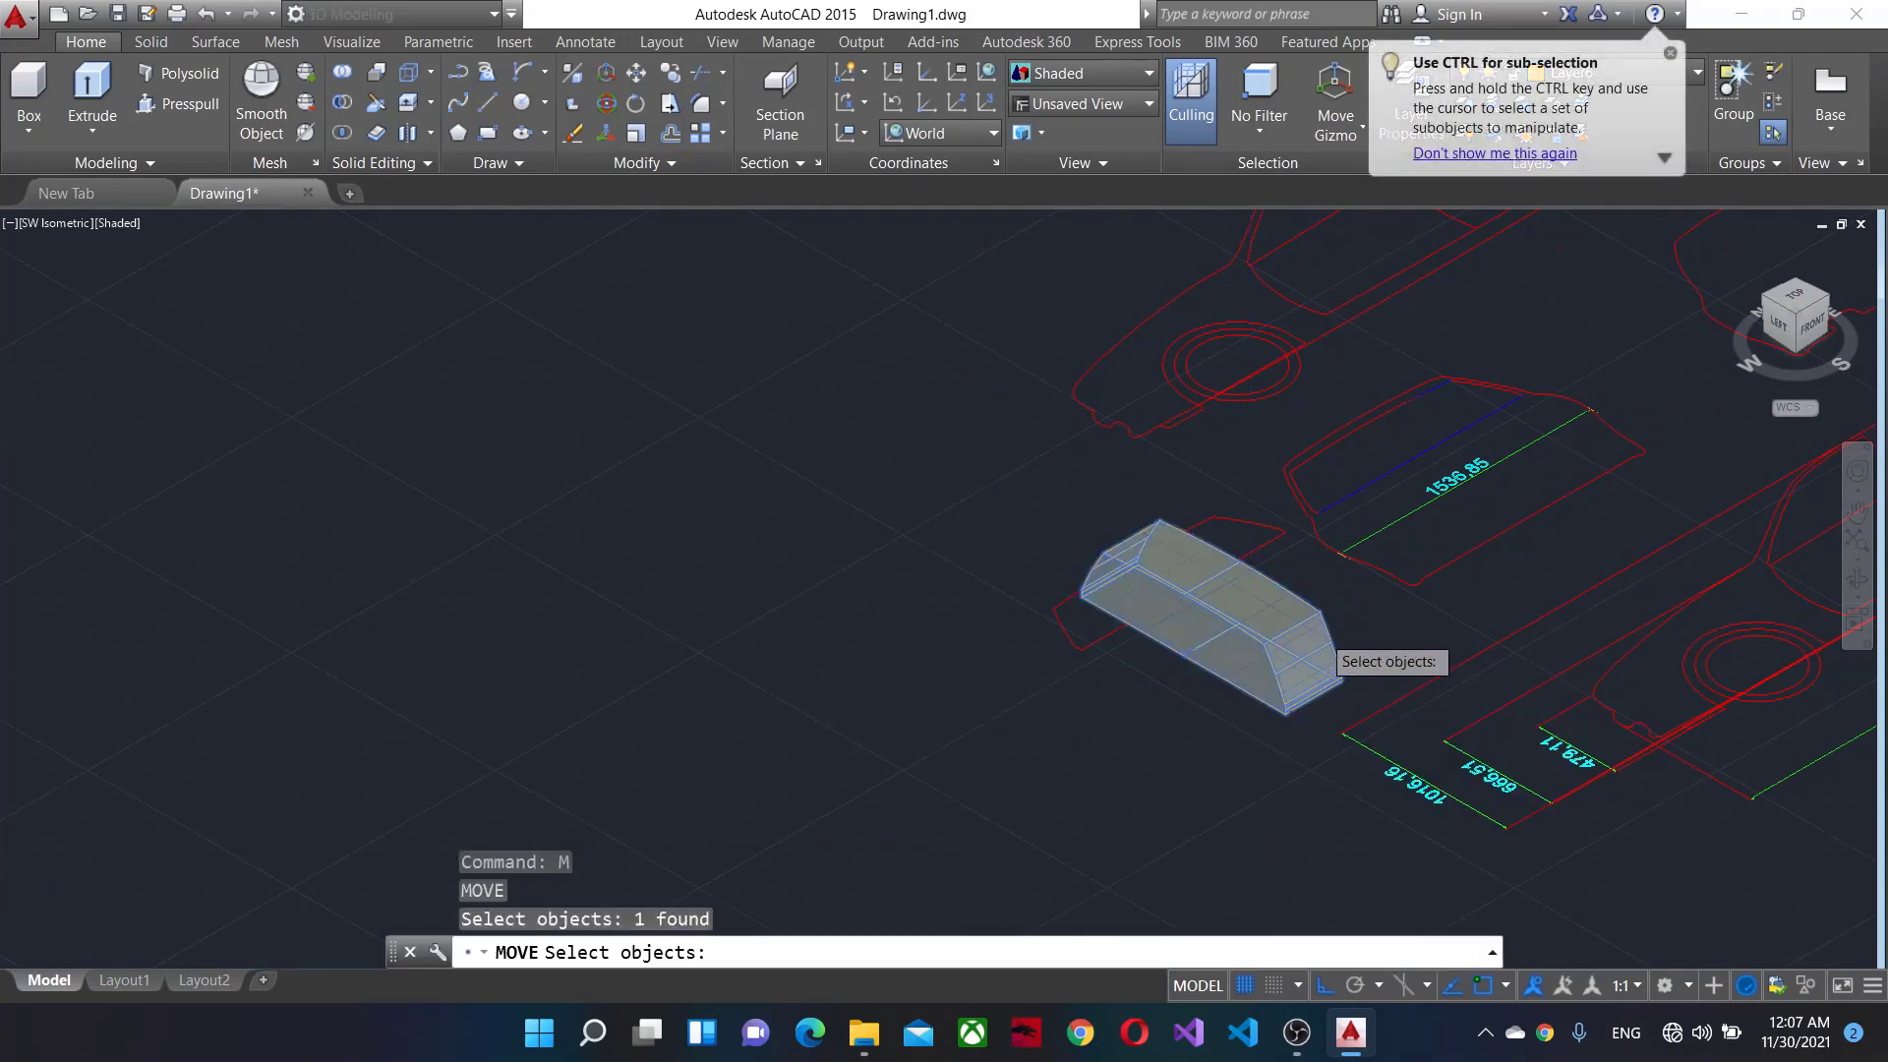
scroll(1312, 626, "down", 3)
key("Return")
left_click(1346, 773)
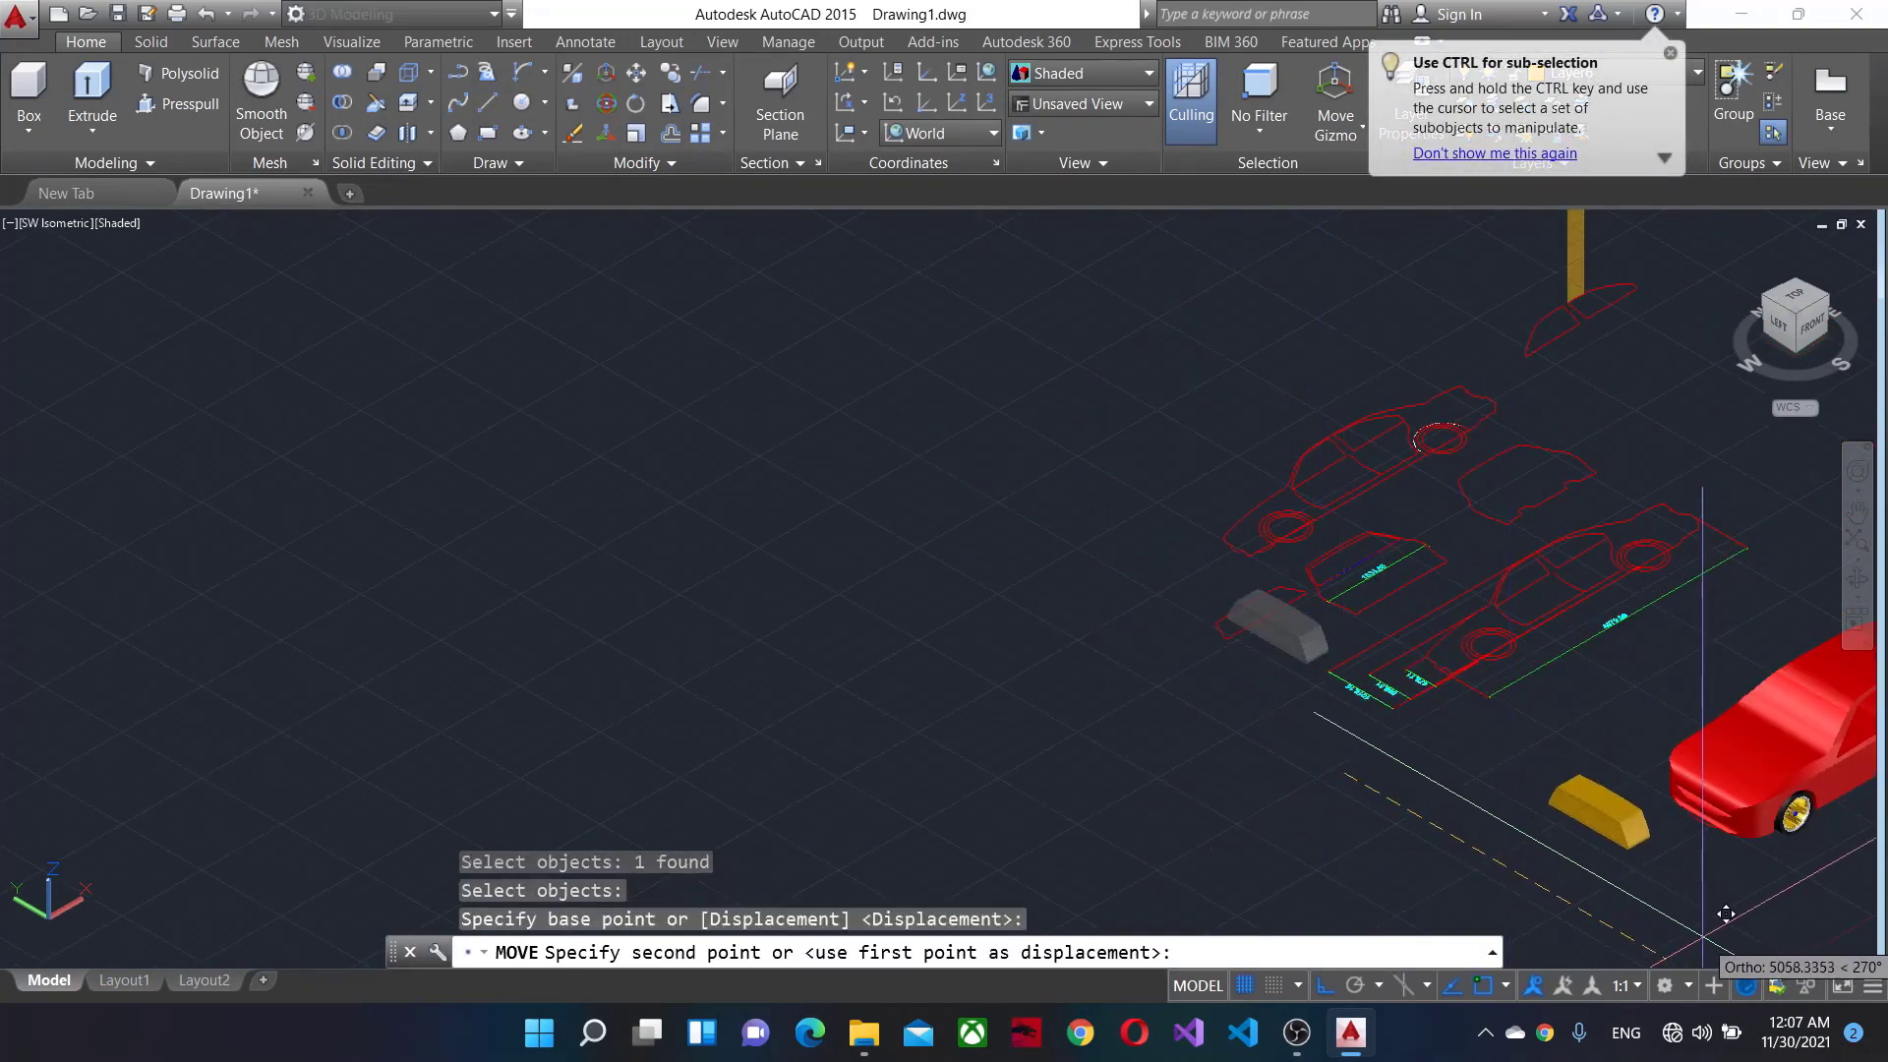
scroll(1726, 914, "up", 3)
left_click(1328, 695)
scroll(1476, 613, "up", 2)
left_click(1477, 613)
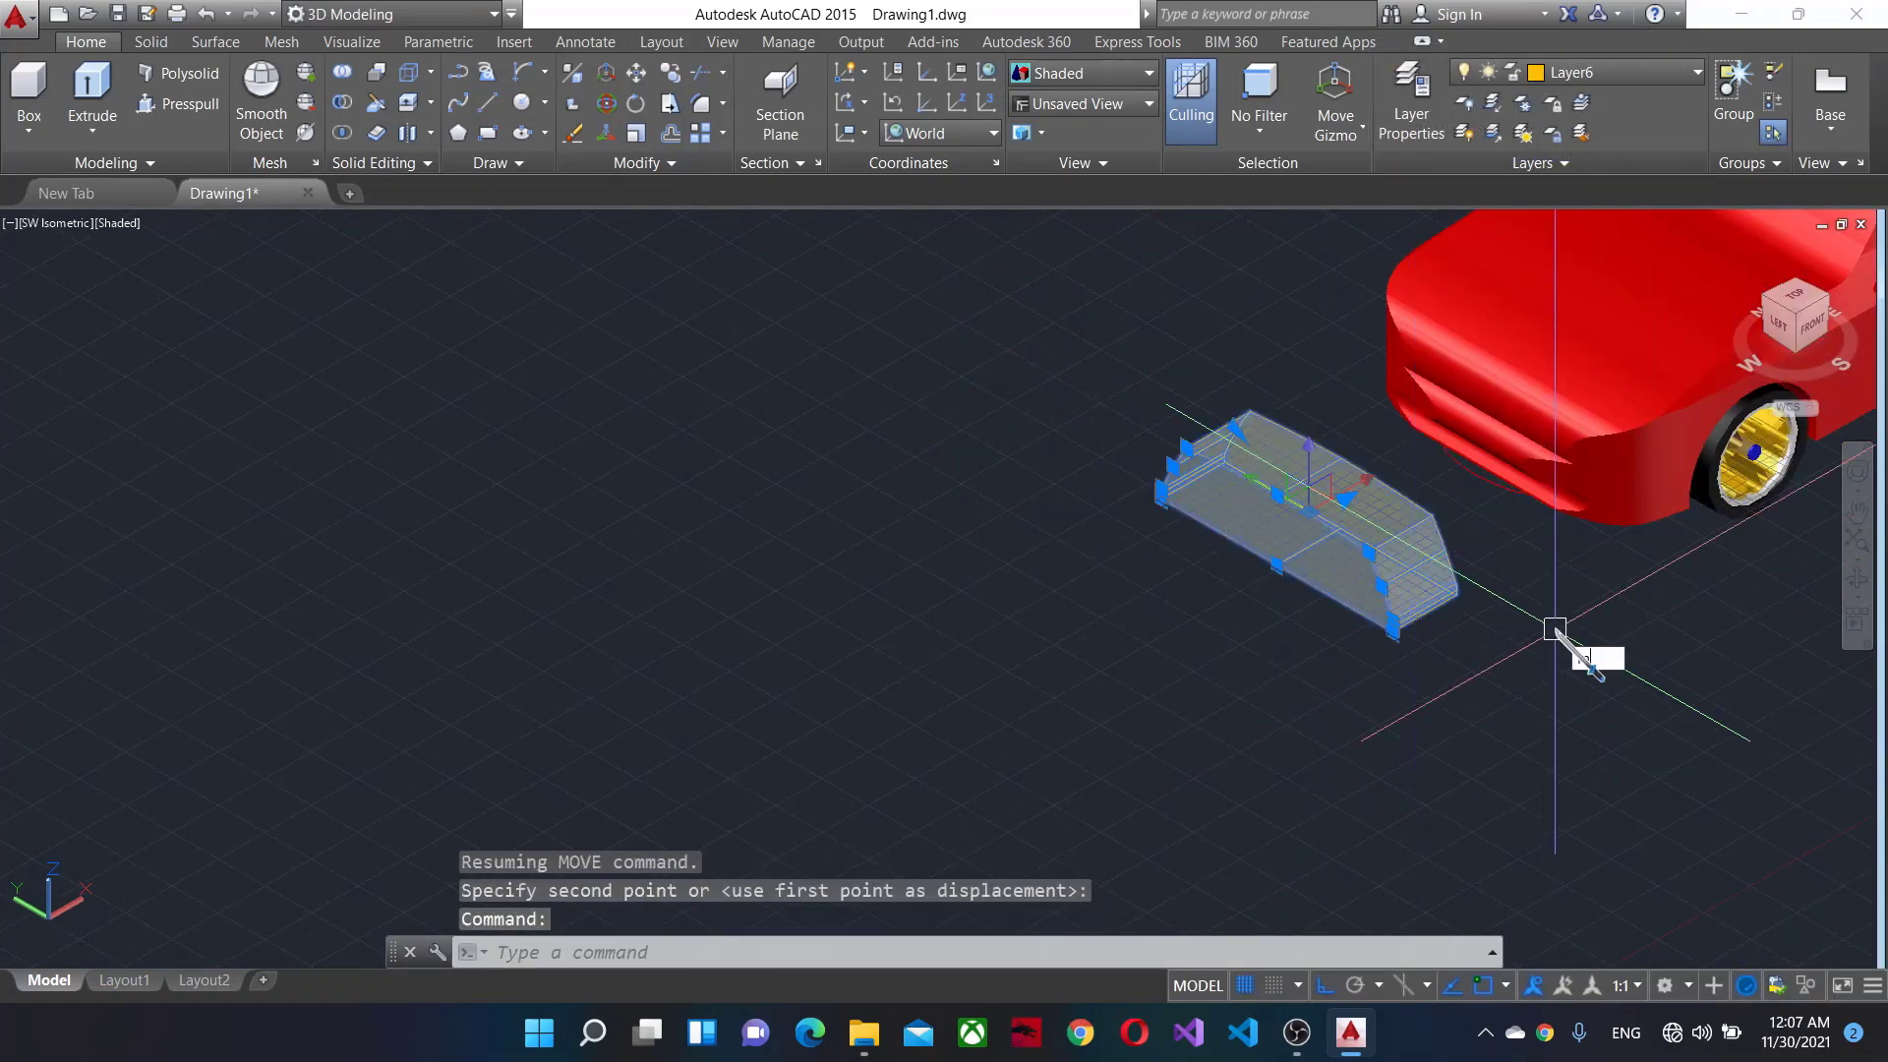
key("Return")
left_click(1555, 629)
scroll(1083, 654, "up", 3)
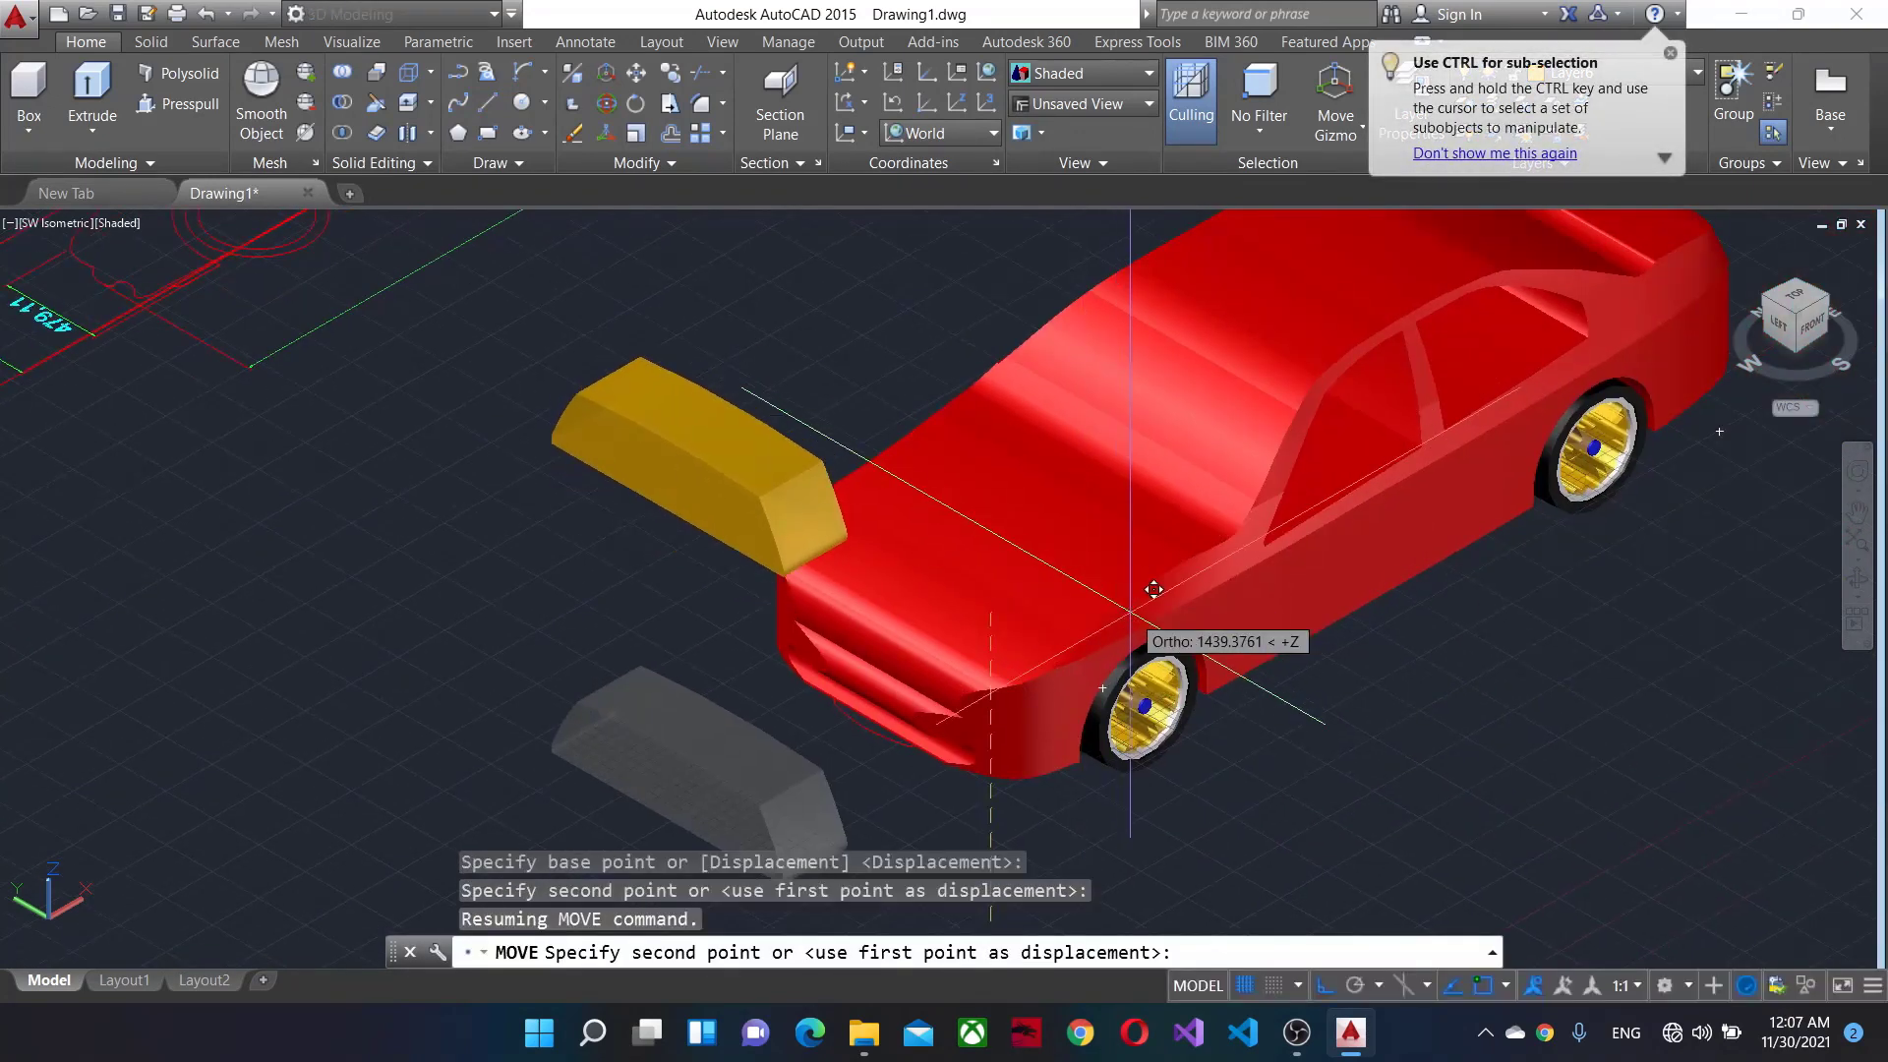
left_click(1184, 630)
Move the yellow block higher again, then cancel a further move.
key("Return")
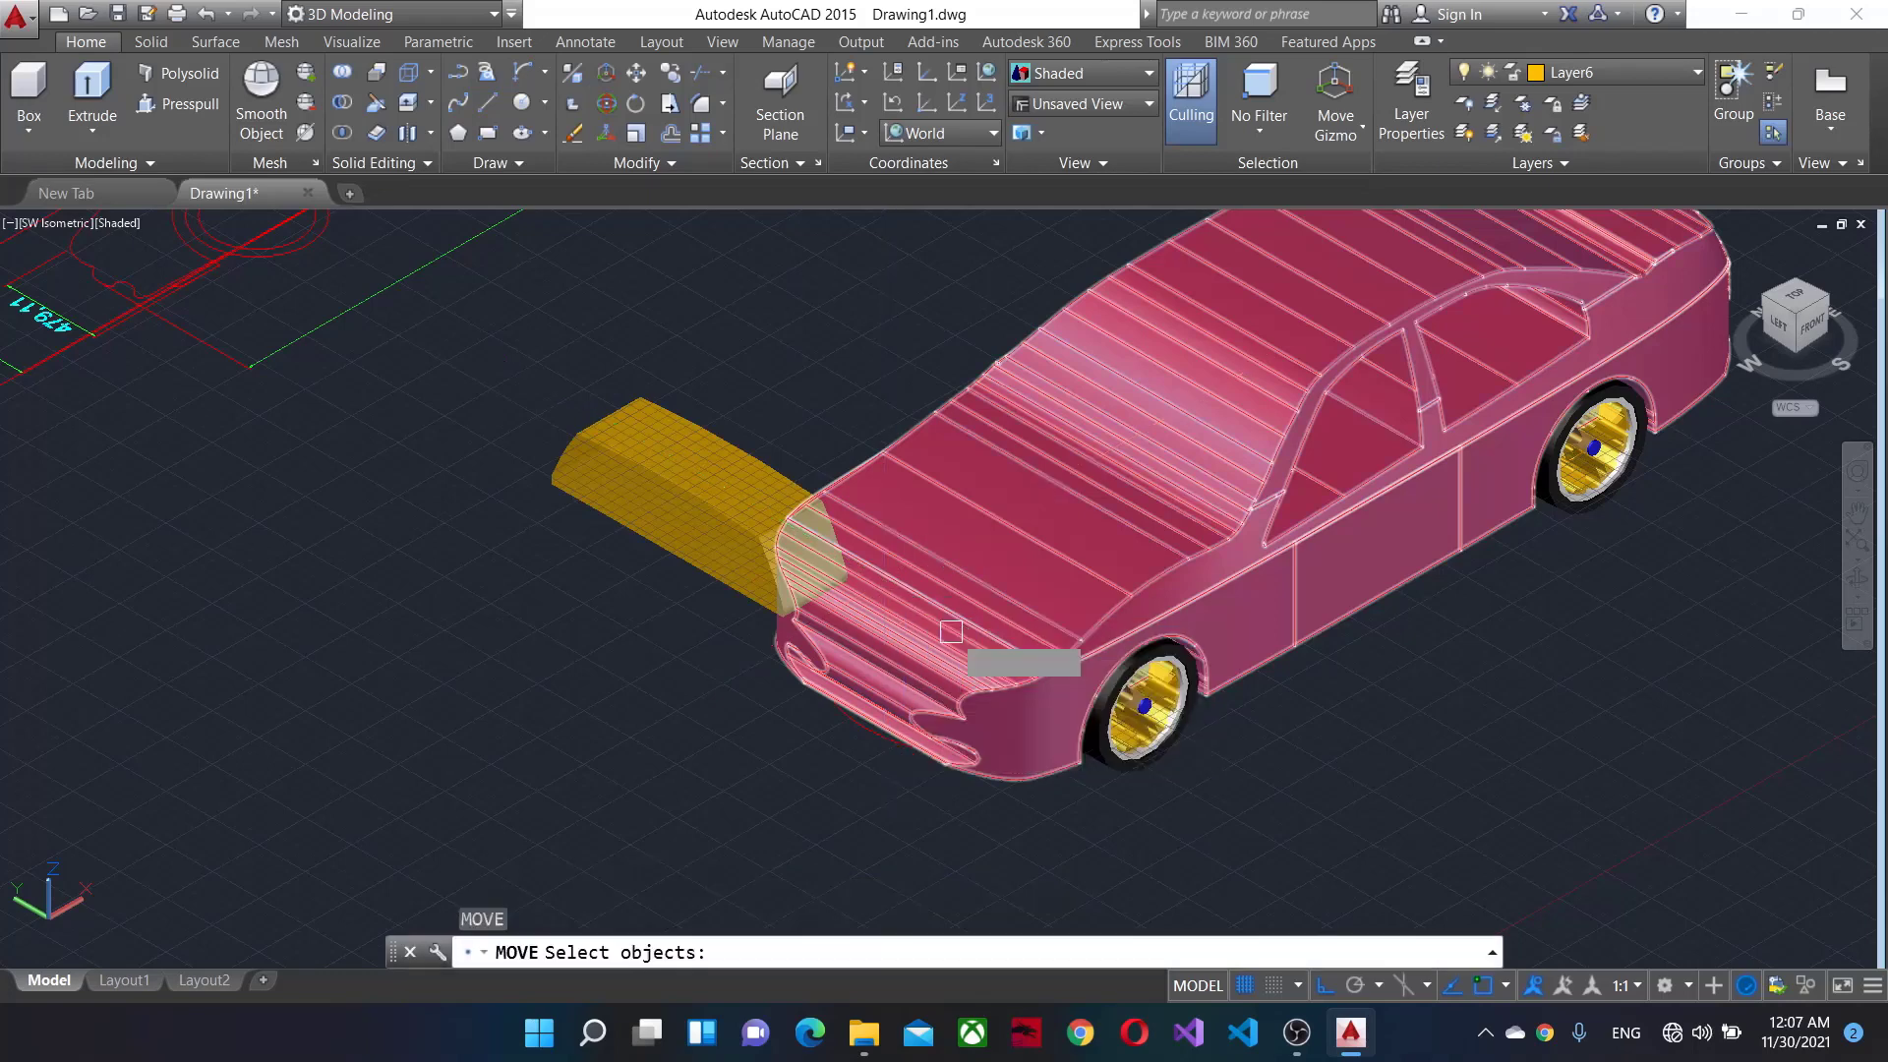
left_click(1013, 654)
key("Return")
left_click(1369, 707)
left_click(1372, 630)
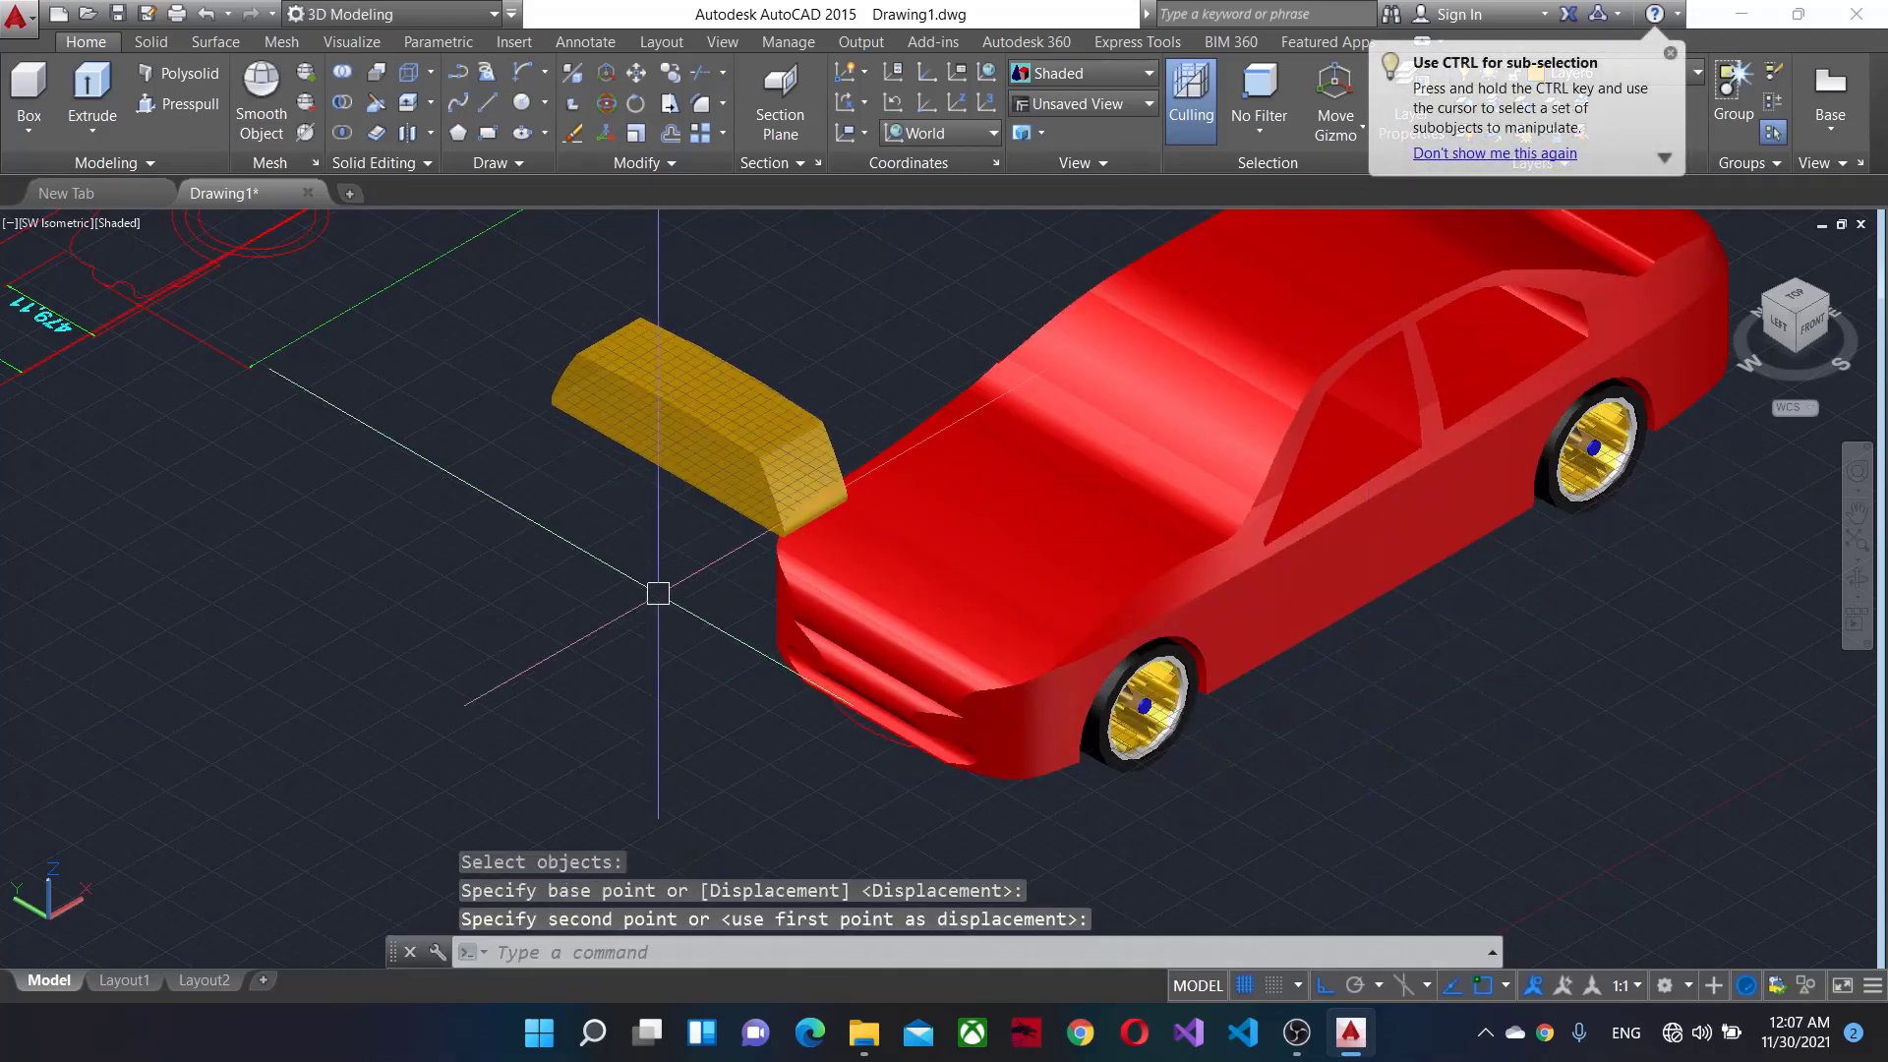
left_click(693, 462)
key("Return")
key("Escape")
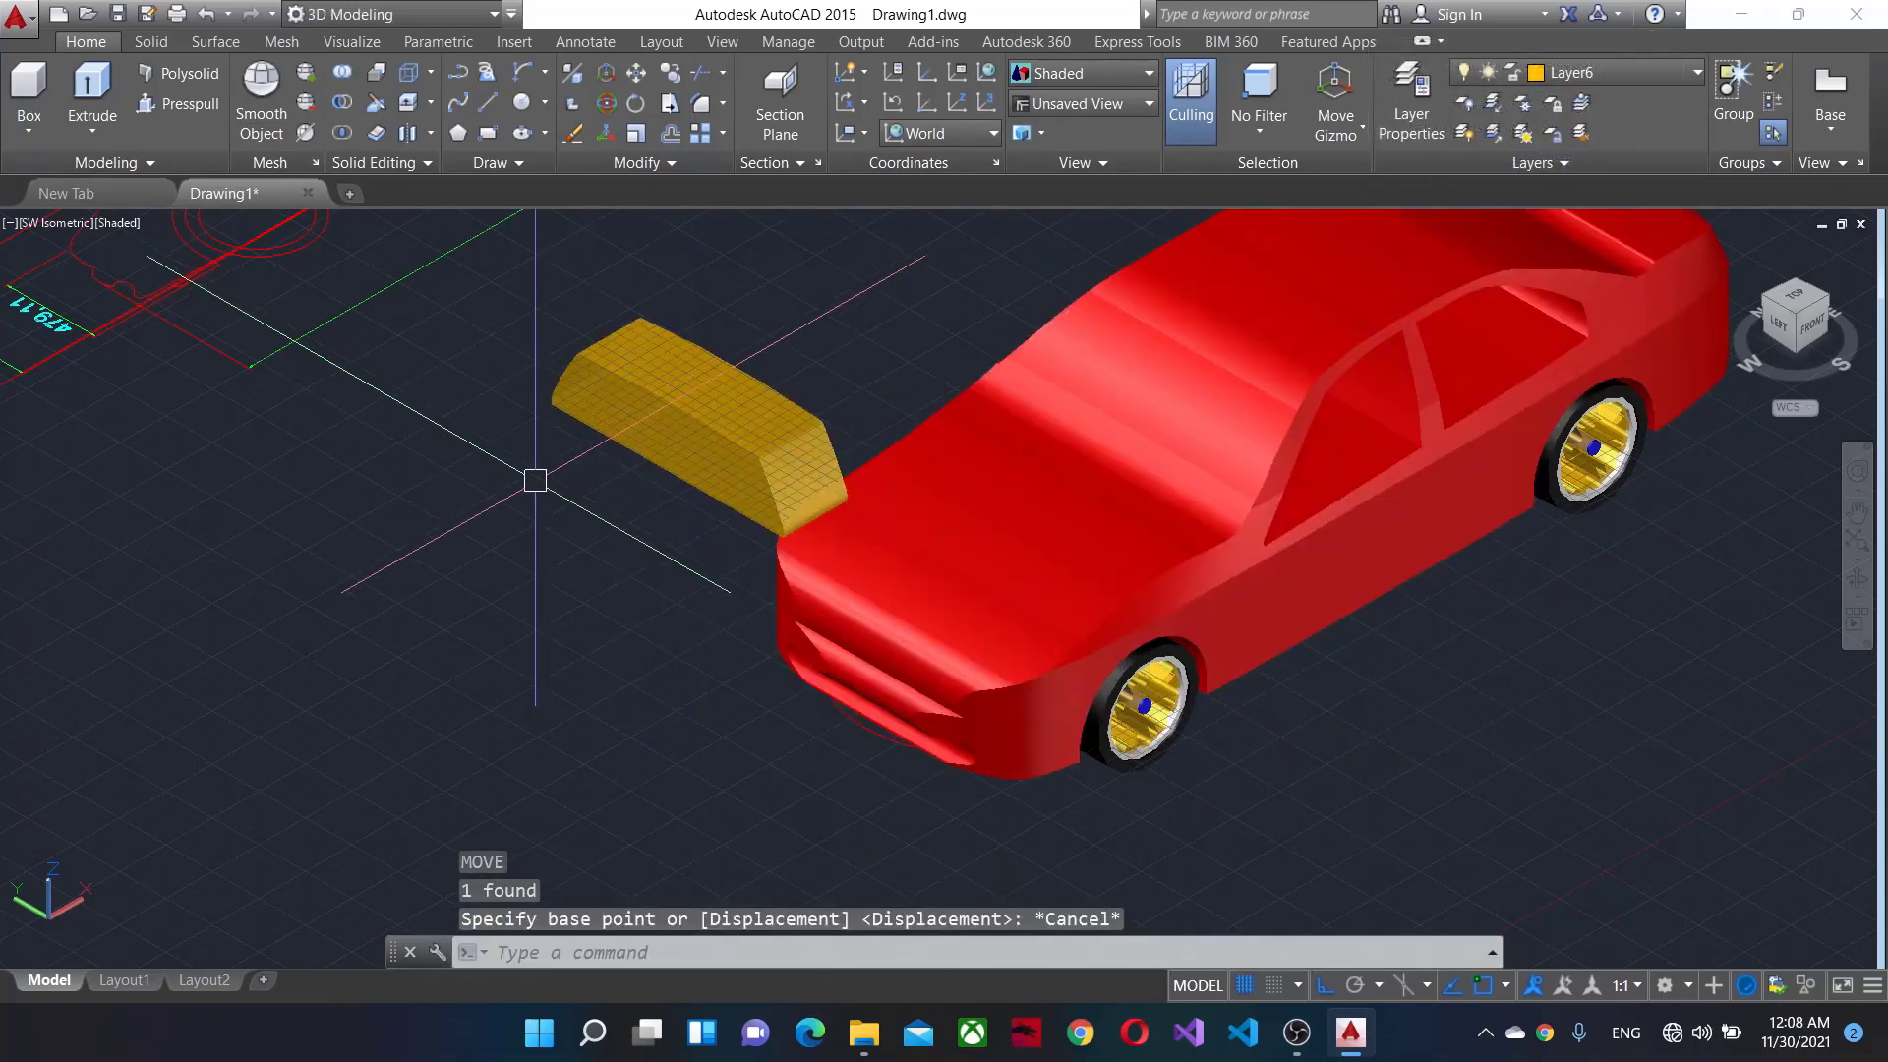
Repeat MOVE to set the yellow block down on the car's hood.
right_click(535, 480)
left_click(591, 535)
left_click(708, 448)
key("Return")
left_click(1318, 622)
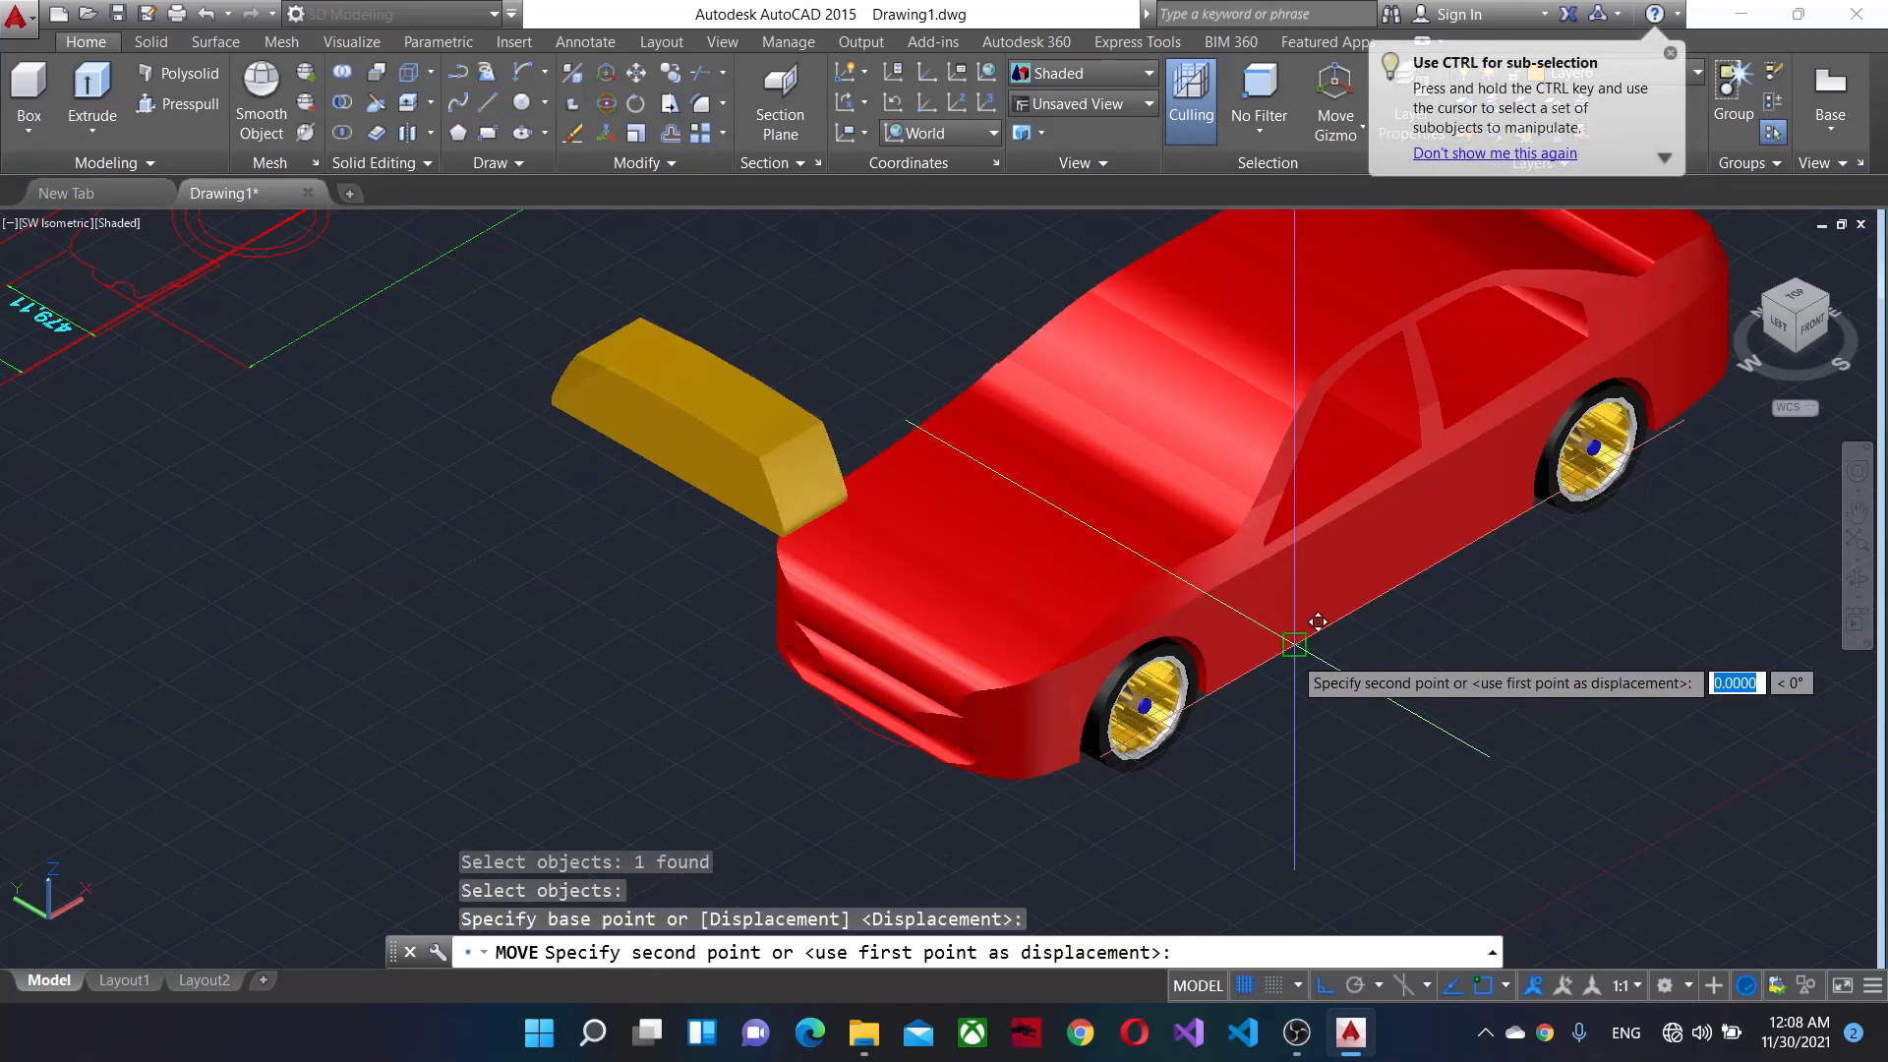
left_click(1463, 813)
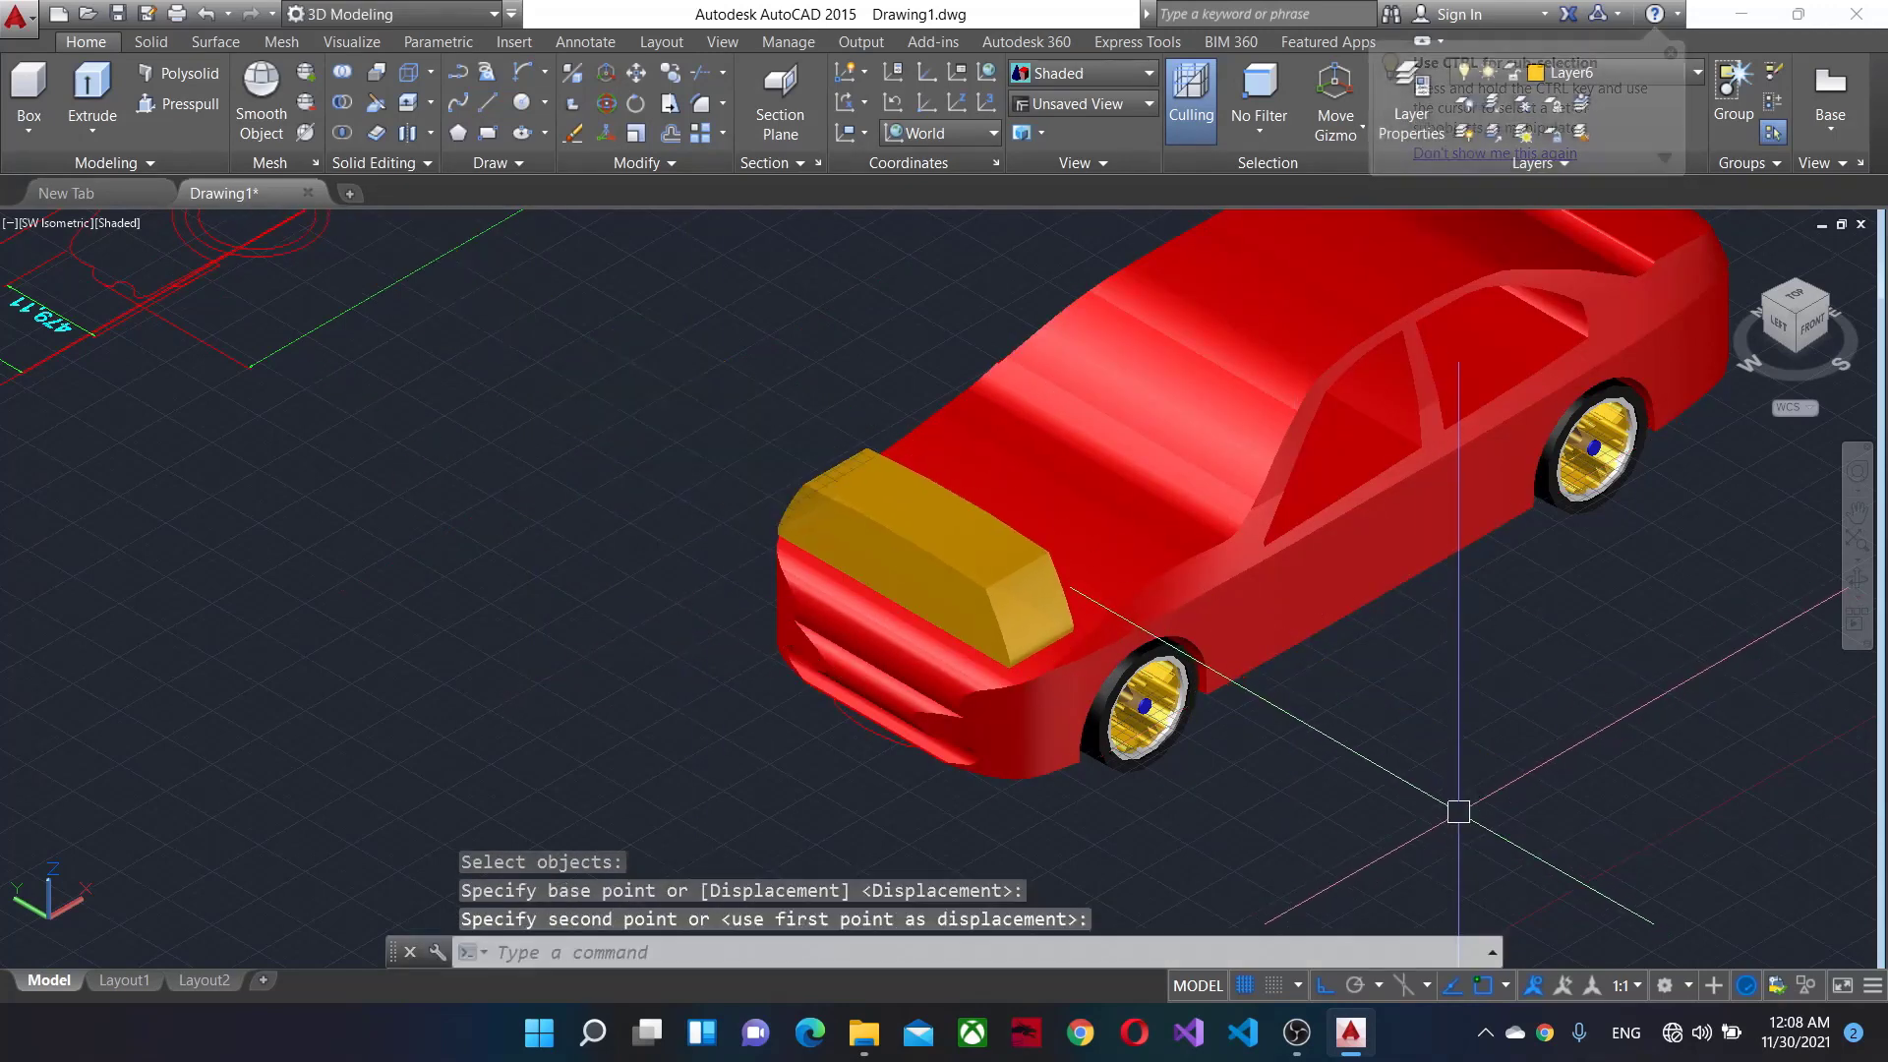
left_click(1857, 586)
left_click_drag(1454, 547, 888, 594)
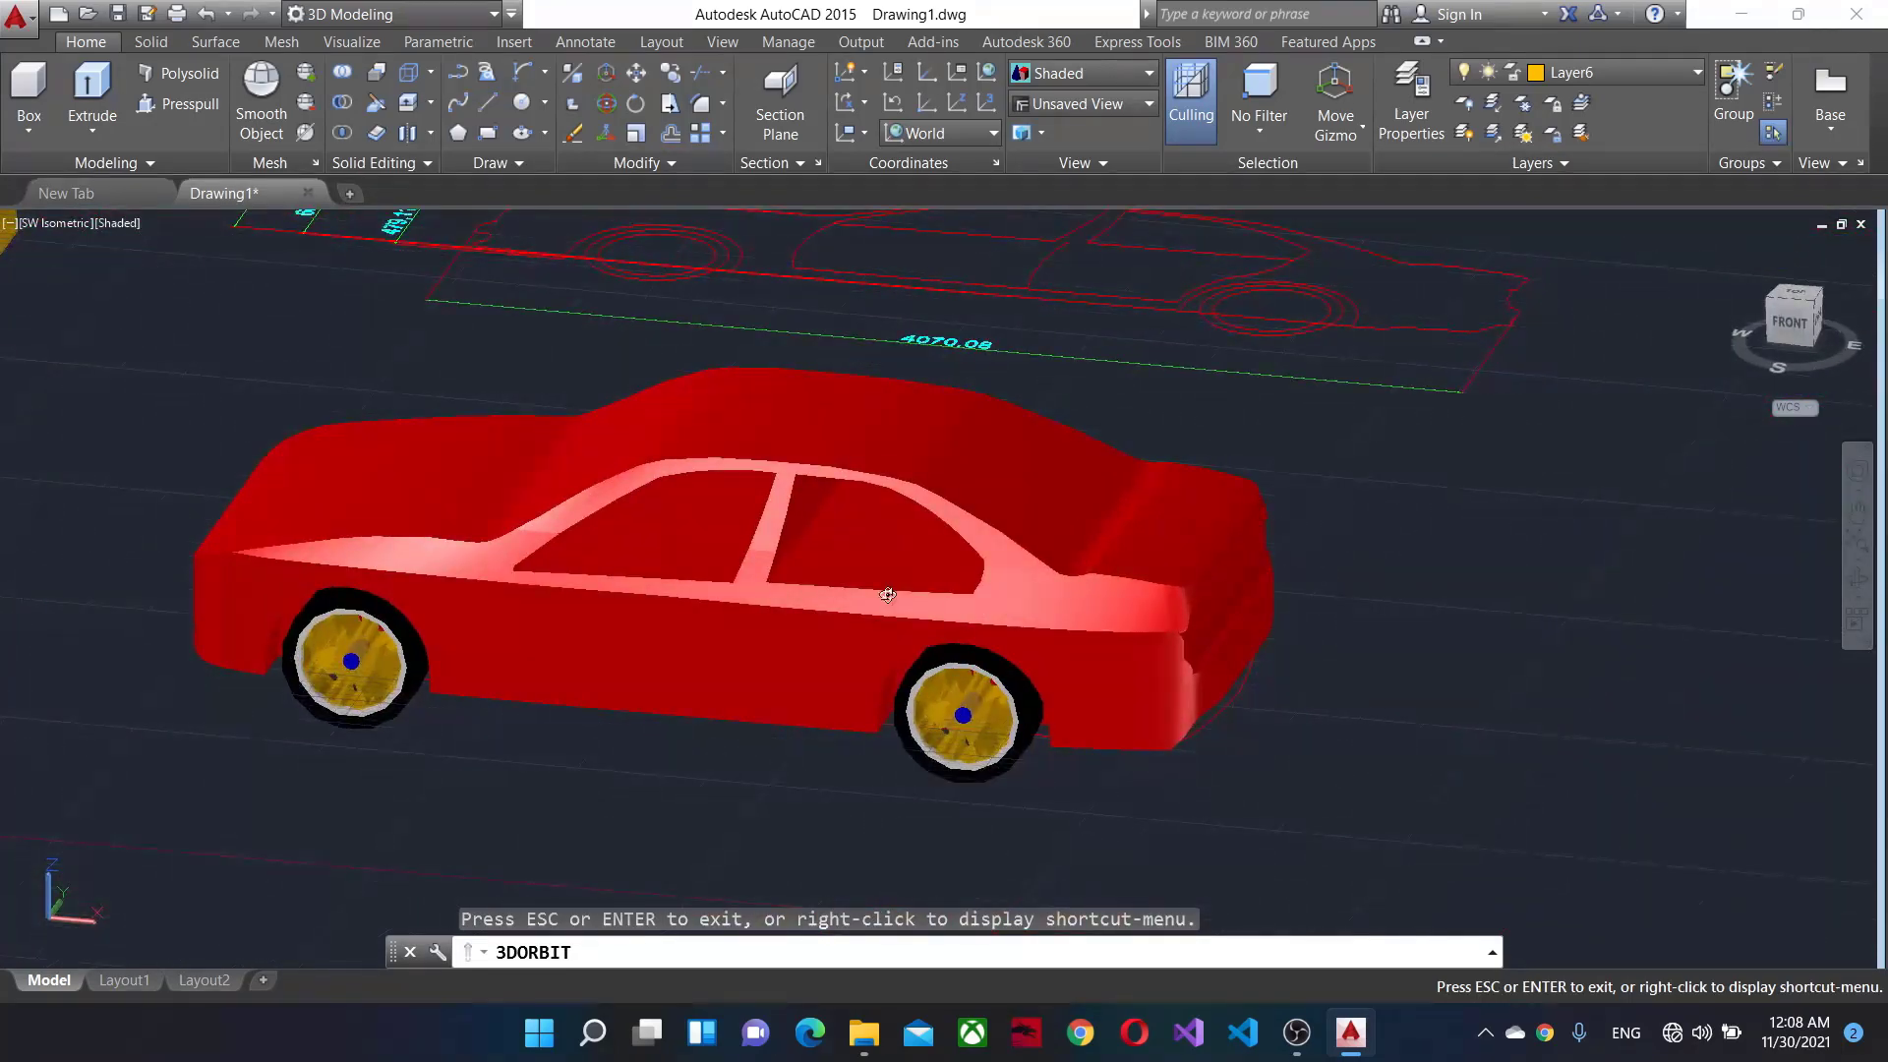
From a side view, move the yellow block up onto the car roof.
middle_click_drag(268, 550, 662, 663)
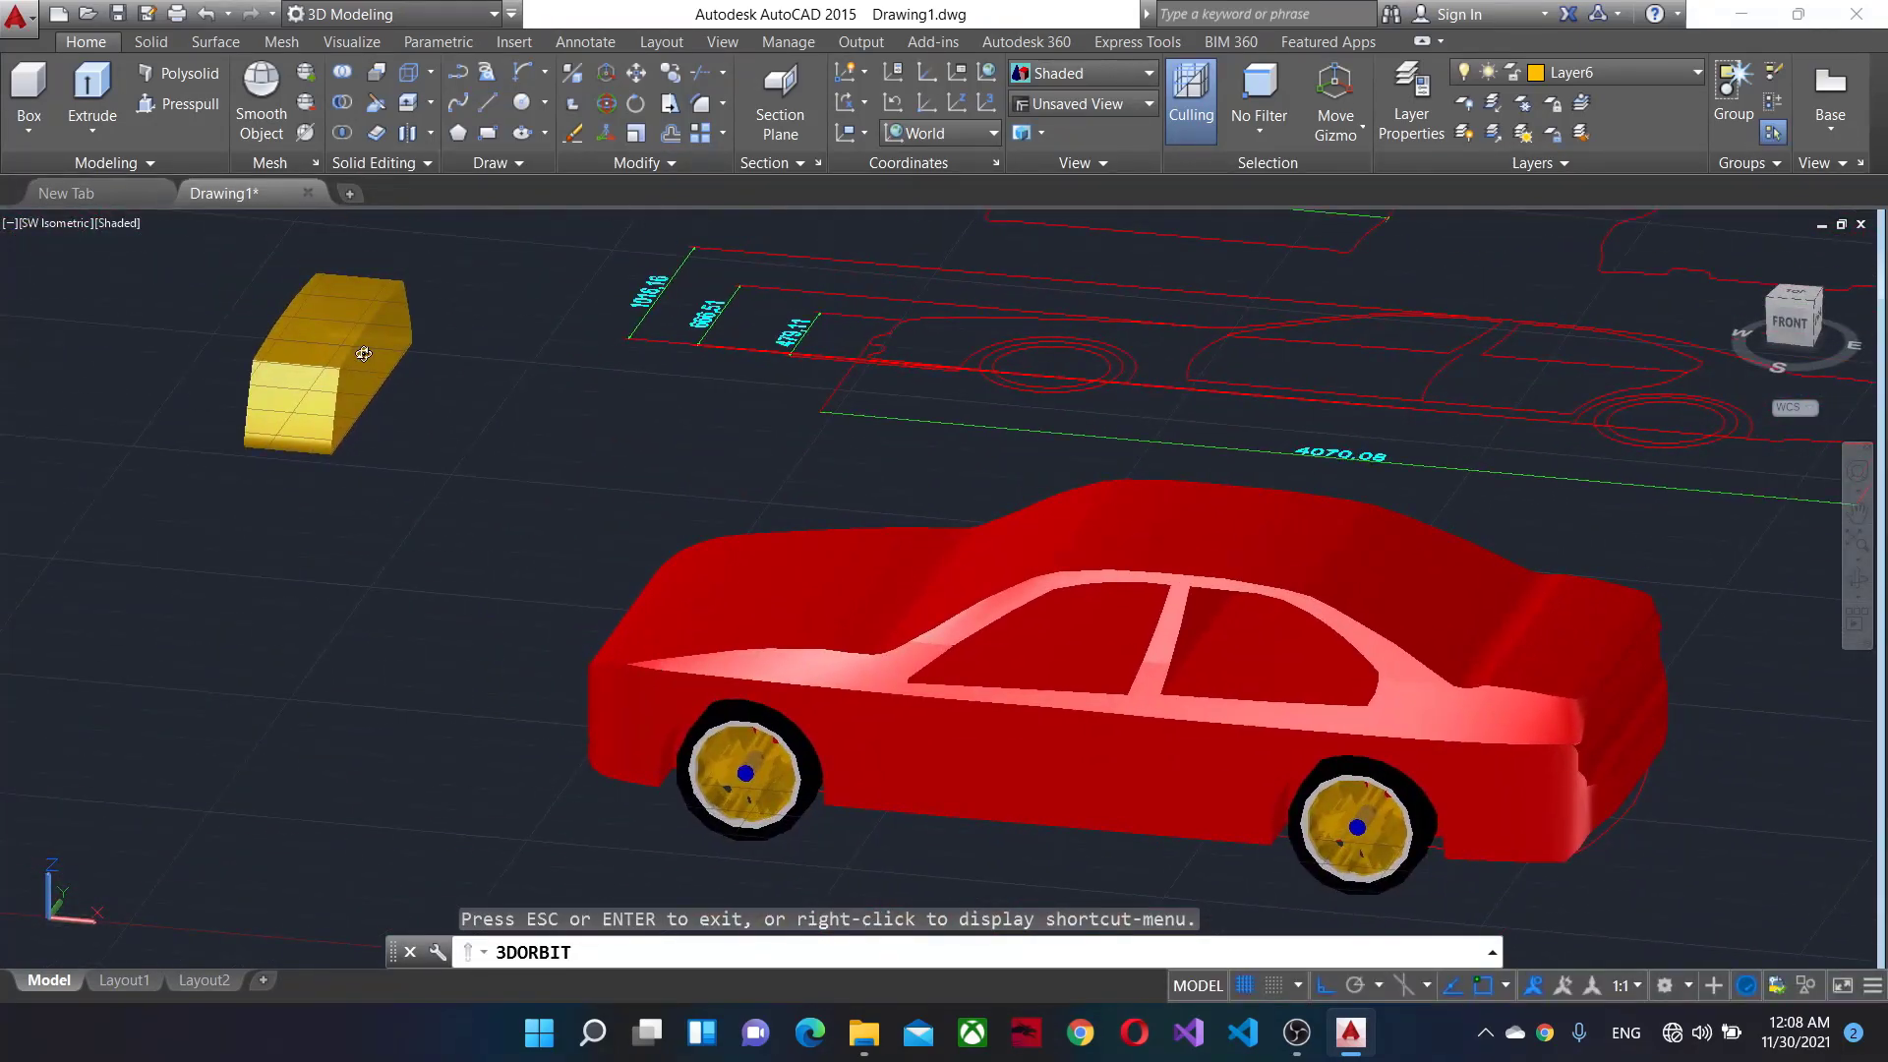
key("Escape")
left_click(363, 352)
type("m")
key("Return")
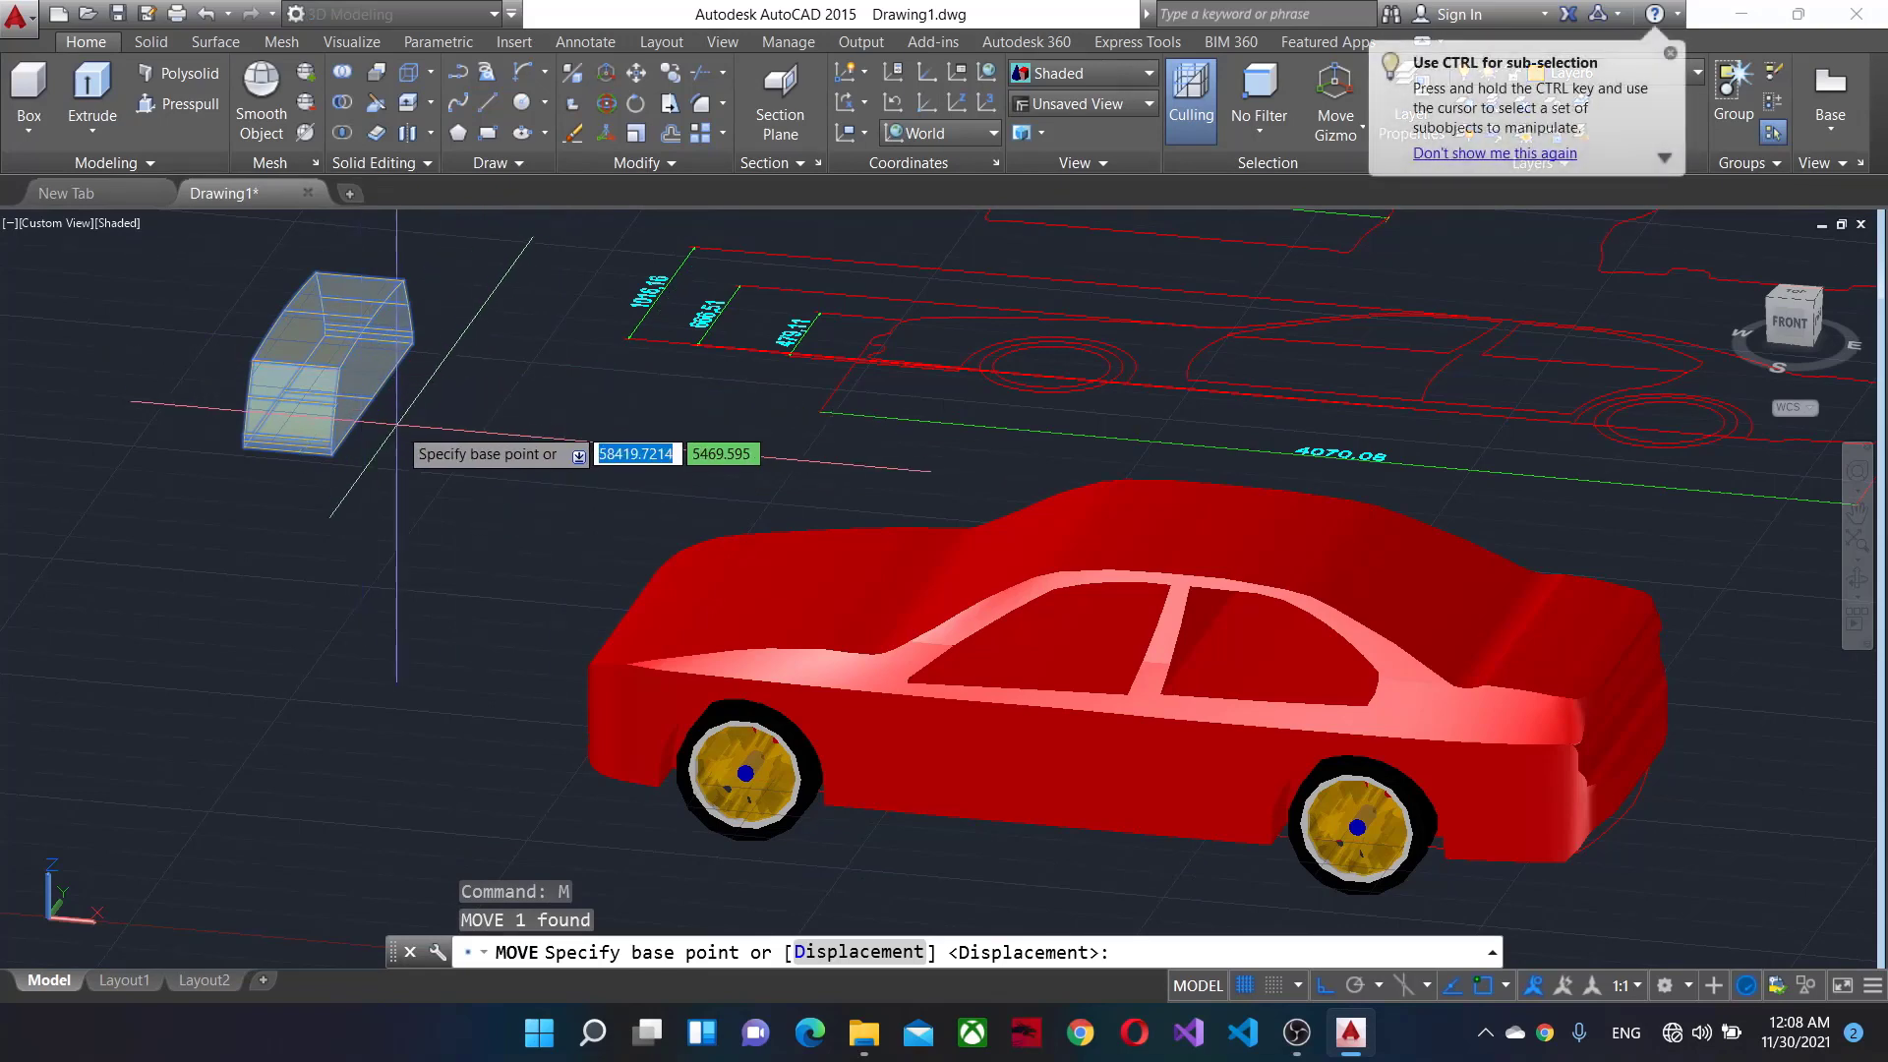
left_click(368, 561)
left_click(979, 654)
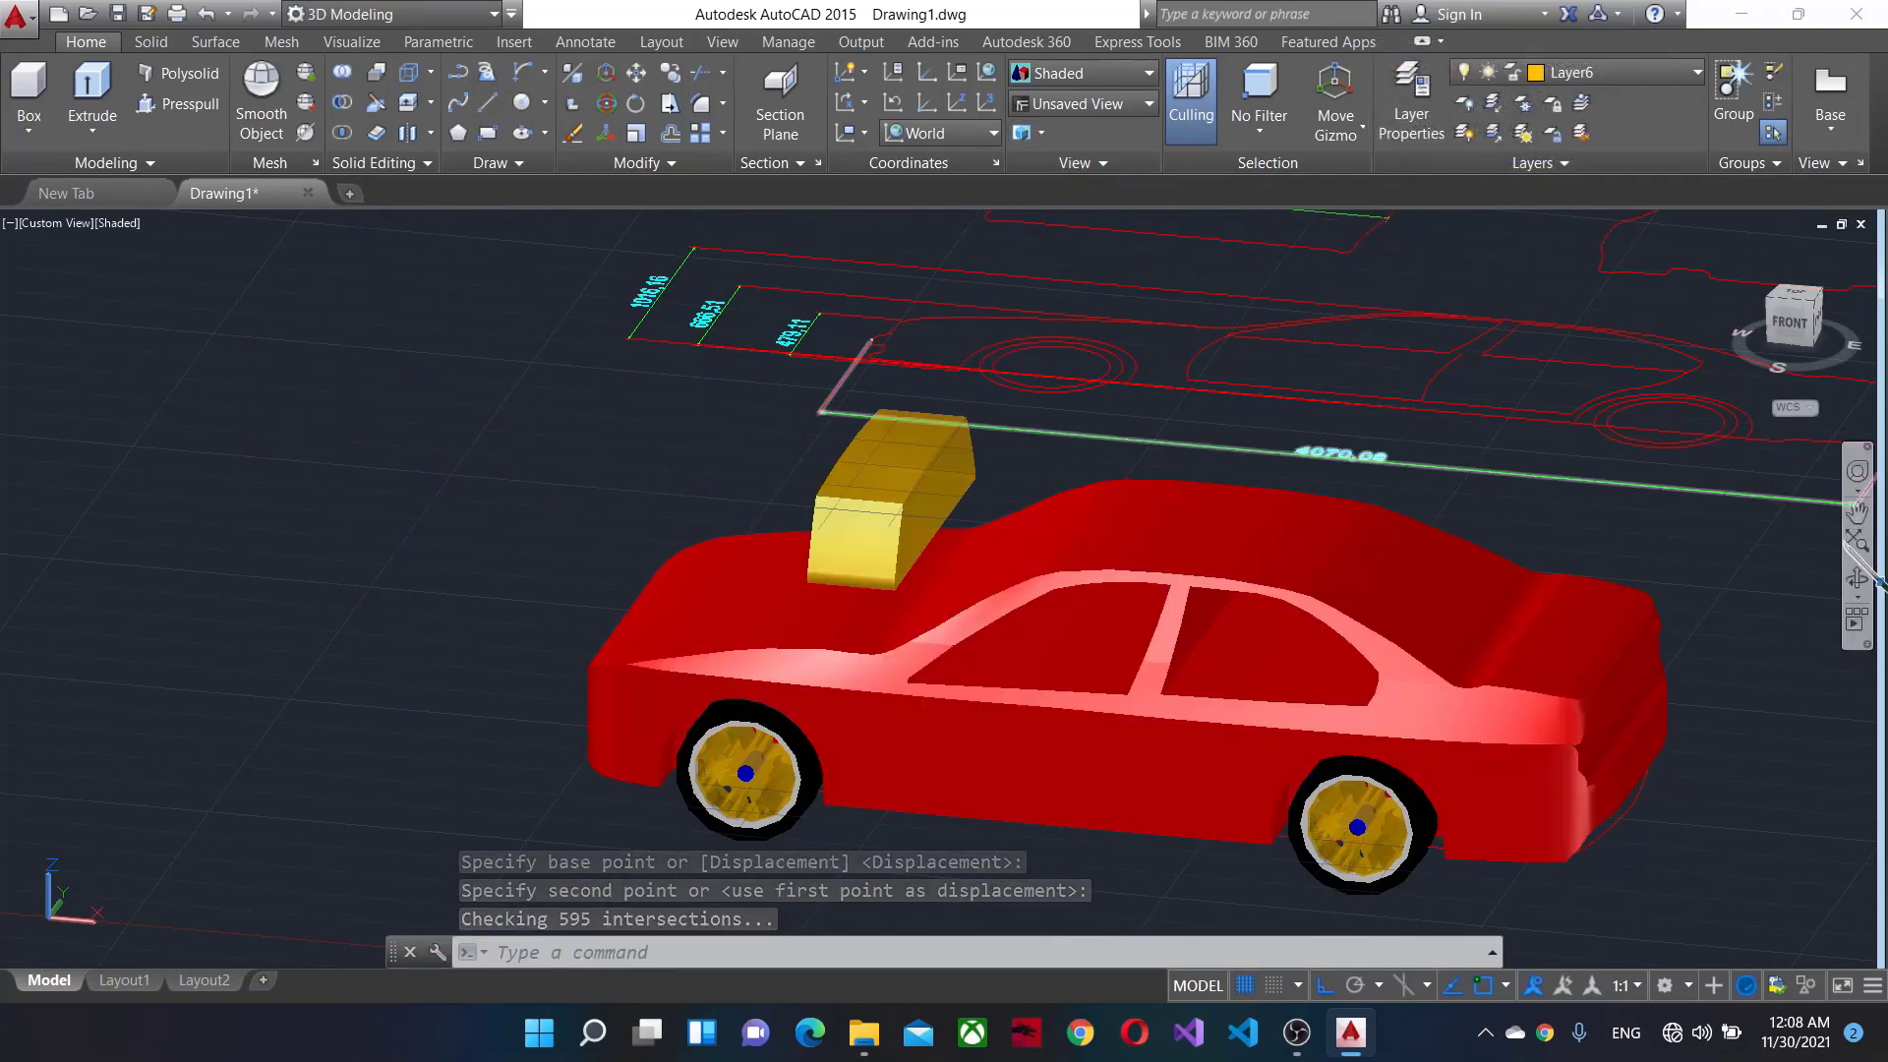
In Top view, move the yellow block across the middle of the car.
mouse_move(1281, 216)
middle_mouse_down("shift")
mouse_move(1525, 544)
mouse_move(1525, 623)
mouse_move(1854, 371)
middle_mouse_up("shift")
left_click(1800, 295)
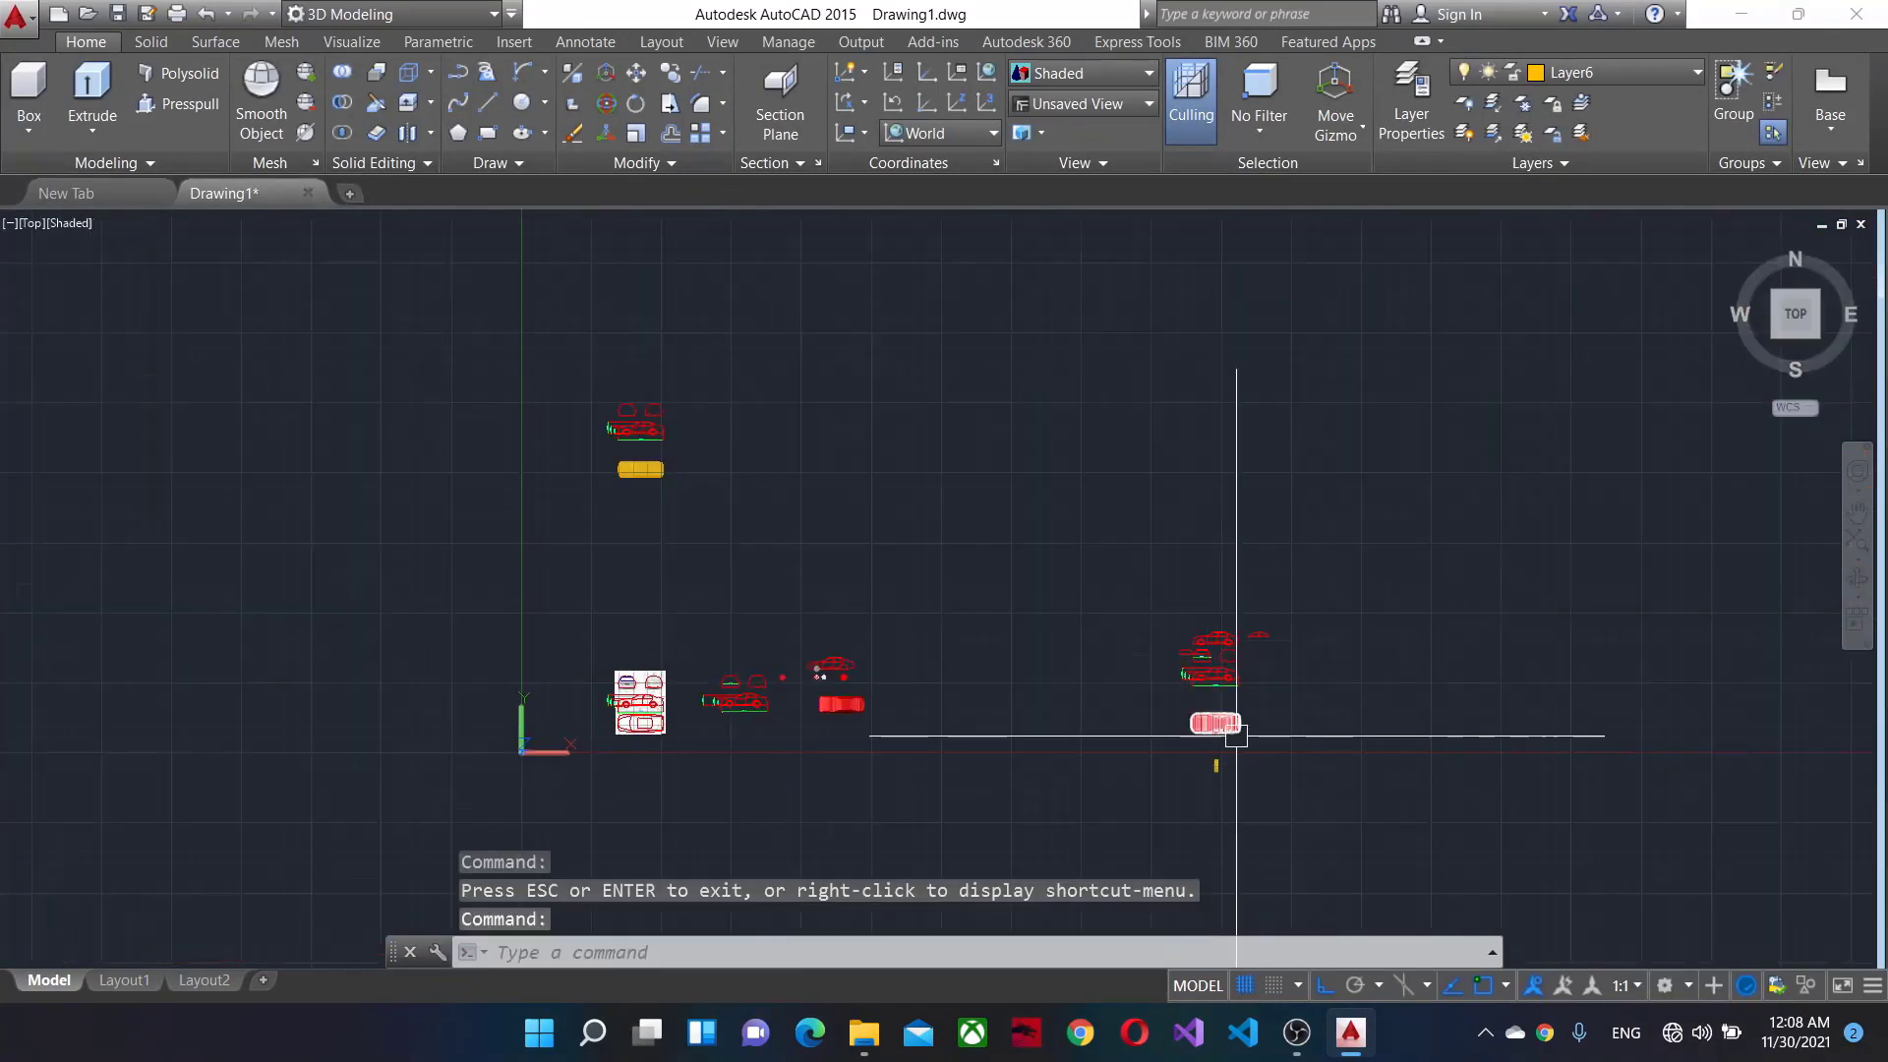
scroll(1210, 757, "up", 8)
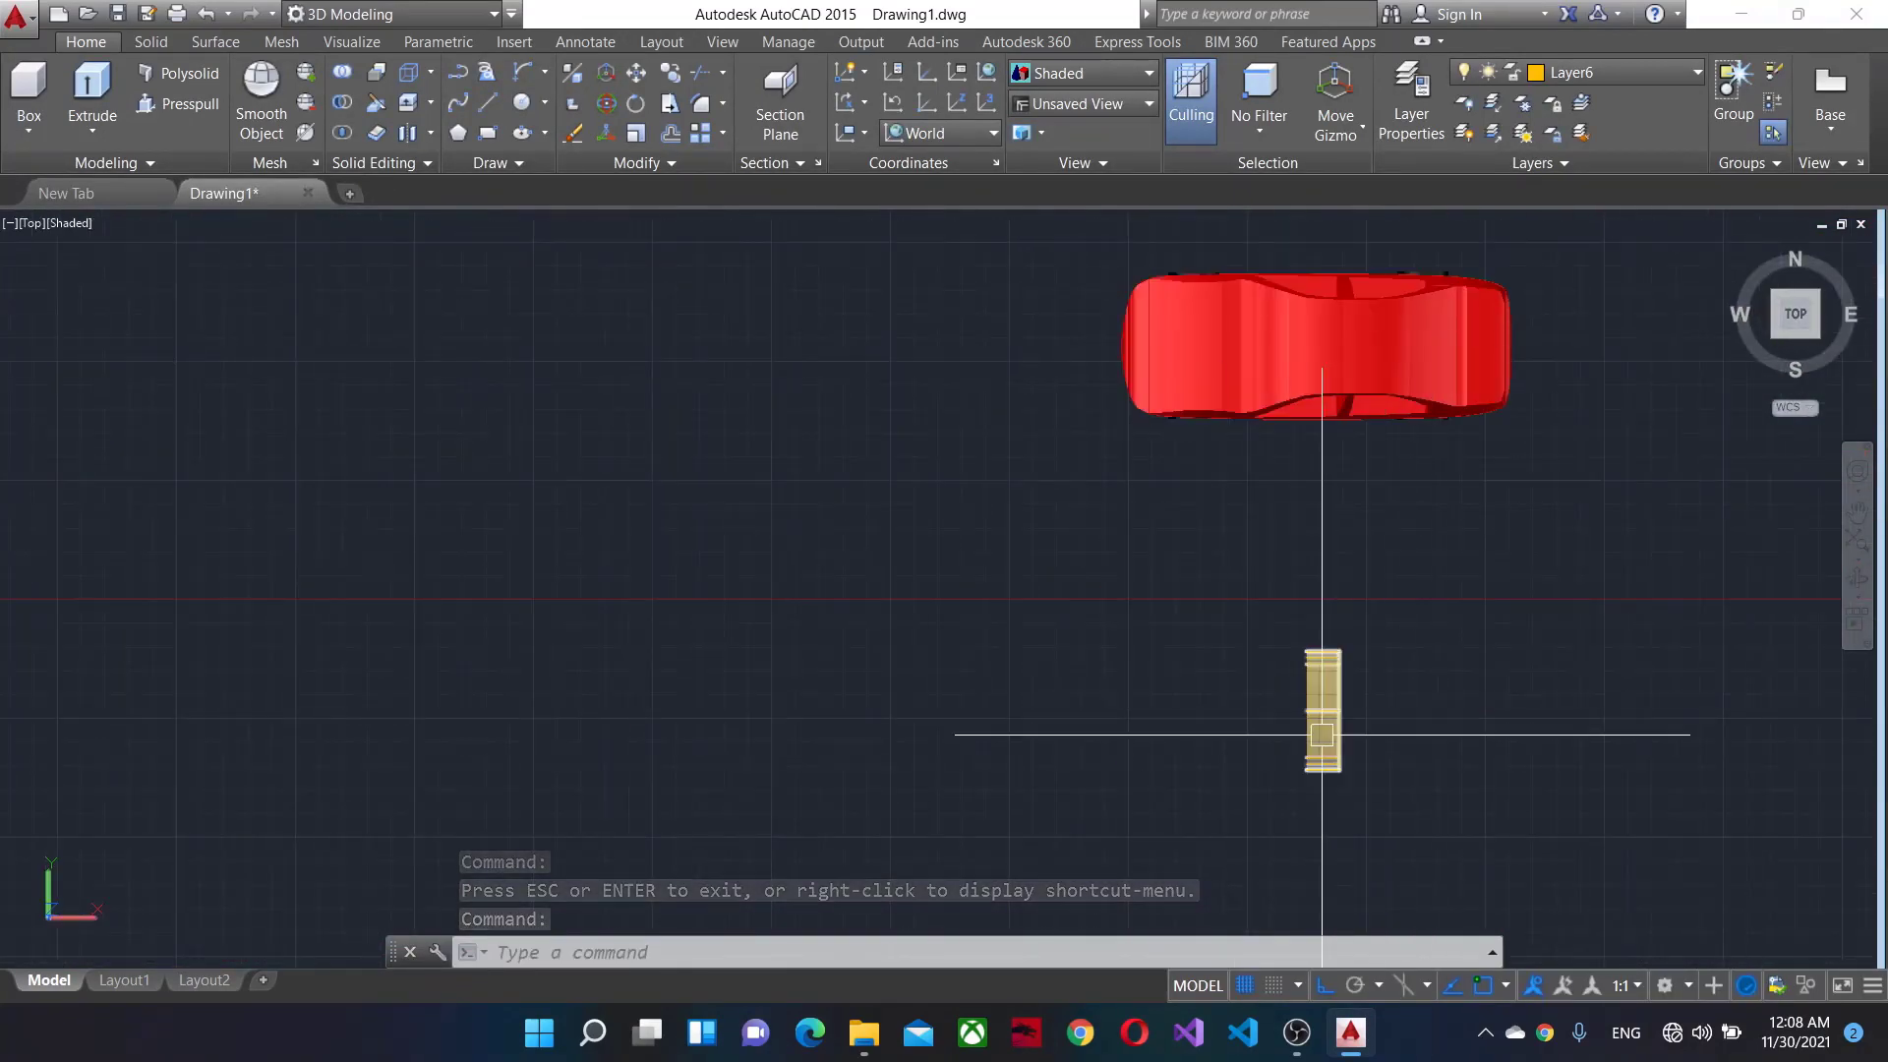
left_click(1323, 735)
type("M")
key("Return")
left_click(1420, 644)
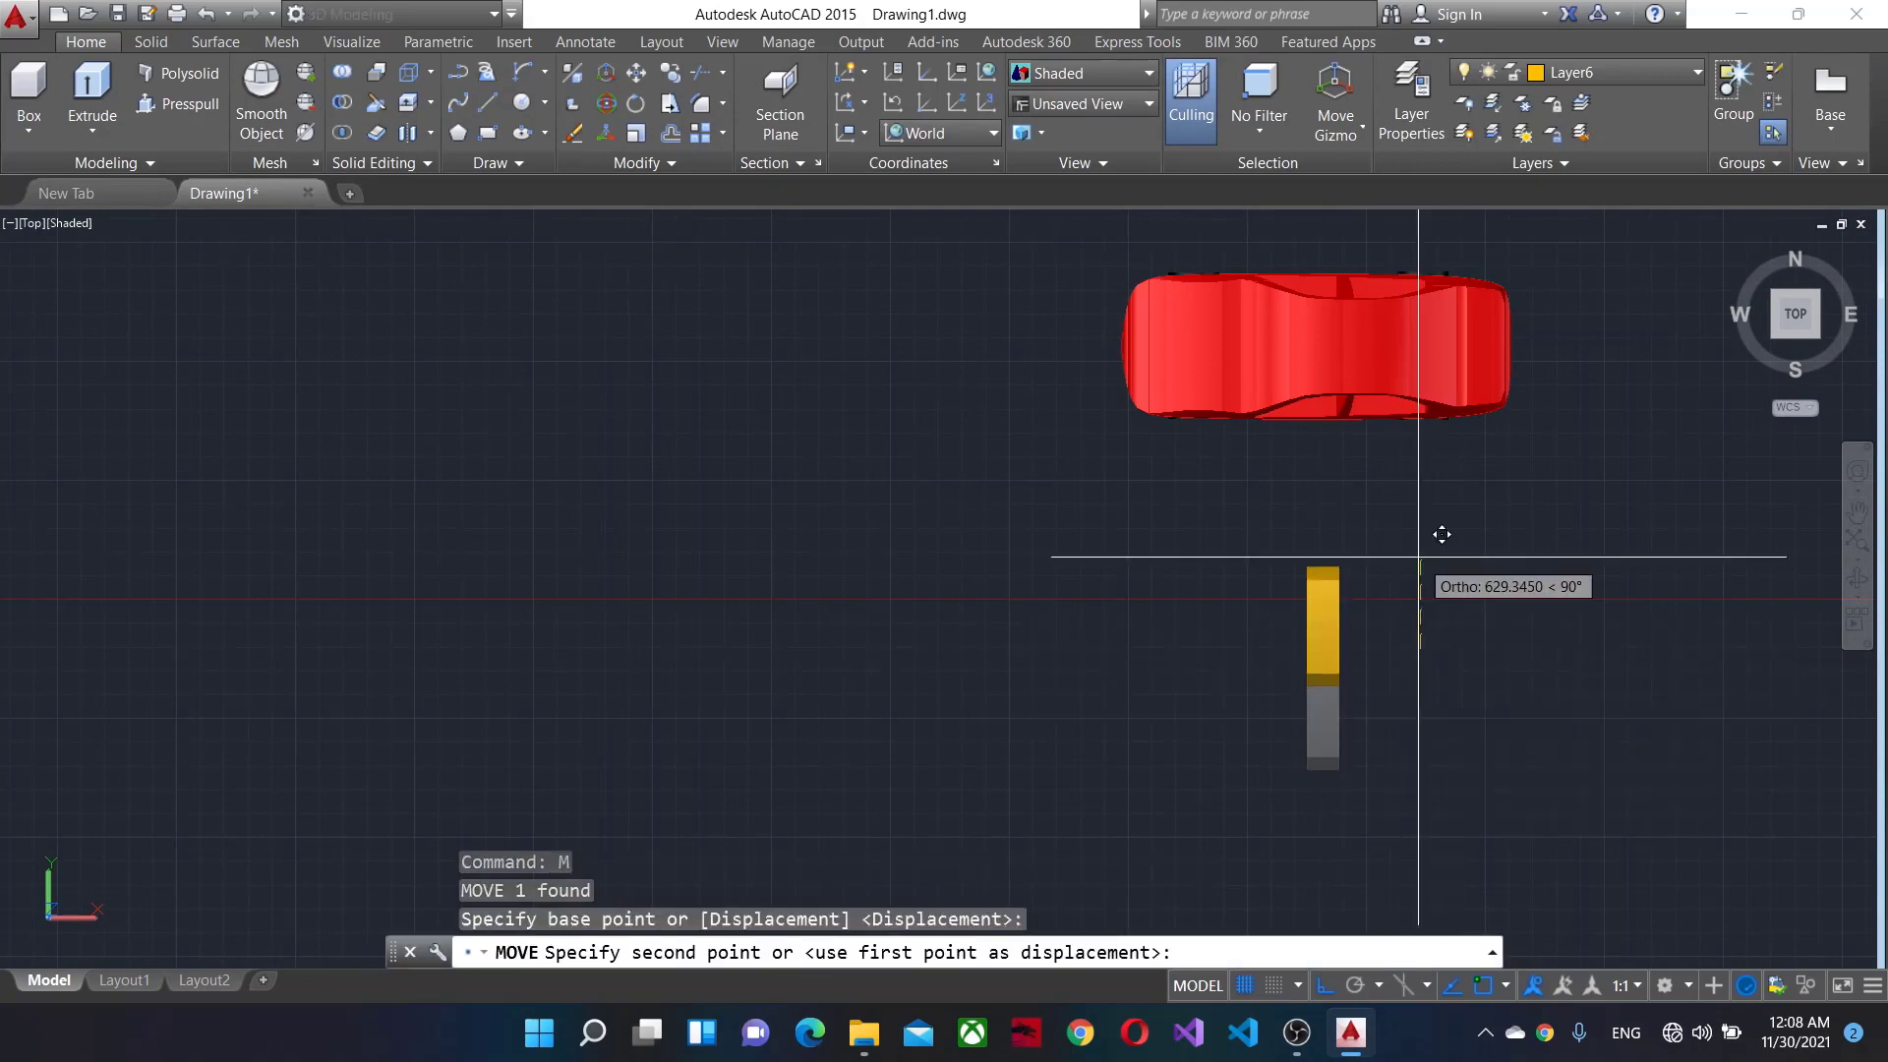
scroll(1465, 267, "up", 3)
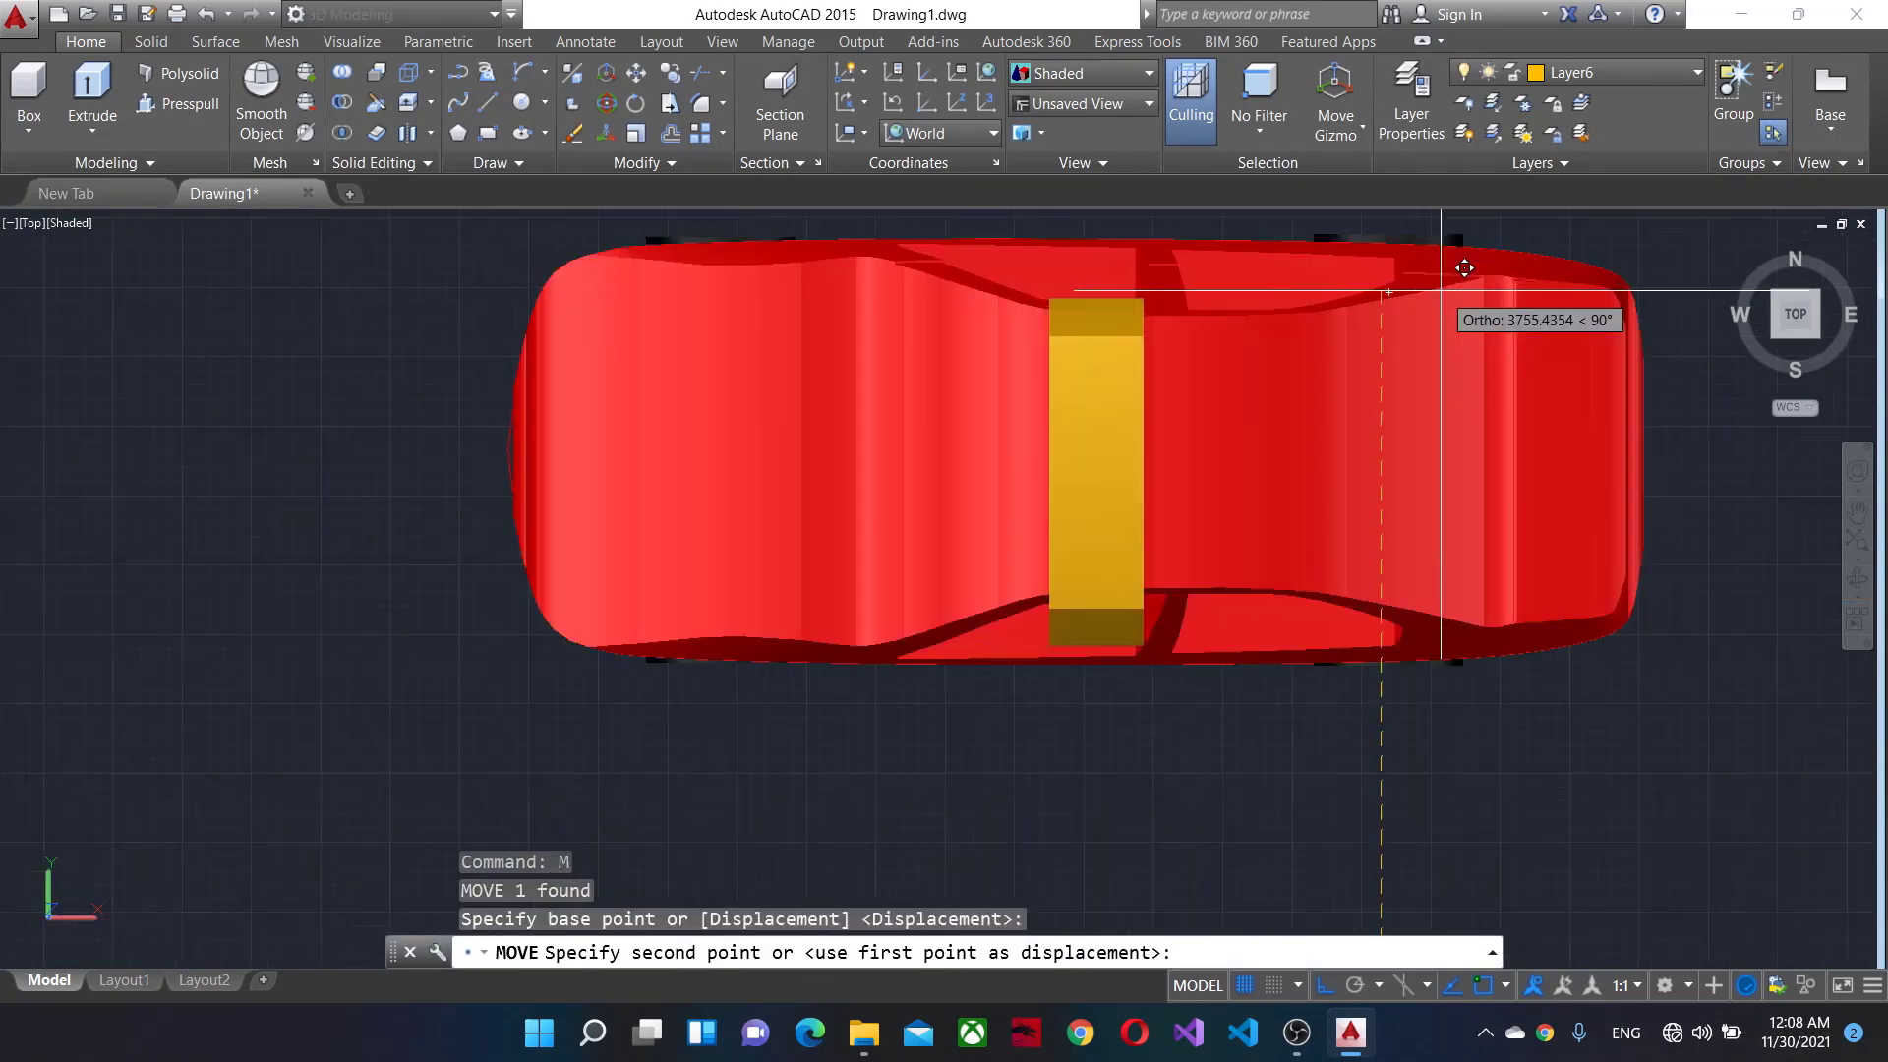
scroll(1456, 267, "up", 3)
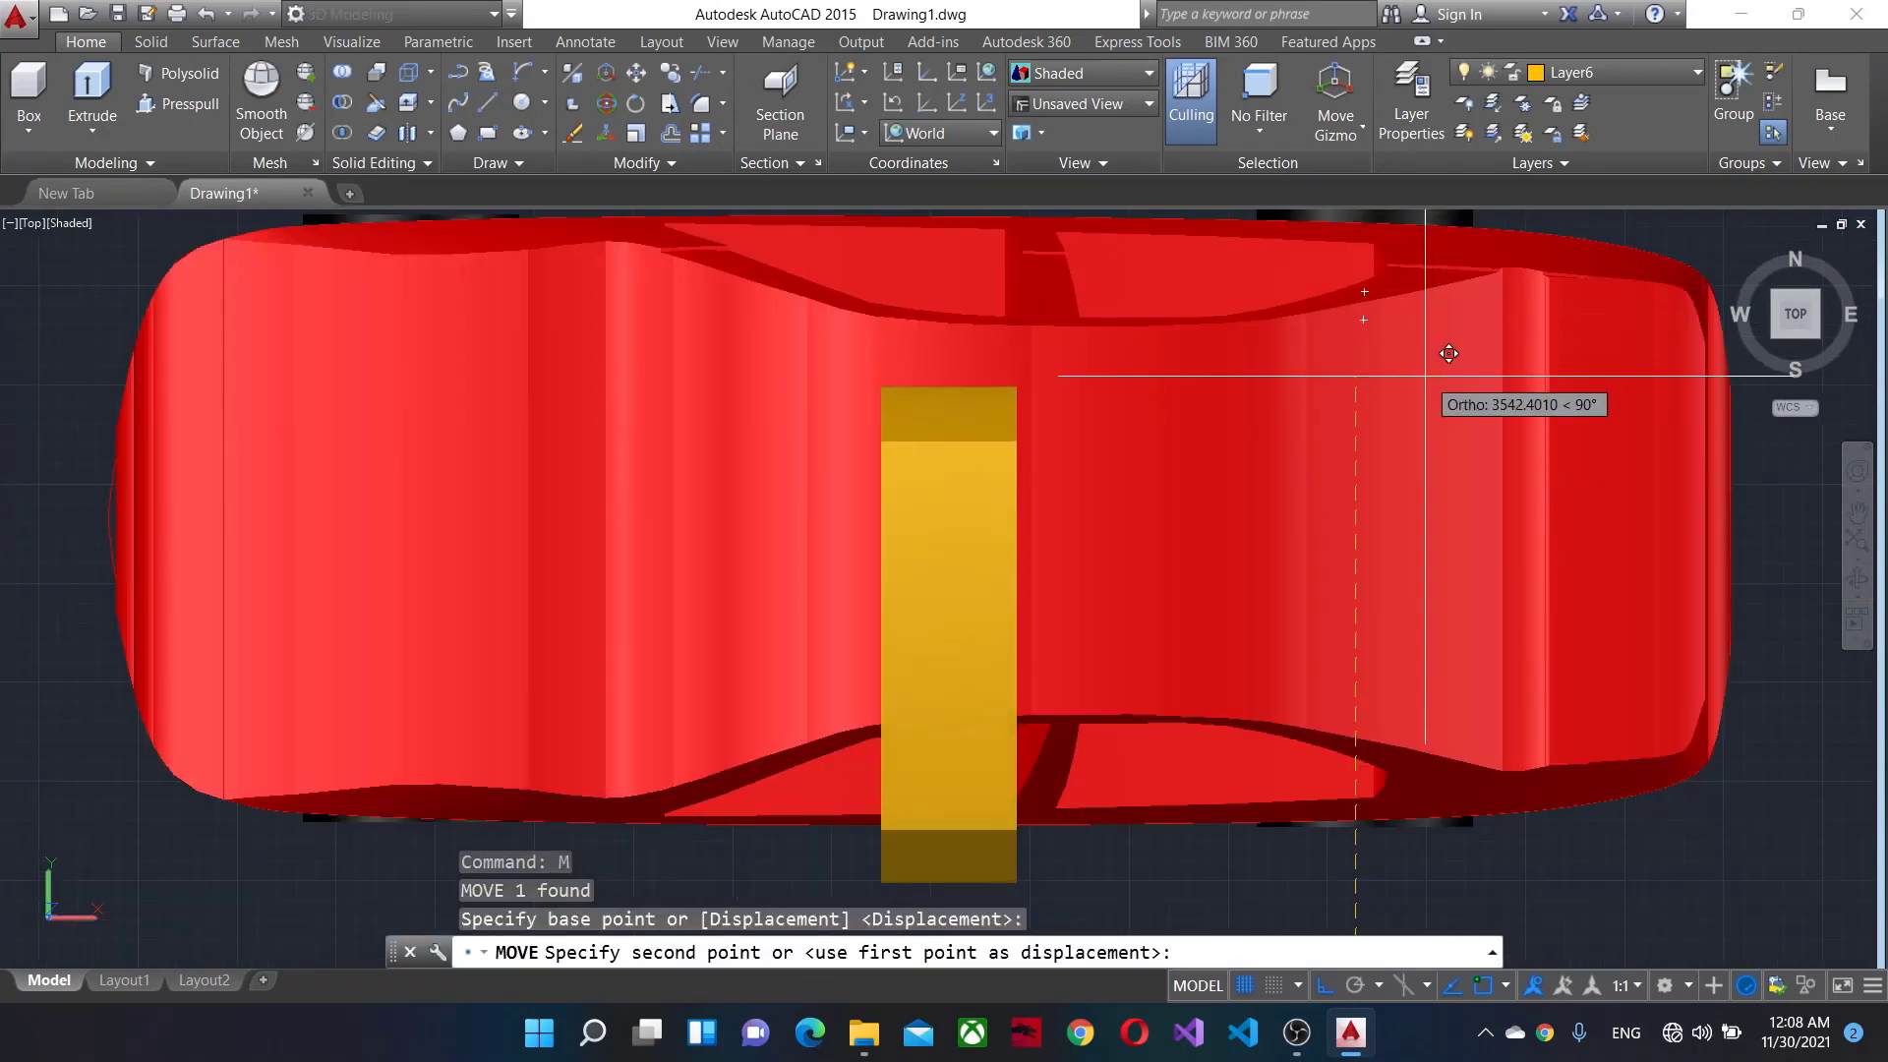
left_click(1453, 228)
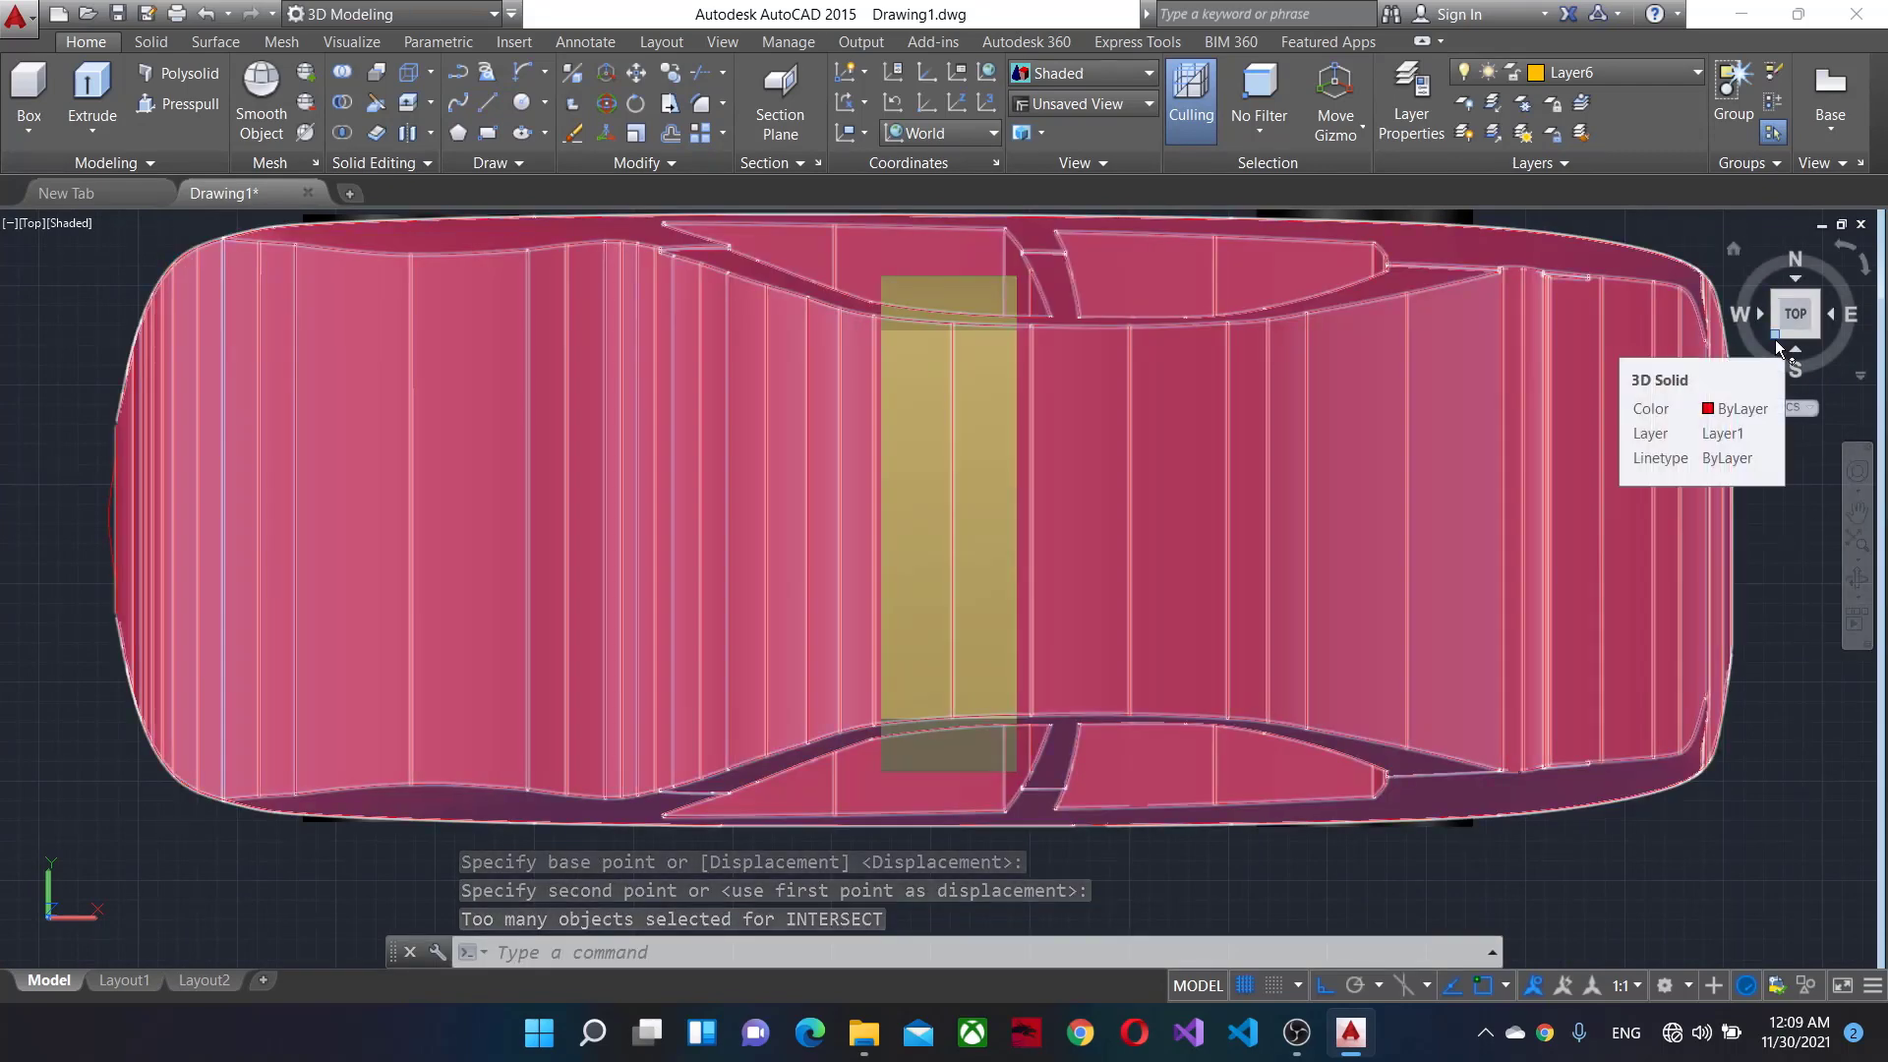
In SW isometric view, move the yellow block down from the roof into the car body.
left_click(1771, 339)
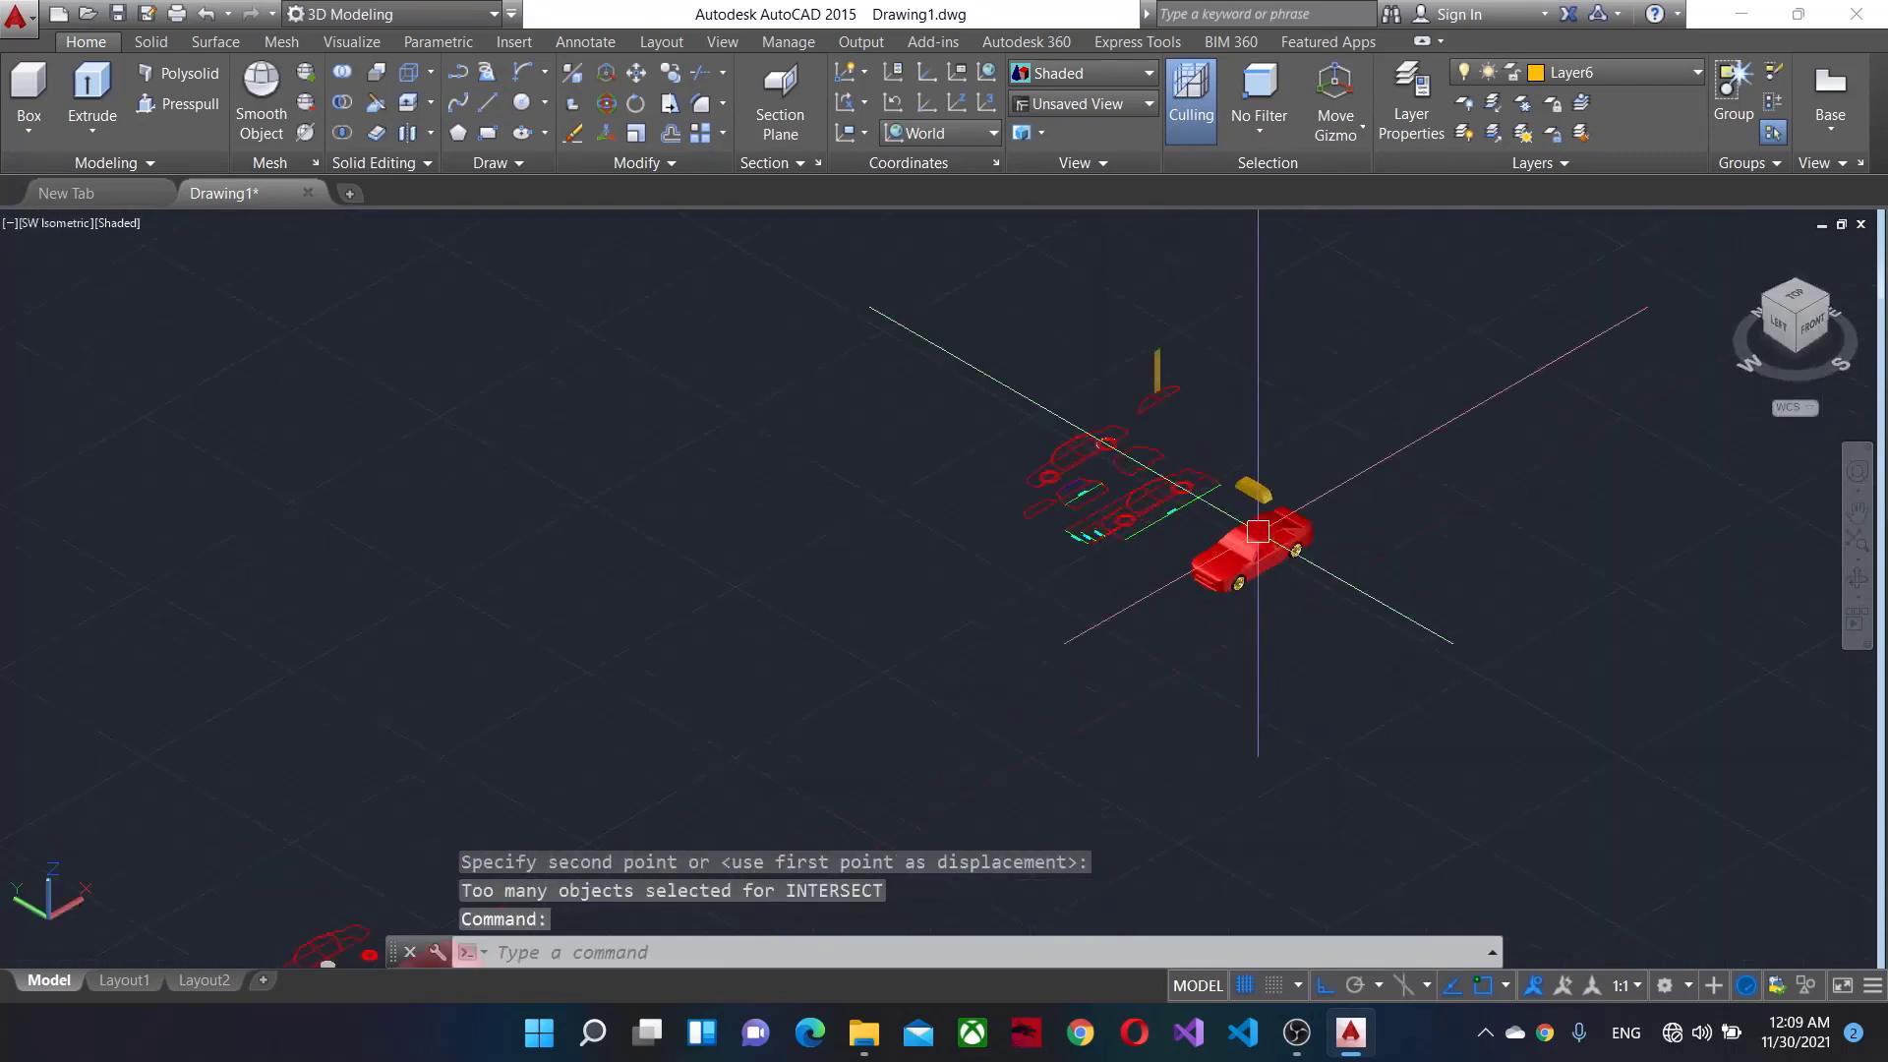
scroll(1200, 648, "up", 5)
scroll(1200, 648, "up", 3)
left_click(1151, 314)
type("M")
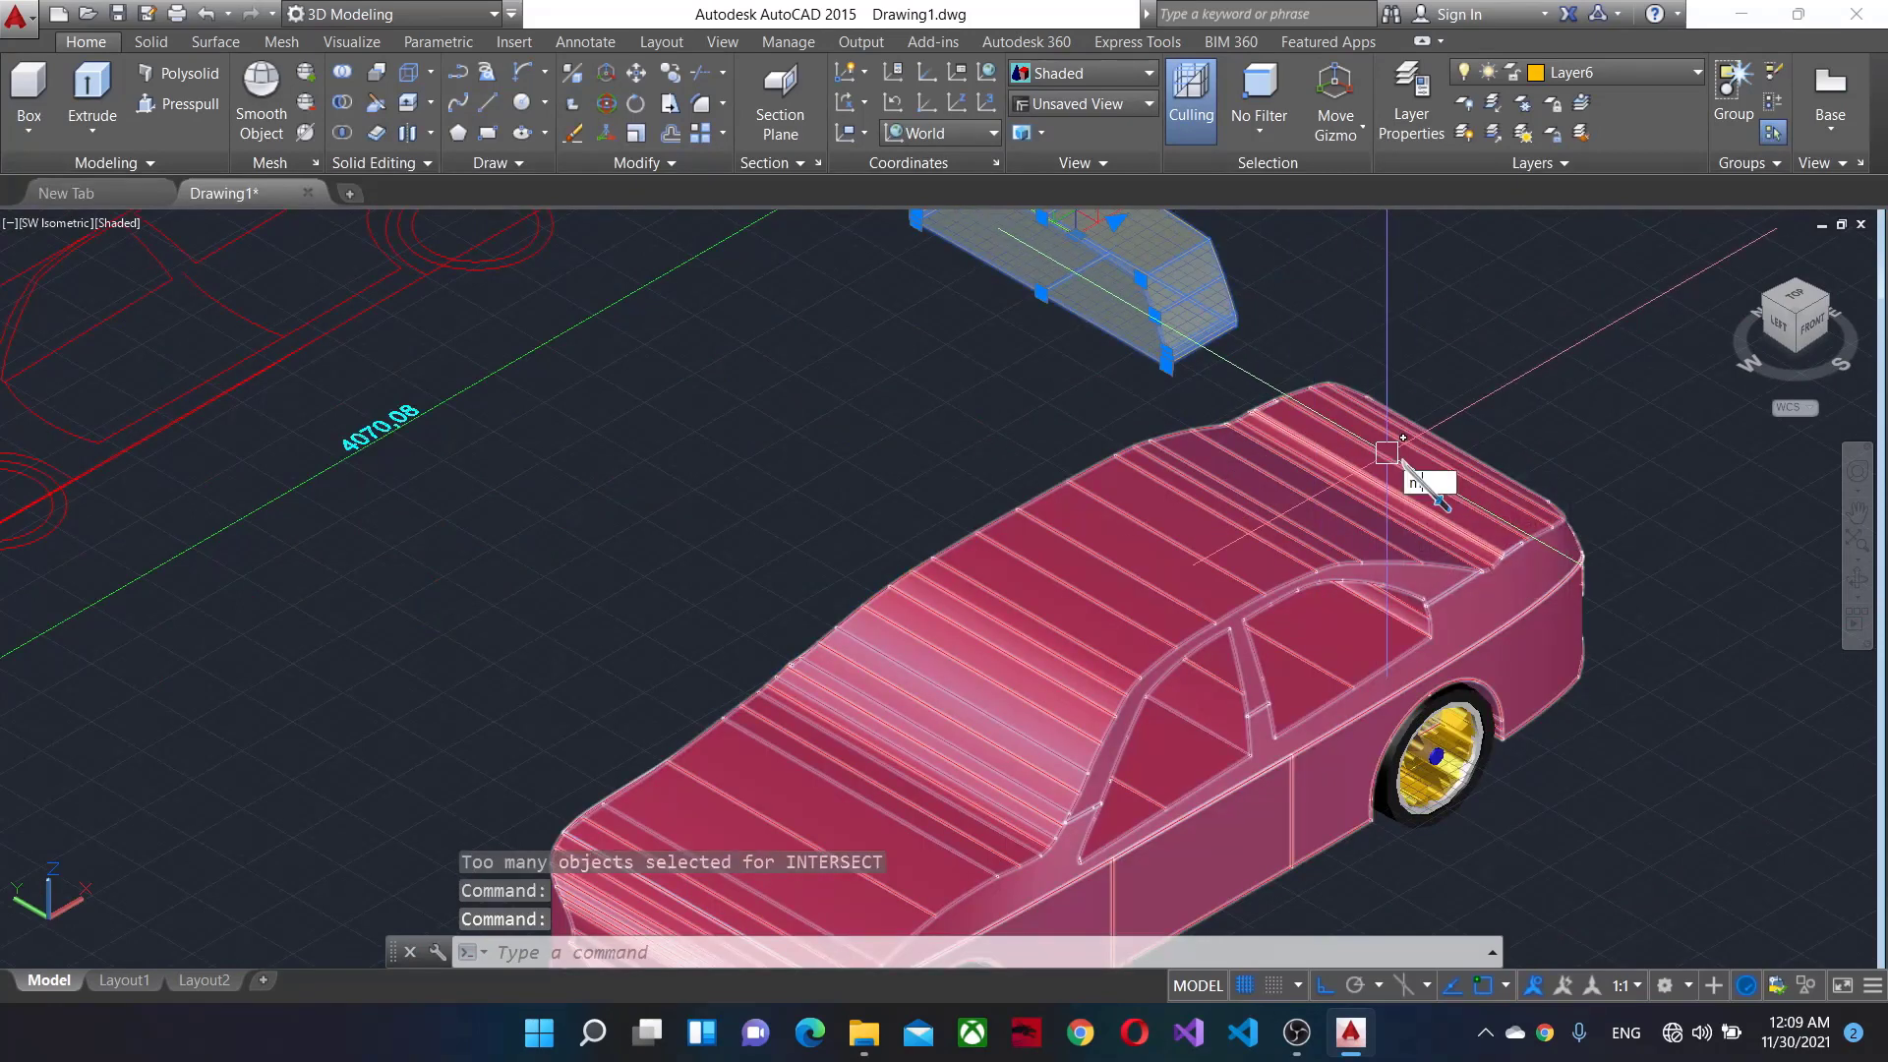
key("Return")
left_click(1636, 492)
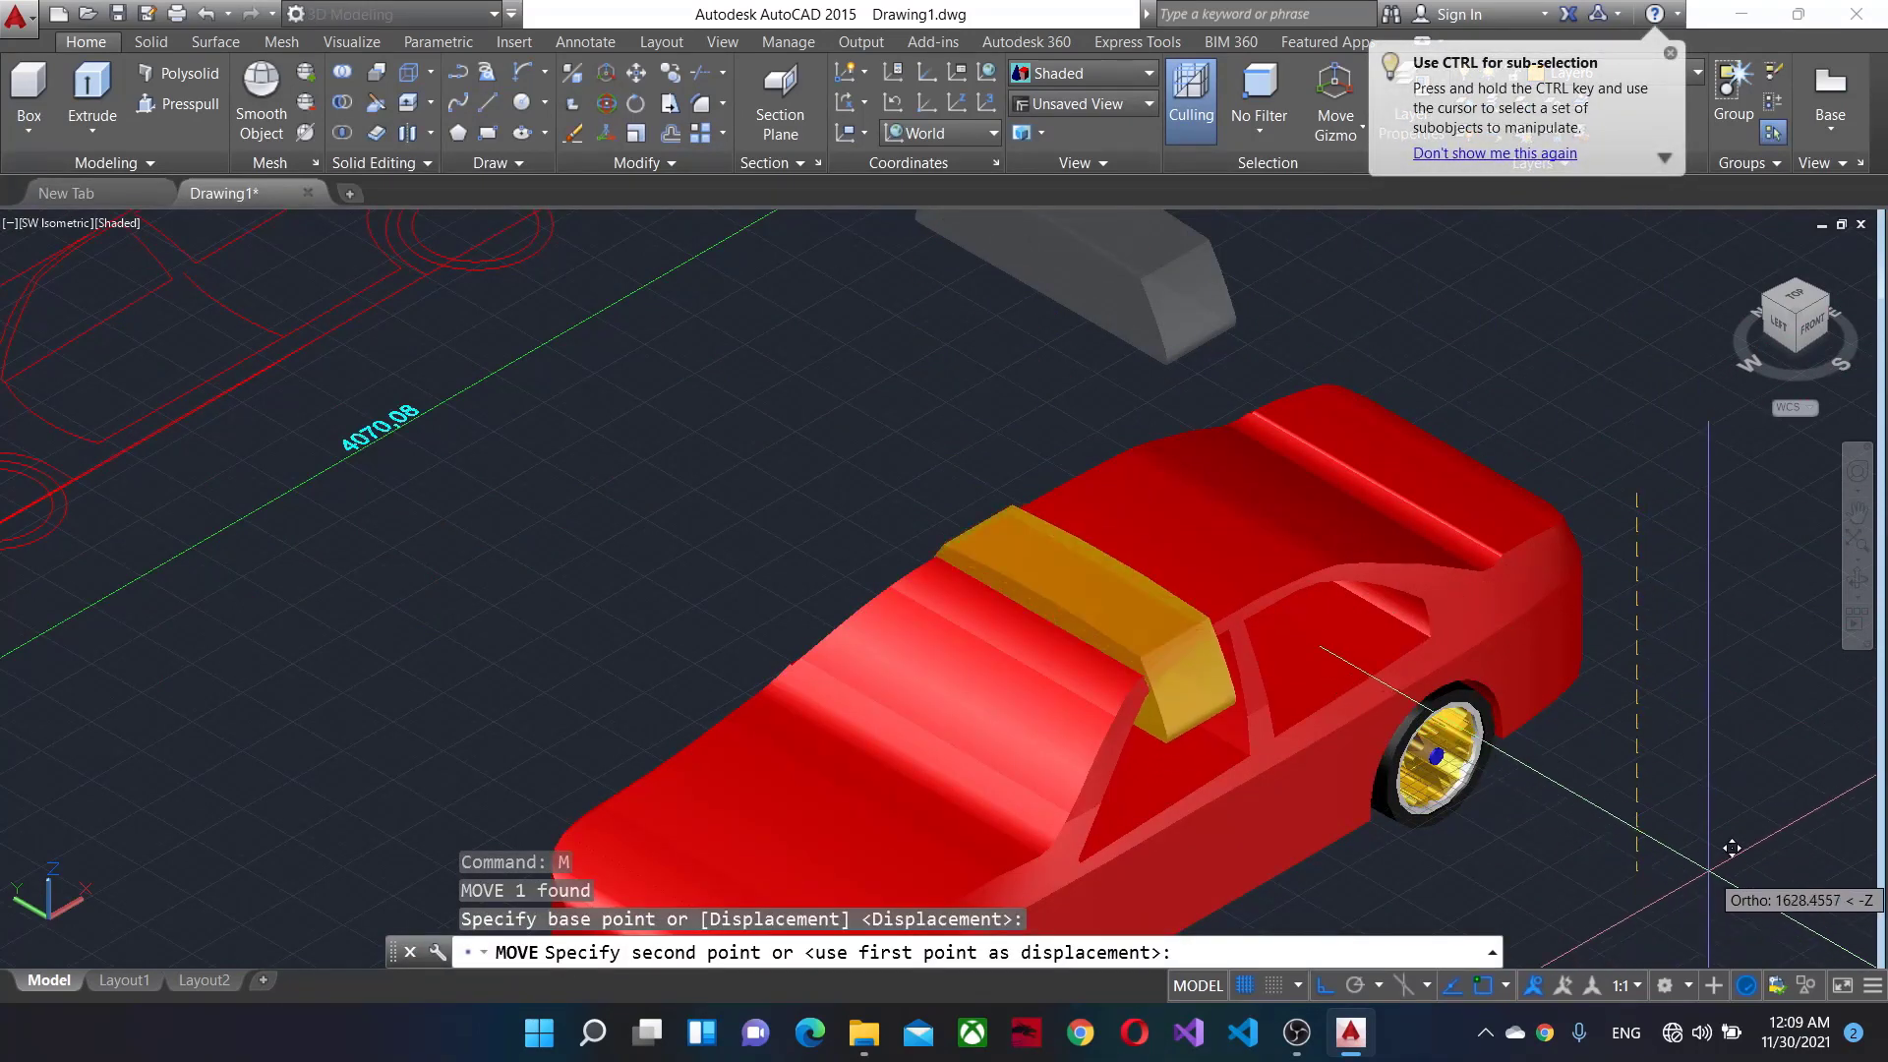
left_click(1737, 884)
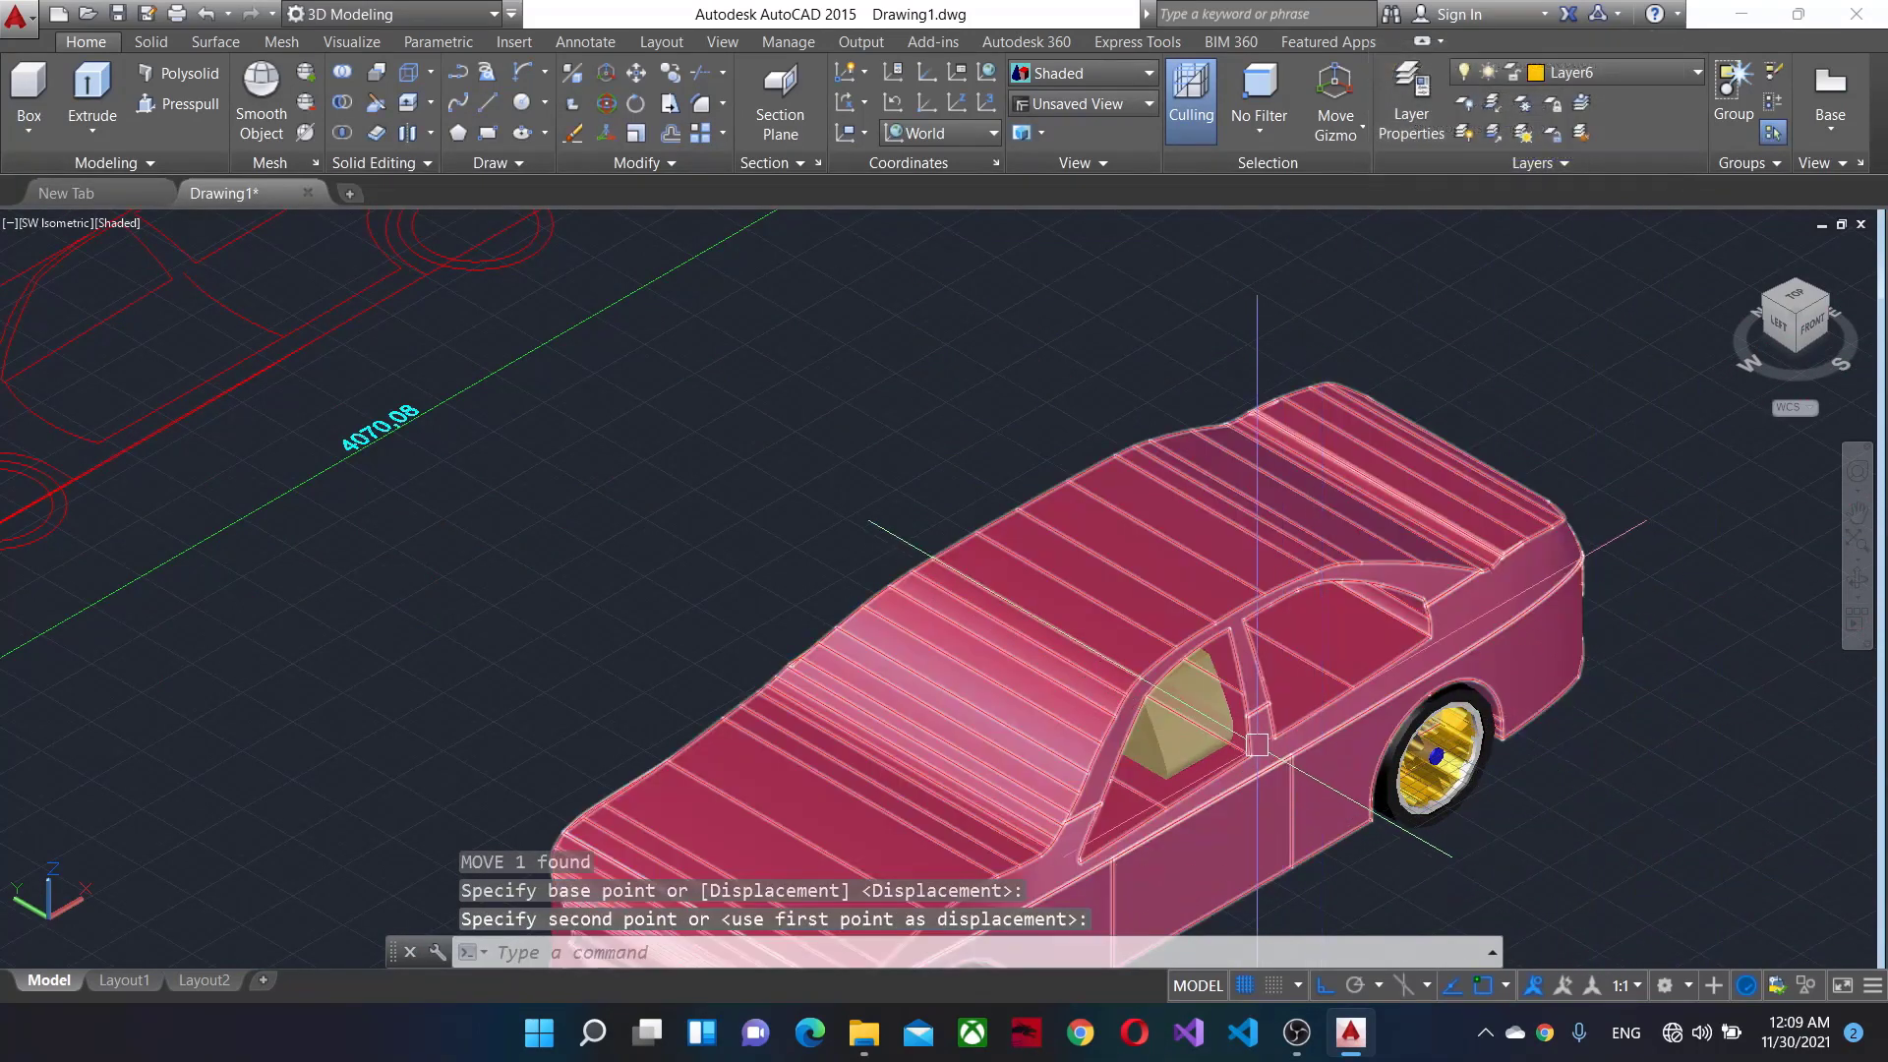
Start another MOVE of the yellow block, picking a new base point.
key("m")
key("Return")
left_click(1675, 709)
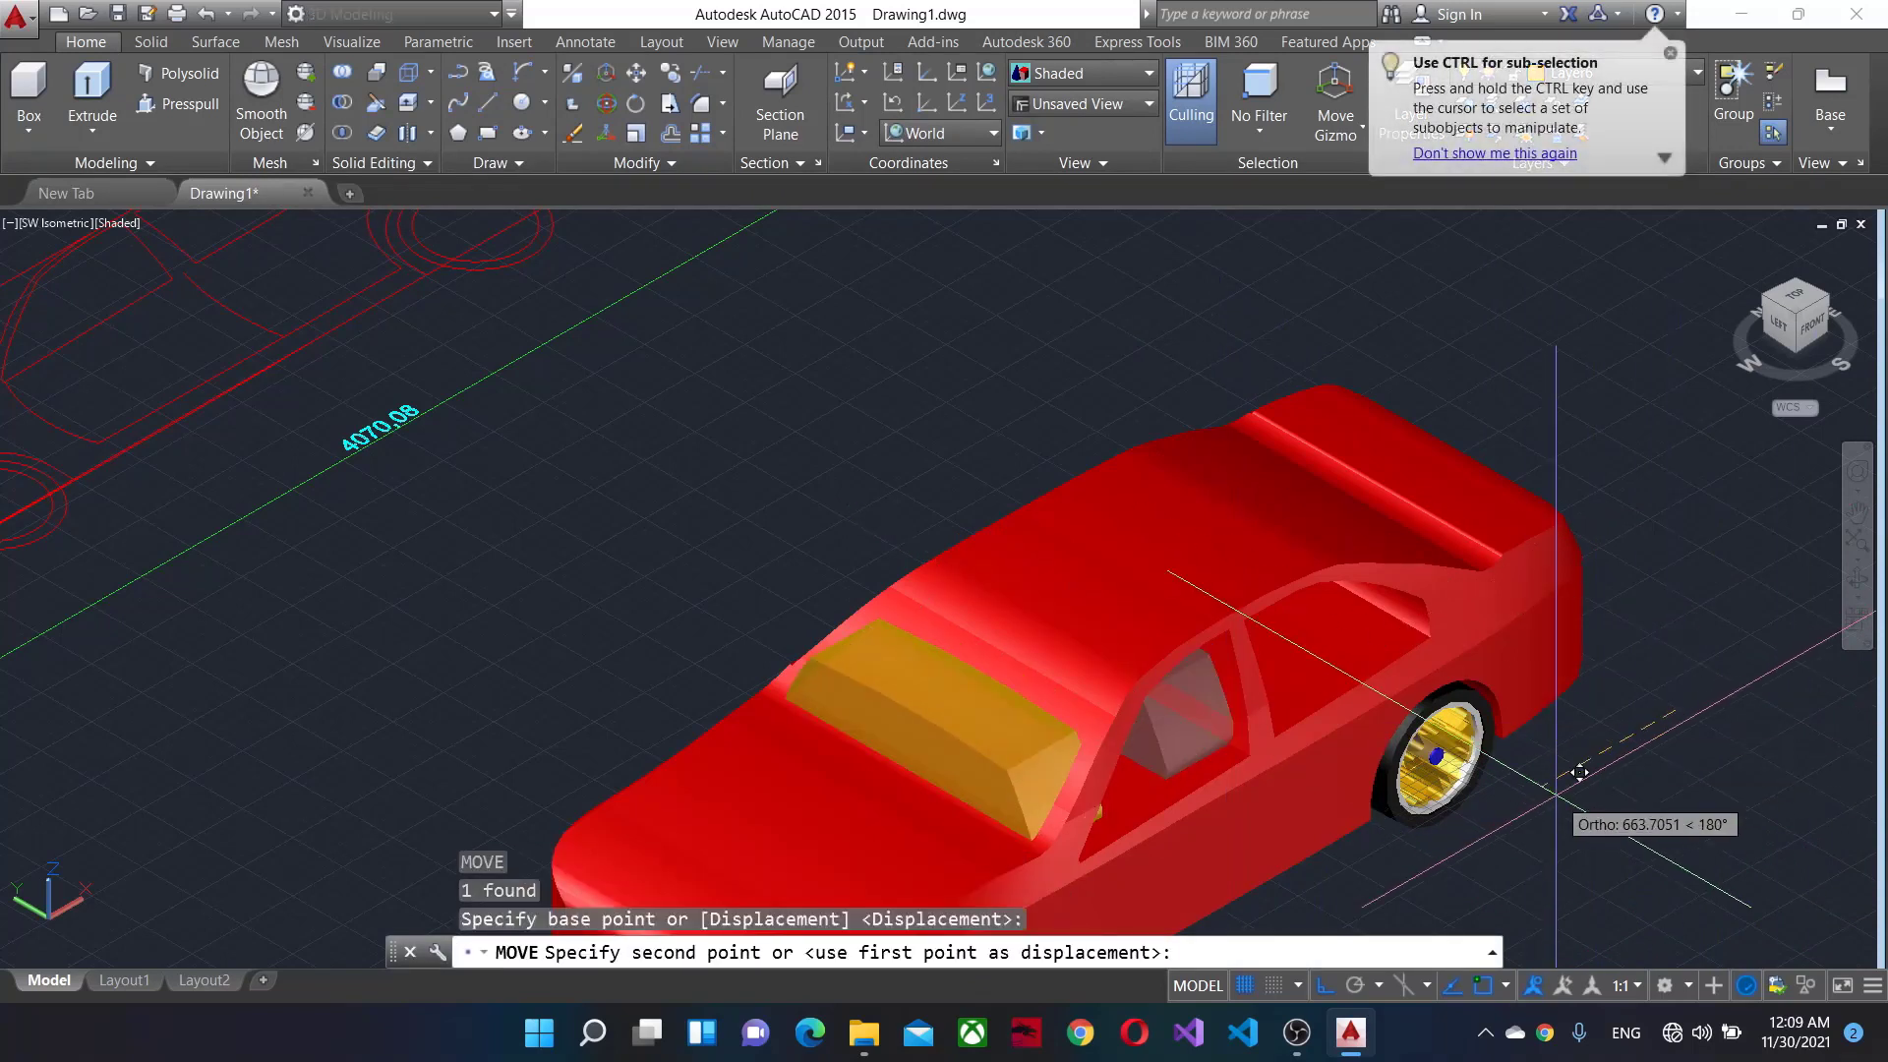
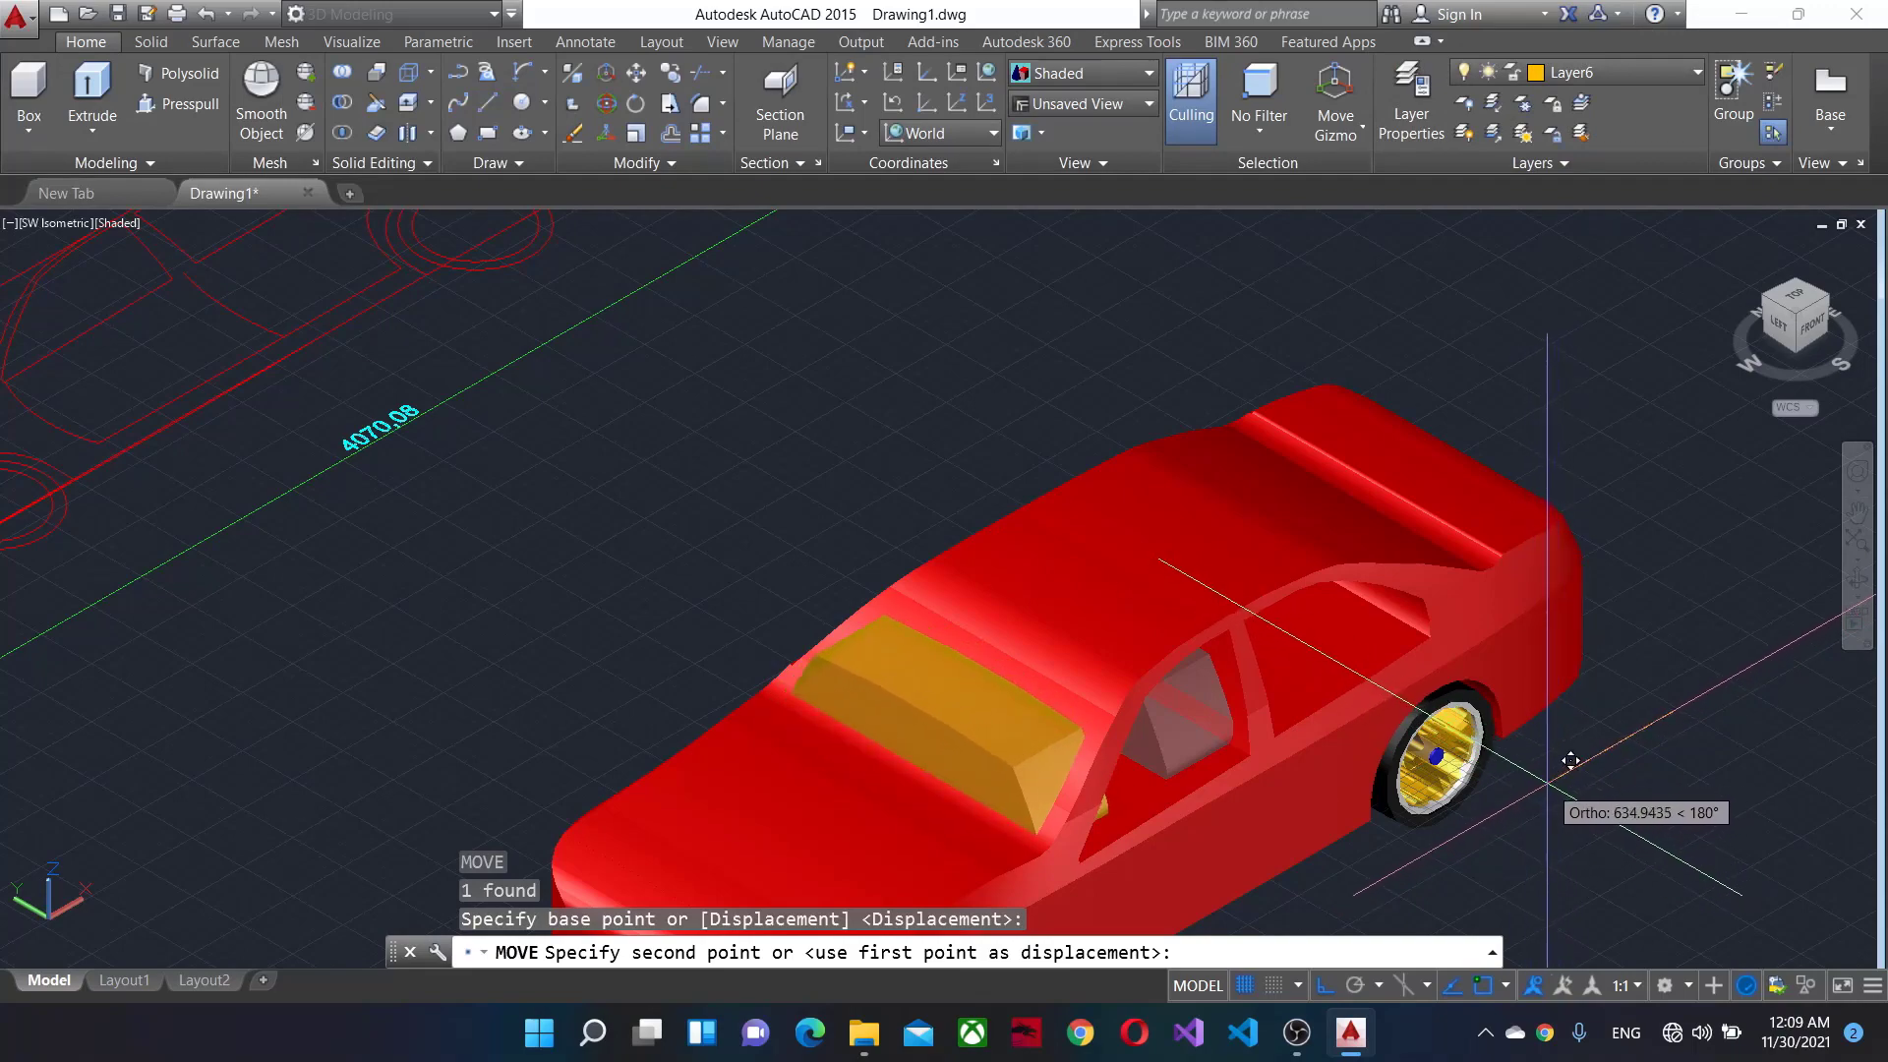
Drop the yellow block at its new spot in the roof, then orbit and select it.
left_click(1571, 760)
mouse_move(1571, 760)
middle_mouse_down("shift")
mouse_move(1758, 674)
mouse_move(1422, 500)
middle_mouse_up("shift")
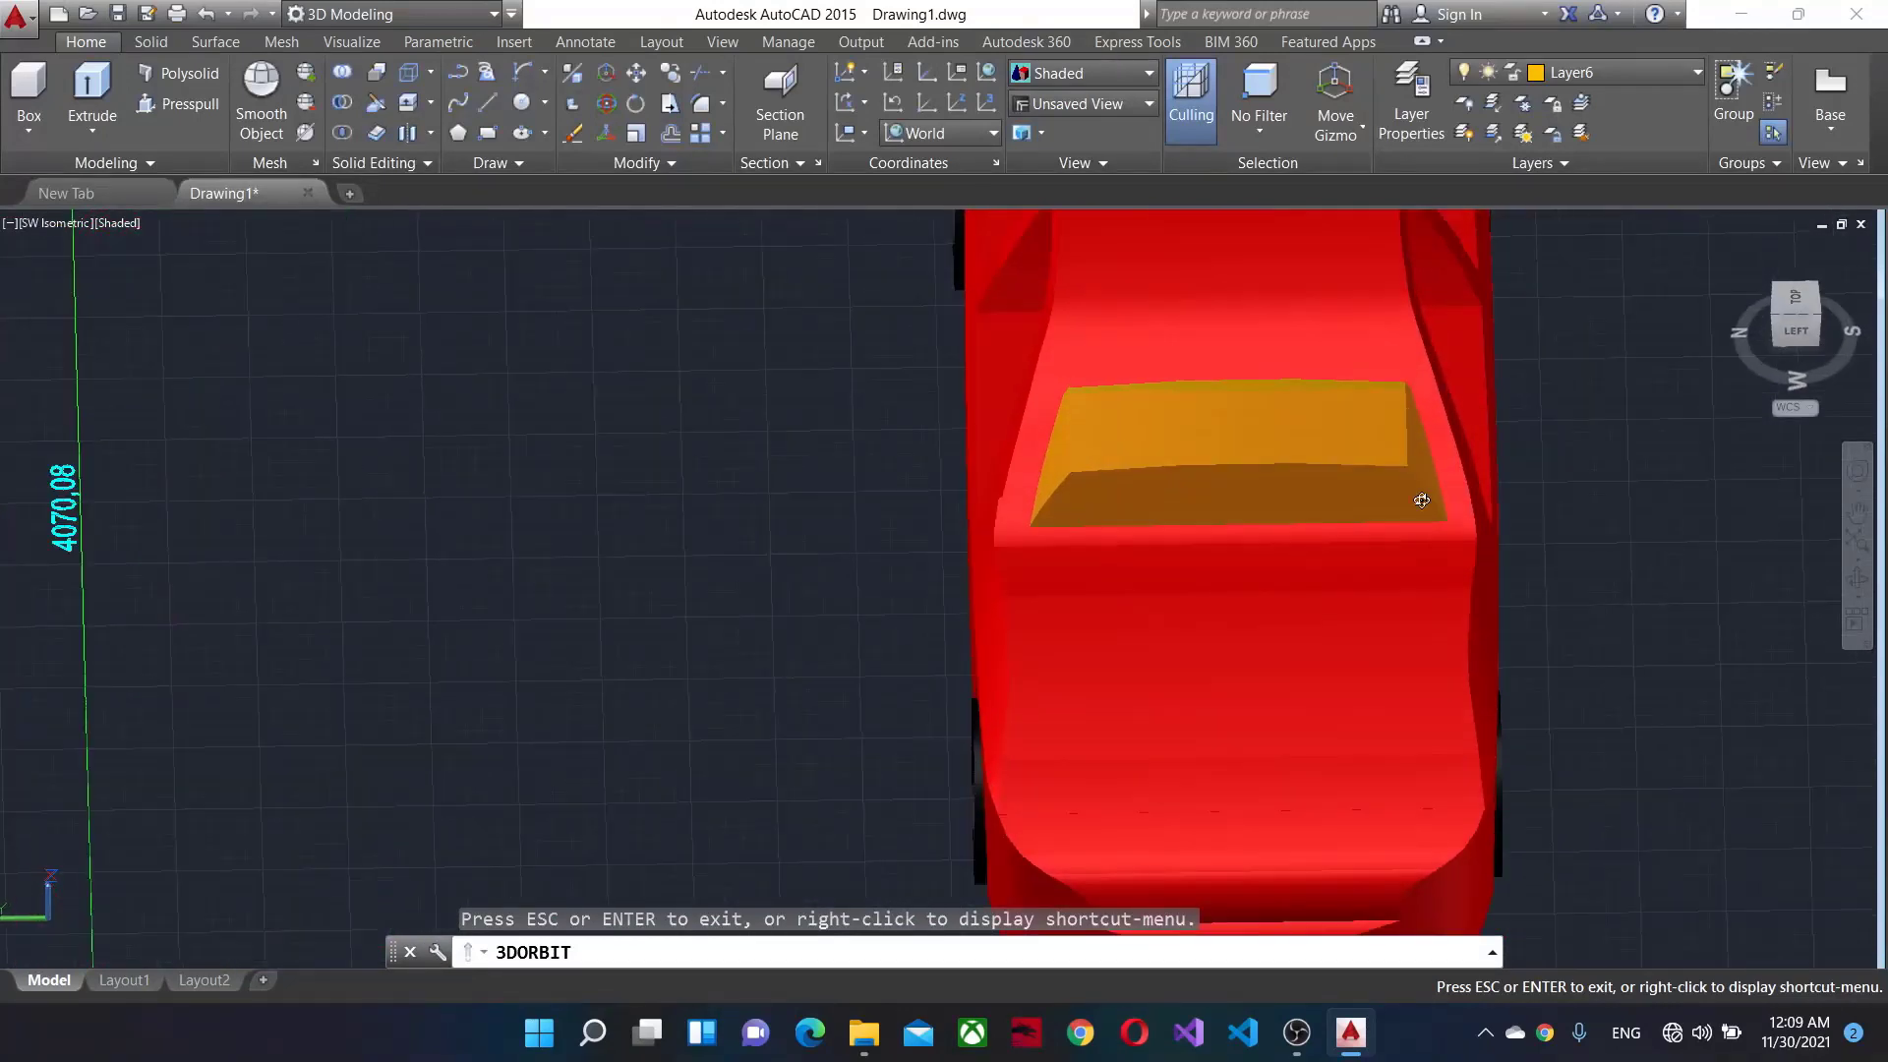
left_click(1340, 452)
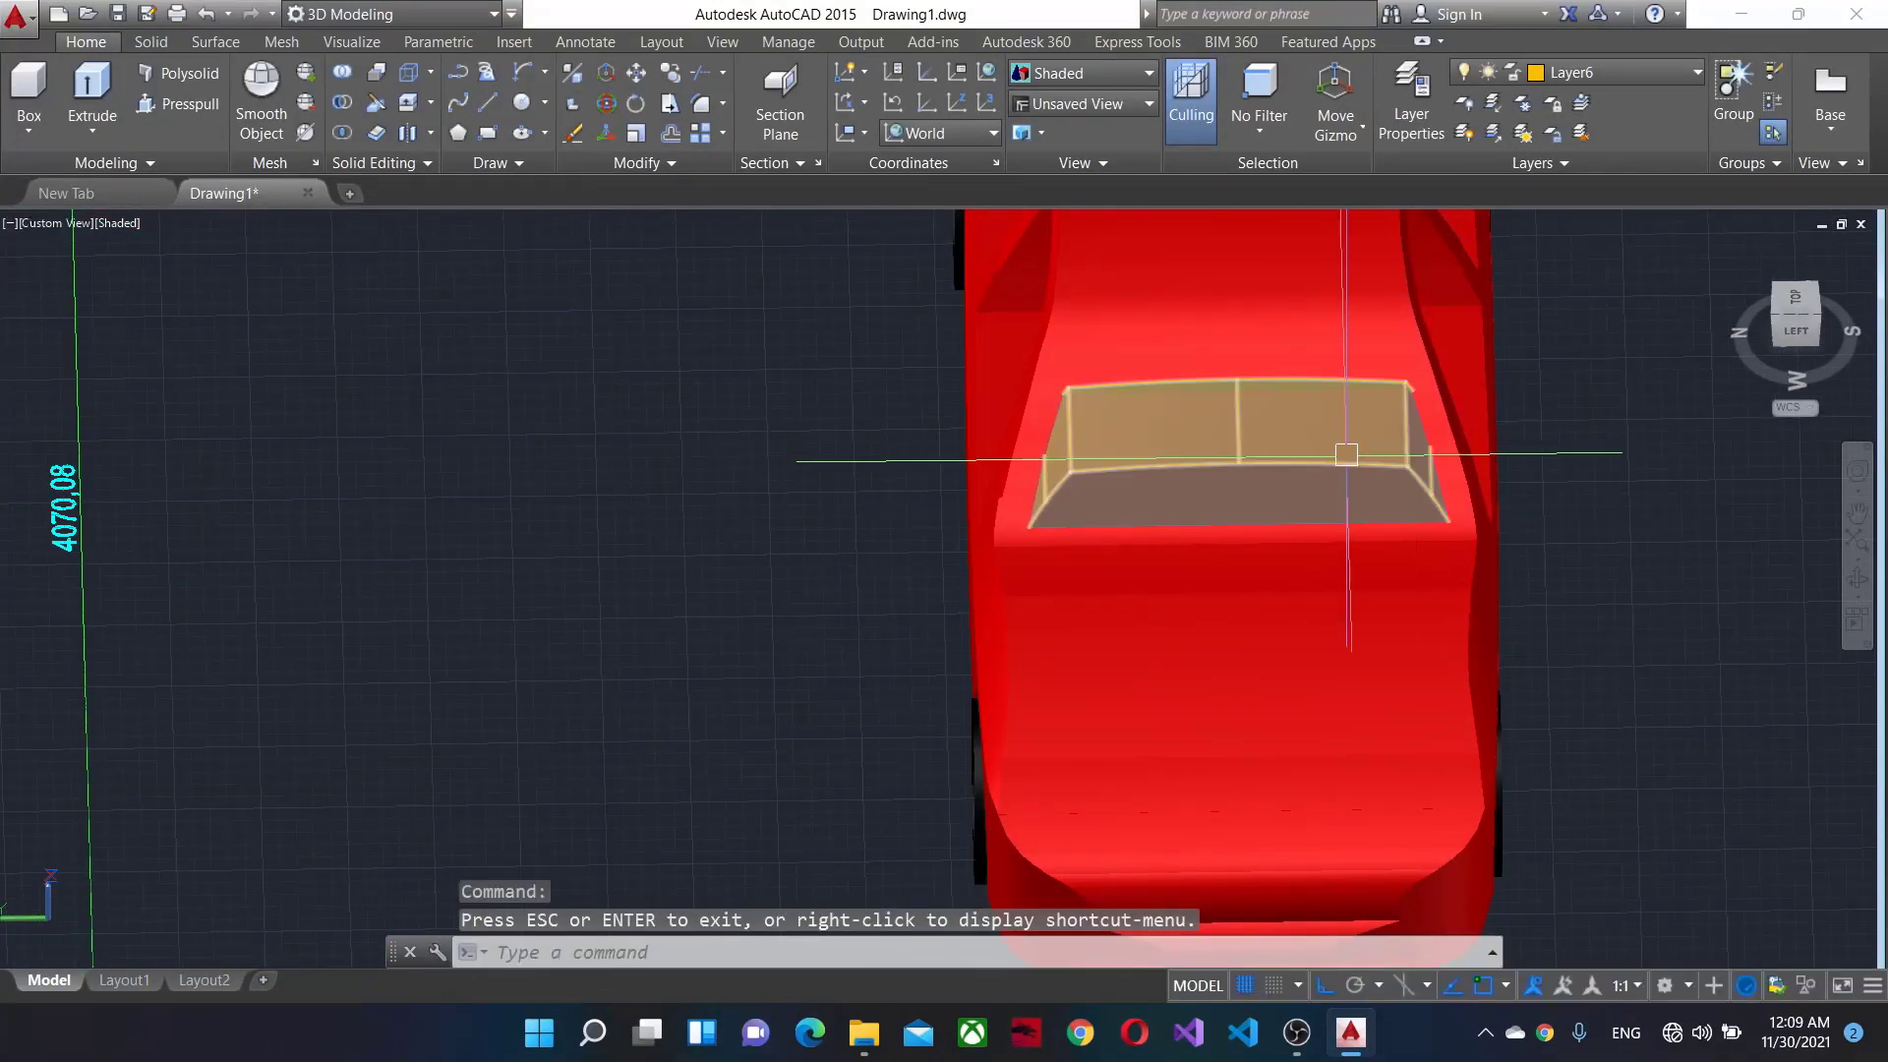
left_click(1623, 503)
key("Escape")
Start another MOVE of the yellow block, then abandon it, leaving the block in place.
type("m")
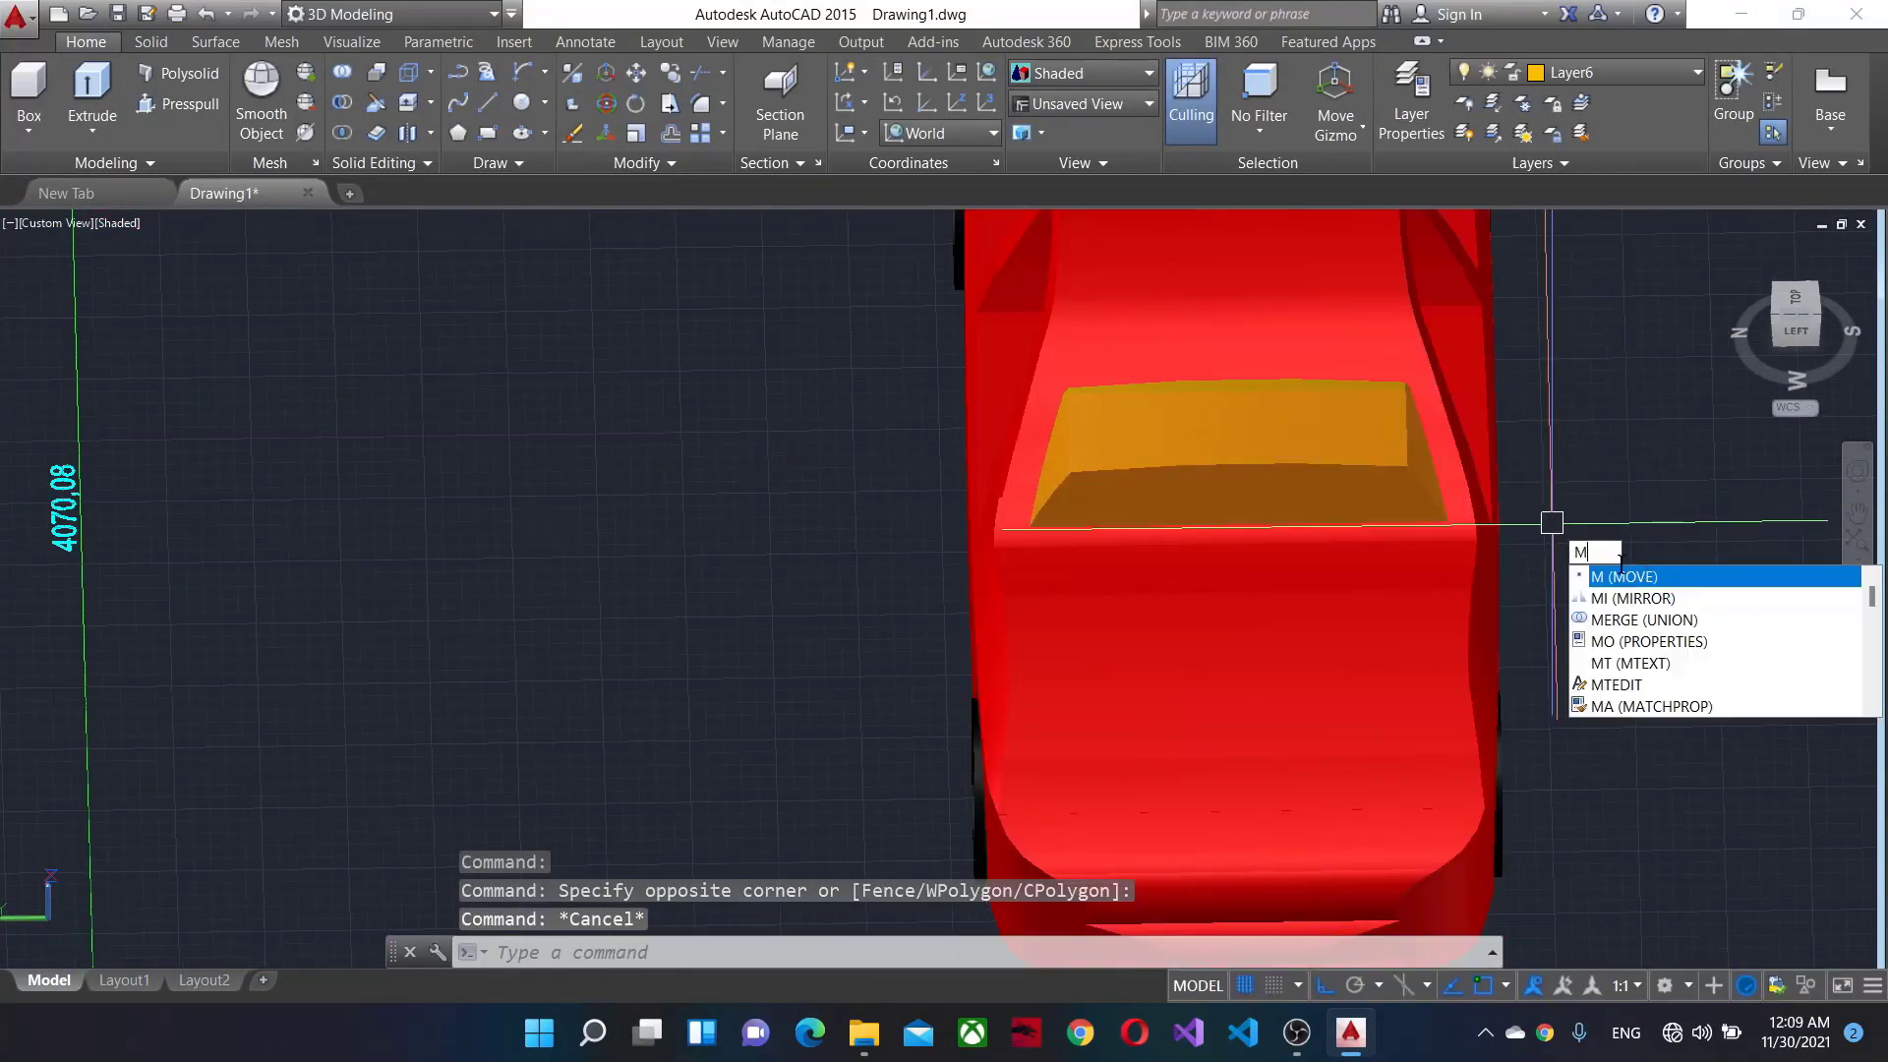
key("Return")
left_click(1311, 498)
left_click(1744, 482)
key("Escape")
key("Return")
left_click(1684, 506)
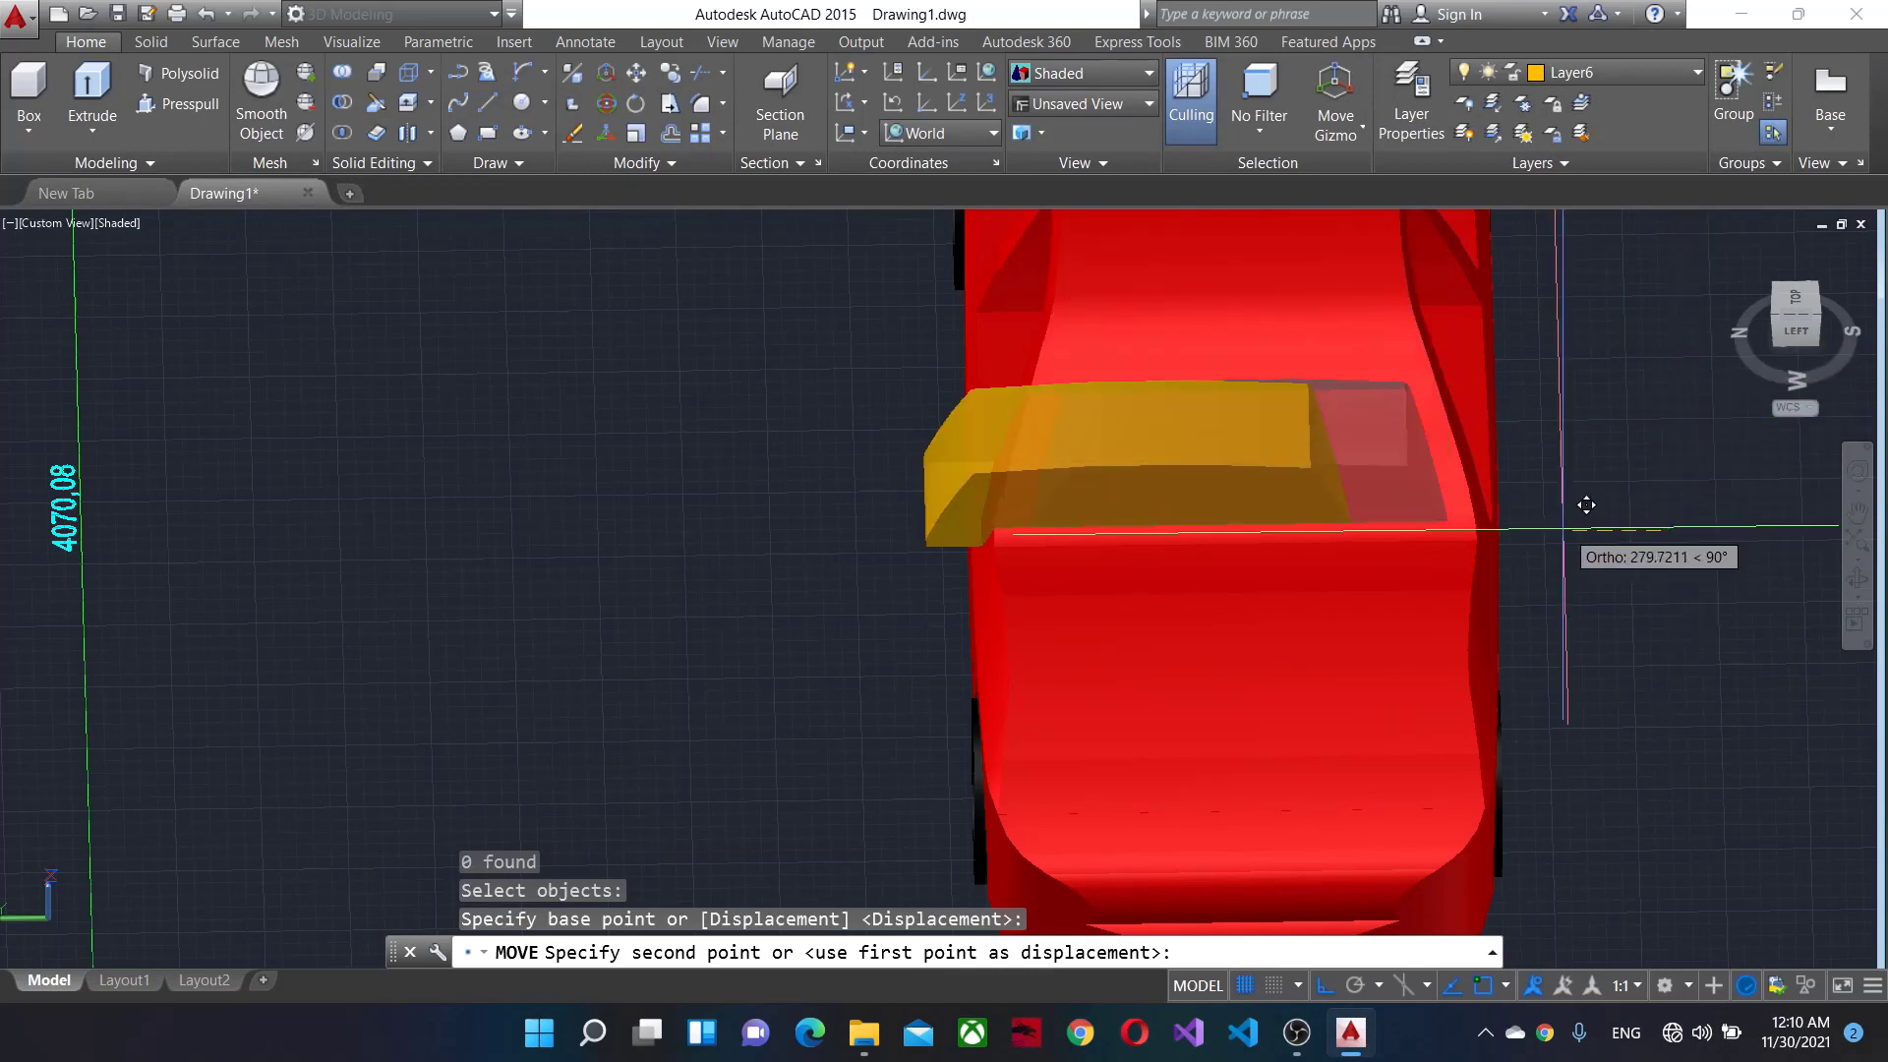
key("Escape")
Zoom in and orbit to a side view of the roof block through the windshield.
scroll(1453, 498, "up", 2)
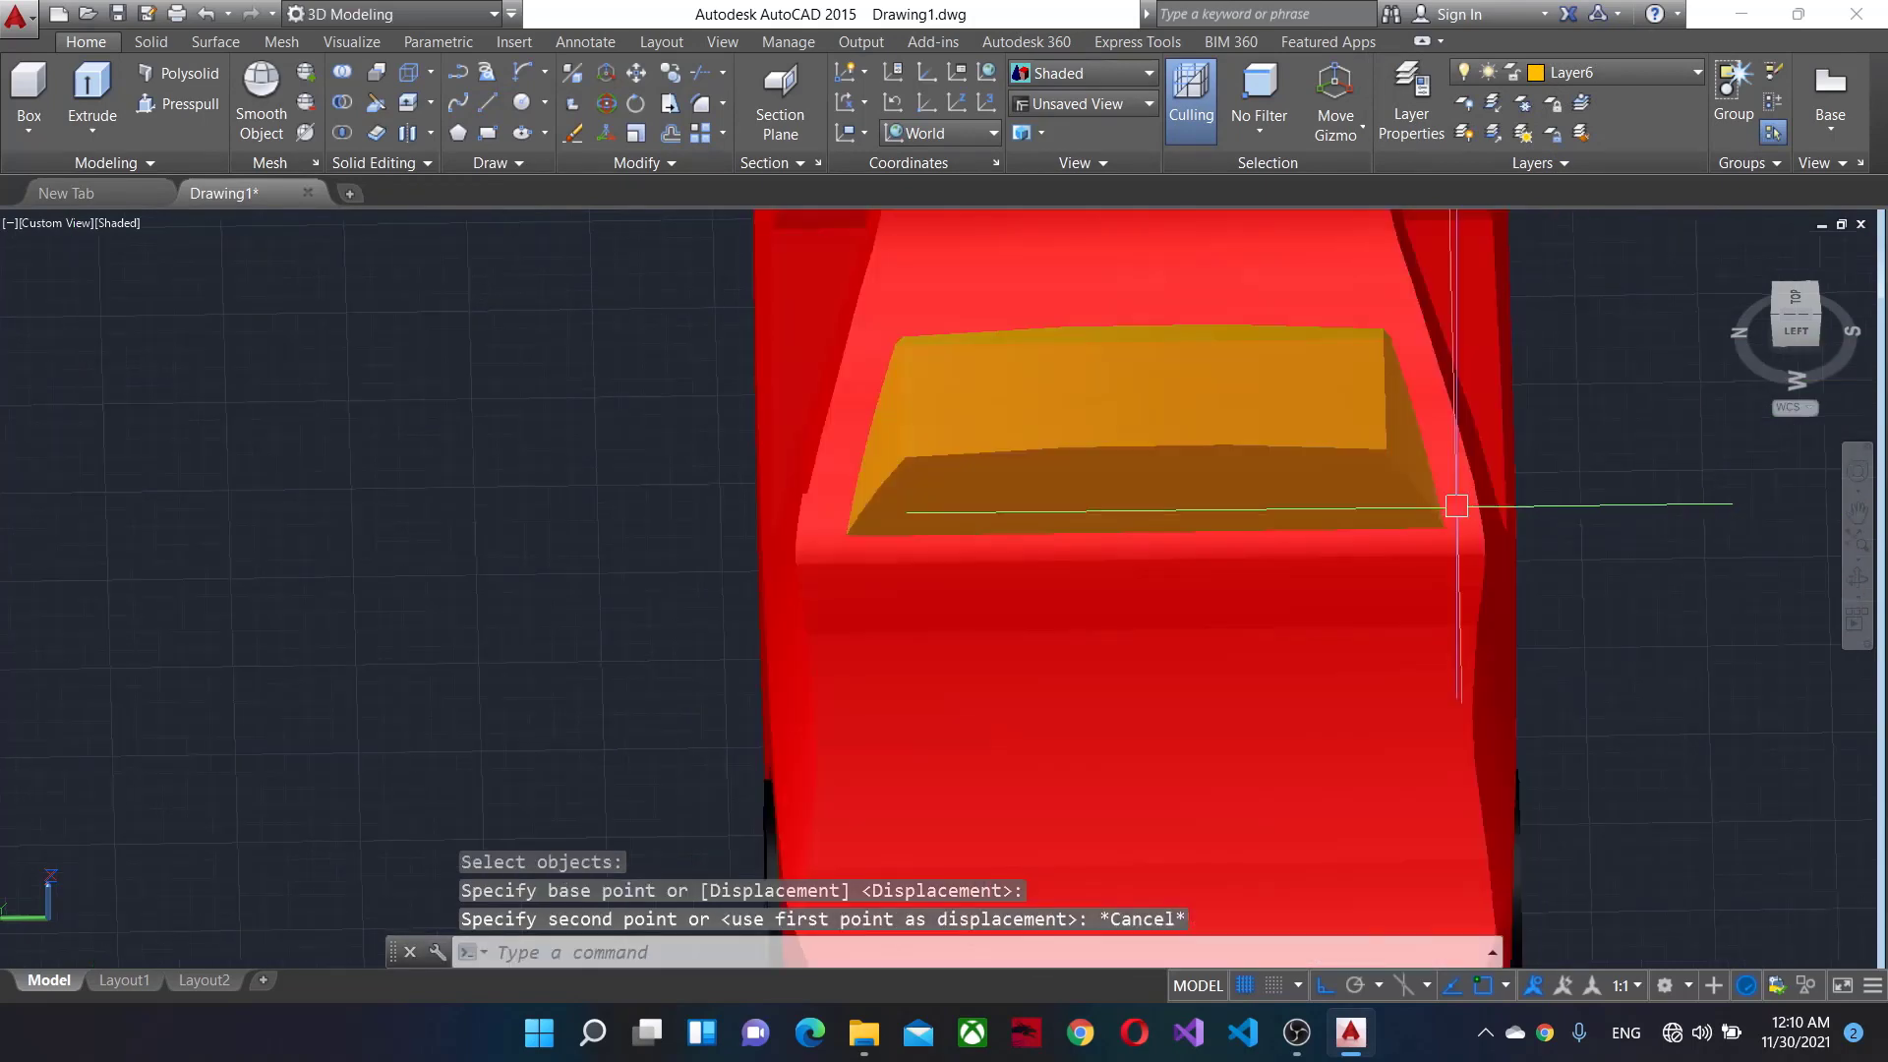
scroll(1391, 442, "up", 3)
scroll(1188, 551, "down", 2)
scroll(1375, 532, "up", 1)
scroll(1375, 532, "down", 2)
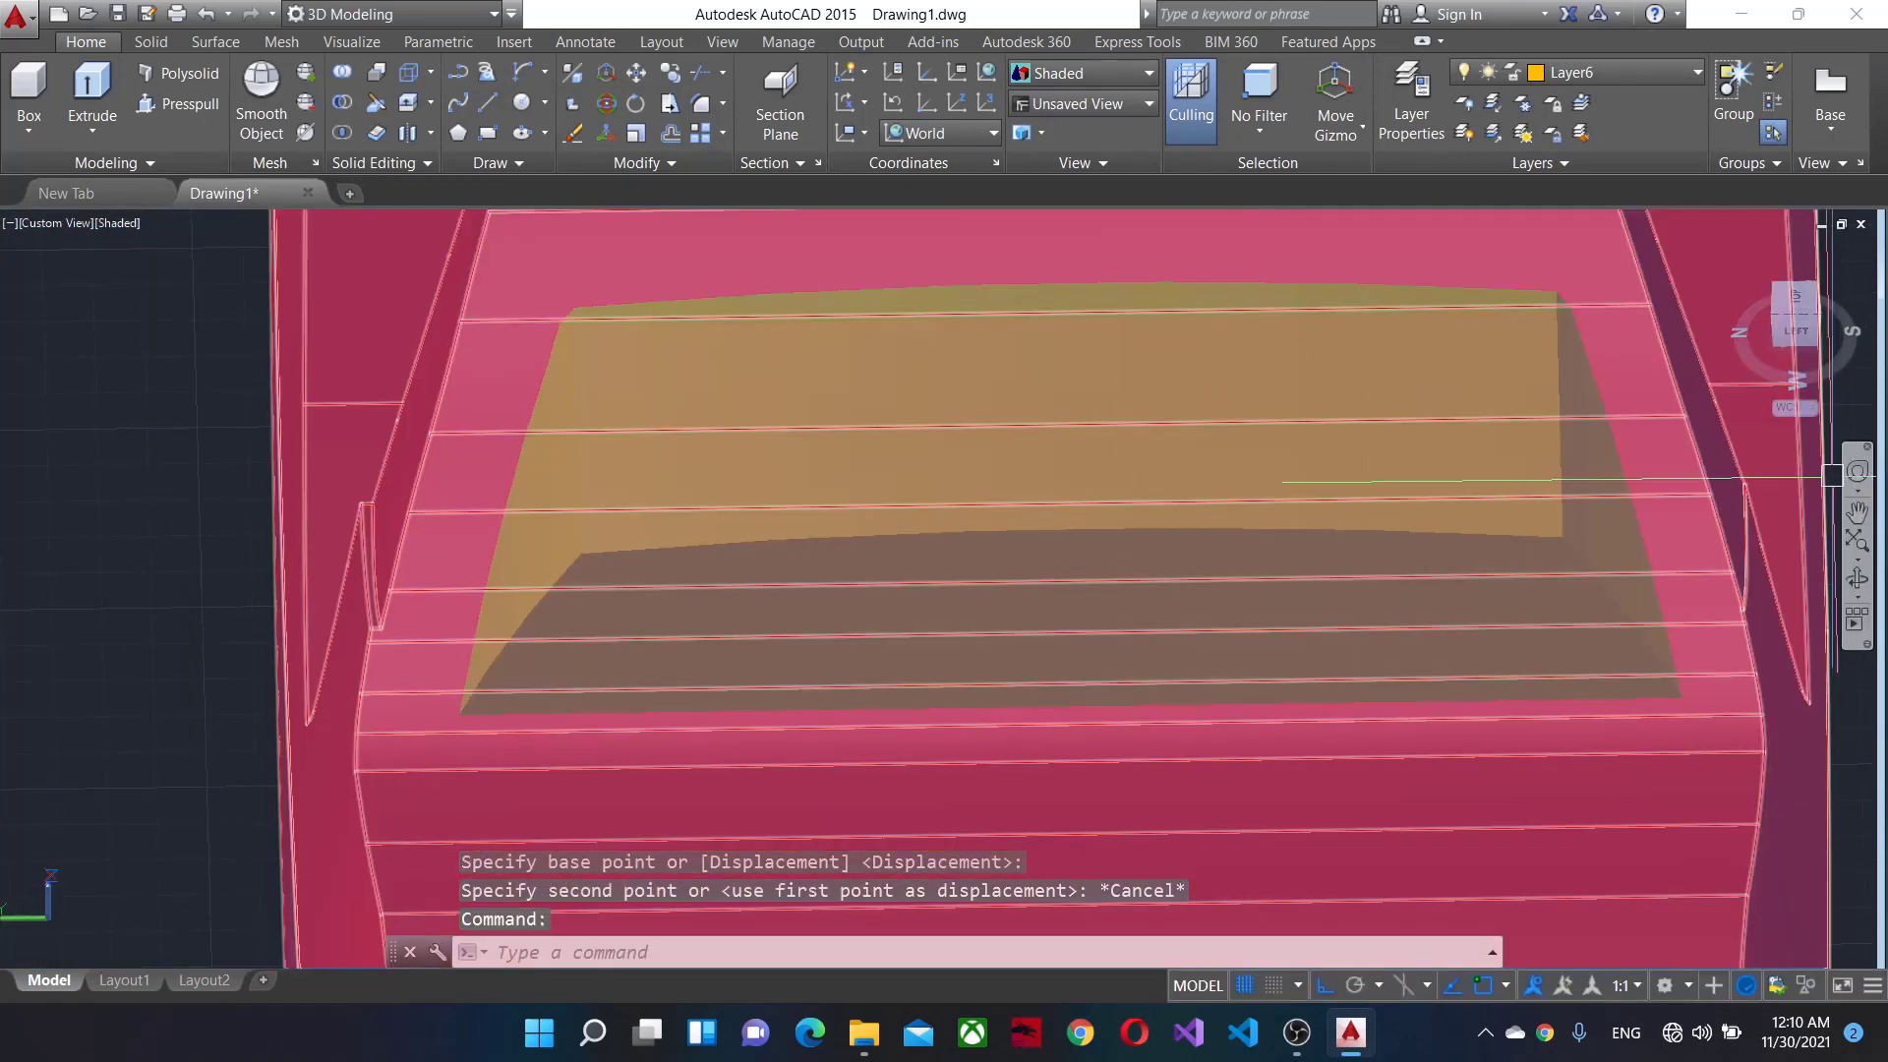
mouse_move(1375, 532)
middle_mouse_down("shift")
mouse_move(1780, 409)
mouse_move(1397, 486)
mouse_move(1378, 463)
mouse_move(1542, 499)
mouse_move(1416, 442)
mouse_move(1517, 485)
mouse_move(1495, 486)
mouse_move(1533, 475)
middle_mouse_up("shift")
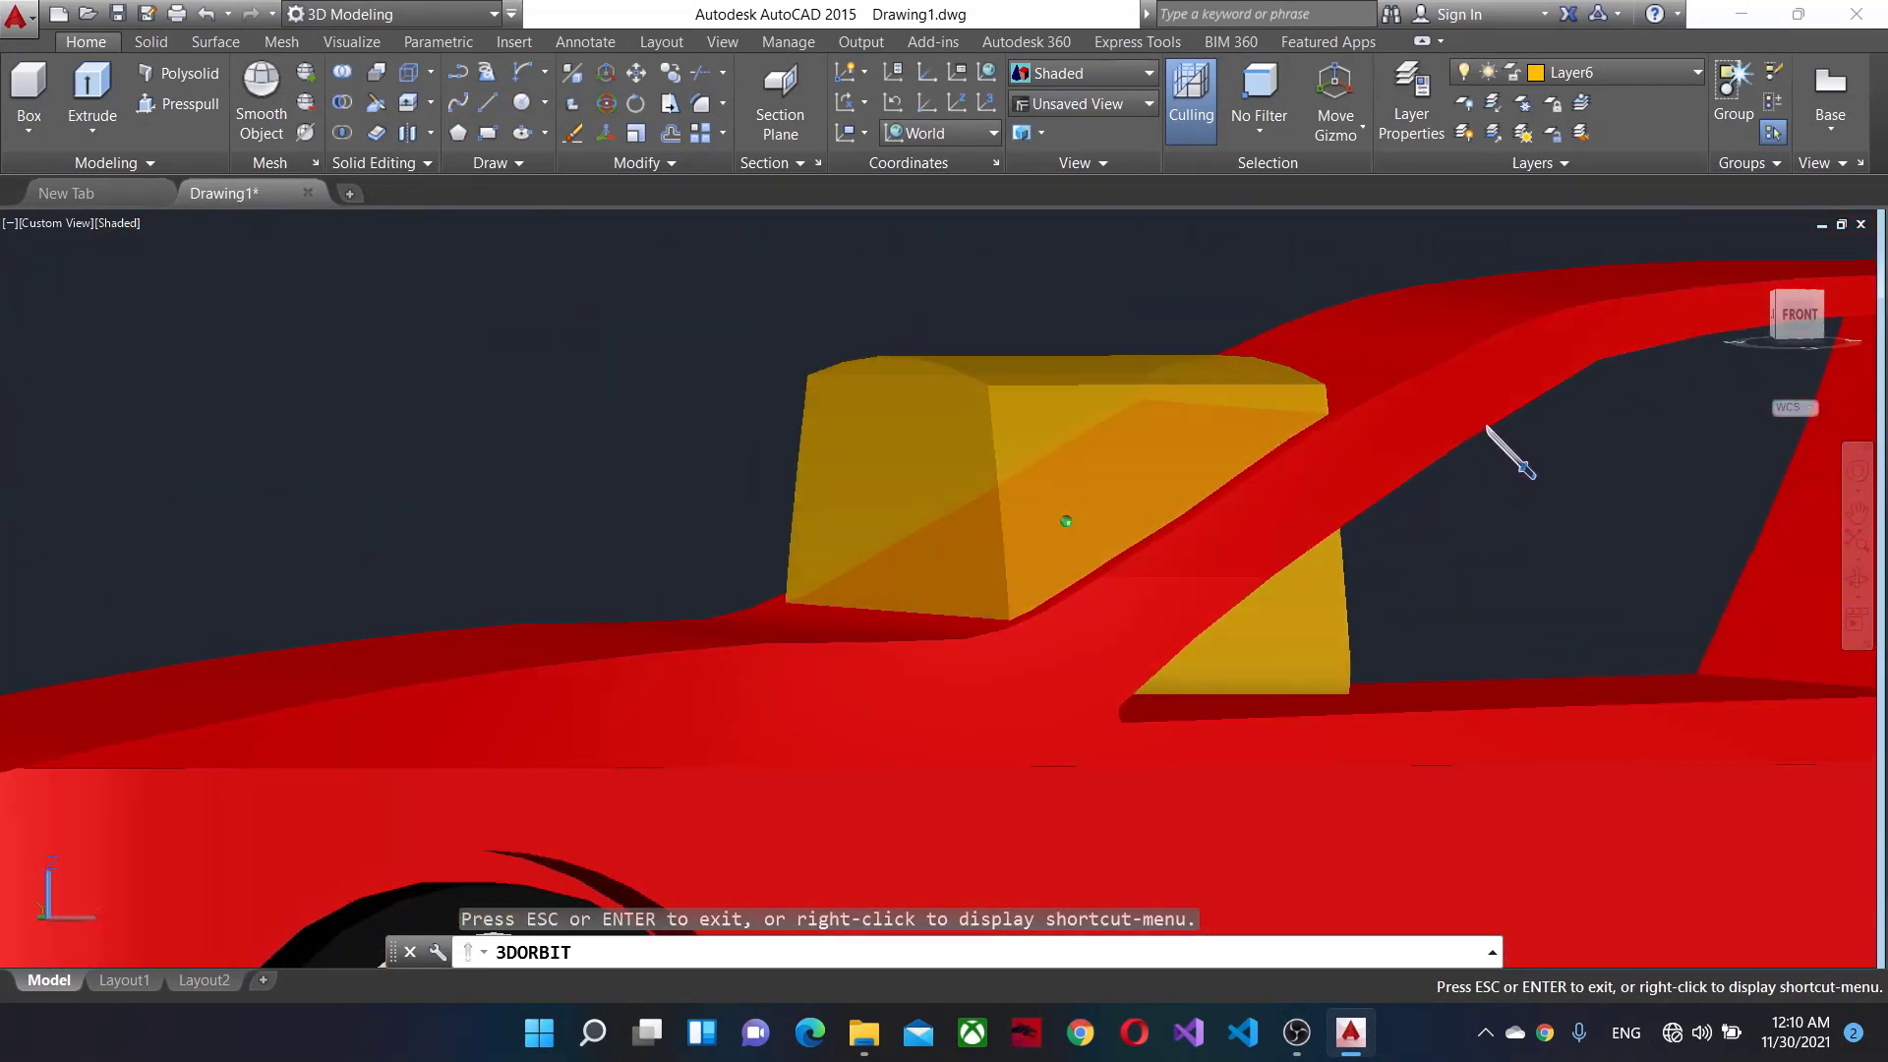
Stretch the yellow block's face rearward with its grip so it fills the side window area.
left_click(974, 421)
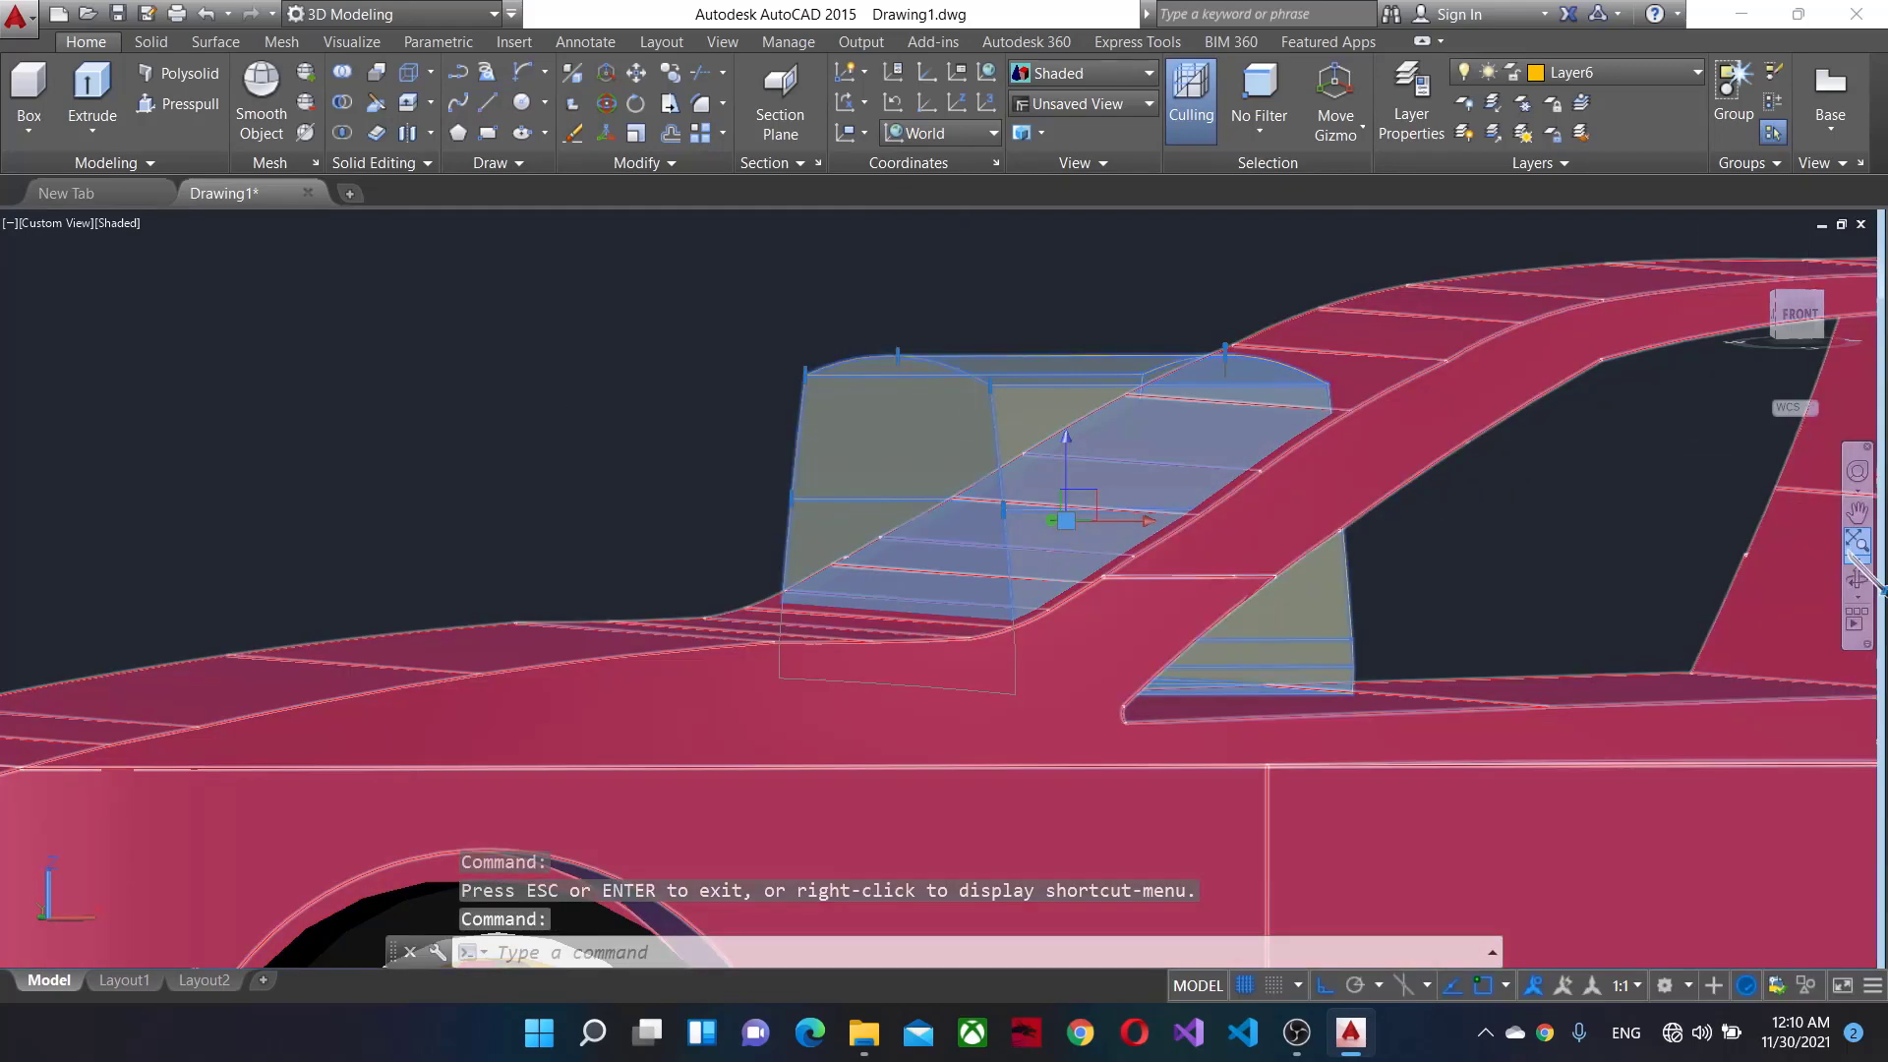
middle_click_drag(1678, 581, 1598, 586, "shift")
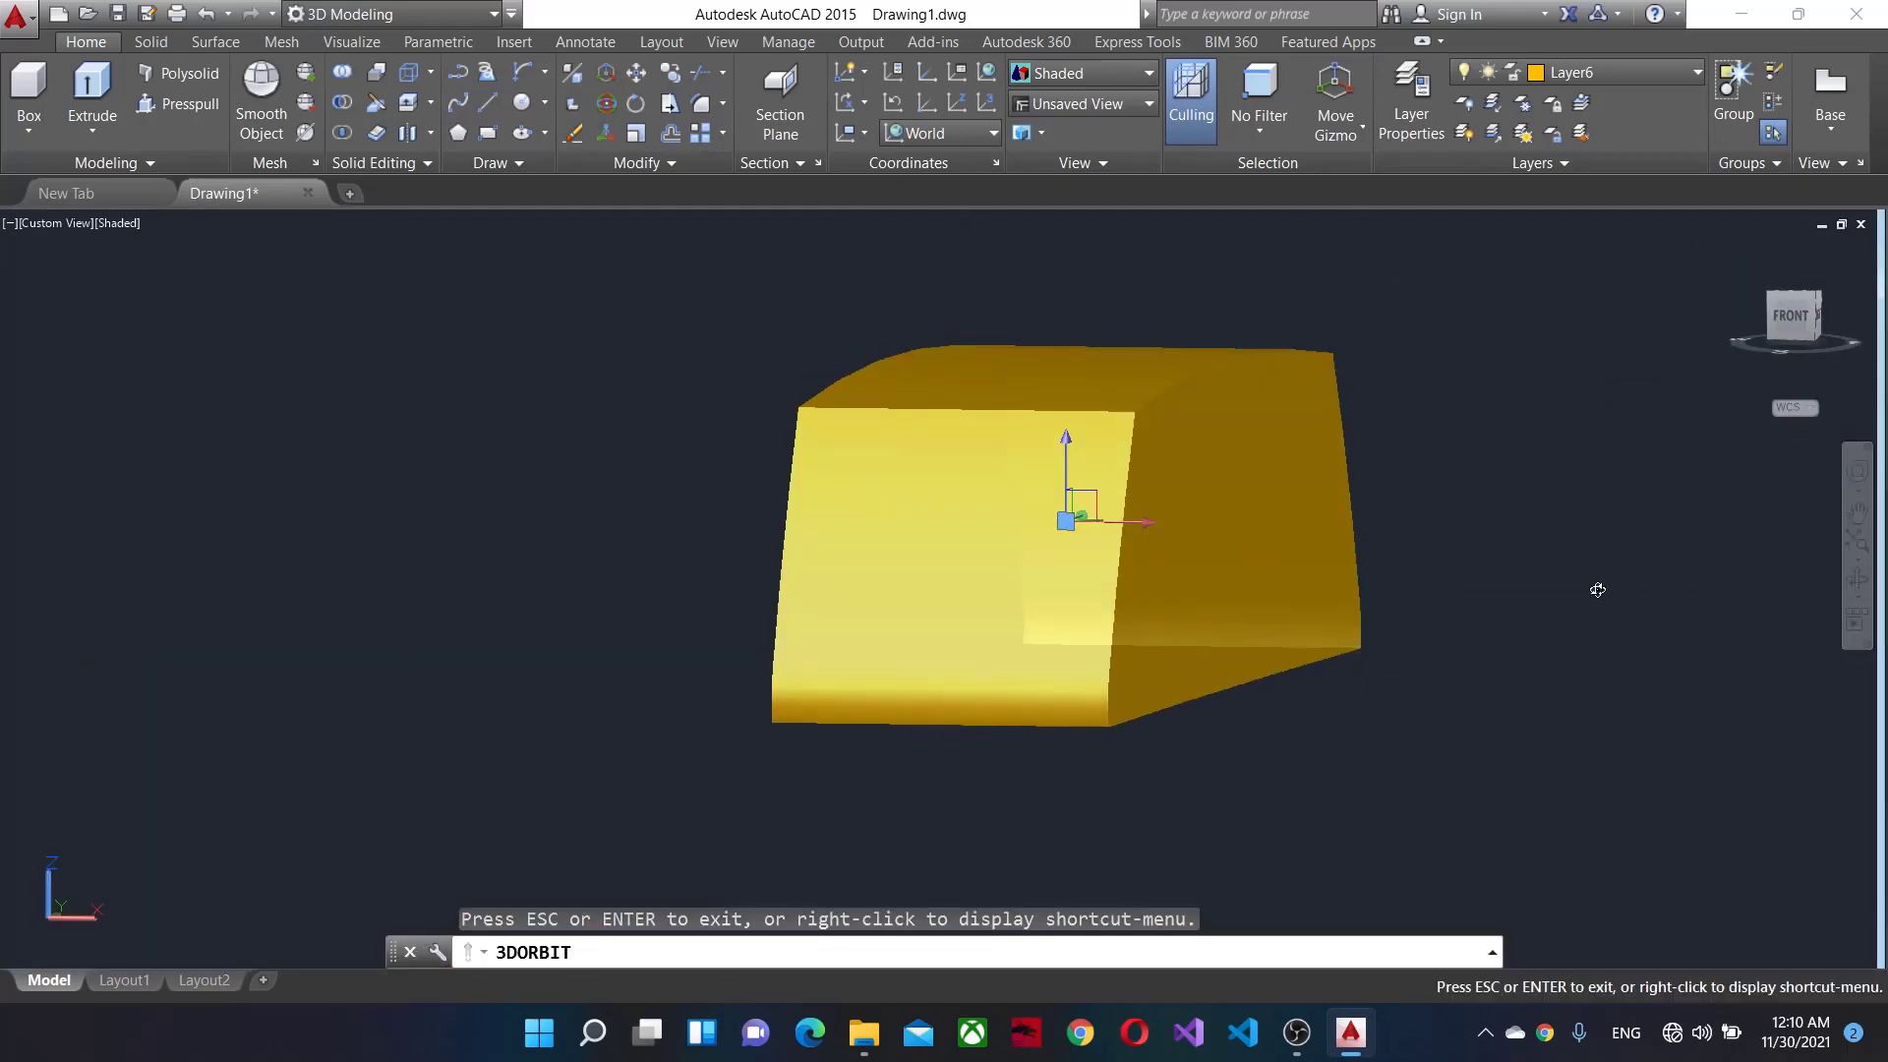
left_click(1228, 535)
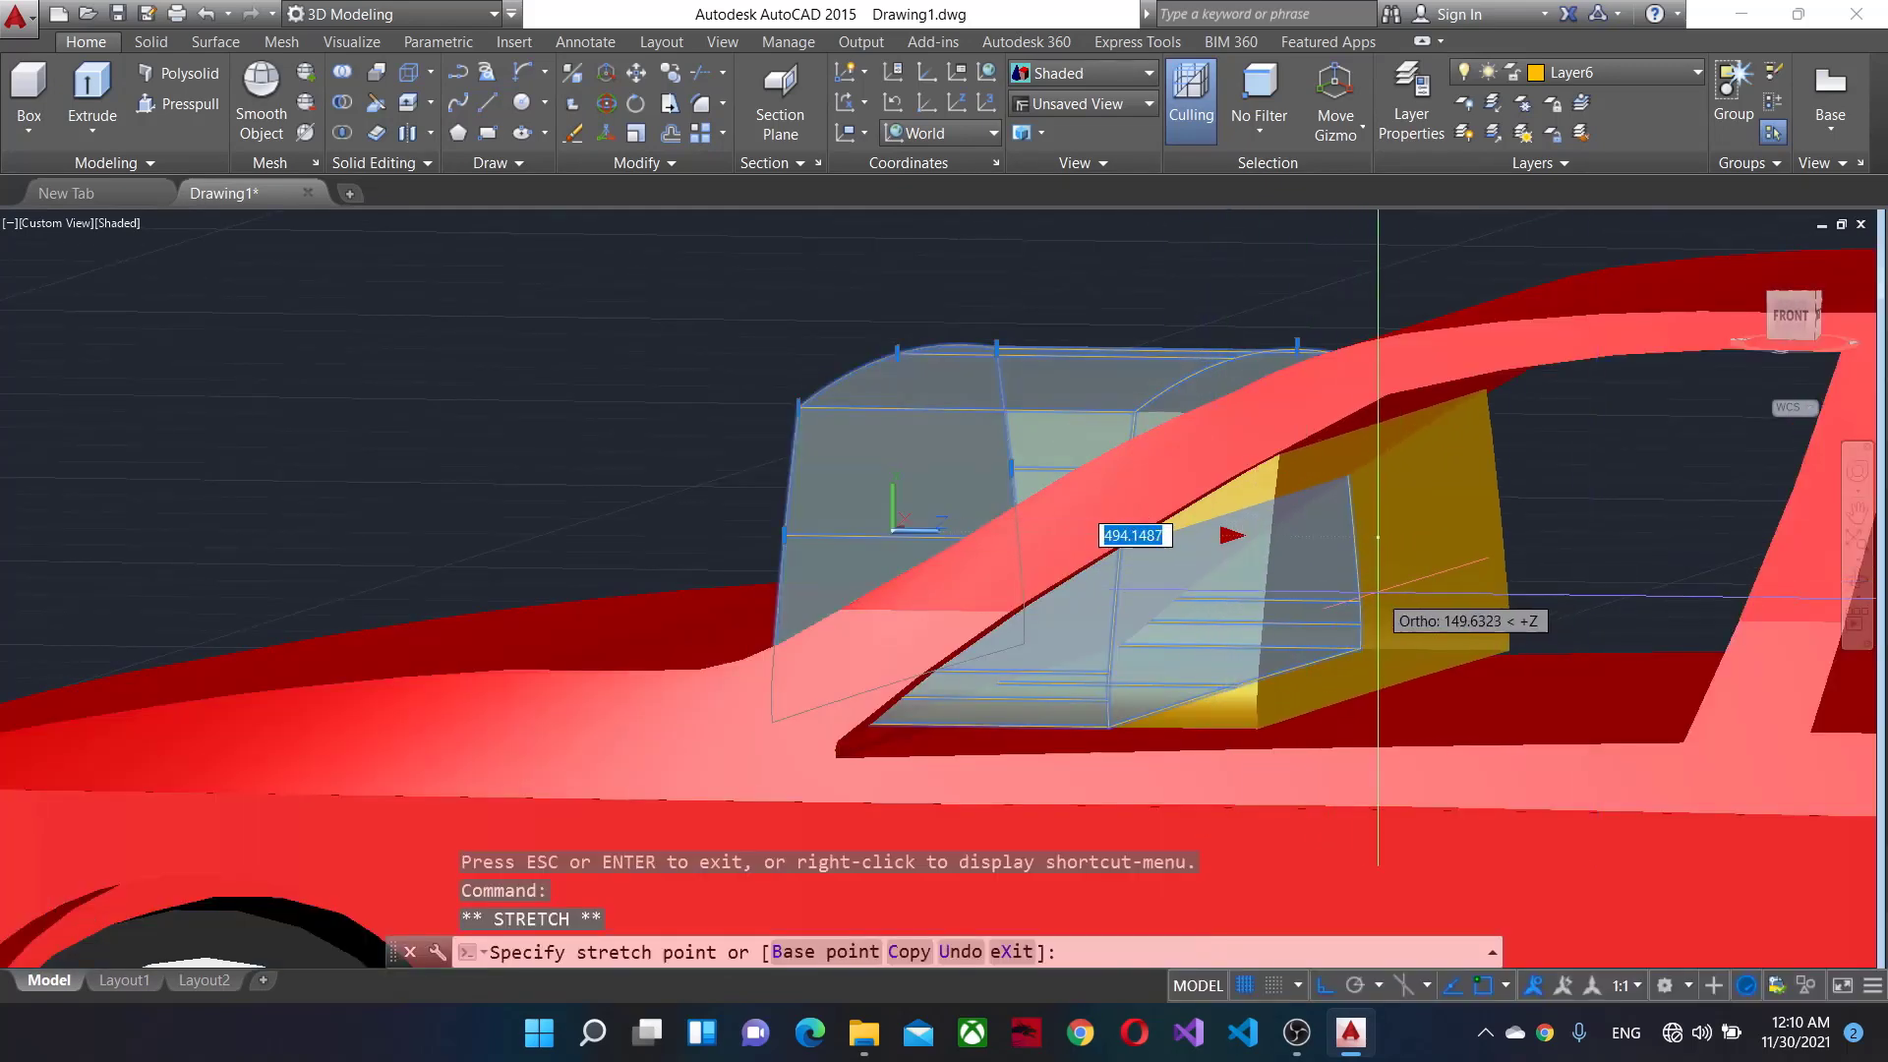
left_click(1400, 598)
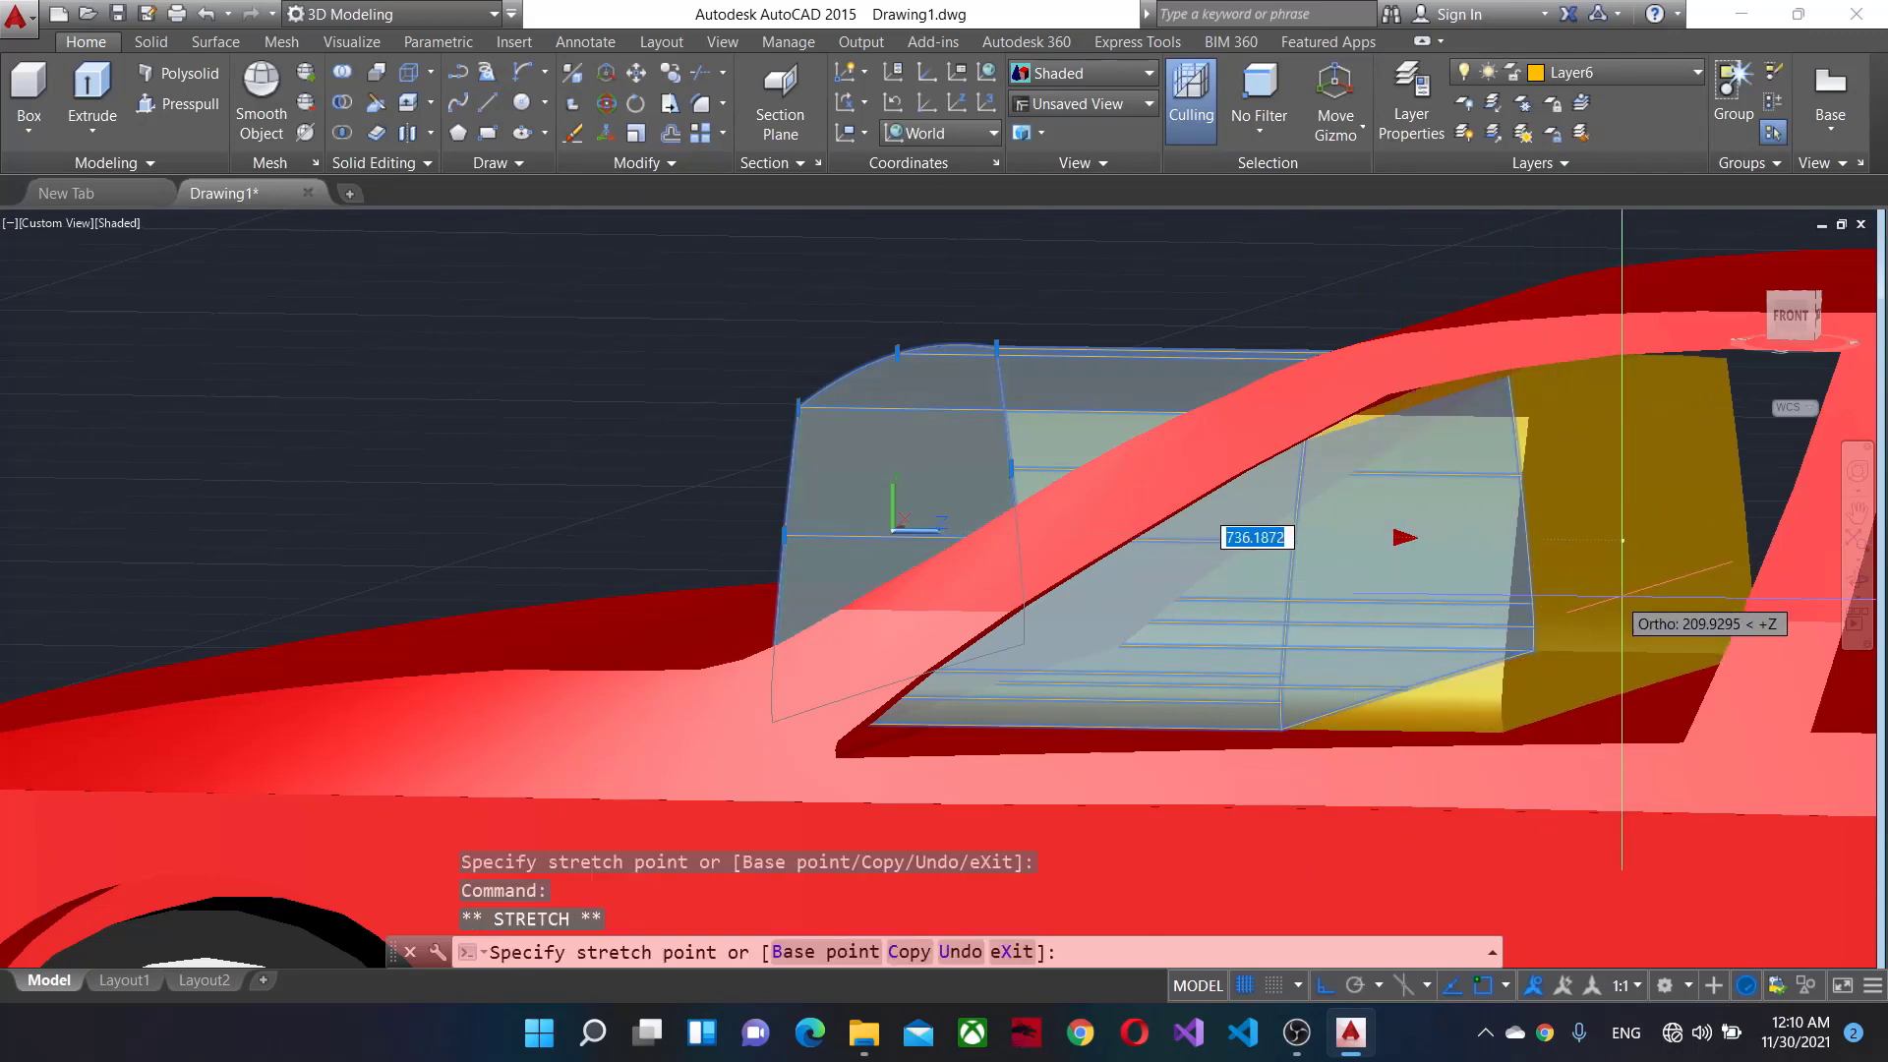
left_click(1618, 568)
key("Escape")
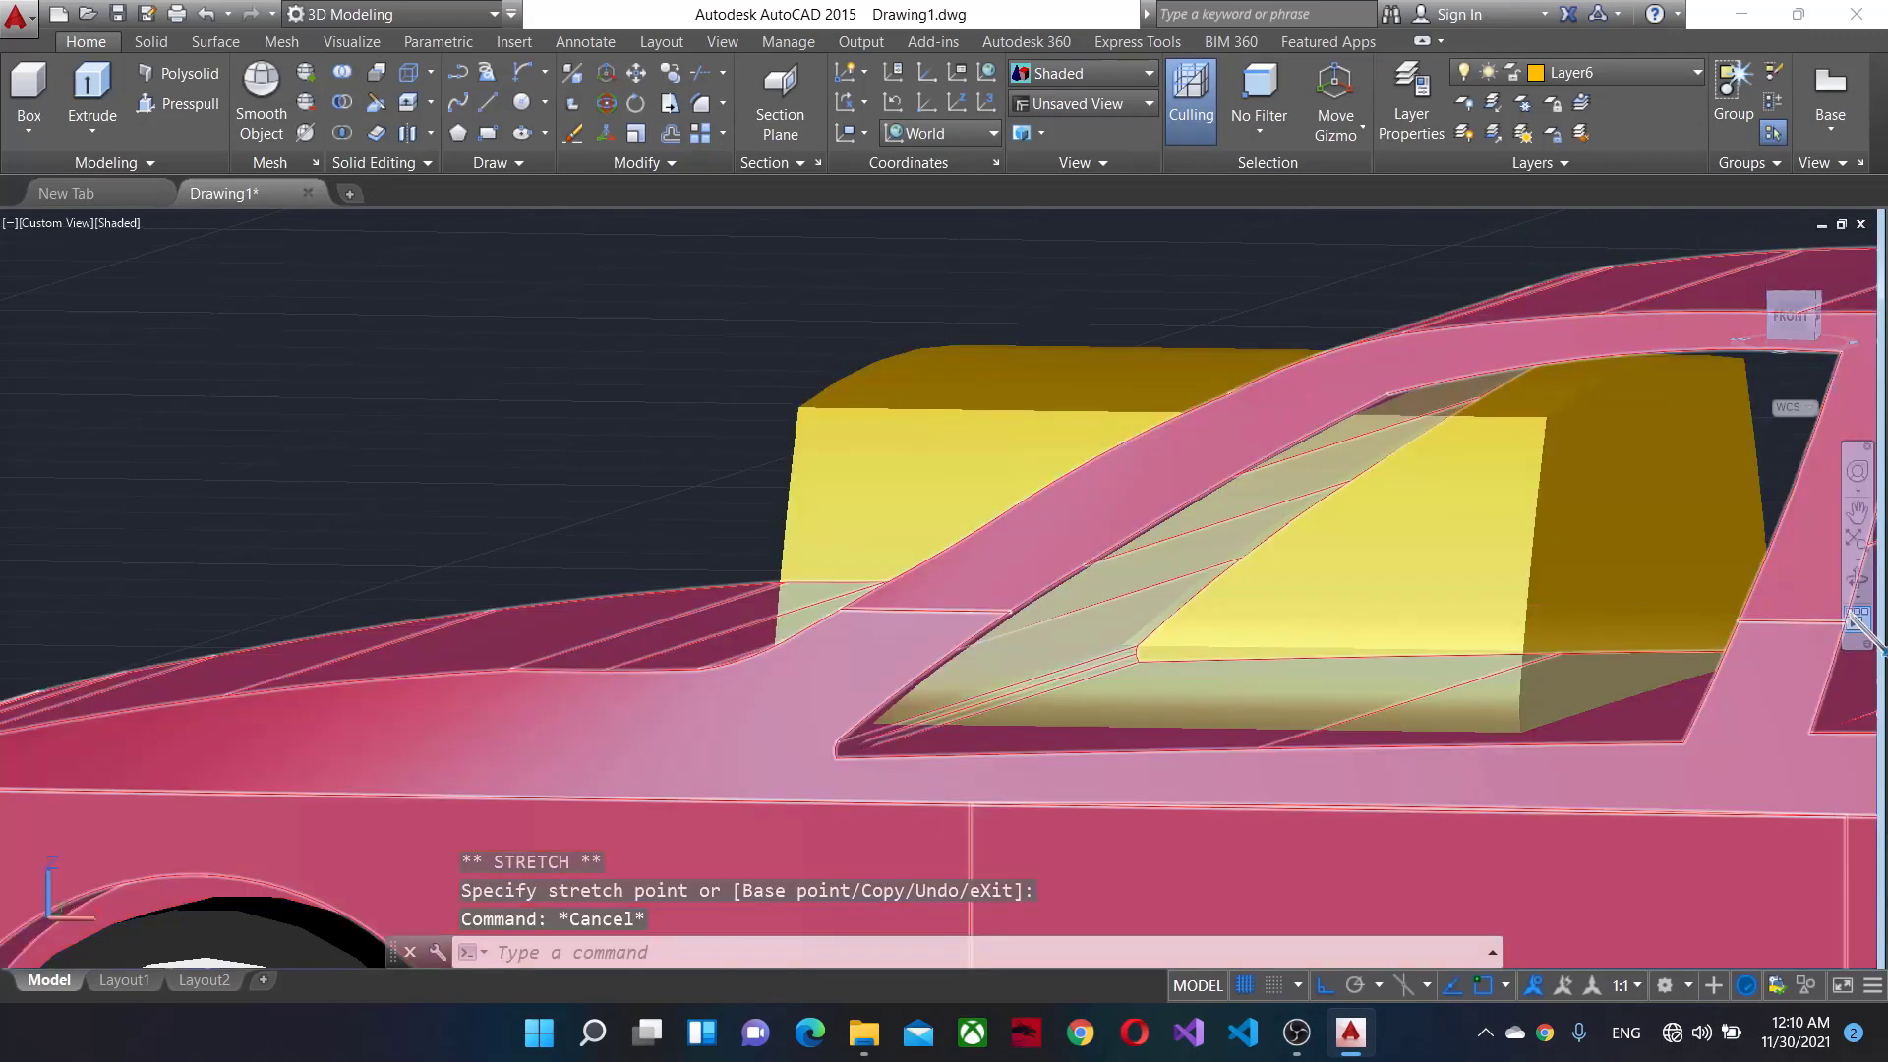
middle_click_drag(1618, 568, 1624, 629, "shift")
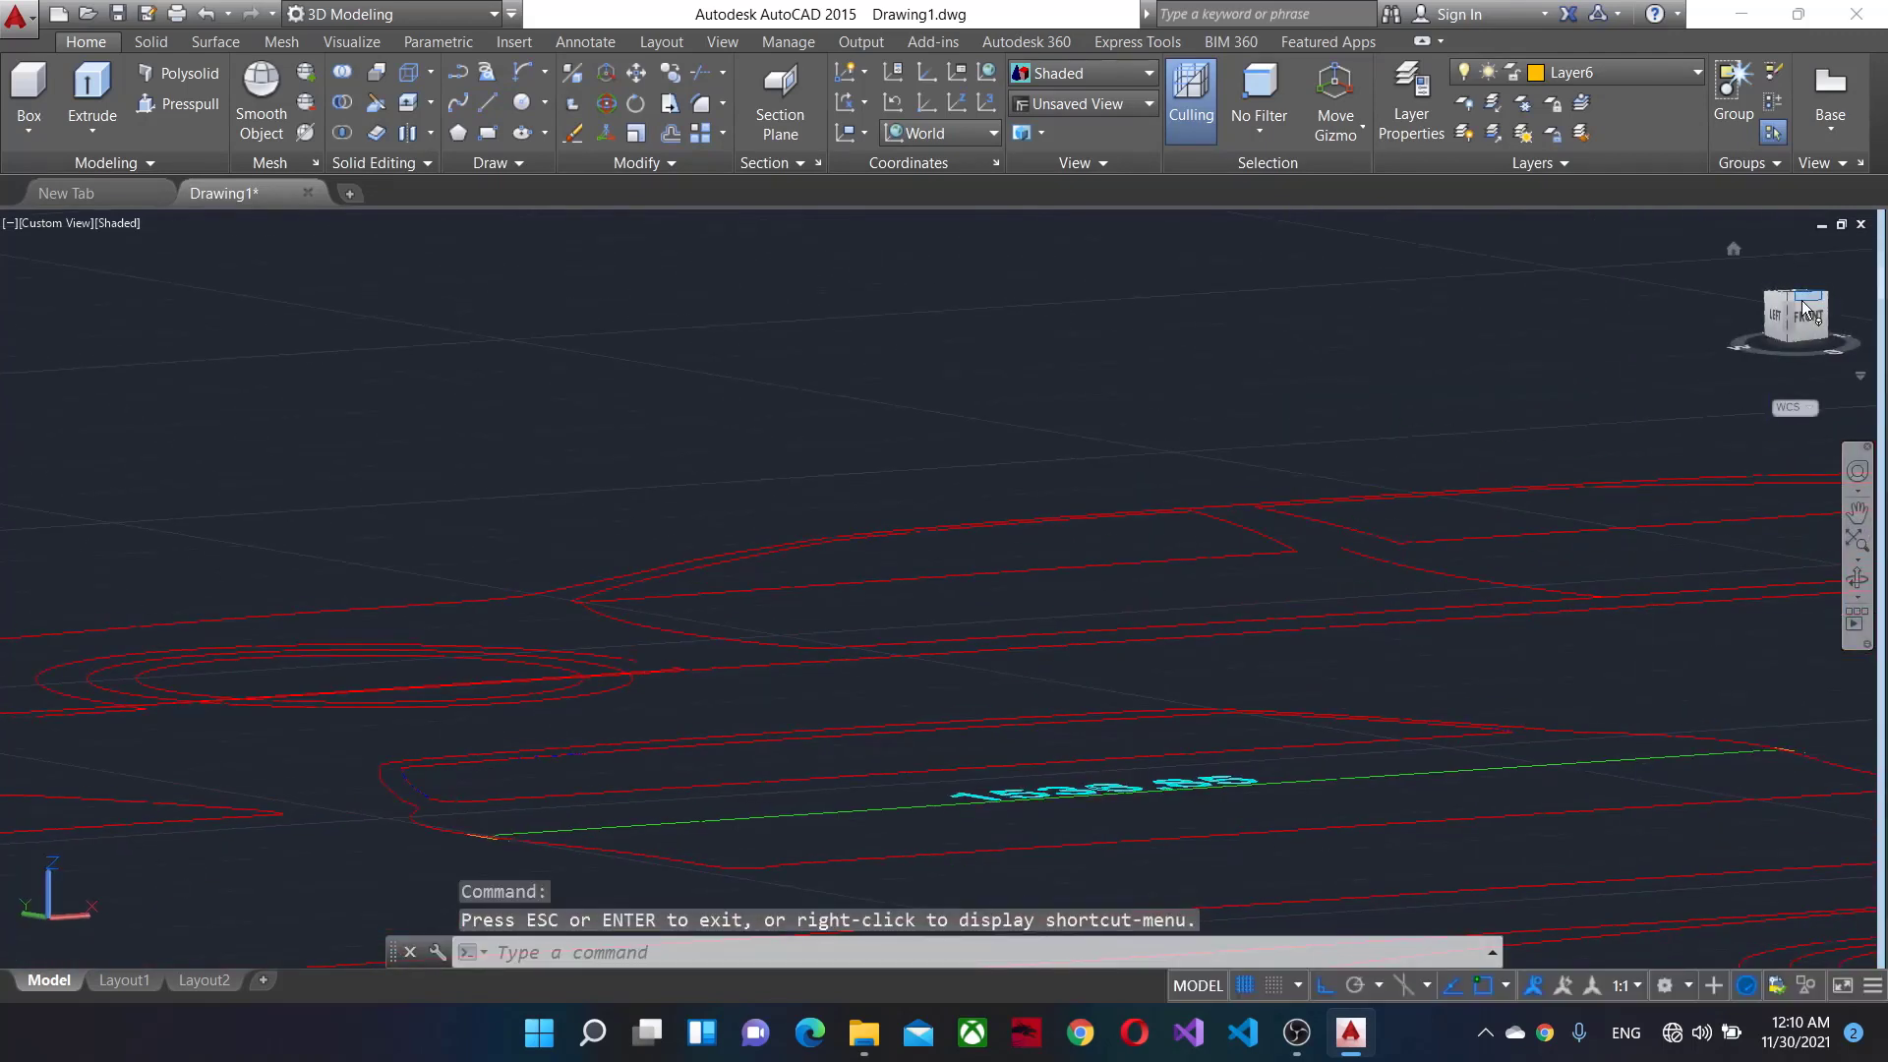
left_click(1806, 310)
Subtract the yellow block from the red car body using SU.
scroll(1234, 492, "up", 3)
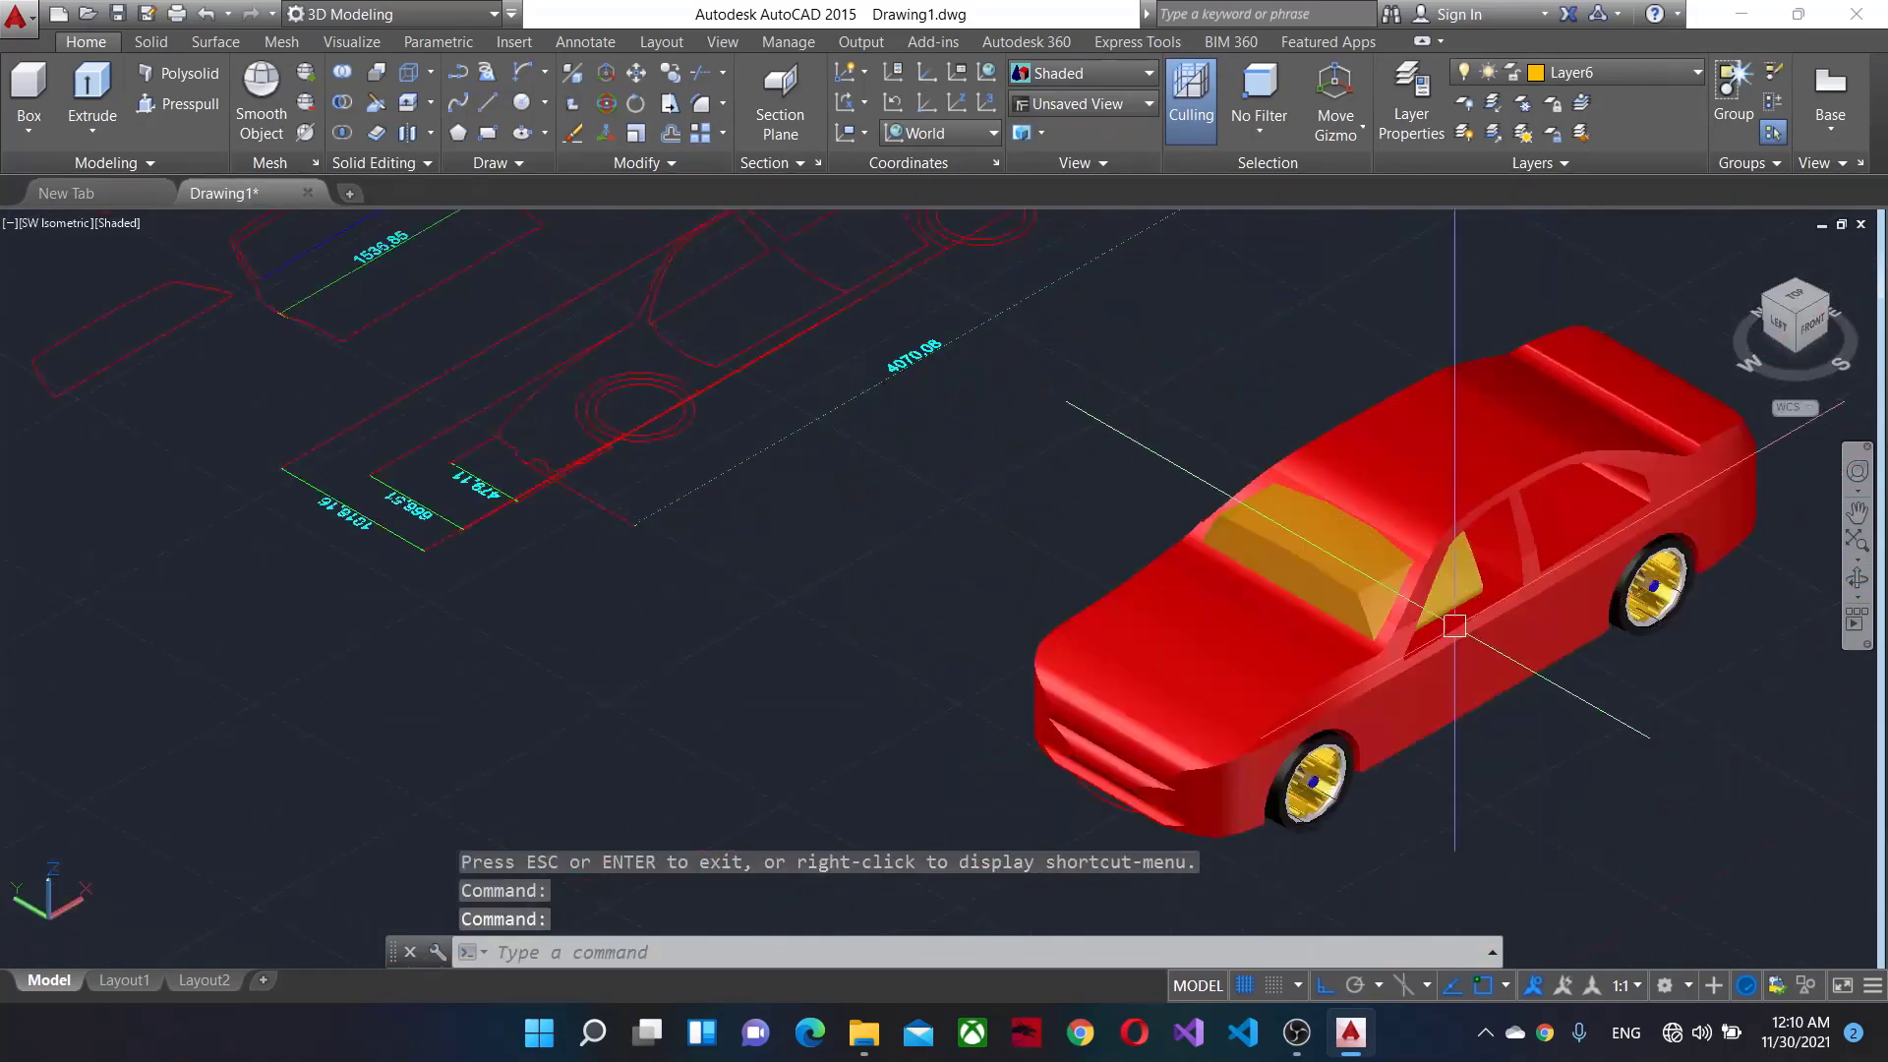
scroll(1603, 693, "up", 3)
scroll(1573, 955, "up", 3)
scroll(1377, 676, "down", 3)
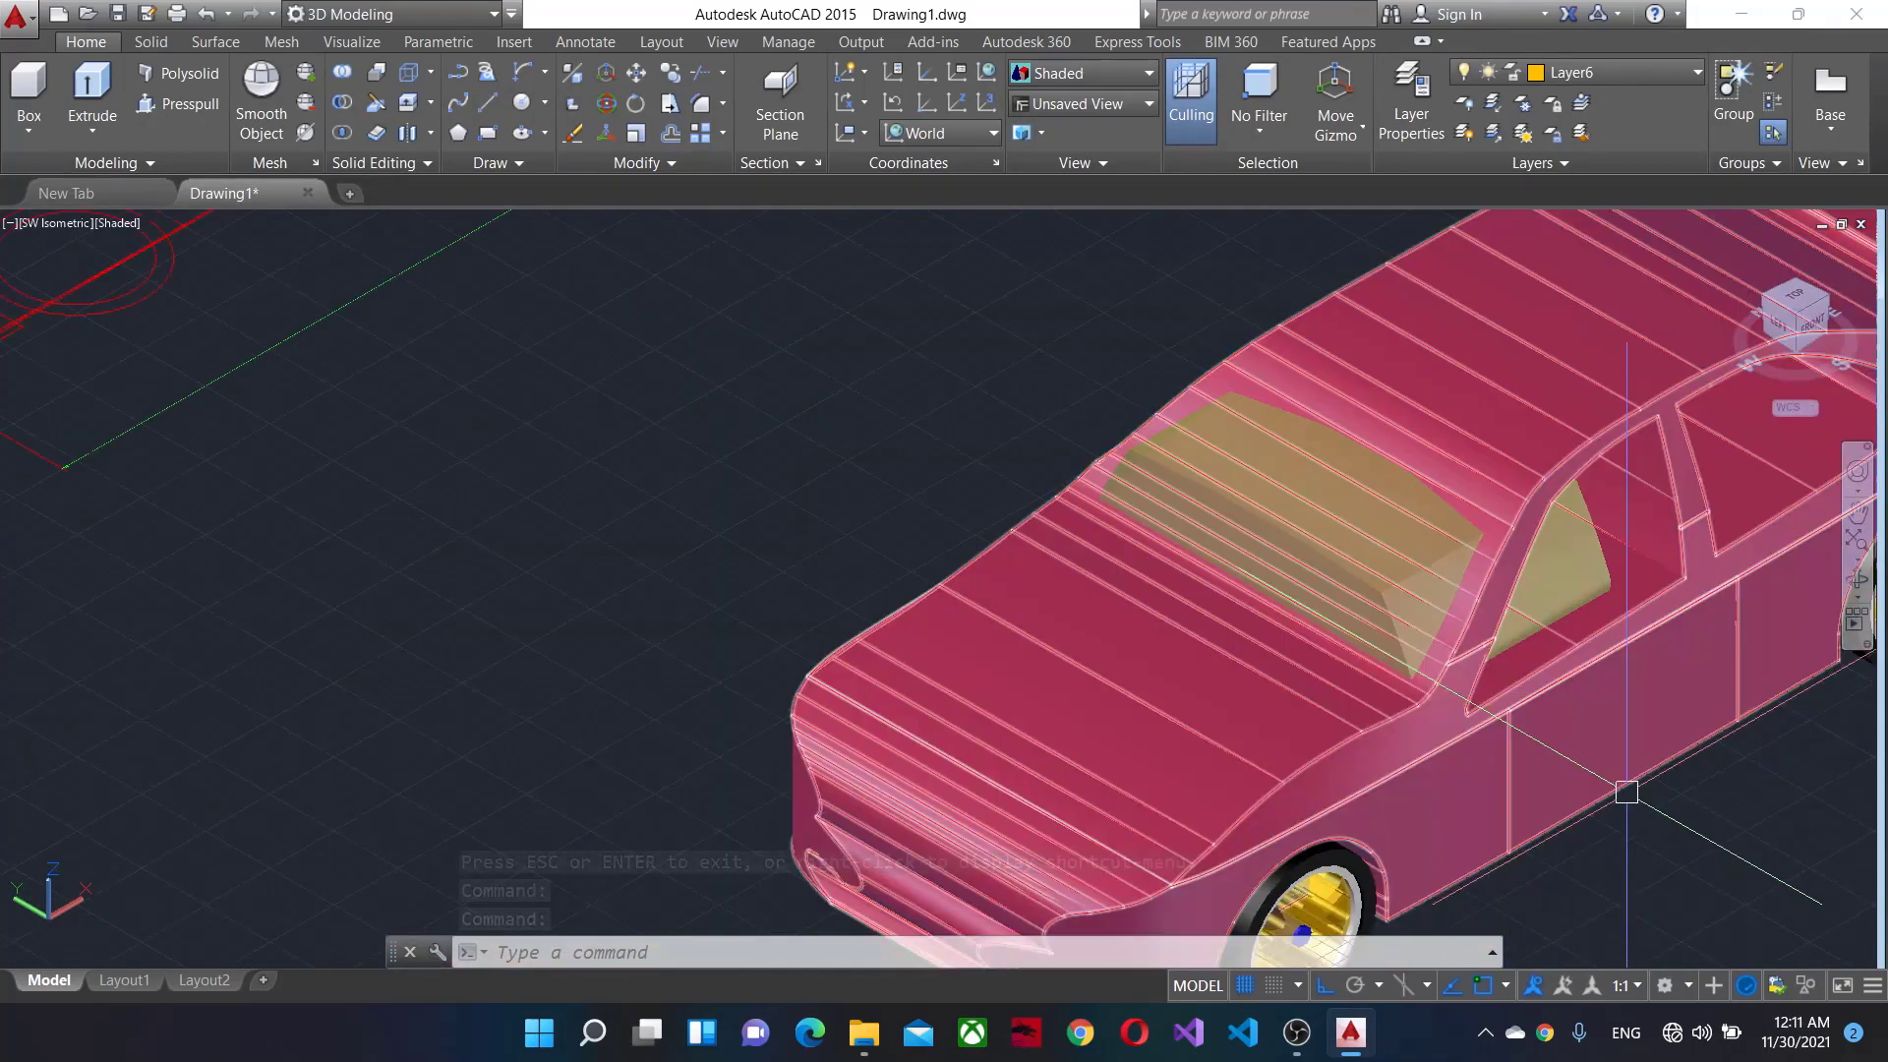
scroll(1256, 640, "down", 3)
scroll(1445, 658, "down", 2)
type("m")
key("BackSpace")
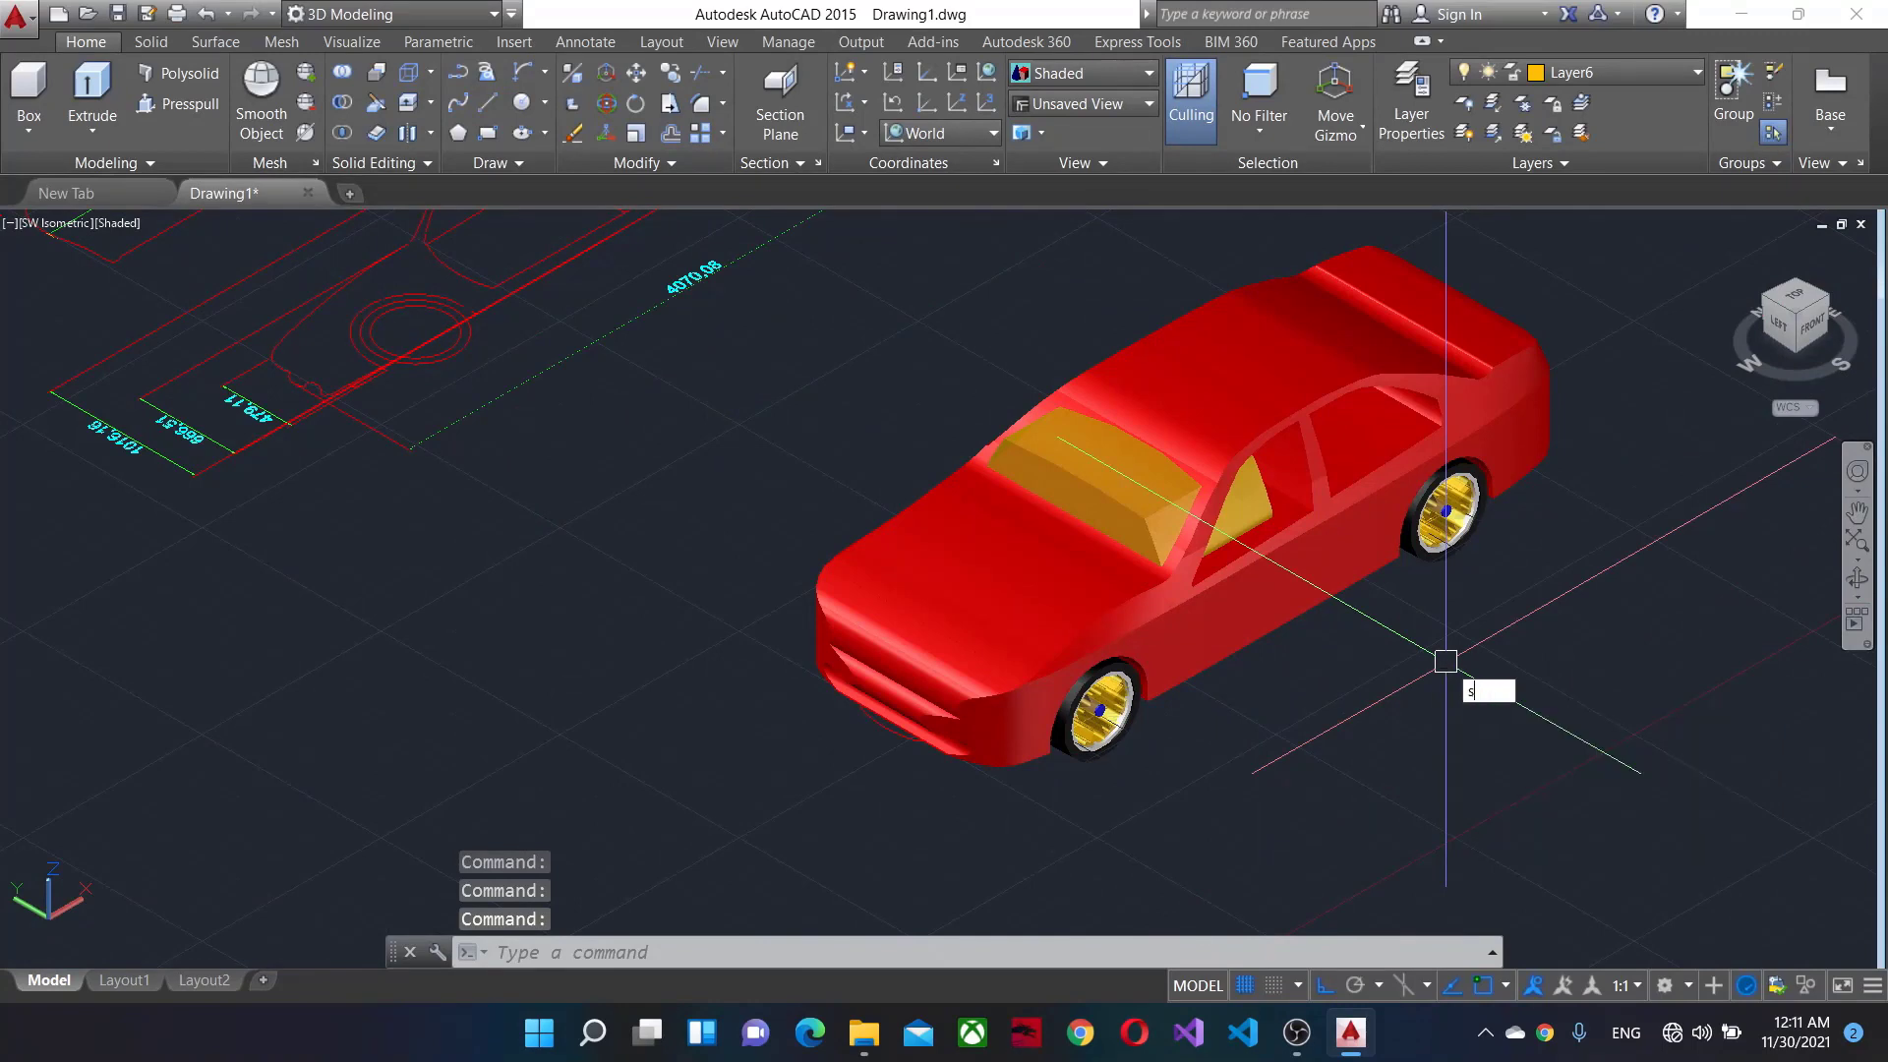
type("su")
key("Return")
left_click(1239, 370)
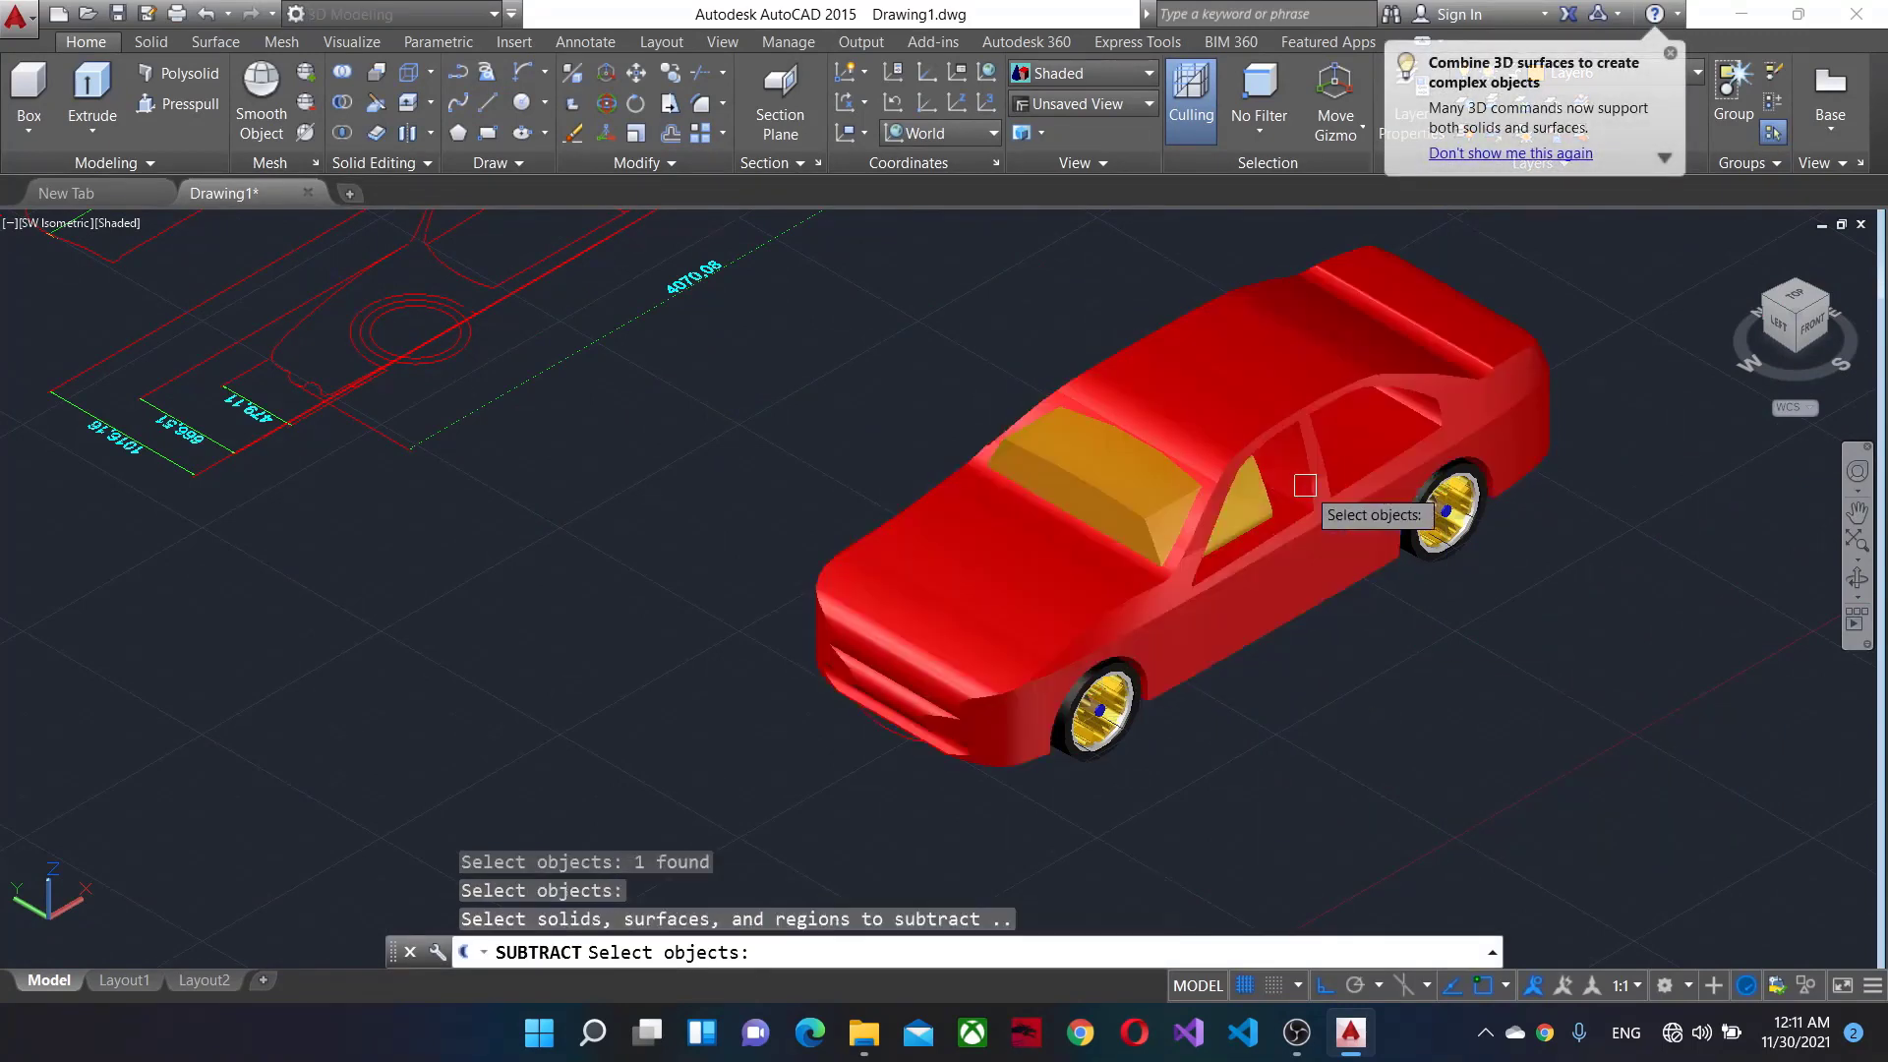
key("Return")
left_click(1254, 526)
key("Return")
Orbit around the hollowed car to check both sides, then view it from the top.
scroll(1148, 501, "up", 2)
key("Escape")
scroll(1377, 590, "down", 2)
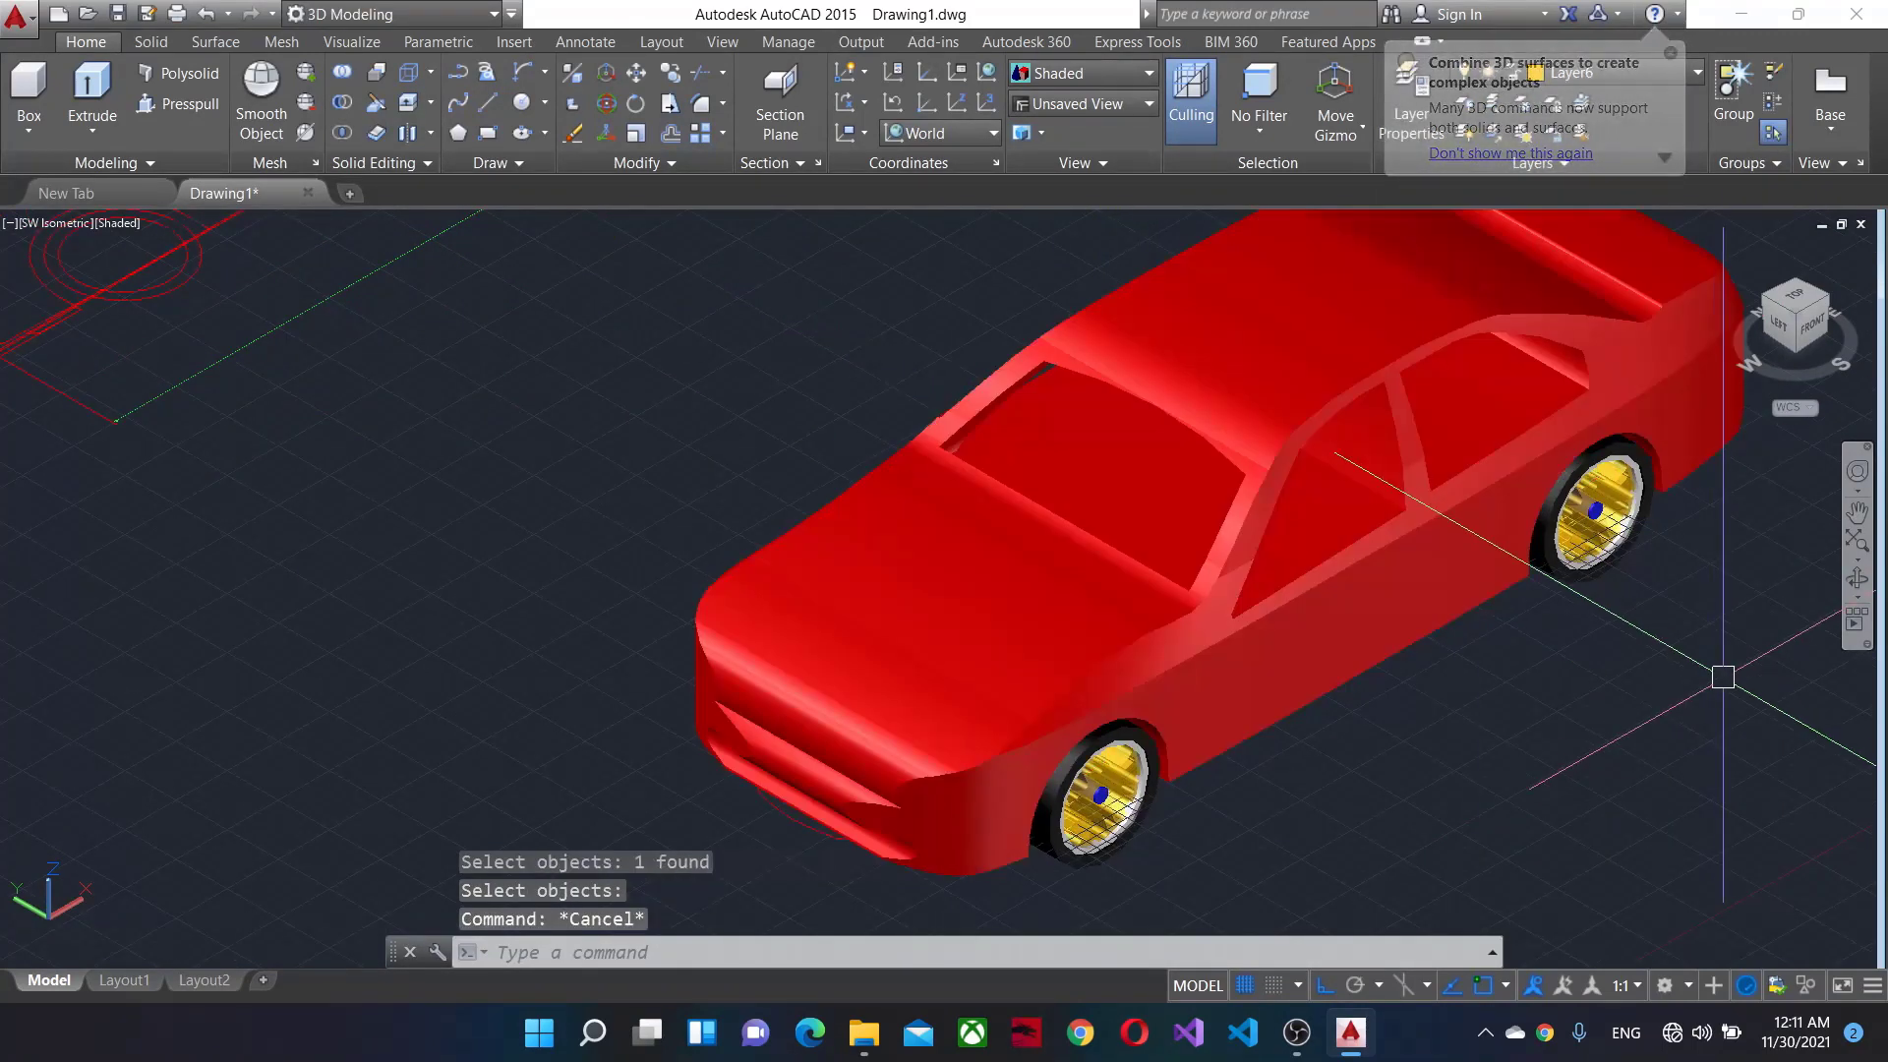
mouse_move(1581, 602)
middle_mouse_down("shift")
mouse_move(1690, 514)
mouse_move(1202, 498)
mouse_move(1672, 533)
middle_mouse_up("shift")
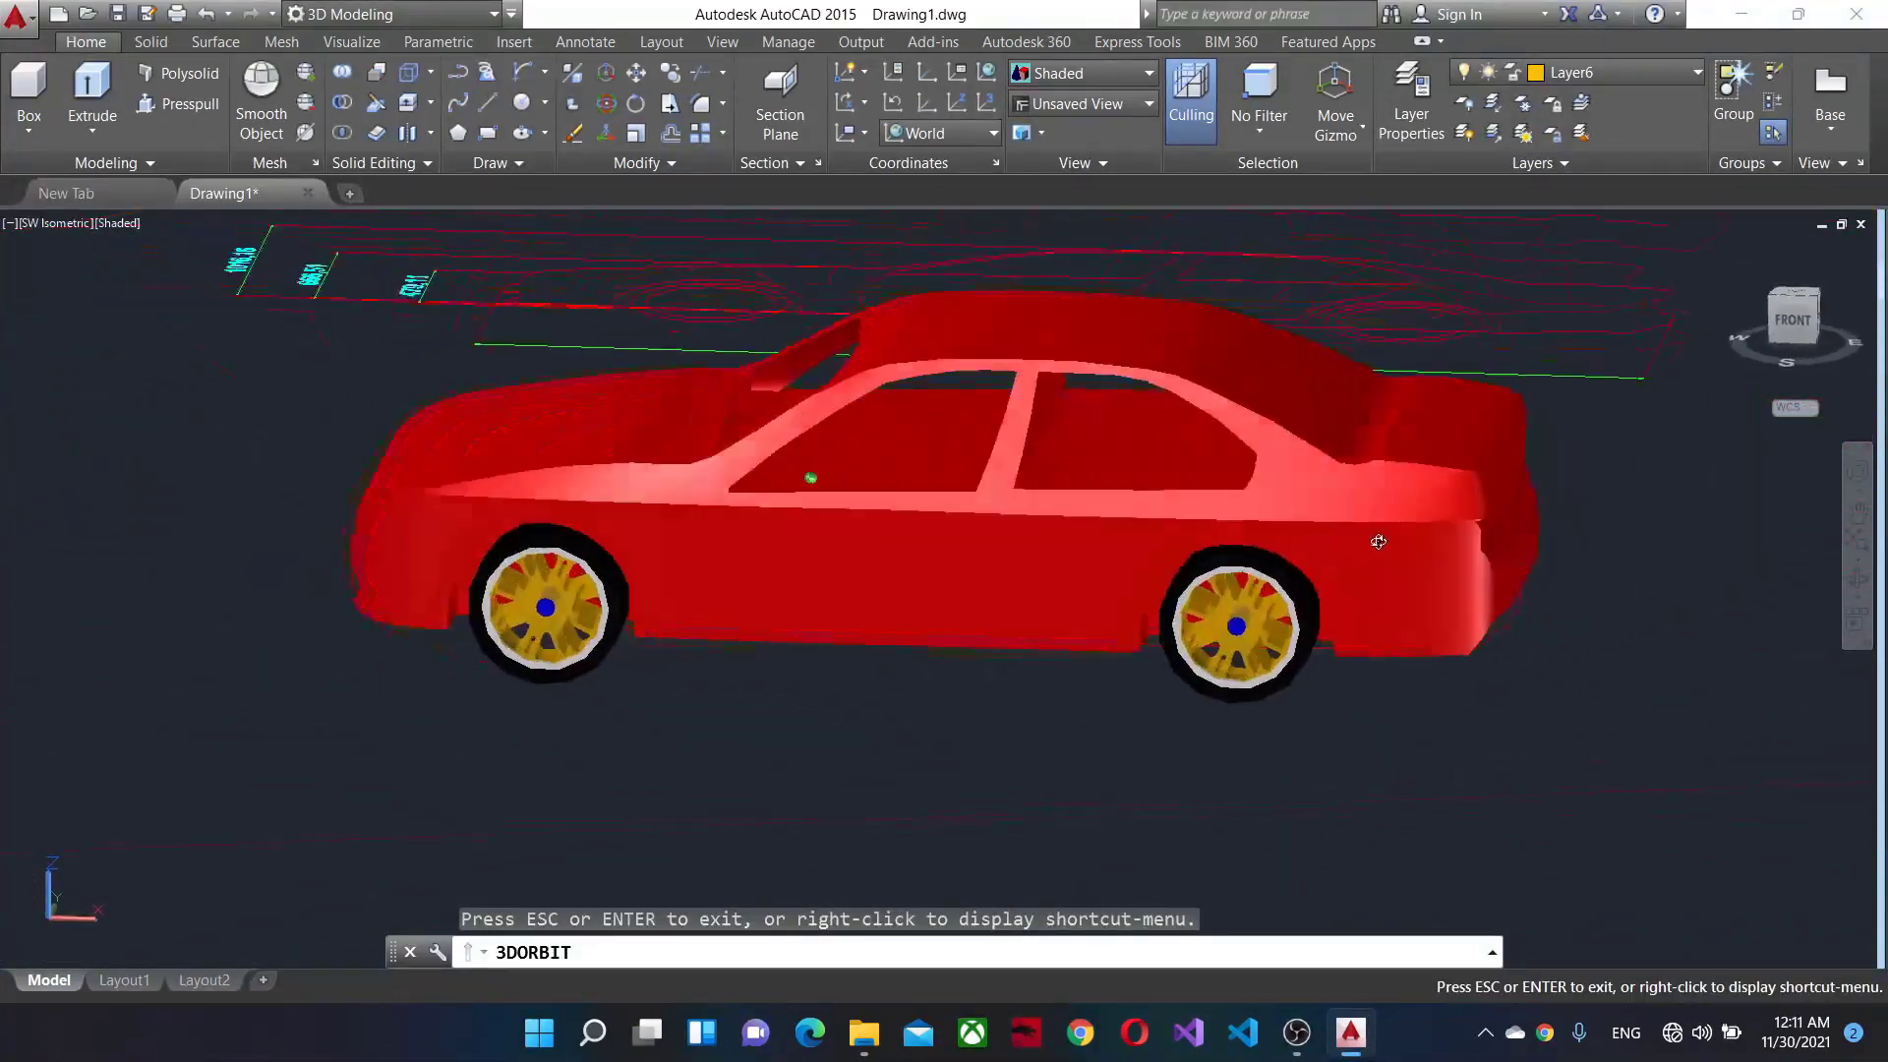
middle_click_drag(1672, 534, 1248, 485, "shift")
left_click(1791, 296)
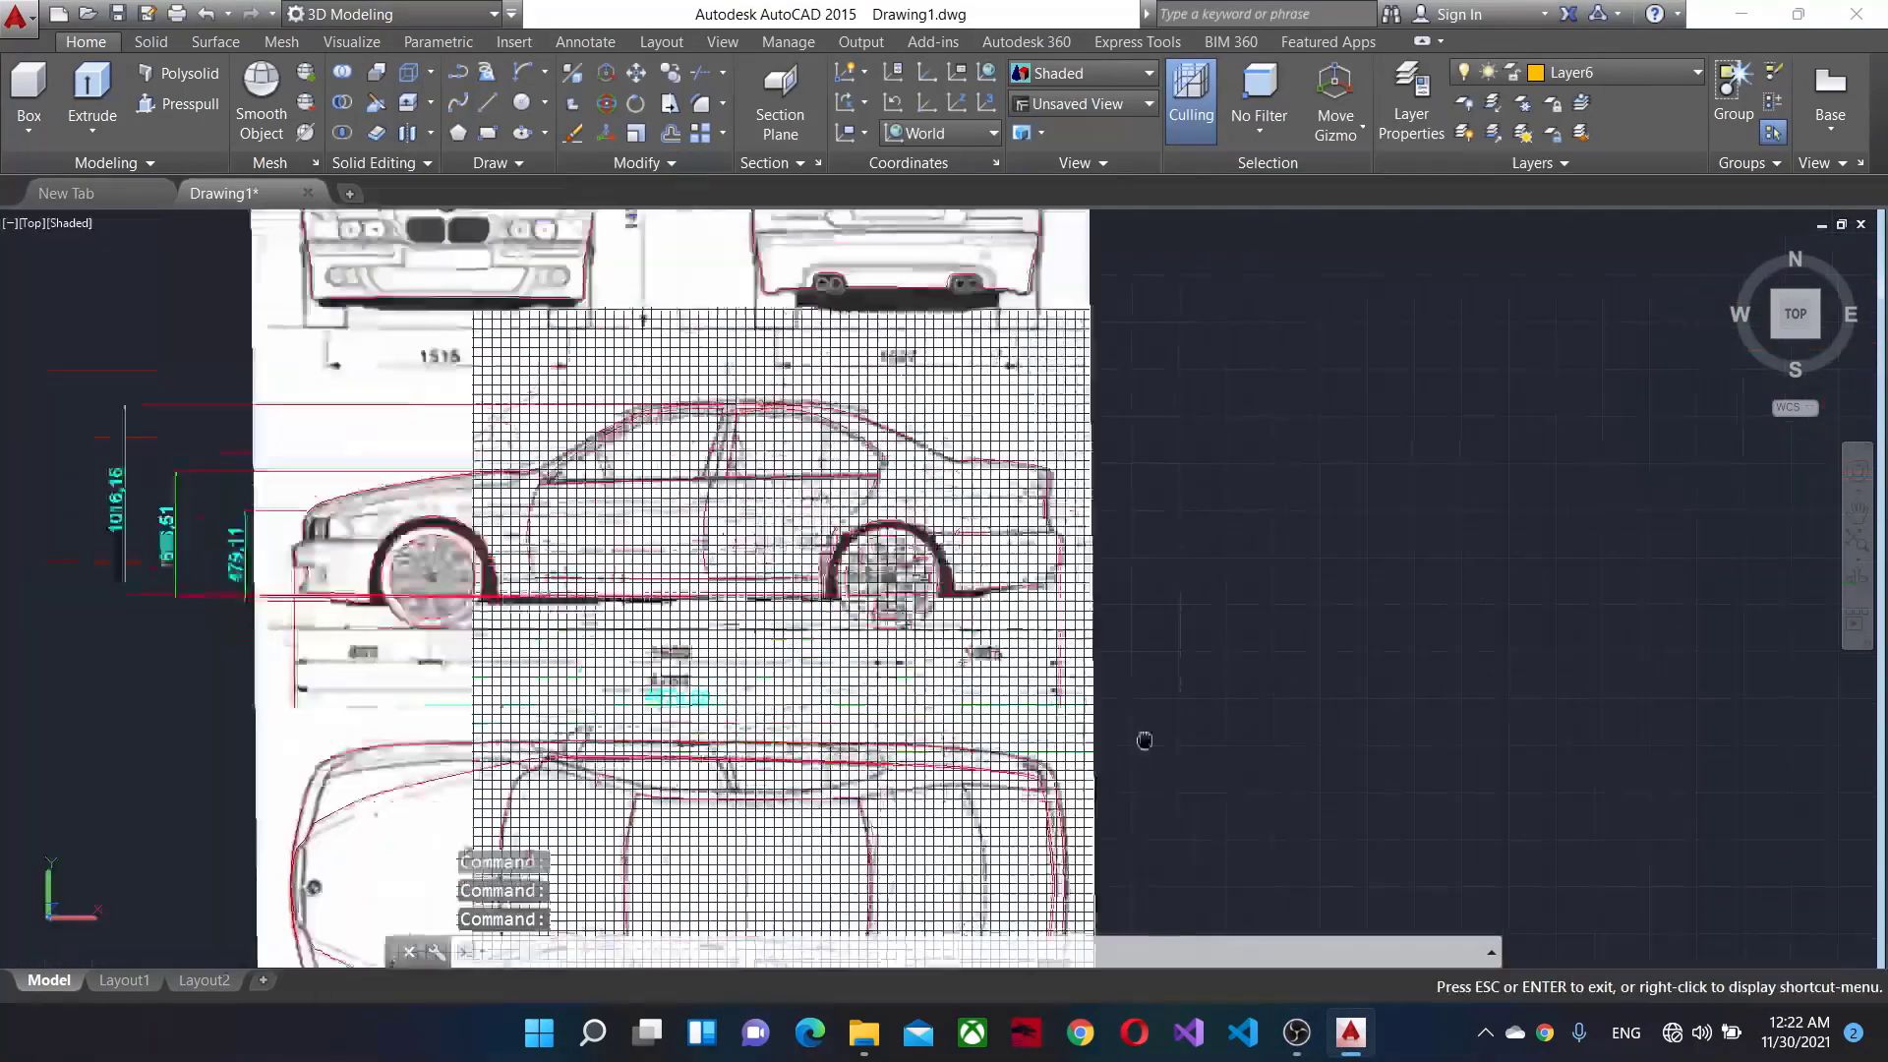
Pan and zoom to the blueprint's front and rear views and restart the arc.
left_click_drag(1145, 741, 1269, 1057)
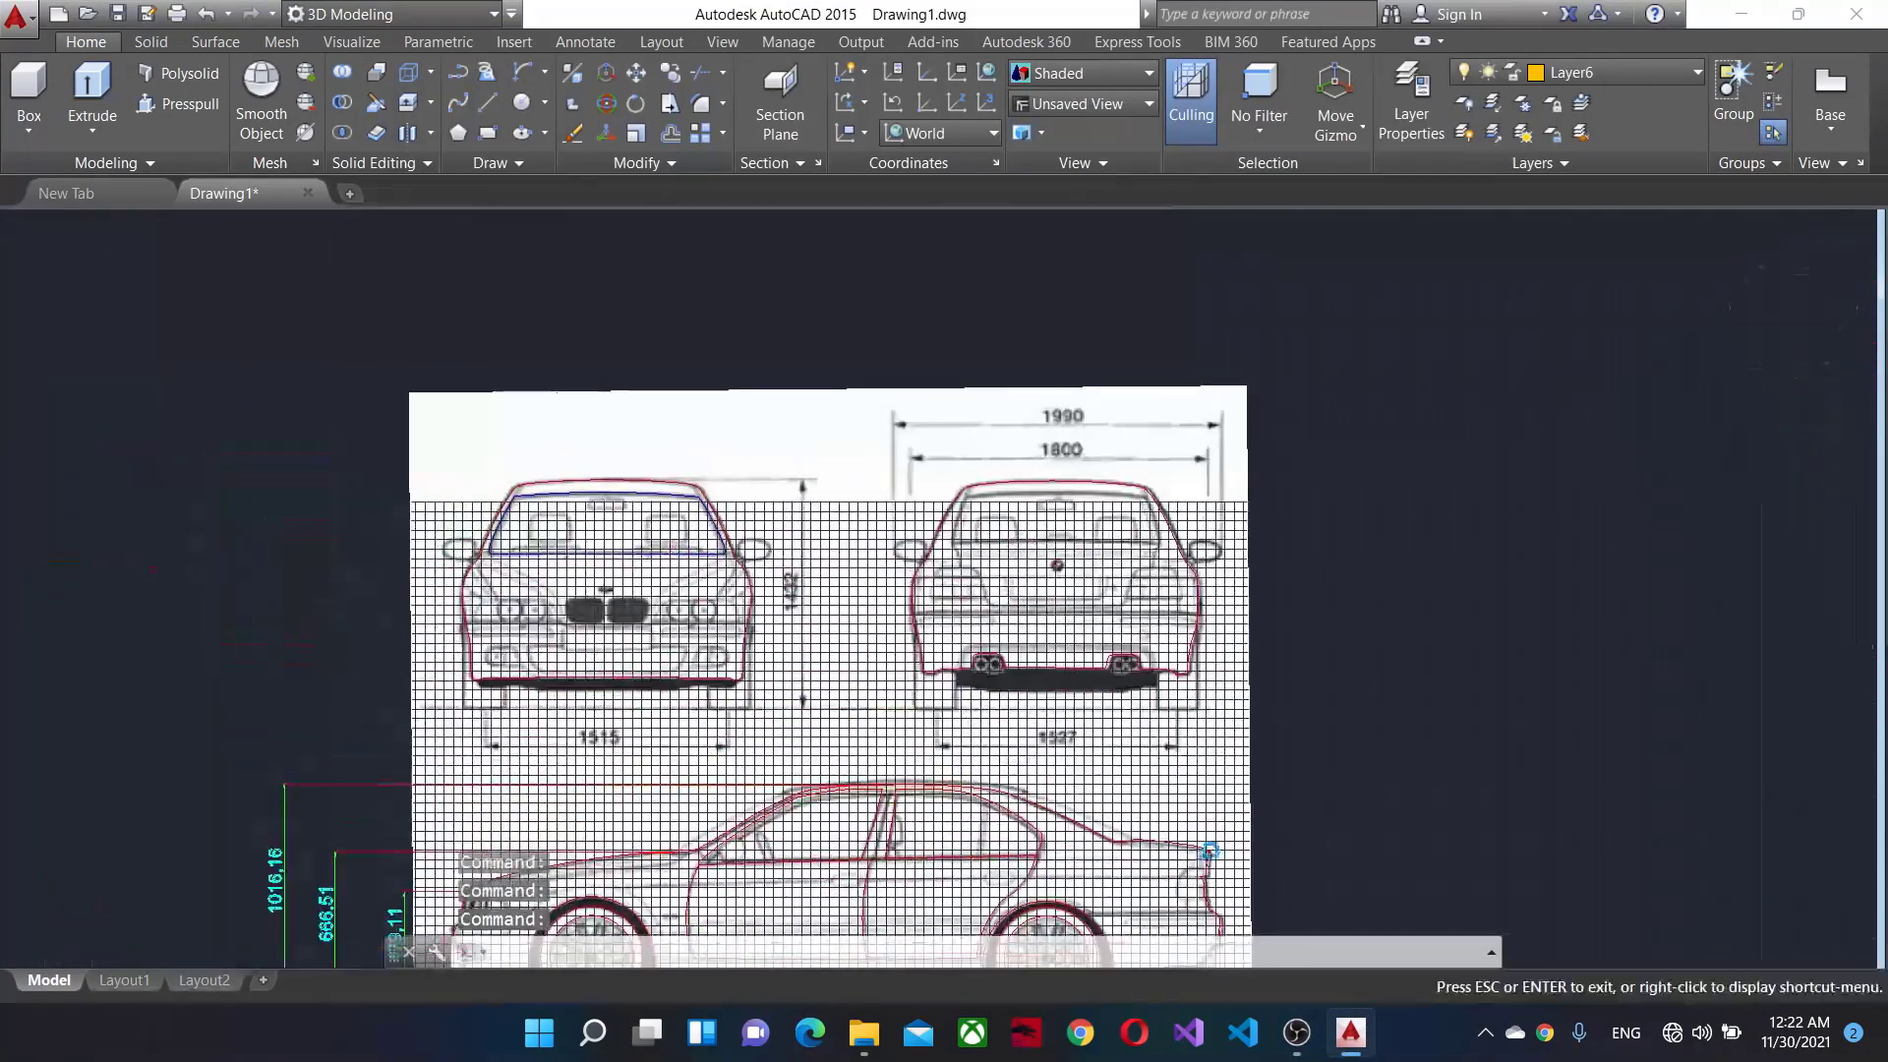
scroll(1160, 507, "up", 3)
key("Escape")
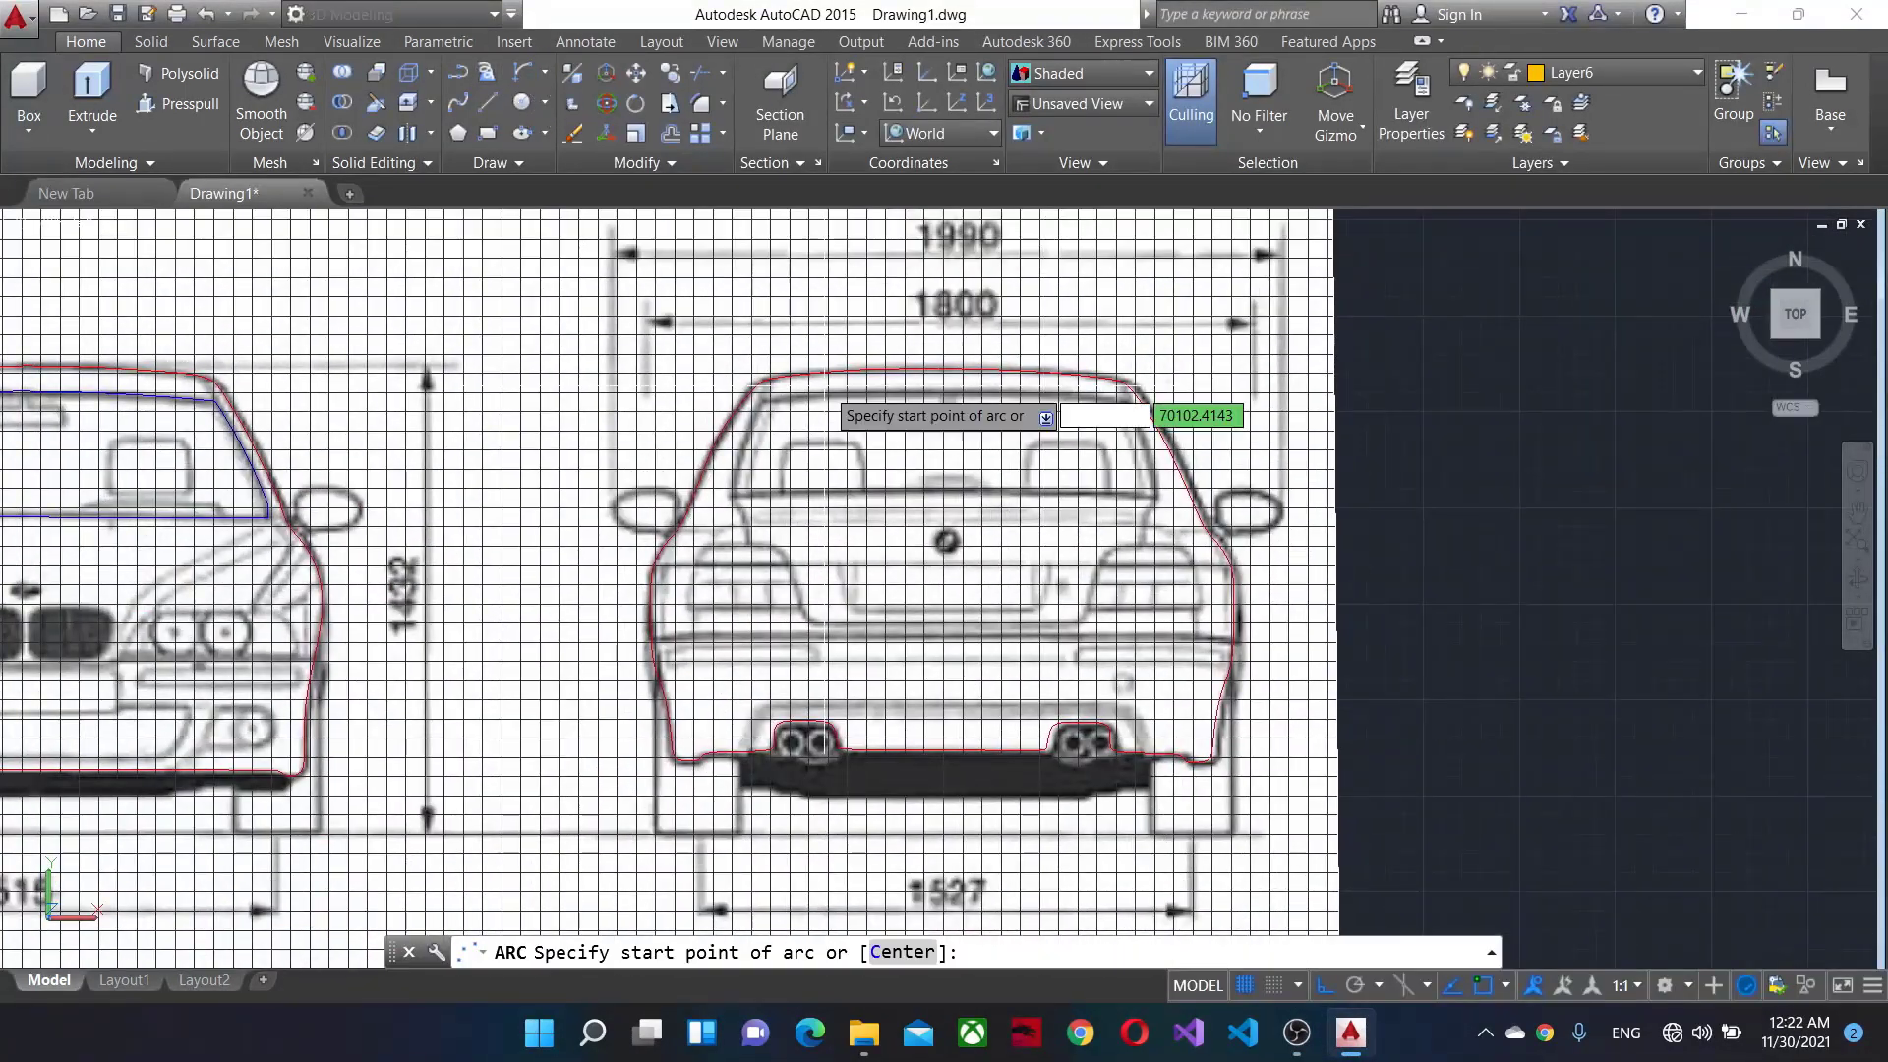
scroll(824, 387, "up", 5)
scroll(620, 592, "up", 3)
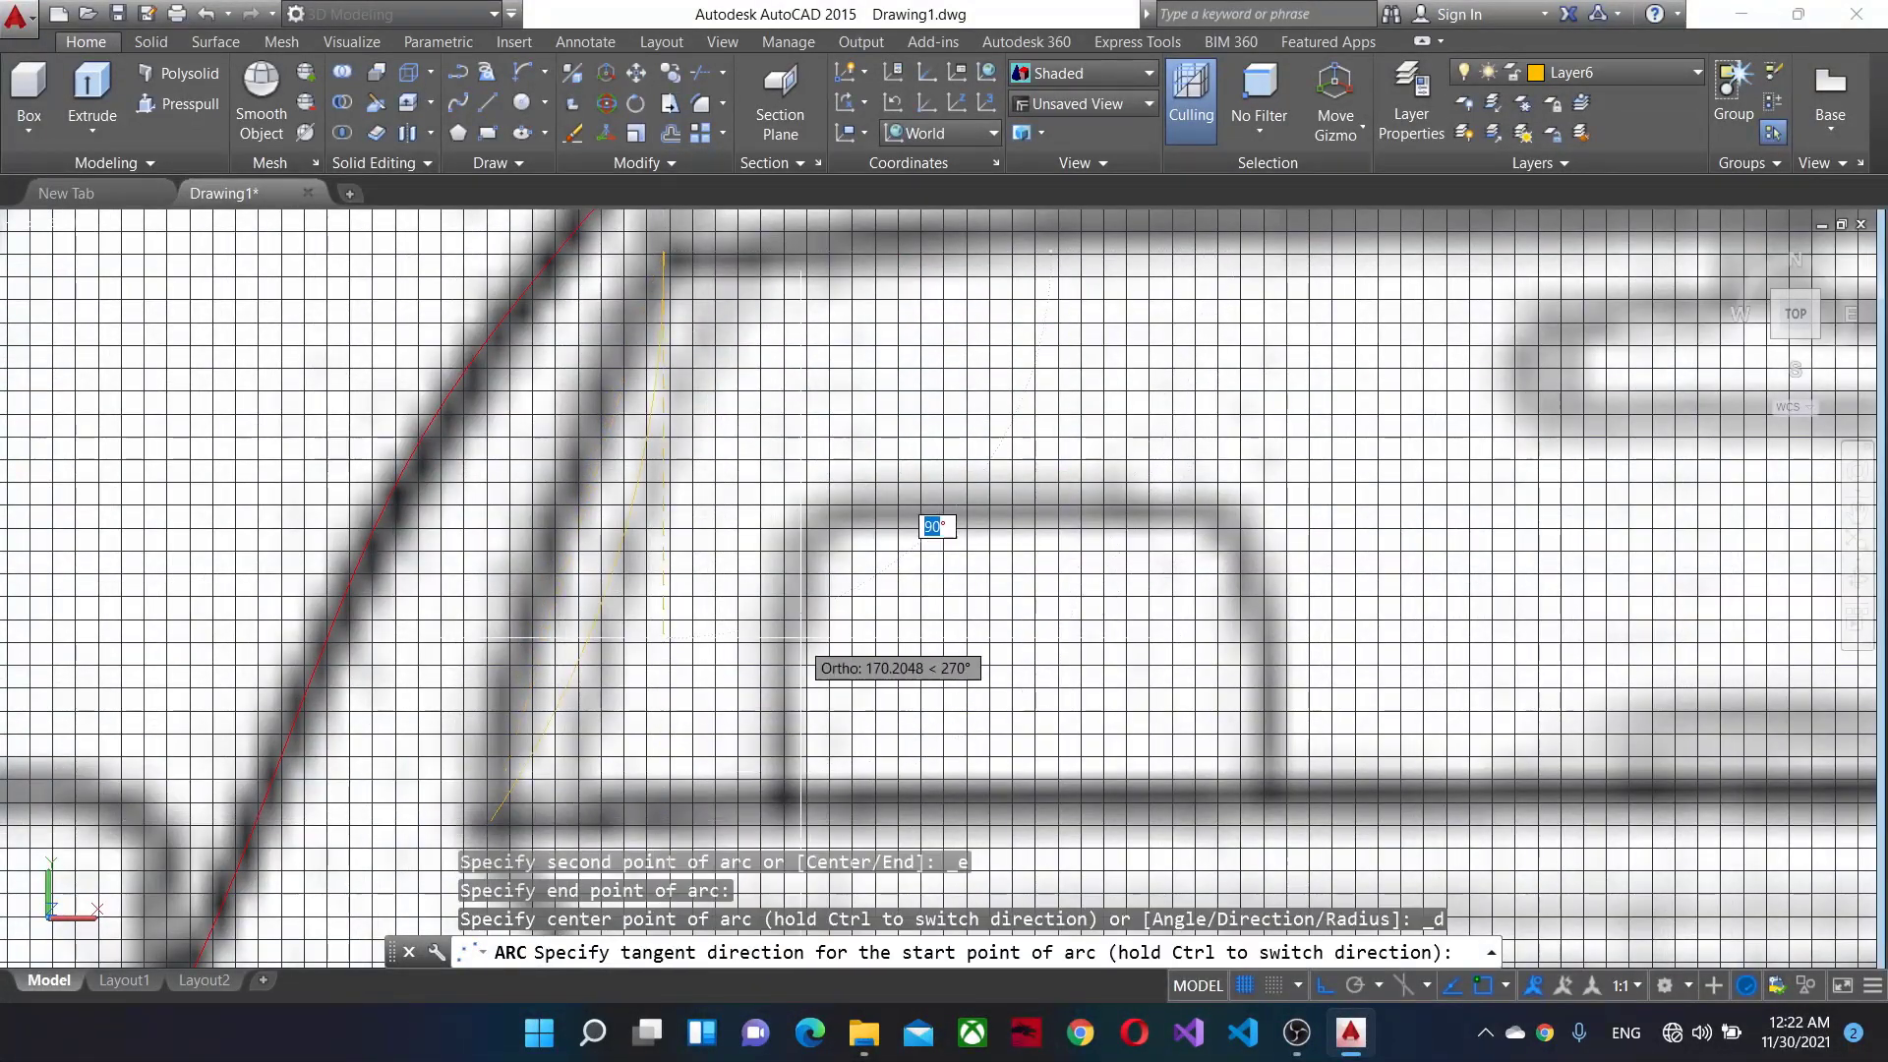
key("Escape")
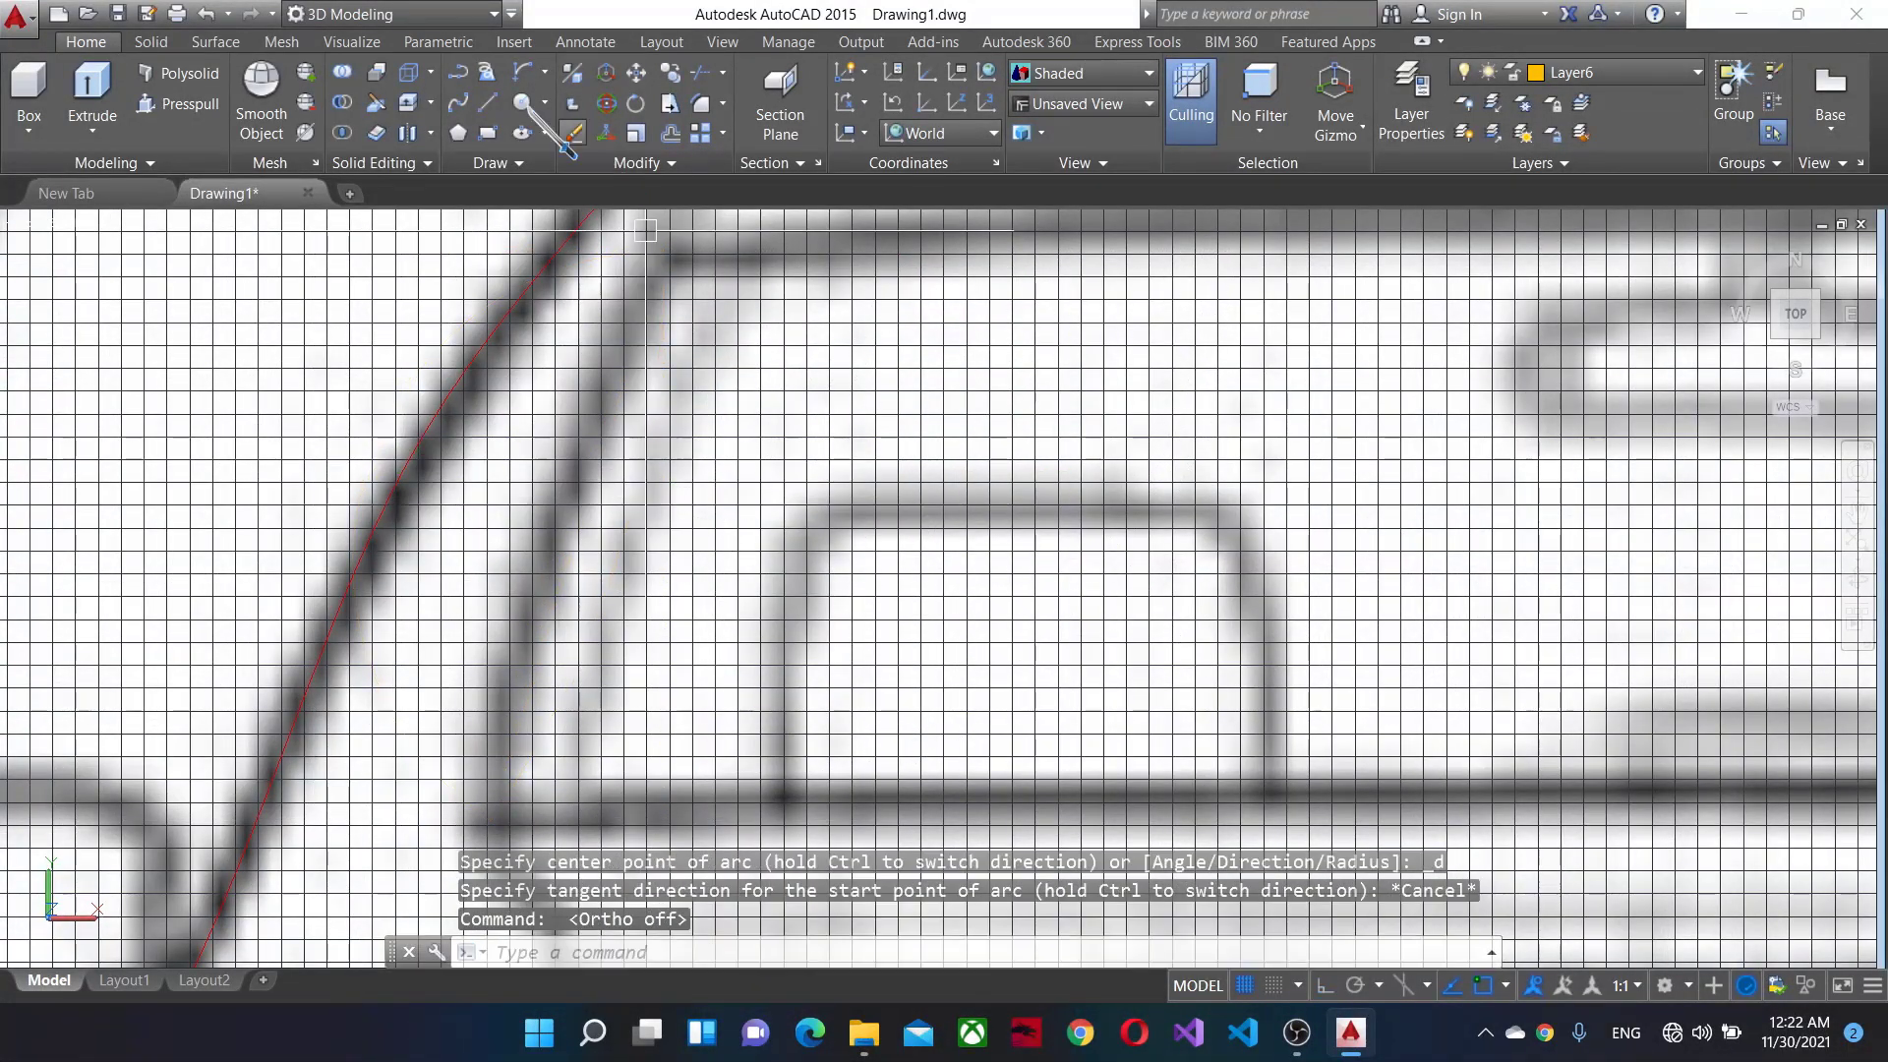
key("Return")
scroll(668, 240, "up", 4)
scroll(673, 256, "down", 2)
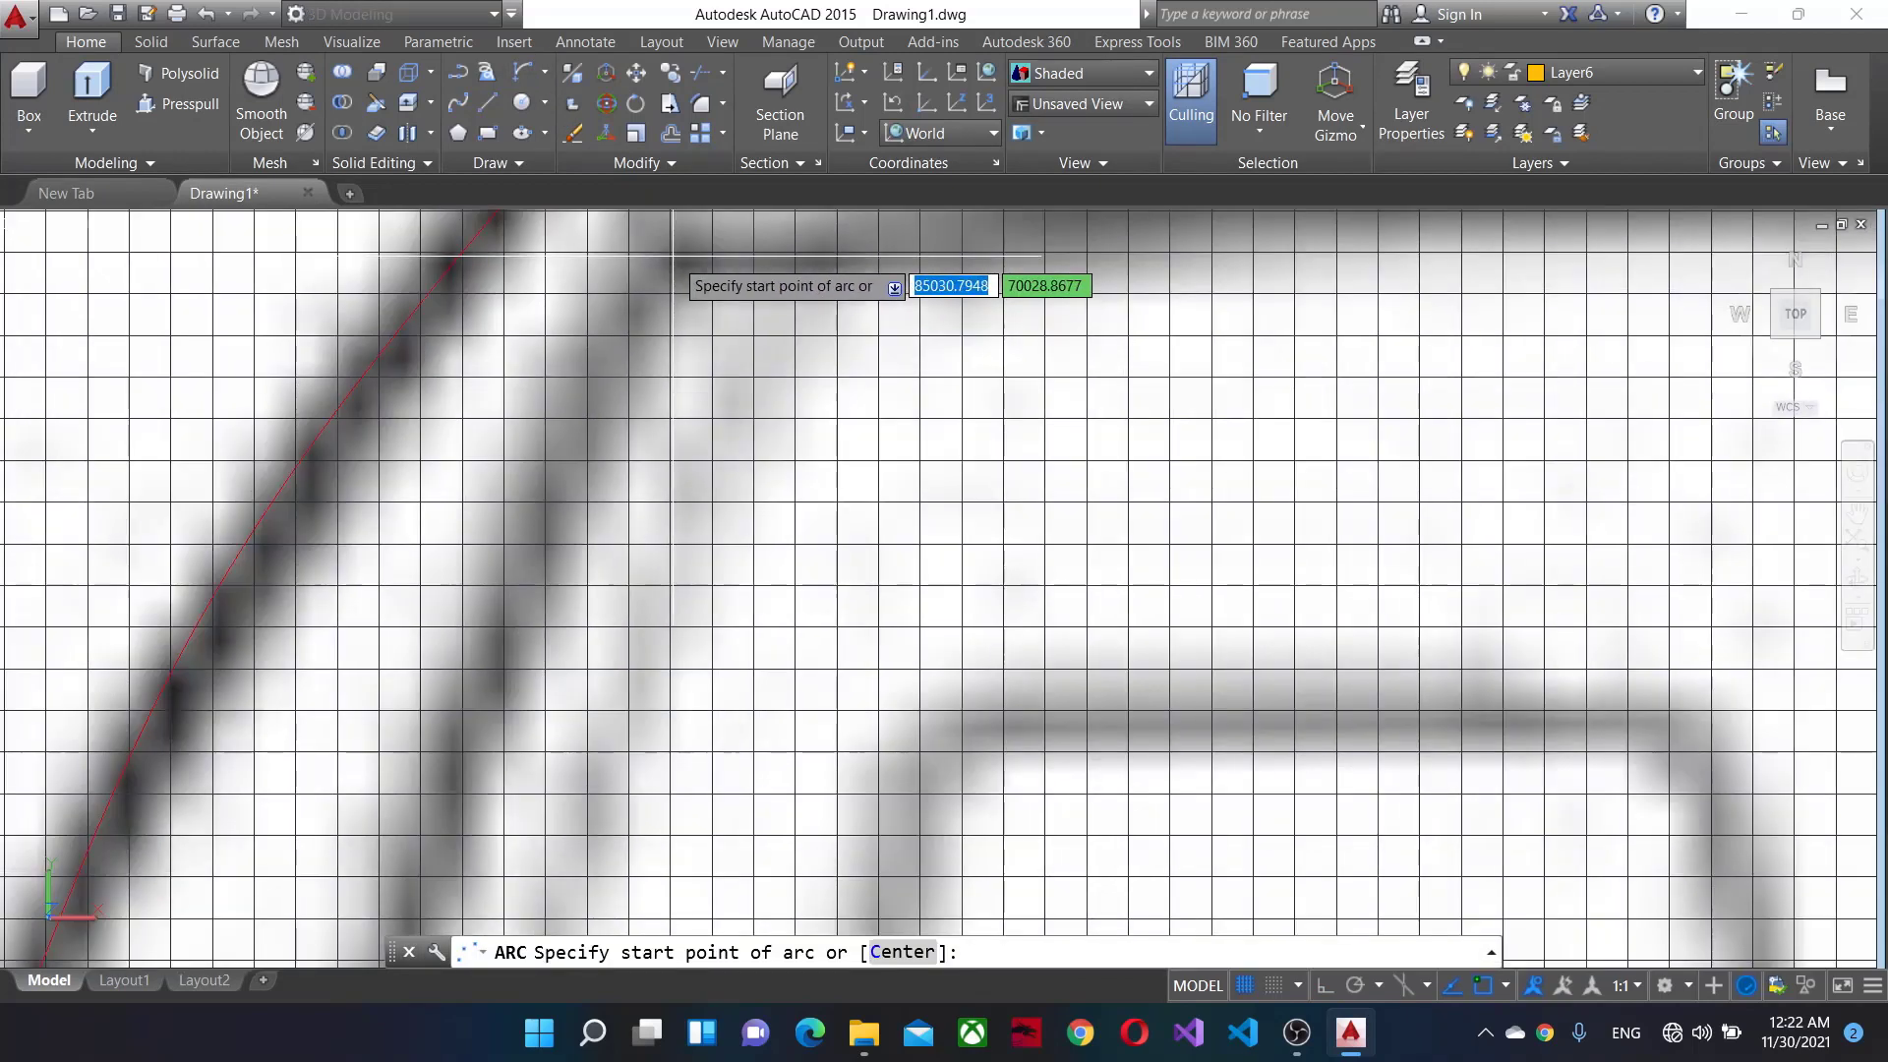
Draw an arc along the window outline using start, end and tangent direction points.
left_click(671, 251)
scroll(688, 492, "down", 5)
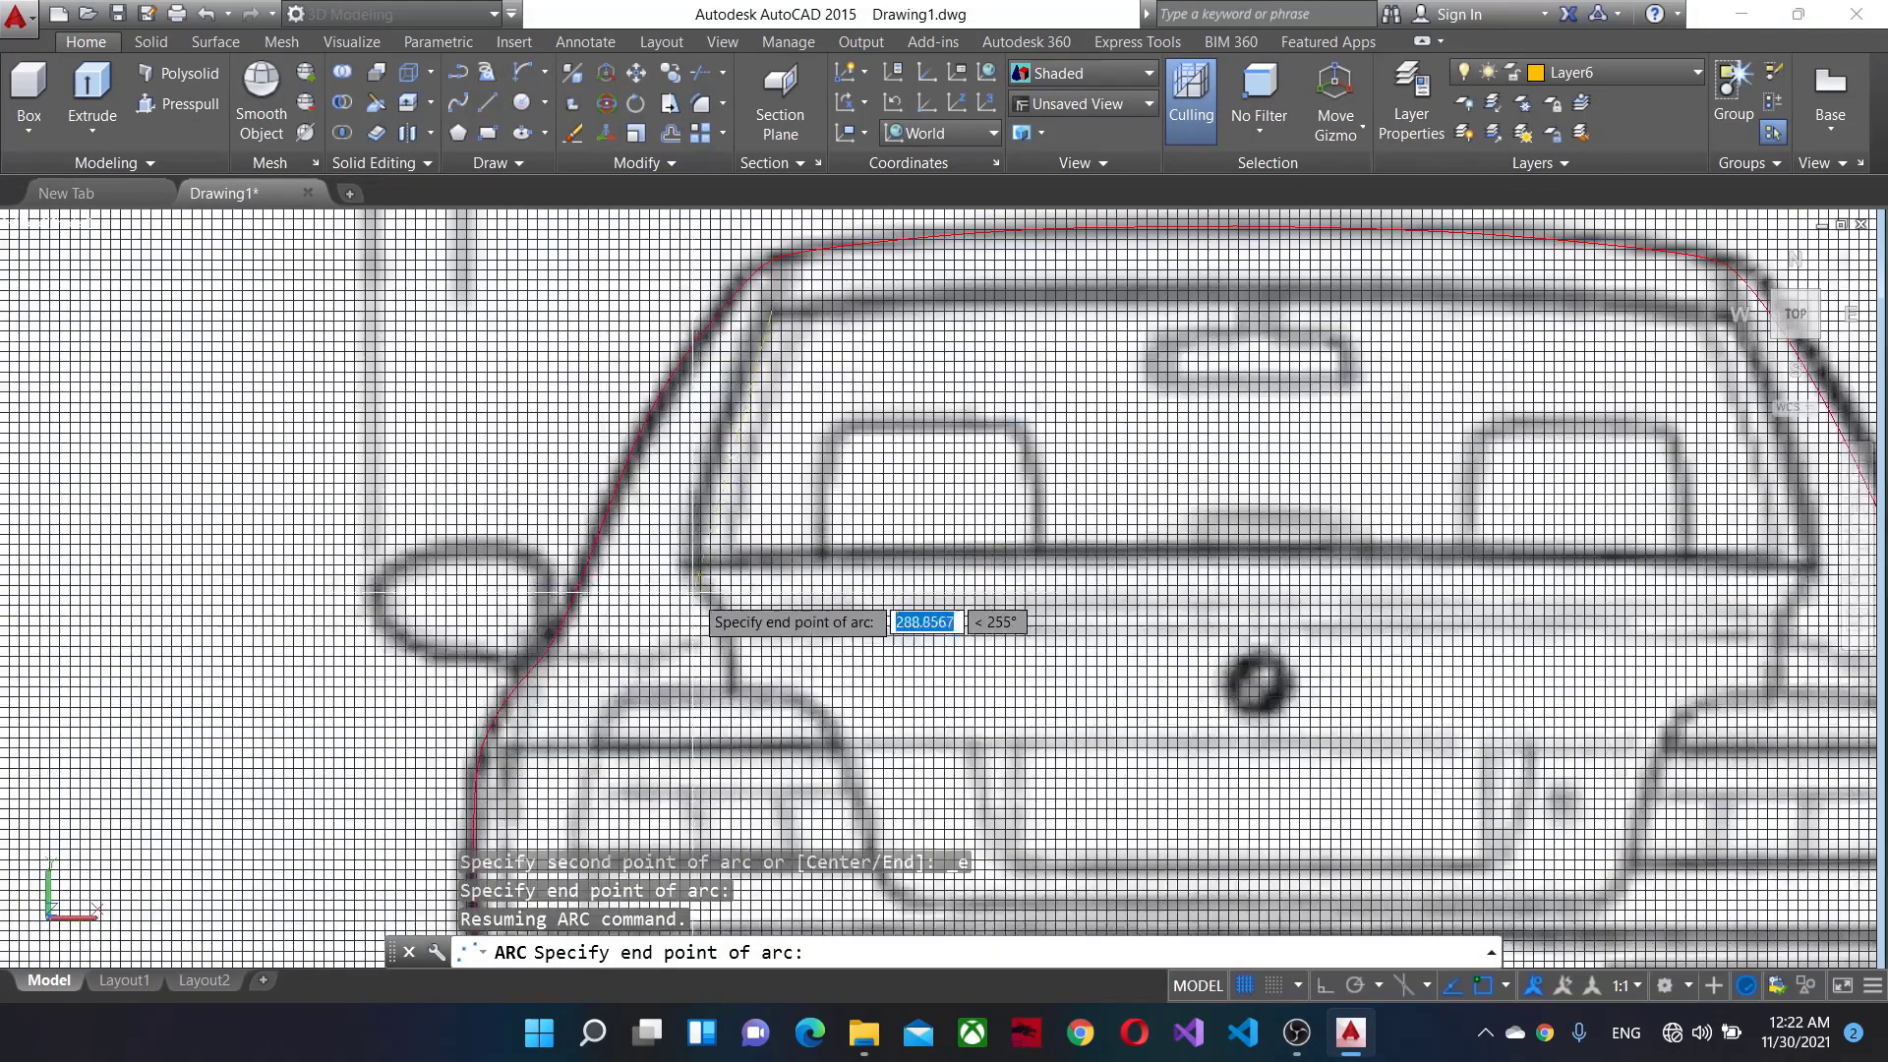
scroll(701, 612, "up", 8)
left_click(692, 611)
type("d")
key("Return")
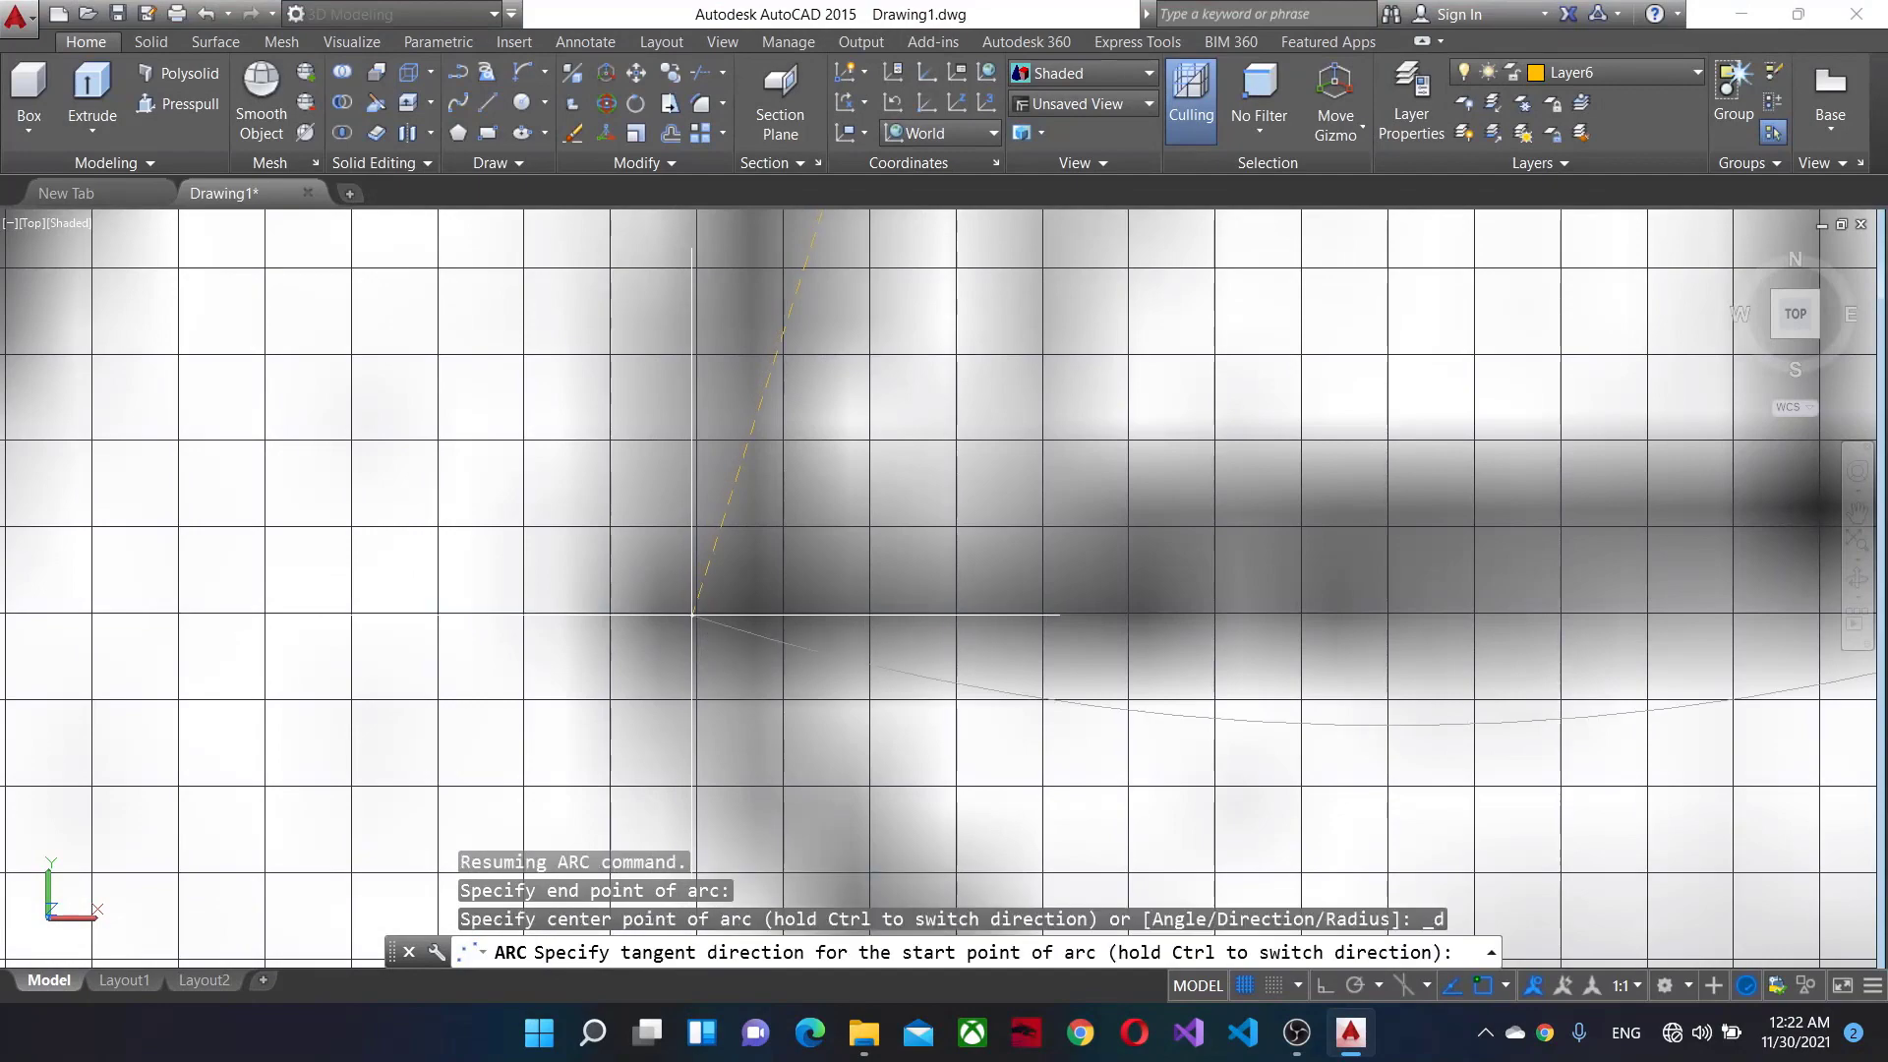
scroll(767, 551, "down", 3)
scroll(834, 515, "down", 2)
scroll(689, 639, "up", 2)
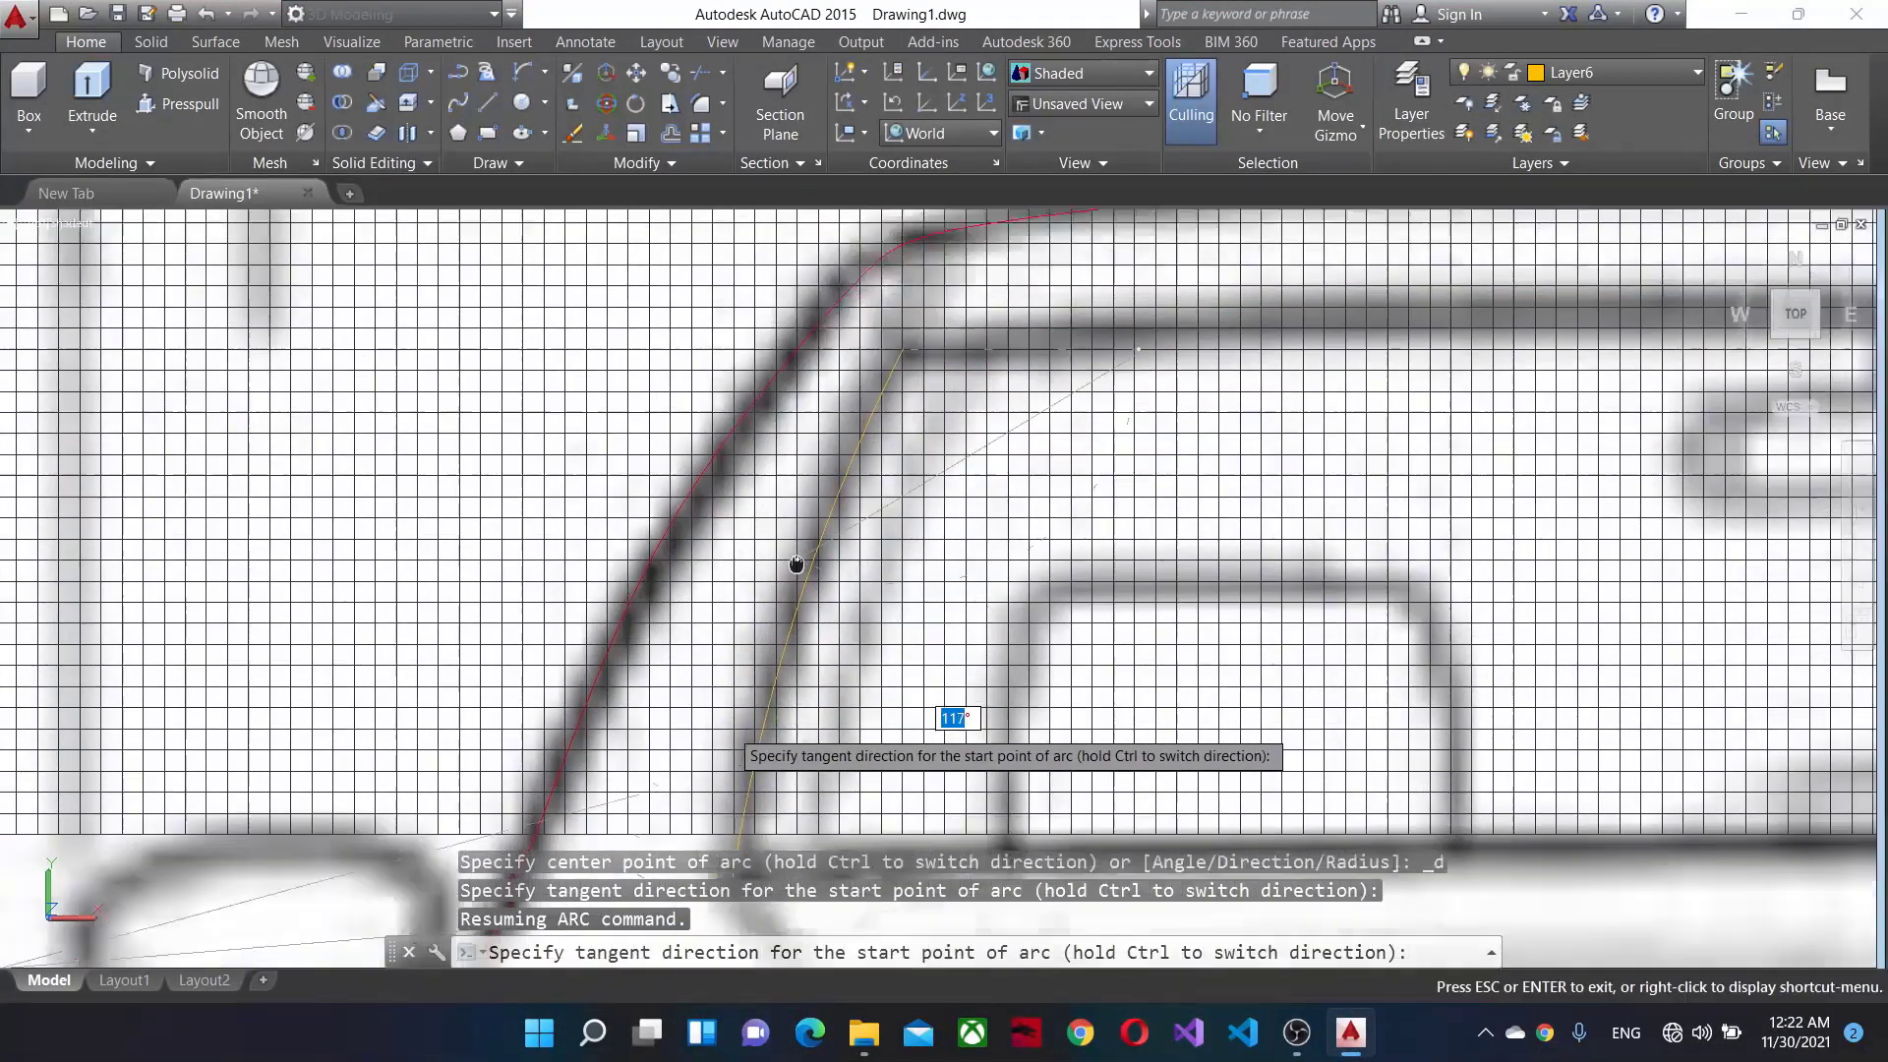
scroll(751, 525, "up", 1)
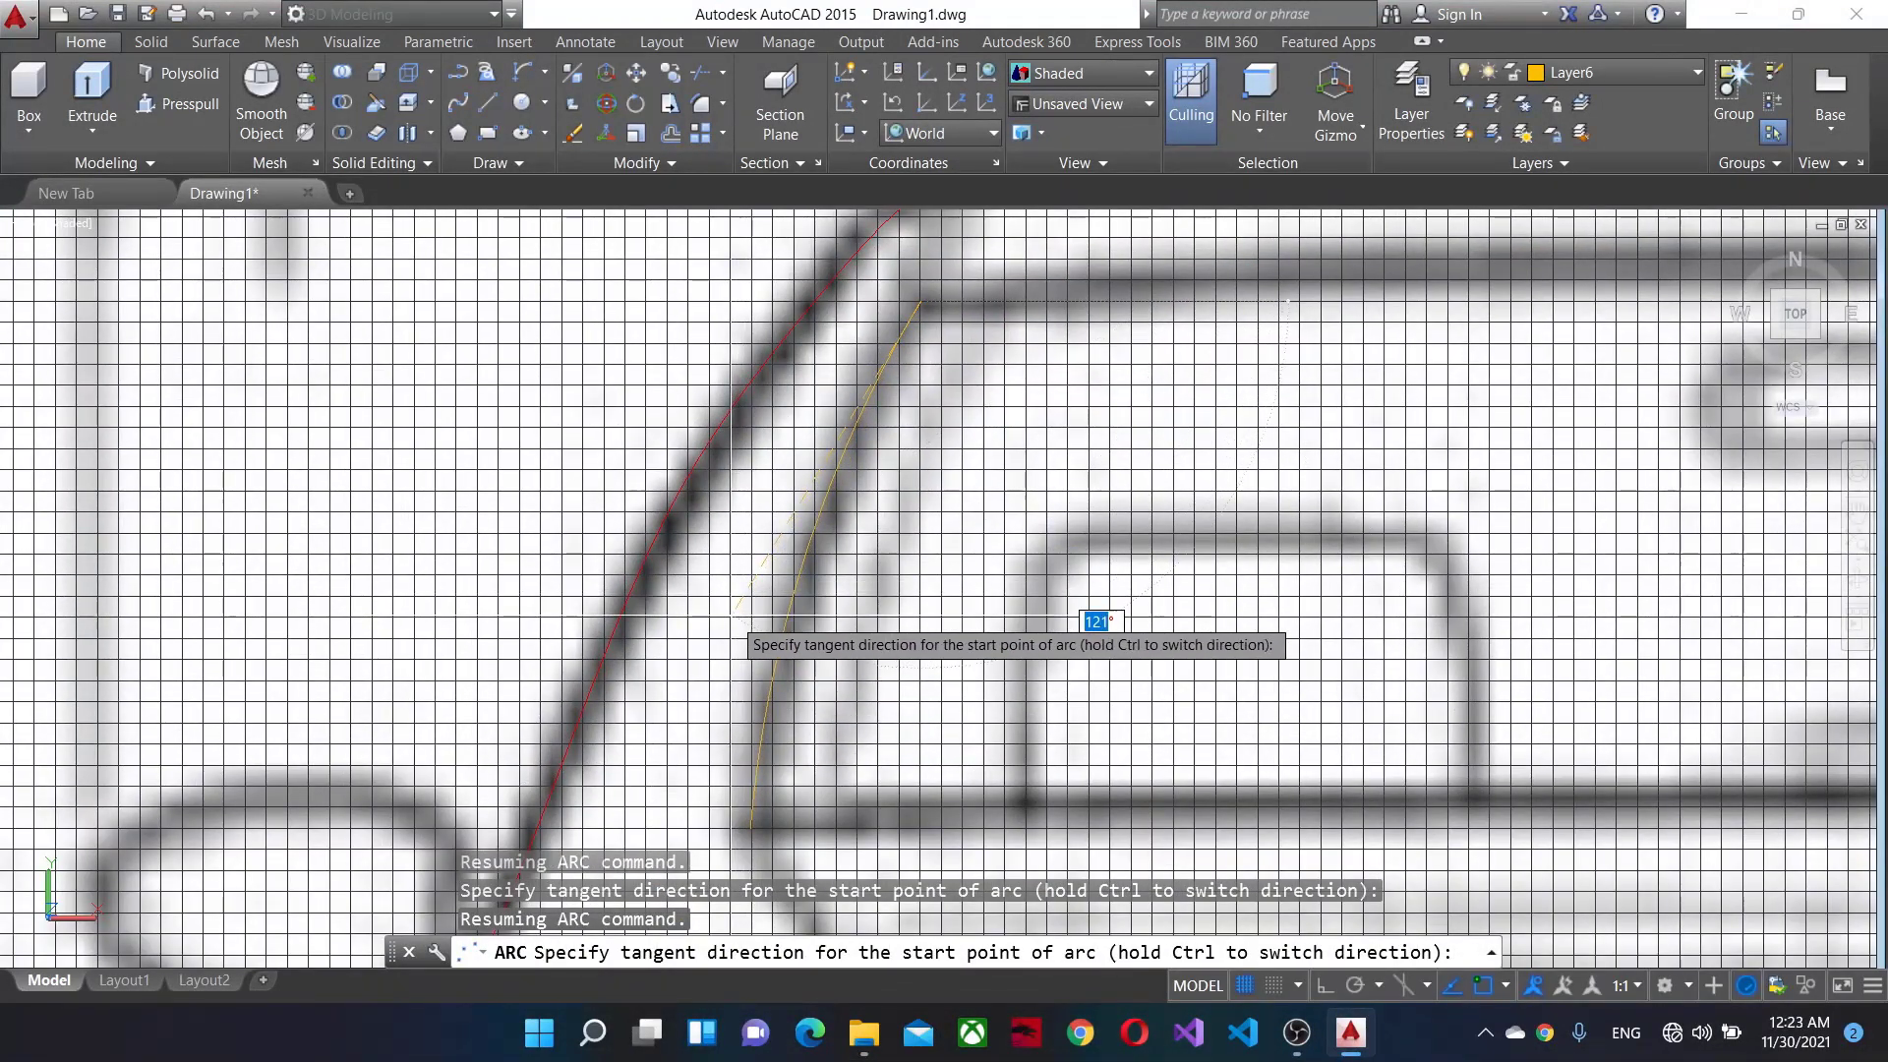
left_click(732, 612)
Draw another arc along the window edge from its start to end point.
left_click(524, 101)
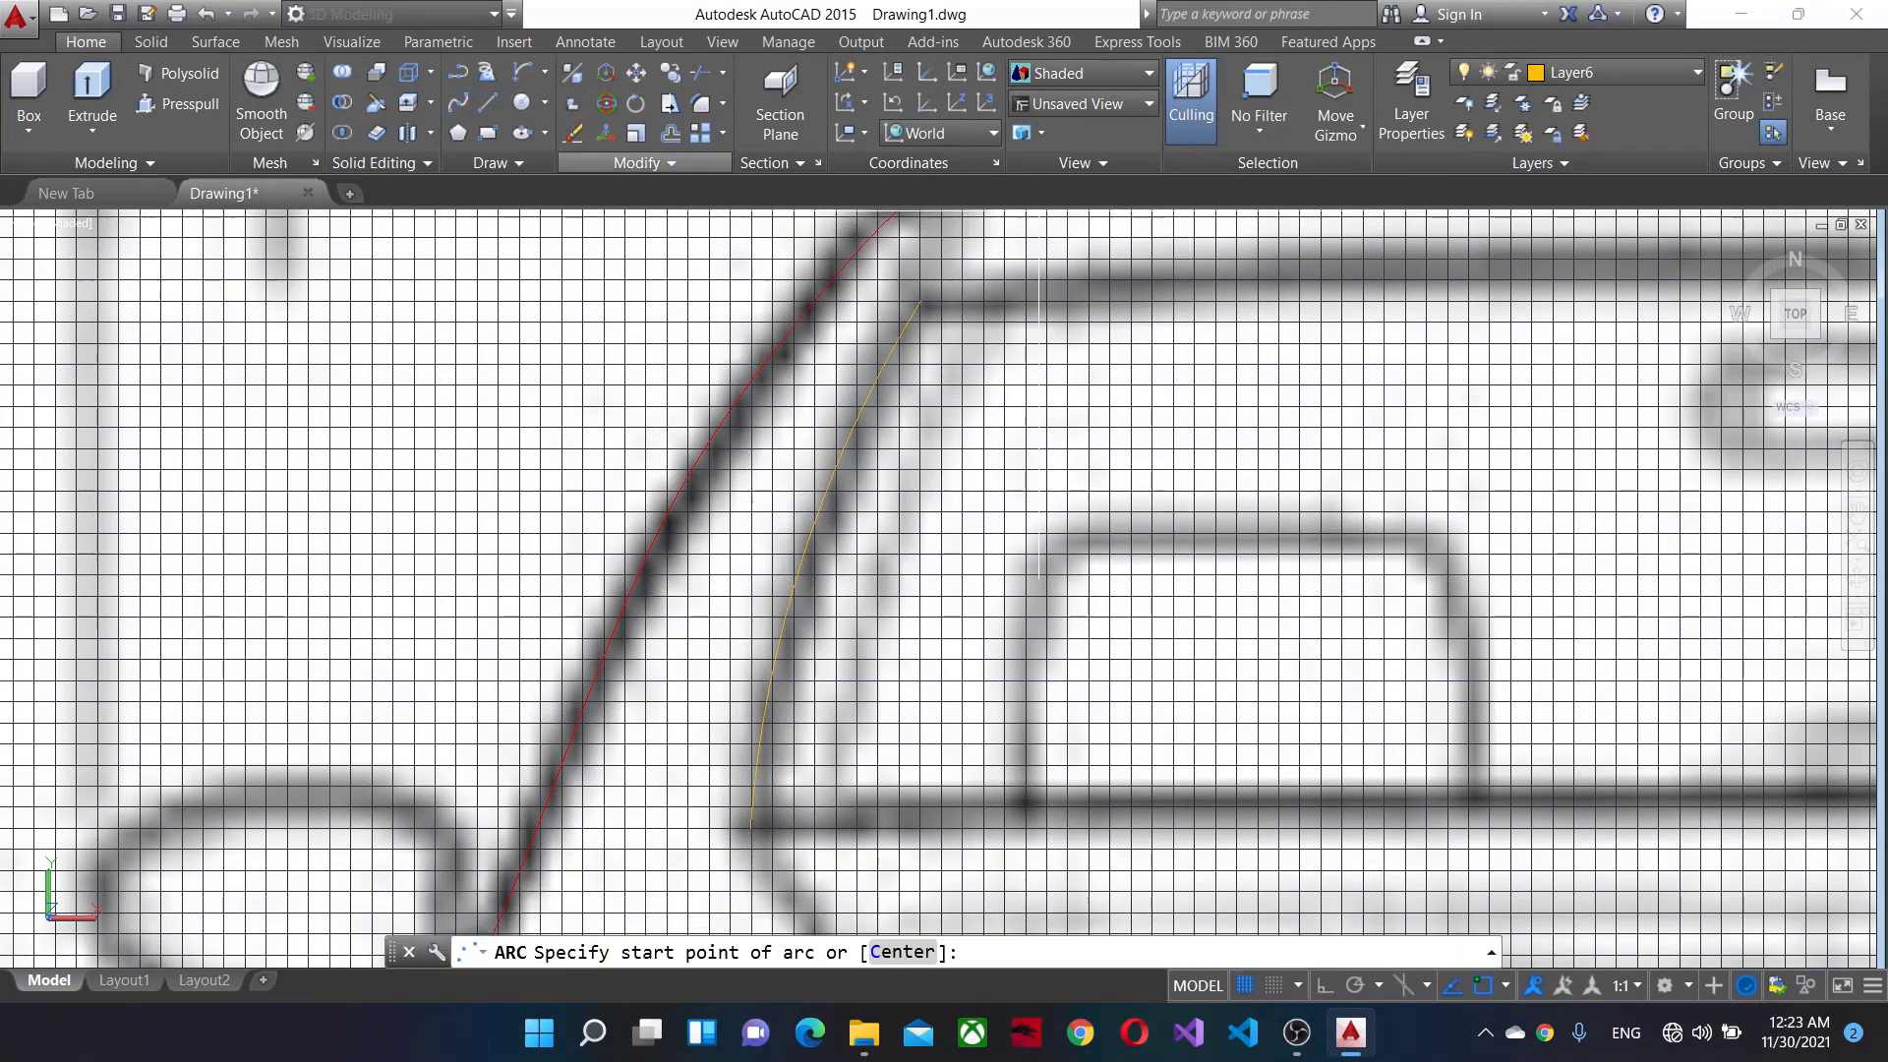
left_click(937, 304)
scroll(834, 410, "down", 3)
scroll(875, 436, "up", 3)
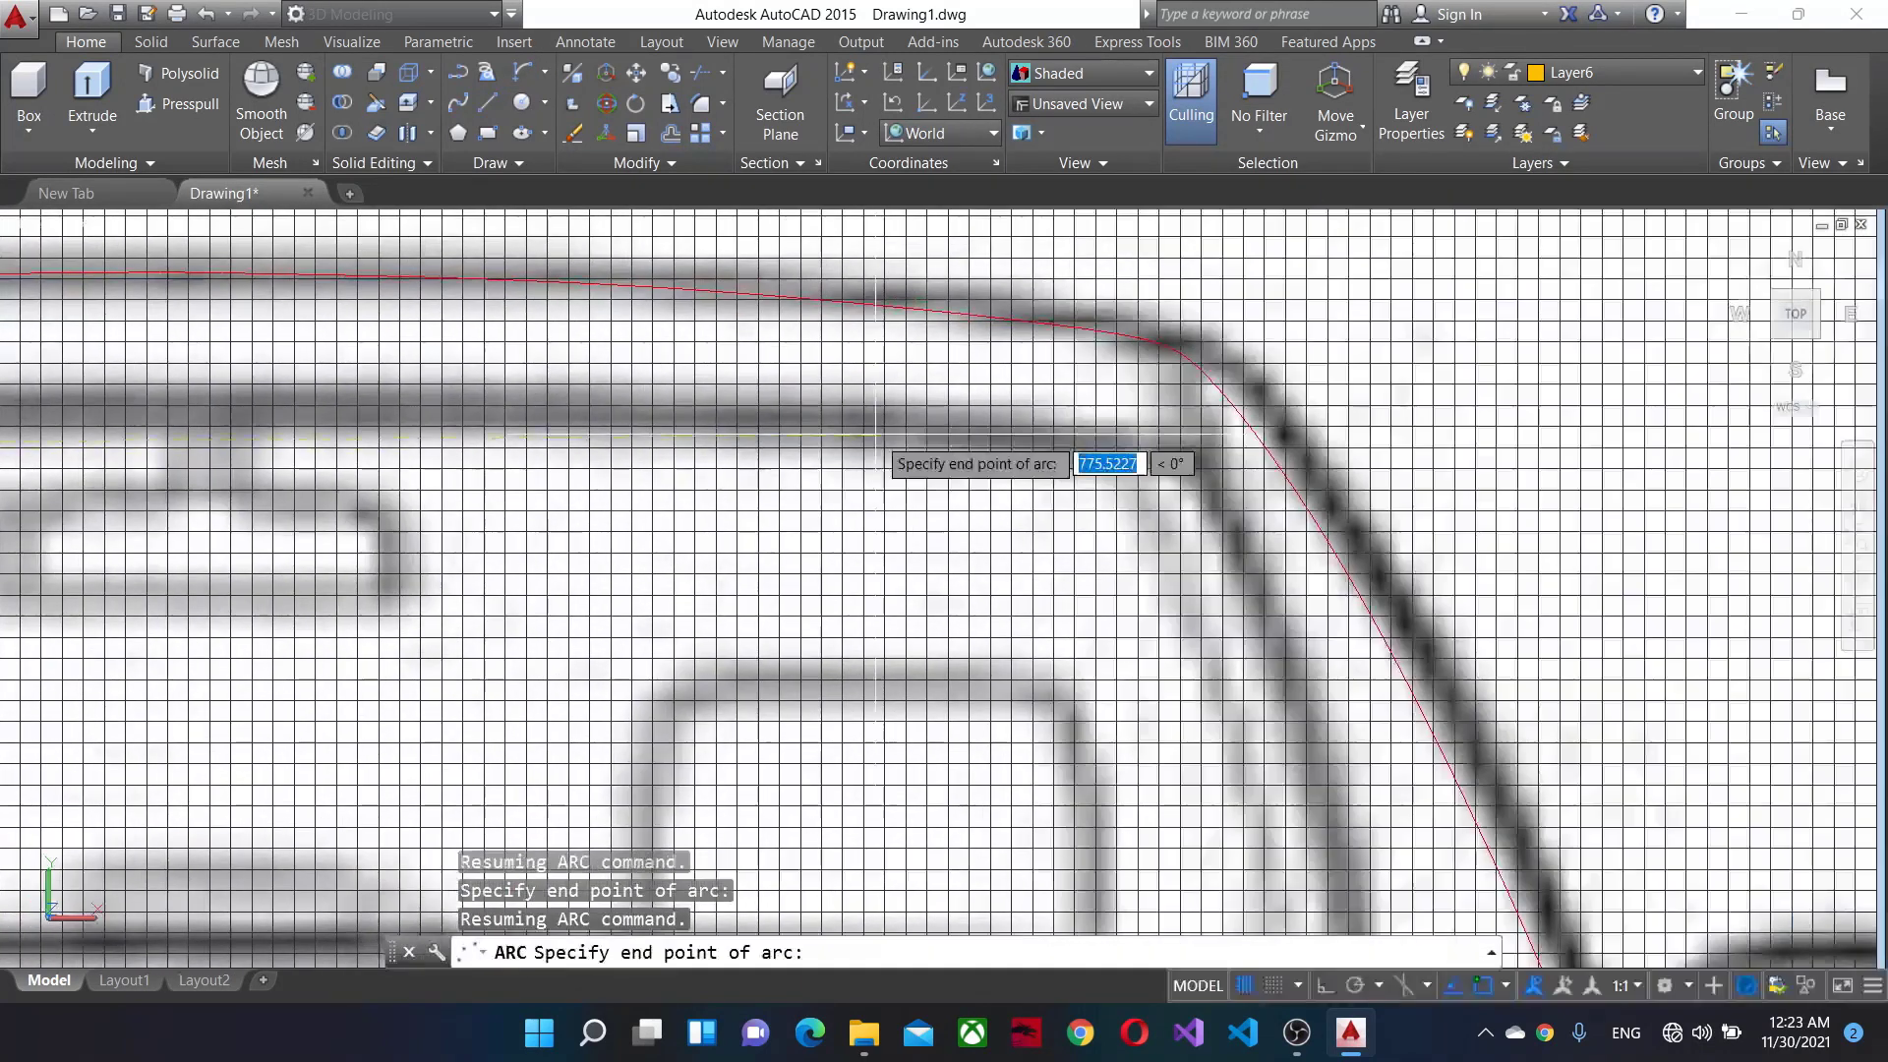
left_click(1193, 448)
scroll(1191, 413, "down", 2)
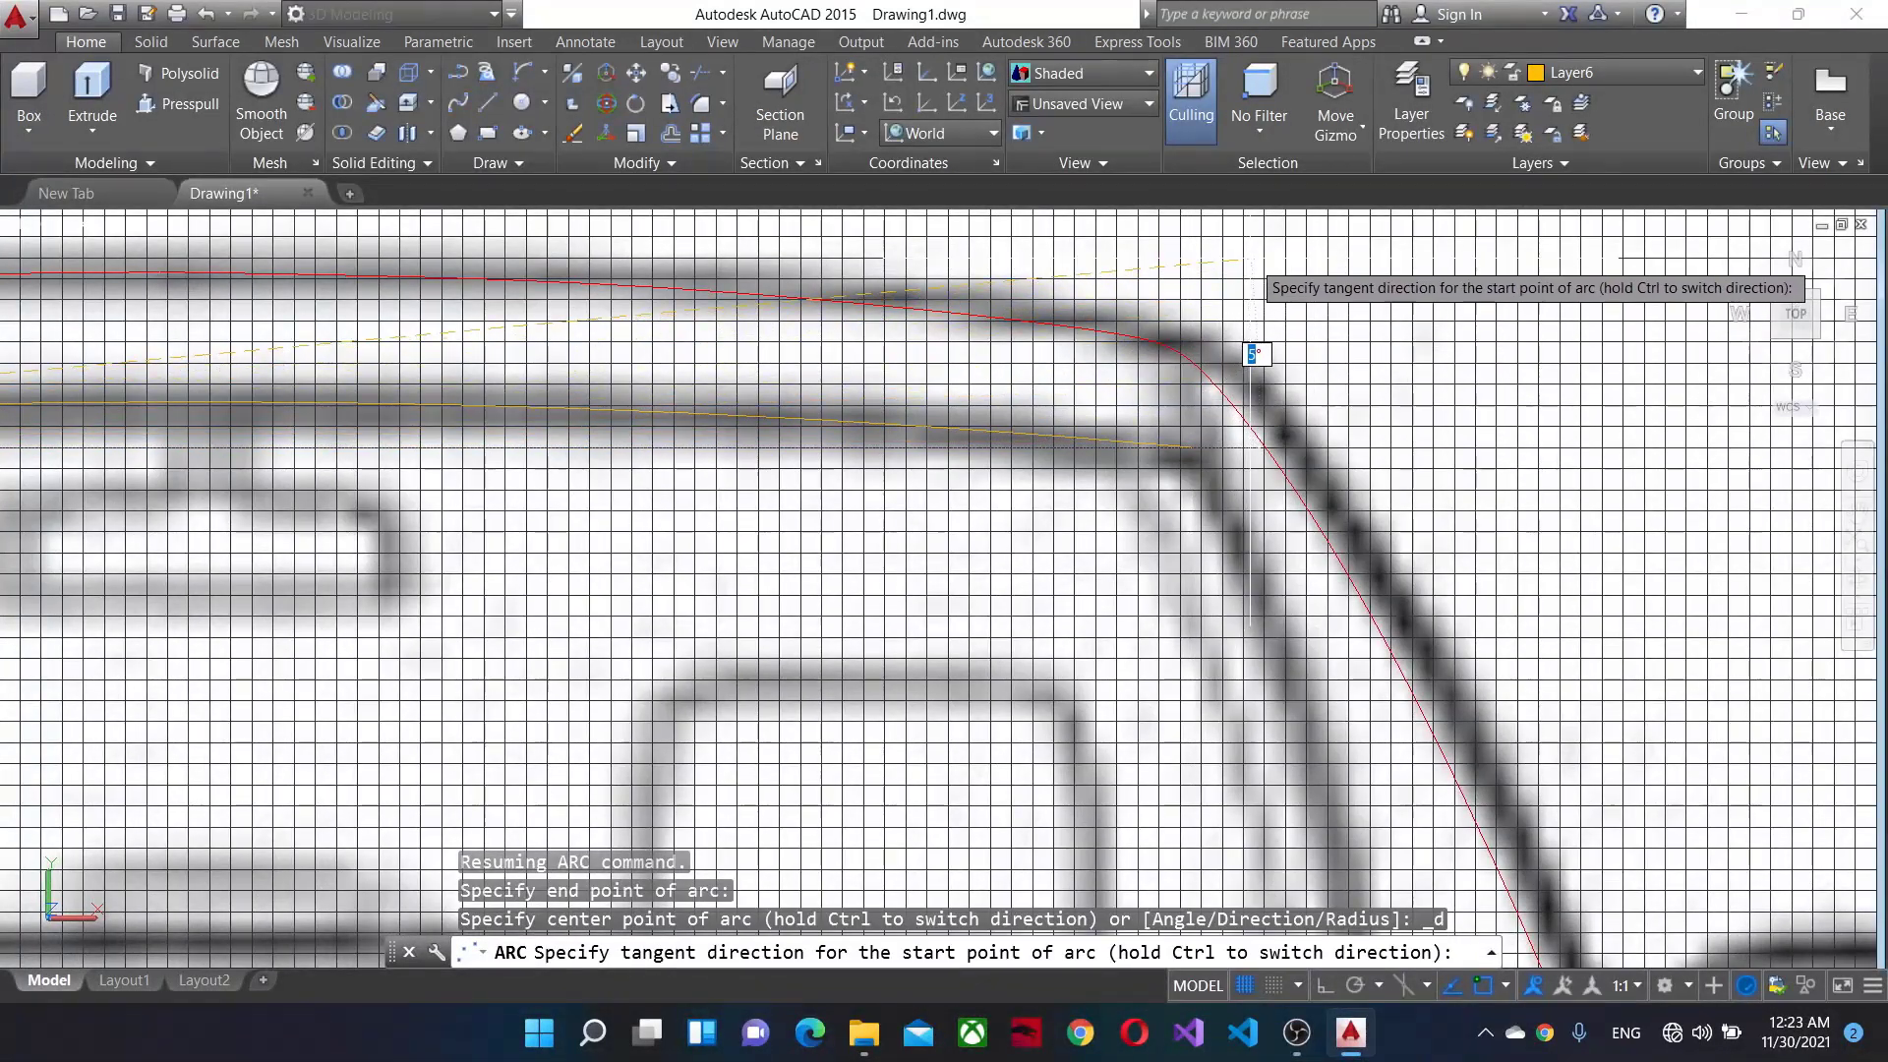
scroll(865, 508, "down", 4)
scroll(864, 525, "up", 4)
left_click(1017, 437)
Begin the next outline arc, zooming in closely on the window corner.
key("Return")
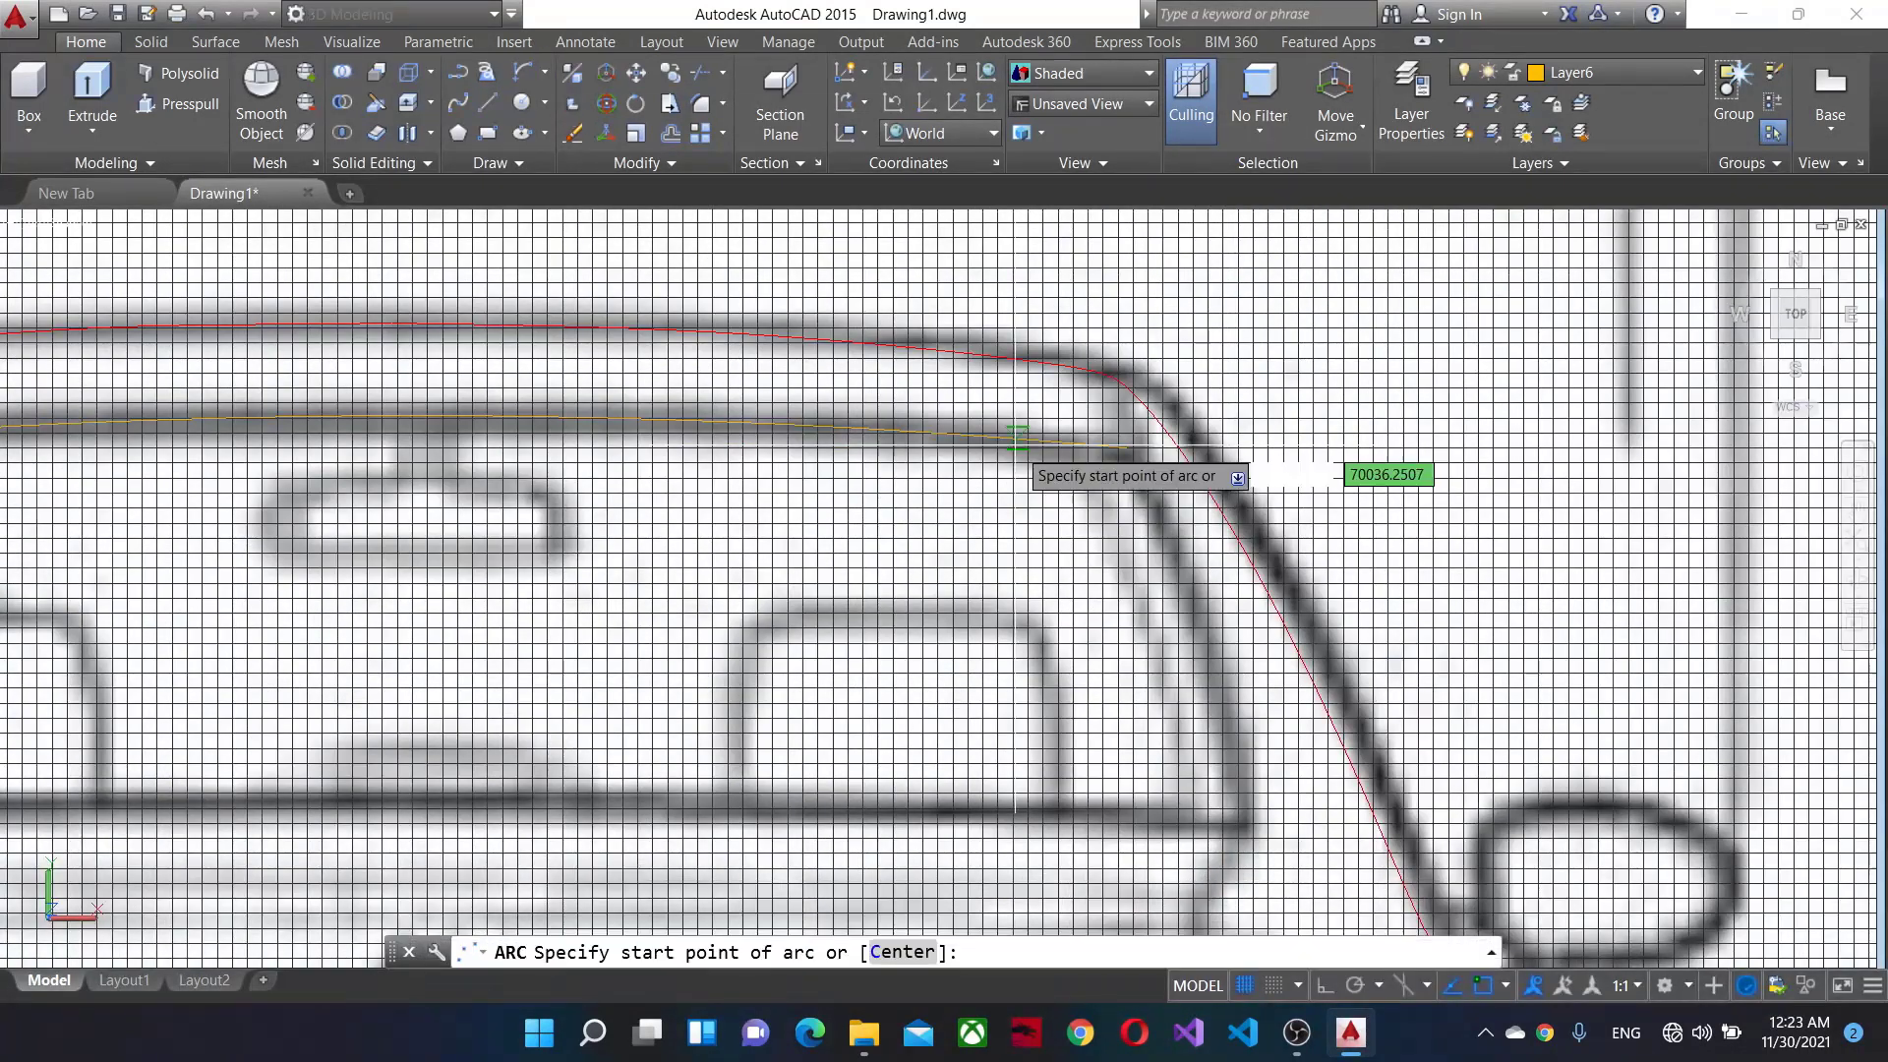
scroll(1122, 448, "up", 5)
scroll(1126, 447, "up", 3)
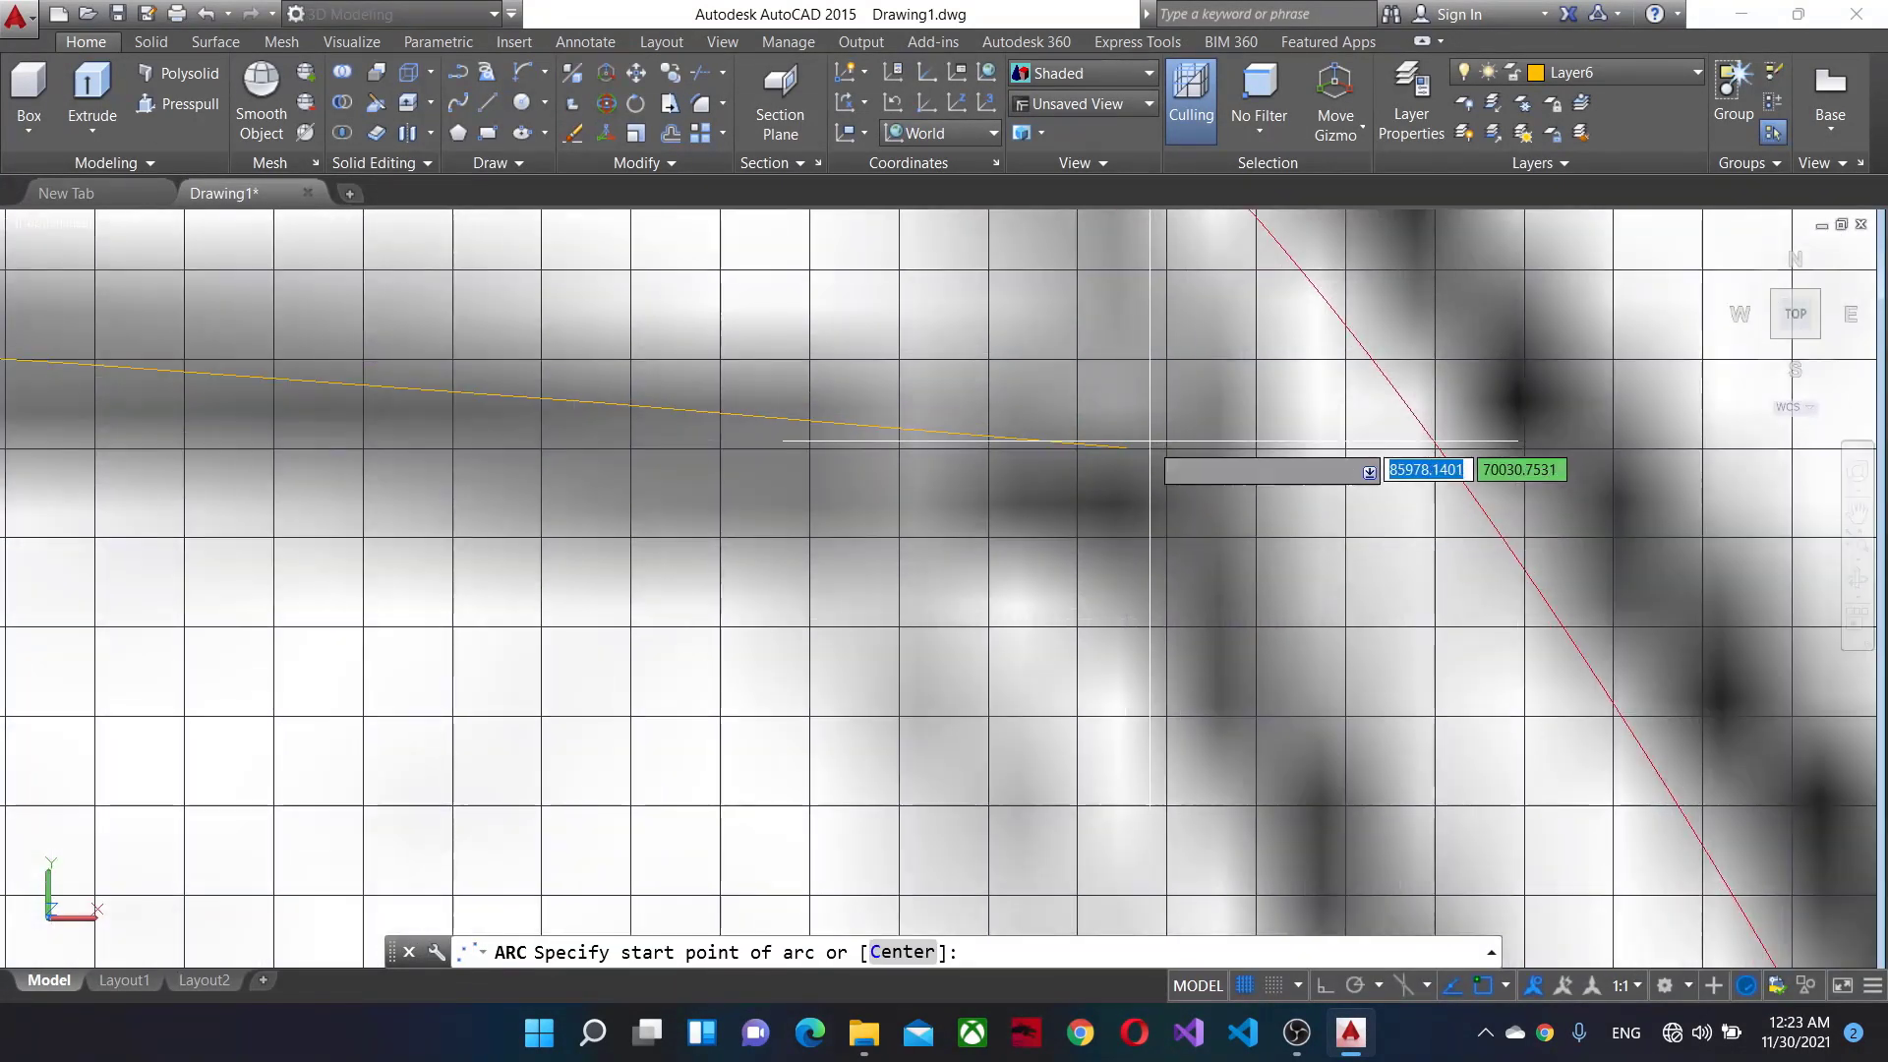
scroll(1122, 448, "down", 3)
scroll(1237, 604, "down", 5)
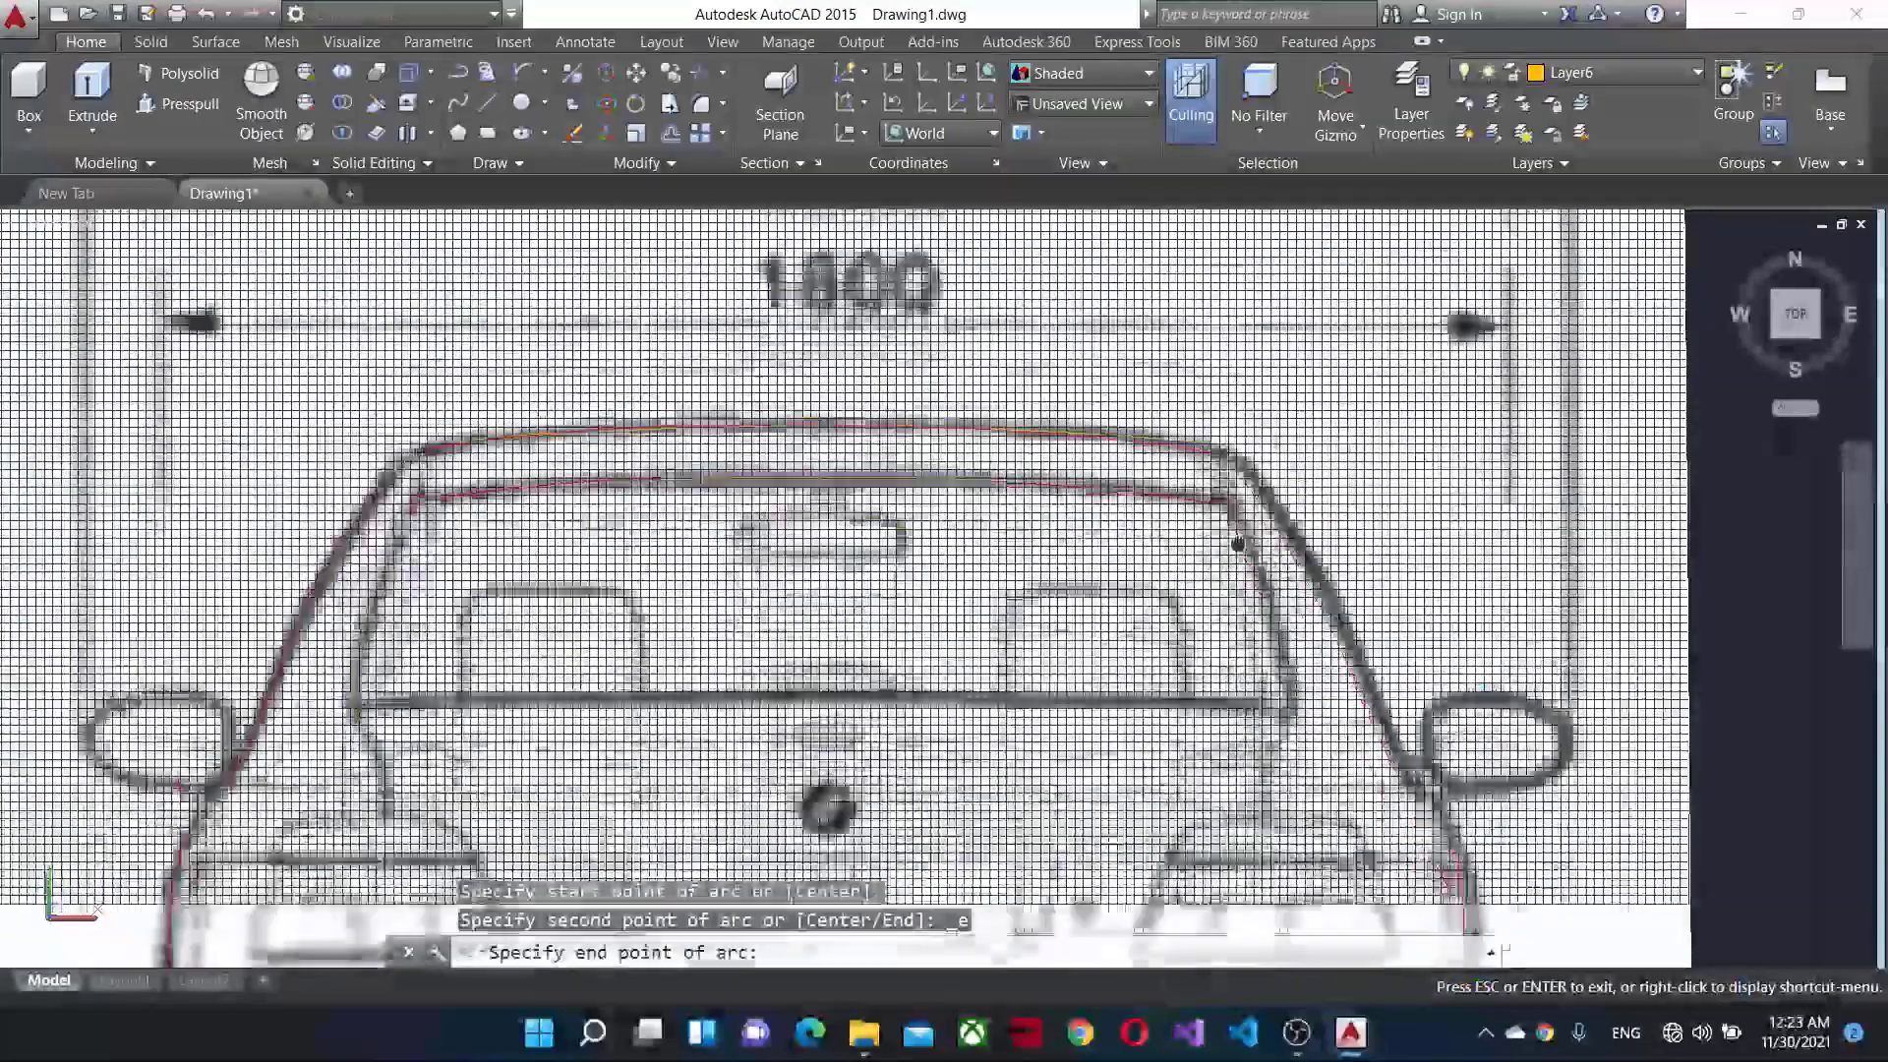
scroll(1345, 676, "up", 8)
scroll(1321, 536, "down", 5)
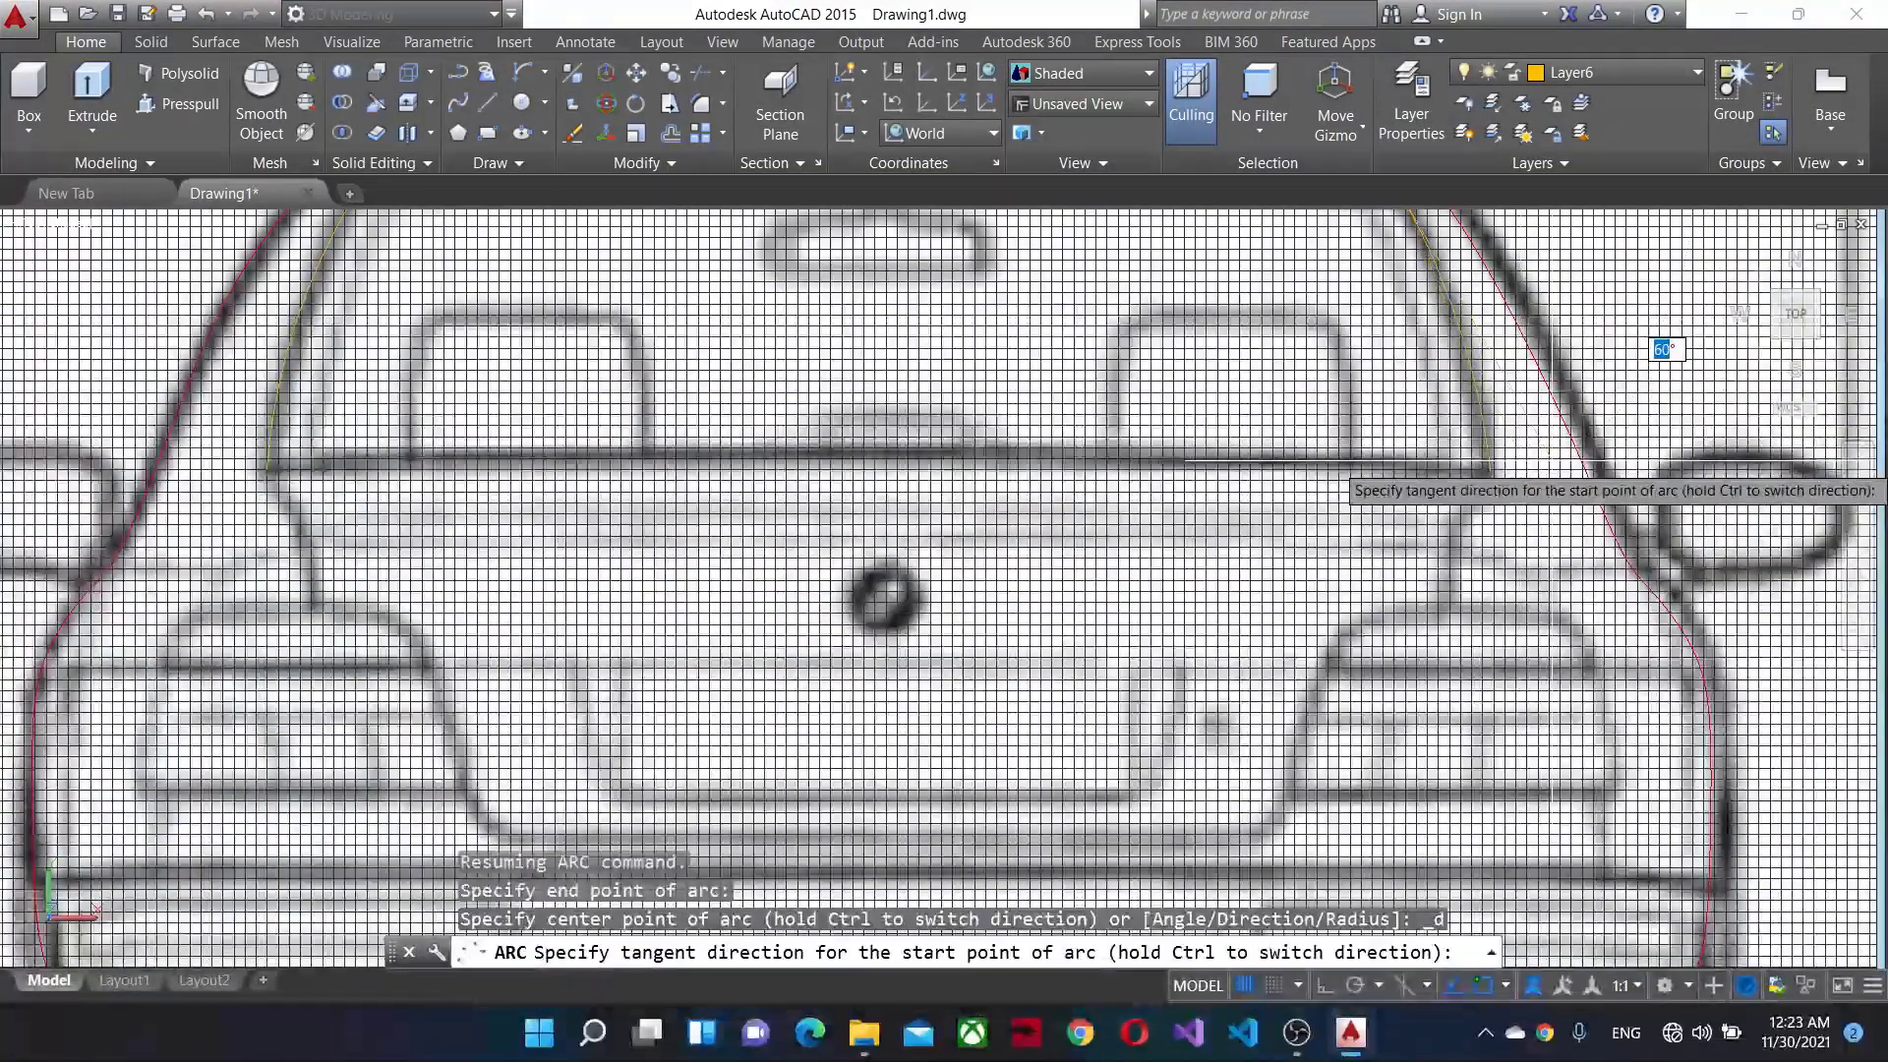
scroll(1426, 492, "up", 3)
scroll(1446, 521, "up", 1)
scroll(1467, 549, "up", 4)
scroll(1572, 334, "up", 2)
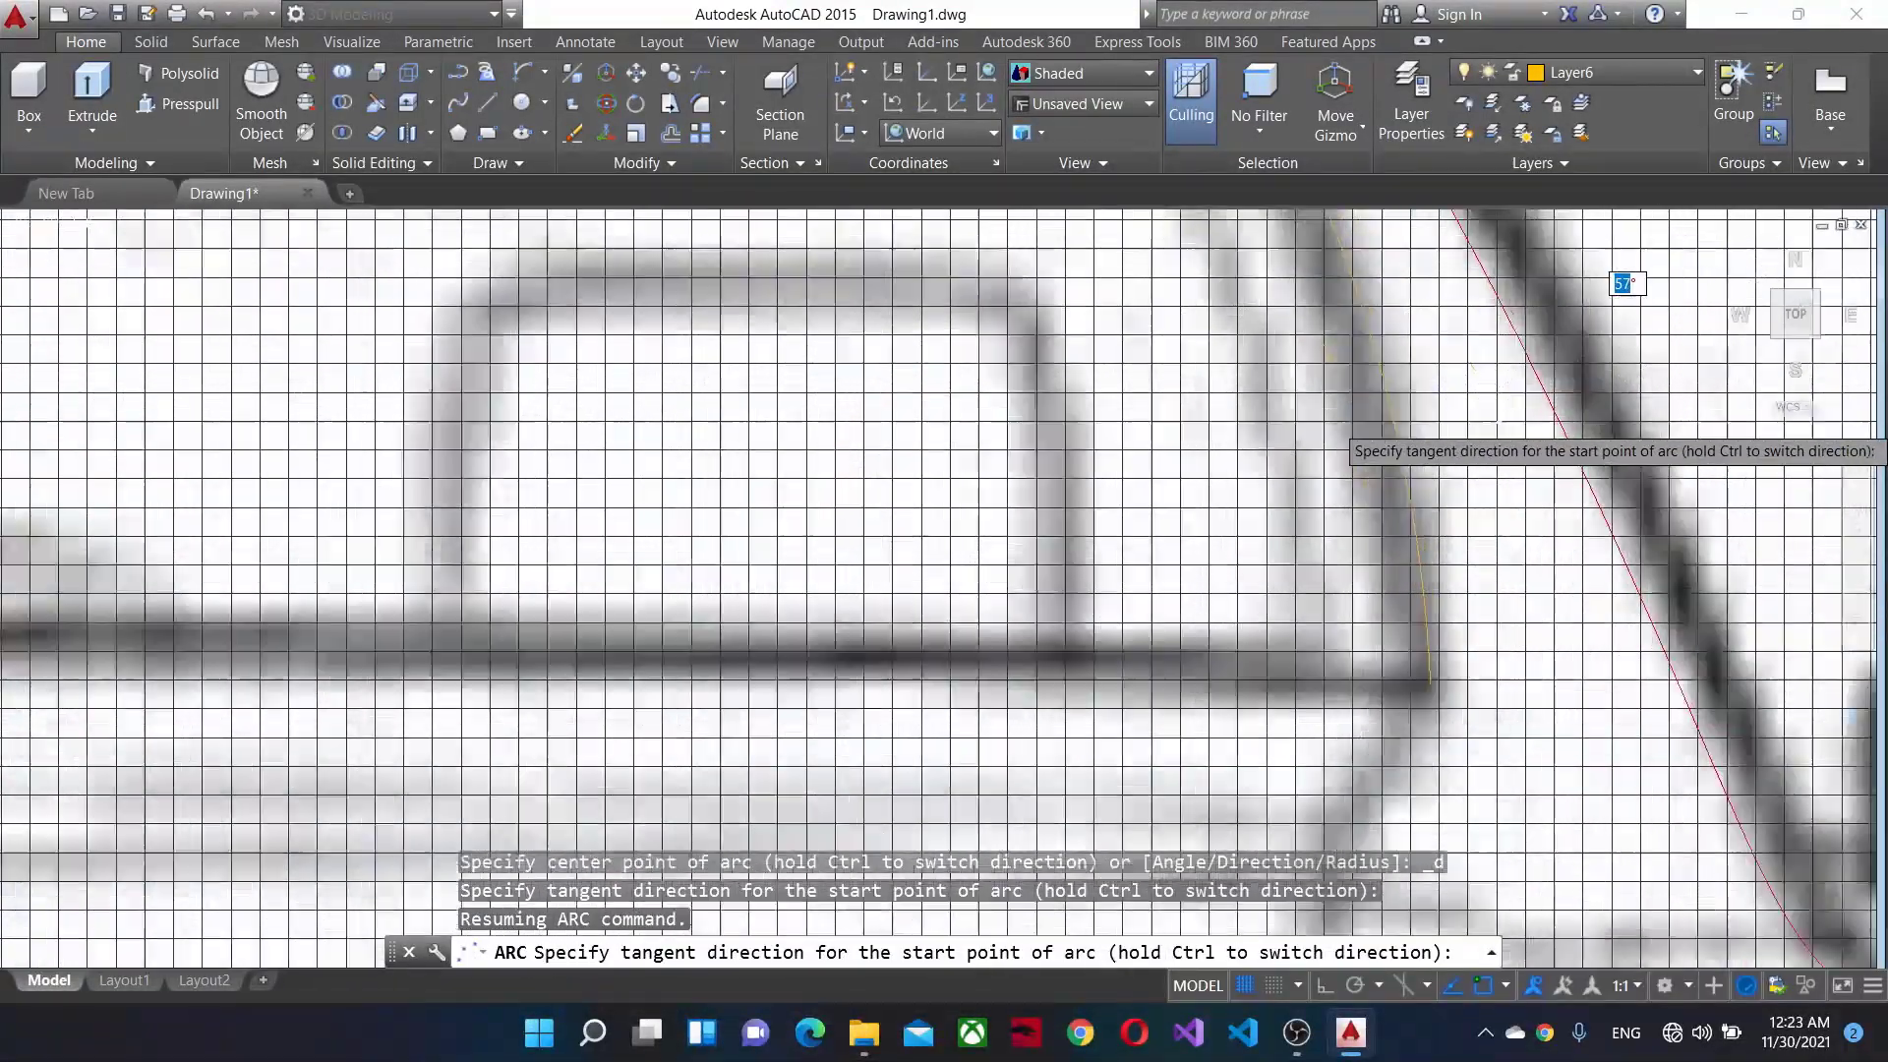
scroll(1475, 492, "down", 5)
scroll(1425, 689, "up", 4)
scroll(1425, 689, "up", 2)
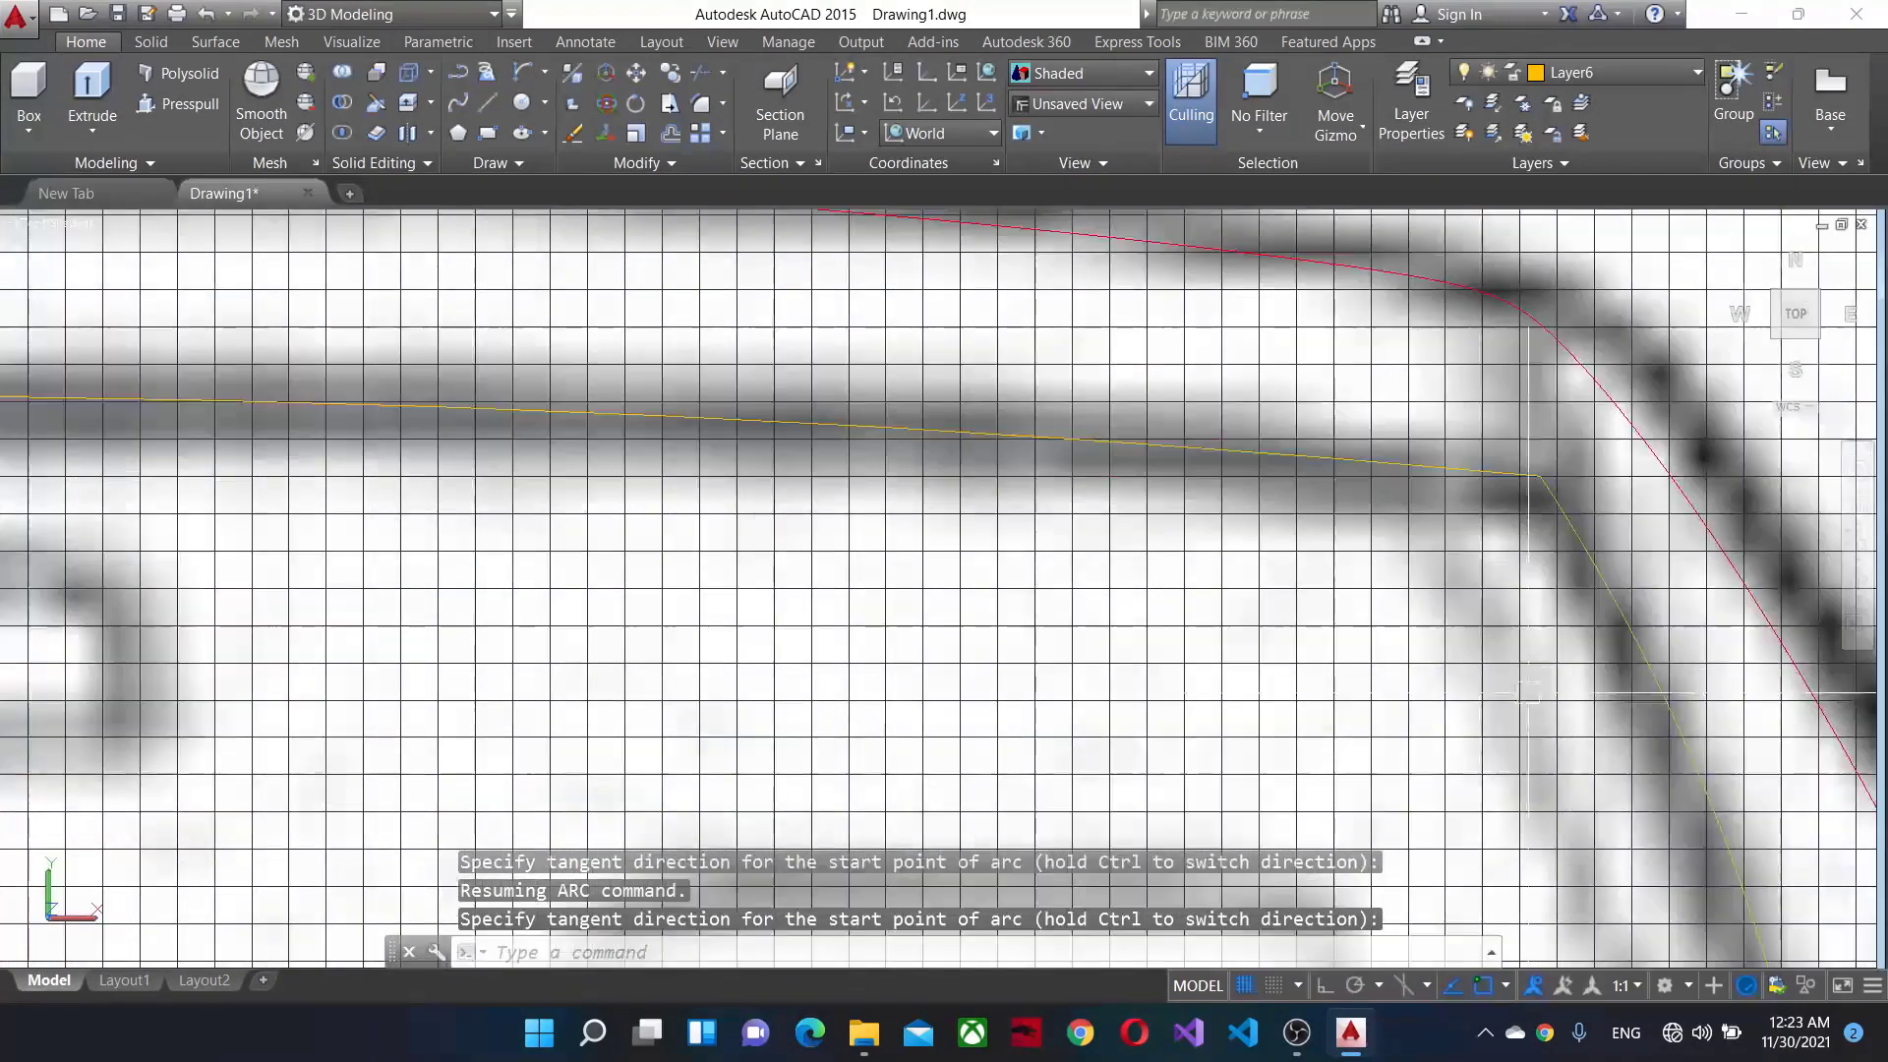
scroll(1278, 590, "down", 3)
scroll(983, 541, "down", 2)
scroll(688, 519, "up", 6)
scroll(740, 765, "up", 2)
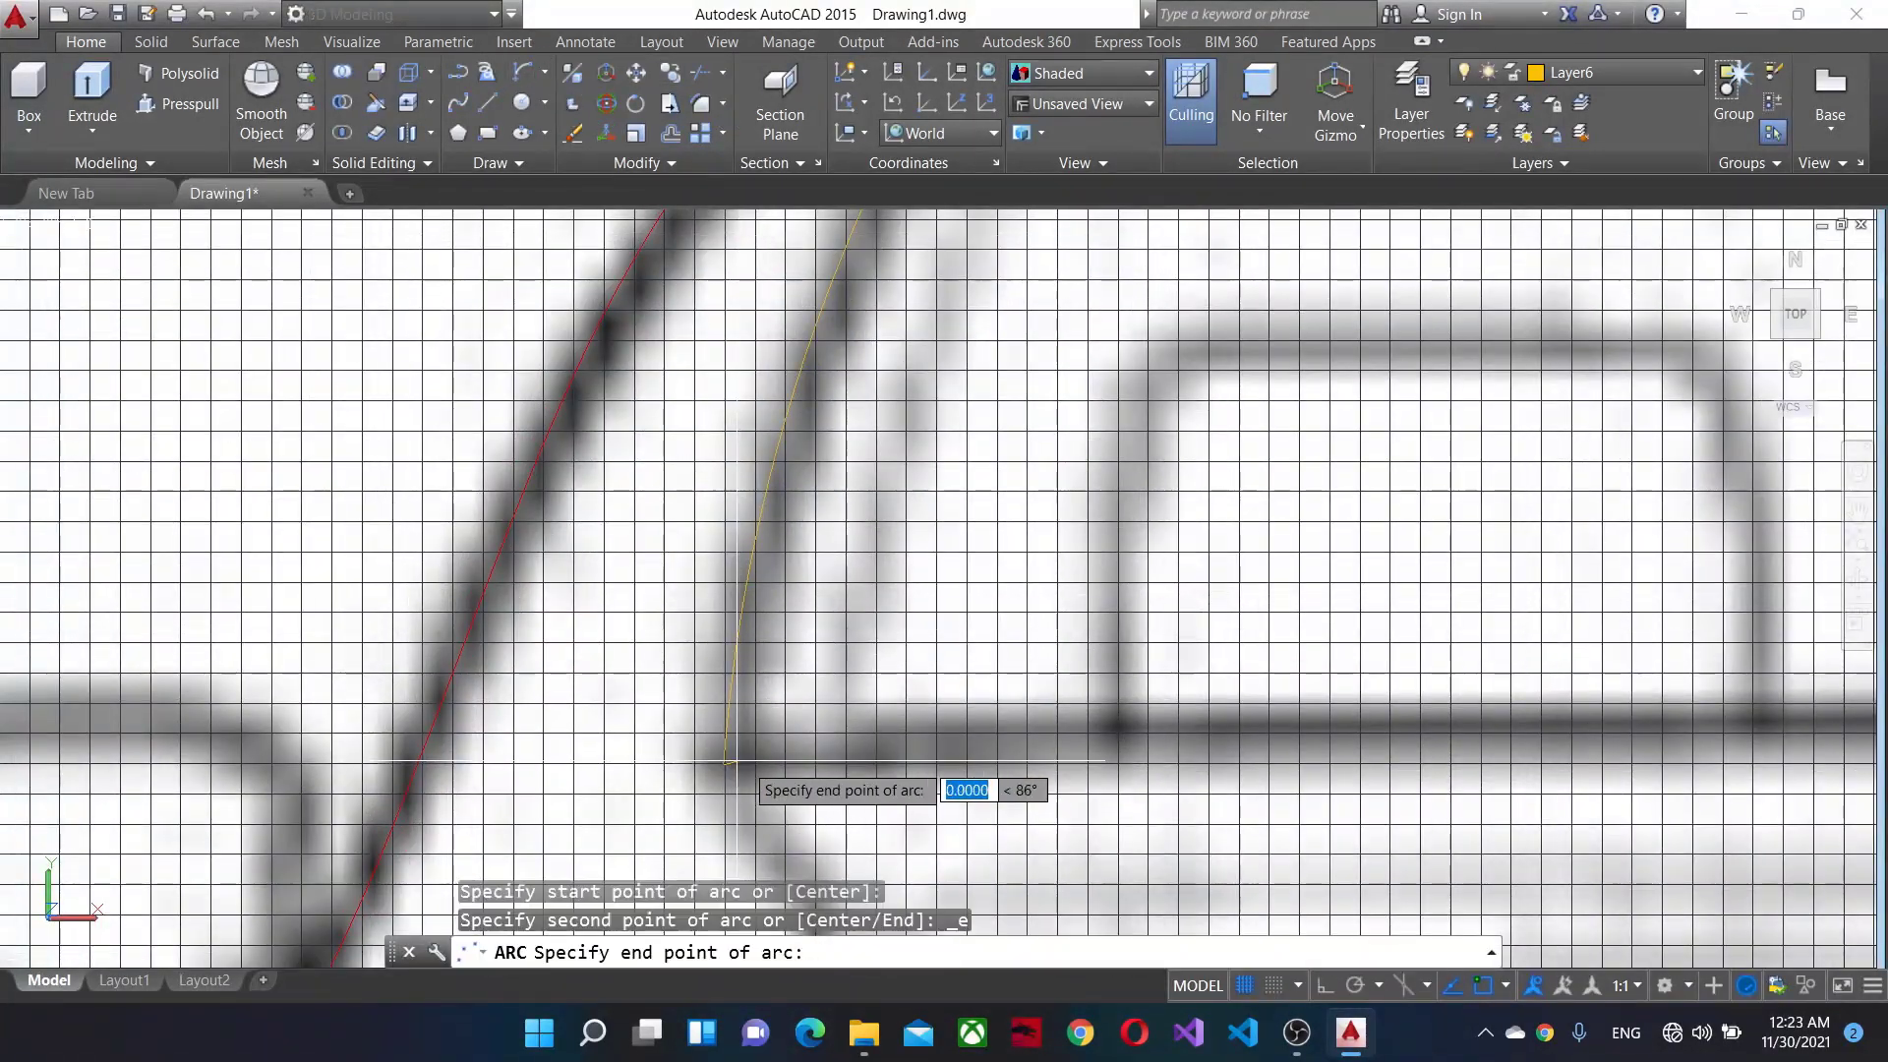
scroll(736, 763, "down", 4)
scroll(865, 606, "up", 3)
scroll(1032, 607, "up", 2)
scroll(1028, 551, "up", 2)
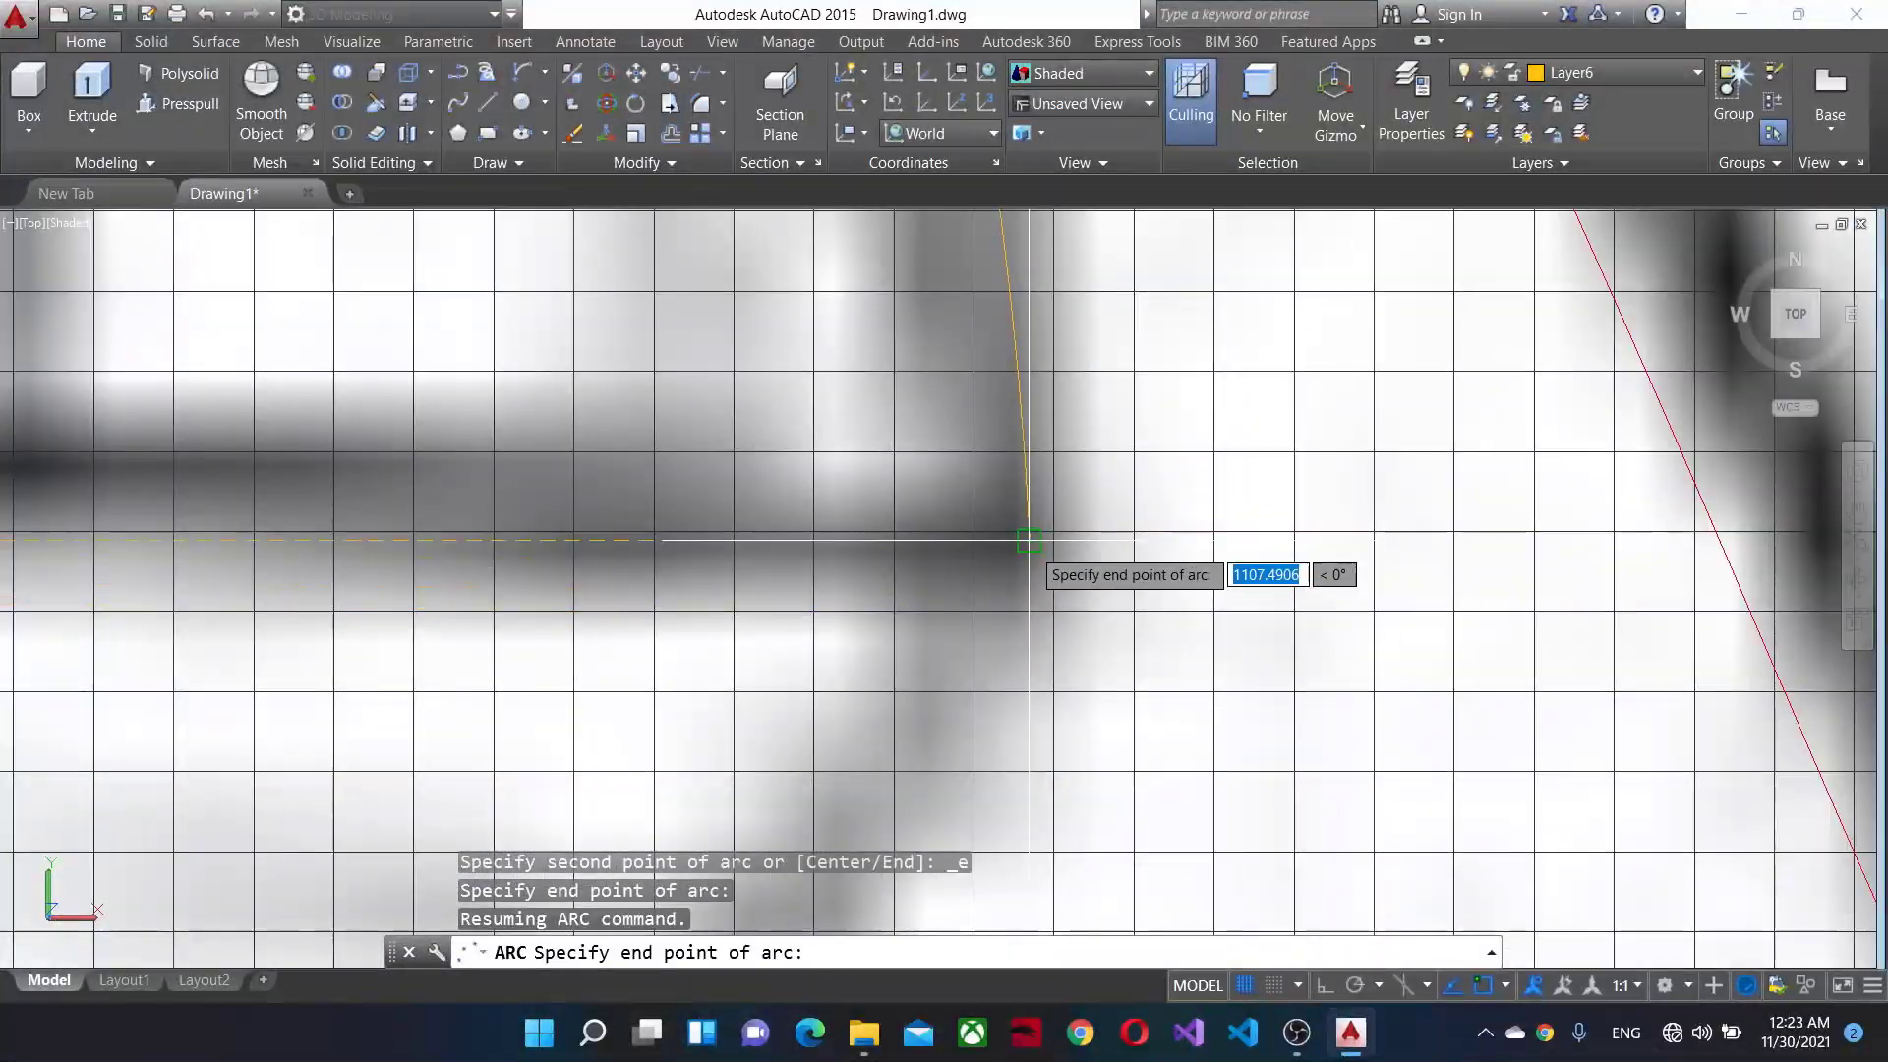
End the arc at the window corner and finish the last arc, closing the outline.
left_click(1030, 540)
scroll(347, 557, "down", 3)
scroll(338, 548, "down", 2)
scroll(988, 551, "up", 1)
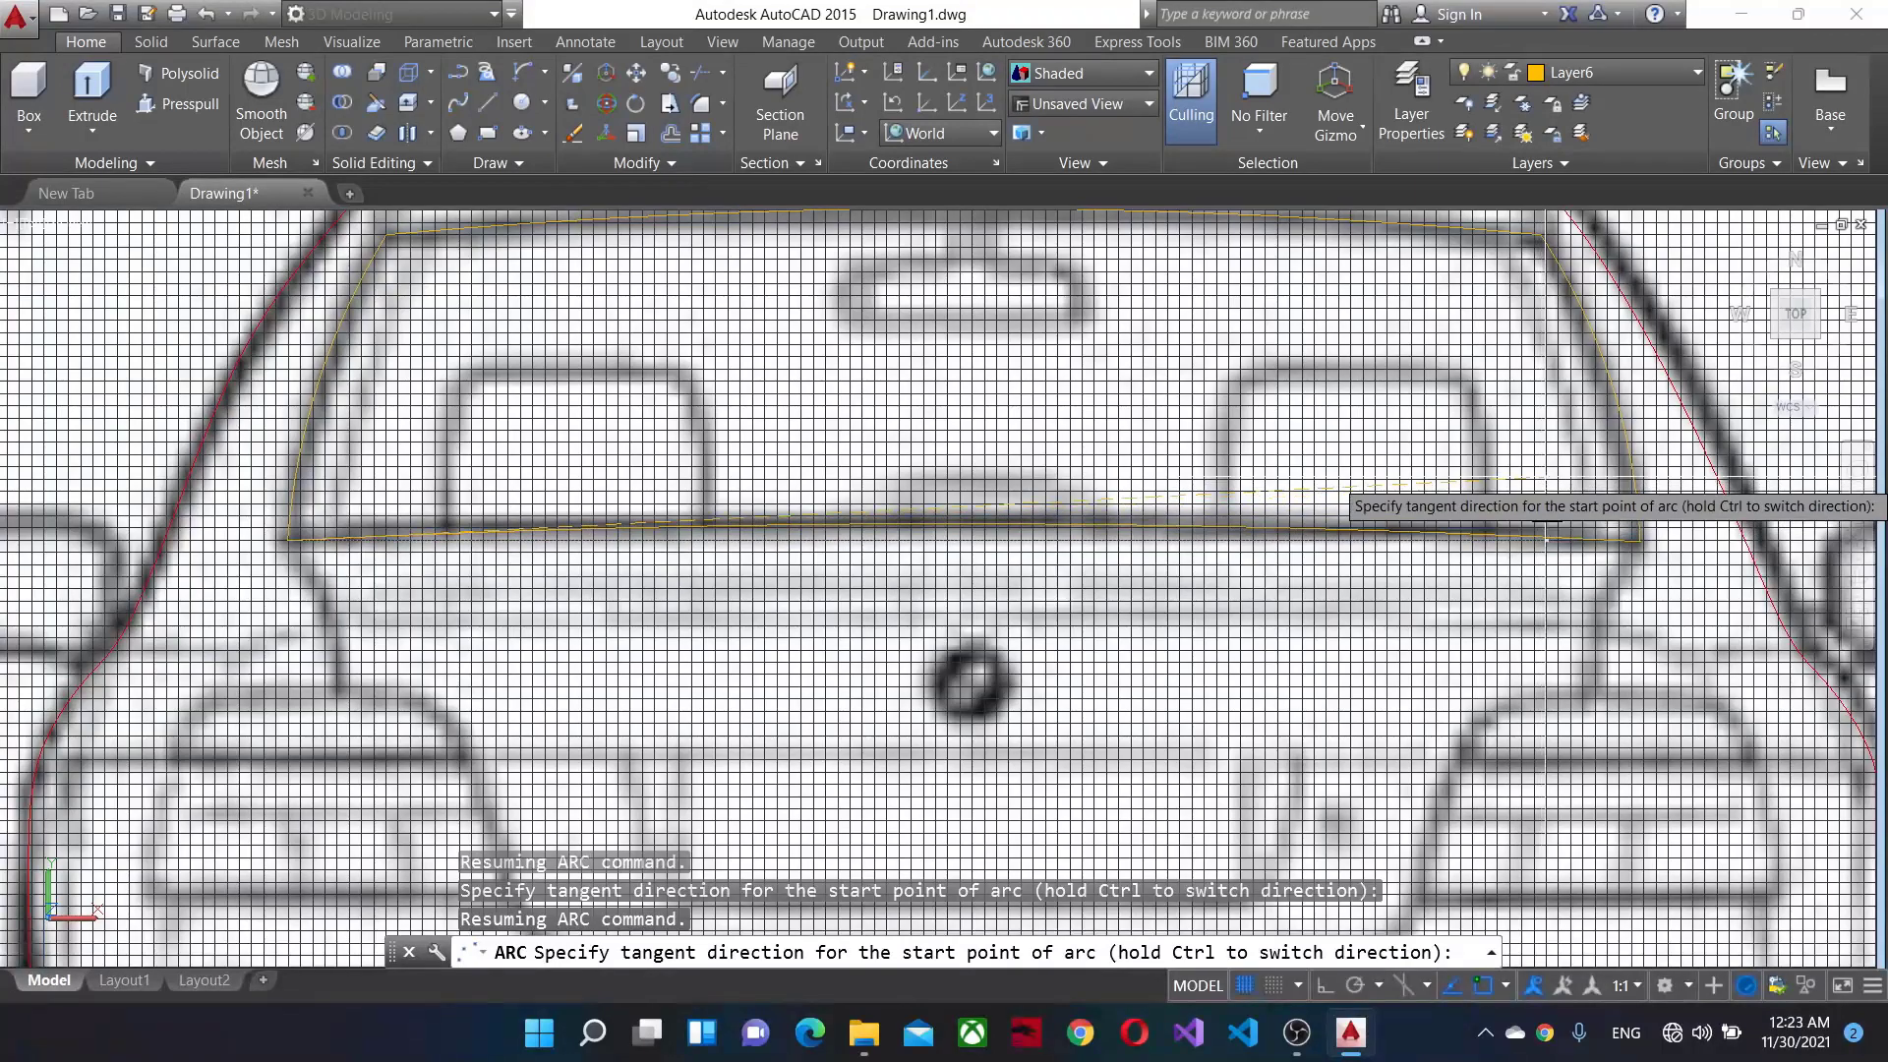
left_click(1552, 462)
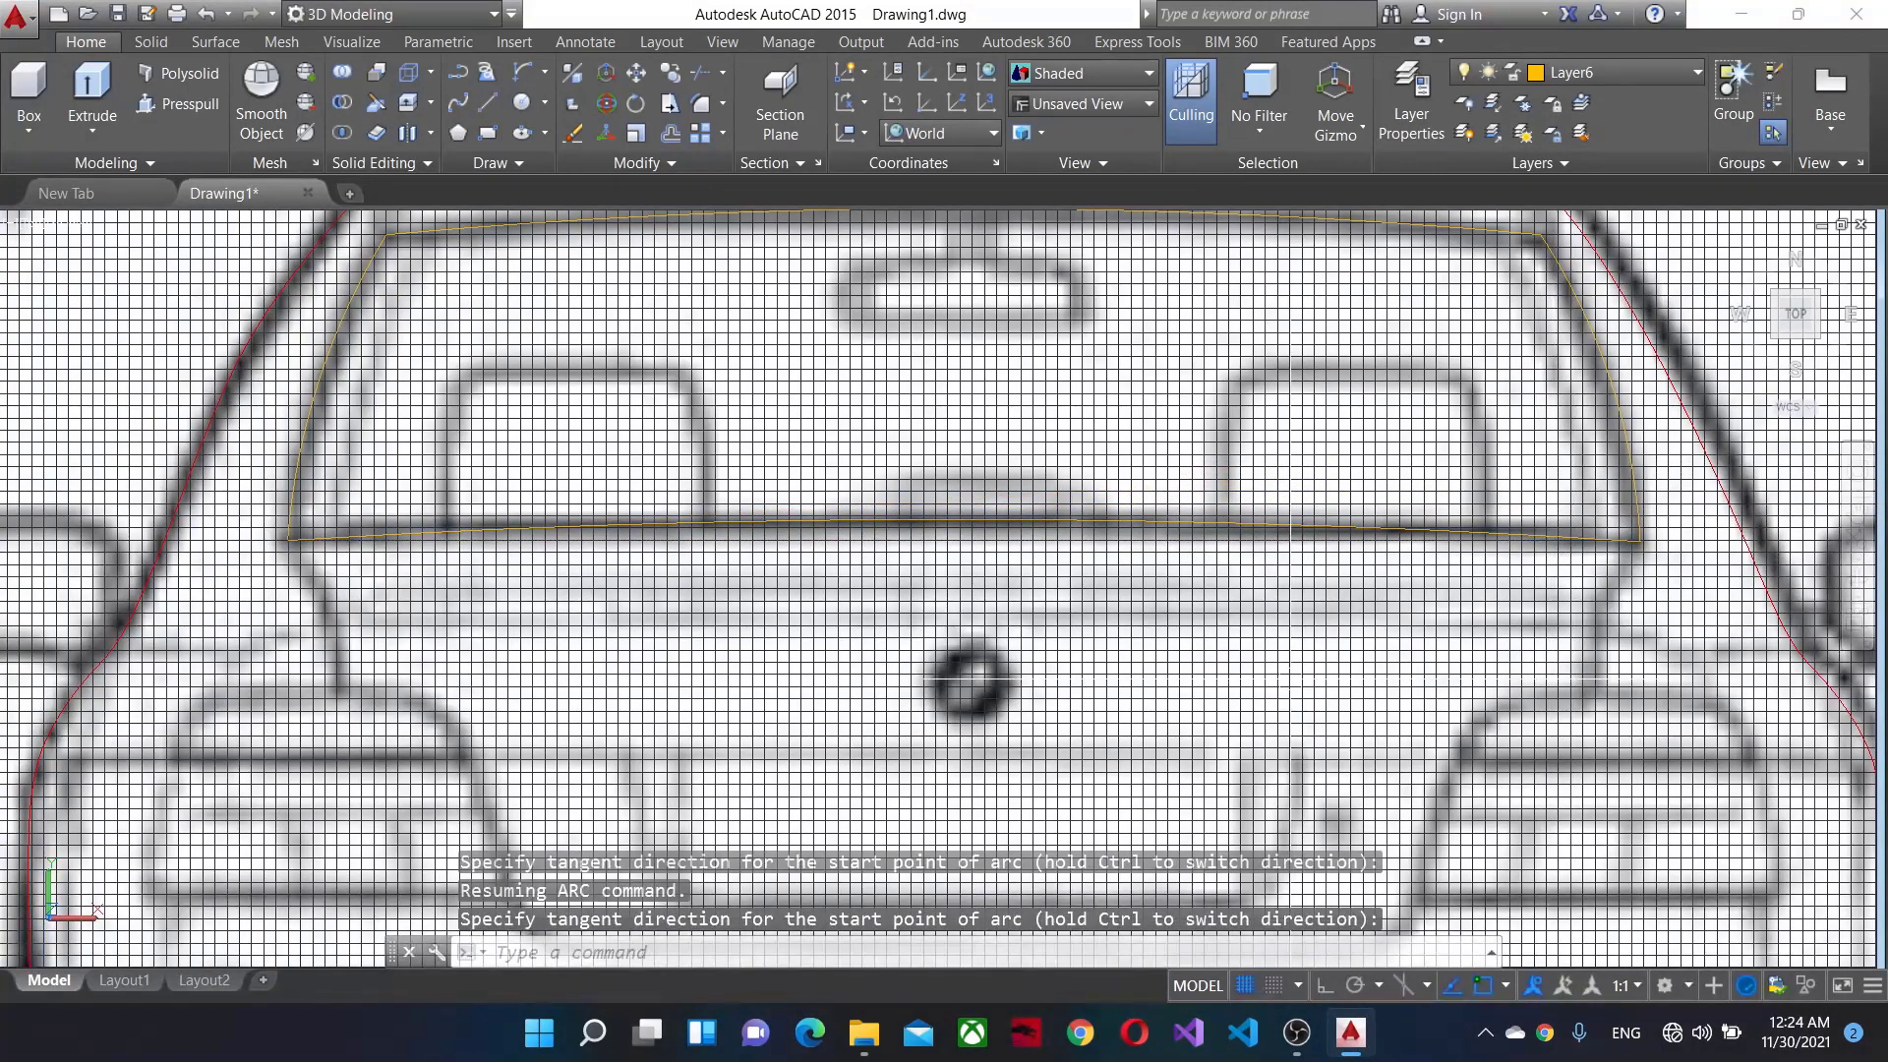
scroll(1291, 679, "down", 5)
scroll(701, 507, "up", 4)
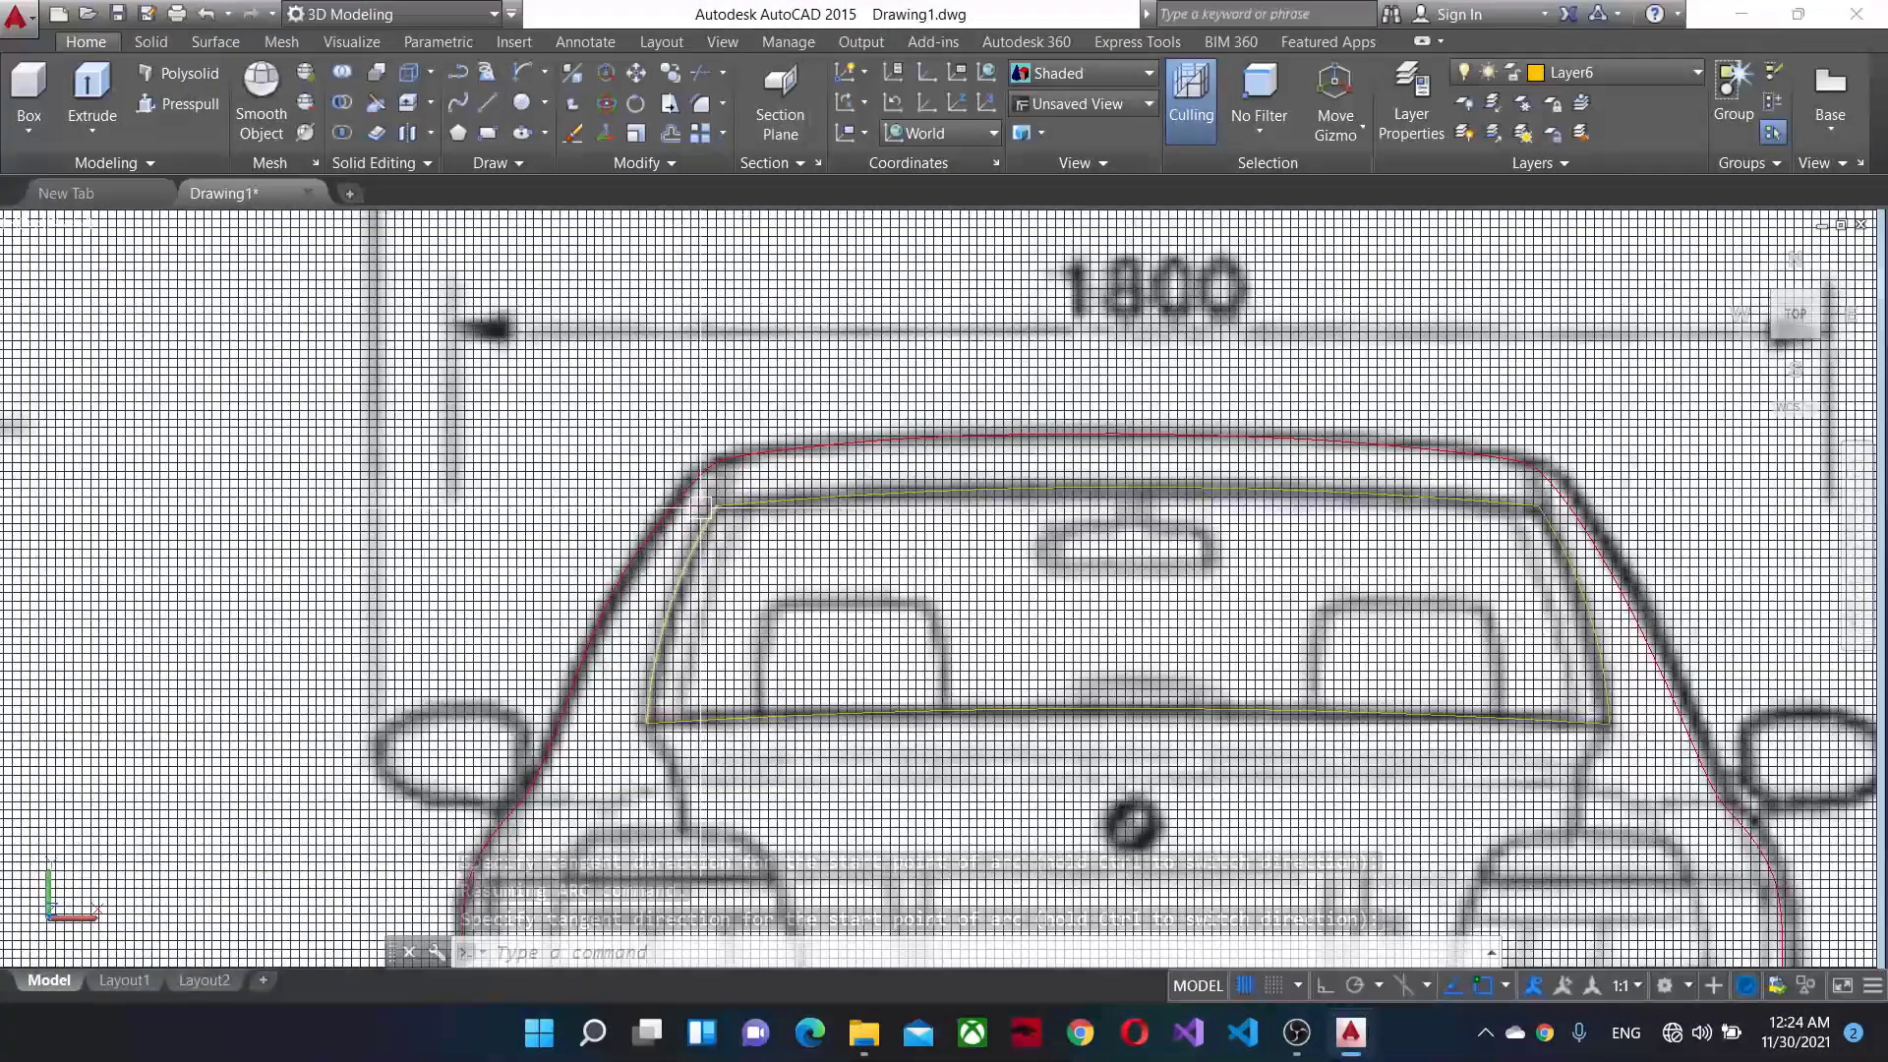
Copy the traced yellow outline onto the rear-view car's window, then turn on Ortho with F8.
left_click(774, 584)
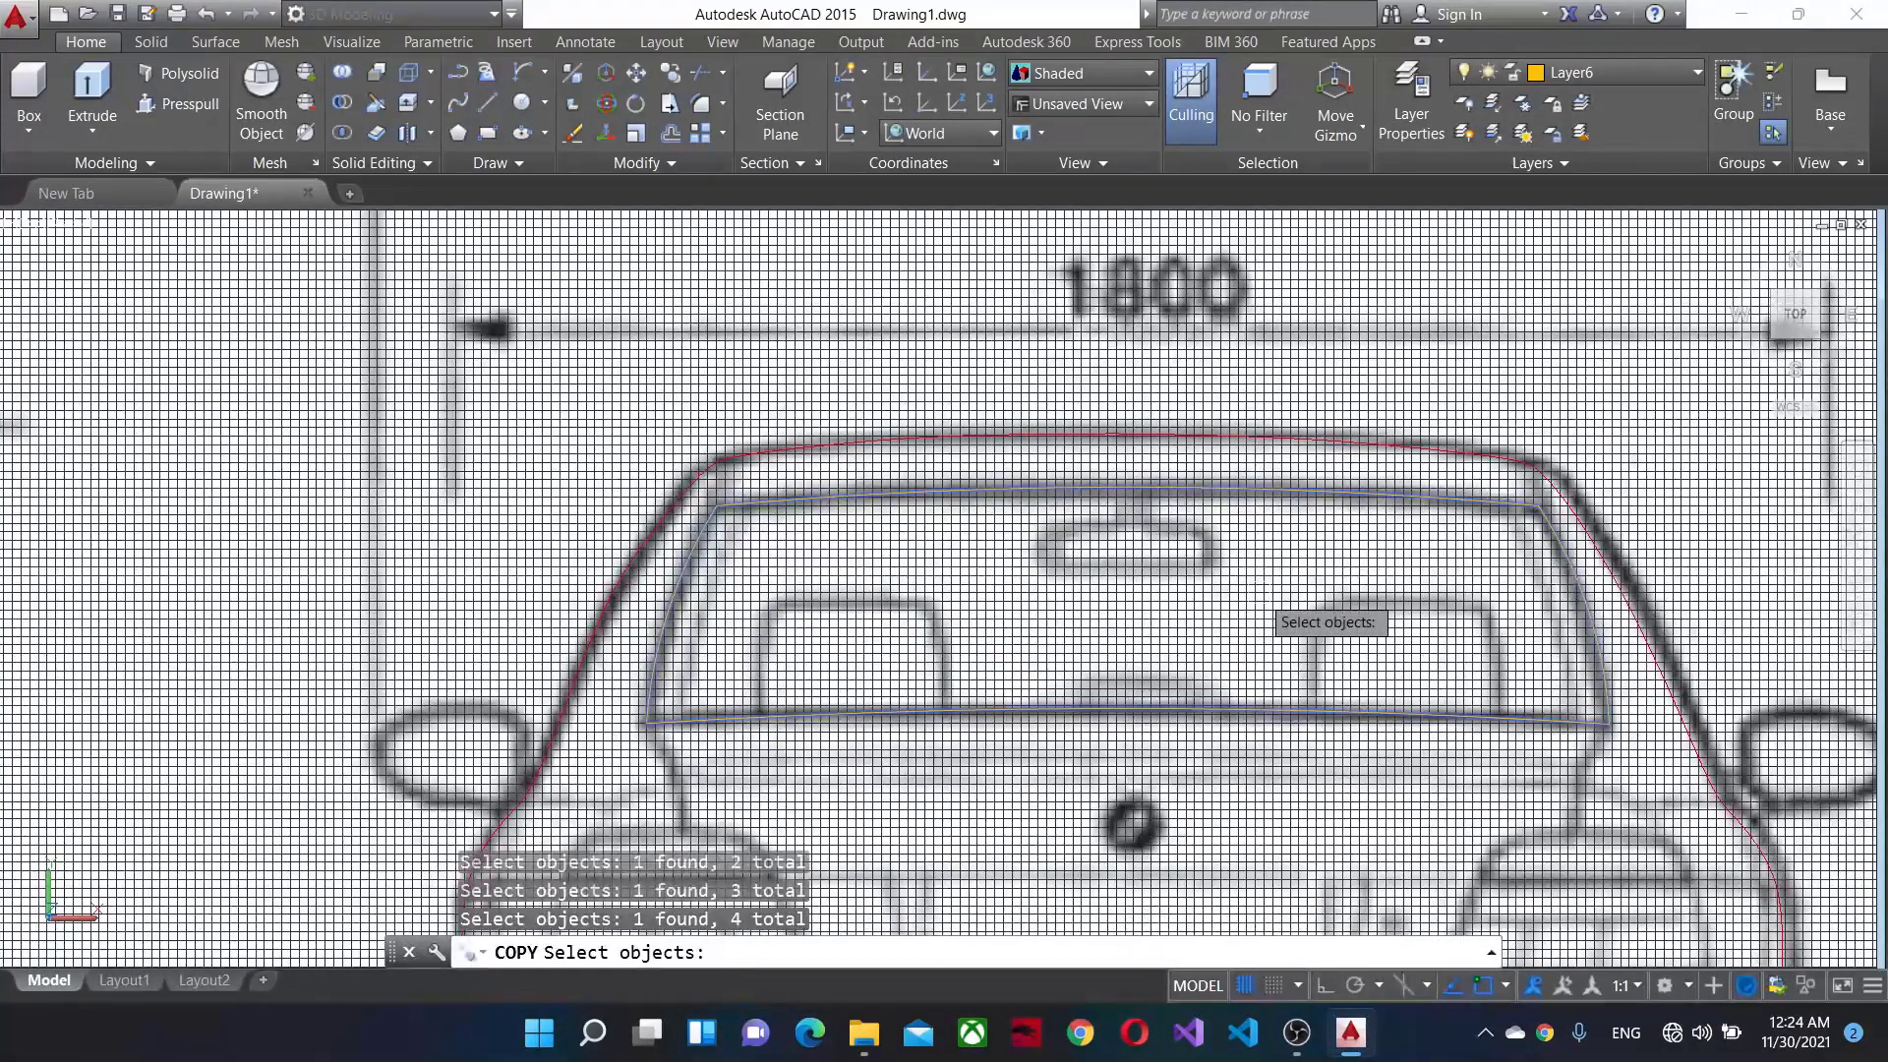
scroll(1416, 605, "down", 5)
left_click(1397, 635)
scroll(1535, 637, "up", 5)
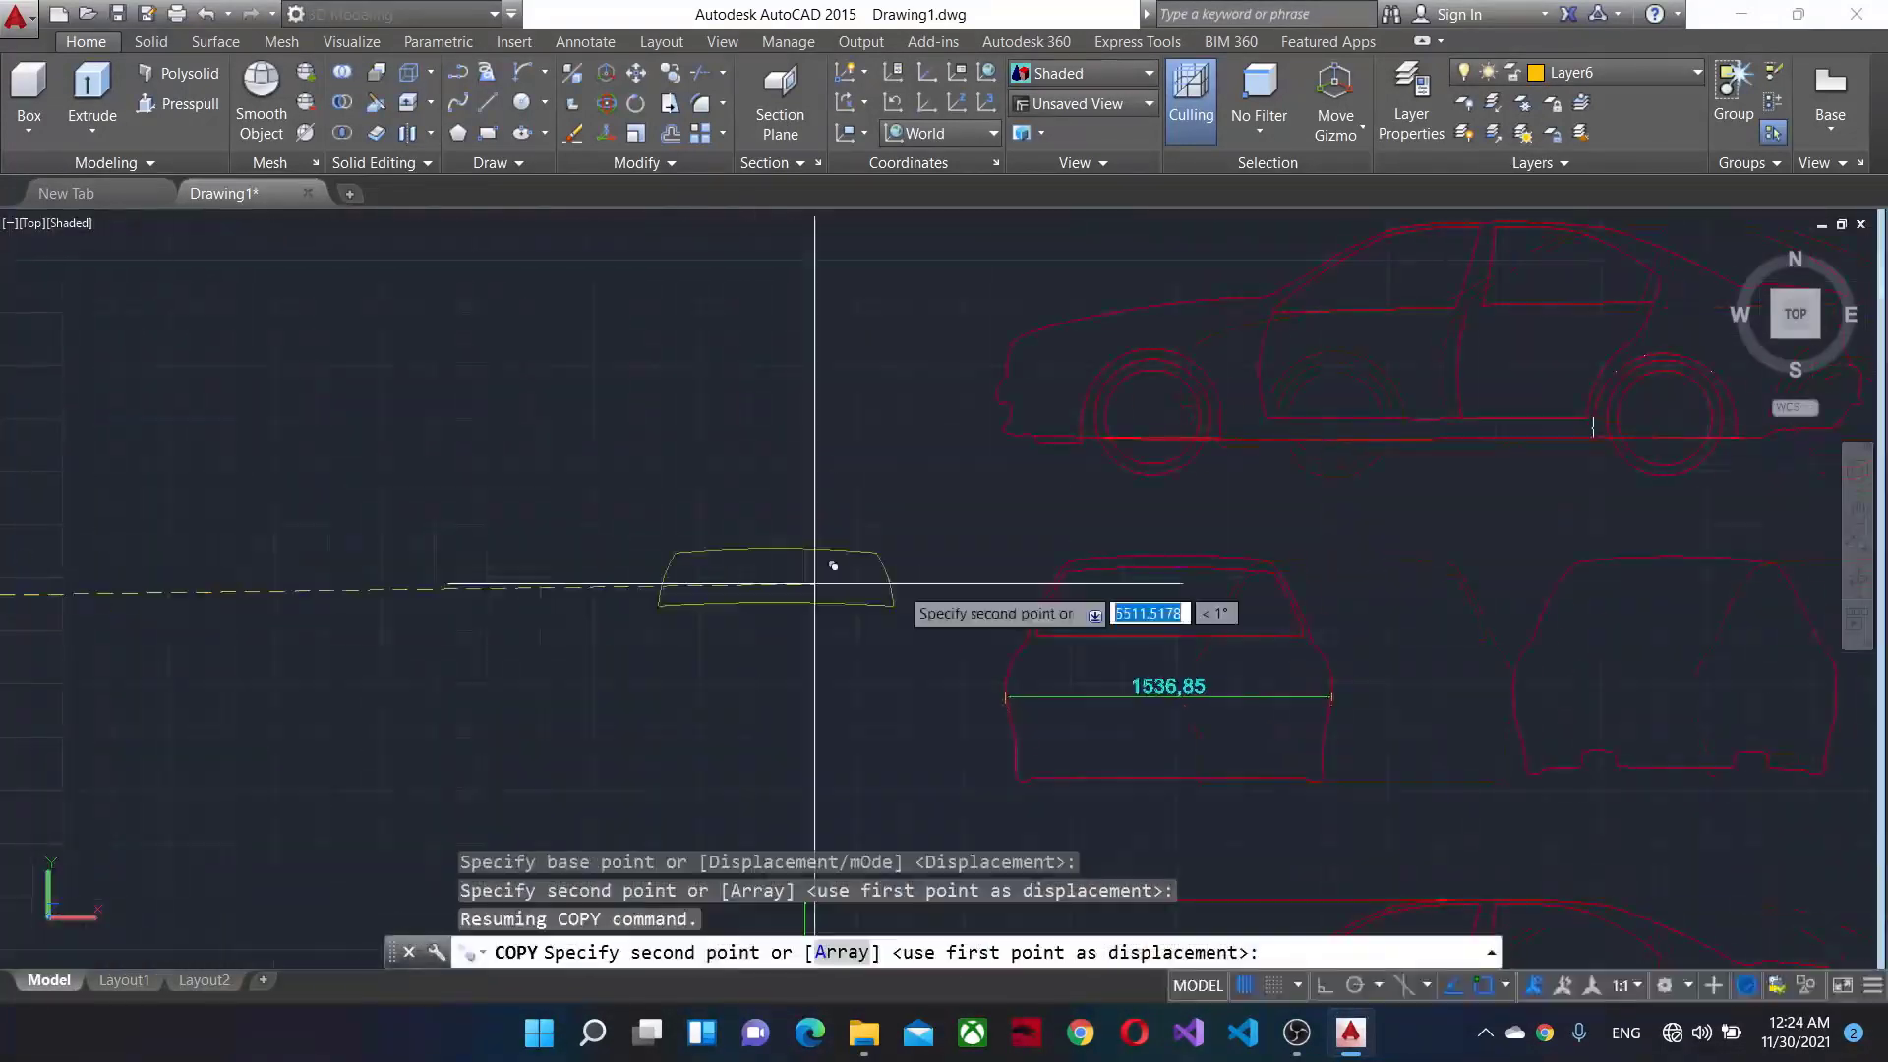
middle_click_drag(1326, 635, 930, 613)
scroll(1307, 595, "up", 3)
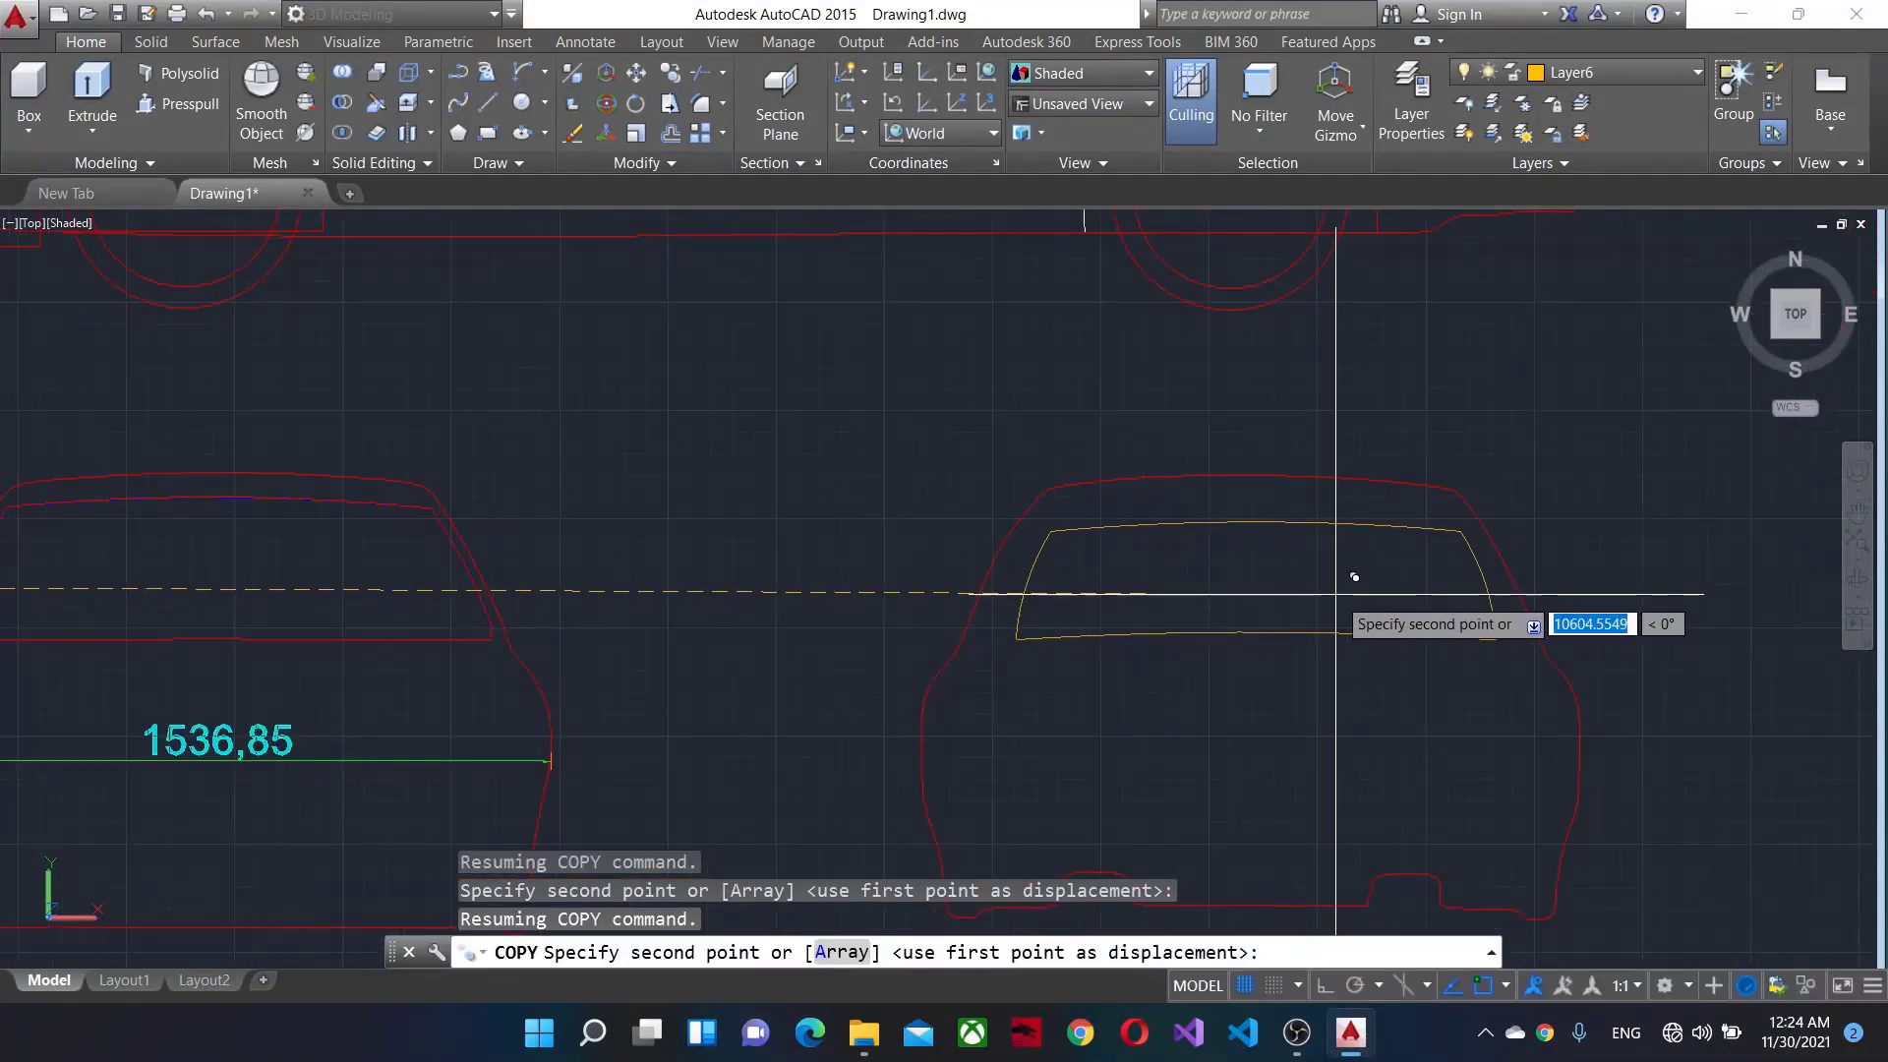
middle_click_drag(1316, 589, 880, 617)
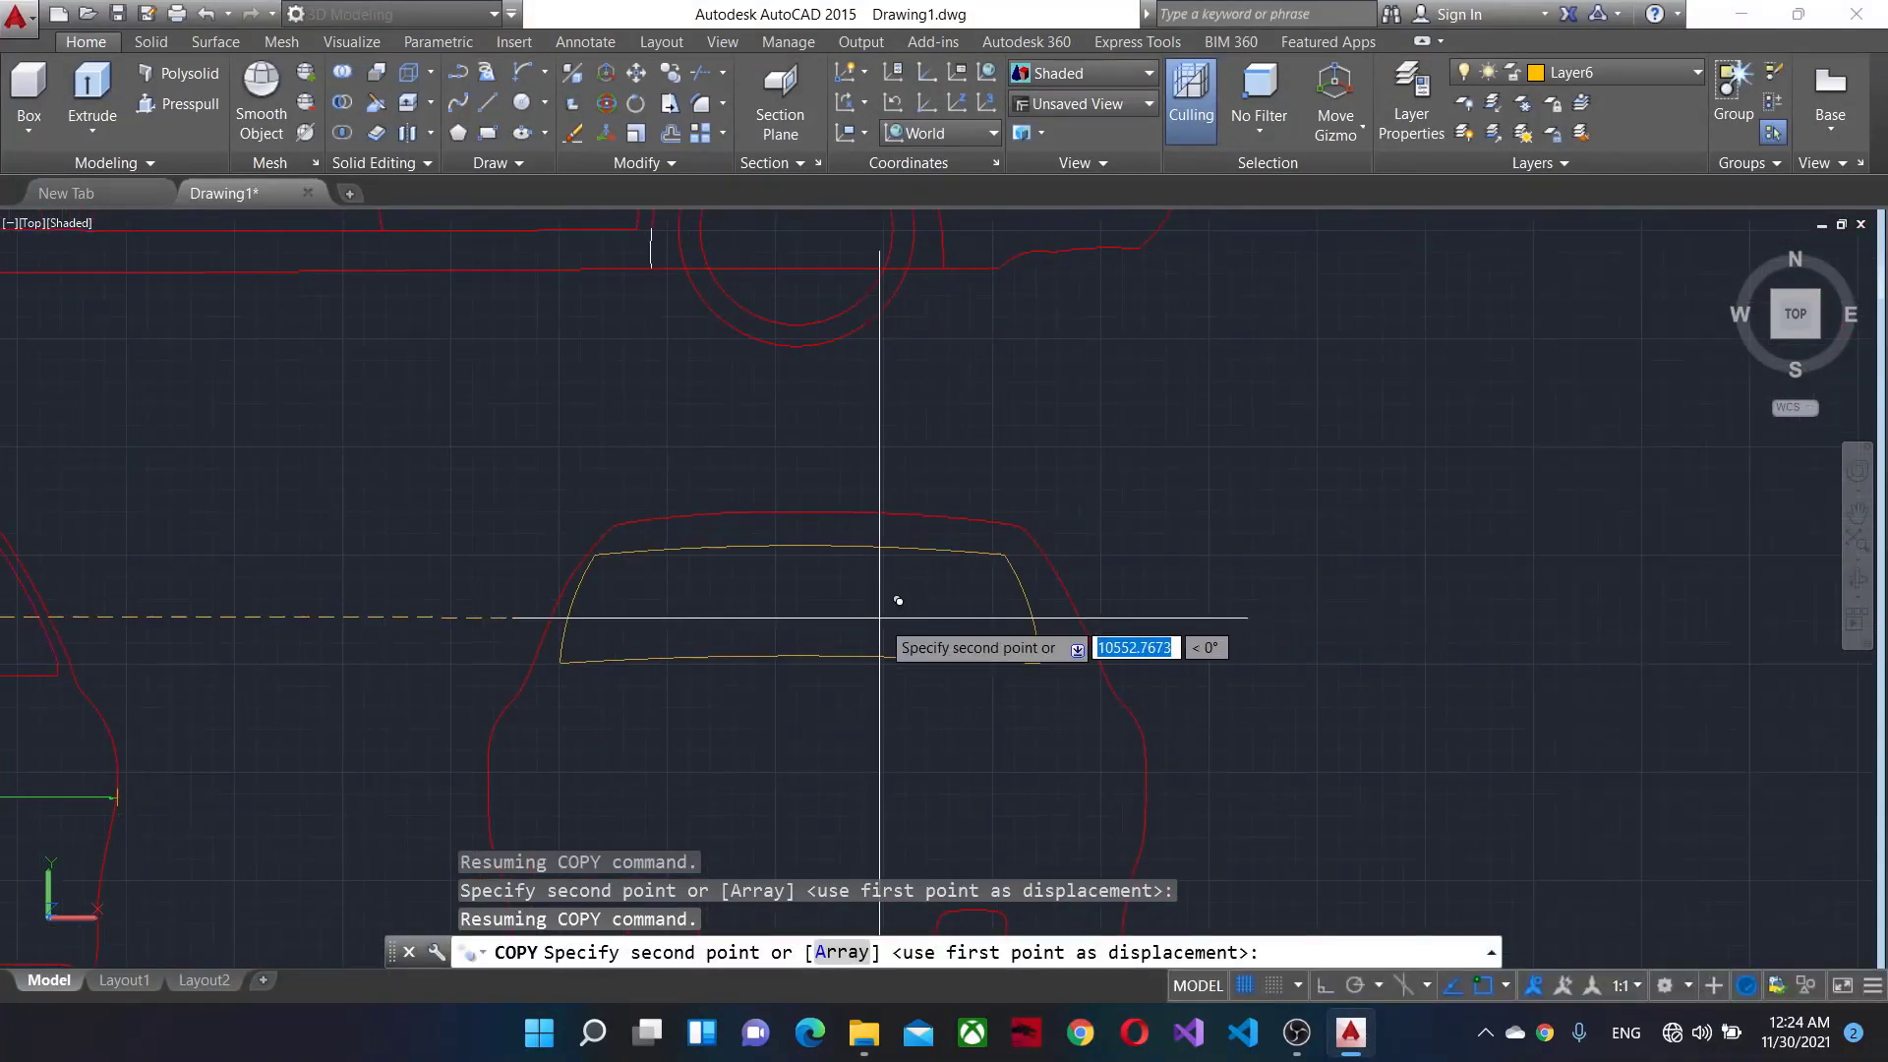
left_click(884, 630)
key("Escape")
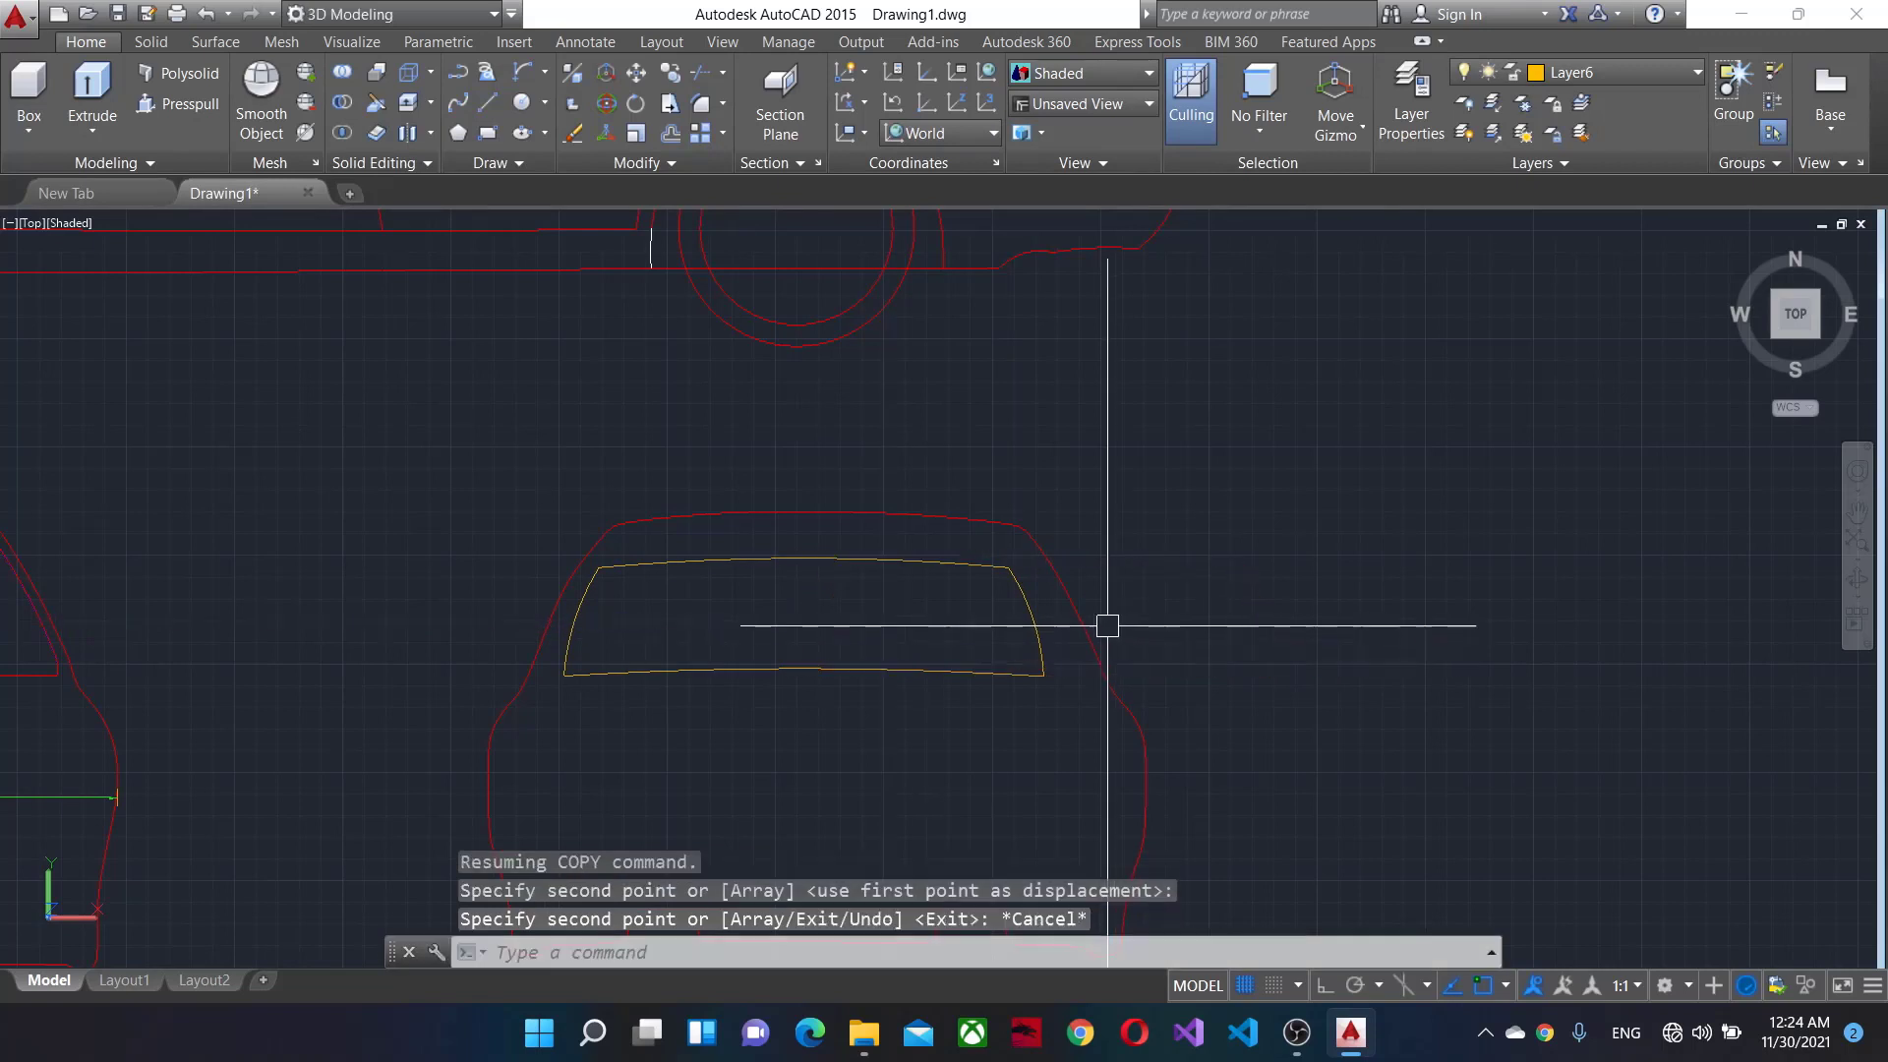
key("F8")
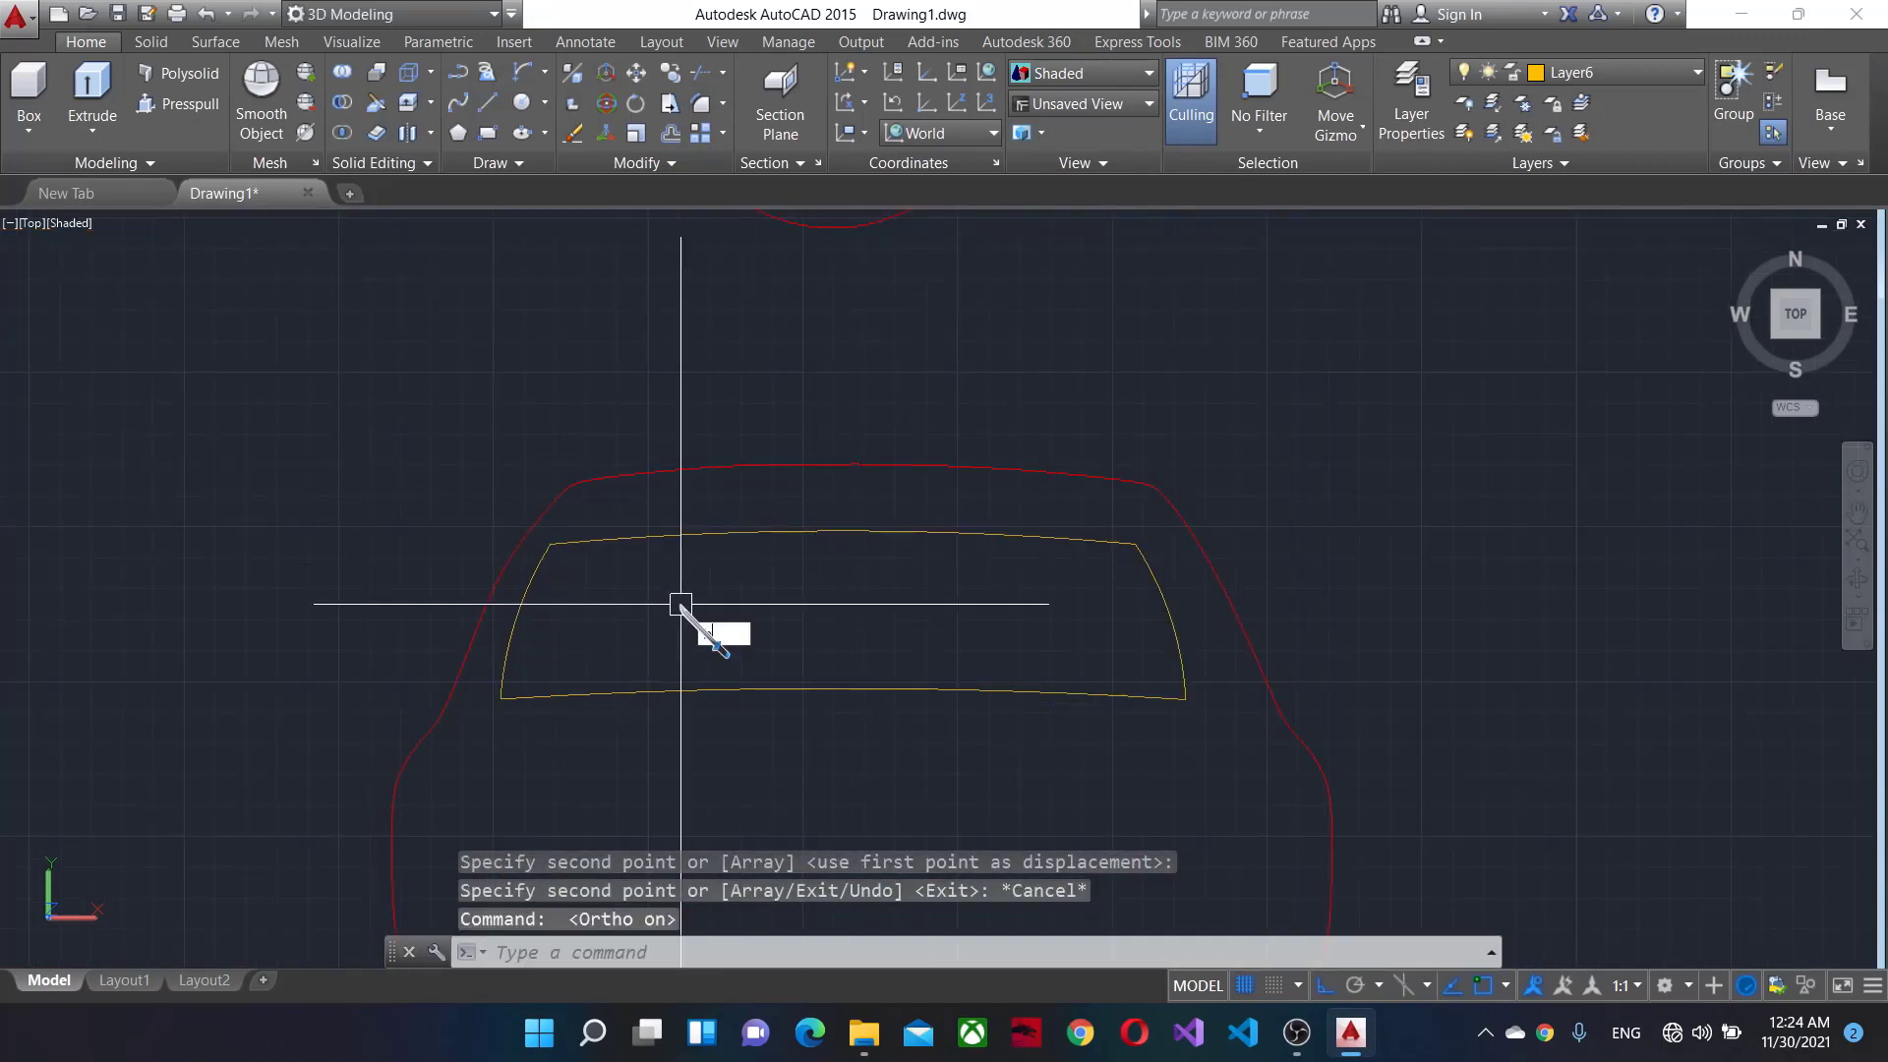
type("BO")
Create a closed boundary polyline by picking a point inside the copied outline.
key("Return")
left_click(838, 659)
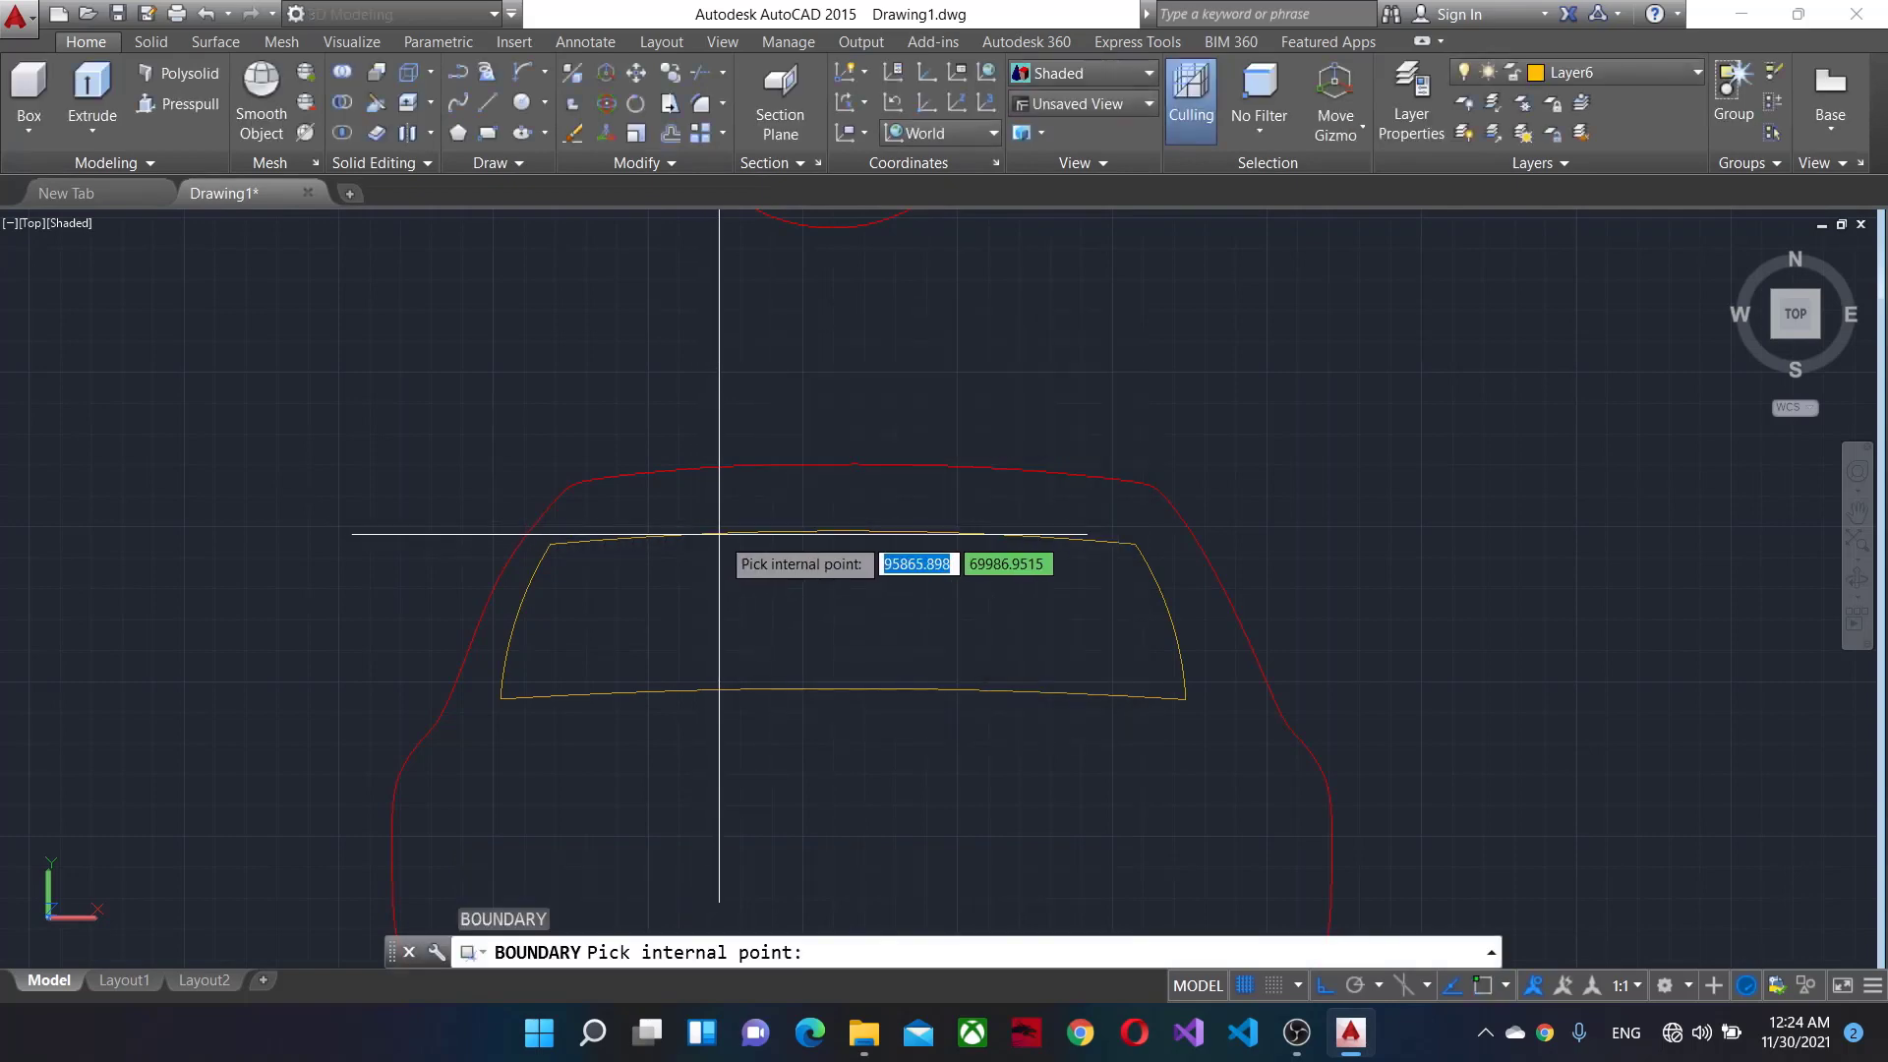
left_click(918, 635)
key("Return")
In SW Isometric view, extrude the boundary polyline into a solid block.
left_click(1784, 335)
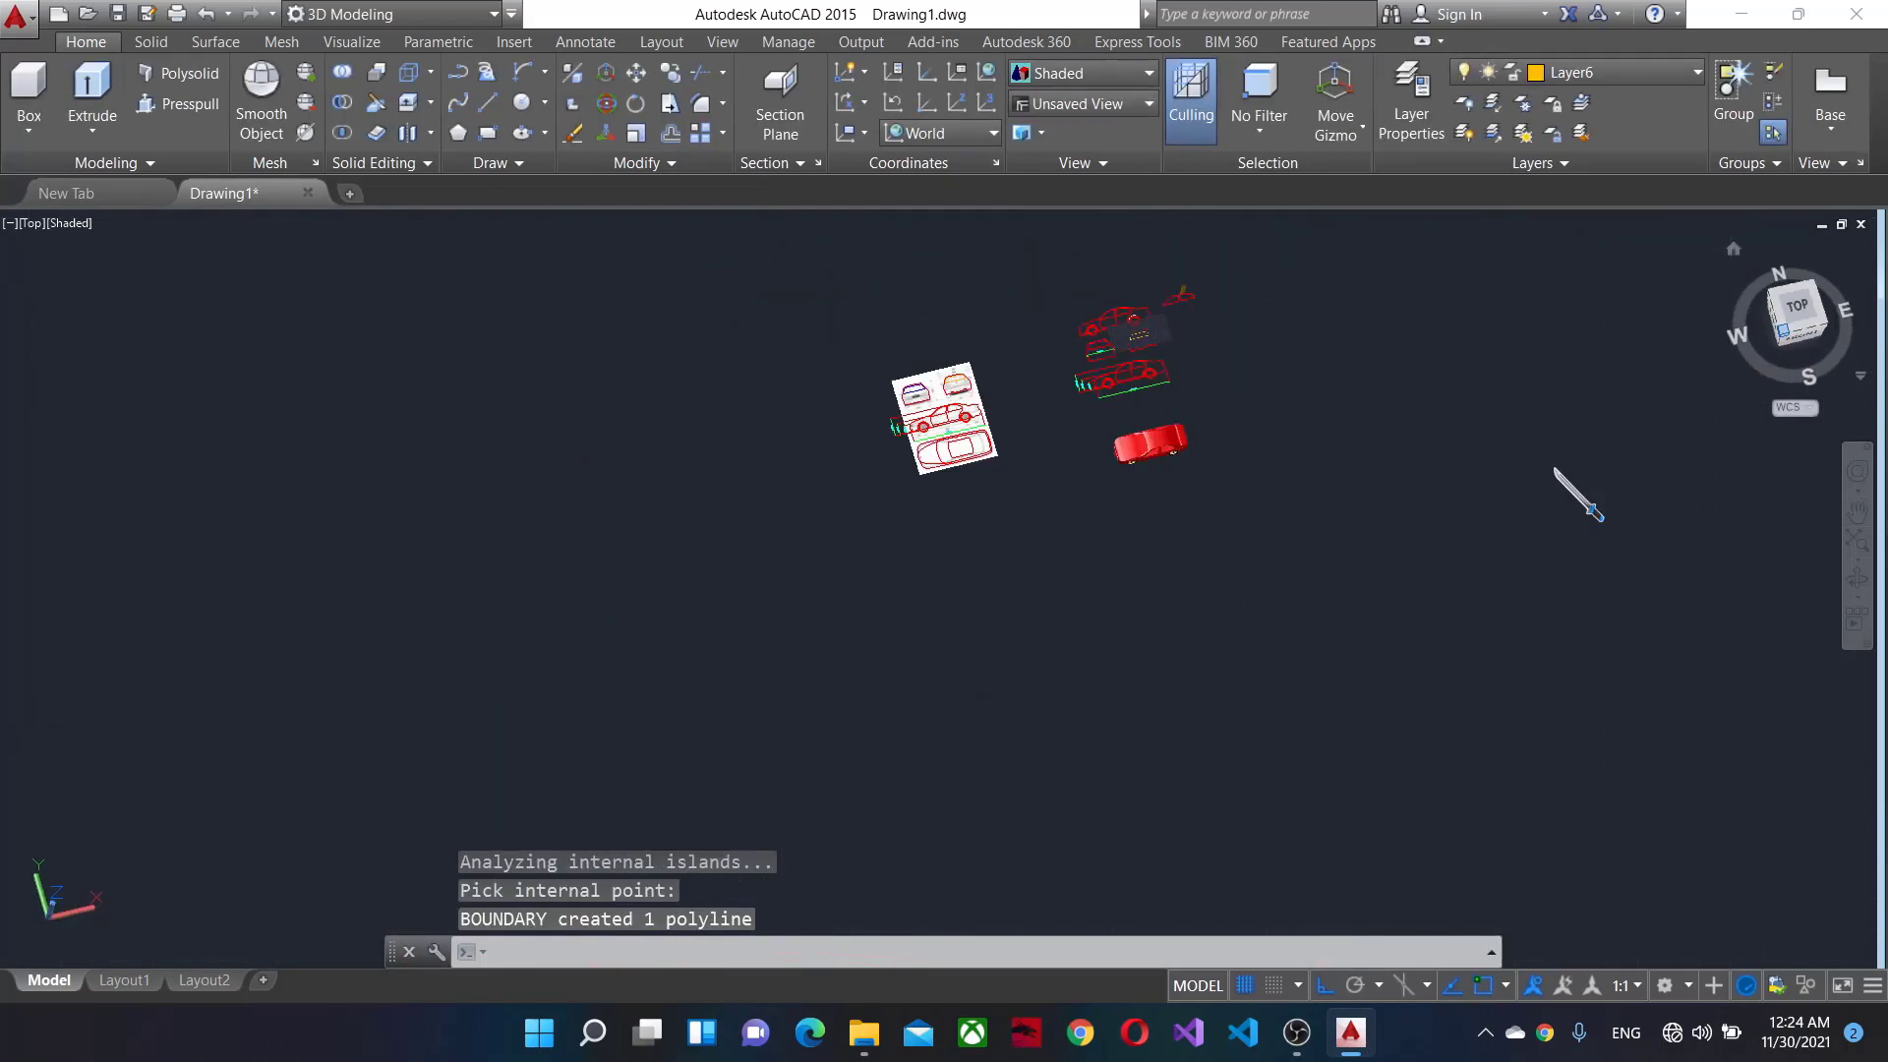
scroll(1227, 649, "up", 1)
type("ext")
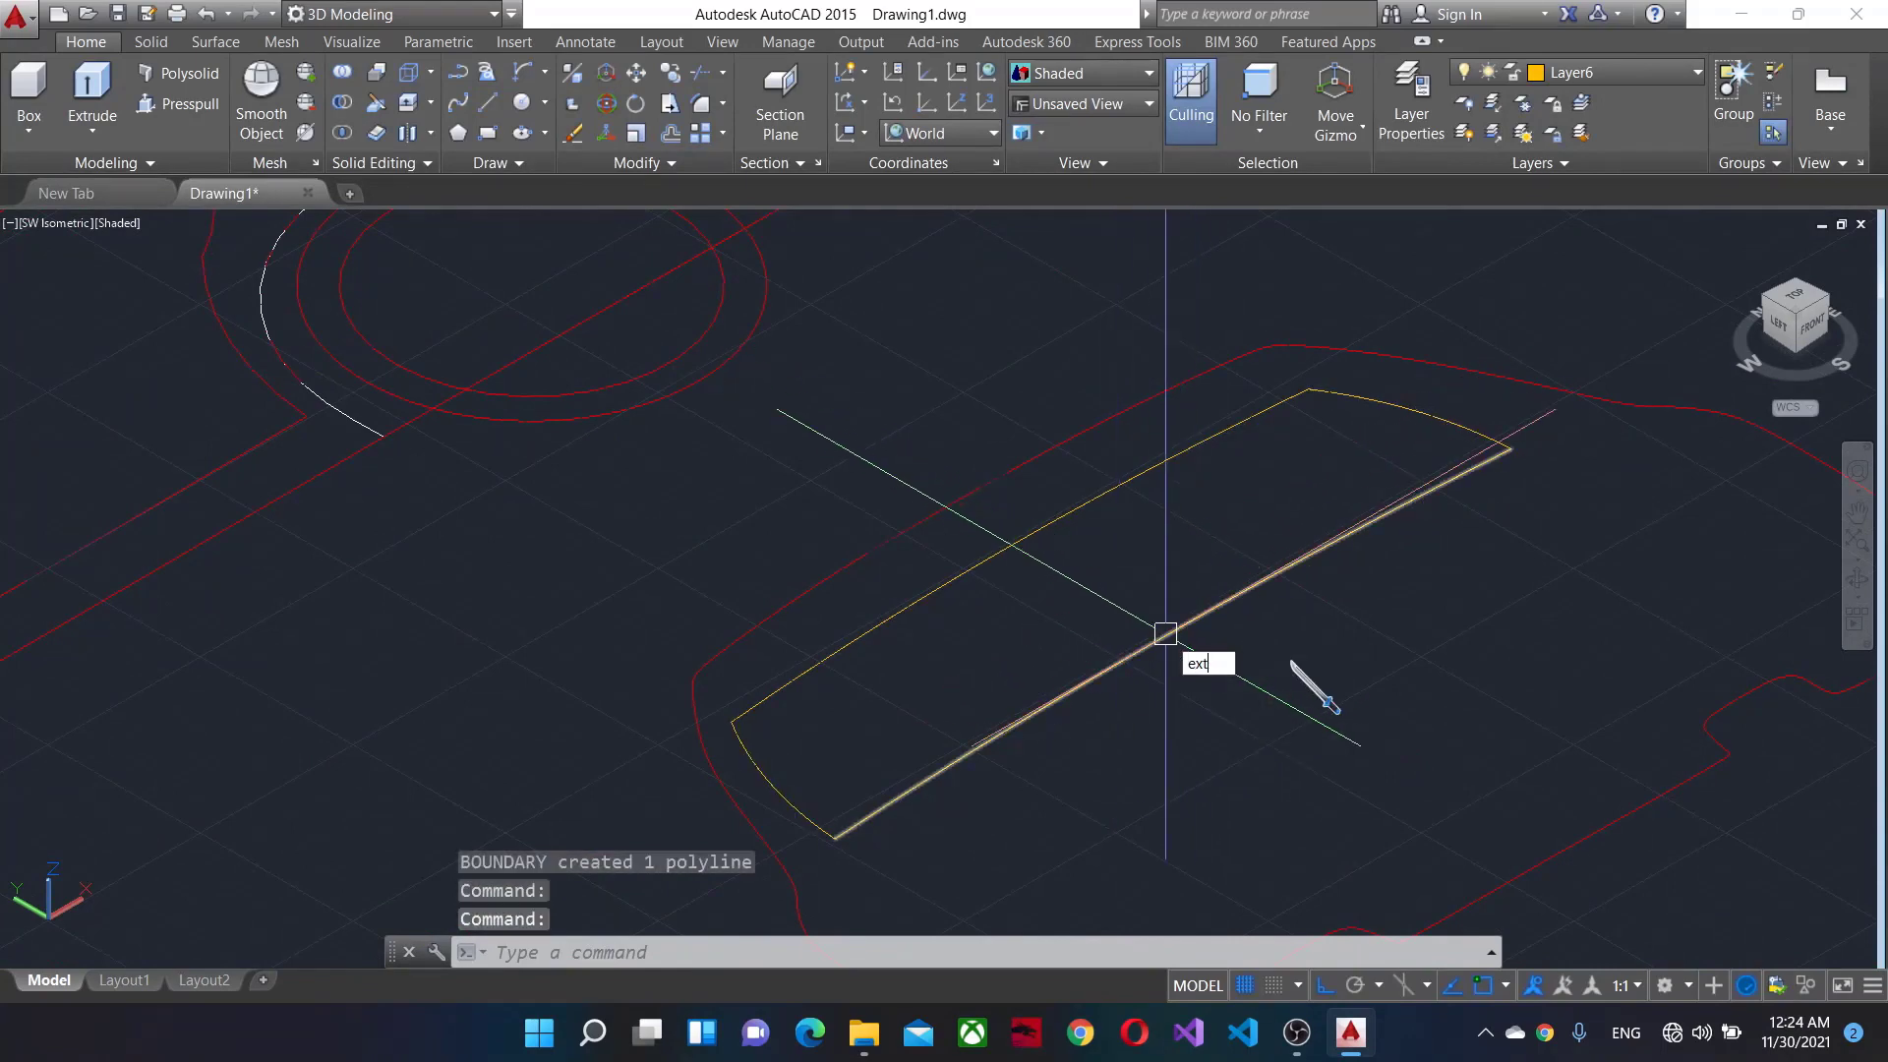
key("Return")
left_click(1175, 641)
key("Return")
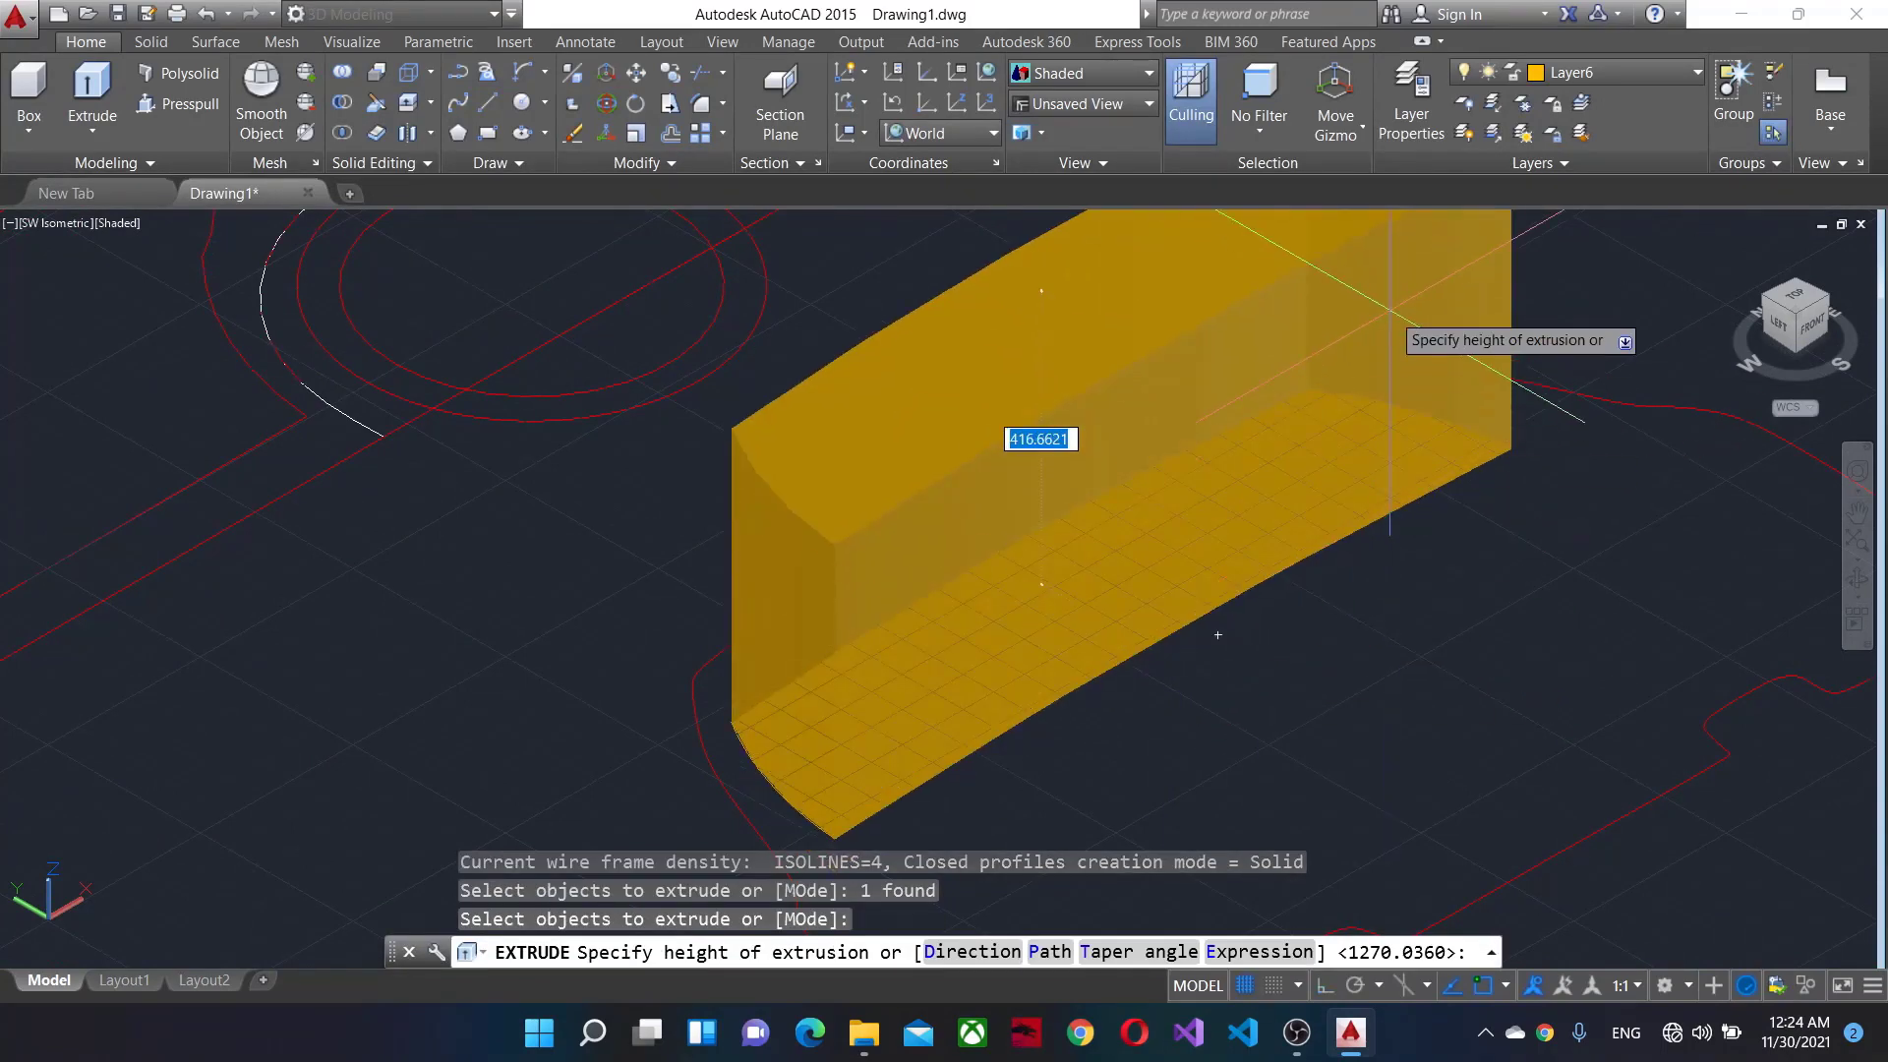
middle_click_drag(1393, 300, 1217, 635, "shift")
scroll(1217, 634, "down", 3)
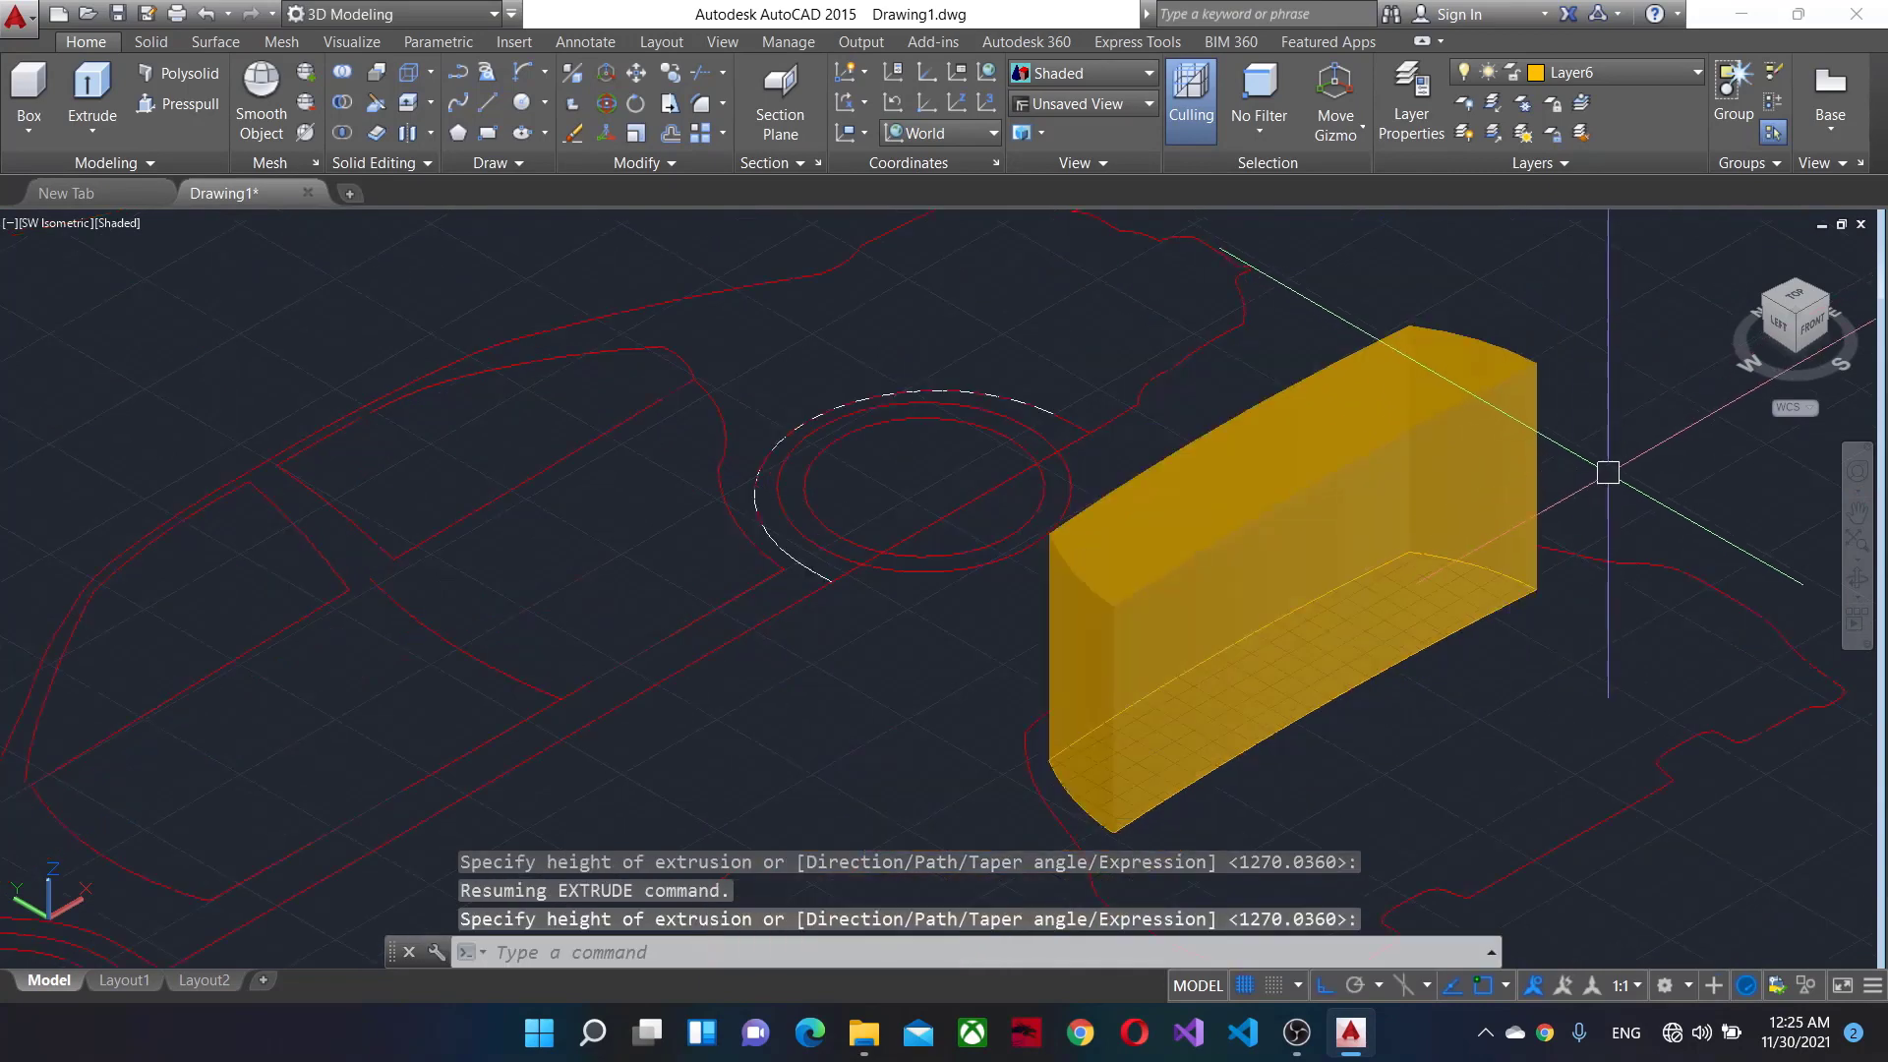
left_click(1318, 460)
left_click(1238, 531)
Rotate the extruded window solid 90° in 3D about a first picked axis.
type("ro")
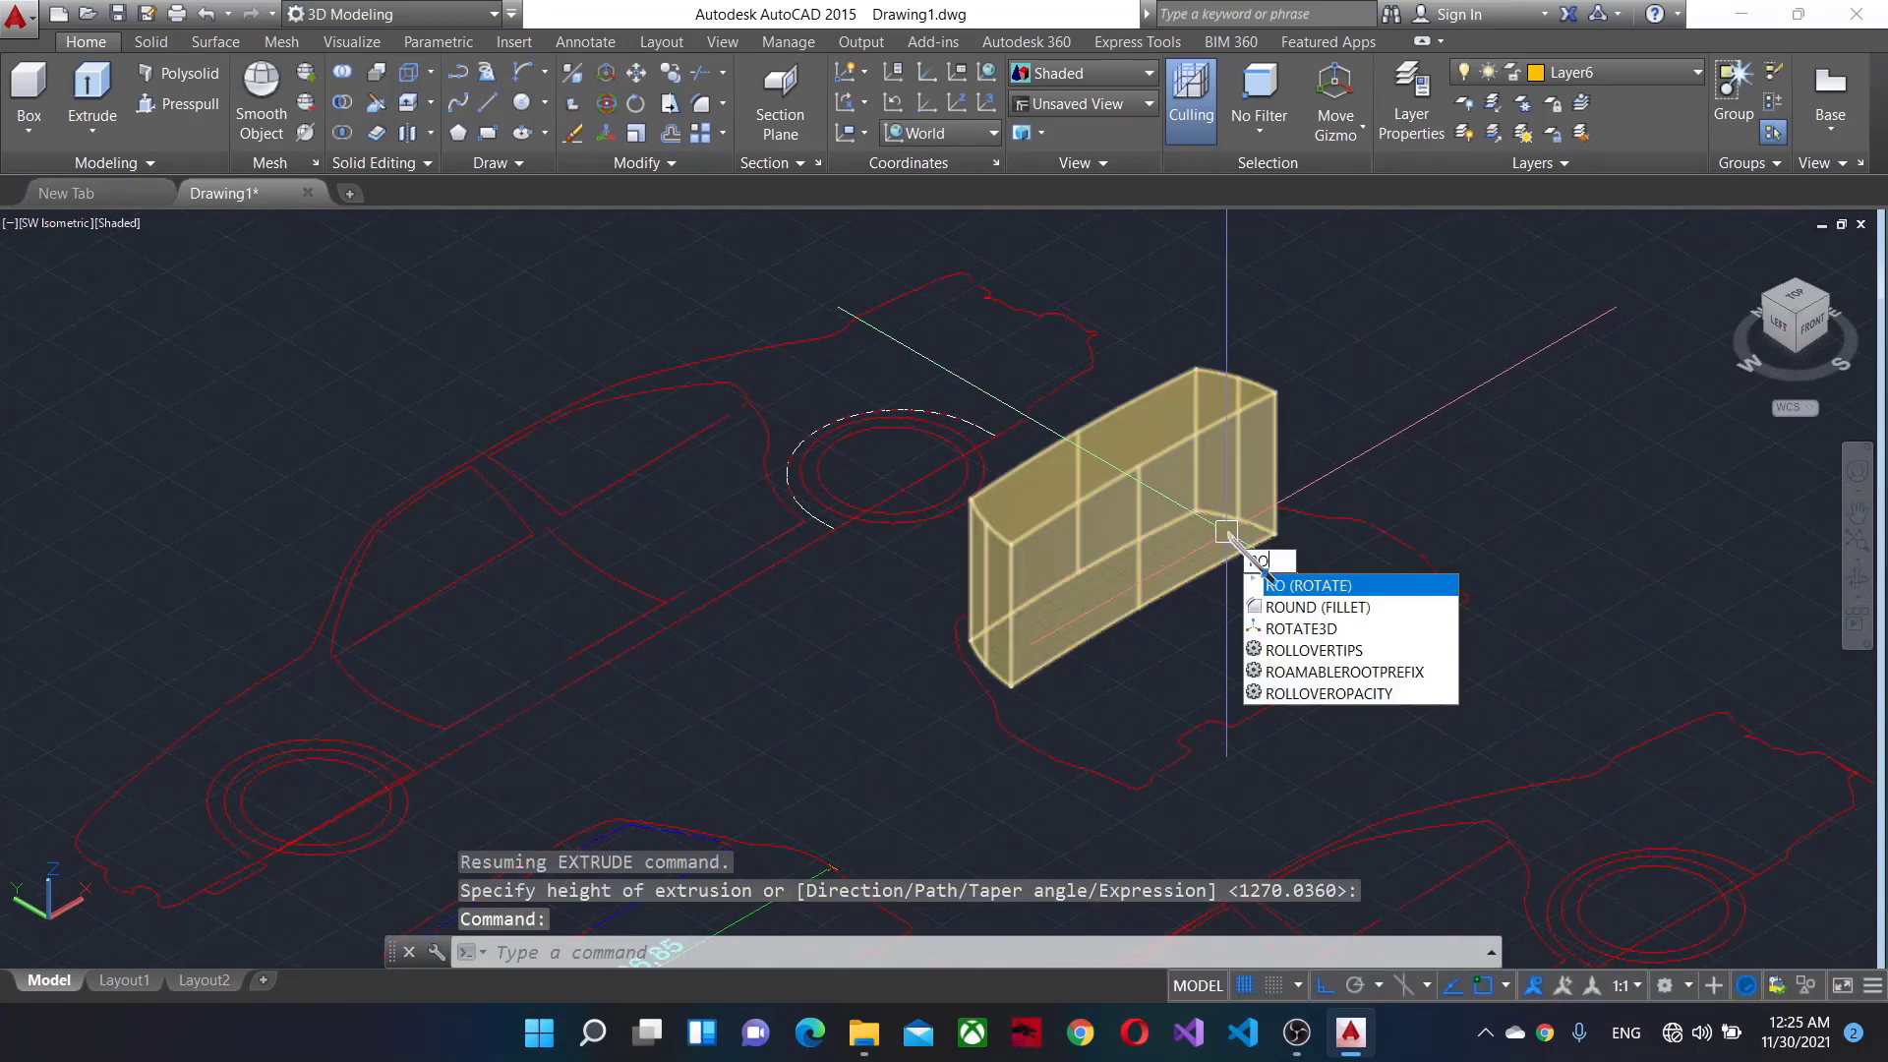
key("Return")
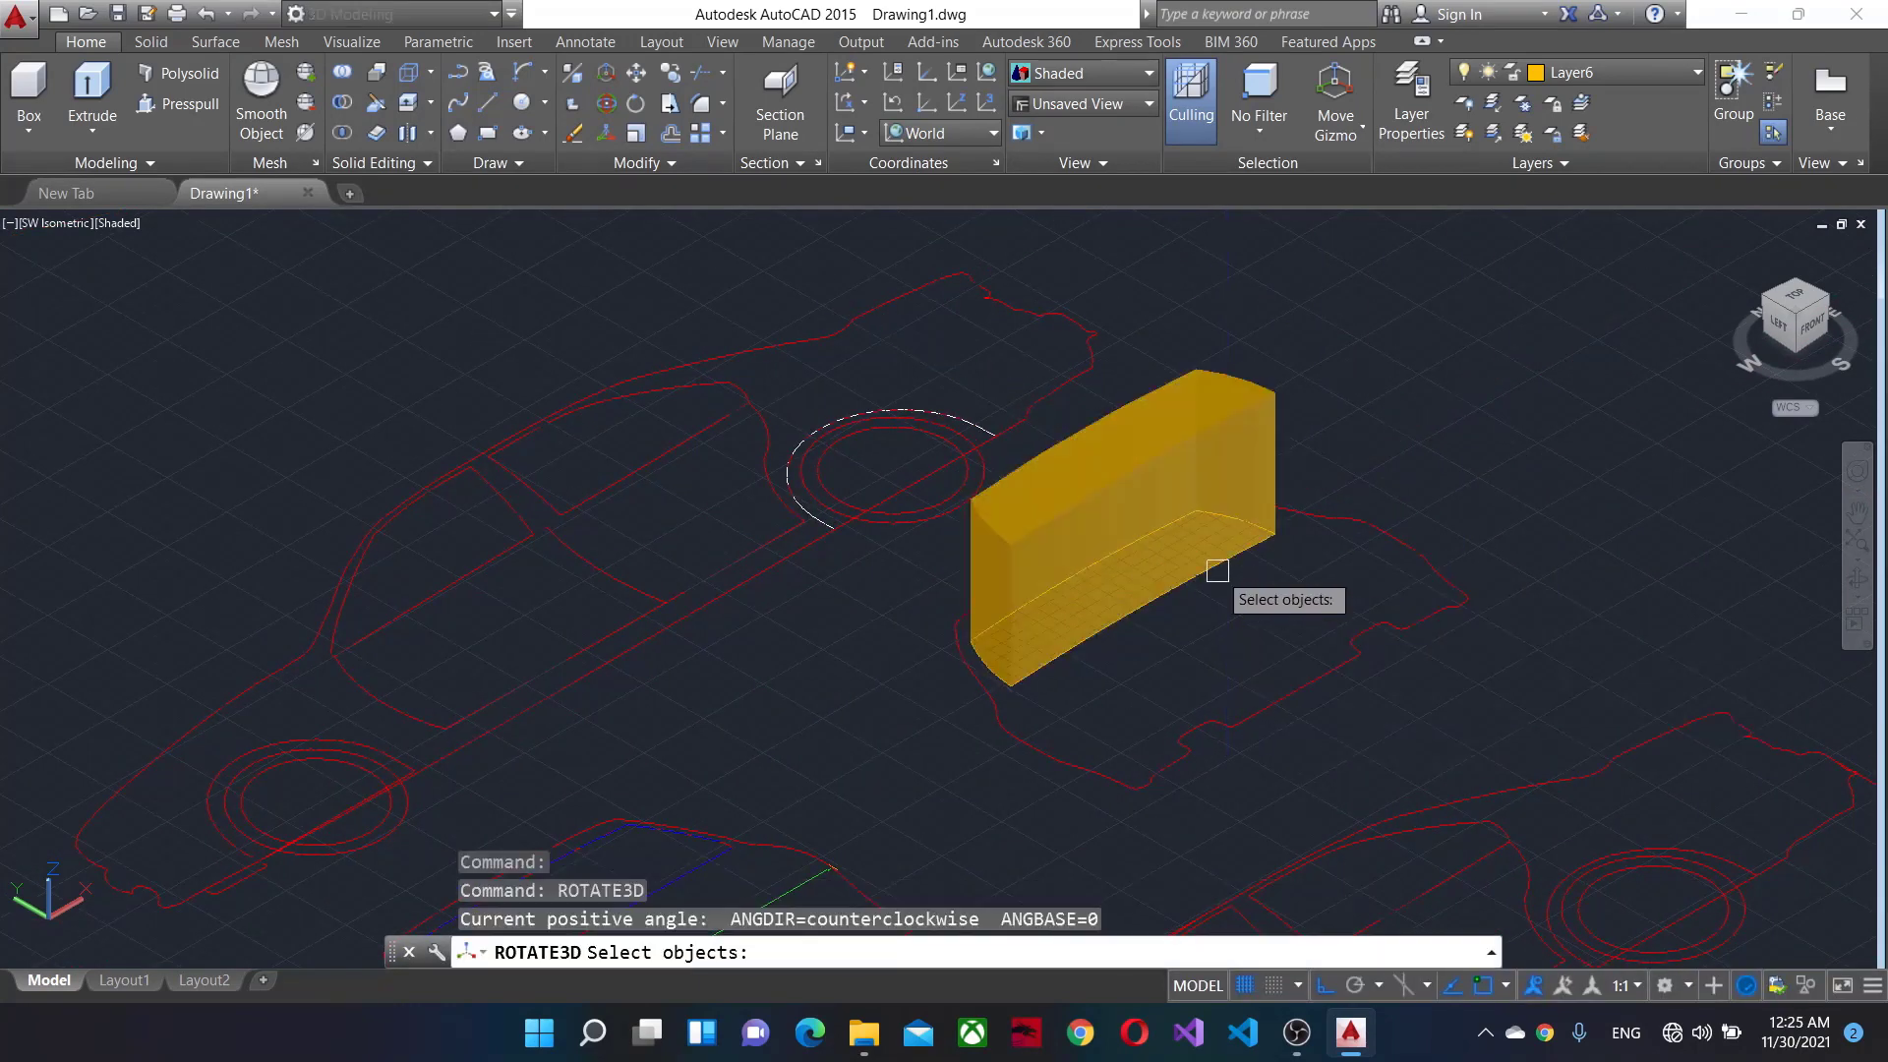
key("Return")
left_click(1149, 621)
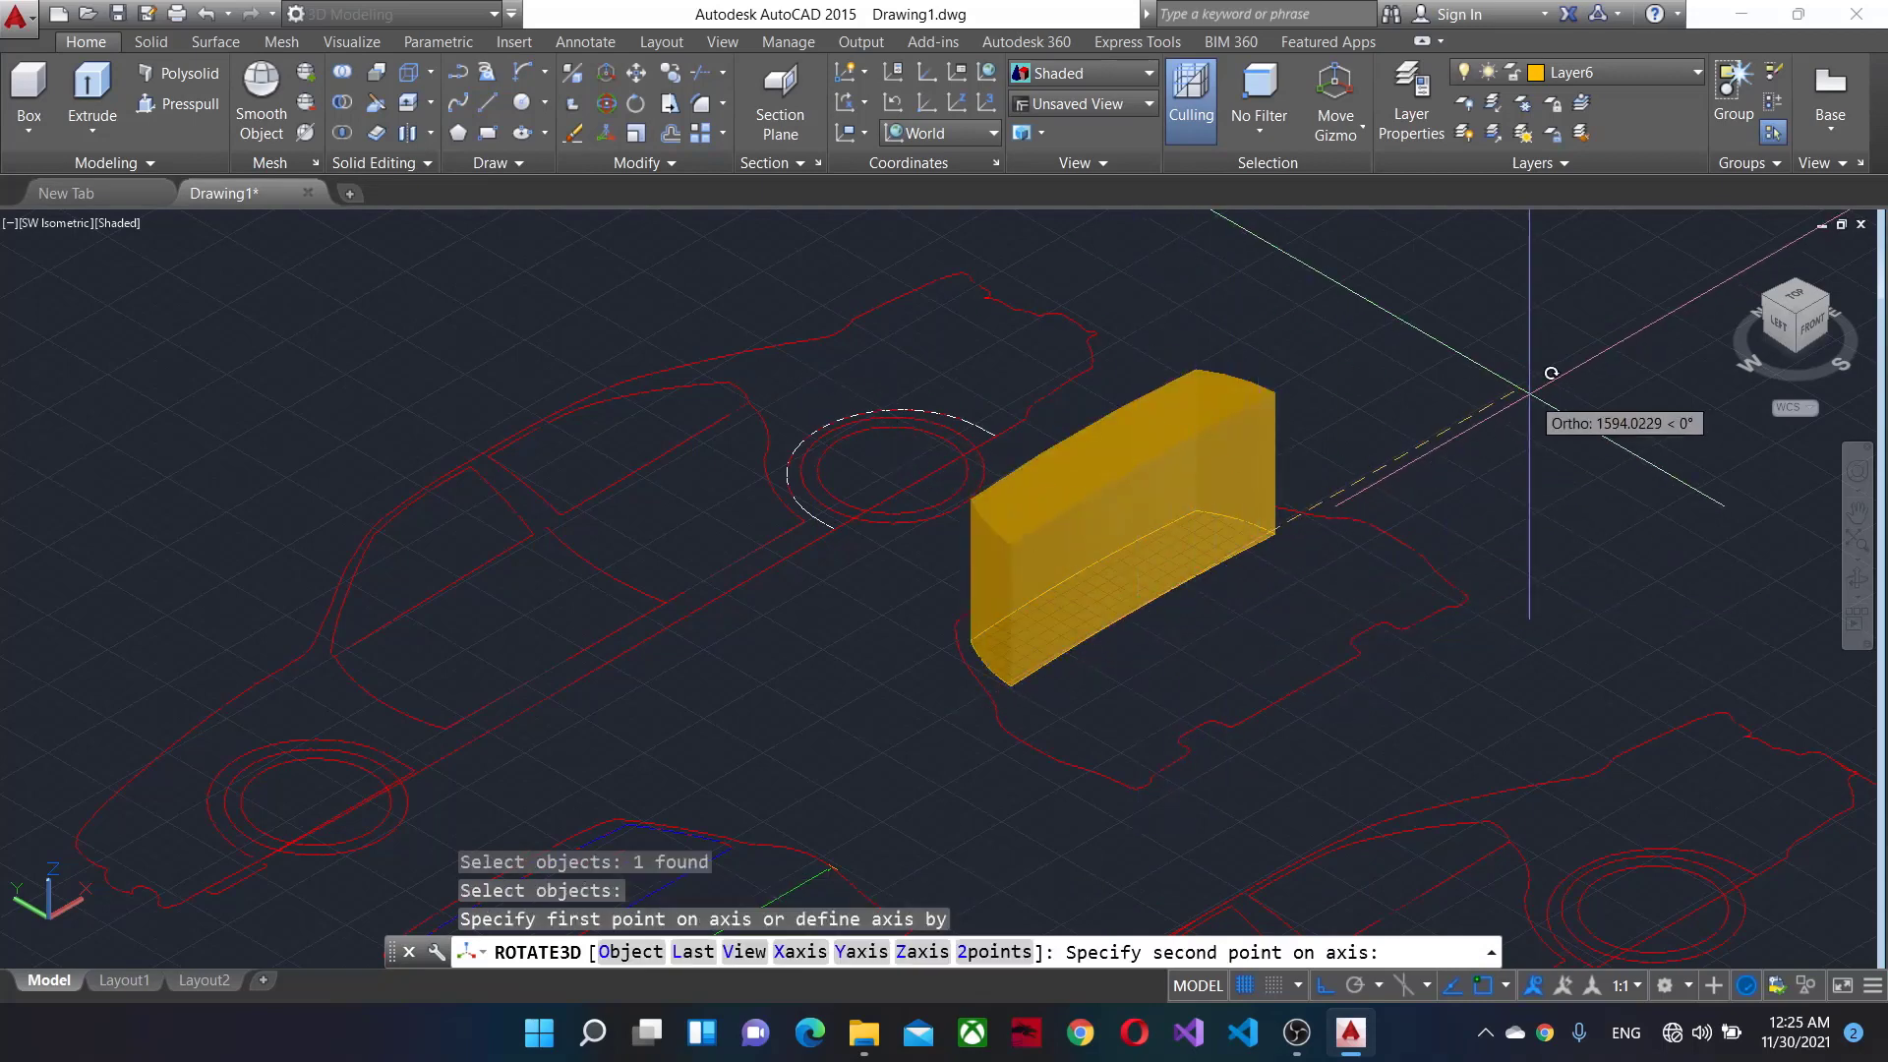
left_click(1527, 403)
type("0")
key("Return")
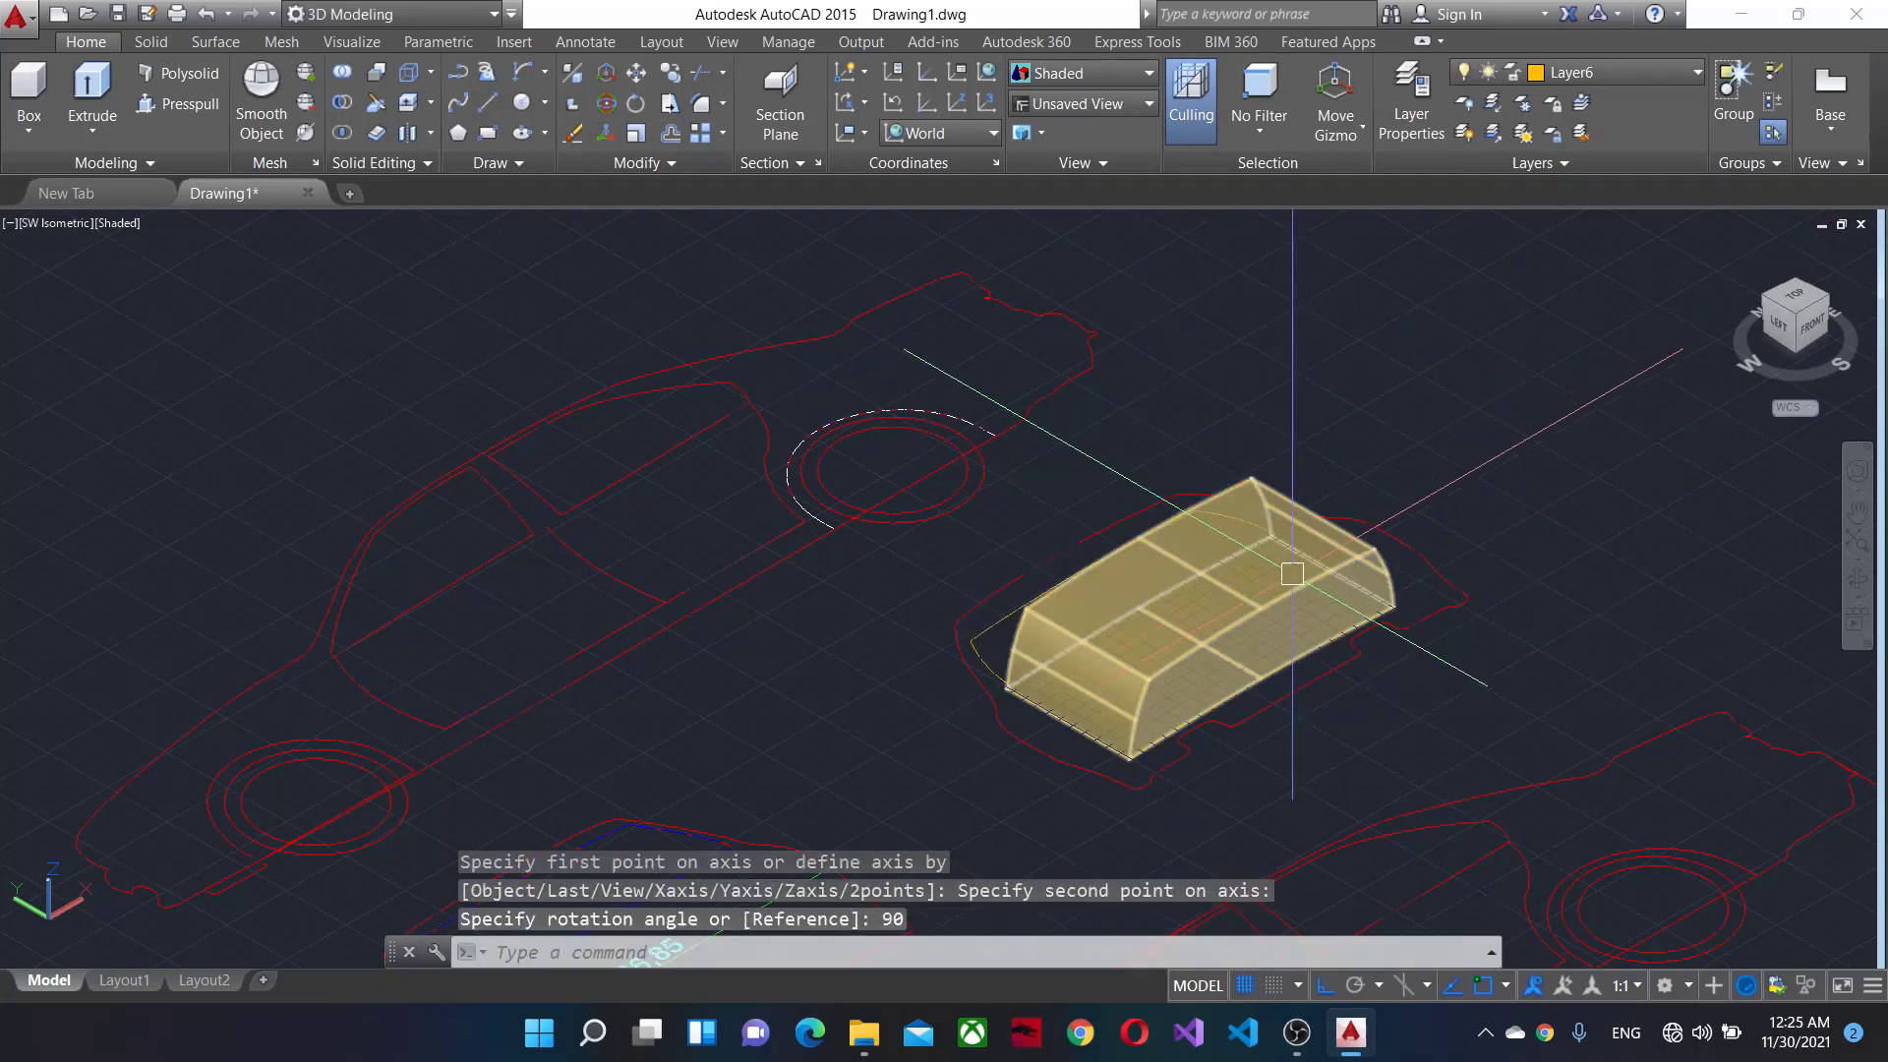
Rotate the solid another 90° with ROTATE3D about a second axis.
left_click(1302, 574)
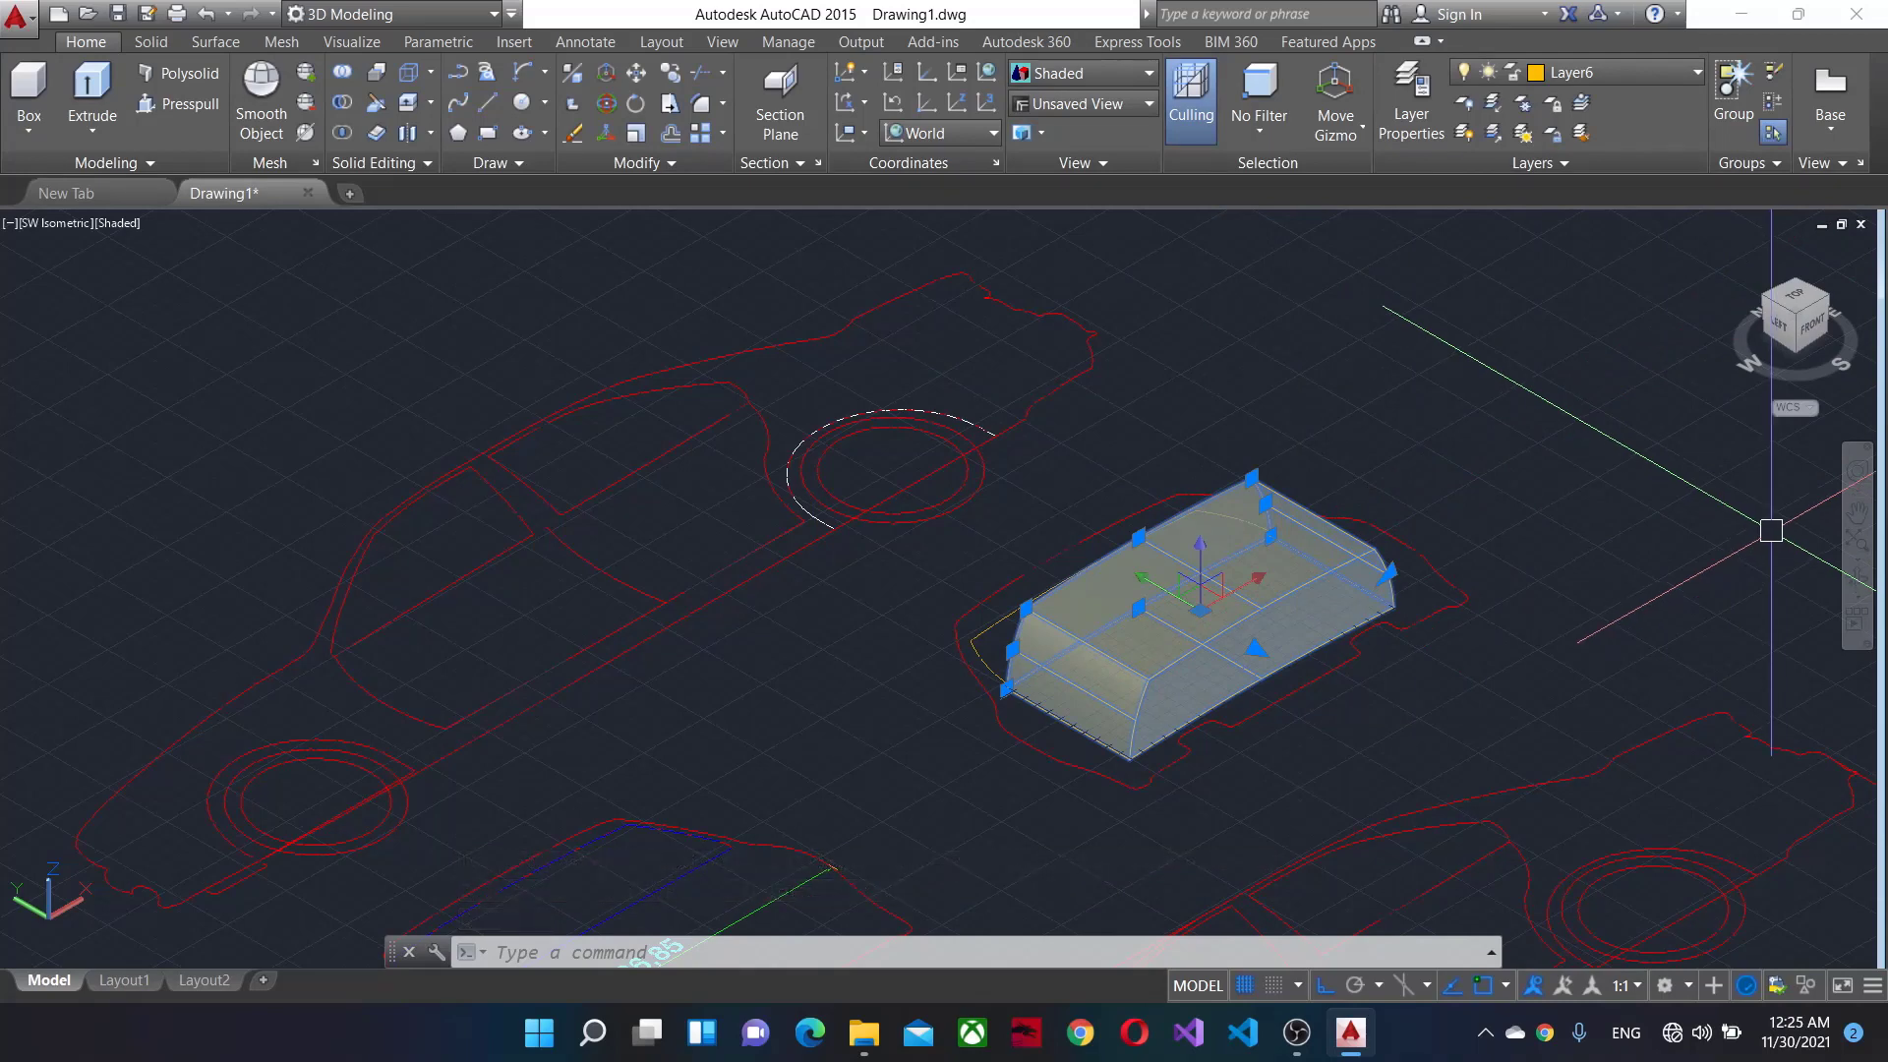
type("rotate3d")
key("Return")
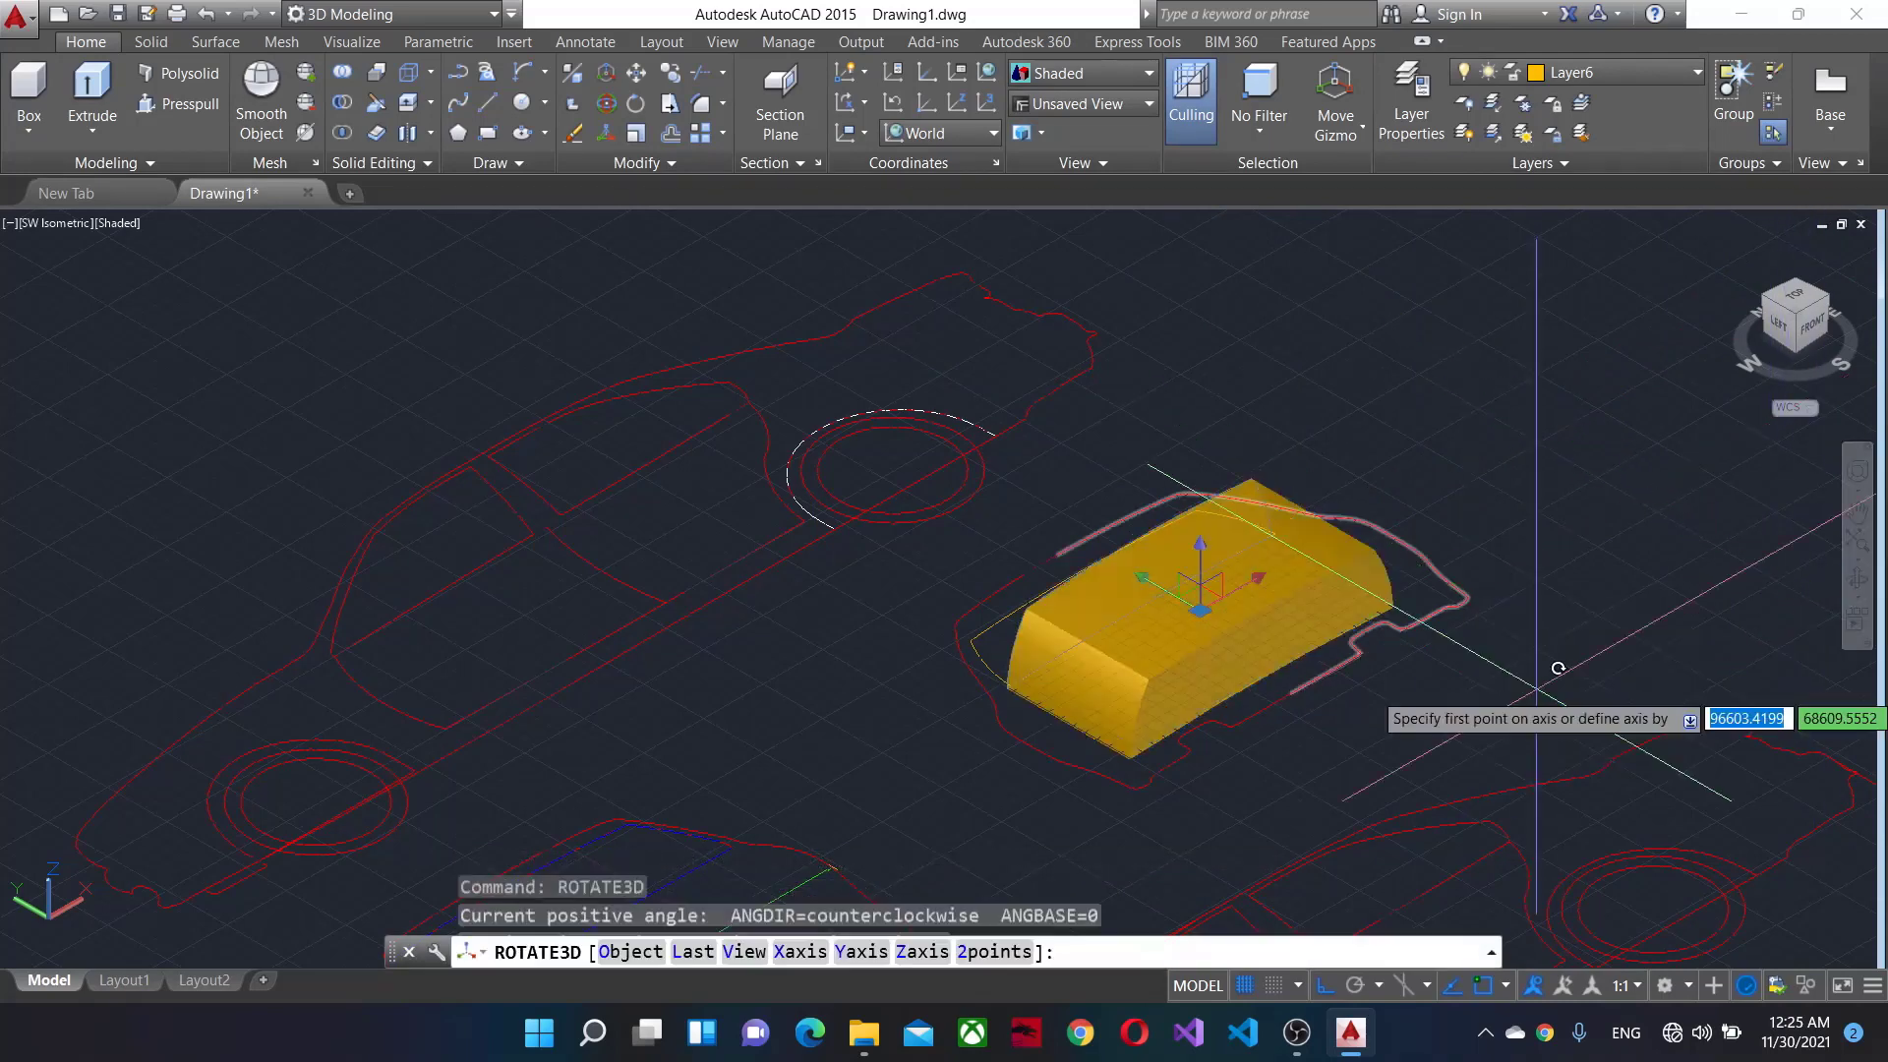
left_click(1261, 679)
left_click(1236, 351)
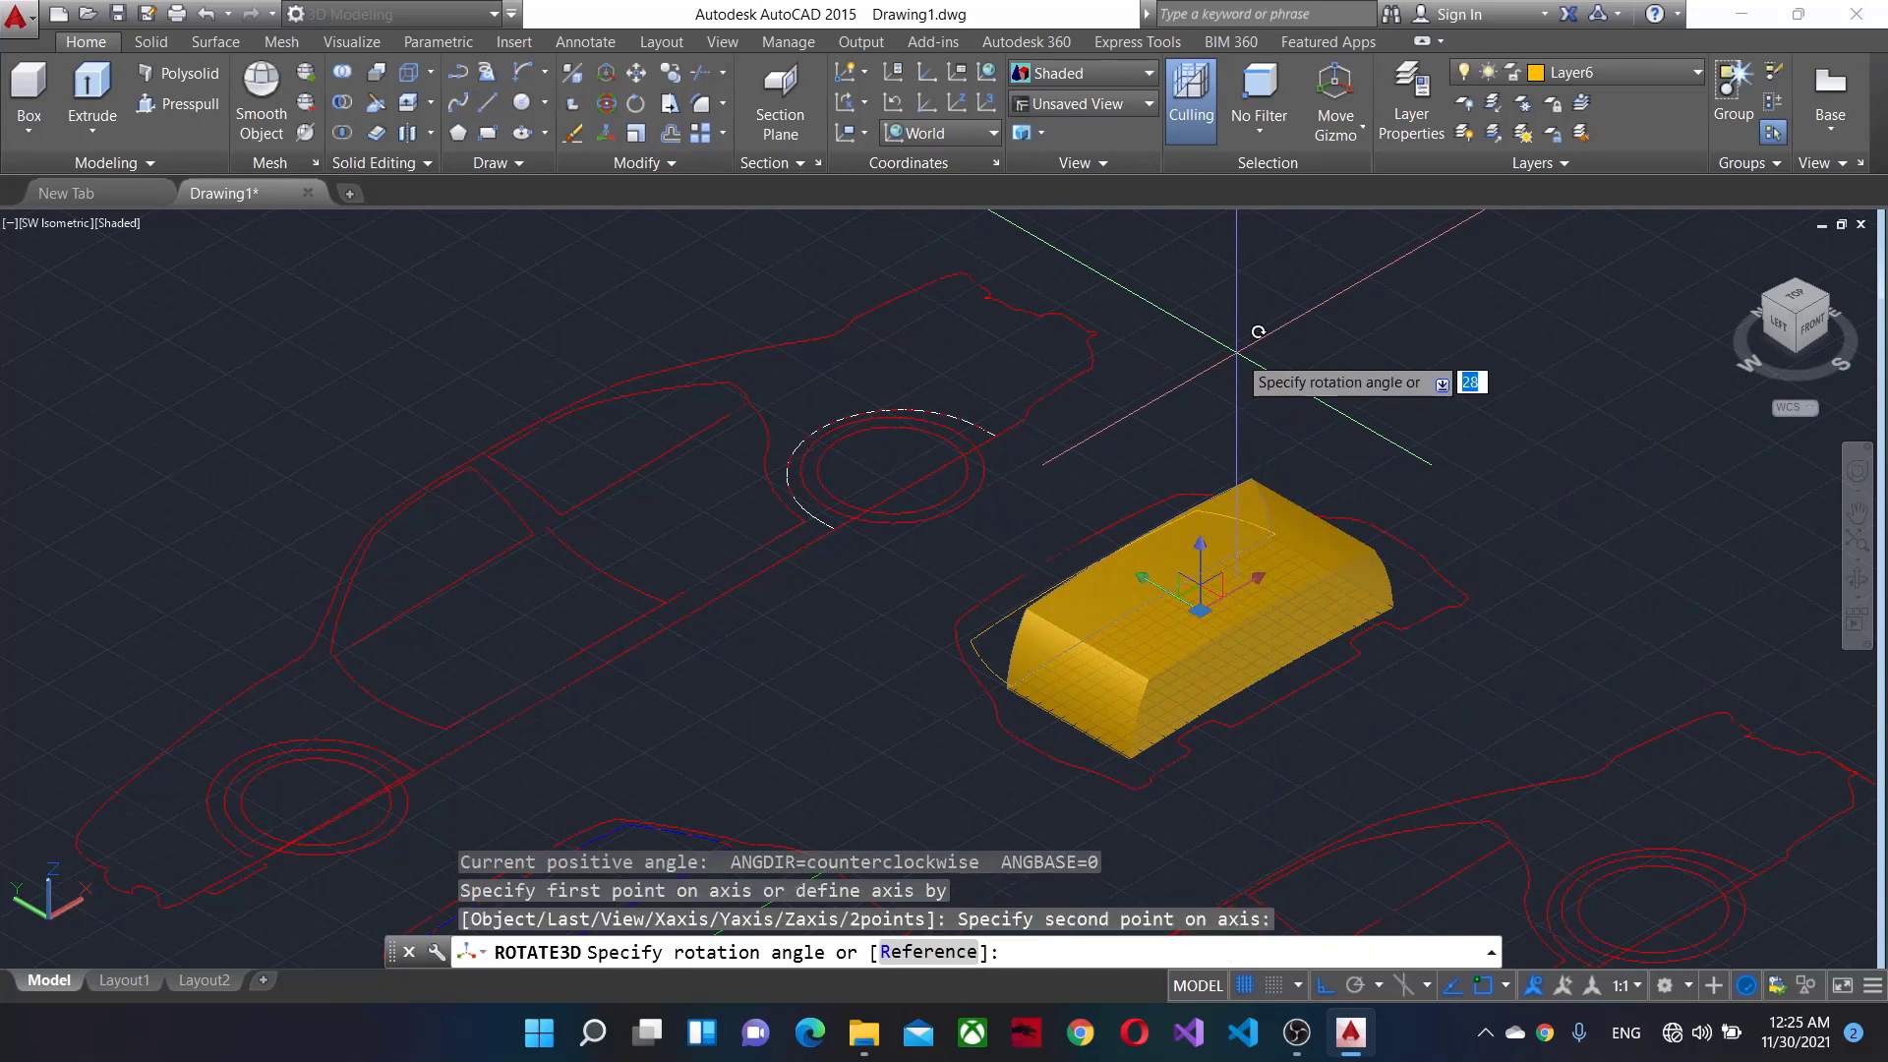
key("Return")
scroll(1081, 590, "down", 5)
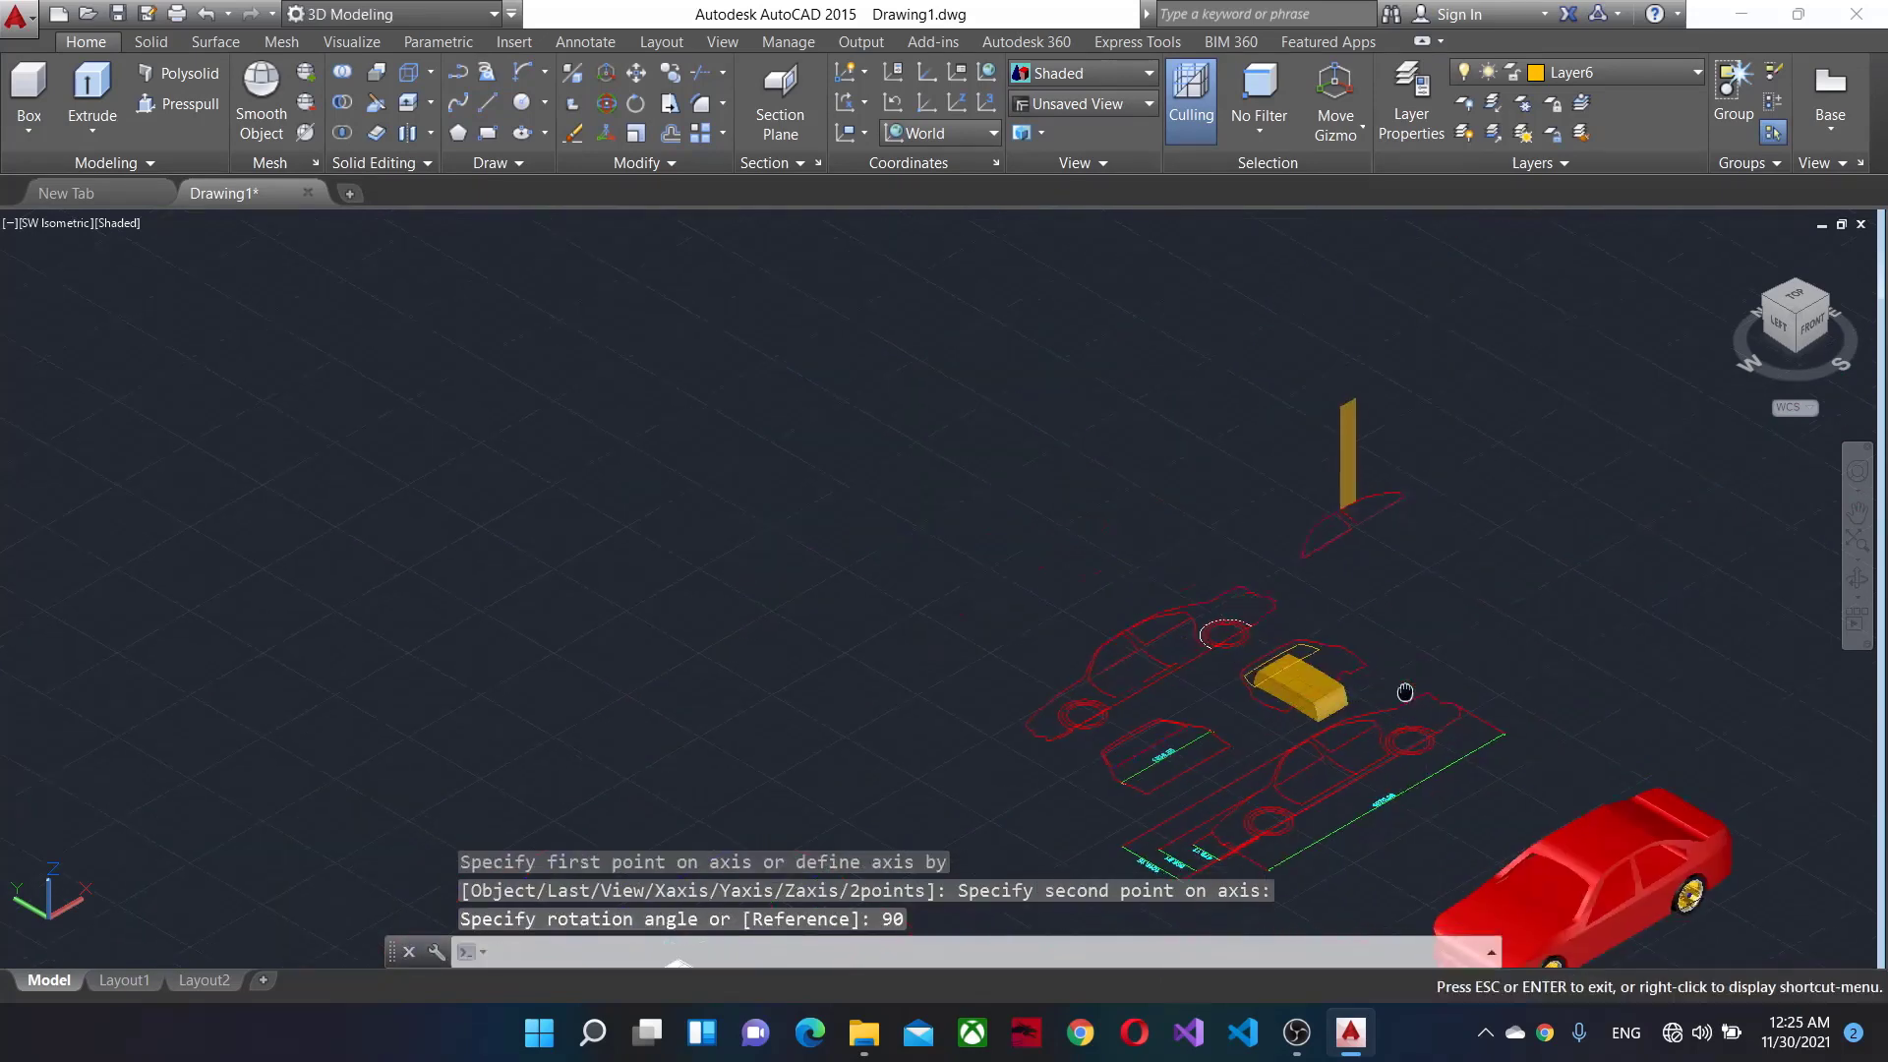
Select the rotated solid and switch to the SW Isometric view.
left_click(1081, 590)
middle_click_drag(1396, 595, 1443, 597, "shift")
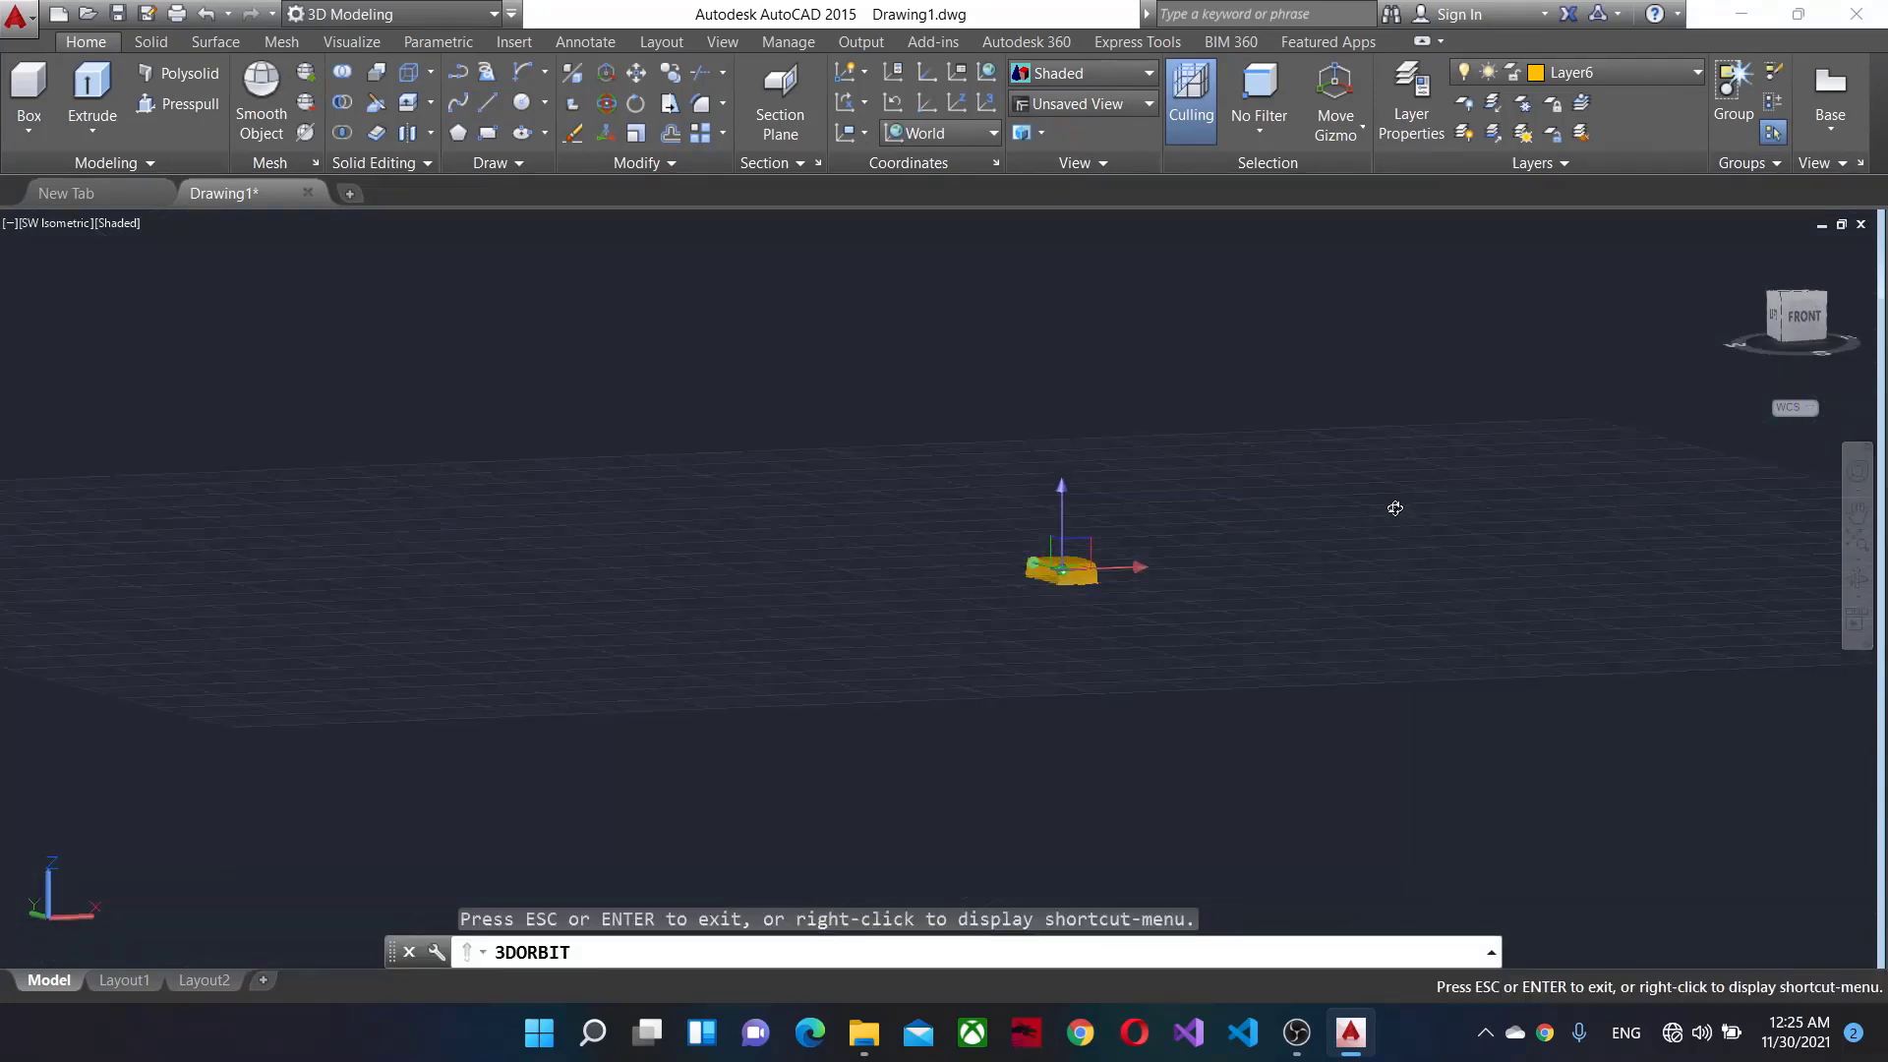
middle_click_drag(1313, 546, 1290, 549, "shift")
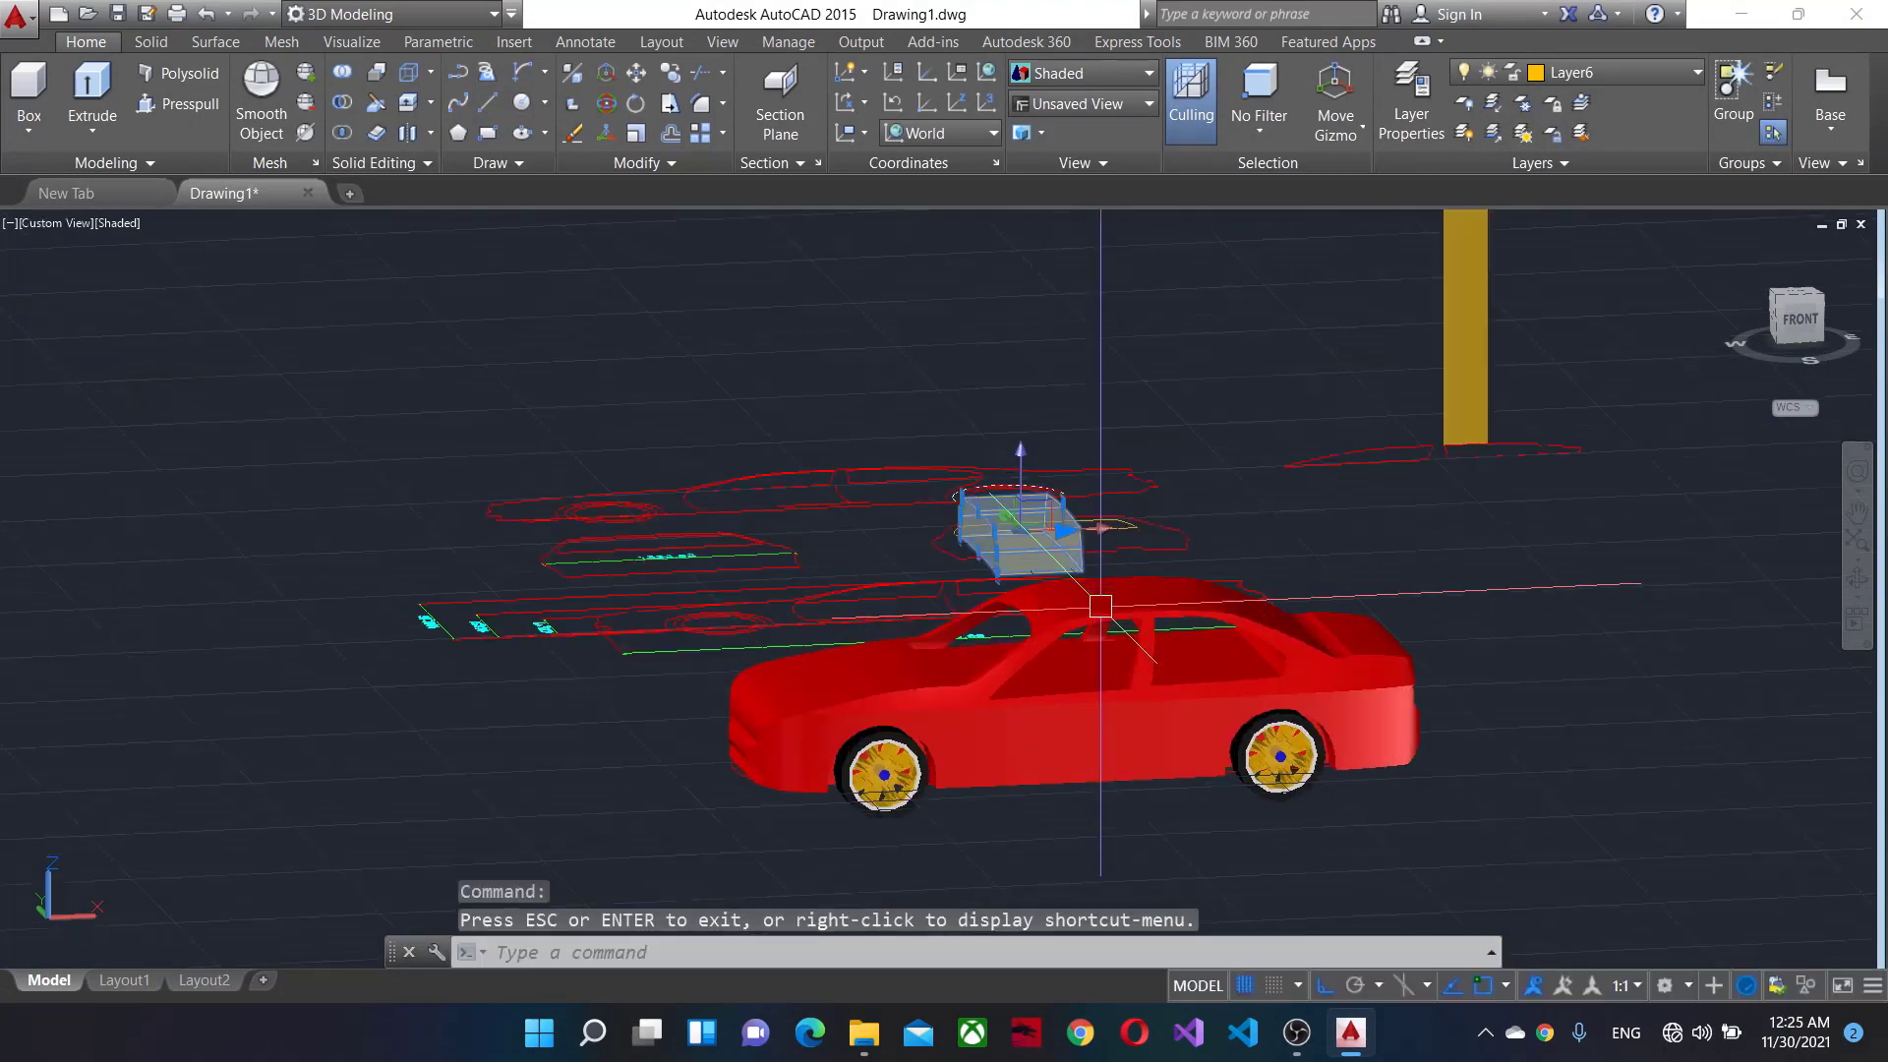
left_click(1772, 291)
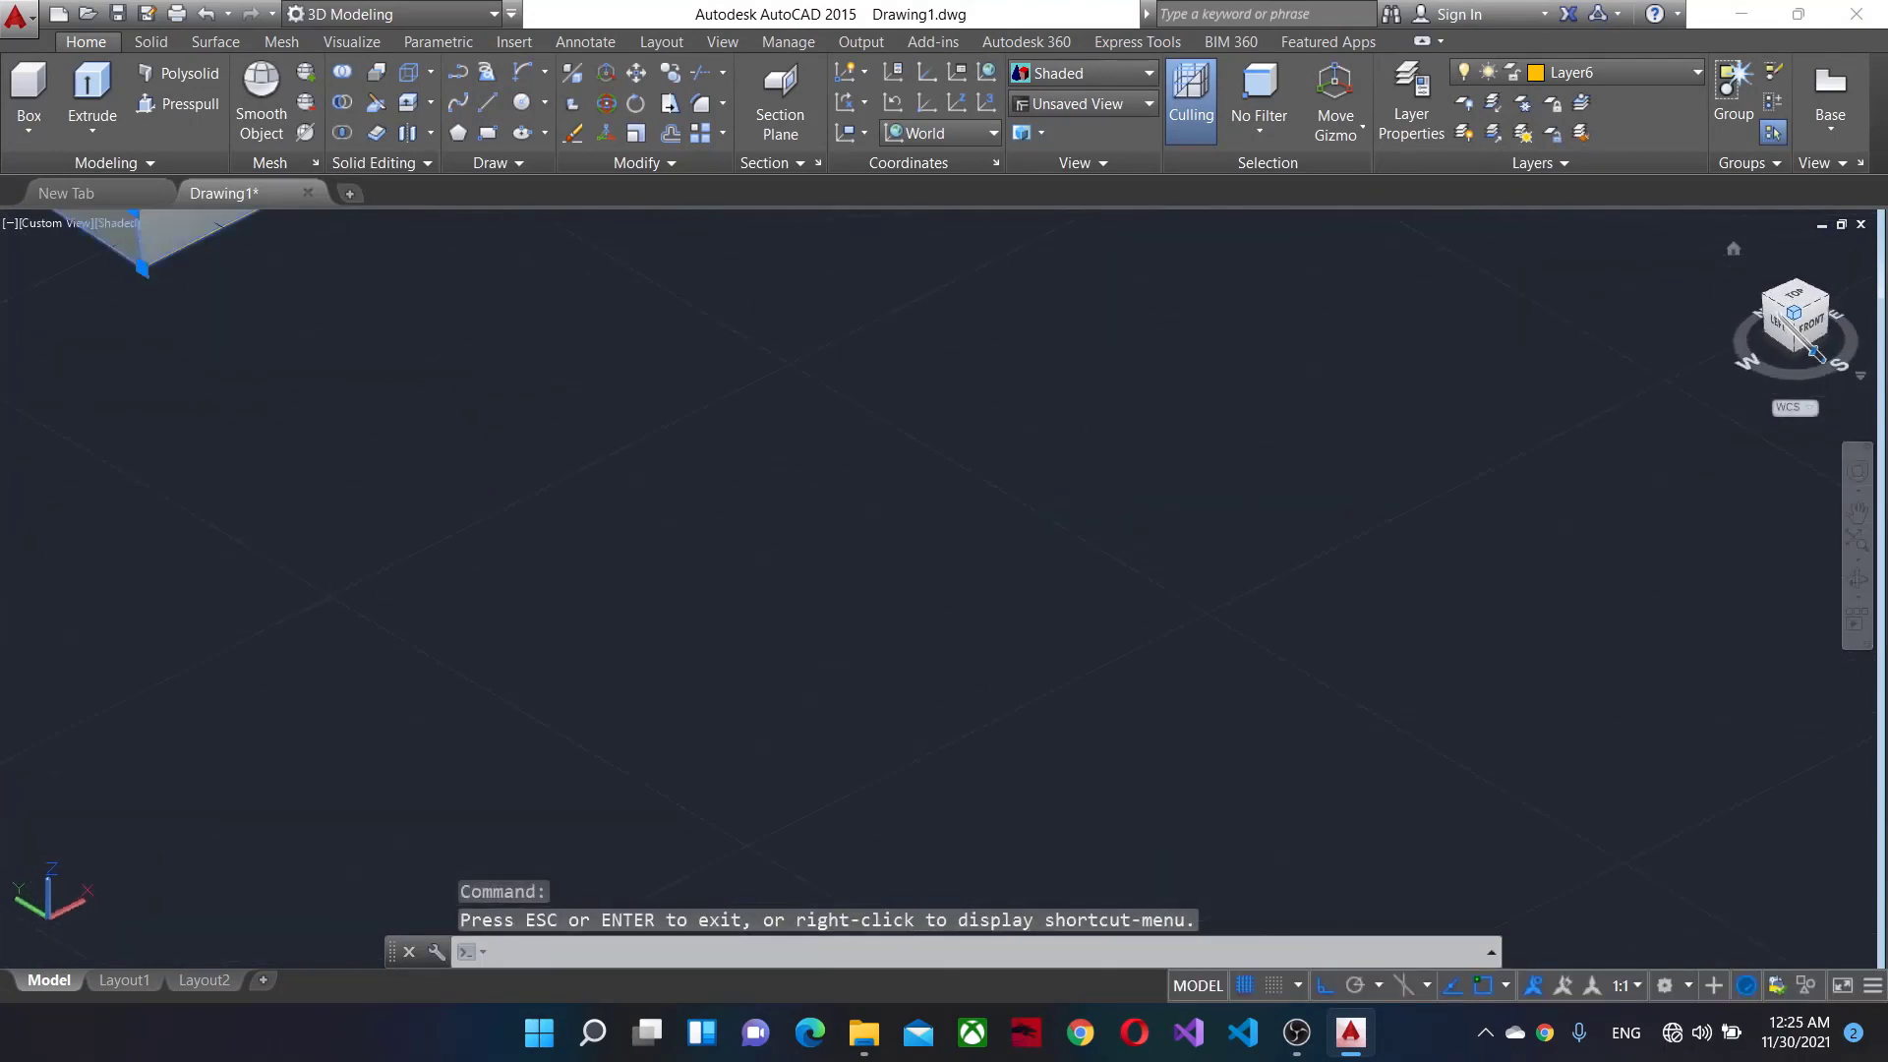
scroll(1394, 374, "down", 3)
scroll(1394, 374, "down", 3)
scroll(1392, 393, "down", 3)
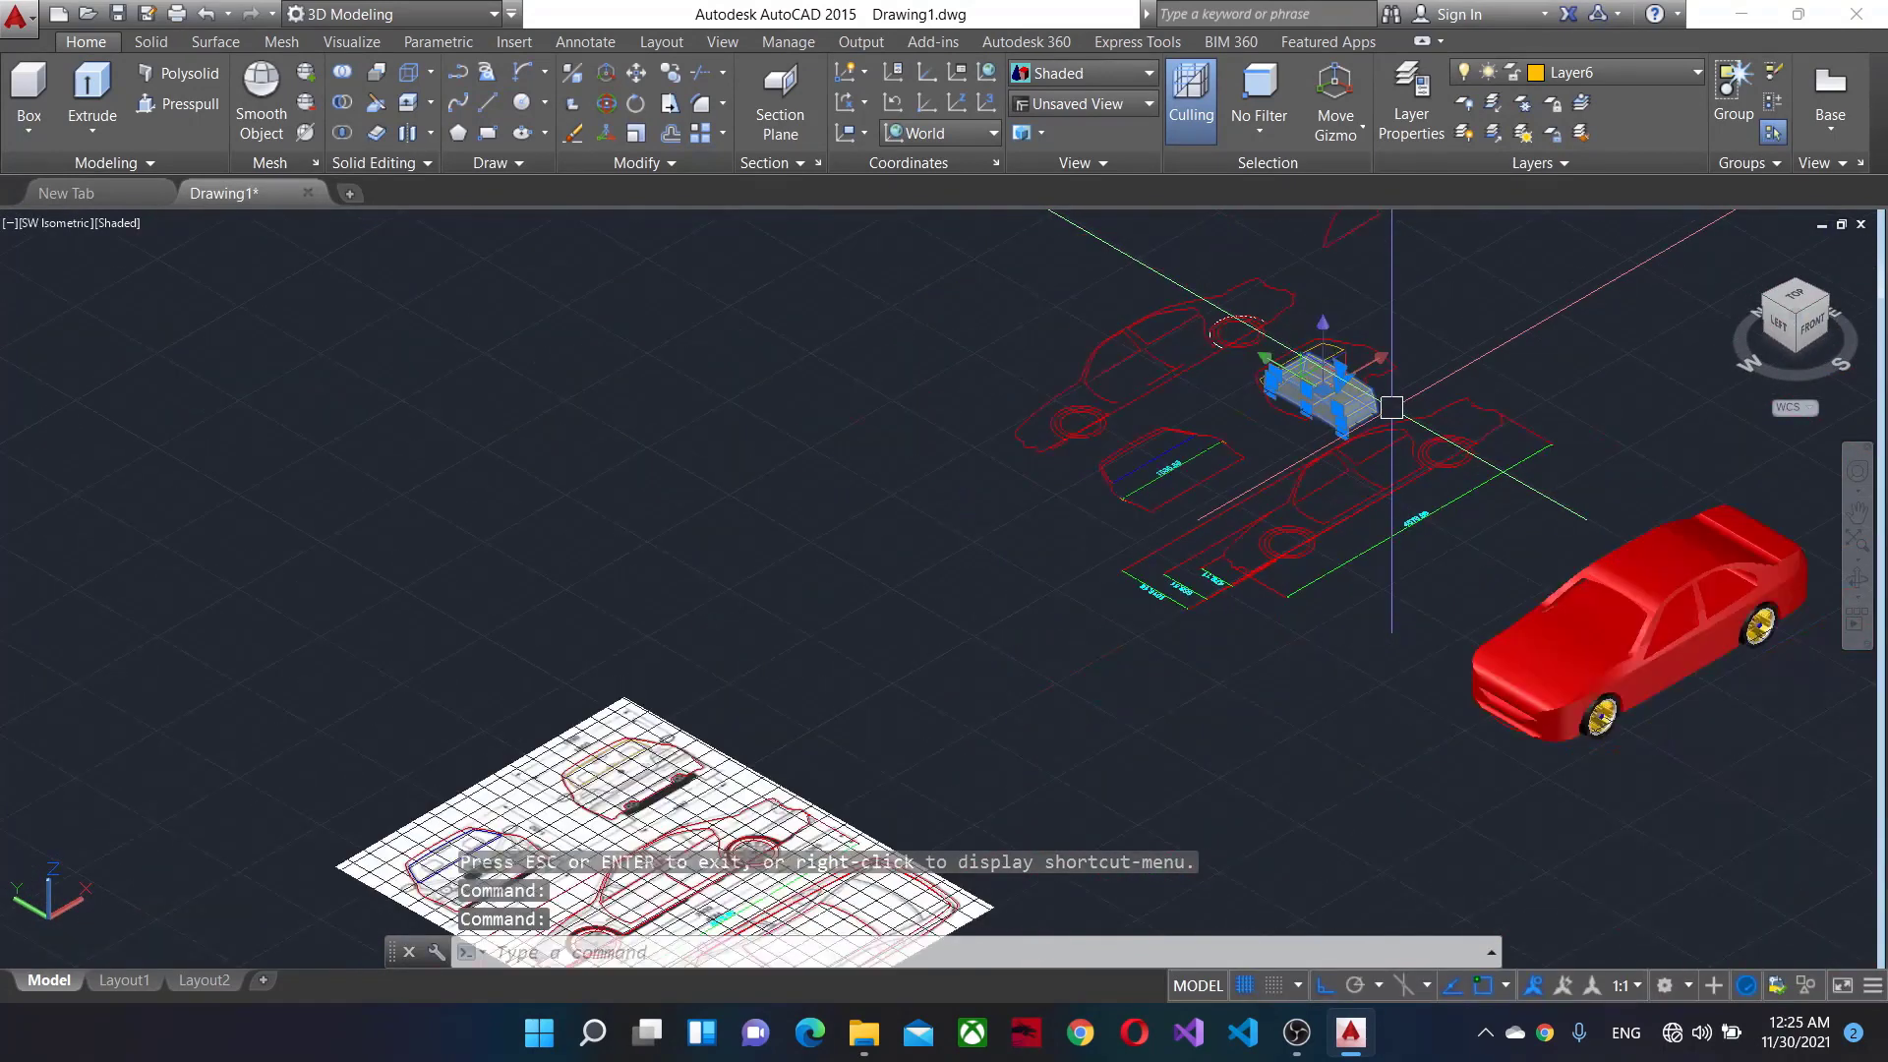
Move the solid from beside the drawings over to the rear of the red car.
type("M")
key("Return")
left_click(1535, 678)
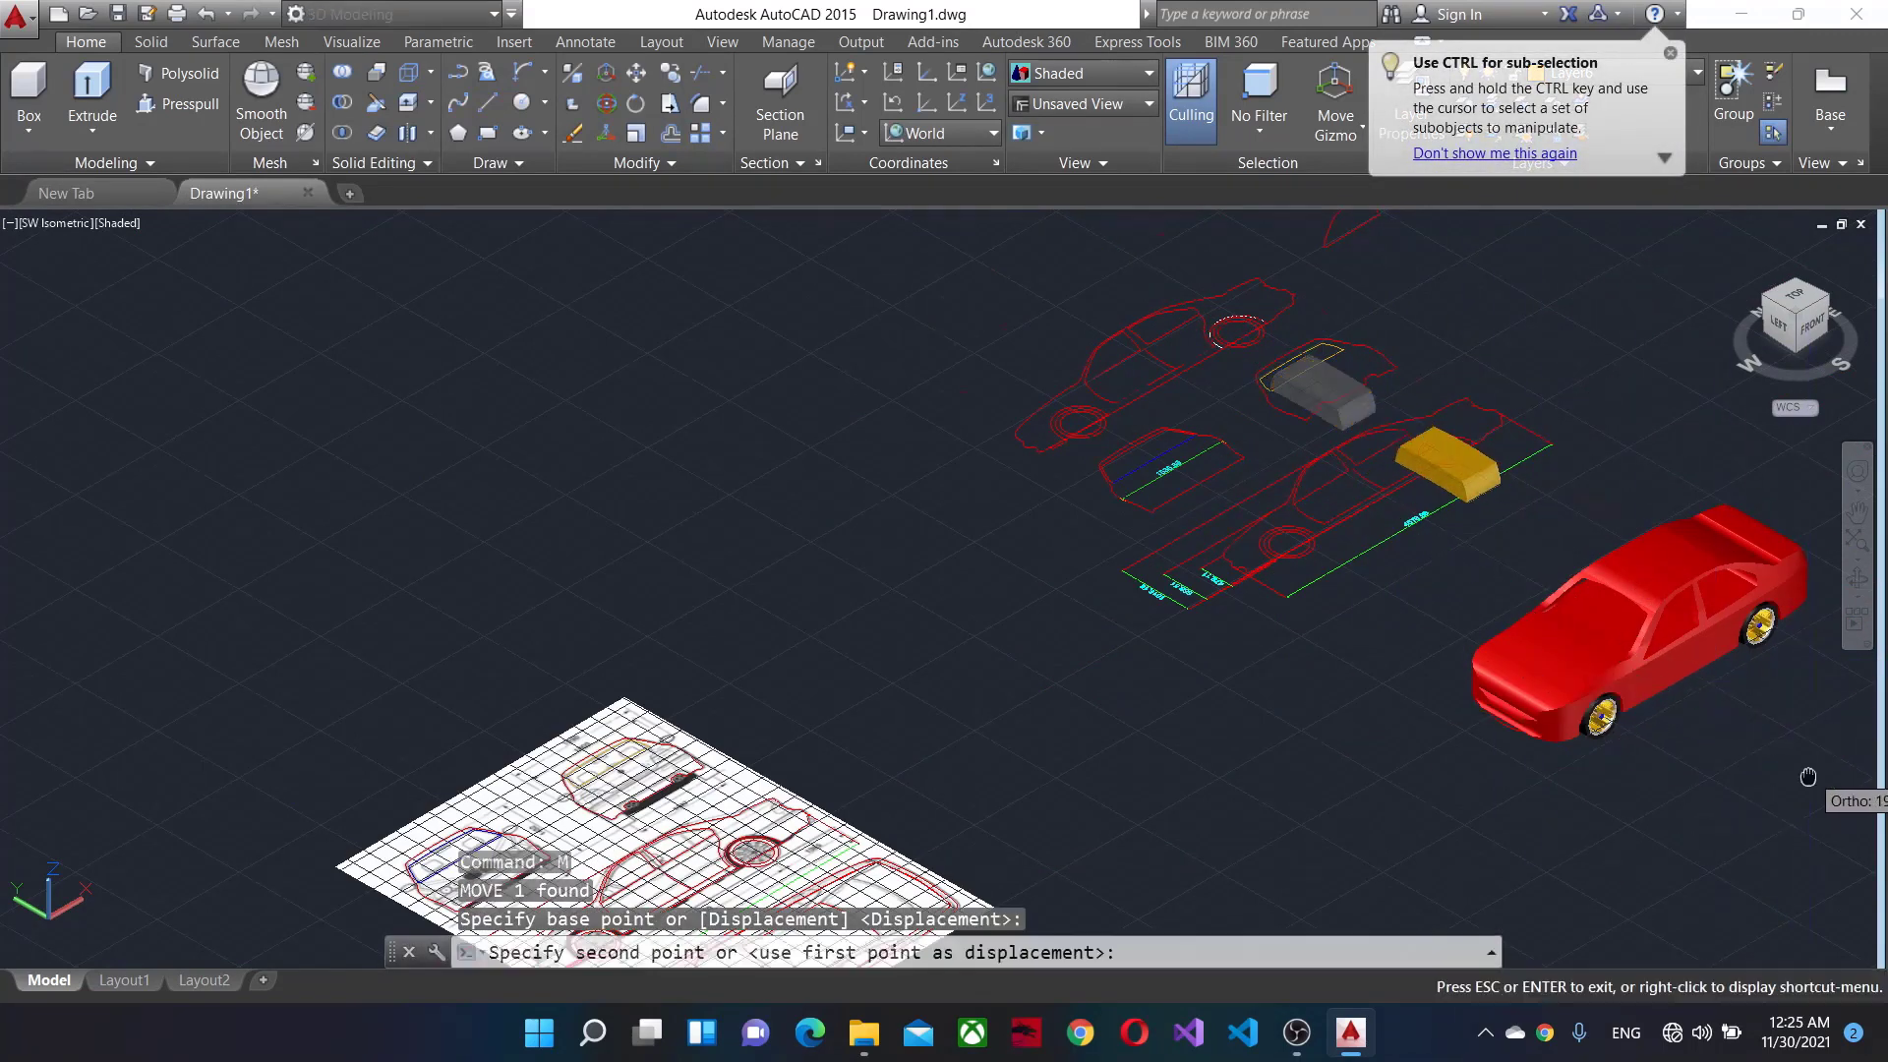
mouse_move(1412, 443)
middle_mouse_down()
mouse_move(1380, 388)
mouse_move(1600, 806)
middle_mouse_up()
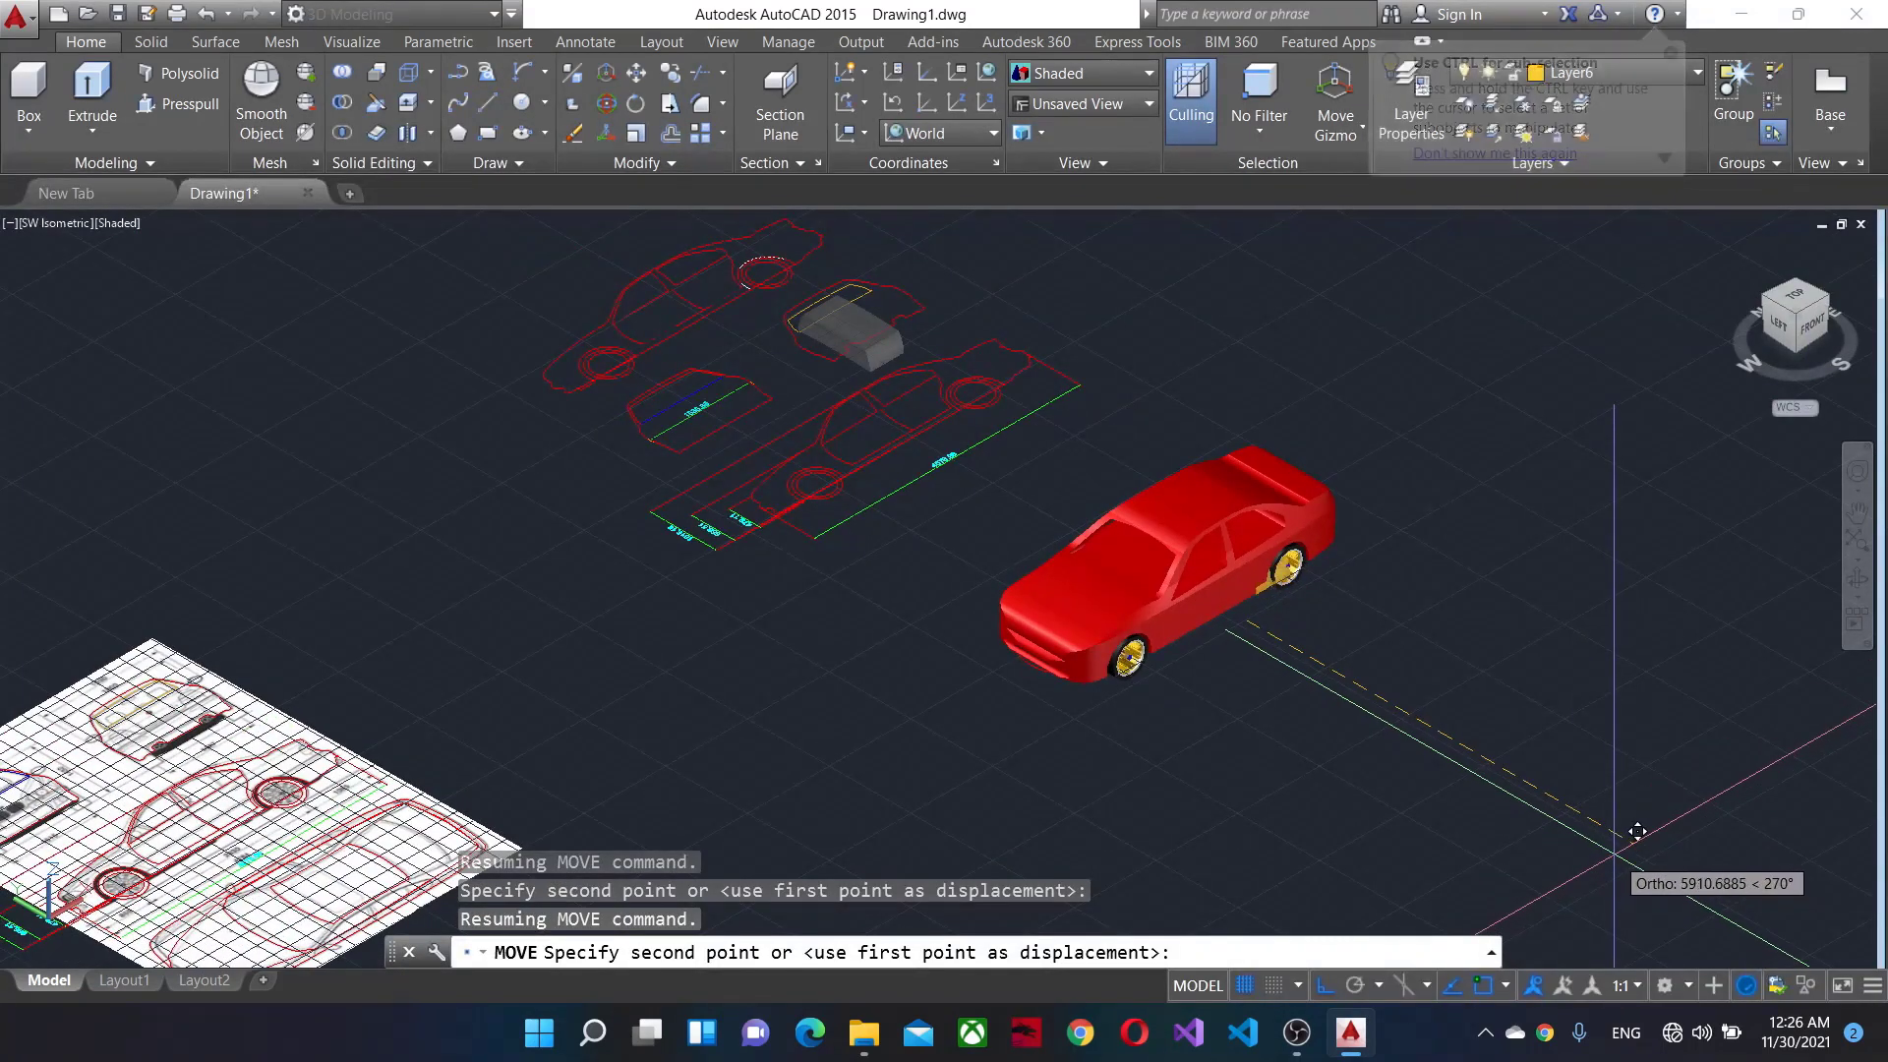
left_click(1582, 742)
scroll(1583, 742, "up", 3)
left_click(944, 424)
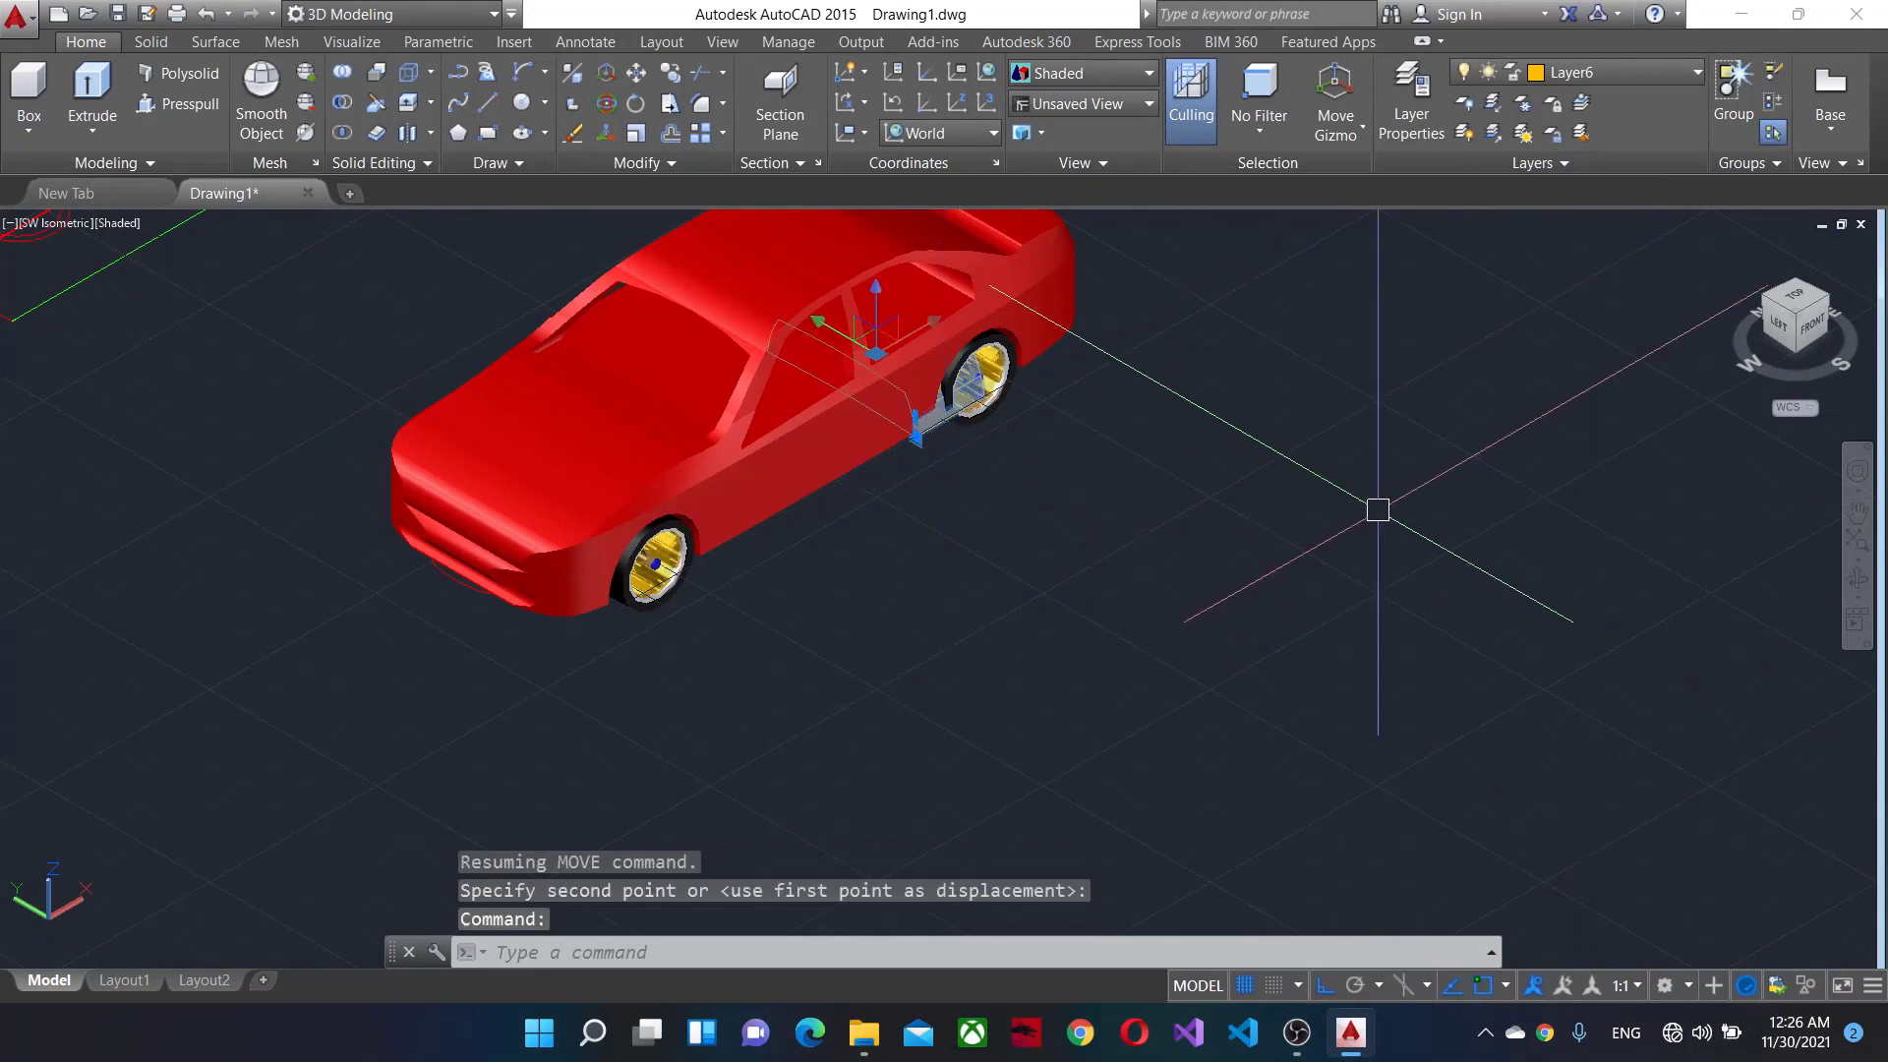
left_click(1378, 510)
key("Escape")
key("Escape")
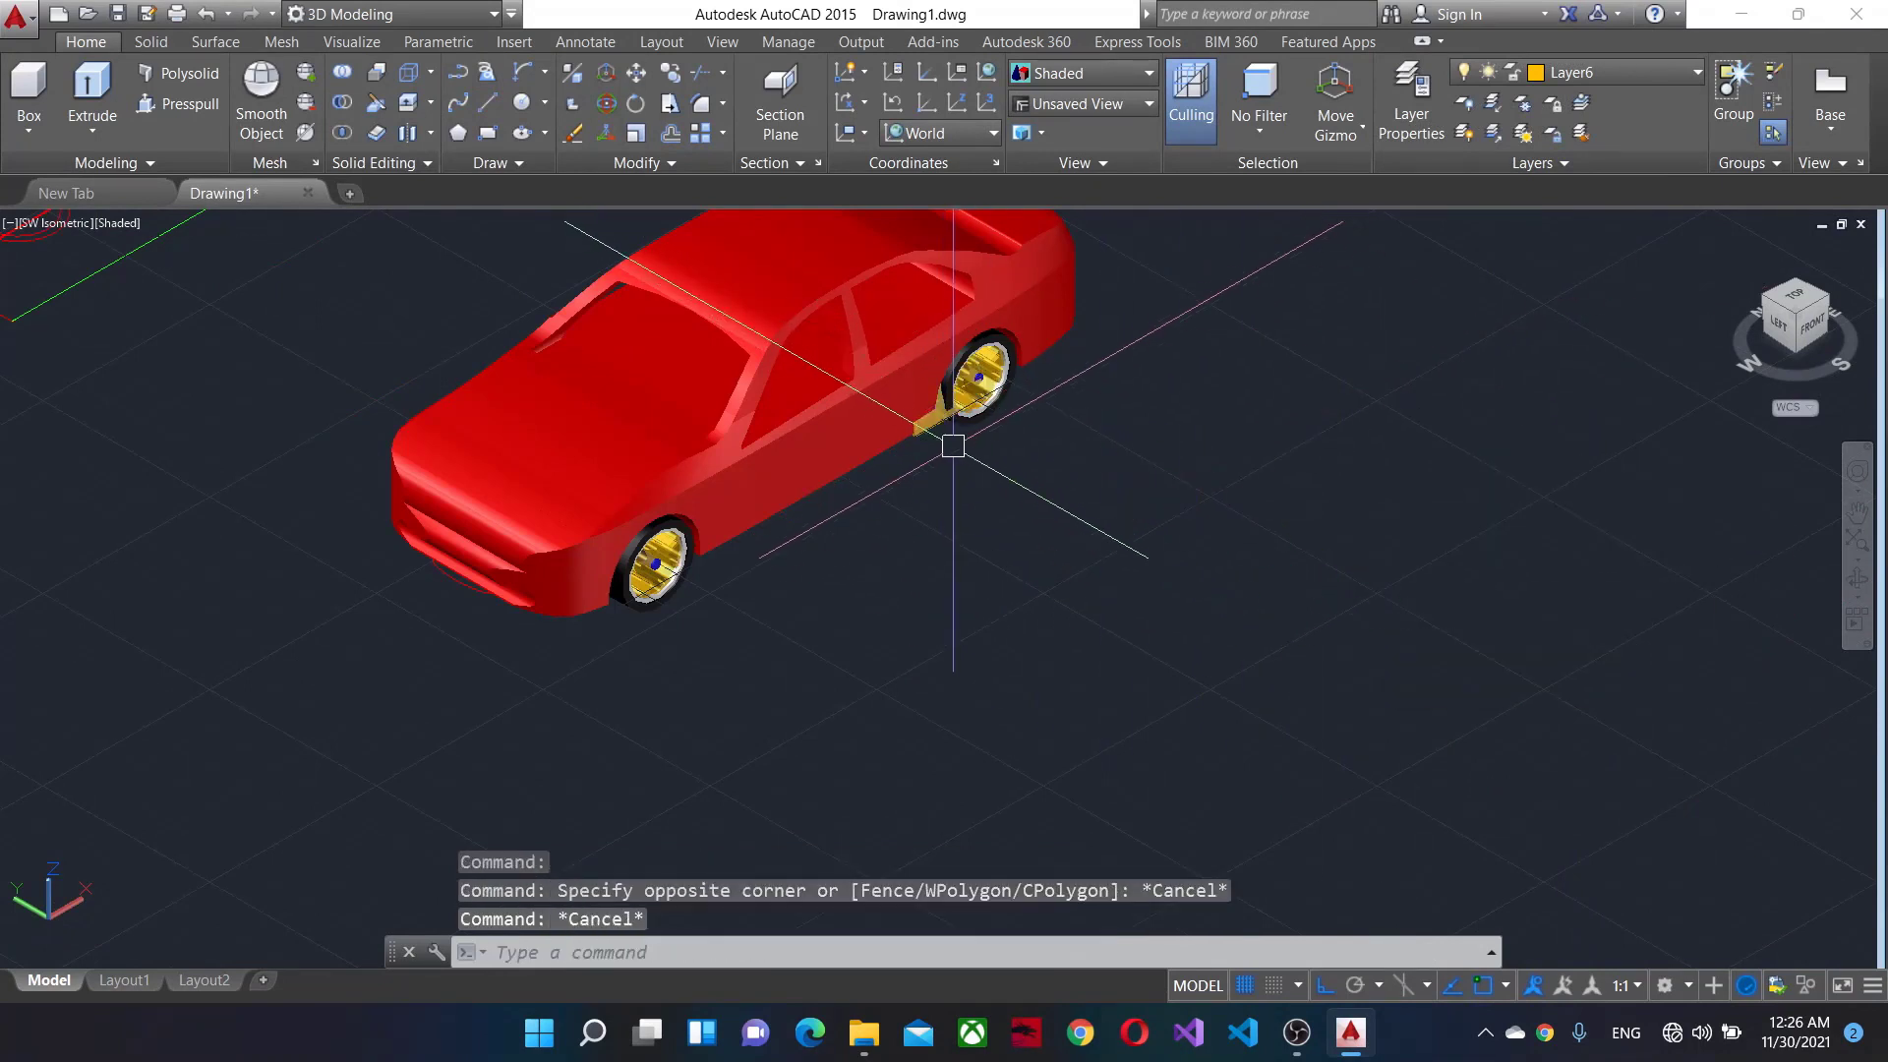
Move the yellow part again to seat it on the car's rear, checking it from above.
type("M")
key("Return")
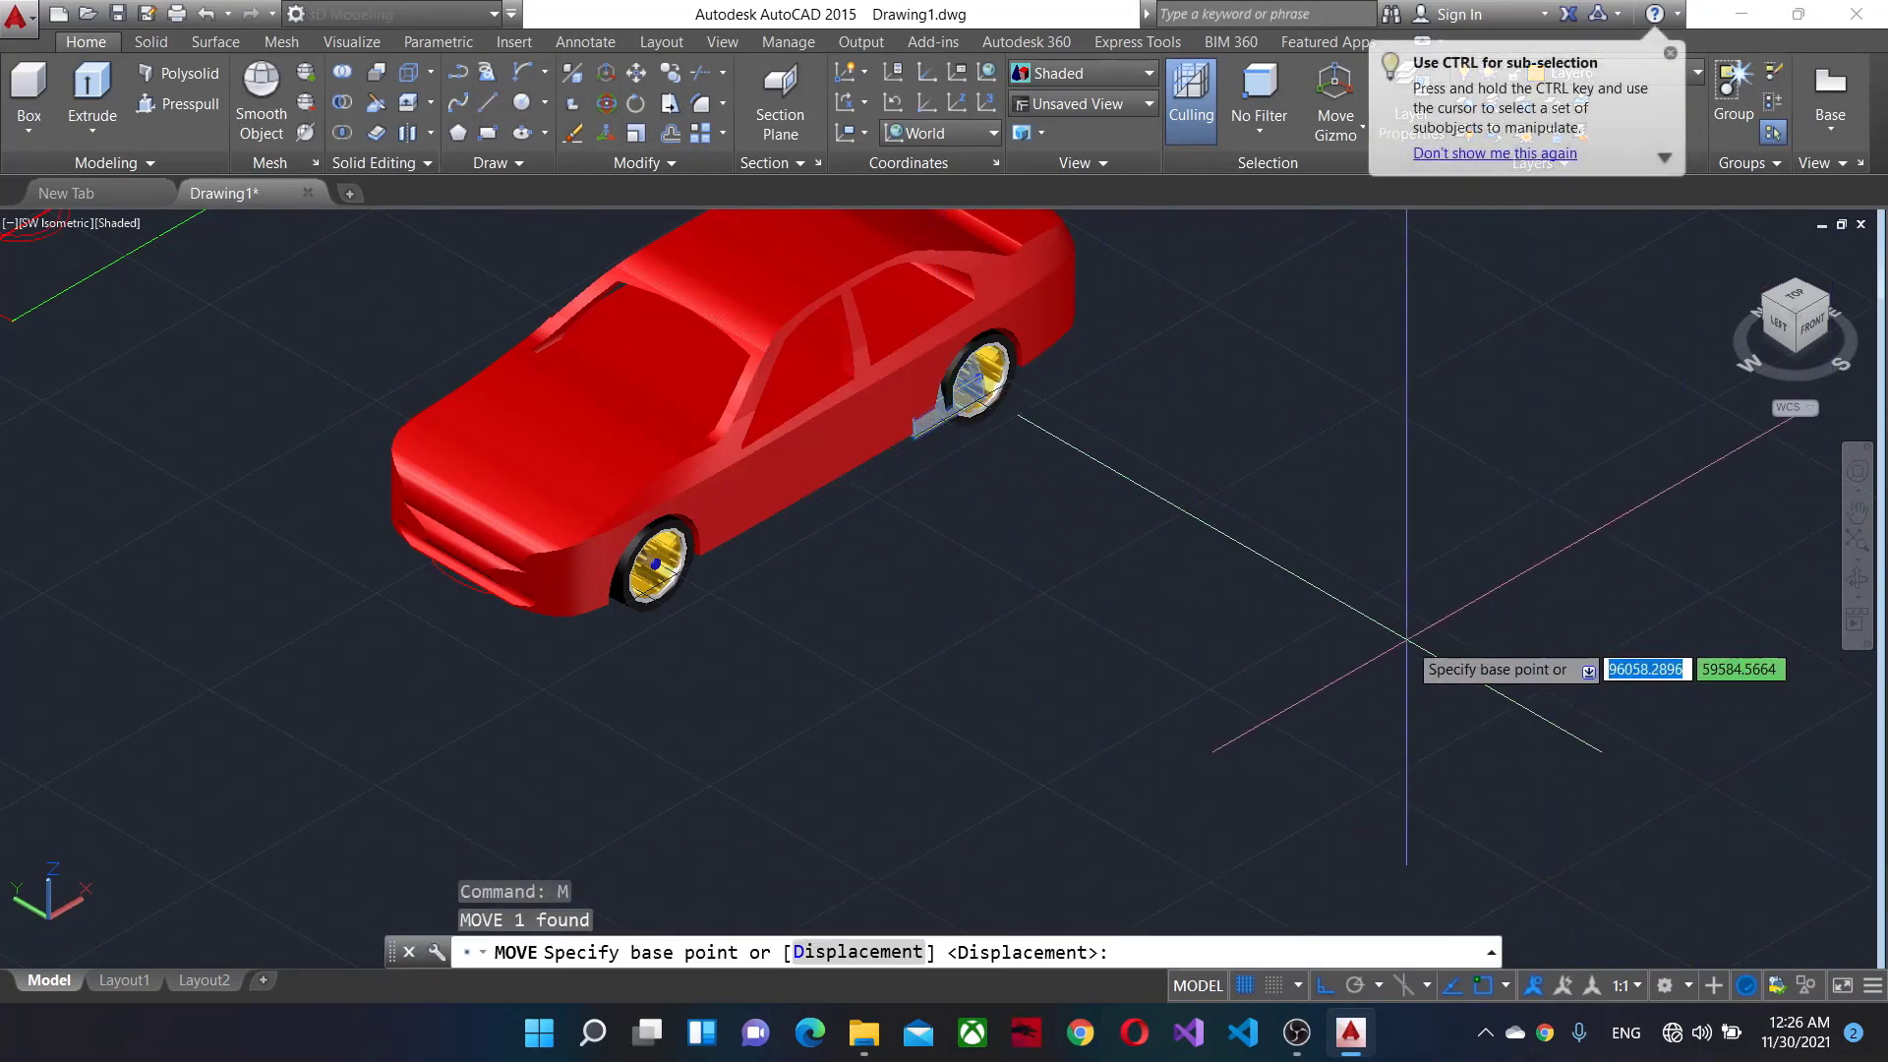
left_click(1409, 629)
left_click(1429, 514)
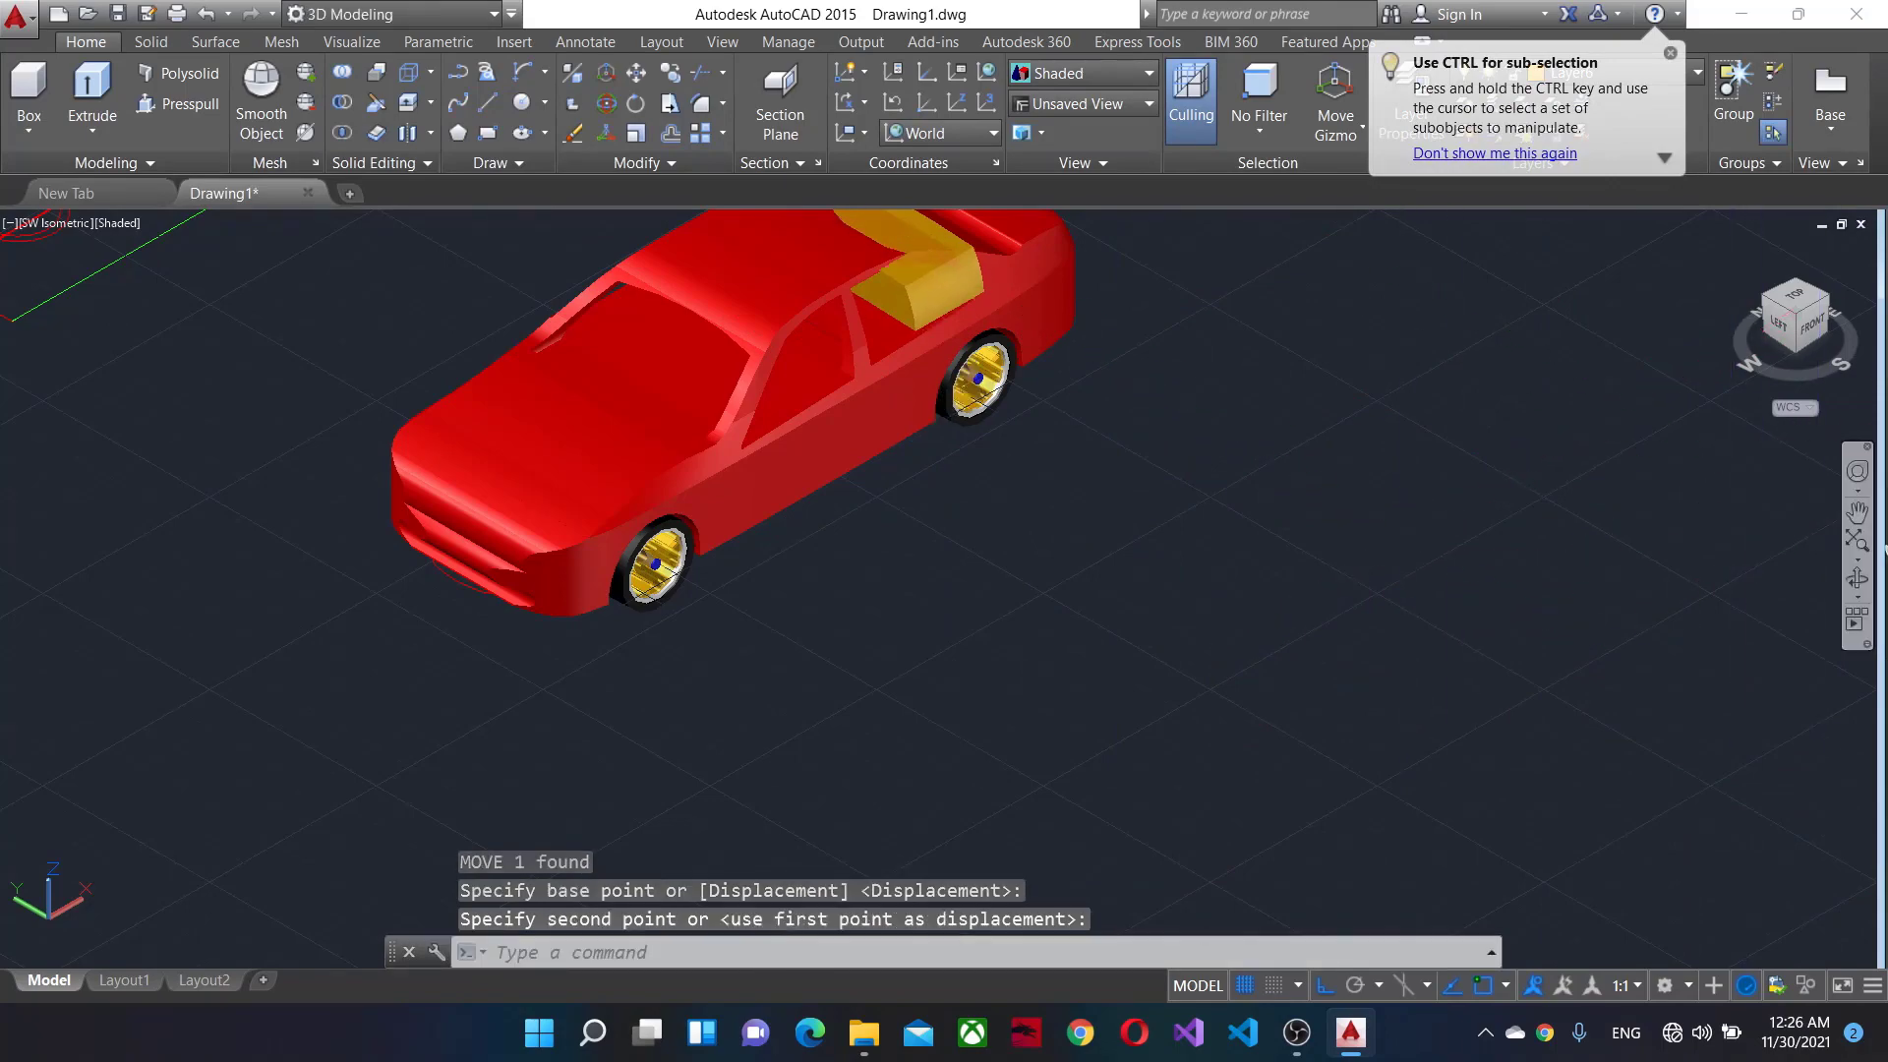
left_click(1858, 577)
mouse_move(1131, 639)
left_mouse_down()
mouse_move(1147, 719)
mouse_move(1167, 489)
mouse_move(982, 738)
mouse_move(999, 708)
mouse_move(1413, 696)
left_mouse_up()
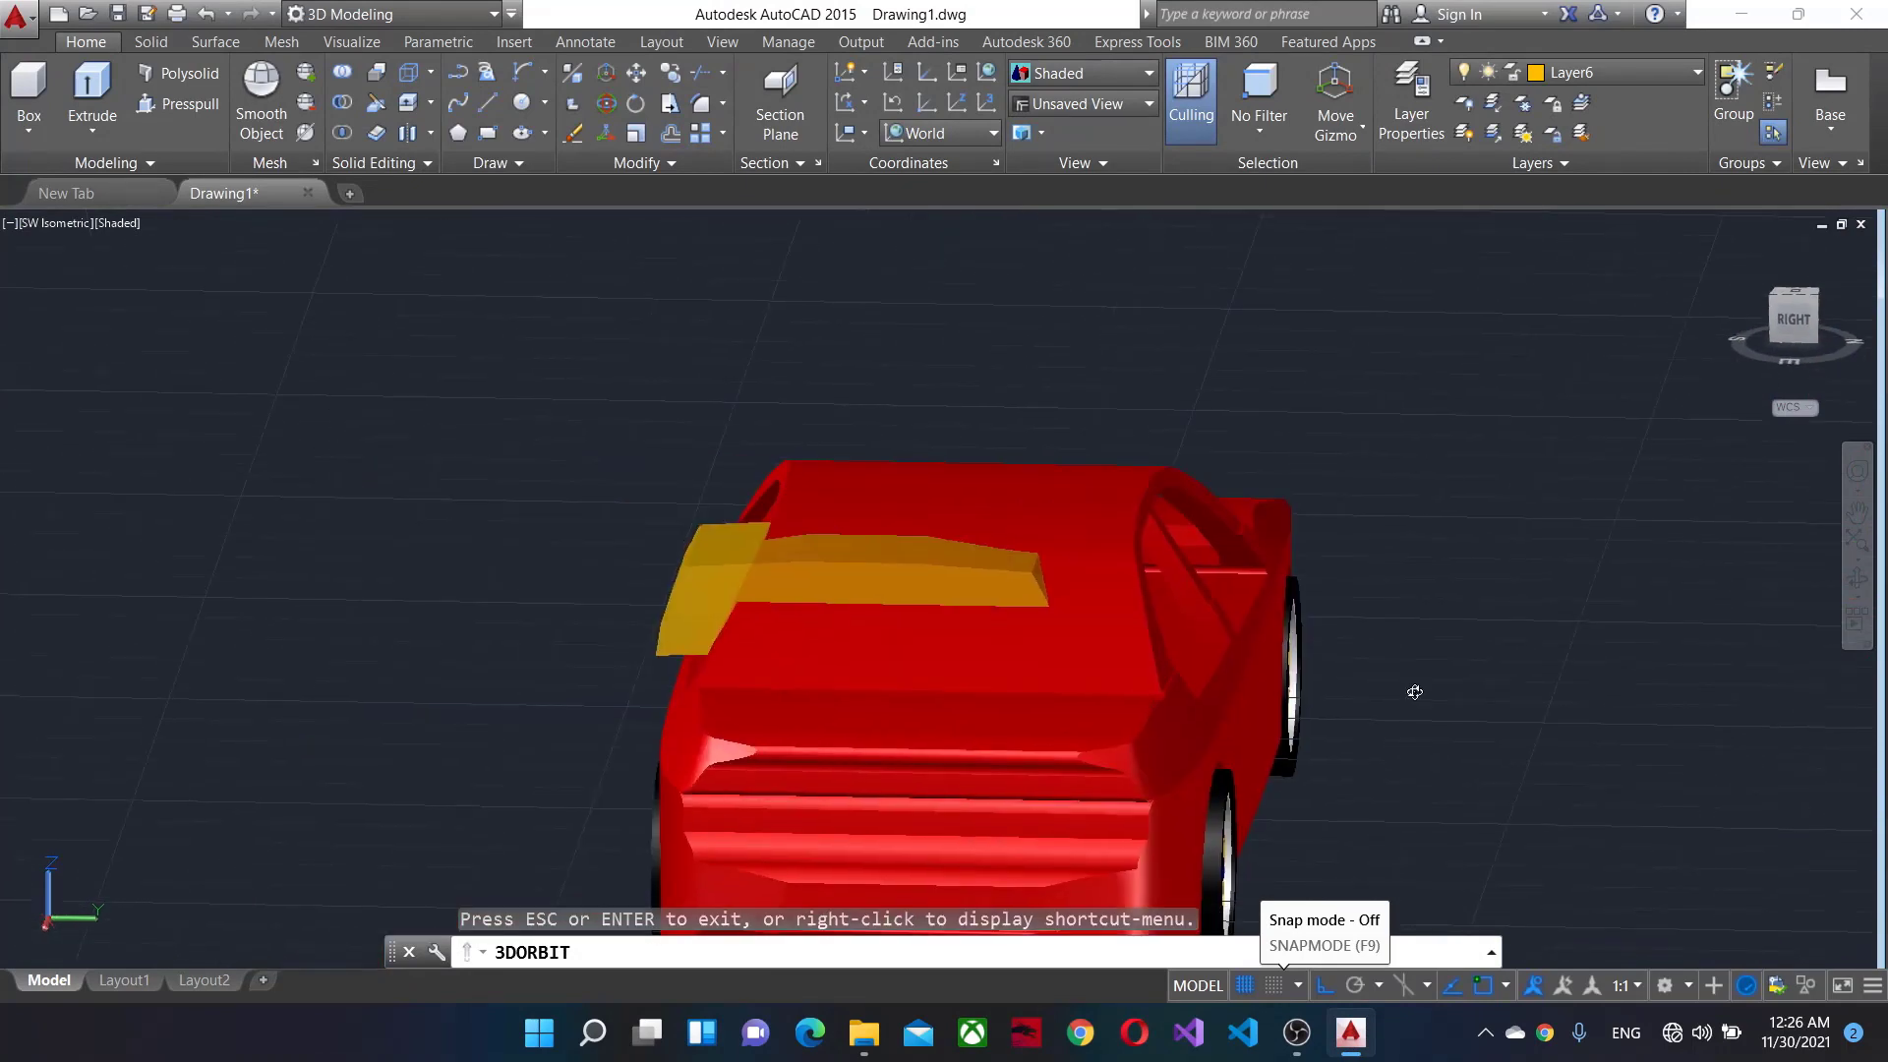
Align the UCS to Left.
key("Escape")
left_click(993, 133)
left_click(984, 297)
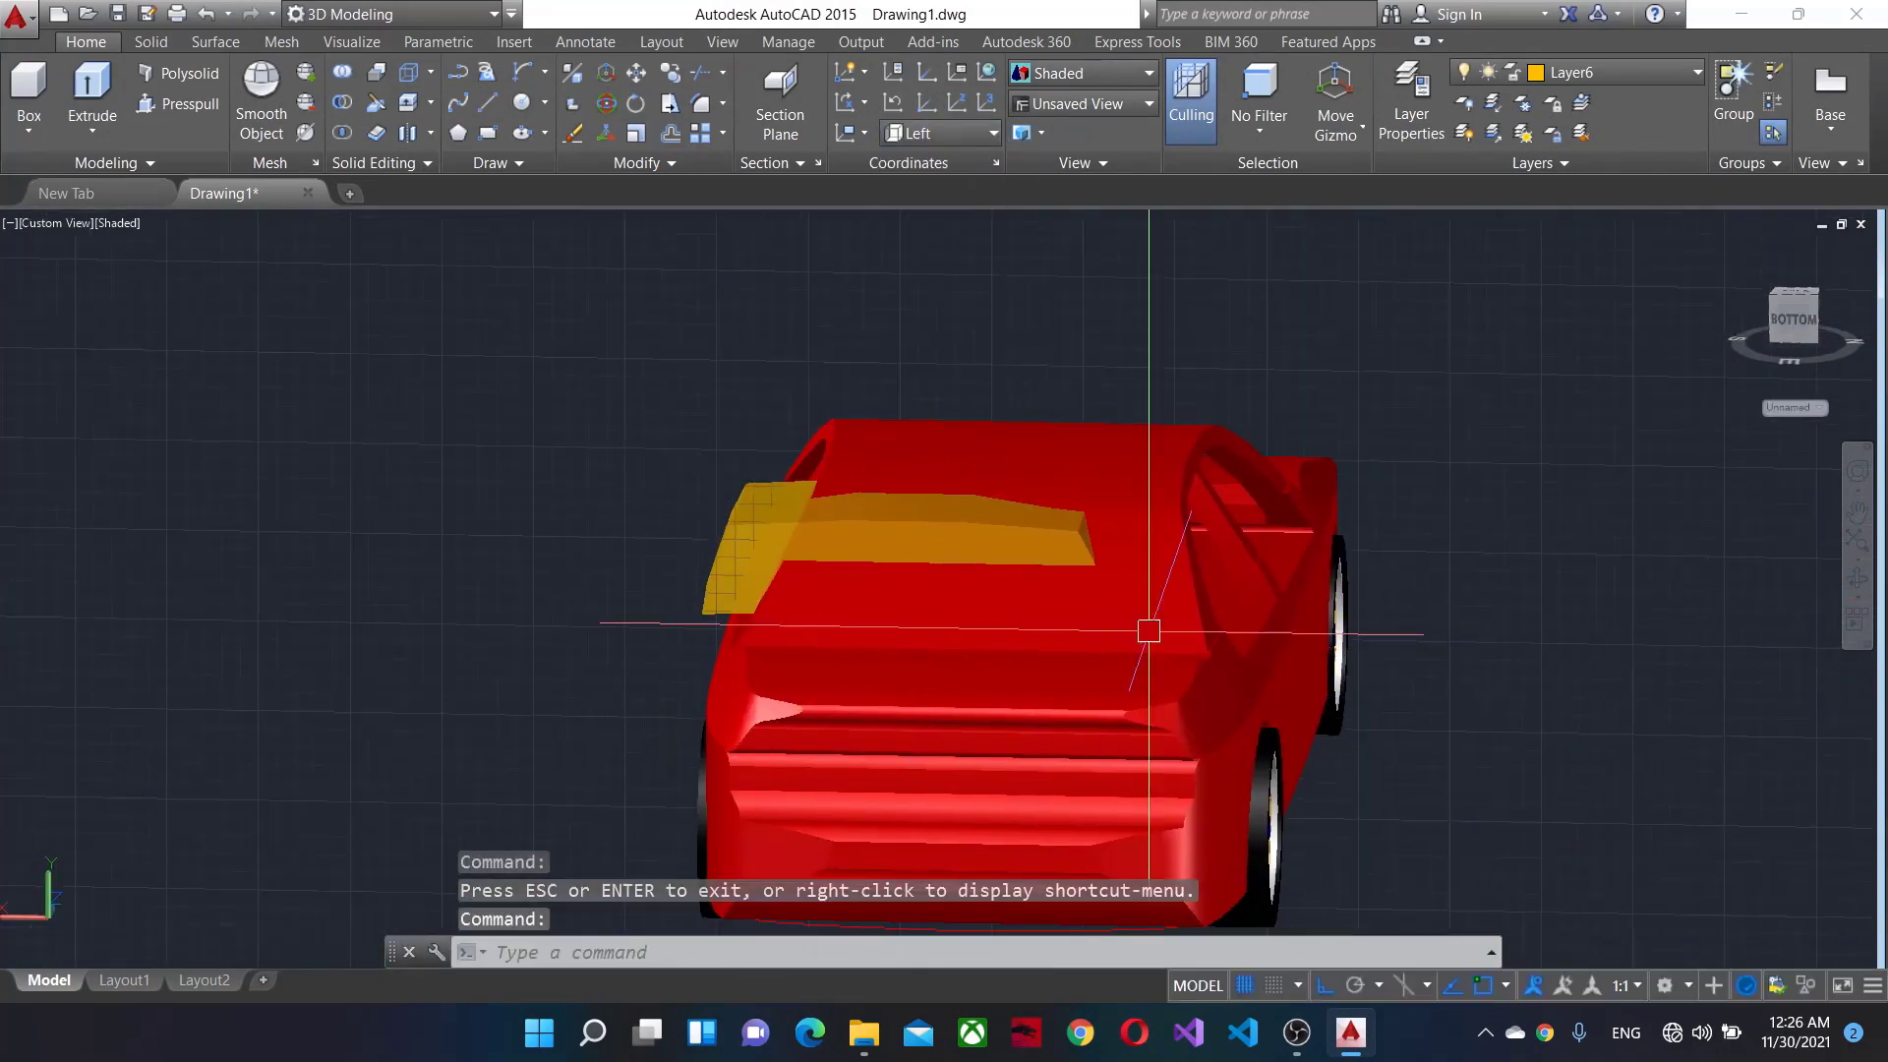
left_click(744, 524)
Move the yellow spoiler twice to settle it onto the car's roof.
key("Return")
left_click(959, 616)
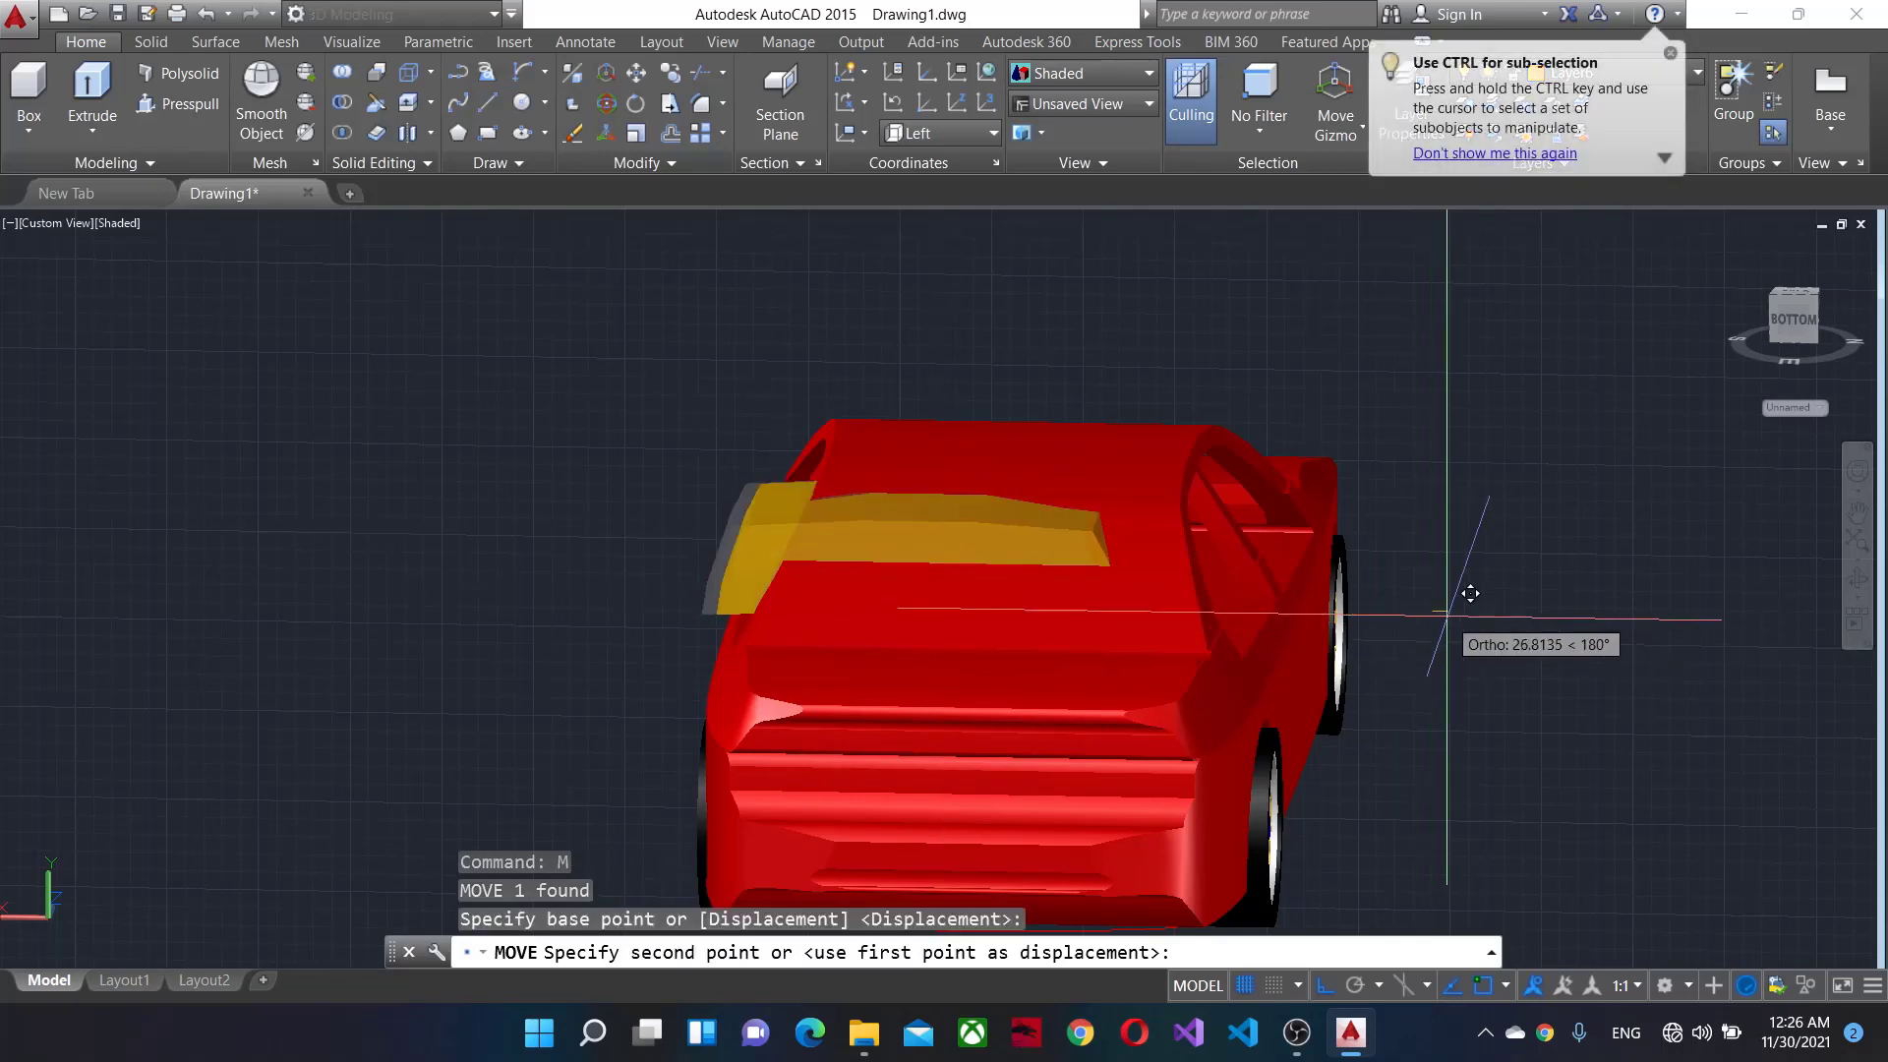
middle_click_drag(1538, 604, 1614, 640, "shift")
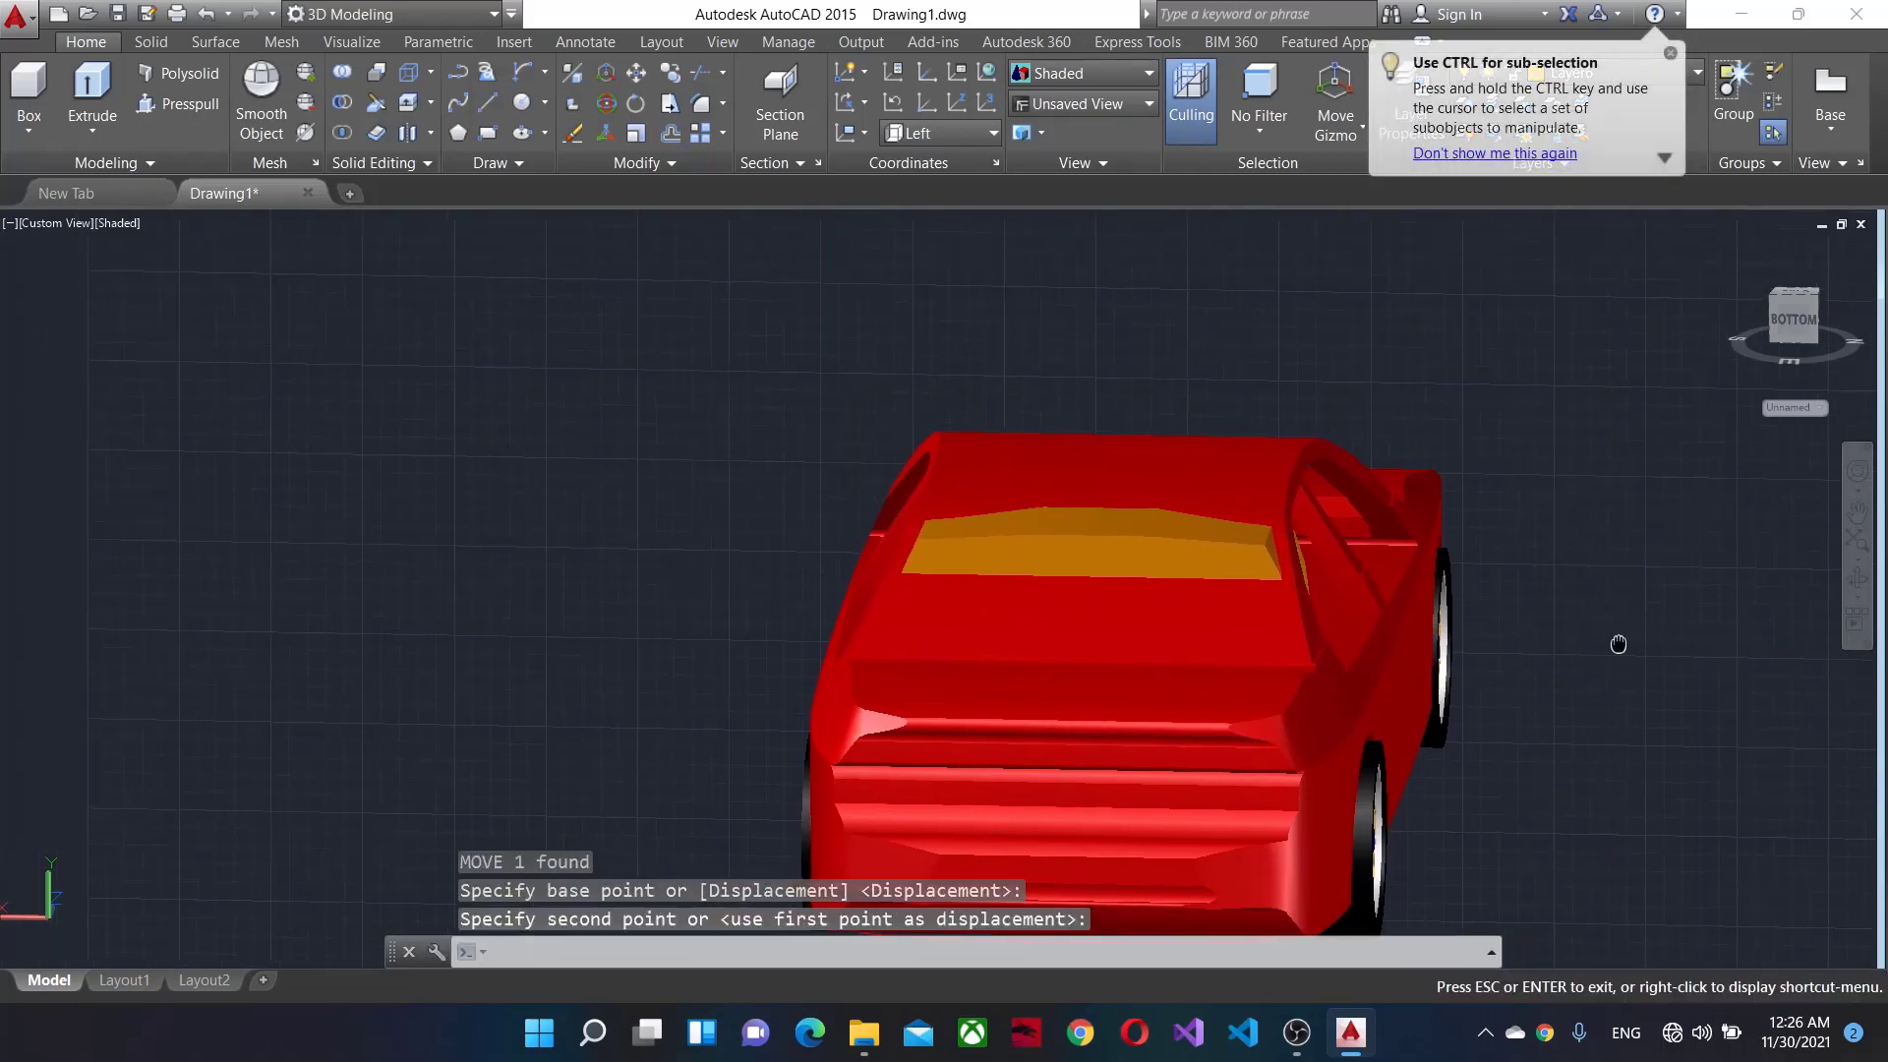
left_click(1331, 548)
type("m")
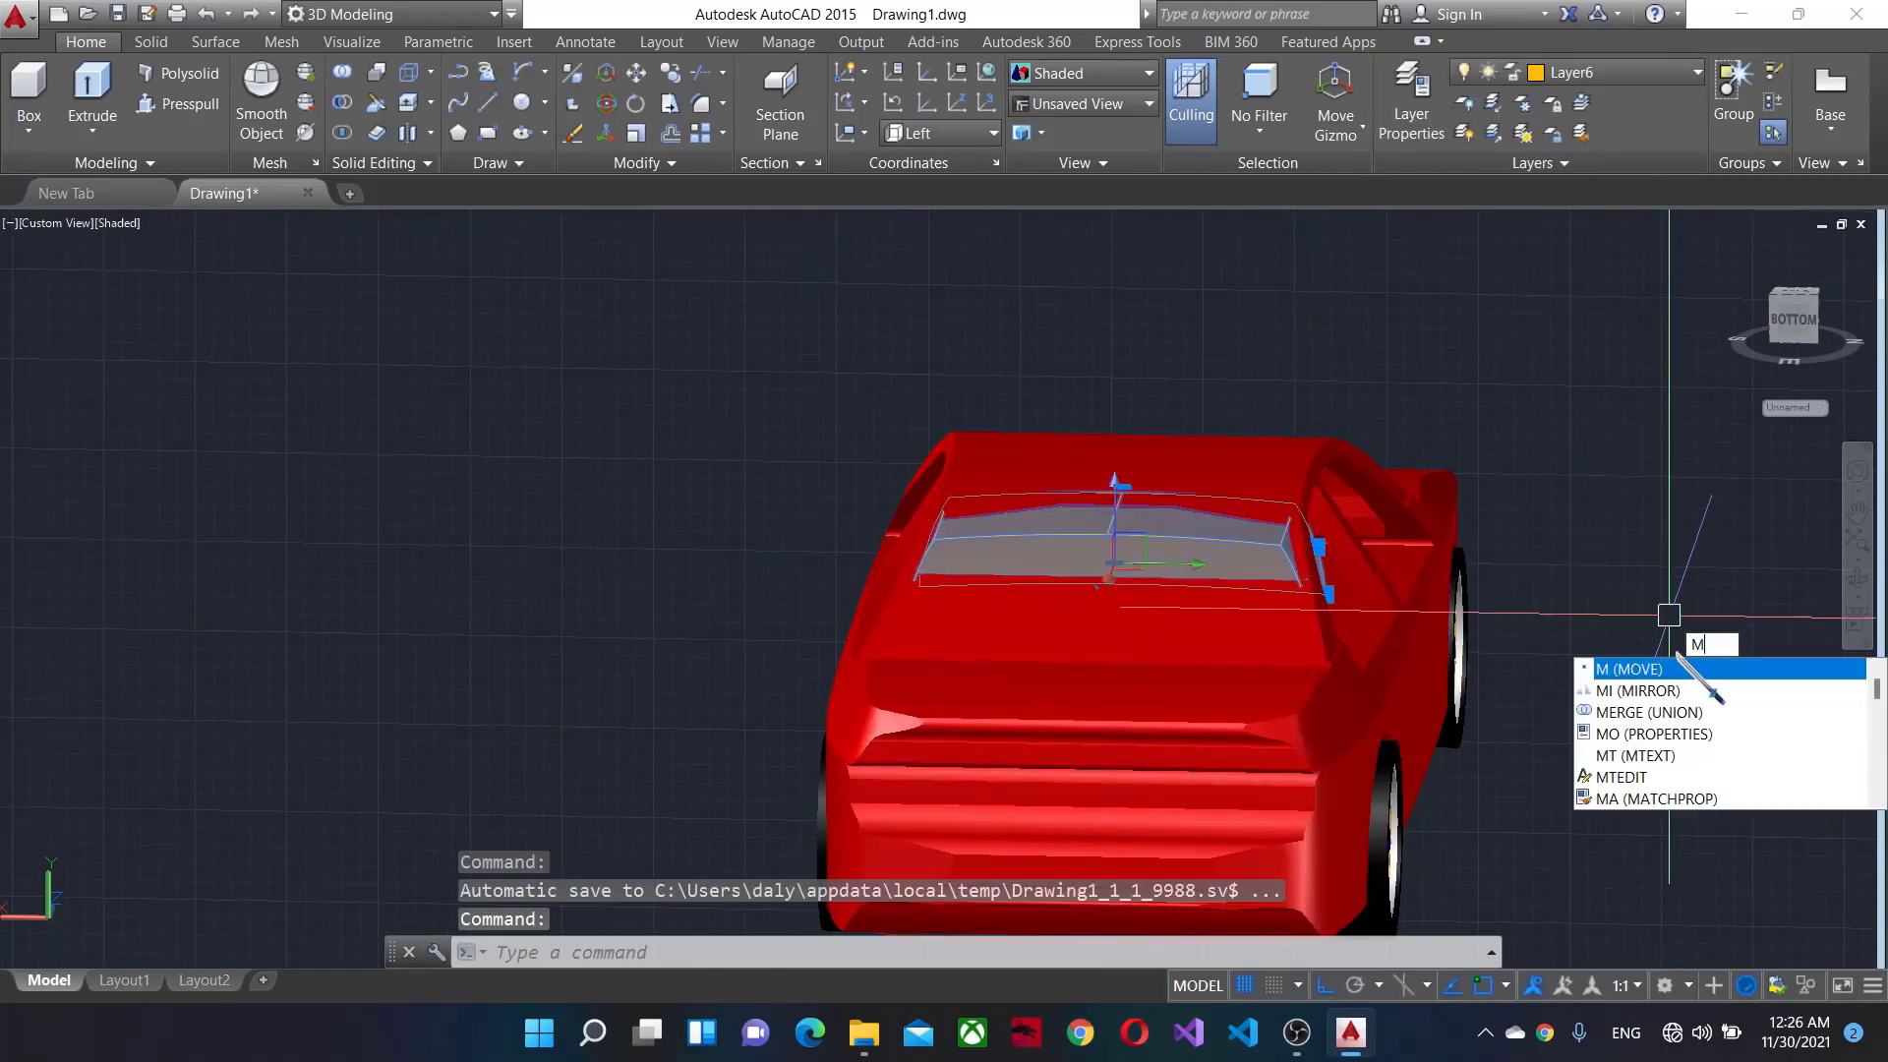
key("Return")
left_click(1662, 610)
left_click(1641, 554)
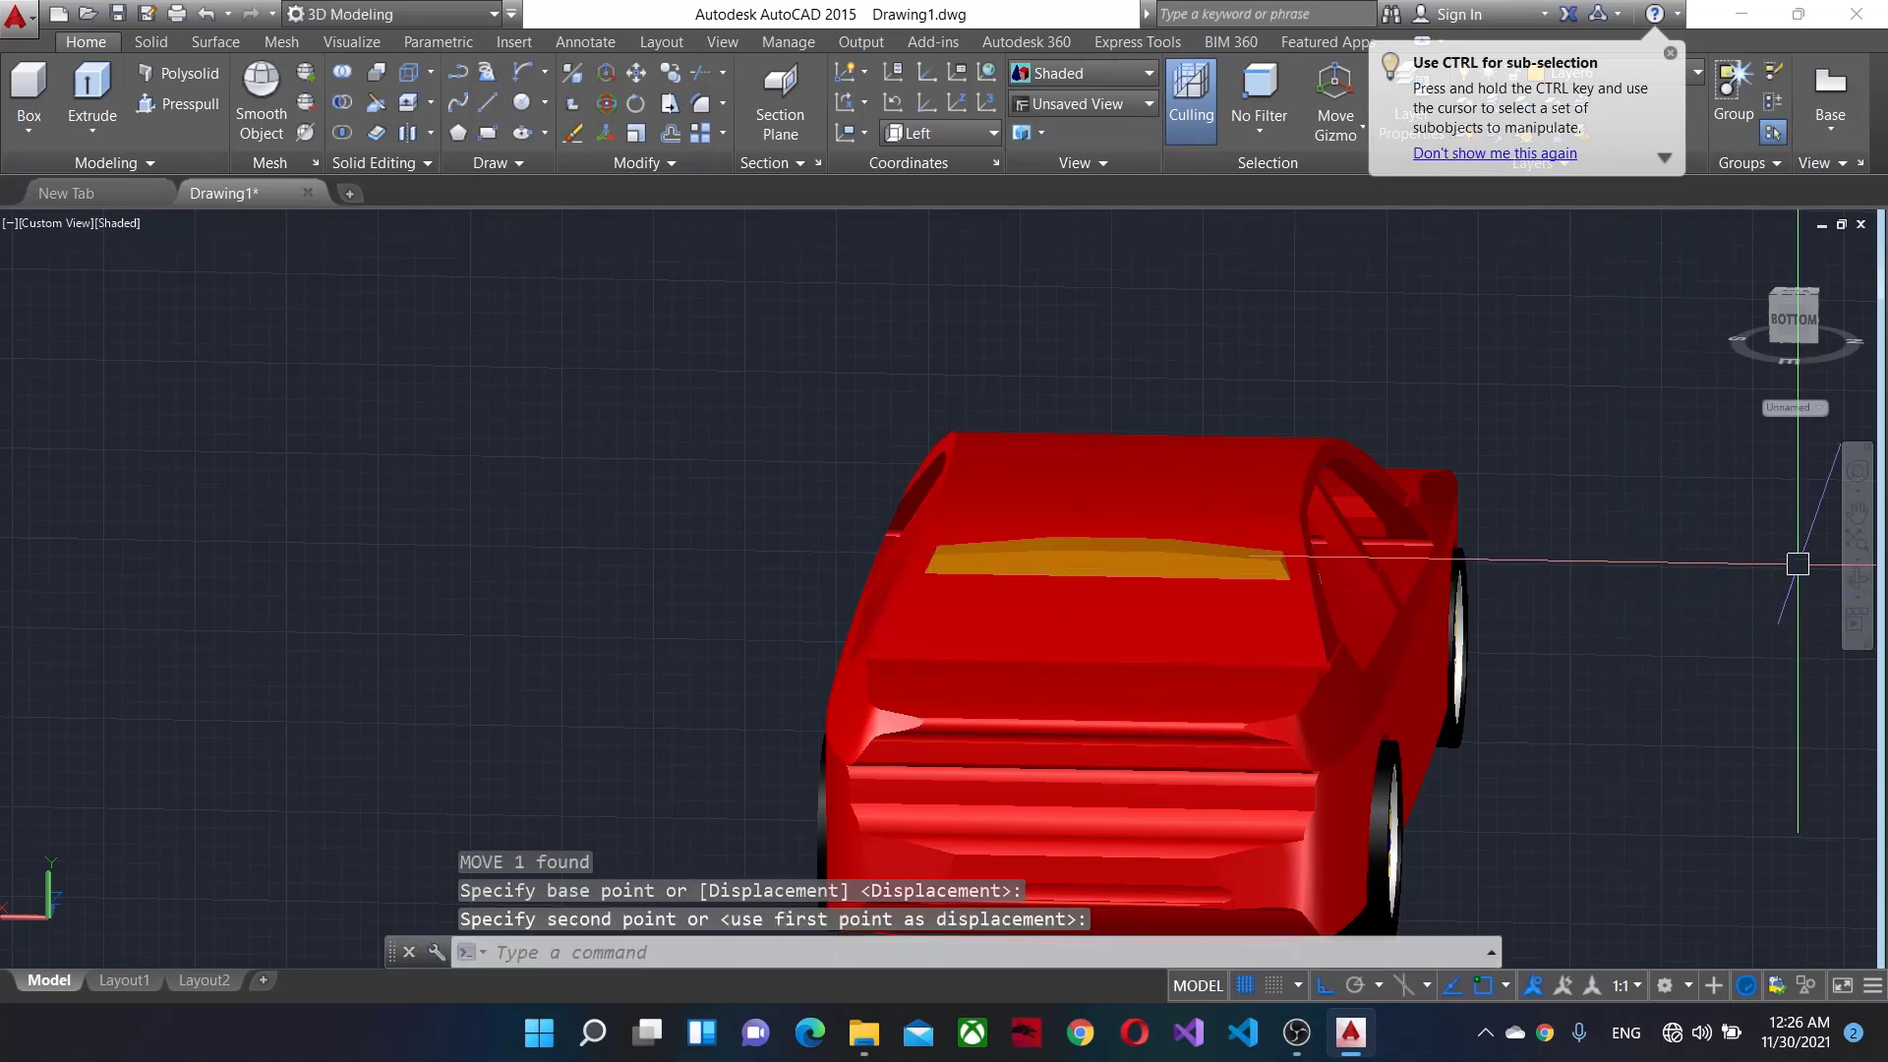
From a side view, move the yellow glass piece into the rear window.
middle_click_drag(1642, 553, 1009, 608, "shift")
left_click(890, 536)
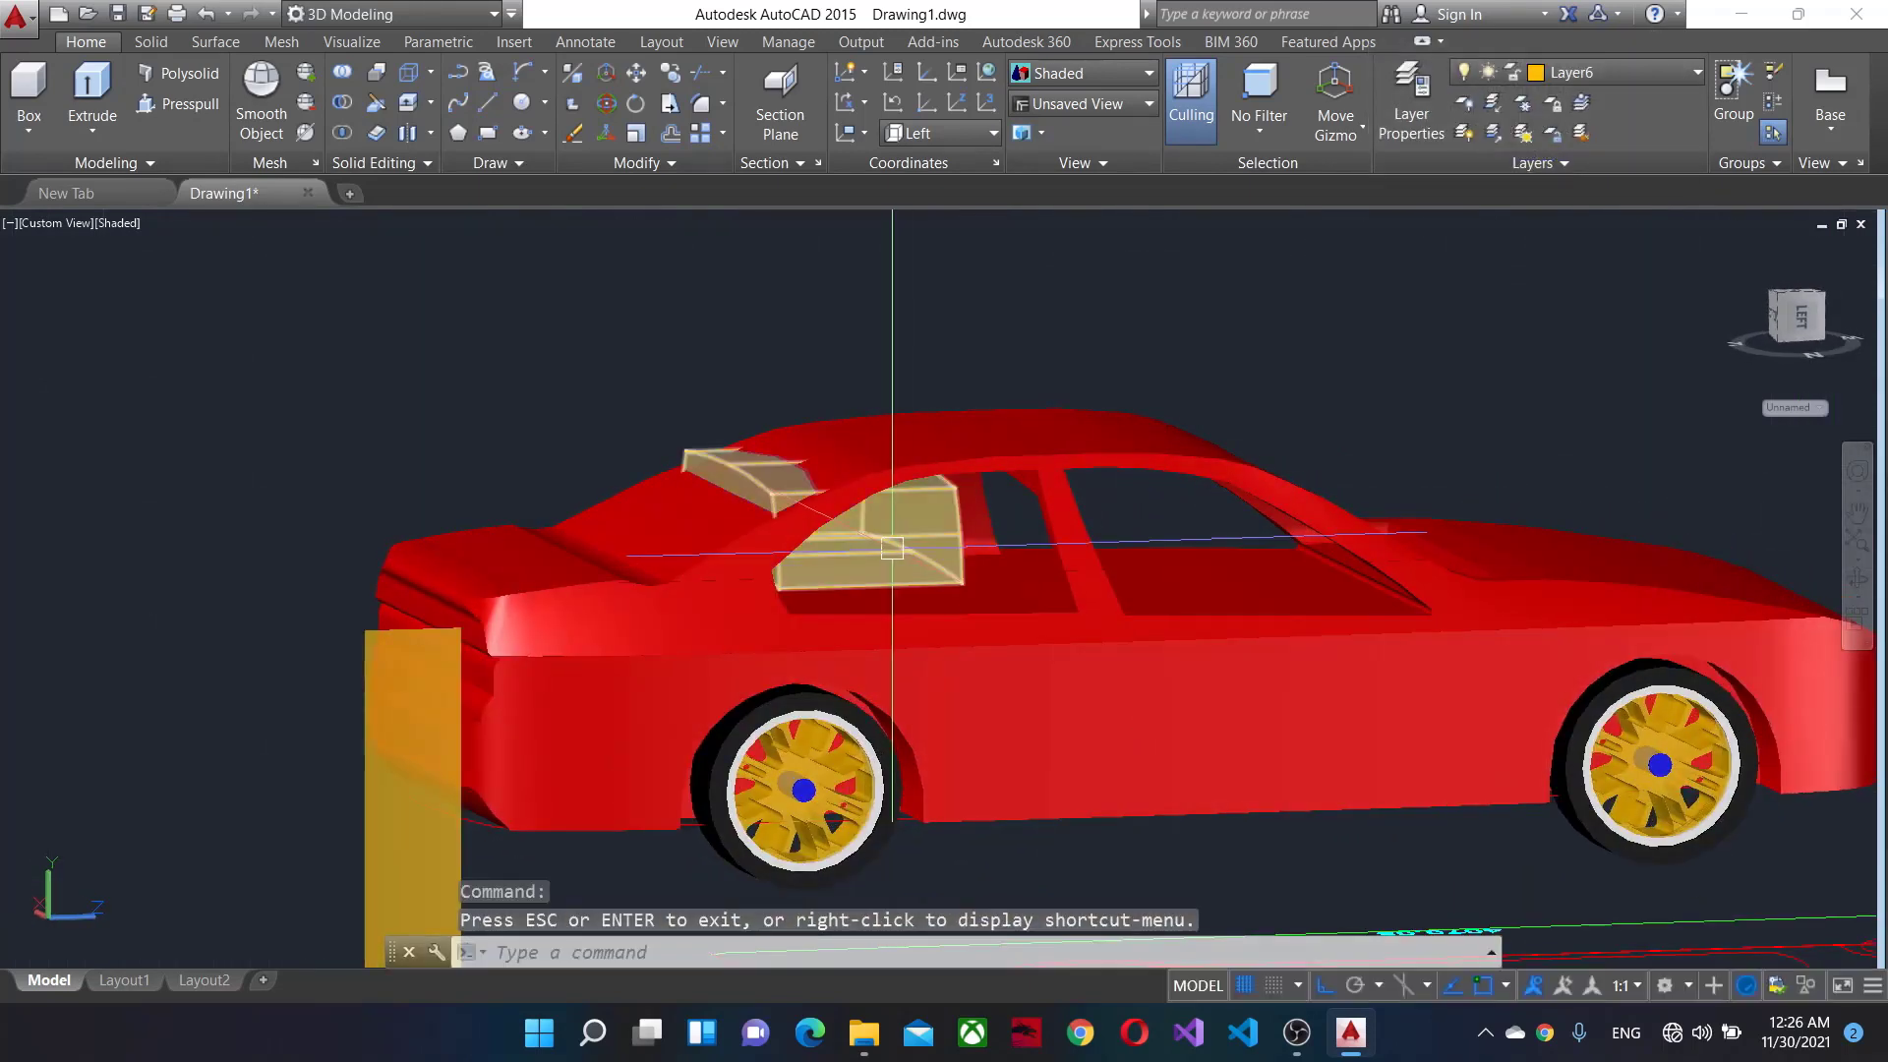
type("m")
key("Return")
left_click(1451, 846)
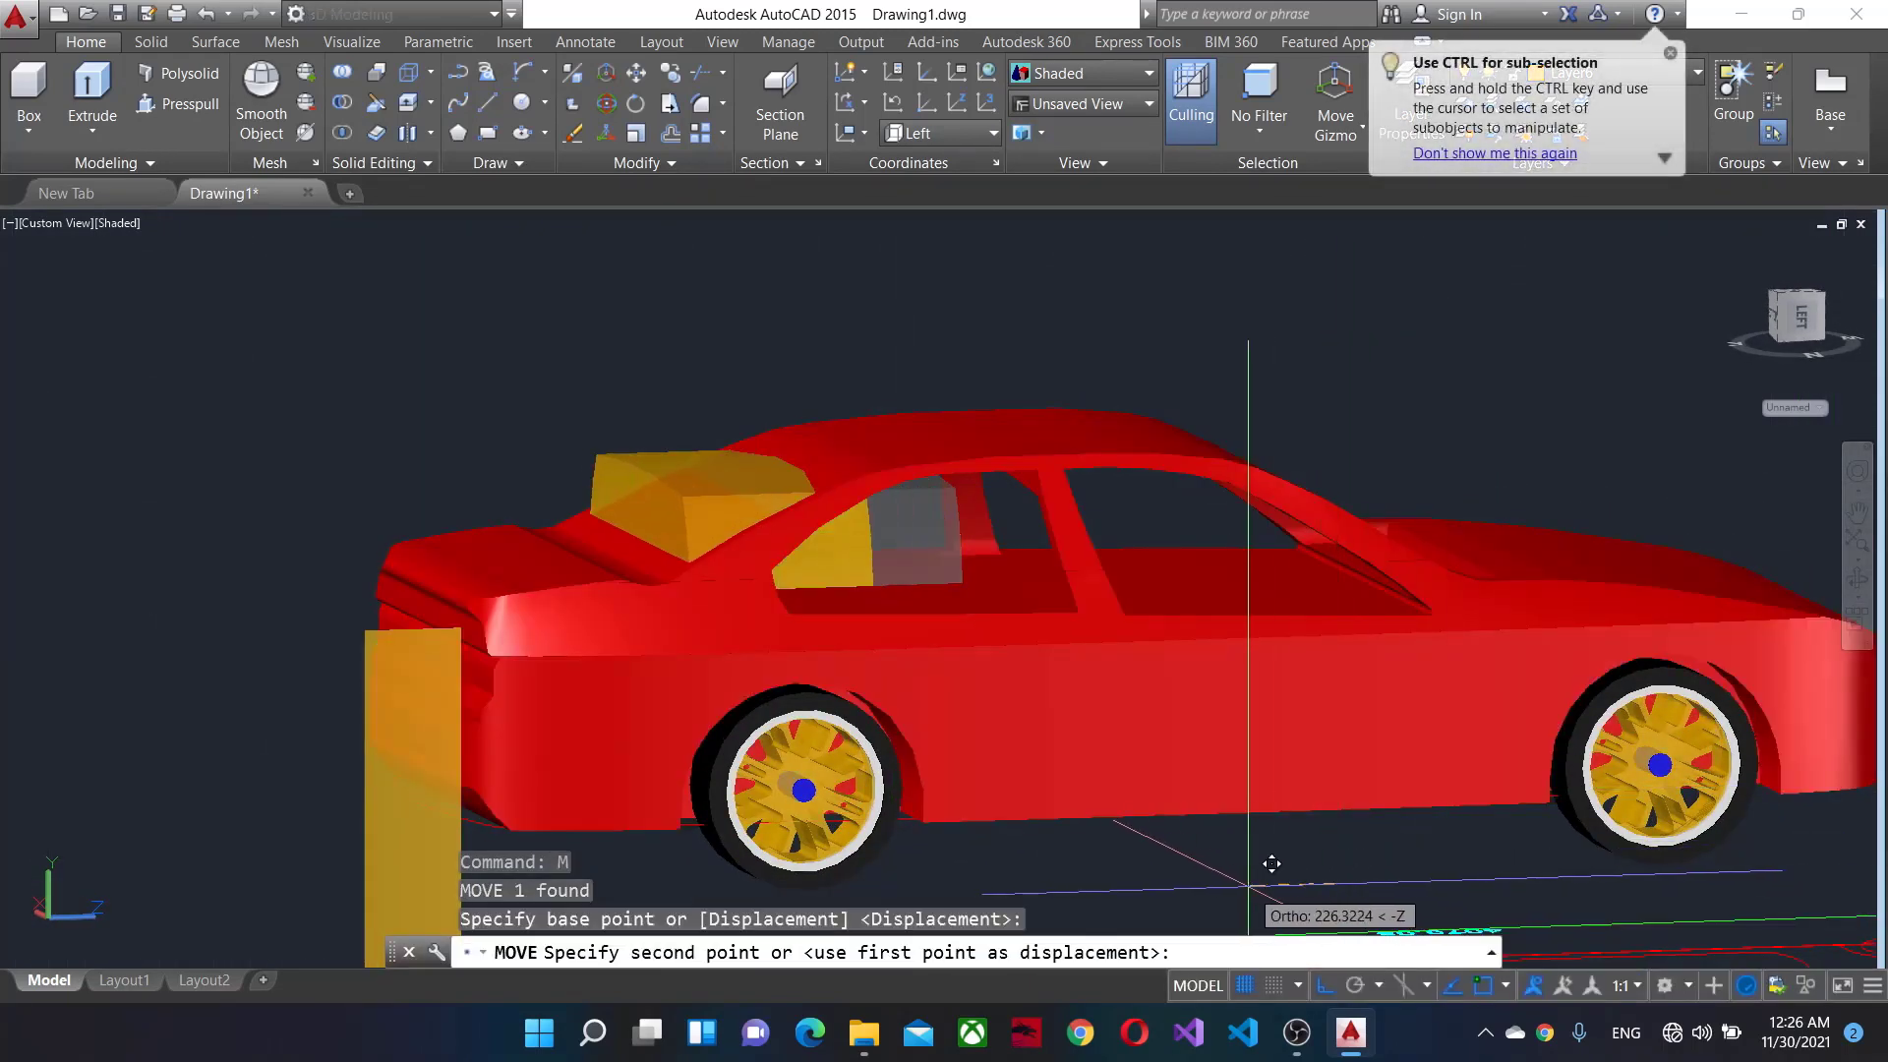
left_click(1232, 860)
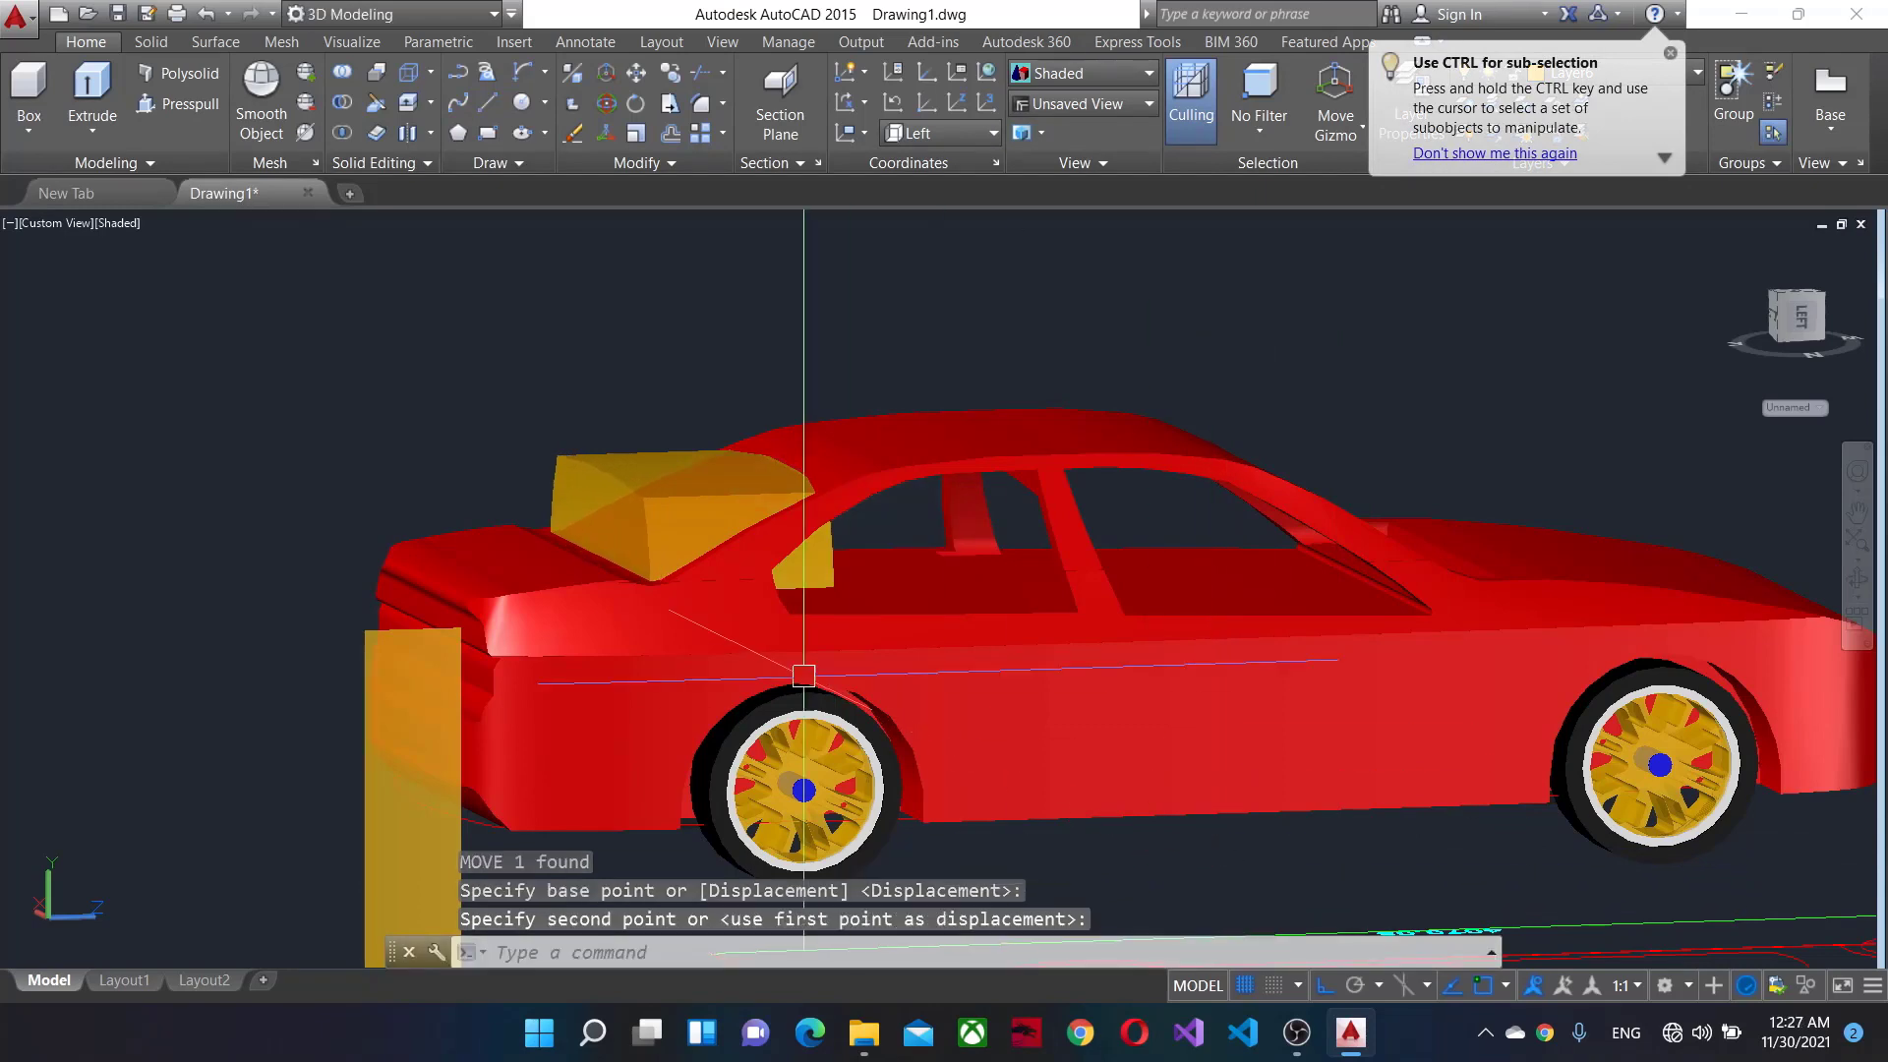
scroll(806, 787, "up", 2)
Orbit and zoom in on the yellow glass piece at the rear roof, trying then cancelling a grip stretch.
left_click(590, 462)
left_click(1856, 596)
left_click(1741, 617)
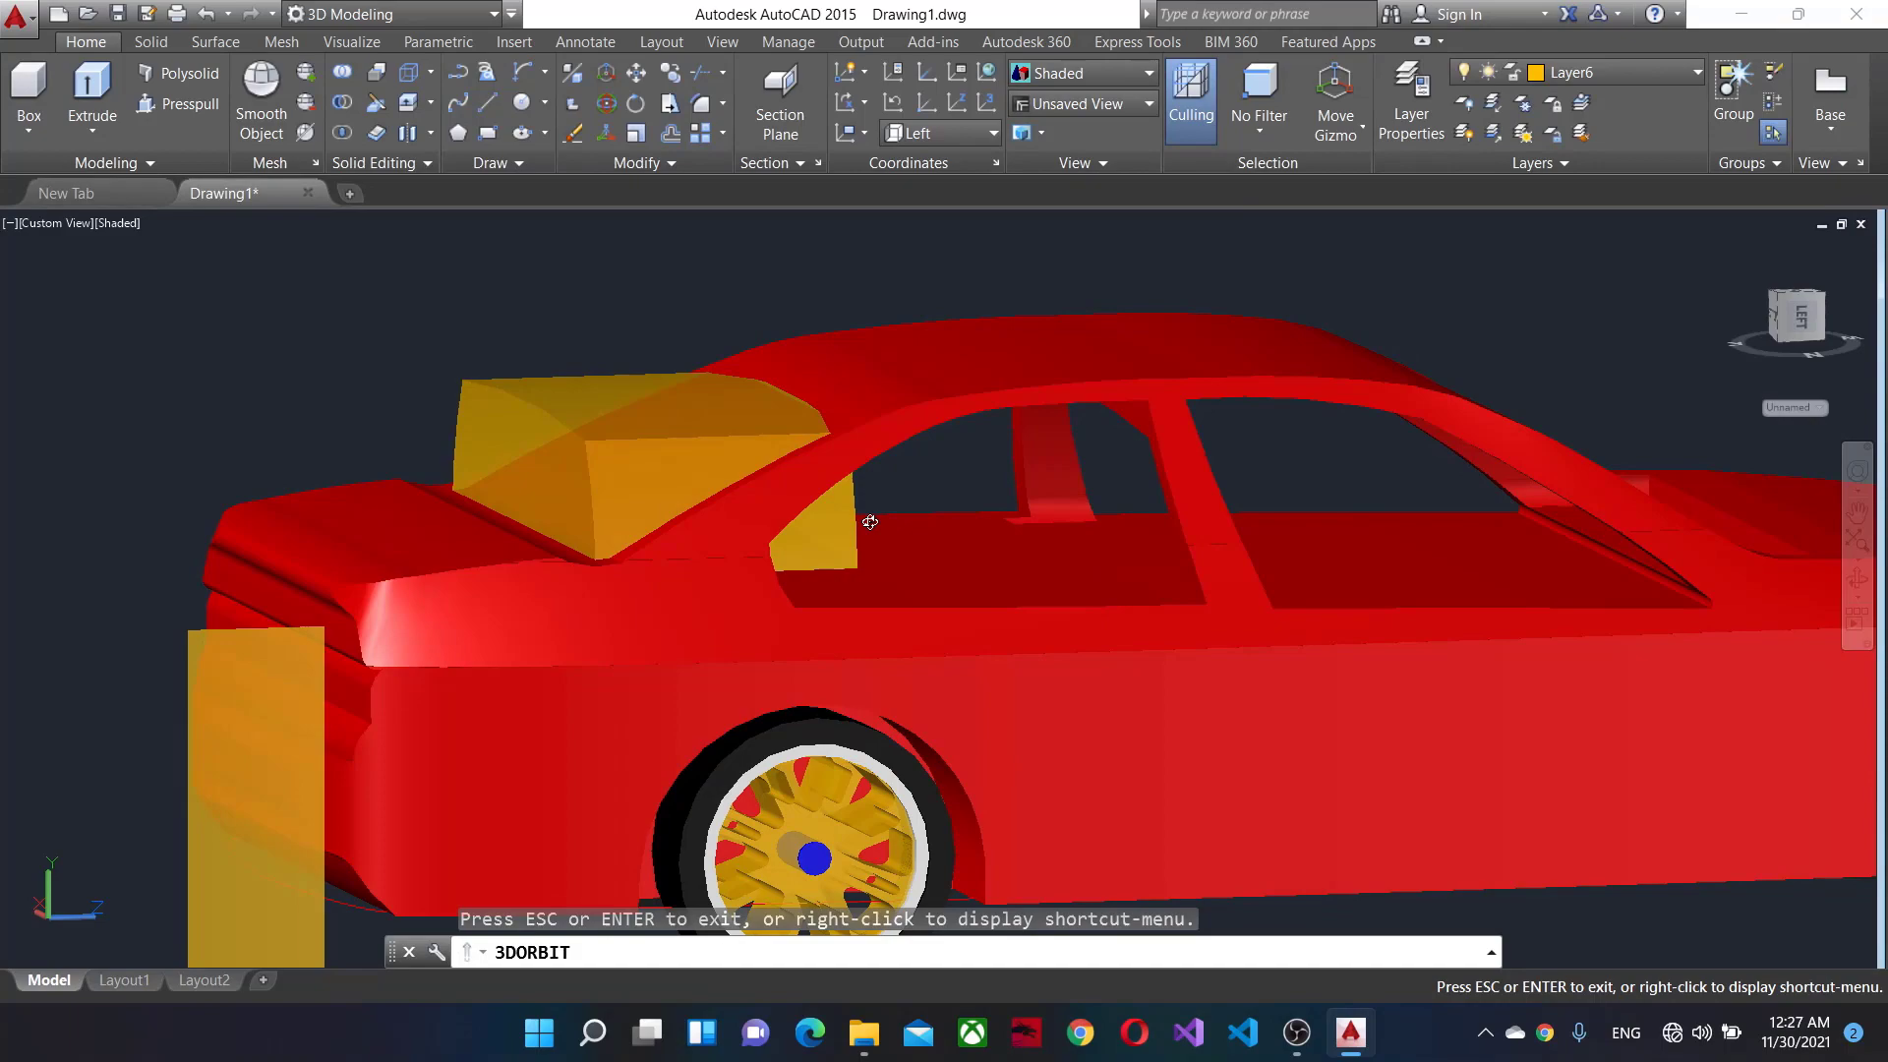
mouse_move(871, 523)
left_mouse_down()
mouse_move(784, 492)
mouse_move(877, 534)
mouse_move(865, 511)
left_mouse_up()
key("Escape")
scroll(906, 540, "up", 3)
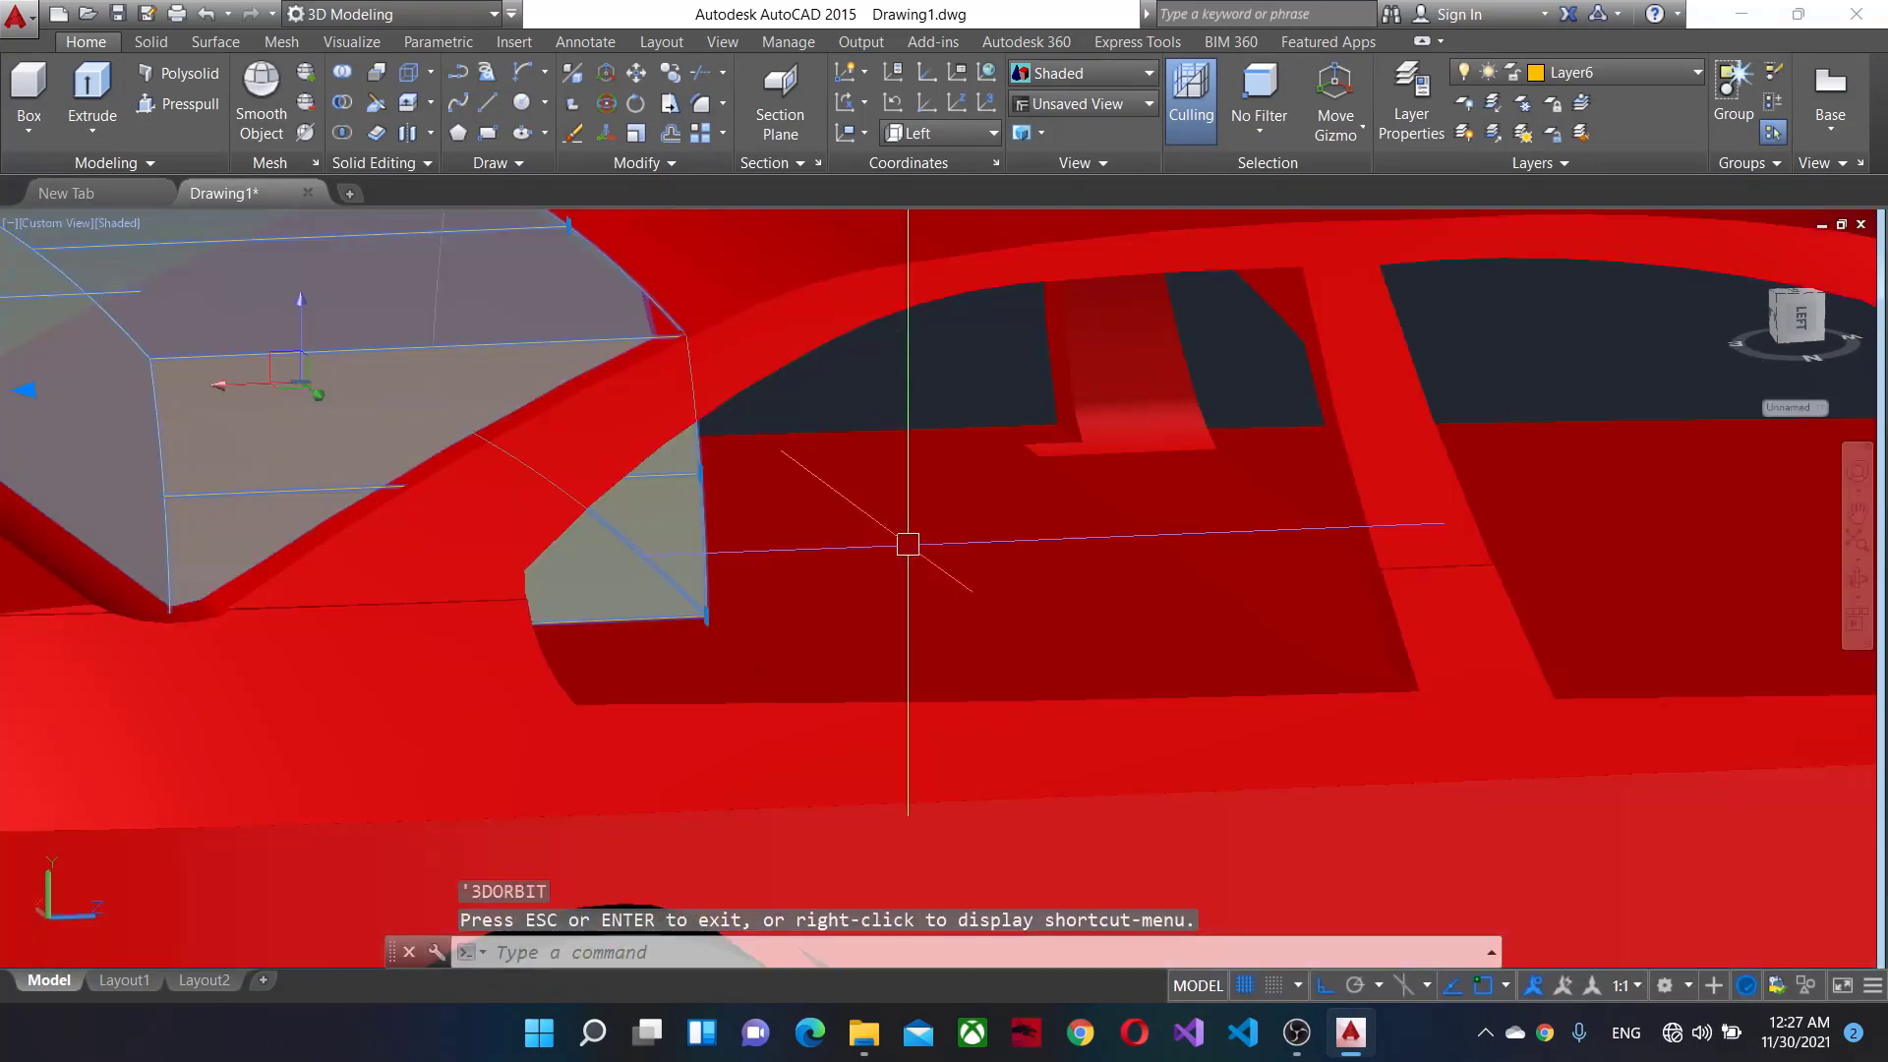
scroll(1058, 719, "up", 2)
key("Escape")
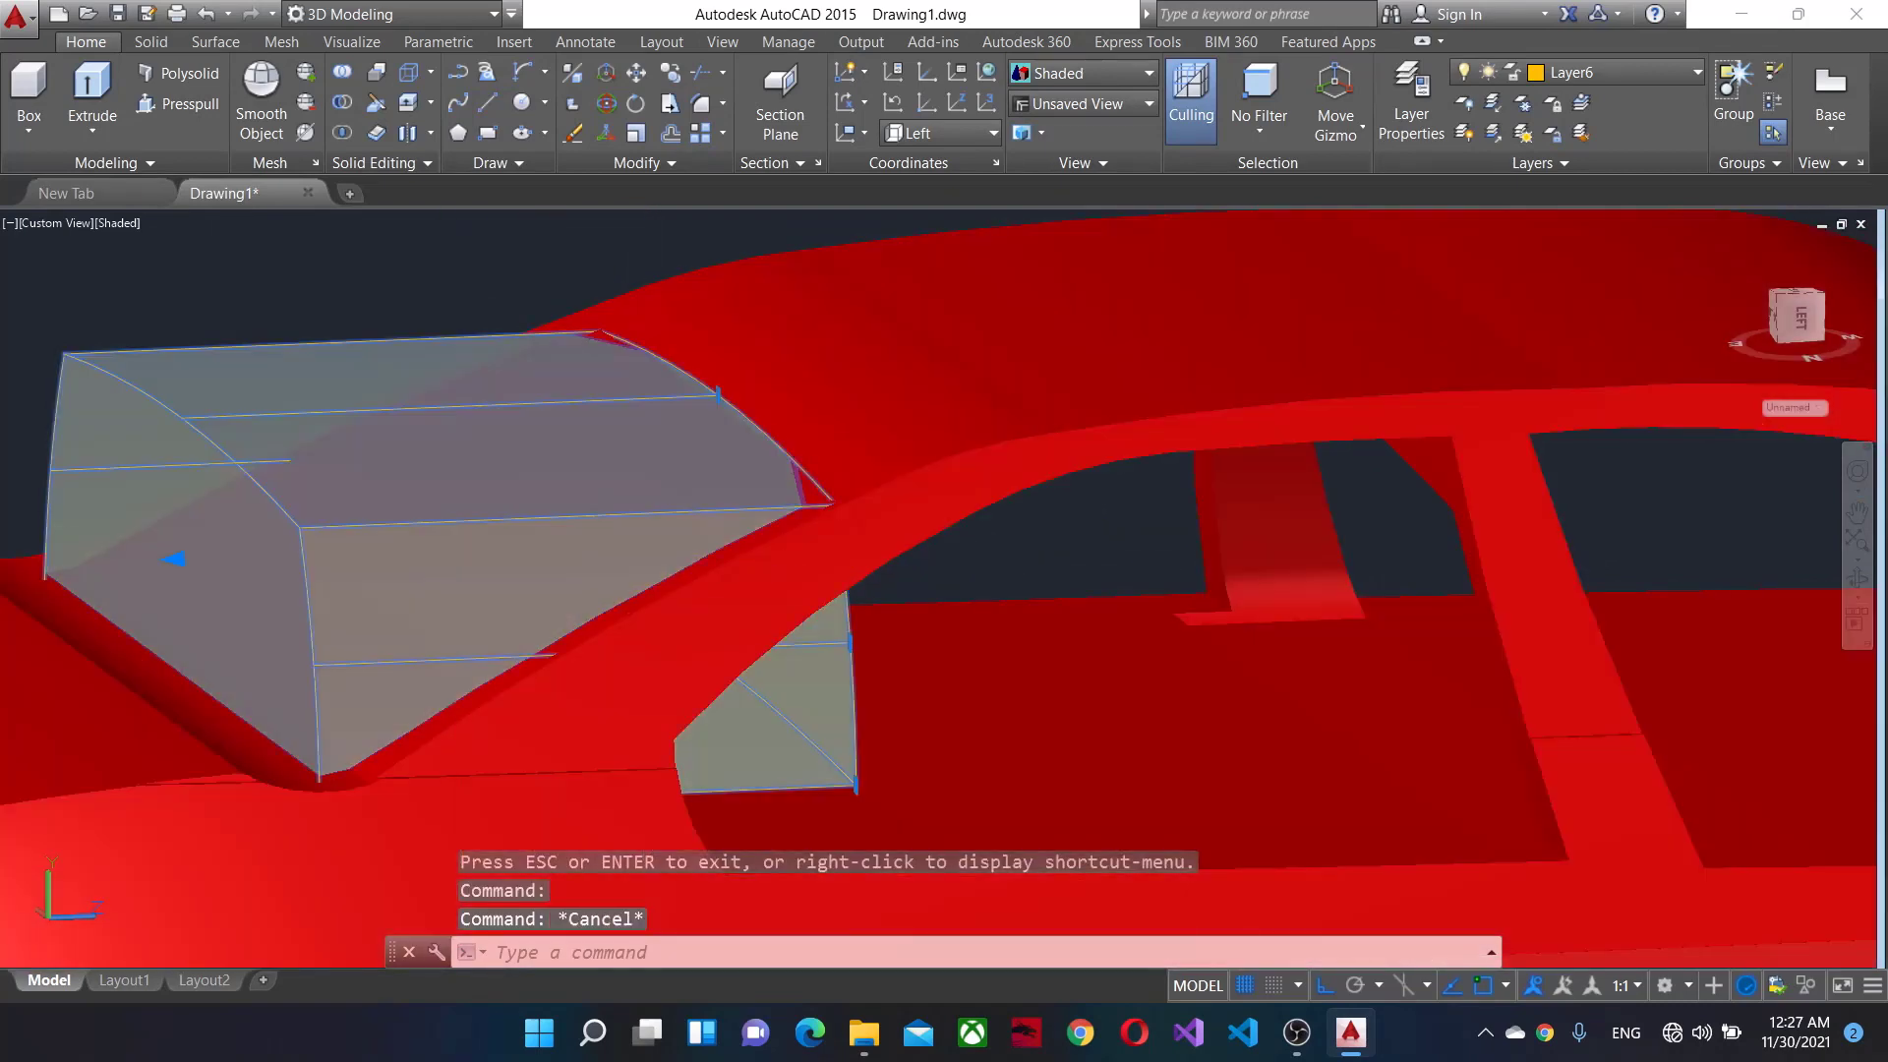
left_click(181, 570)
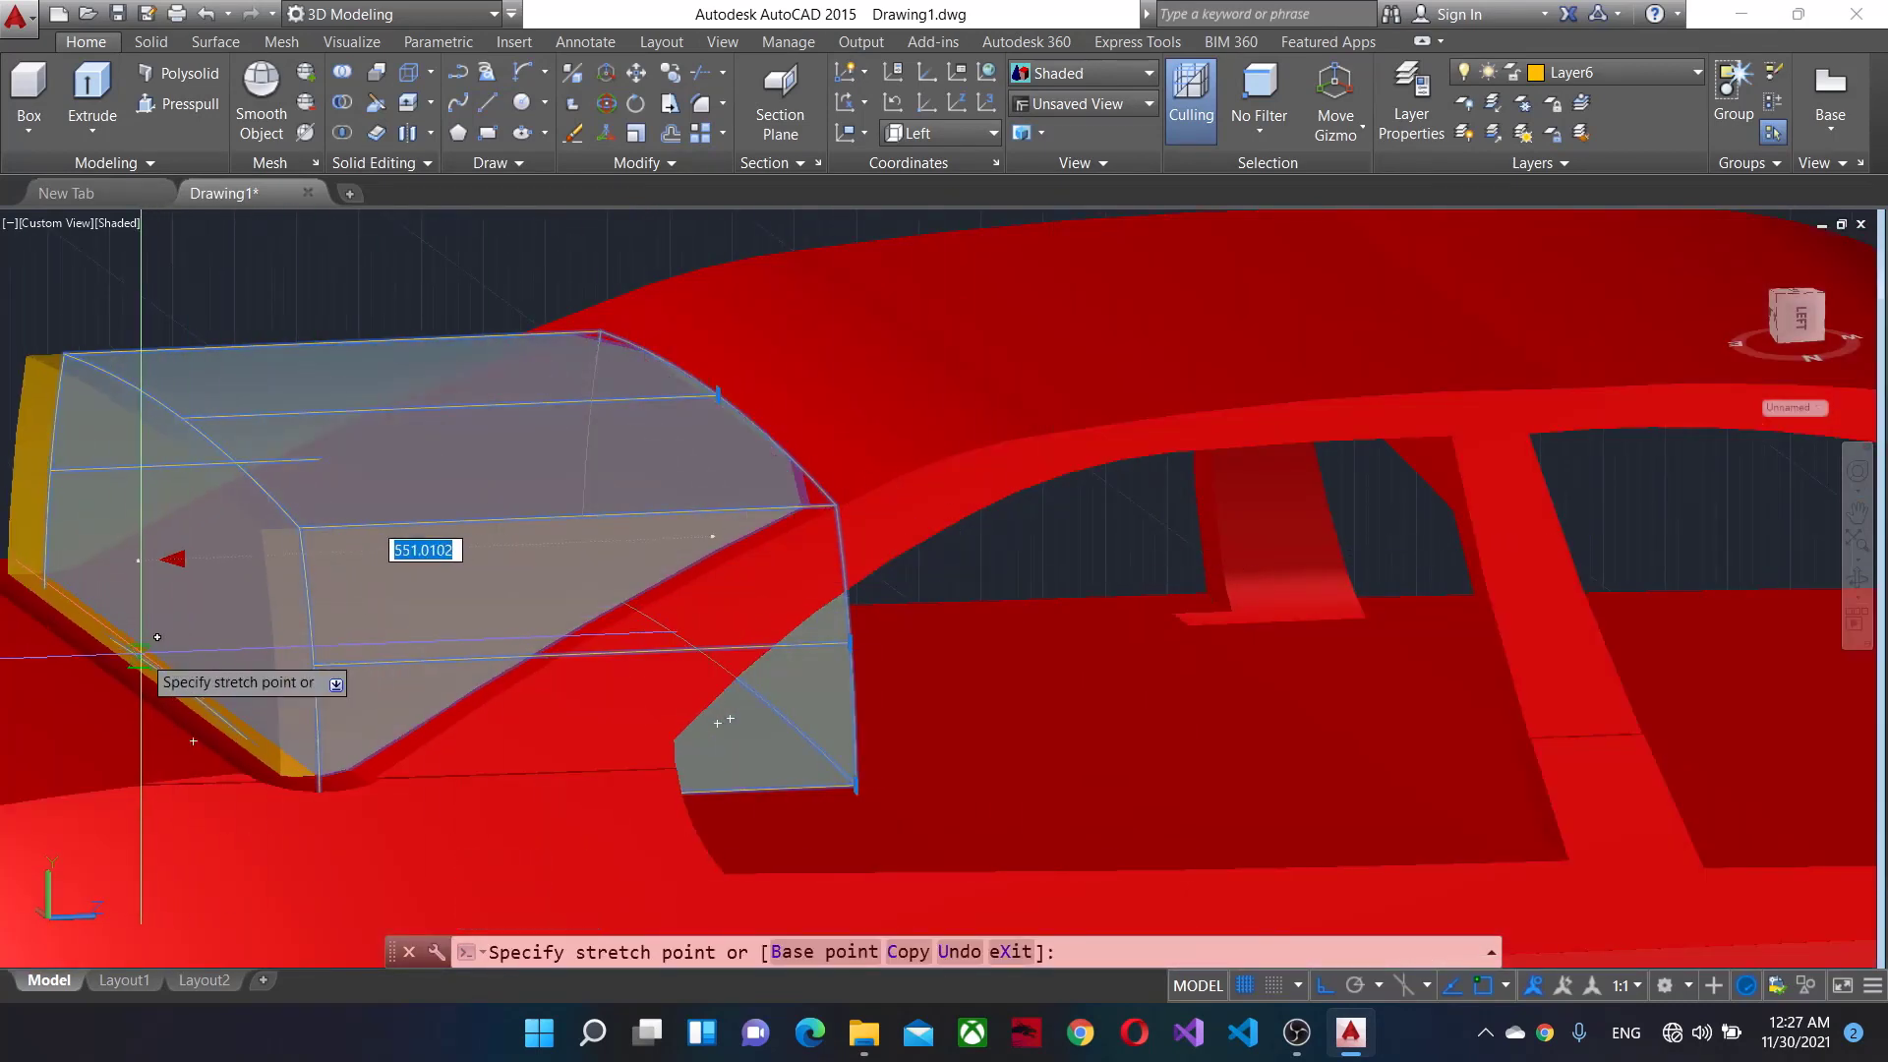
key("Escape")
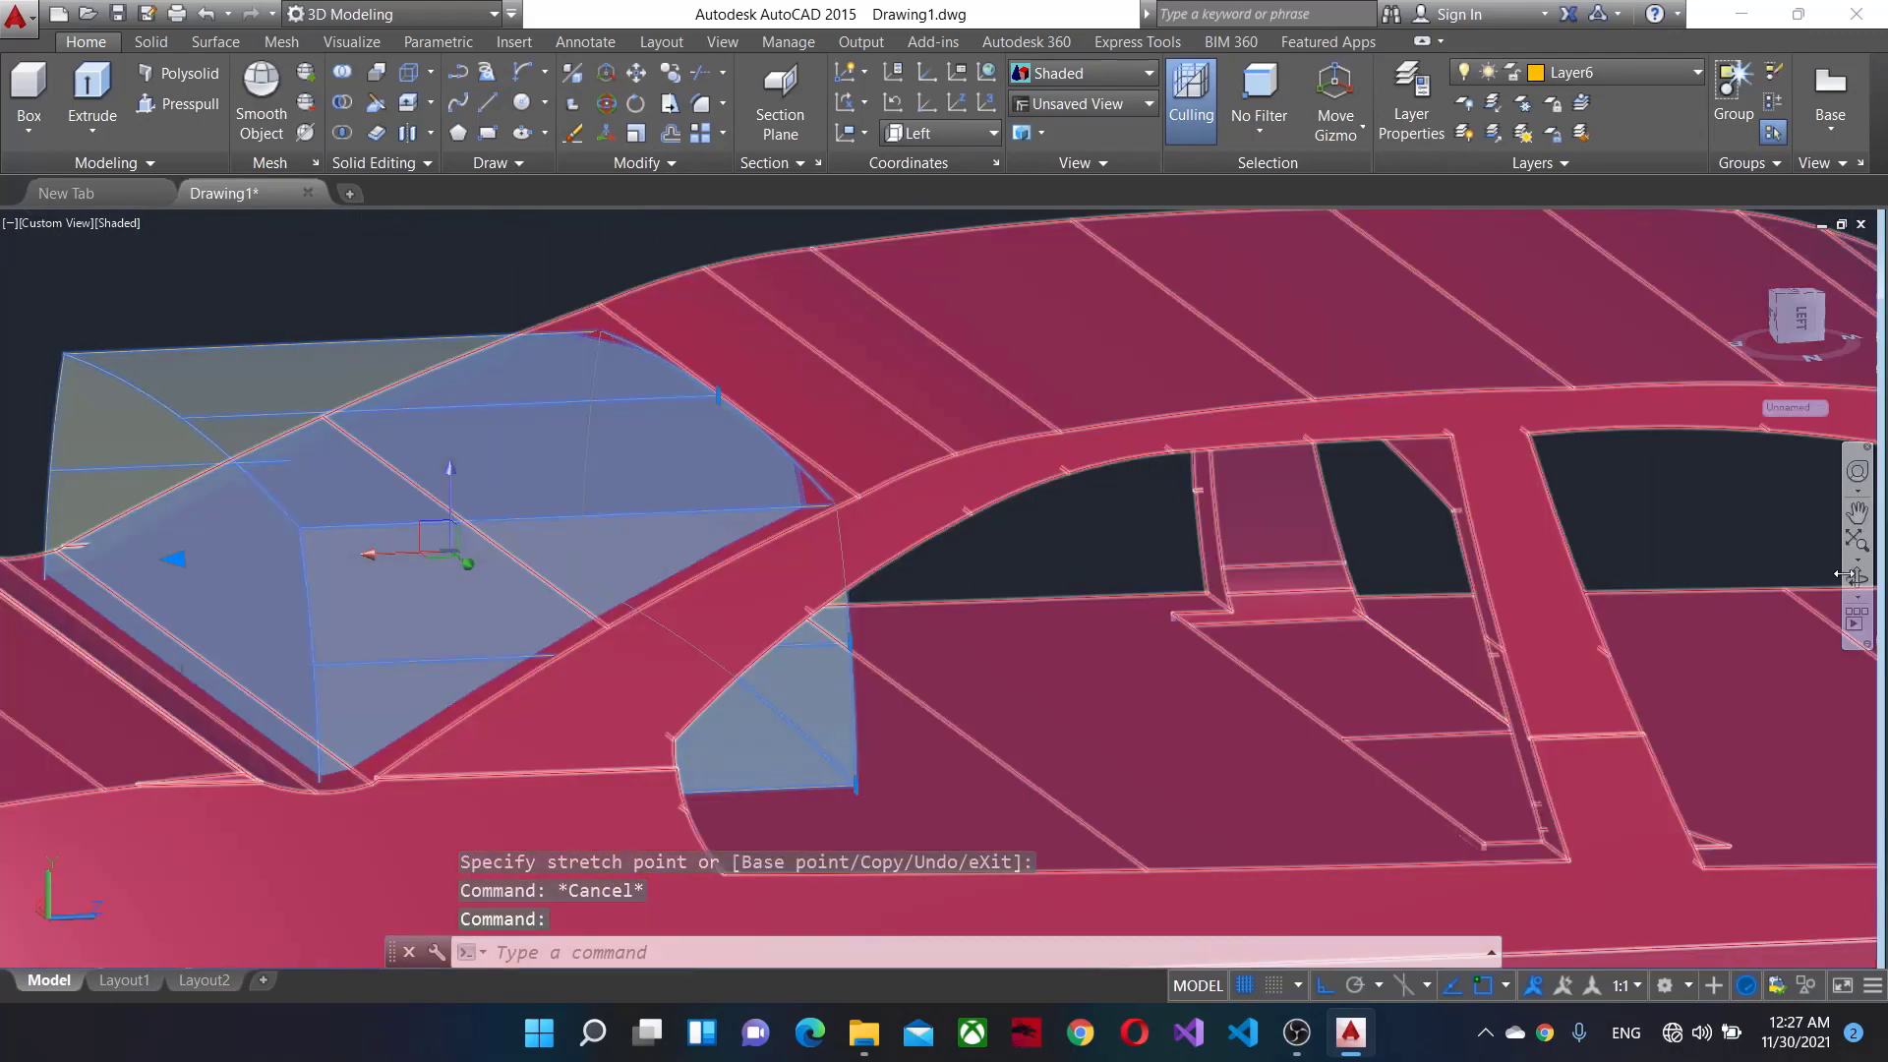
Move the yellow box across the roofline while orbiting to a rear view.
middle_click_drag(1845, 574, 1262, 604, "shift")
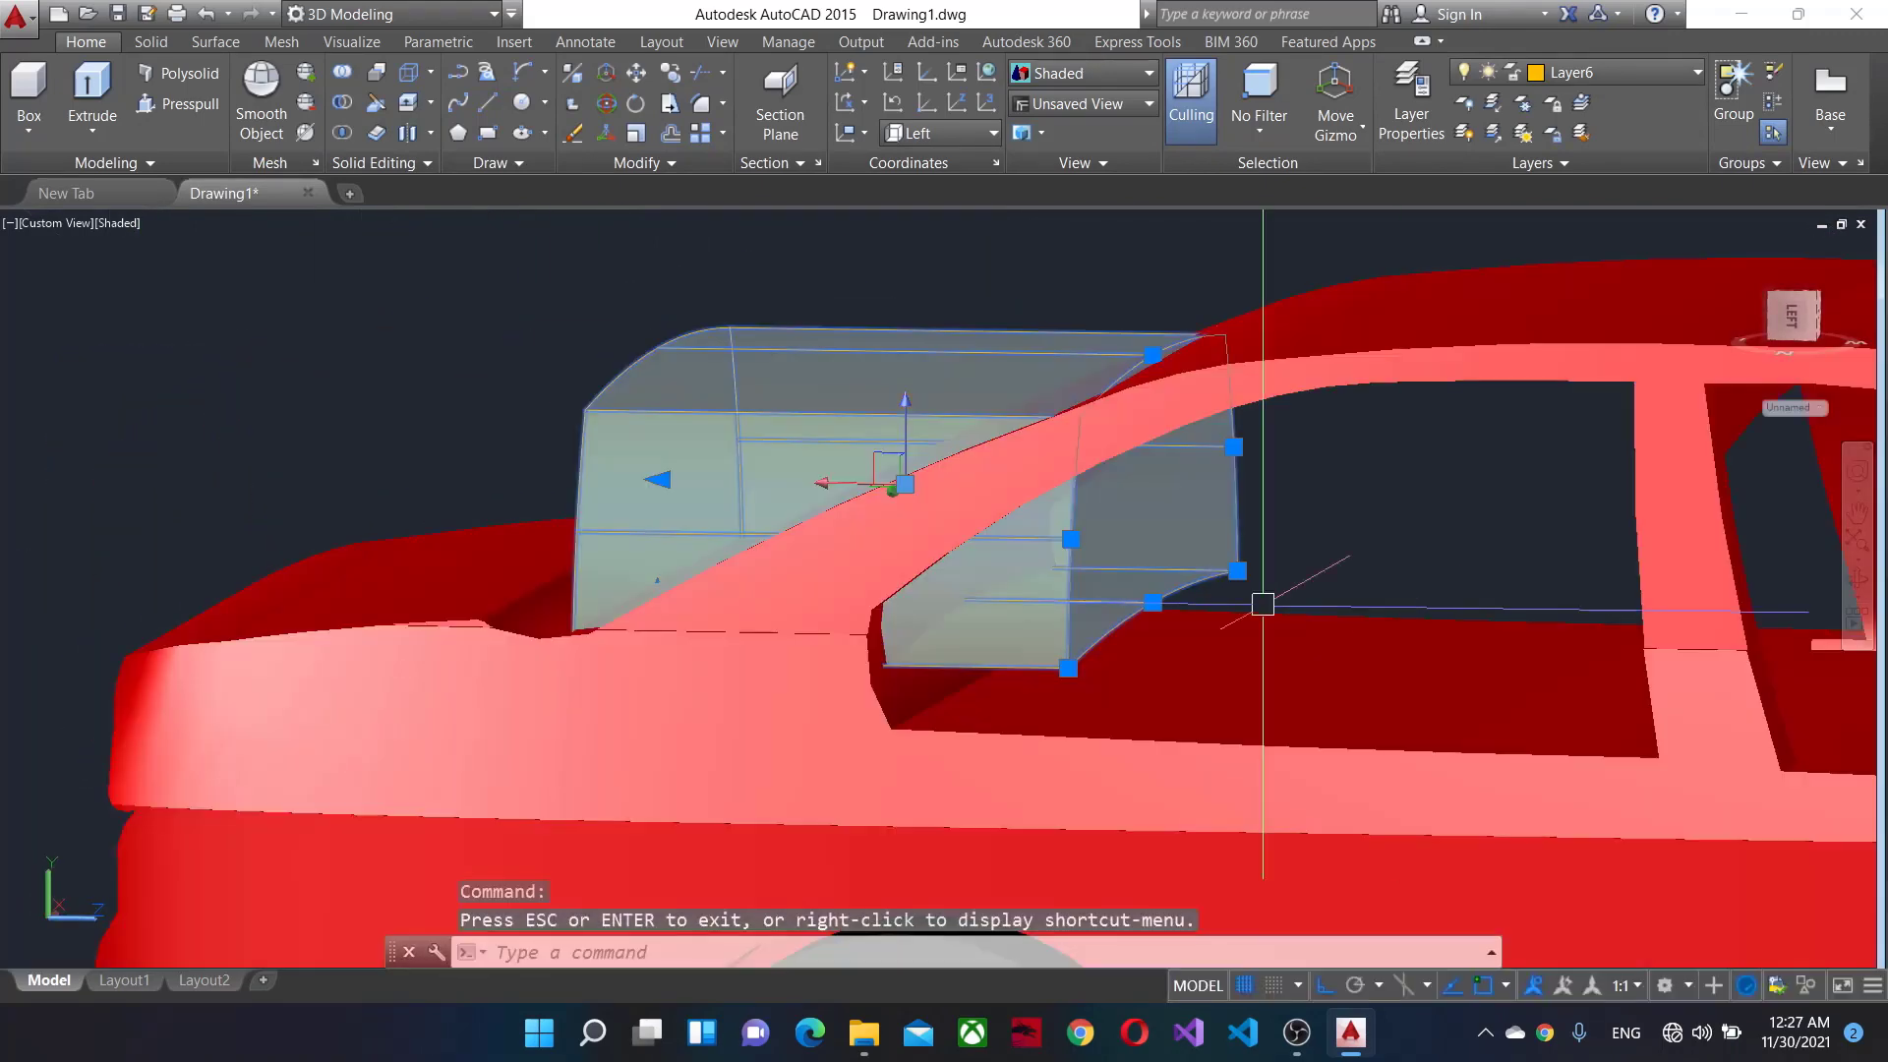
type("m")
key("Return")
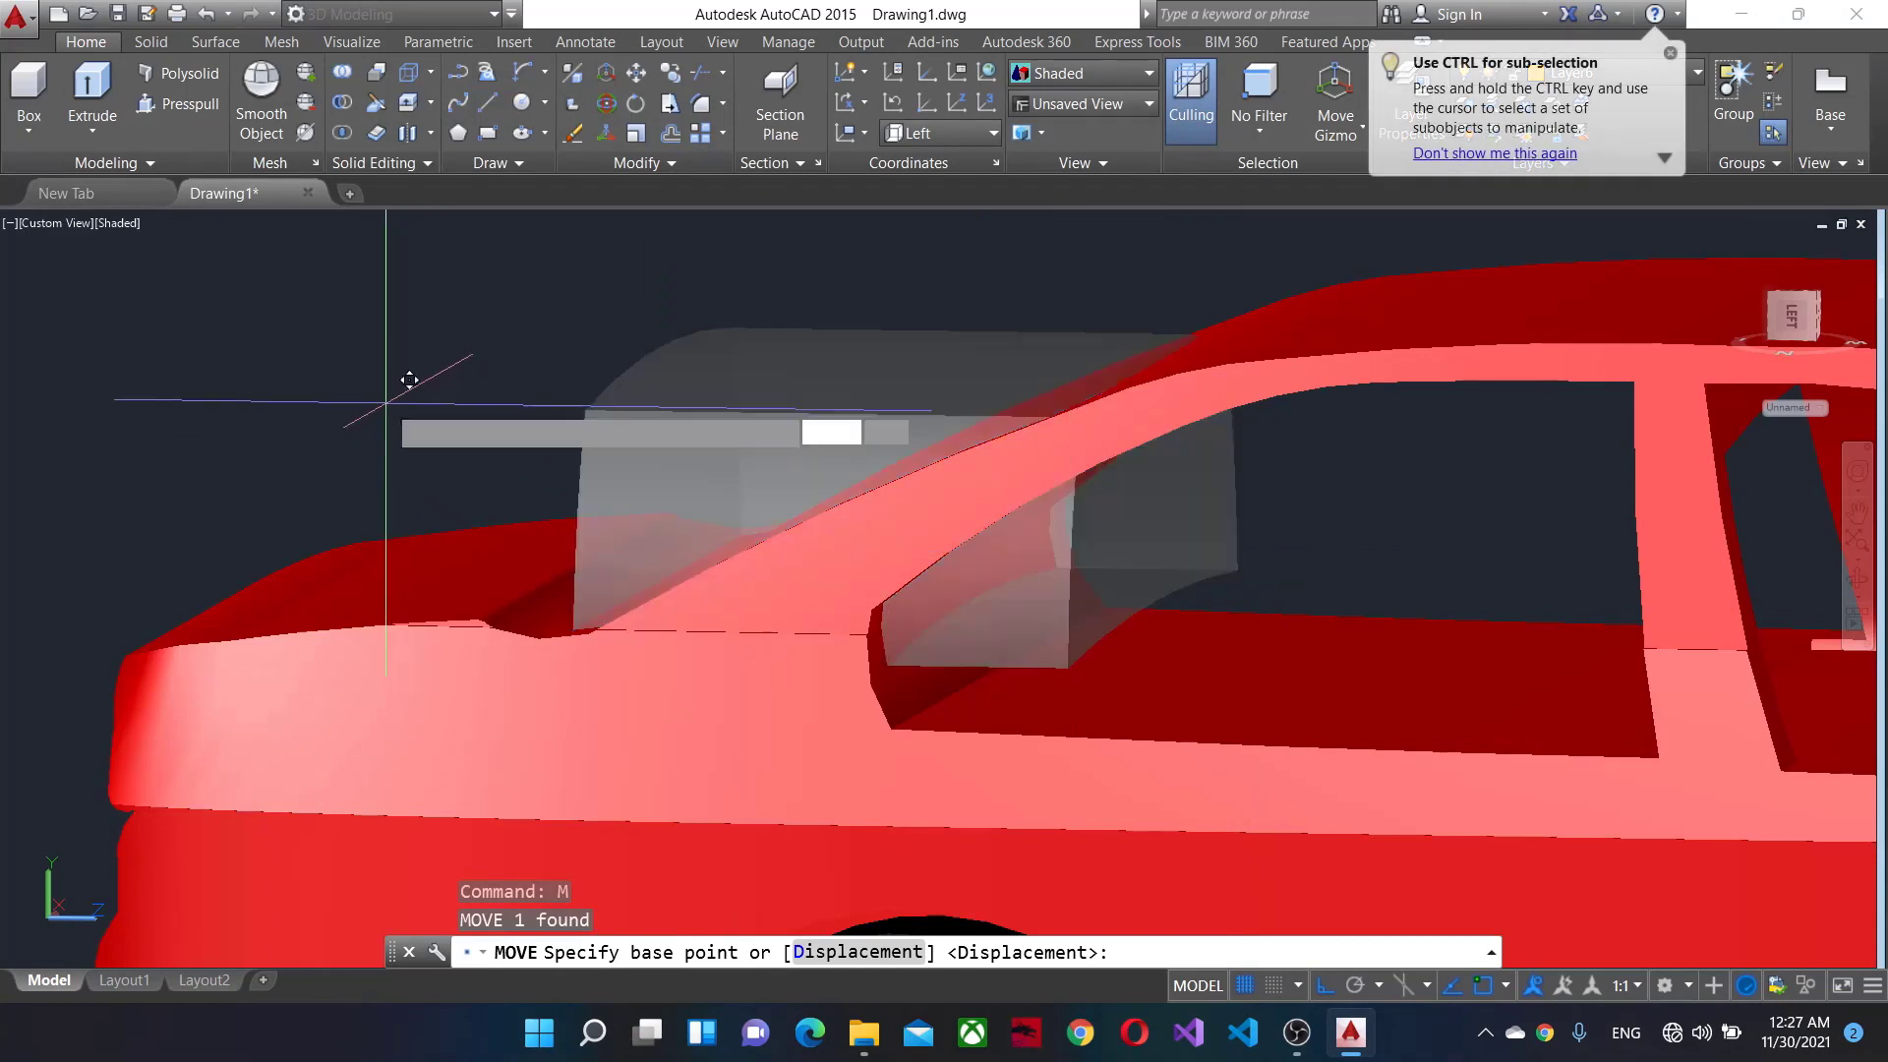
left_click(409, 380)
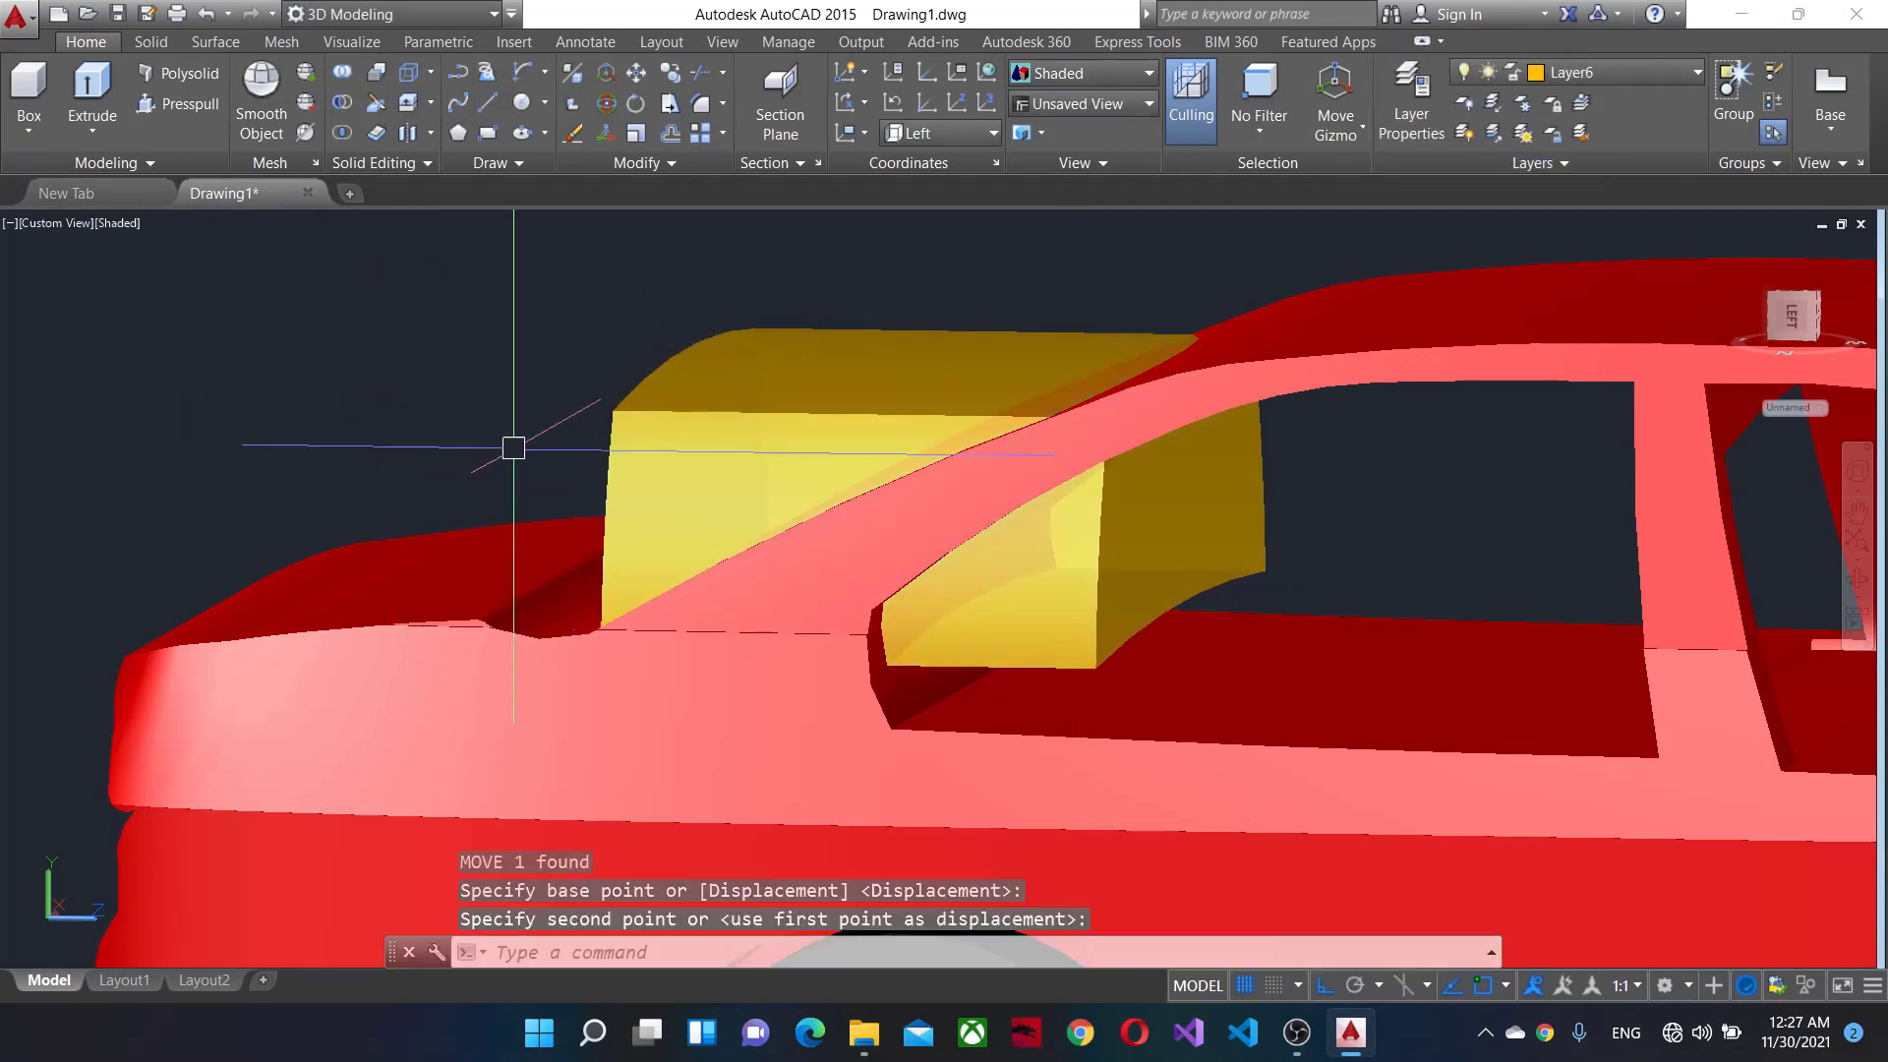
mouse_move(510, 437)
middle_mouse_down("shift")
mouse_move(1565, 626)
mouse_move(1657, 539)
mouse_move(1488, 539)
mouse_move(1471, 633)
mouse_move(1492, 674)
middle_mouse_up("shift")
Start a second move of the box, cancel it, and orbit back to a side view.
left_click(1307, 661)
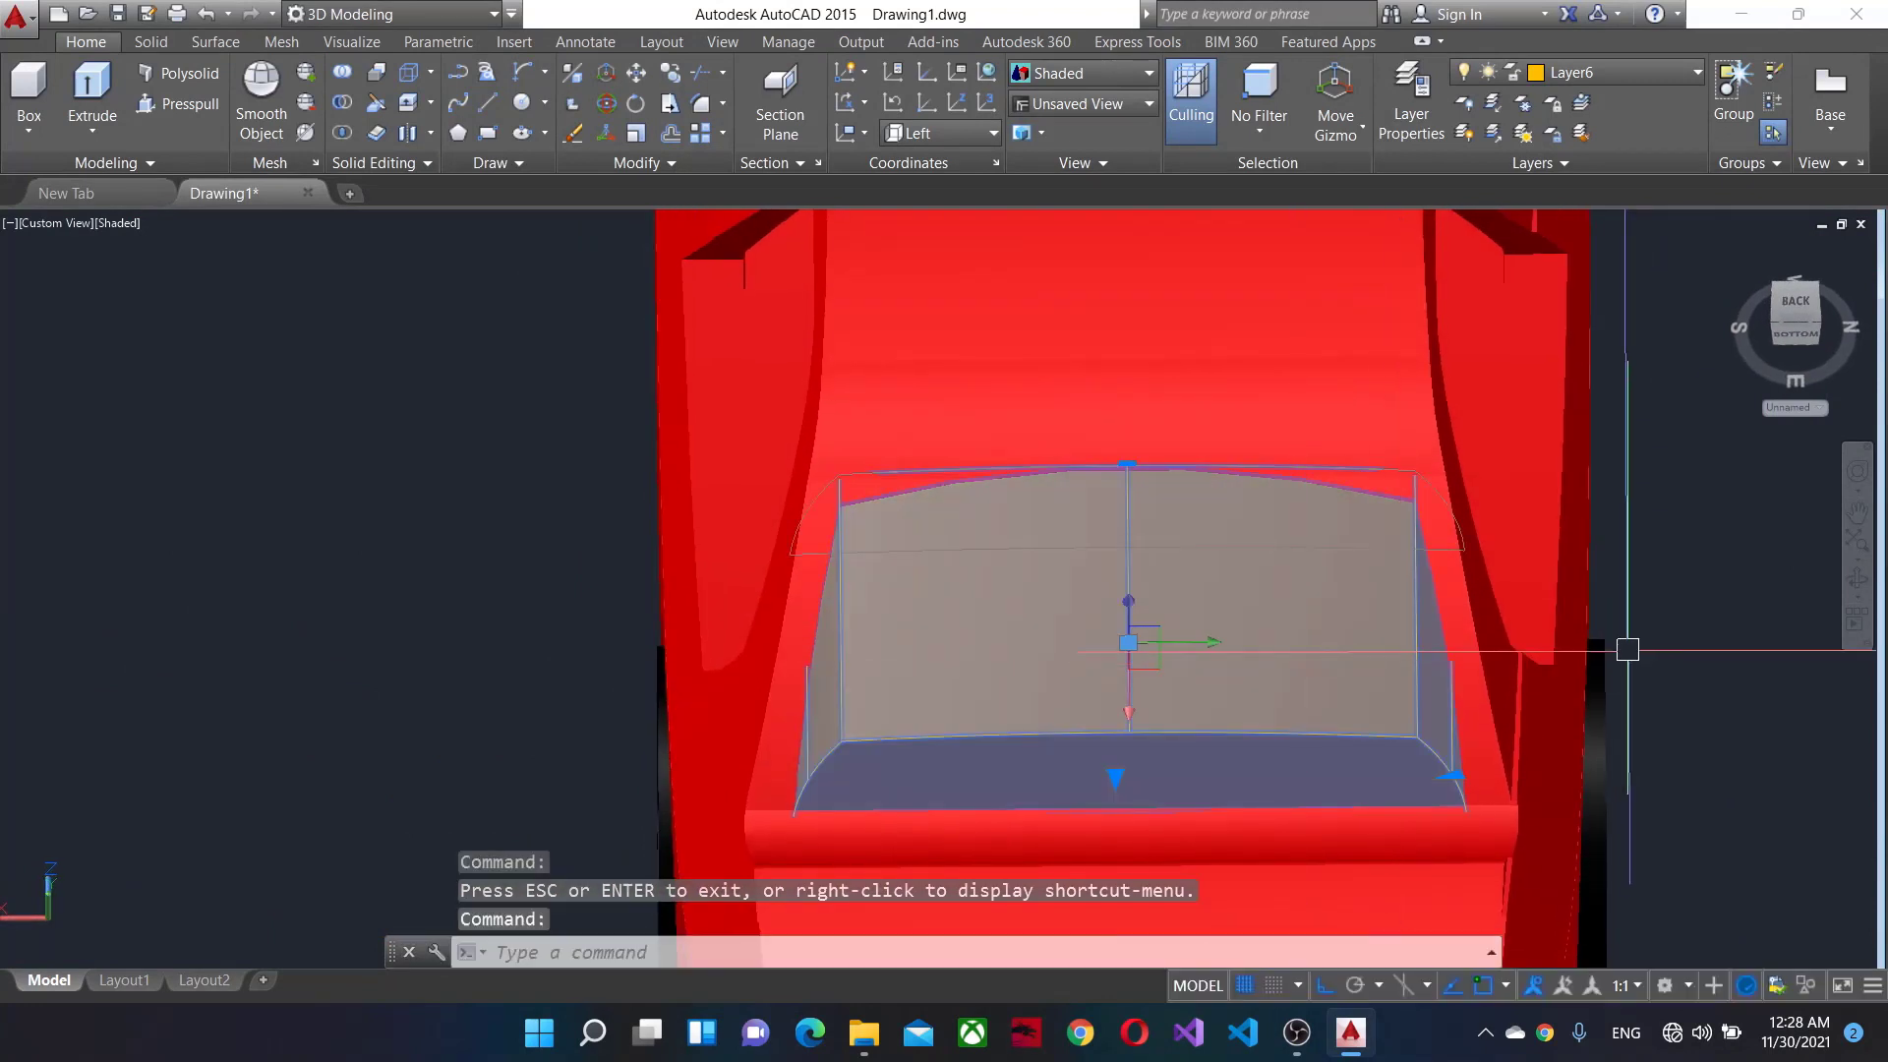
type("M")
key("Return")
left_click(1700, 681)
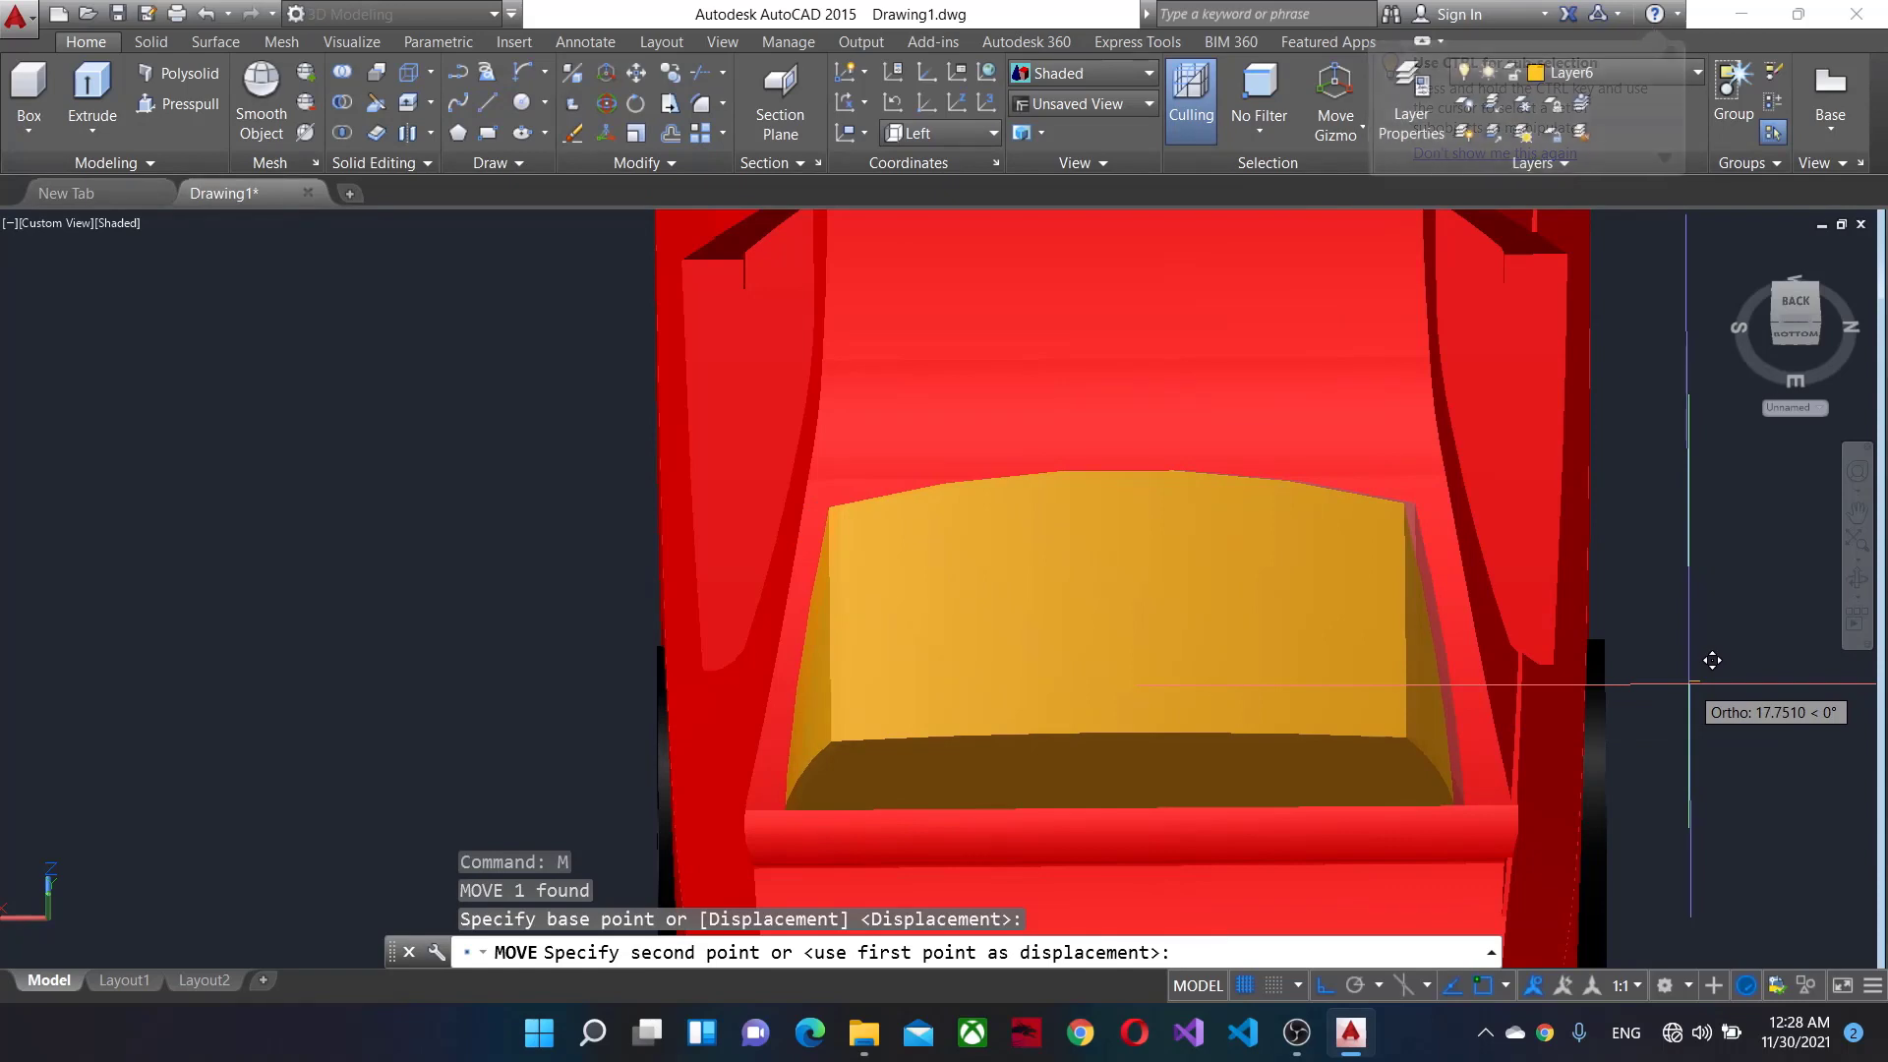
key("Escape")
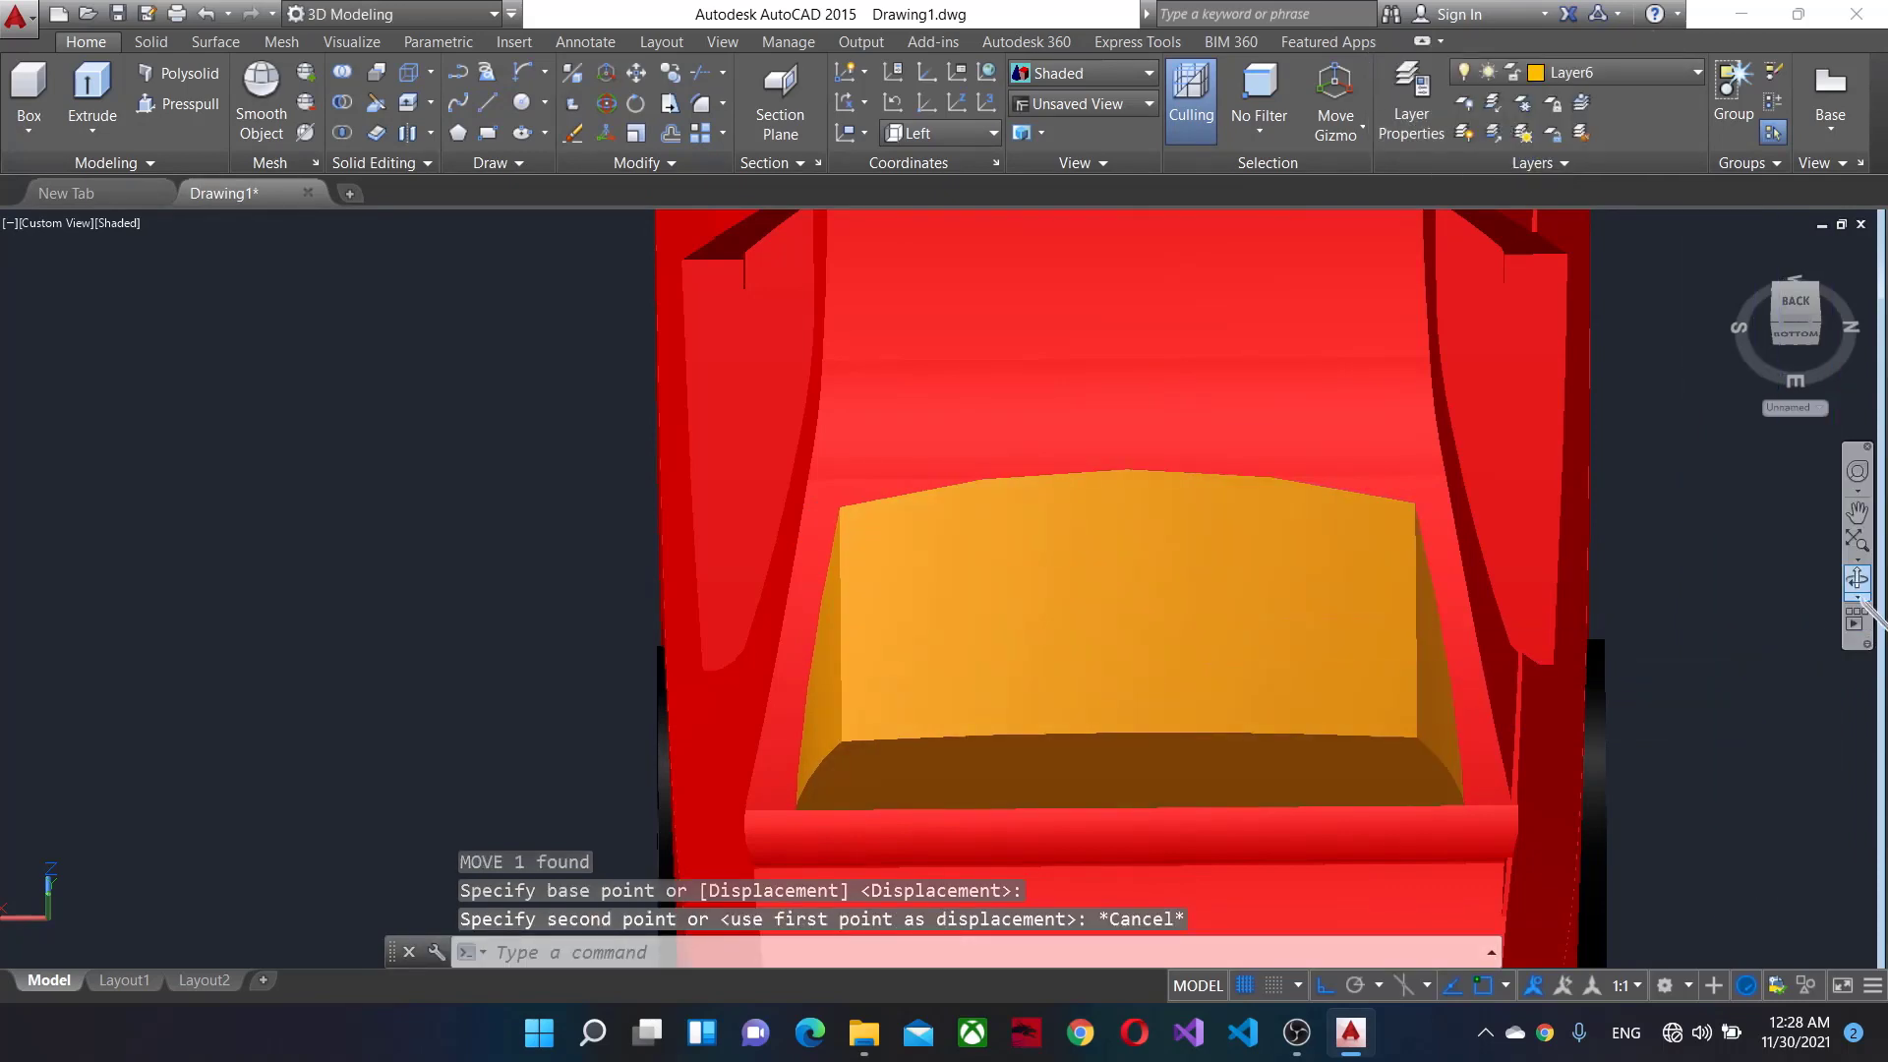
left_click(1857, 579)
mouse_move(1572, 506)
left_mouse_down()
mouse_move(1341, 485)
mouse_move(1201, 582)
left_mouse_up()
type("S")
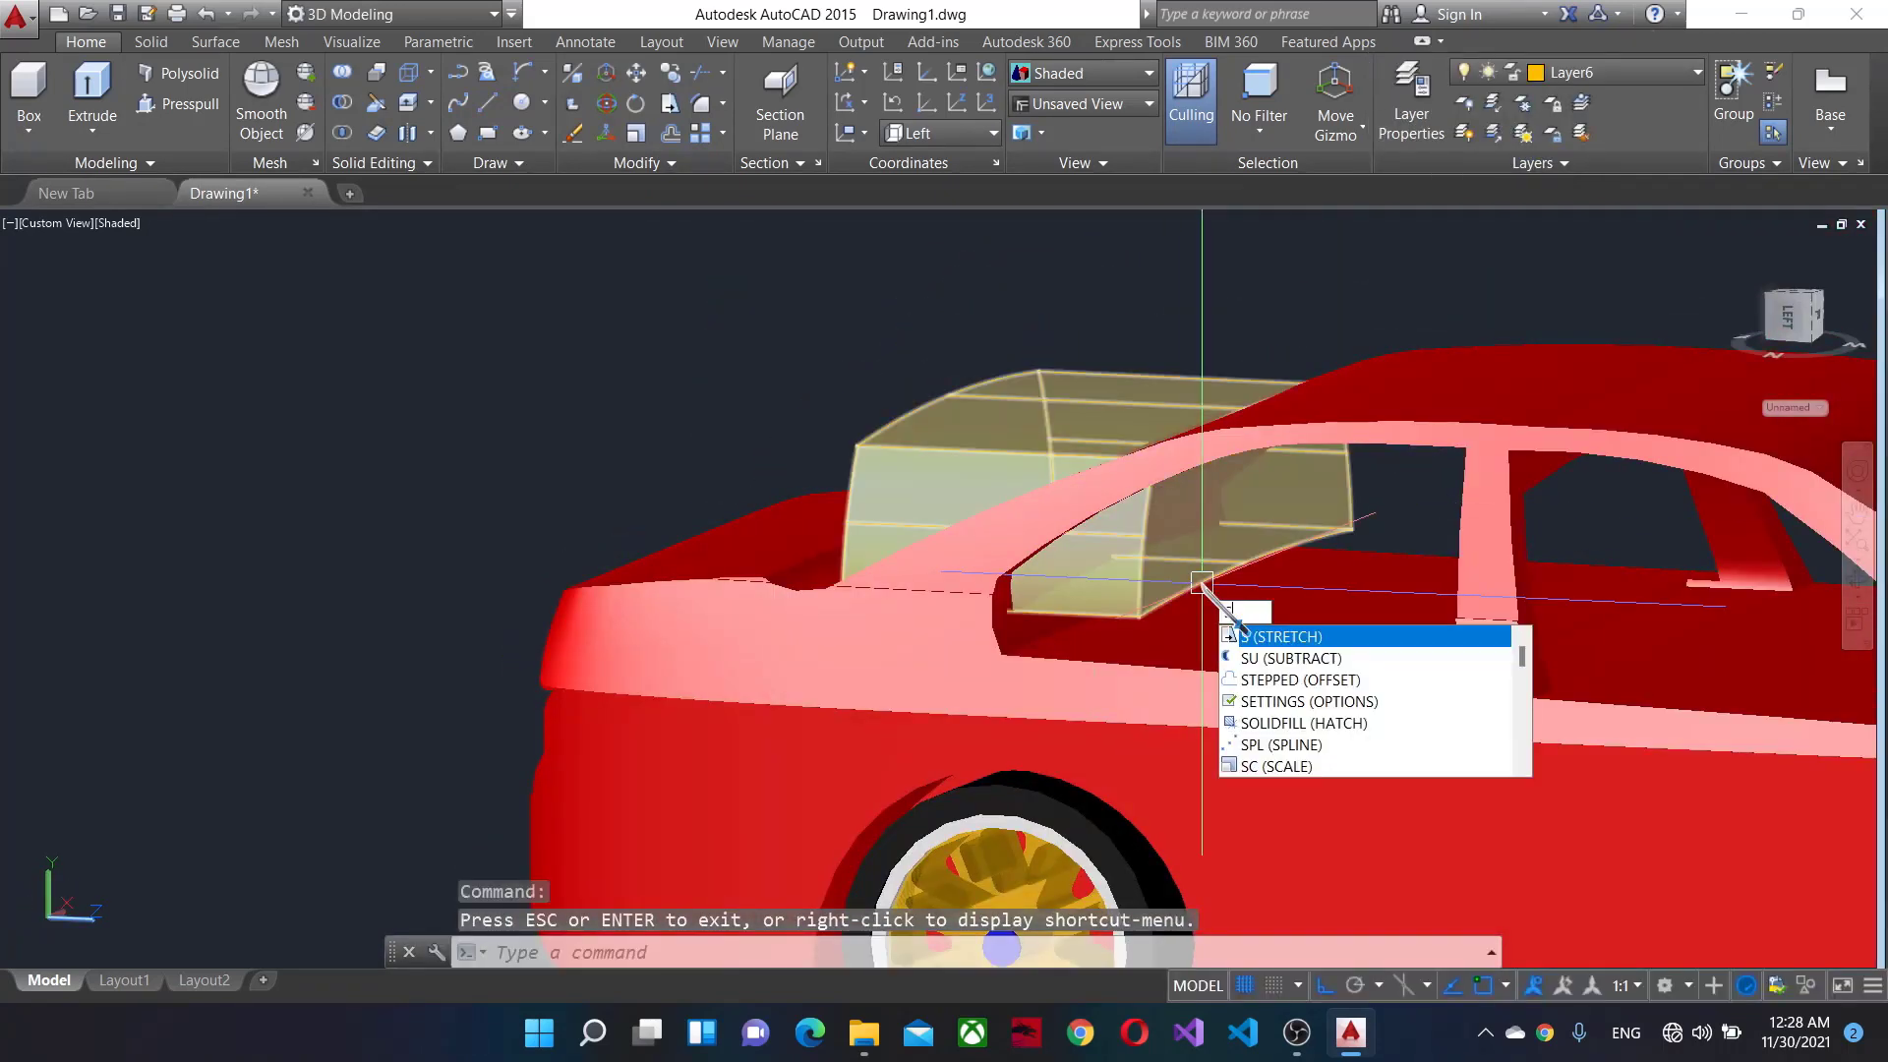
Subtract the yellow box from the red car body to open the rear window.
type("u")
key("Return")
left_click(897, 679)
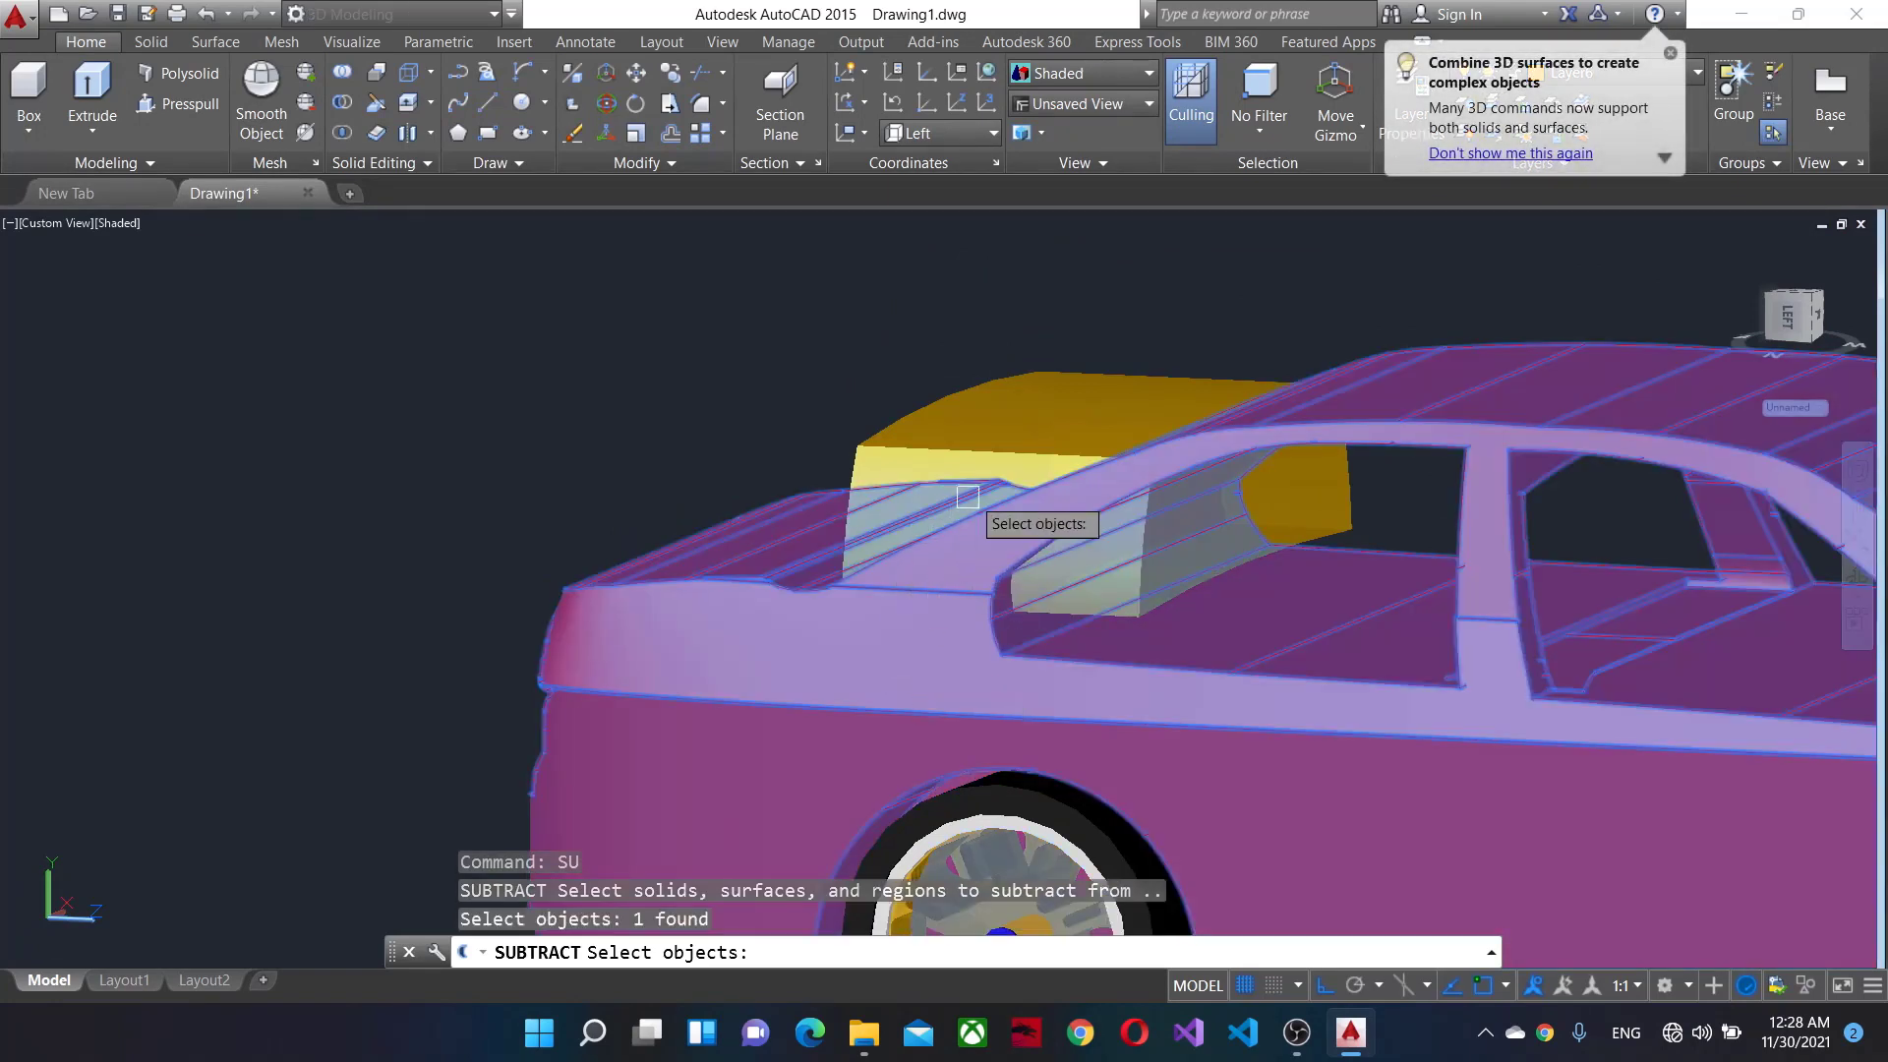
key("Return")
left_click(1097, 575)
key("Return")
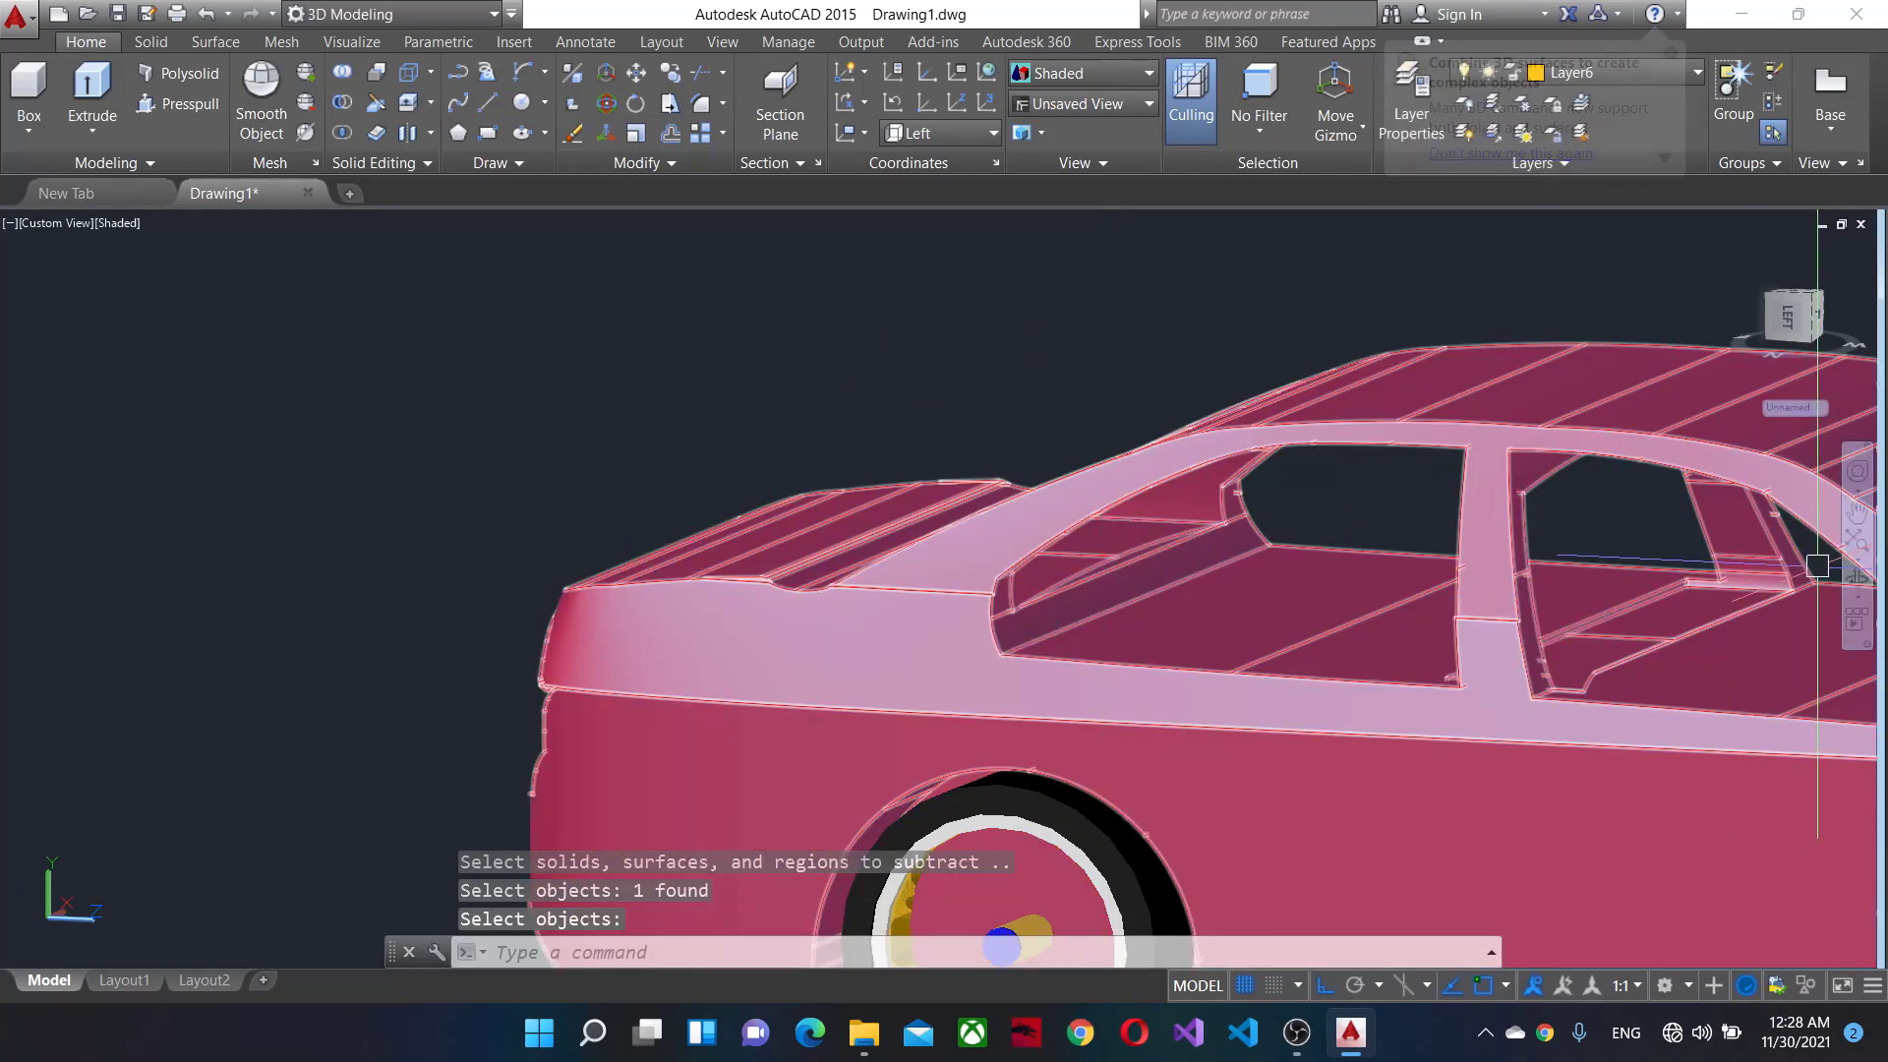
key("Return")
Orbit around the car to inspect its rear and side.
left_click(1858, 579)
left_click_drag(1370, 565, 1686, 603)
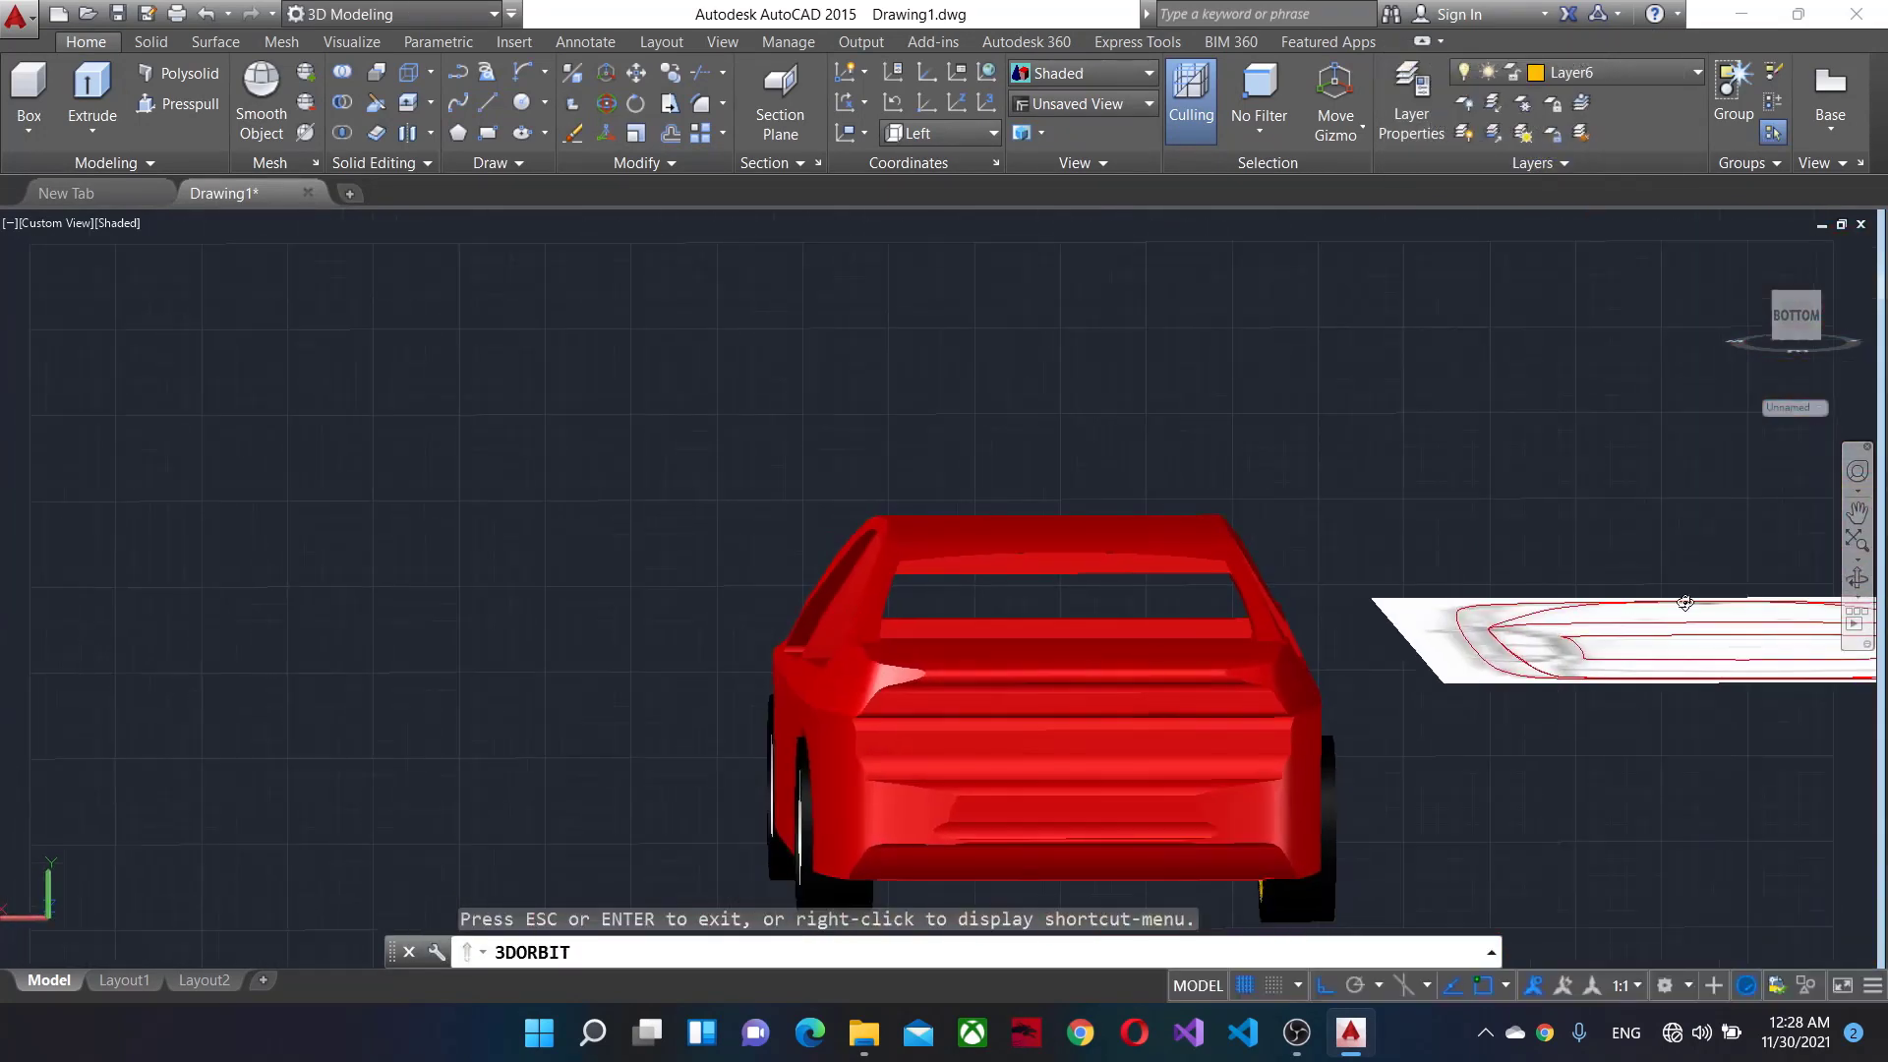
key("Escape")
left_click(1857, 578)
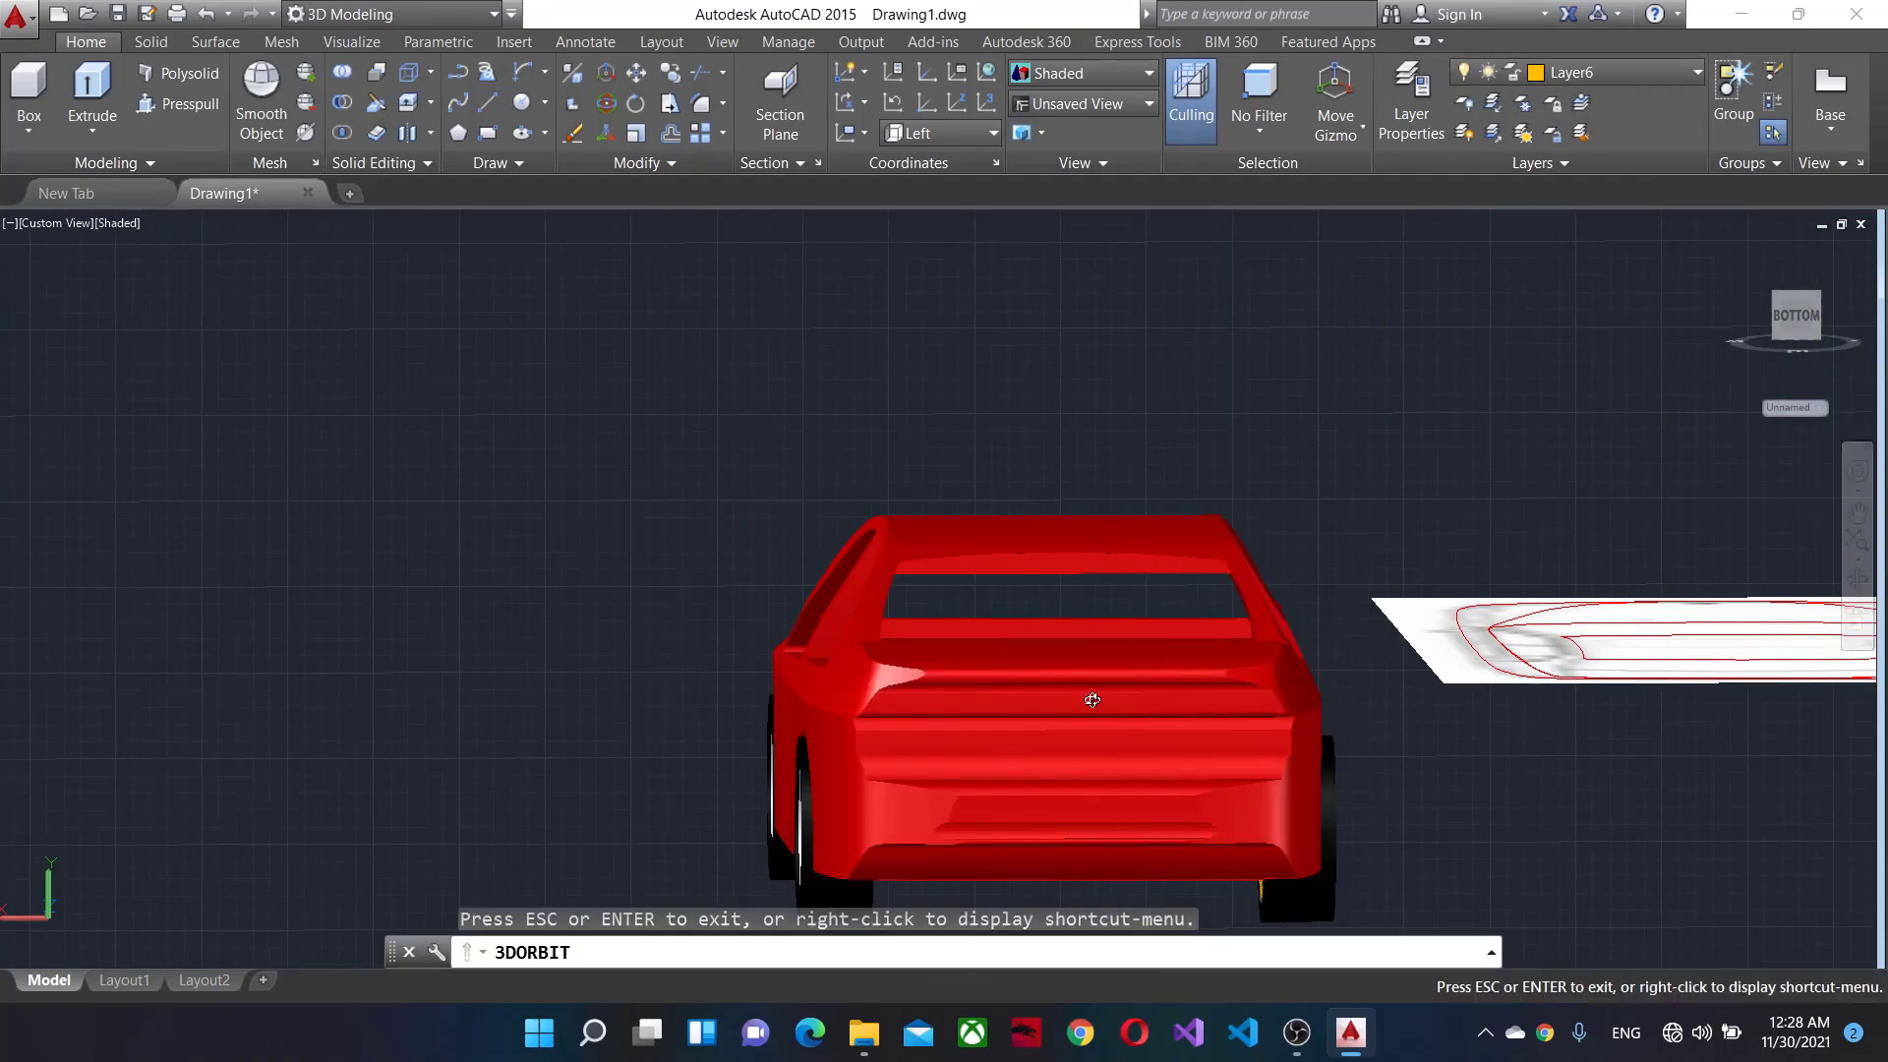
mouse_move(1072, 679)
left_mouse_down()
mouse_move(1346, 721)
mouse_move(1298, 708)
mouse_move(1429, 695)
mouse_move(1636, 750)
mouse_move(1237, 713)
mouse_move(999, 725)
mouse_move(1130, 800)
mouse_move(1058, 763)
mouse_move(1230, 768)
mouse_move(1518, 697)
left_mouse_up()
key("Escape")
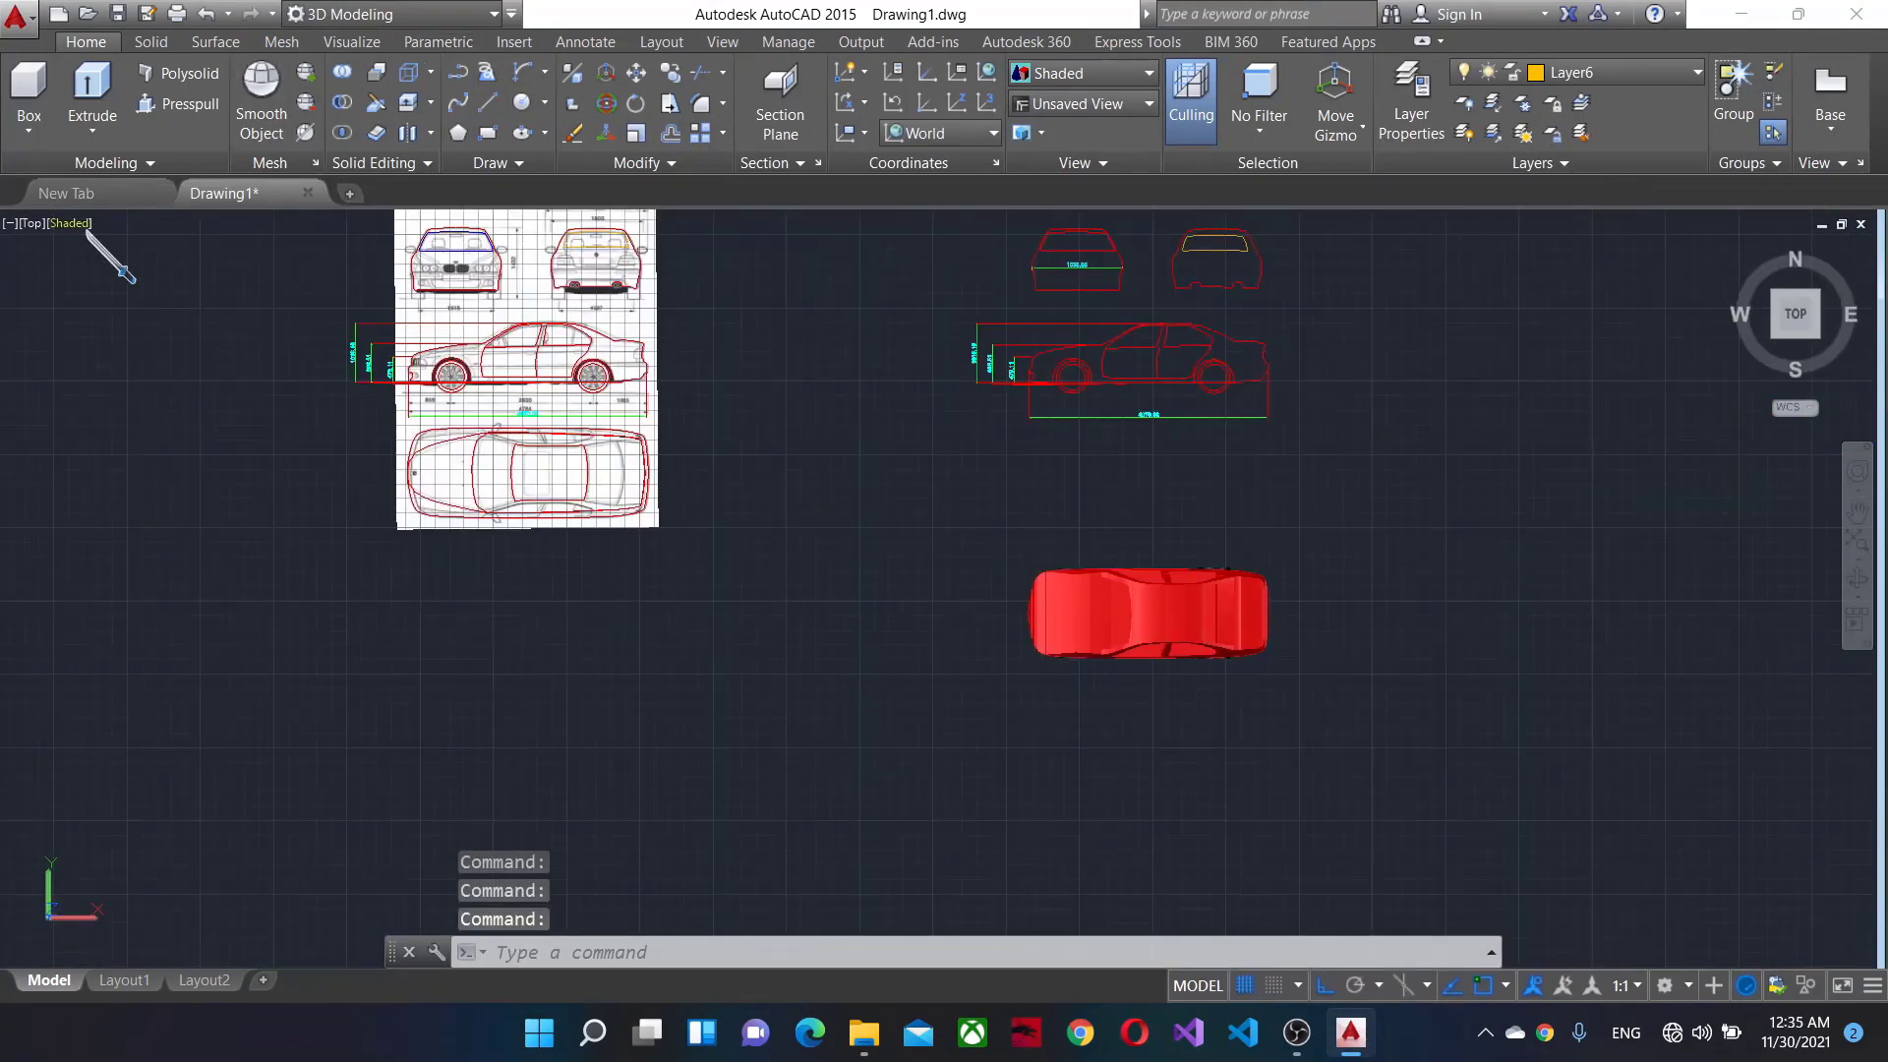
Switch to the 2D Wireframe visual style and zoom in on the body outline near a front wheel.
left_click(87, 230)
left_click(148, 280)
scroll(1553, 667, "up", 10)
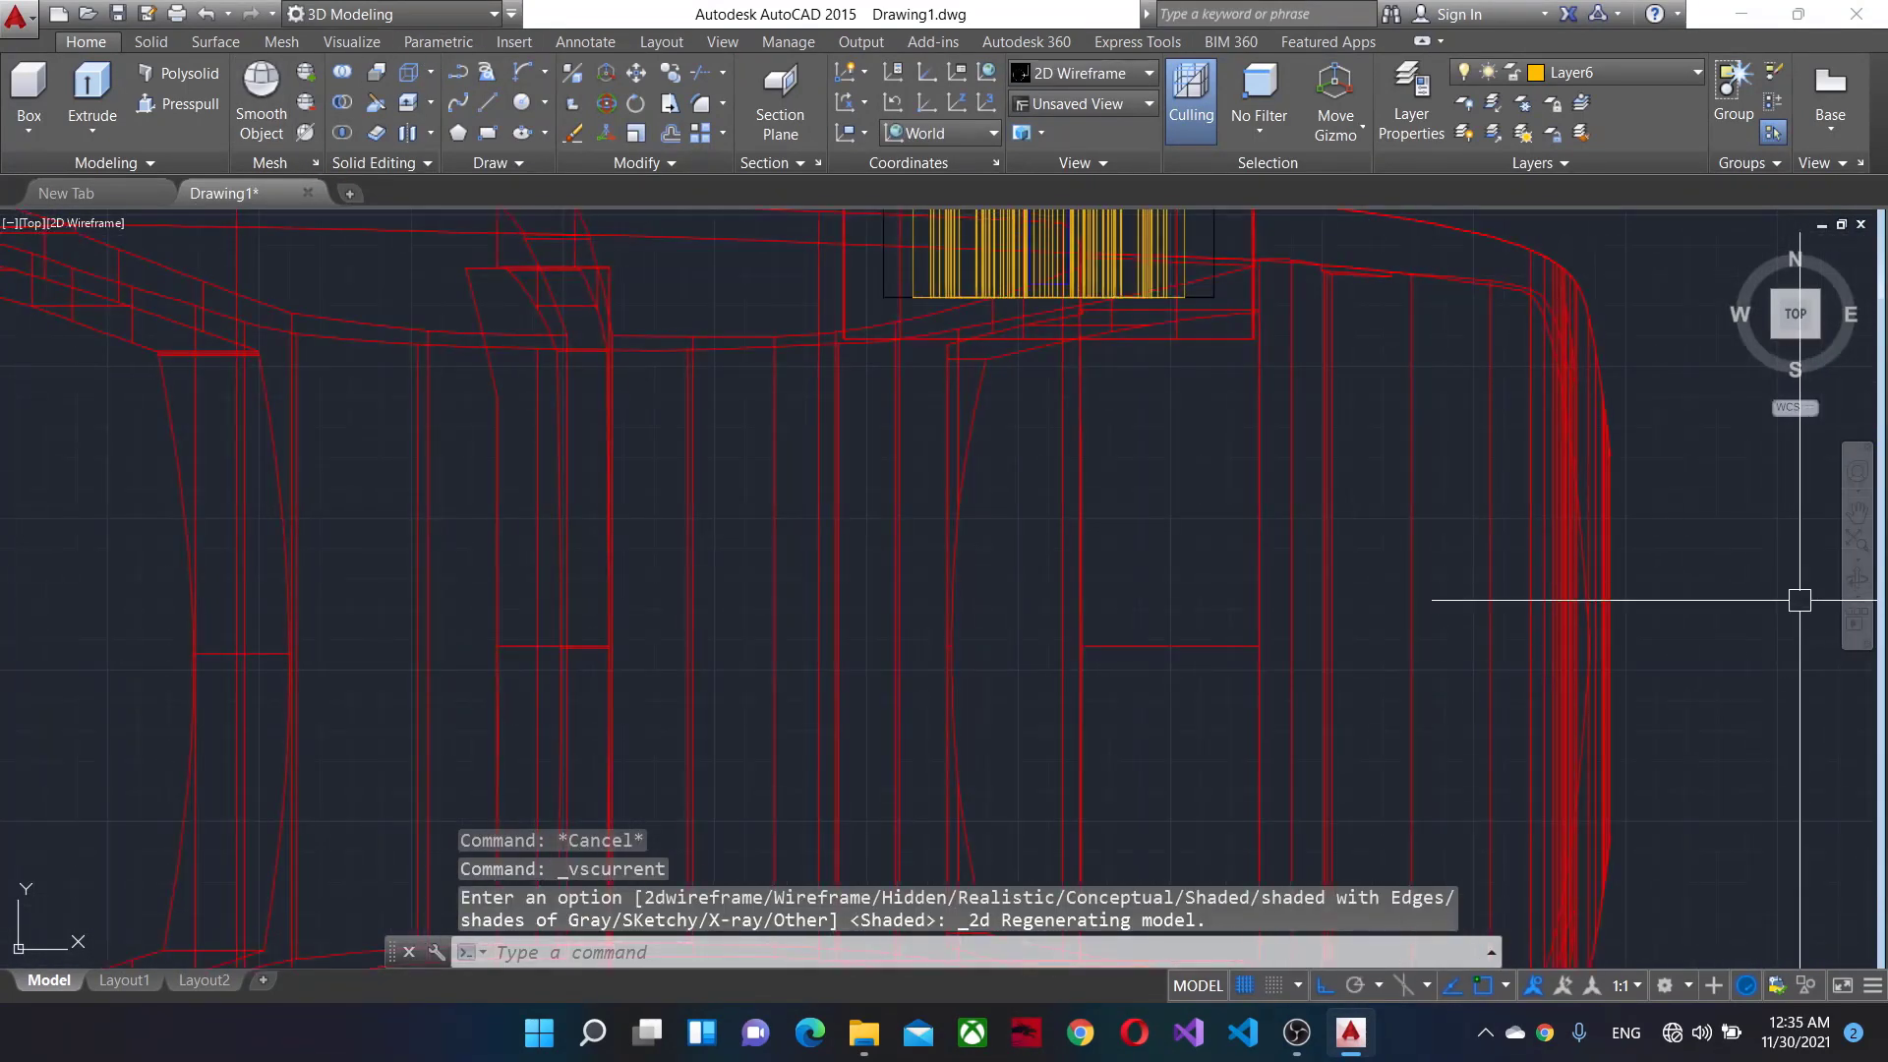
scroll(1222, 452, "down", 5)
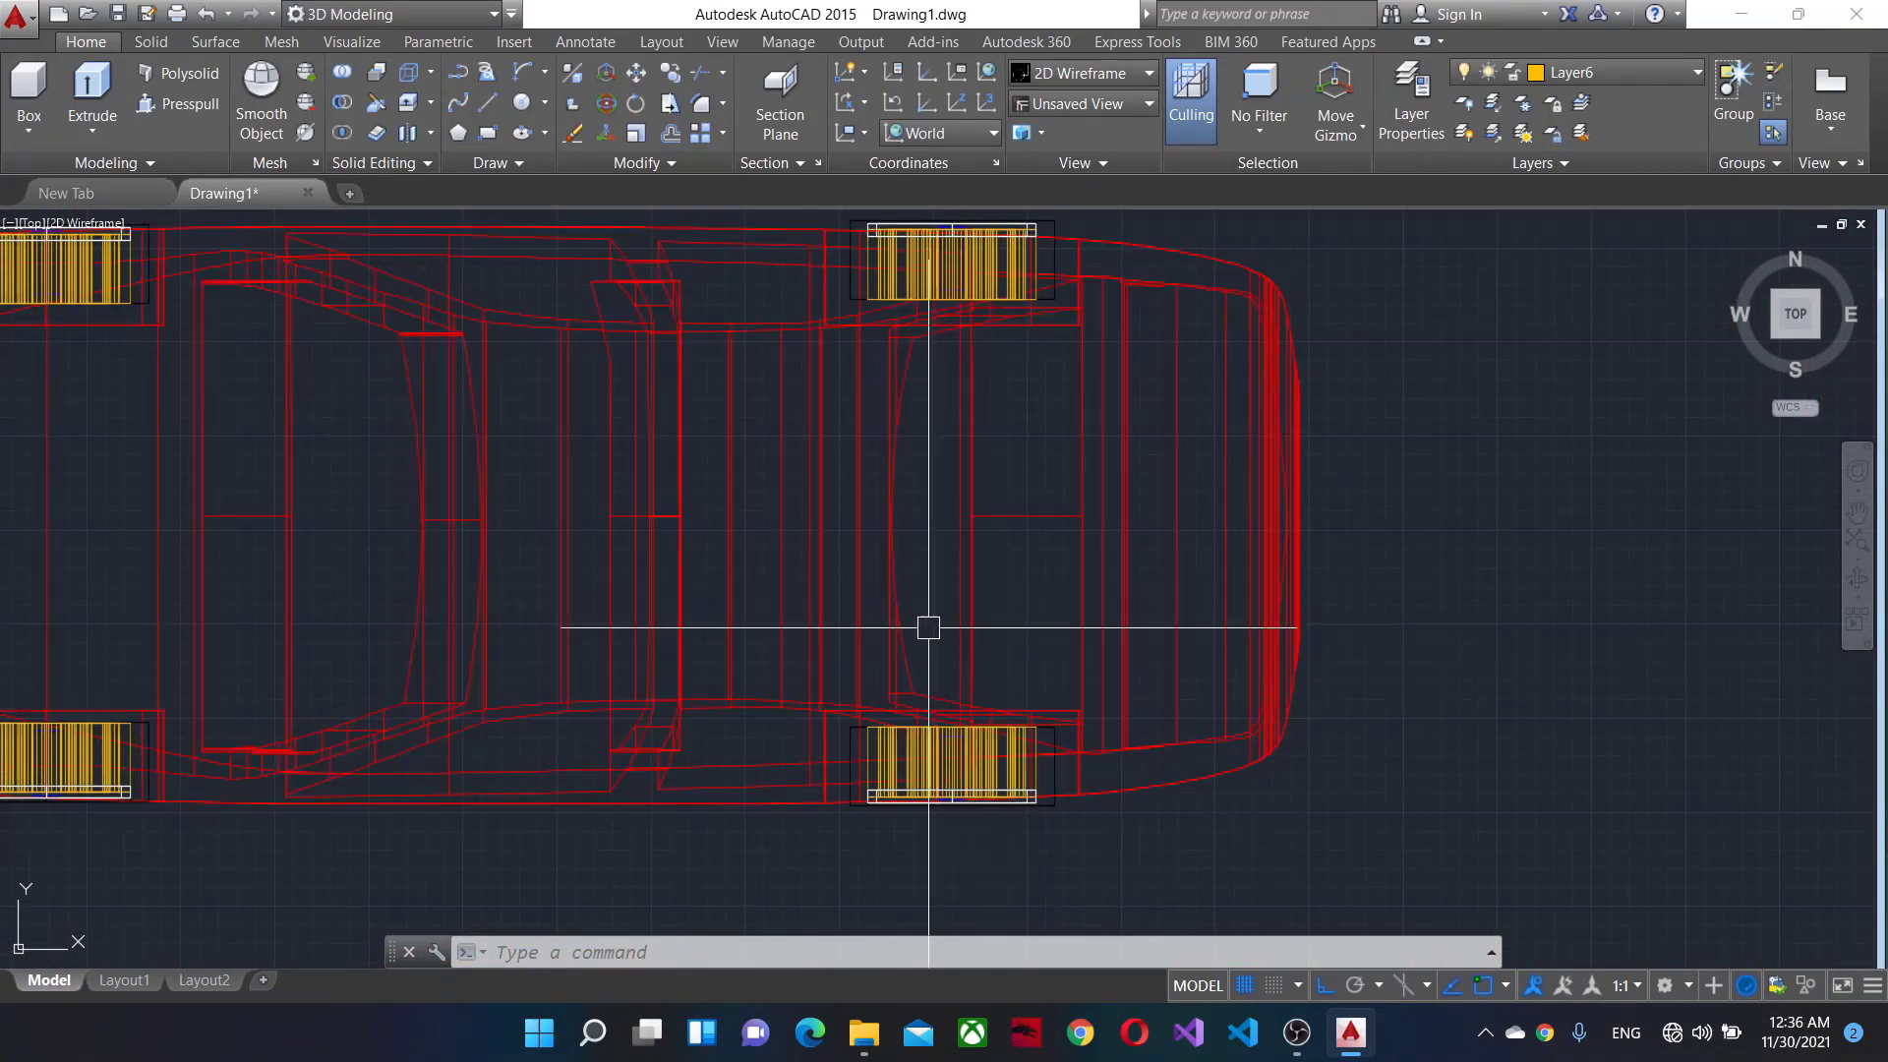
scroll(935, 624, "up", 10)
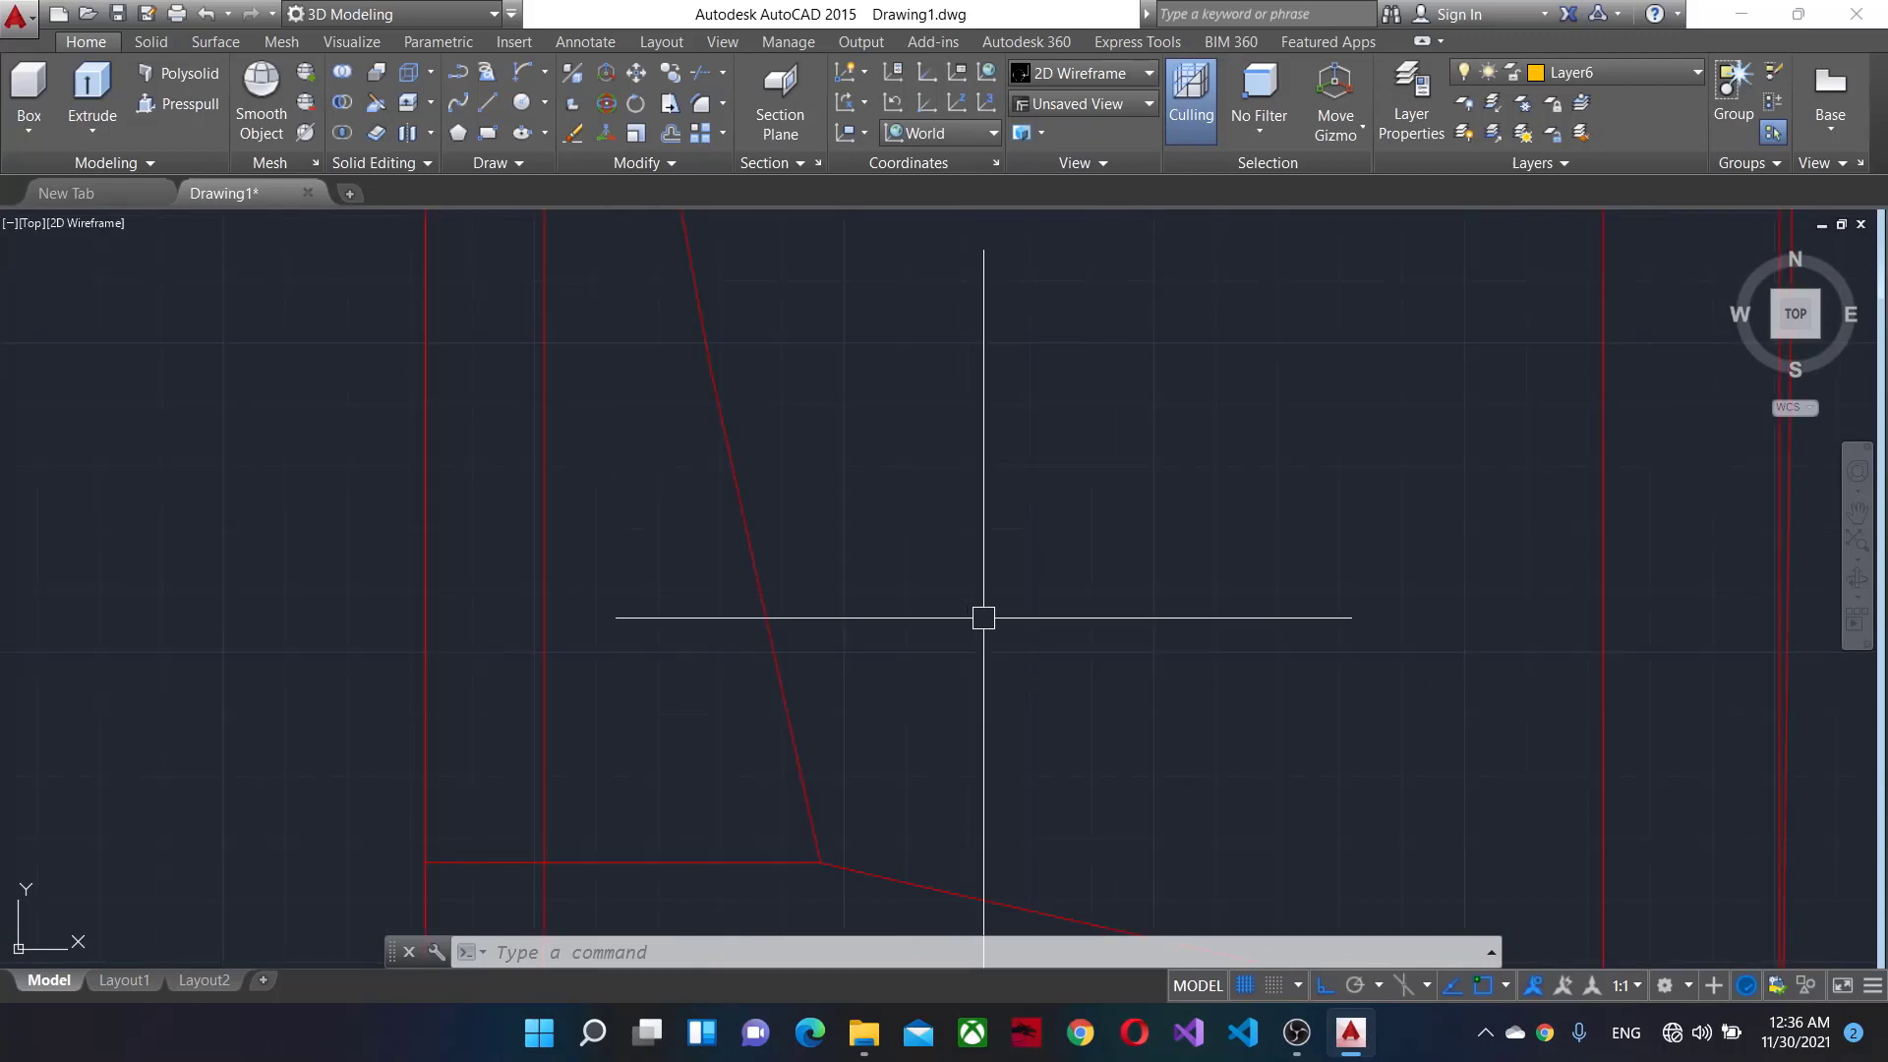
scroll(1166, 290, "down", 3)
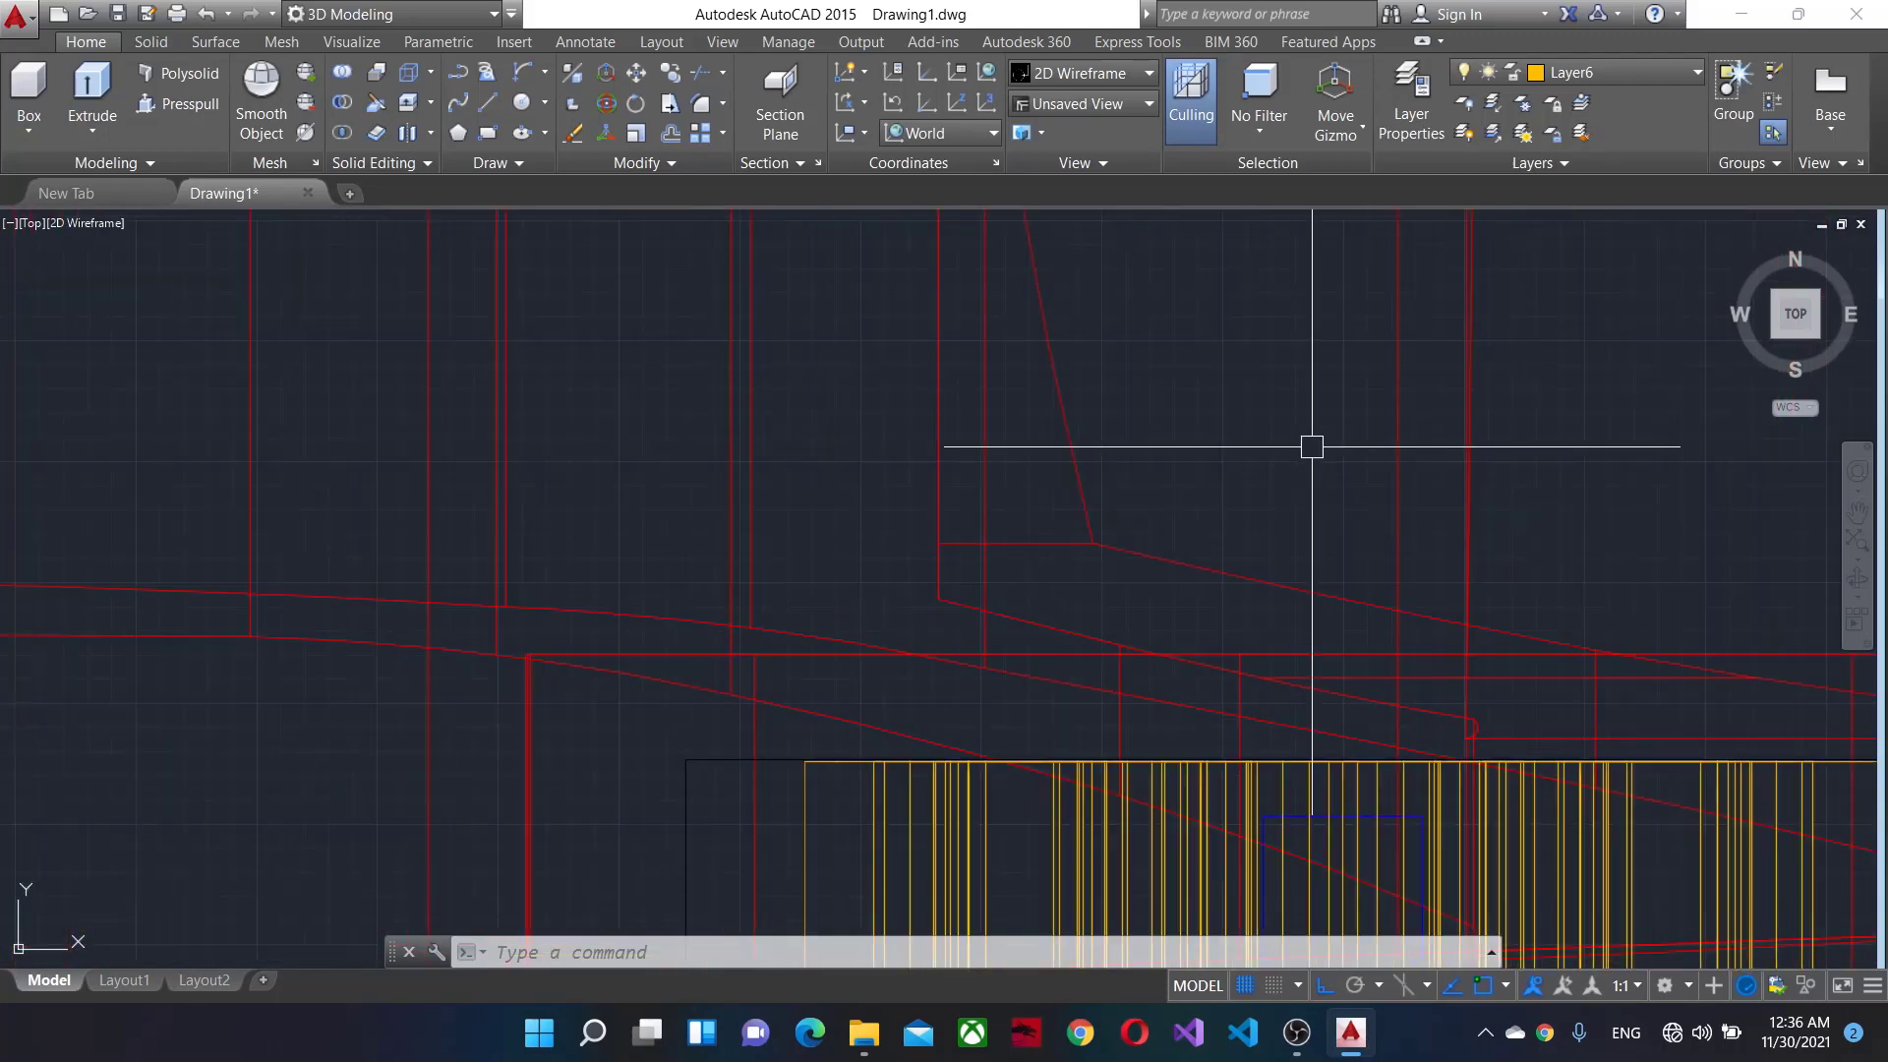
scroll(794, 725, "down", 1)
scroll(1017, 685, "down", 4)
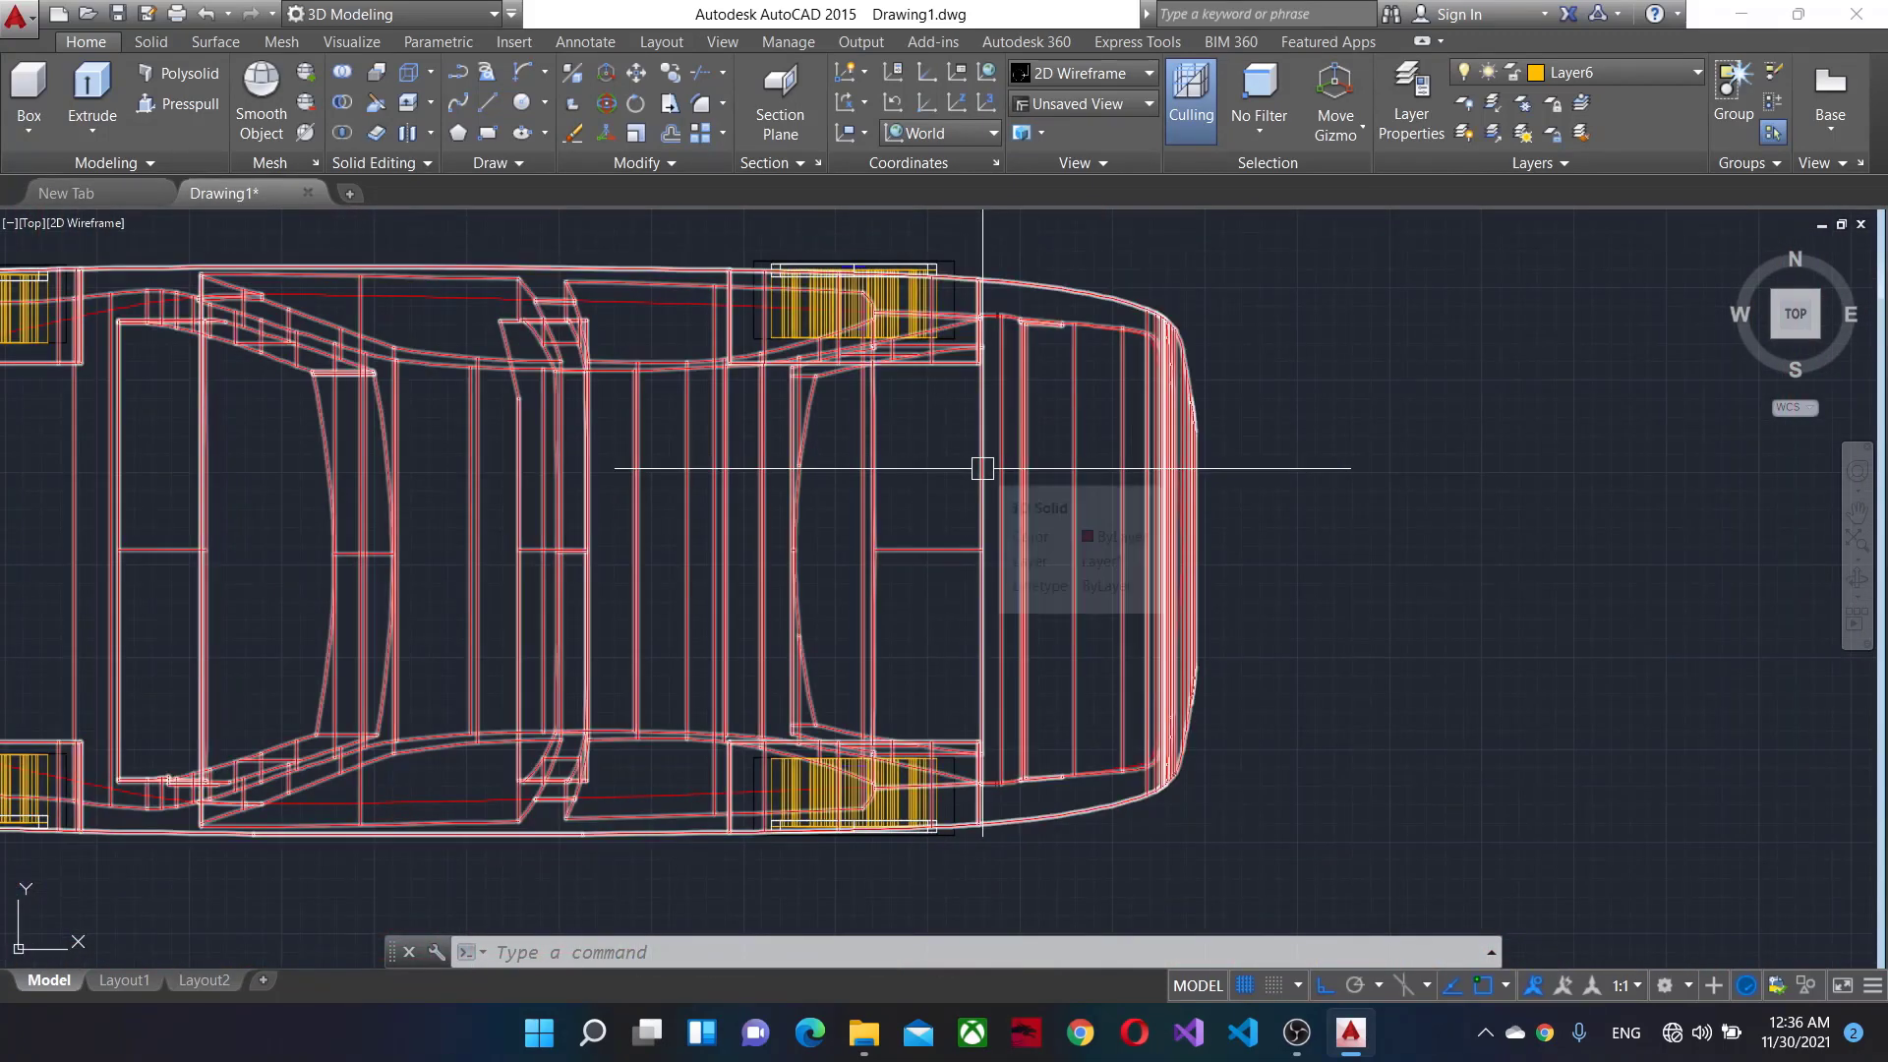
scroll(981, 469, "up", 5)
scroll(846, 560, "down", 2)
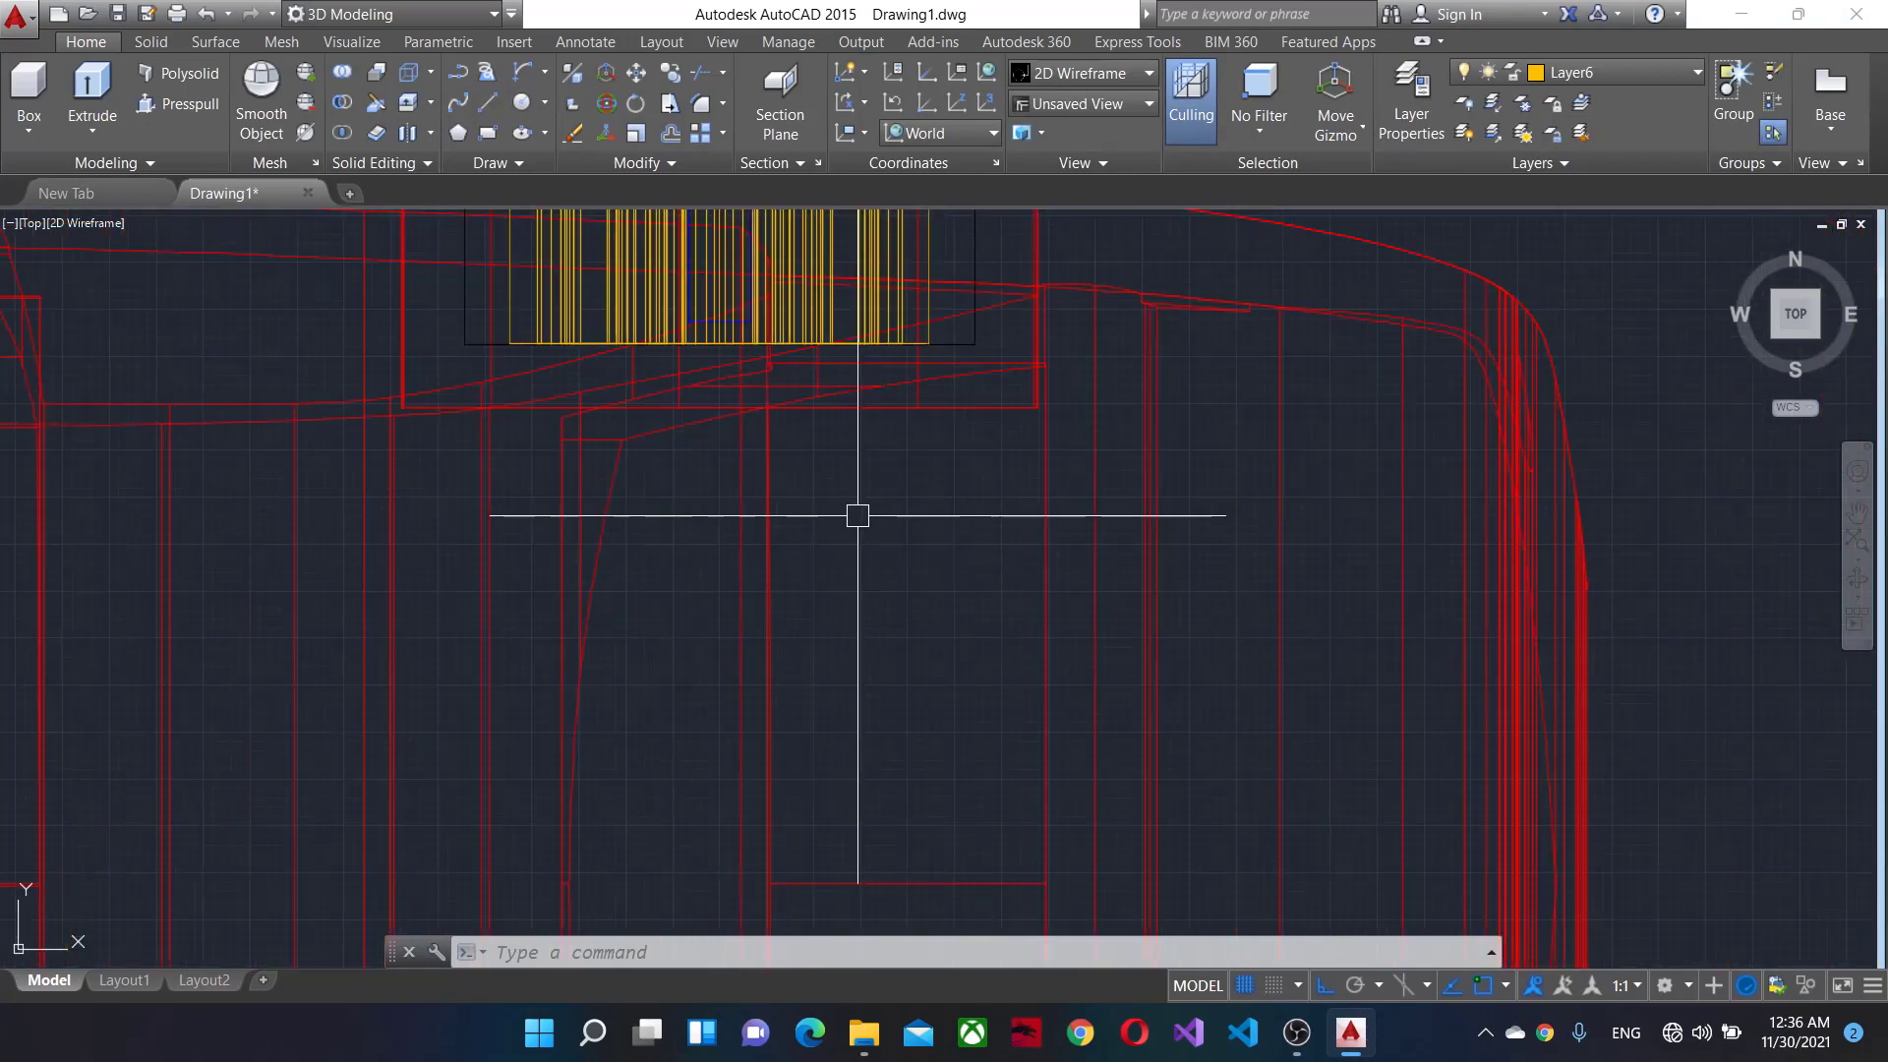
scroll(1259, 576, "down", 2)
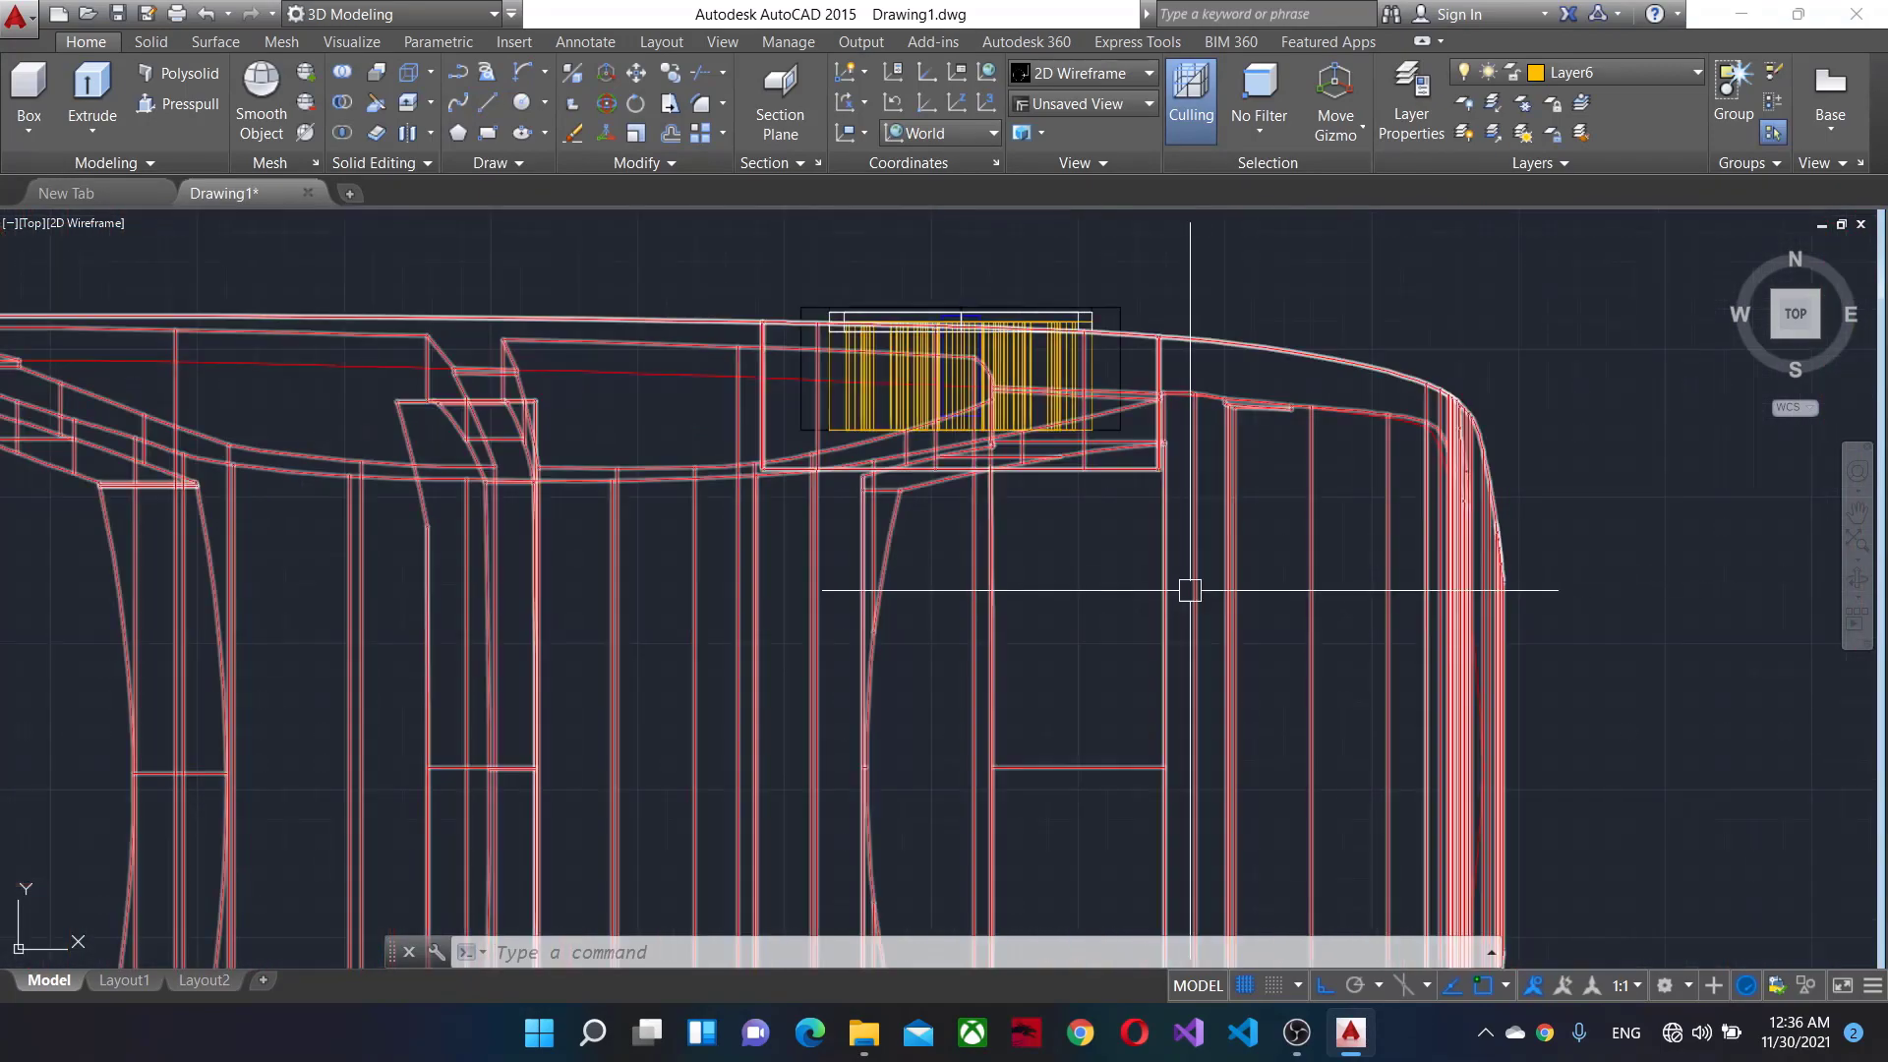
scroll(1121, 438, "up", 3)
scroll(990, 561, "up", 3)
scroll(864, 573, "up", 2)
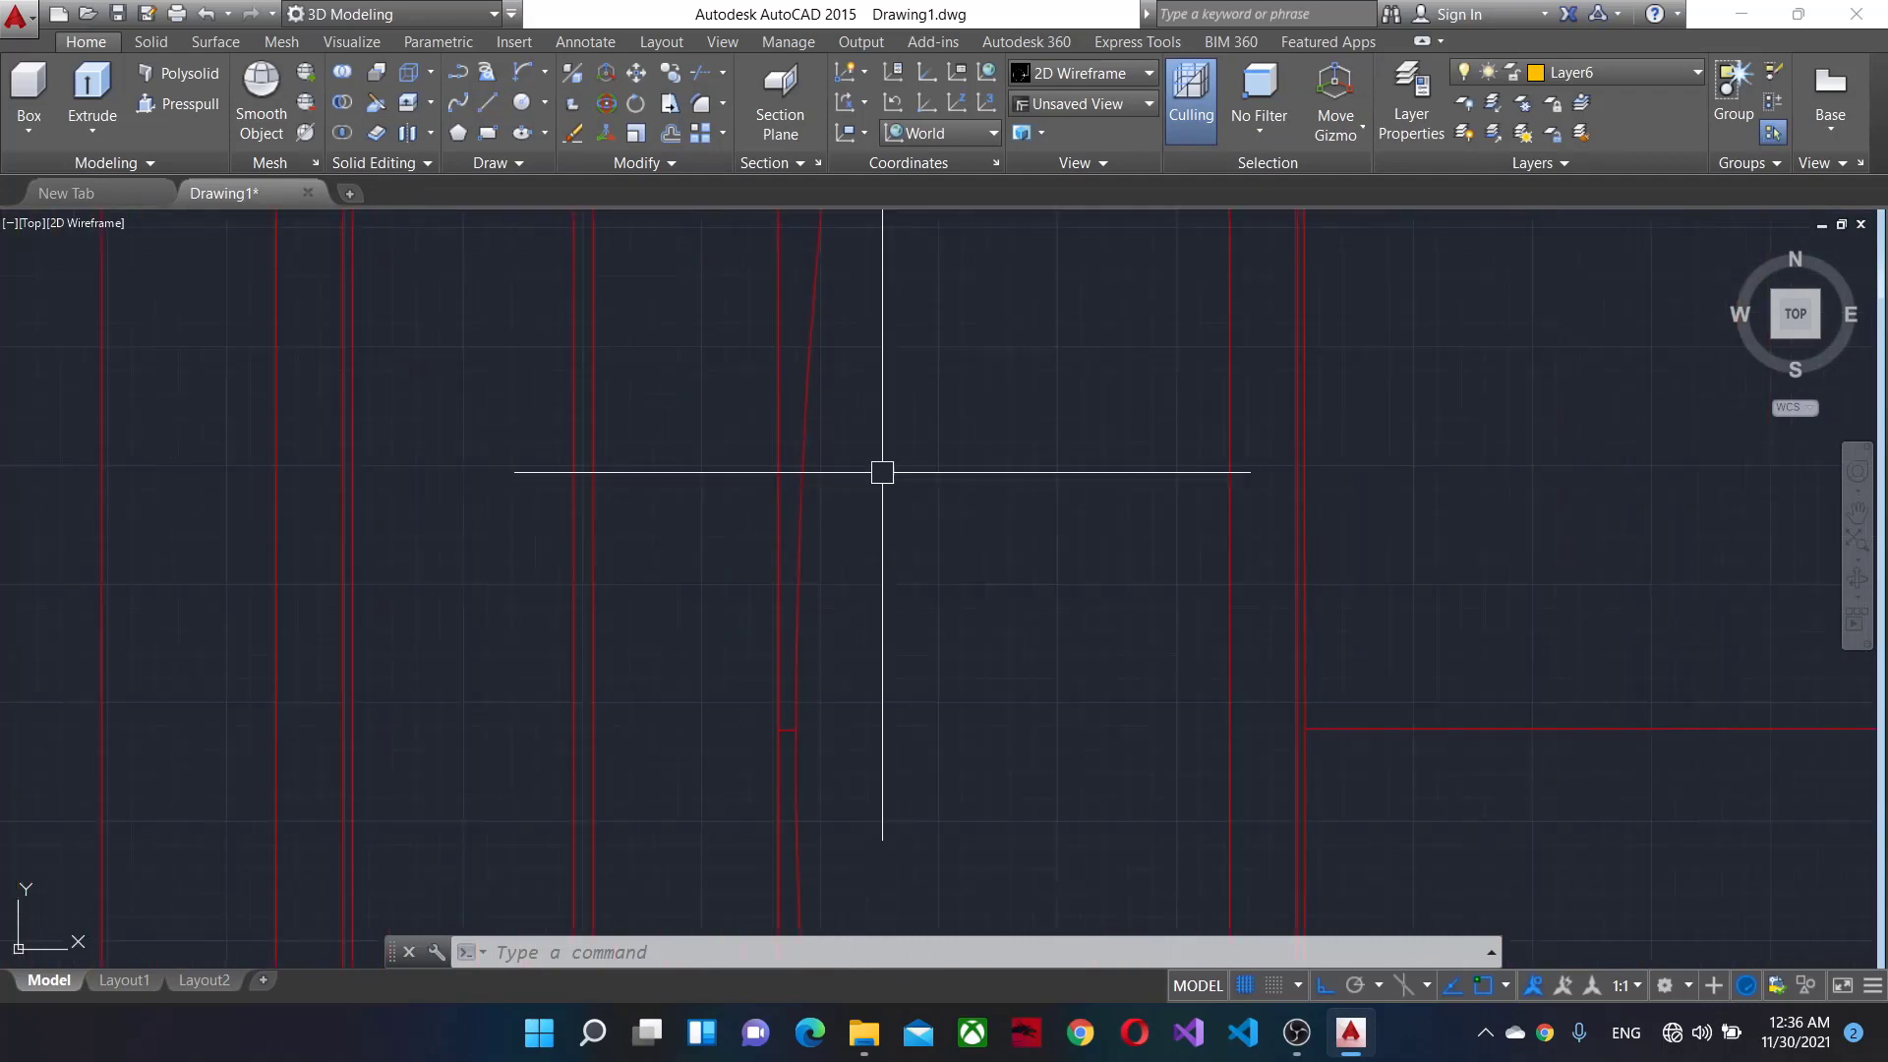
scroll(893, 645, "down", 1)
scroll(847, 513, "down", 3)
scroll(886, 551, "up", 1)
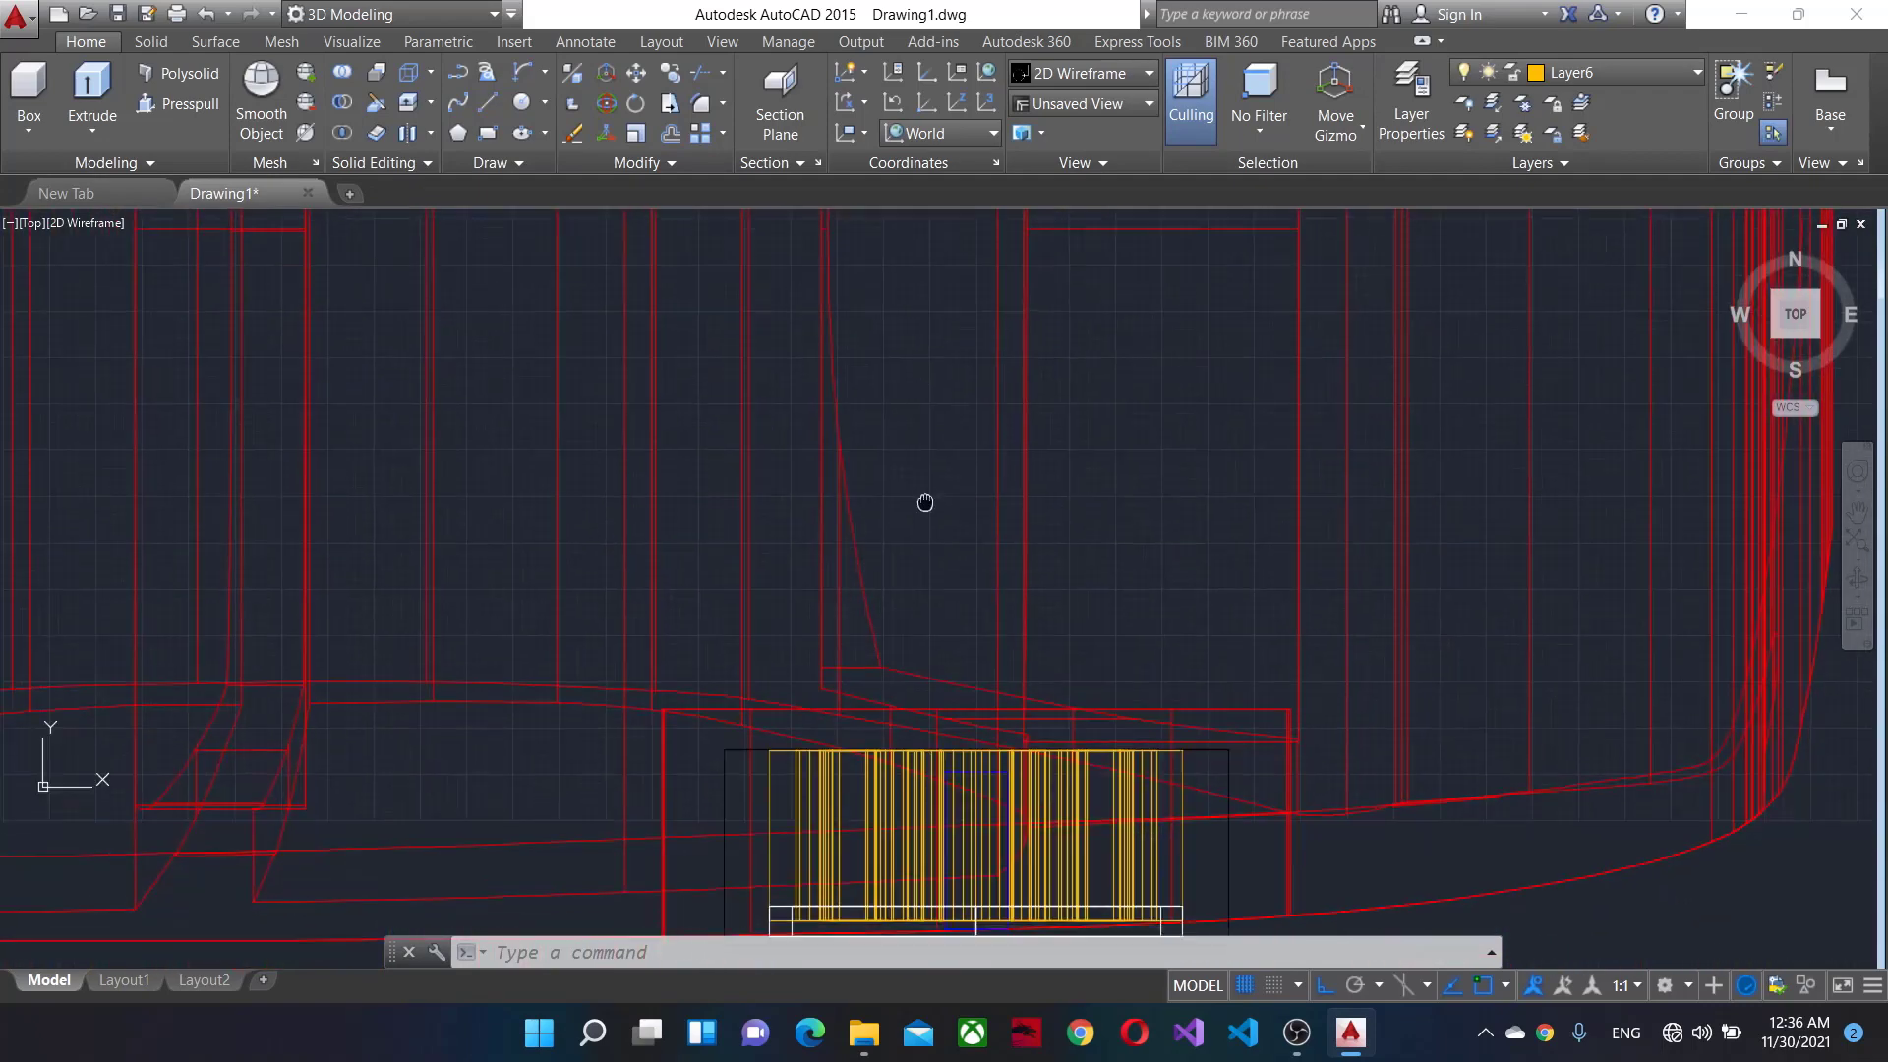
scroll(1303, 688, "up", 3)
scroll(1299, 689, "up", 1)
scroll(1297, 669, "down", 1)
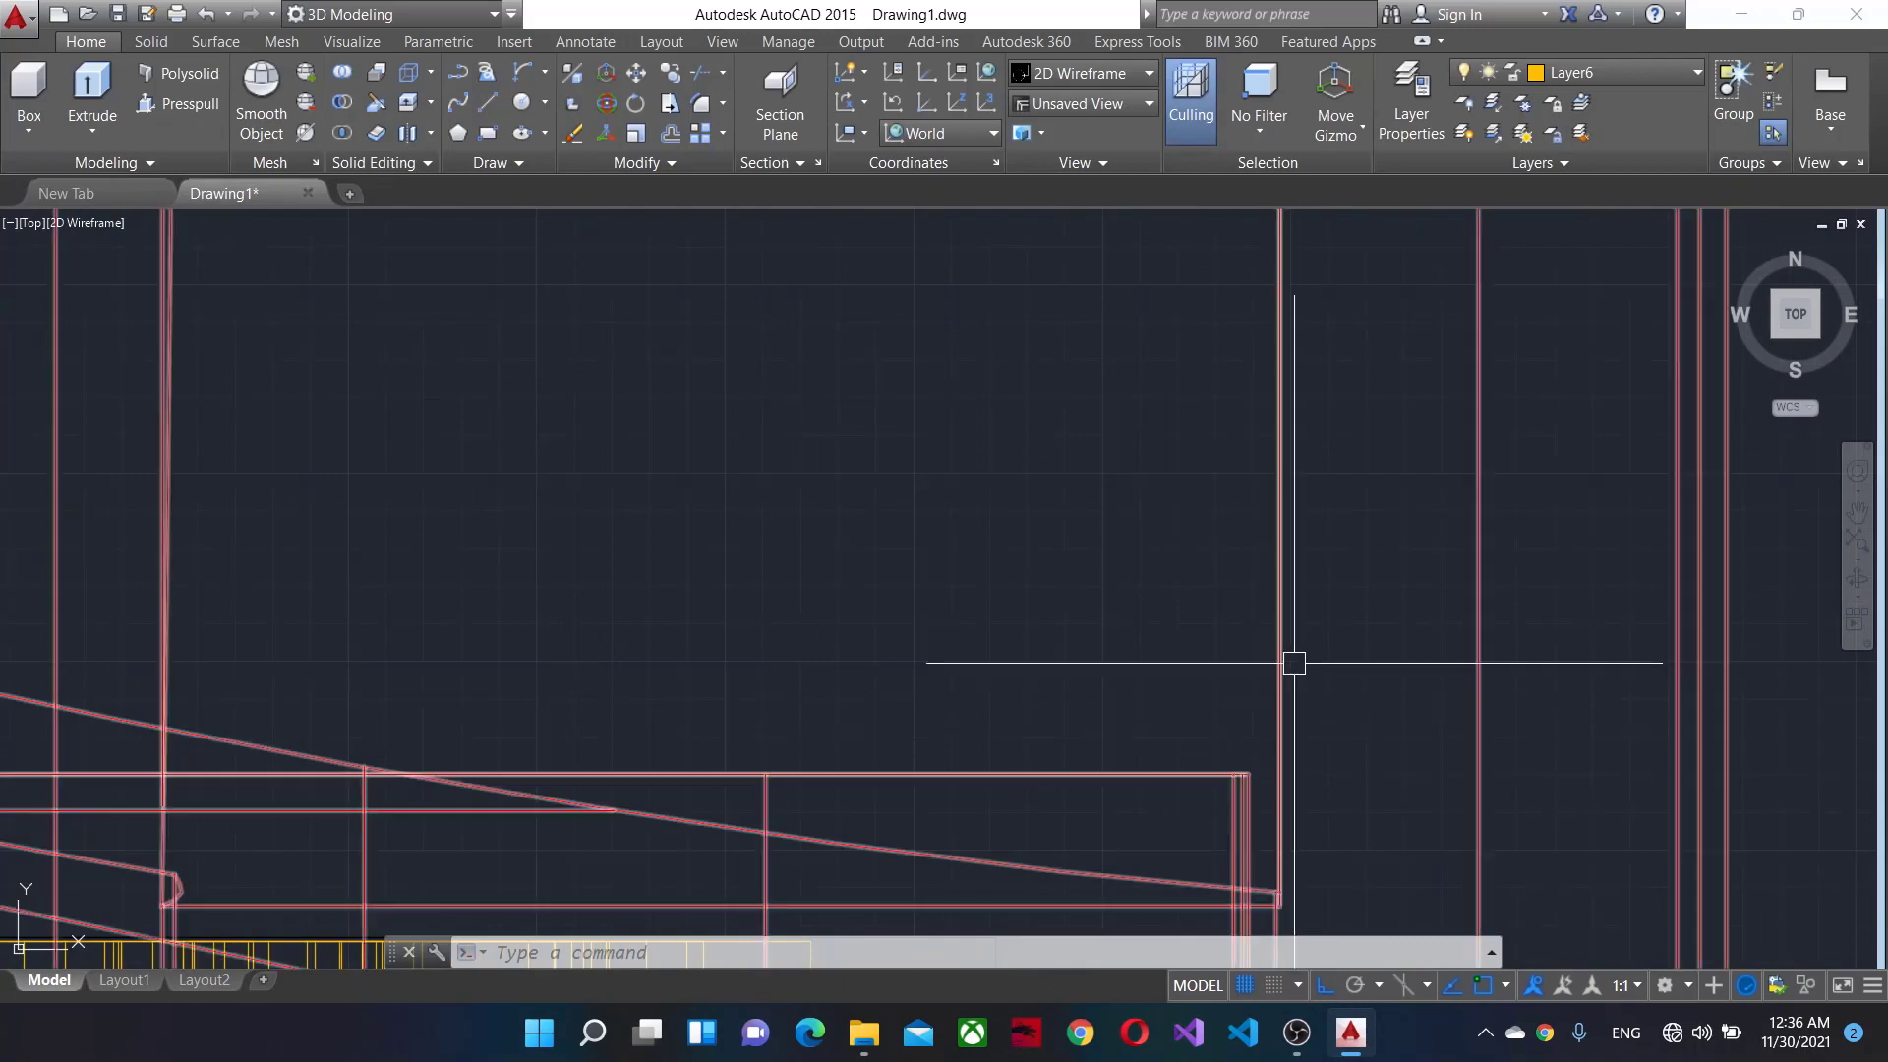
scroll(1294, 521, "down", 2)
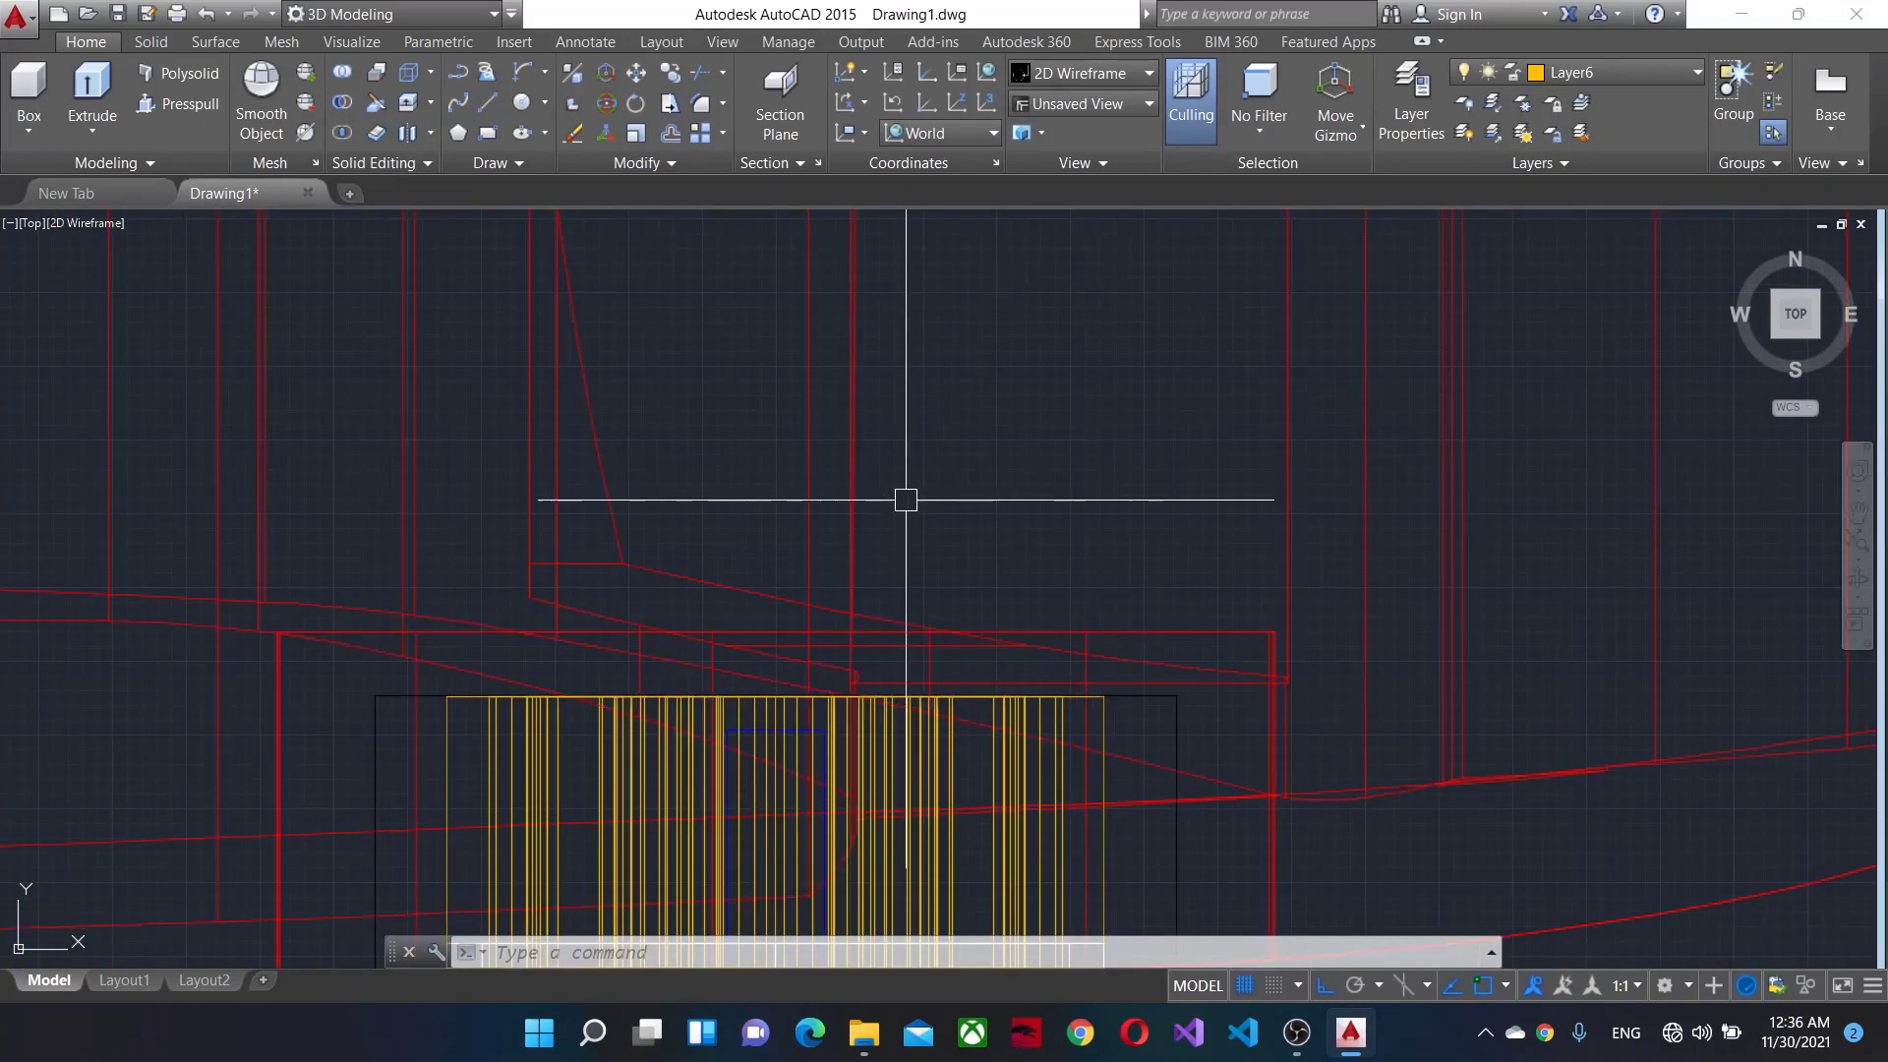
Begin an arc on the body outline, then cancel the unfinished attempt.
left_click(521, 102)
scroll(569, 648, "up", 3)
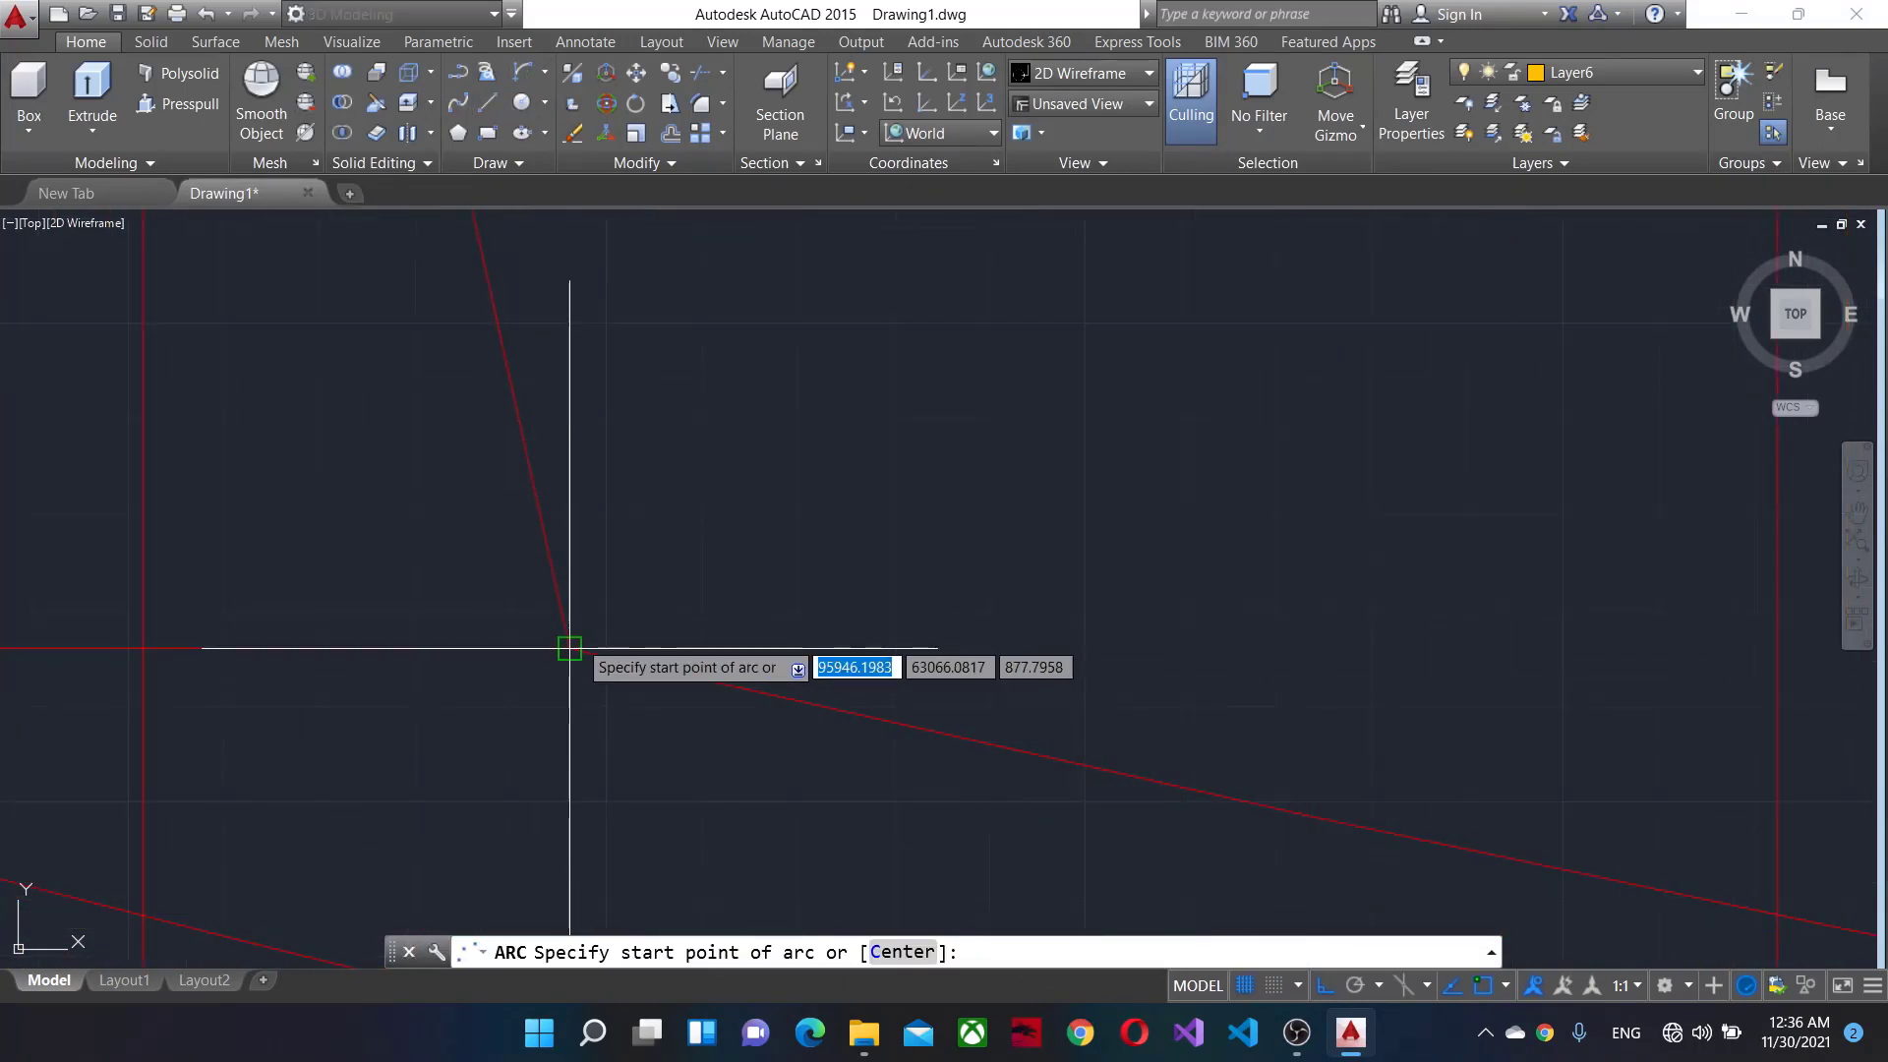
left_click(561, 670)
scroll(548, 531, "down", 3)
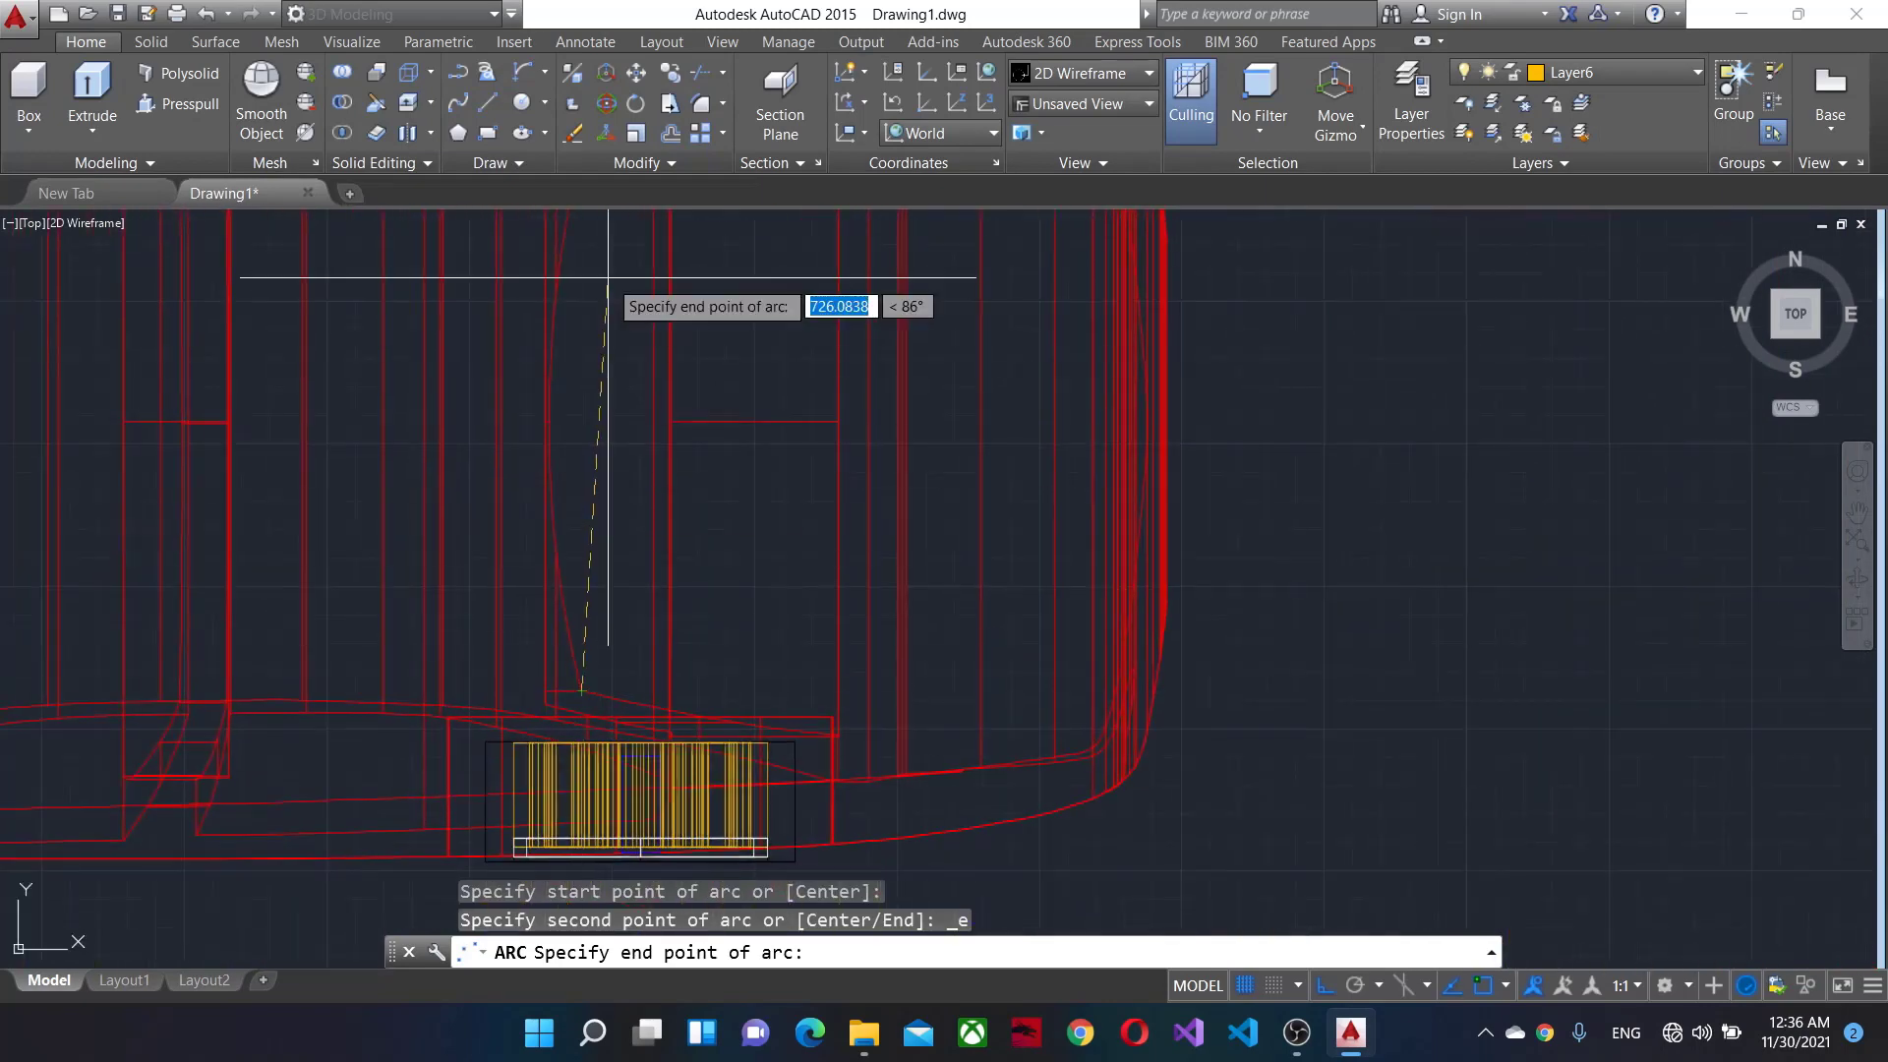
scroll(543, 596, "up", 2)
scroll(543, 596, "up", 3)
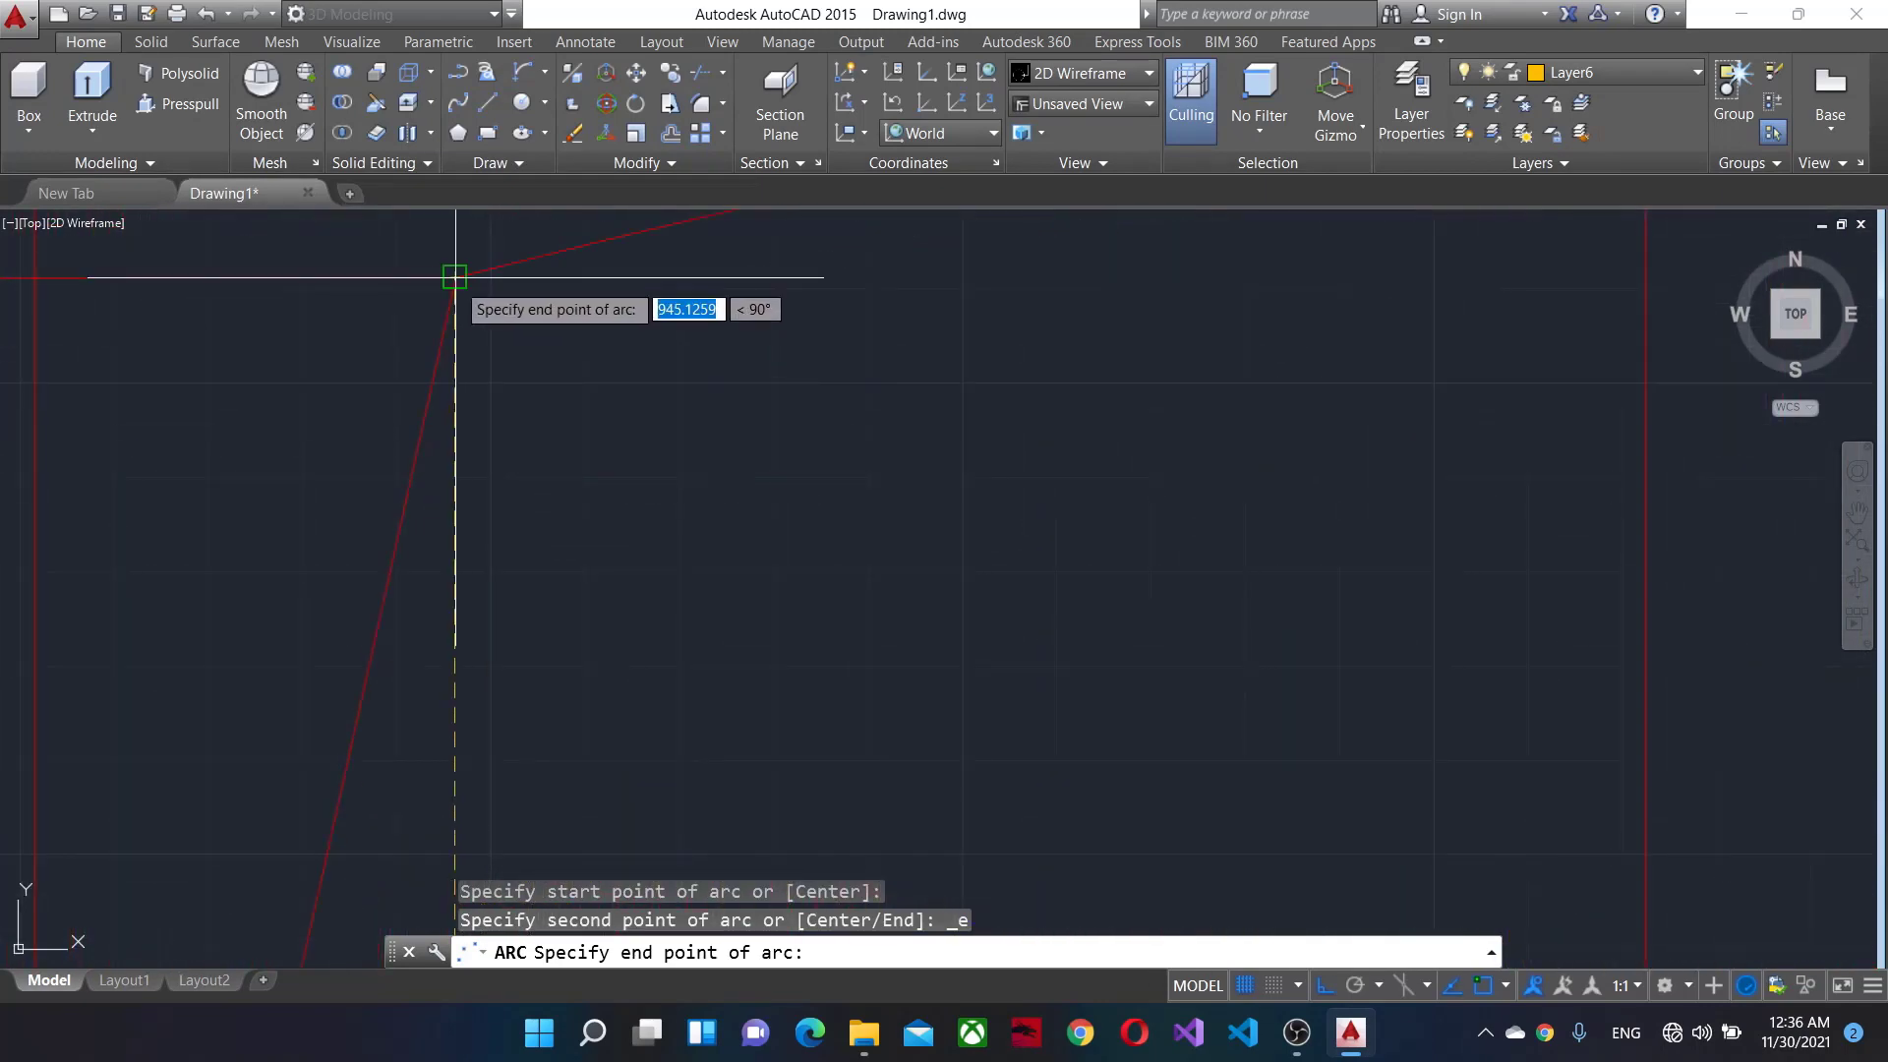
left_click(456, 277)
scroll(455, 434, "down", 2)
scroll(421, 526, "down", 2)
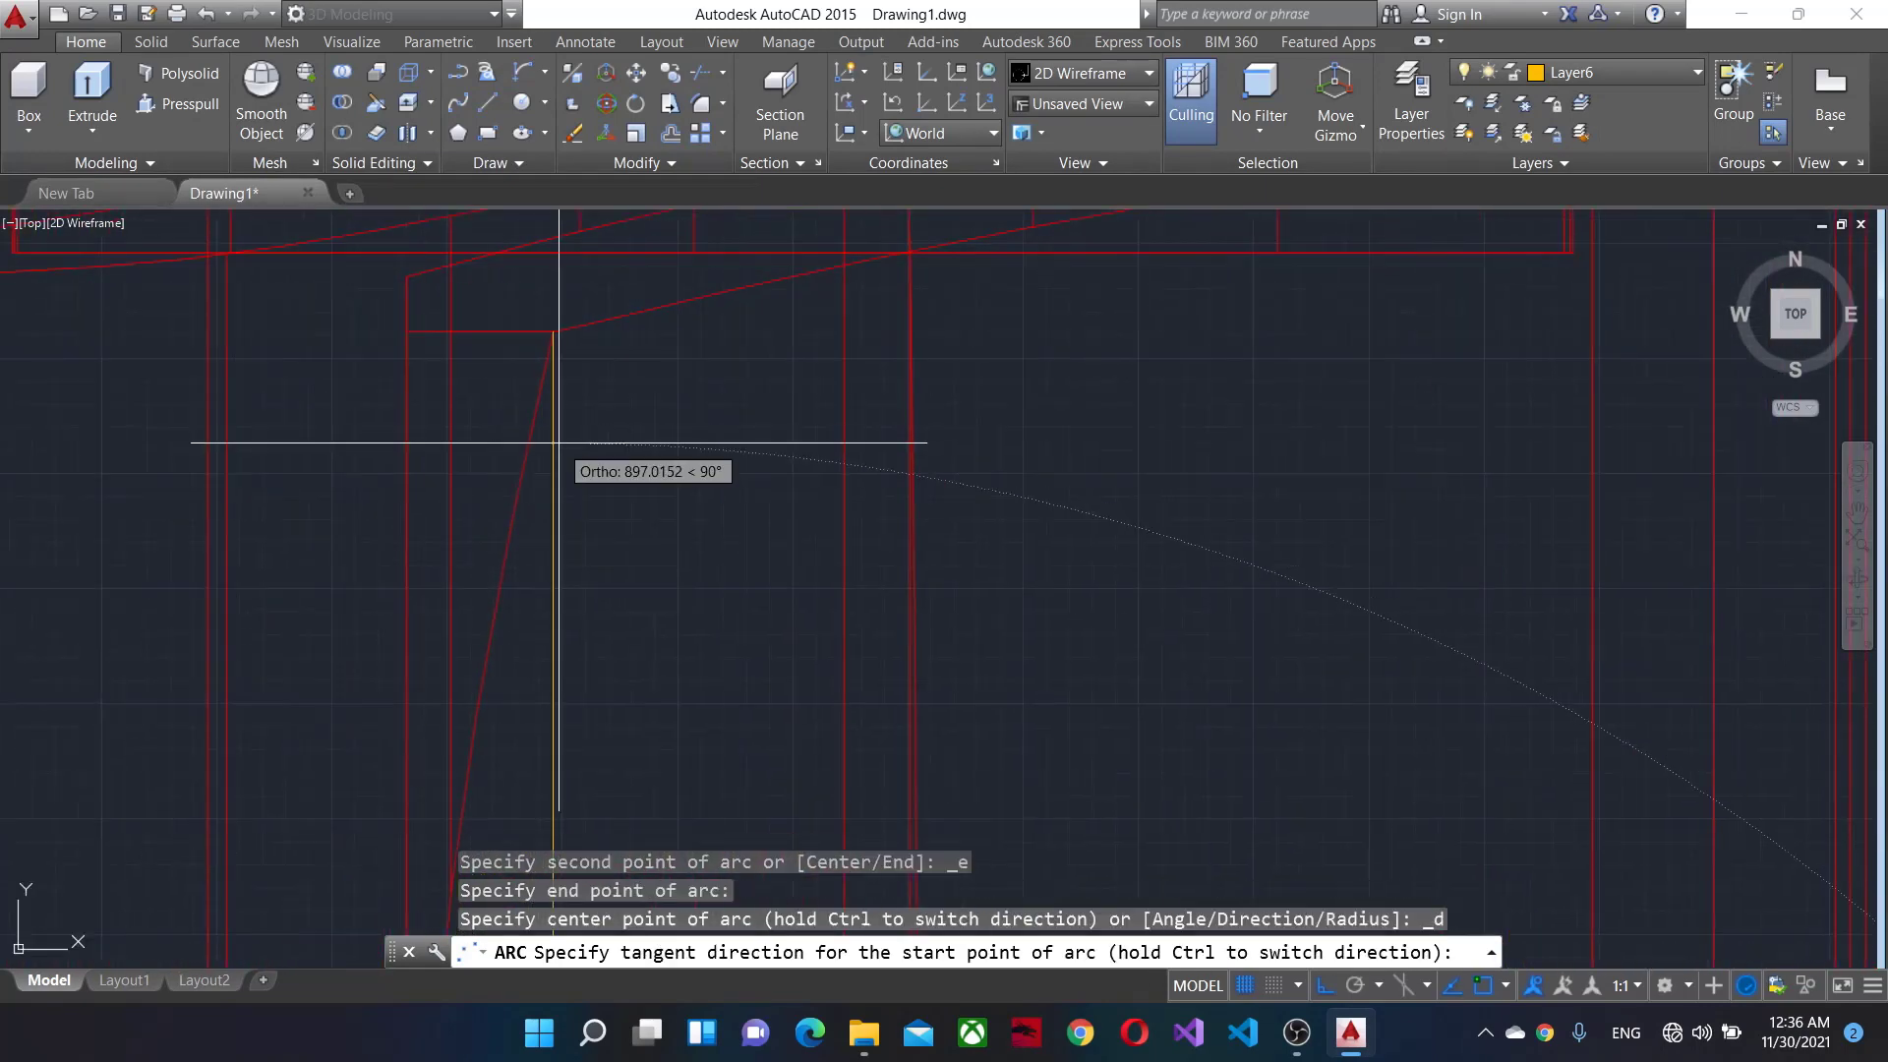
scroll(443, 387, "up", 3)
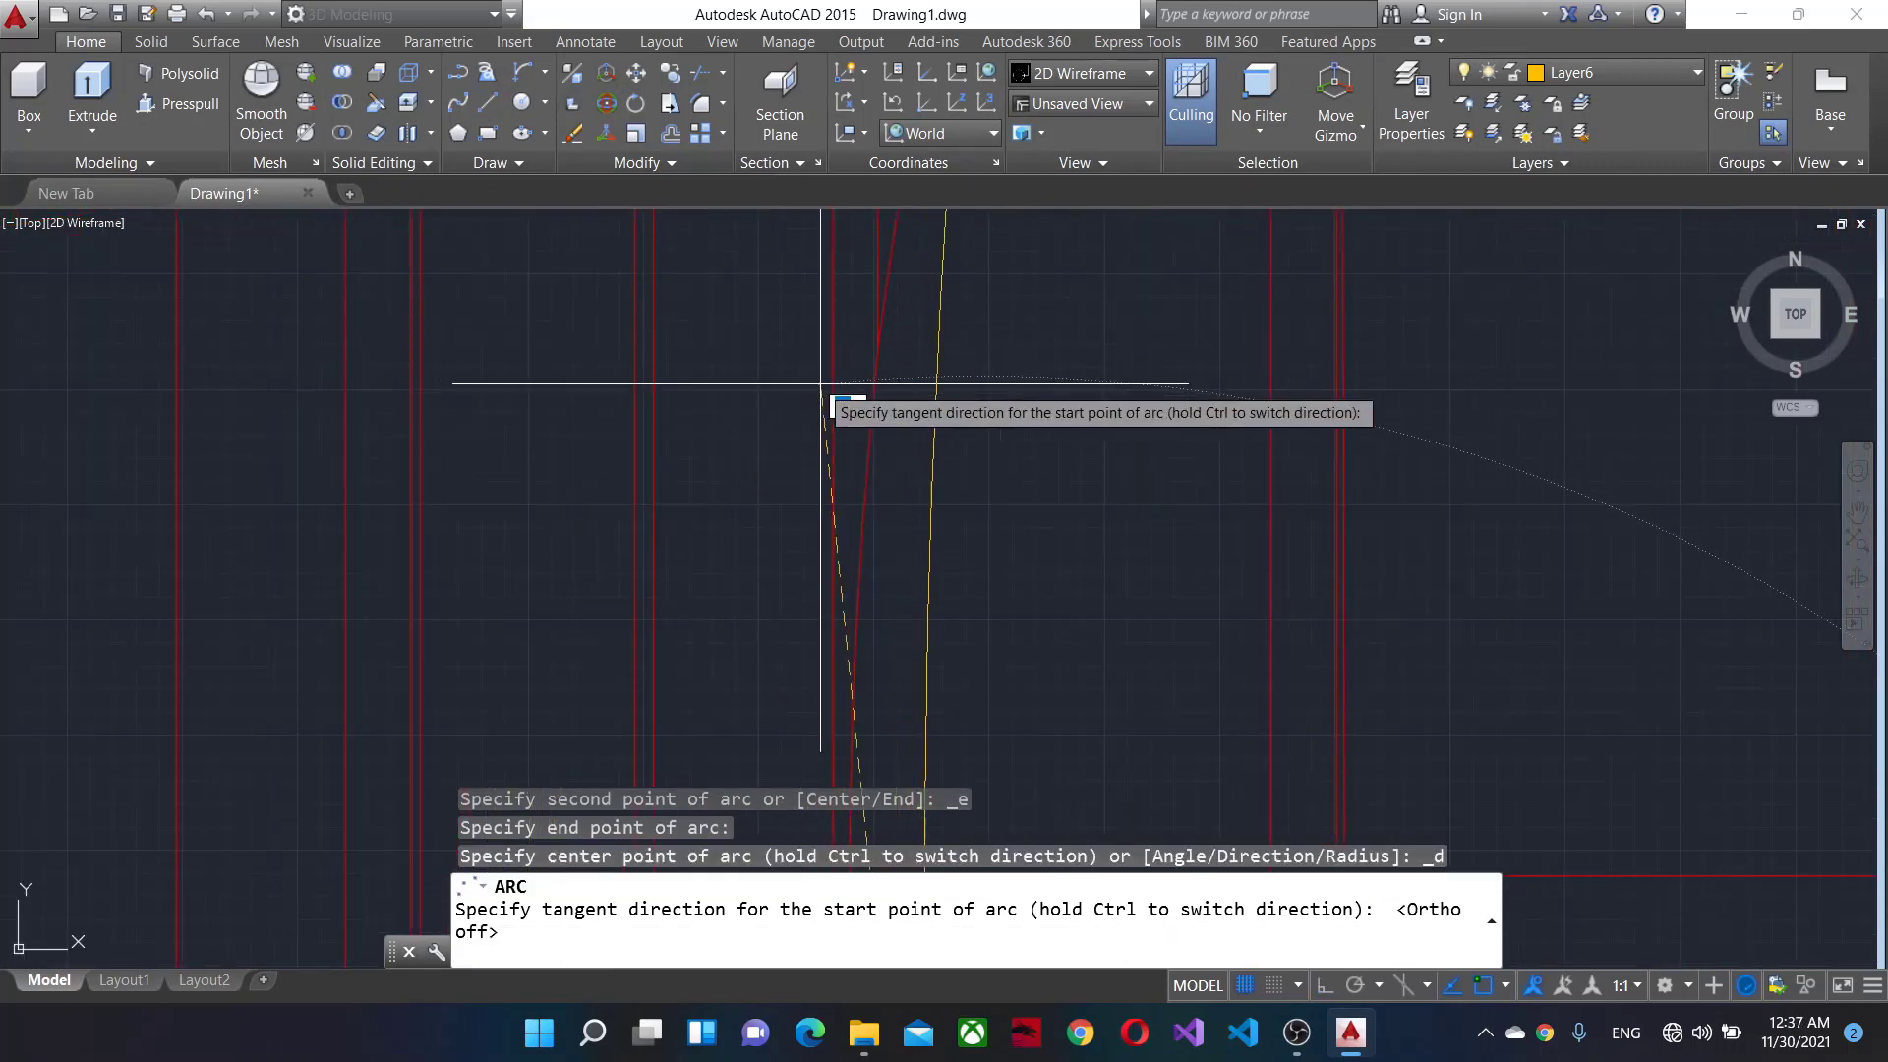
scroll(906, 443, "down", 1)
scroll(527, 451, "down", 2)
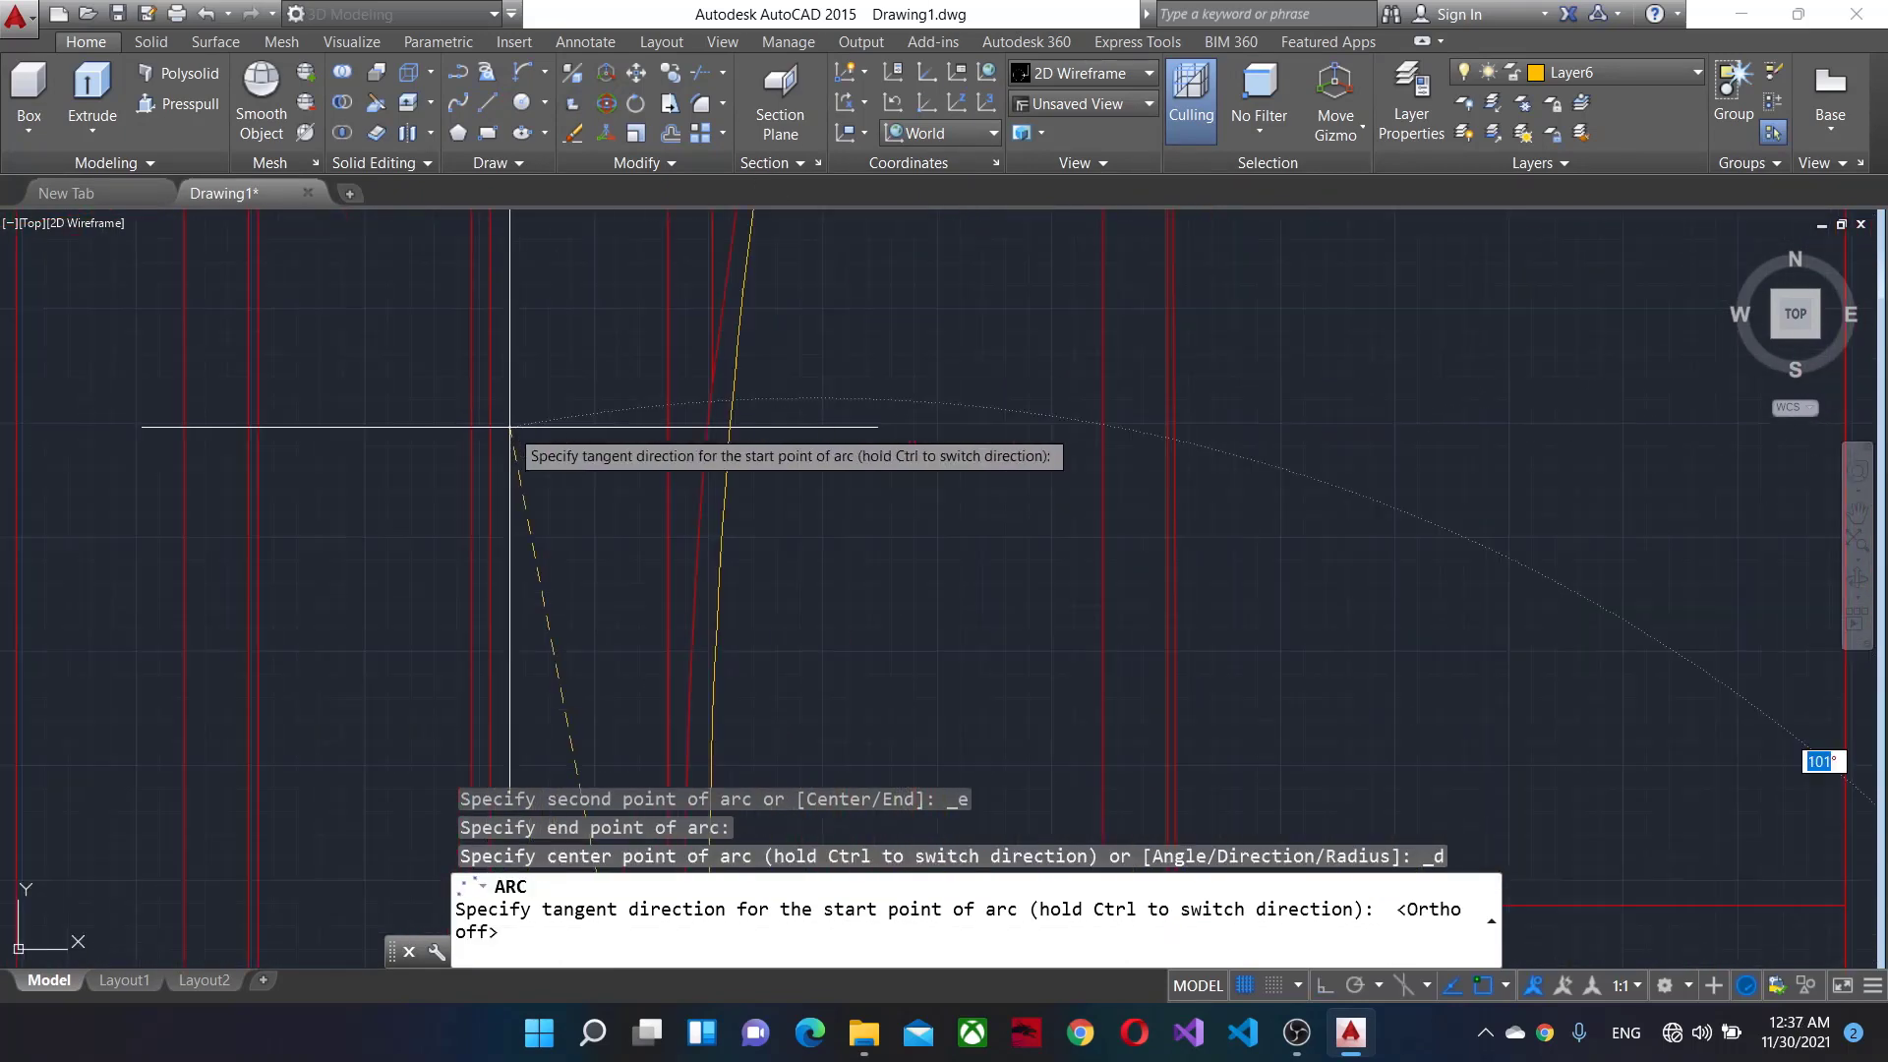
middle_click_drag(527, 451, 752, 455)
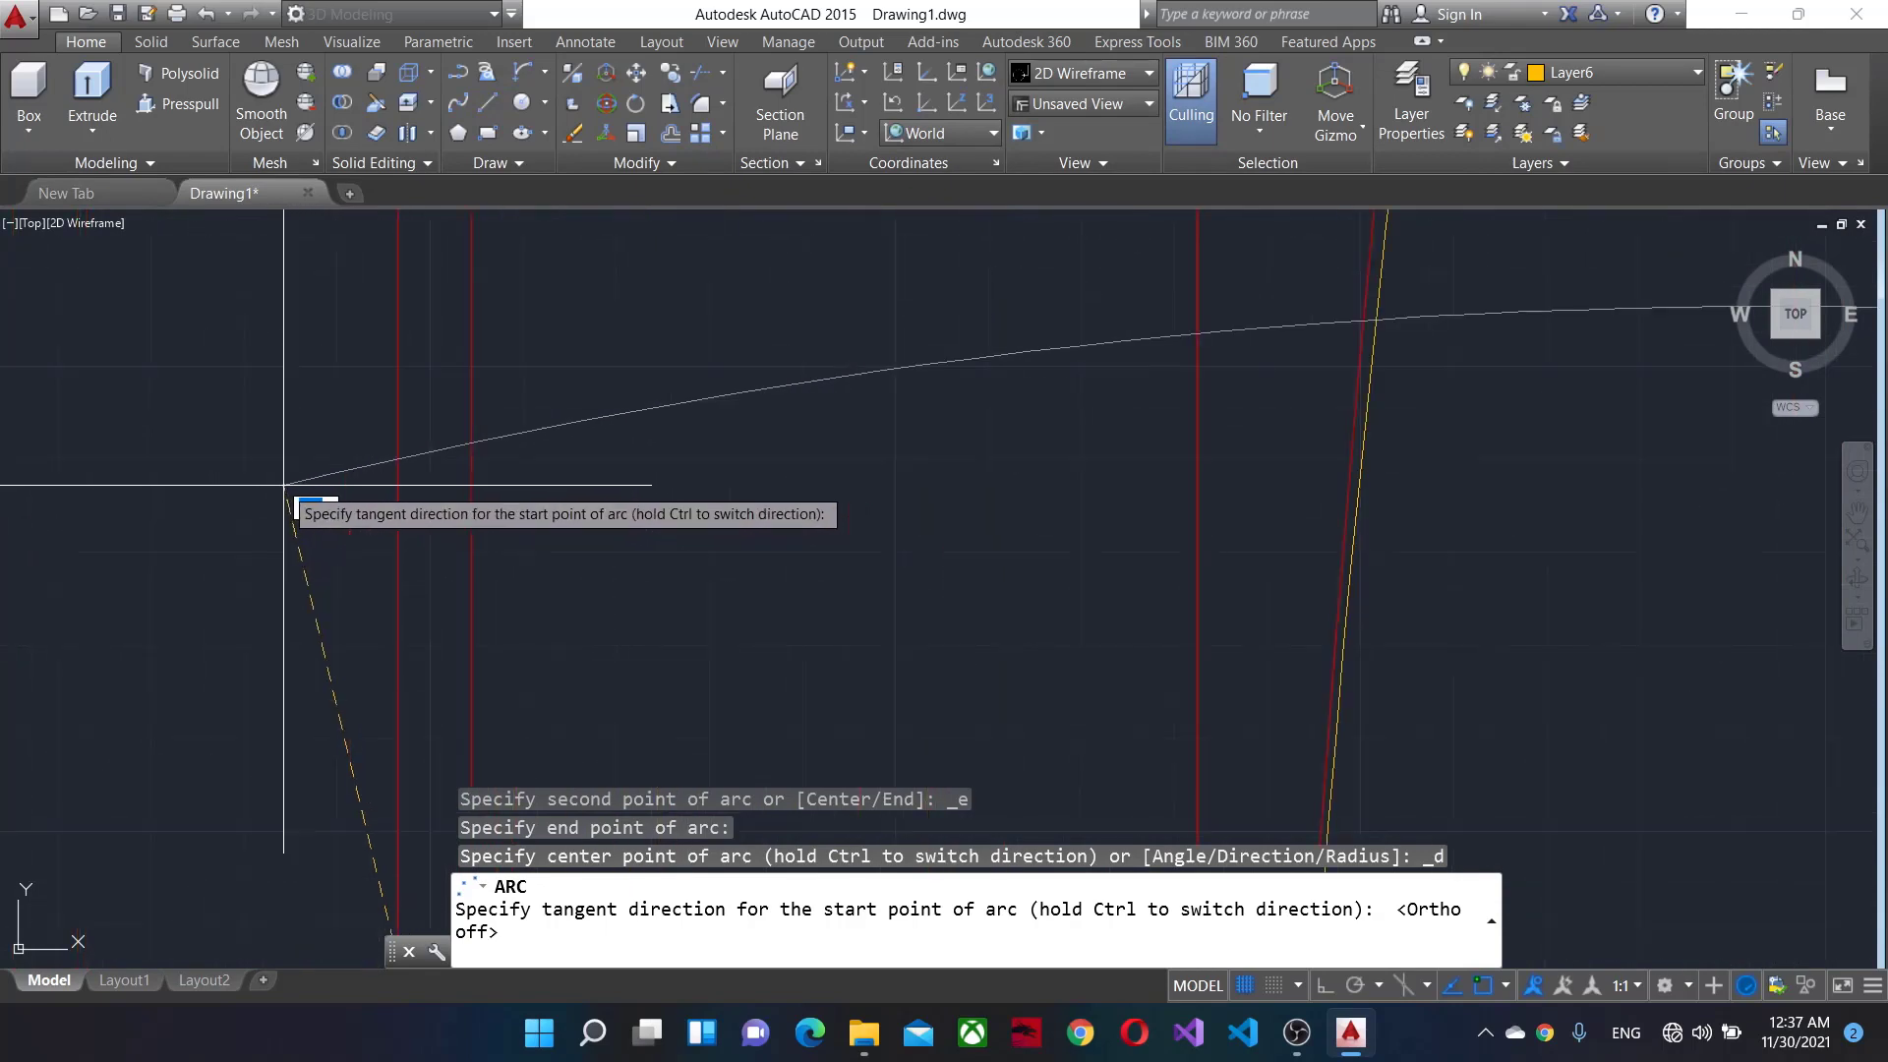
middle_click_drag(4, 479, 5, 445)
key("Escape")
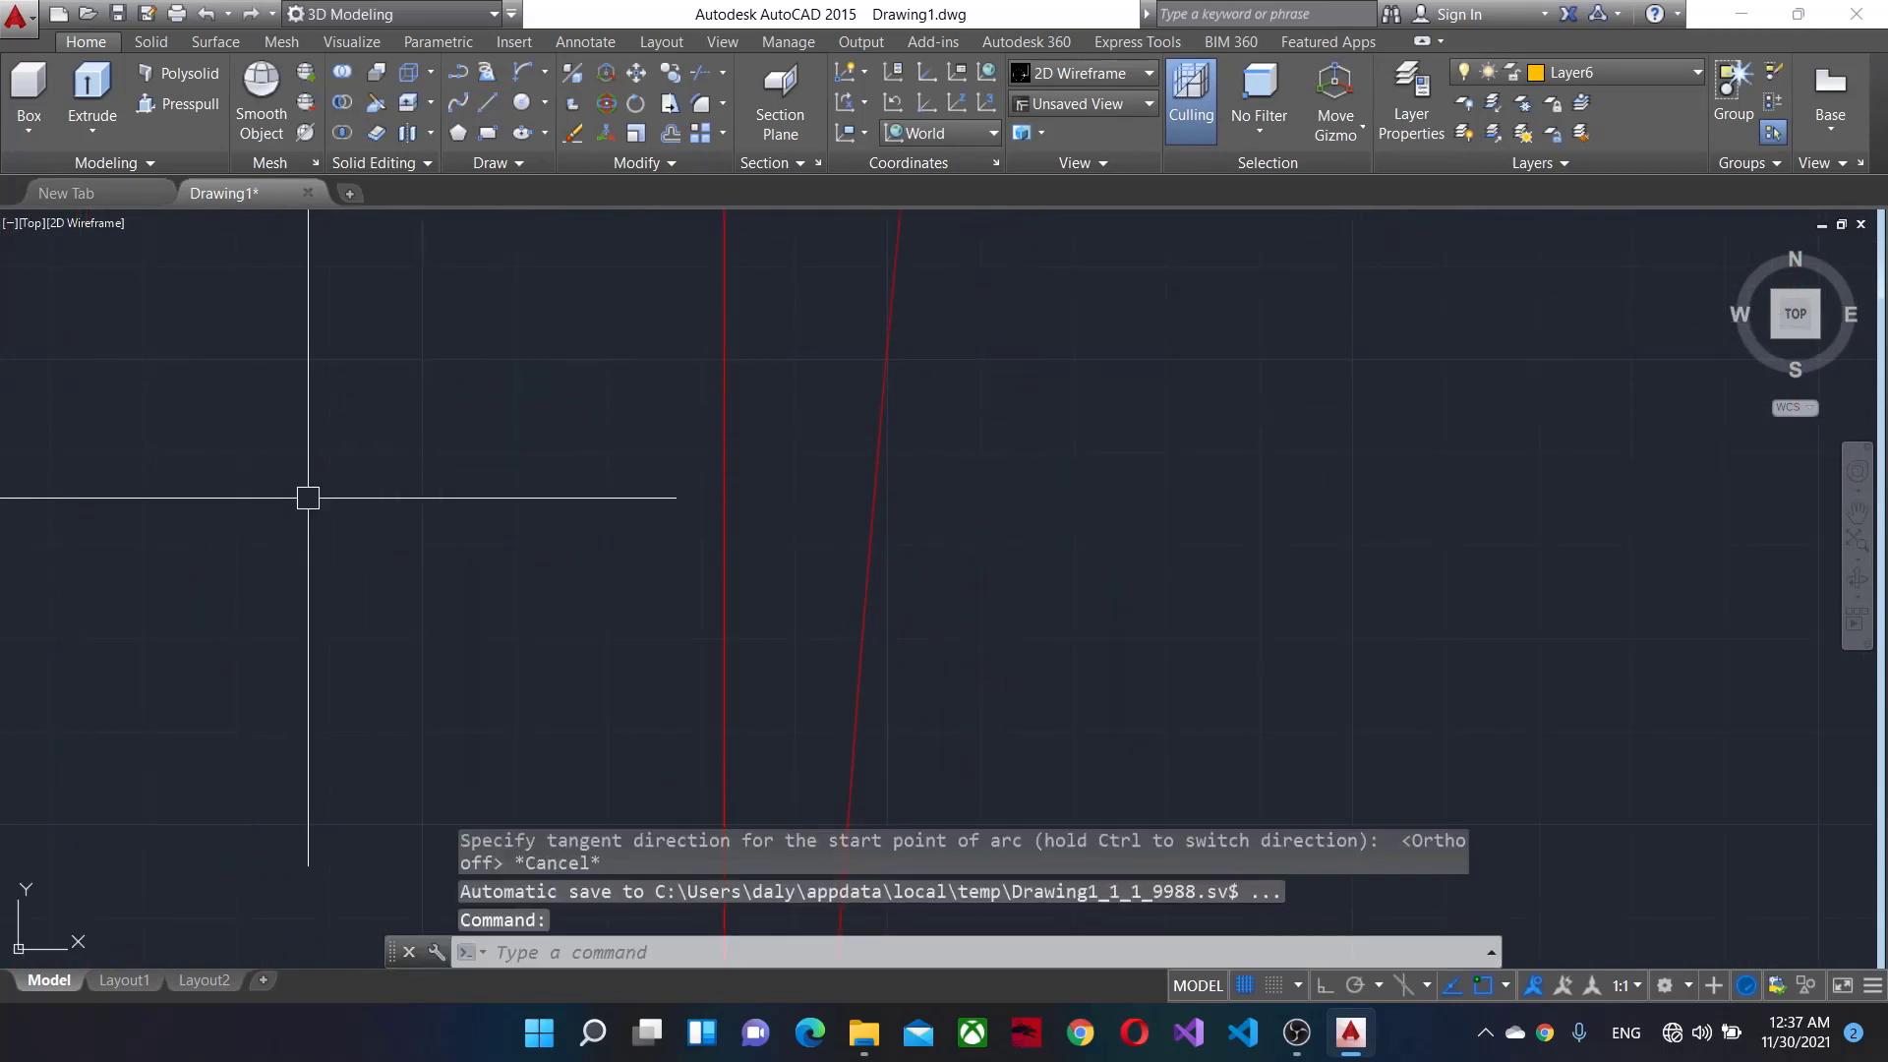
scroll(371, 547, "down", 3)
scroll(472, 477, "up", 3)
scroll(521, 560, "up", 1)
scroll(521, 561, "down", 3)
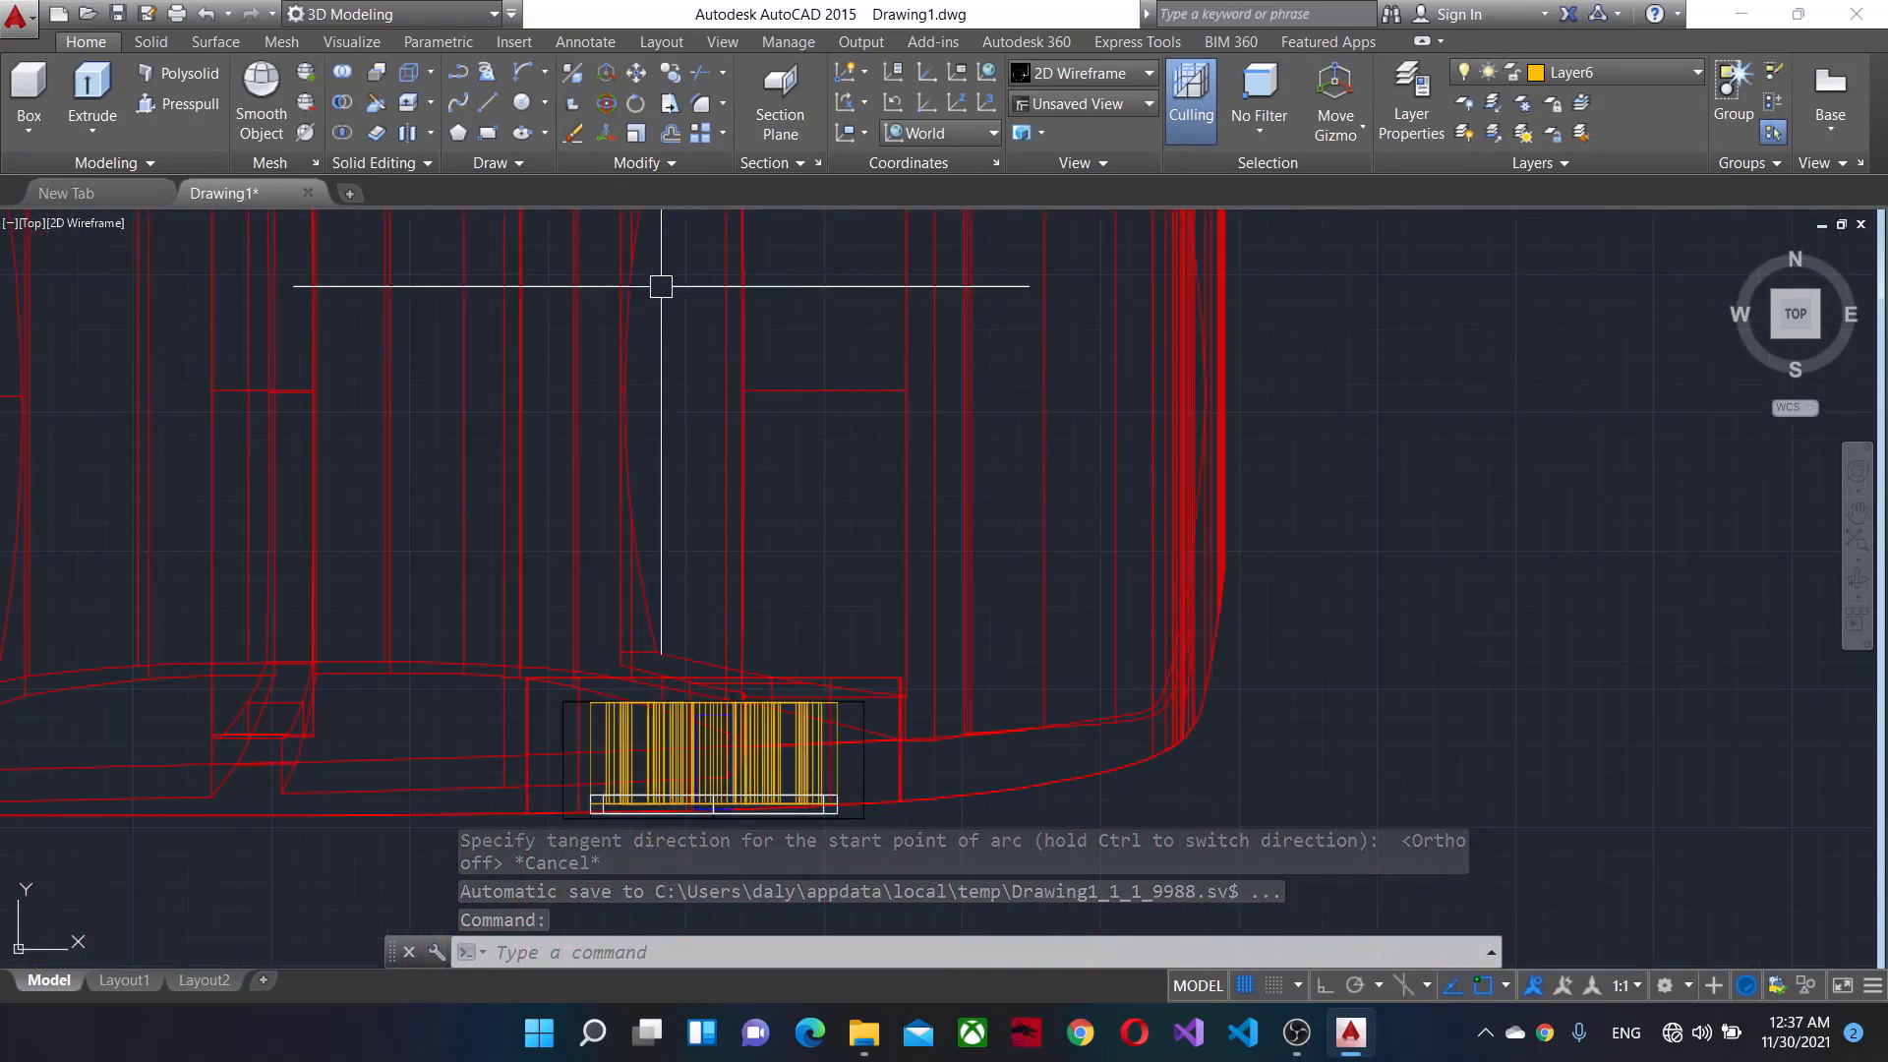
Draw an arc along the windshield edge, keeping Layer6 as the current layer.
left_click(522, 74)
scroll(623, 511, "up", 2)
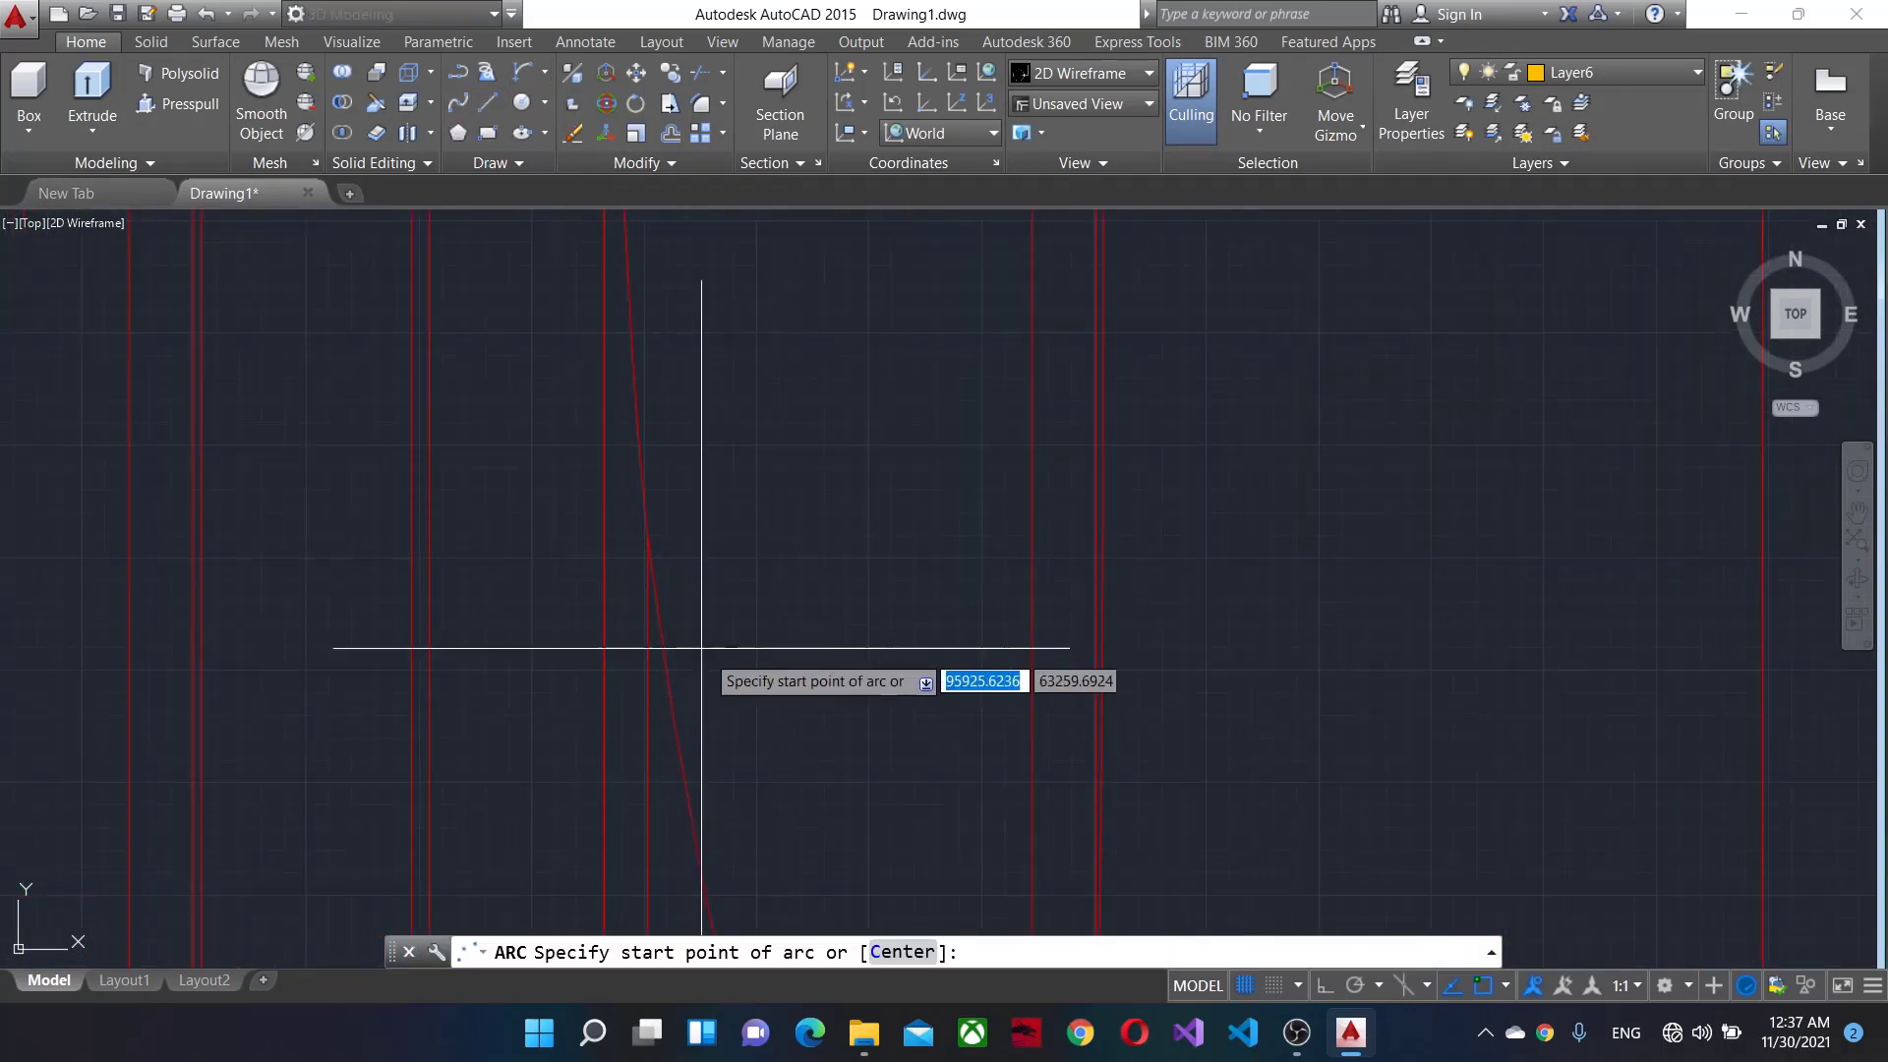
scroll(699, 646, "up", 2)
scroll(698, 873, "down", 4)
scroll(737, 571, "up", 3)
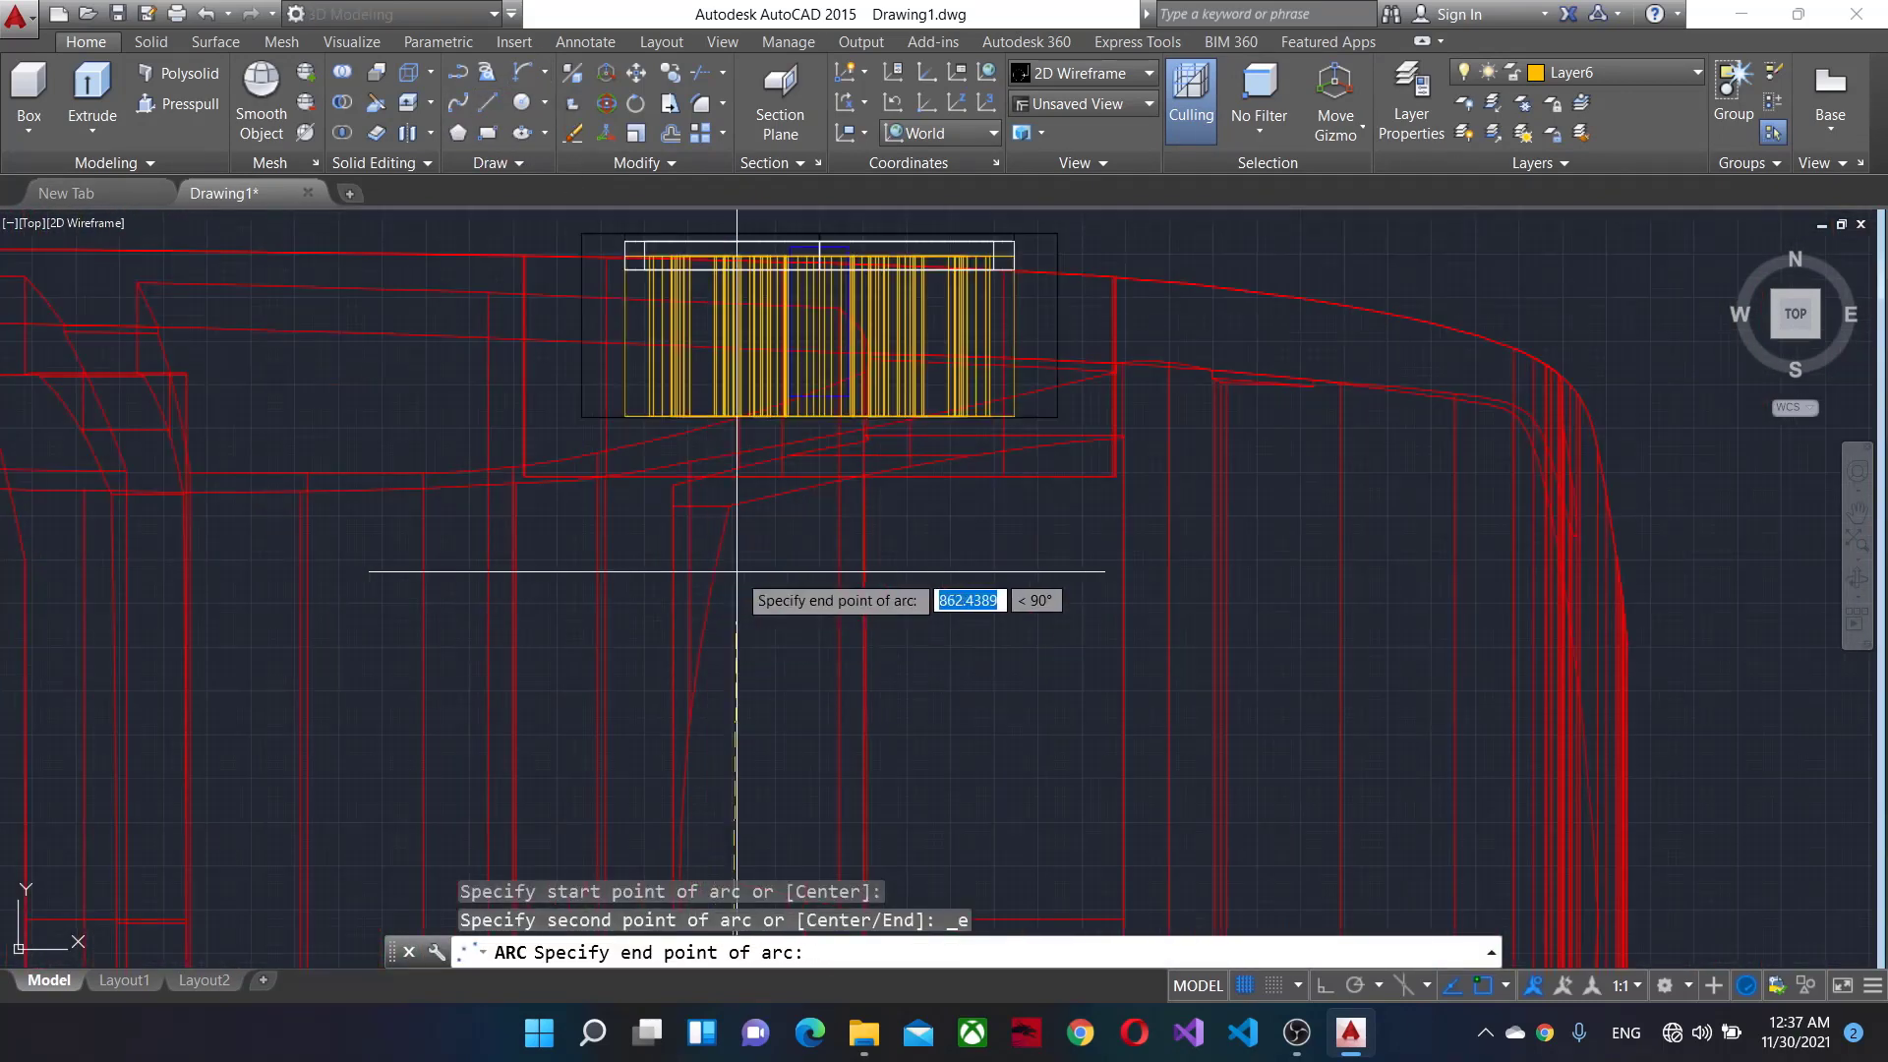
left_click(728, 506)
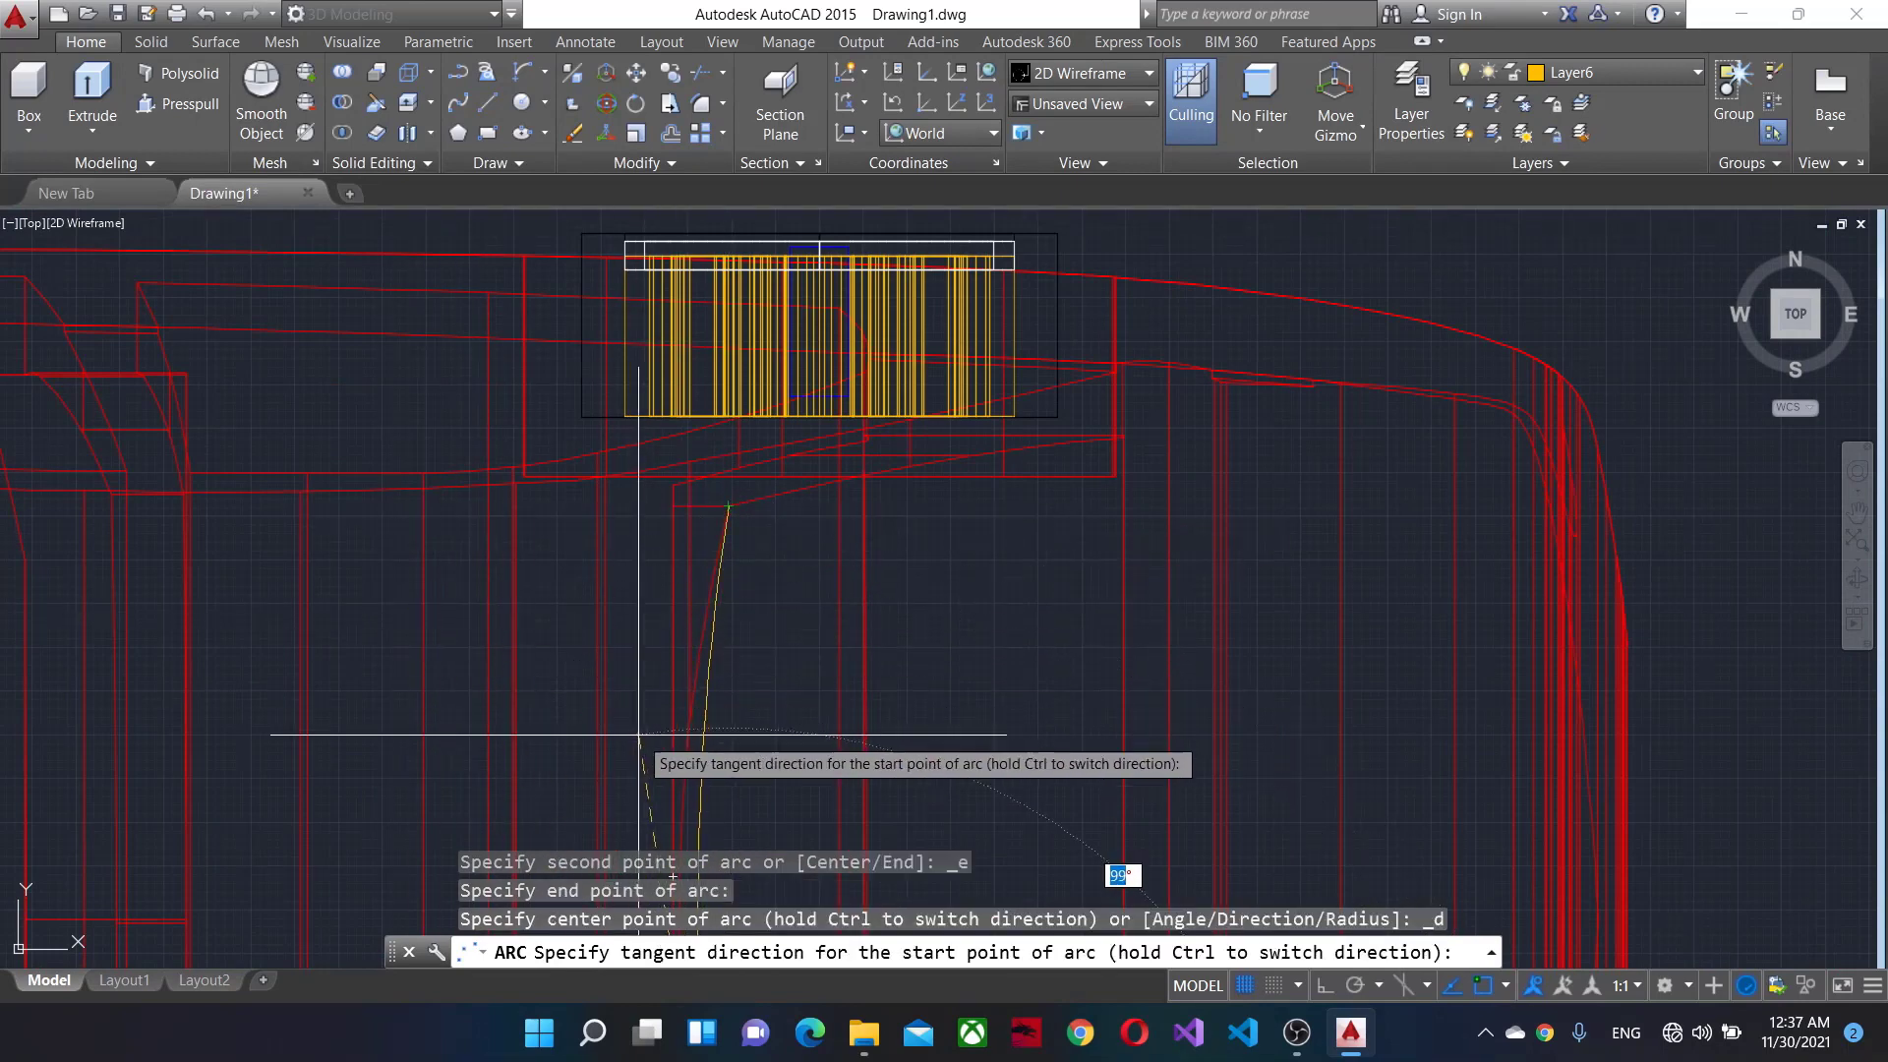
middle_click_drag(728, 793, 738, 615)
scroll(607, 630, "up", 8)
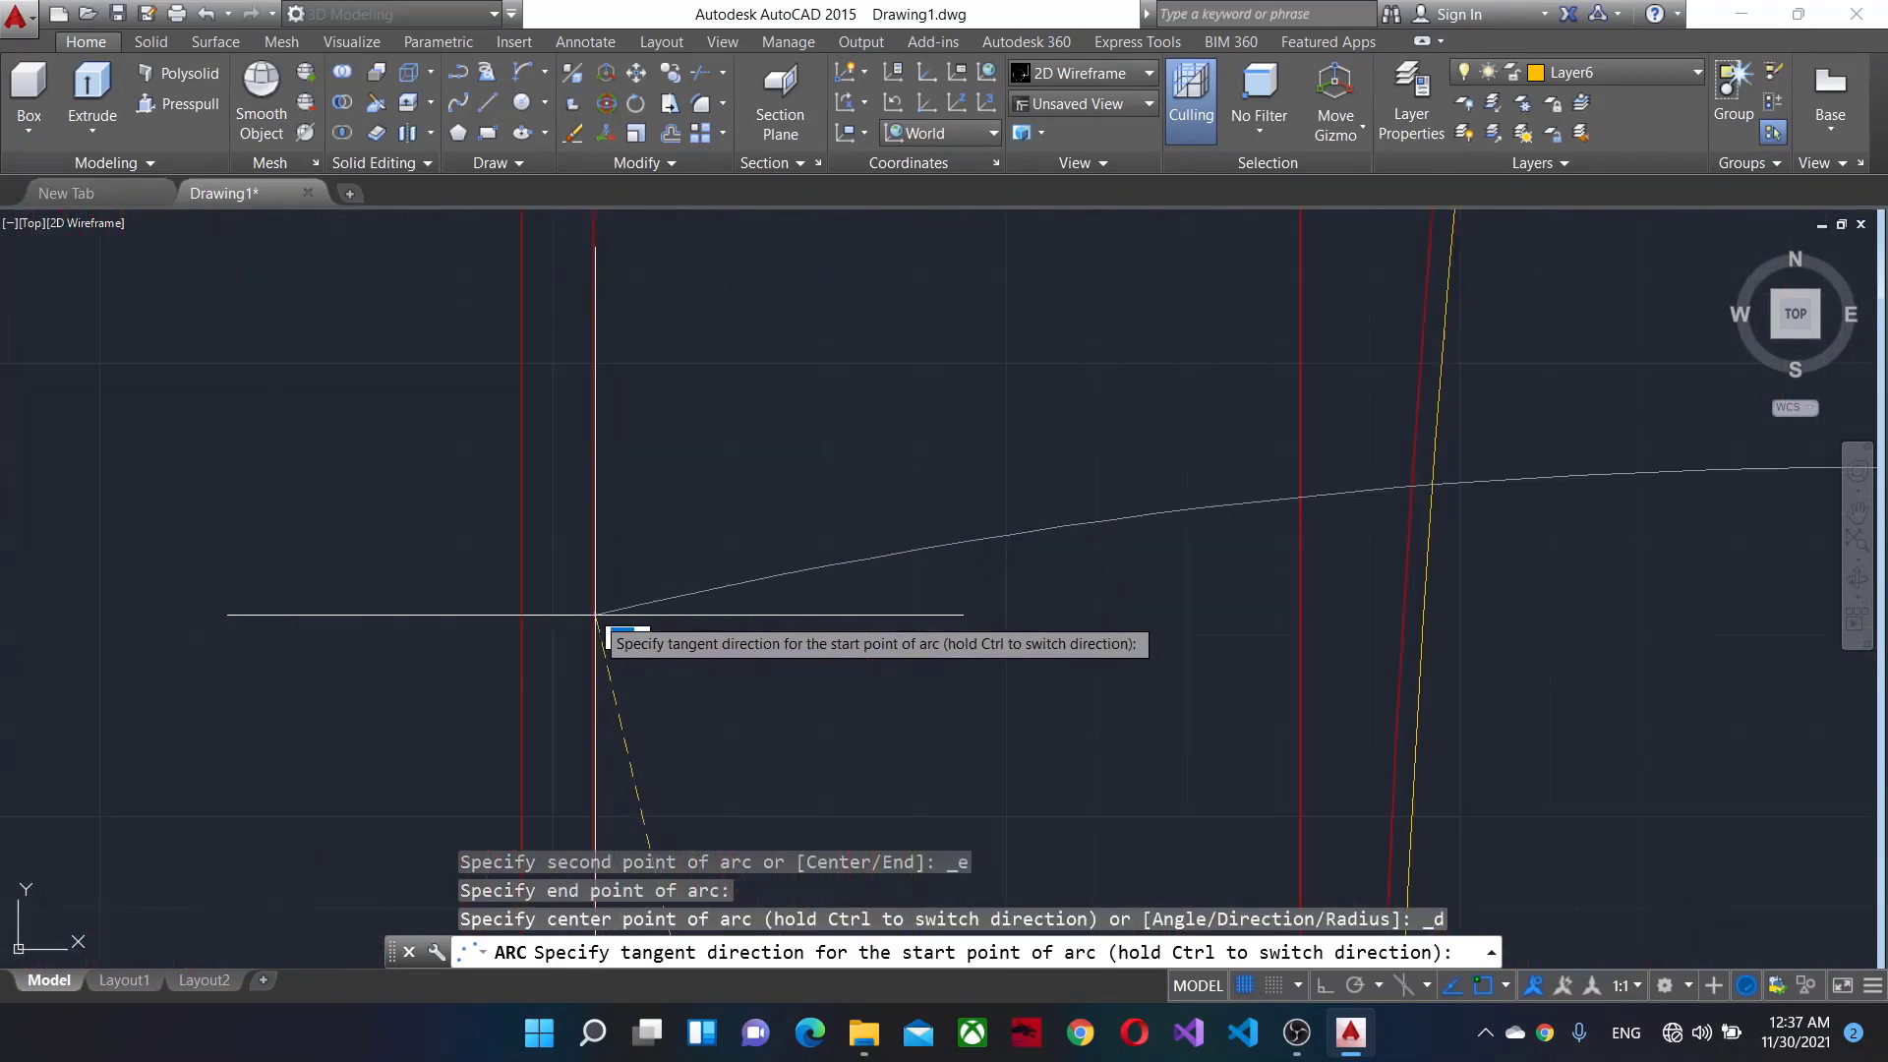
key("Escape")
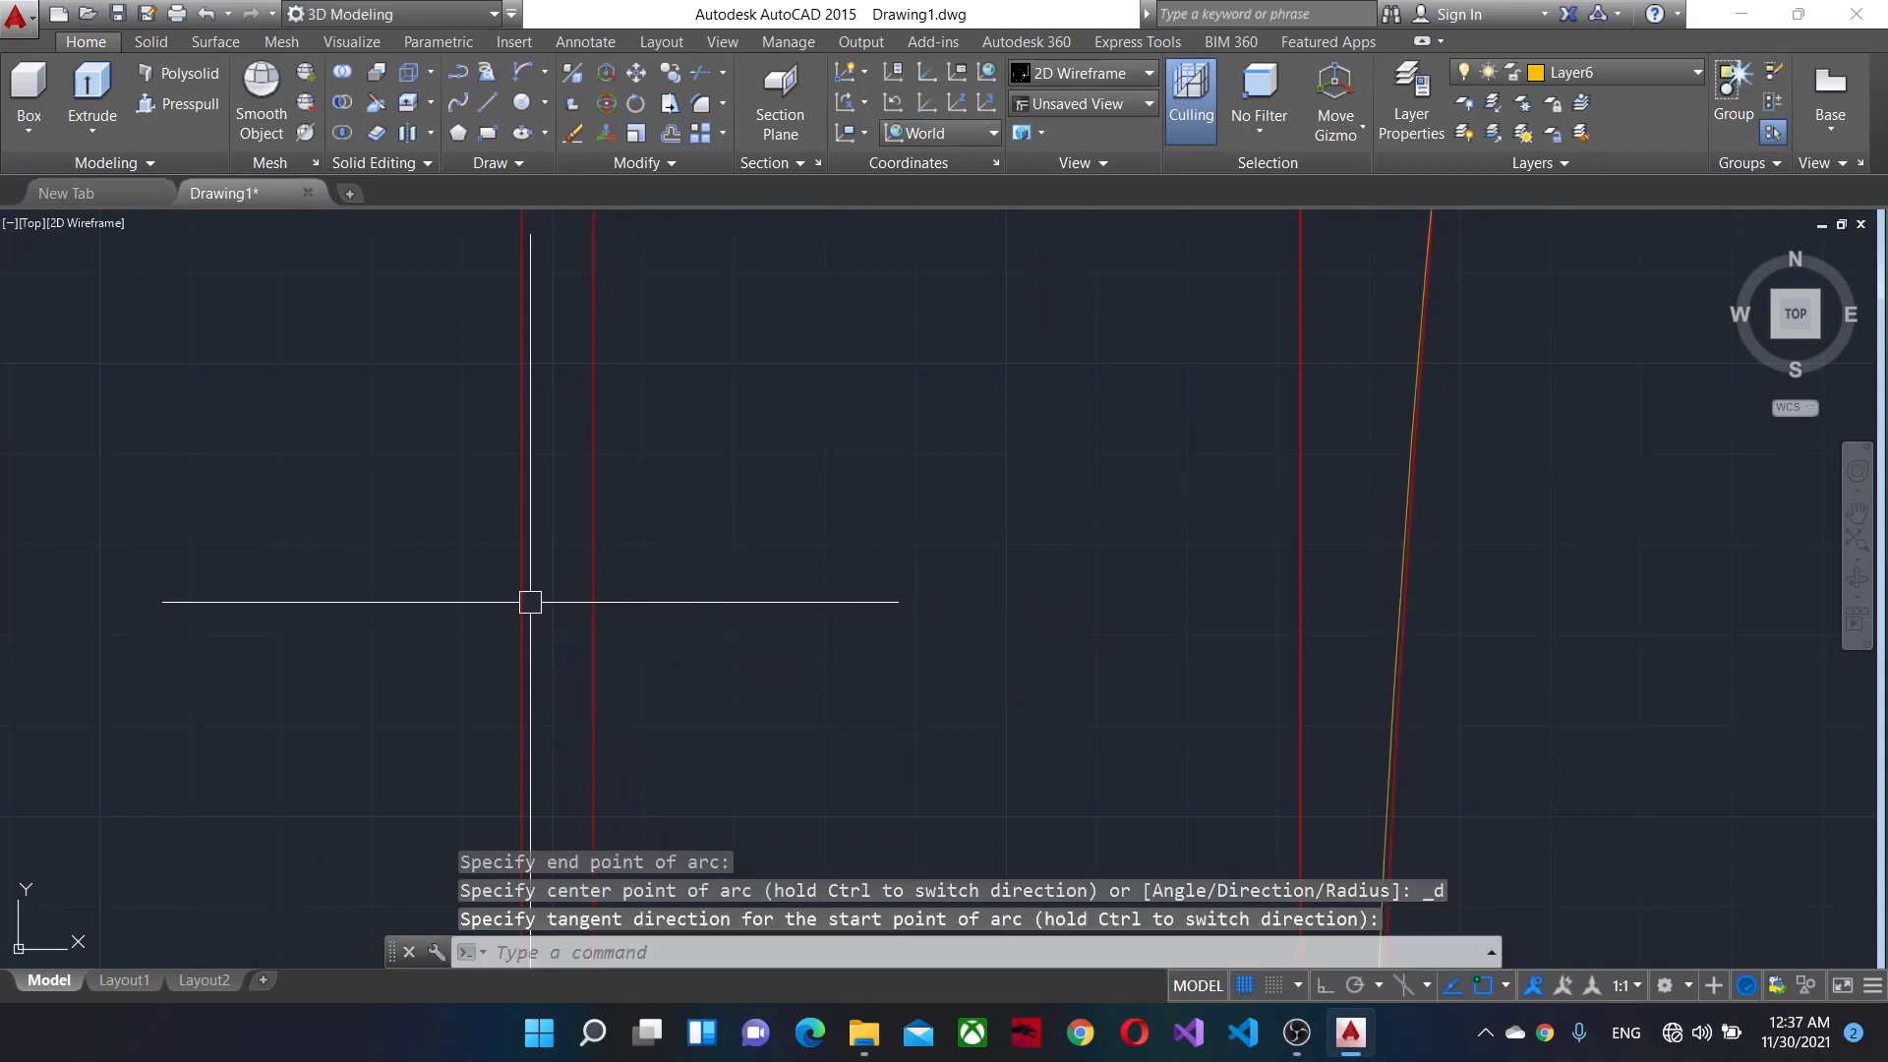
scroll(1327, 613, "down", 2)
scroll(1171, 548, "down", 2)
scroll(983, 493, "down", 3)
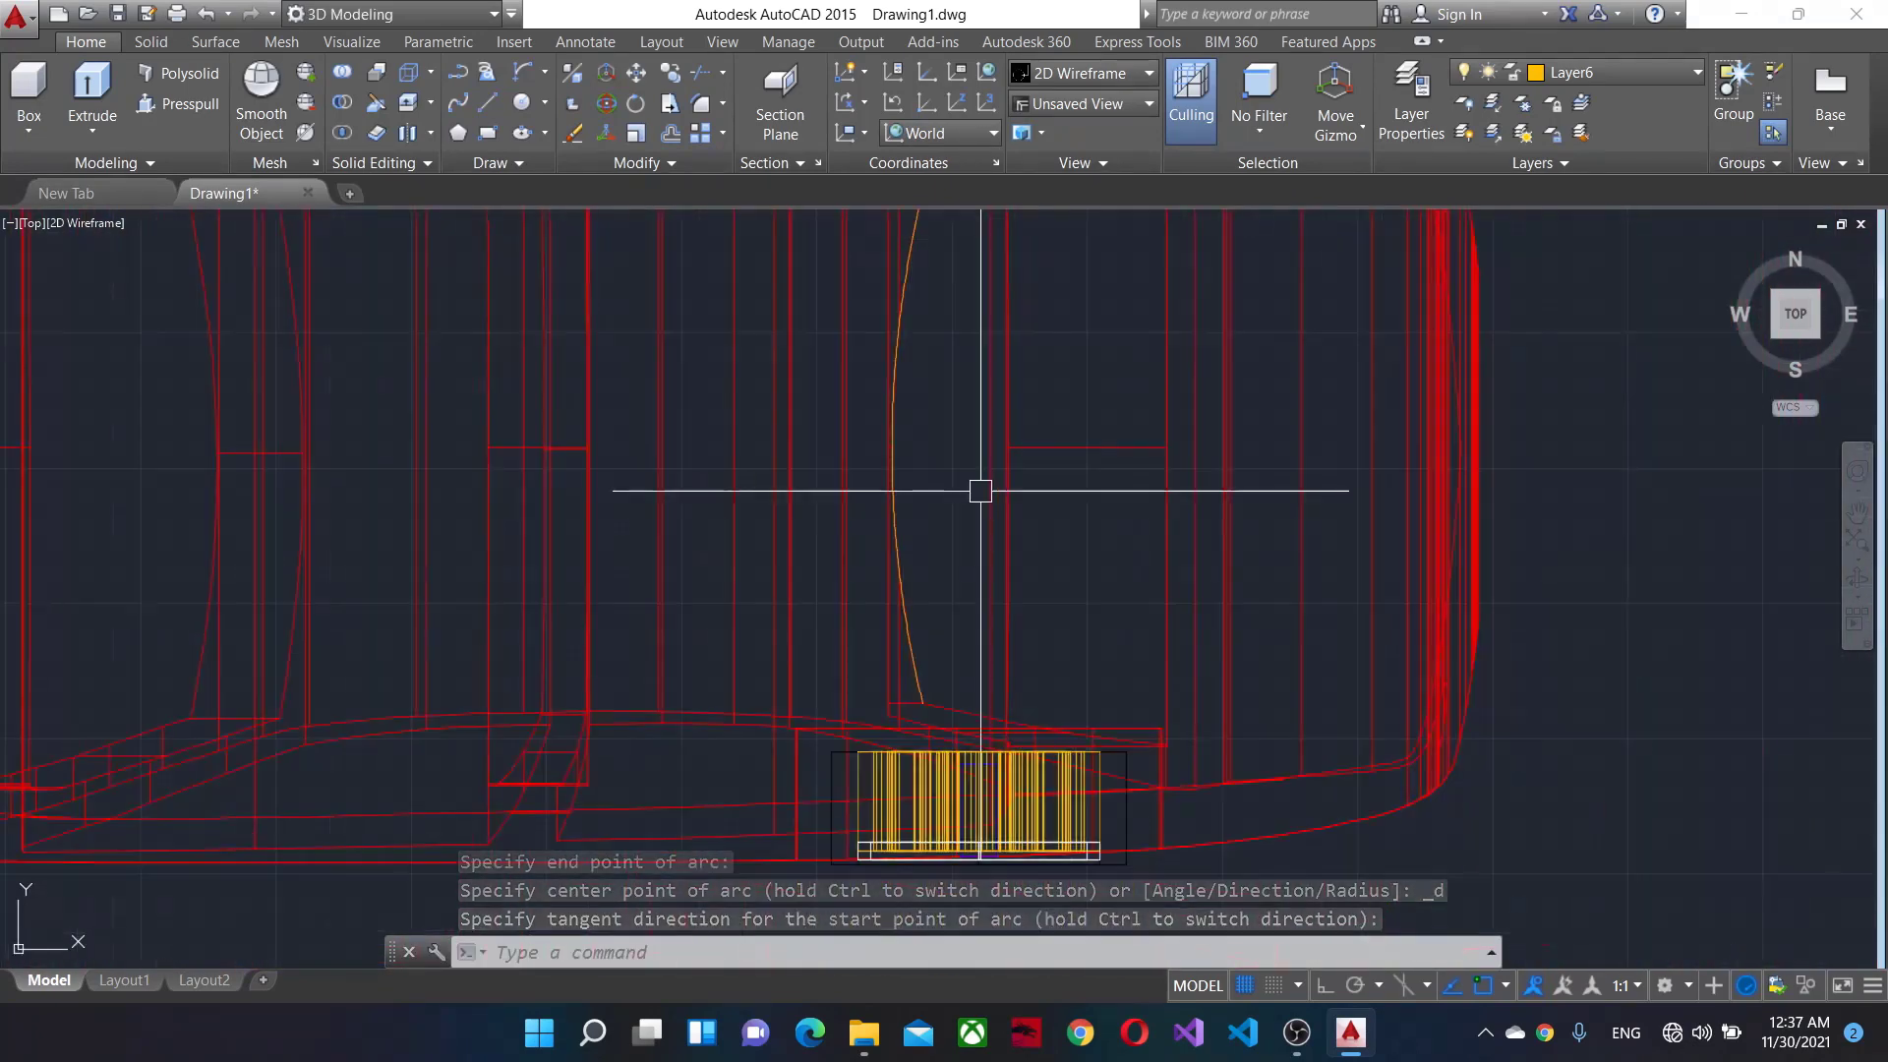
scroll(961, 531, "down", 1)
scroll(961, 531, "up", 3)
scroll(923, 502, "up", 2)
middle_click_drag(864, 669, 887, 581)
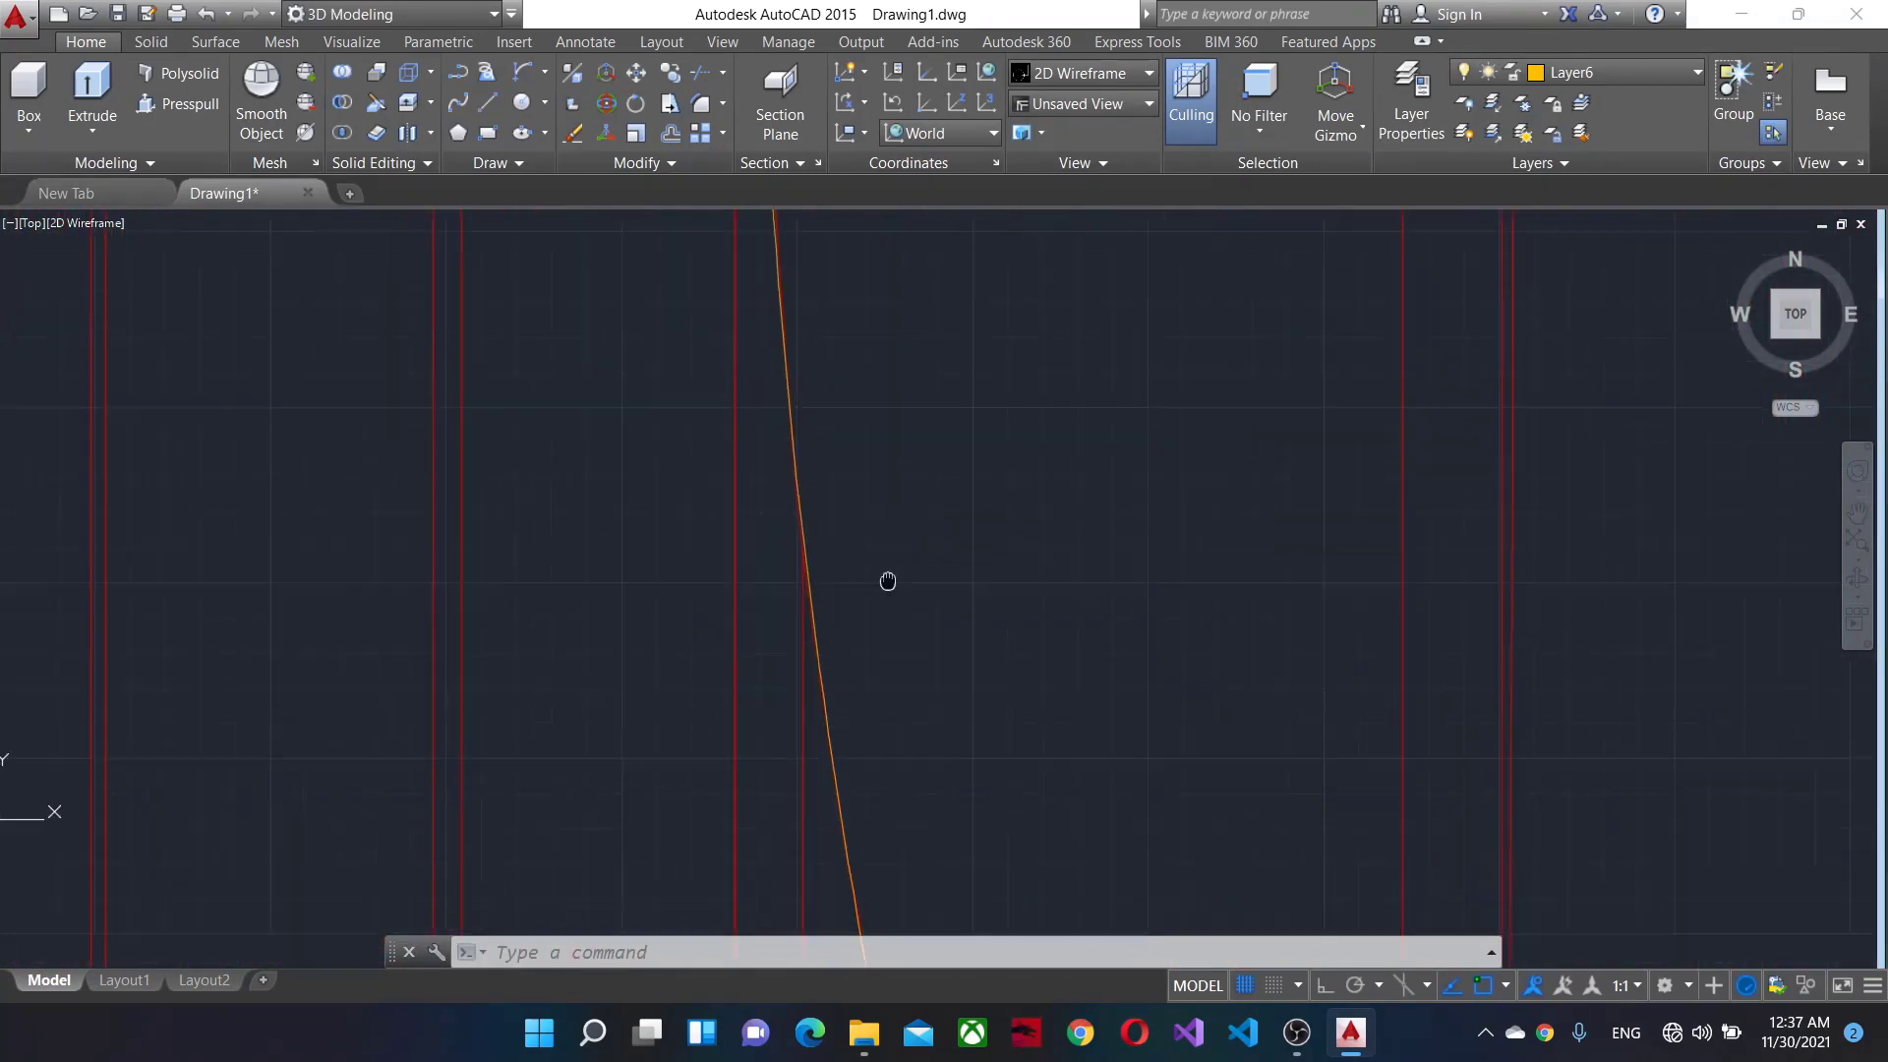
left_click(1554, 74)
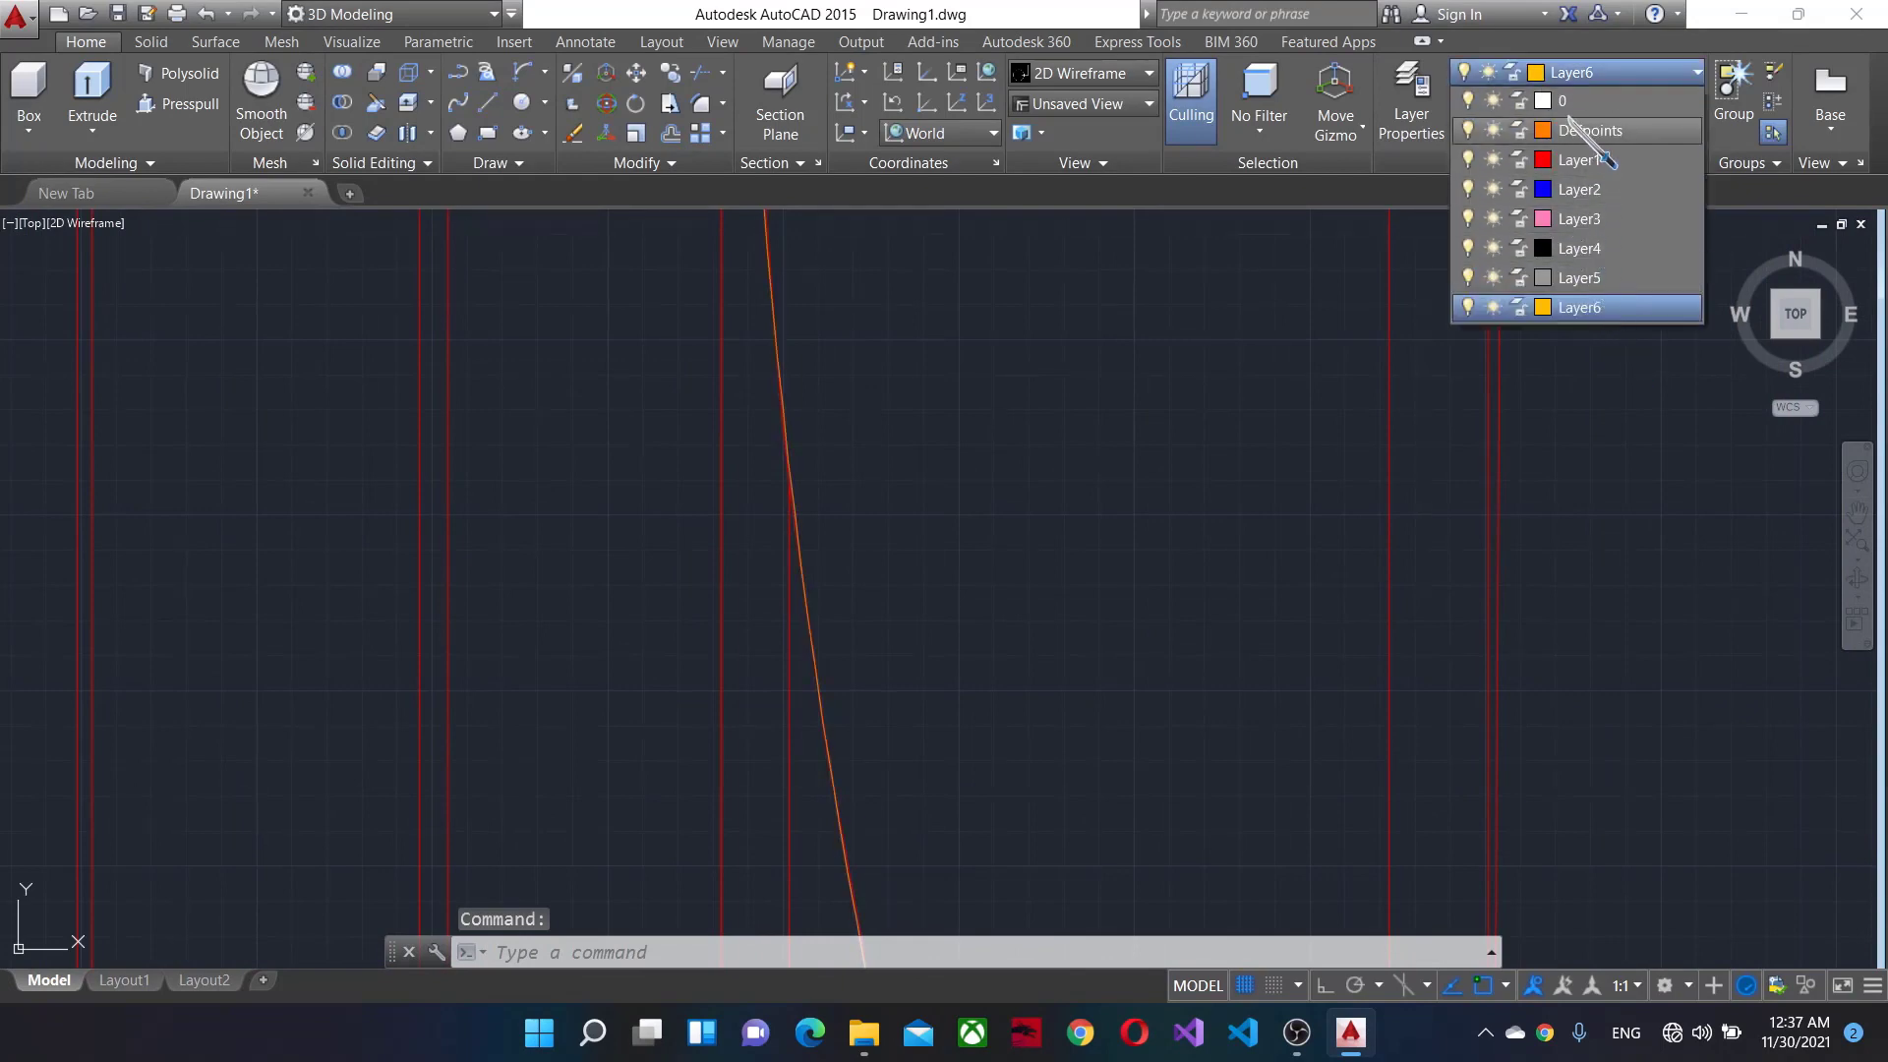
key("Escape")
scroll(1227, 591, "down", 2)
scroll(1050, 510, "down", 1)
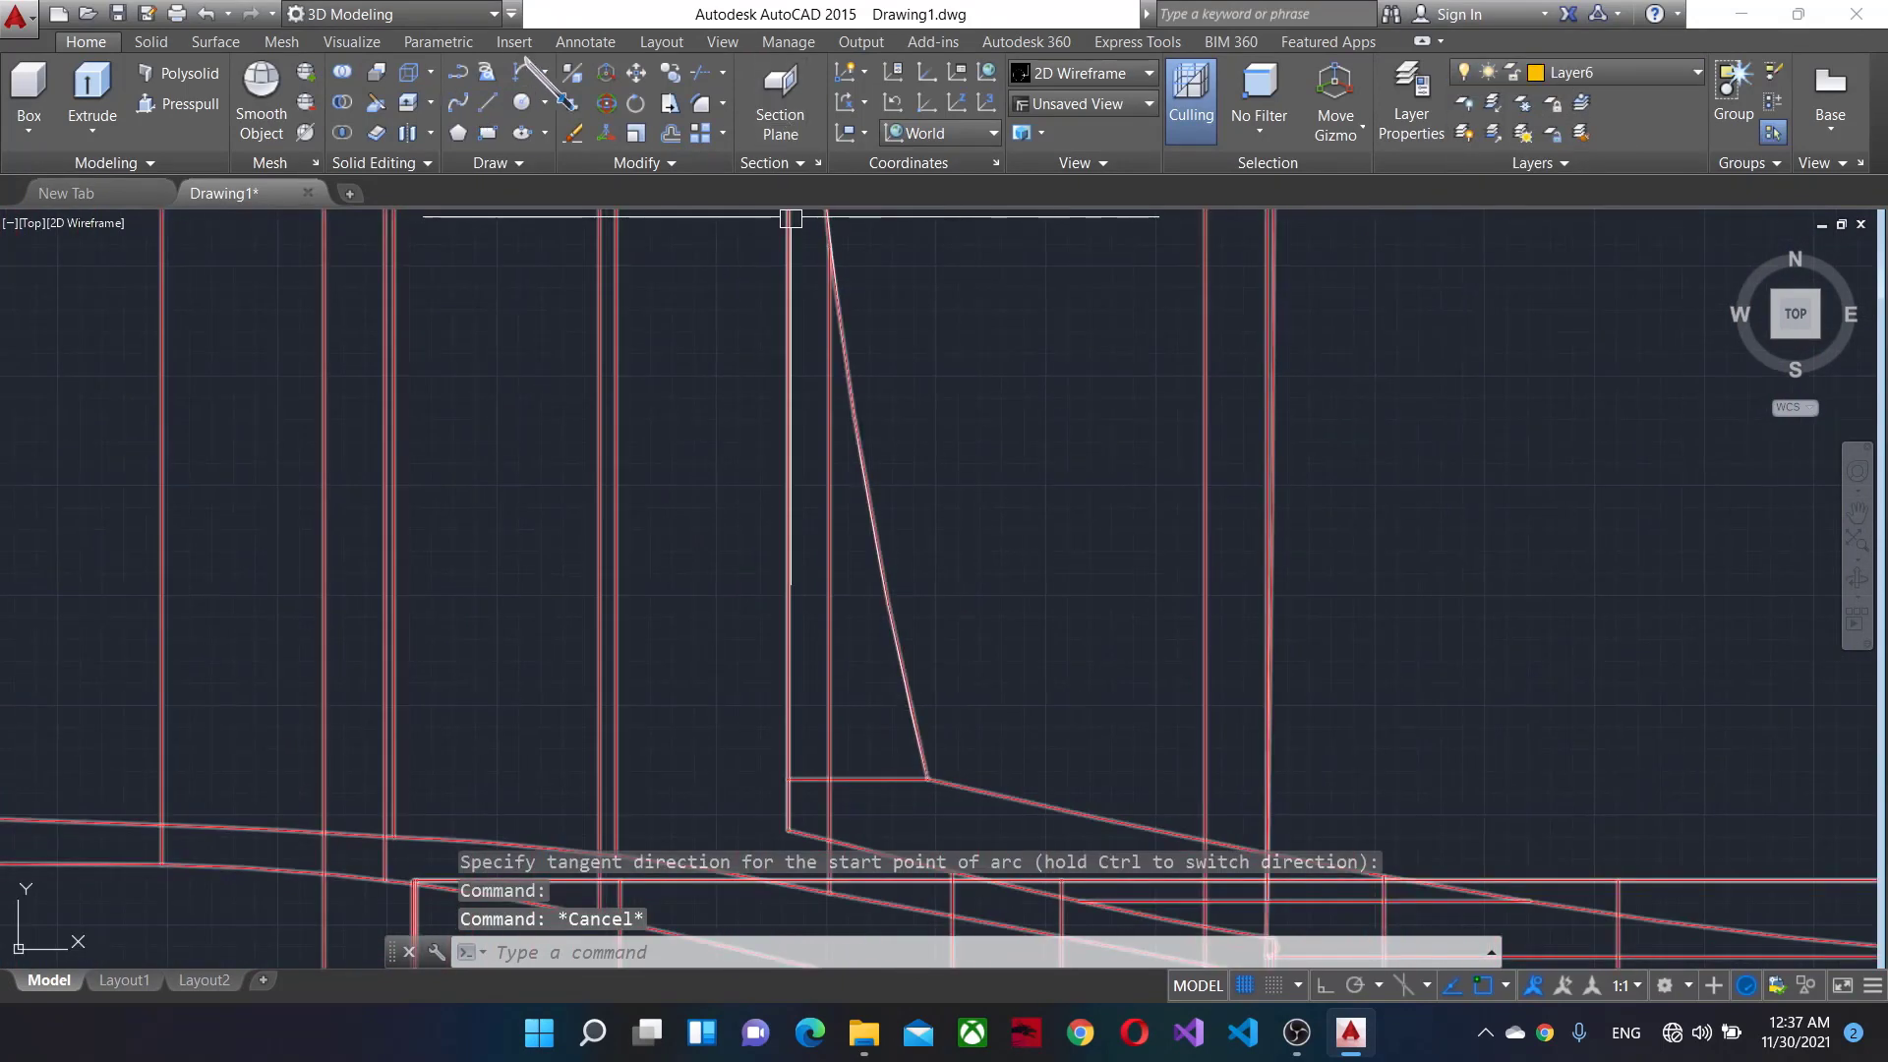
Draw an arc from the windshield corner to the snapped line endpoint, setting its tangent direction.
left_click(458, 101)
left_click(556, 654)
scroll(1163, 758, "up", 3)
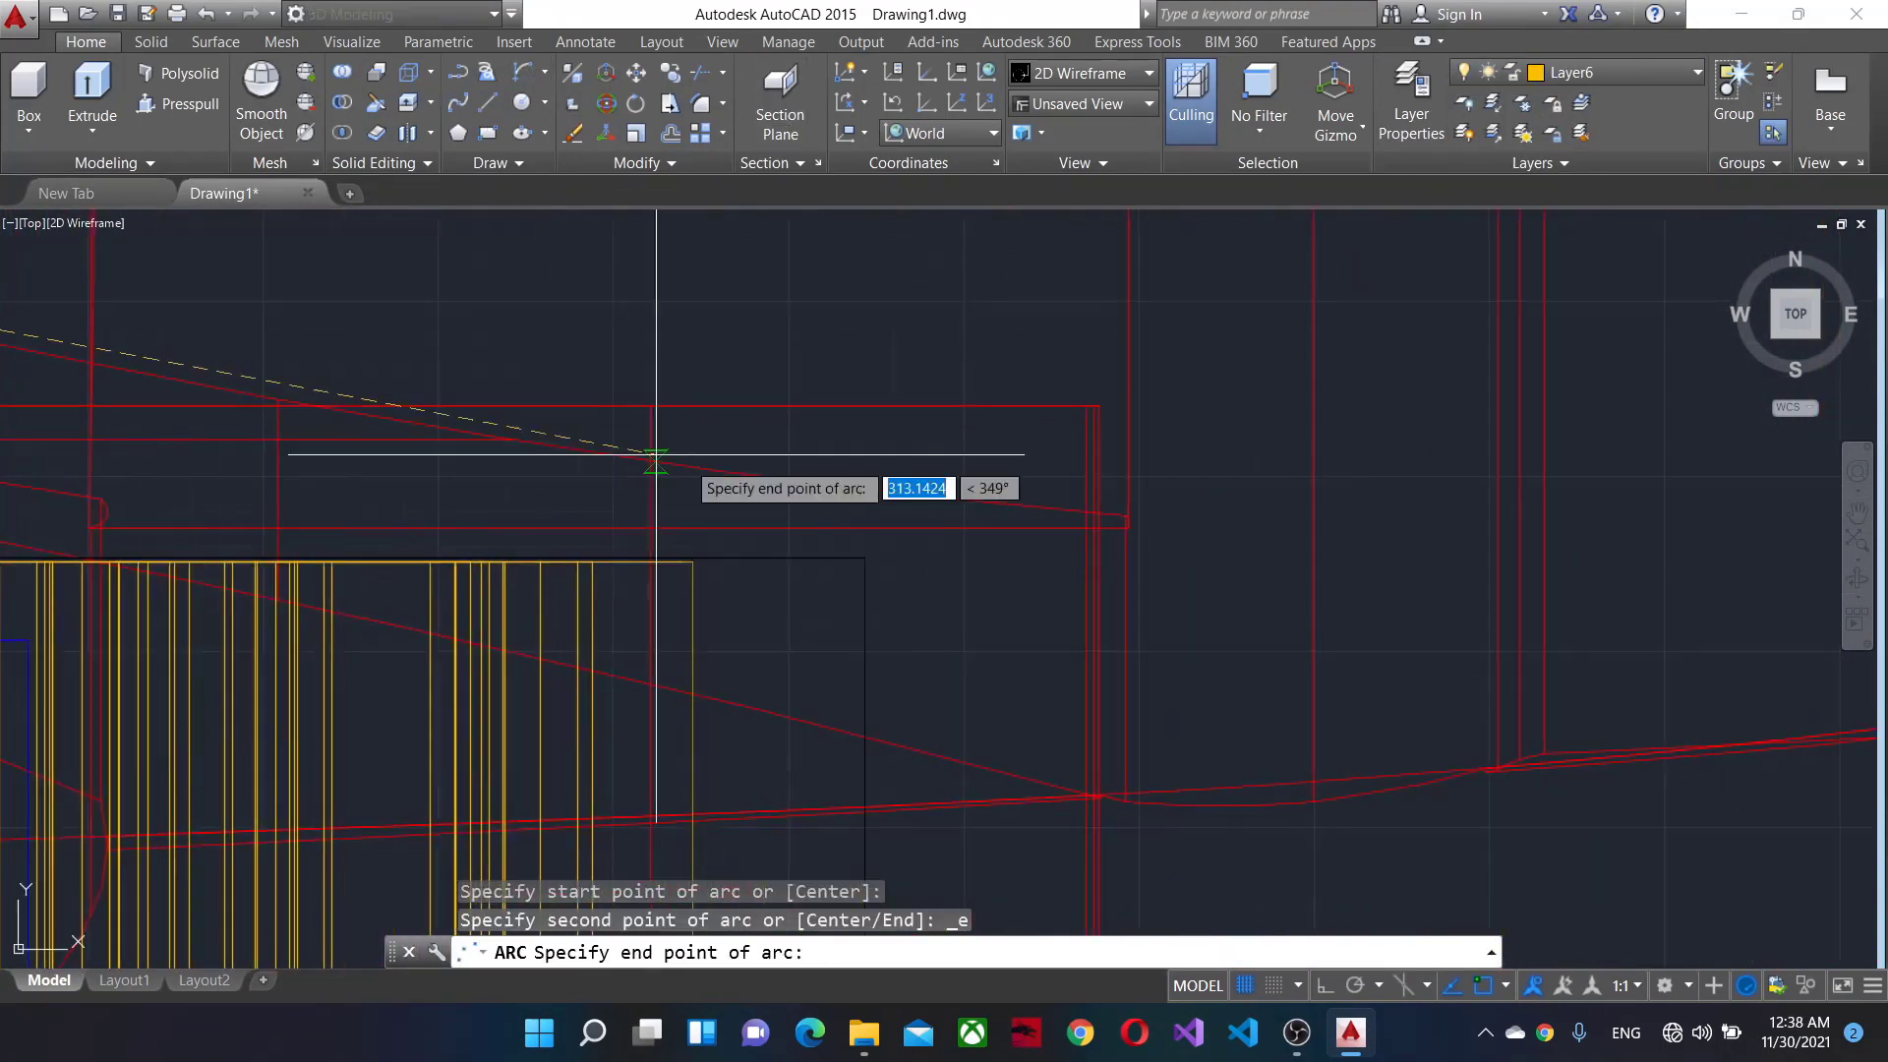
scroll(1128, 523, "up", 3)
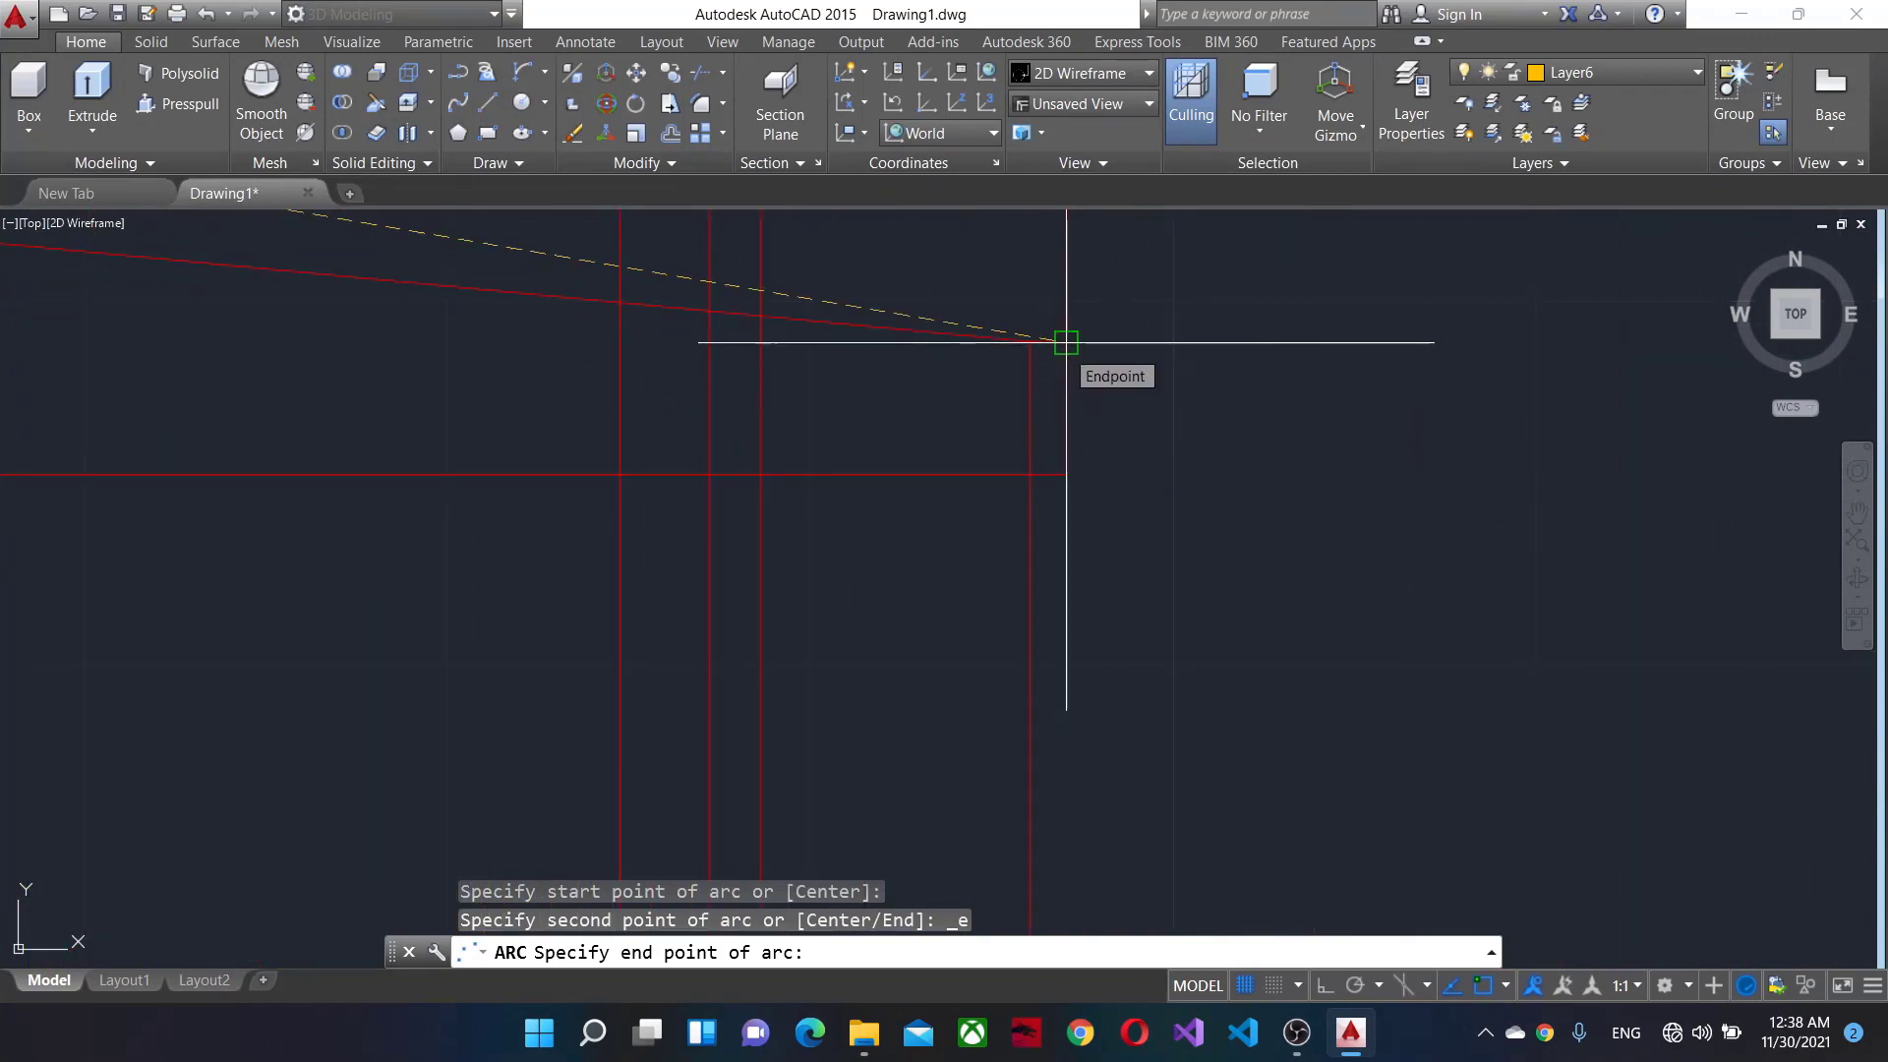
left_click(1066, 342)
scroll(535, 619, "down", 2)
scroll(1351, 607, "down", 2)
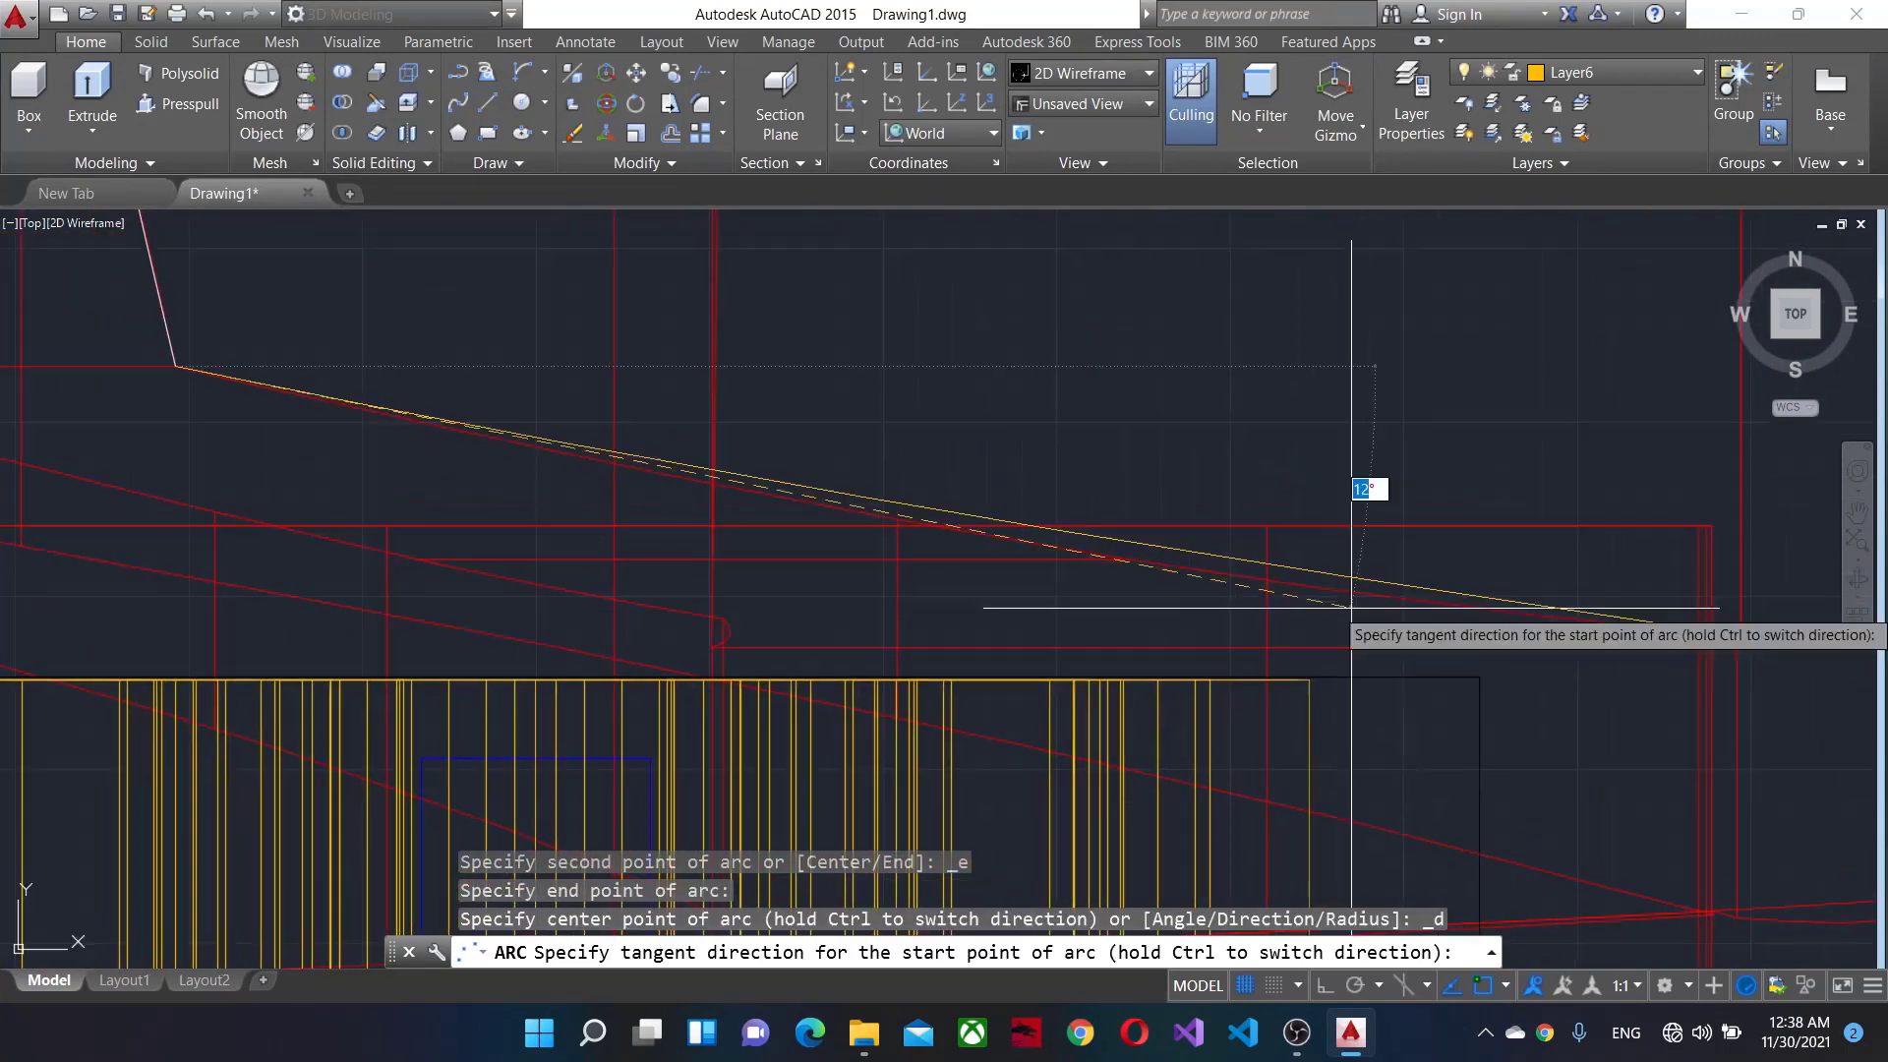
scroll(858, 528, "up", 3)
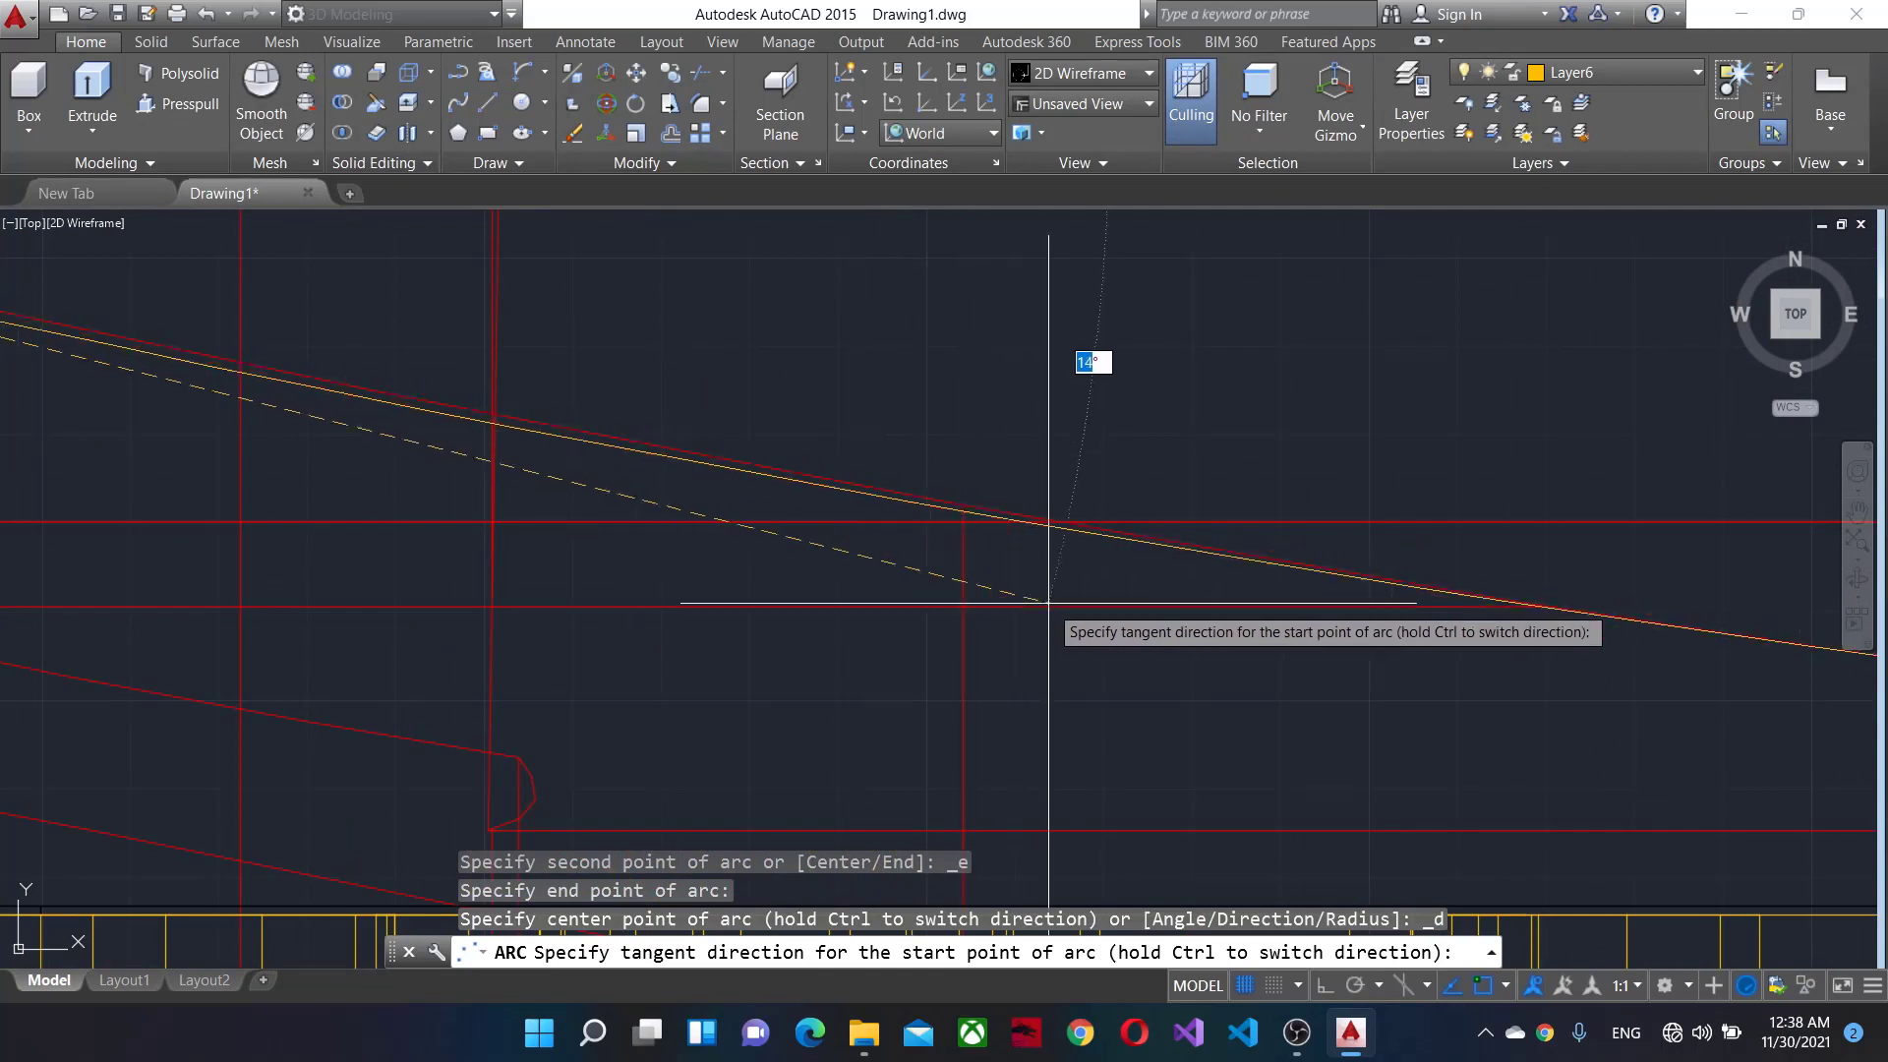
scroll(1111, 602, "up", 3)
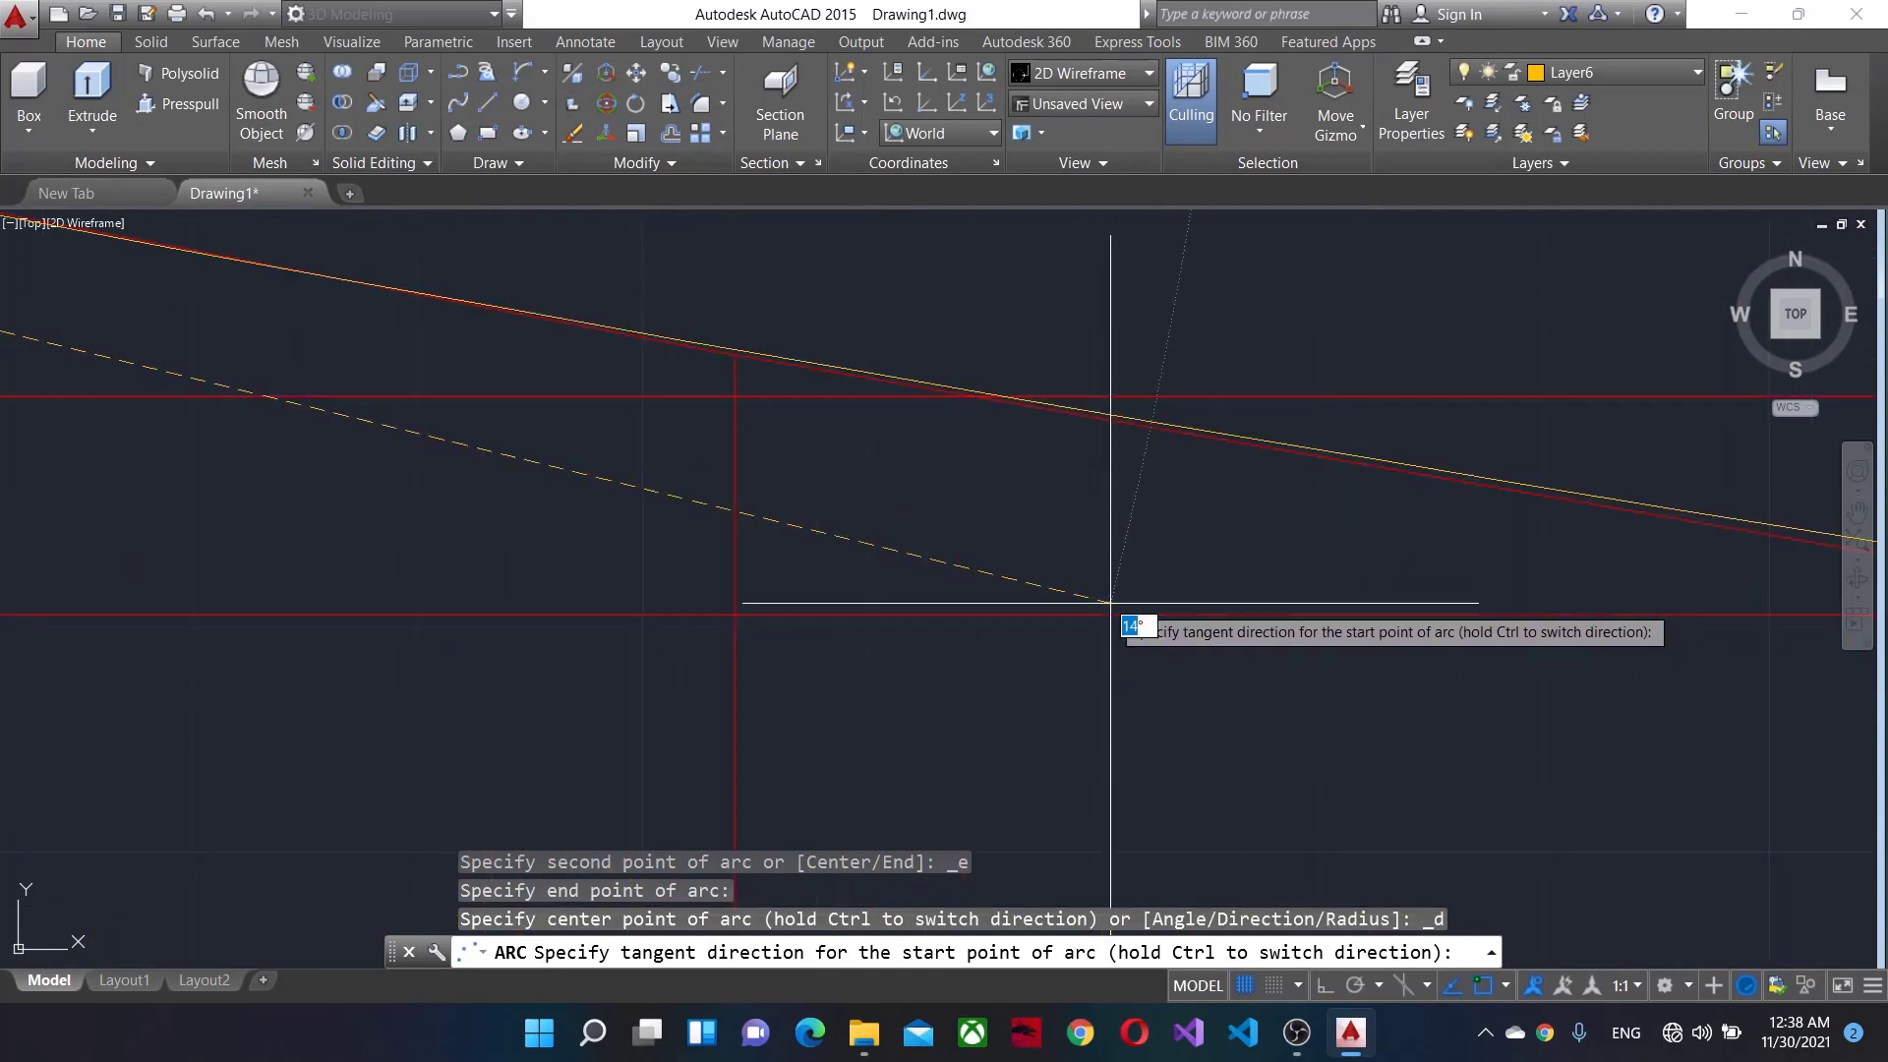
scroll(1110, 602, "up", 1)
scroll(1113, 823, "up", 3)
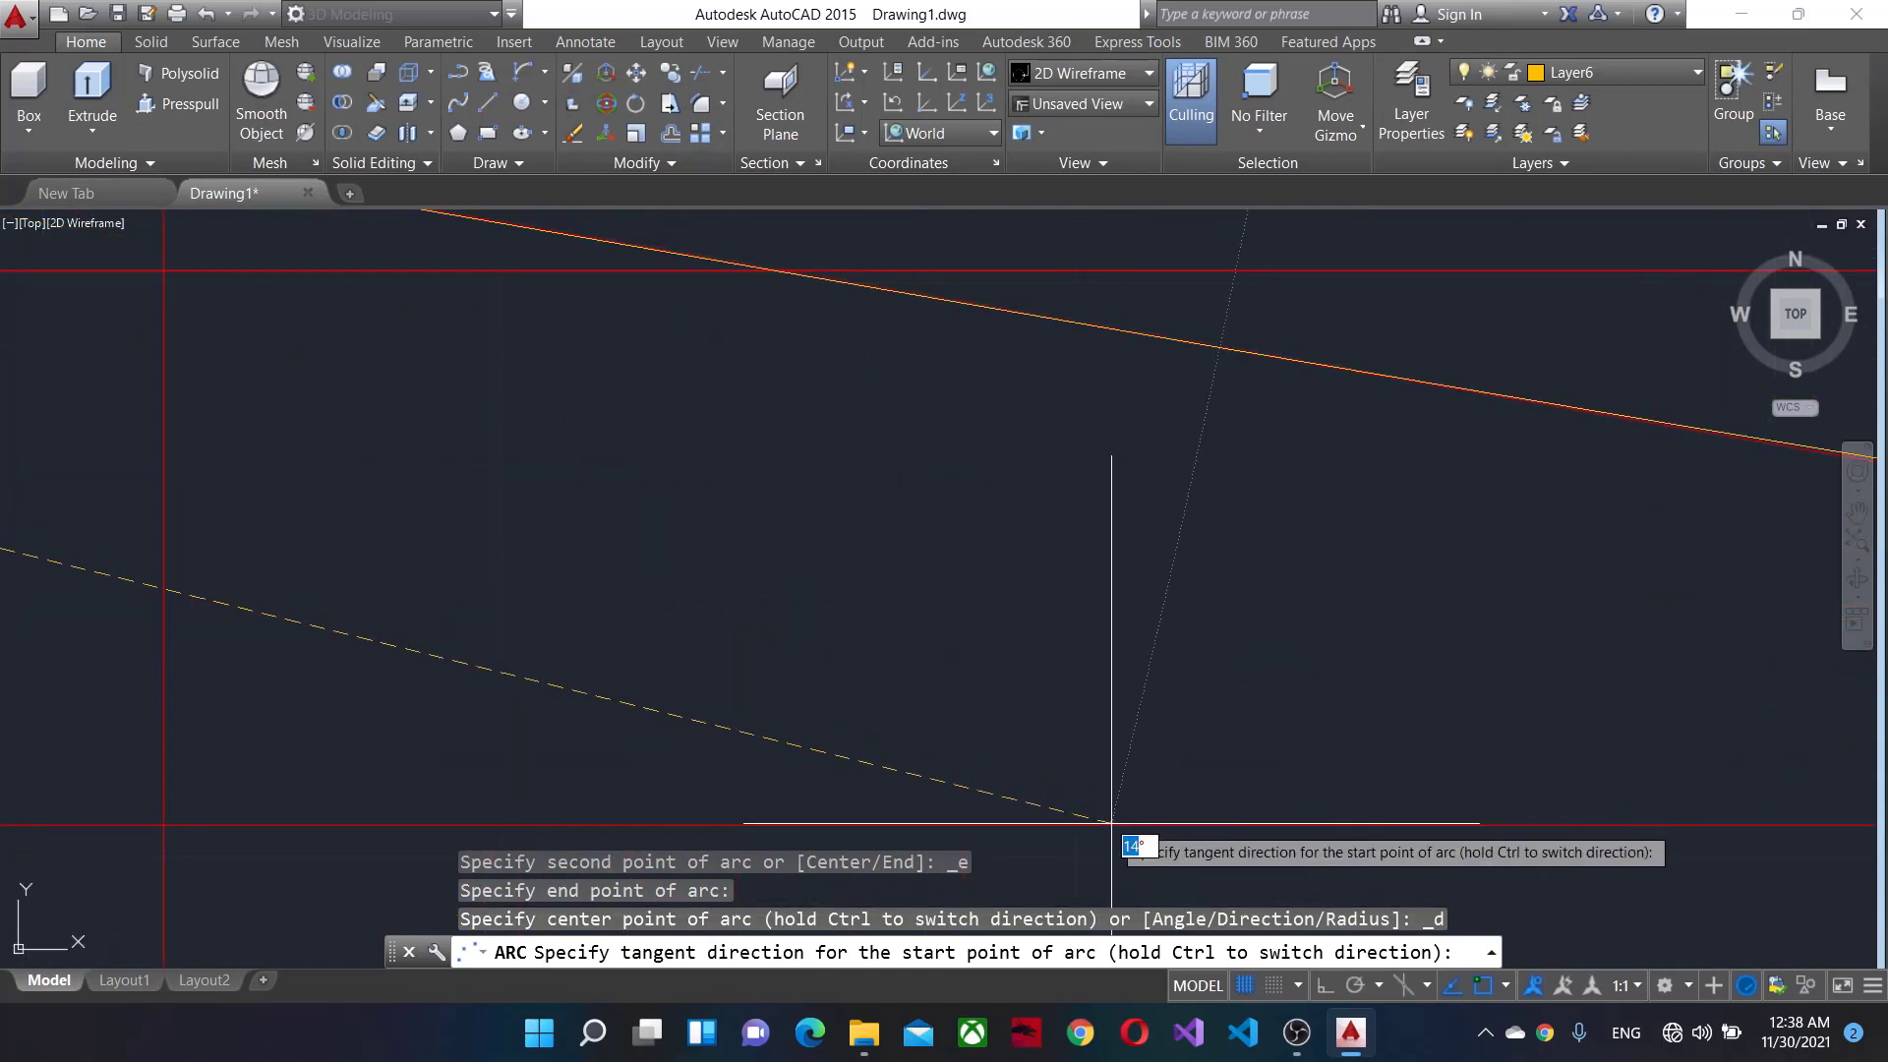
left_click(1111, 823)
scroll(1067, 553, "down", 2)
scroll(1042, 536, "down", 5)
scroll(1082, 553, "up", 2)
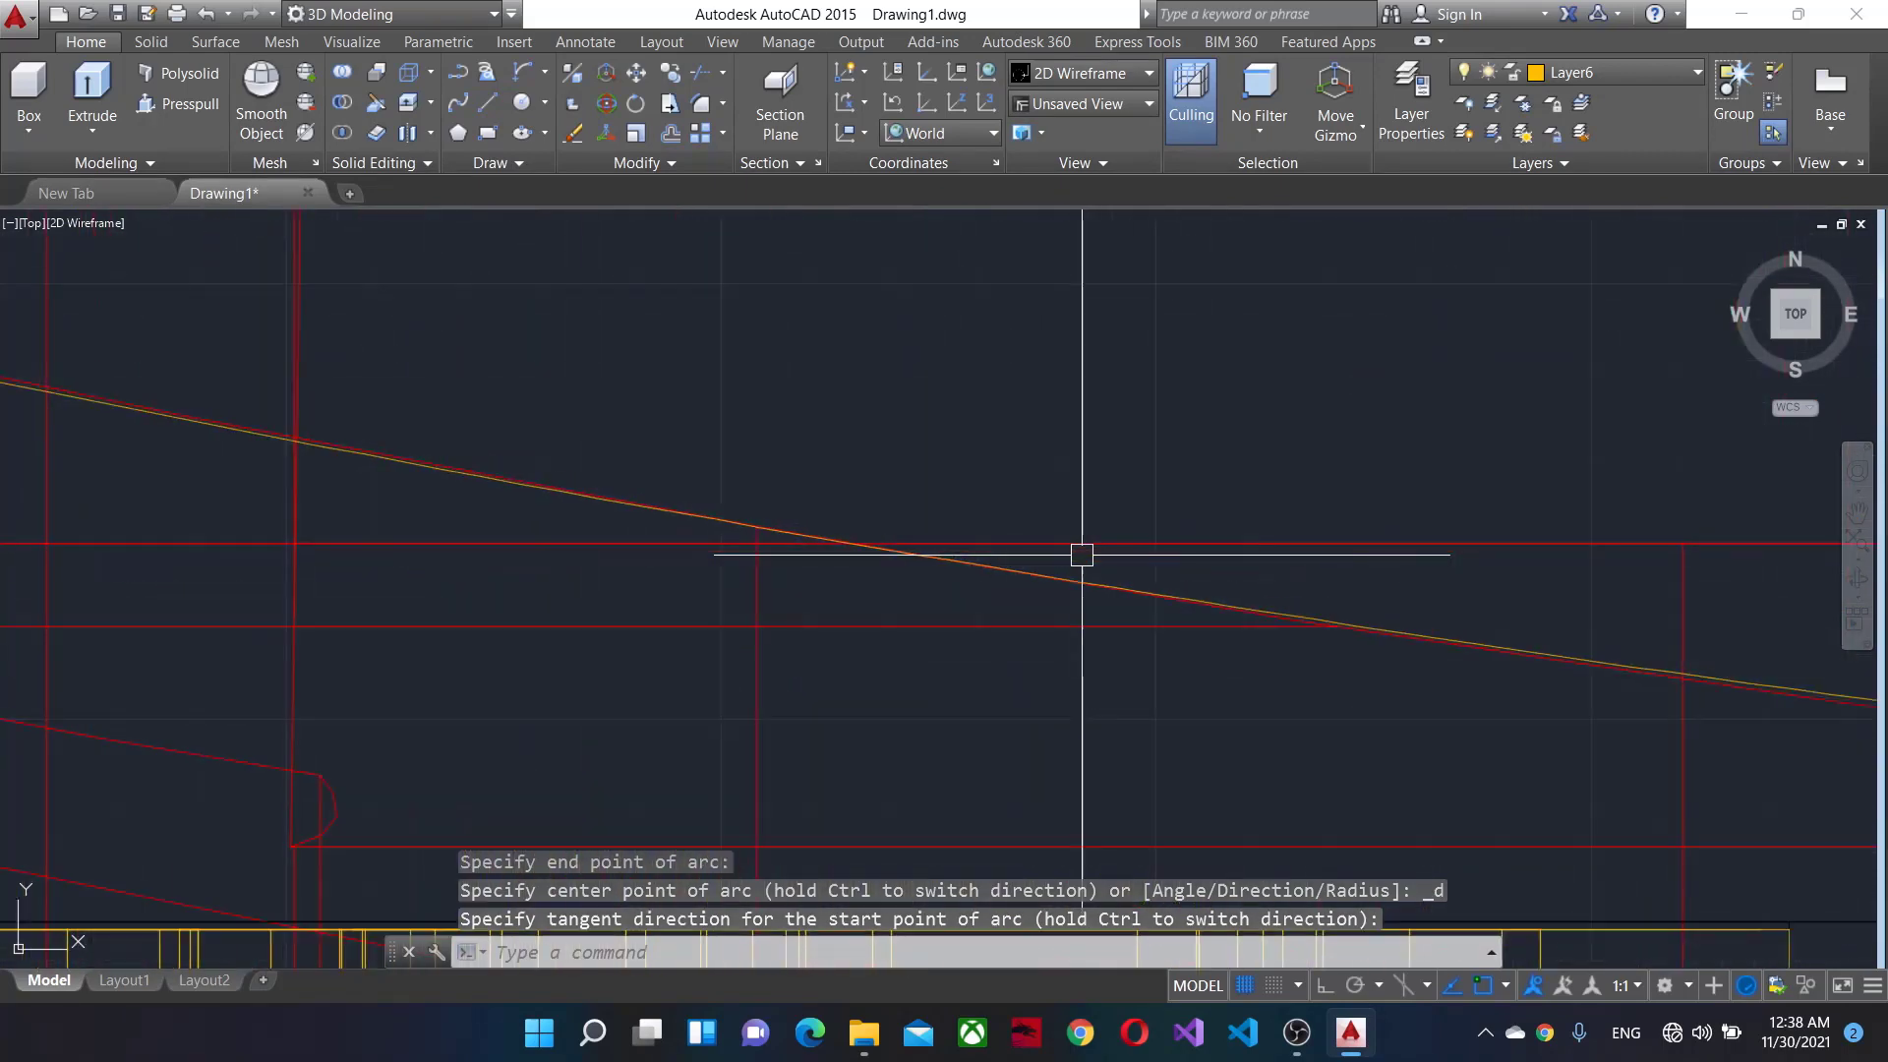
Move the new arc onto Layer6 and make layer 0 current.
left_click(1052, 577)
left_click(1578, 72)
left_click(1573, 295)
scroll(1466, 476, "down", 3)
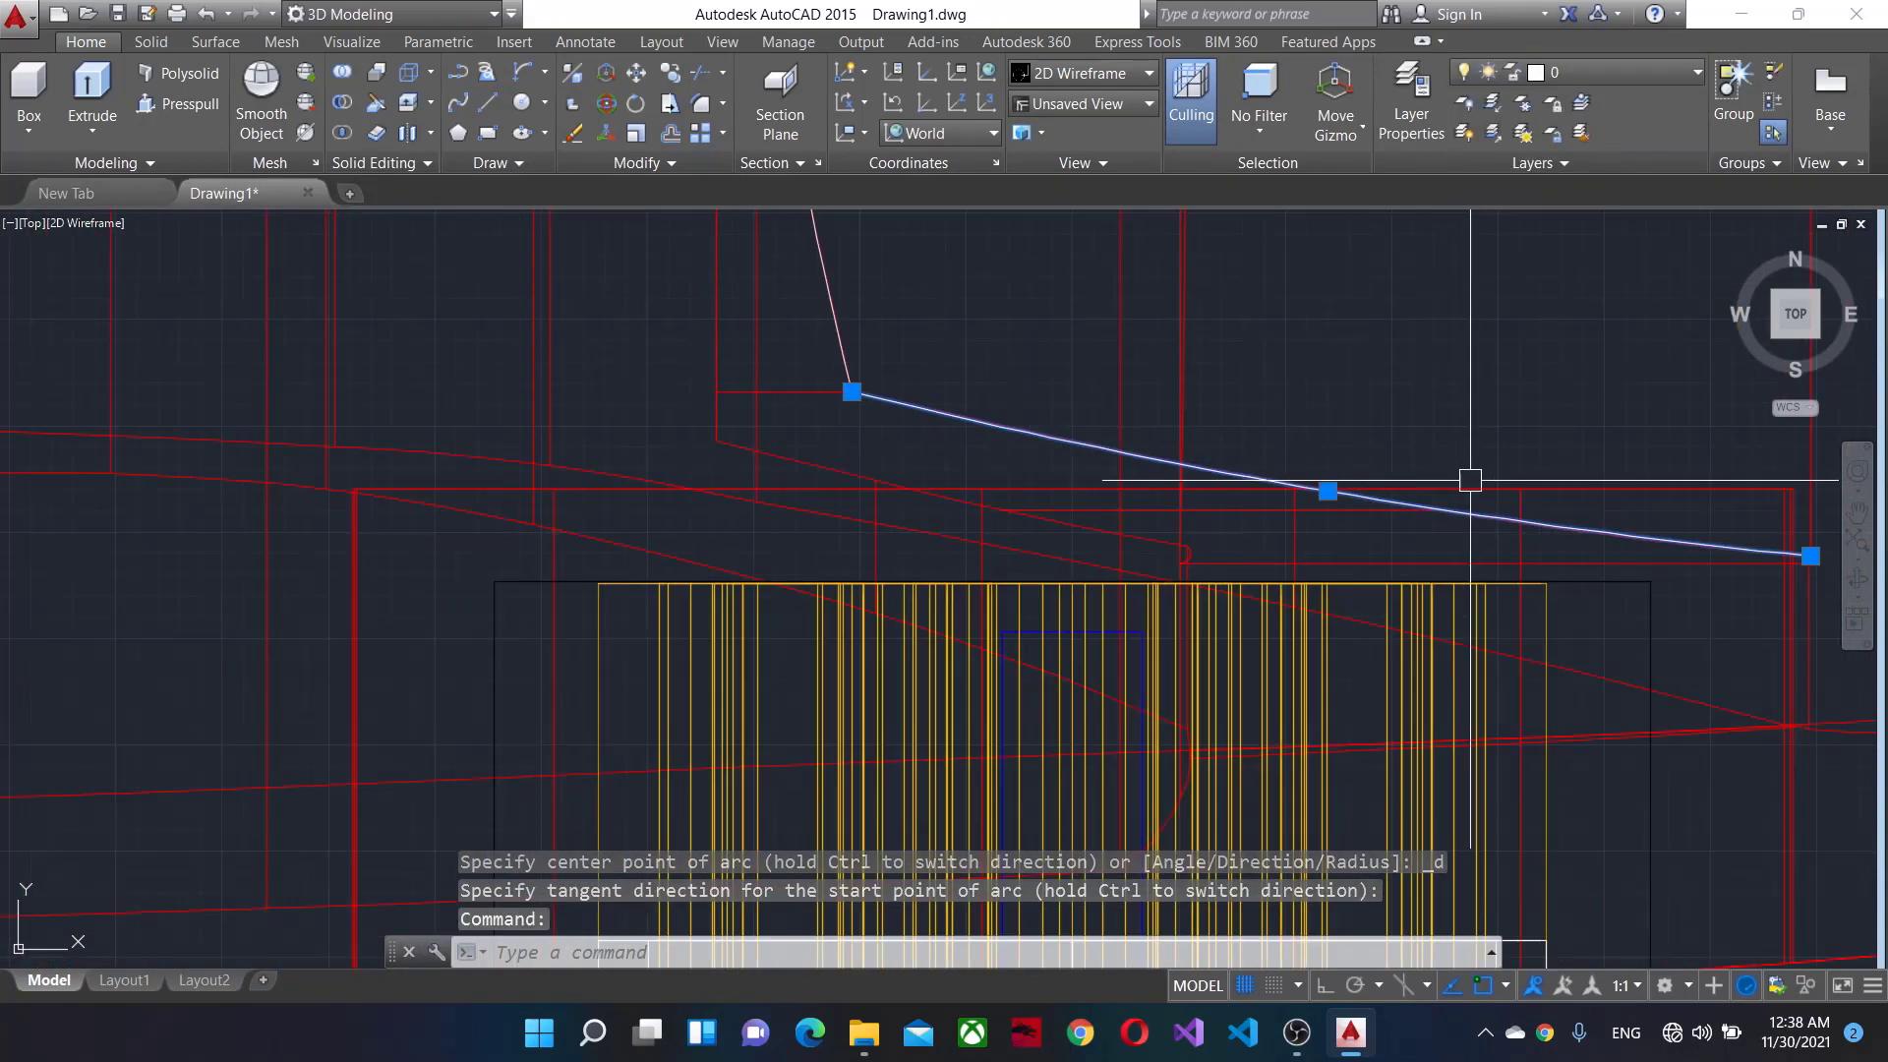
key("Escape")
left_click(1579, 72)
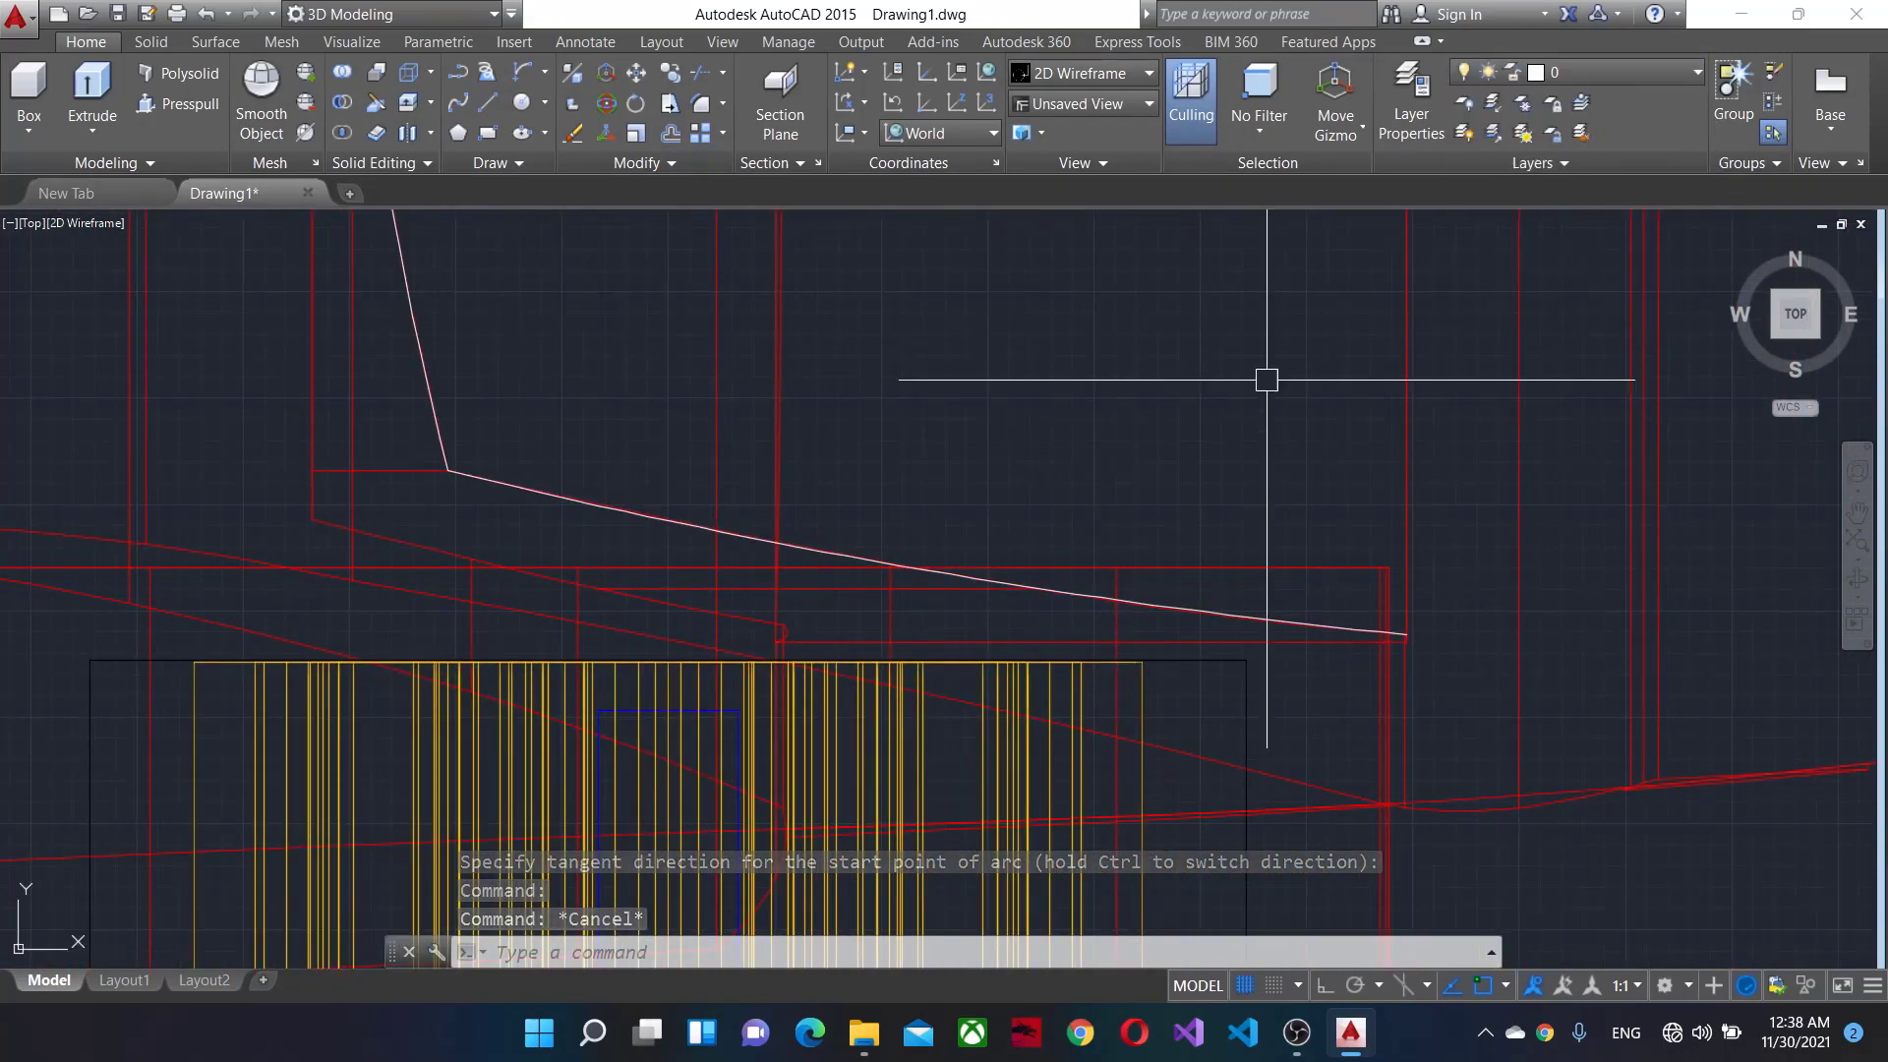
scroll(1265, 396, "down", 3)
scroll(1177, 353, "down", 2)
scroll(1176, 353, "up", 5)
scroll(1117, 485, "down", 1)
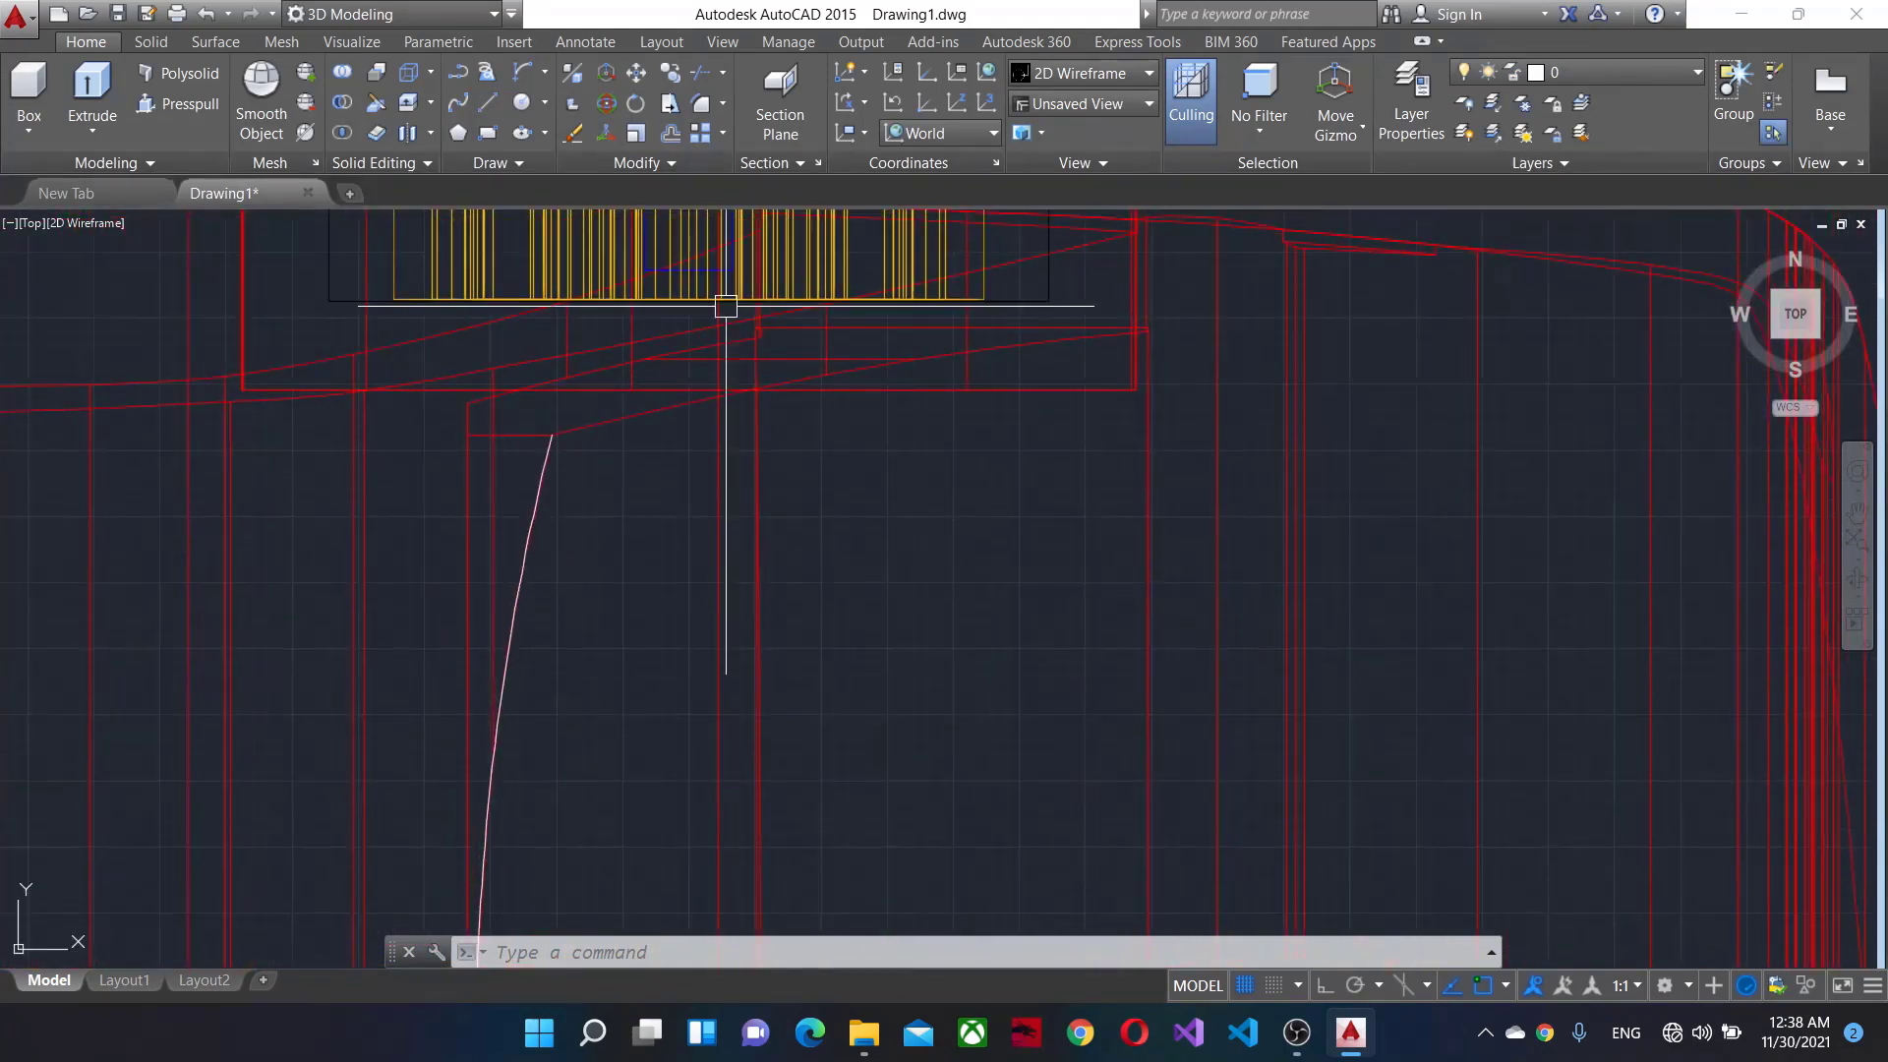
Draw an arc from the pink arc's endpoint along the outline, ending with a tangent direction.
type("a")
key("Return")
scroll(557, 423, "up", 2)
scroll(518, 420, "up", 2)
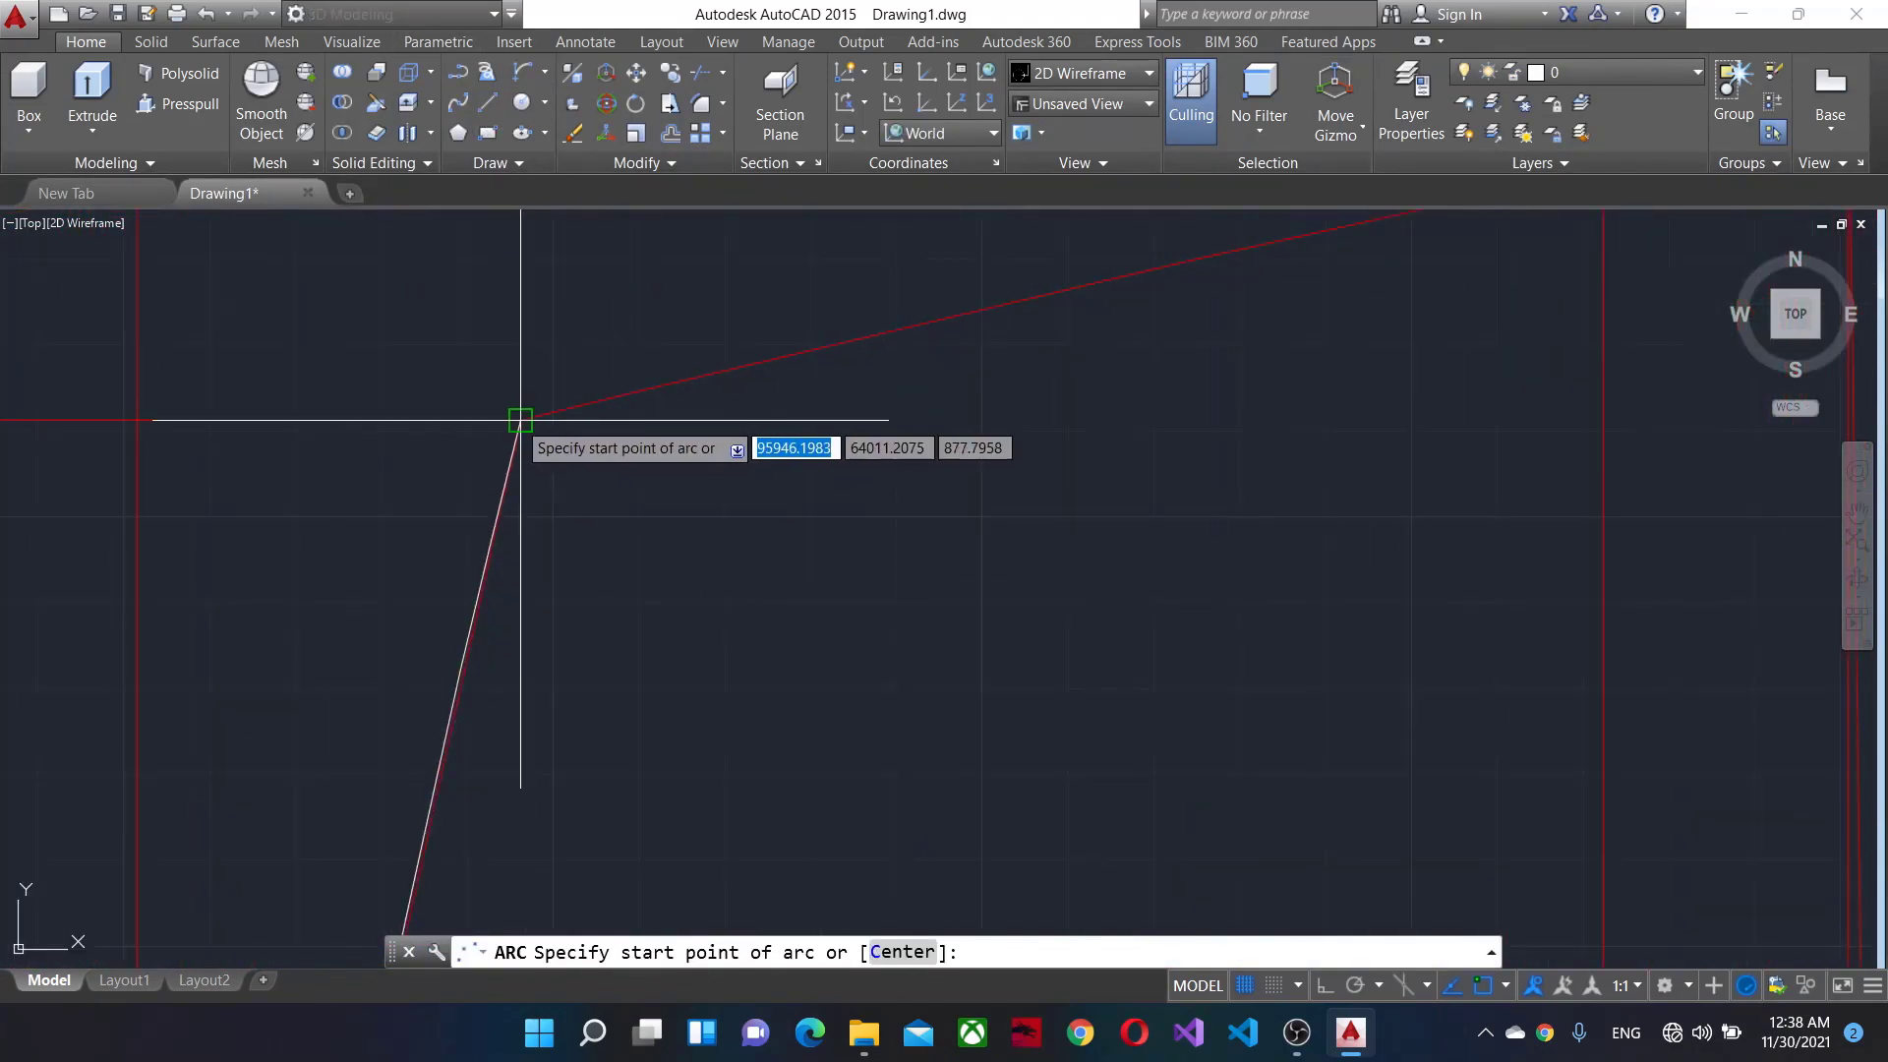
left_click(518, 421)
scroll(1349, 400, "down", 3)
scroll(897, 588, "up", 3)
scroll(653, 413, "up", 3)
scroll(519, 400, "up", 2)
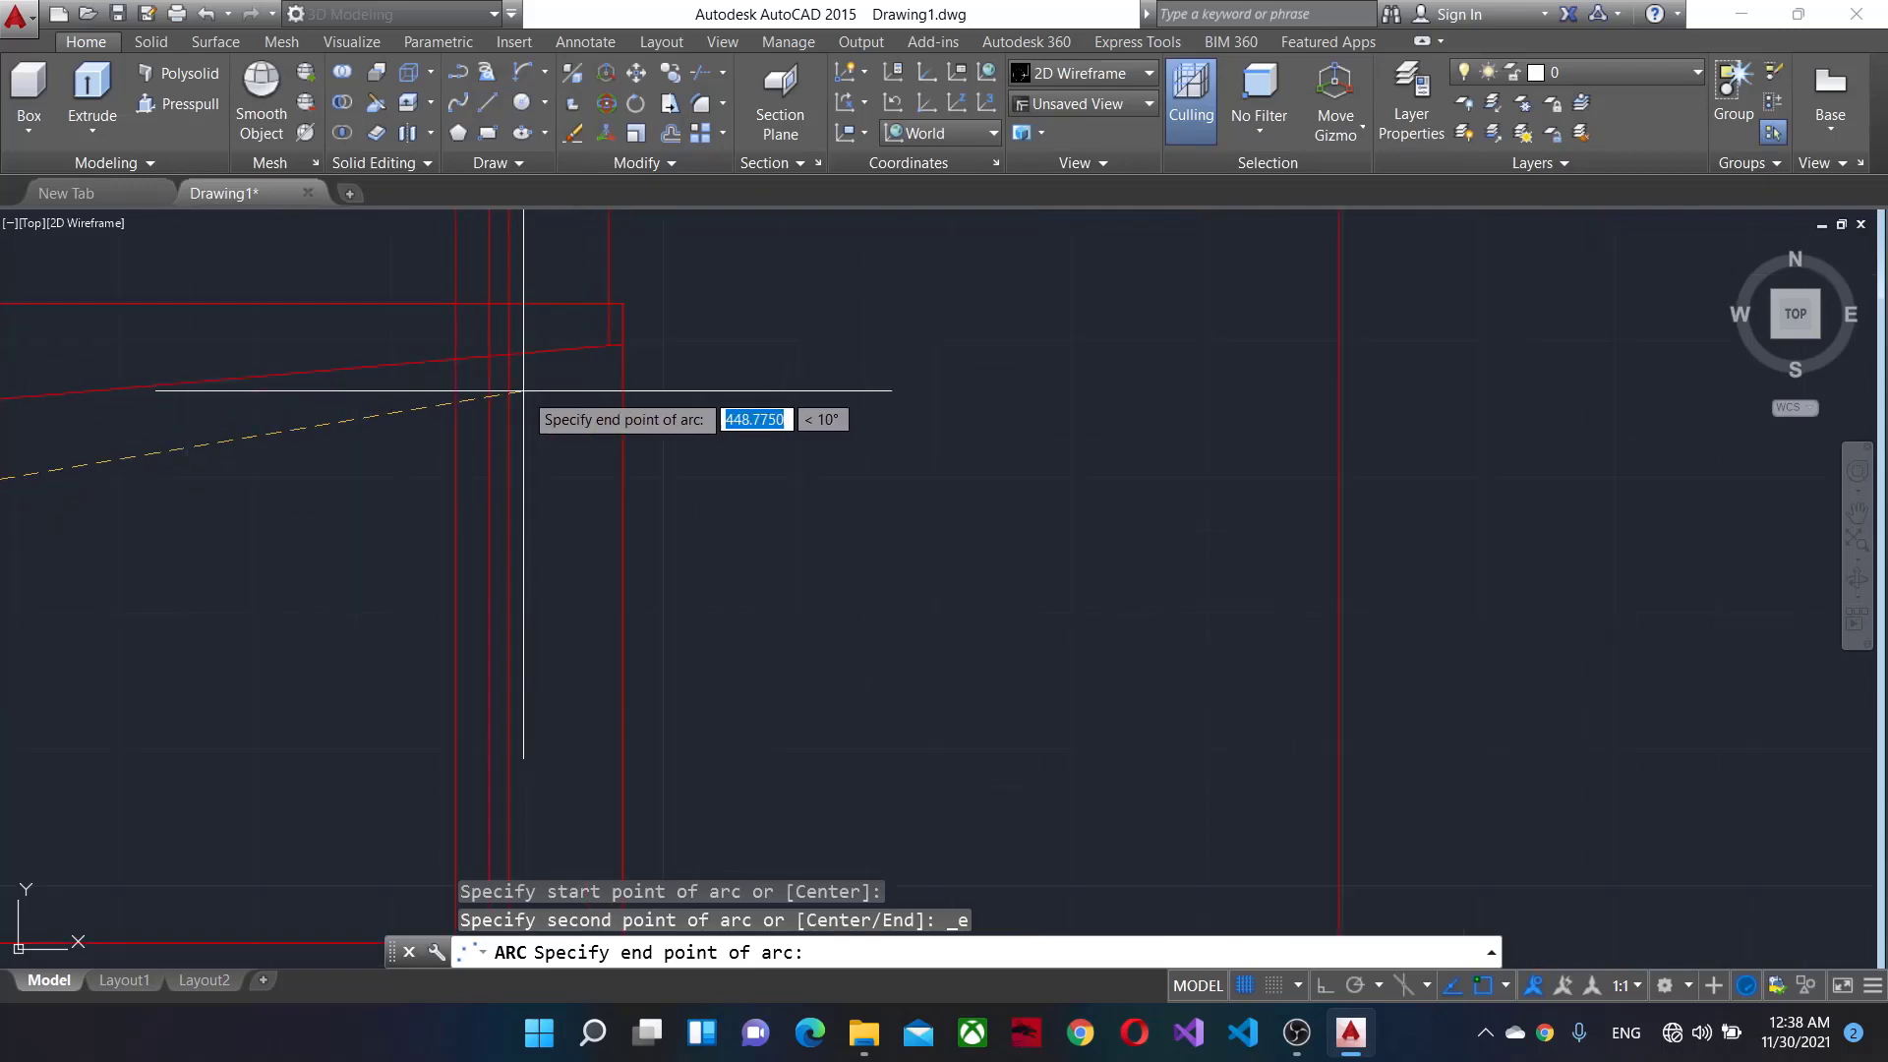
middle_click_drag(518, 400, 852, 475)
left_click(989, 413)
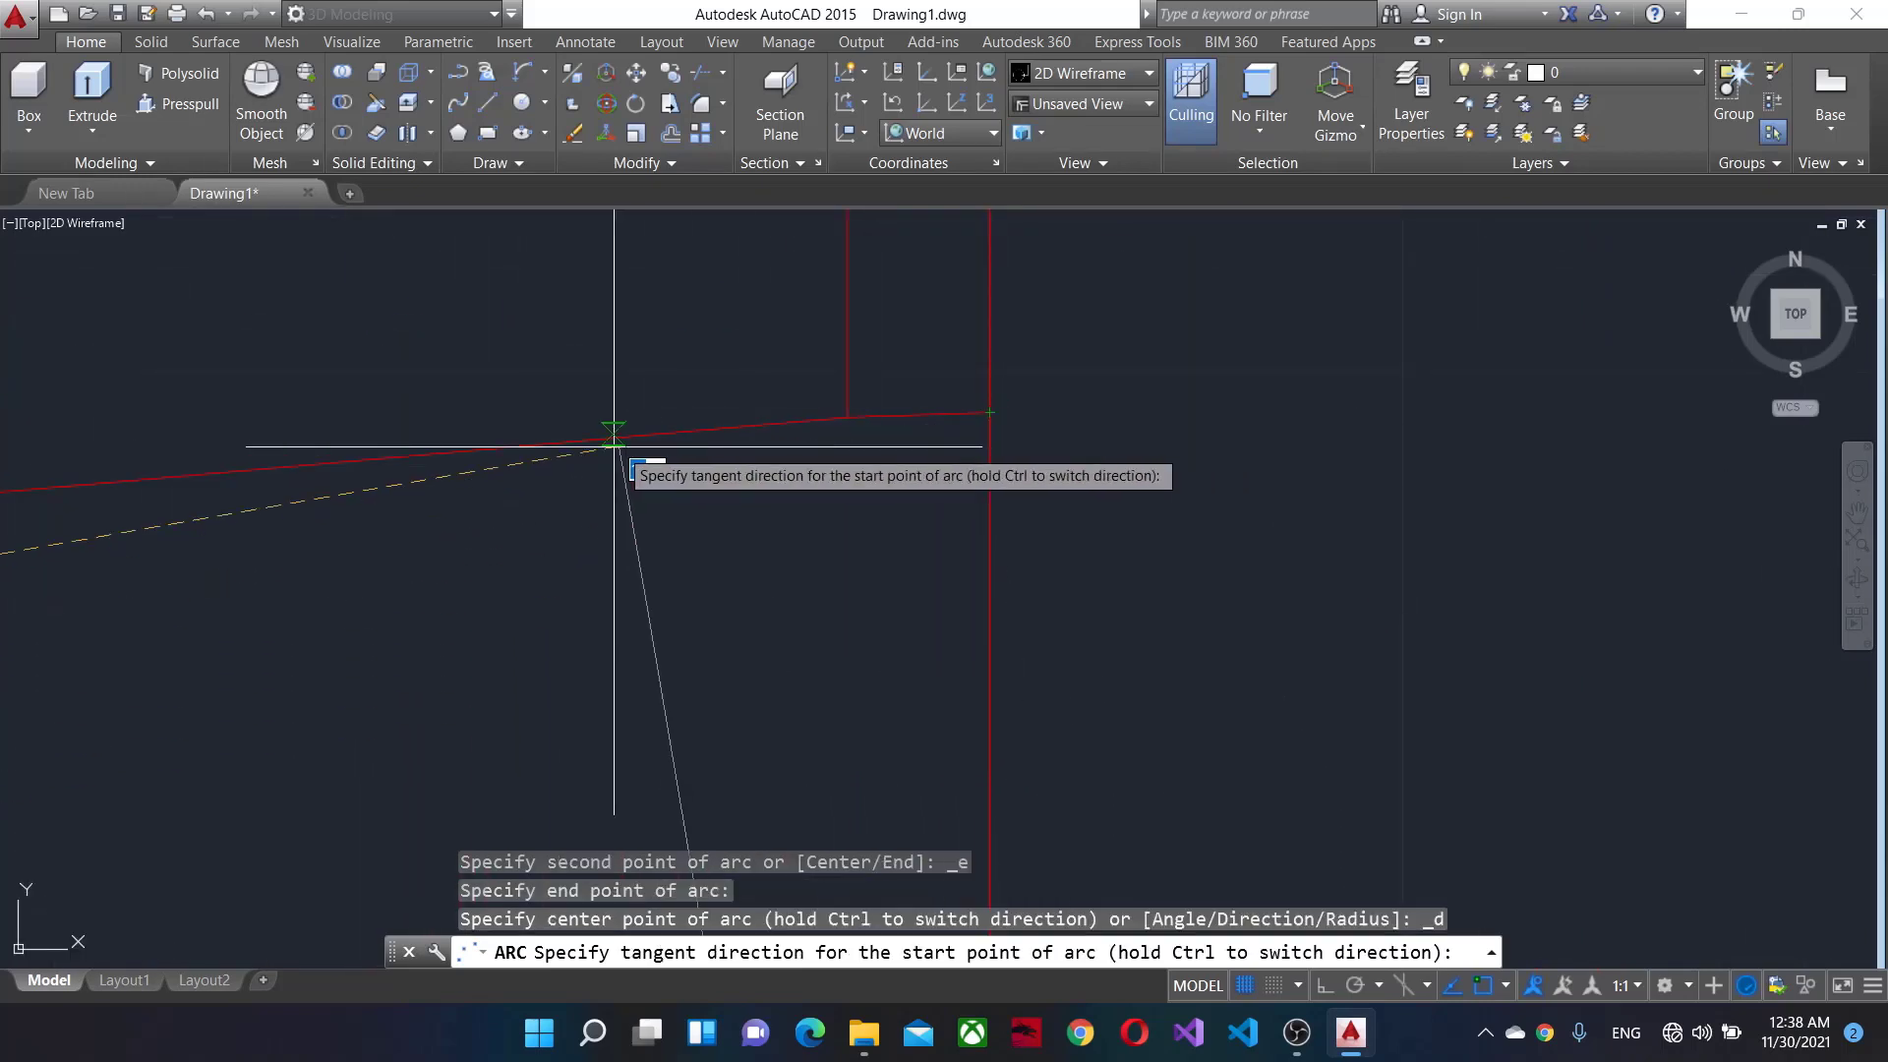
scroll(409, 371, "down", 2)
scroll(611, 515, "down", 3)
scroll(1222, 581, "up", 2)
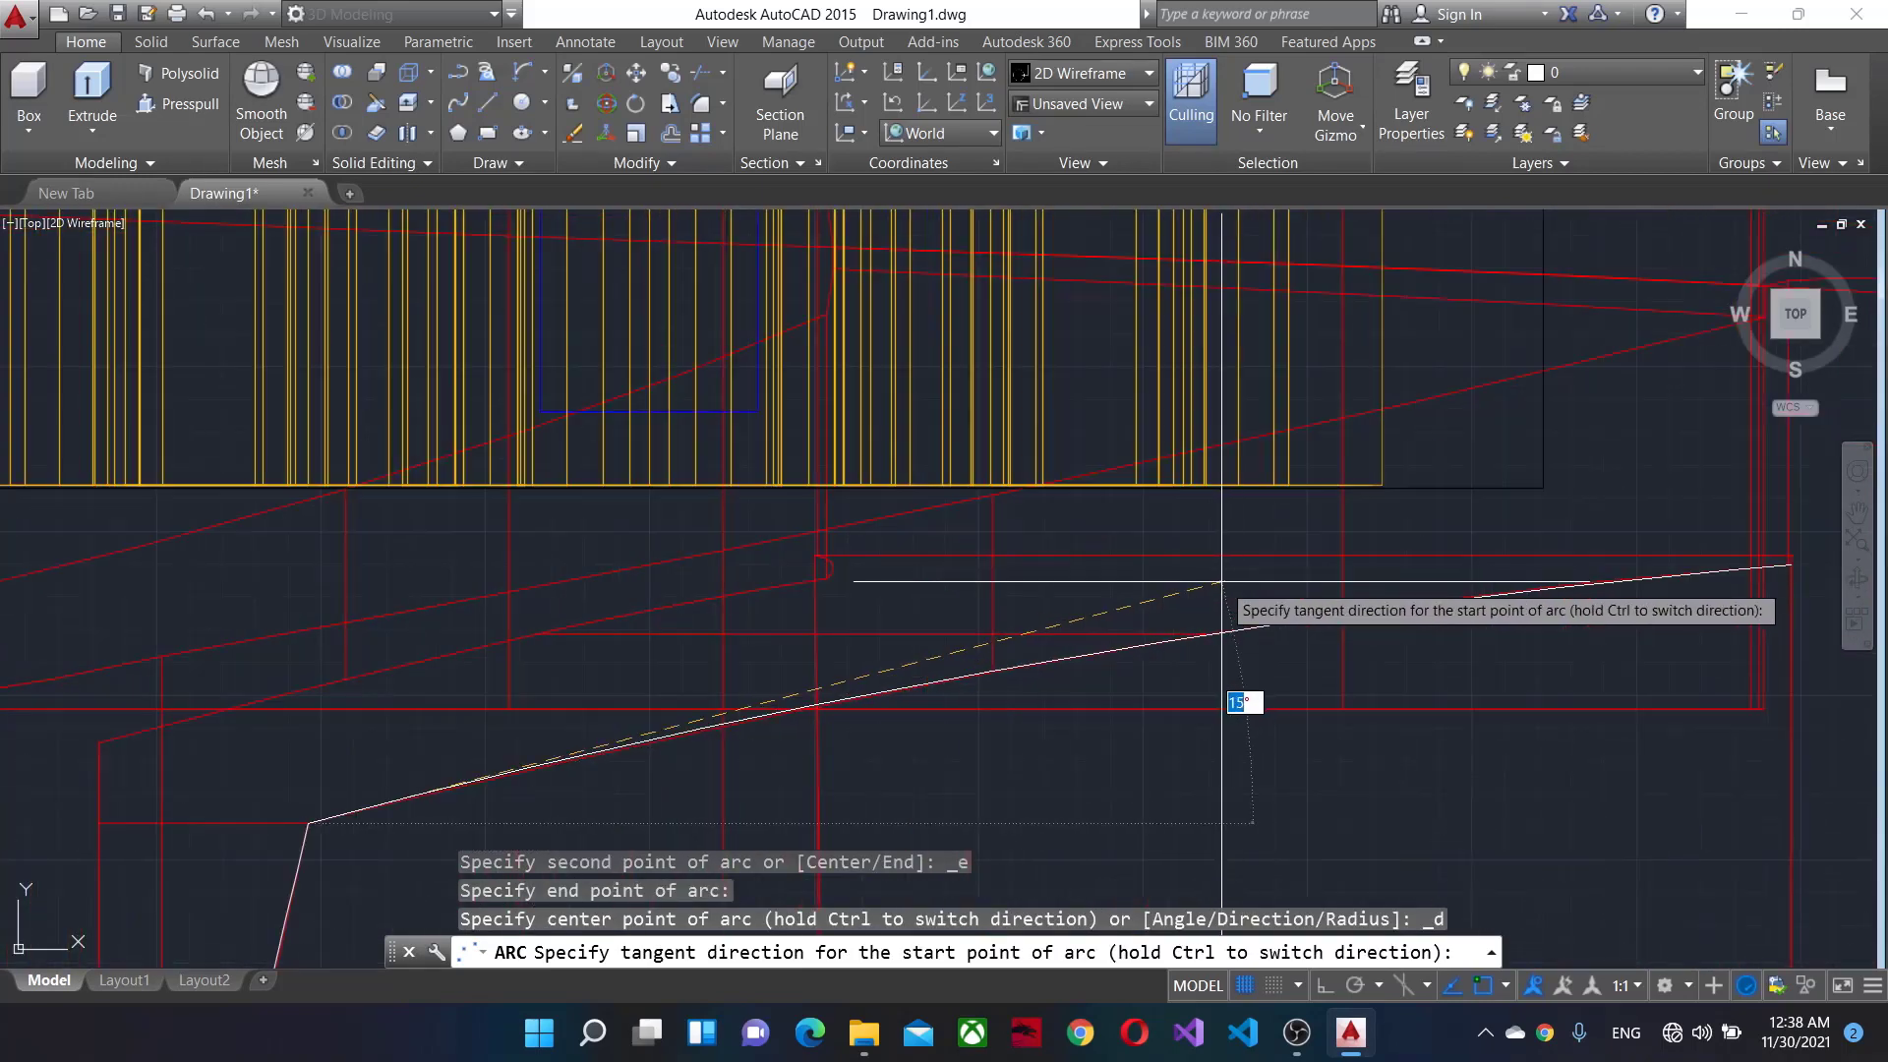
scroll(1347, 558, "up", 5)
scroll(1367, 590, "down", 5)
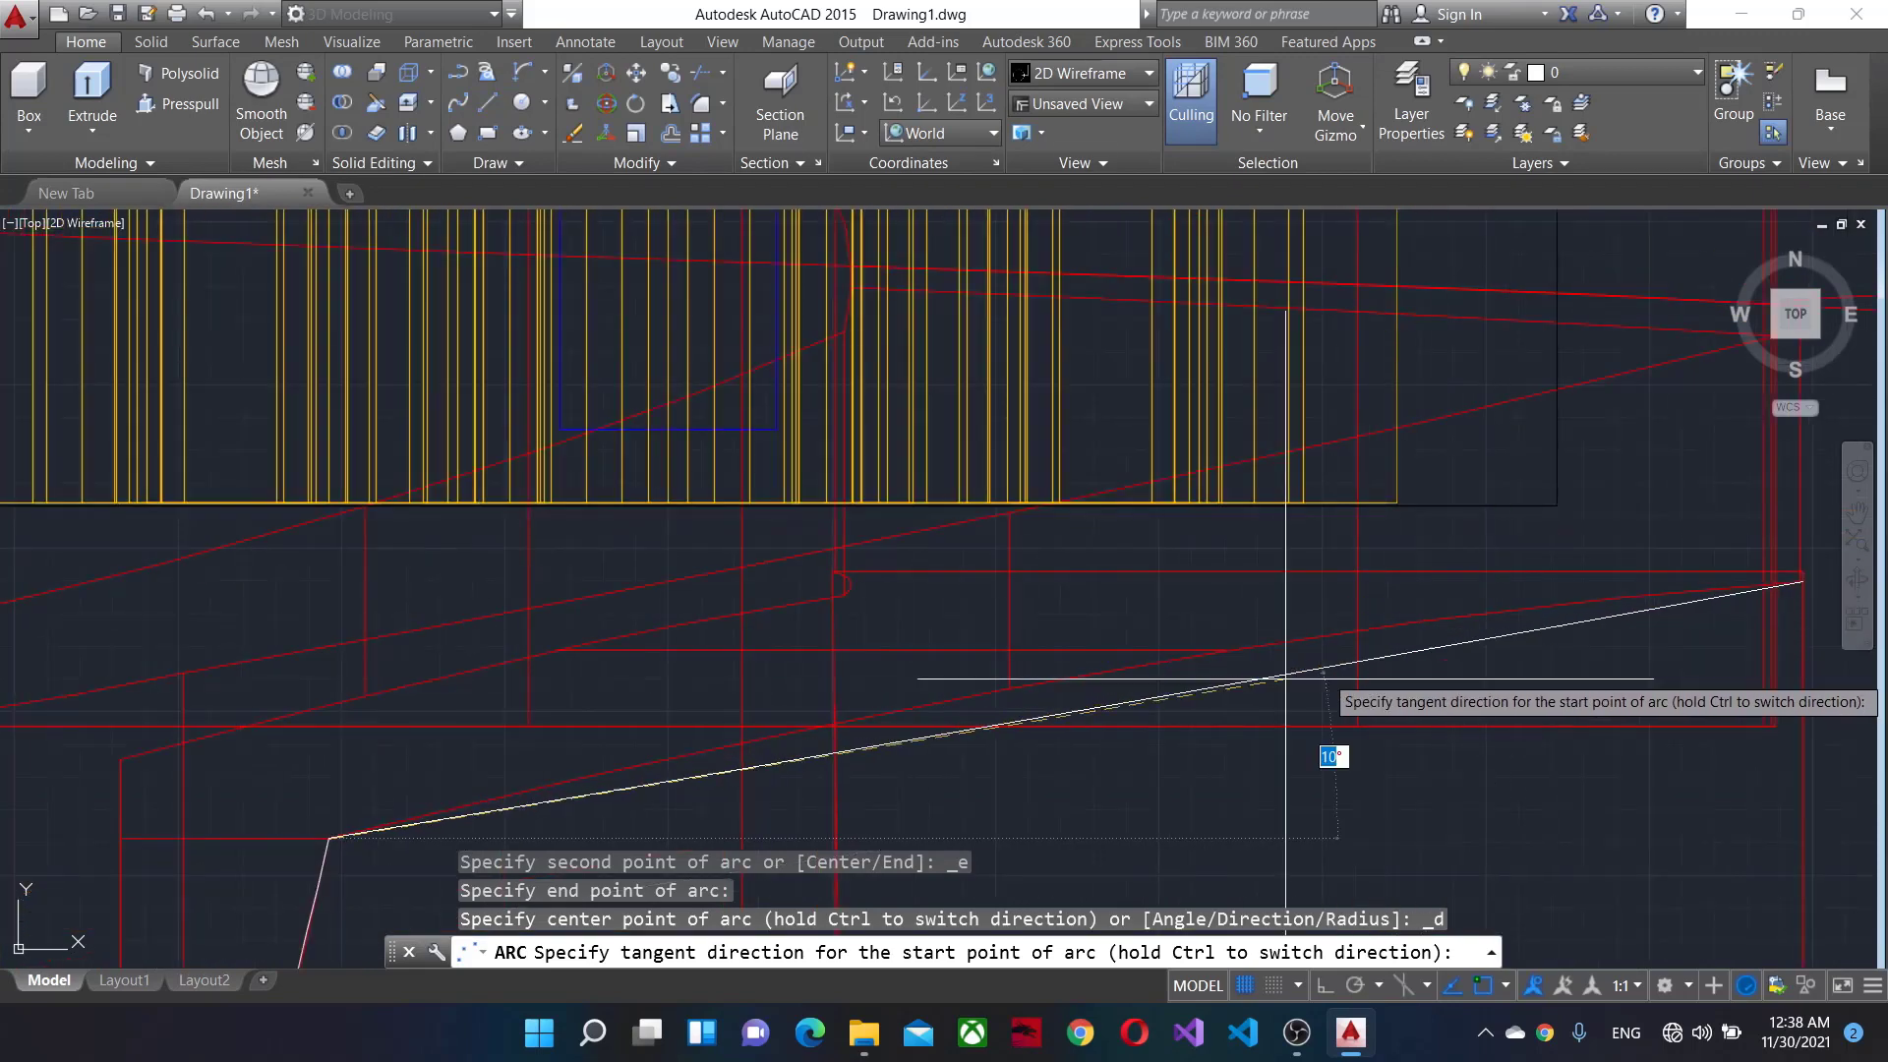
scroll(974, 684, "up", 2)
scroll(971, 671, "up", 3)
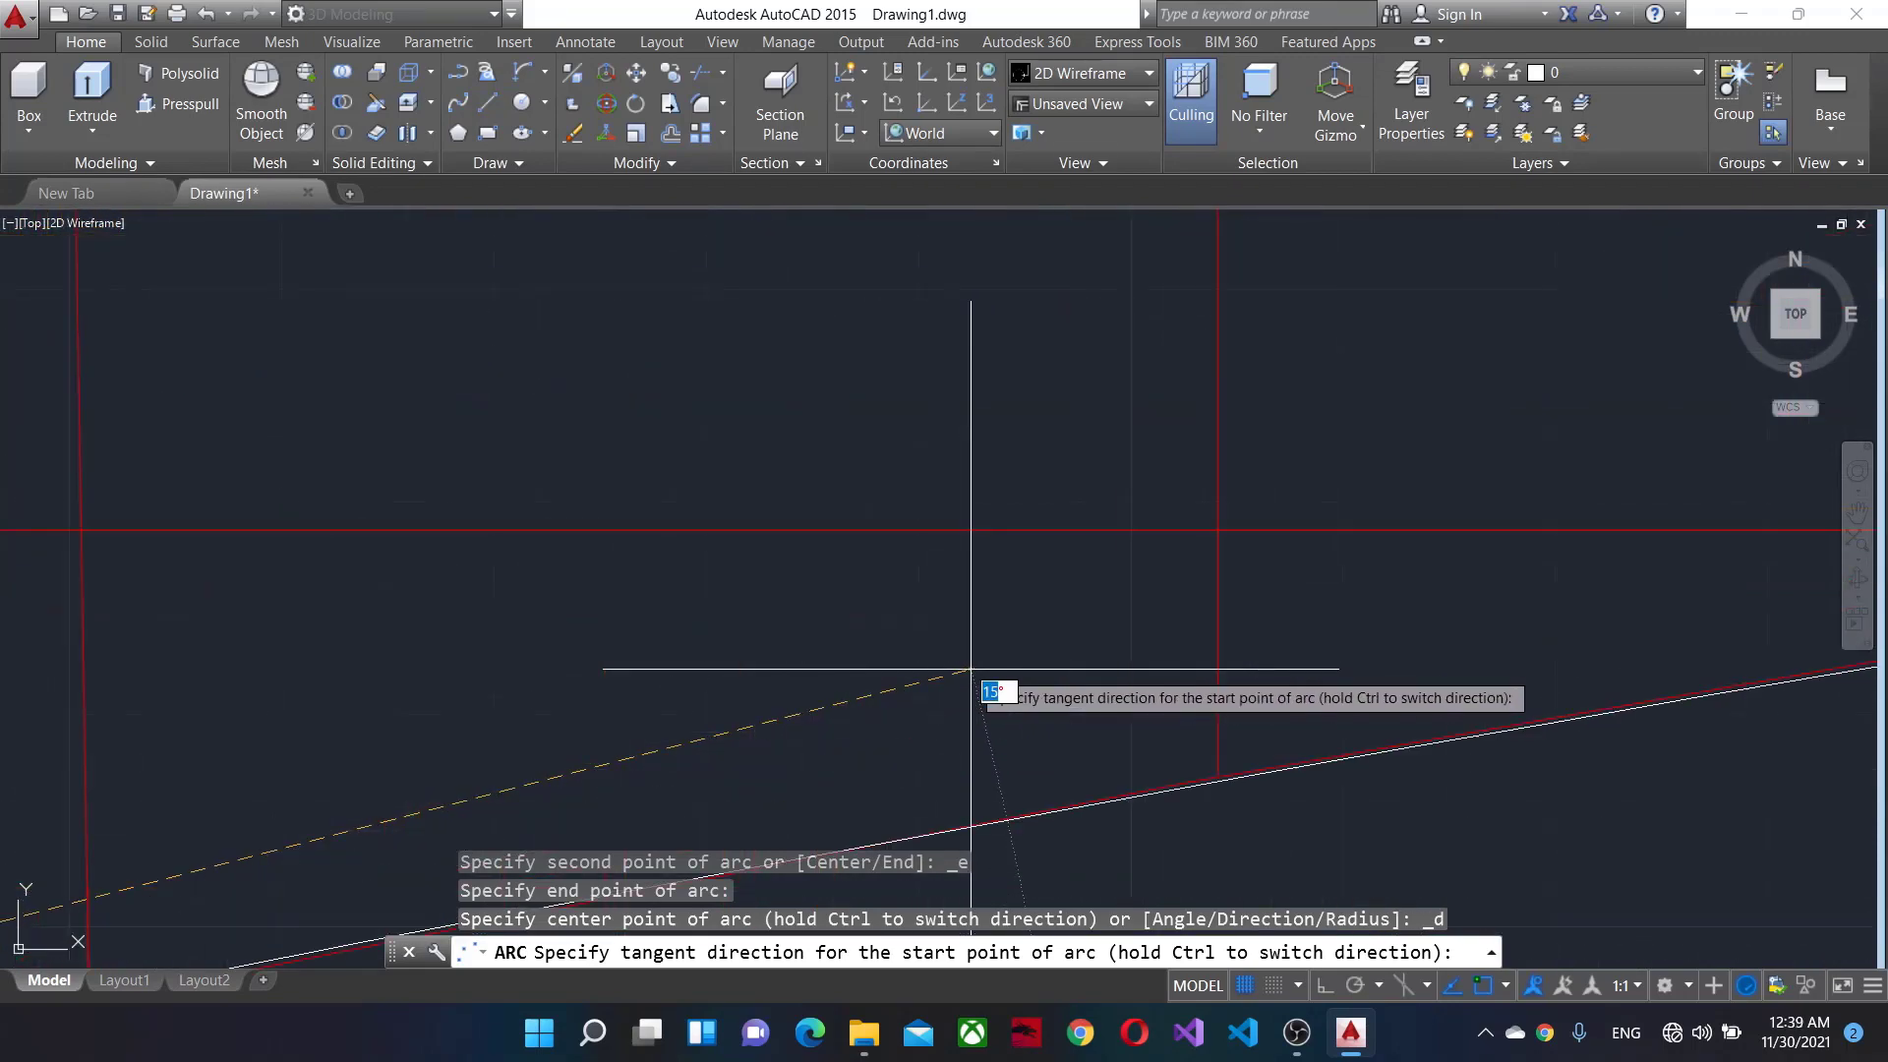
middle_click_drag(827, 338, 746, 215)
left_click(747, 211)
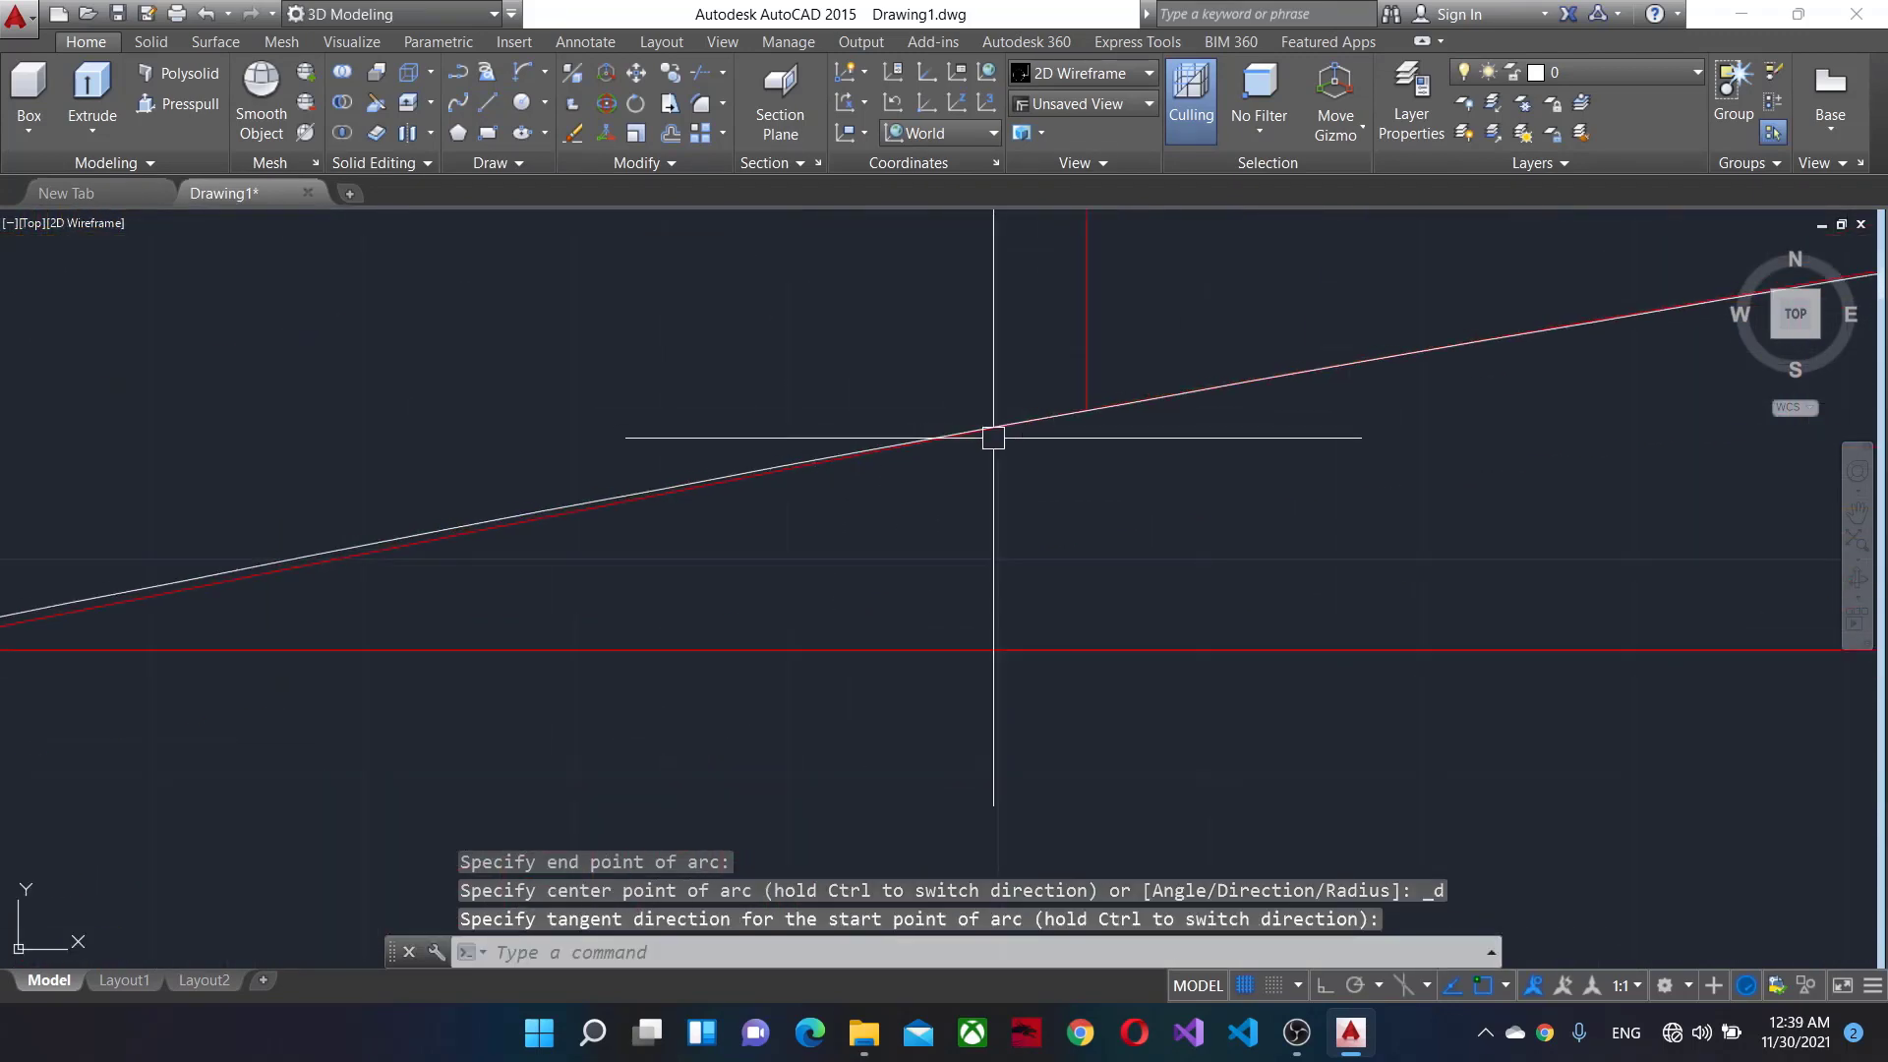
scroll(442, 590, "down", 3)
scroll(620, 501, "down", 1)
scroll(590, 462, "down", 3)
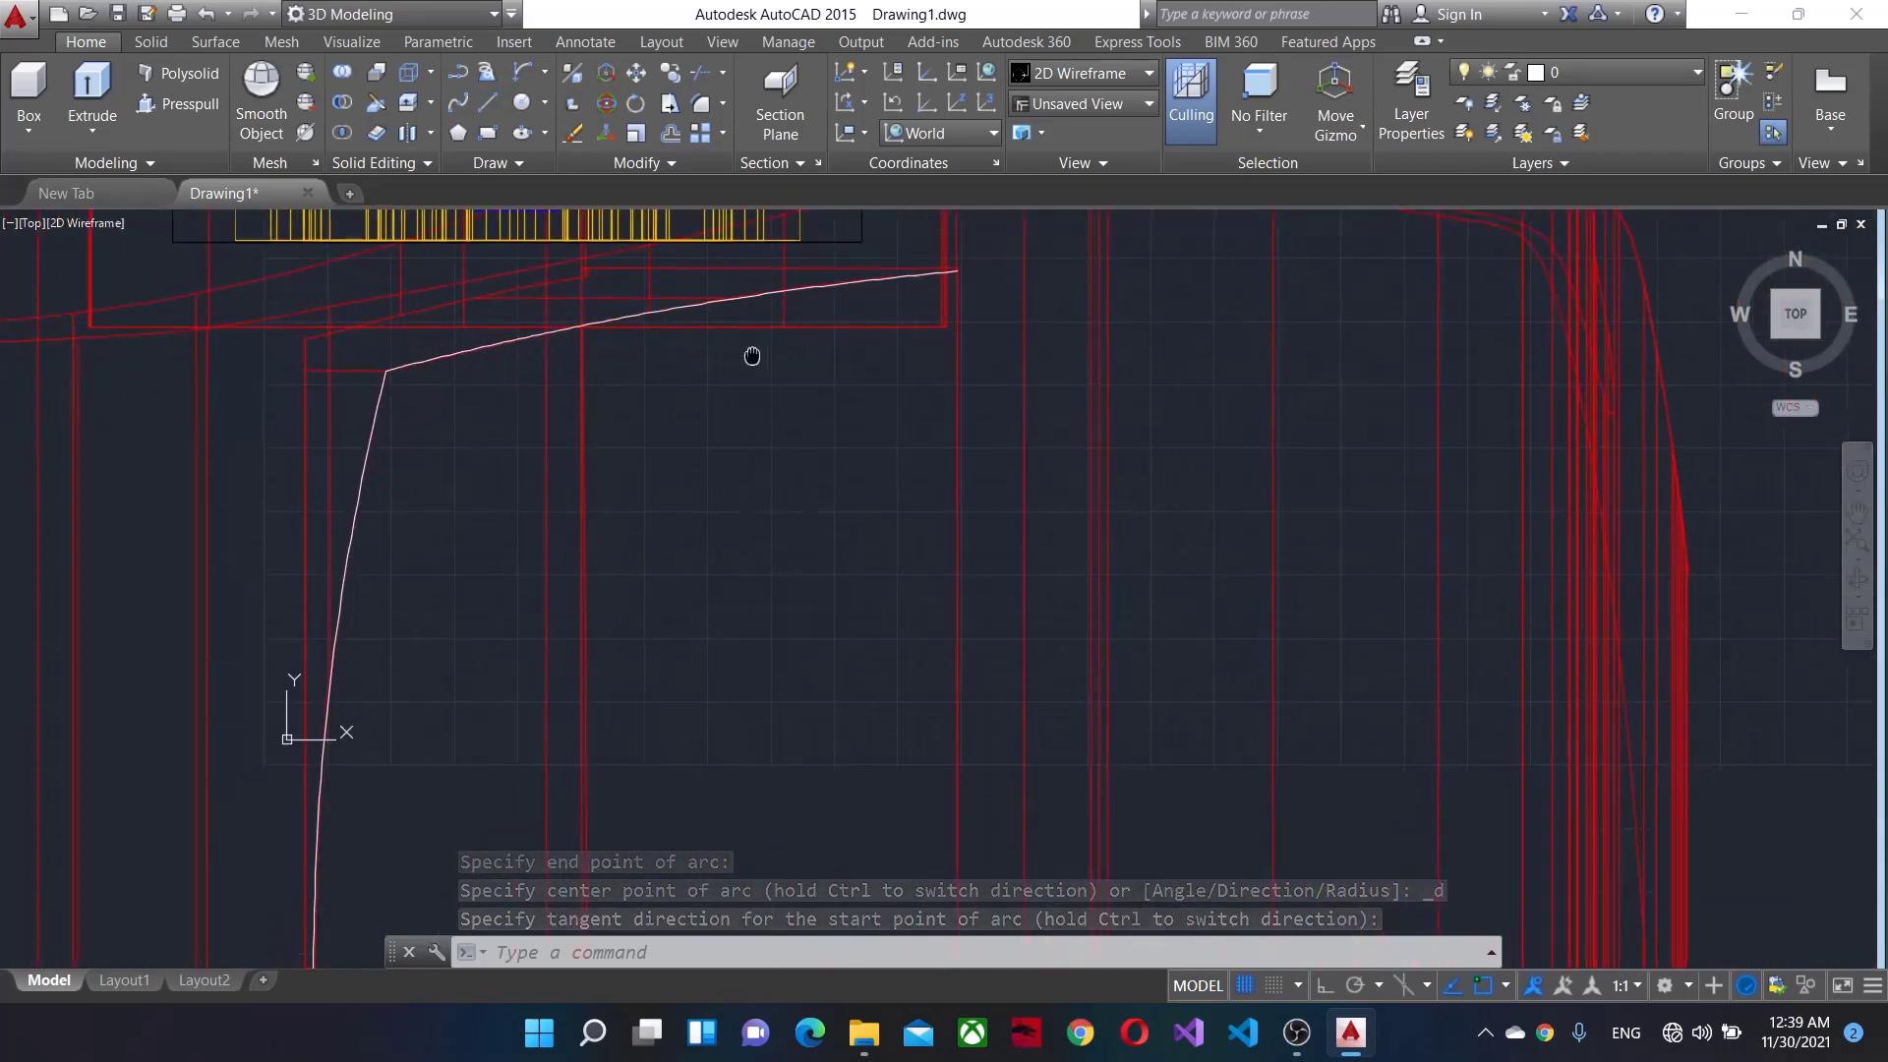
scroll(953, 282, "up", 3)
scroll(924, 220, "up", 2)
Restart the arc command and cancel it without drawing.
key("Return")
scroll(1063, 345, "up", 1)
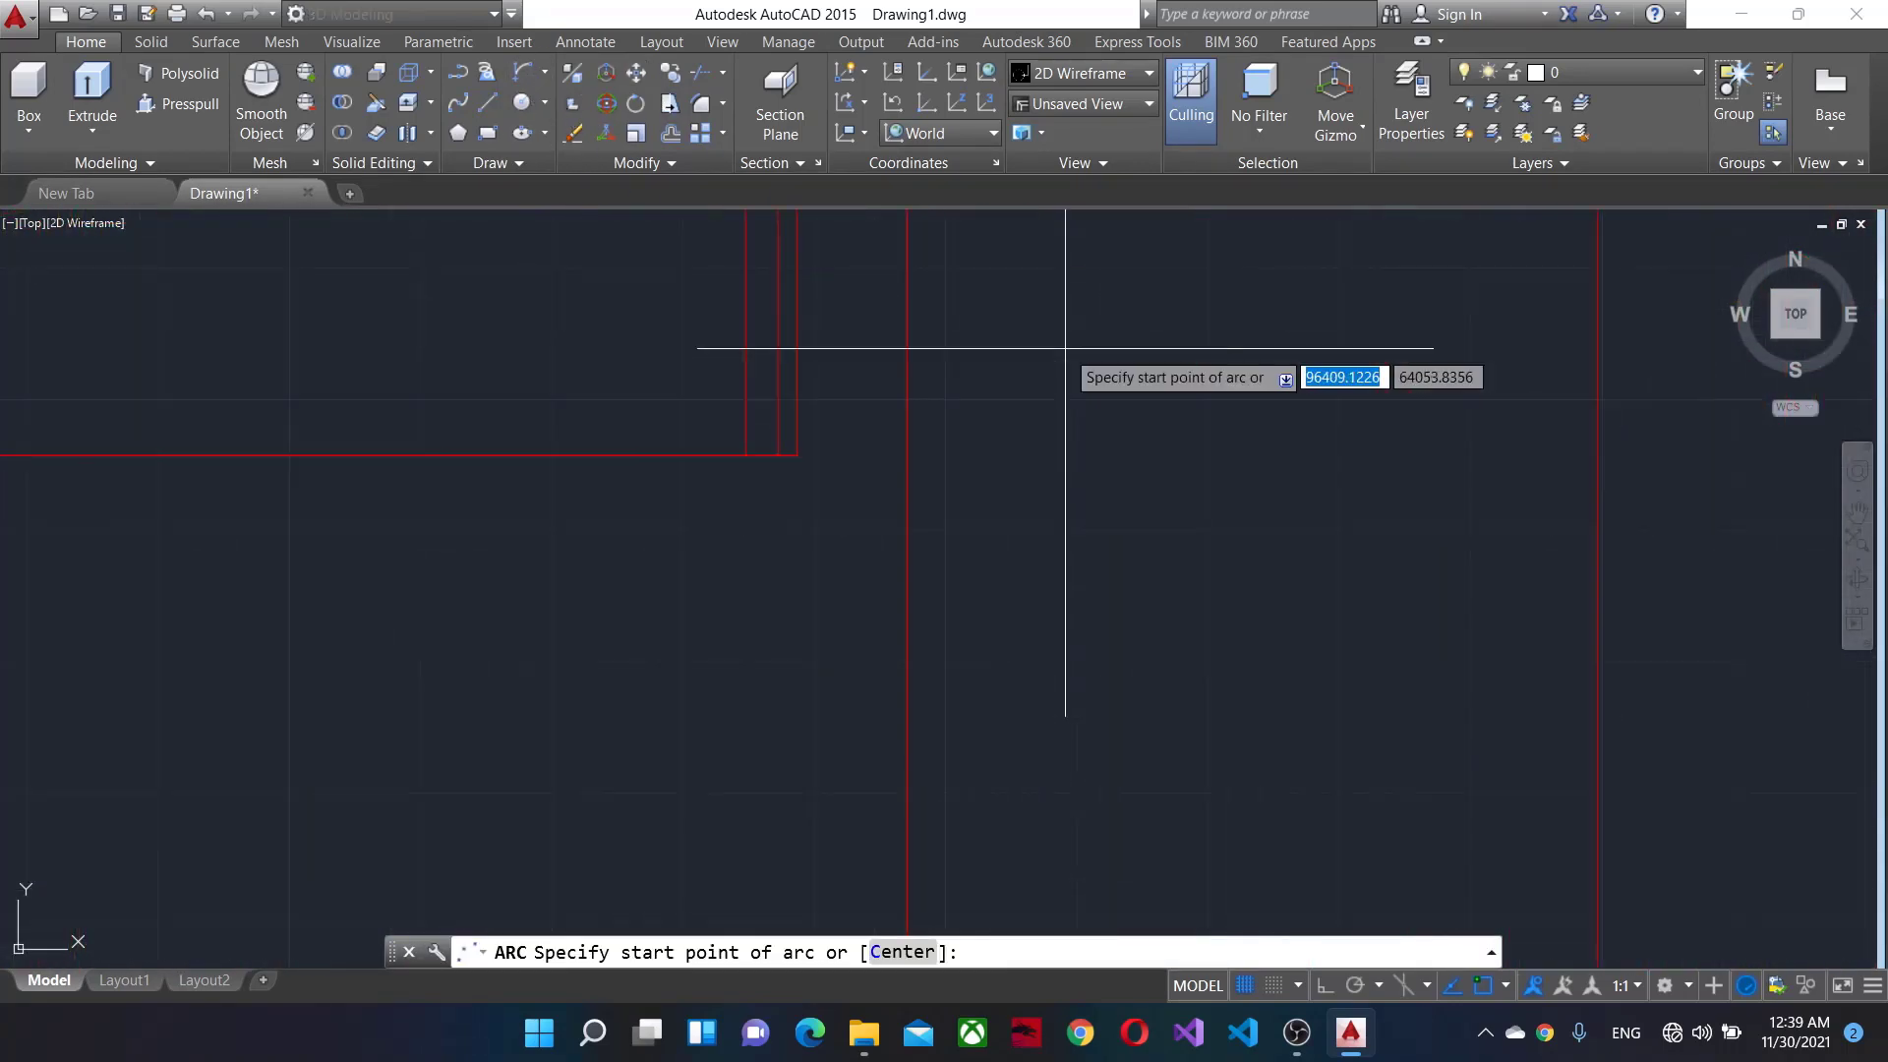
scroll(1075, 455, "down", 3)
scroll(1066, 345, "up", 3)
scroll(1089, 634, "up", 1)
scroll(1089, 634, "up", 3)
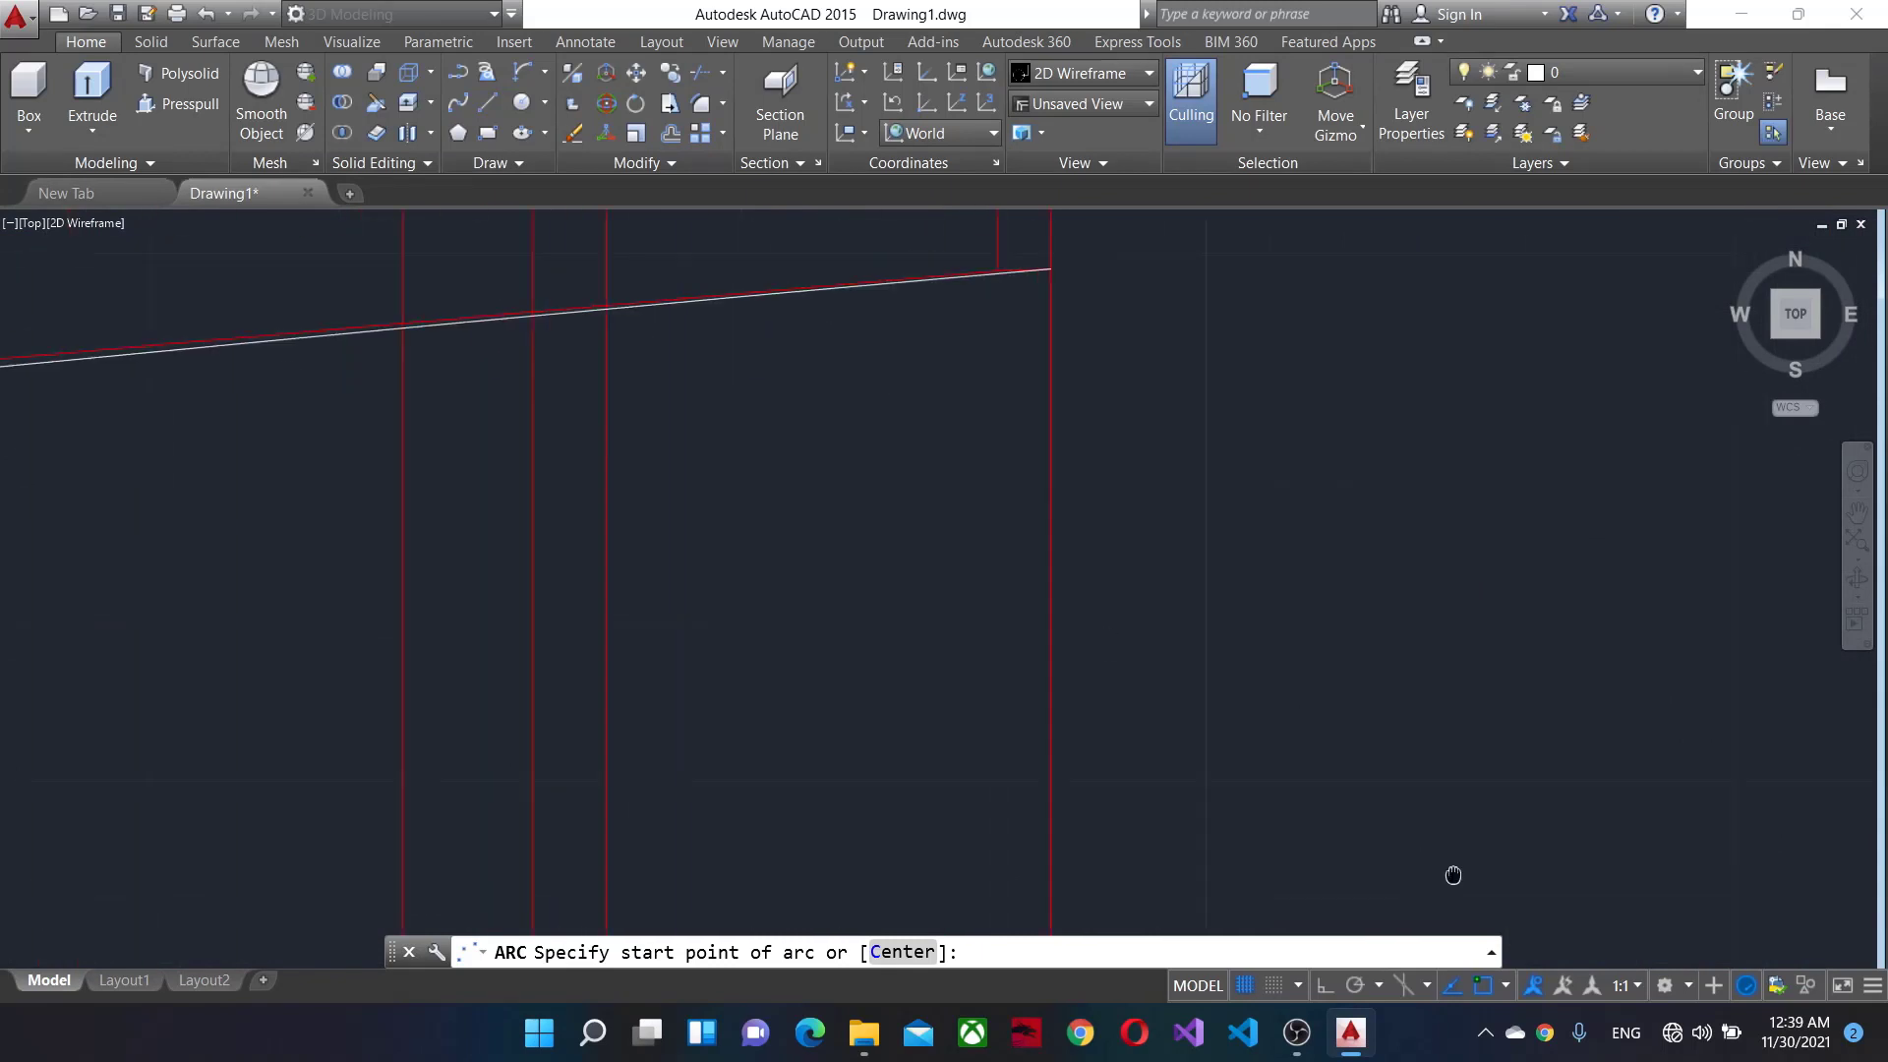
scroll(1259, 724, "down", 3)
scroll(1308, 758, "up", 2)
scroll(758, 885, "down", 2)
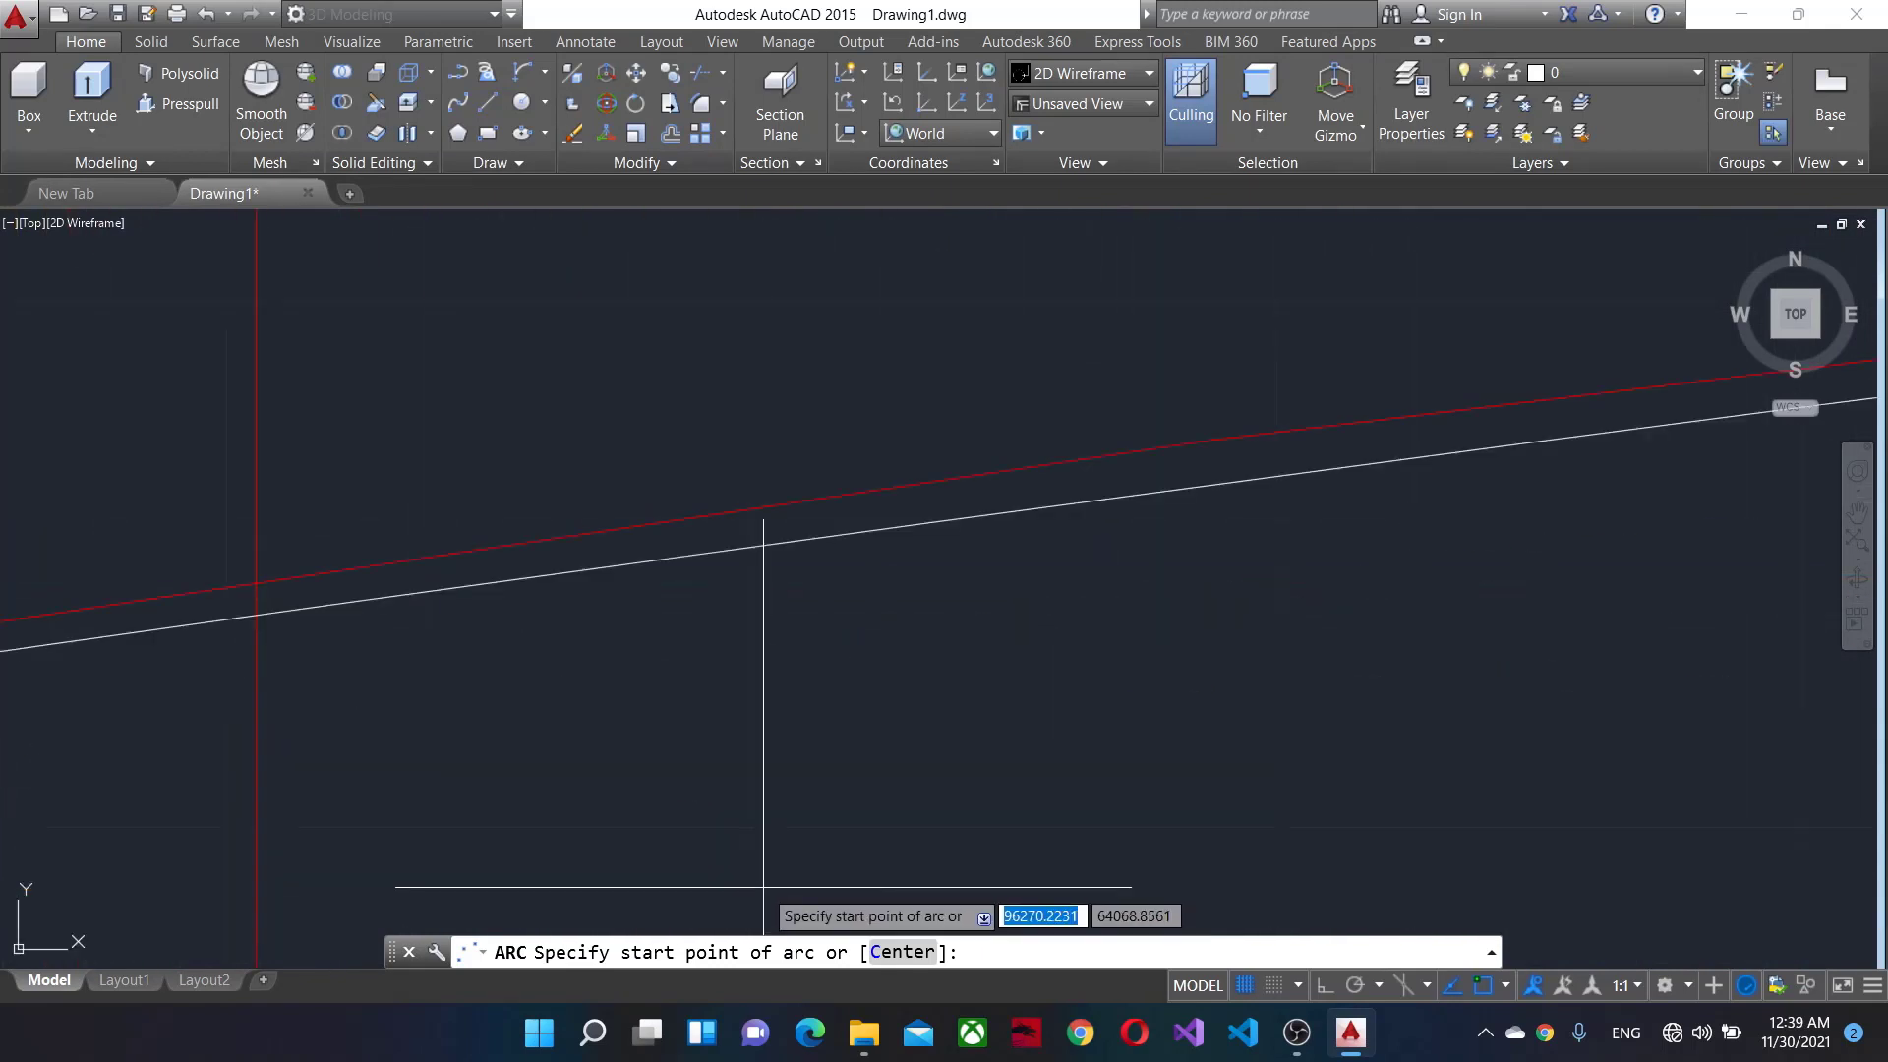
scroll(771, 800, "down", 1)
mouse_move(771, 800)
middle_mouse_down()
mouse_move(798, 868)
mouse_move(861, 862)
middle_mouse_up()
key("Escape")
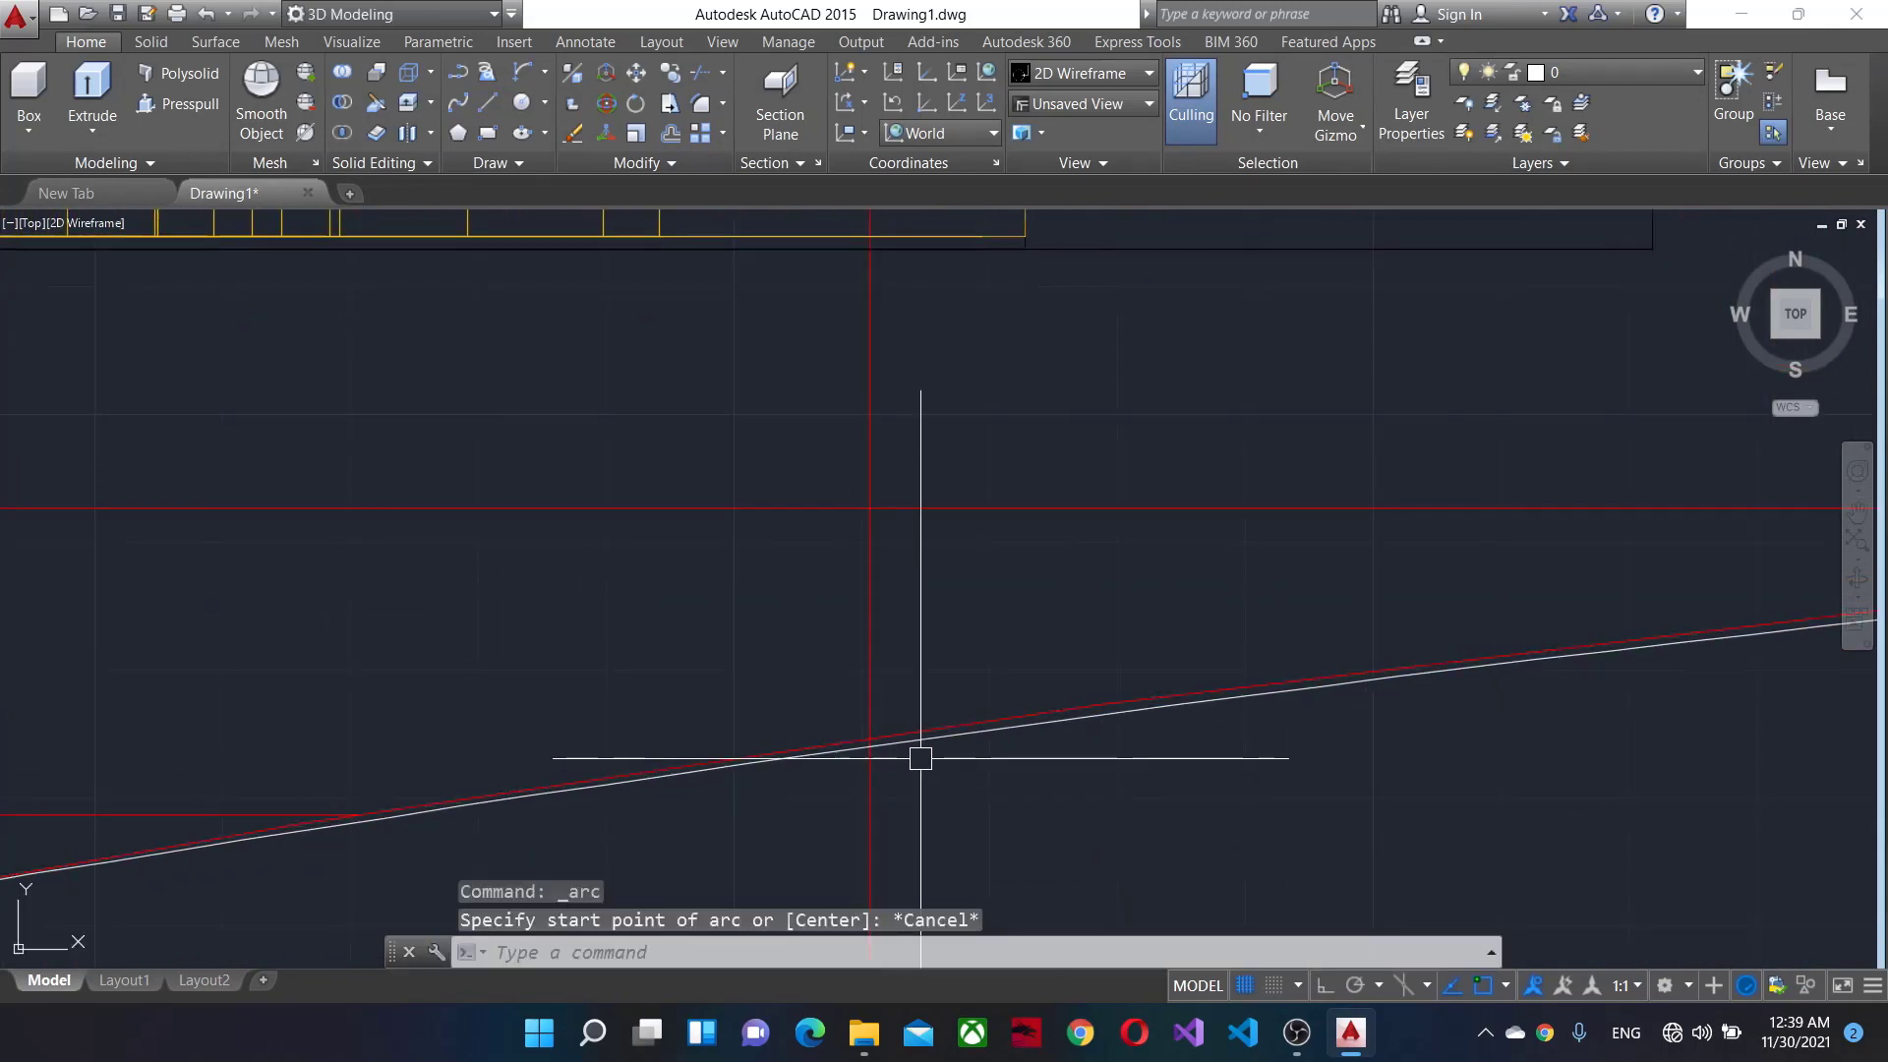
Reshape the second arc with a grip, then undo the change.
scroll(1138, 784, "down", 5)
left_click(1138, 772)
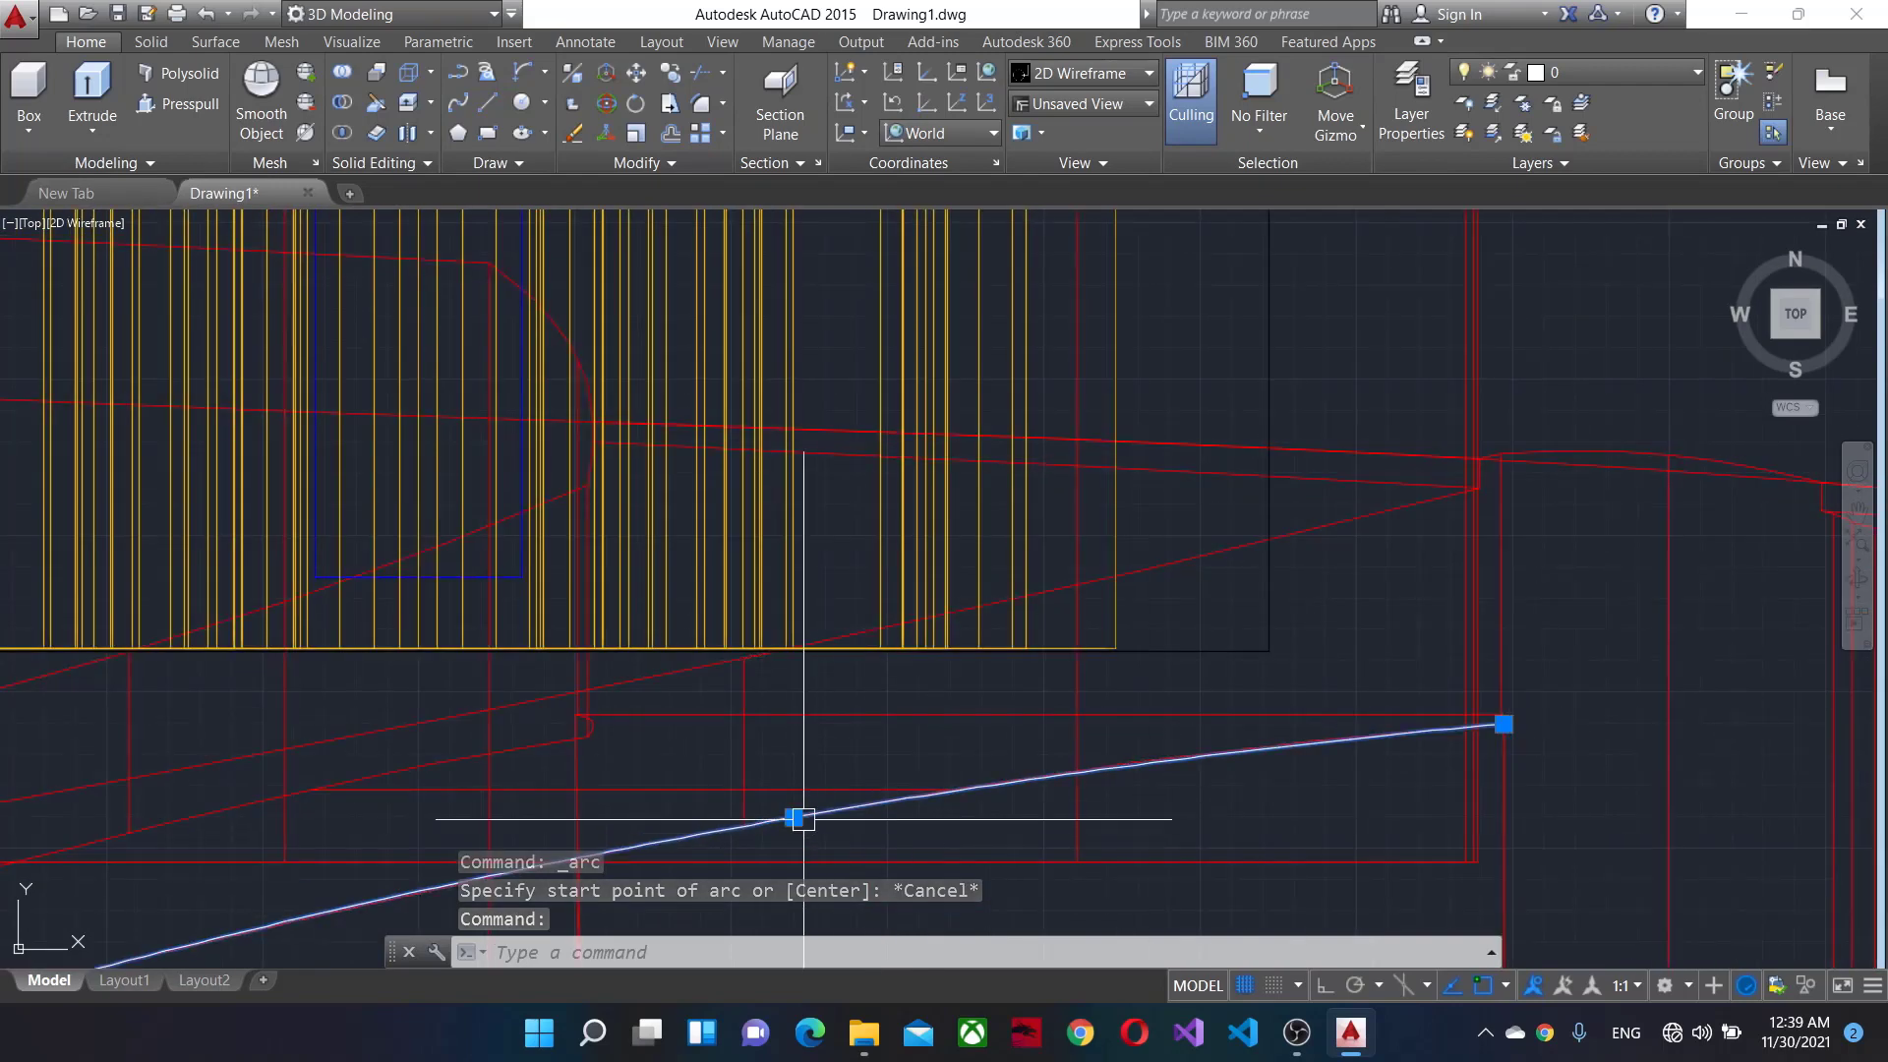
scroll(794, 794, "up", 3)
scroll(1110, 759, "up", 2)
scroll(1227, 772, "up", 2)
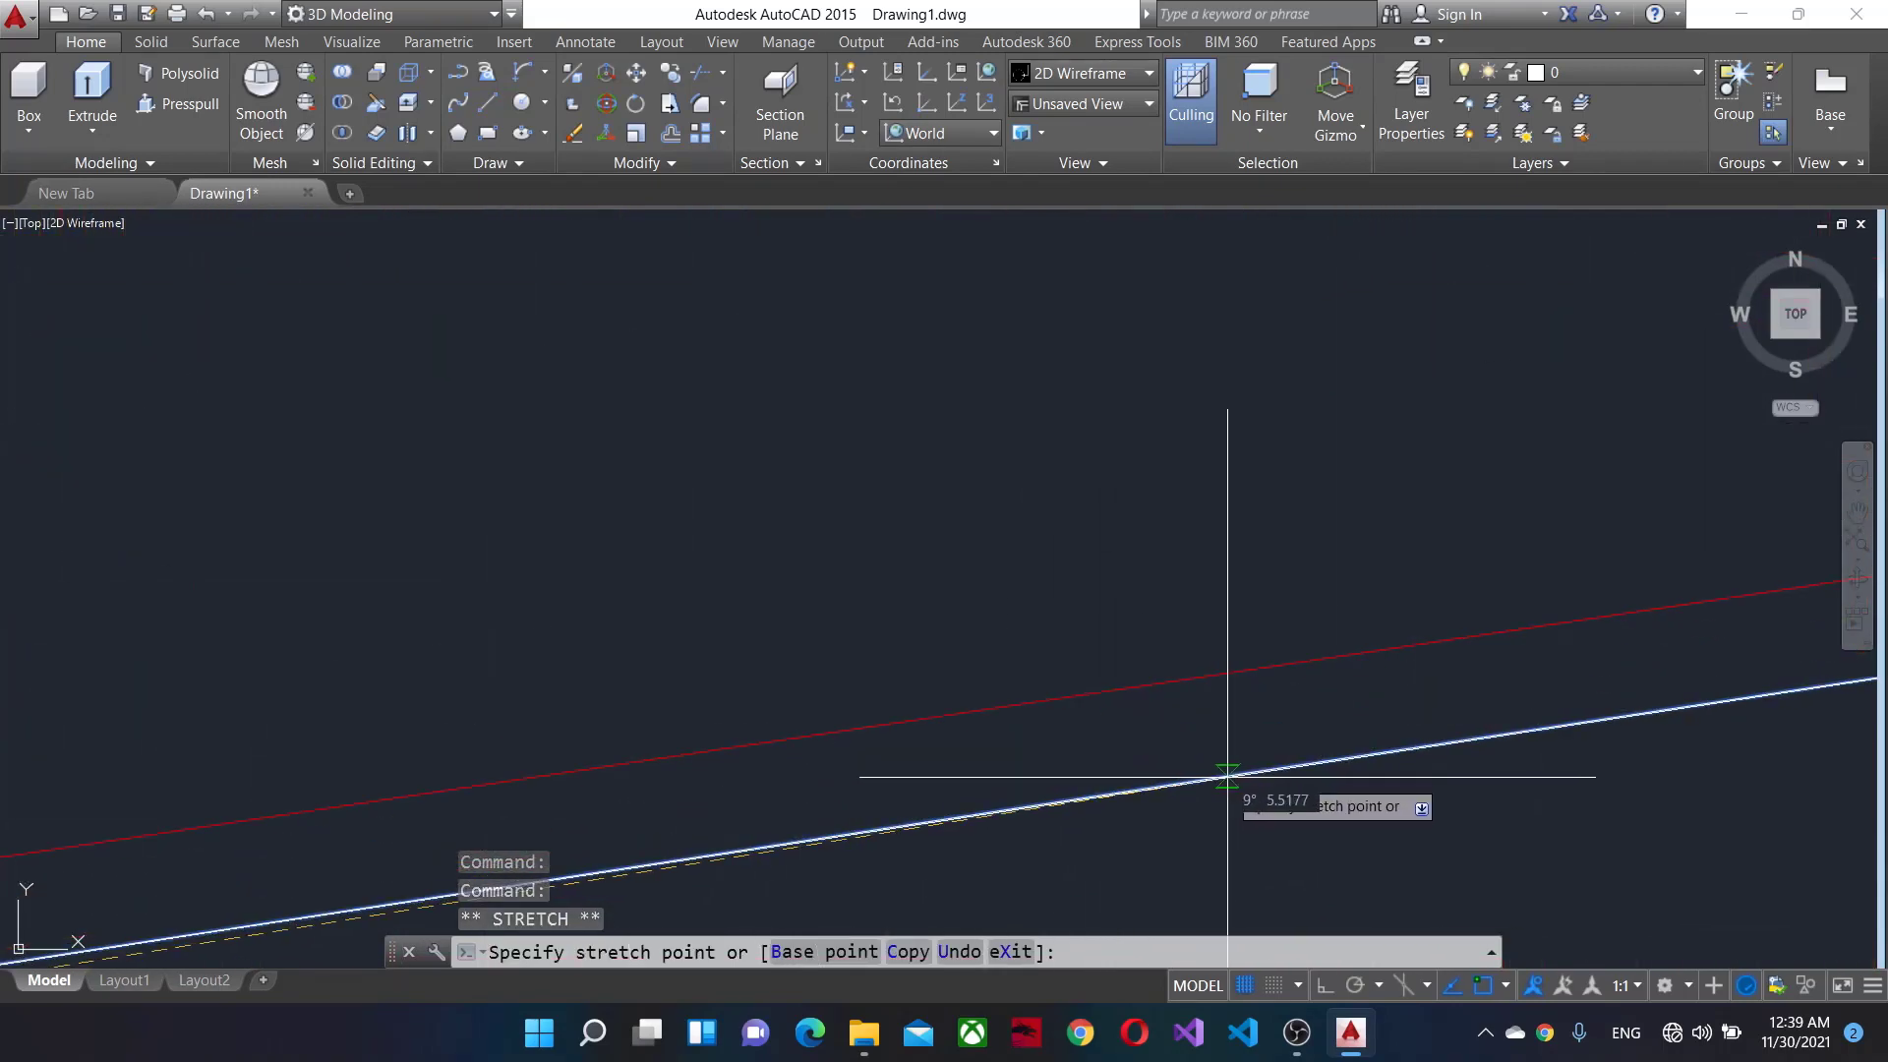
scroll(1228, 622, "up", 2)
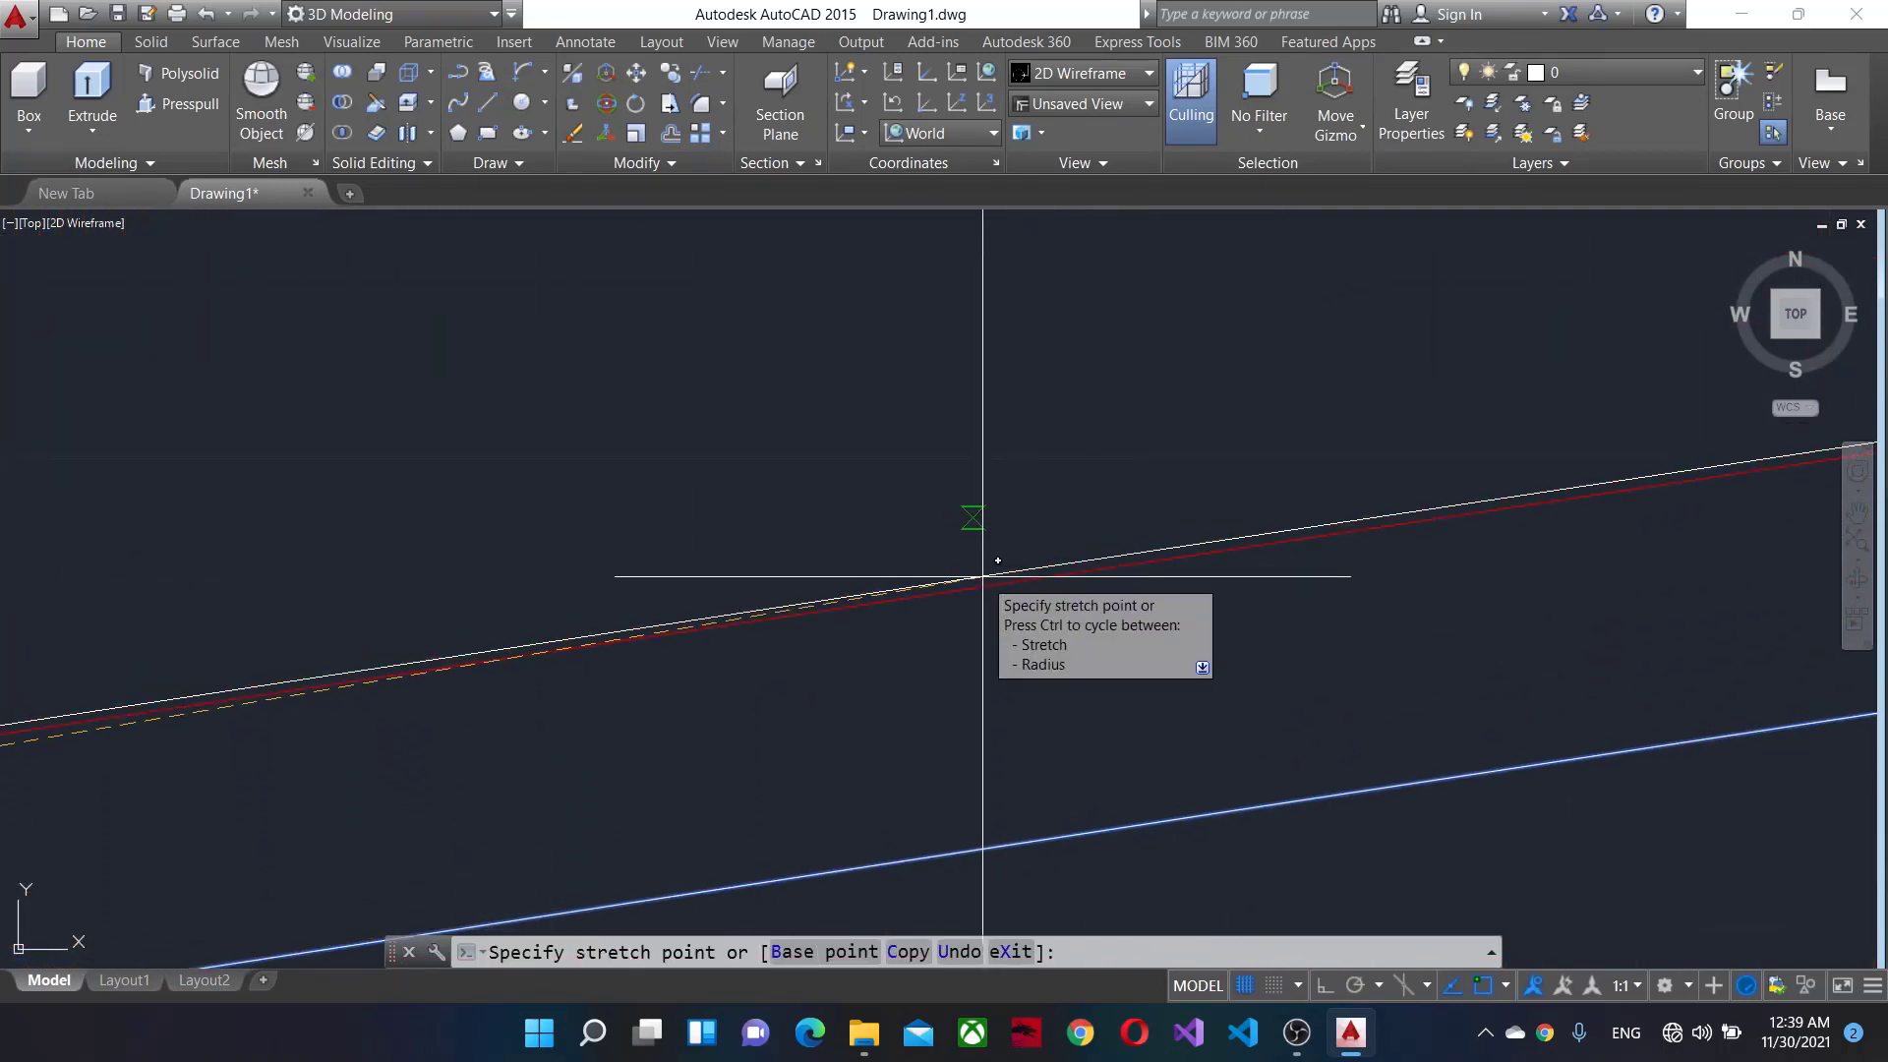
left_click(986, 585)
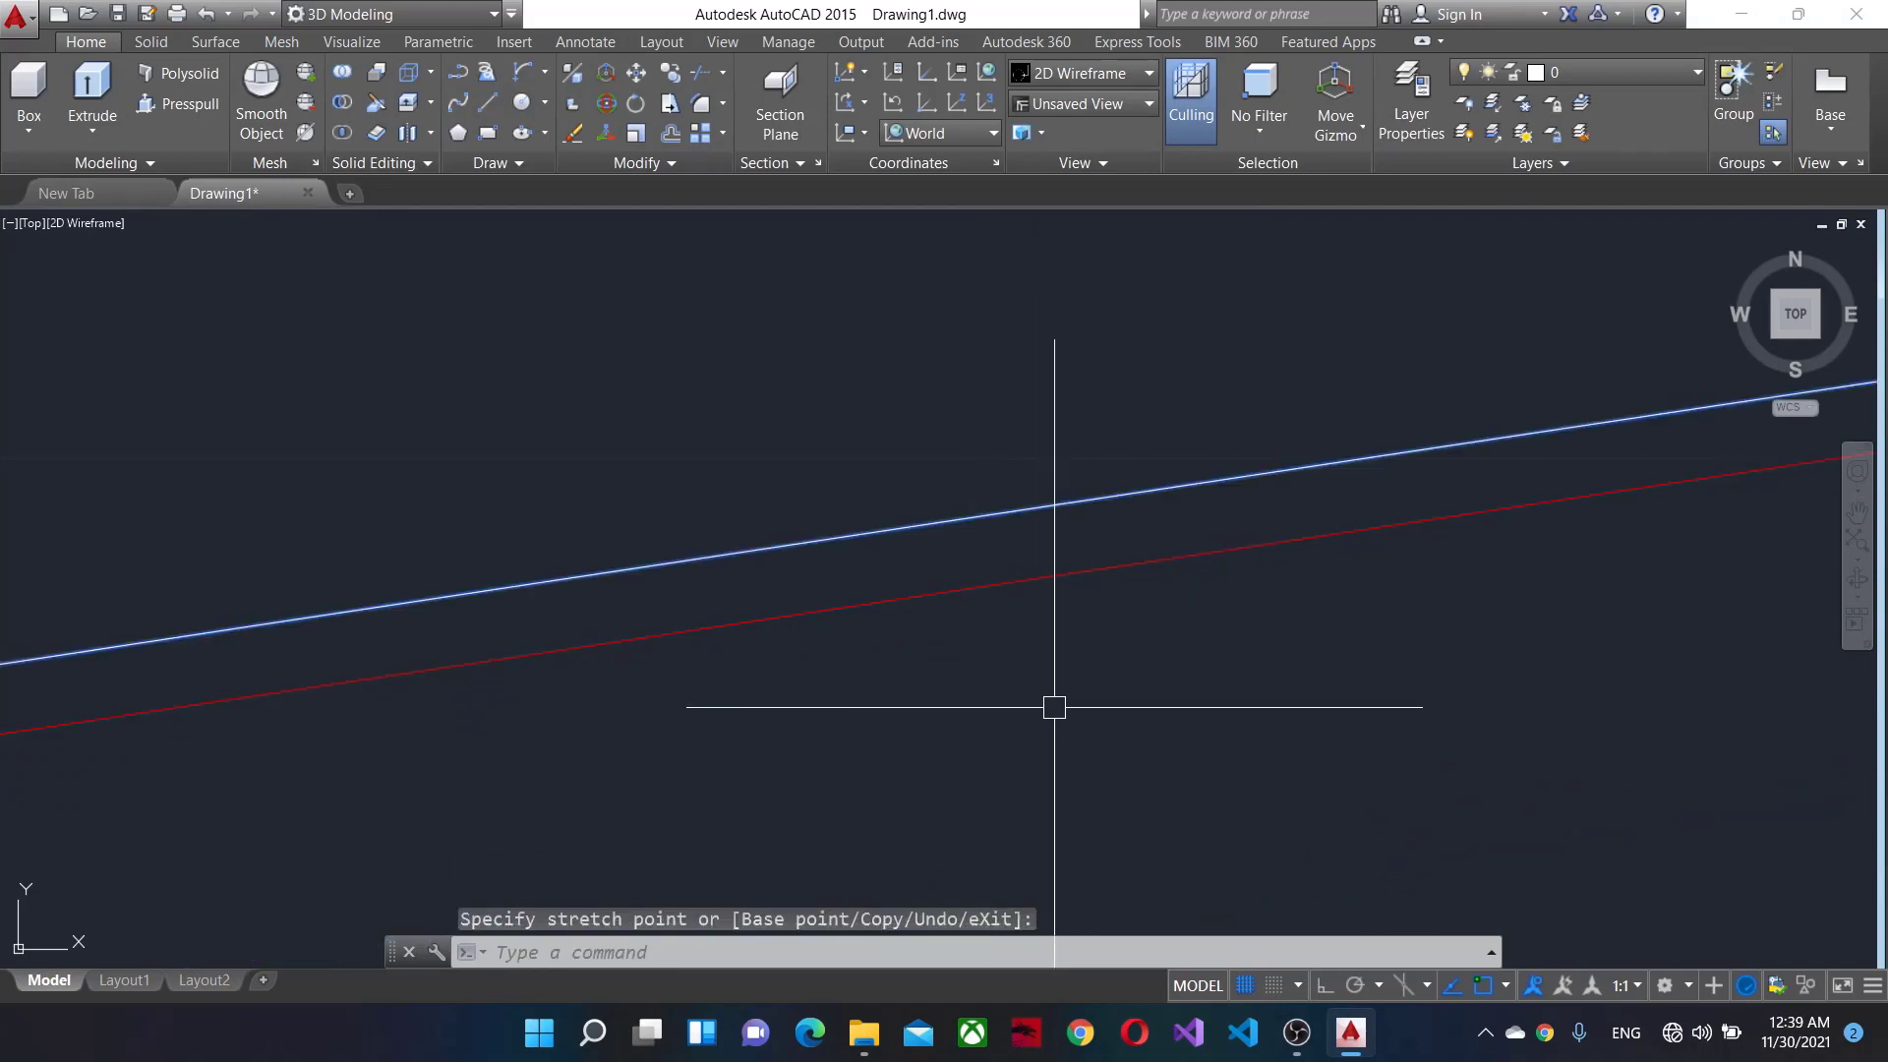
key("ctrl+z")
Grip-stretch the arc's midpoint again, then undo the stretch and the latest arc.
scroll(705, 544, "up", 4)
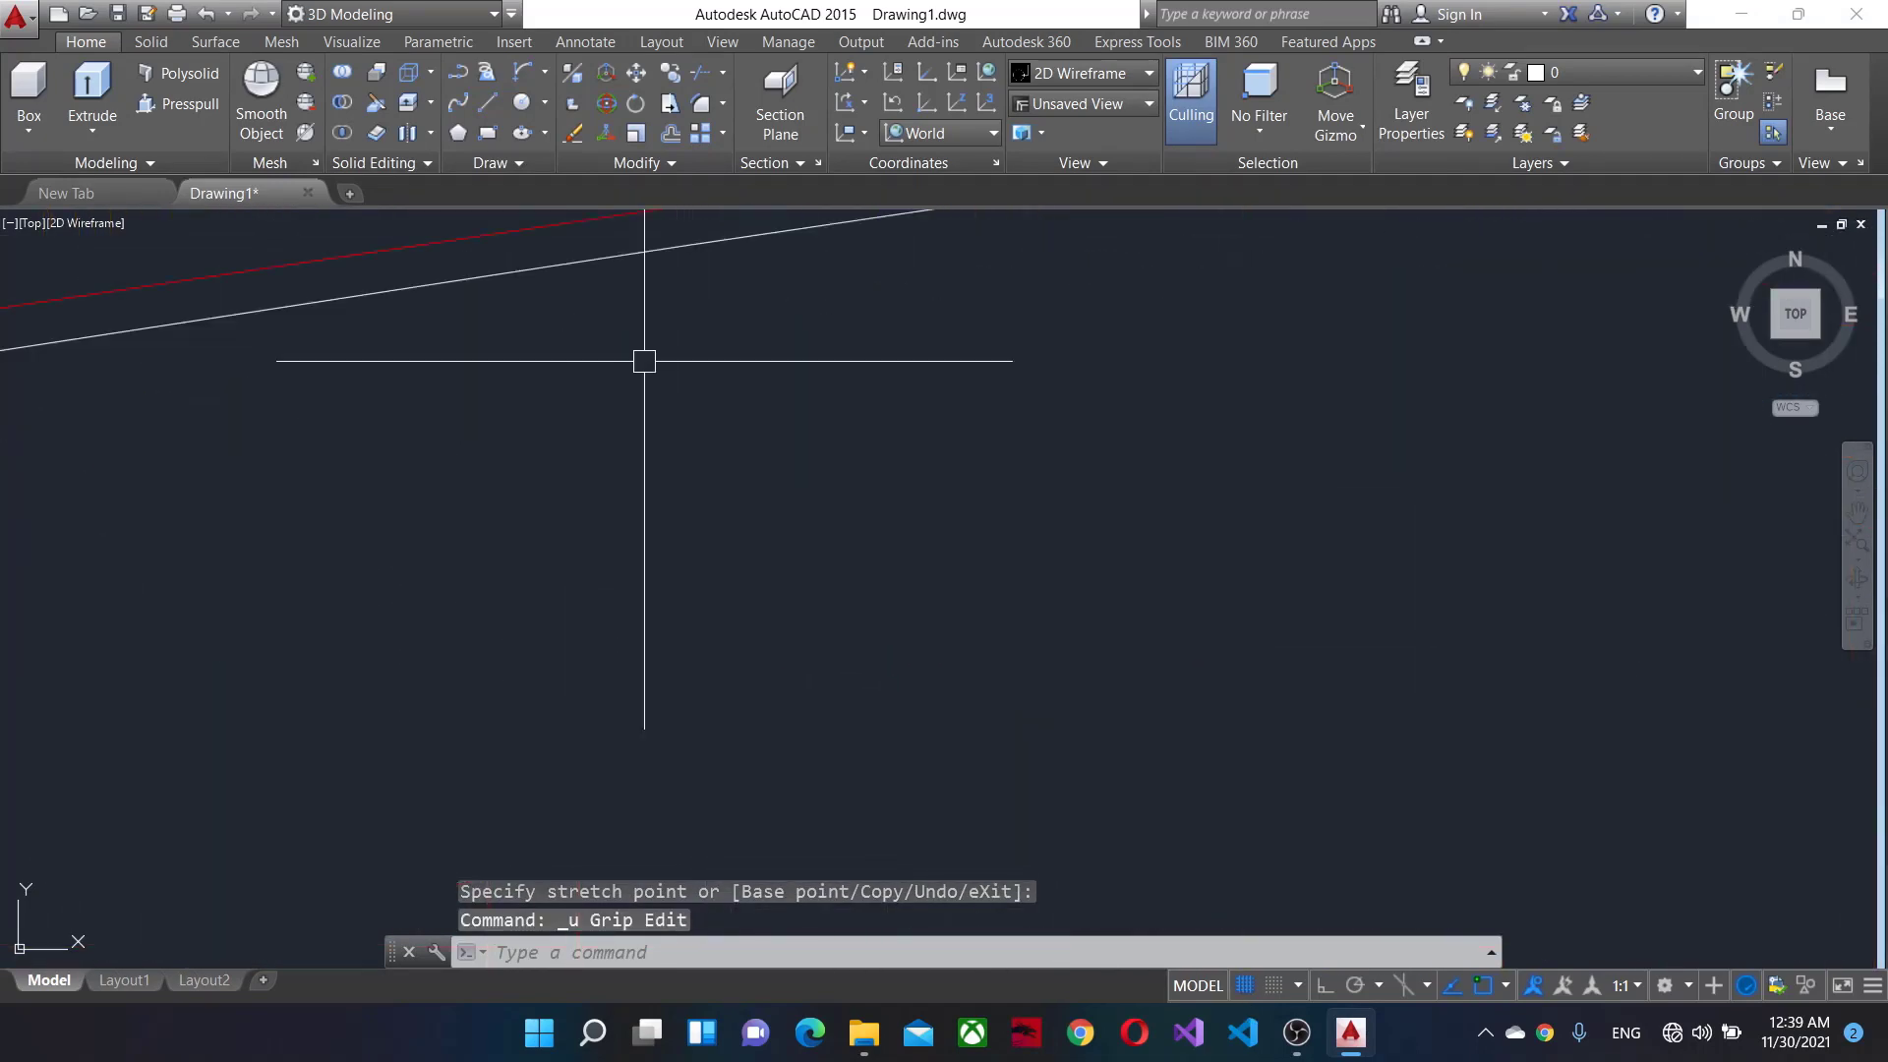
scroll(725, 560, "up", 5)
left_click(448, 629)
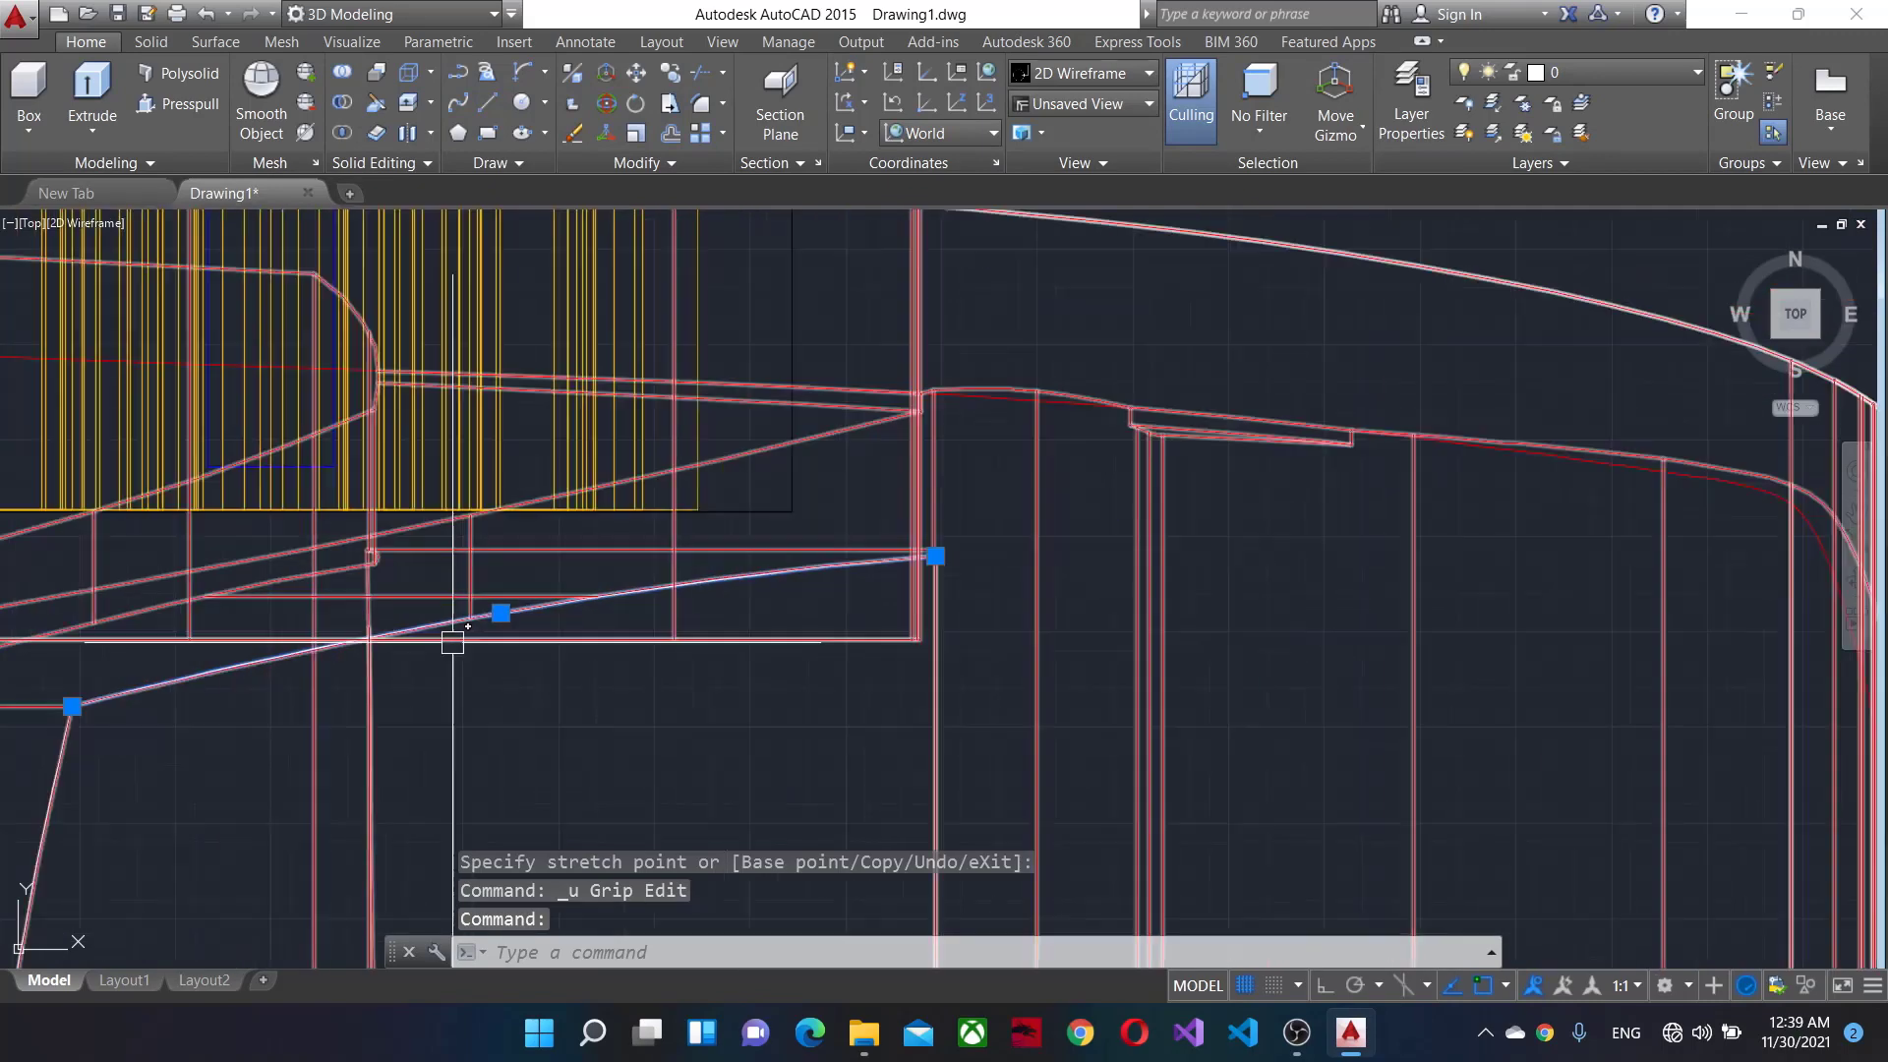
left_click(500, 611)
scroll(500, 611, "up", 5)
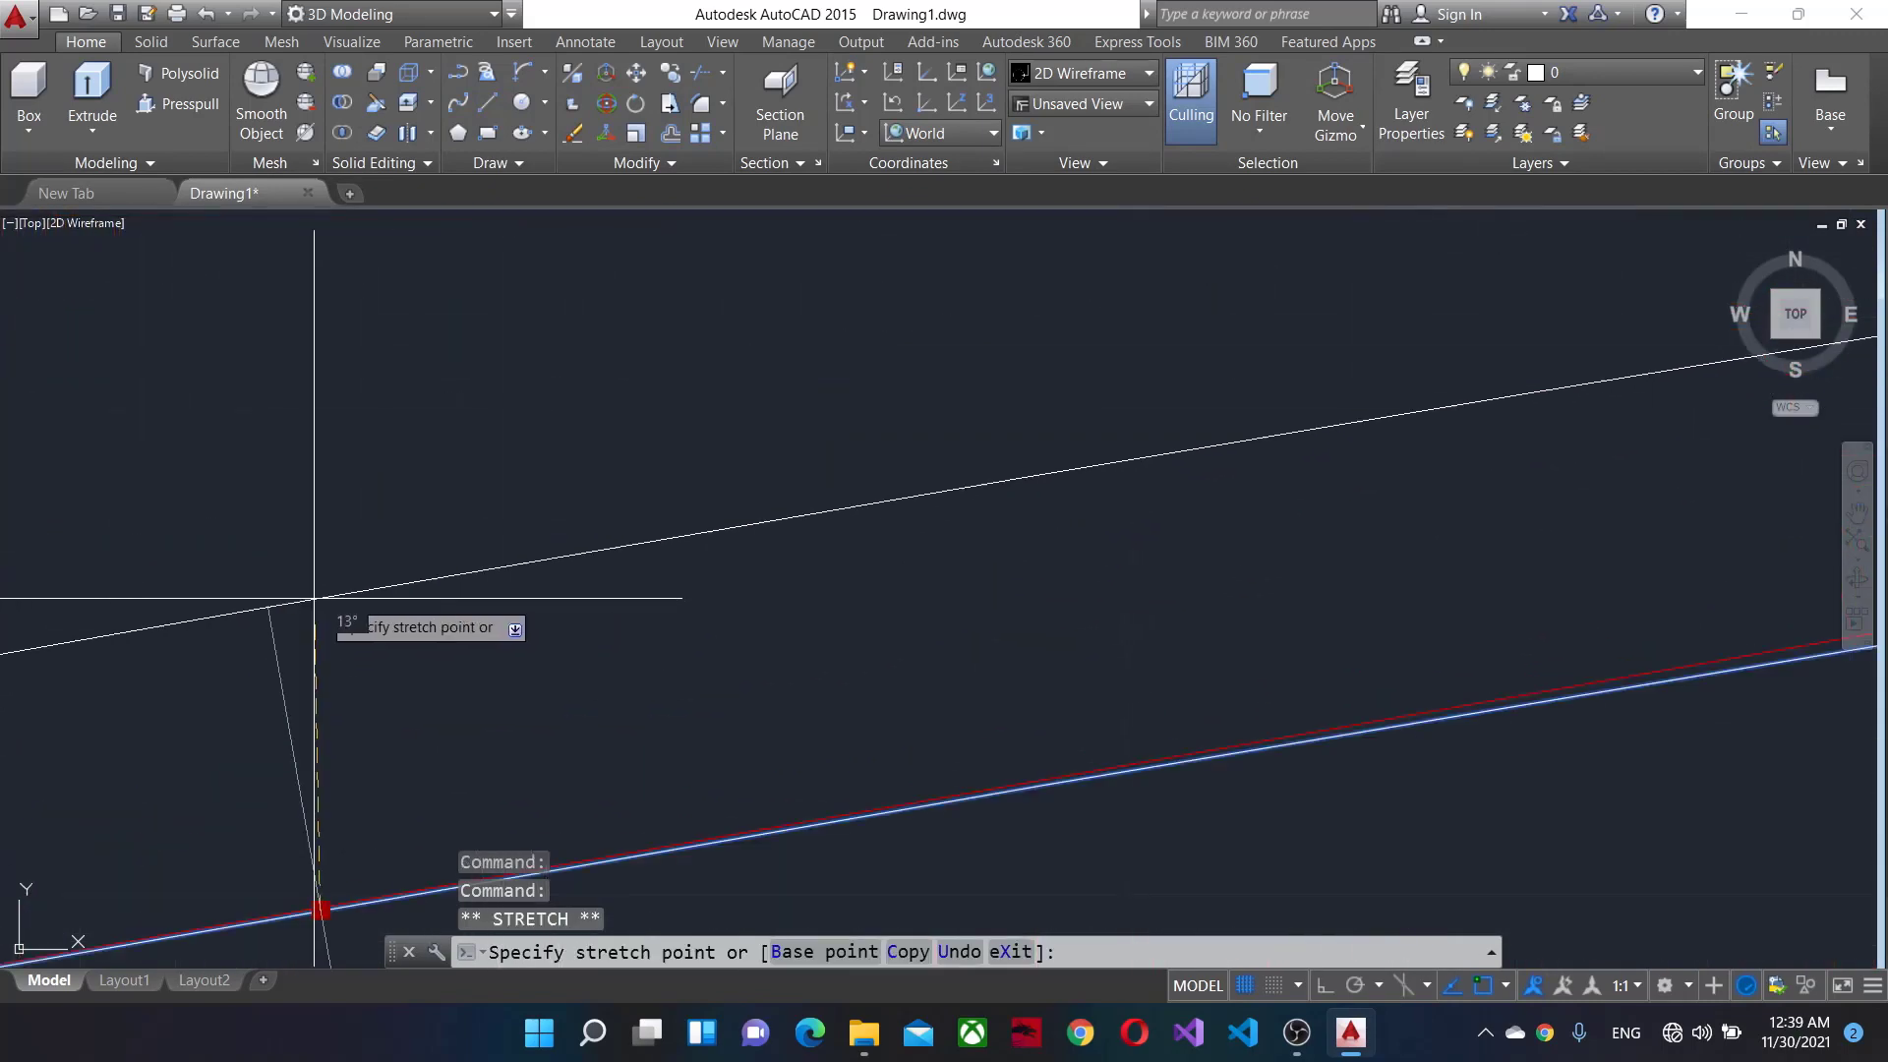
scroll(651, 765, "down", 4)
scroll(635, 798, "down", 2)
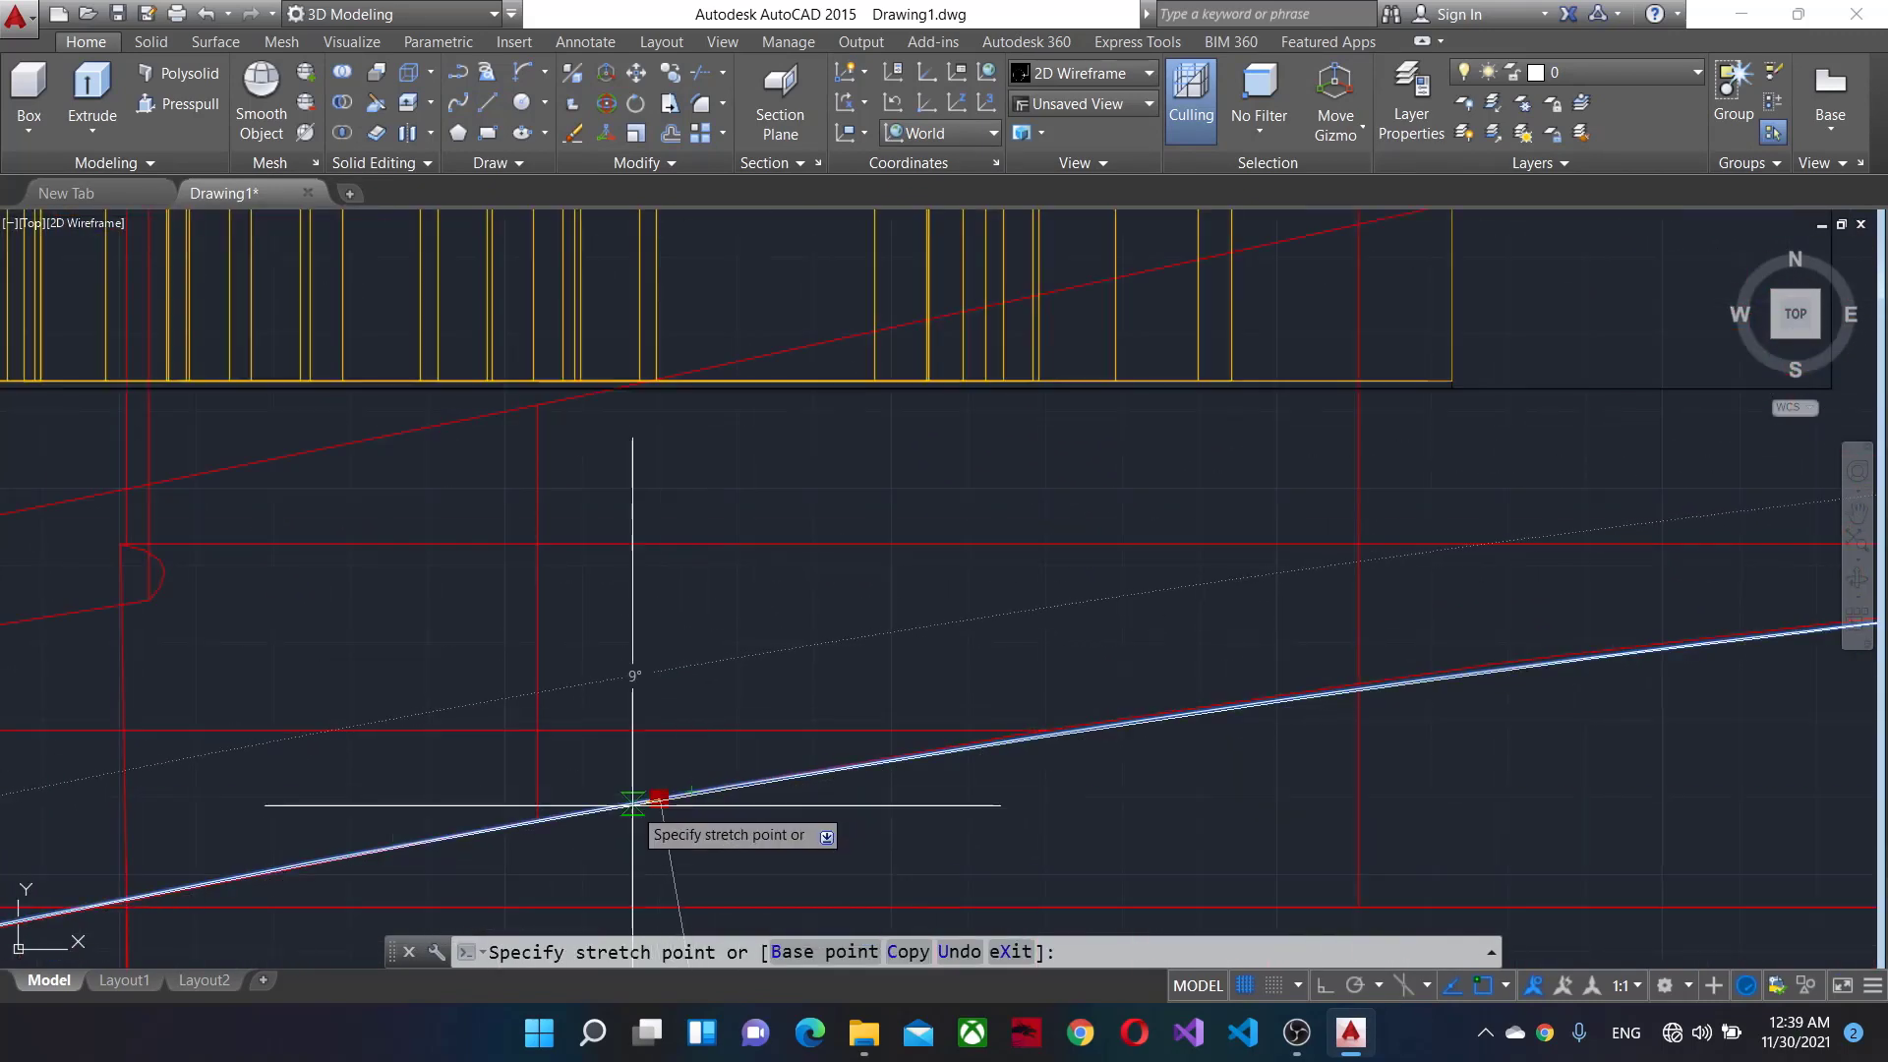
scroll(649, 798, "up", 4)
scroll(966, 777, "up", 2)
scroll(819, 652, "up", 2)
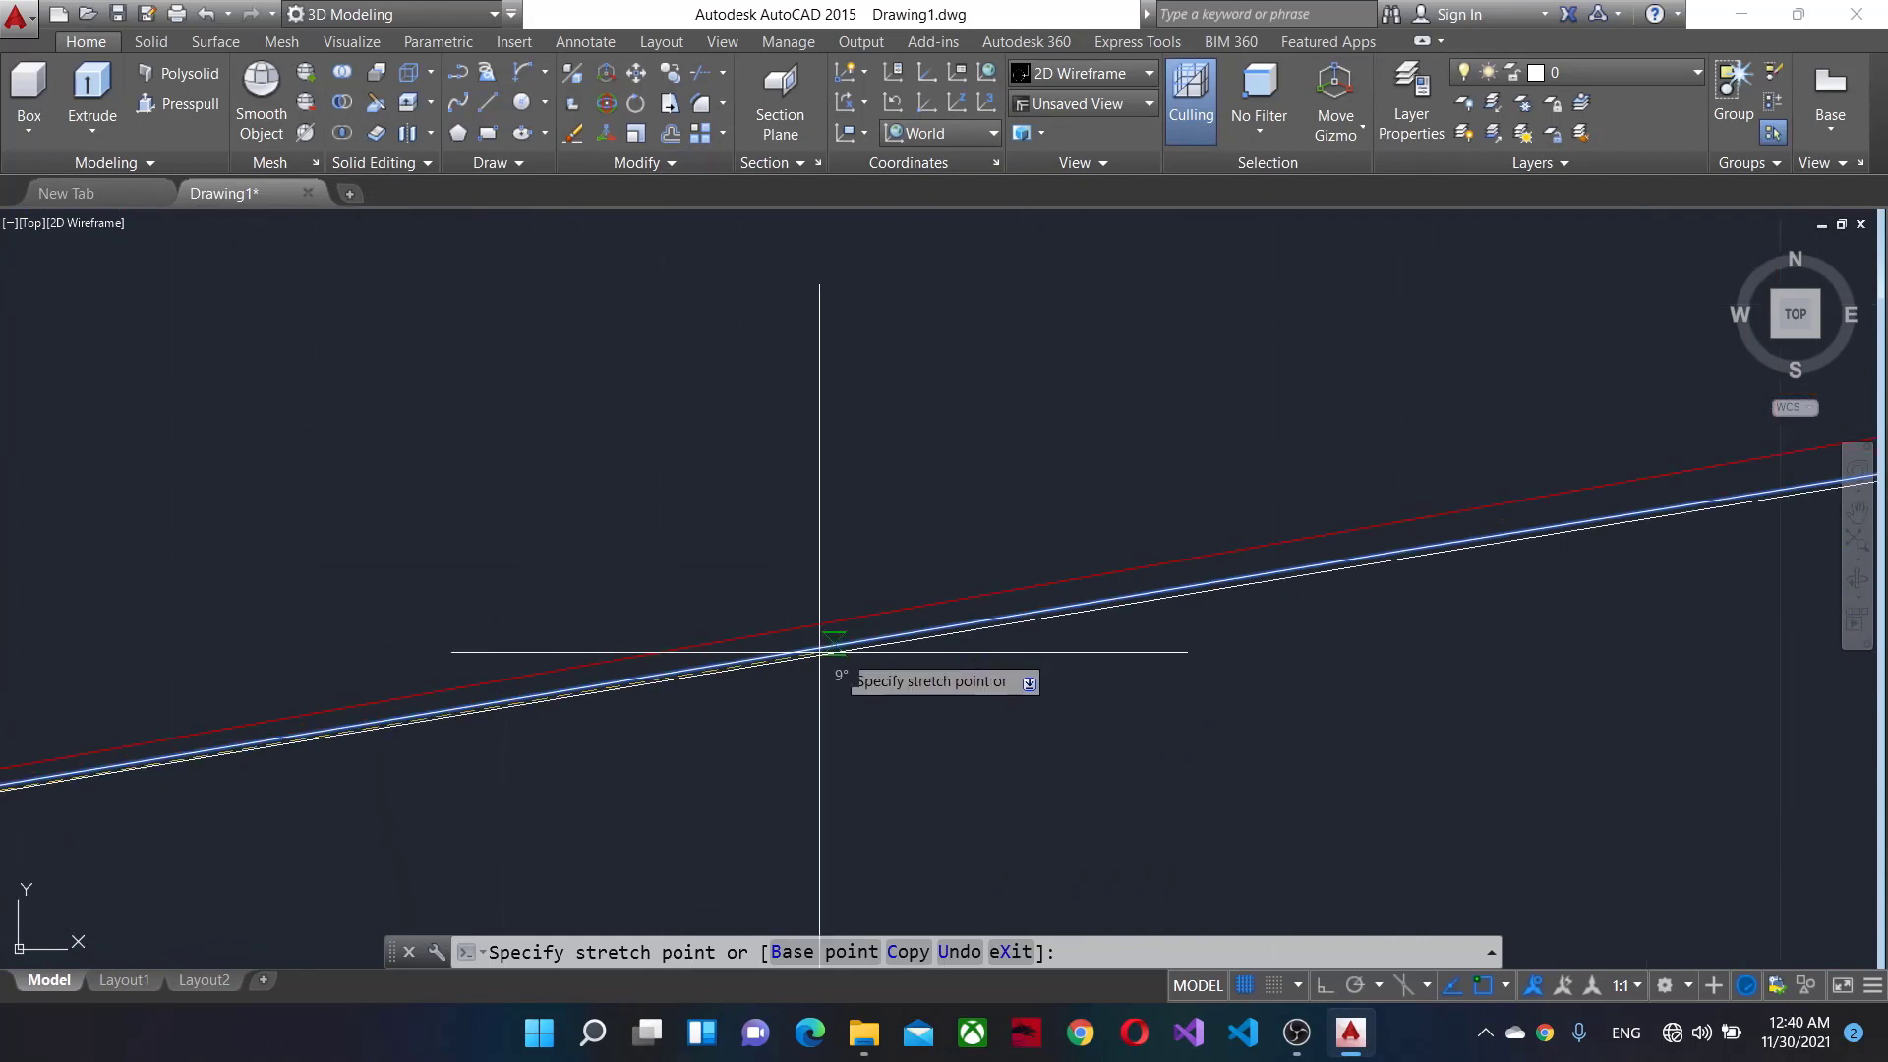
scroll(349, 738, "up", 3)
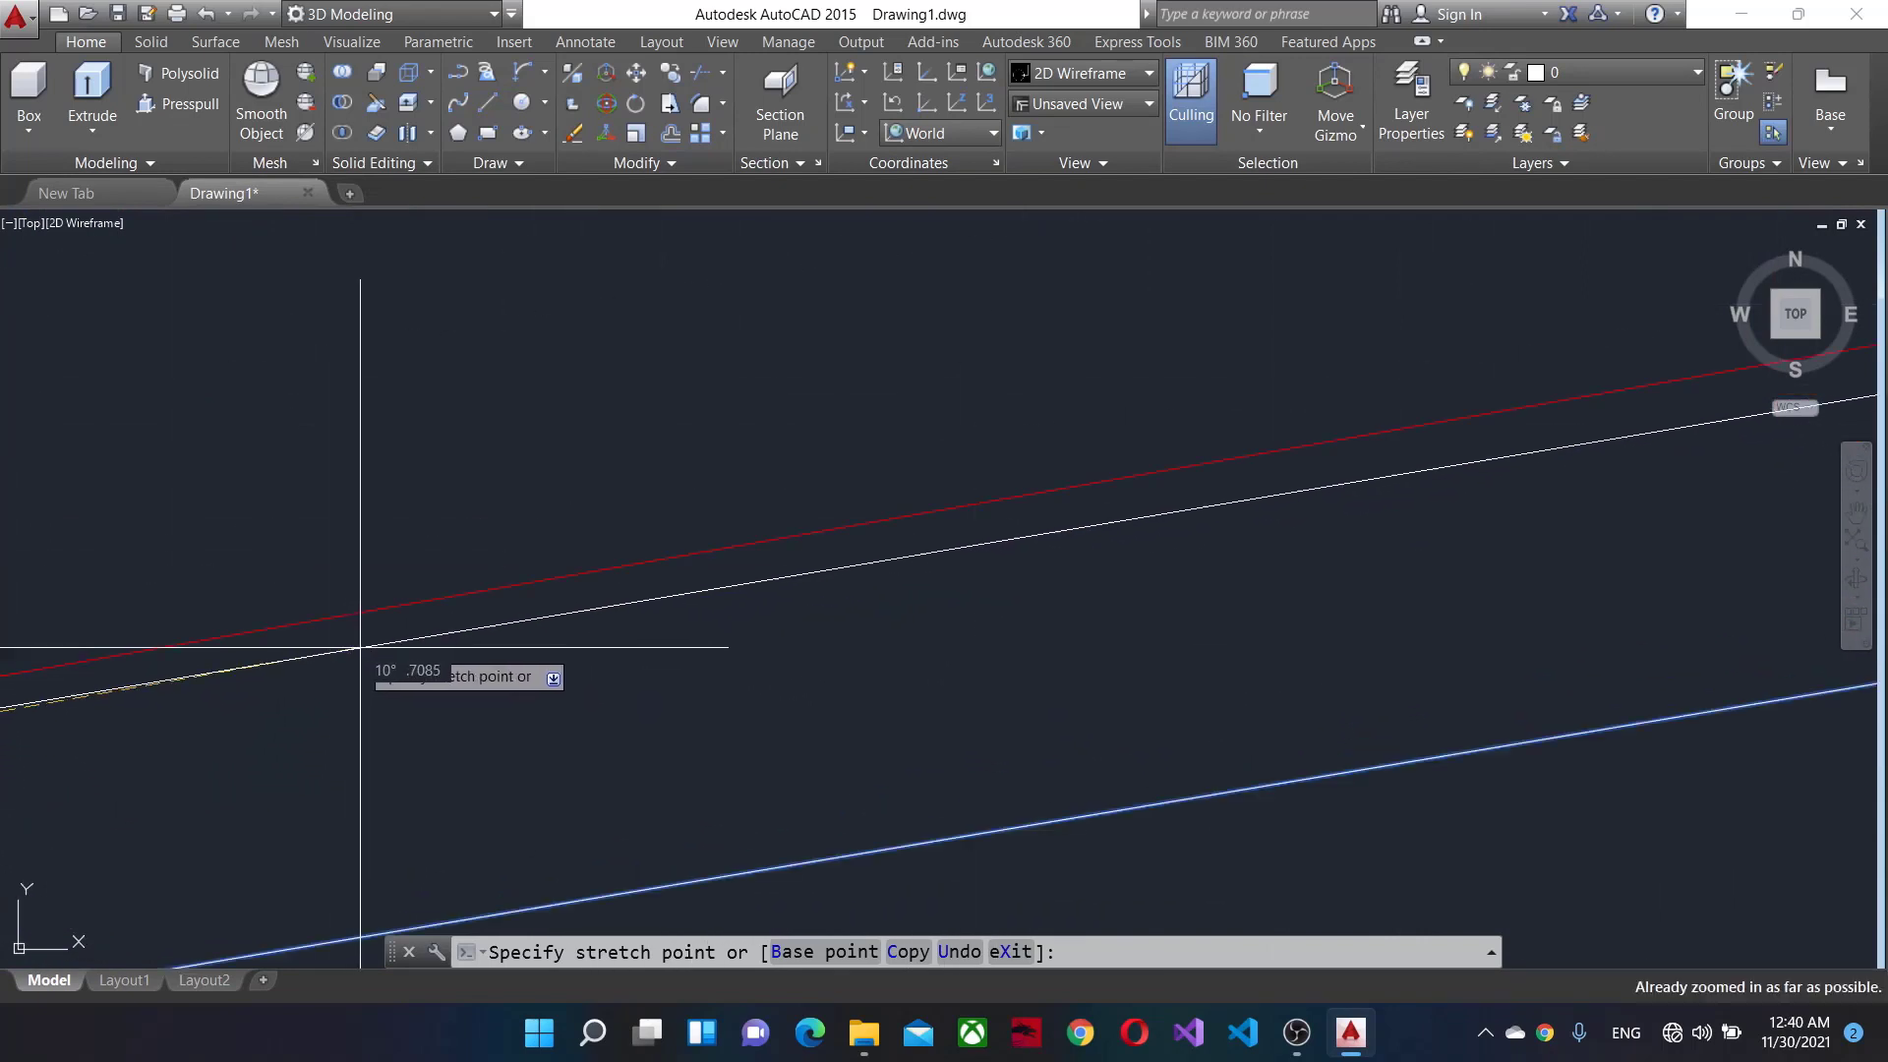
key("ctrl+z")
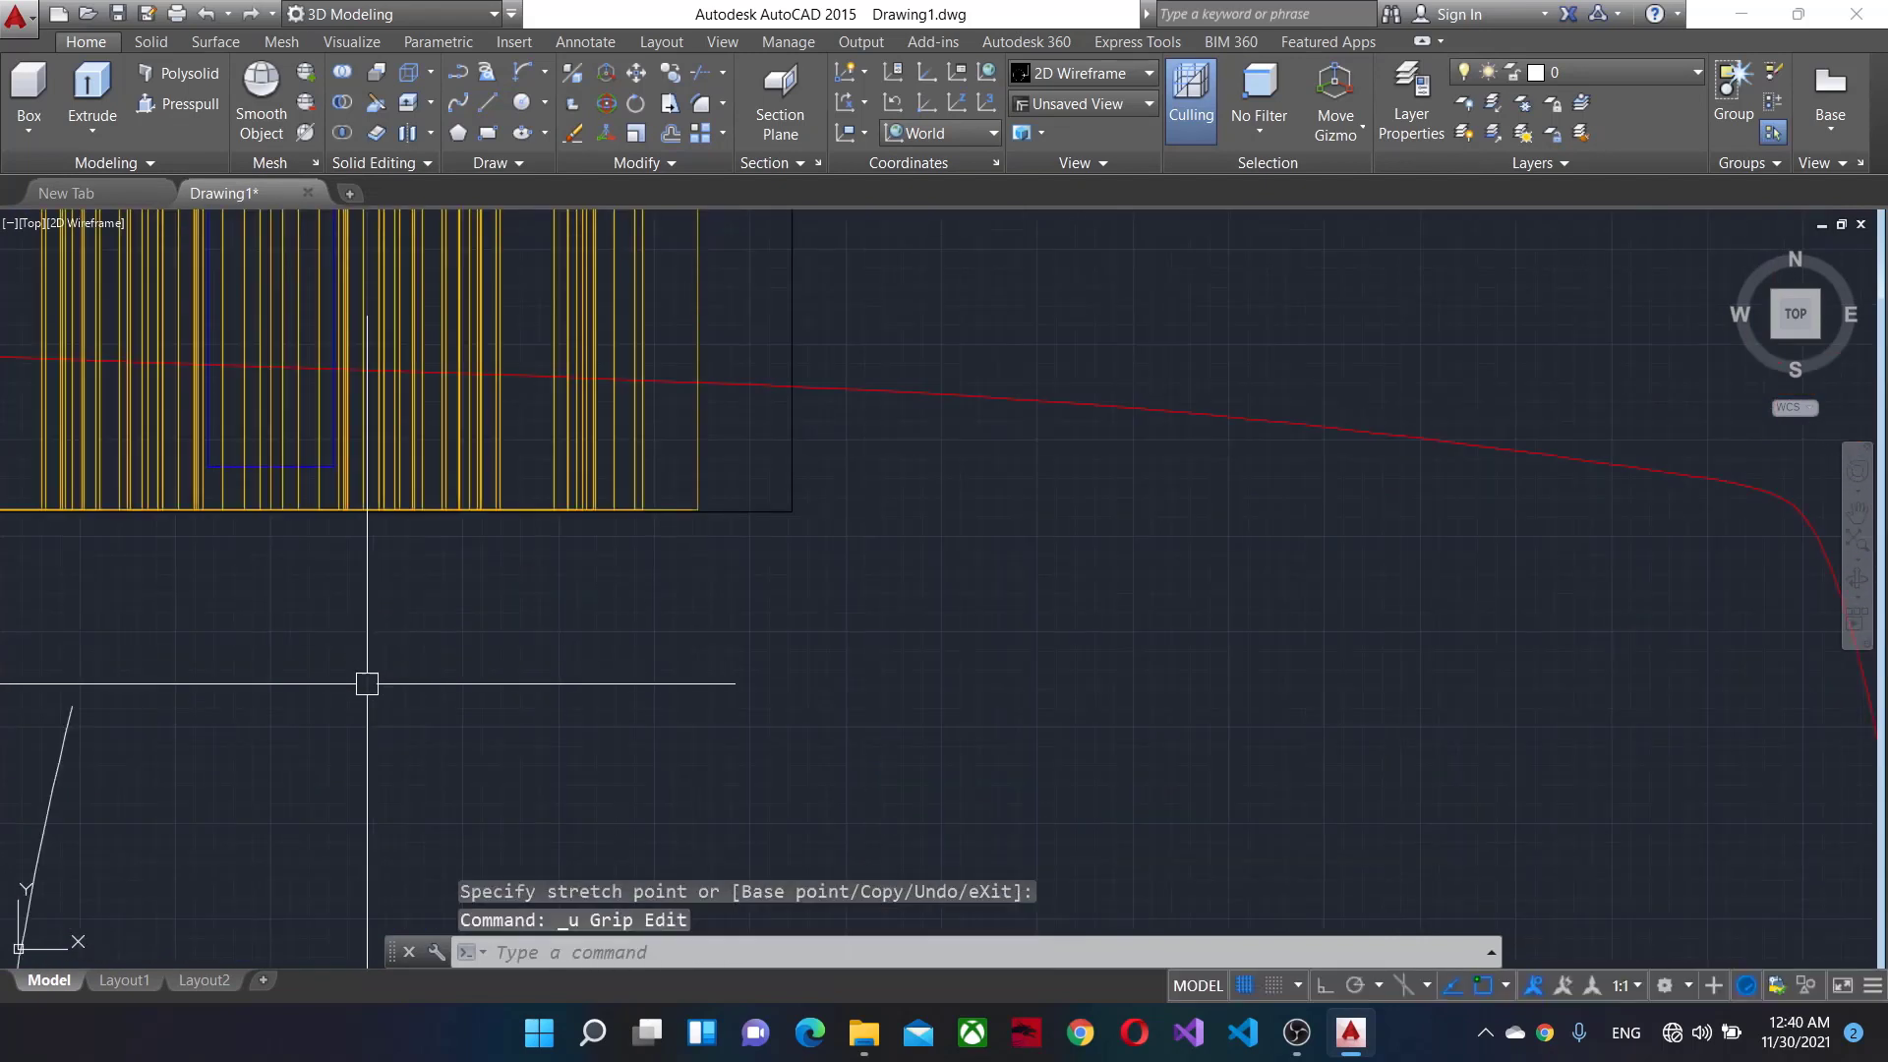
scroll(708, 800, "down", 4)
scroll(710, 803, "up", 2)
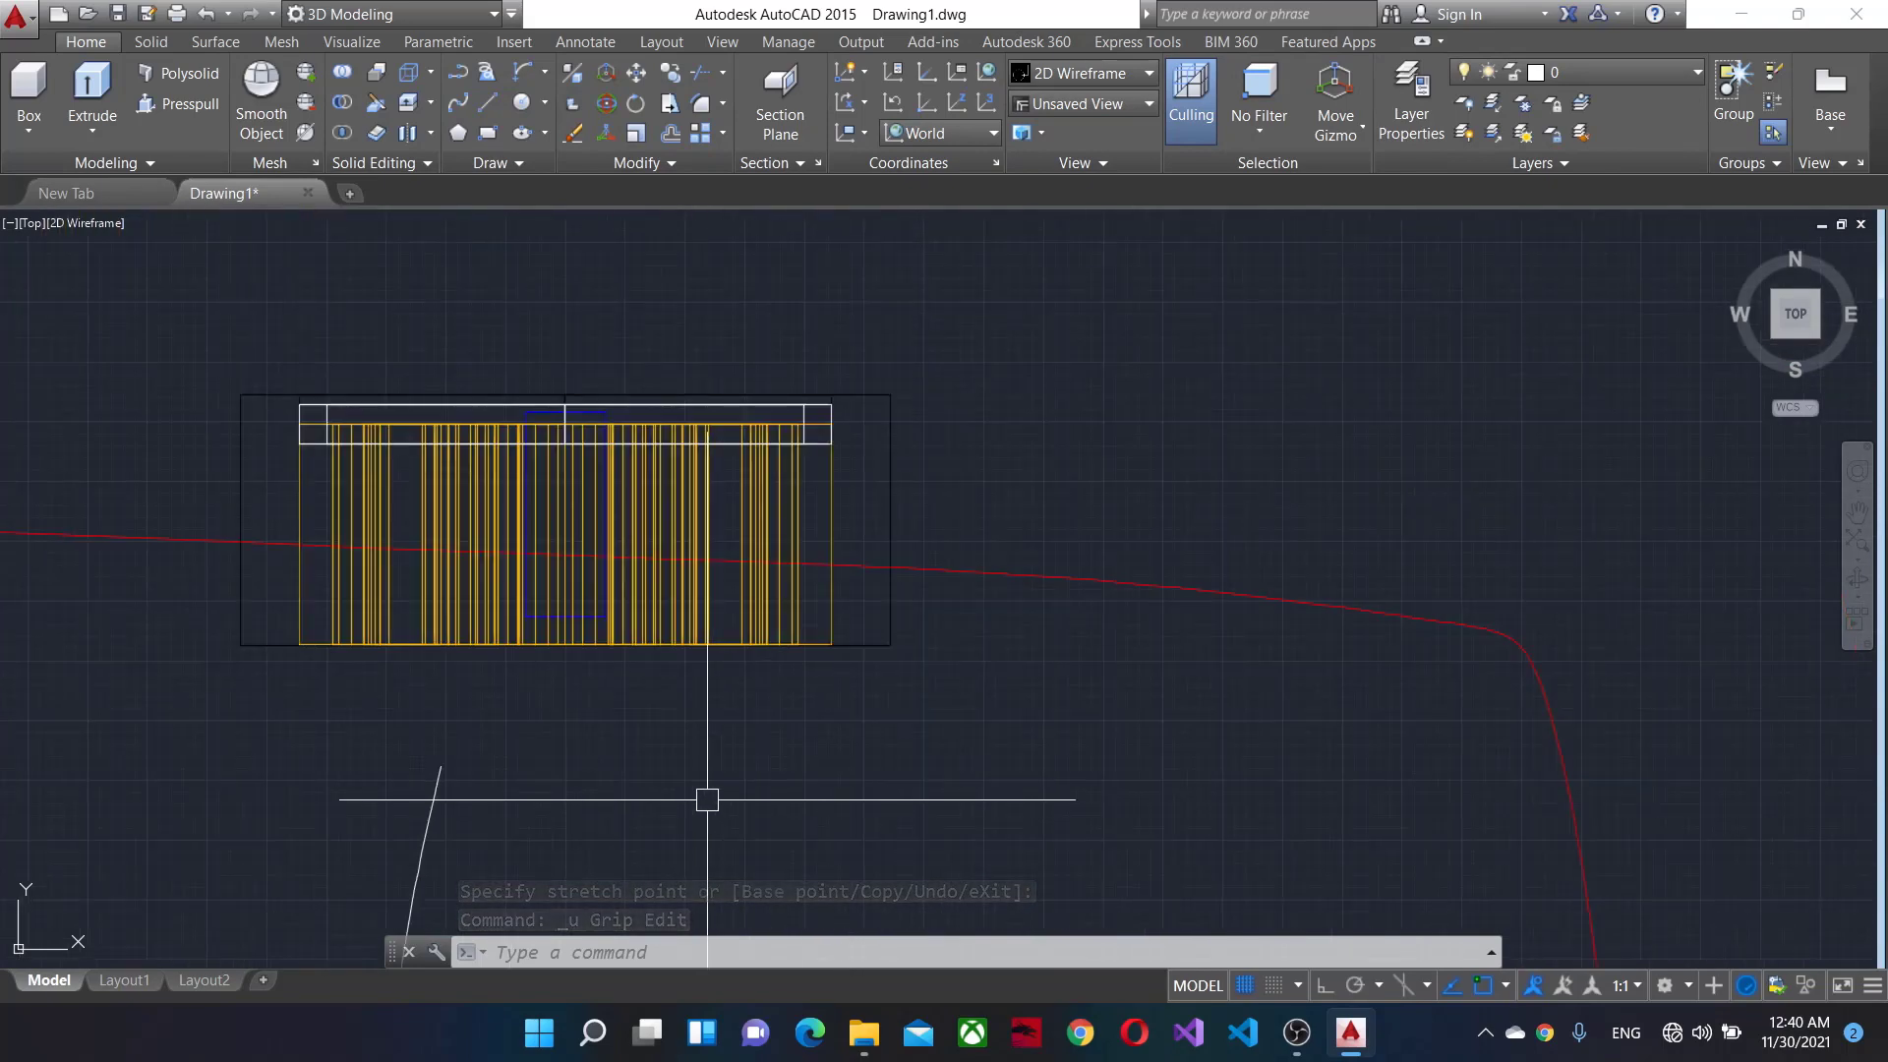
key("ctrl+z")
key("ctrl+z")
key("ctrl+z")
Preview the car in the Shaded visual style, then return it to 2D Wireframe.
key("Escape")
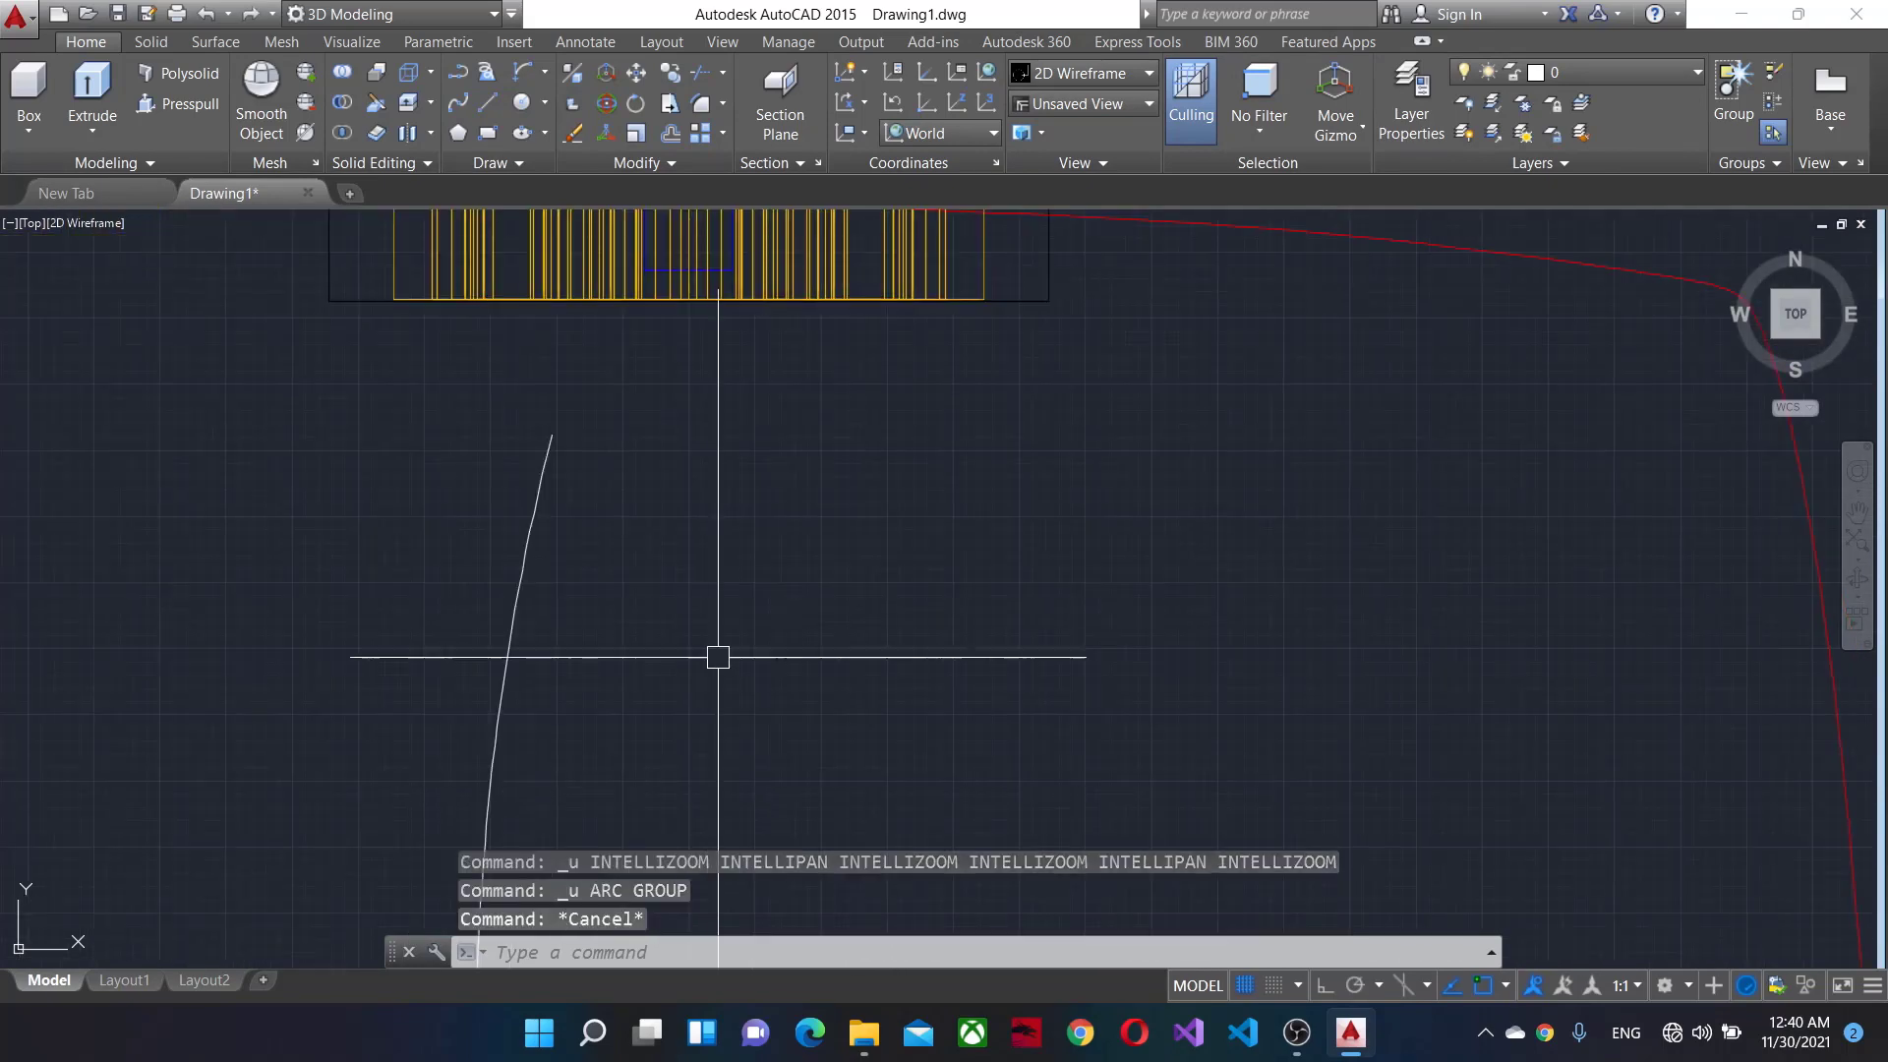
scroll(758, 743, "down", 5)
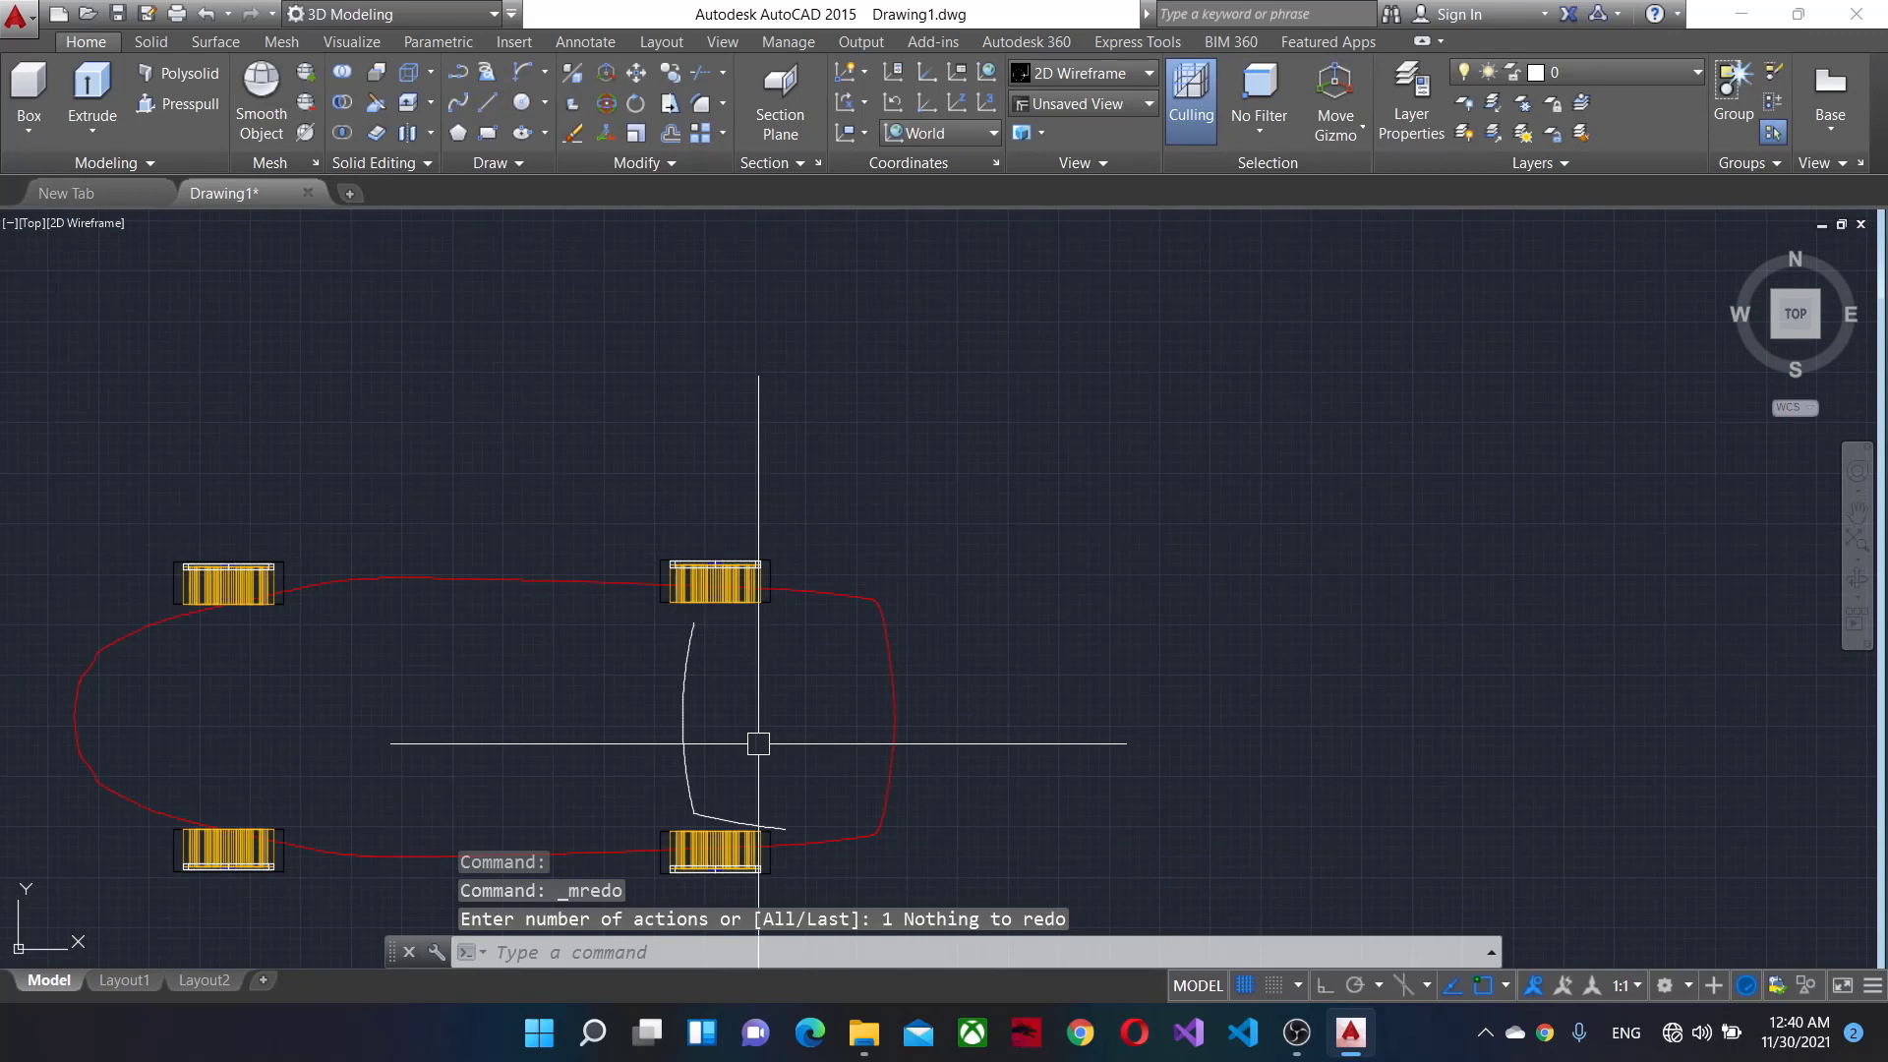
left_click(94, 223)
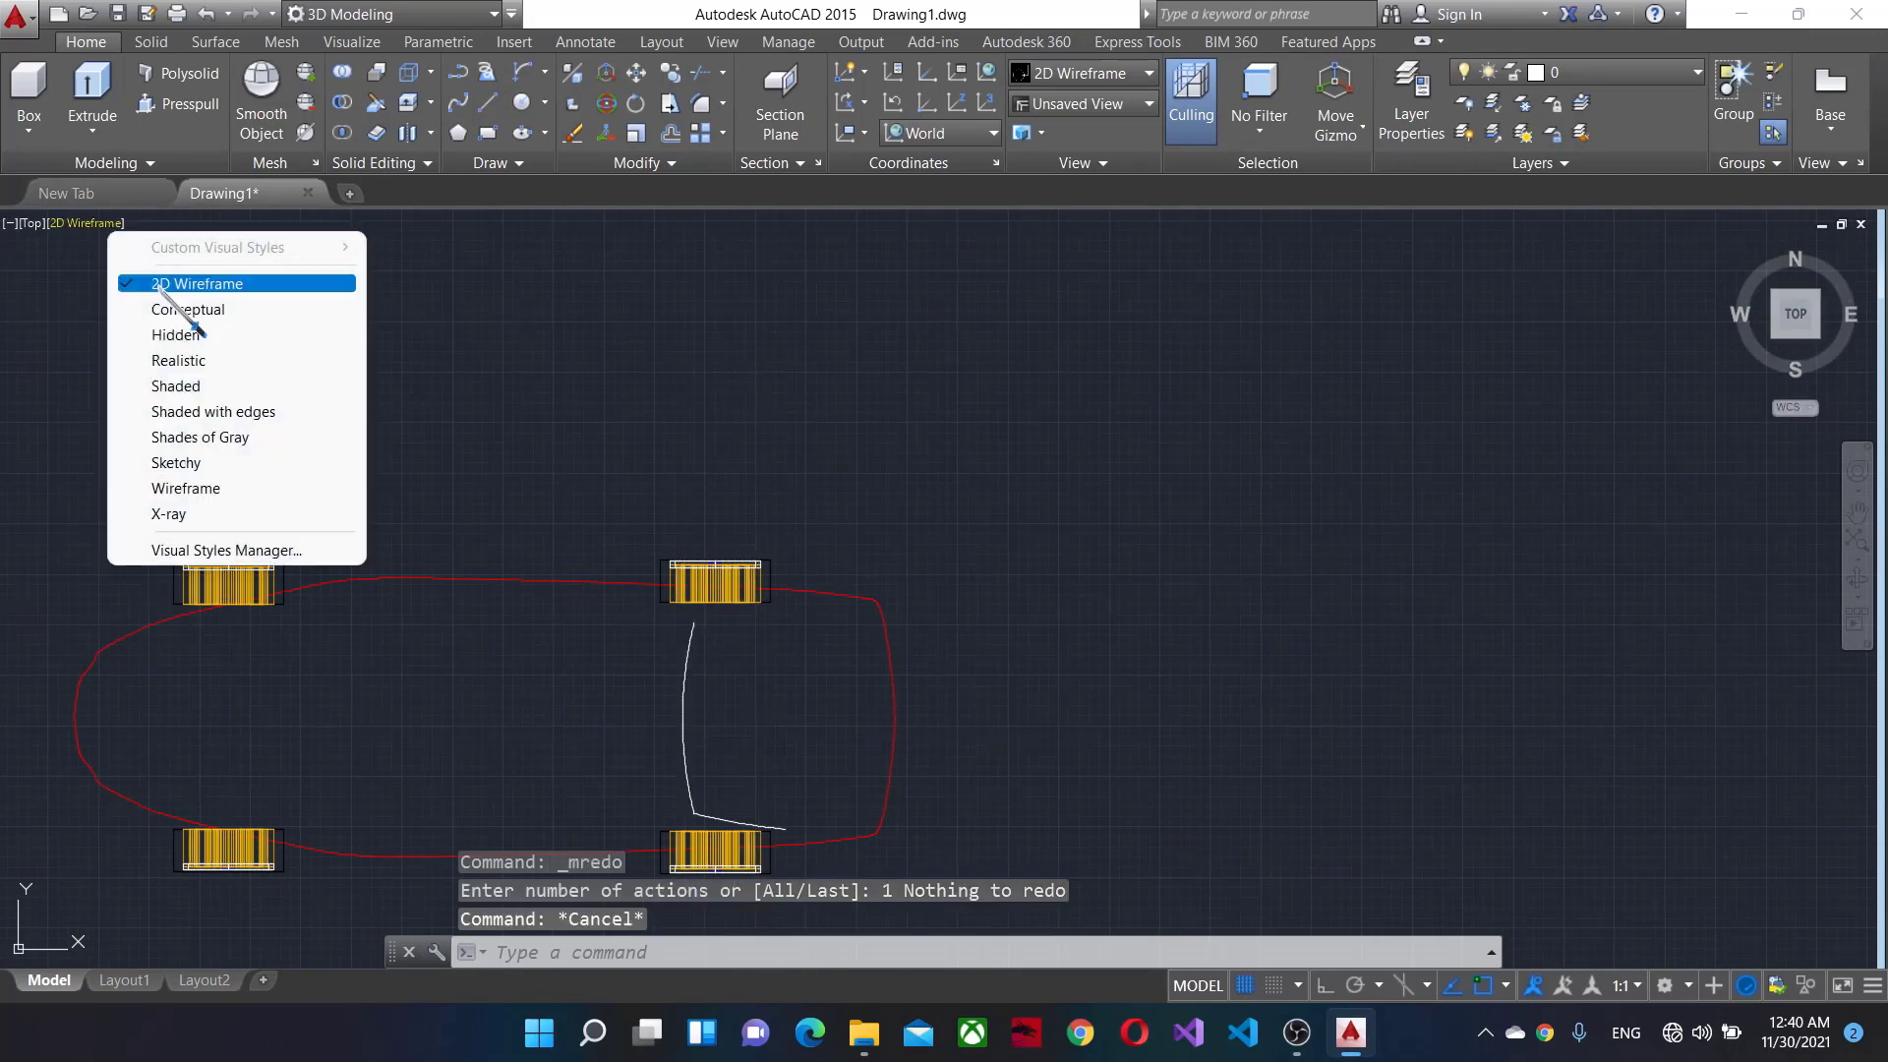
left_click(148, 384)
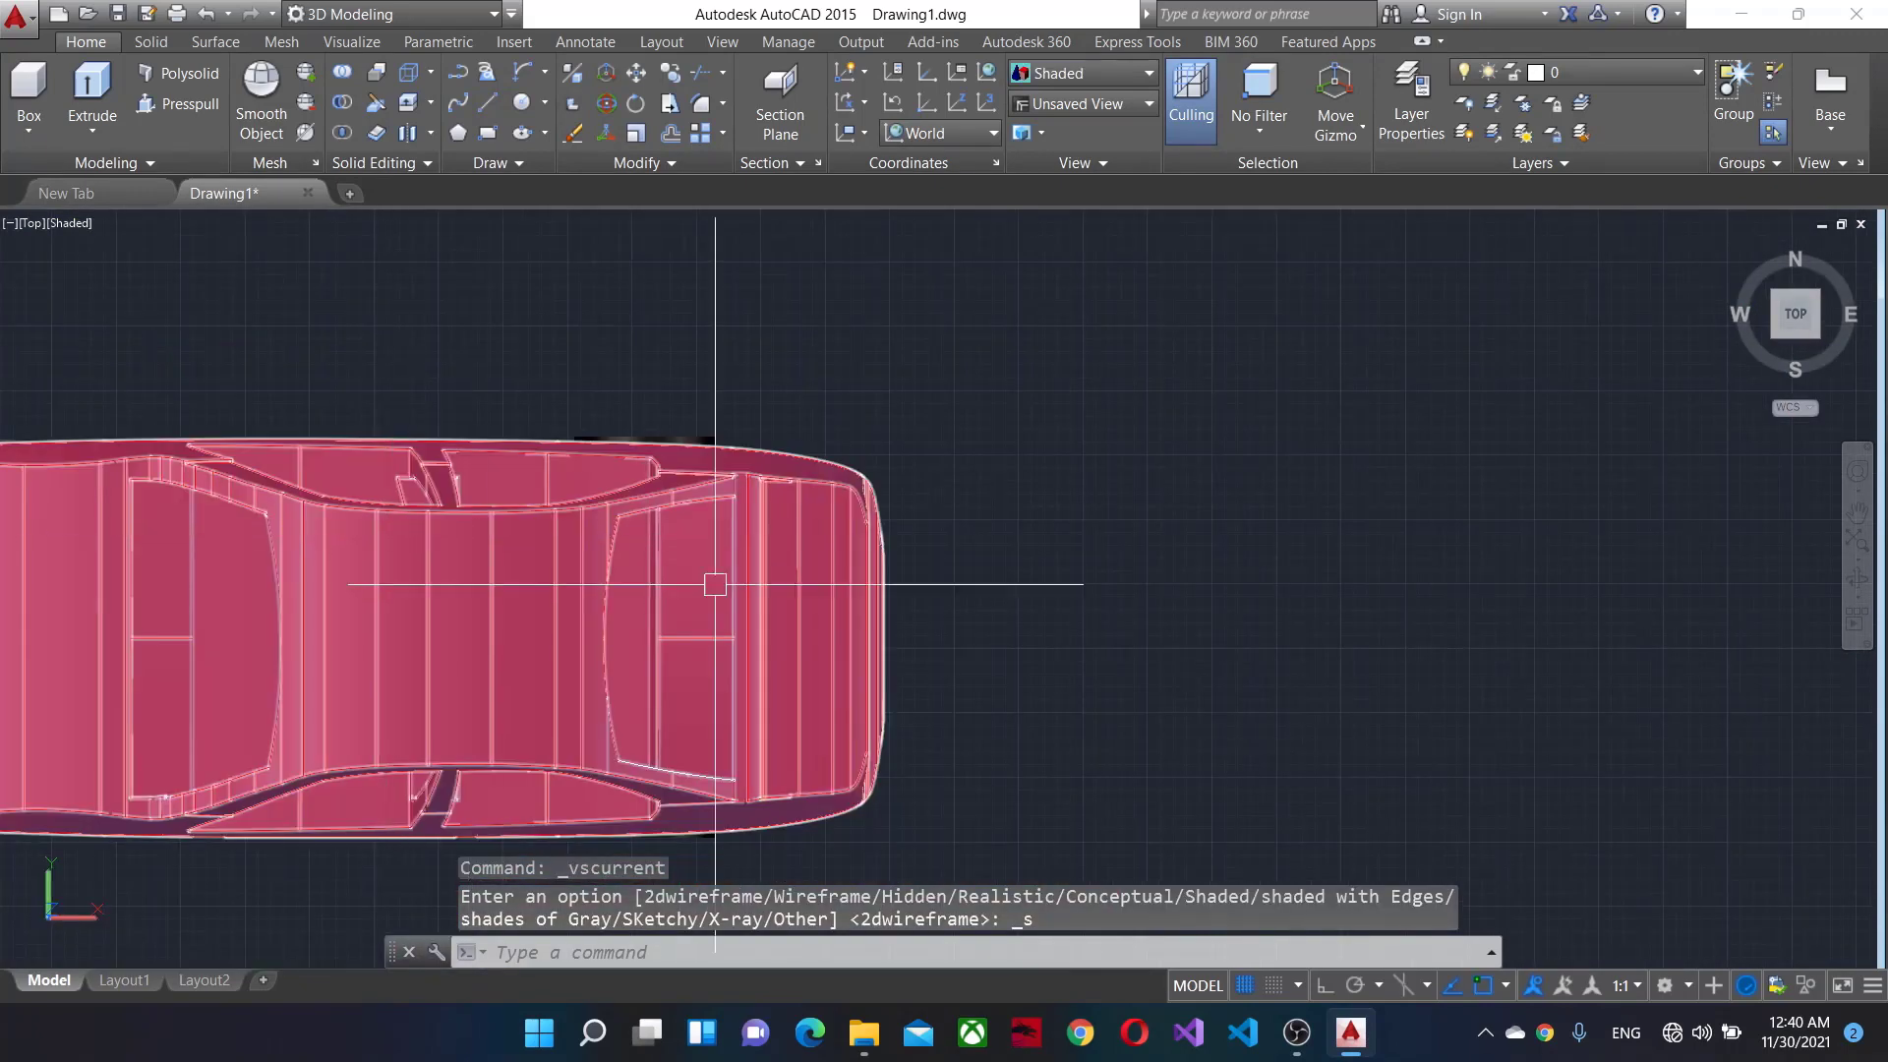
left_click(66, 193)
left_click(232, 199)
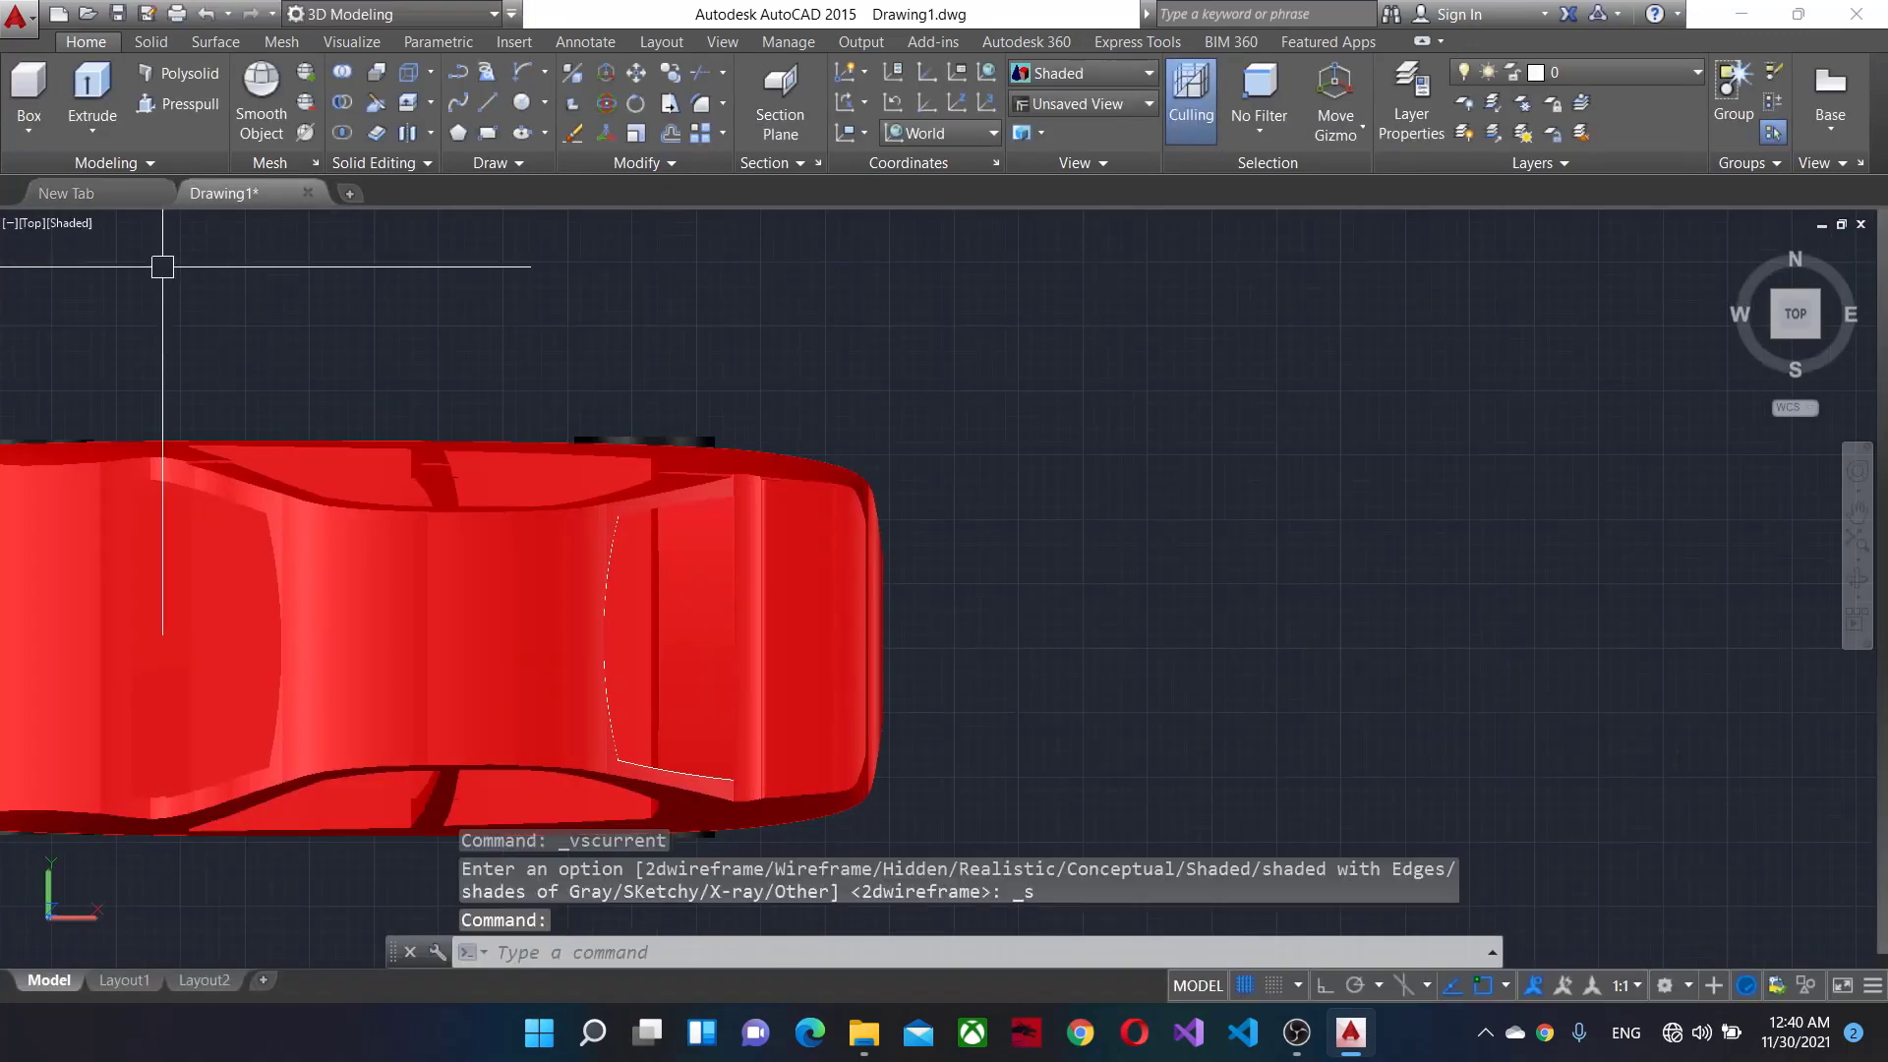
left_click(68, 224)
left_click(147, 282)
Zoom to the car's front and start an arc at the outline corner.
scroll(625, 582, "up", 5)
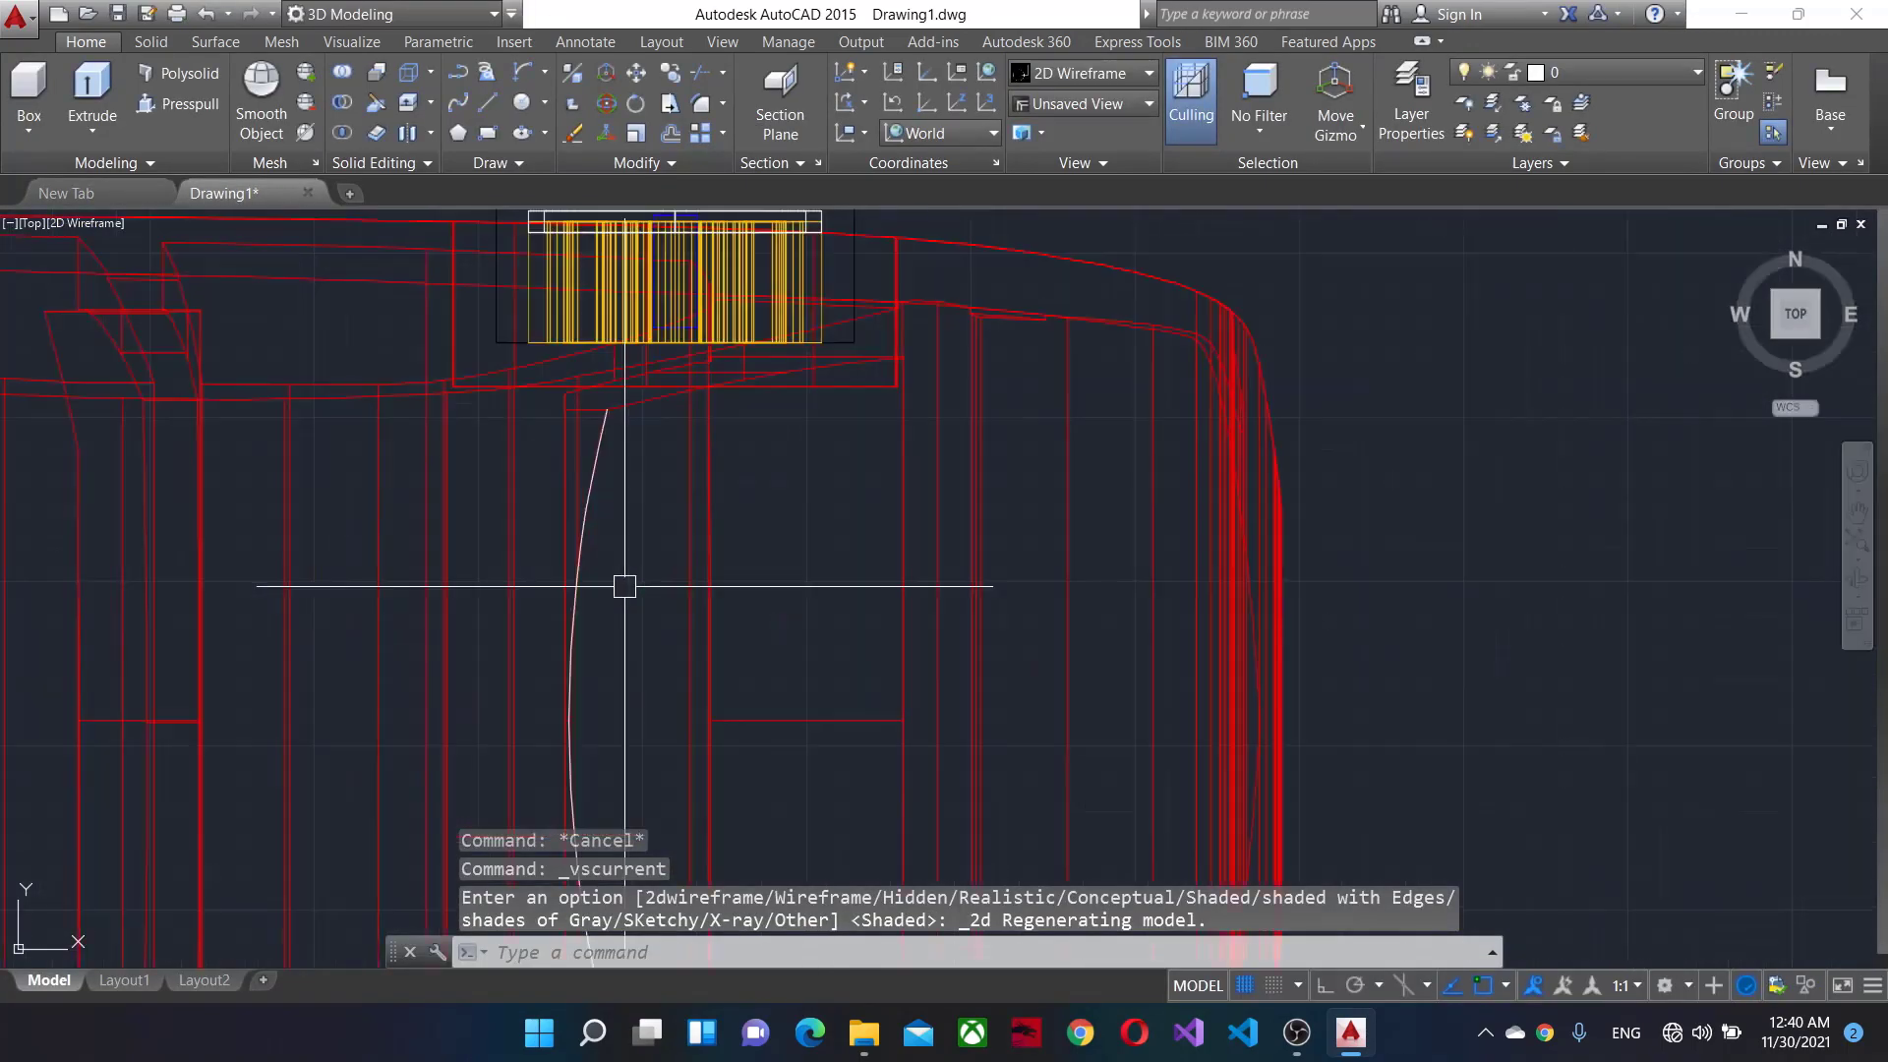
middle_click_drag(625, 583, 658, 314)
scroll(590, 304, "down", 5)
scroll(1086, 603, "up", 5)
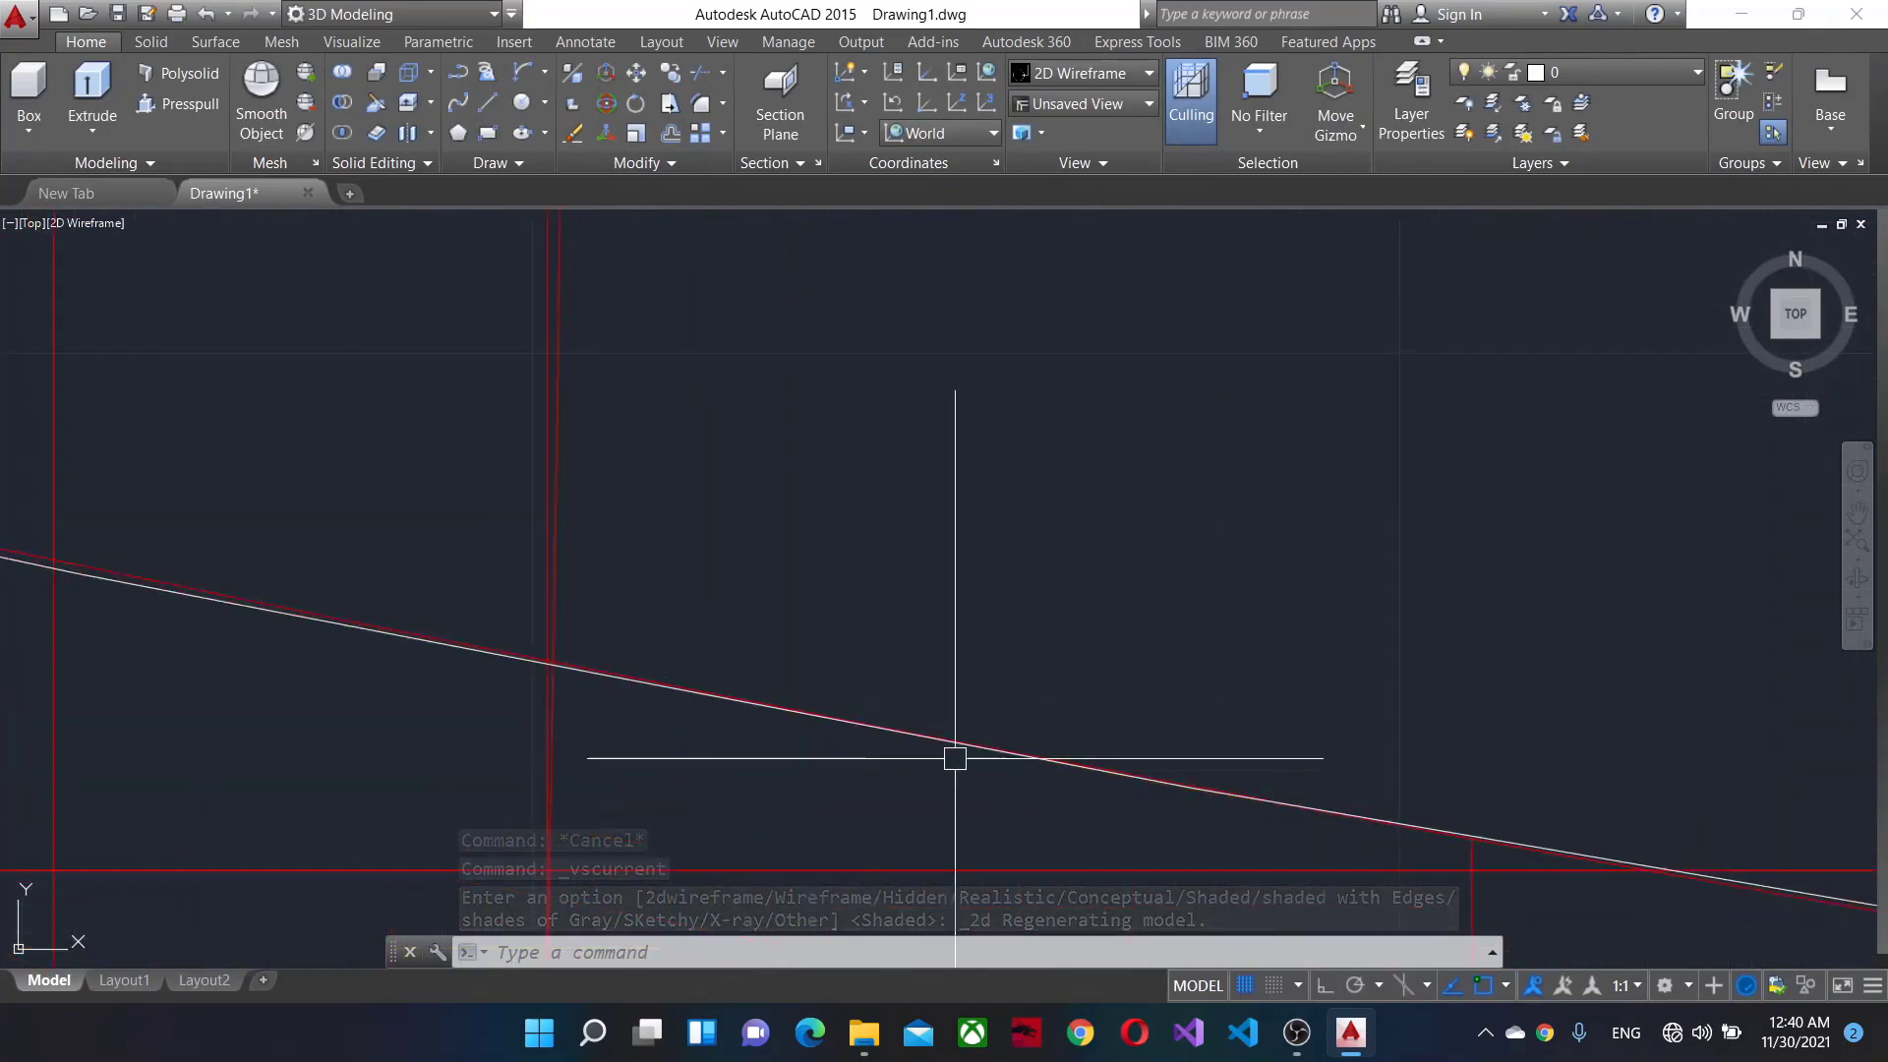
scroll(957, 759, "up", 5)
scroll(590, 619, "down", 3)
scroll(443, 547, "down", 3)
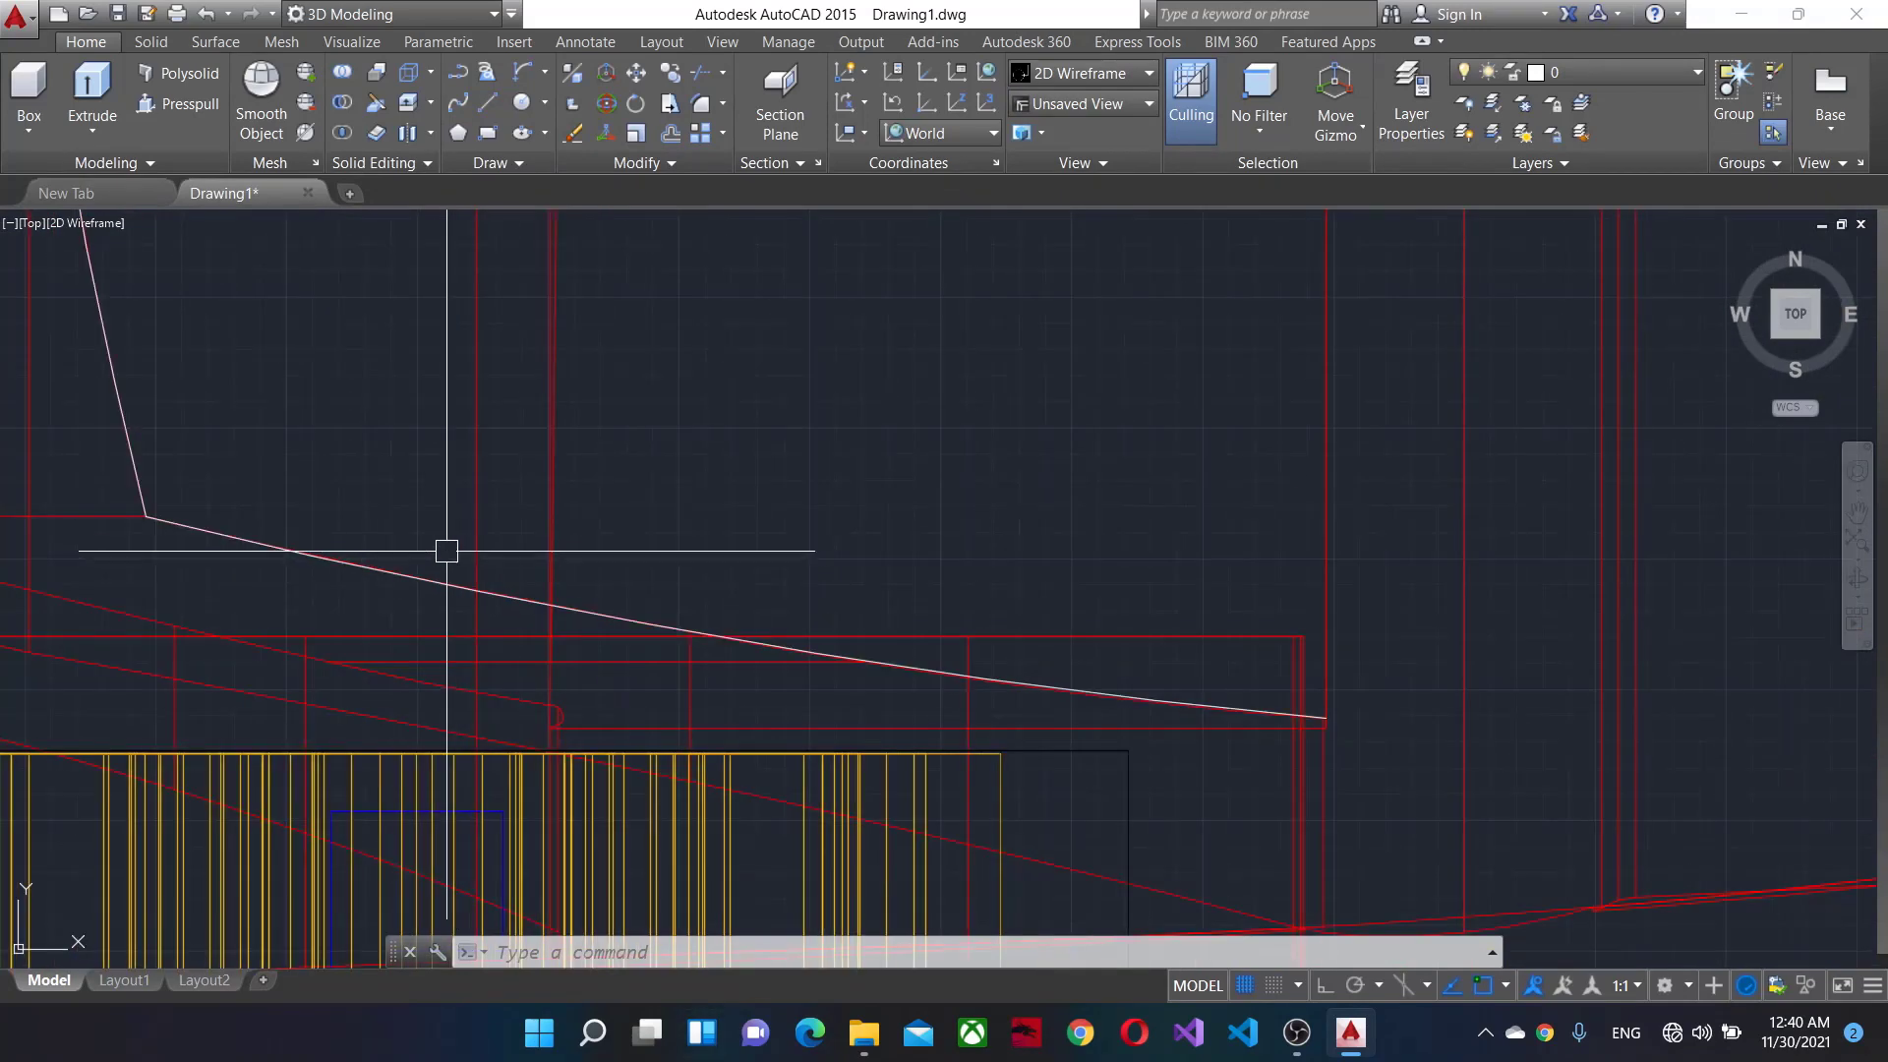
scroll(451, 602, "down", 3)
scroll(359, 742, "up", 3)
scroll(359, 742, "up", 5)
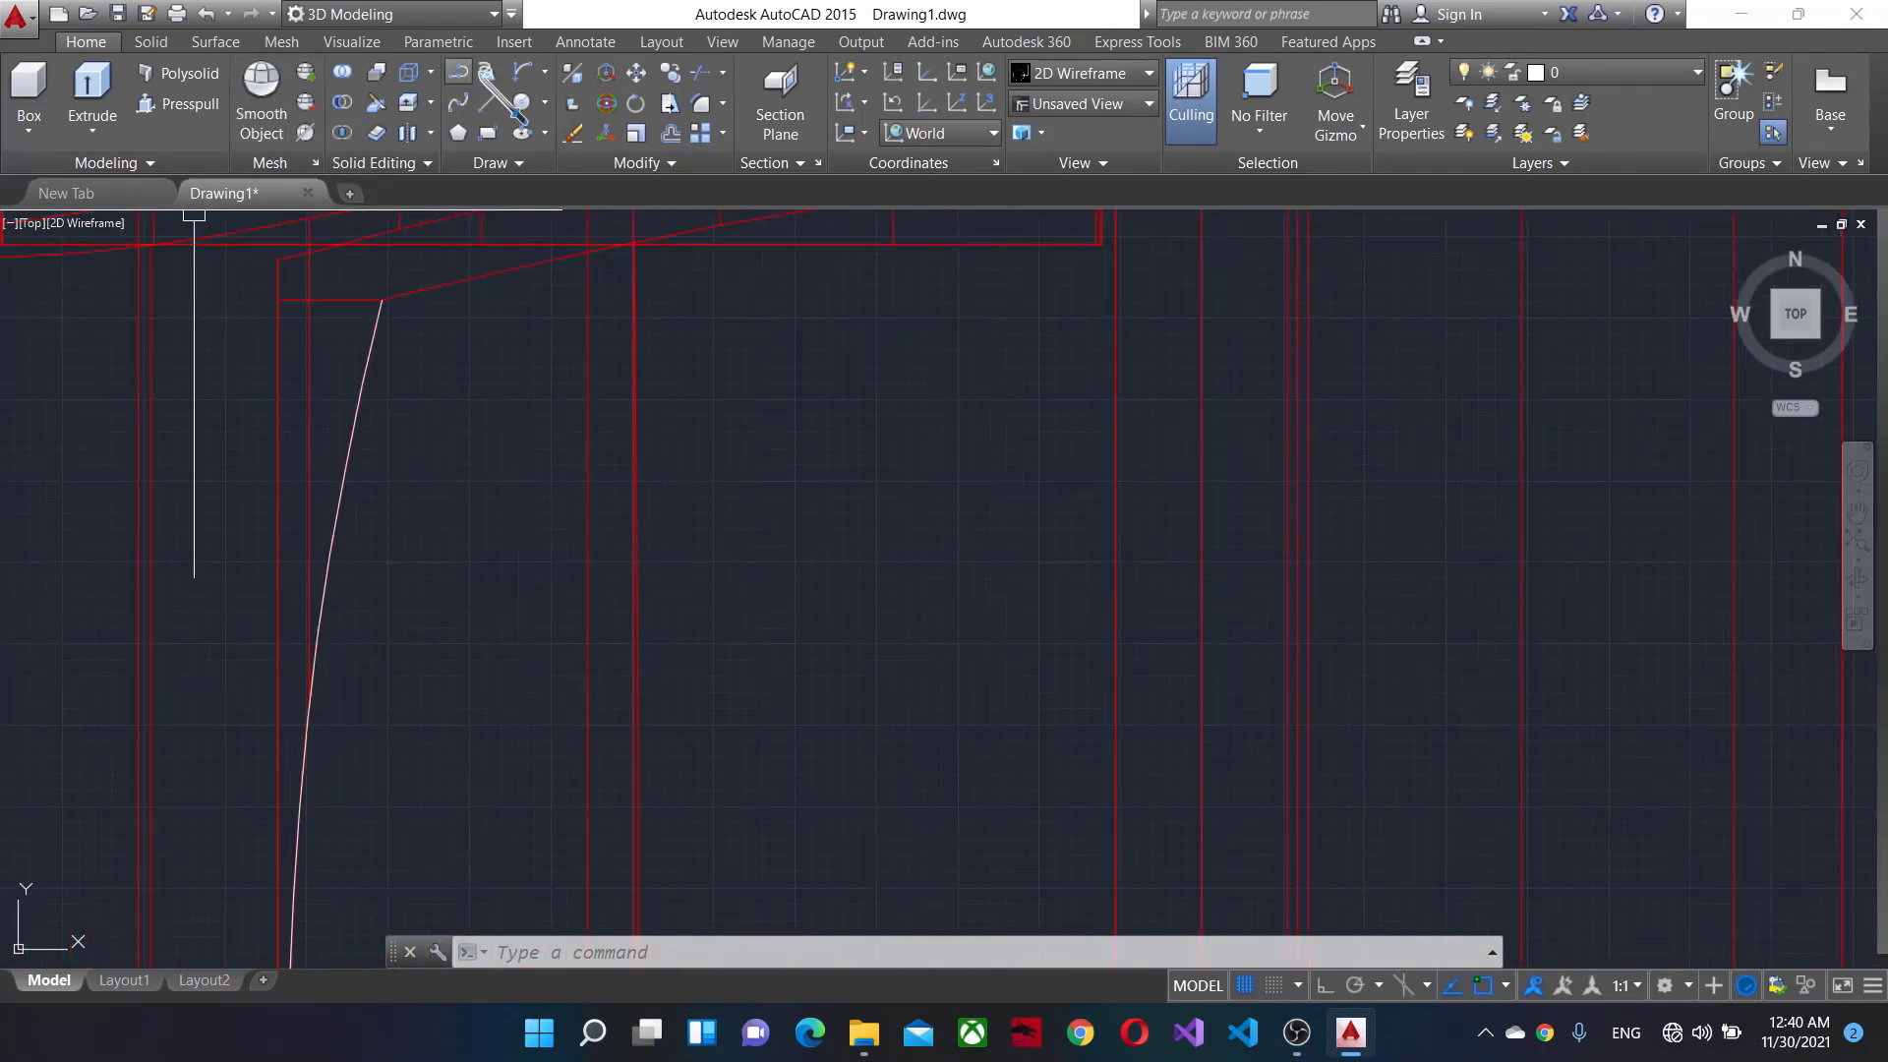
left_click(523, 72)
left_click(366, 295)
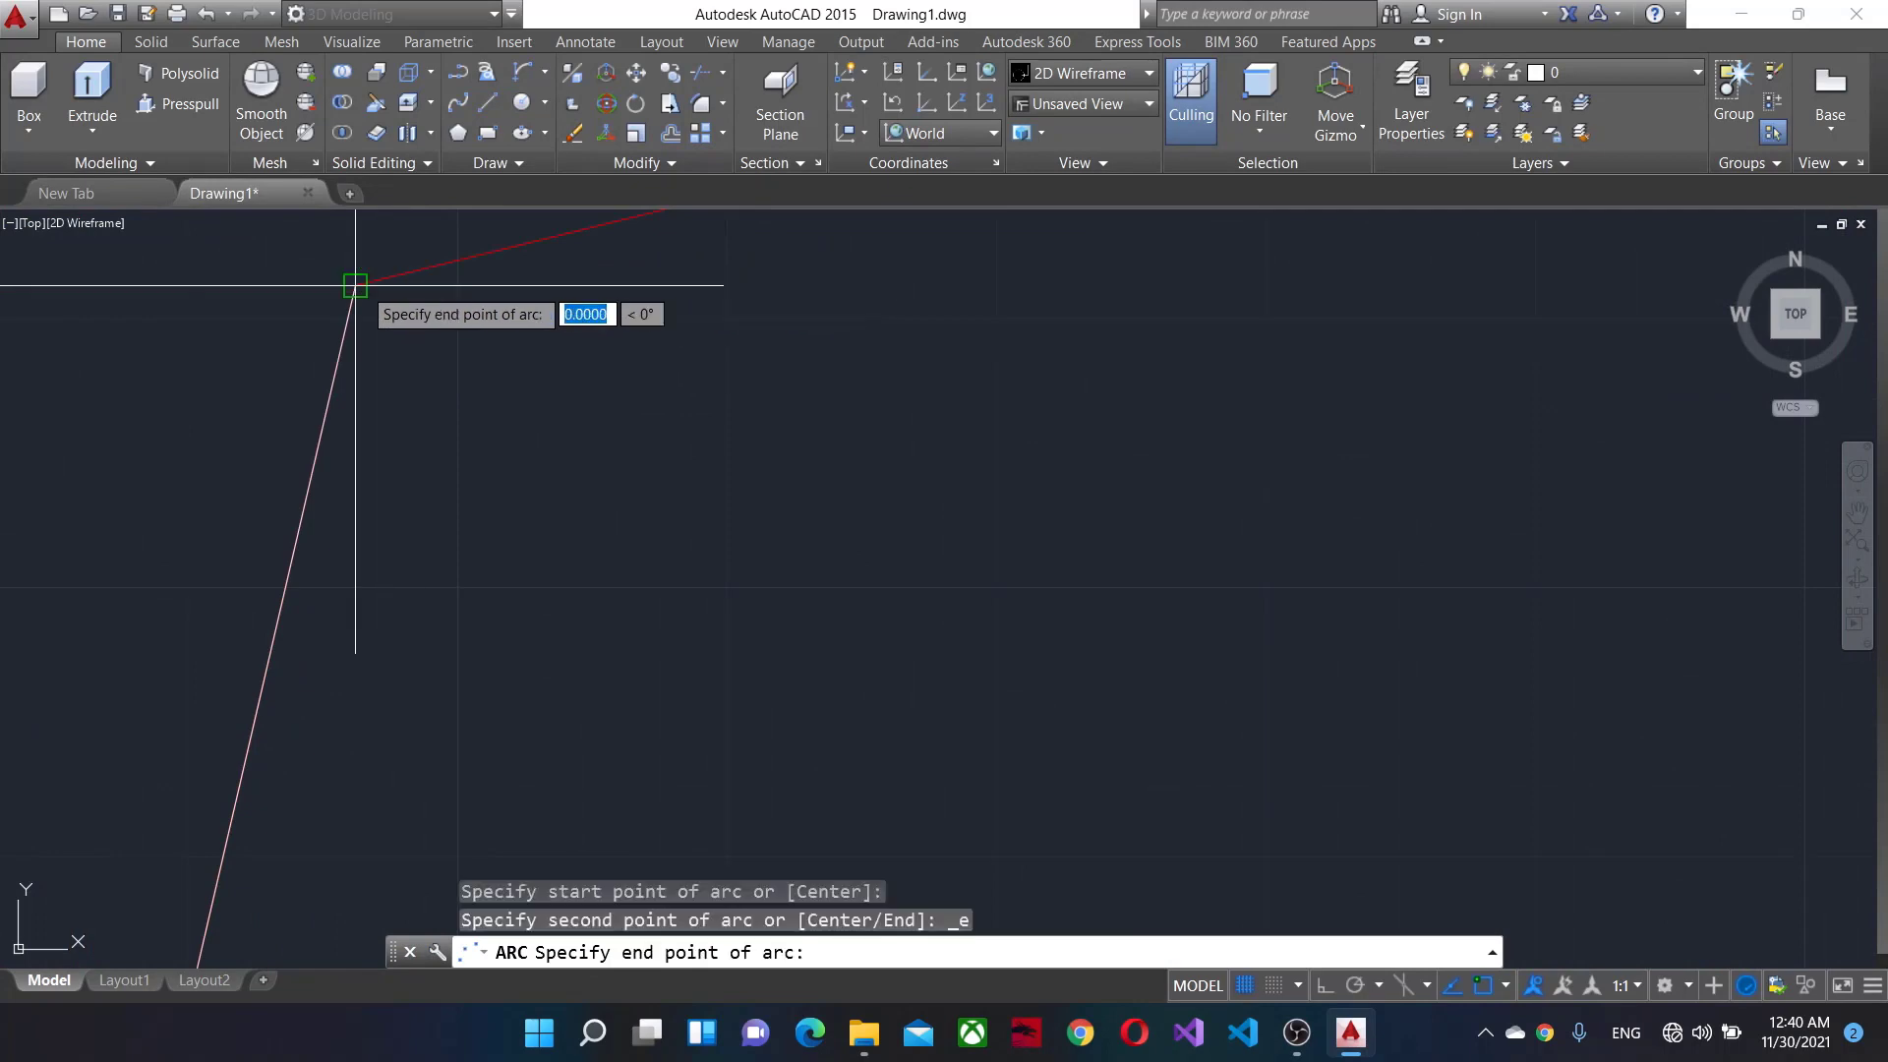
scroll(885, 291, "down", 5)
scroll(1173, 495, "up", 5)
scroll(1173, 495, "up", 3)
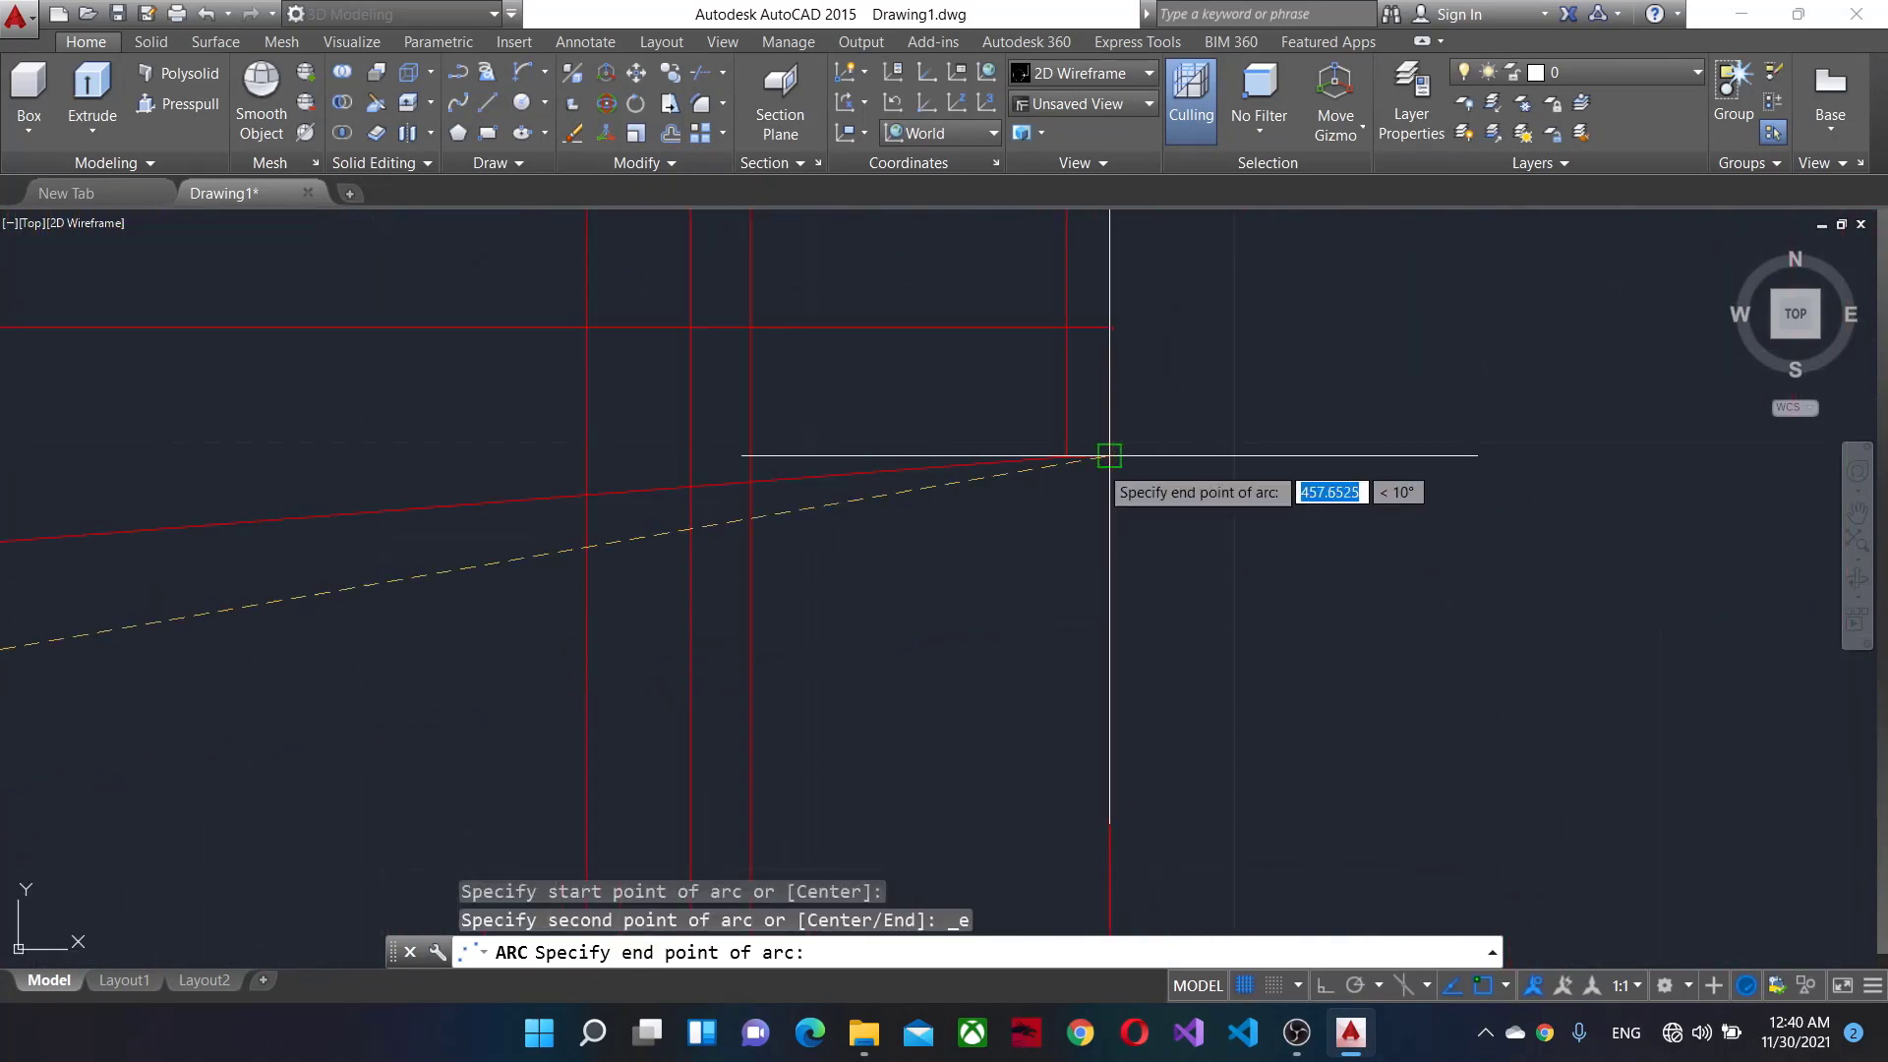
Place the arc's end point on the outline and set its start tangent direction.
left_click(1109, 455)
scroll(783, 561, "down", 3)
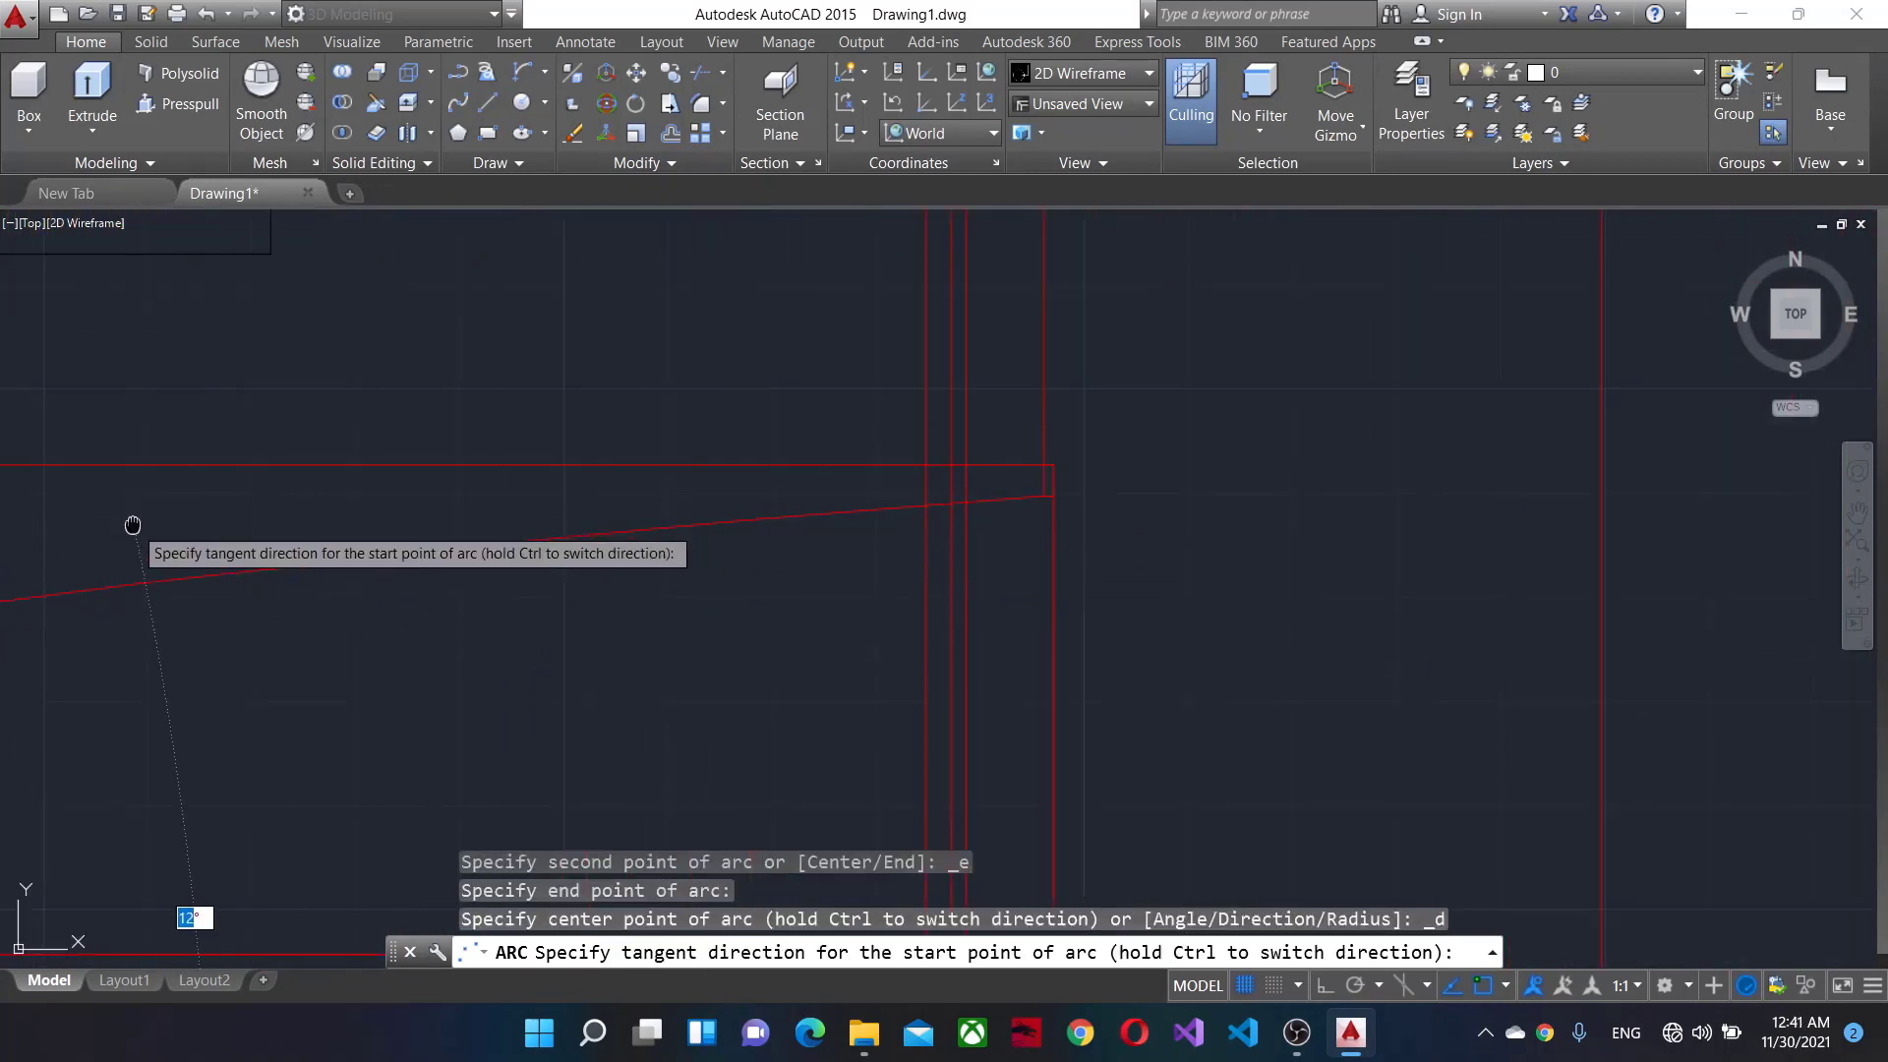
scroll(633, 674, "up", 3)
scroll(695, 653, "up", 3)
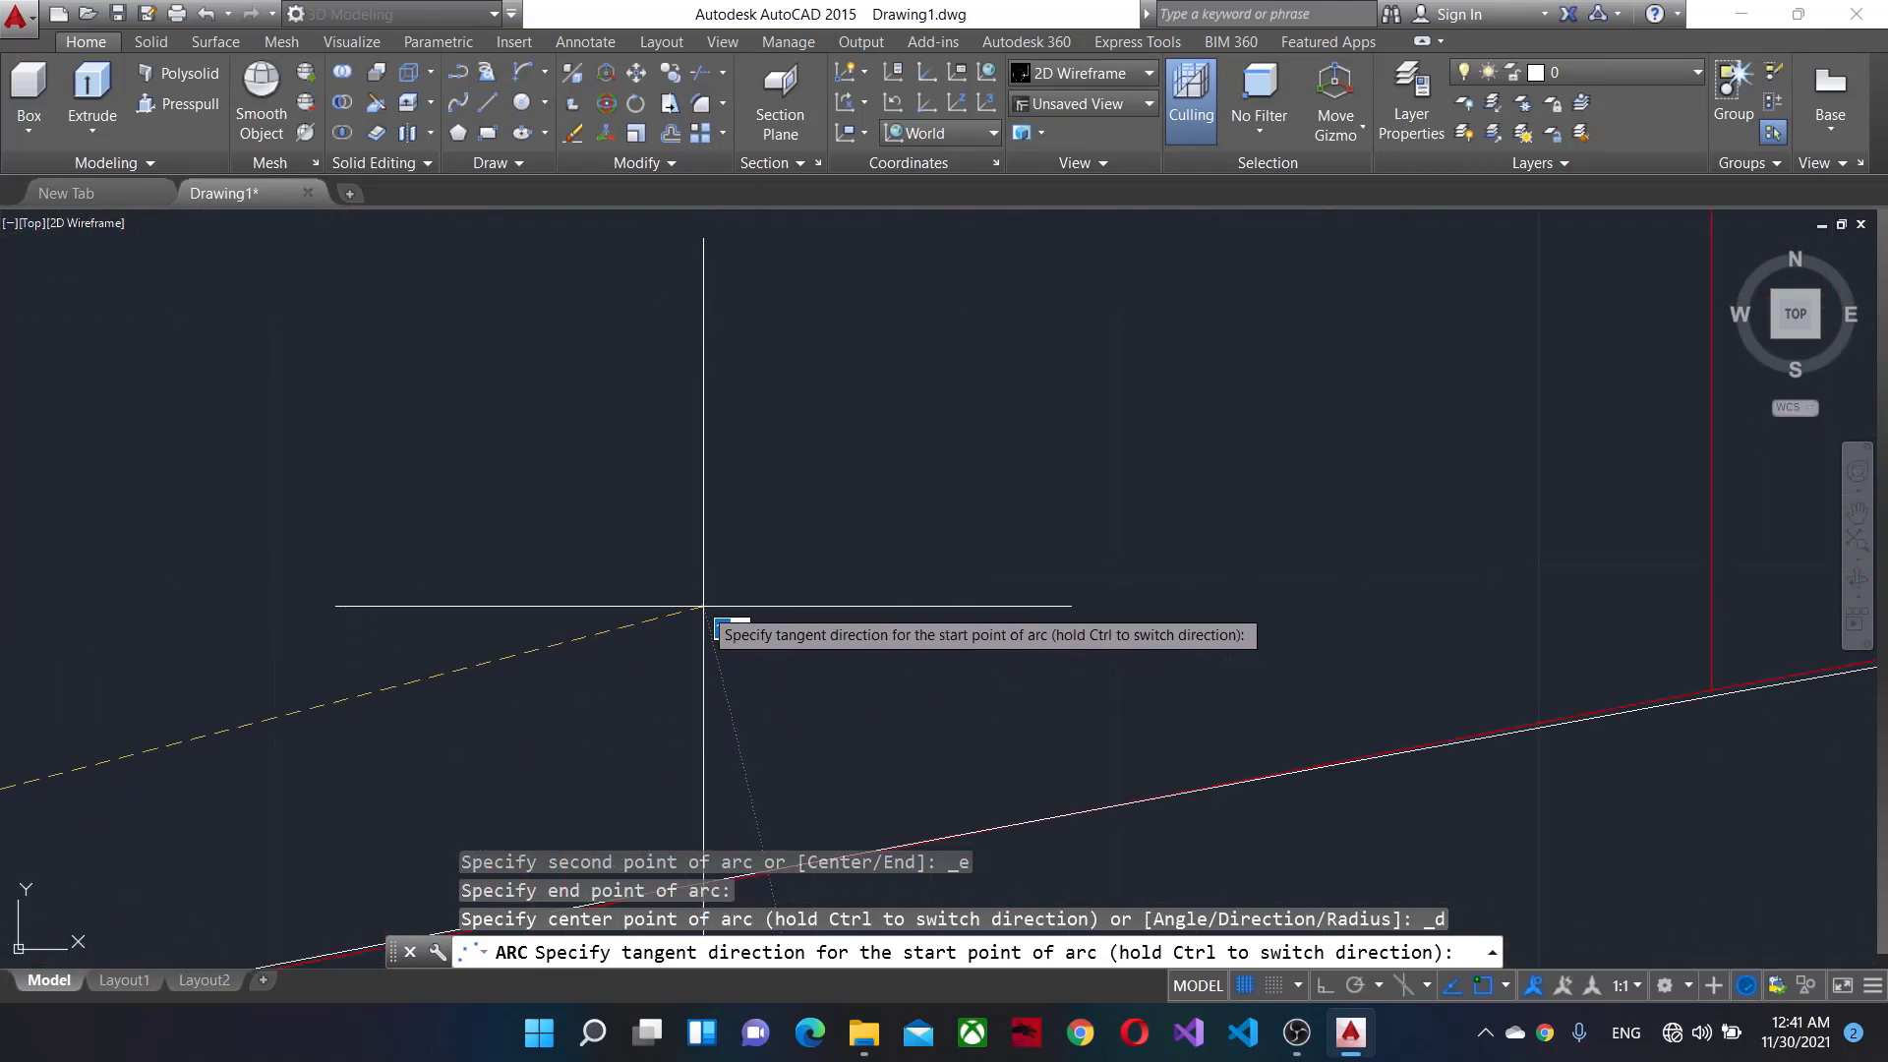
mouse_move(695, 610)
middle_mouse_down()
mouse_move(721, 610)
mouse_move(630, 332)
middle_mouse_up()
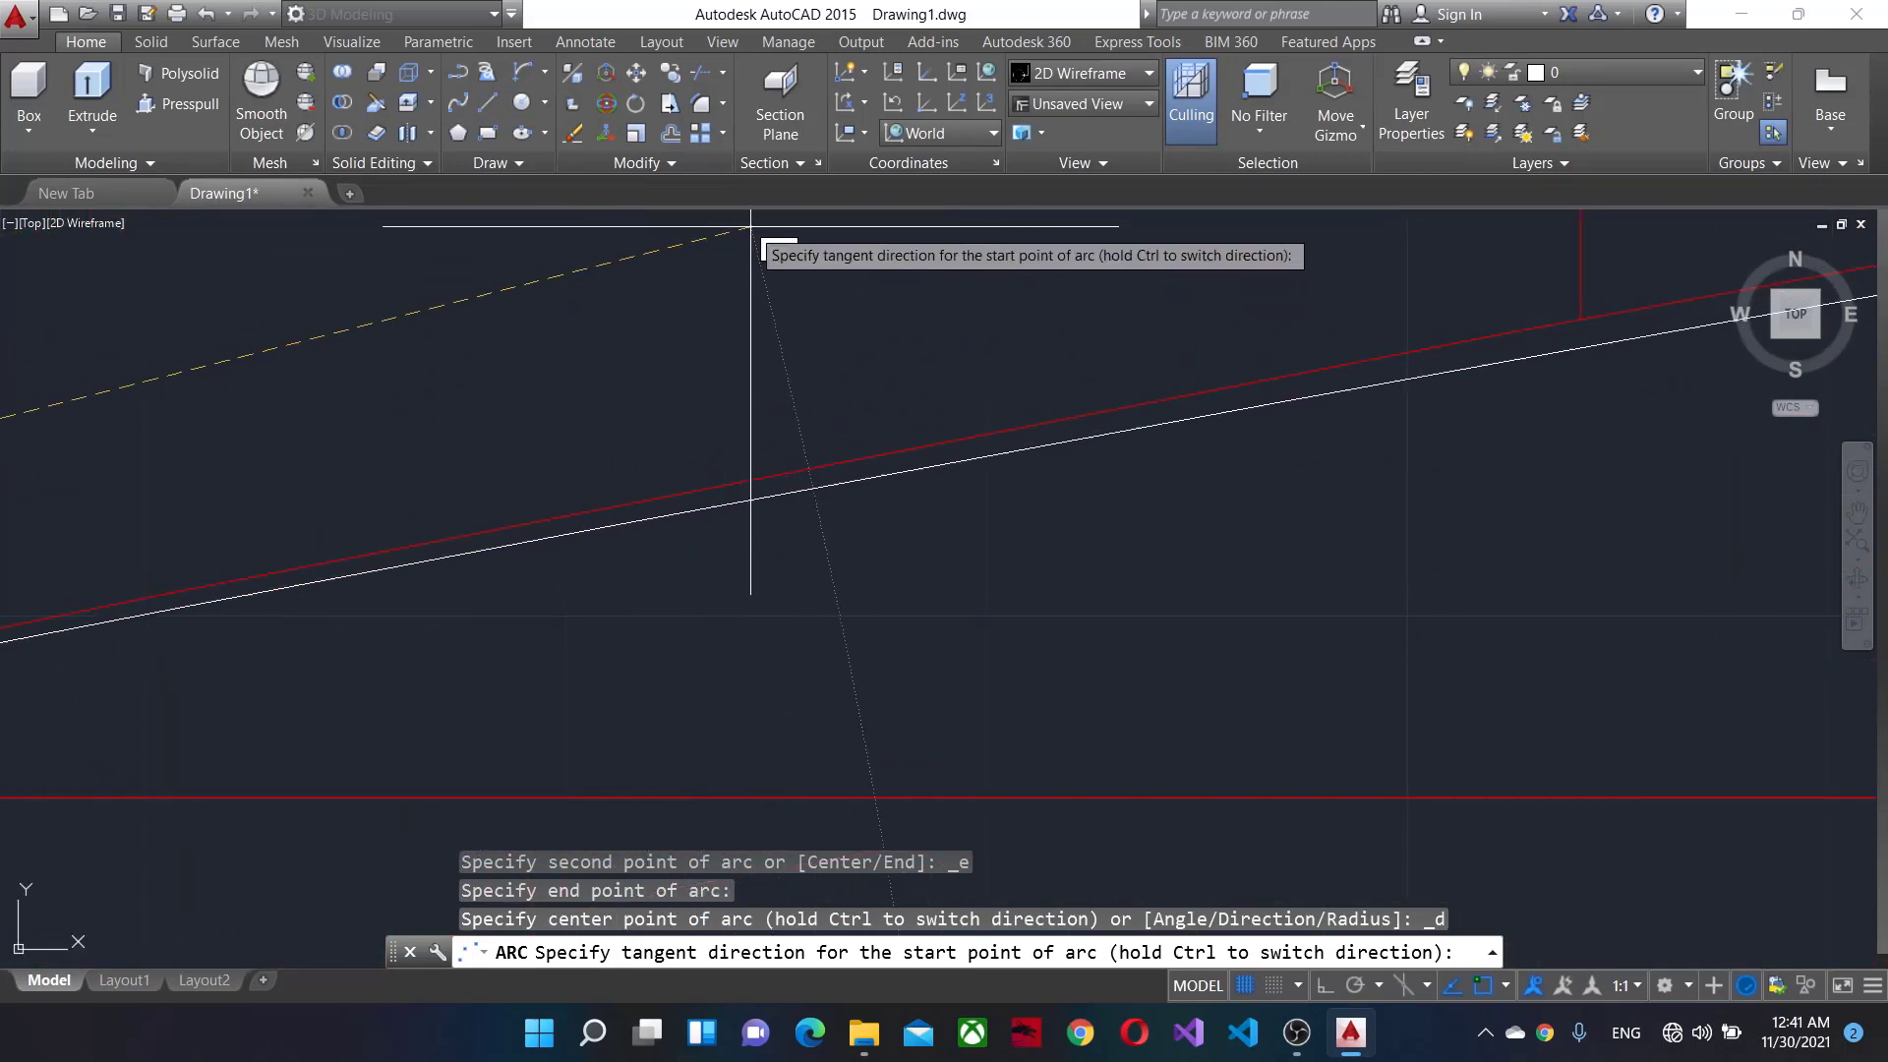
left_click(583, 228)
Inspect the new arc along the traced line, then clear the selection.
scroll(795, 467, "up", 2)
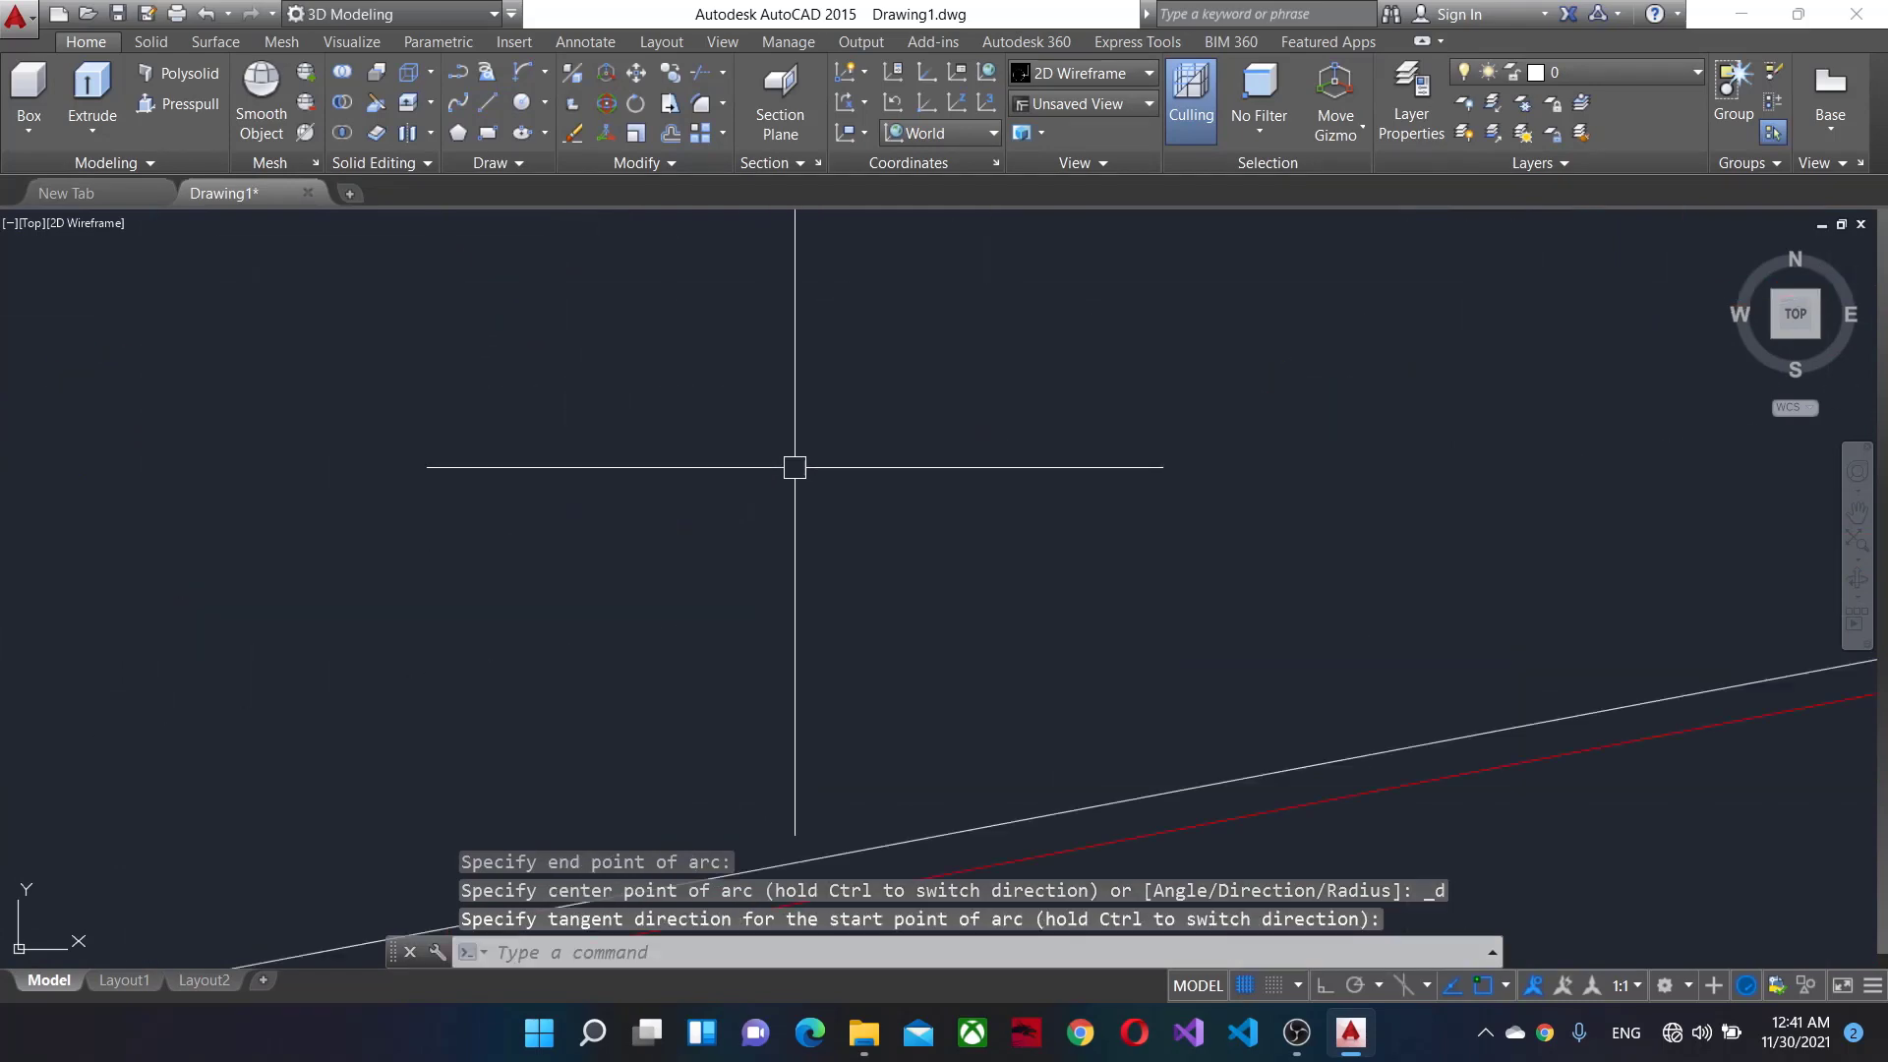
scroll(999, 646, "down", 2)
middle_click_drag(1112, 721, 868, 417)
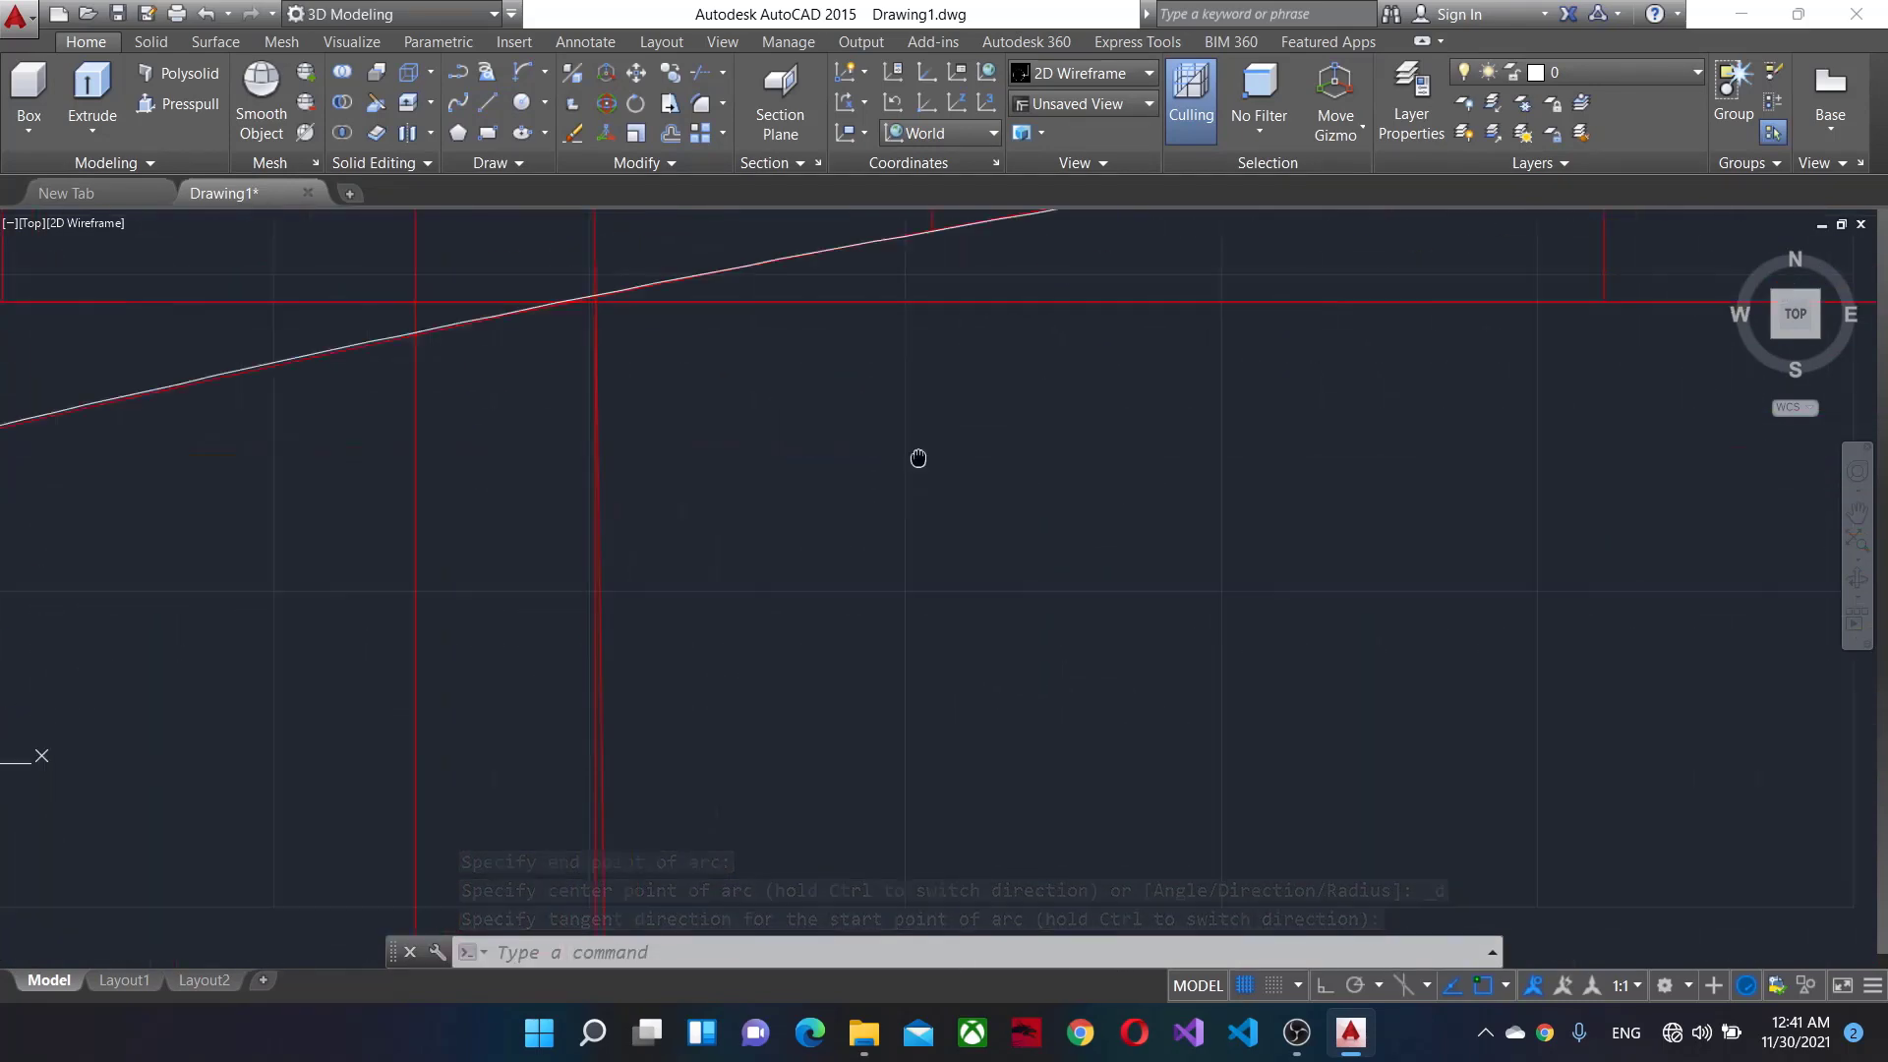
scroll(918, 456, "down", 3)
scroll(962, 700, "up", 3)
middle_click_drag(898, 738, 843, 687)
scroll(843, 688, "up", 2)
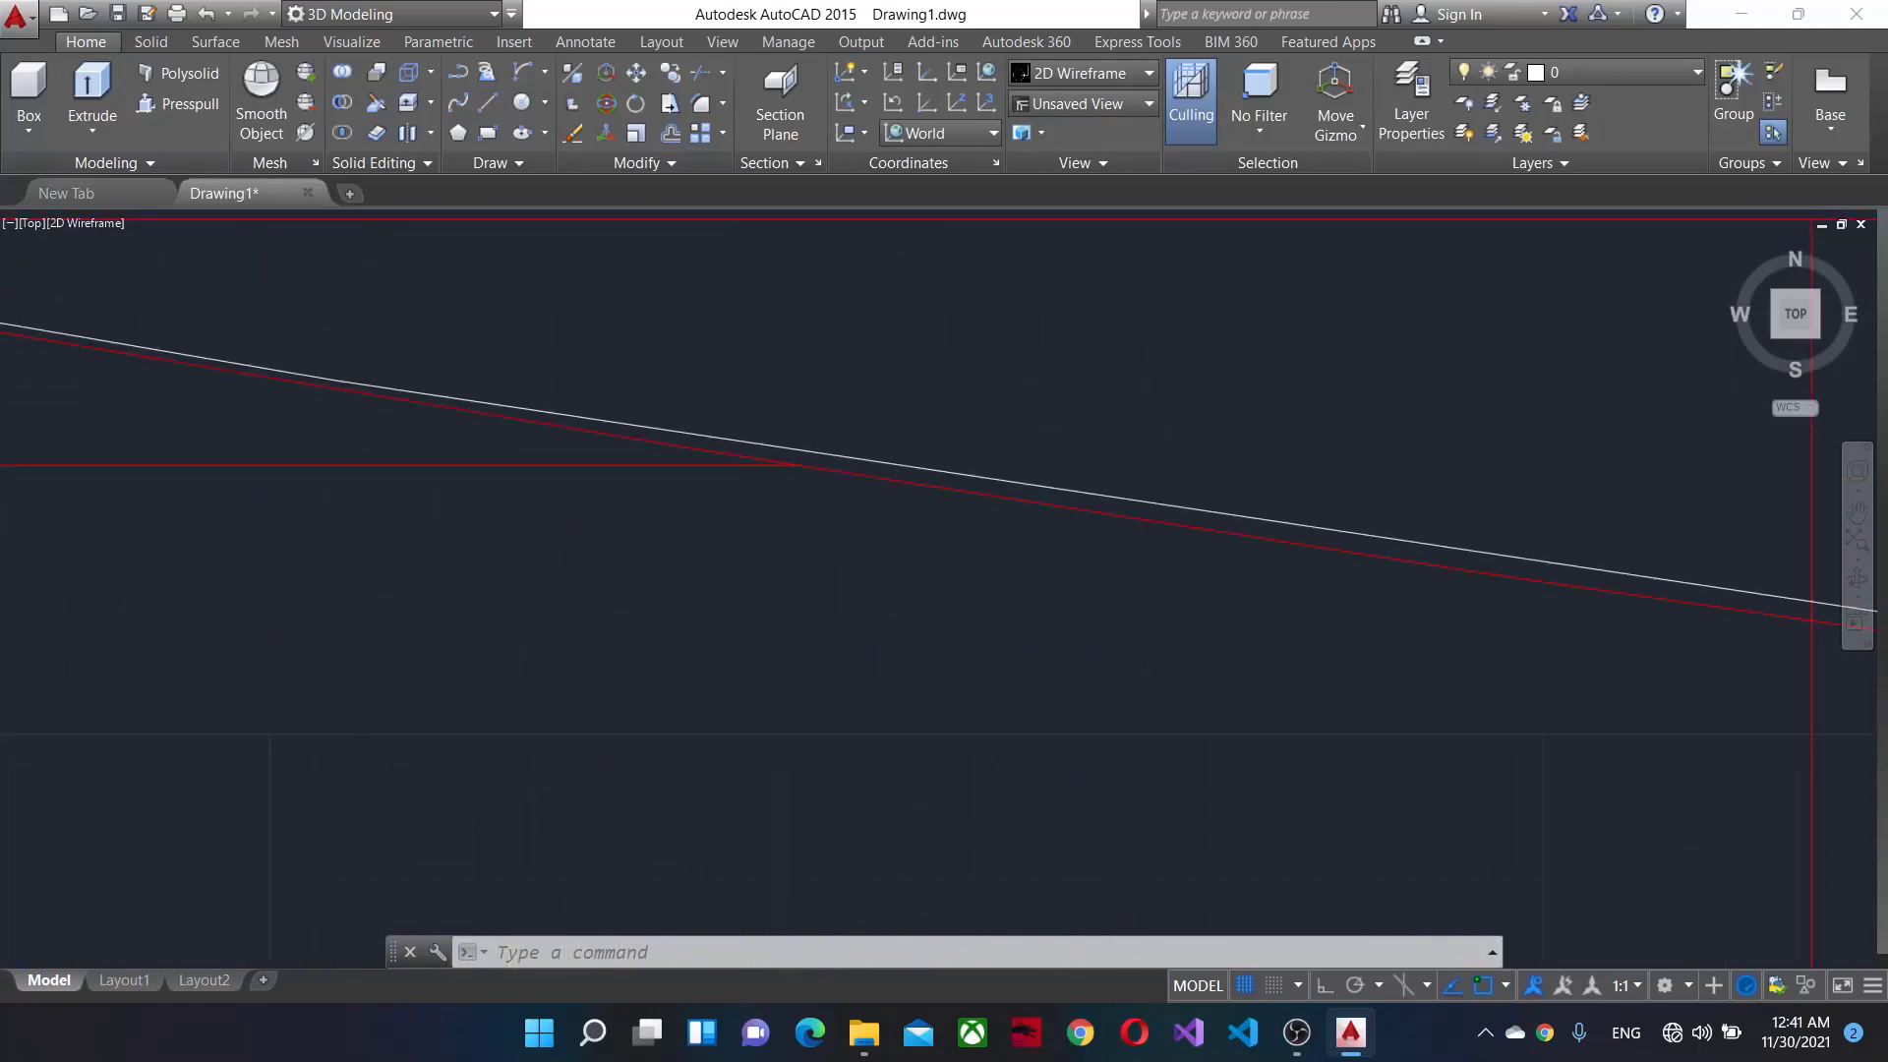
scroll(826, 591, "down", 2)
scroll(826, 591, "down", 3)
scroll(885, 885, "up", 3)
scroll(484, 534, "up", 2)
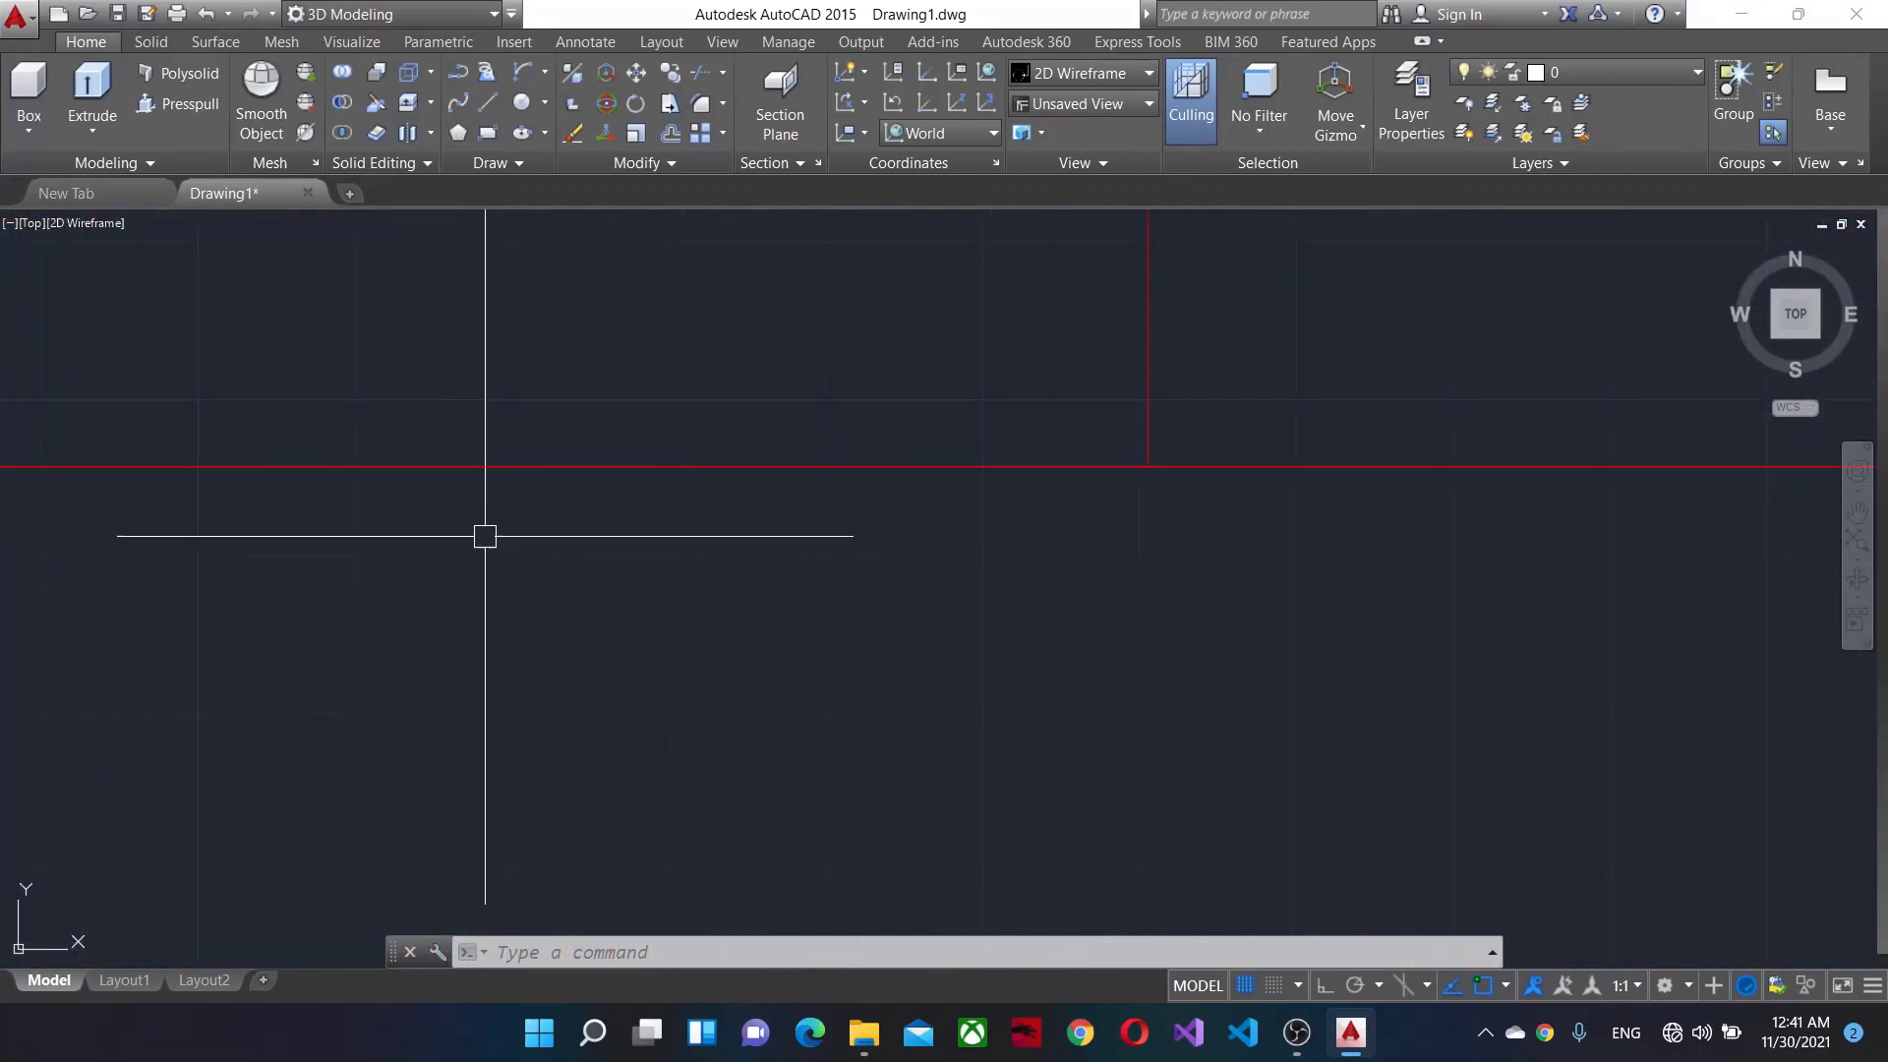
scroll(484, 534, "down", 1)
scroll(1279, 895, "down", 3)
scroll(1168, 856, "up", 3)
middle_click_drag(1168, 855, 1316, 412)
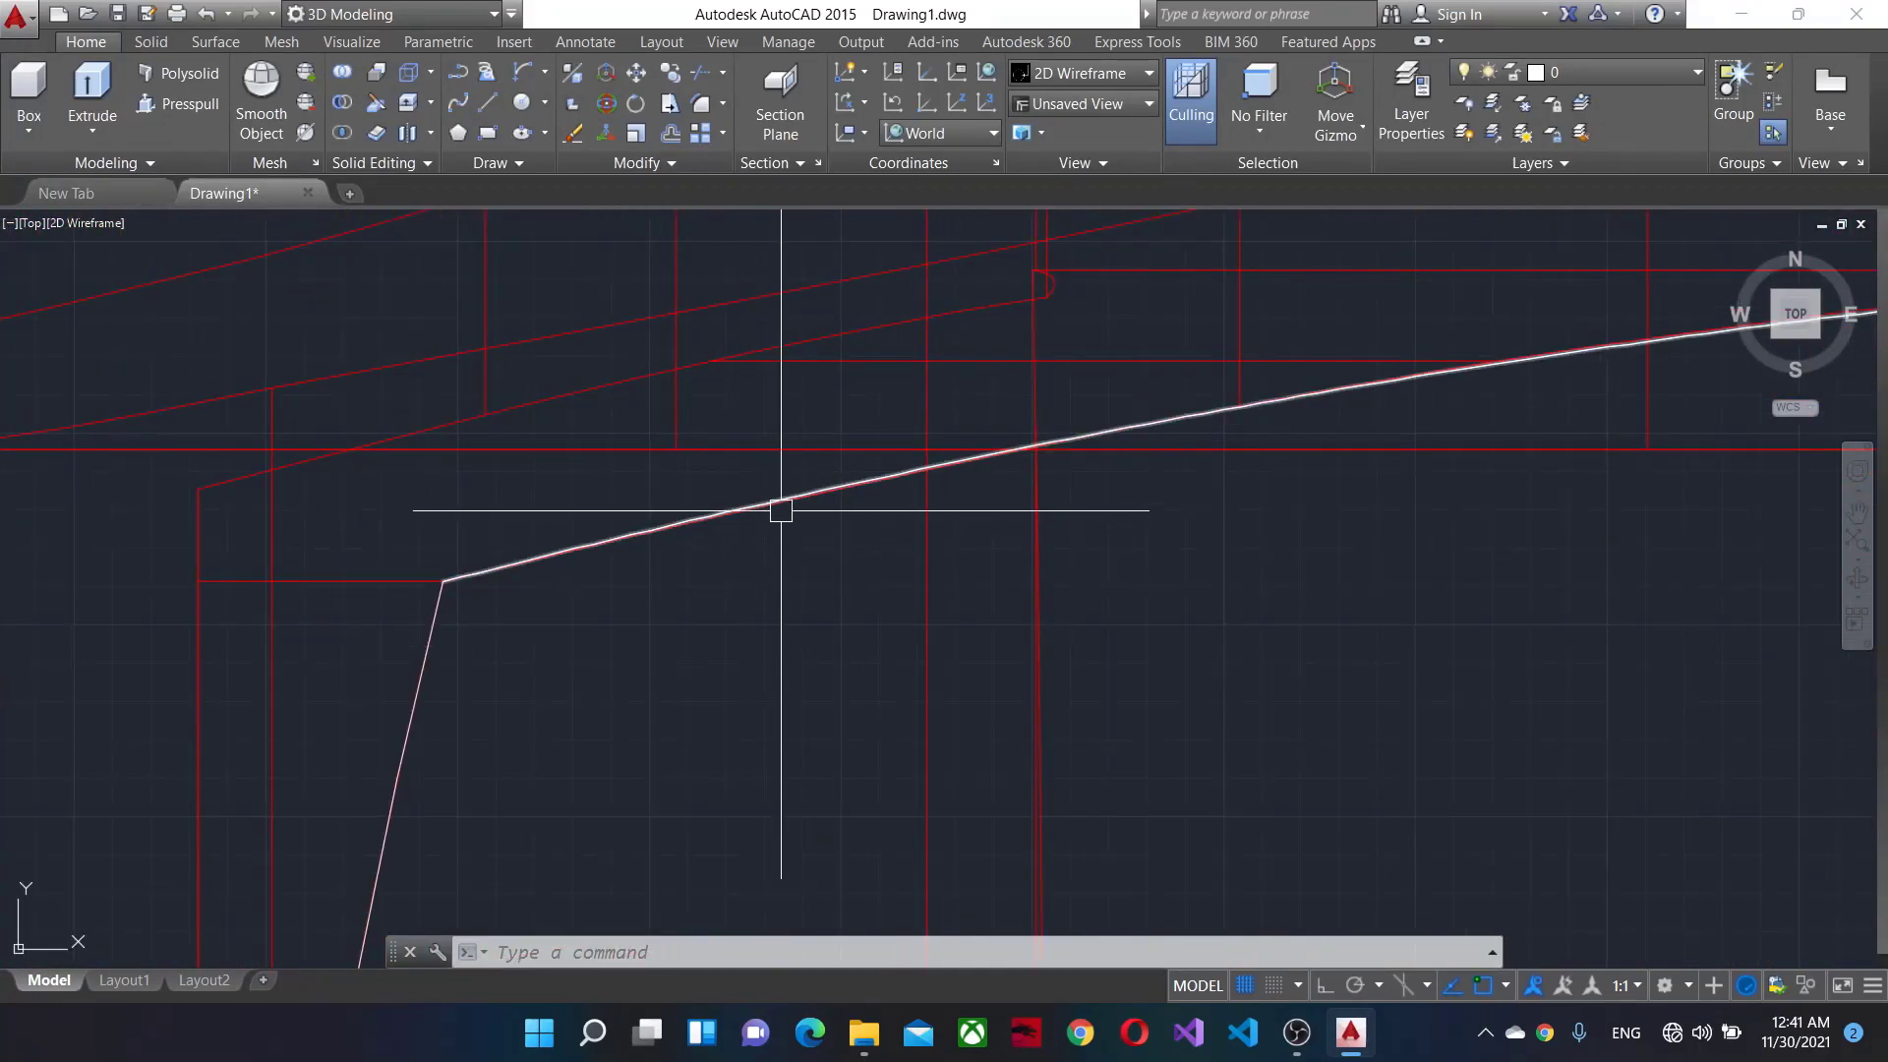
scroll(1299, 487, "up", 2)
scroll(1348, 438, "up", 2)
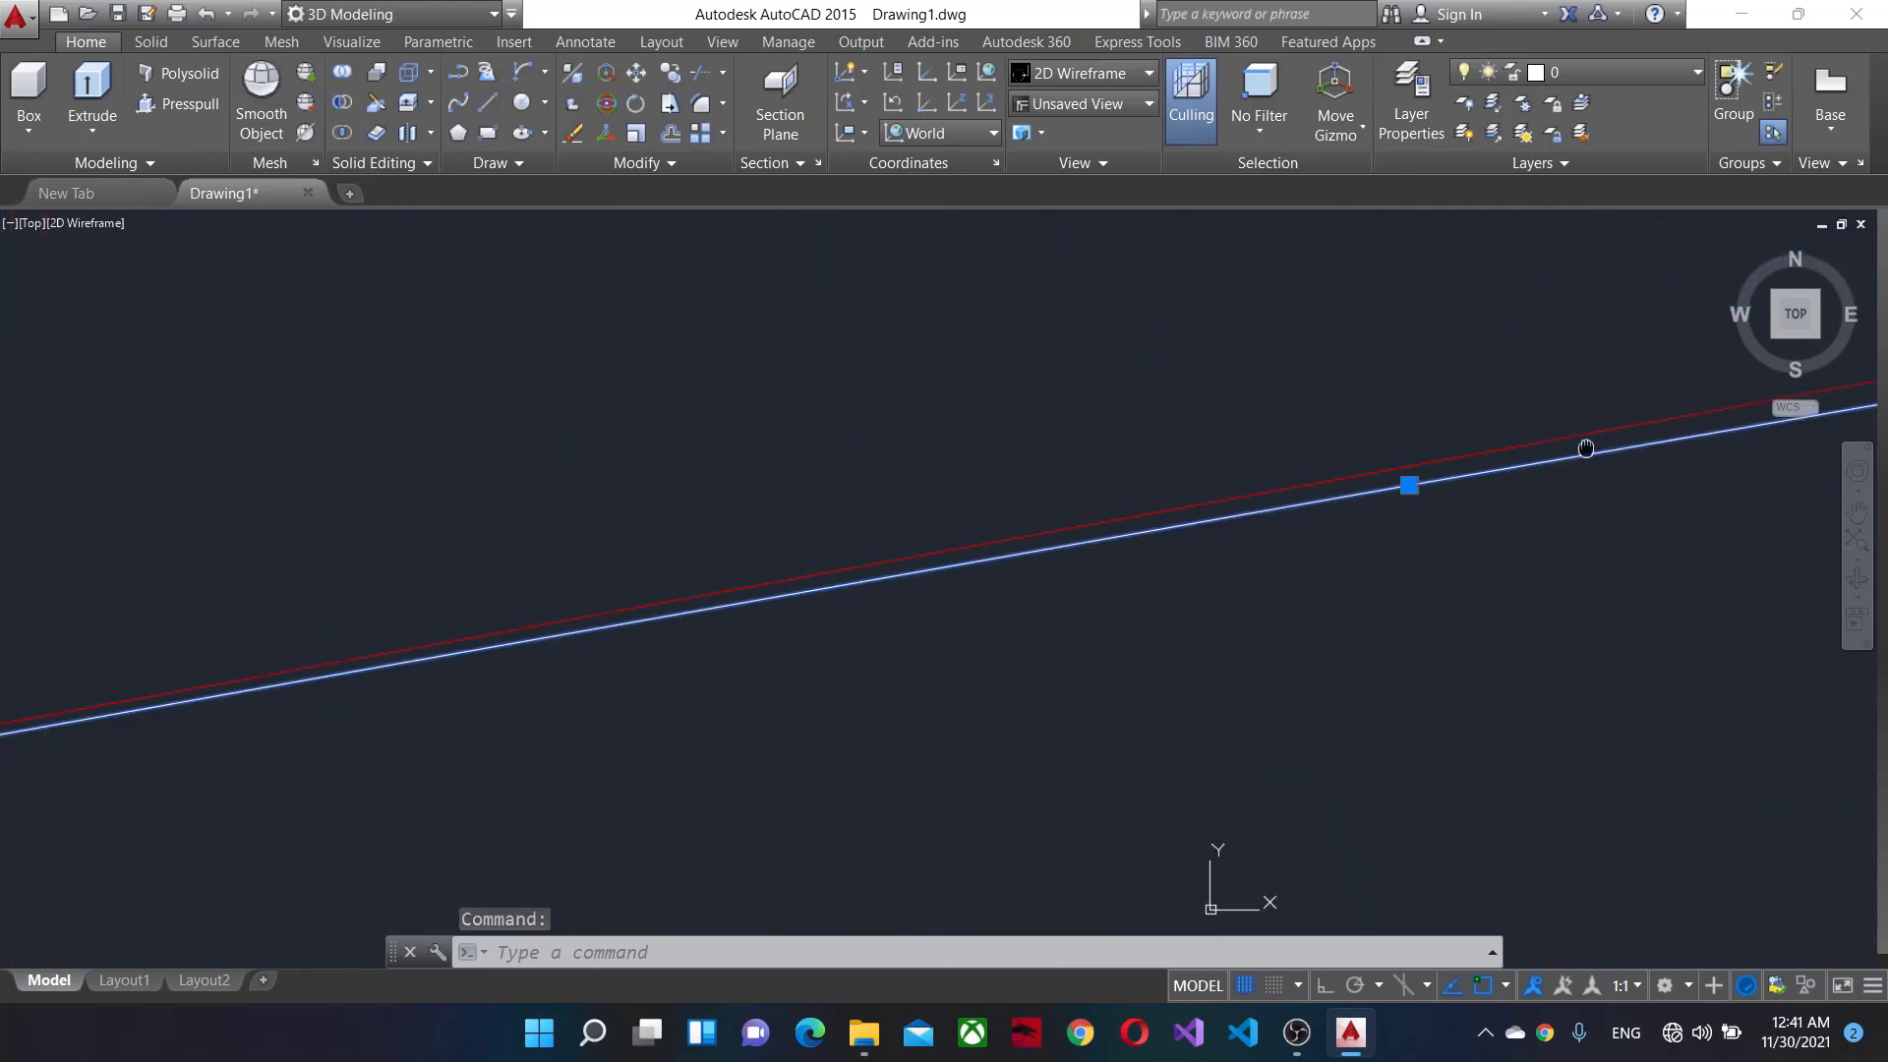
middle_click_drag(1211, 539, 649, 614)
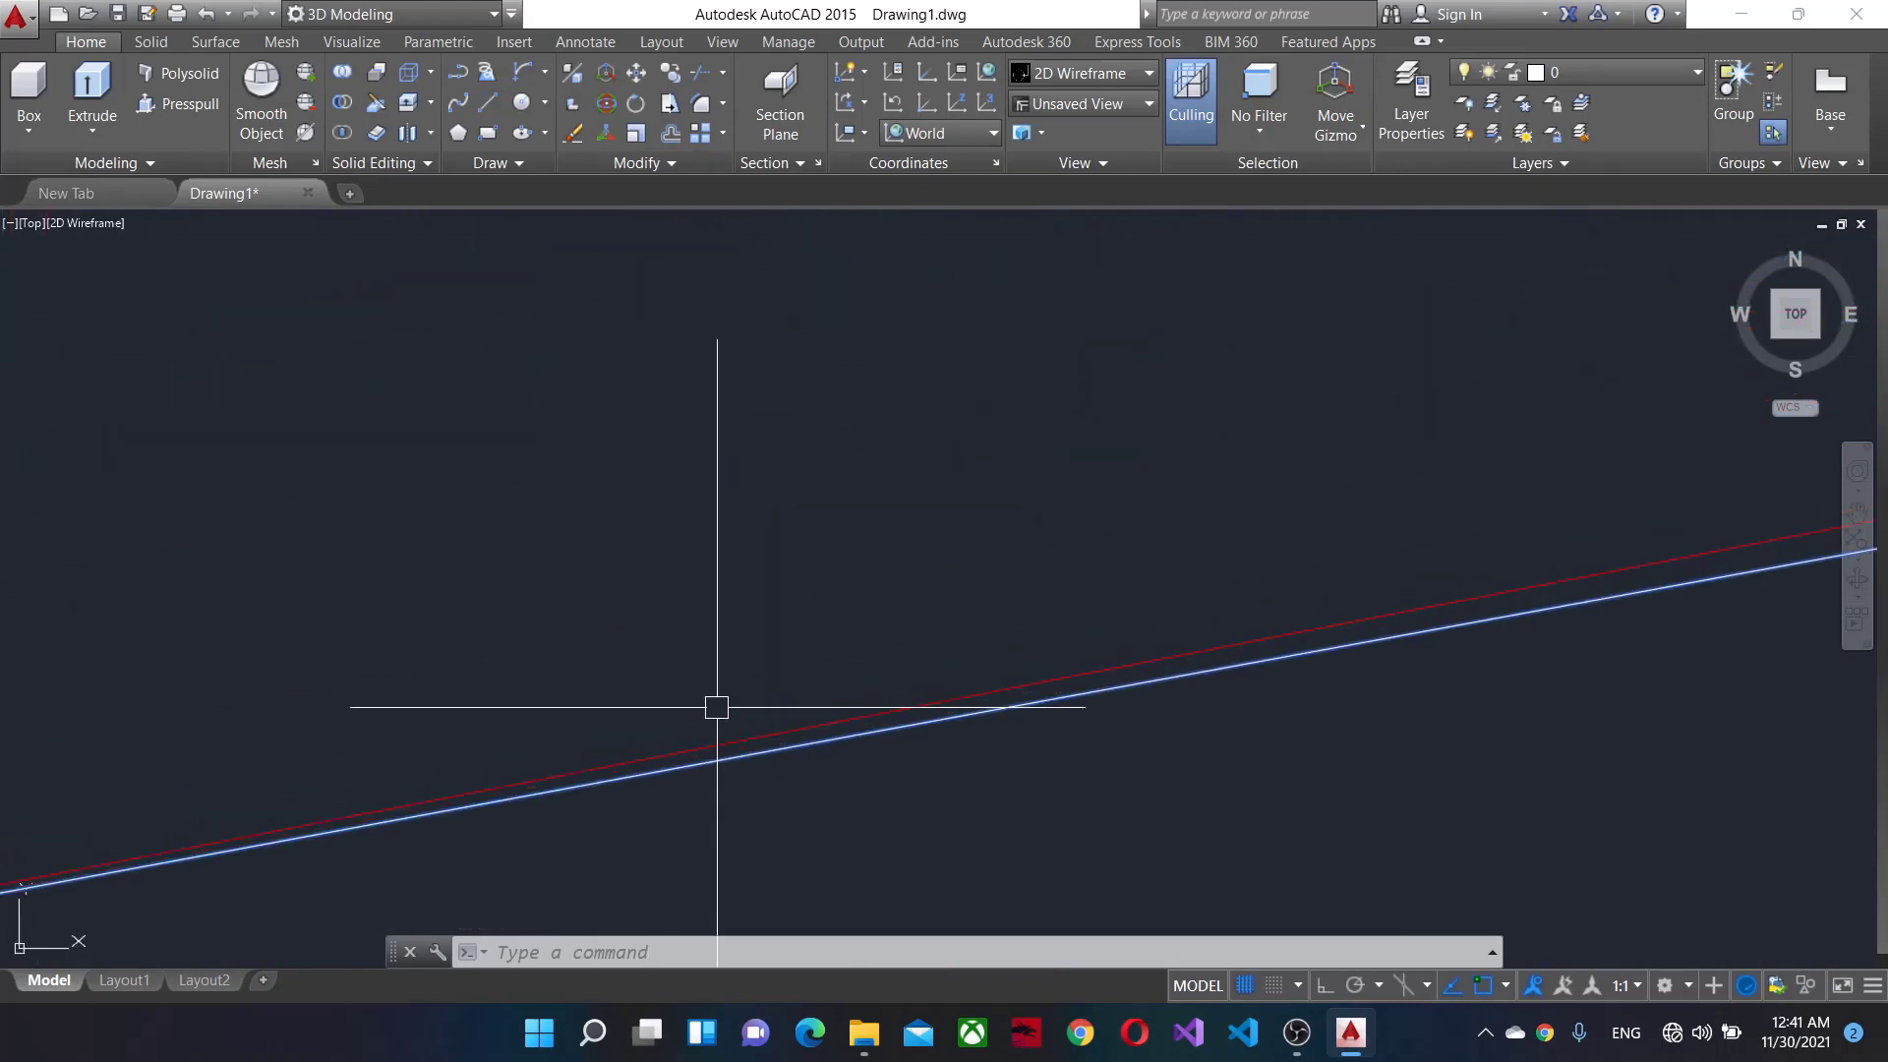
key("Escape")
scroll(1218, 786, "down", 5)
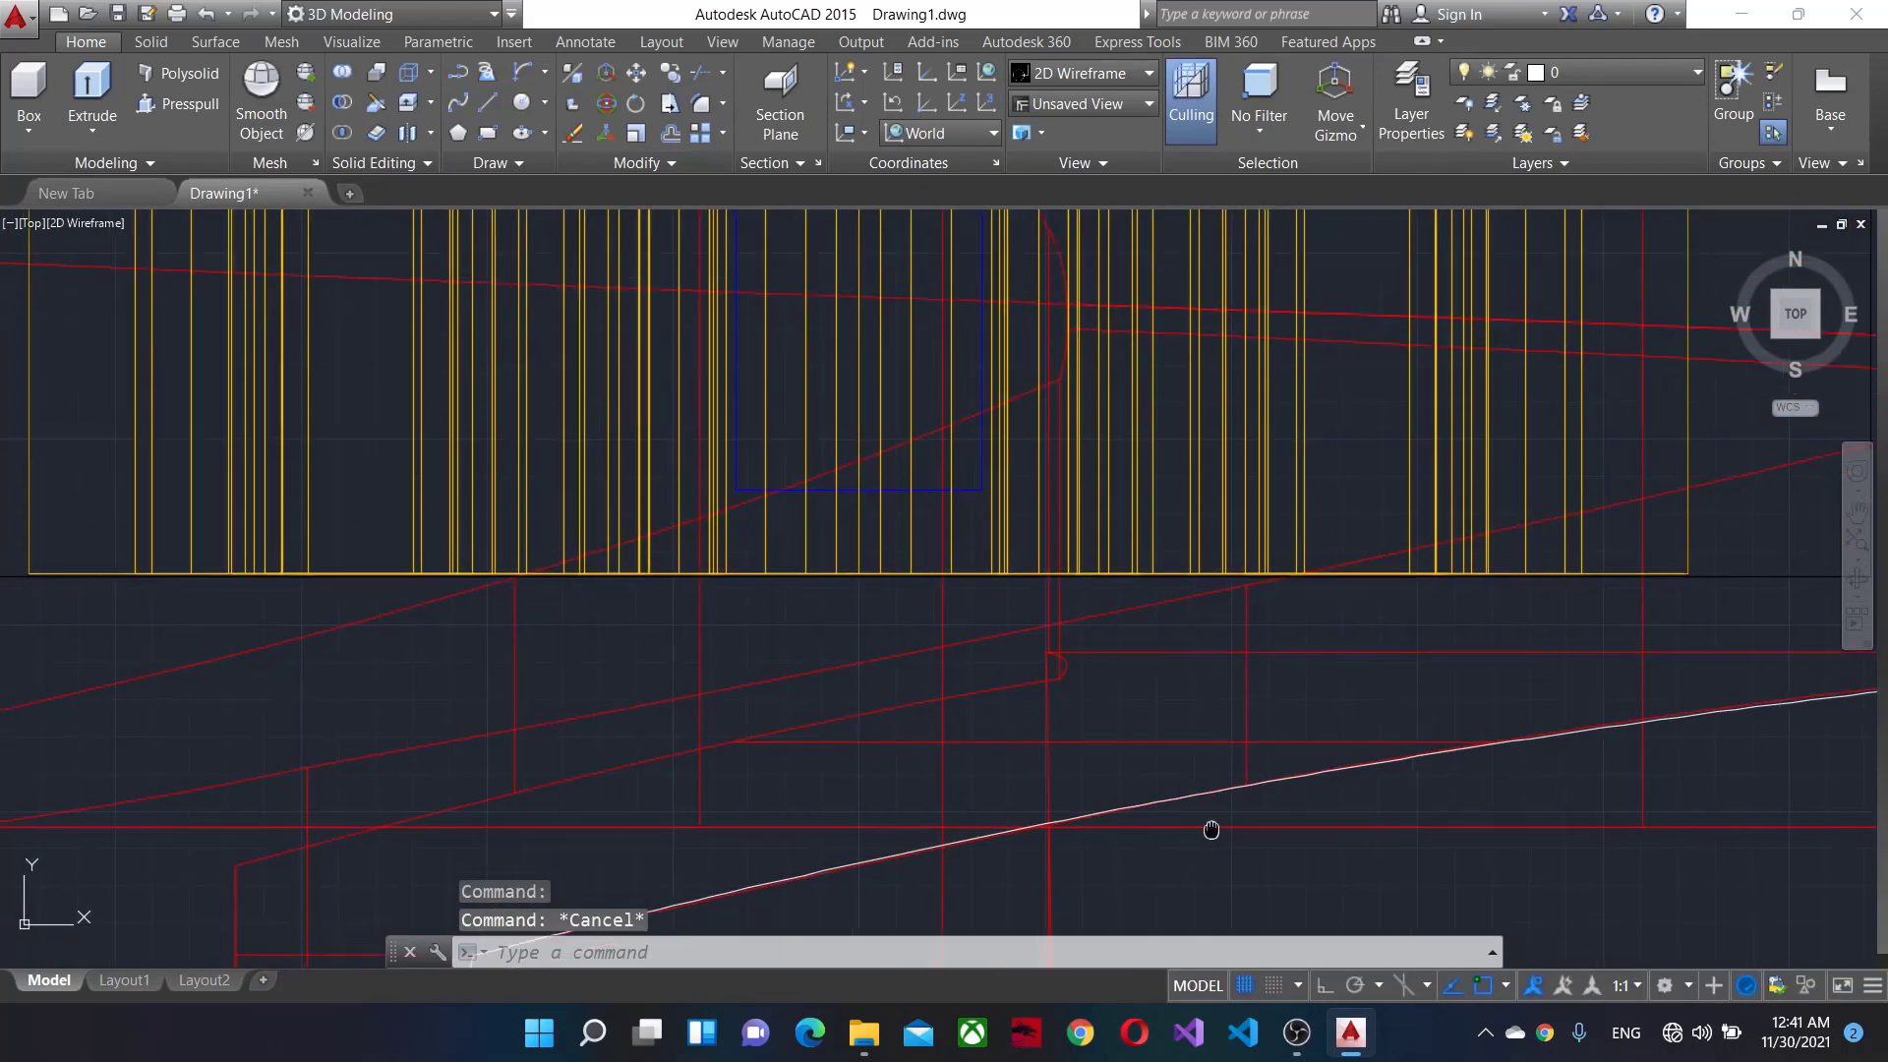
scroll(1150, 747, "down", 2)
Start another arc (alias A) at the traced line's end.
middle_click_drag(1151, 746, 787, 679)
type("a")
key("Return")
scroll(1112, 290, "up", 3)
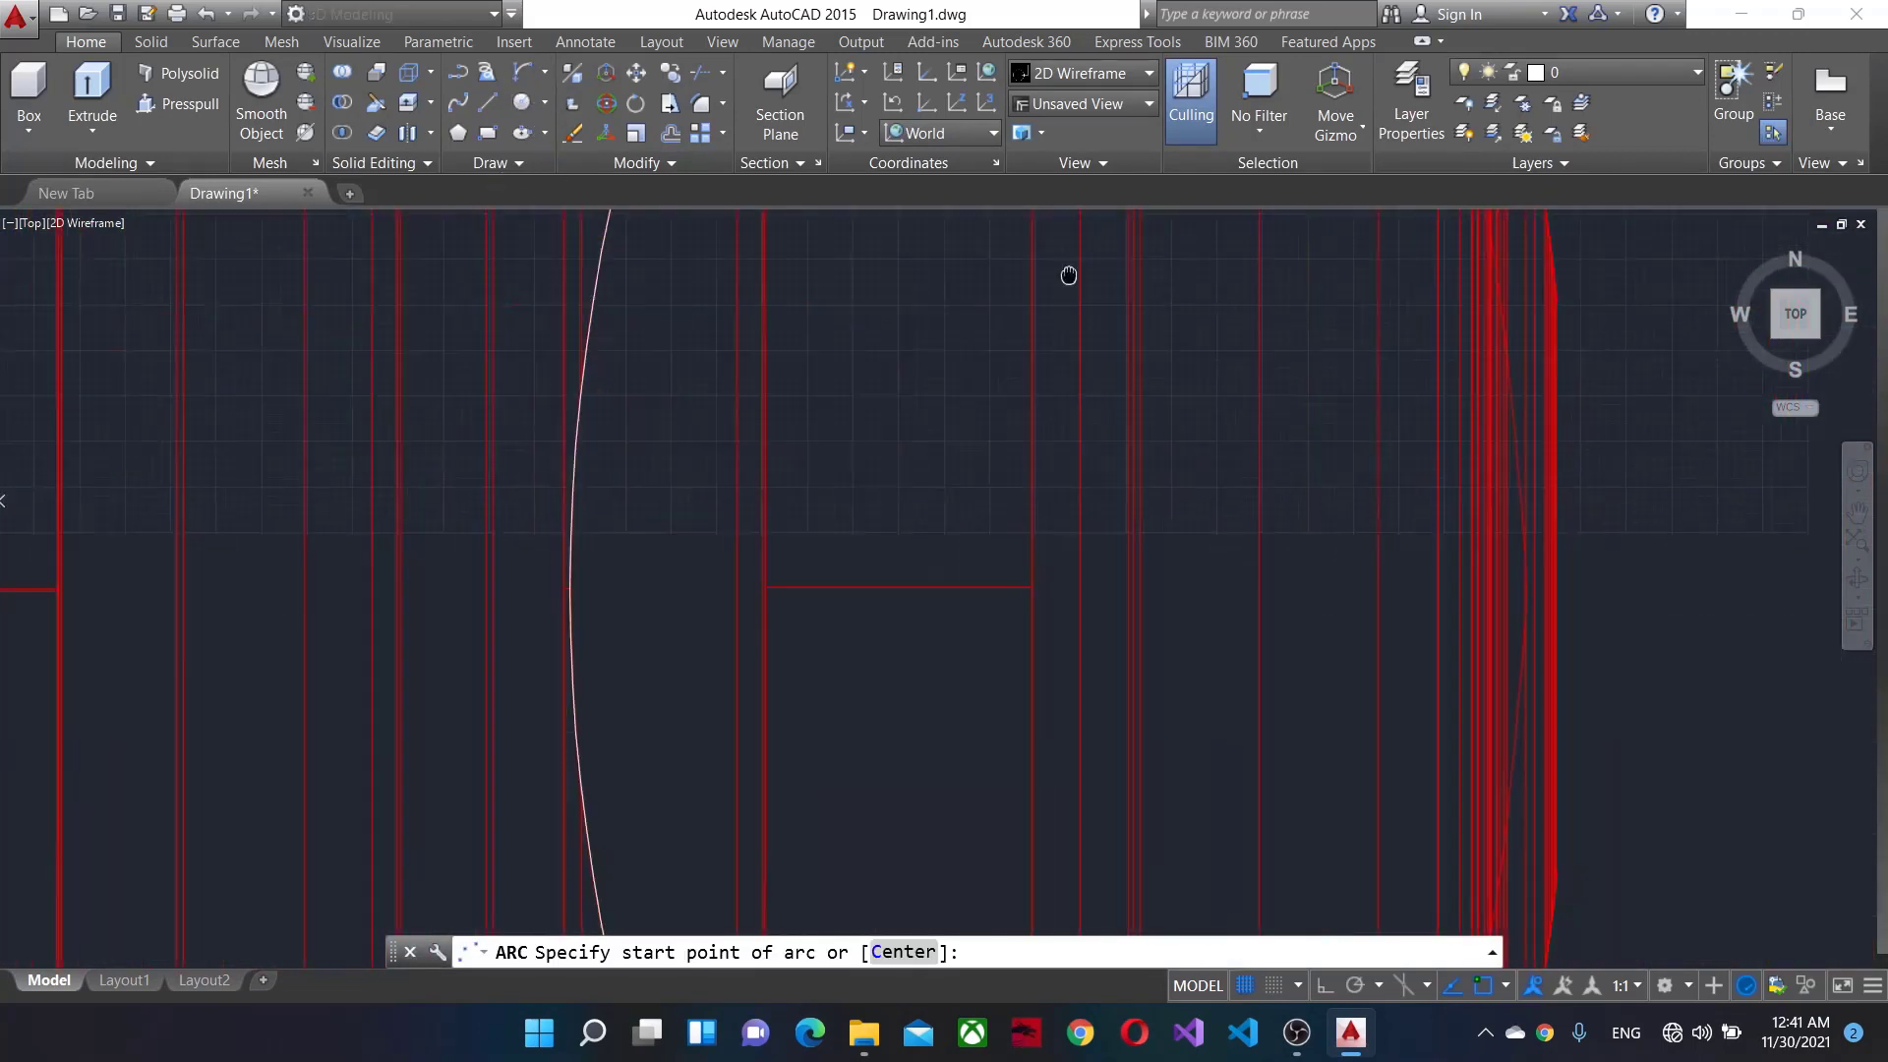
scroll(1046, 826, "down", 5)
scroll(1020, 615, "up", 5)
scroll(950, 740, "up", 2)
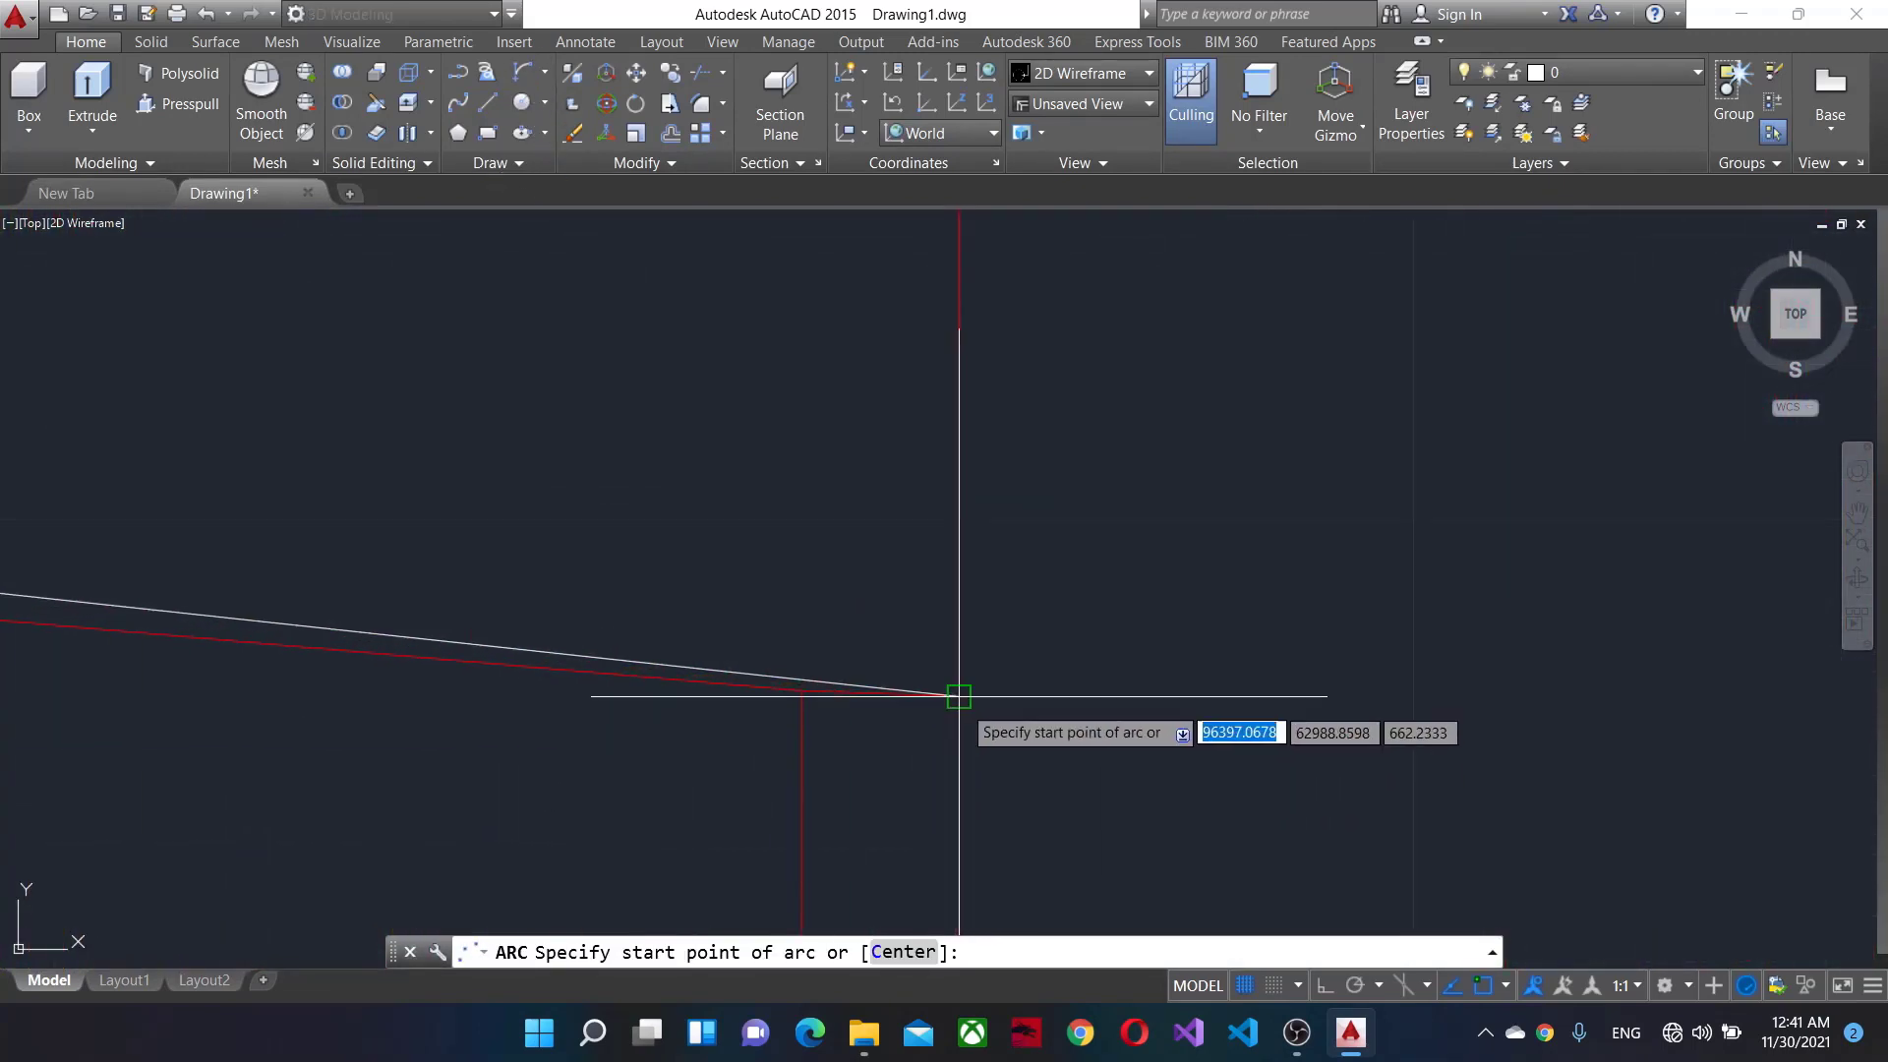
left_click(959, 696)
Set the arc's end point and tangent direction so it follows the body outline.
scroll(1141, 472, "down", 5)
scroll(1108, 725, "up", 4)
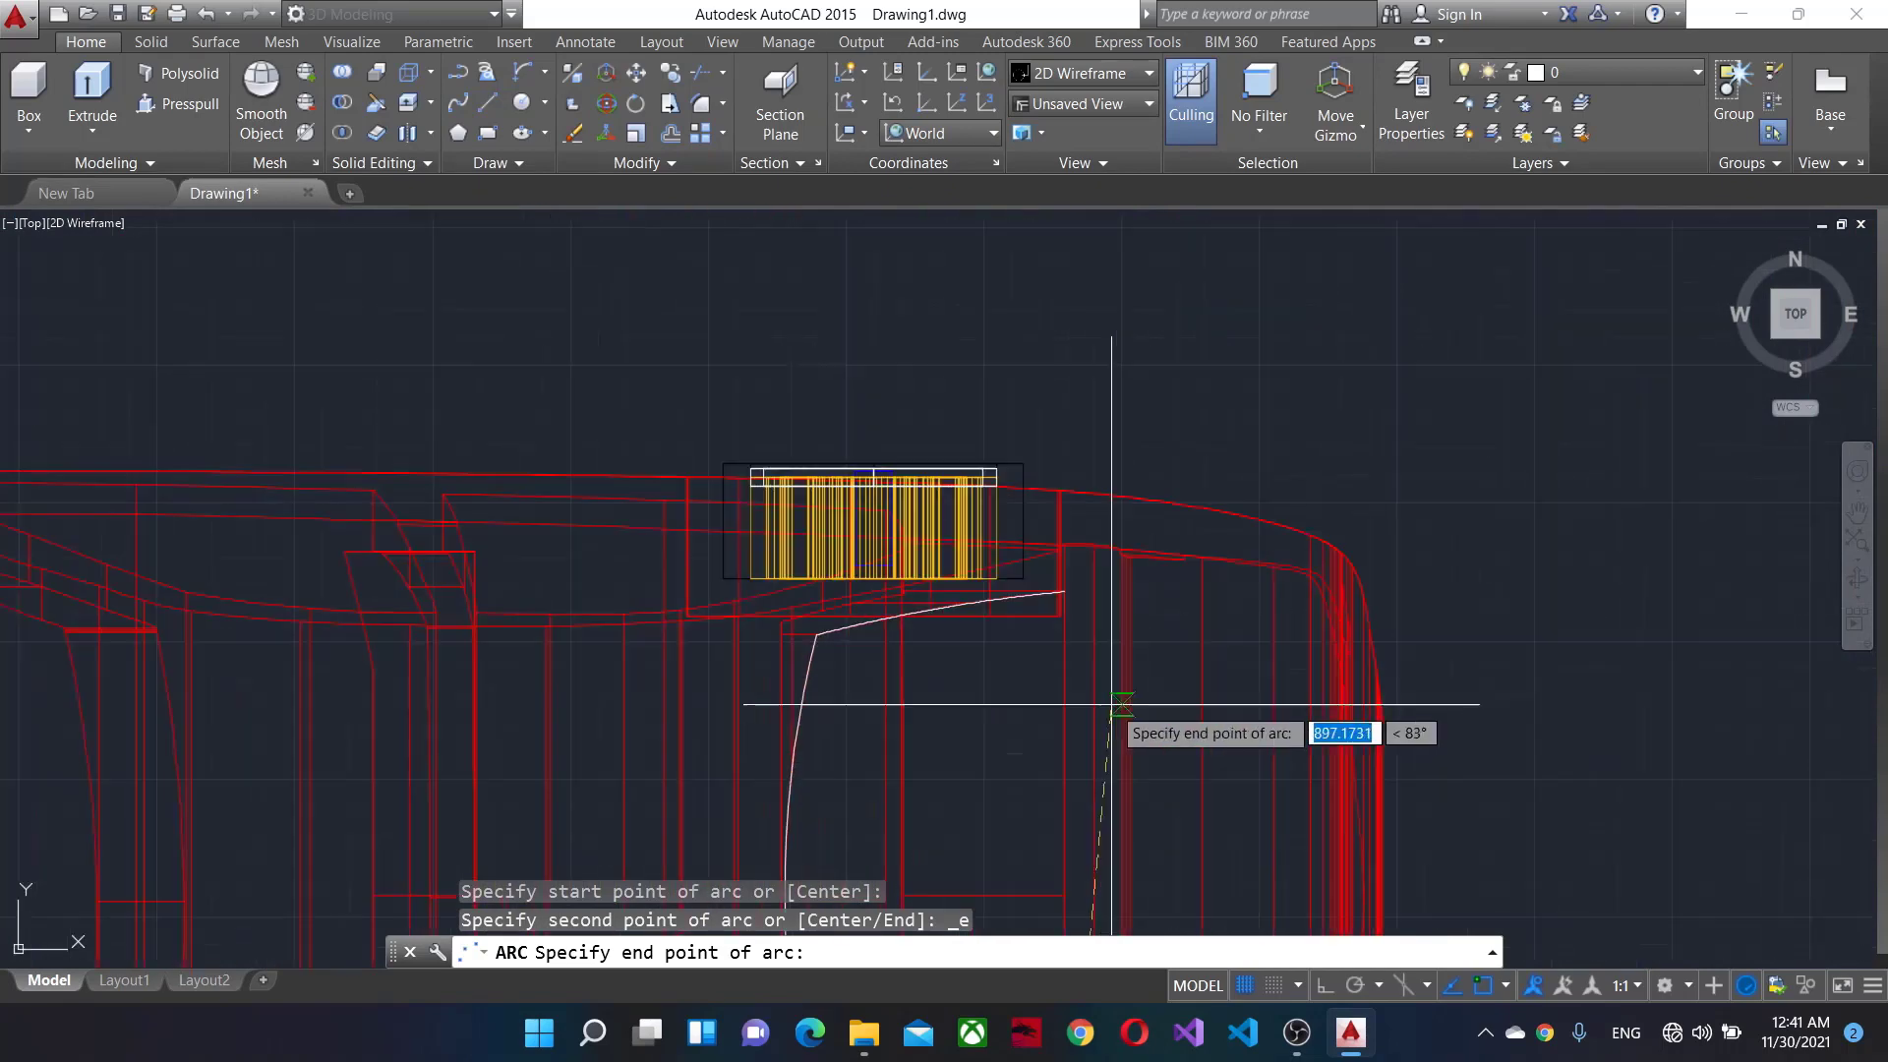
scroll(1075, 599, "up", 2)
scroll(895, 649, "up", 2)
left_click(883, 630)
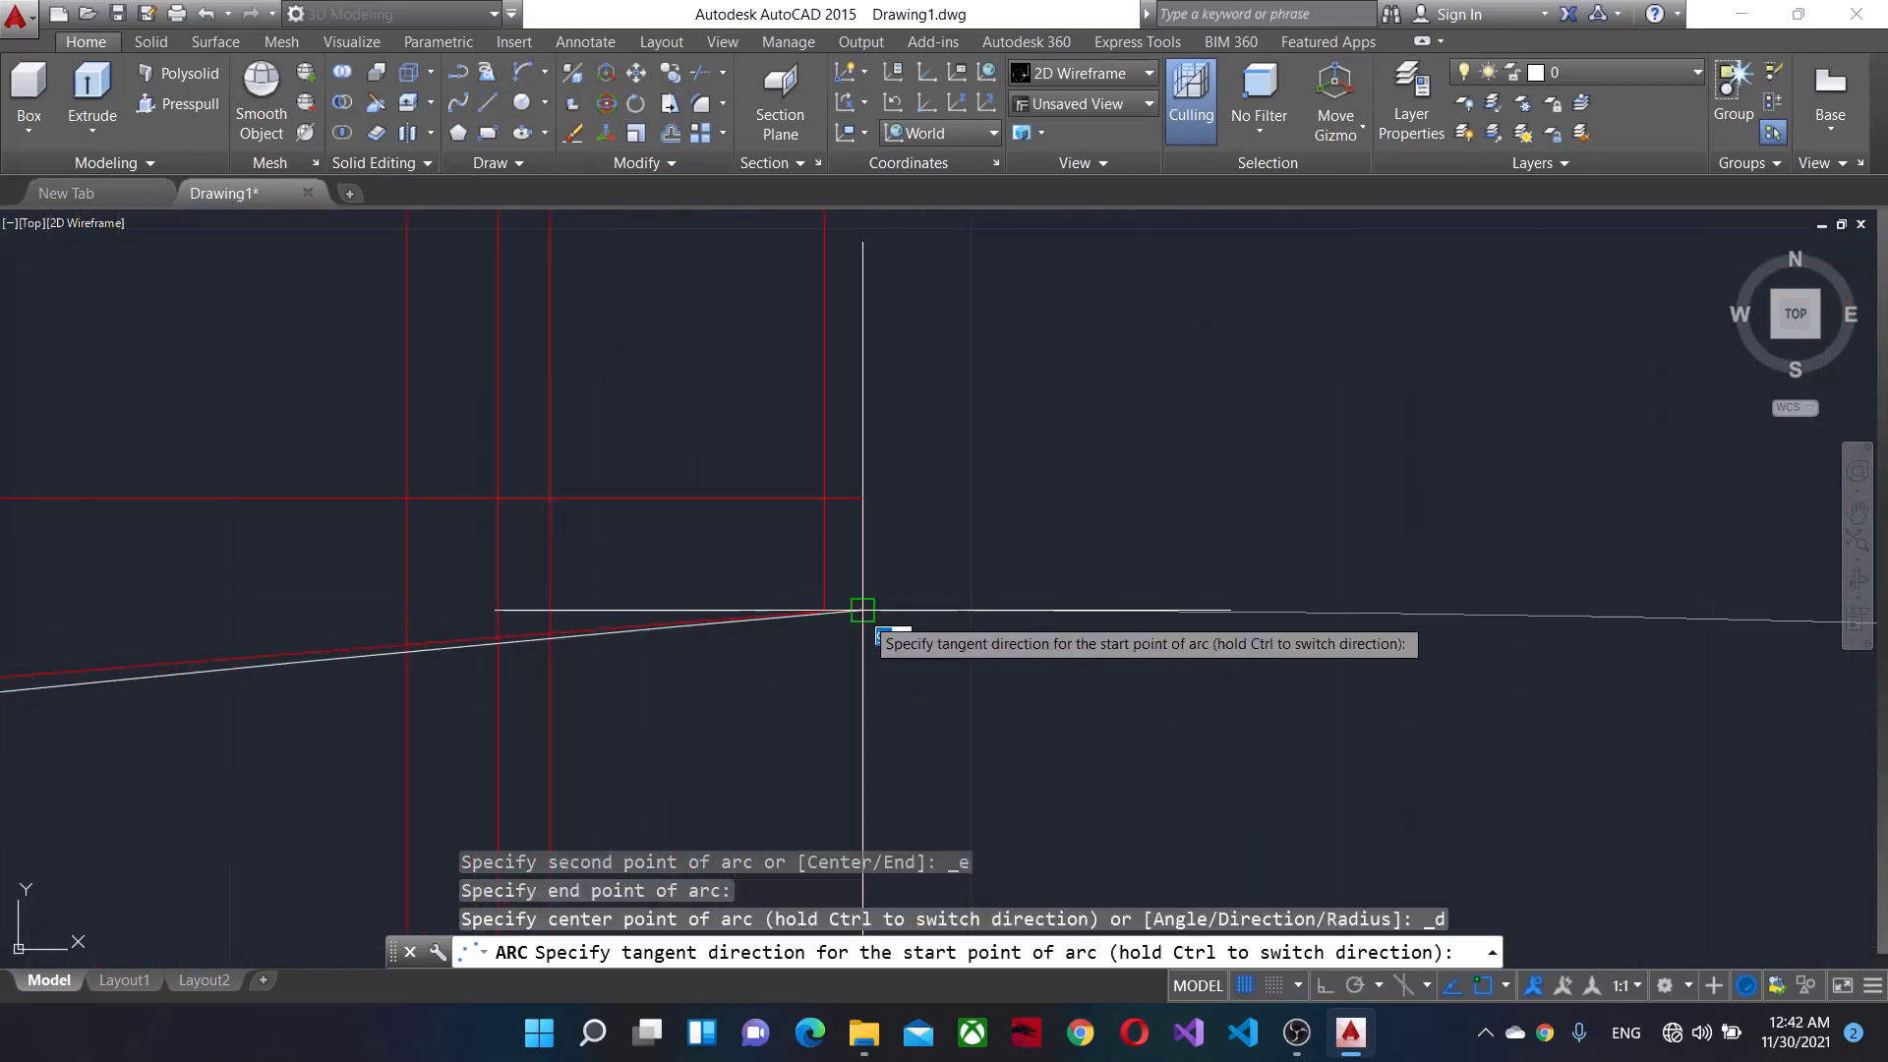
scroll(927, 780, "down", 4)
scroll(935, 620, "up", 2)
scroll(929, 512, "up", 2)
scroll(929, 512, "up", 3)
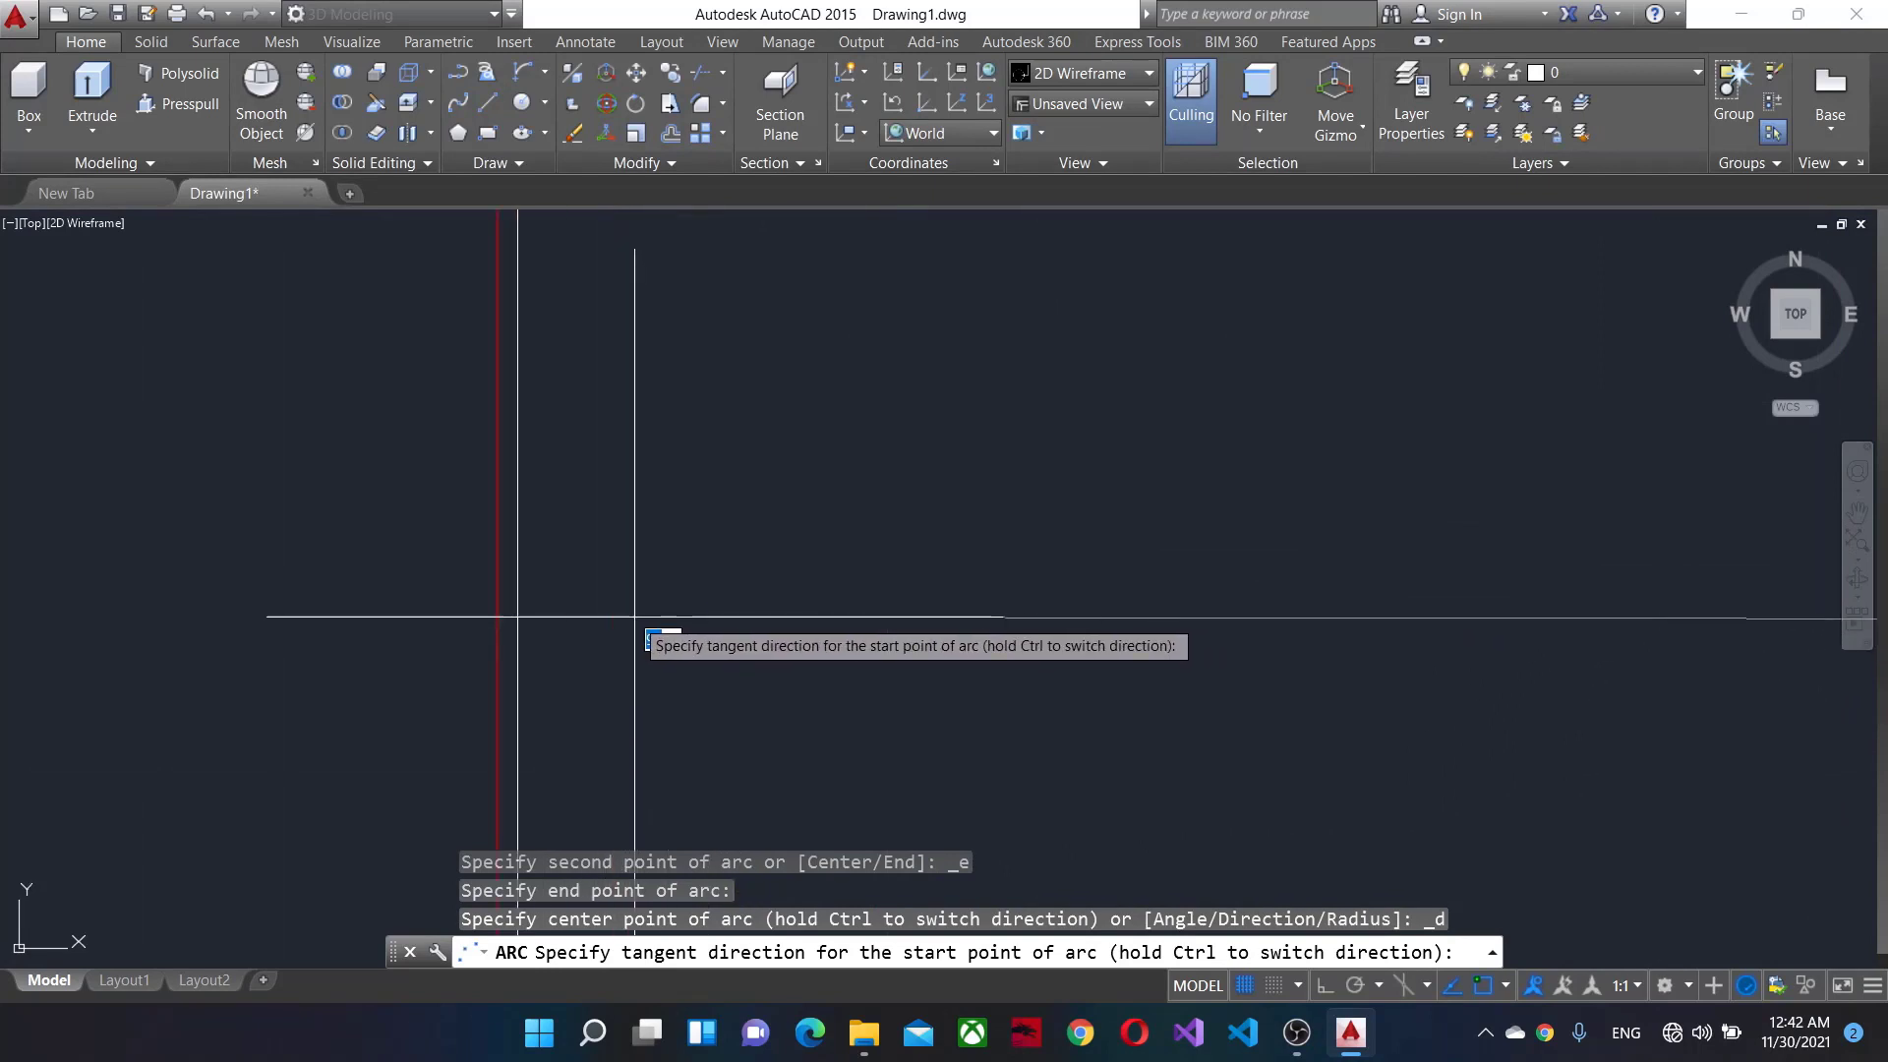
left_click(1034, 683)
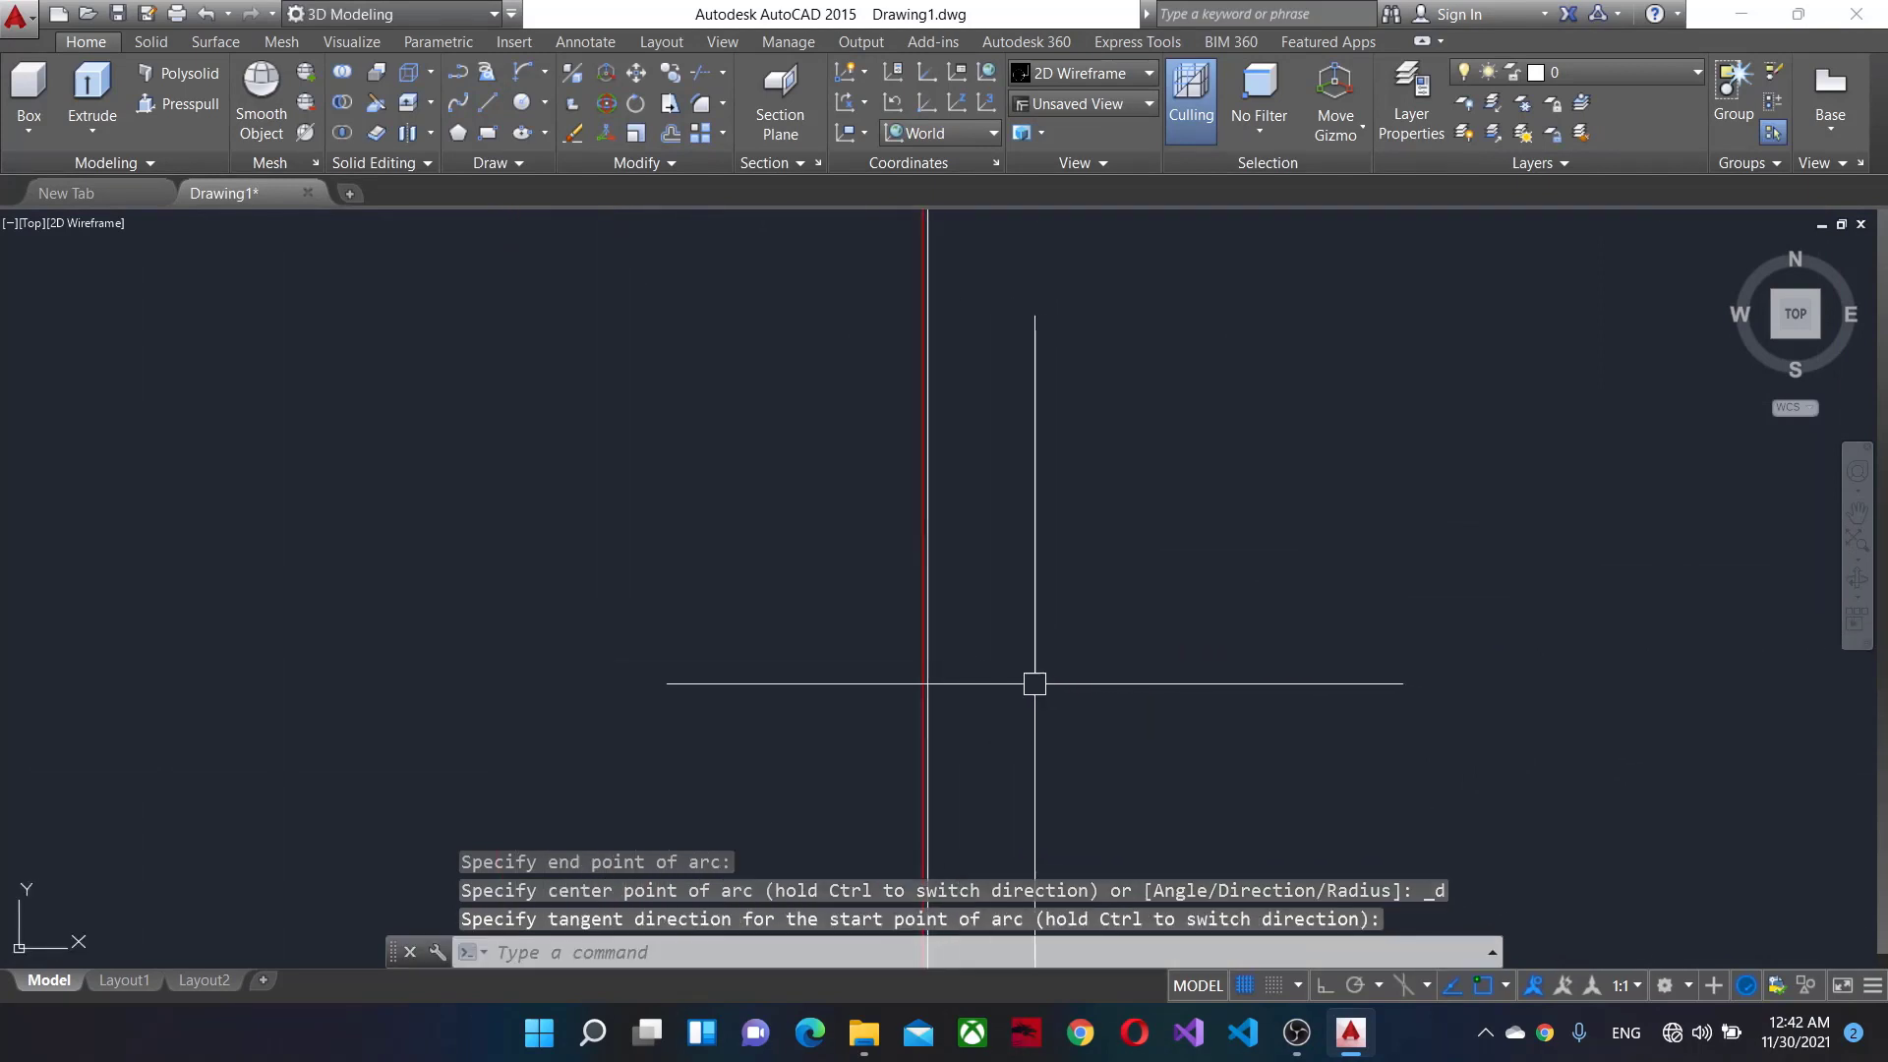
scroll(1252, 780, "down", 5)
scroll(1210, 379, "up", 3)
scroll(1252, 590, "down", 2)
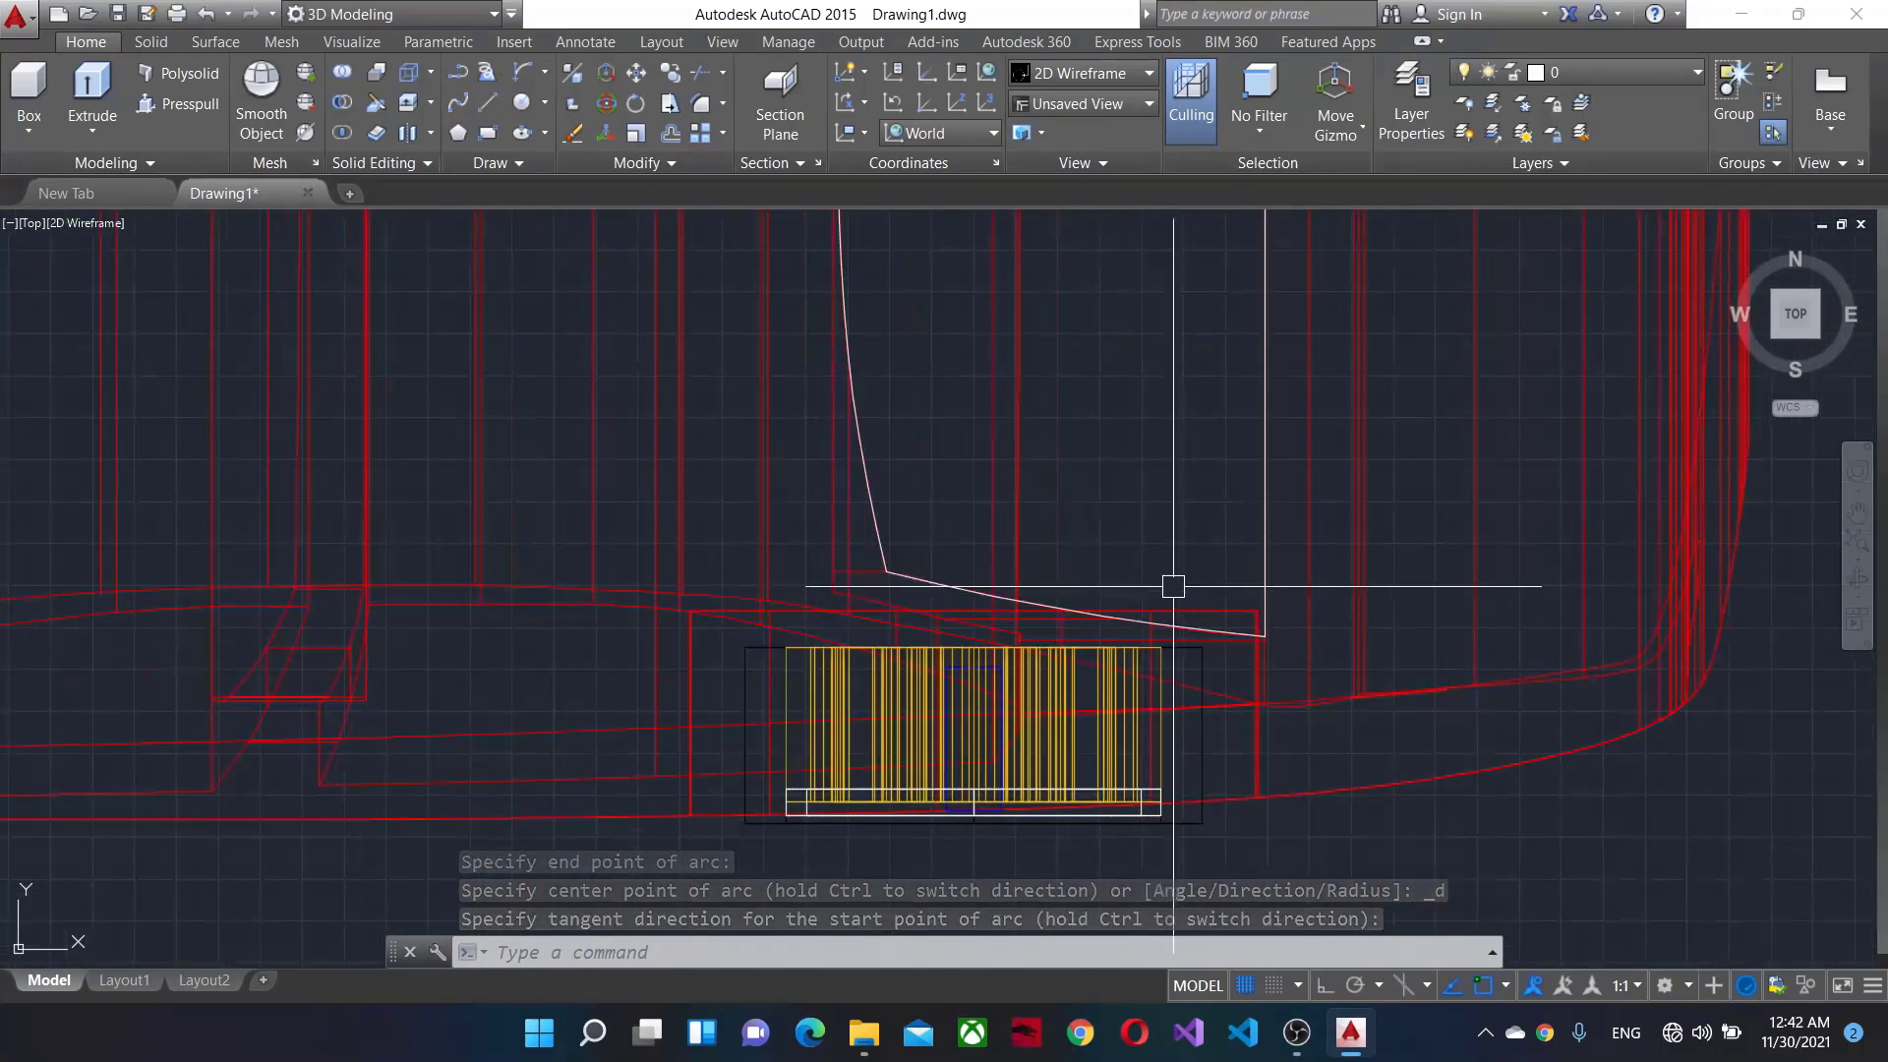
scroll(1192, 692, "up", 2)
scroll(1192, 692, "down", 4)
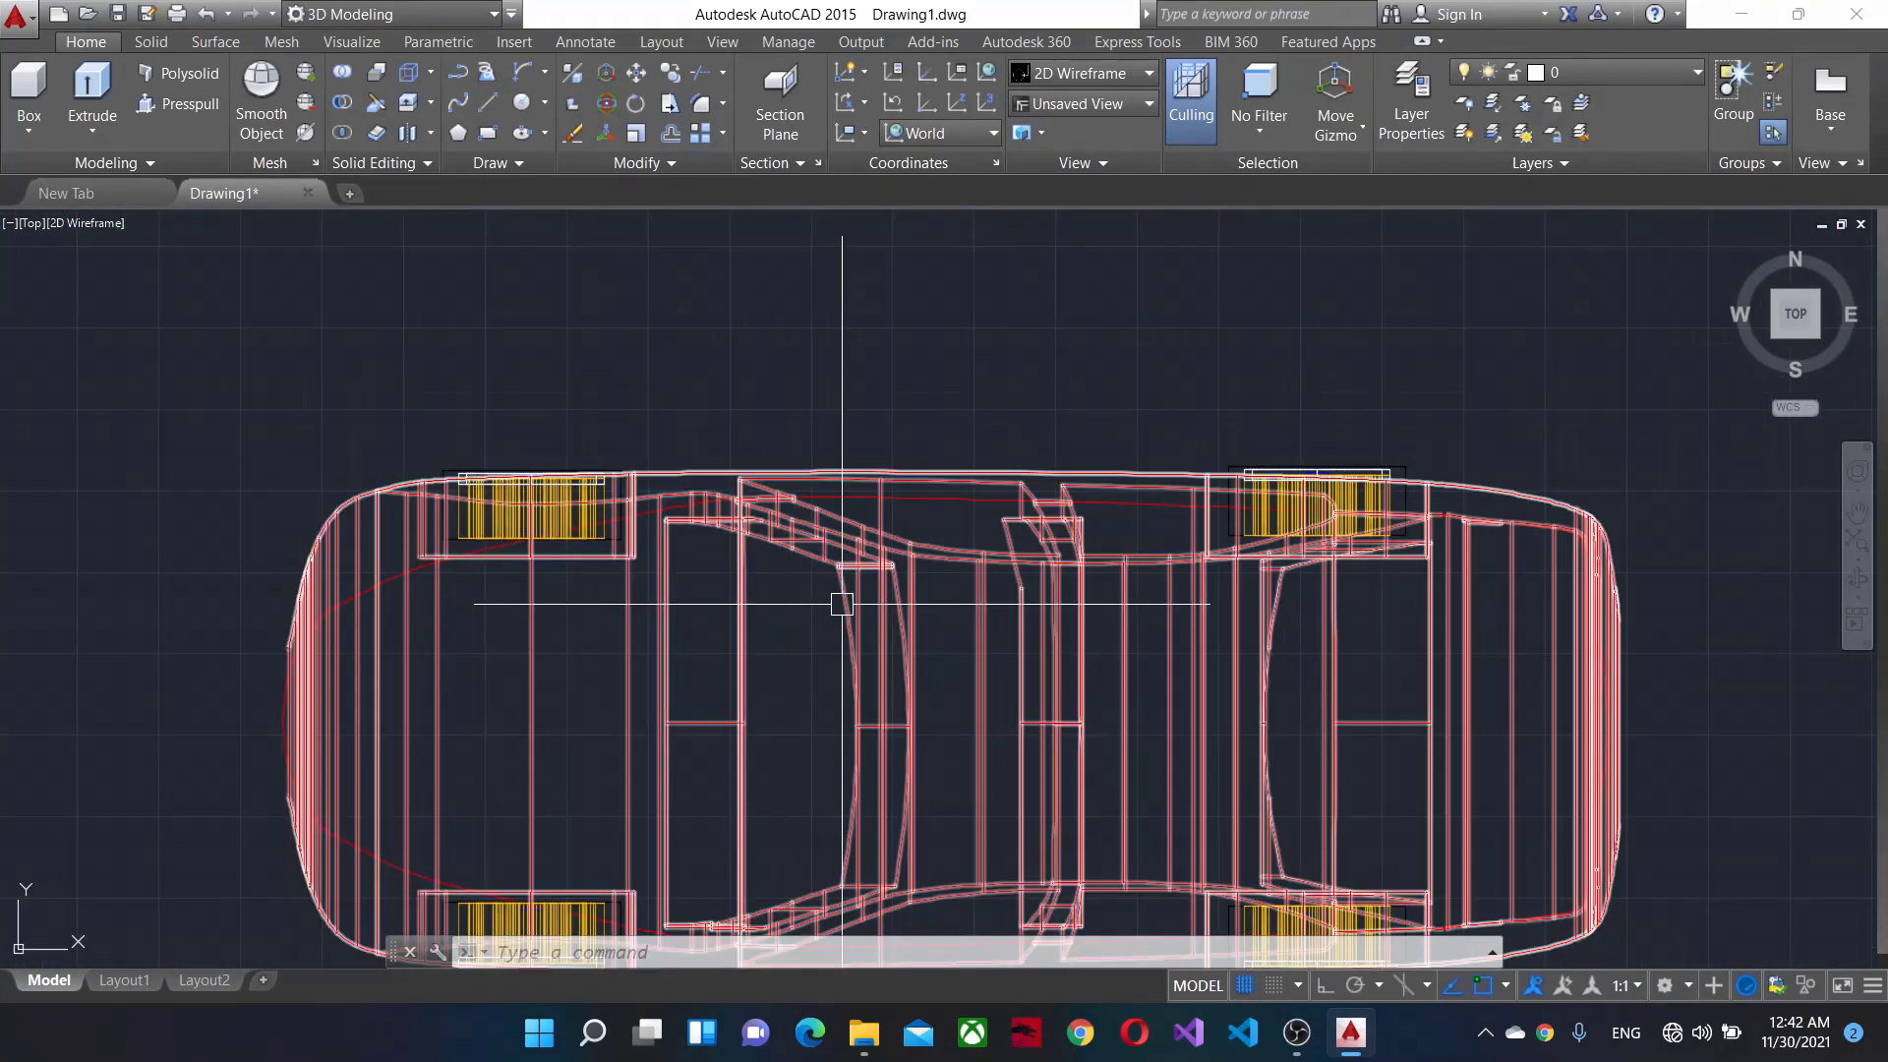
scroll(836, 602, "up", 4)
scroll(842, 602, "up", 2)
scroll(584, 400, "up", 3)
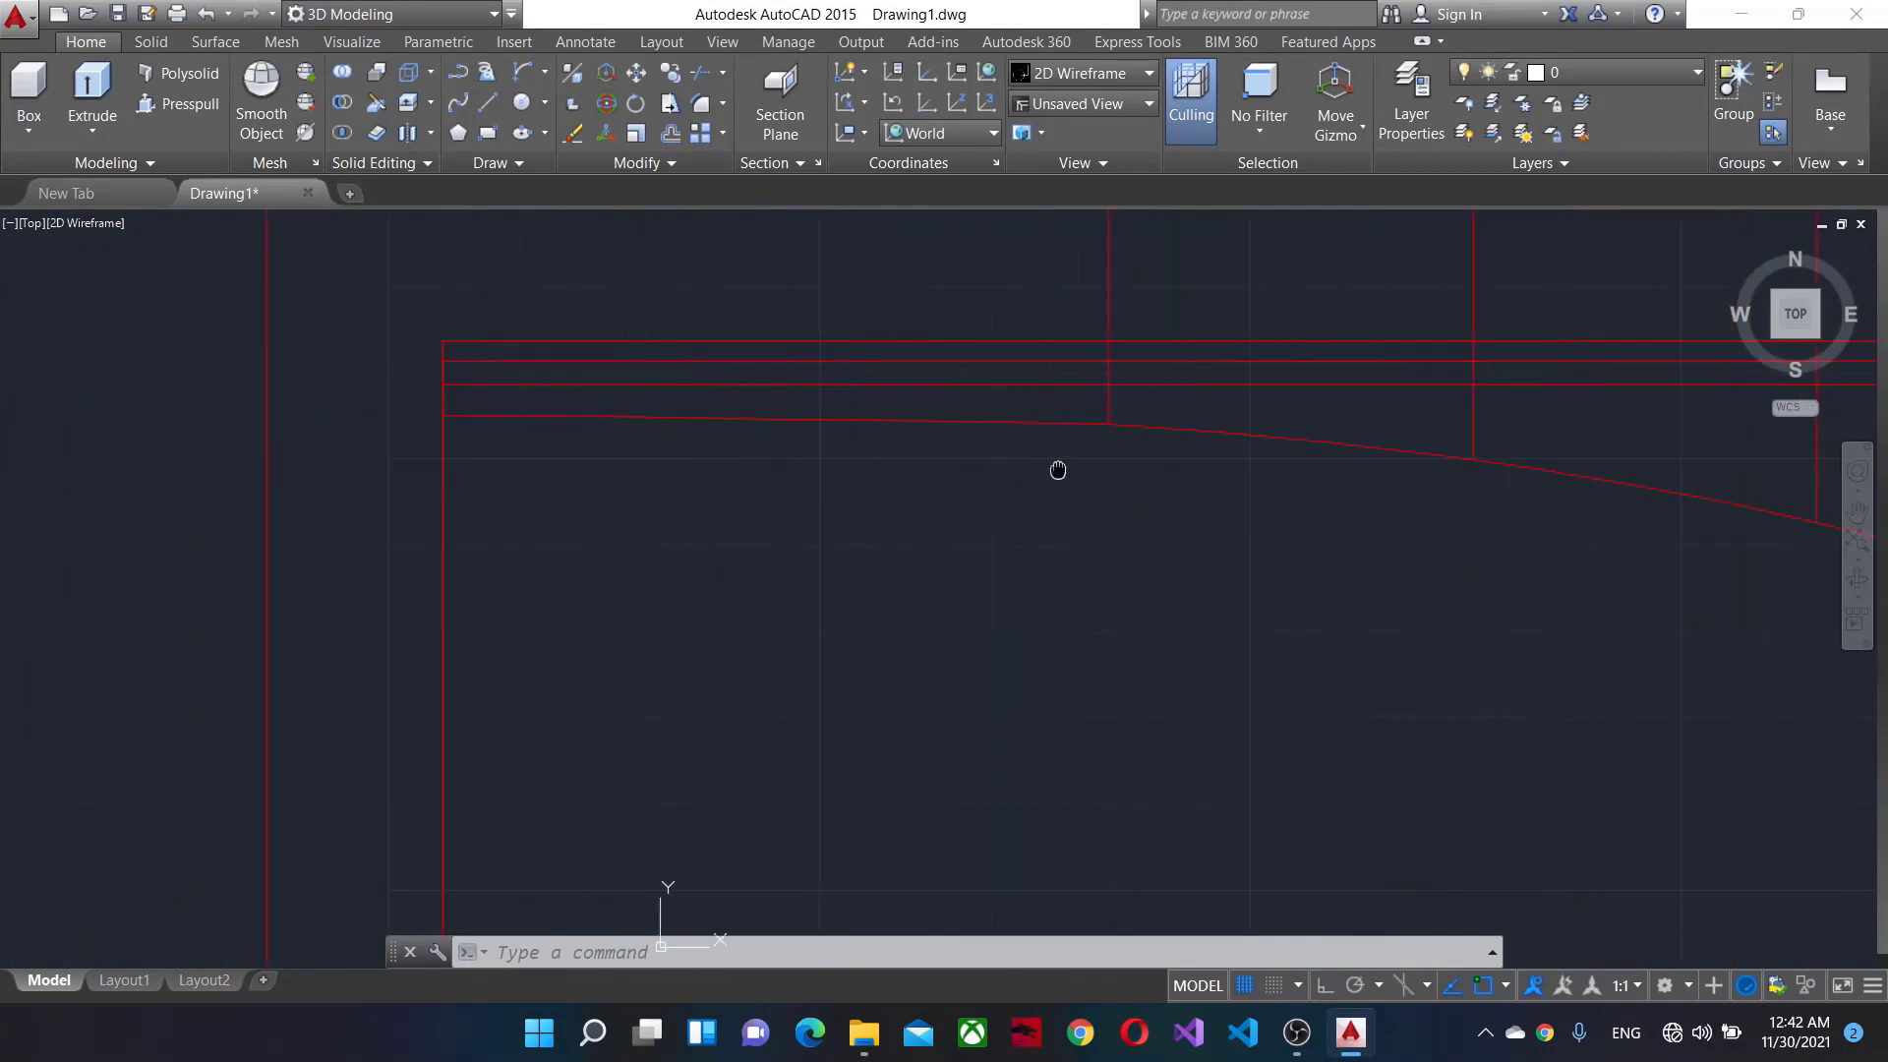
left_click(522, 72)
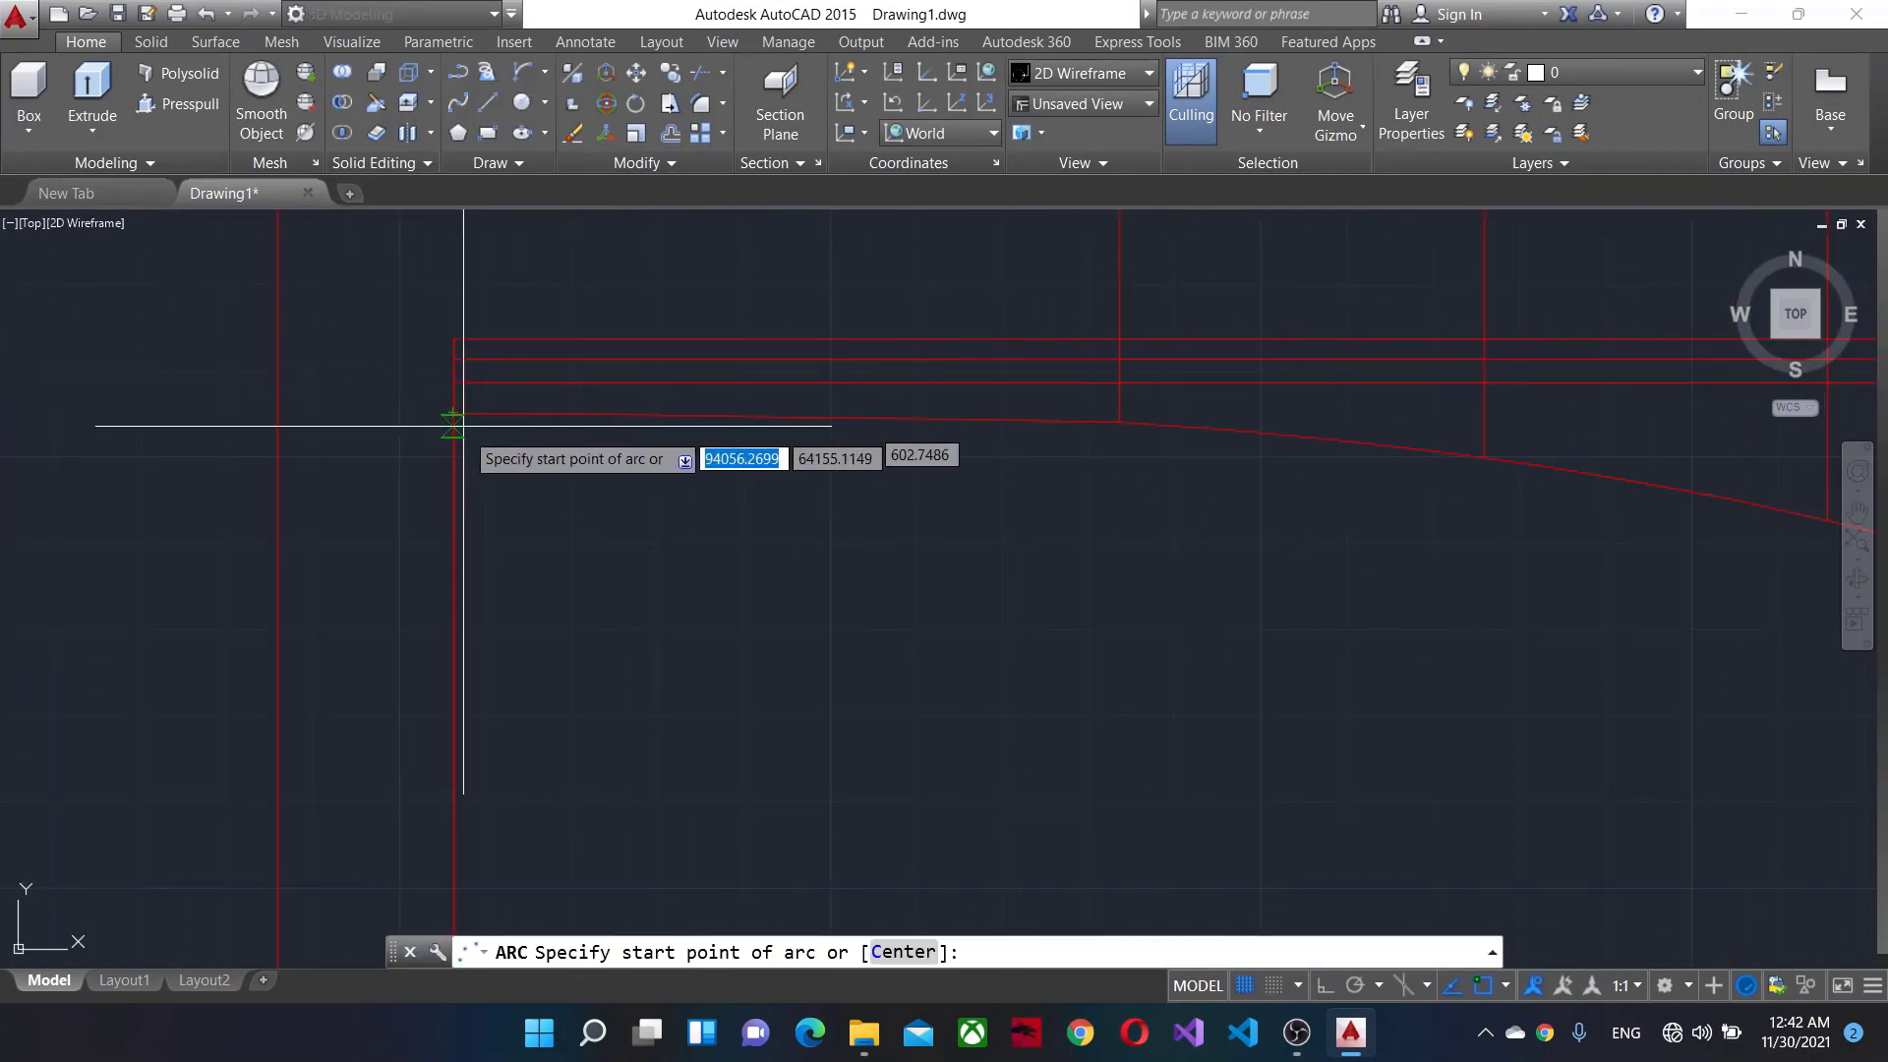
scroll(463, 426, "down", 4)
scroll(964, 464, "down", 2)
scroll(1042, 627, "up", 1)
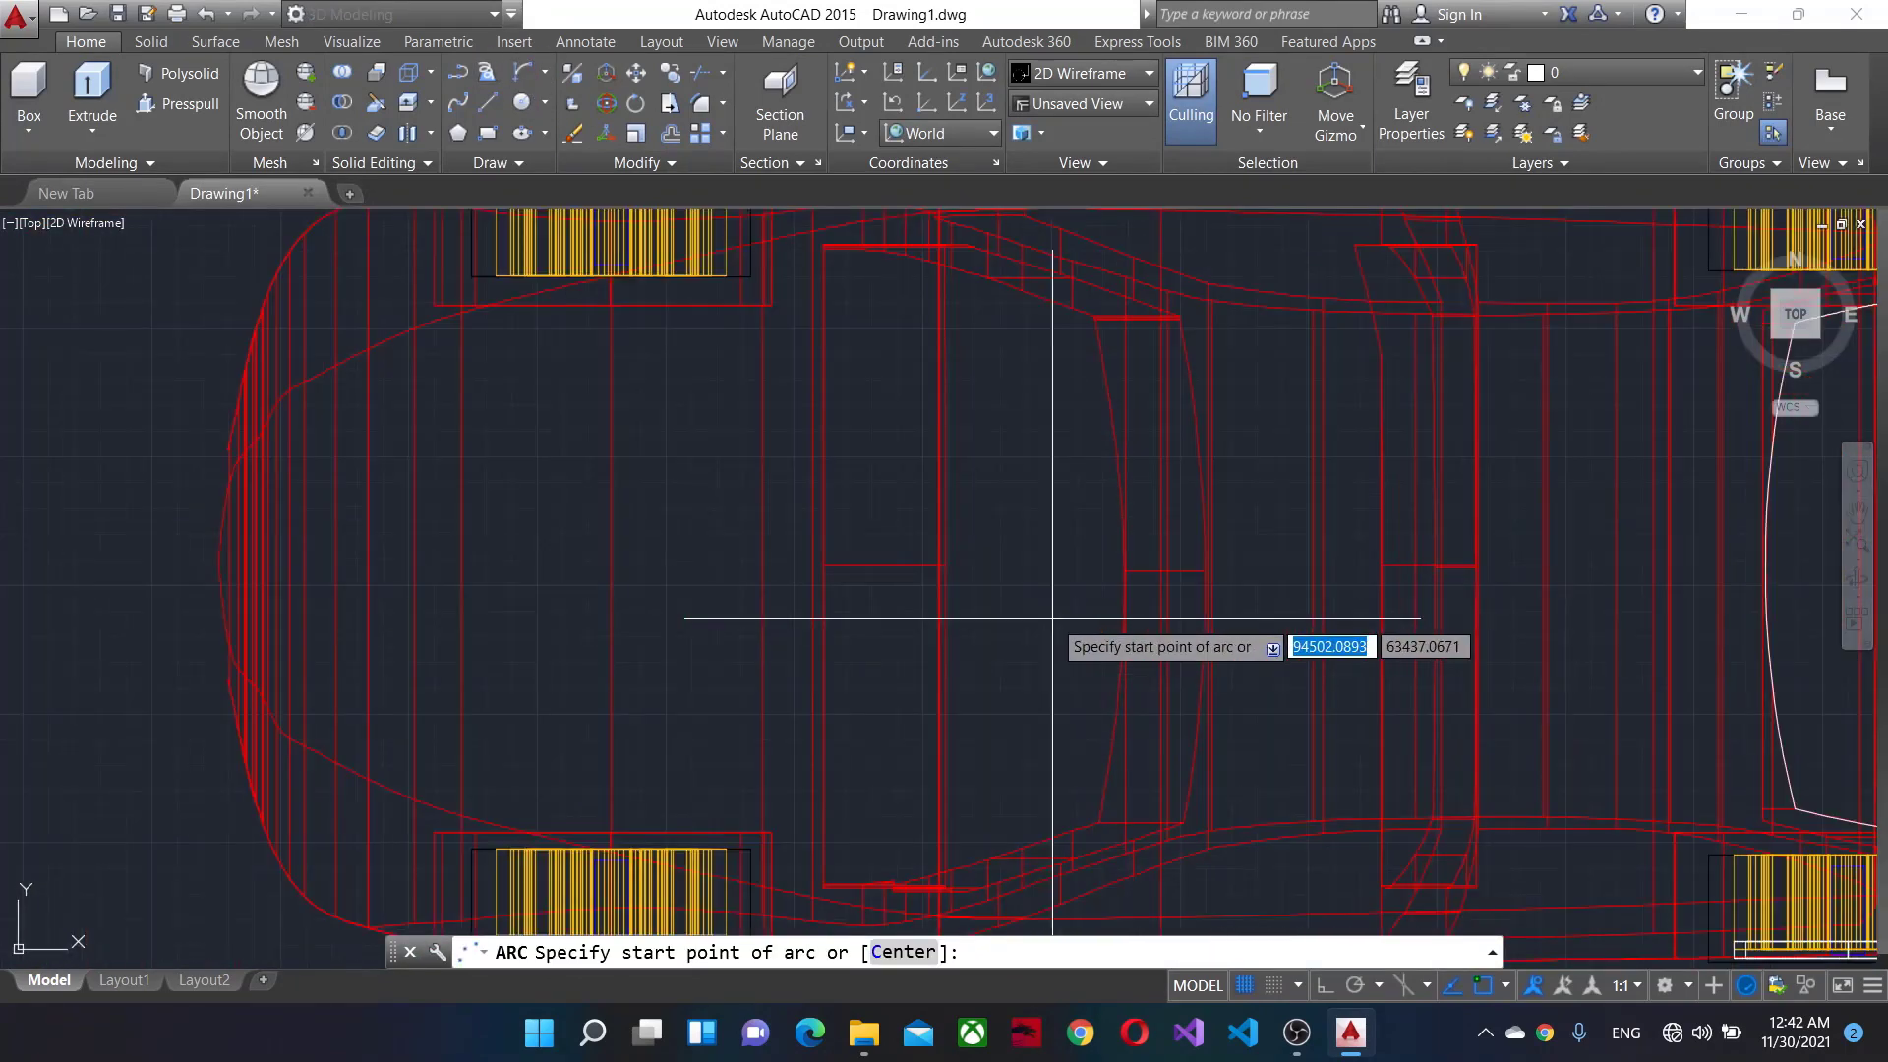
scroll(1050, 632, "up", 2)
scroll(1148, 527, "down", 2)
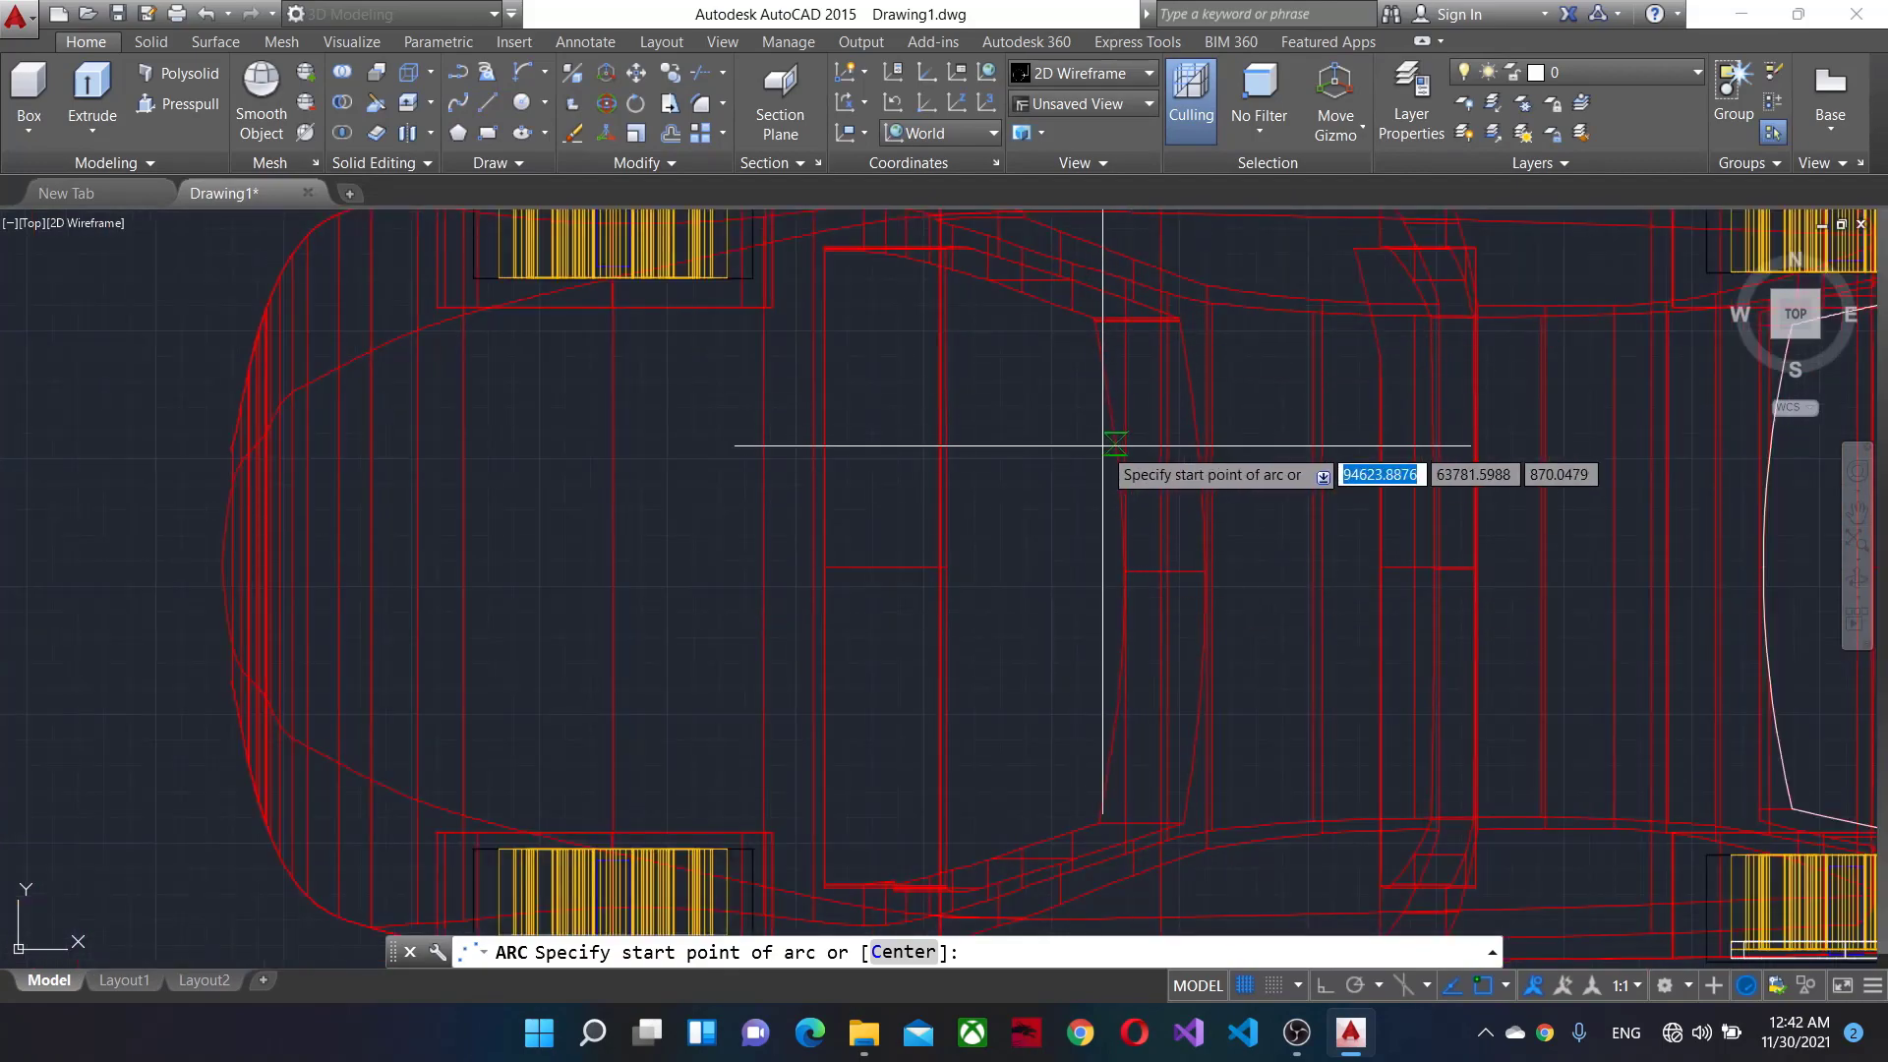
middle_click_drag(1089, 566, 1109, 448)
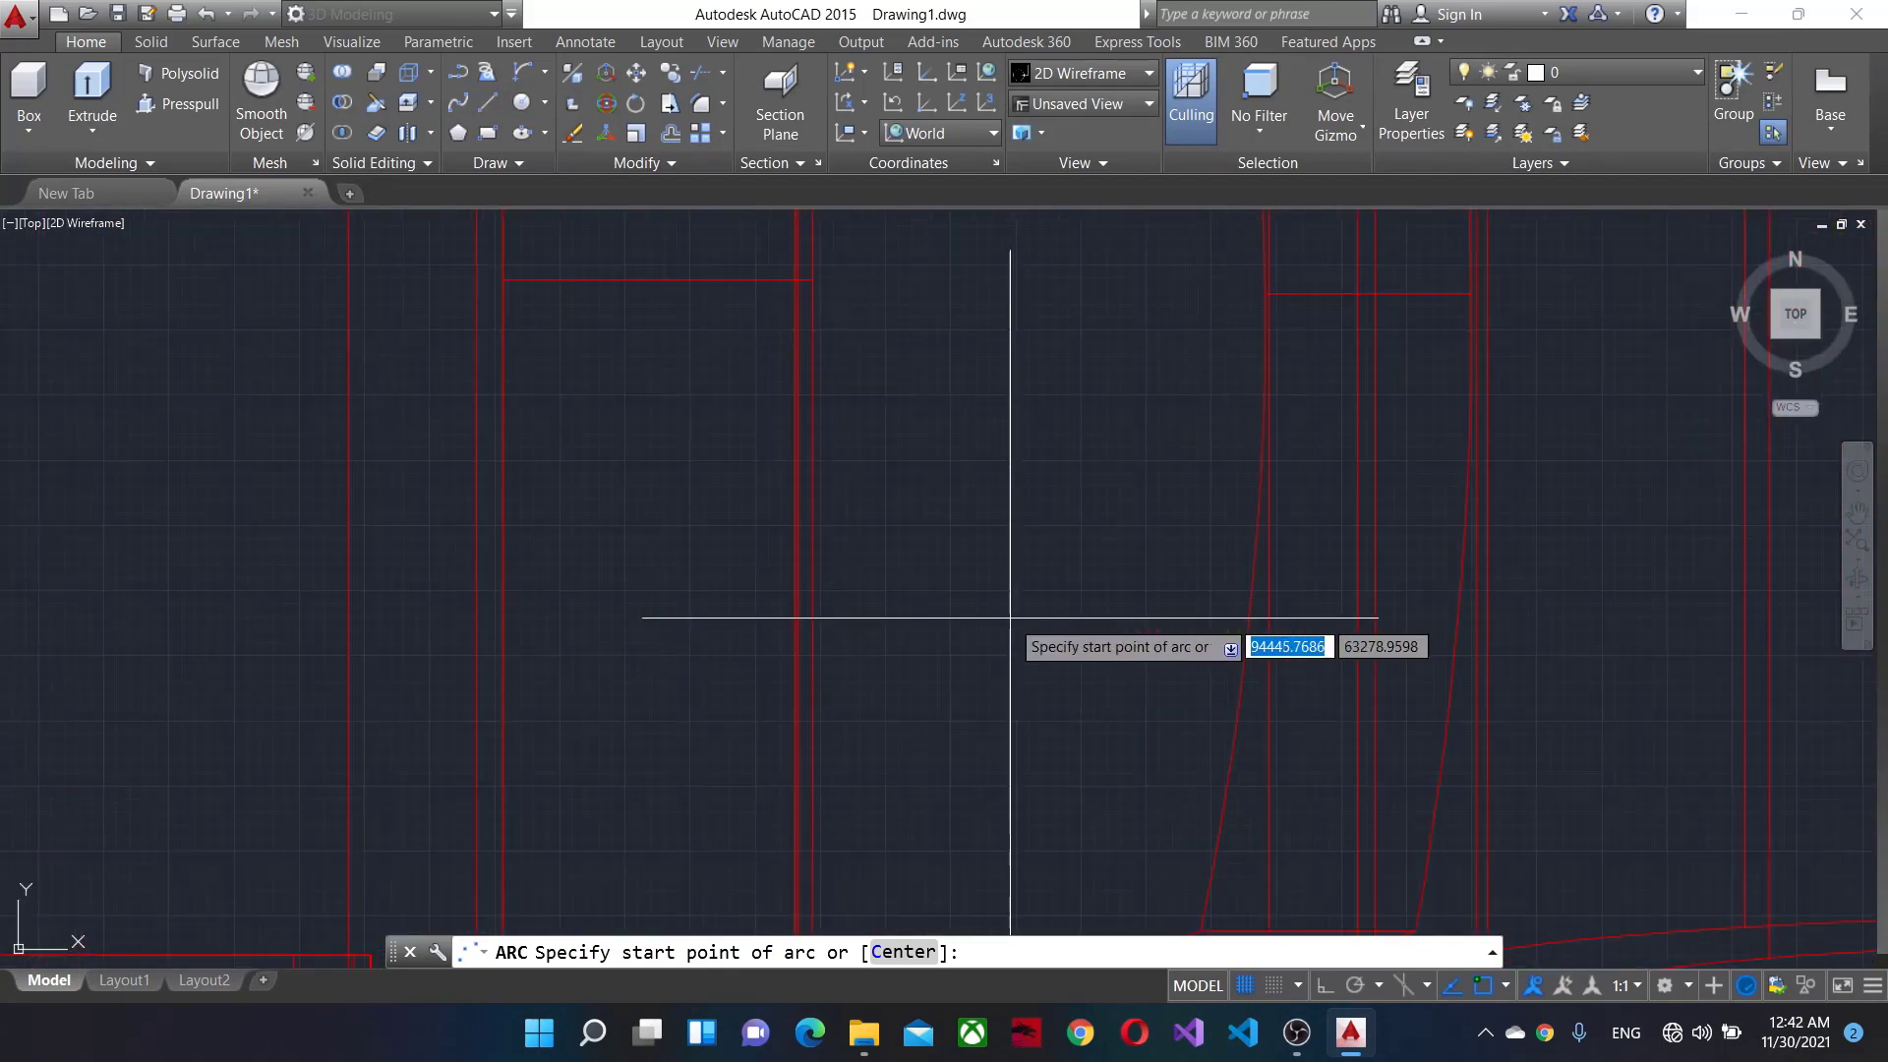
scroll(1029, 591, "up", 3)
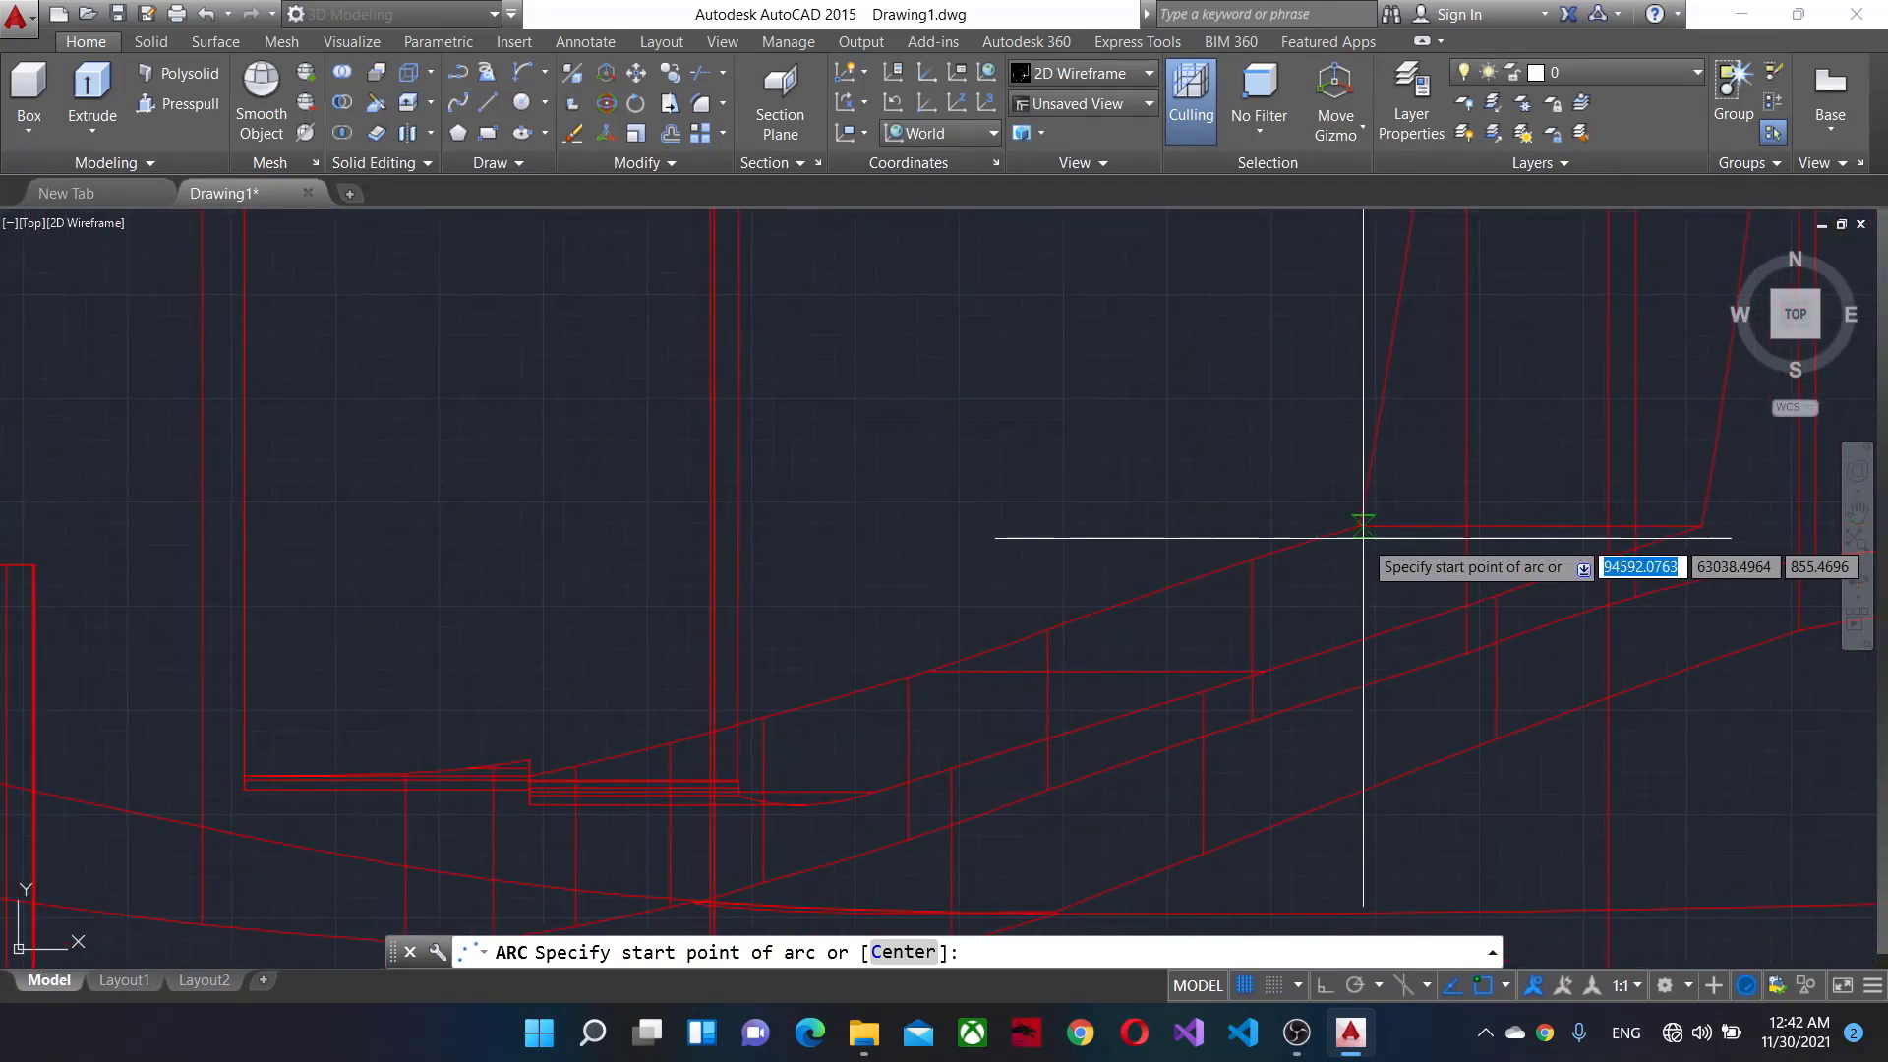
scroll(1363, 526, "down", 3)
scroll(1278, 575, "up", 2)
scroll(1319, 560, "up", 3)
left_click(1177, 485)
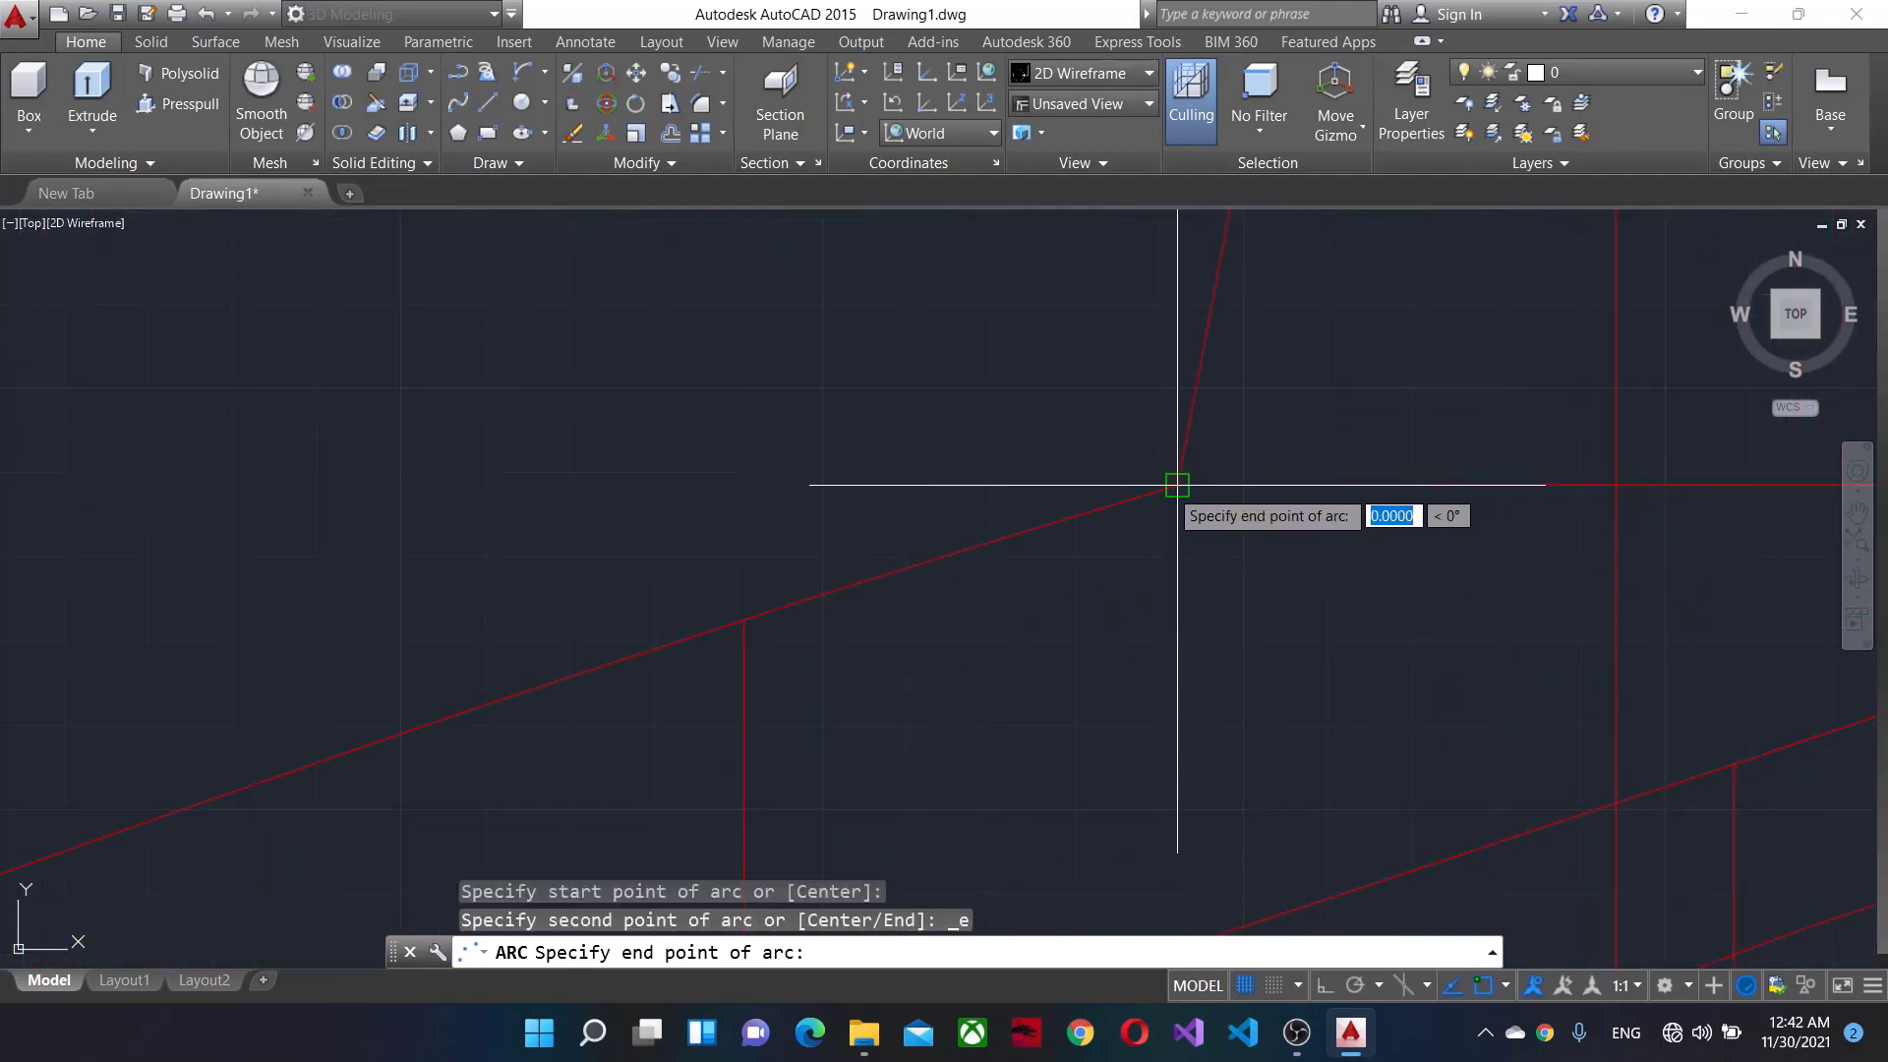
scroll(577, 590, "down", 3)
scroll(758, 569, "up", 3)
scroll(865, 316, "up", 2)
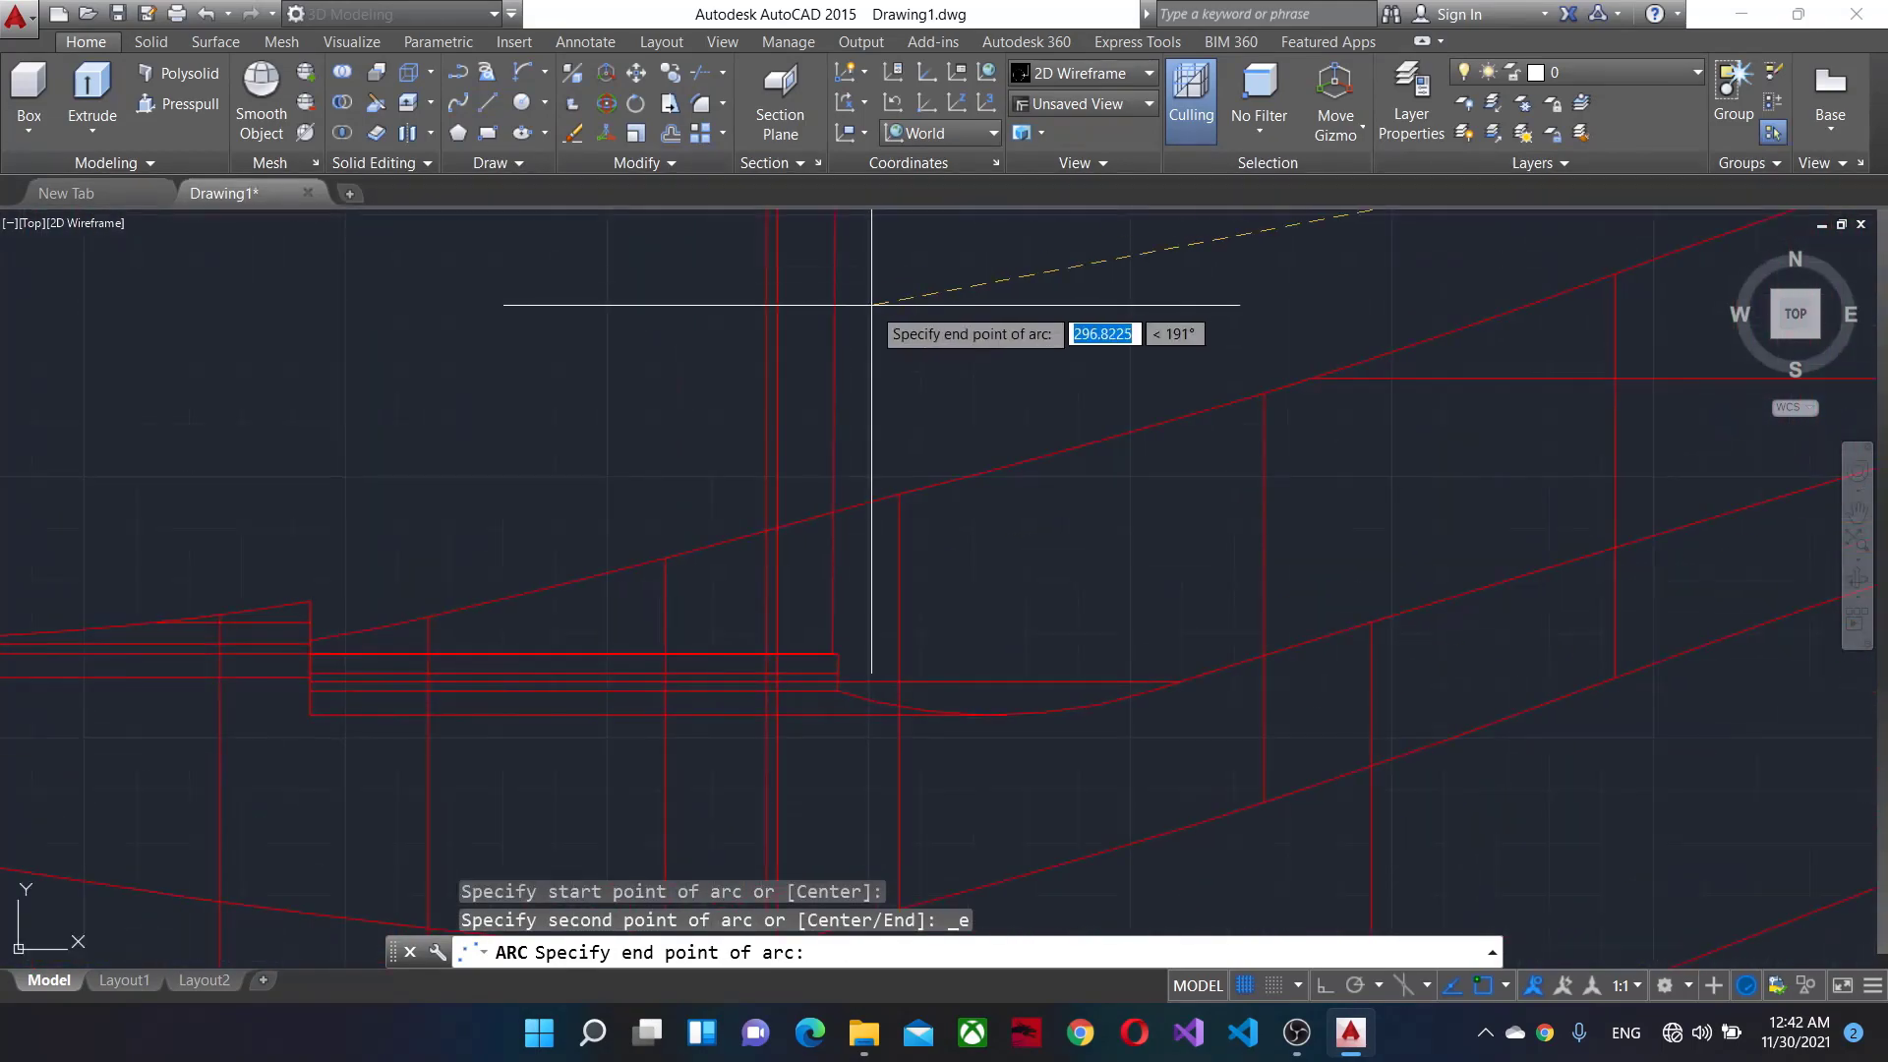
scroll(865, 315, "up", 2)
scroll(451, 644, "down", 5)
scroll(830, 574, "up", 2)
scroll(936, 594, "up", 1)
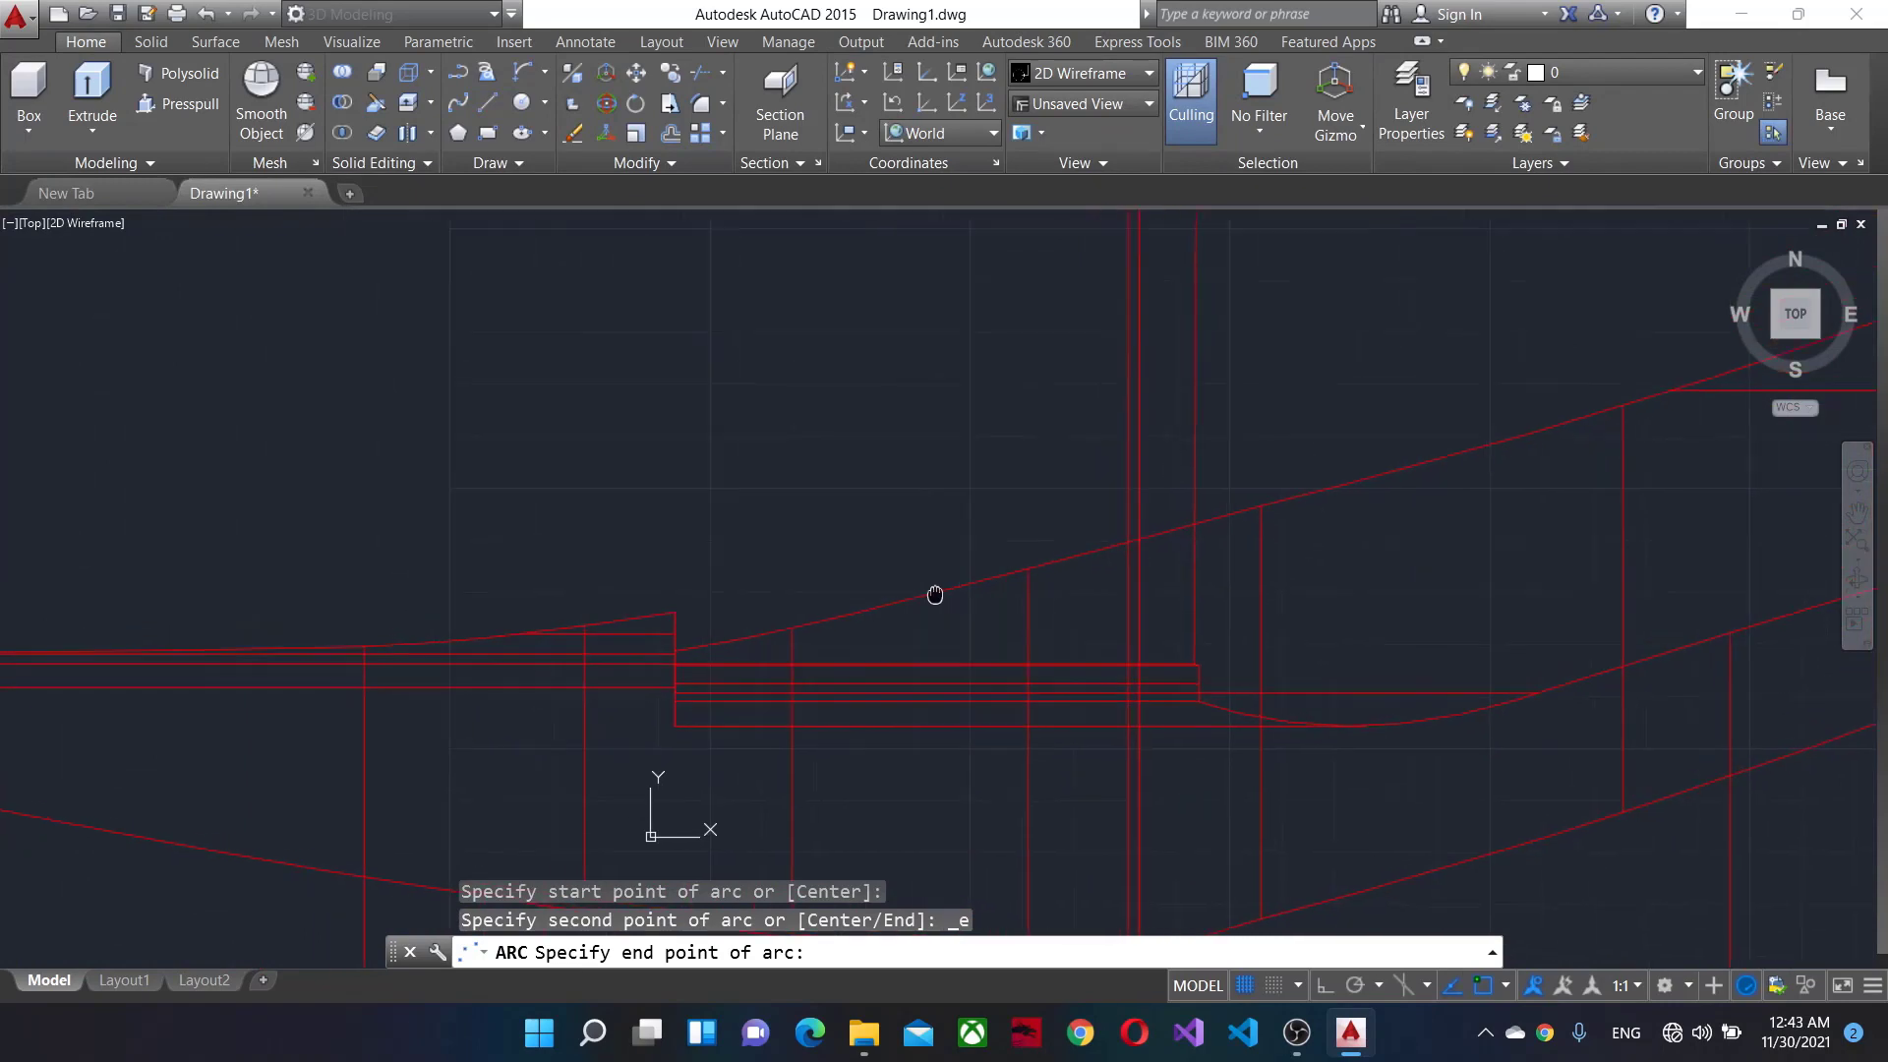
scroll(1008, 640, "up", 2)
scroll(1005, 644, "down", 1)
scroll(1060, 605, "down", 3)
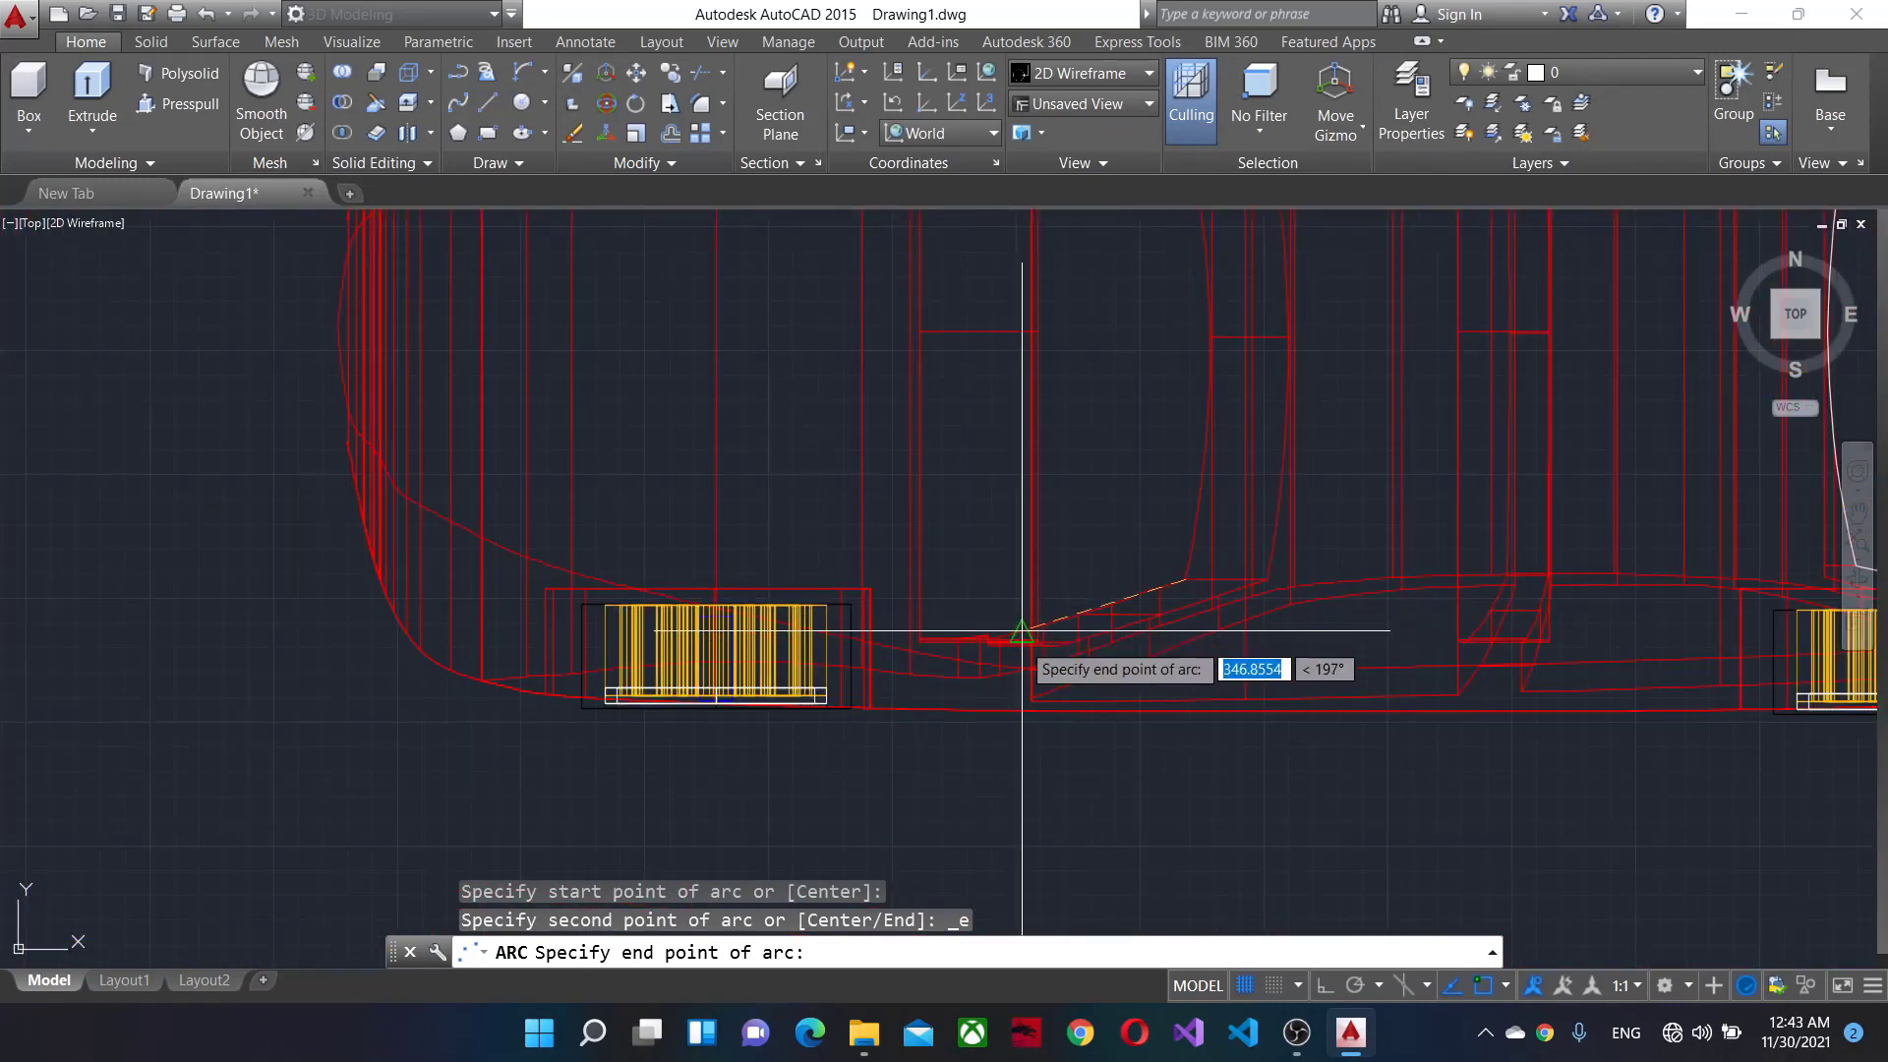
scroll(1023, 631, "down", 3)
scroll(1023, 653, "up", 3)
scroll(1016, 653, "up", 2)
middle_click_drag(987, 666, 805, 667)
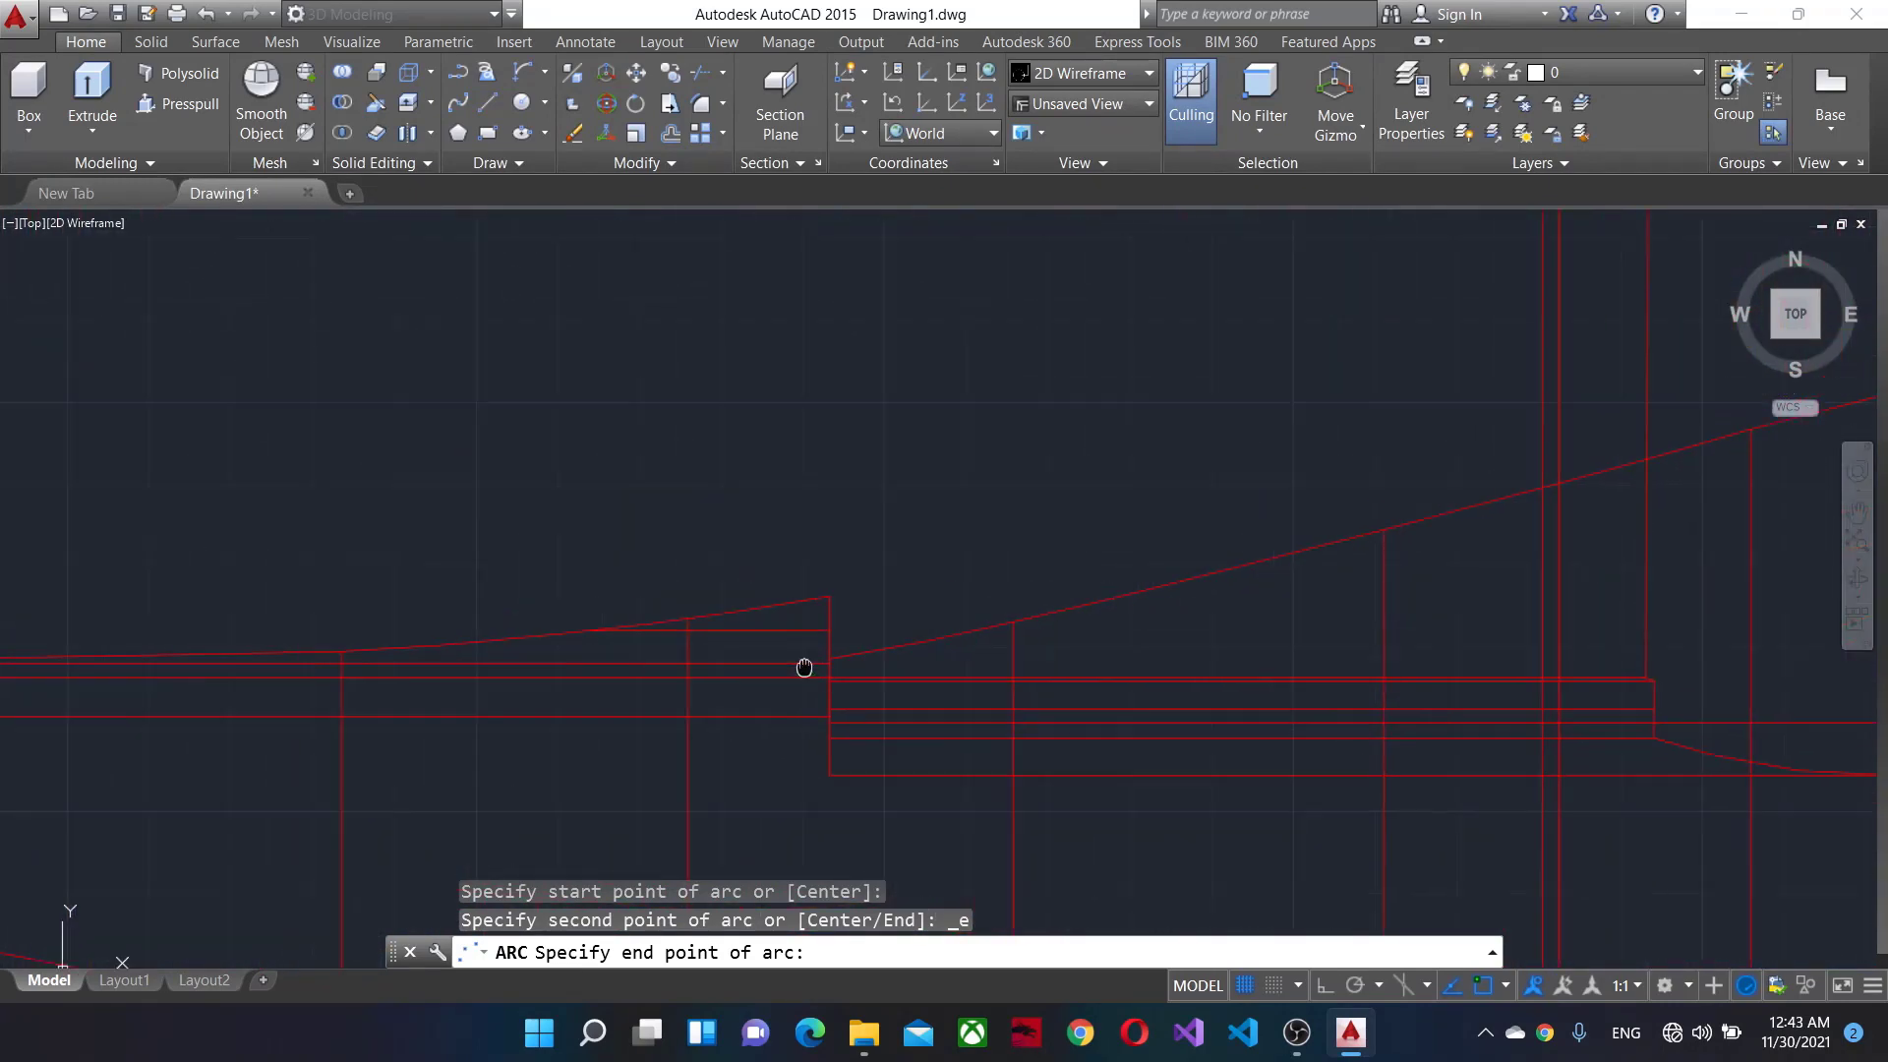
scroll(914, 630, "up", 5)
scroll(675, 714, "down", 3)
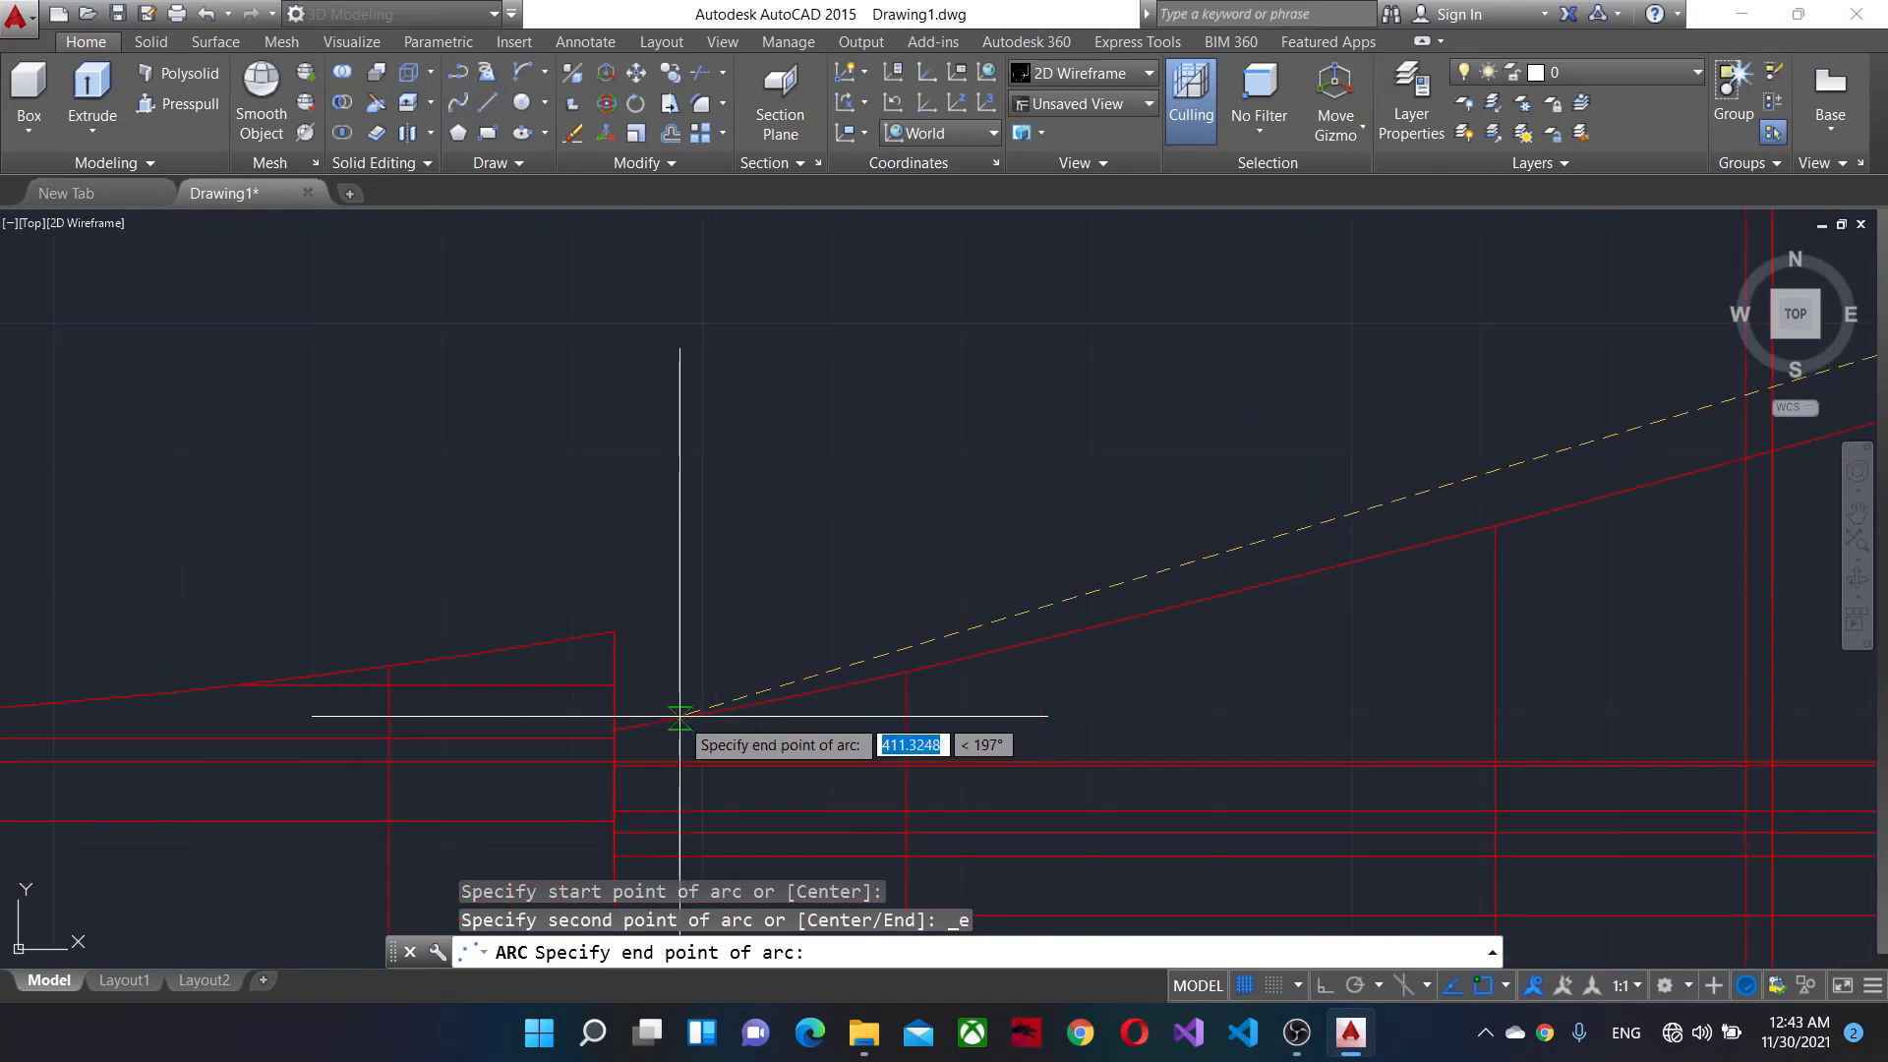
scroll(1053, 590, "down", 2)
scroll(1104, 568, "up", 2)
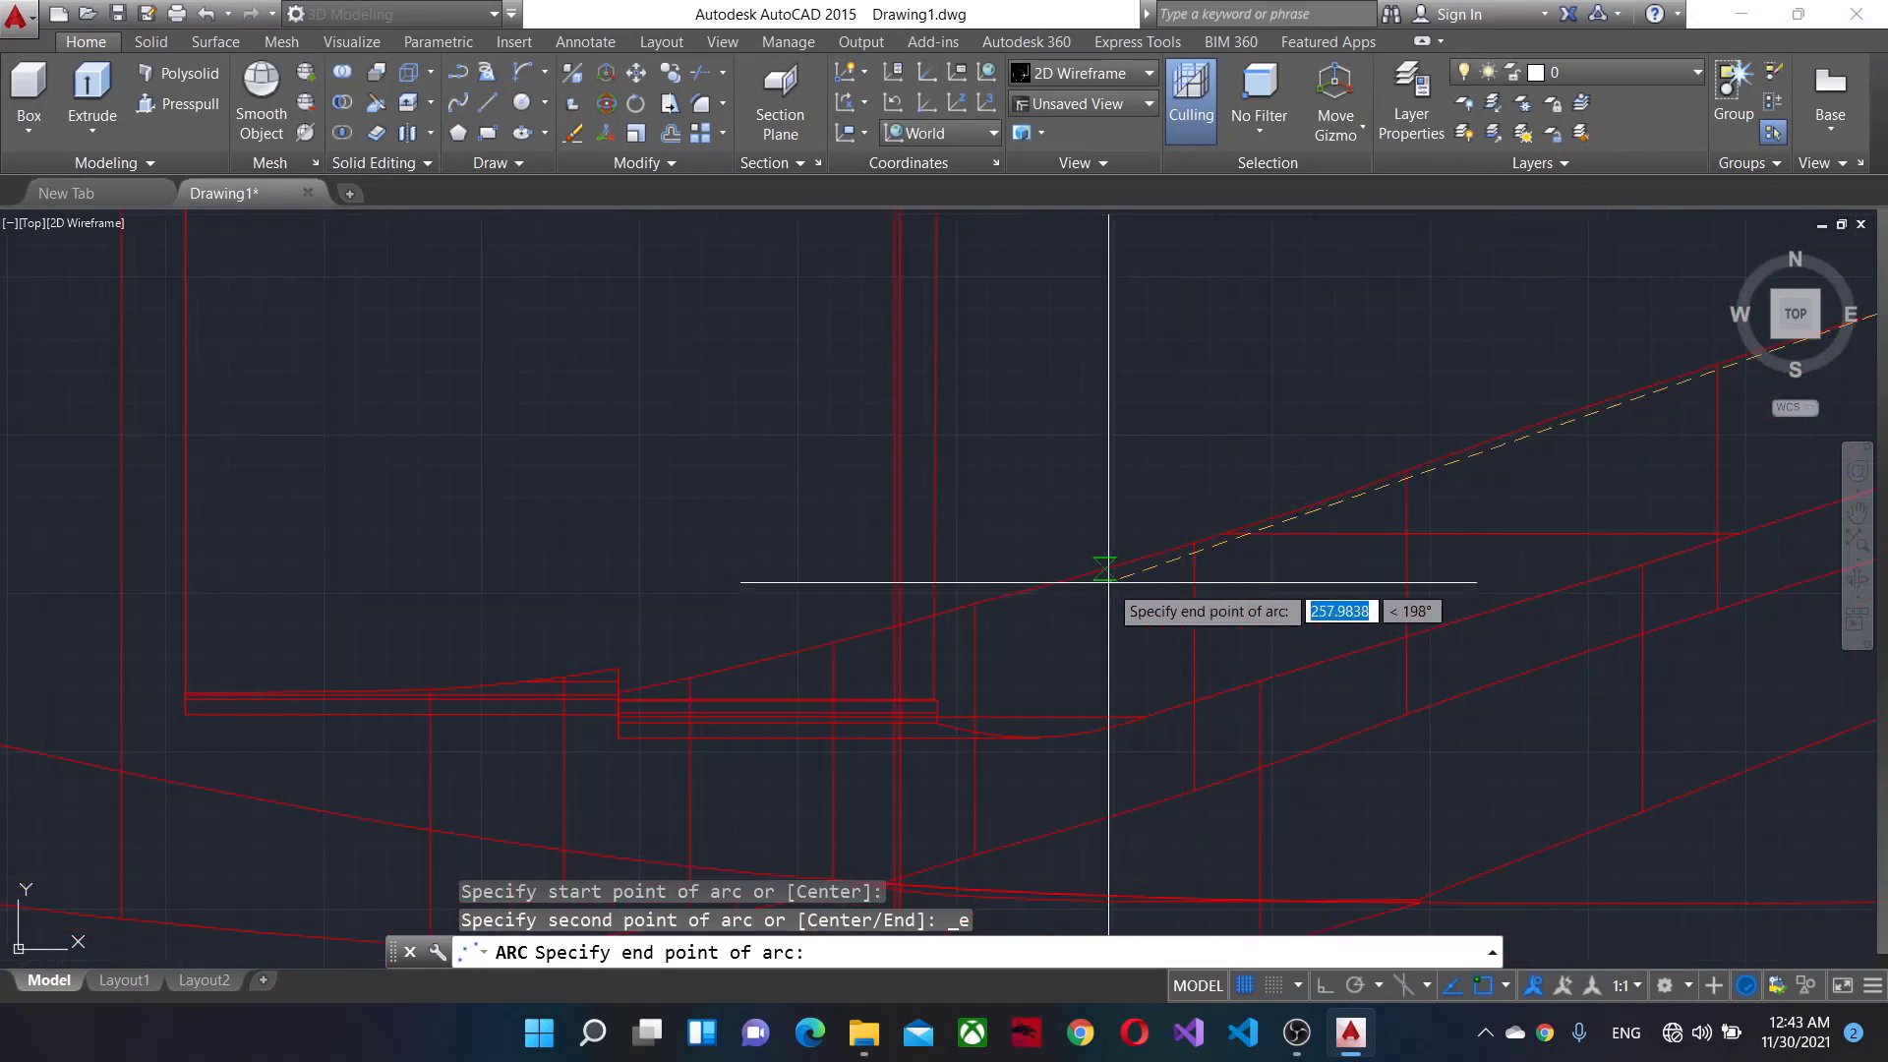
scroll(961, 581, "up", 2)
scroll(1028, 572, "up", 1)
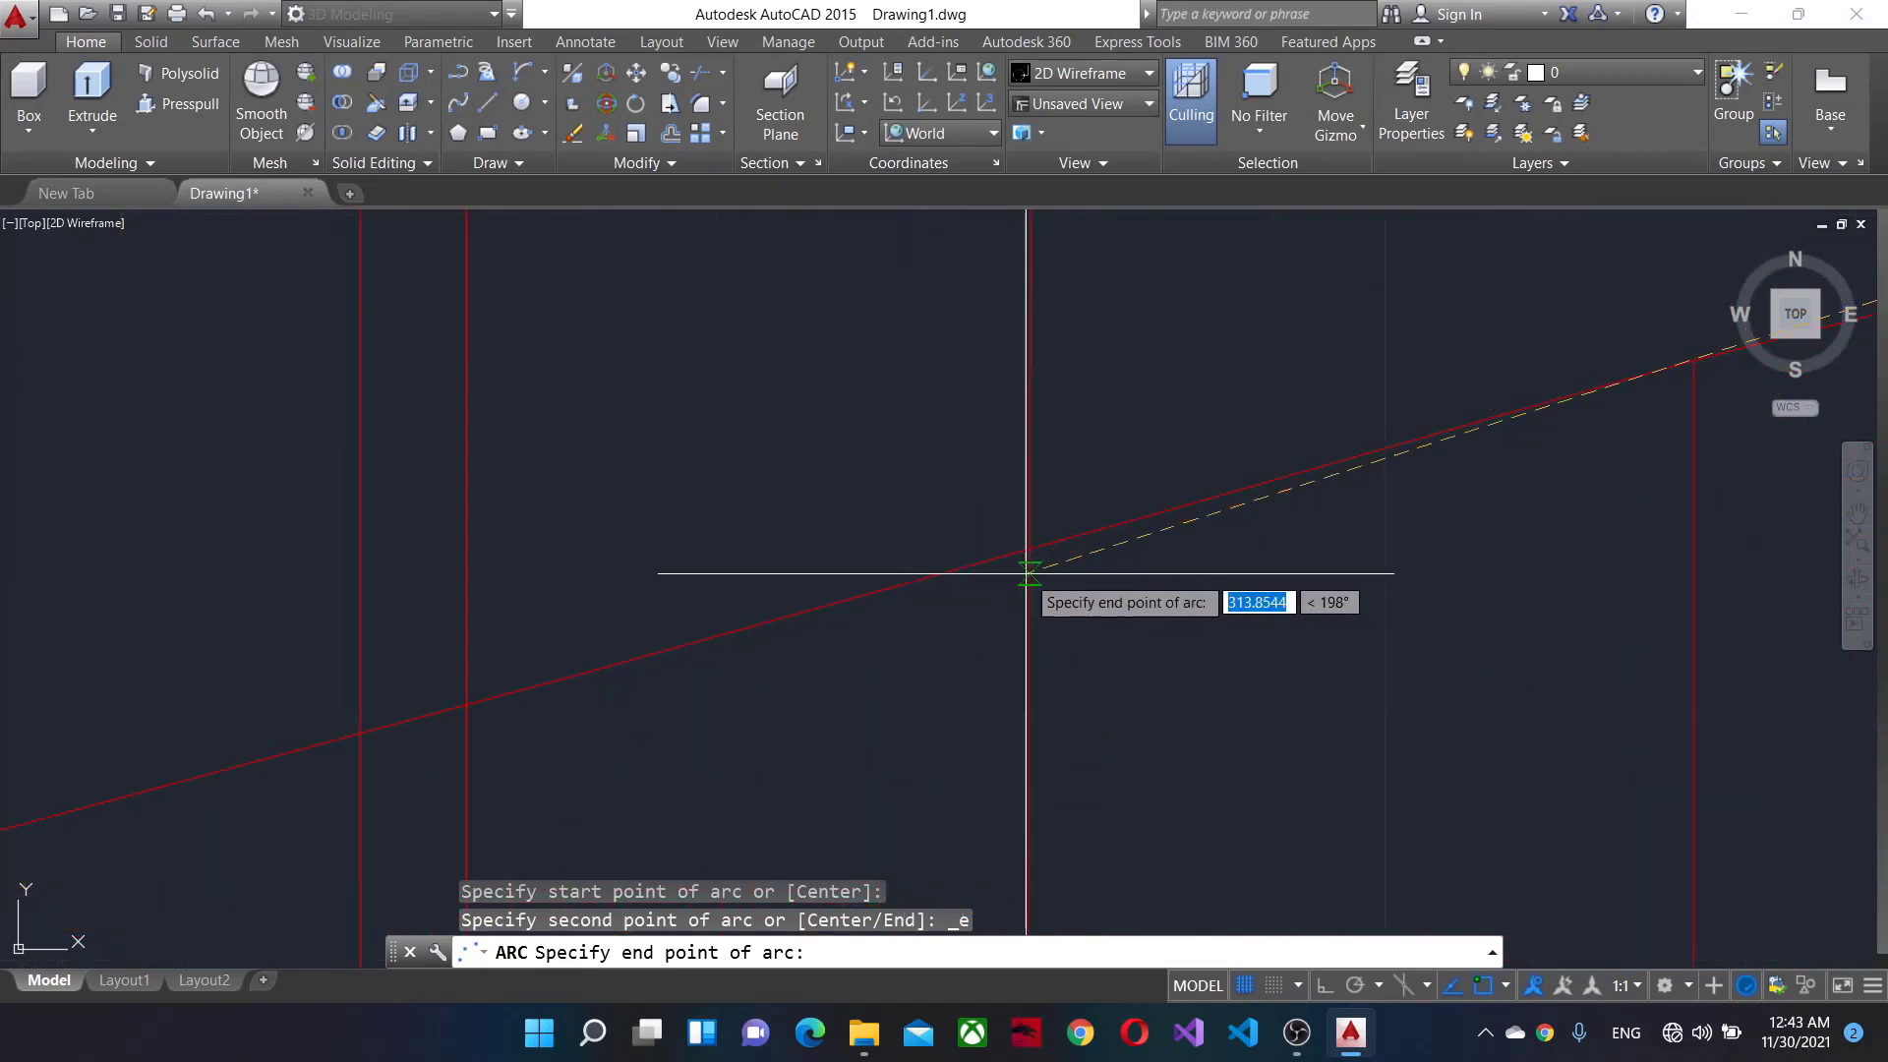
left_click(971, 556)
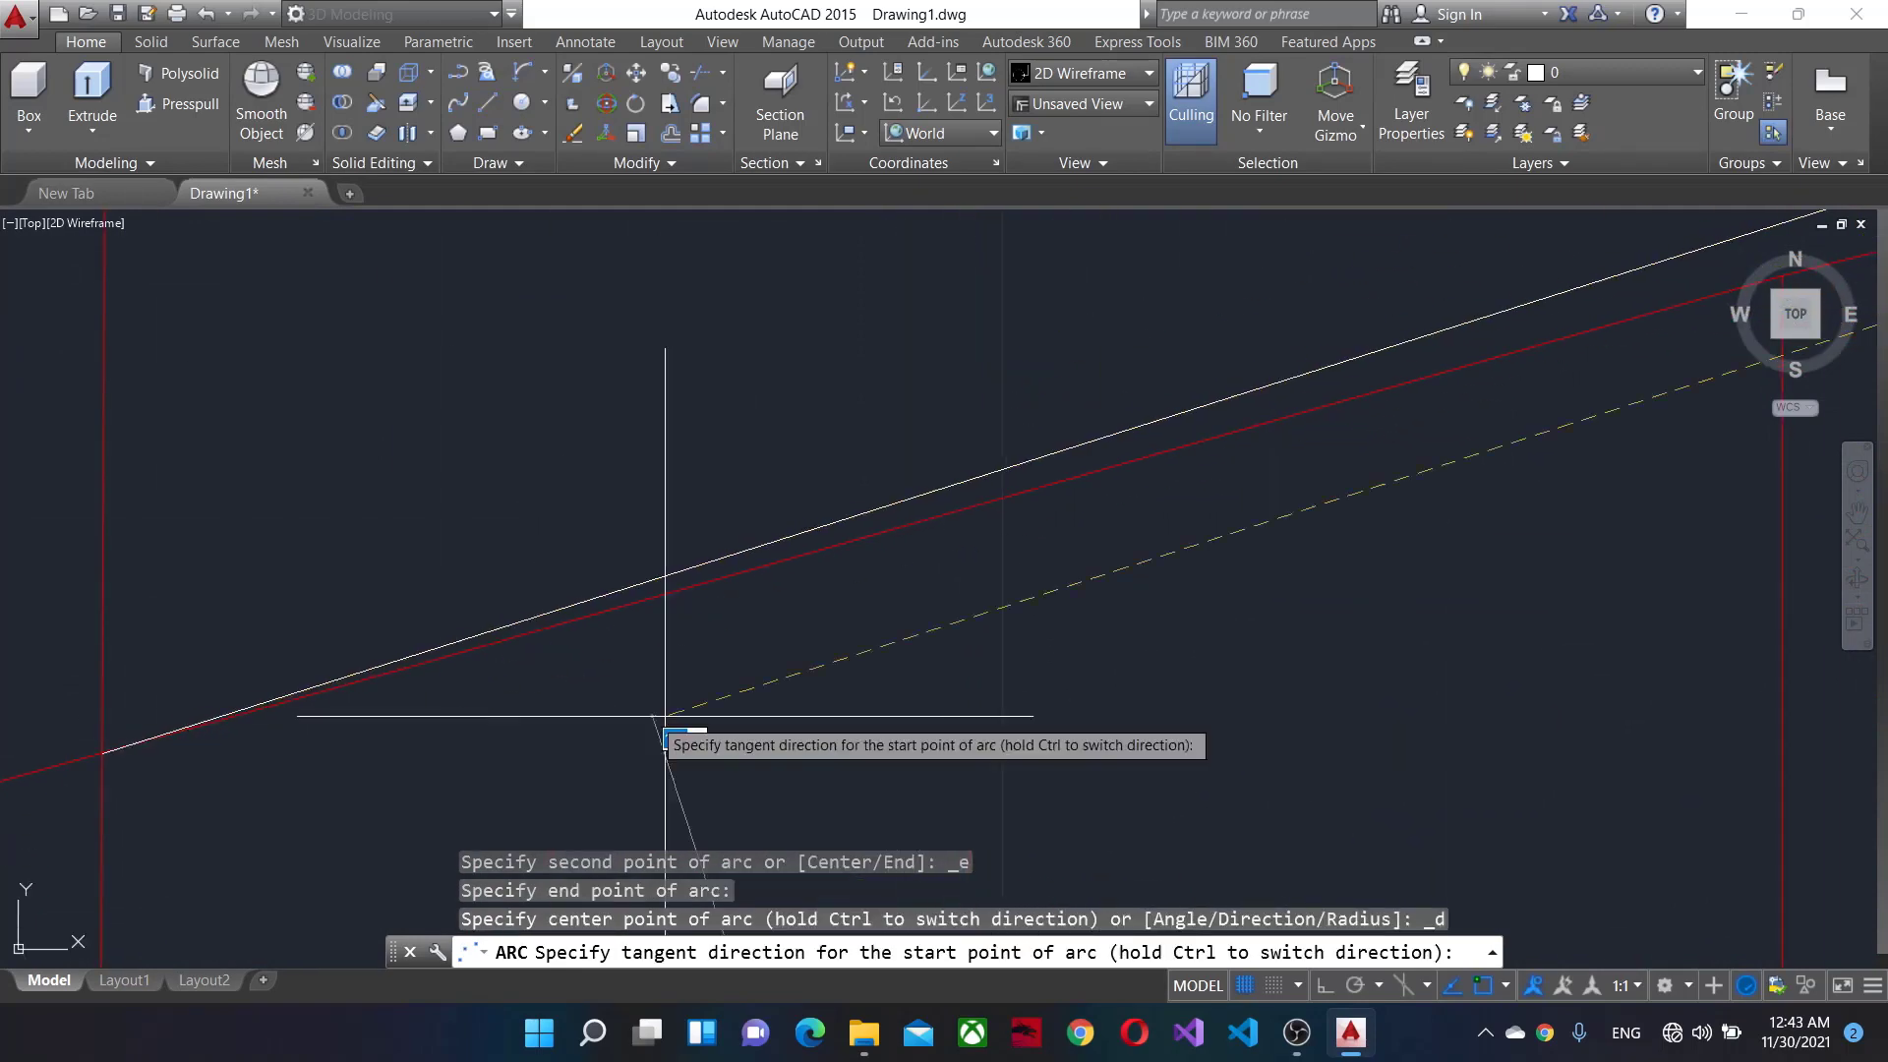
scroll(970, 683, "down", 2)
mouse_move(970, 683)
middle_mouse_down()
mouse_move(1118, 674)
mouse_move(506, 674)
middle_mouse_up()
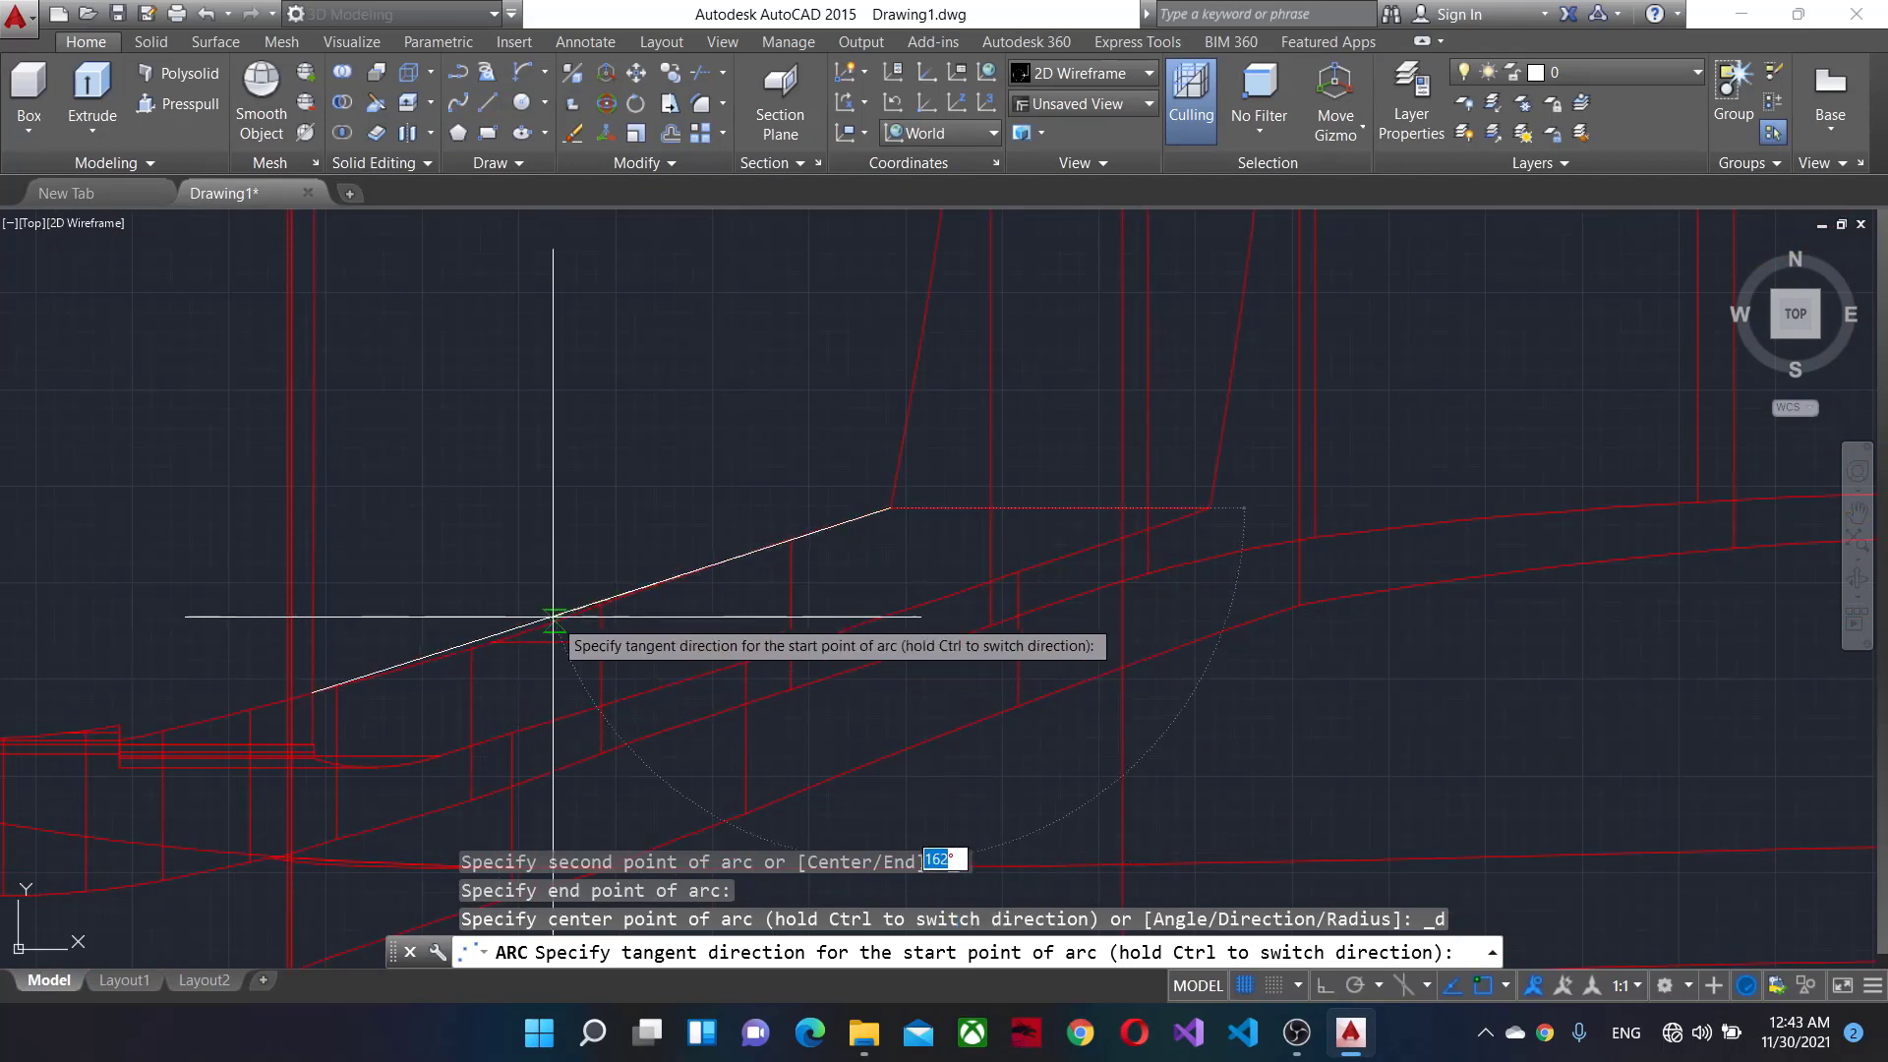
scroll(696, 567, "up", 5)
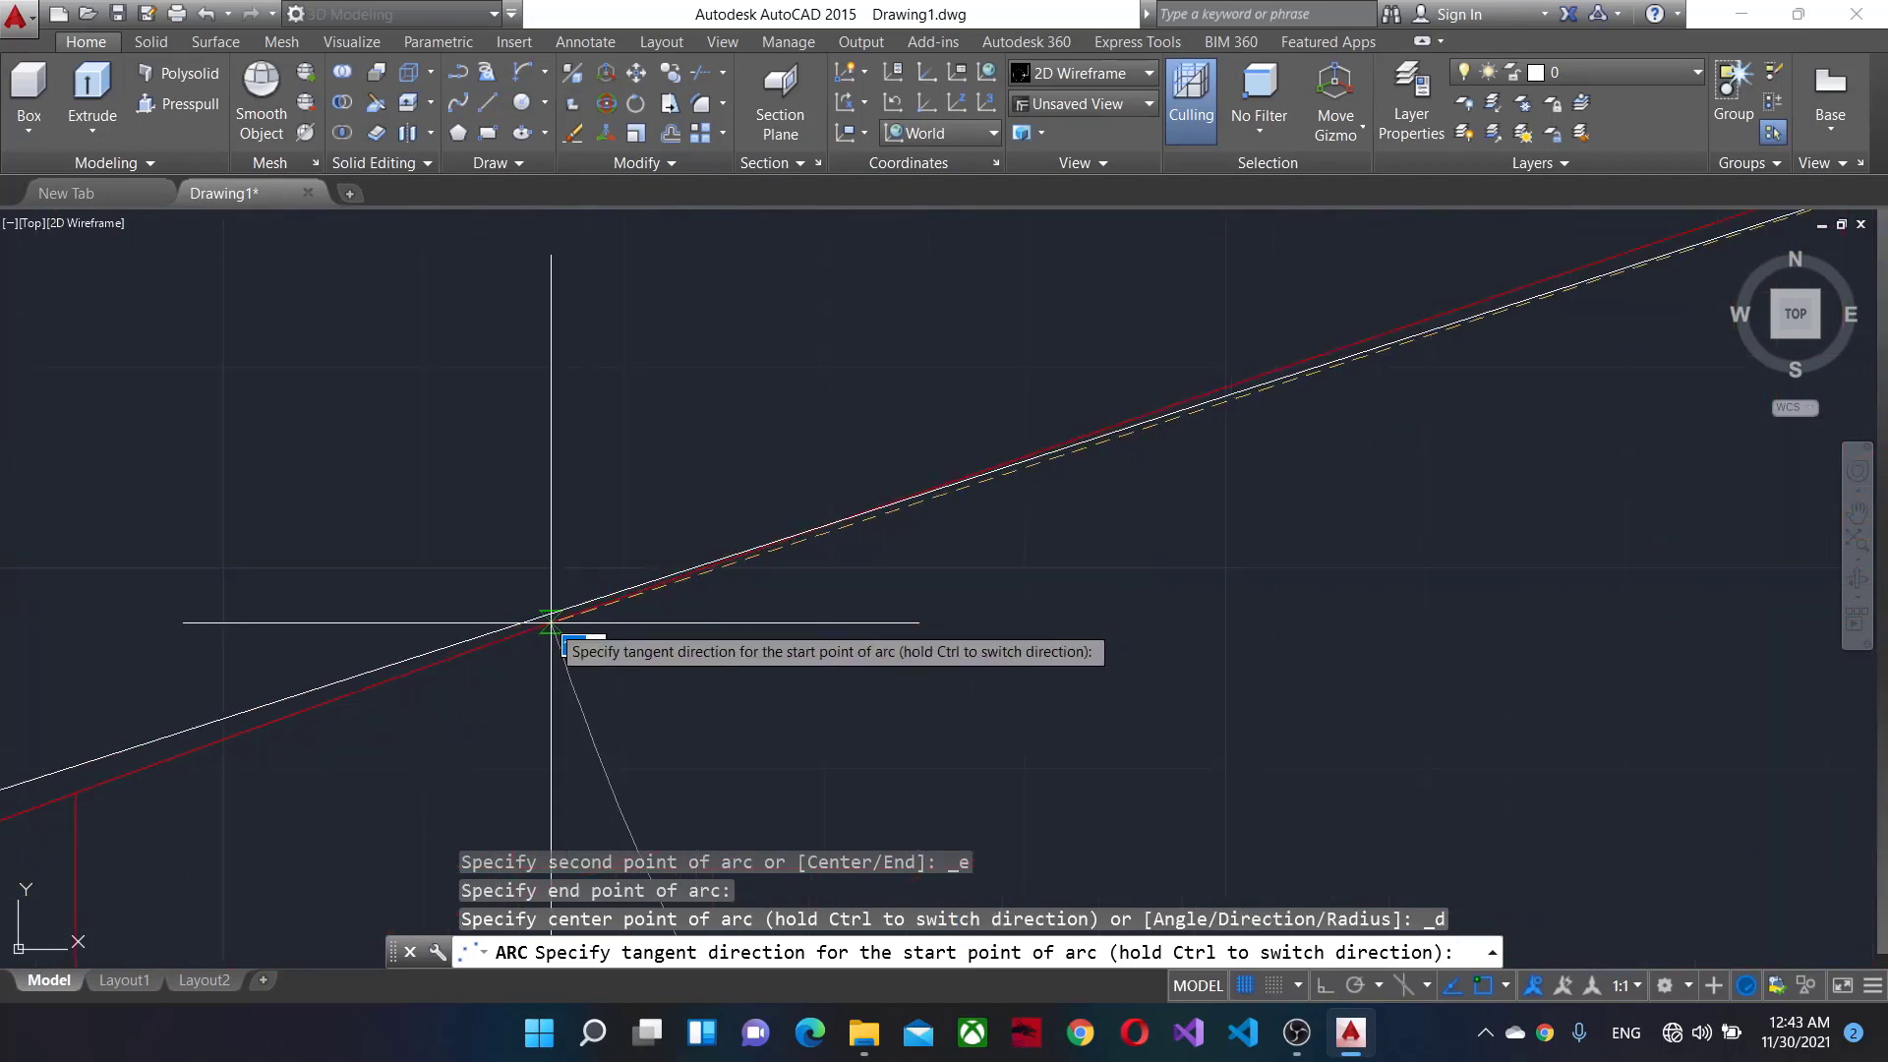
middle_click_drag(547, 623, 1121, 455)
key("Escape")
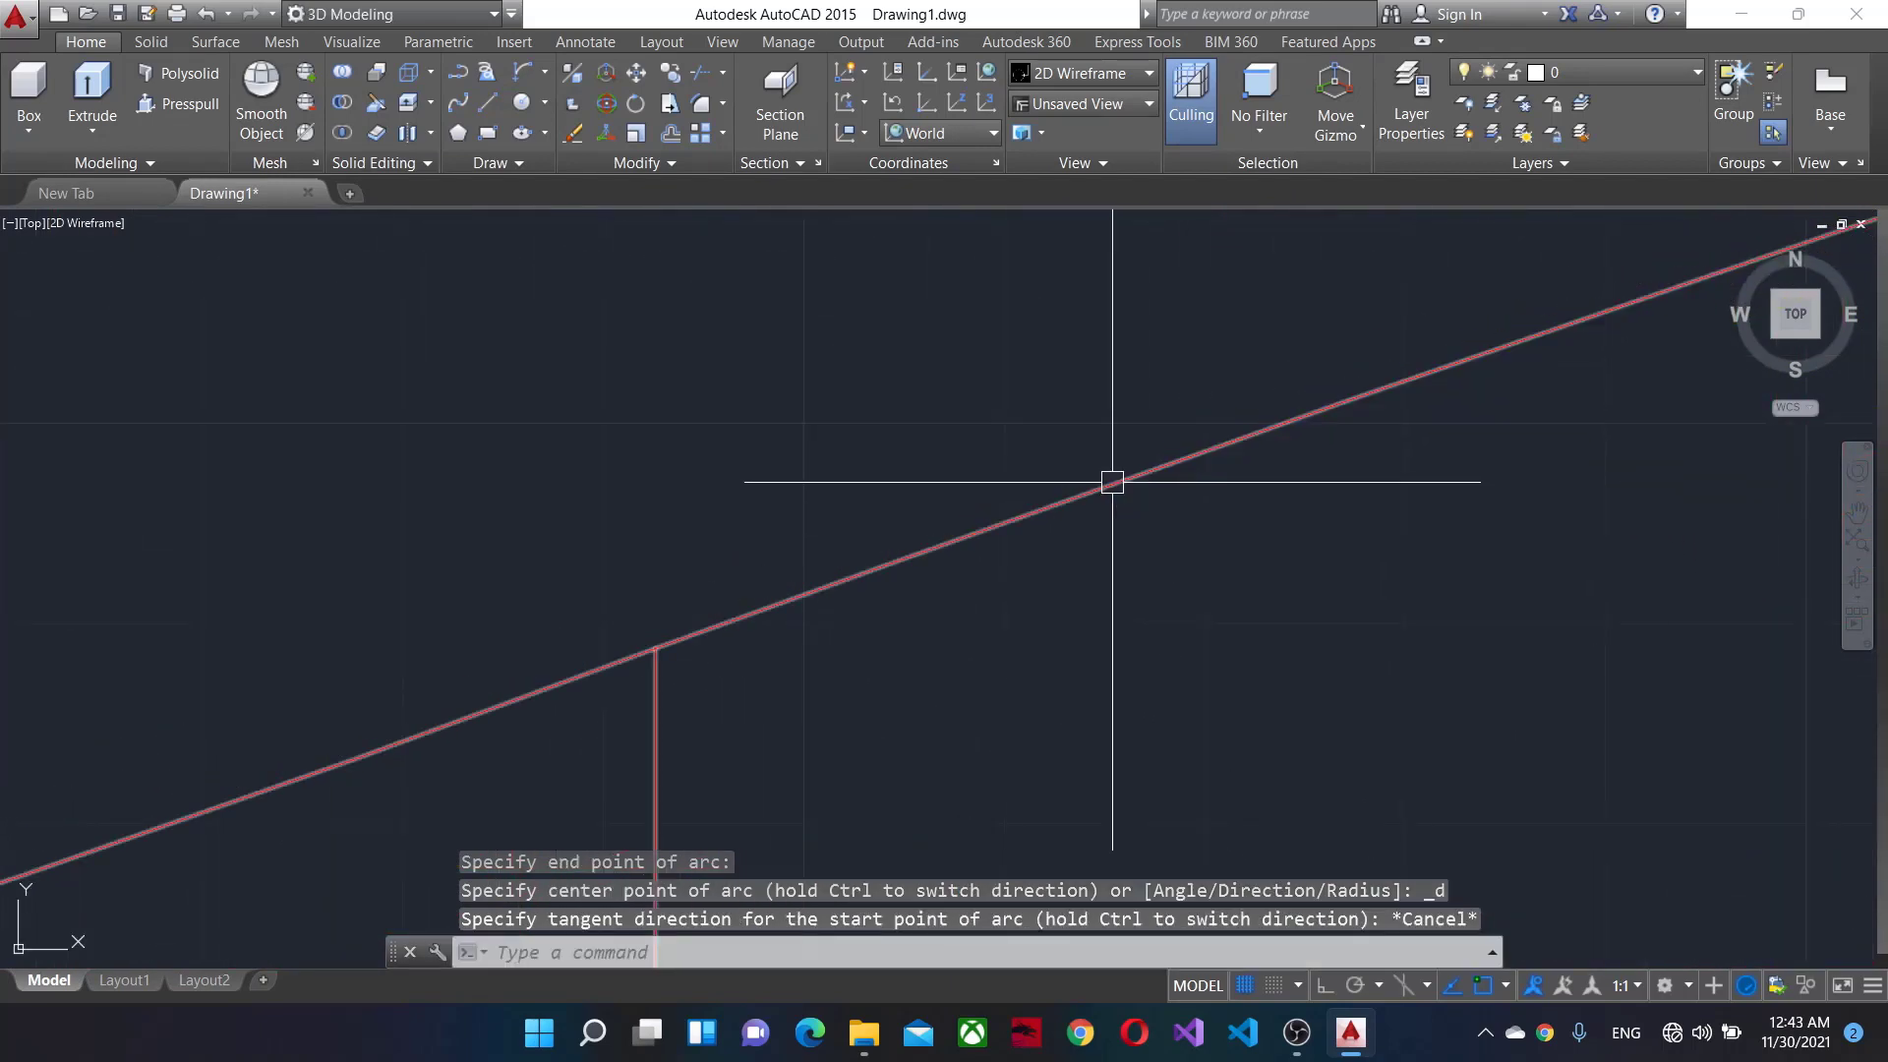
scroll(1112, 476, "down", 5)
scroll(1210, 570, "down", 2)
scroll(1234, 793, "down", 2)
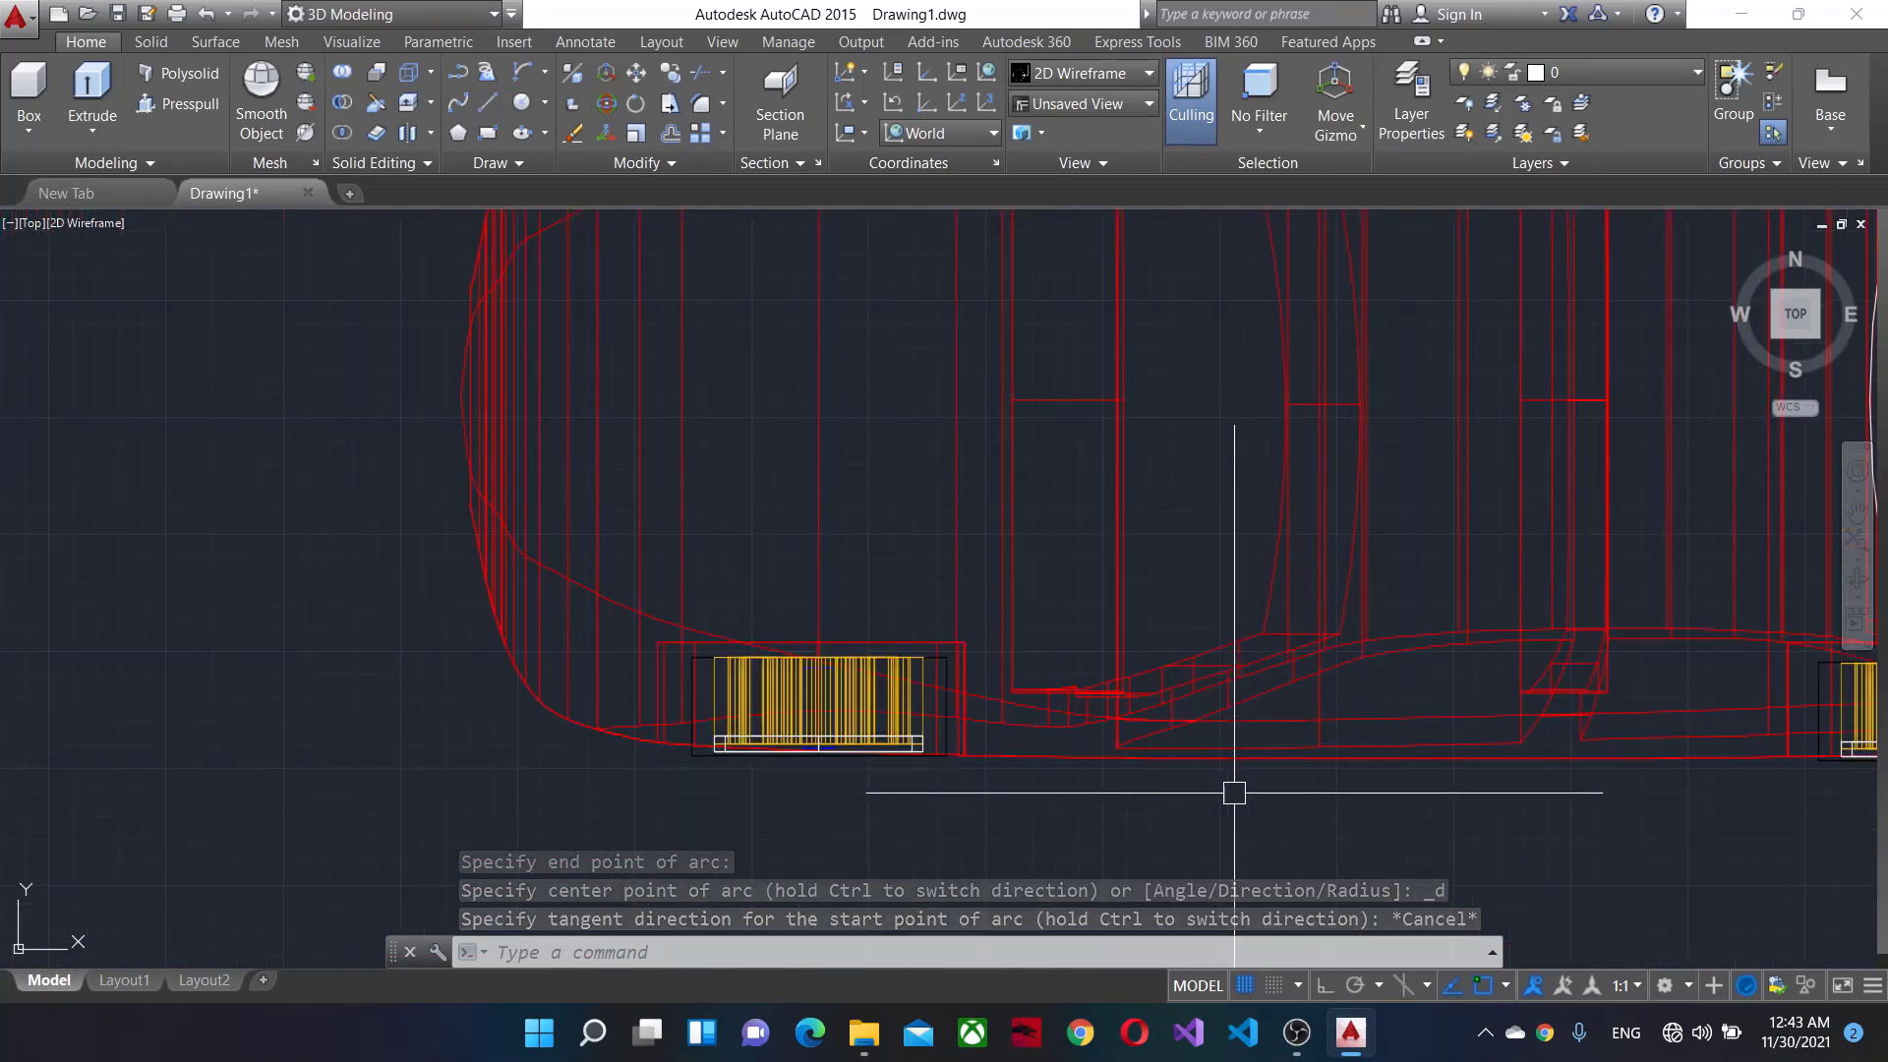
scroll(1181, 393, "down", 3)
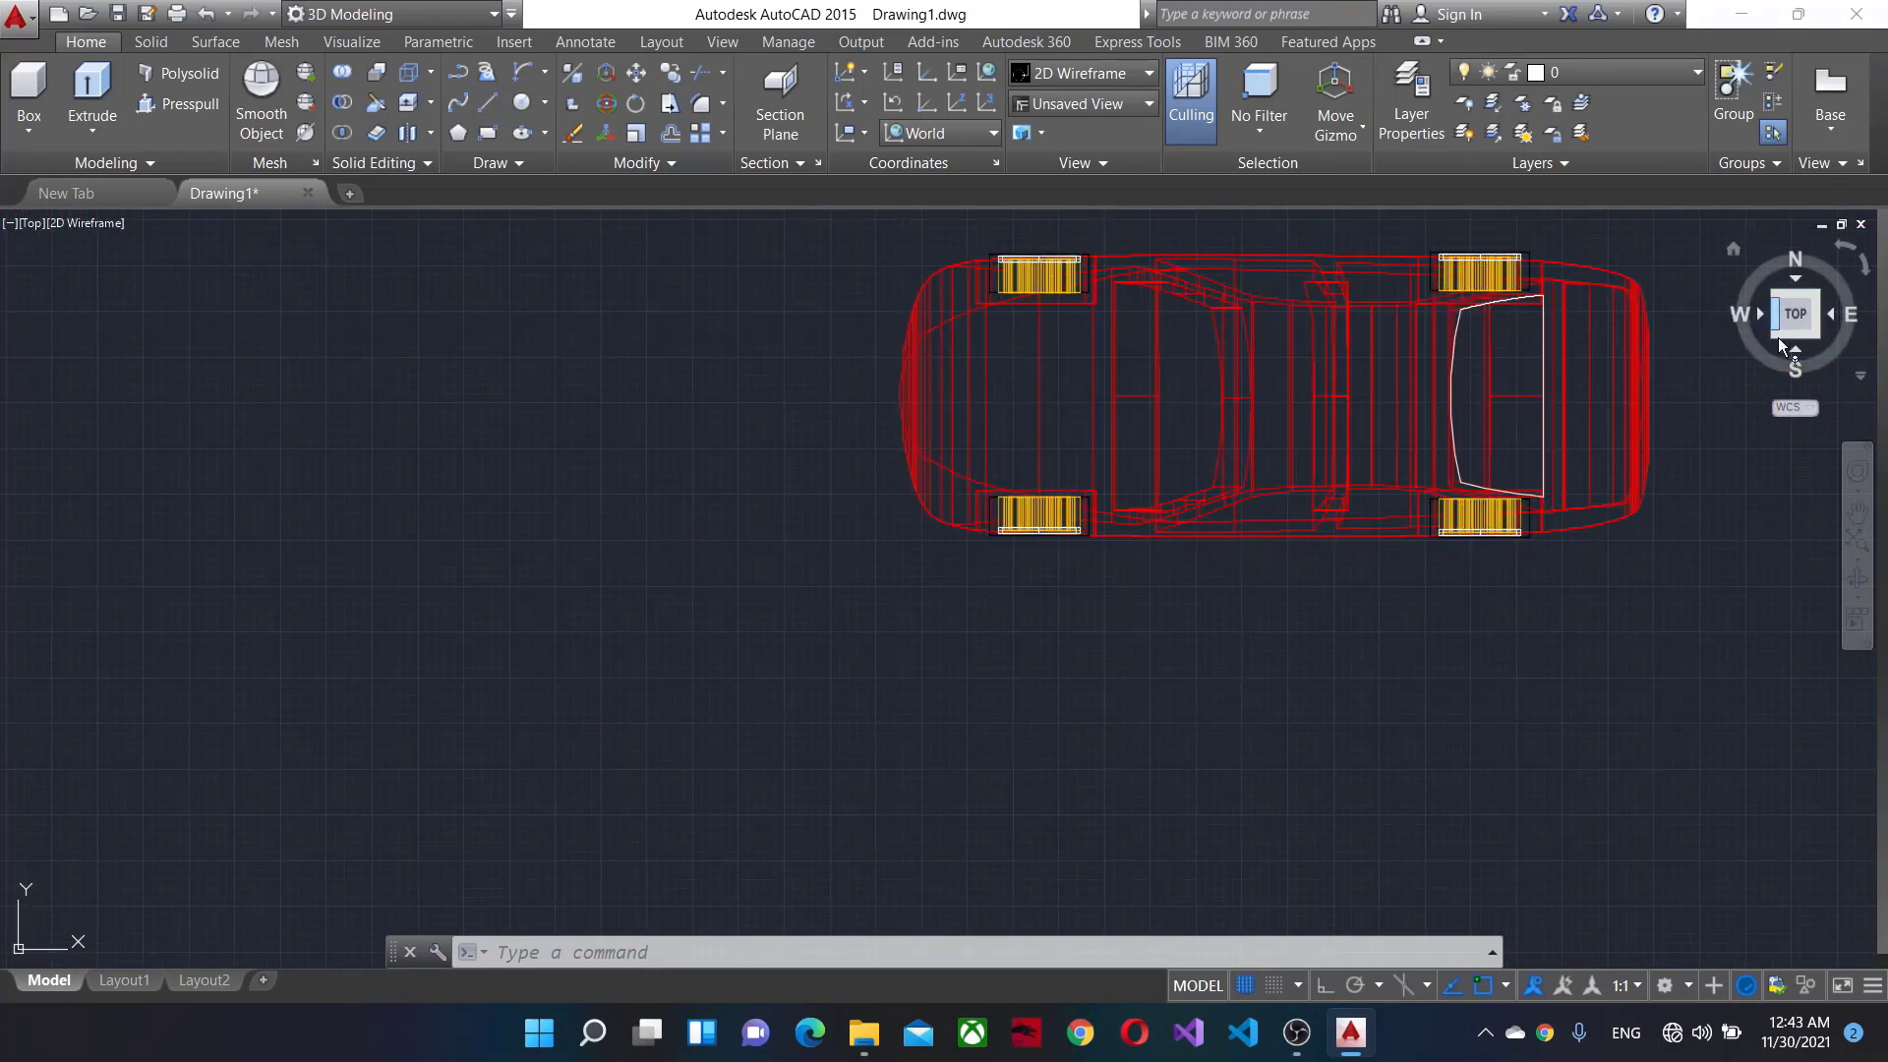
Switch to the SW Isometric view and zoom in on the car.
left_click(1778, 340)
scroll(1050, 469, "up", 5)
scroll(1033, 571, "up", 3)
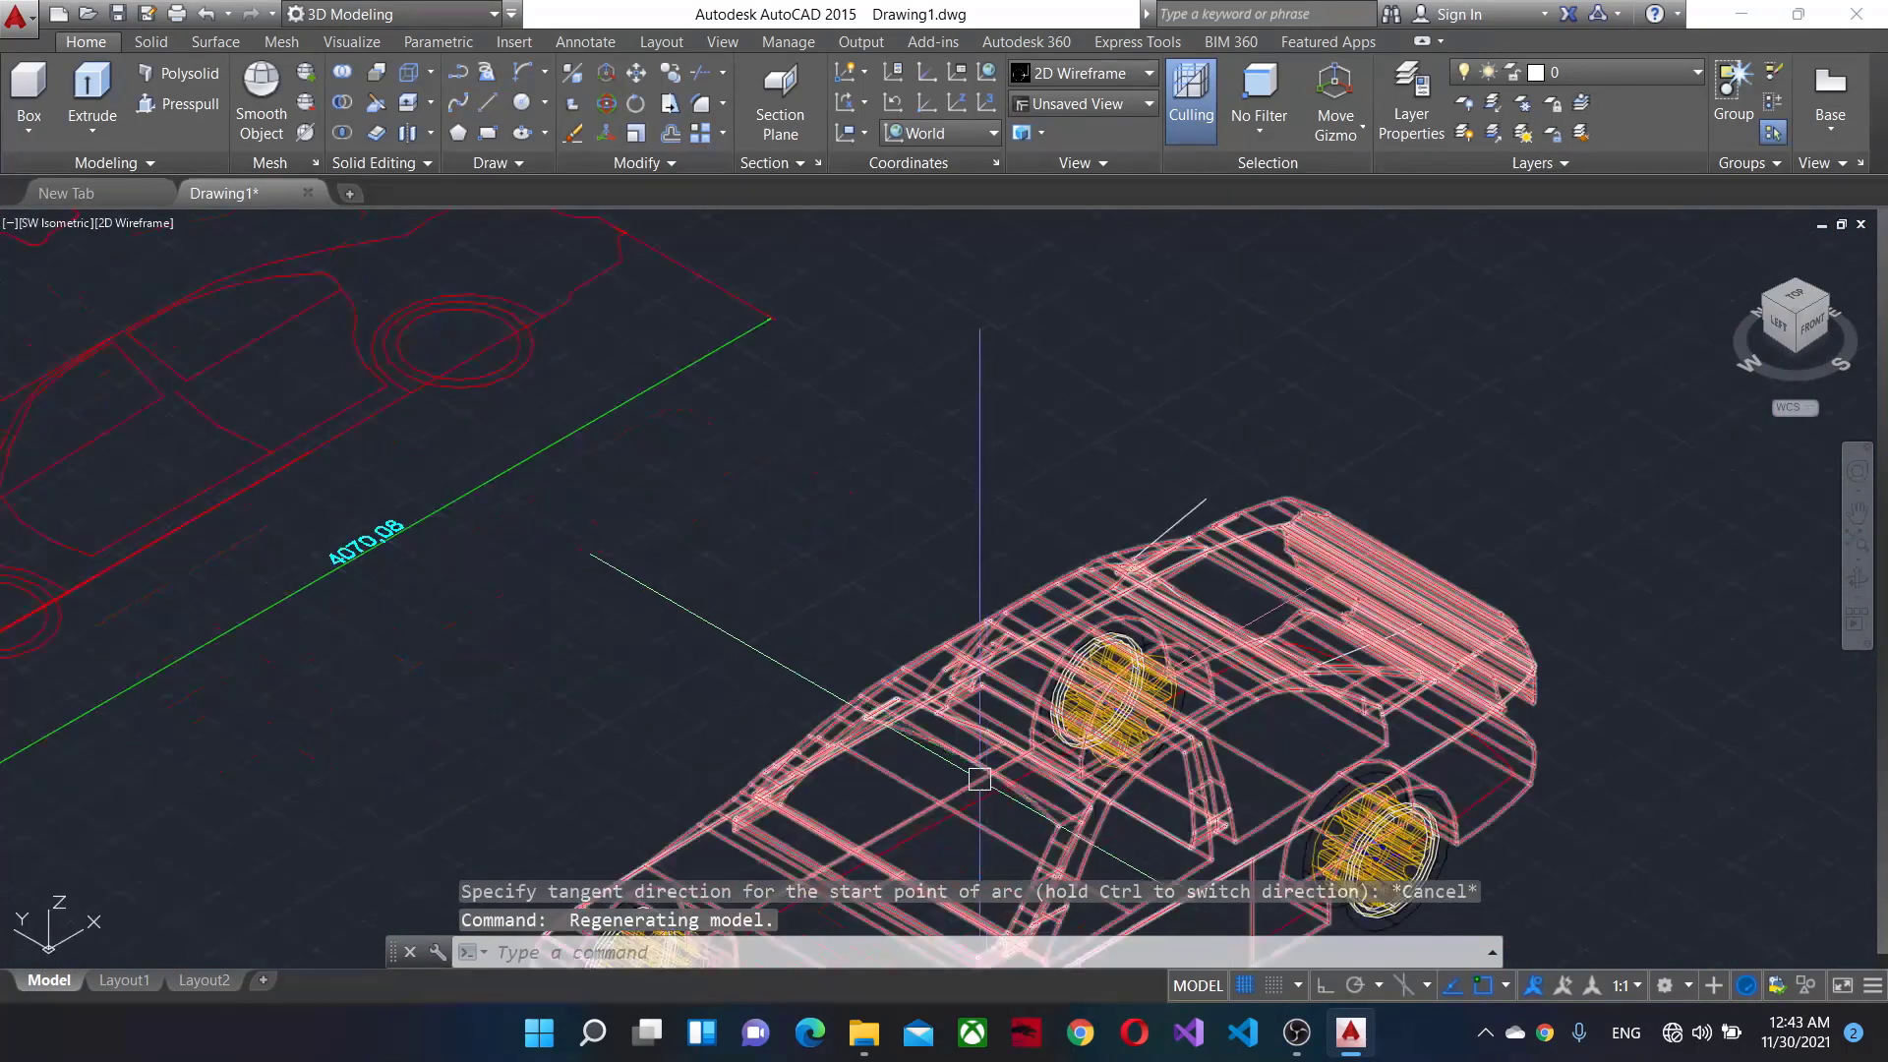
scroll(1025, 614, "up", 1)
scroll(750, 658, "up", 3)
scroll(885, 422, "up", 3)
scroll(746, 594, "up", 2)
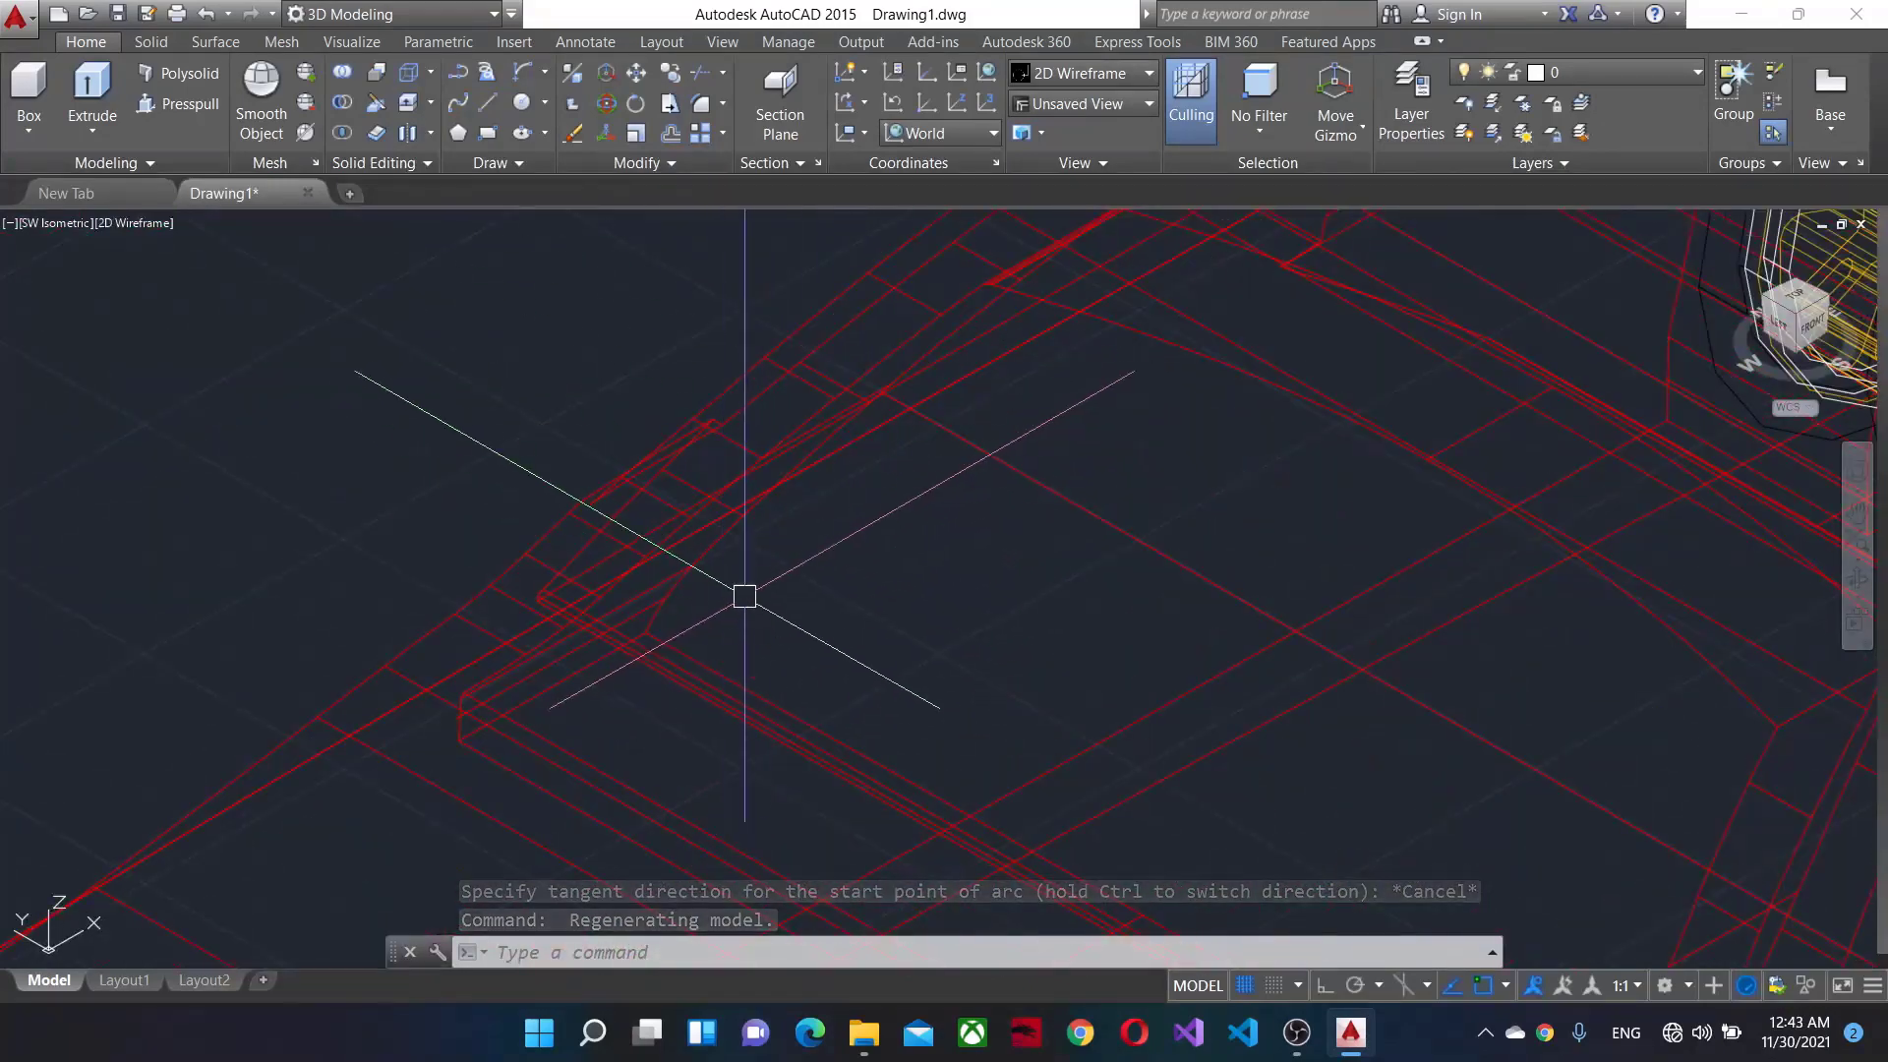
scroll(1015, 267, "up", 2)
Start a new arc with its start point on the body edge in isometric view.
left_click(523, 71)
scroll(639, 688, "up", 2)
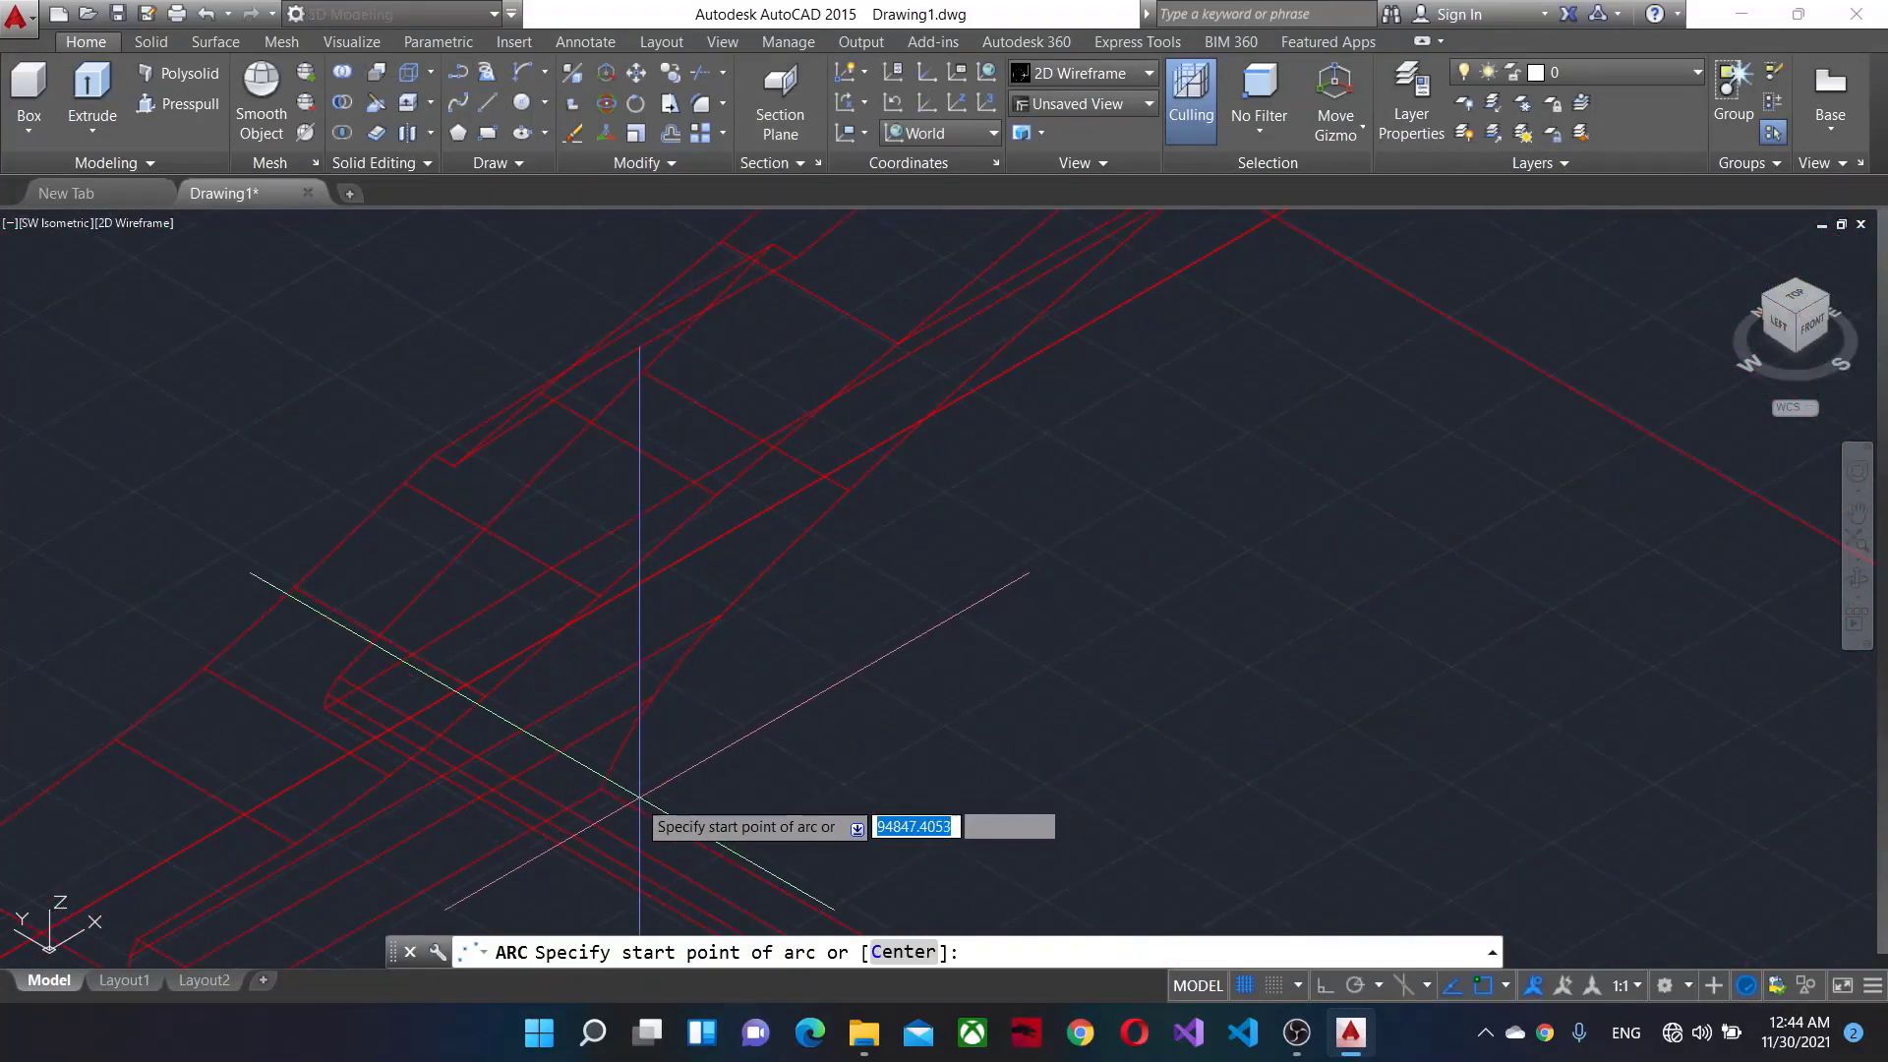
scroll(593, 784, "up", 2)
left_click(555, 764)
scroll(810, 708, "down", 2)
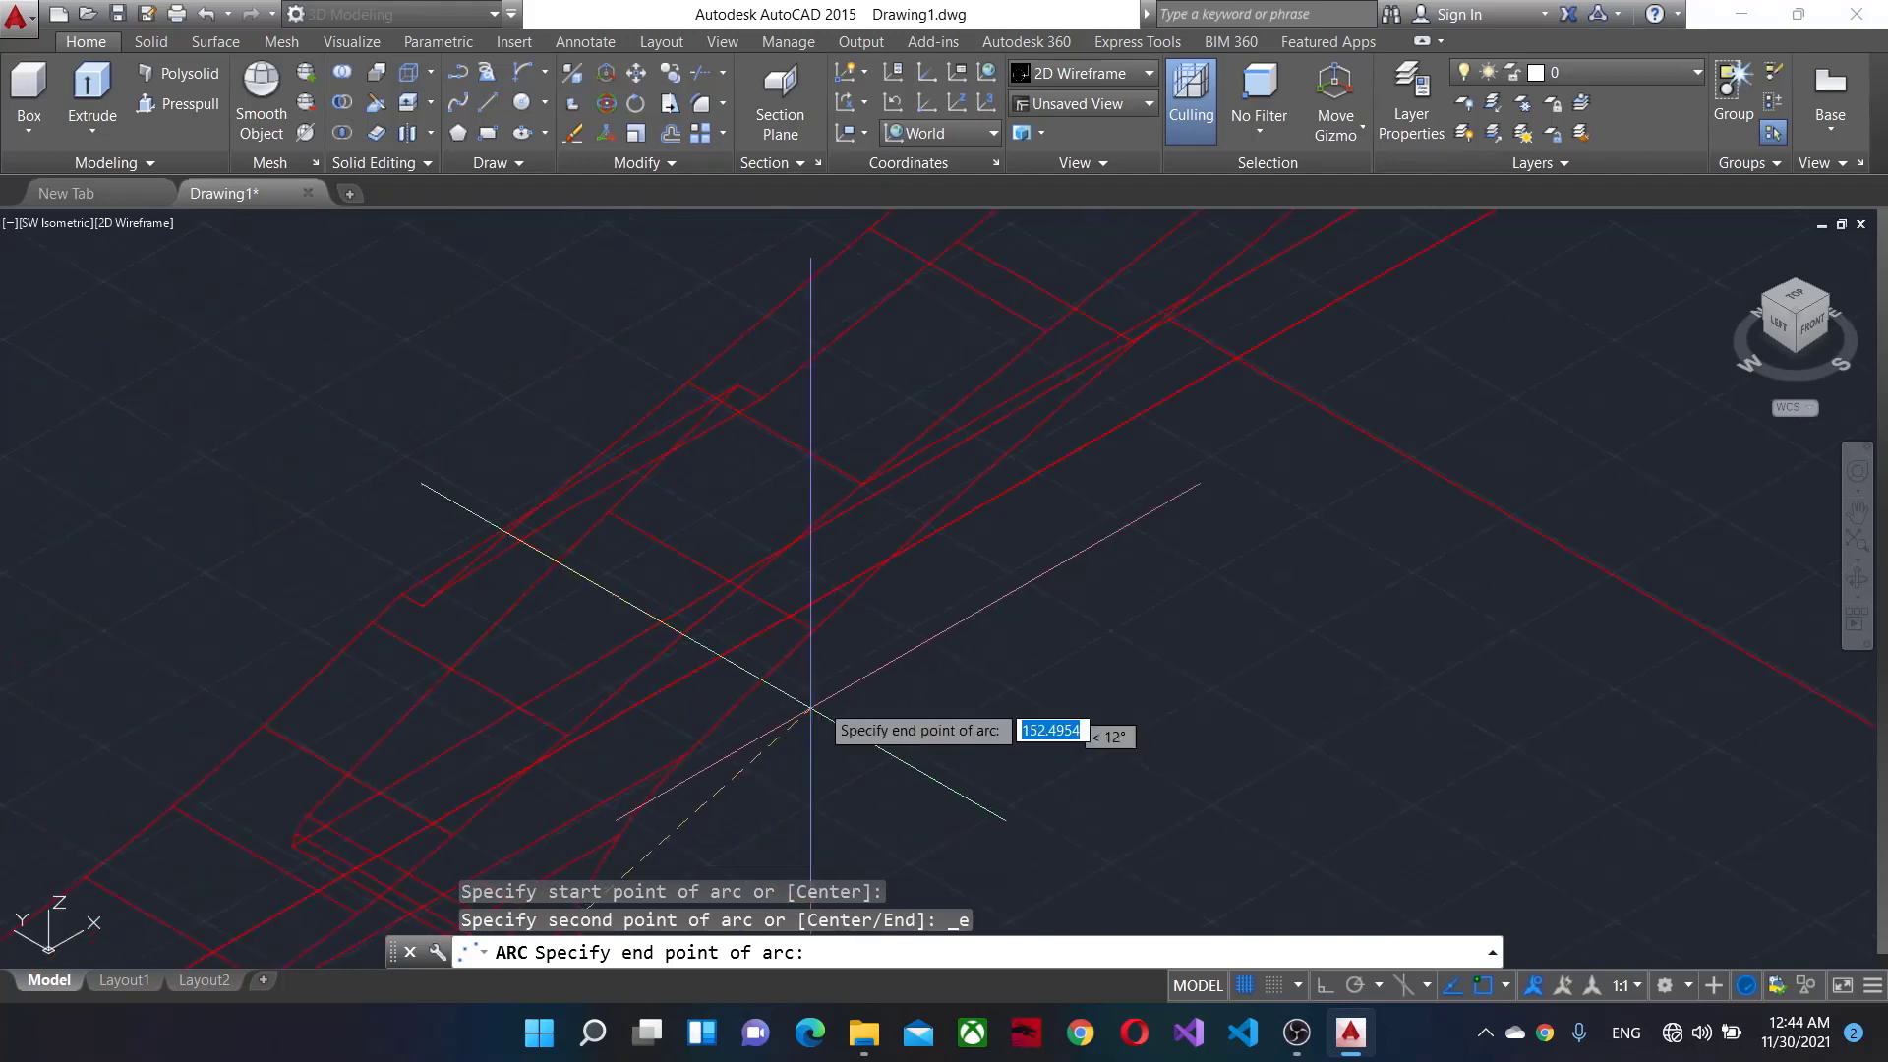
scroll(1141, 364, "down", 3)
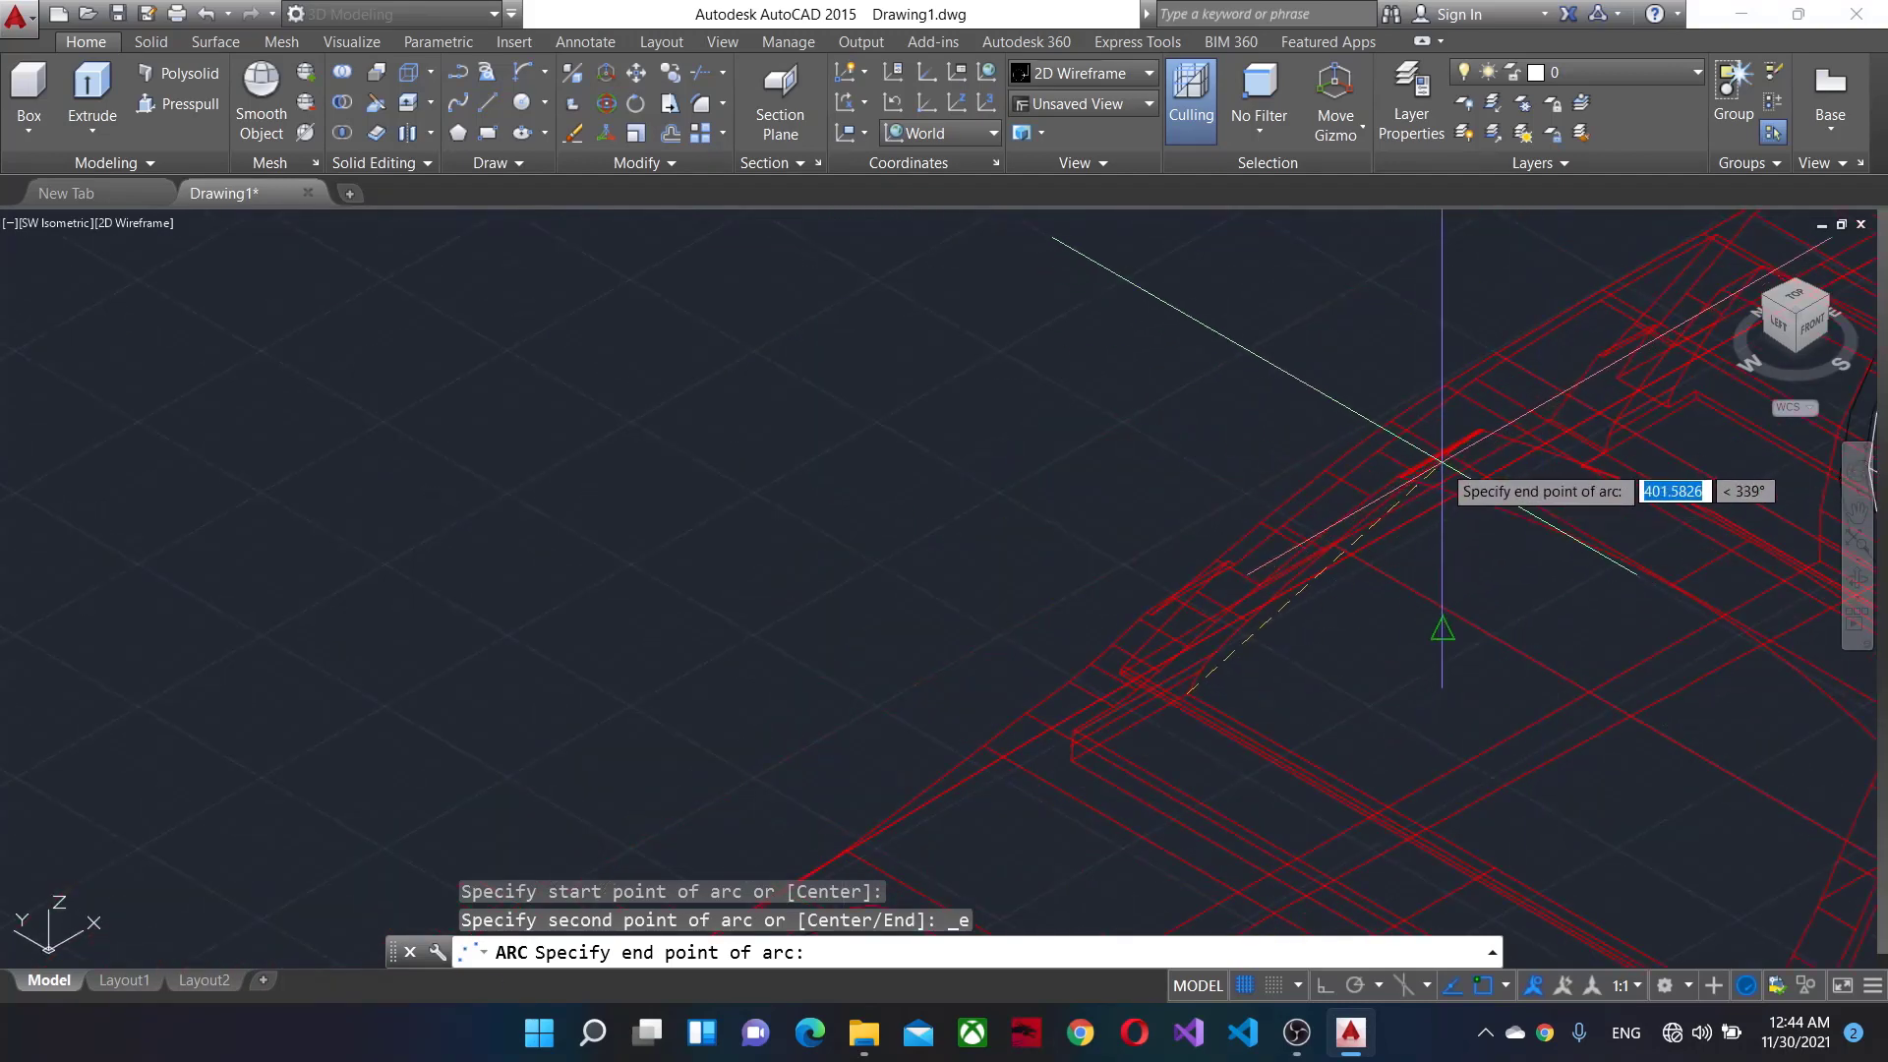
scroll(1226, 760, "up", 2)
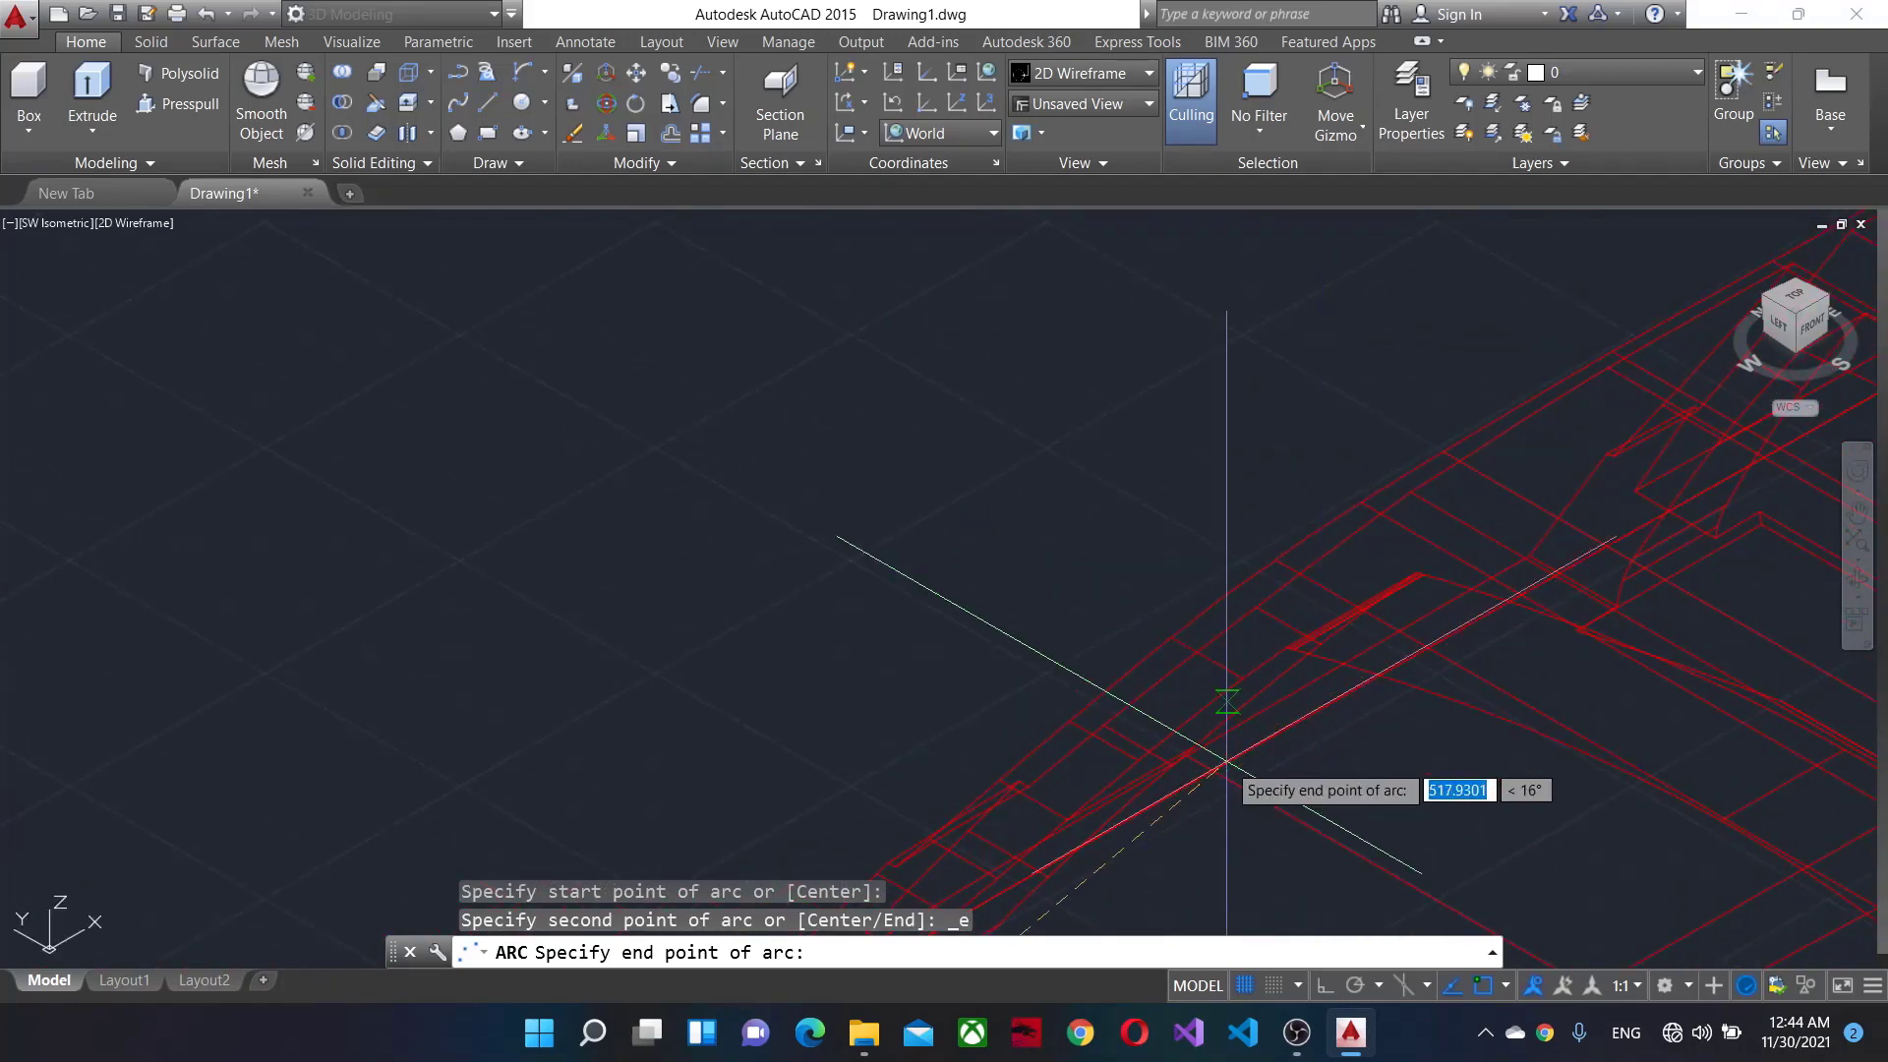
scroll(1323, 640, "up", 2)
scroll(1229, 718, "down", 2)
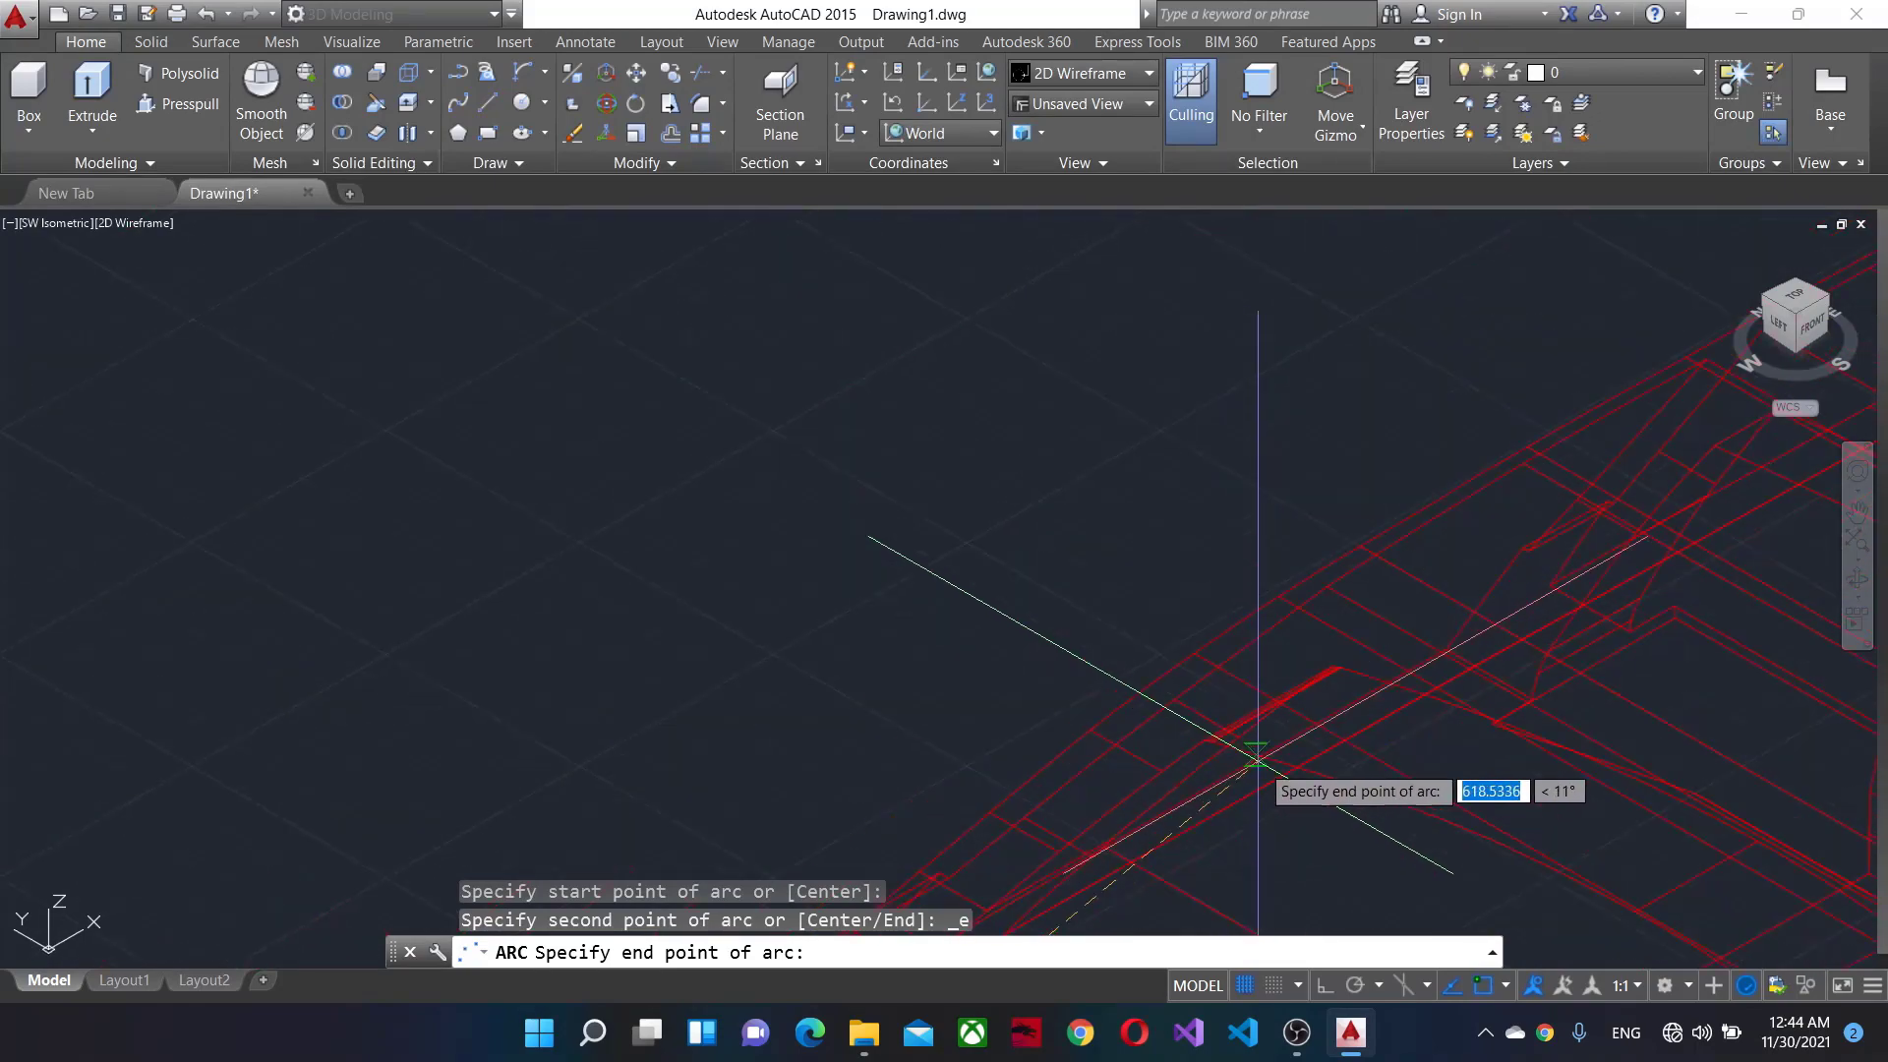
scroll(1308, 590, "up", 2)
scroll(1223, 611, "down", 2)
scroll(1237, 518, "up", 2)
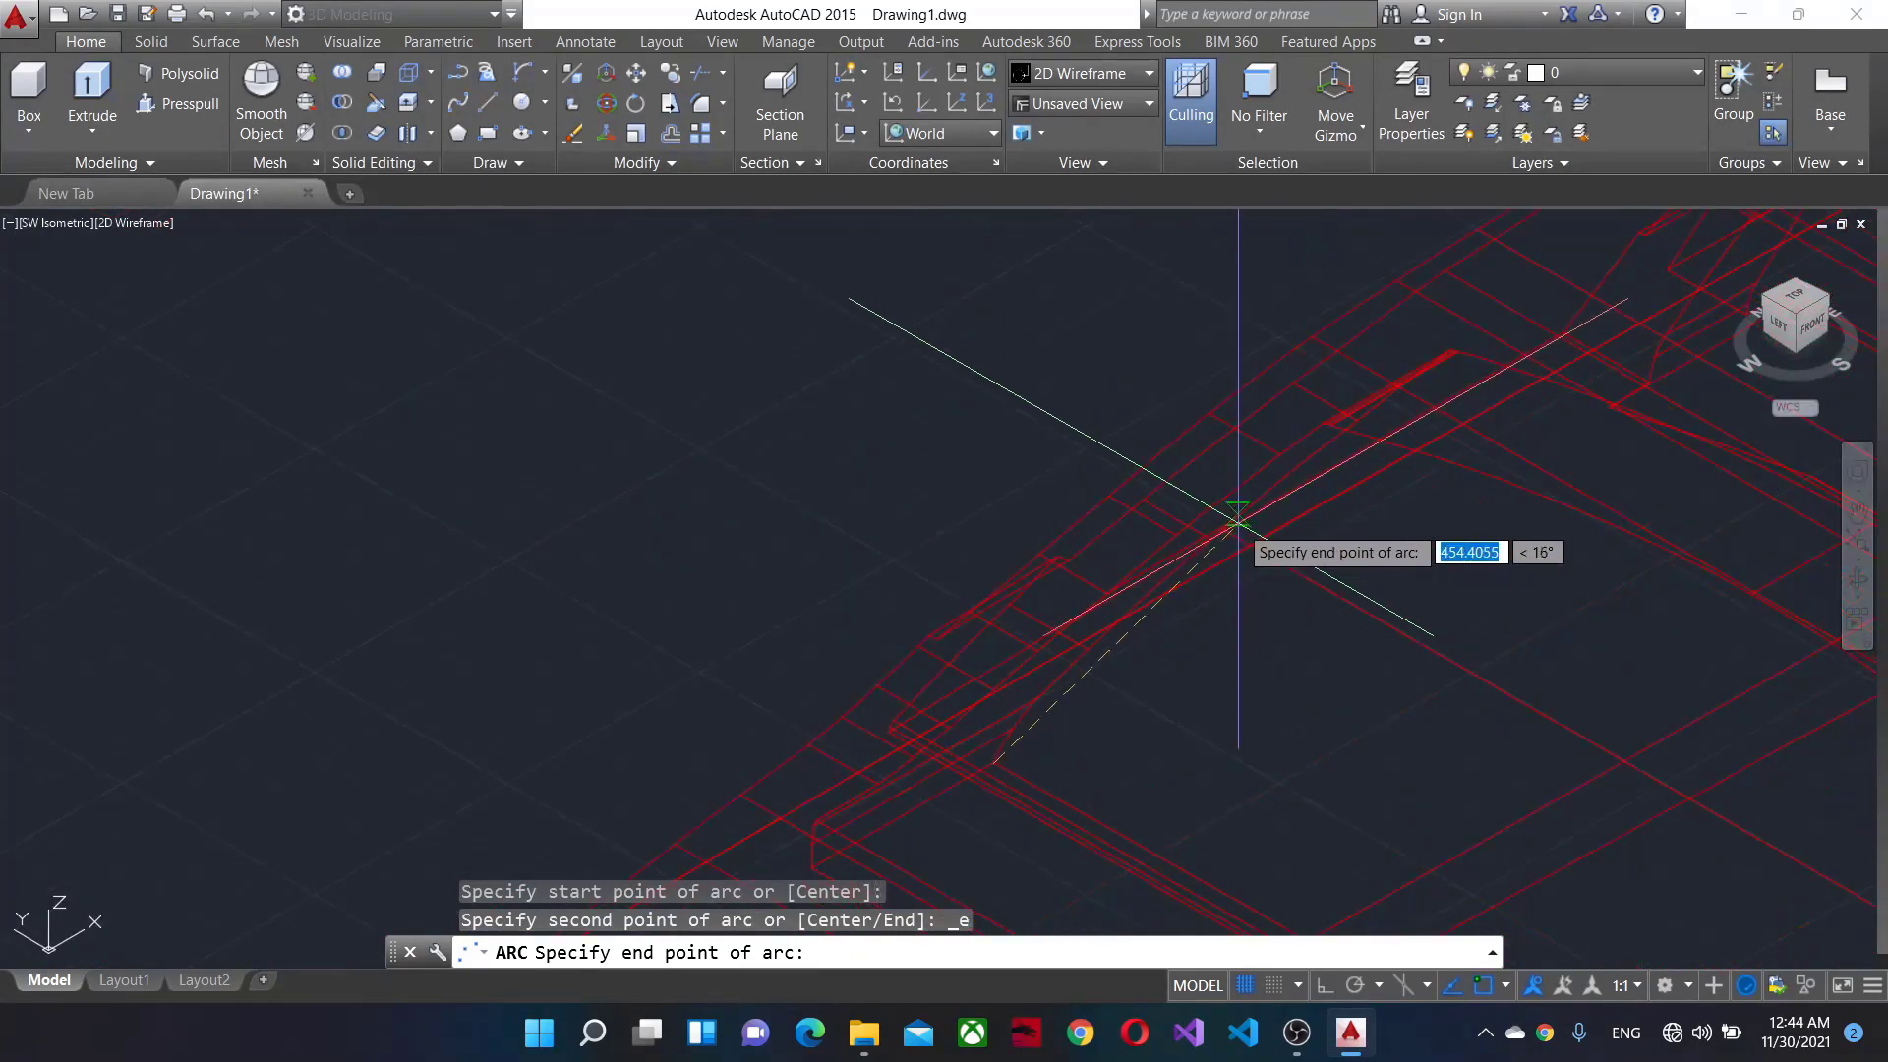
scroll(1308, 482, "up", 2)
middle_click_drag(1072, 779, 1096, 774)
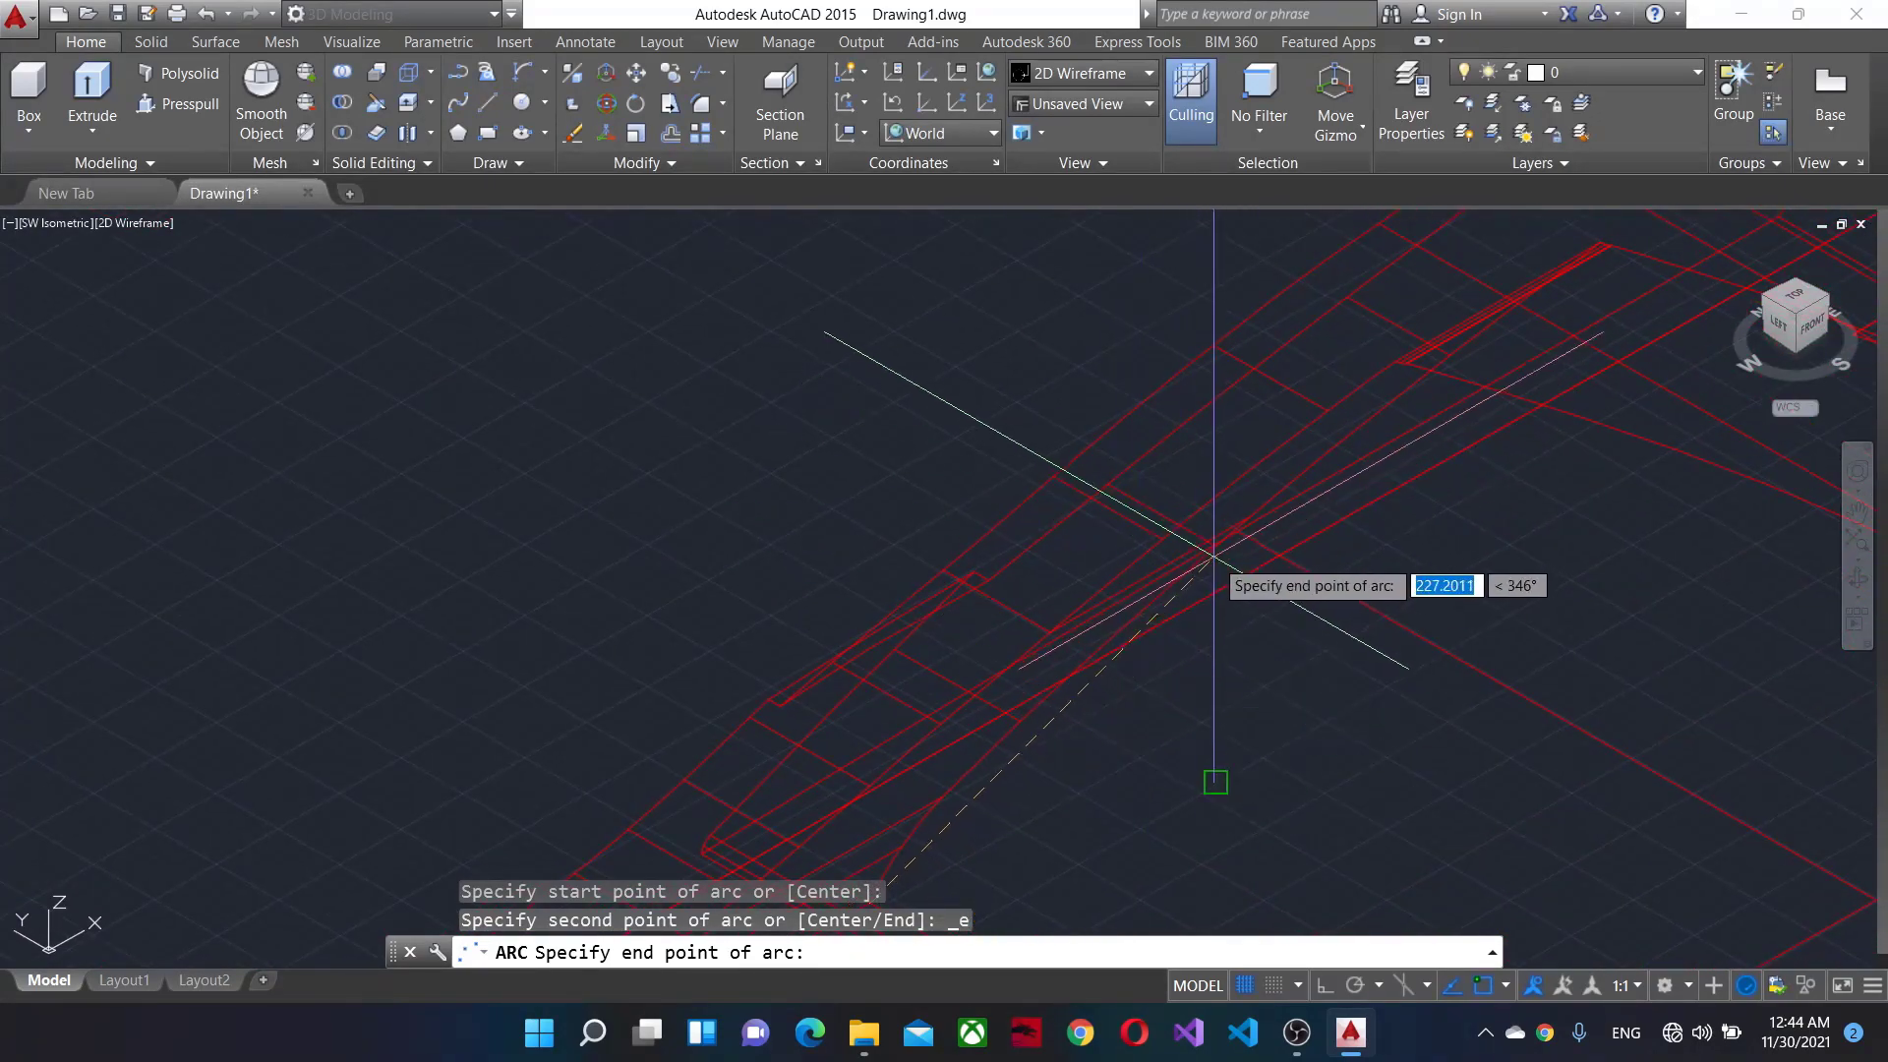
scroll(1294, 519, "up", 2)
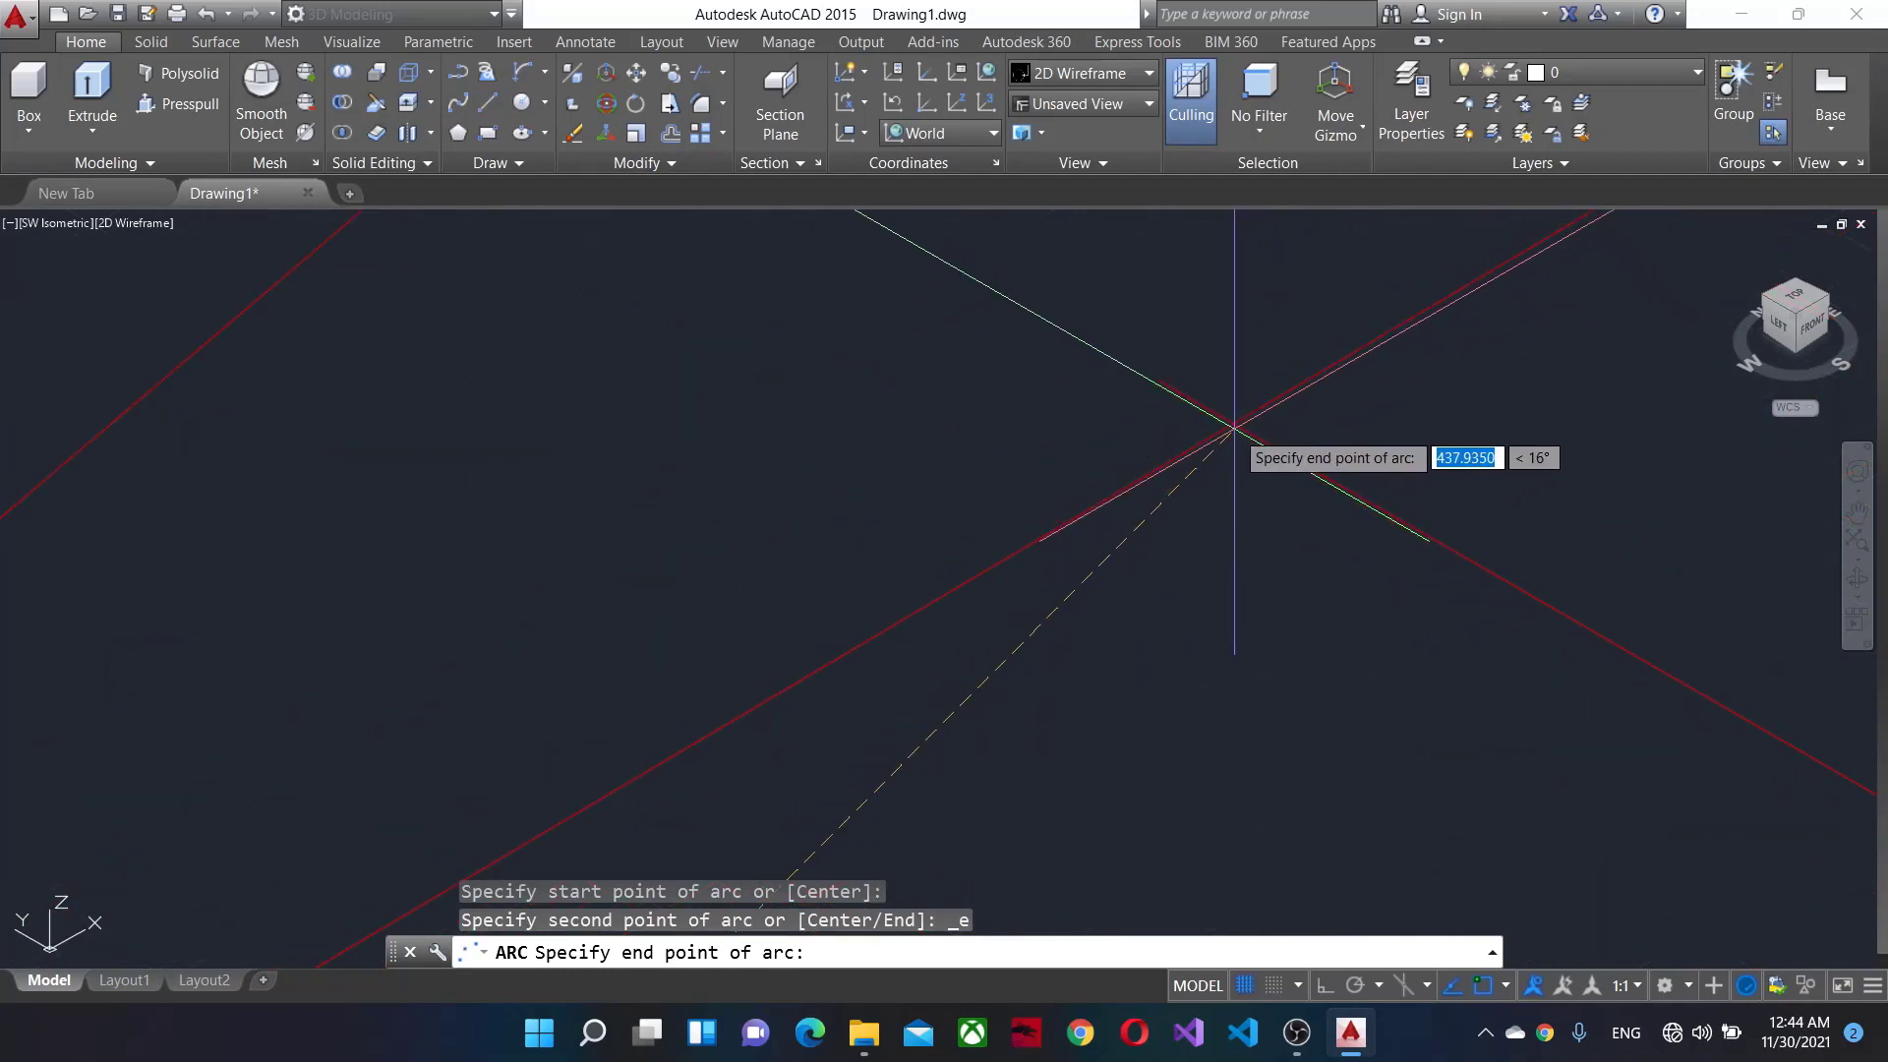
scroll(1224, 409, "up", 1)
Cancel the unfinished arc and begin a new one.
key("Escape")
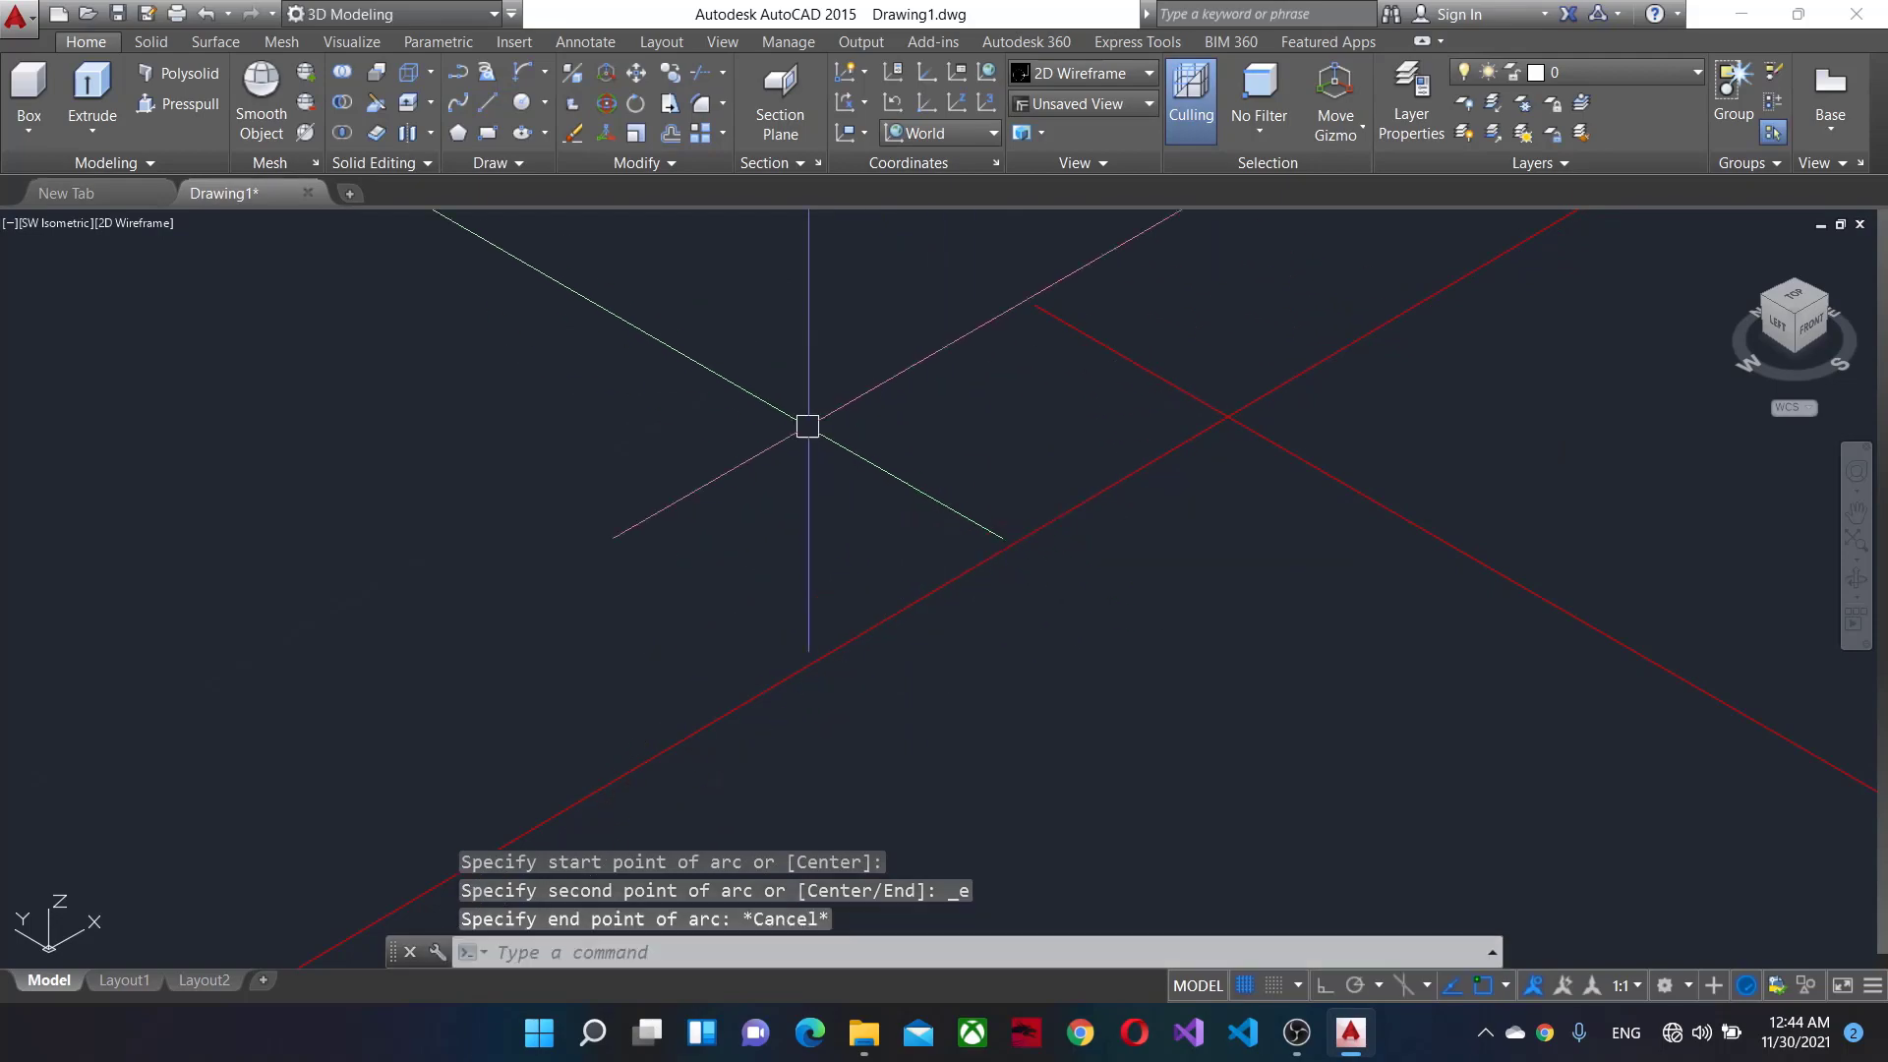
left_click(521, 72)
scroll(1391, 539, "down", 1)
scroll(1517, 540, "down", 1)
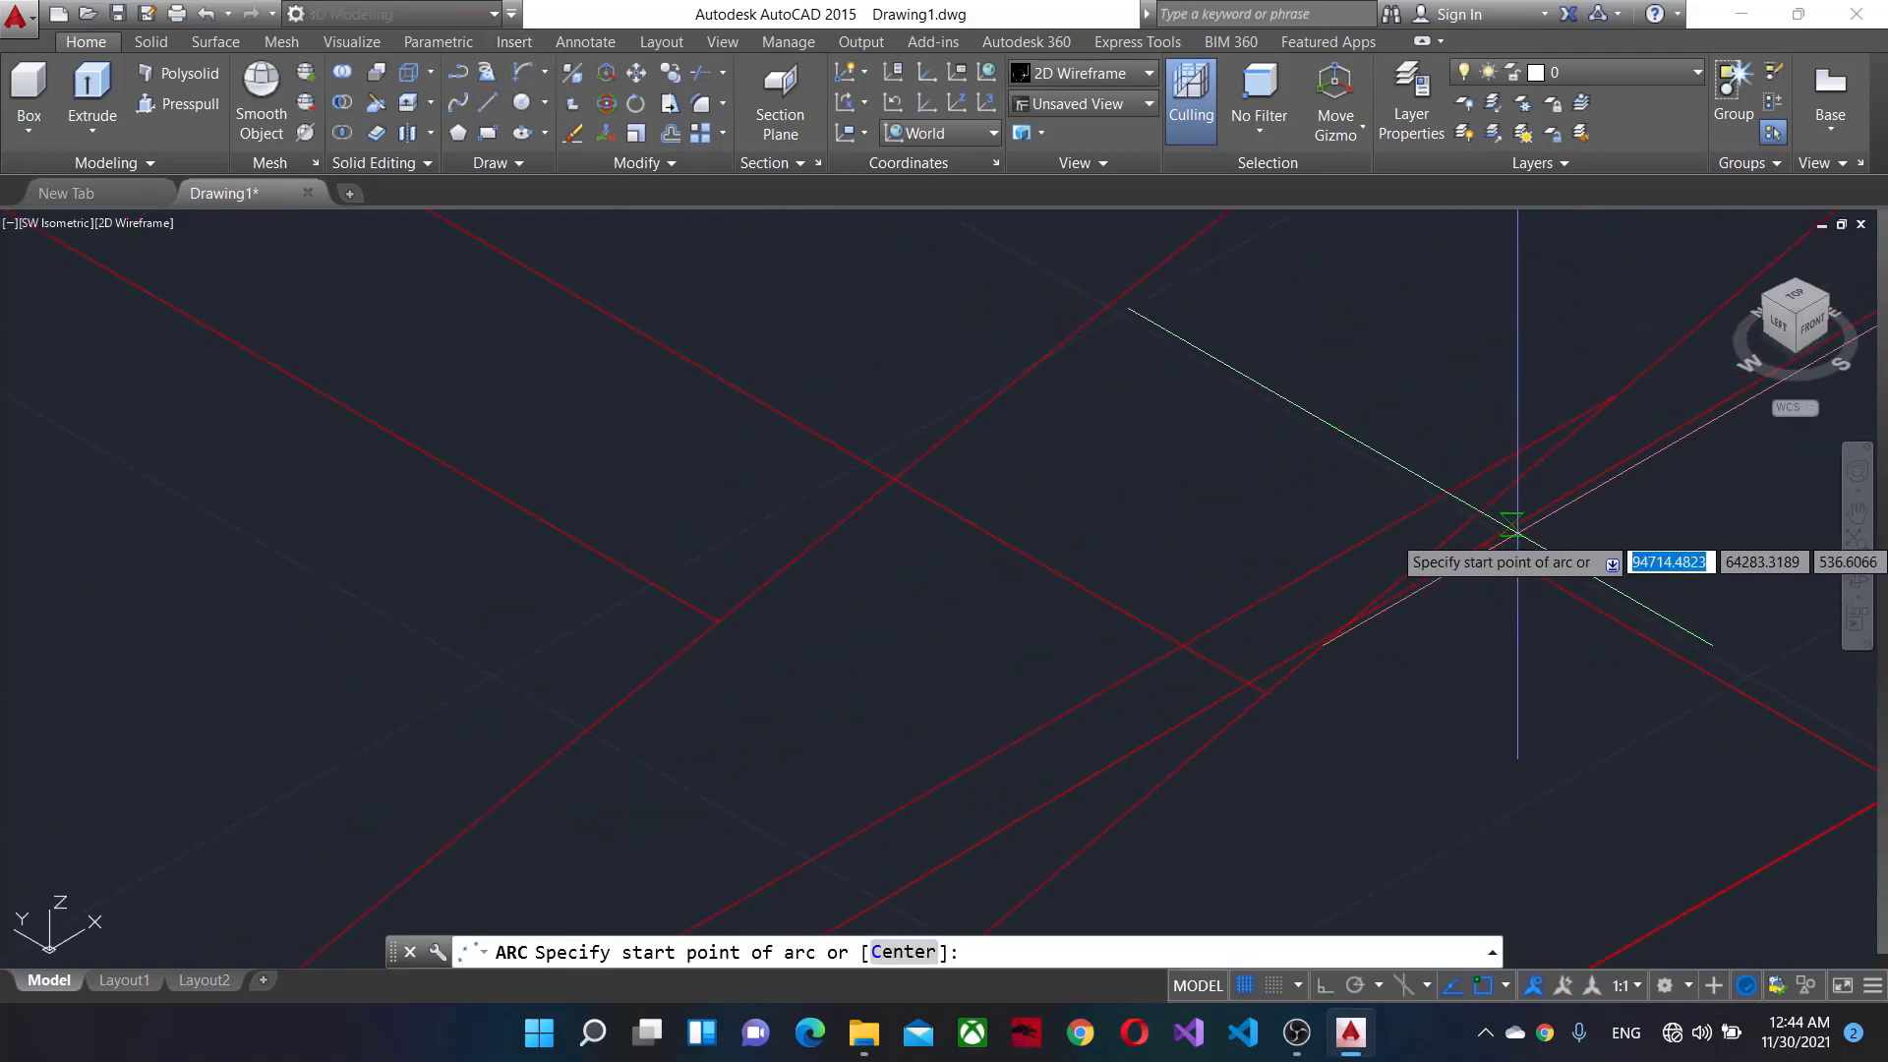
scroll(1570, 639, "down", 1)
scroll(866, 518, "down", 2)
scroll(1240, 758, "up", 1)
scroll(1157, 776, "up", 2)
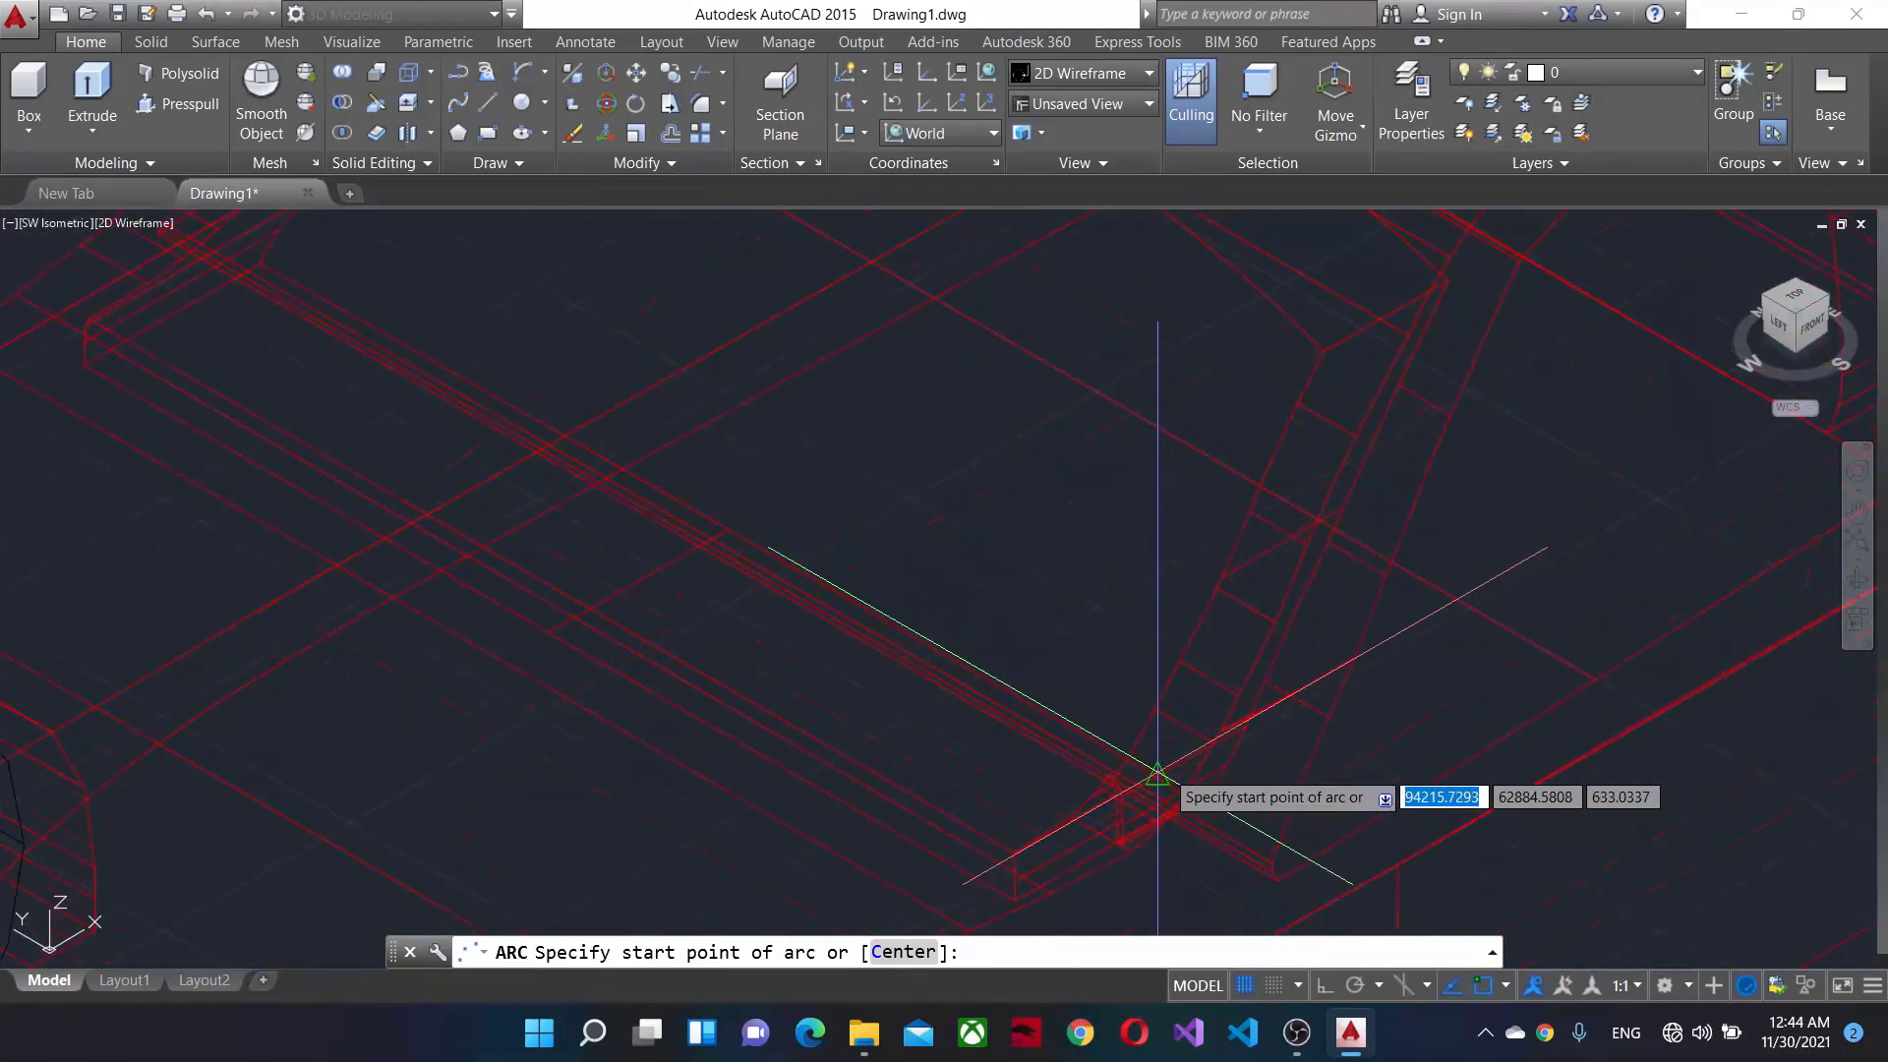
scroll(1151, 760, "up", 3)
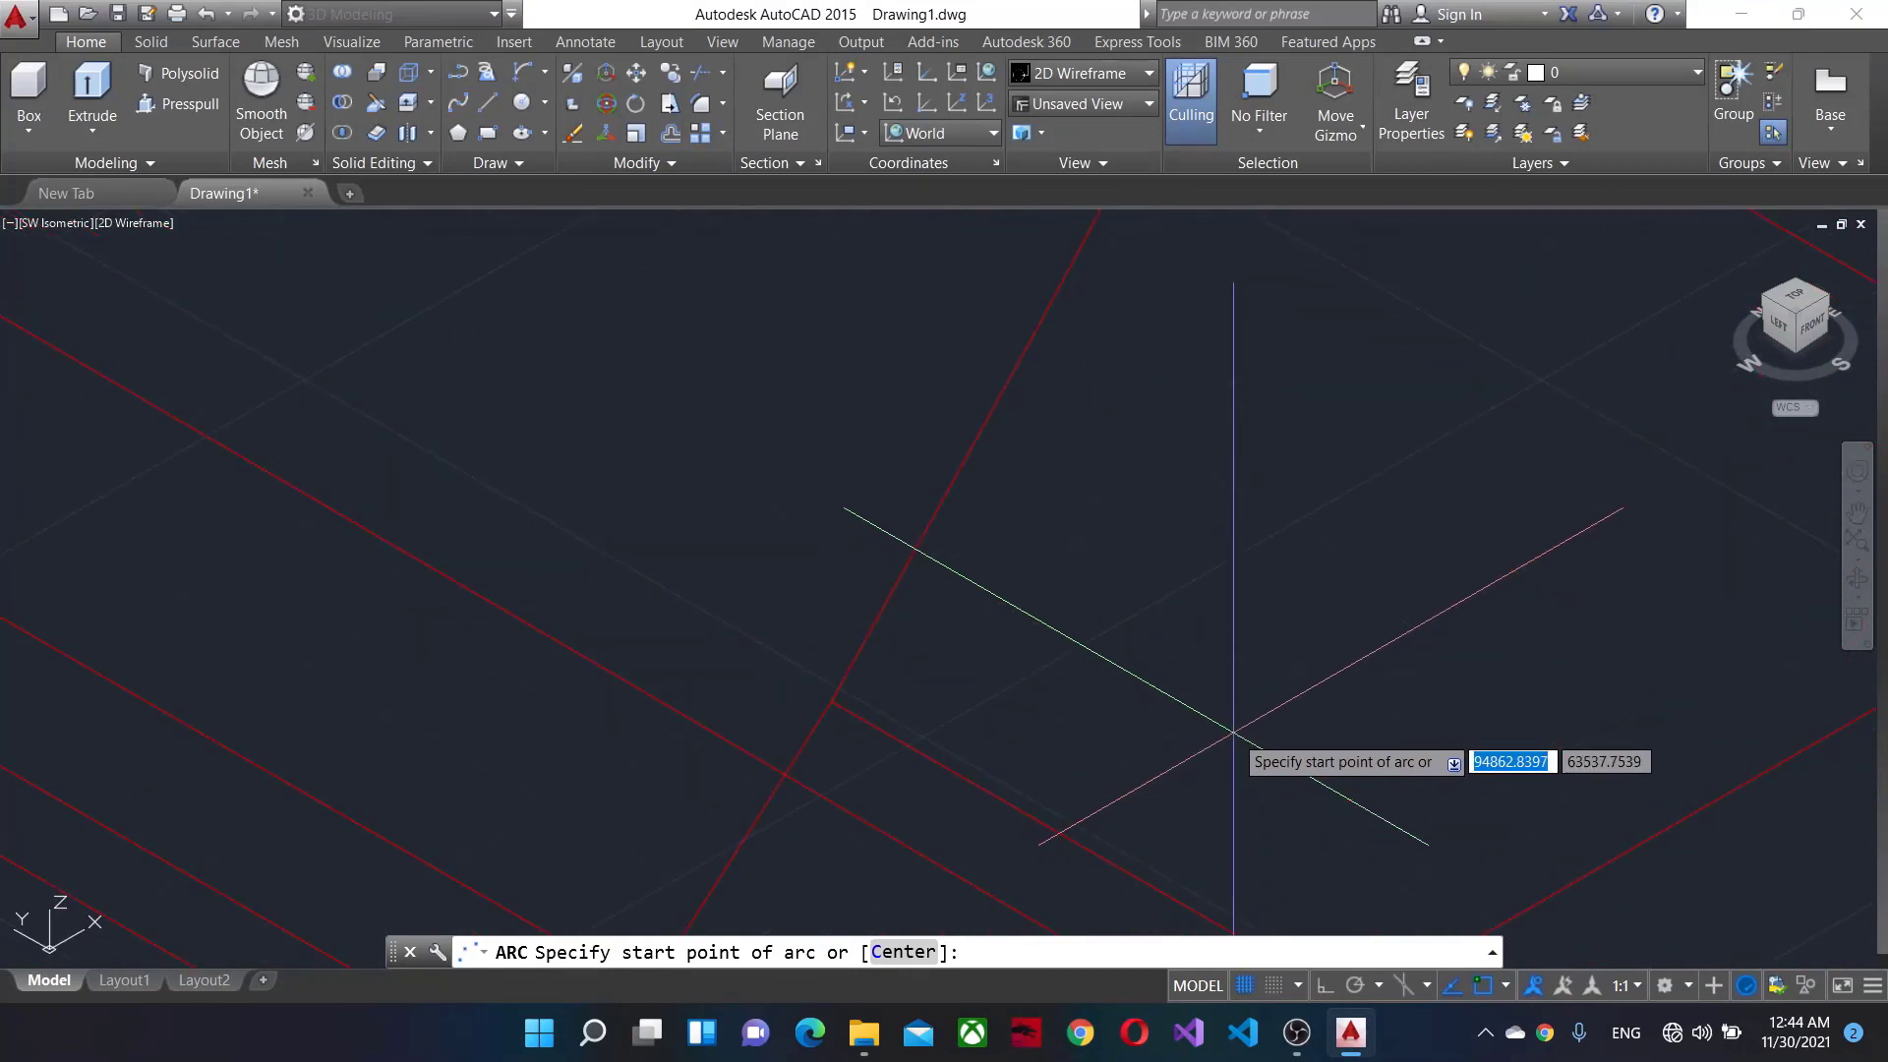
Draw an arc from the line intersection to its end point with a set tangent direction.
left_click(771, 771)
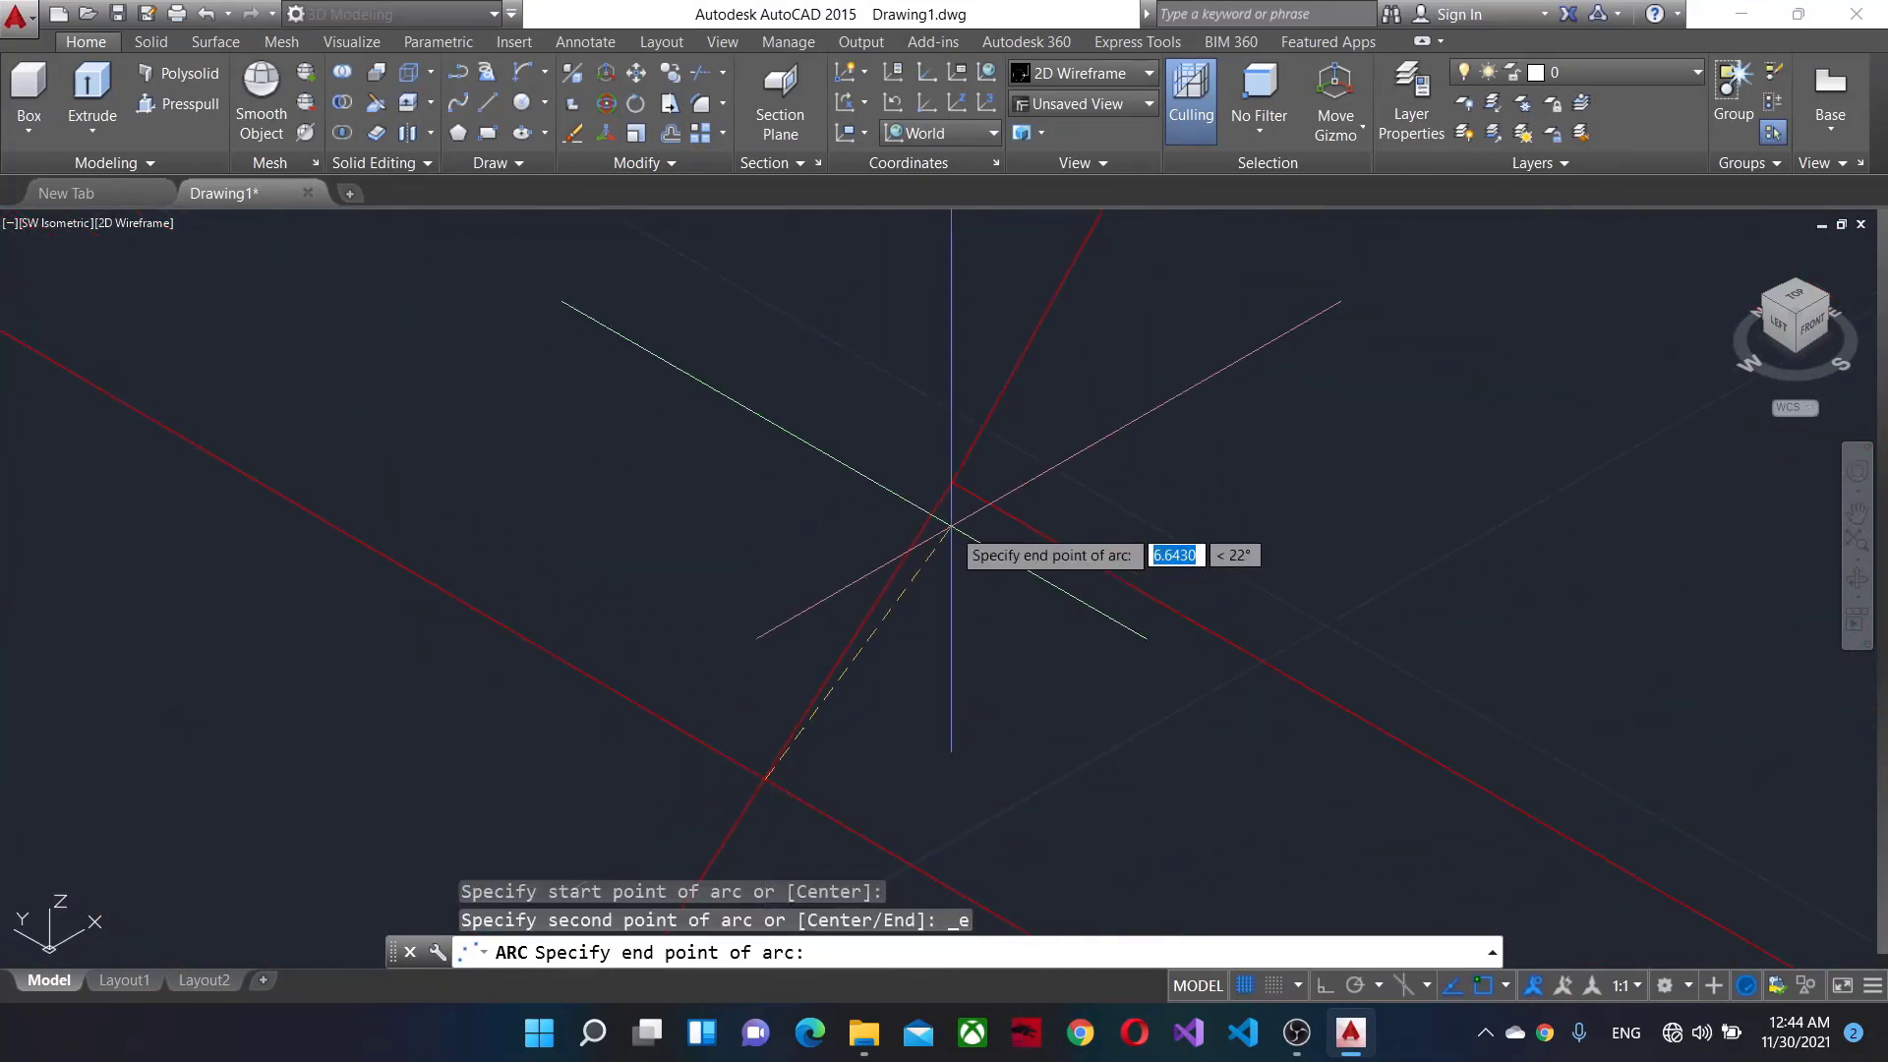
scroll(1159, 602, "up", 2)
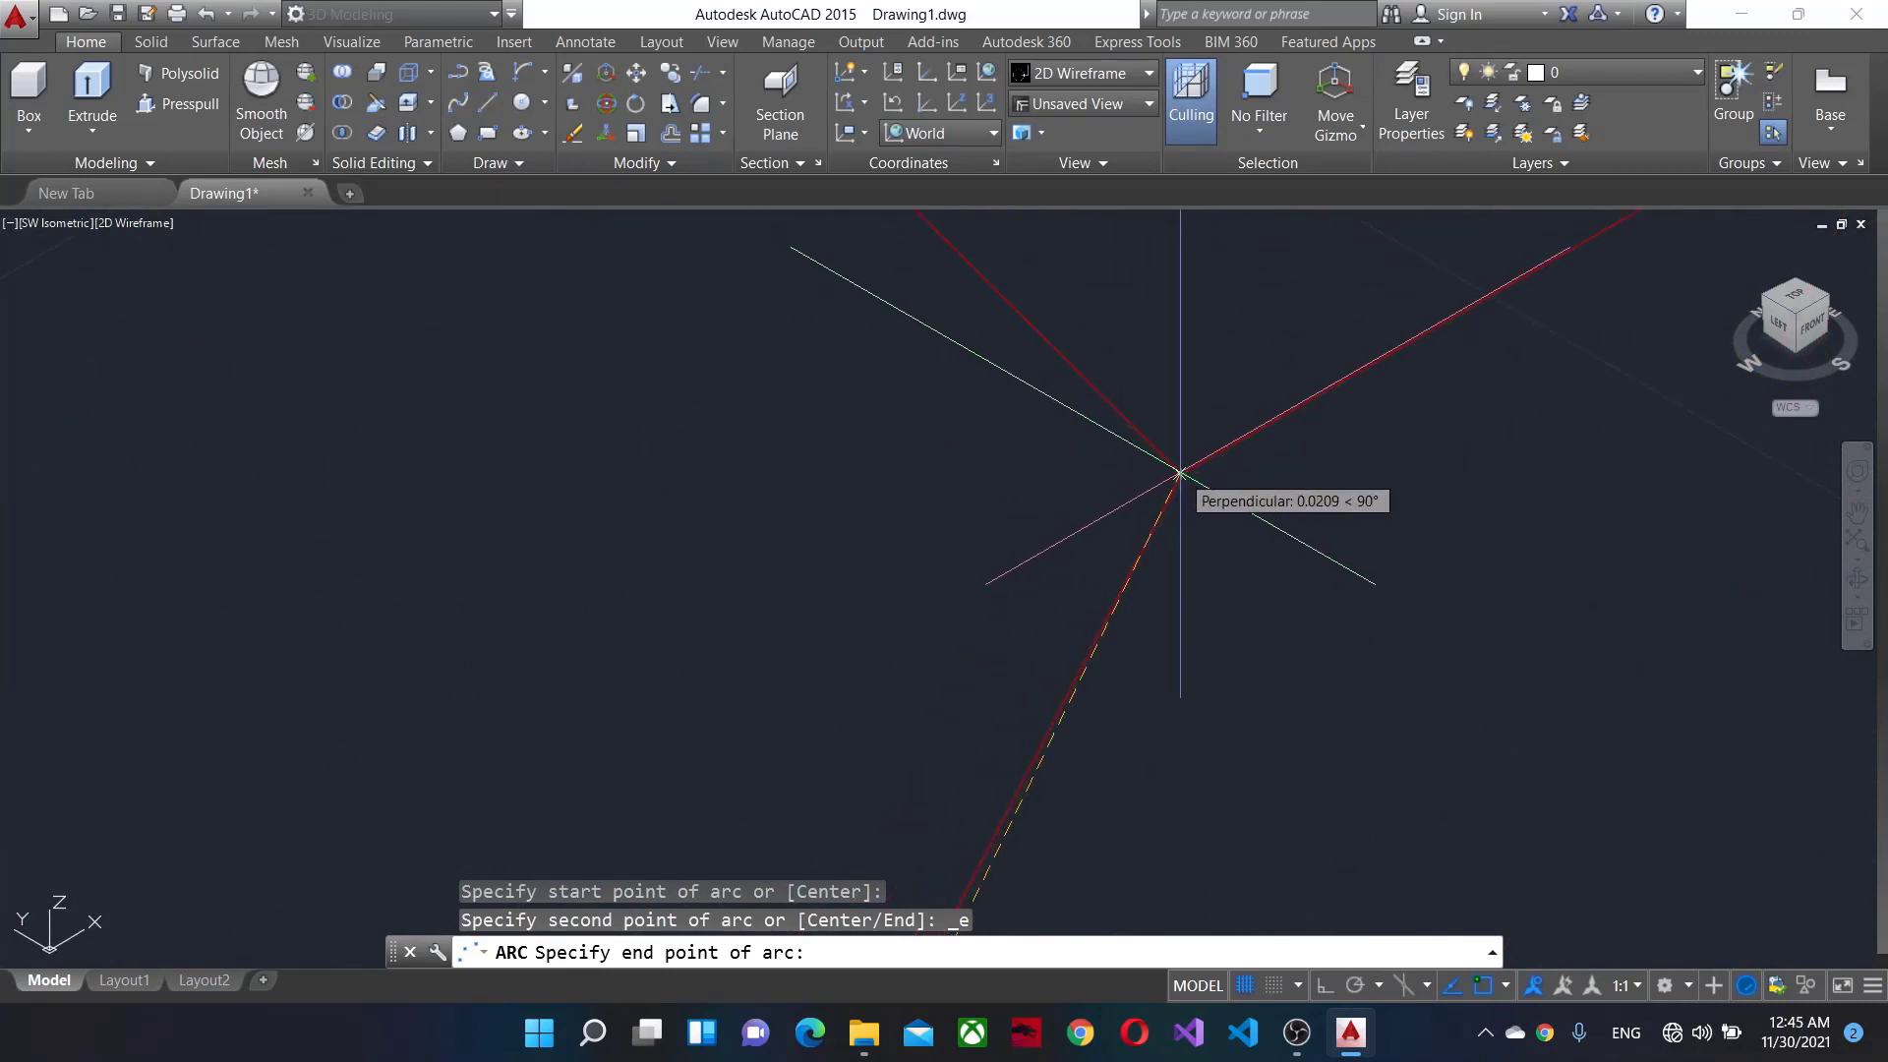
left_click(1168, 489)
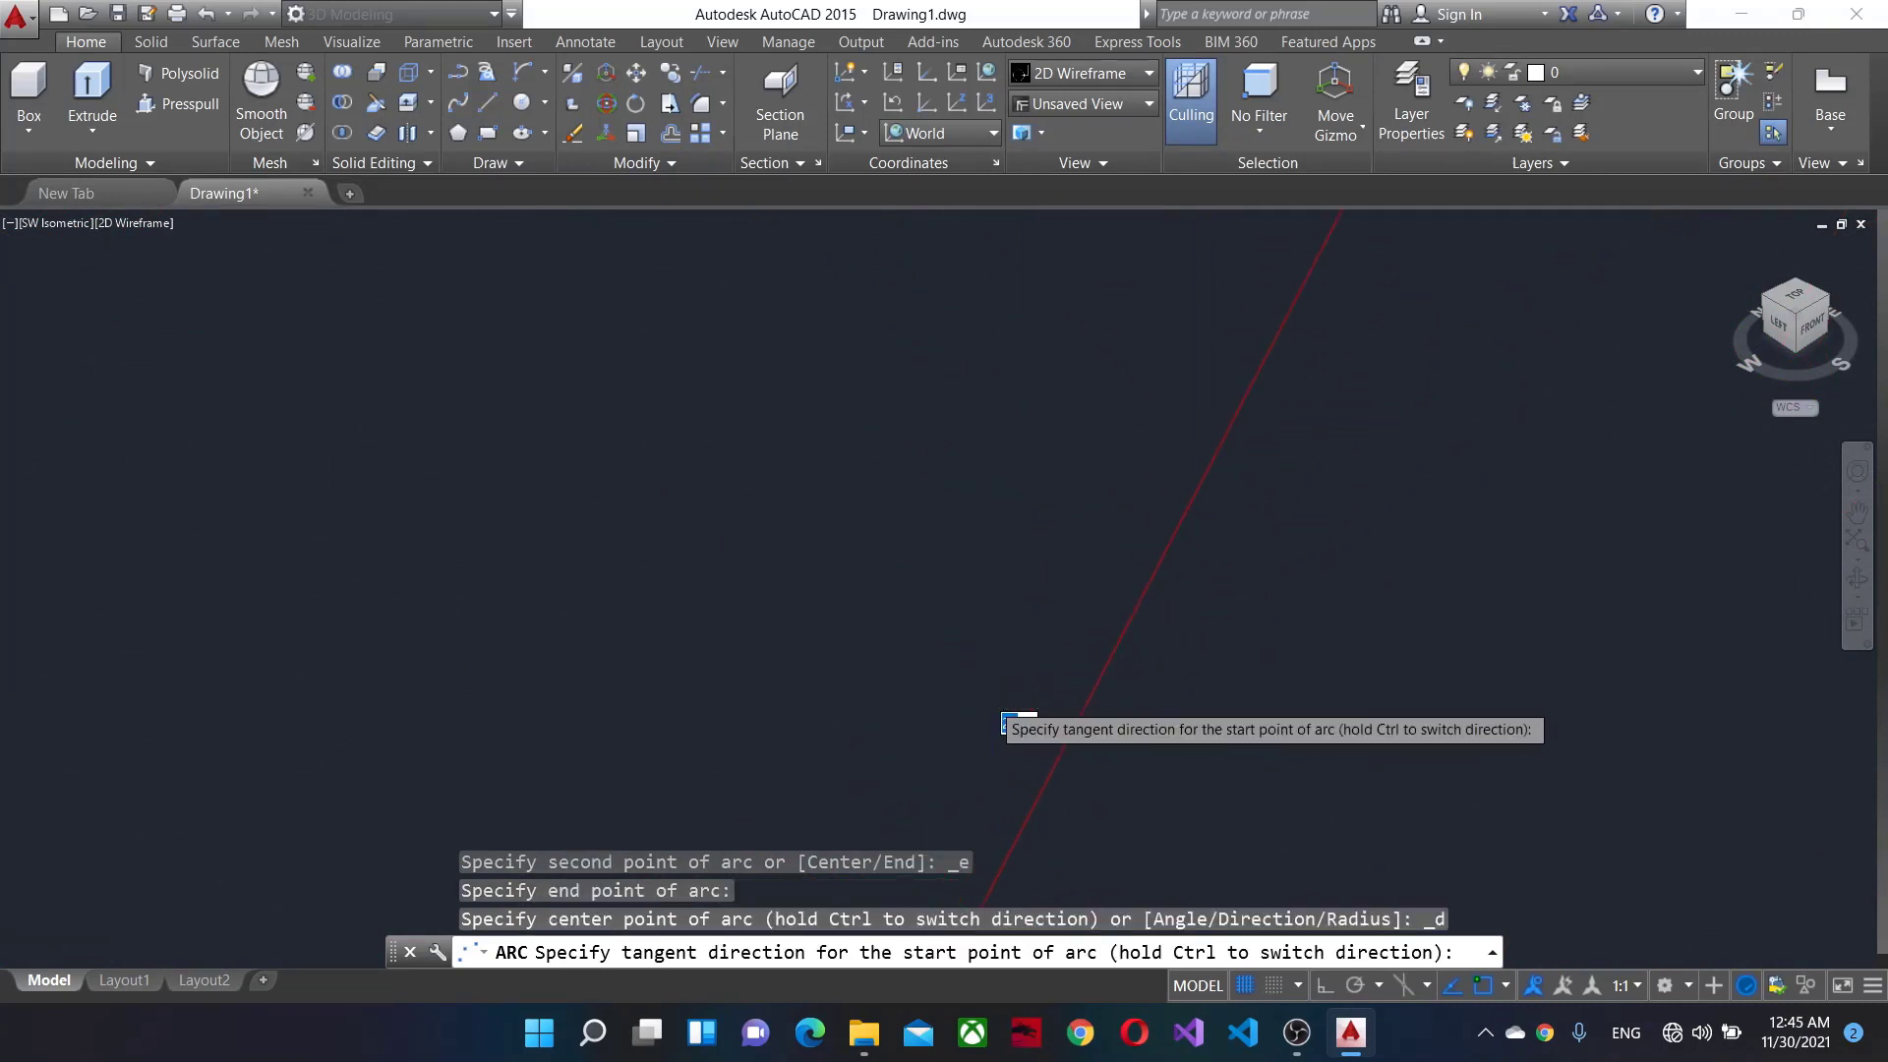
middle_click_drag(1180, 505, 1090, 719)
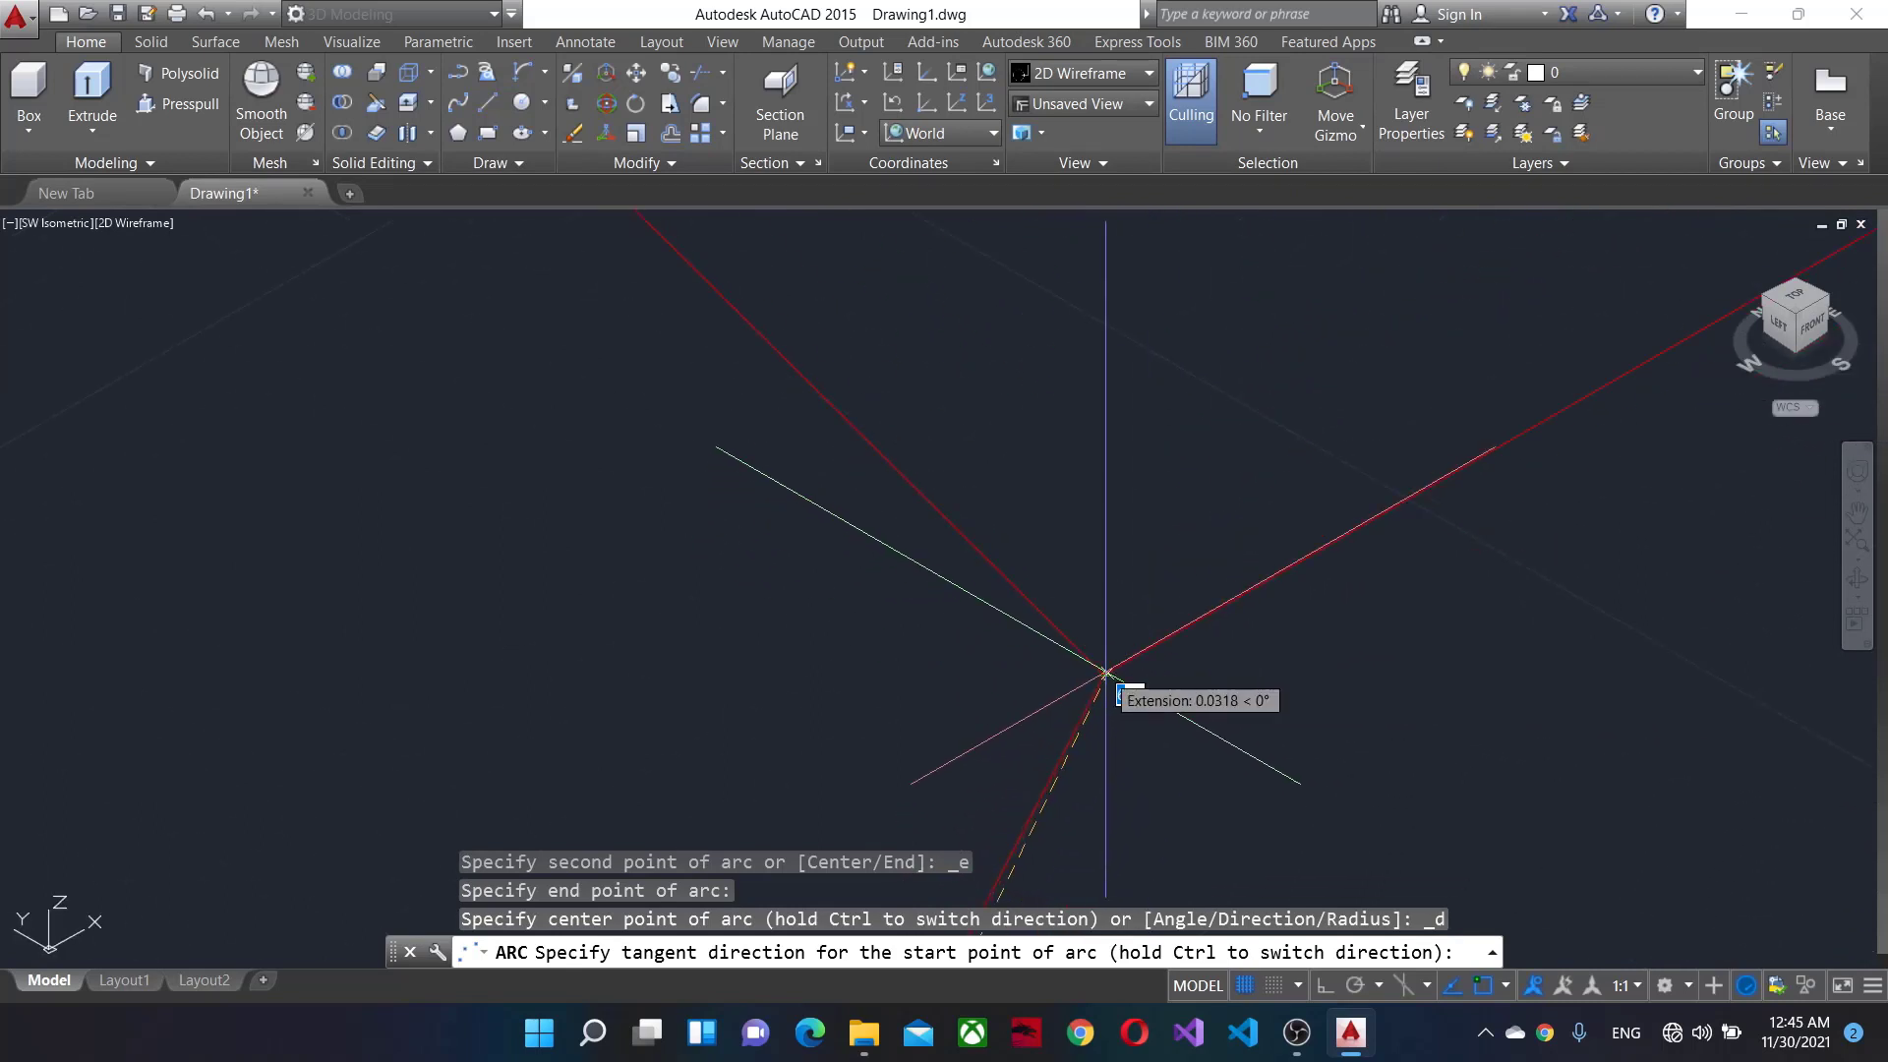
left_click(1191, 669)
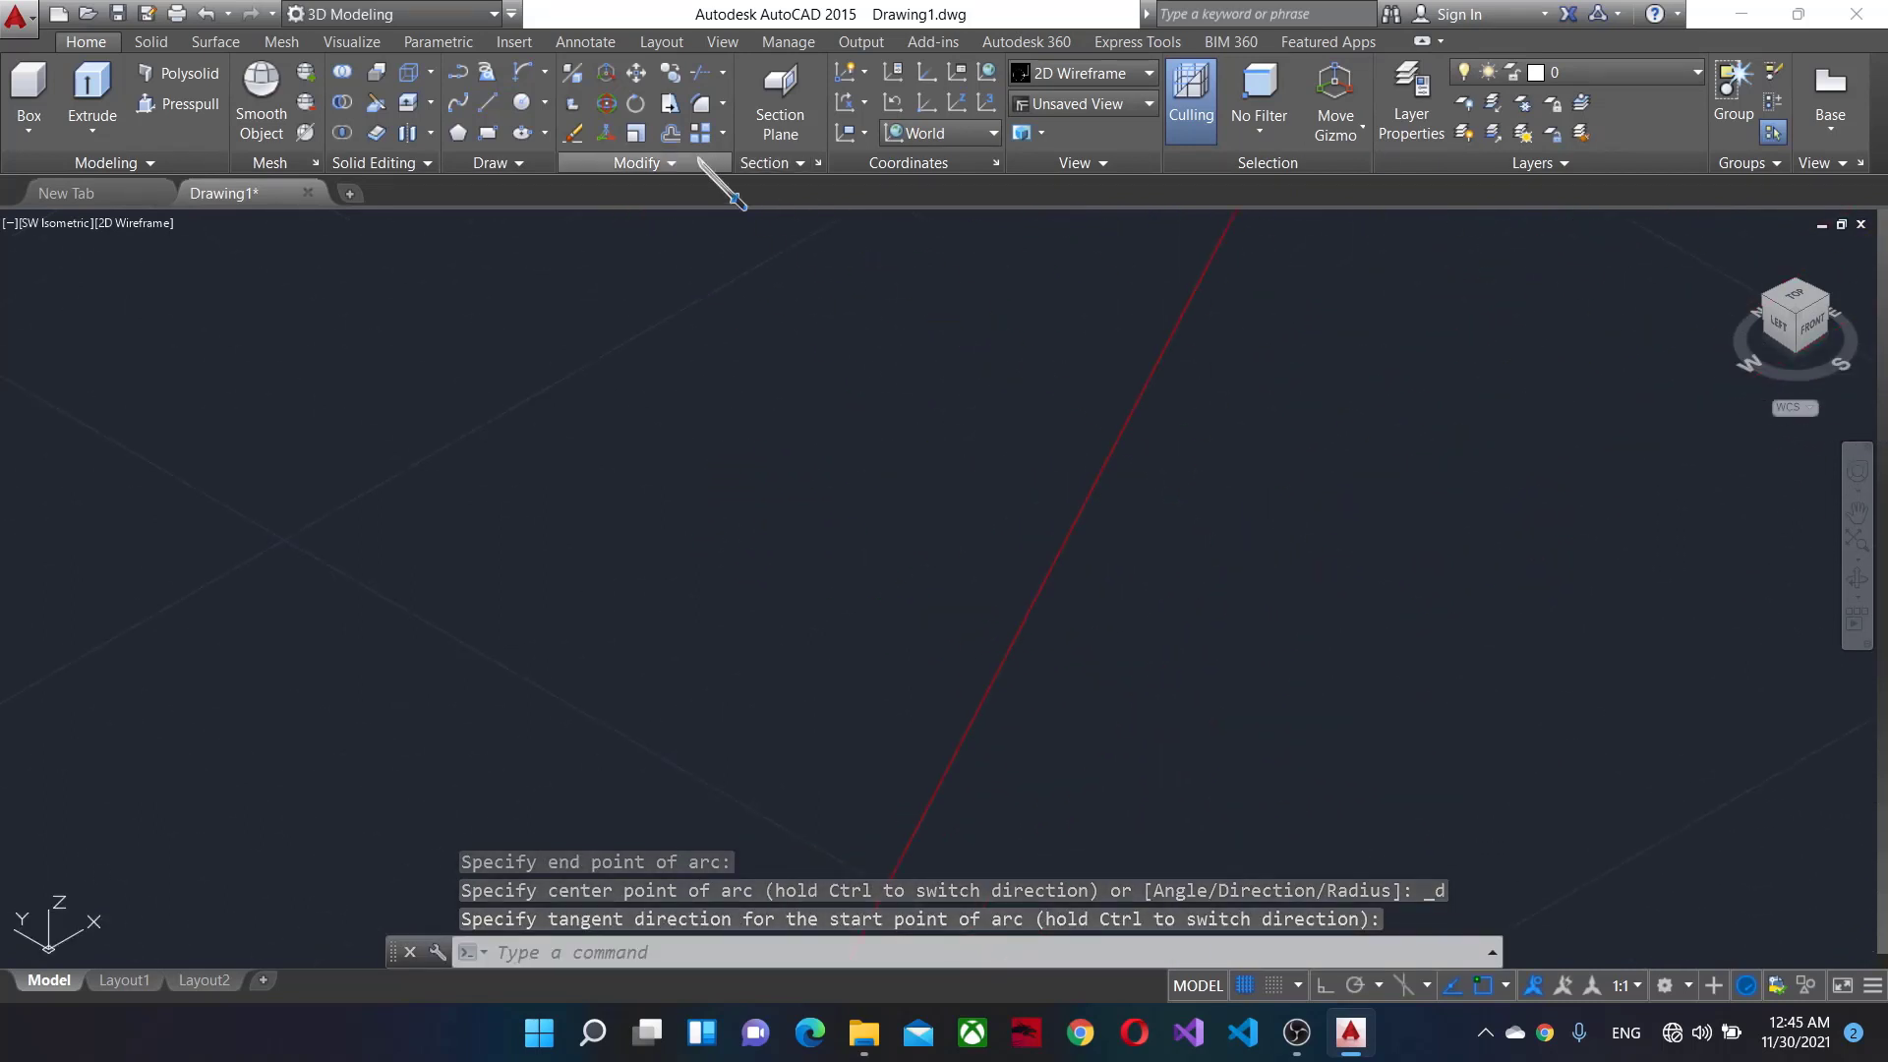
Abandon a further arc attempt and undo the last arc.
key("Return")
scroll(1146, 339, "down", 2)
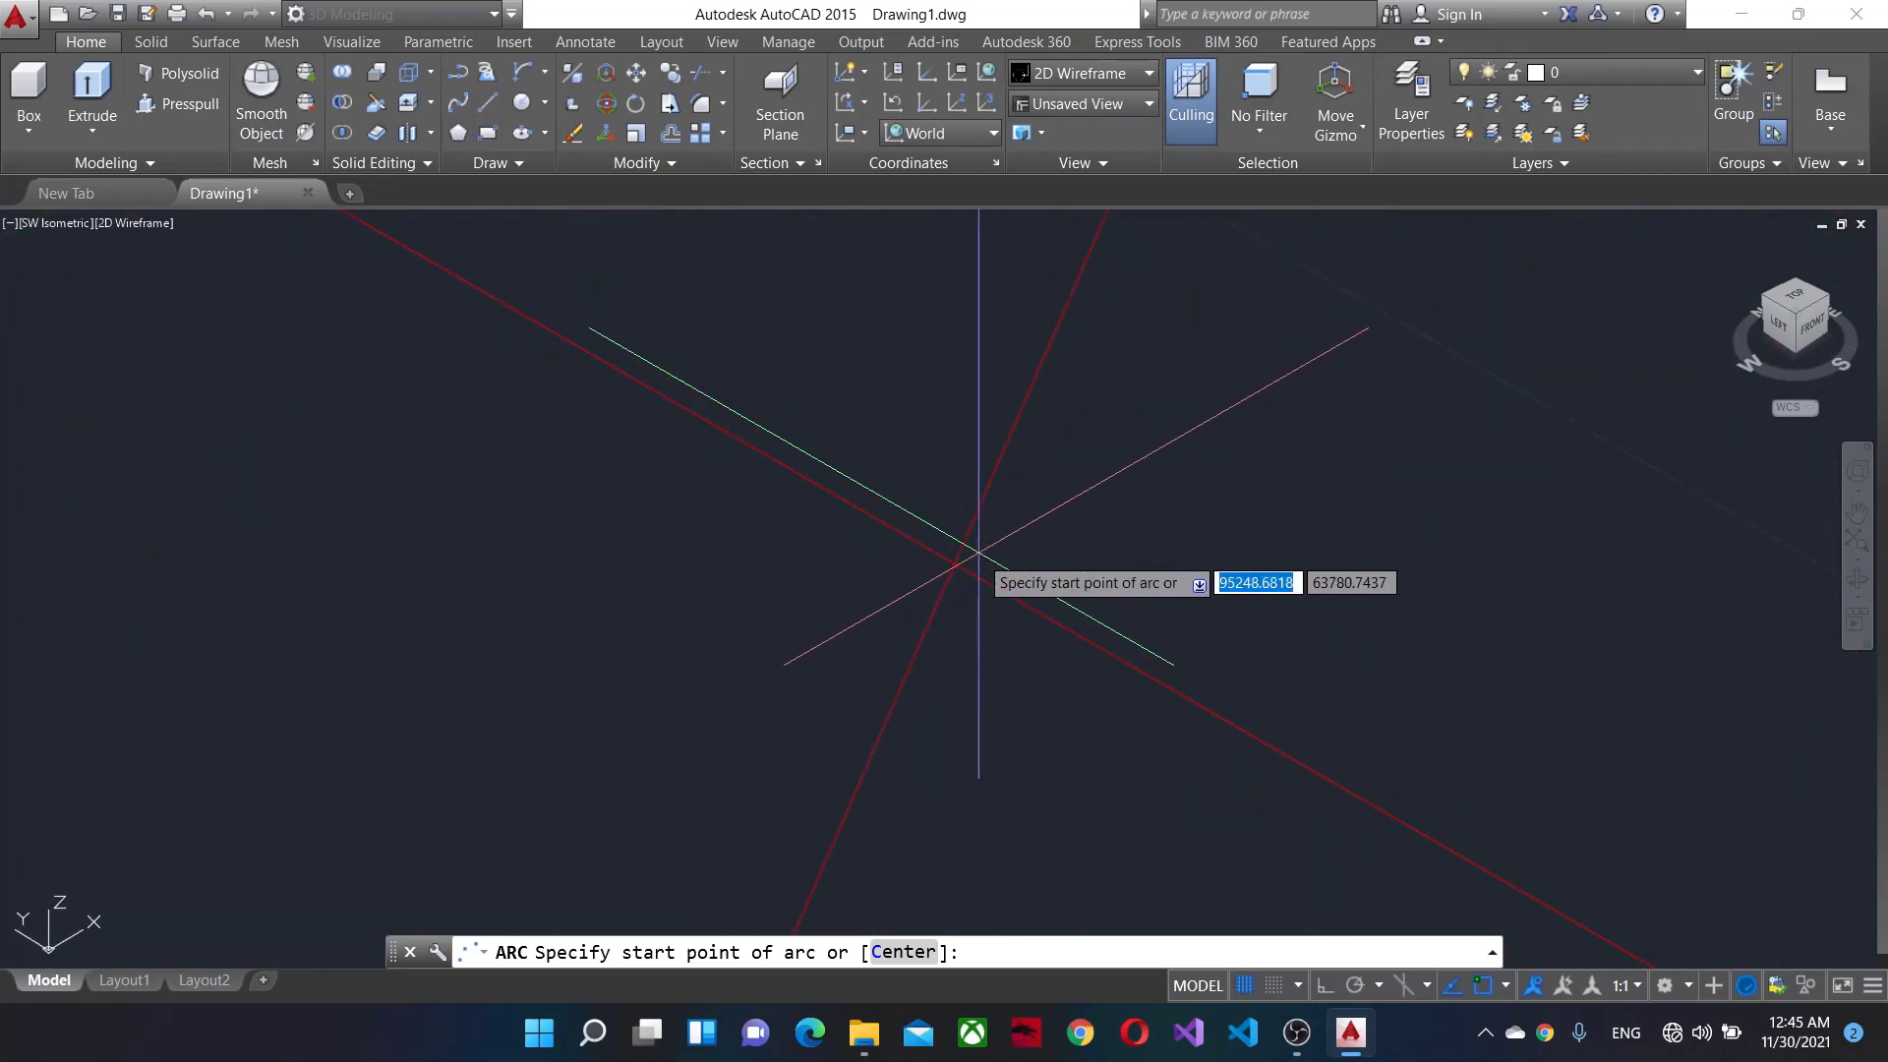
left_click(460, 73)
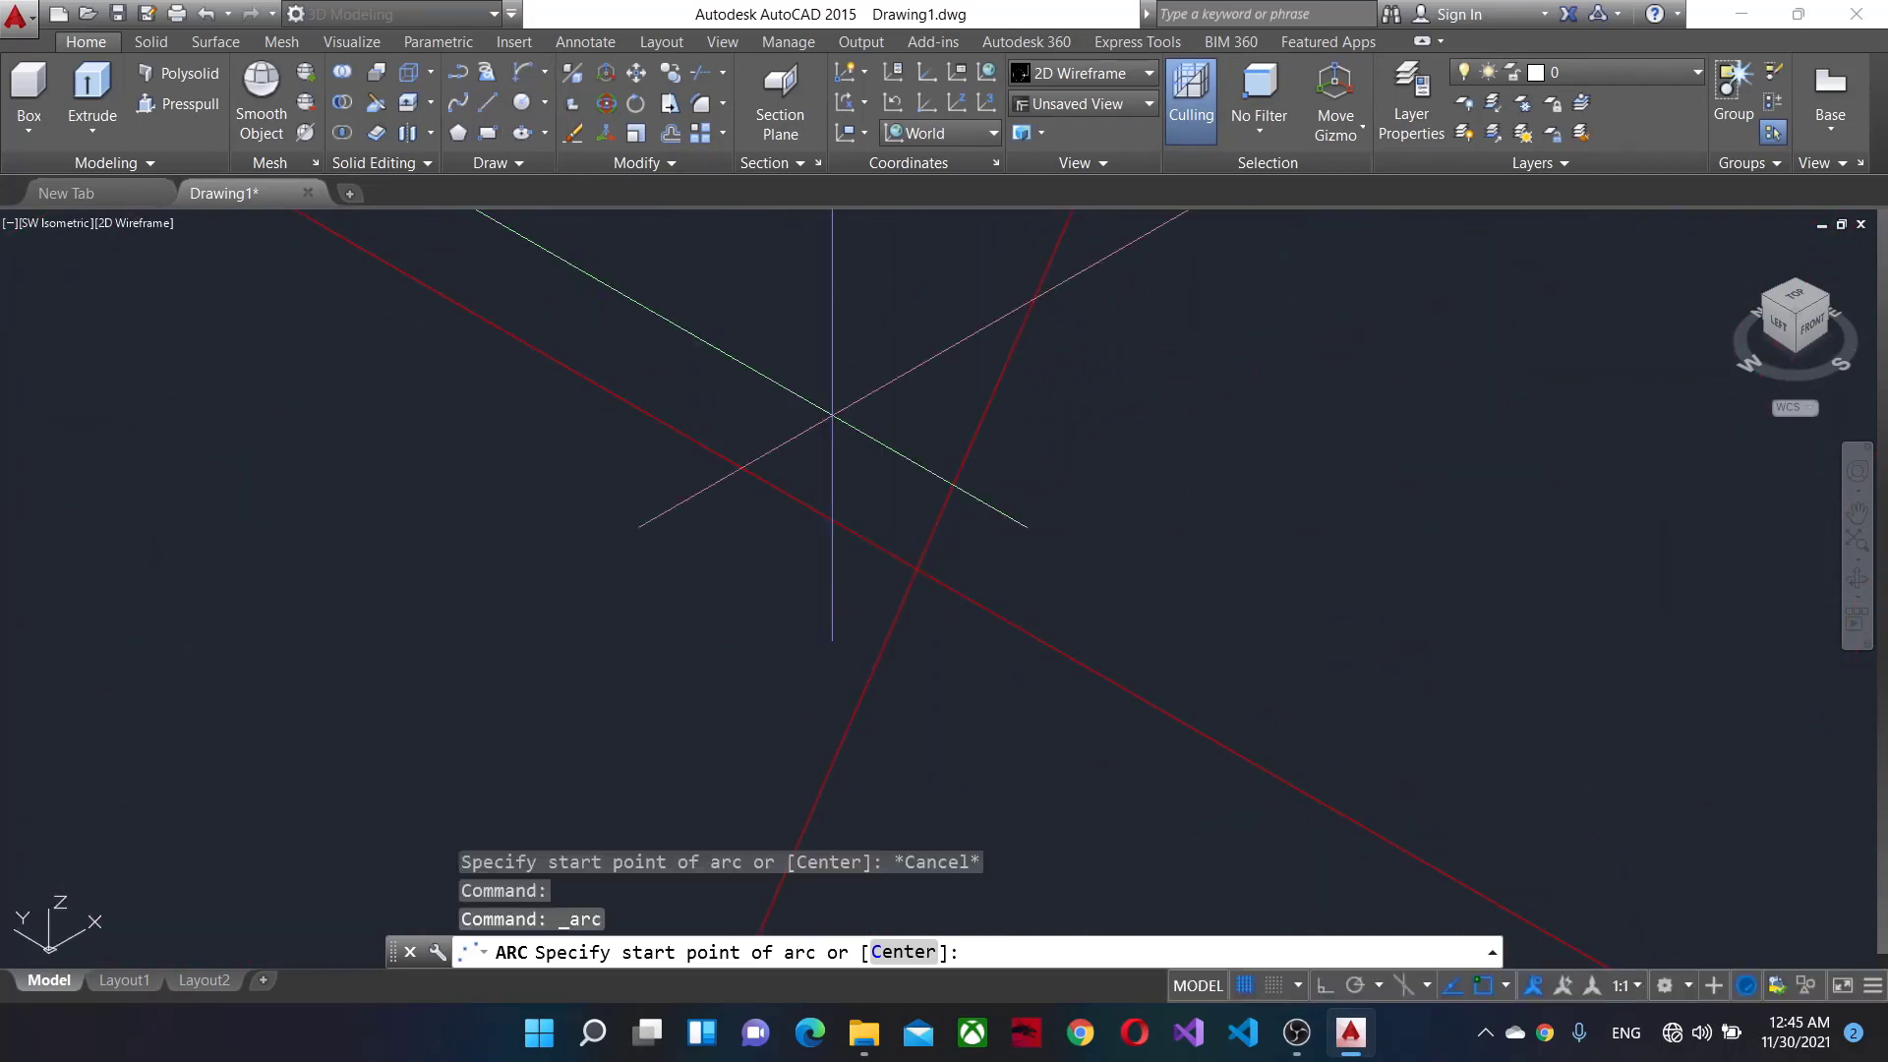
left_click(915, 569)
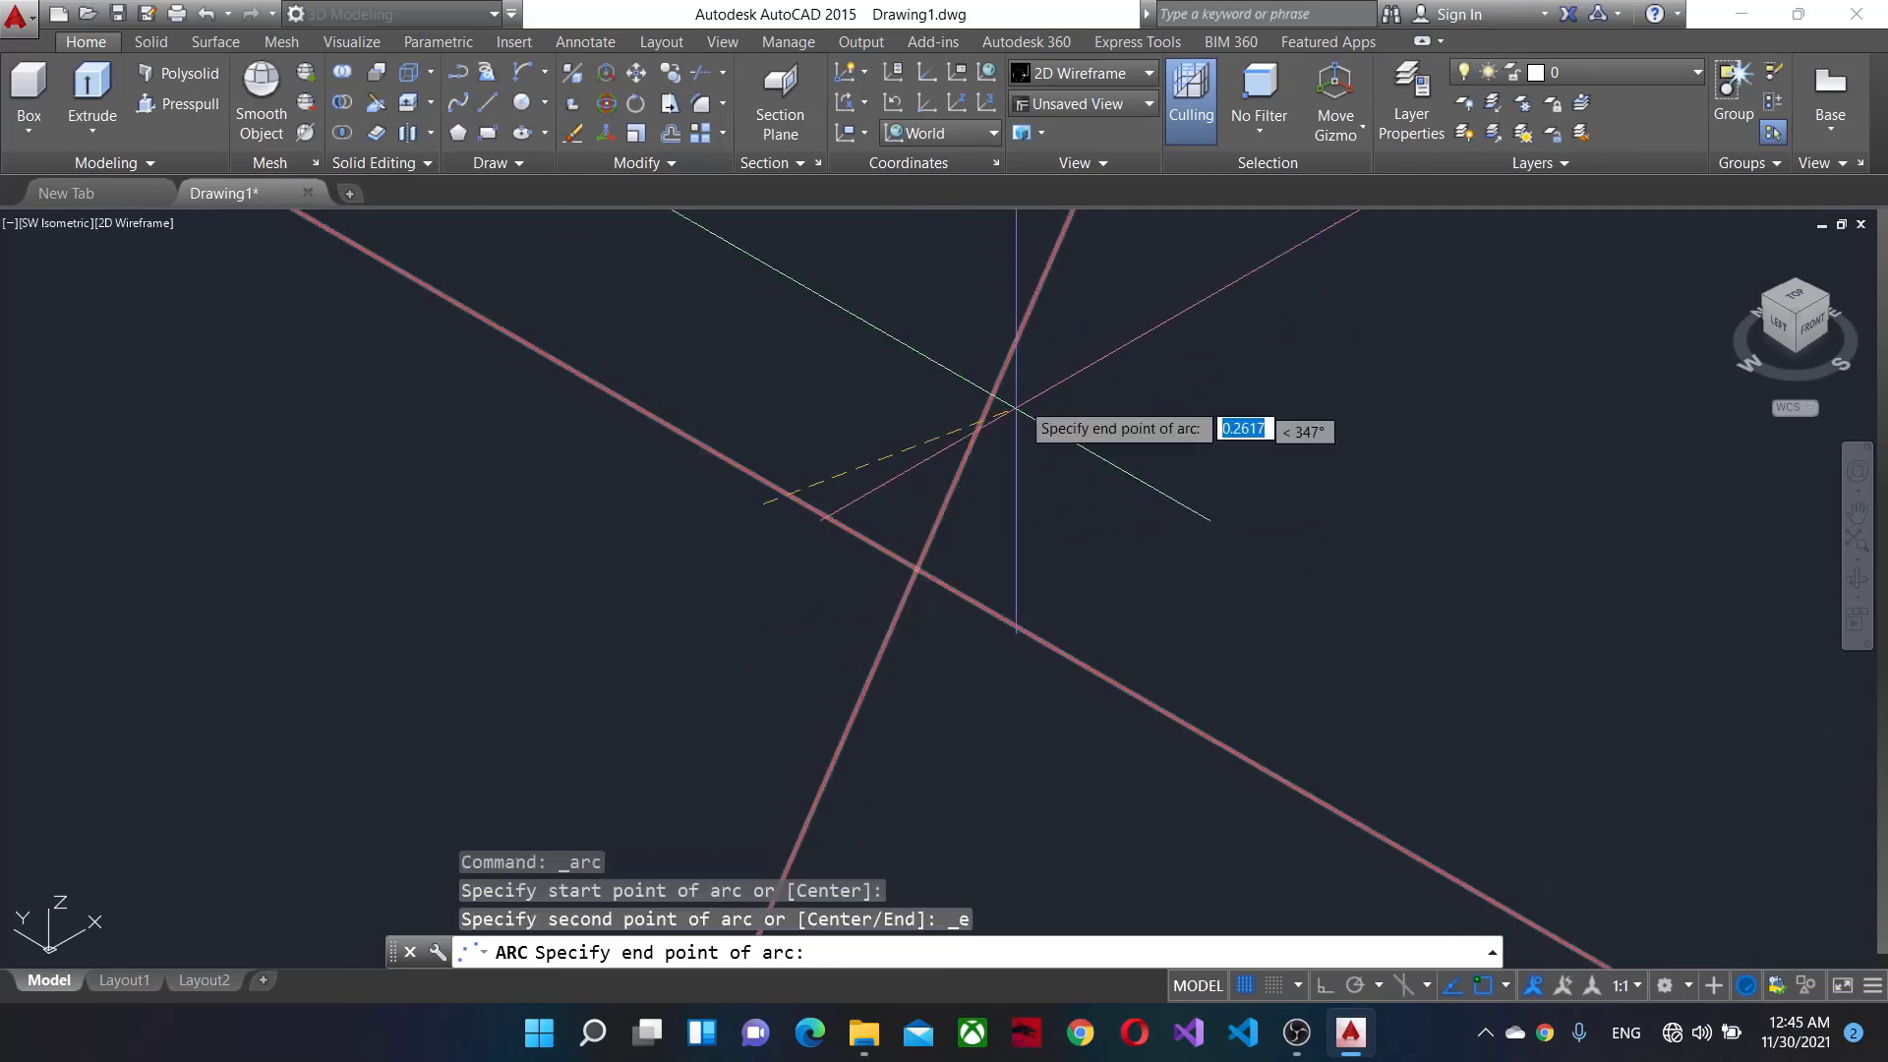
key("Escape")
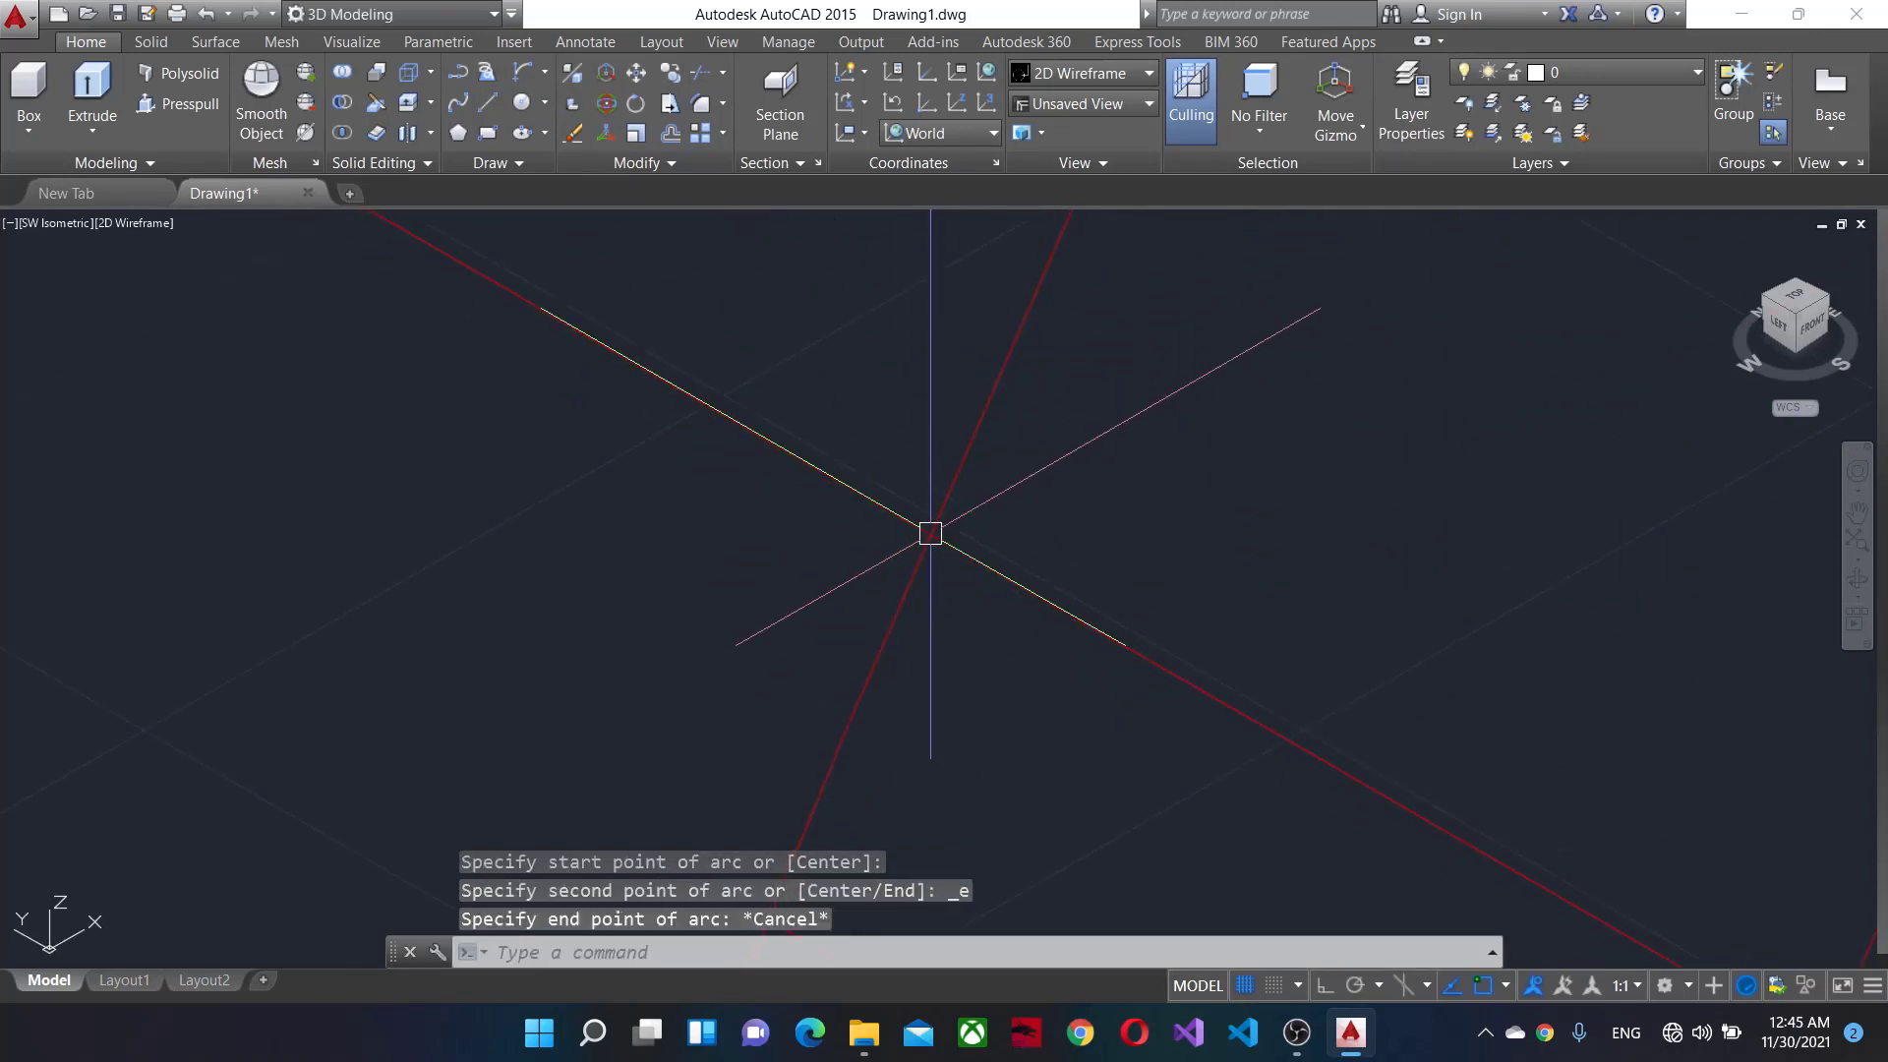
key("ctrl+z")
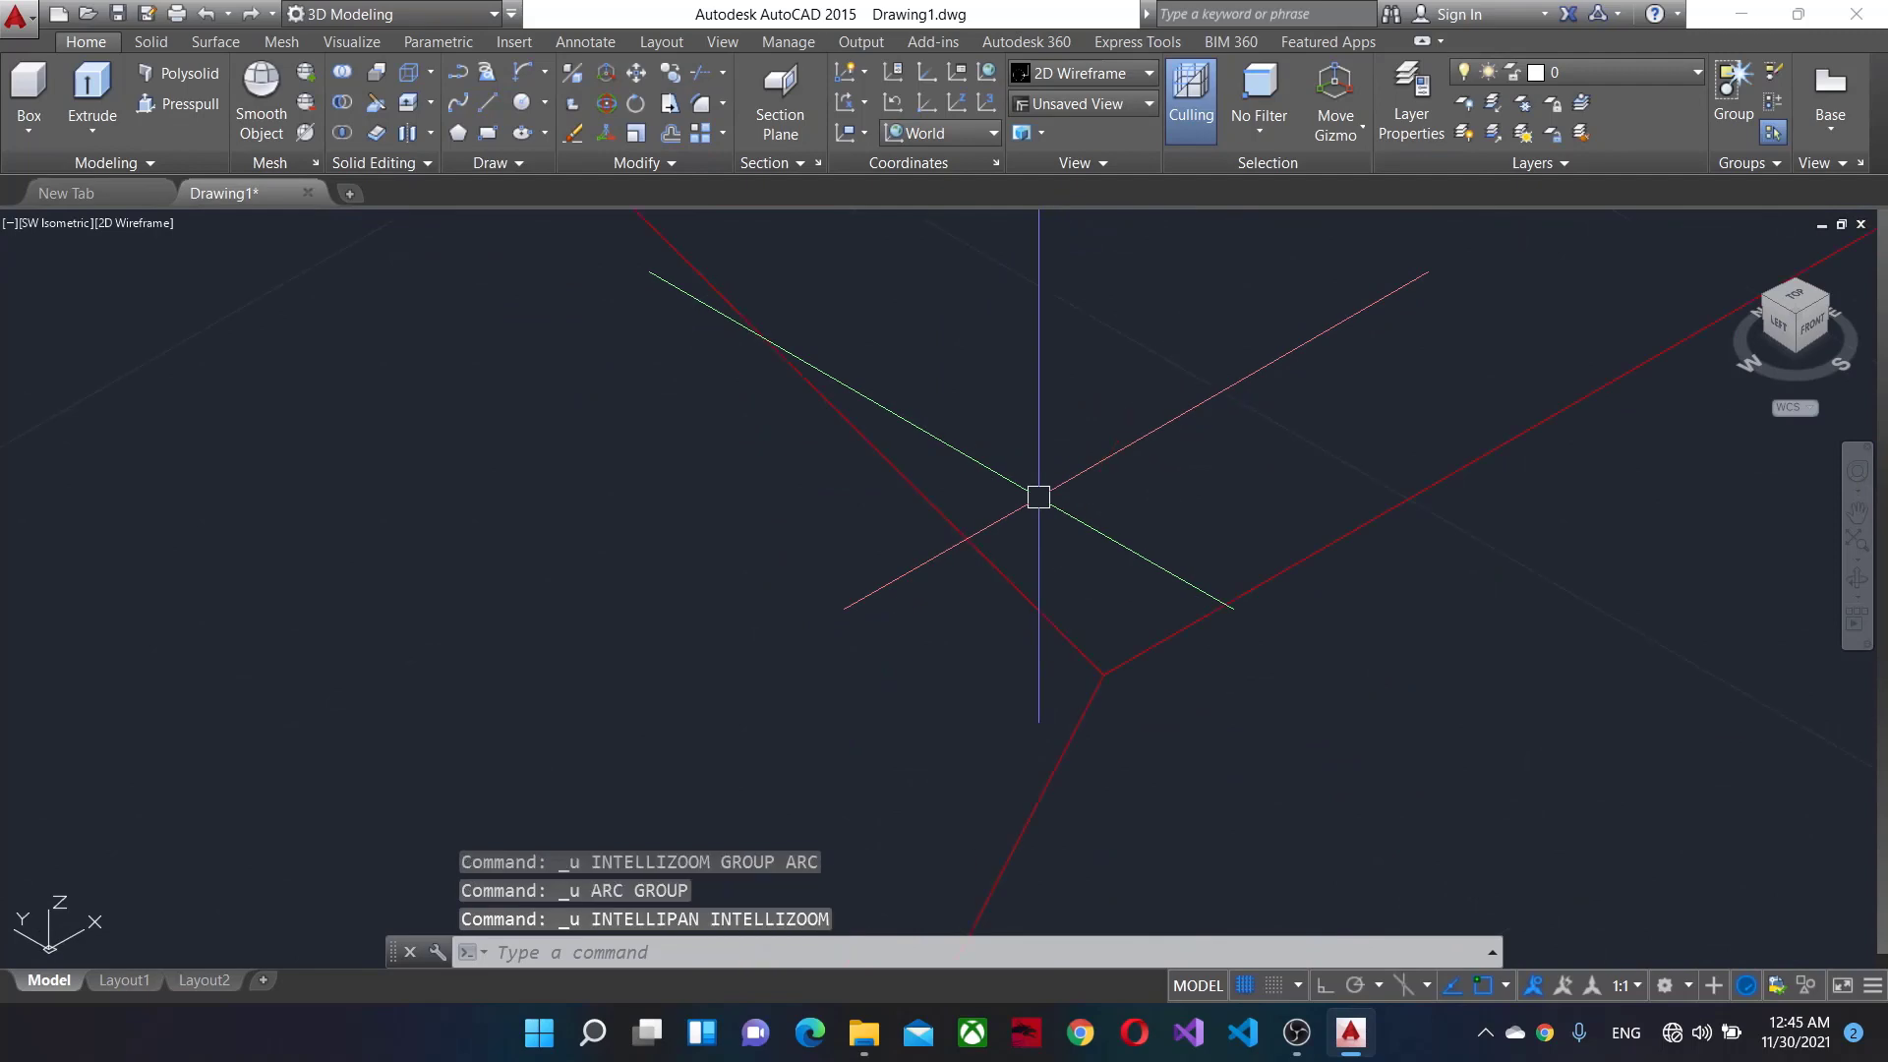
Undo the last arc step and start a new arc from a point on the car body lines.
key("ctrl+z")
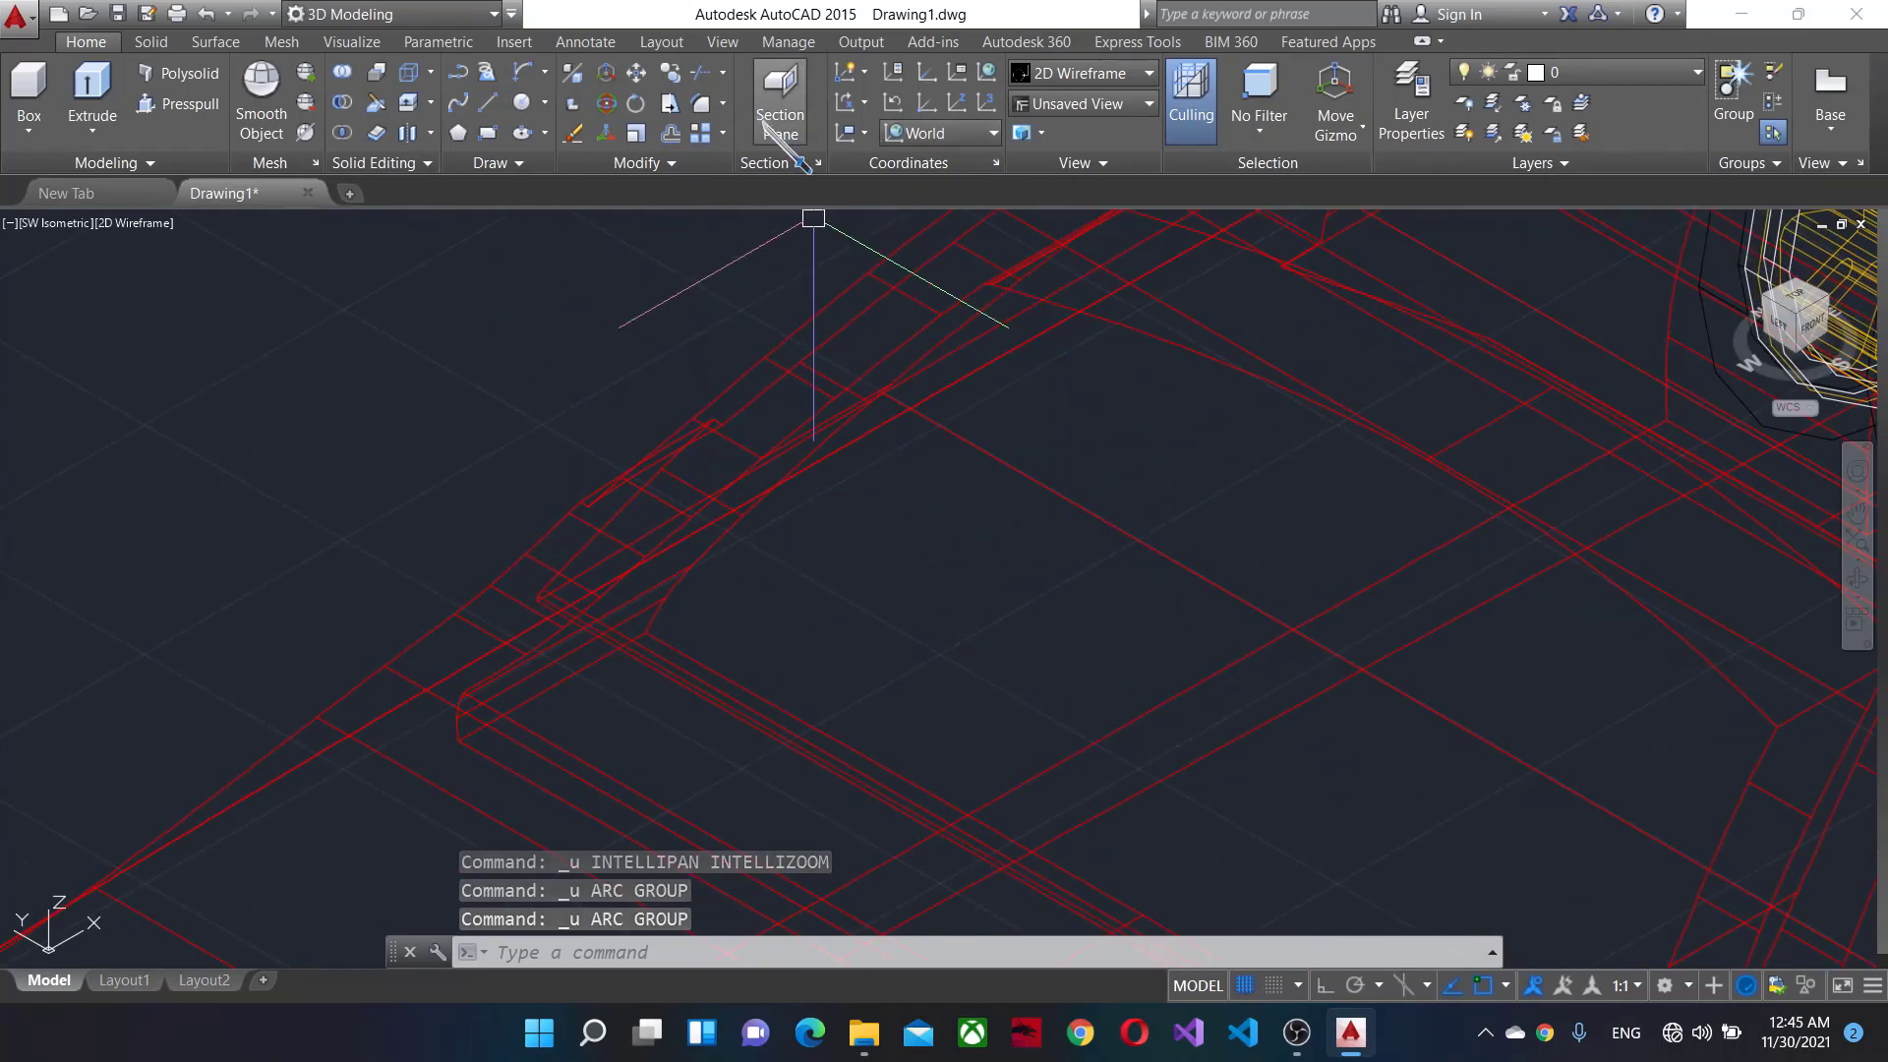
key("Return")
mouse_move(800, 256)
middle_mouse_down()
mouse_move(632, 697)
mouse_move(653, 656)
middle_mouse_up()
left_click(570, 717)
scroll(1202, 737, "down", 3)
scroll(965, 612, "up", 2)
scroll(1033, 738, "up", 4)
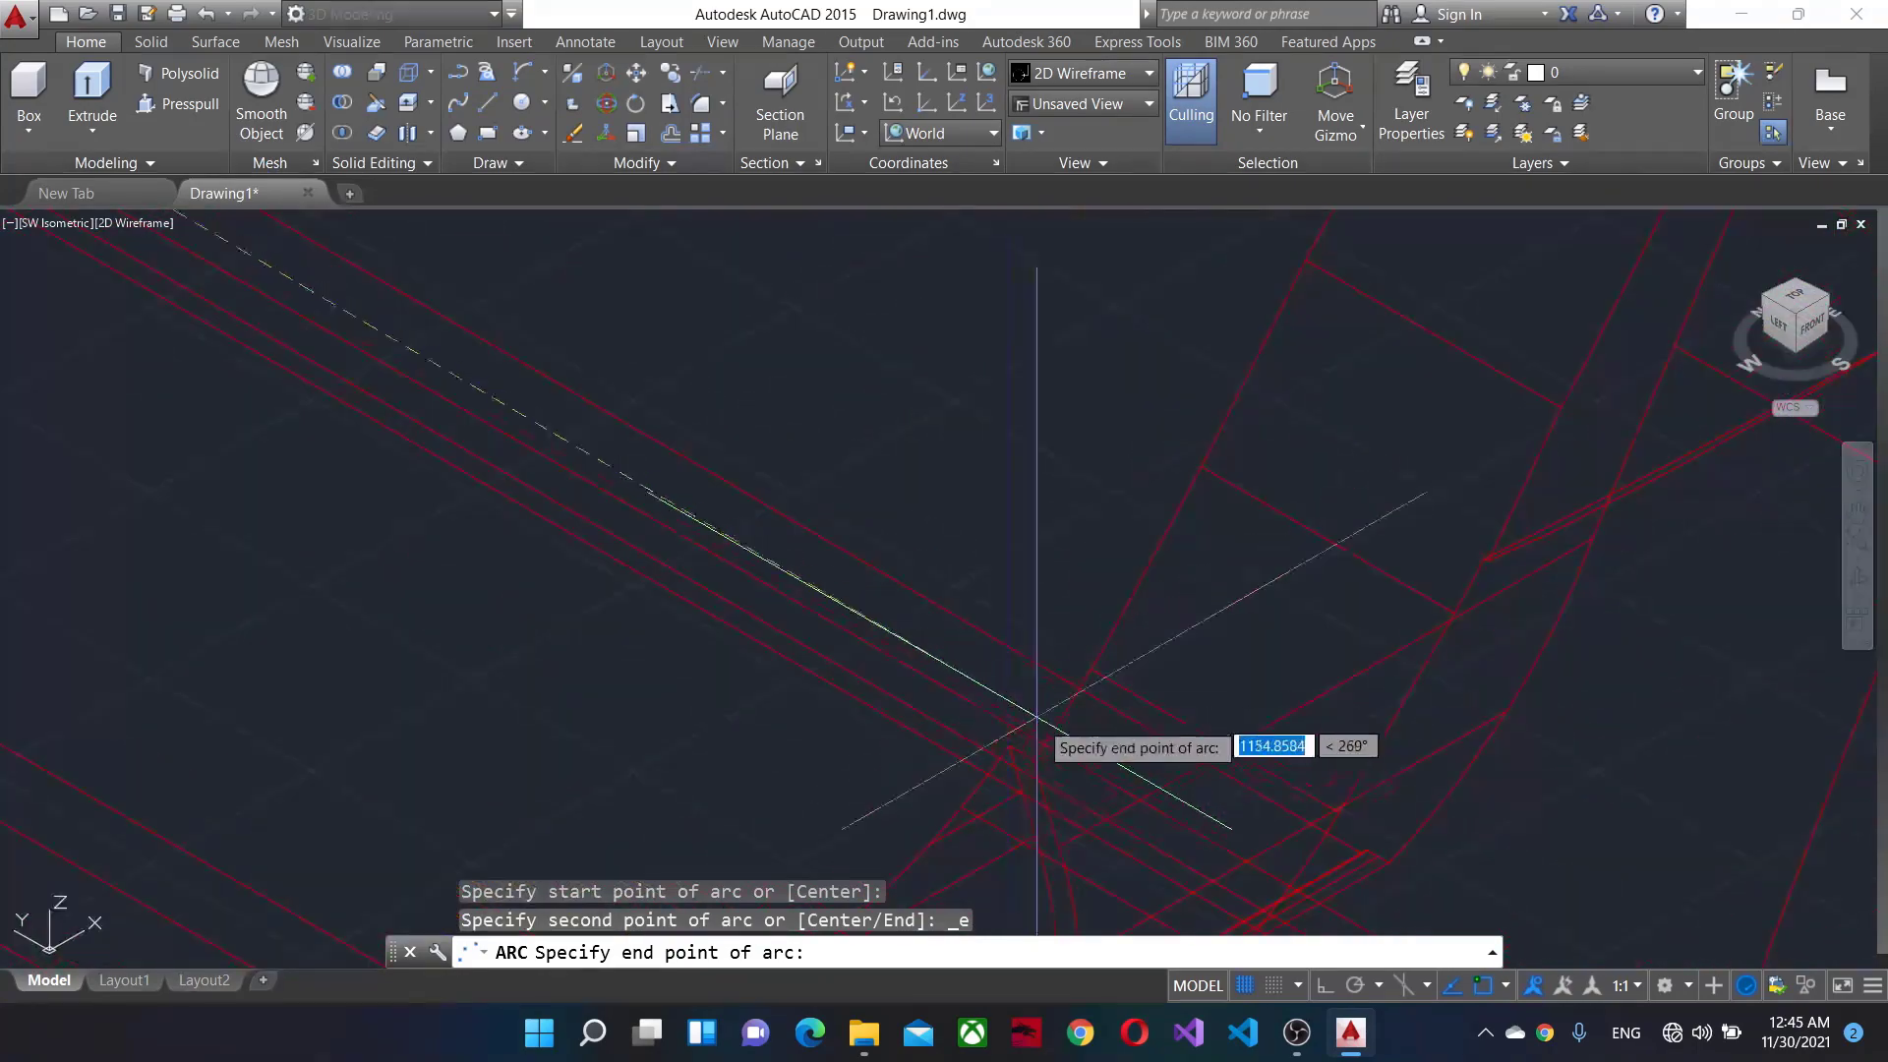
scroll(1403, 771, "up", 2)
scroll(1466, 886, "up", 2)
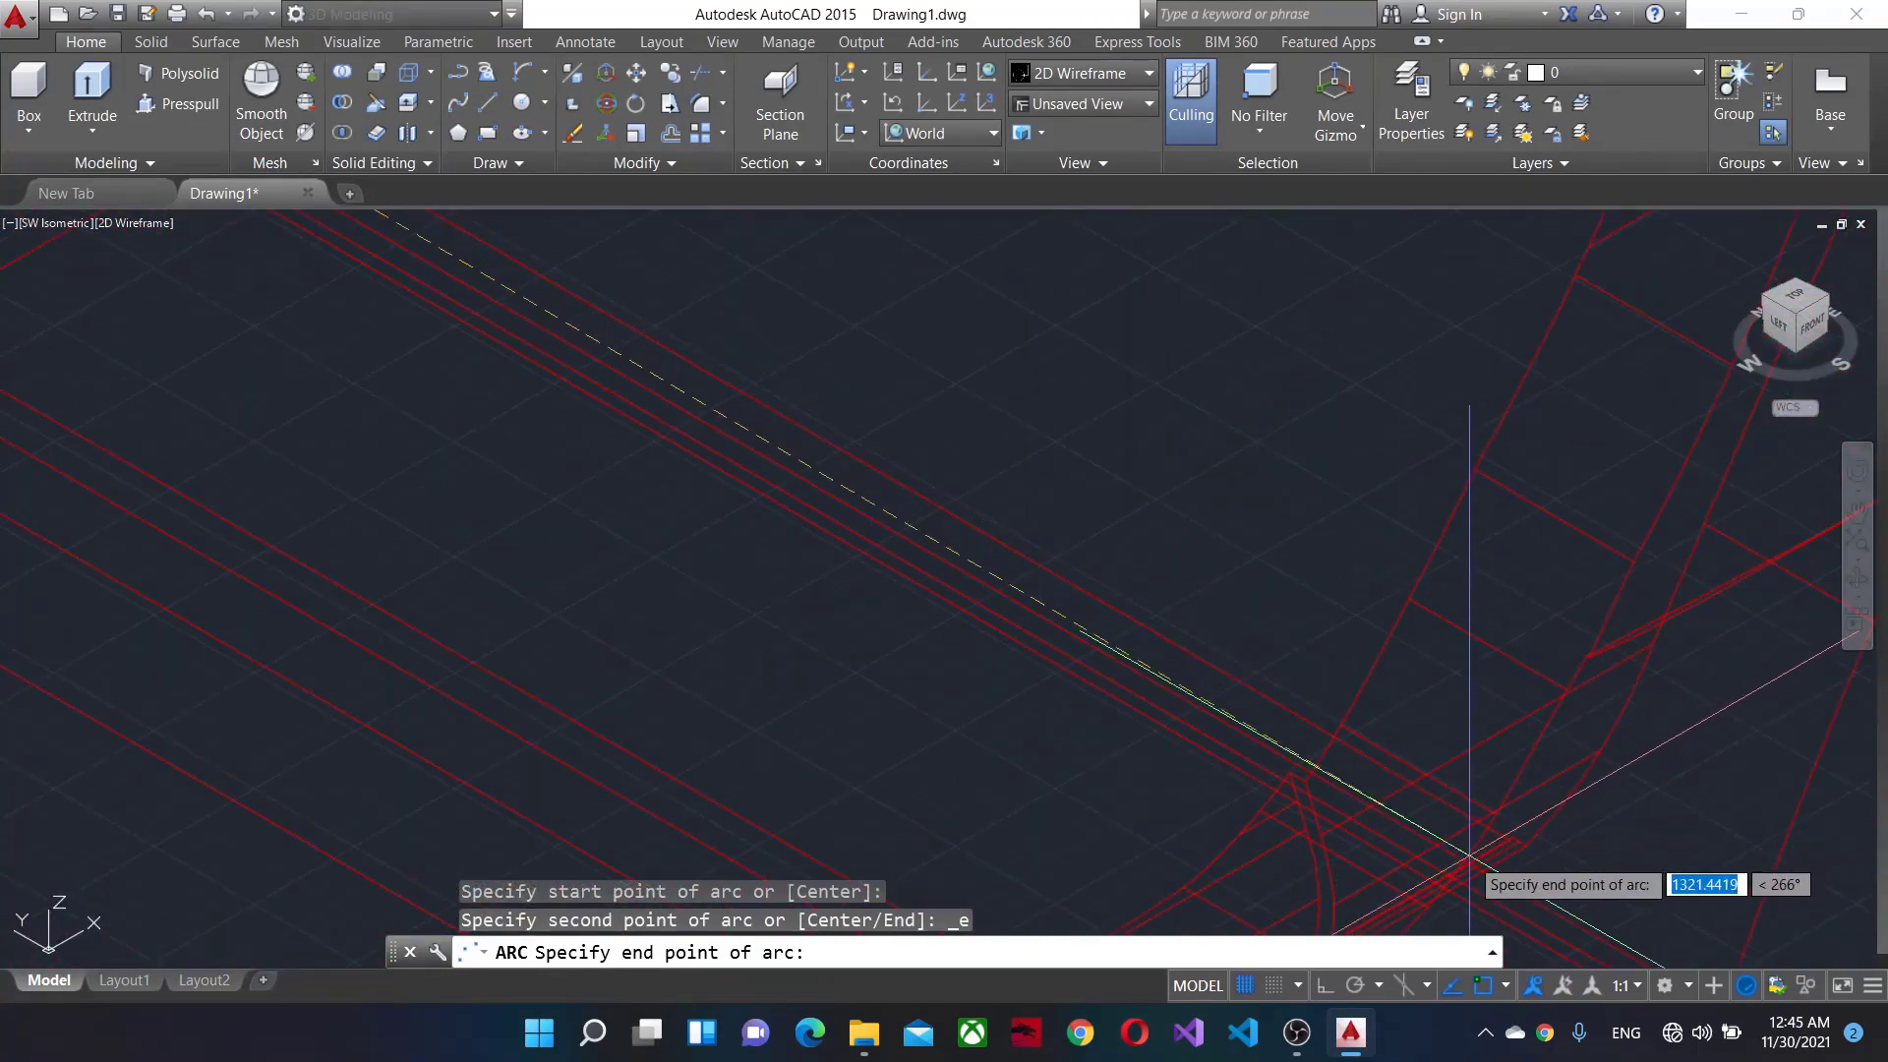
middle_click_drag(1467, 885, 1319, 669)
scroll(1319, 669, "down", 2)
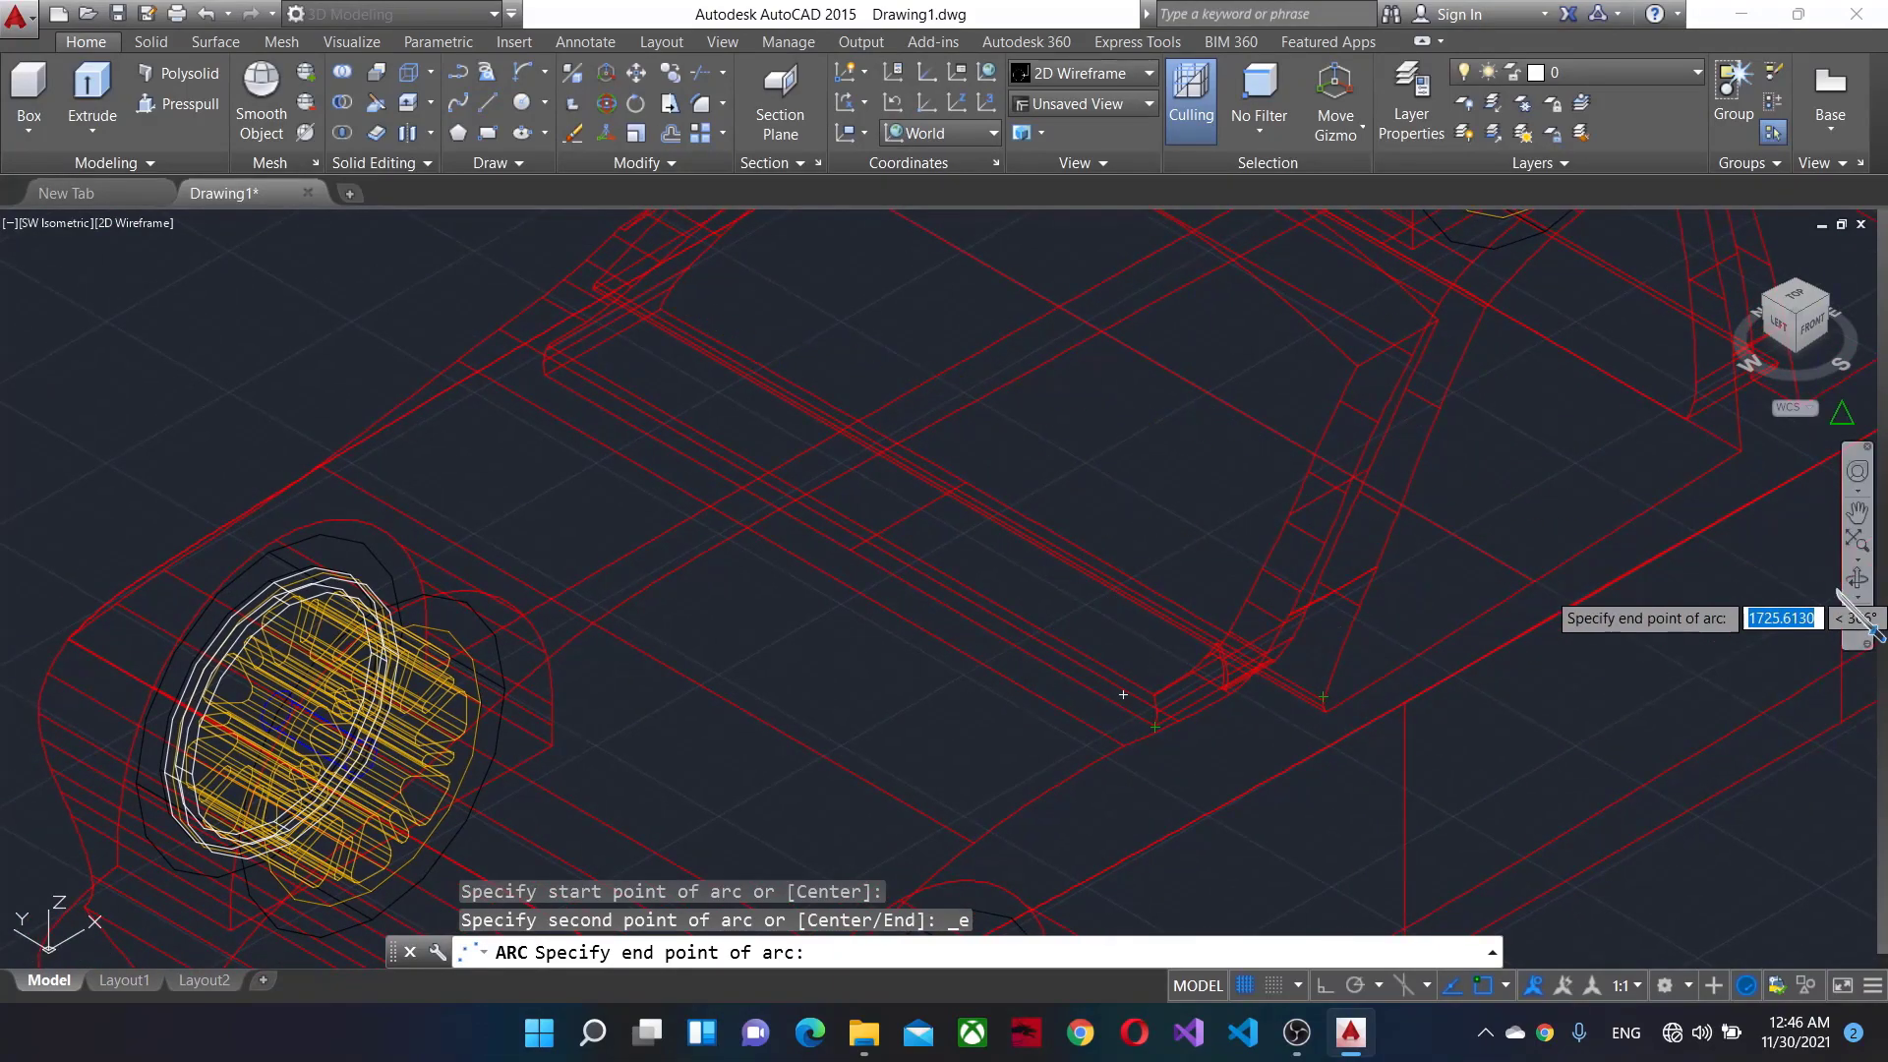
End the arc at the intersection, accept the invalid tangent, and view from Top.
mouse_move(1633, 600)
middle_mouse_down("shift")
mouse_move(1603, 595)
mouse_move(1740, 491)
mouse_move(1442, 527)
mouse_move(1337, 472)
mouse_move(1413, 542)
mouse_move(1538, 552)
mouse_move(1571, 606)
mouse_move(1707, 447)
middle_mouse_up("shift")
scroll(1194, 434, "down", 5)
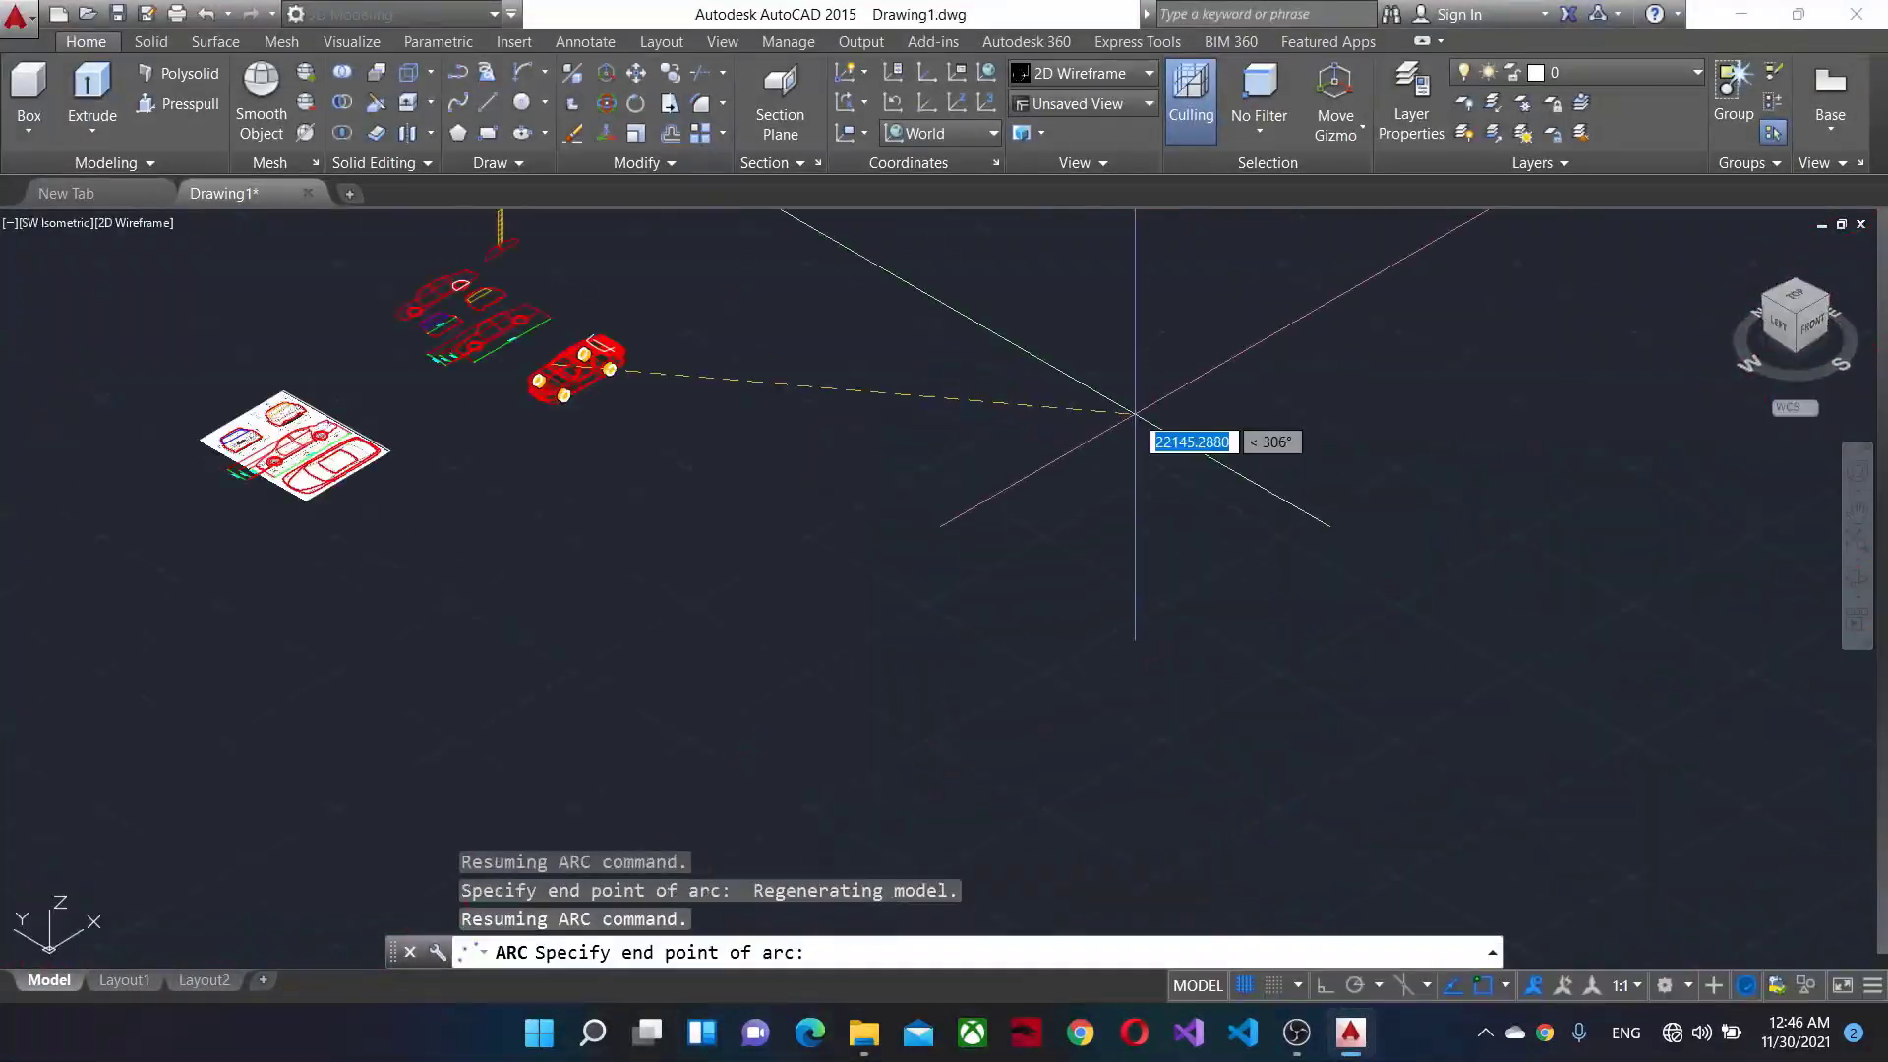
scroll(1750, 662, "up", 3)
scroll(646, 503, "up", 5)
scroll(1390, 451, "up", 2)
scroll(843, 695, "up", 2)
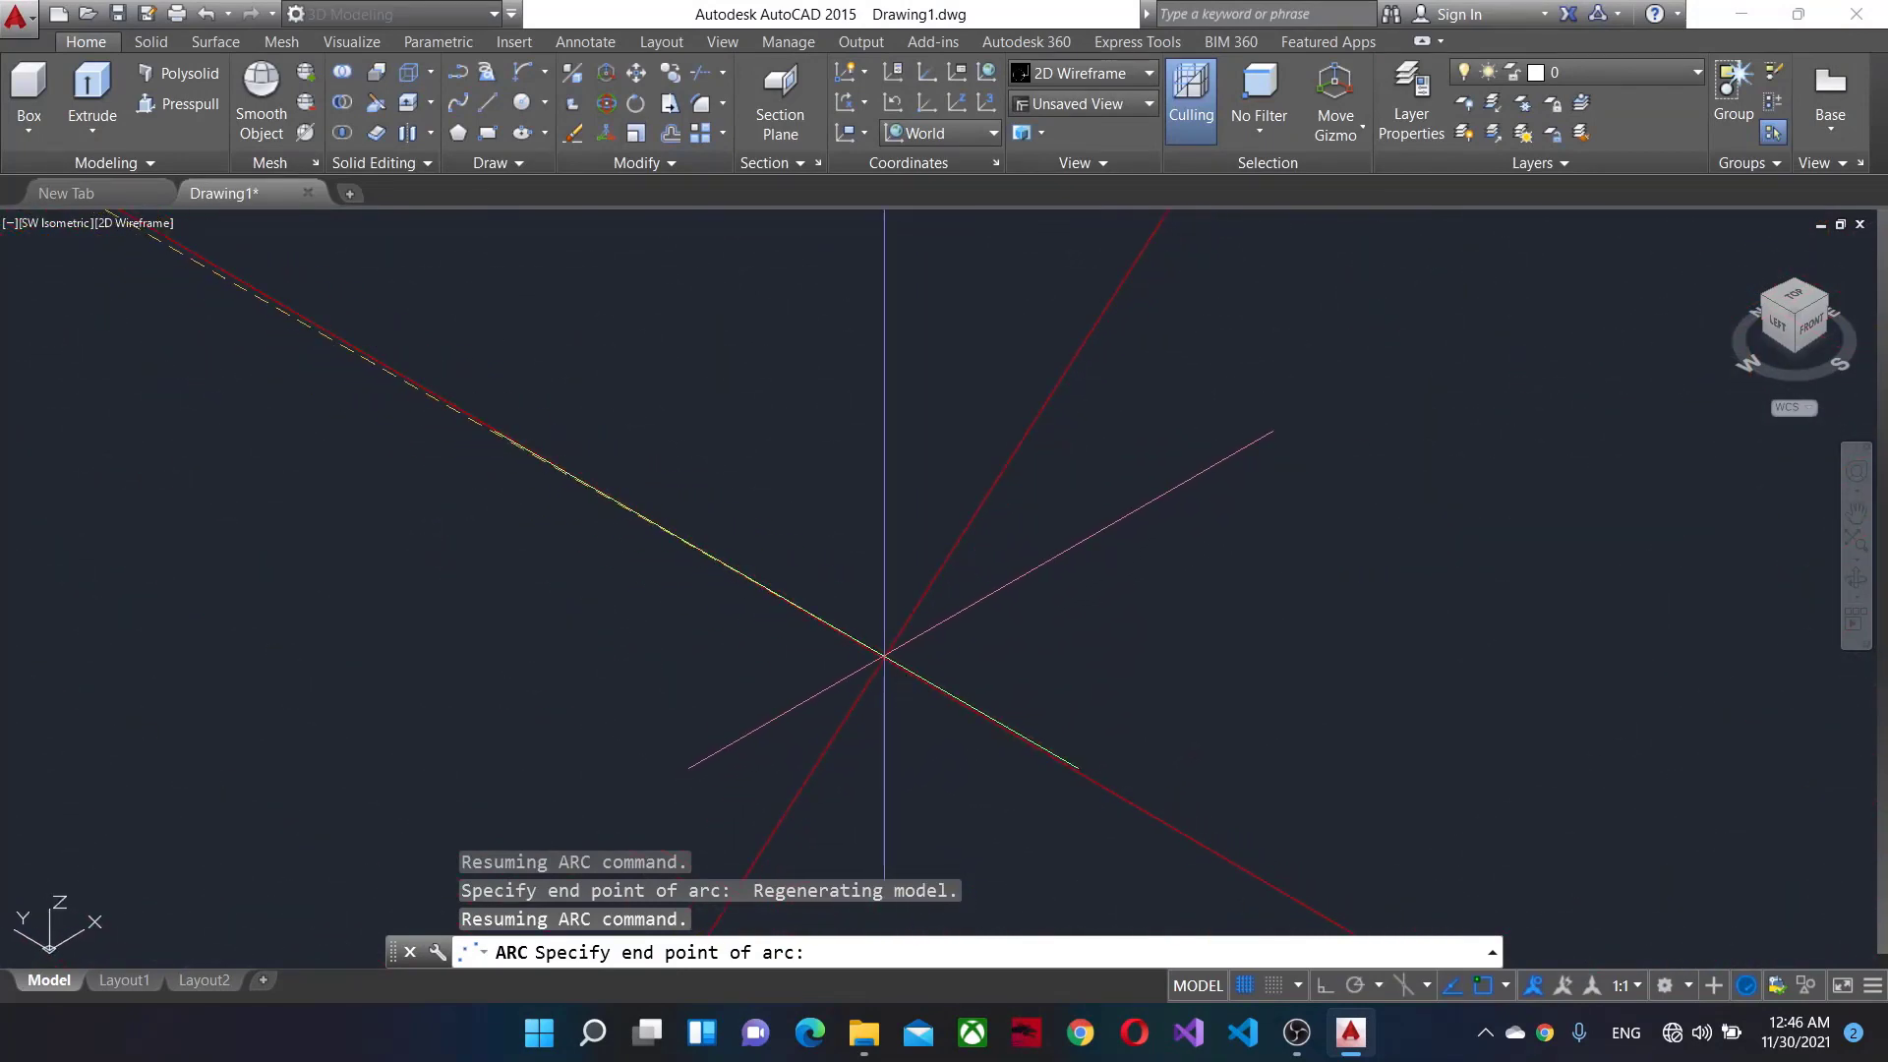
left_click(884, 654)
mouse_move(876, 688)
middle_mouse_down()
mouse_move(639, 654)
mouse_move(792, 602)
middle_mouse_up()
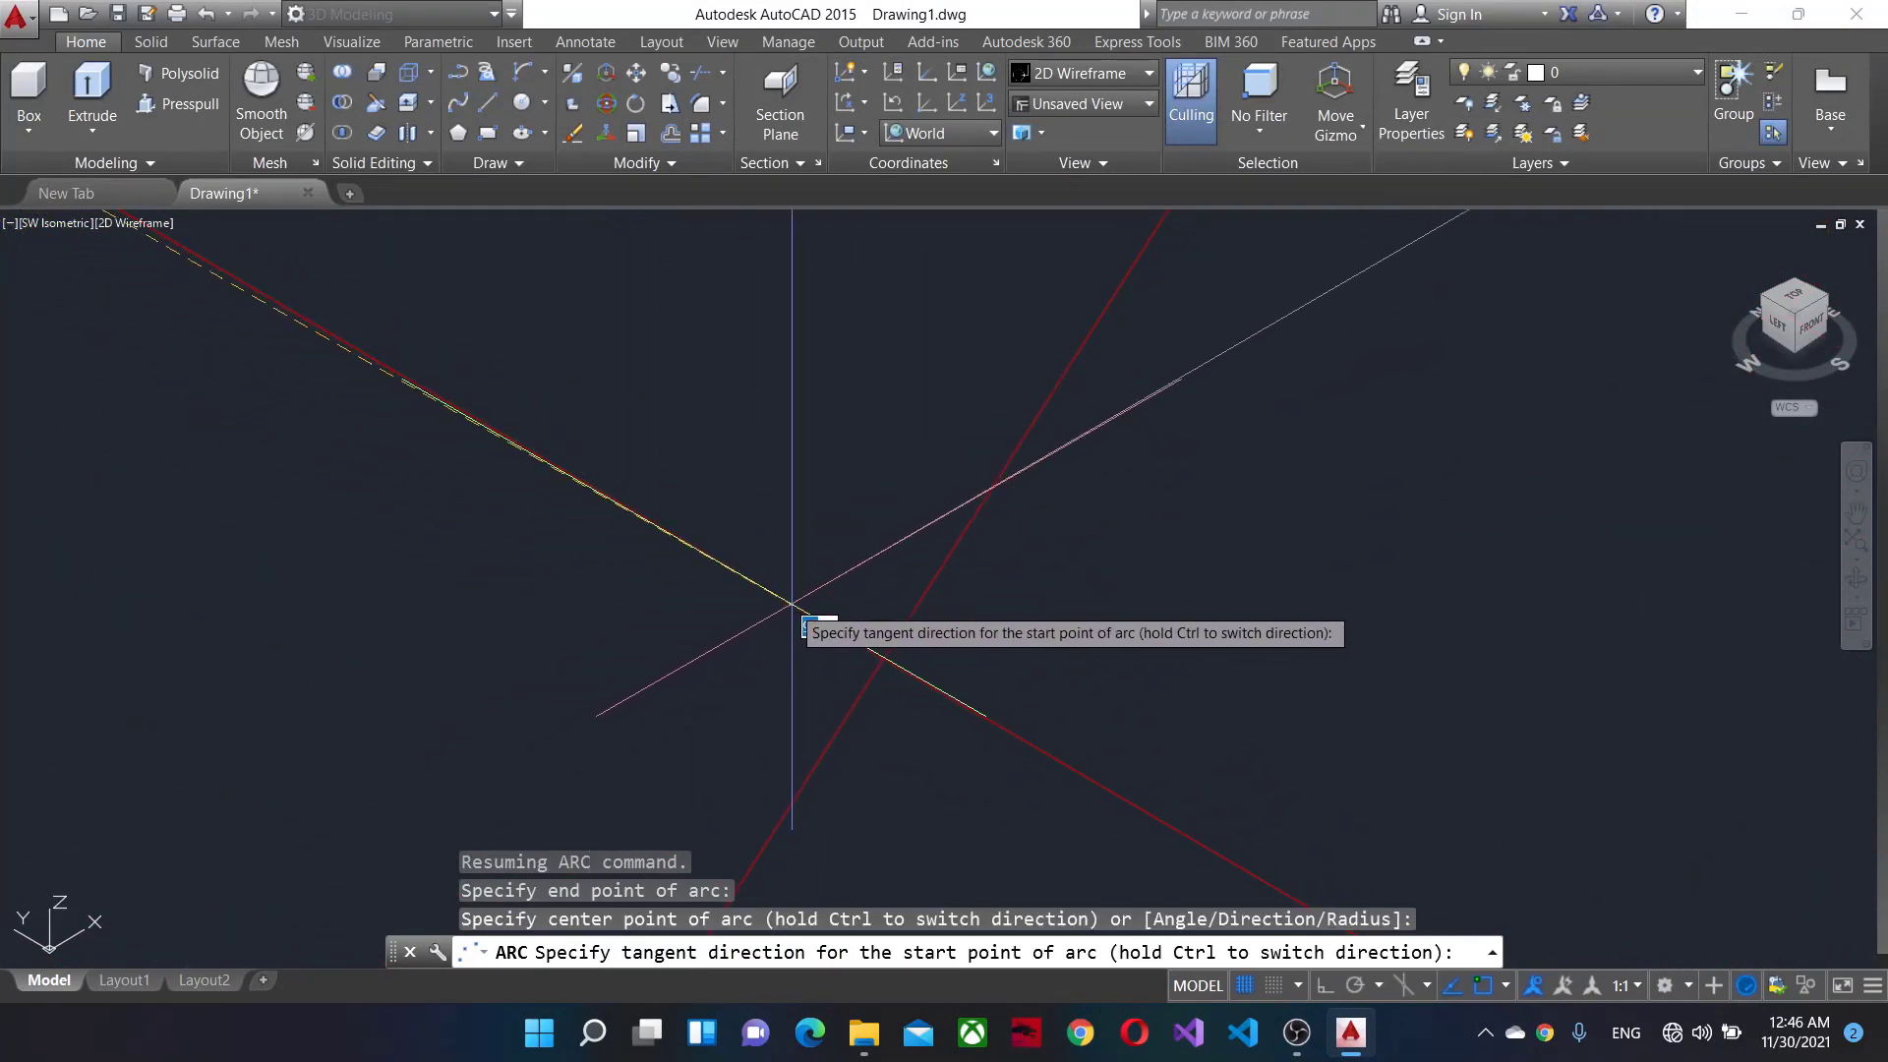
left_click(799, 603)
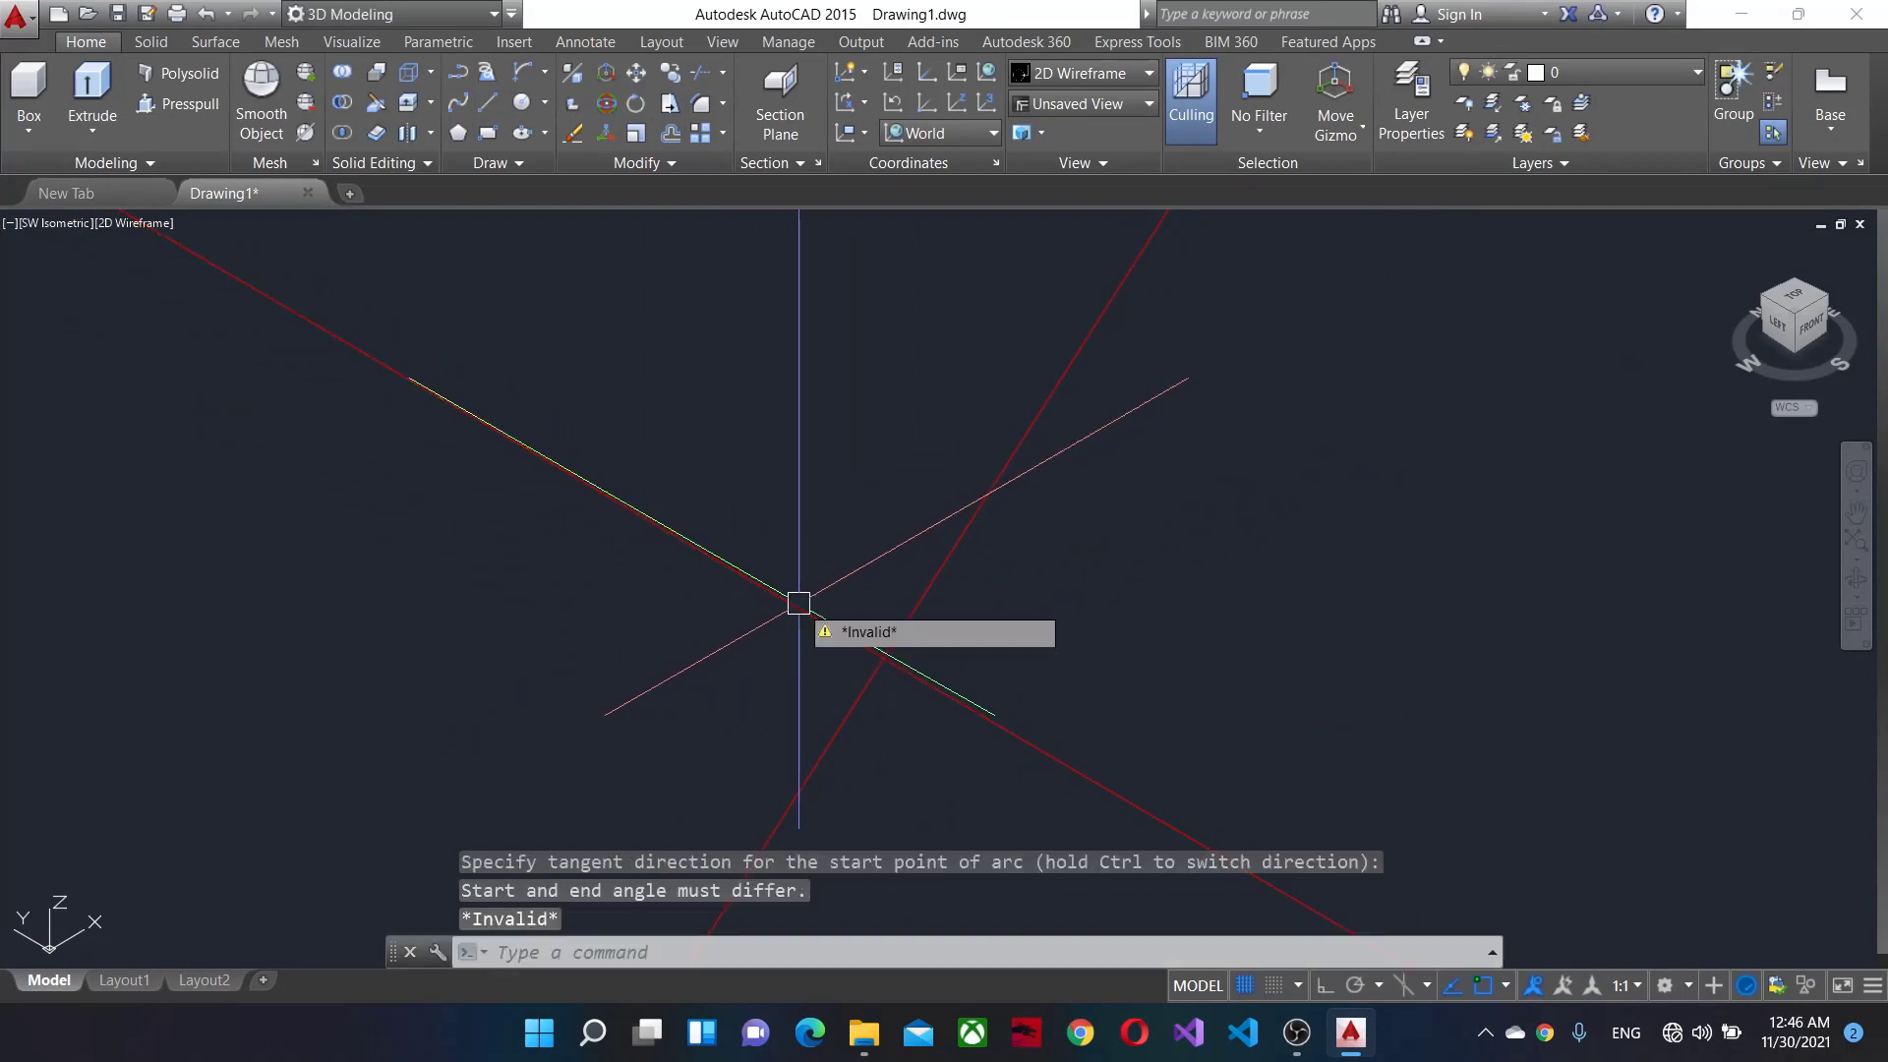
left_click(1813, 303)
Start a Start-End-Direction arc with its start point on the car body outline.
scroll(761, 590, "down", 5)
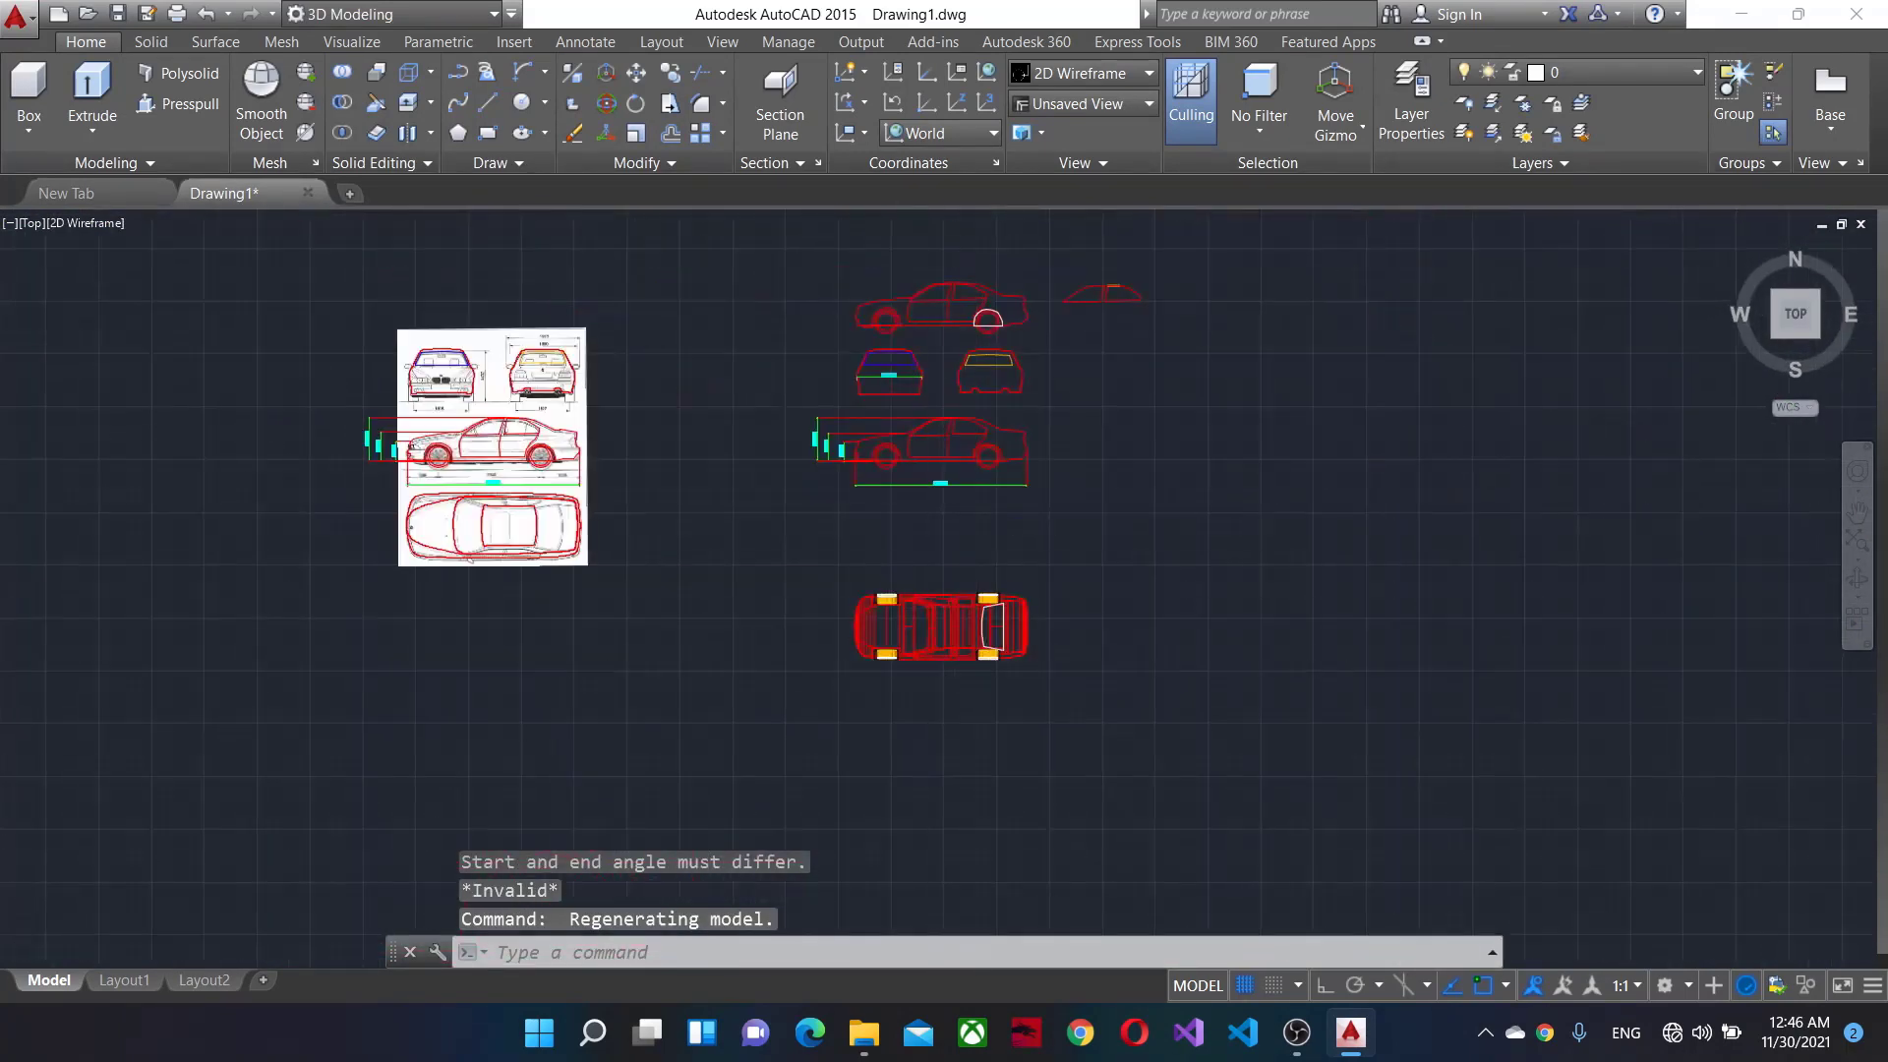
scroll(797, 485, "up", 10)
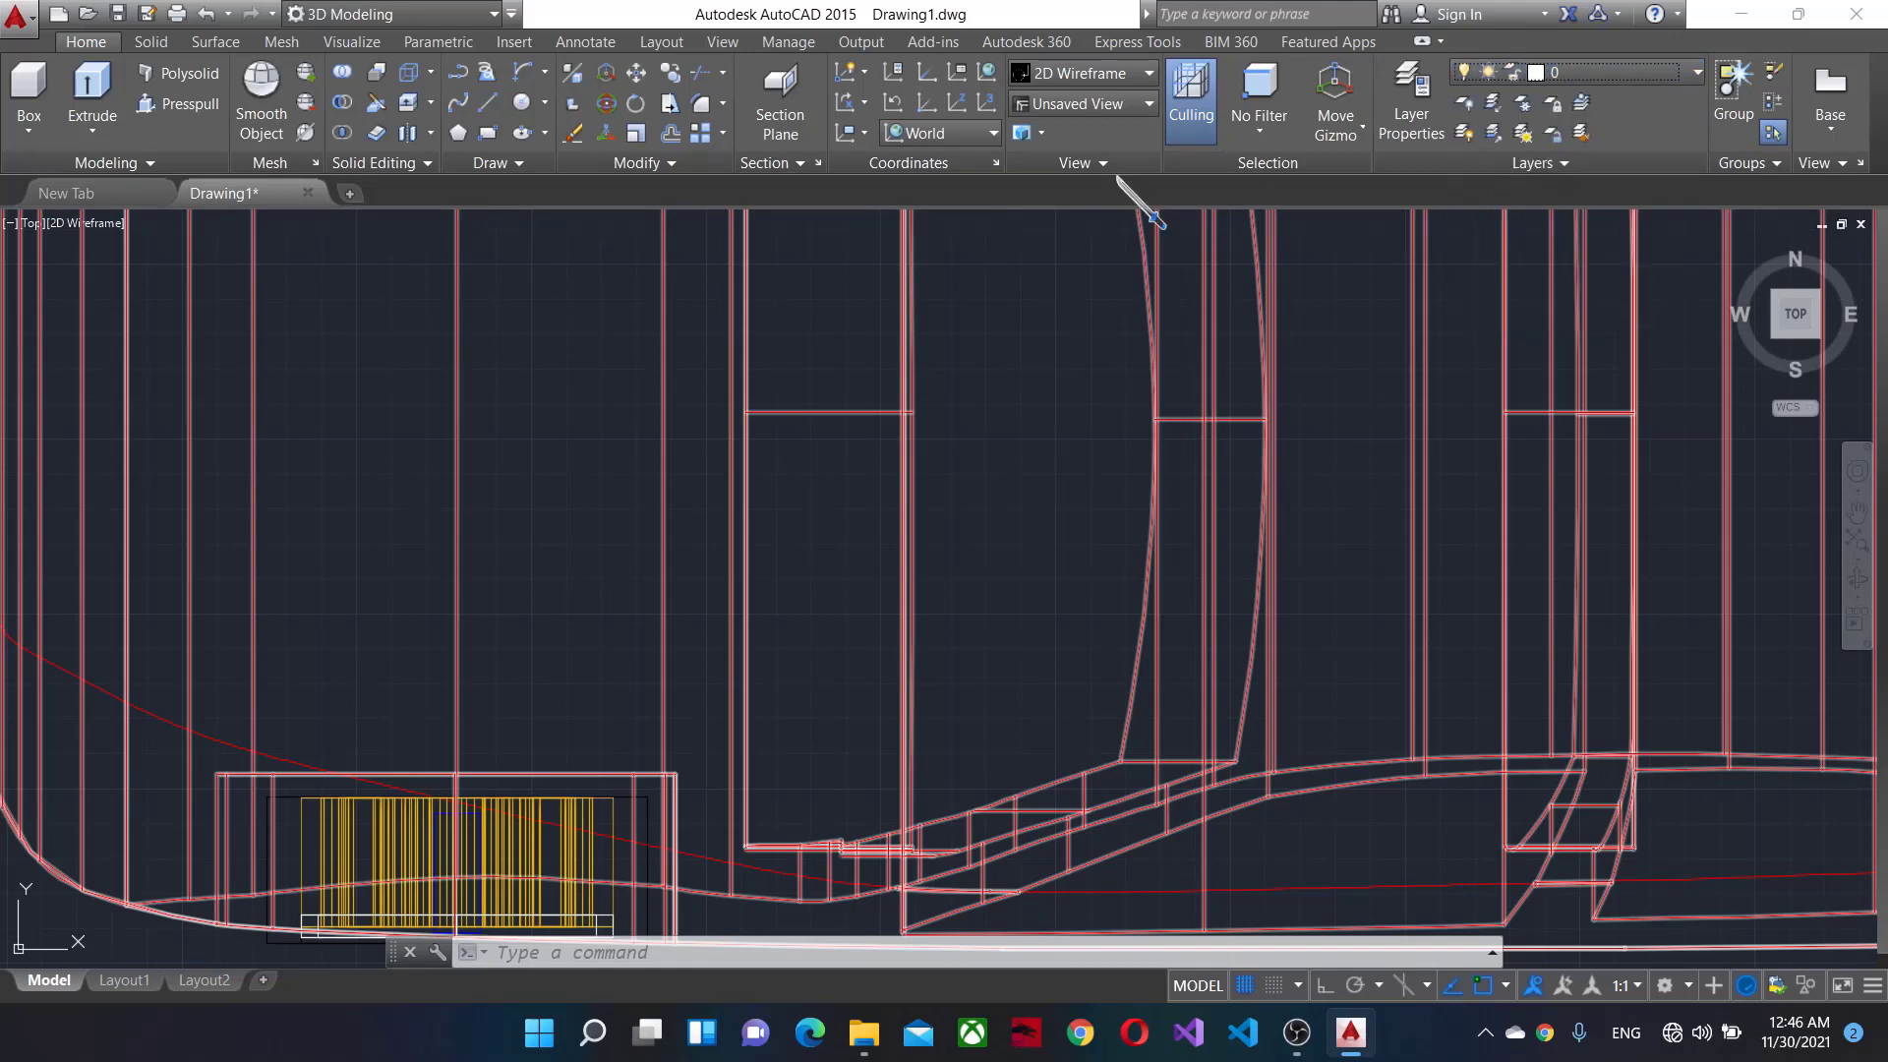
left_click(523, 72)
scroll(801, 539, "down", 5)
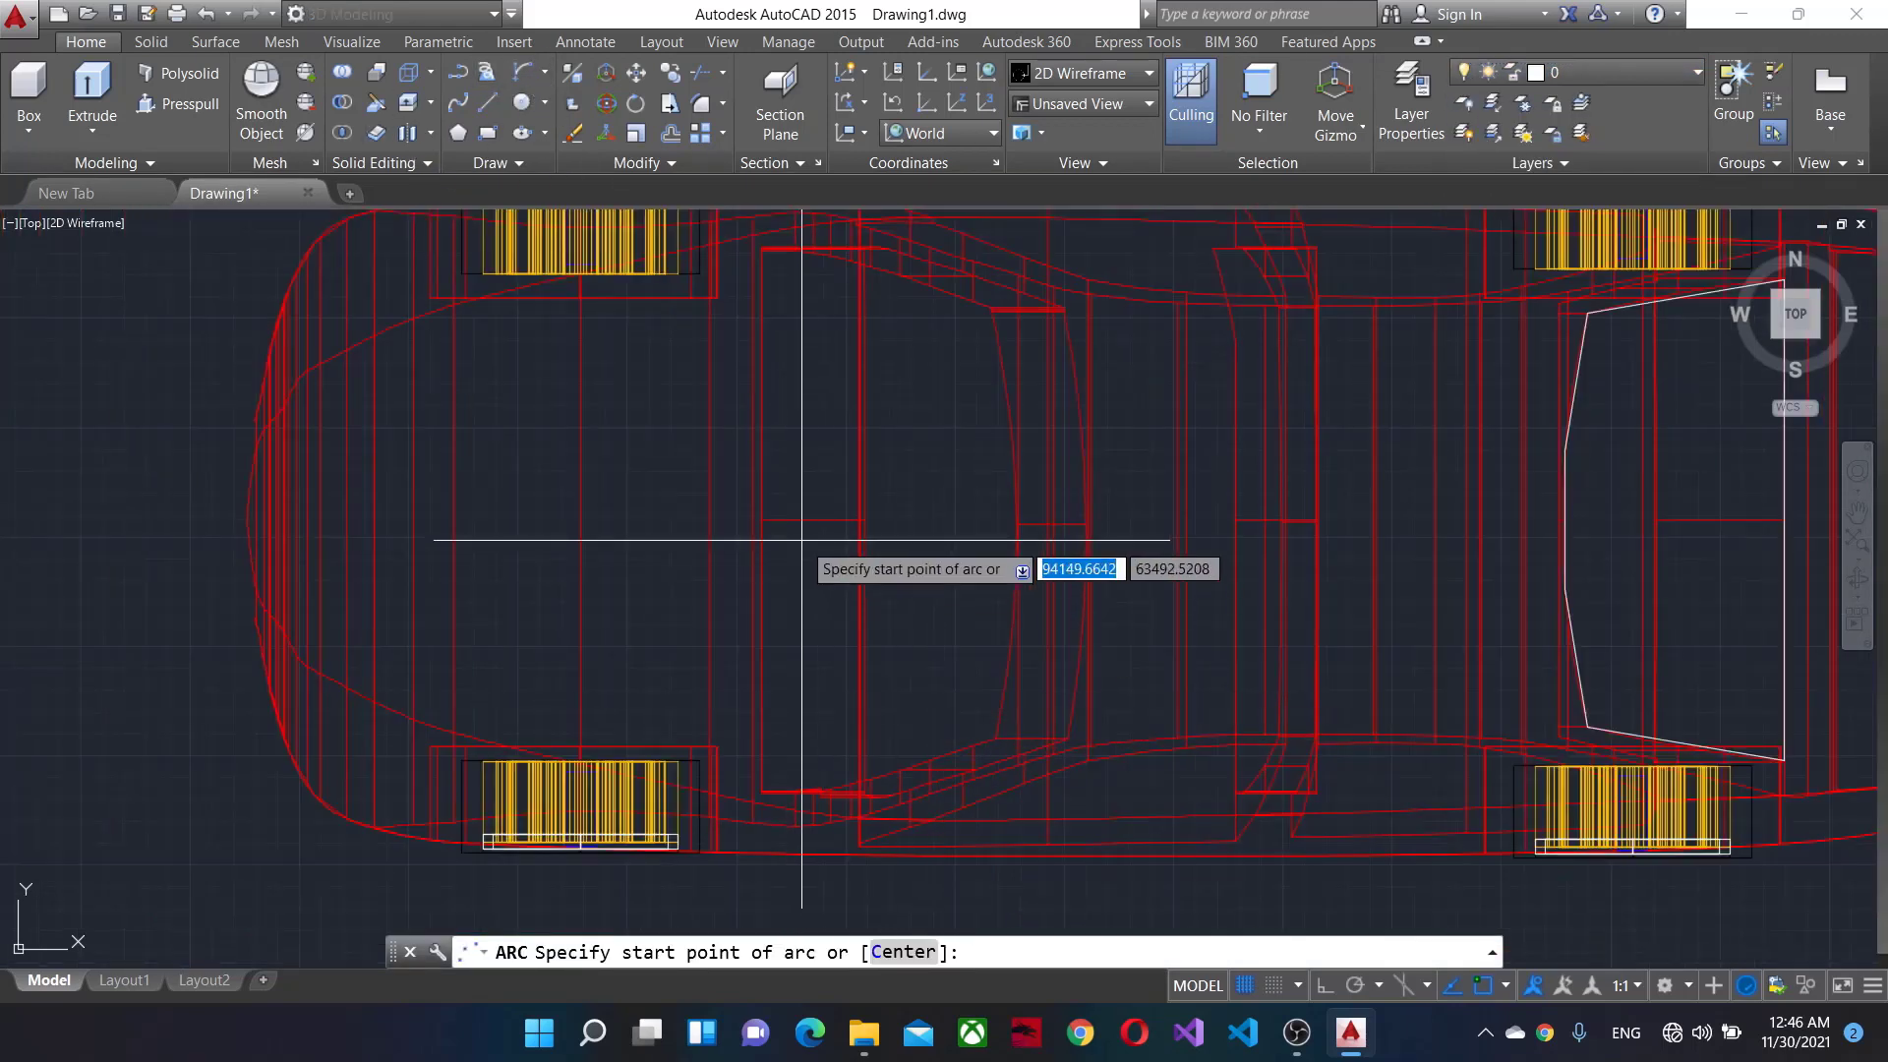
scroll(761, 247, "up", 2)
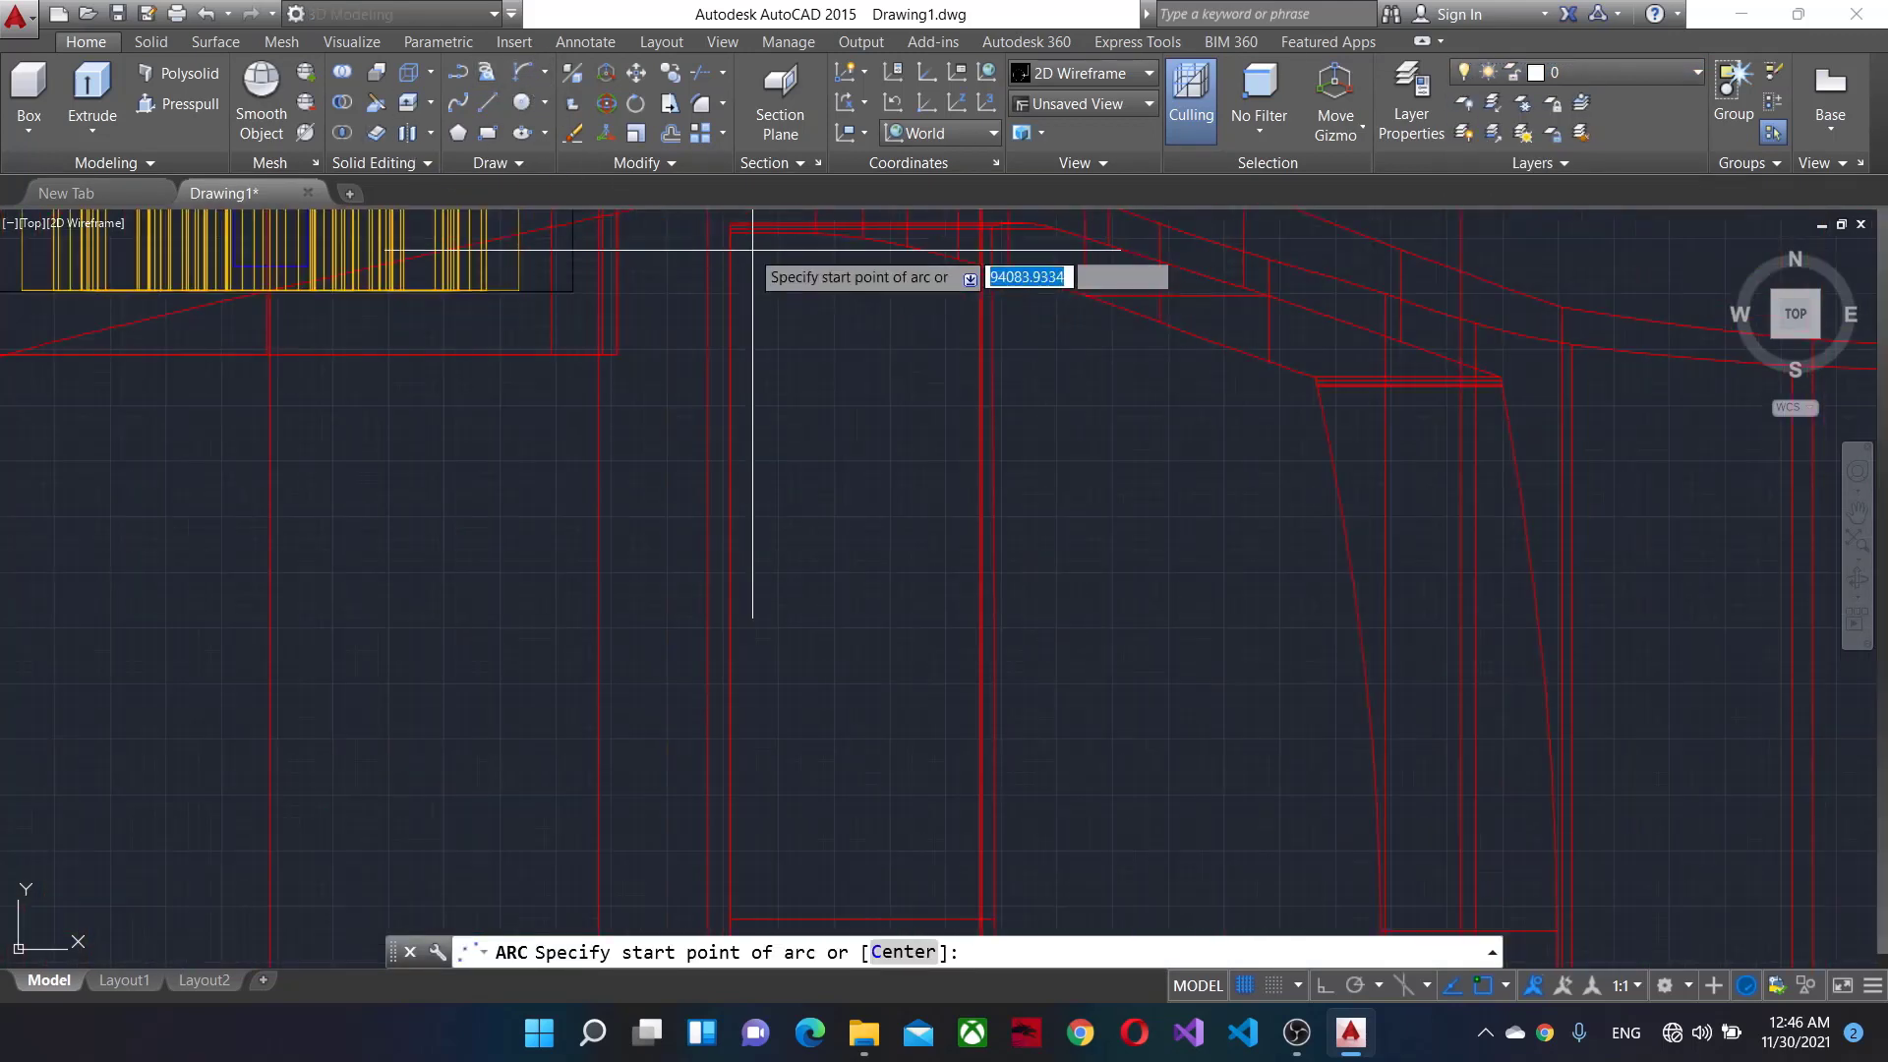
scroll(752, 241, "up", 2)
scroll(767, 393, "up", 2)
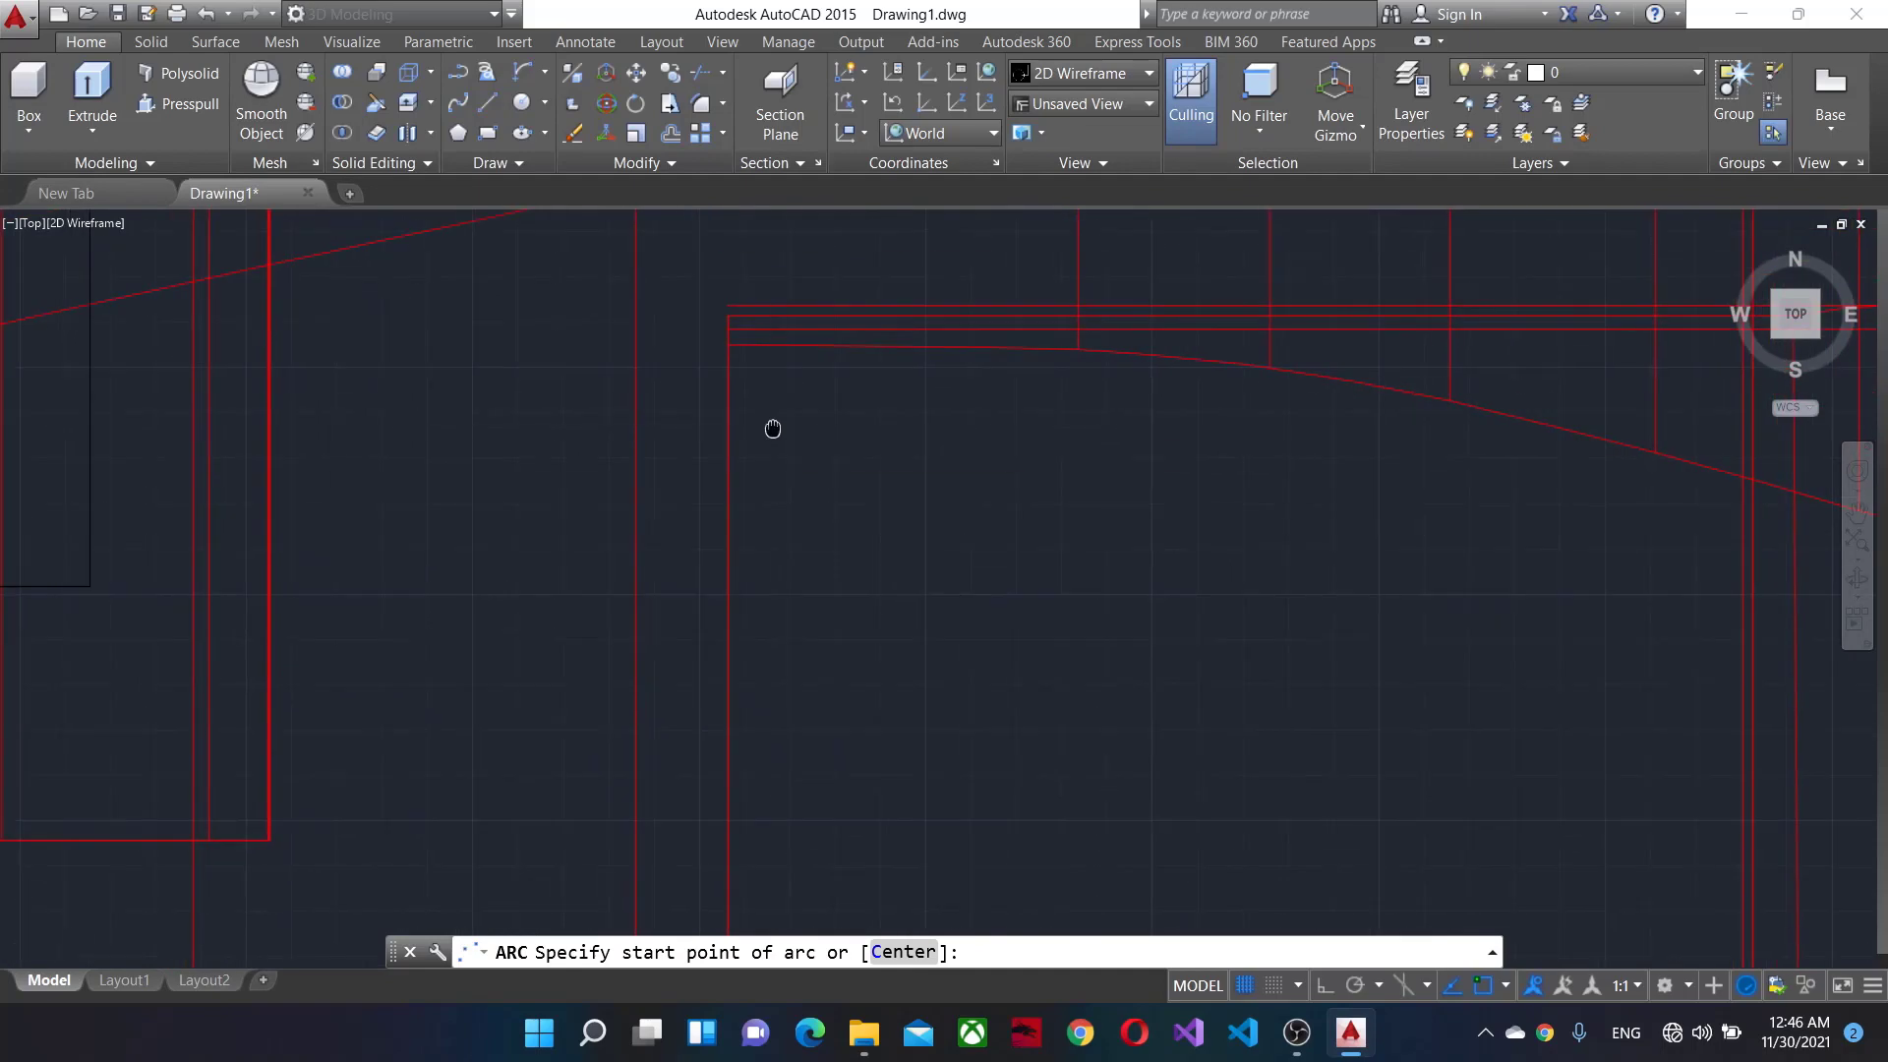
left_click(747, 362)
Place the arc's end point on the outline near the front wheel.
scroll(767, 590, "down", 2)
scroll(806, 672, "down", 2)
middle_click_drag(806, 671, 886, 813)
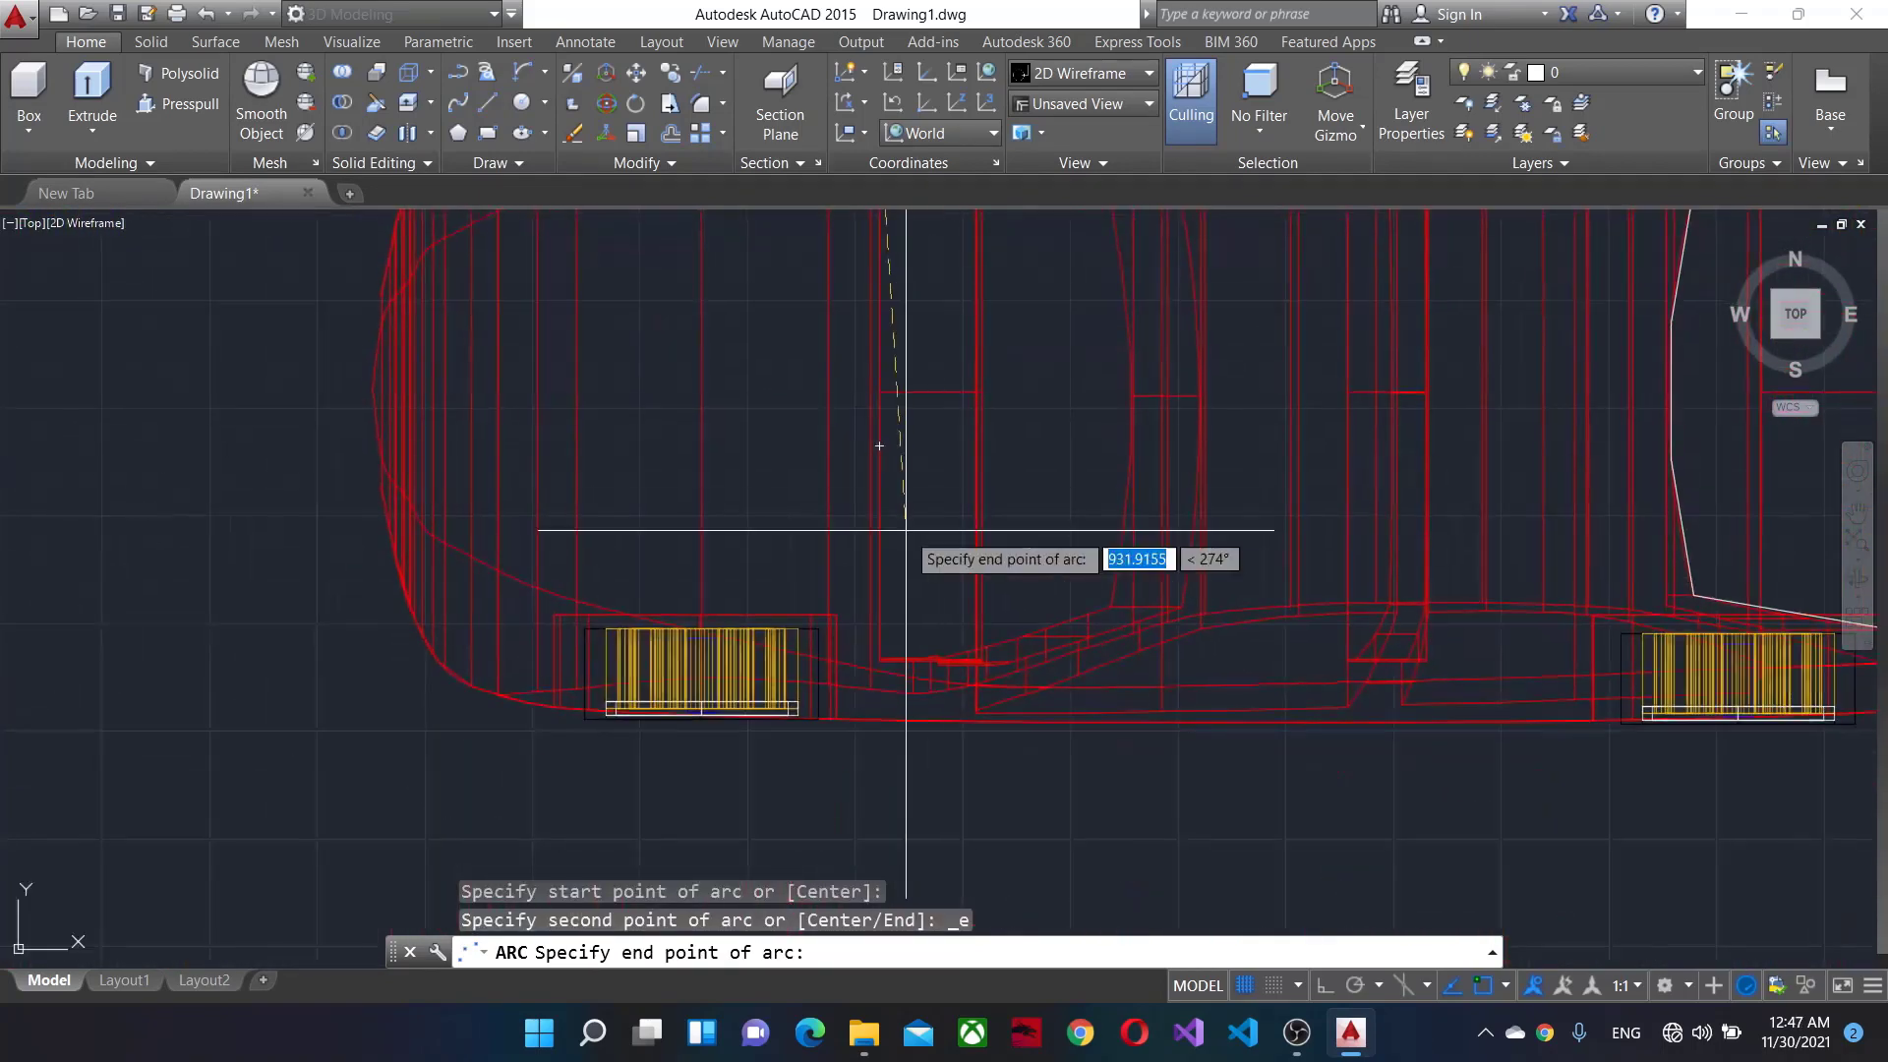
scroll(879, 631, "up", 3)
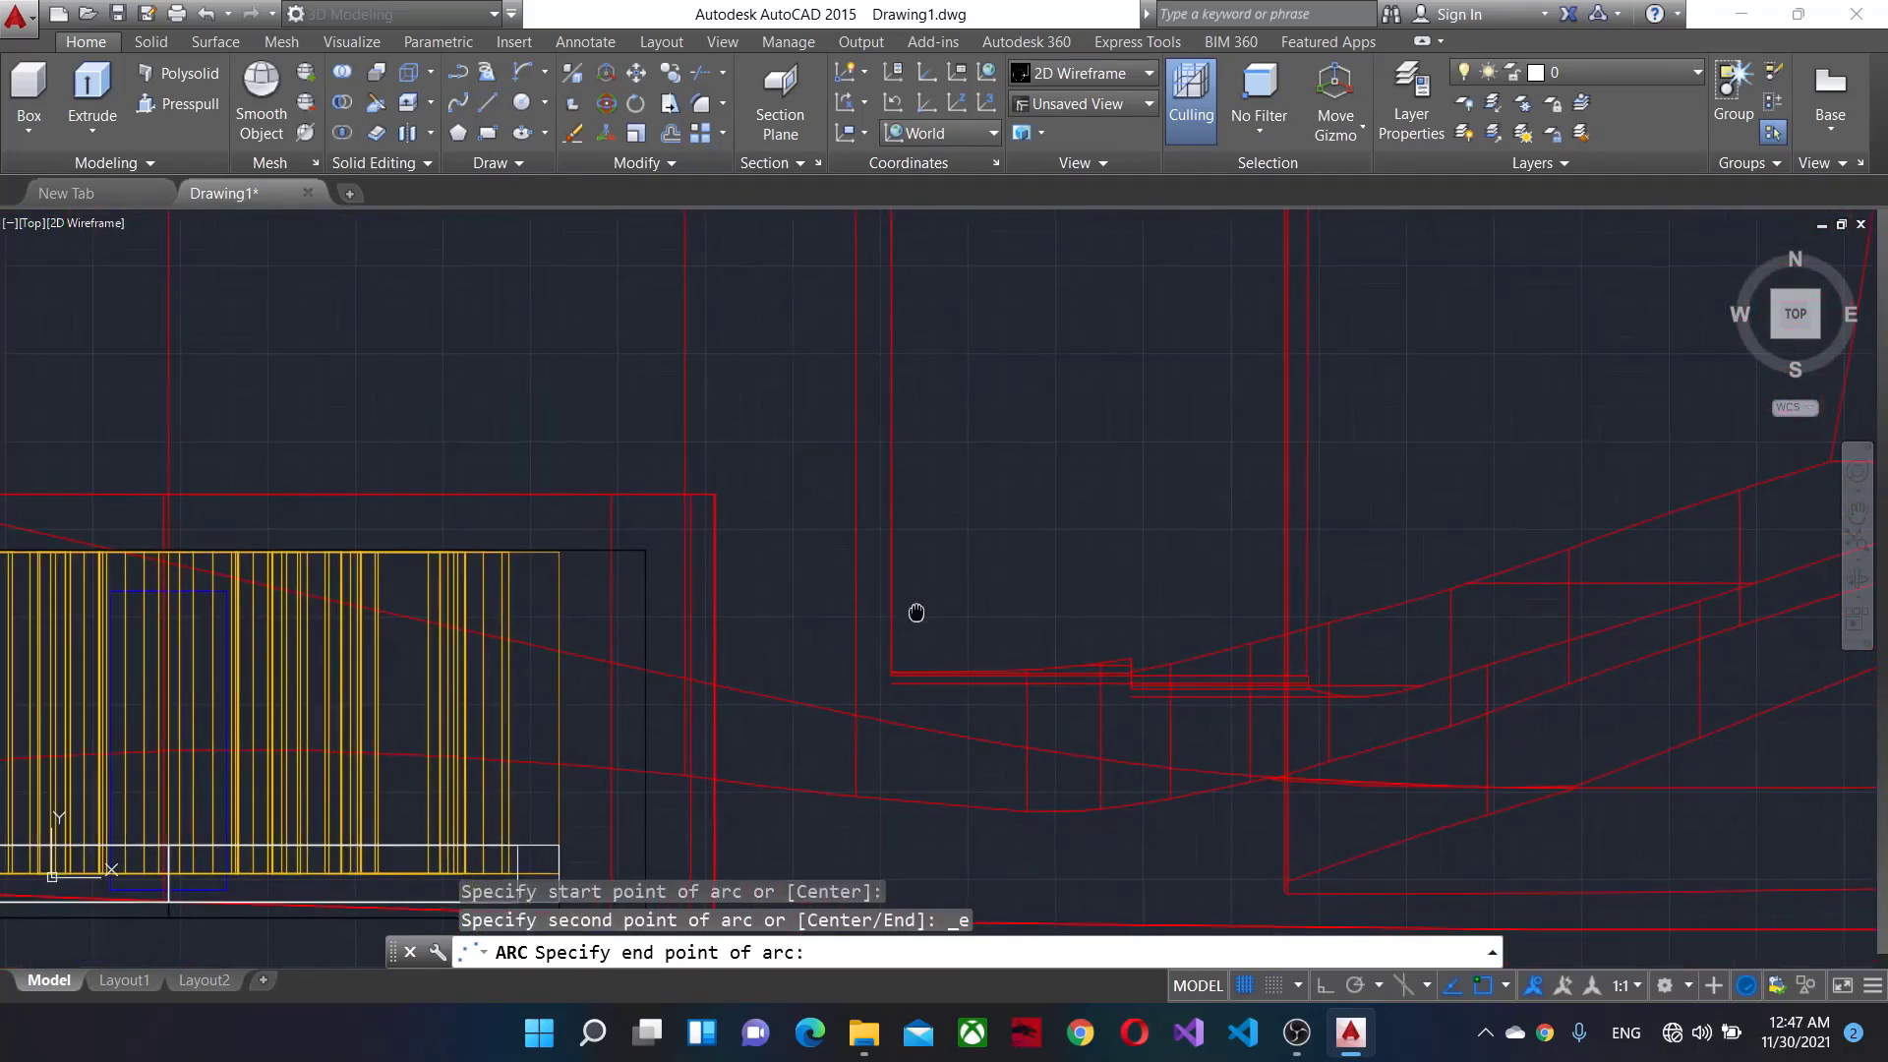
scroll(914, 611, "up", 2)
scroll(881, 662, "up", 2)
left_click(851, 498)
scroll(885, 511, "down", 5)
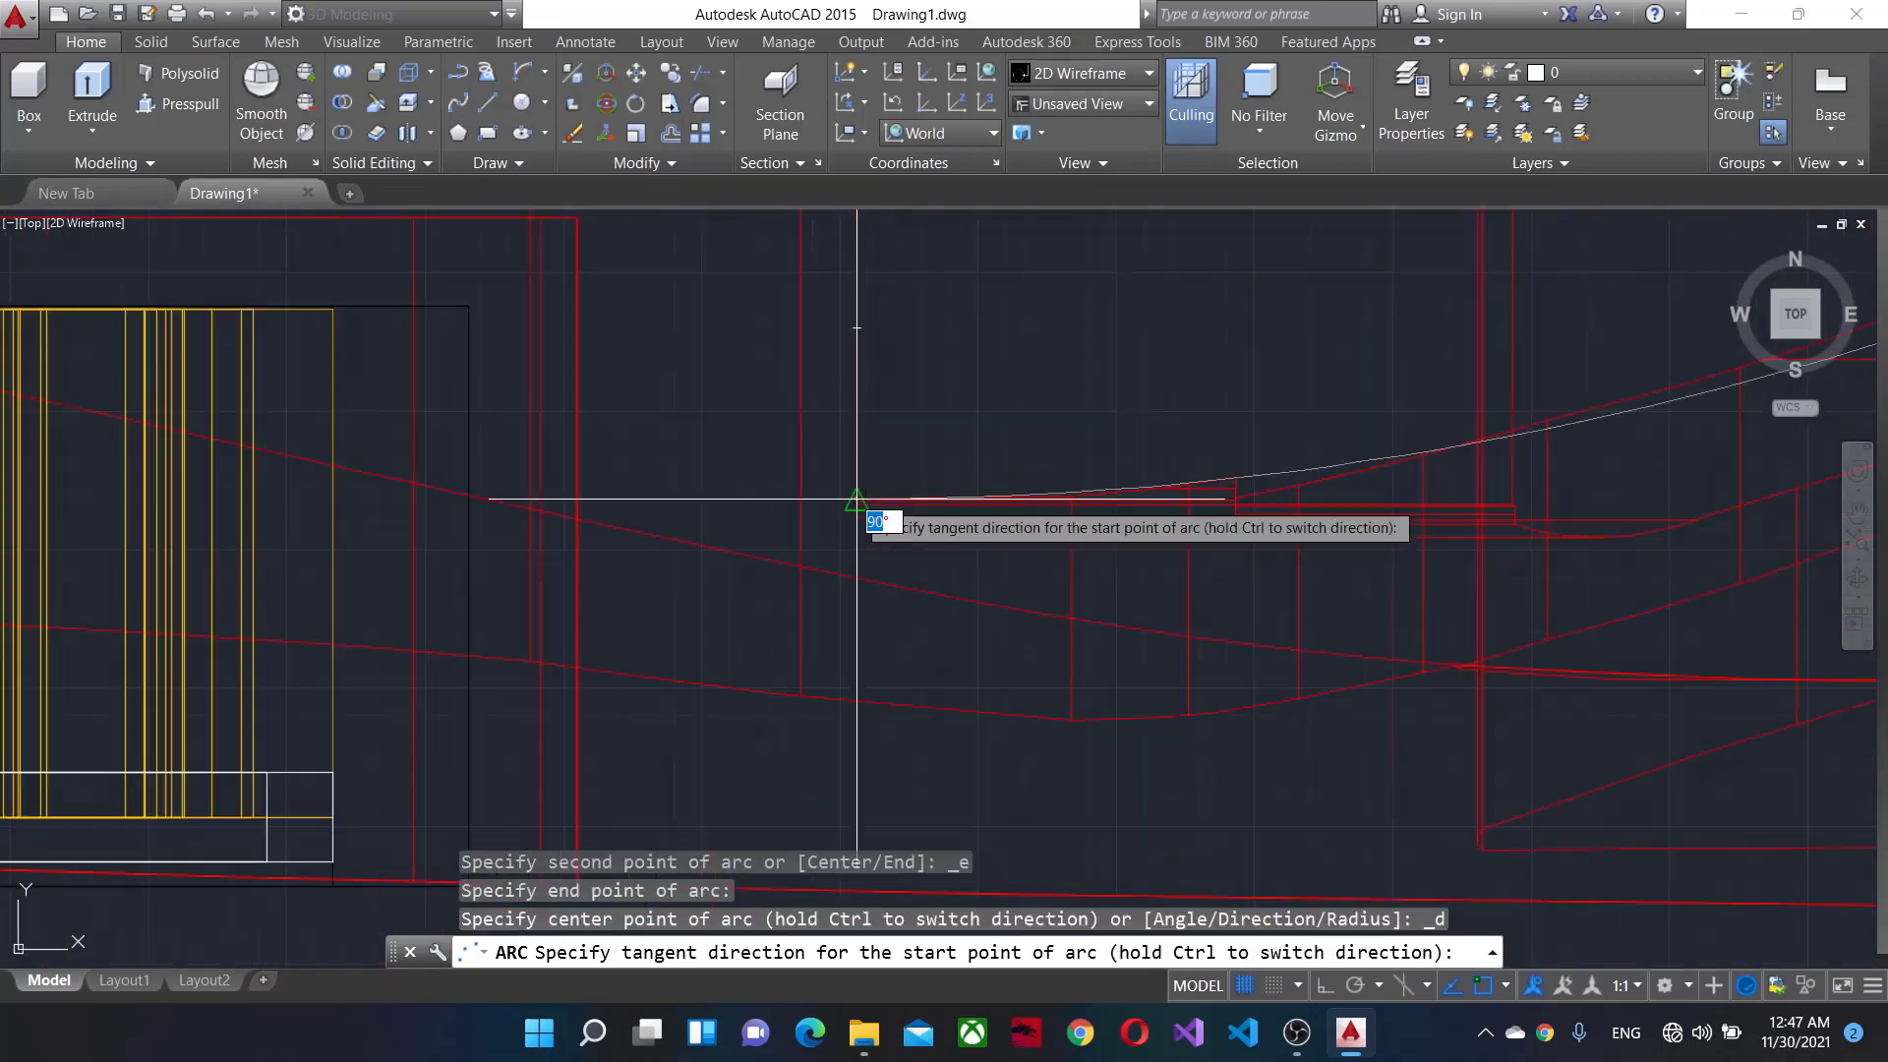
scroll(900, 528, "up", 1)
scroll(885, 433, "down", 2)
scroll(875, 551, "down", 3)
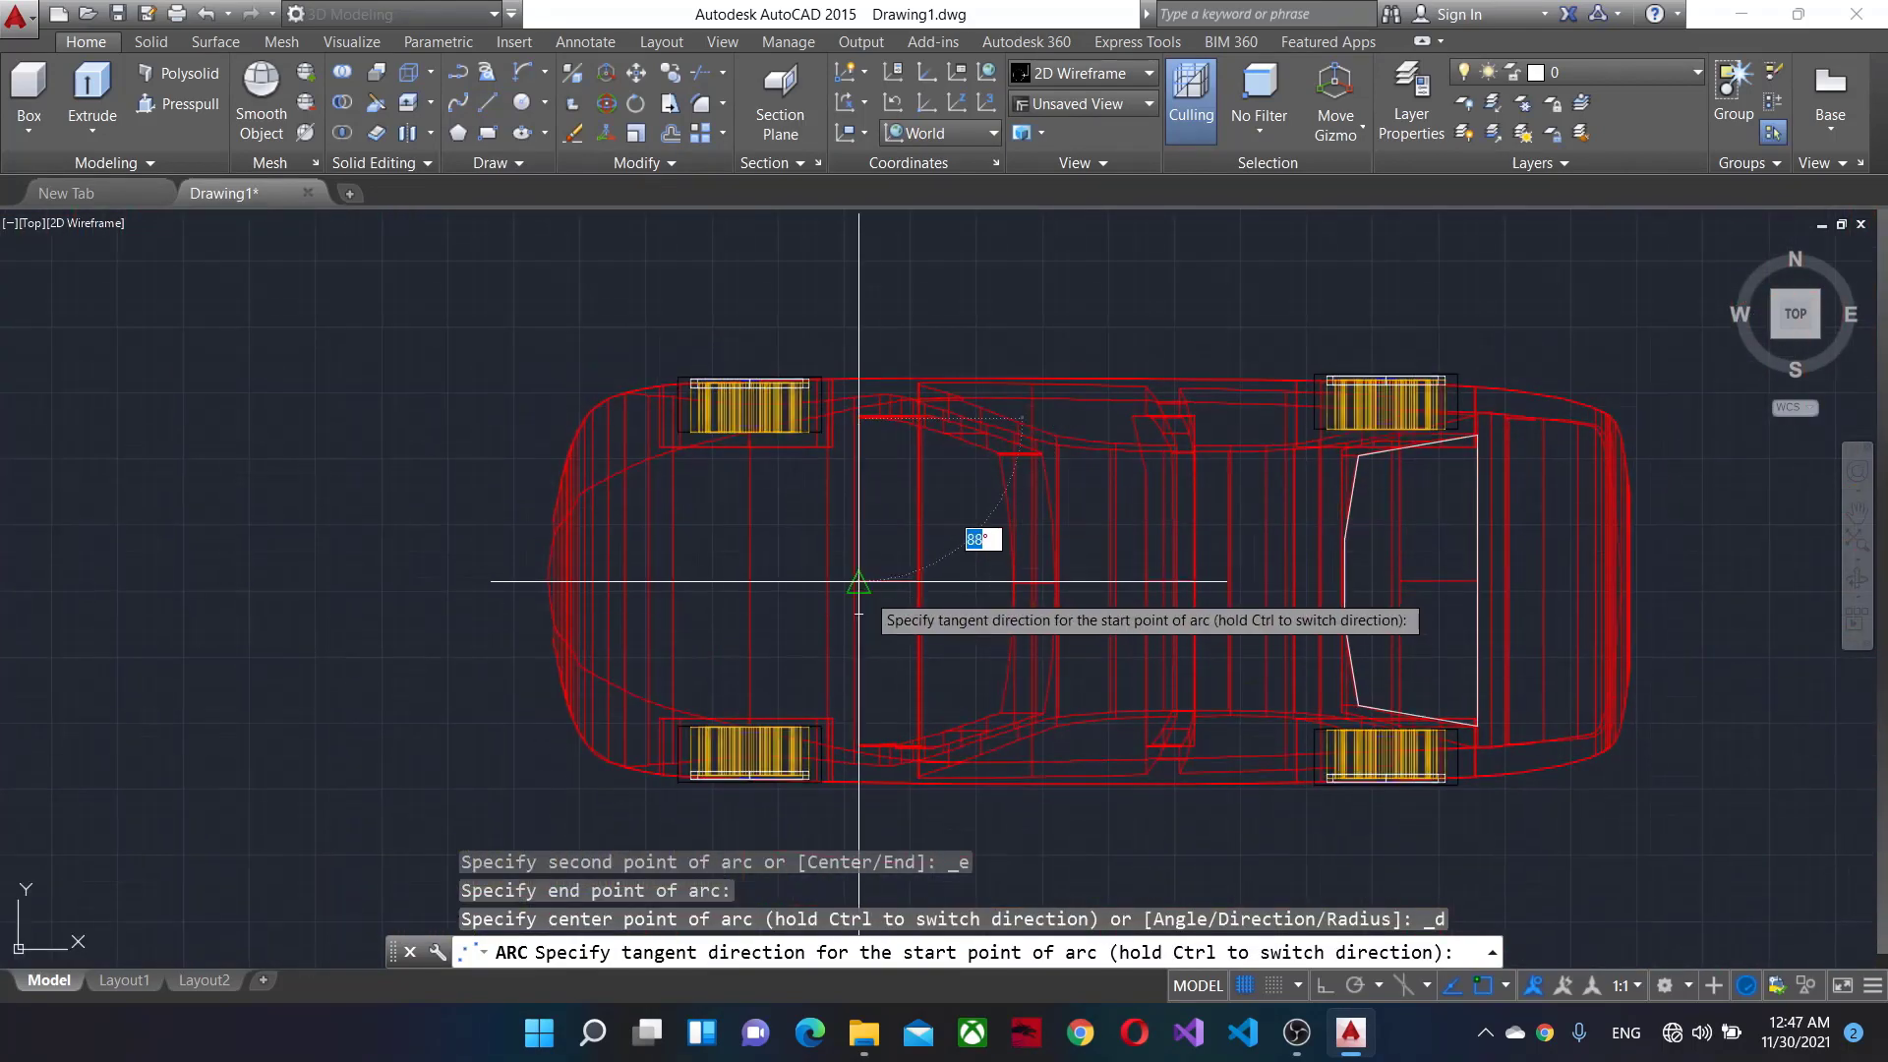
scroll(863, 581, "up", 3)
scroll(860, 582, "up", 1)
middle_click_drag(855, 581, 1060, 628)
scroll(1064, 669, "down", 3)
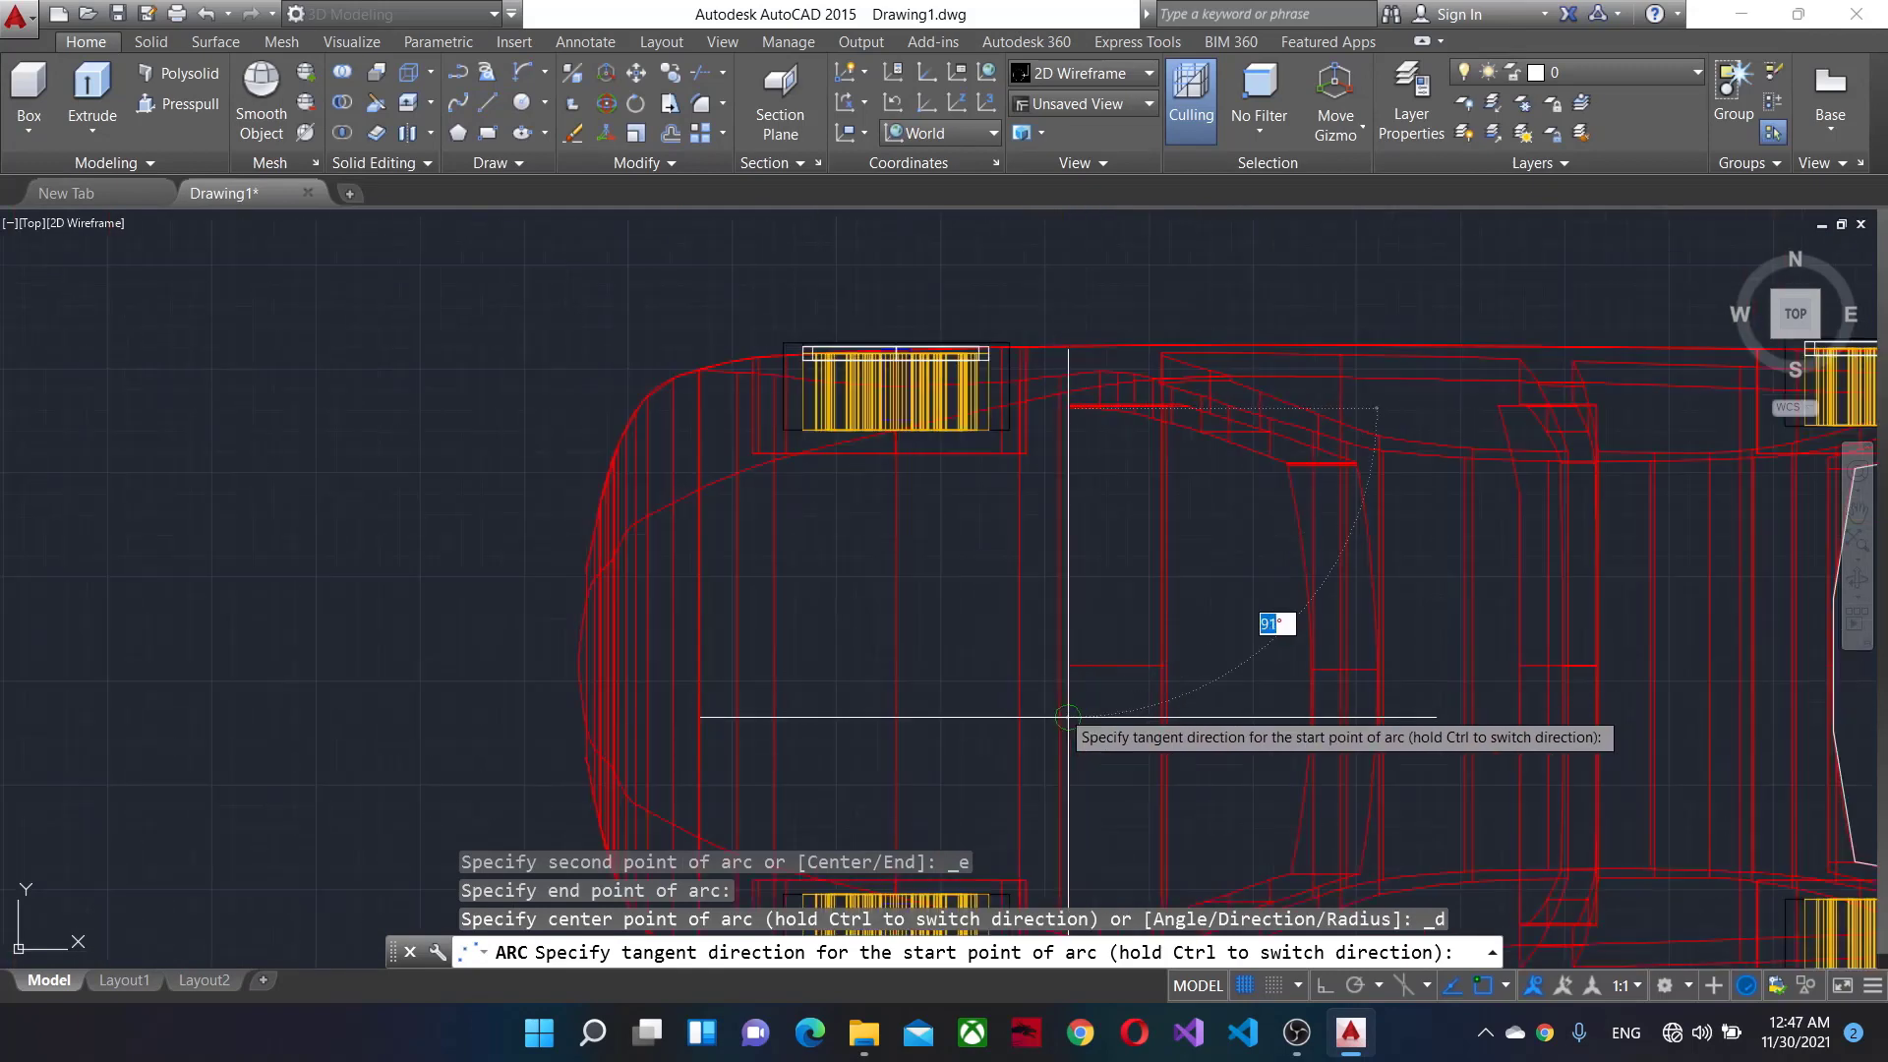
scroll(1053, 719, "up", 4)
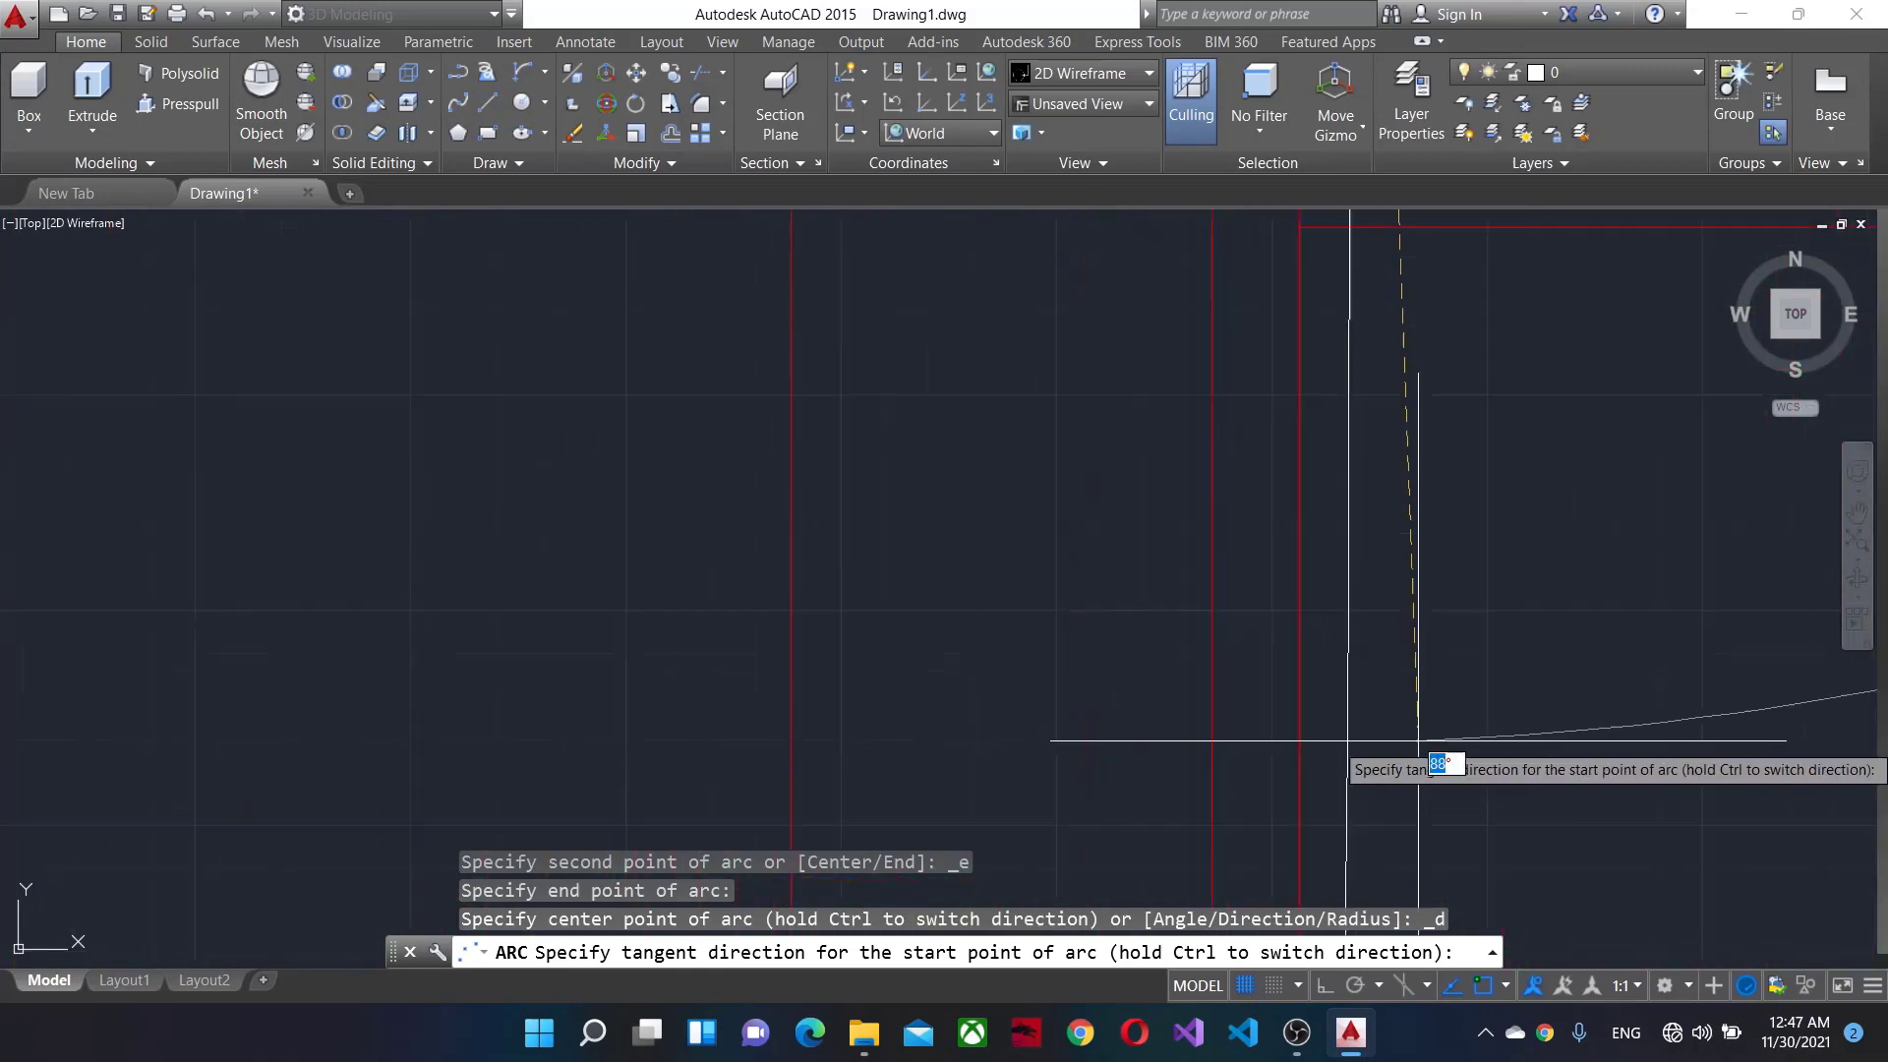
scroll(1298, 727, "down", 5)
scroll(1285, 694, "up", 1)
scroll(1367, 689, "up", 4)
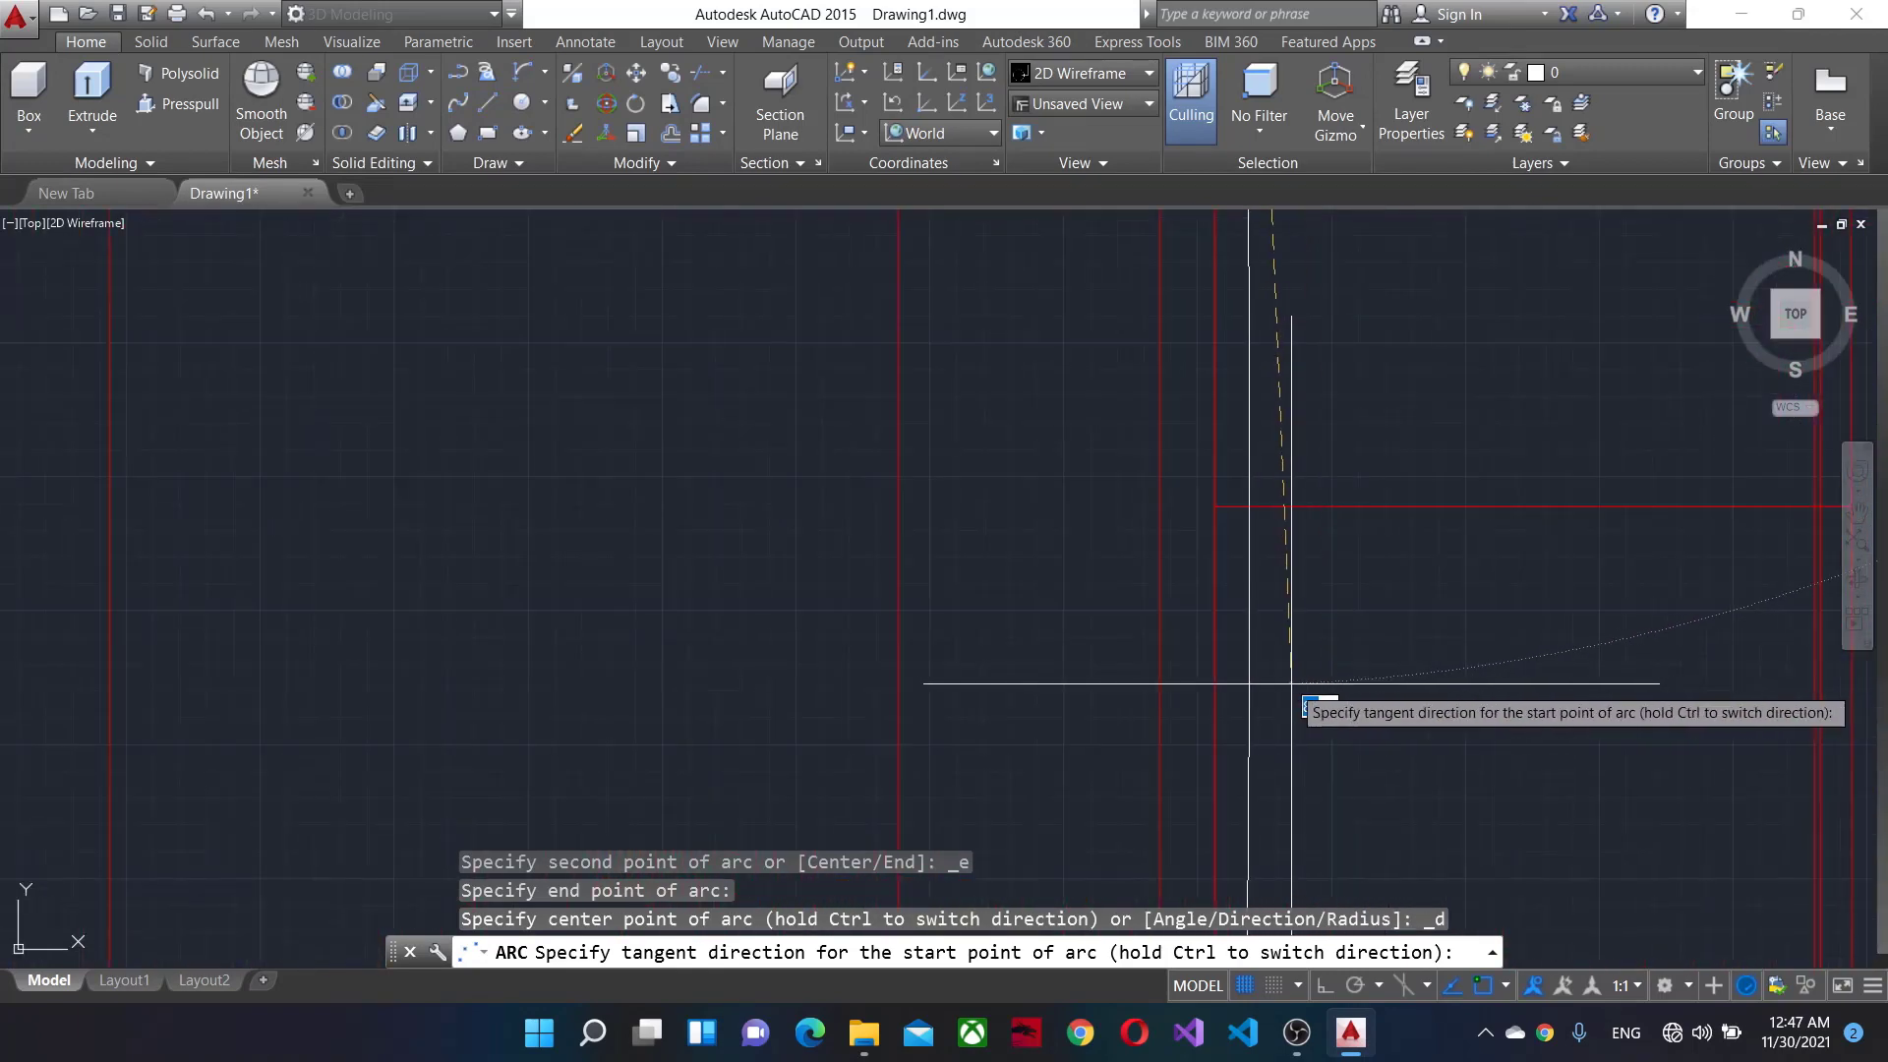
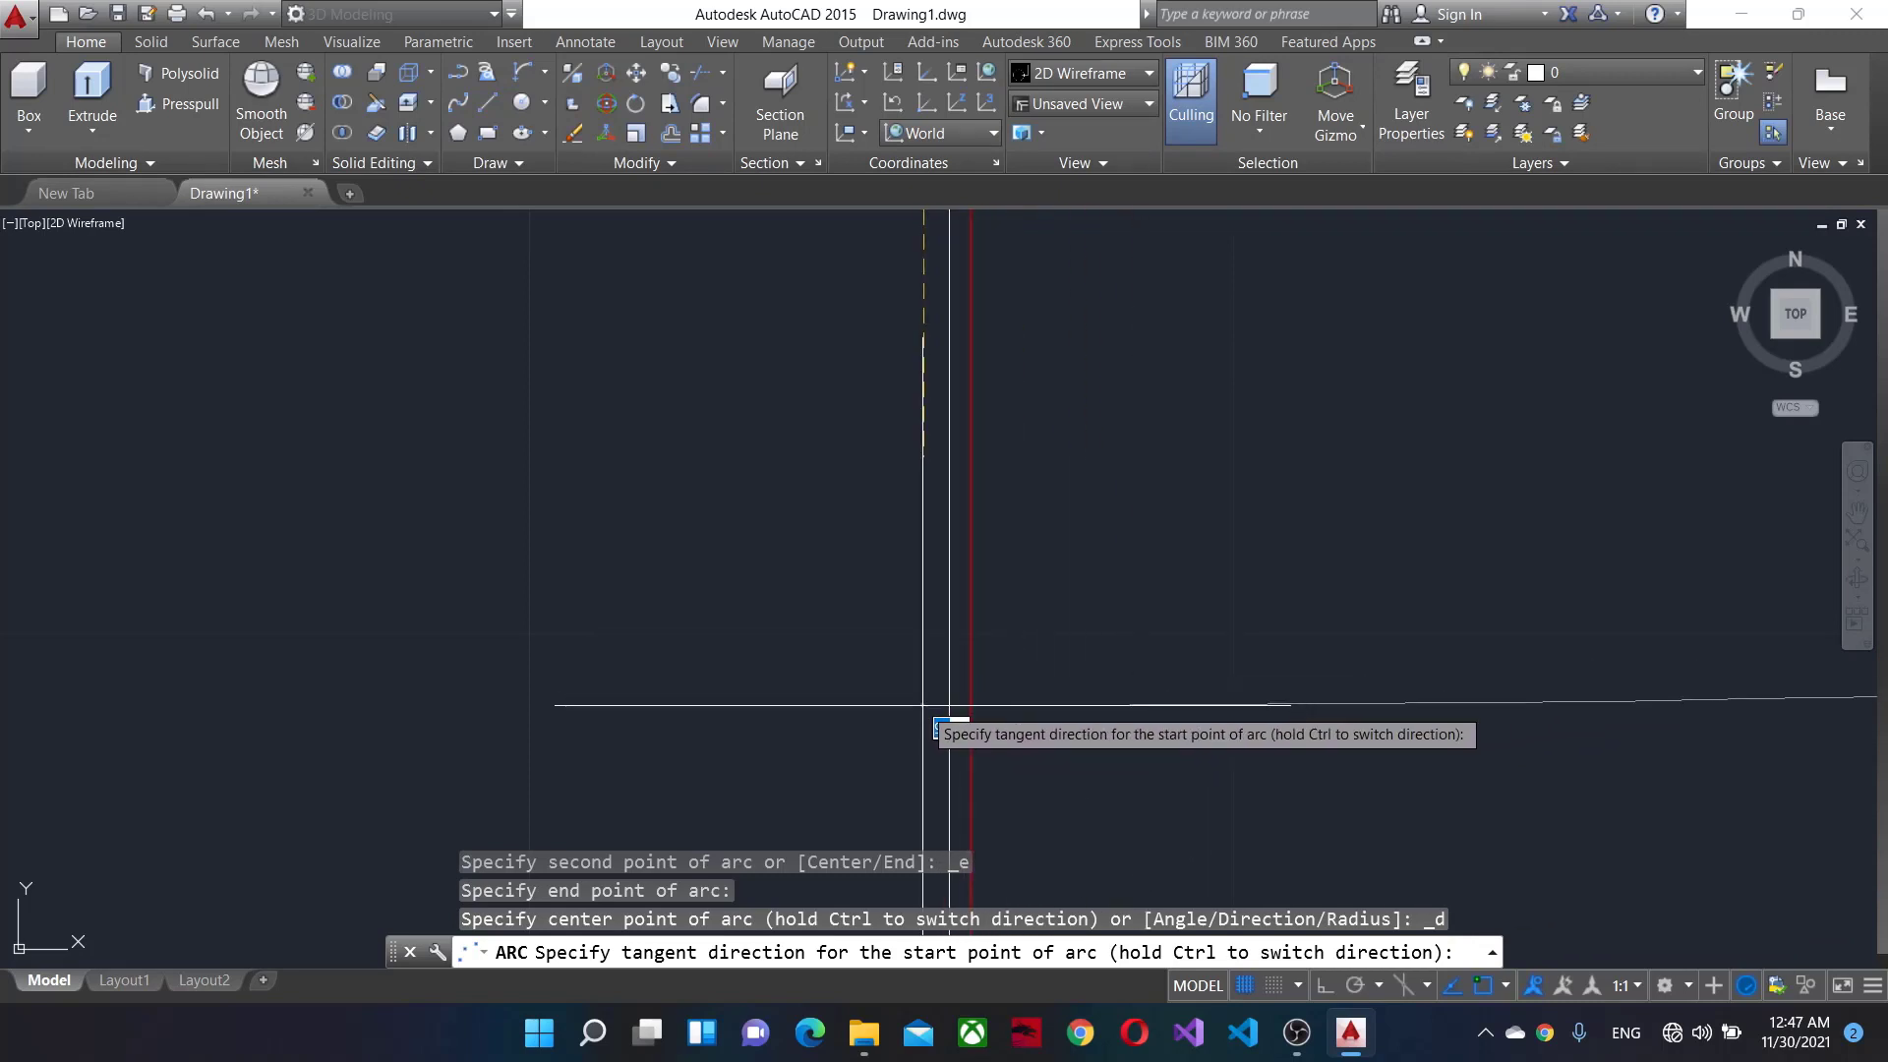
Finish the traced arc and stretch the white vertical line's end onto the red car outline.
left_click(1342, 640)
scroll(1138, 629, "up", 2)
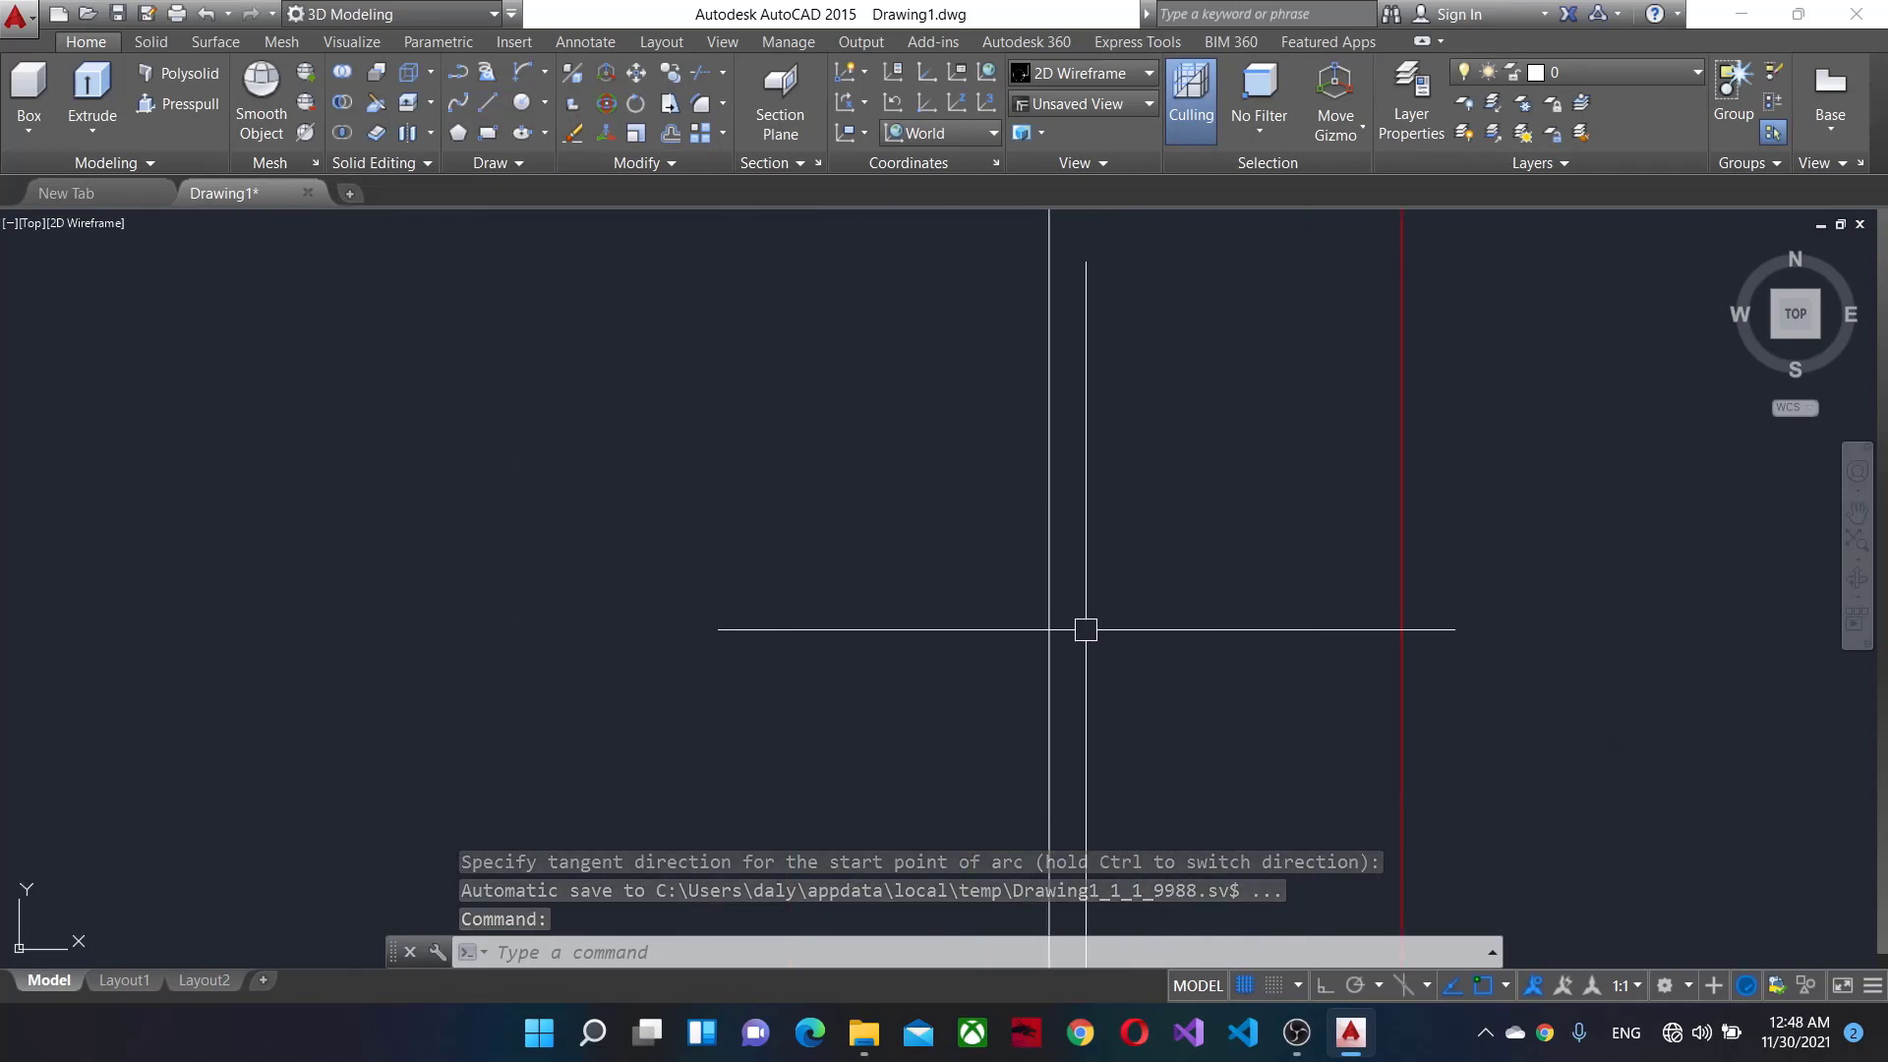
left_click(1062, 628)
scroll(1241, 529, "up", 2)
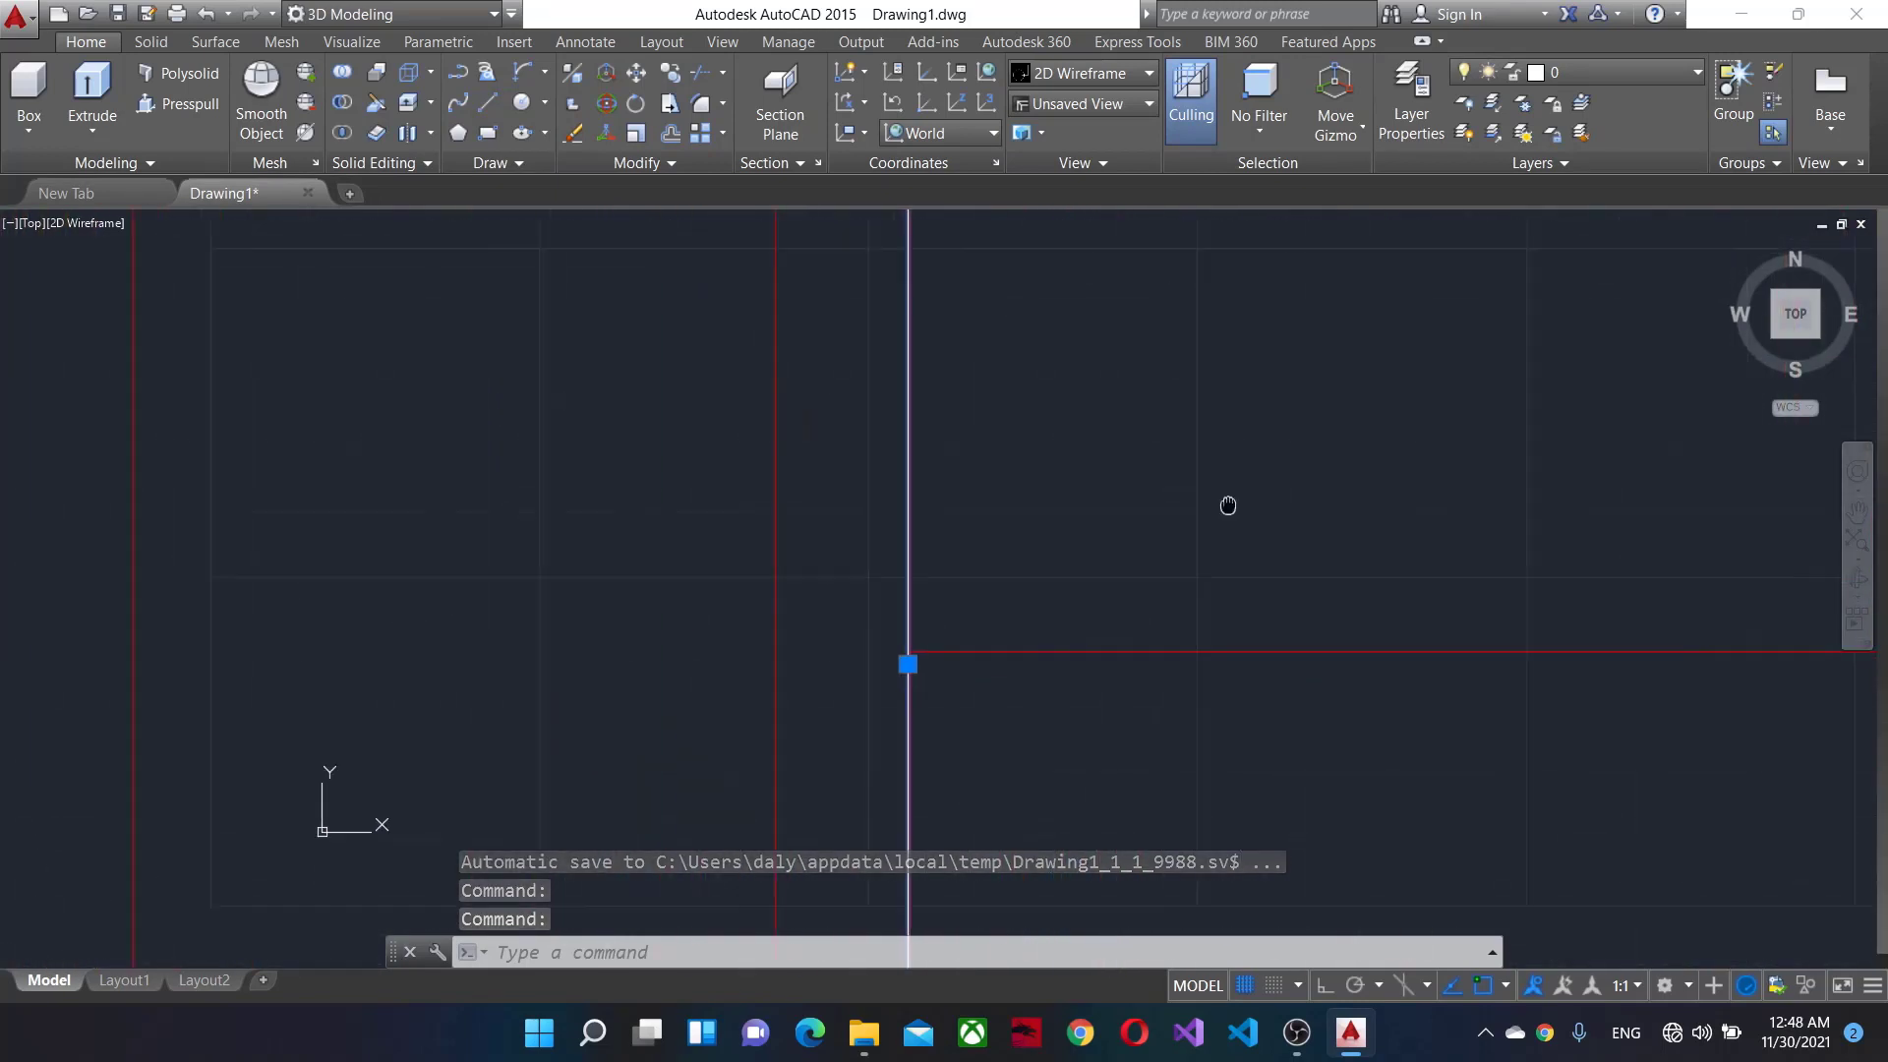
middle_click_drag(1122, 544, 579, 700)
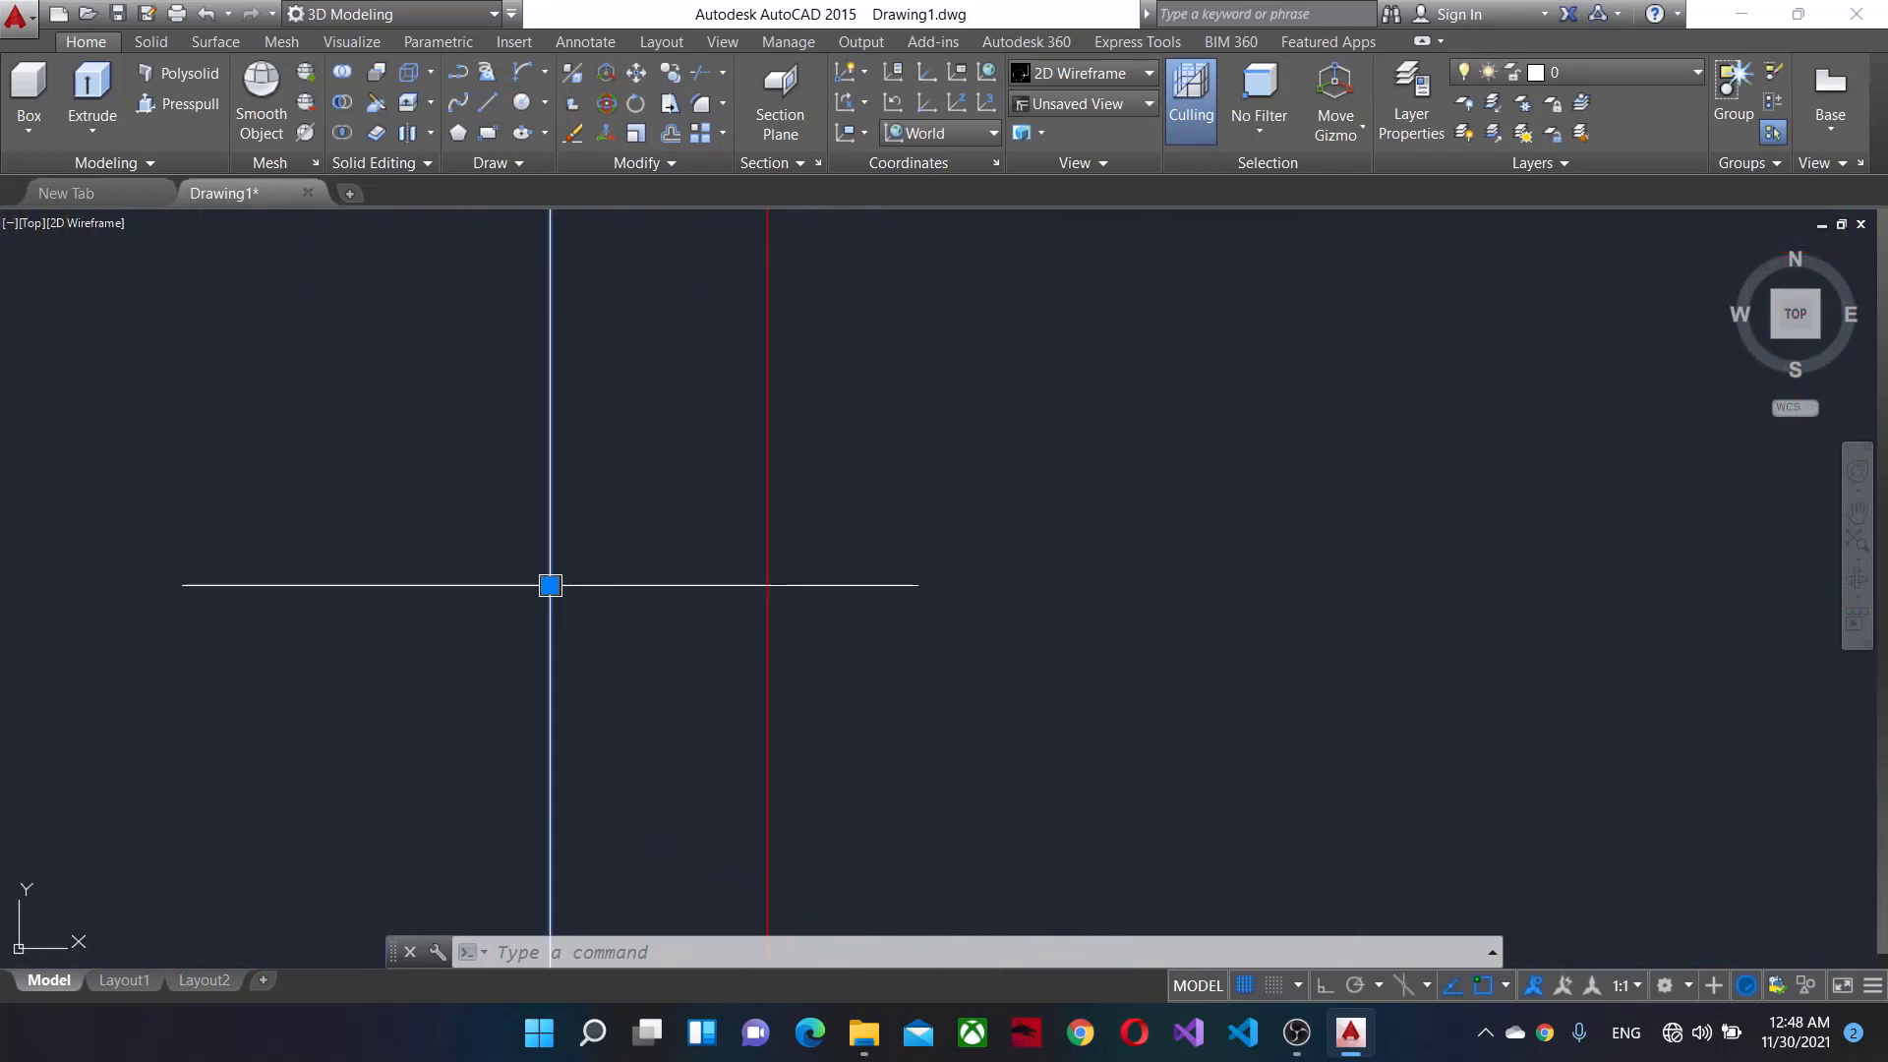
left_click(550, 585)
left_click(714, 585)
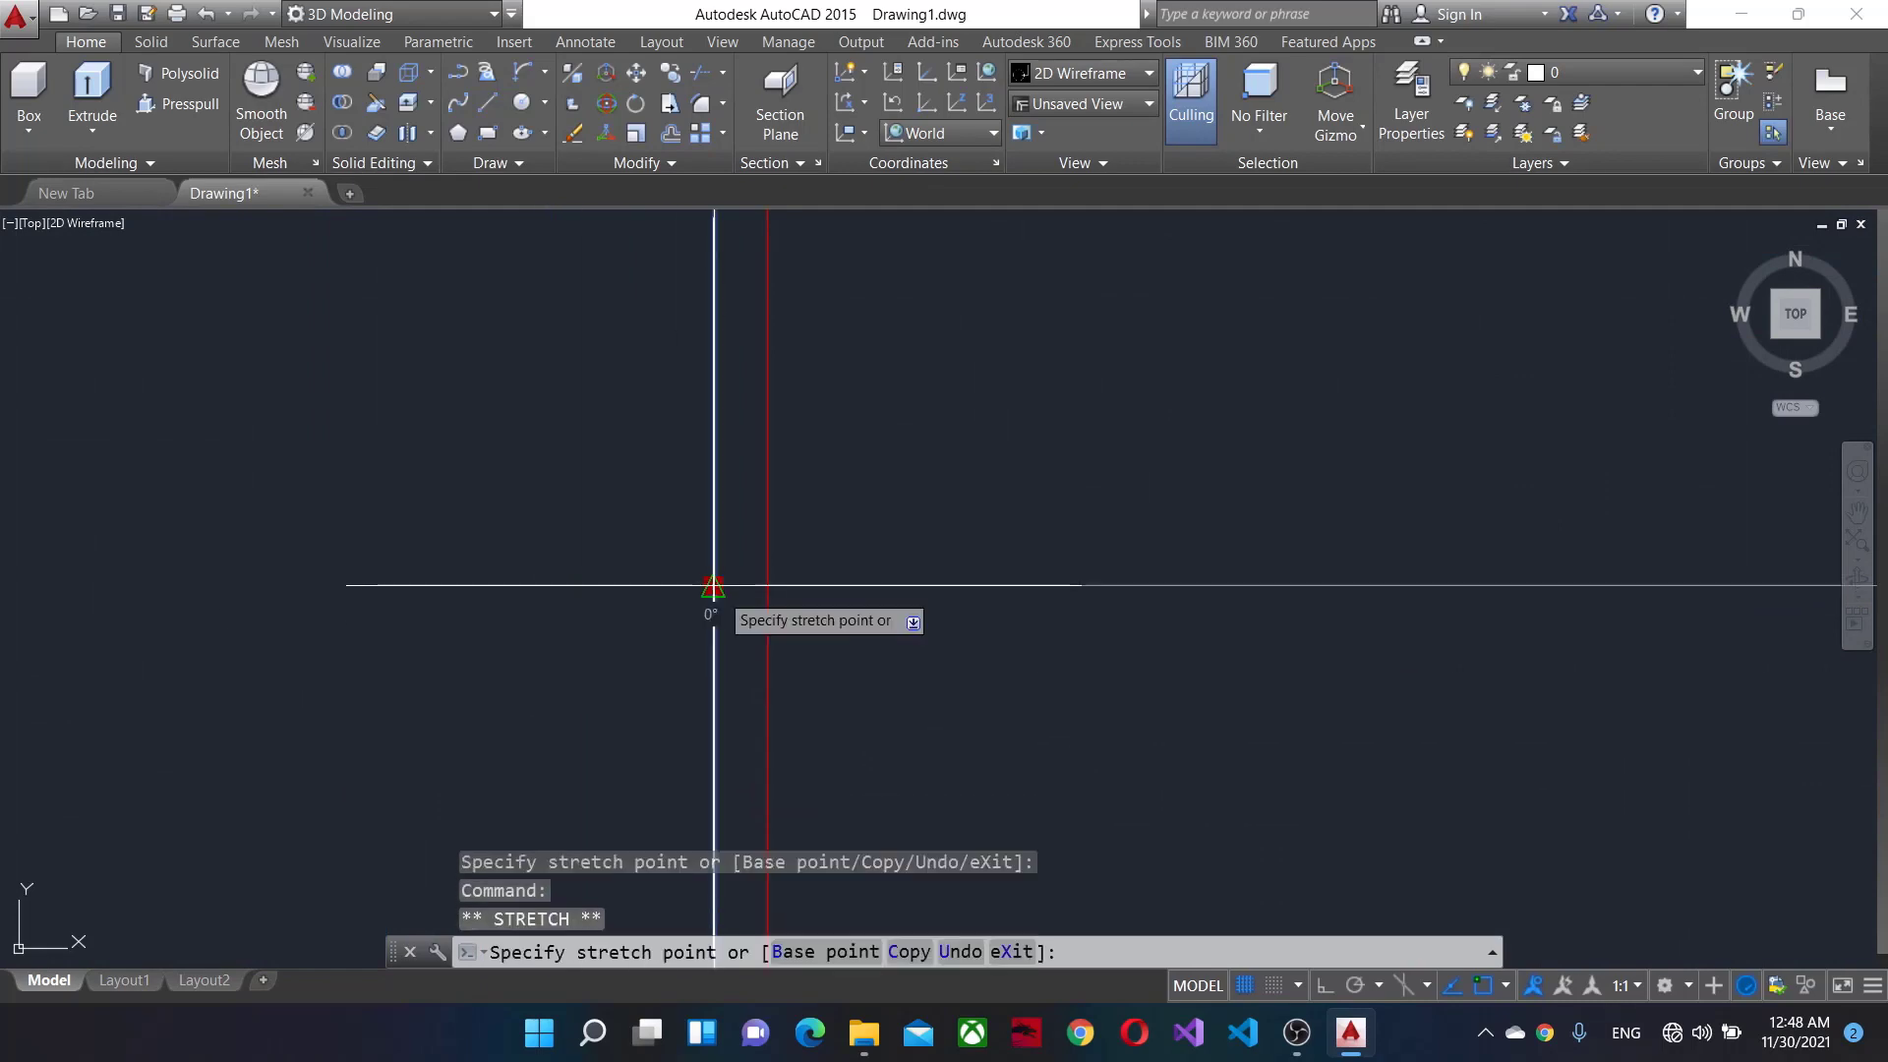
left_click(739, 657)
Clear the selection and pan over to the car's front window area.
scroll(1239, 687, "down", 2)
scroll(1219, 670, "down", 2)
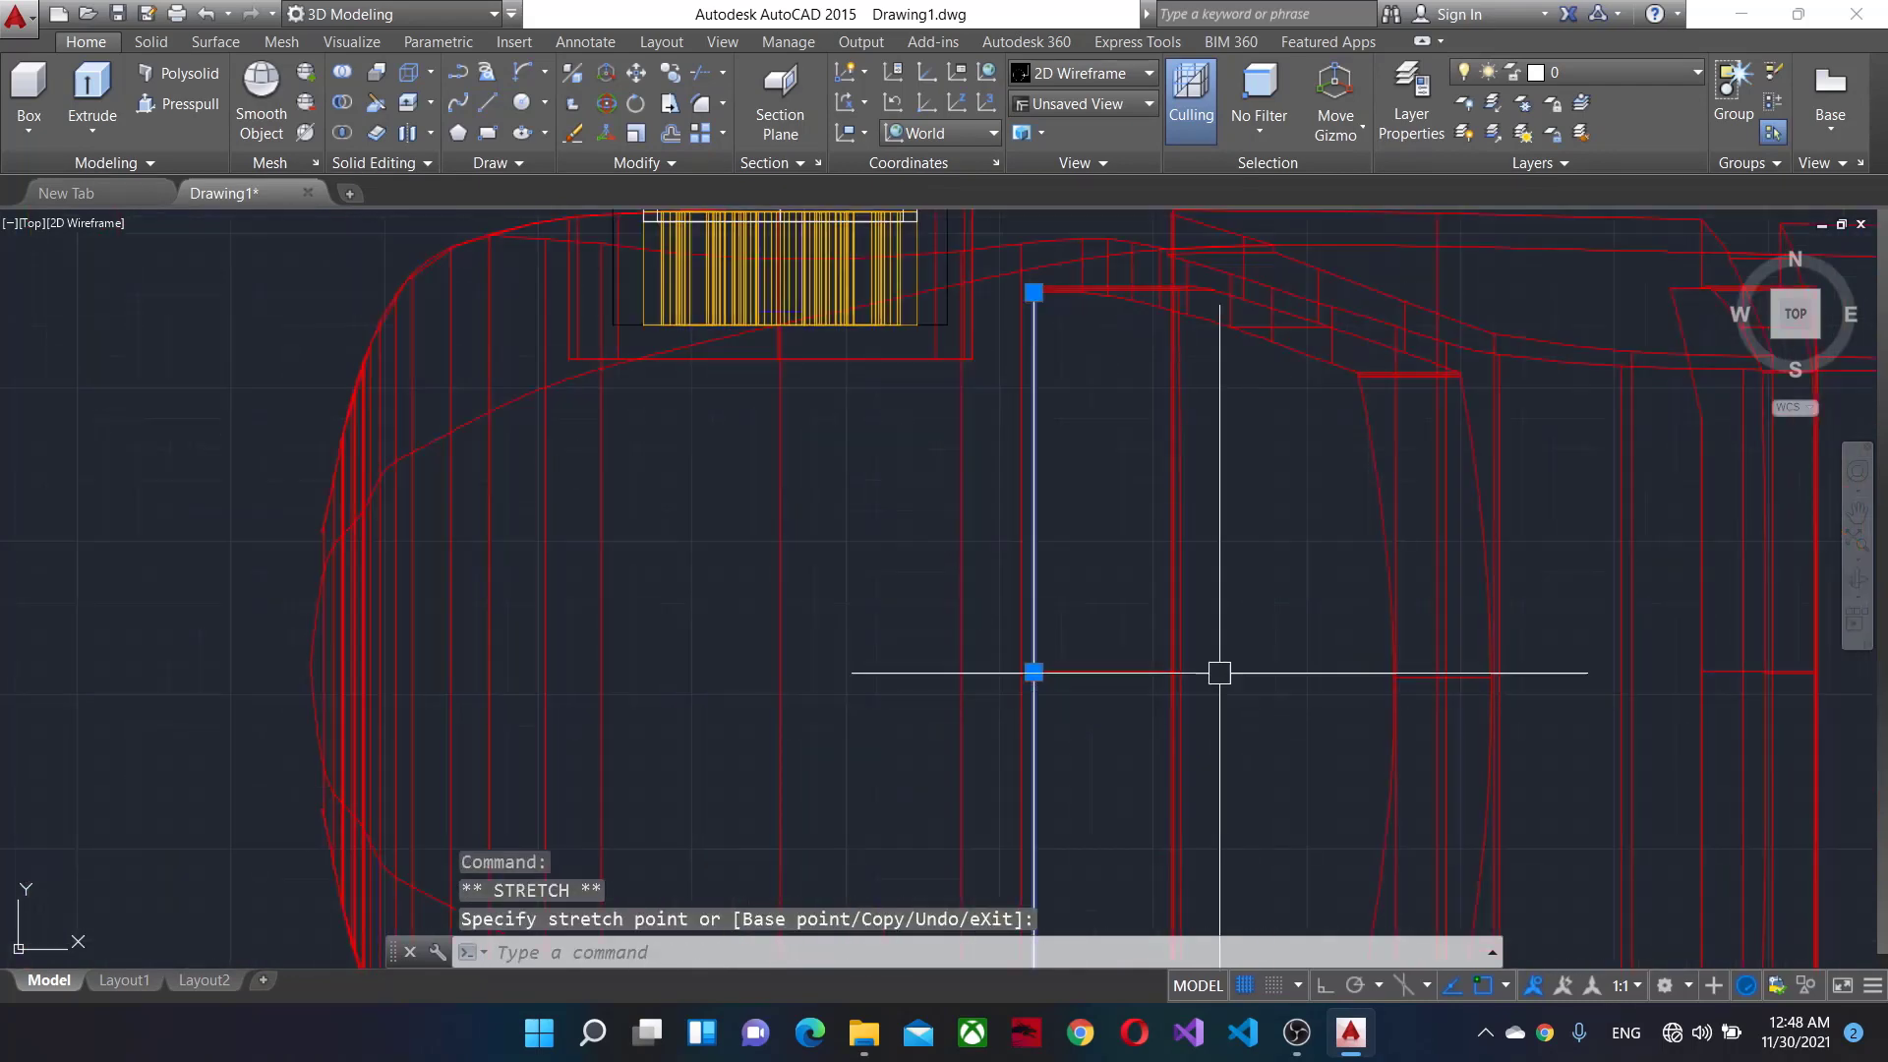
scroll(1154, 647, "up", 2)
key("Escape")
scroll(1209, 678, "down", 2)
scroll(1184, 688, "up", 2)
scroll(1163, 674, "down", 2)
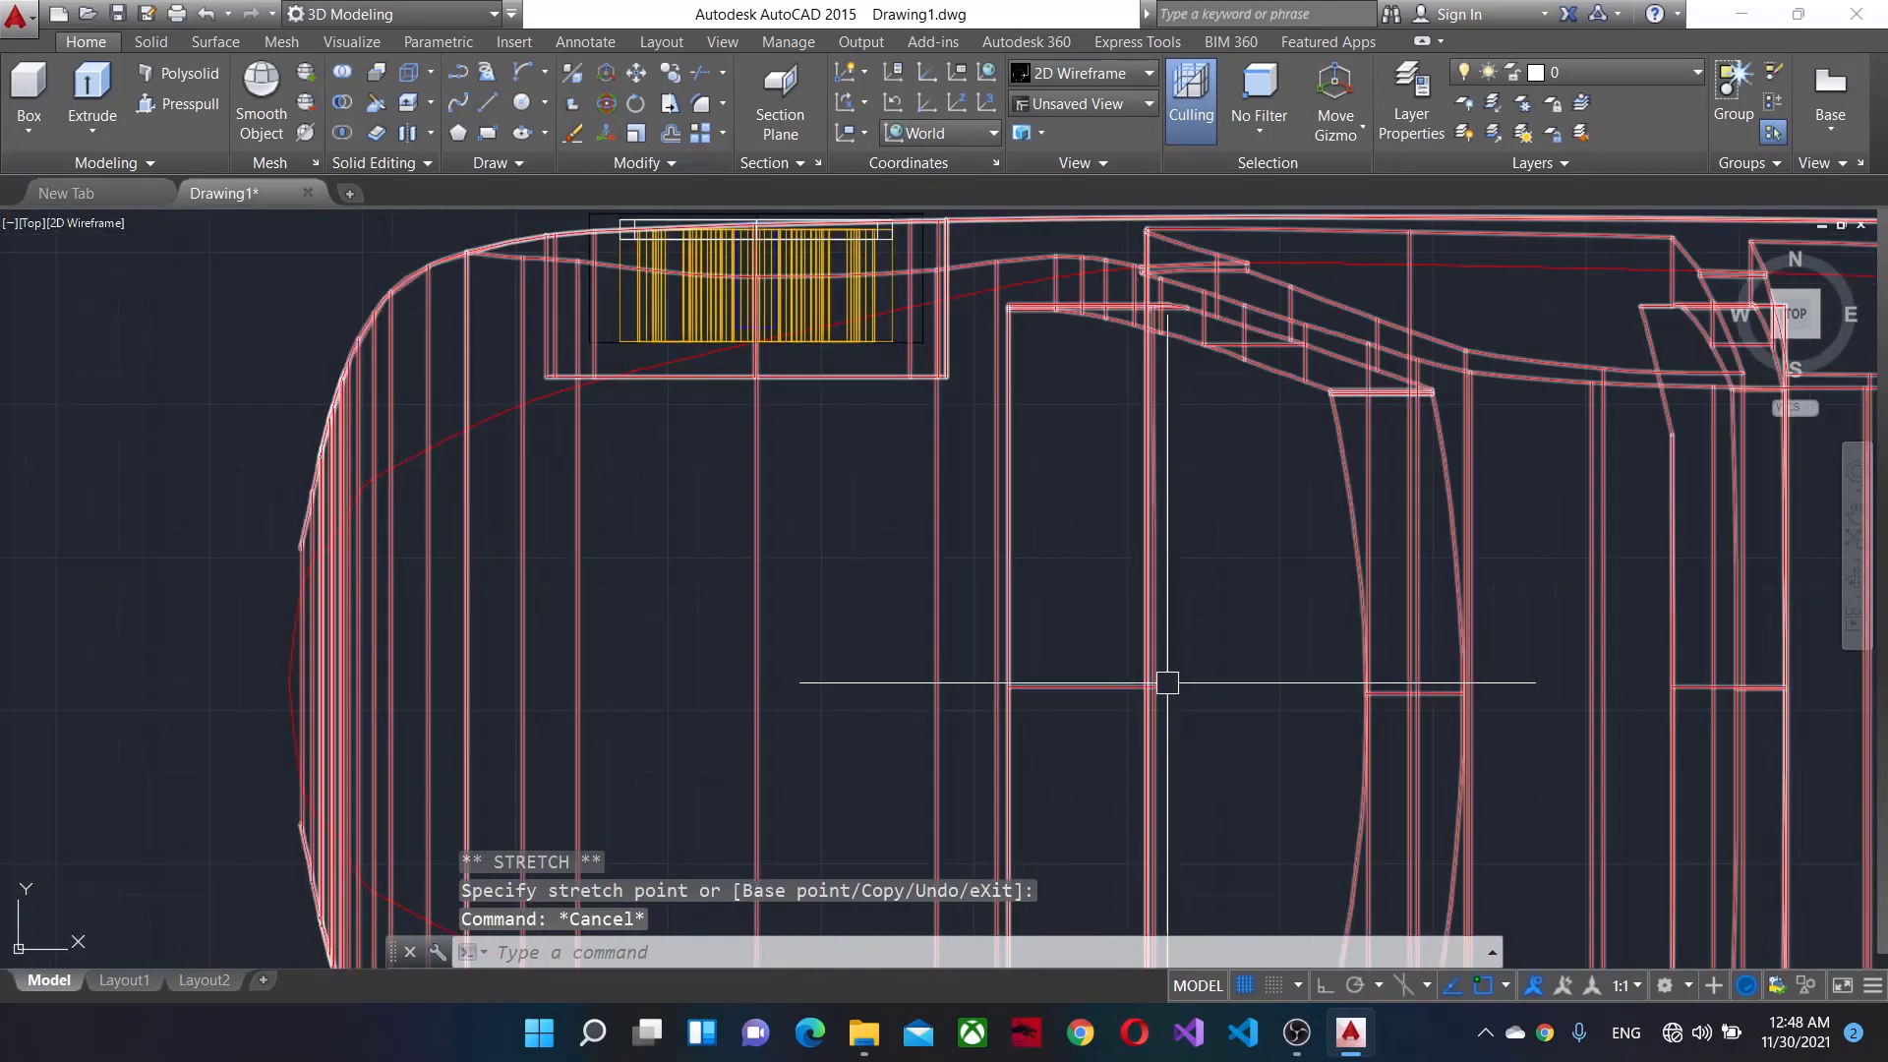
scroll(1042, 384, "up", 3)
middle_click_drag(1042, 383, 1096, 641)
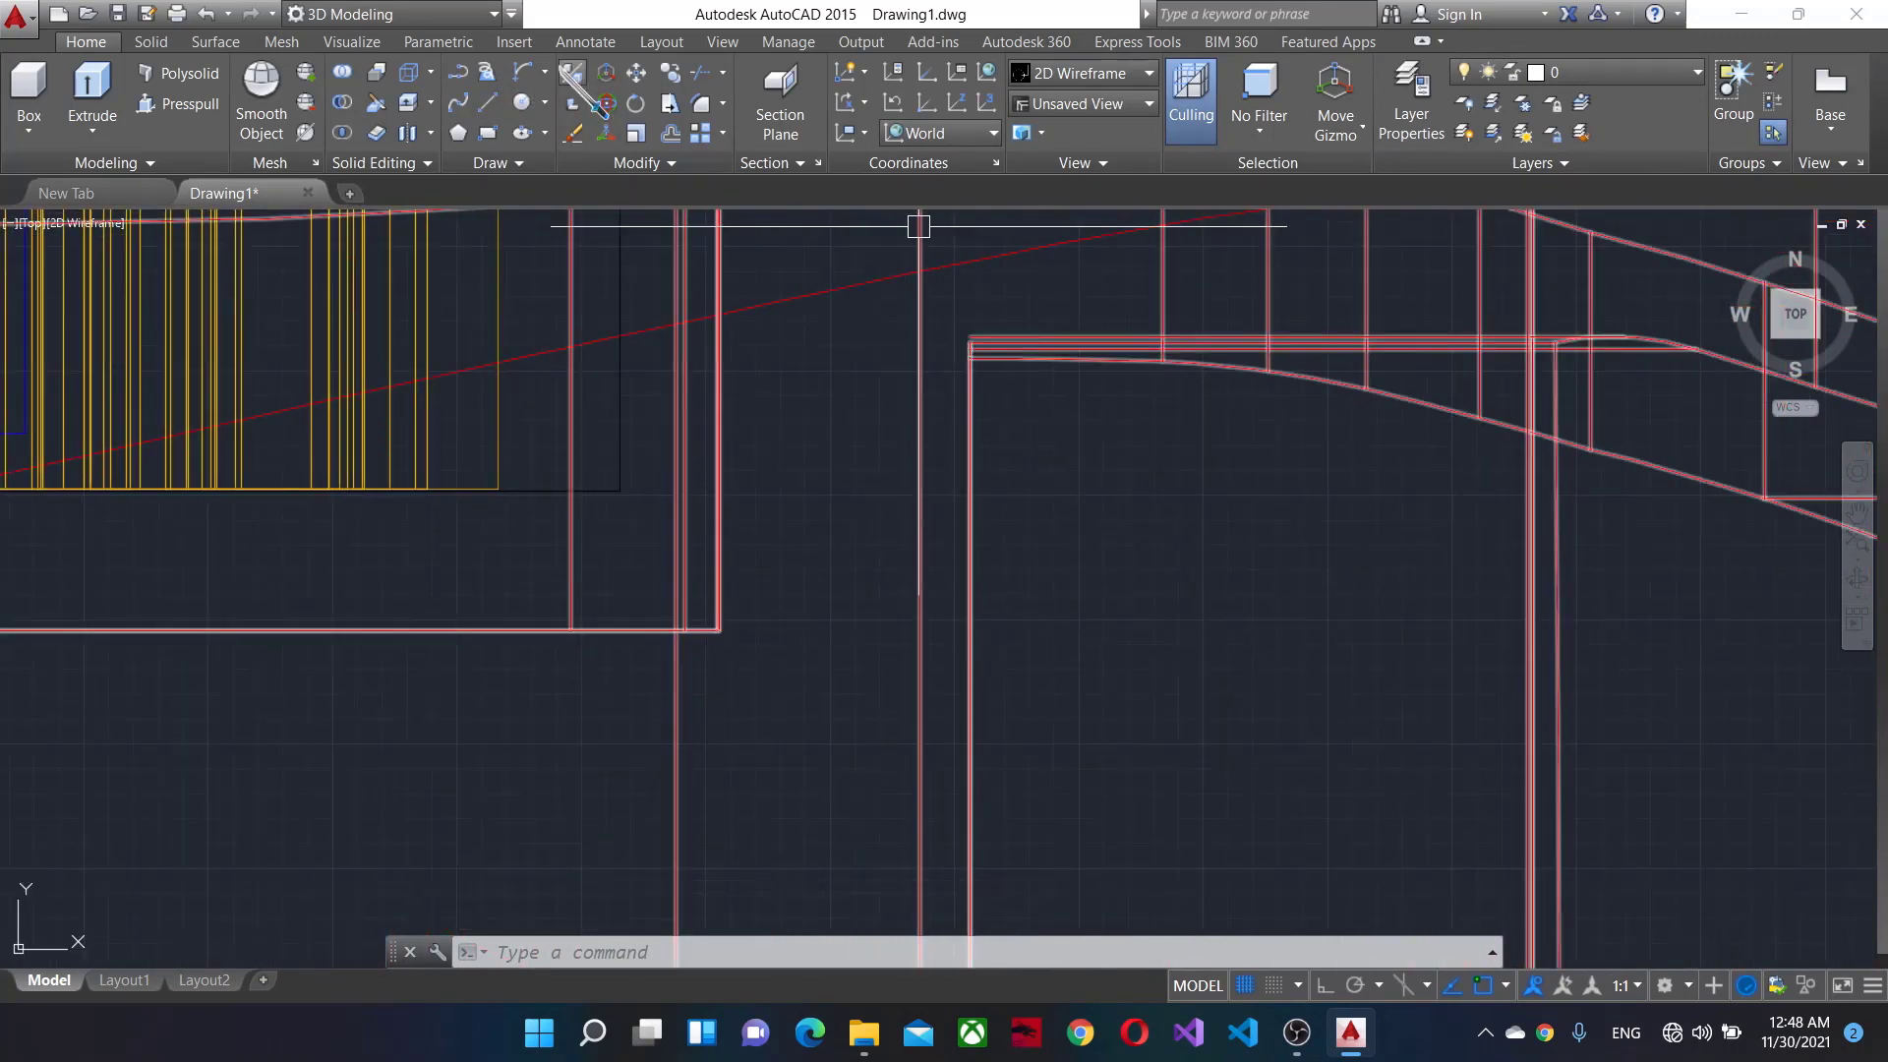
Try two arcs along the window's lower edge, cancelling both.
left_click(522, 72)
scroll(885, 335, "up", 2)
middle_click_drag(1223, 354, 971, 716)
left_click(971, 716)
scroll(1279, 747, "down", 3)
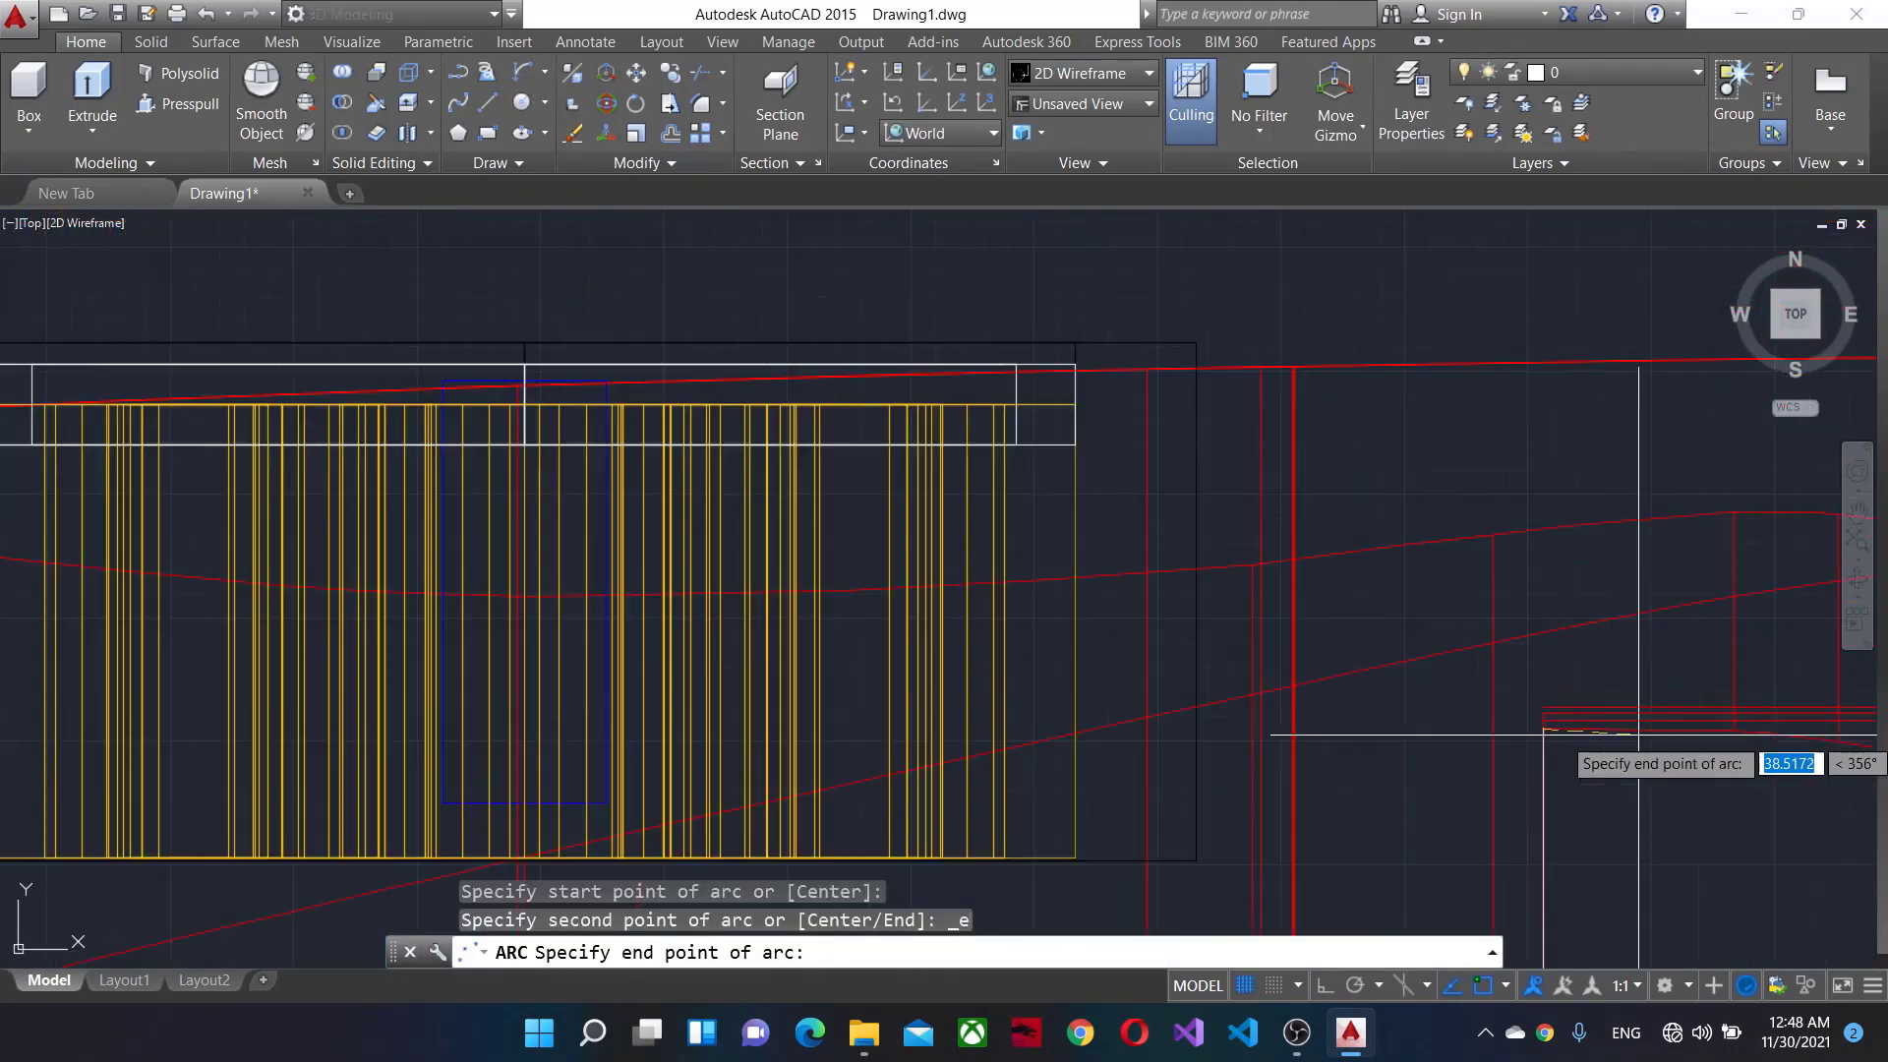
scroll(1564, 748, "up", 4)
left_click(1307, 851)
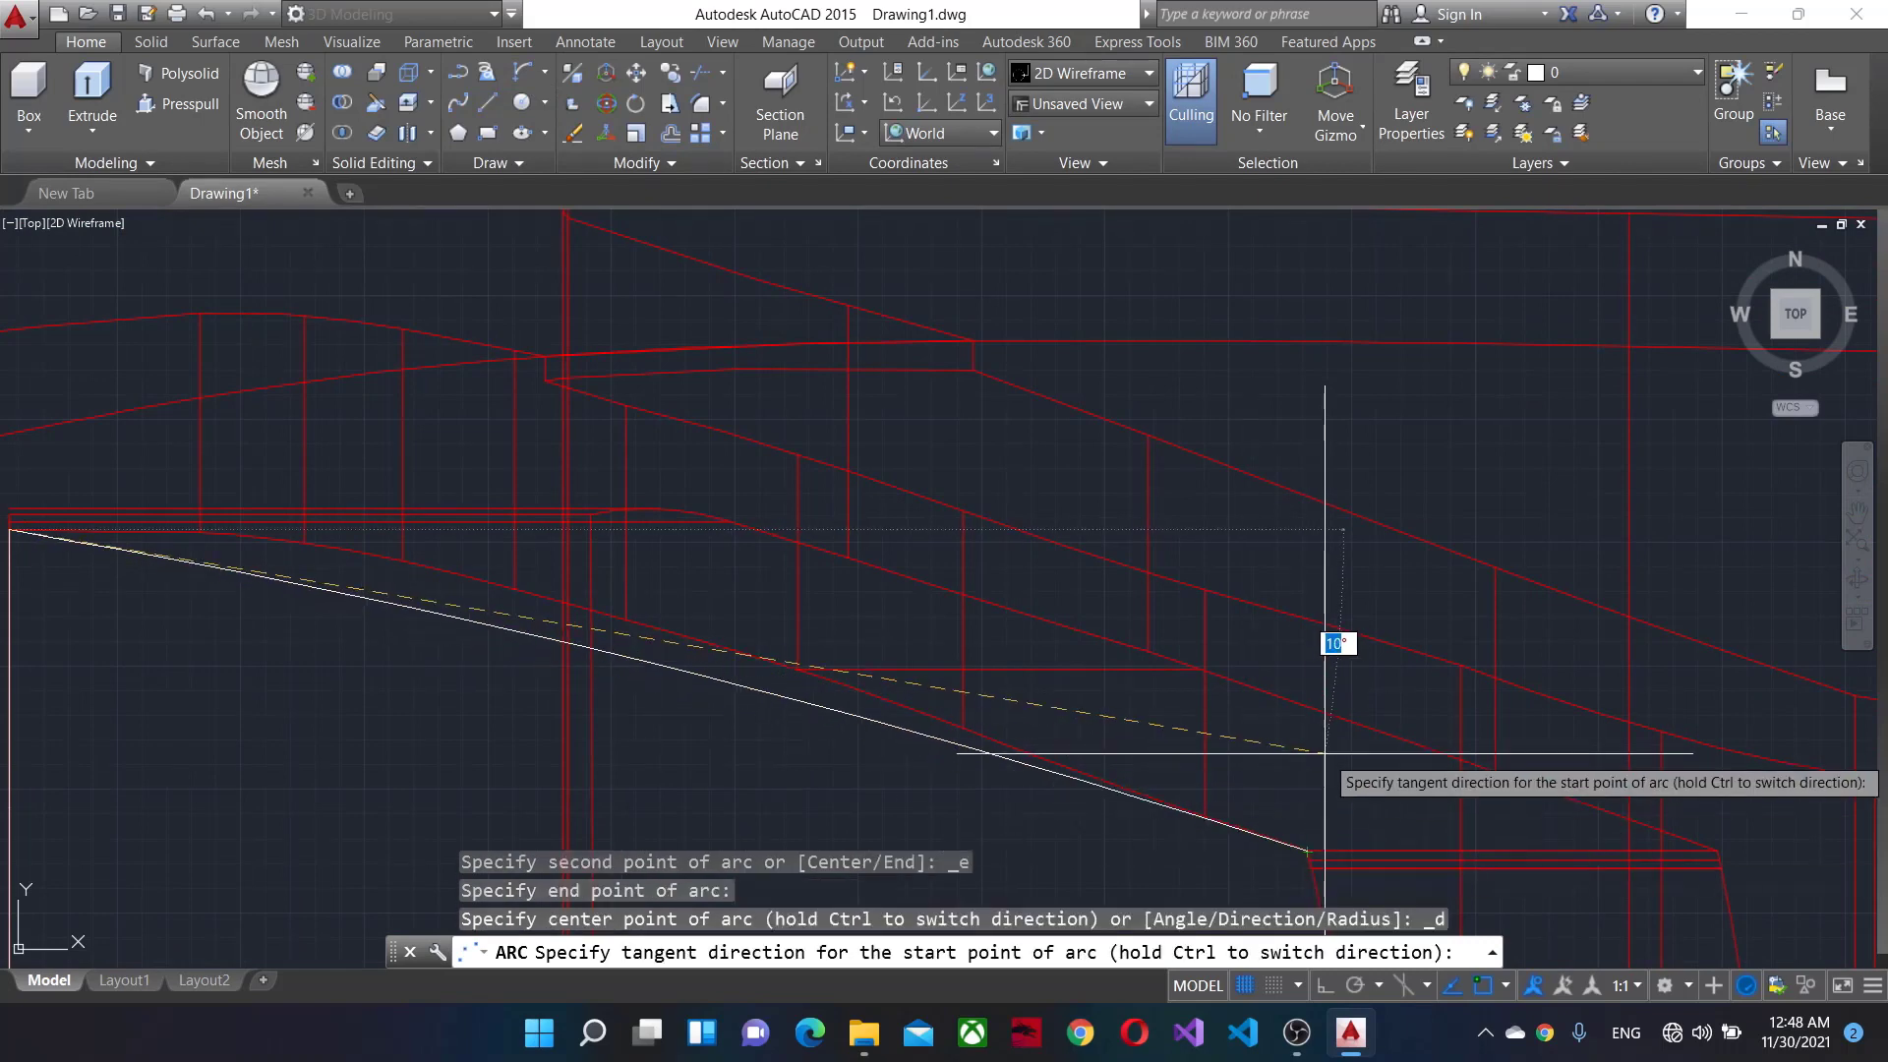
key("Escape")
left_click(522, 74)
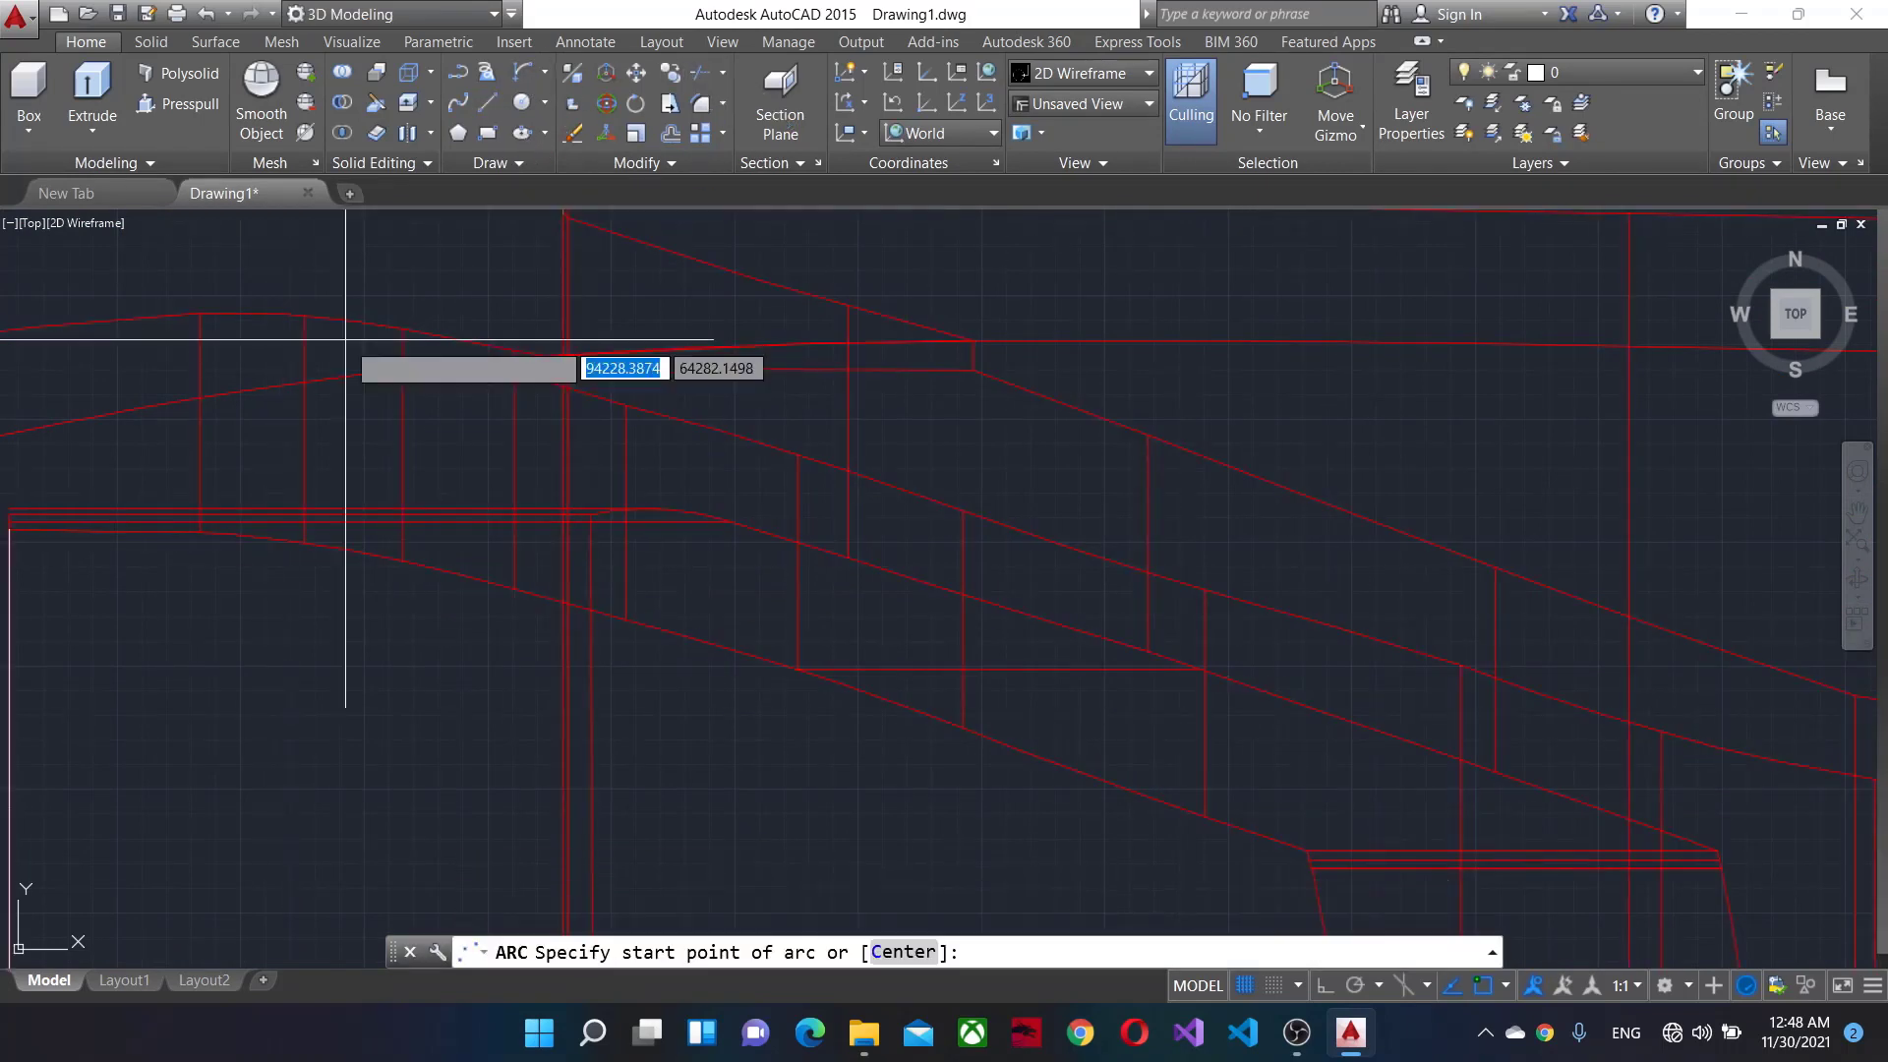
scroll(718, 650, "down", 2)
scroll(369, 595, "up", 2)
left_click(361, 590)
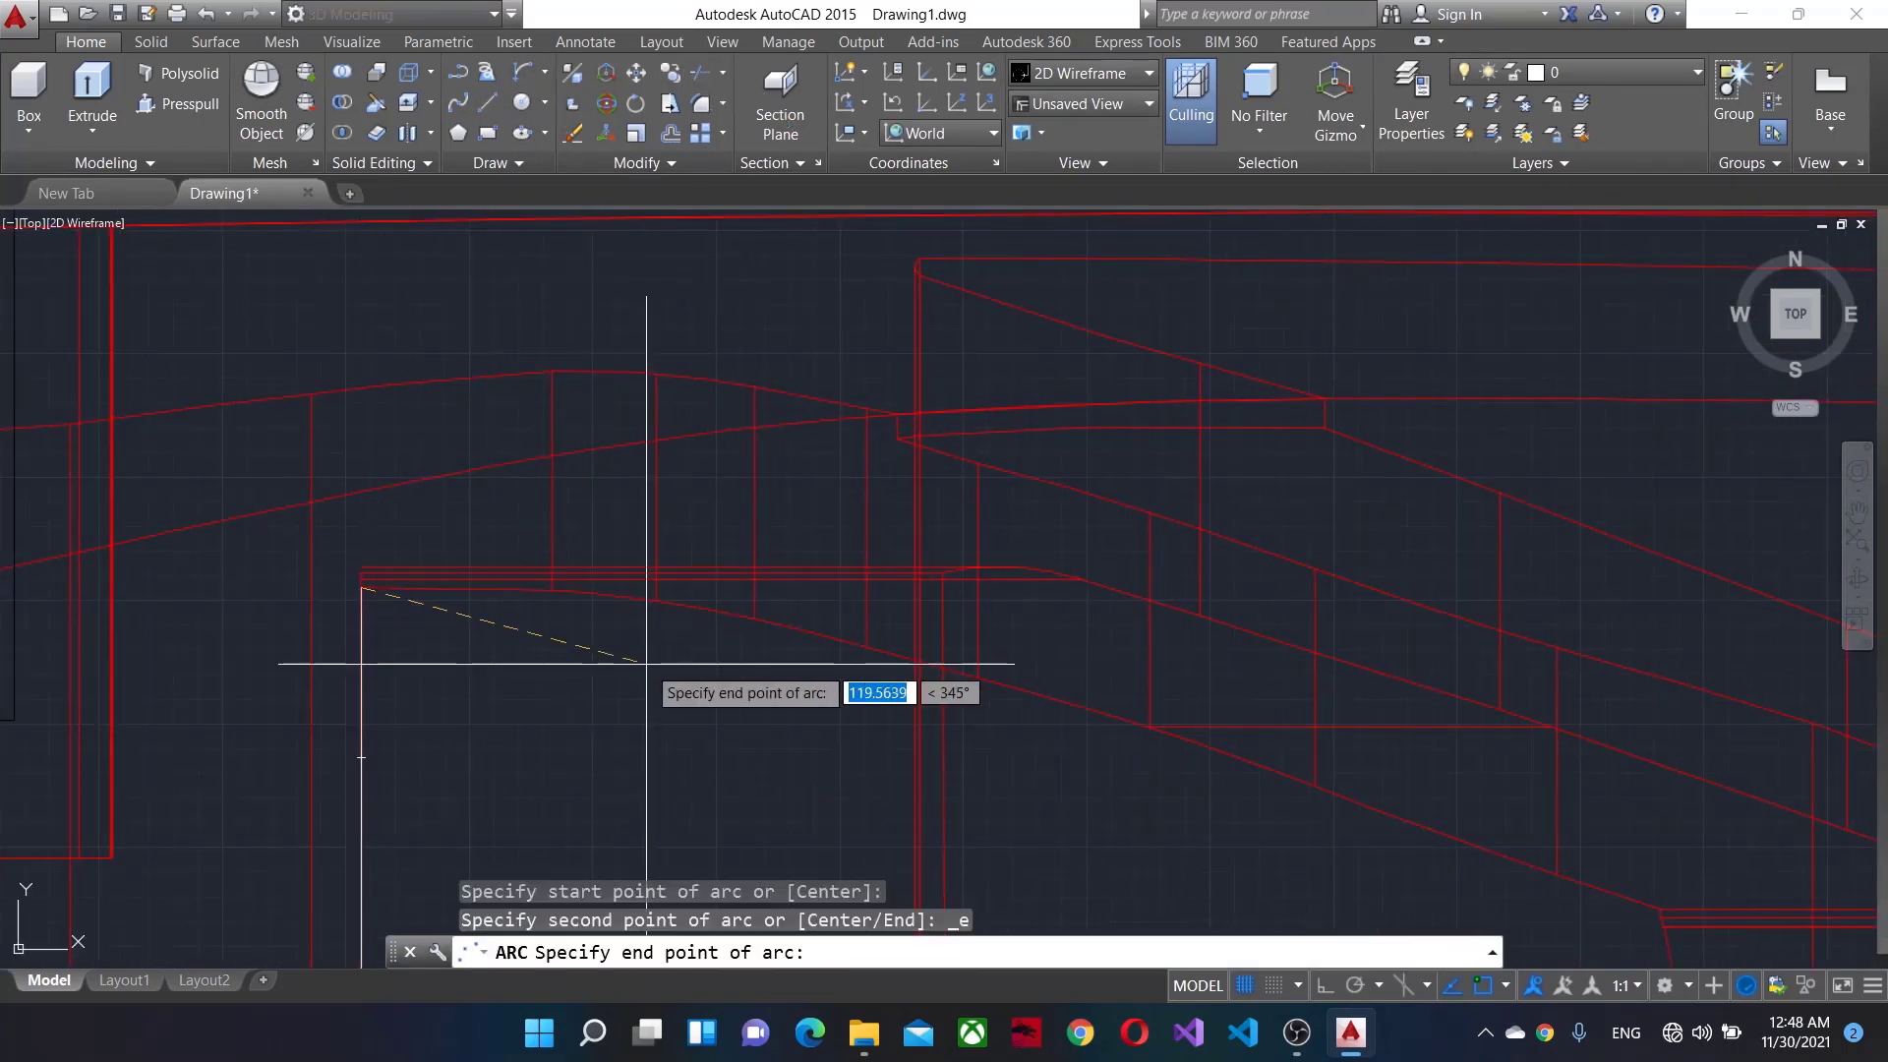
left_click(657, 600)
scroll(703, 575, "up", 3)
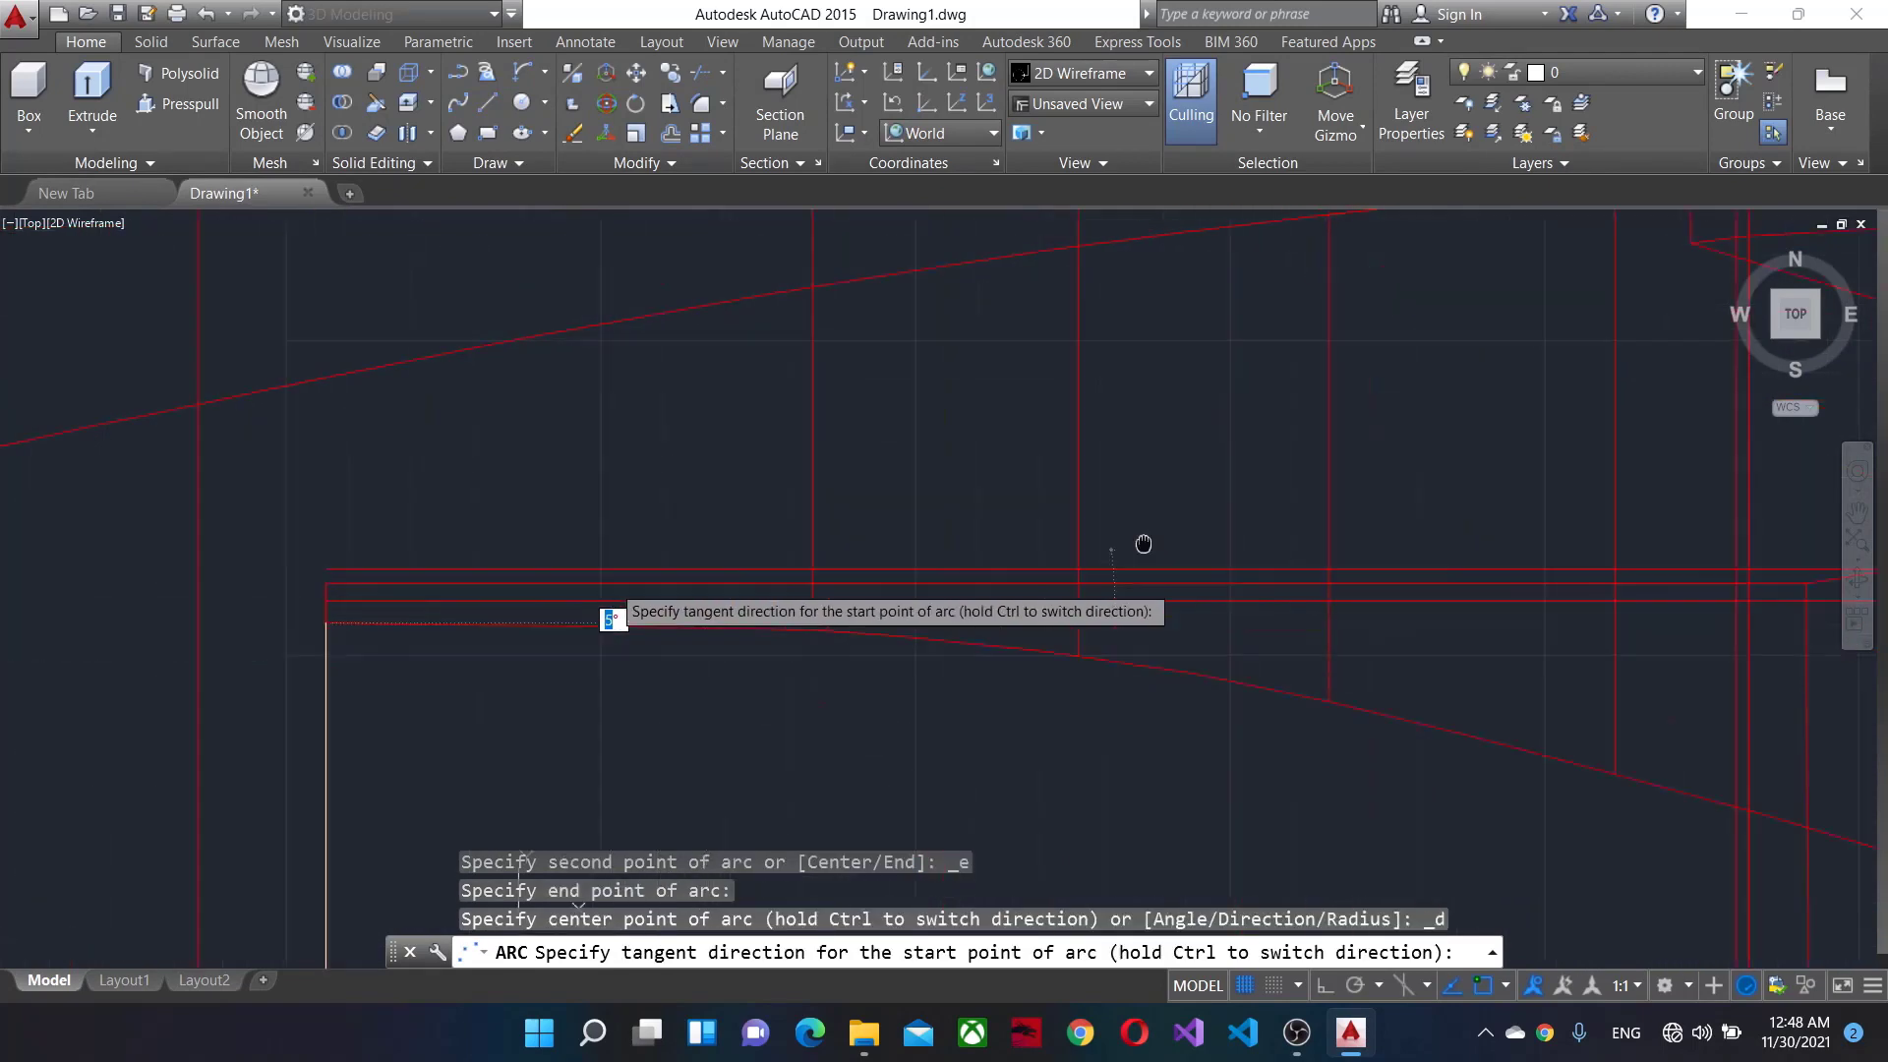
key("Escape")
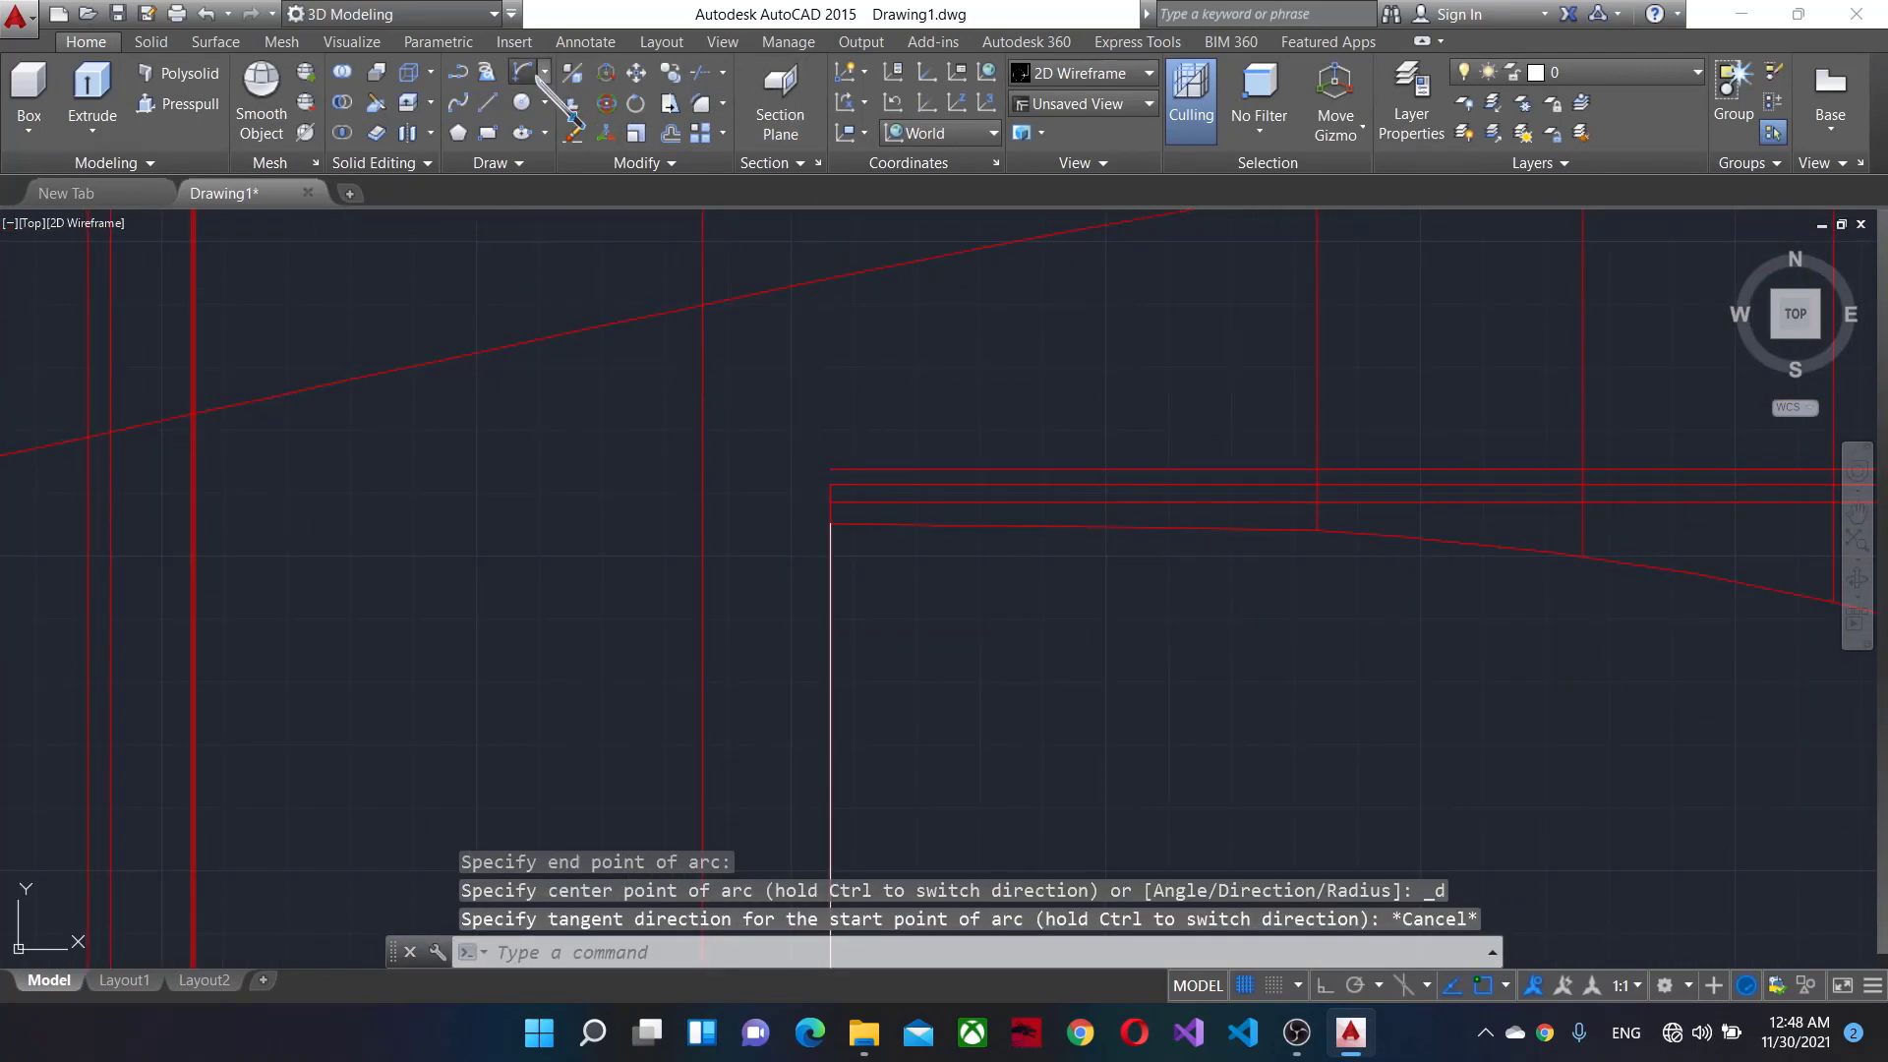
Trace two connected tangent arcs along the window edge, working leftward.
key("space")
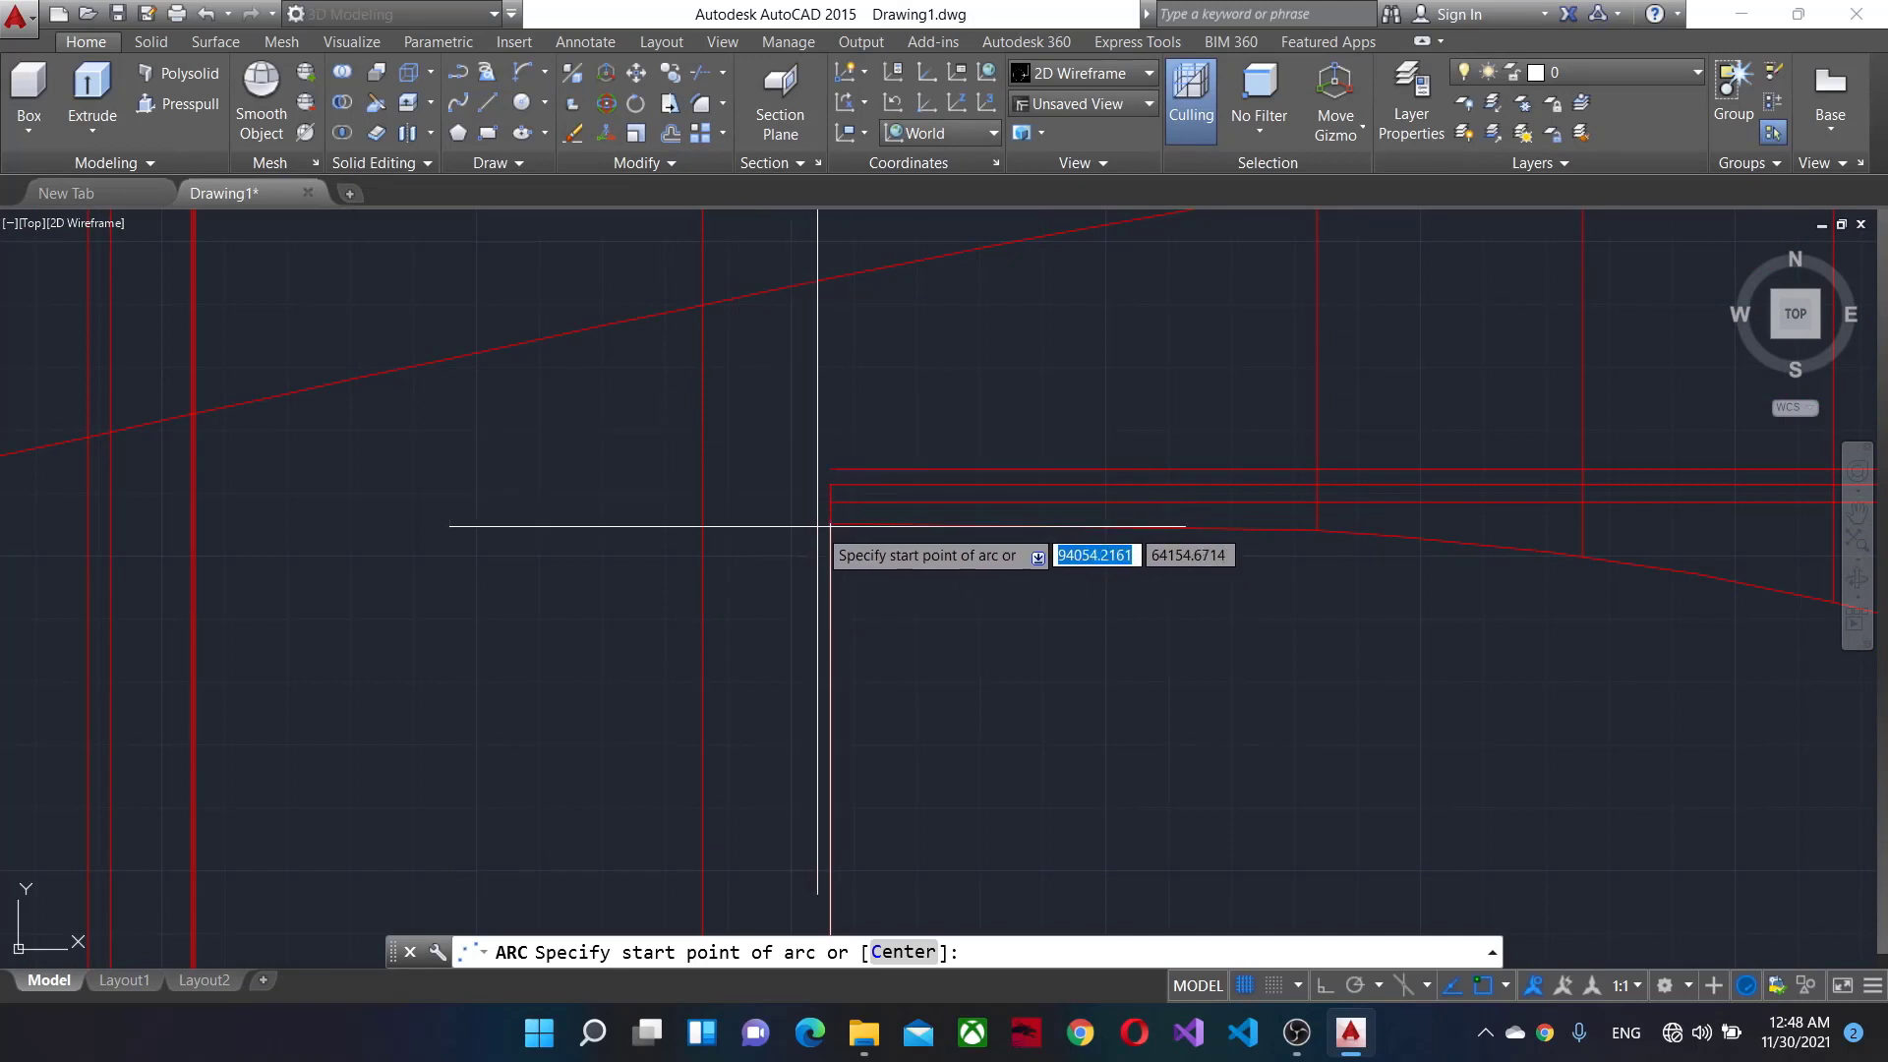
left_click(831, 525)
left_click(1317, 530)
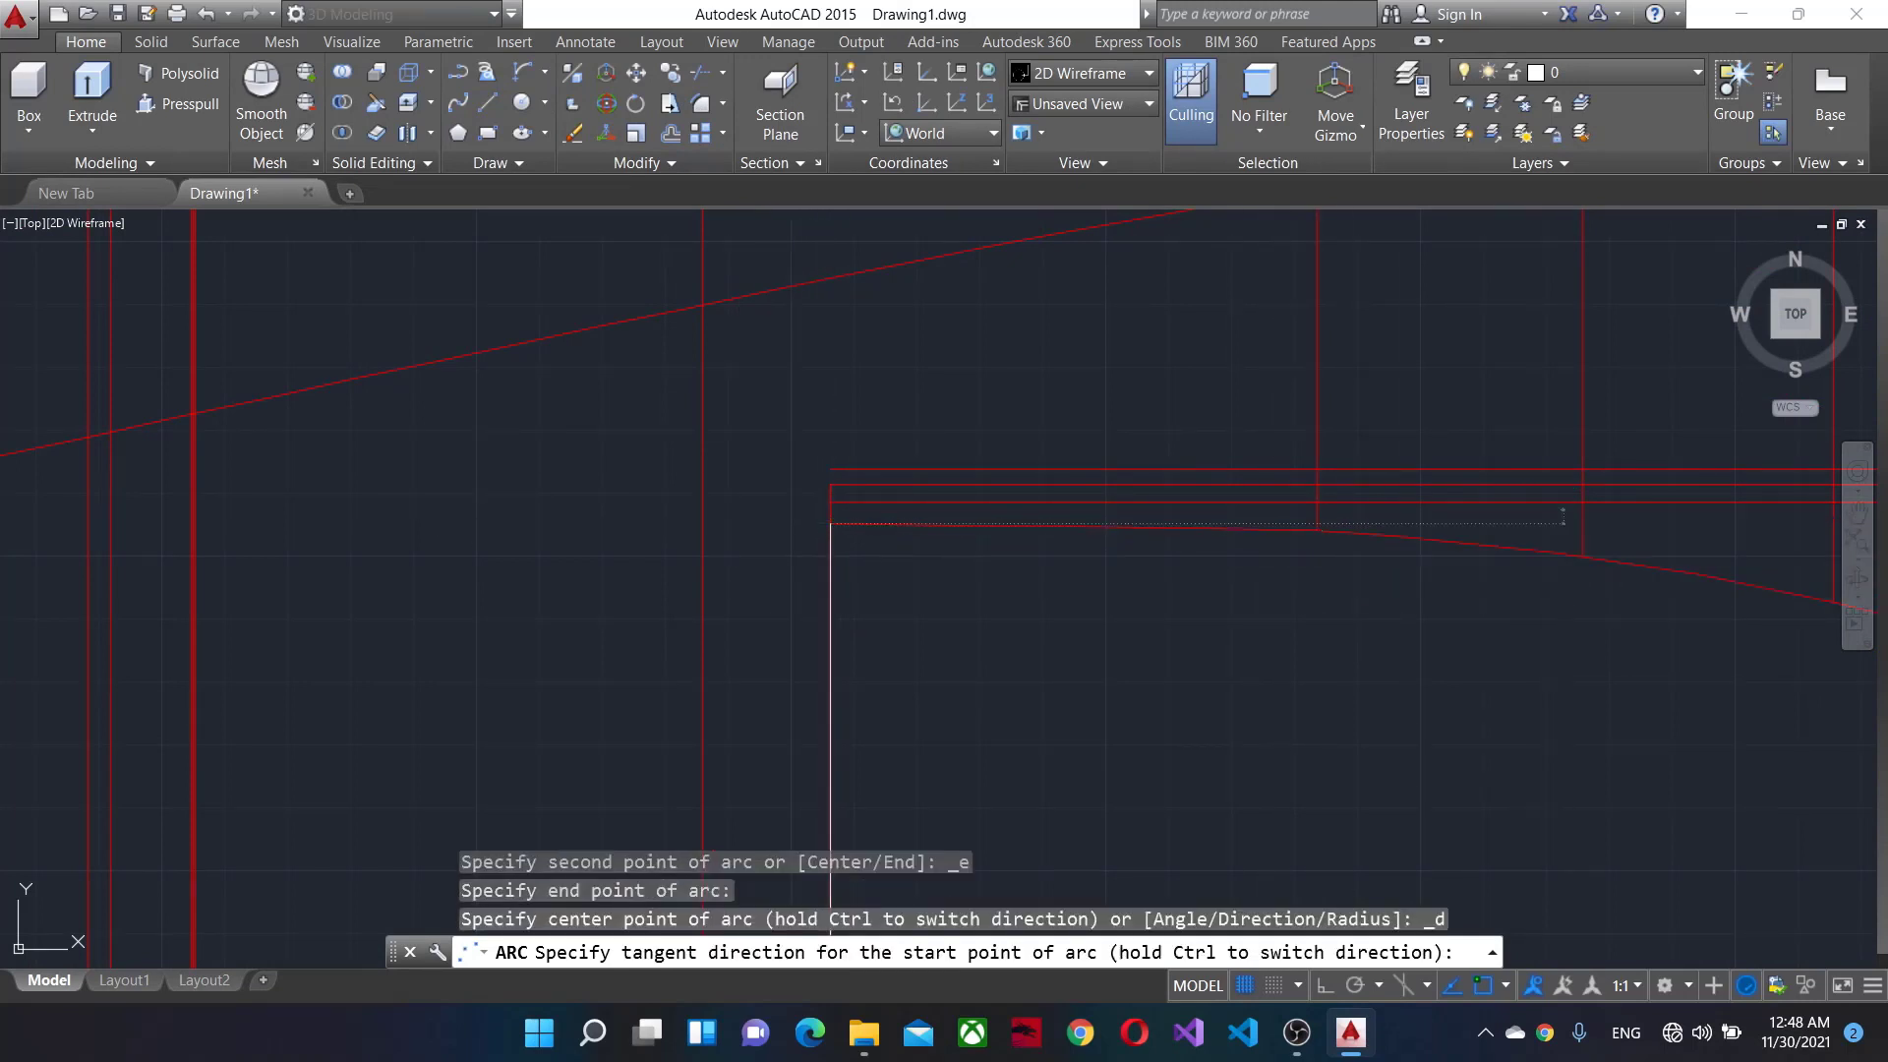
left_click(1264, 238)
key("space")
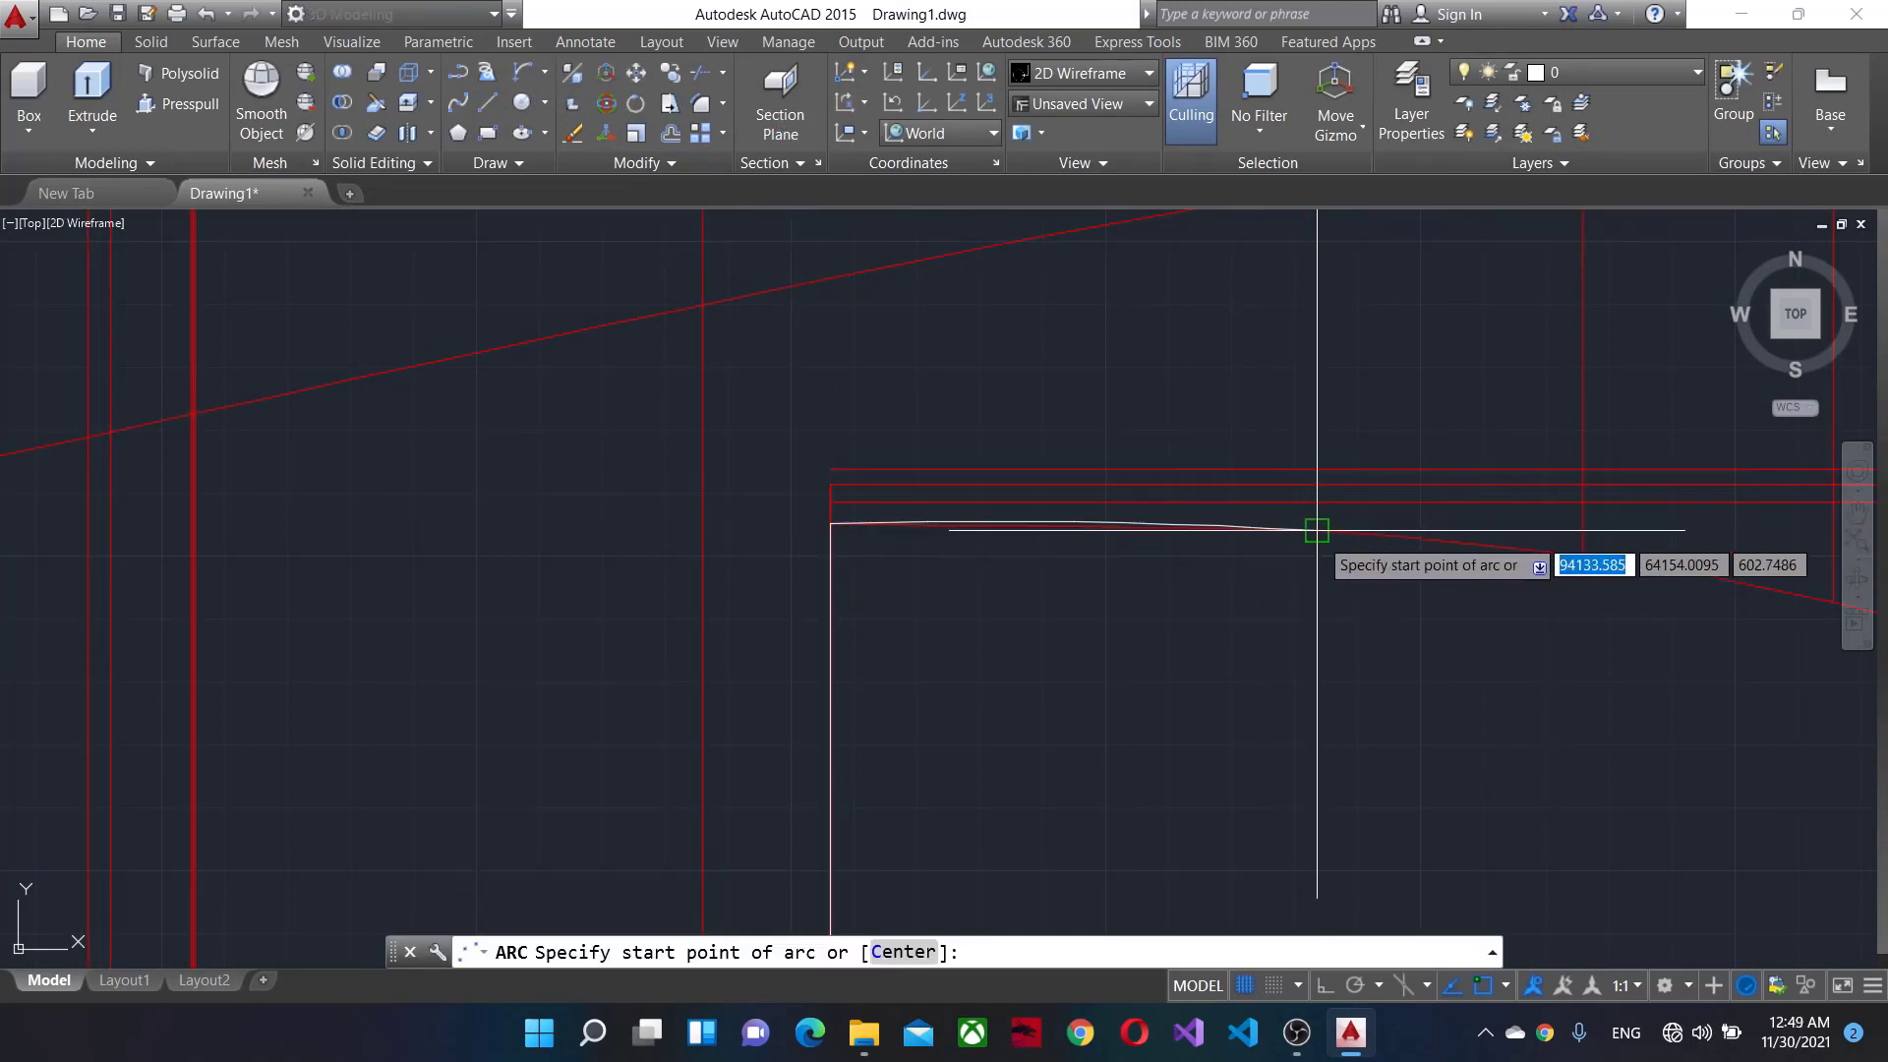
left_click(1317, 530)
middle_click_drag(1868, 610, 886, 732)
left_click(841, 725)
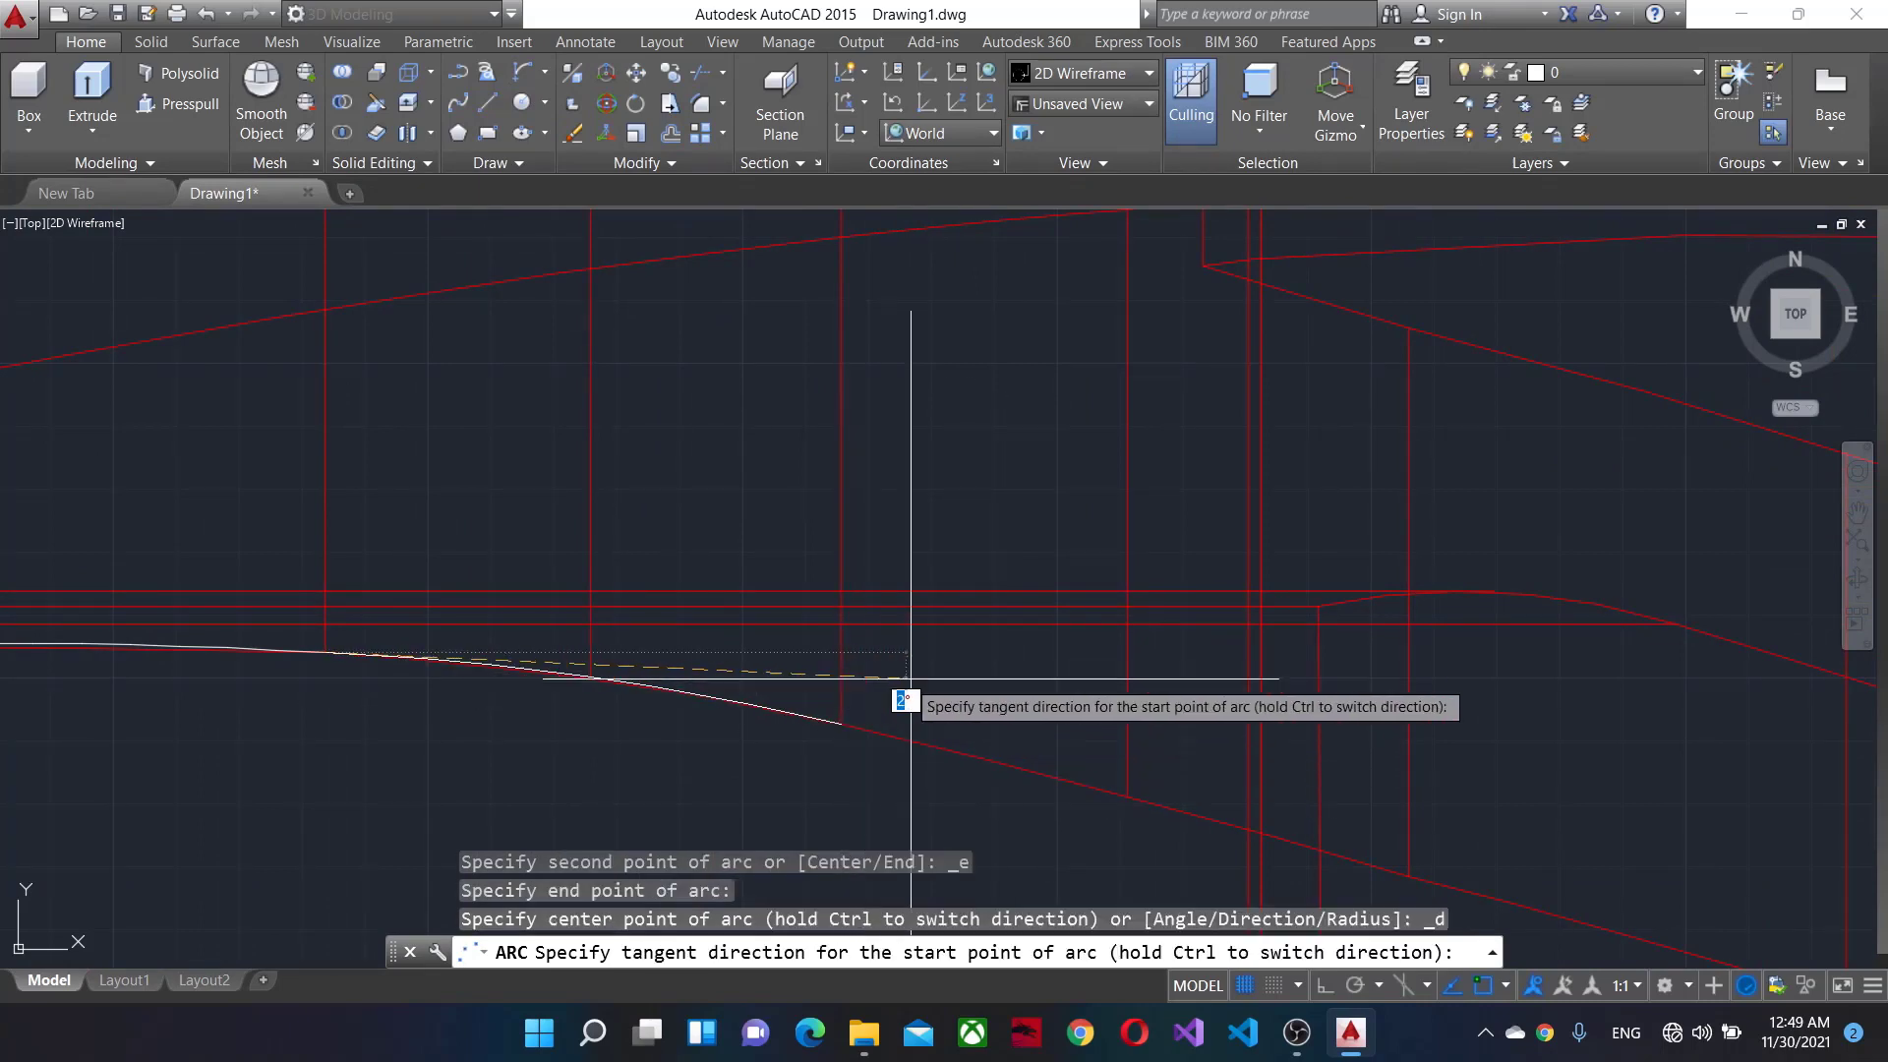
left_click(1102, 671)
Begin an arc from the sloped edge's intersection to the corner, then undo it.
middle_click_drag(905, 231, 409, 590)
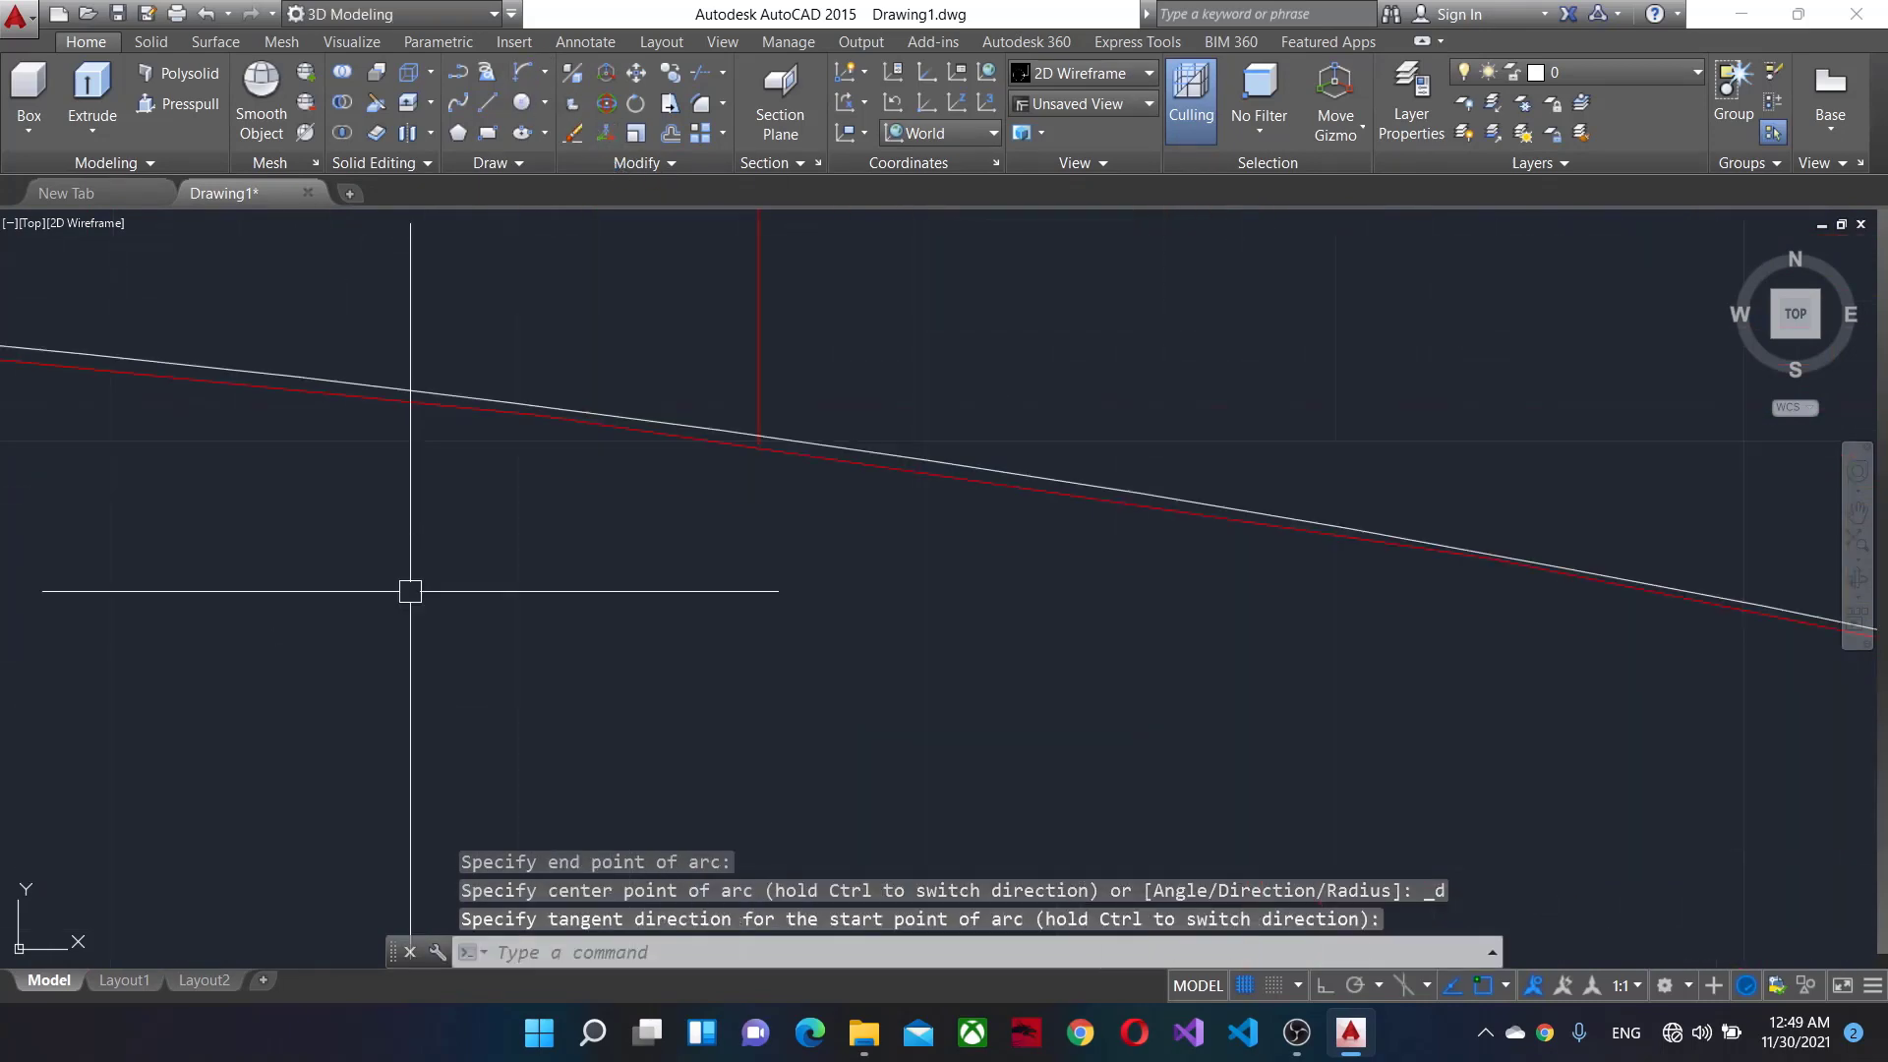
scroll(506, 338, "down", 2)
scroll(671, 392, "up", 2)
key("space")
middle_click_drag(671, 391, 602, 590)
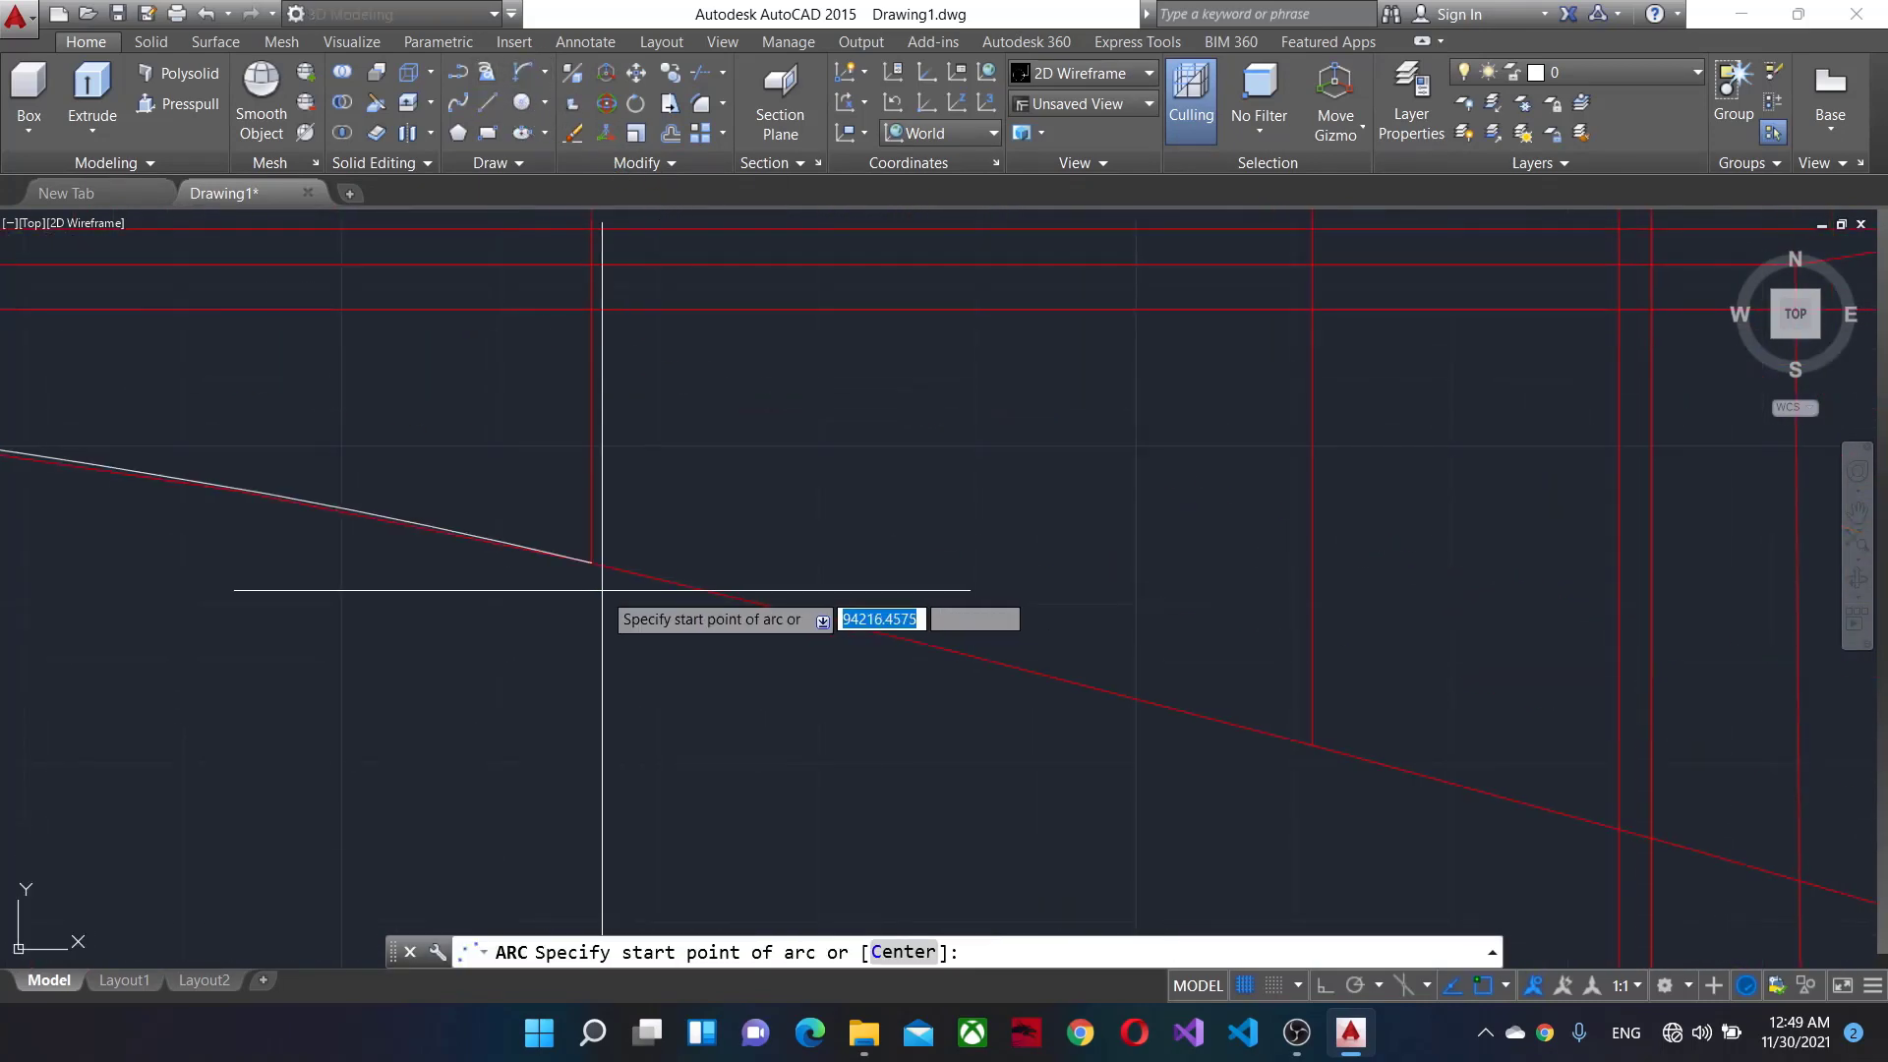
left_click(586, 559)
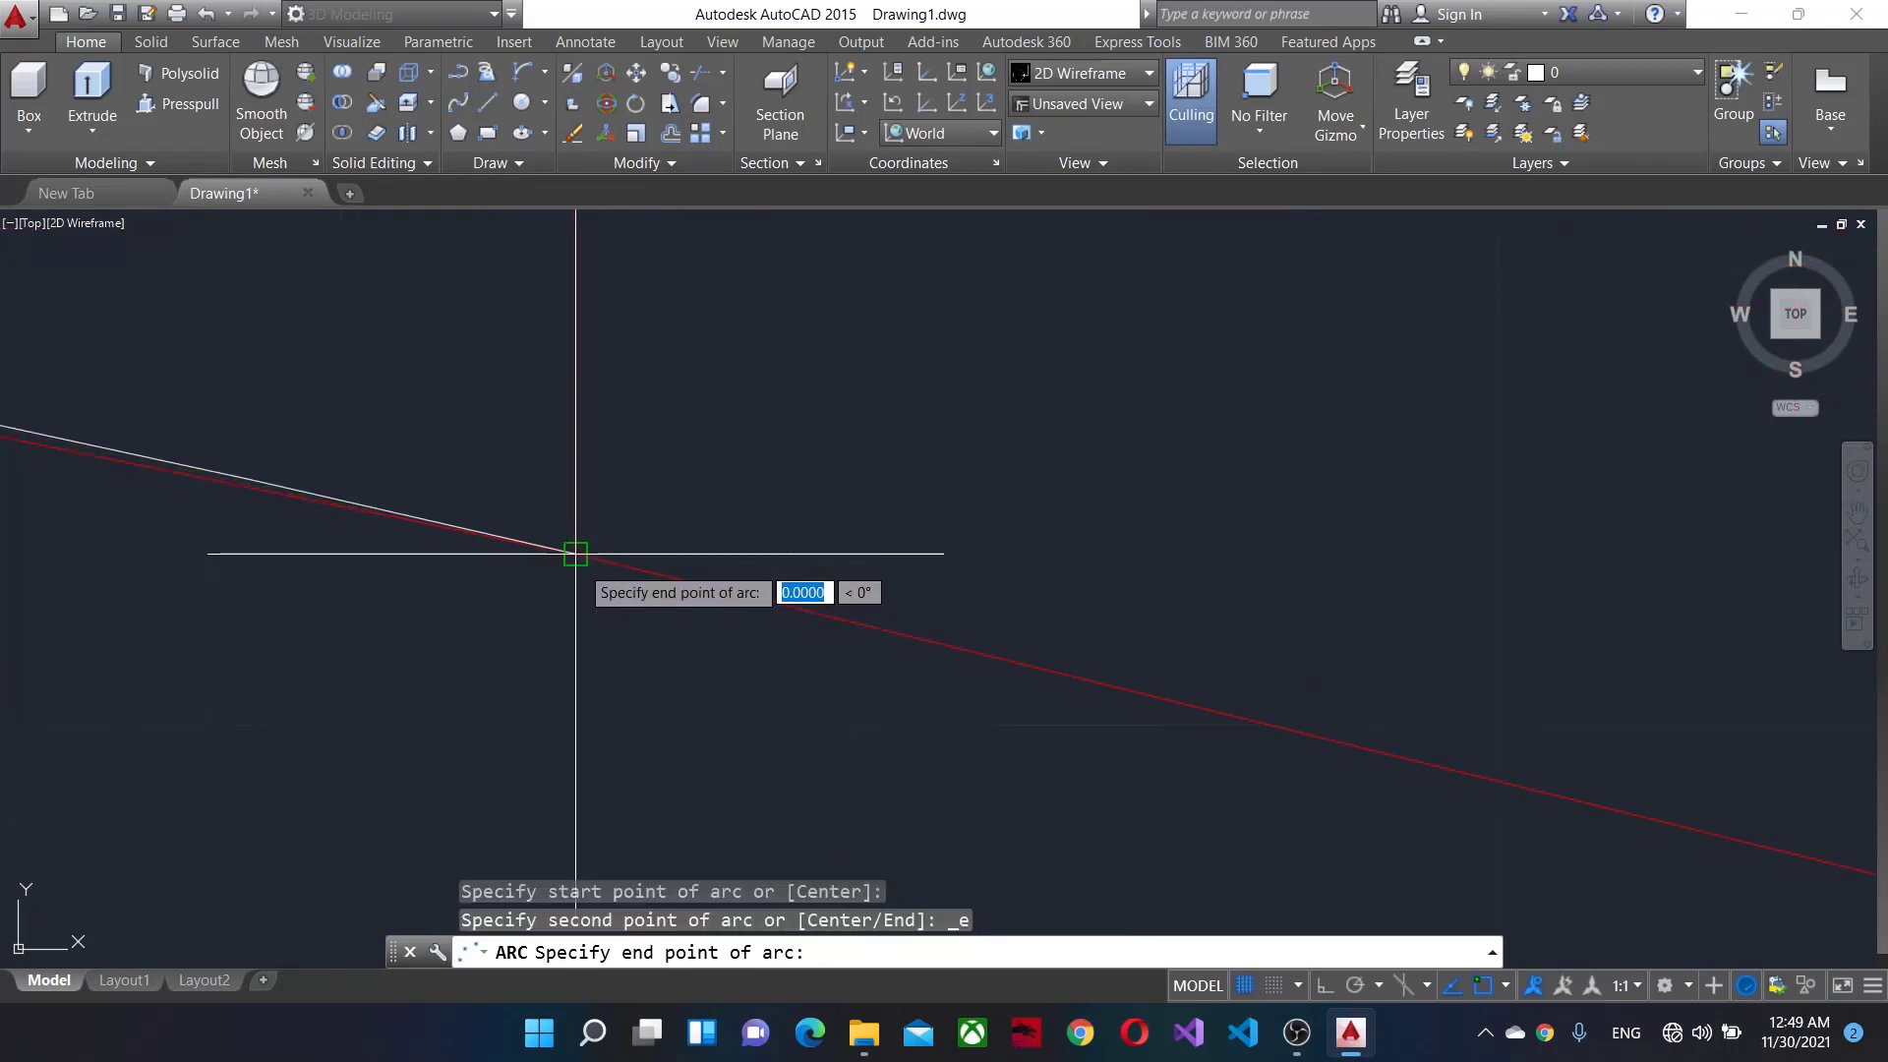
scroll(551, 712, "down", 3)
scroll(1172, 872, "up", 2)
middle_click_drag(1172, 872, 1395, 679)
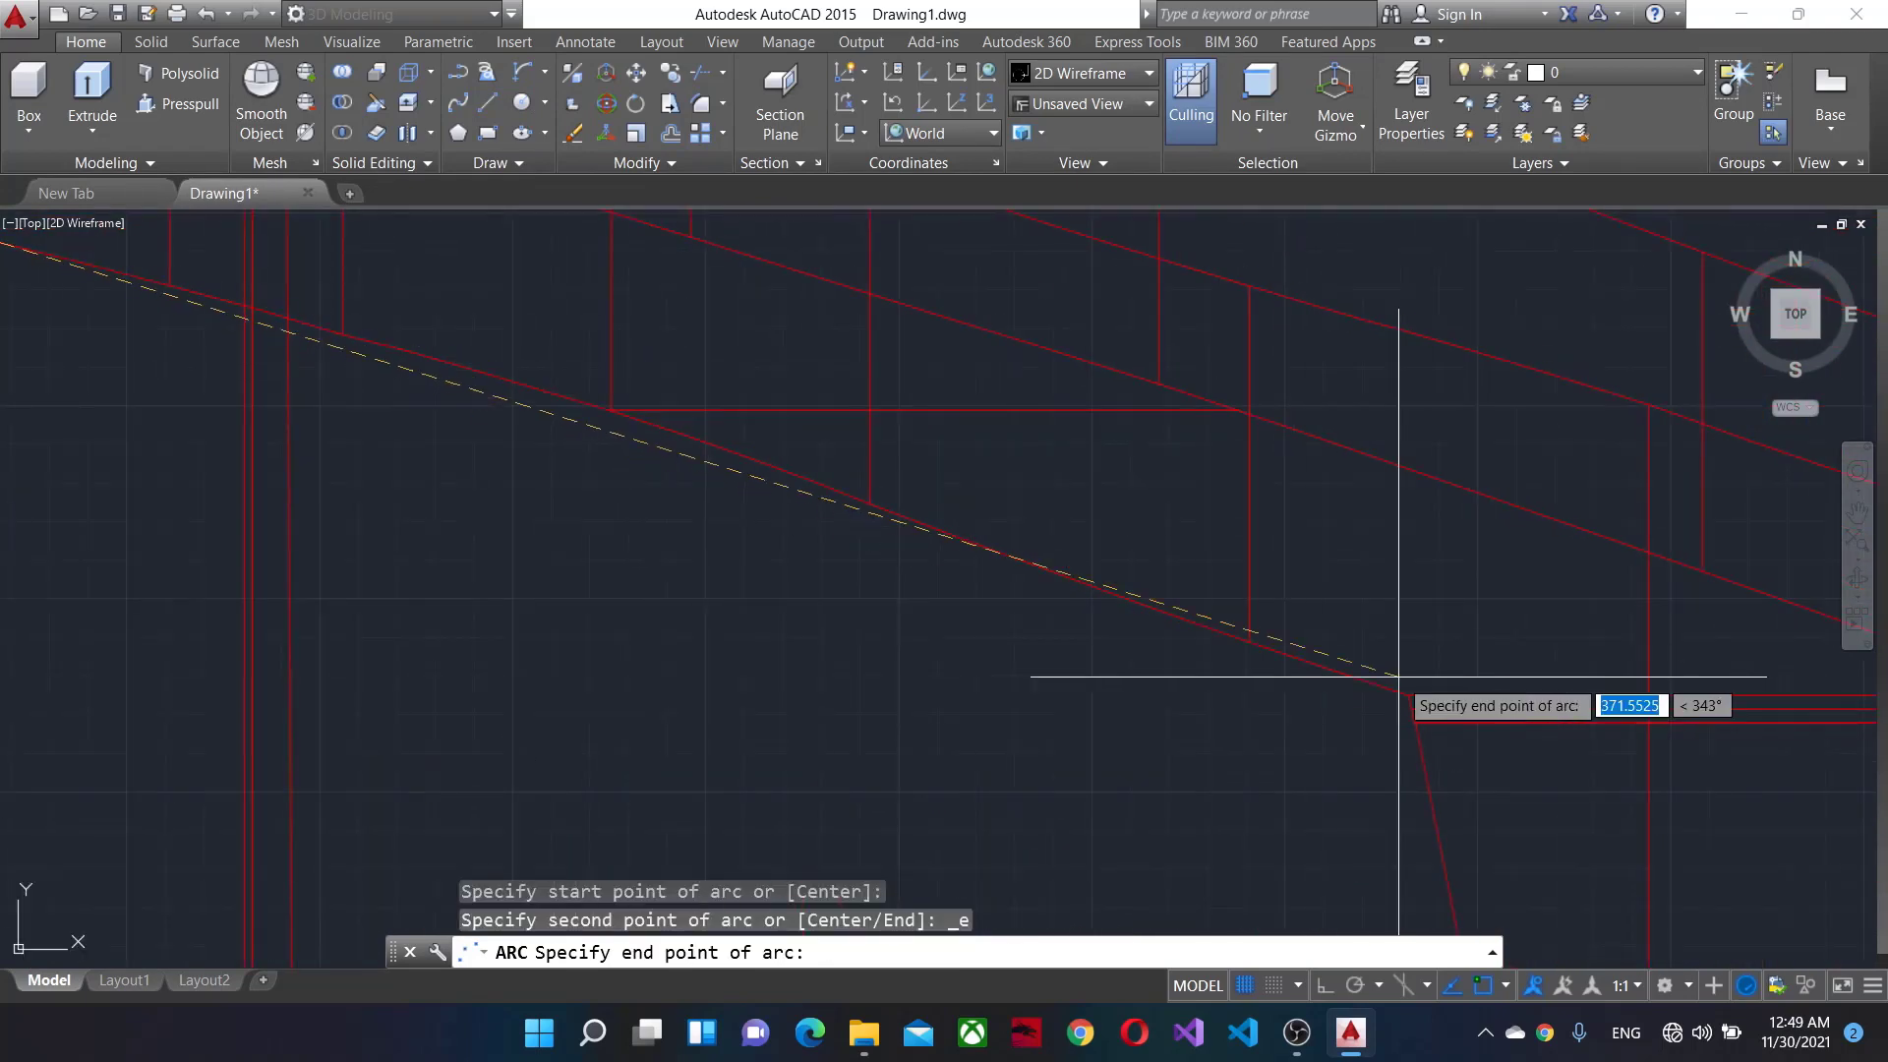
scroll(1407, 689, "up", 2)
left_click(1114, 386)
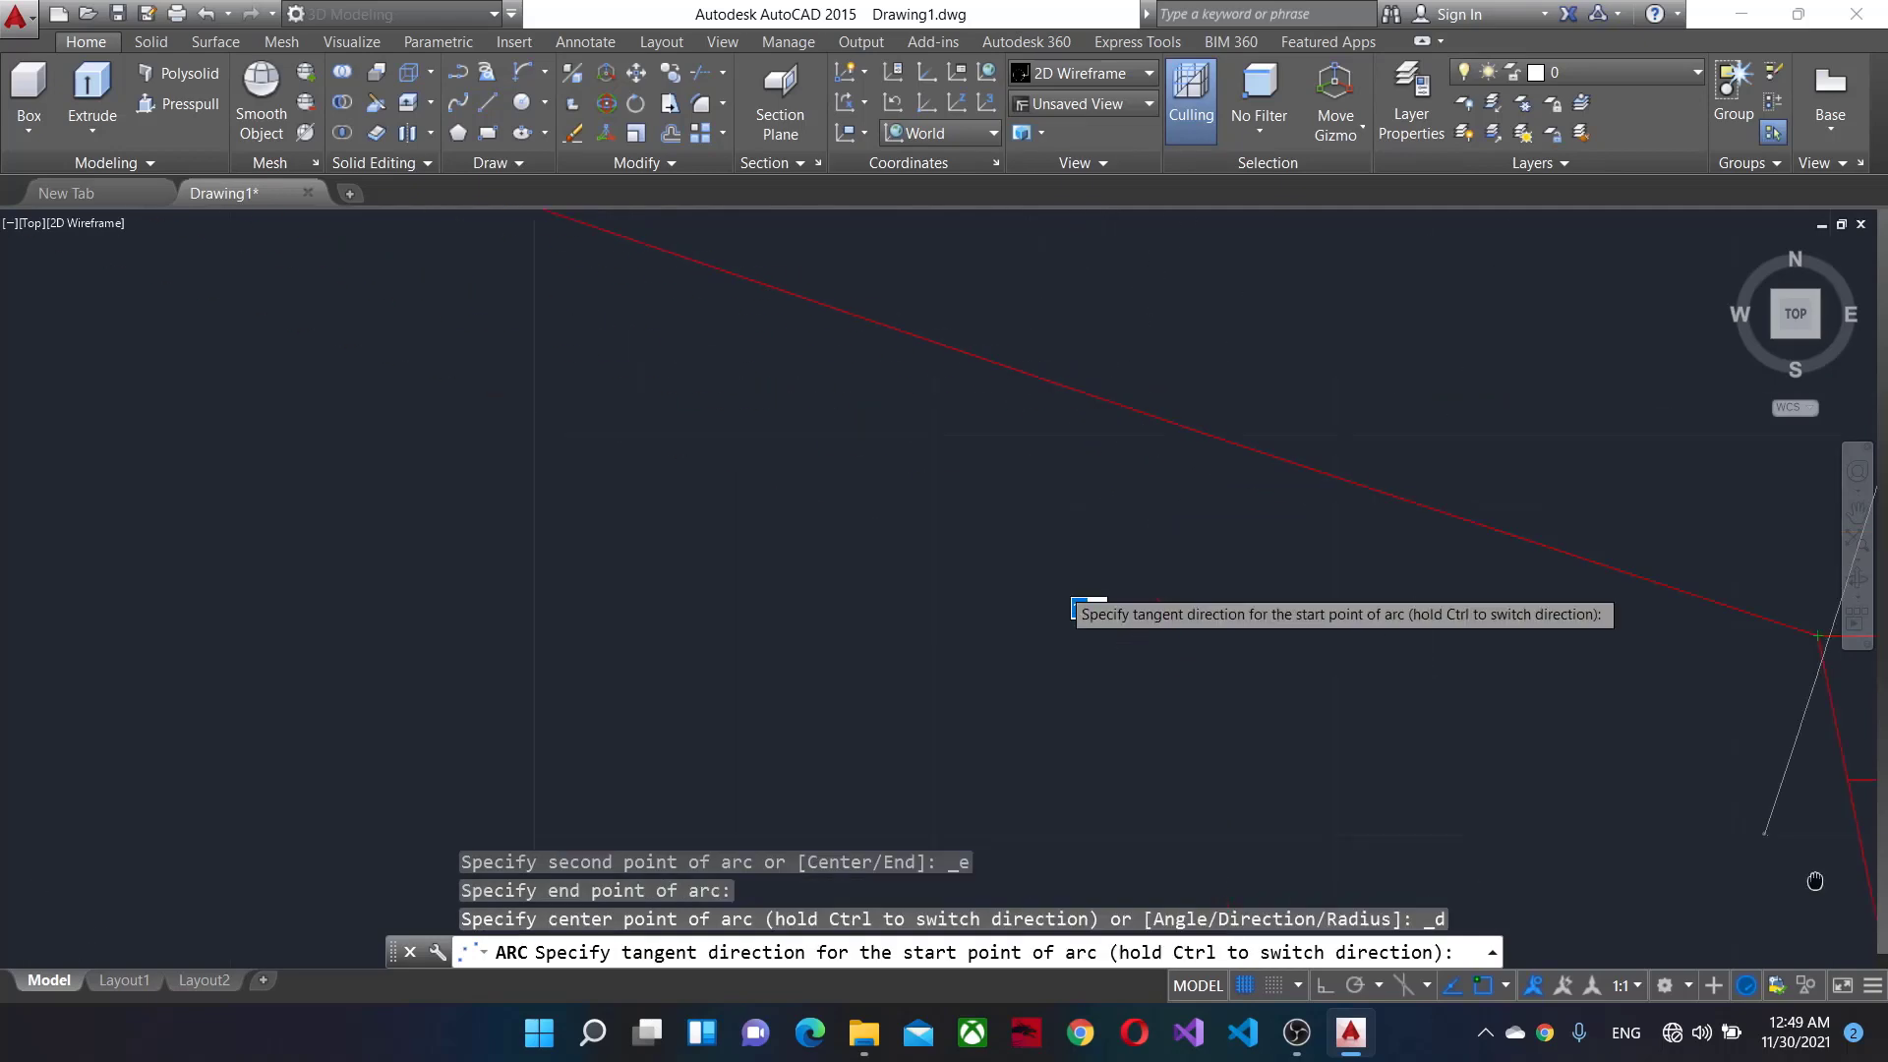
scroll(641, 578, "down", 2)
scroll(193, 431, "down", 4)
scroll(1222, 708, "up", 3)
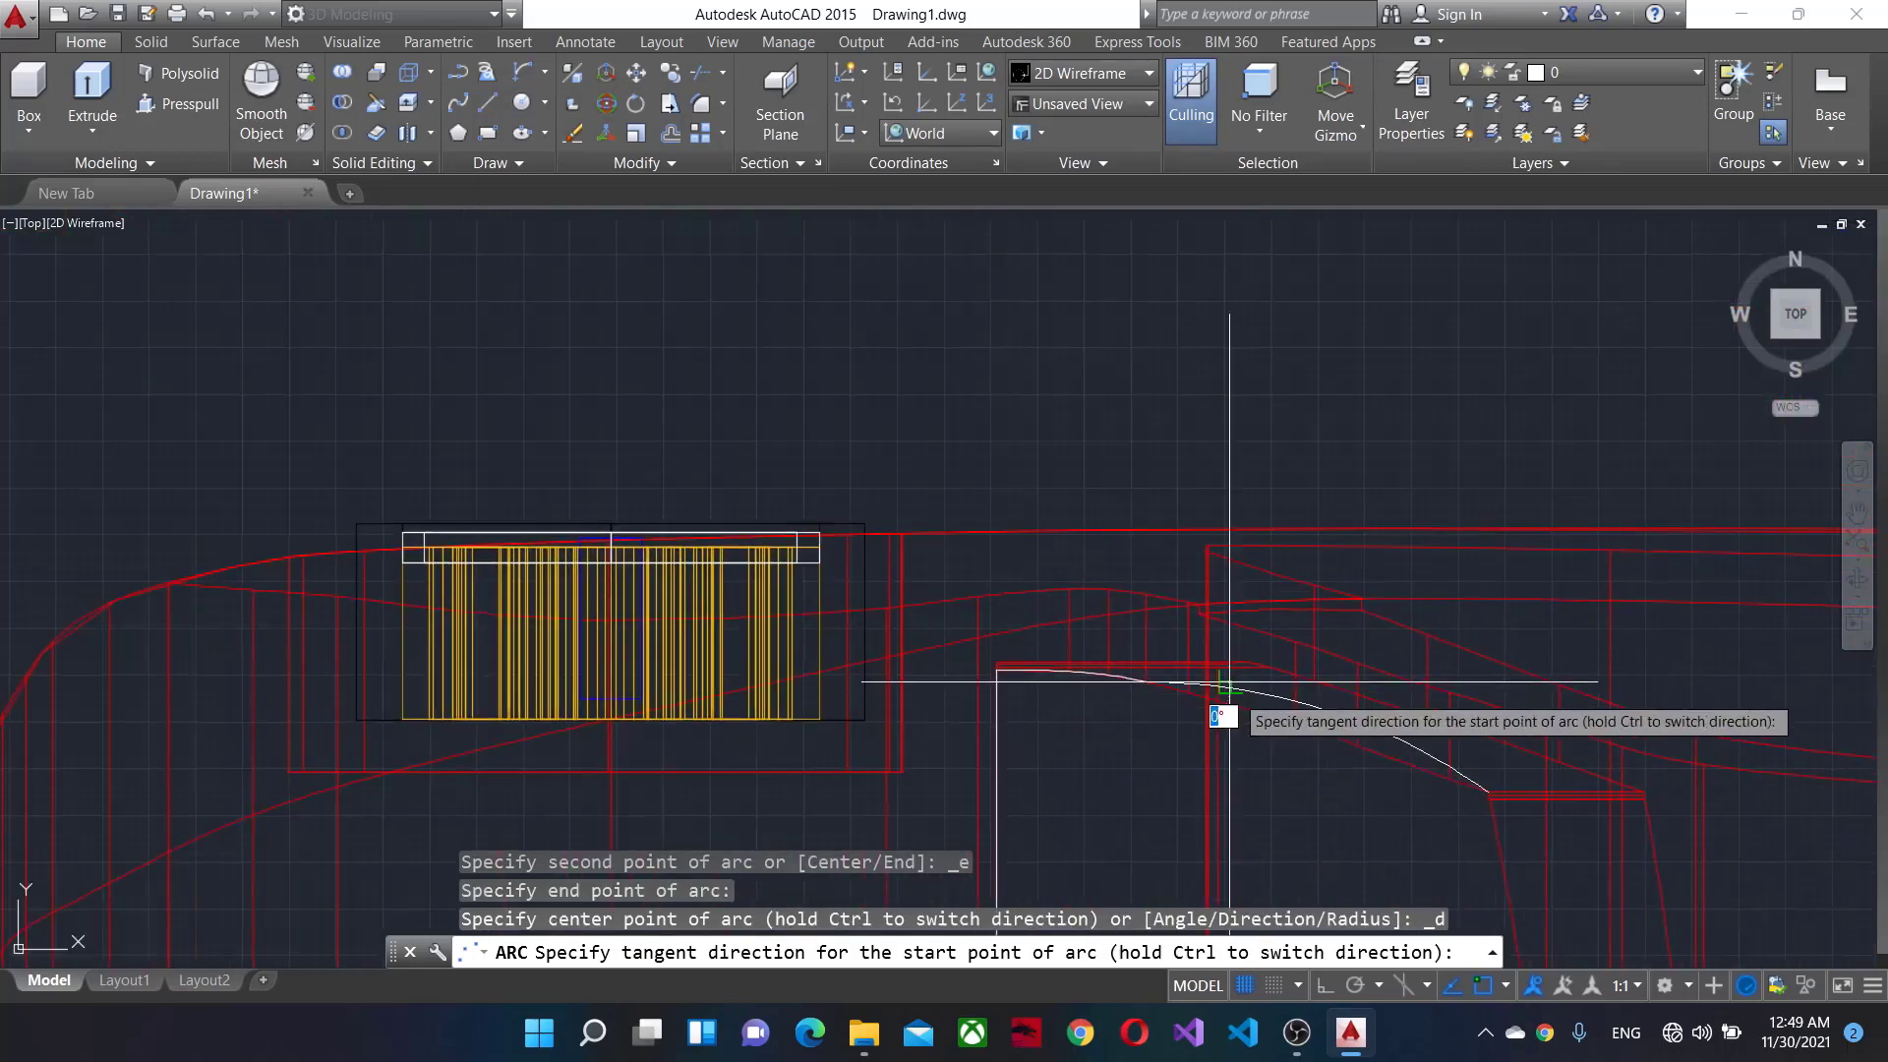
scroll(863, 578, "up", 3)
scroll(1411, 408, "up", 3)
scroll(1511, 625, "up", 2)
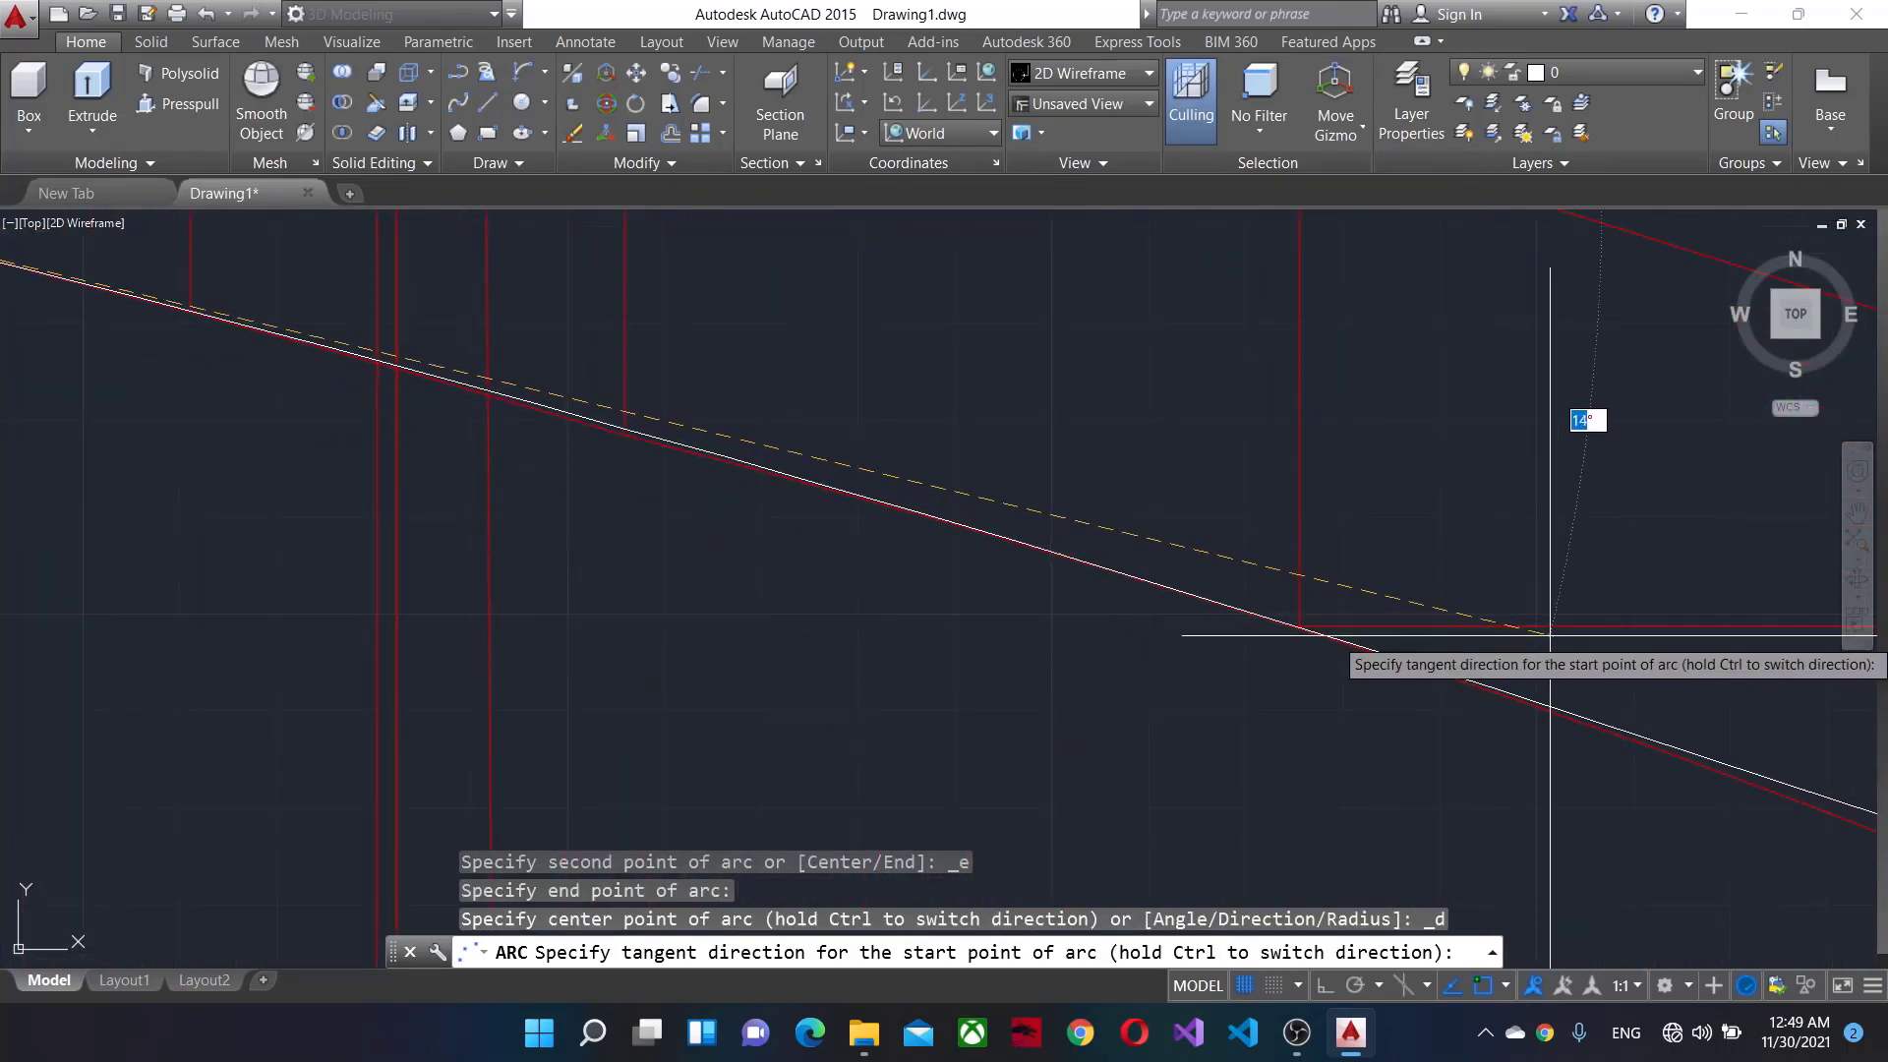
scroll(1551, 634, "up", 2)
scroll(1594, 630, "up", 2)
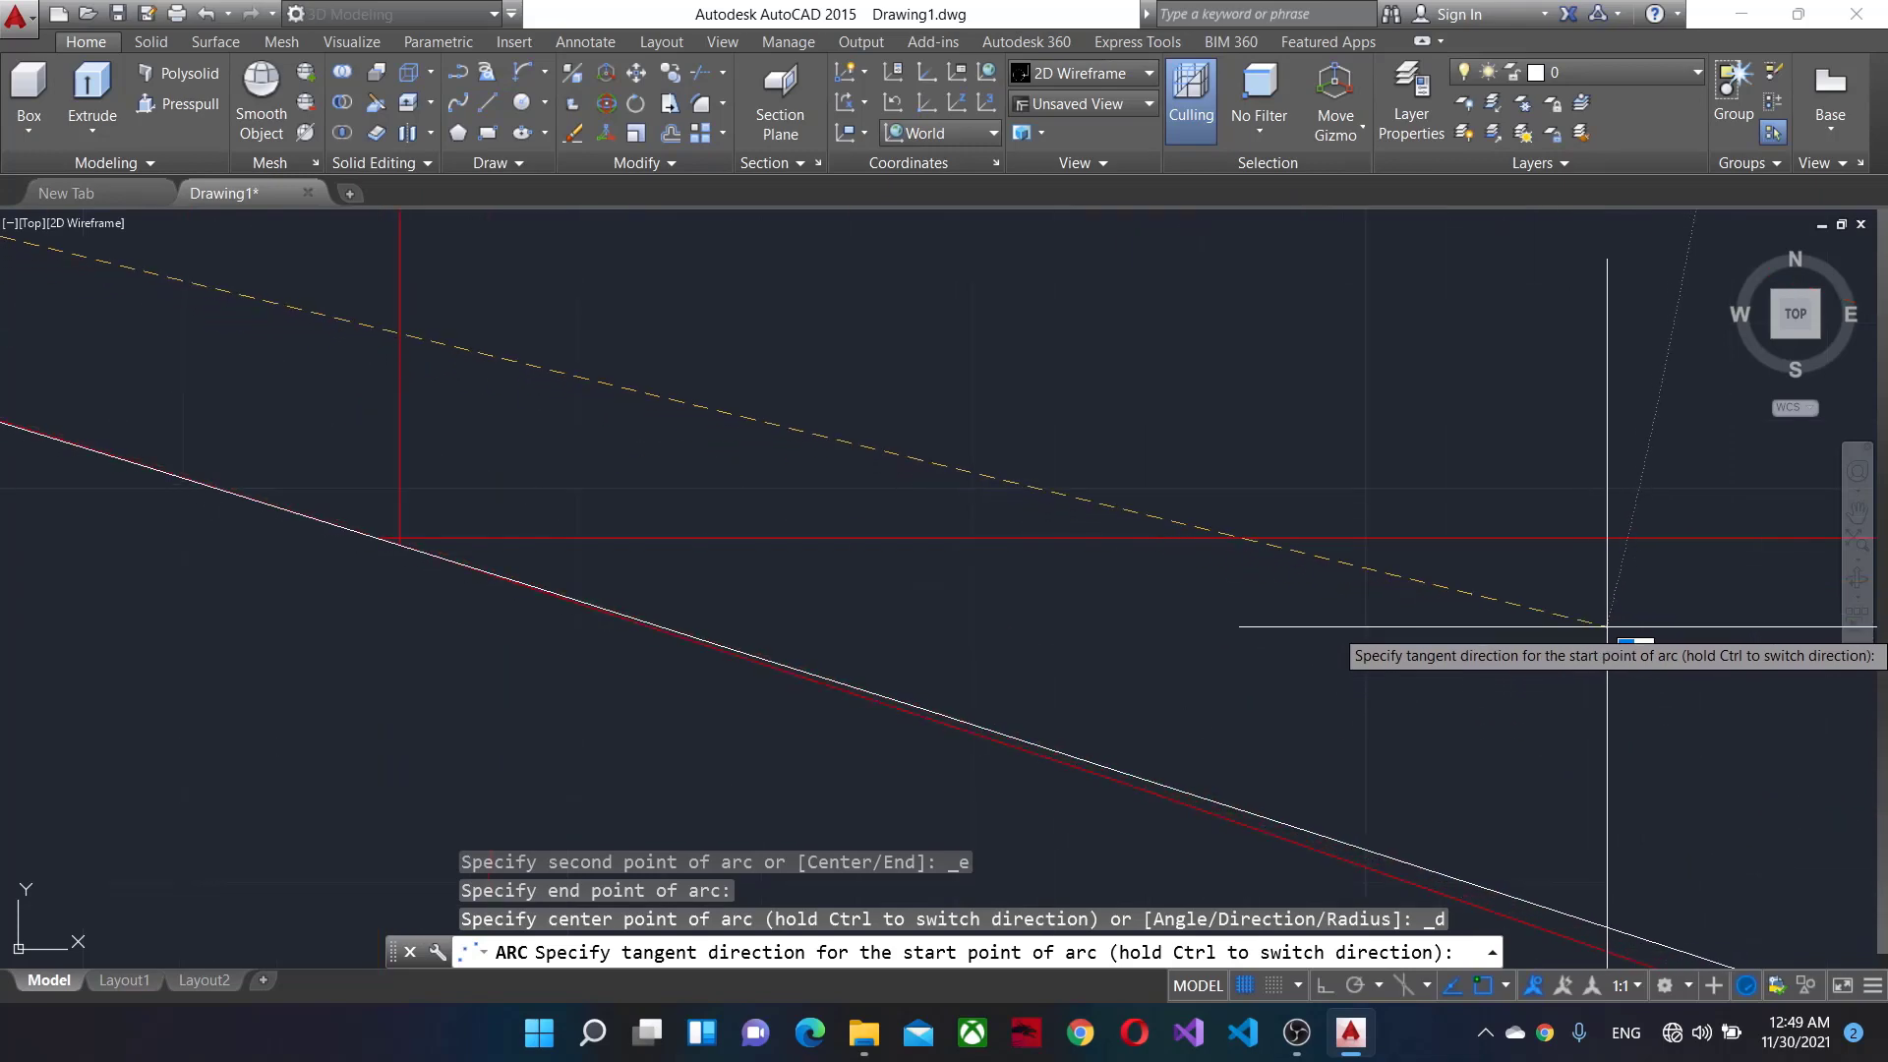
scroll(1584, 813, "down", 2)
scroll(514, 607, "down", 1)
scroll(1075, 717, "down", 2)
scroll(975, 735, "up", 1)
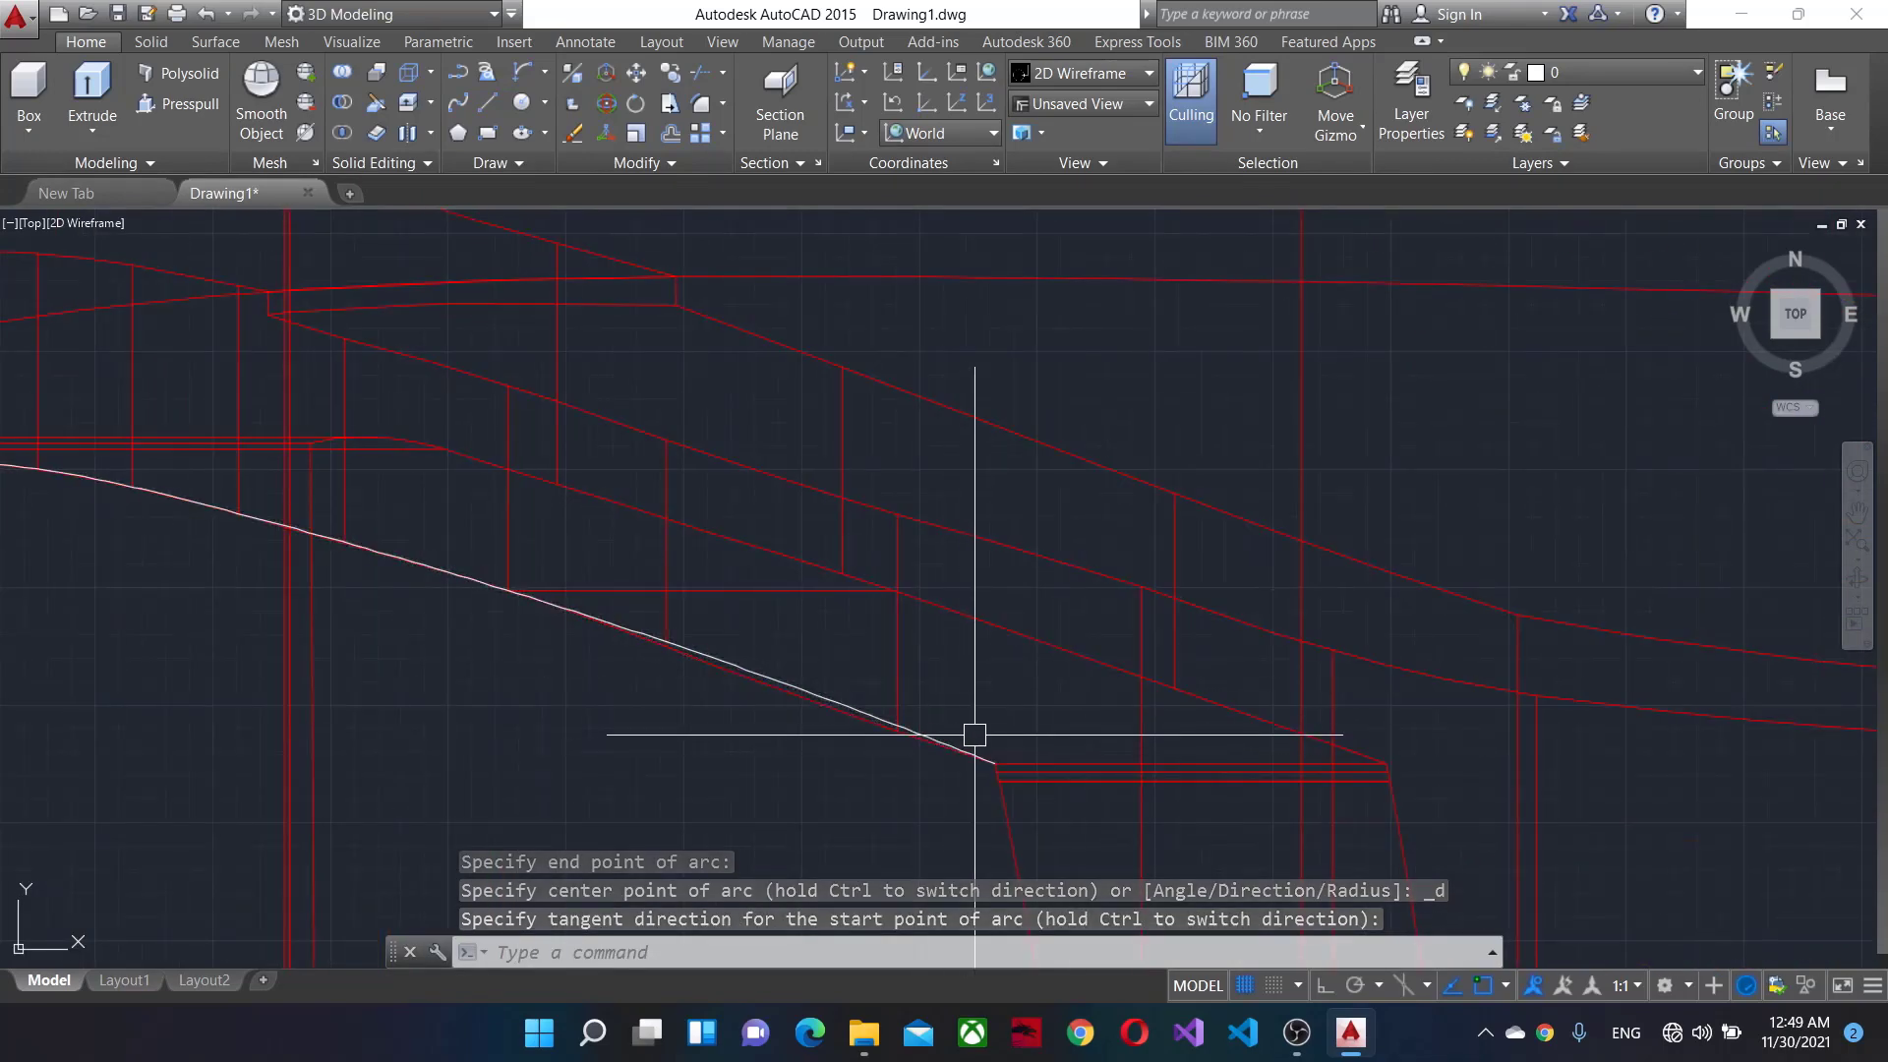
key("ctrl+z")
scroll(783, 721, "up", 2)
scroll(409, 295, "down", 3)
Draw an arc along the outline using the Direction option to set its tangent.
key("Return")
scroll(609, 372, "up", 2)
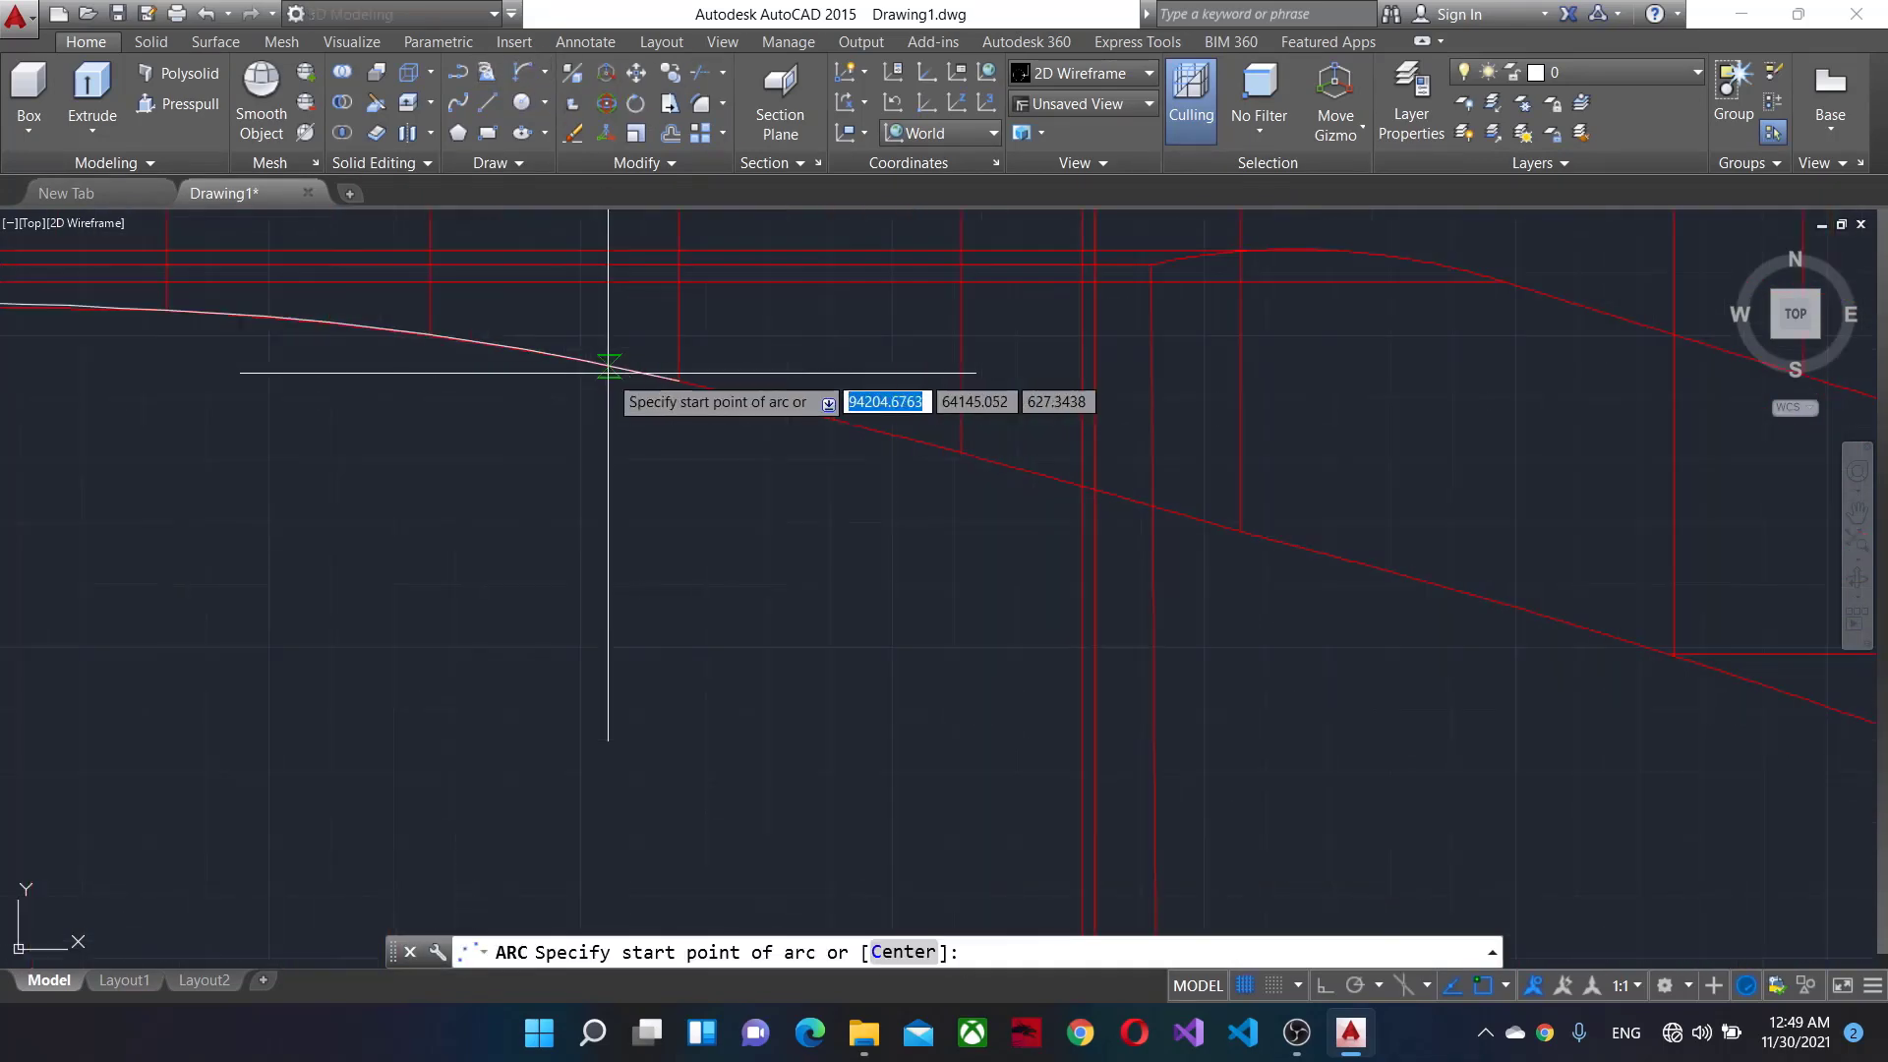
scroll(772, 217, "up", 2)
left_click(820, 457)
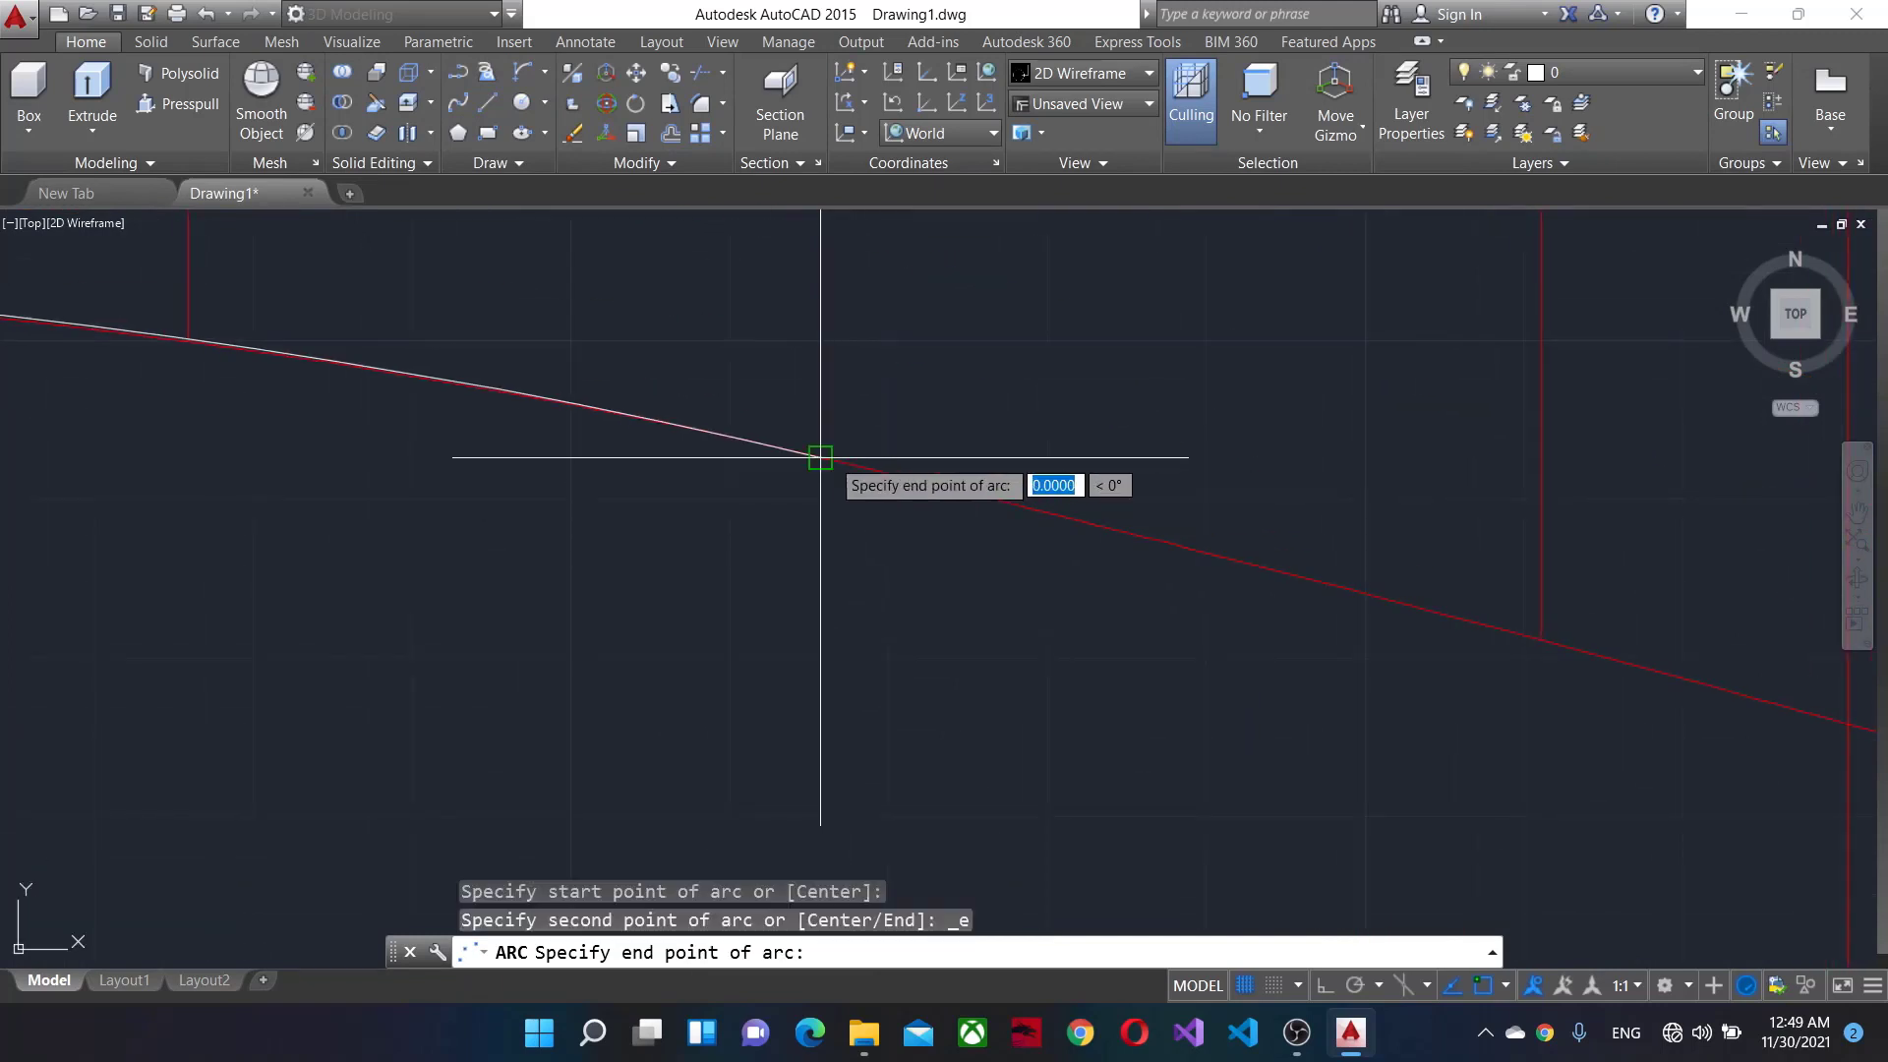
left_click(1542, 640)
key("d")
key("Return")
scroll(1236, 455, "down", 2)
scroll(1197, 733, "up", 3)
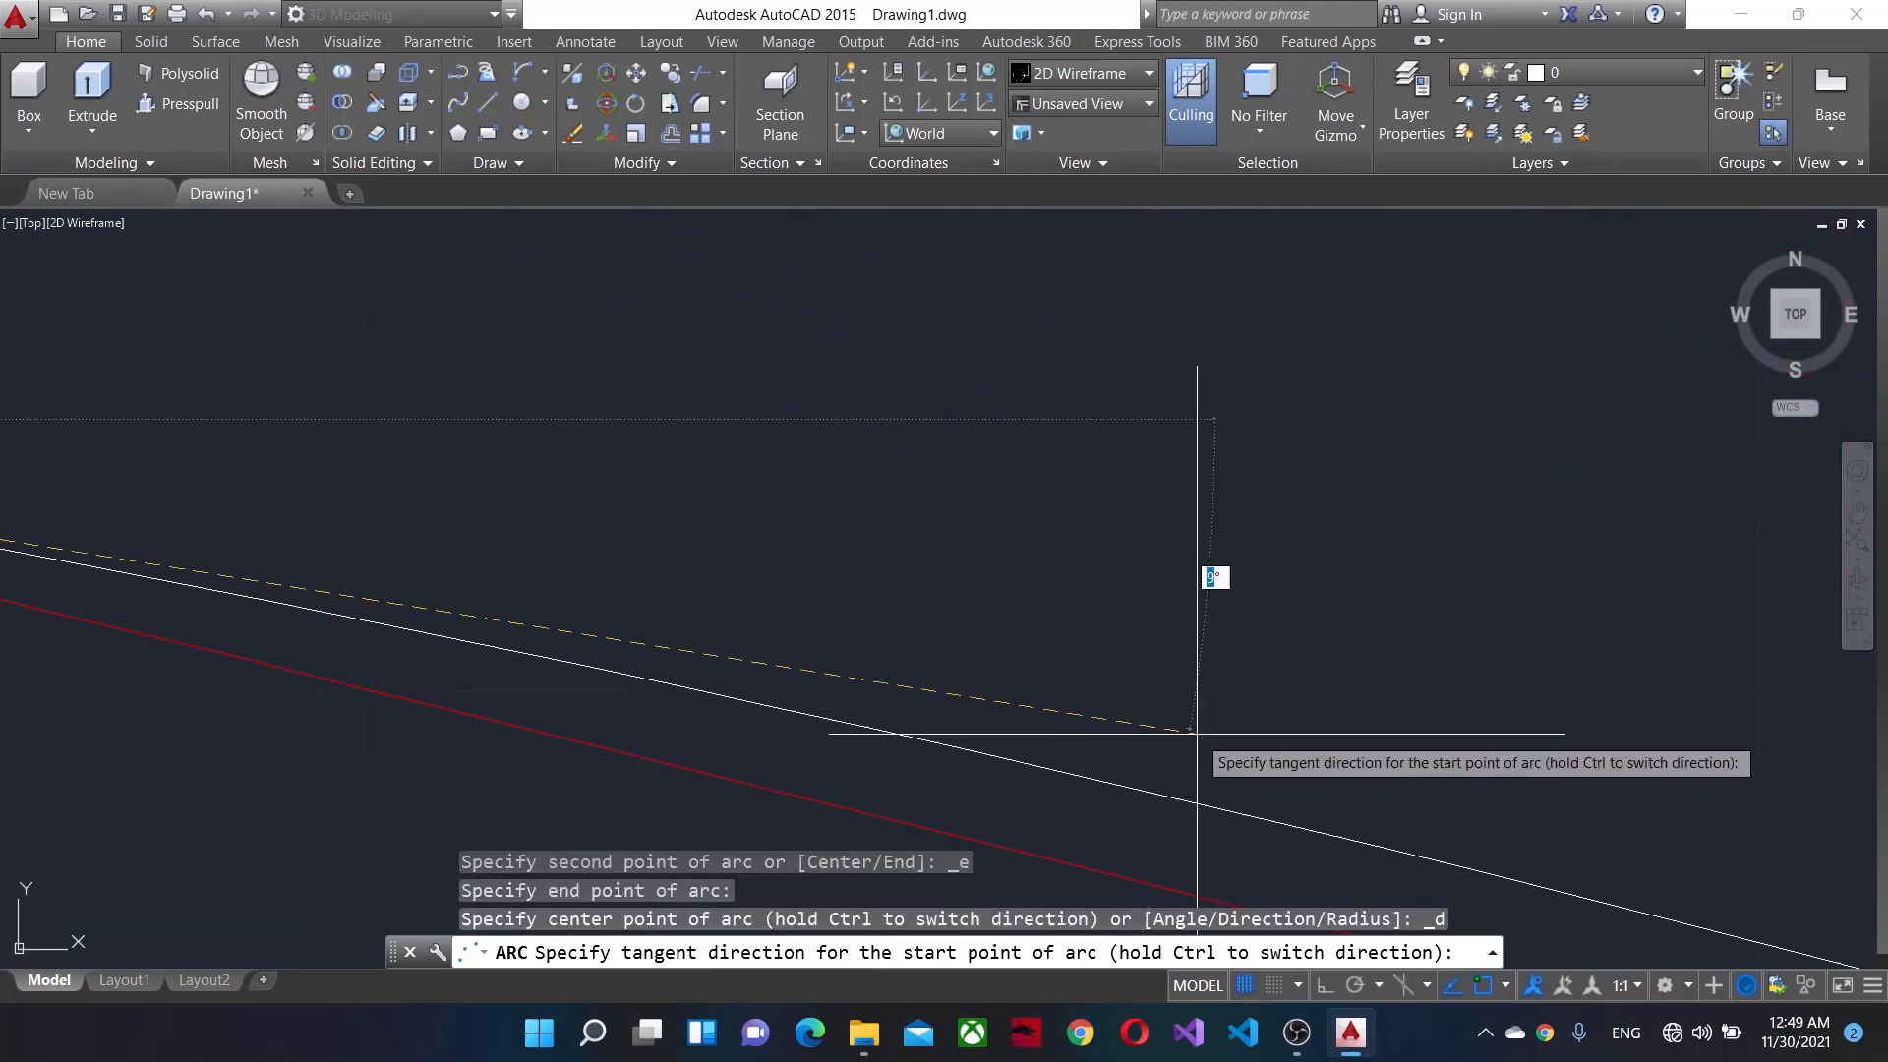
scroll(1279, 688, "down", 2)
scroll(757, 747, "down", 2)
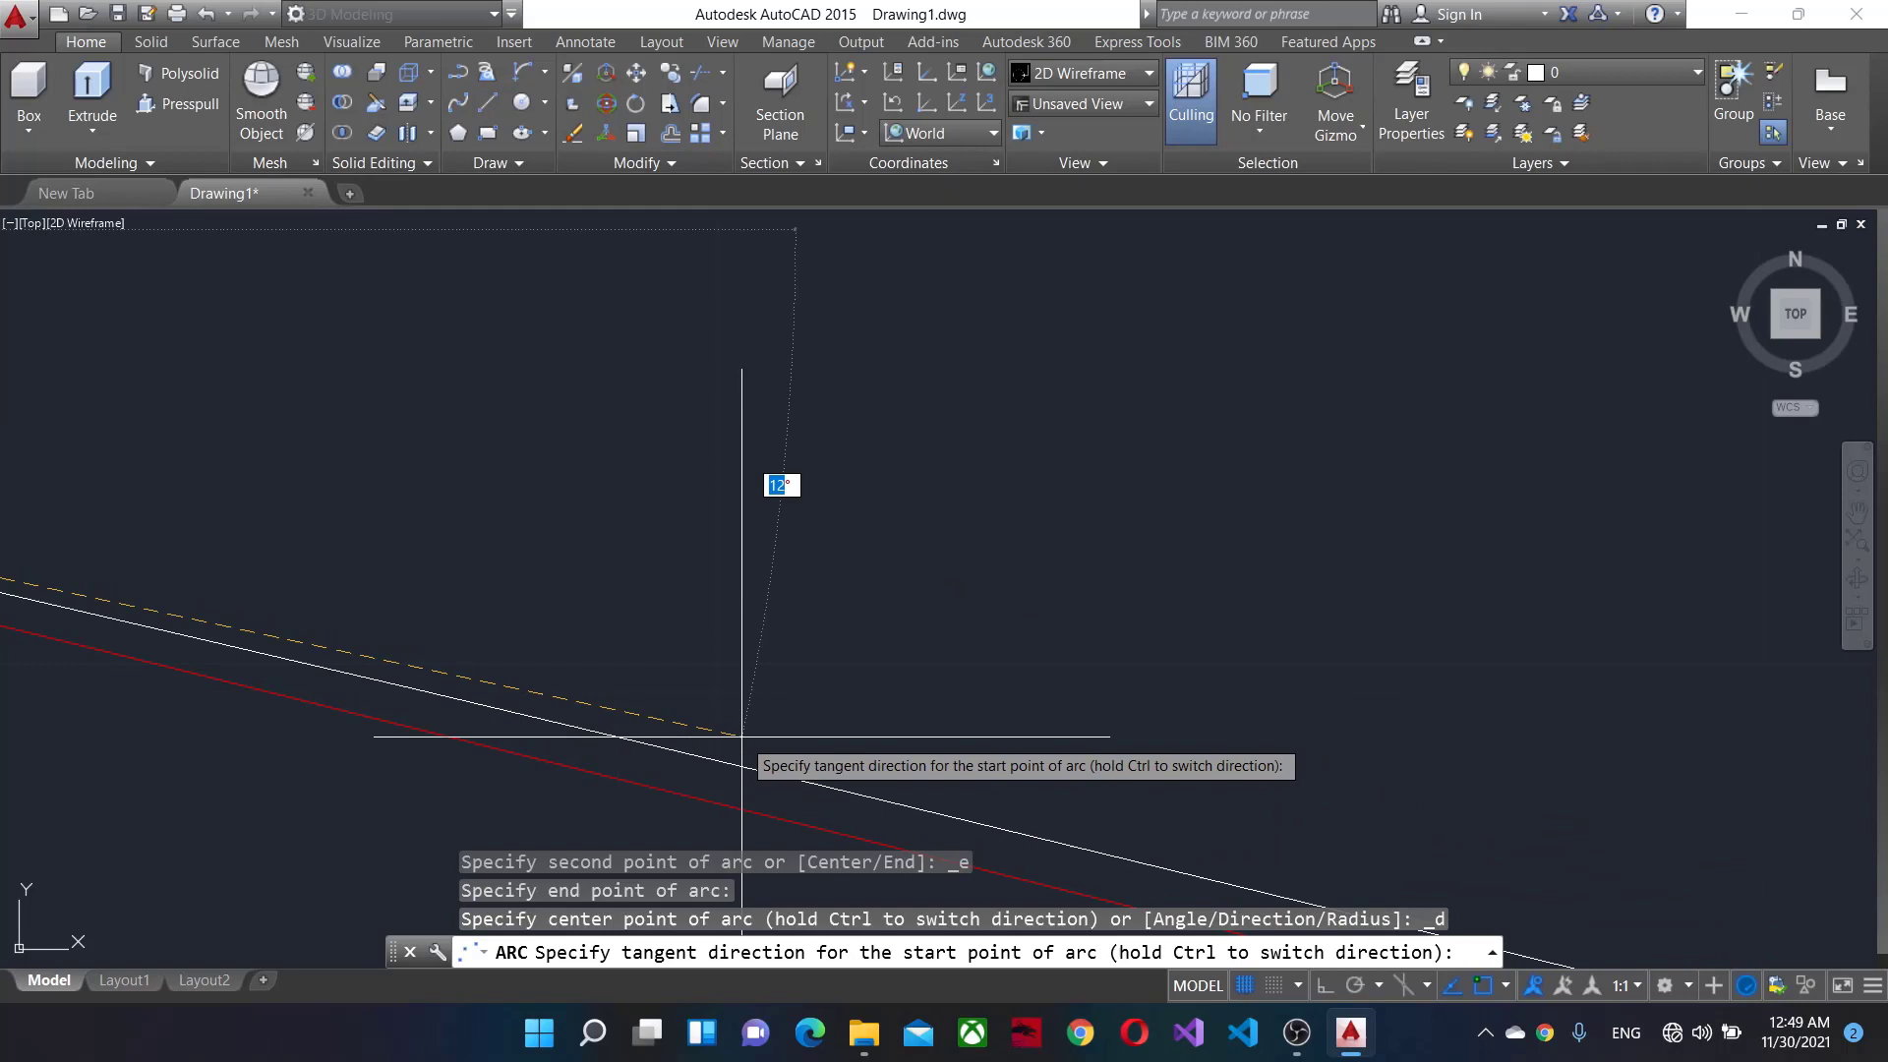
left_click(790, 803)
scroll(1305, 723, "up", 2)
scroll(488, 660, "up", 1)
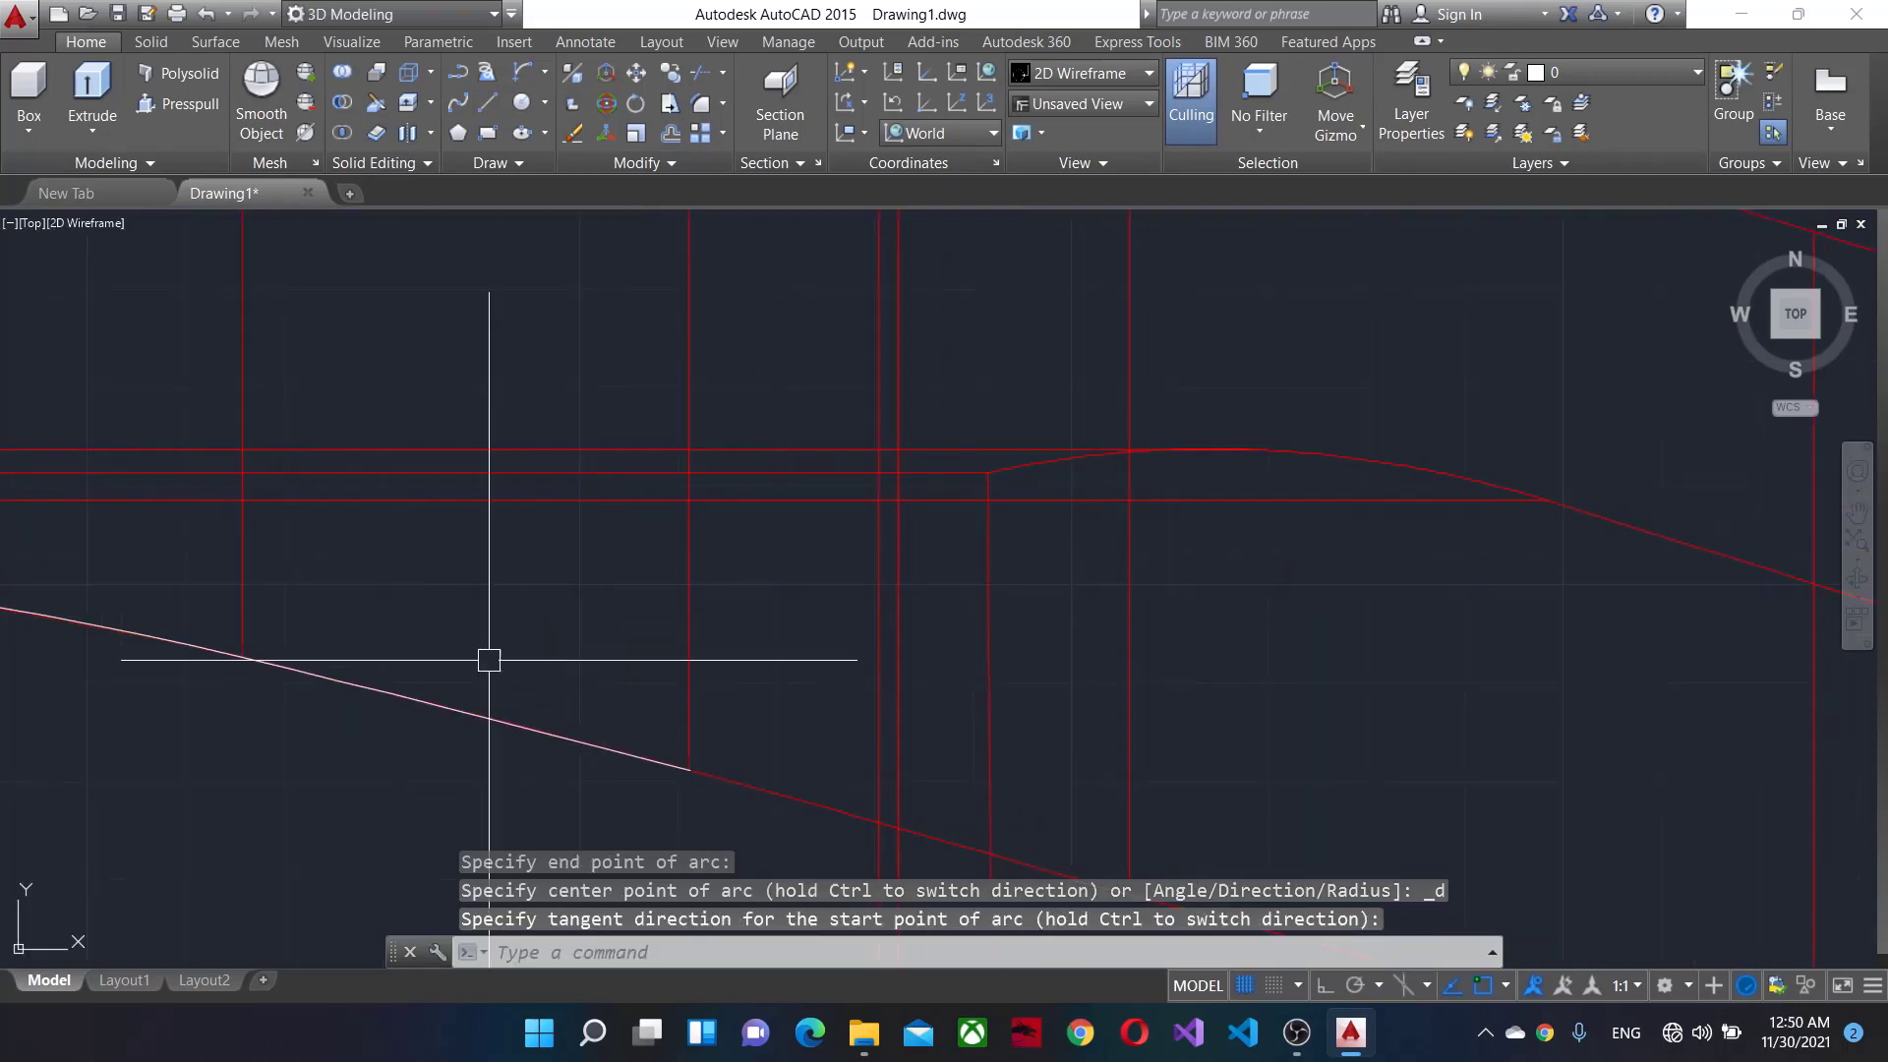
Attempt two more arcs toward the red line and cancel both unfinished.
left_click(521, 73)
left_click(688, 768)
scroll(737, 540, "up", 2)
scroll(737, 604, "up", 2)
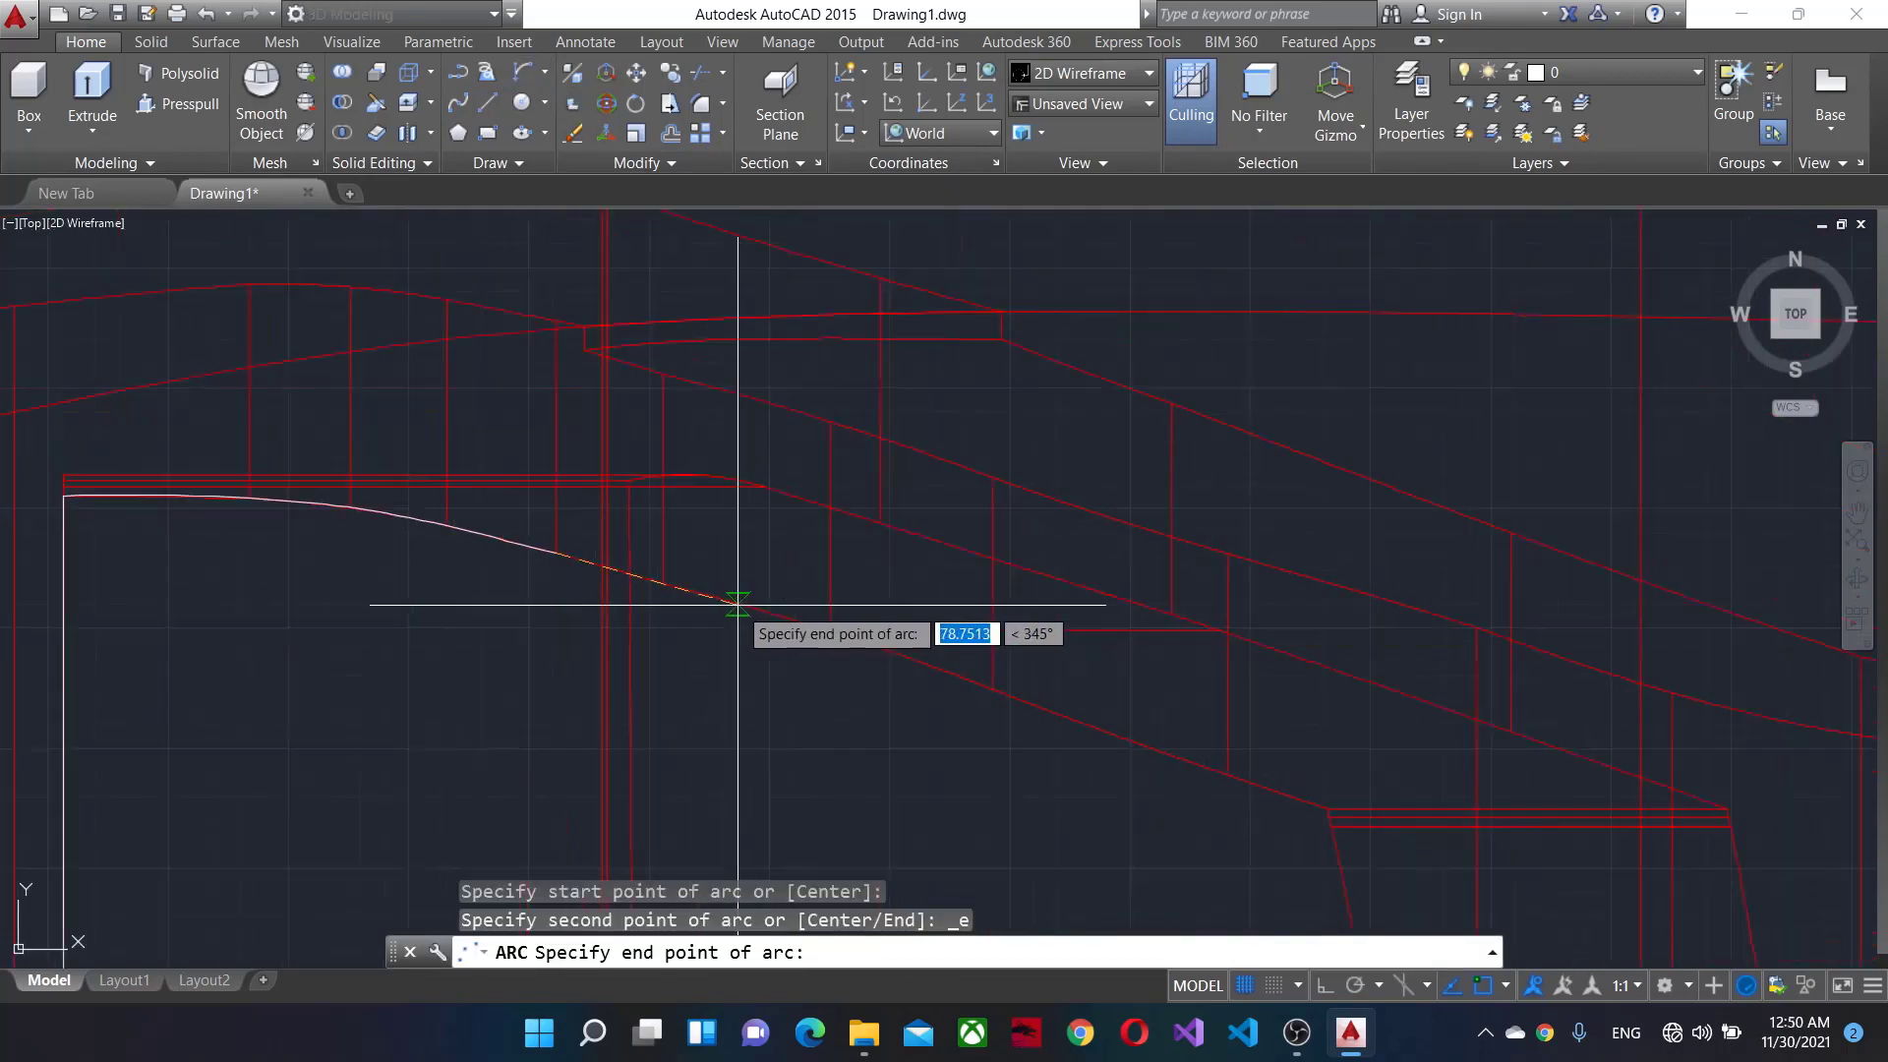
scroll(910, 687, "down", 2)
scroll(708, 615, "up", 1)
scroll(807, 563, "up", 2)
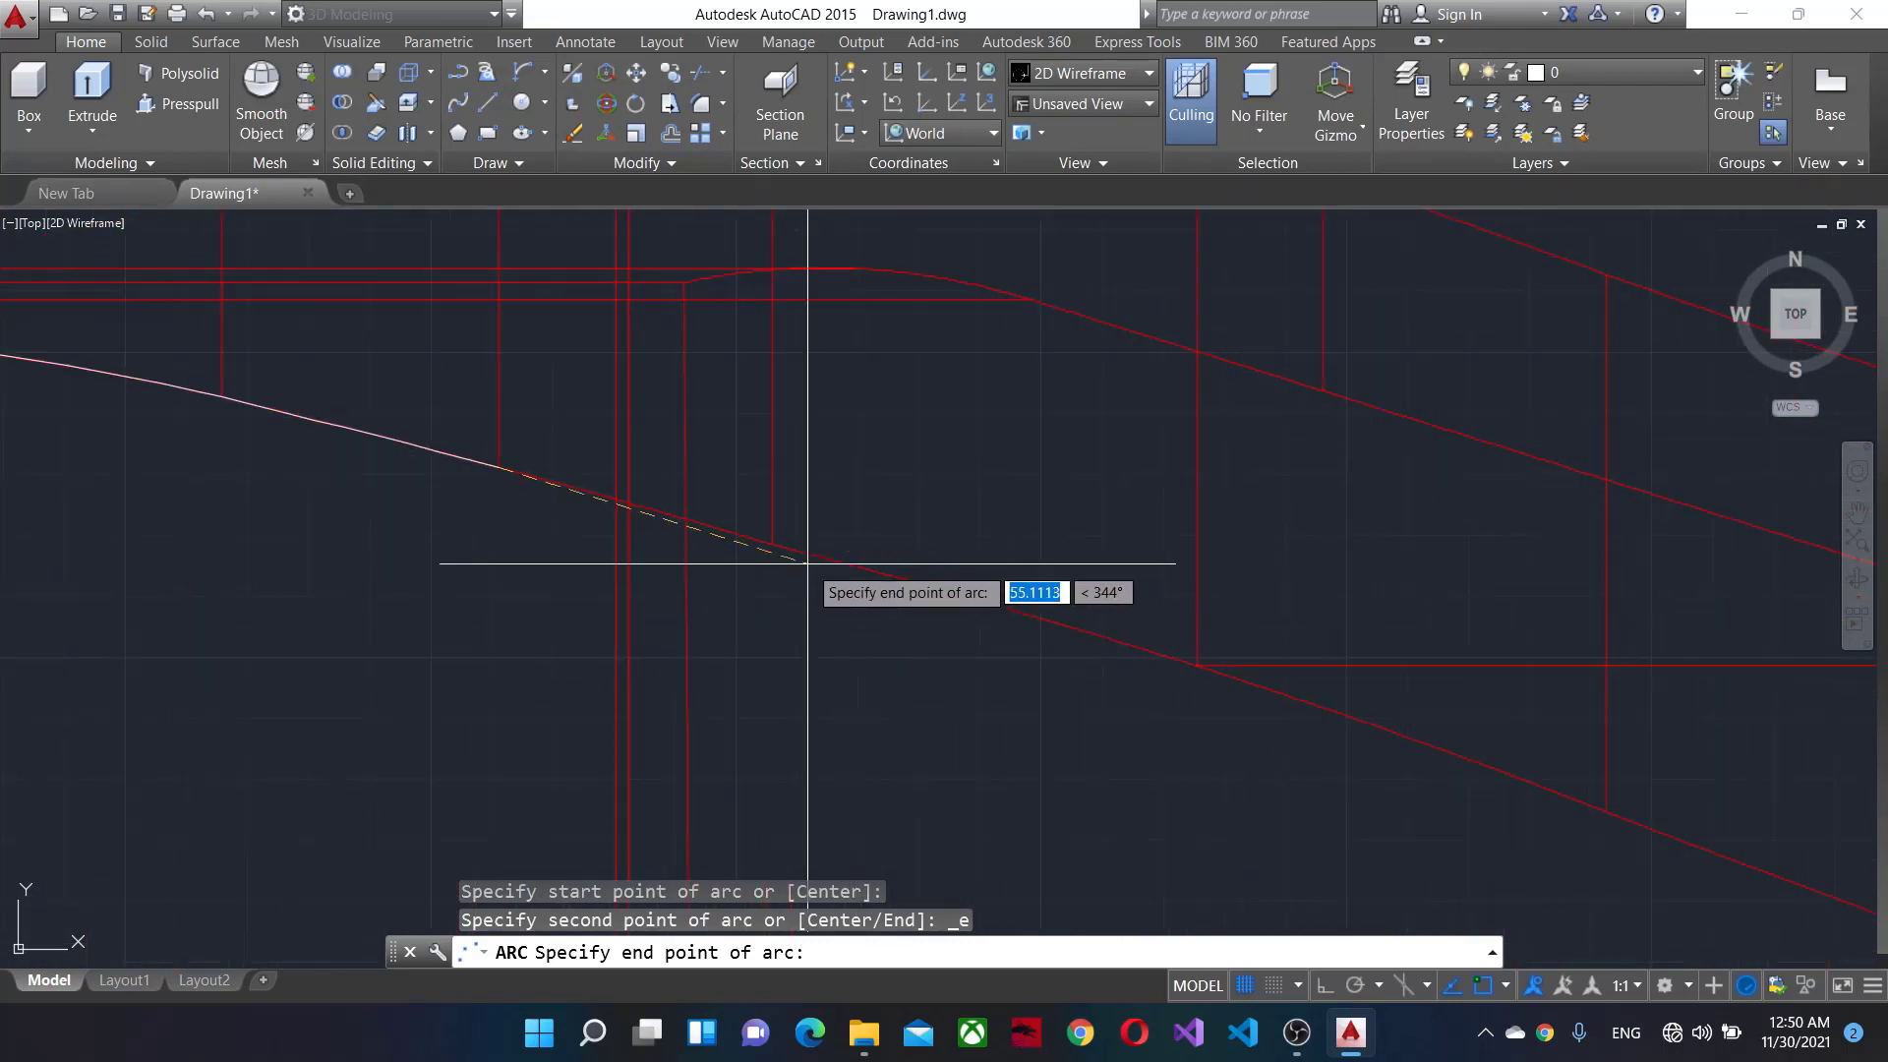
left_click(1199, 659)
scroll(1222, 667, "up", 2)
scroll(1308, 696, "up", 1)
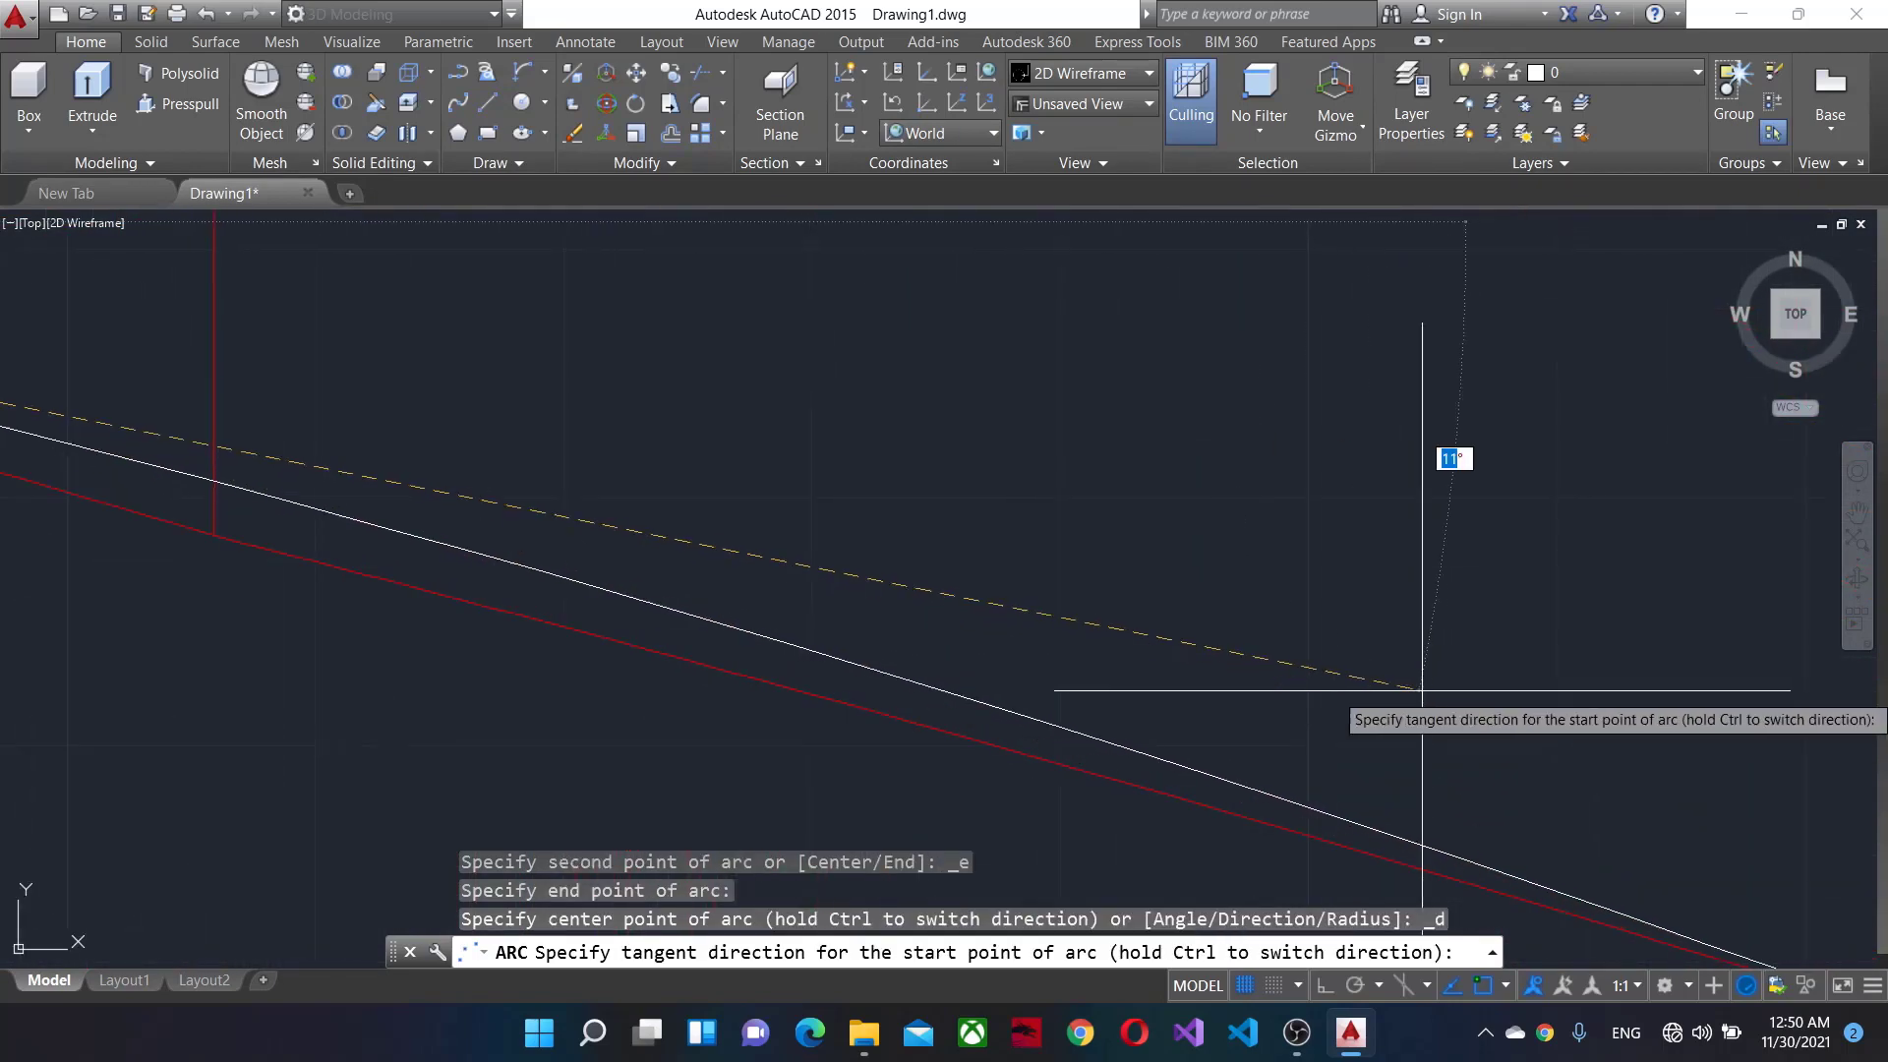
scroll(971, 697, "up", 1)
key("Escape")
scroll(855, 749, "down", 3)
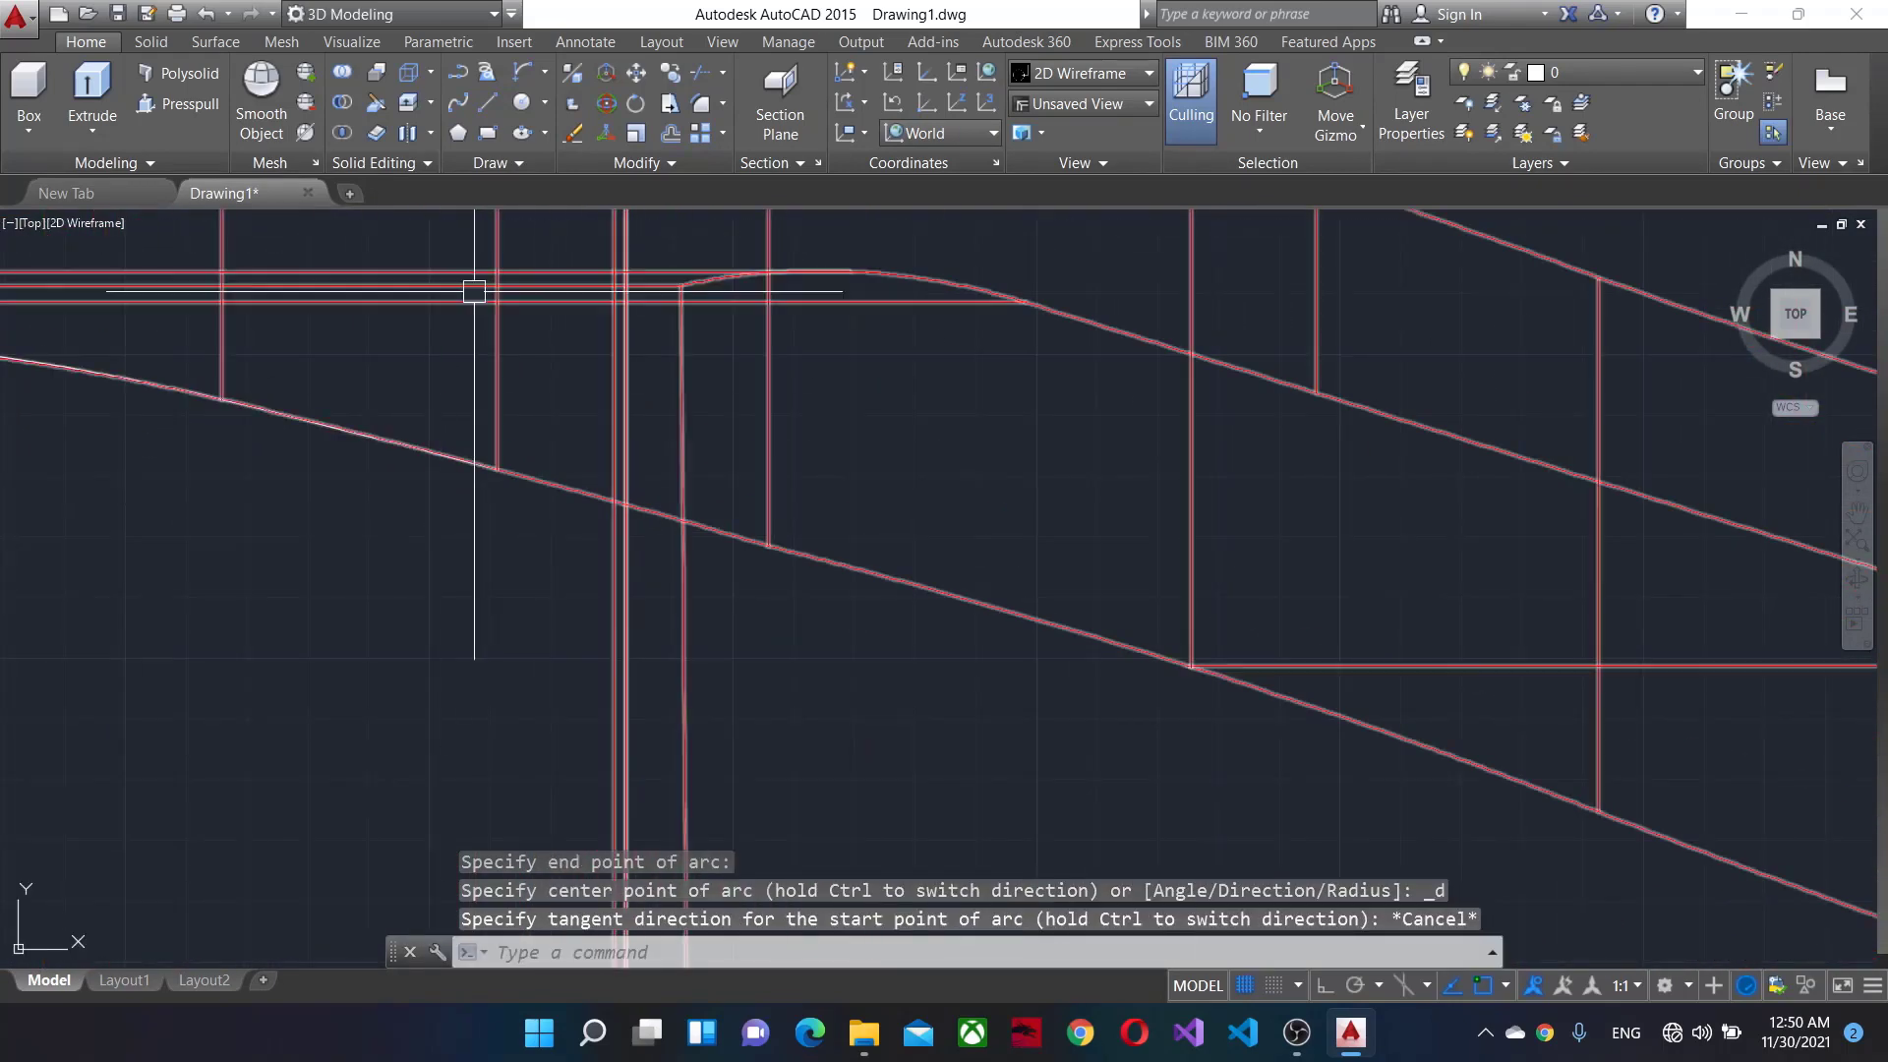
key("Return")
left_click(497, 469)
left_click(1208, 657)
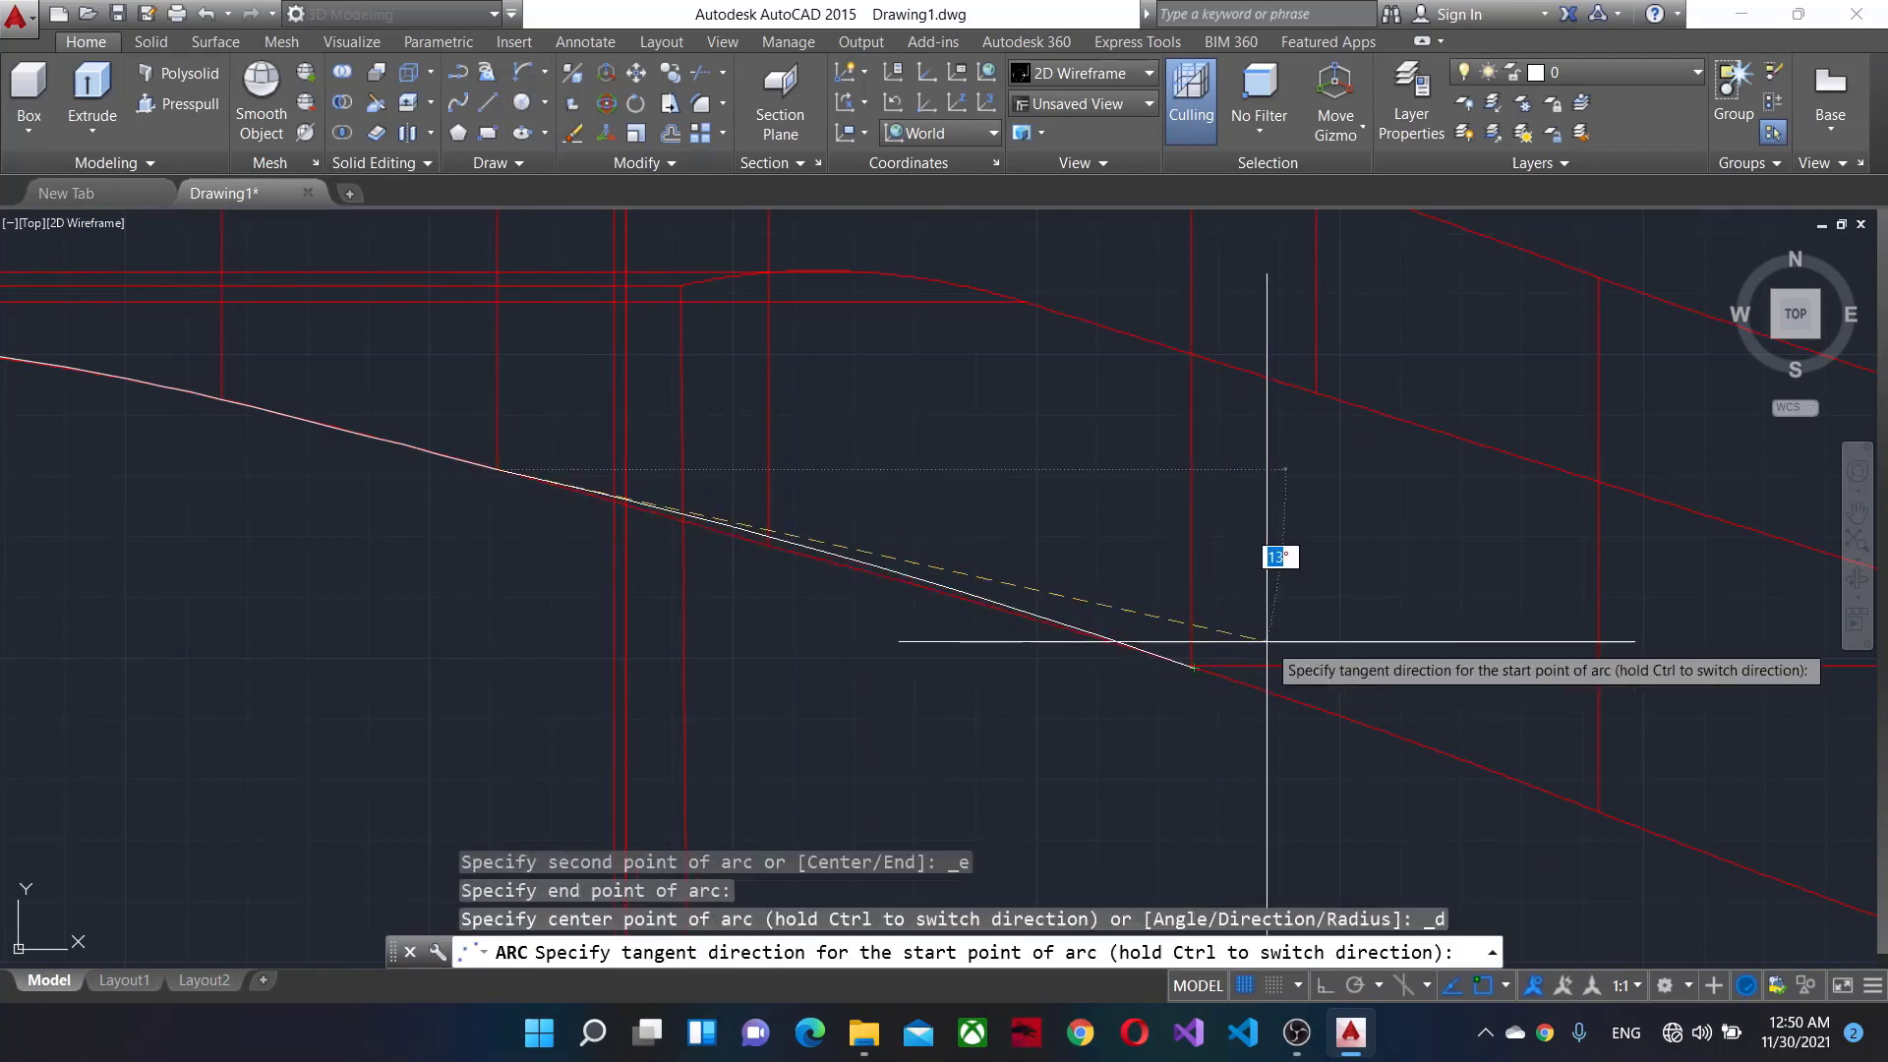
key("Escape")
Trace a tangent arc along the red line to its far end.
left_click(522, 72)
scroll(522, 423, "up", 2)
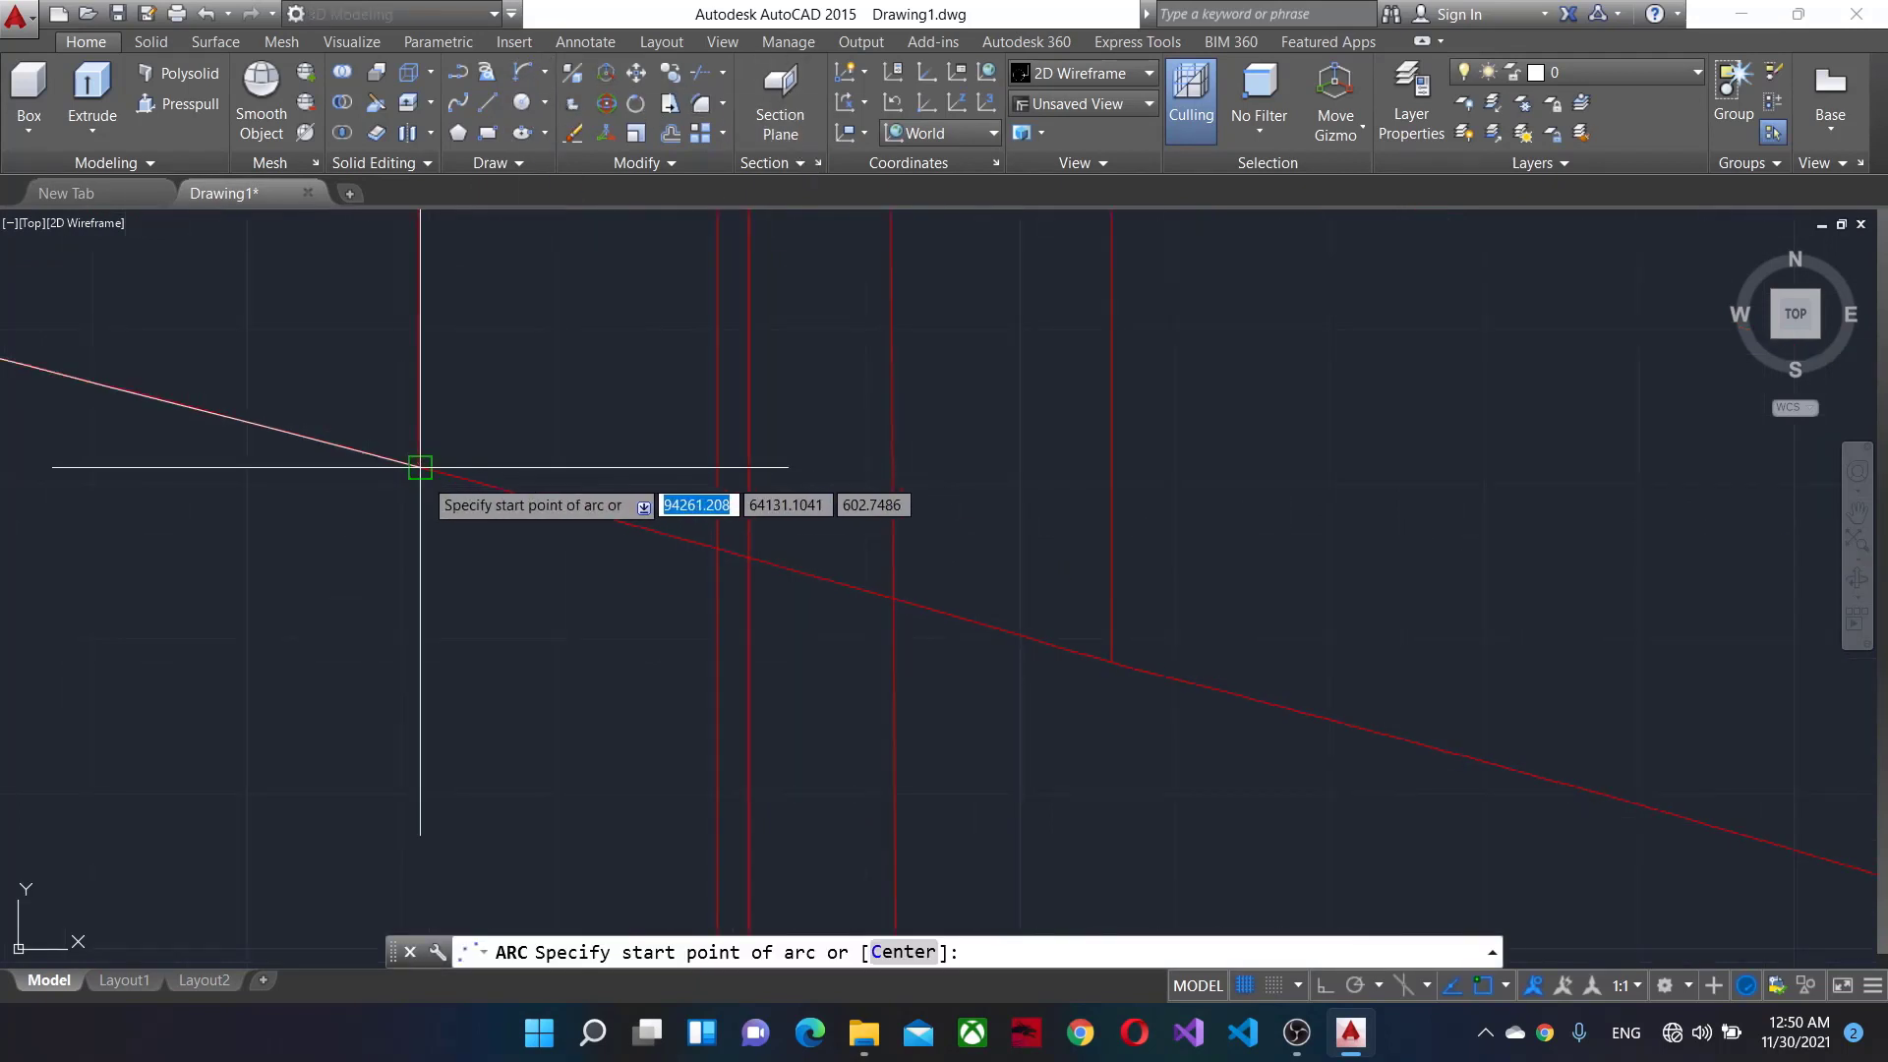
left_click(421, 464)
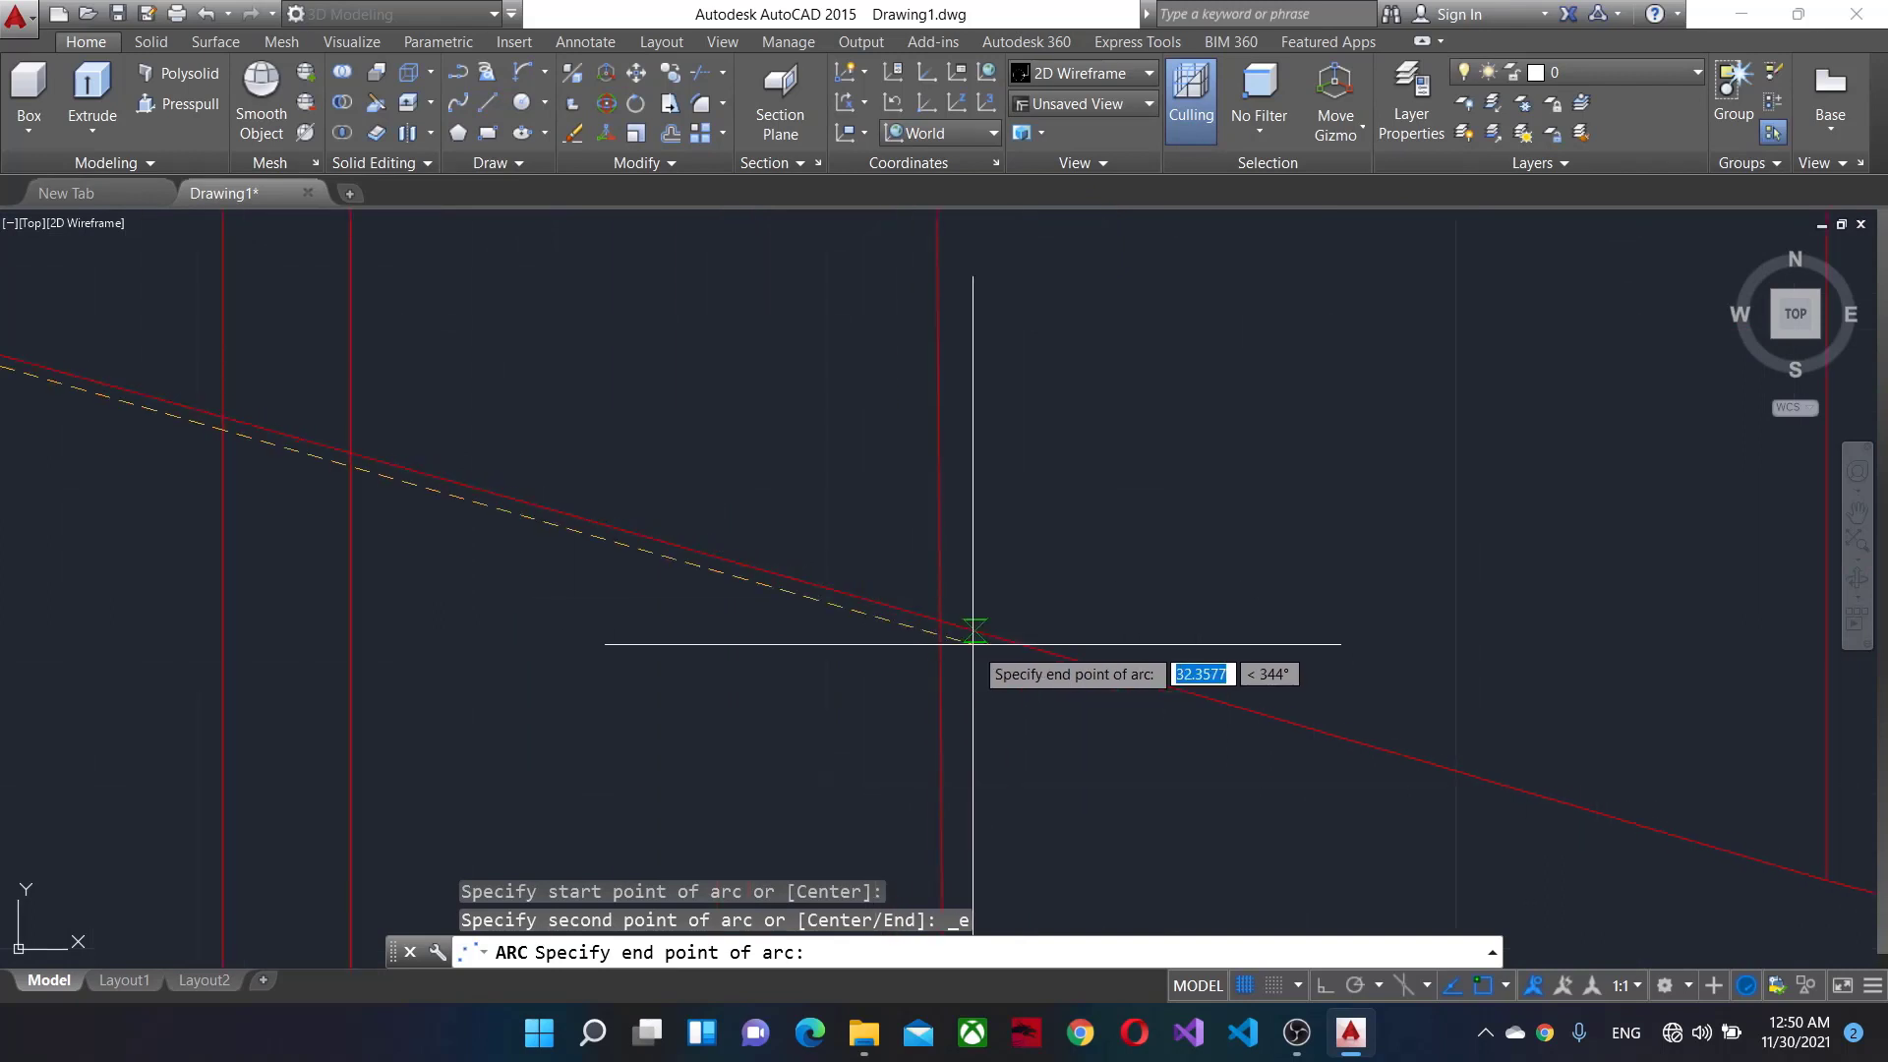
left_click(1827, 880)
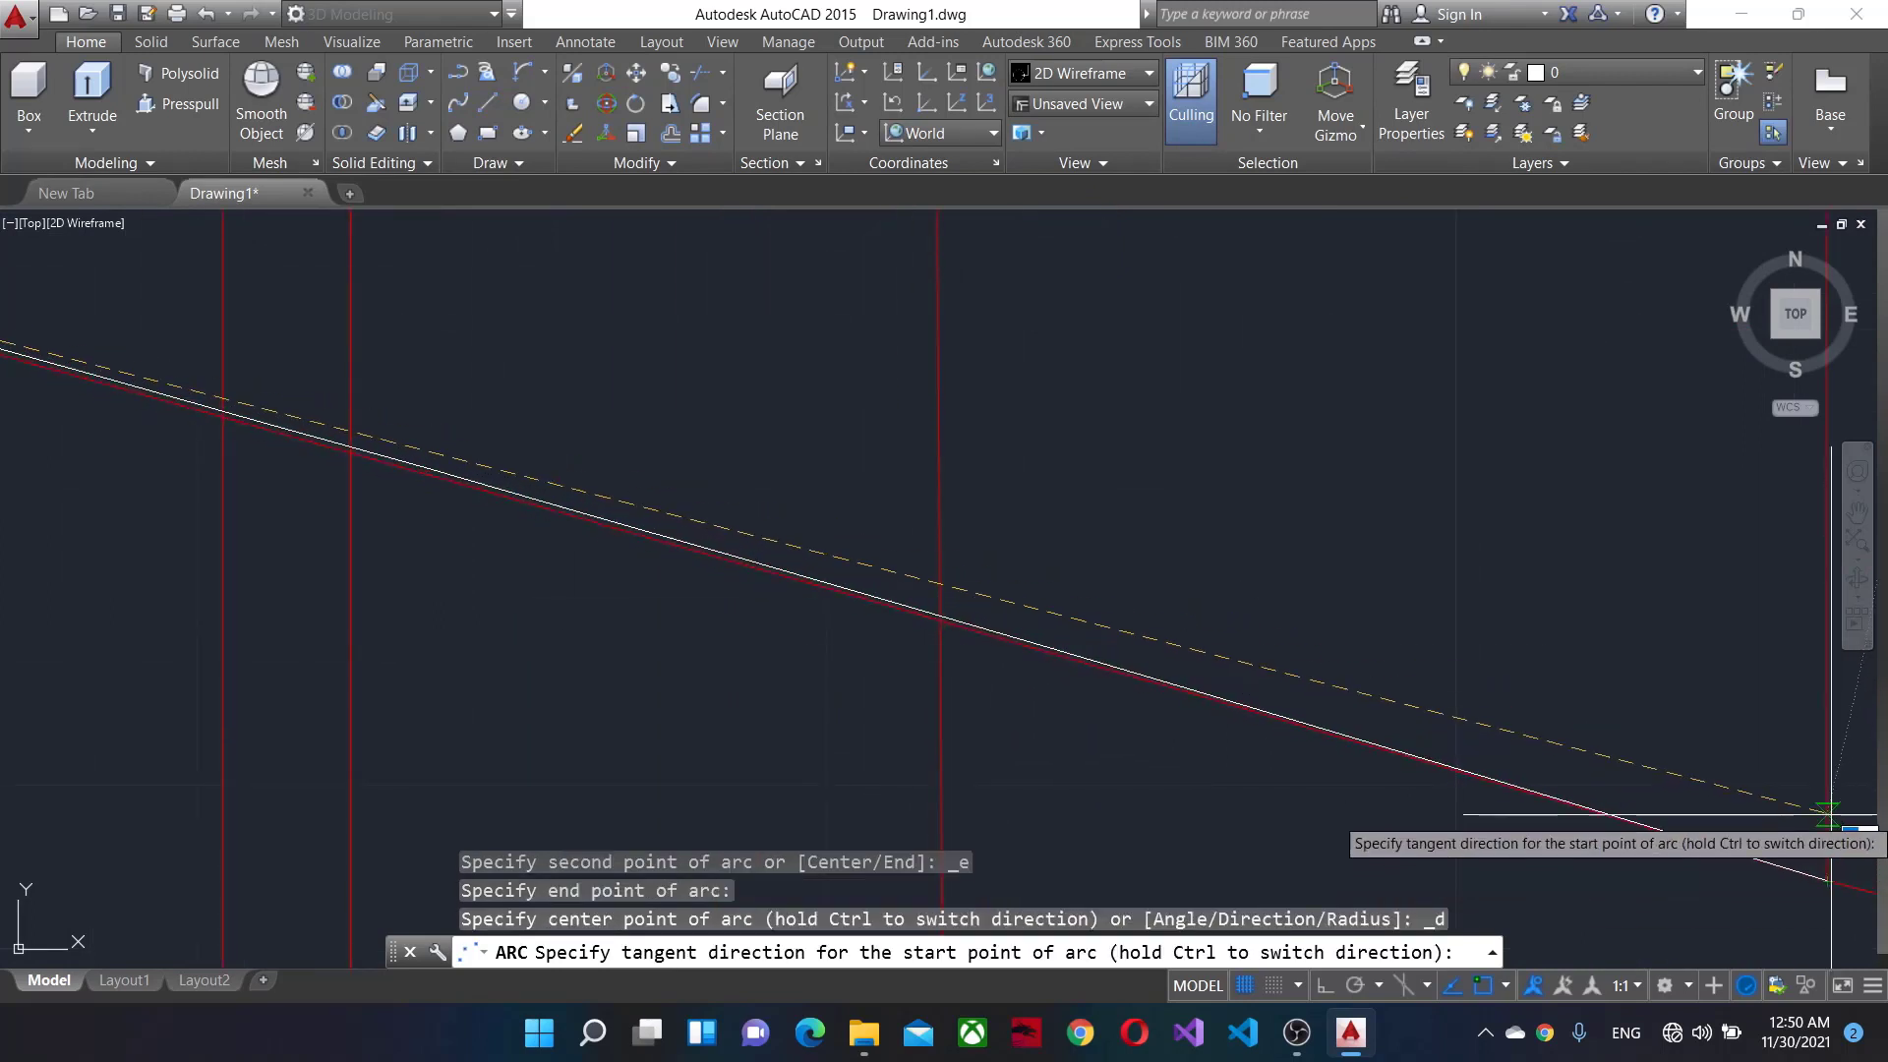
left_click(1831, 819)
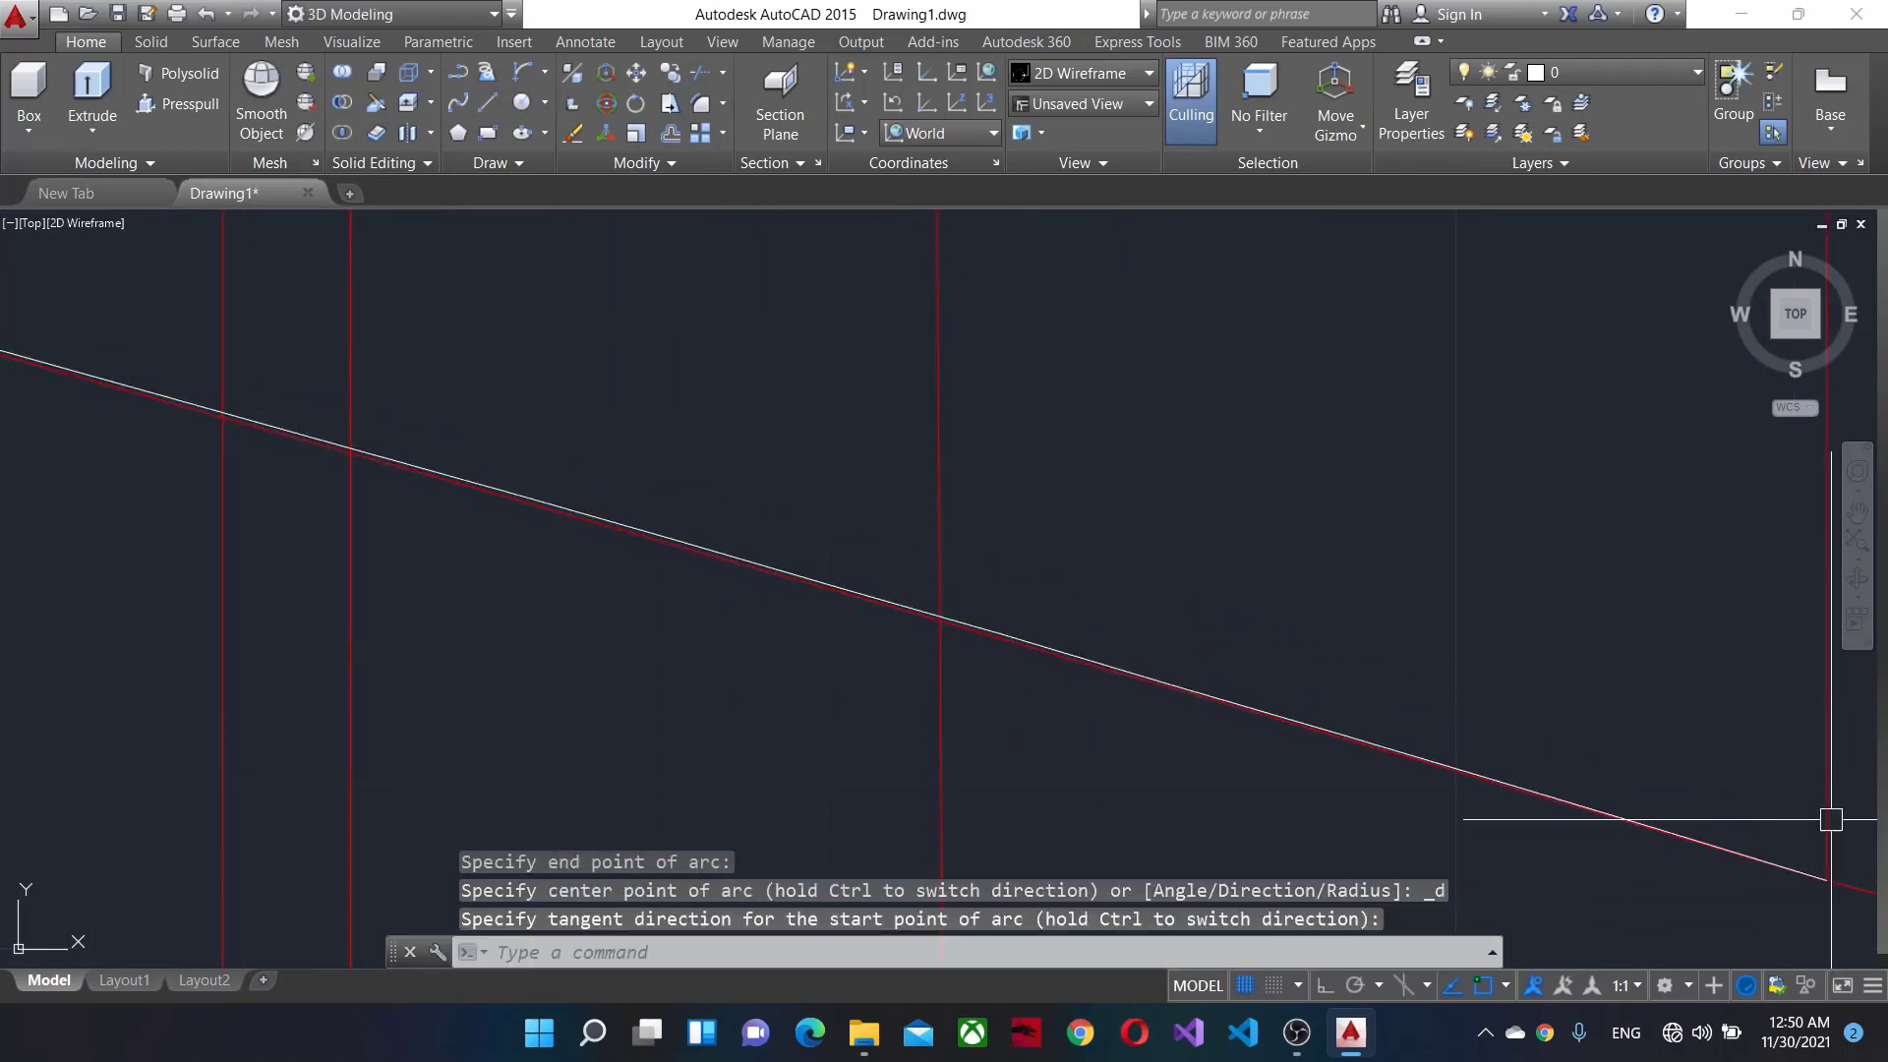
Begin the next arc along the window outline, ending at the red intersection.
left_click(523, 74)
middle_click_drag(1201, 622, 356, 304)
left_click(388, 438)
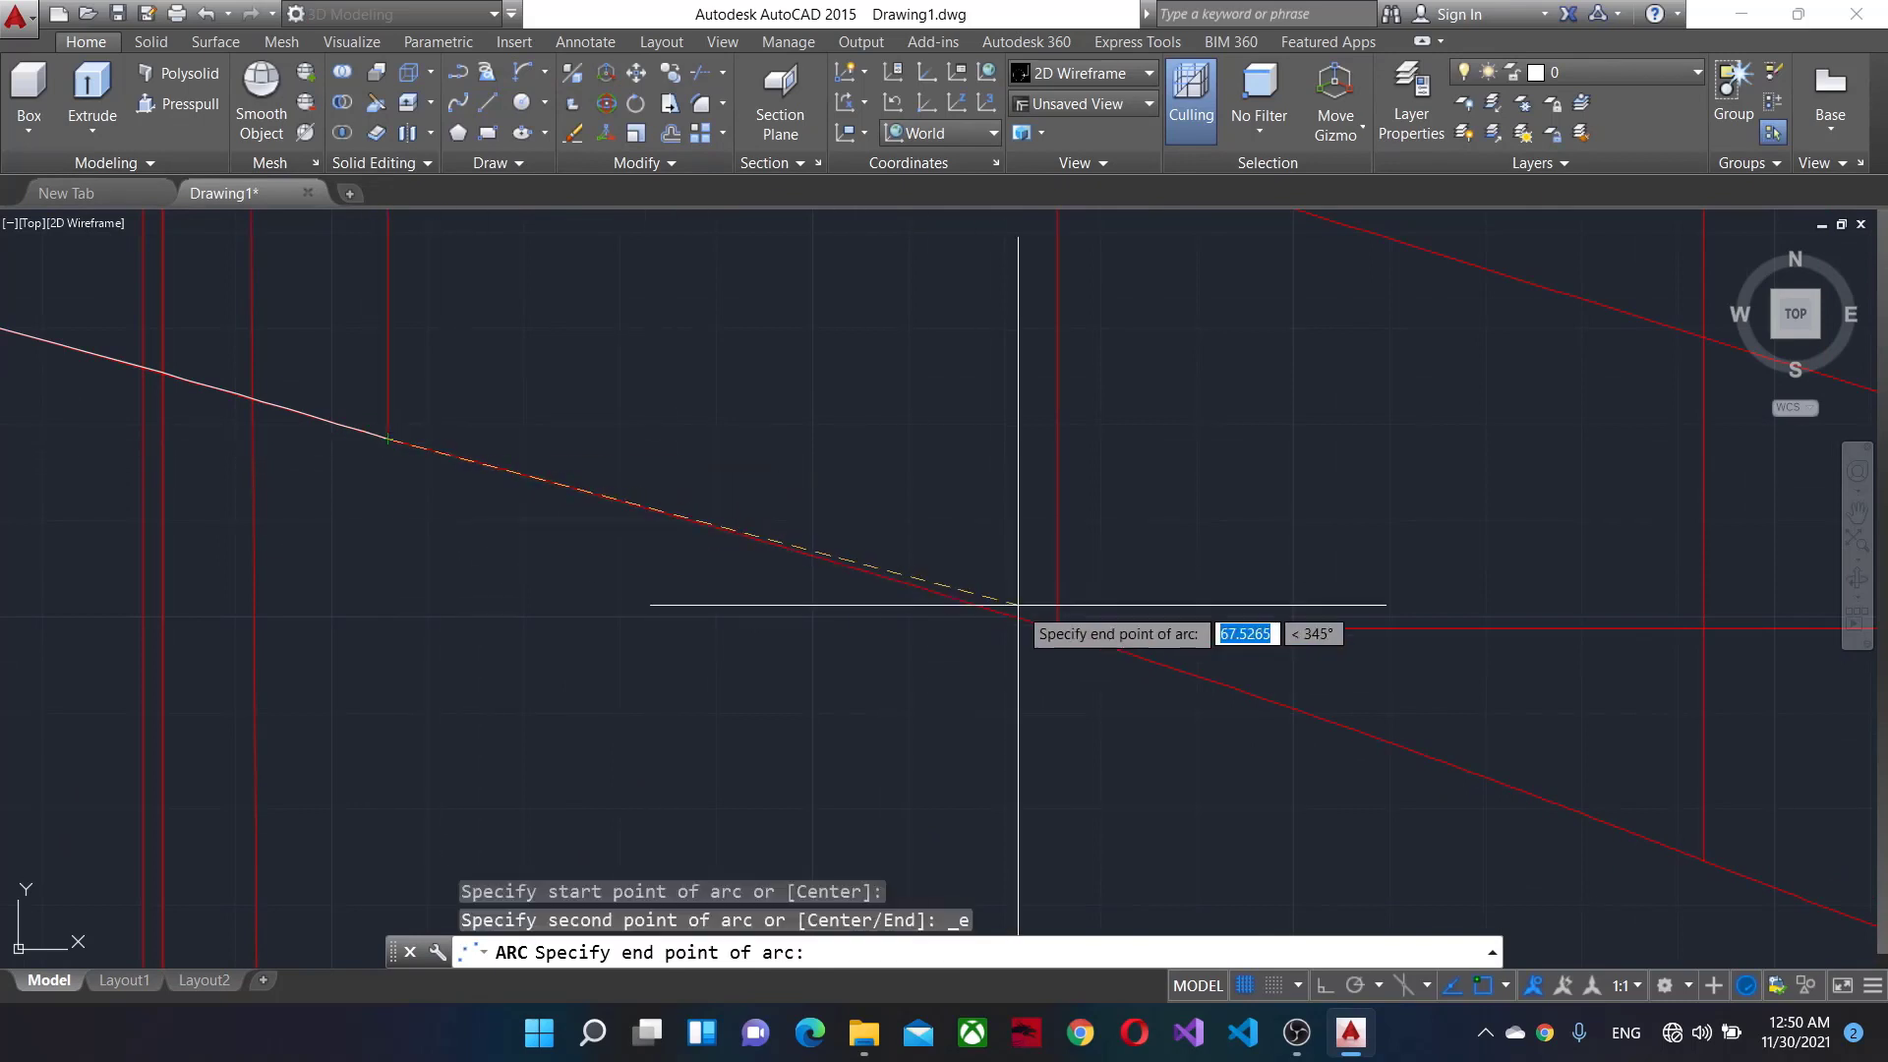
left_click(1058, 627)
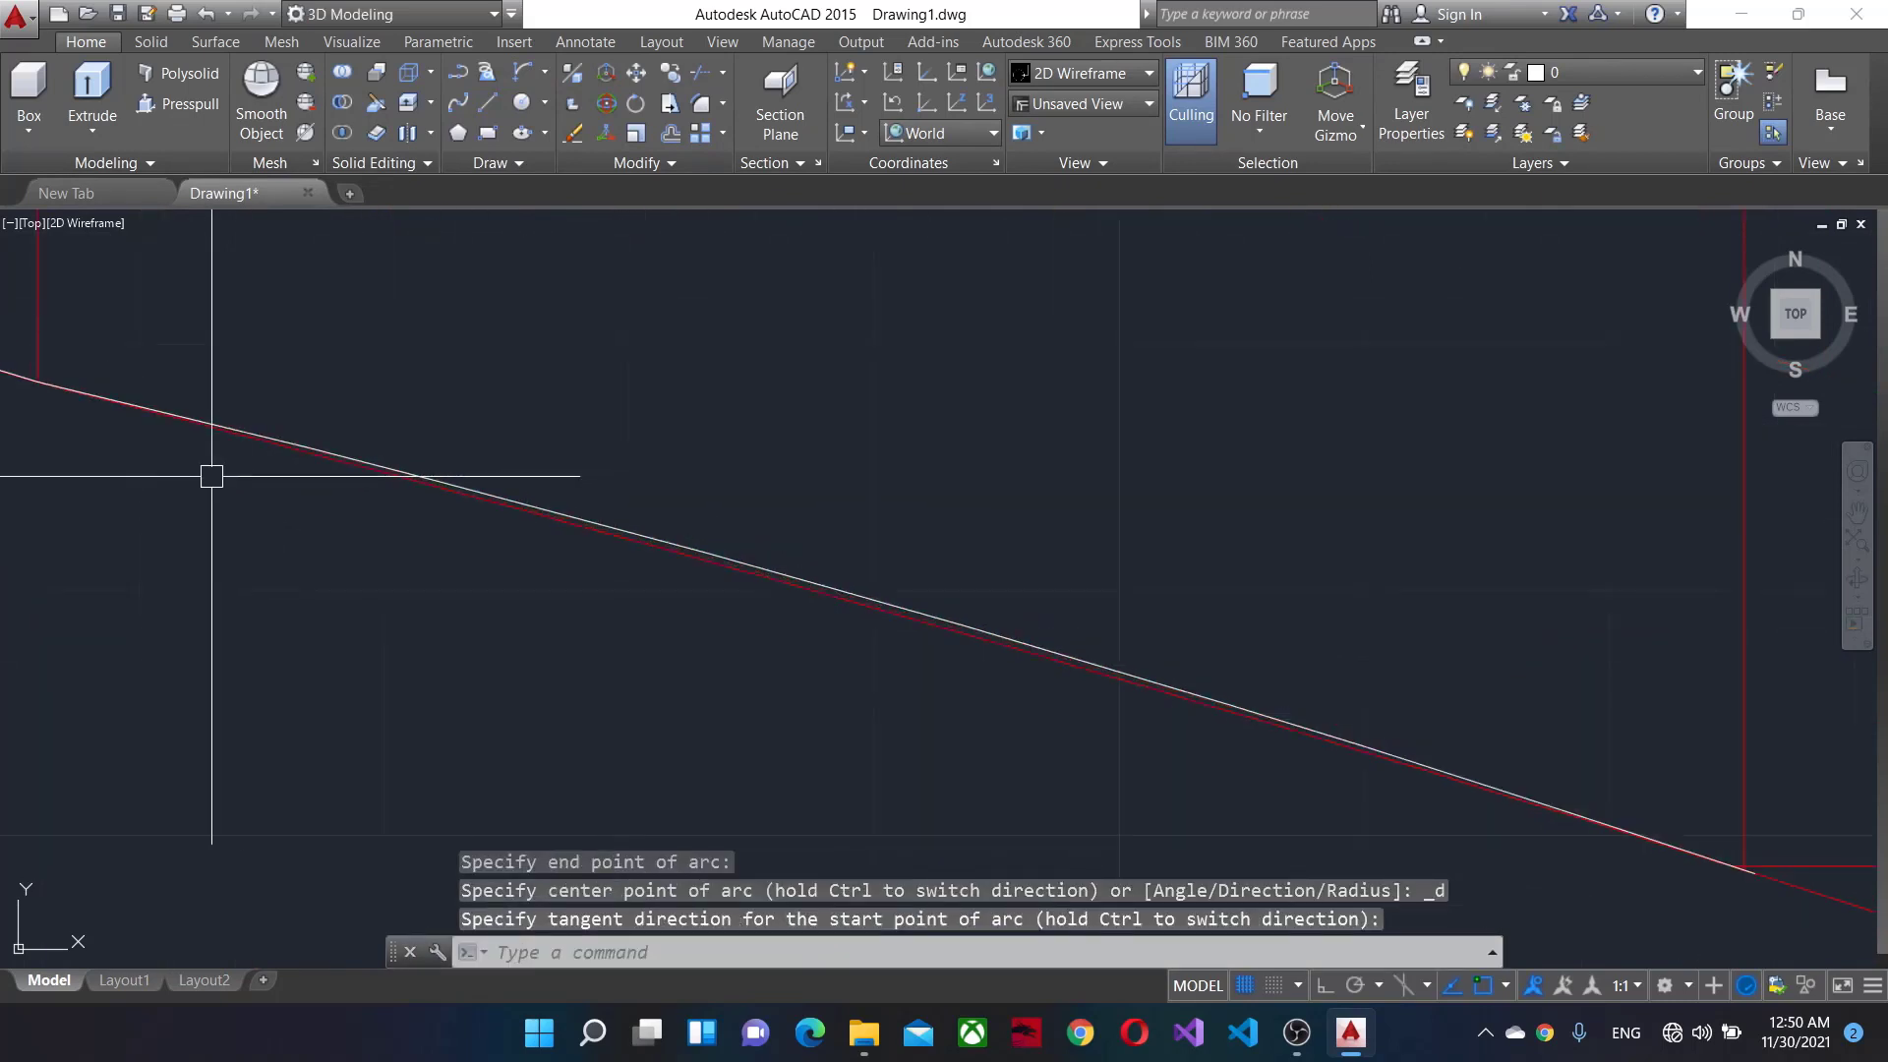
Complete the arc and drag two of its grips onto the red window line.
left_click(678, 515)
middle_click_drag(426, 518, 299, 642)
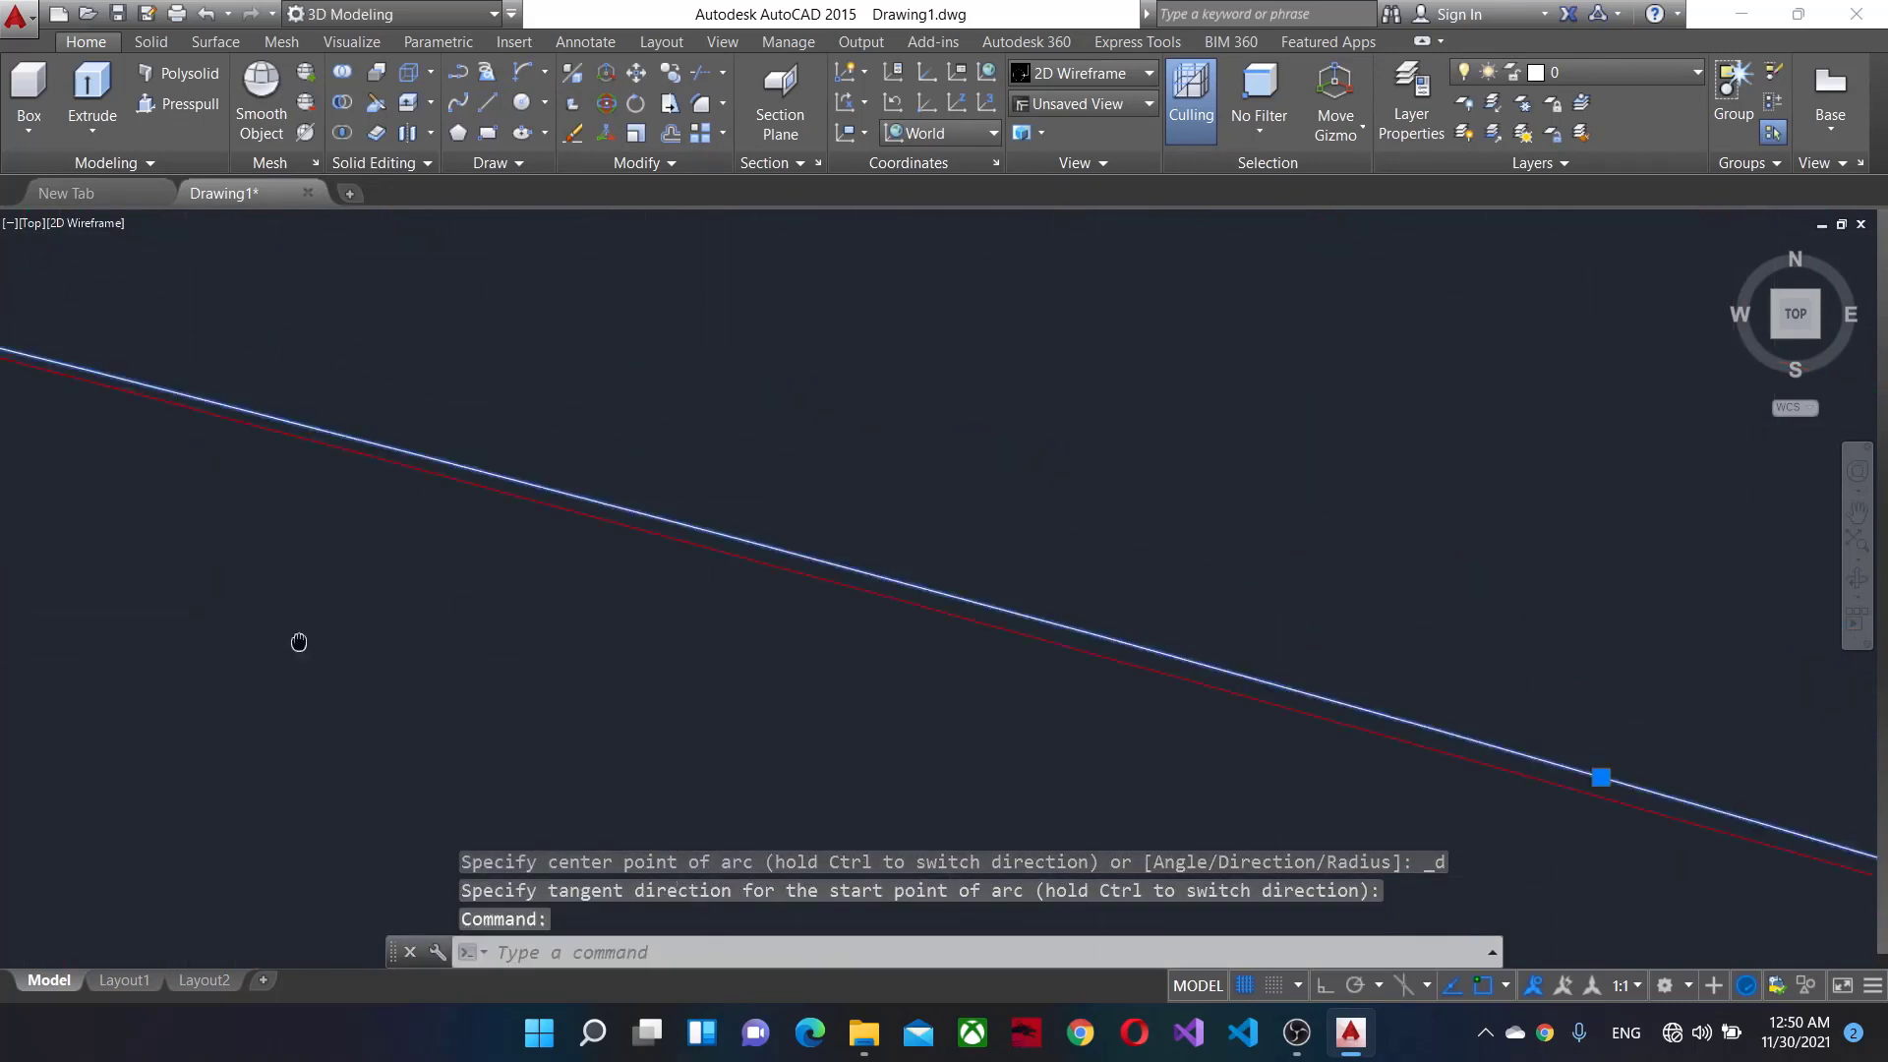
left_click(1453, 813)
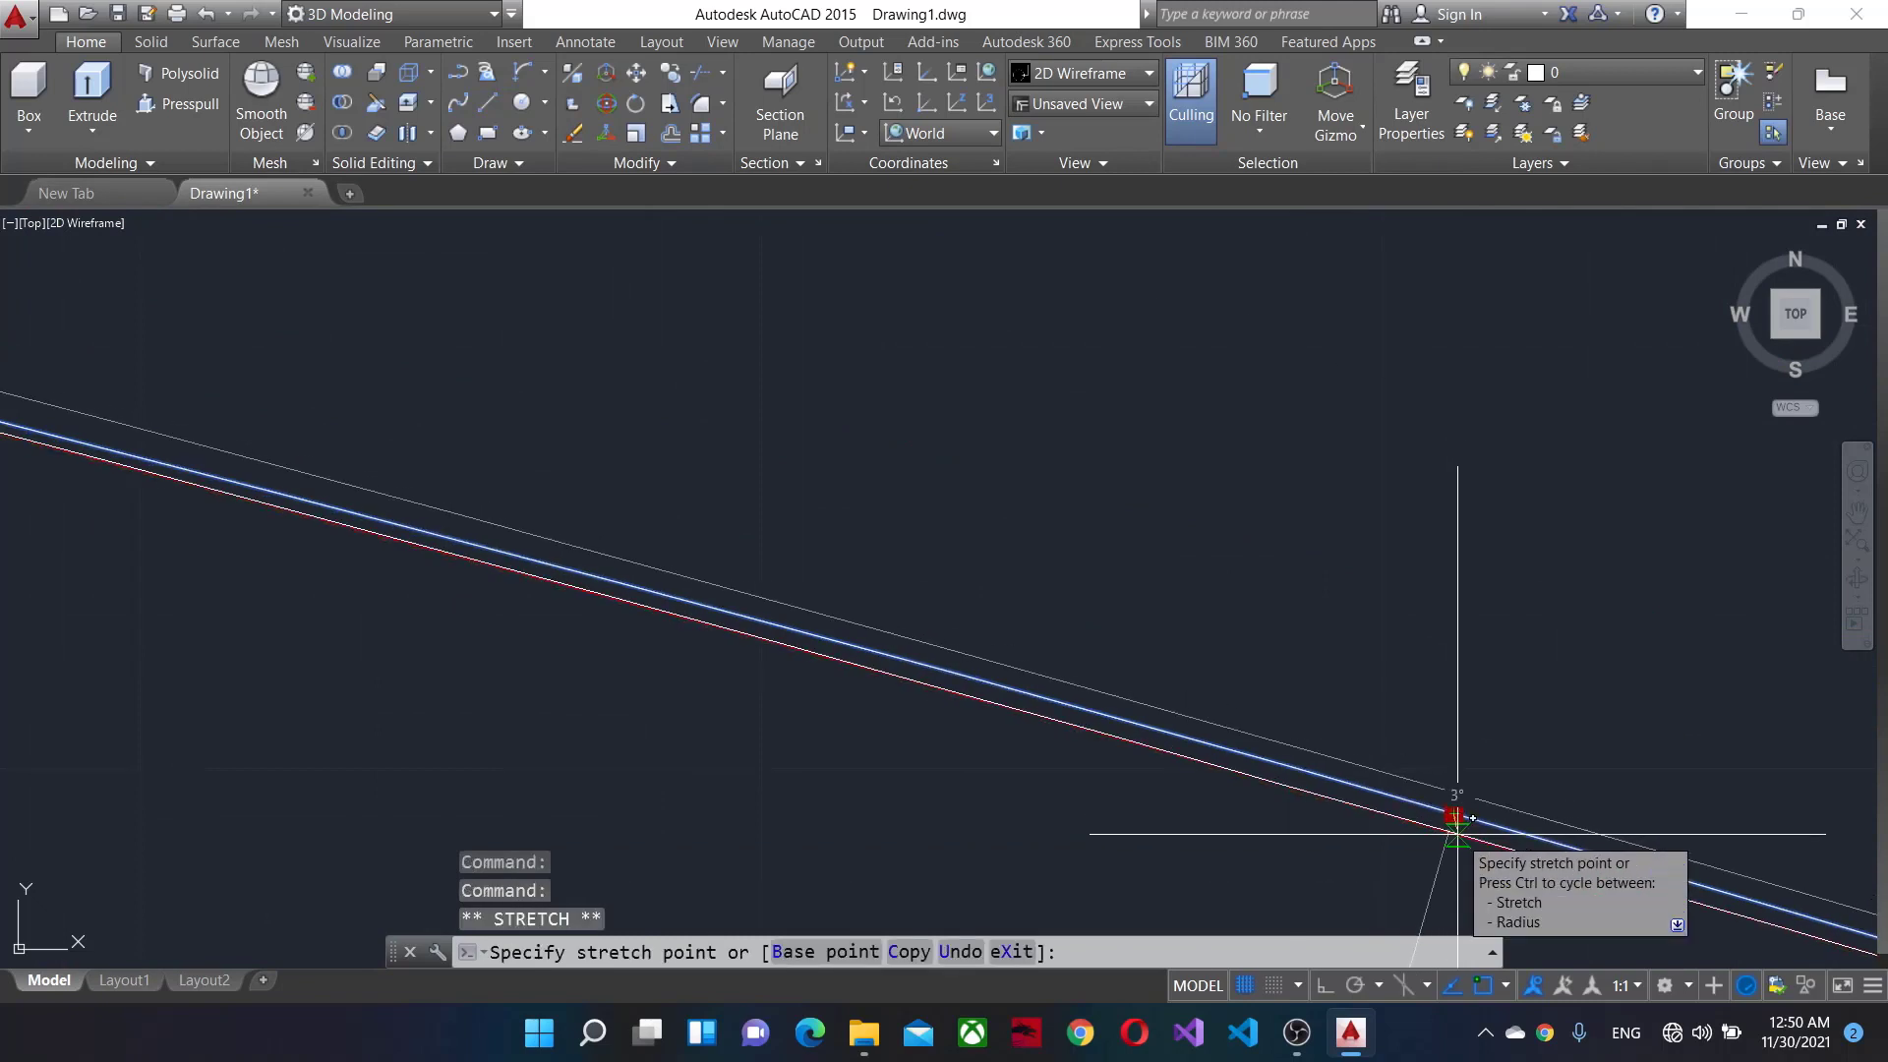
middle_click_drag(1455, 814, 1063, 688)
left_click(771, 611)
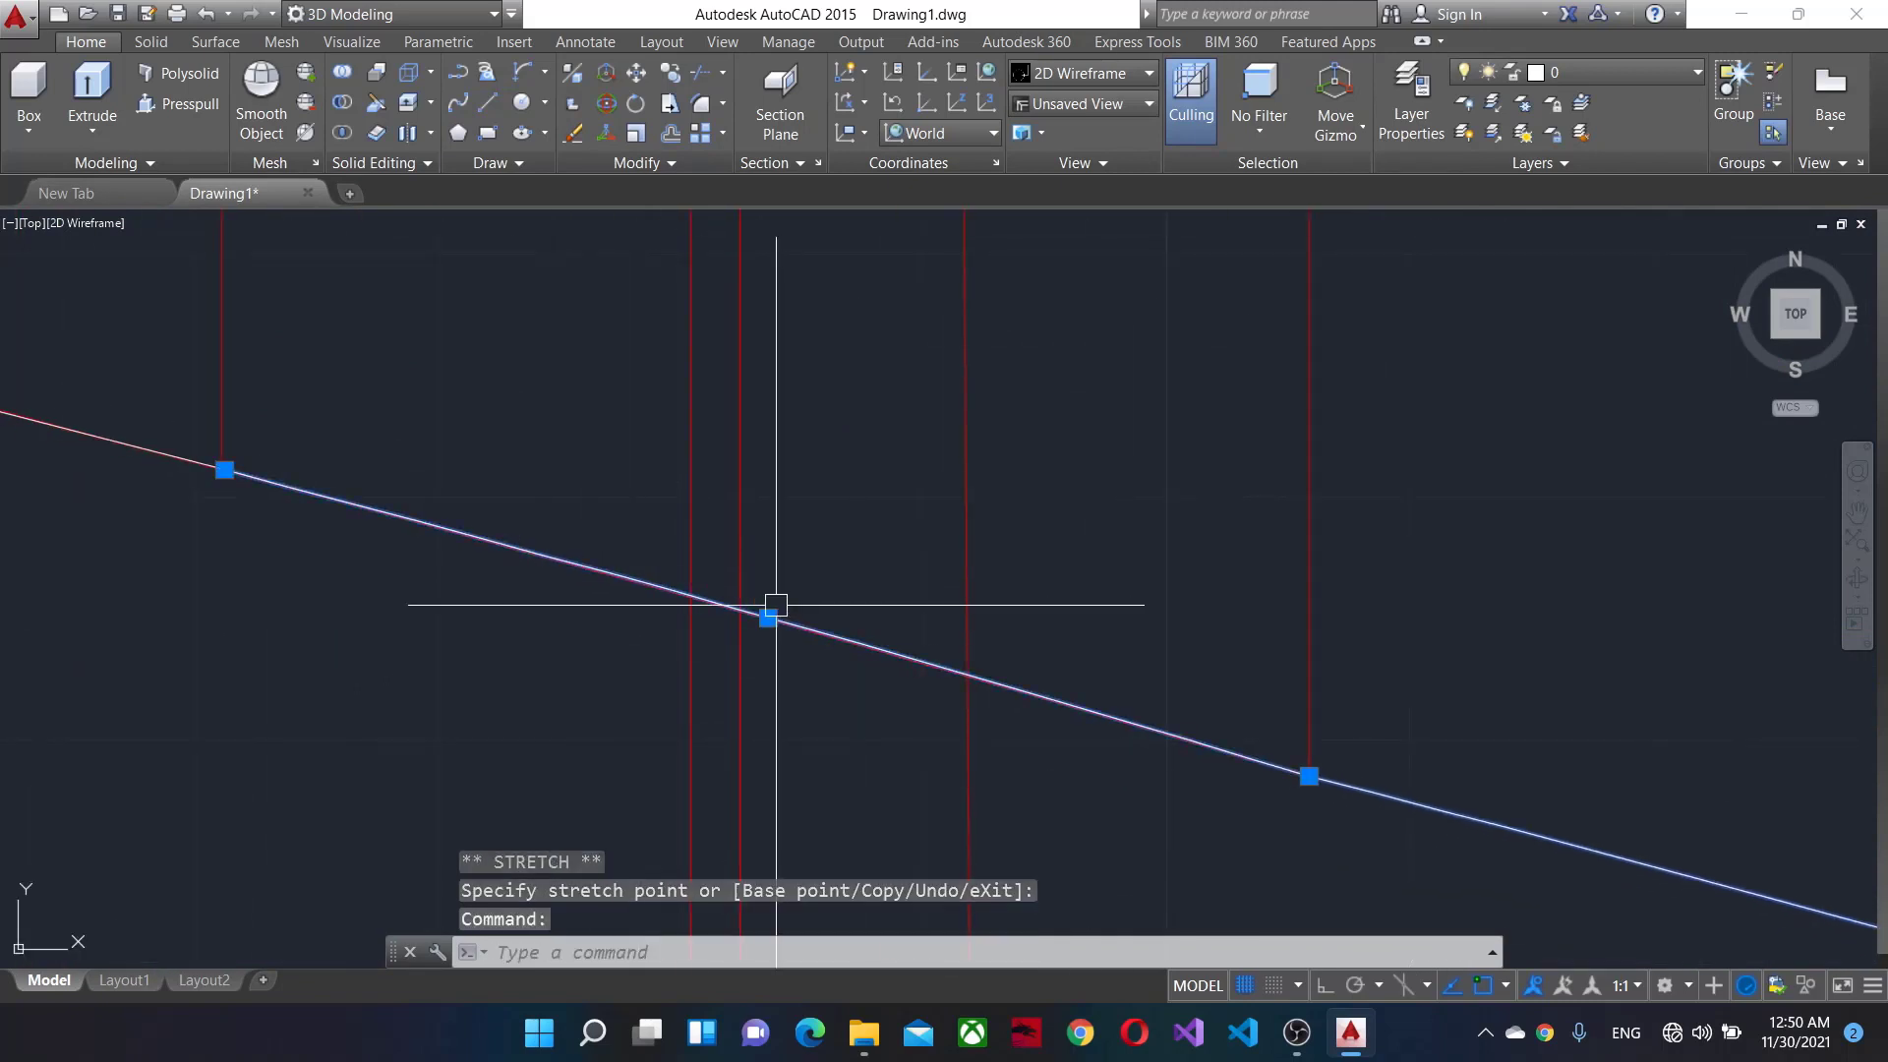
left_click(1244, 574)
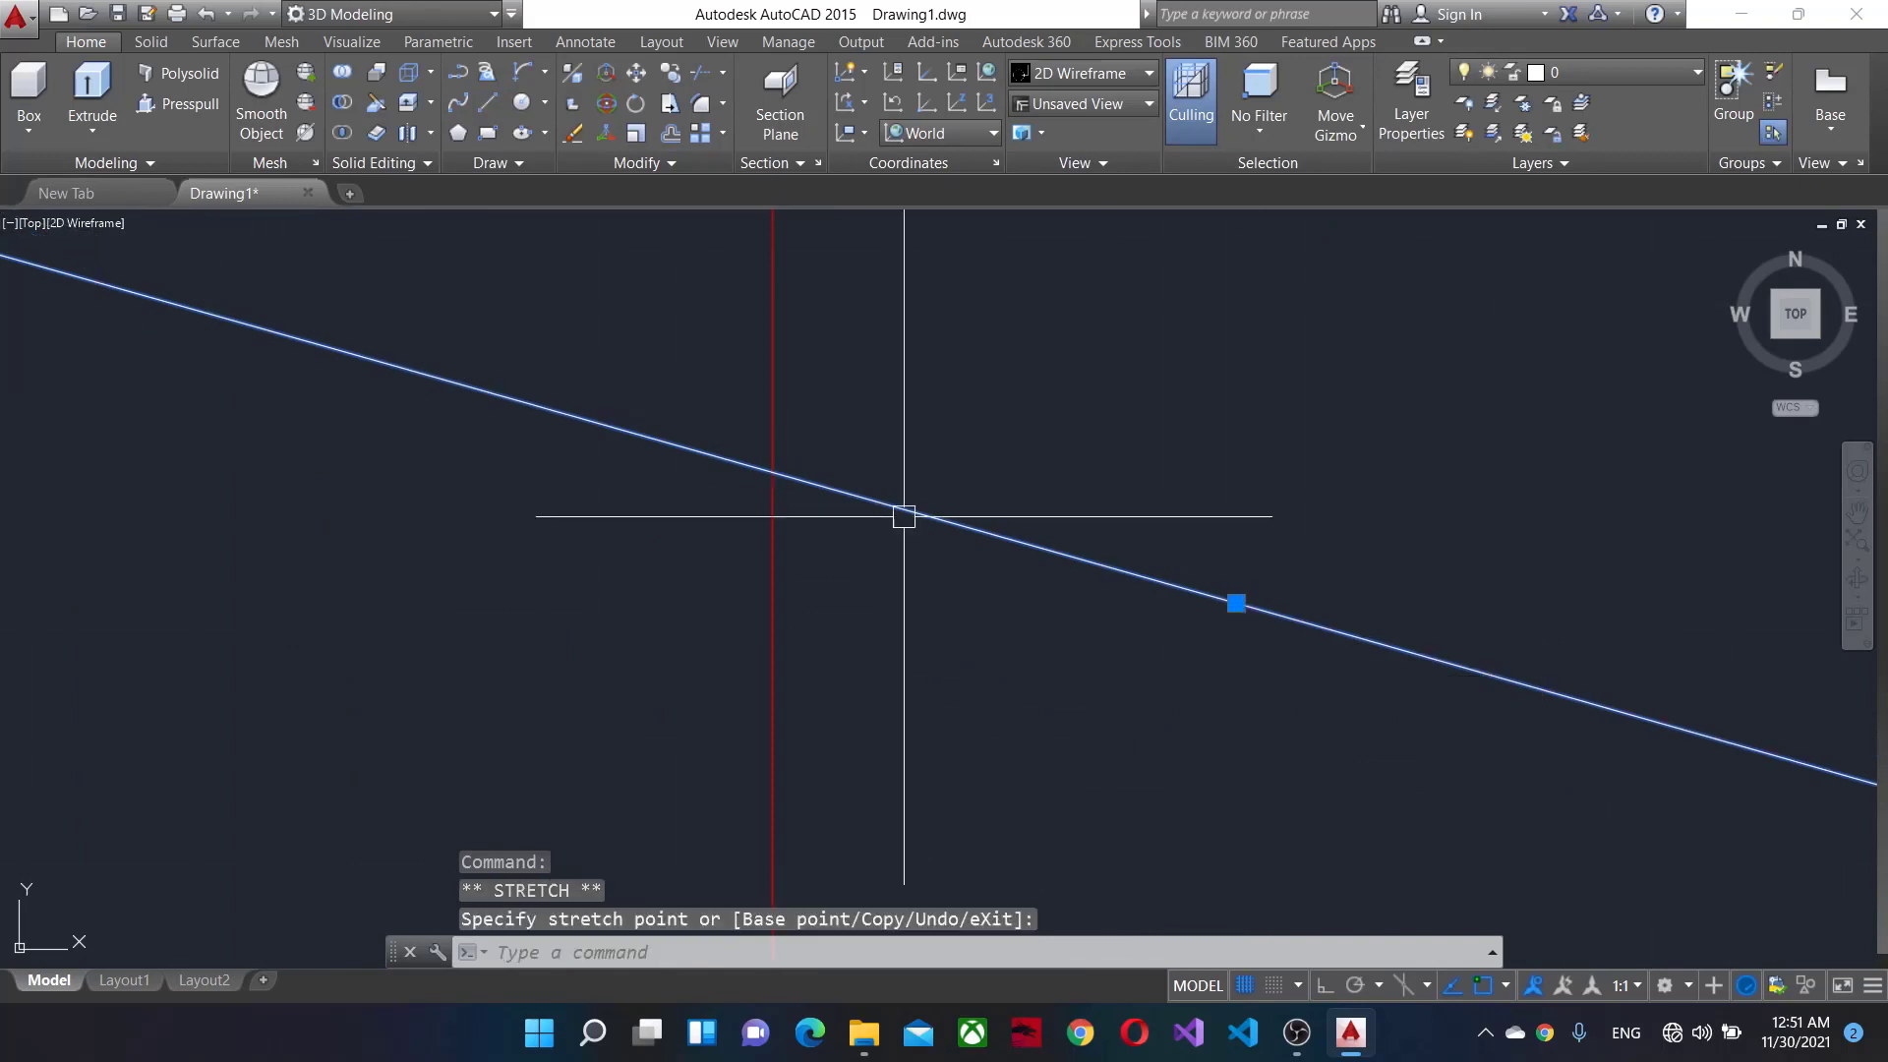
scroll(515, 497, "down", 2)
scroll(593, 541, "up", 2)
left_click(322, 432)
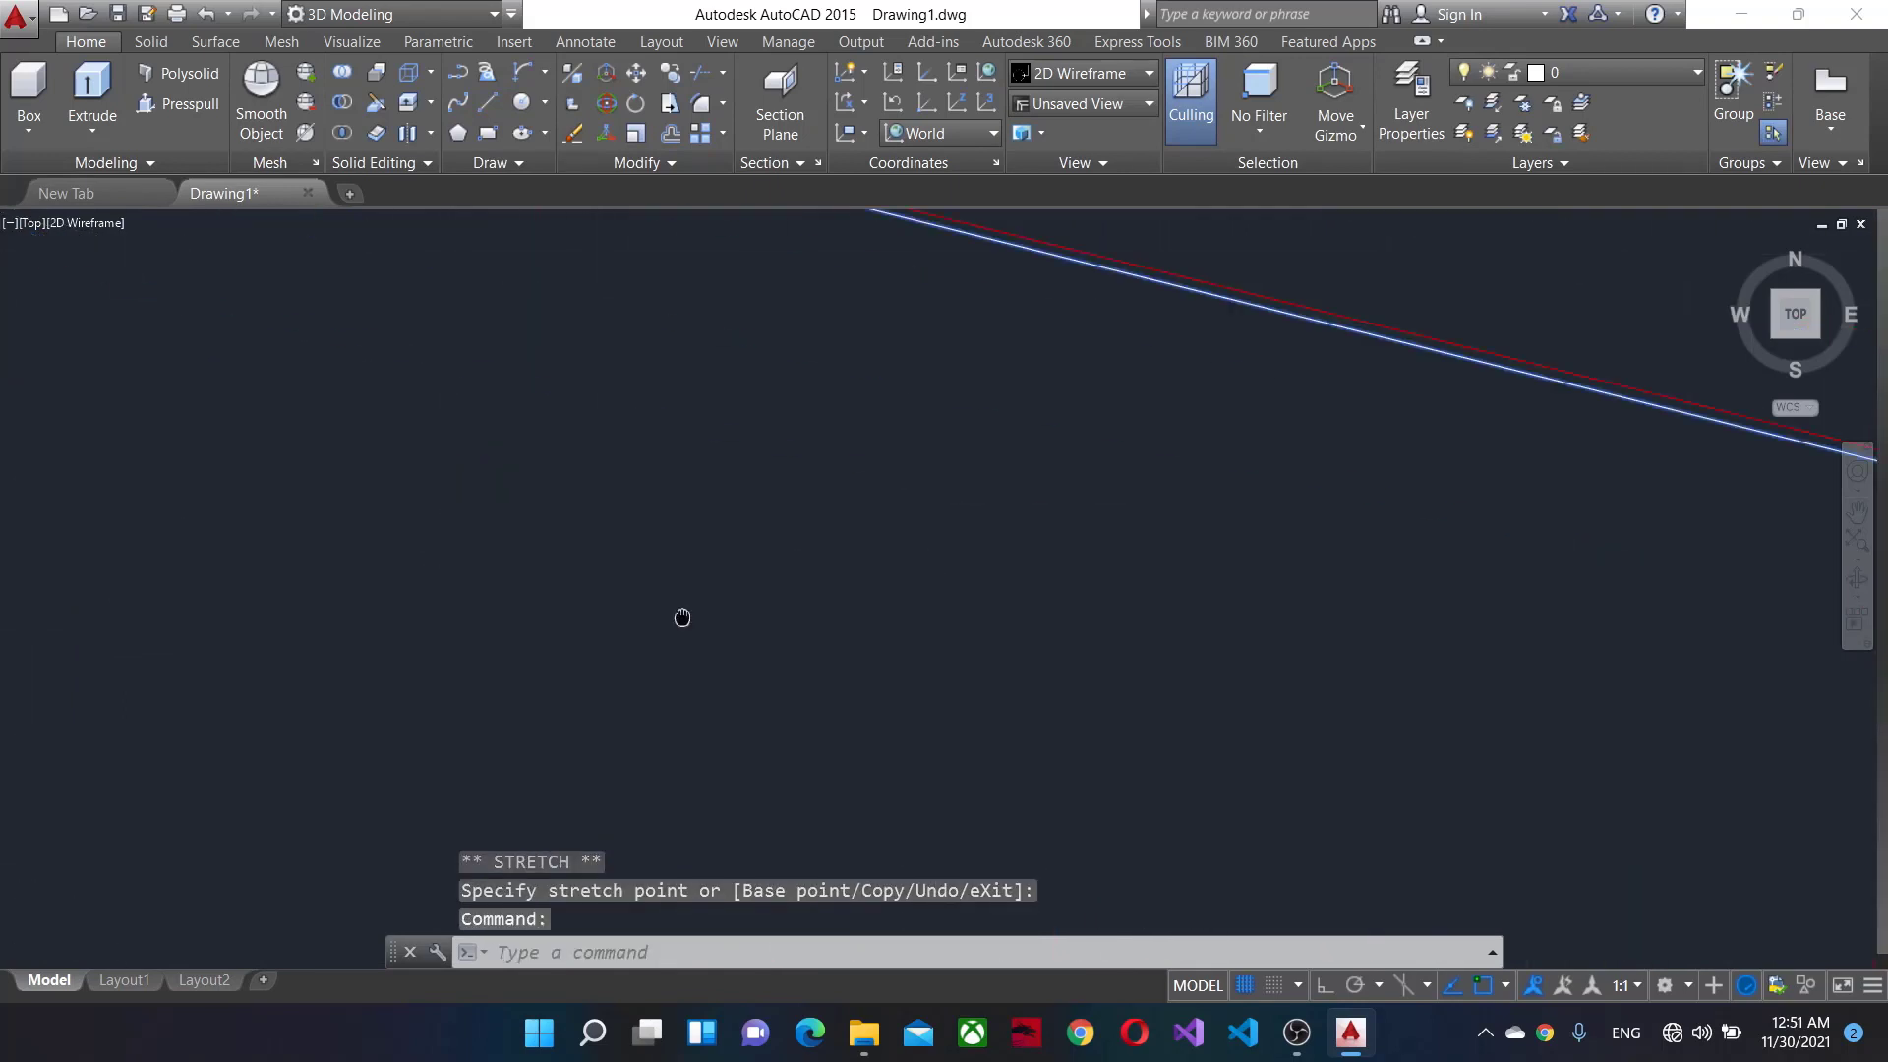
Nudge one more grip, clear the selection, and begin the next arc.
scroll(1038, 726, "up", 2)
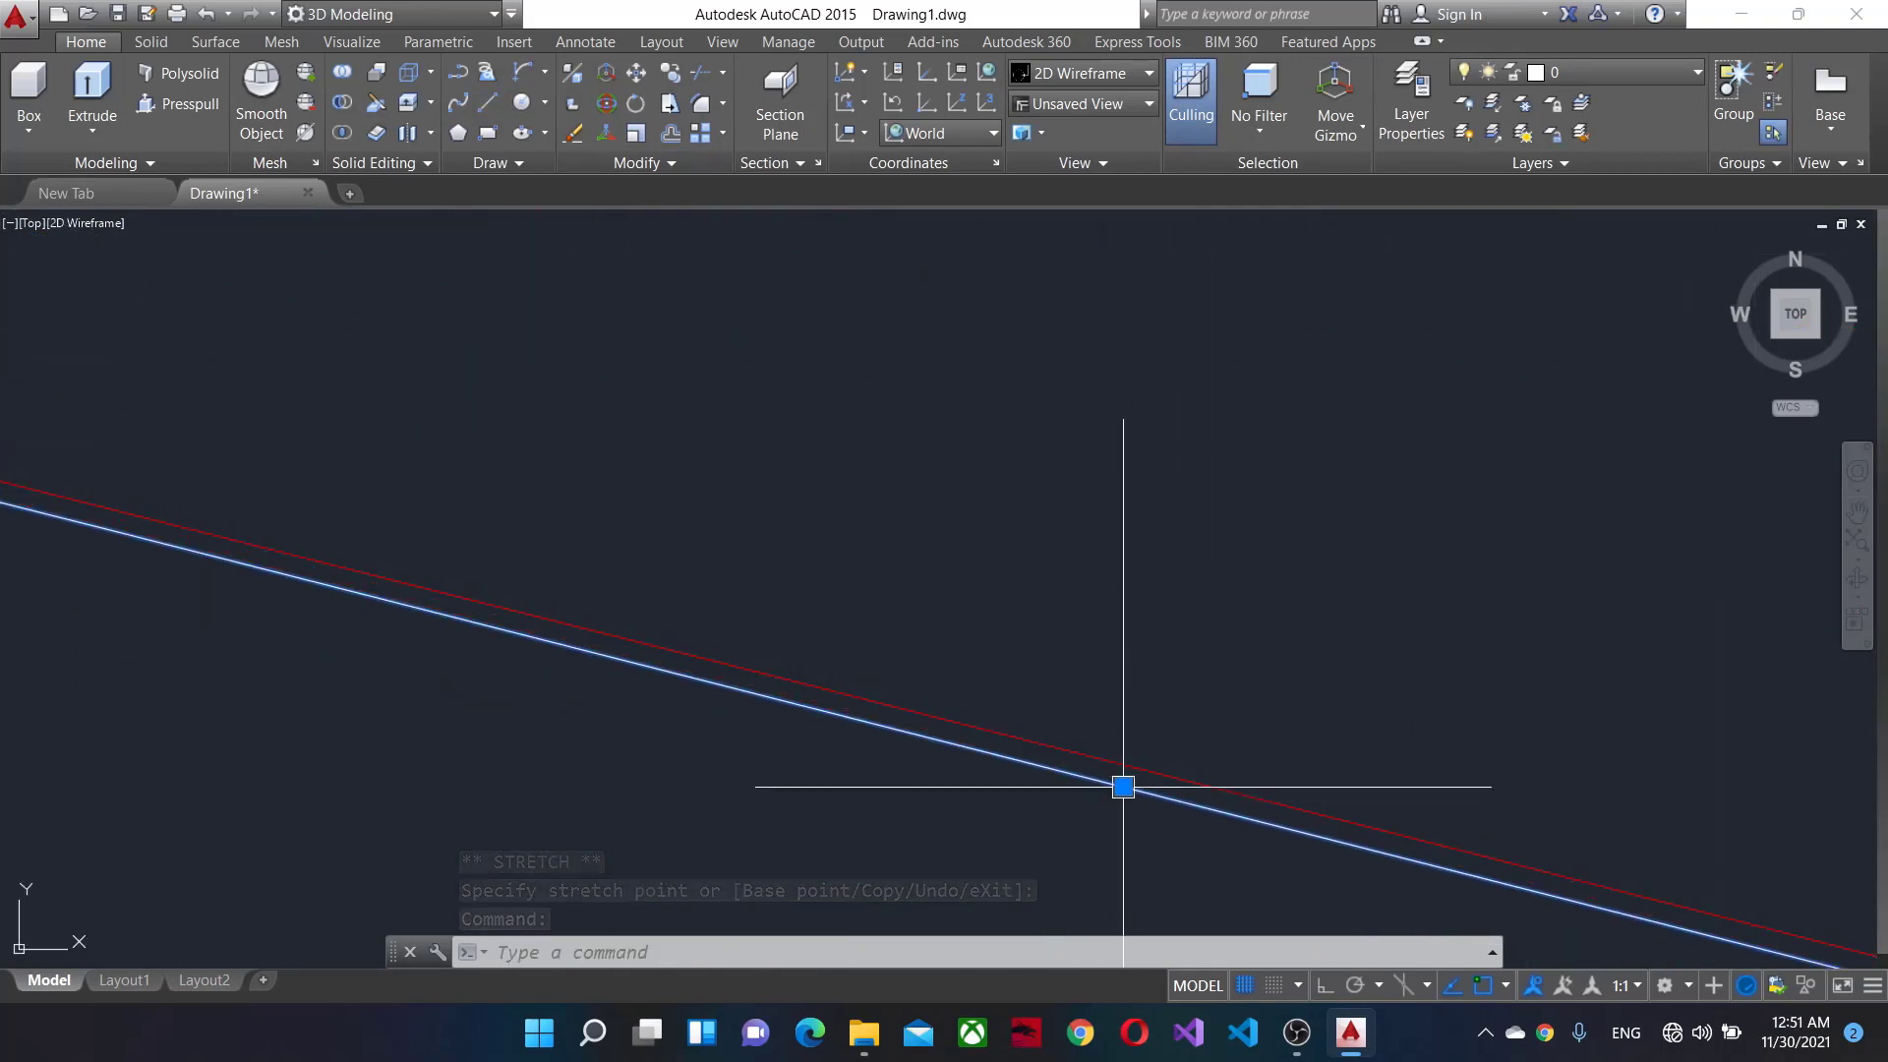
left_click(1122, 788)
scroll(1129, 758, "down", 2)
left_click(1126, 759)
scroll(877, 734, "down", 1)
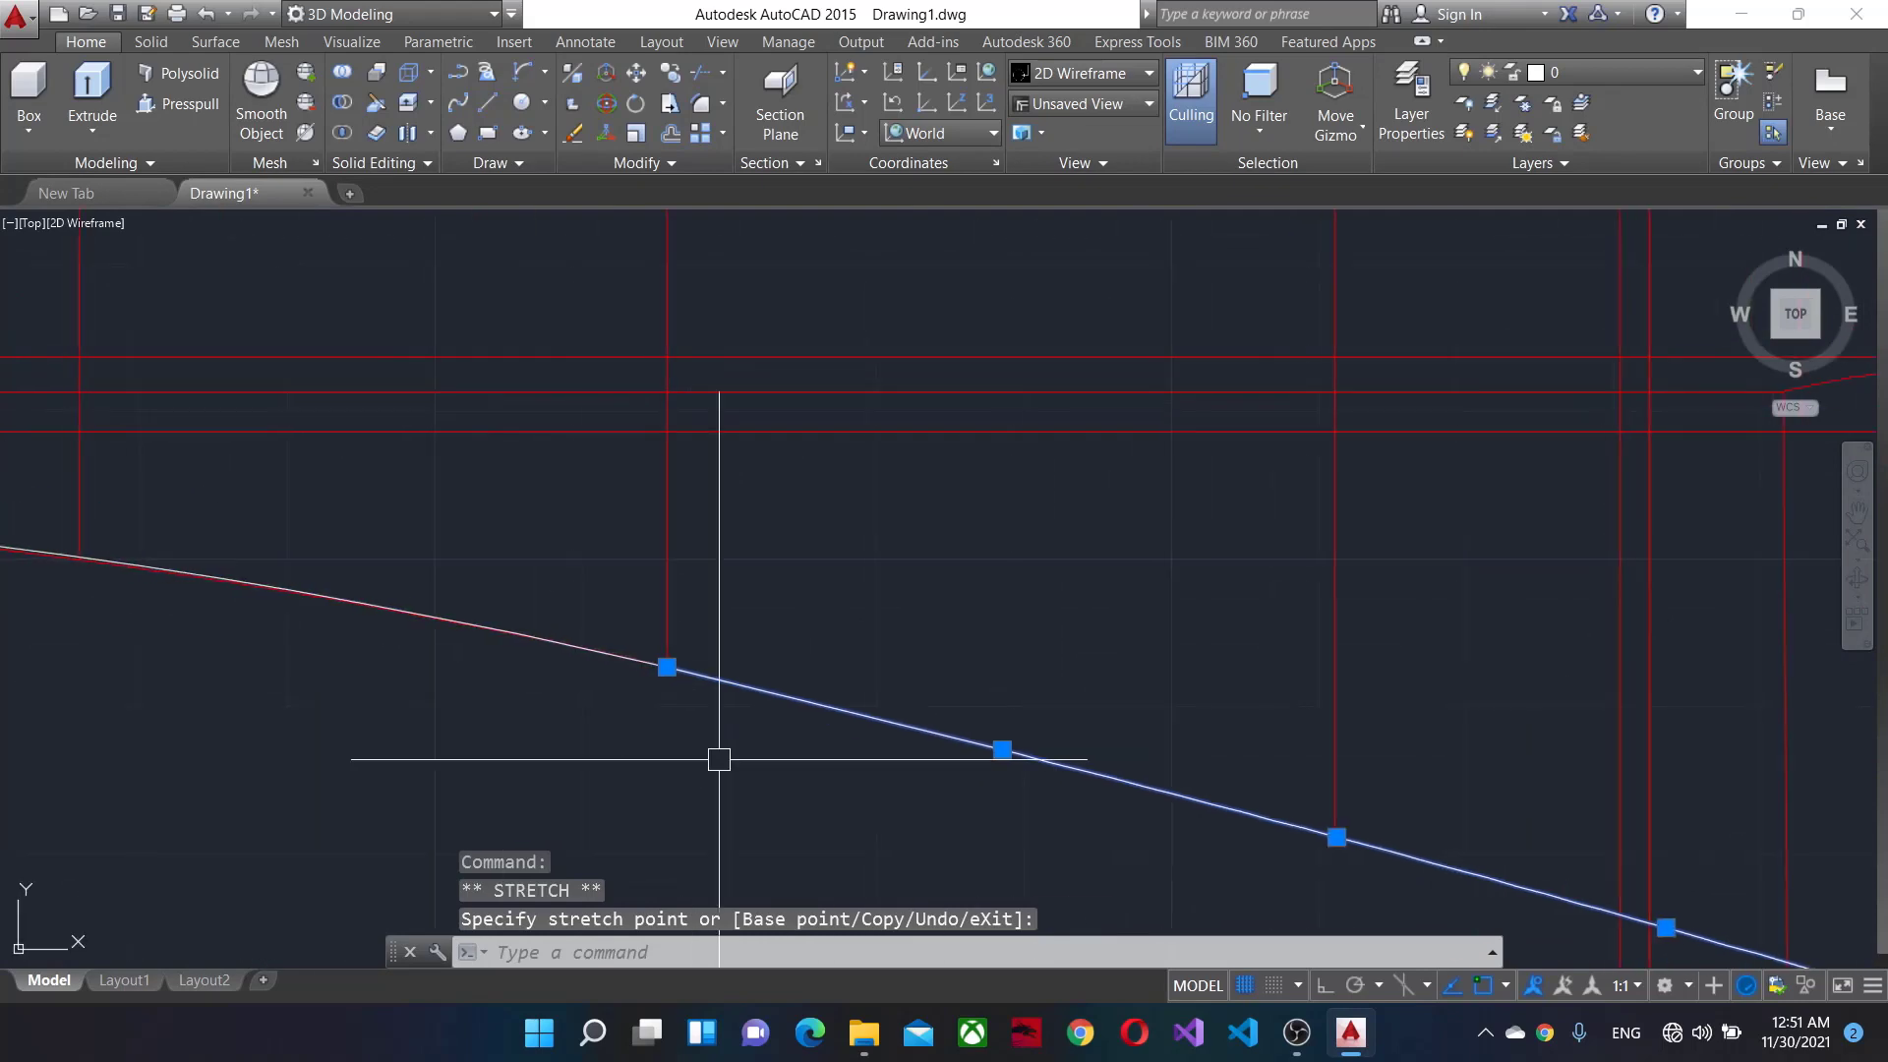
key("Escape")
scroll(984, 787, "down", 2)
scroll(397, 450, "up", 2)
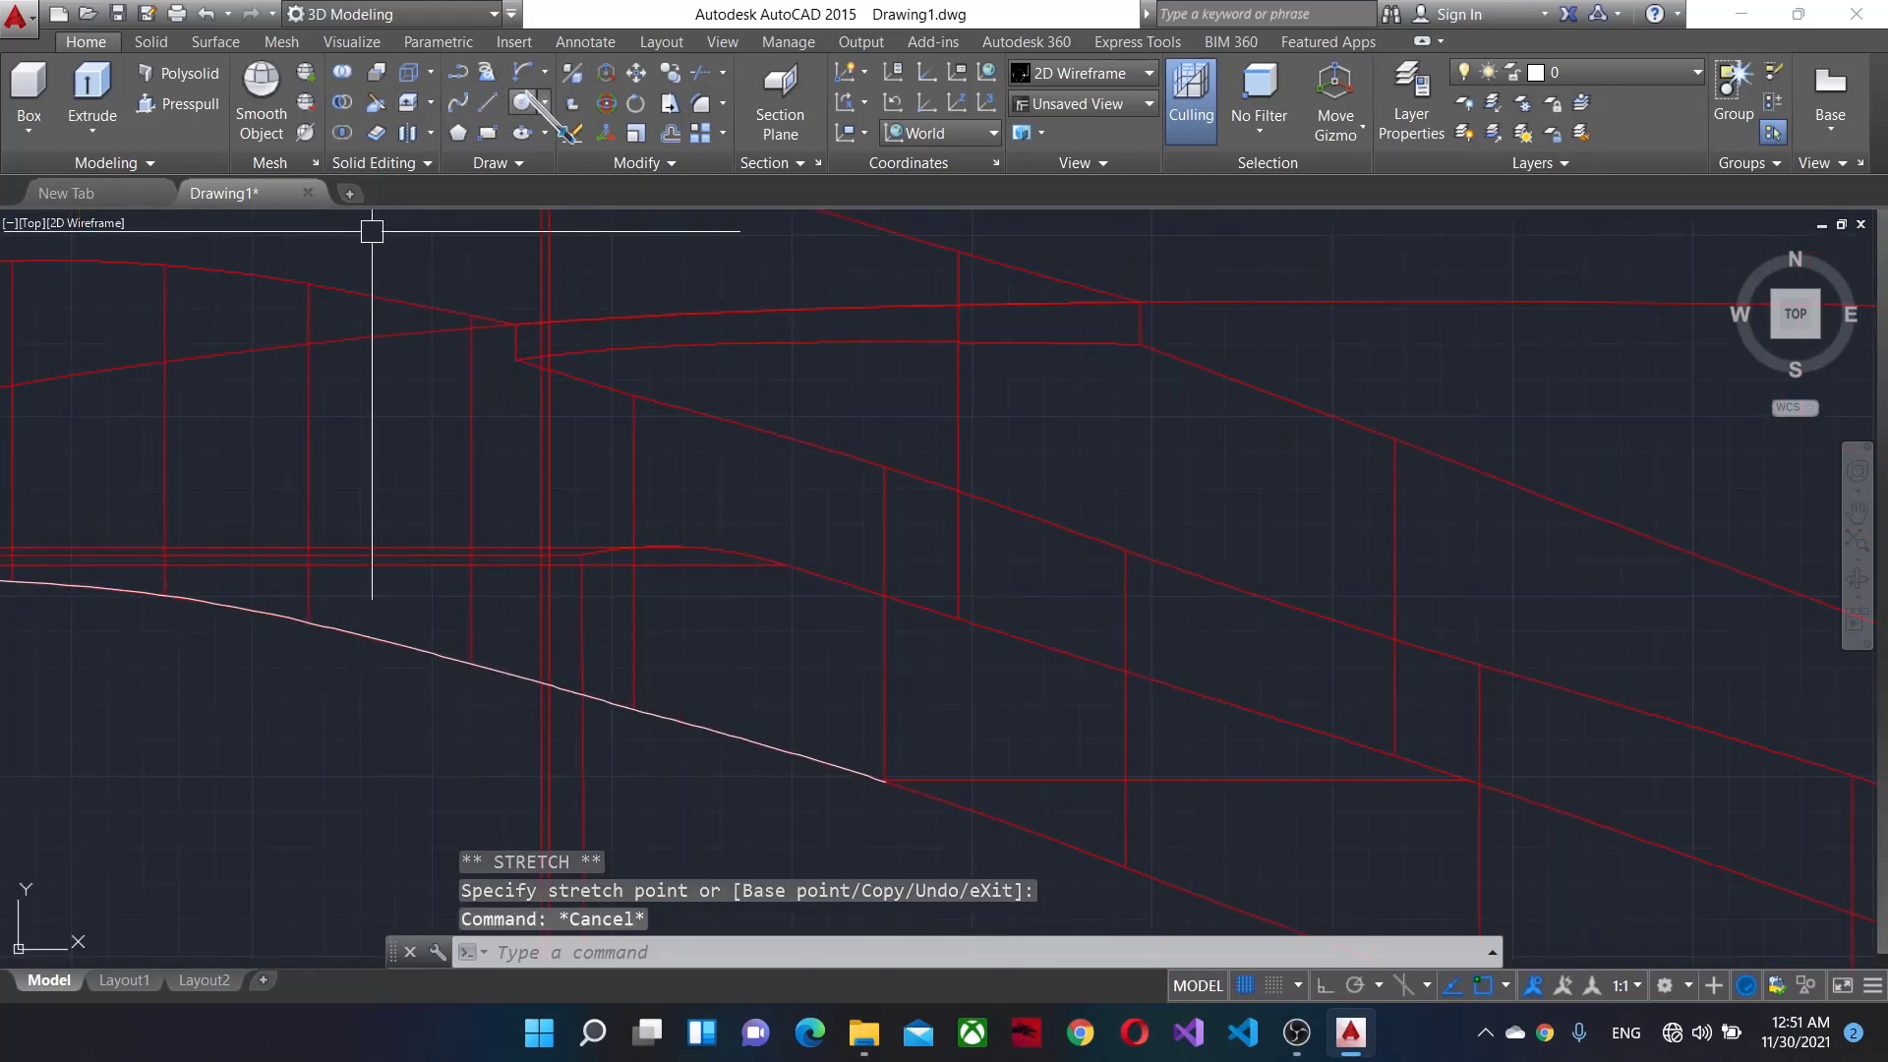
left_click(529, 100)
scroll(871, 777, "up", 2)
scroll(911, 525, "up", 2)
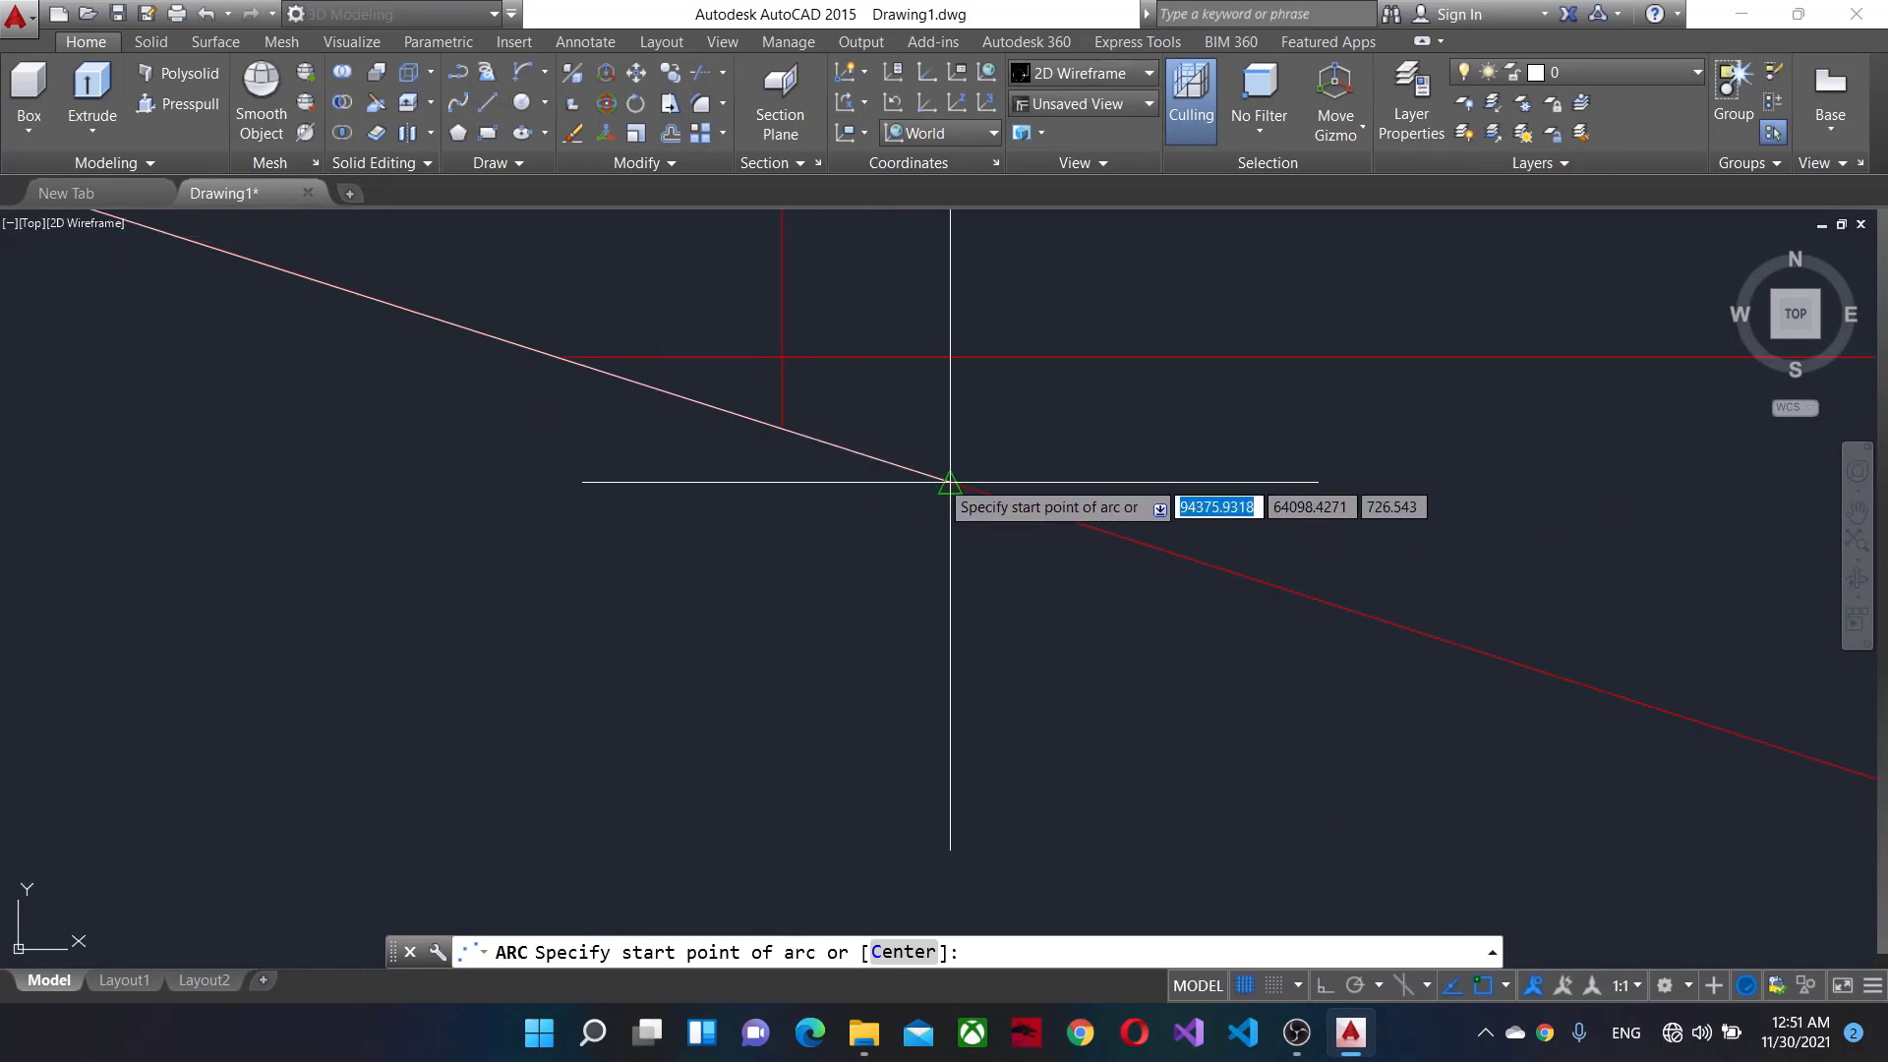
Draw an arc from the previous line's end to the red line intersection, tangent to the window slope.
left_click(950, 482)
scroll(420, 242, "down", 4)
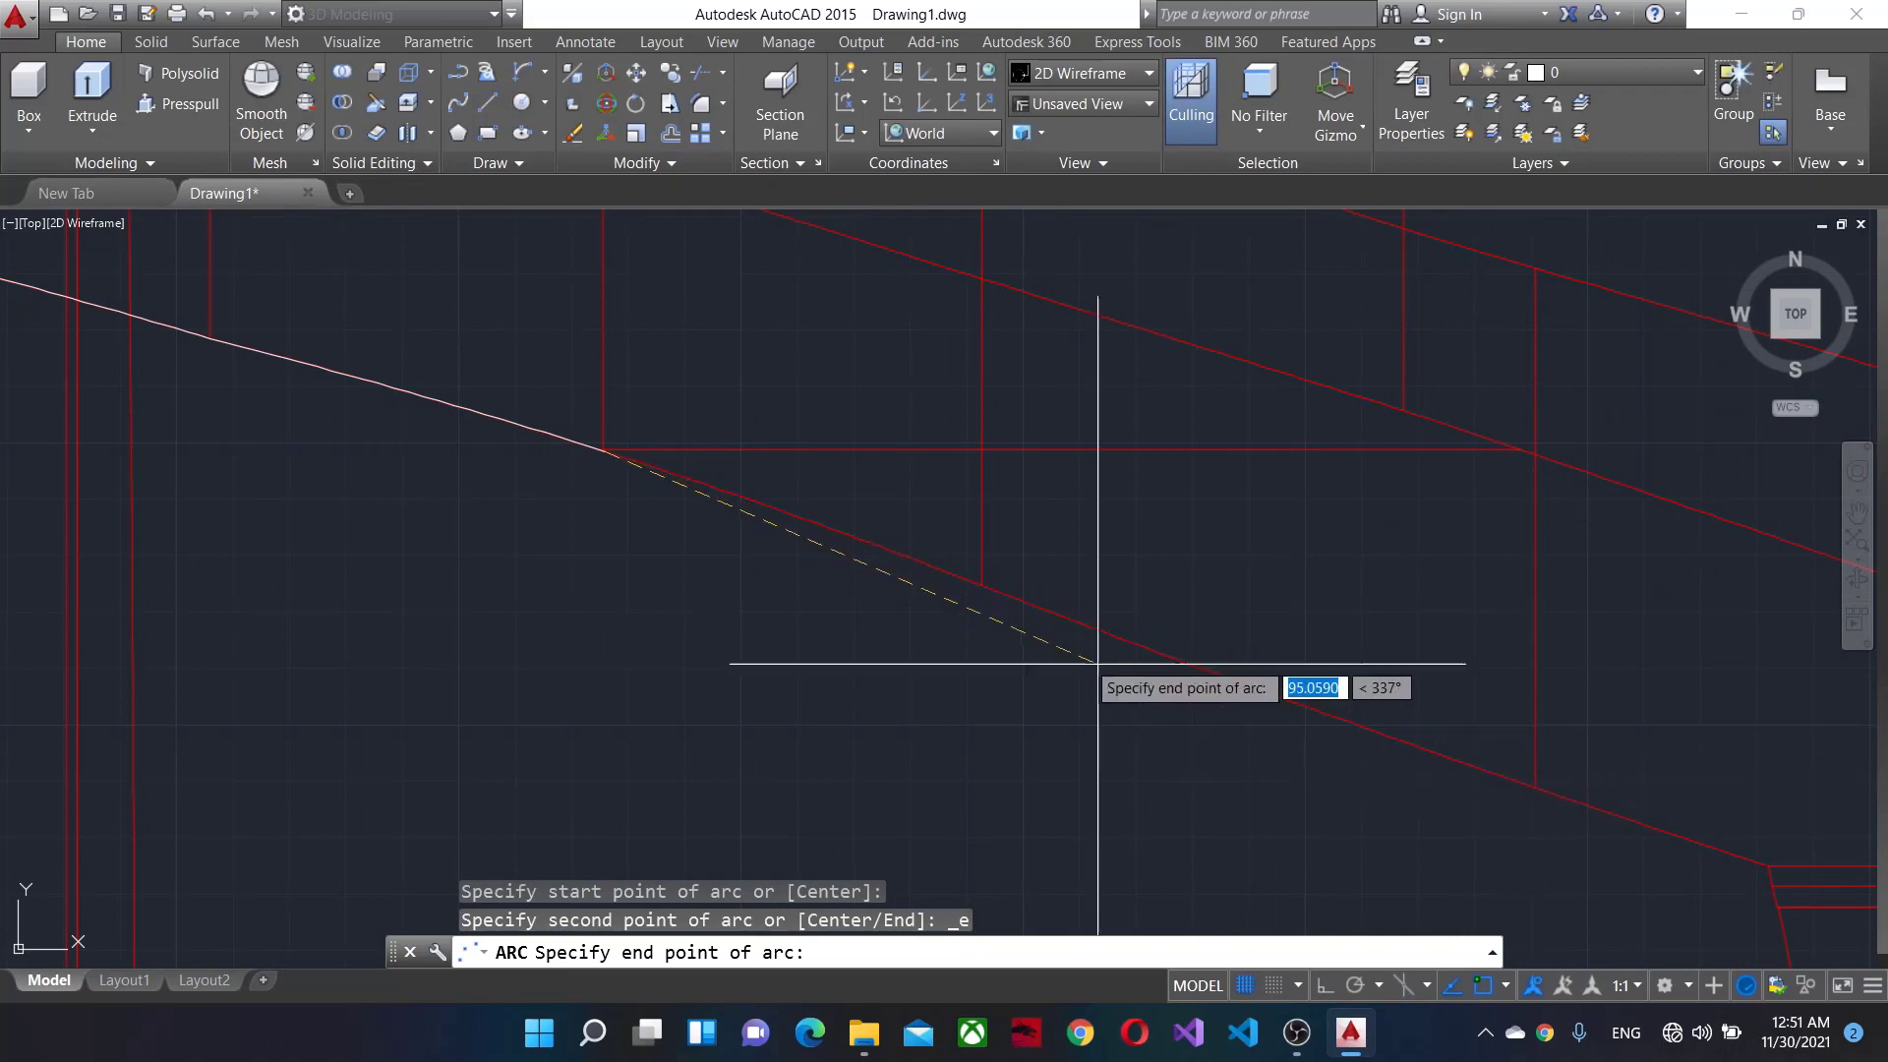
left_click(982, 586)
scroll(1287, 389, "up", 3)
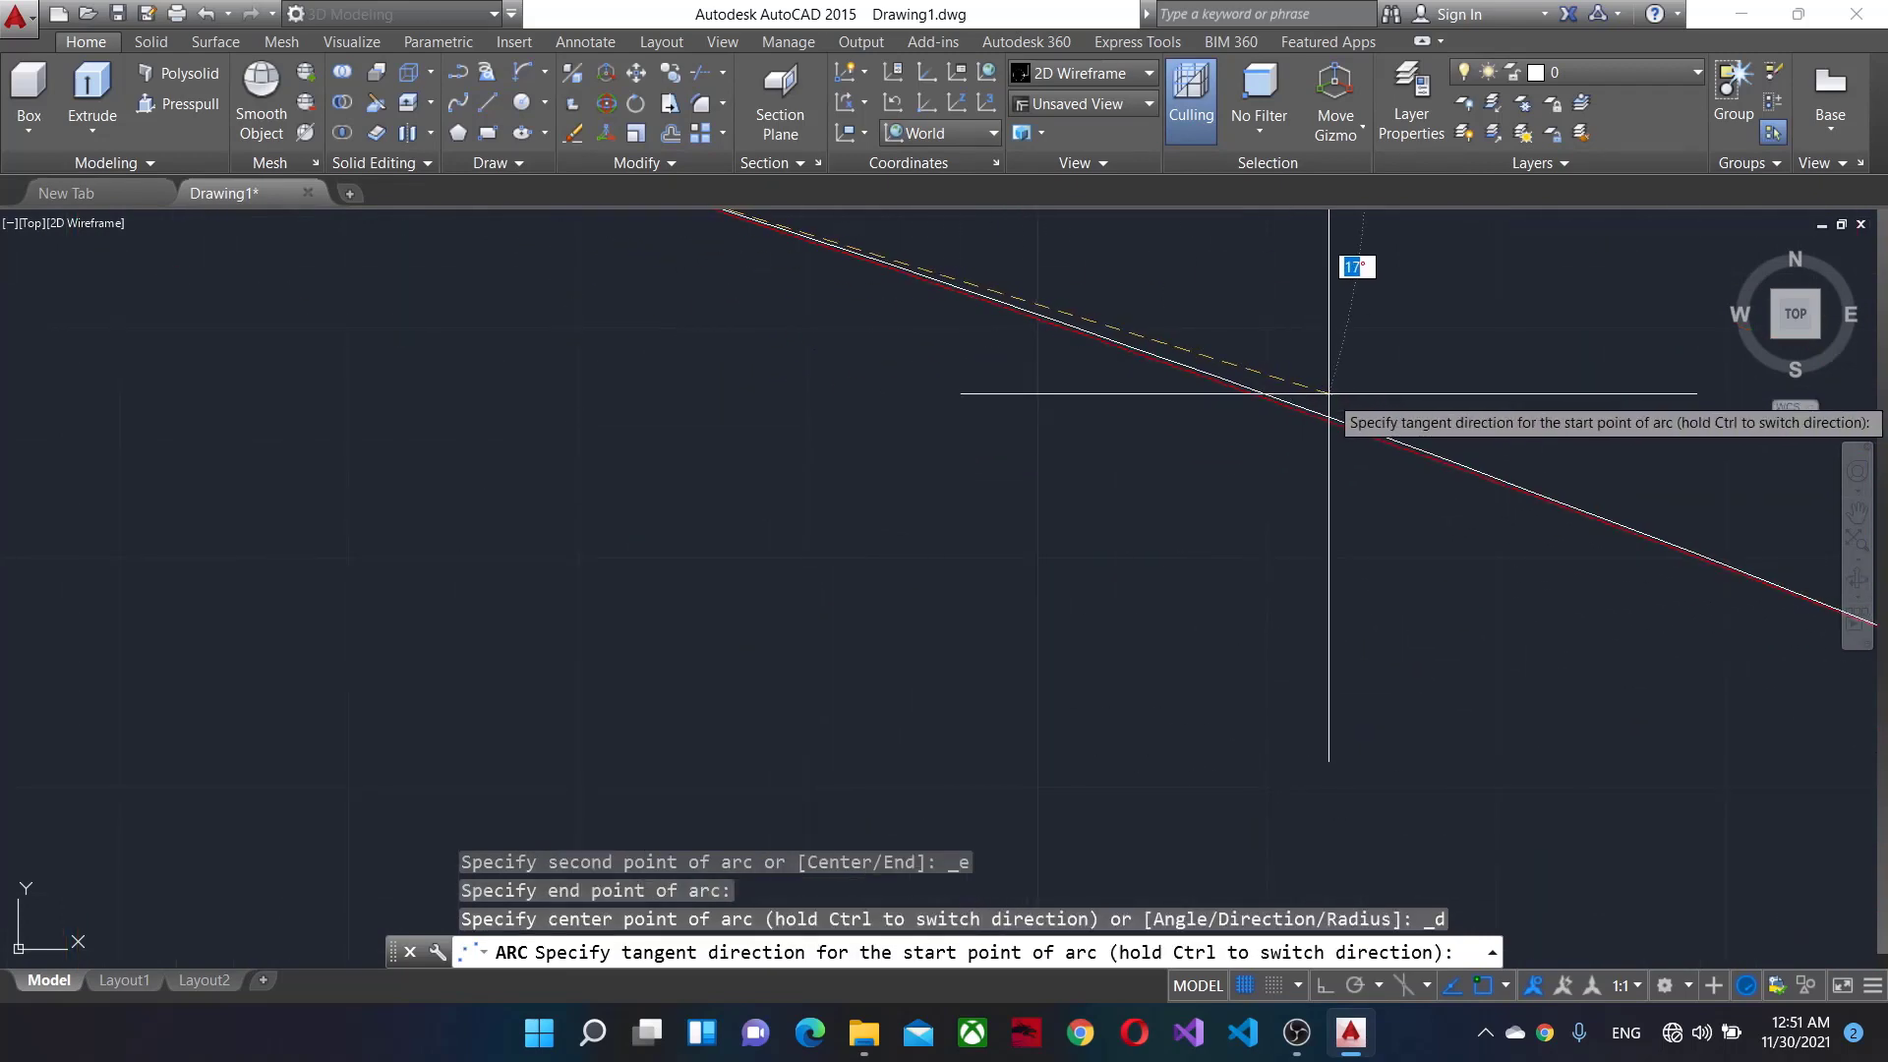
left_click(1329, 393)
Reshape the new arc with its grips so it sits on the red window line.
left_click(1094, 625)
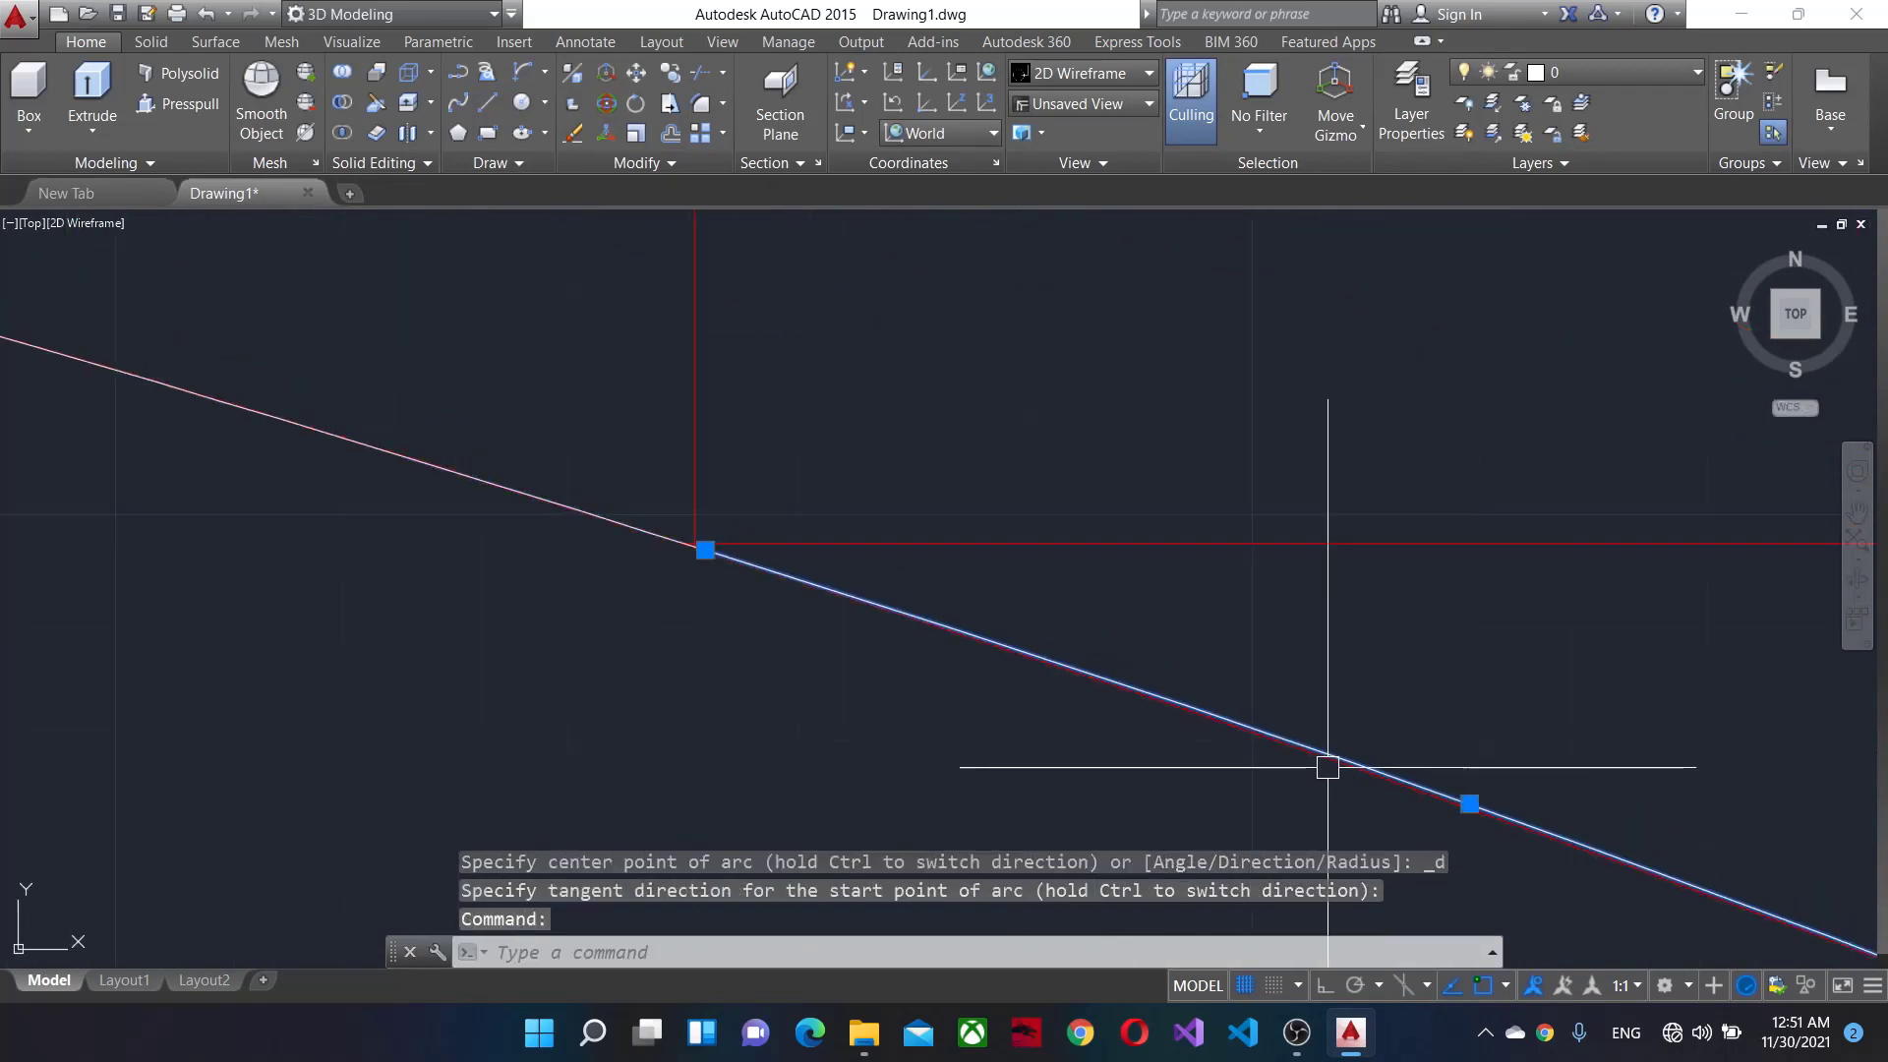
scroll(1316, 688, "up", 3)
left_click(1320, 698)
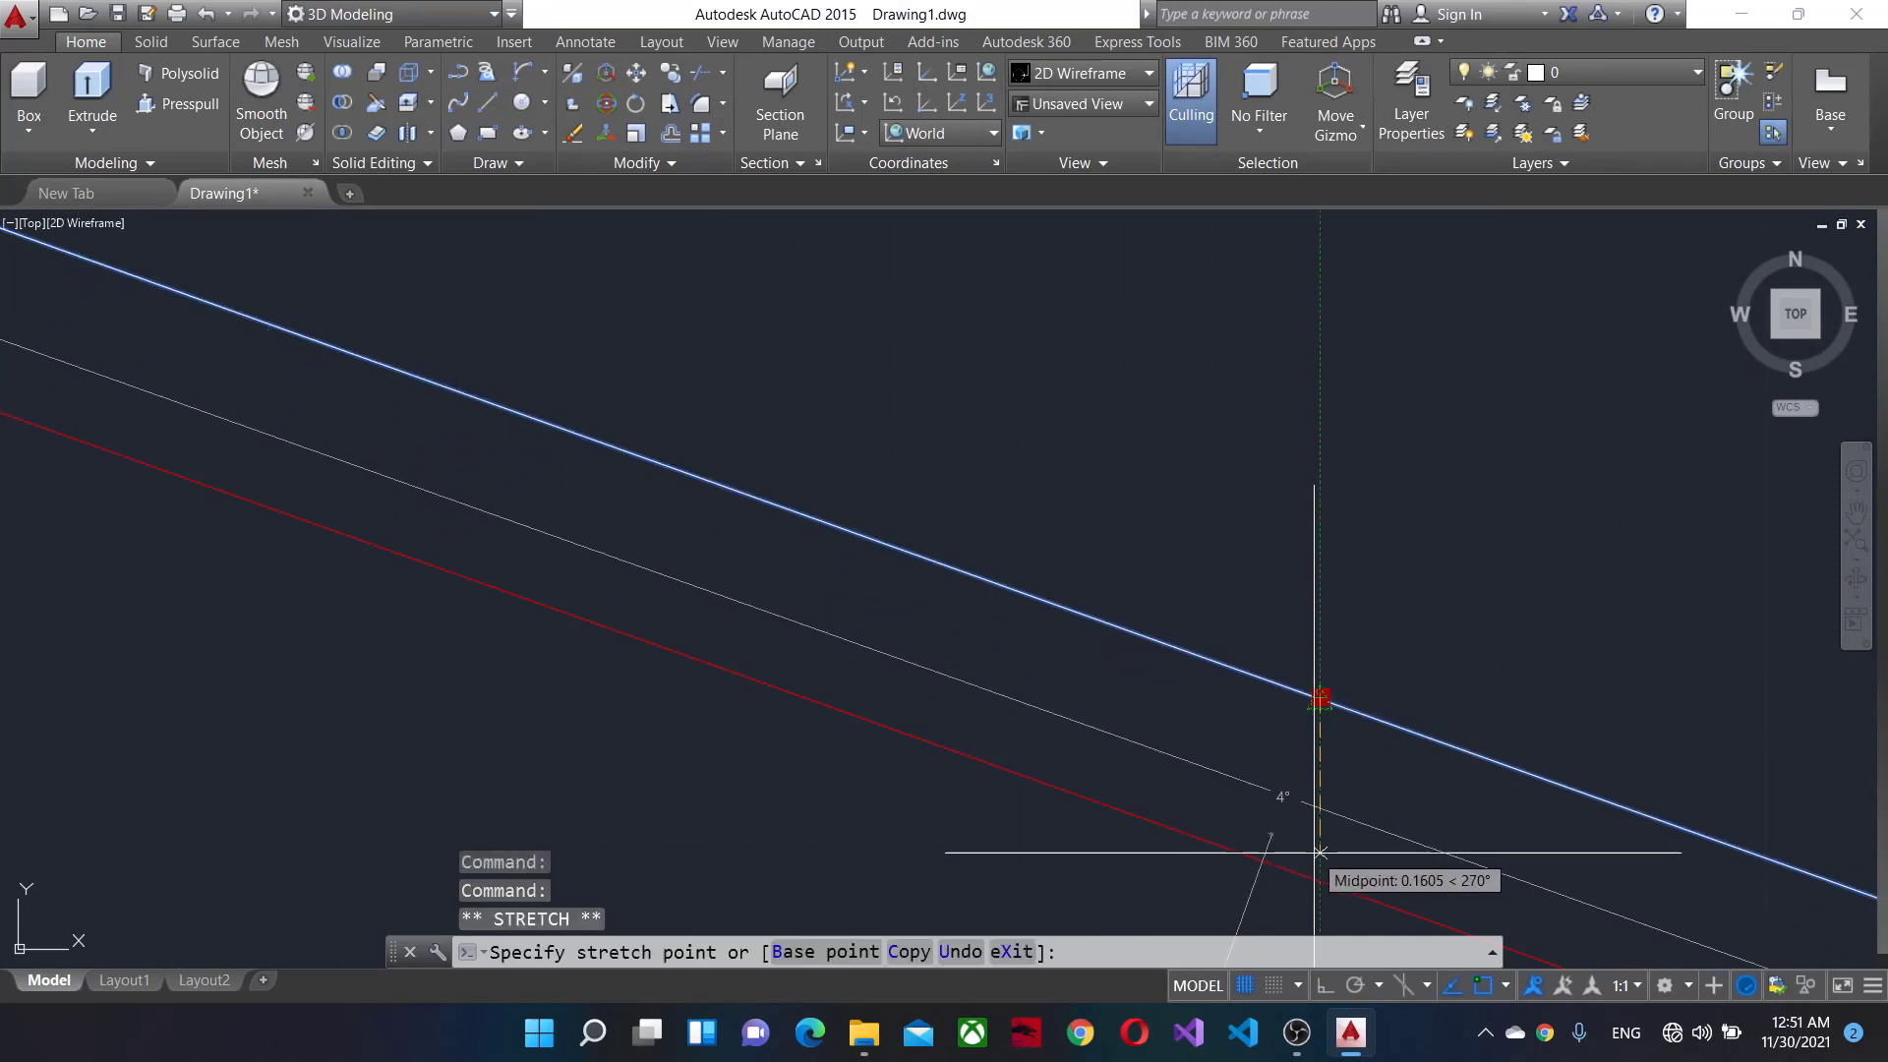
left_click(1304, 801)
scroll(1316, 793, "up", 2)
left_click(1299, 810)
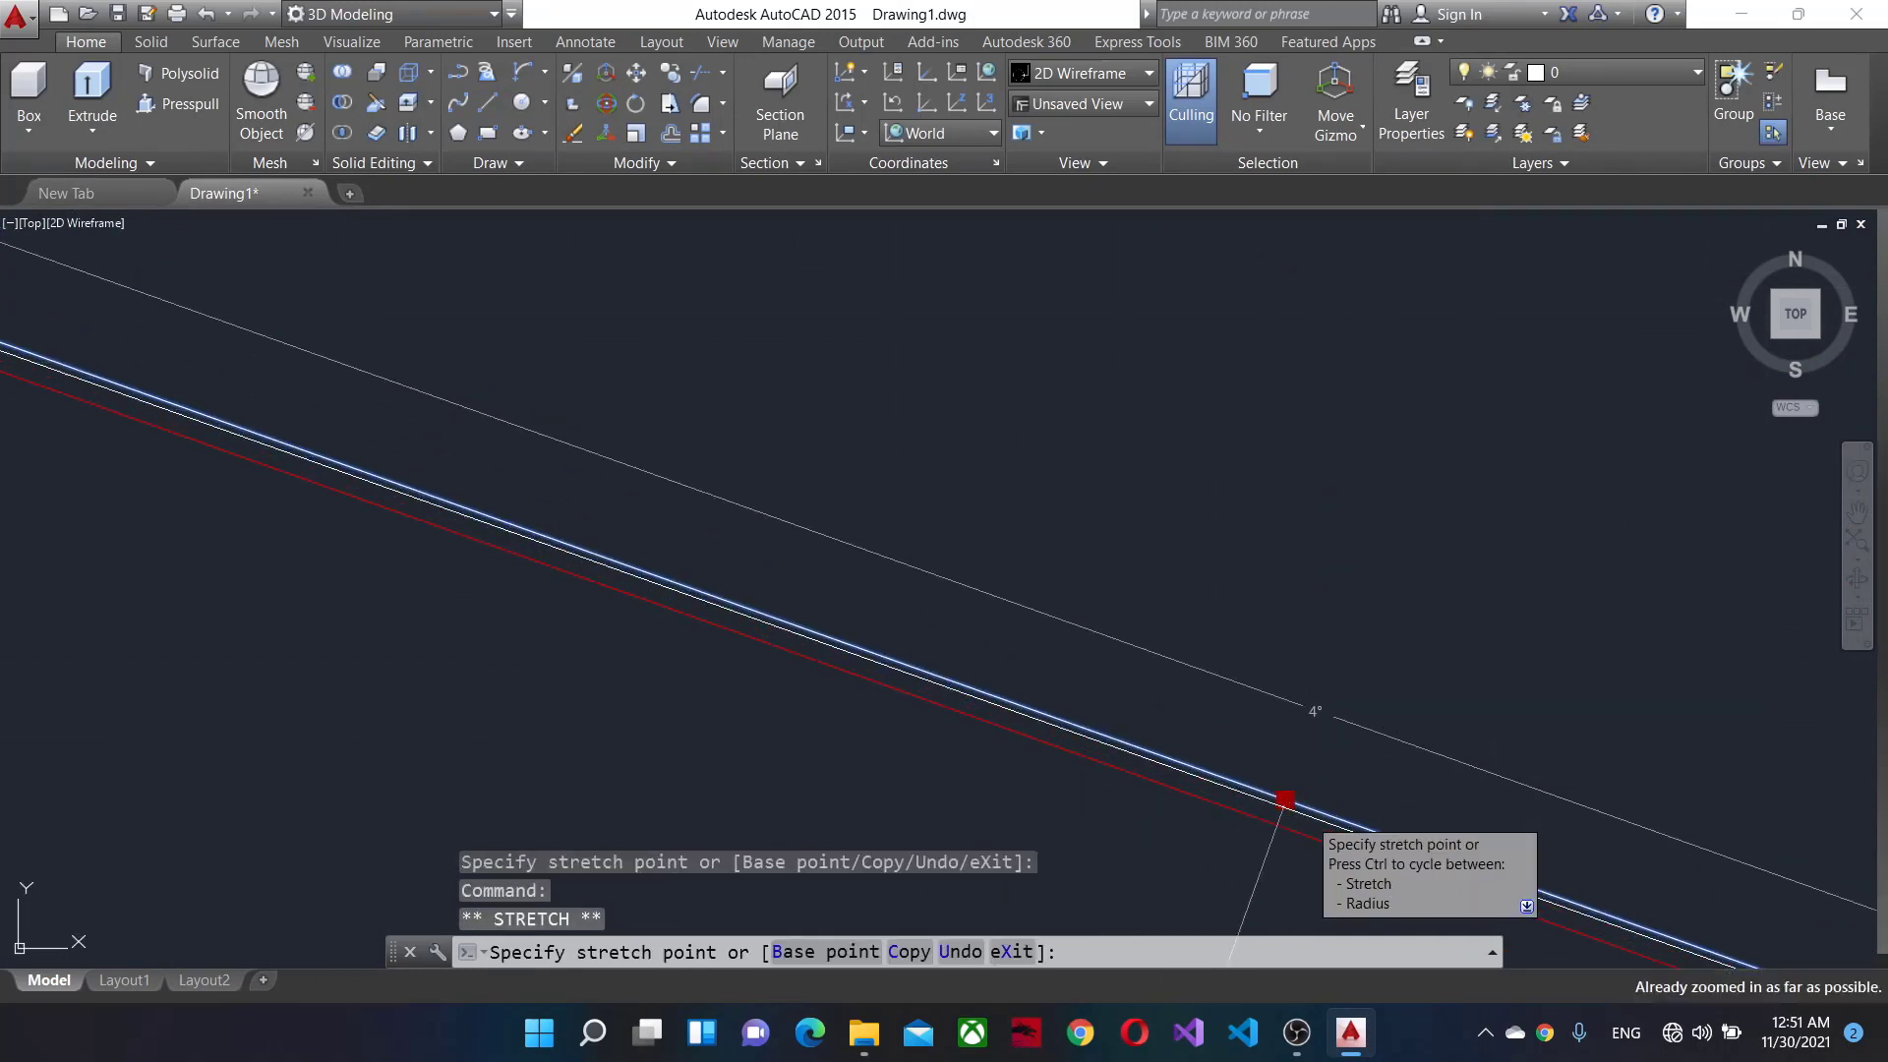
left_click(1313, 800)
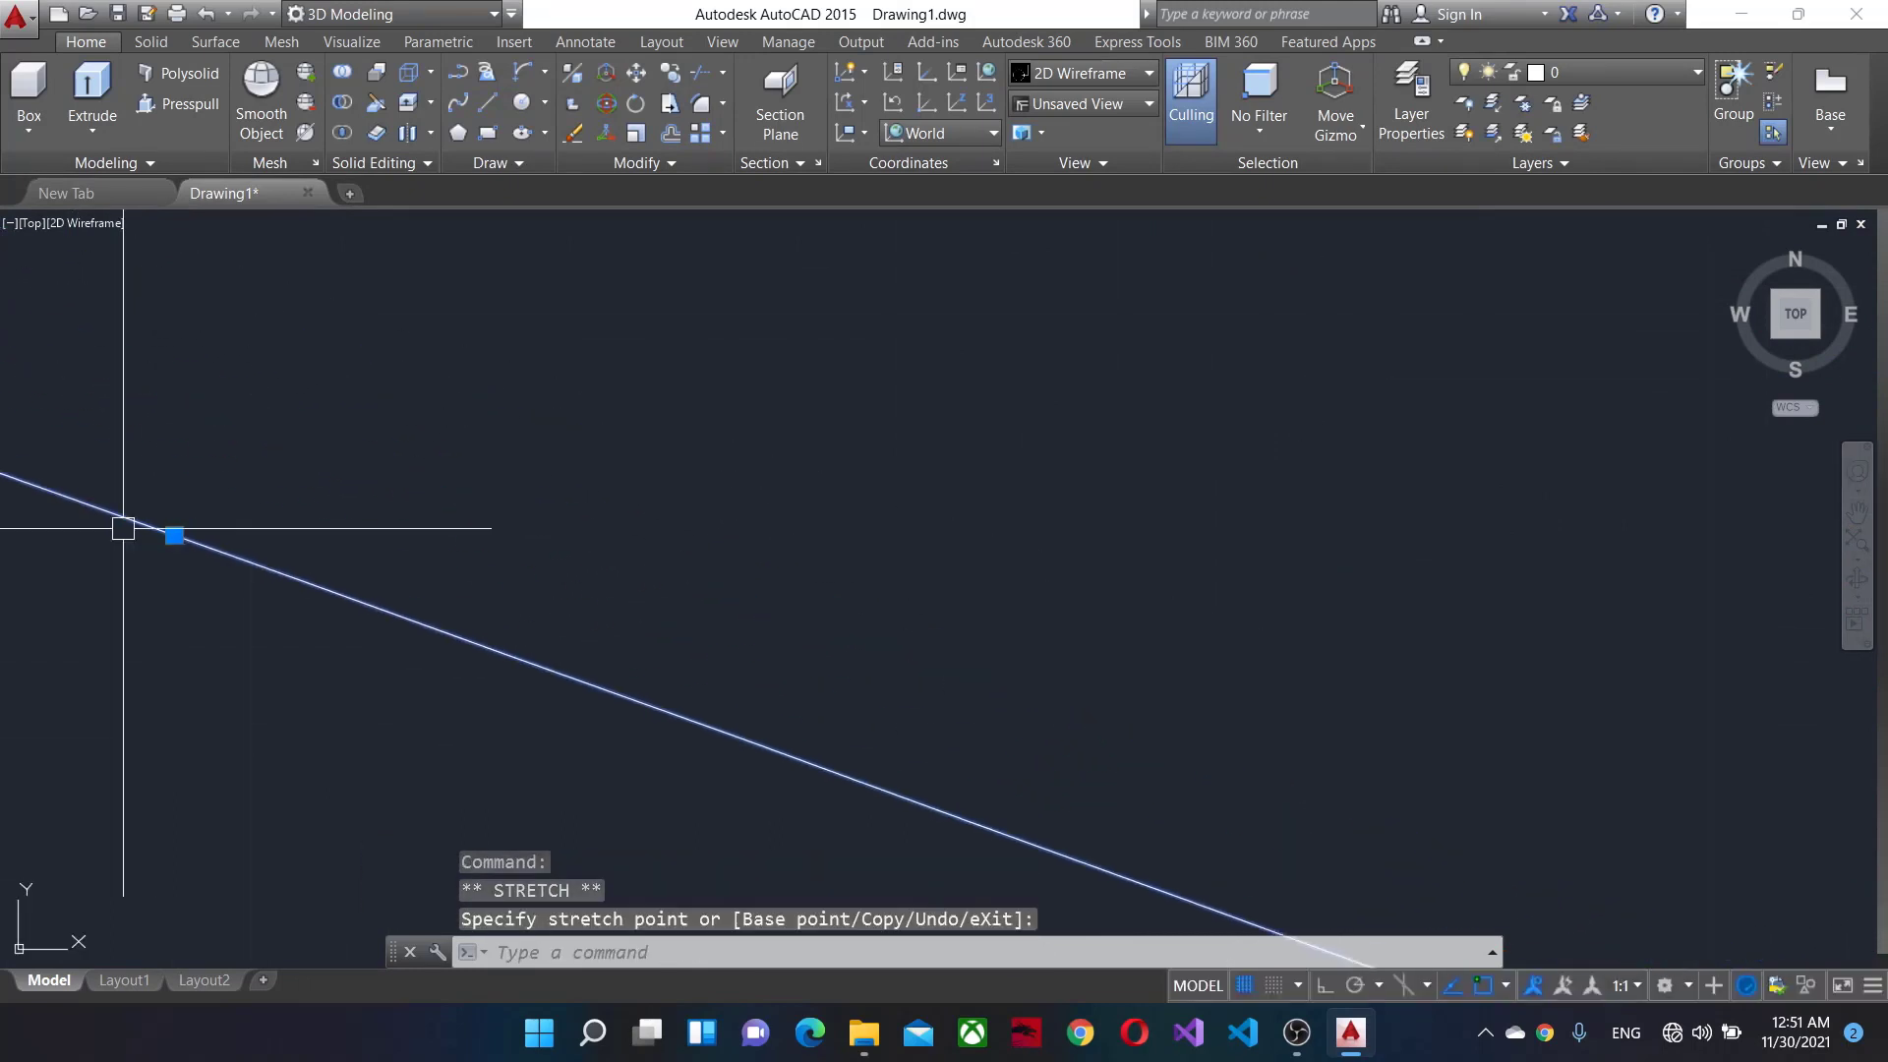
Draw a second arc from the white line's end to a point on the red sloping edge.
left_click(474, 77)
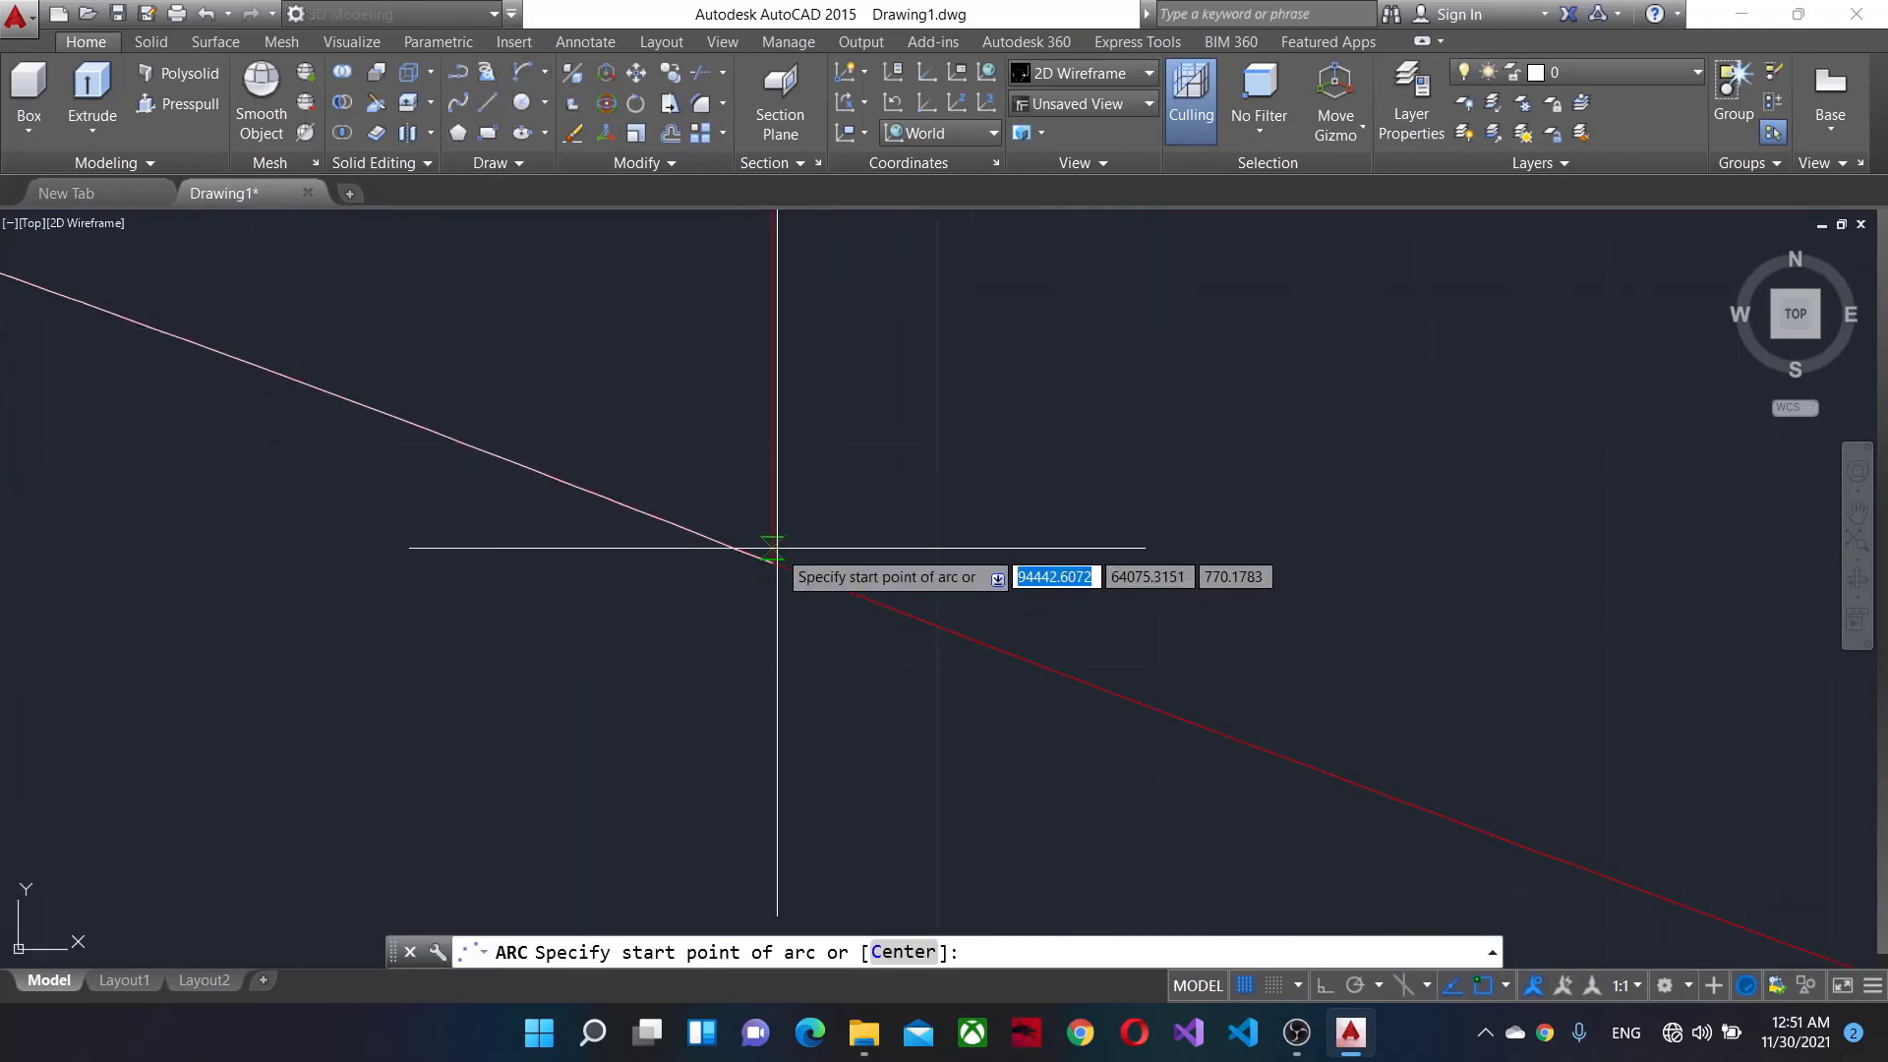
mouse_move(774, 548)
middle_mouse_down()
mouse_move(414, 885)
mouse_move(577, 750)
mouse_move(757, 794)
middle_mouse_up()
left_click(758, 795)
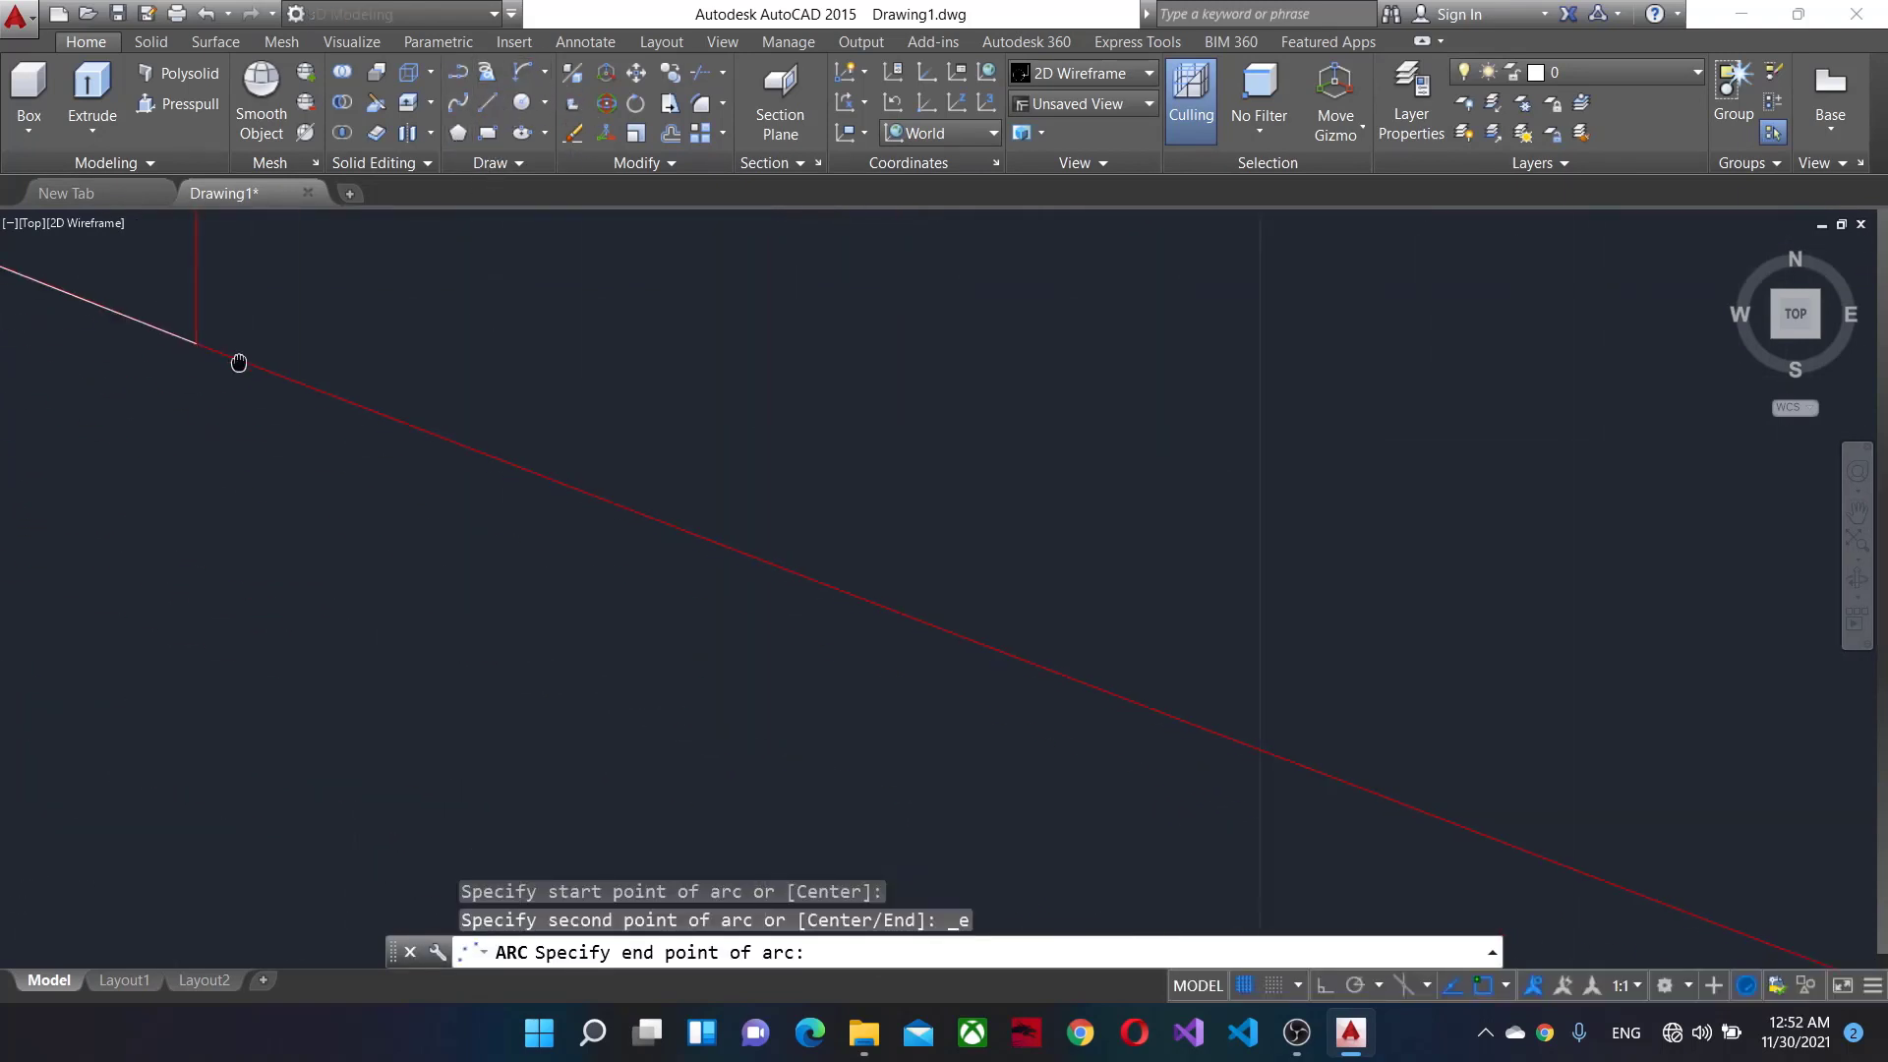
middle_click_drag(239, 363, 1012, 771)
scroll(793, 662, "up", 2)
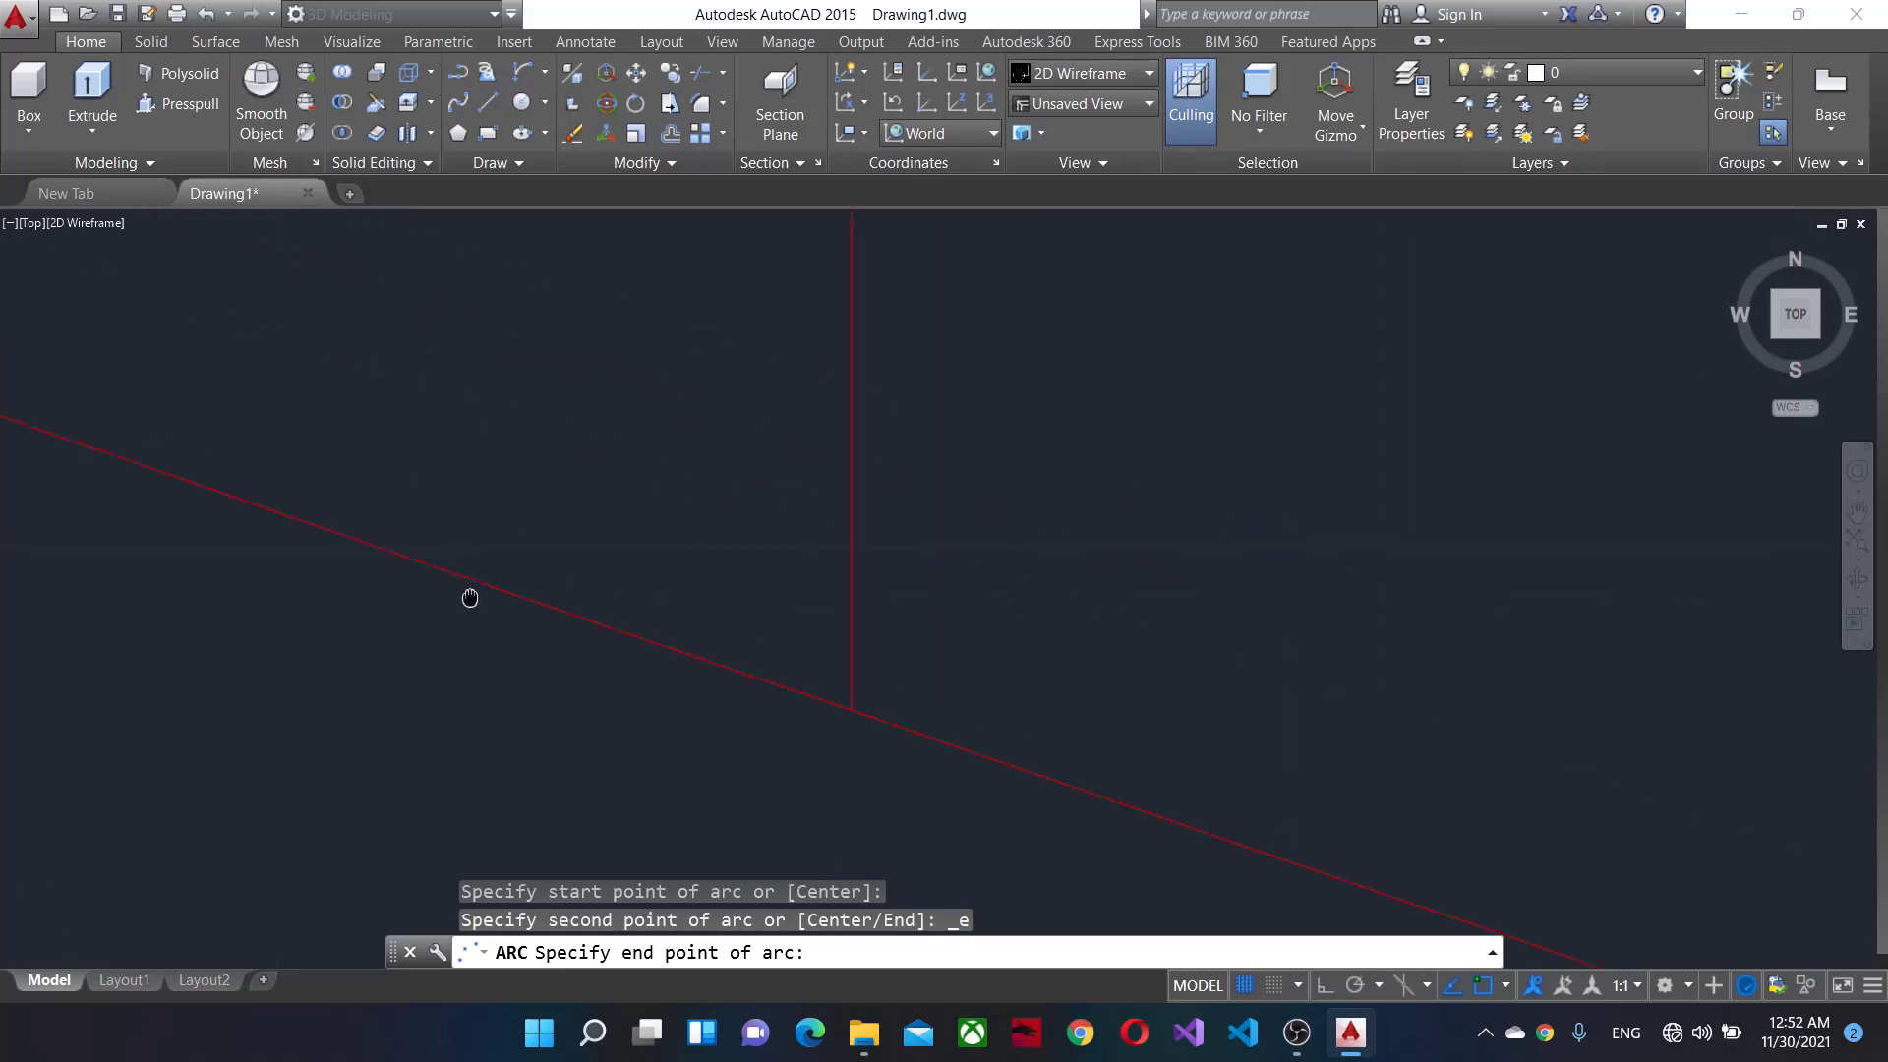
scroll(1352, 831, "down", 3)
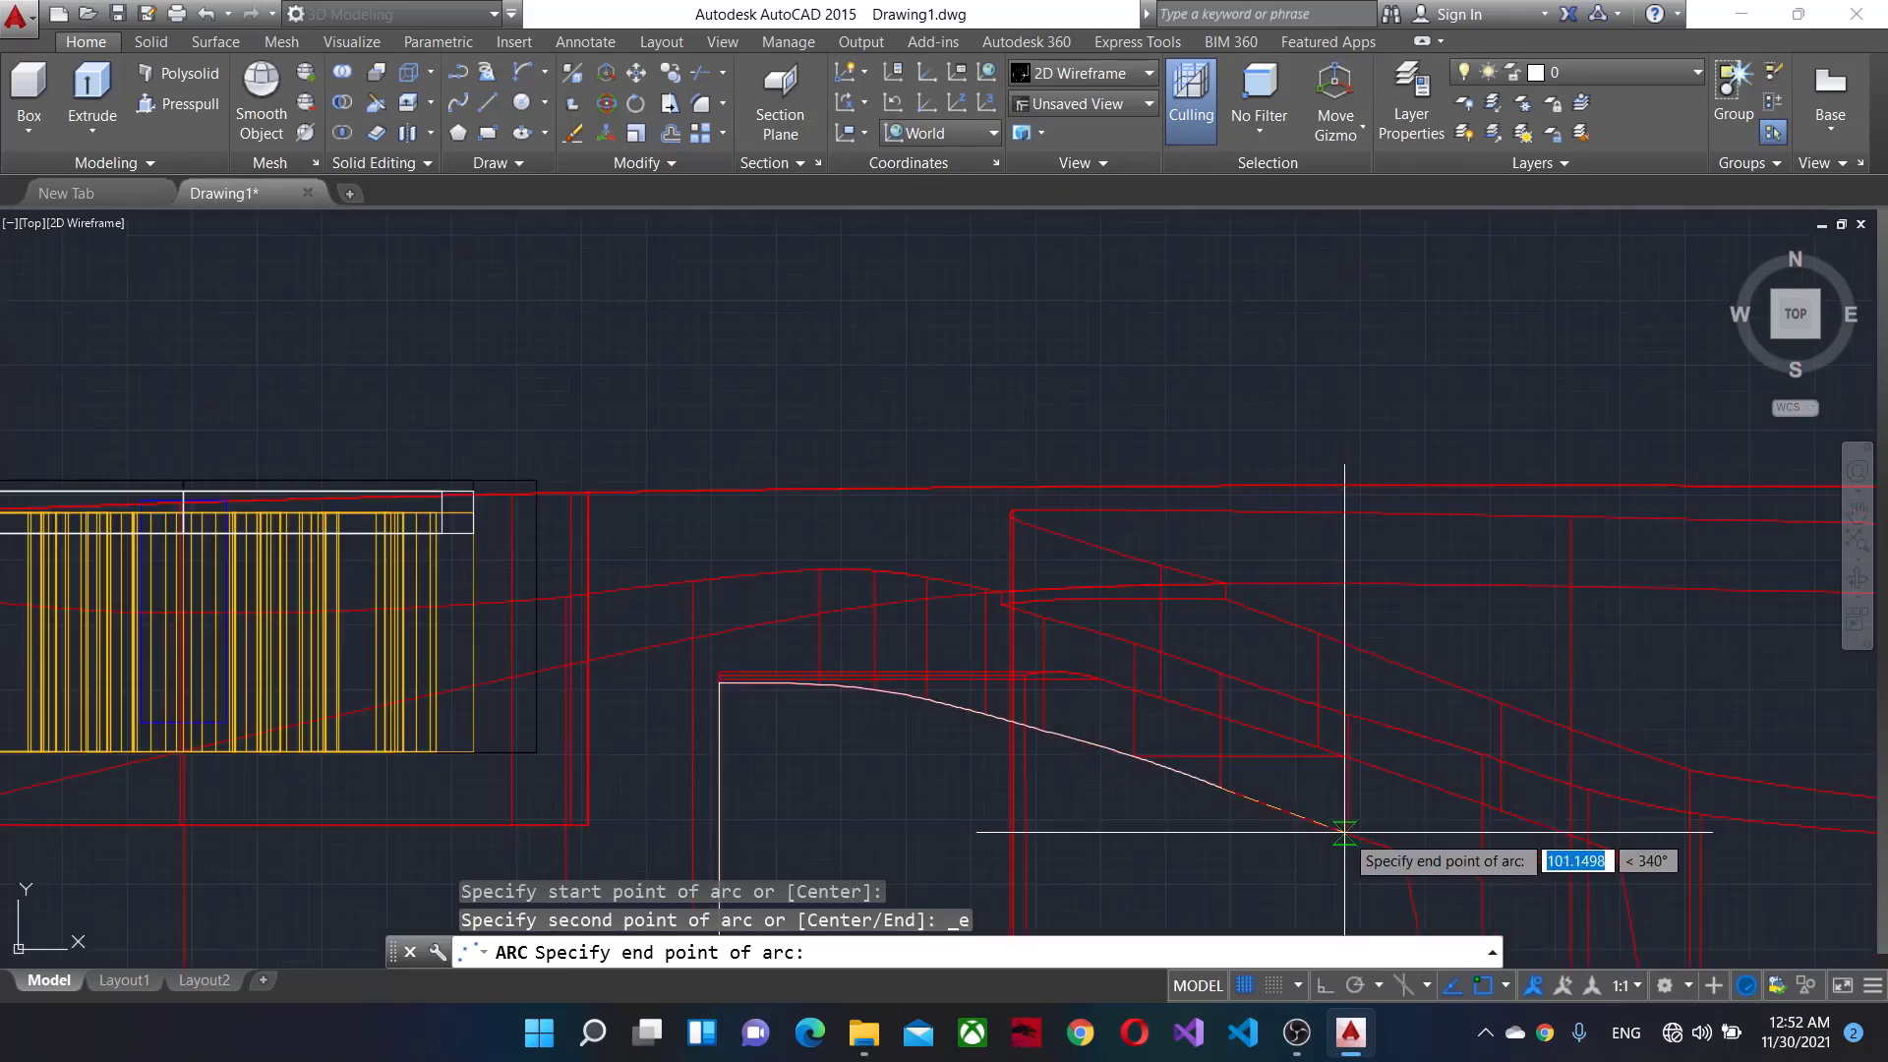
scroll(1180, 689, "up", 2)
scroll(1249, 681, "up", 3)
left_click(1413, 682)
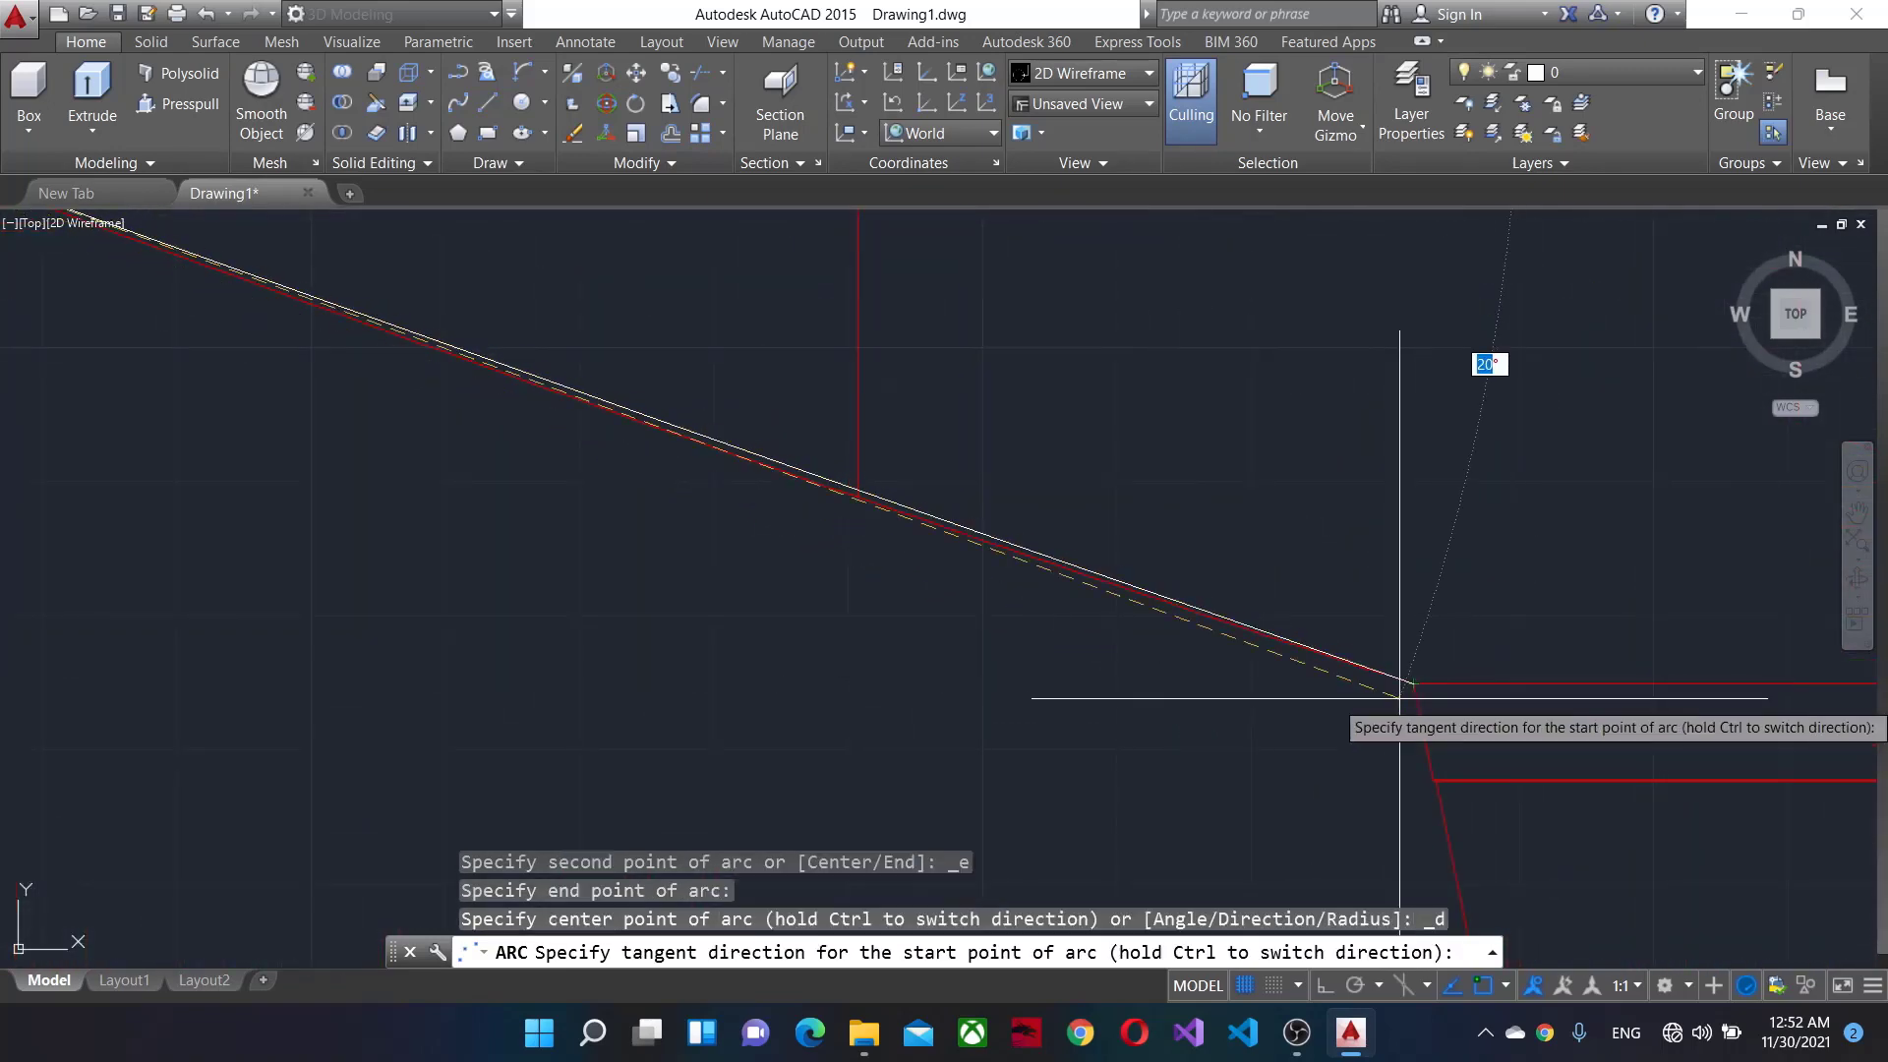
scroll(647, 501, "up", 3)
scroll(590, 709, "down", 2)
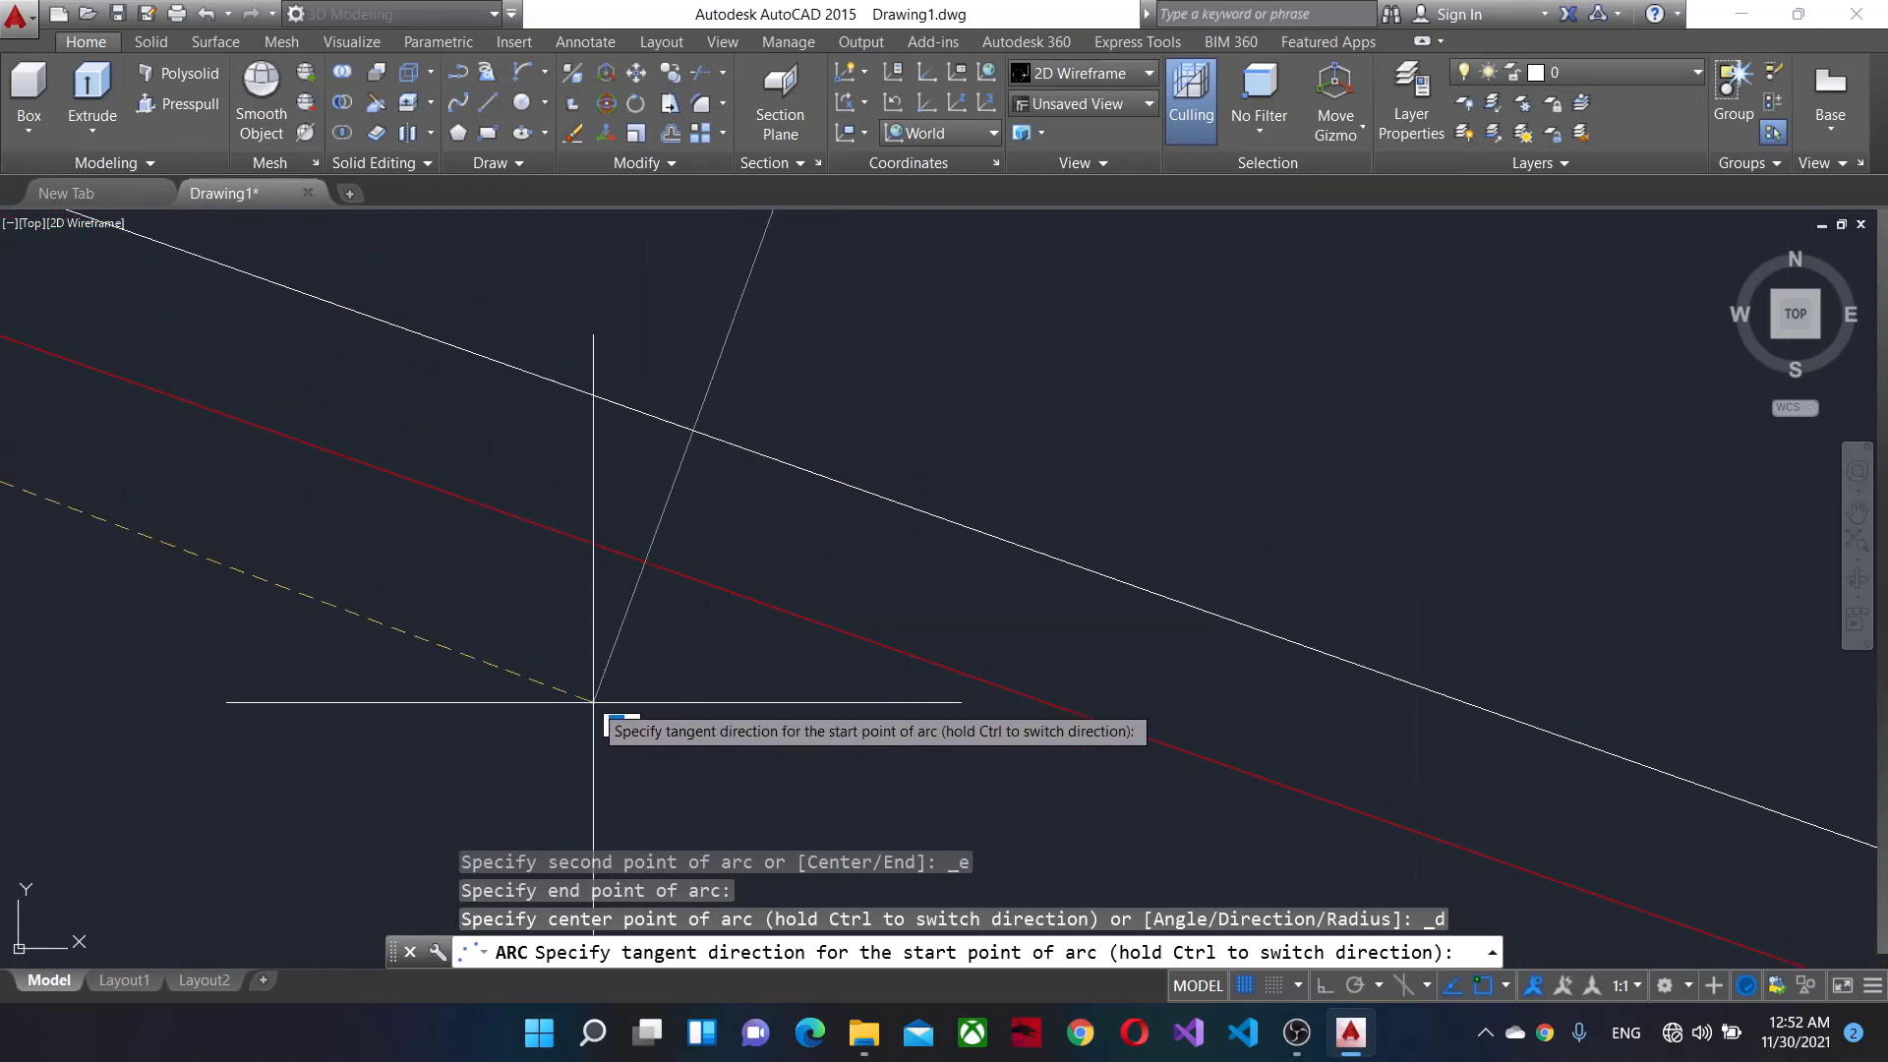
scroll(498, 800, "down", 2)
scroll(313, 897, "down", 2)
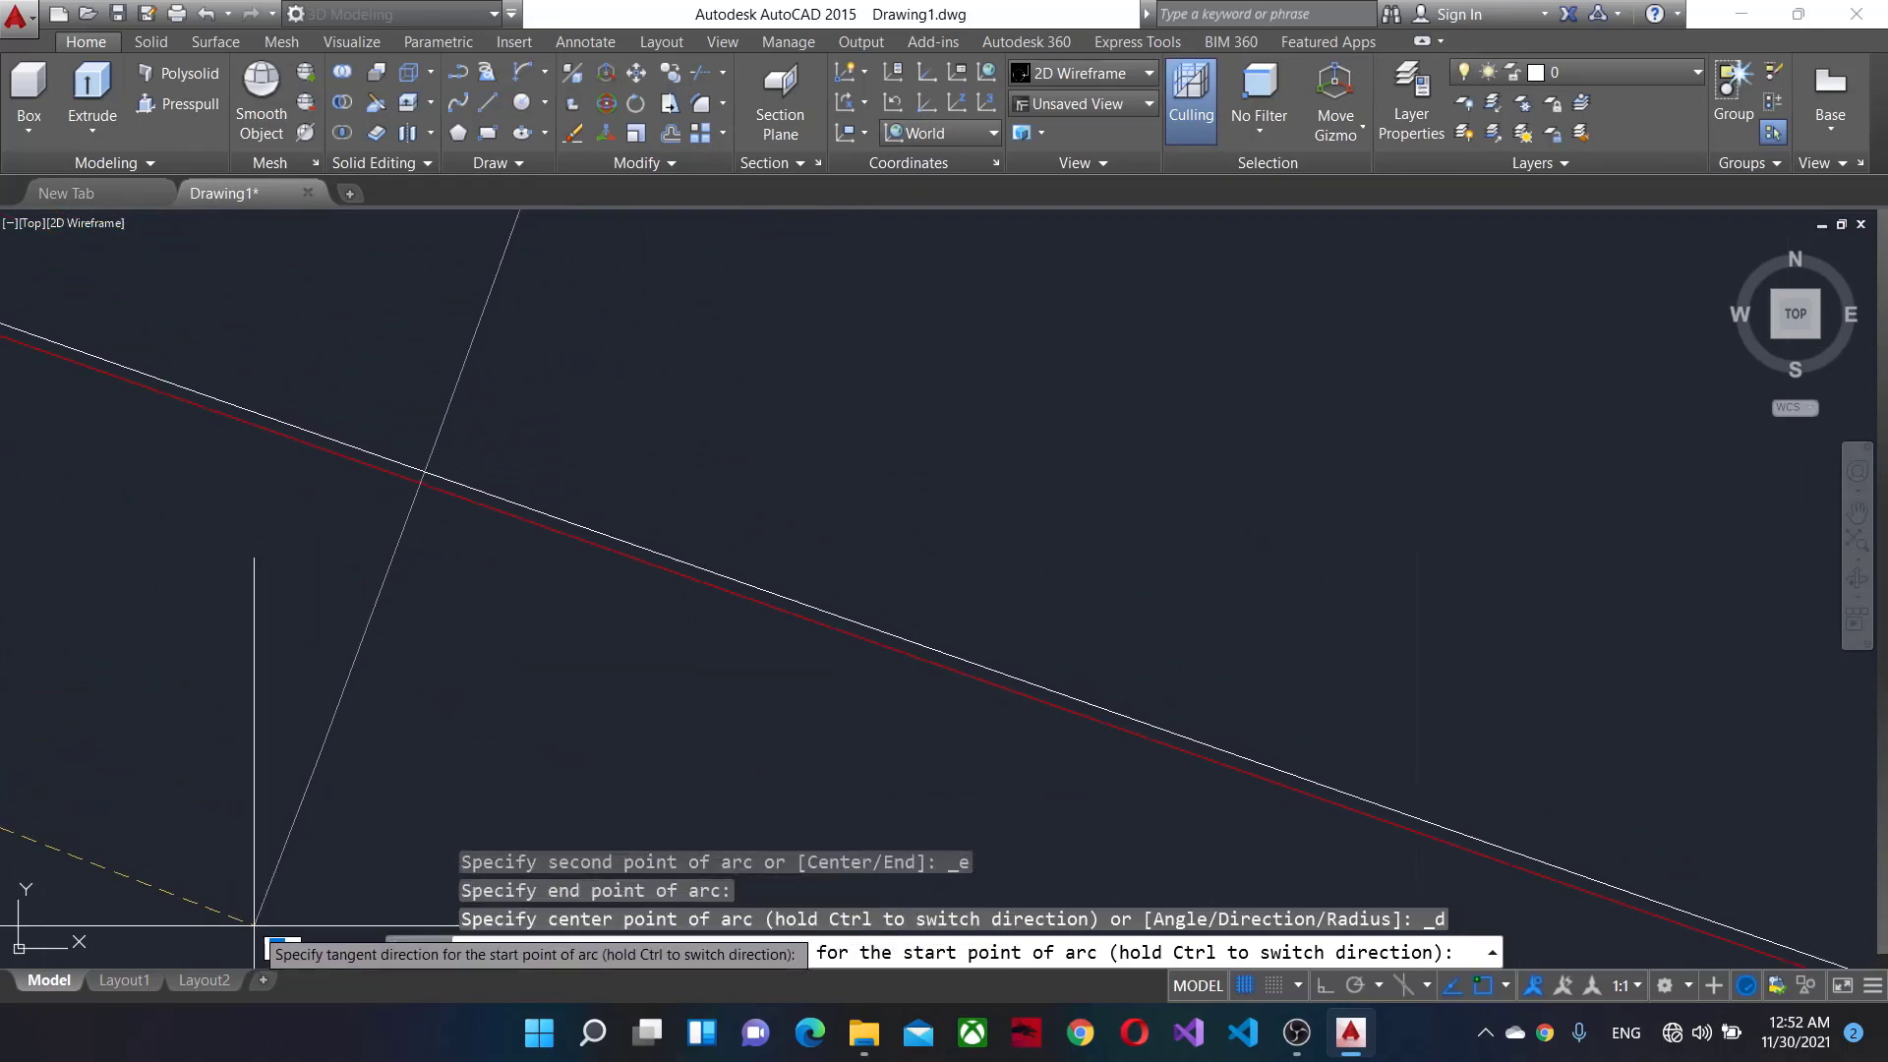
left_click(266, 933)
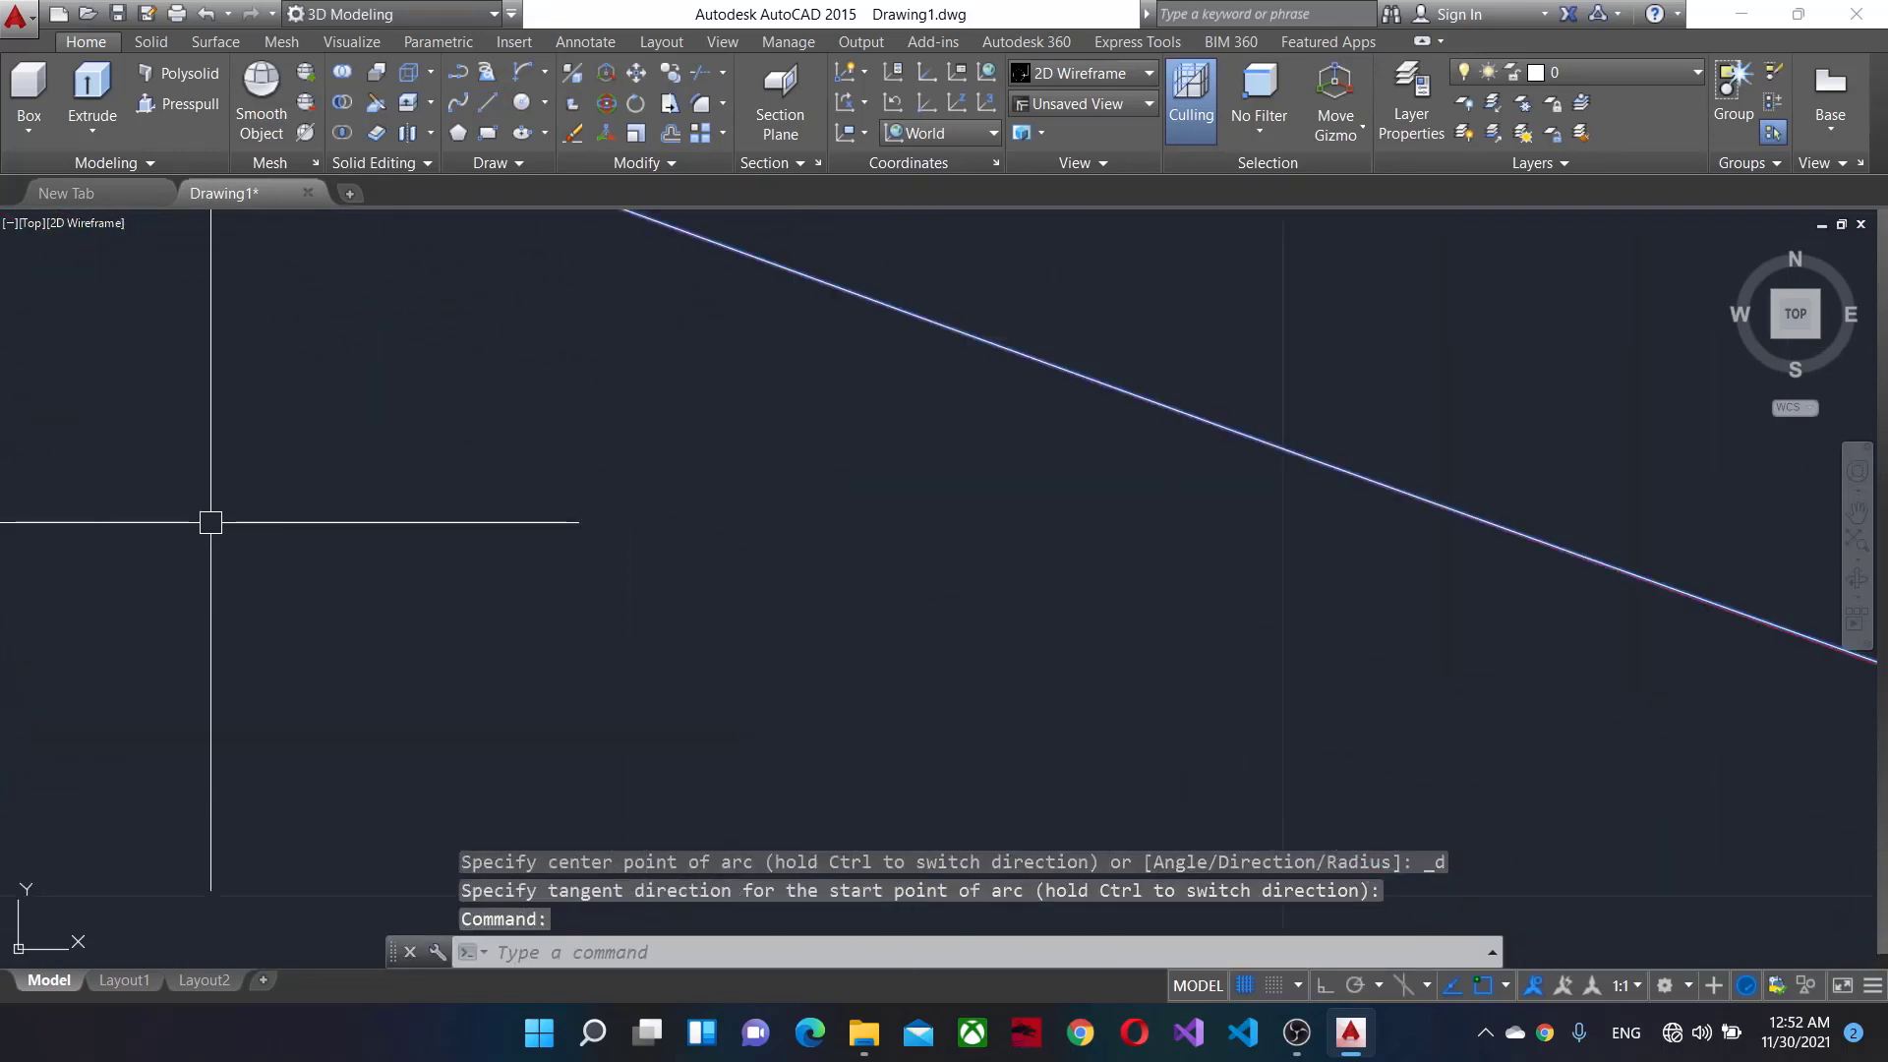
Select the slanted white traced line and grab its endpoint to adjust it.
middle_click_drag(720, 409, 1585, 594)
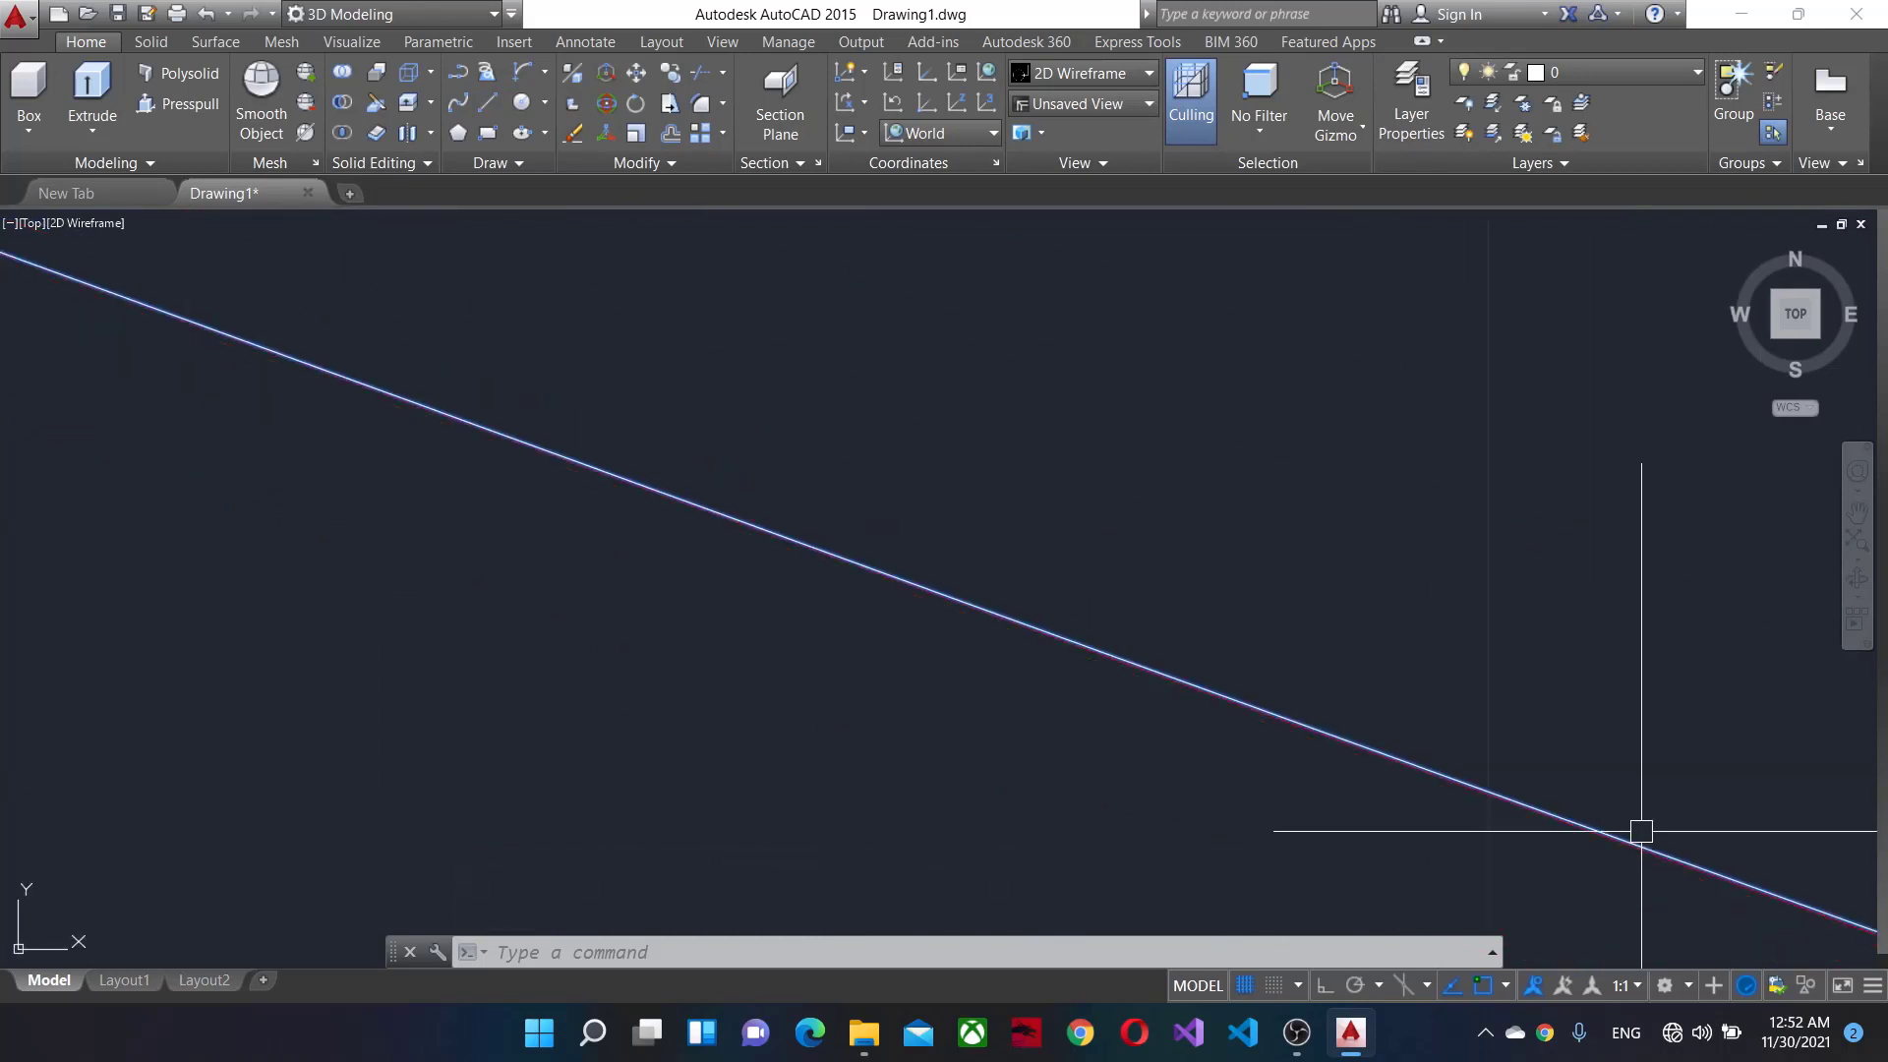
left_click(1717, 828)
scroll(1059, 619, "down", 2)
scroll(835, 771, "up", 3)
scroll(991, 505, "up", 3)
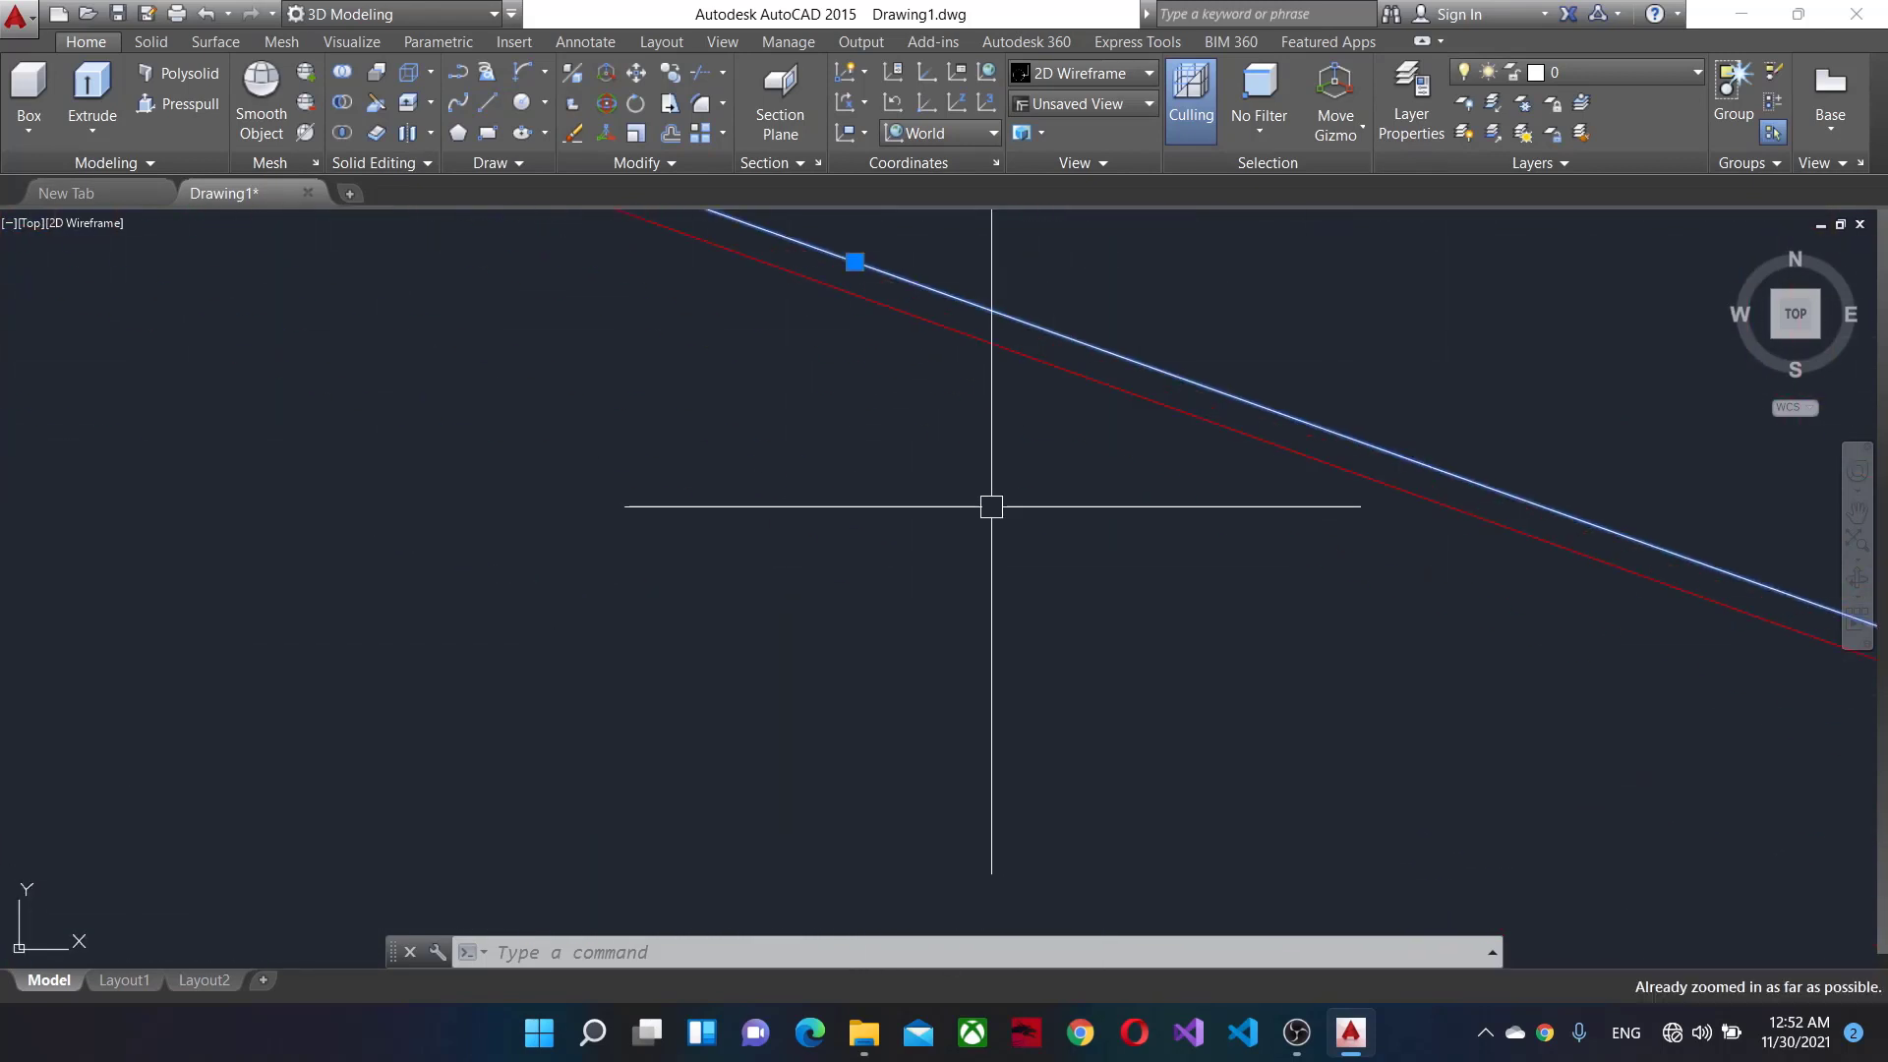
scroll(975, 662, "up", 2)
left_click(994, 652)
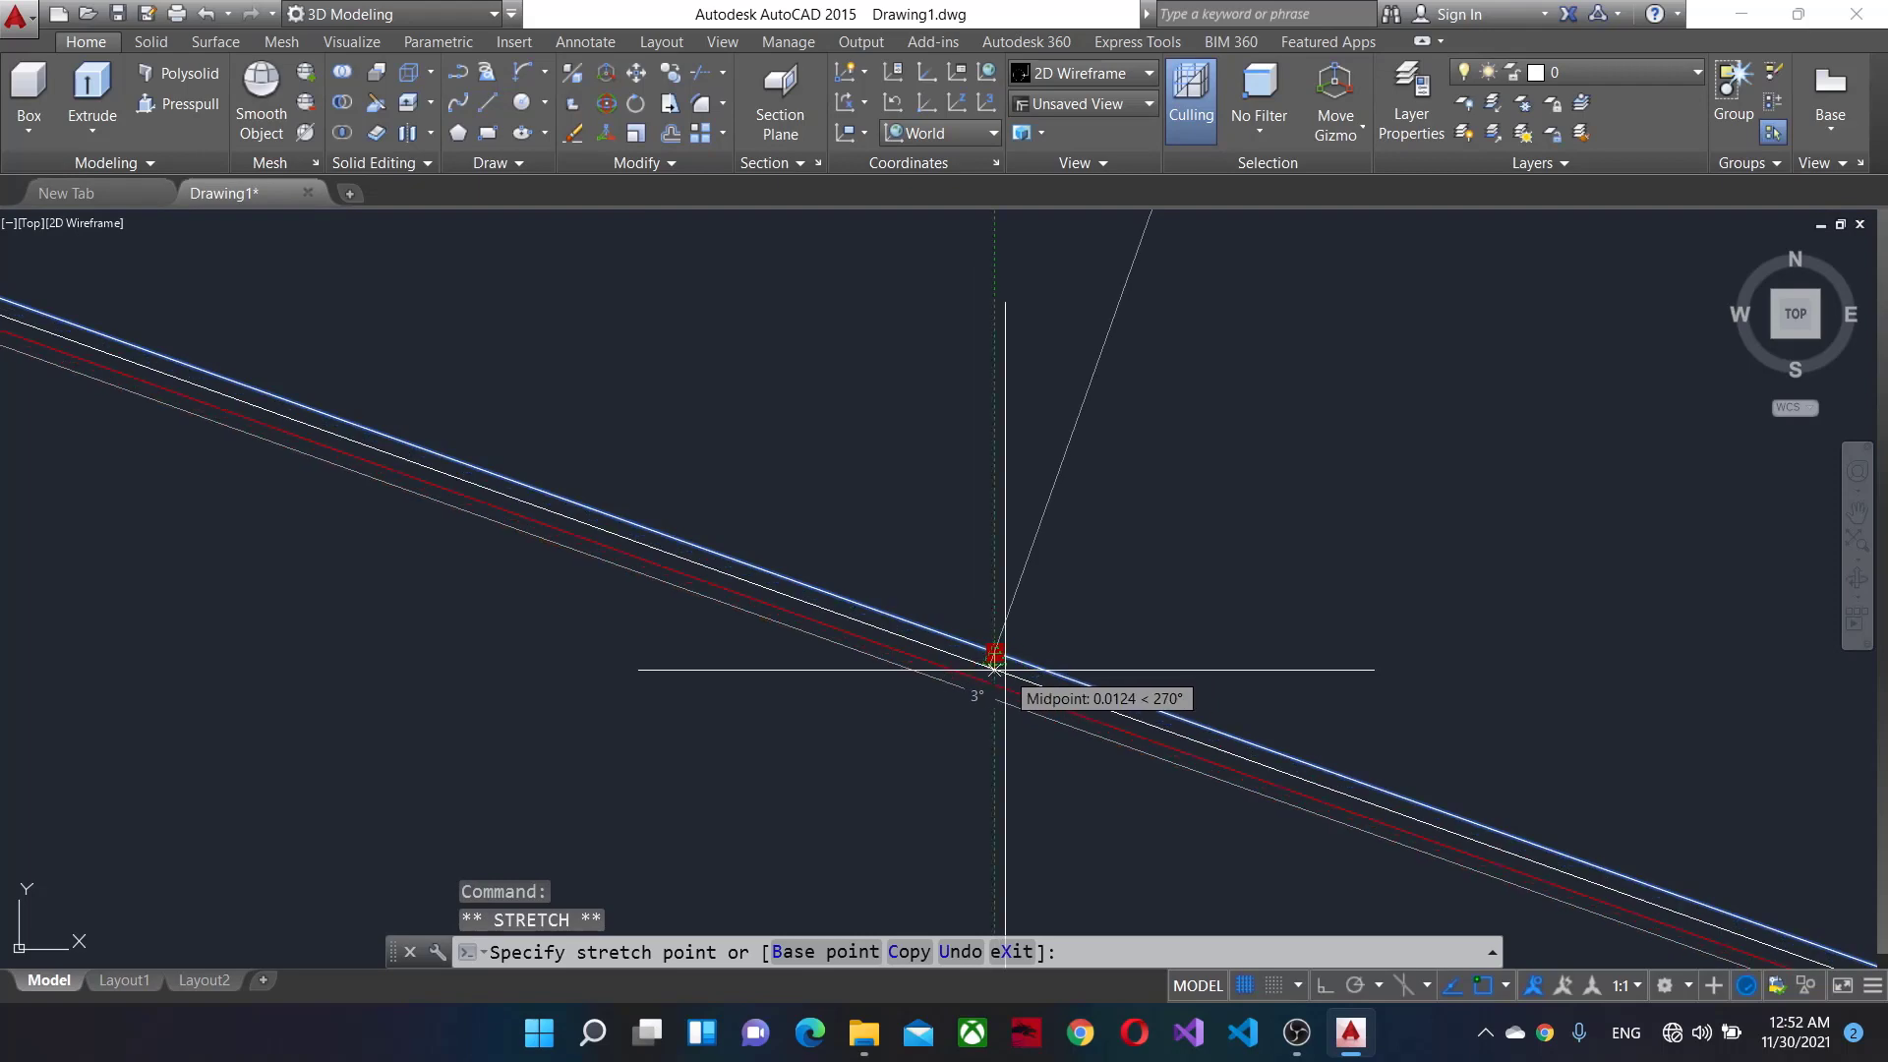
scroll(1042, 689, "down", 2)
scroll(1102, 728, "down", 4)
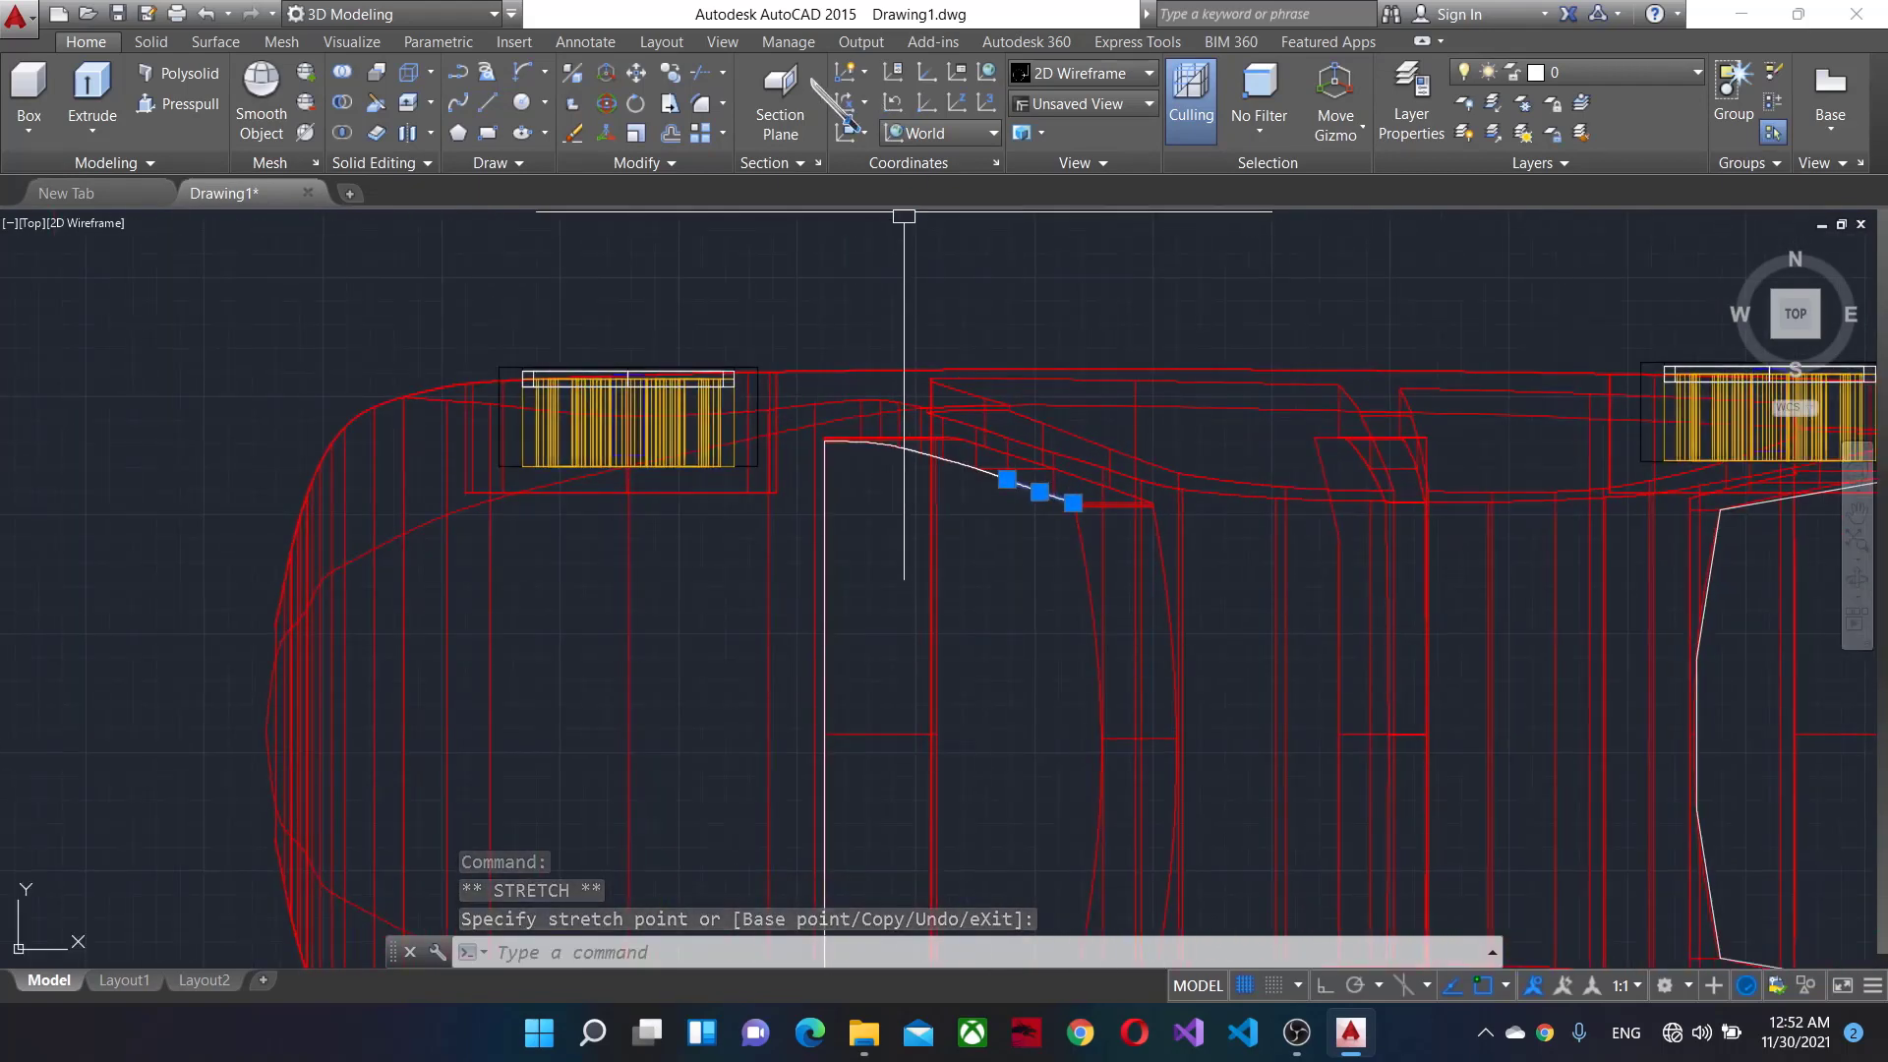
Draw an arc from the outline's end down the curved window side edge.
left_click(522, 74)
scroll(1074, 505, "up", 3)
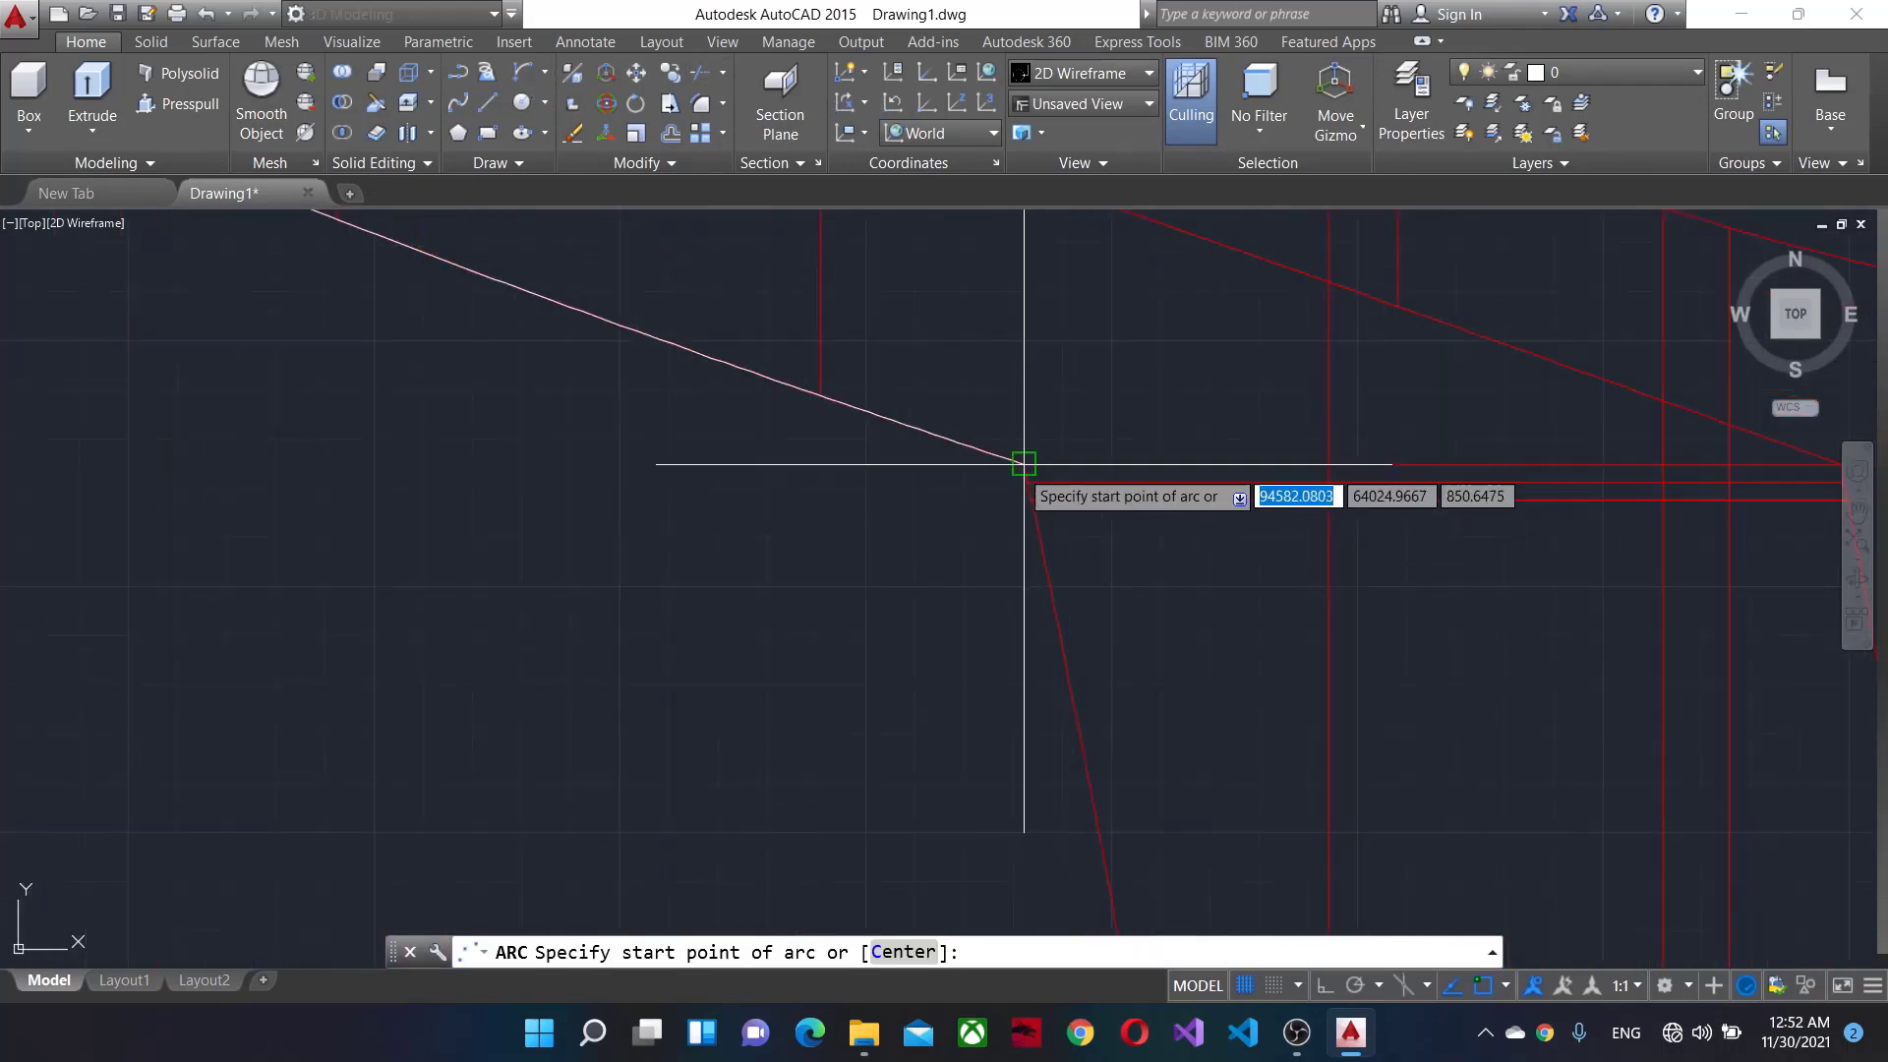
scroll(1075, 468, "up", 2)
left_click(1105, 422)
middle_click_drag(1104, 422, 1182, 744)
scroll(1182, 744, "down", 5)
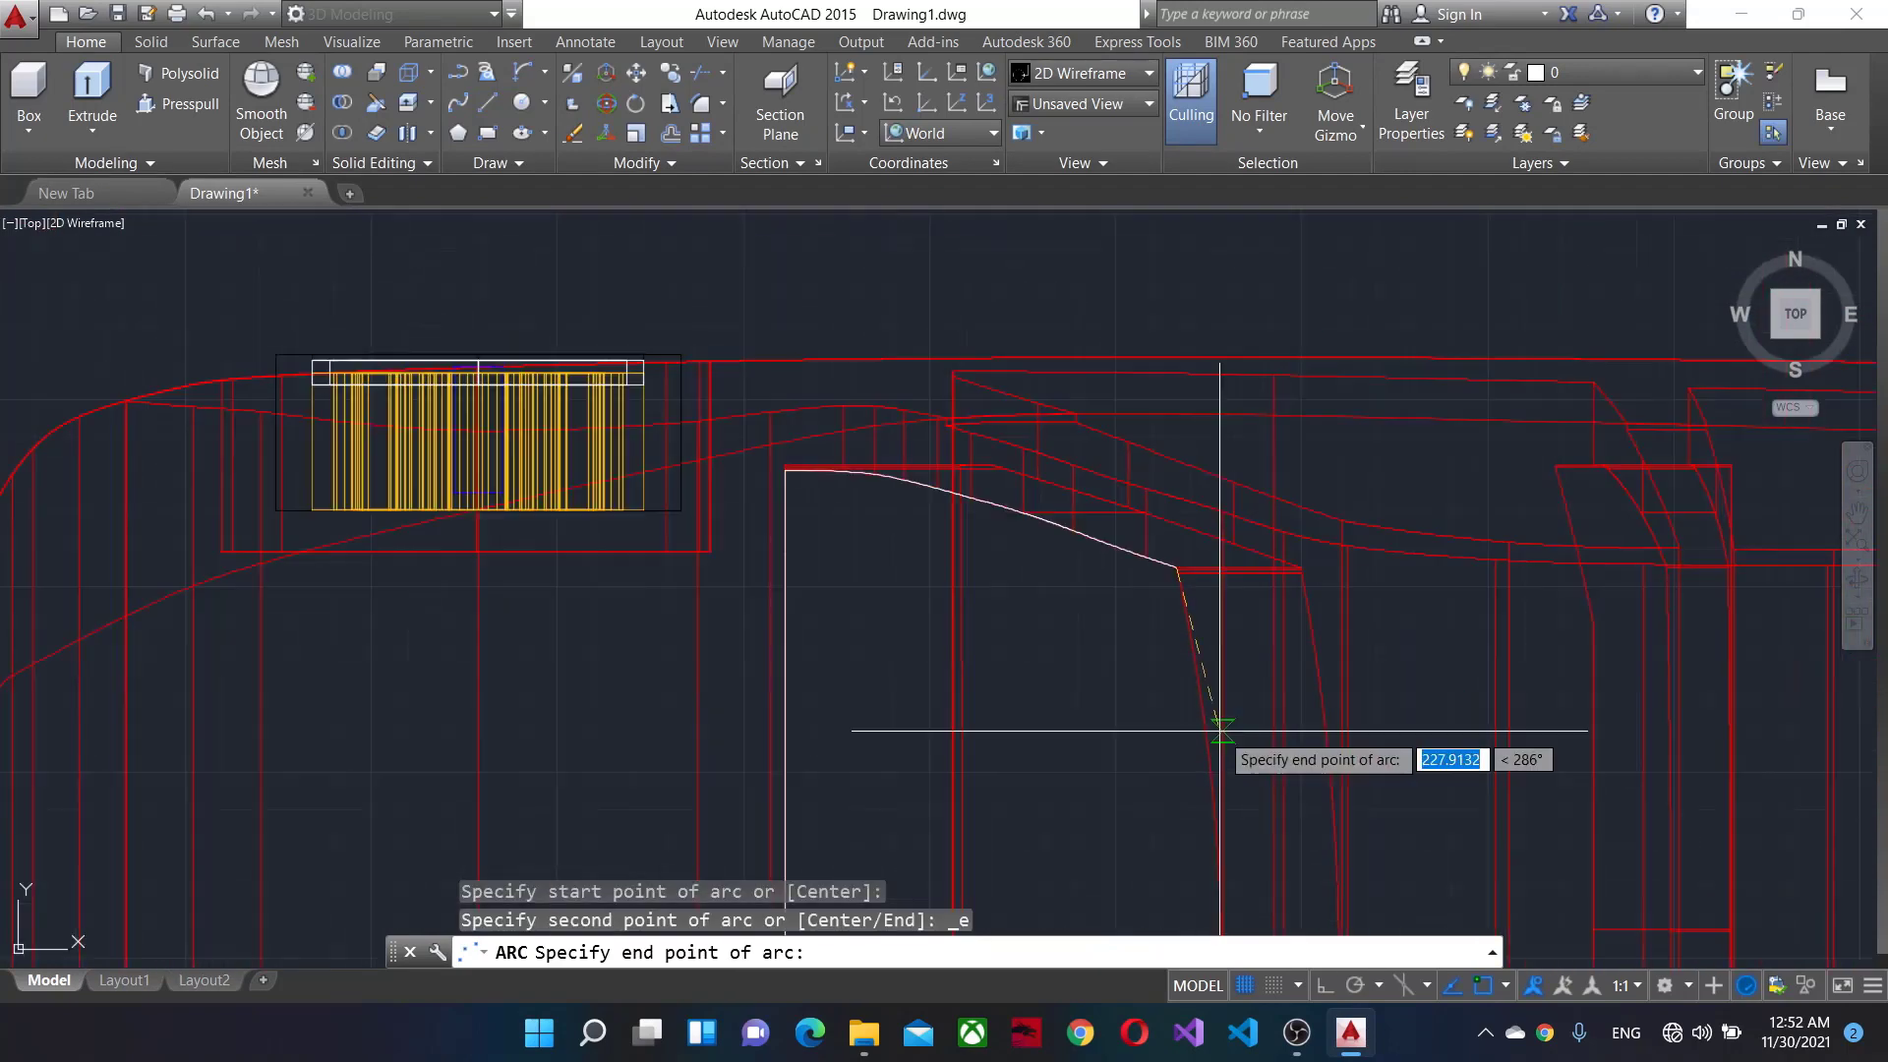
scroll(1087, 547, "up", 3)
left_click(1063, 705)
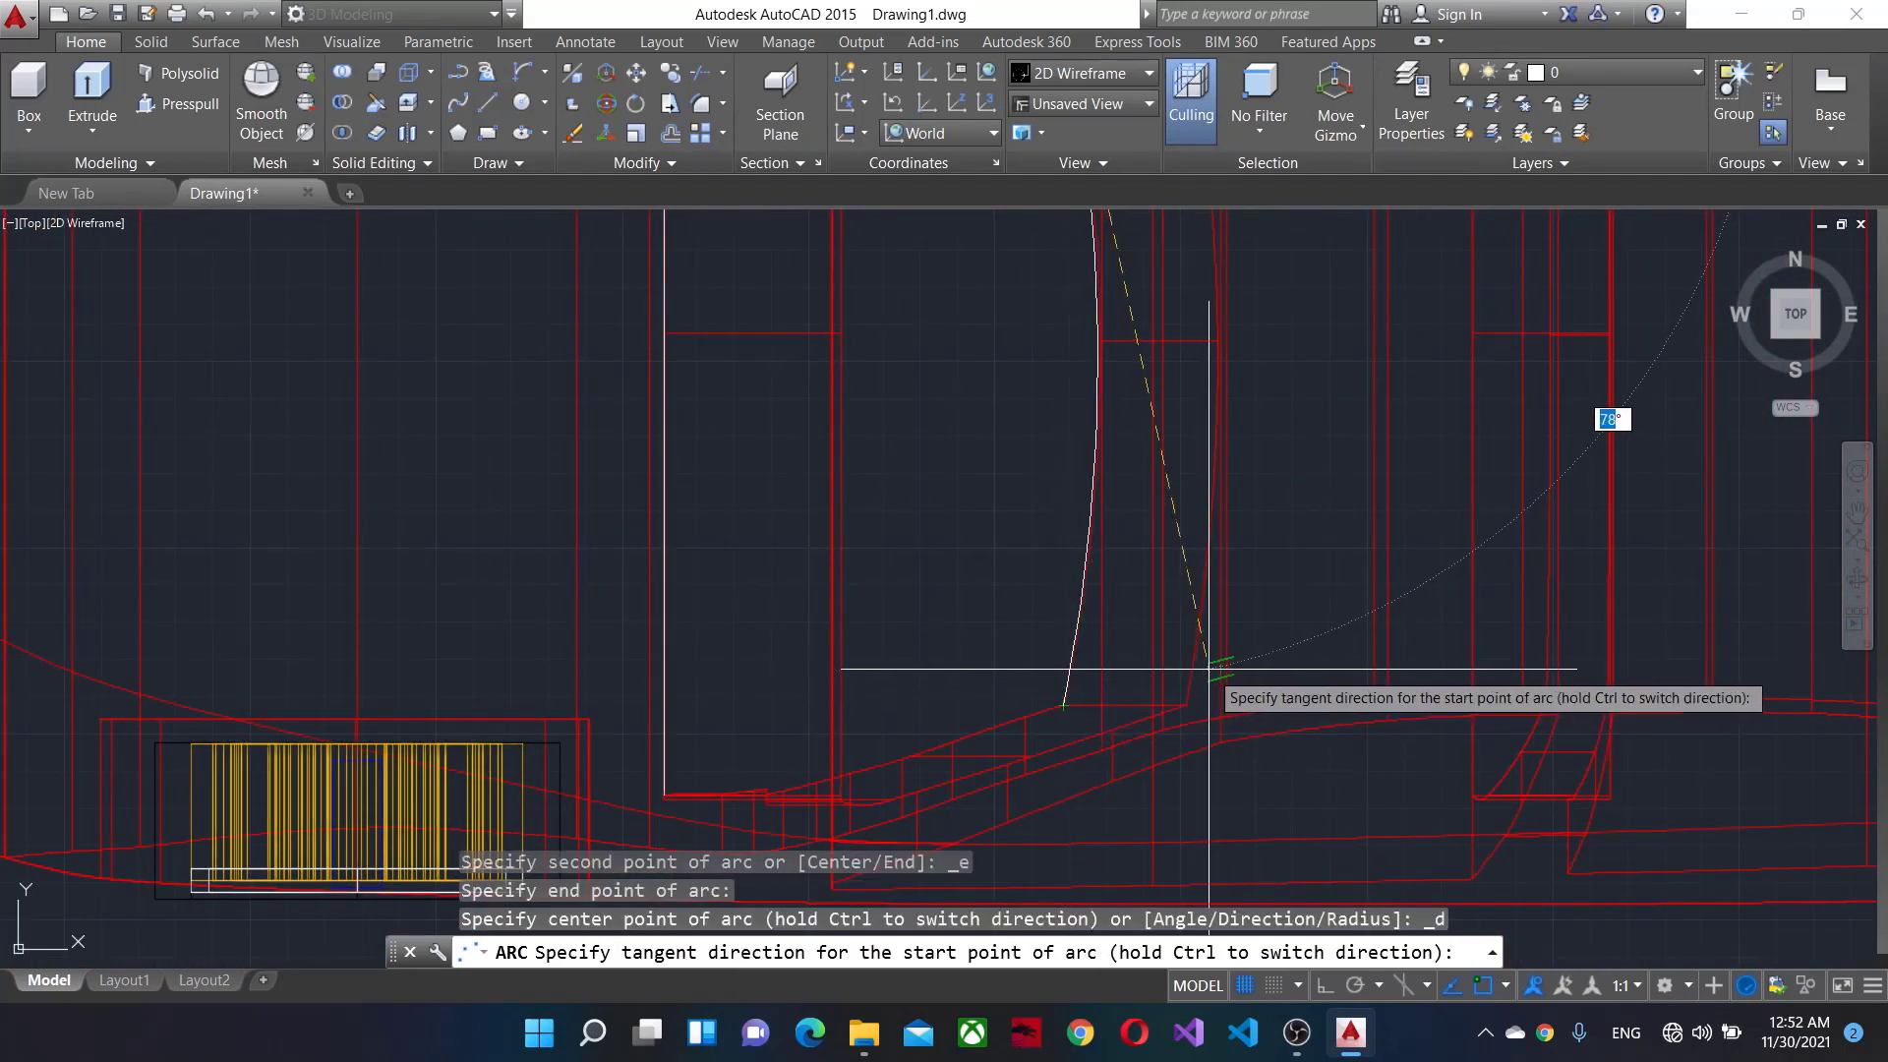
scroll(1209, 669, "up", 3)
scroll(1117, 527, "up", 2)
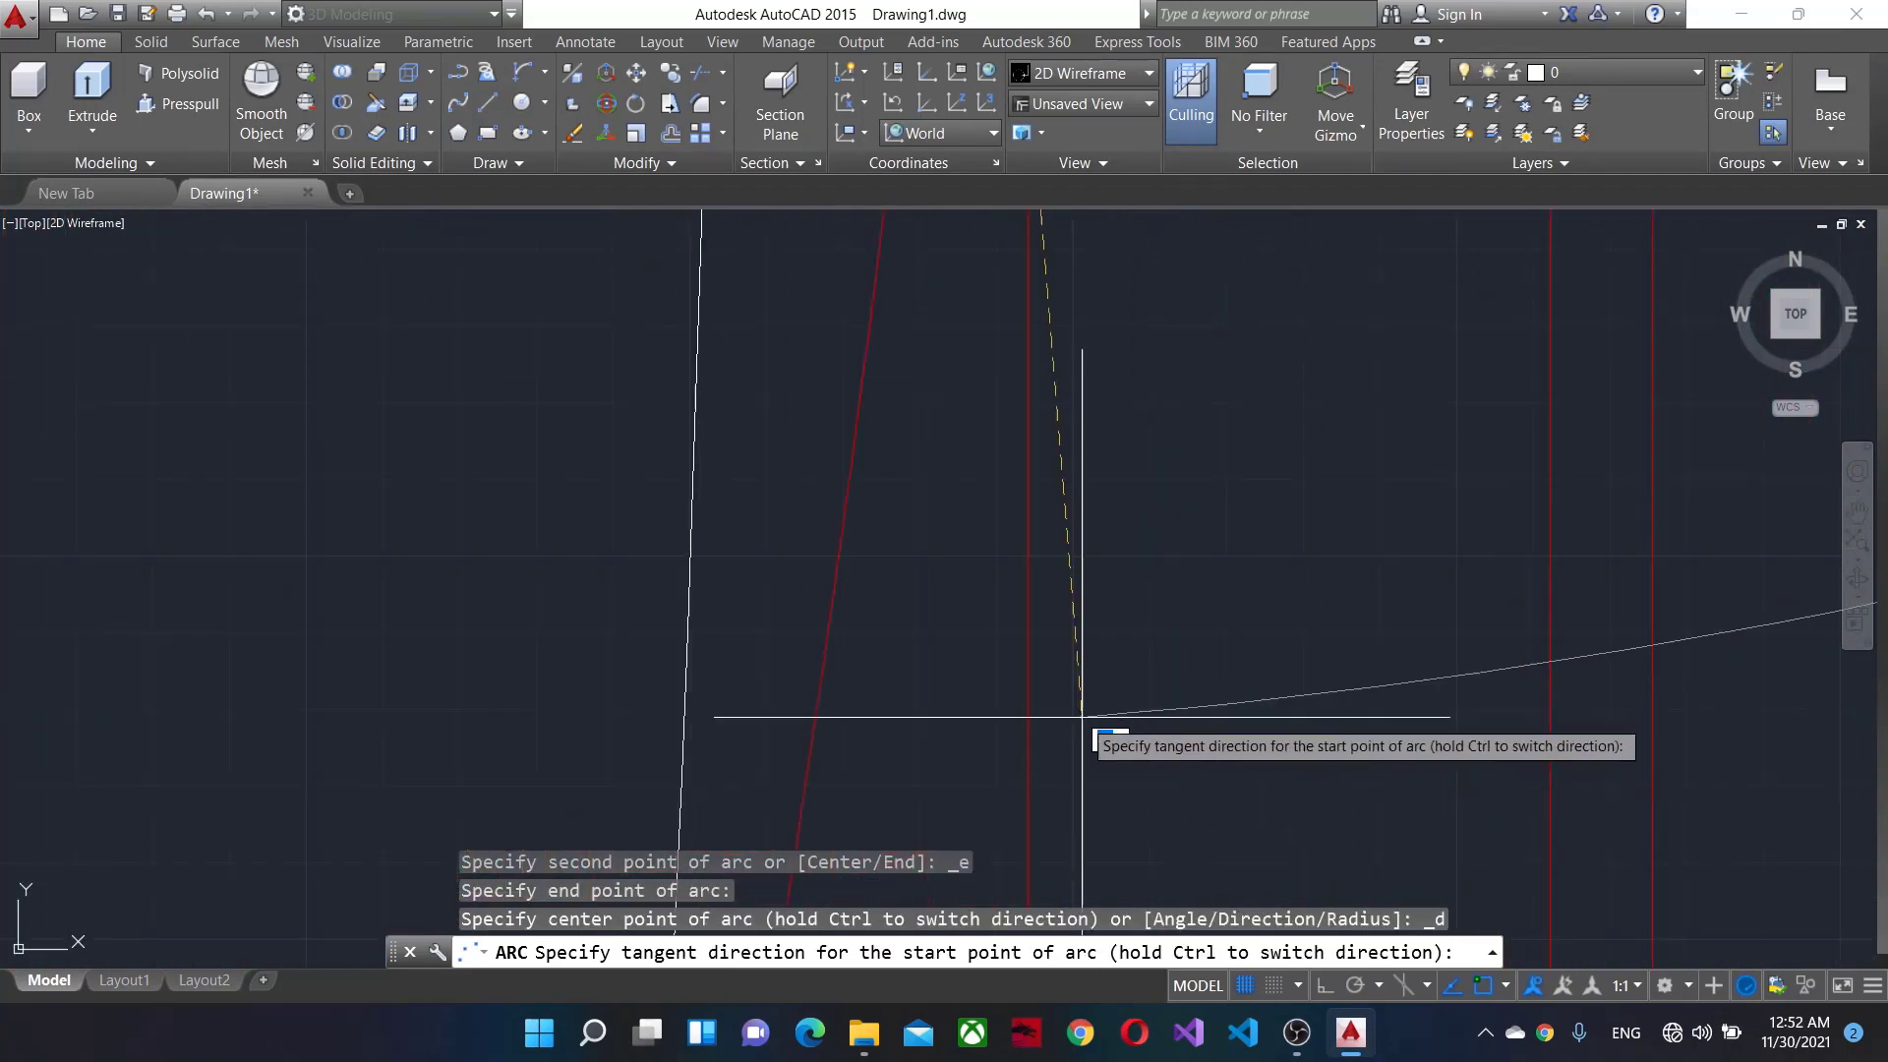
left_click(1719, 635)
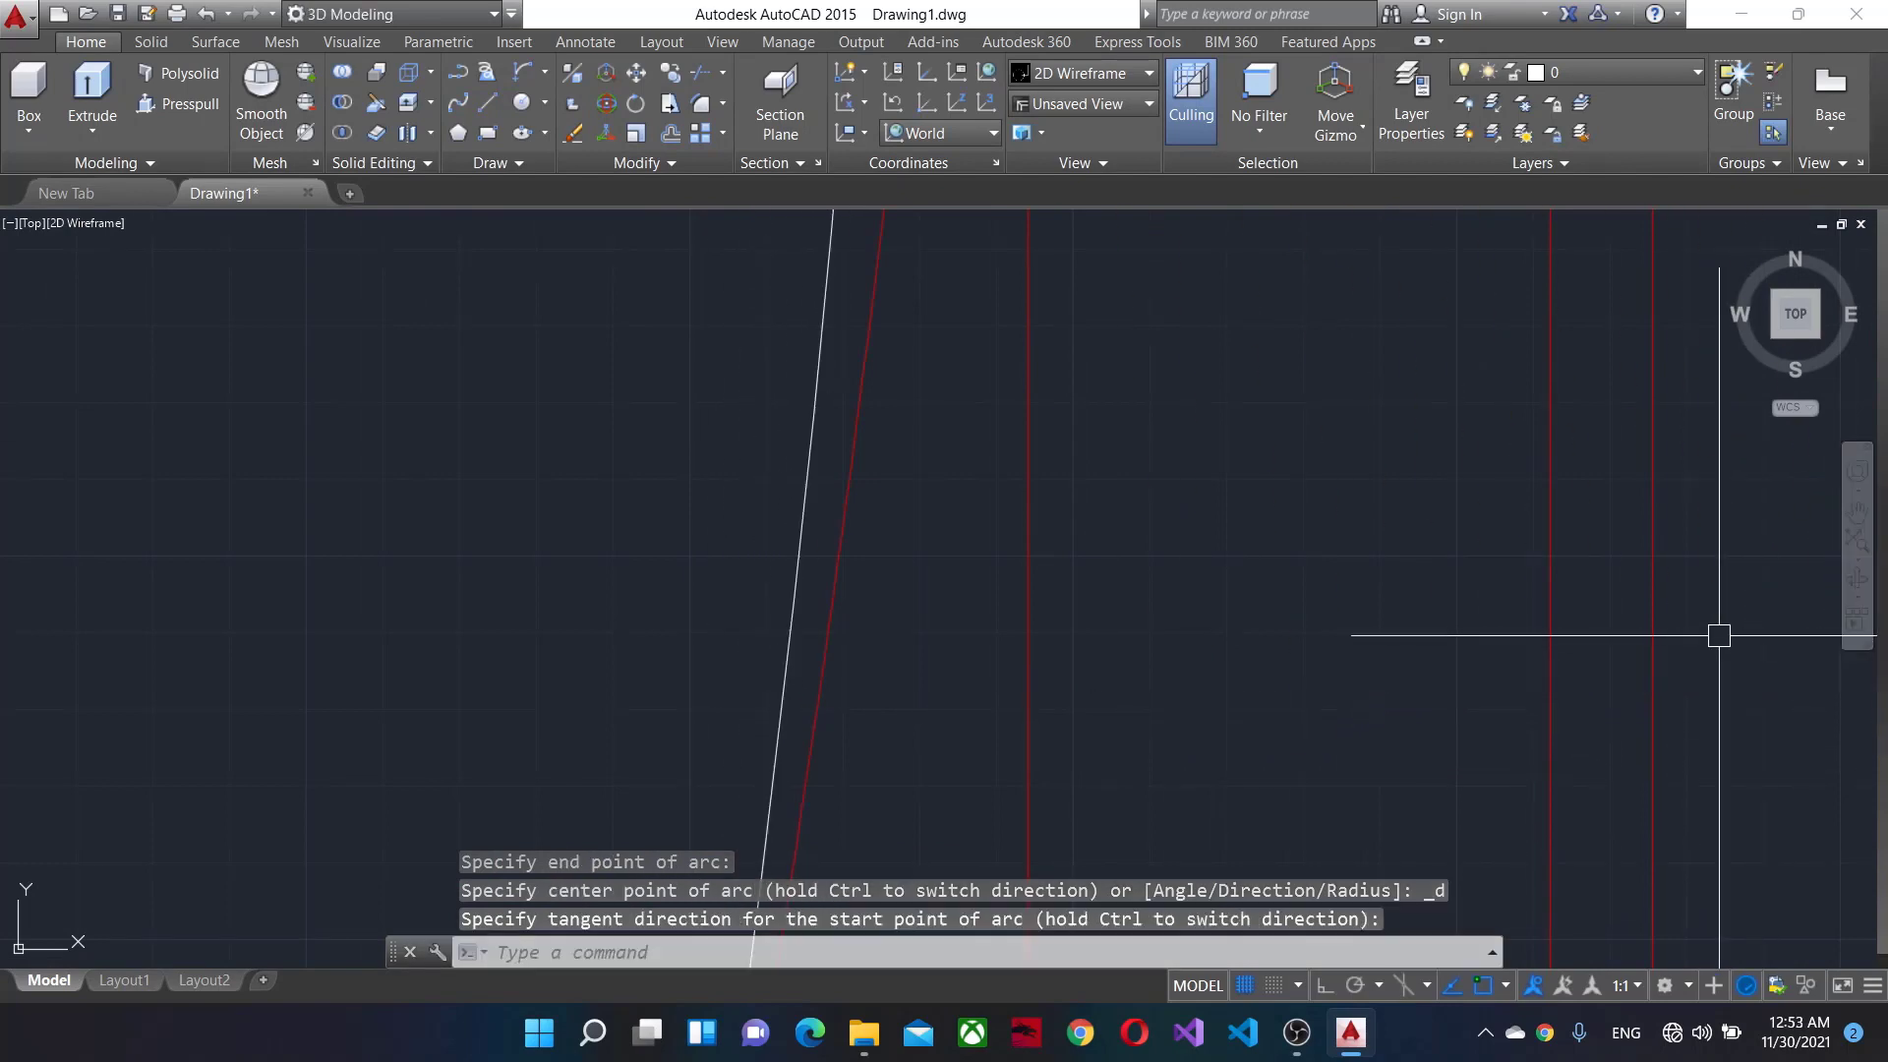
Stretch the side arc's endpoint to a better spot on the red edge.
left_click(805, 500)
scroll(806, 500, "down", 3)
scroll(905, 611, "up", 3)
left_click(546, 523)
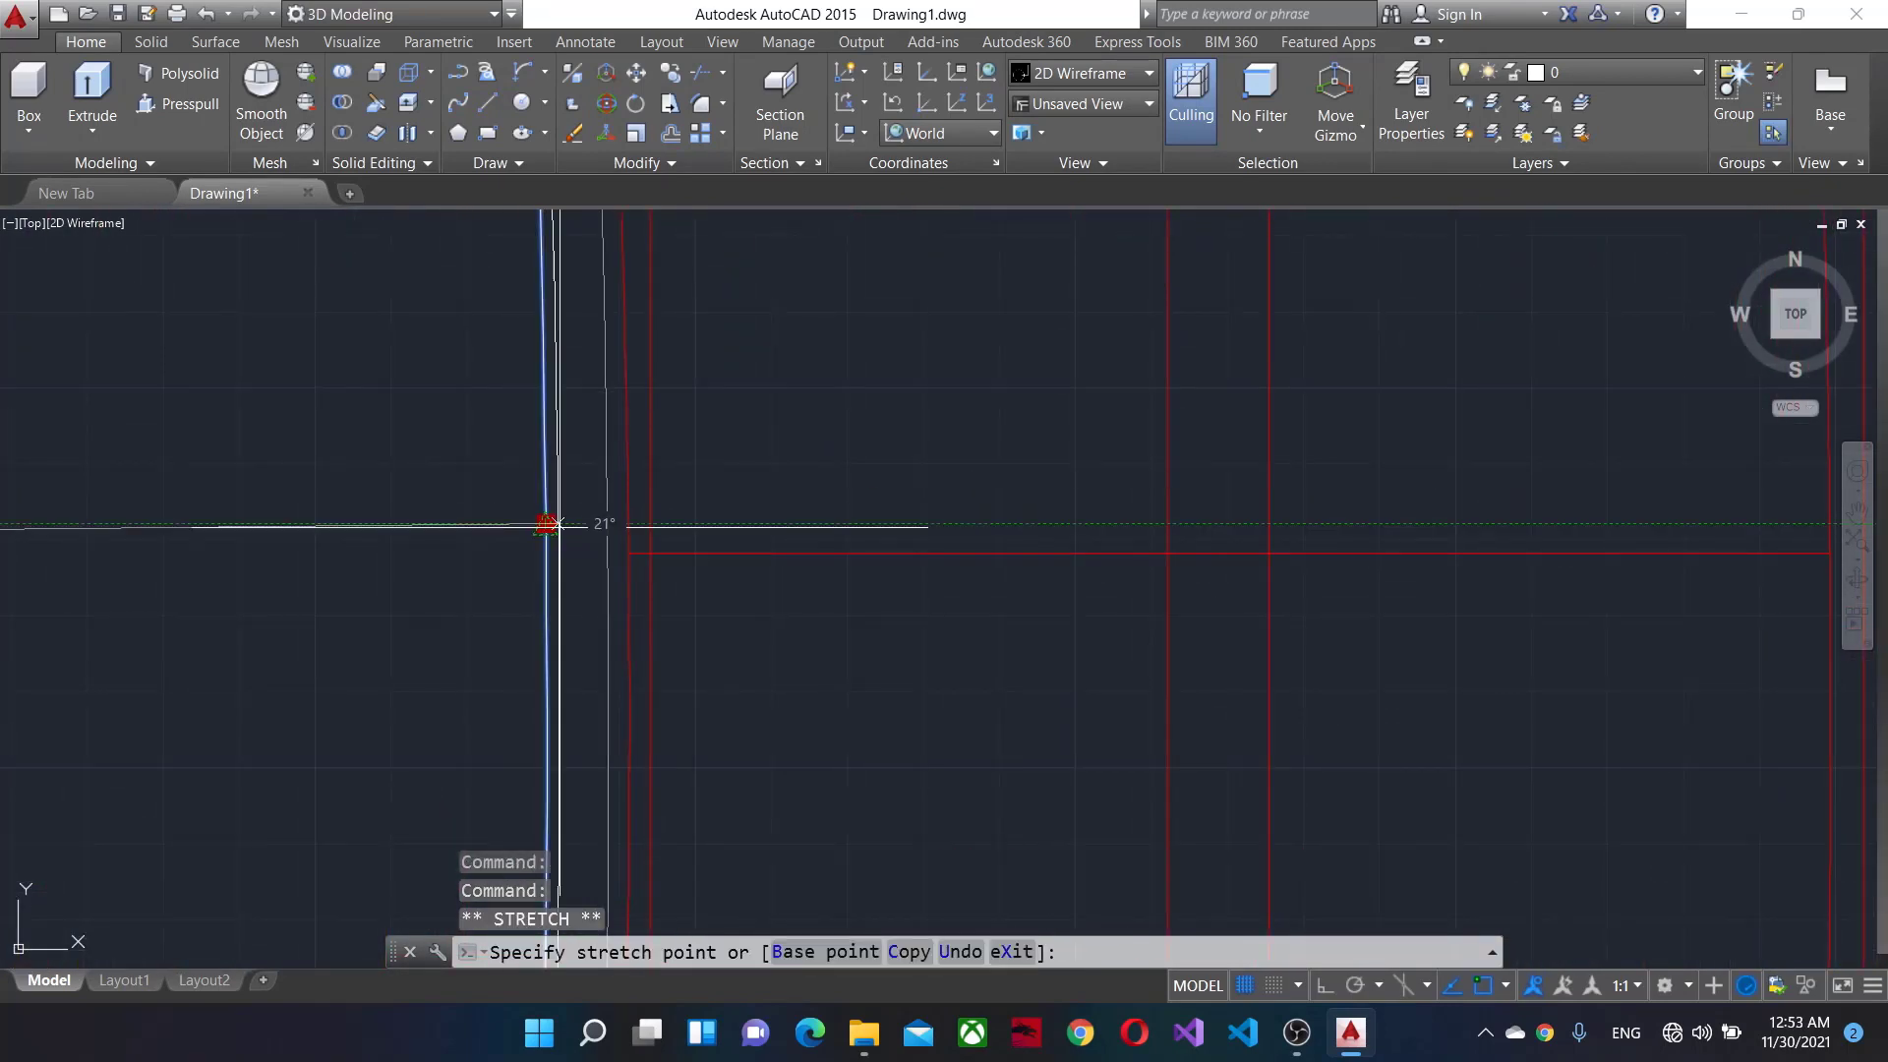
left_click(628, 523)
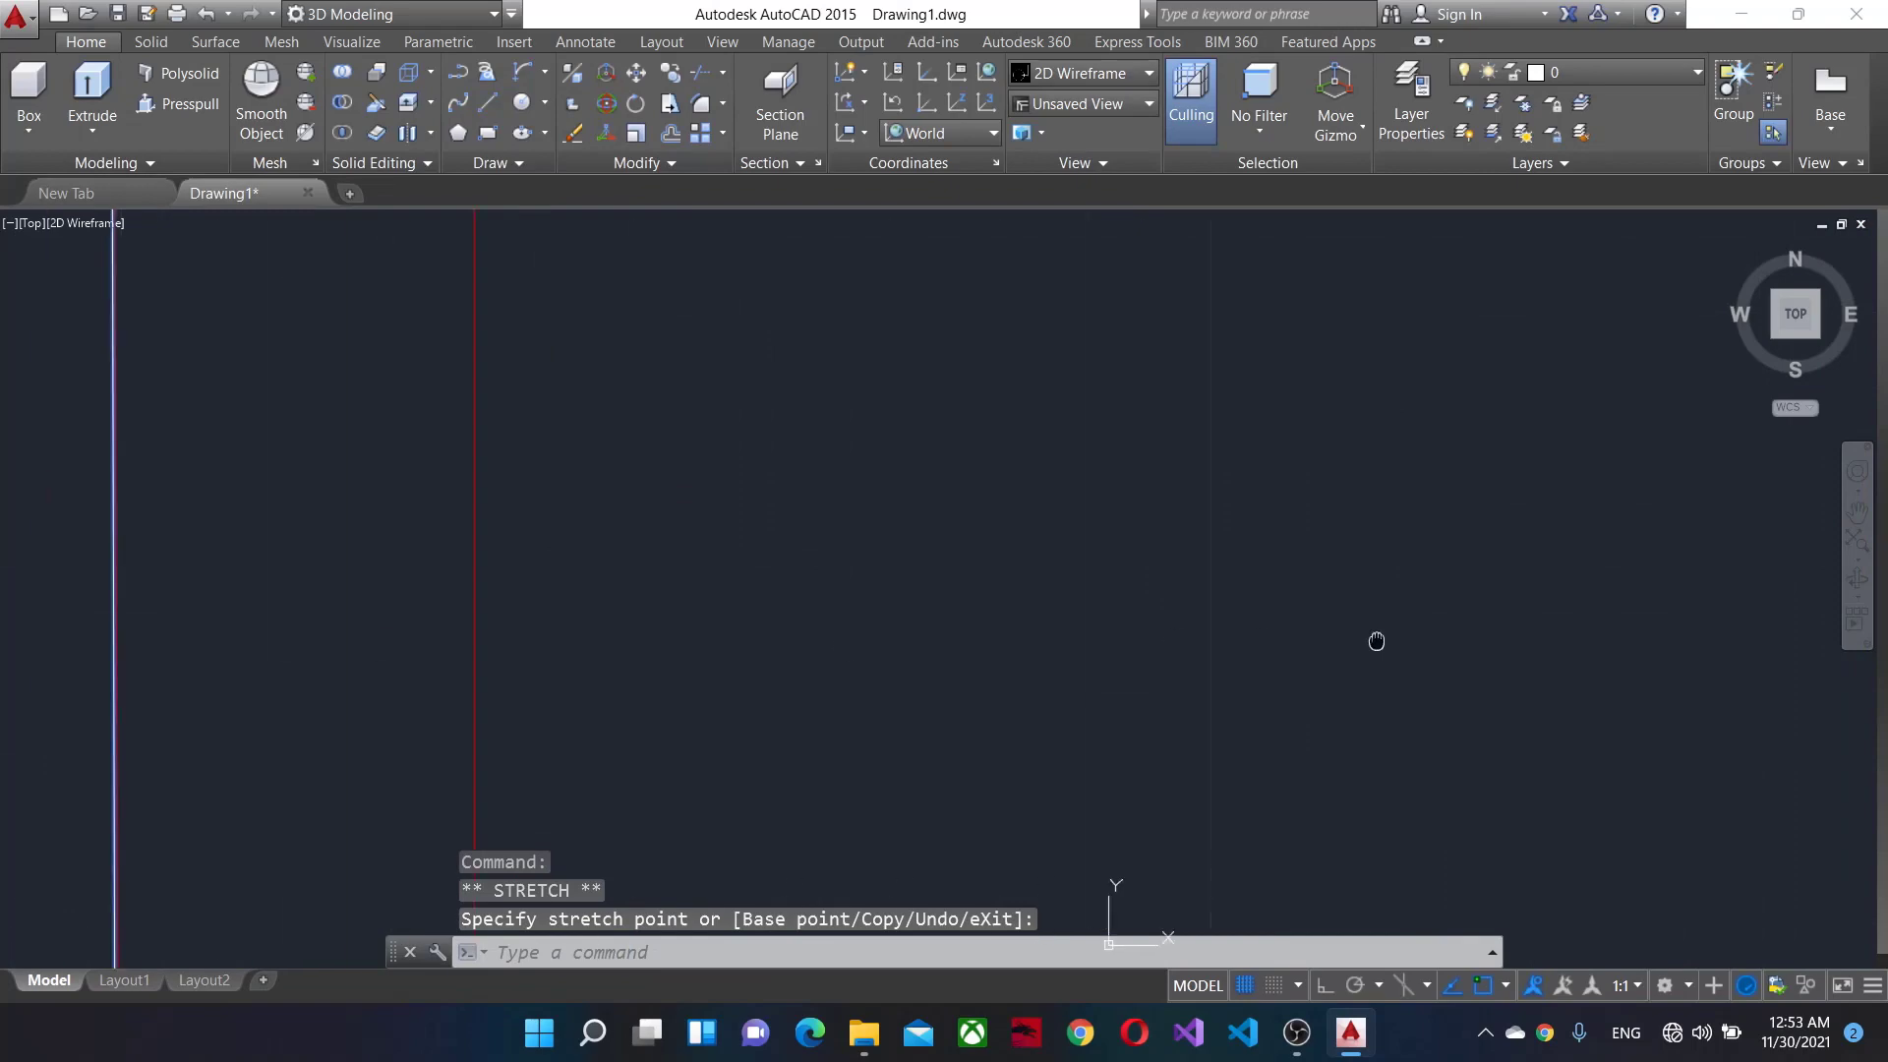
left_click(977, 633)
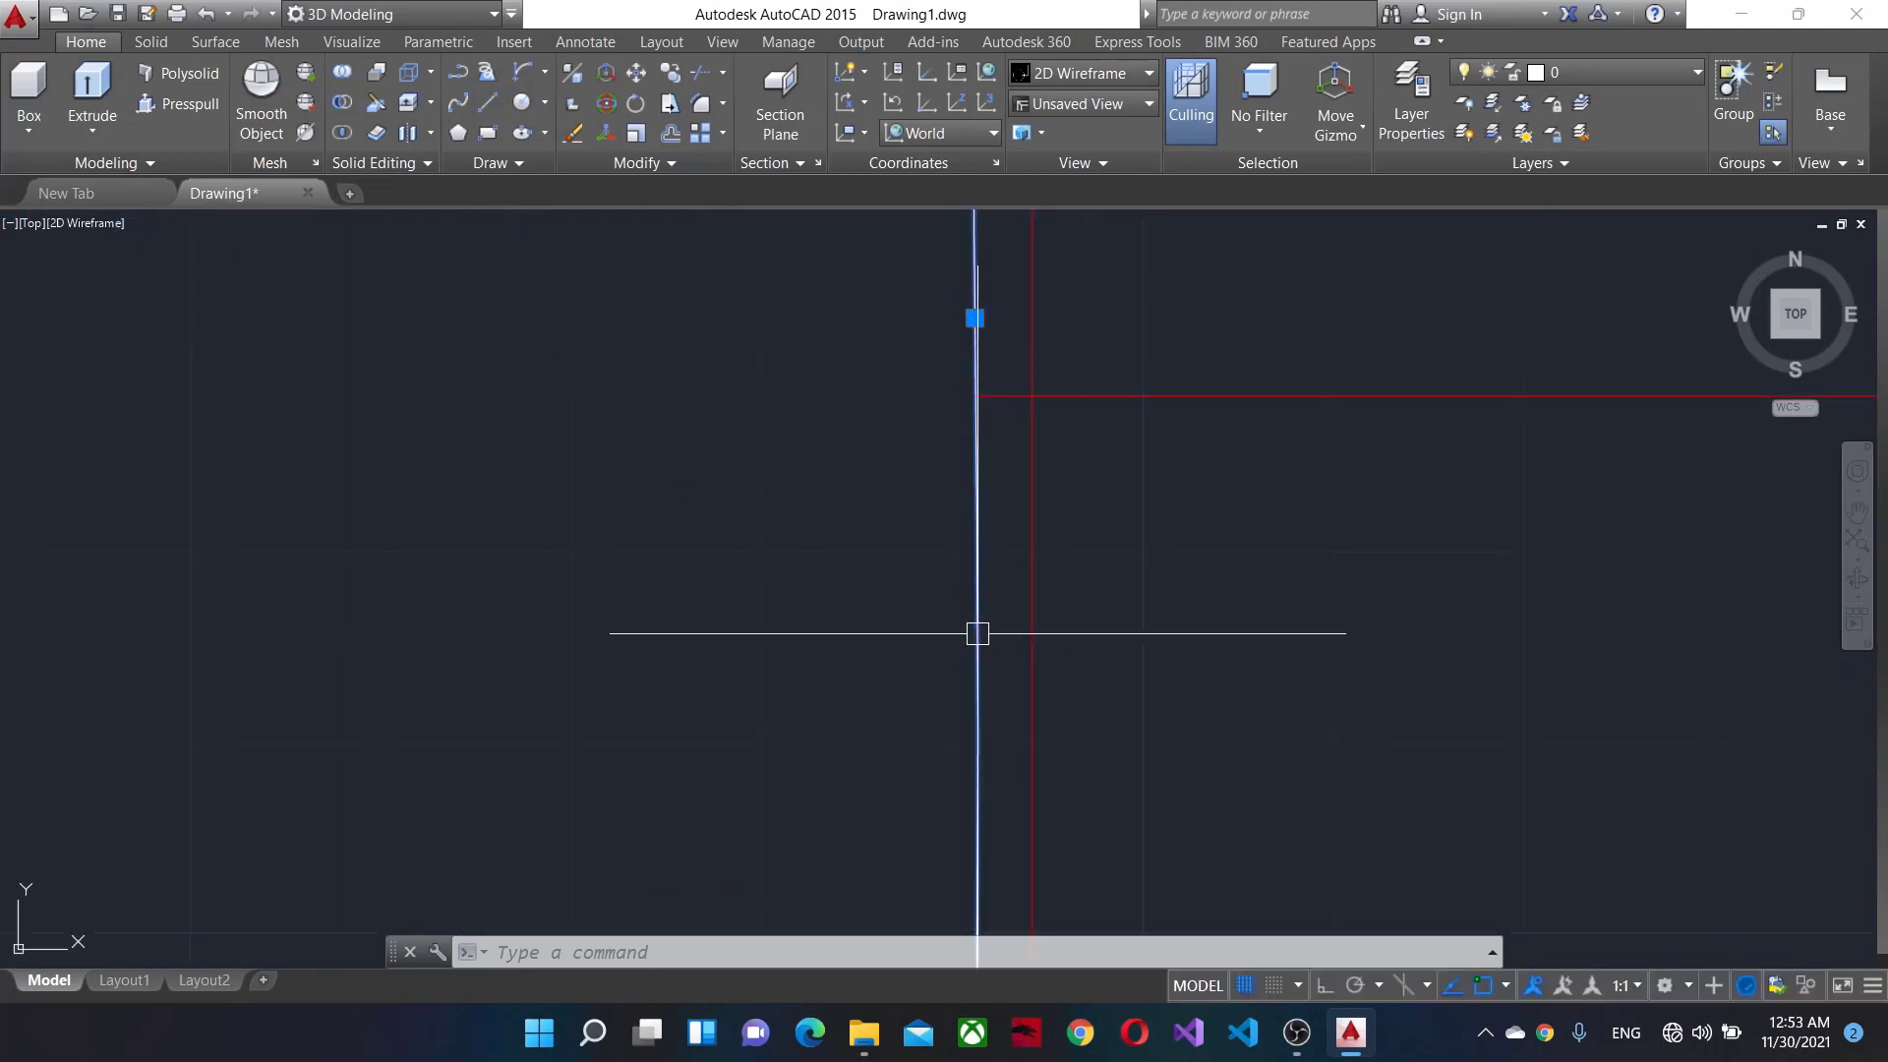
key("Escape")
Draw a short arc from the outline's end along the window's lower red edge.
scroll(927, 624, "down", 3)
scroll(826, 764, "up", 3)
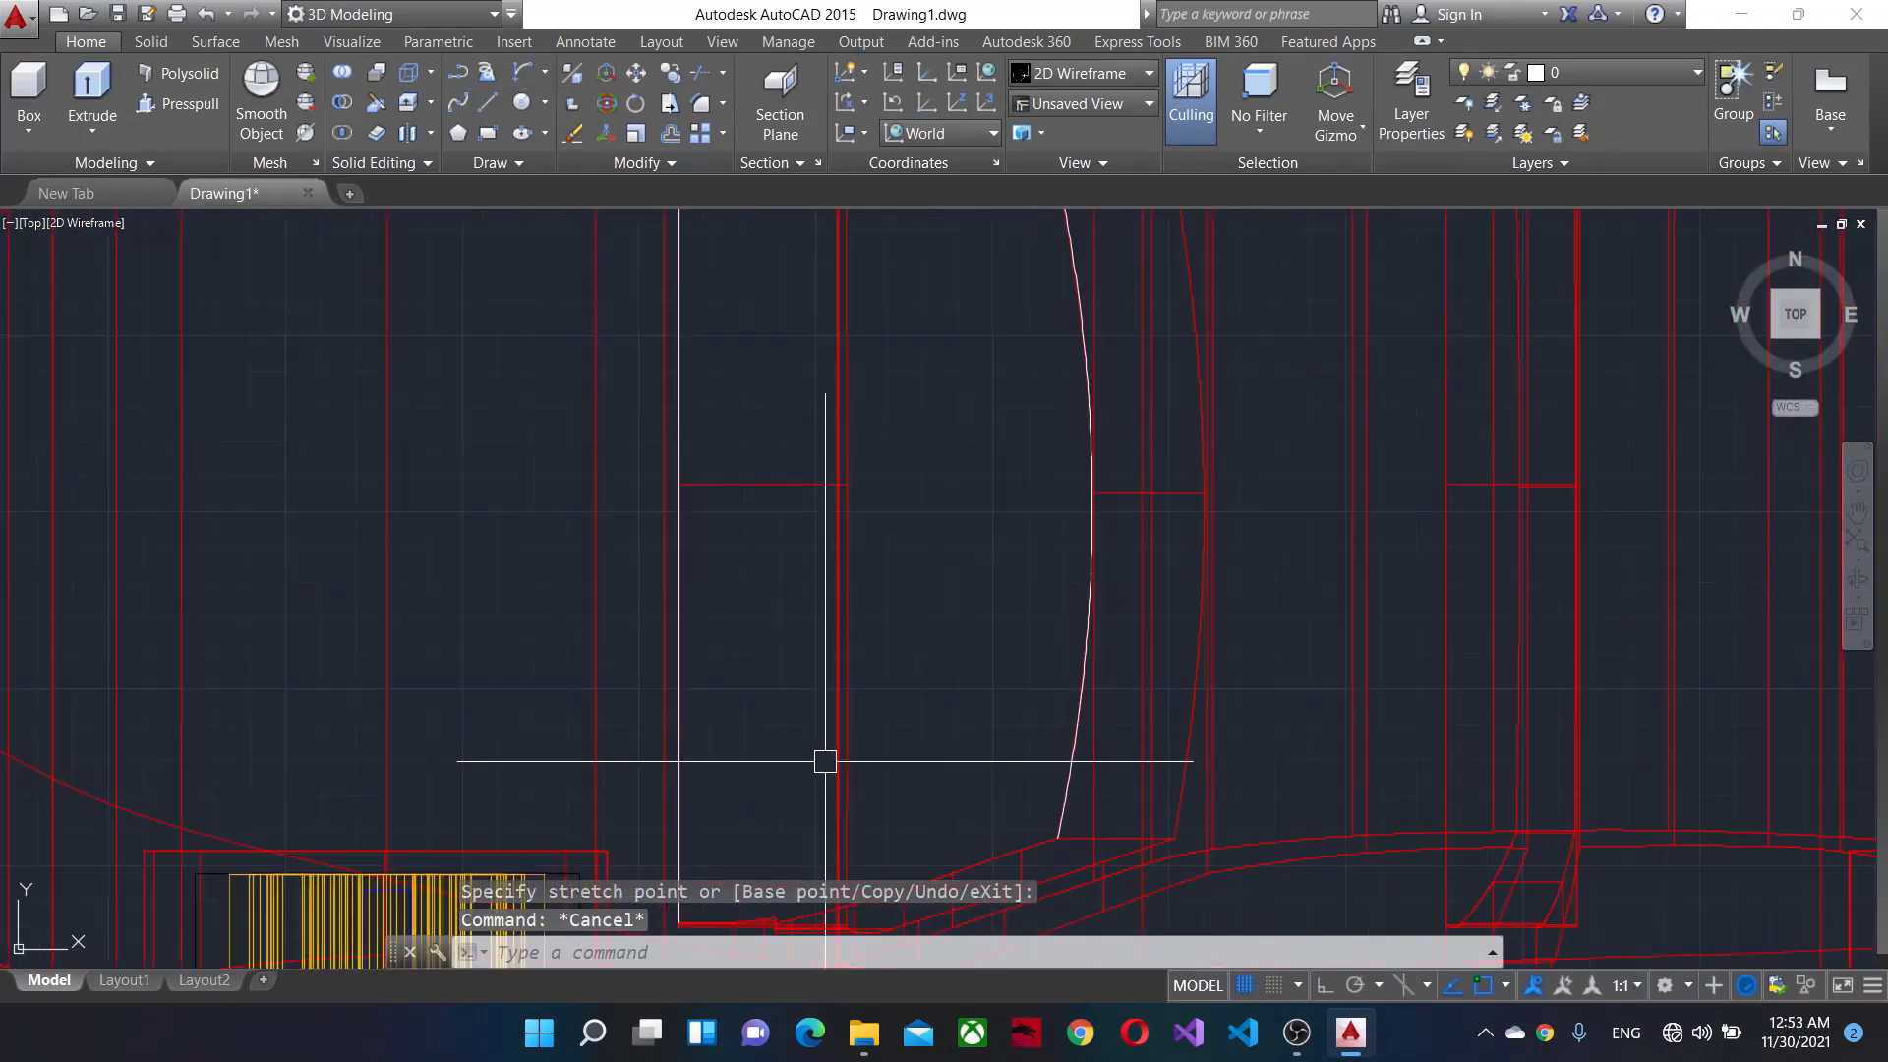
left_click(523, 72)
scroll(1033, 653, "up", 3)
scroll(698, 534, "up", 3)
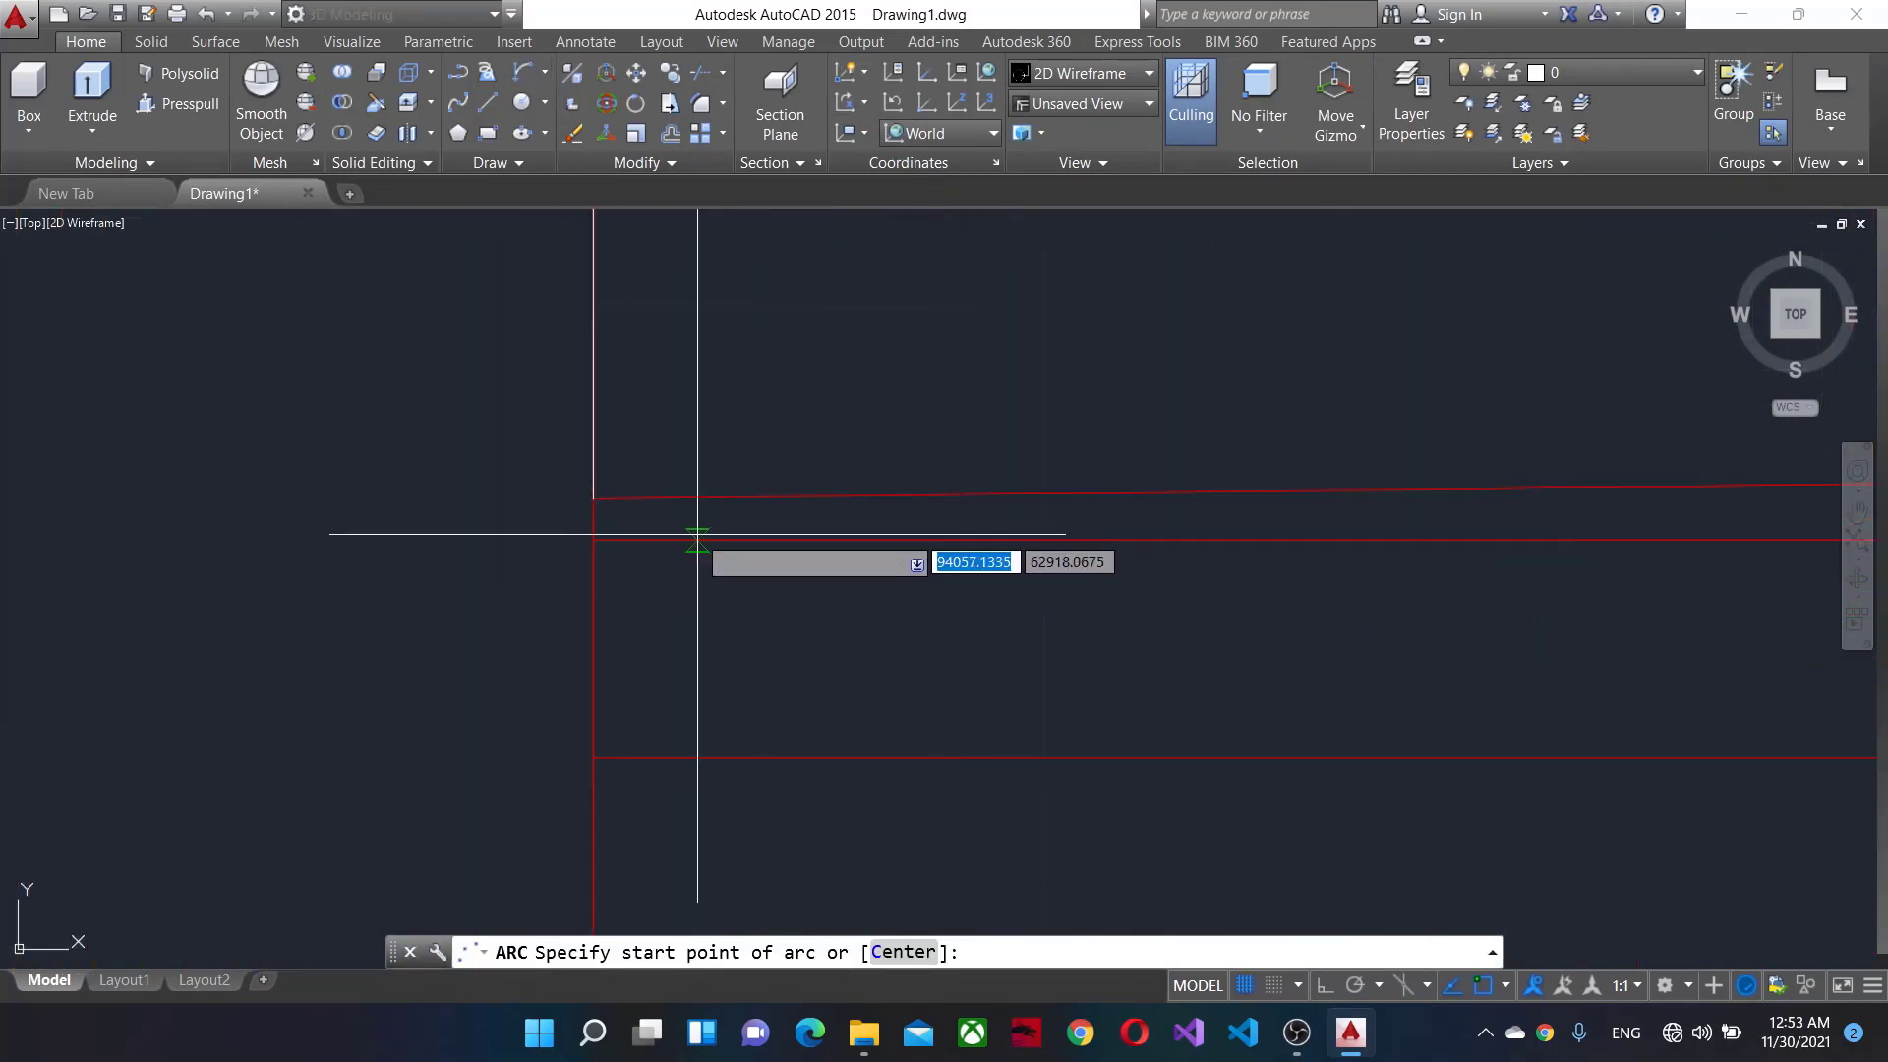
left_click(593, 497)
scroll(4, 660, "down", 3)
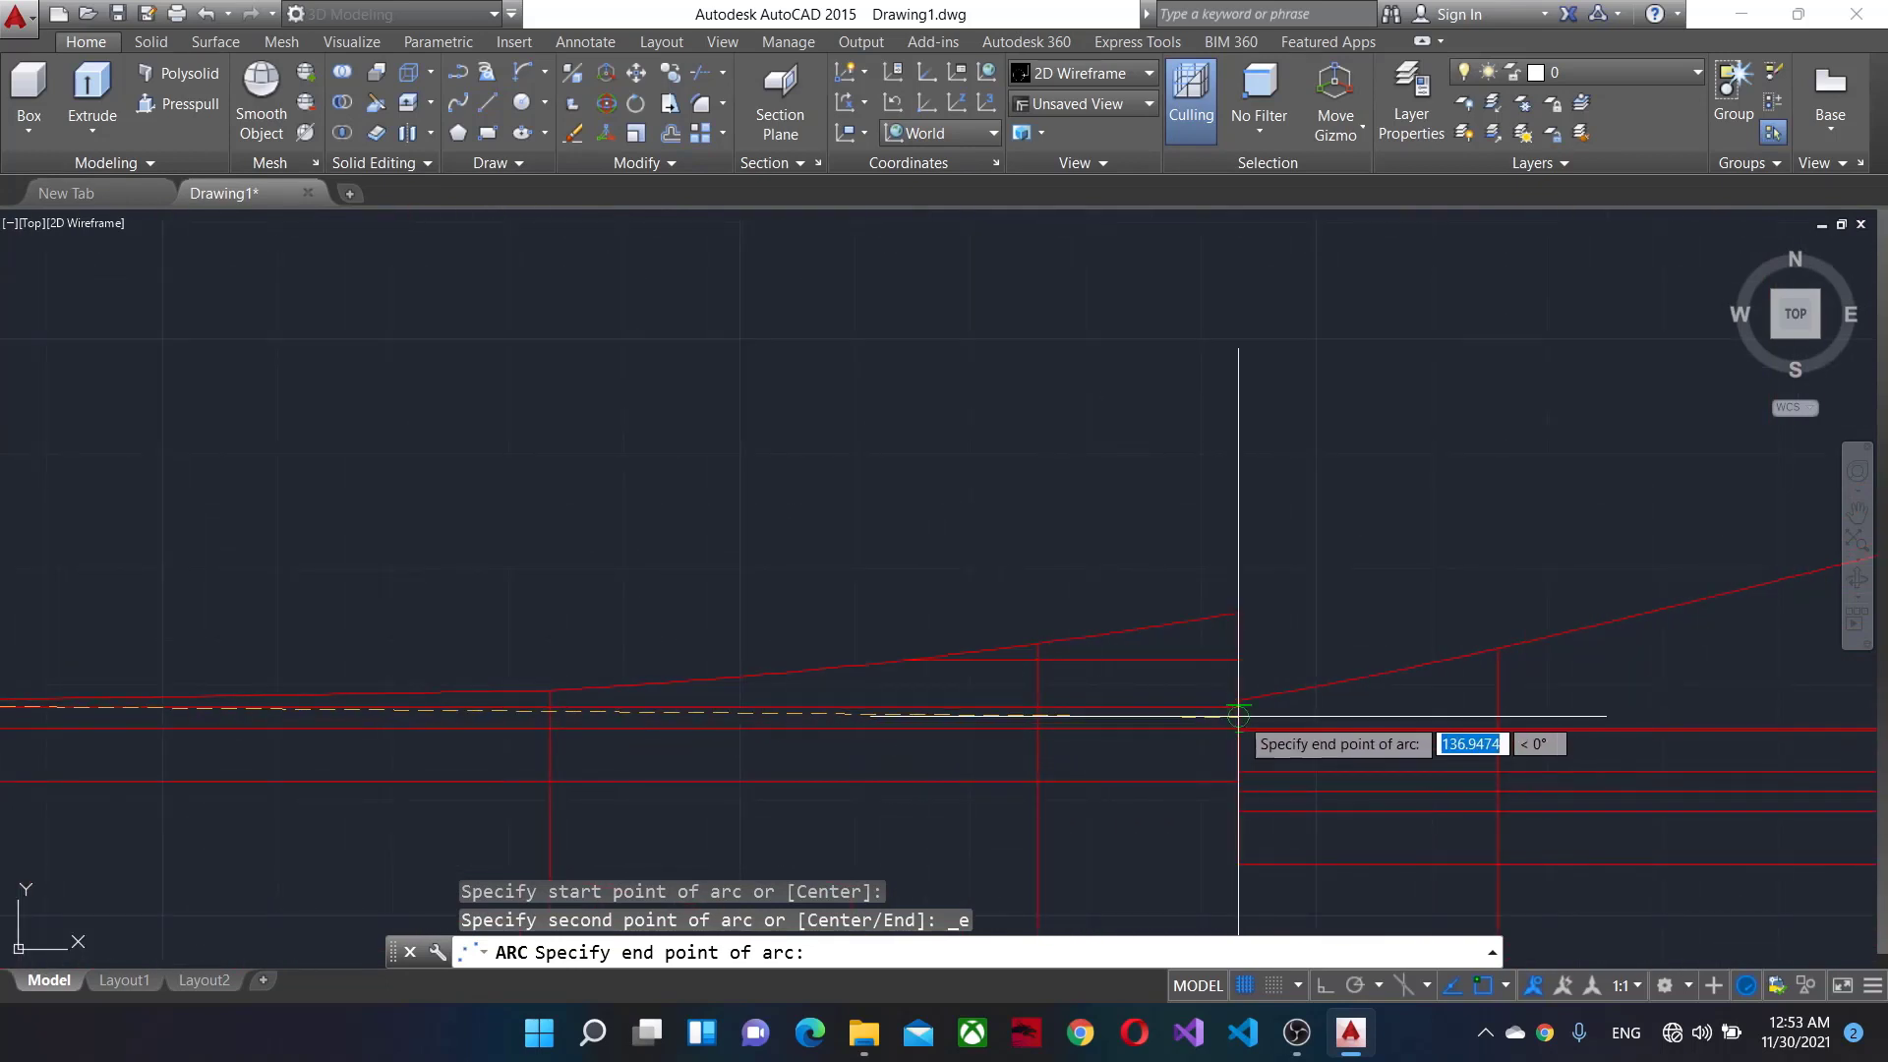
left_click(1238, 707)
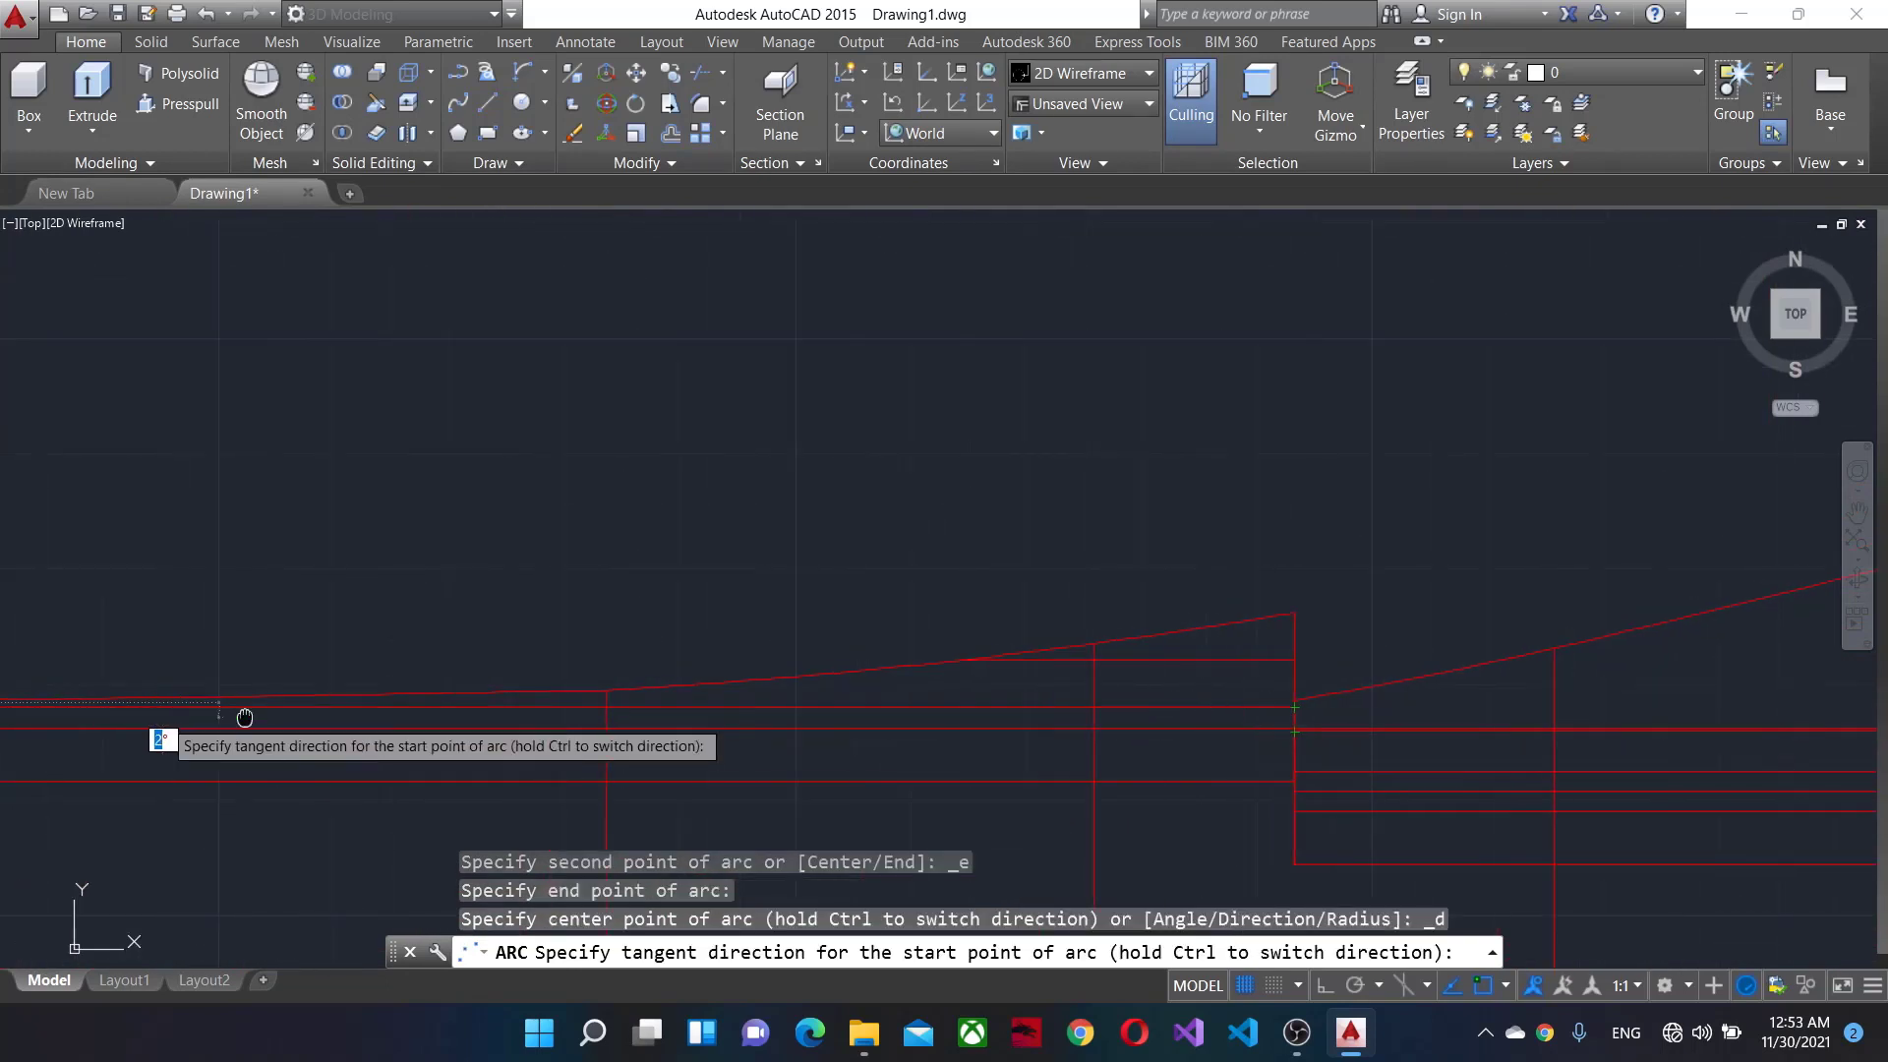
scroll(1138, 688, "up", 2)
scroll(1171, 531, "up", 2)
scroll(1206, 430, "up", 2)
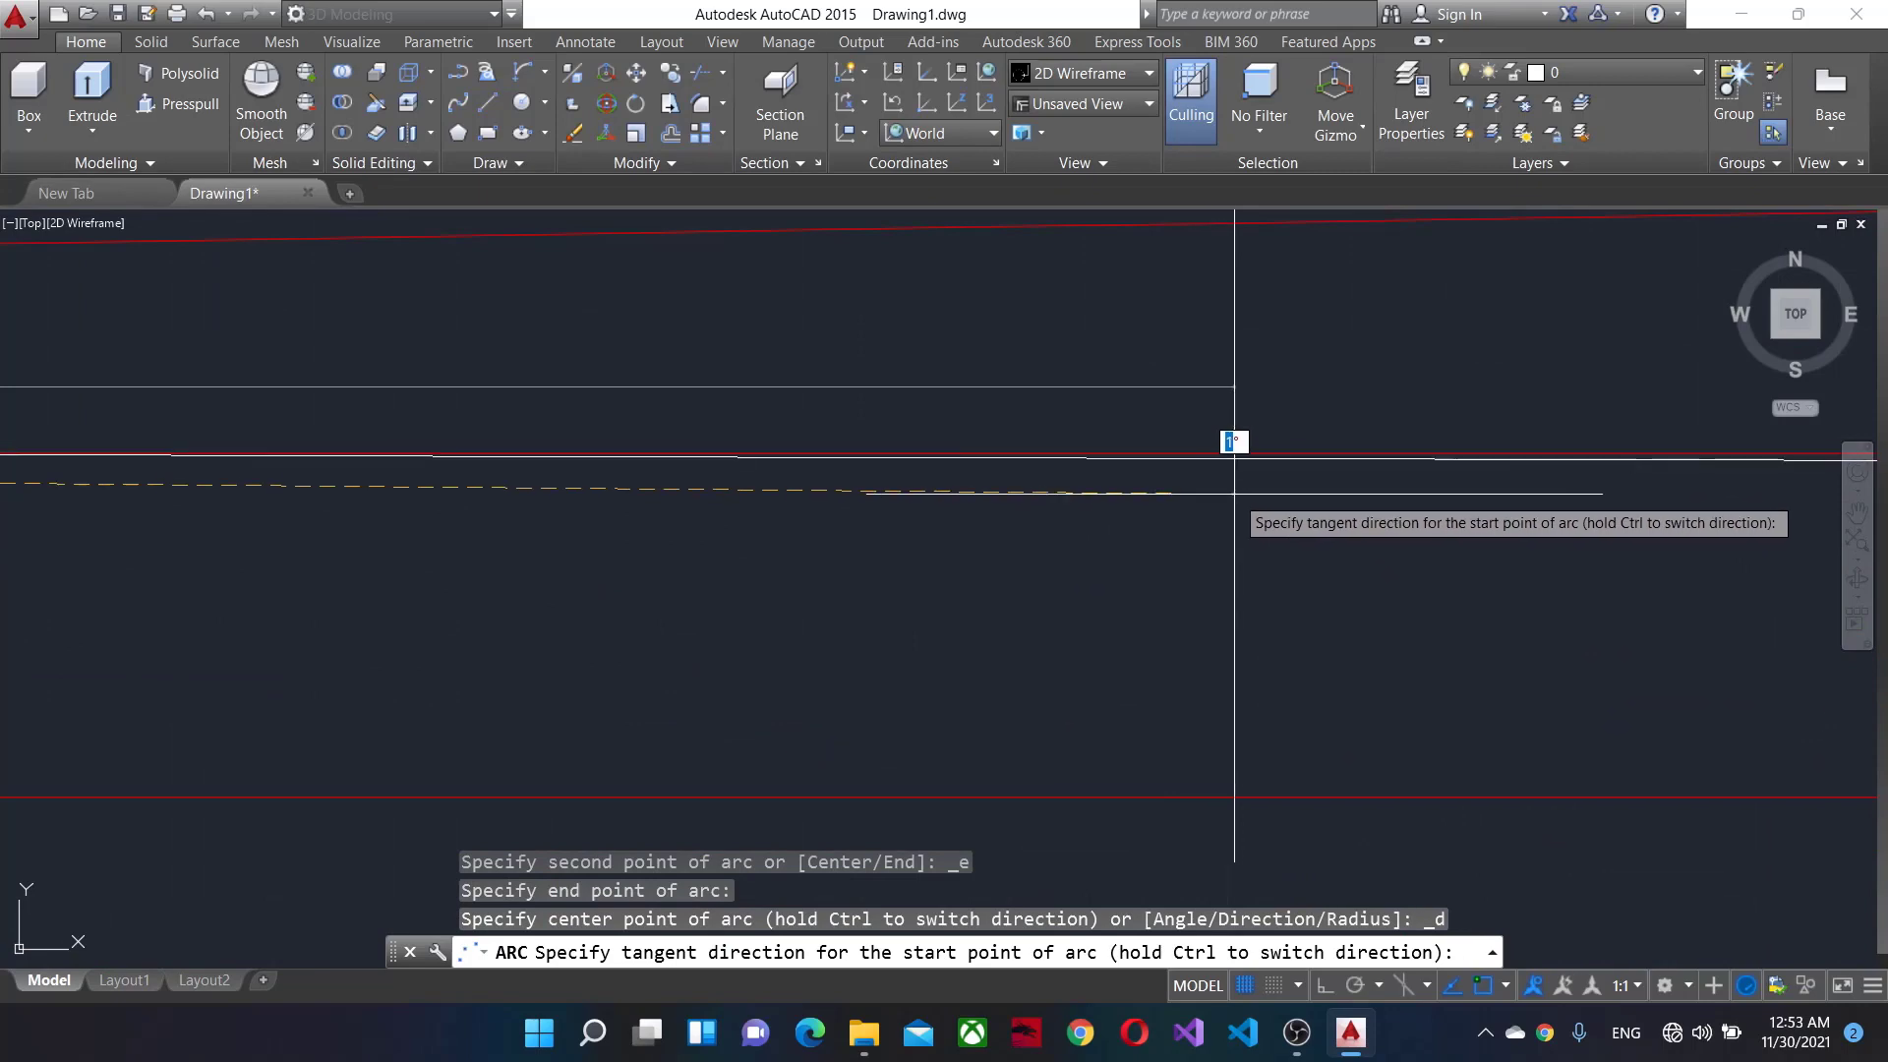
left_click(1242, 439)
scroll(1279, 521, "down", 3)
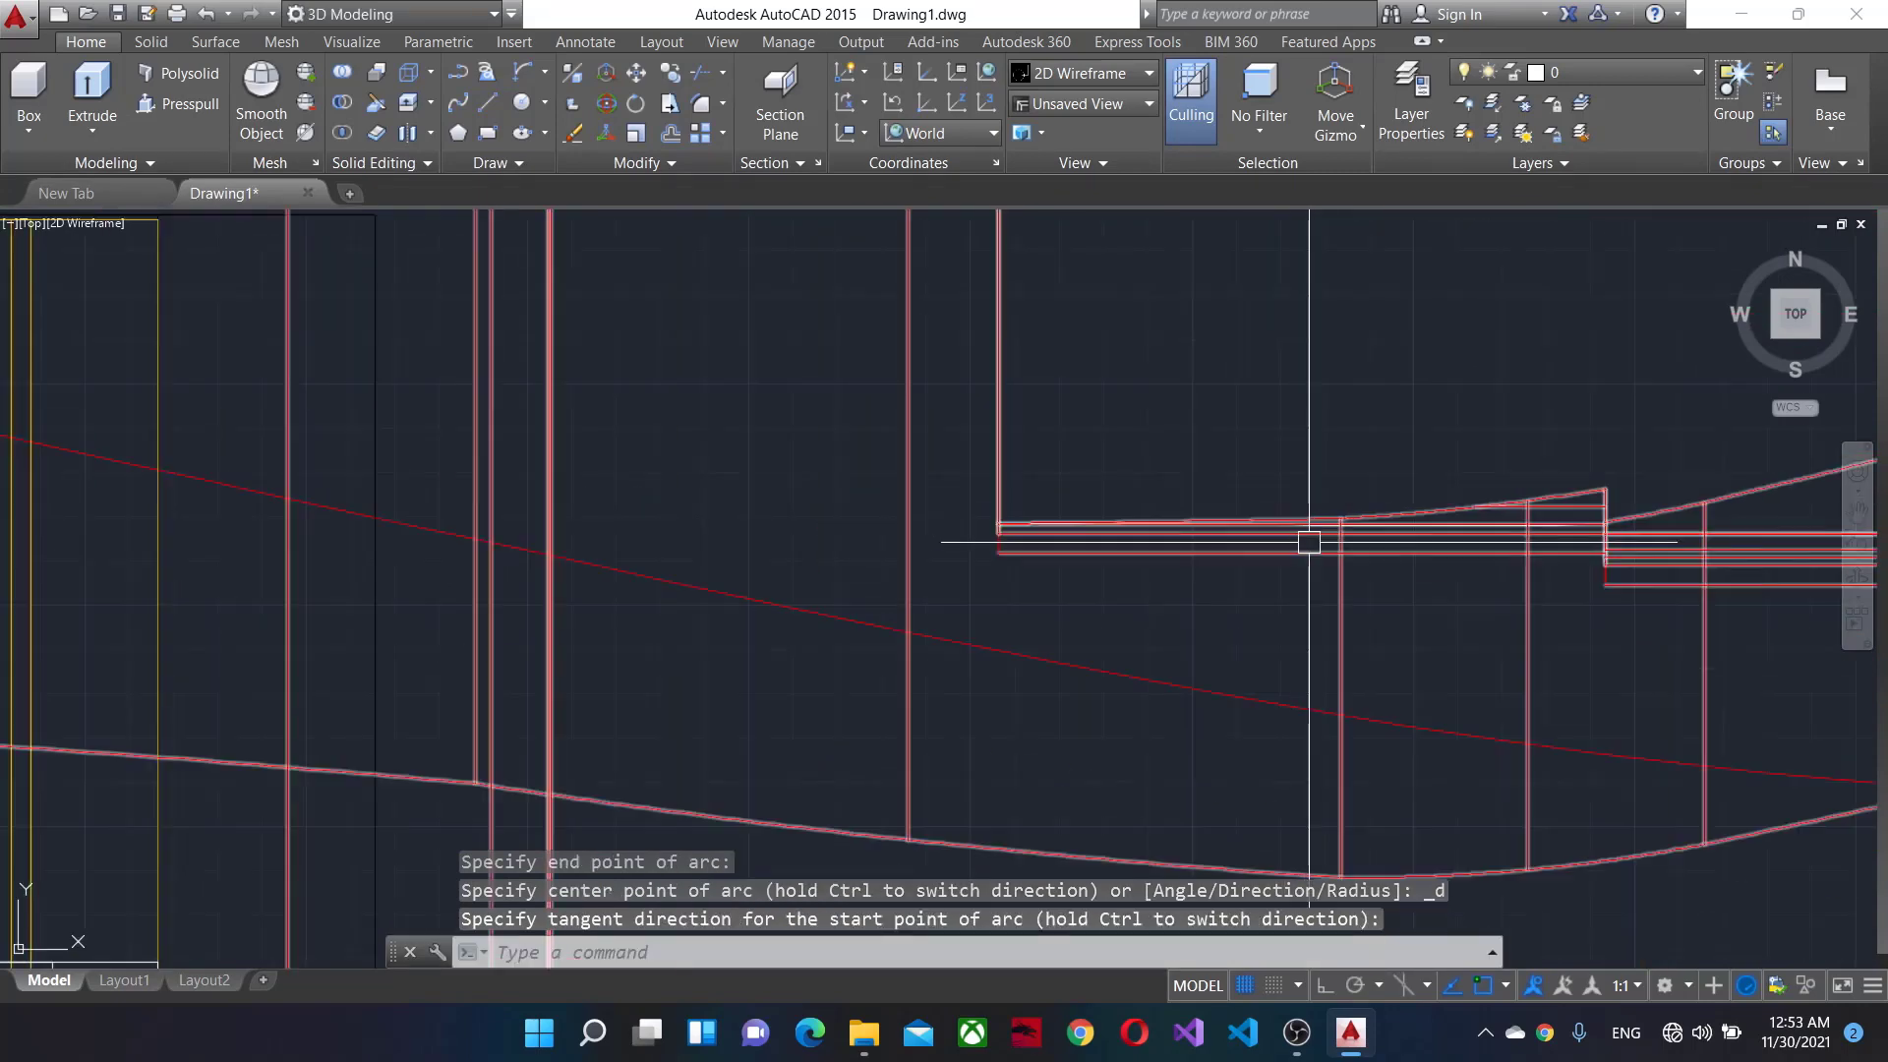
scroll(1357, 521, "down", 5)
scroll(1298, 679, "down", 1)
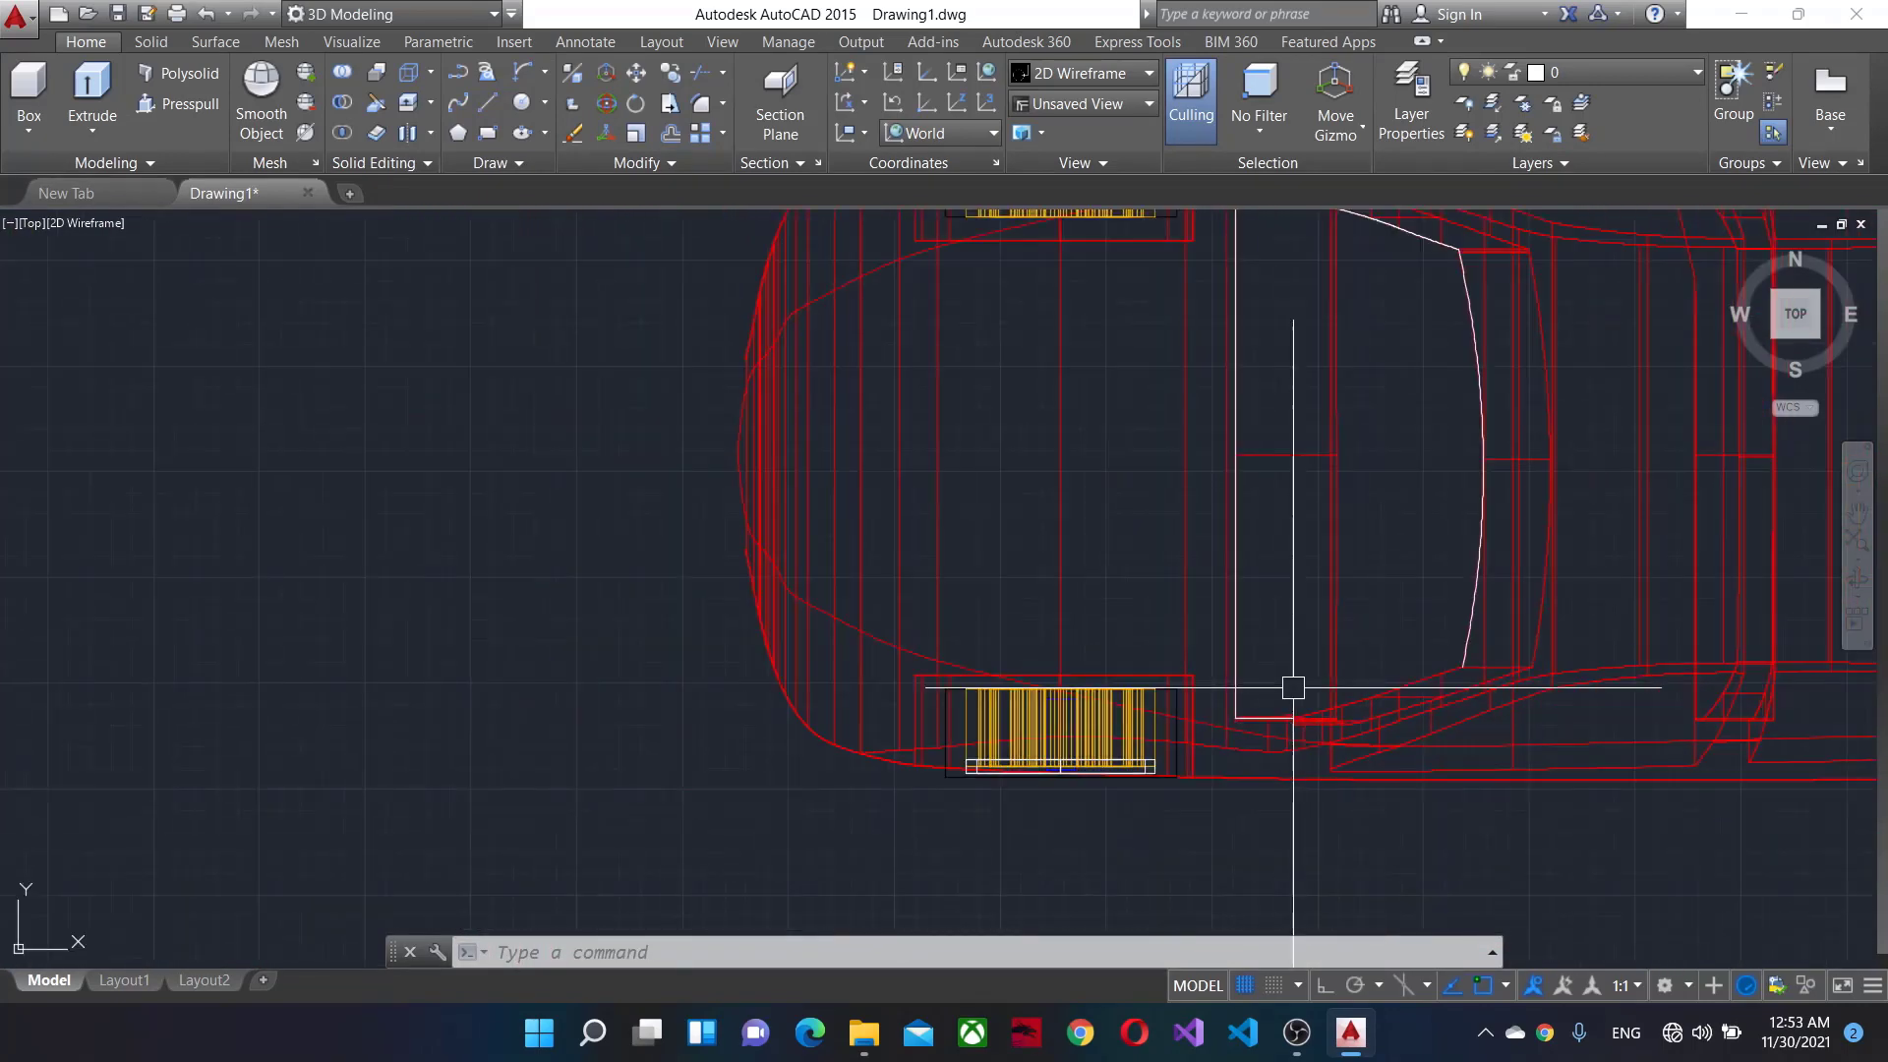
Draw a short arc up to the window corner on the next edge.
scroll(851, 653, "up", 2)
scroll(864, 611, "up", 2)
scroll(611, 561, "up", 3)
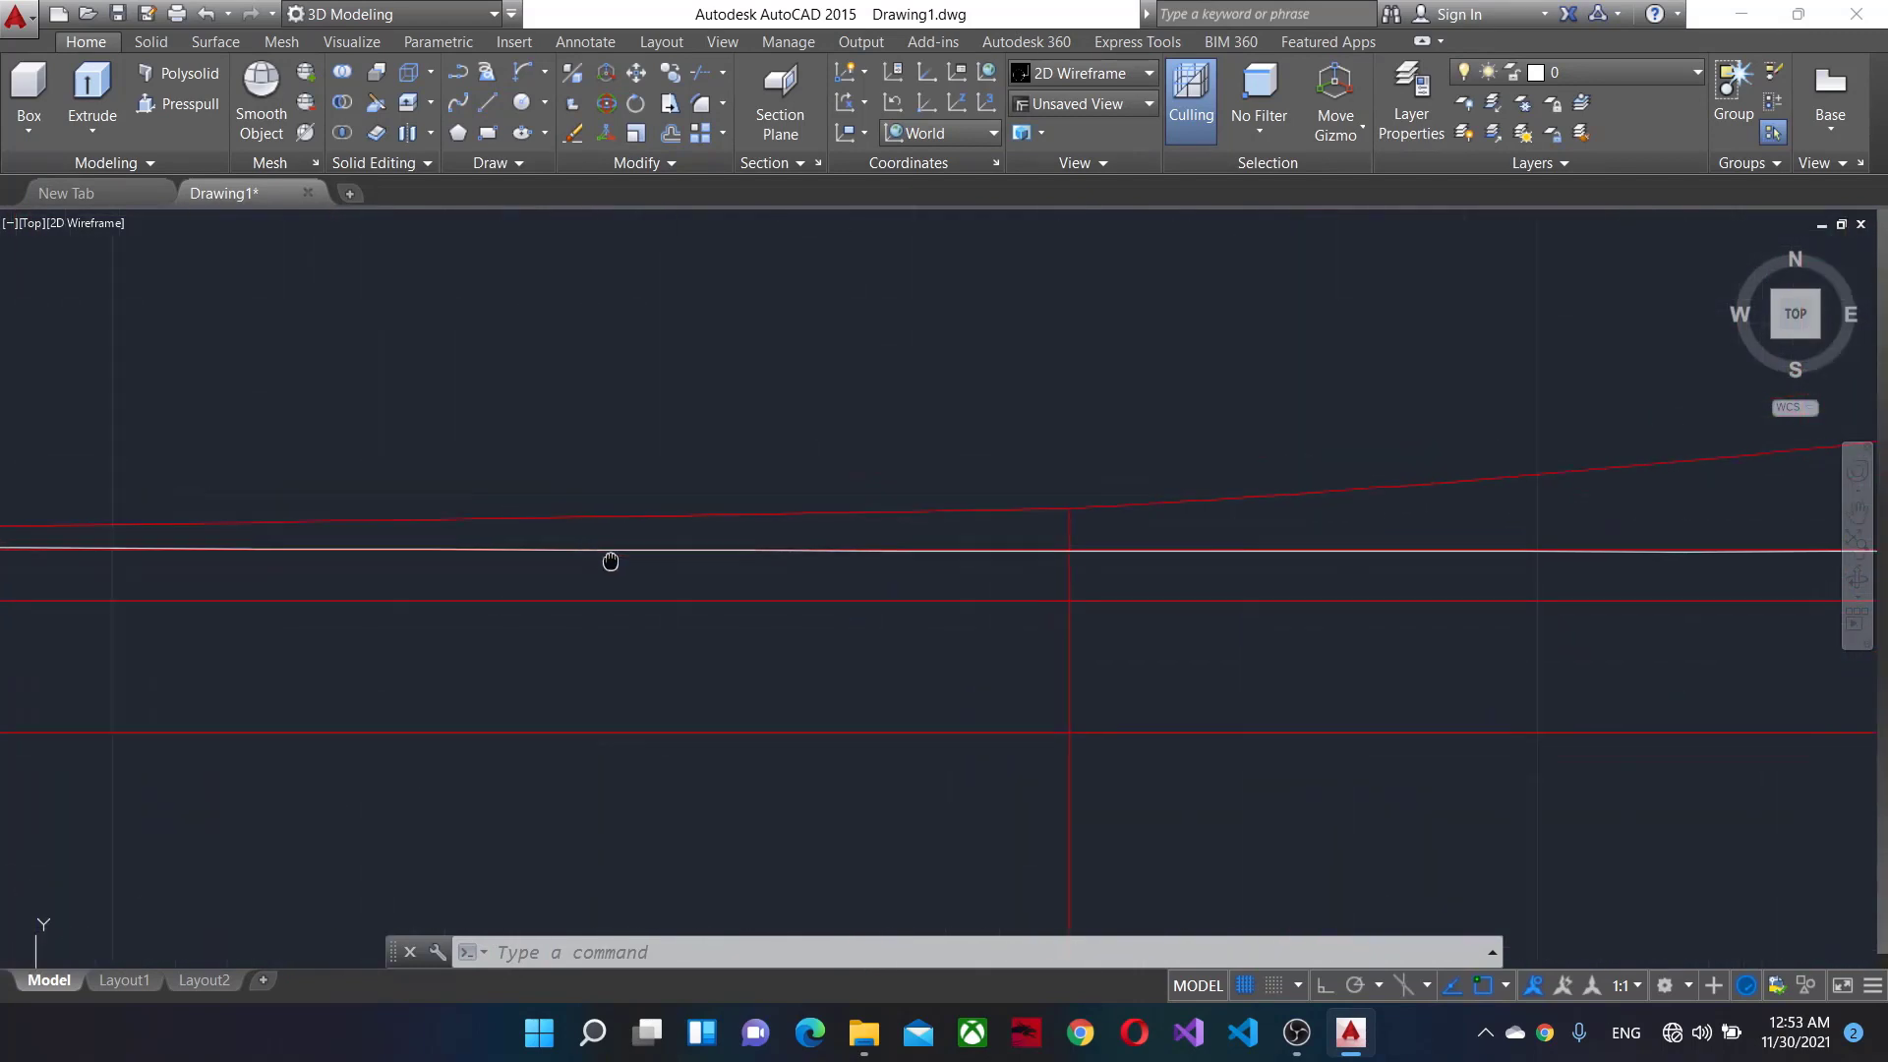
scroll(1132, 573, "up", 1)
scroll(1132, 574, "down", 2)
left_click(522, 72)
scroll(1012, 704, "up", 2)
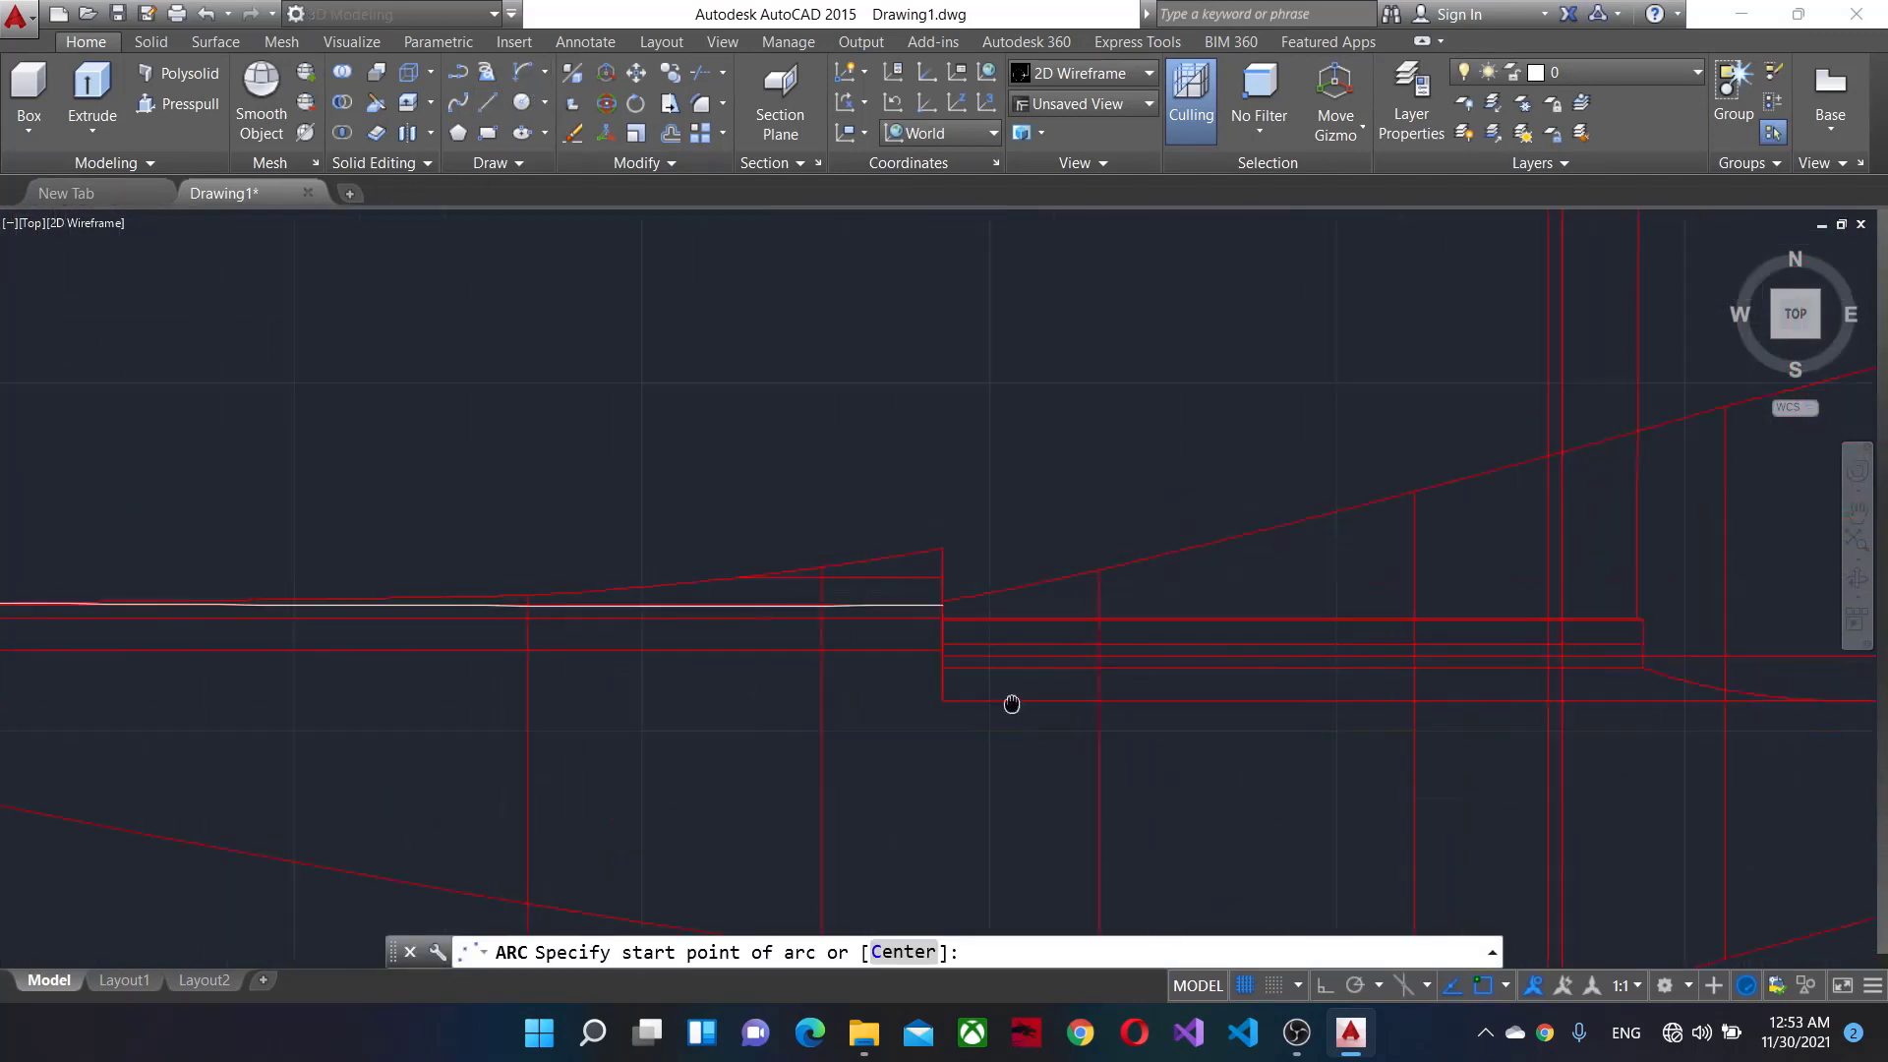
scroll(915, 573, "up", 2)
left_click(926, 759)
left_click(928, 716)
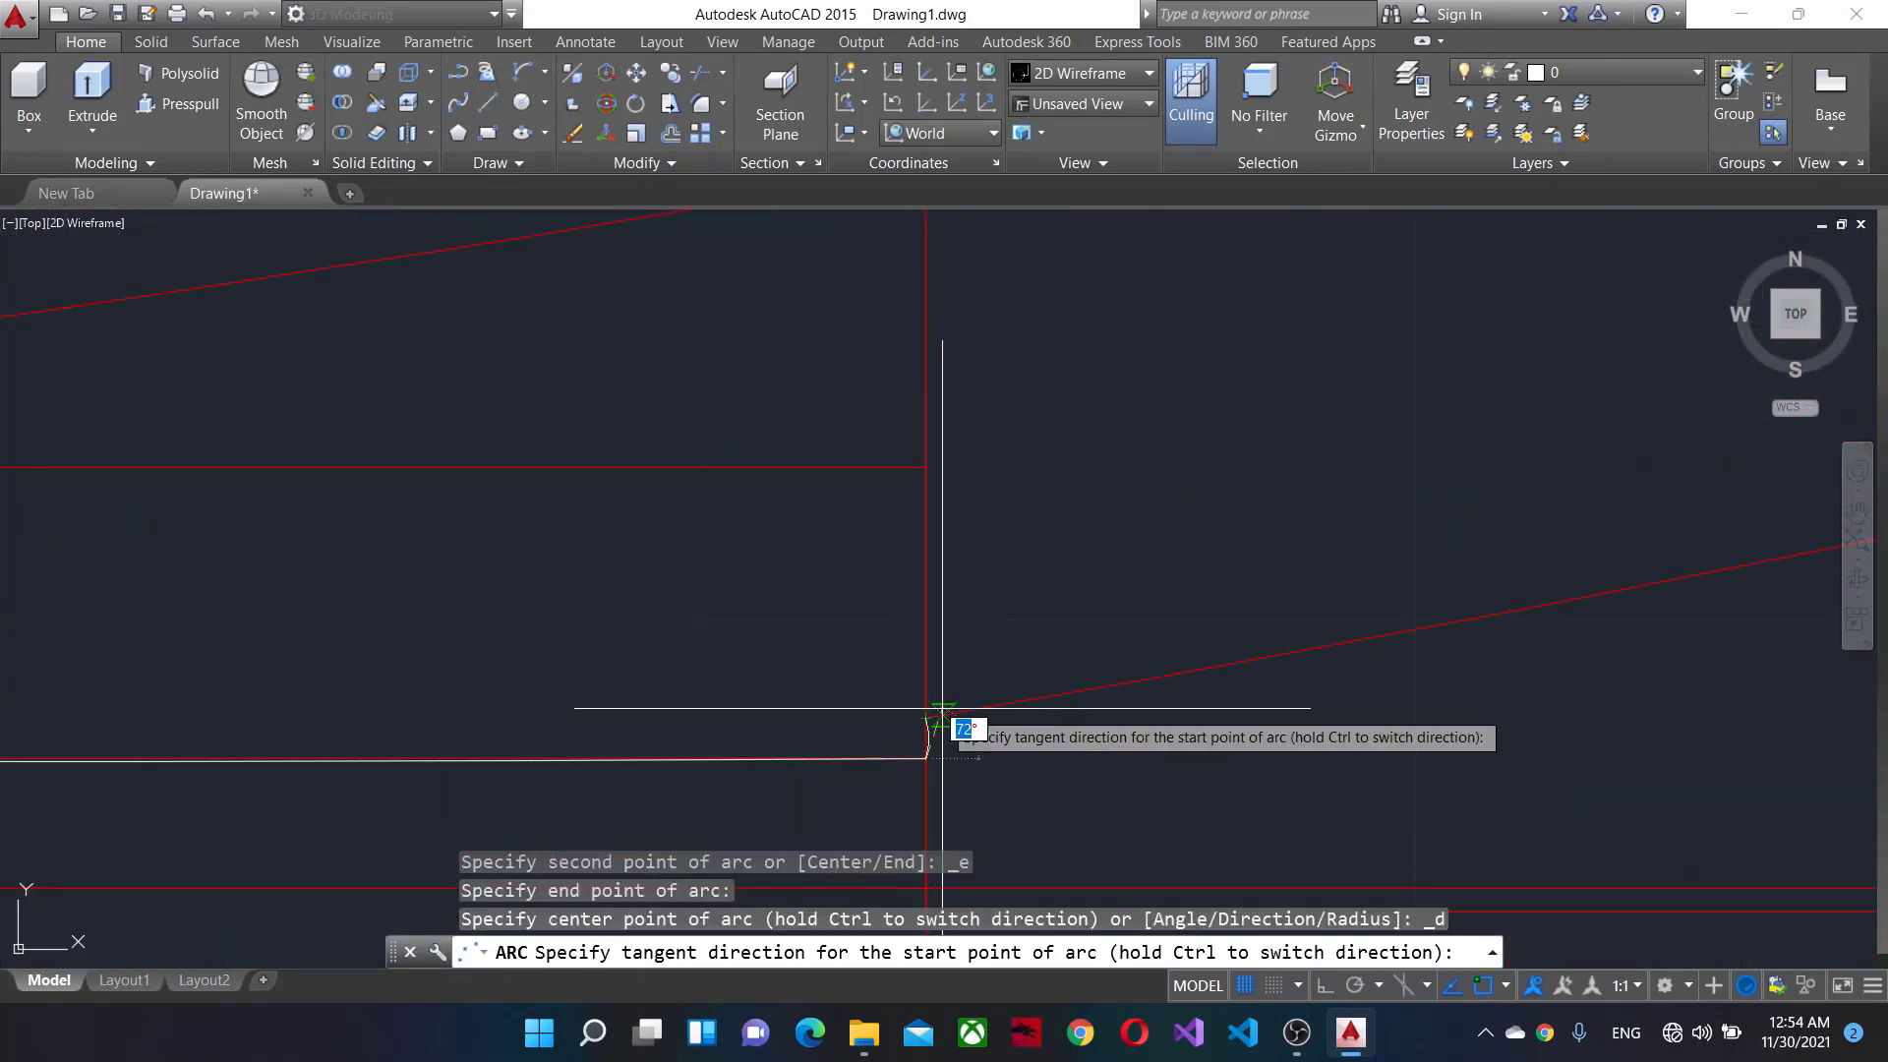
left_click(936, 605)
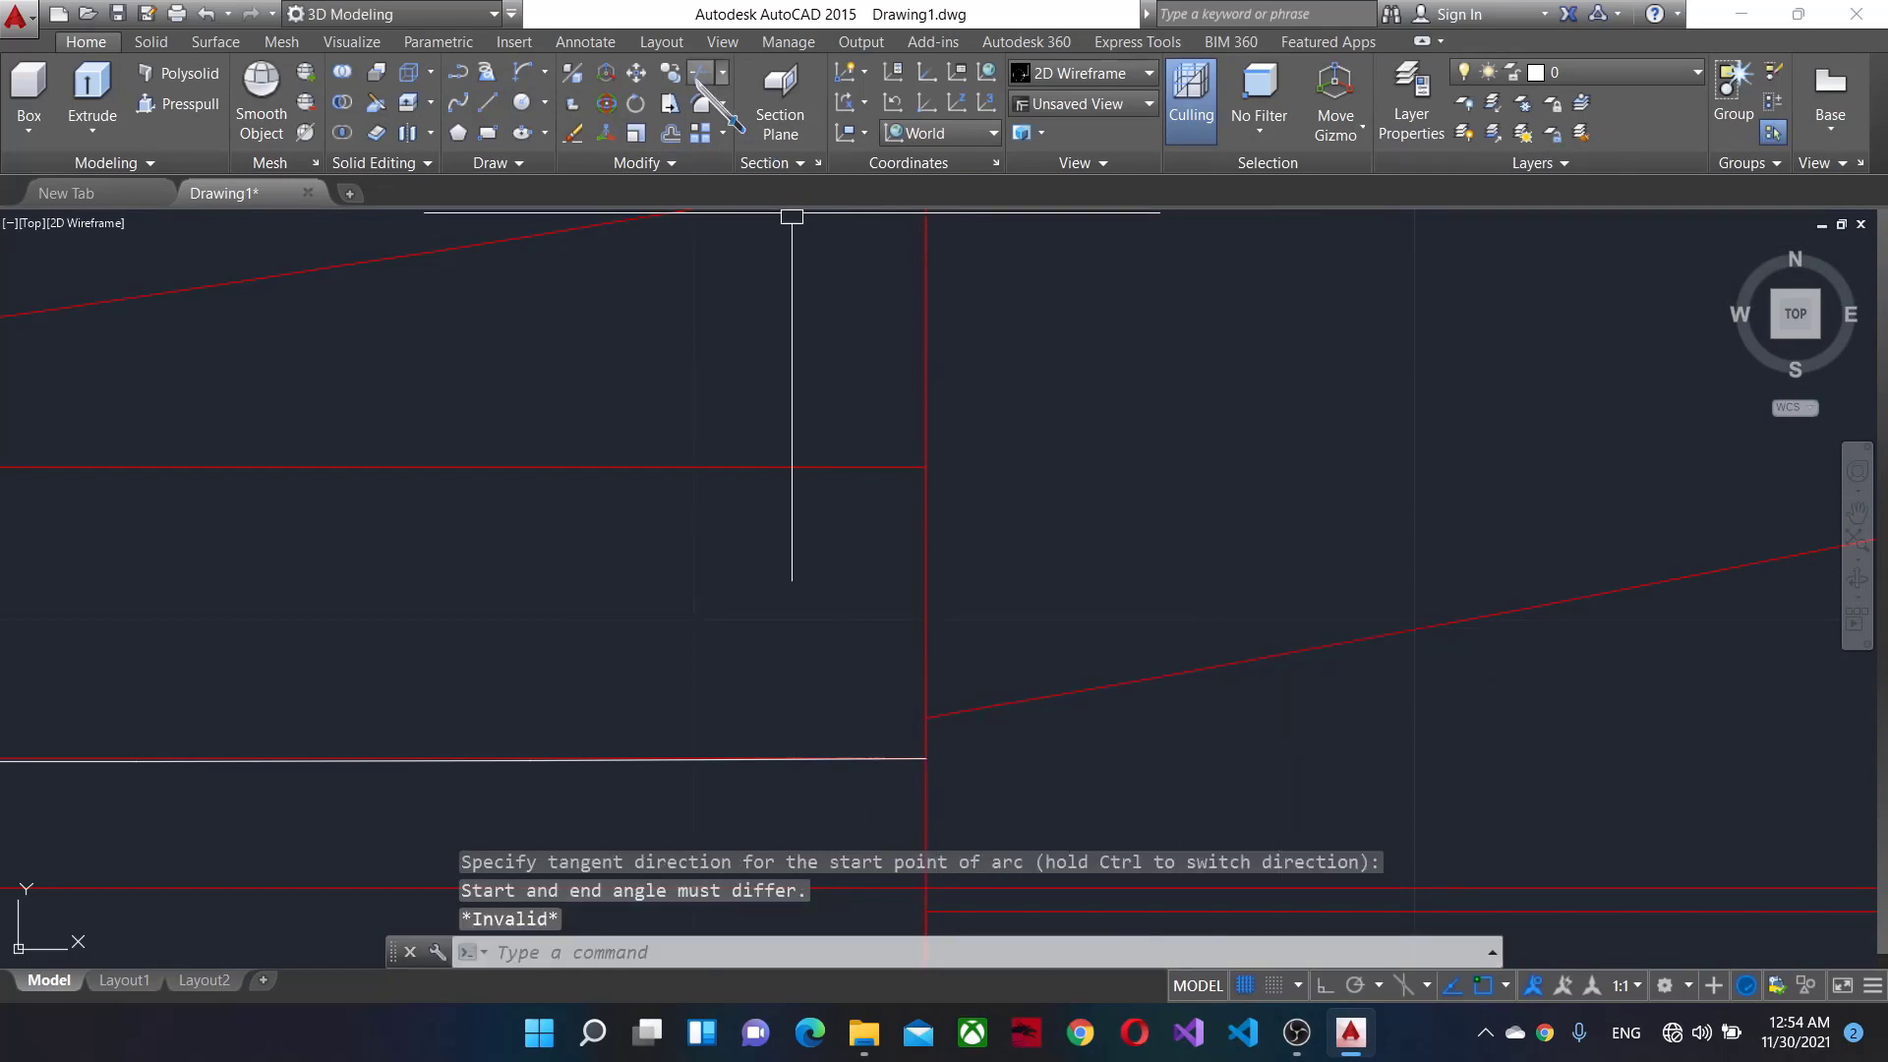
Redraw the arc from the traced line's endpoint to where the red edges meet.
key("Return")
left_click(925, 759)
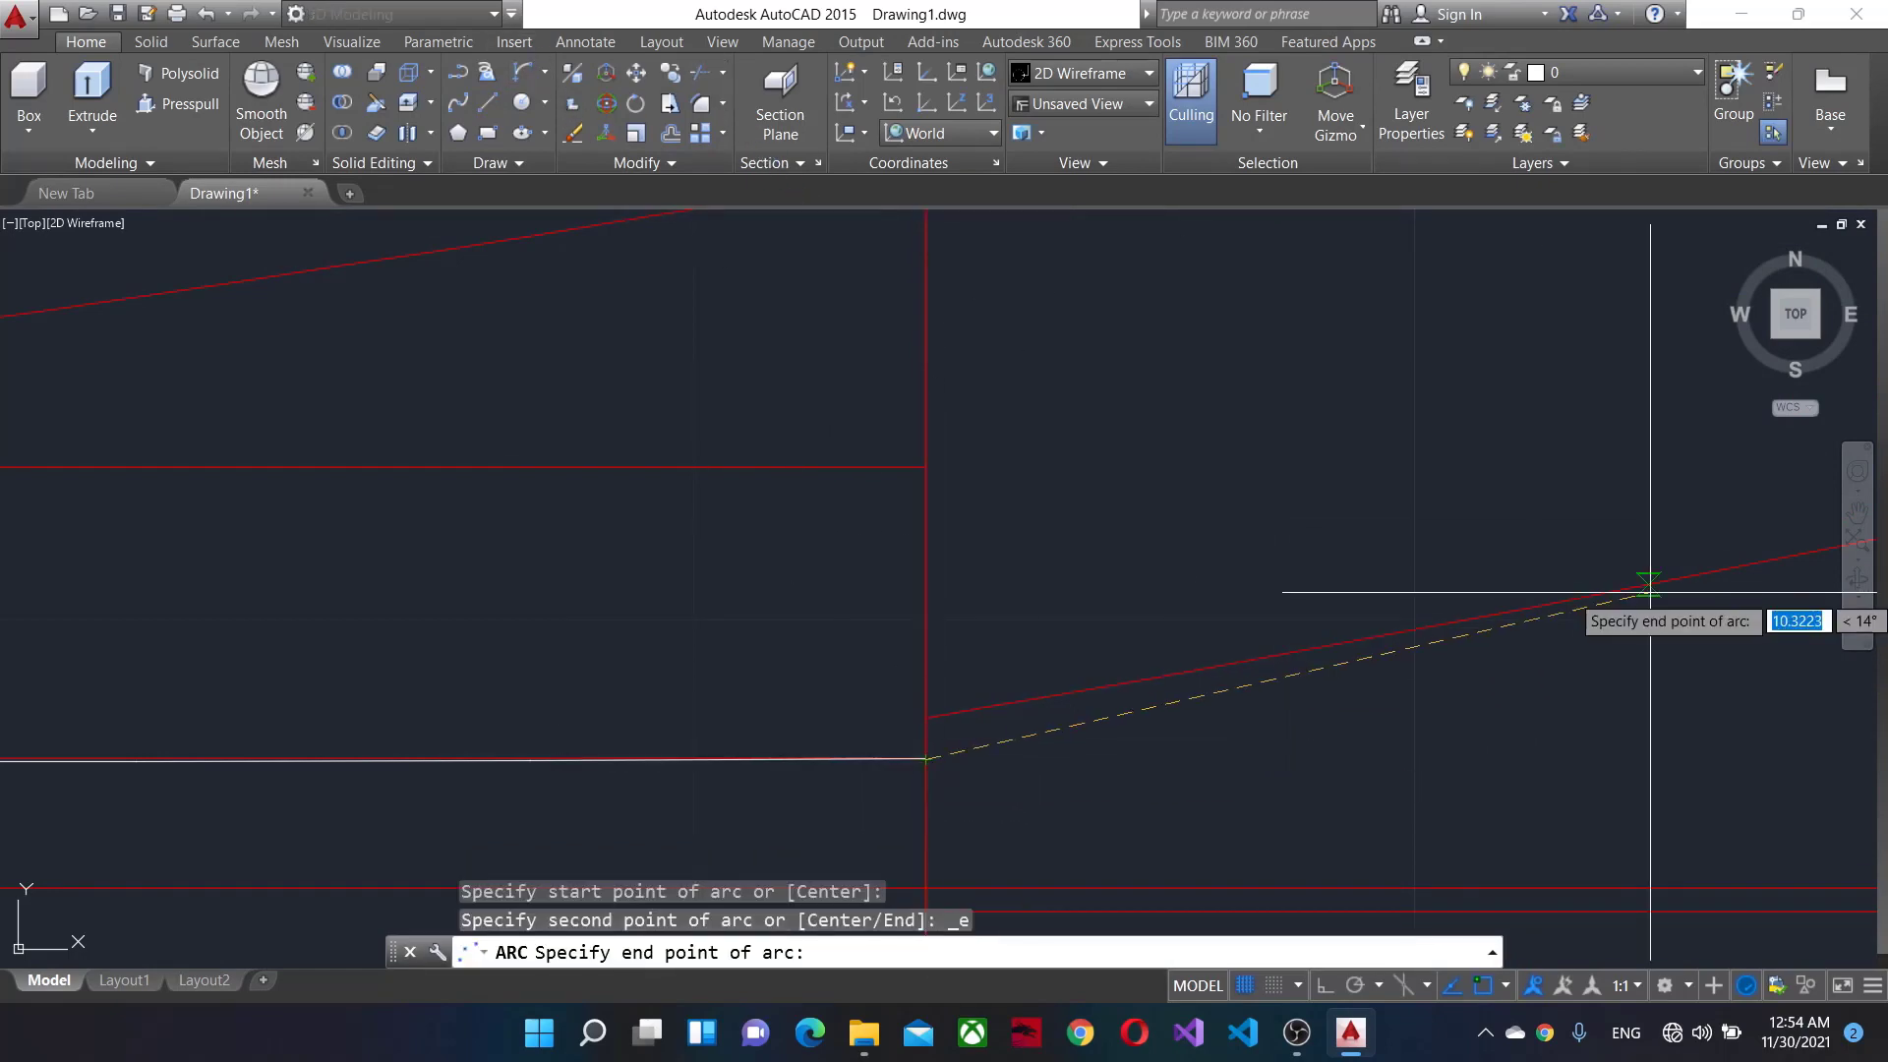
scroll(1000, 737, "down", 3)
scroll(893, 618, "up", 1)
left_click(893, 617)
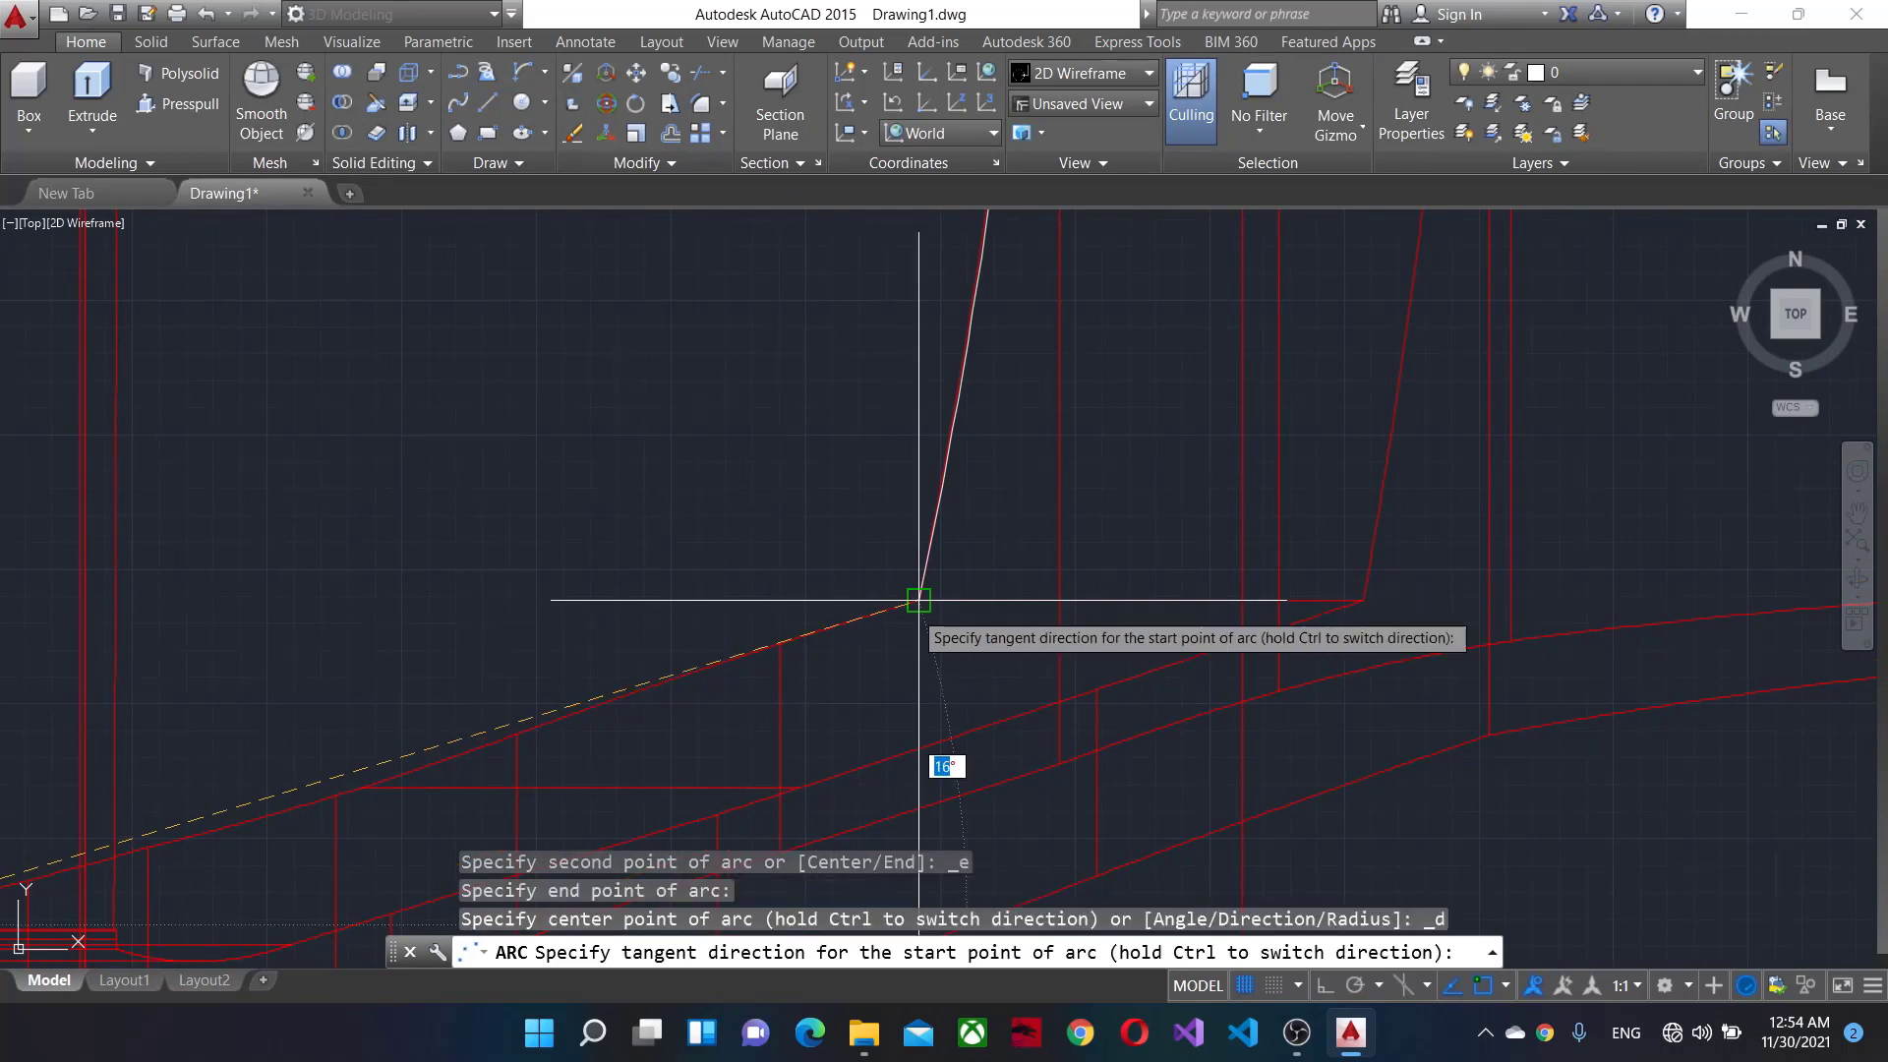
left_click(971, 629)
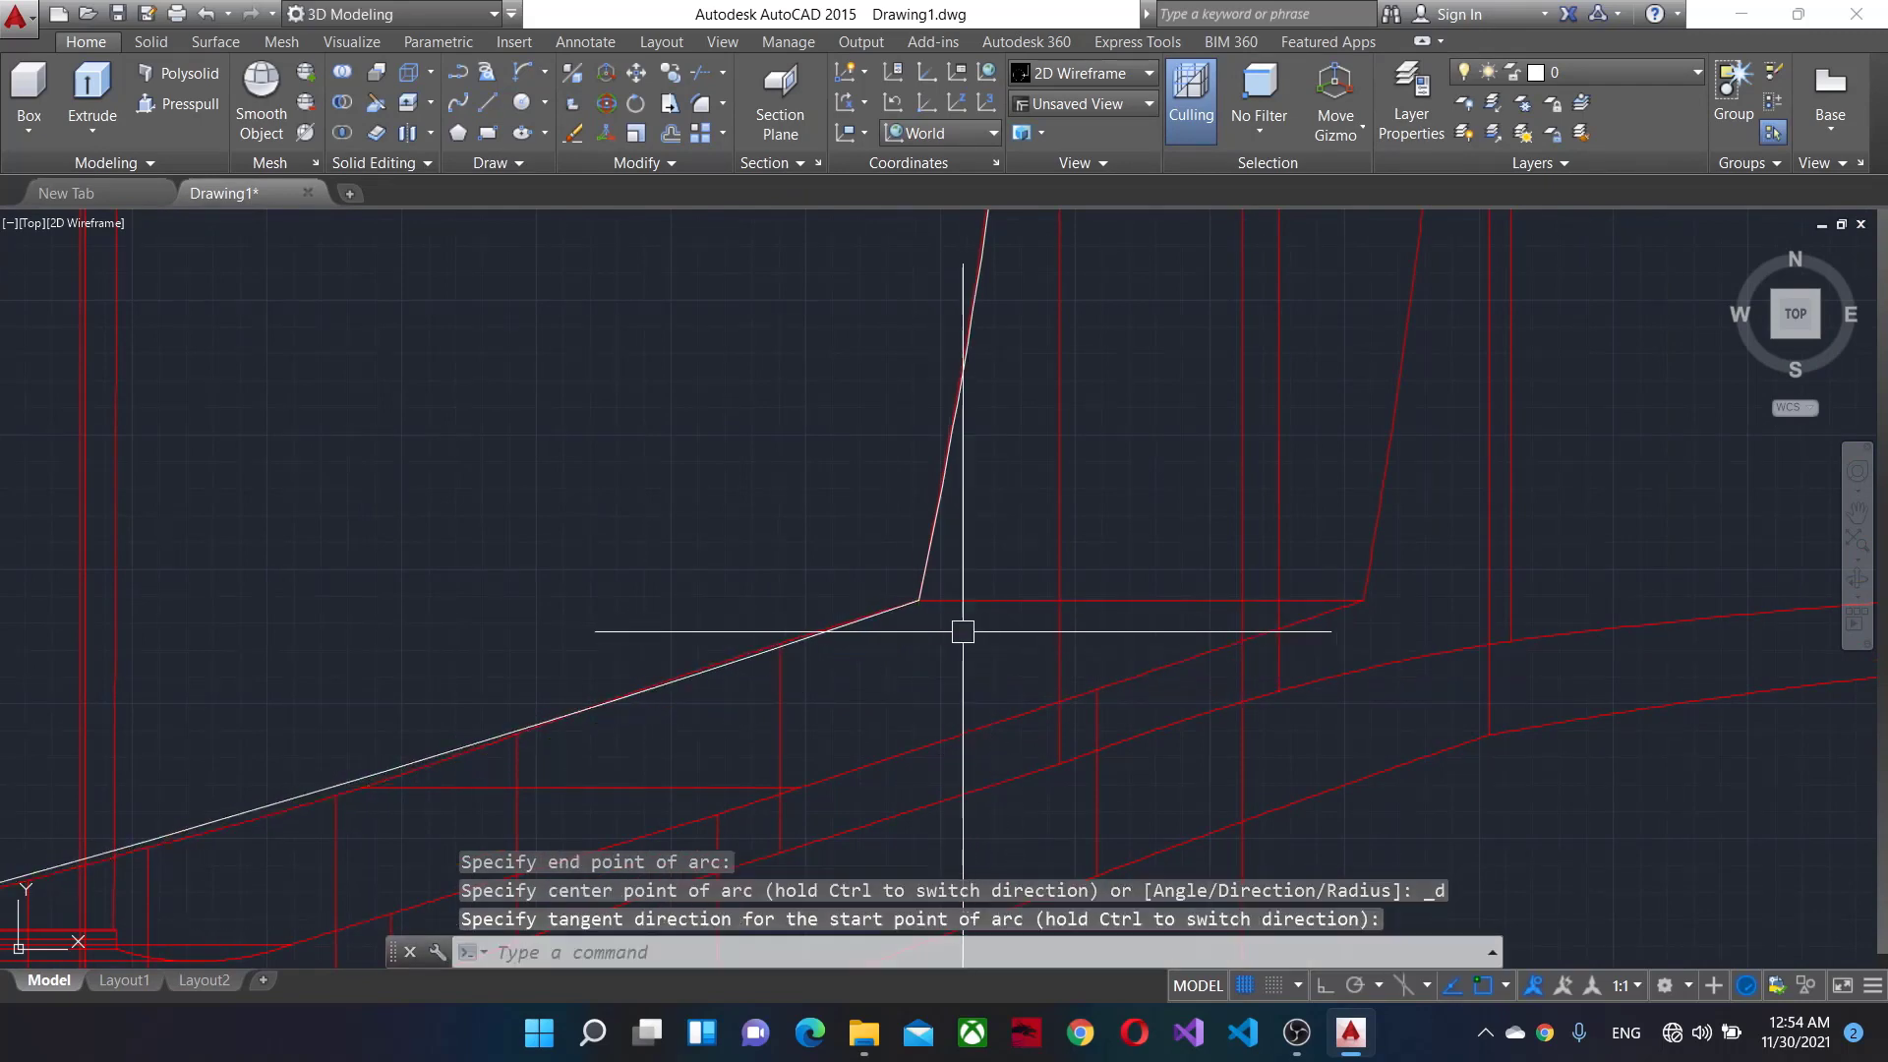
scroll(347, 793, "down", 5)
scroll(465, 700, "up", 5)
scroll(1129, 704, "up", 3)
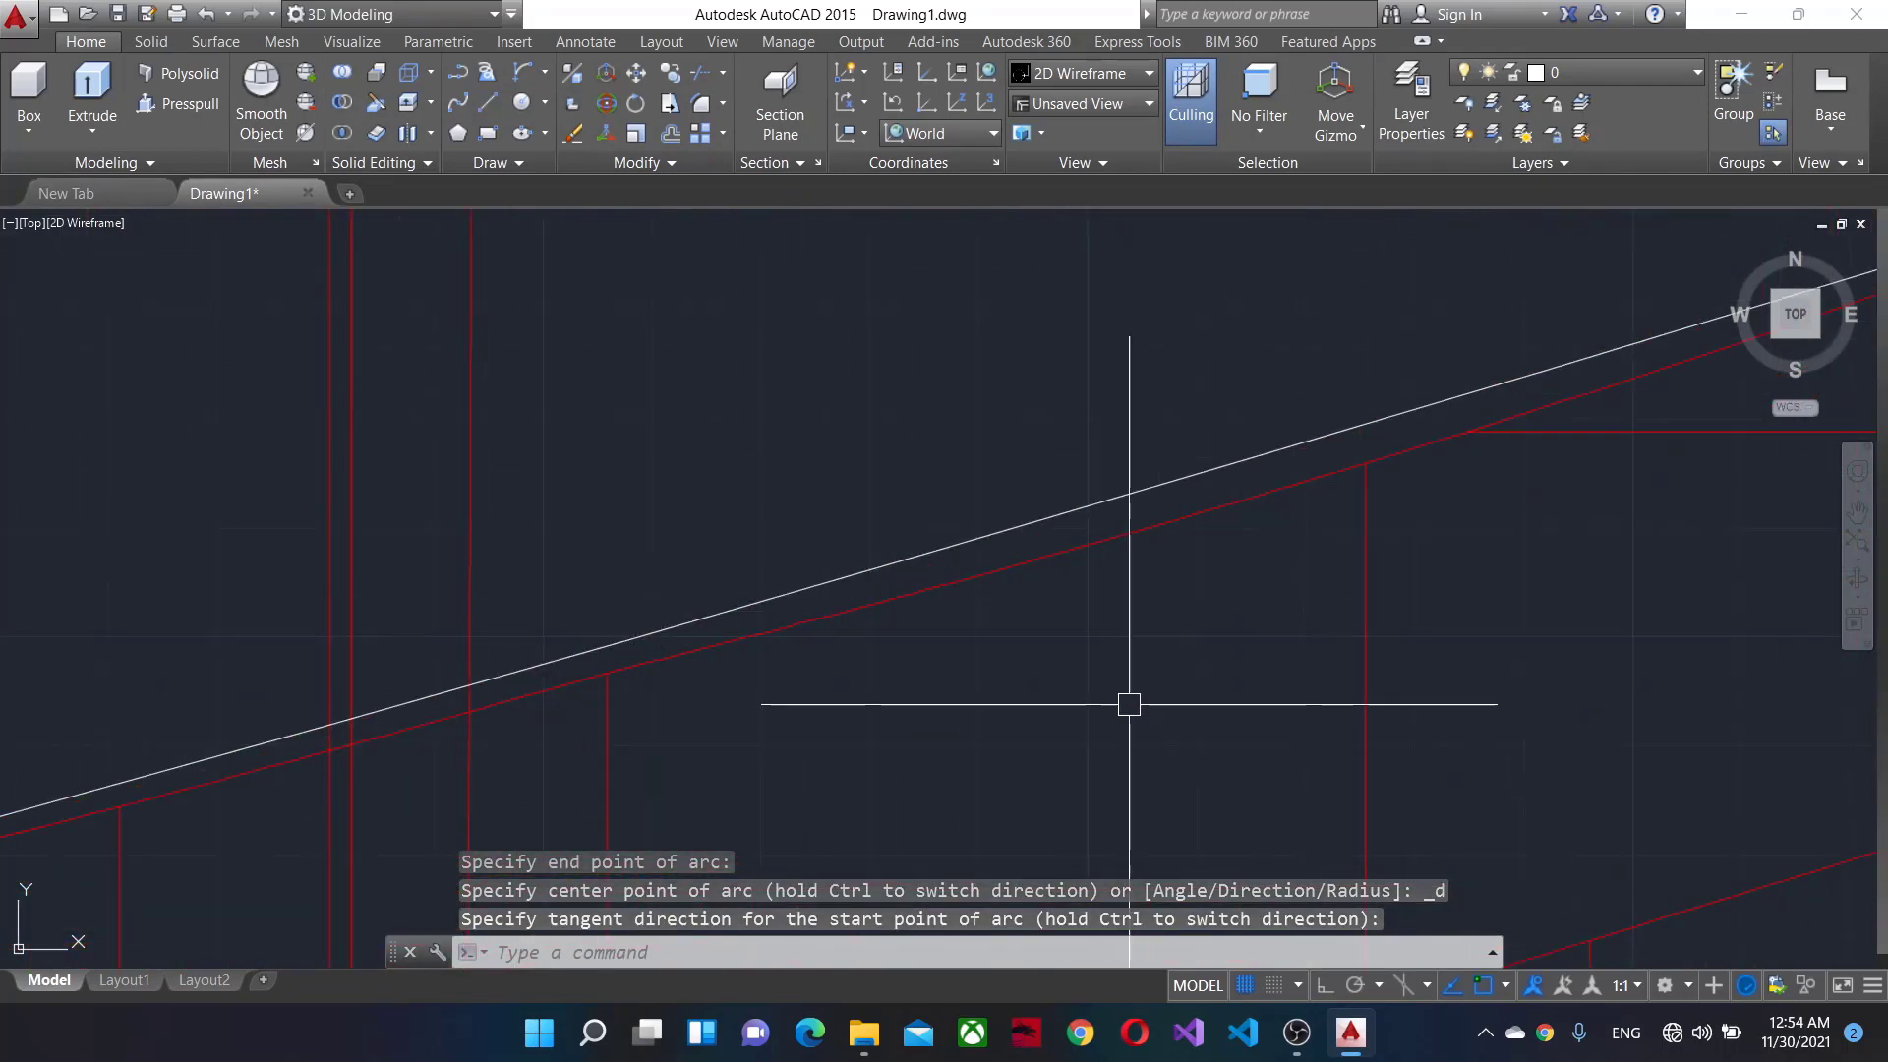
Grab the long sloped traced line's endpoint, then cancel the stretch.
left_click(1004, 525)
left_click(1563, 365)
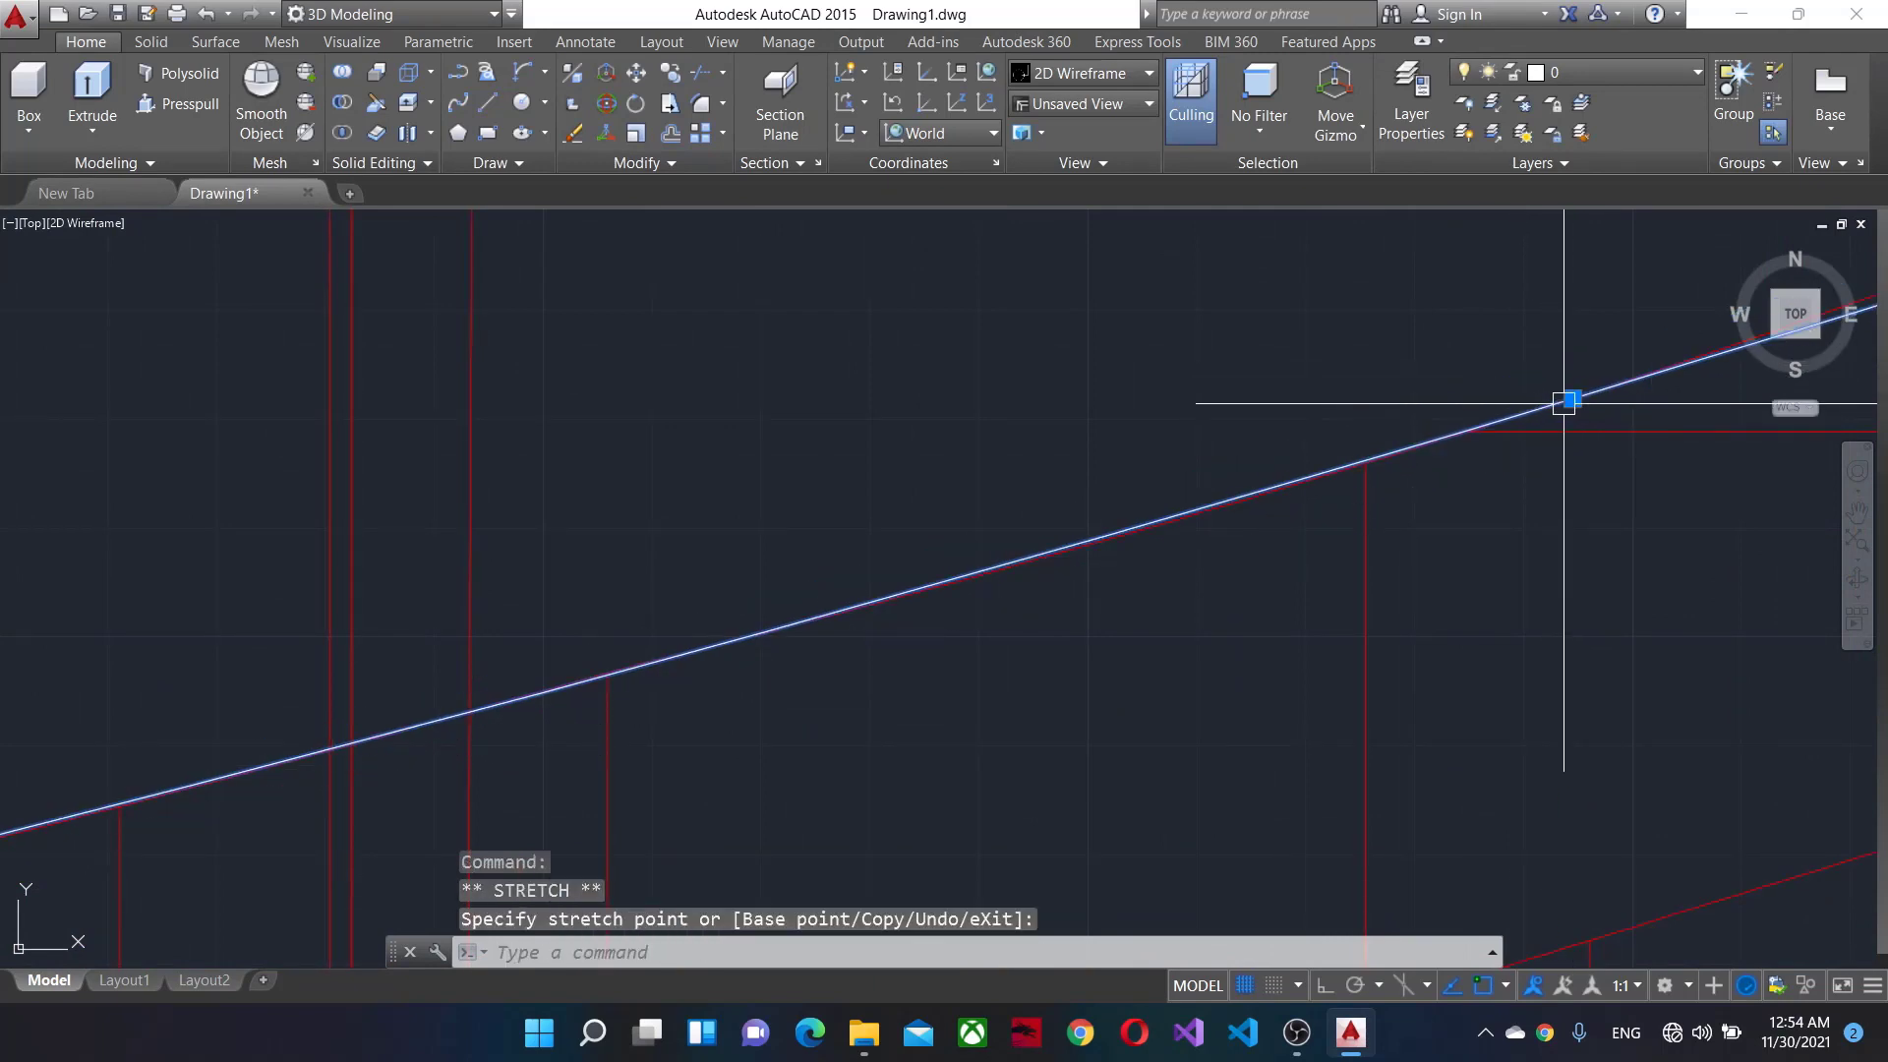
scroll(1564, 399, "down", 2)
scroll(1741, 339, "down", 3)
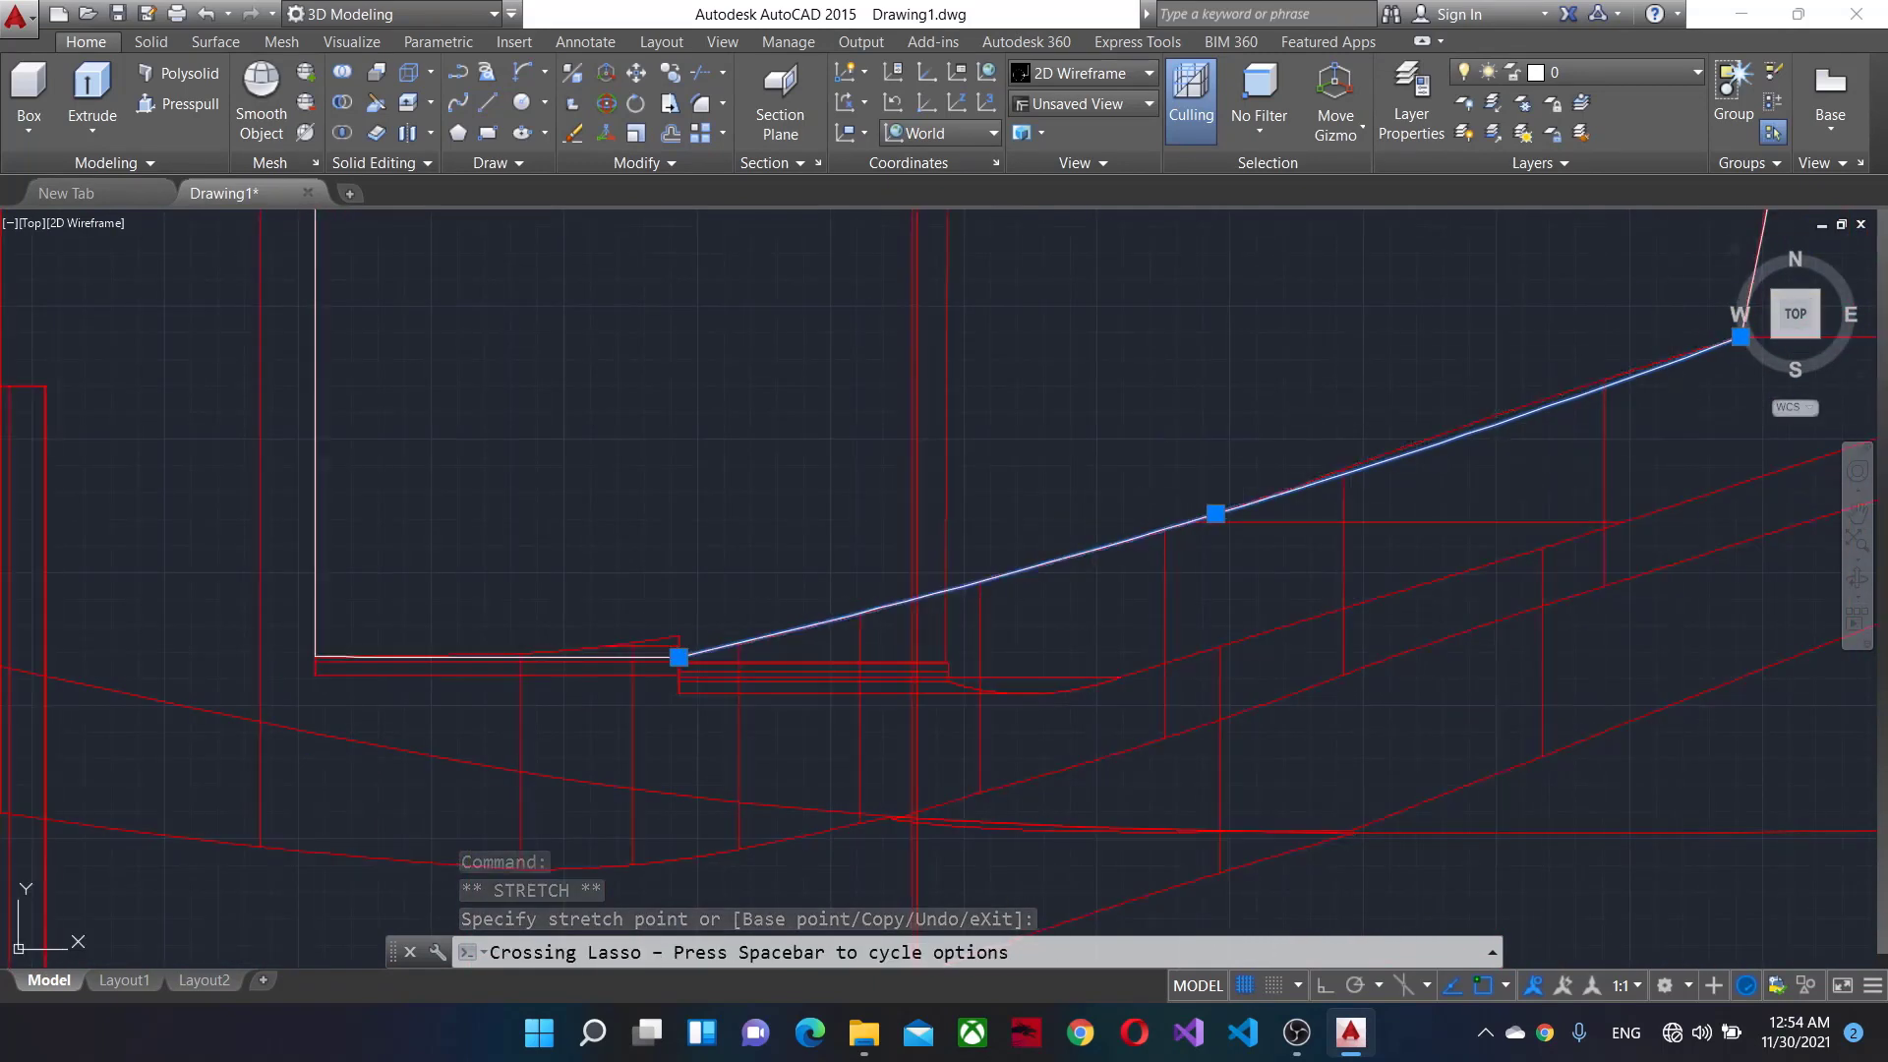
key("Escape")
key("Escape")
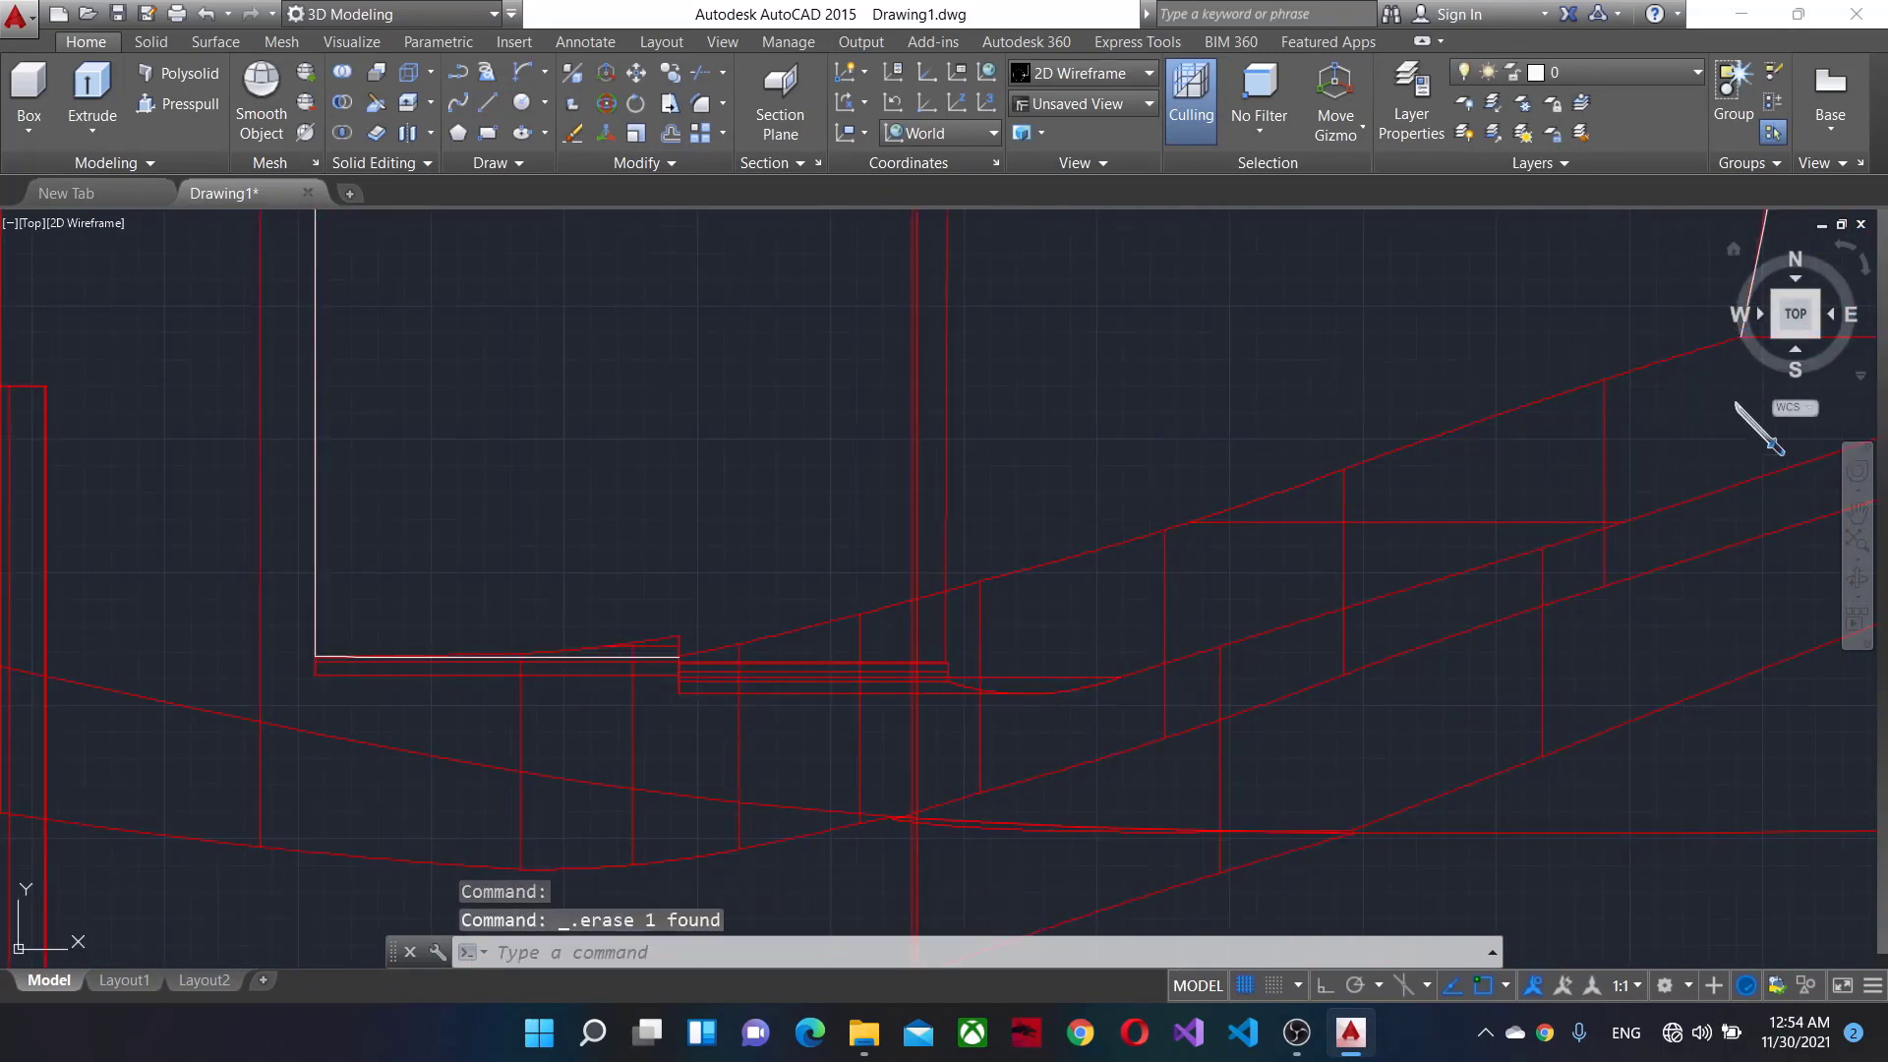
Draw a new arc starting at the outline's corner.
left_click(522, 72)
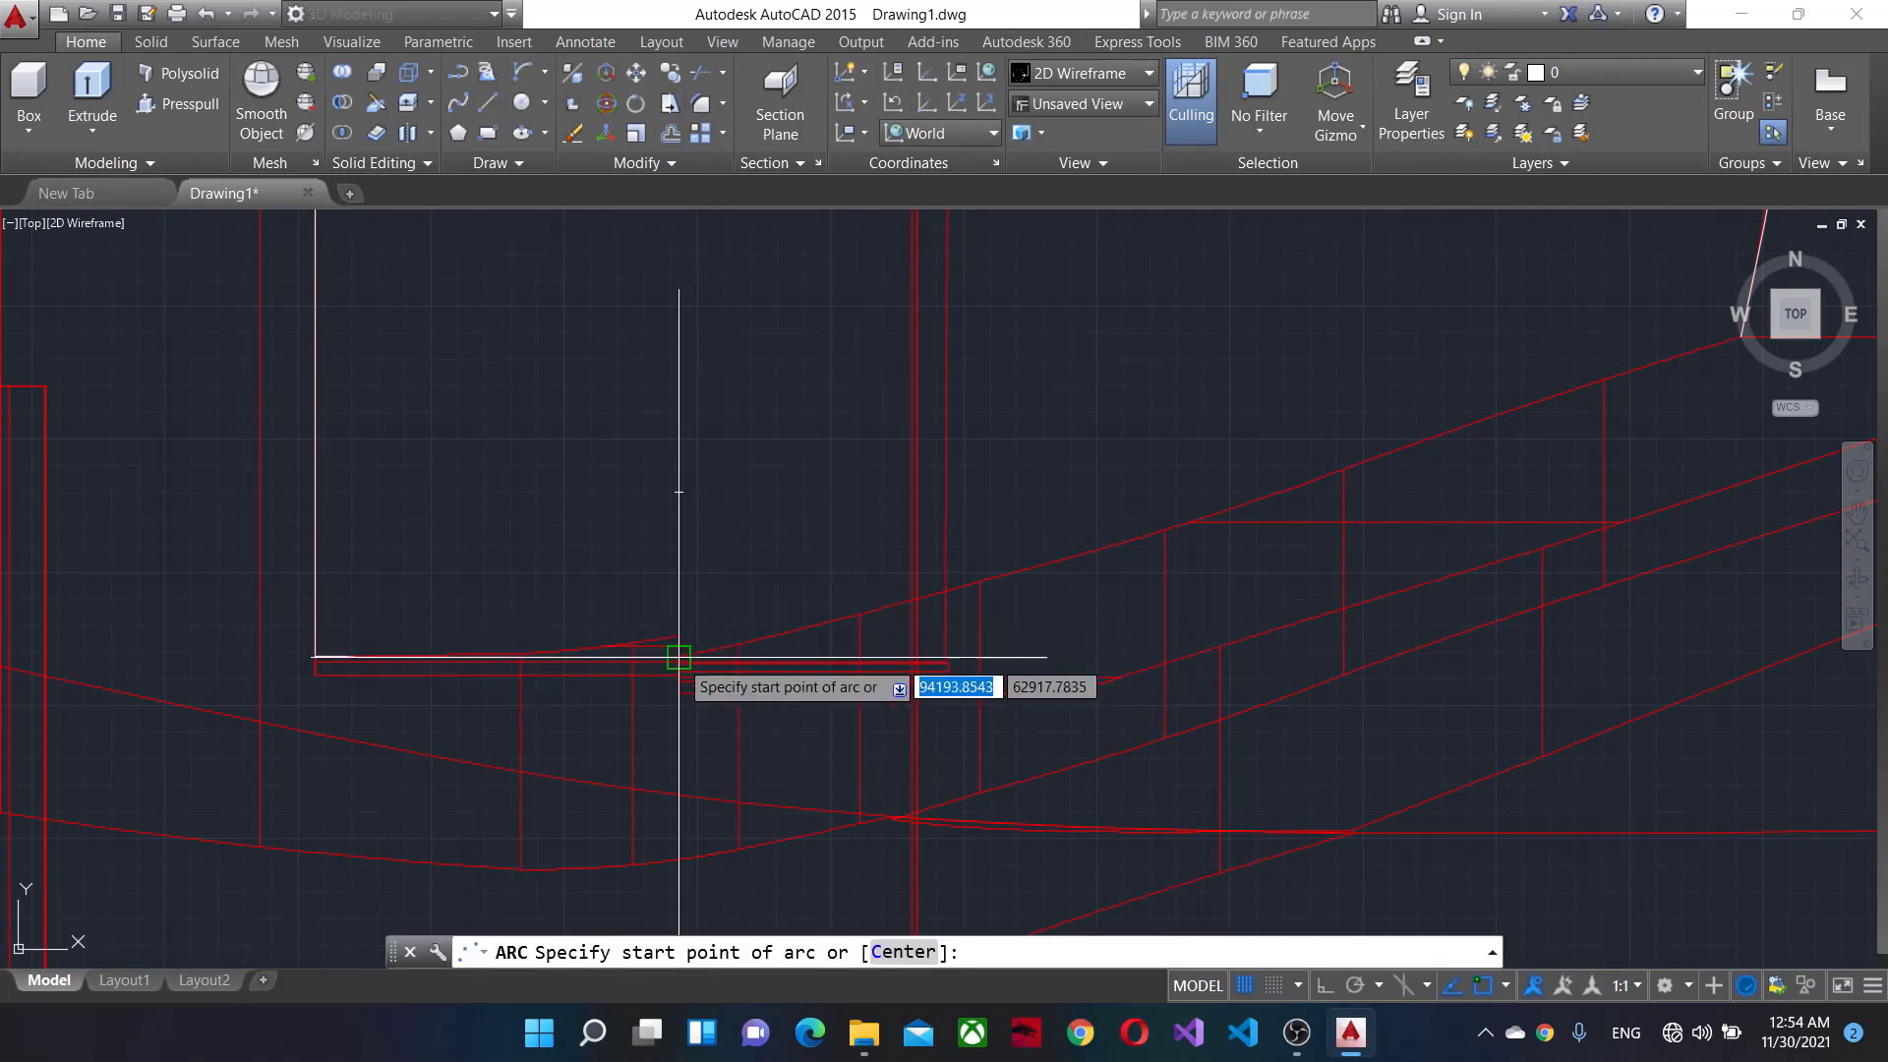
left_click(679, 656)
left_click(1344, 470)
scroll(1365, 494, "up", 2)
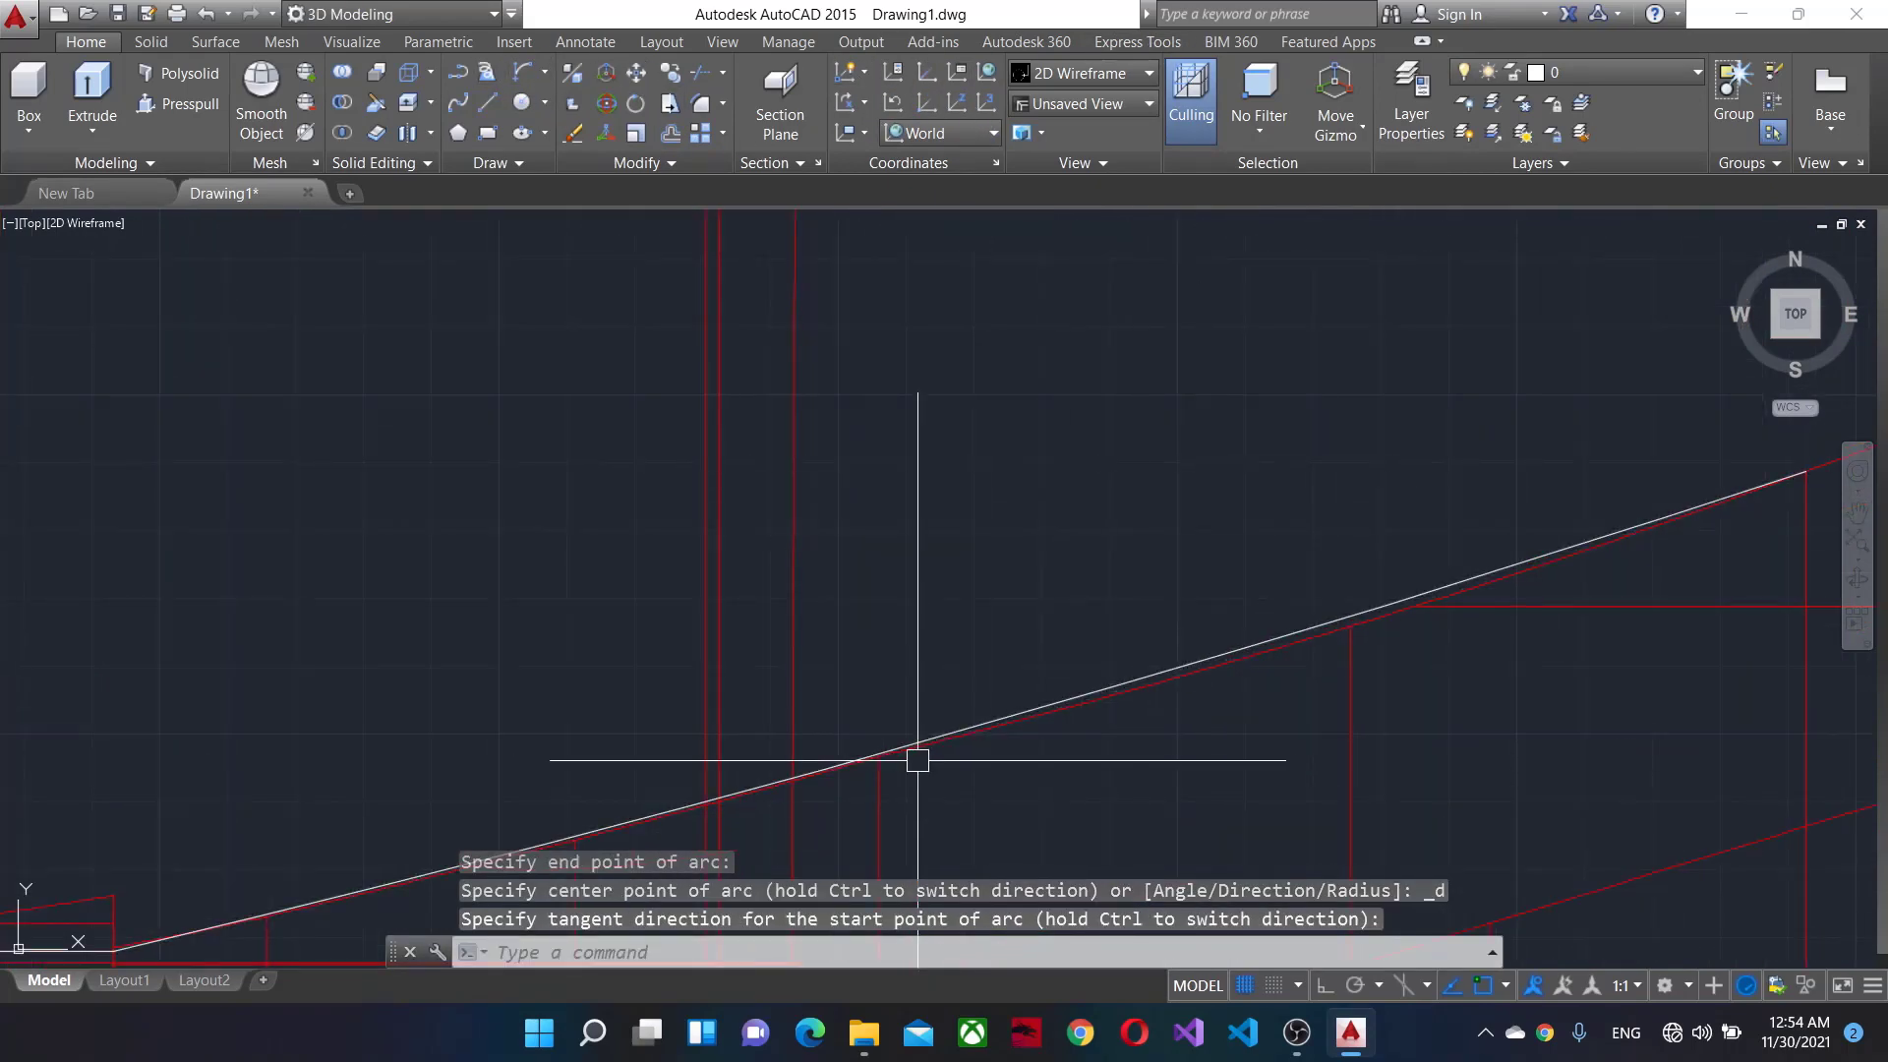
Snap the new arc's endpoint onto the red window corner.
left_click(969, 724)
left_click(969, 725)
scroll(937, 714, "up", 2)
left_click(280, 581)
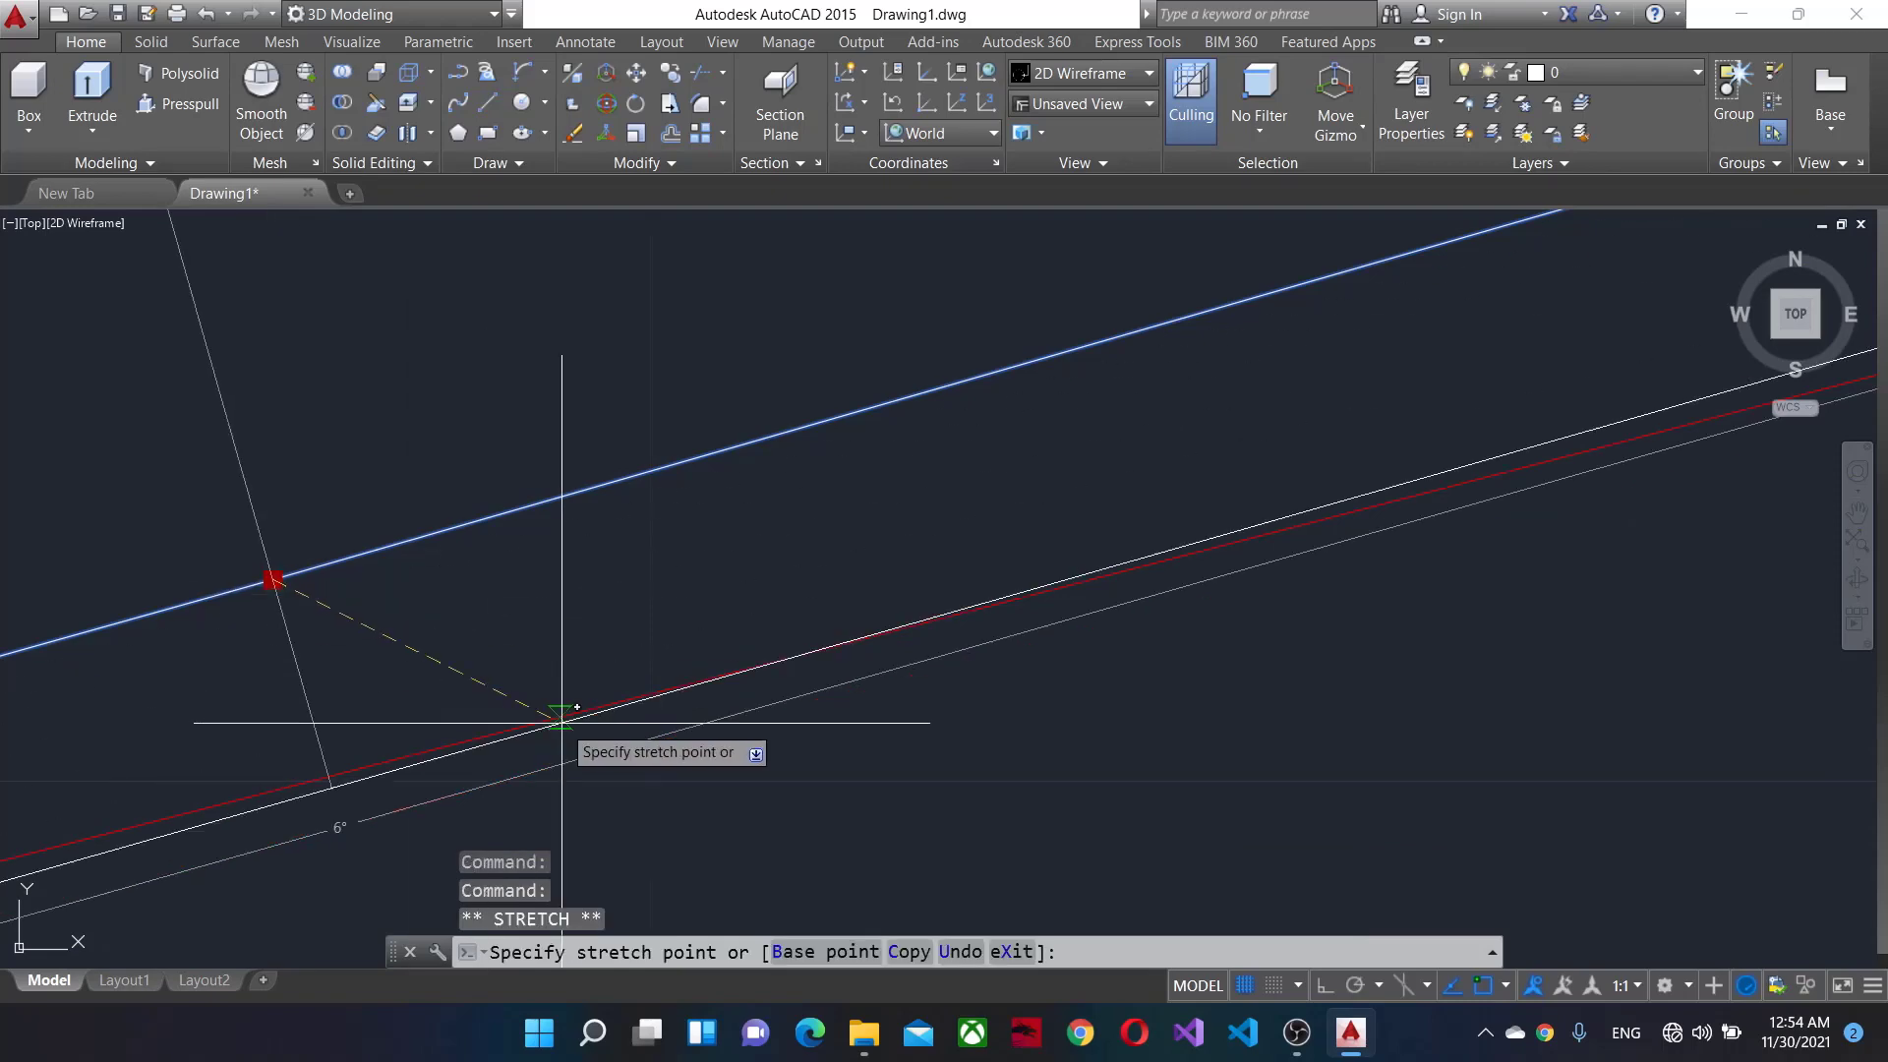
scroll(565, 733, "up", 2)
scroll(590, 738, "up", 2)
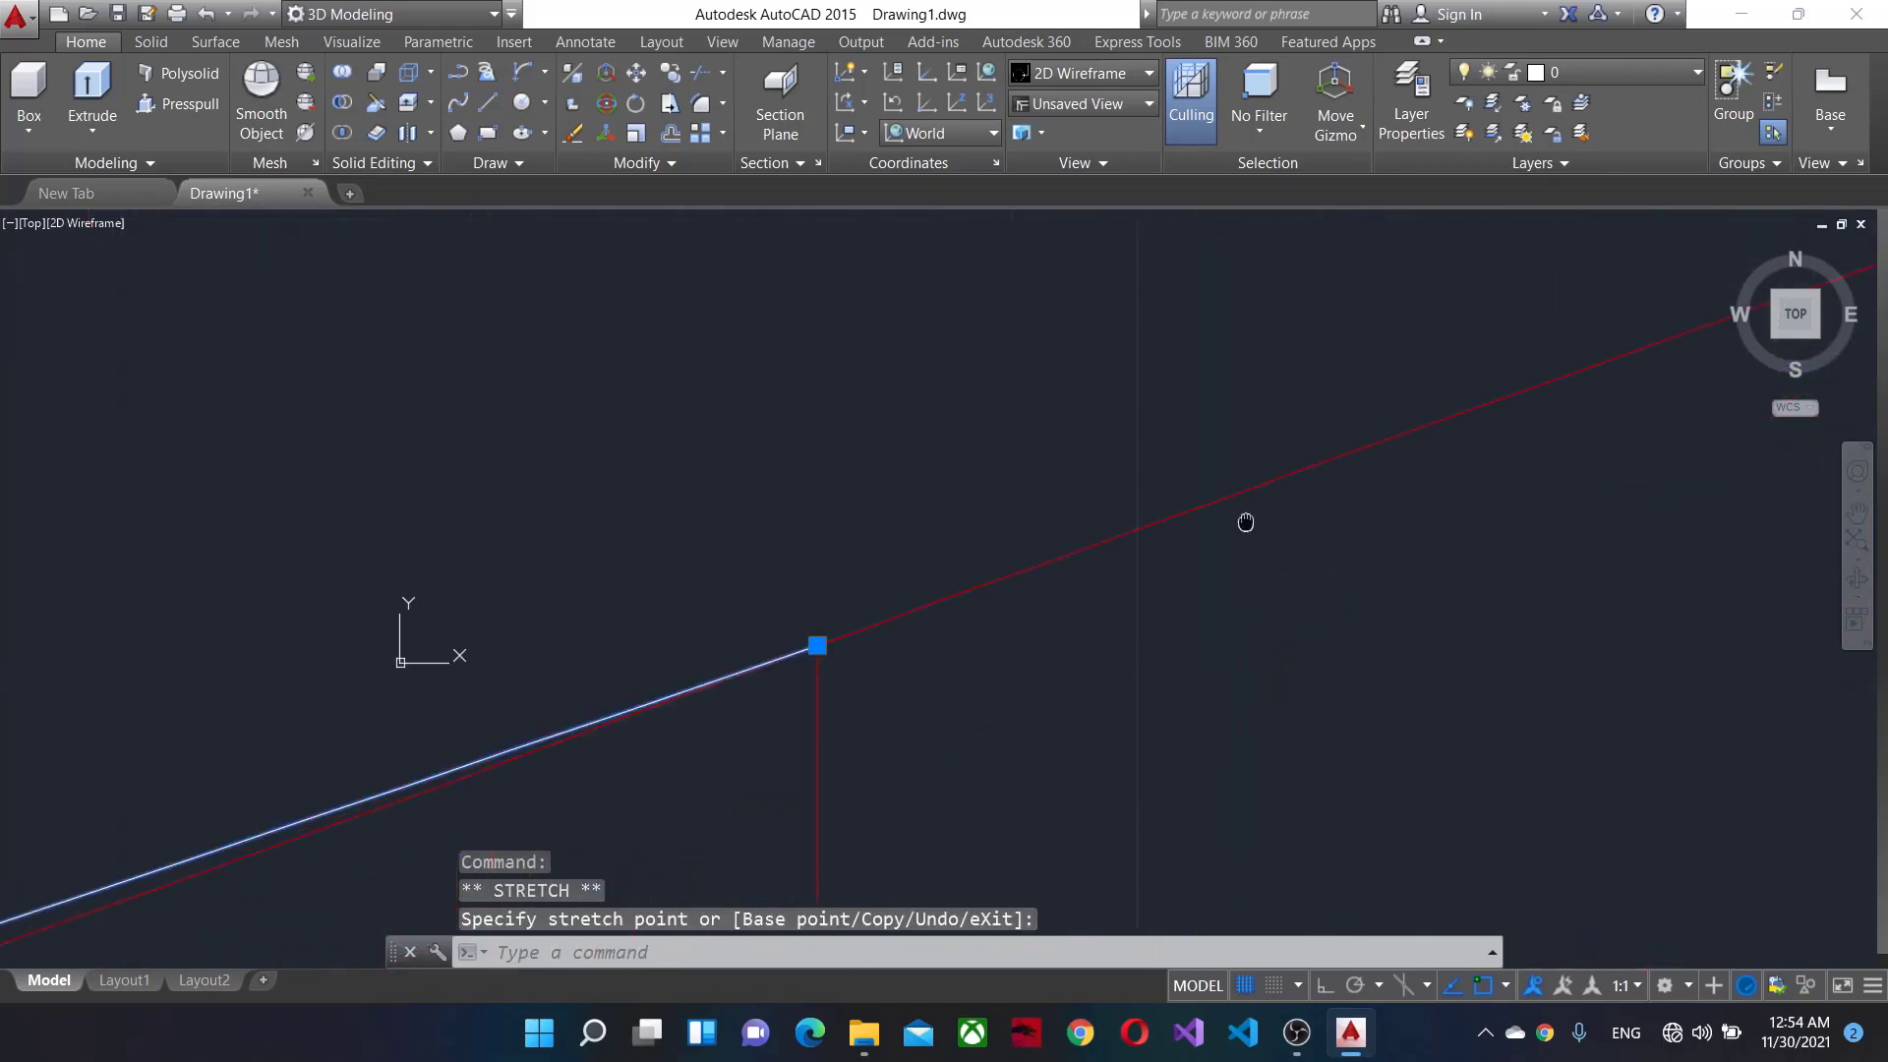
mouse_move(1246, 522)
middle_mouse_down()
mouse_move(957, 633)
mouse_move(826, 328)
middle_mouse_up()
scroll(802, 404, "down", 2)
middle_click_drag(802, 404, 764, 348)
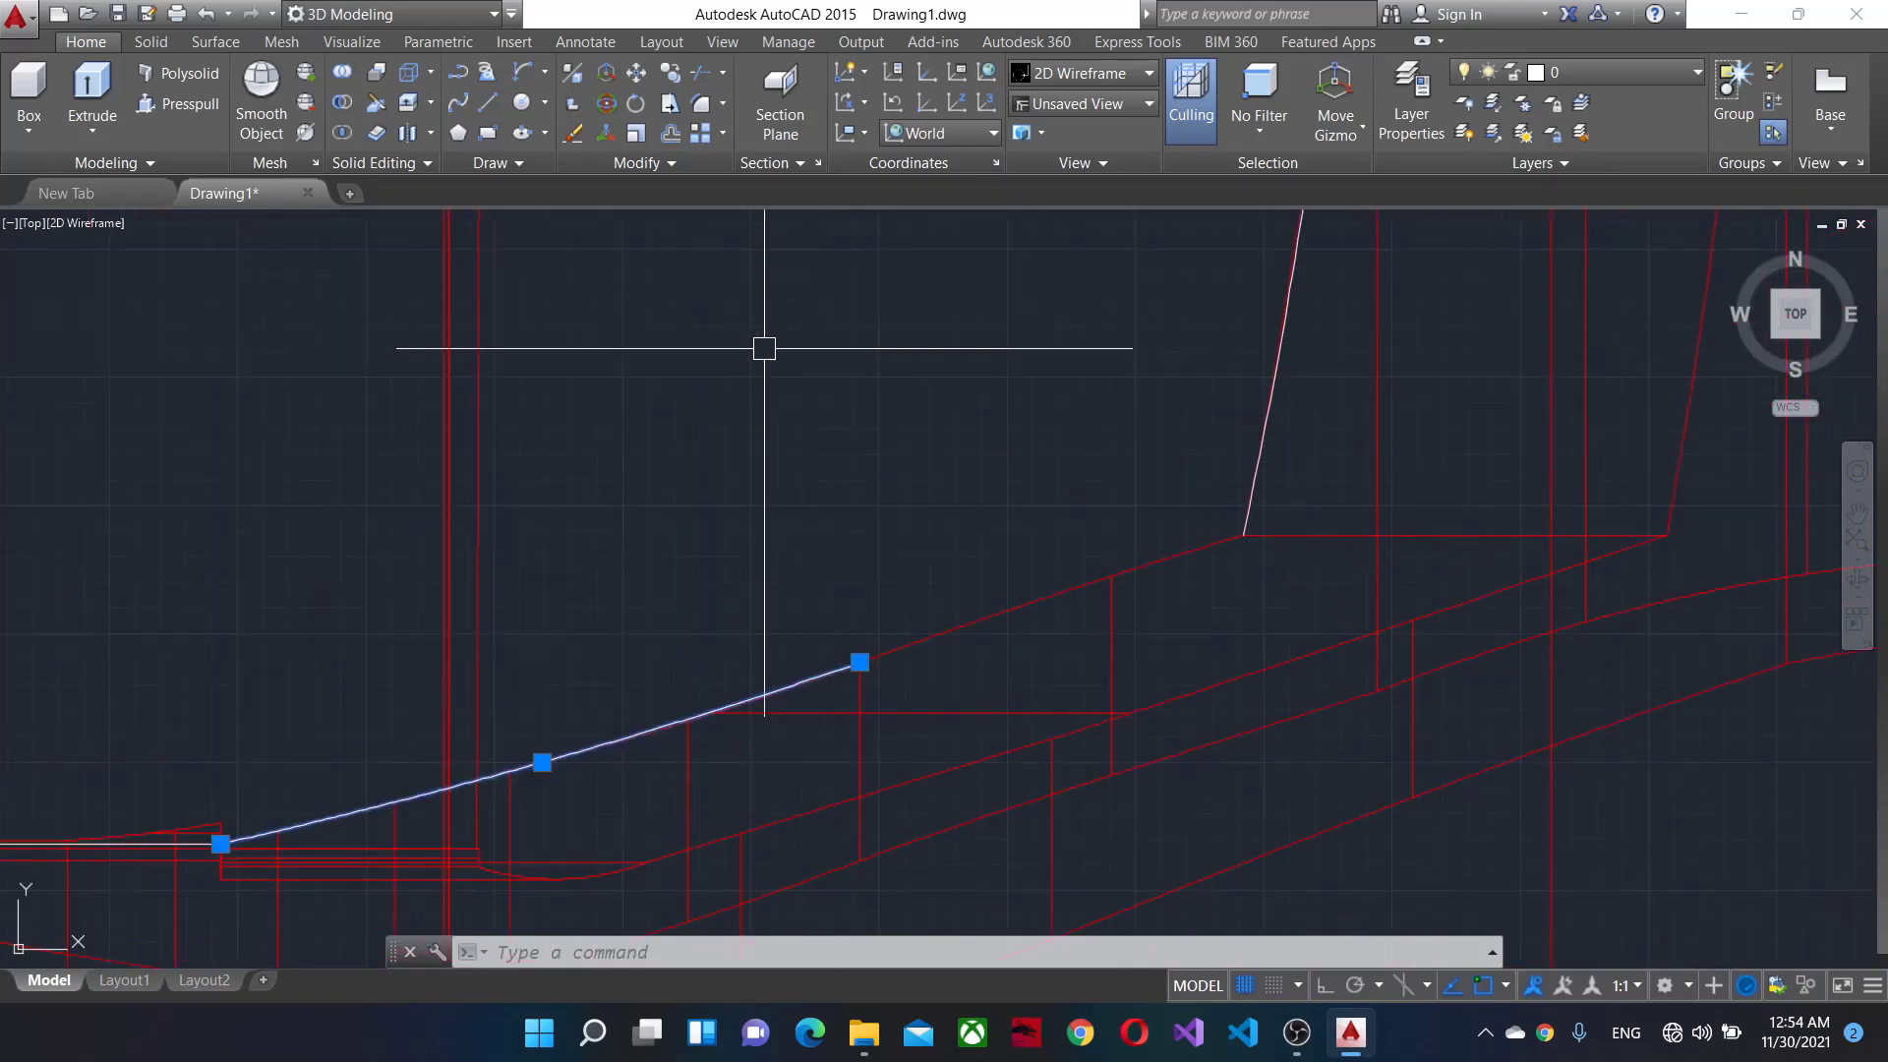
Draw another arc from the traced line's end to the red corner.
left_click(522, 72)
left_click(860, 662)
scroll(1244, 536, "up", 2)
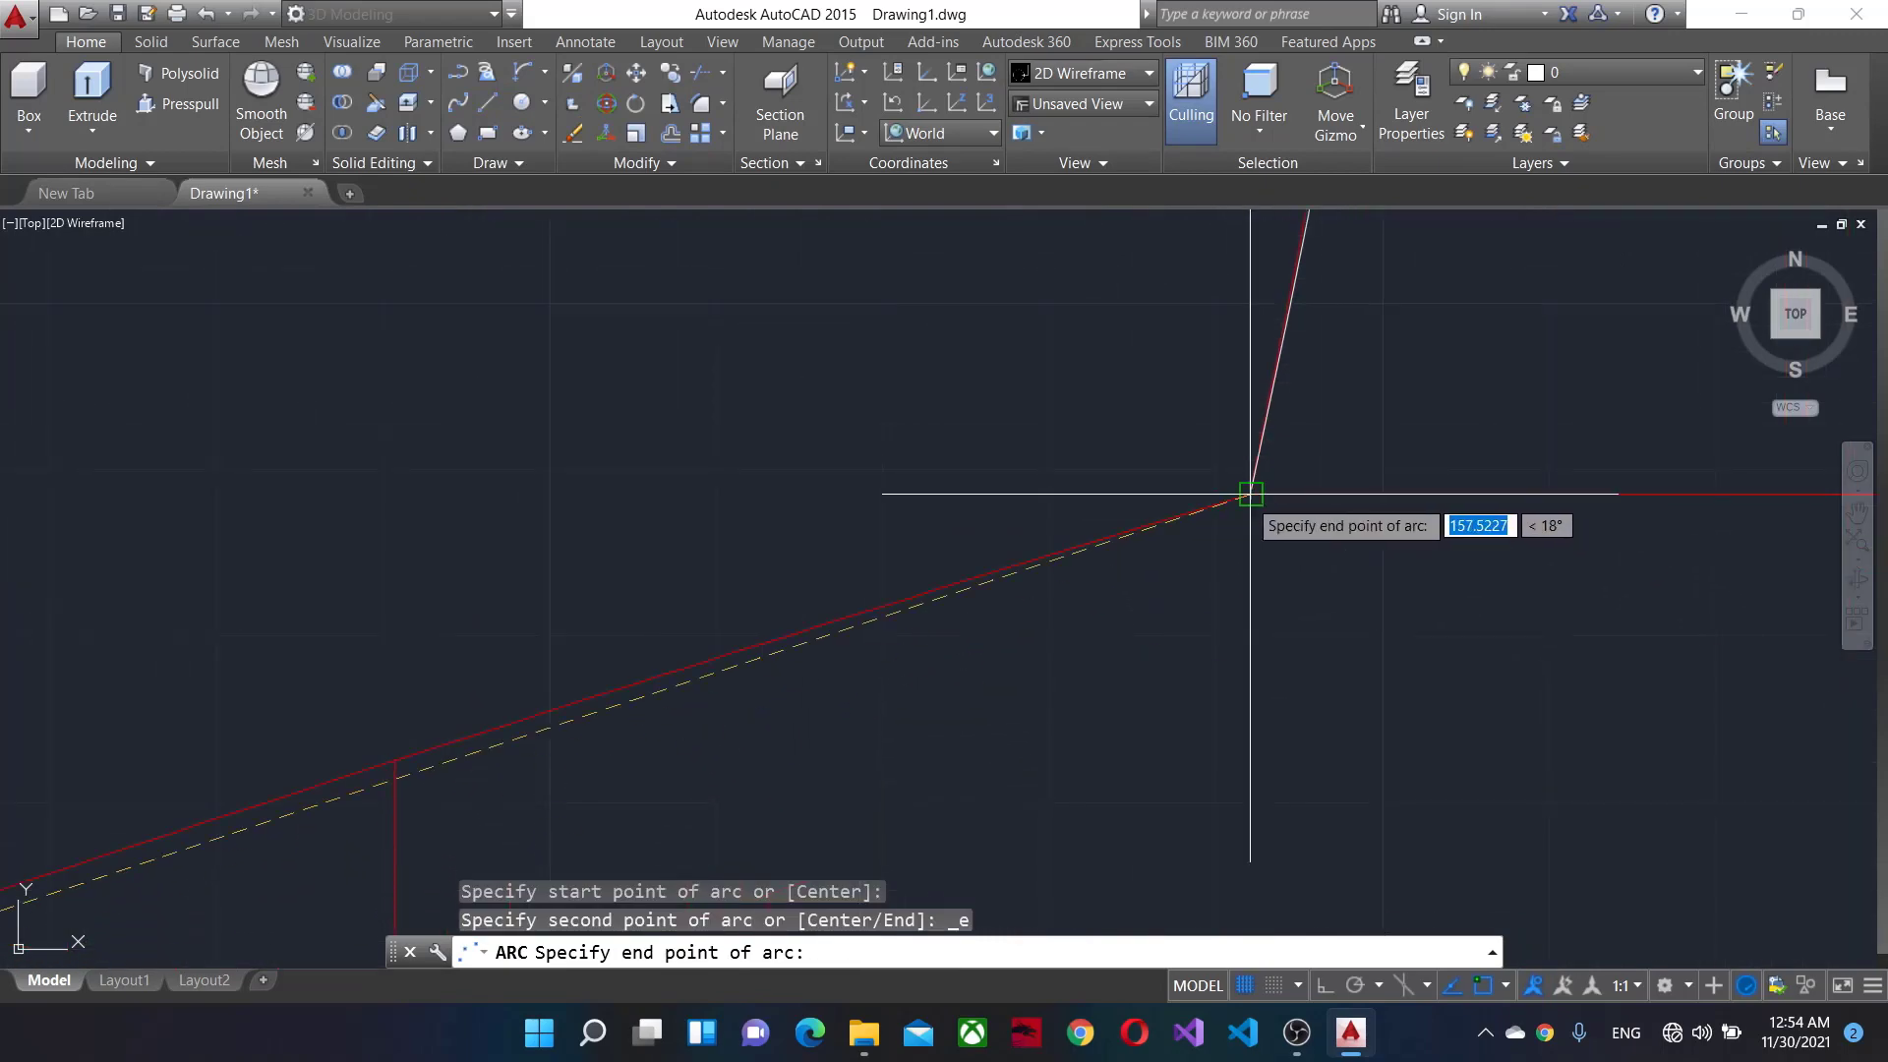
left_click(1251, 493)
left_click(1053, 467)
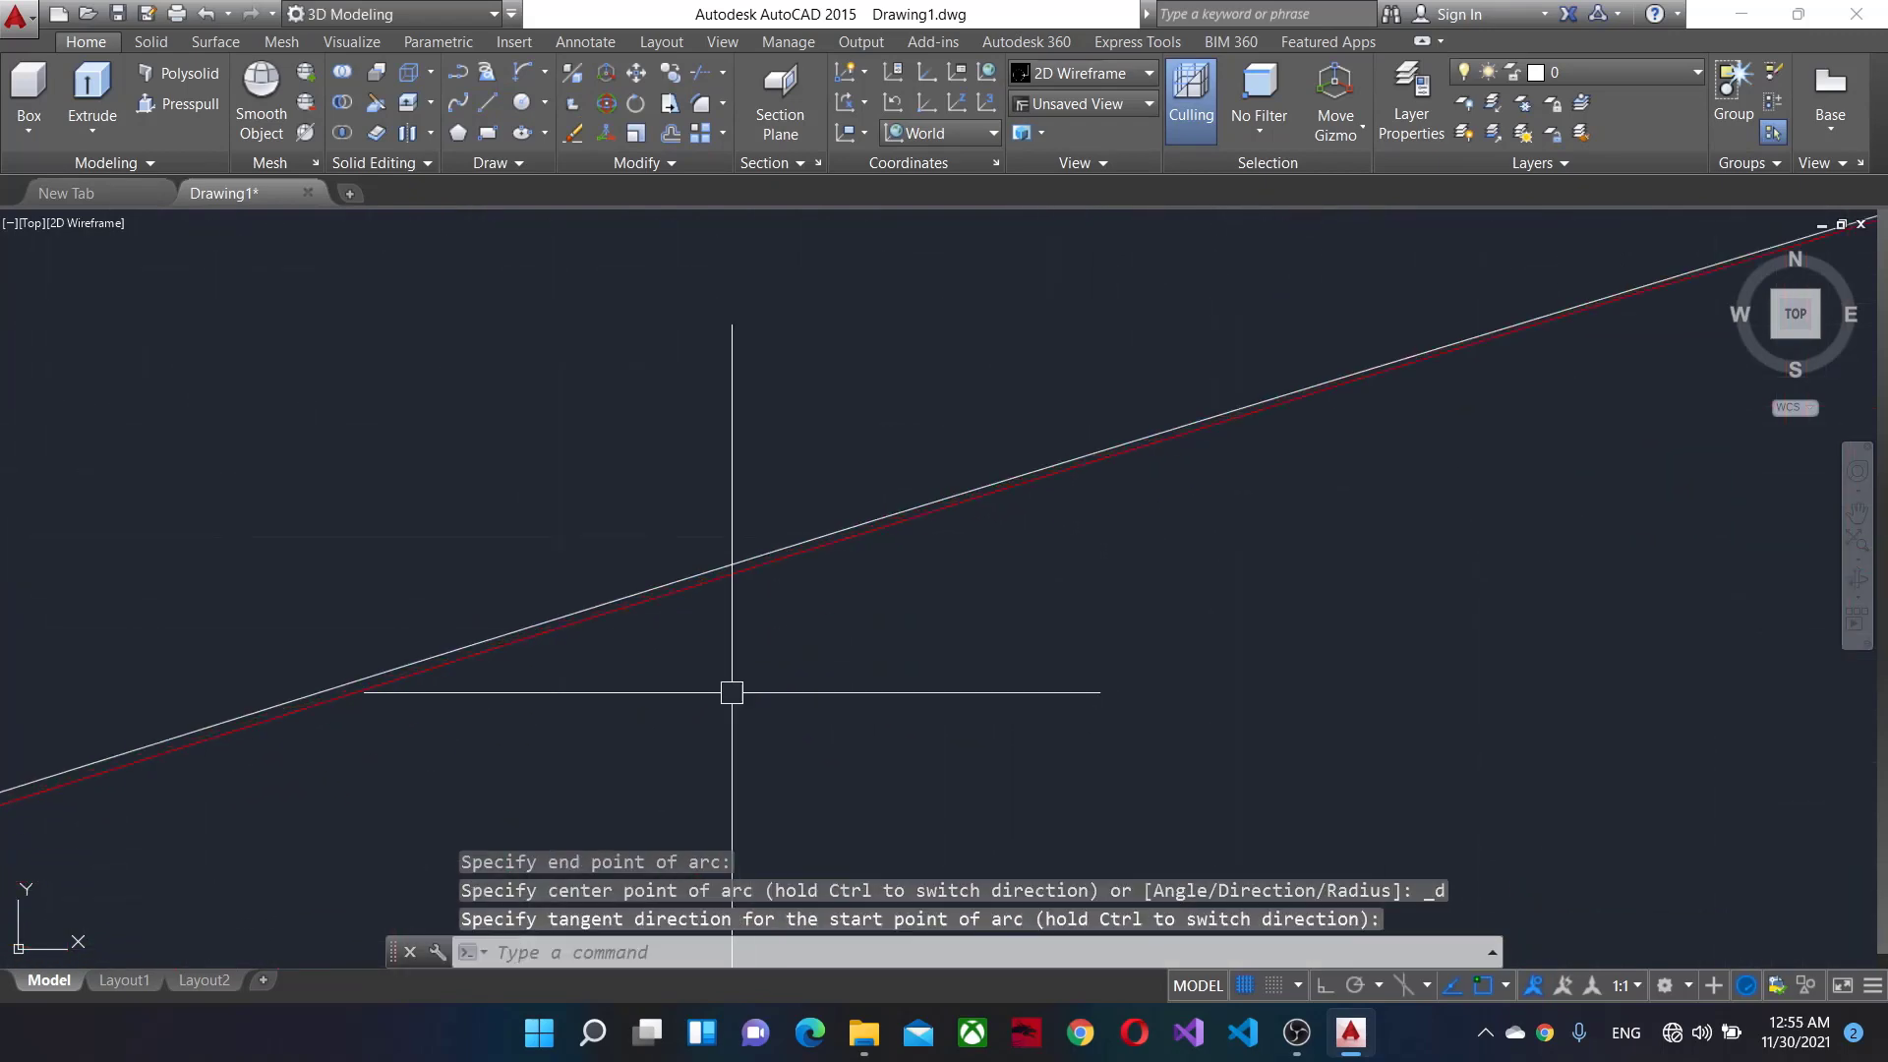
Bend the sloped traced line via its middle grip to follow the red edge.
left_click(687, 592)
scroll(1196, 632, "down", 3)
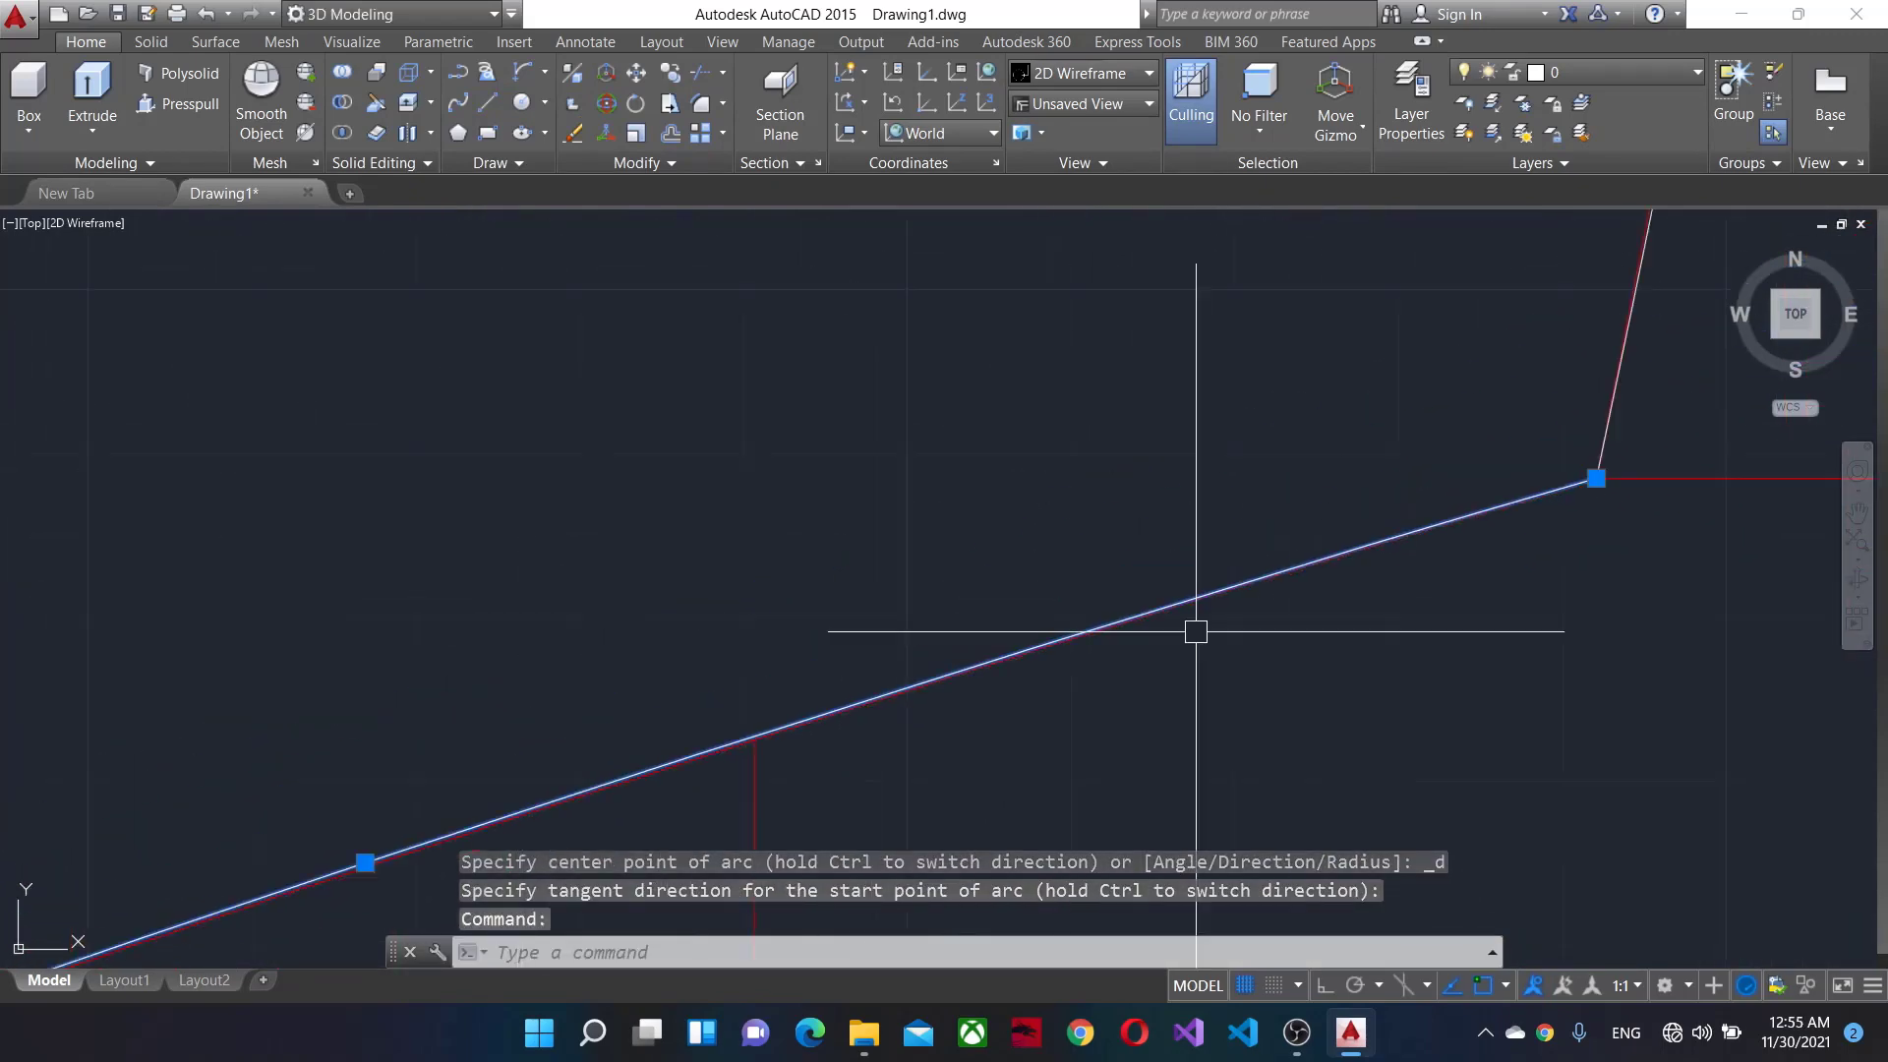
scroll(852, 753, "down", 3)
scroll(886, 667, "up", 3)
scroll(1096, 704, "up", 2)
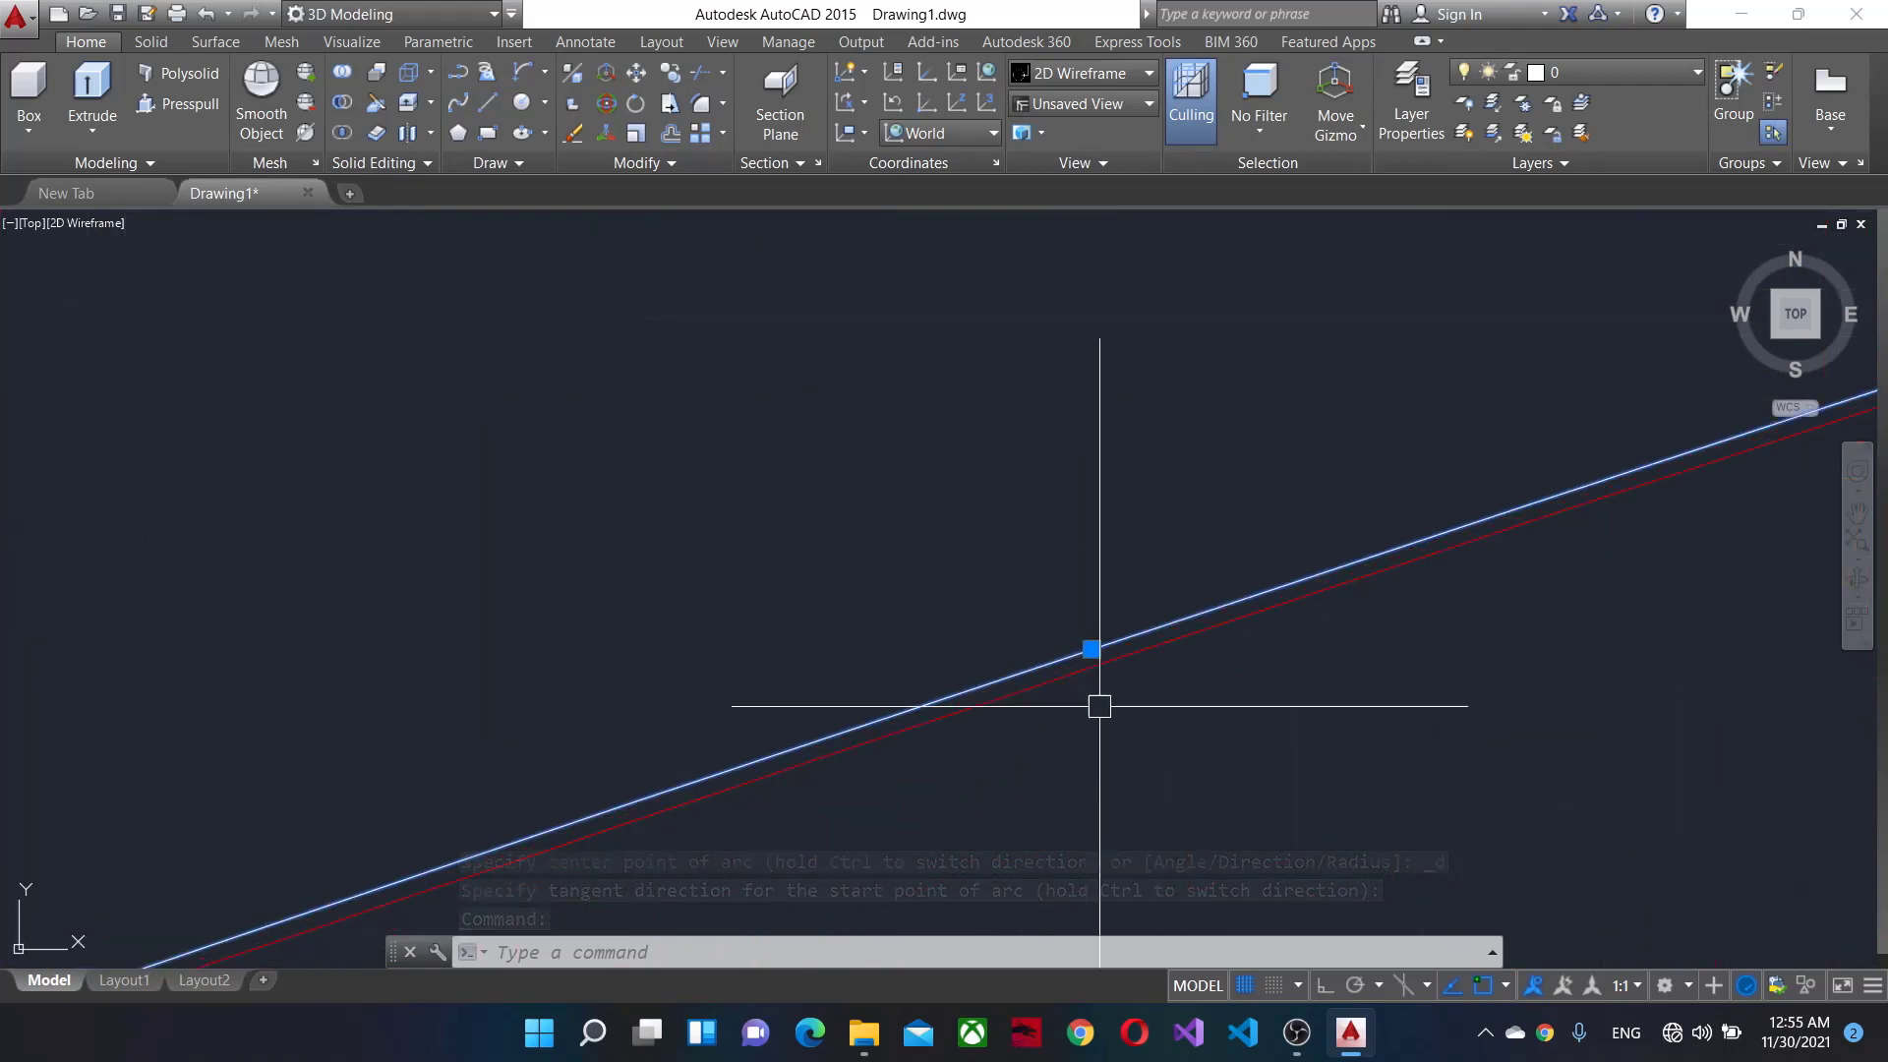
scroll(1083, 591, "up", 1)
left_click(1082, 572)
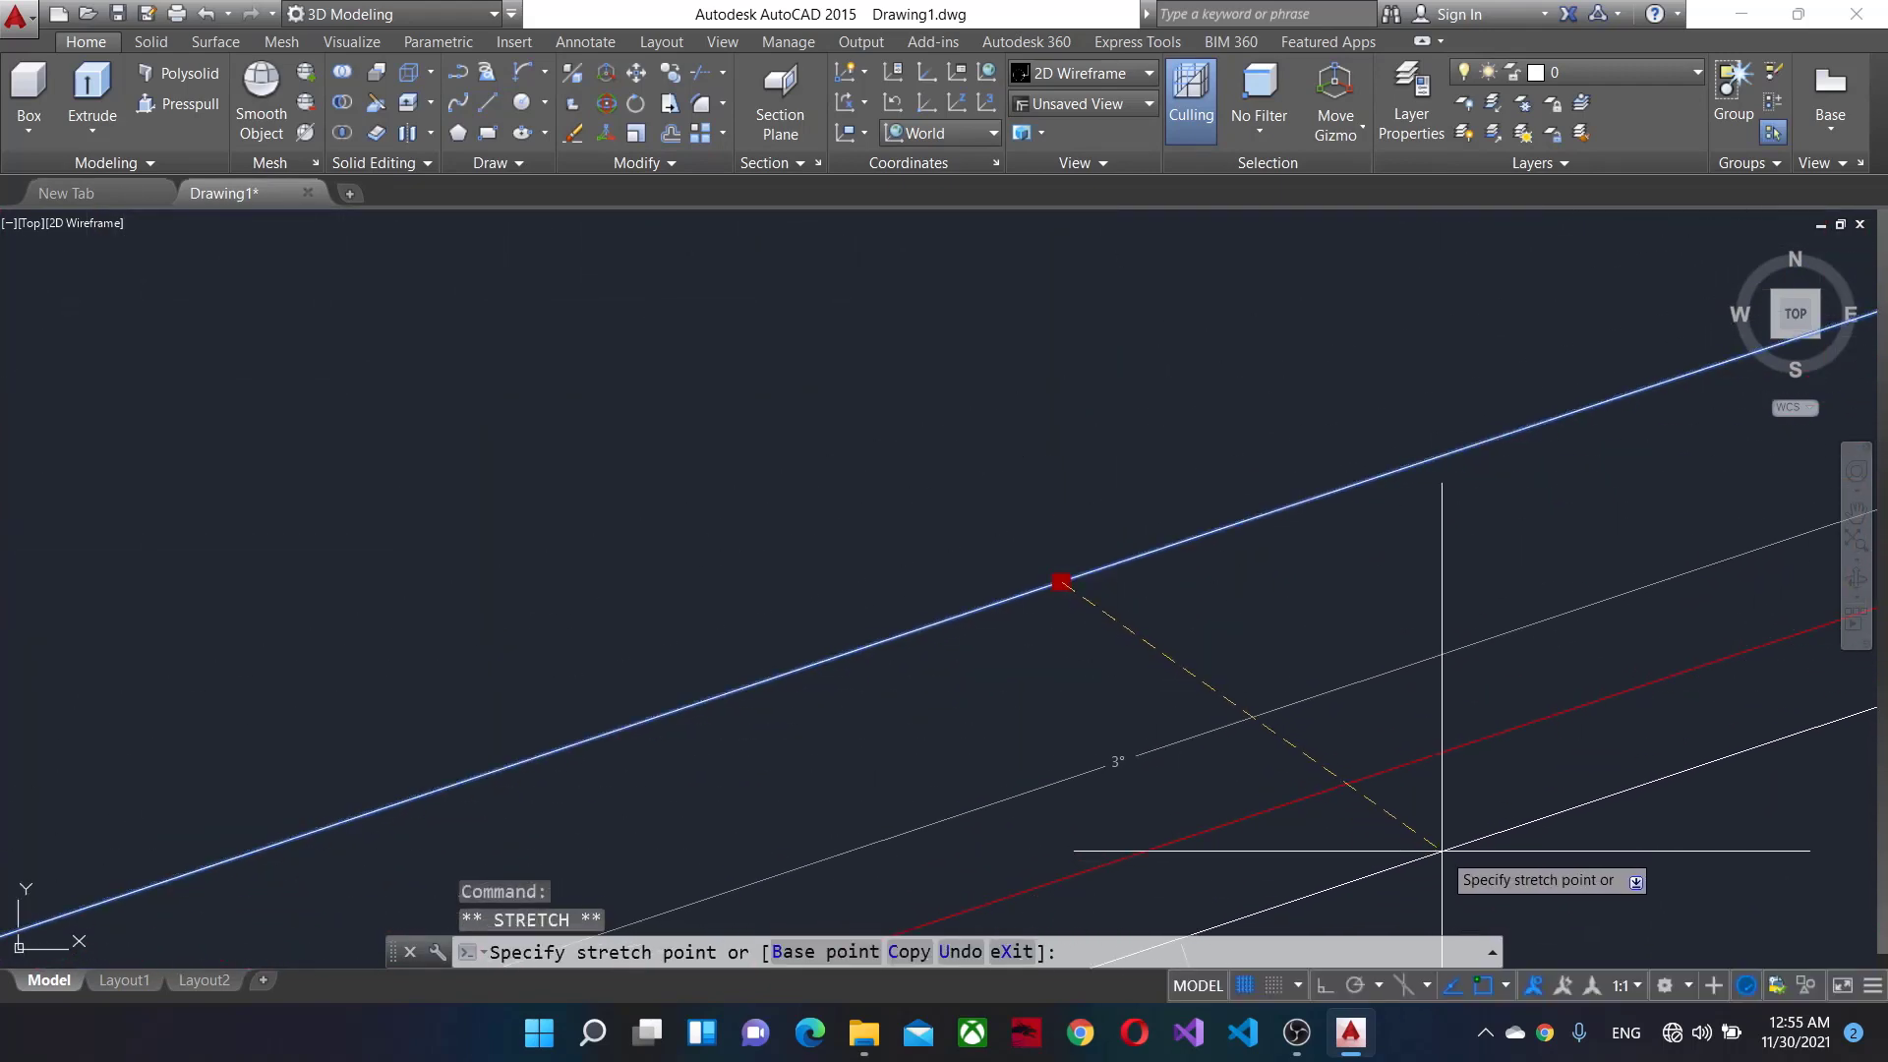
left_click(1386, 759)
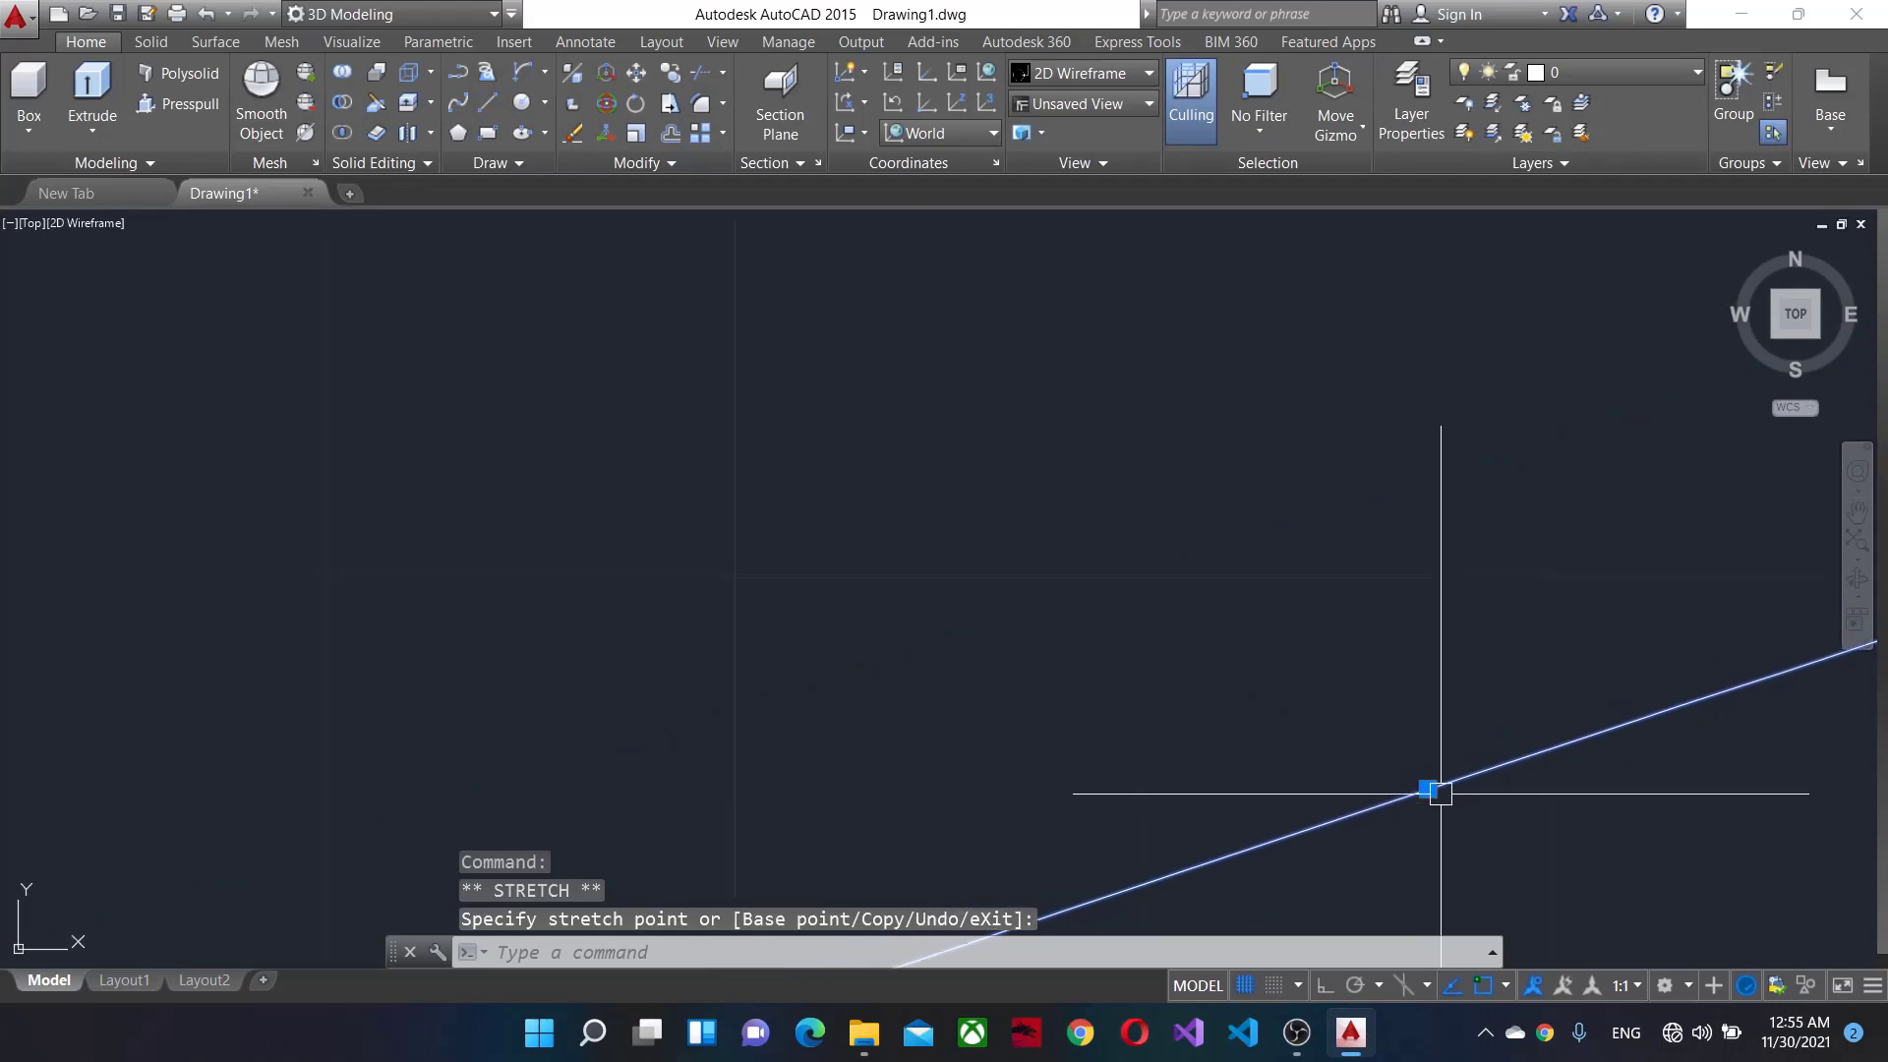
scroll(1485, 764, "down", 3)
scroll(1265, 610, "down", 1)
key("Escape")
scroll(1276, 645, "down", 2)
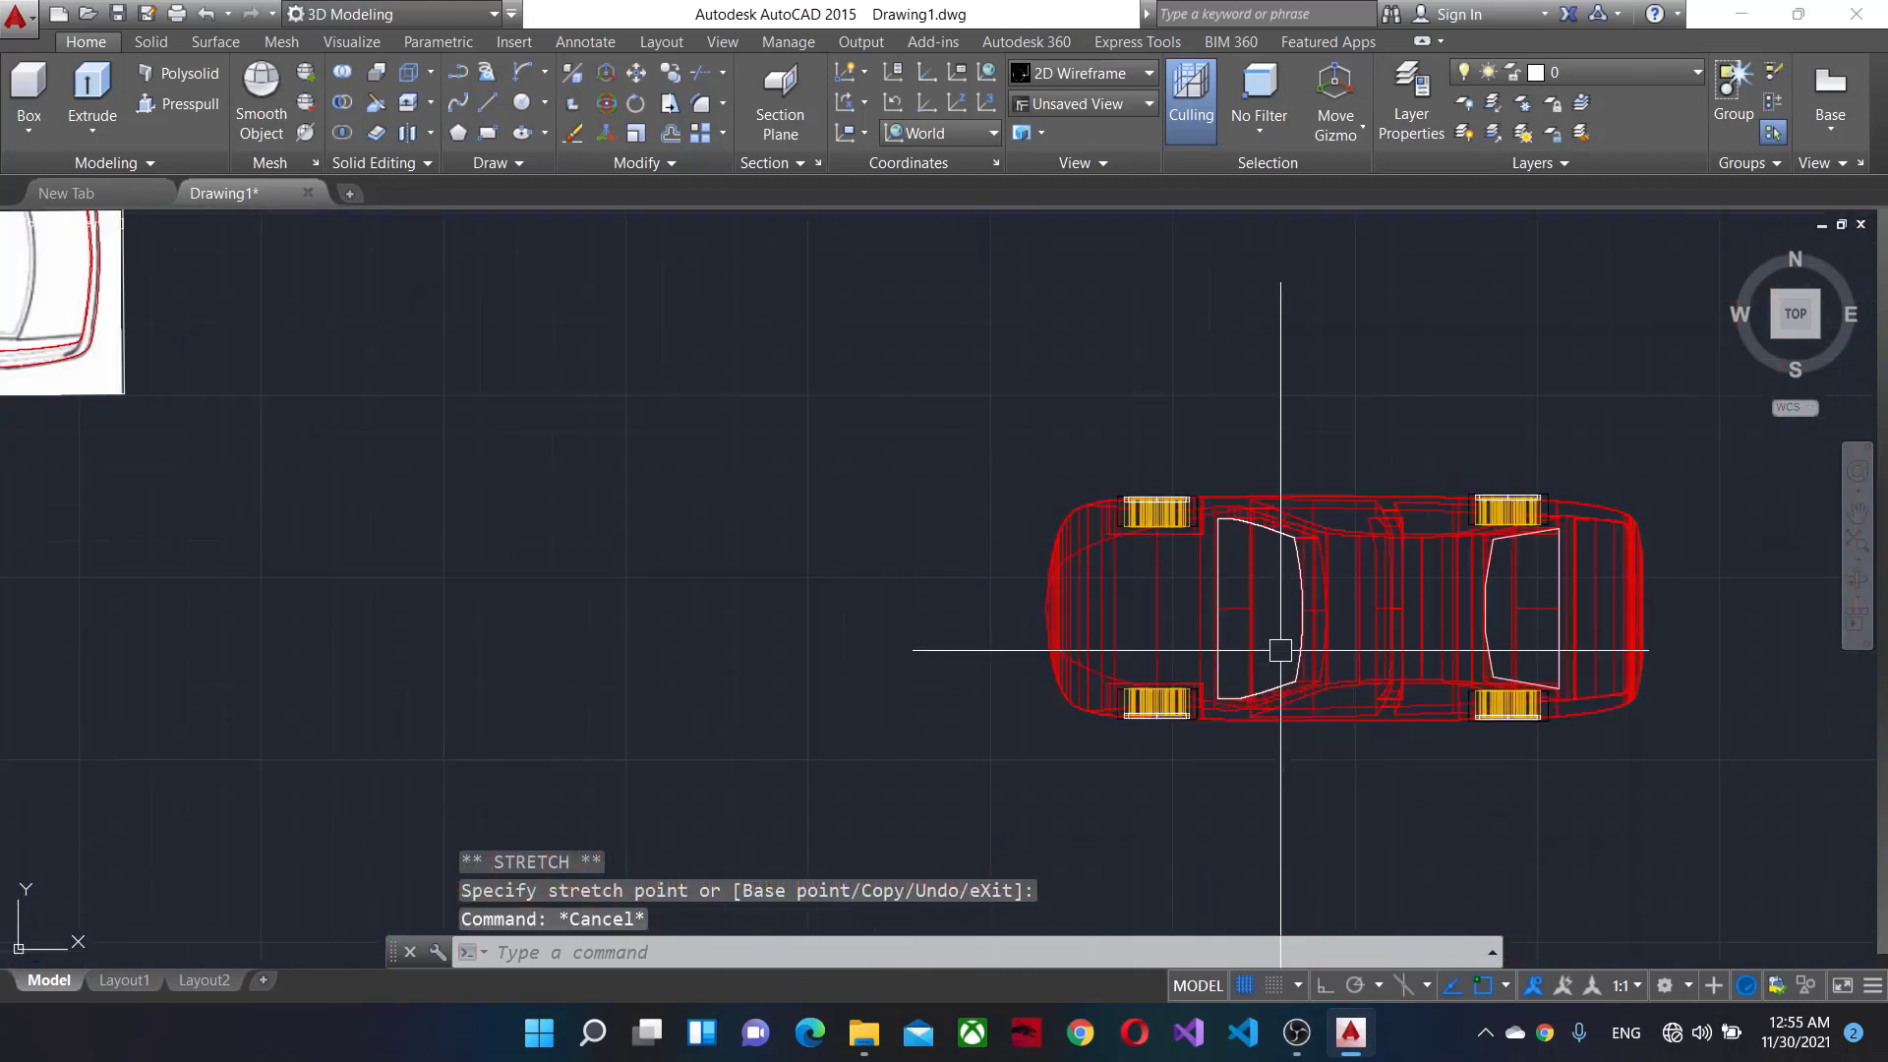
scroll(1407, 703, "up", 3)
scroll(1228, 466, "up", 2)
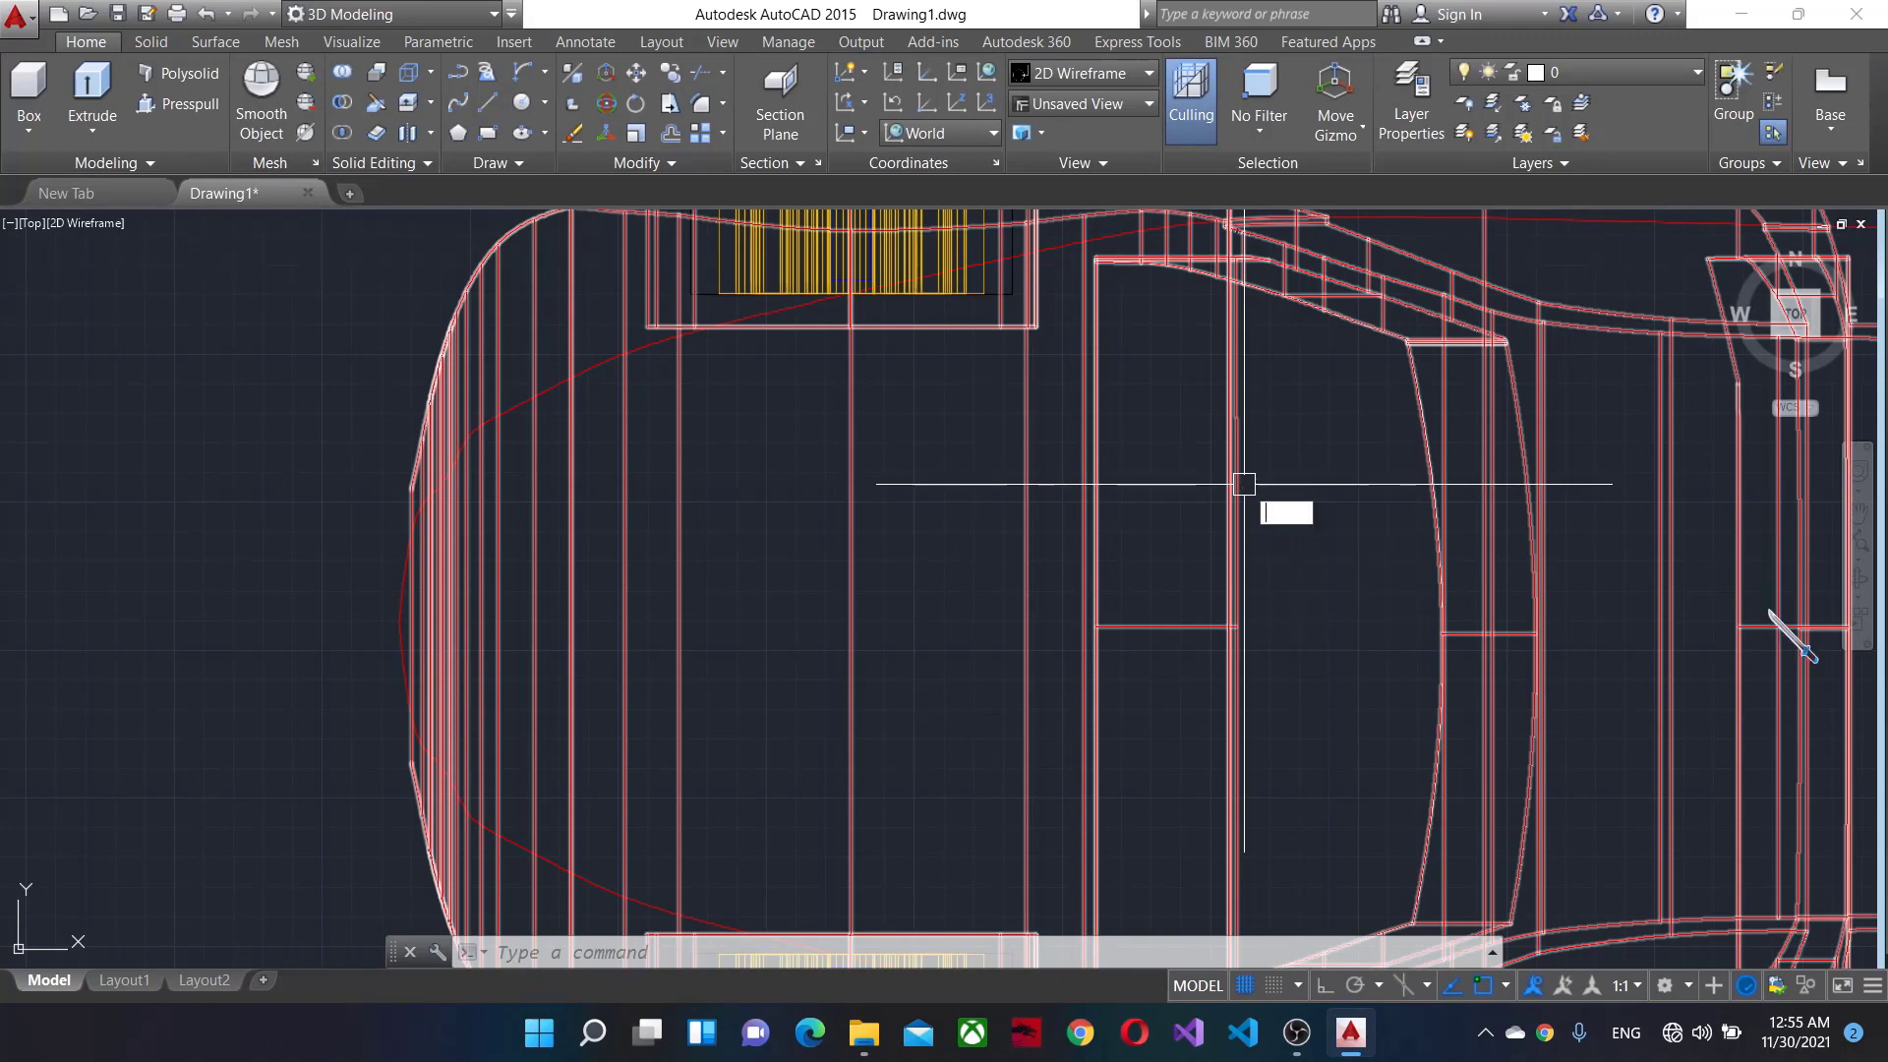
type("M")
key("Return")
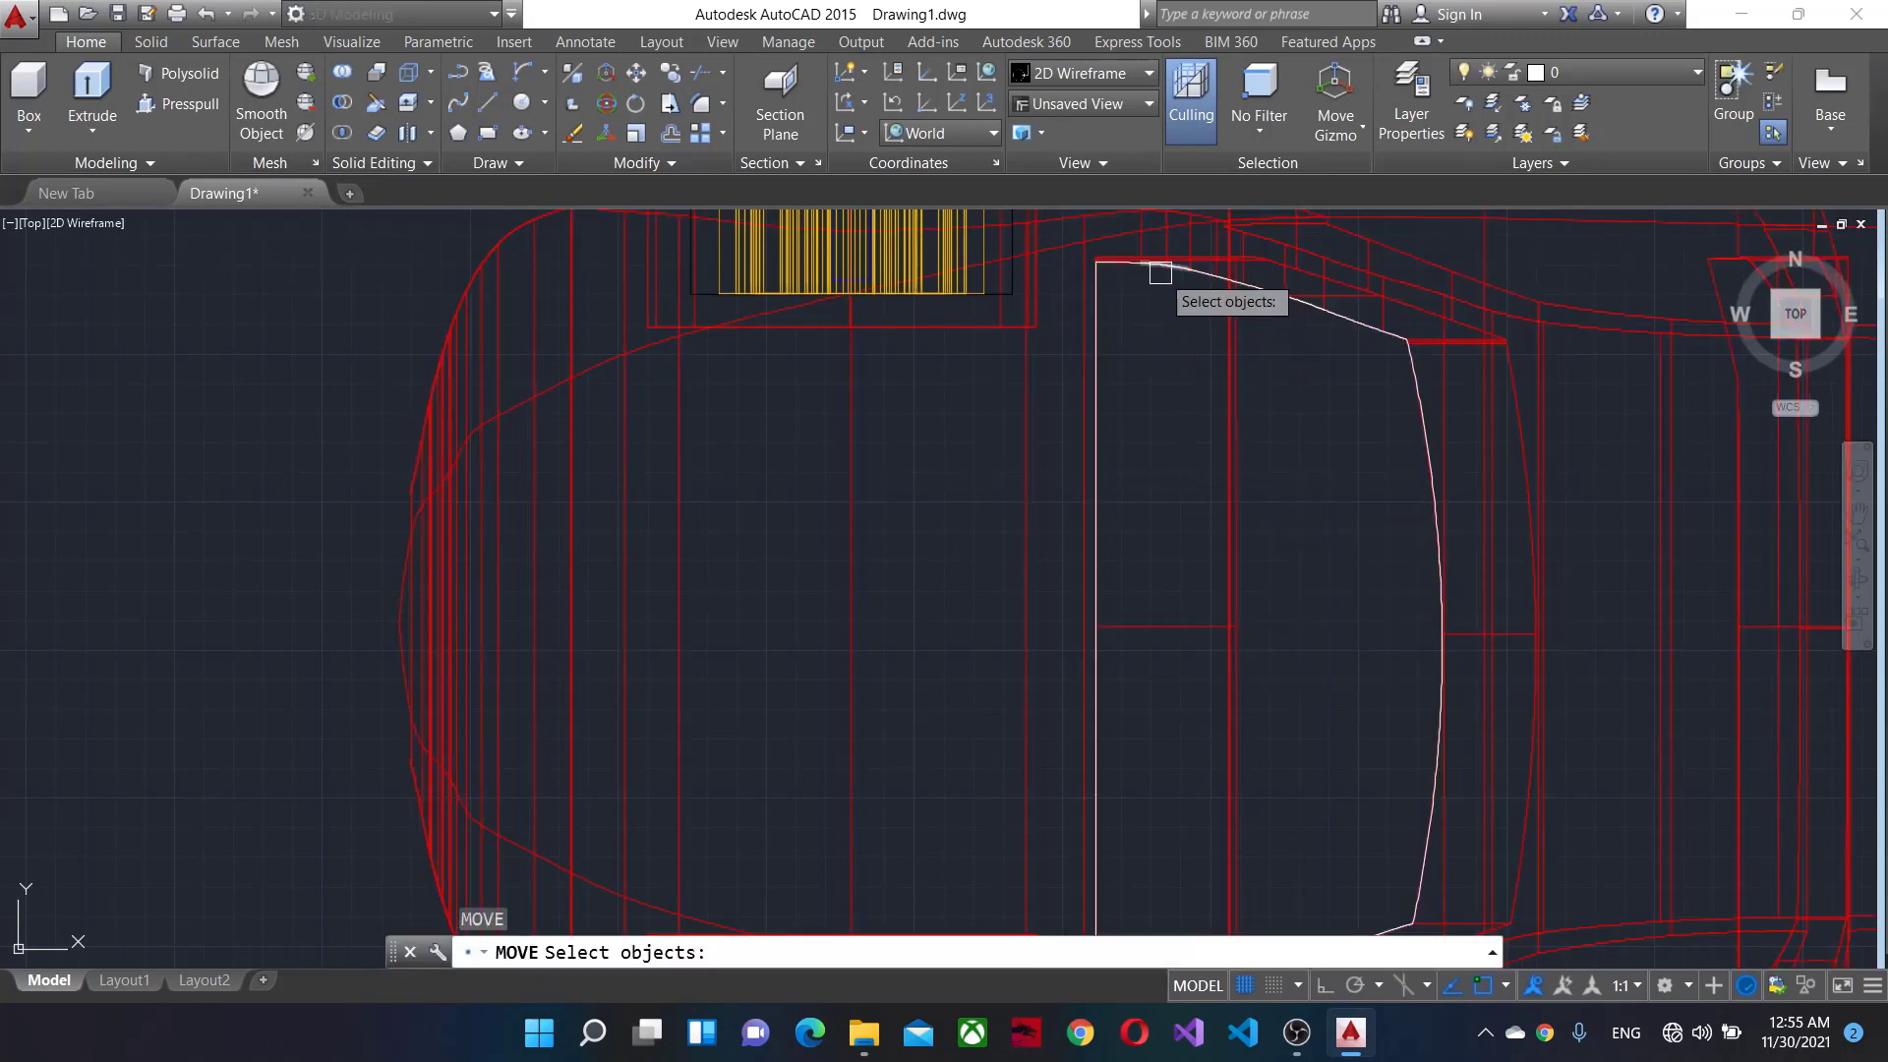
scroll(1180, 393, "up", 2)
scroll(466, 381, "up", 2)
left_click(322, 356)
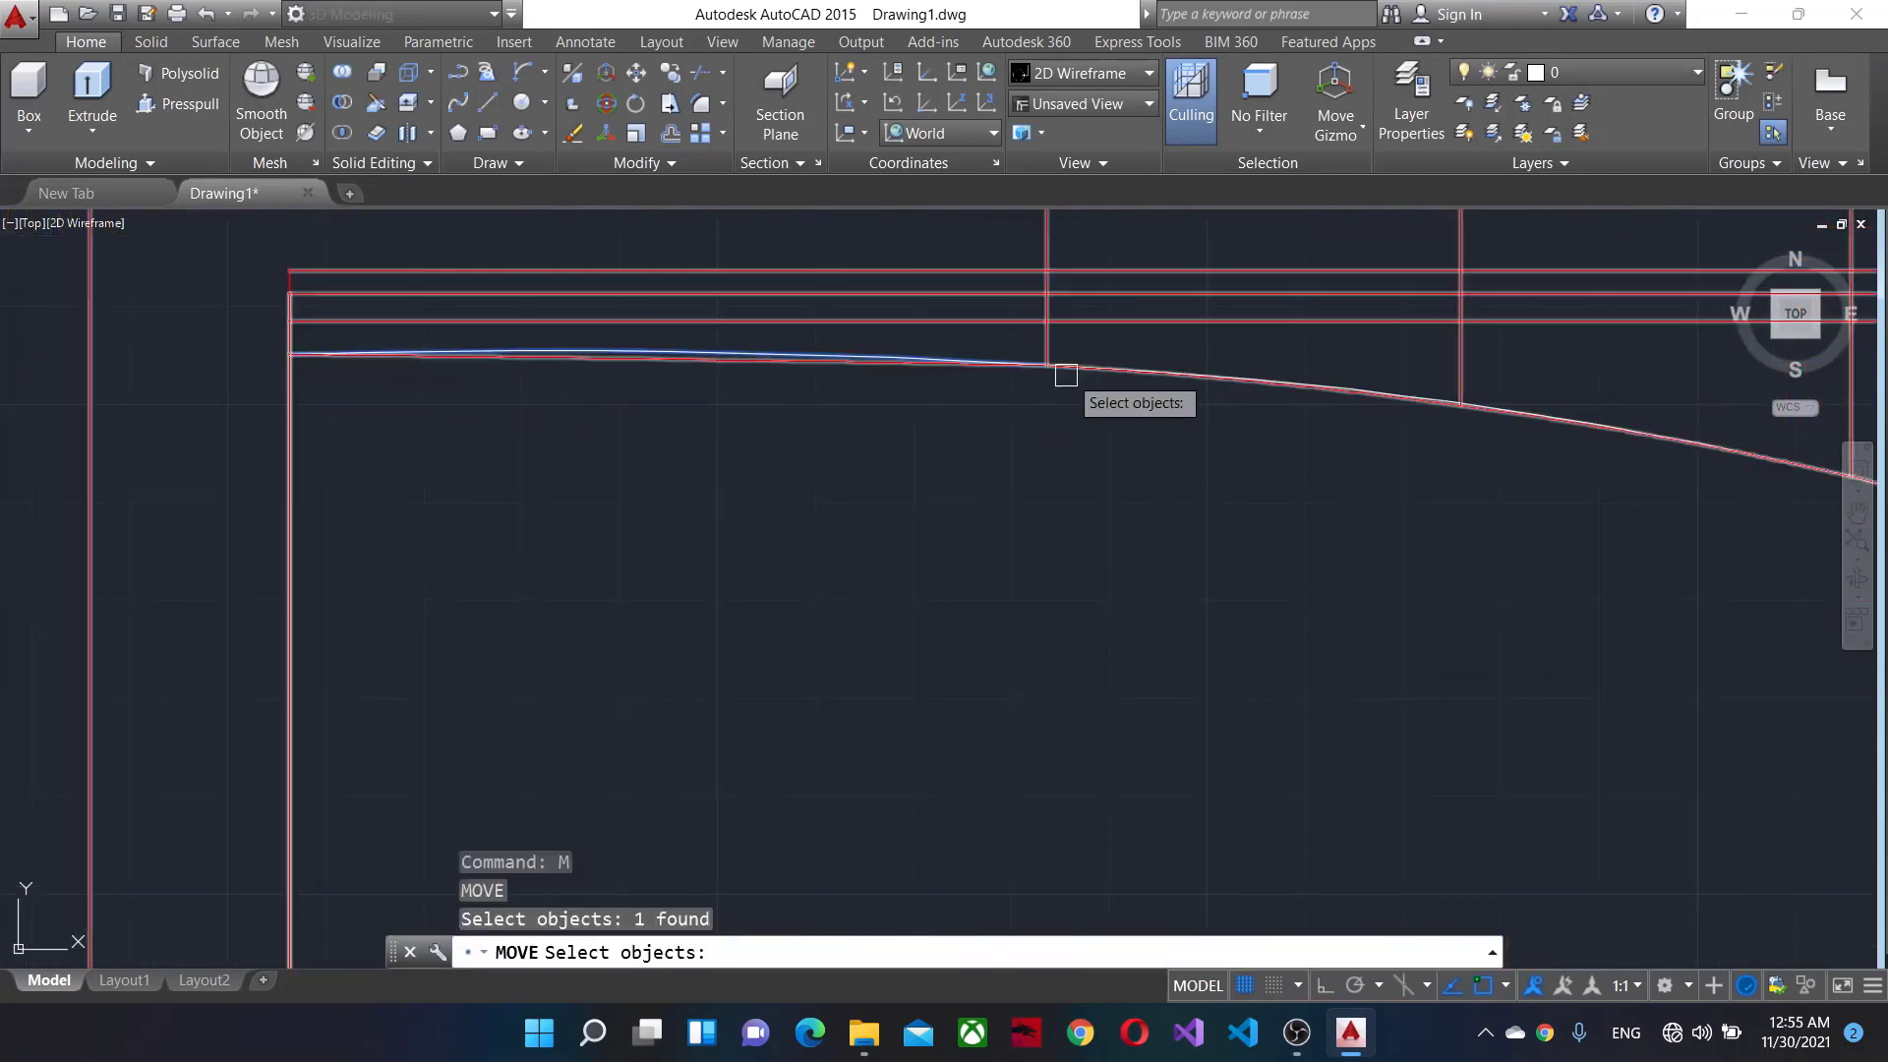
key("Escape")
scroll(1153, 380, "down", 5)
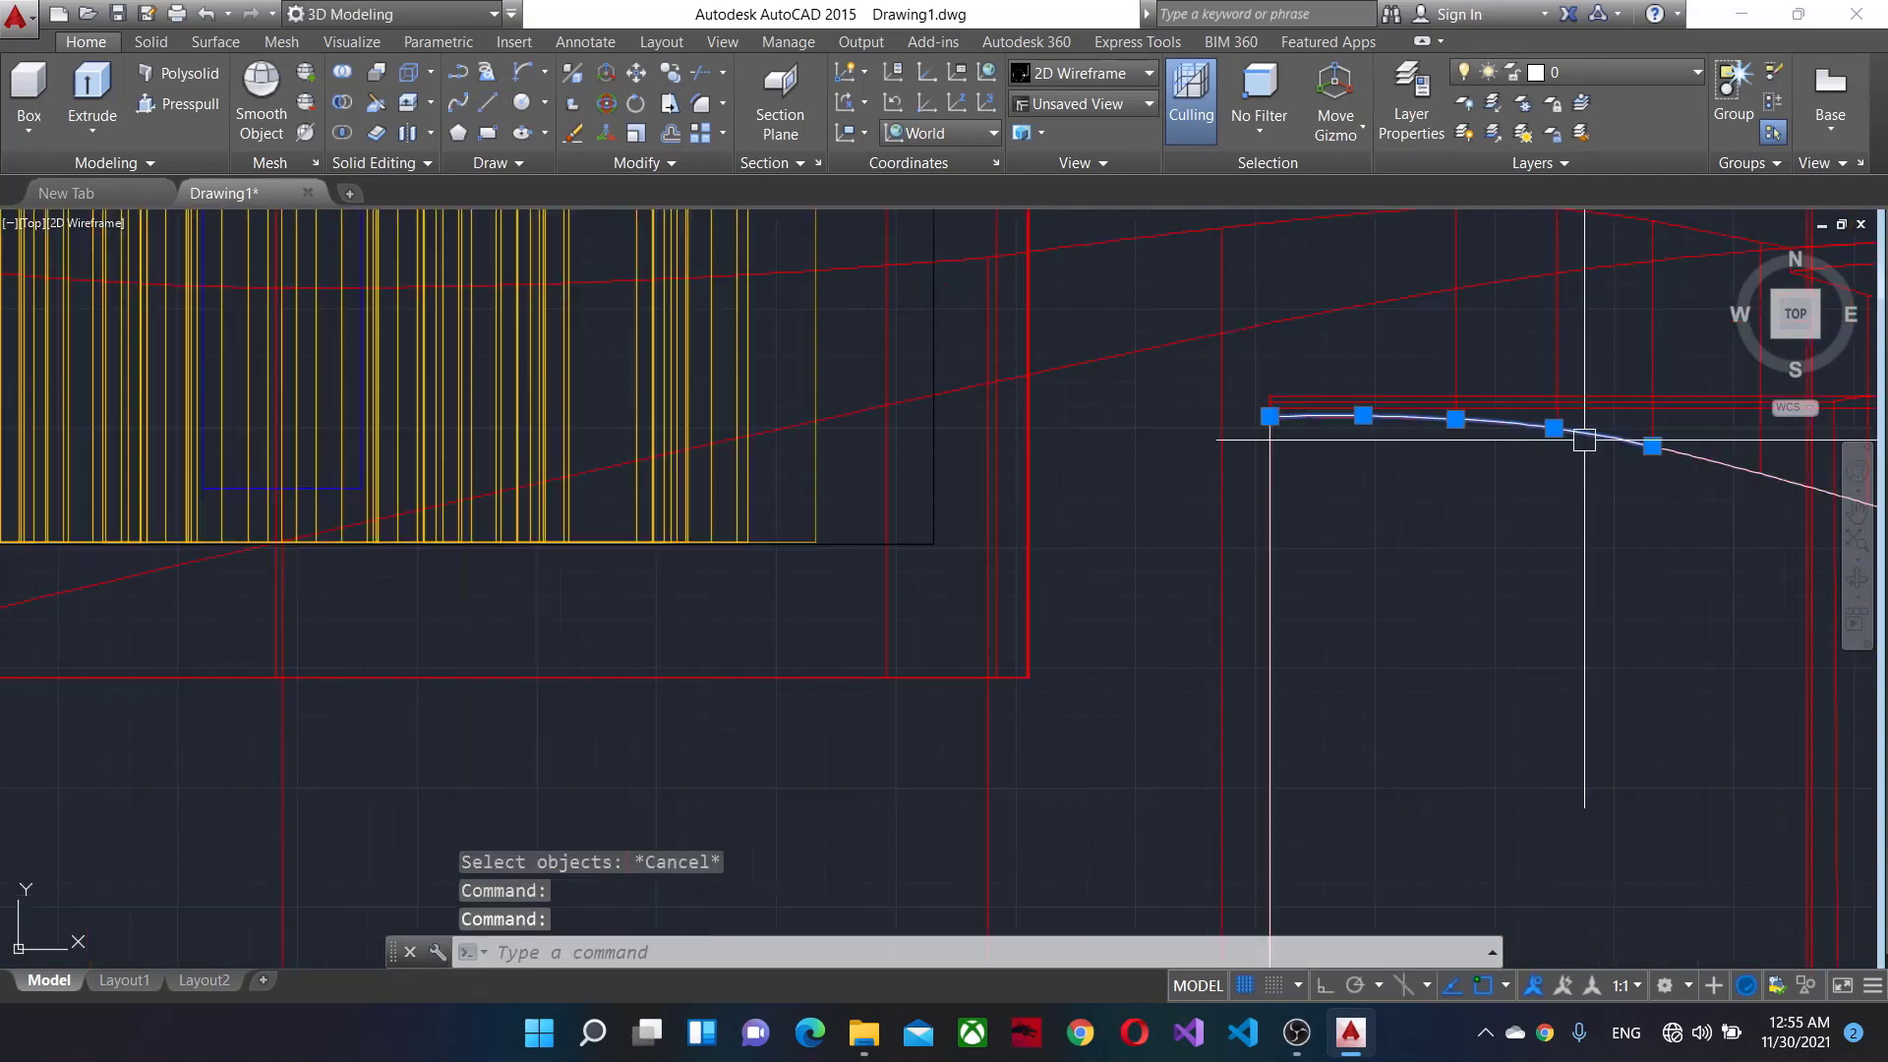
scroll(1120, 628, "up", 2)
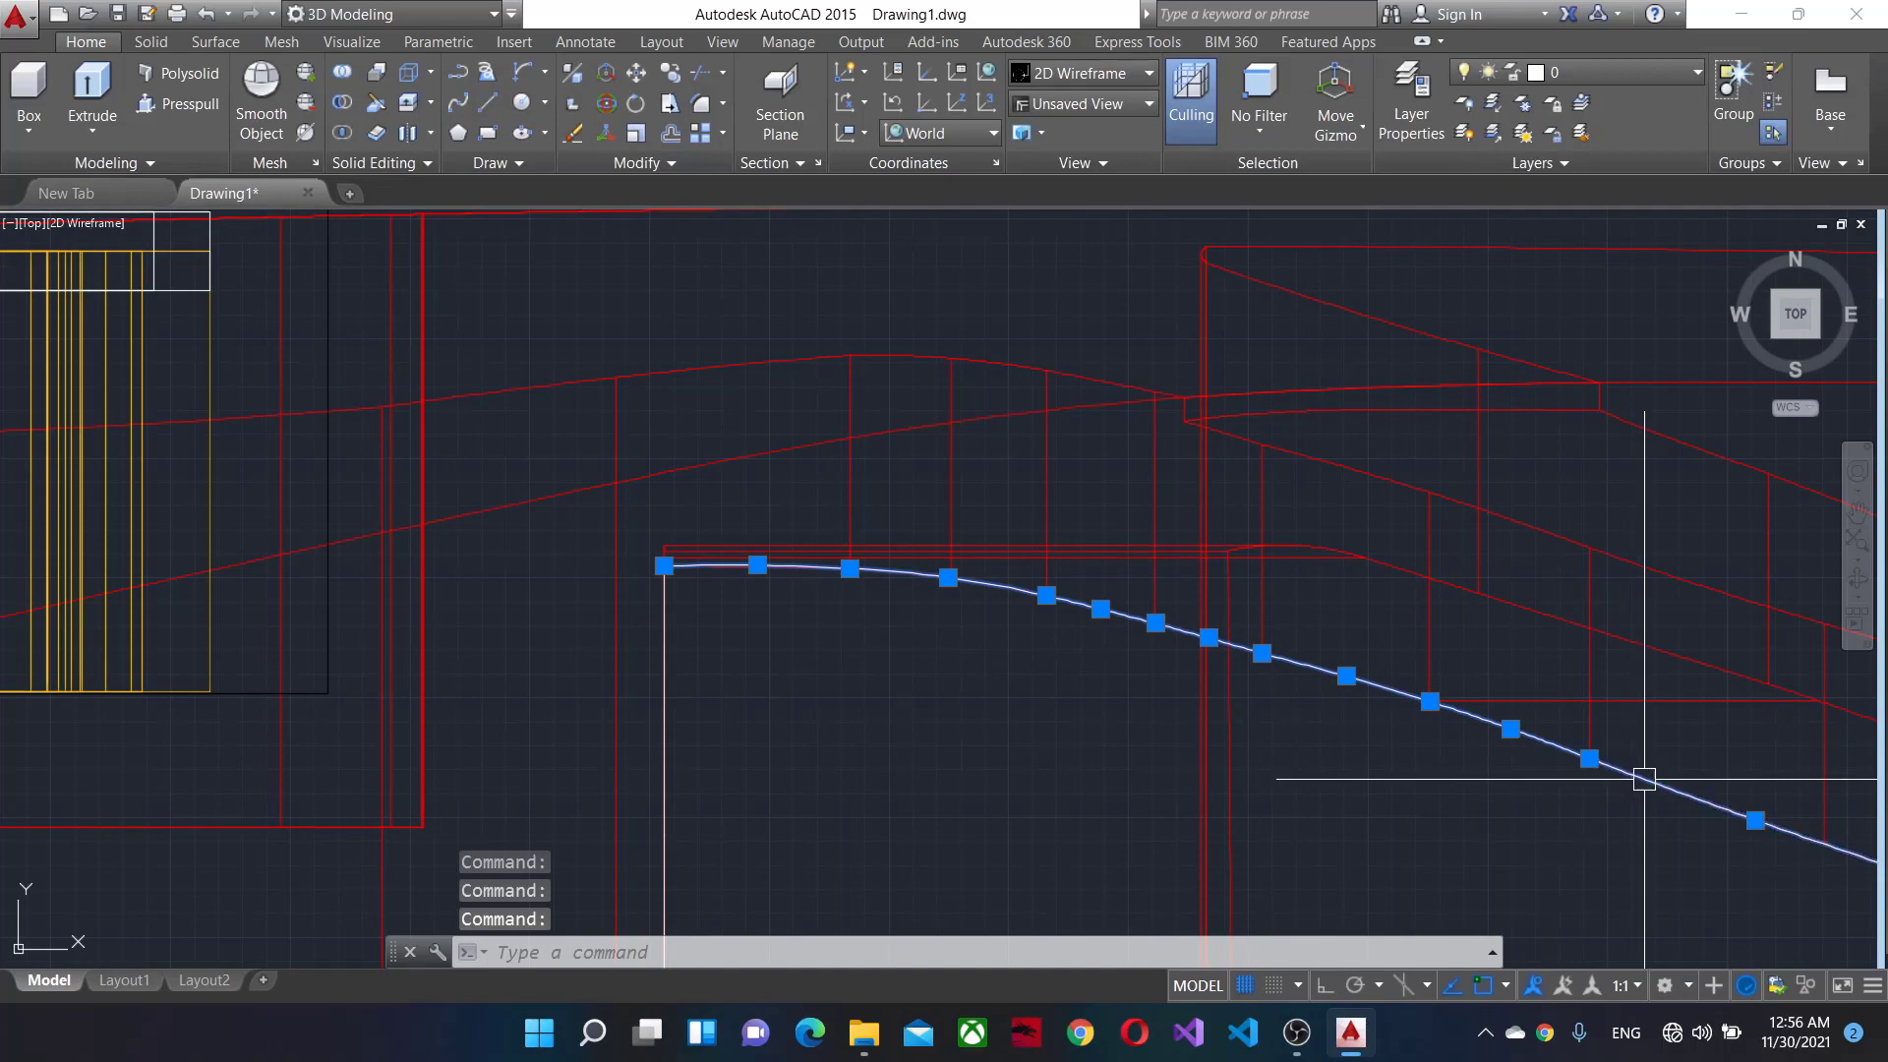
middle_click_drag(1644, 779, 625, 487)
scroll(897, 653, "down", 5)
scroll(822, 576, "up", 8)
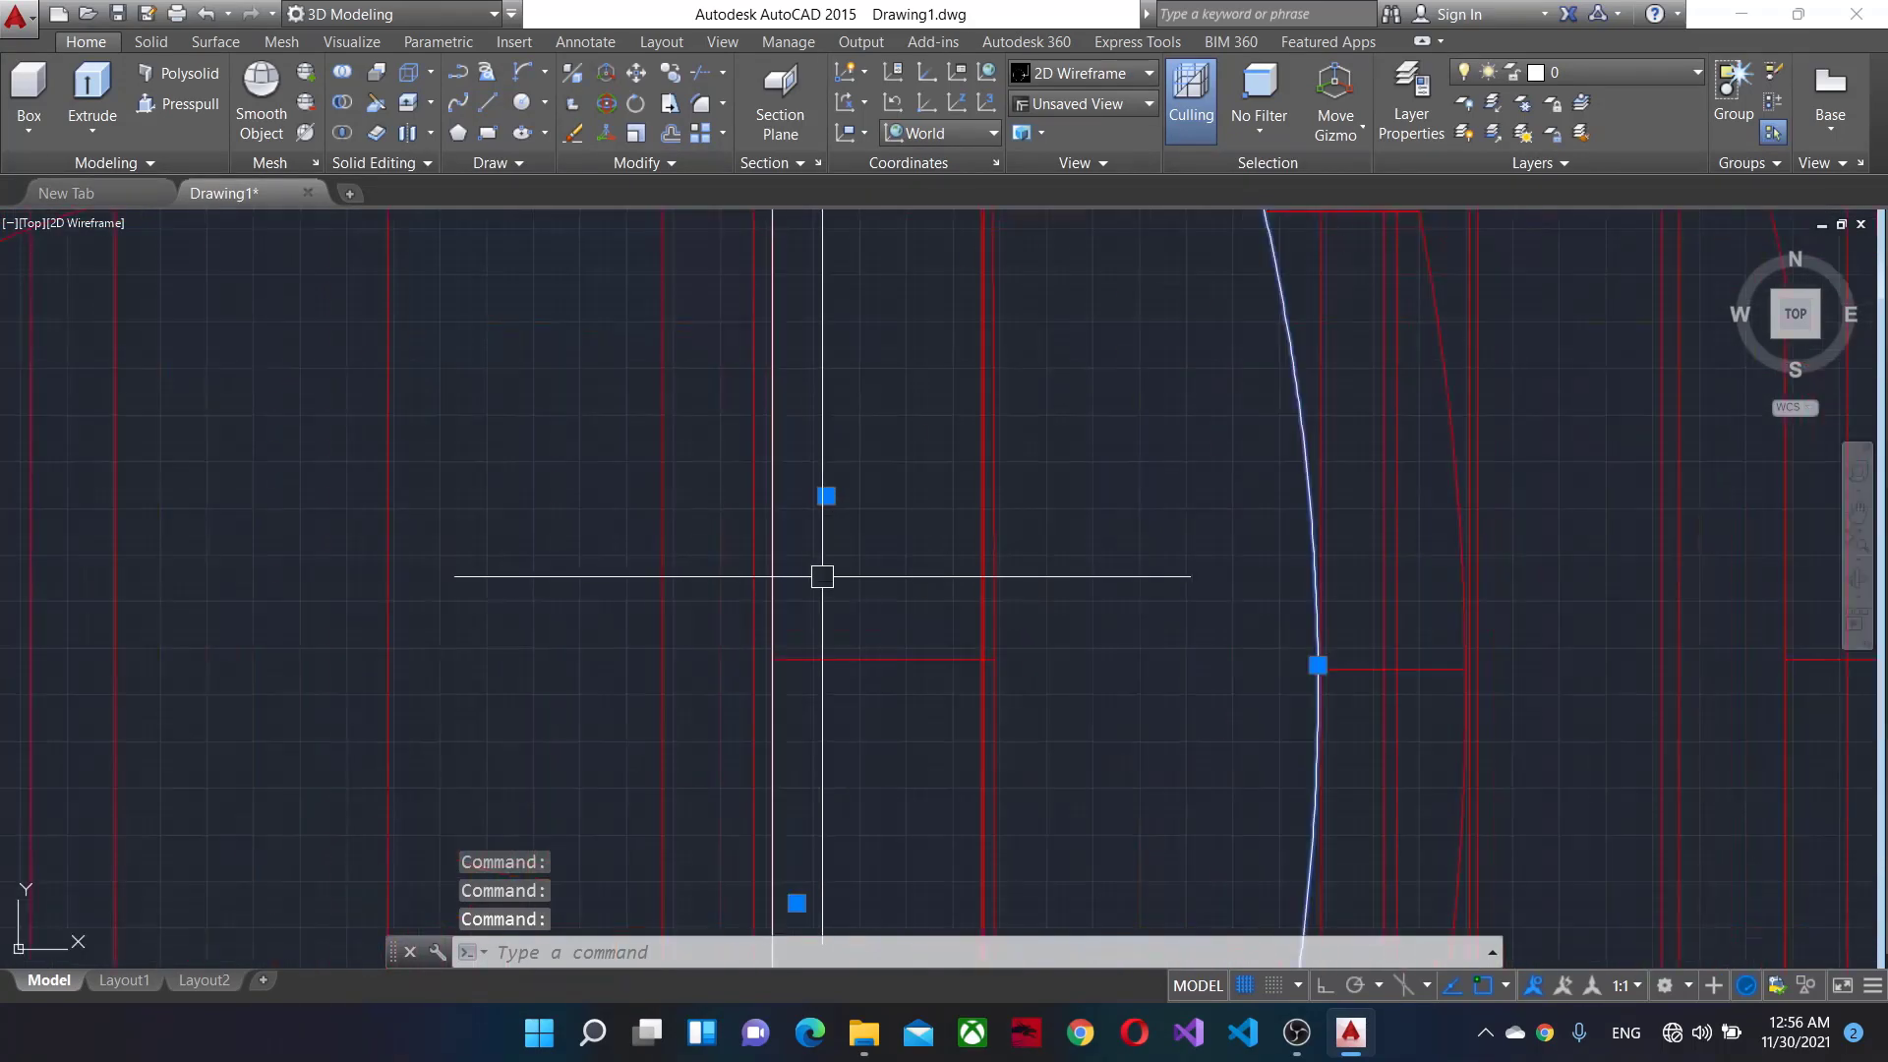
scroll(1265, 325, "up", 2)
scroll(1315, 522, "down", 3)
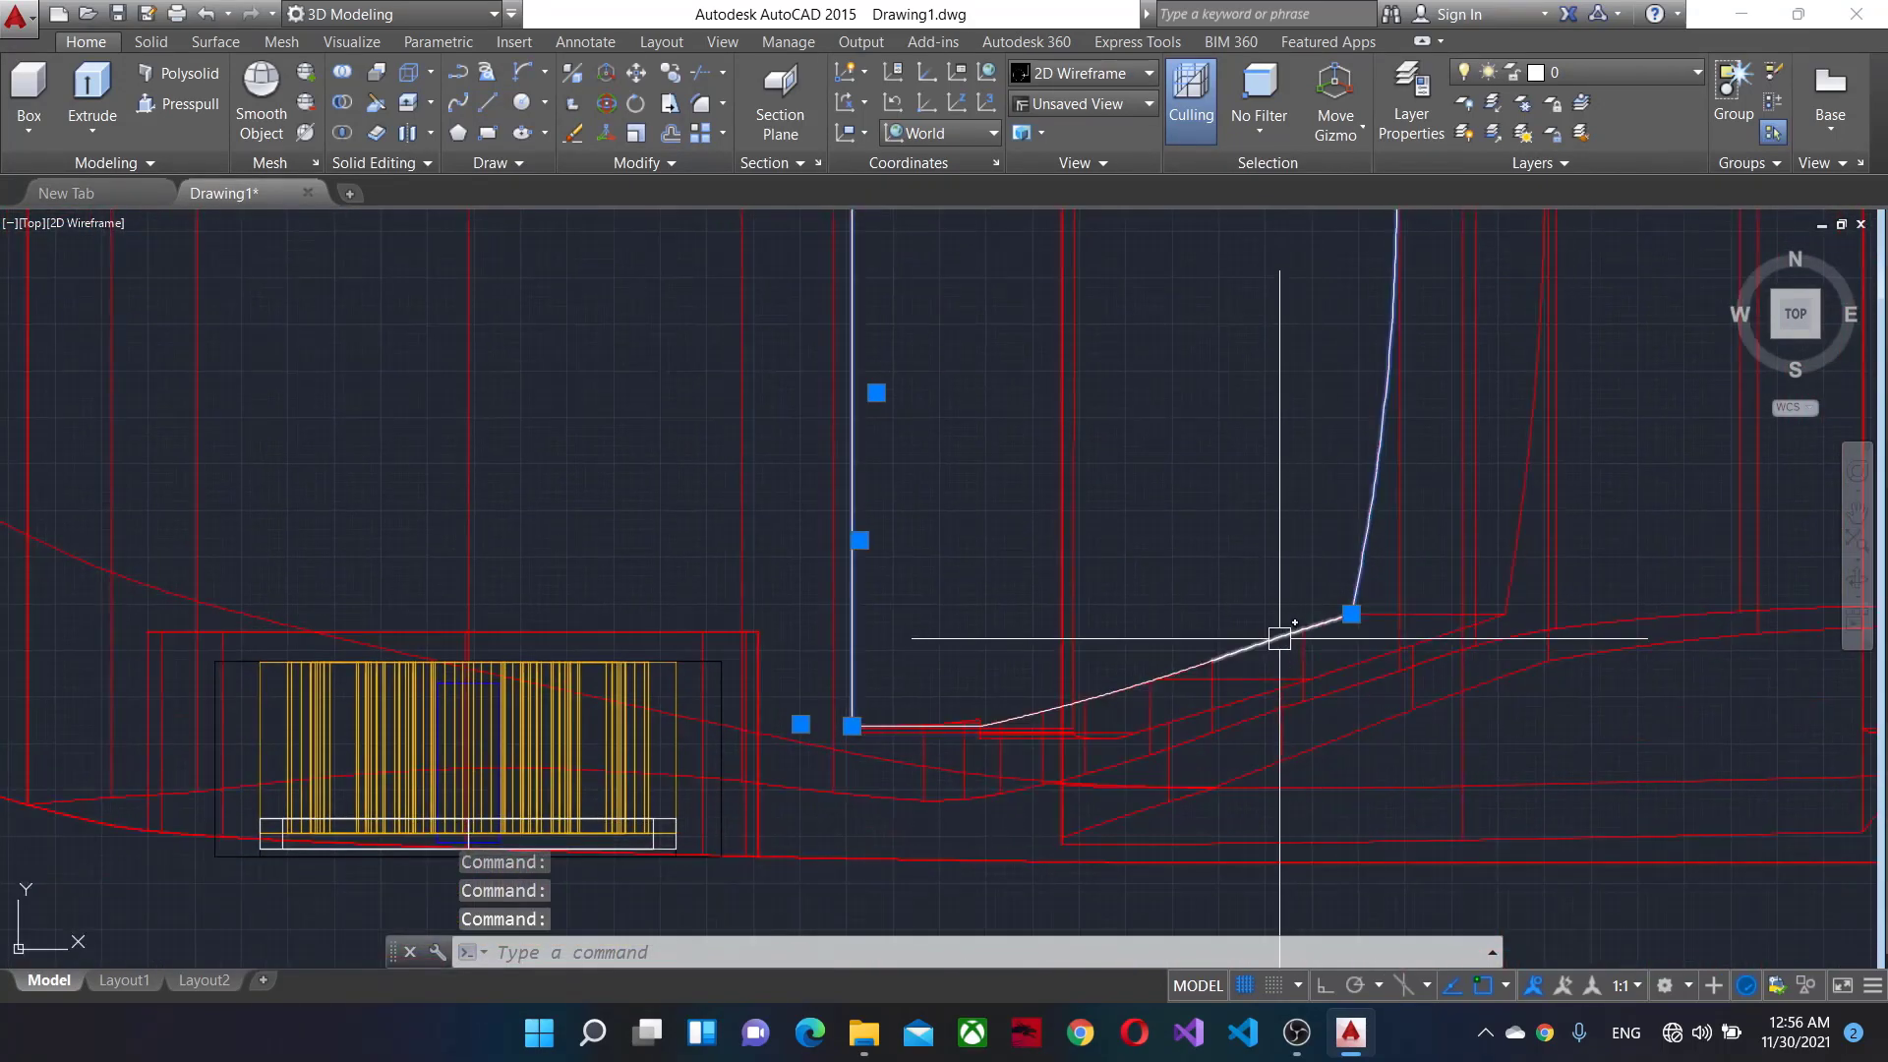
scroll(1279, 630, "up", 6)
middle_click_drag(903, 762, 1195, 531)
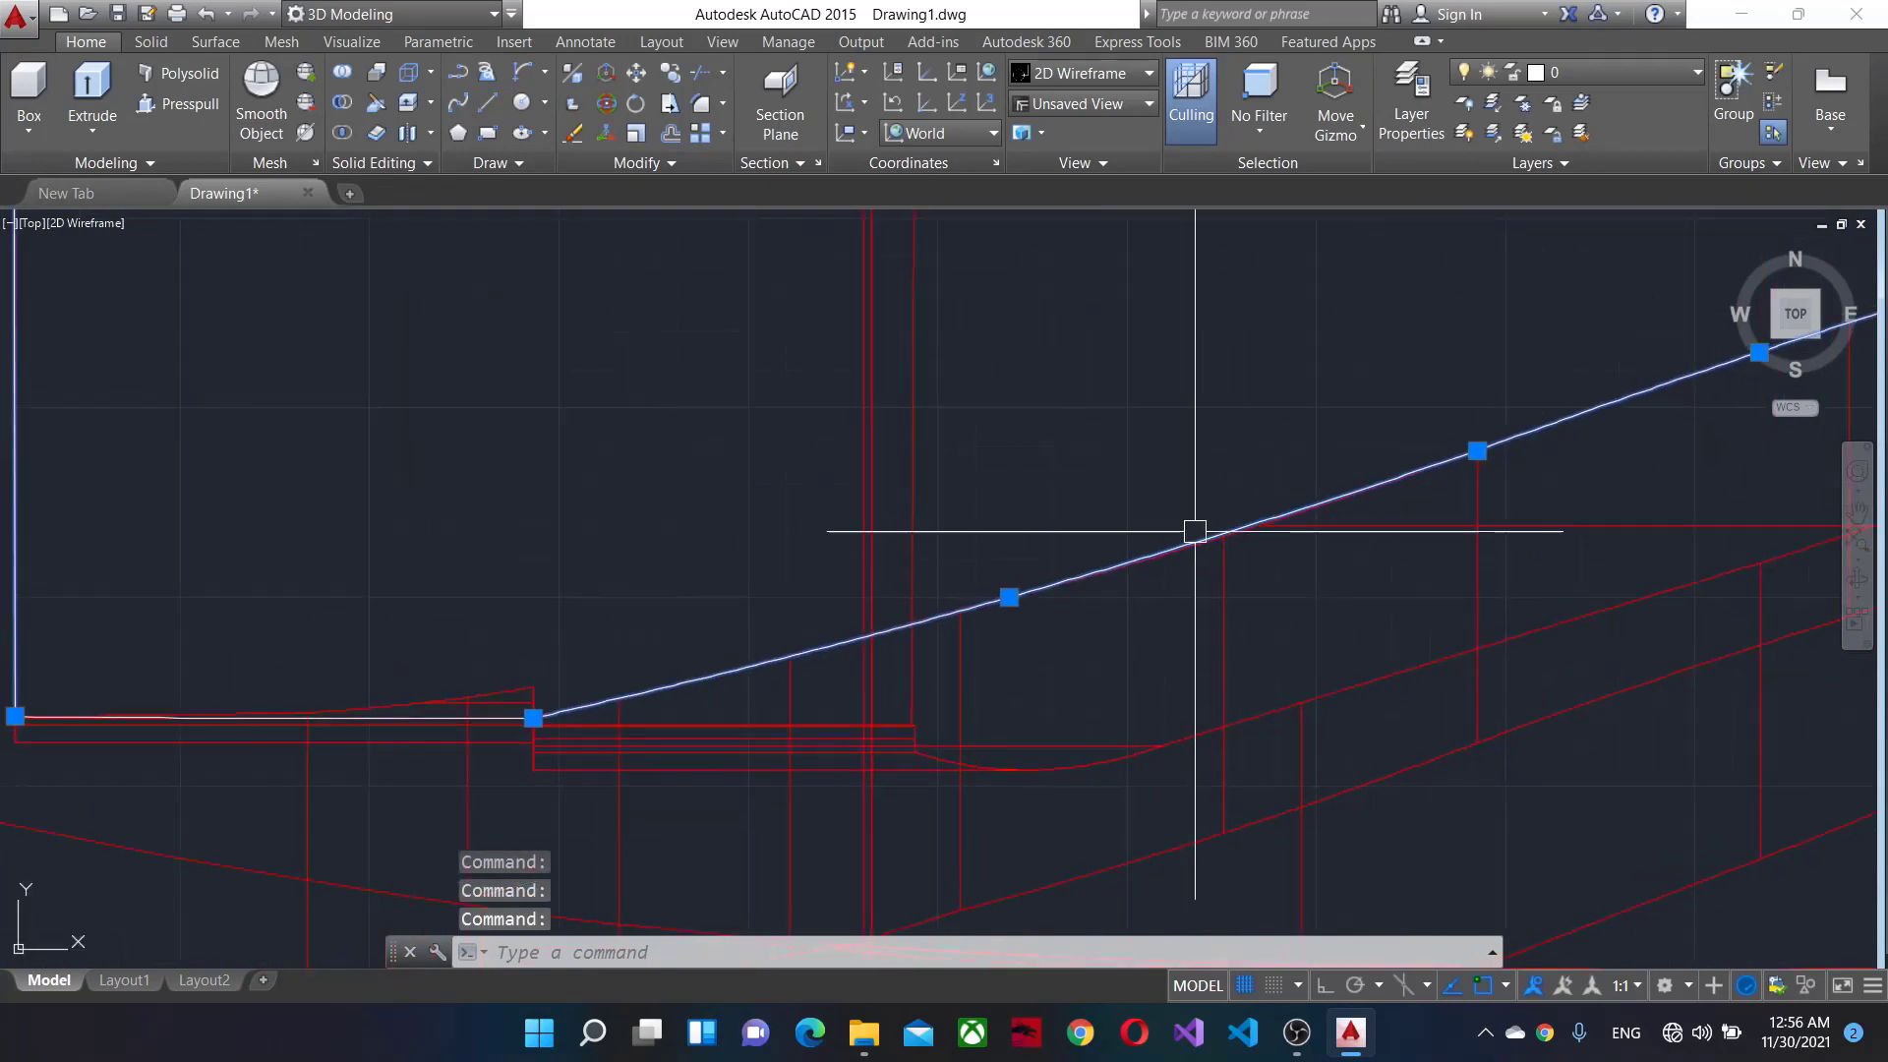
scroll(892, 737, "up", 5)
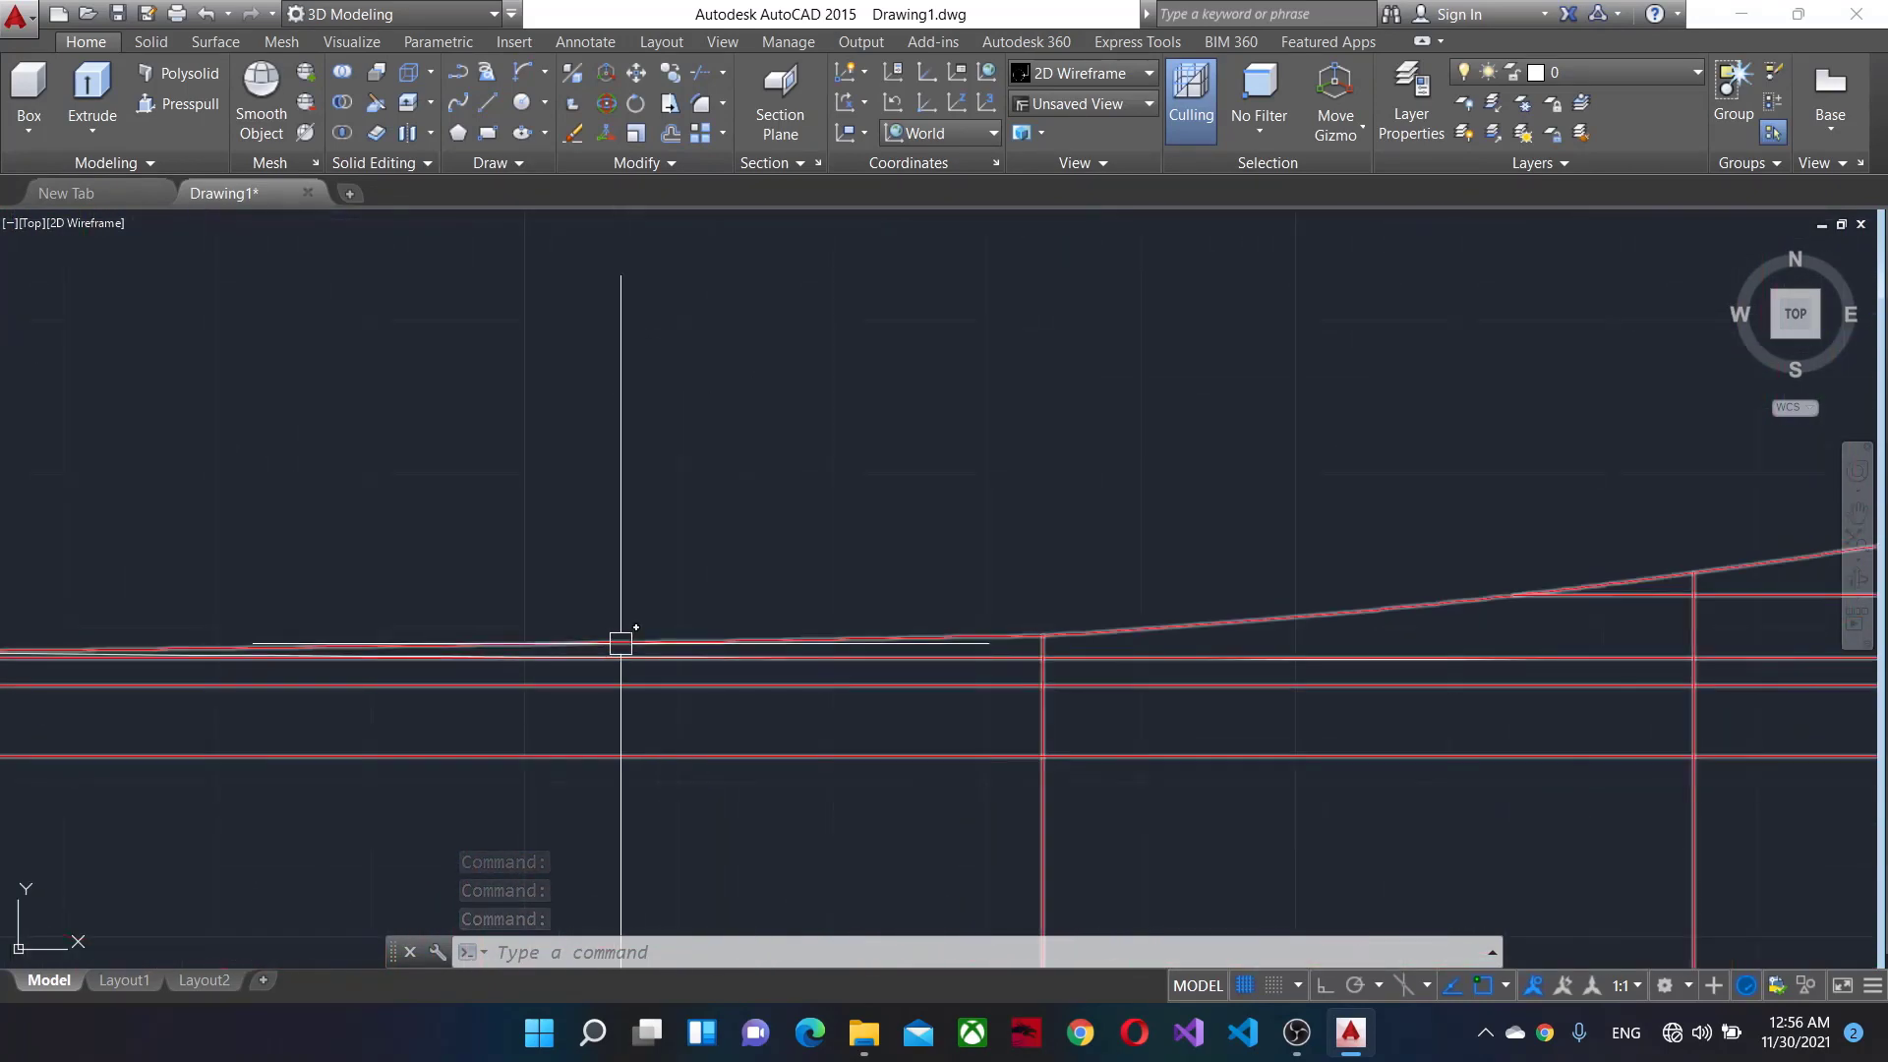
scroll(658, 578, "down", 5)
scroll(1087, 611, "up", 2)
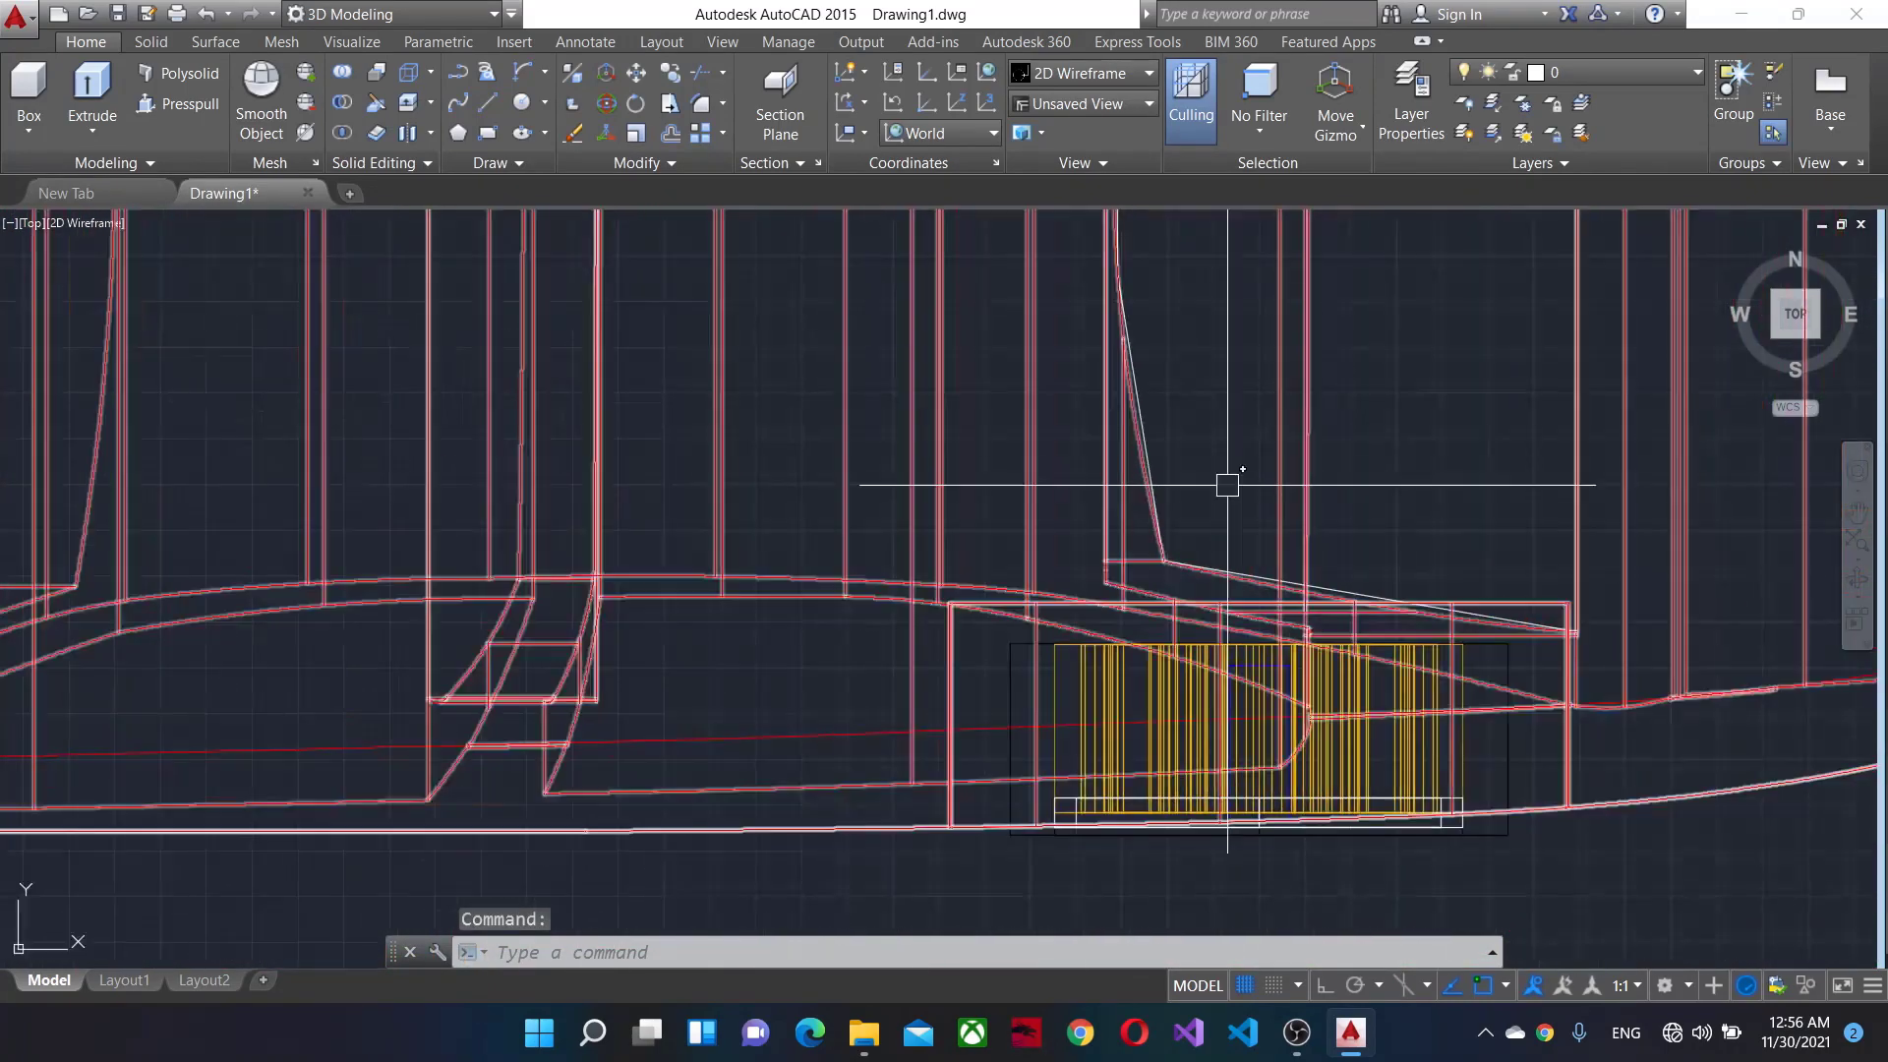
scroll(1222, 485, "up", 3)
scroll(1227, 560, "up", 3)
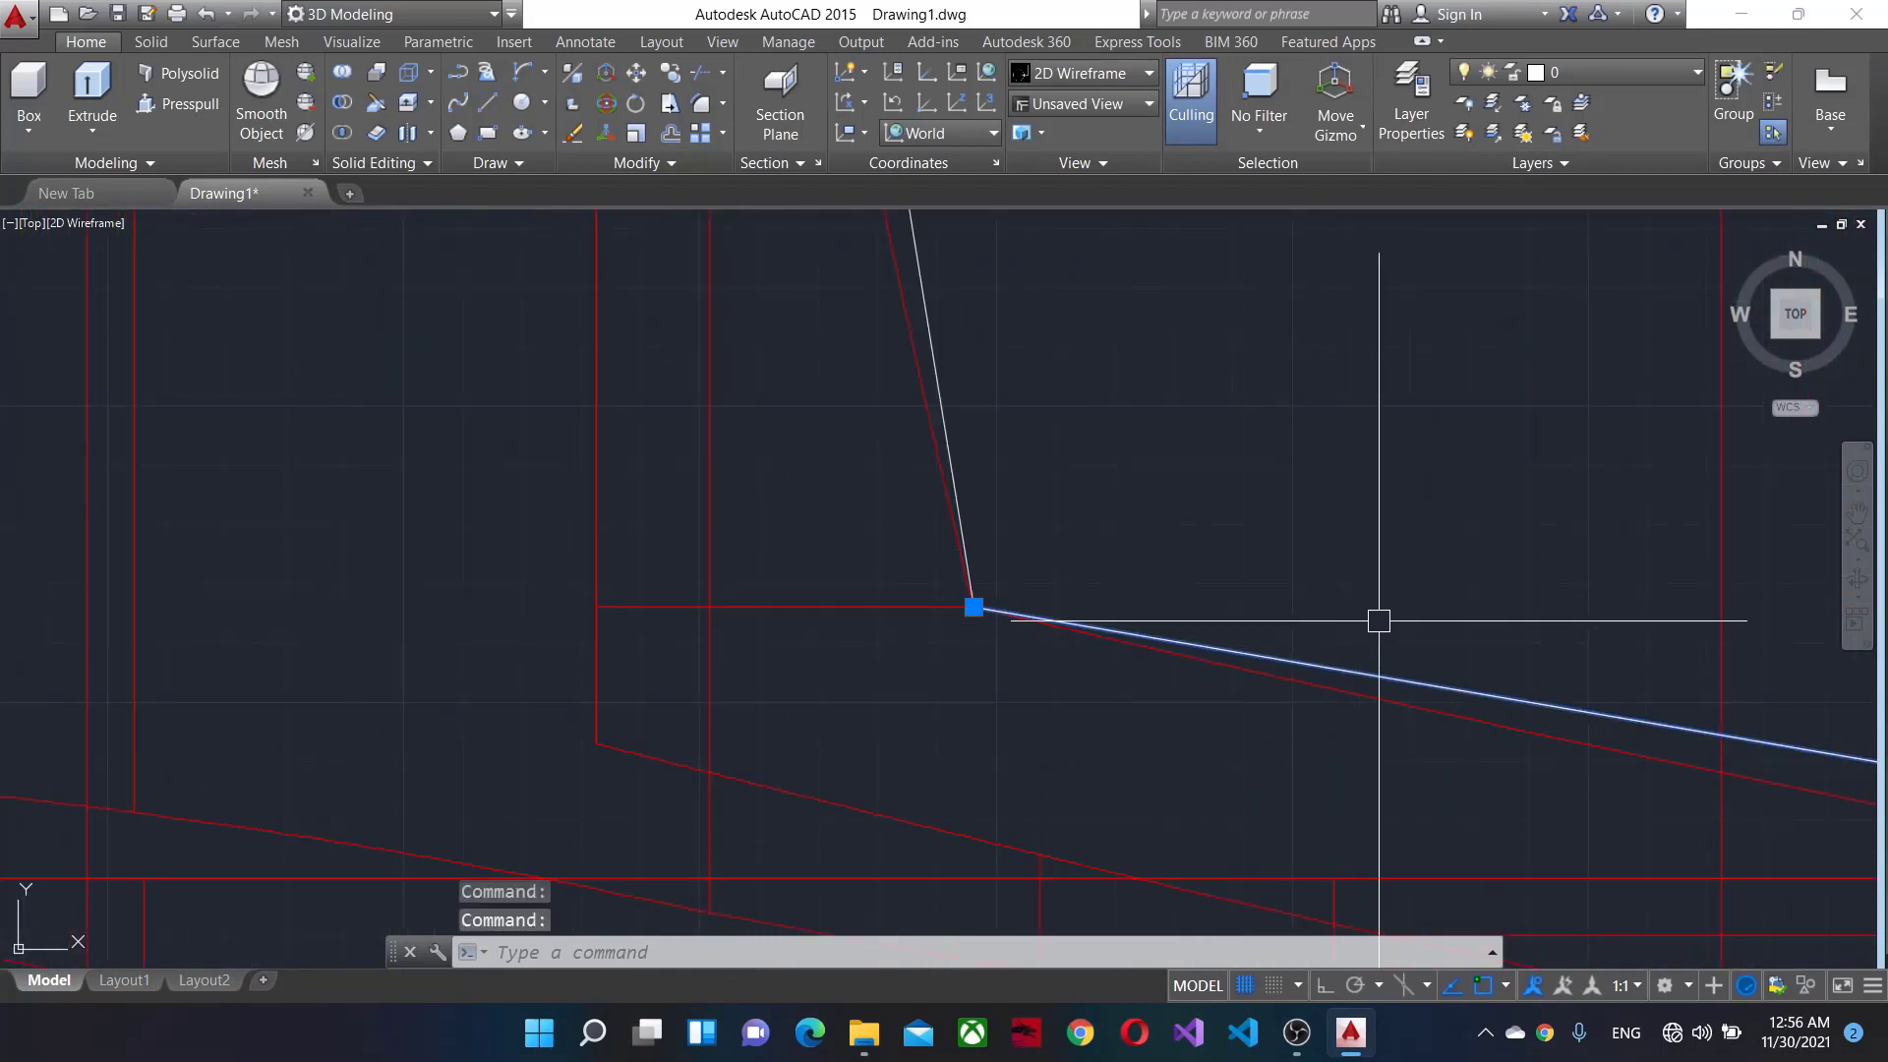
middle_click_drag(1379, 620, 514, 467)
scroll(1223, 543, "down", 3)
scroll(1330, 586, "up", 1)
scroll(1330, 588, "up", 1)
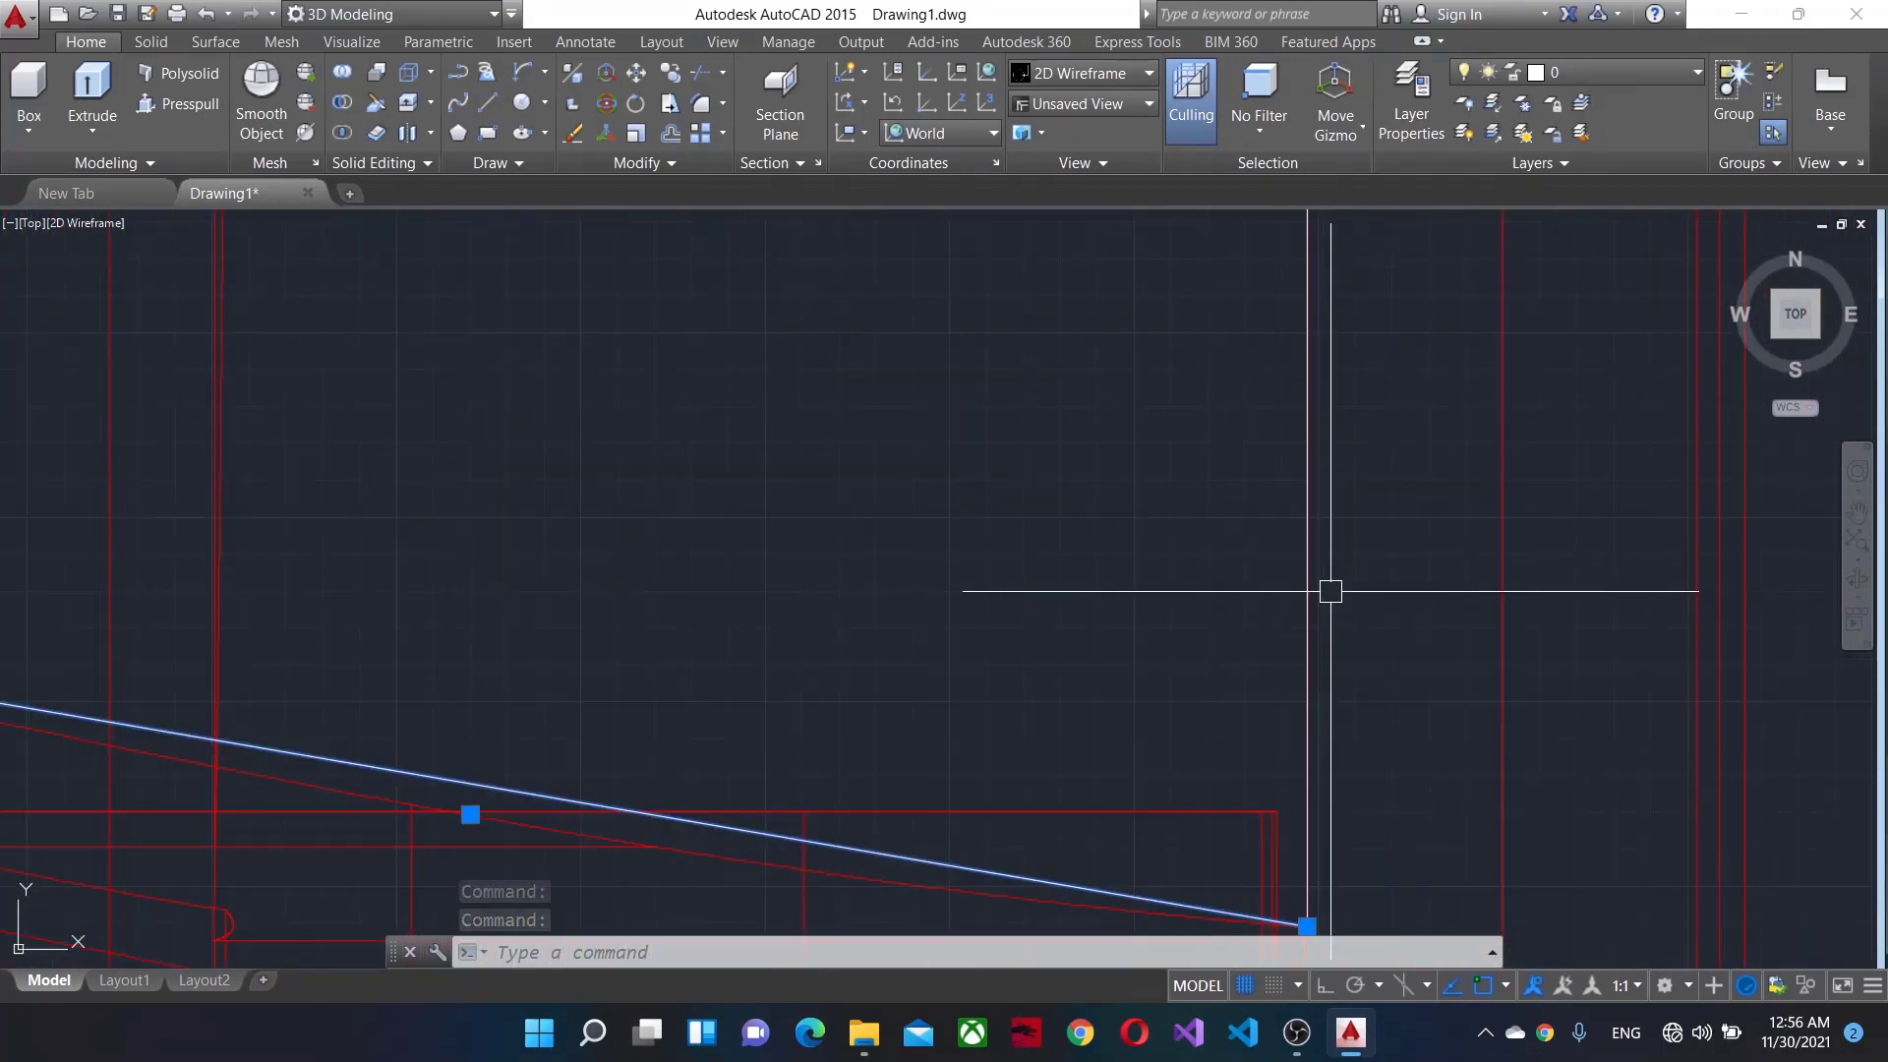
scroll(1330, 591, "up", 2)
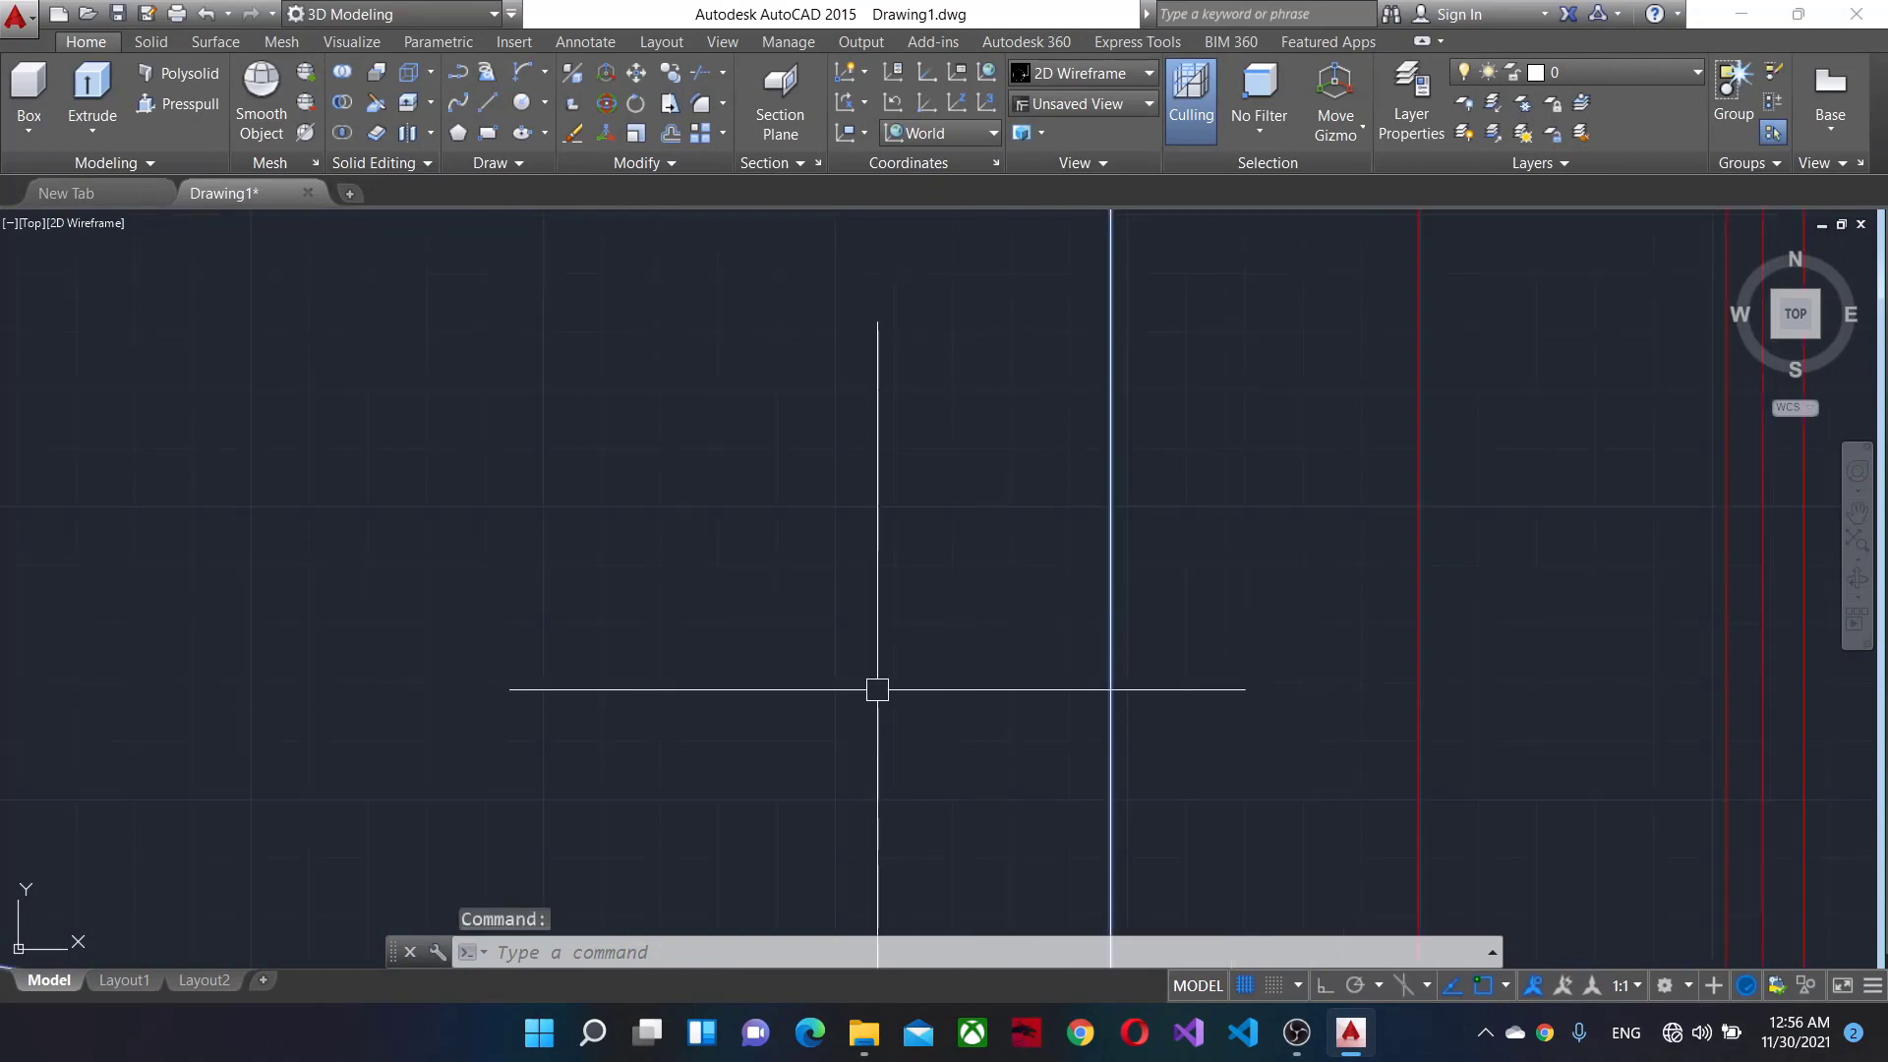
middle_click_drag(877, 690, 1438, 282)
Stretch the traced outline's corner grip onto the red wireframe line so its edge follows it.
left_click(605, 535)
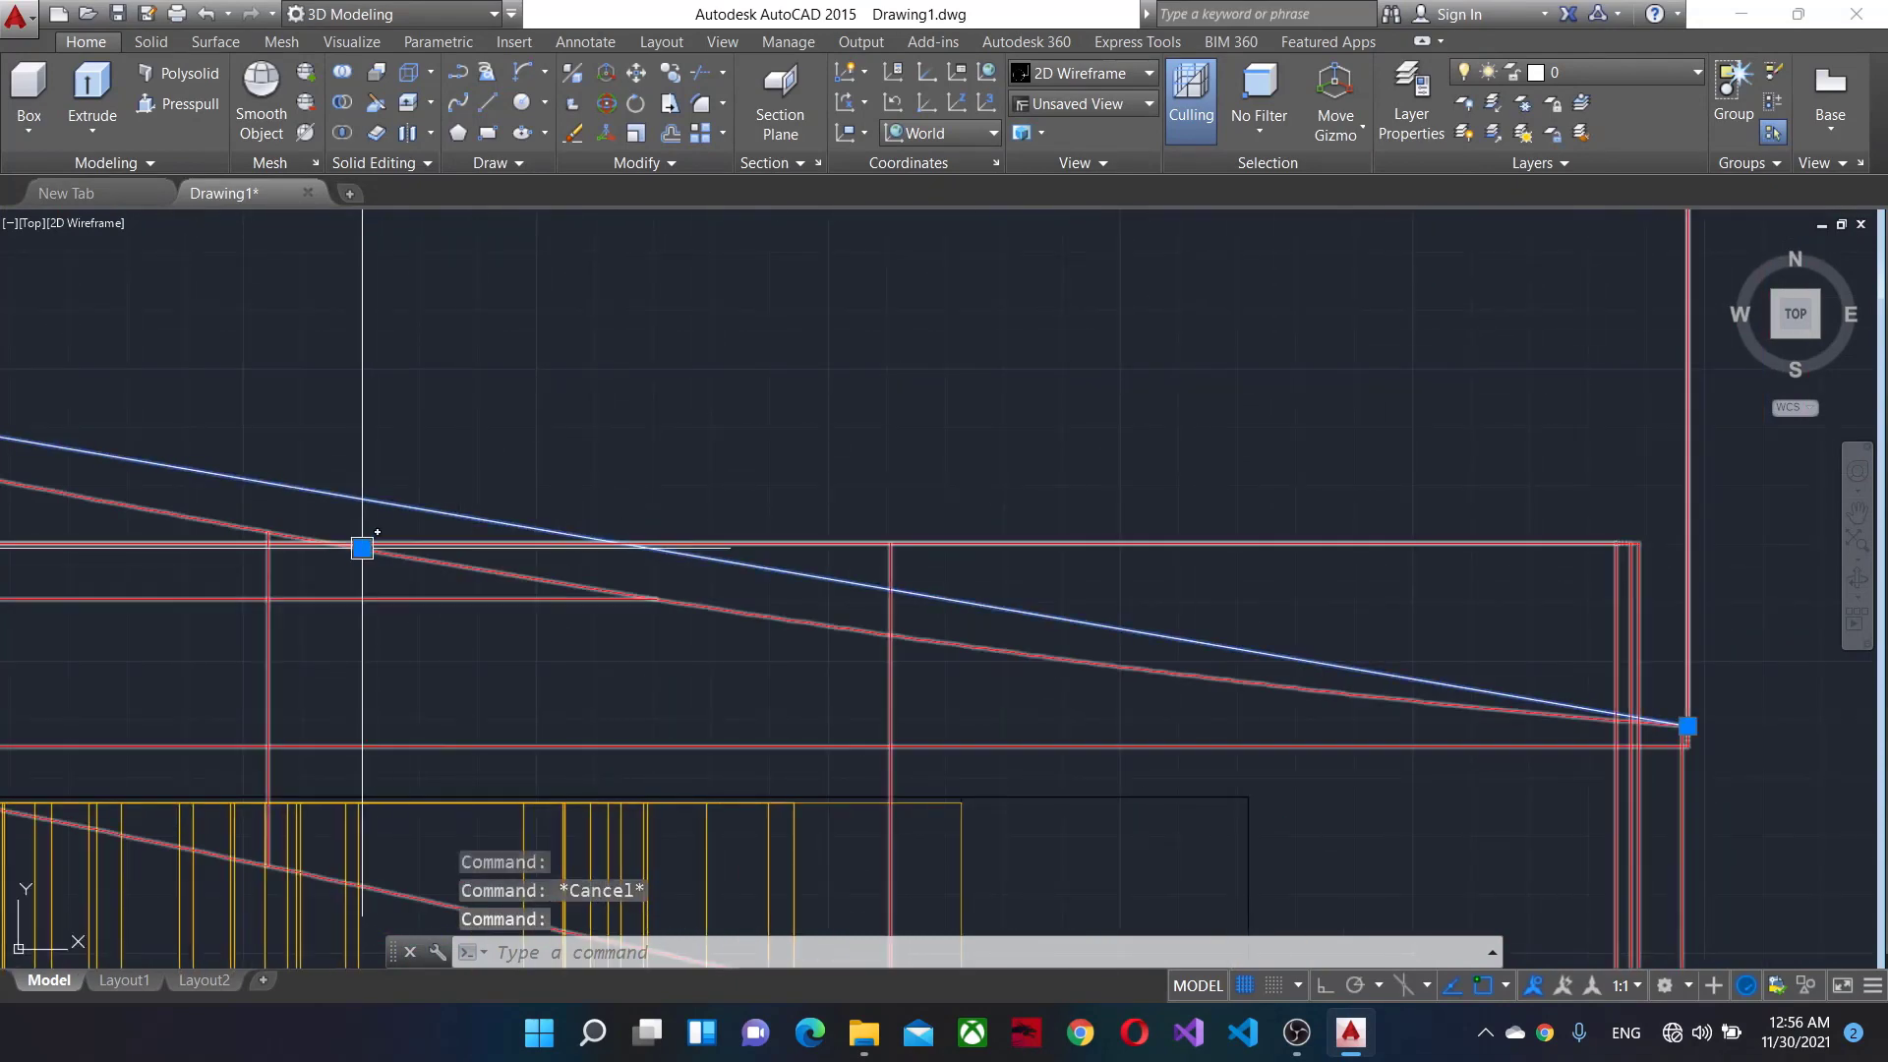
left_click(361, 547)
key("Escape")
scroll(857, 562, "down", 2)
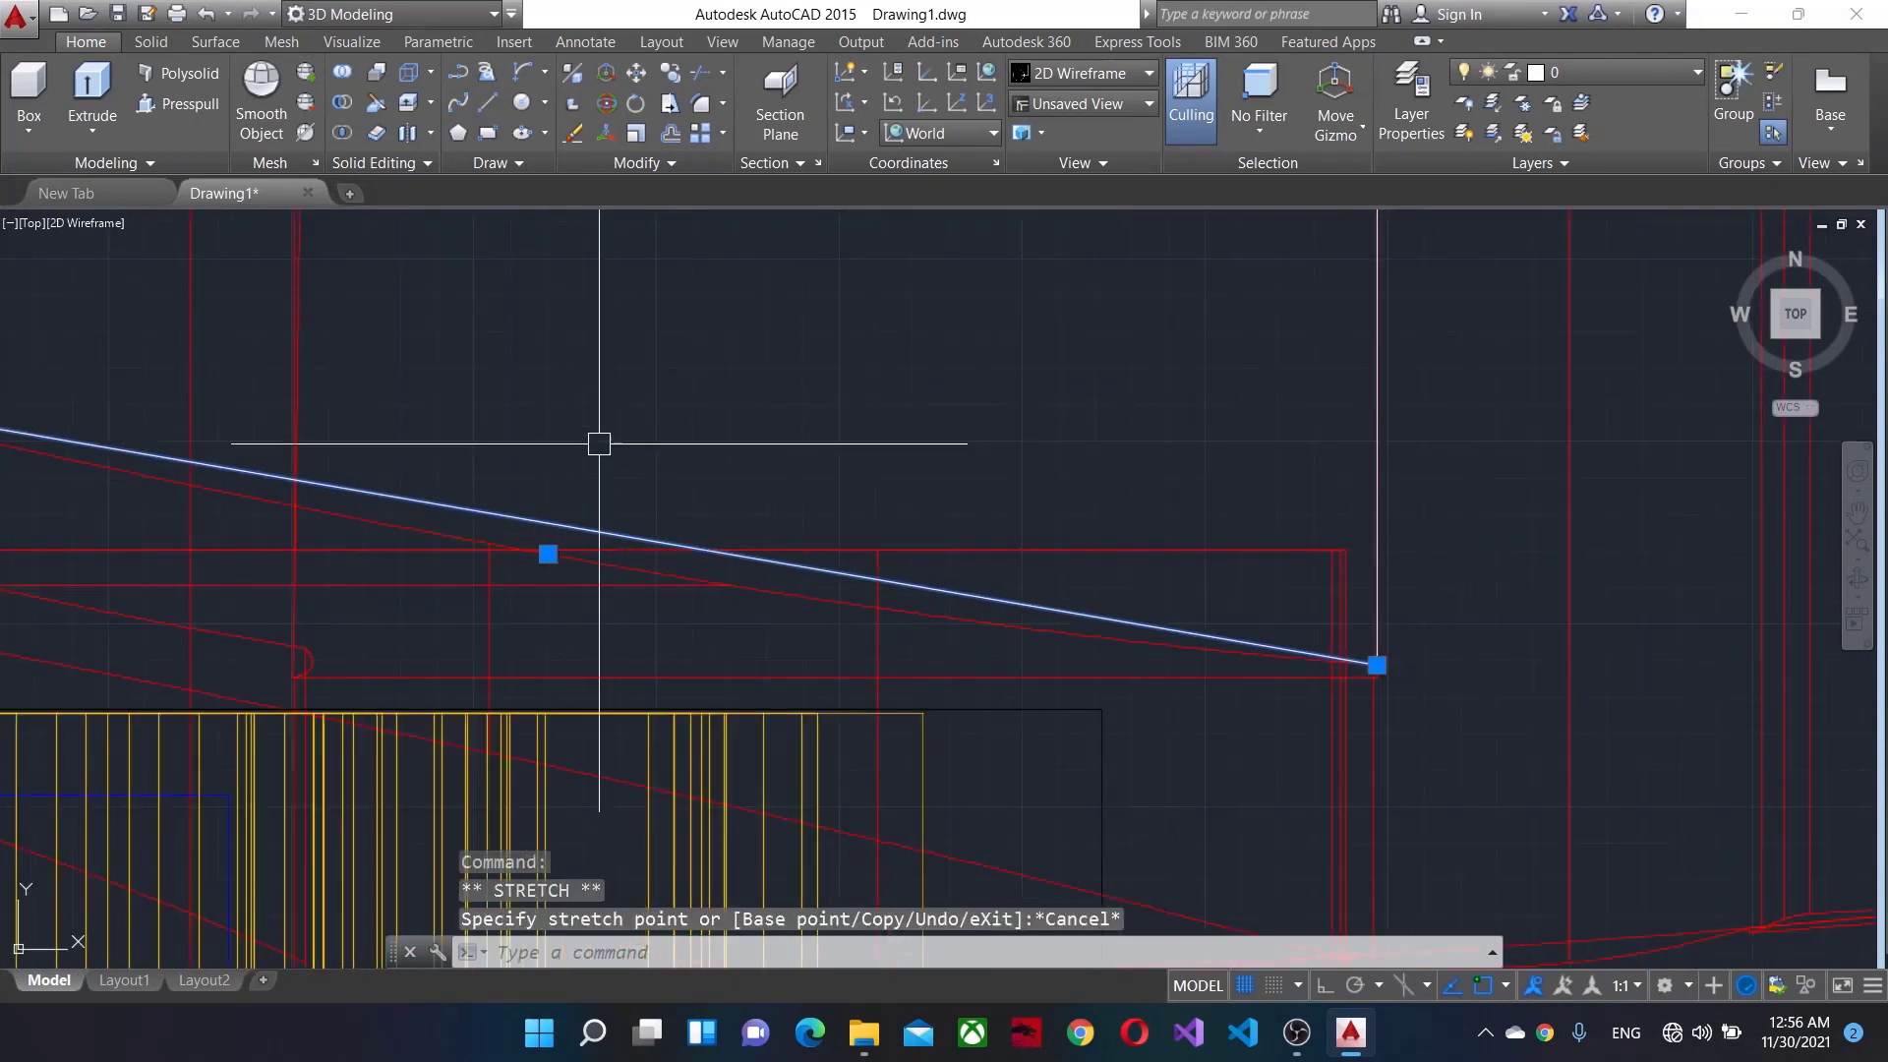
scroll(1119, 662, "up", 2)
left_click(1337, 784)
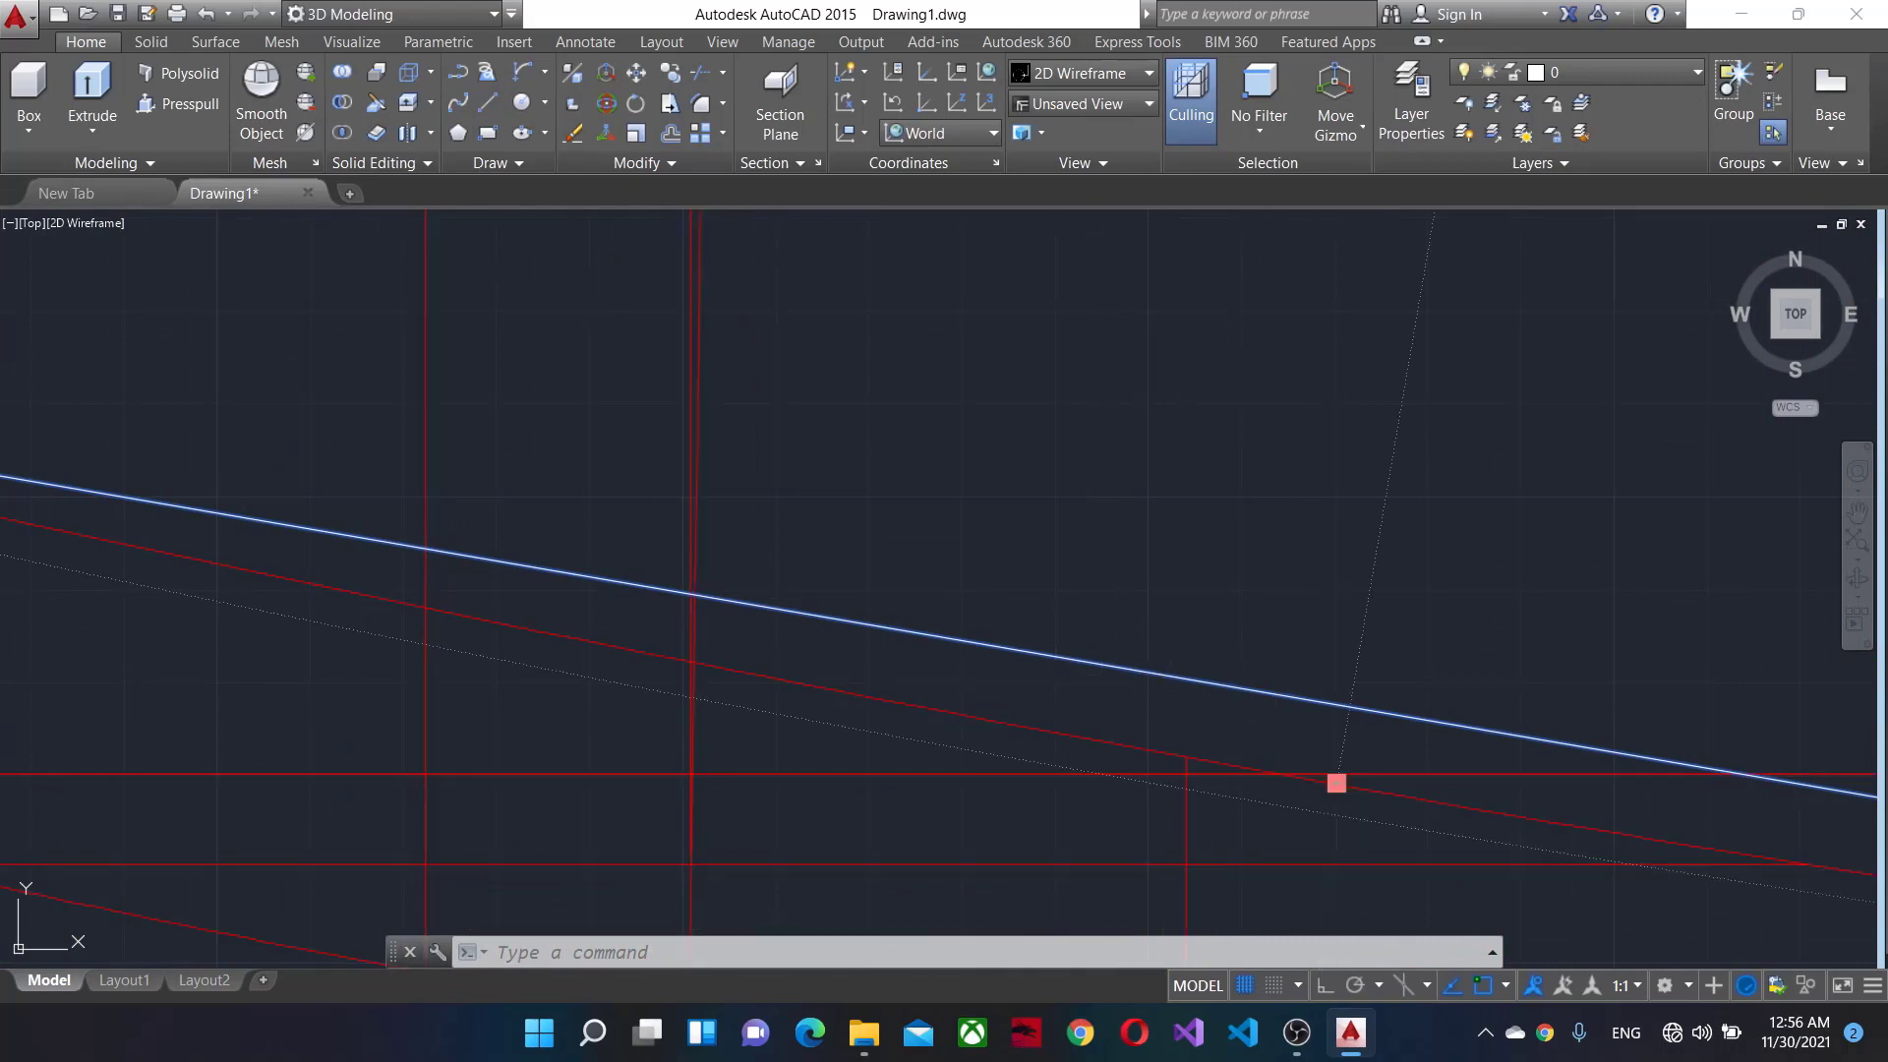
left_click(1489, 812)
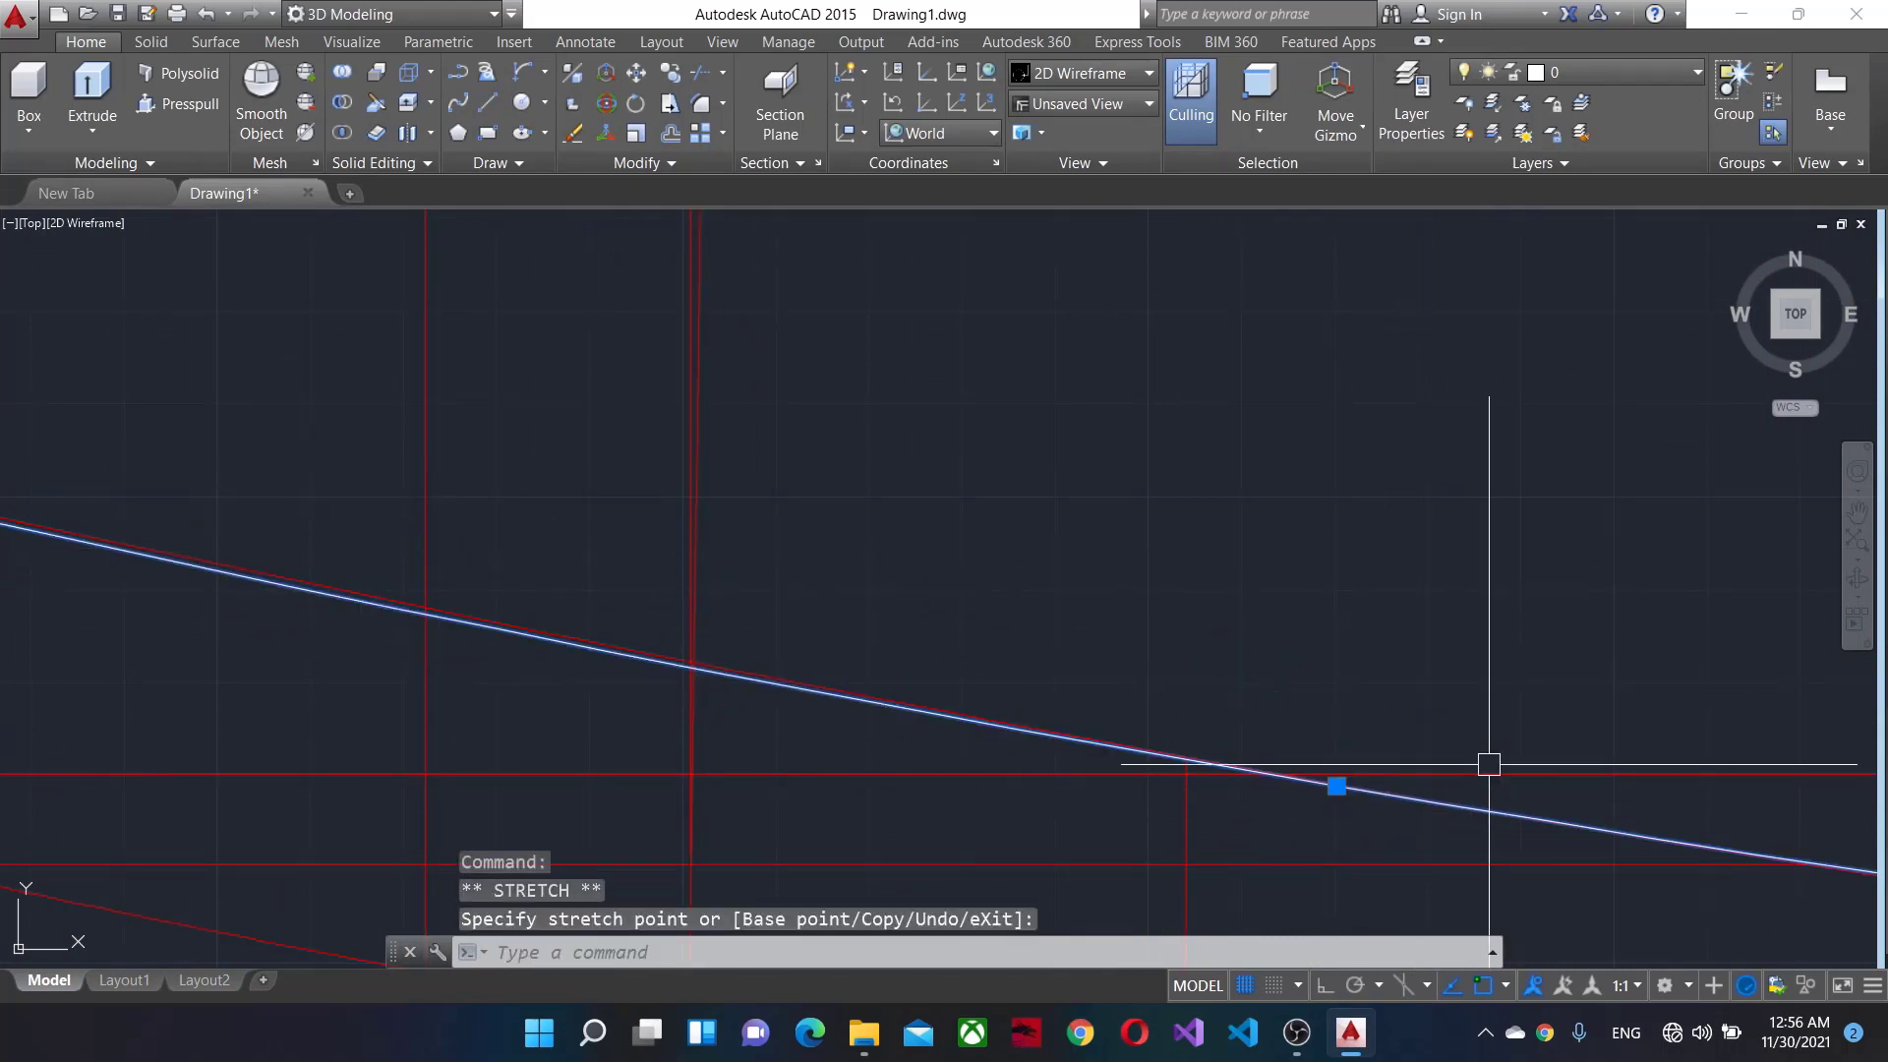
Zoom and pan out from the adjusted corner to view the whole car with both outlines.
mouse_move(1490, 763)
middle_mouse_down()
mouse_move(1324, 717)
mouse_move(1413, 434)
middle_mouse_up()
scroll(1412, 433, "down", 2)
middle_click_drag(1454, 565, 992, 694)
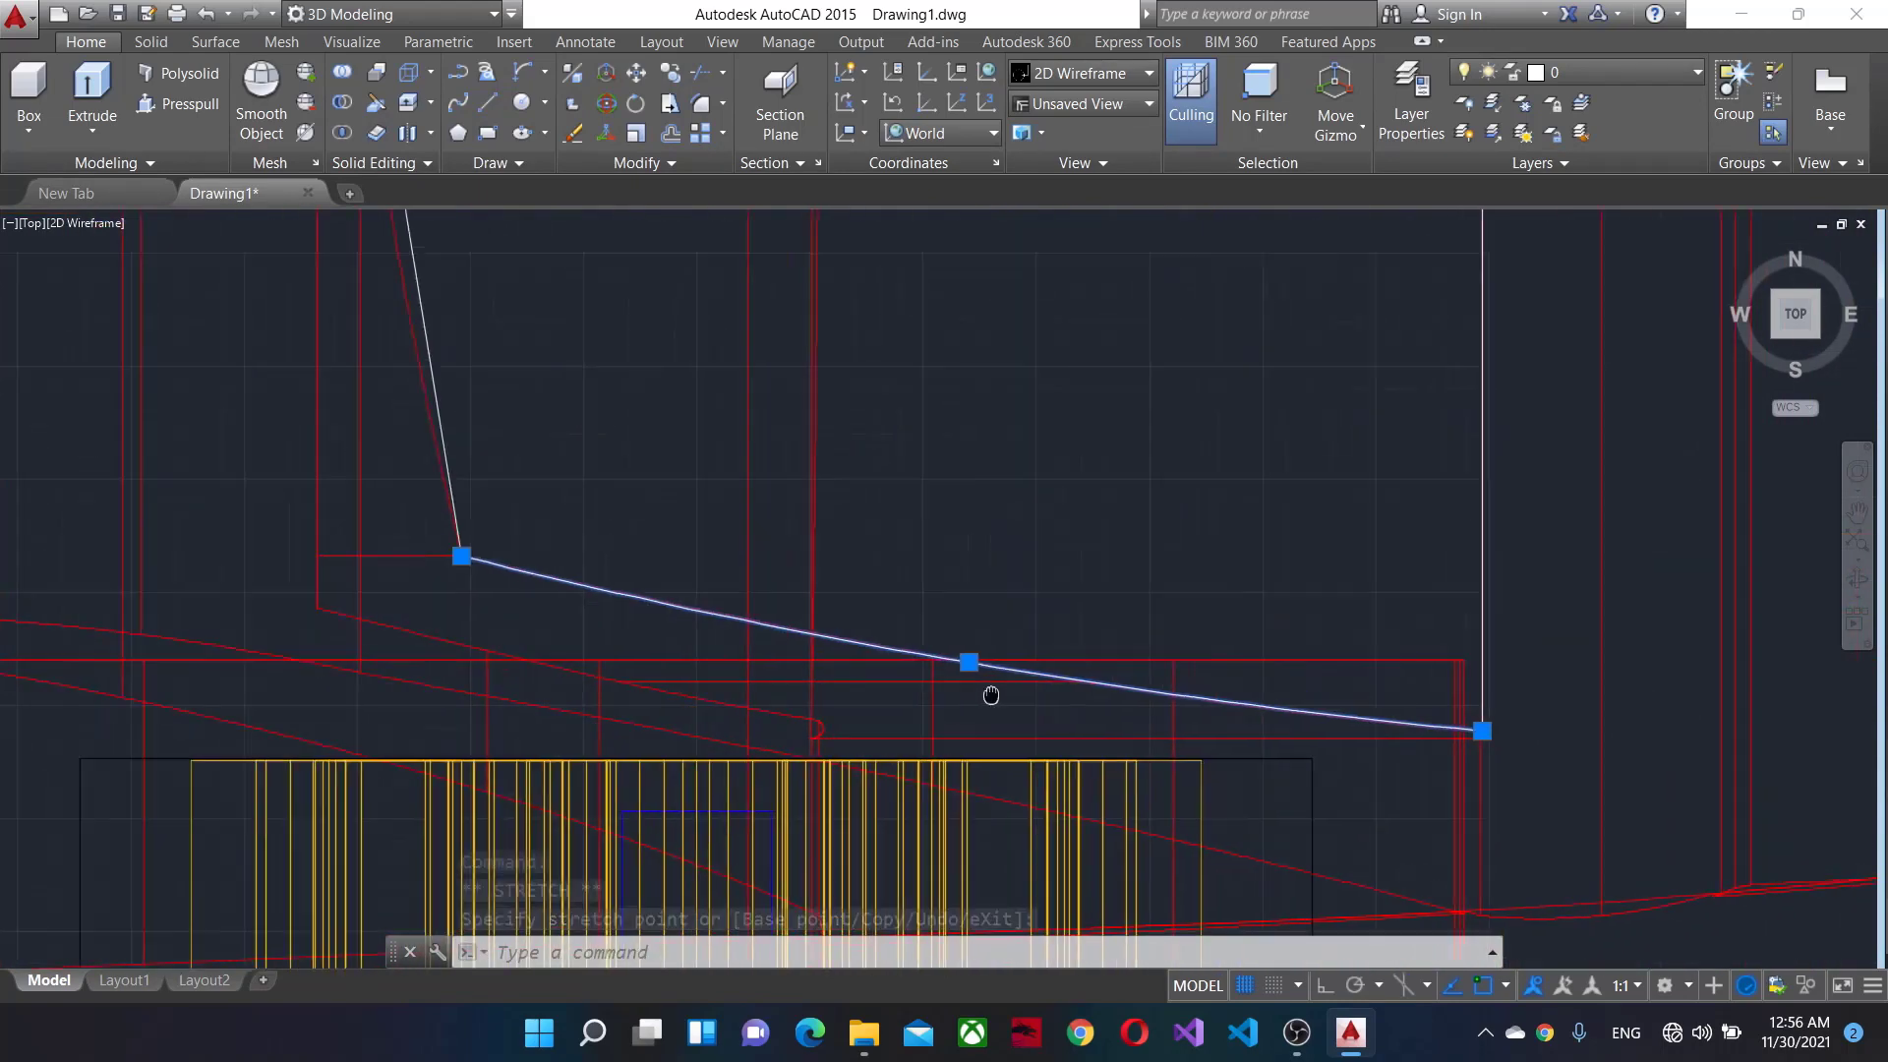
scroll(992, 694, "up", 3)
scroll(1218, 666, "down", 2)
middle_click_drag(1265, 640, 1205, 591)
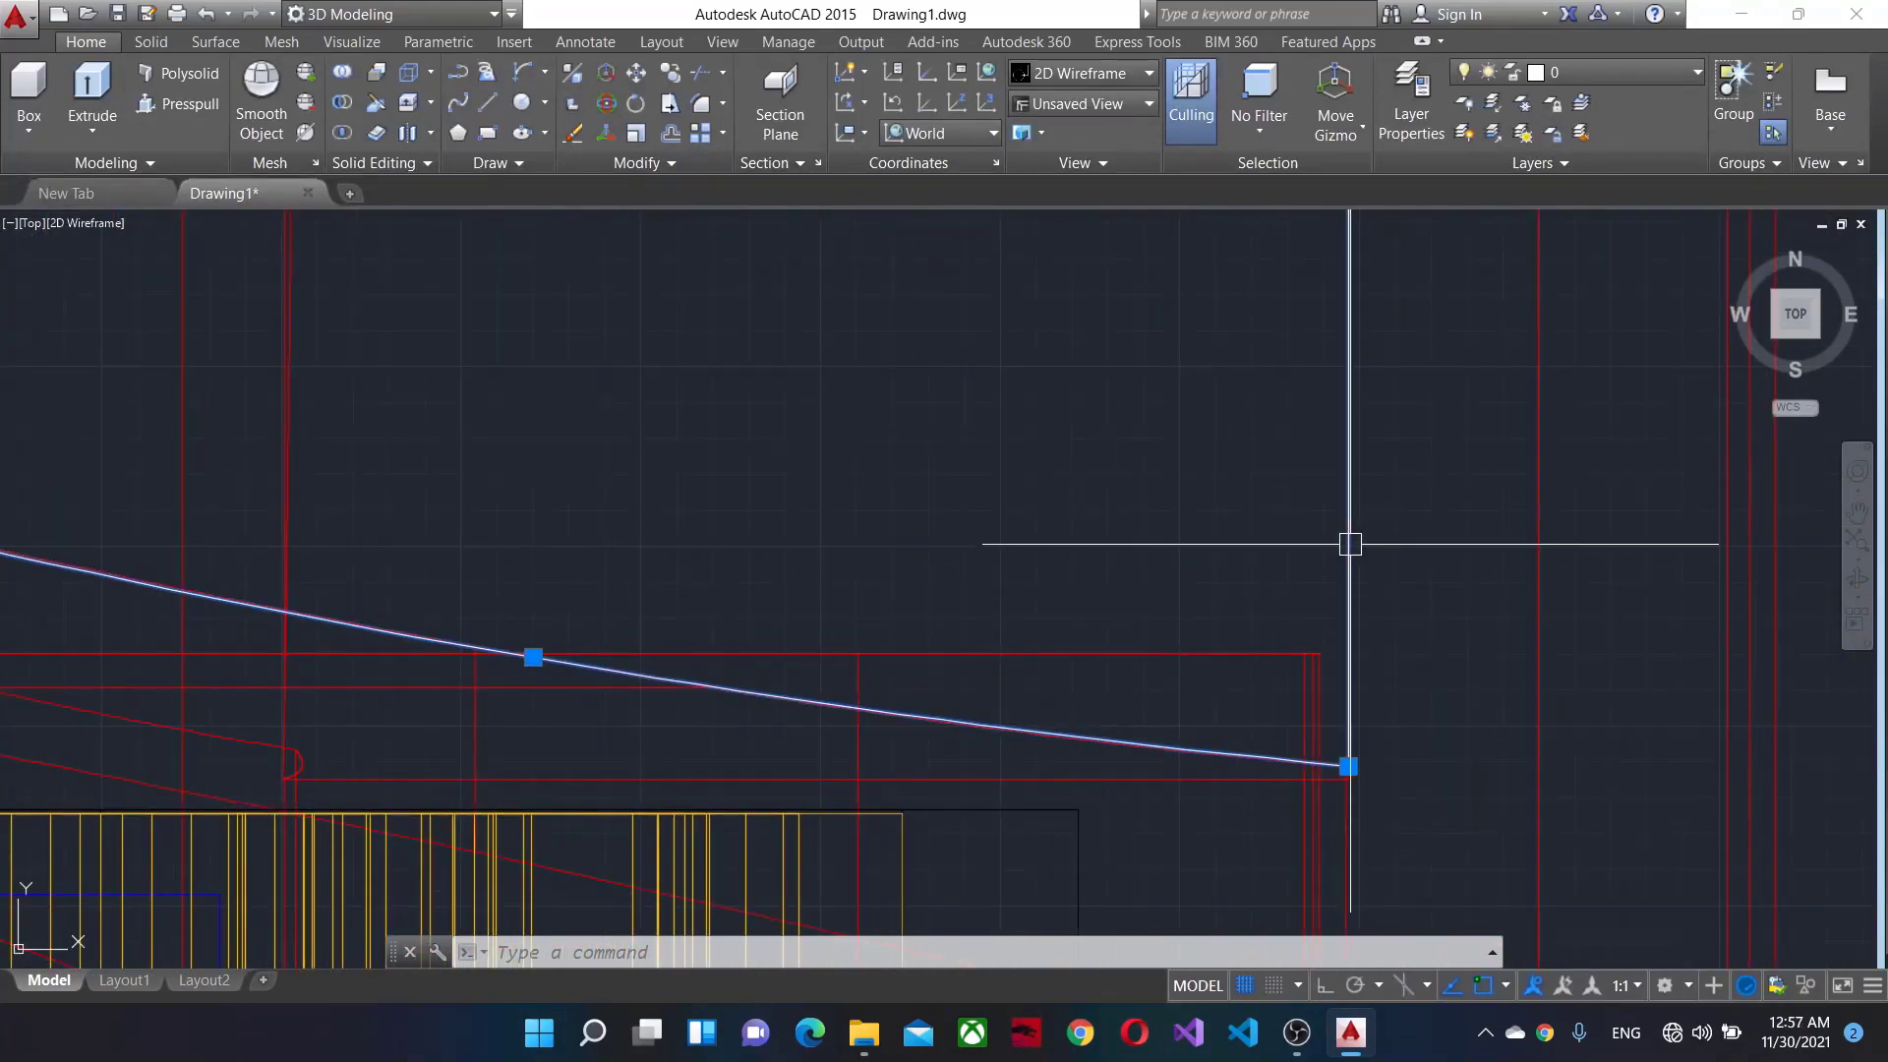
scroll(1193, 446, "down", 4)
middle_click_drag(1193, 446, 978, 574)
scroll(1171, 433, "down", 2)
middle_click_drag(1172, 434, 1145, 443)
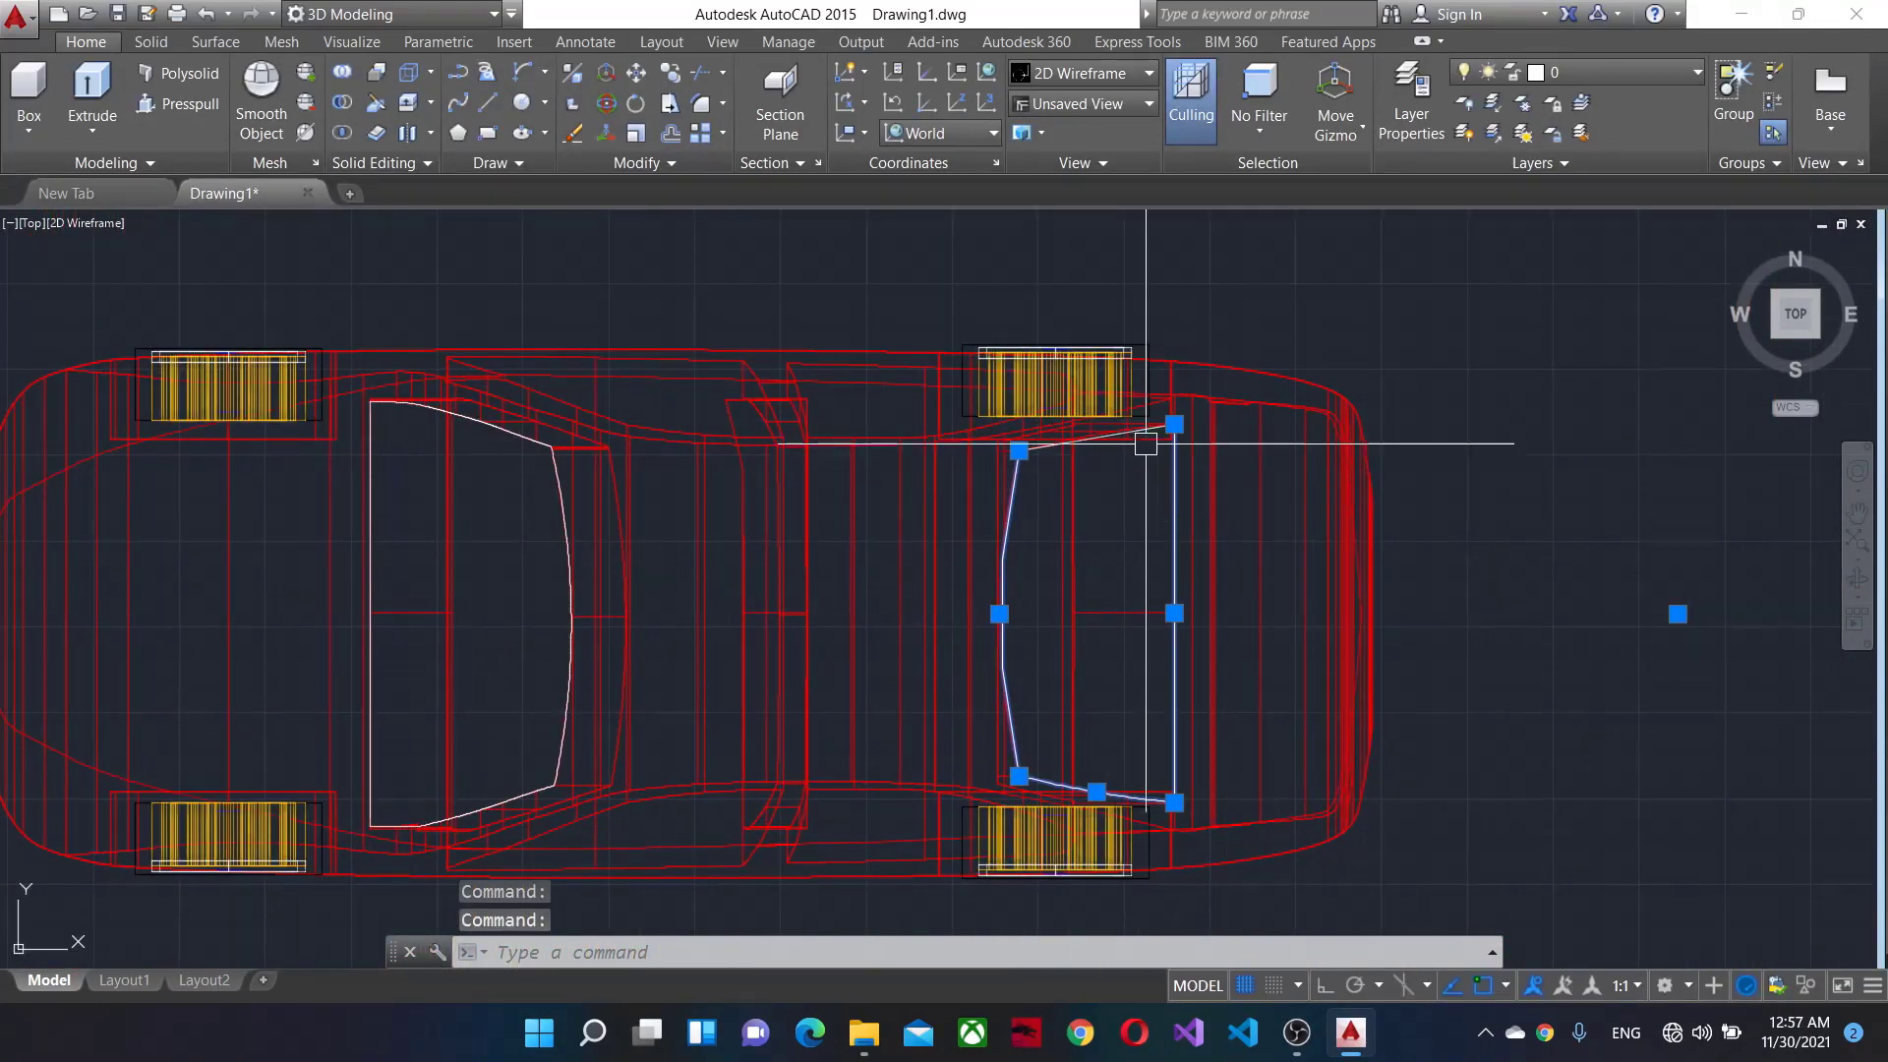
scroll(1022, 567, "up", 5)
scroll(984, 591, "down", 3)
scroll(995, 632, "down", 2)
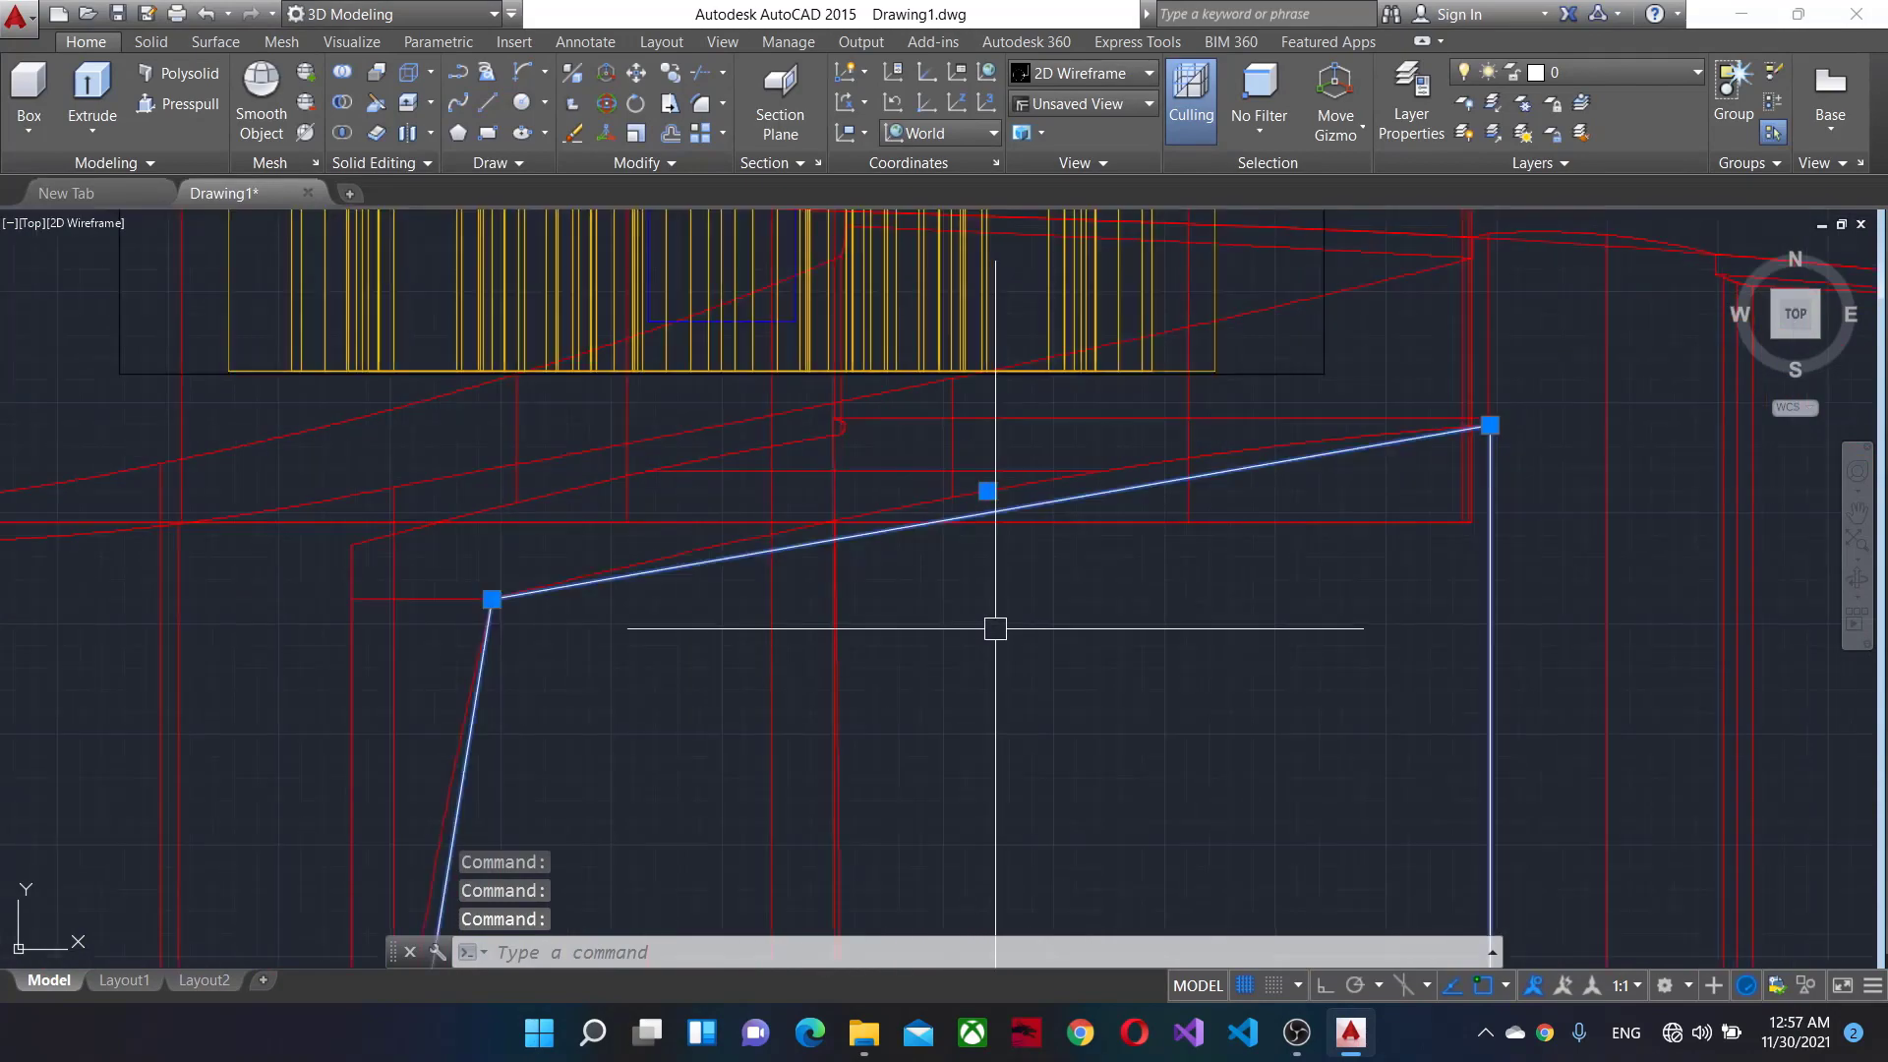
scroll(1164, 423, "up", 3)
Pan along the outline's curved edge, checking it against the red wireframe.
mouse_move(1163, 423)
middle_mouse_down()
mouse_move(1106, 396)
mouse_move(1188, 551)
middle_mouse_up()
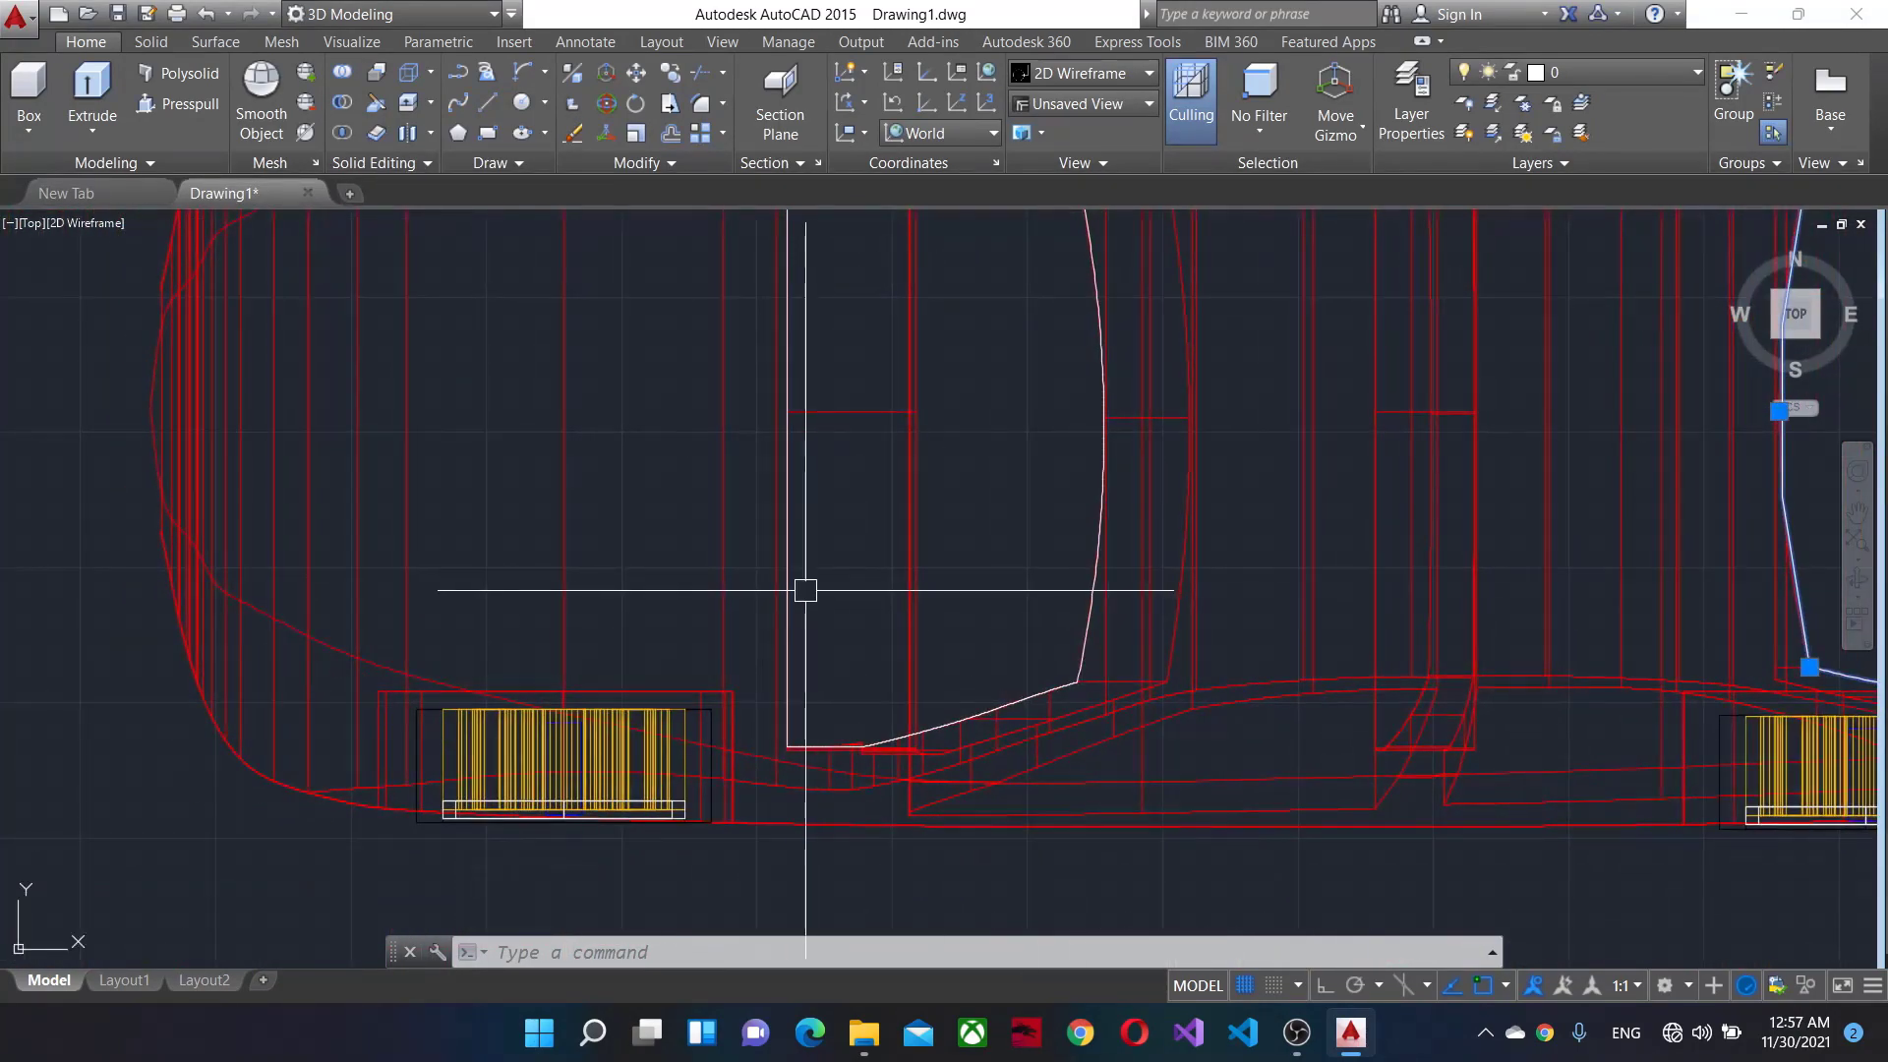
scroll(1000, 706, "up", 6)
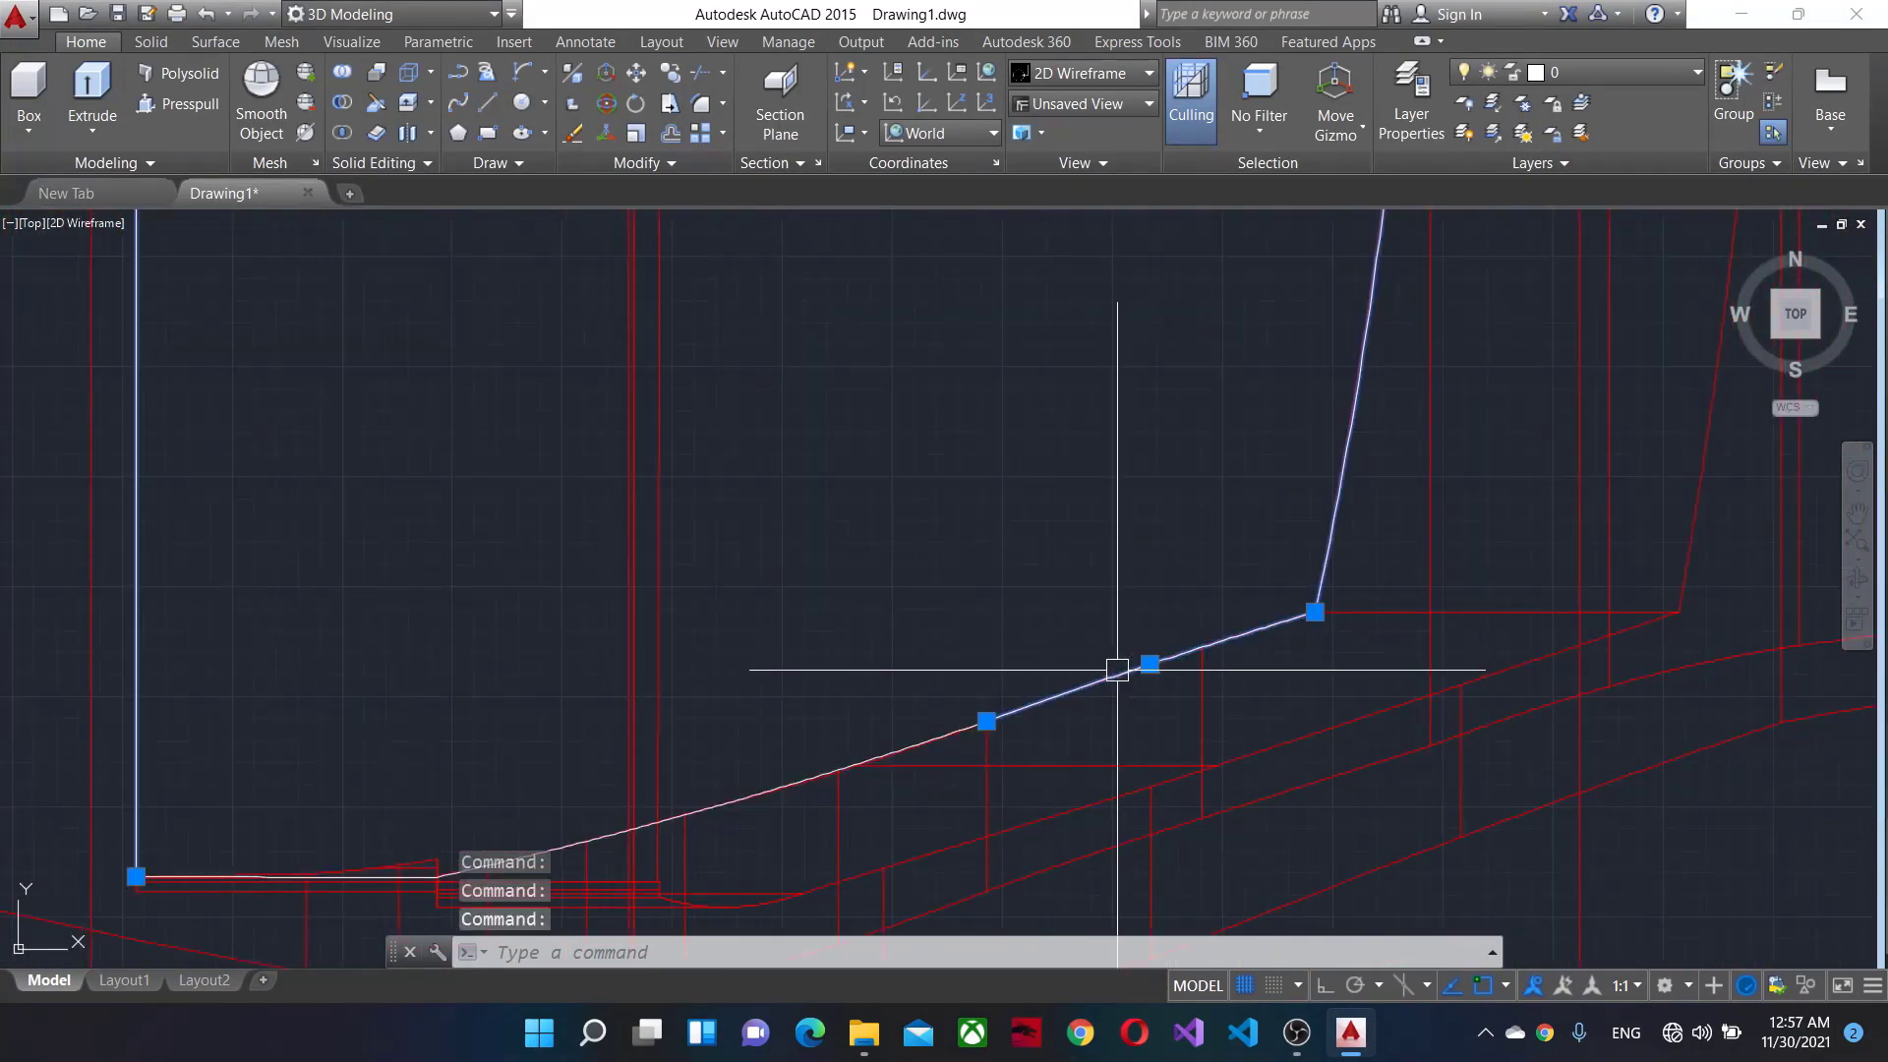
middle_click_drag(879, 756, 1101, 557)
scroll(654, 730, "down", 3)
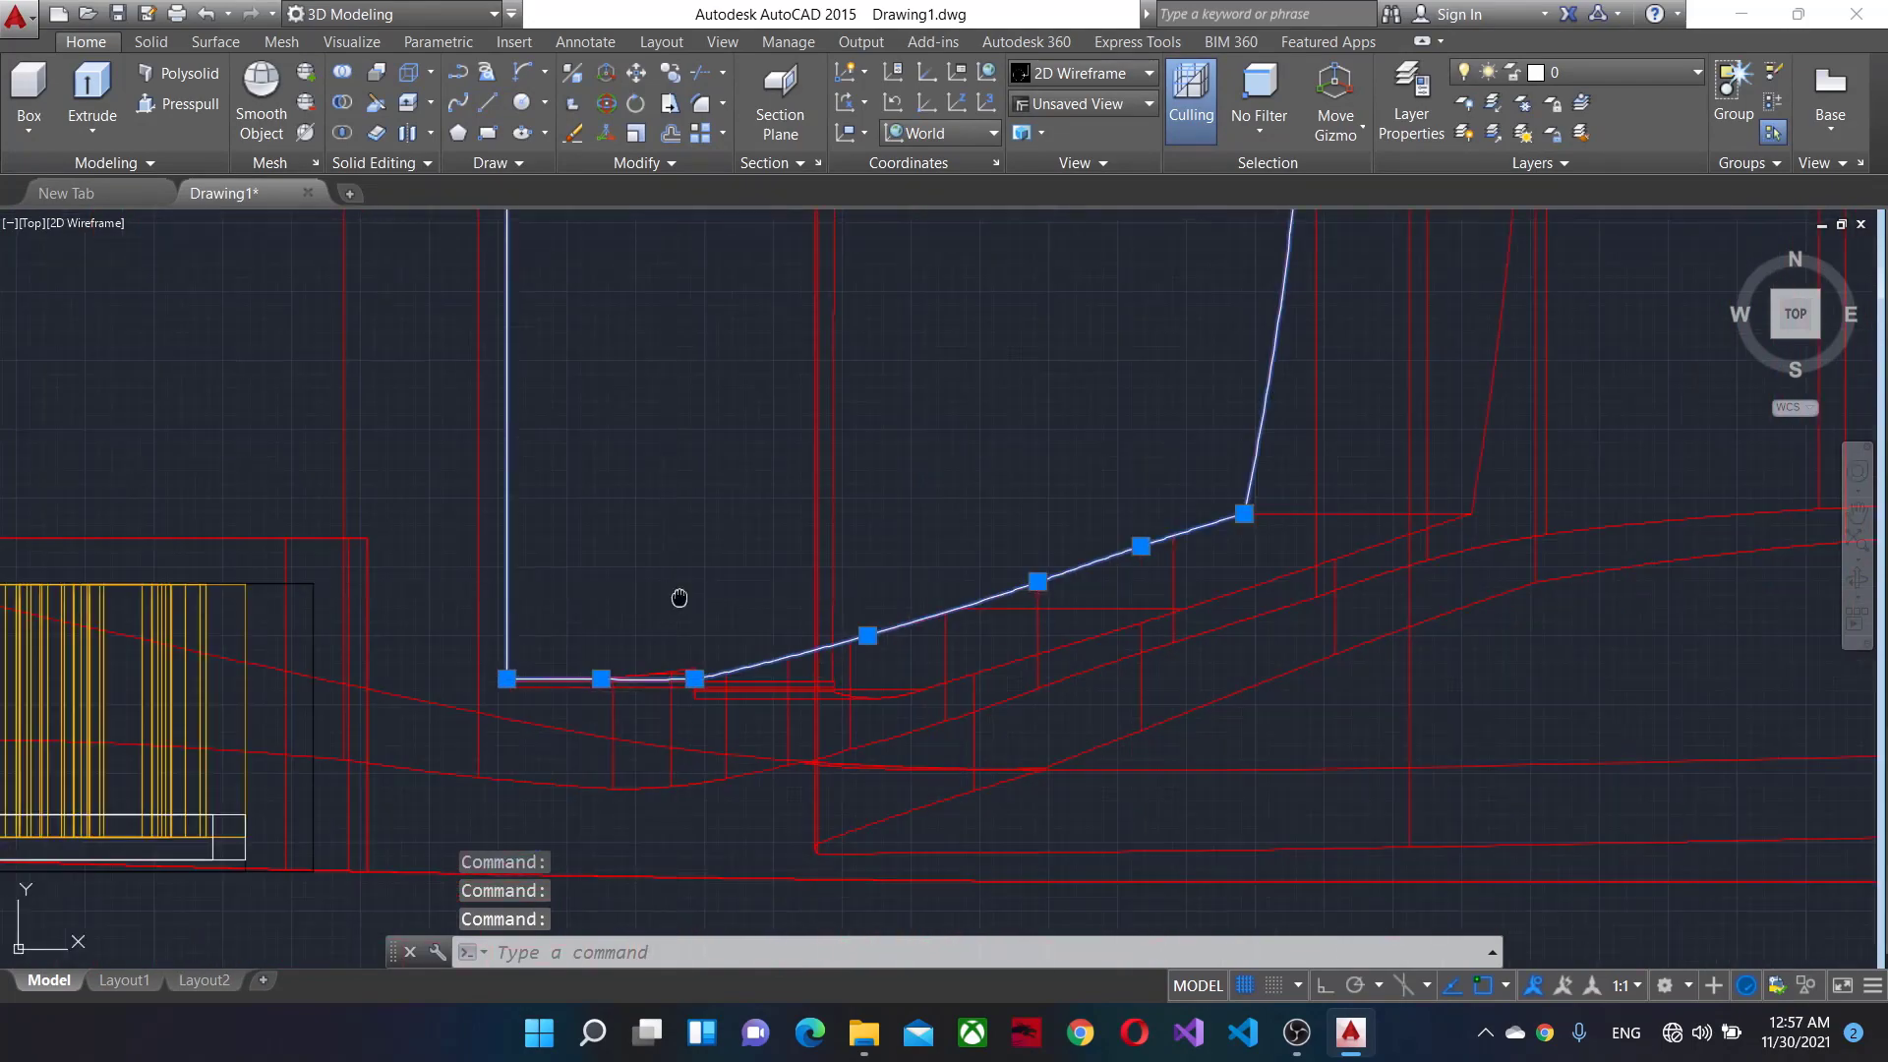
scroll(708, 509, "down", 4)
scroll(826, 656, "up", 5)
scroll(827, 656, "up", 5)
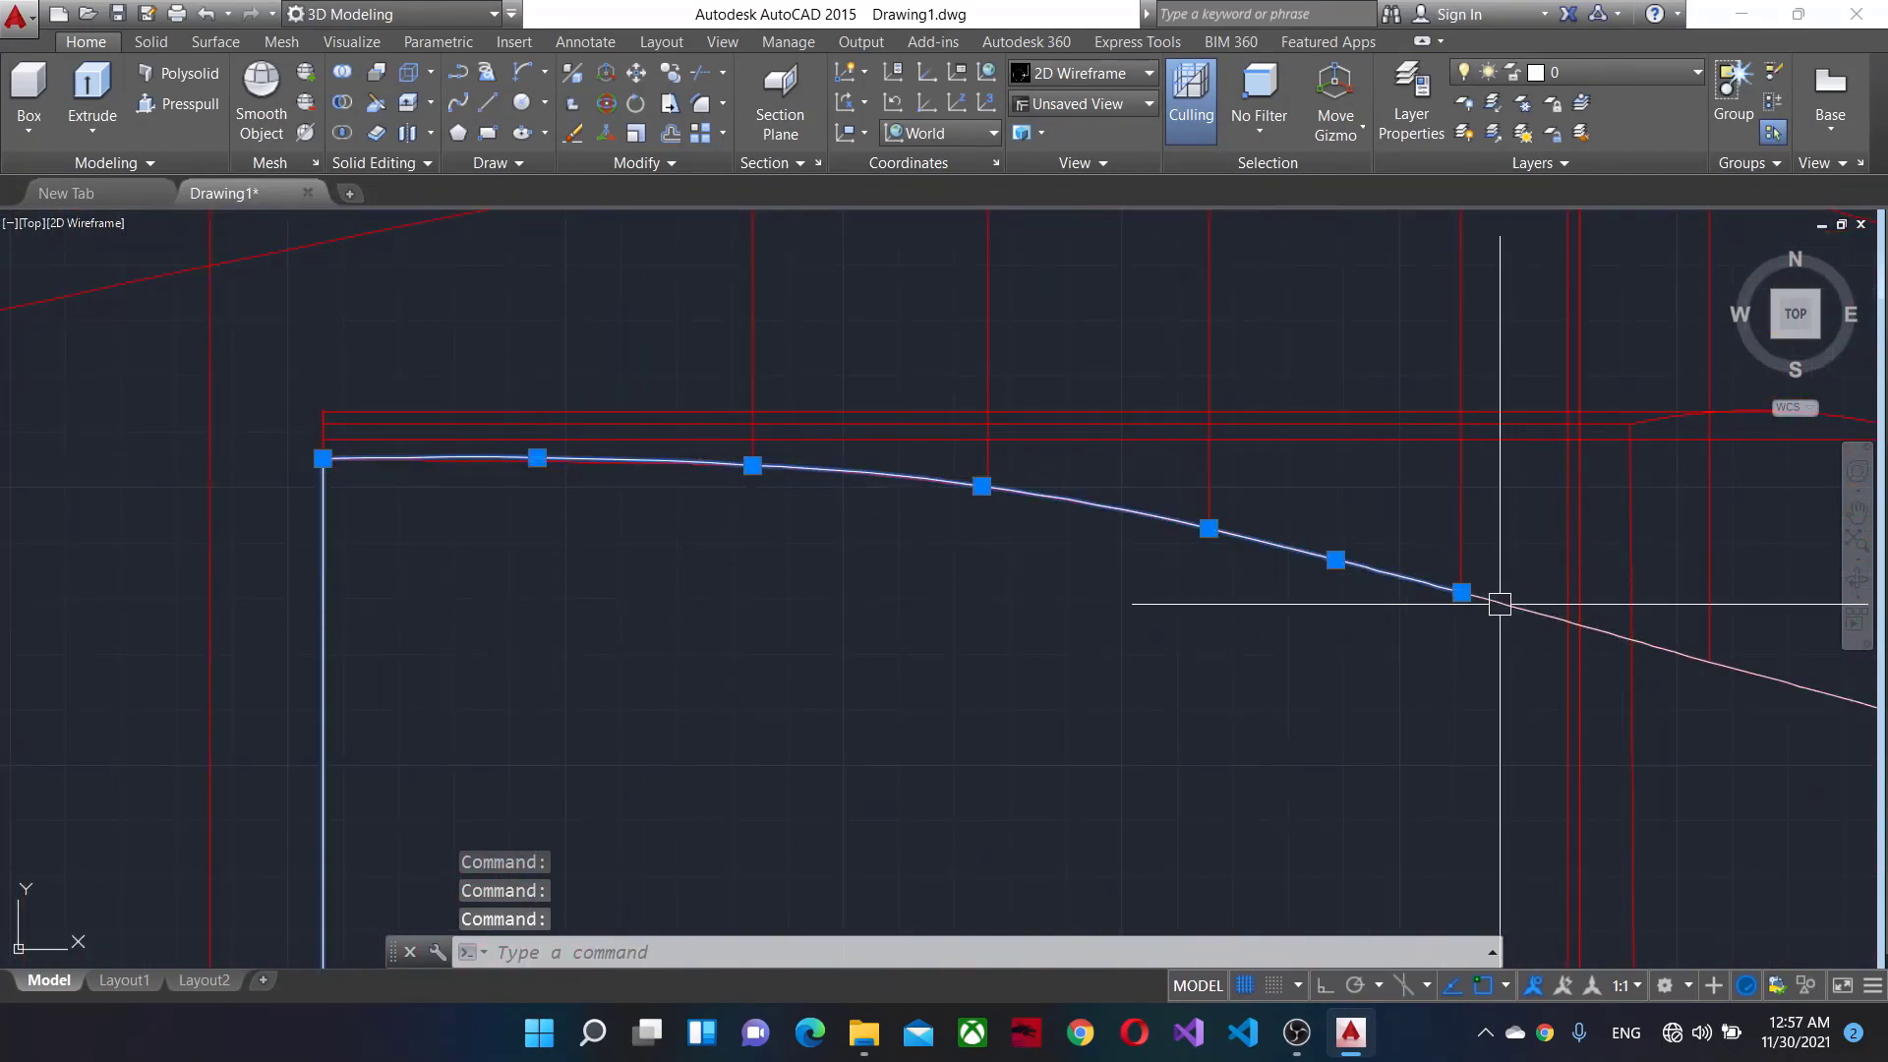
middle_click_drag(1508, 684, 308, 608)
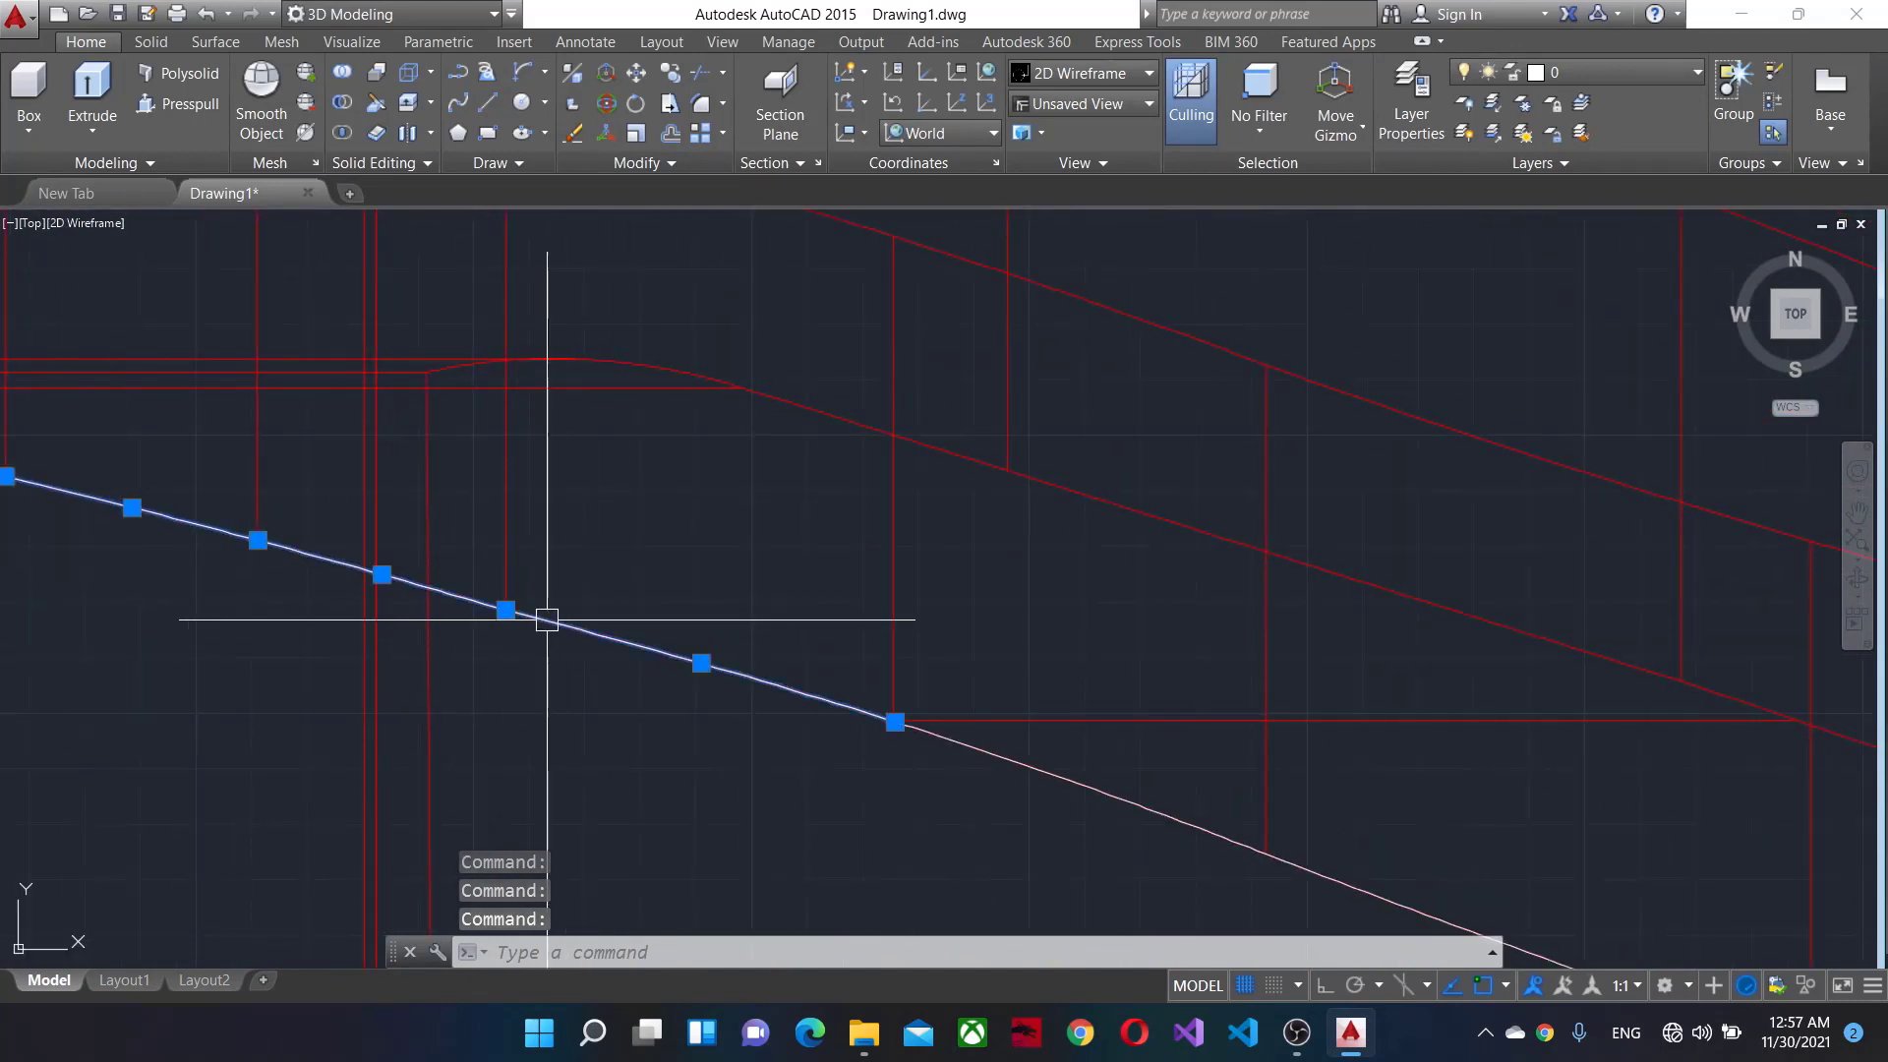
middle_click_drag(1230, 812, 486, 425)
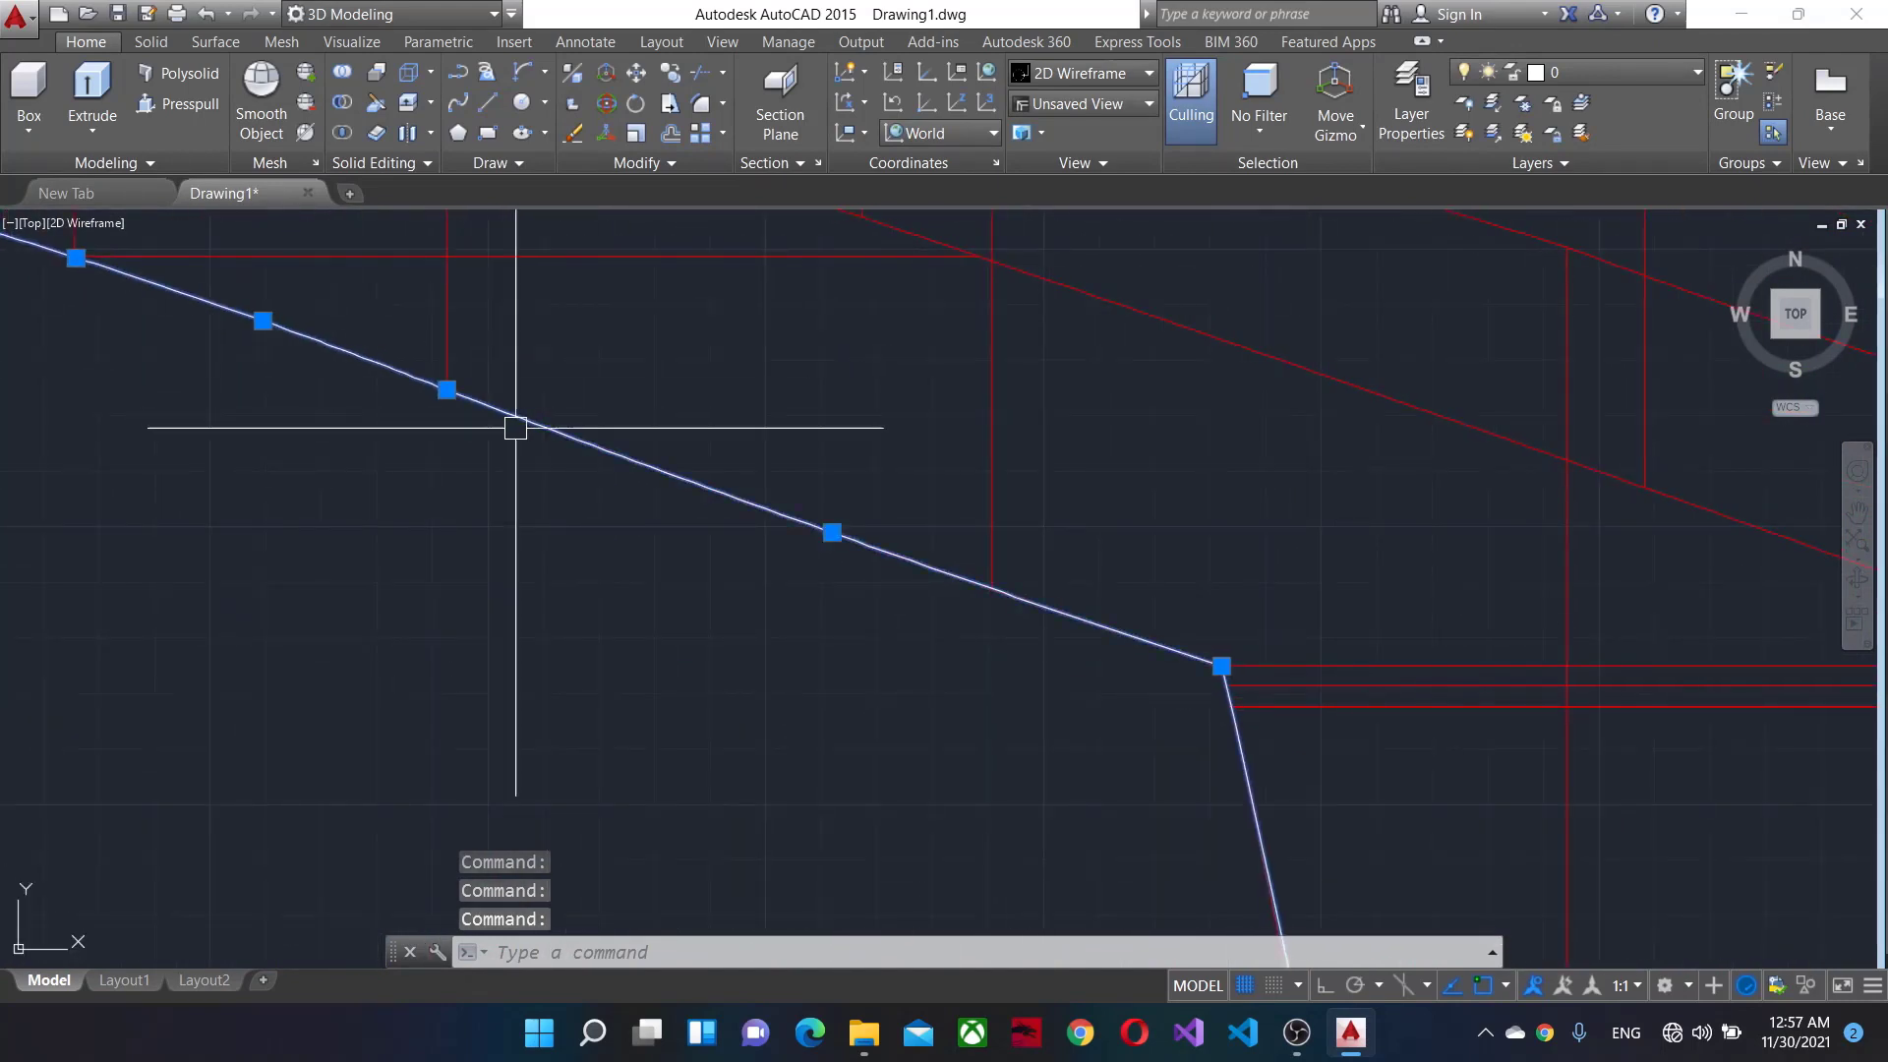
scroll(516, 428, "down", 10)
Move both selected window outlines with M into the empty area beside the car.
type("m")
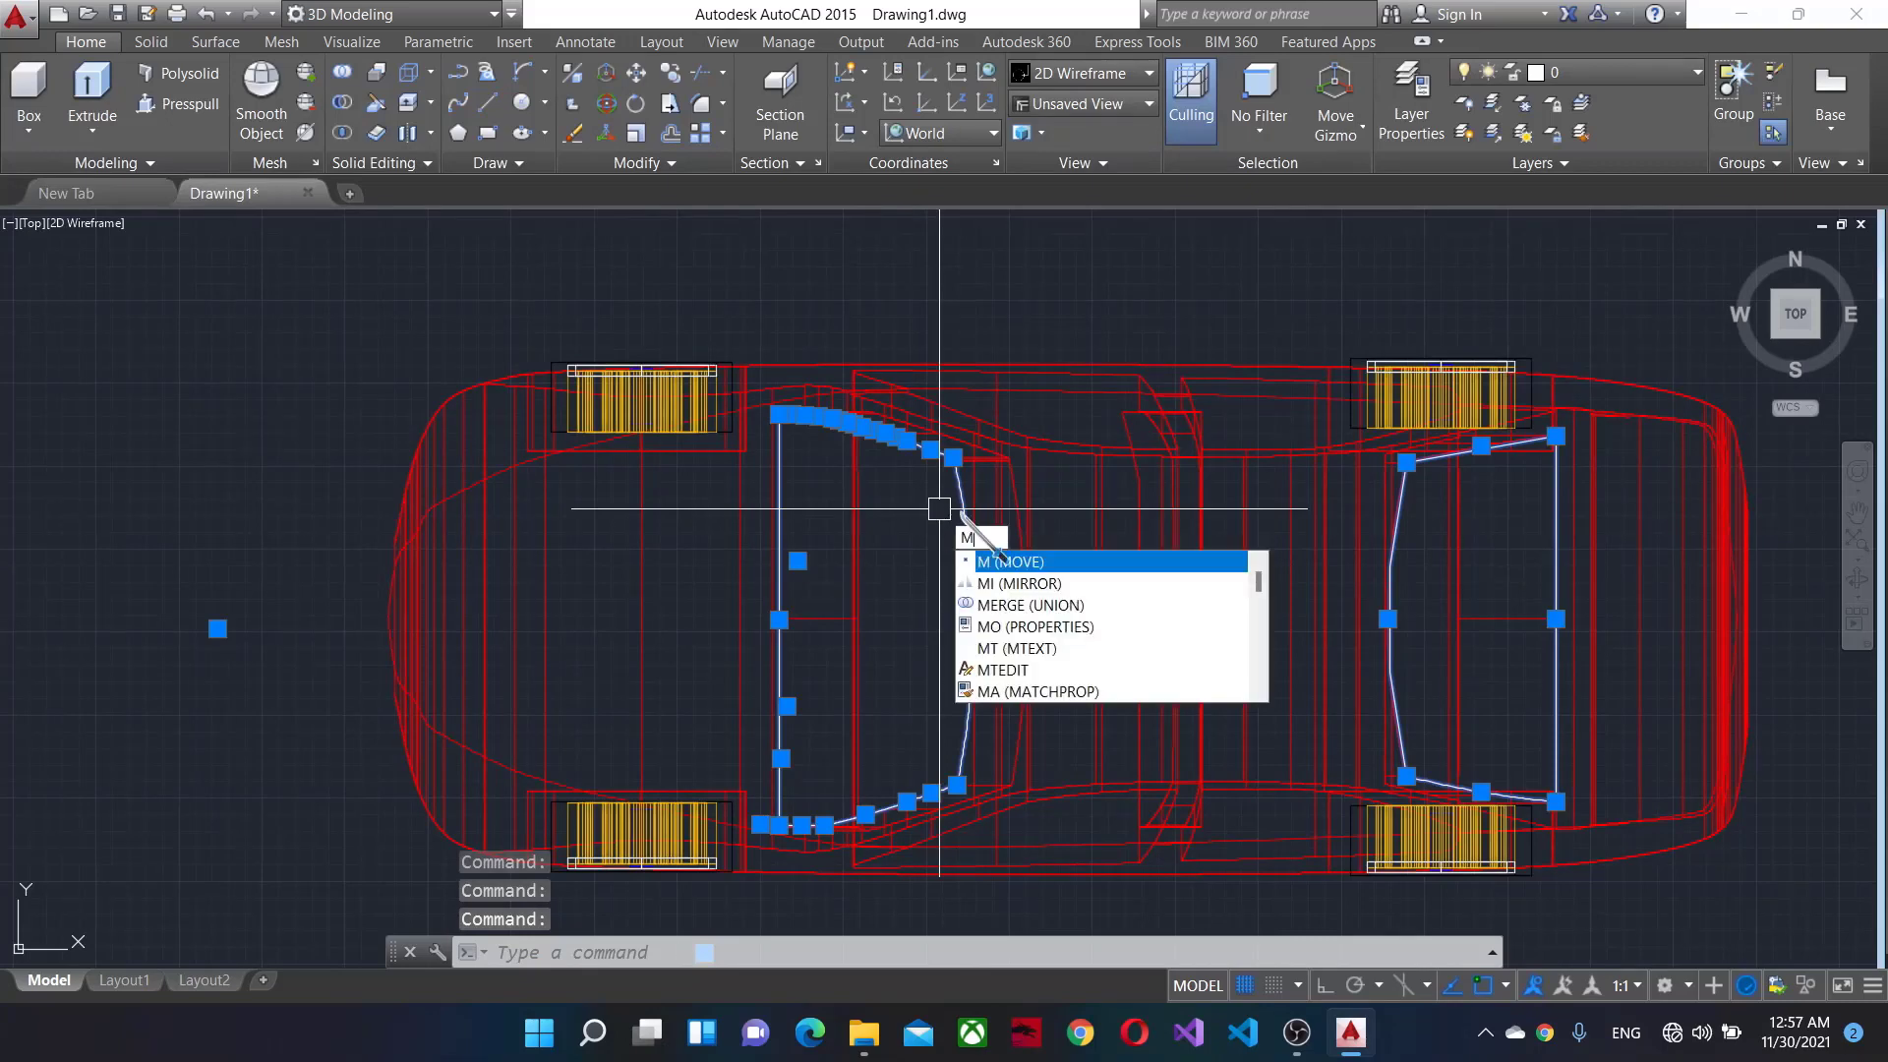
key("Return")
scroll(1037, 702, "down", 5)
left_click(1038, 701)
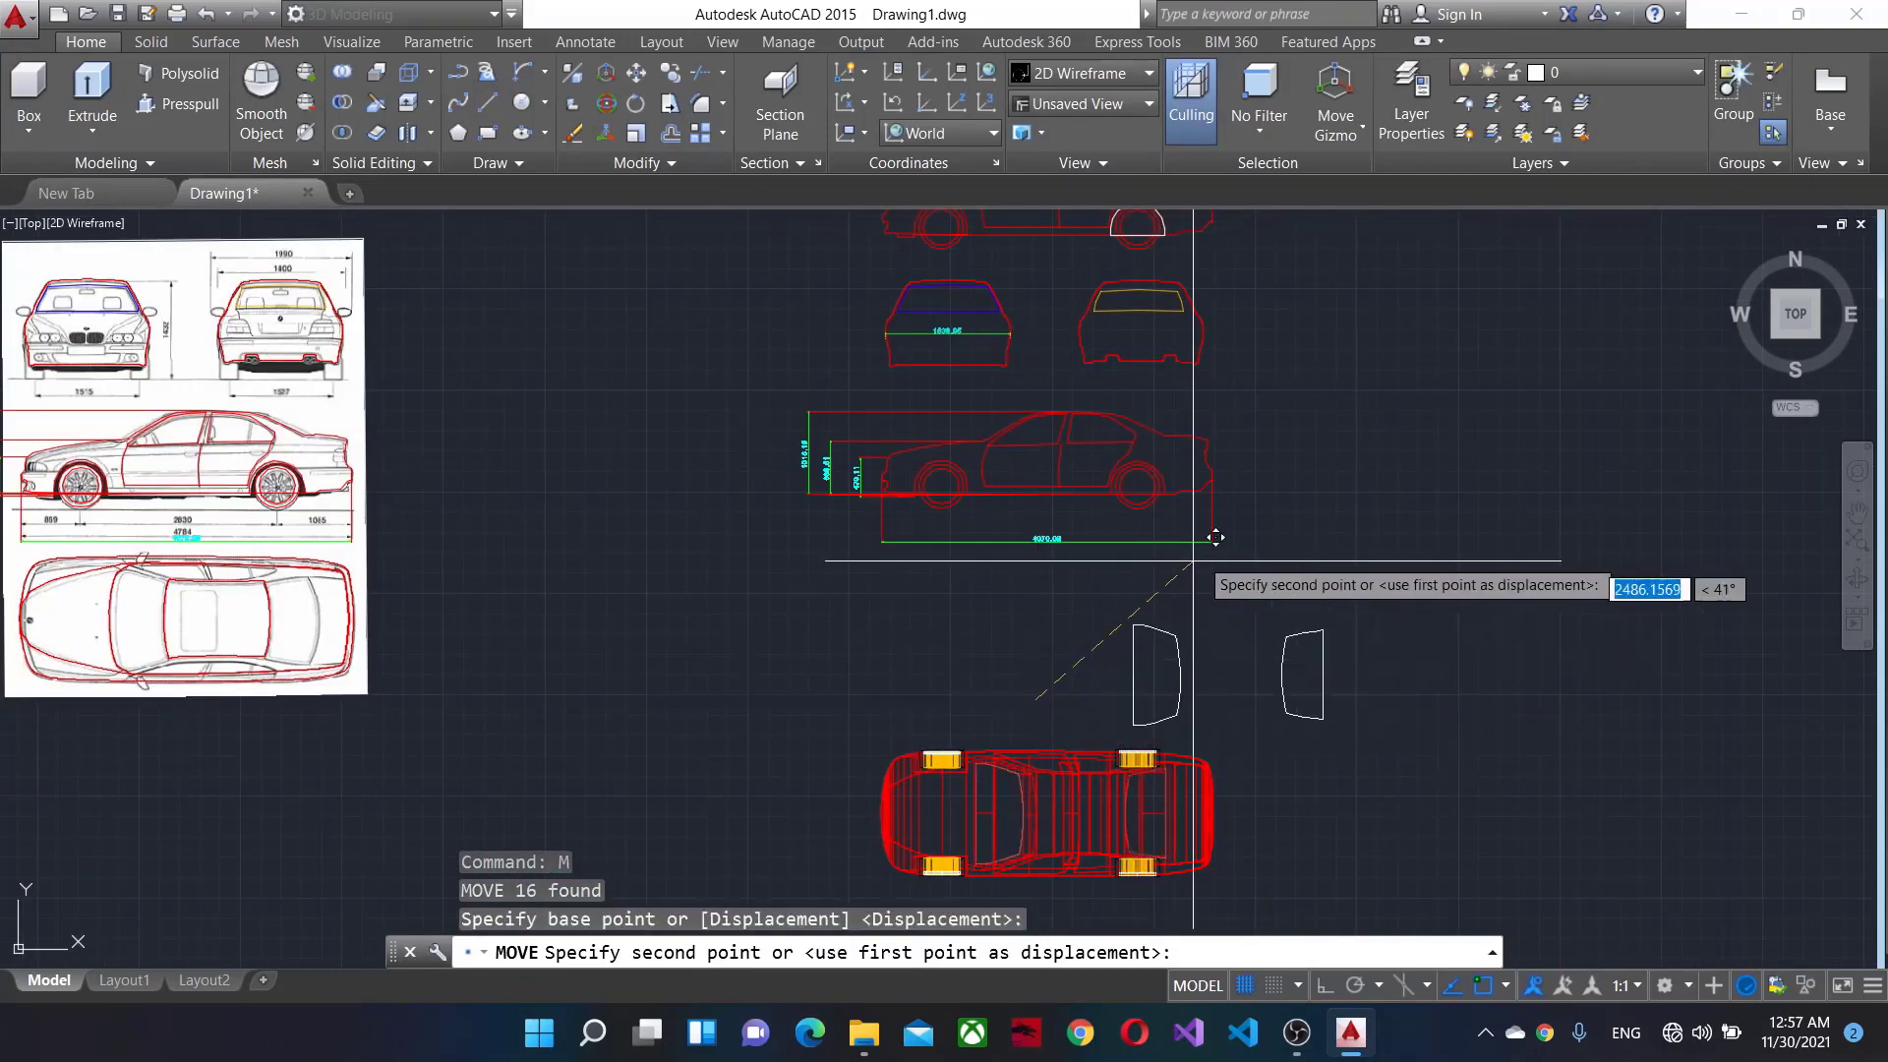
middle_click_drag(1536, 292, 1256, 540)
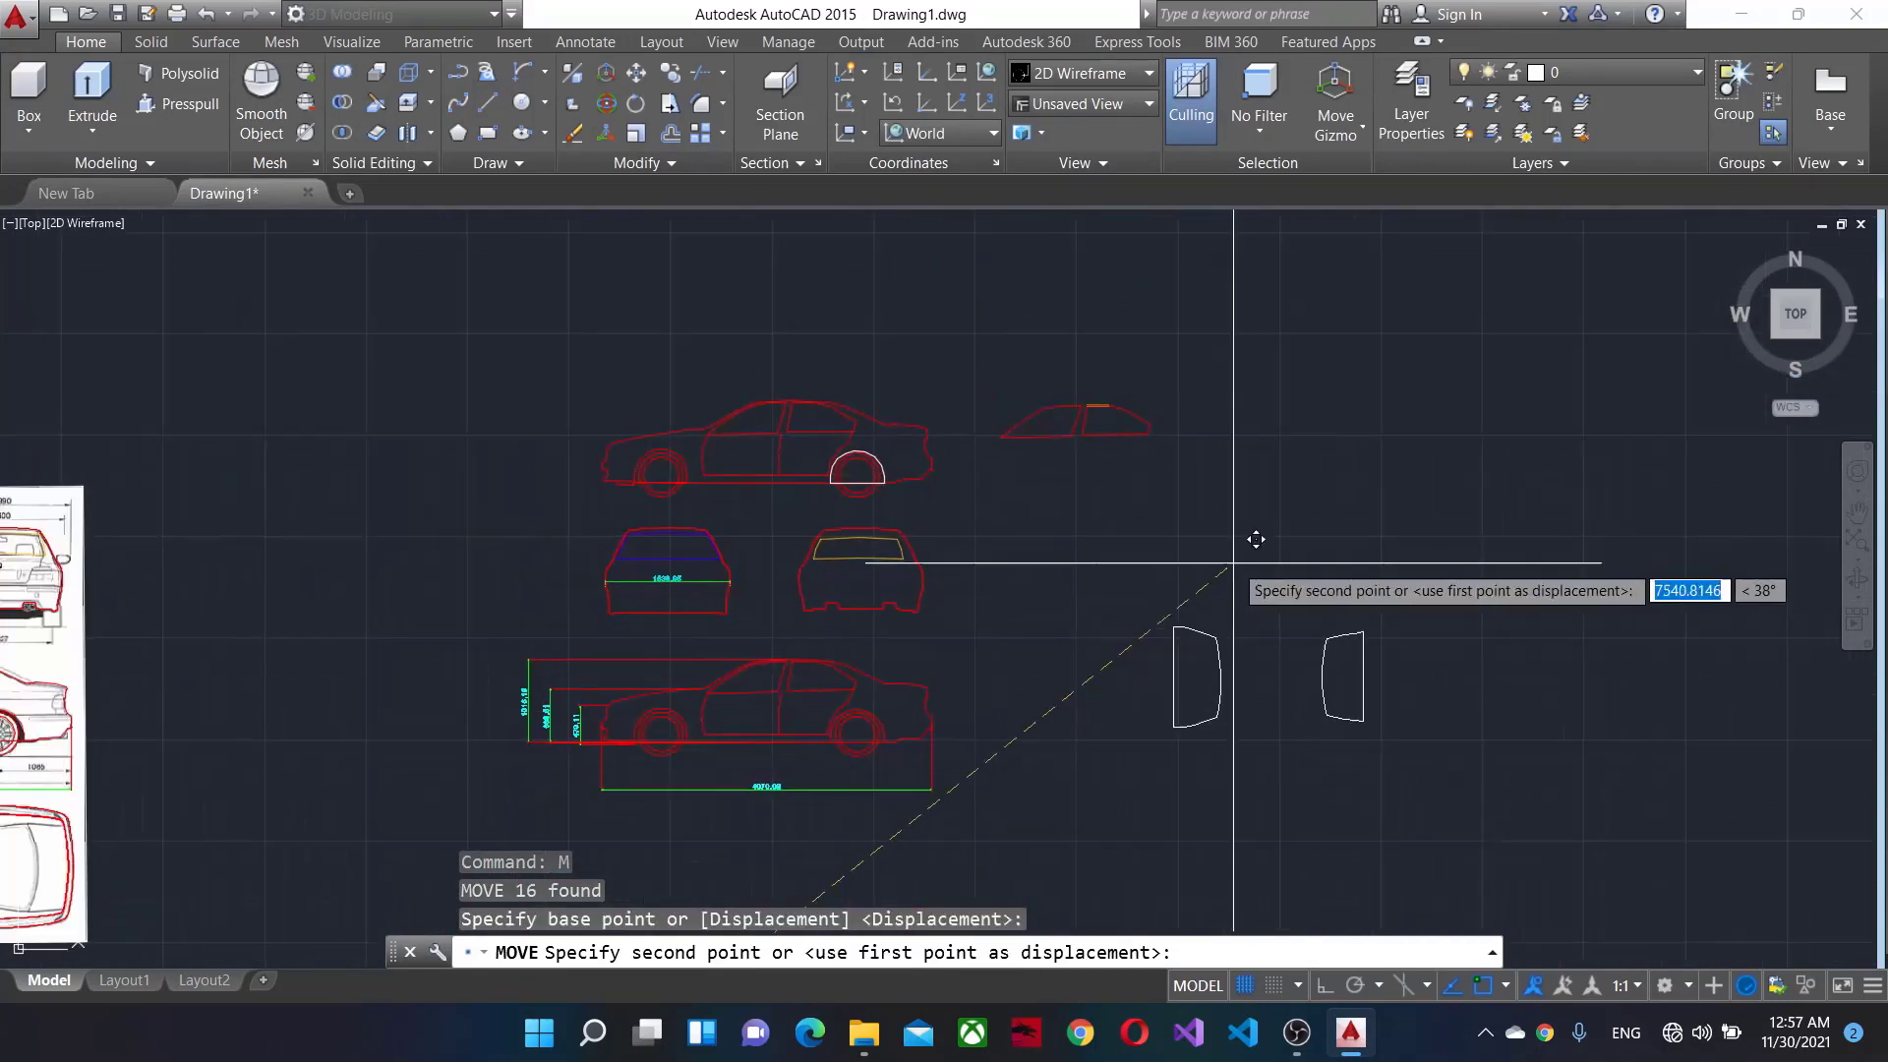
left_click(1164, 480)
Pan and zoom to confirm the wireframe is clear and center the moved outlines.
scroll(1200, 660, "up", 4)
scroll(1028, 751, "down", 5)
scroll(1155, 439, "up", 5)
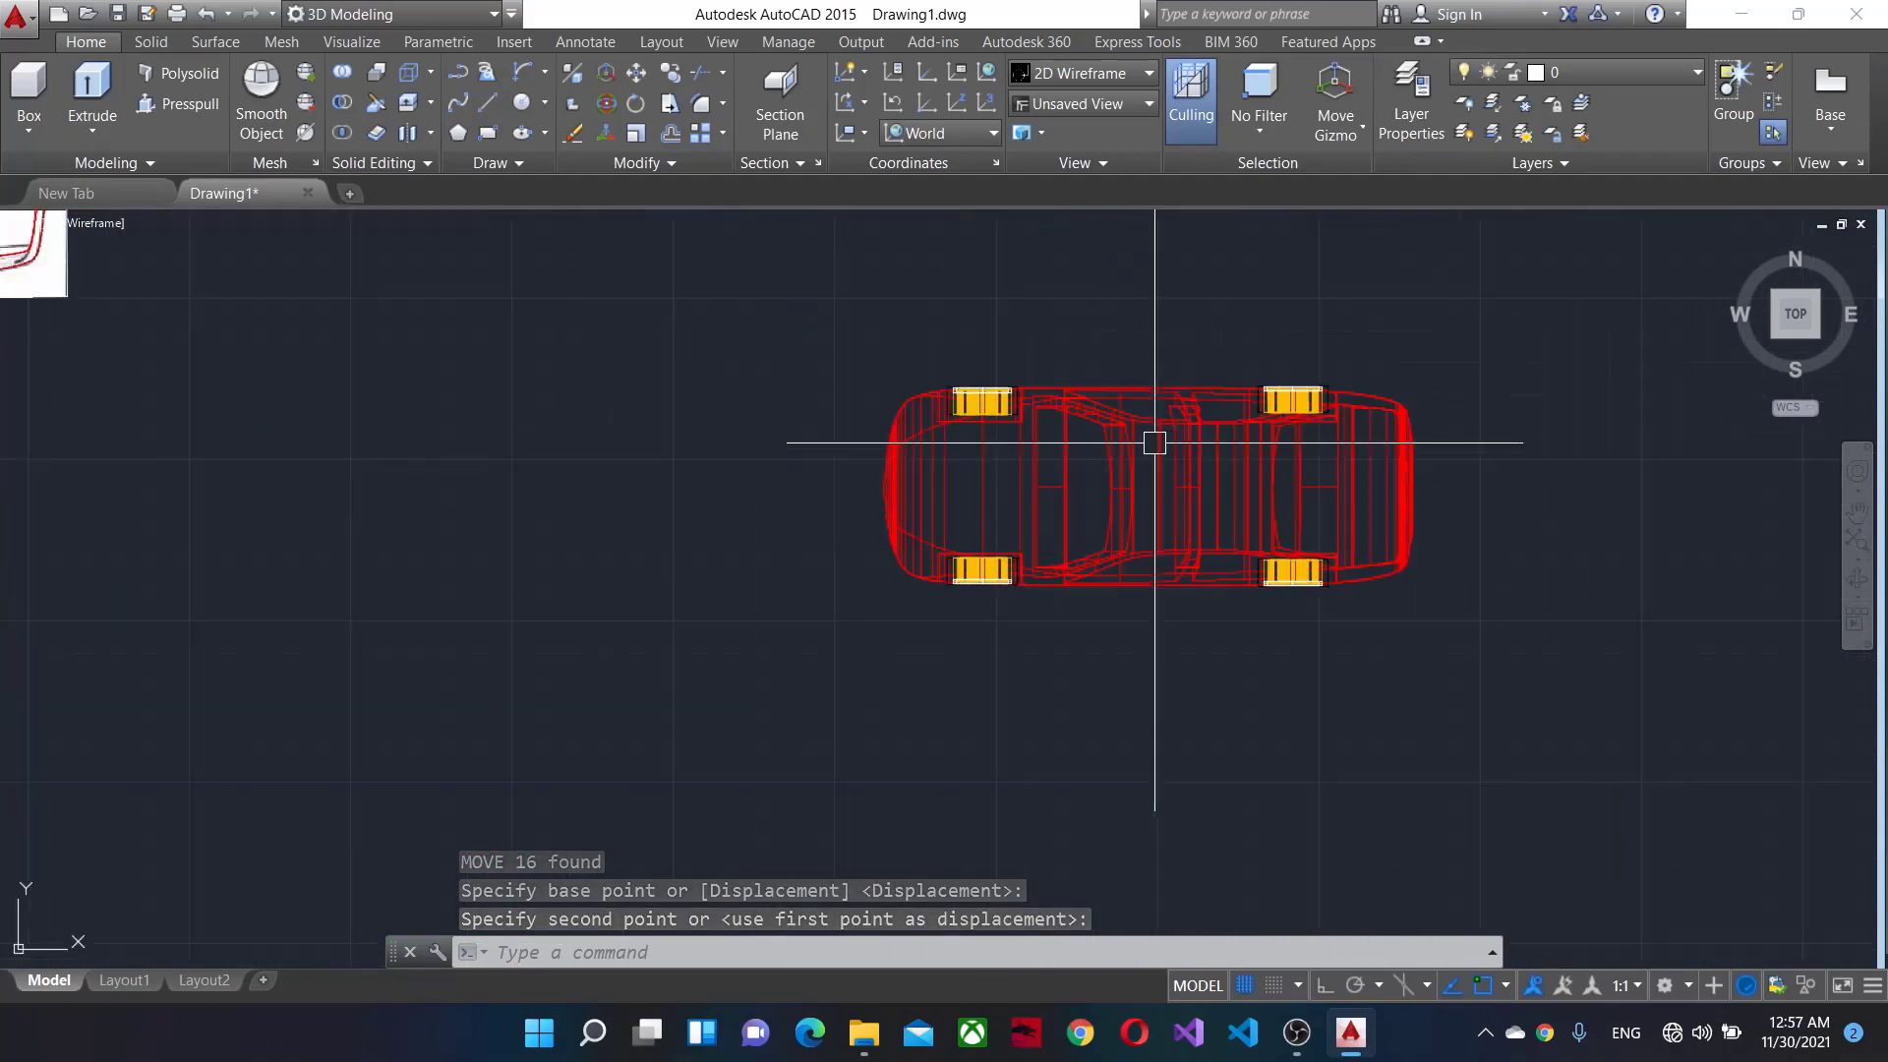
scroll(1555, 640, "up", 3)
scroll(1380, 700, "up", 3)
middle_click_drag(1380, 699, 859, 699)
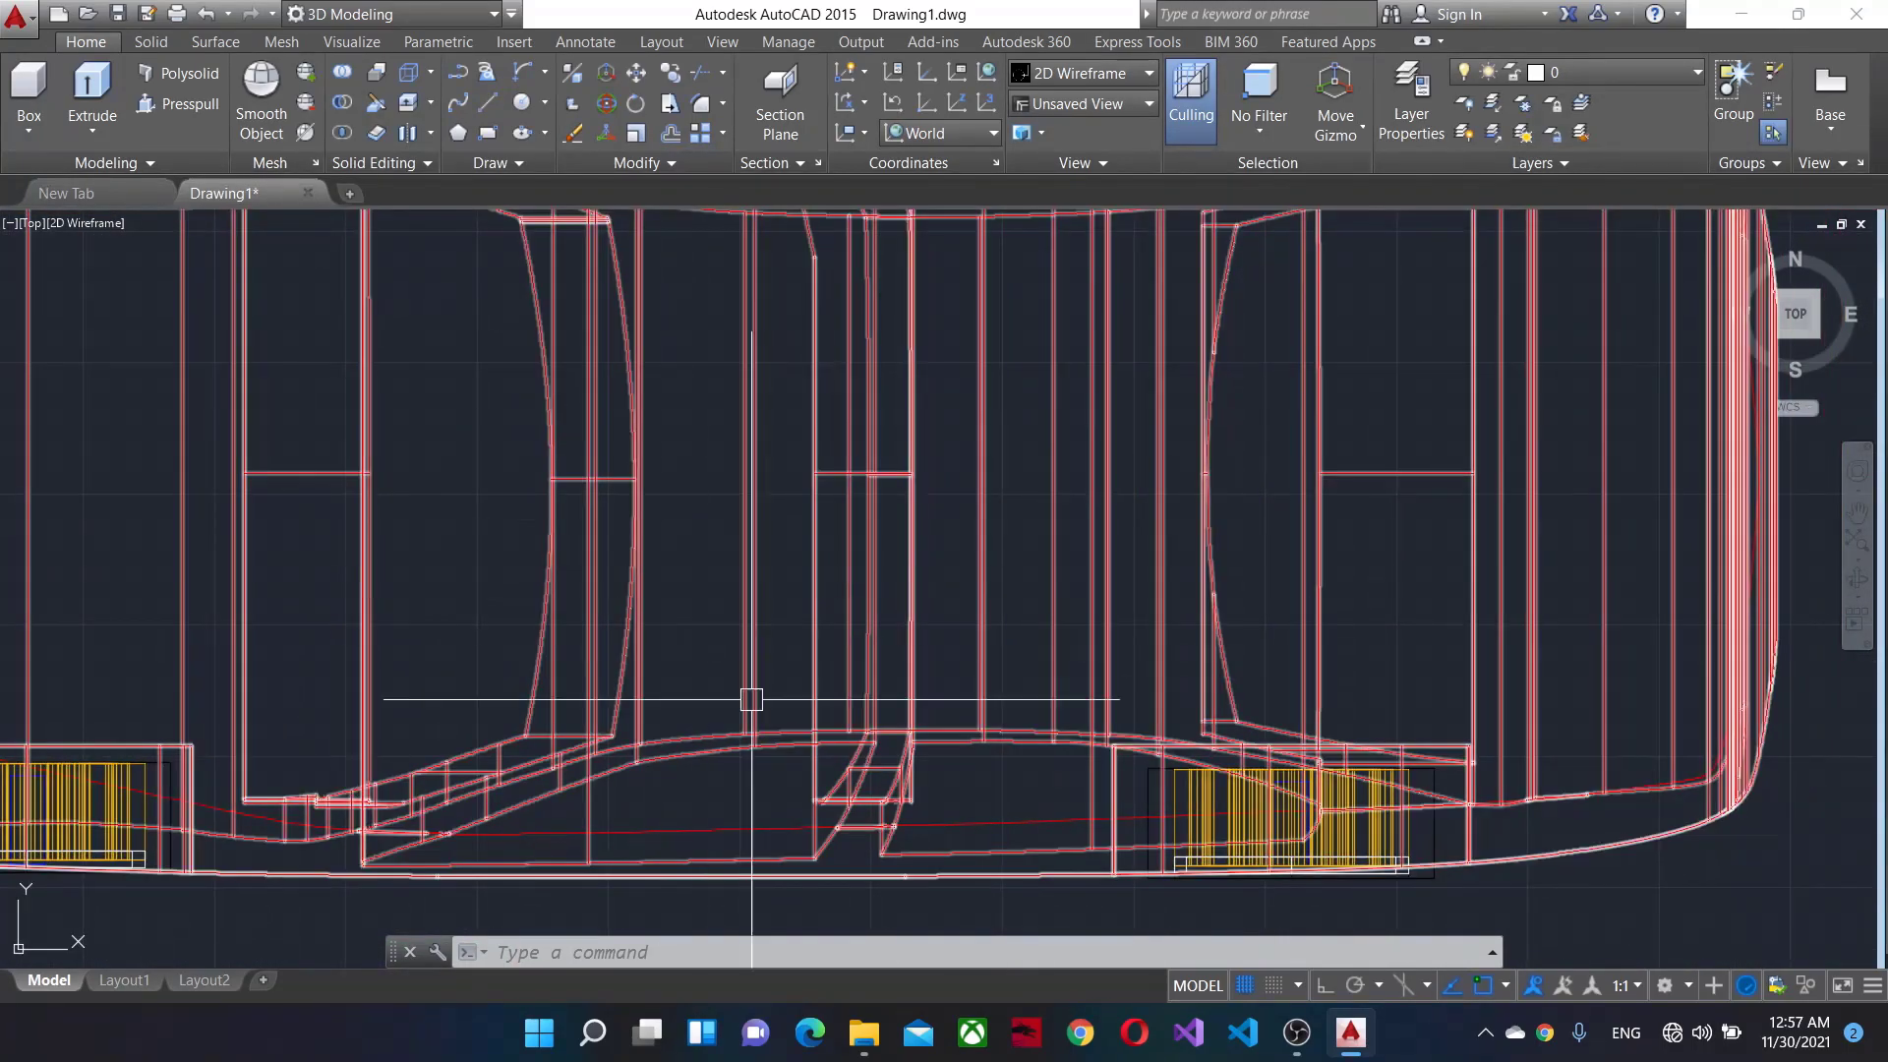
scroll(1708, 863, "down", 5)
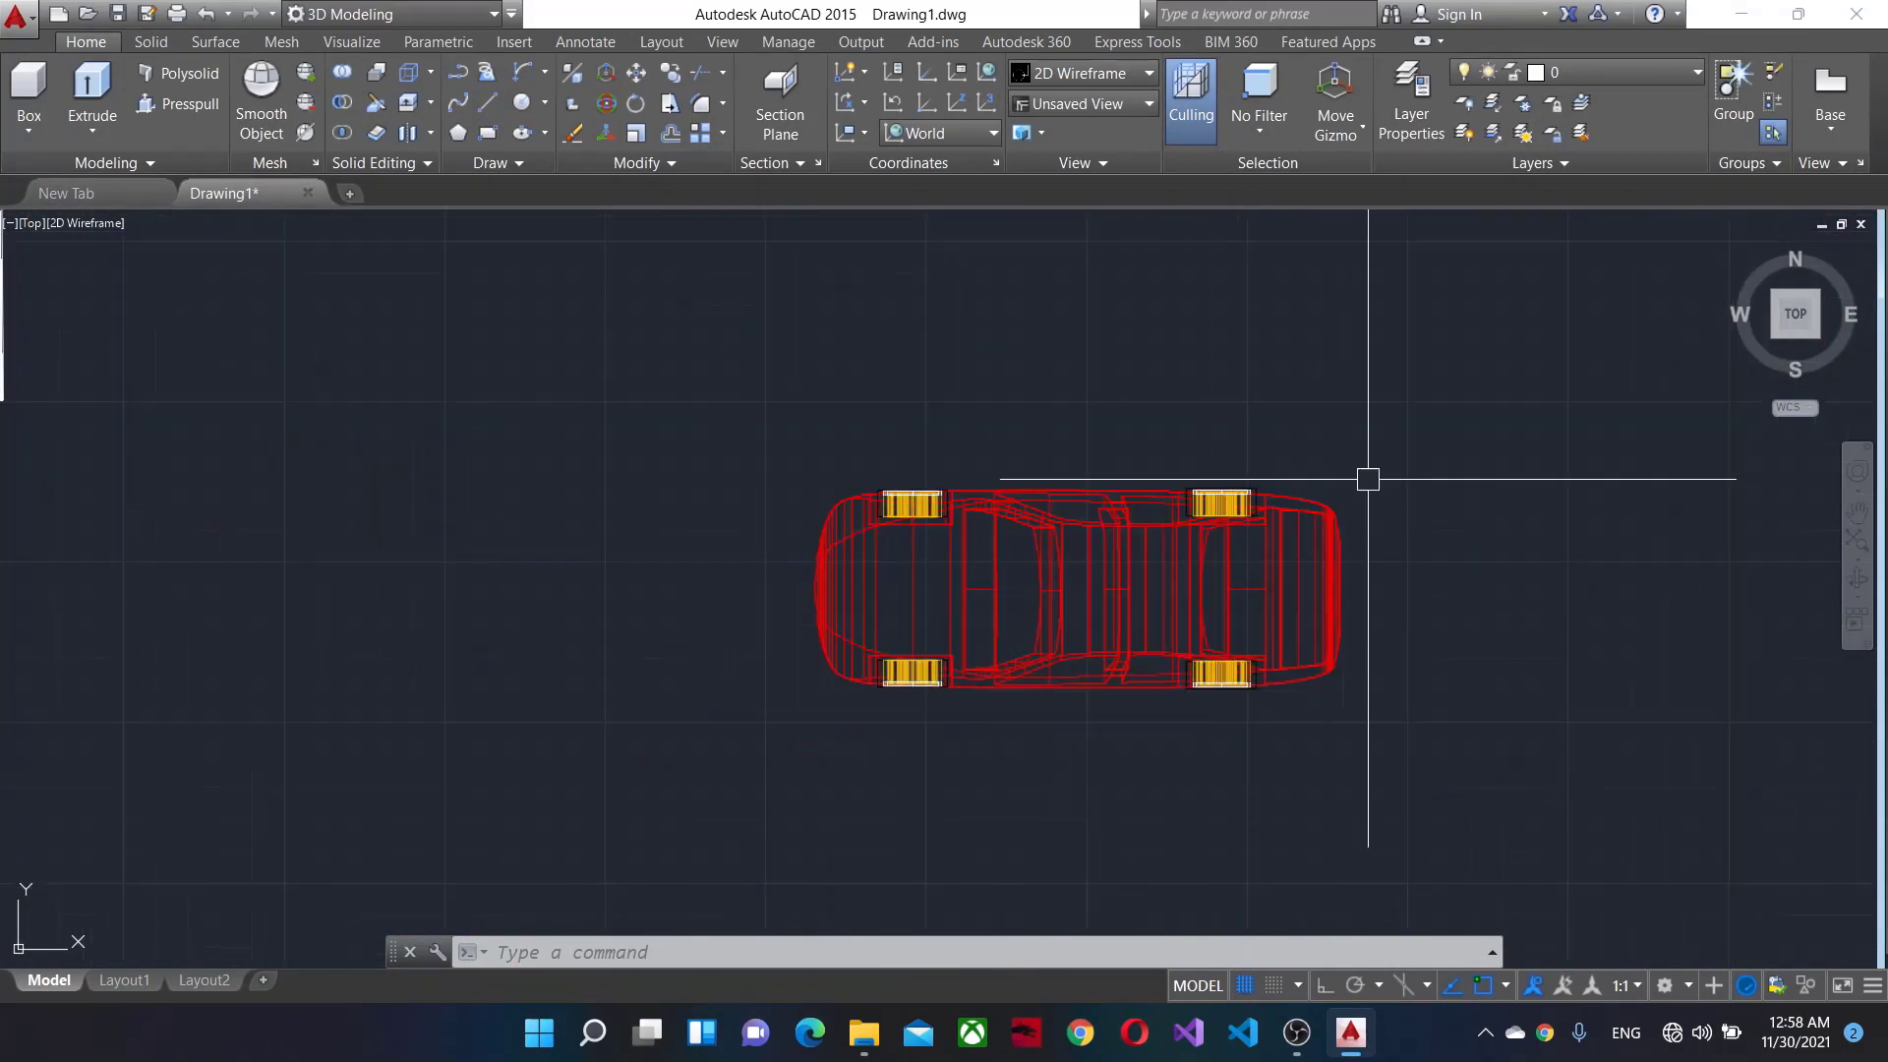
middle_click_drag(1365, 476, 1281, 510)
scroll(1281, 510, "up", 3)
scroll(1138, 426, "down", 1)
scroll(1086, 529, "up", 5)
middle_click_drag(1086, 529, 1004, 601)
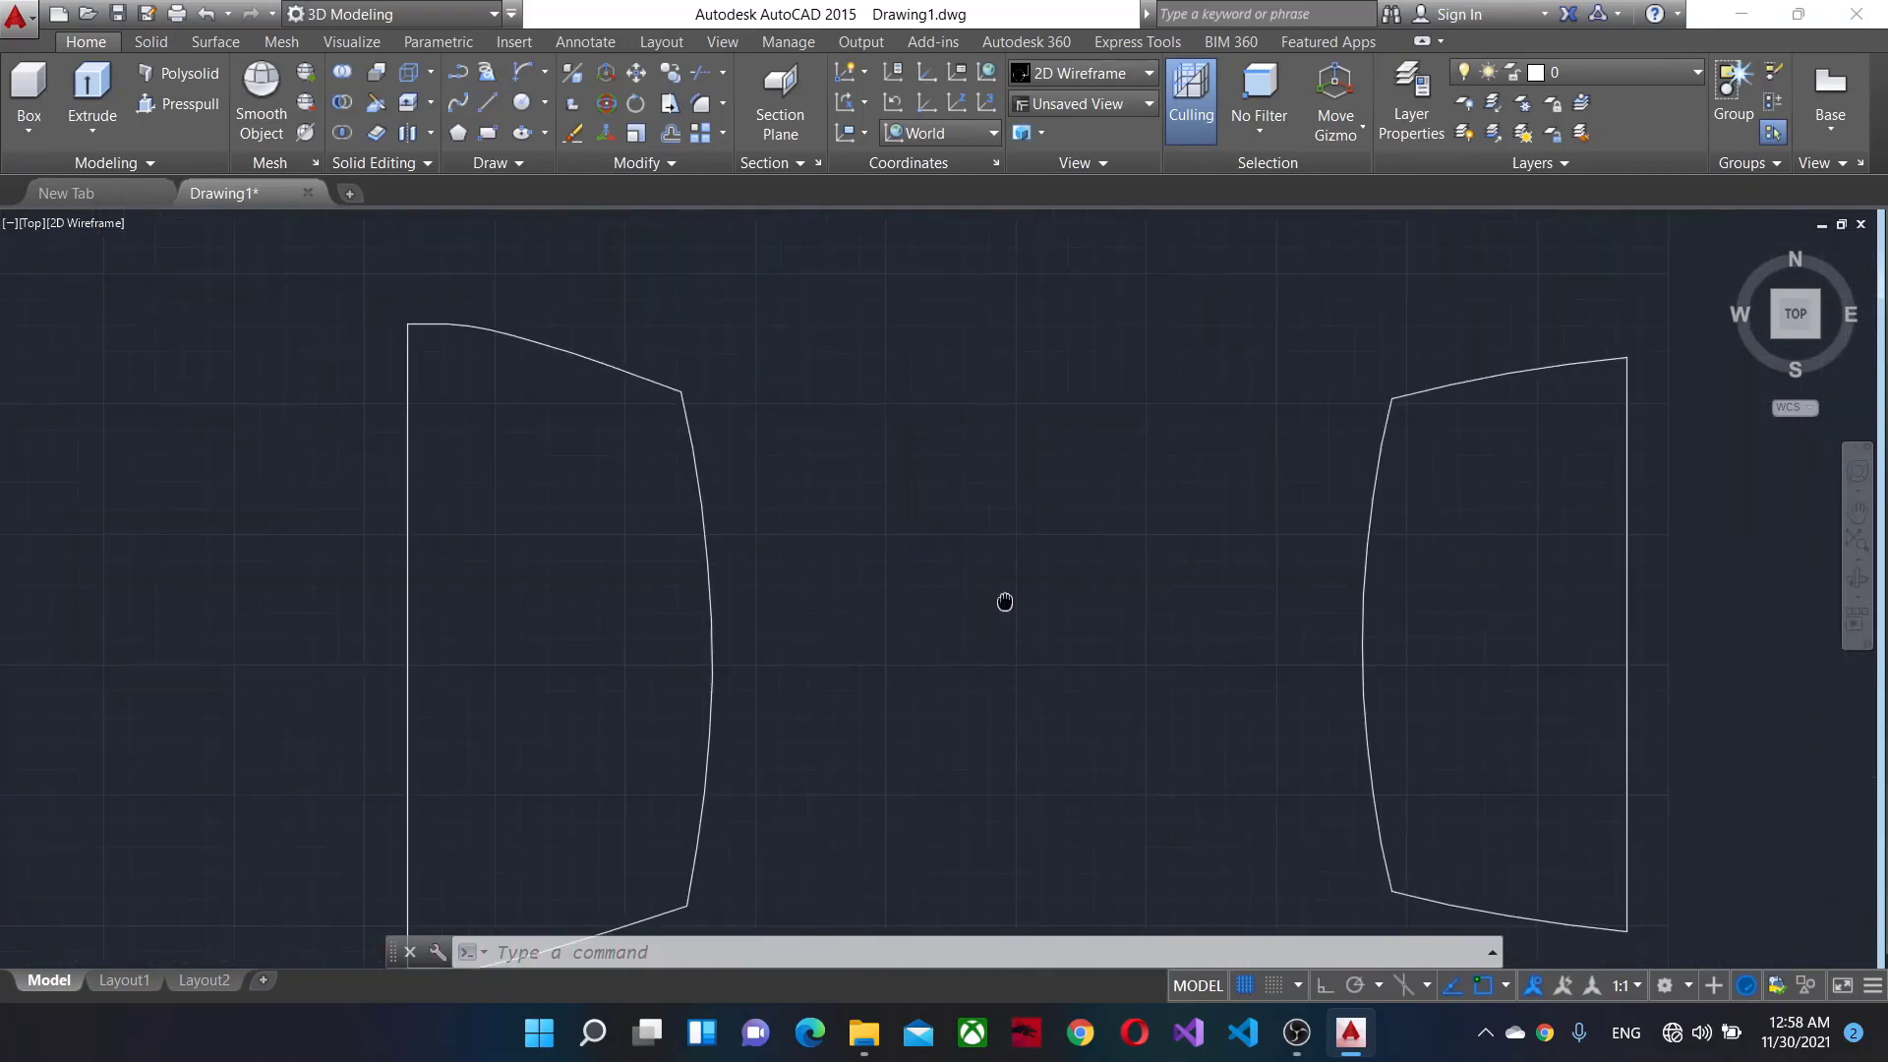